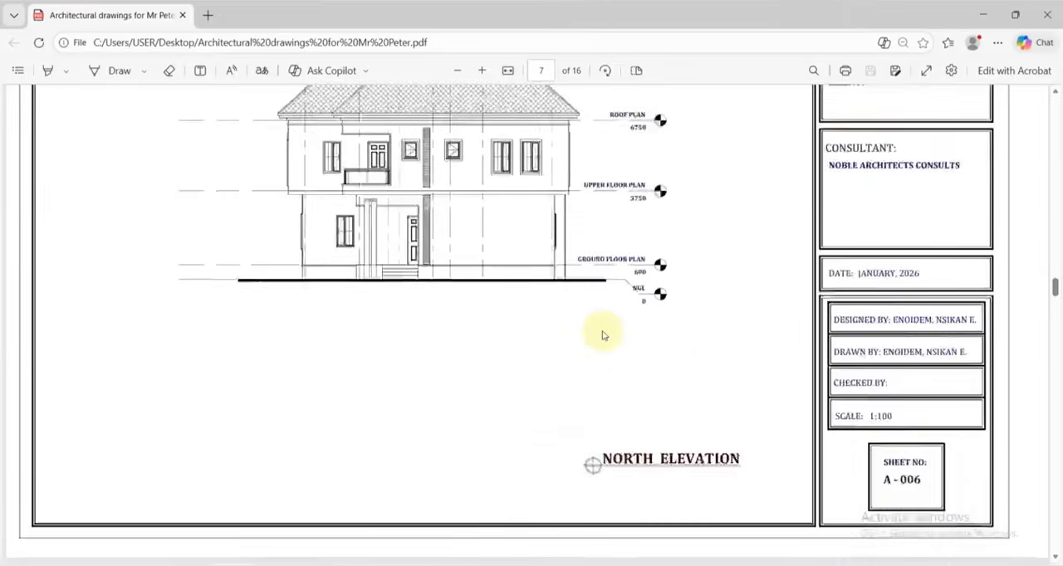
scroll(604, 334, "down", 6)
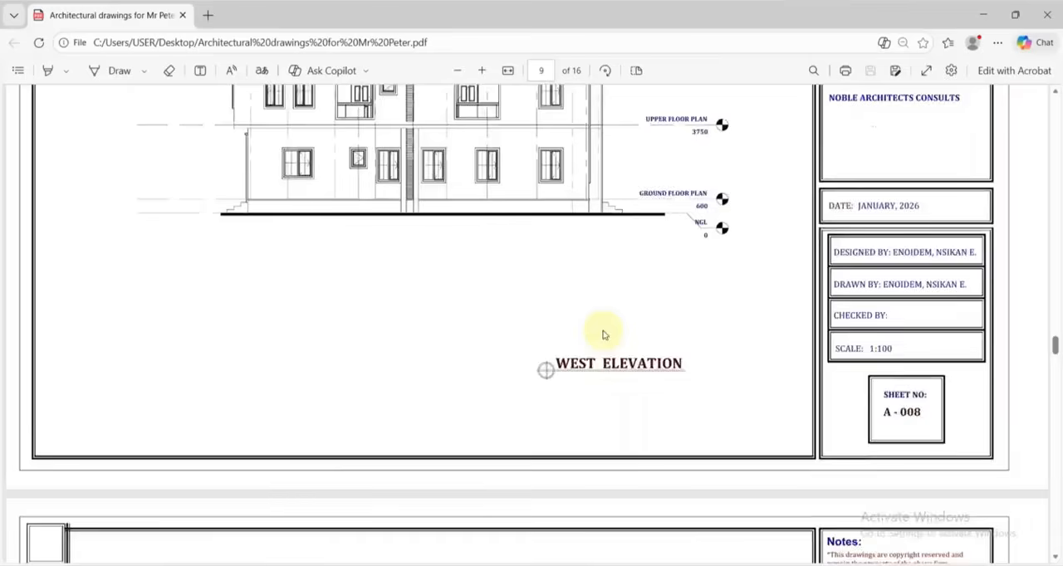
Review the architectural drawings PDF from the north elevation through the sections, roof detail and door schedule to the finishes schedule.
scroll(603, 335, "down", 8)
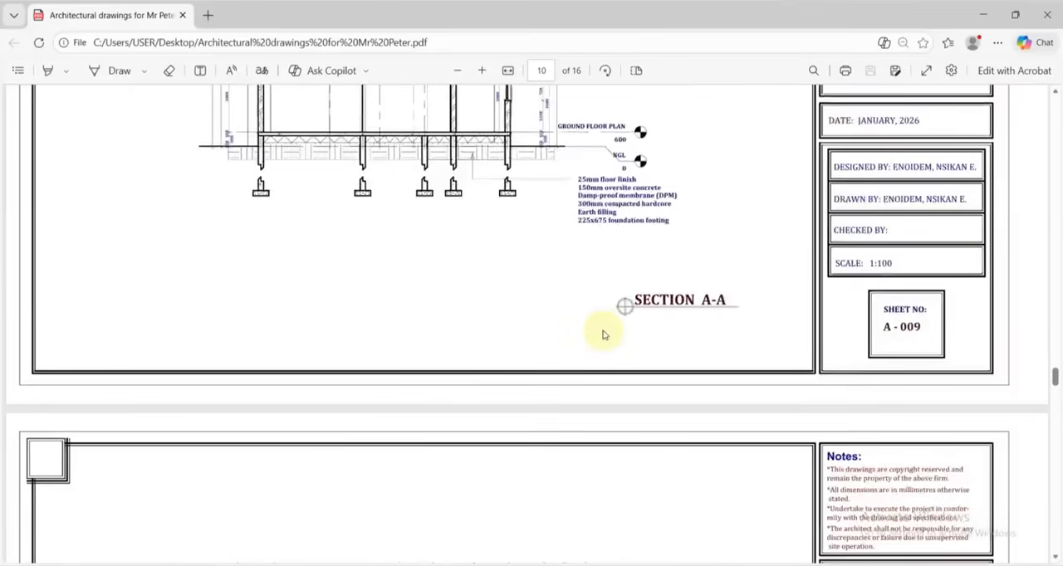
scroll(604, 335, "down", 12)
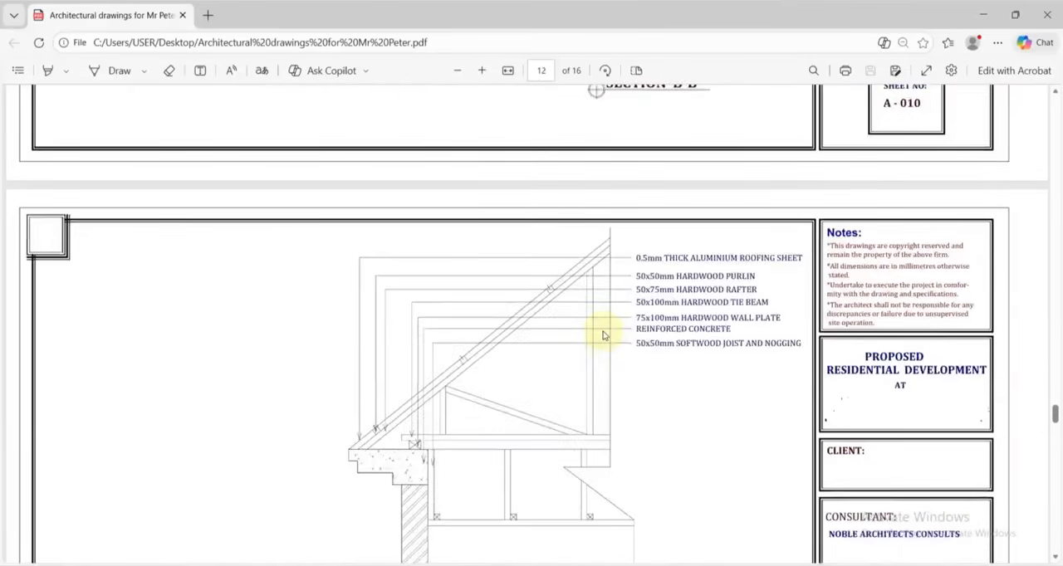
scroll(603, 334, "down", 12)
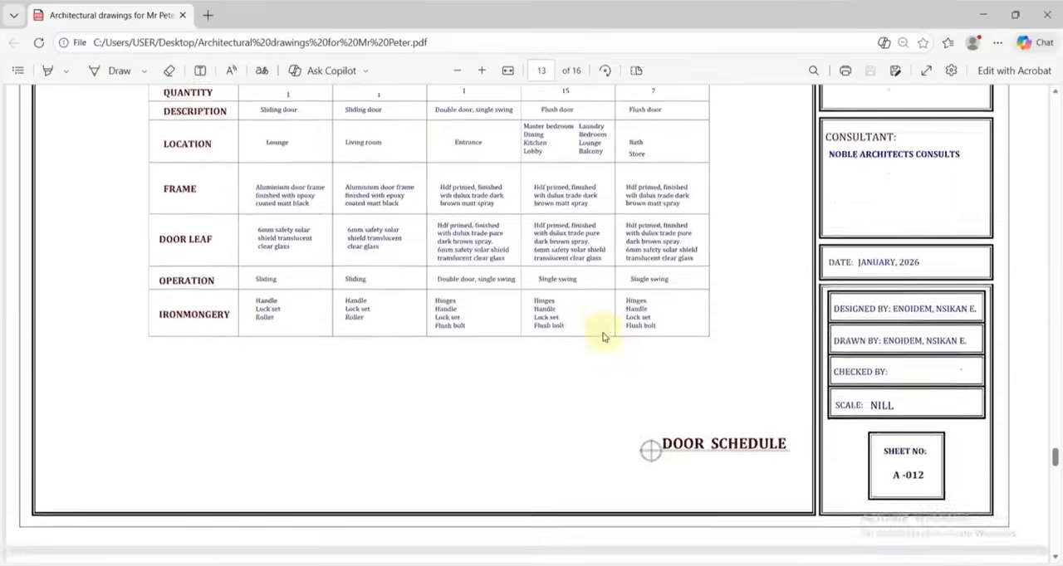
scroll(603, 336, "down", 12)
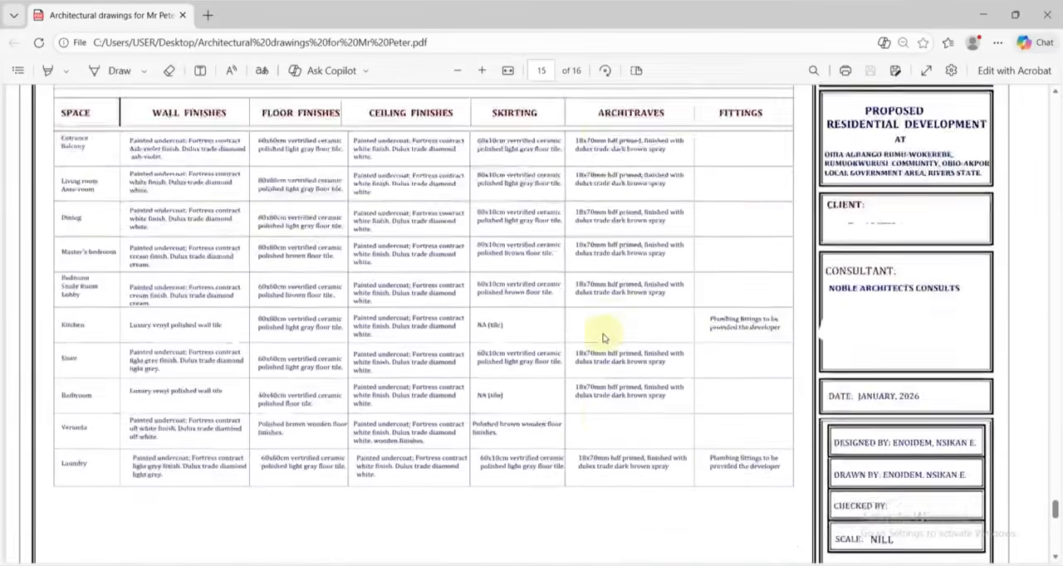
scroll(603, 336, "down", 12)
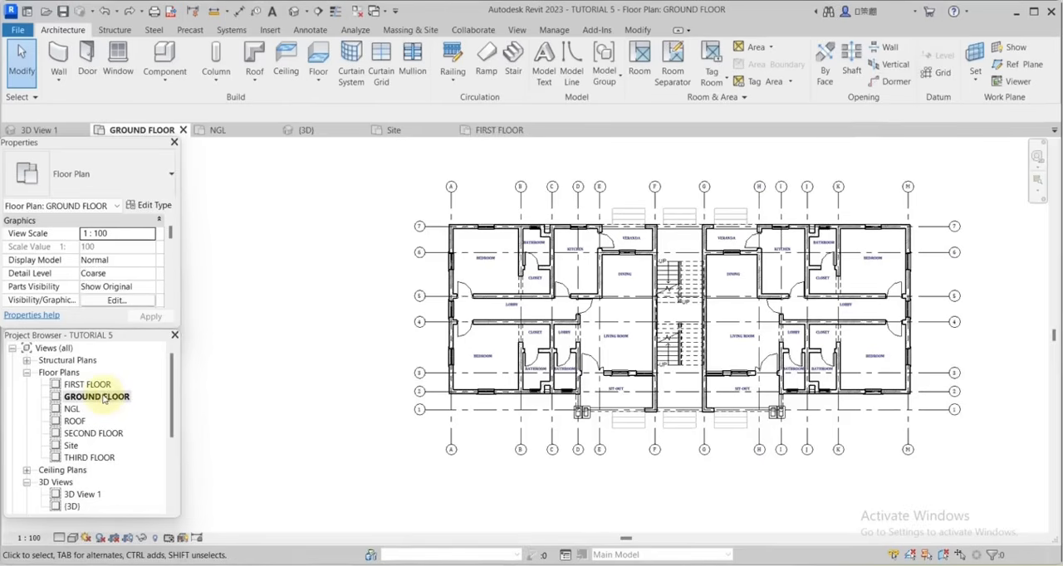
Duplicate the GROUND FLOOR plan with detailing and rename the original view GROUND FLOOR-DIMENSION.
right_click(103, 400)
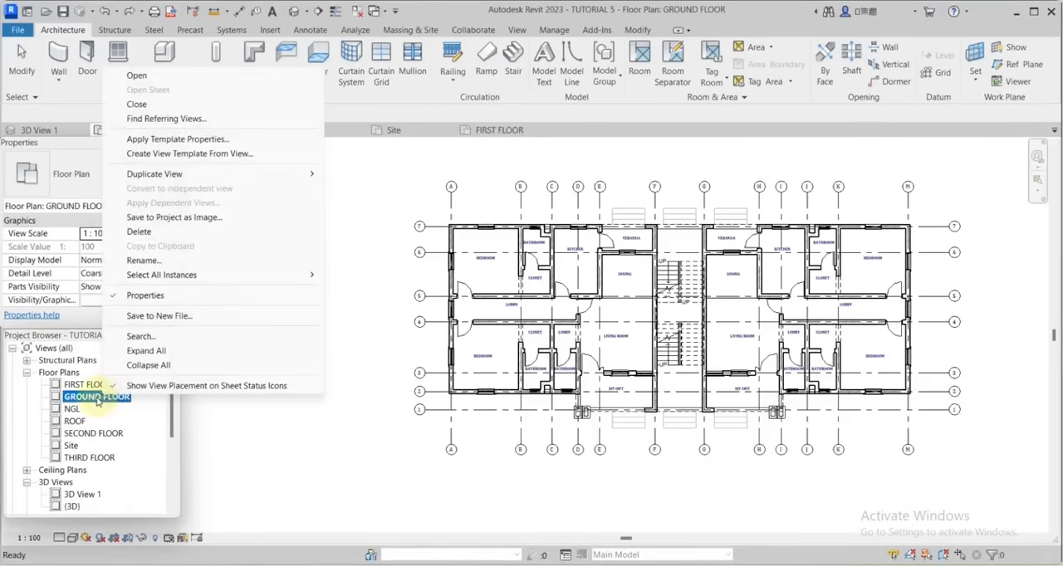
mouse_move(189, 181)
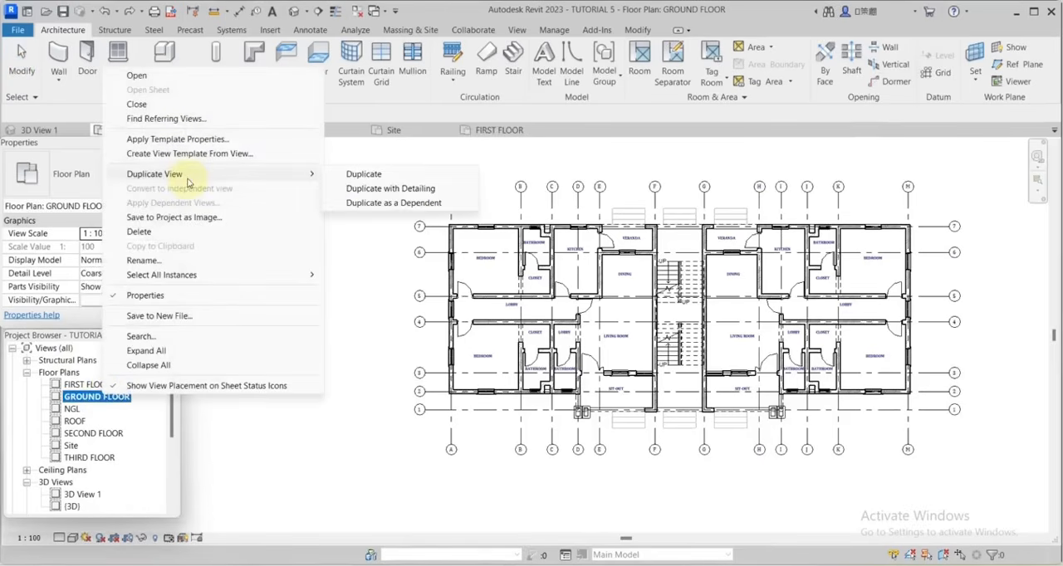
left_click(378, 189)
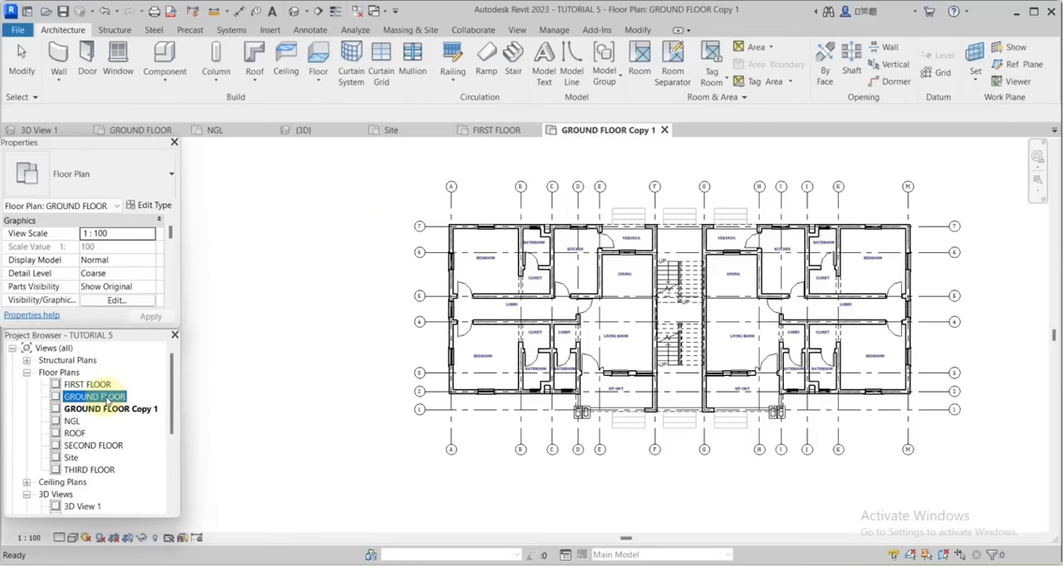
left_click(119, 402)
type("-DIME")
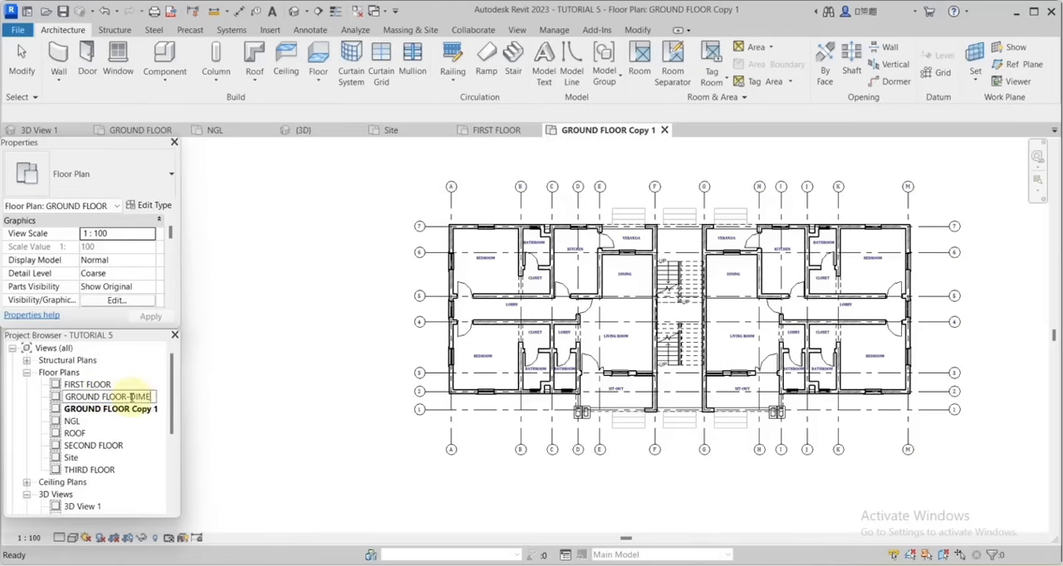
type("NSION")
key("Return")
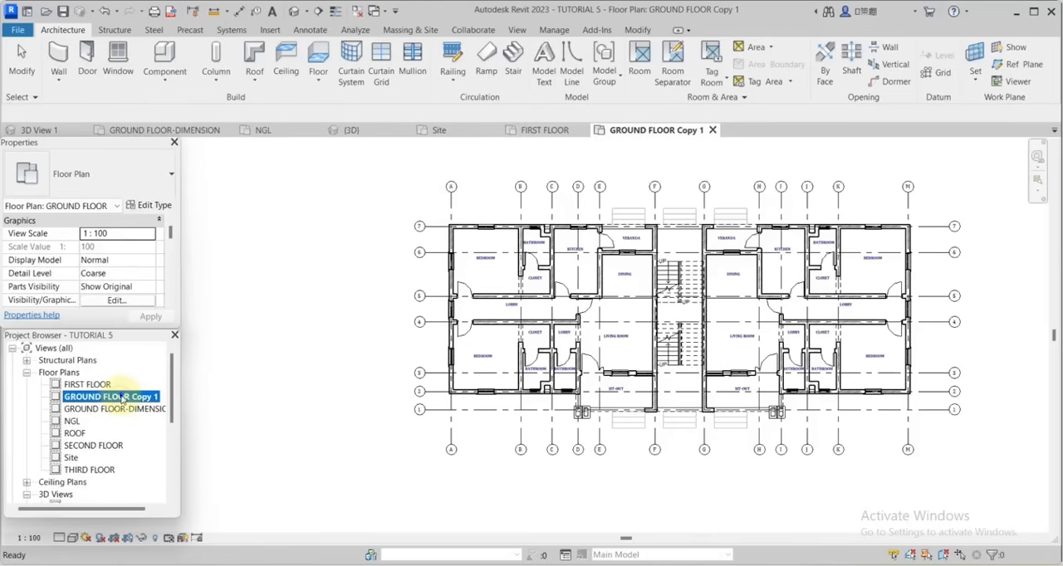
Rename the duplicated ground floor plan GROUND FLOOR-FURNITURE.
right_click(122, 399)
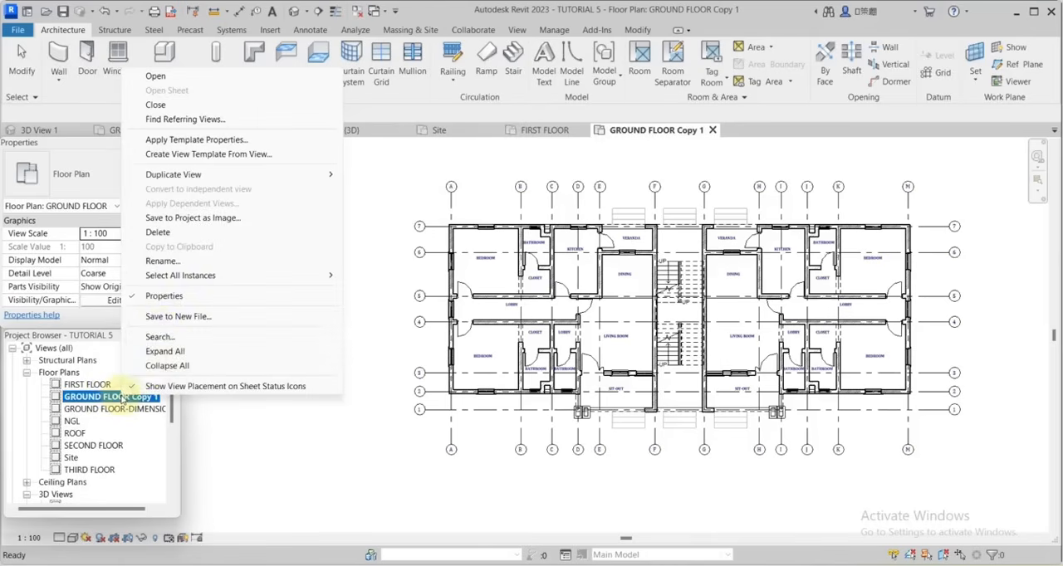
left_click(157, 264)
left_click(157, 398)
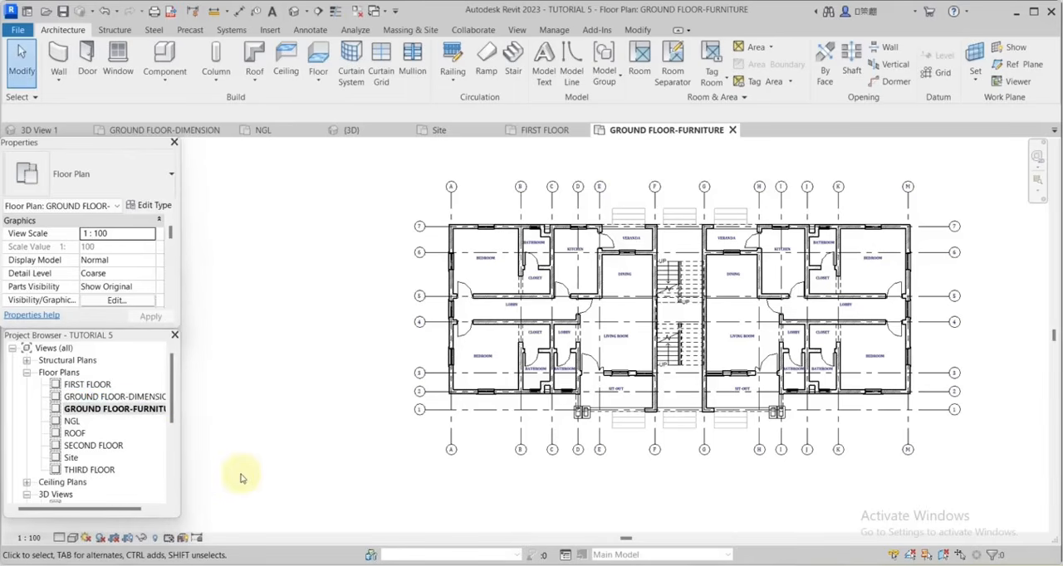
Duplicate the FIRST FLOOR plan with detailing and rename the original view FIRST FLOOR-DIMENSION.
left_click(79, 385)
right_click(79, 387)
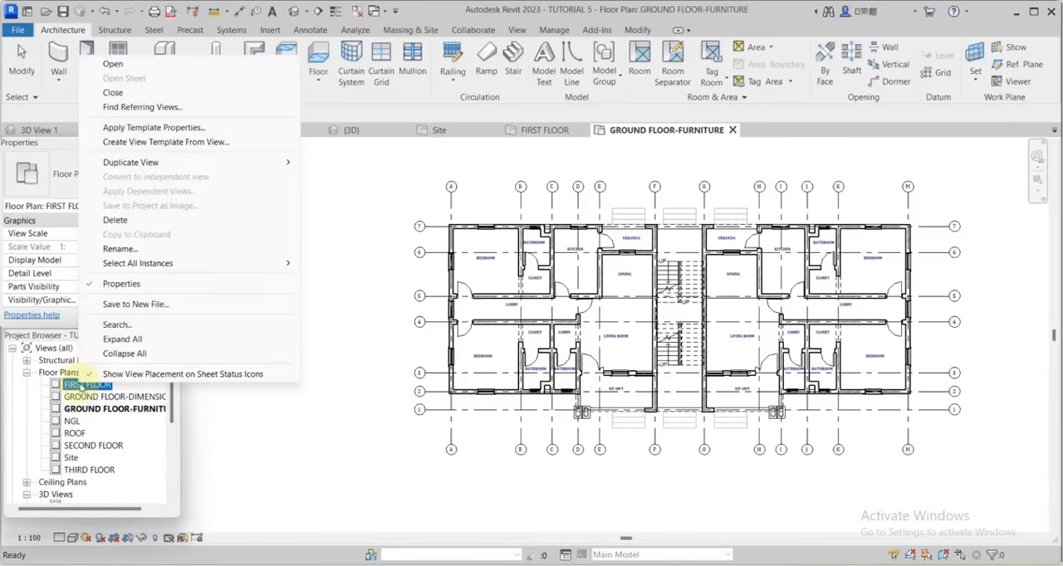
mouse_move(146, 165)
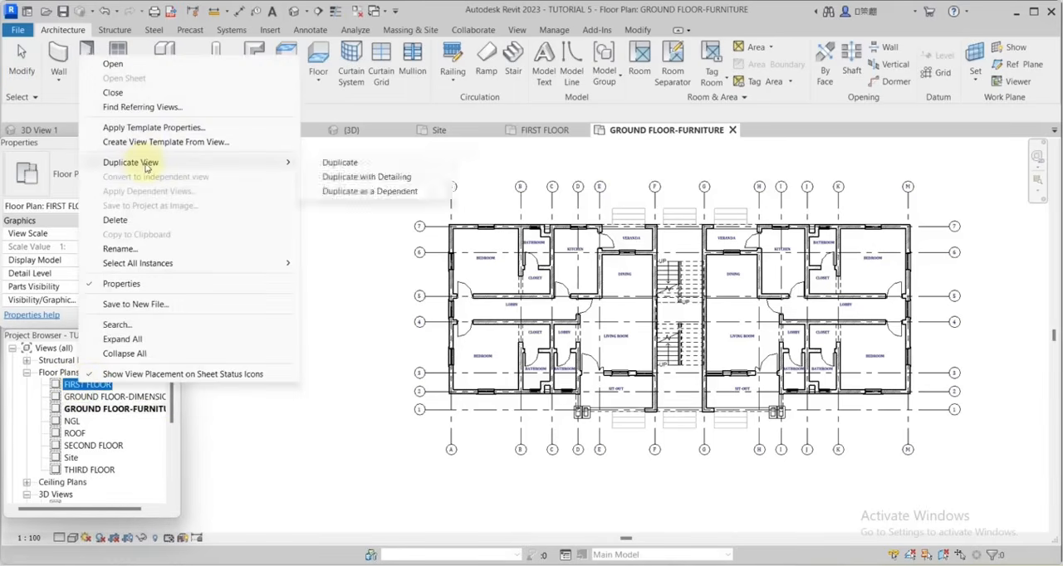
left_click(349, 176)
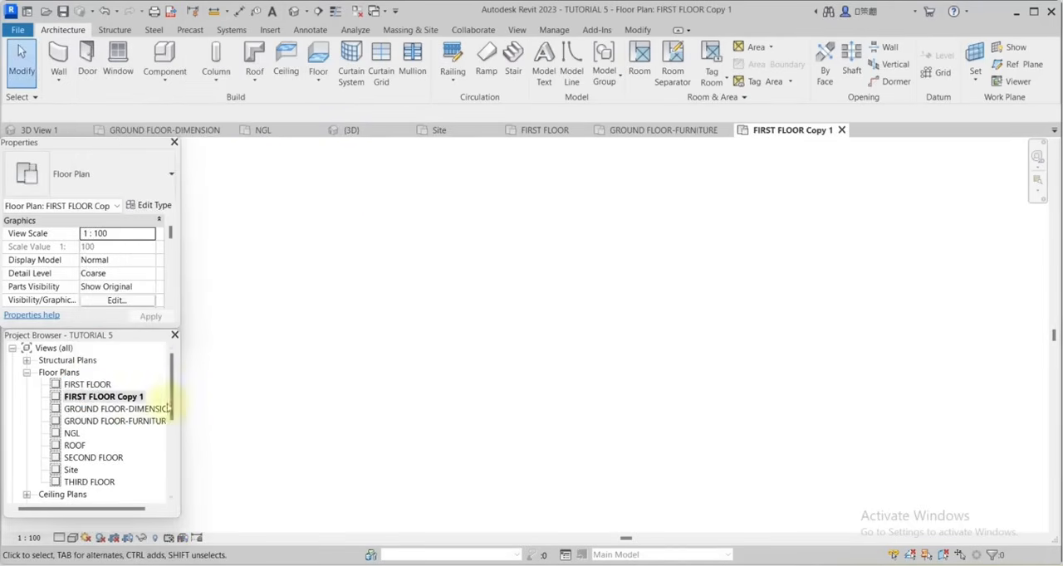
right_click(93, 389)
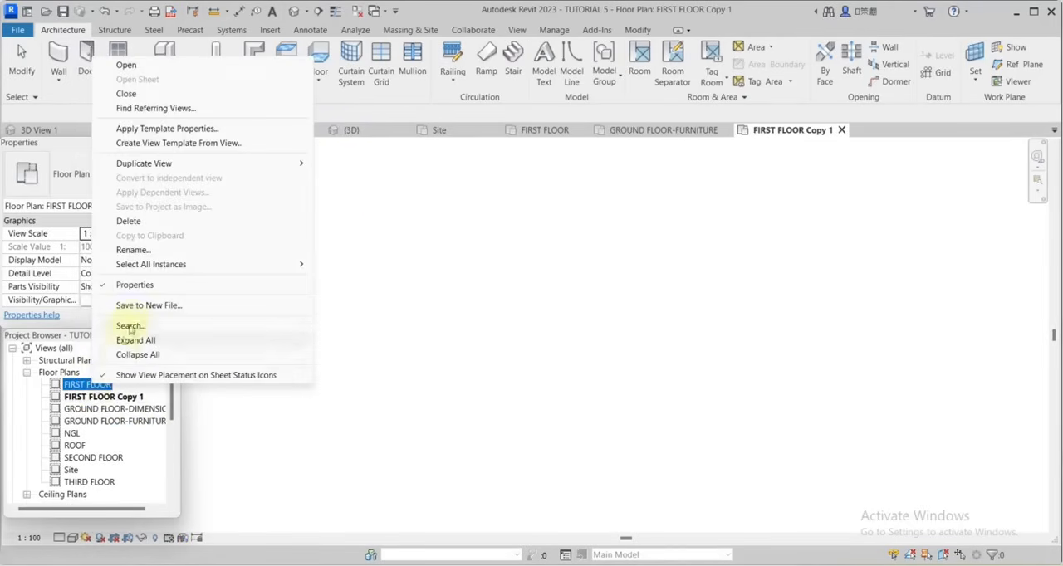
left_click(133, 250)
left_click(114, 385)
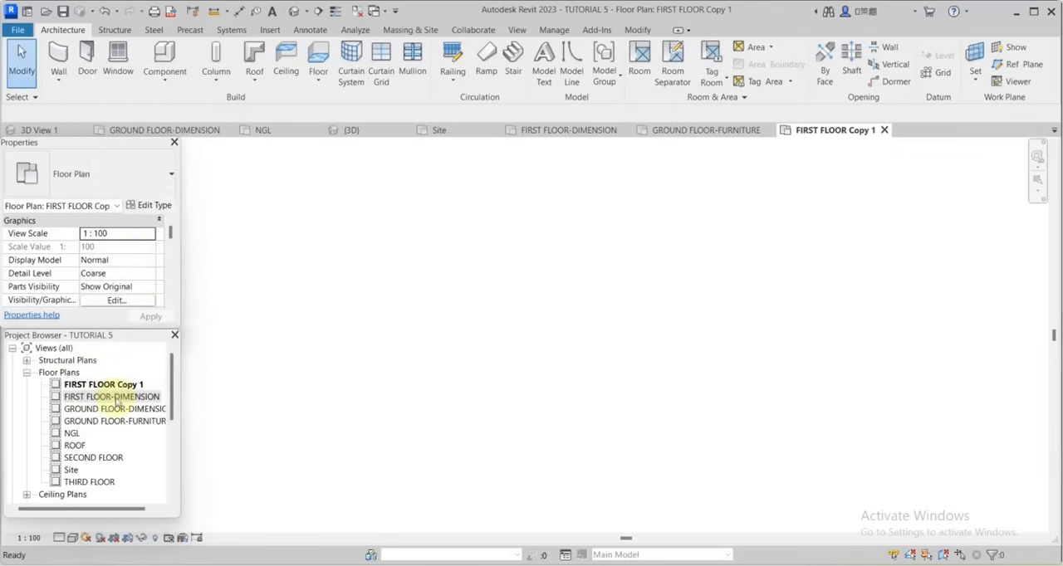
Rename the duplicated first floor plan FIRST FLOOR -FURNITURE.
right_click(116, 387)
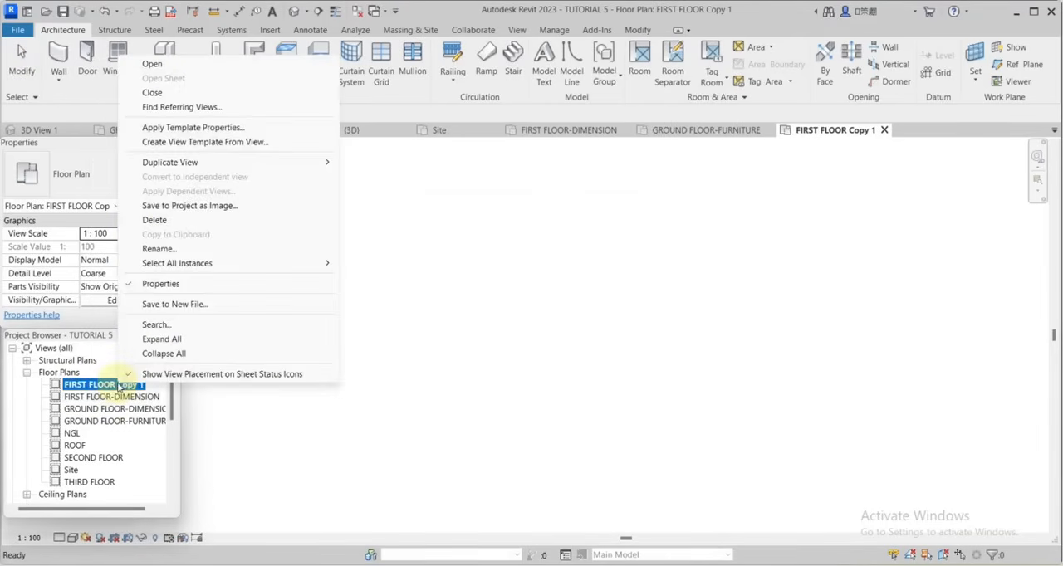
left_click(177, 250)
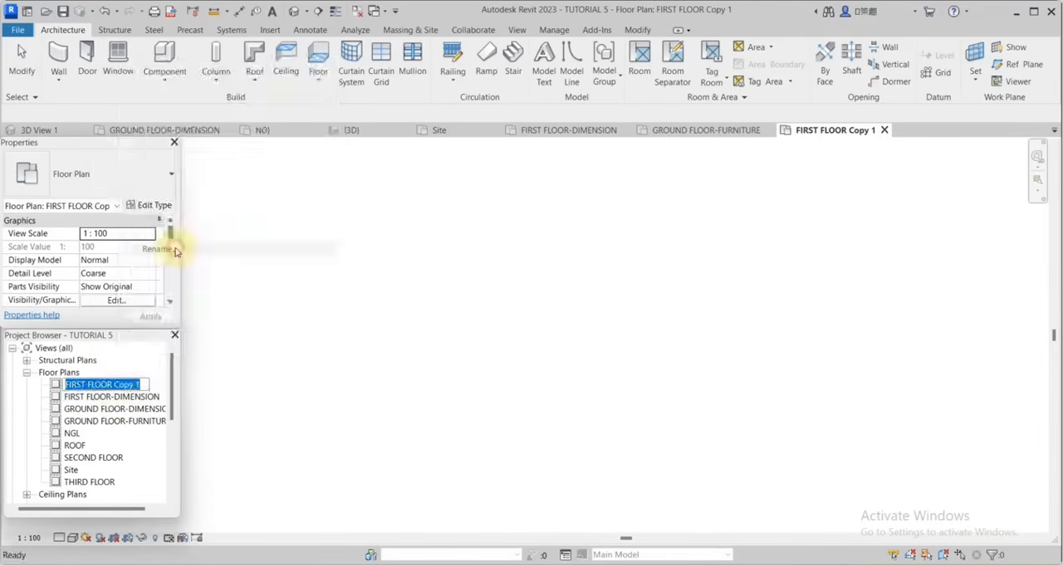
left_click(144, 383)
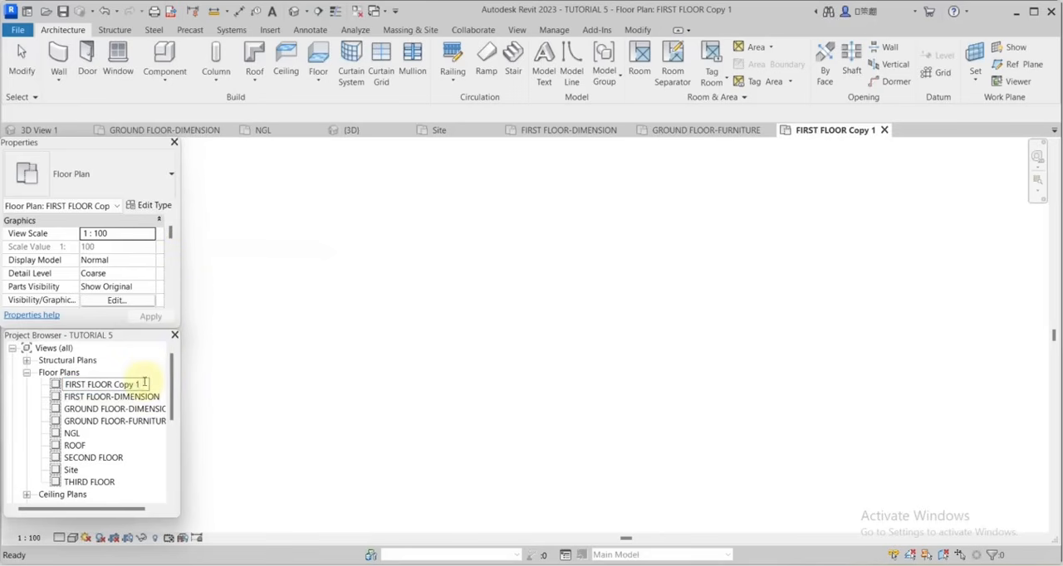
key("BackSpace")
key("BackSpace")
key("BackSpace")
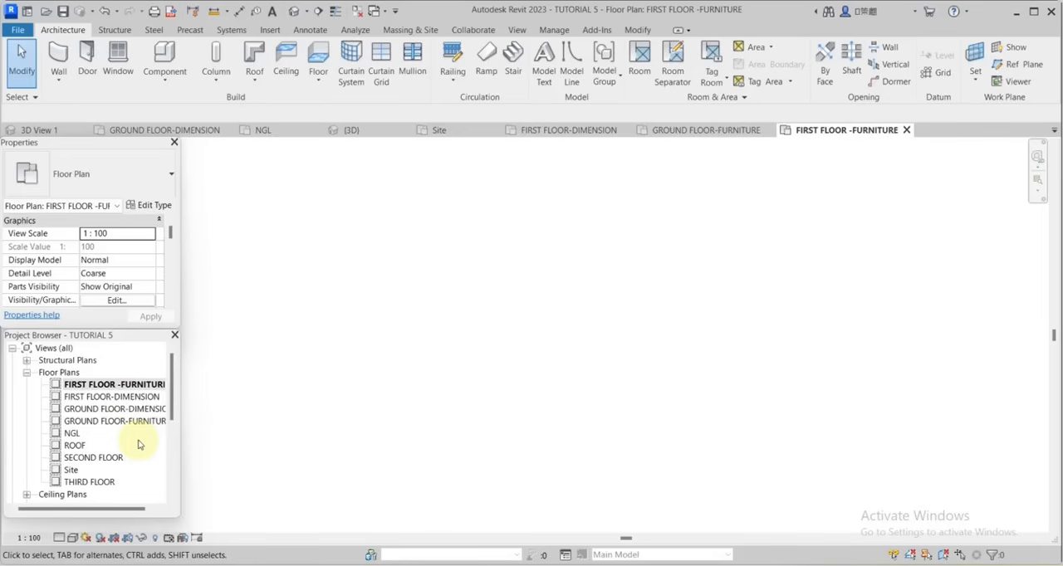
Open the GROUND FLOOR-DIMENSION plan and check the available view scales without changing the scale.
left_click(93, 385)
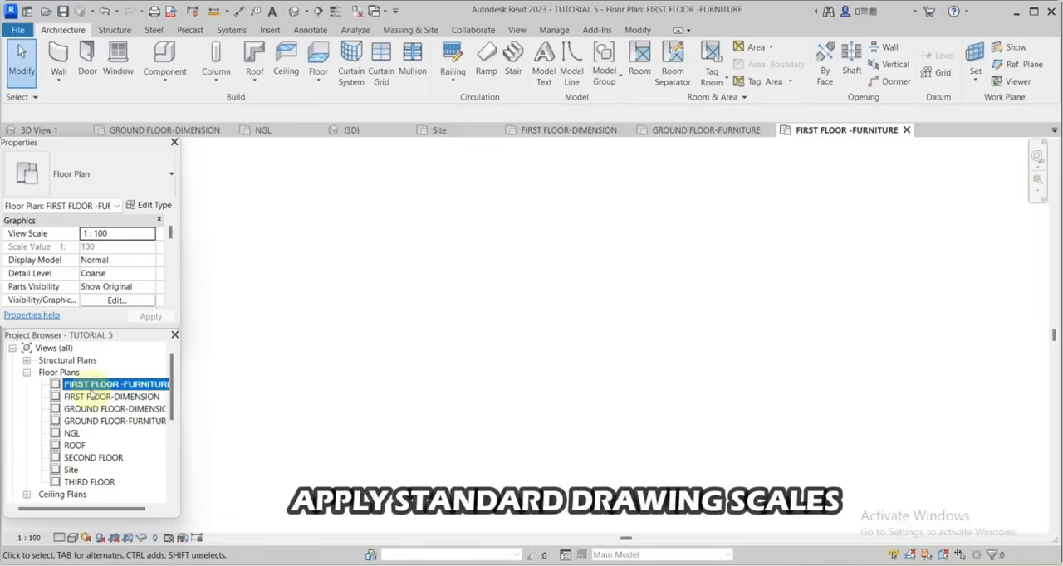
double_click(108, 408)
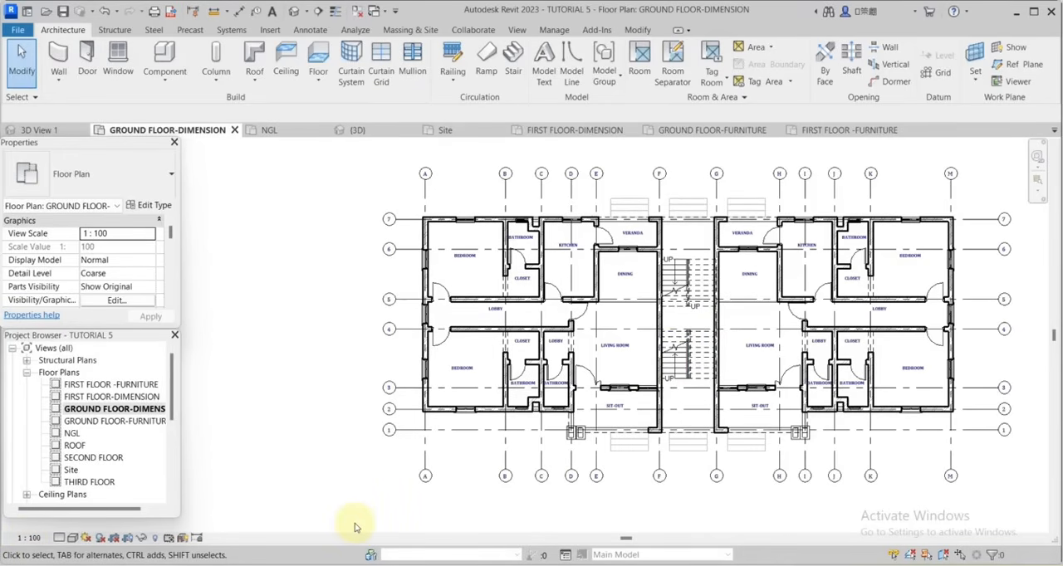
scroll(348, 531, "up", 1)
left_click(28, 538)
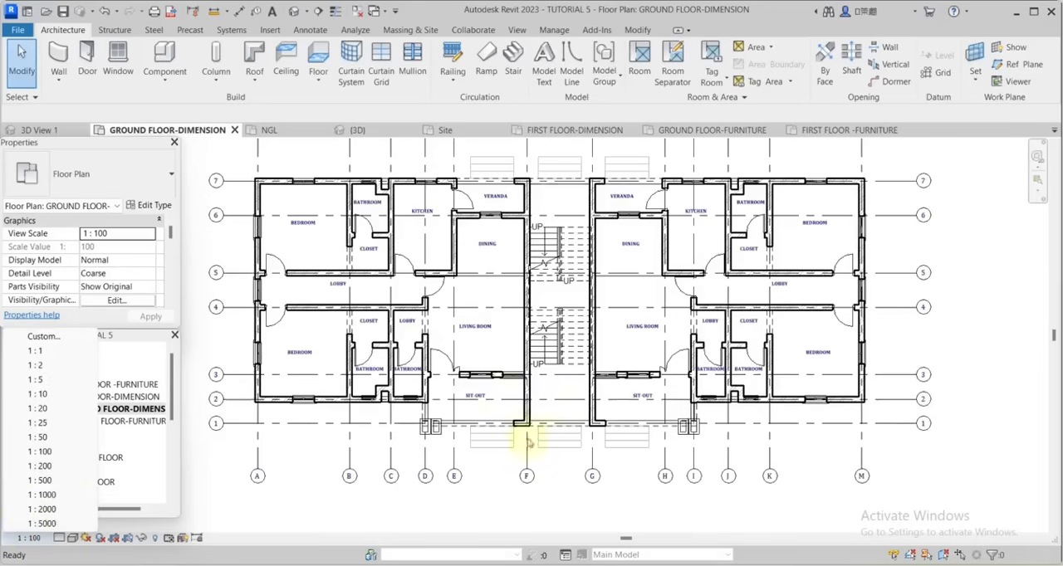
left_click(985, 284)
scroll(897, 290, "down", 1)
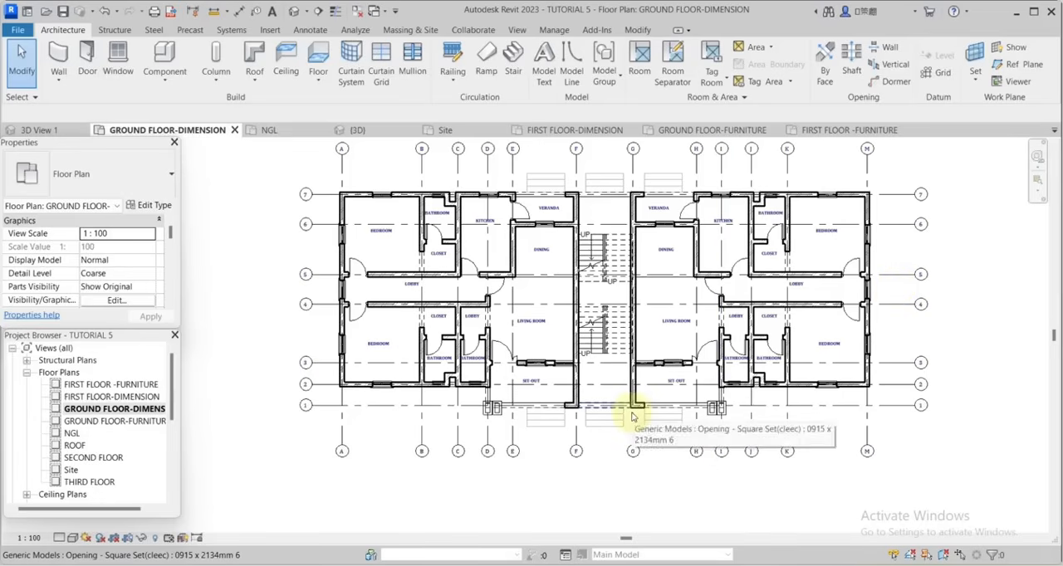
In the plan's Visibility/Graphic Overrides, review the Walls cut line weight options and accept weight 6.
key("v")
key("g")
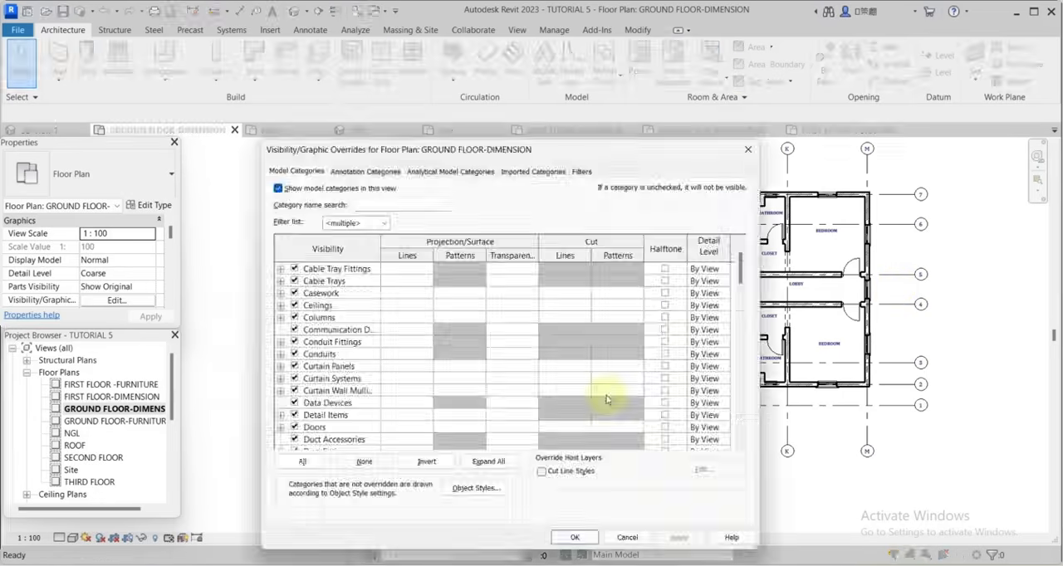
scroll(606, 401, "down", 4)
scroll(606, 401, "down", 15)
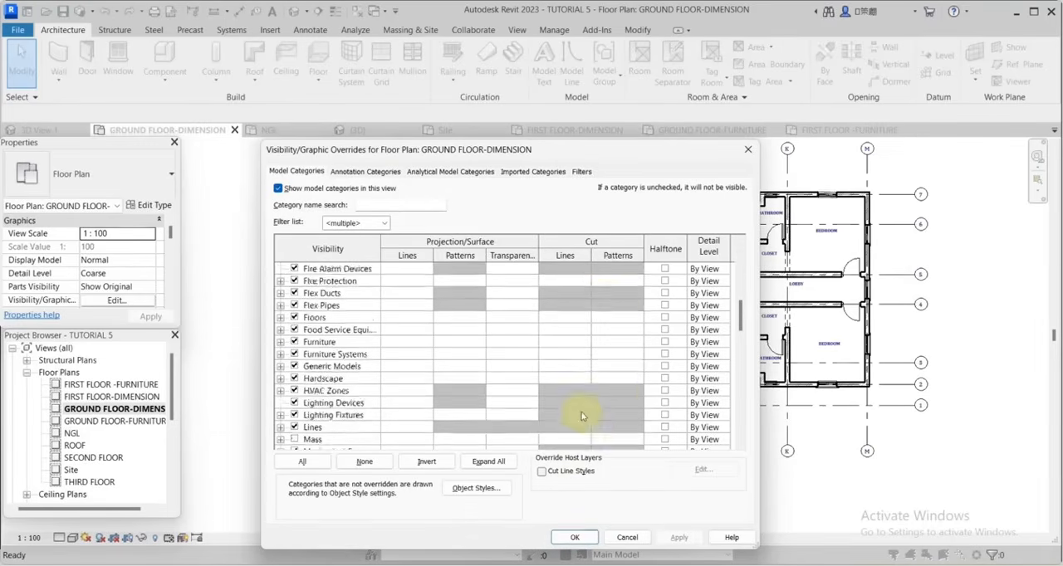
left_click(585, 415)
left_click(585, 415)
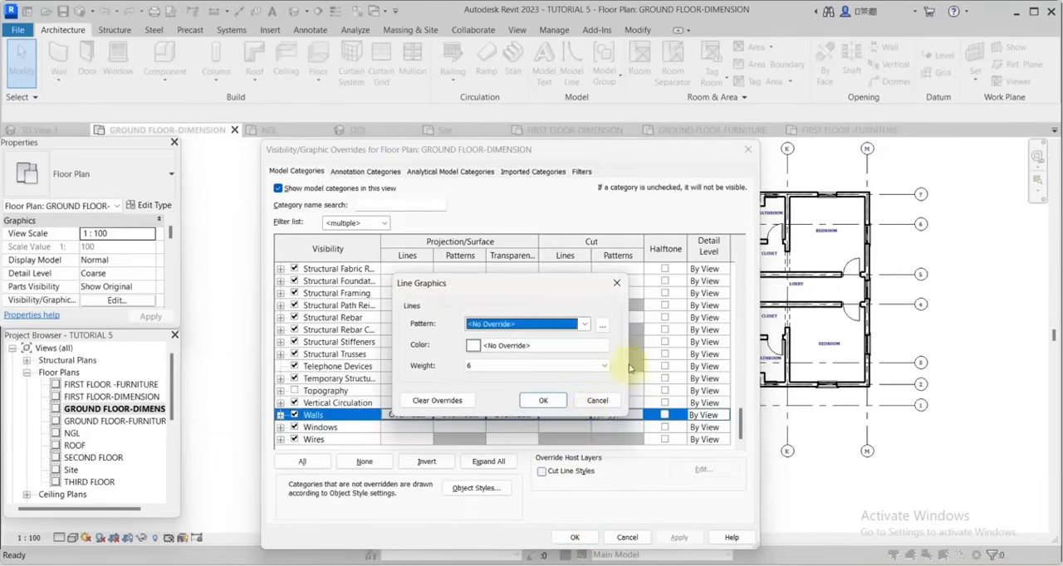
left_click(589, 366)
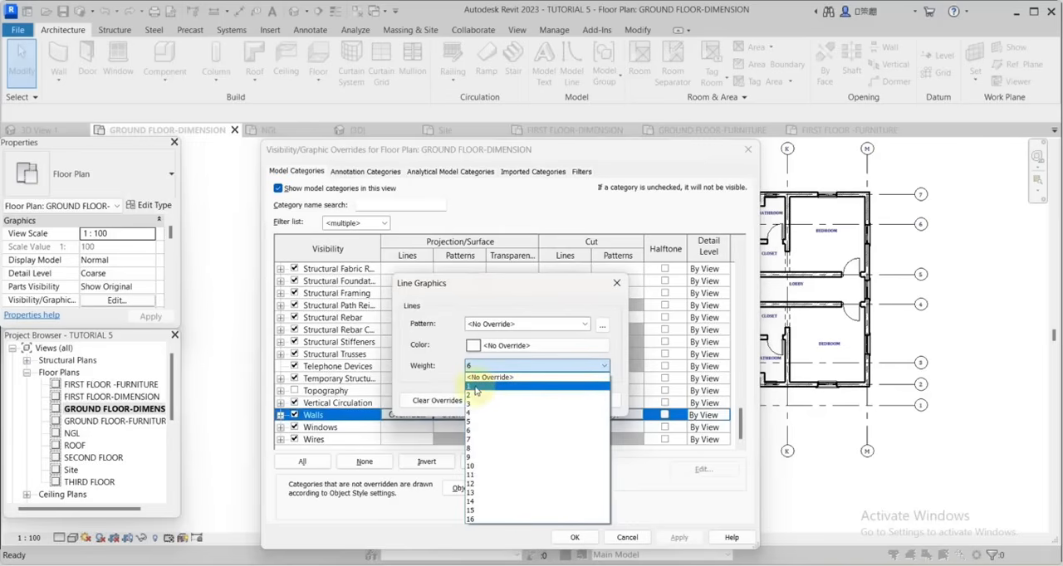
left_click(613, 345)
left_click(546, 400)
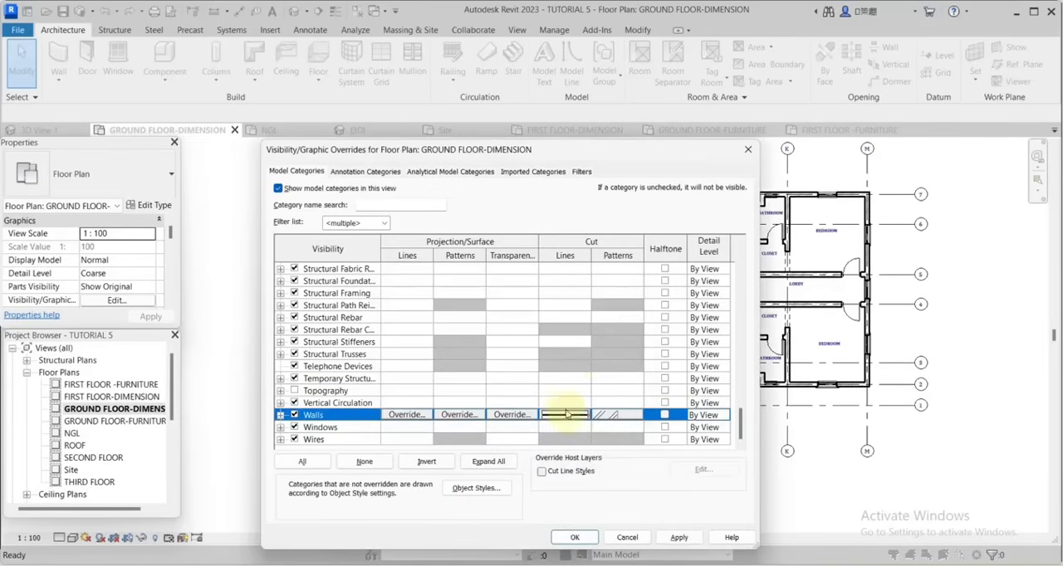
Set the Walls cut foreground fill pattern to Brickwork in the plan's visibility overrides.
left_click(611, 414)
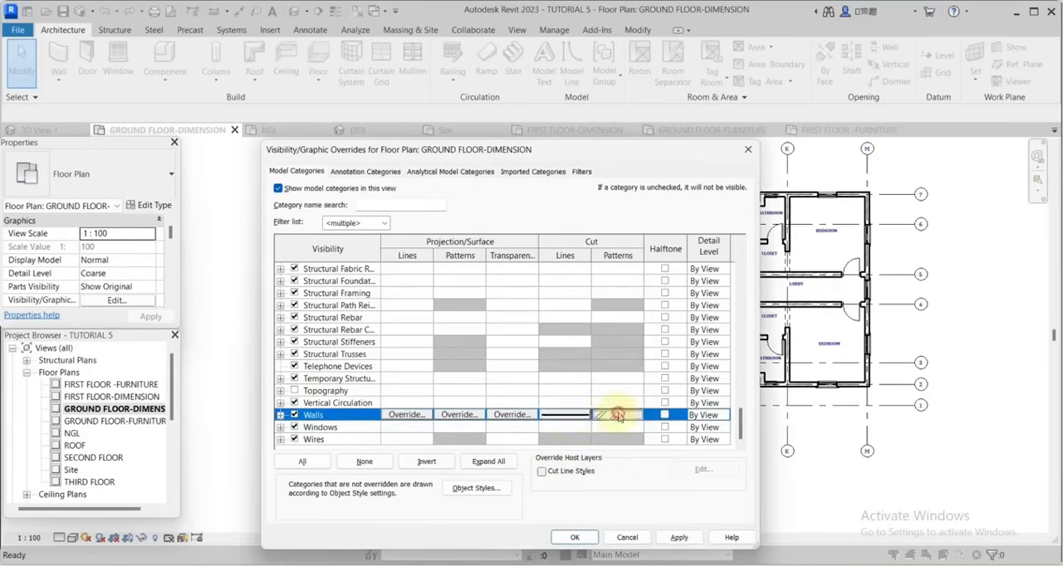
left_click(619, 414)
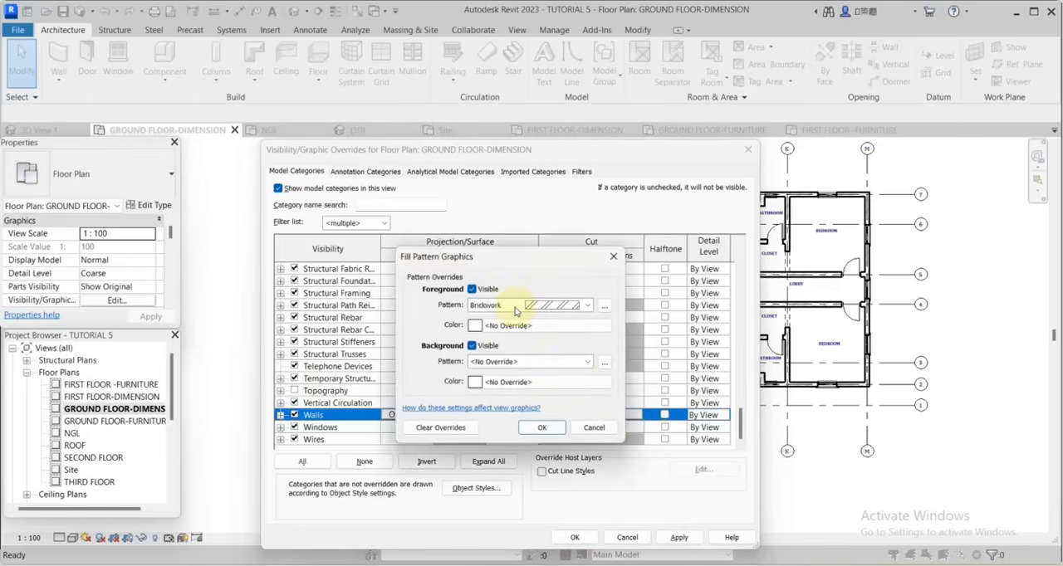
left_click(567, 308)
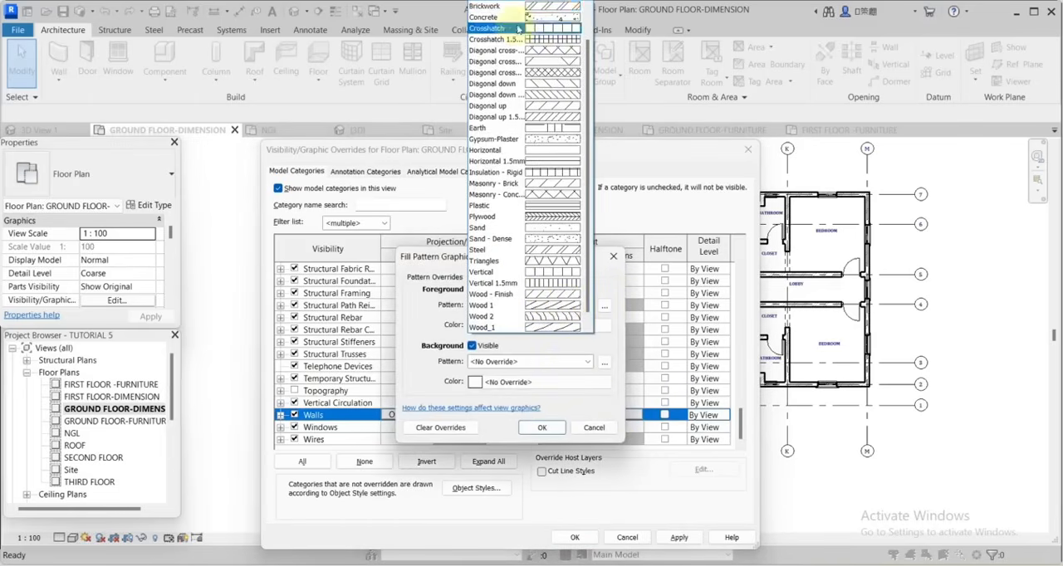
left_click(548, 11)
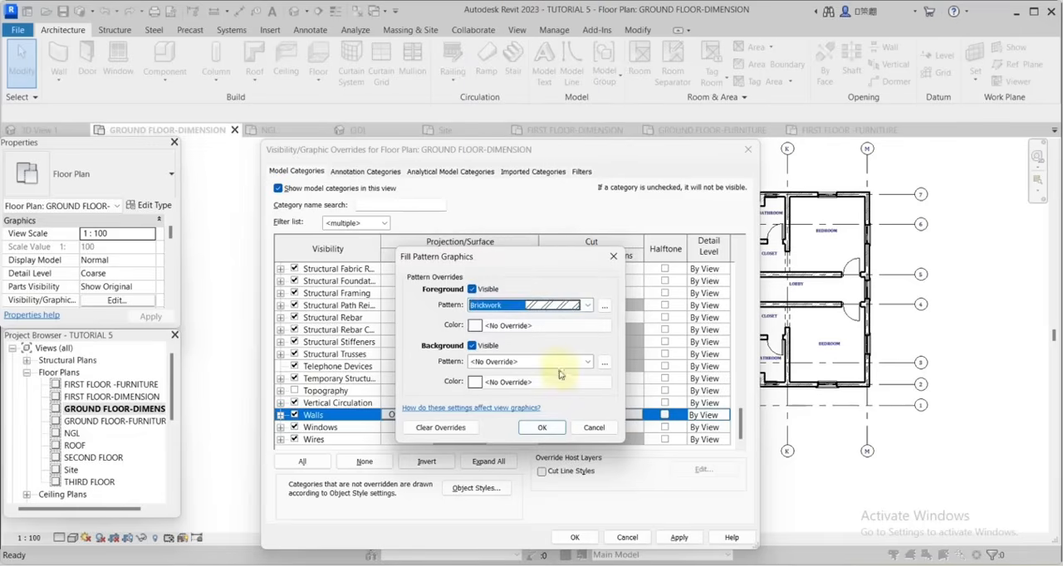
left_click(540, 425)
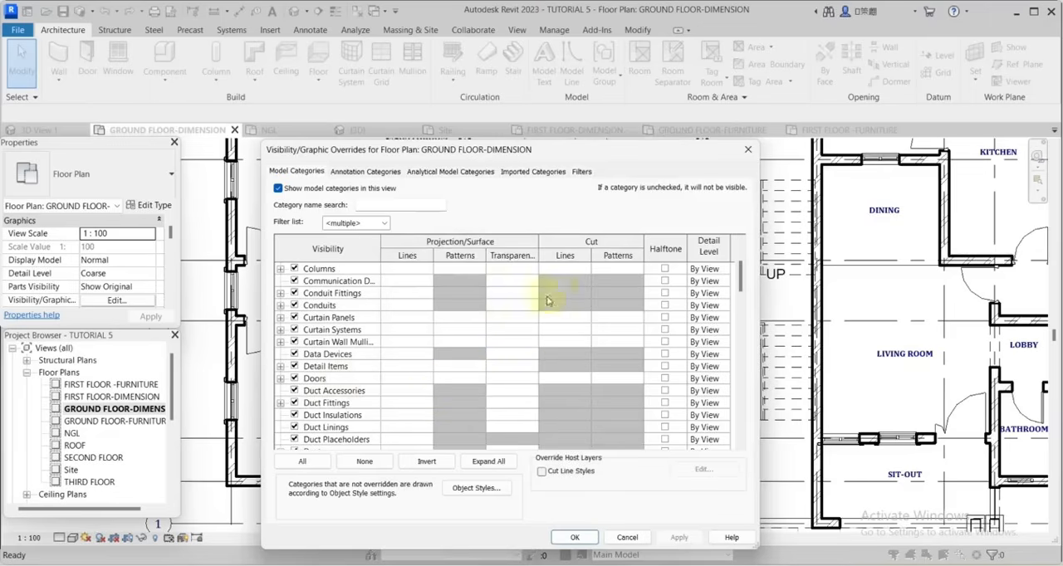
Override the Doors cut line weight to 2 and accept the plan's visibility overrides.
left_click(576, 379)
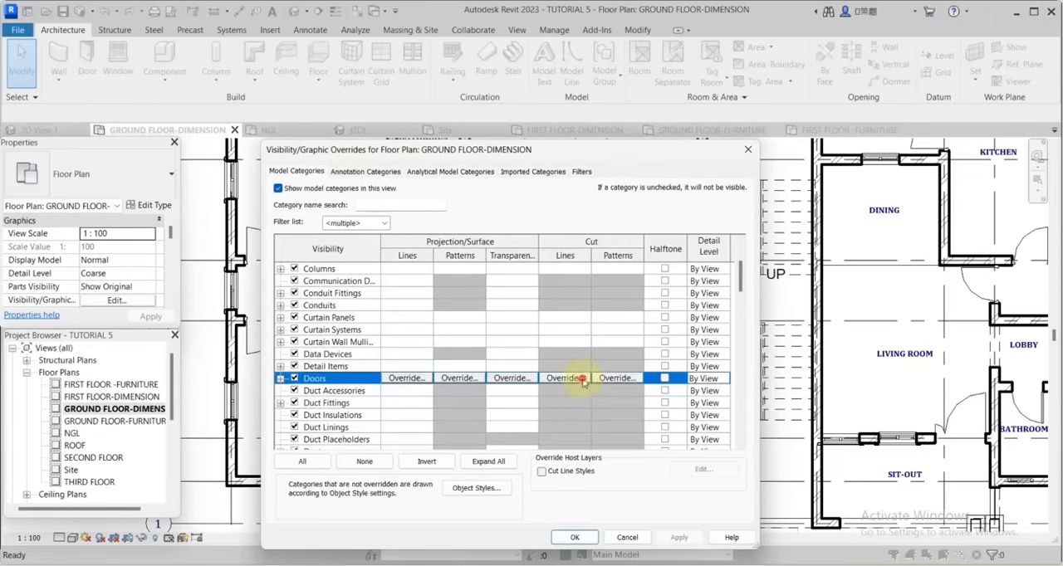
left_click(585, 379)
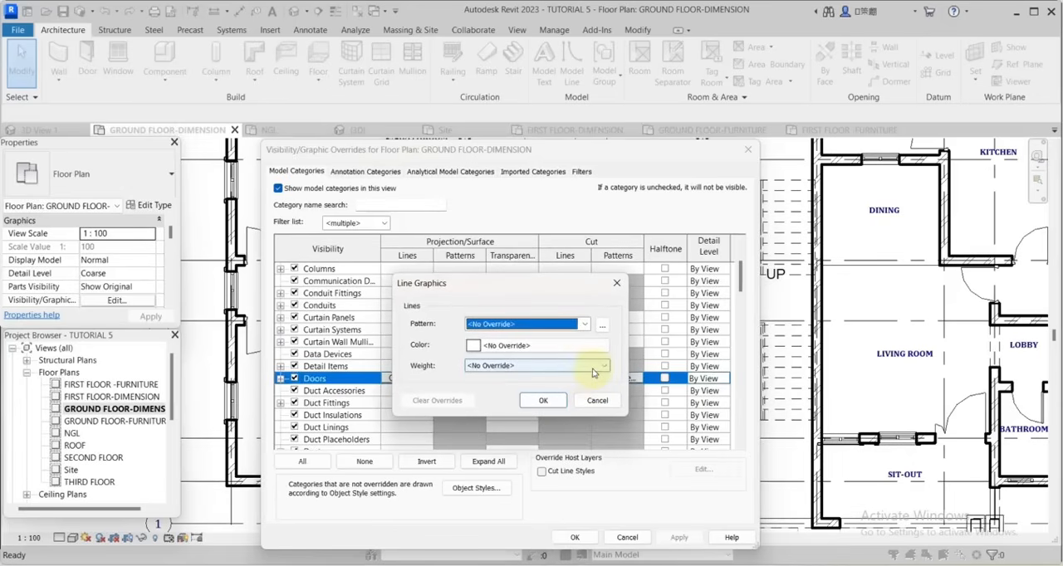
left_click(595, 368)
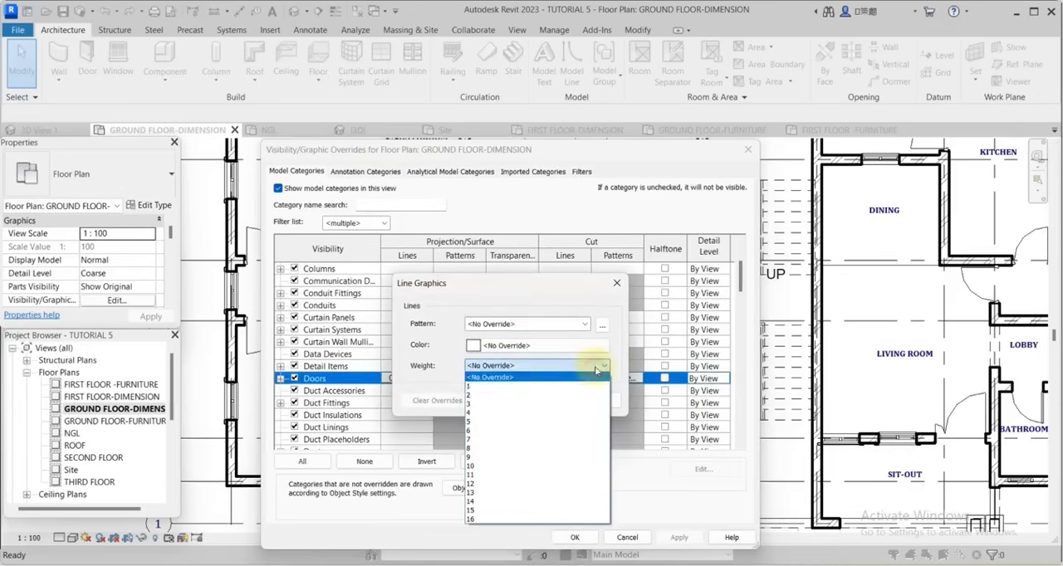
left_click(485, 396)
left_click(540, 399)
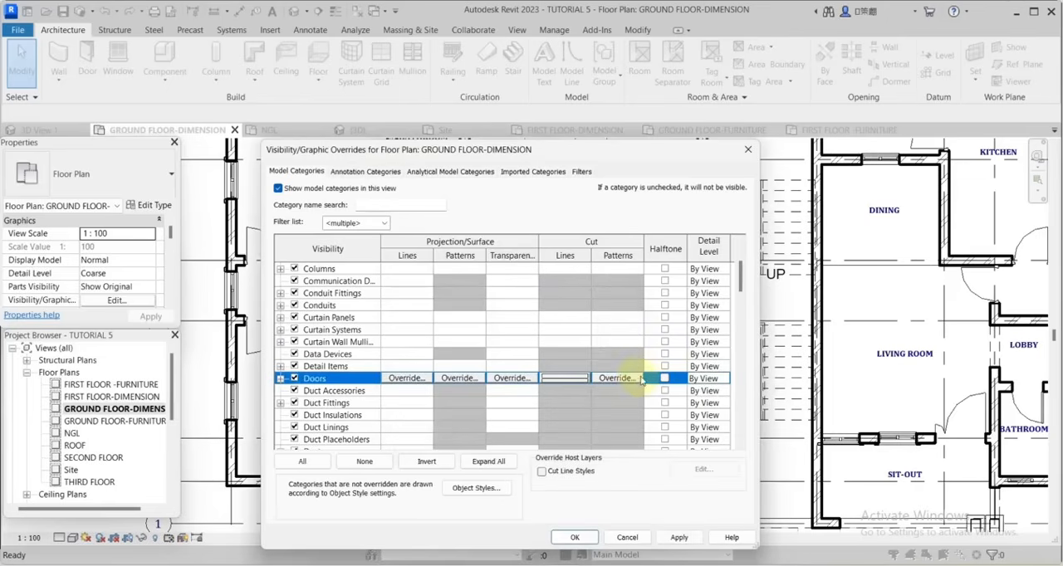
left_click(573, 536)
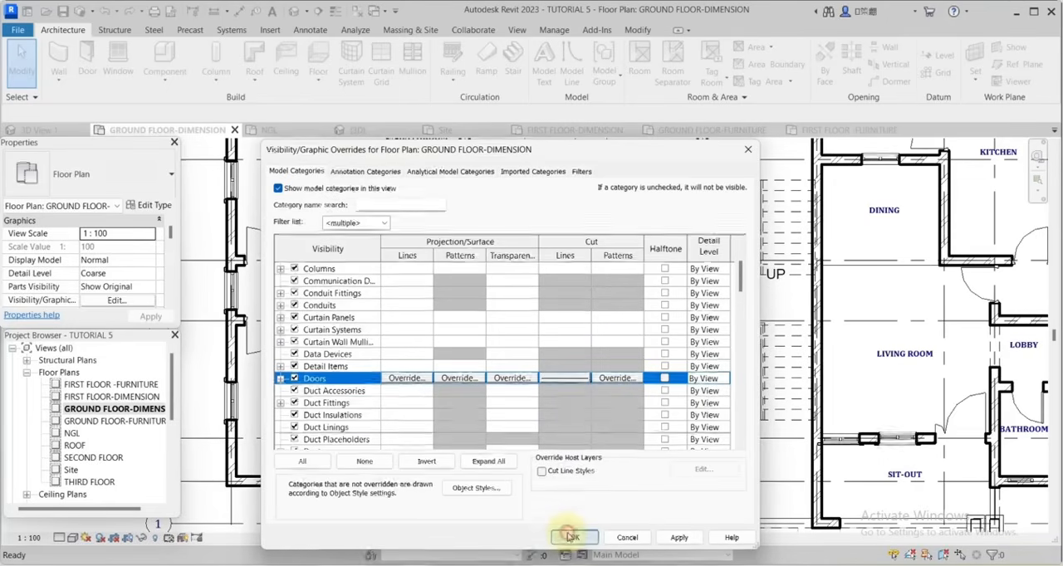
Examine the wall, door and window graphics around the upper-left bedroom, bathroom and kitchen of the ground floor plan.
scroll(538, 341, "down", 4)
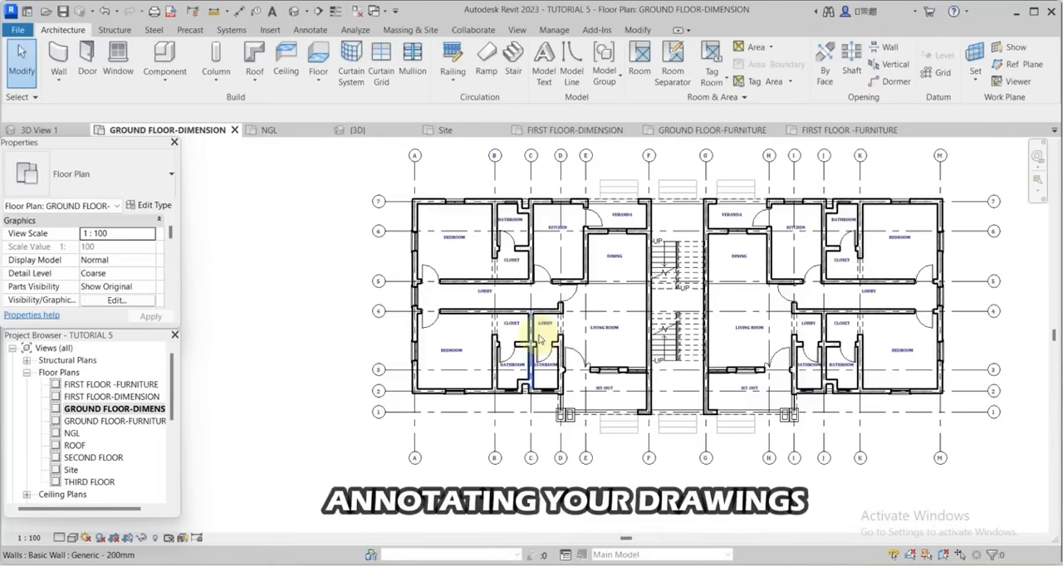
scroll(498, 225, "up", 3)
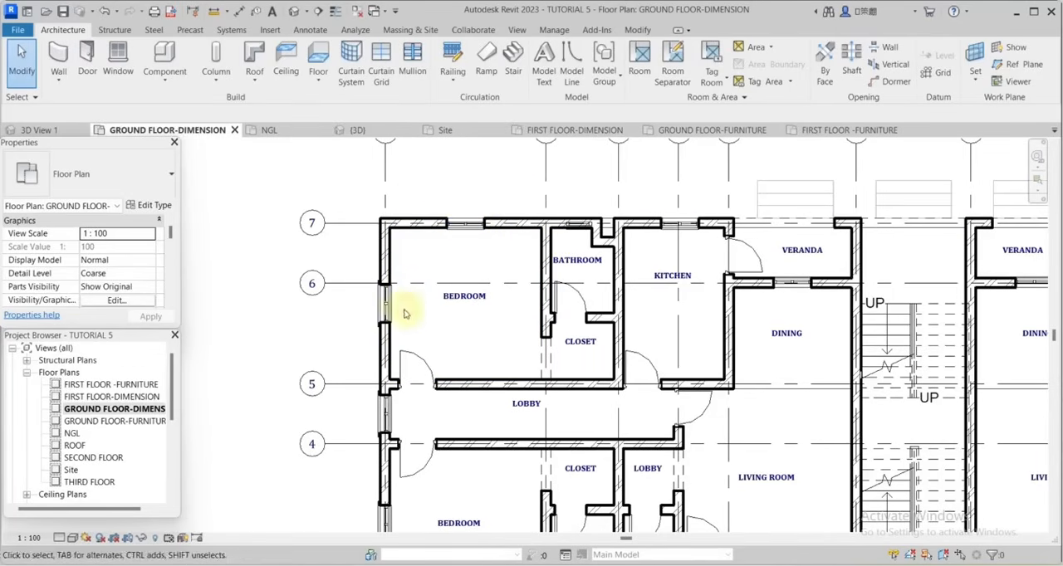
scroll(565, 258, "down", 1)
scroll(565, 265, "down", 2)
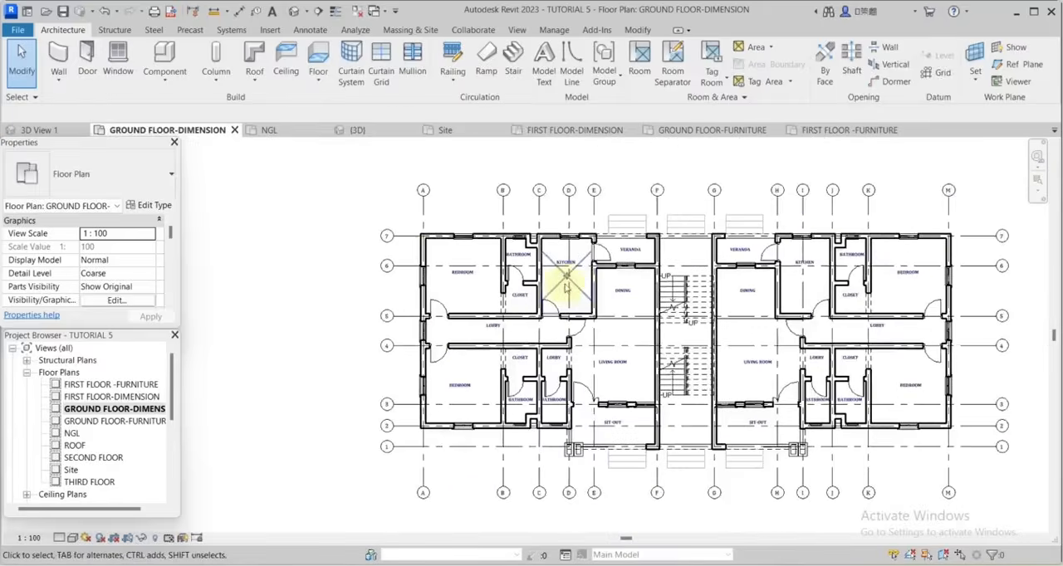
scroll(562, 282, "up", 1)
scroll(705, 305, "up", 5)
scroll(706, 306, "down", 4)
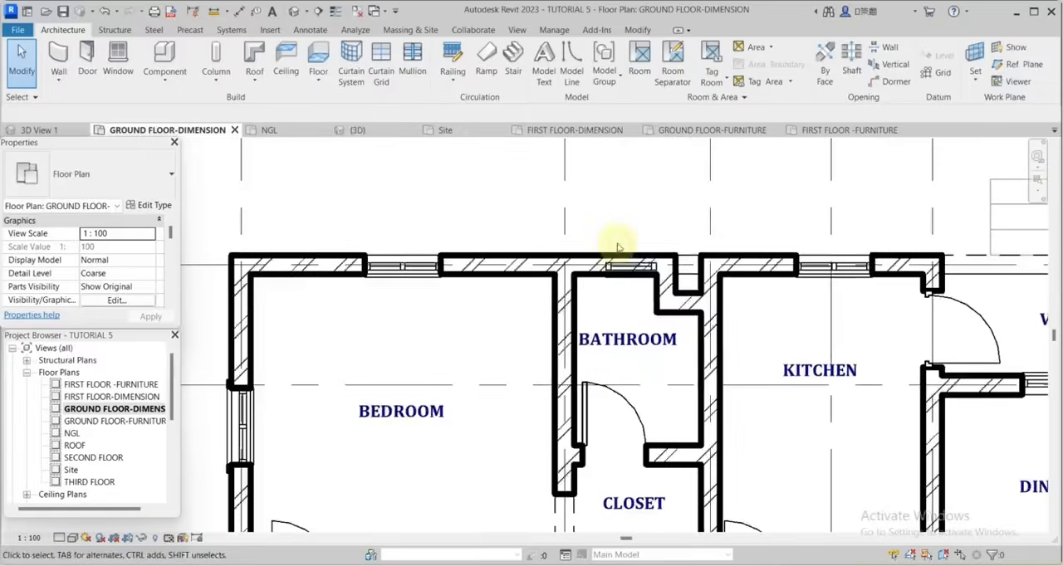
scroll(614, 249, "up", 5)
scroll(677, 244, "down", 1)
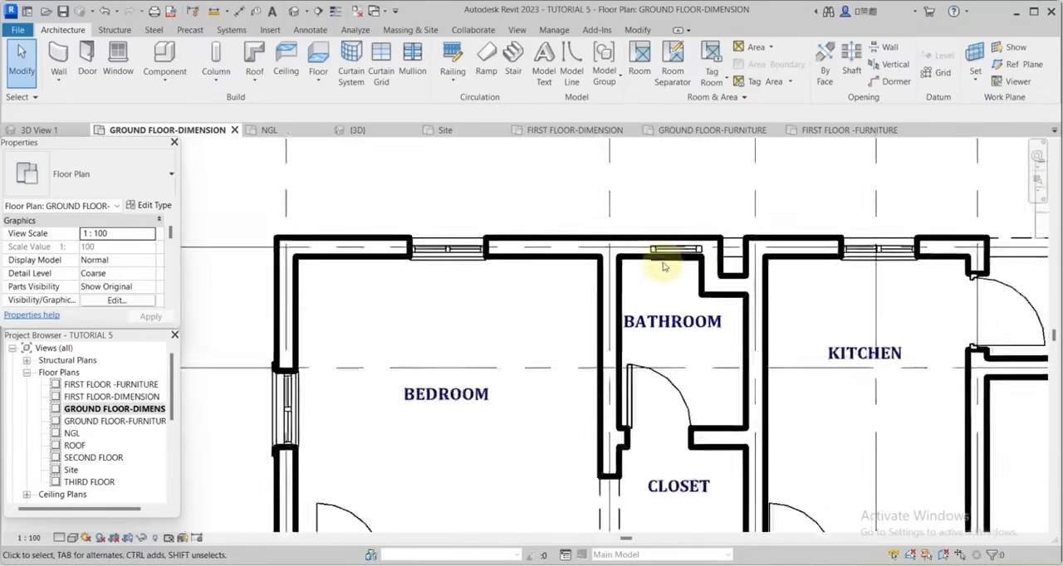
scroll(685, 250, "up", 2)
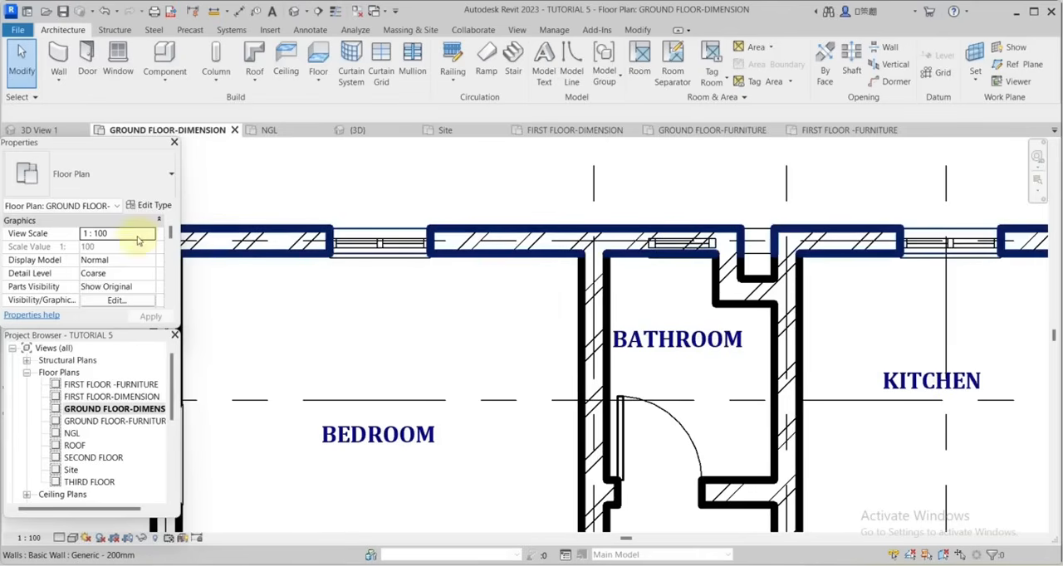
Set the ground floor plan's view range cut plane offset to 1700 and accept it.
scroll(139, 239, "down", 5)
scroll(122, 282, "down", 2)
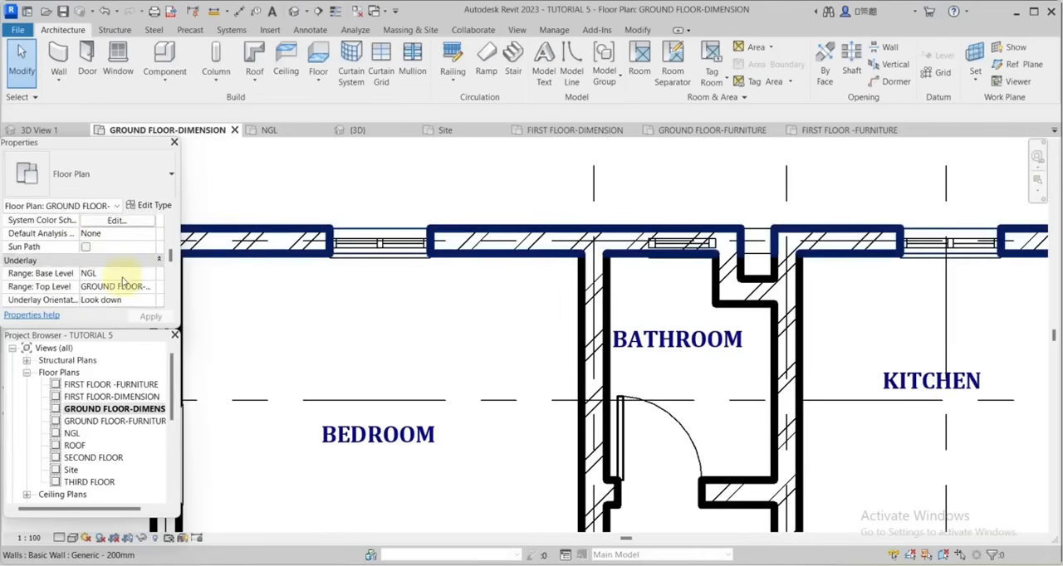
scroll(122, 278, "down", 3)
scroll(122, 278, "down", 1)
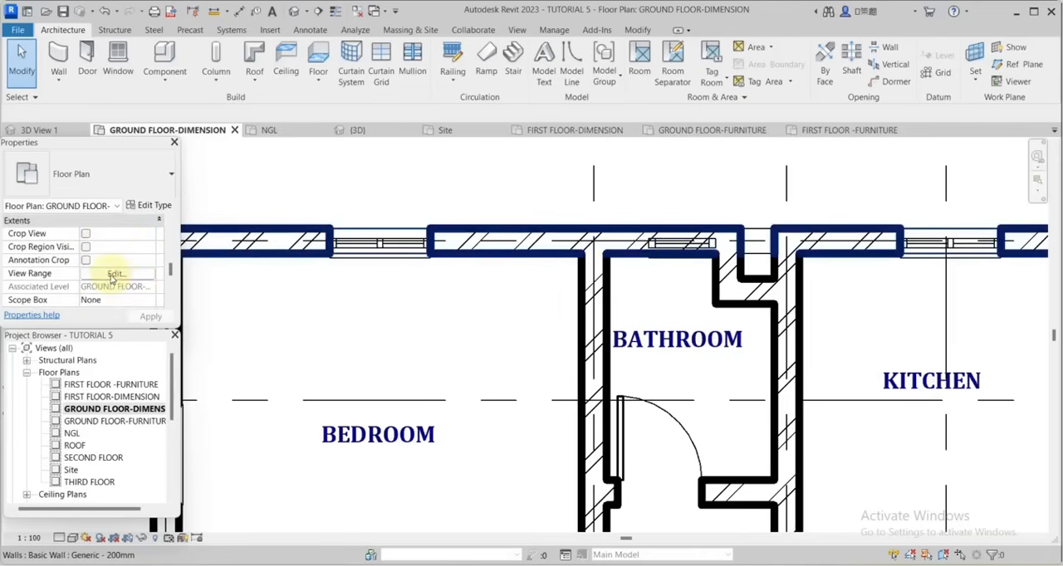
left_click(114, 274)
left_click(799, 232)
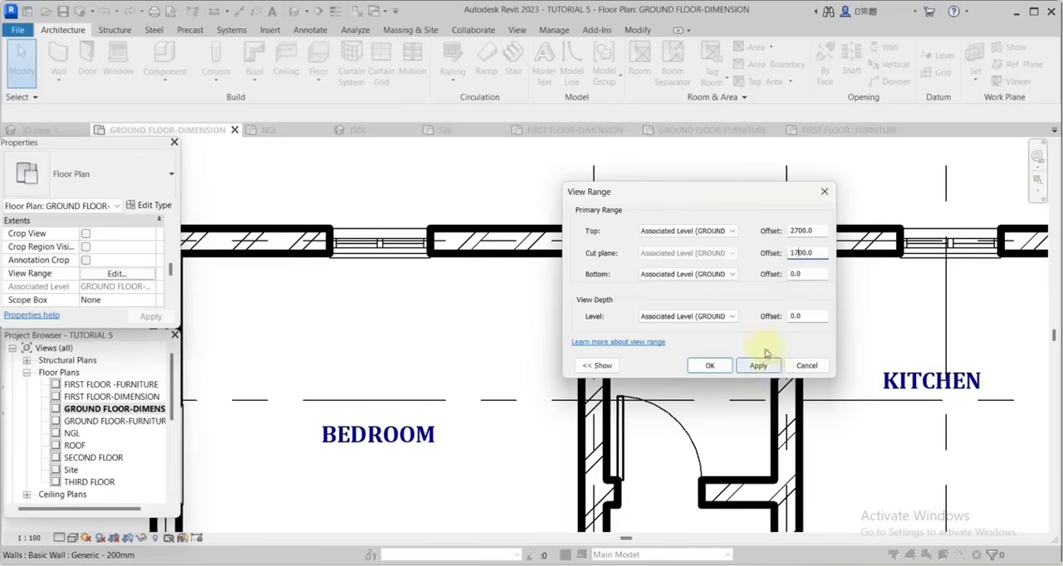
left_click_drag(704, 192, 426, 235)
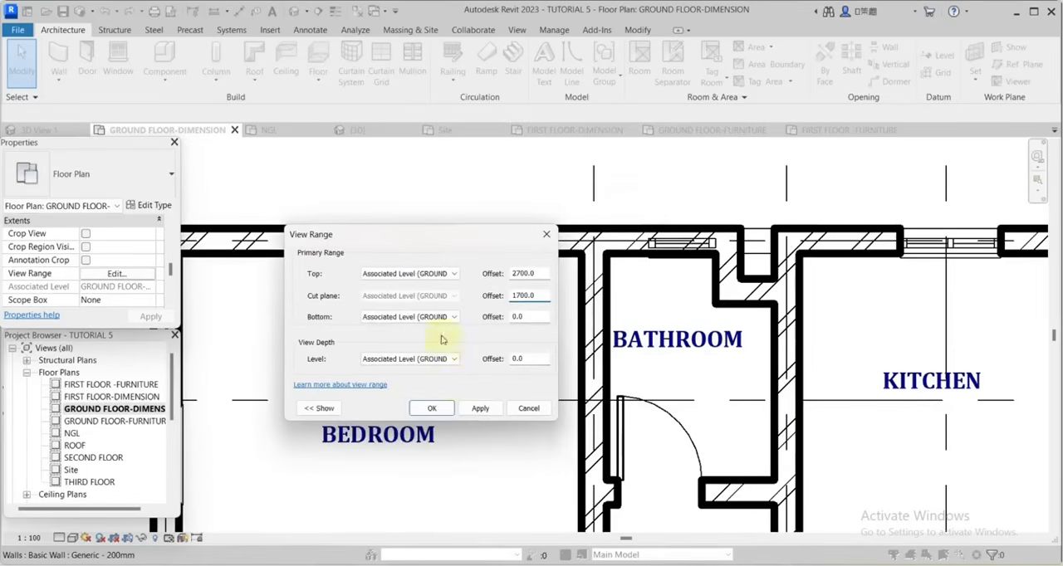
left_click(480, 411)
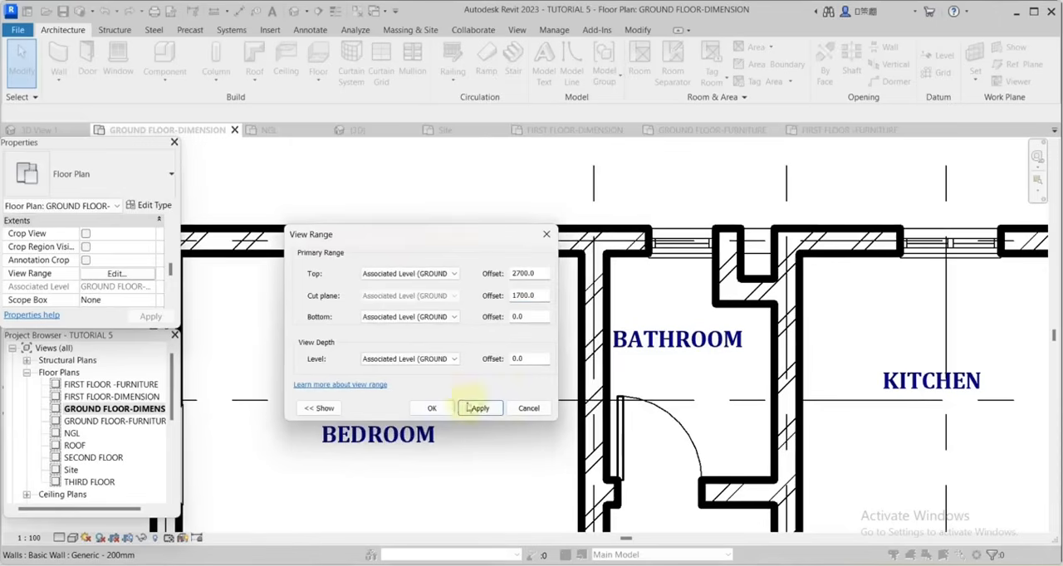
left_click(430, 407)
Check how the bathroom window and the surrounding walls are cut in the ground floor plan.
scroll(722, 287, "down", 2)
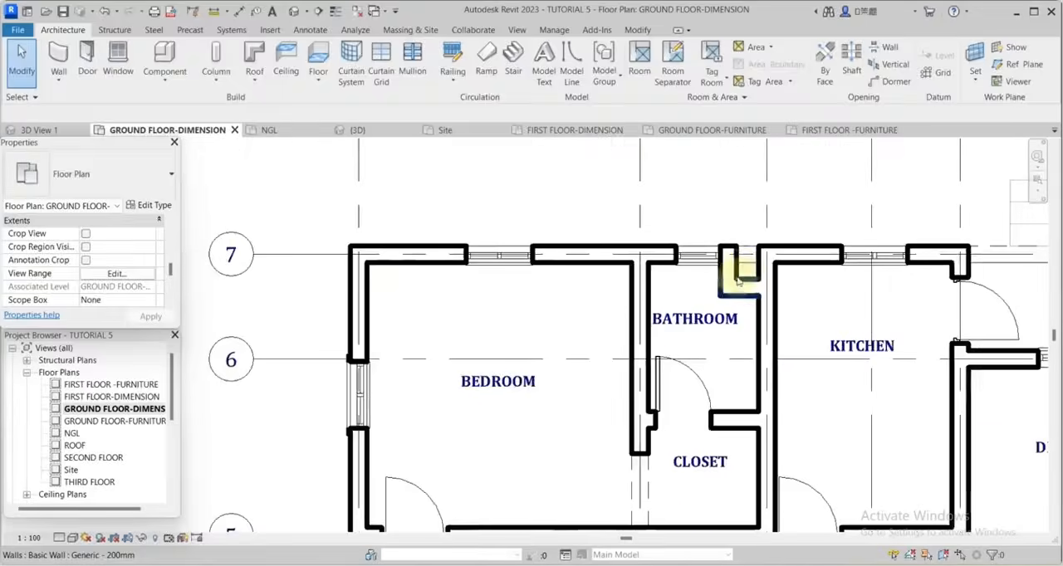
scroll(741, 278, "down", 4)
scroll(686, 303, "up", 5)
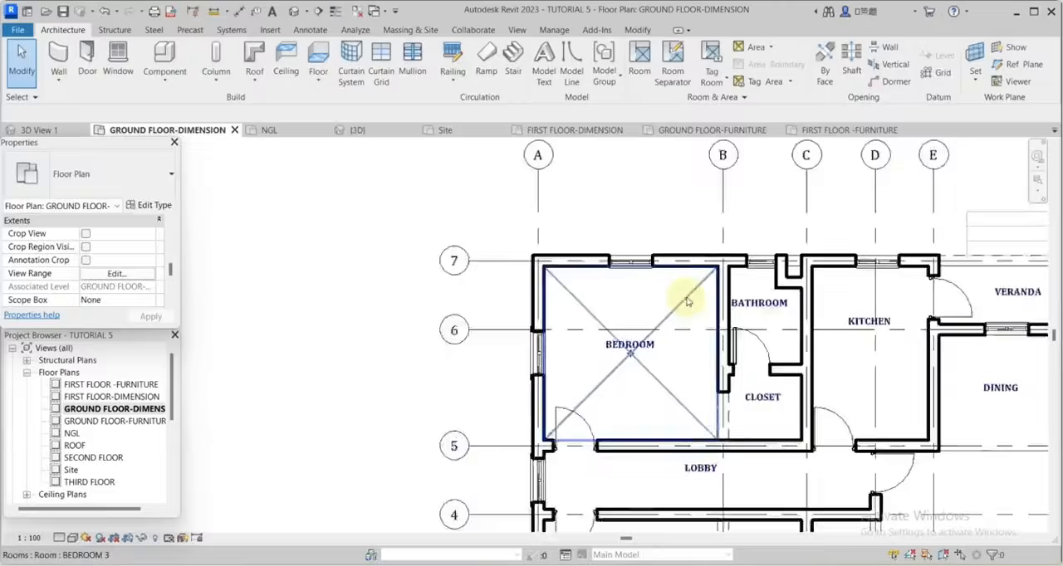
scroll(562, 327, "up", 3)
scroll(612, 288, "down", 3)
scroll(581, 275, "up", 3)
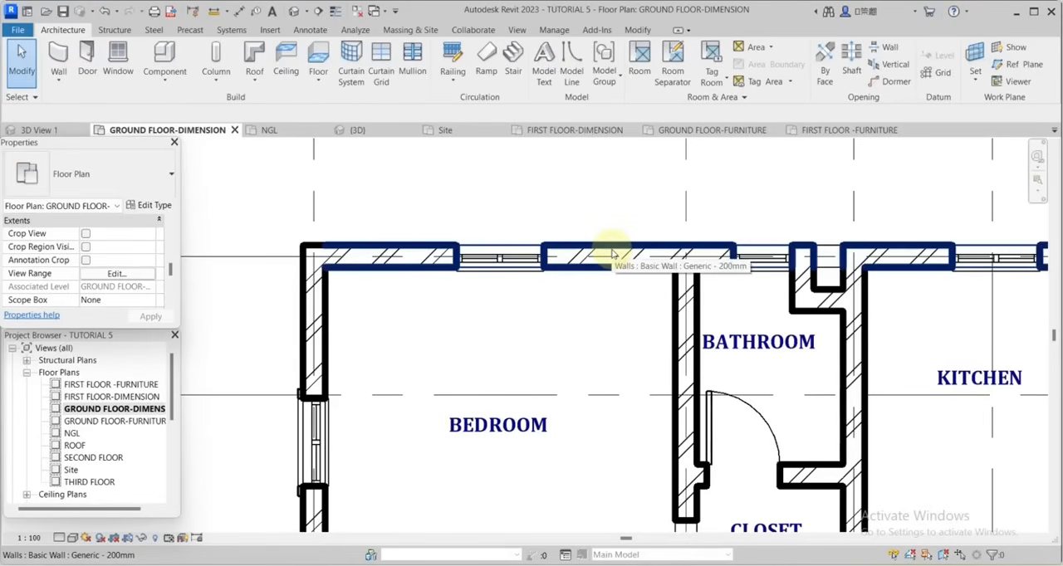
left_click(522, 158)
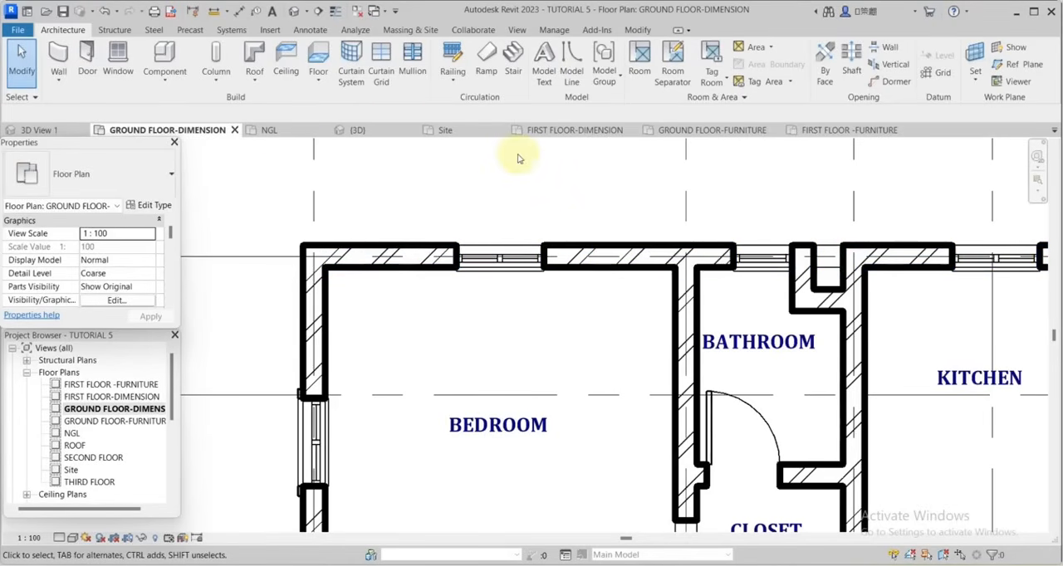
Tag all untagged doors and windows in the current view with M_Door Tag and M_Window Tag, horizontal and without leaders.
left_click(310, 30)
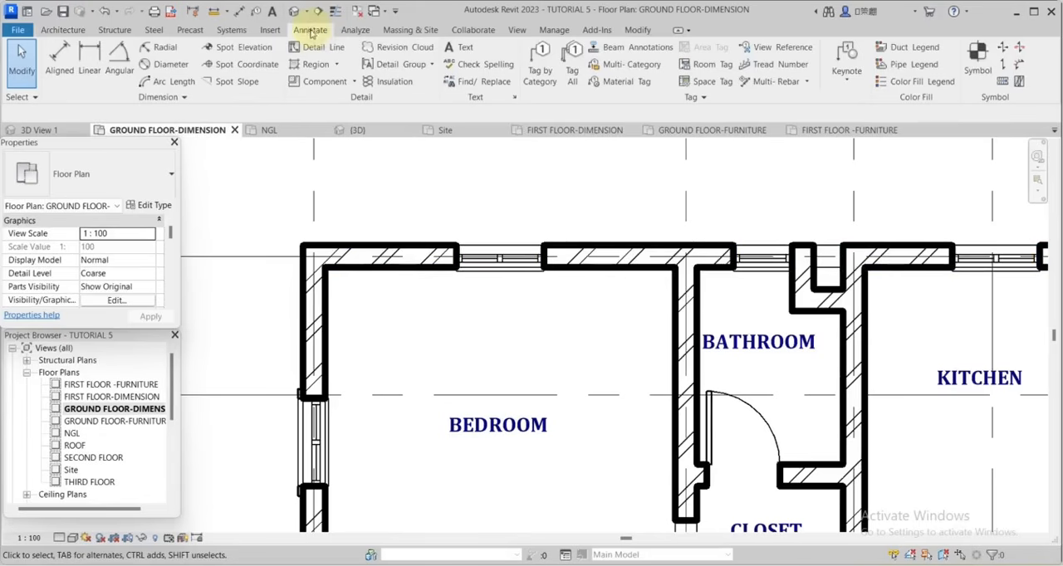
left_click(572, 68)
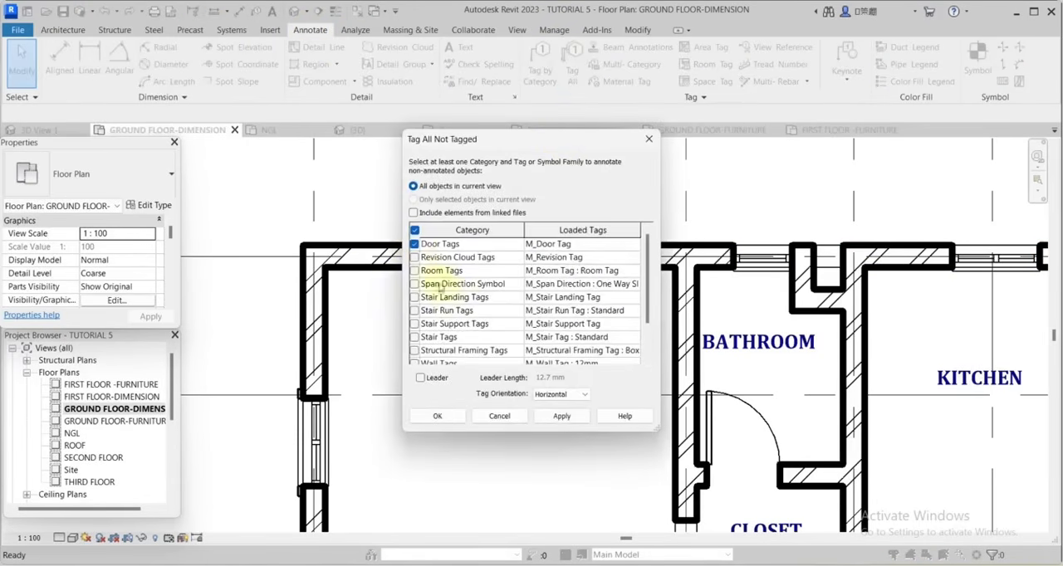
scroll(477, 309, "down", 1)
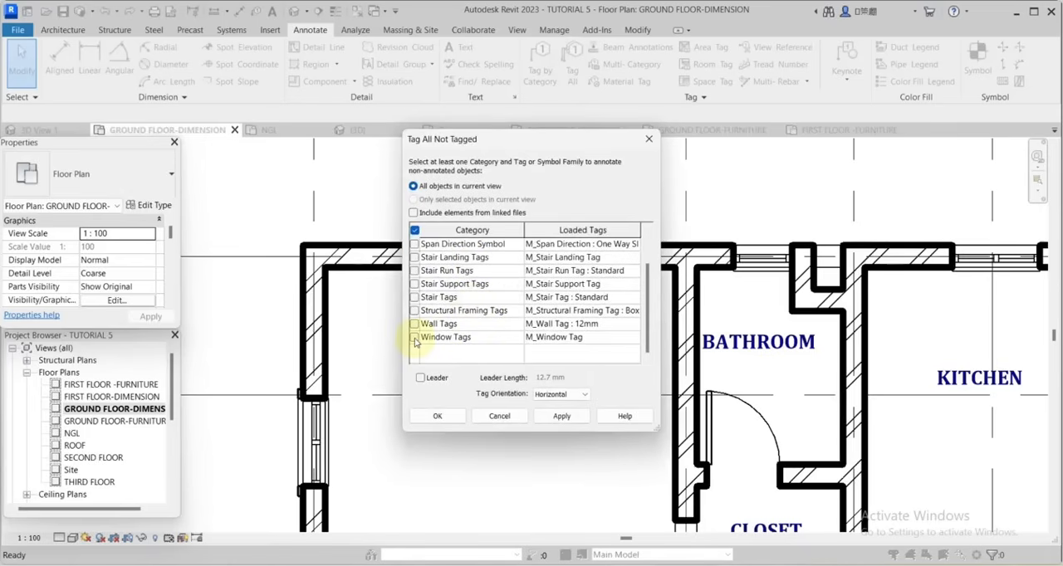
left_click(571, 423)
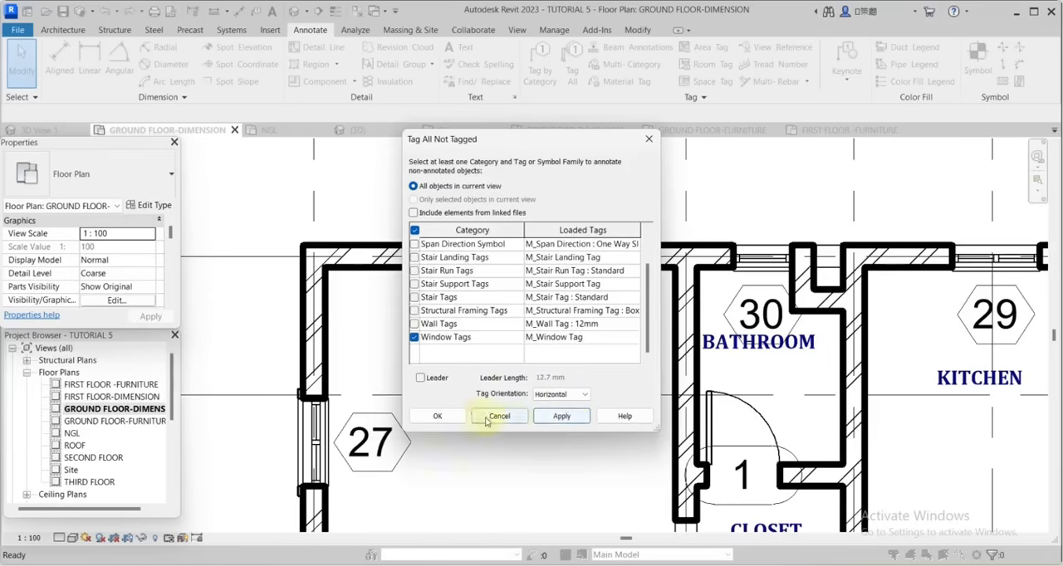
left_click(436, 416)
Inspect the size and placement of the door and window tags around the bedroom, bathroom and kitchen.
scroll(714, 278, "down", 4)
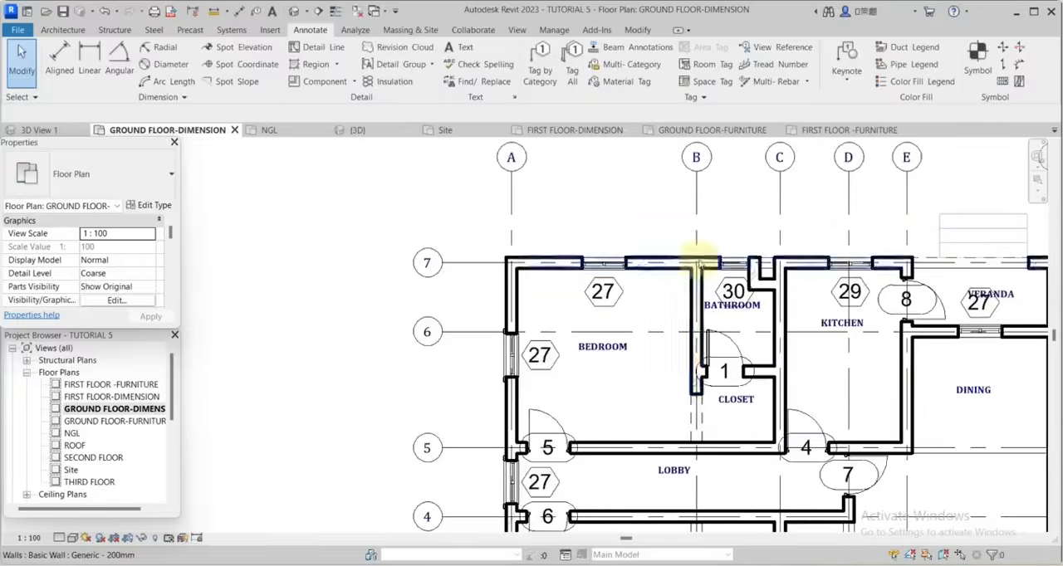
scroll(714, 280, "up", 5)
scroll(773, 287, "down", 2)
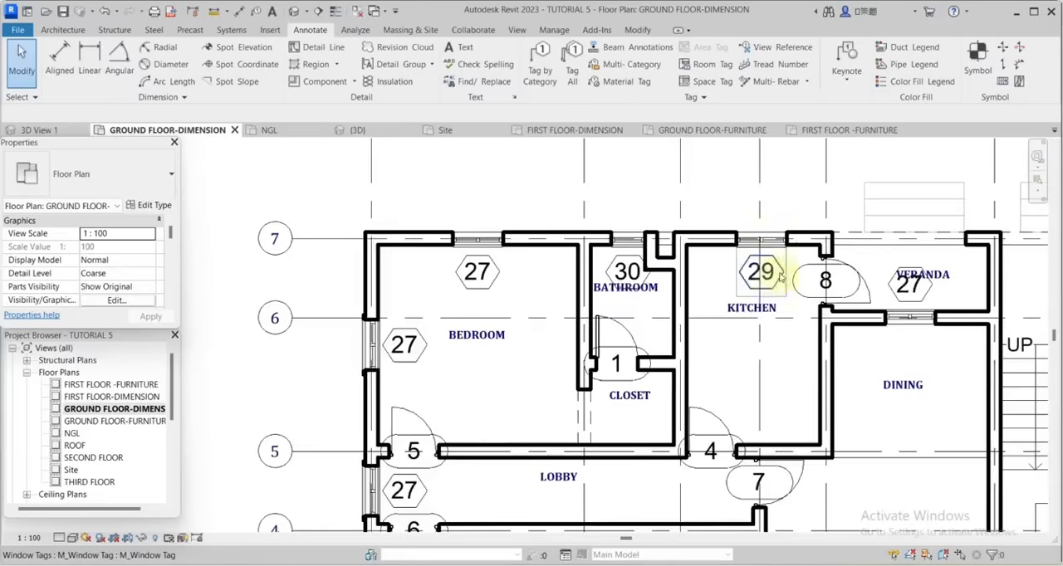
scroll(763, 278, "down", 2)
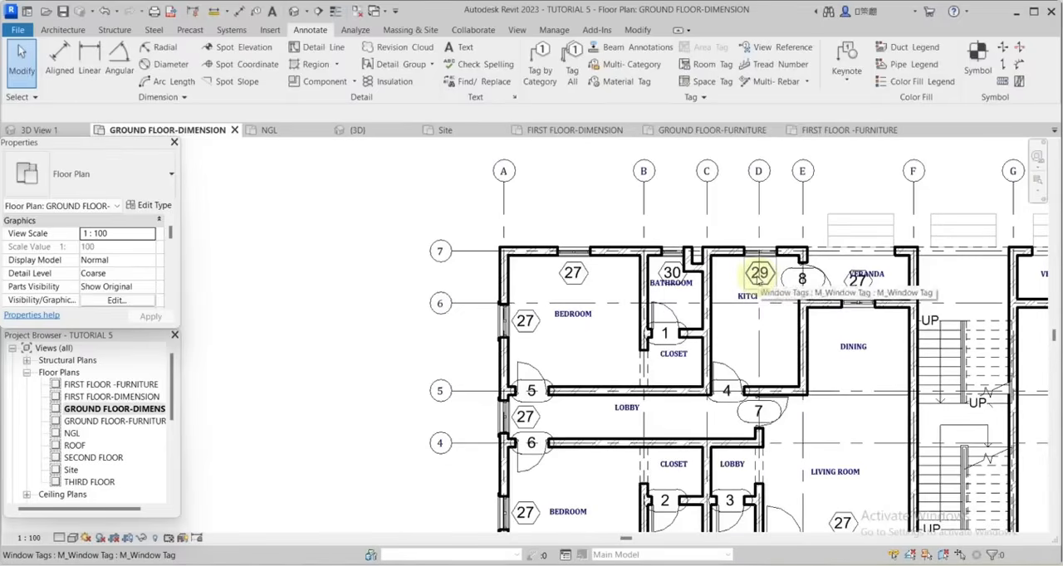
scroll(586, 272, "up", 3)
scroll(561, 251, "up", 1)
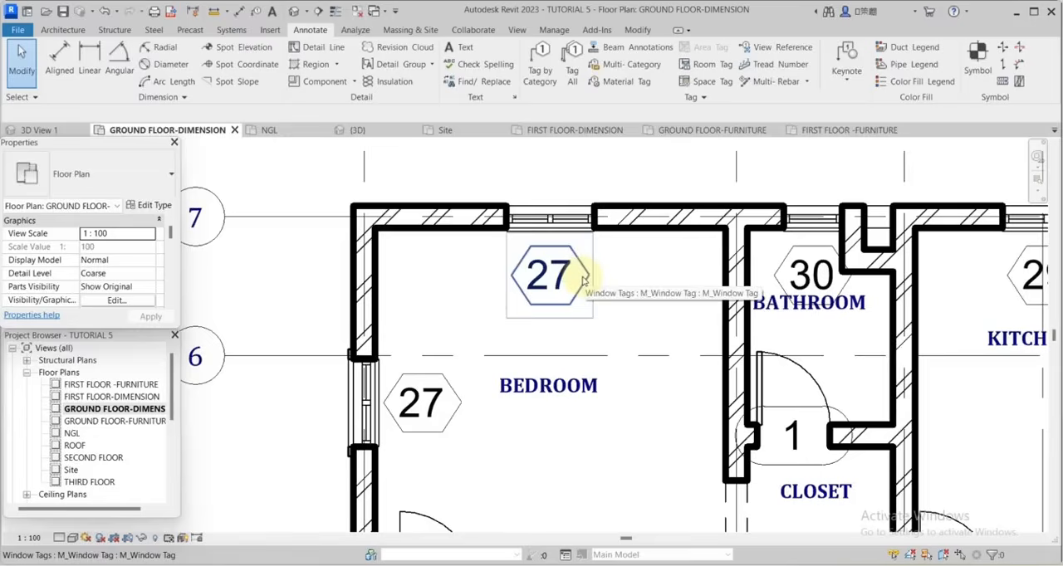
scroll(581, 281, "down", 2)
scroll(552, 278, "up", 5)
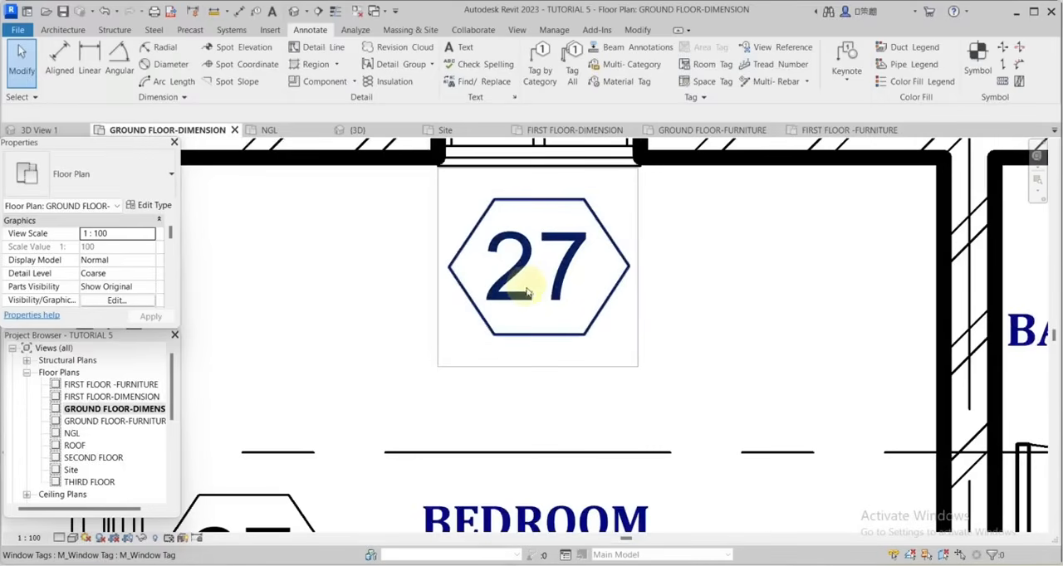
scroll(694, 295, "down", 3)
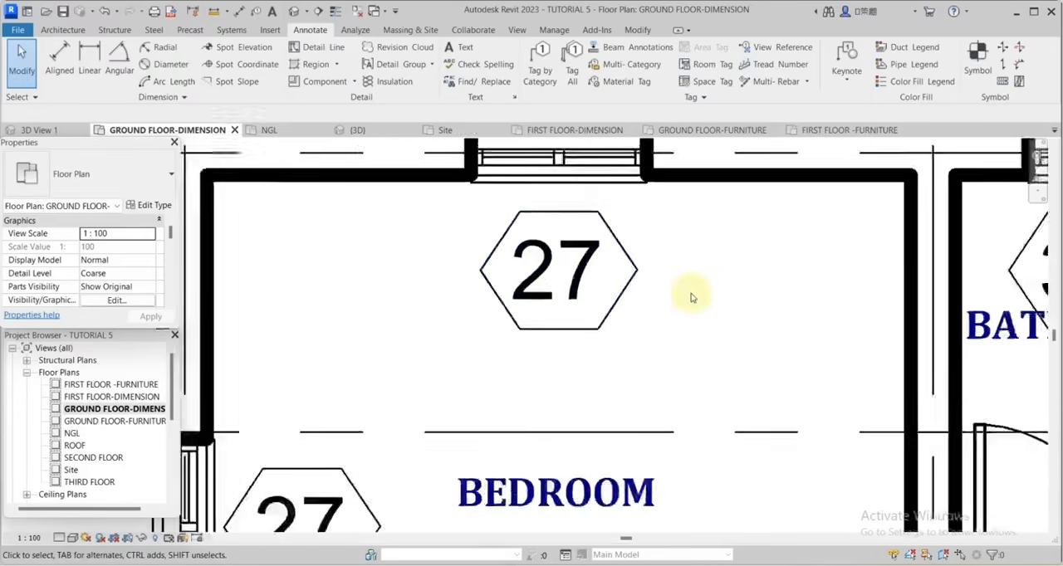
Open the family of the bedroom's upper window tag for editing.
scroll(701, 287, "up", 2)
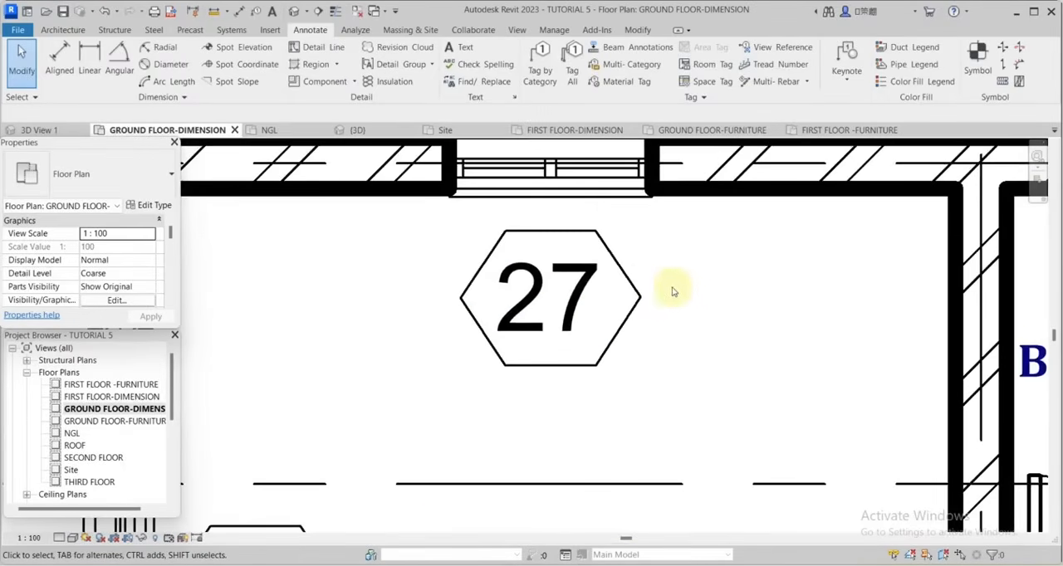
left_click(629, 285)
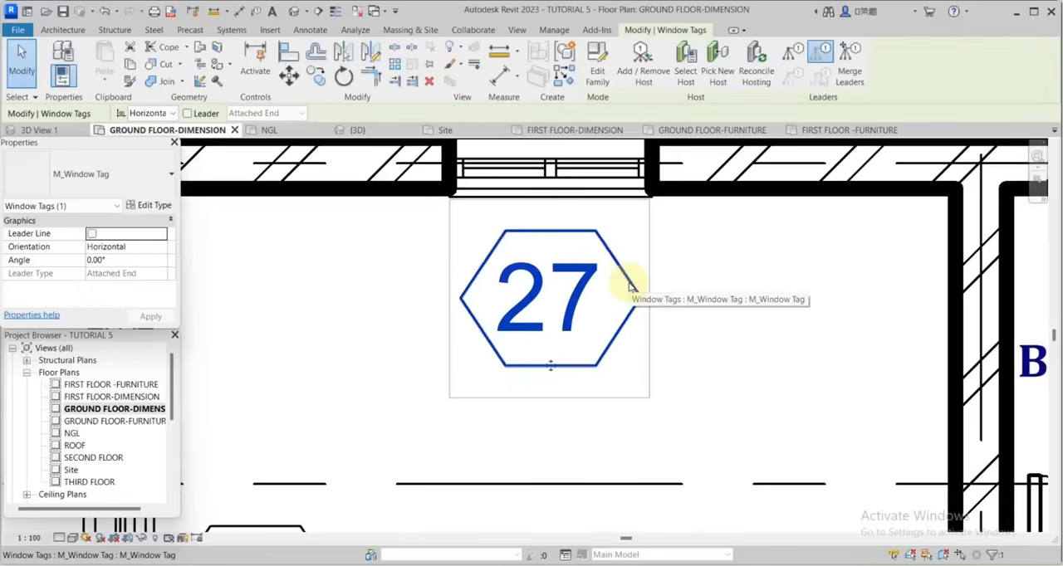
left_click(597, 70)
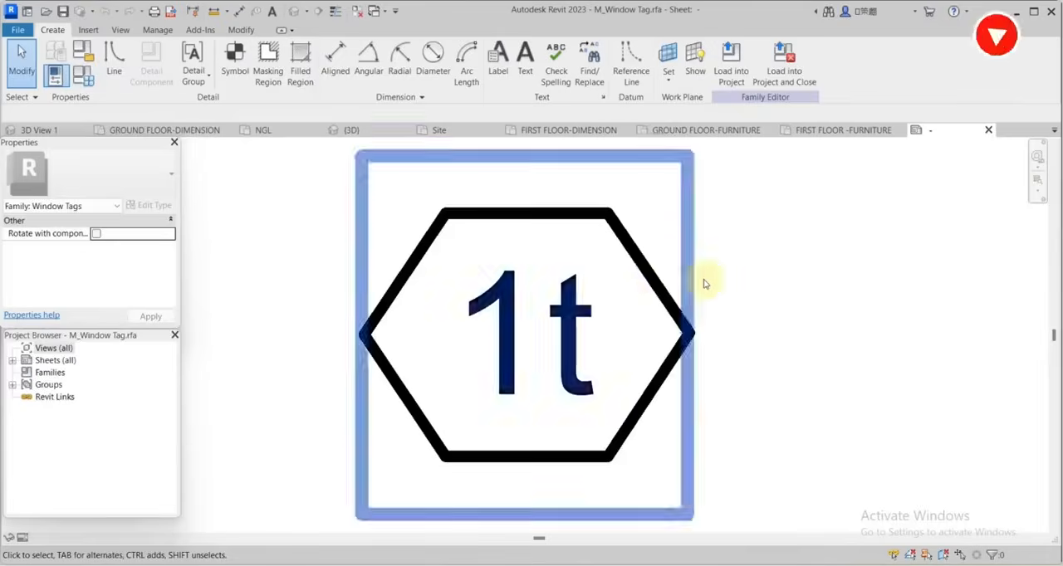
Offset copies of all six hexagon lines of the window tag inward by 1.5.
scroll(705, 284, "down", 3)
scroll(687, 284, "up", 3)
scroll(772, 266, "up", 2)
scroll(728, 278, "down", 3)
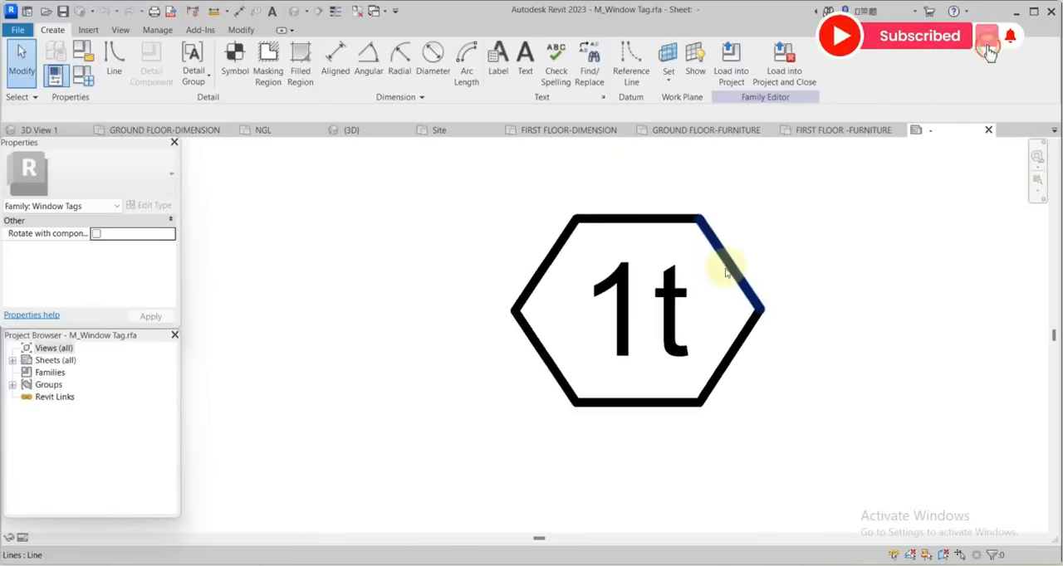
scroll(725, 268, "up", 2)
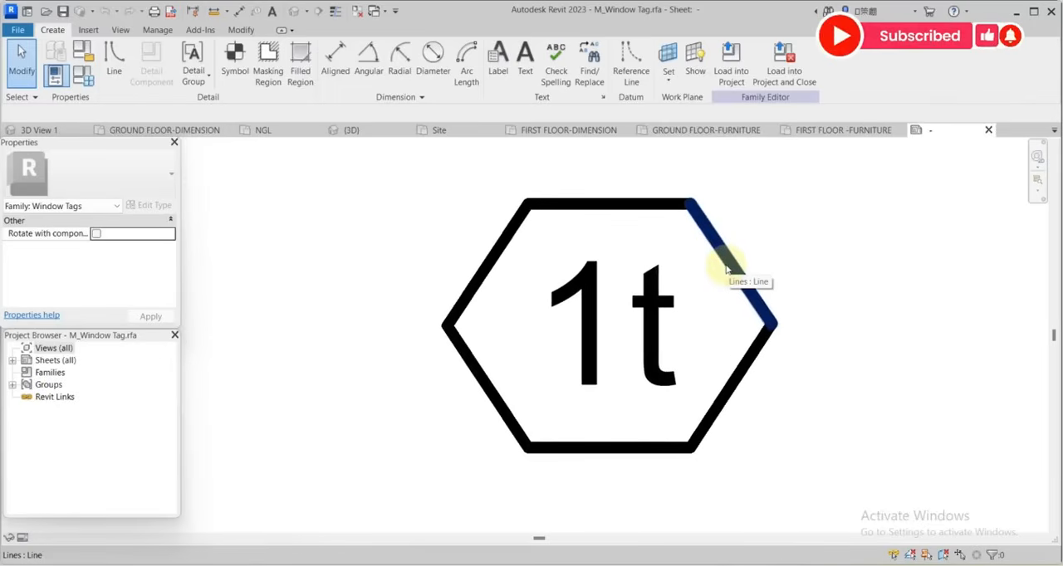
left_click(726, 268)
scroll(681, 429, "up", 1)
scroll(679, 422, "down", 1)
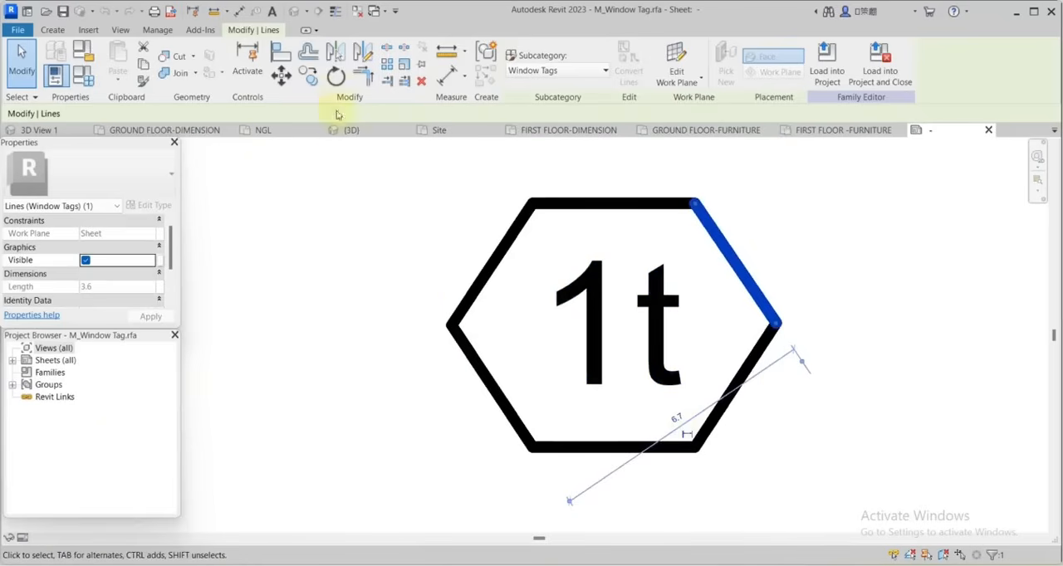
left_click(309, 54)
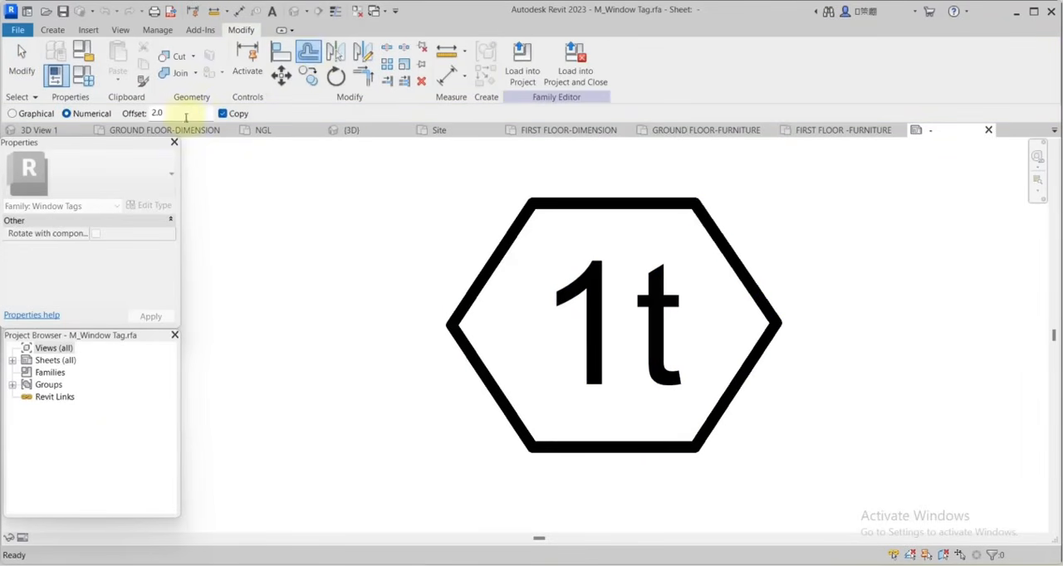
double_click(158, 113)
type("1.5")
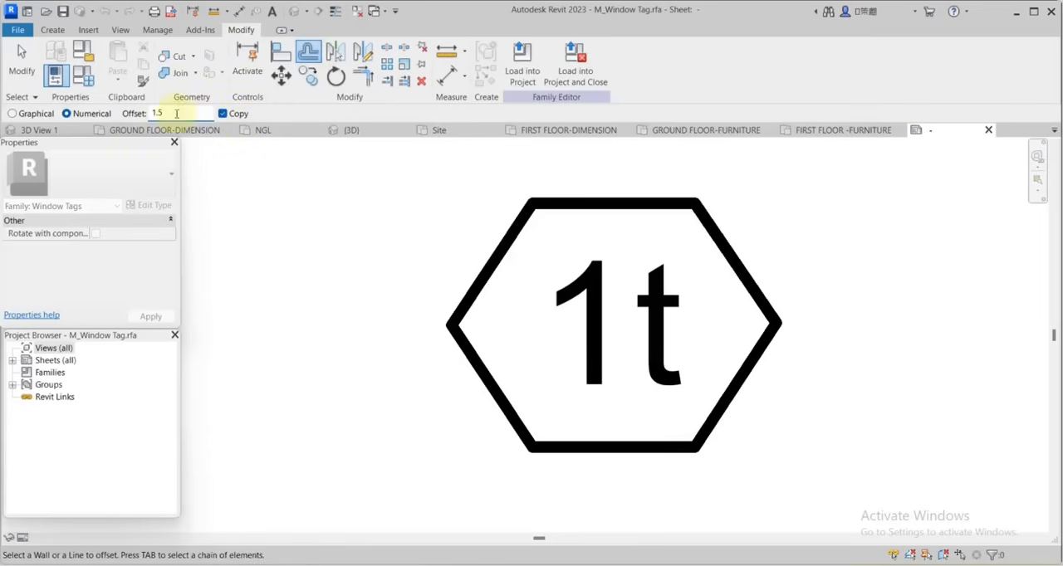
left_click(638, 214)
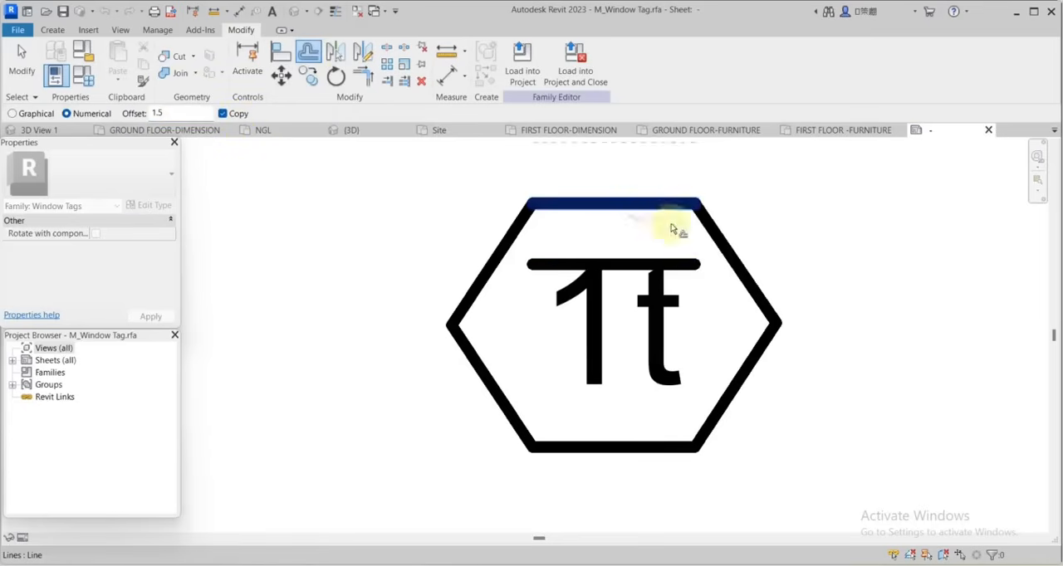
left_click(735, 274)
left_click(742, 378)
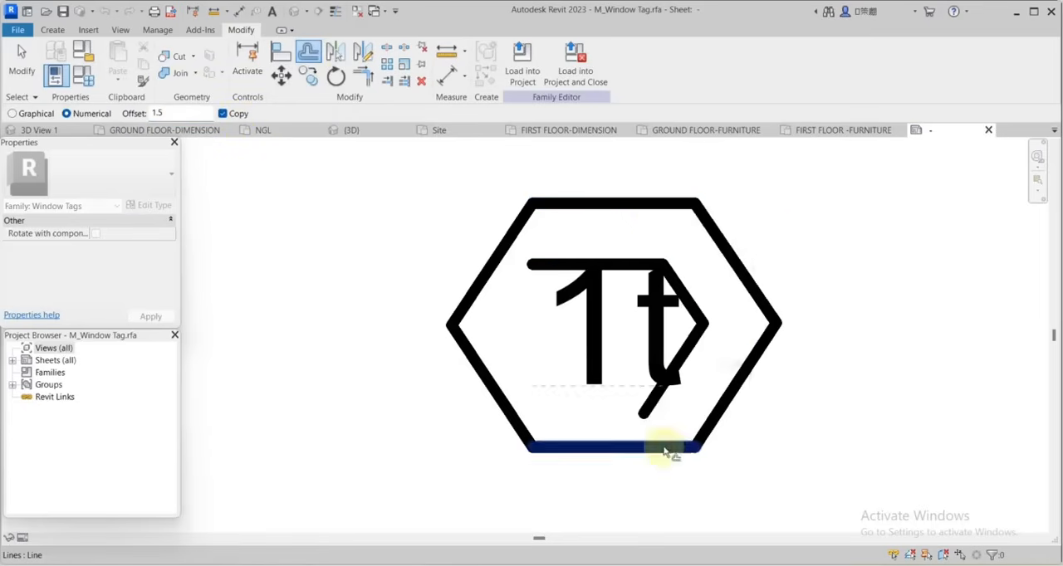
left_click(610, 445)
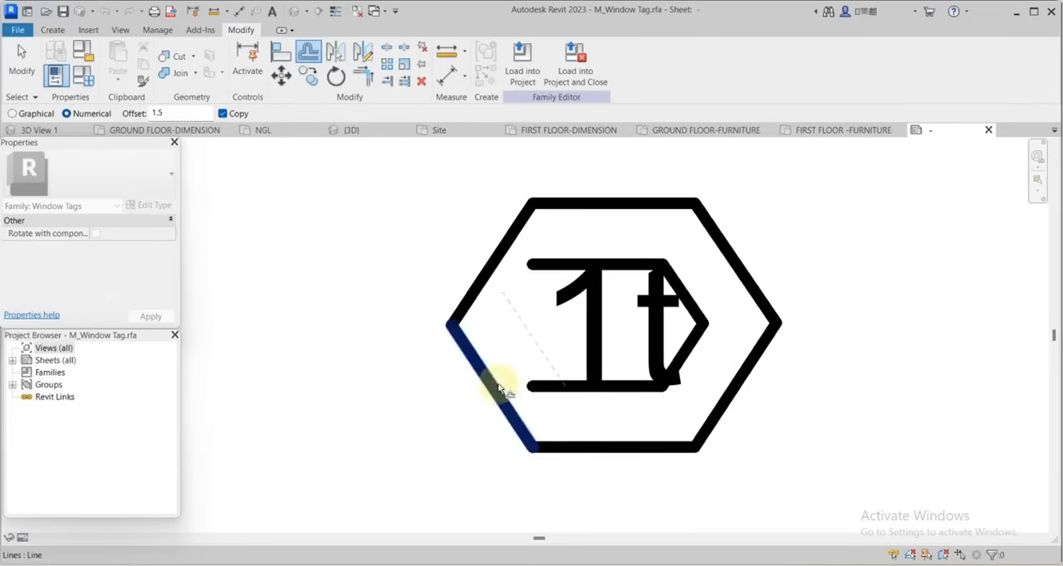
left_click(499, 380)
left_click(502, 239)
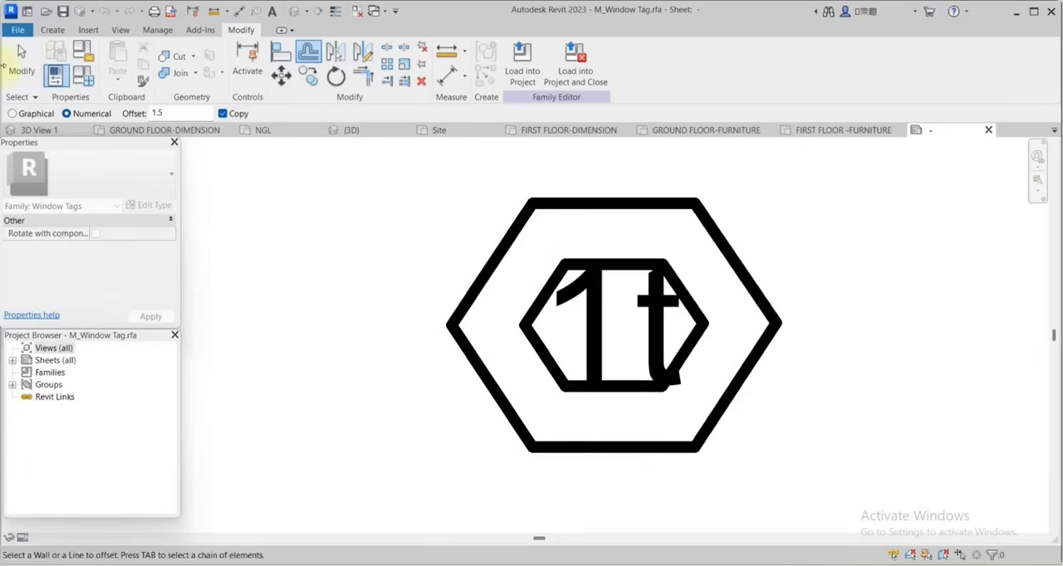
left_click(22, 60)
Delete the six lines of the window tag's outer hexagon.
scroll(515, 223, "up", 2)
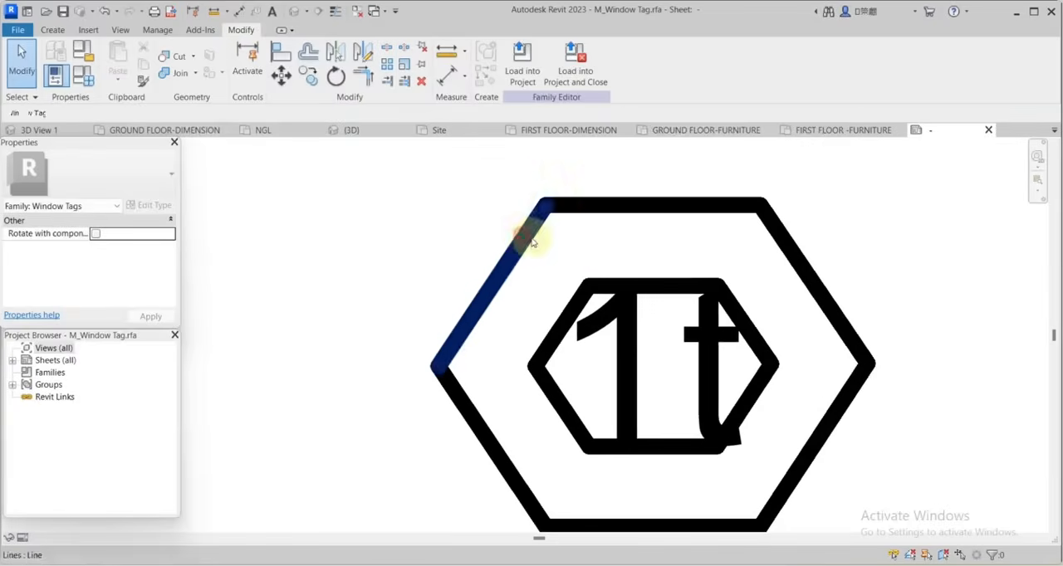
left_click(525, 227)
left_click(590, 208, "ctrl")
scroll(762, 222, "down", 2)
scroll(762, 222, "up", 1)
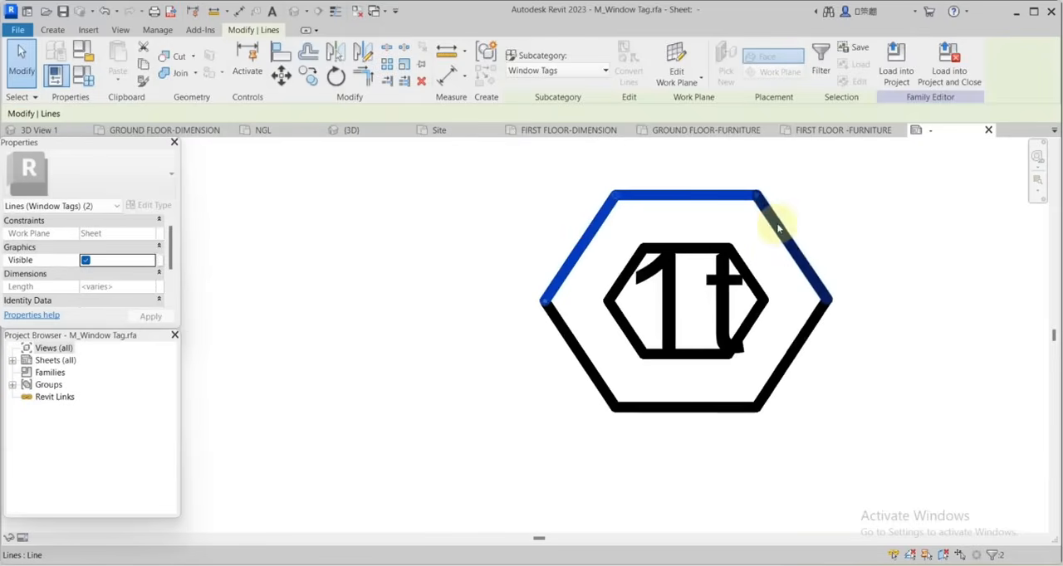
left_click(790, 239, "ctrl")
left_click(809, 332, "ctrl")
left_click(674, 407, "ctrl")
left_click(601, 386, "ctrl")
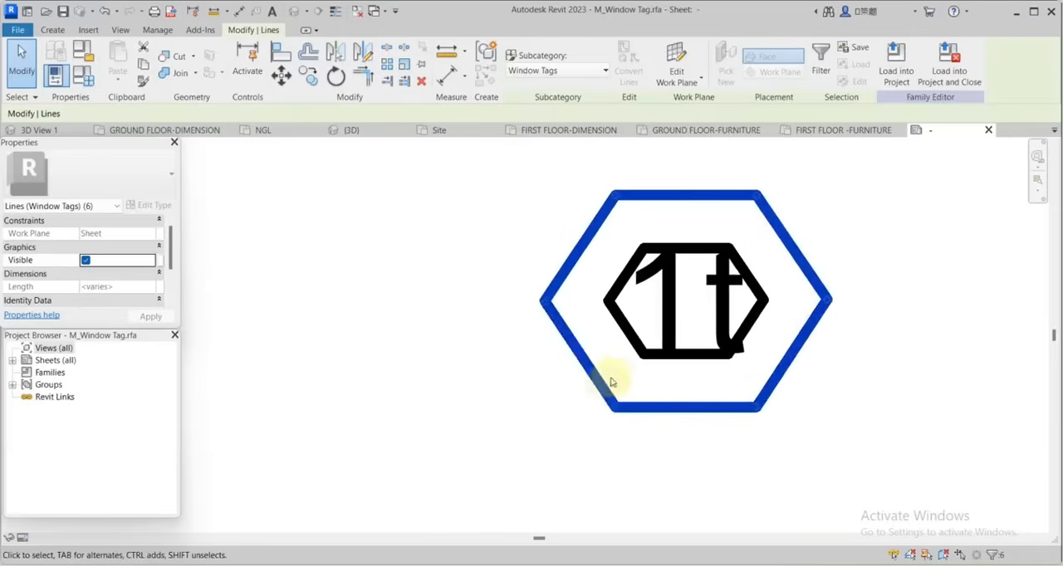
key("Delete")
Set the colour of the window tag label's 3mm type to dark blue, RGB 000-000-128.
scroll(759, 308, "down", 2)
scroll(695, 279, "up", 2)
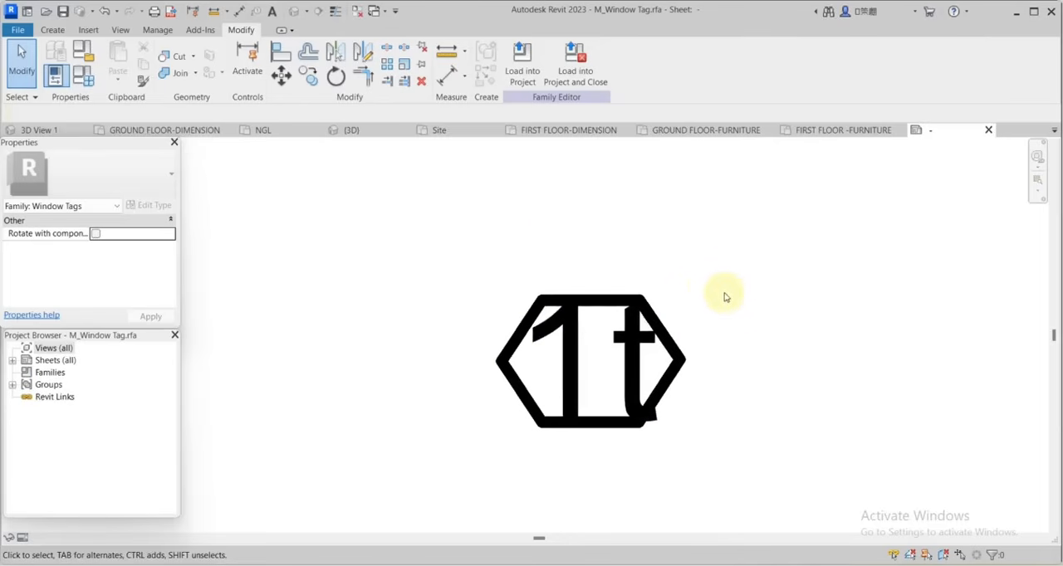
left_click(747, 275)
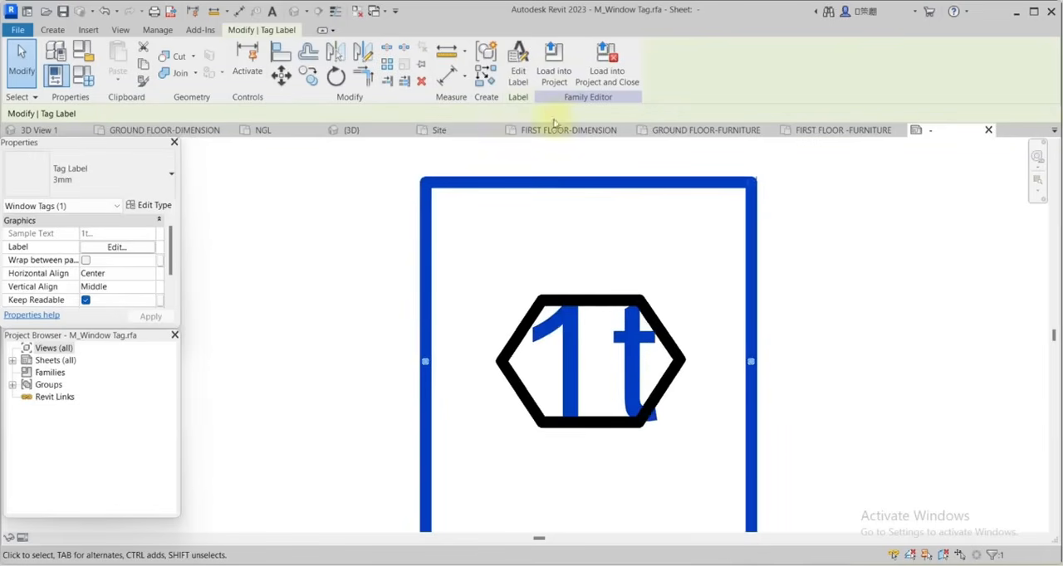
left_click(158, 205)
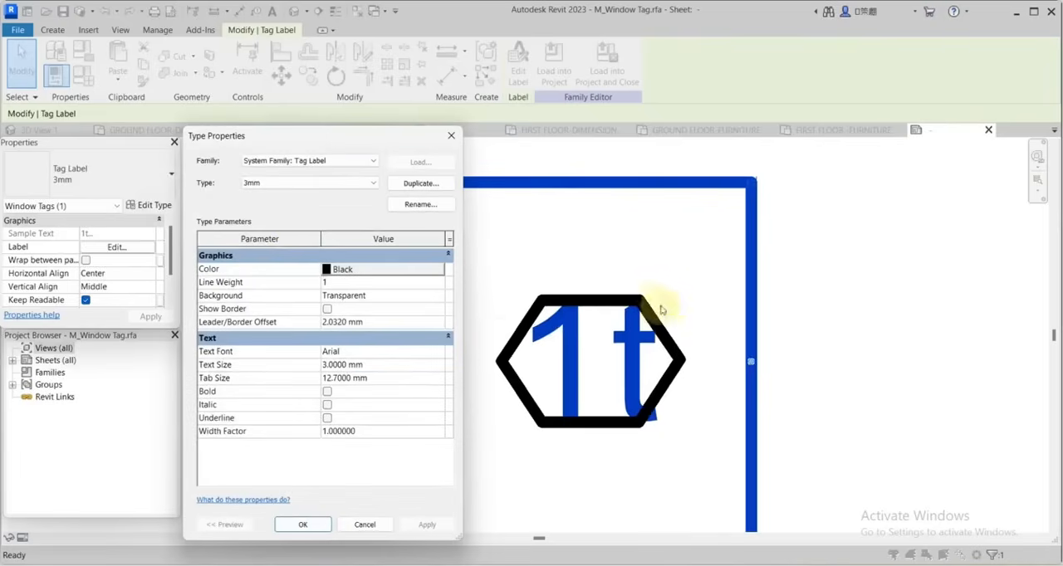
left_click(326, 271)
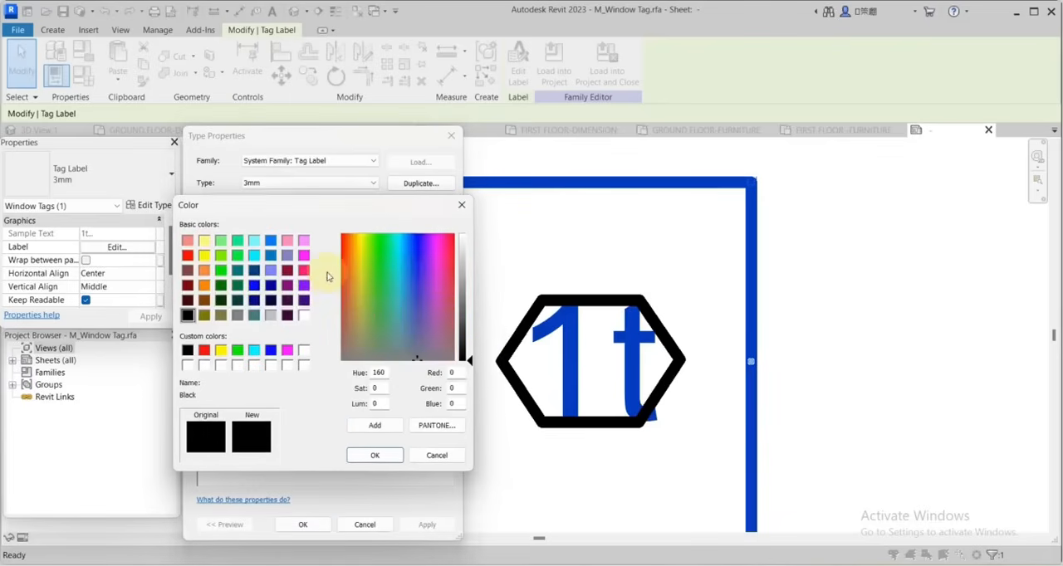
left_click(253, 299)
left_click(378, 457)
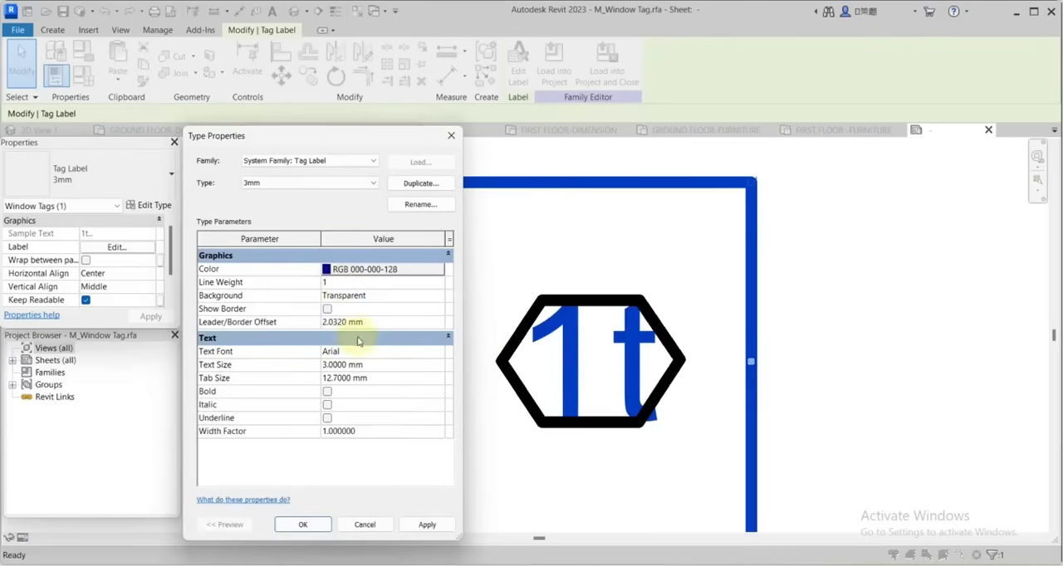
Set the label type's text font to Cambria and its text size to 1.3 mm, and accept the type properties.
left_click(436, 353)
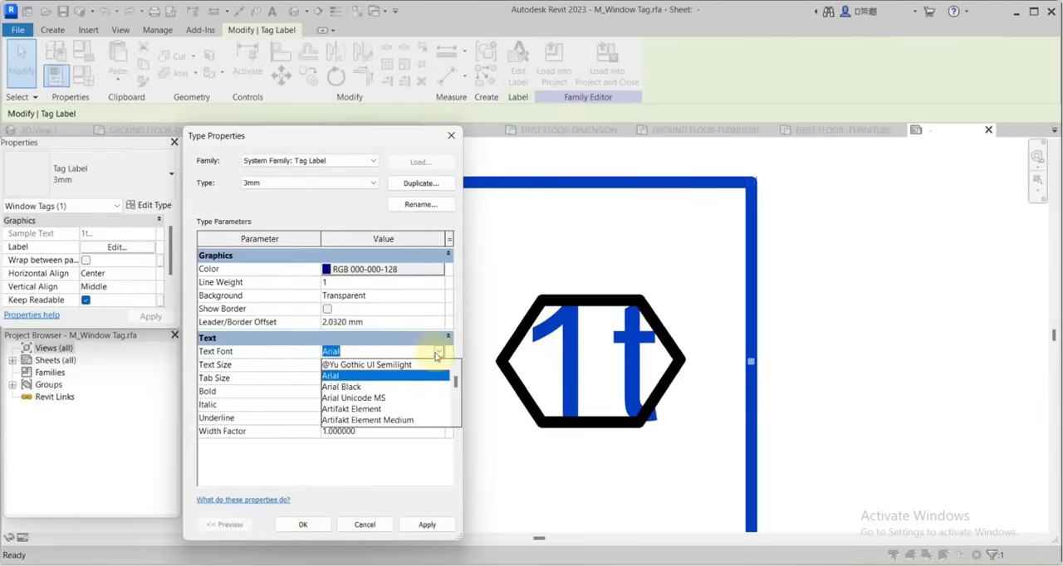
scroll(400, 411, "down", 5)
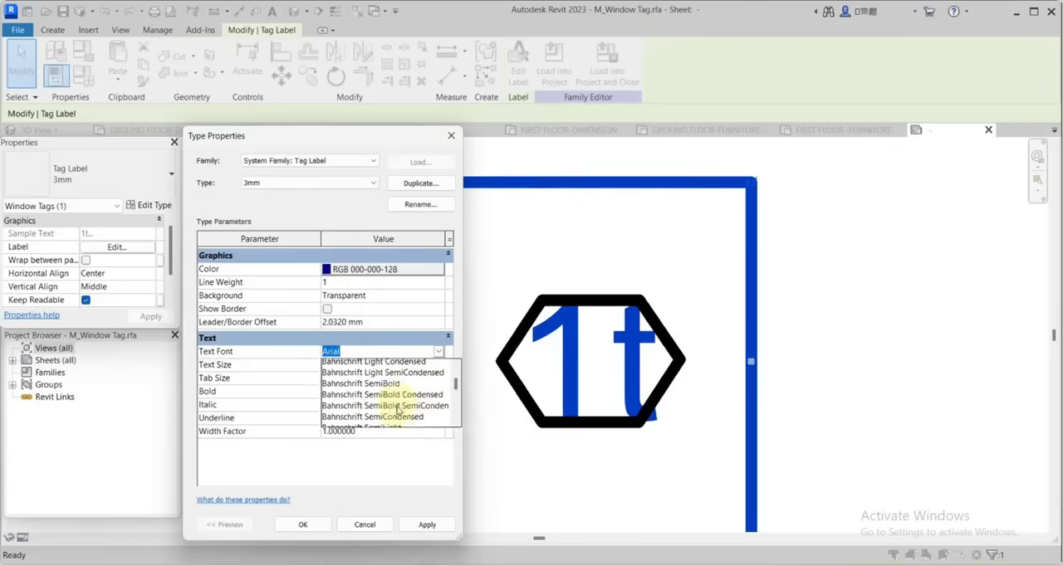
scroll(397, 409, "down", 5)
left_click(338, 387)
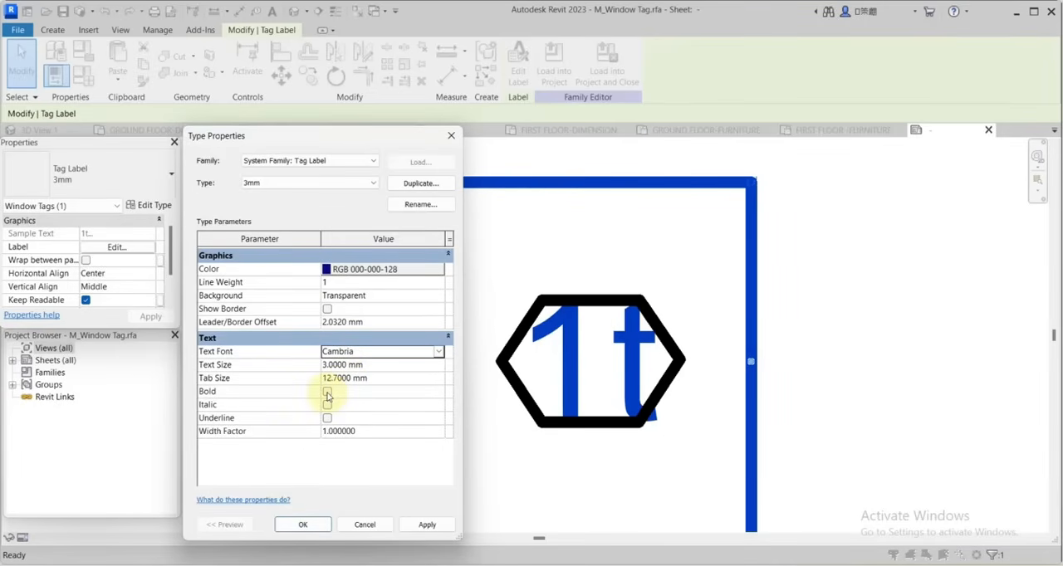
left_click(325, 364)
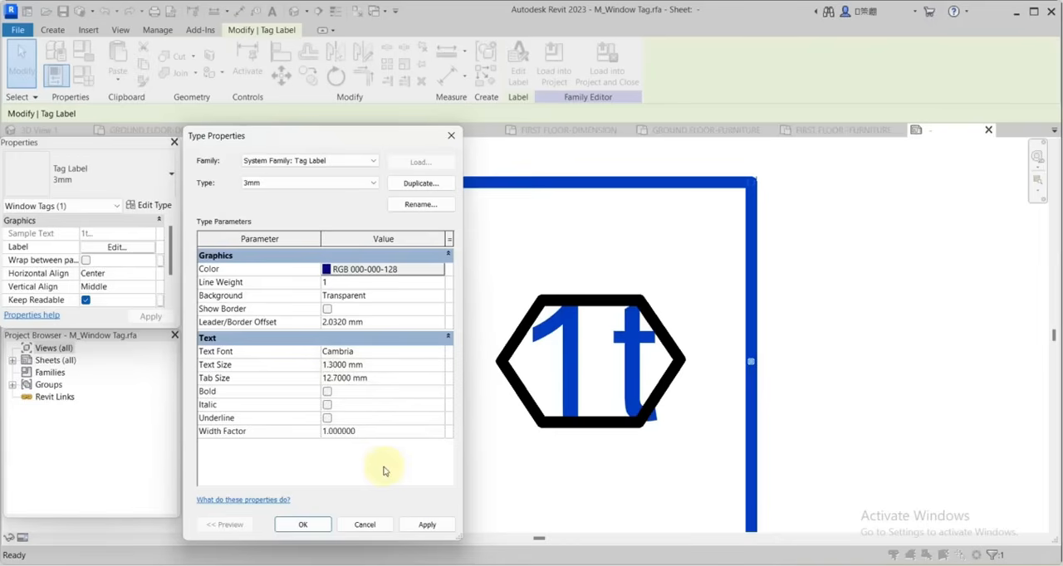
left_click(426, 526)
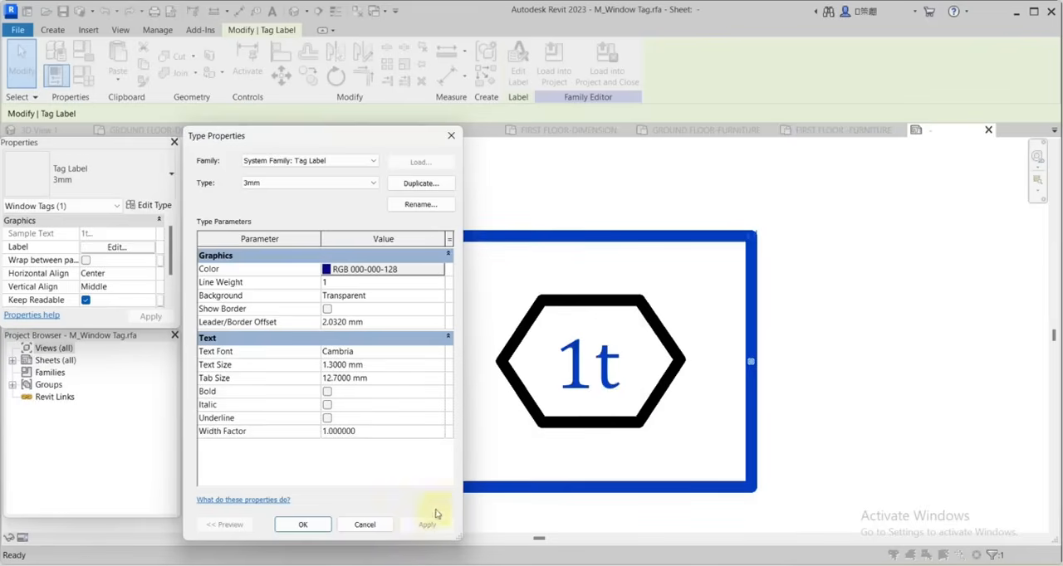
left_click(303, 525)
Load the edited window tag family into the project, overwriting the existing version and its parameter values.
left_click(554, 70)
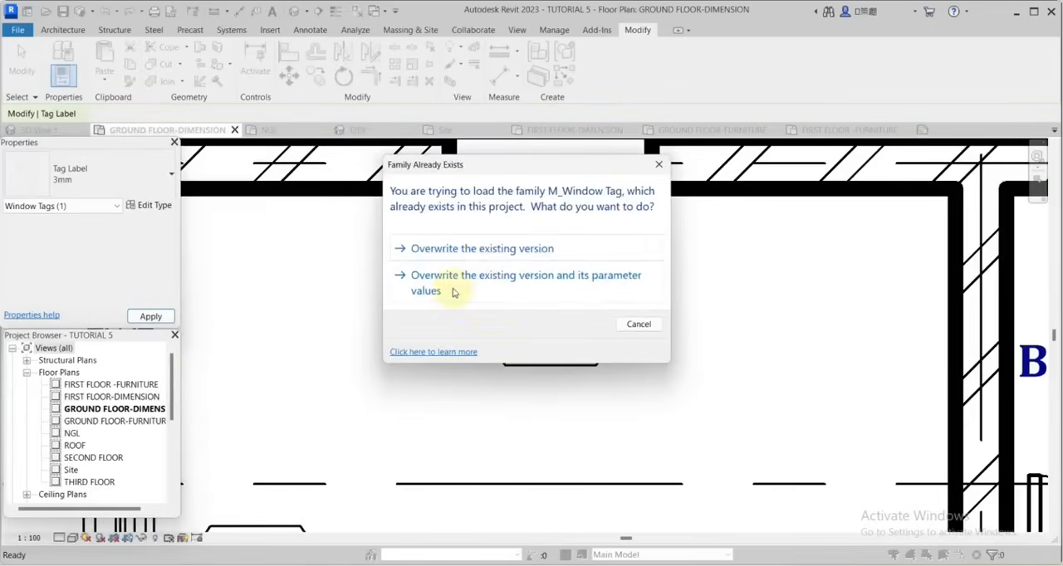
left_click(453, 292)
scroll(820, 335, "down", 4)
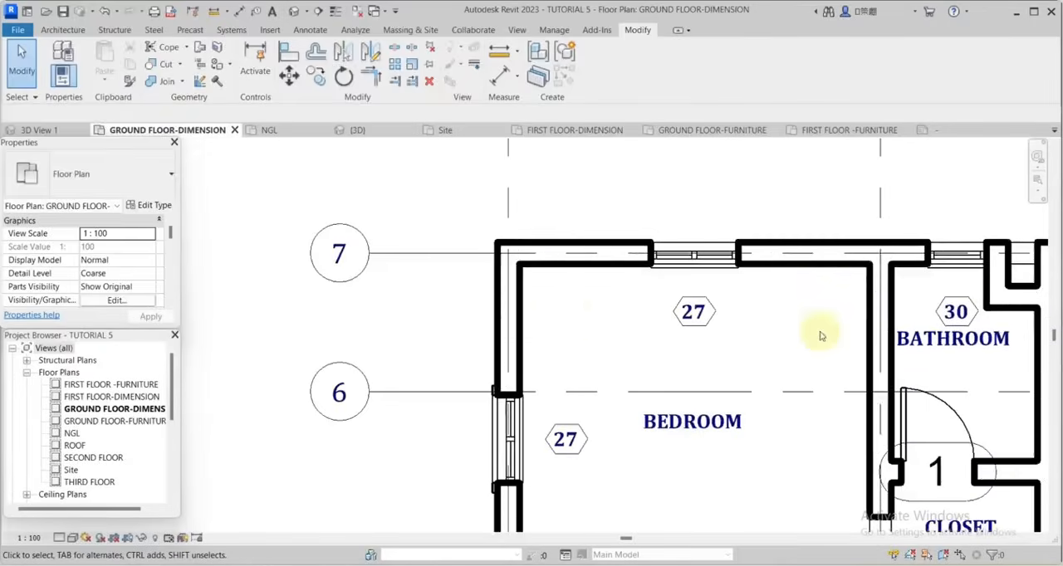
Open the family of the door tag between the bathroom and closet for editing.
scroll(540, 297, "down", 2)
scroll(736, 408, "up", 1)
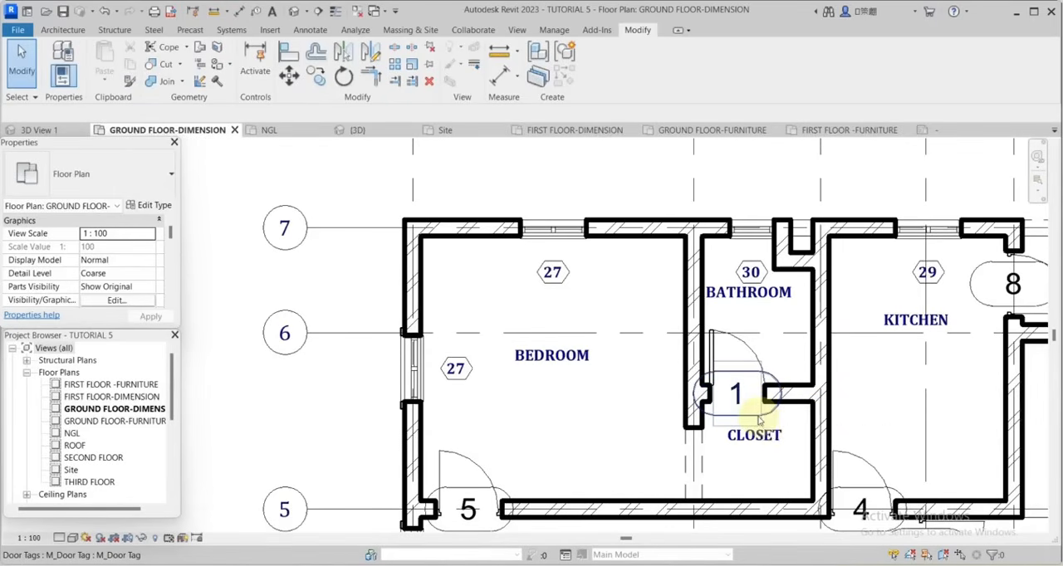
left_click(757, 420)
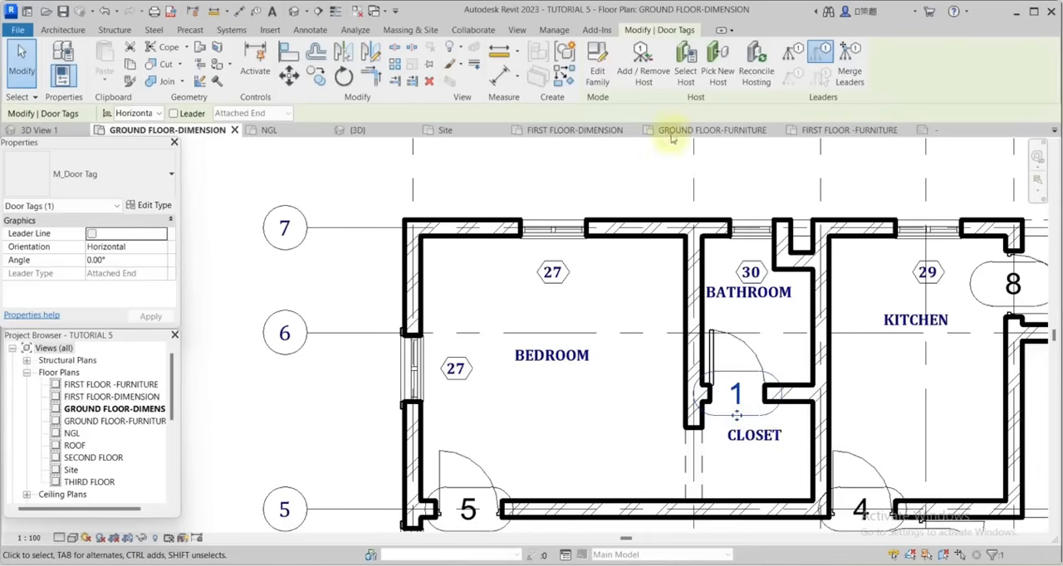
left_click(597, 66)
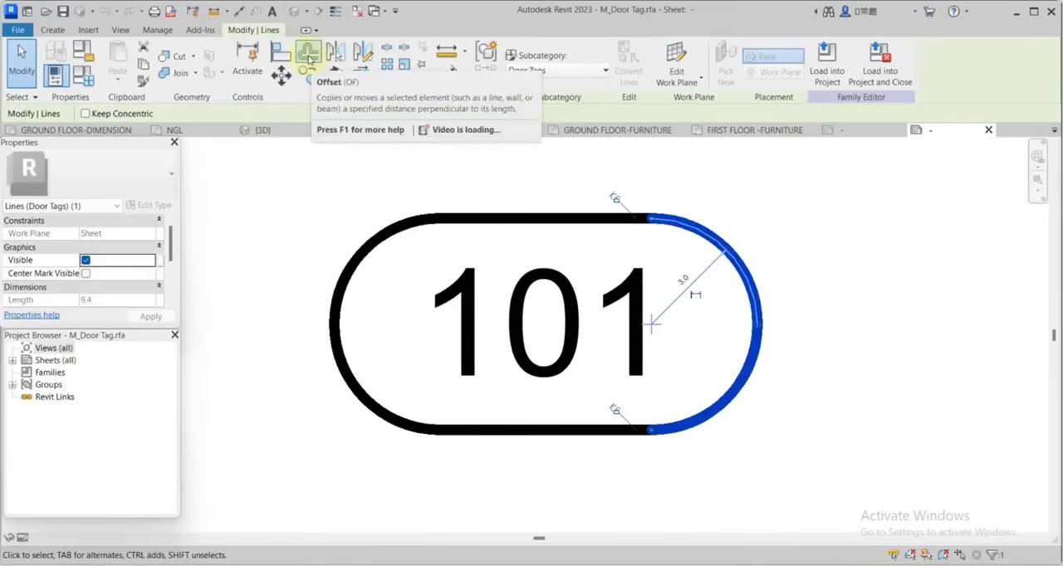
Offset copies of the door tag's two arcs and two straight lines inward by 1.5.
left_click(309, 56)
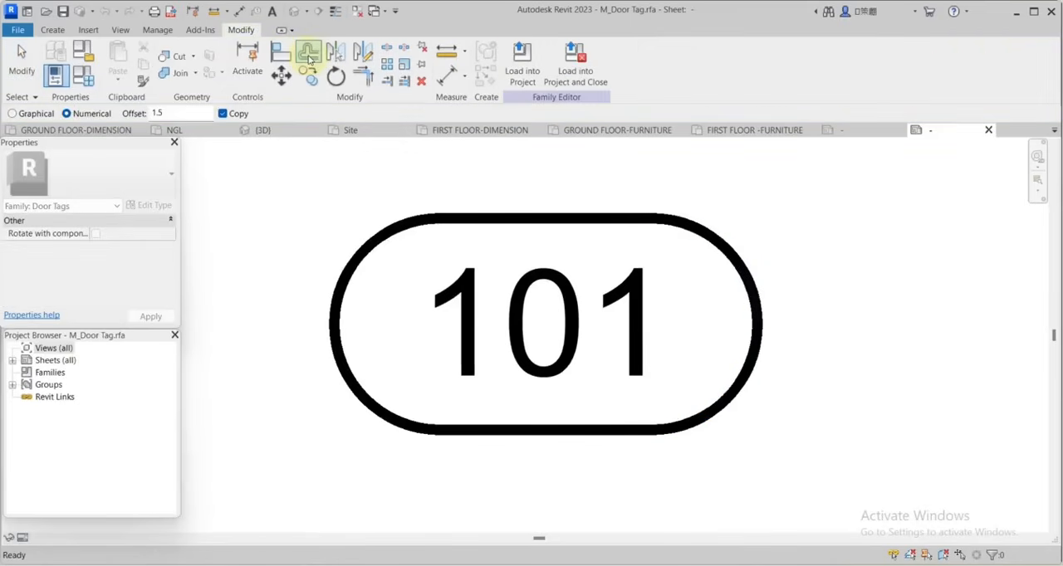
left_click(745, 285)
left_click(578, 223)
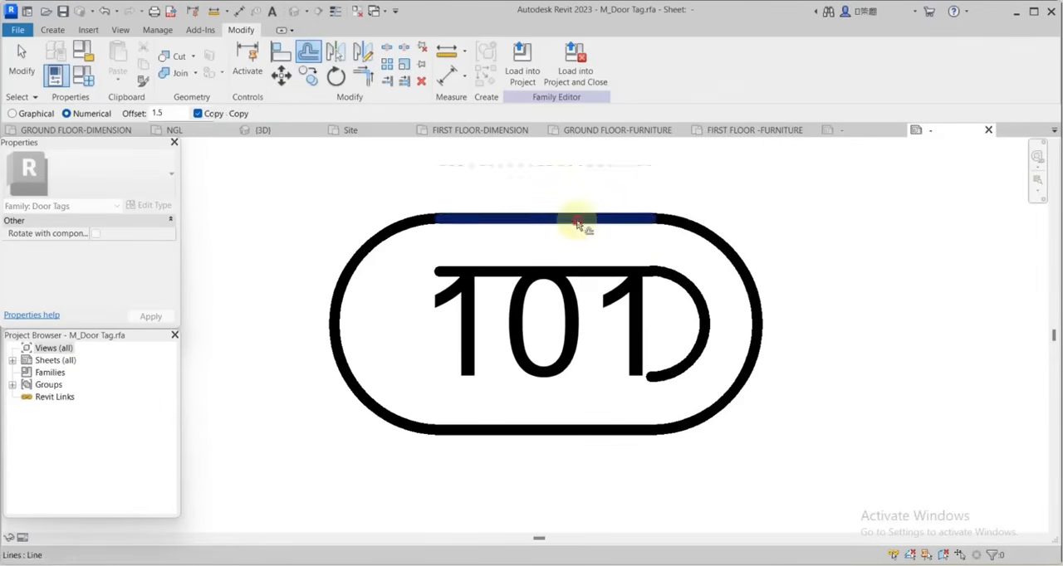
left_click(559, 429)
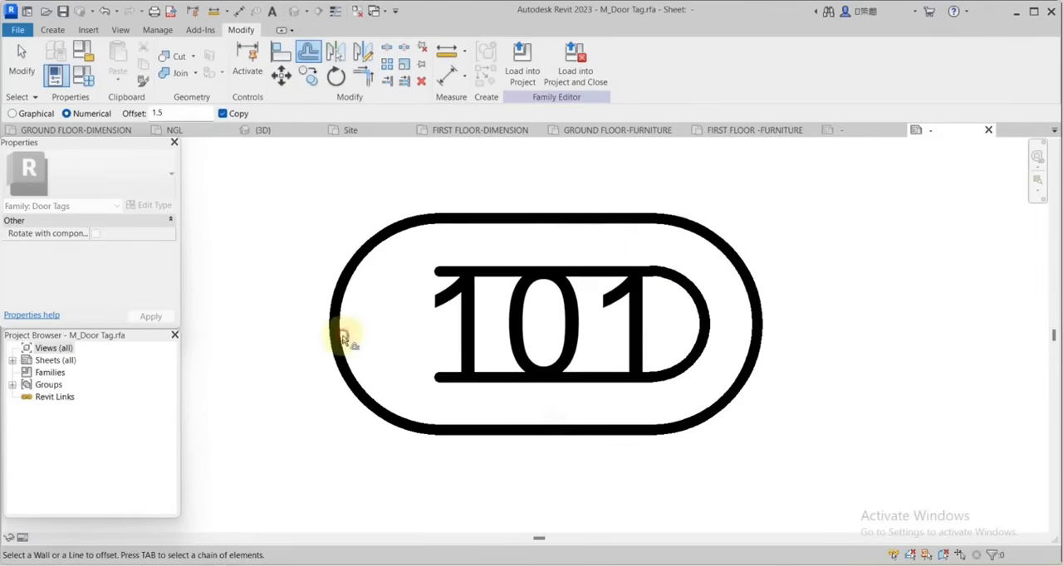
left_click(341, 339)
scroll(629, 350, "down", 3)
left_click(22, 62)
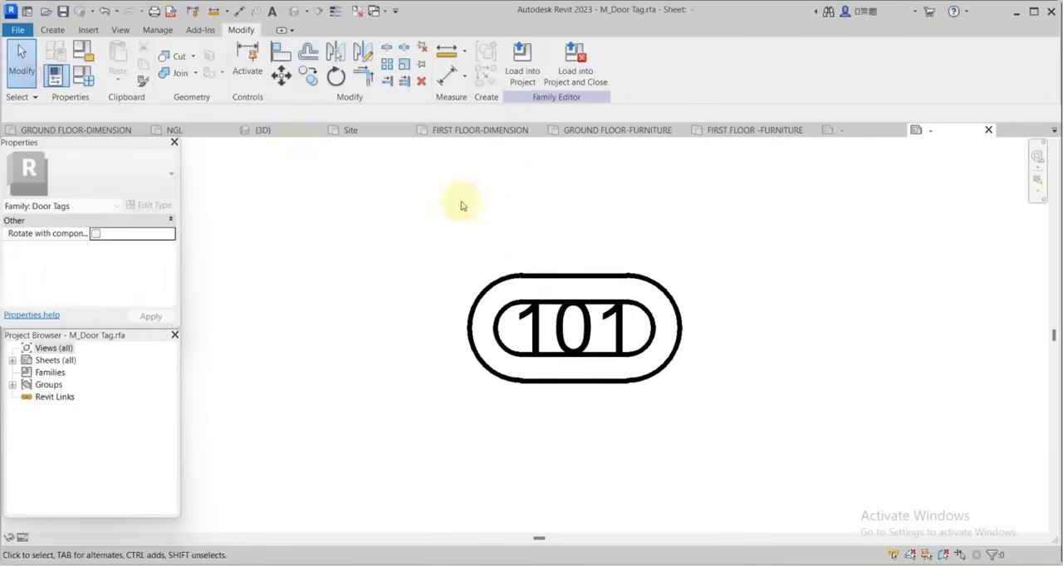
scroll(463, 205, "up", 5)
scroll(555, 311, "down", 3)
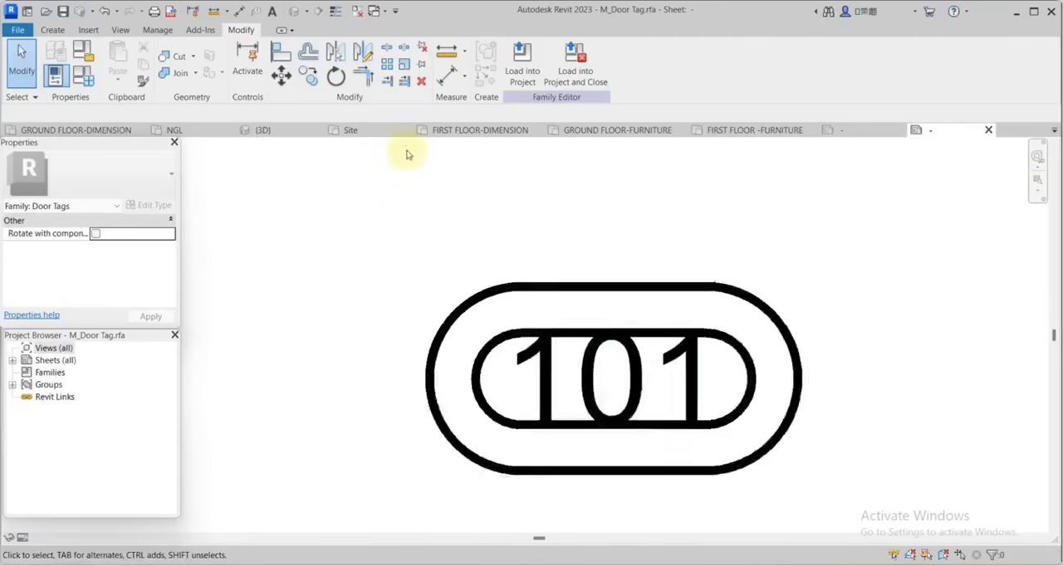
Delete the two outer arcs and two outer straight lines of the door tag outline.
left_click(449, 299)
left_click(553, 278, "ctrl")
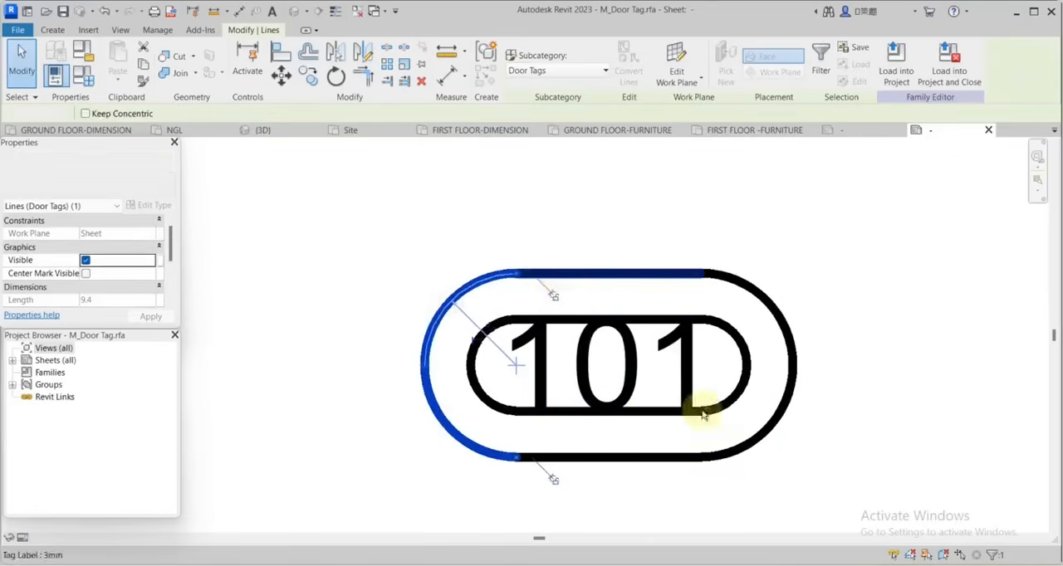
left_click(673, 455, "ctrl")
left_click(781, 415, "ctrl")
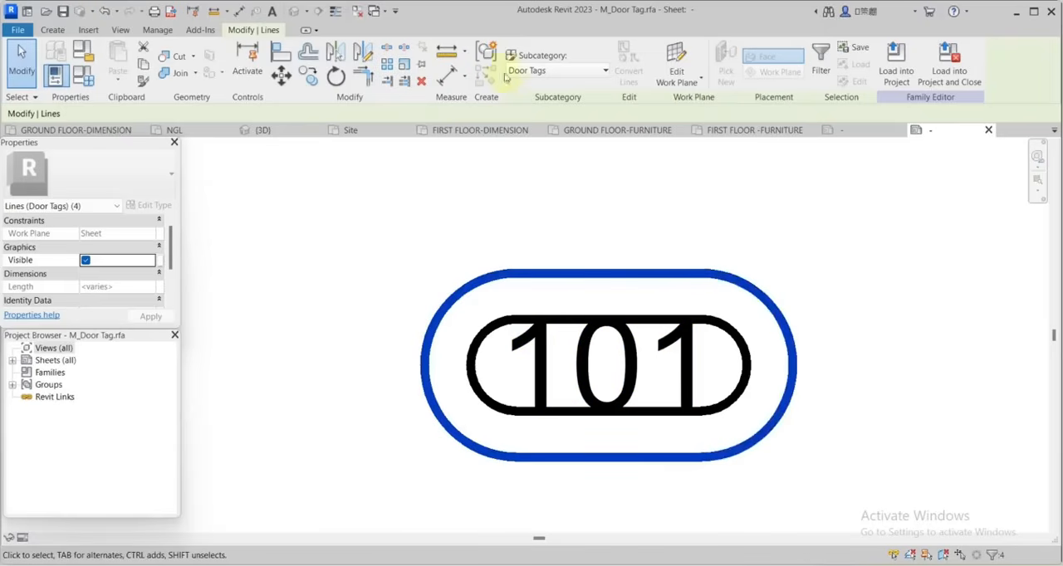
left_click(421, 81)
Shorten the door tag outline by moving its right arc horizontally inward about 2.1 mm.
scroll(711, 315, "up", 4)
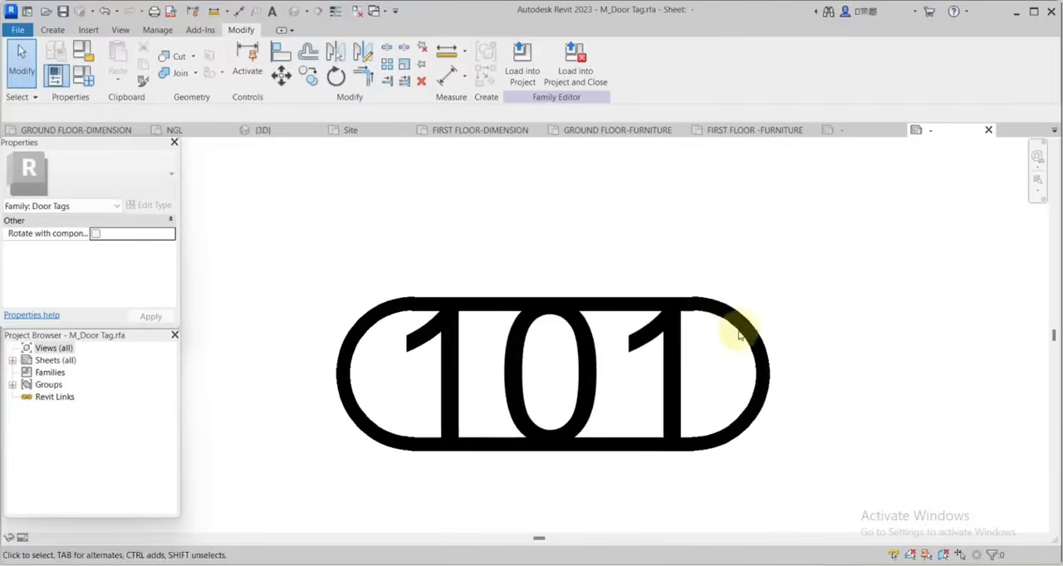
left_click(742, 332)
scroll(742, 332, "down", 2)
scroll(689, 357, "up", 2)
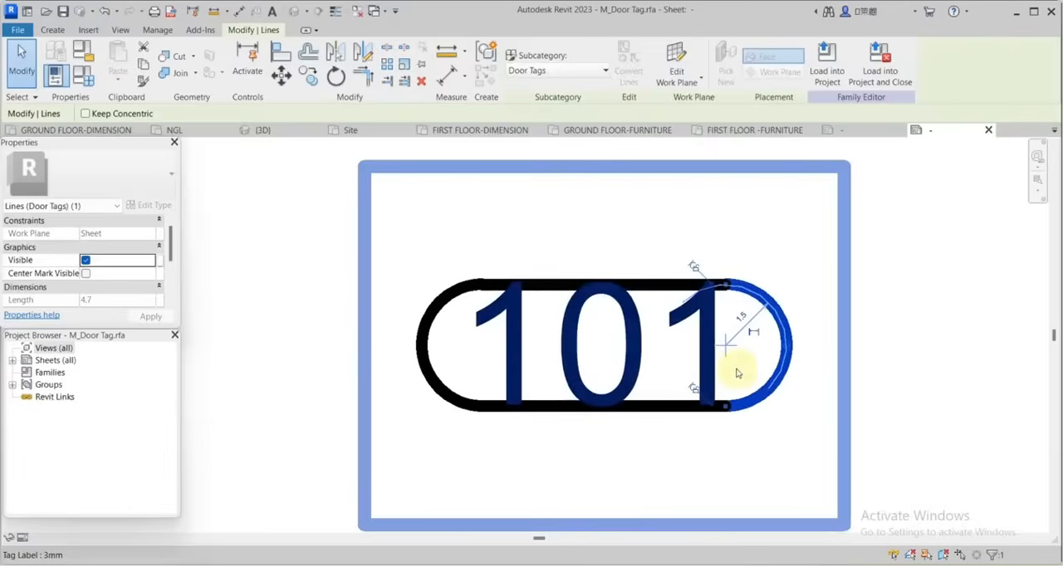
key("m")
key("v")
scroll(789, 346, "up", 1)
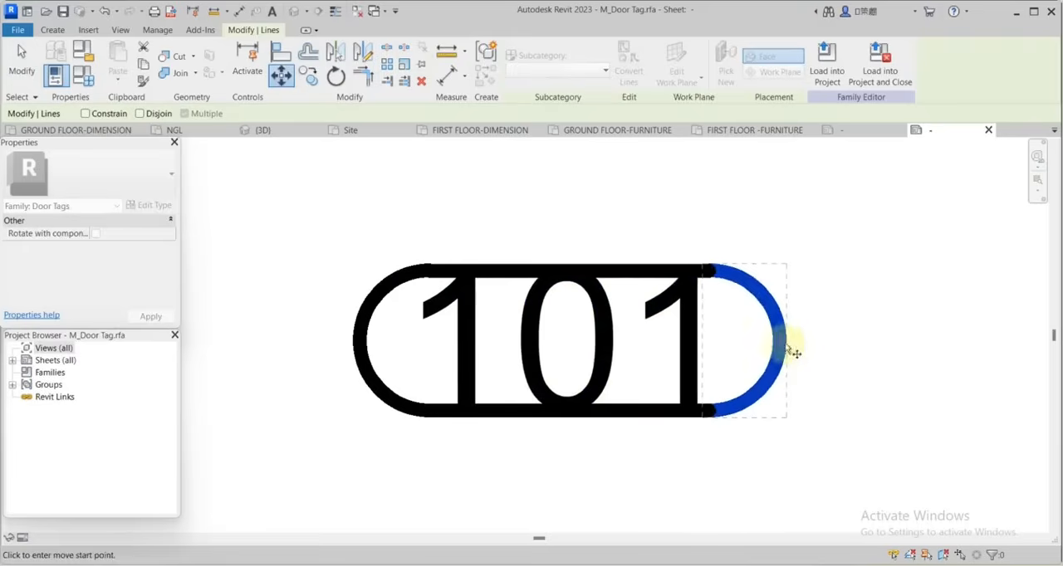
left_click(777, 342)
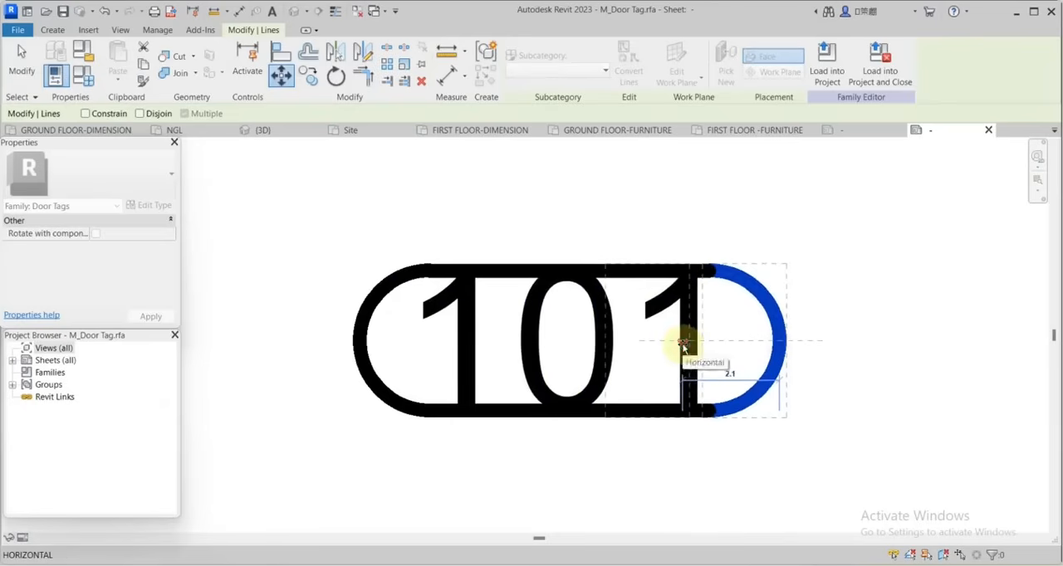
left_click(735, 356)
scroll(806, 322, "down", 3)
key("Escape")
scroll(821, 351, "up", 2)
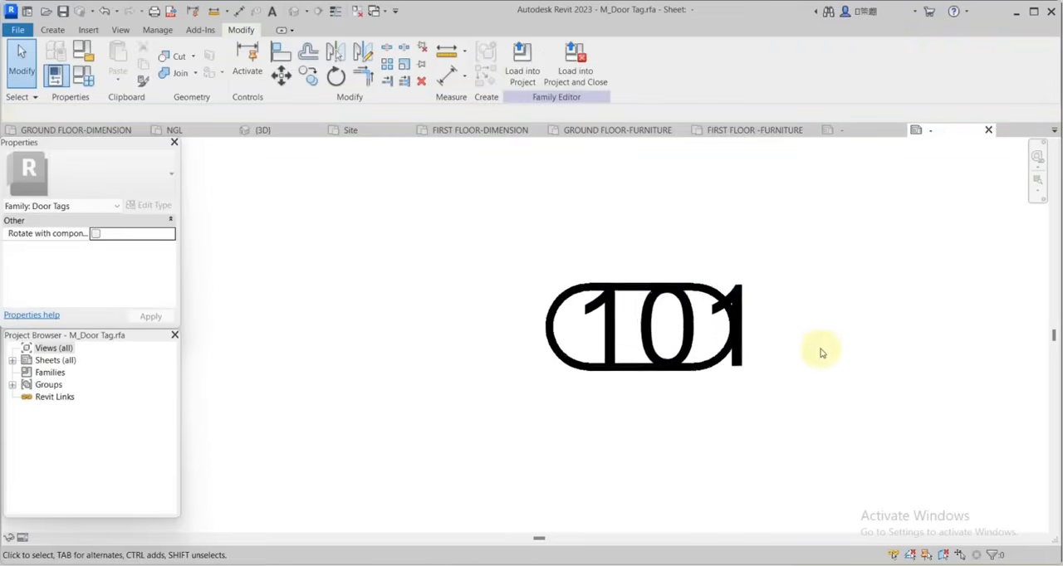
Set the door tag label type's colour to RGB 000-000-128, font to bold Cambria and text size to 1.4 mm.
left_click(742, 268)
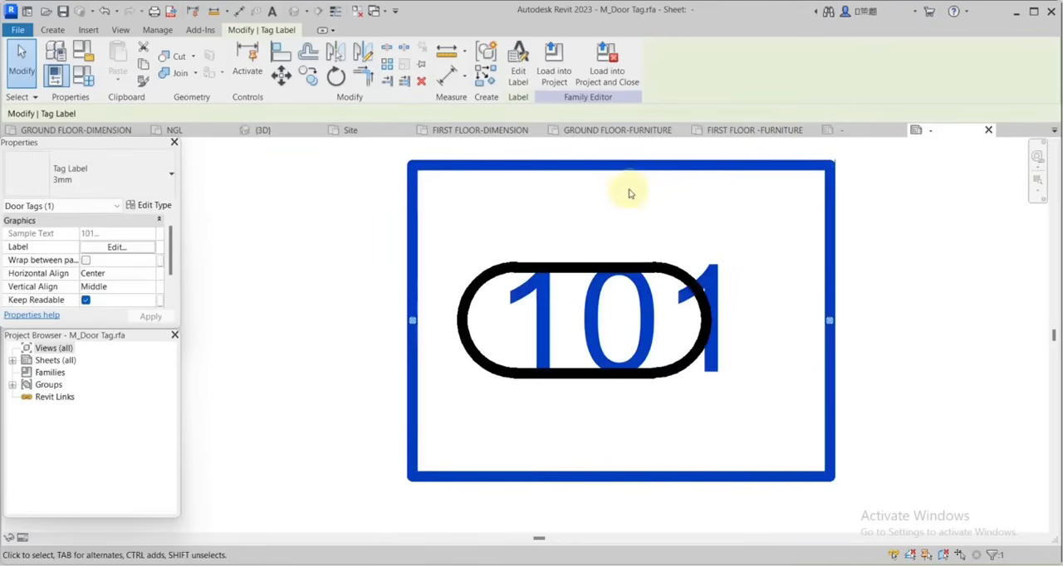
left_click(158, 206)
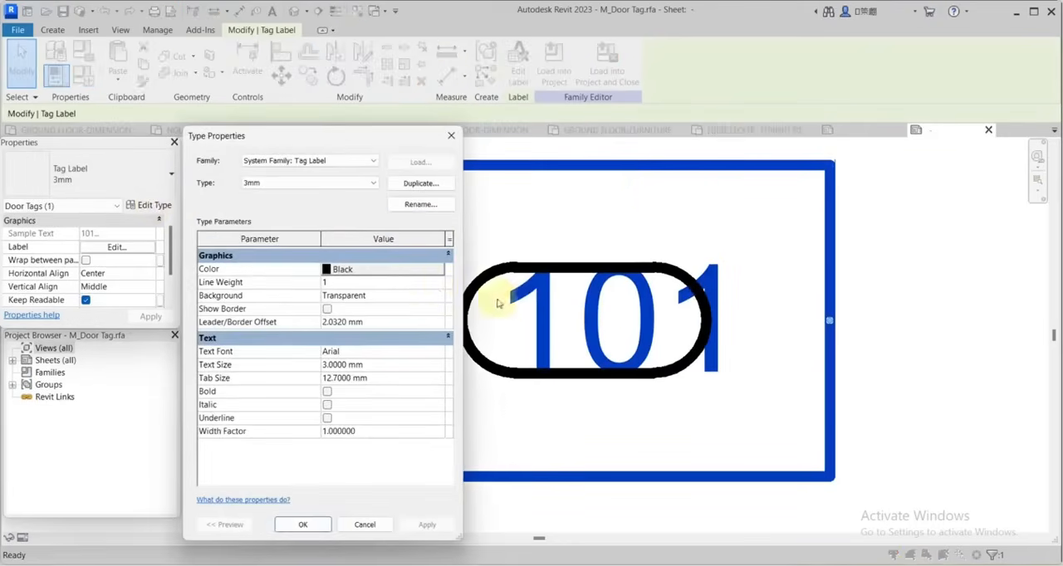
left_click(431, 275)
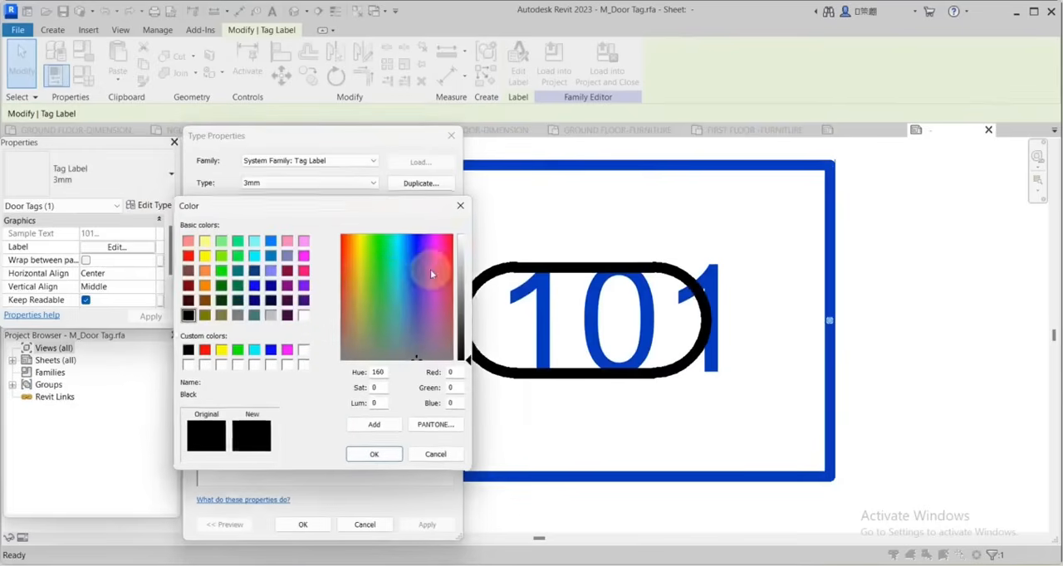
left_click(254, 300)
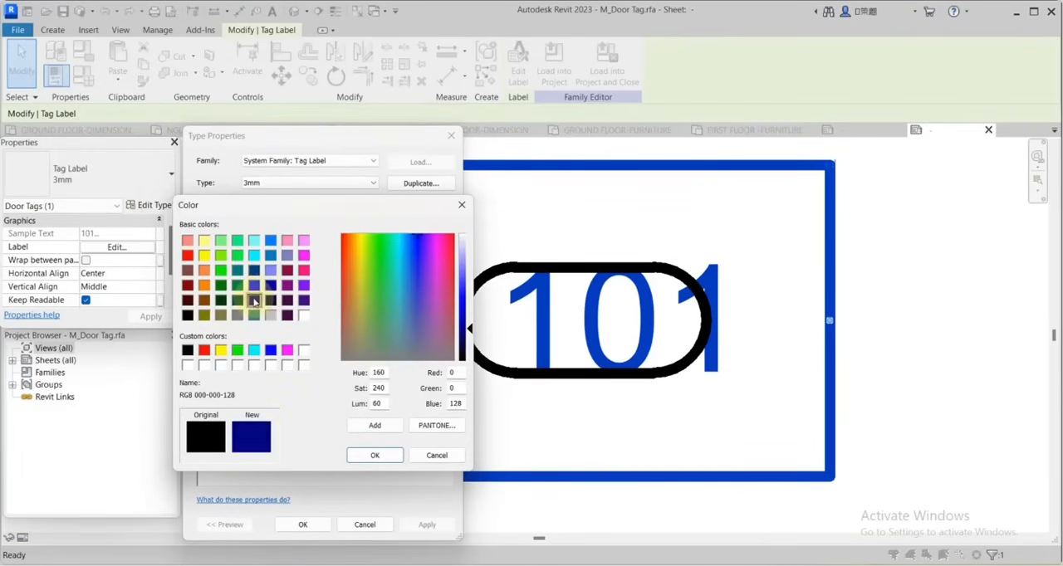
left_click(375, 456)
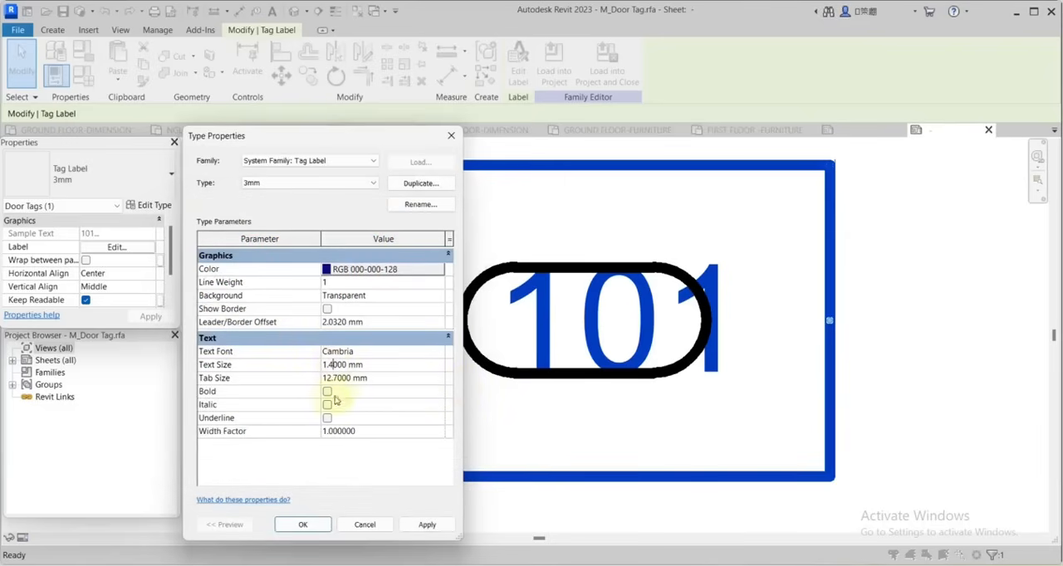
key("Return")
left_click(867, 327)
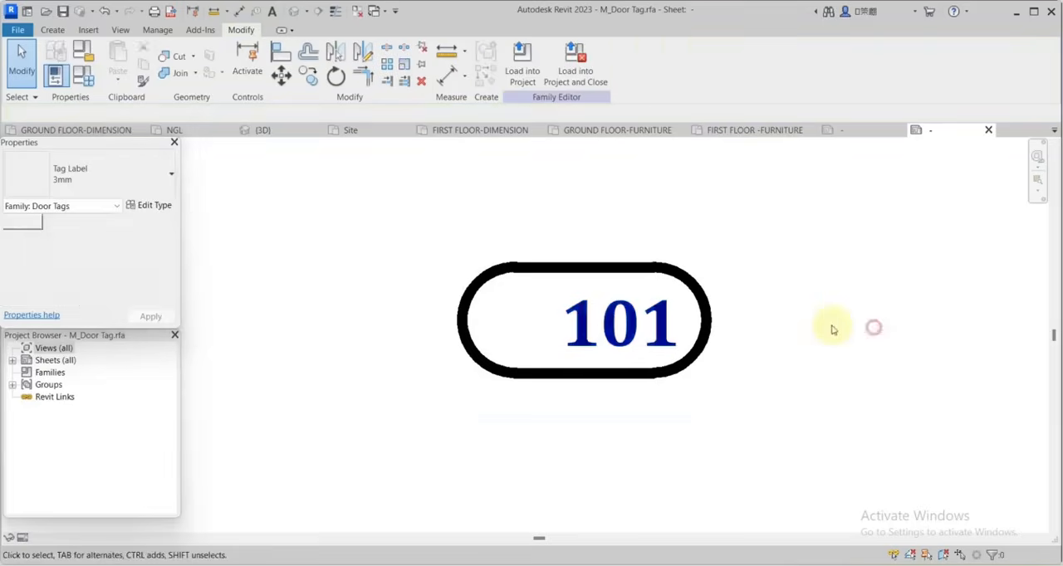
Centre the label horizontally inside the door tag outline and load the edited family into TUTORIAL 5.rvt.
left_click(612, 315)
left_click_drag(627, 322, 576, 322)
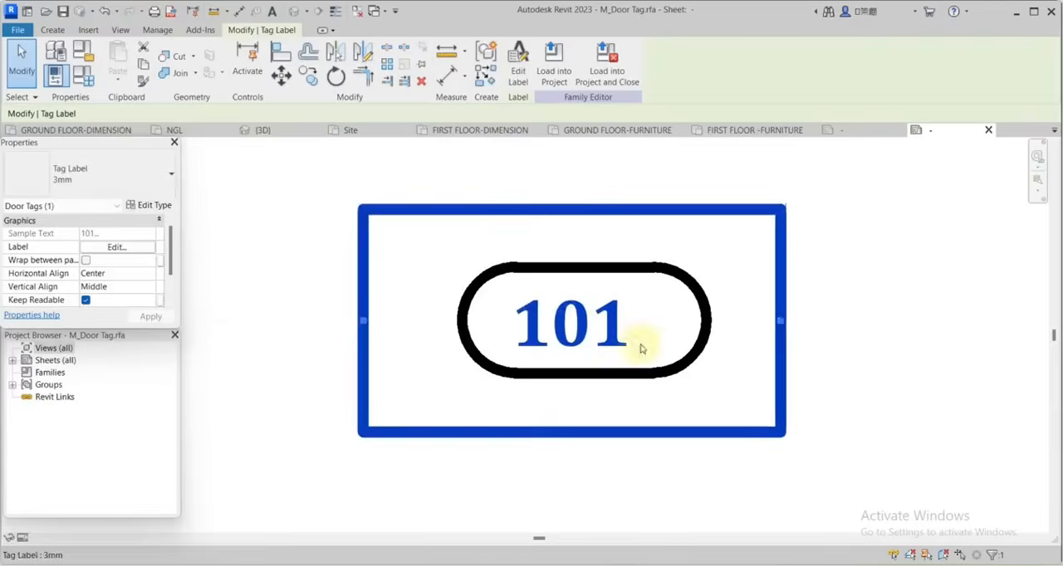
scroll(676, 360, "down", 1)
scroll(628, 340, "up", 2)
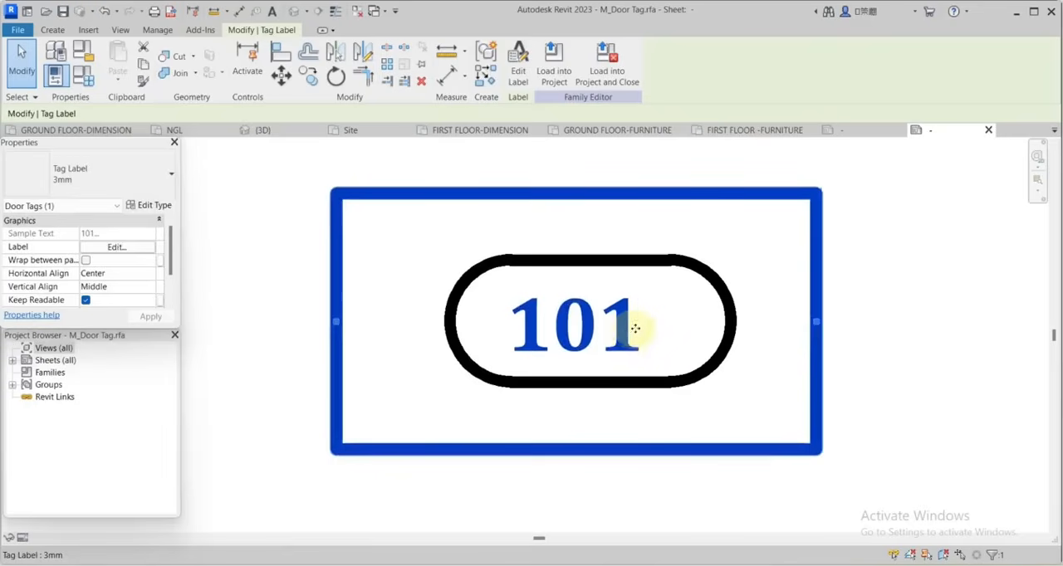
left_click(564, 73)
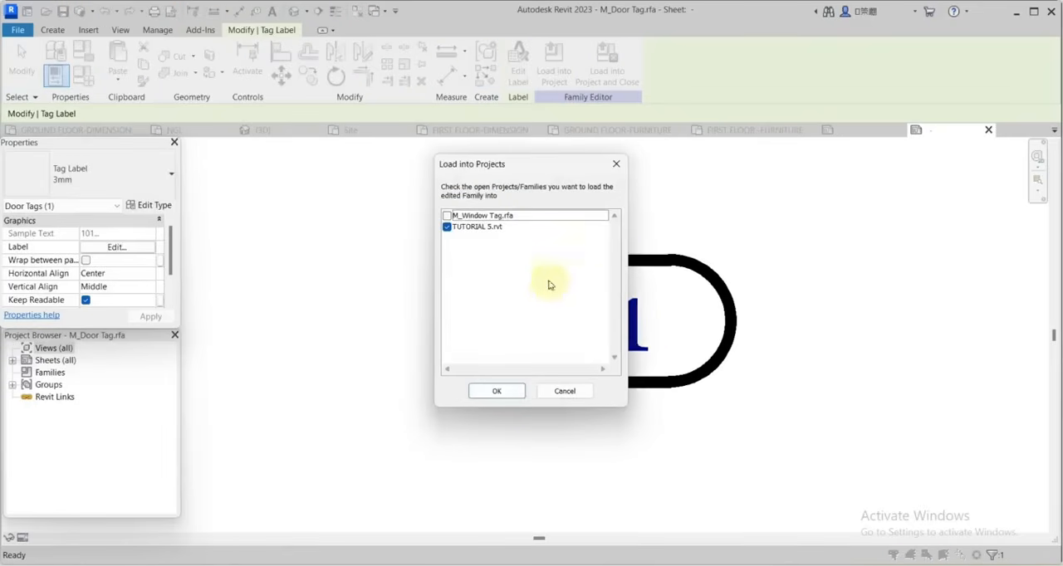
left_click(509, 388)
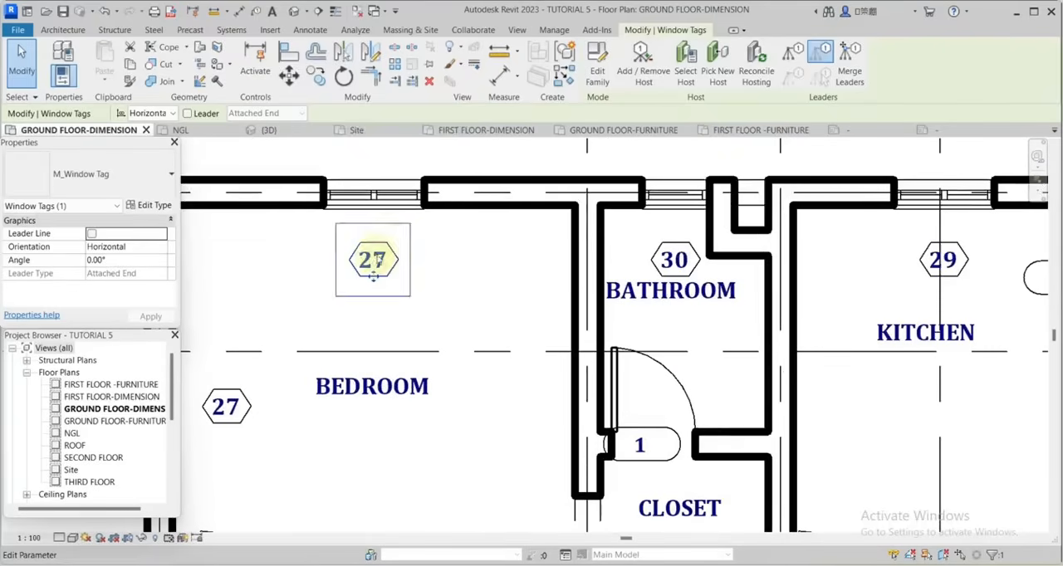
Move the window tags of the upper-left bedroom, bathroom and kitchen straight up to just outside the exterior wall.
scroll(498, 272, "down", 1)
scroll(440, 263, "up", 2)
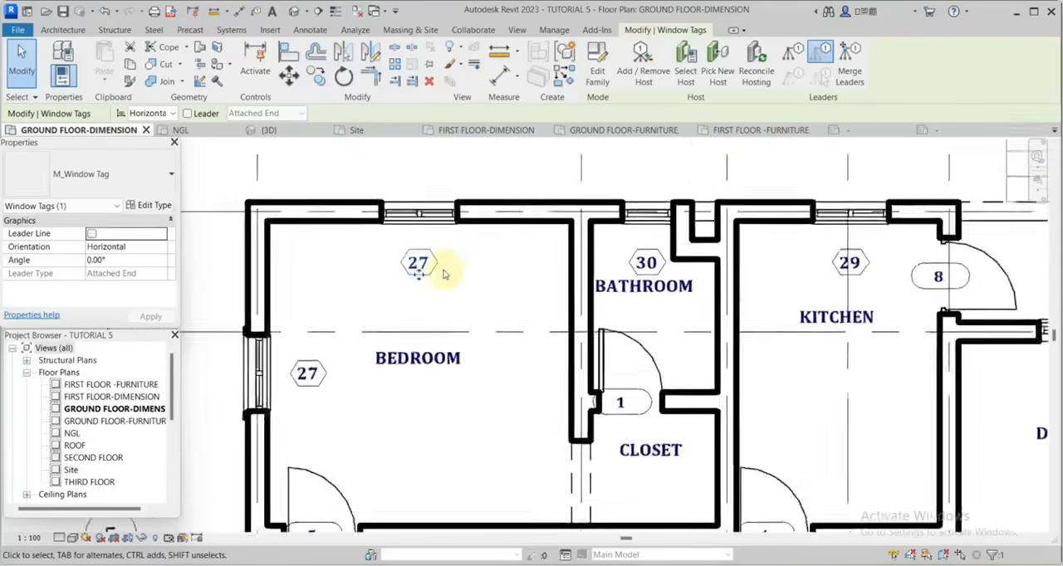
left_click(694, 260, "ctrl")
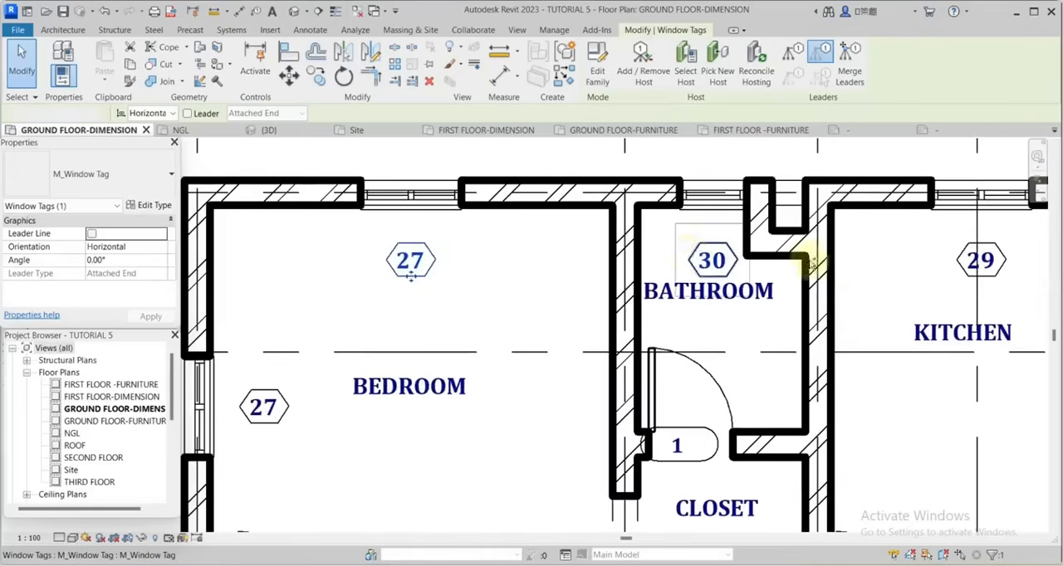
left_click(954, 264, "ctrl")
scroll(543, 253, "down", 2)
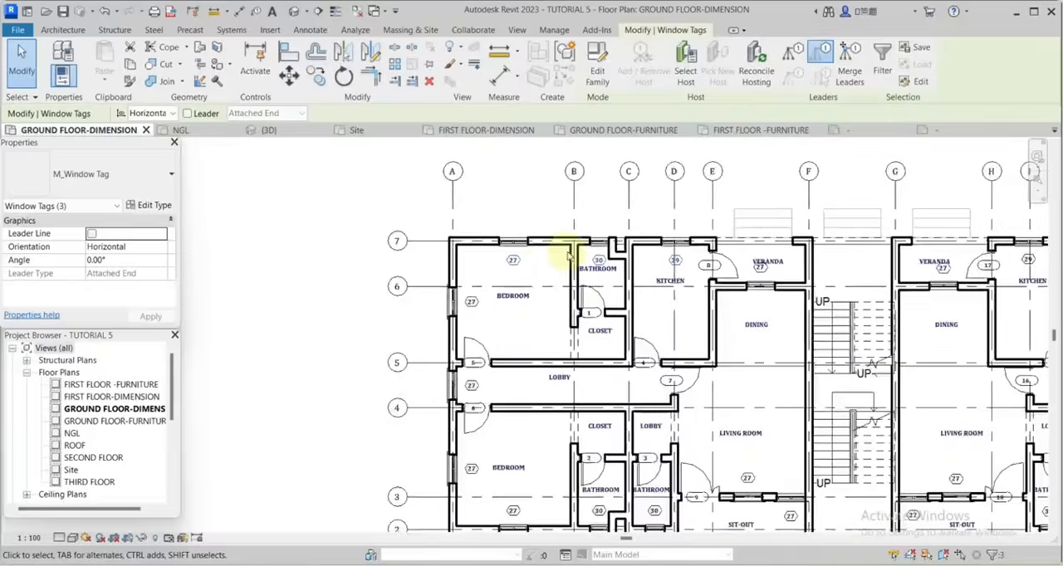
scroll(742, 268, "up", 3)
scroll(830, 294, "down", 3)
scroll(570, 275, "up", 3)
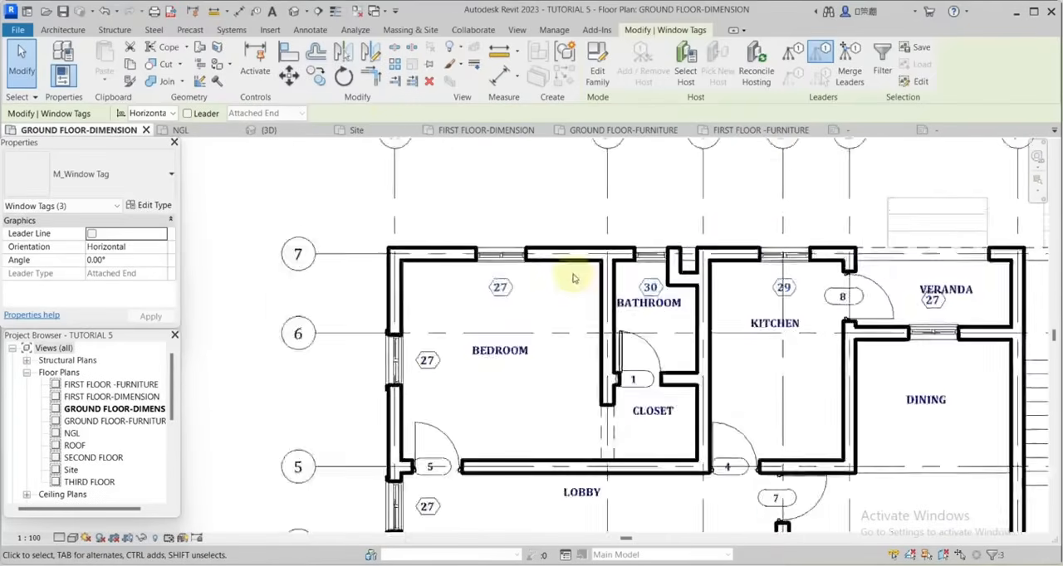
left_click(289, 76)
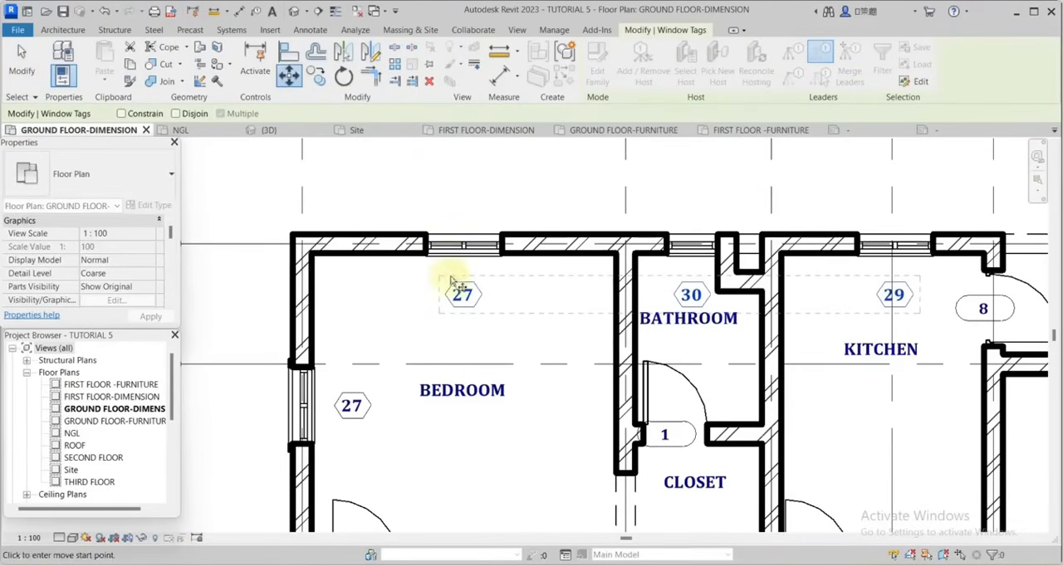
left_click(462, 231)
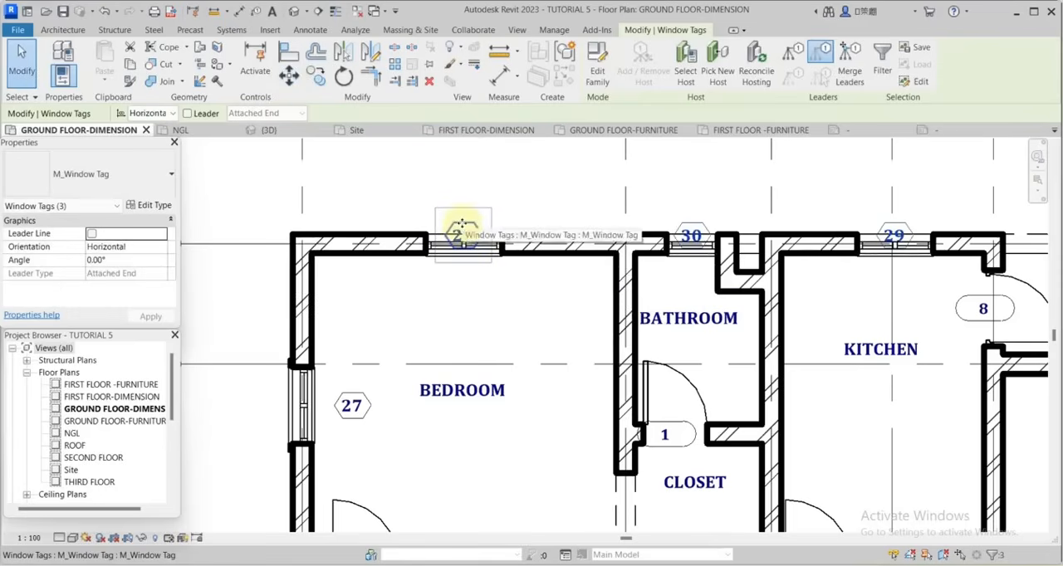
scroll(463, 232, "up", 3)
key("Up")
key("Up")
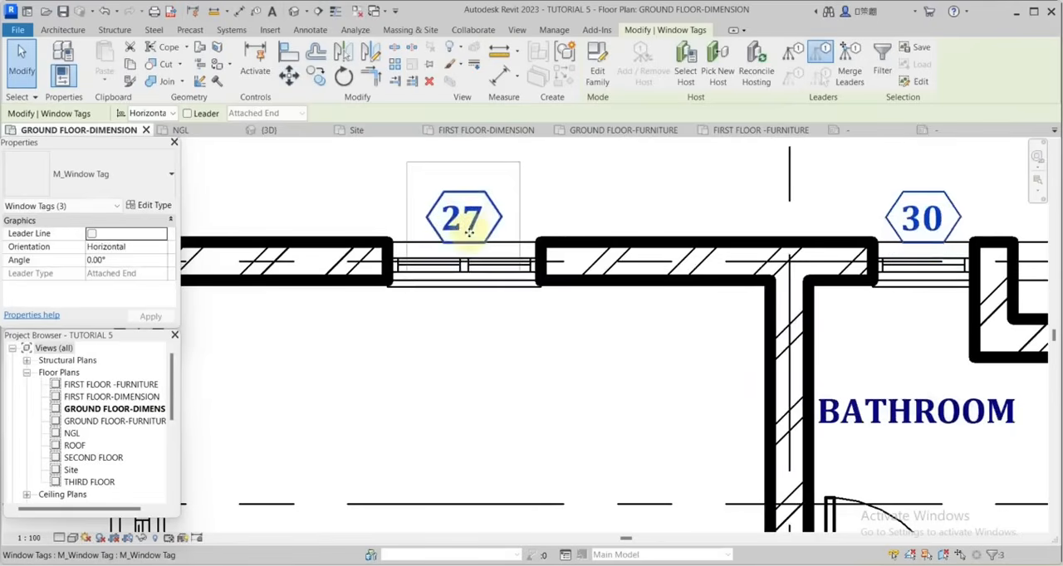
Move the left veranda's window tag straight down, clear of the room name and just above its window.
scroll(496, 231, "down", 4)
left_click(584, 192)
middle_click_drag(955, 266, 565, 212)
scroll(745, 284, "up", 4)
left_click(738, 280)
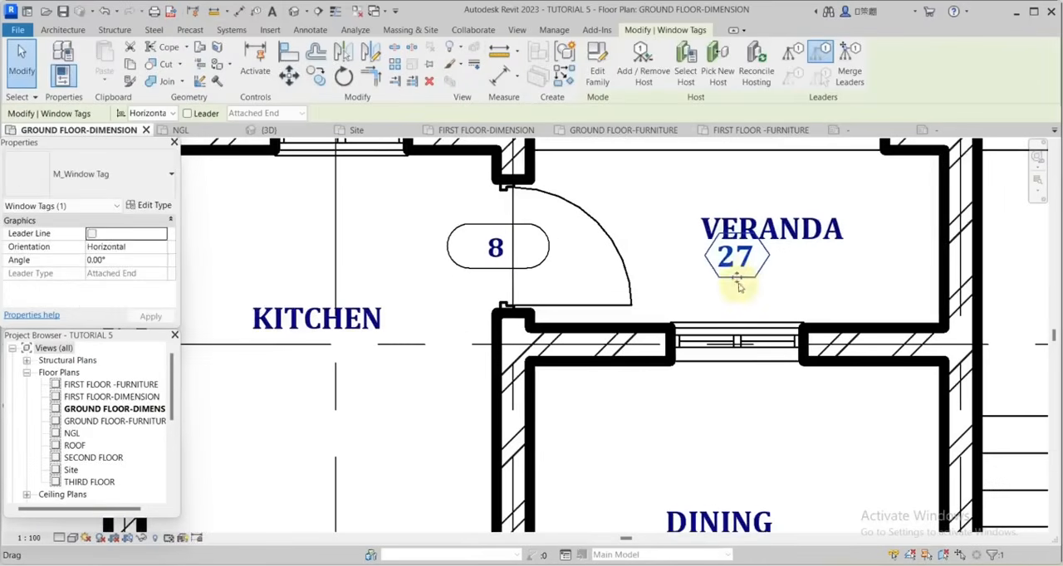
left_click_drag(736, 282, 736, 319)
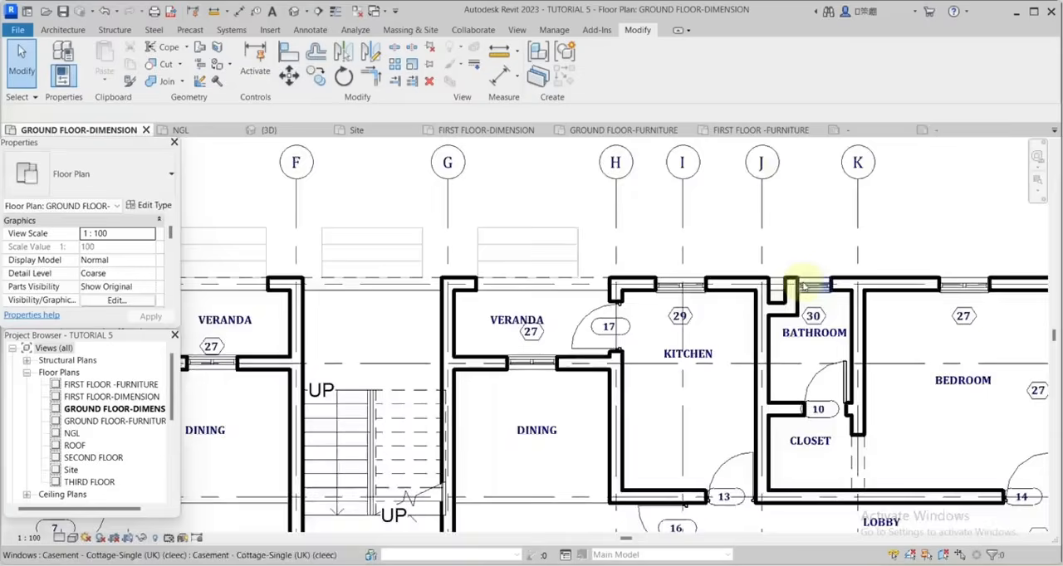
scroll(804, 286, "up", 3)
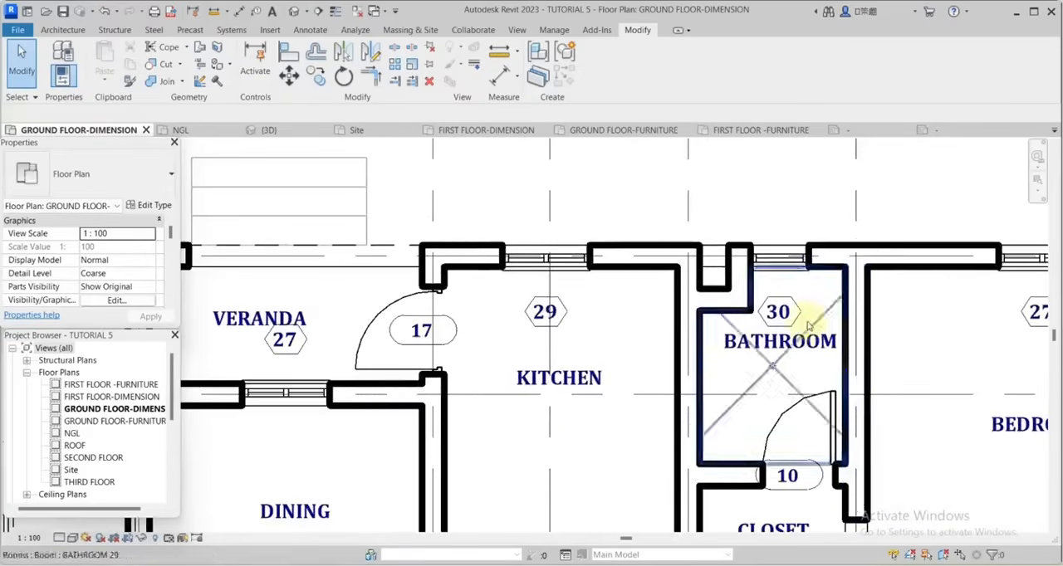
Move the upper window tags of the right-hand apartment's kitchen, bathroom and bedroom up outside the exterior wall.
scroll(702, 340, "down", 2)
scroll(636, 344, "down", 1)
scroll(872, 348, "up", 2)
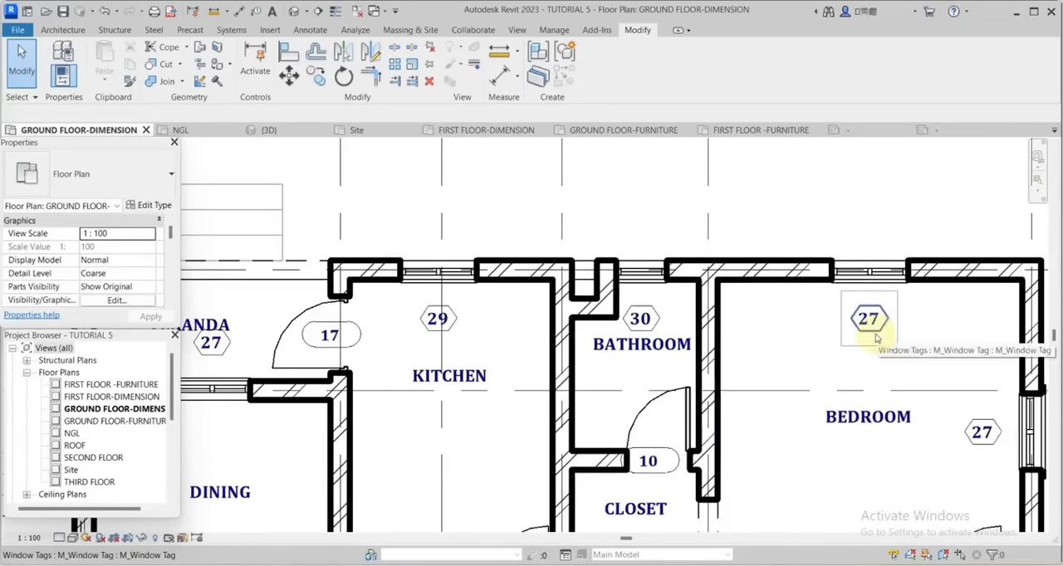
left_click(875, 338)
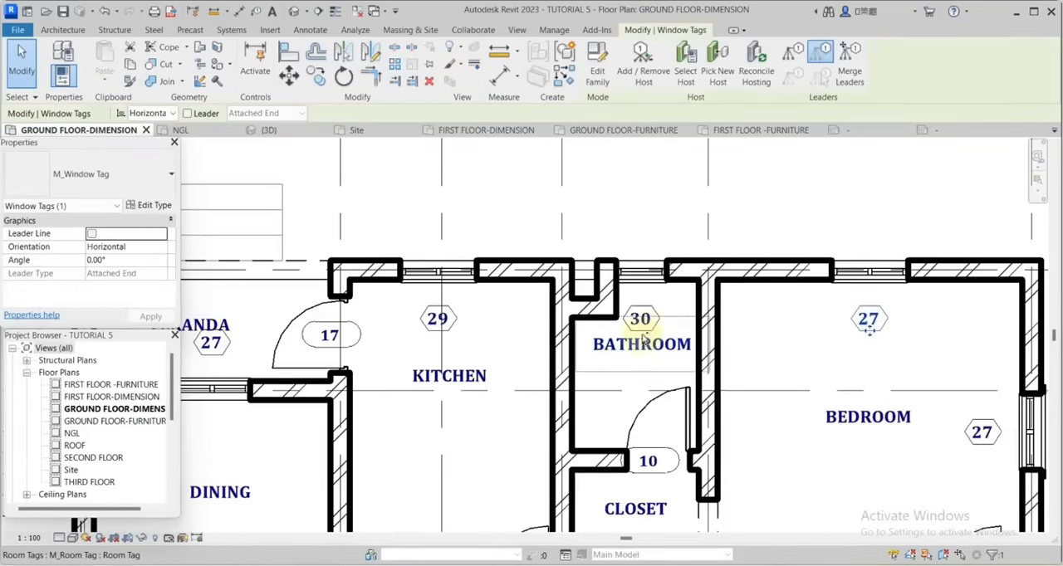
left_click_drag(439, 332, 448, 256)
Set the three window tags along grid line A to Vertical orientation and move them left, outside the exterior wall.
scroll(461, 249, "up", 2)
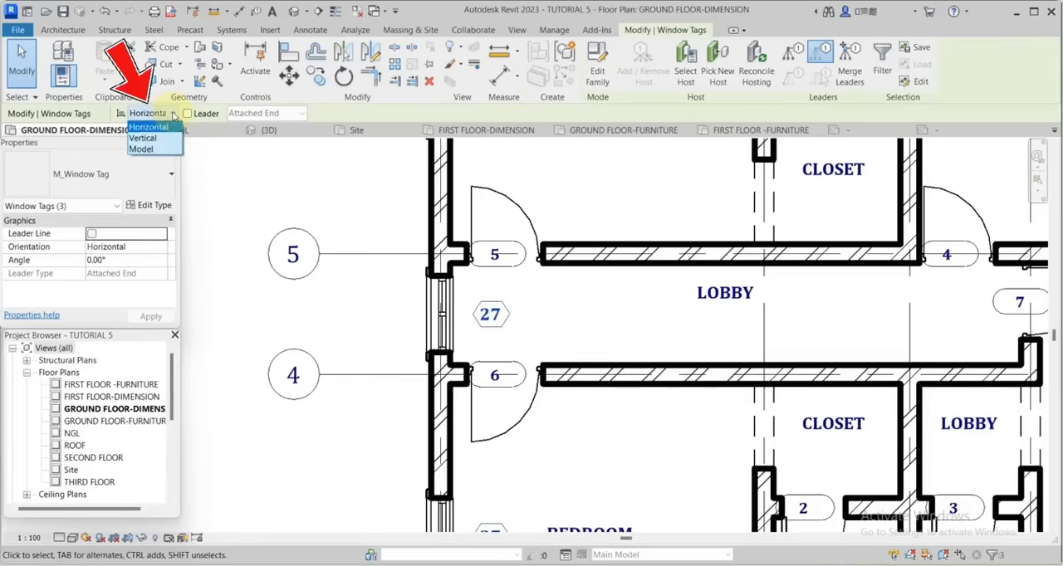
left_click(149, 139)
scroll(622, 308, "down", 5)
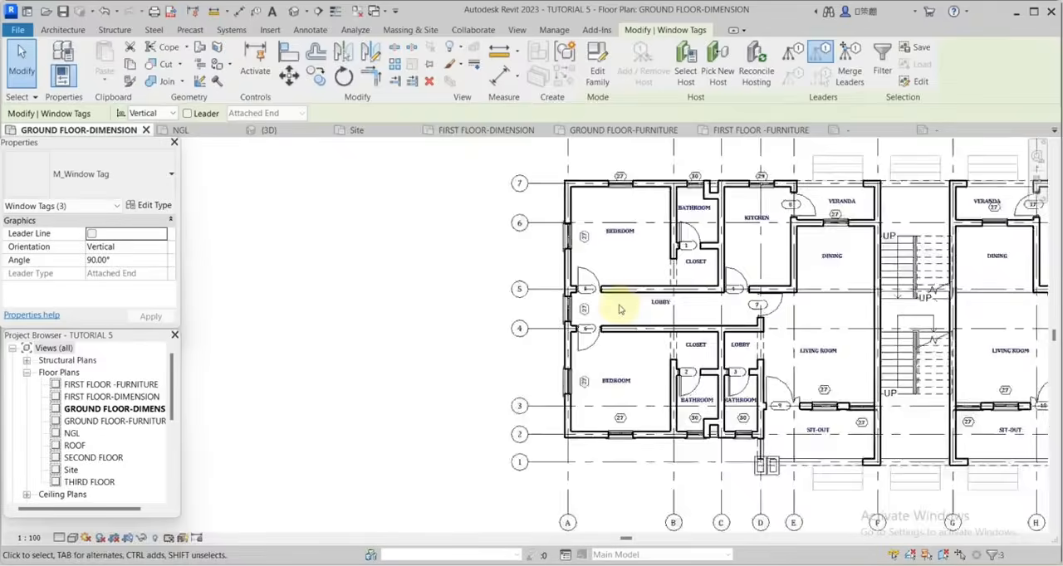
left_click(290, 76)
scroll(585, 298, "up", 5)
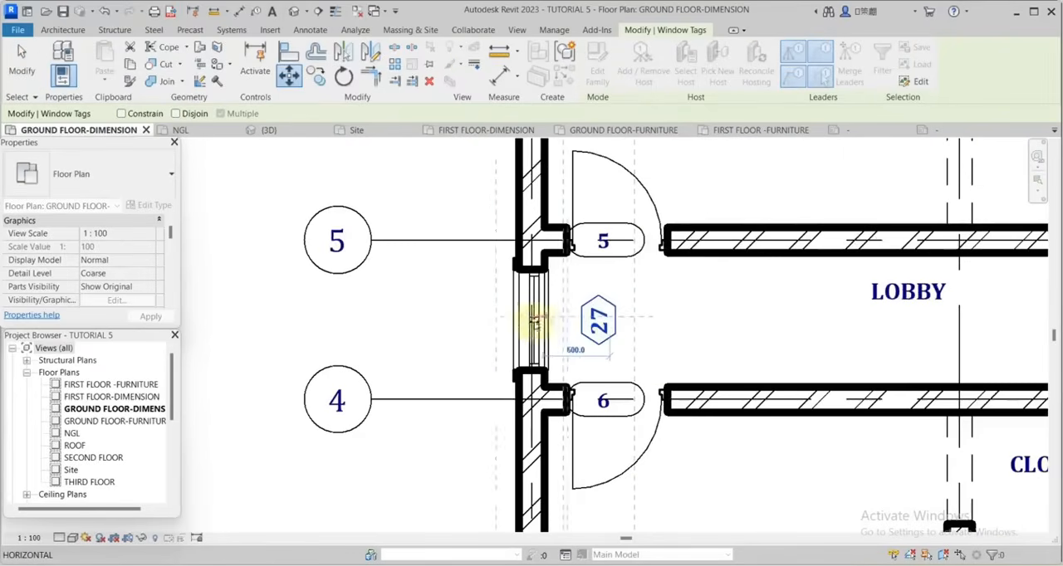
left_click(508, 320)
scroll(581, 336, "down", 2)
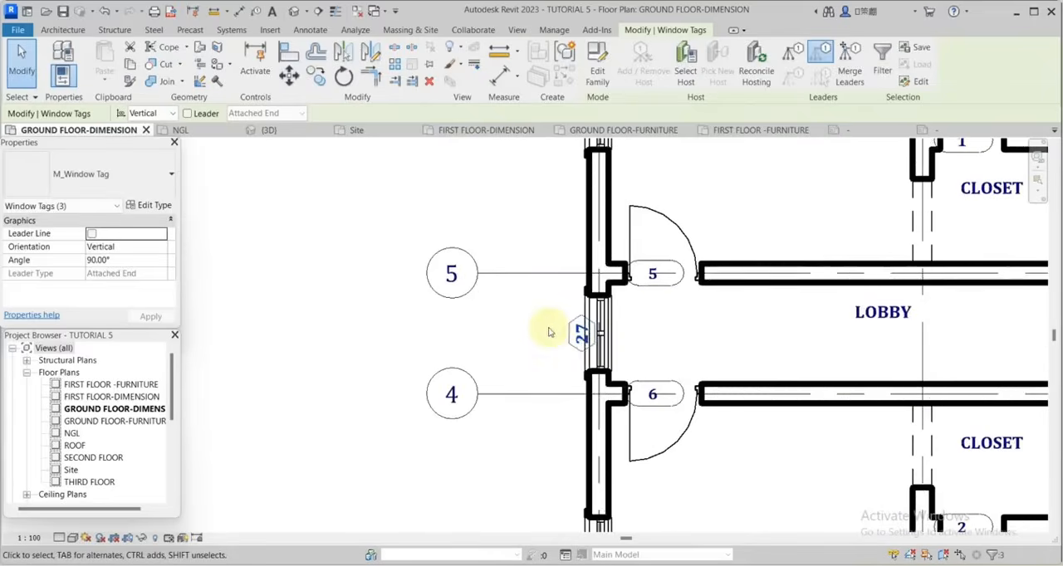
scroll(557, 328, "down", 5)
key("Escape")
scroll(614, 373, "up", 3)
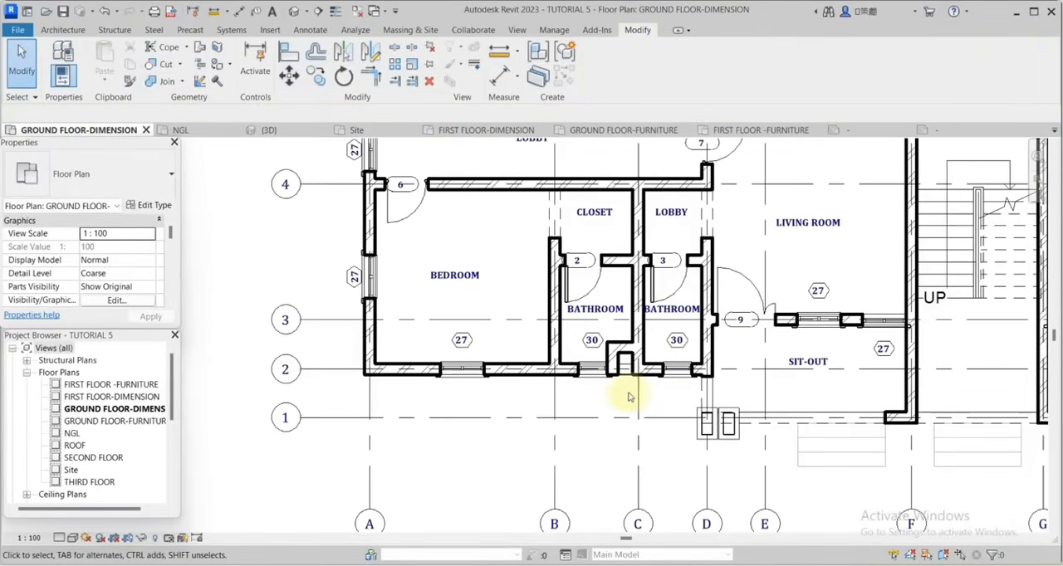
scroll(576, 387, "up", 6)
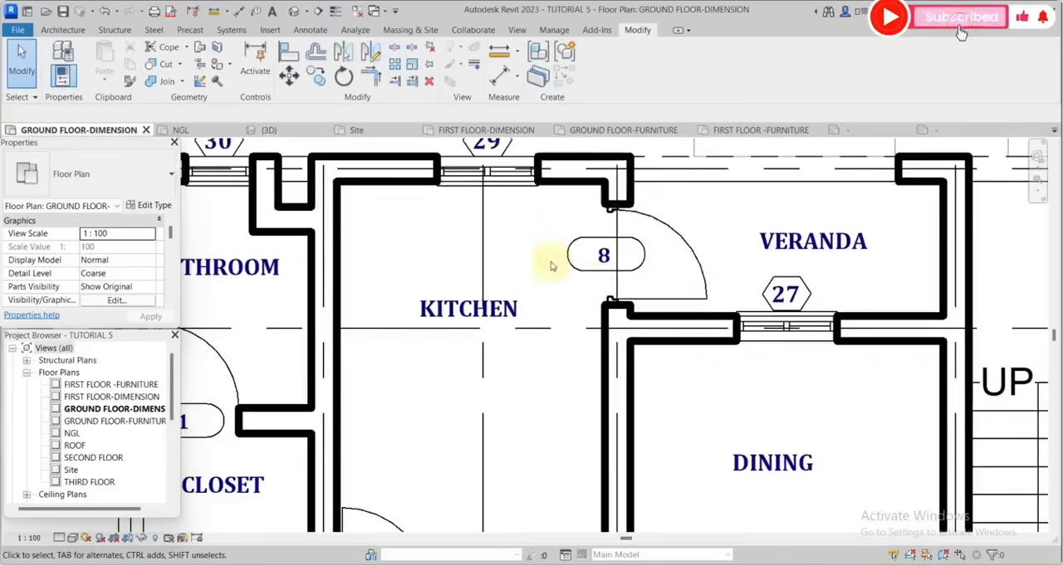
scroll(622, 304, "down", 3)
scroll(617, 304, "up", 5)
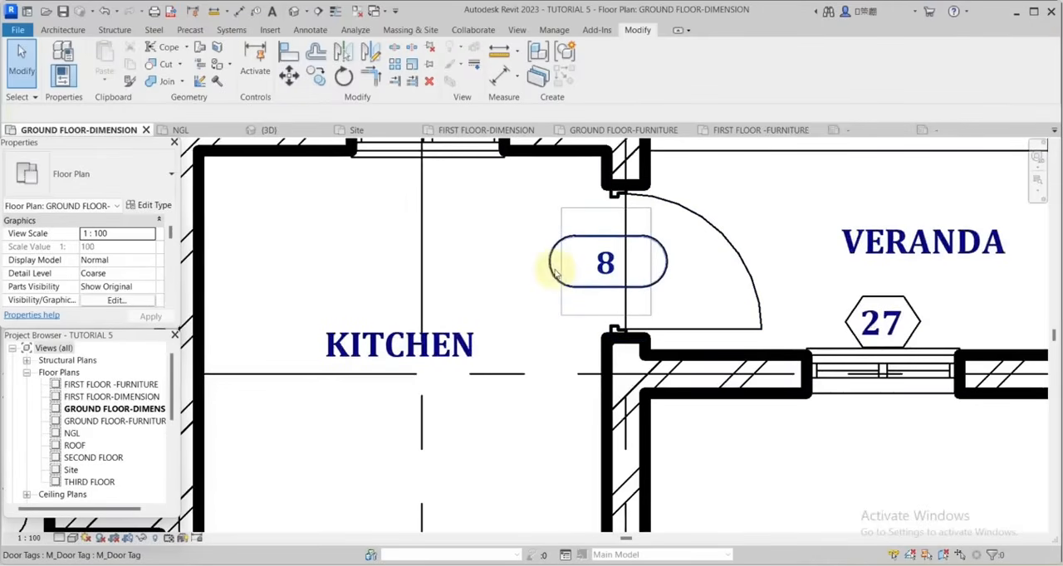
Set the left kitchen's veranda door tag to Vertical orientation and position the upper closet's door tag within its opening.
left_click(547, 269)
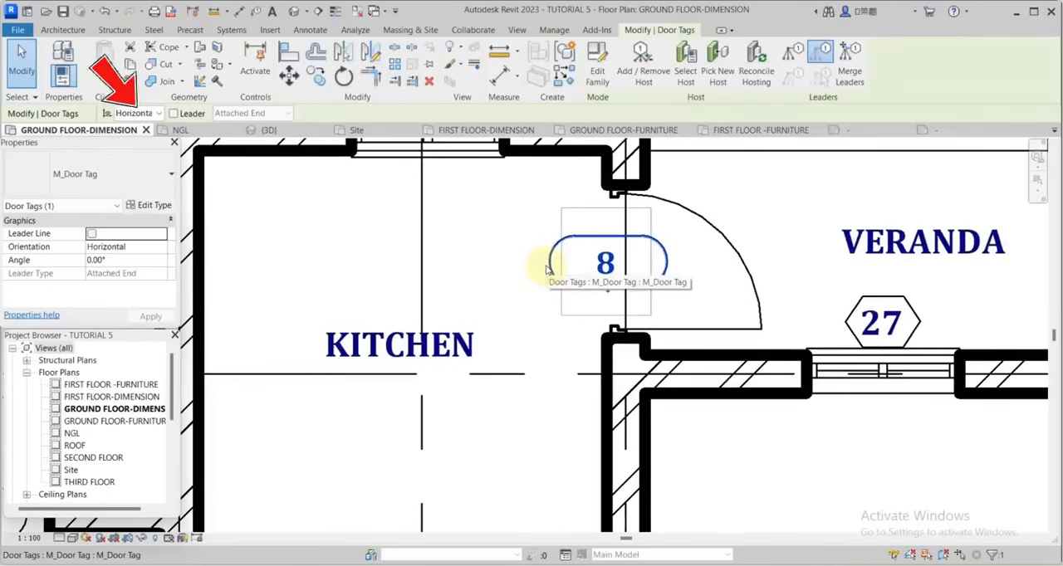
left_click(154, 114)
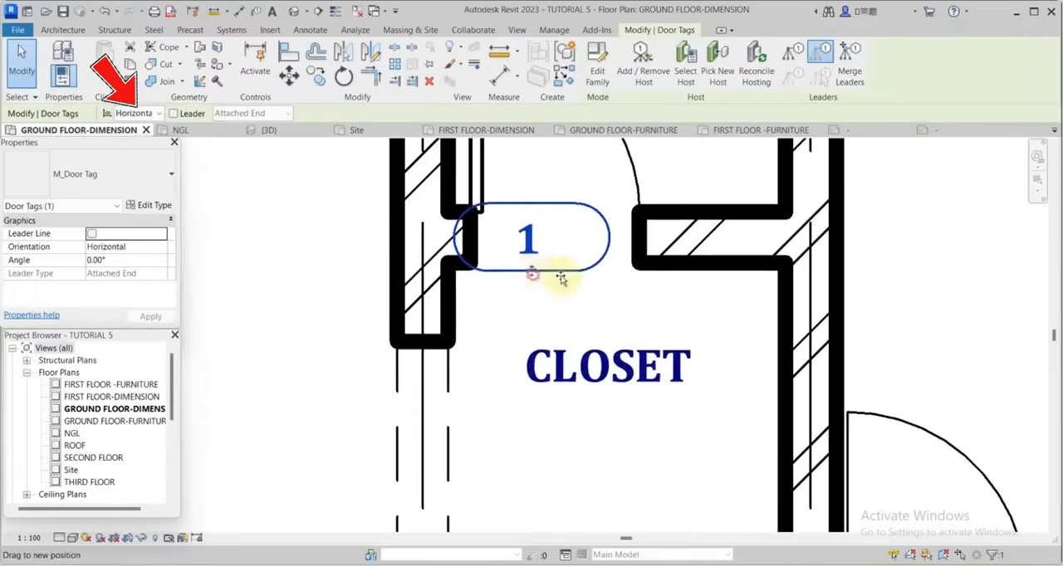
scroll(561, 280, "up", 3)
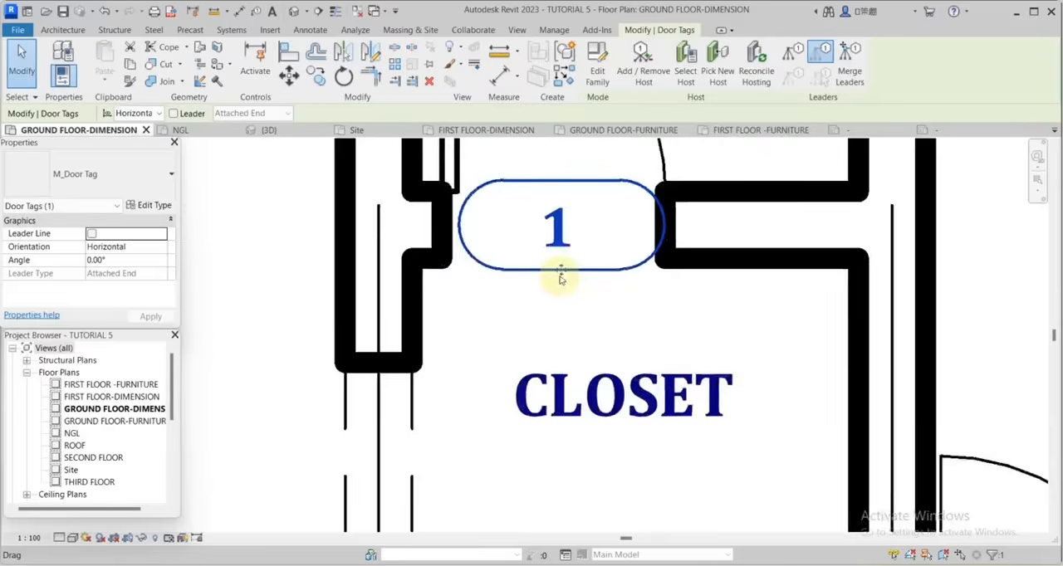
scroll(561, 291, "down", 6)
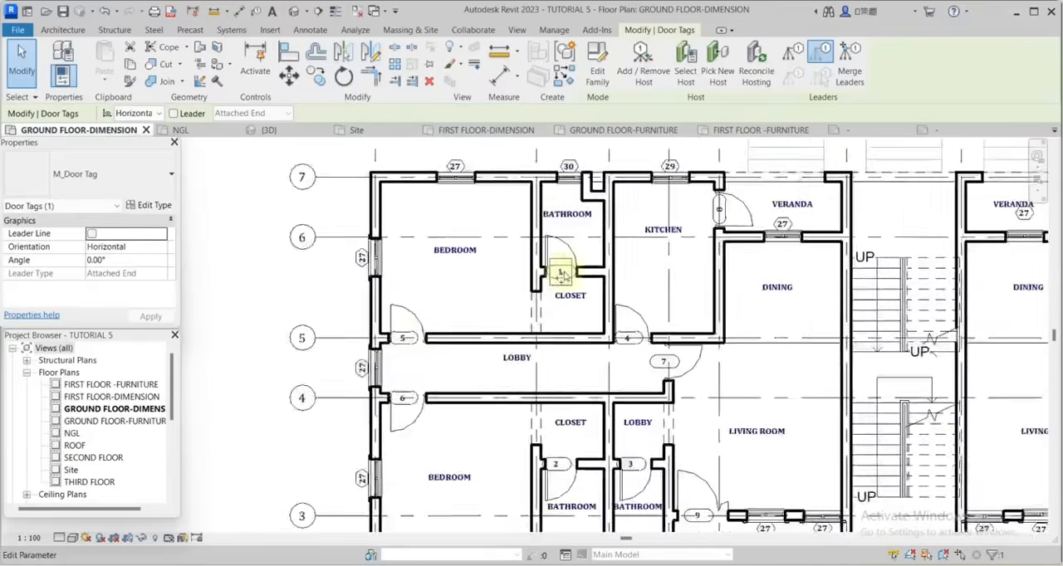
Move the upper-left bedroom's door tag right so it sits centred in its opening along the lobby wall.
scroll(436, 342, "up", 6)
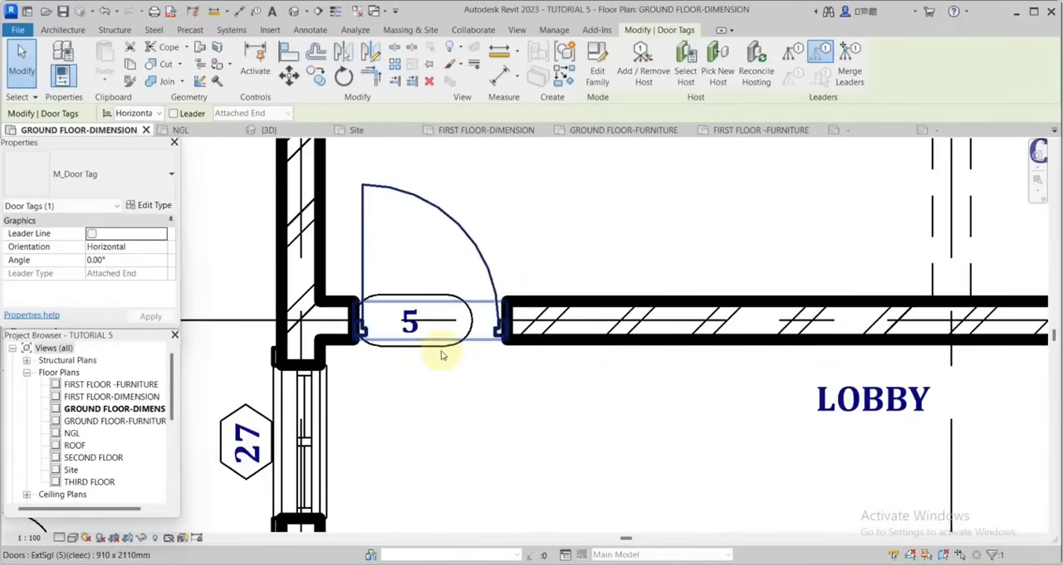
scroll(411, 351, "up", 2)
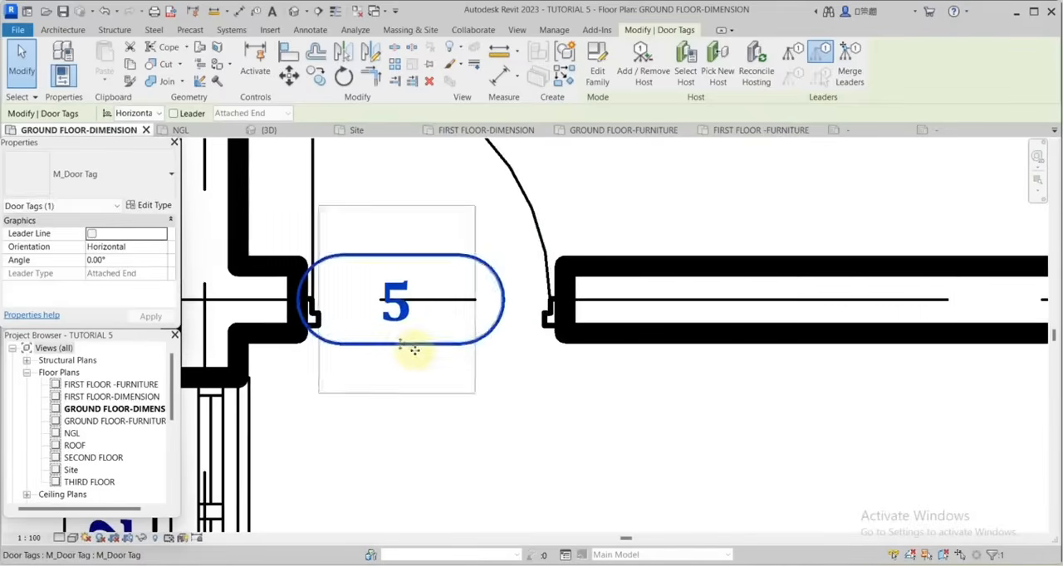
left_click_drag(404, 347, 437, 348)
scroll(481, 359, "down", 4)
scroll(483, 357, "down", 3)
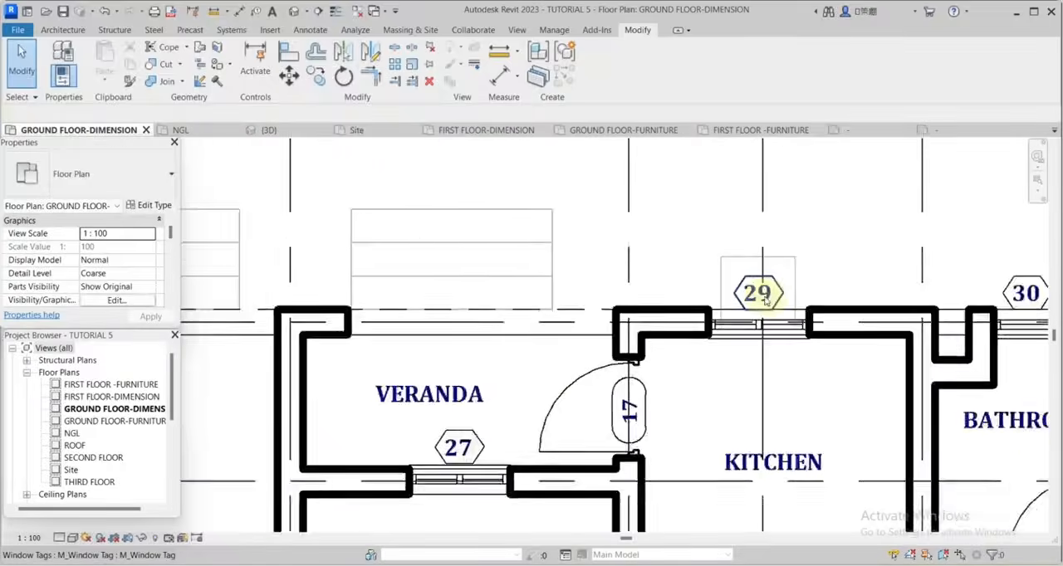
Edit the window tag family and set its 3mm label type's text colour to dark red (RGB 091-000-000).
scroll(769, 297, "up", 3)
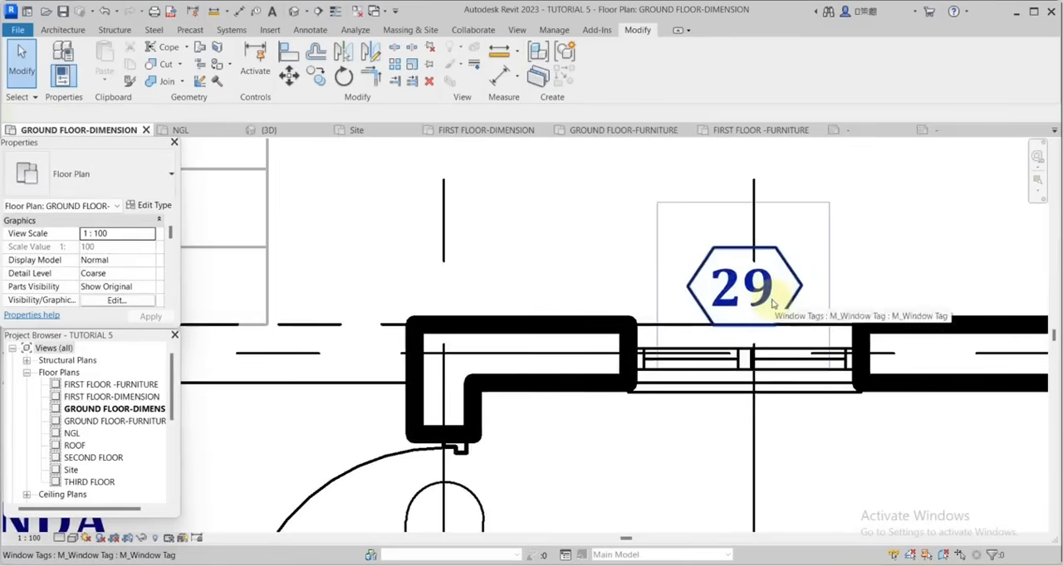
left_click(733, 295)
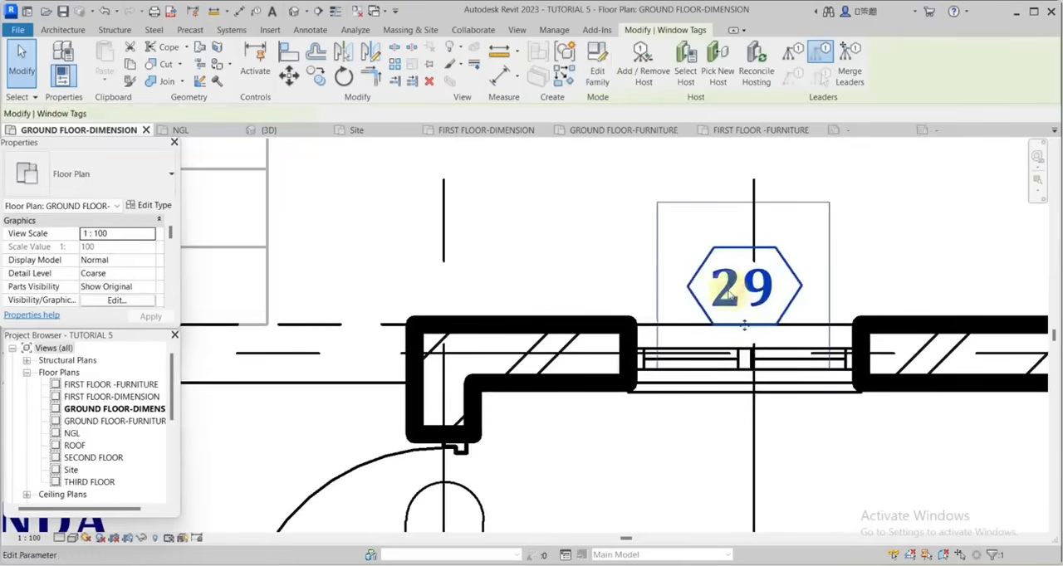
left_click(598, 65)
left_click(603, 351)
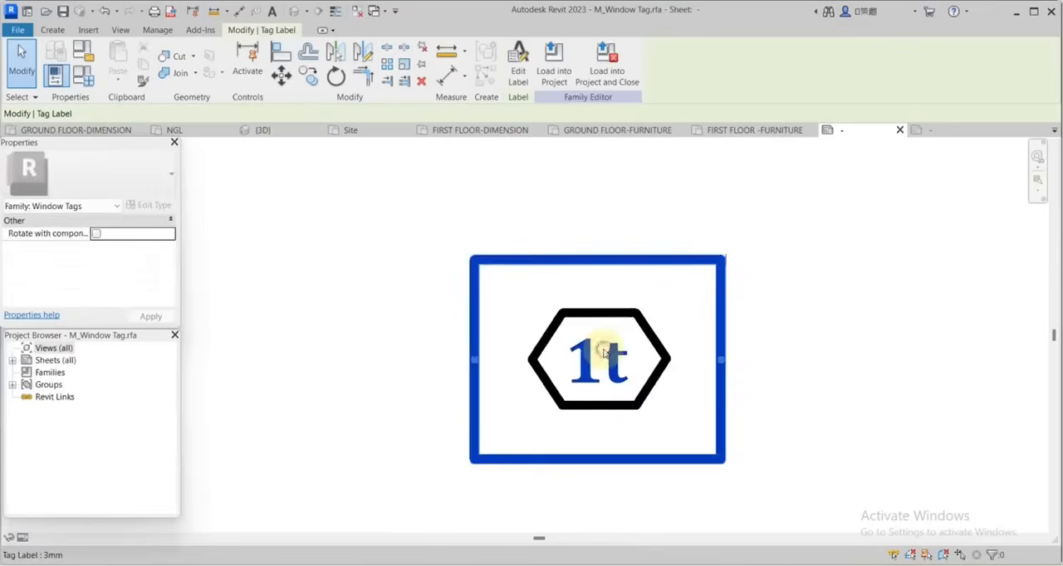
left_click(147, 207)
left_click(325, 269)
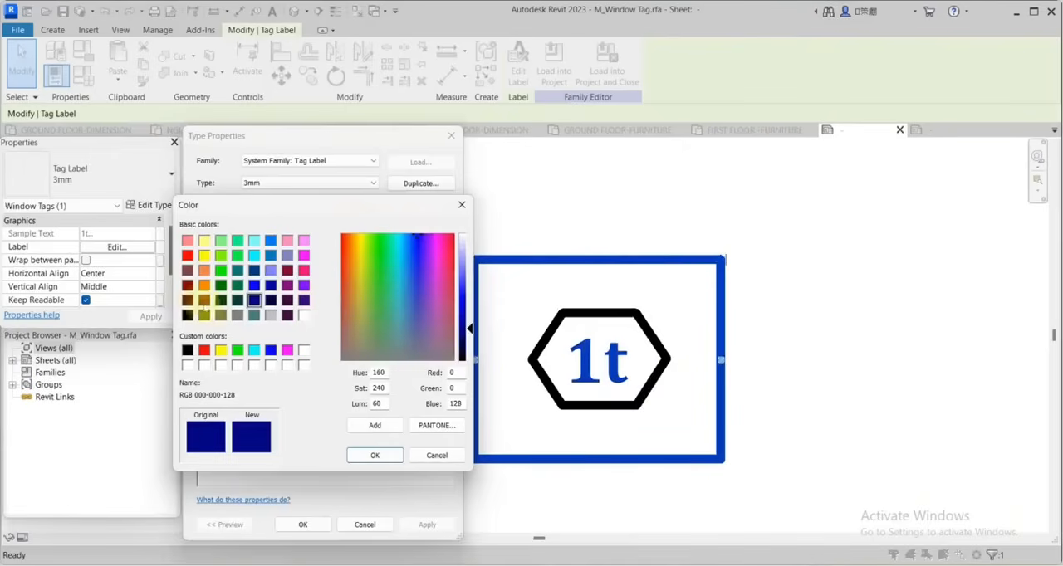
left_click(187, 300)
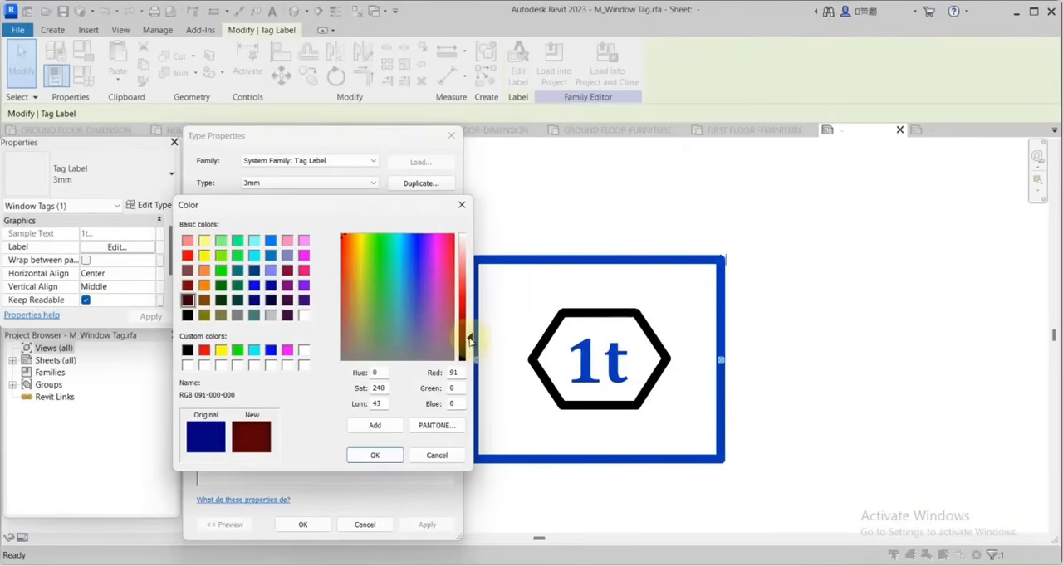
left_click(374, 455)
left_click(302, 524)
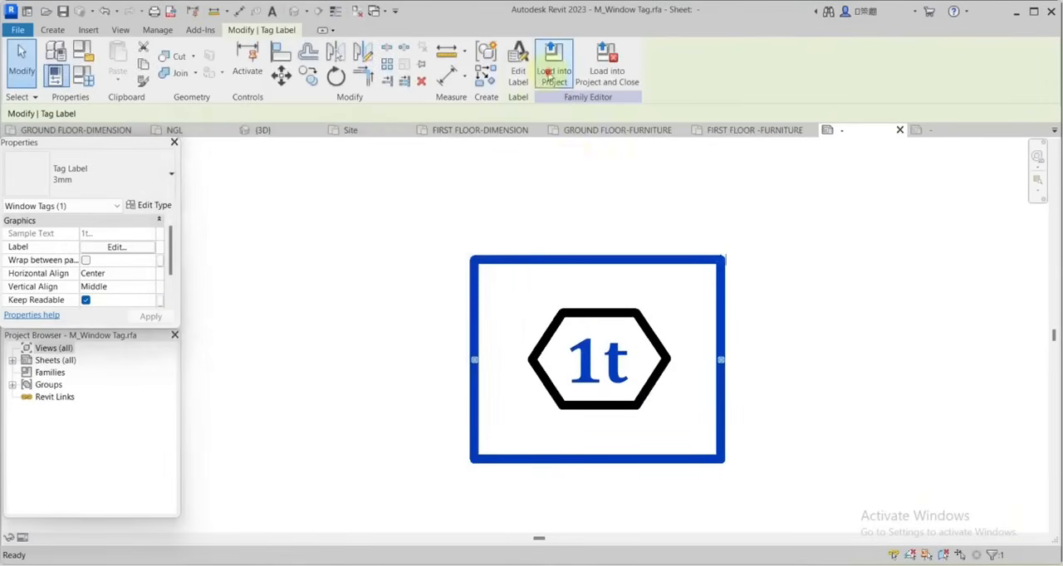
Load the recoloured tag family into the project.
left_click(548, 75)
left_click(509, 395)
left_click(523, 352)
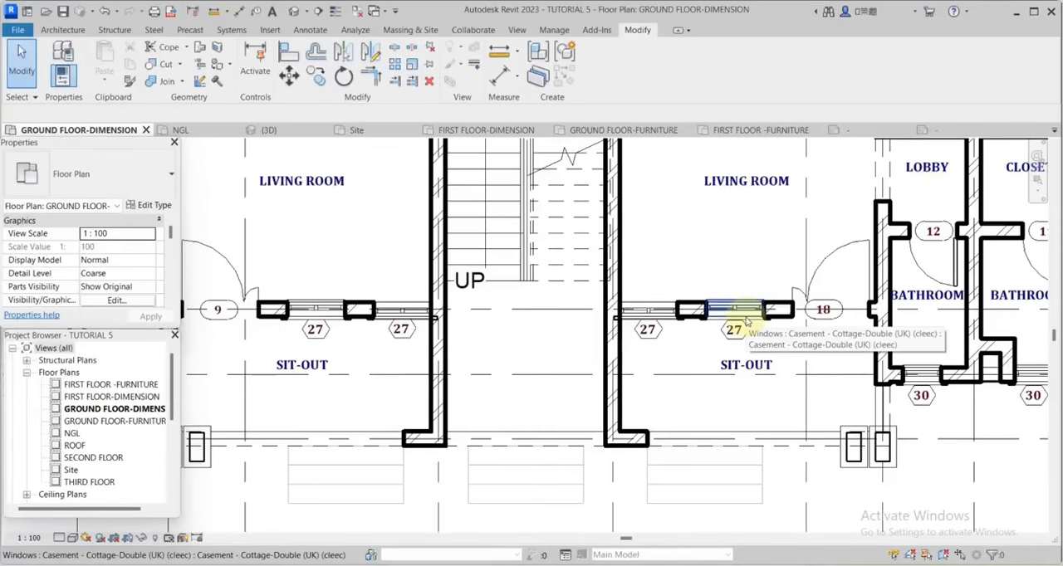
Change the type mark in the left sit-out's window tag to W1 and accept the change for all windows of that type.
scroll(639, 363, "up", 2)
scroll(636, 369, "down", 2)
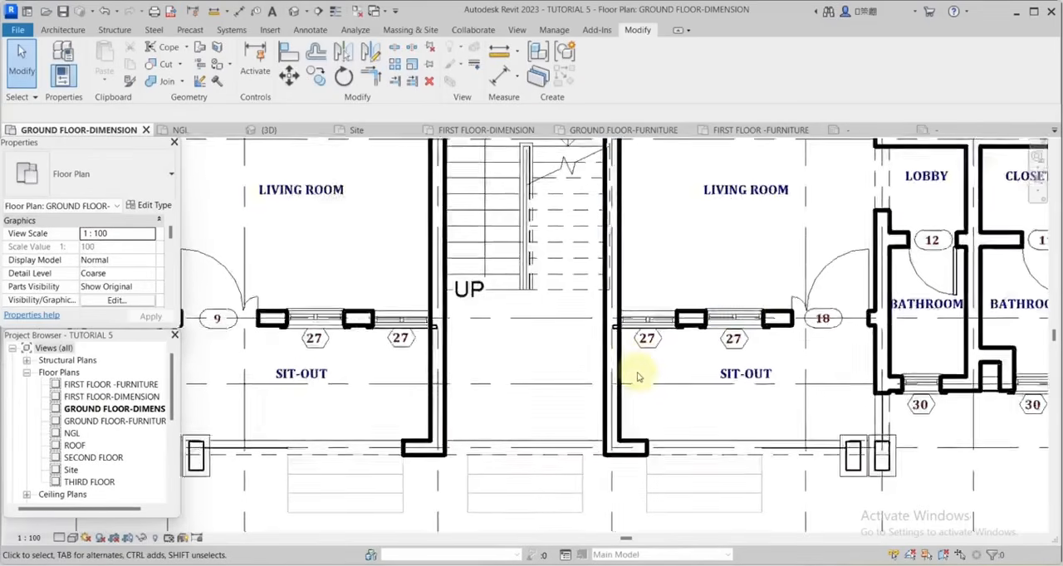
scroll(648, 361, "up", 1)
scroll(651, 359, "down", 2)
scroll(648, 352, "up", 1)
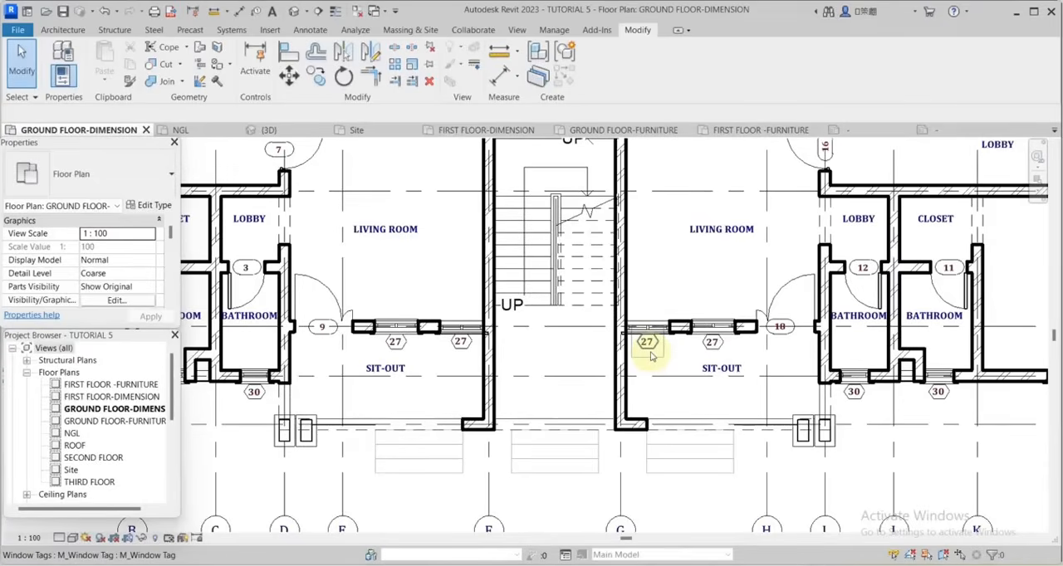
scroll(652, 349, "down", 1)
scroll(660, 366, "up", 8)
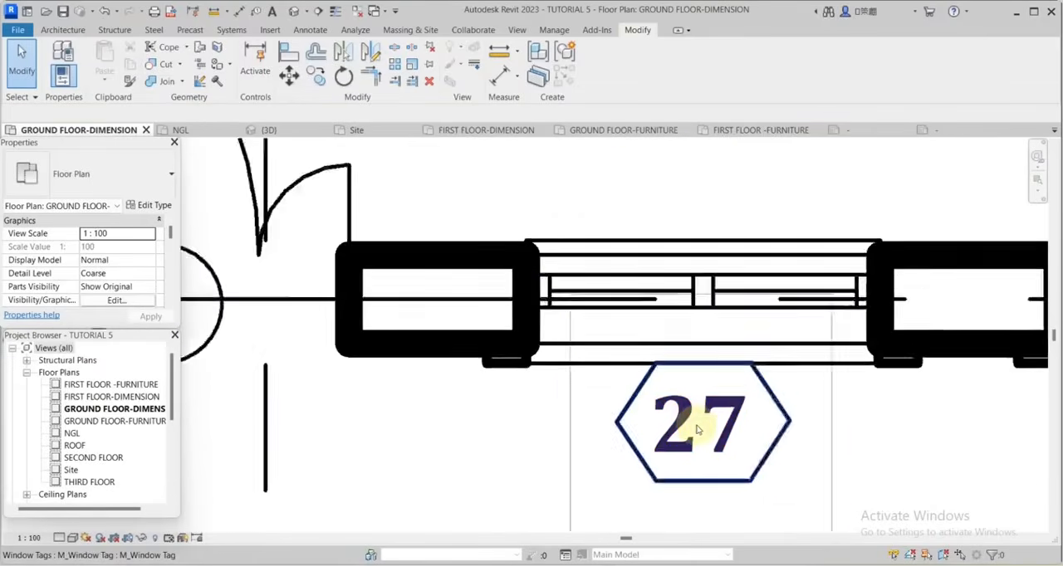
scroll(697, 429, "up", 1)
left_click(698, 426)
left_click(698, 425)
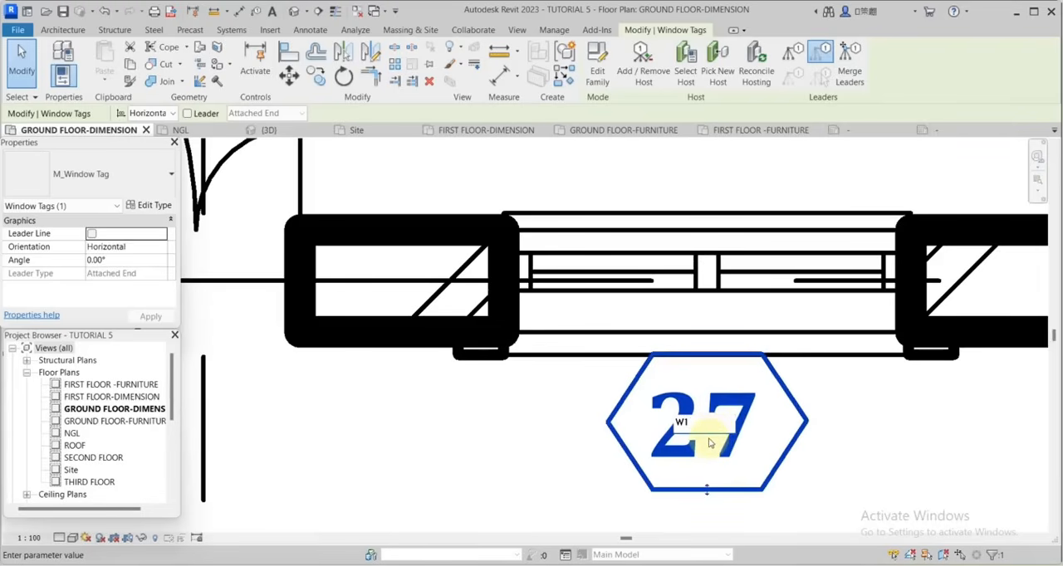
left_click(488, 415)
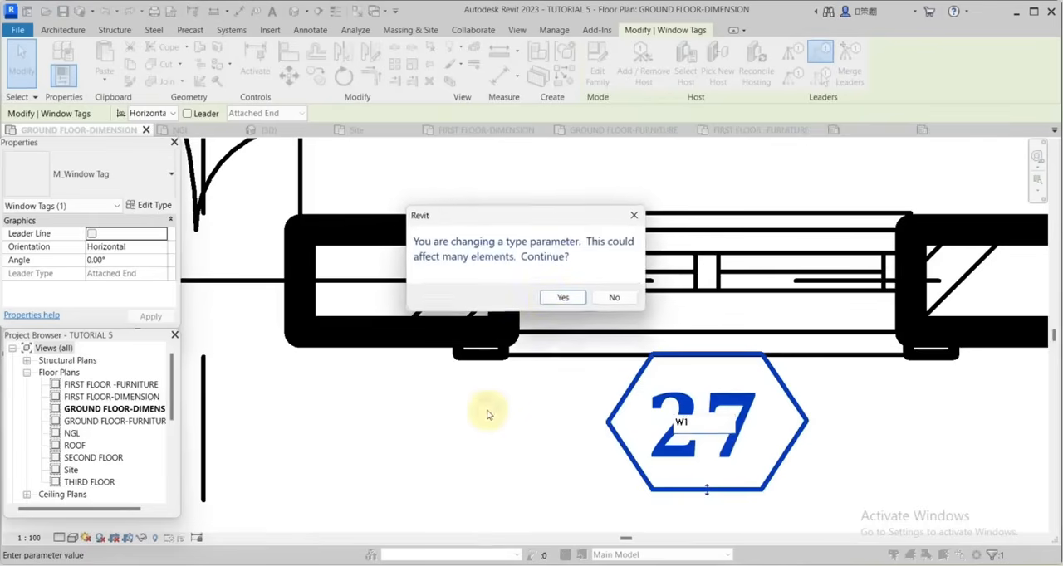
left_click(563, 299)
Examine the window tags across both apartments for windows that still lack a W-series type mark.
scroll(753, 407, "down", 4)
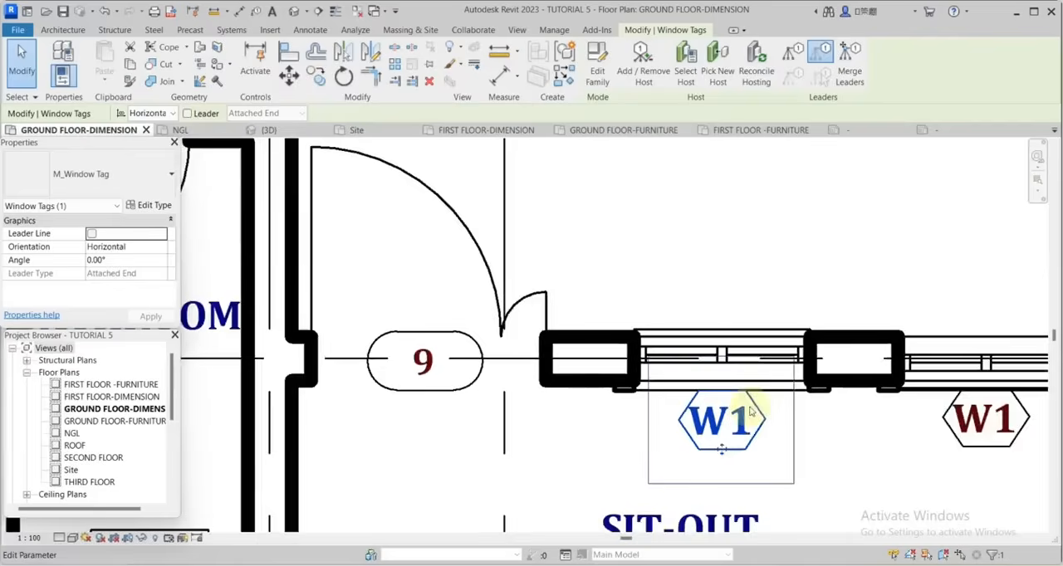
scroll(752, 407, "down", 2)
scroll(831, 422, "up", 5)
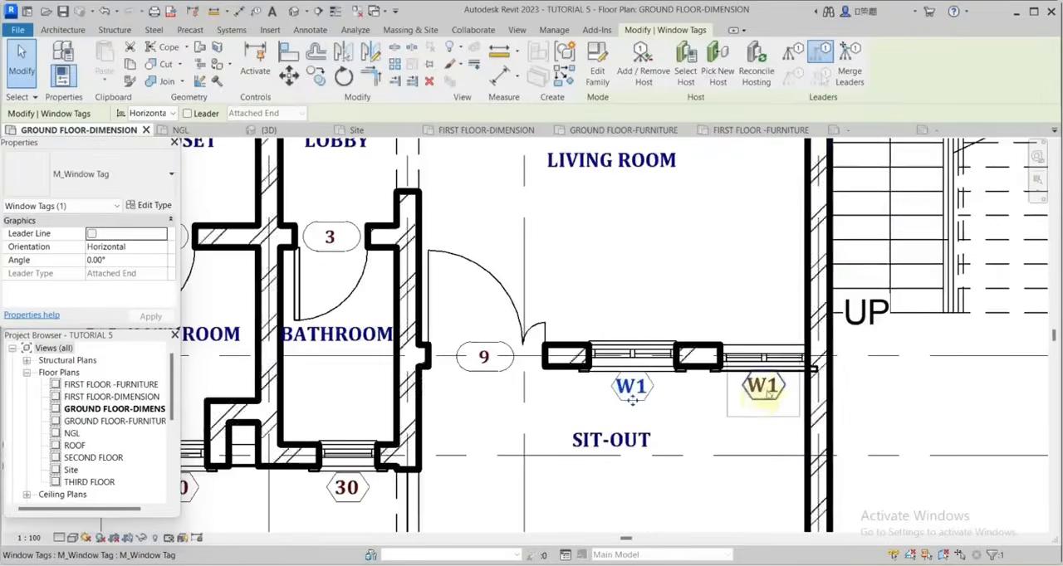
scroll(802, 395, "down", 5)
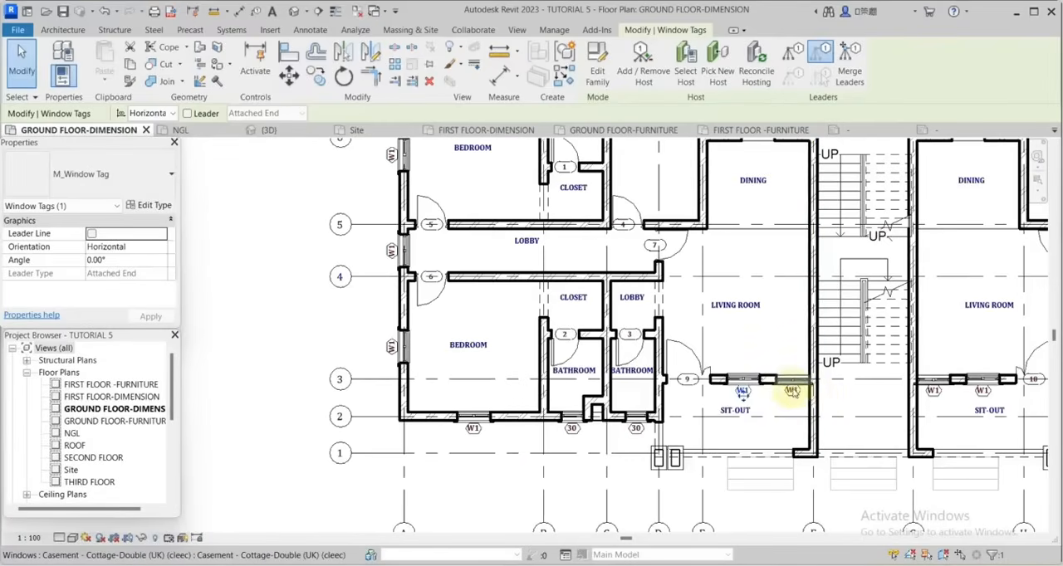
scroll(482, 450, "up", 3)
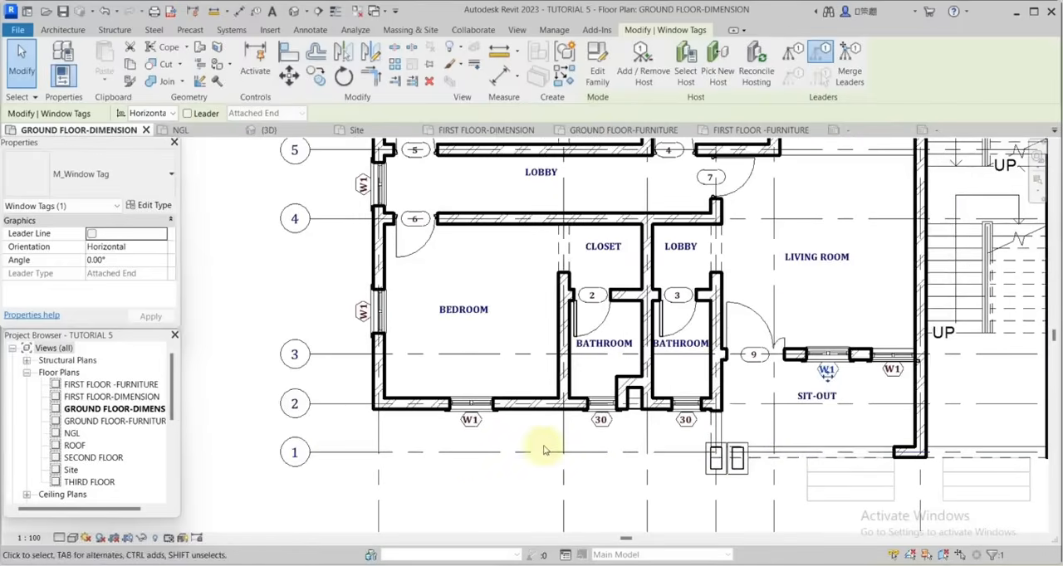
scroll(831, 460, "down", 5)
scroll(961, 332, "up", 6)
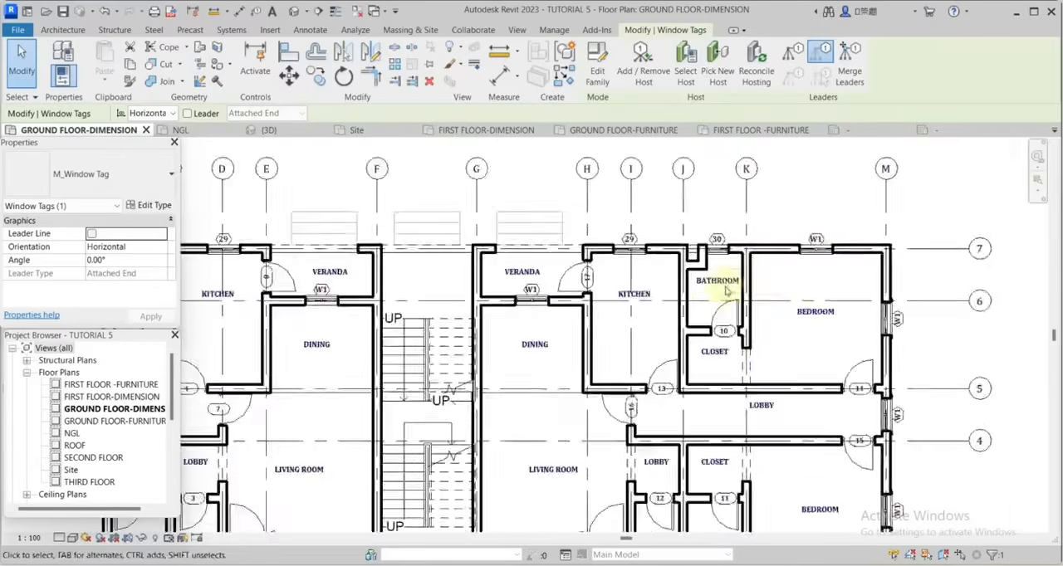
scroll(927, 340, "down", 3)
scroll(933, 339, "down", 2)
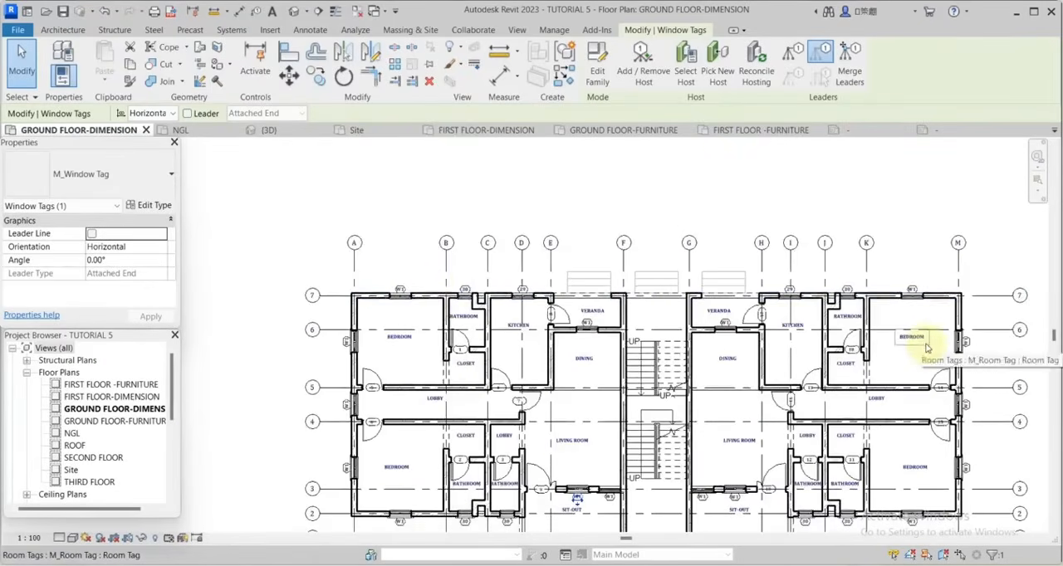
Change the type mark in the left kitchen's upper window tag to W2.
scroll(430, 299, "up", 3)
scroll(430, 299, "up", 2)
scroll(559, 296, "up", 1)
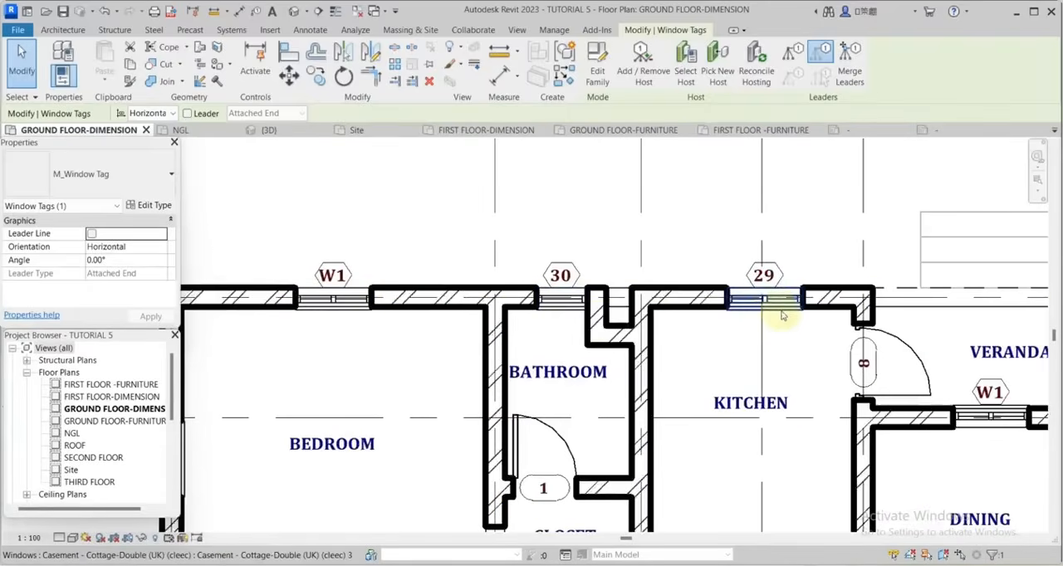
scroll(783, 272, "up", 2)
scroll(783, 273, "up", 1)
scroll(740, 272, "up", 4)
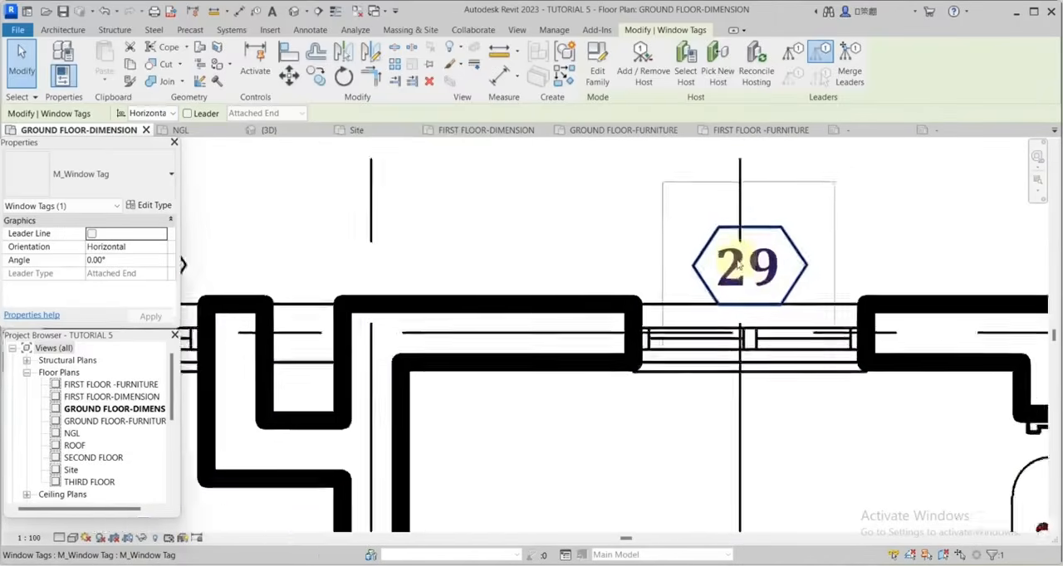
left_click(739, 271)
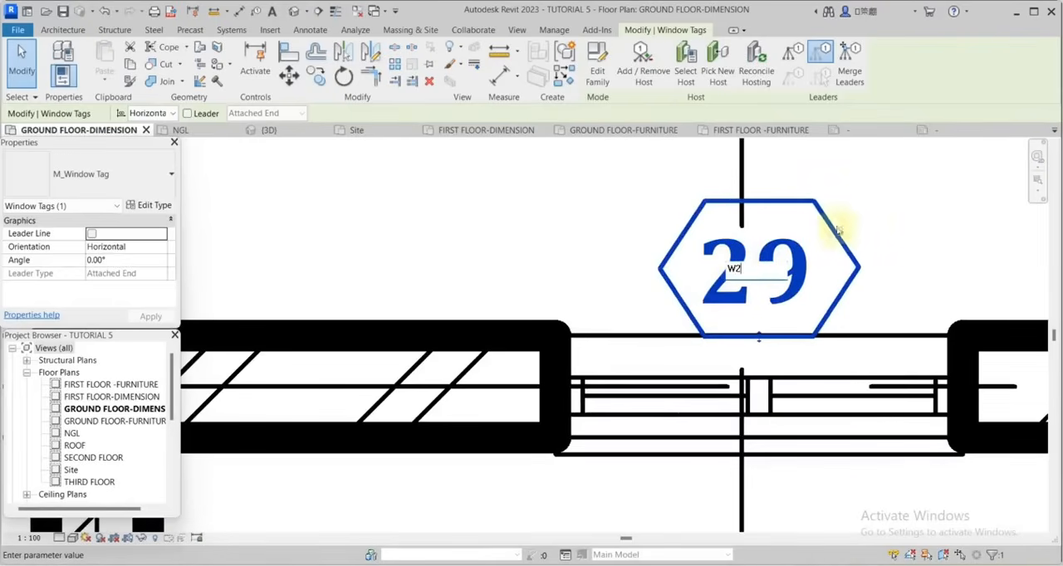
left_click(865, 223)
scroll(483, 289, "down", 7)
scroll(806, 309, "down", 2)
Change the type mark in the upper-left bathroom's window tag to W3.
scroll(560, 296, "up", 4)
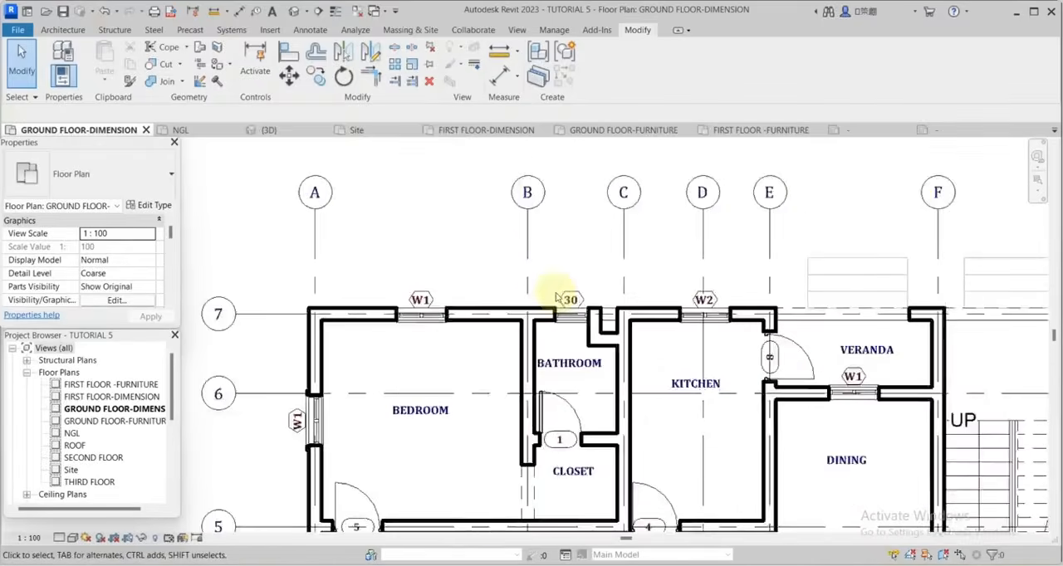
scroll(582, 306, "up", 2)
scroll(580, 309, "up", 4)
left_click(579, 315)
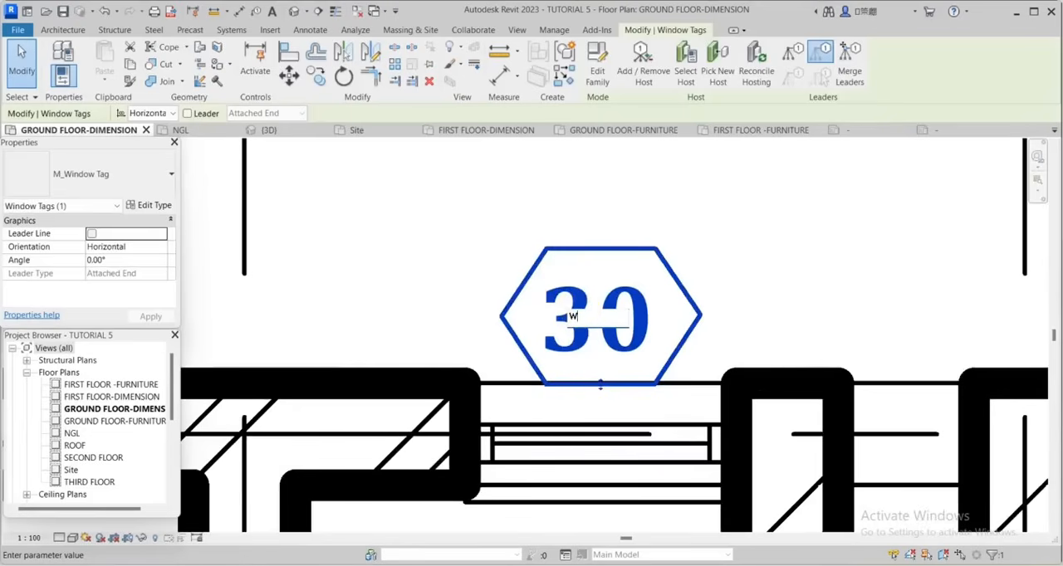
left_click(756, 275)
scroll(675, 397, "down", 6)
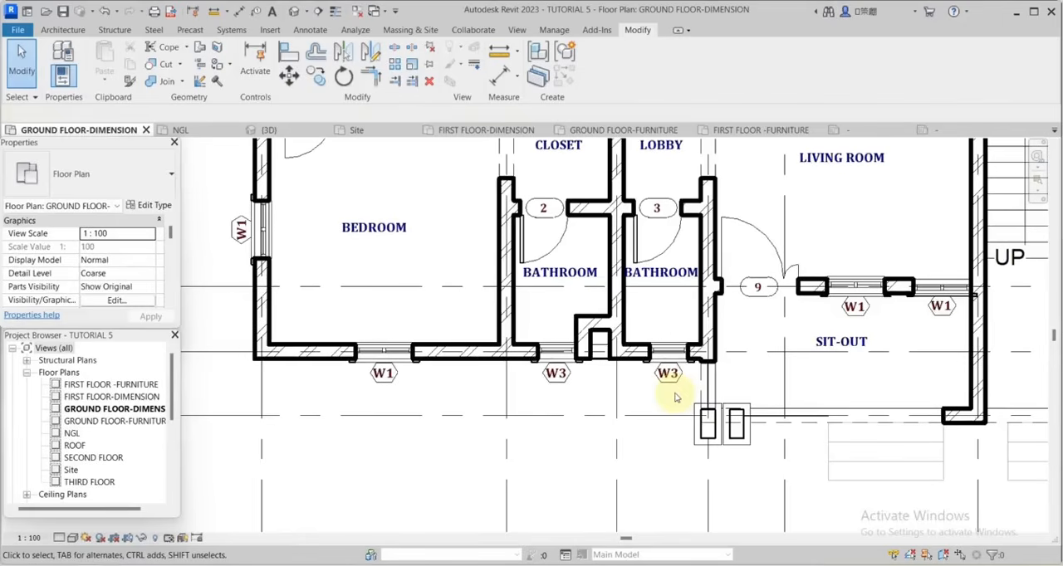
Change the type mark in the door tag between the left living room and sit-out to D1.
scroll(686, 398, "down", 2)
scroll(683, 430, "up", 1)
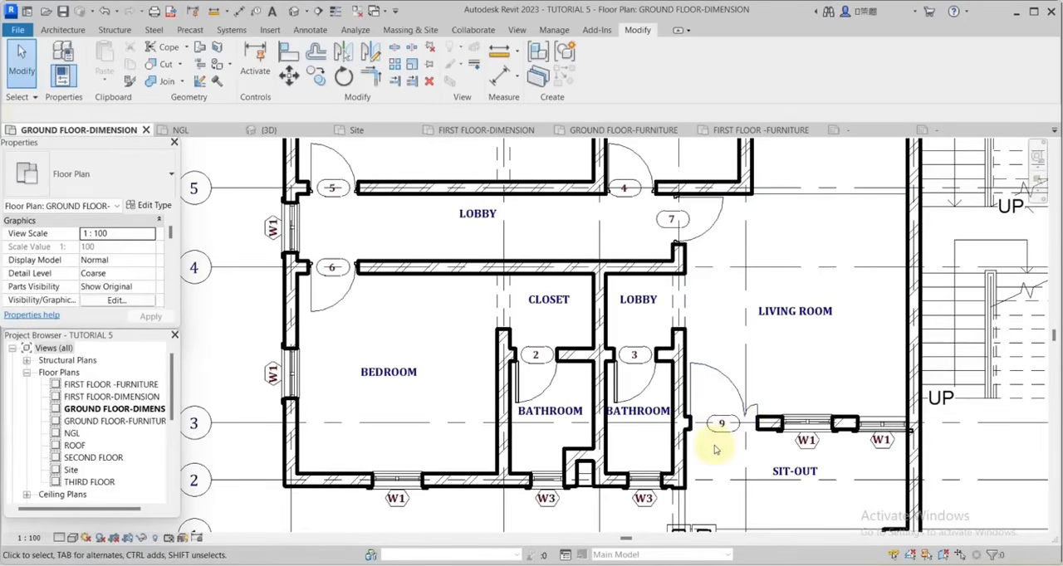
scroll(715, 448, "up", 2)
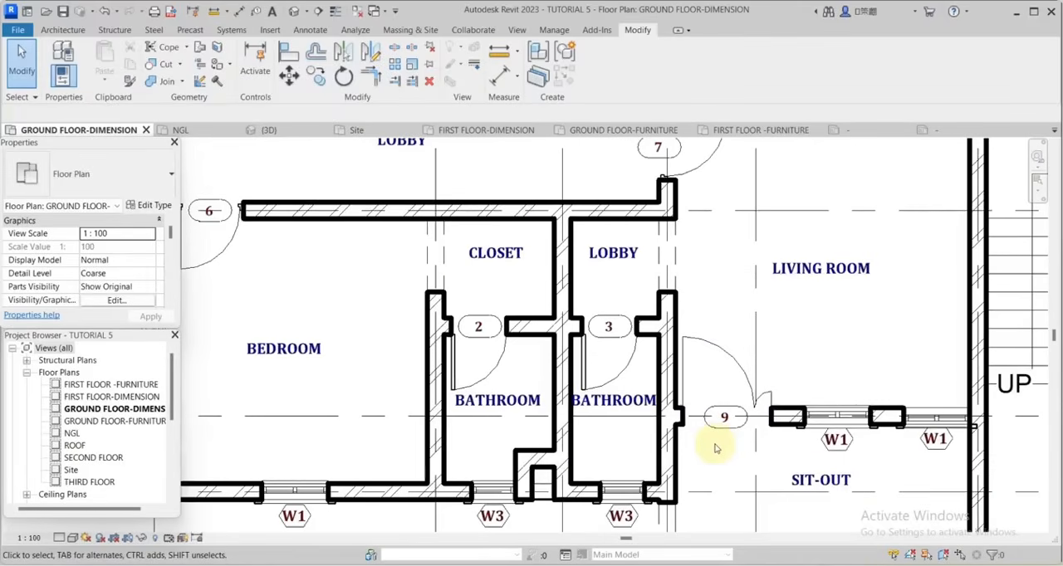
scroll(720, 417, "up", 4)
double_click(727, 413)
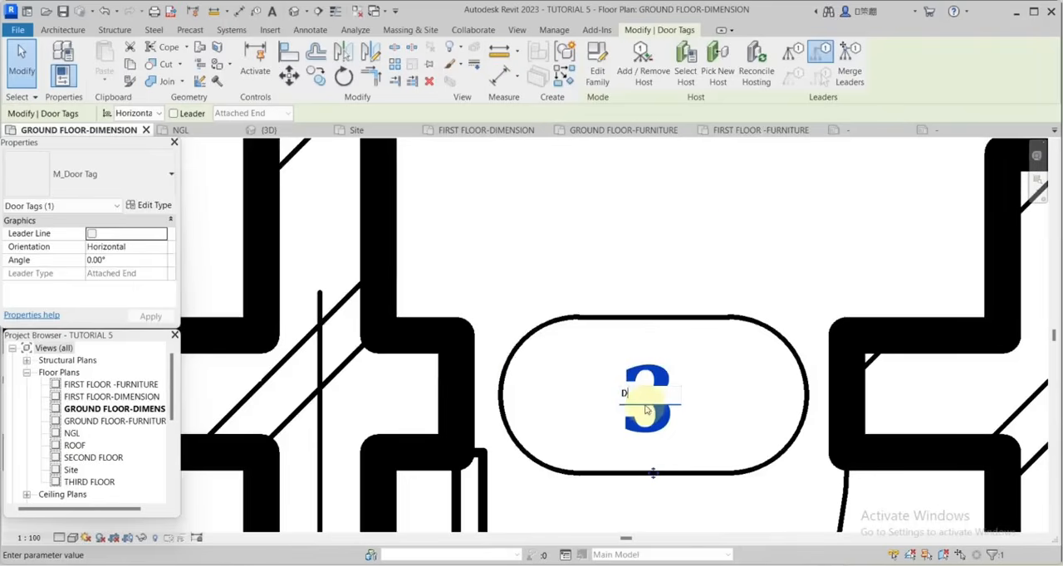
Set the remaining door type marks: D3 for bathroom doors, D2 for kitchen and lobby doors, and D4 for kitchen-to-veranda doors.
left_click(748, 260)
scroll(764, 386, "down", 4)
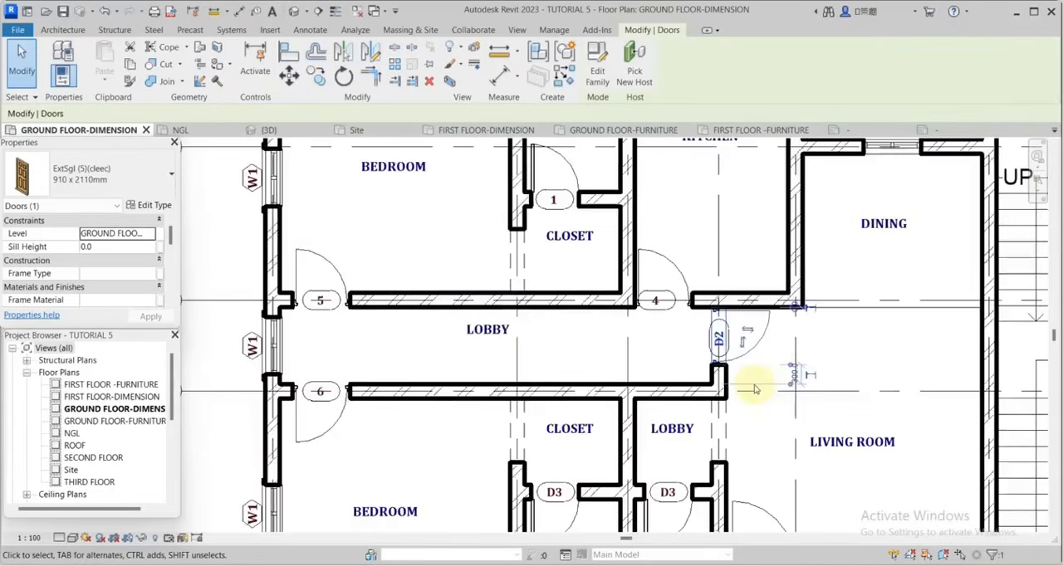
scroll(759, 368, "up", 5)
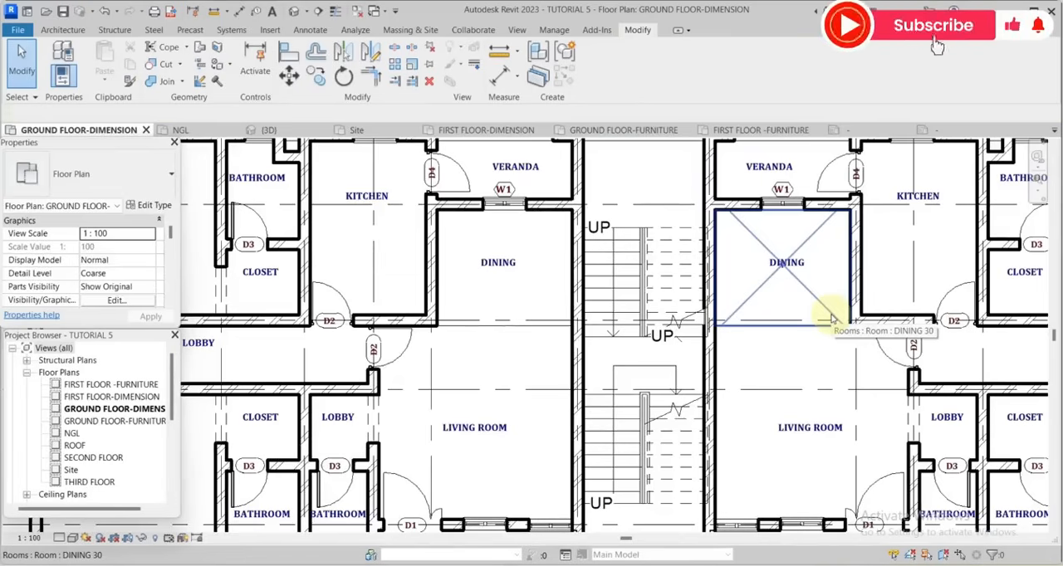
Place an aligned dimension between the inner faces of the grid 4 and grid 2 walls in the lower-left bedroom.
scroll(835, 324, "down", 2)
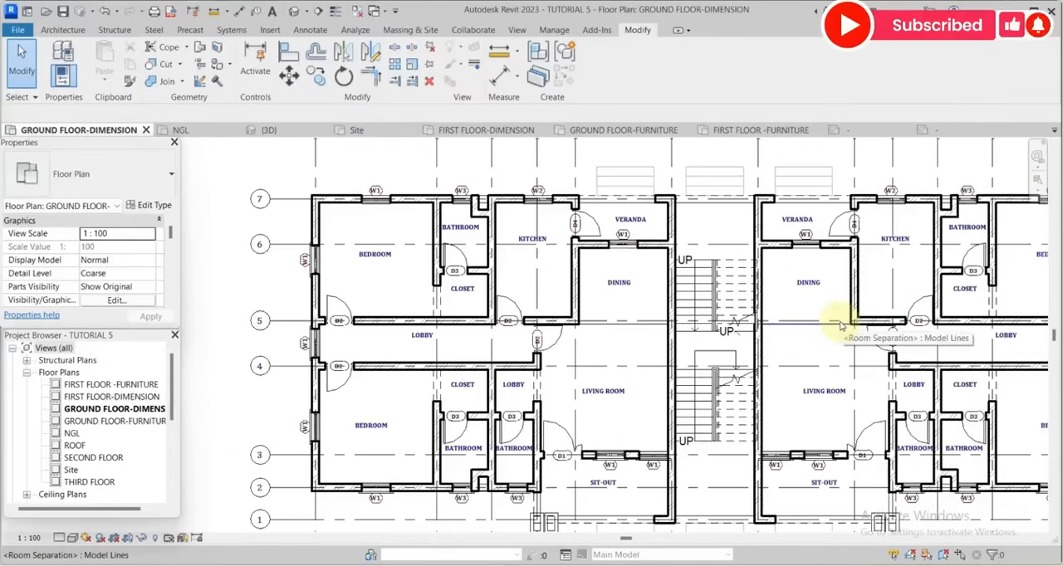
scroll(822, 328, "down", 1)
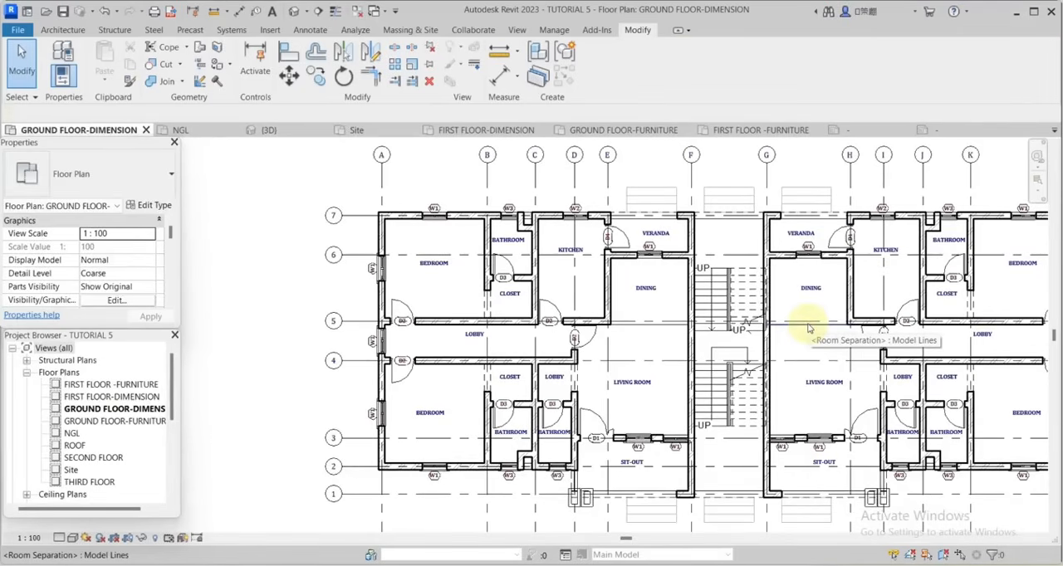
scroll(422, 313, "up", 2)
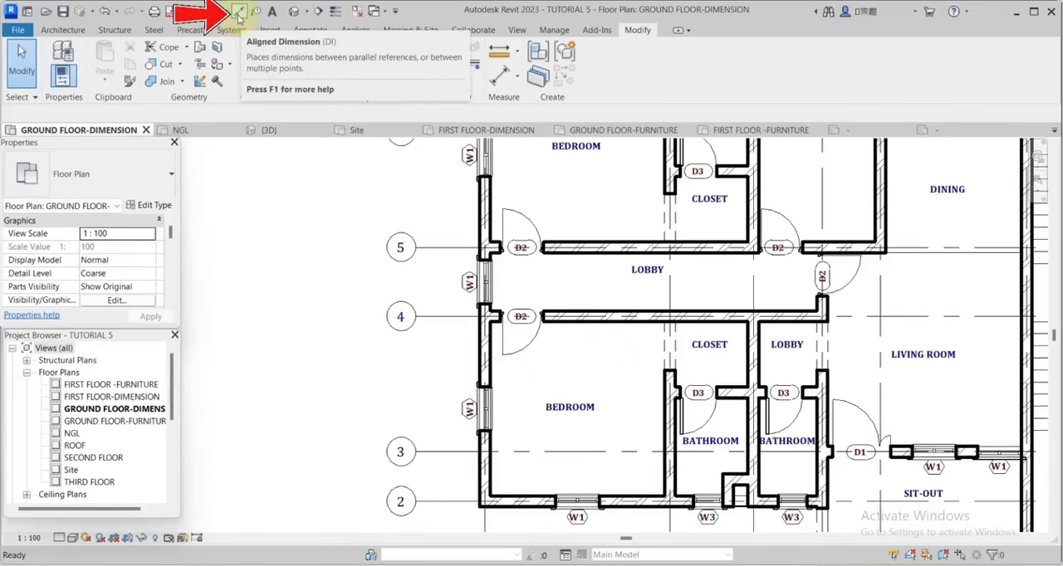
left_click(239, 17)
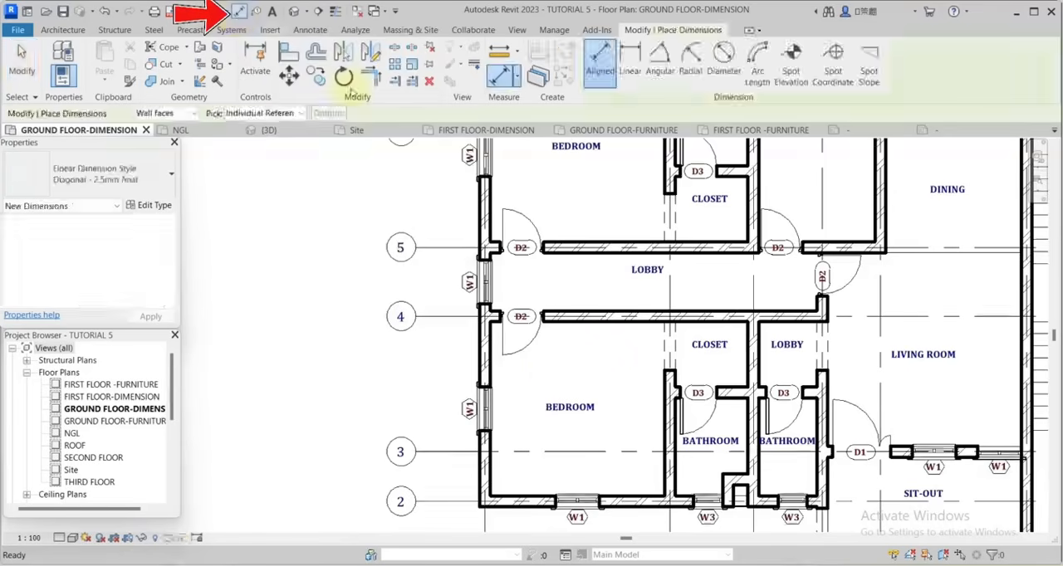
key("Escape")
scroll(524, 485, "up", 2)
left_click(241, 11)
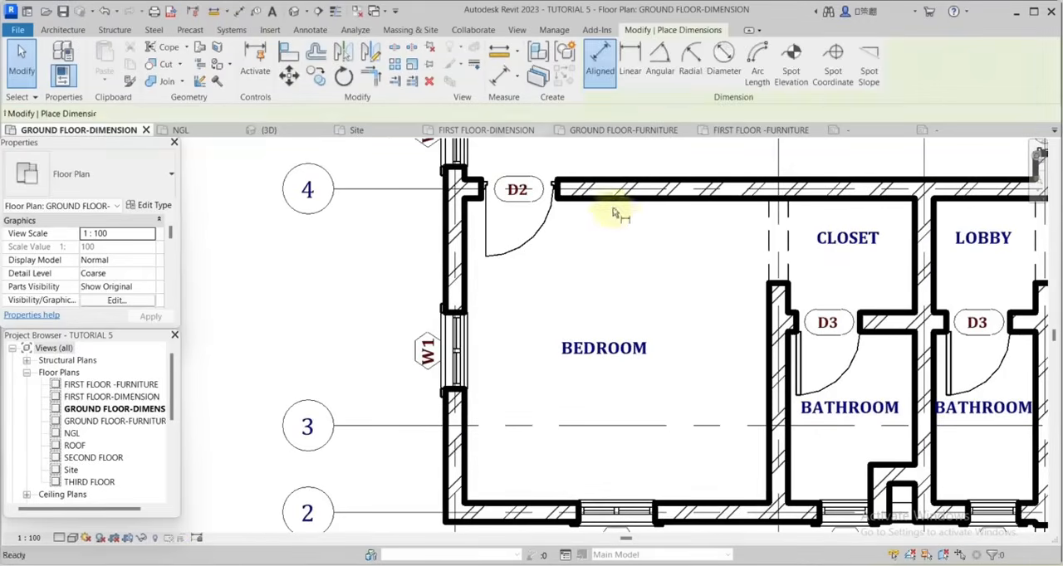
scroll(695, 209, "up", 2)
scroll(750, 277, "down", 3)
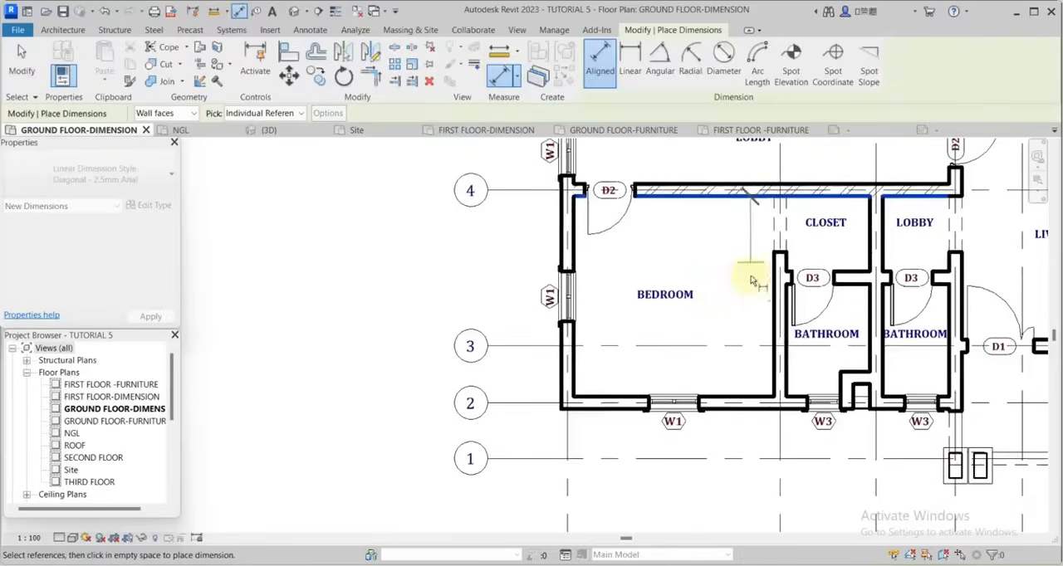
scroll(761, 318, "up", 1)
scroll(745, 370, "down", 1)
scroll(760, 403, "up", 2)
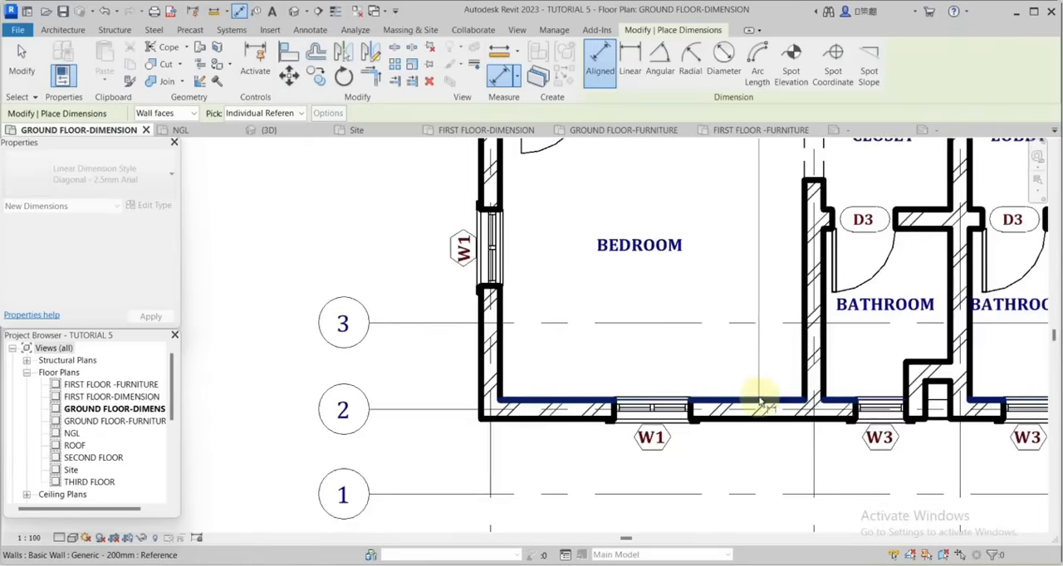
left_click(760, 403)
scroll(753, 349, "down", 2)
scroll(754, 303, "up", 1)
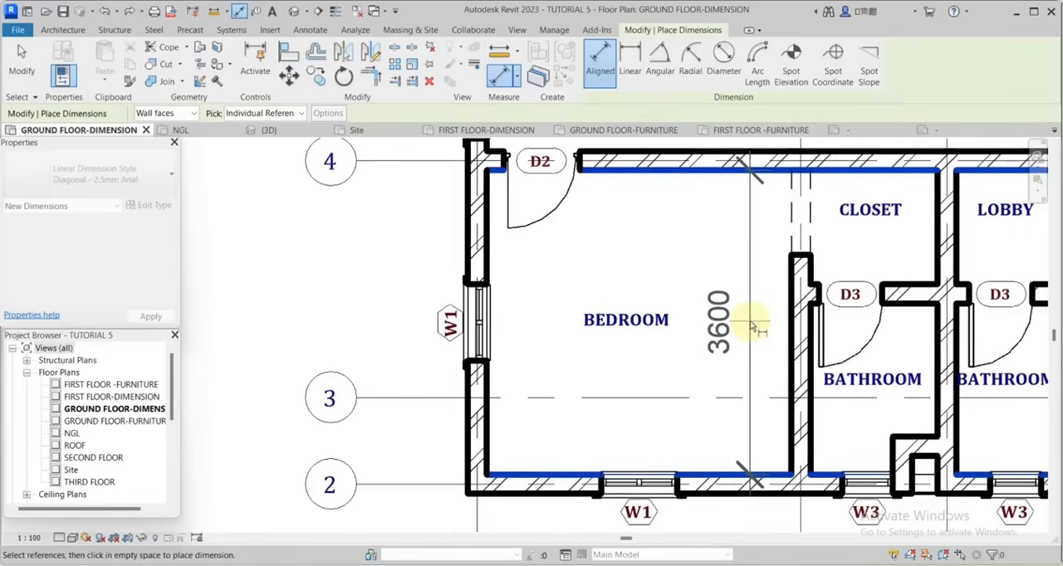
left_click(751, 324)
left_click(21, 60)
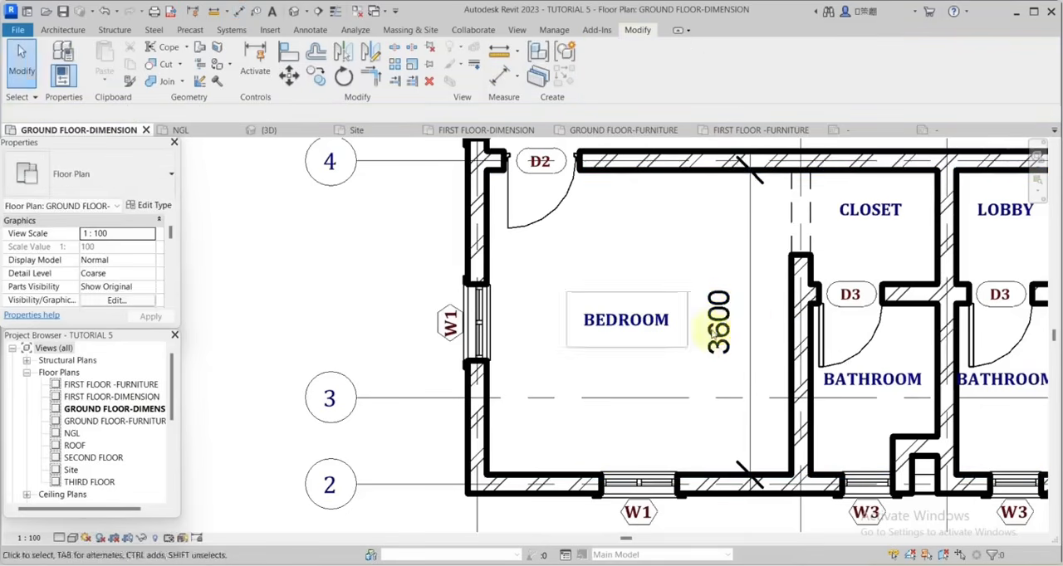
Open the type properties of the bedroom's new dimension and set the tick mark line weight to 11.
scroll(741, 285, "up", 1)
scroll(748, 286, "down", 2)
scroll(750, 282, "up", 1)
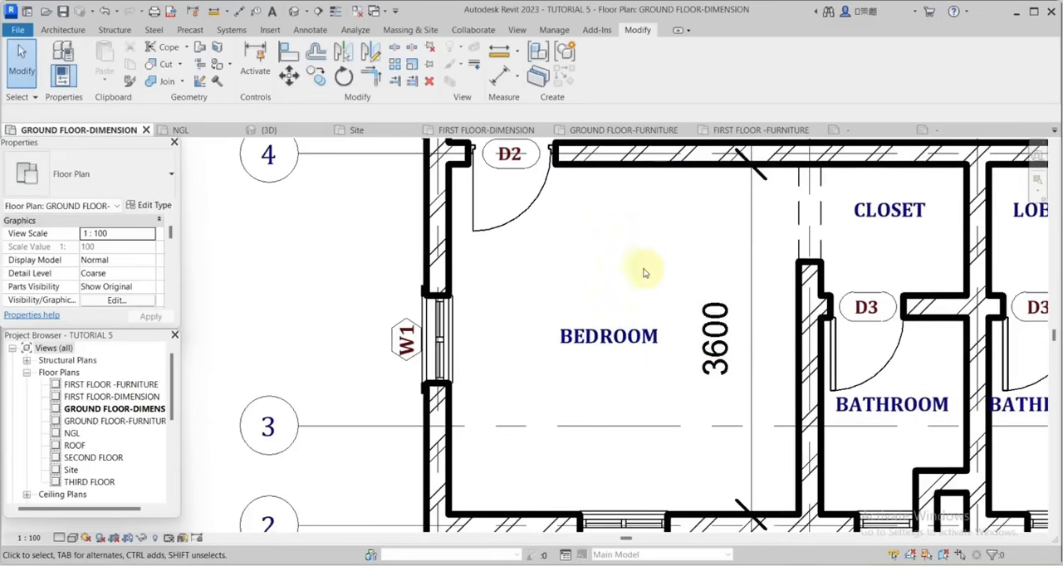
left_click(751, 291)
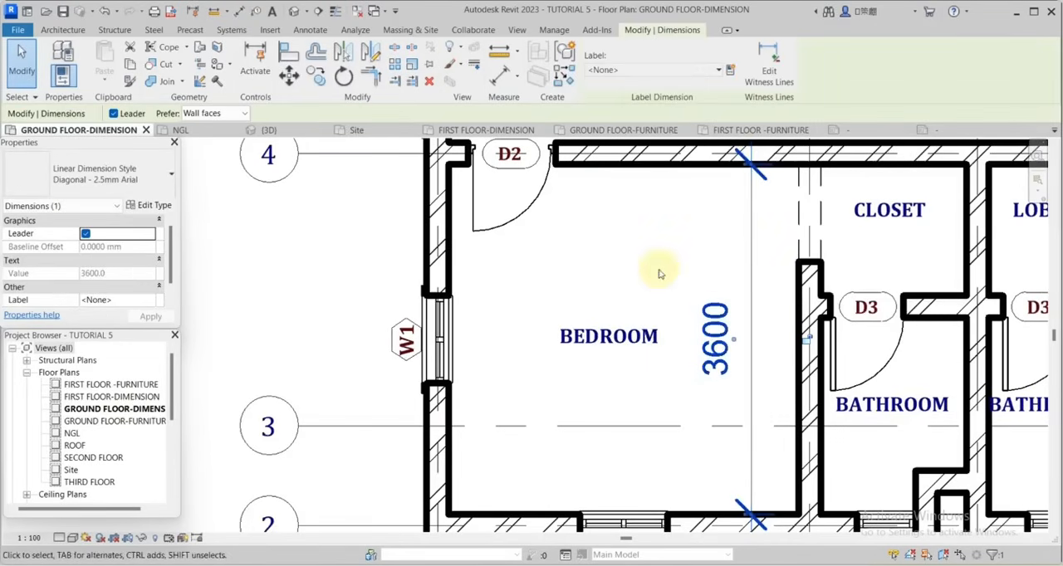
left_click(153, 206)
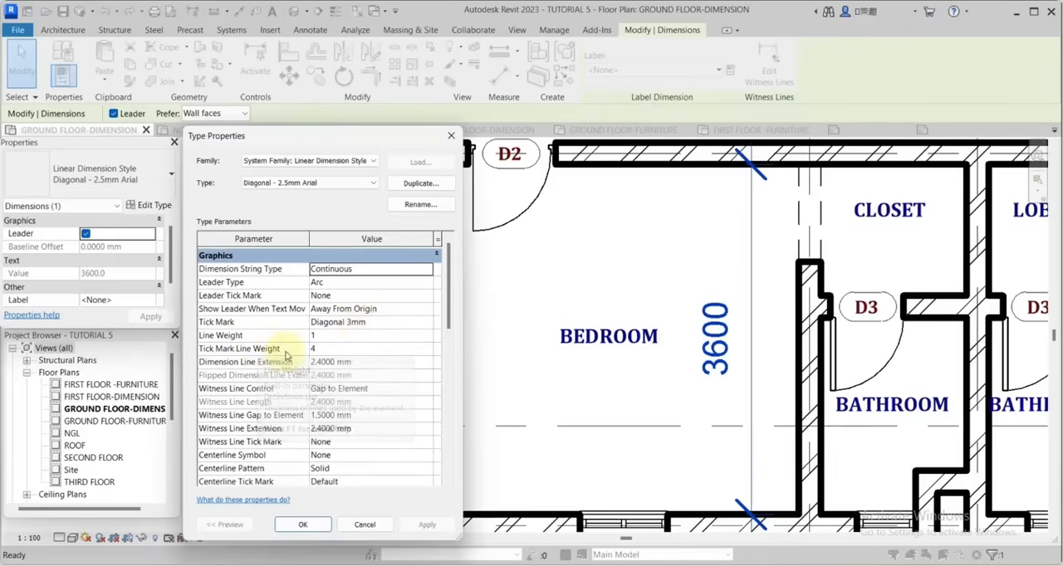
left_click(328, 352)
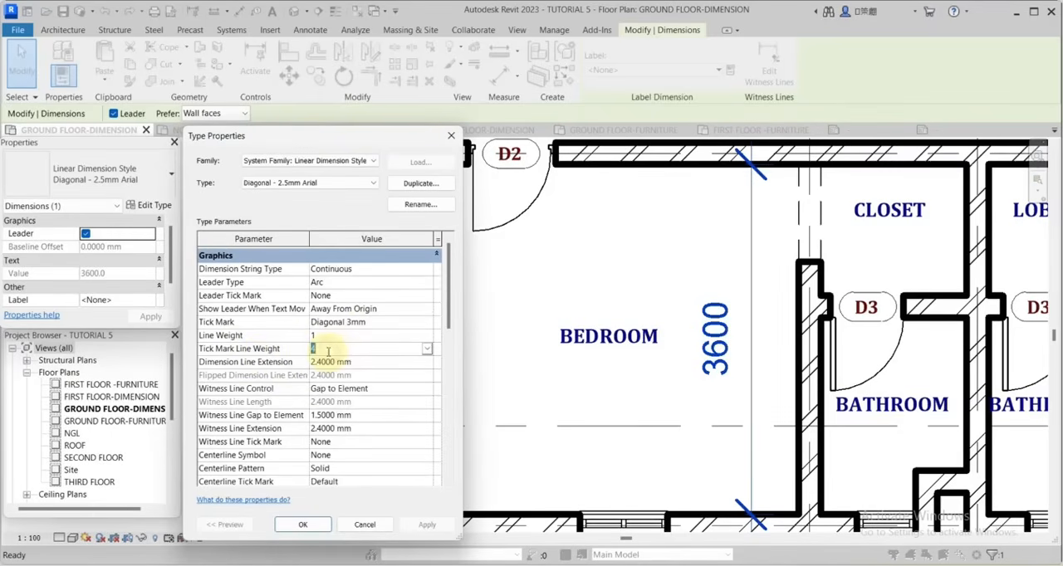
type("1")
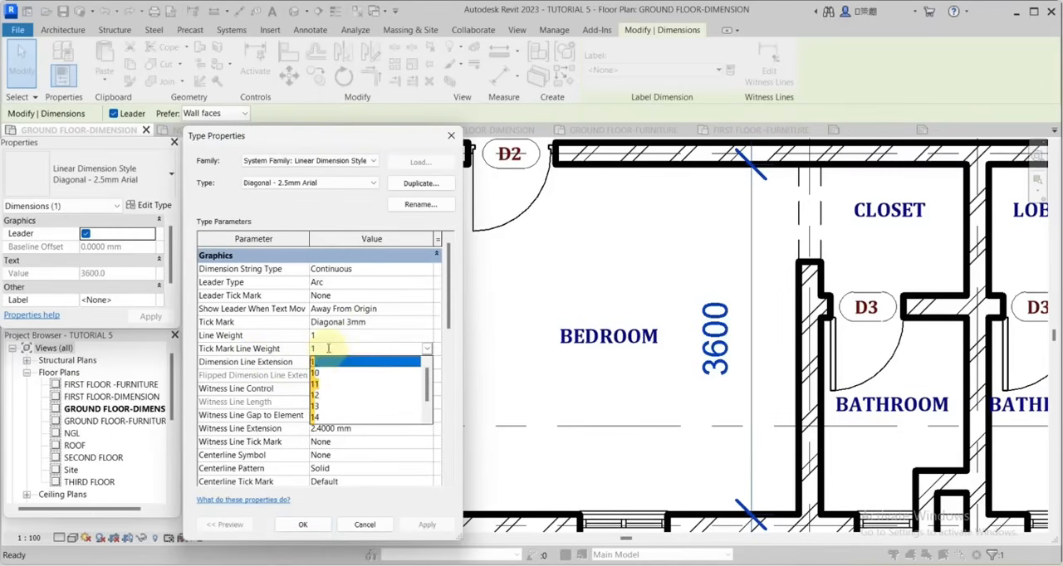
left_click(364, 385)
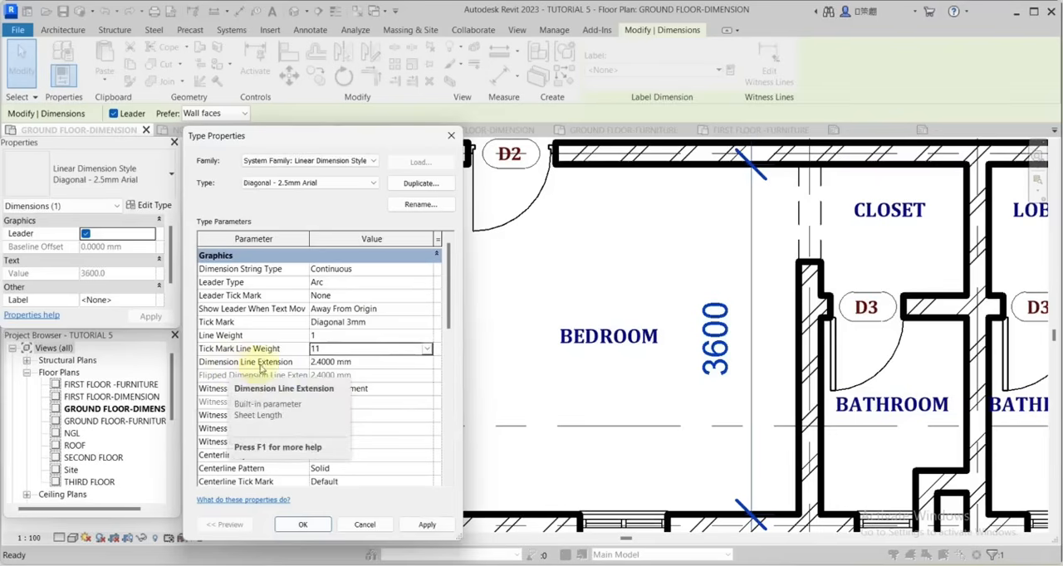
Set the dimension type's dimension line extension to 1.4 mm.
left_click(366, 363)
left_click(364, 363)
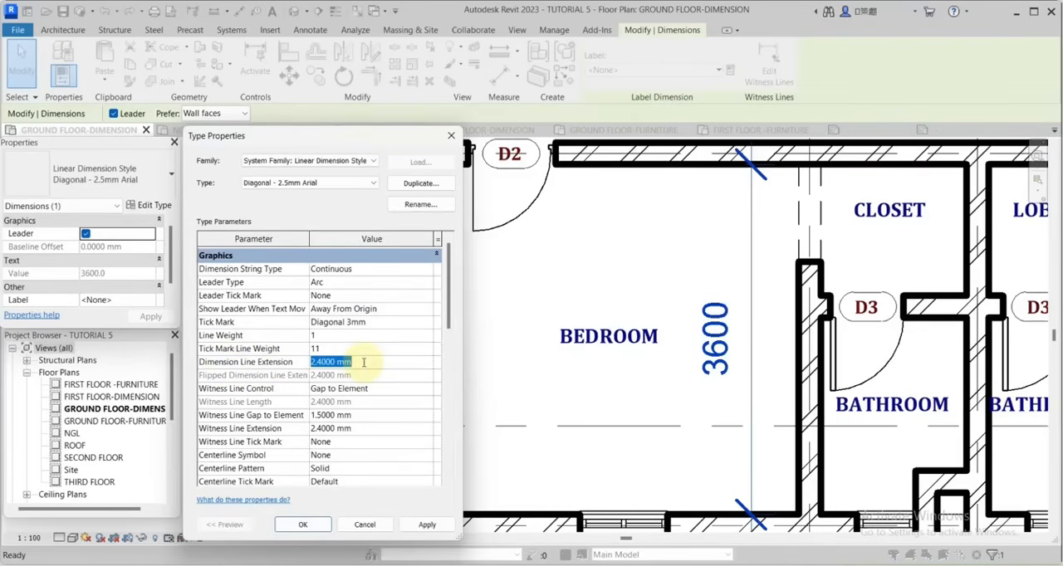
left_click(313, 362)
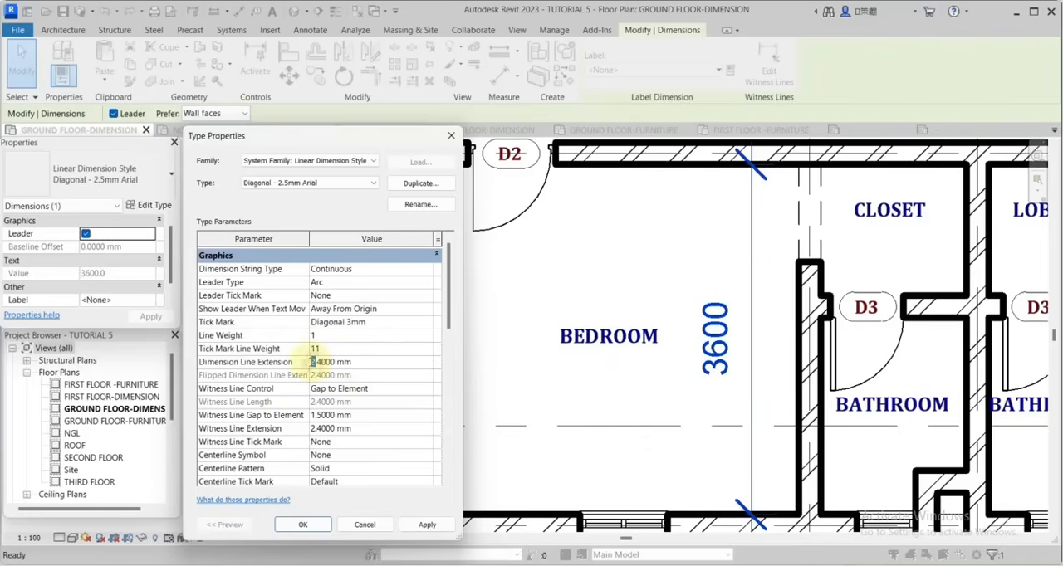
type("1")
Set the dimension type's witness line control to Fixed to Dimension Line.
scroll(222, 368, "down", 1)
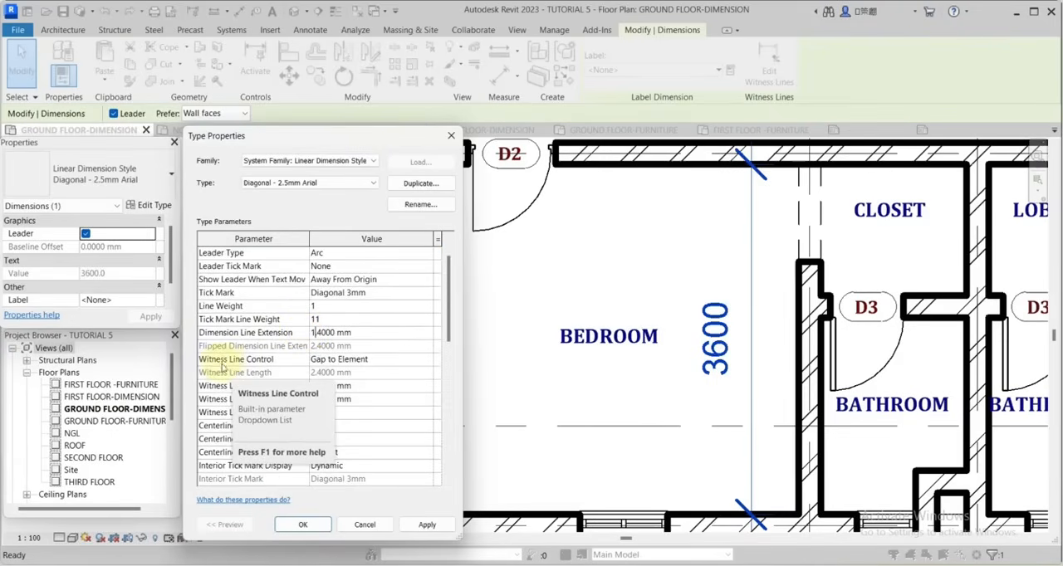
left_click(405, 362)
left_click(427, 359)
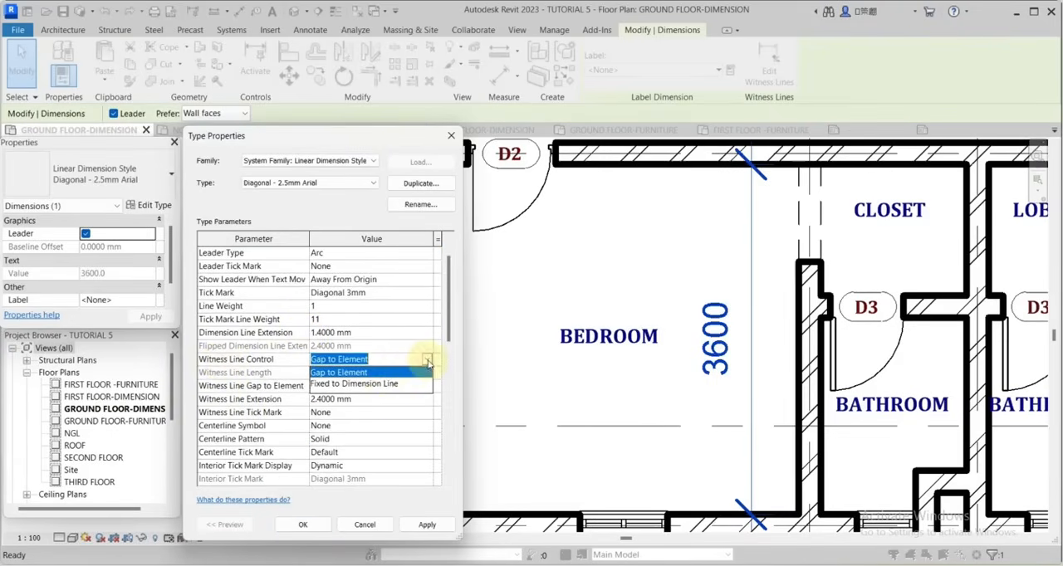
left_click(362, 384)
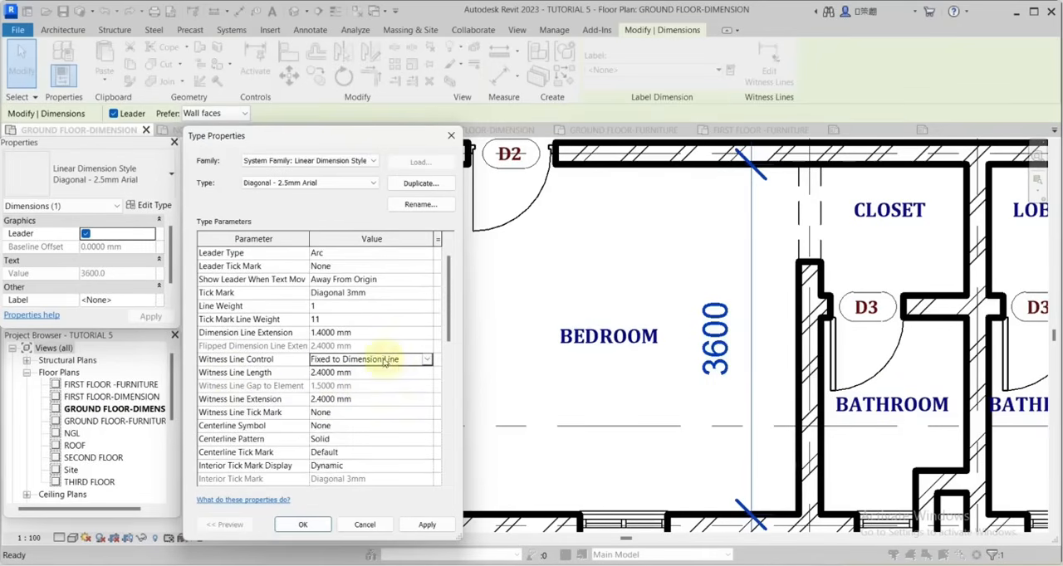
left_click(397, 365)
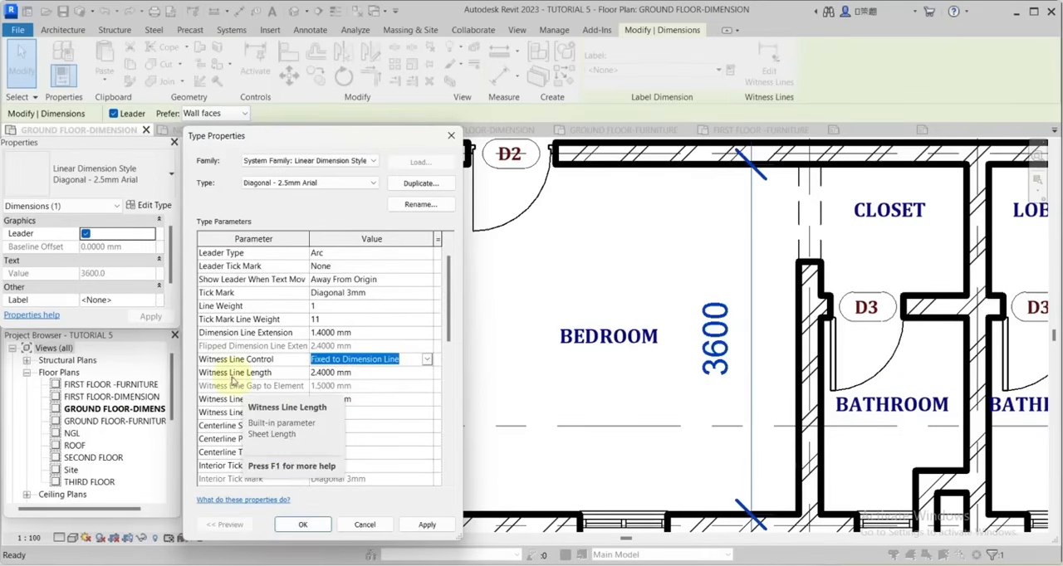
Set the dimension type's witness line length and witness line extension to 1.4 mm each.
left_click(317, 373)
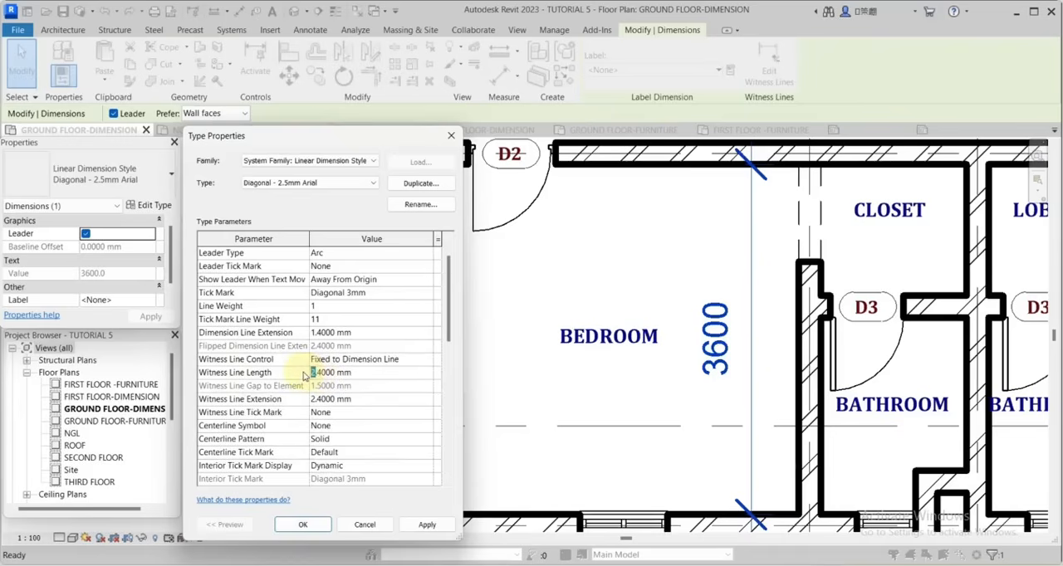
type("1")
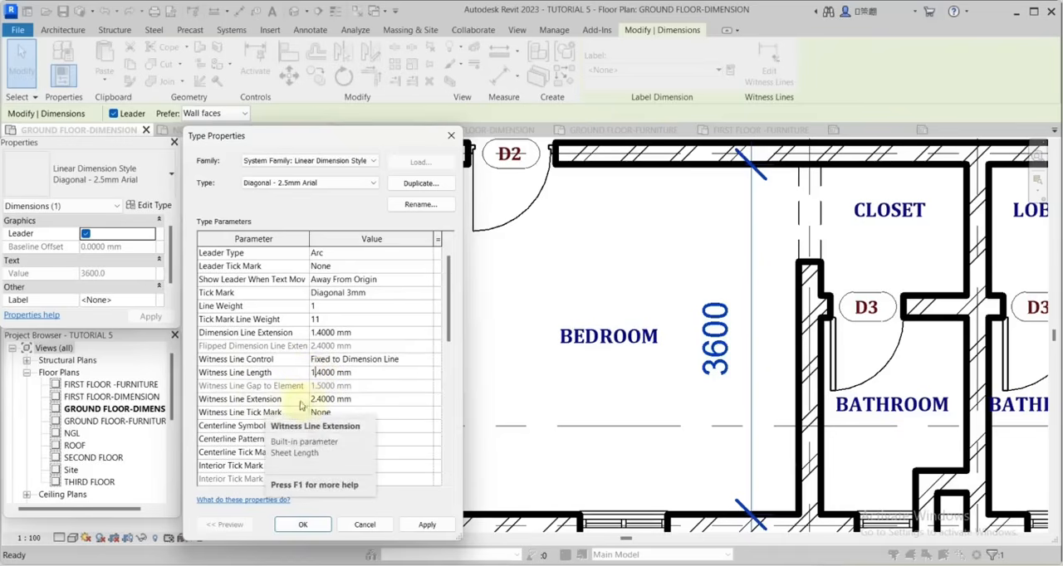
left_click(318, 400)
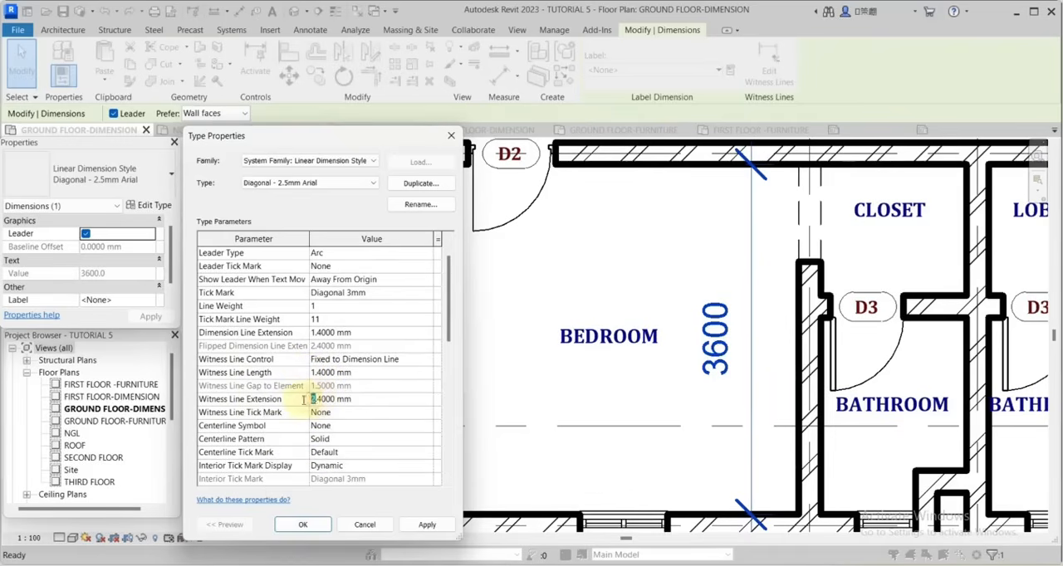
type("1")
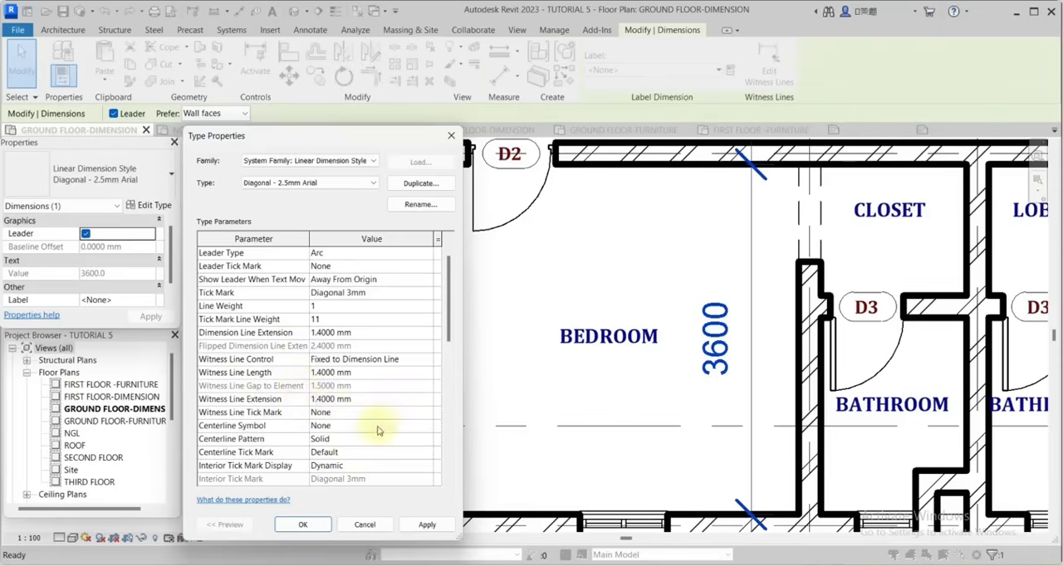
Change the dimension type's color to dark blue, RGB 000-000-128.
scroll(379, 428, "down", 2)
scroll(379, 428, "down", 1)
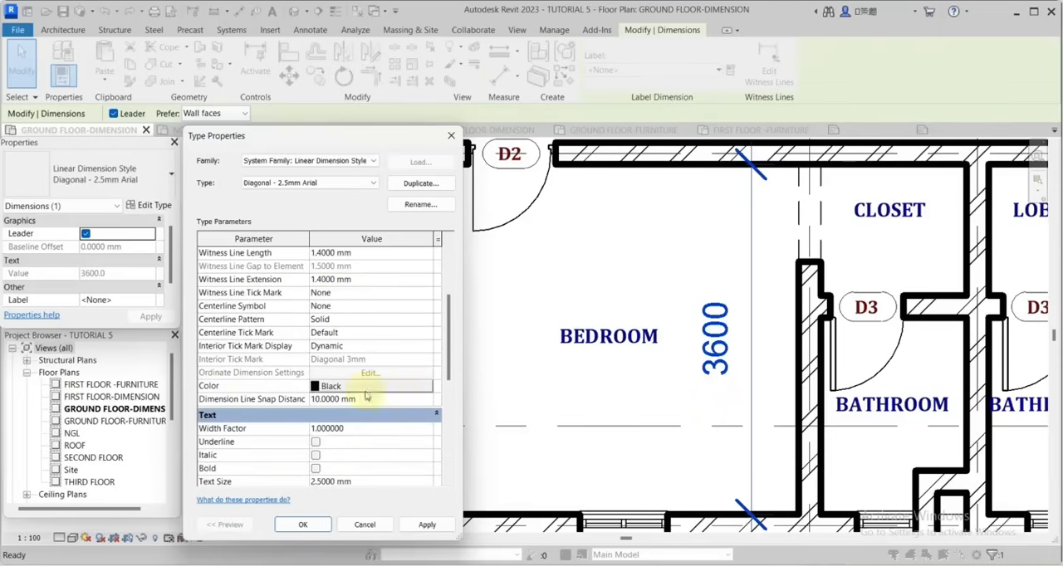
left_click(318, 388)
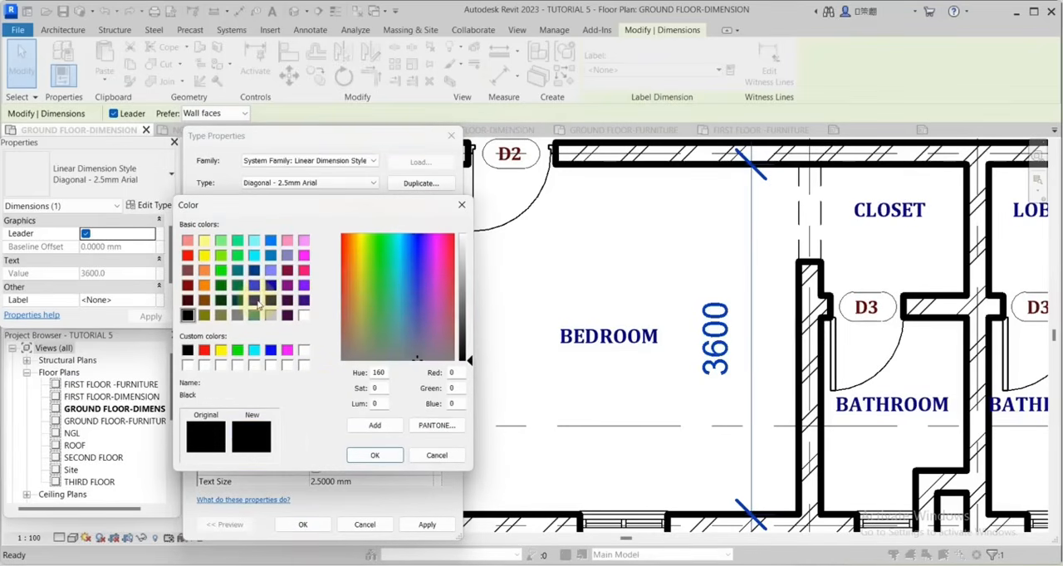
left_click(254, 300)
left_click(374, 457)
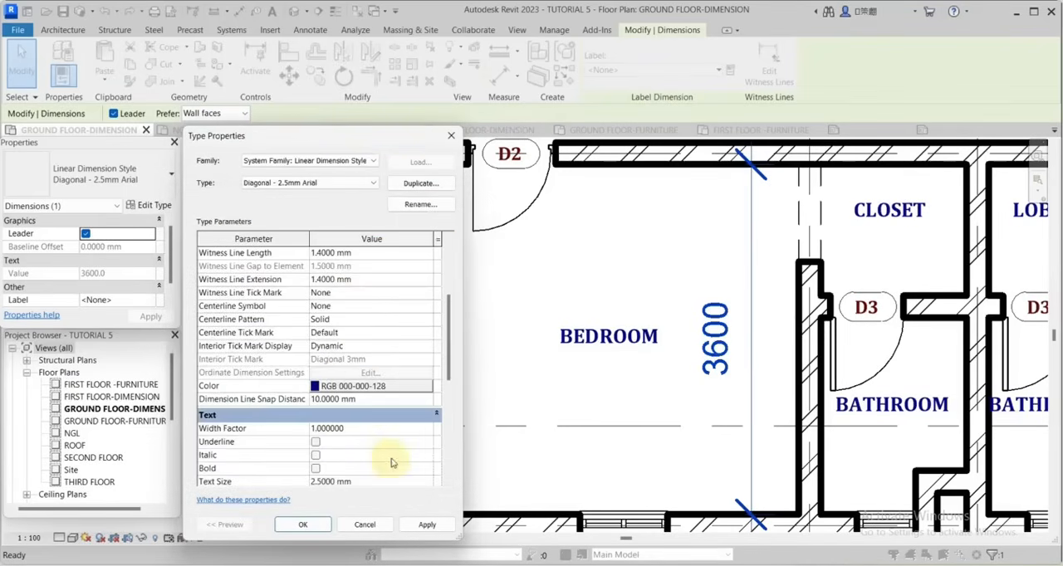
Set the dimension type's text size to 1.4 mm.
scroll(393, 462, "down", 2)
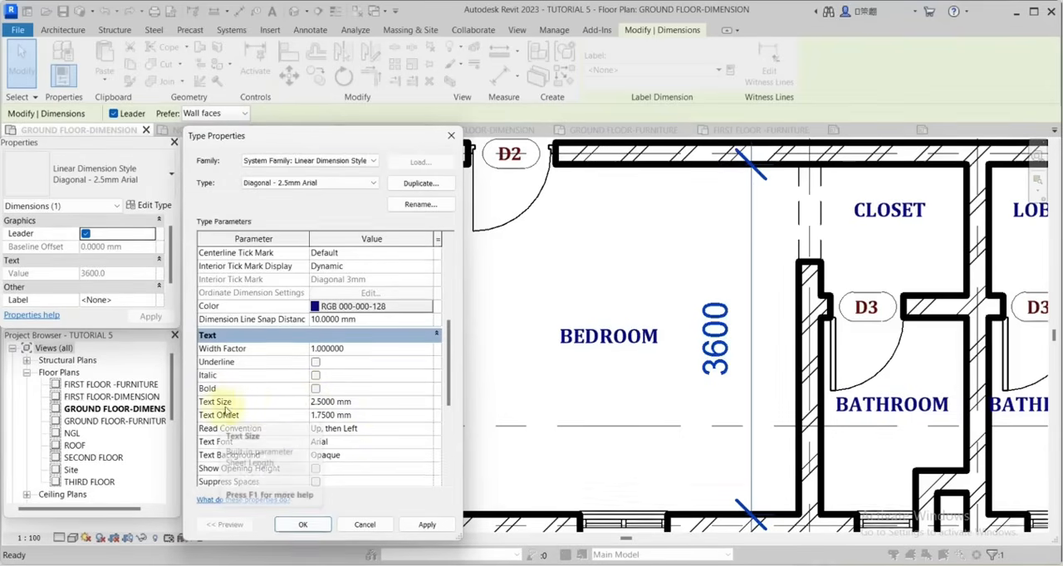
left_click(320, 404)
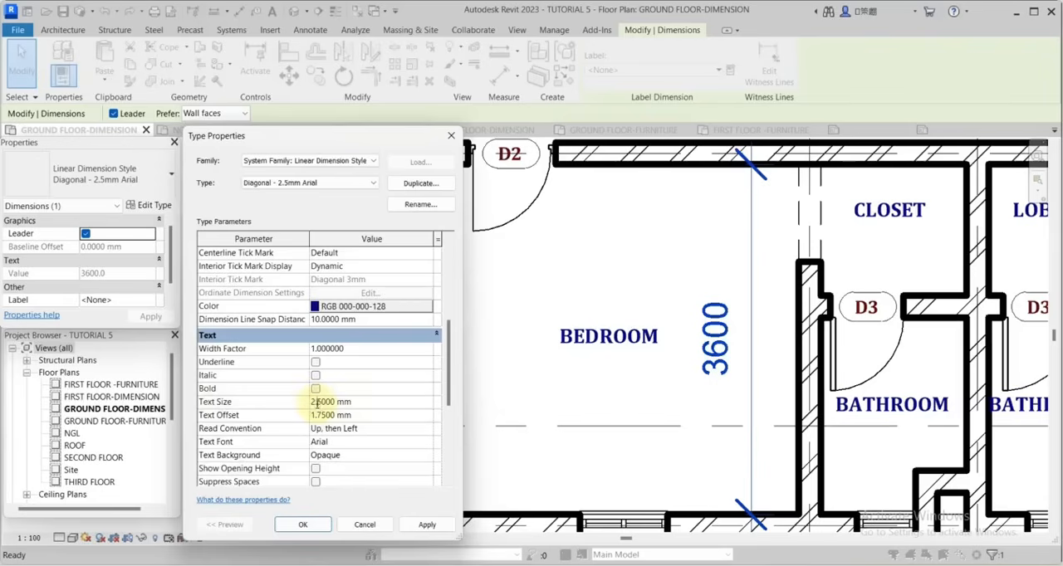
left_click_drag(315, 402, 305, 405)
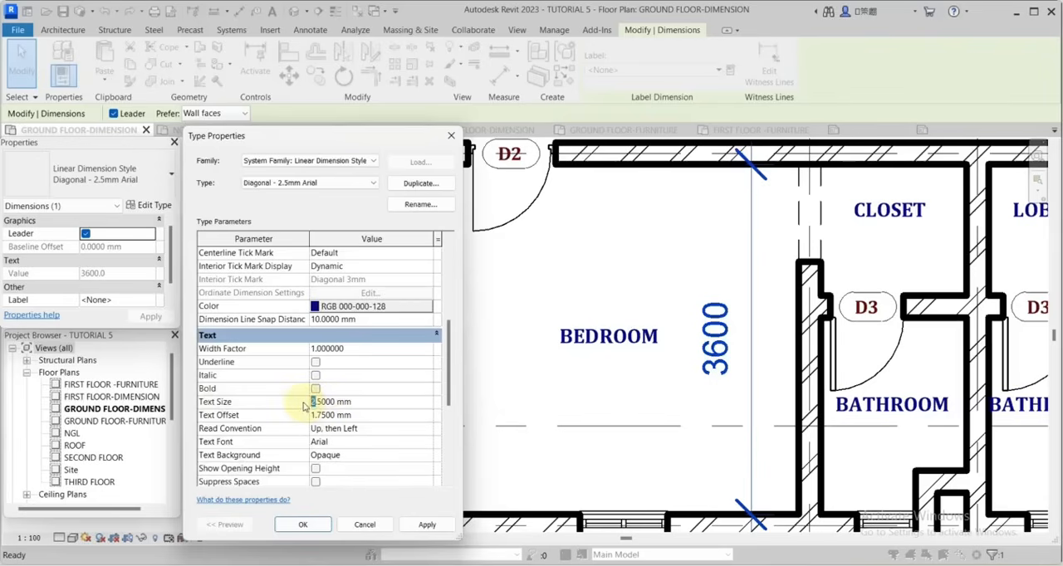
type("1")
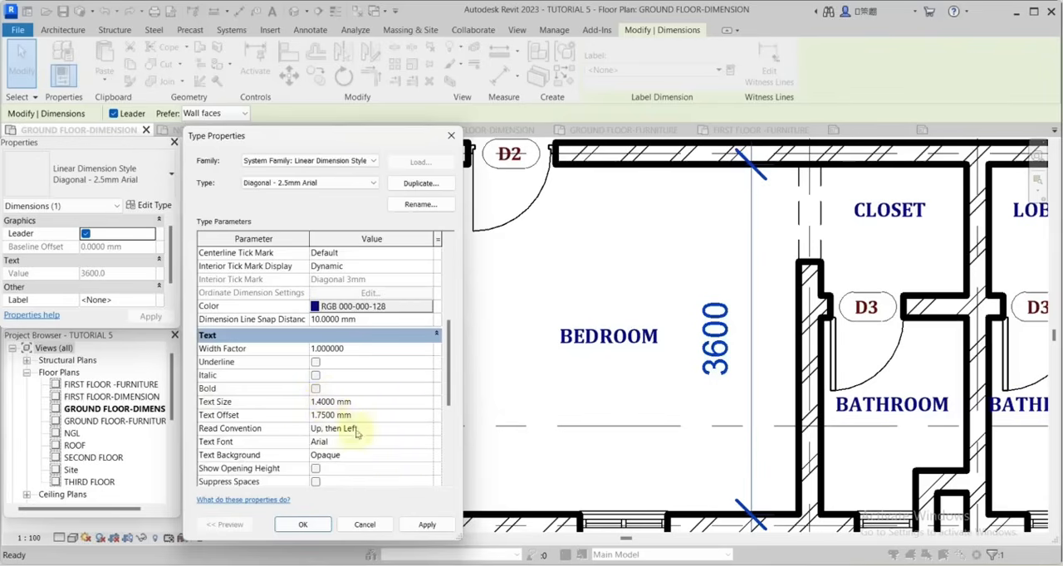
Set the dimension type's text offset to 0.15 mm and apply the change.
scroll(317, 427, "down", 2)
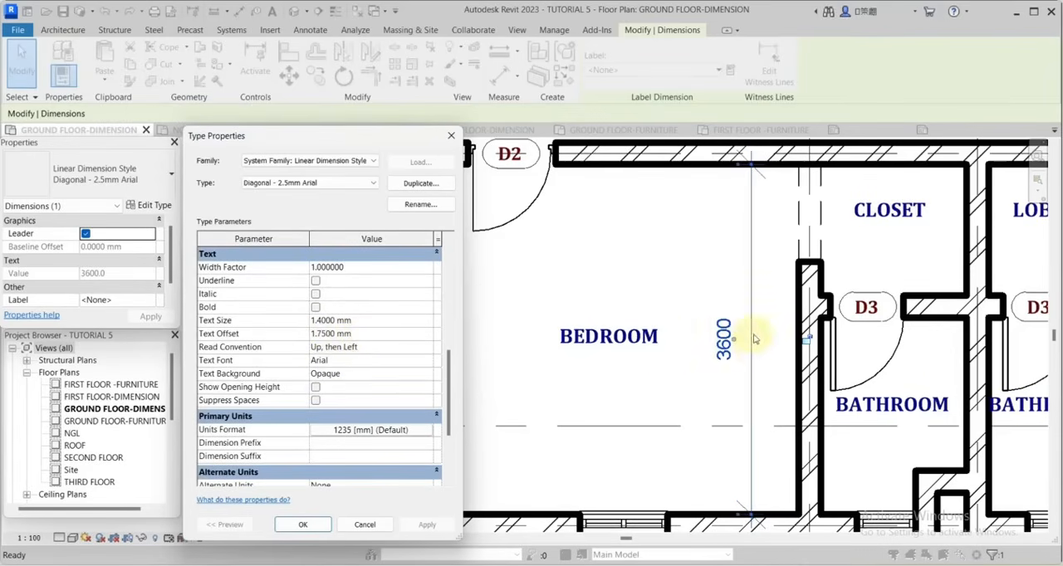
left_click(373, 334)
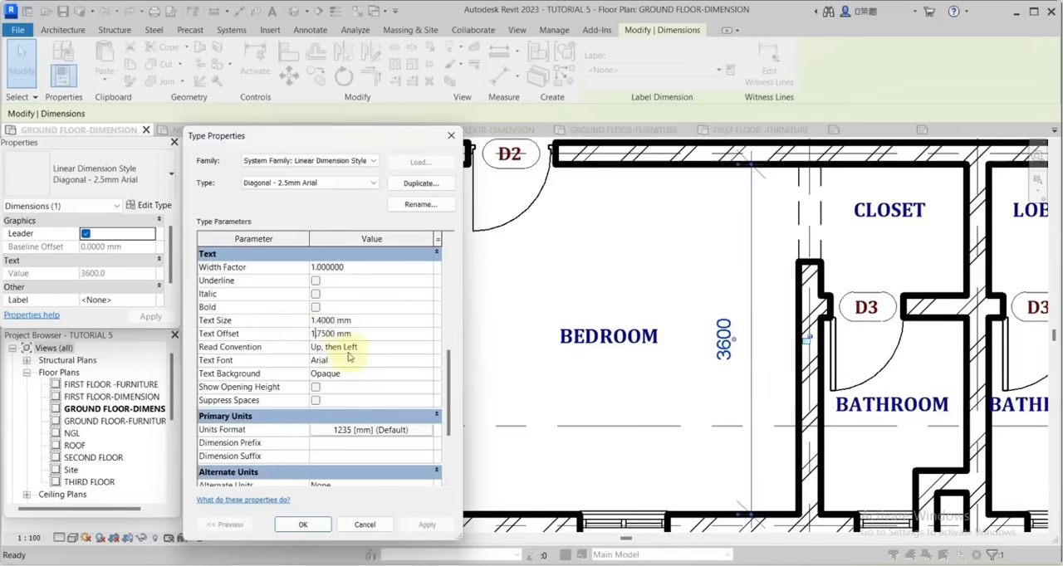
key("BackSpace")
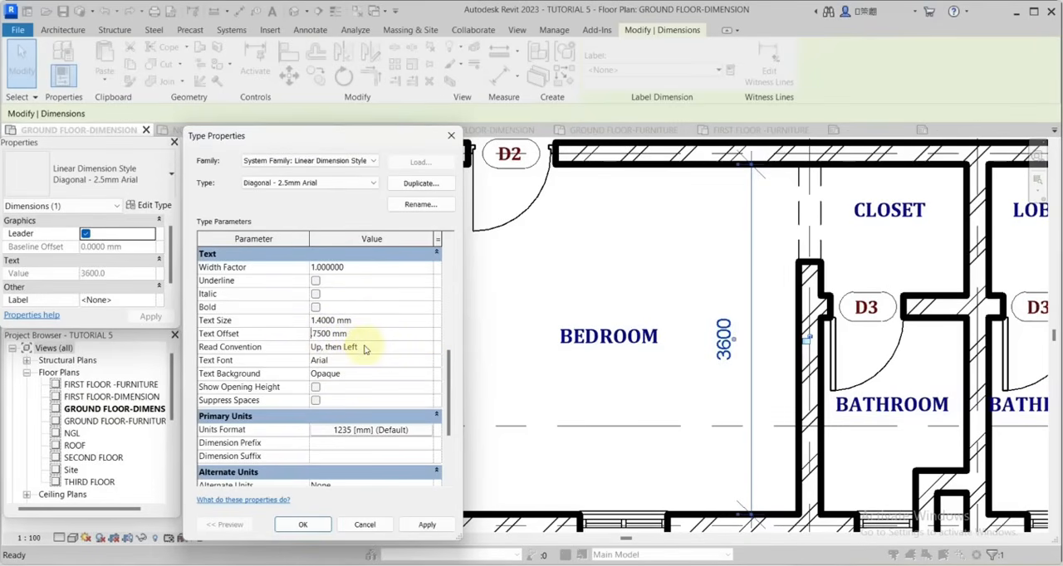
type("0.")
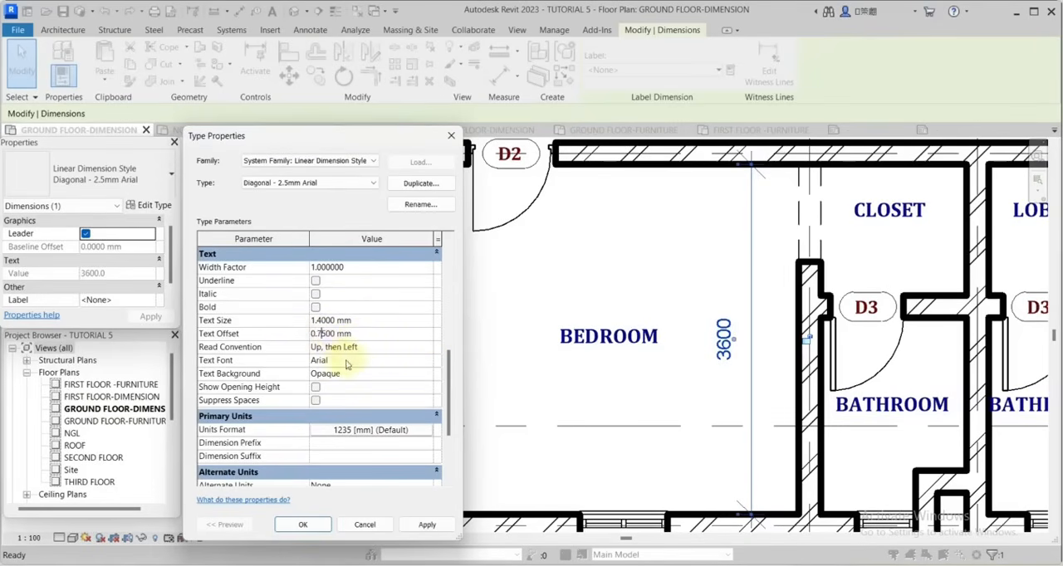
type("1")
left_click(427, 524)
Set the dimension type's text font to Cambria and its text background to Transparent, and apply the changes.
left_click(426, 360)
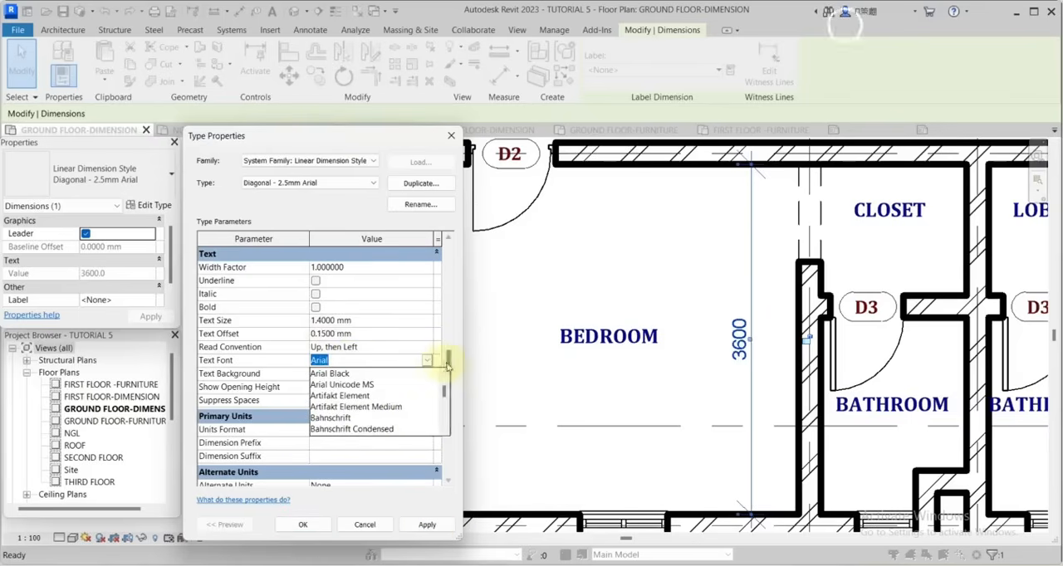
scroll(410, 412, "down", 3)
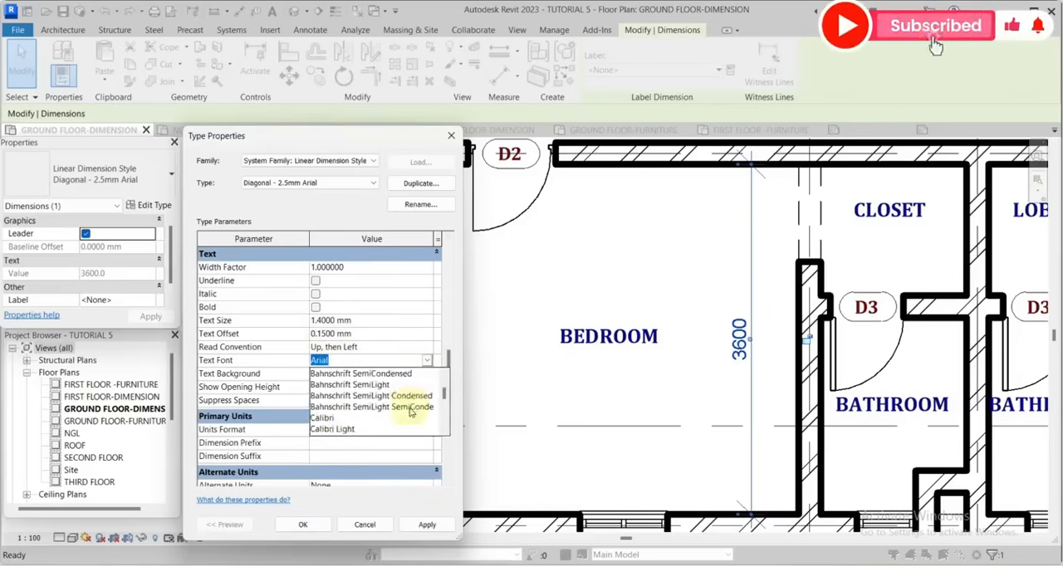
left_click(397, 418)
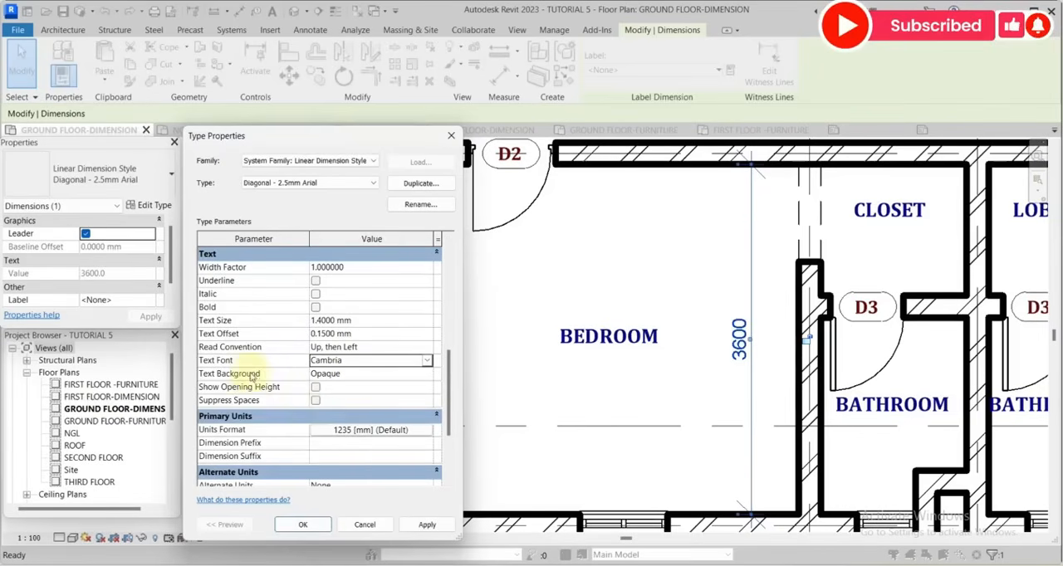
left_click(419, 375)
left_click(426, 373)
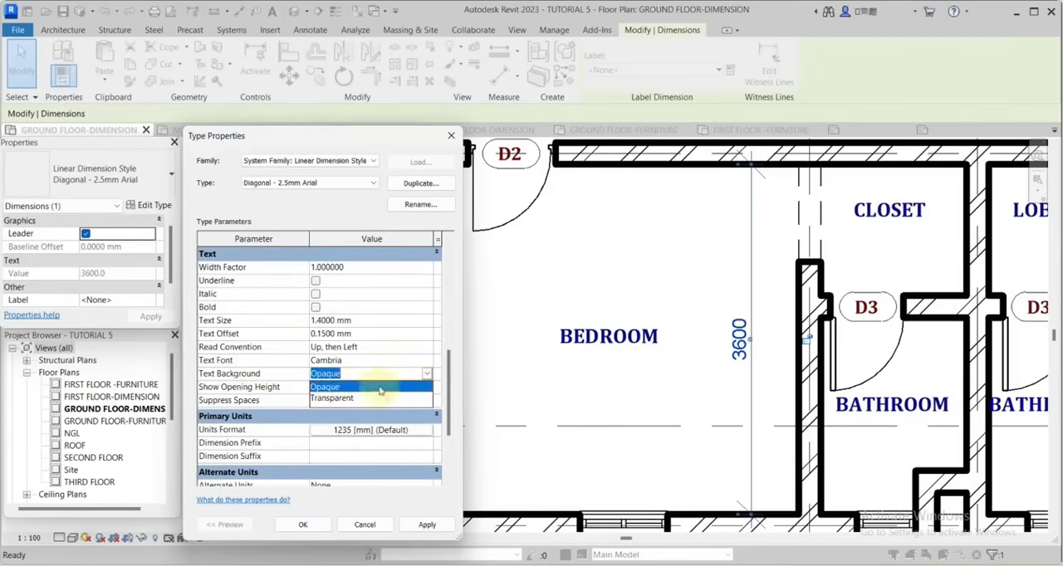
left_click(333, 399)
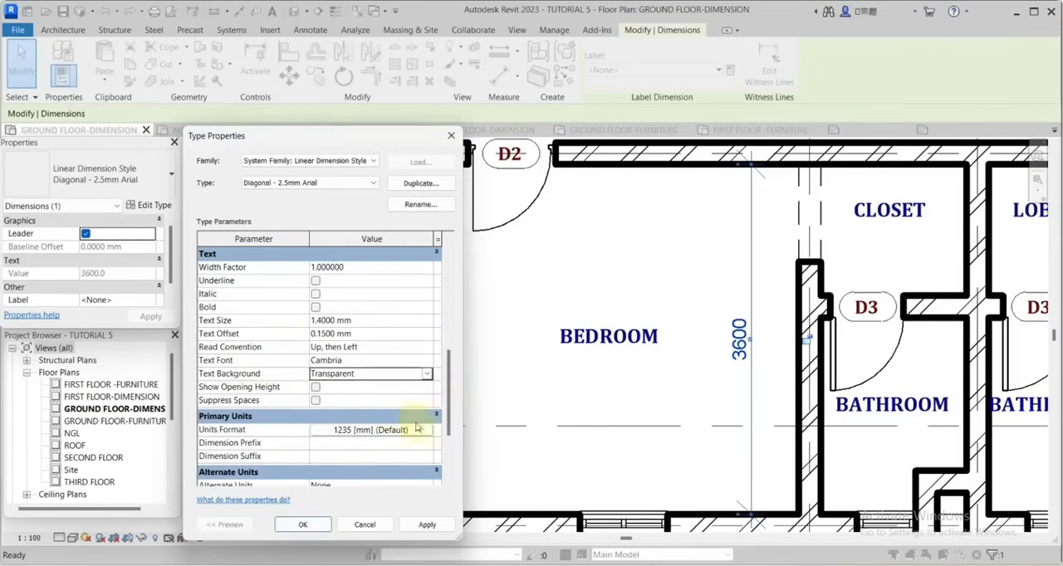
left_click(321, 524)
left_click(711, 286)
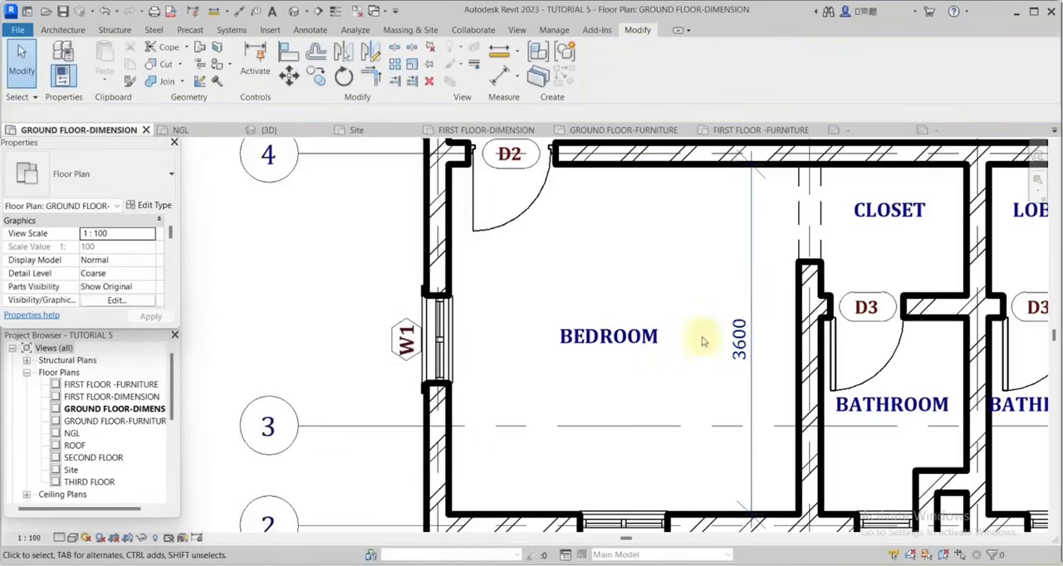
Reduce the dimension tick marks by setting the tick size of the Diagonal 3mm arrowhead type to 1.2 mm.
scroll(699, 348, "down", 2)
left_click(721, 285)
scroll(723, 235, "up", 6)
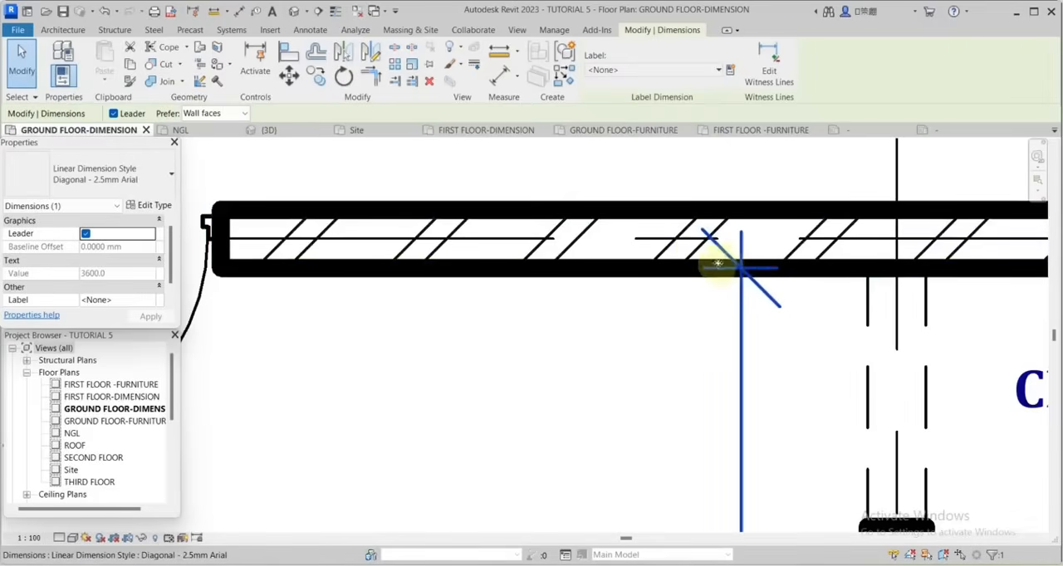
left_click(703, 350)
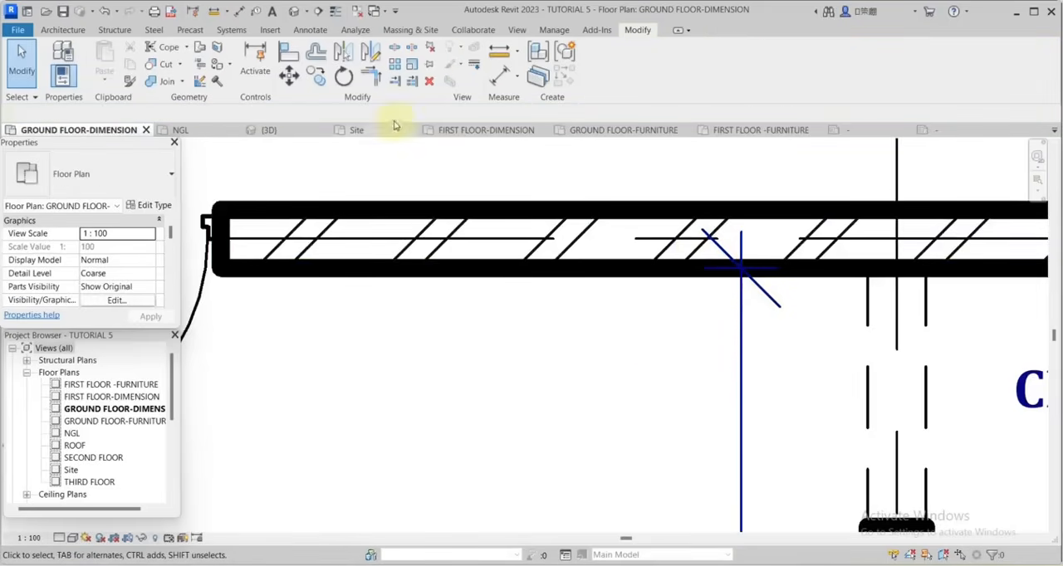
left_click(554, 30)
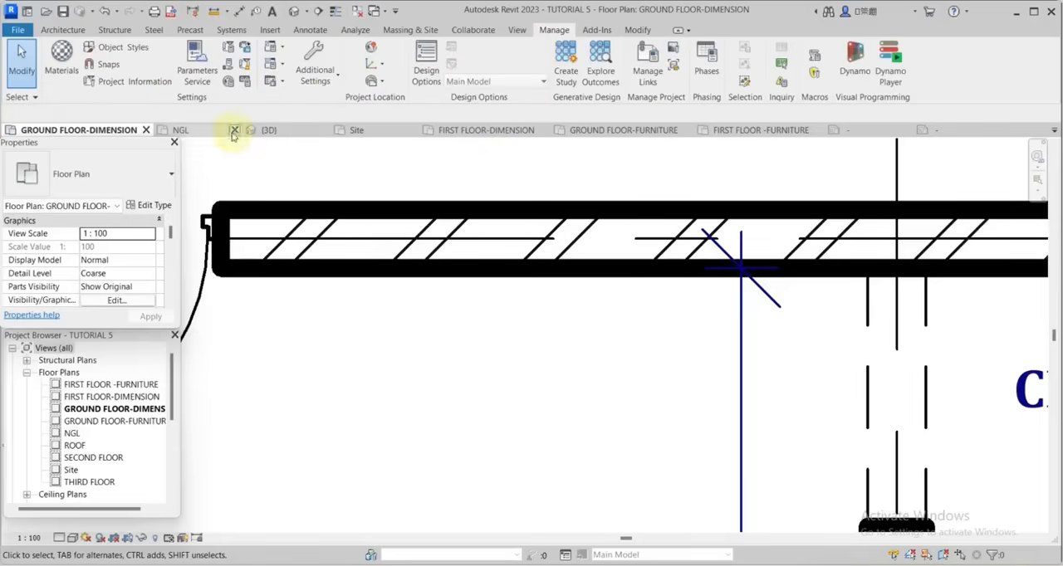
left_click(315, 73)
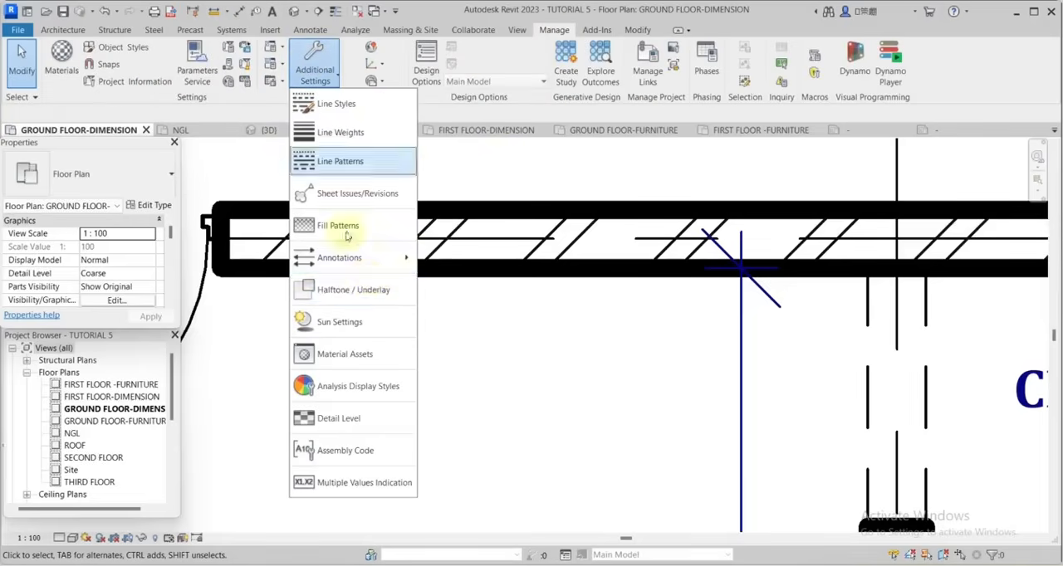
mouse_move(343, 272)
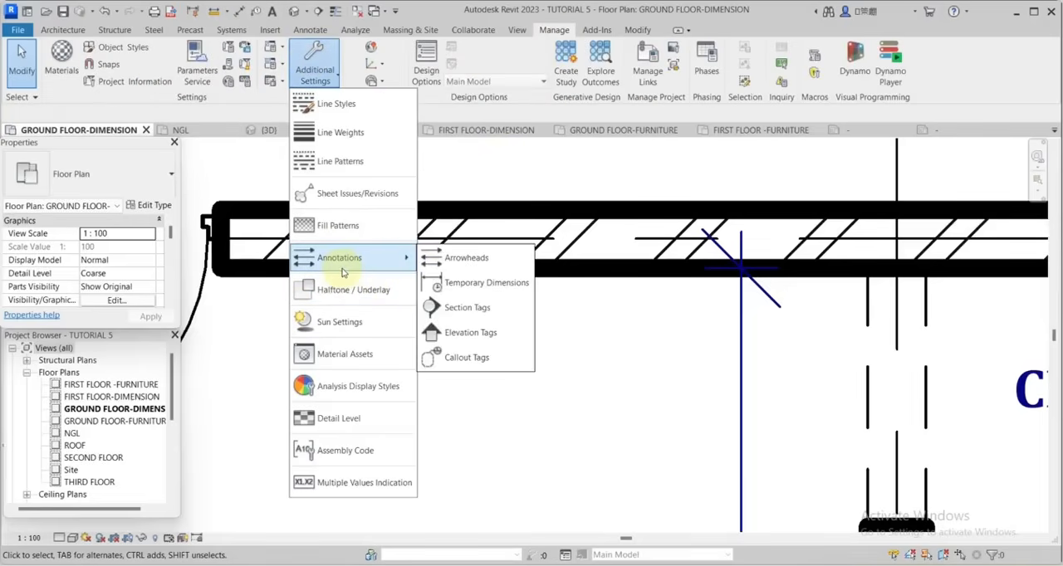
left_click(459, 257)
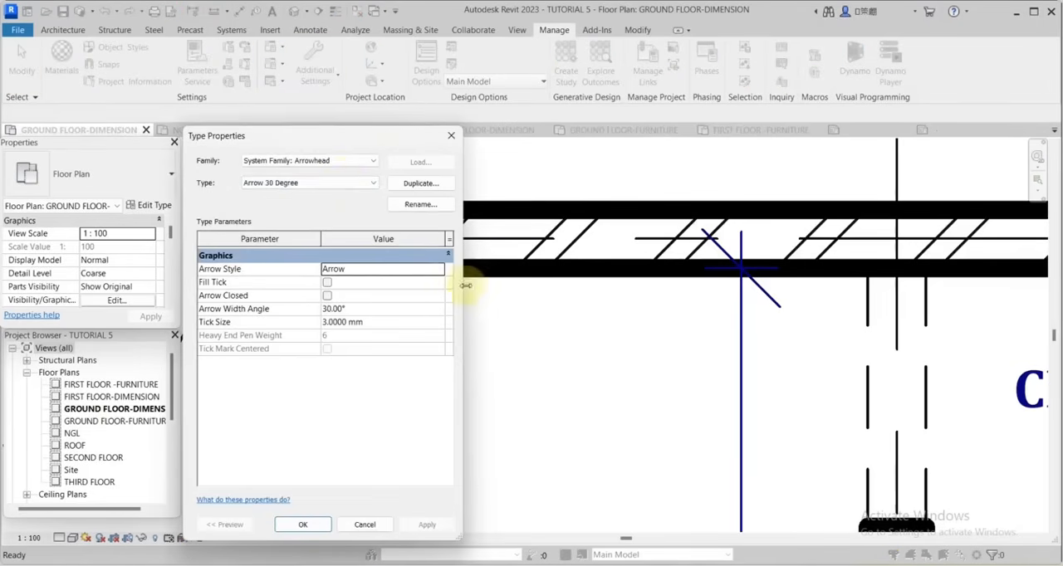
left_click(353, 183)
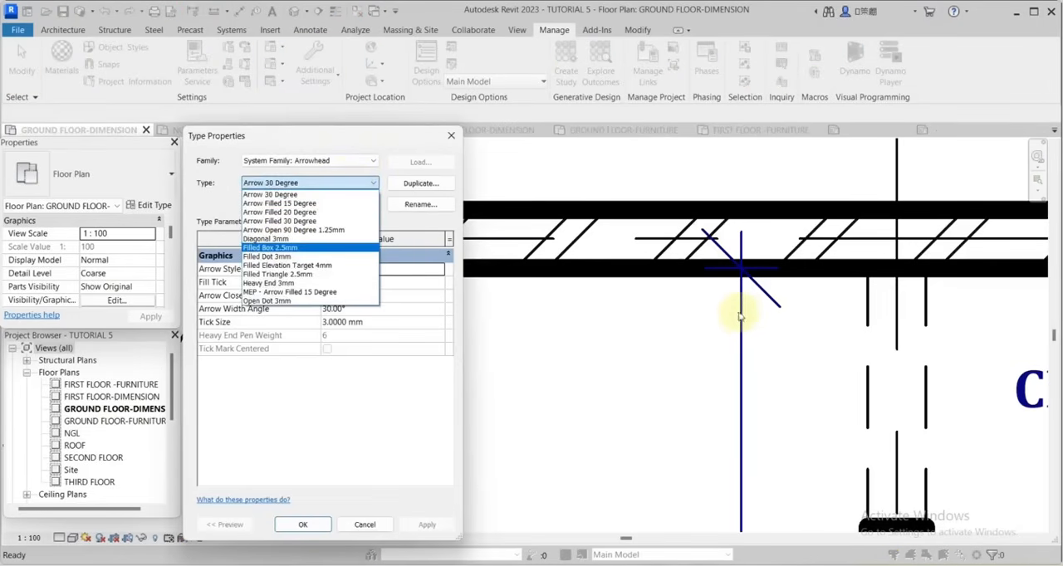
left_click(267, 239)
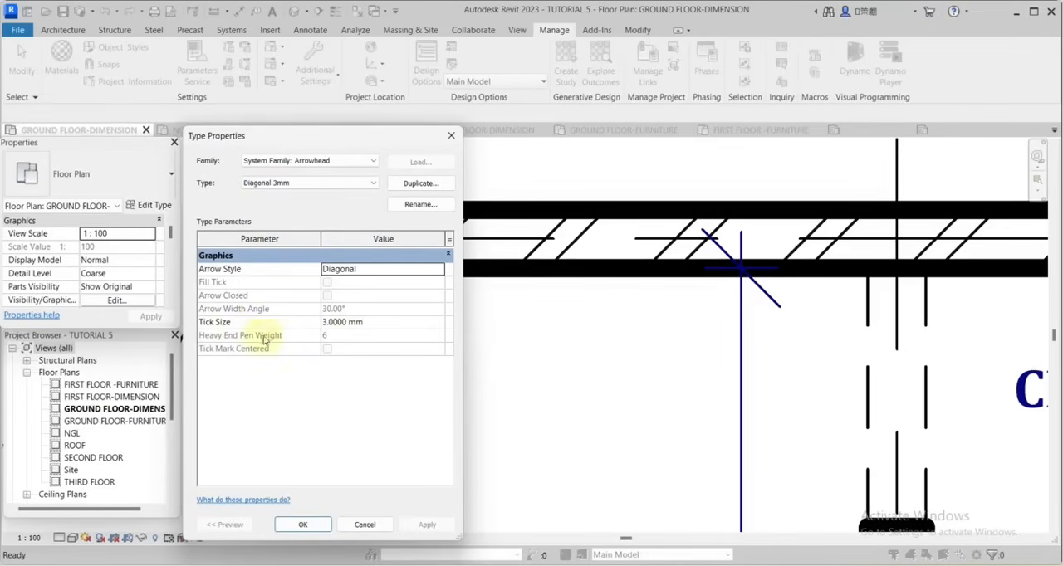
left_click(323, 323)
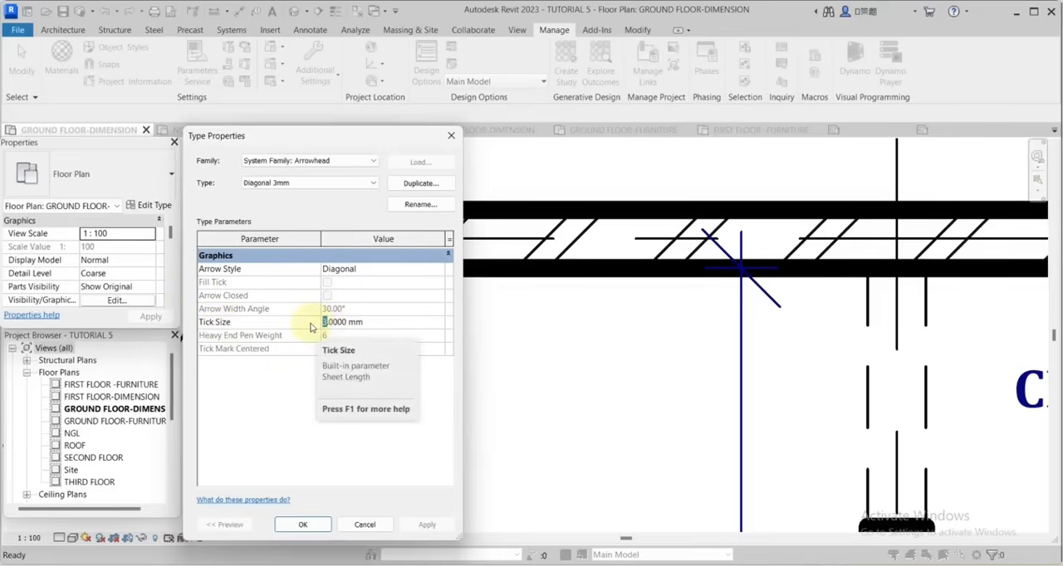
type("1")
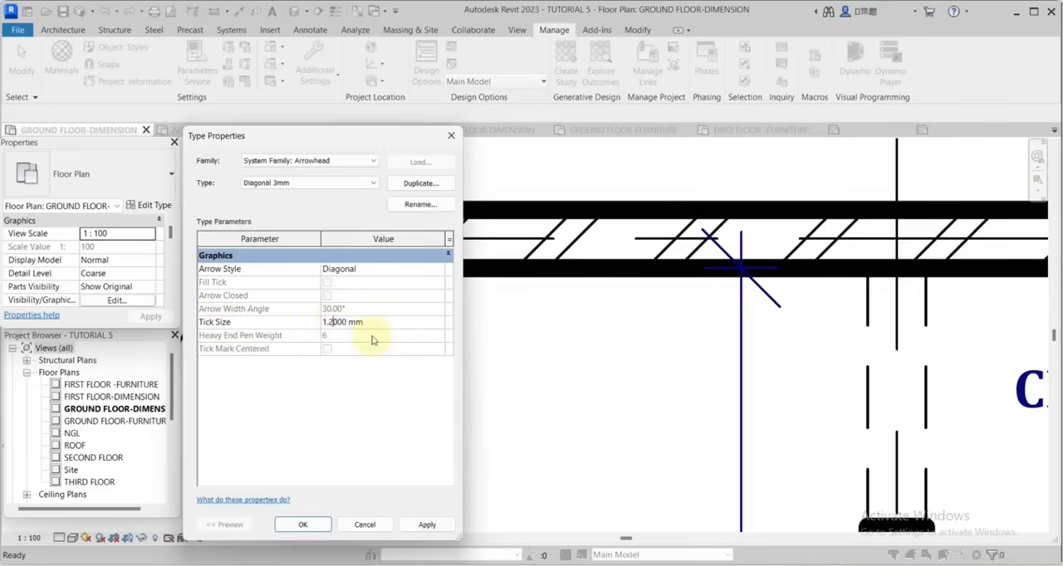
left_click(304, 525)
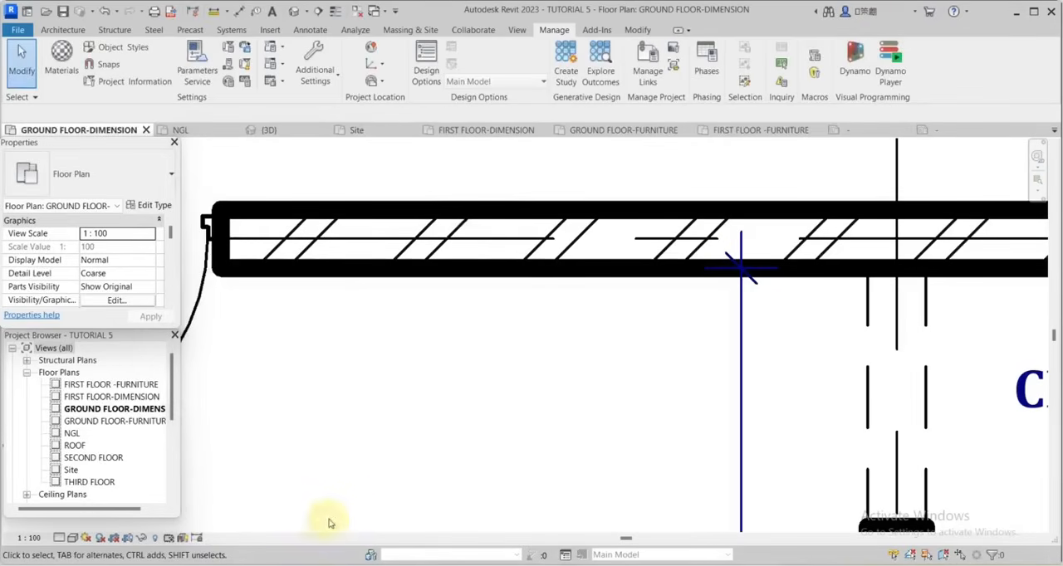
Create a dimension similar to the bedroom's vertical one, measuring the bedroom's width between its inner wall faces.
scroll(747, 349, "down", 3)
right_click(814, 281)
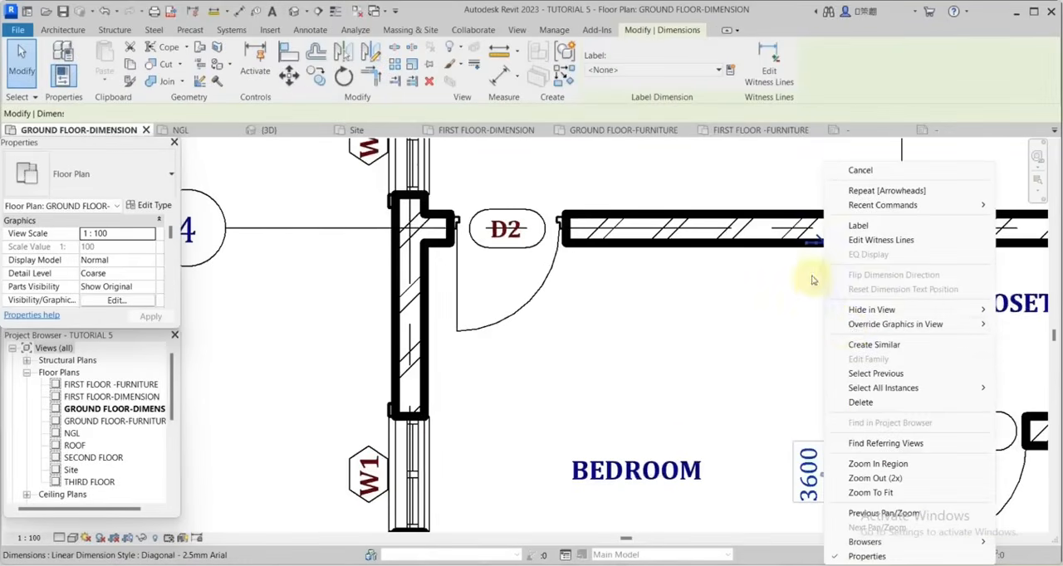
left_click(860, 345)
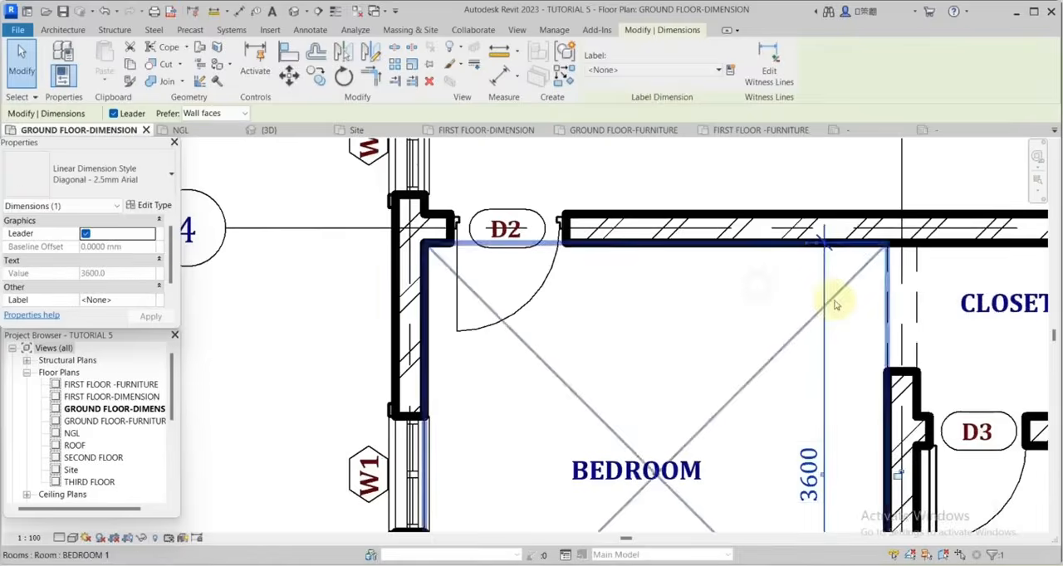
scroll(836, 304, "down", 2)
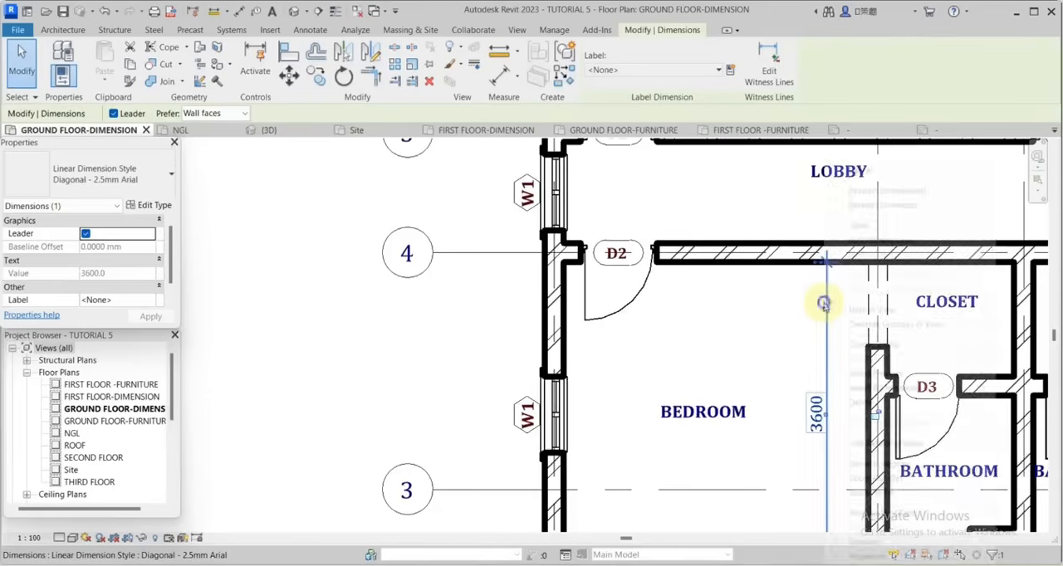
right_click(827, 304)
left_click(866, 347)
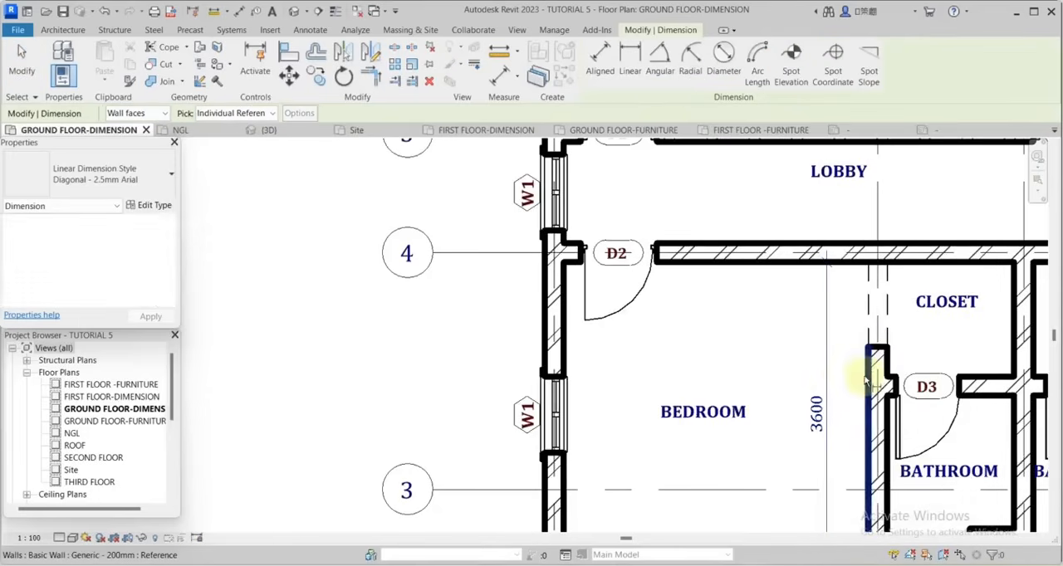
left_click(866, 372)
left_click(567, 353)
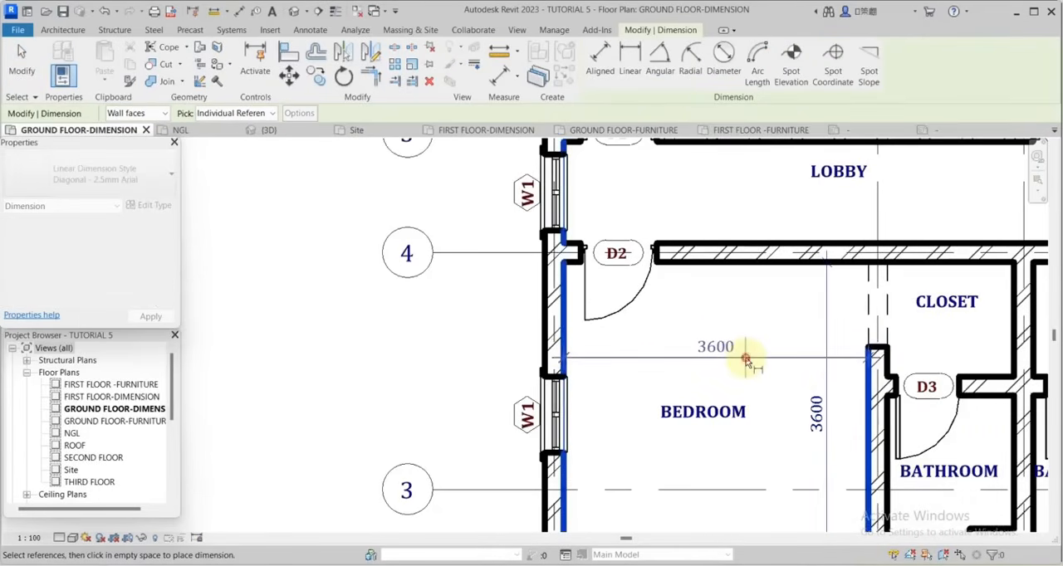
left_click(746, 359)
Dimension the closet's depth between the inner faces of the wall with door D3 and the opposite wall.
scroll(689, 290, "down", 5)
scroll(785, 335, "up", 4)
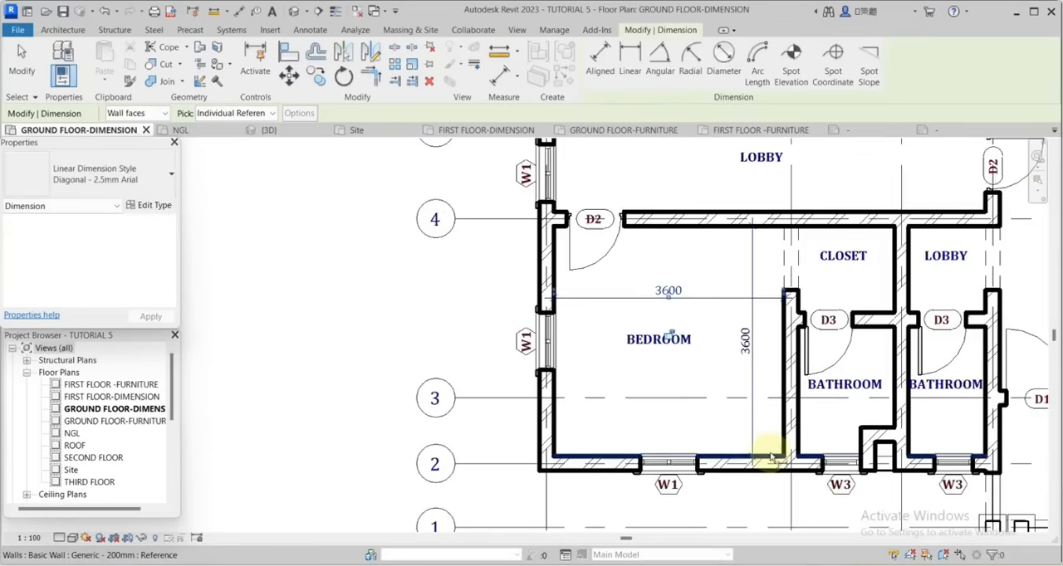
scroll(764, 361, "down", 1)
scroll(830, 327, "up", 2)
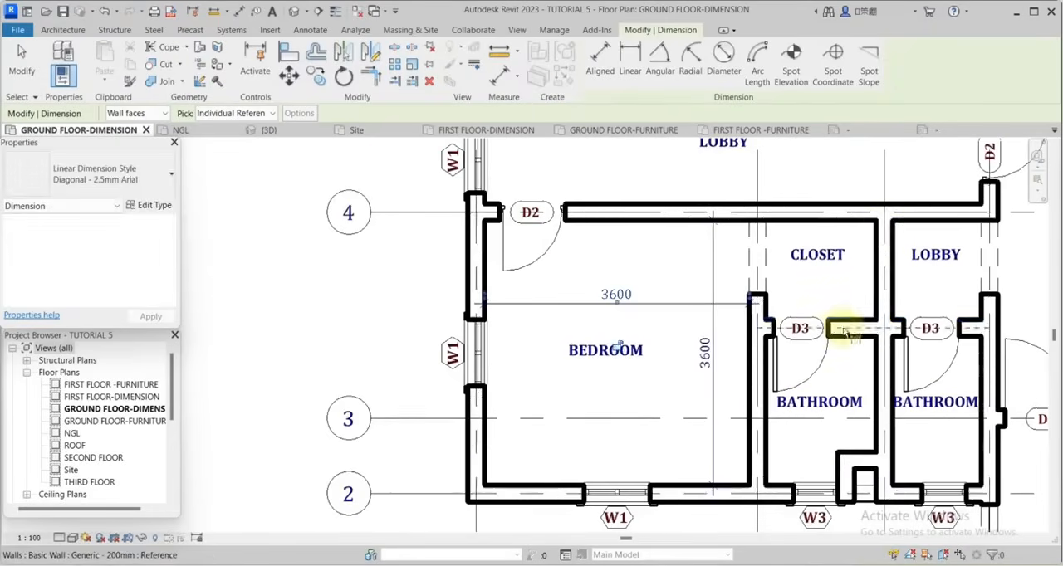
left_click(845, 327)
left_click(860, 215)
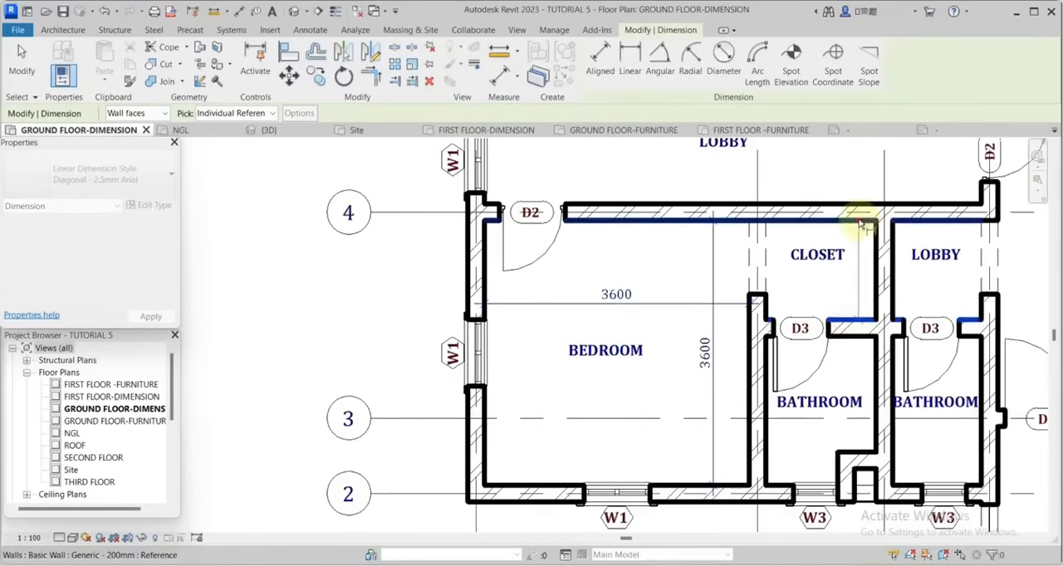
left_click(857, 290)
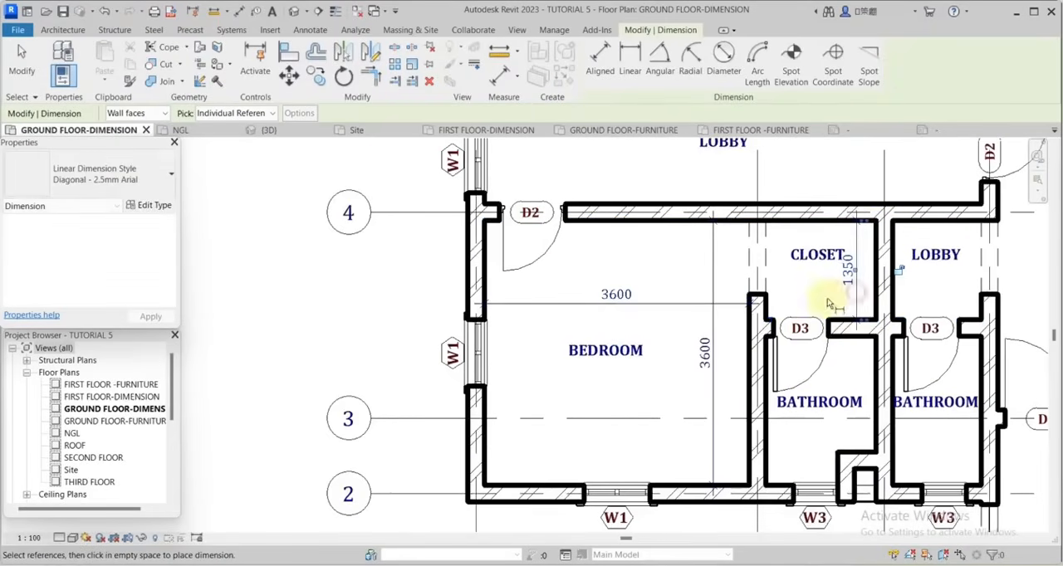
Dimension the closet's width, then add a chained dimension for the opening and short wall end on its bedroom side.
left_click(762, 304)
left_click(869, 303)
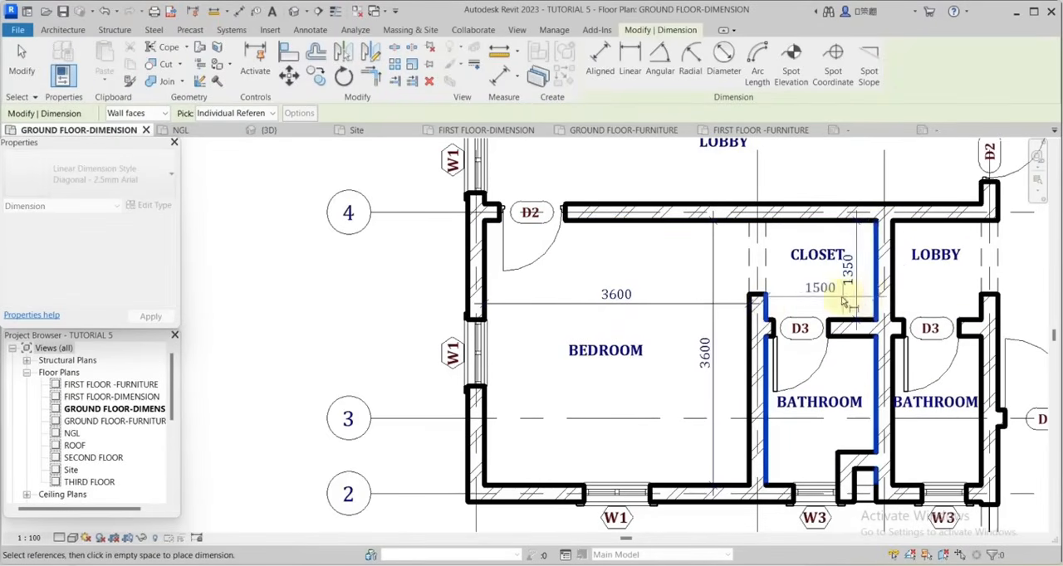
scroll(840, 311, "up", 1)
scroll(818, 303, "up", 1)
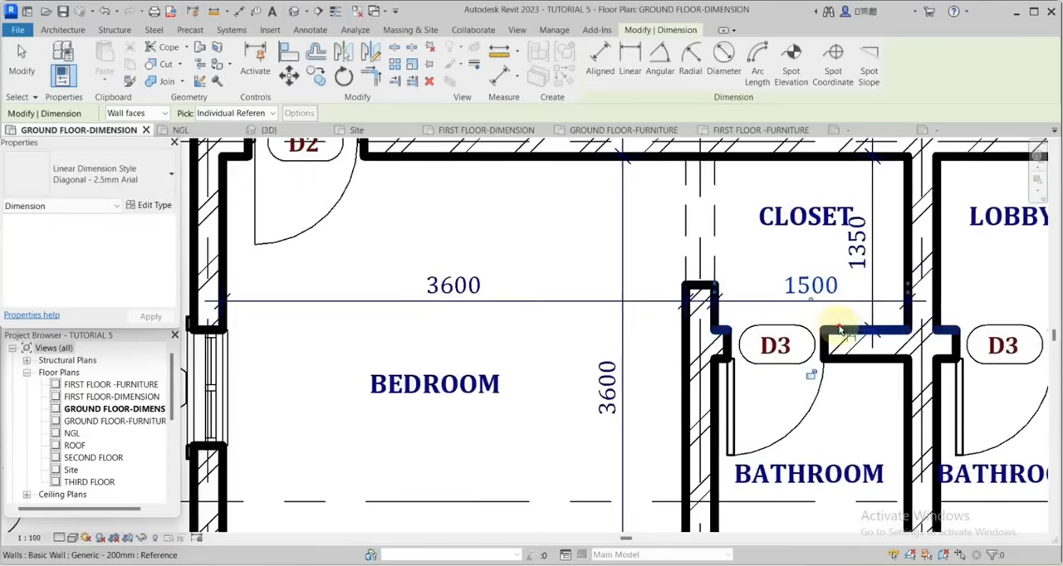
scroll(715, 287, "up", 1)
scroll(710, 286, "up", 1)
scroll(739, 295, "down", 2)
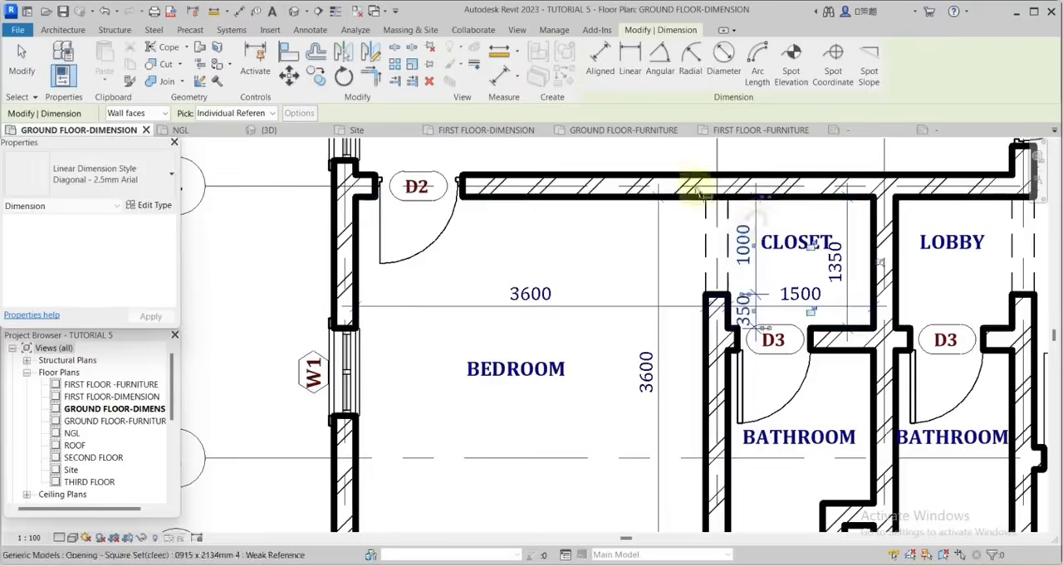
Add a chained dimension along the length of the bathroom next to the bedroom, including the duct wall as an intermediate reference.
scroll(731, 211, "down", 3)
scroll(759, 253, "up", 3)
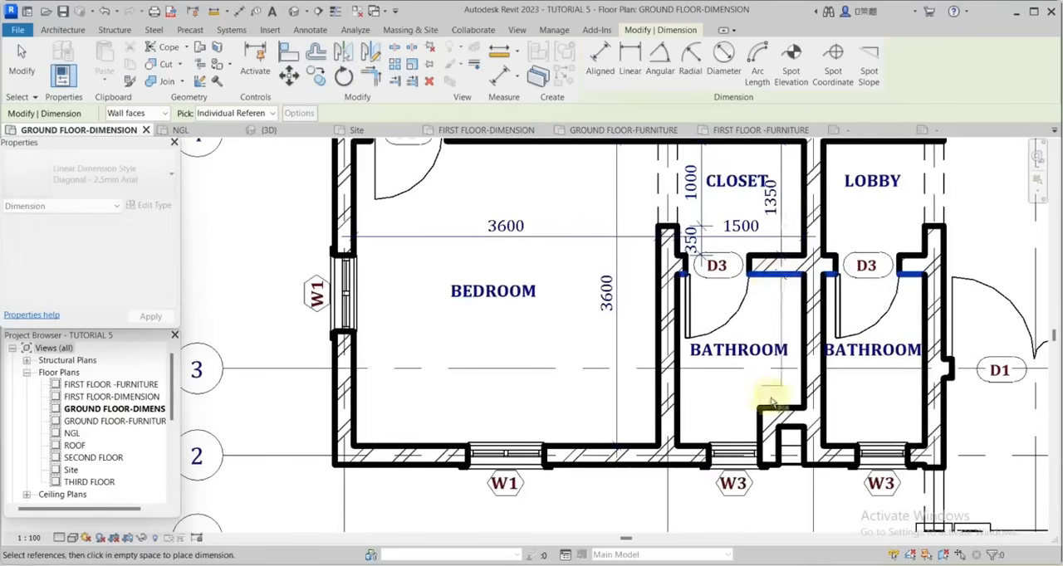
left_click(687, 444)
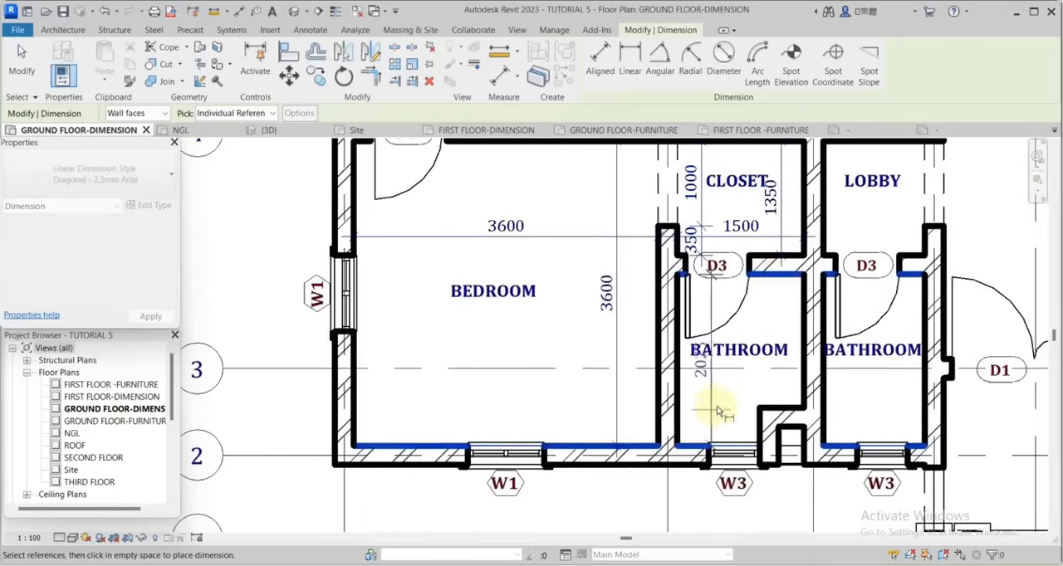
scroll(722, 404, "up", 2)
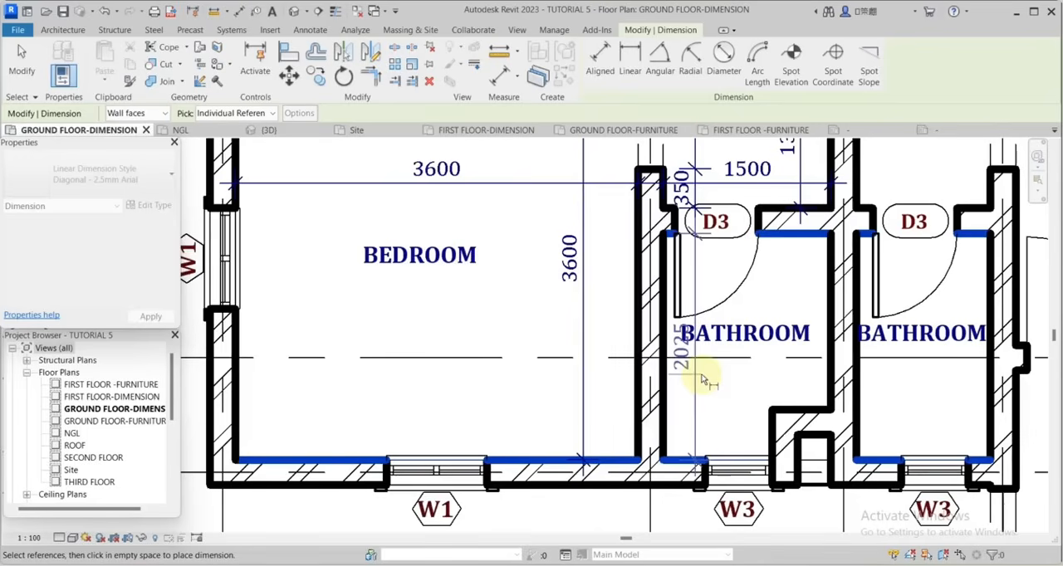
left_click(762, 407)
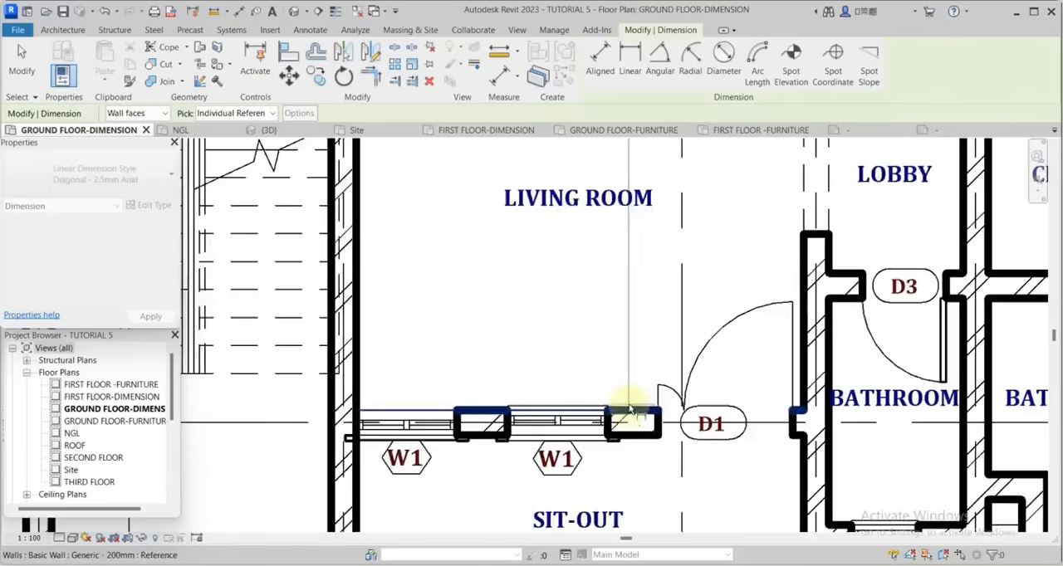
Dimension the depths of the dining and living rooms beside the staircase in the other apartment, and start another dimension of the same type.
scroll(647, 249, "down", 3)
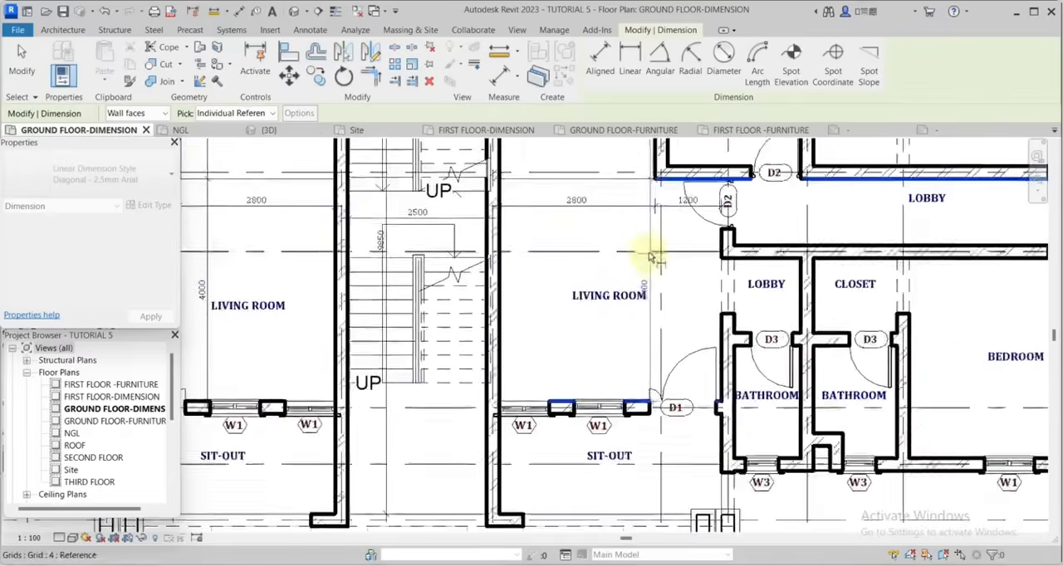
scroll(598, 384, "up", 2)
left_click_drag(598, 384, 598, 395)
left_click(543, 306)
middle_click_drag(543, 307, 509, 308)
left_click(603, 290)
left_click_drag(604, 304, 602, 293)
left_click(92, 234)
scroll(508, 317, "down", 2)
left_click(623, 302)
right_click(570, 290)
left_click(611, 345)
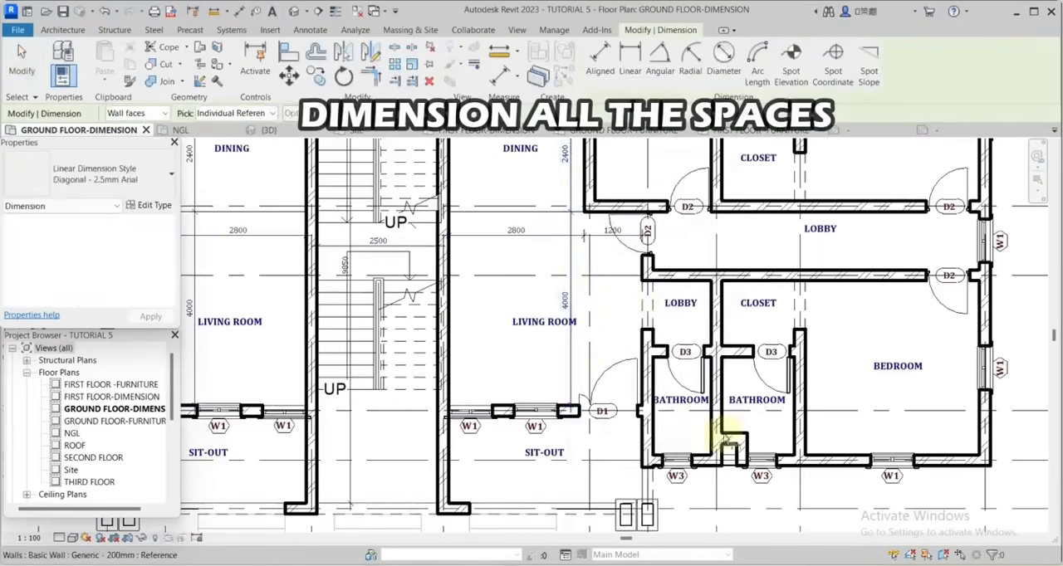
Dimension the width and length of the bathroom beside the sit-out in the apartment between grids G and M.
scroll(715, 437, "up", 2)
left_click(707, 437)
left_click(589, 437)
left_click(657, 436)
left_click(684, 472)
scroll(628, 305, "down", 5)
key("Escape")
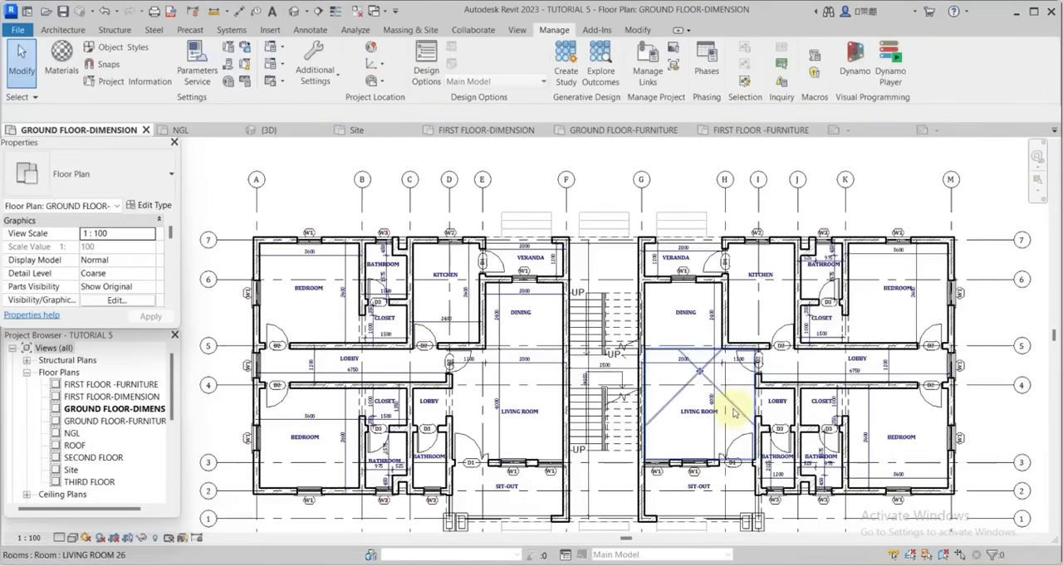
Review the interior room dimensions across both ground floor apartments and the exterior wall along grid A.
scroll(741, 419, "up", 2)
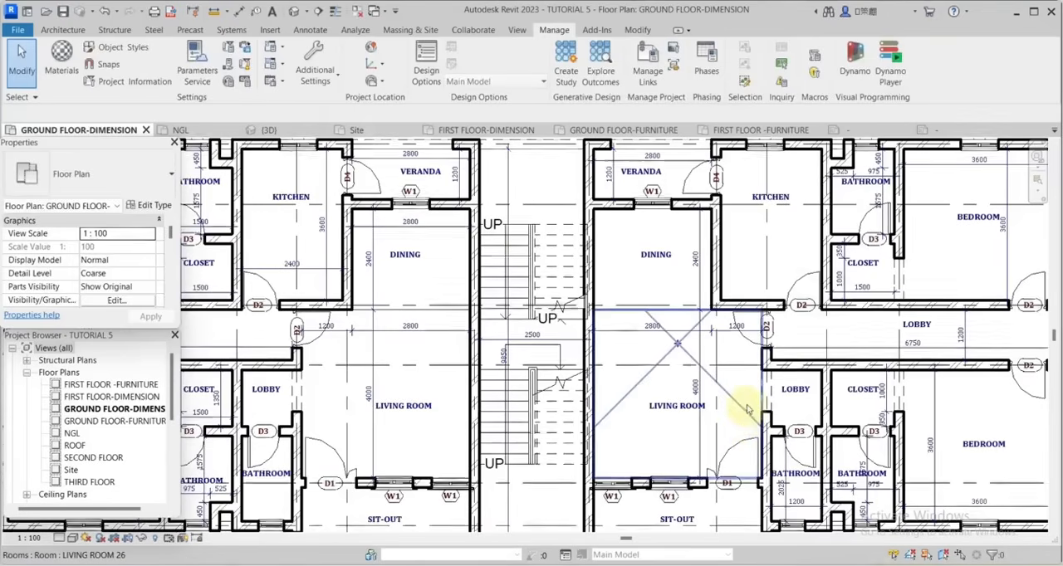
middle_click_drag(315, 275, 631, 322)
scroll(631, 322, "up", 1)
scroll(631, 322, "down", 3)
scroll(390, 388, "up", 2)
scroll(667, 357, "down", 4)
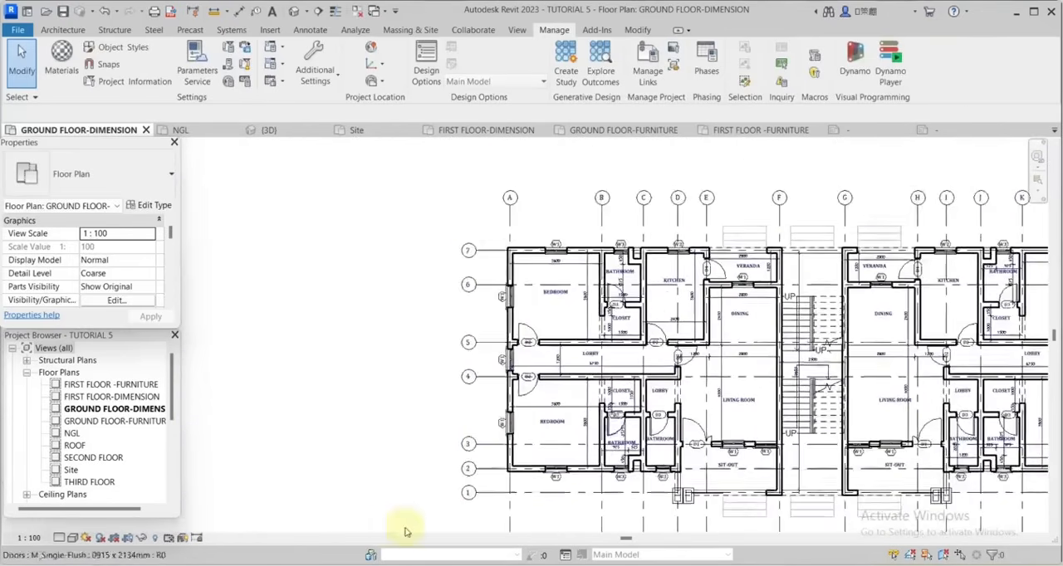
scroll(411, 503, "up", 3)
scroll(551, 461, "up", 3)
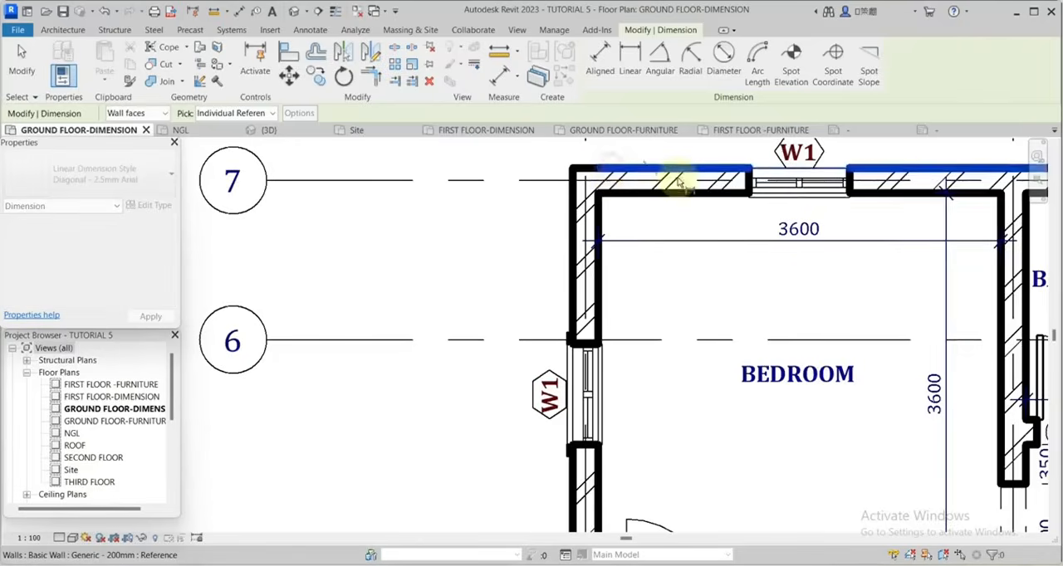
Start an exterior chained dimension along the grid A wall, from the outer wall face at grid 7 across the upper bedroom window.
scroll(642, 303, "up", 2)
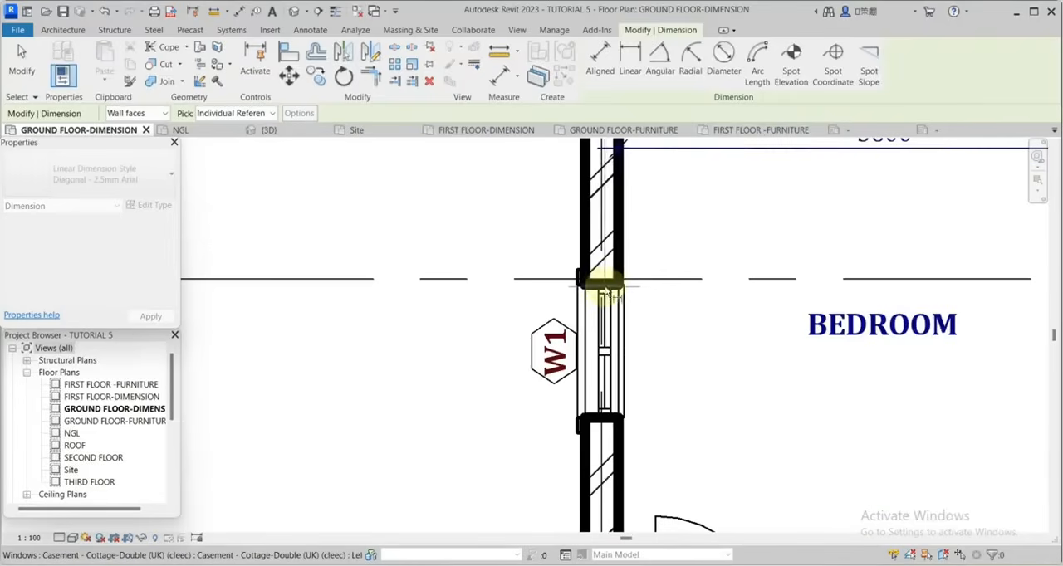
scroll(631, 299, "down", 3)
scroll(641, 393, "up", 3)
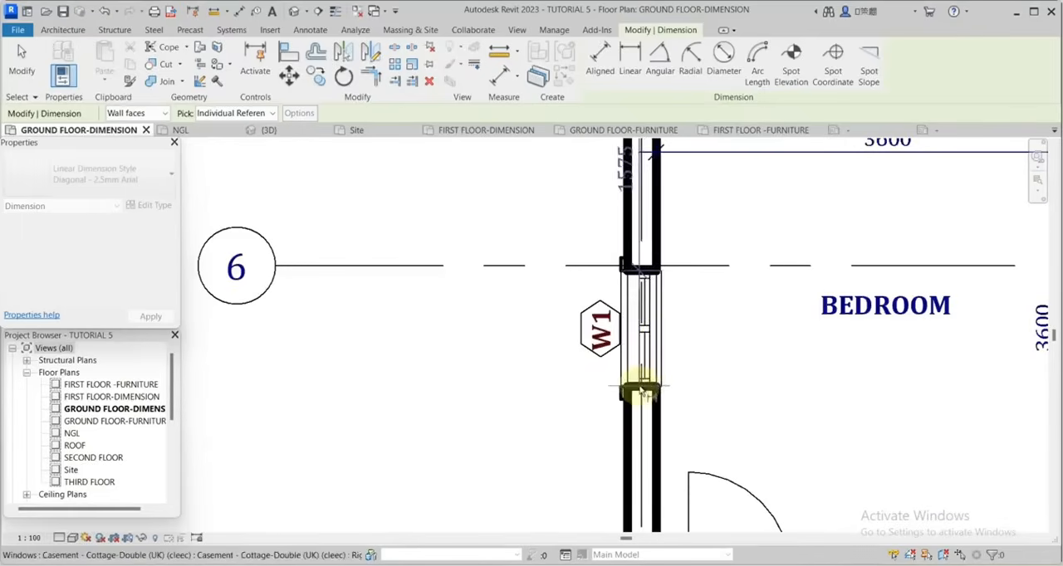
scroll(656, 340, "down", 3)
Extend the exterior chain across both edges of the lobby window and the lower bedroom window W1.
scroll(628, 379, "up", 3)
scroll(636, 346, "up", 1)
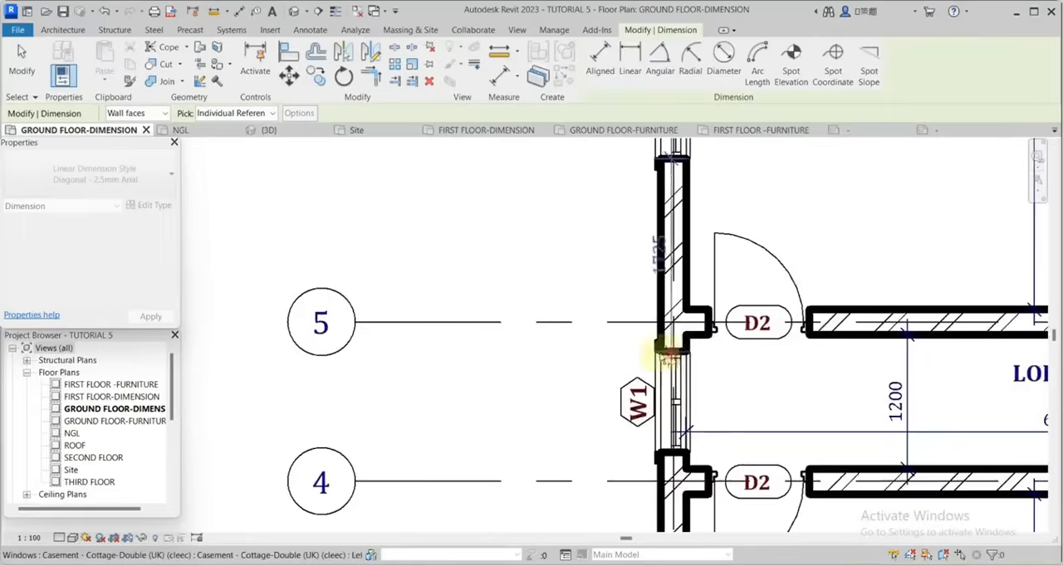
scroll(639, 357, "down", 1)
scroll(652, 280, "down", 3)
scroll(637, 332, "up", 2)
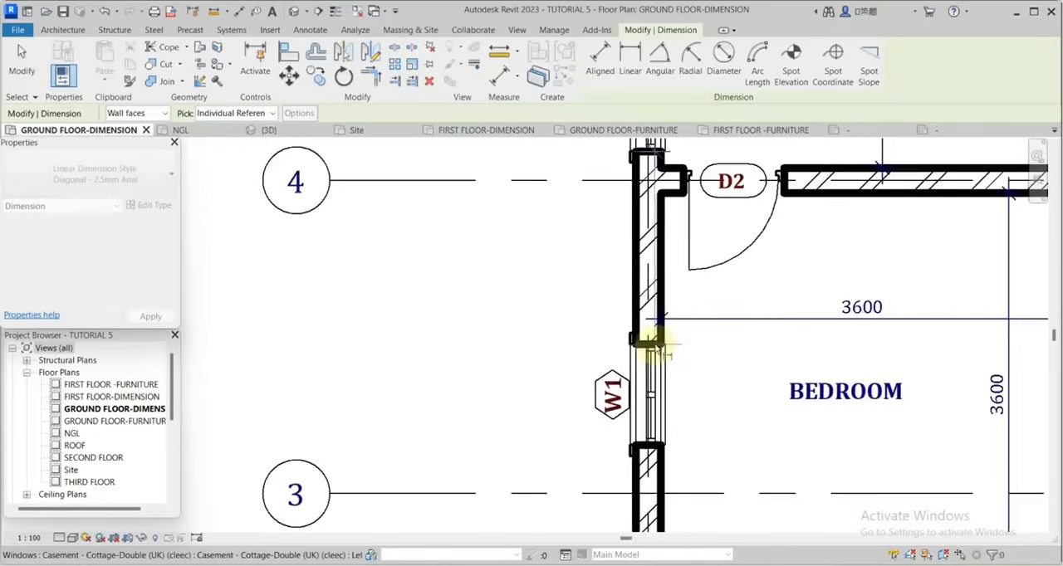
scroll(674, 340, "down", 2)
scroll(670, 341, "up", 2)
End the chain with the outer wall face at grid 2 and the sit-out wall end at grid 1, and place it outside grid A.
scroll(664, 349, "down", 4)
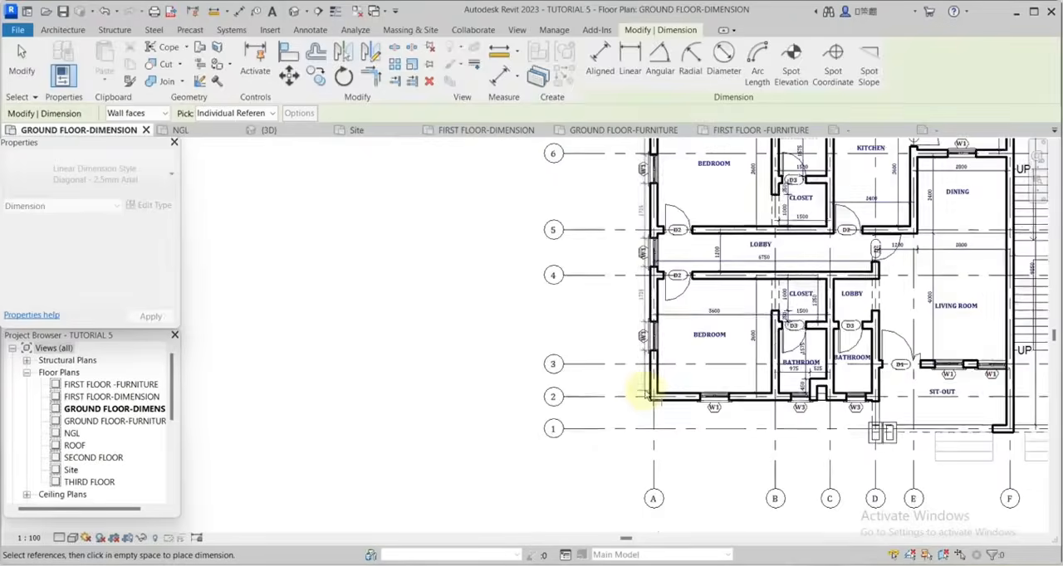
scroll(656, 399, "up", 2)
scroll(674, 404, "up", 1)
scroll(822, 415, "down", 3)
scroll(791, 370, "up", 3)
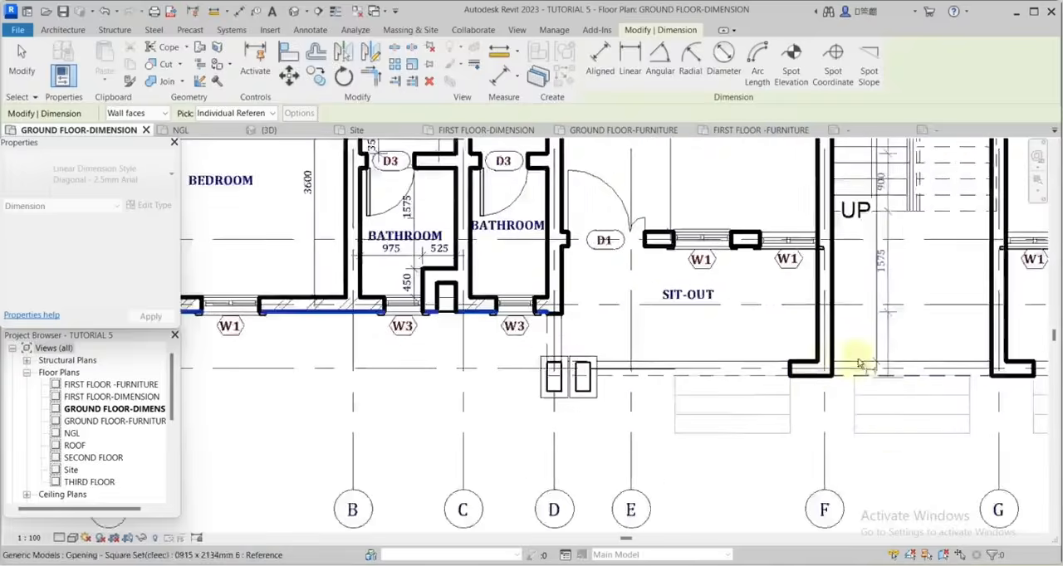
scroll(822, 415, "down", 3)
scroll(615, 332, "up", 3)
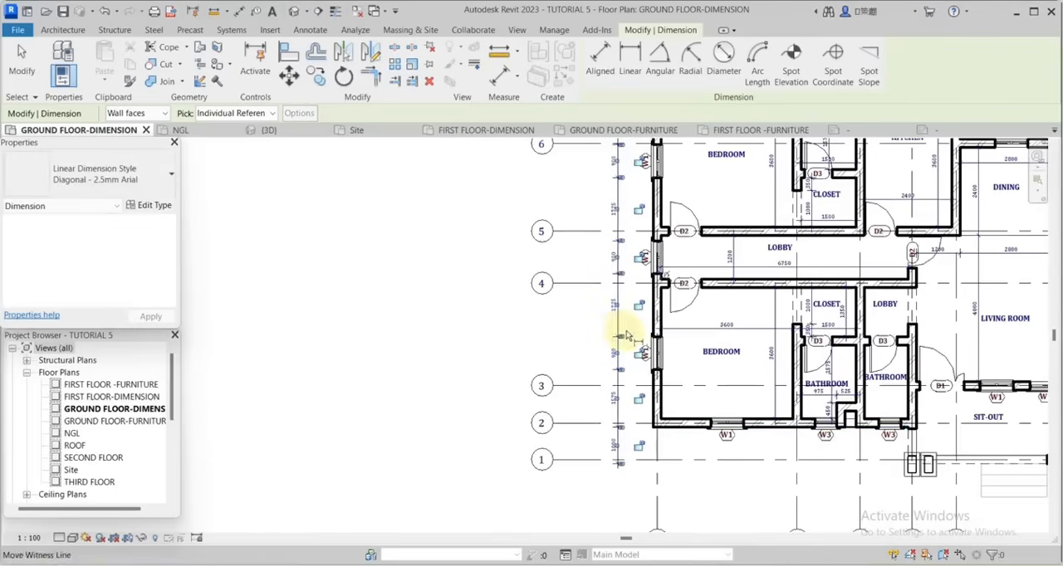
Start a second exterior chain referencing both faces of the sit-out wall end at grid 1 and of the bedroom wall at grid 2.
scroll(750, 403, "up", 3)
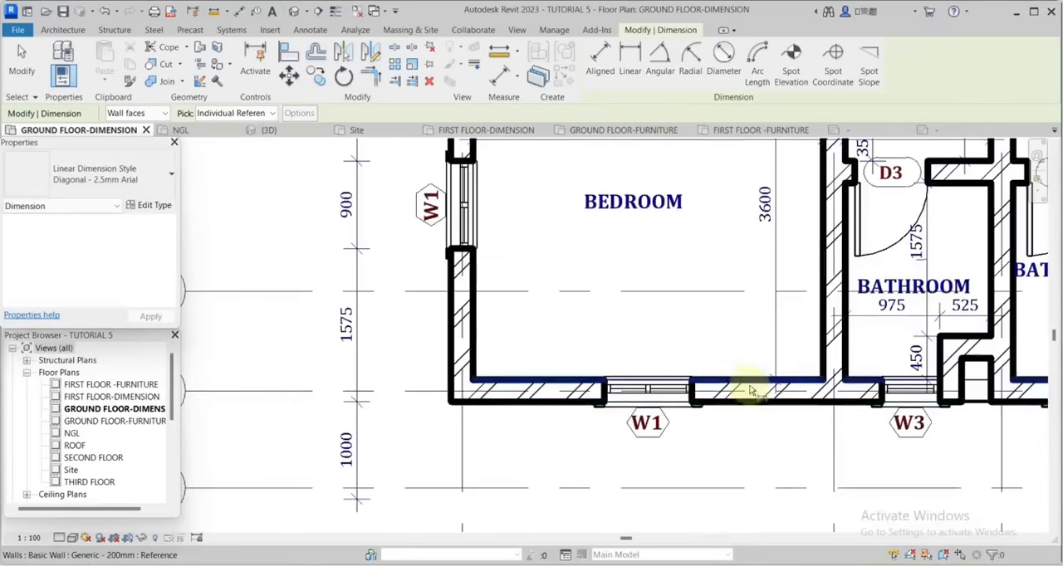
scroll(746, 376, "down", 2)
scroll(822, 433, "up", 4)
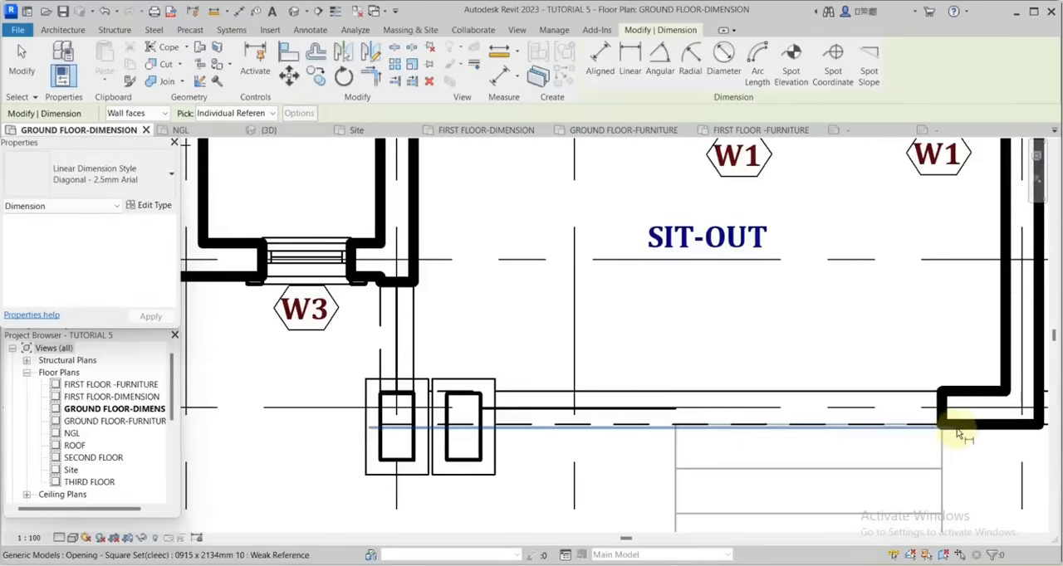
left_click(968, 433)
scroll(947, 465, "down", 3)
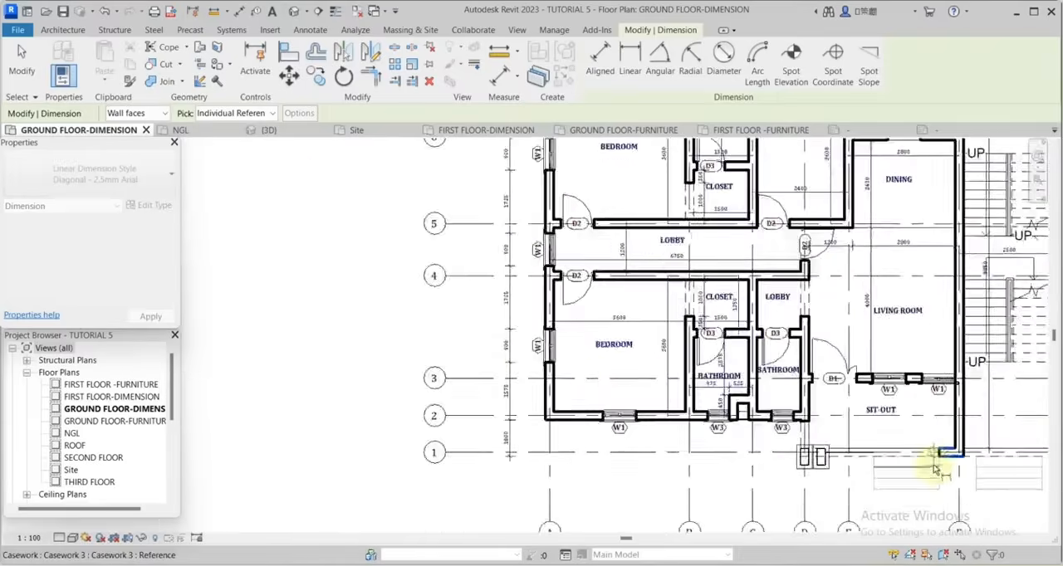
scroll(664, 443, "up", 5)
scroll(686, 477, "down", 3)
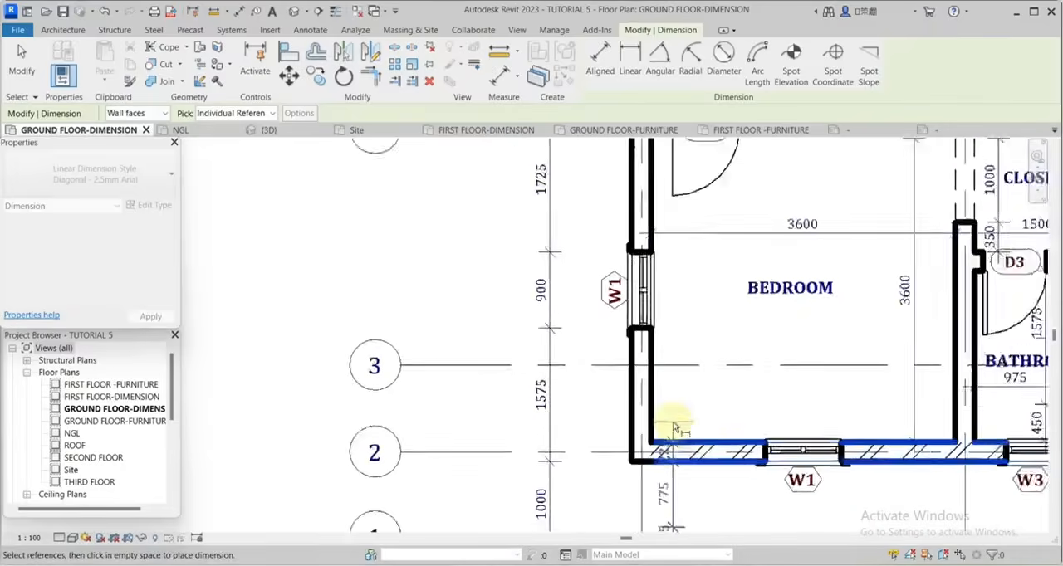
Add both faces of the walls at grids 4, 5 and 7 to the chain and place it outside the window dimensions.
scroll(789, 367, "up", 5)
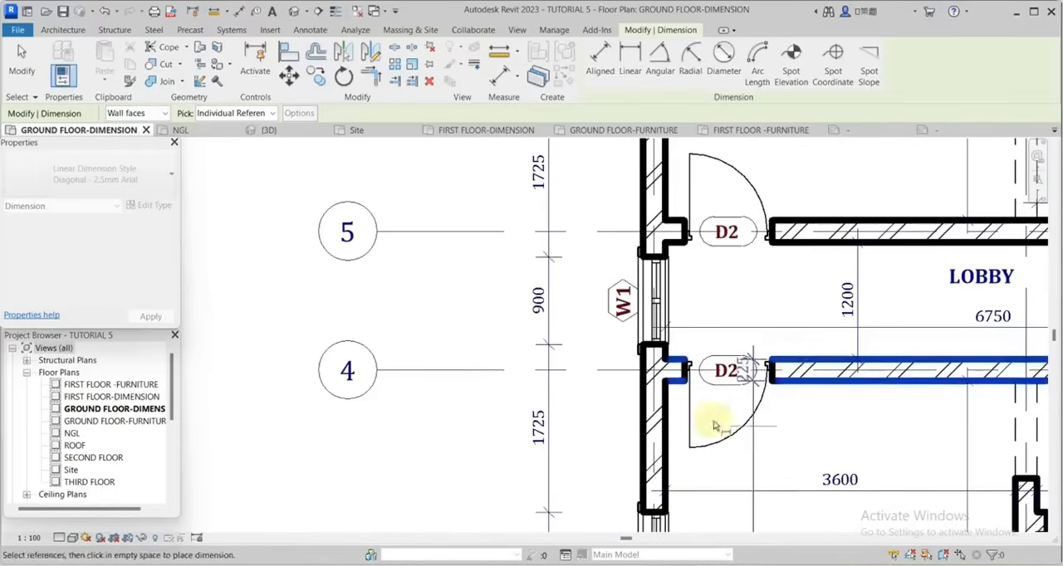
scroll(722, 399, "up", 3)
scroll(914, 386, "down", 3)
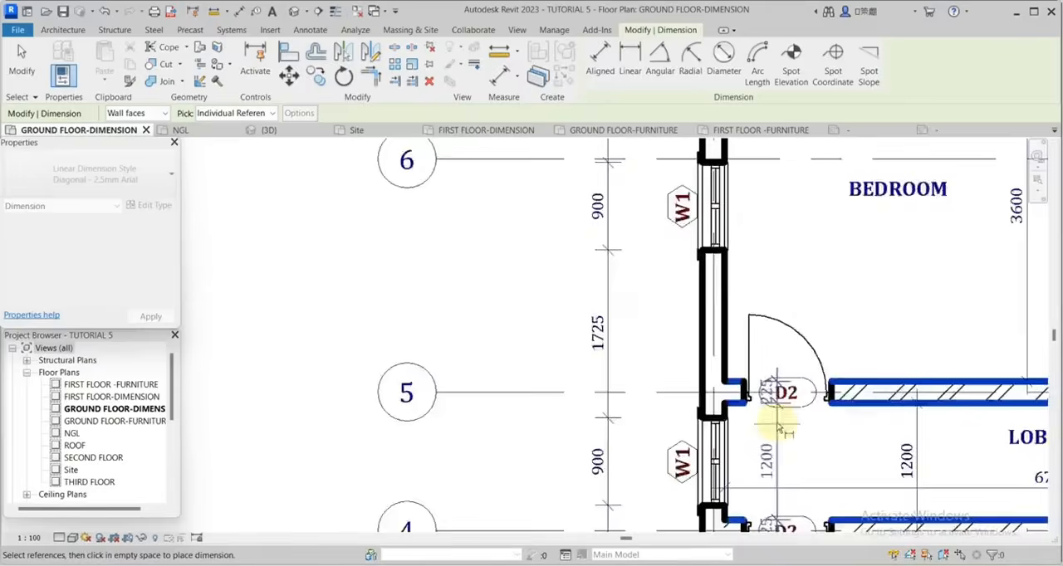
scroll(759, 301, "up", 5)
left_click(755, 181)
scroll(753, 180, "down", 5)
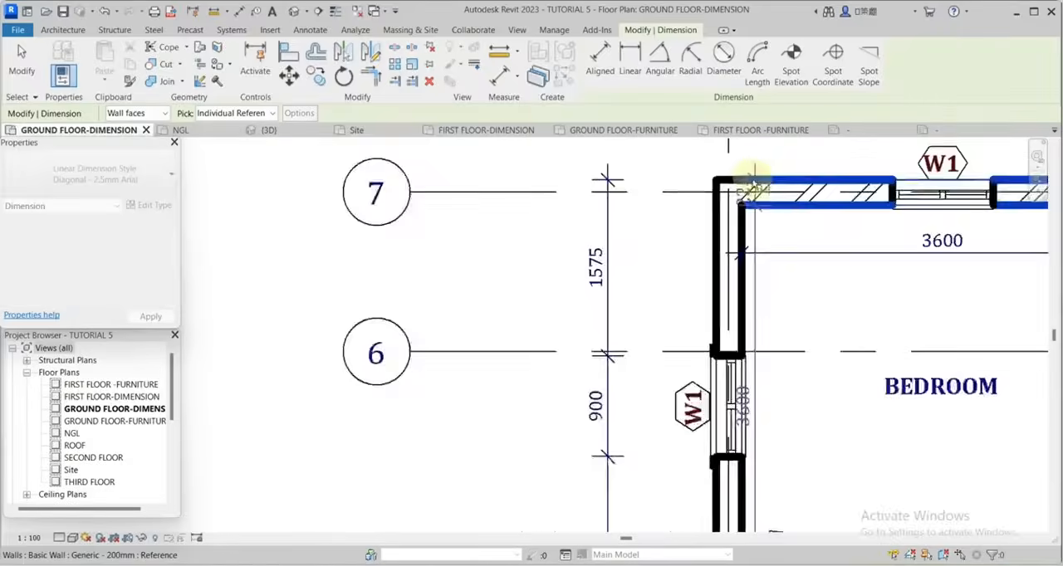
left_click(646, 240)
Start an overall exterior dimension from the outer wall face at grid 7 to the outer wall face at grid 2.
scroll(733, 219, "up", 1)
scroll(650, 205, "down", 1)
scroll(656, 191, "up", 3)
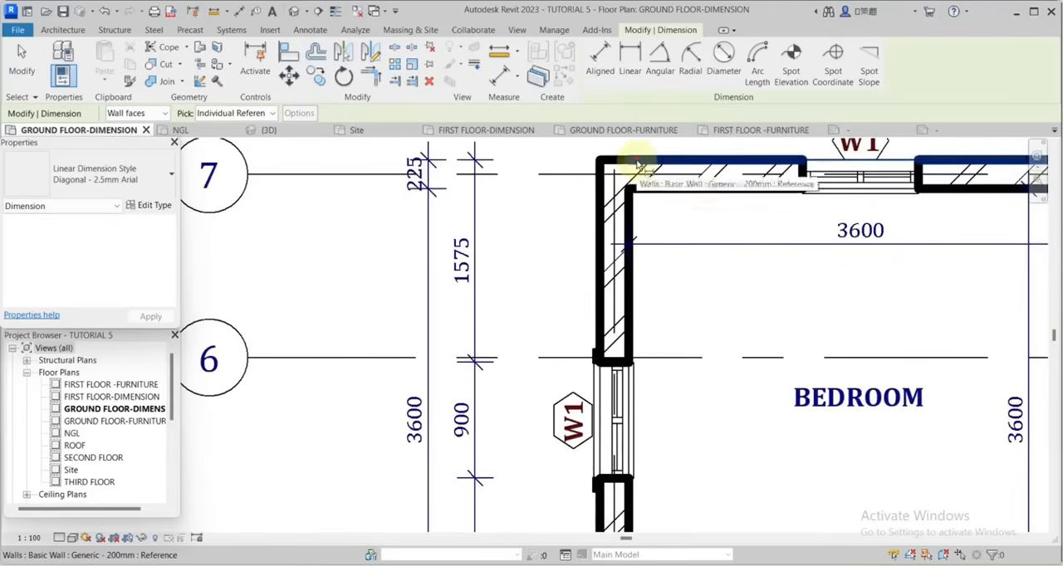
left_click(637, 165)
scroll(695, 173, "down", 3)
scroll(695, 421, "up", 3)
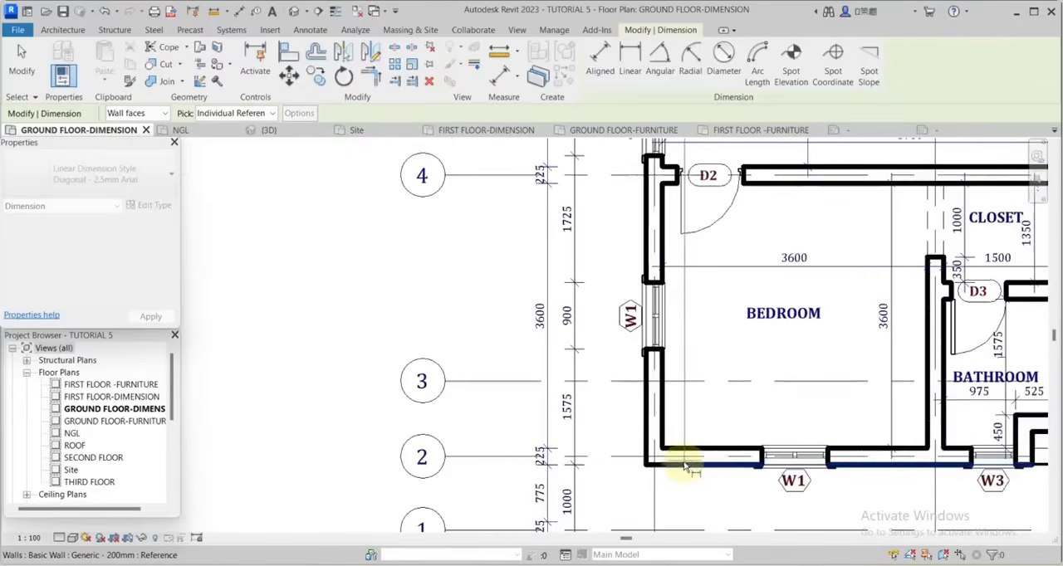
left_click(682, 469)
scroll(683, 470, "down", 6)
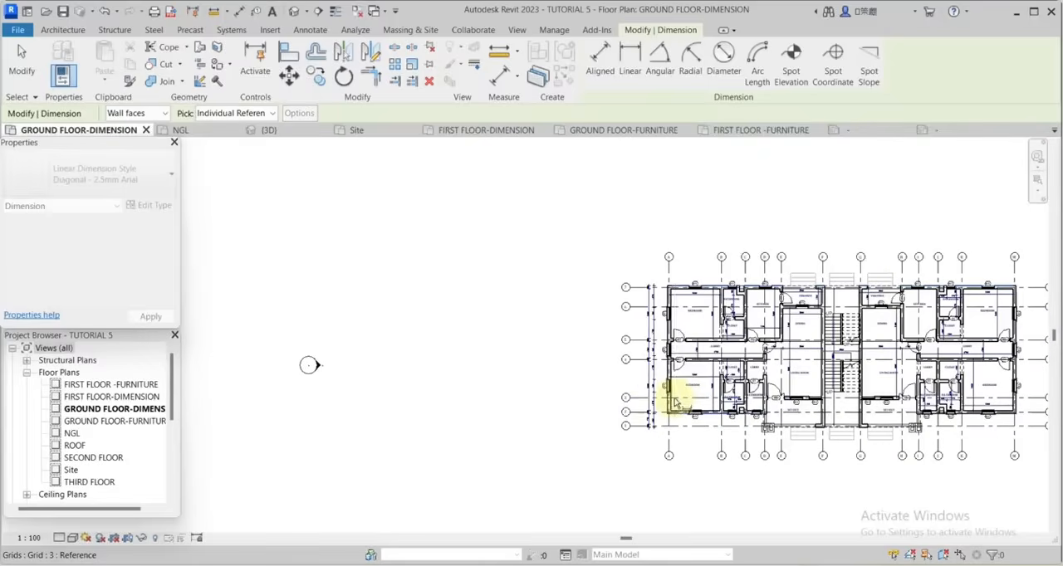
Extend the overall dimension to the outer face of the sit-out wall end at grid 1 and place it as the outermost chain.
scroll(747, 421, "up", 6)
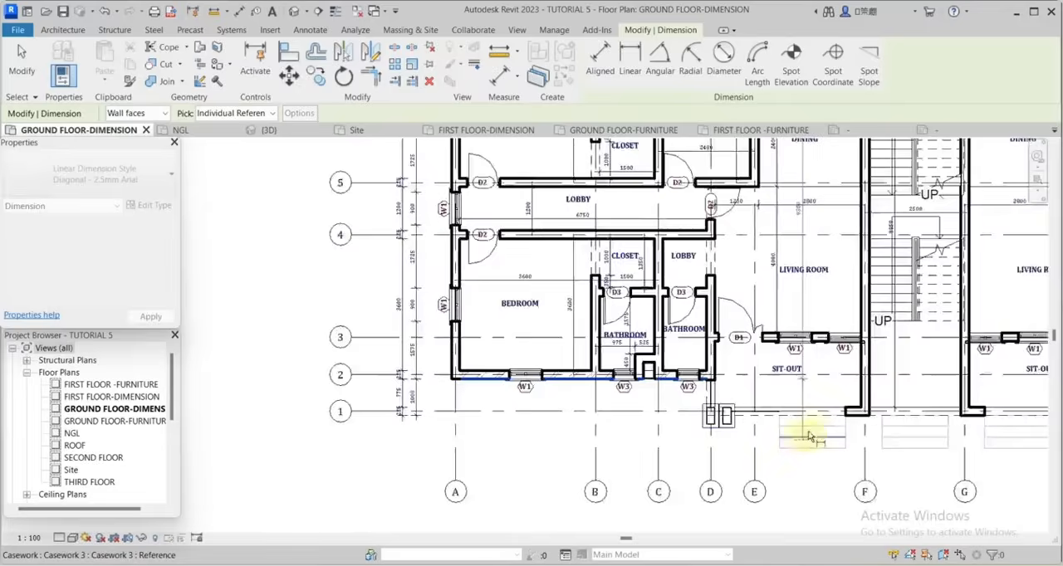
left_click(880, 414)
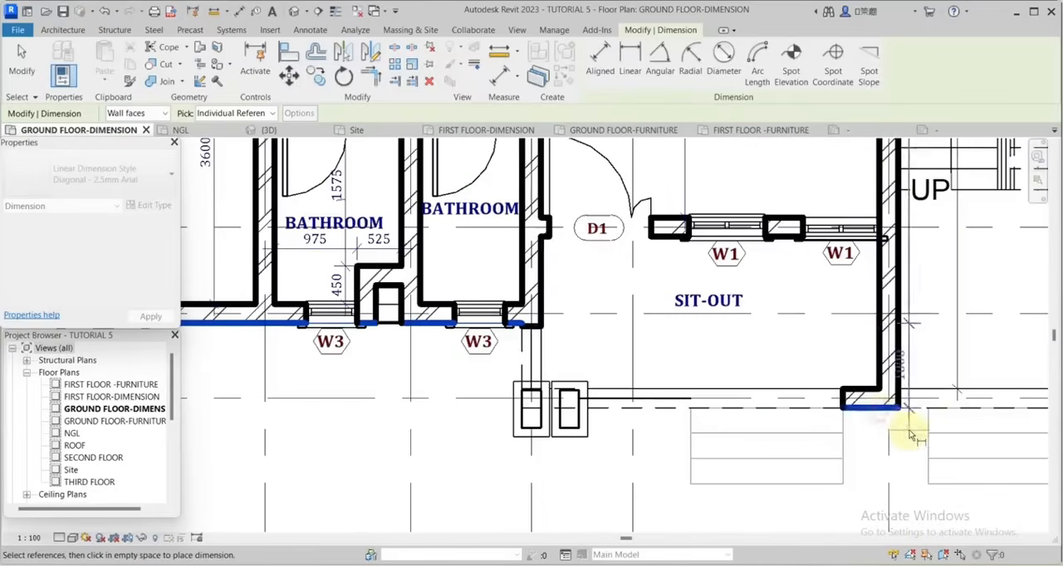
scroll(909, 432, "down", 5)
scroll(558, 374, "up", 4)
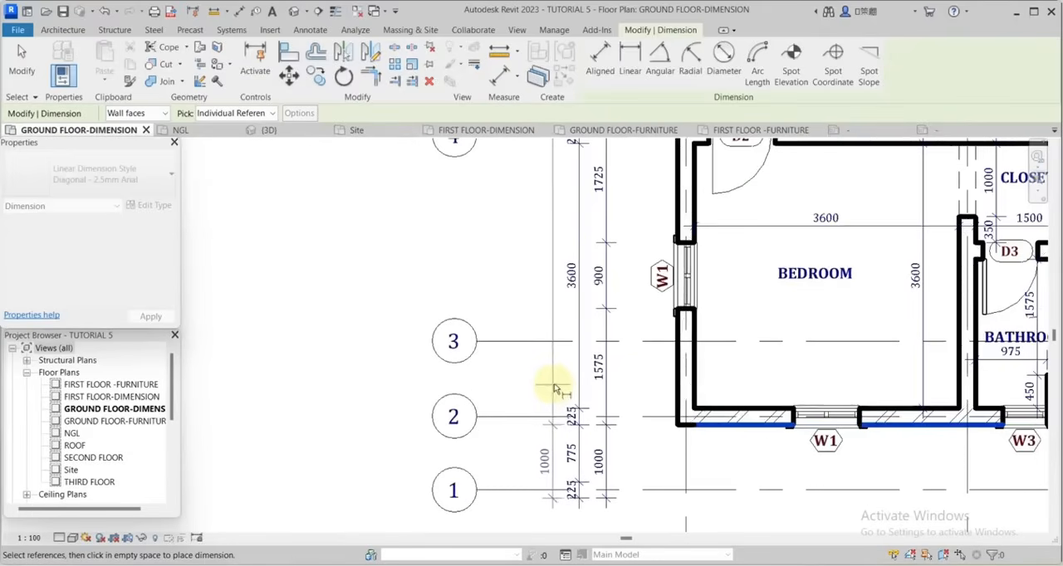
key("Escape")
key("Escape")
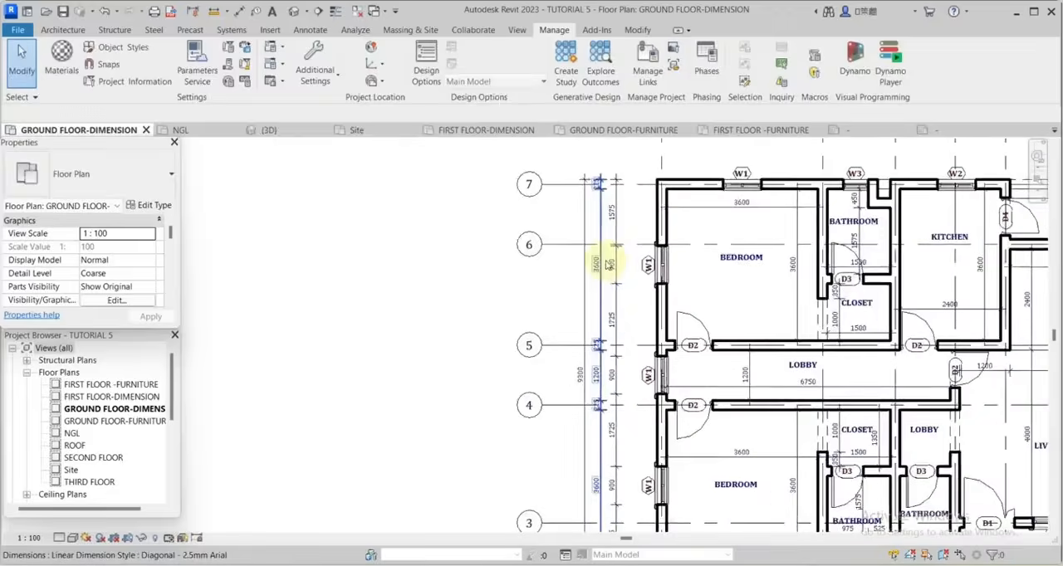
Start a dimension like the outermost exterior one and duplicate its type as Diagonal - 2.5mm Arial 2.
scroll(600, 266, "down", 5)
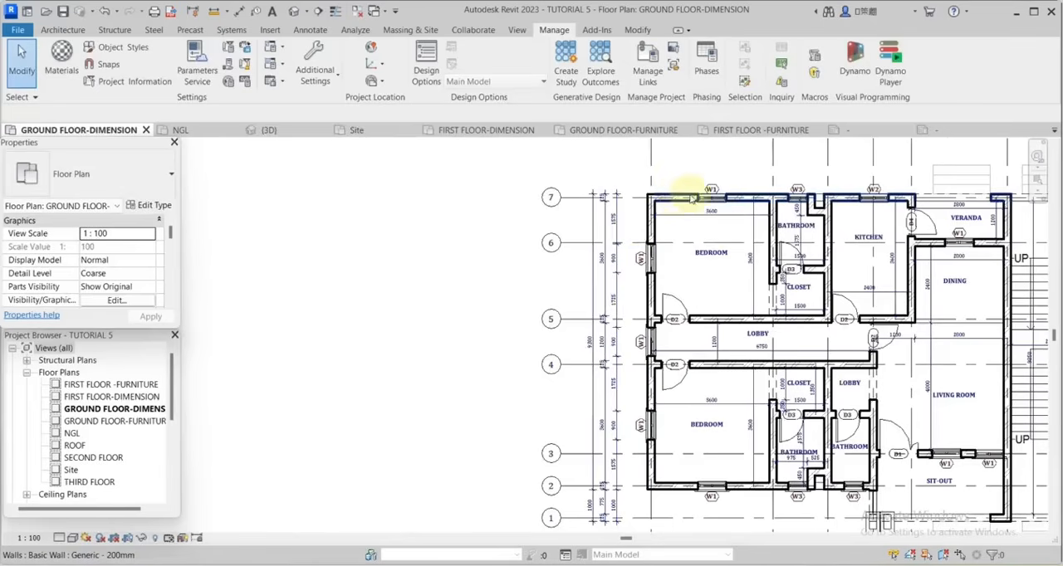
scroll(806, 451, "down", 3)
scroll(842, 391, "up", 3)
scroll(640, 342, "down", 2)
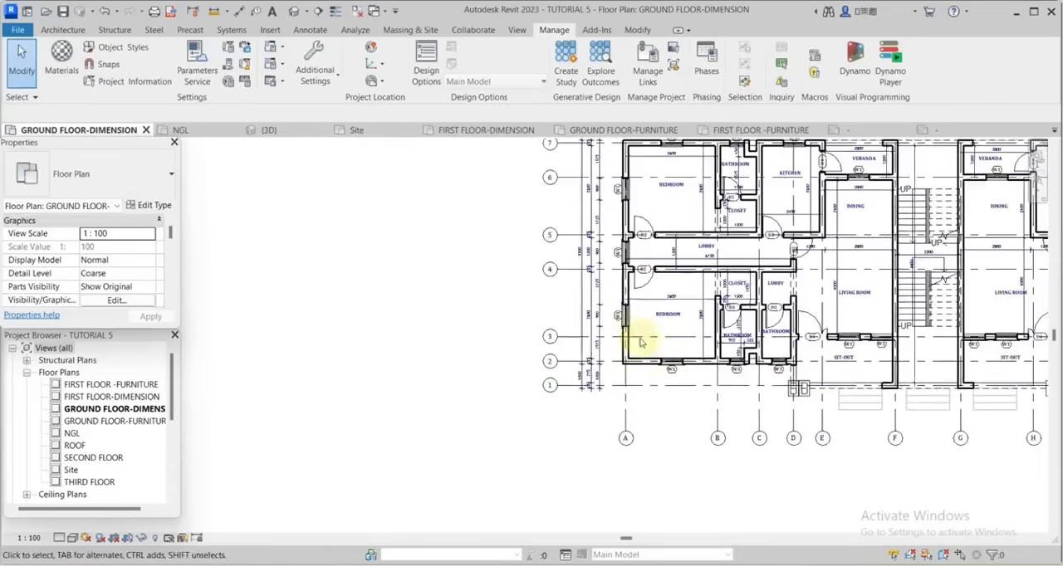
scroll(581, 299, "up", 4)
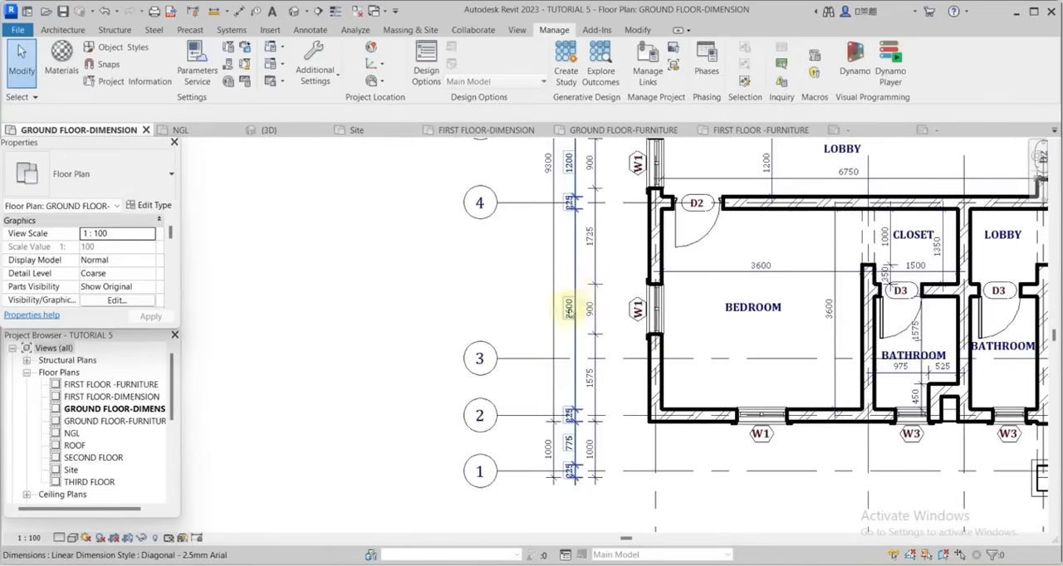
scroll(567, 309, "up", 1)
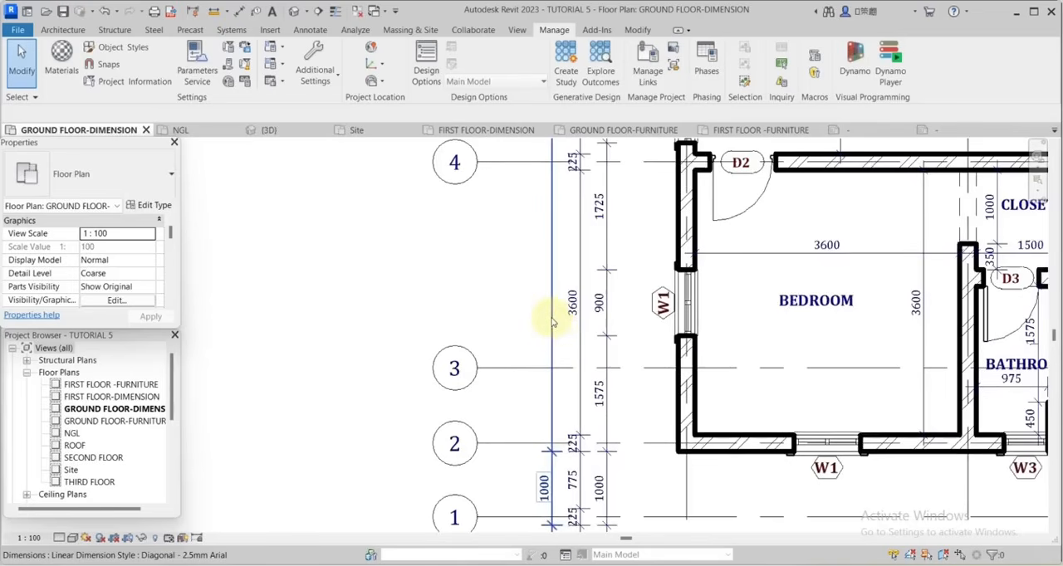
left_click(552, 298)
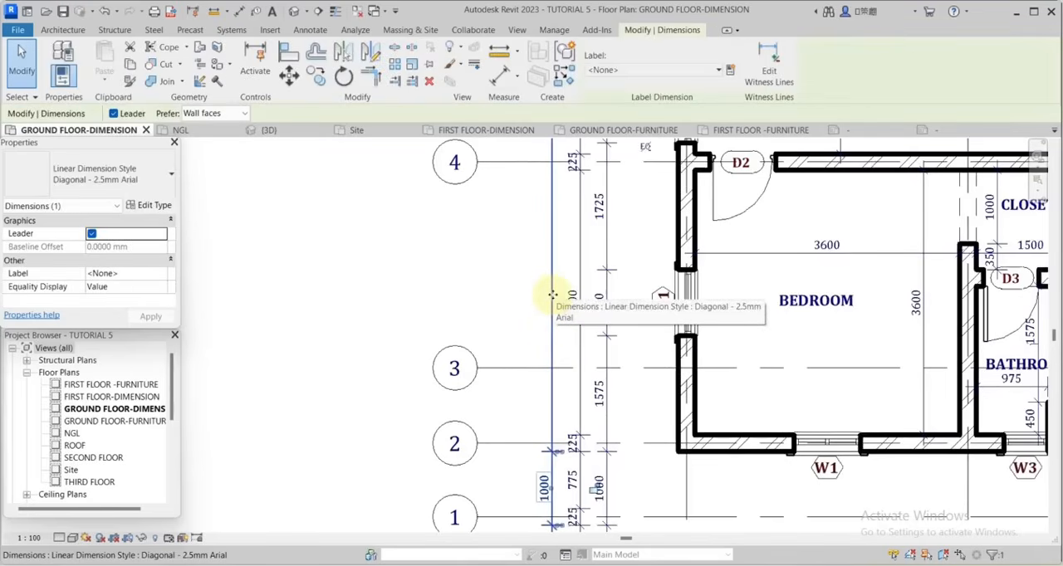
right_click(552, 295)
left_click(615, 342)
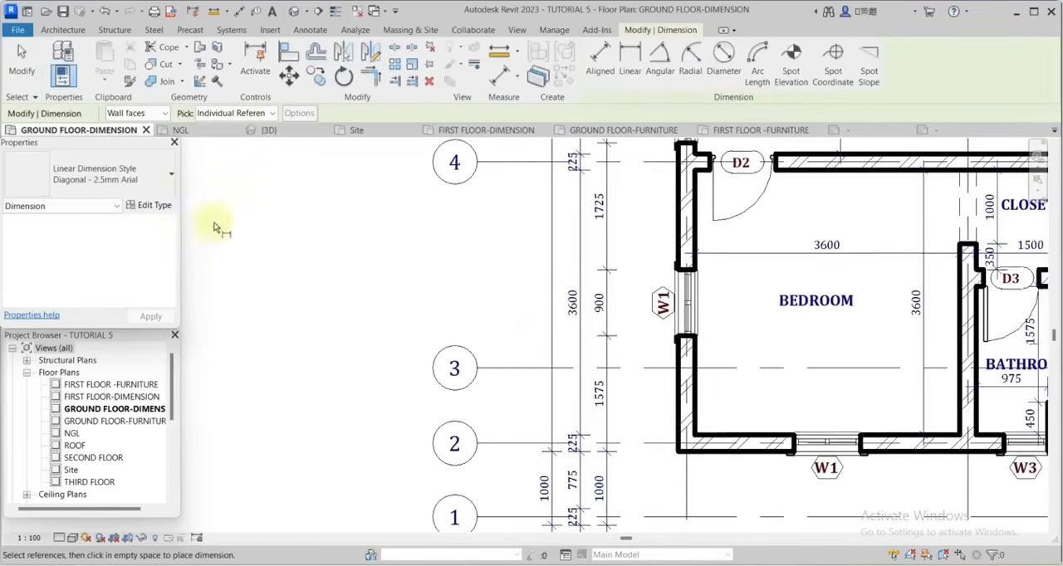
left_click(154, 206)
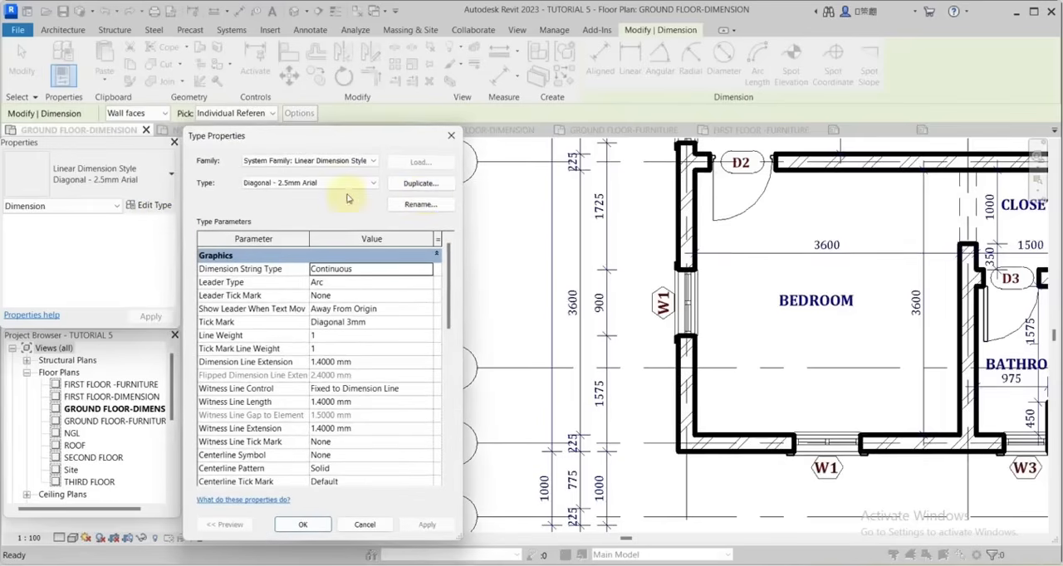
left_click(423, 185)
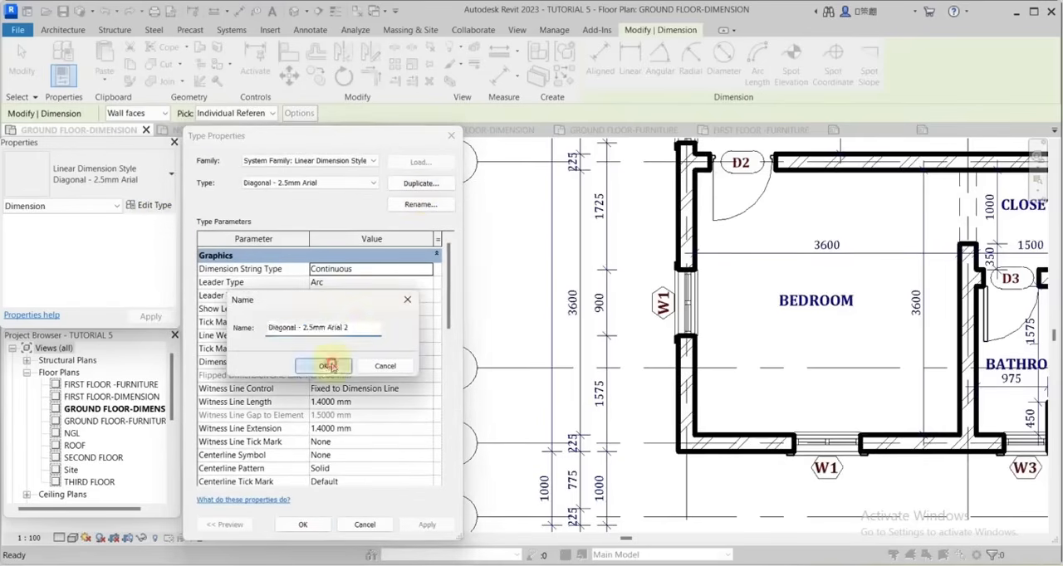
left_click(329, 366)
Set the new dimension type's colour to RGB 089-000-000 and its text to bold with a size of 2.0000 mm.
scroll(382, 365, "down", 5)
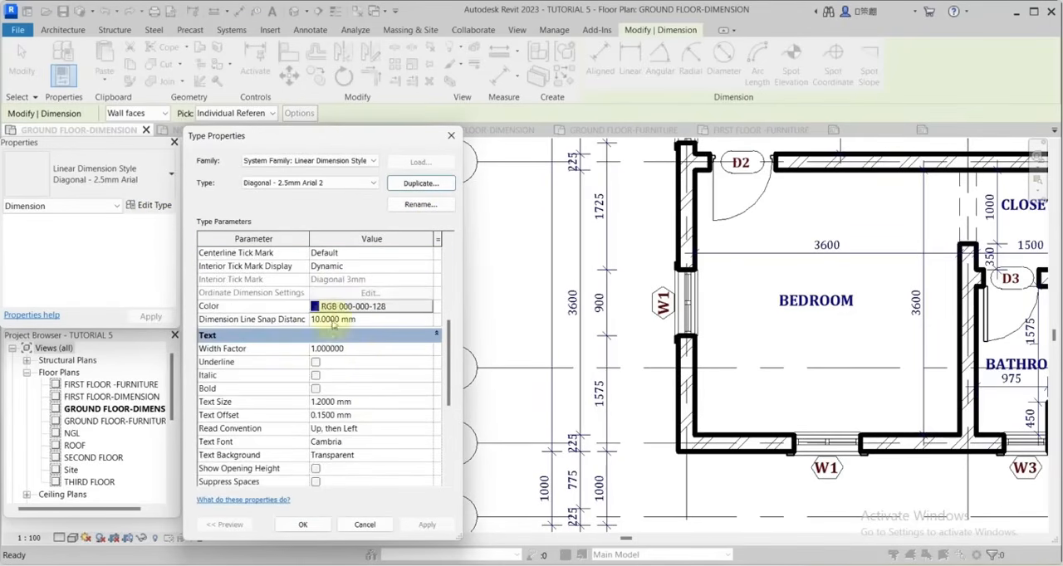
left_click(316, 307)
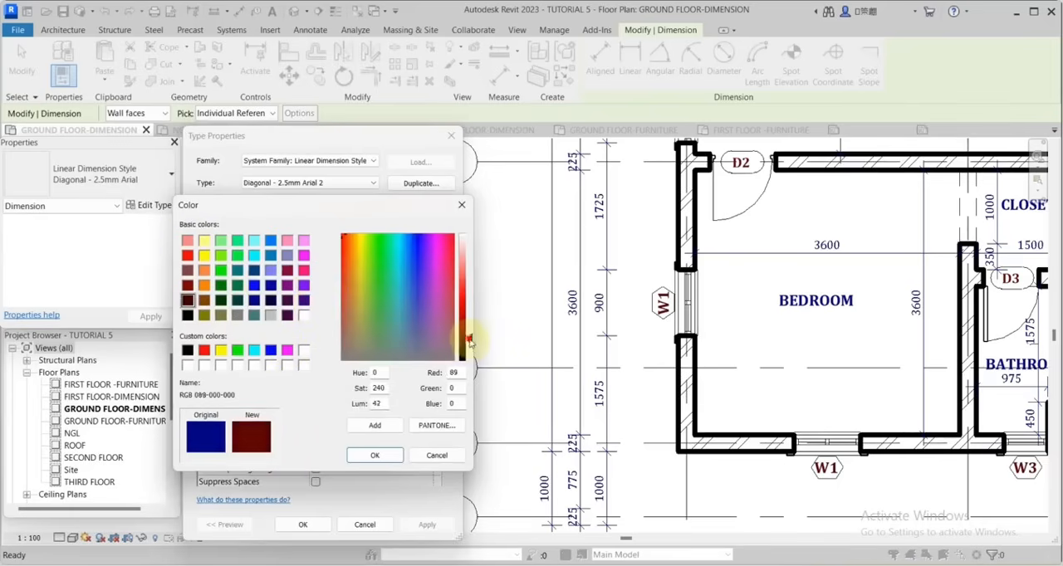
left_click(381, 455)
scroll(349, 322, "down", 3)
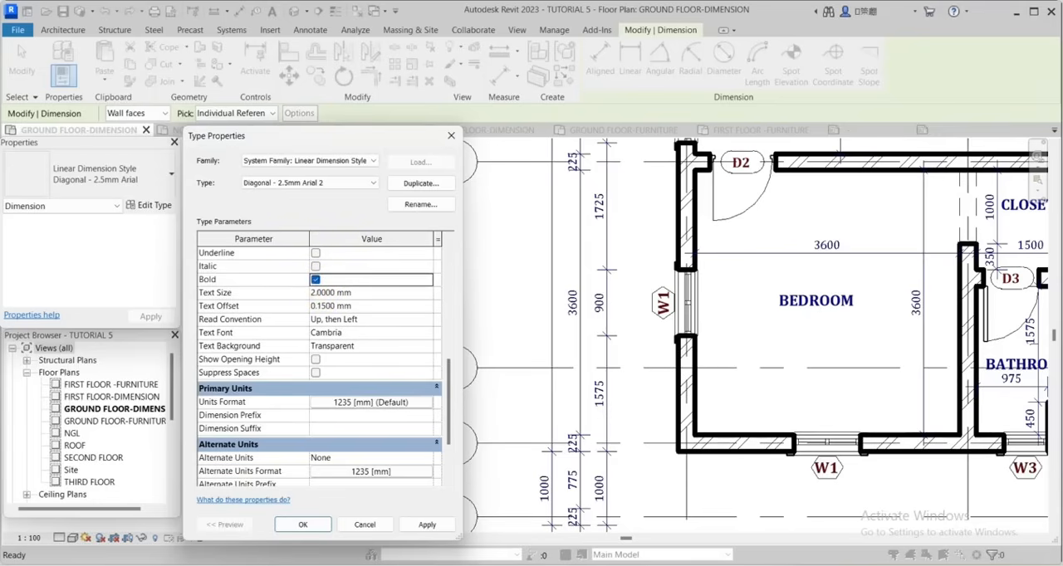
left_click(304, 525)
Add an overall dimension from the outer face at grid 1 to the outer wall face at grid 7, outside the other chains.
scroll(550, 325, "down", 3)
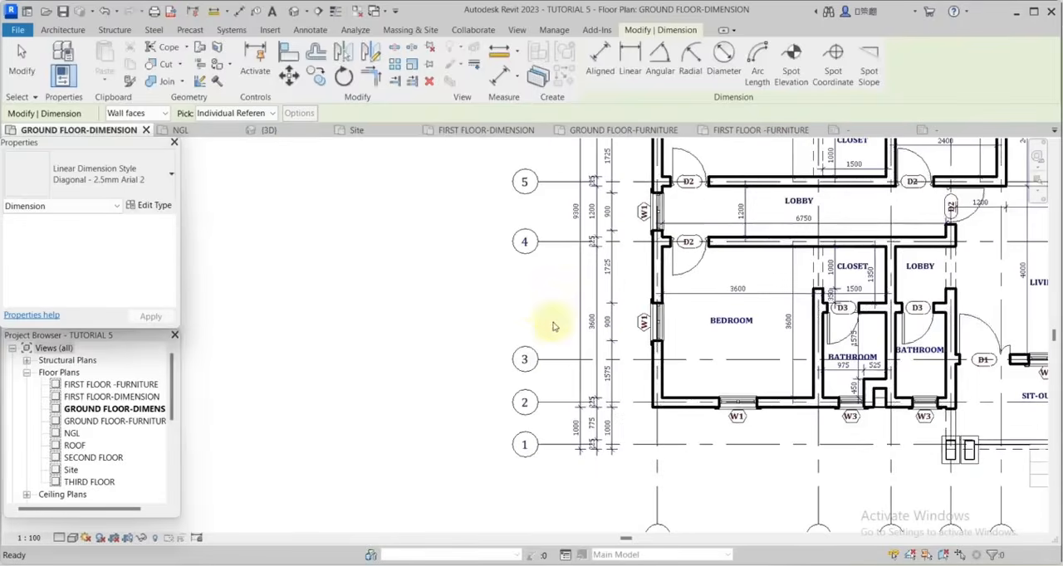
scroll(928, 428, "up", 3)
scroll(683, 451, "down", 5)
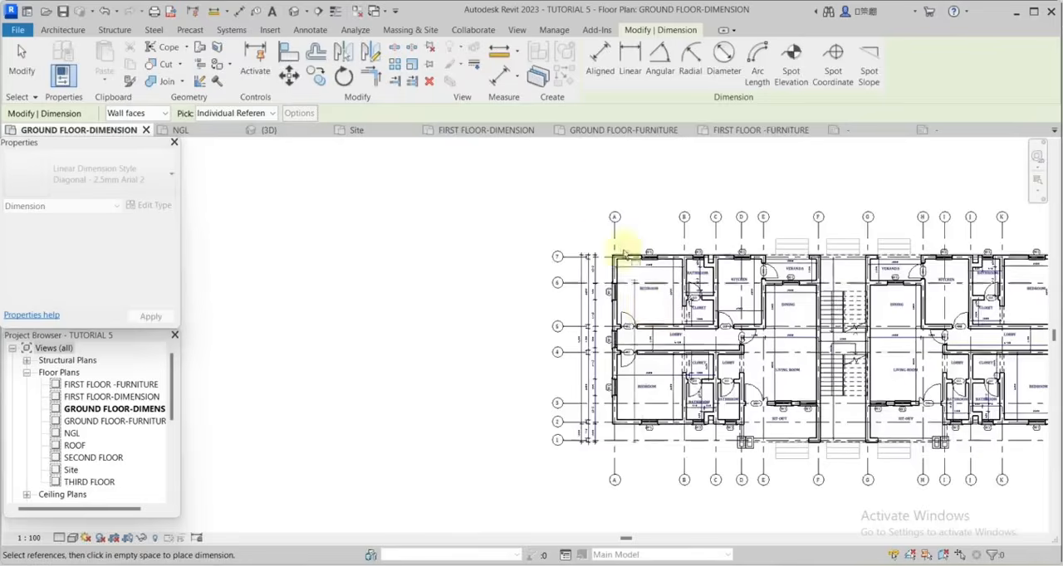
scroll(622, 249, "up", 5)
left_click(640, 302)
scroll(640, 303, "down", 2)
scroll(545, 400, "up", 2)
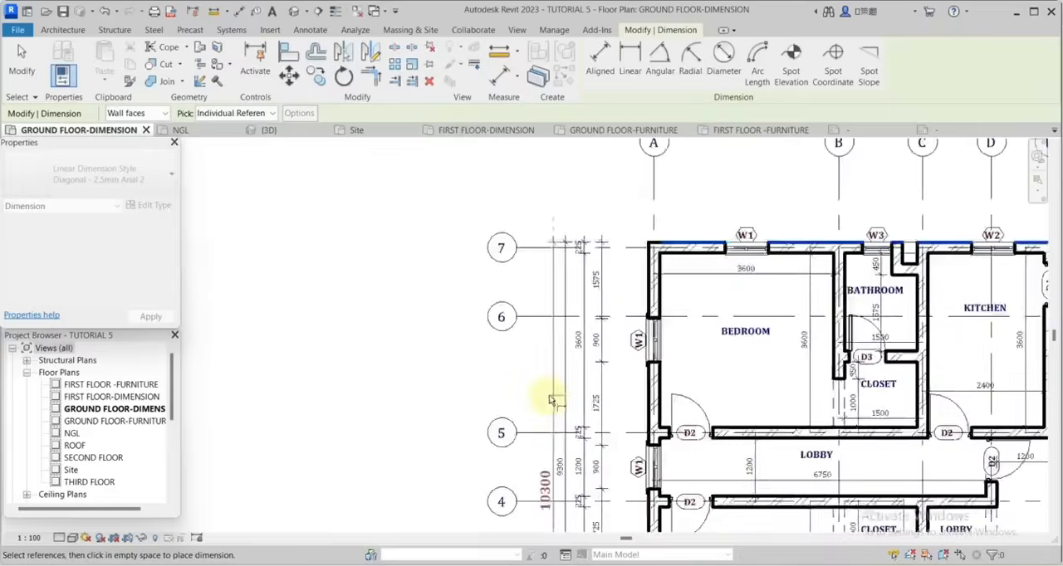
scroll(545, 453, "up", 1)
scroll(546, 465, "up", 2)
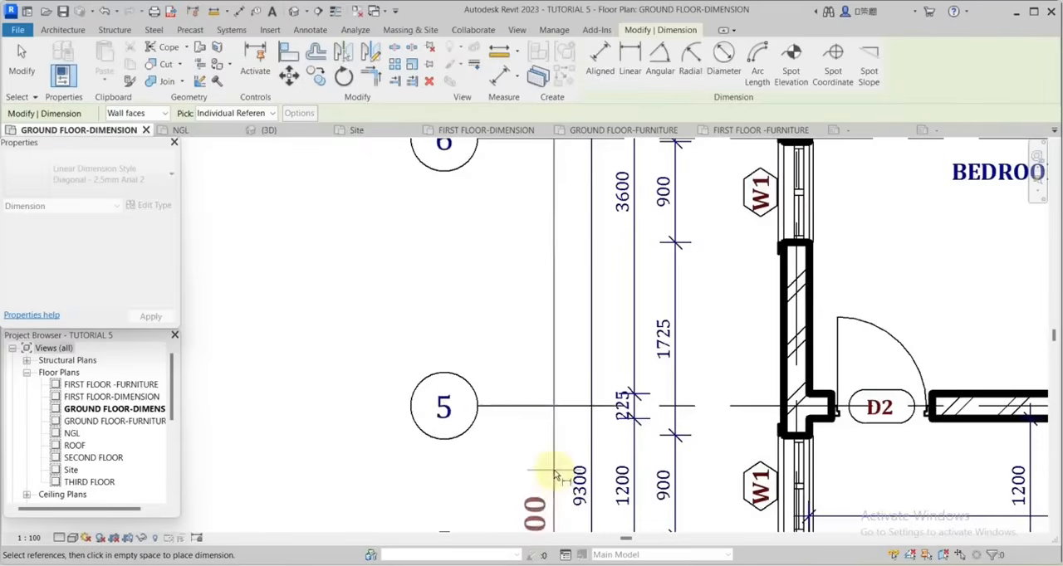
left_click(545, 474)
scroll(522, 343, "down", 2)
left_click(31, 81)
scroll(474, 209, "down", 3)
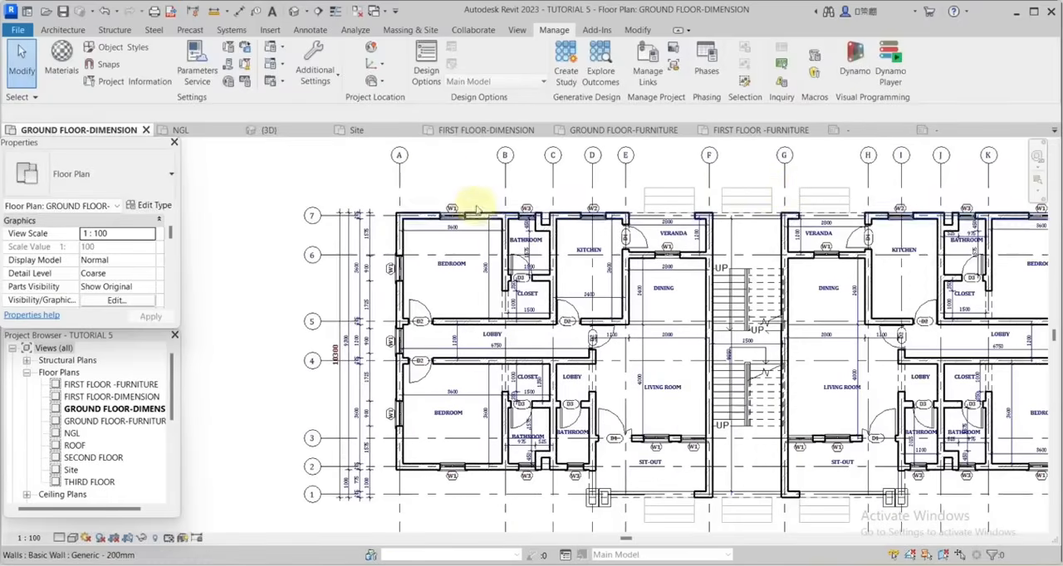
Extend the lower ends of the lettered grids further below the plan to make room for dimensions.
scroll(403, 469, "down", 2)
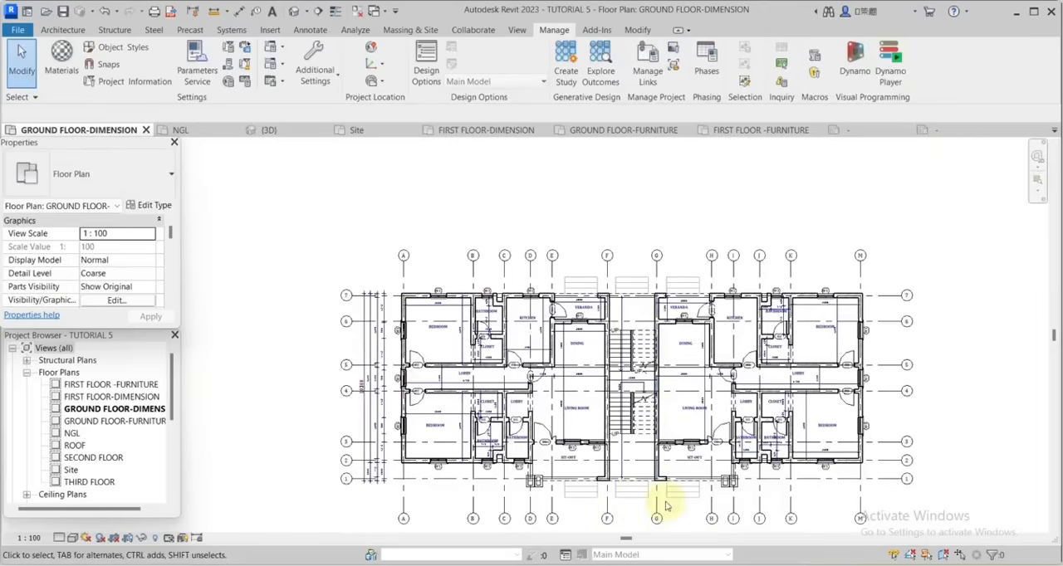
scroll(881, 366, "up", 2)
scroll(753, 427, "down", 2)
scroll(688, 489, "up", 4)
left_click(688, 489)
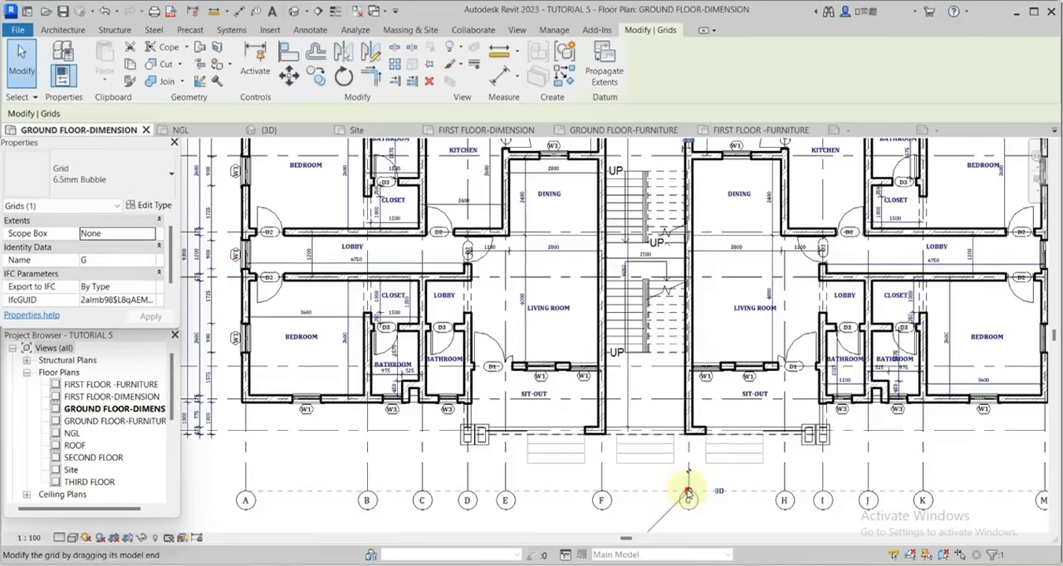
left_click_drag(688, 491, 689, 493)
left_click(572, 420)
Start a new dimension similar to the innermost exterior chain beside grid A.
scroll(422, 427, "up", 3)
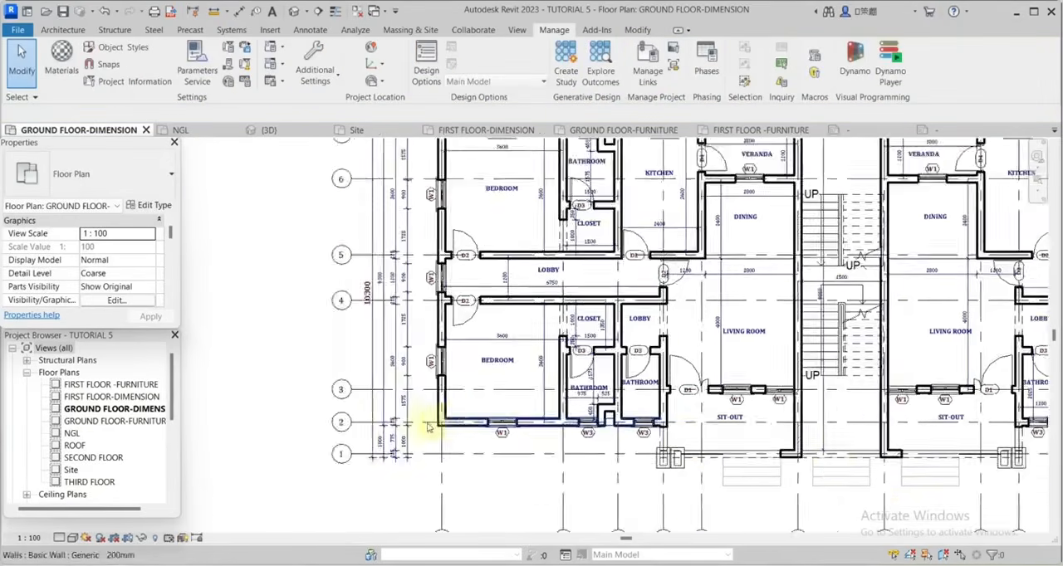
right_click(392, 395)
left_click(301, 271)
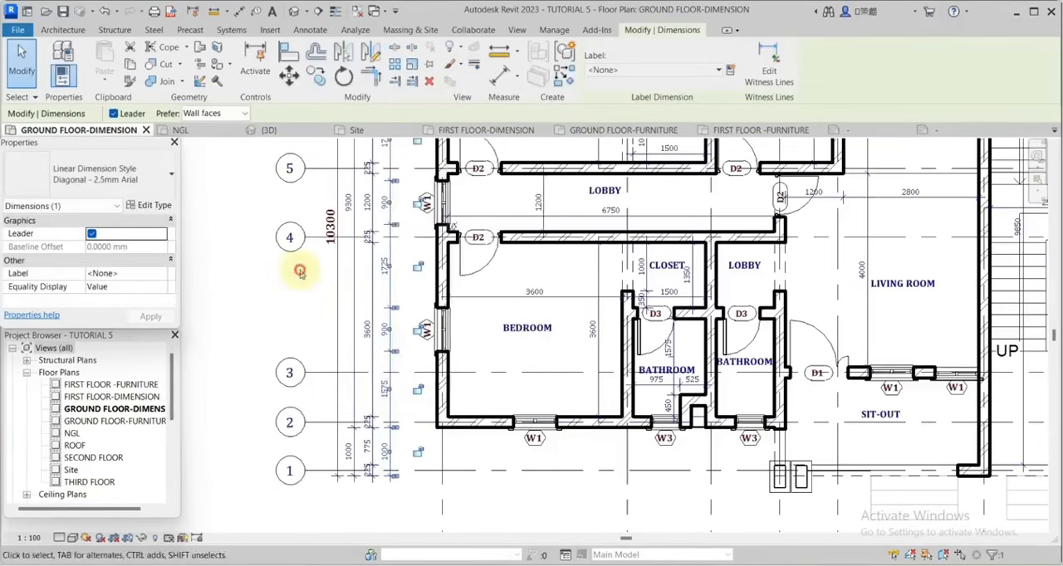
scroll(372, 320, "up", 2)
left_click(421, 321)
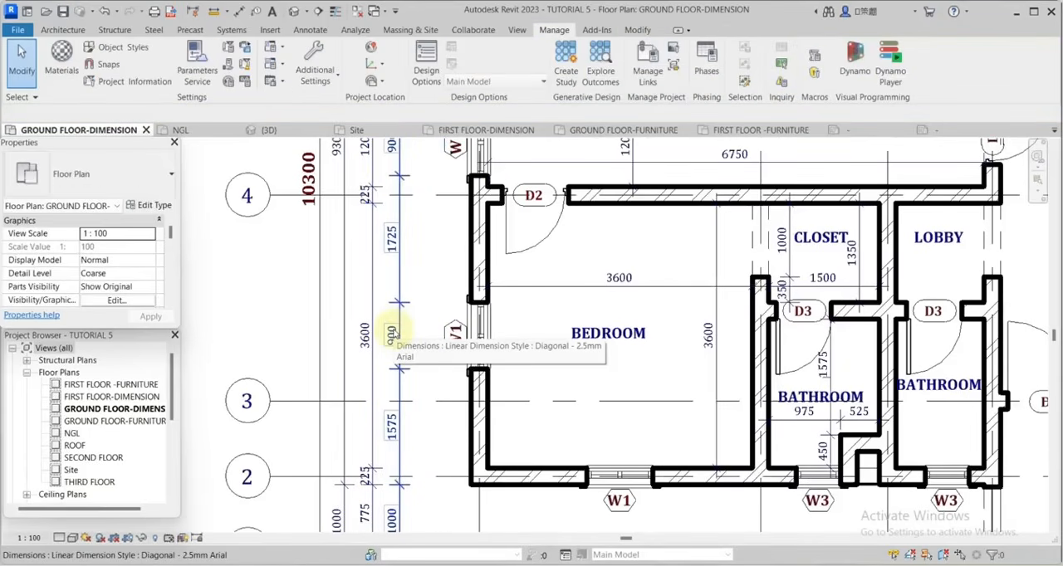
left_click(391, 330)
right_click(394, 332)
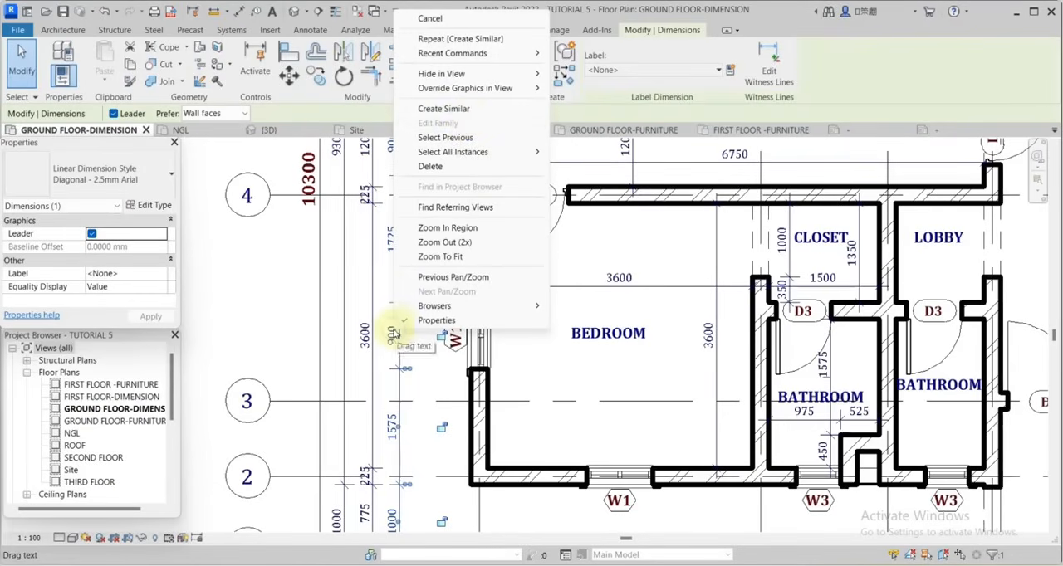
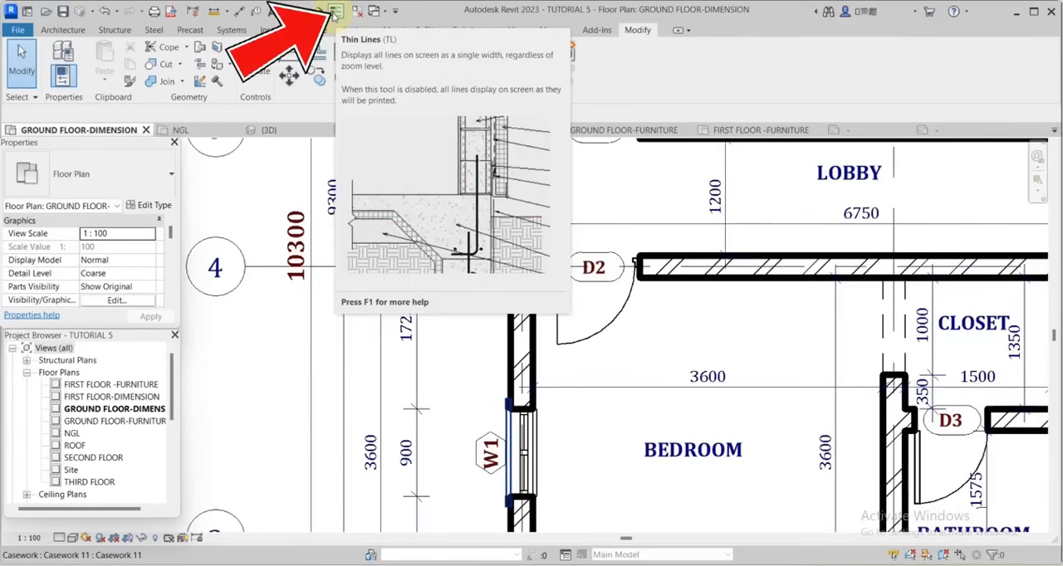
Turn on thin-line display in the ground floor dimension plan.
left_click(335, 12)
scroll(490, 340, "down", 6)
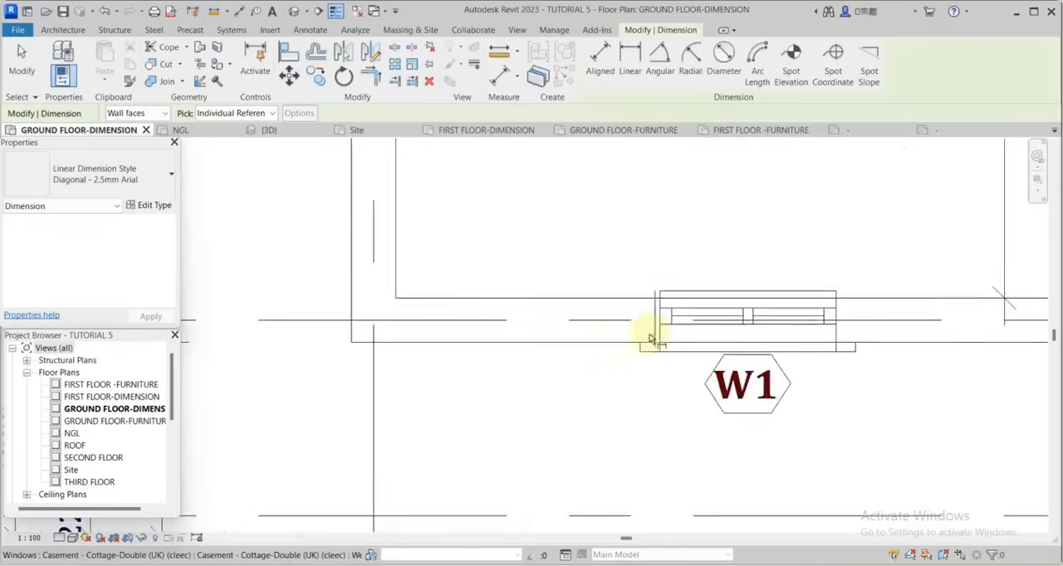
scroll(651, 339, "down", 2)
Begin a horizontal dimension chain at grid A's outer wall face, picking both edges of the bedroom W1 and the two bathroom W3 windows.
scroll(431, 295, "up", 1)
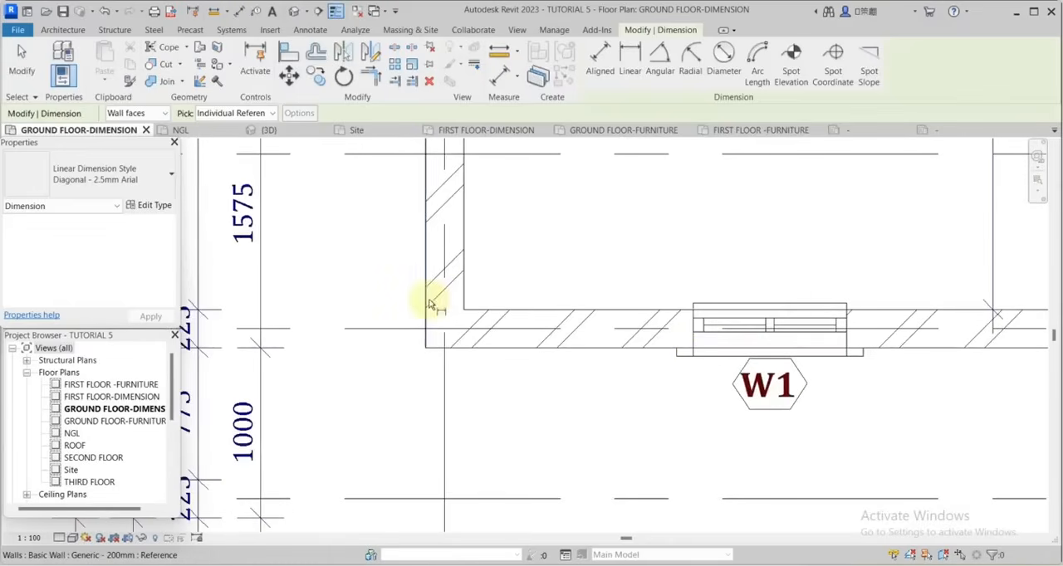
scroll(656, 347, "up", 2)
left_click(676, 316)
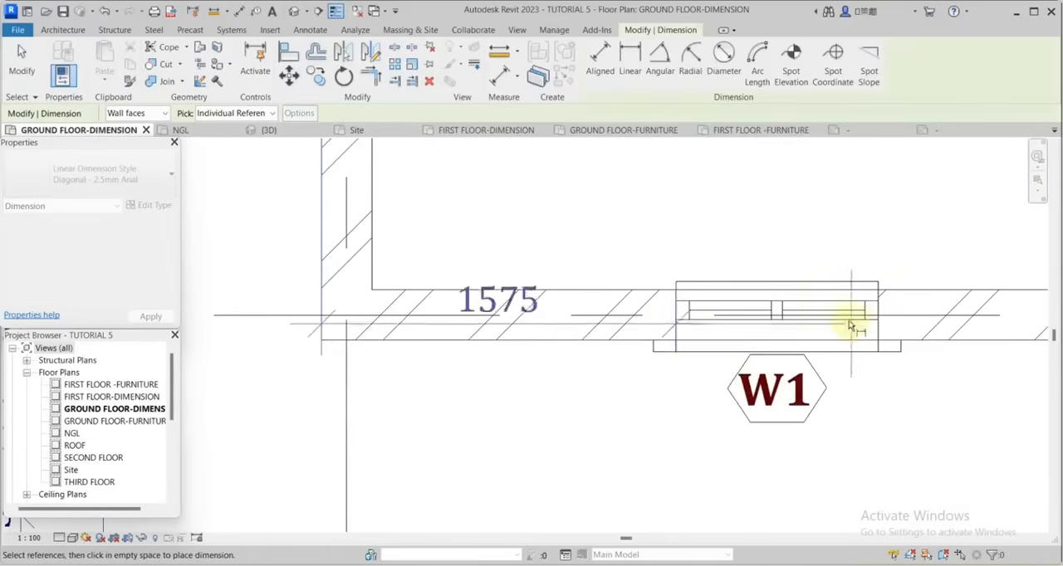
left_click(876, 322)
scroll(501, 308, "down", 3)
scroll(373, 233, "up", 1)
scroll(667, 277, "up", 2)
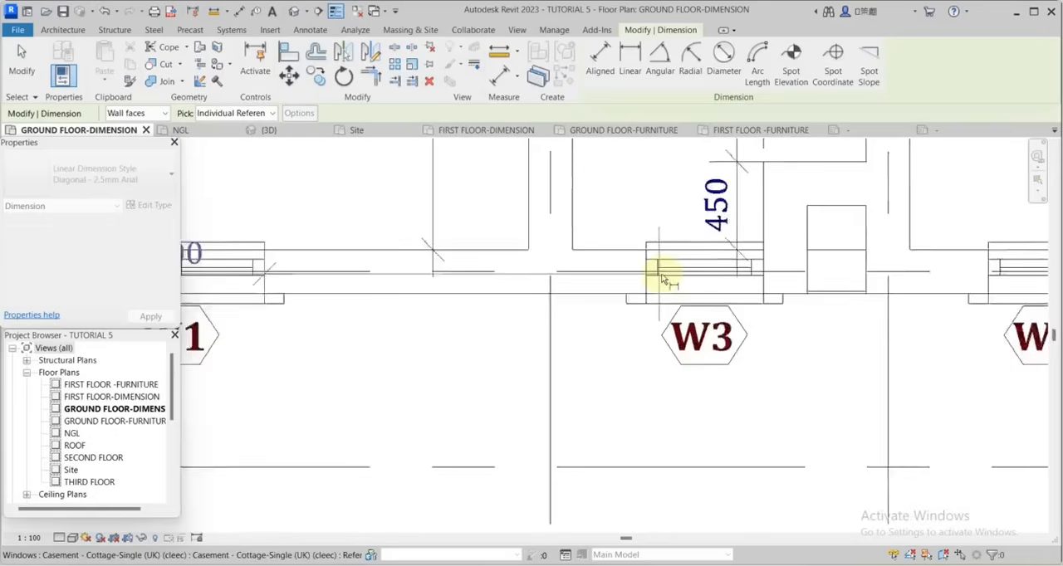
left_click(645, 280)
left_click(783, 296)
scroll(783, 296, "down", 1)
scroll(701, 258, "up", 3)
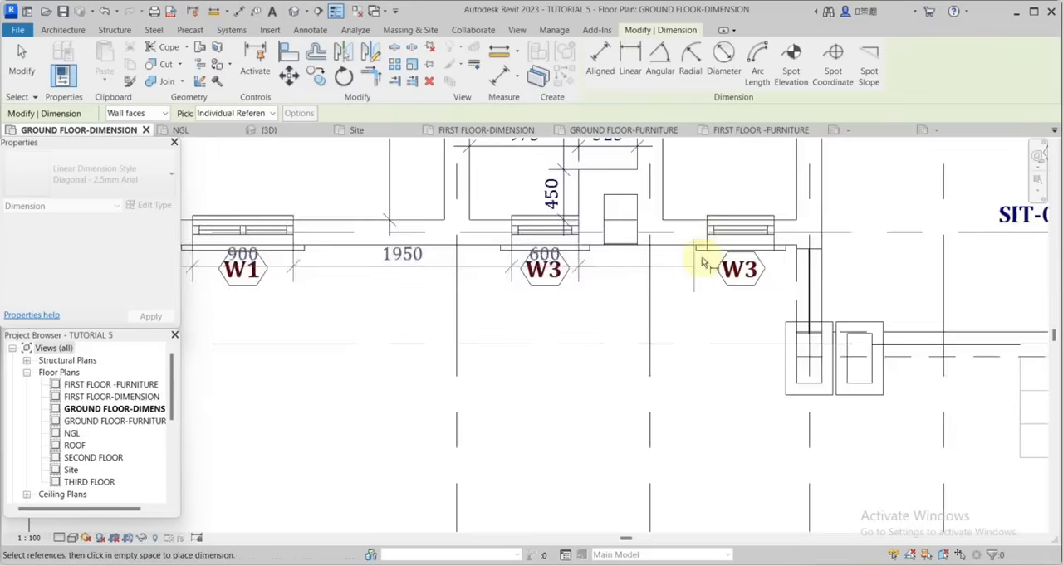
scroll(689, 311, "down", 3)
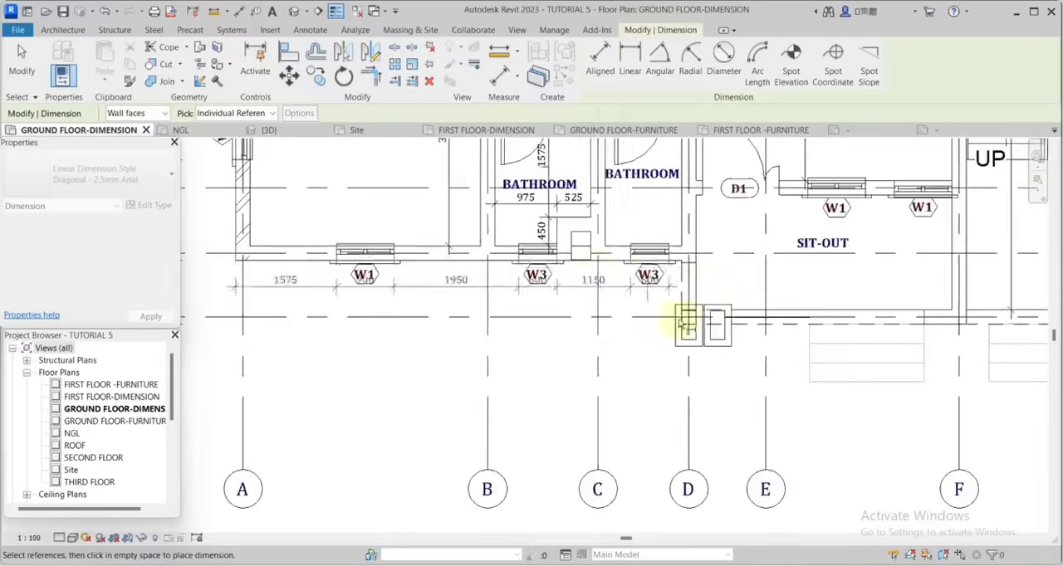
Continue the chain over the D1 door opening and both W1 windows of the sit-out between grids D and F.
scroll(711, 223, "up", 4)
left_click(909, 260)
scroll(909, 260, "down", 3)
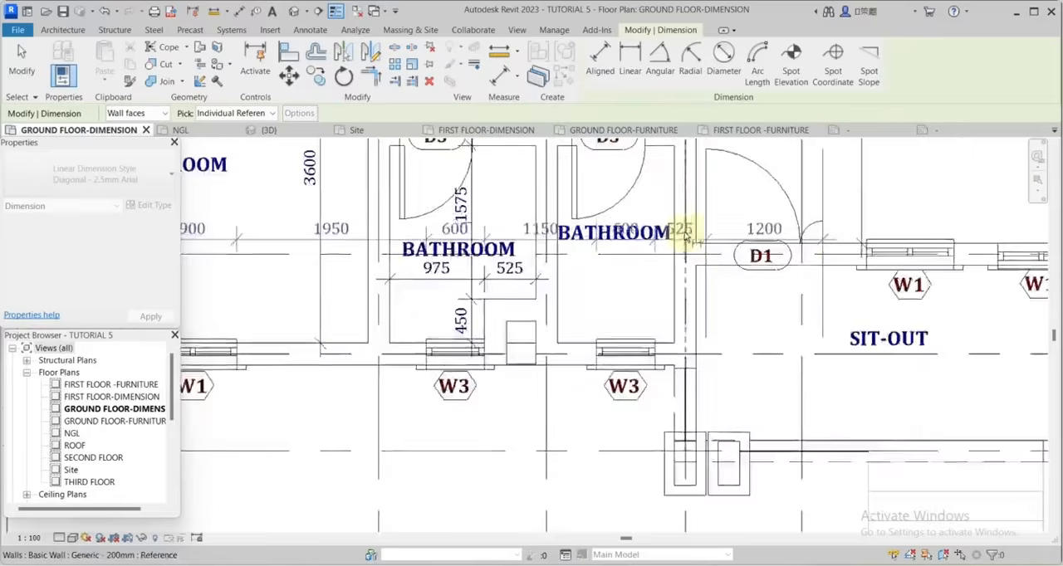
scroll(825, 240, "up", 3)
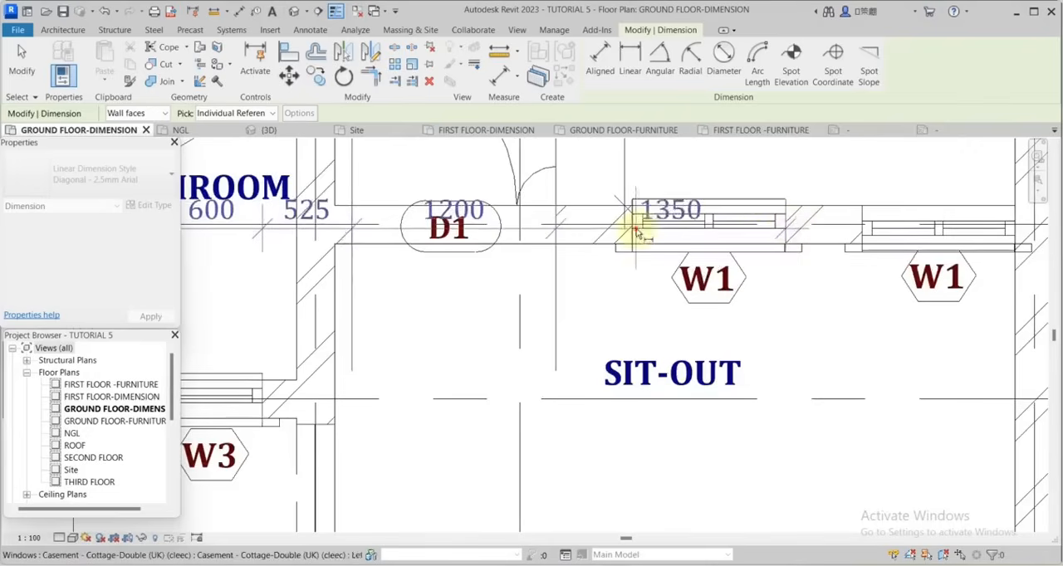
left_click(635, 235)
scroll(635, 235, "down", 3)
scroll(828, 233, "up", 4)
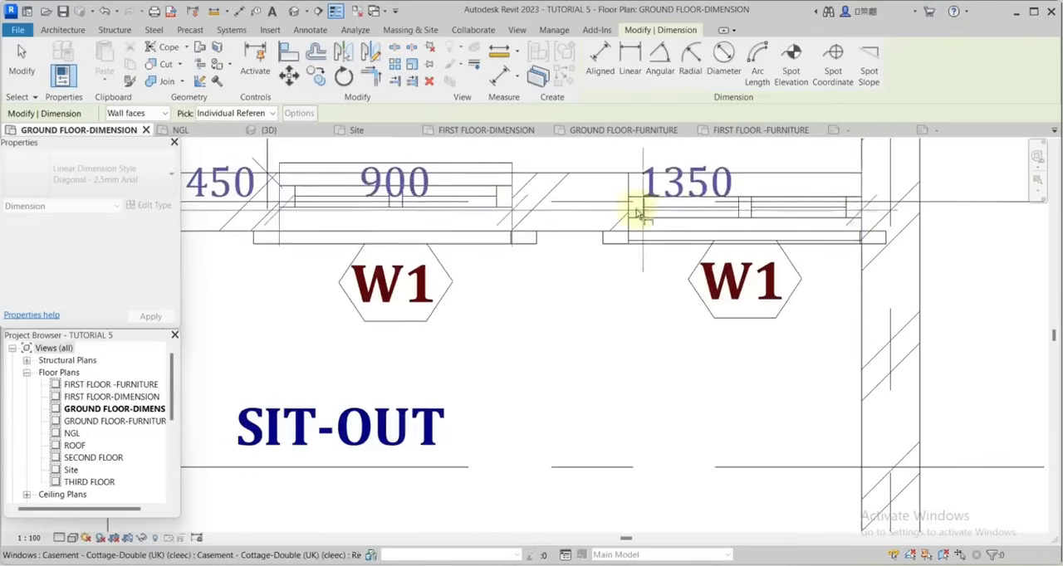
scroll(651, 236, "down", 4)
scroll(807, 331, "up", 2)
scroll(590, 349, "down", 2)
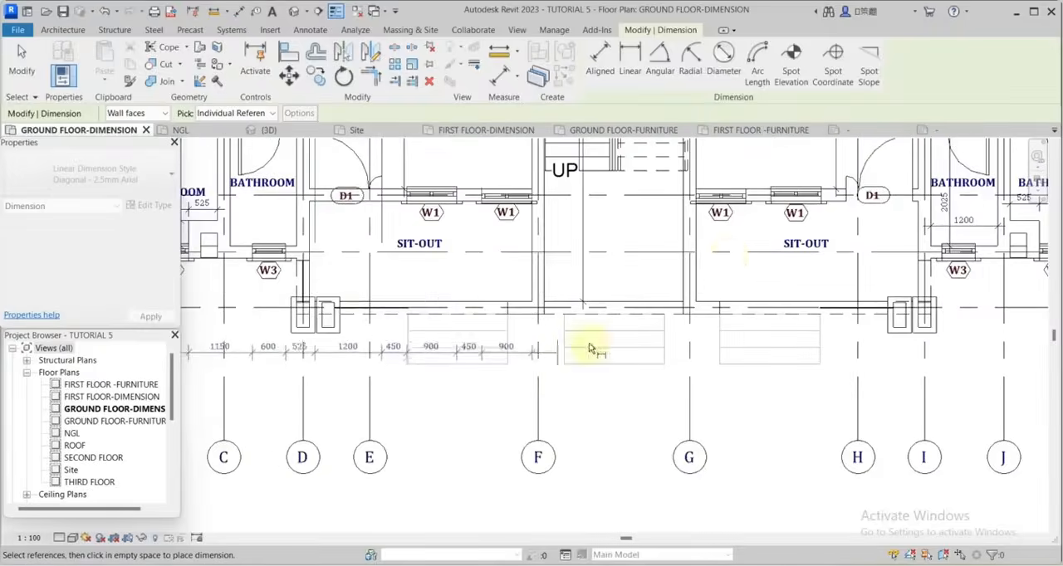
Extend the chain across the stairwell to the edges of the second sit-out's two W1 windows and its D1 door opening.
scroll(695, 177, "up", 4)
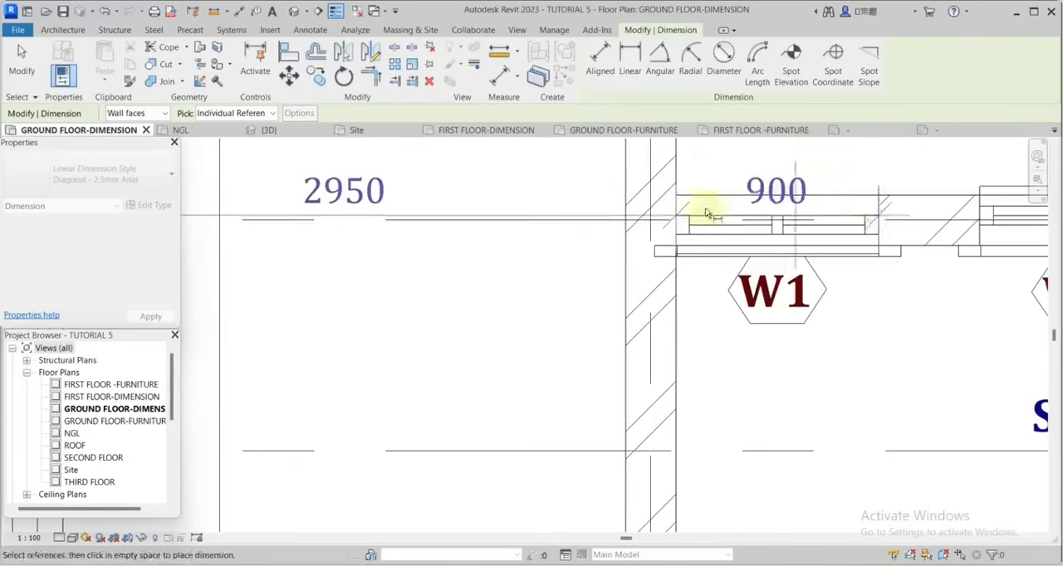
scroll(627, 223, "down", 4)
scroll(785, 228, "up", 4)
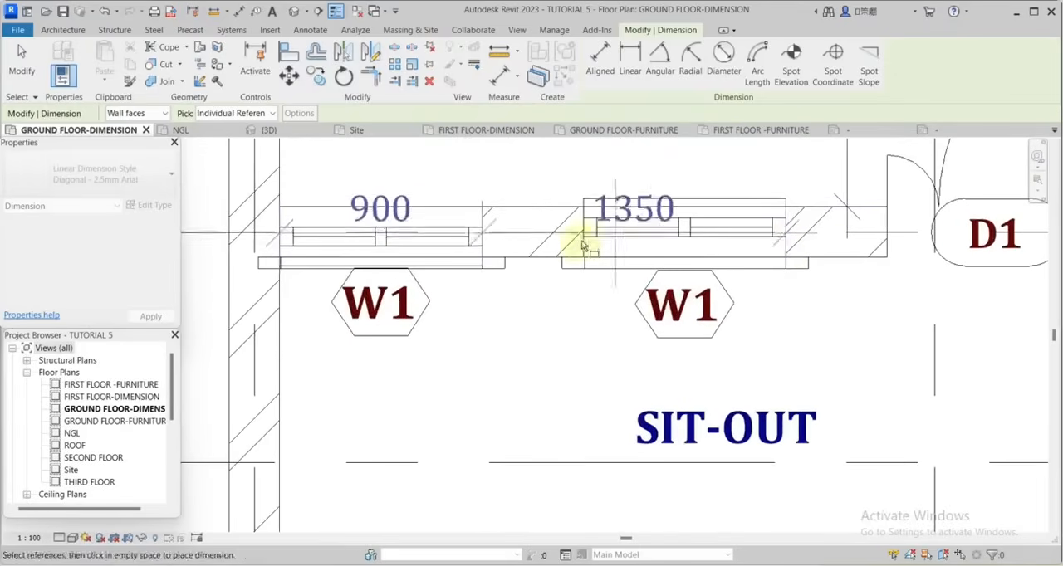
scroll(636, 237, "down", 4)
scroll(714, 224, "up", 4)
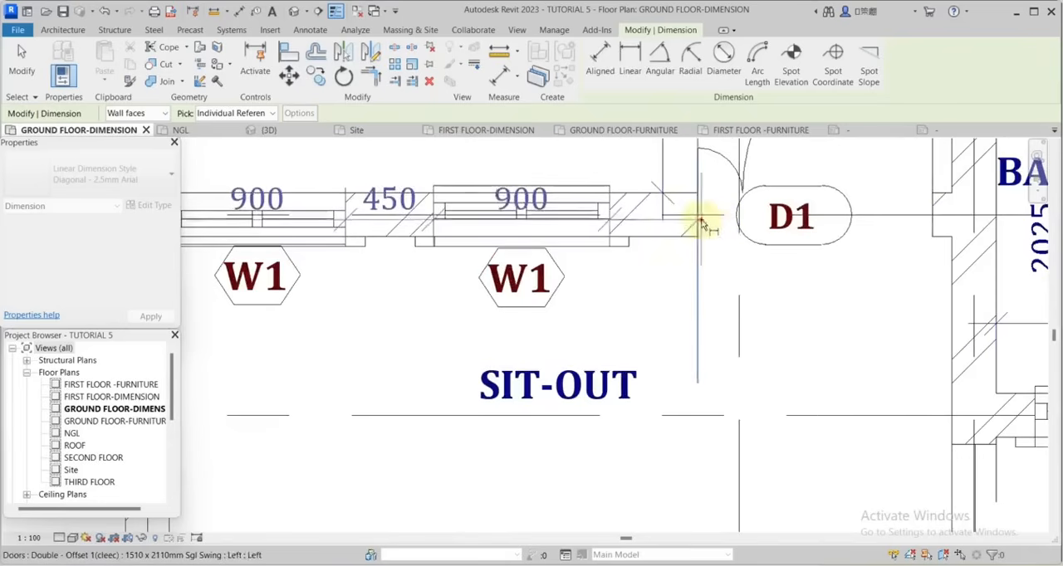
scroll(705, 212, "down", 4)
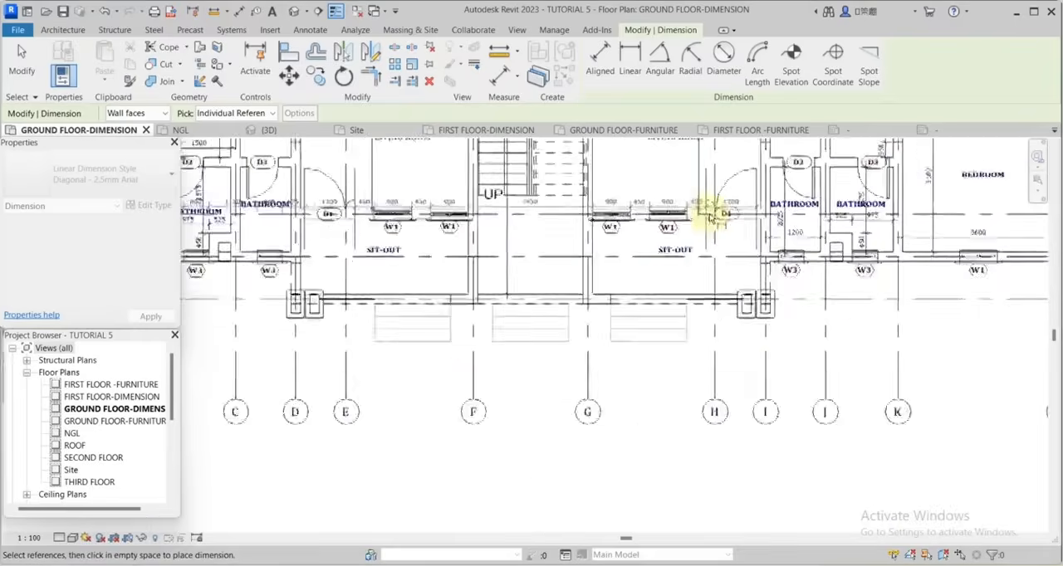
Finish the chain with the remaining W3 and W1 windows and grid M's outer wall face, placing it below the plan.
scroll(783, 266, "up", 5)
scroll(612, 245, "down", 5)
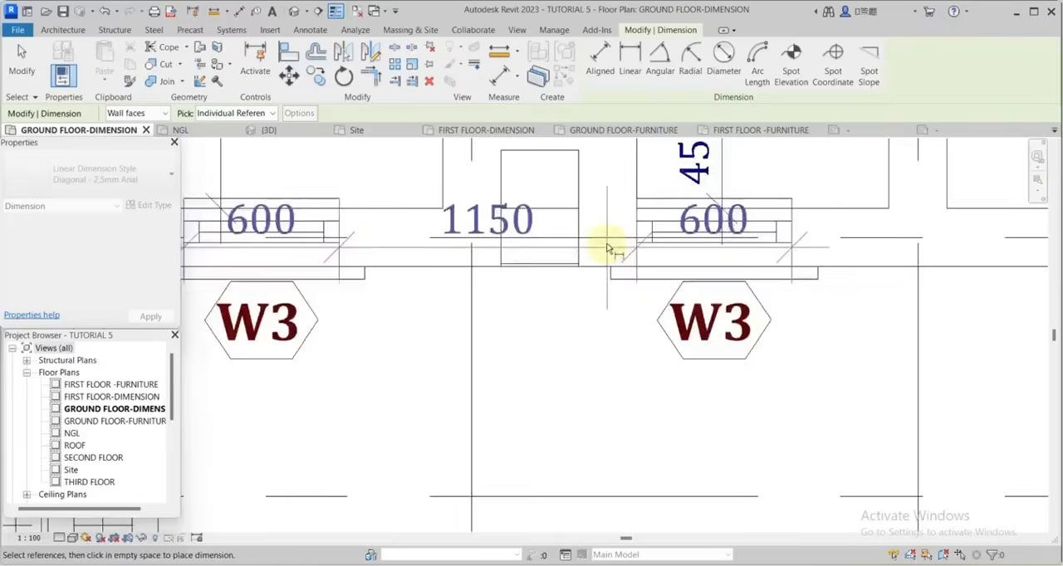
scroll(760, 240, "up", 5)
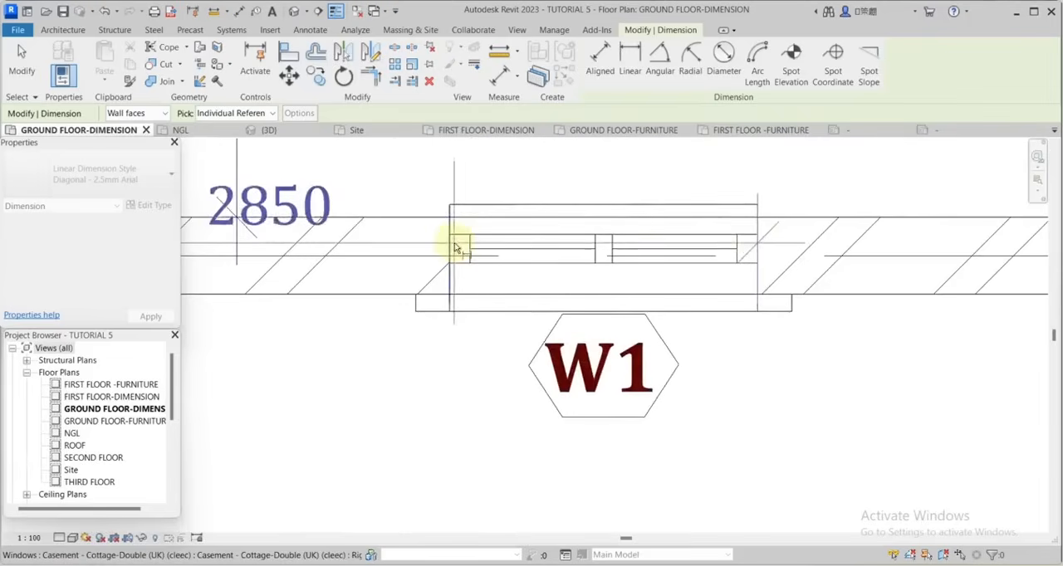
scroll(672, 244, "down", 8)
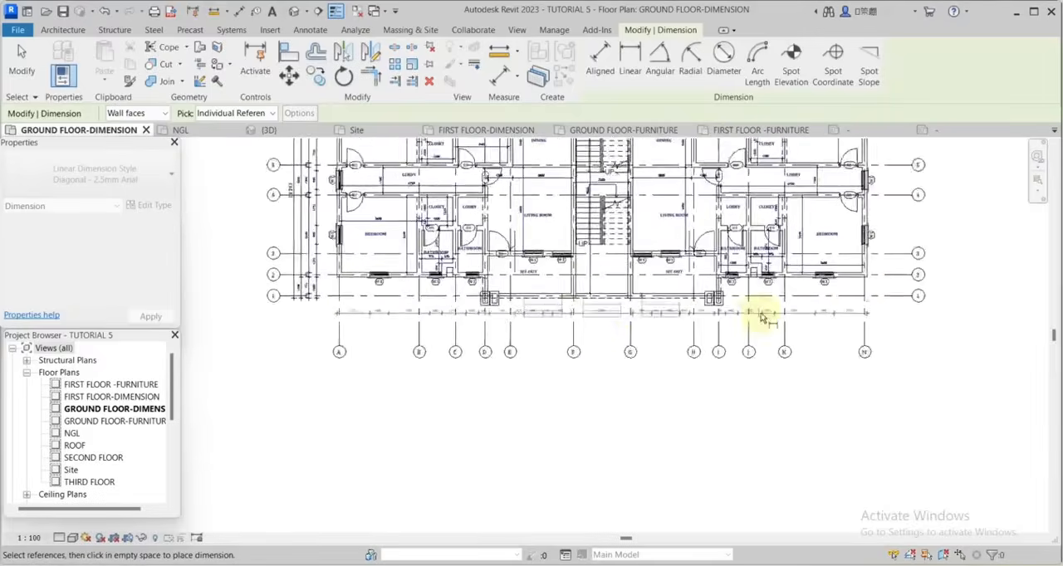
scroll(584, 334, "up", 2)
Begin a second horizontal dimension chain with both faces of the walls at grids A and B.
scroll(573, 339, "up", 2)
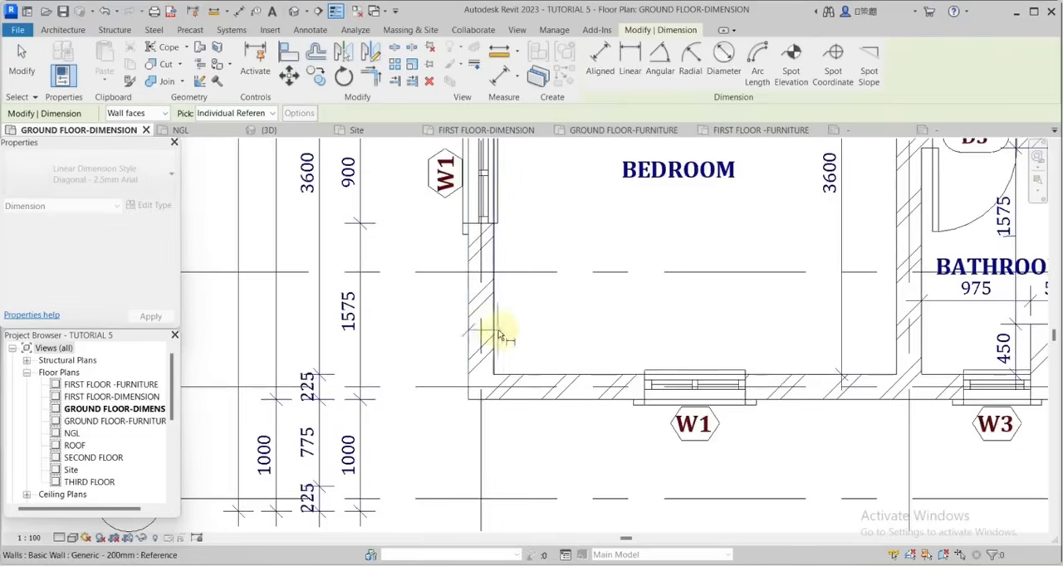
left_click(499, 335)
scroll(539, 347, "down", 2)
scroll(777, 353, "up", 4)
scroll(581, 305, "down", 4)
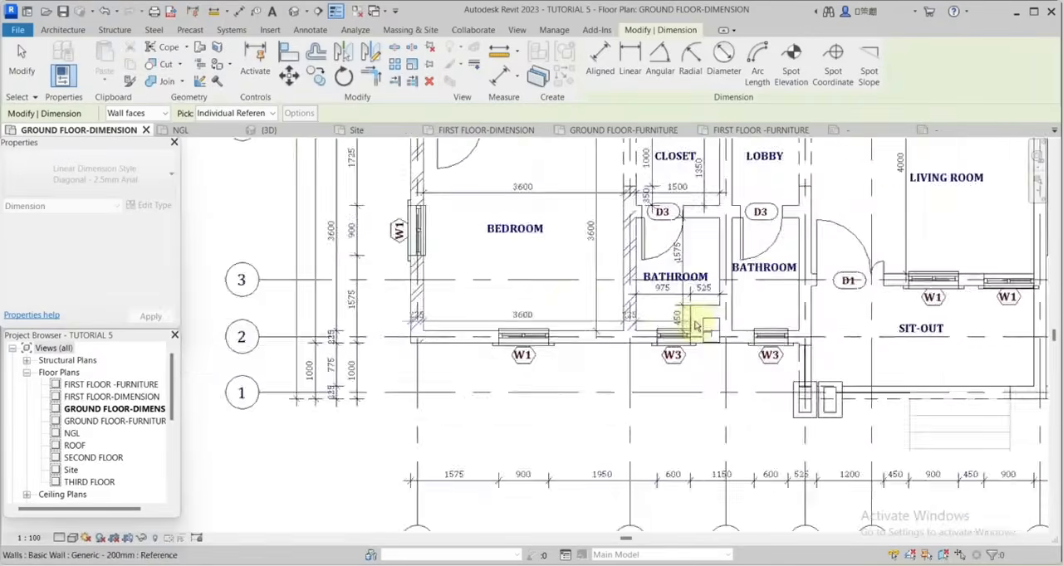
Continue the second chain over the duct between the bathrooms and the faces of the walls at grids C and D.
scroll(685, 323, "up", 6)
left_click(712, 333)
left_click(797, 358)
scroll(623, 317, "down", 4)
scroll(694, 331, "up", 2)
scroll(694, 332, "up", 2)
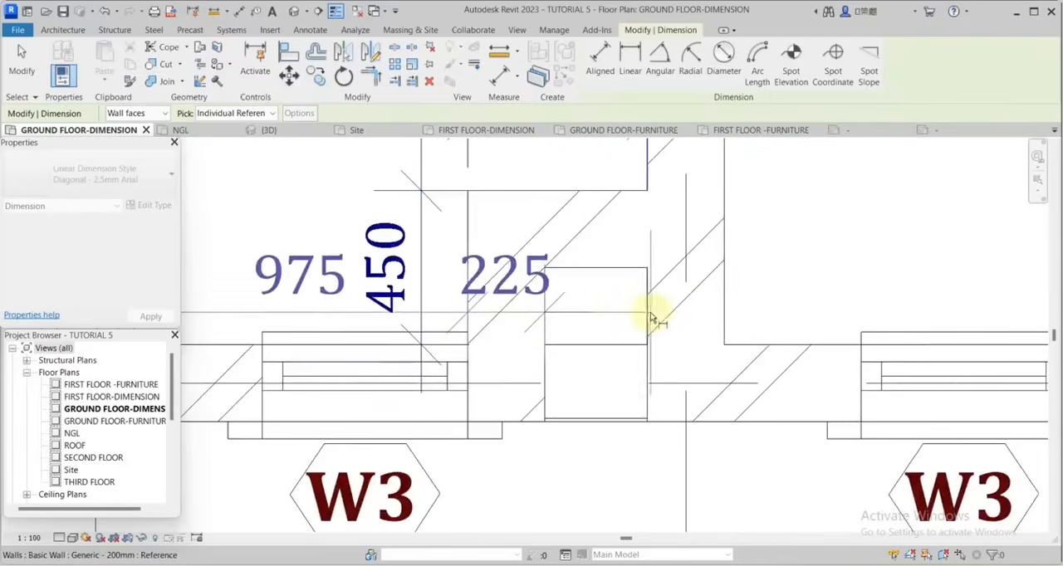
scroll(730, 307, "down", 2)
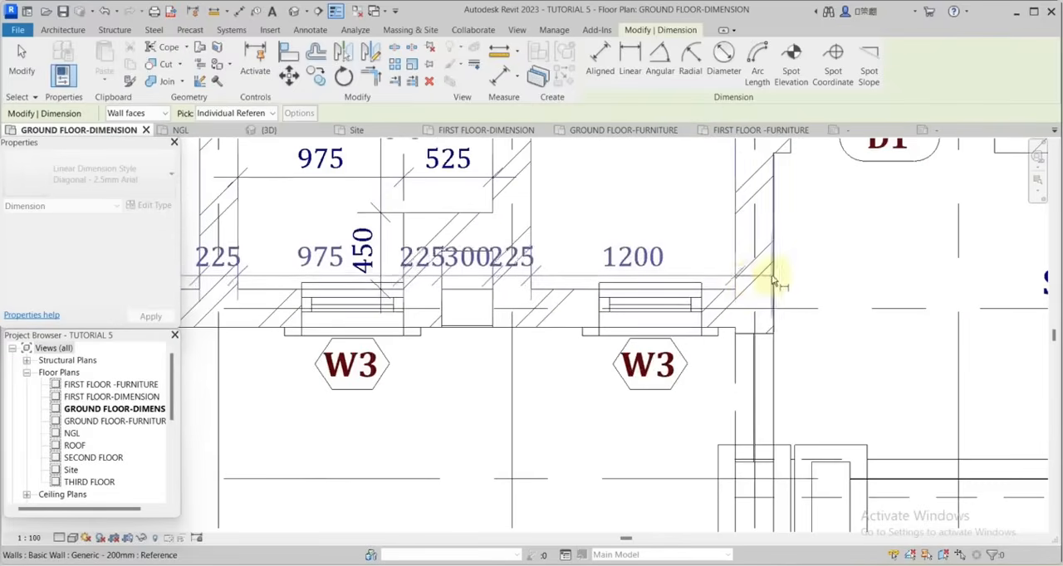
Complete the second chain across the remaining wall faces and duct to grid M, placing it just below the first chain.
scroll(772, 283, "down", 3)
scroll(864, 257, "up", 4)
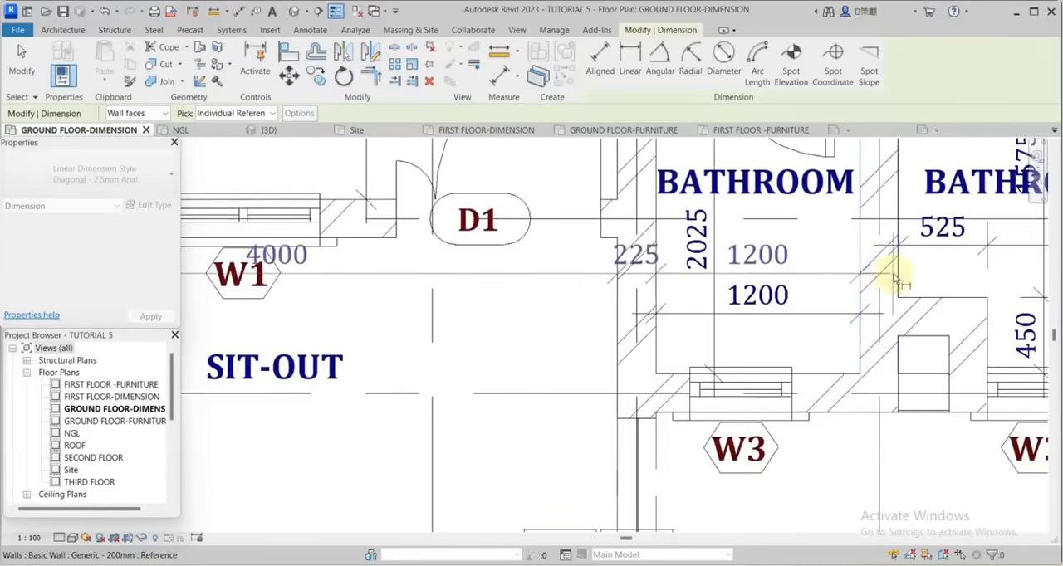
scroll(895, 280, "down", 3)
scroll(934, 306, "up", 4)
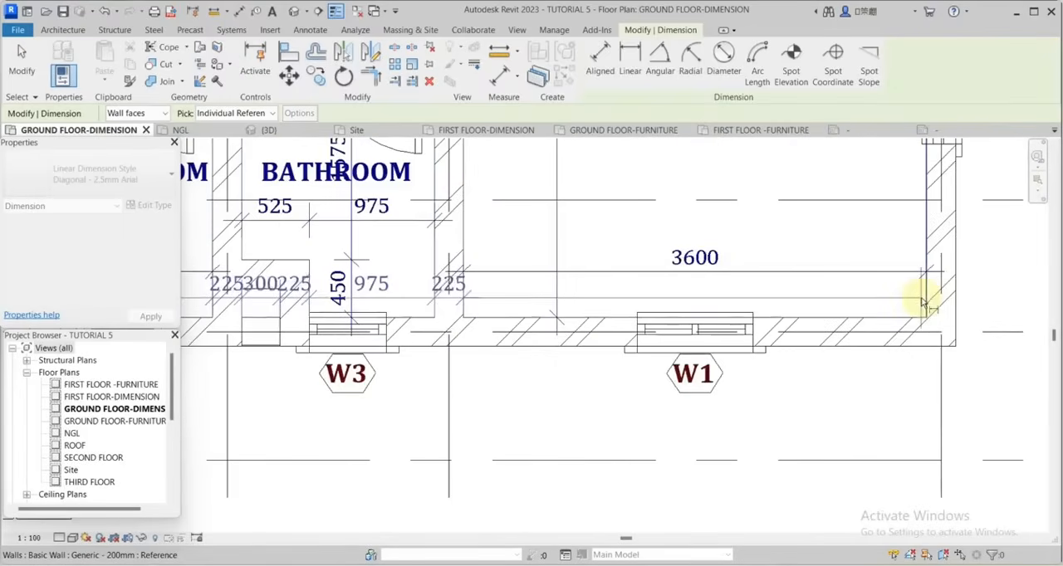
scroll(949, 272, "down", 3)
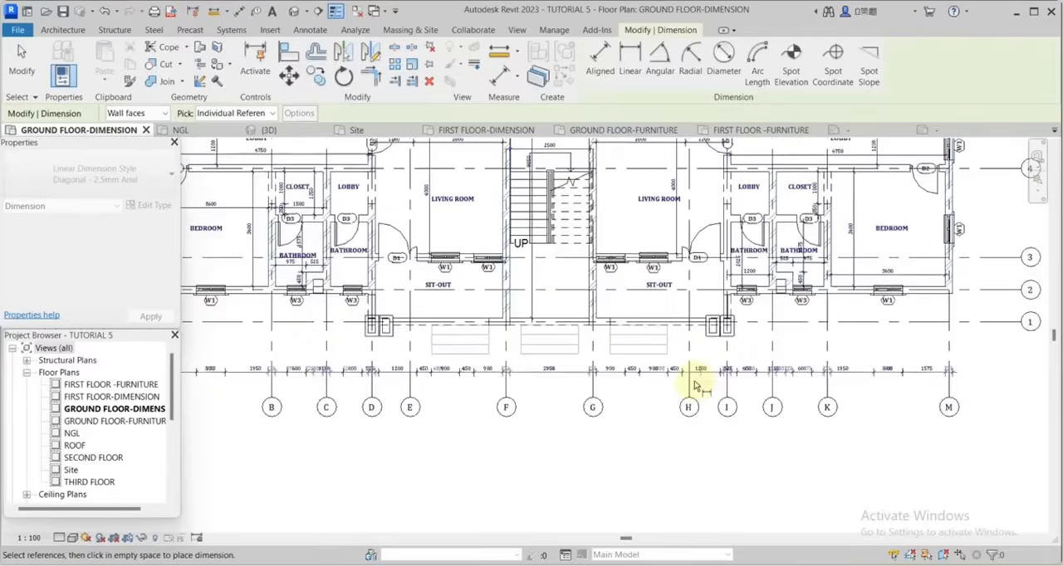
scroll(696, 386, "up", 4)
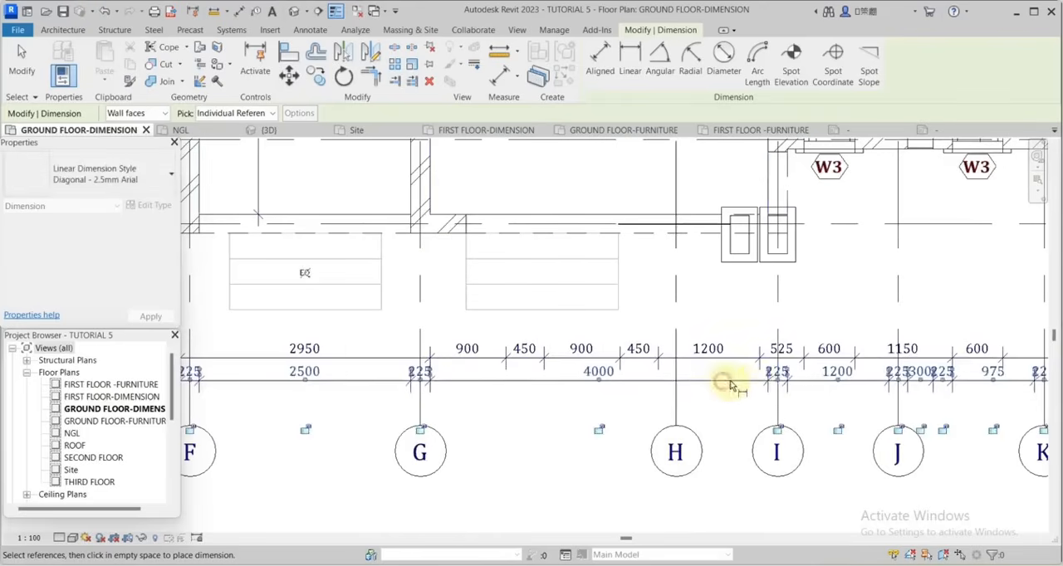
key("Escape")
Move the overlapping 300 text near grid J below its dimension line and turn off its leader.
scroll(905, 390, "up", 5)
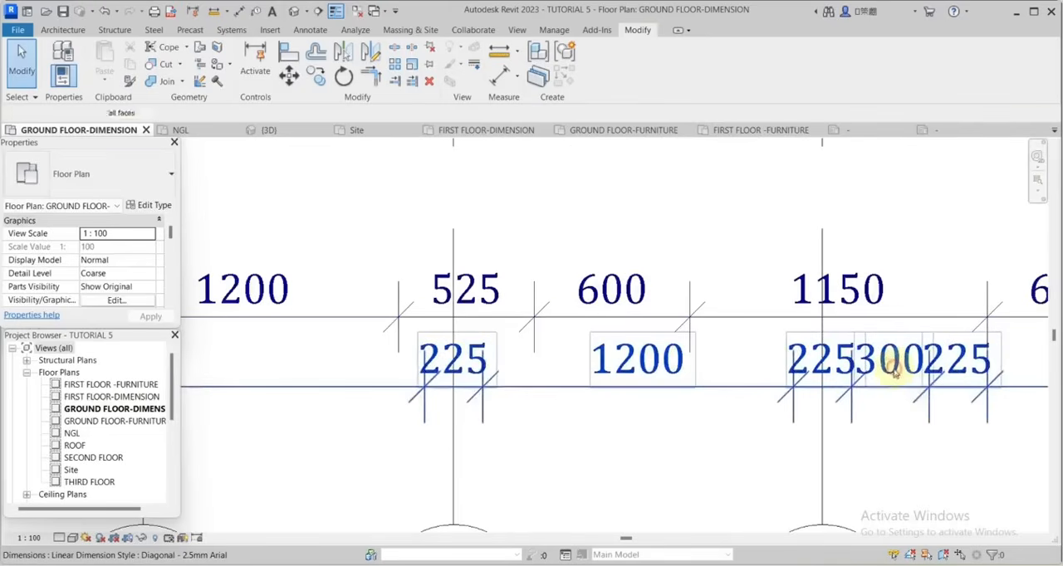
left_click(889, 382)
left_click_drag(889, 386, 890, 403)
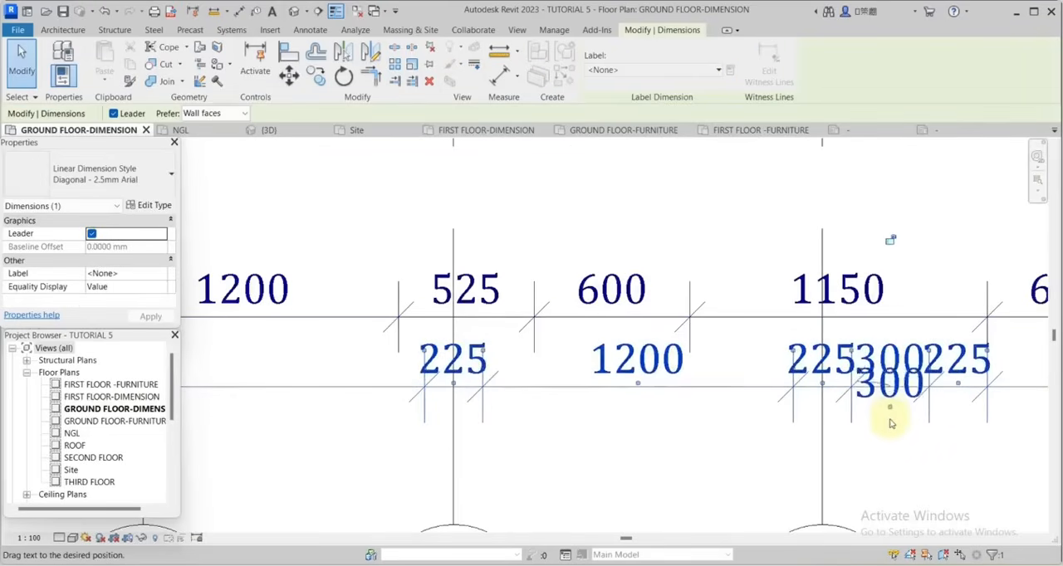
scroll(889, 438, "up", 2)
left_click(94, 235)
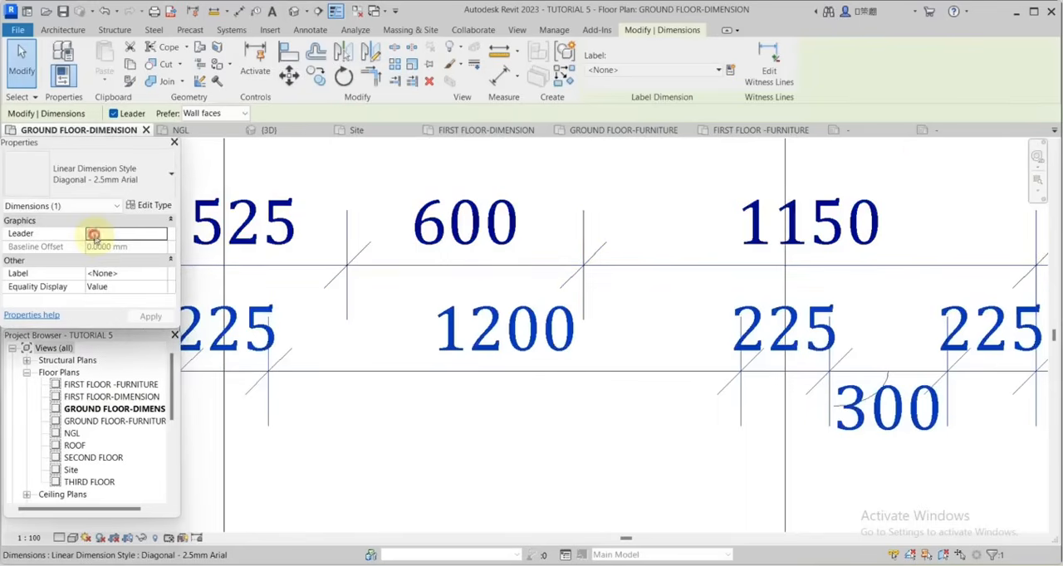
Start a third dimension chain similar to the second, from grid A's outer wall face to the outer face of grid D's wall.
scroll(465, 309, "down", 3)
right_click(466, 312)
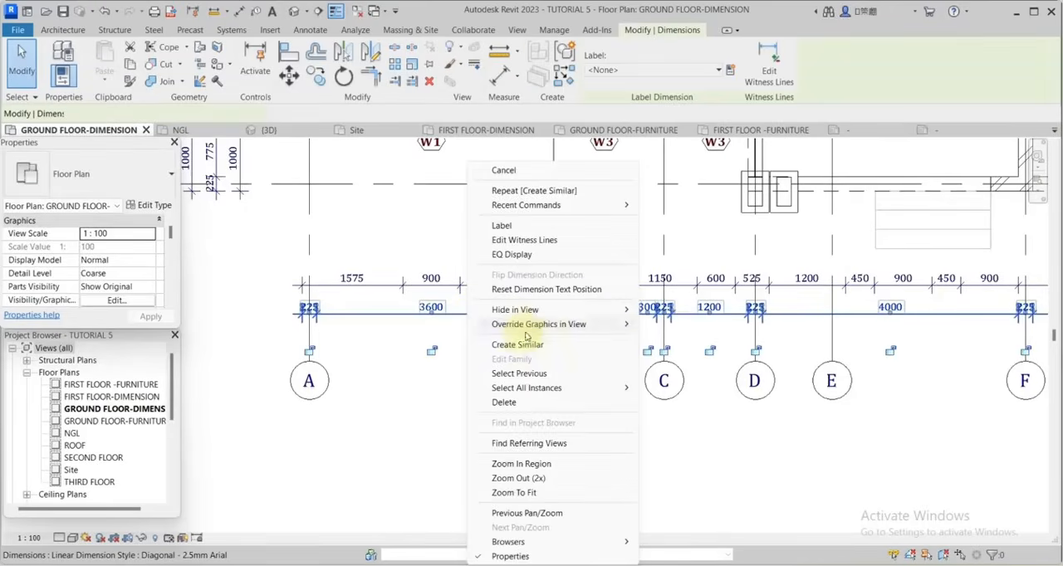
left_click(521, 344)
scroll(524, 357, "down", 2)
scroll(401, 216, "up", 3)
left_click(400, 216)
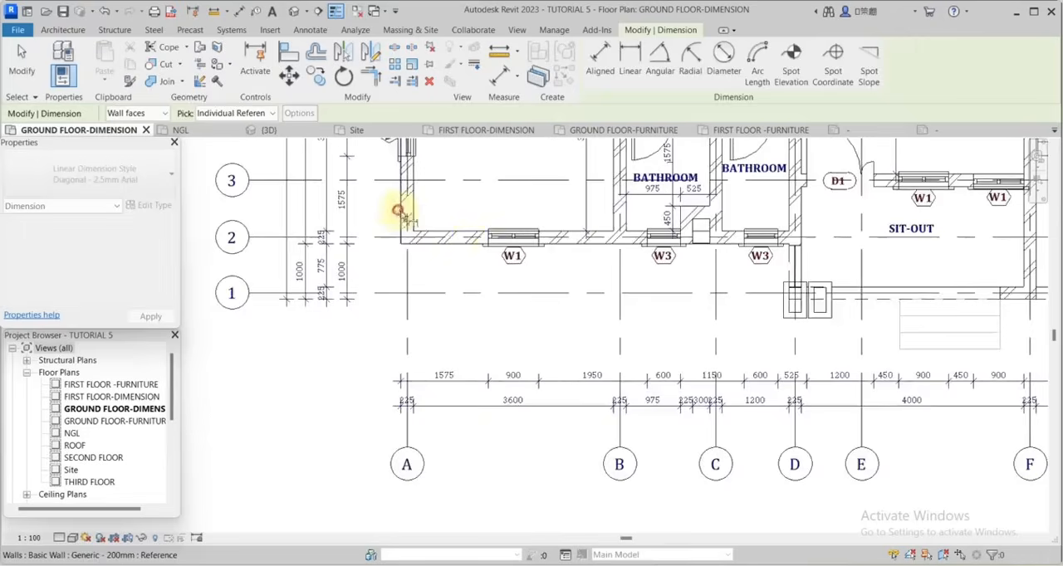
scroll(521, 255, "down", 4)
scroll(662, 260, "up", 4)
left_click(686, 220)
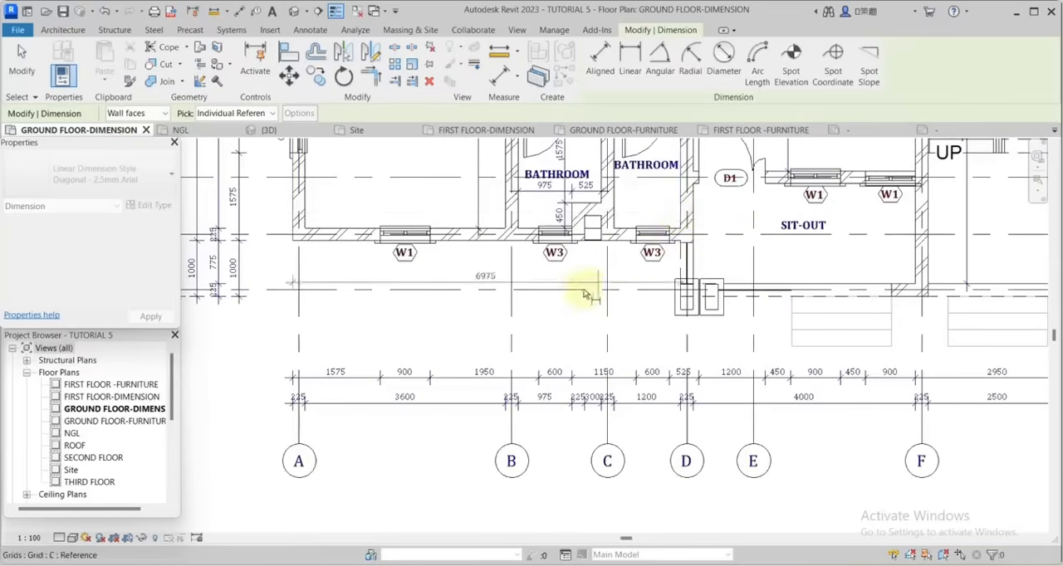
Extend the third chain to the outer faces of the walls at grids I and M, placing it below the second chain.
scroll(581, 288, "down", 3)
scroll(826, 288, "up", 3)
scroll(797, 266, "up", 2)
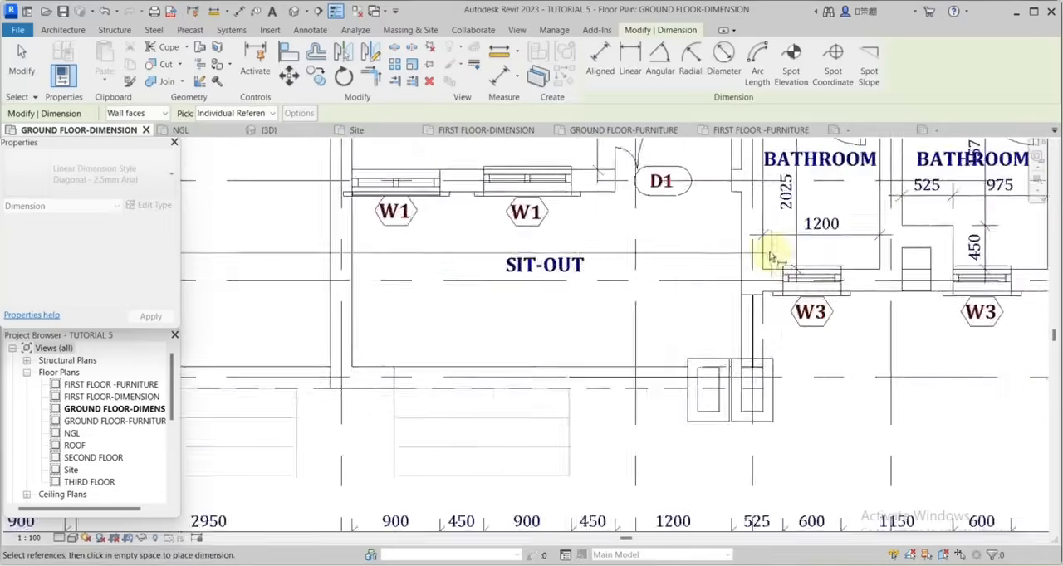
scroll(688, 277, "down", 4)
scroll(897, 270, "up", 4)
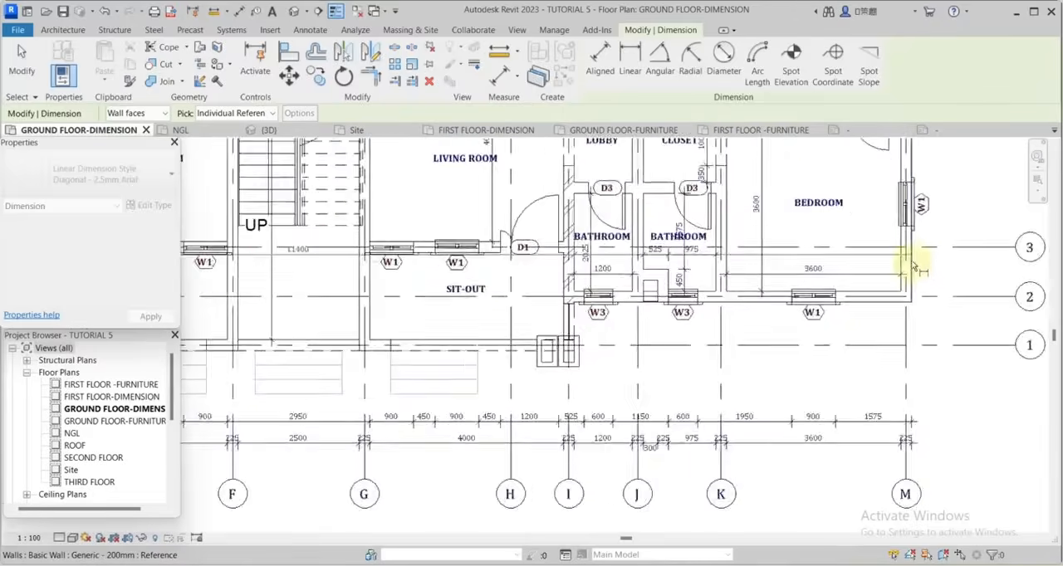
scroll(908, 266, "down", 5)
scroll(820, 341, "up", 3)
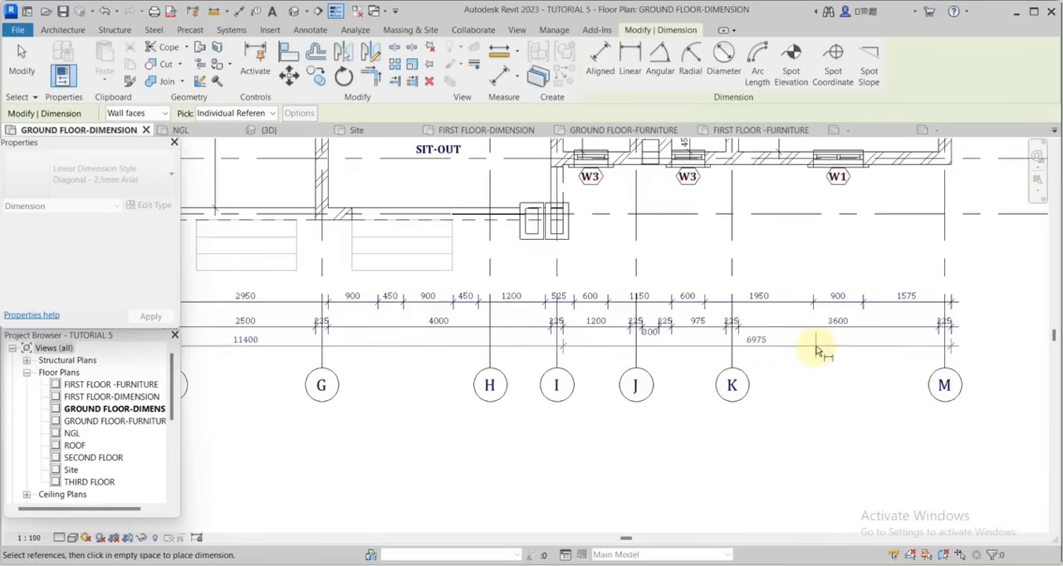
scroll(830, 345, "down", 2)
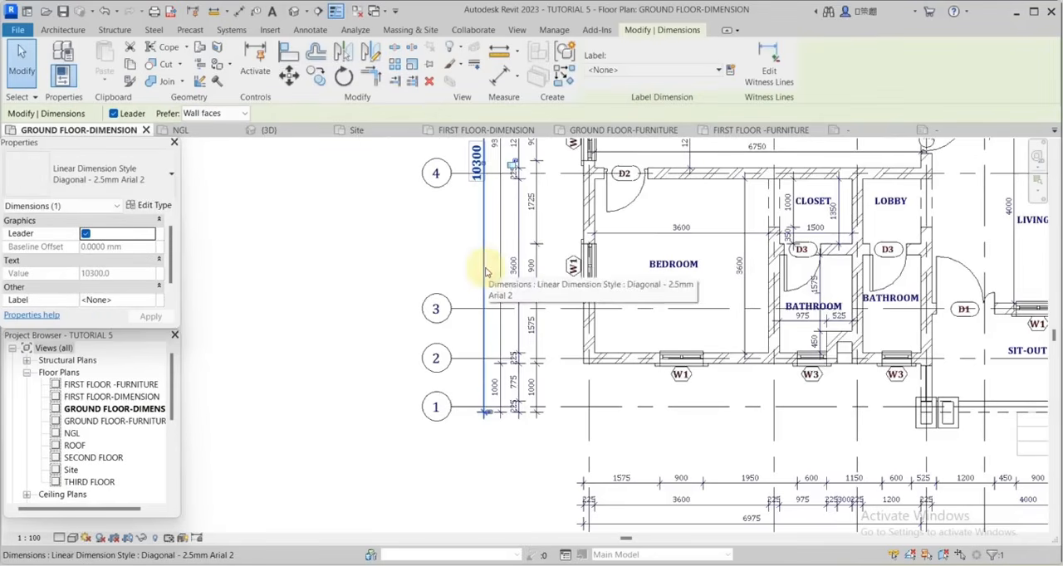
Add an overall dimension similar to the bold 10300 one between grid A's and grid M's outer wall faces, below the third chain.
right_click(485, 270)
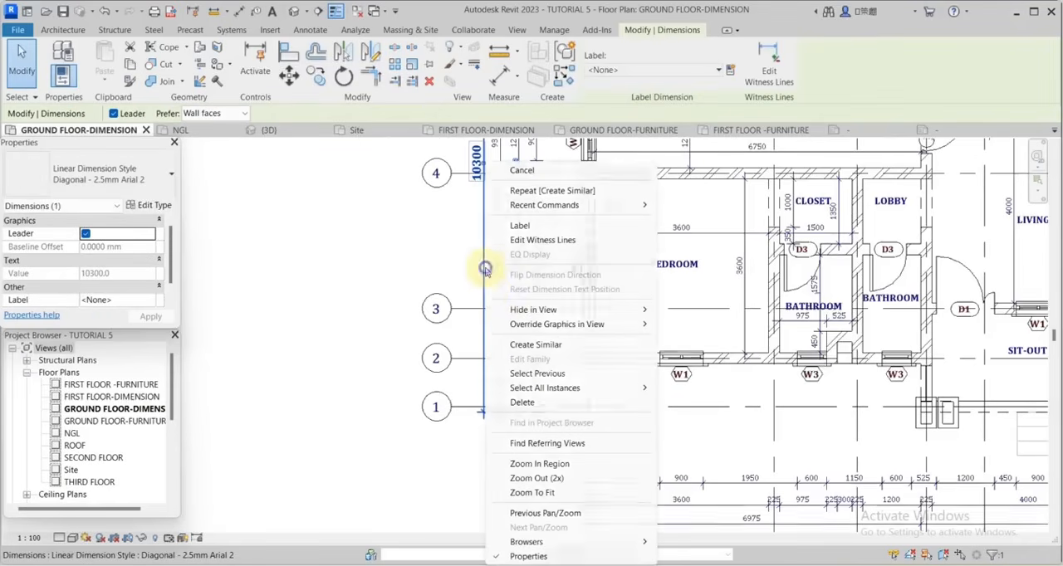
left_click(541, 347)
scroll(531, 297, "down", 3)
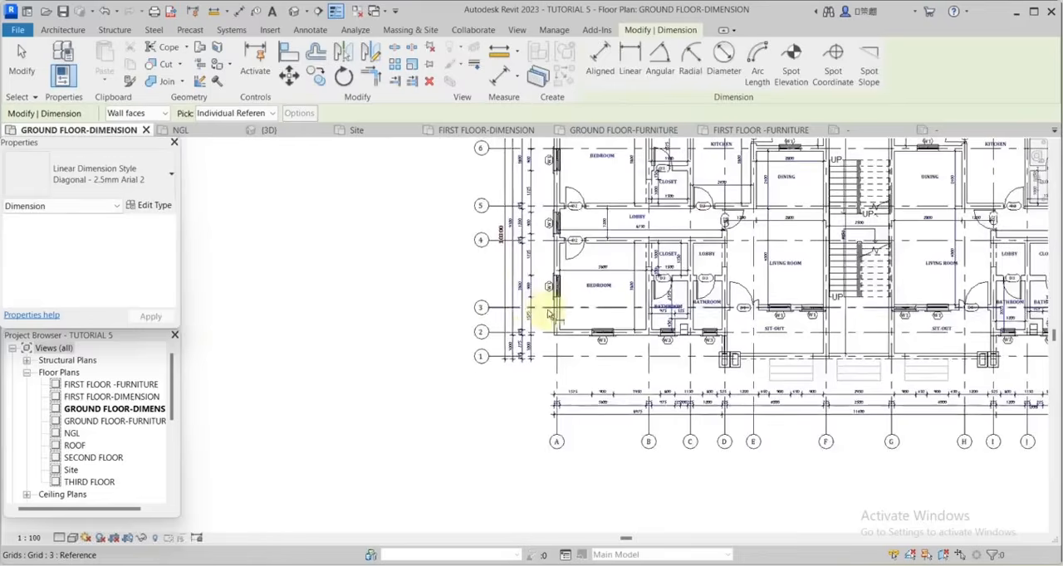
scroll(548, 316, "up", 4)
scroll(559, 337, "down", 6)
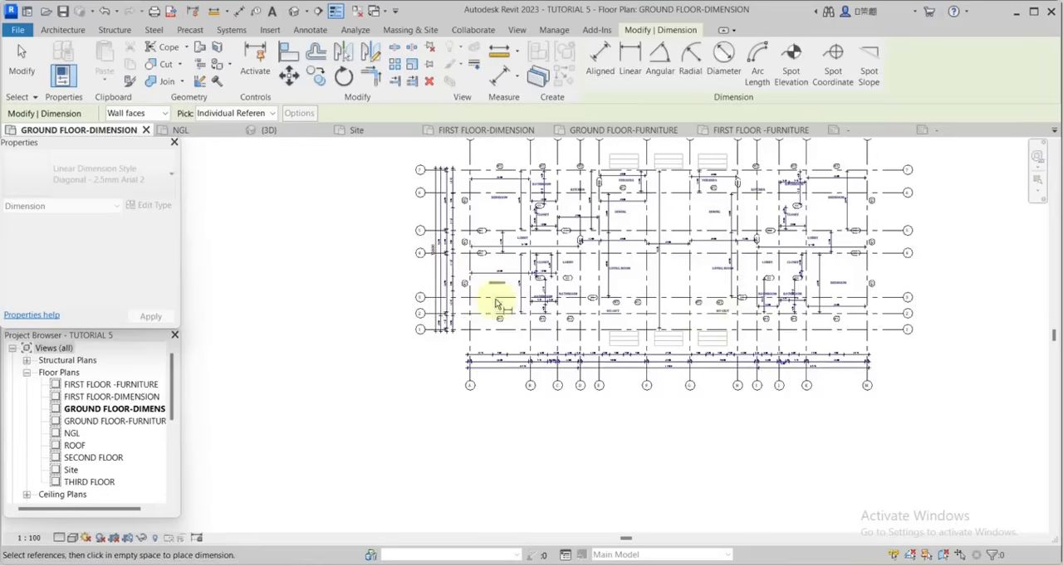
scroll(825, 330, "up", 6)
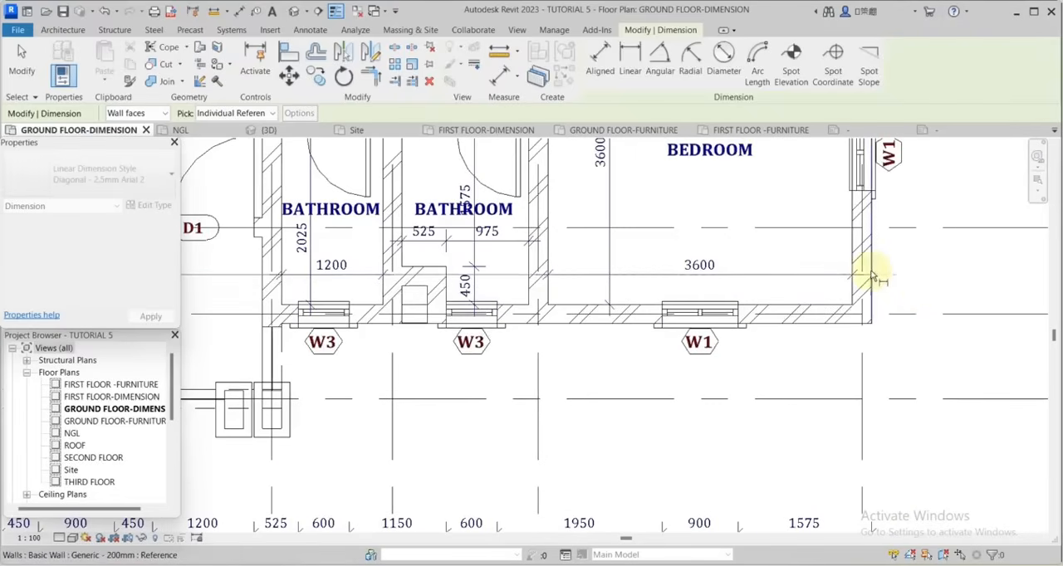
scroll(871, 277, "down", 3)
scroll(425, 419, "up", 4)
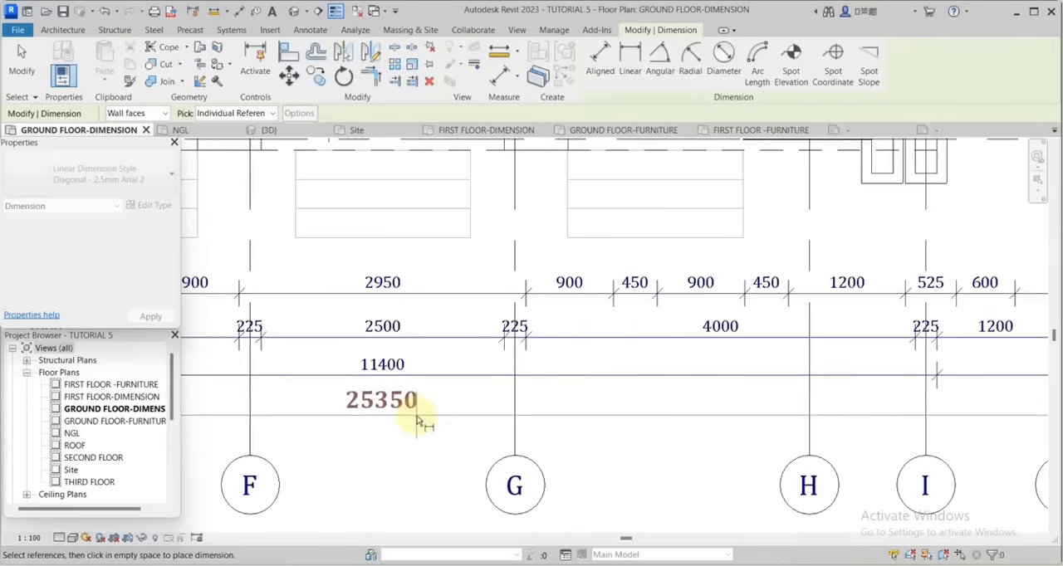
left_click(417, 425)
key("Escape")
key("Escape")
scroll(733, 405, "down", 4)
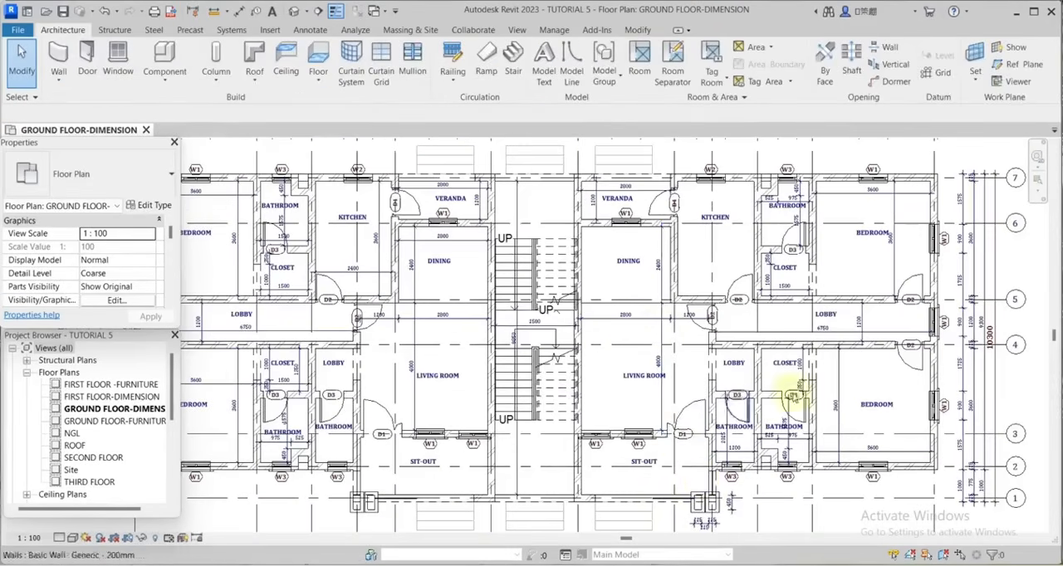
Trace the edges and tread lines of the entrance steps between grids E and F with picked Thin Lines detail lines.
scroll(688, 474, "down", 1)
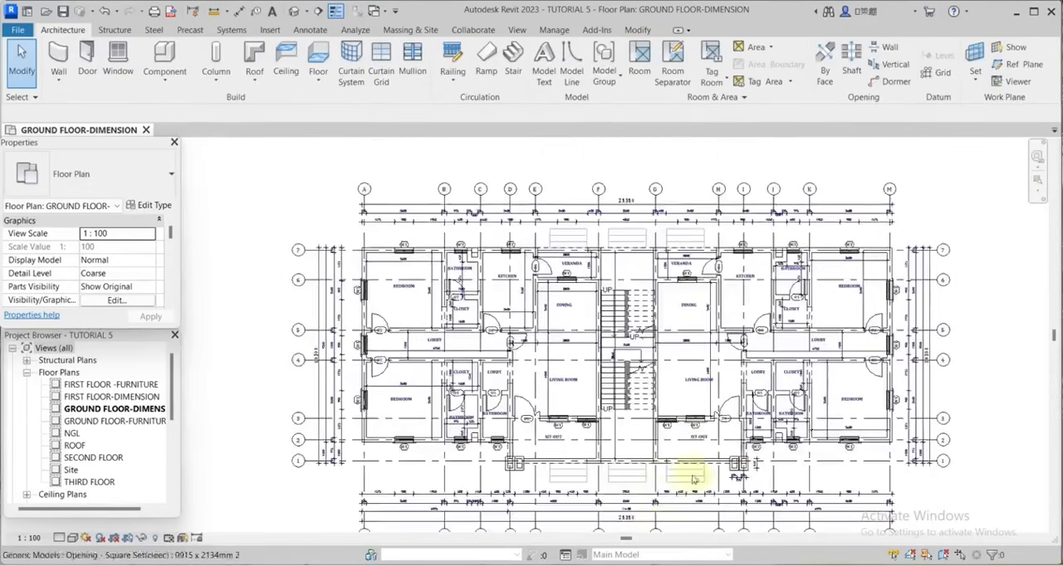
scroll(487, 426, "up", 5)
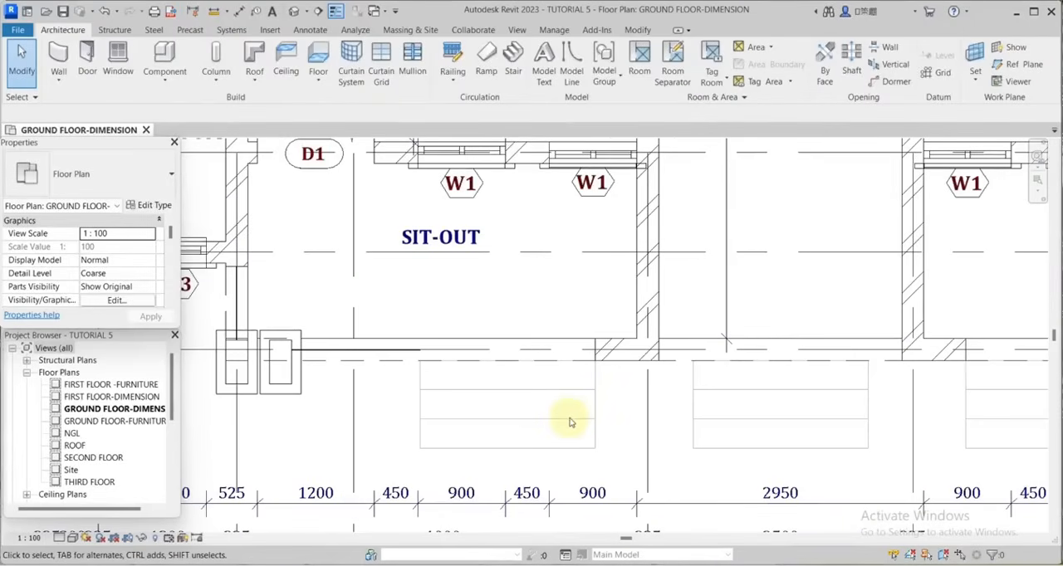
left_click(311, 30)
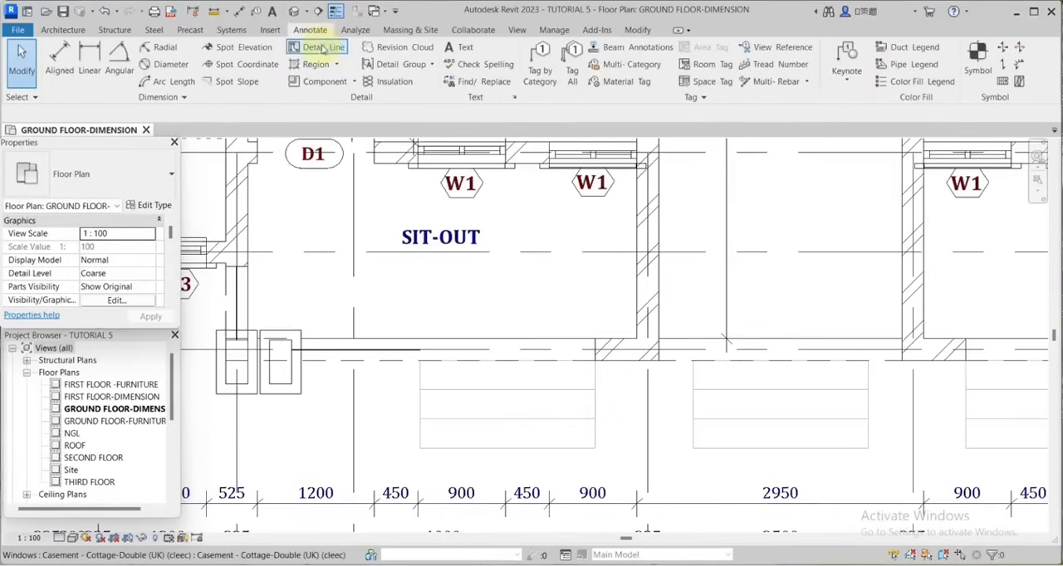
left_click(322, 48)
left_click(622, 80)
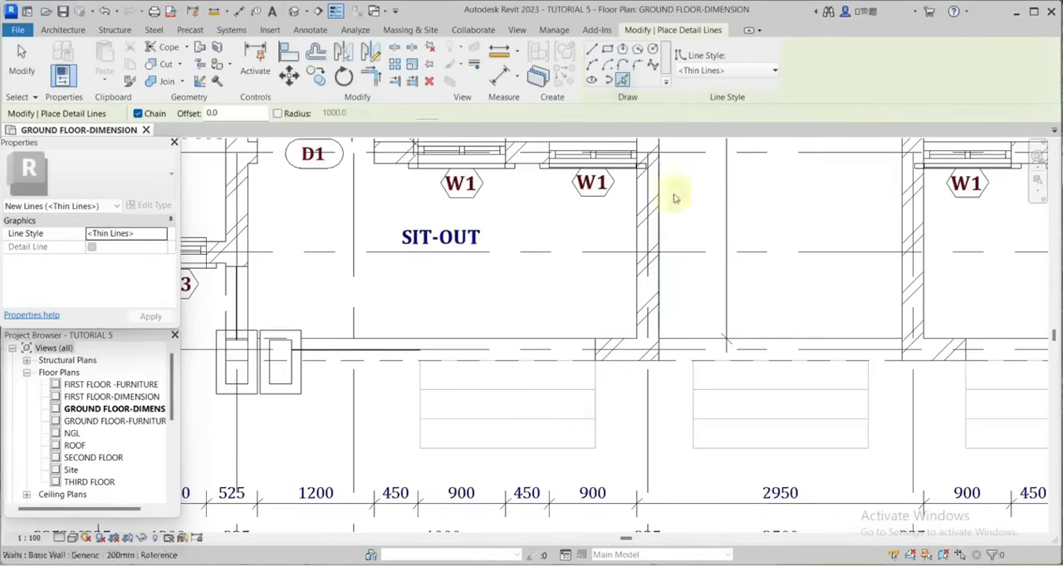
scroll(612, 391, "down", 1)
scroll(495, 386, "up", 3)
left_click(494, 386)
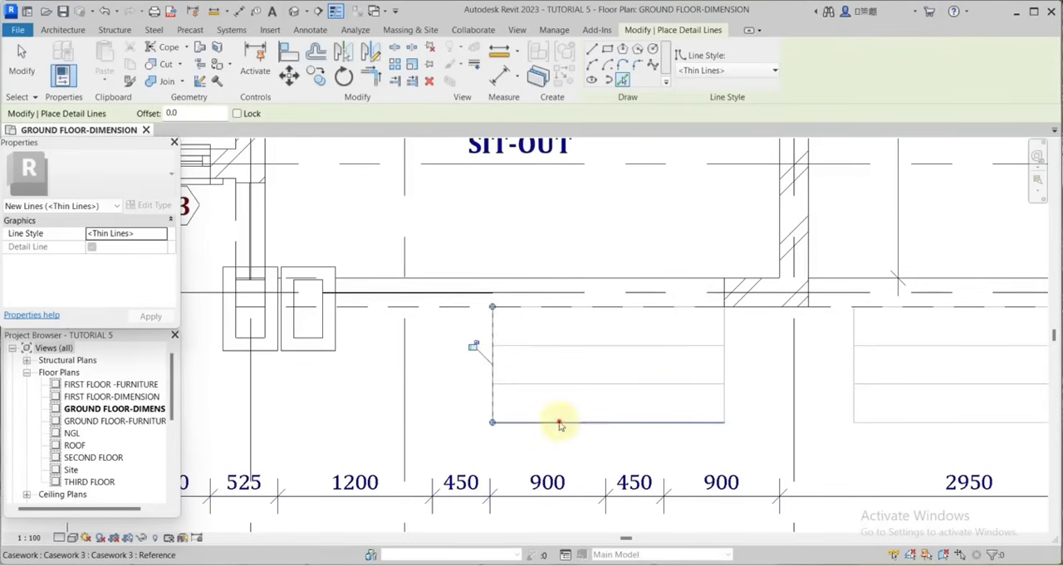
left_click(559, 424)
left_click(725, 366)
left_click(656, 386)
left_click(567, 349)
scroll(569, 351, "down", 3)
Trace the edges and tread lines of the middle entrance steps and the steps beside grid G with the same detail lines.
scroll(748, 374, "up", 1)
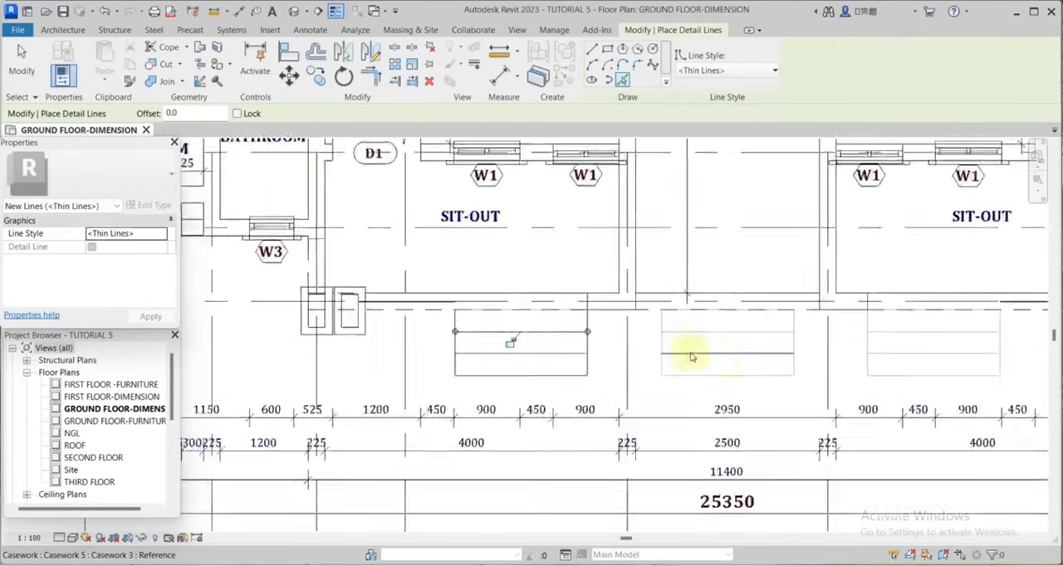
scroll(692, 357, "up", 2)
left_click(679, 387)
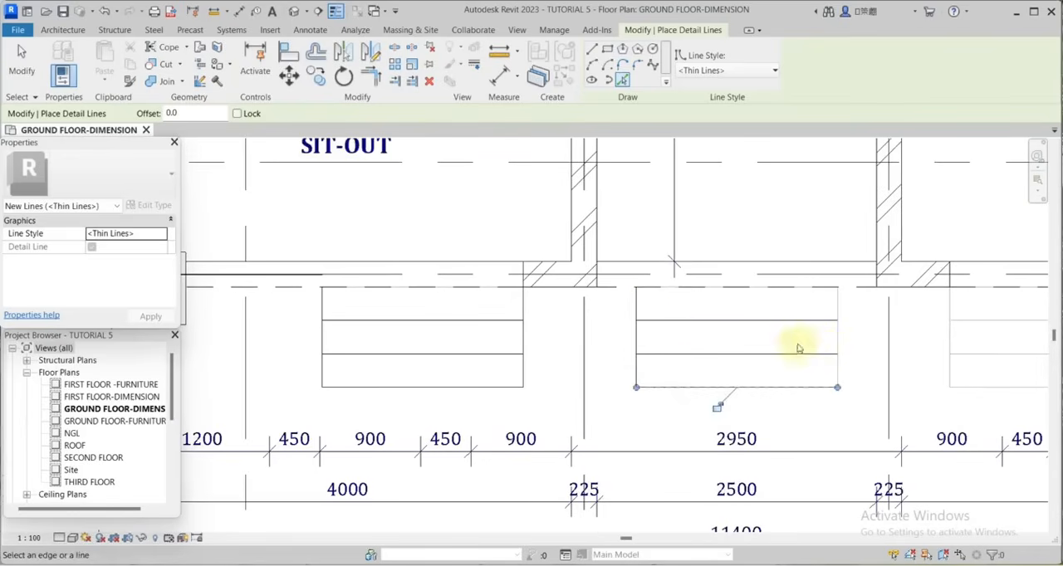
left_click(837, 347)
middle_click_drag(933, 333, 774, 336)
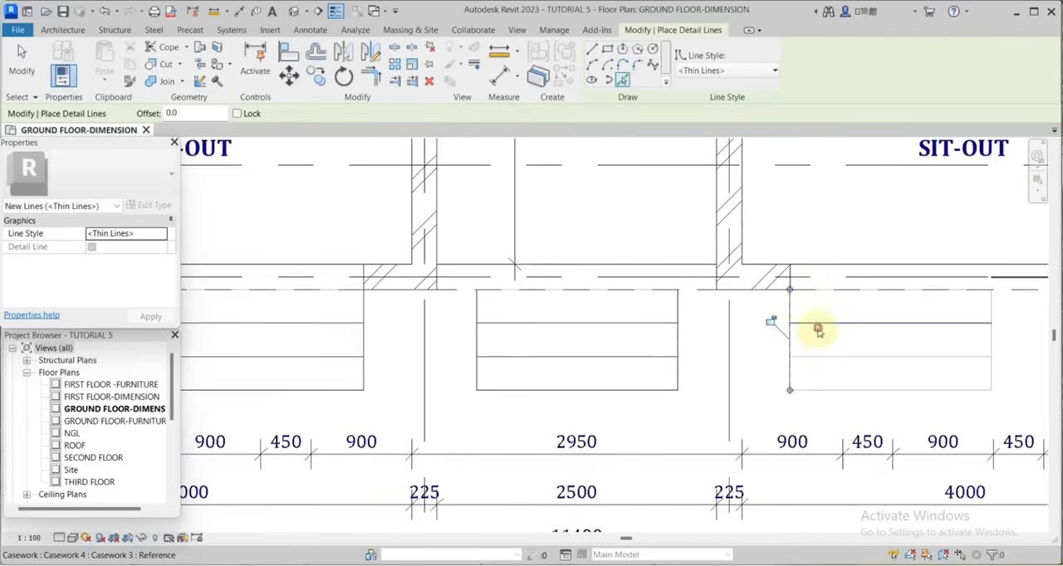
left_click(822, 389)
left_click(988, 331)
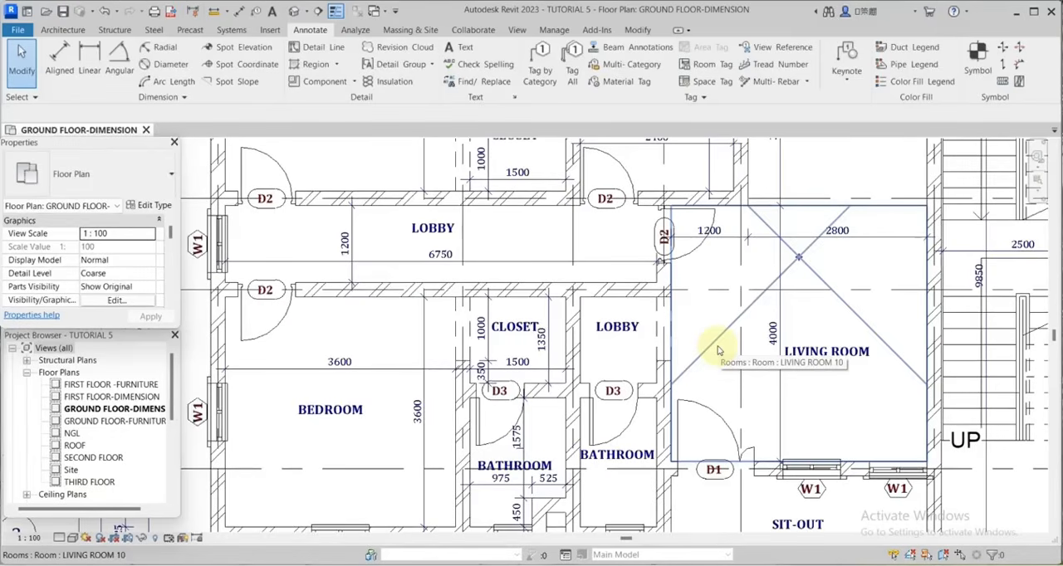
scroll(717, 346, "down", 2)
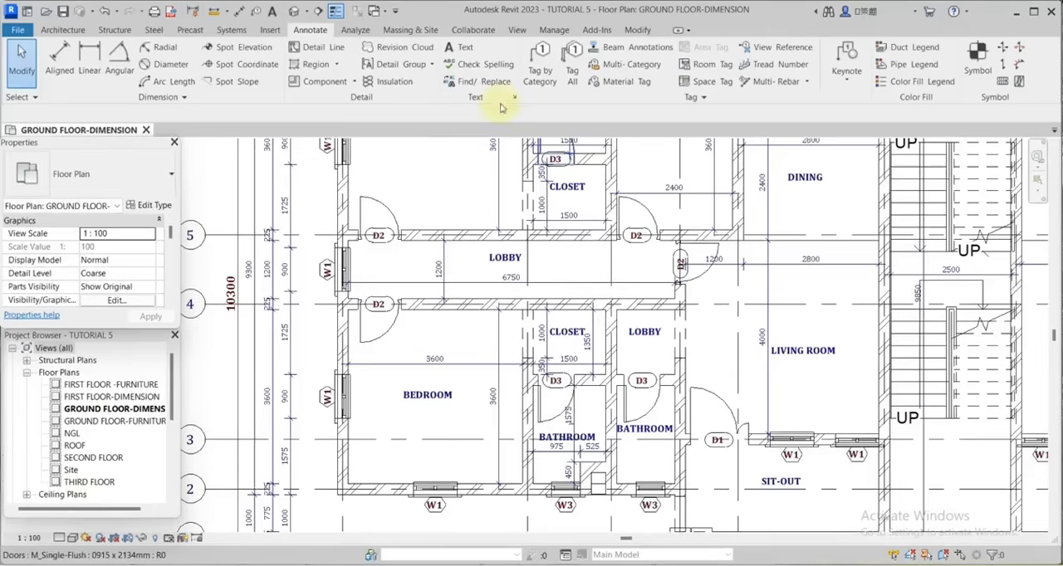
left_click(458, 49)
scroll(795, 438, "up", 3)
scroll(819, 415, "down", 2)
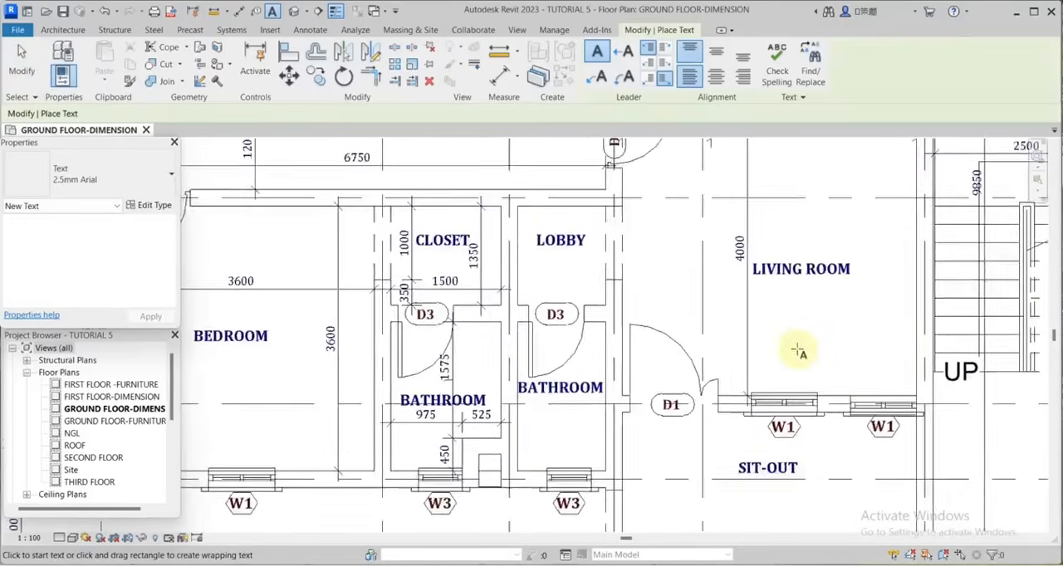
key("Escape")
Duplicate the 2.5mm Arial text type as 2.5mm Arial 2 and set its colour to dark blue.
scroll(869, 396, "up", 5)
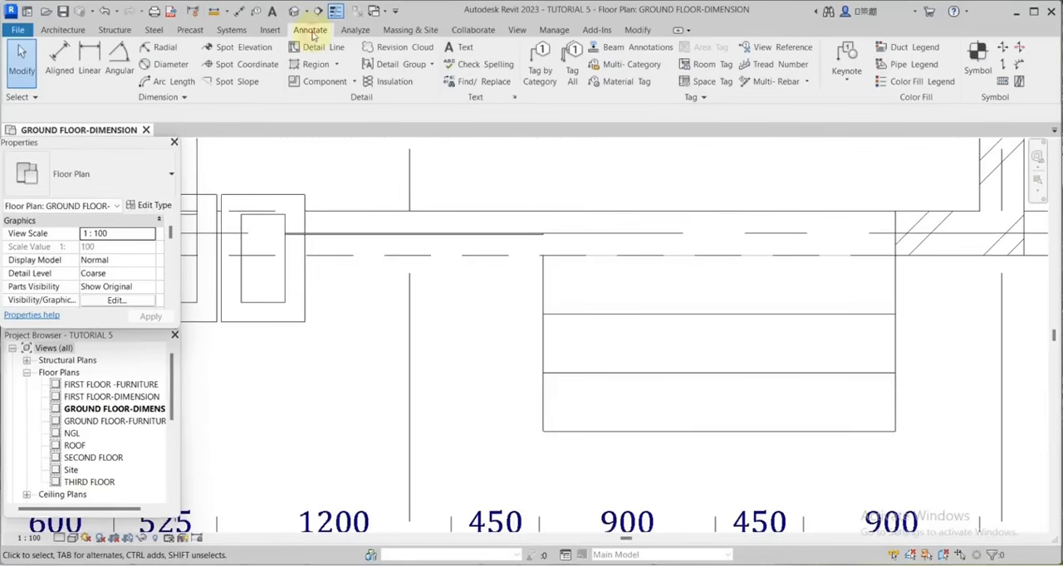
left_click(464, 49)
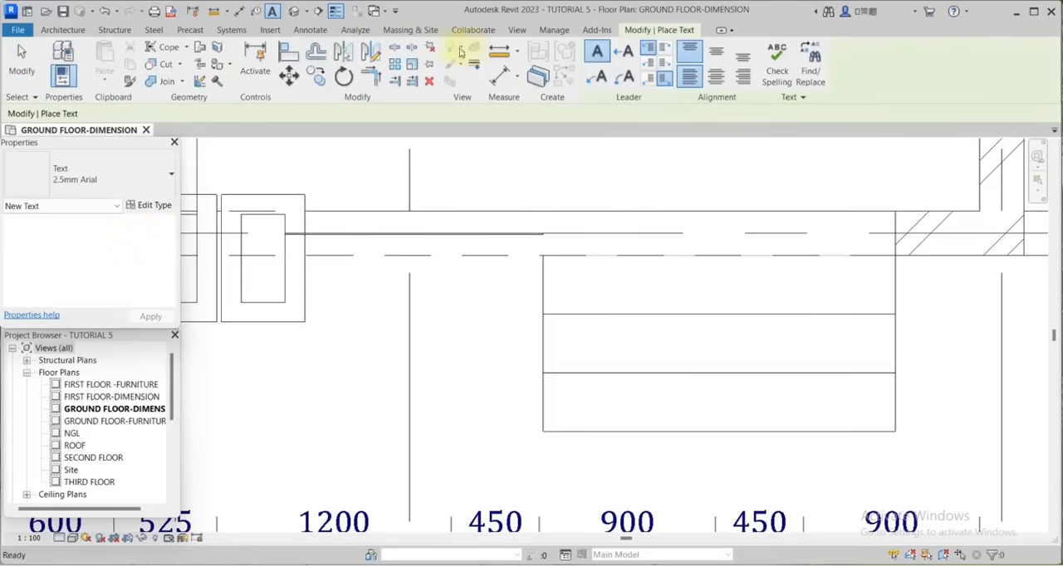
left_click(153, 206)
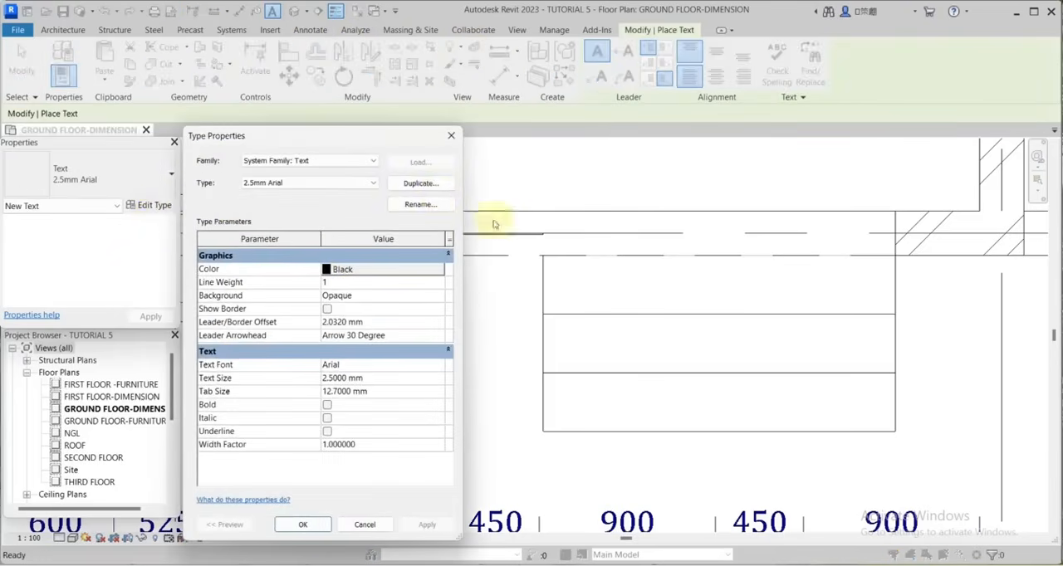
left_click(420, 185)
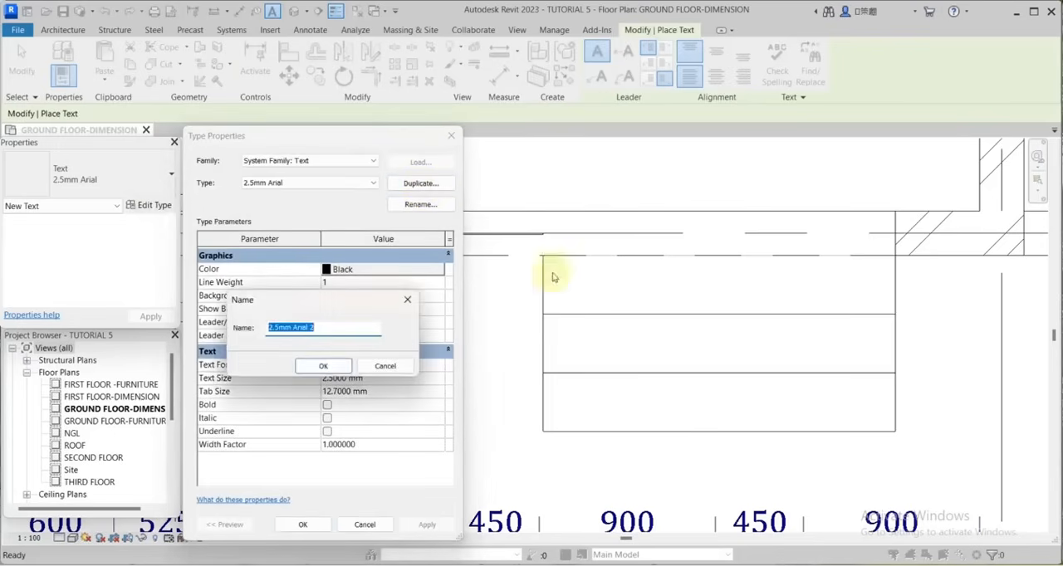
left_click(320, 366)
left_click(342, 269)
left_click(254, 299)
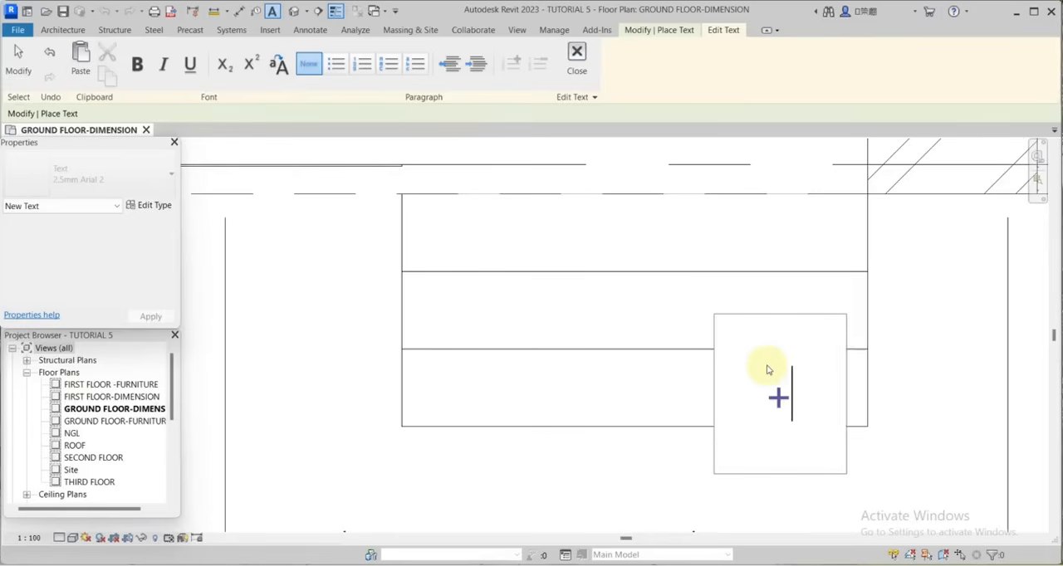
Label the treads of the entrance steps between grids E and F +150mm, +300mm and +450mm, from the lowest step up.
type("150")
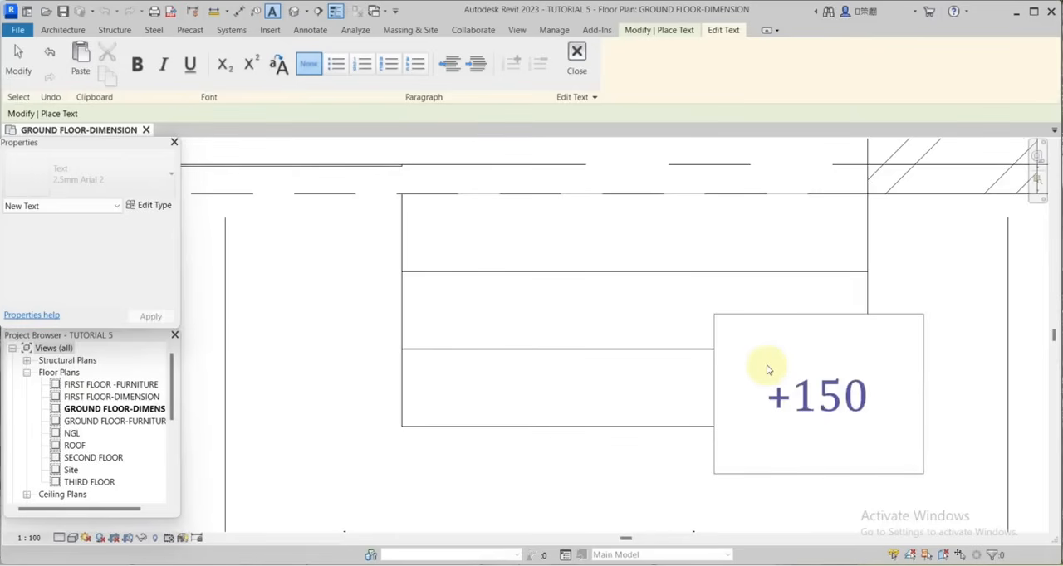
left_click(826, 162)
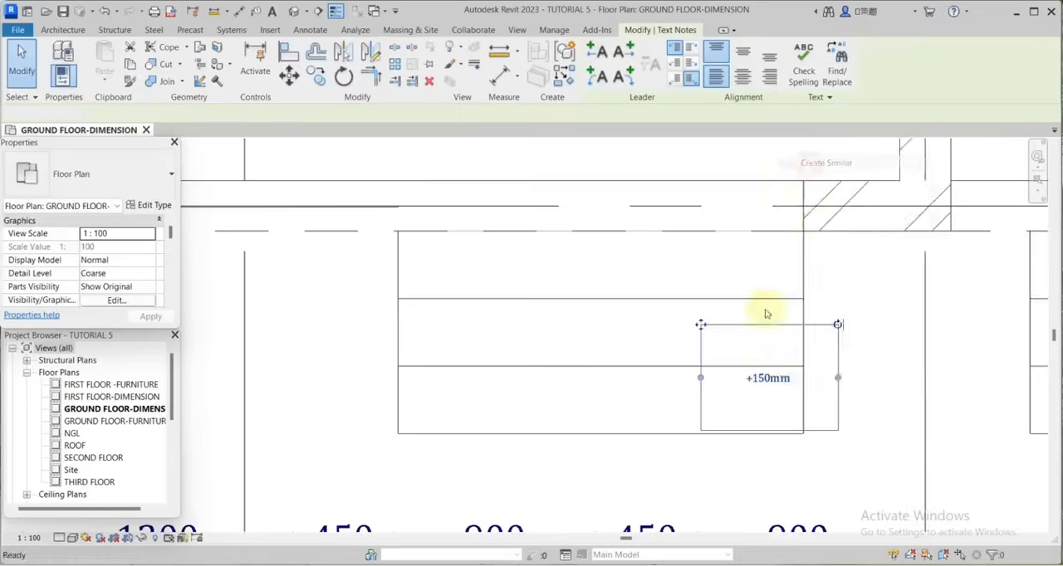
scroll(748, 307, "up", 2)
left_click(745, 305)
type("+")
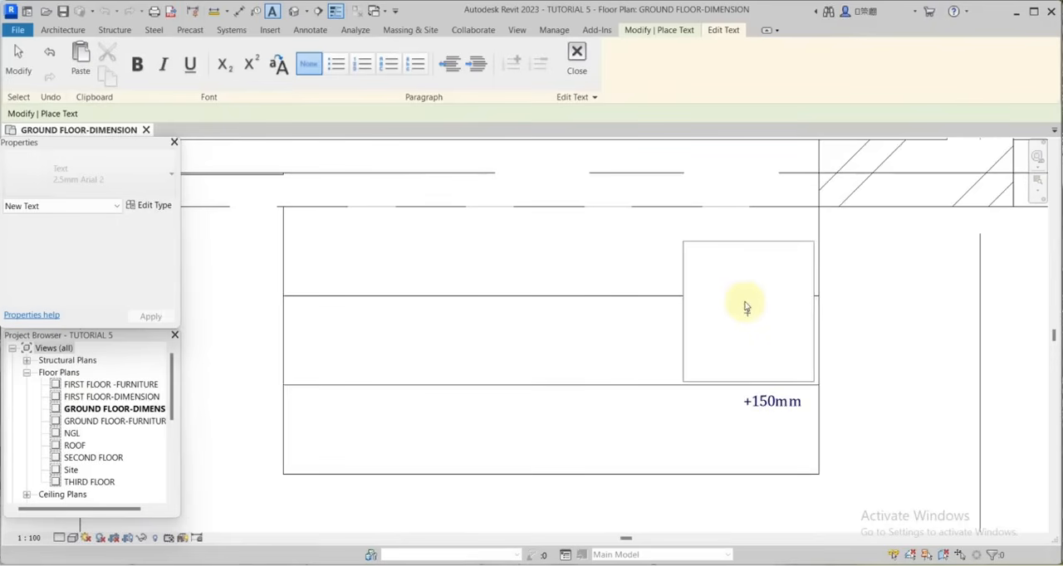
type("300mm")
left_click(748, 223)
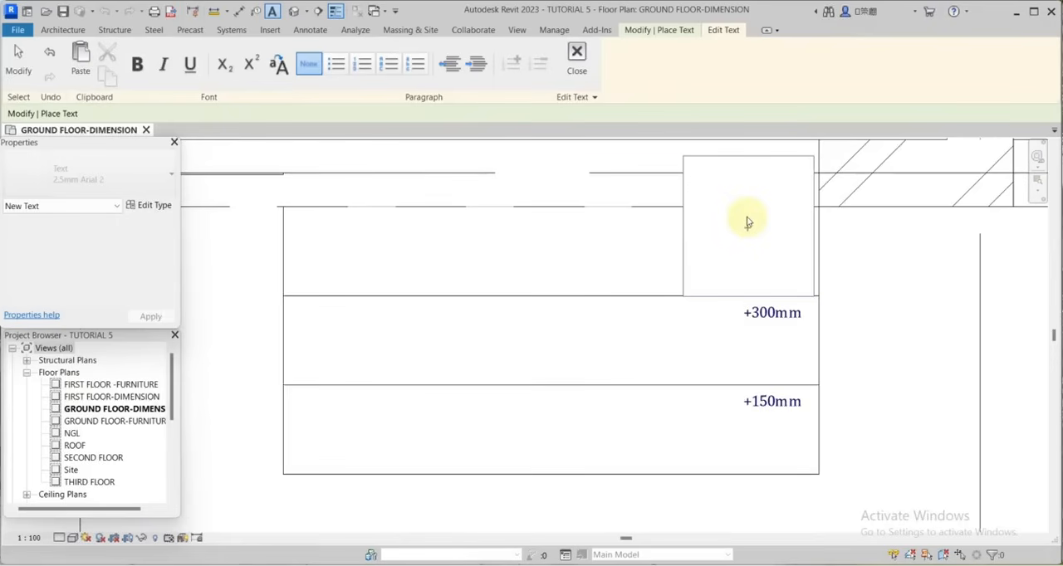
type("+450mm")
left_click(922, 264)
key("Escape")
key("Escape")
Add riser numbers to all four runs of the two central staircases with the Tread Number tool.
scroll(787, 342, "down", 8)
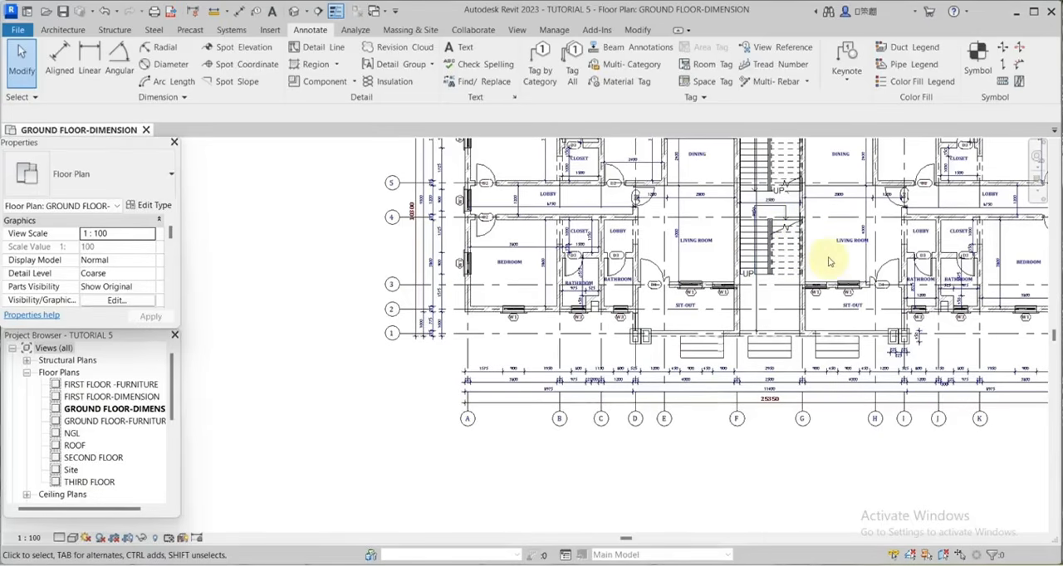
scroll(828, 262, "up", 4)
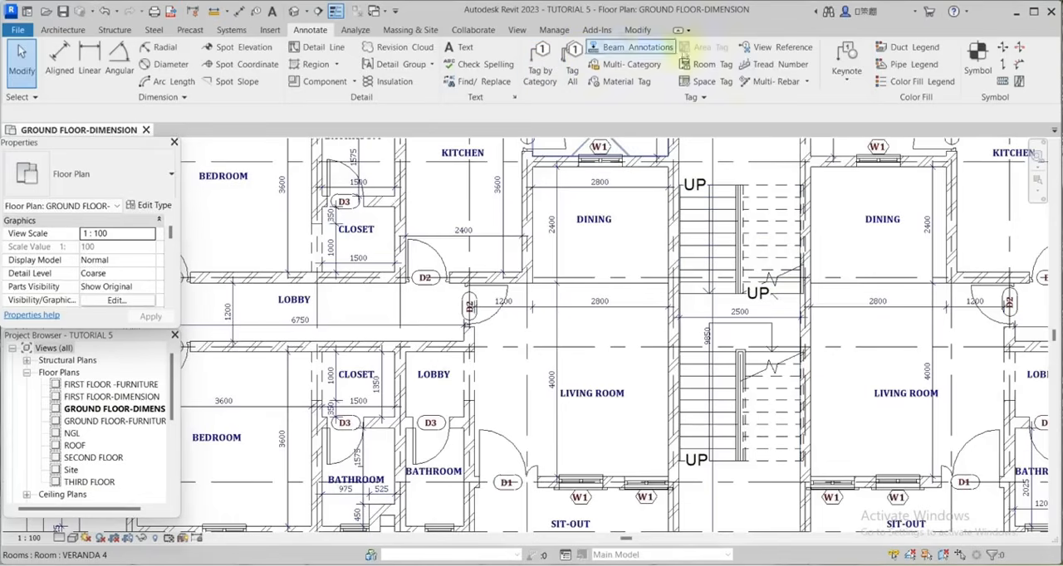
left_click(762, 65)
left_click(764, 241)
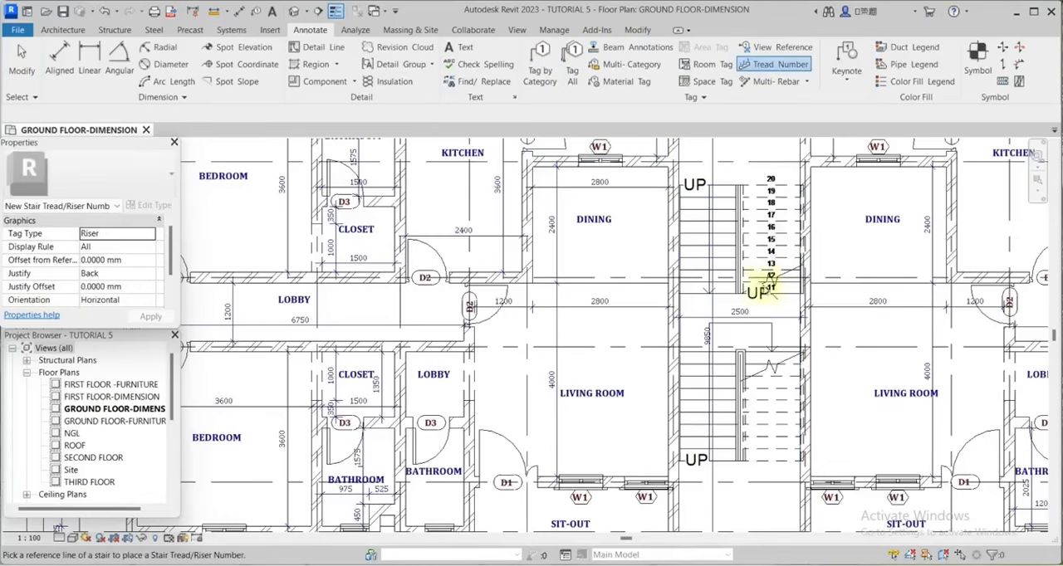
left_click(706, 251)
scroll(835, 166, "down", 3)
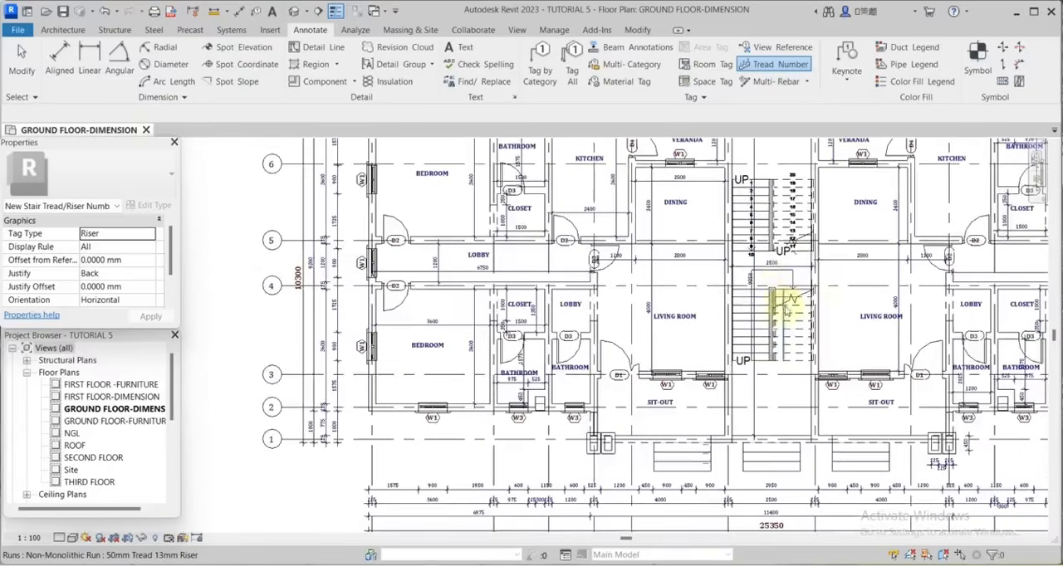
scroll(783, 308, "up", 3)
left_click(797, 312)
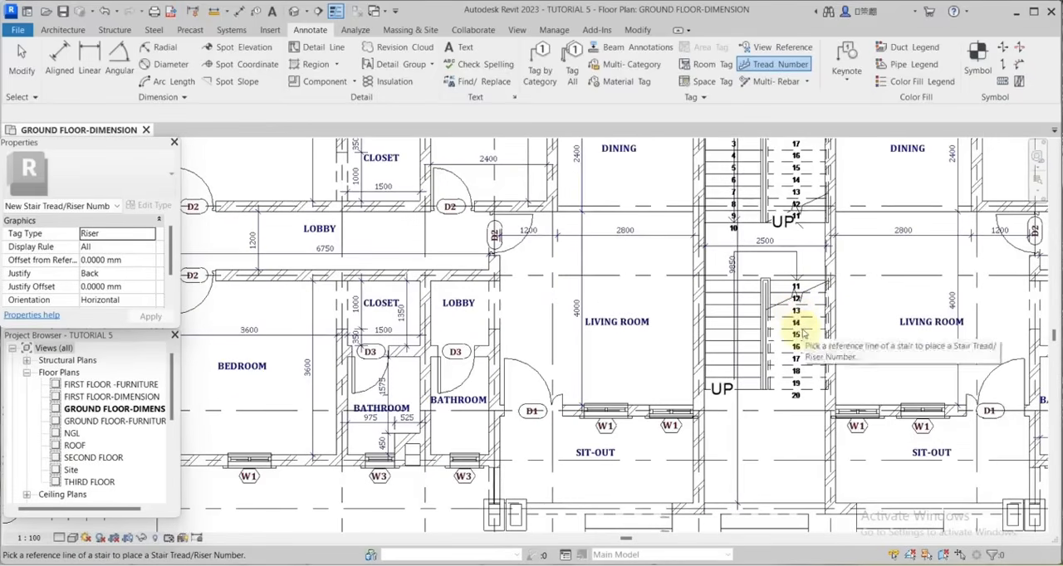
scroll(799, 333, "down", 1)
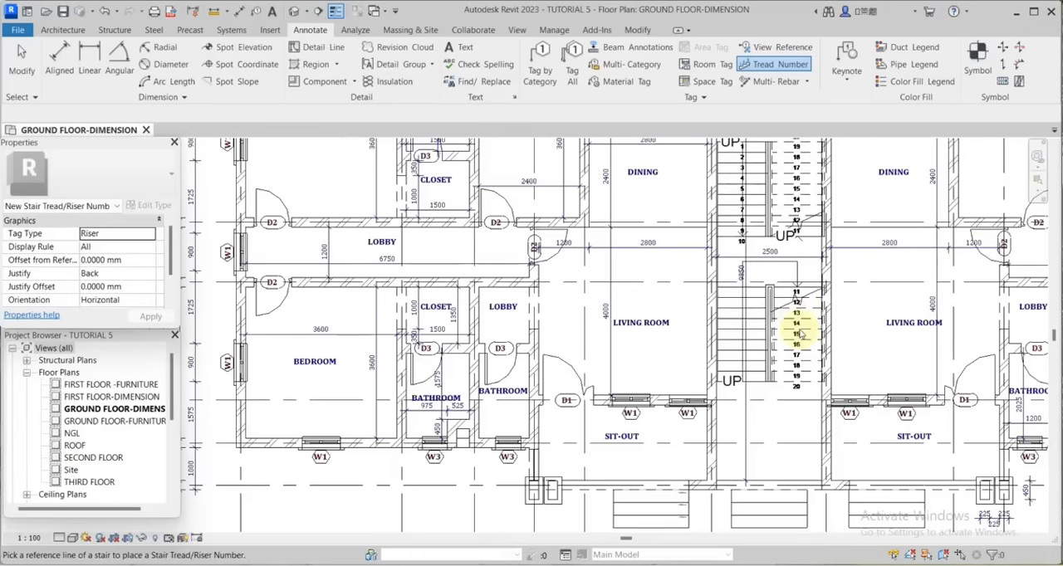
left_click(743, 319)
scroll(783, 336, "down", 1)
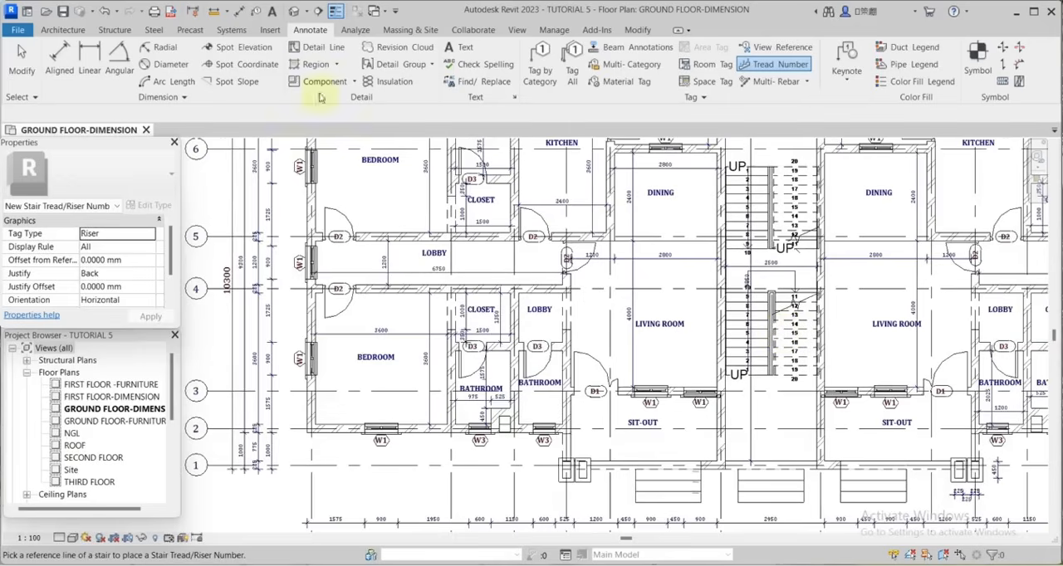
left_click(27, 69)
Open the GROUND FLOOR-FURNITURE floor plan at the central rooms.
scroll(595, 393, "down", 3)
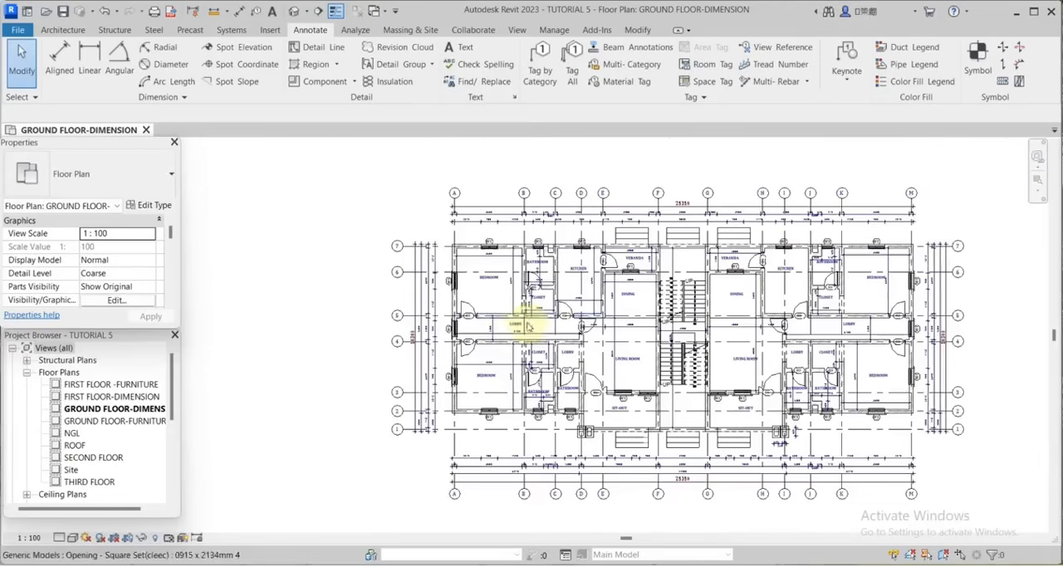
double_click(100, 422)
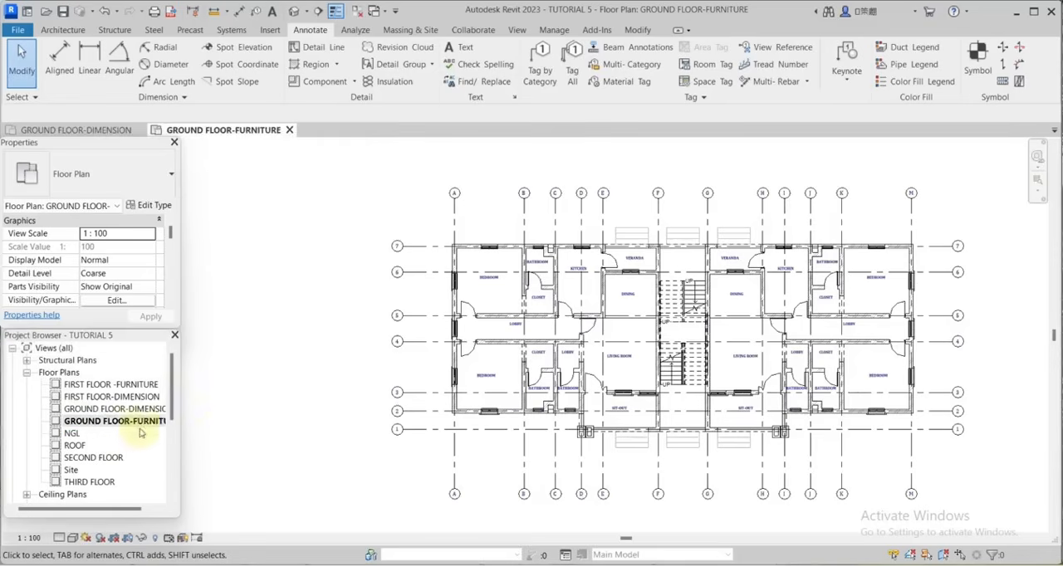
scroll(491, 277, "up", 5)
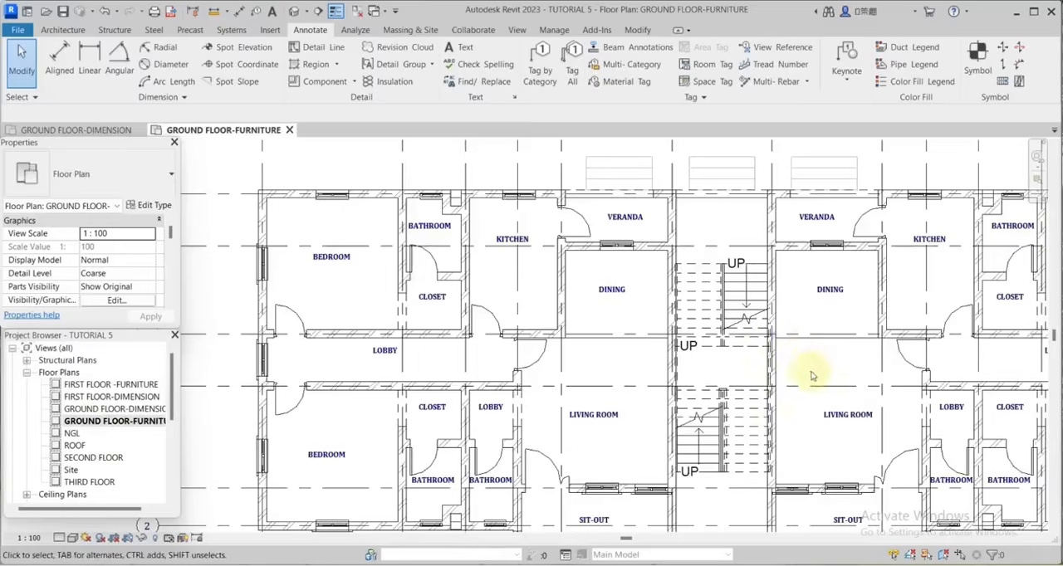
Load the Modern_Beds_1593(cleec) family from the BEDS folder as a component.
scroll(810, 386, "down", 3)
scroll(802, 409, "up", 3)
scroll(797, 405, "down", 2)
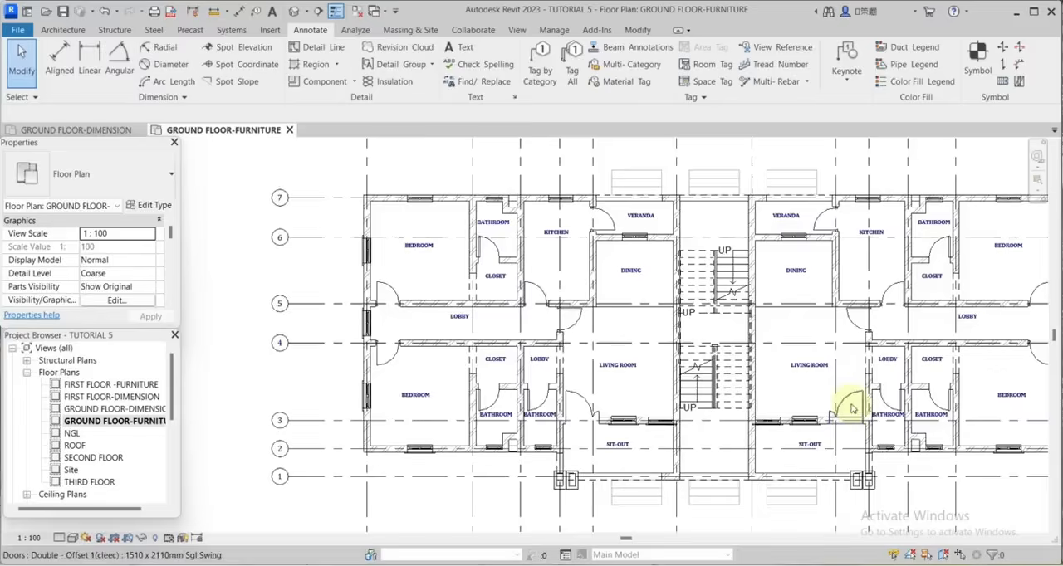
scroll(721, 362, "down", 2)
scroll(915, 389, "up", 5)
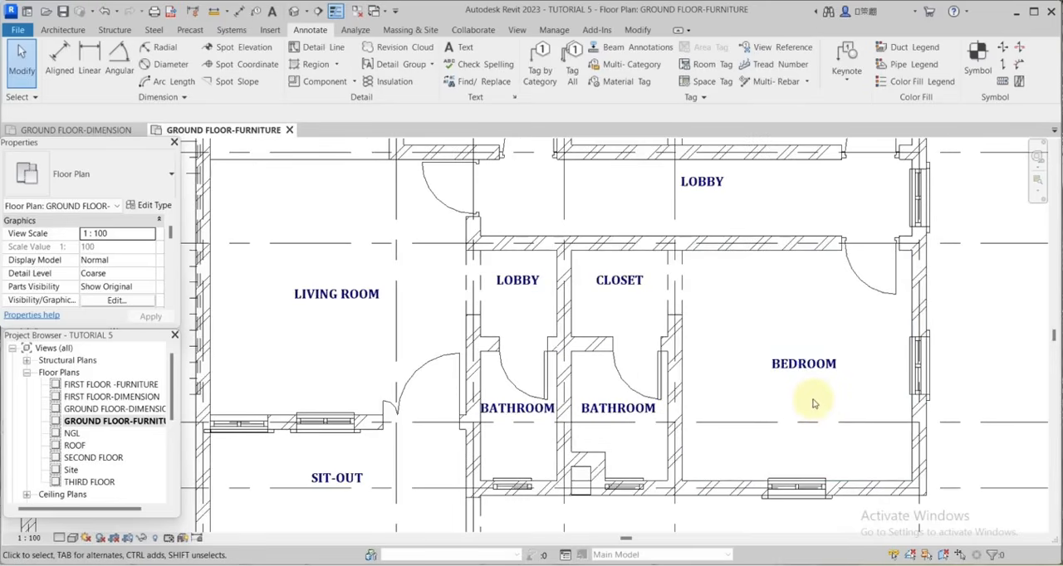
left_click(63, 30)
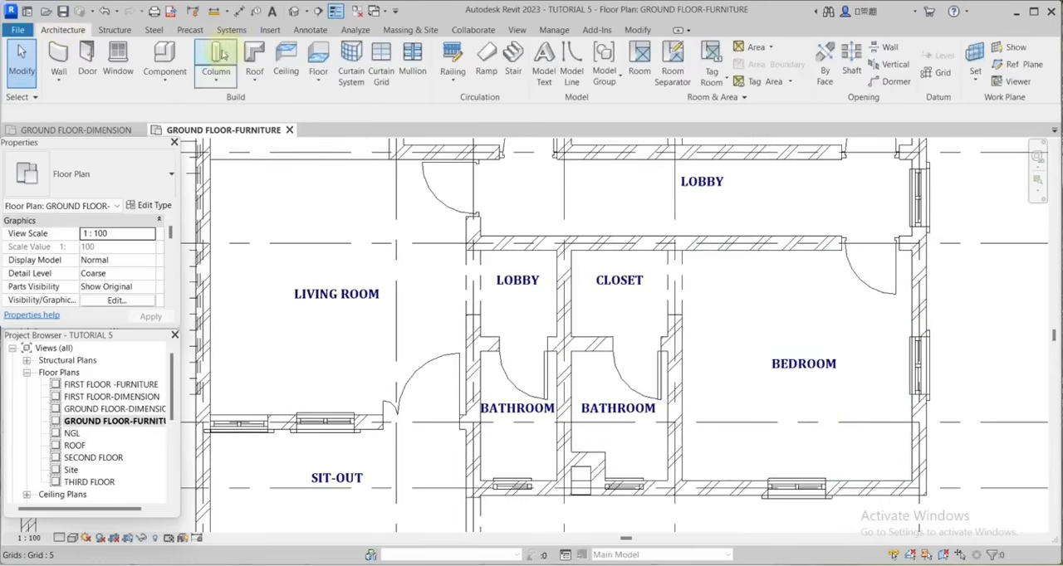
key("c")
key("m")
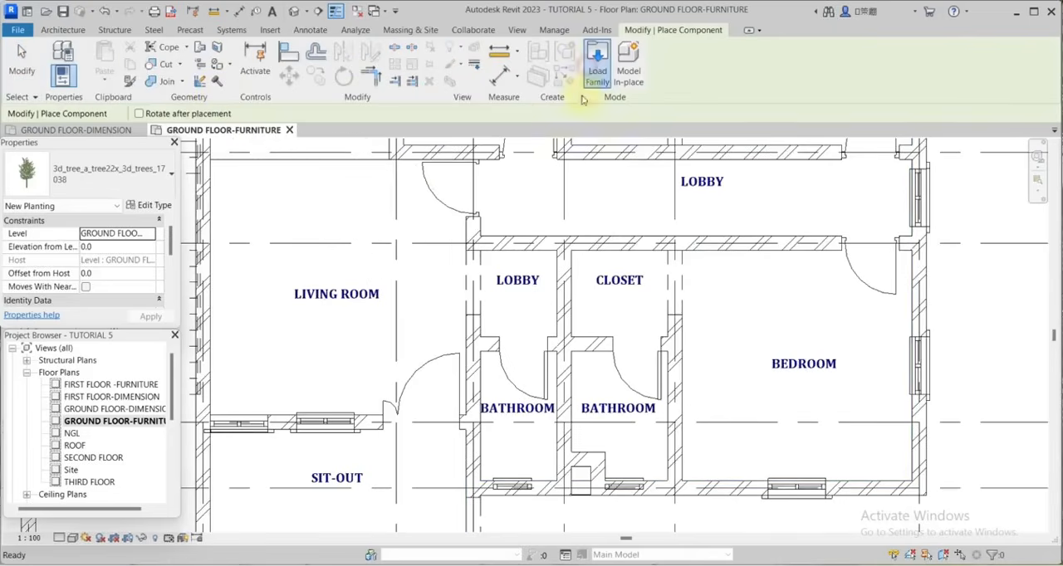
left_click(594, 78)
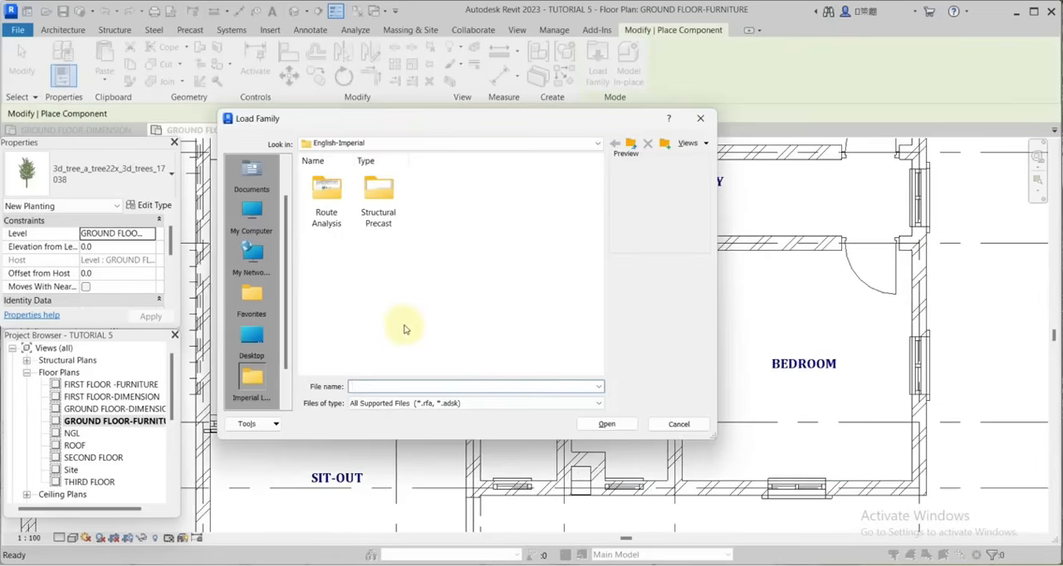
left_click(251, 176)
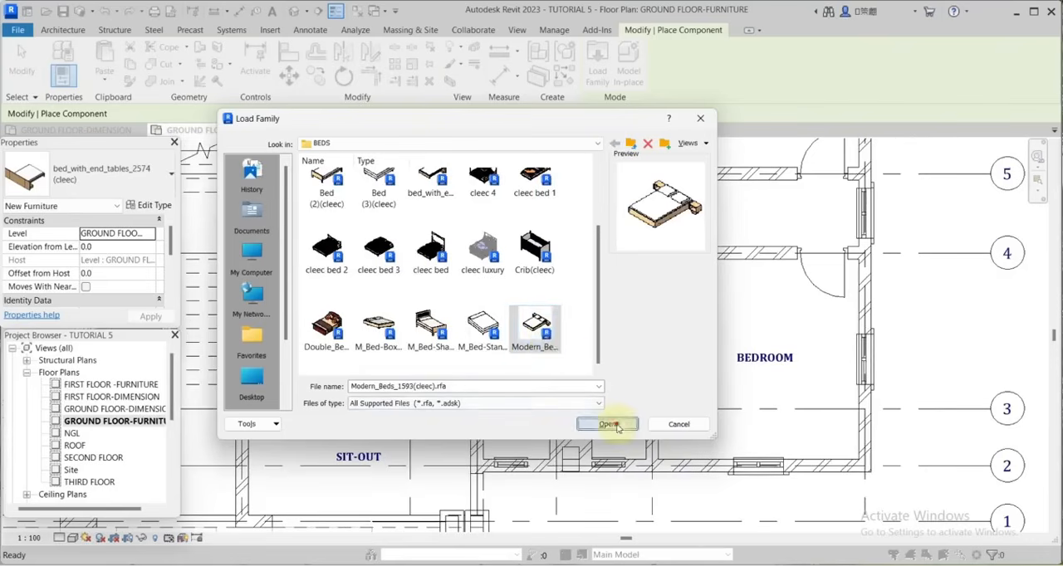
left_click(611, 425)
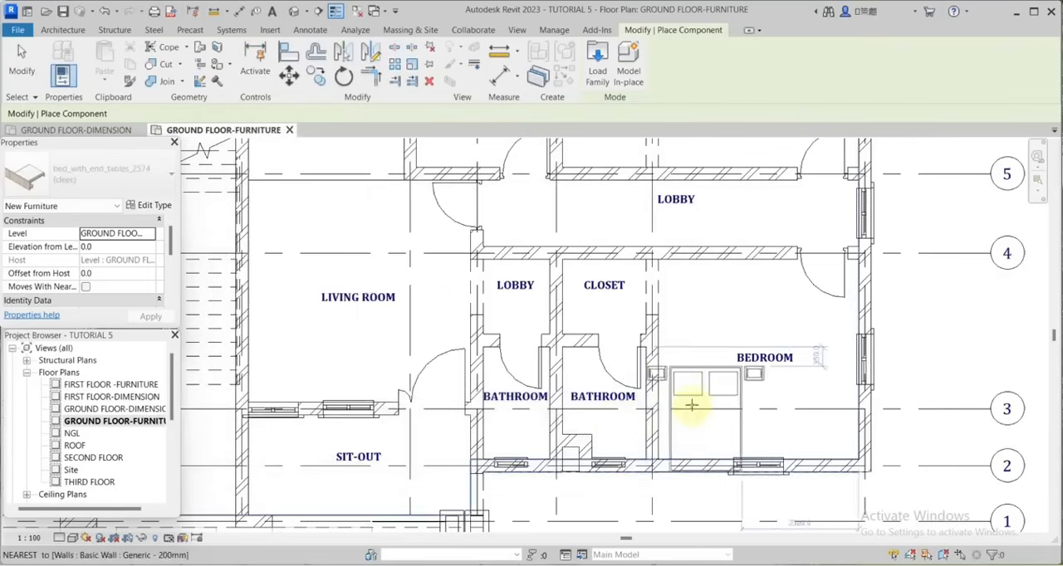
Place the 1300 x 1900 modern bed in the lower-right bedroom, rotated so its headboard stands against the outer wall along grid 2.
scroll(729, 394, "up", 1)
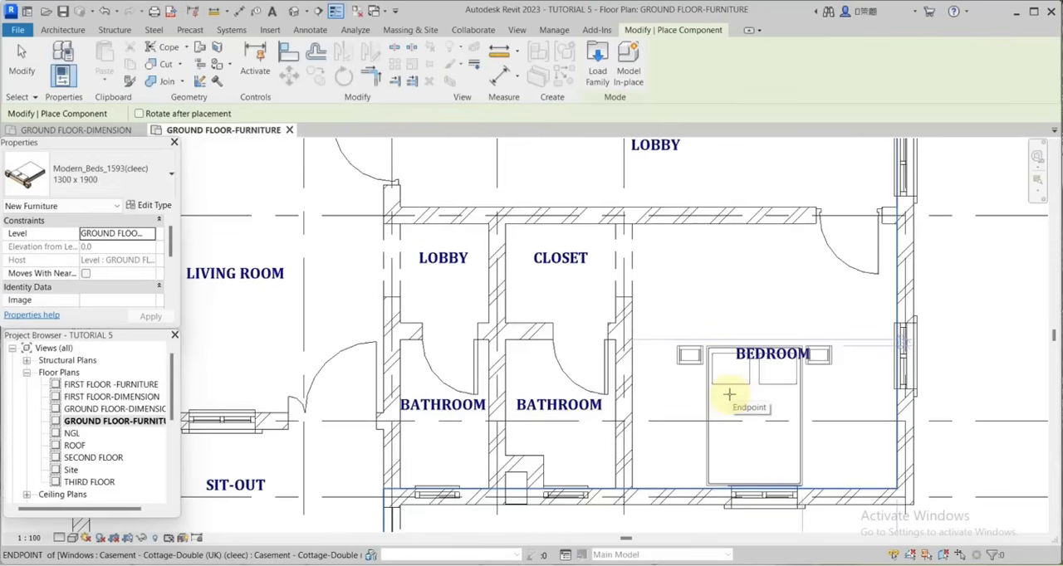
key("space")
key("space")
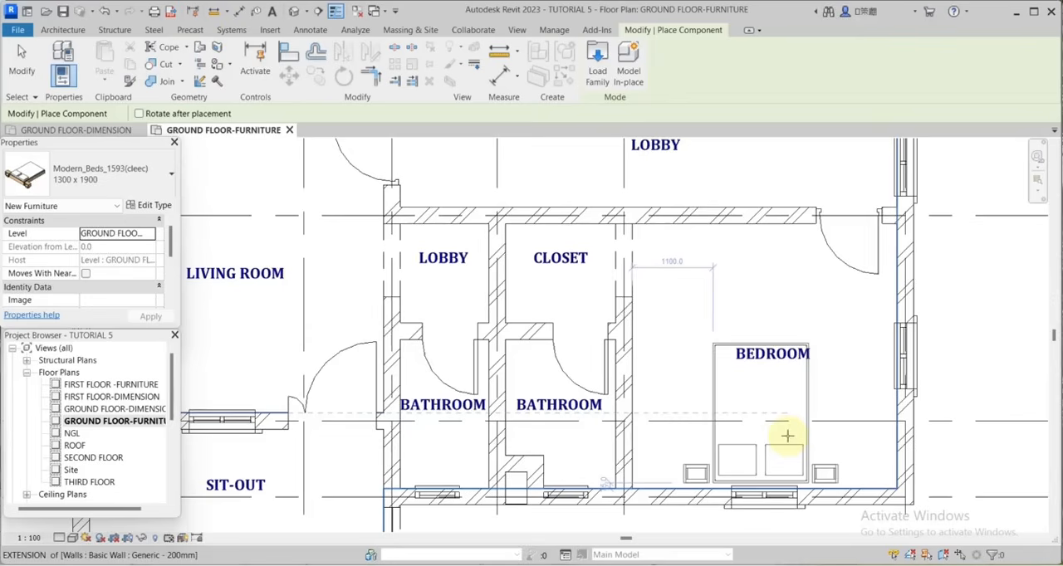
left_click(787, 435)
key("Escape")
key("Escape")
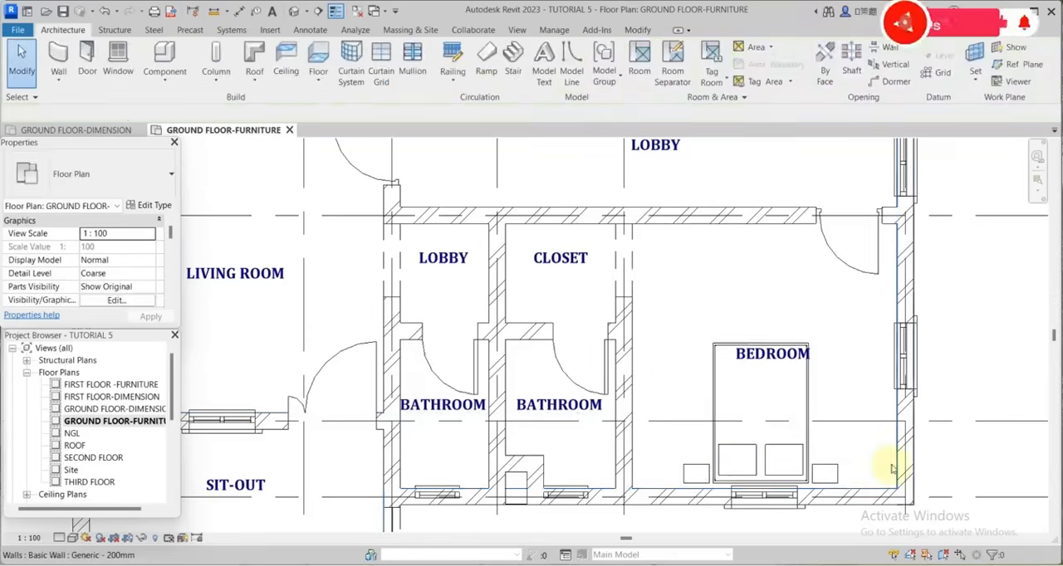
Move the BEDROOM room tag clear of the placed bed into the free space above it.
scroll(882, 465, "down", 1)
left_click(803, 382)
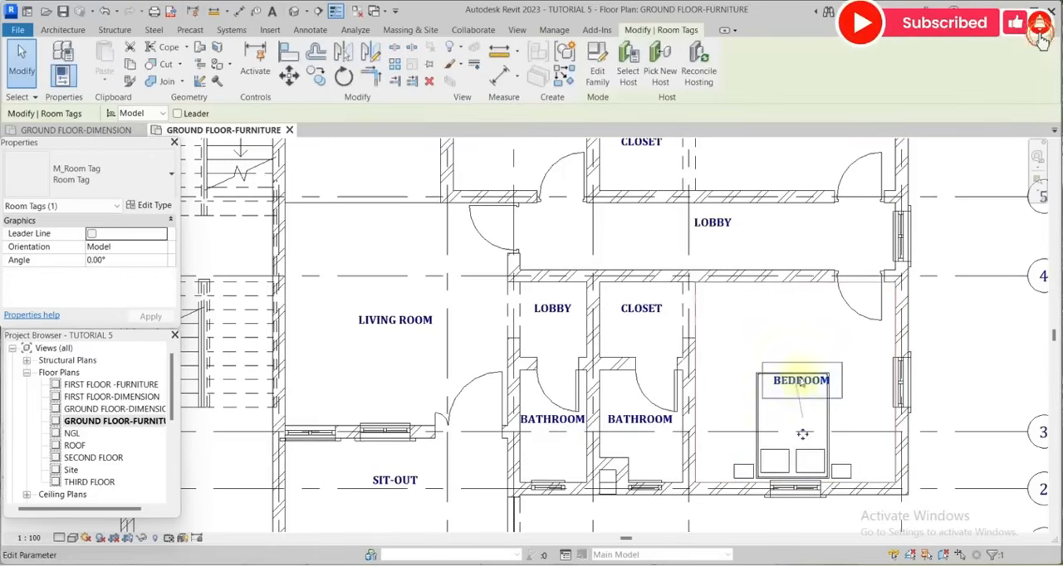
left_click_drag(803, 435, 784, 397)
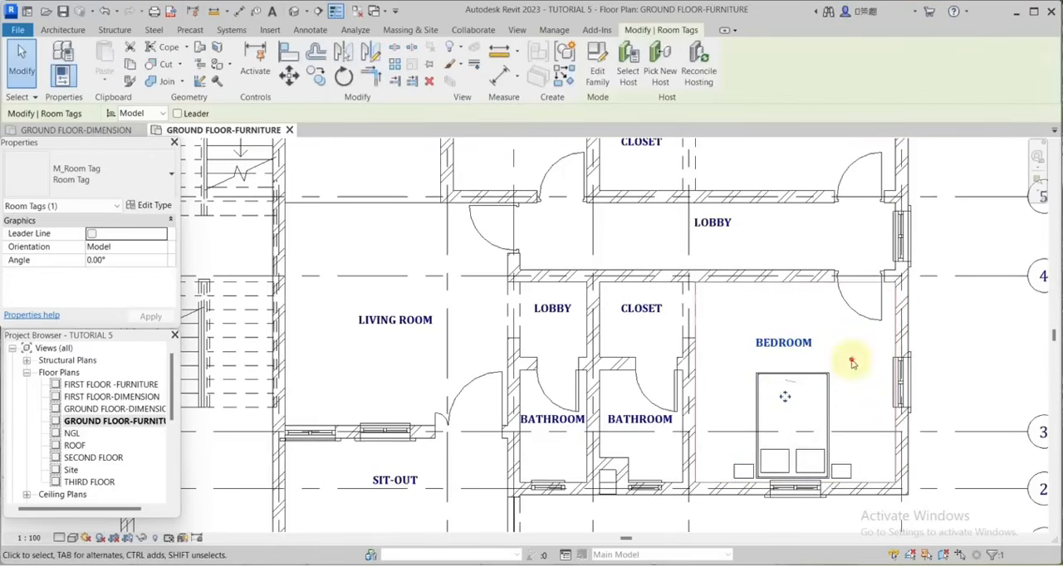
left_click(851, 361)
scroll(785, 413, "down", 4)
scroll(112, 445, "down", 1)
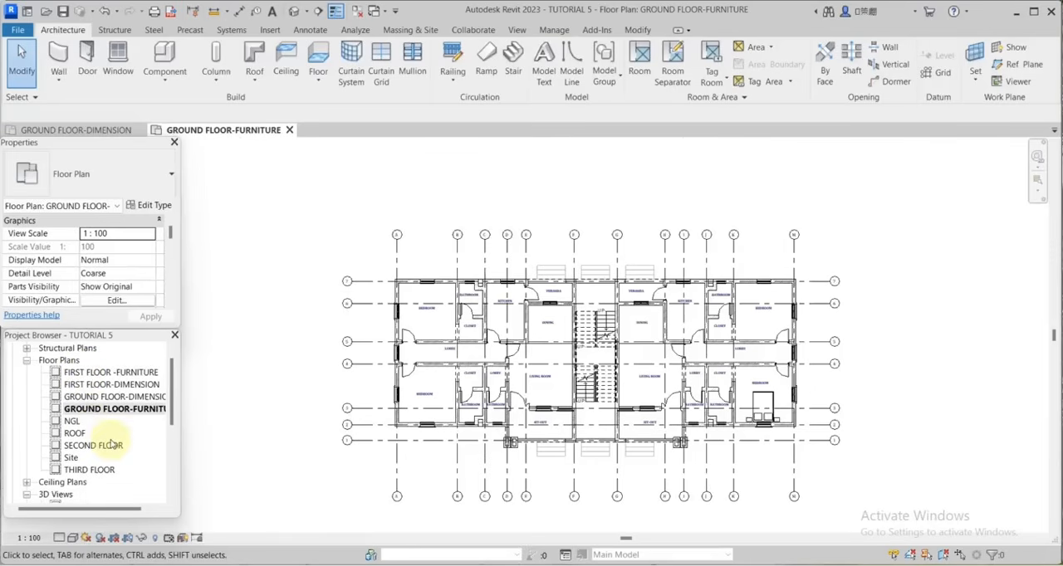
In the FIRST FLOOR-DIMENSION plan, begin an aligned dimension string along the grid 7 wall, from the grid A corner across the bedroom, bathroom and kitchen window edges.
double_click(112, 385)
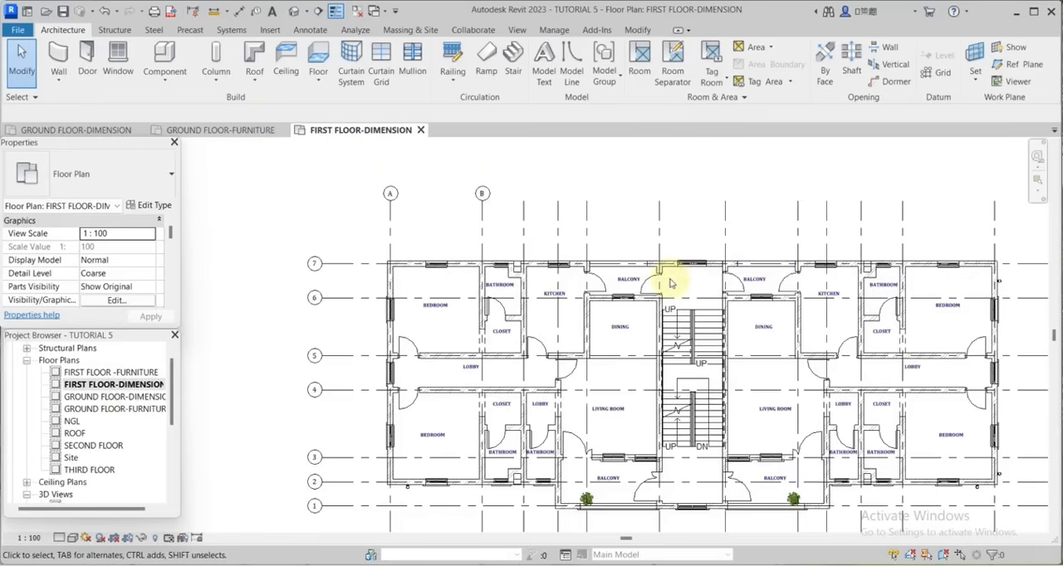
key("d")
key("i")
scroll(431, 277, "up", 3)
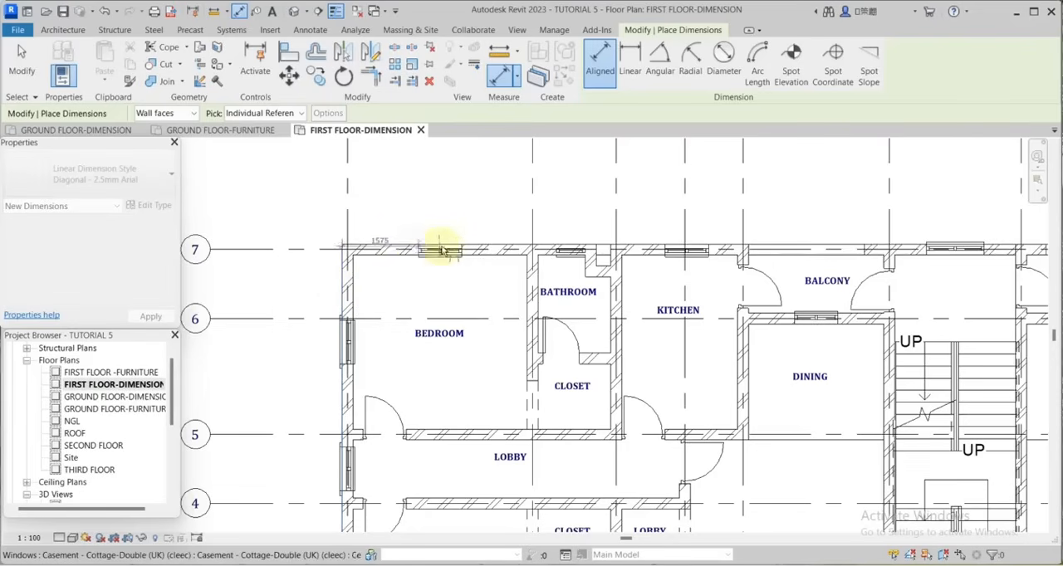
left_click(465, 251)
middle_click_drag(579, 258, 576, 296)
scroll(576, 294, "up", 4)
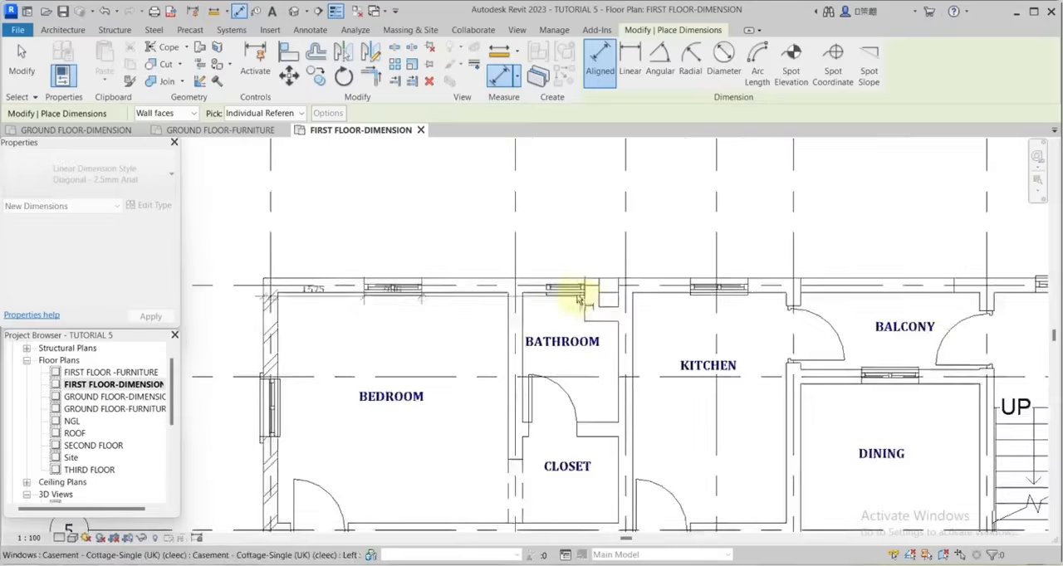
scroll(561, 294, "down", 3)
scroll(558, 294, "up", 1)
left_click(554, 293)
left_click(591, 292)
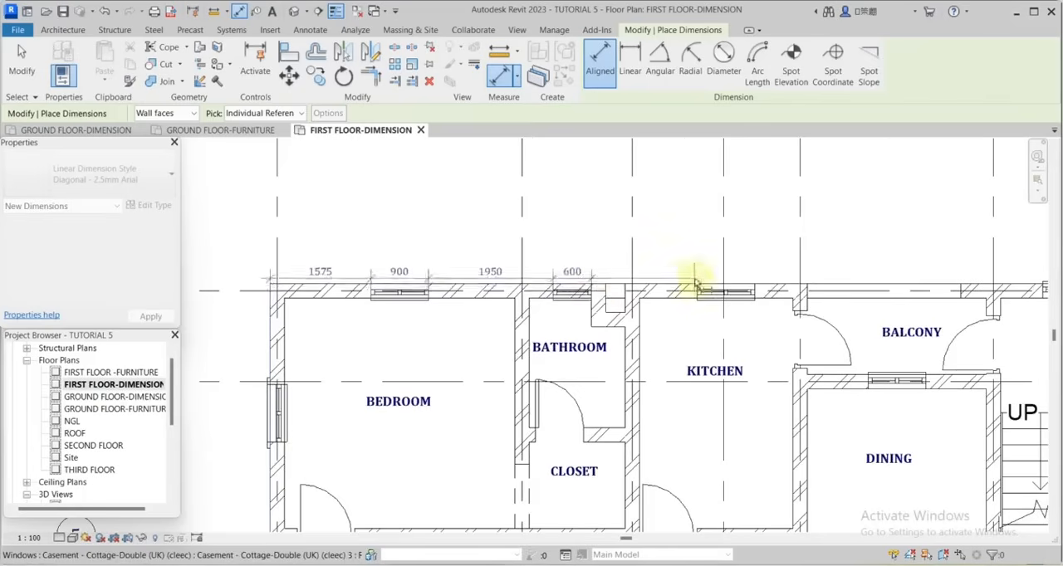
left_click(697, 291)
left_click(754, 293)
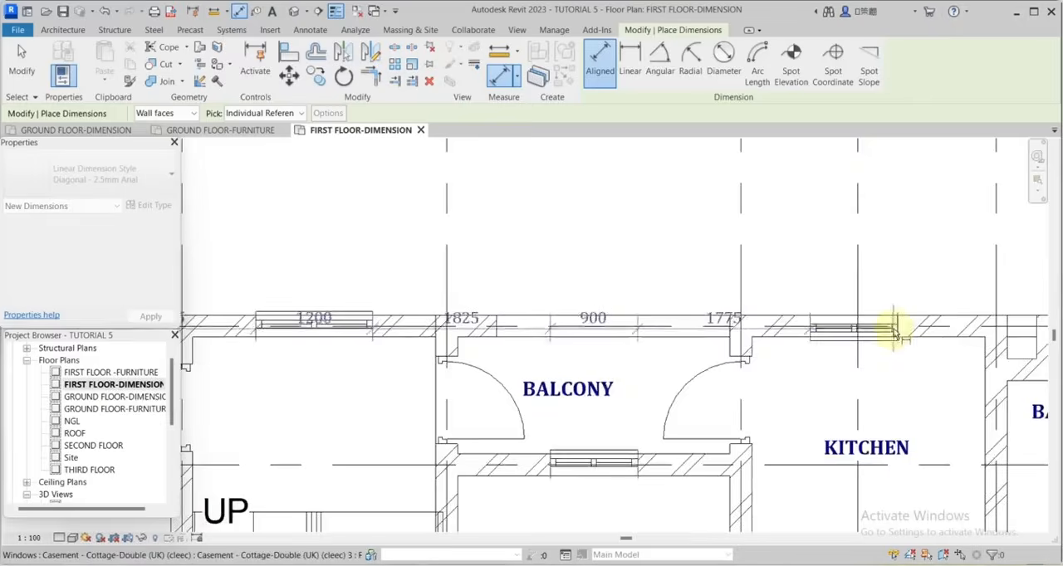
left_click(897, 331)
Continue the grid 7 dimension string across the remaining window edges to the outer corner at grid M and place it above the wall.
scroll(780, 312, "down", 3)
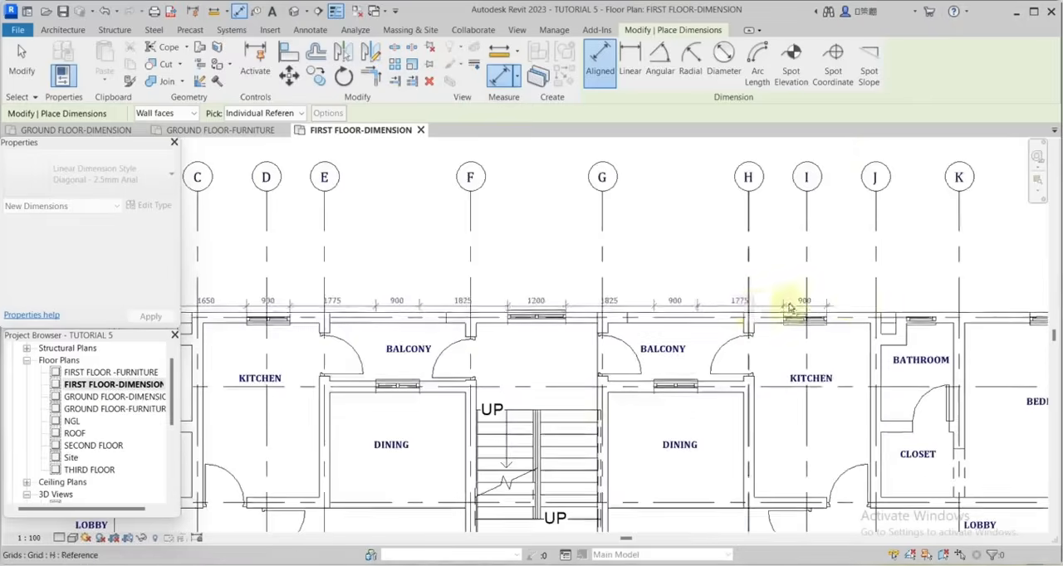
scroll(903, 323, "up", 5)
left_click(914, 331)
left_click(1001, 332)
scroll(841, 303, "down", 3)
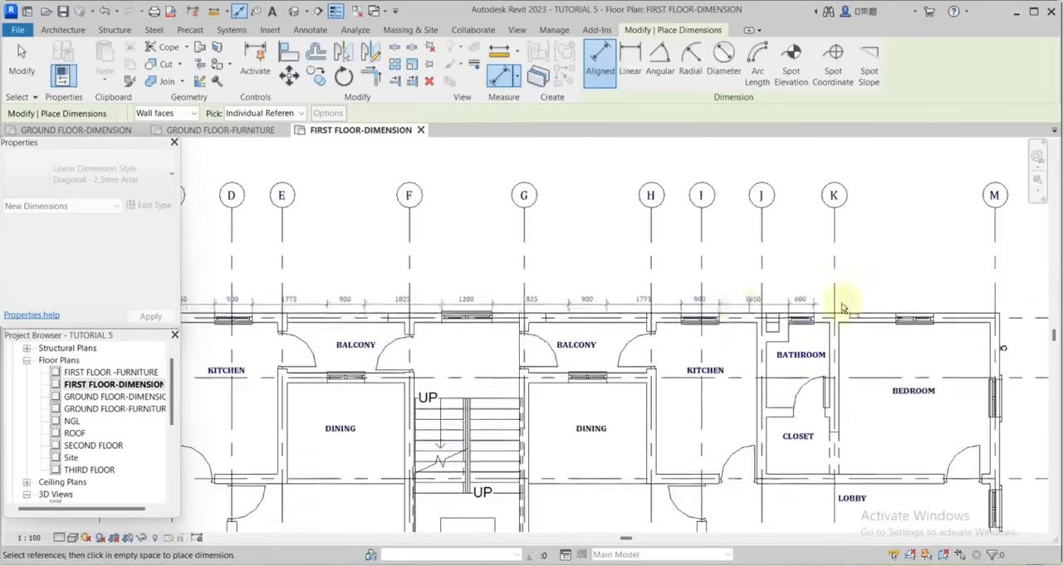
scroll(908, 324, "up", 3)
left_click(1015, 333)
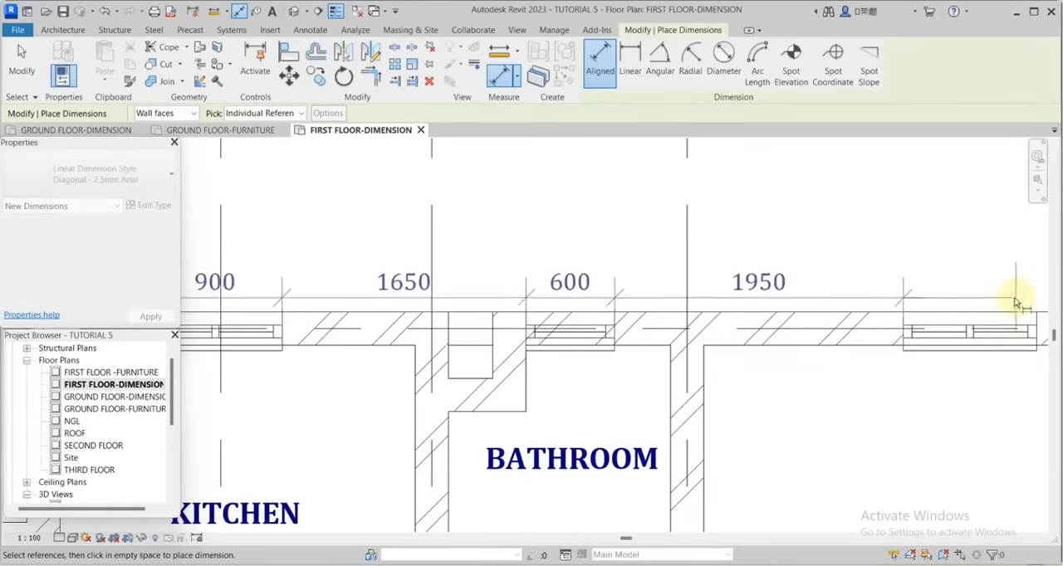
scroll(851, 330, "down", 3)
left_click(965, 331)
scroll(864, 329, "down", 3)
scroll(930, 323, "up", 3)
scroll(836, 365, "up", 2)
left_click(871, 386)
scroll(948, 357, "down", 4)
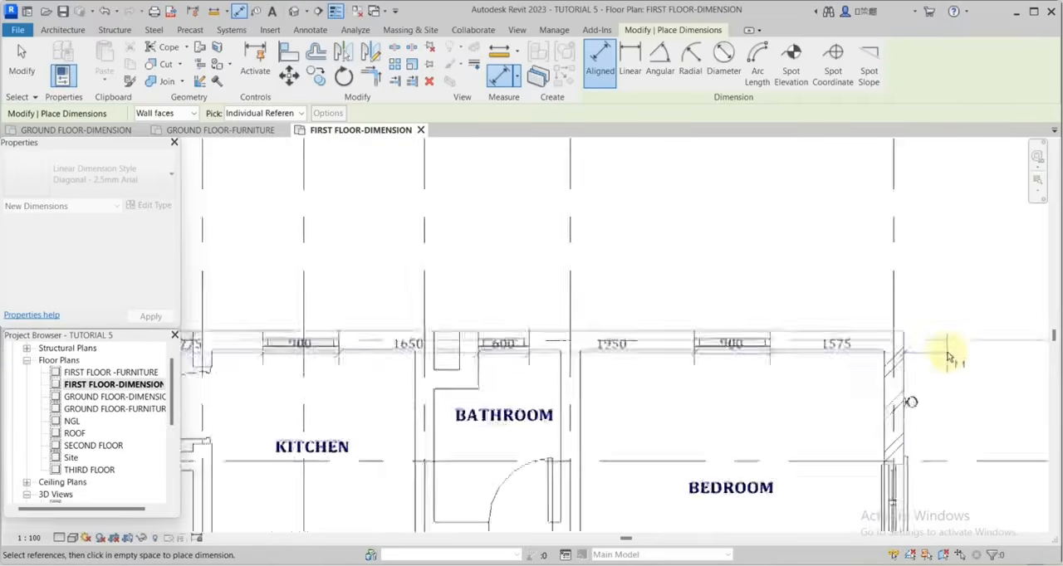
left_click(955, 317)
Add an overall depth dimension outside the existing dimension strings between grid M and the right-hand grid bubbles.
middle_click_drag(1003, 426, 756, 323)
scroll(754, 325, "down", 1)
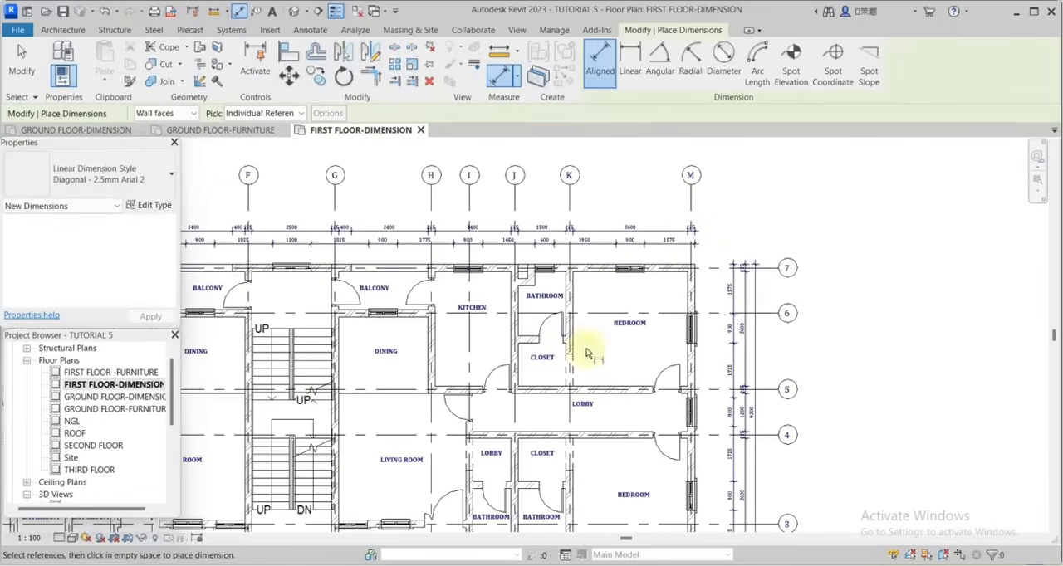
scroll(647, 279, "down", 3)
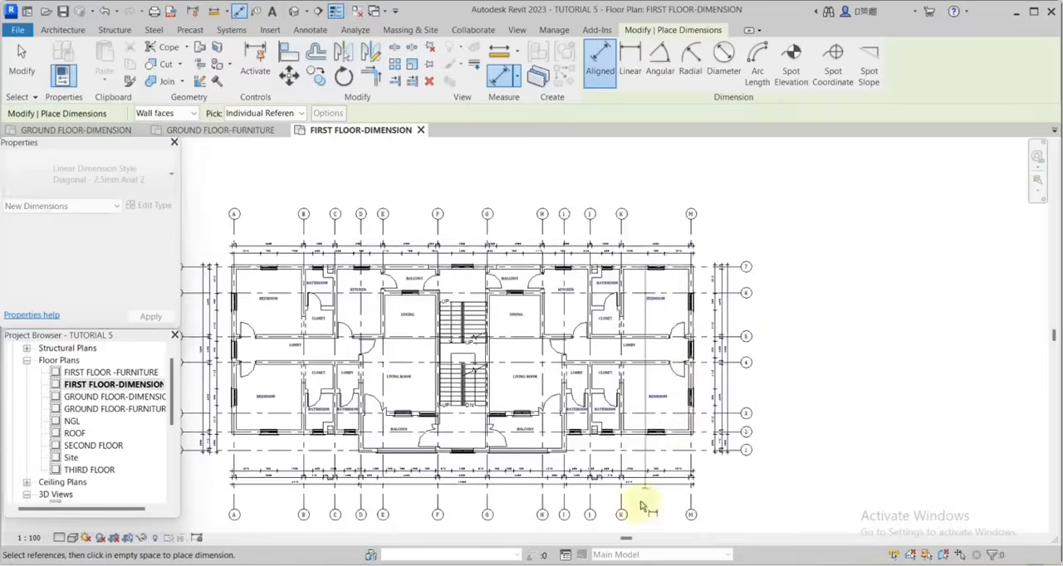
scroll(565, 457, "up", 3)
scroll(489, 404, "up", 2)
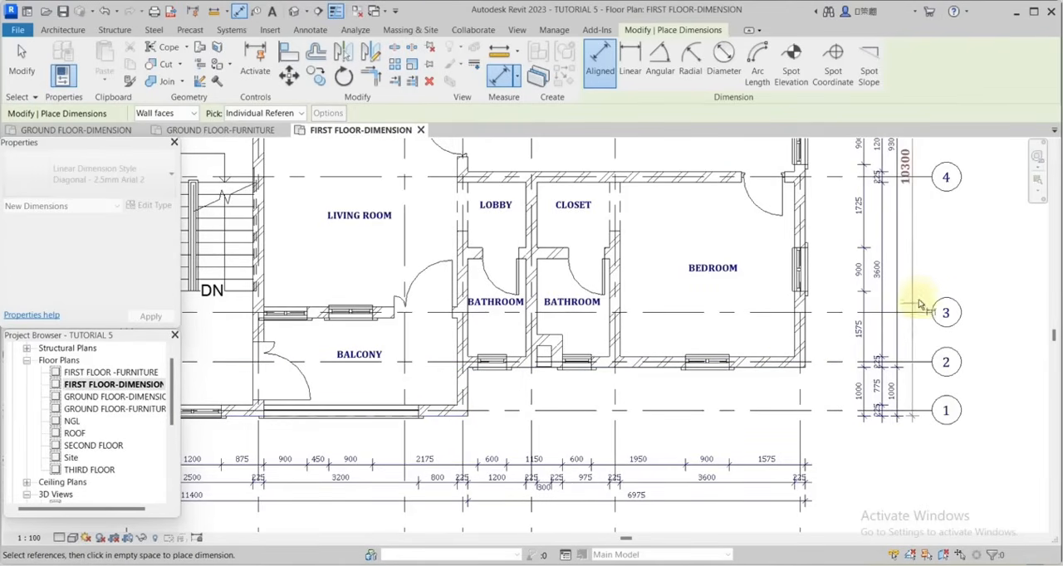
left_click(919, 265)
Add an overall length dimension between the outer walls at grids A and M, below the lower dimension strings.
scroll(928, 291, "down", 3)
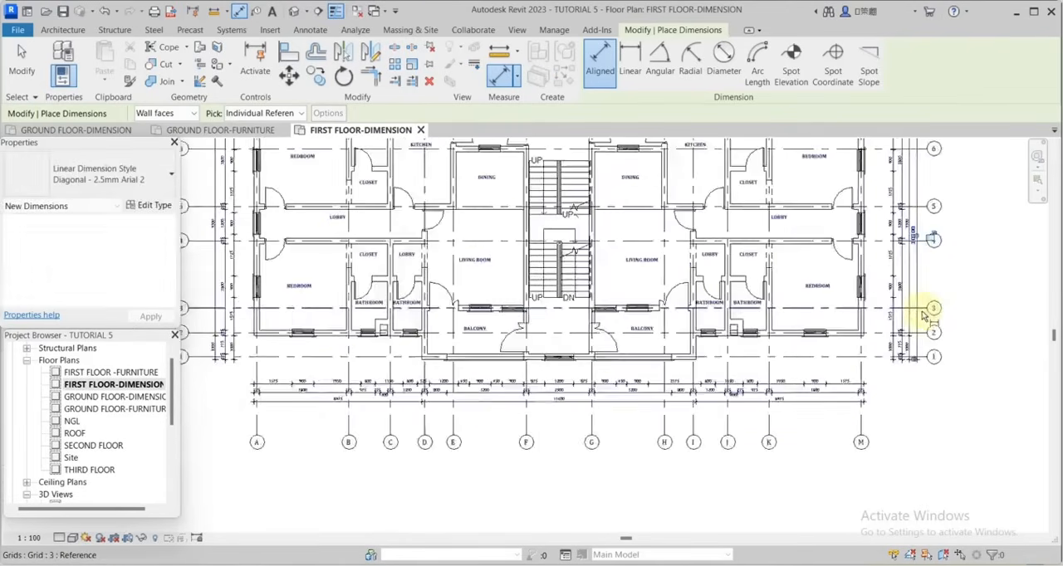
scroll(880, 324, "up", 3)
scroll(897, 316, "up", 1)
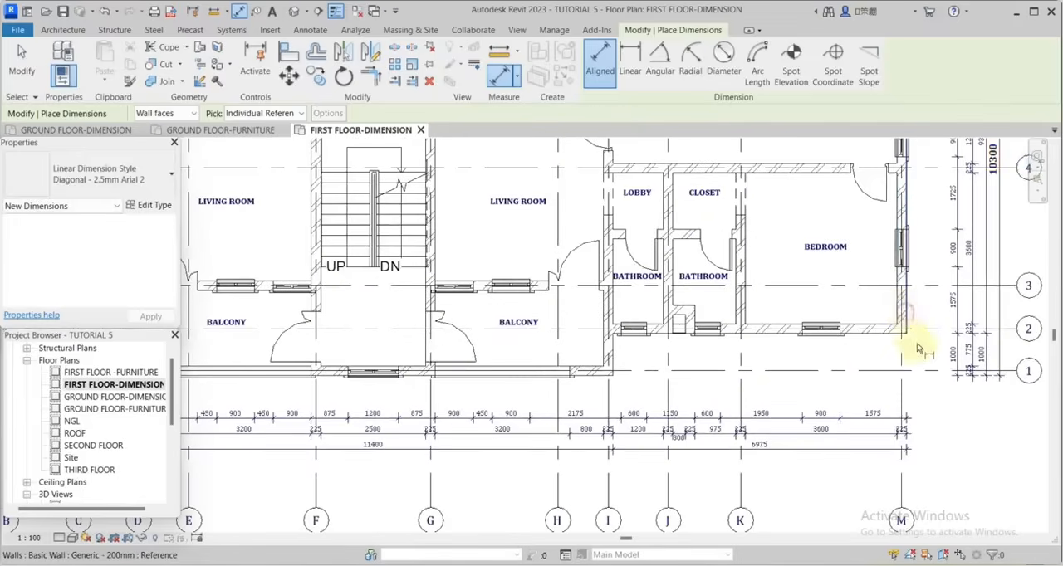
scroll(919, 349, "down", 3)
scroll(553, 351, "up", 4)
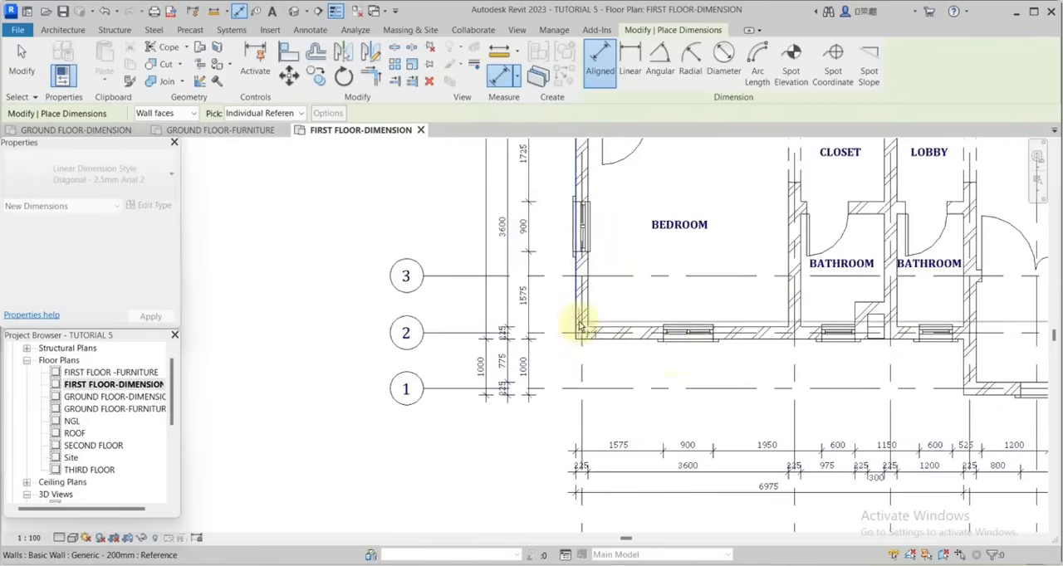
scroll(656, 359, "down", 2)
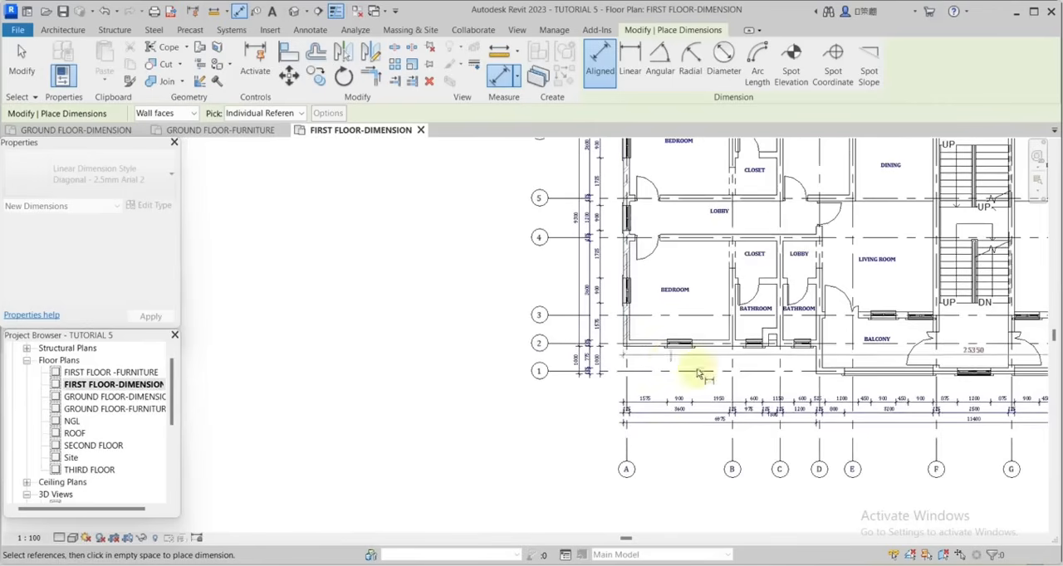
left_click(897, 446)
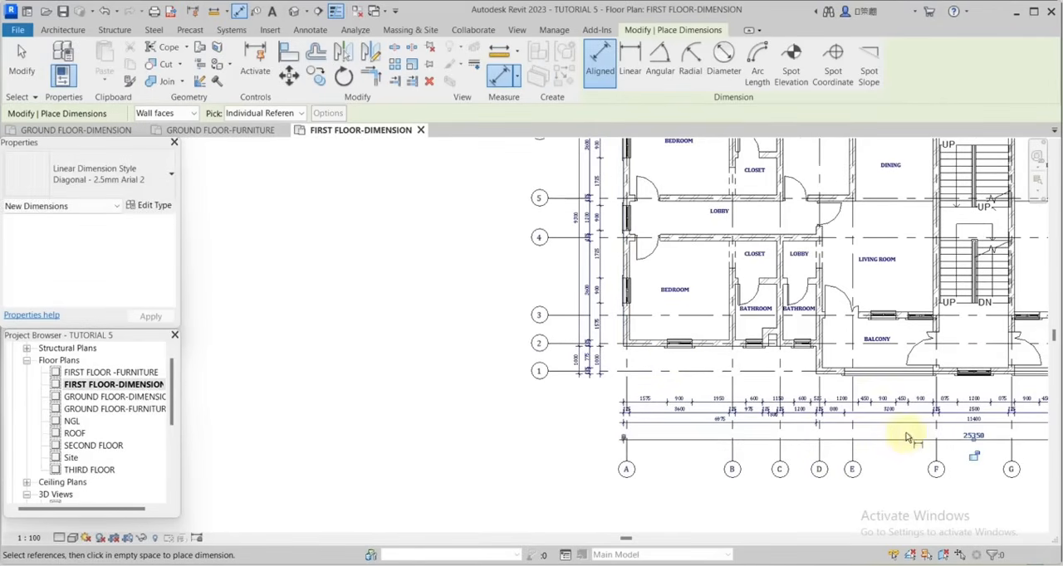
Add the overall depth dimension beside the grid A wall and the overall length dimension above the grid 7 strings.
scroll(932, 474, "down", 2)
scroll(750, 398, "up", 4)
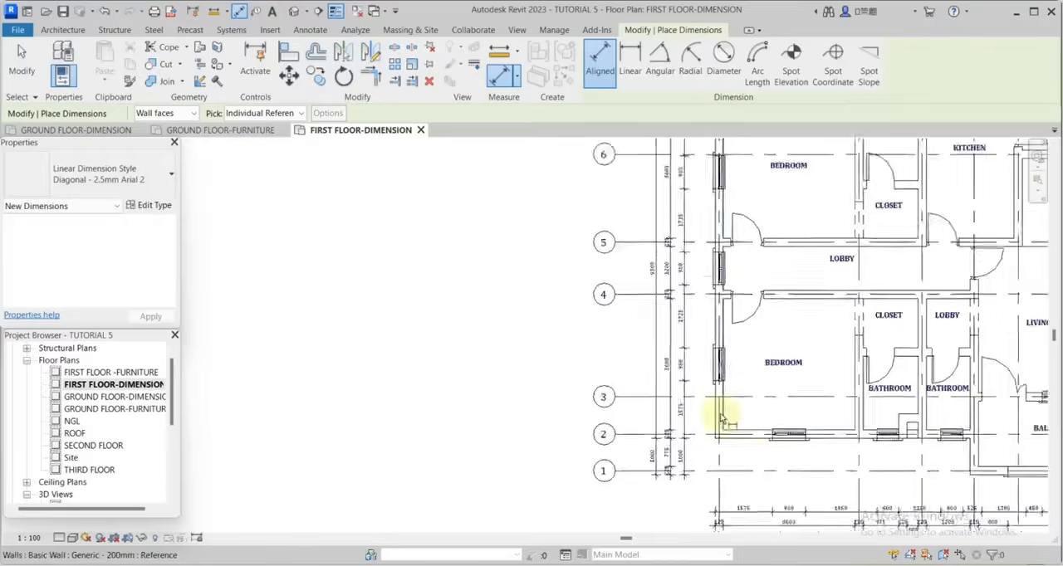
scroll(914, 438, "down", 2)
scroll(936, 332, "up", 4)
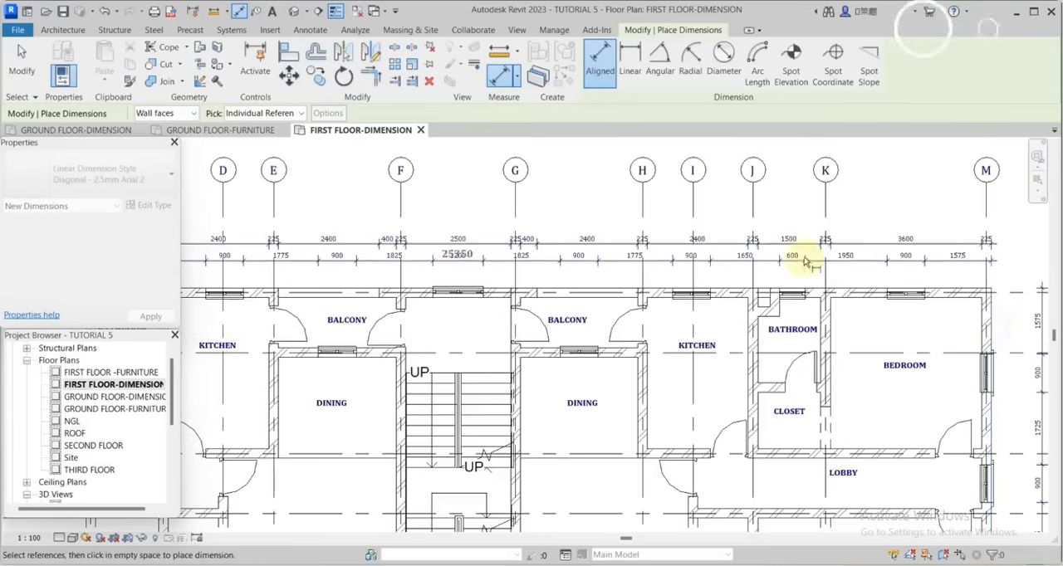
left_click(732, 227)
scroll(741, 254, "down", 2)
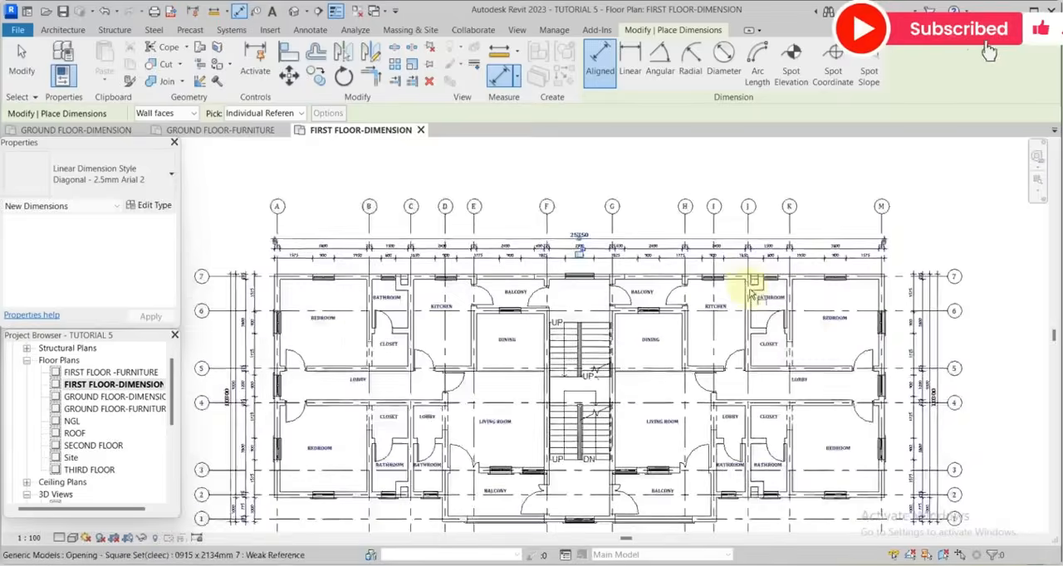
scroll(751, 295, "down", 1)
left_click(21, 52)
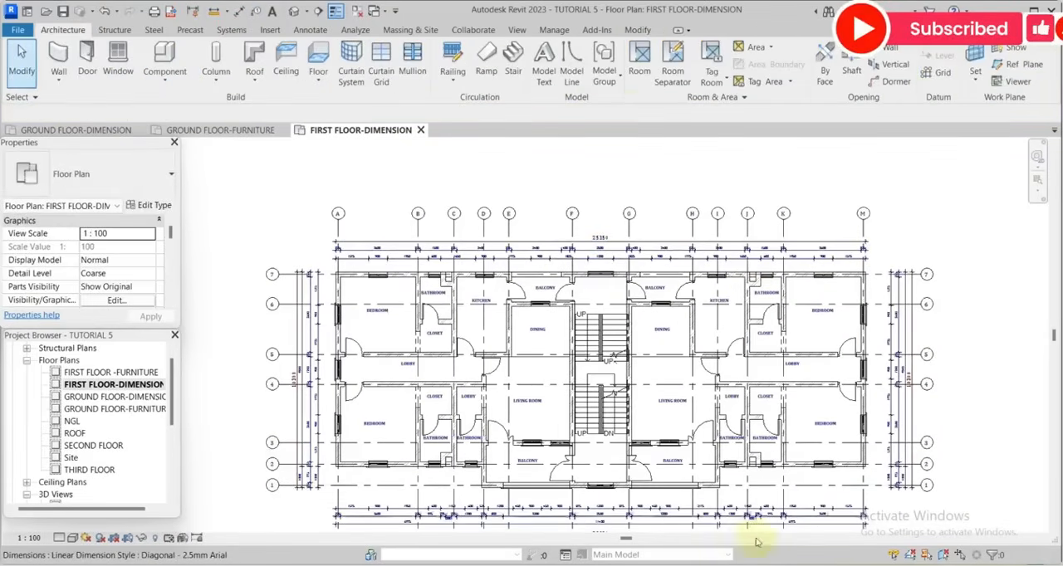
scroll(797, 411, "up", 2)
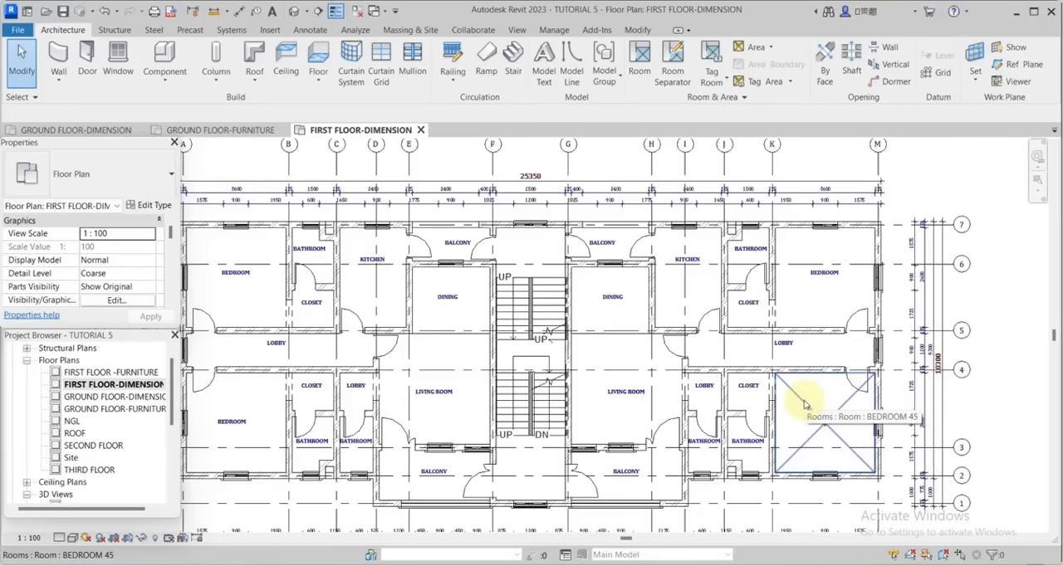
scroll(830, 391, "down", 2)
scroll(759, 470, "up", 2)
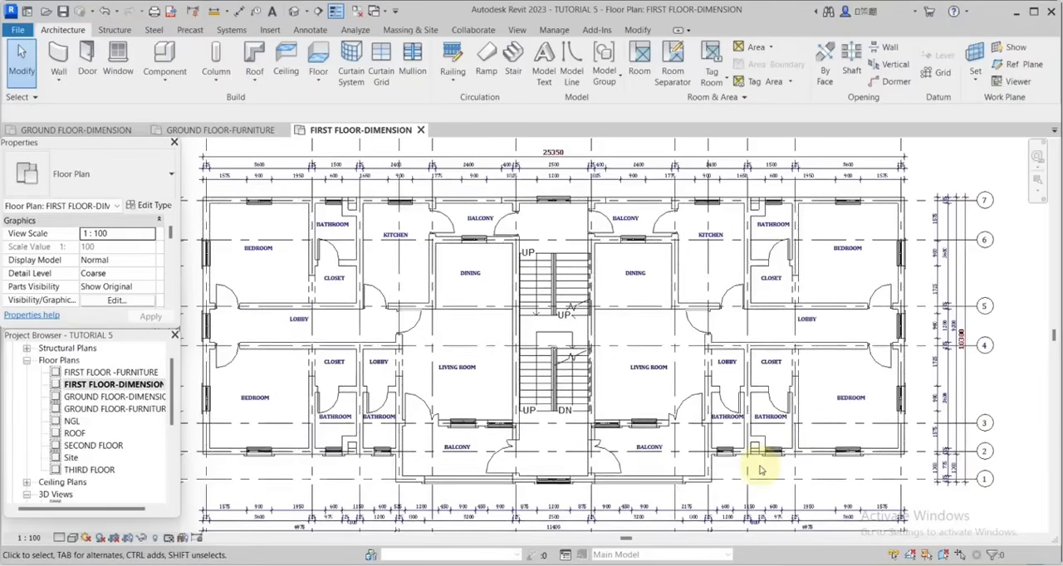
Tag all untagged doors and windows in the first floor dimension plan with door and window tags.
scroll(872, 324, "up", 2)
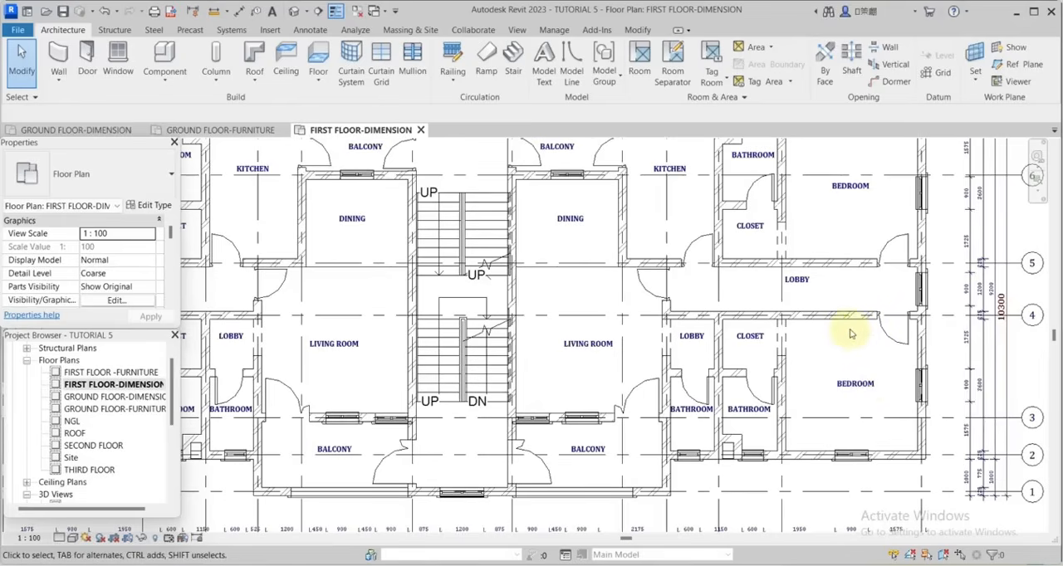
scroll(783, 324, "down", 2)
left_click(310, 29)
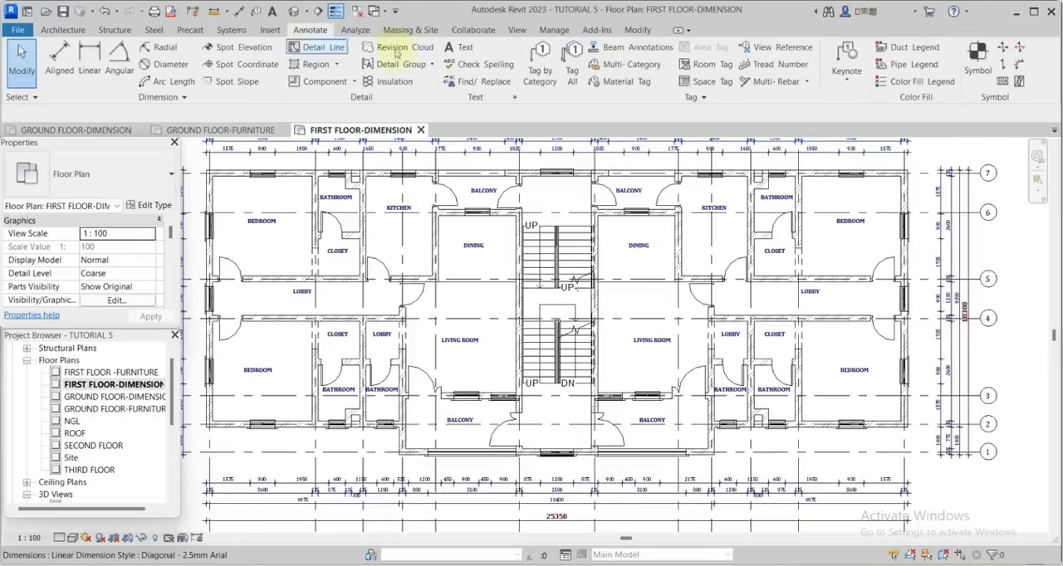
left_click(572, 70)
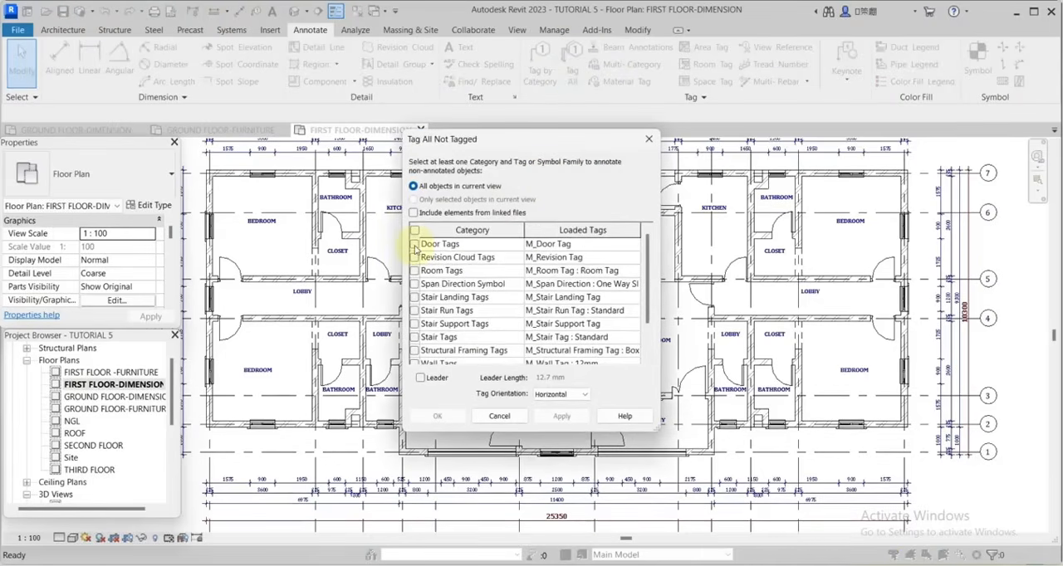
scroll(424, 274, "down", 2)
left_click(415, 337)
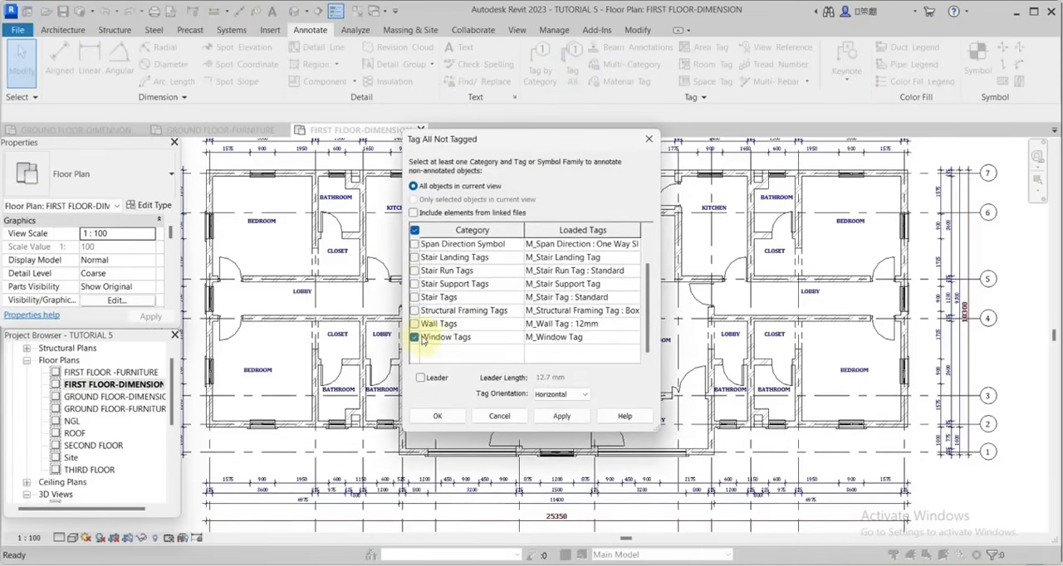
Relabel the tags of the two doors at the balcony beside the left-hand kitchen as D4.
scroll(802, 277, "up", 2)
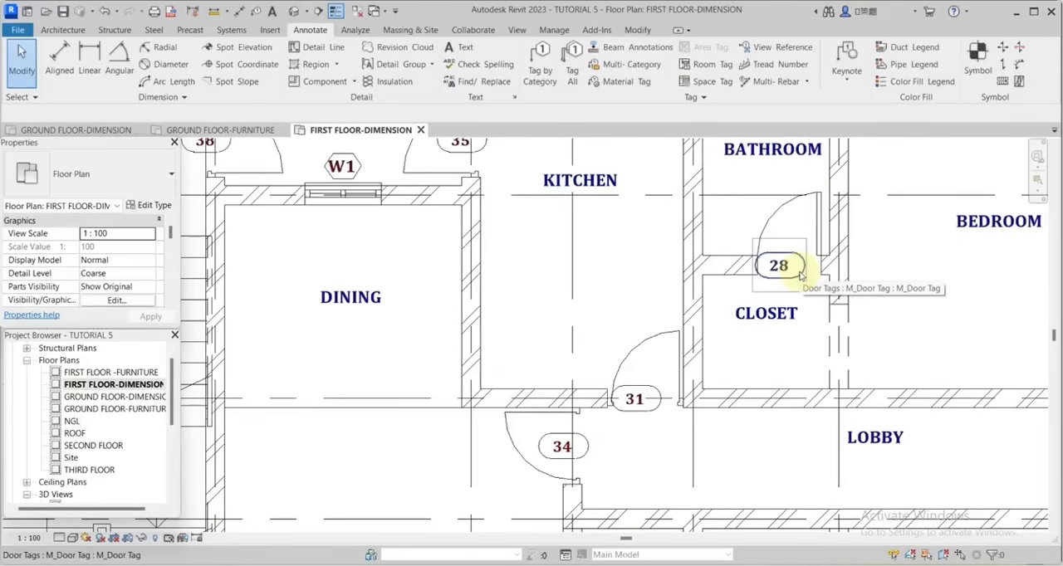
scroll(801, 277, "down", 4)
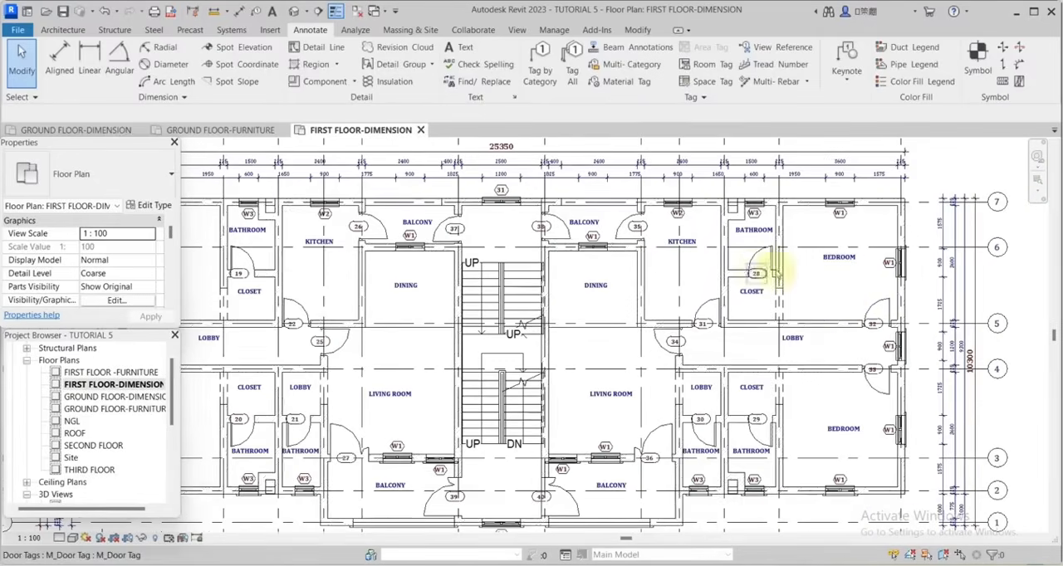
scroll(357, 226, "up", 5)
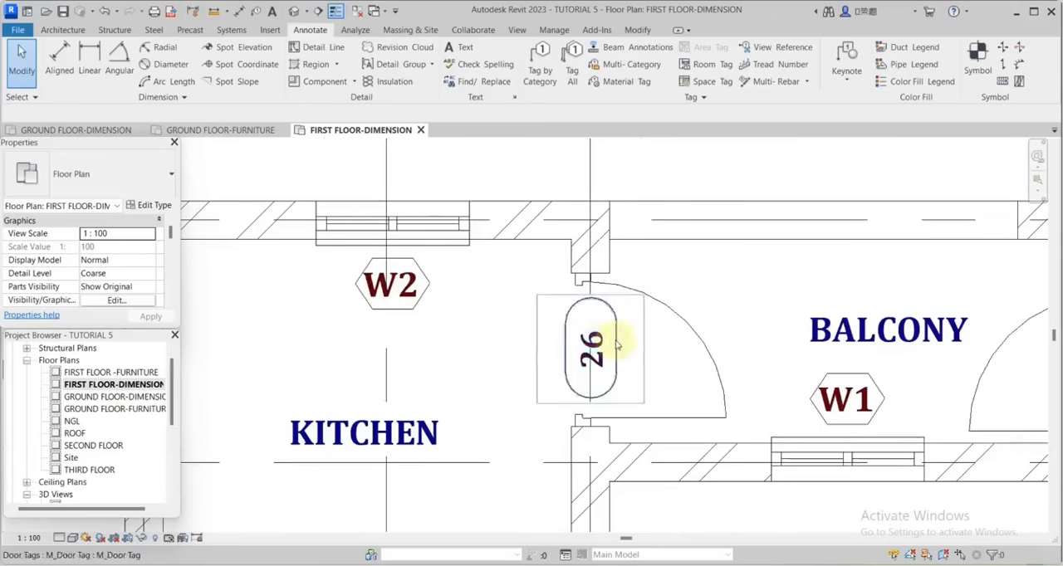
double_click(593, 342)
type("D4")
scroll(593, 342, "down", 2)
left_click(688, 311)
scroll(879, 339, "up", 3)
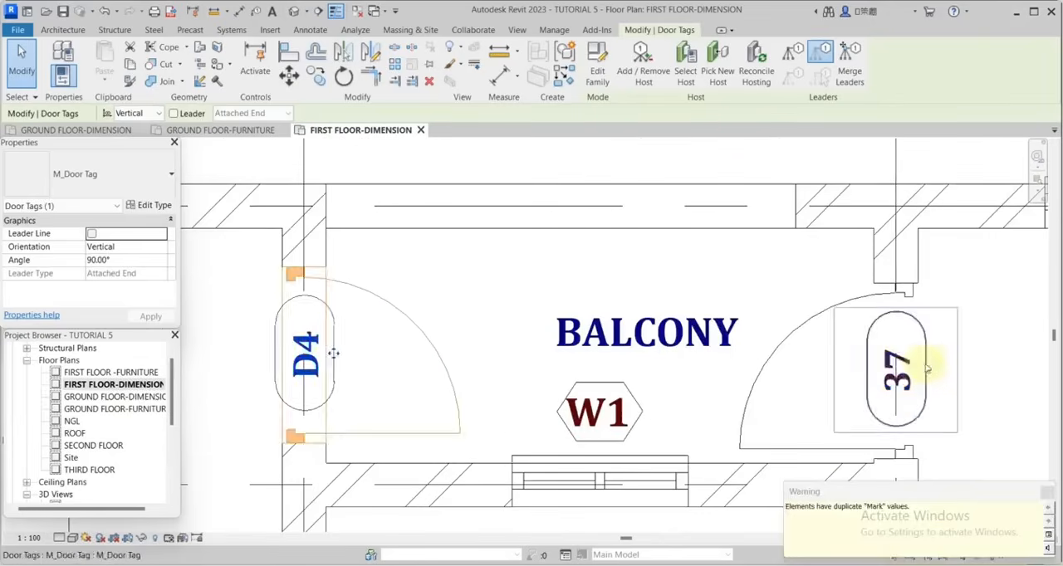
double_click(900, 368)
type("D4")
left_click(788, 293)
scroll(757, 304, "down", 3)
Relabel the tags of the two doors at the upper balcony on the other side of the staircase as D4.
scroll(838, 328, "up", 4)
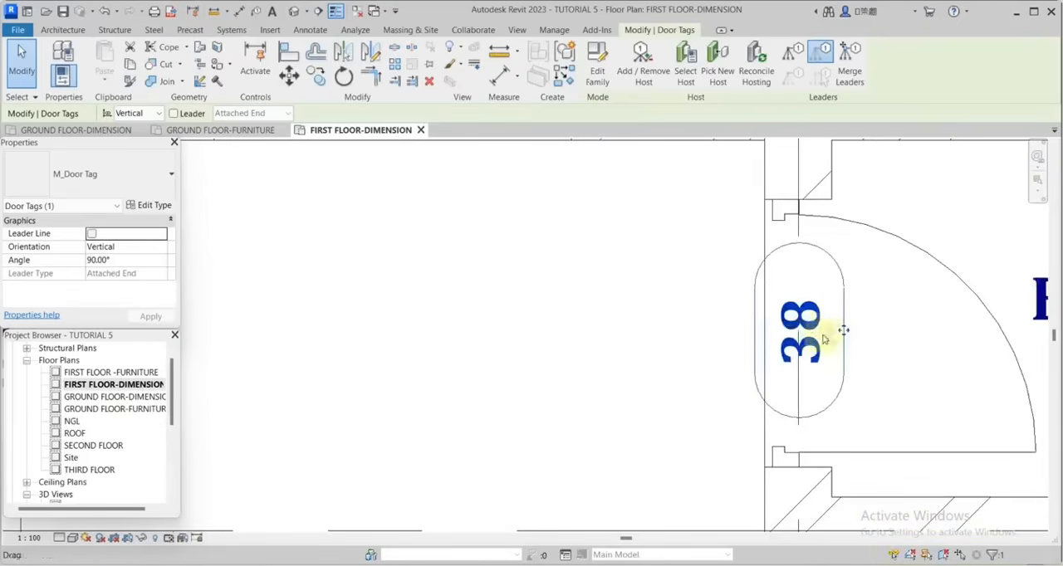
type("D4")
left_click(684, 312)
scroll(595, 327, "down", 3)
scroll(988, 322, "up", 3)
left_click(954, 334)
left_click(917, 343)
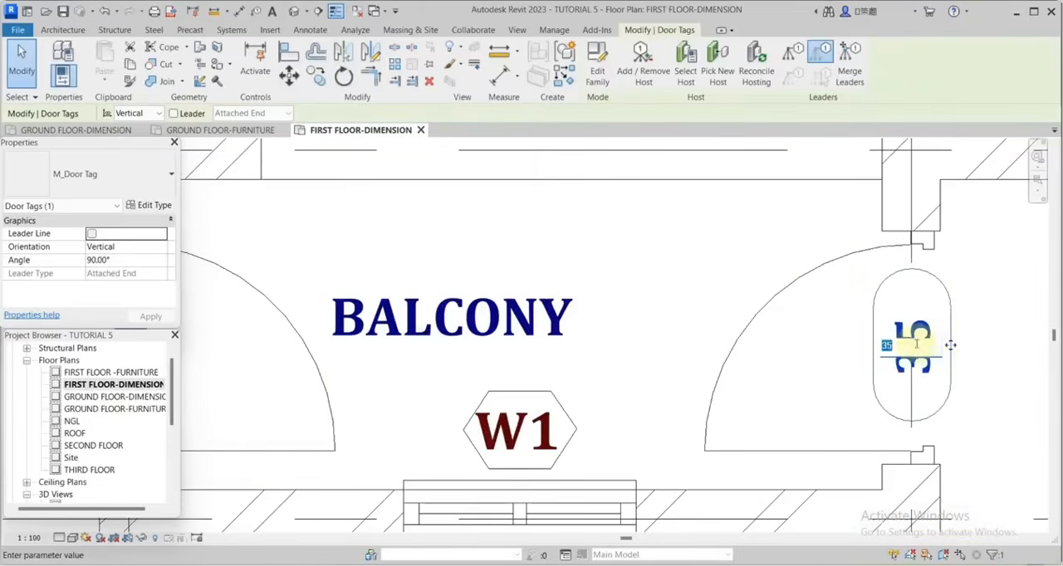
left_click(753, 279)
Relabel the tag of the right-hand bedroom door on grid 5, opening onto the lobby, as D2.
scroll(742, 218, "down", 4)
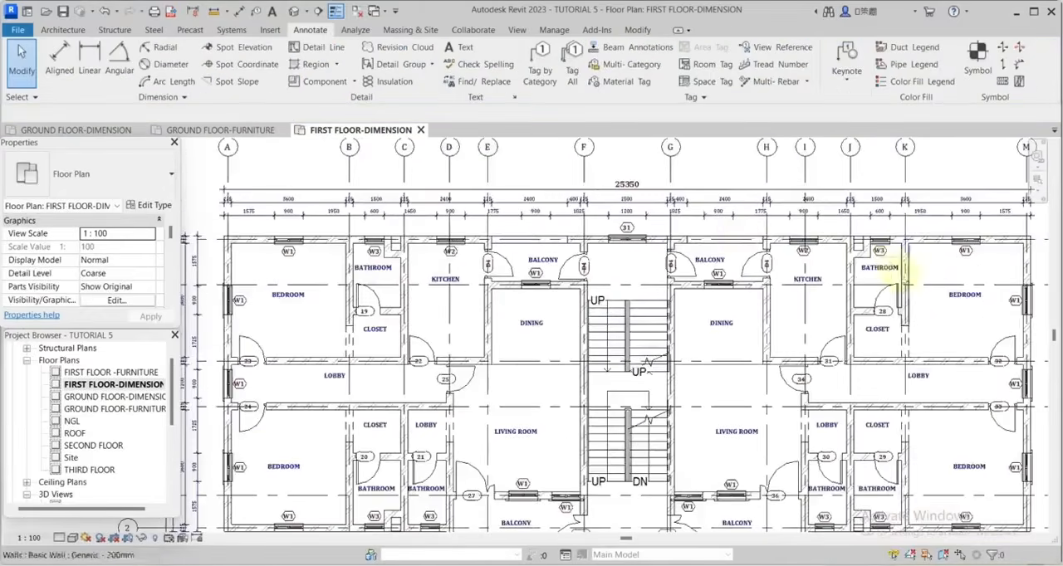
scroll(844, 222, "up", 4)
left_click(836, 225)
left_click(845, 221)
type("D2")
left_click(835, 253)
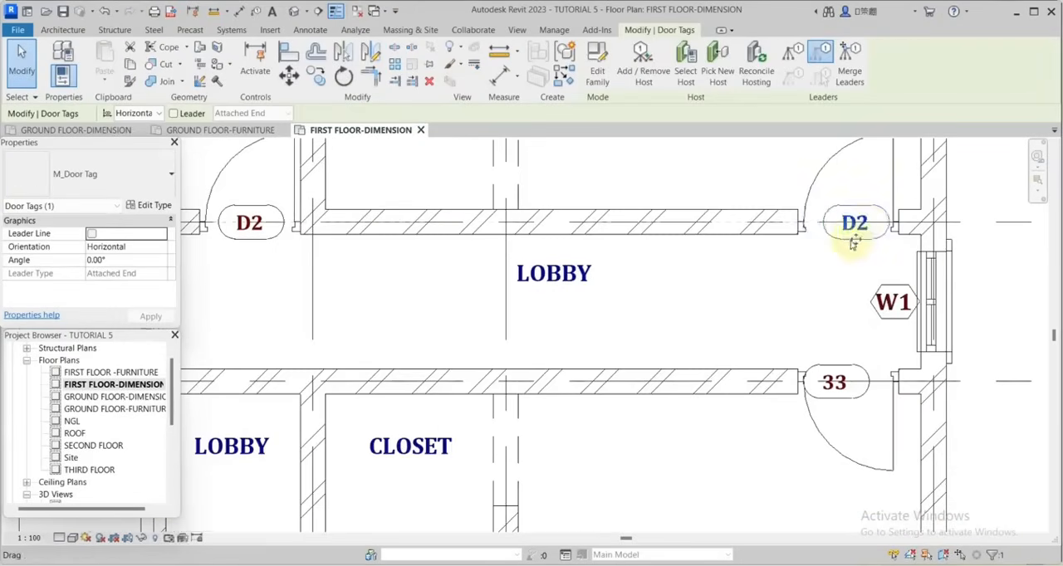
Relabel the tag of the bedroom door on grid 4 as D2 and shift the tag to the middle of the opening.
scroll(830, 349, "up", 3)
left_click(835, 324)
left_click(831, 328)
left_click(743, 259)
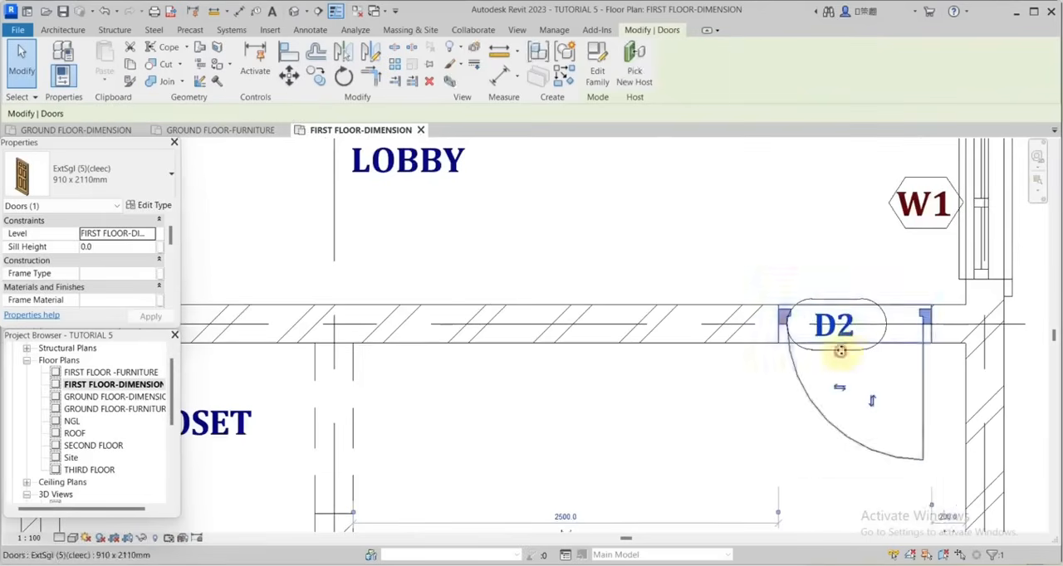
left_click_drag(839, 351, 866, 349)
key("ctrl+z")
left_click_drag(833, 302, 859, 303)
scroll(723, 360, "down", 3)
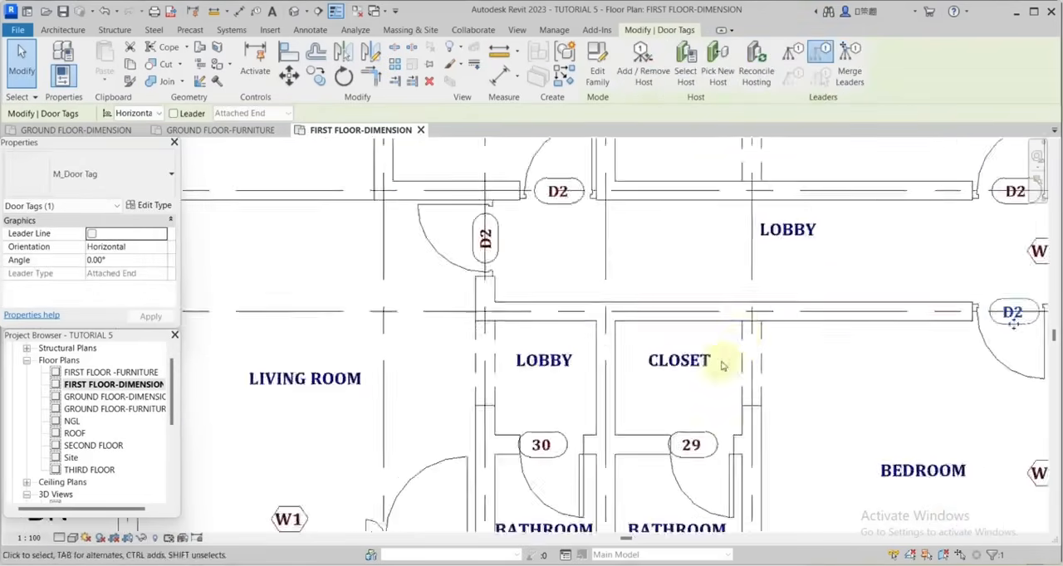
Relabel the tag of the bathroom door below the small lobby in the right-hand flat as D3.
scroll(581, 374, "up", 4)
left_click(645, 368)
left_click(629, 340)
type("D3")
left_click(670, 288)
scroll(669, 287, "down", 3)
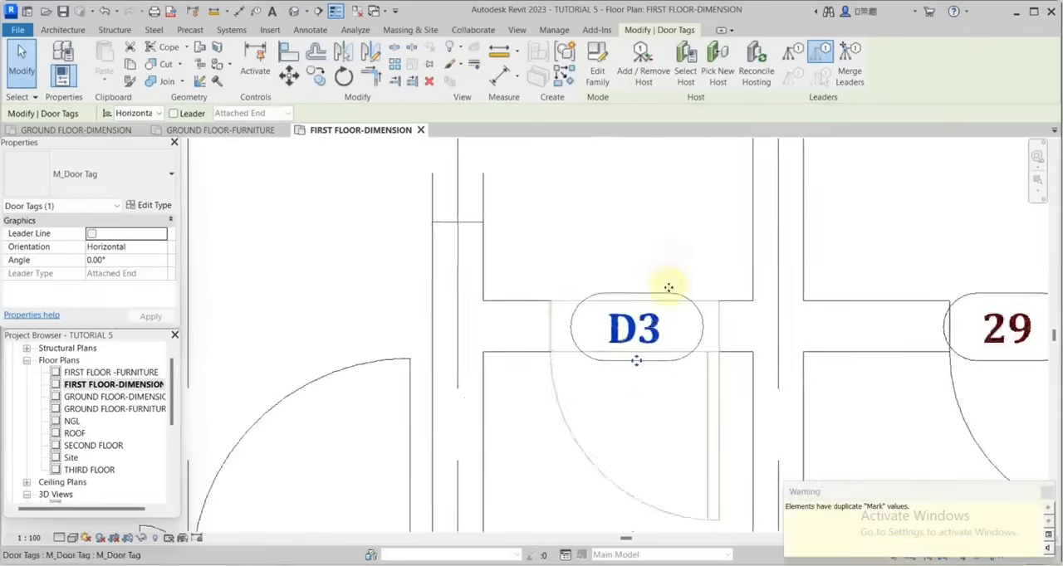
Relabel the tag of the bathroom door below the closet in the right-hand flat as D3.
scroll(872, 311, "up", 4)
left_click(868, 360)
key("Escape")
left_click(861, 327)
left_click(864, 324)
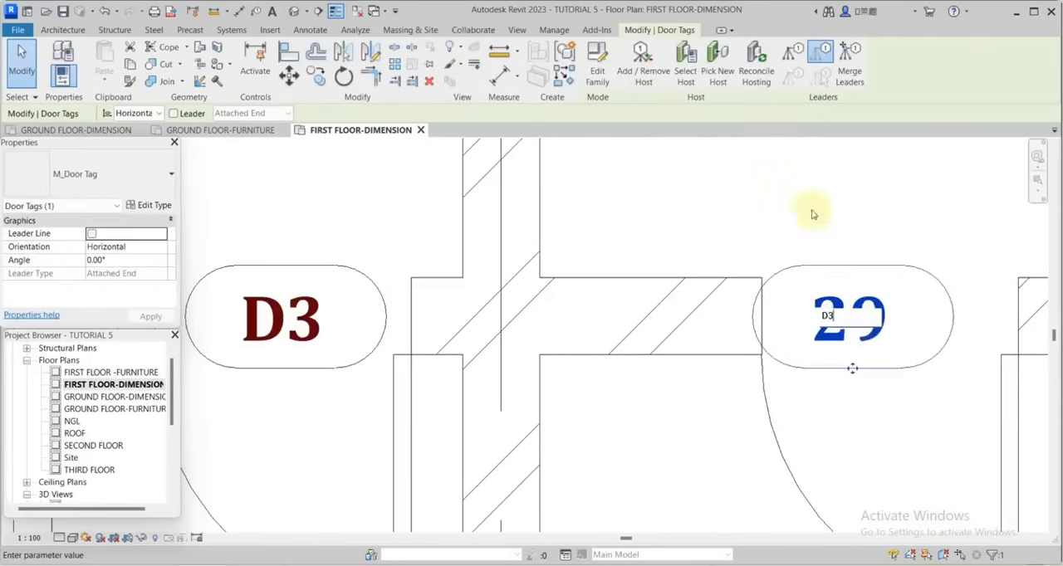
left_click(813, 214)
scroll(764, 315, "down", 3)
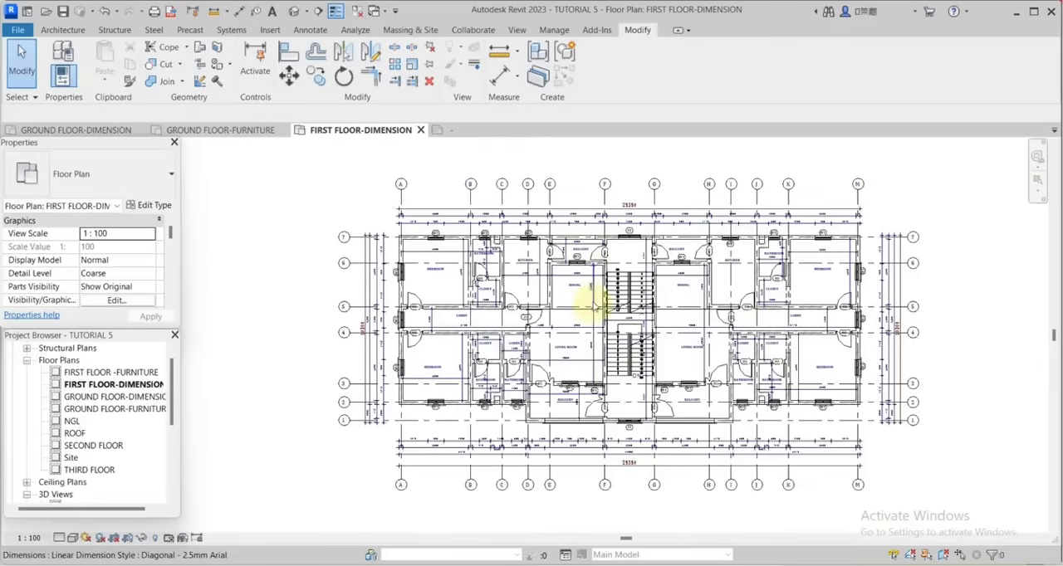
Open the GROUND FLOOR-DIMENSION plan and bring the whole plan into view.
middle_click_drag(593, 307, 694, 308)
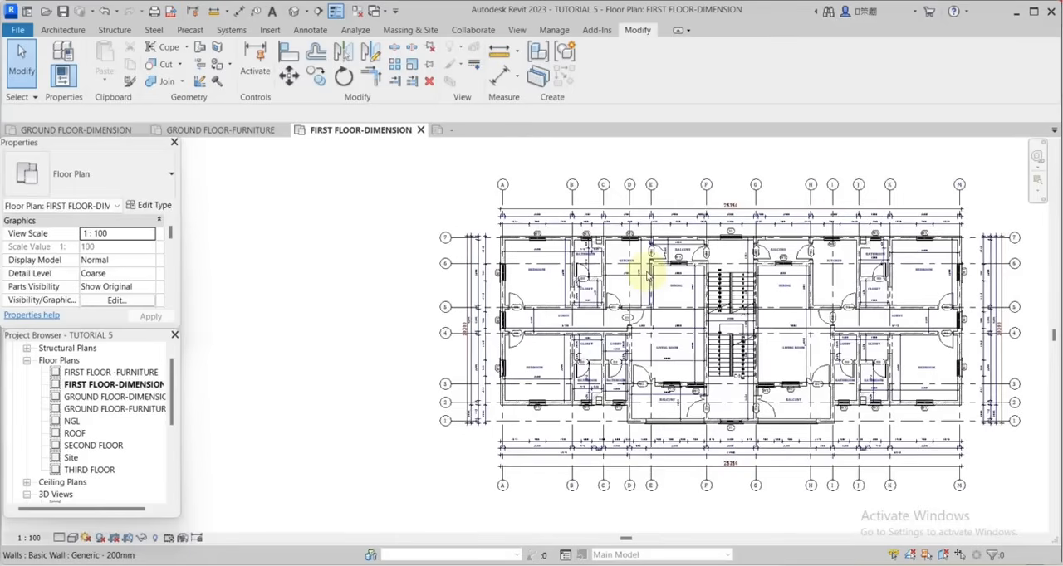
double_click(125, 397)
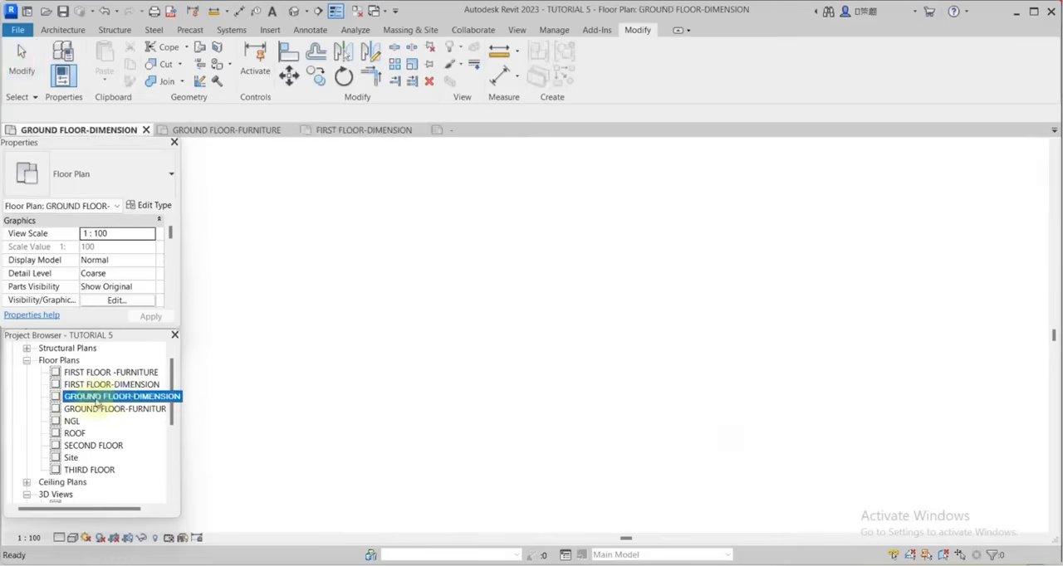
scroll(694, 330, "down", 5)
scroll(698, 328, "up", 4)
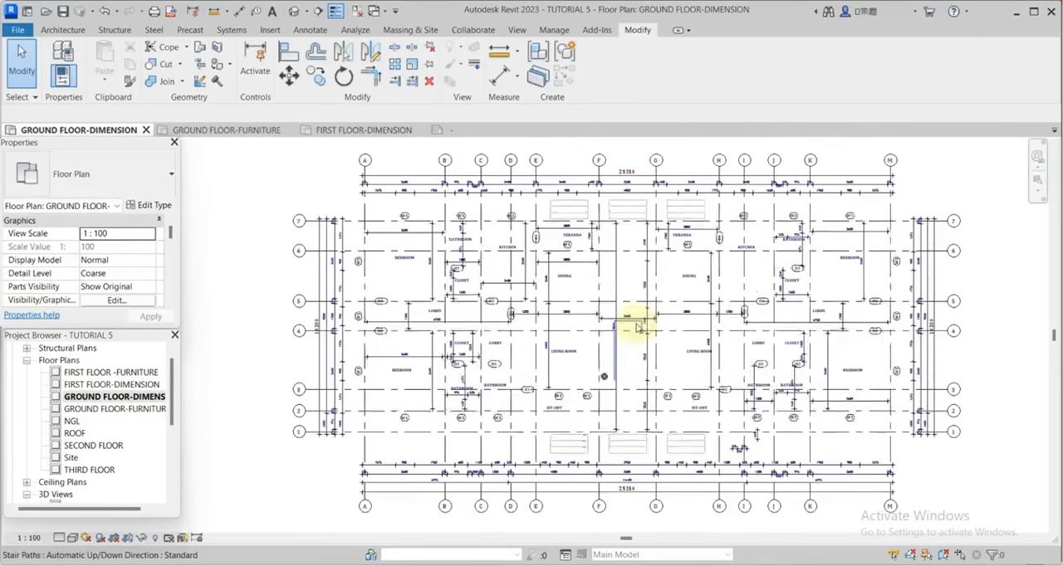
scroll(703, 325, "down", 1)
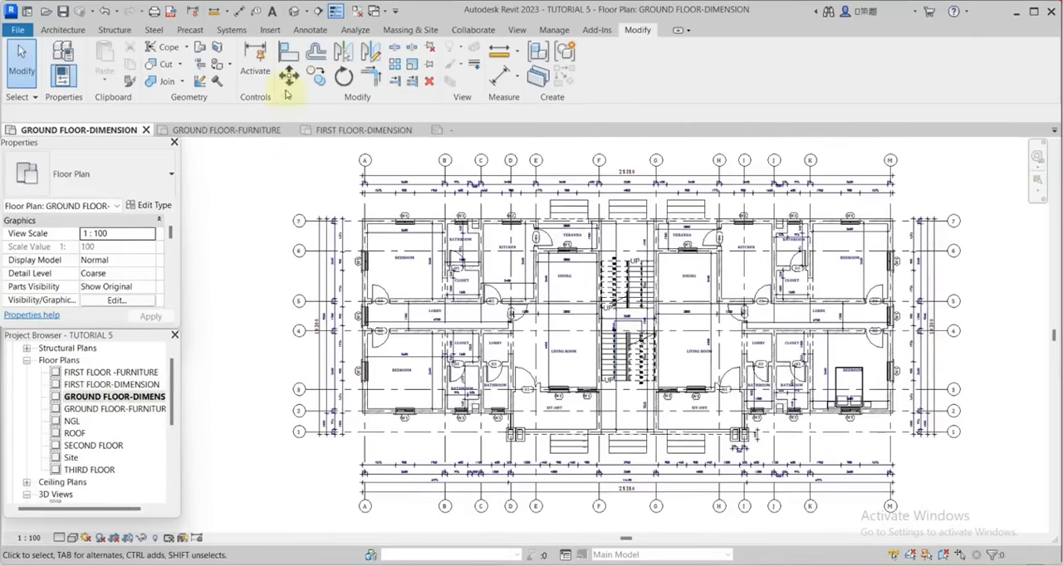
Draw a horizontal building section across the whole ground floor plan between grids 3 and 4, from beyond grid A to beyond grid M.
left_click(516, 30)
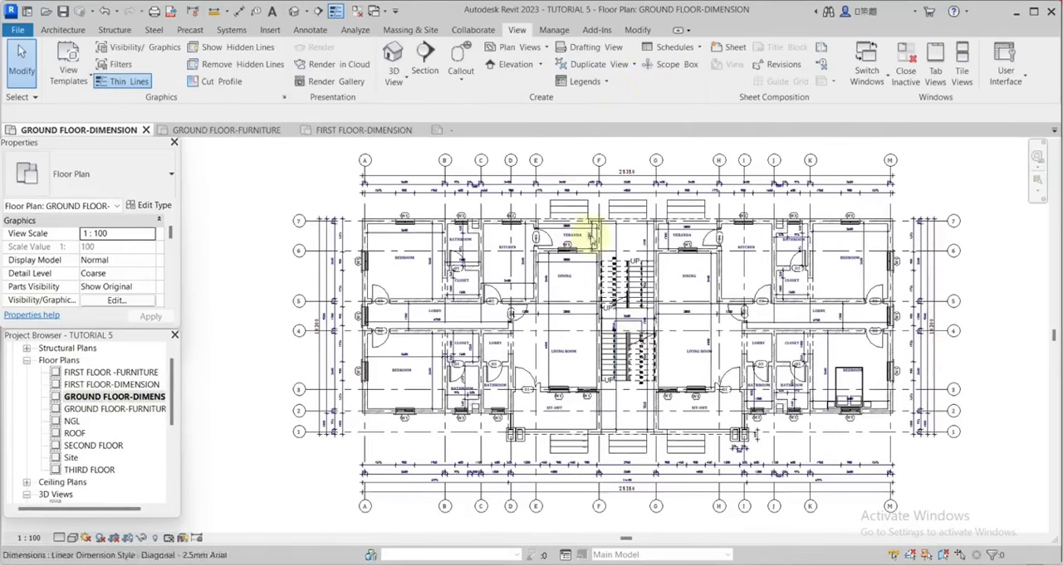
left_click(424, 55)
scroll(415, 332, "up", 3)
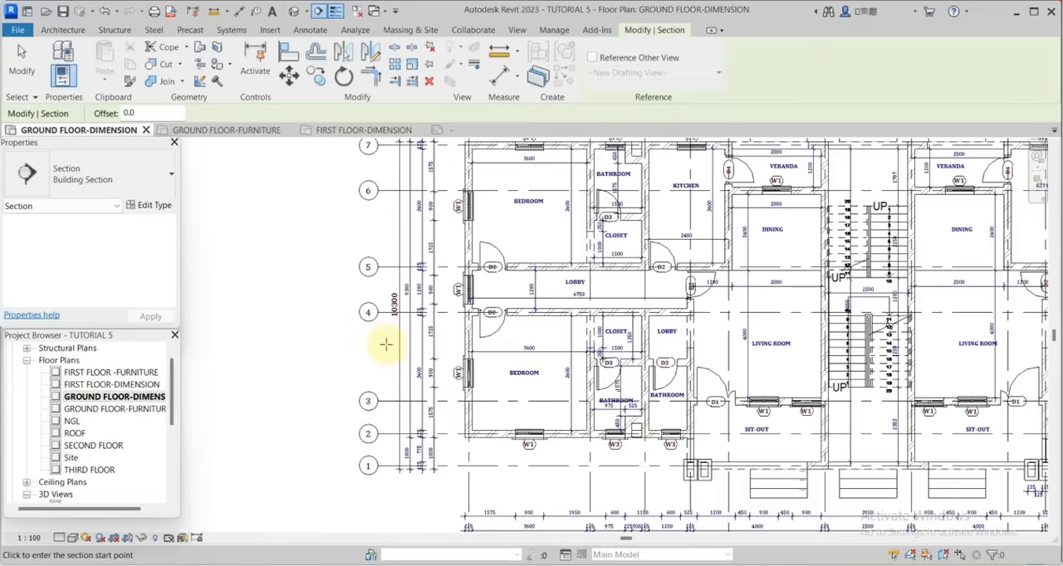
left_click(387, 347)
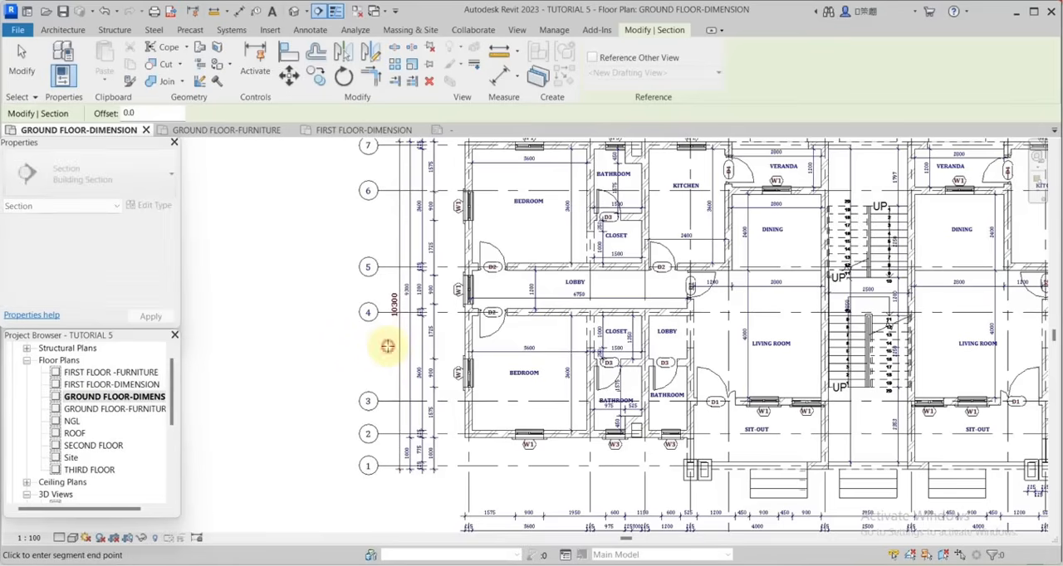
scroll(494, 328, "down", 3)
scroll(590, 339, "down", 4)
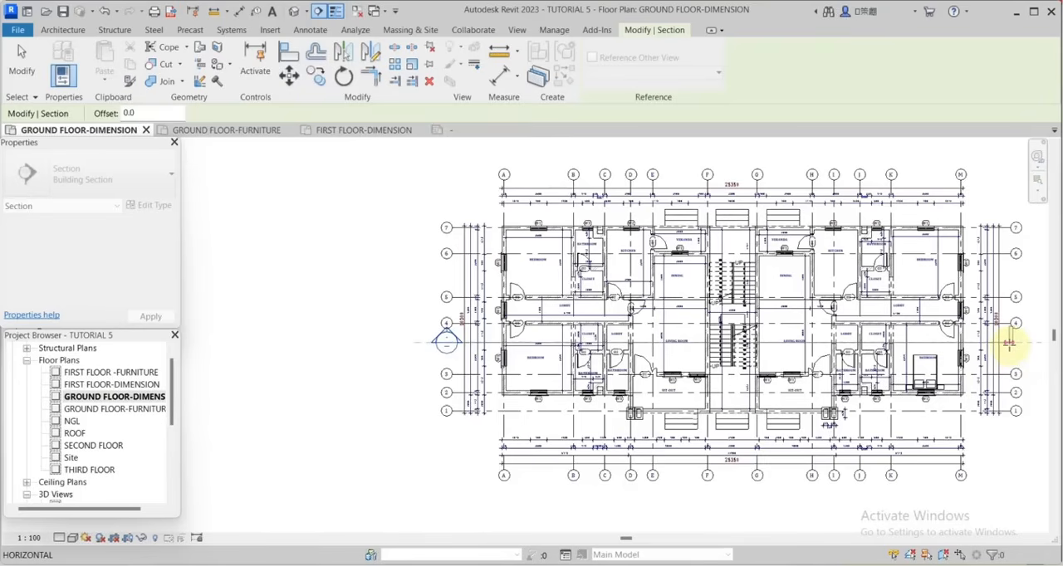
left_click(1009, 343)
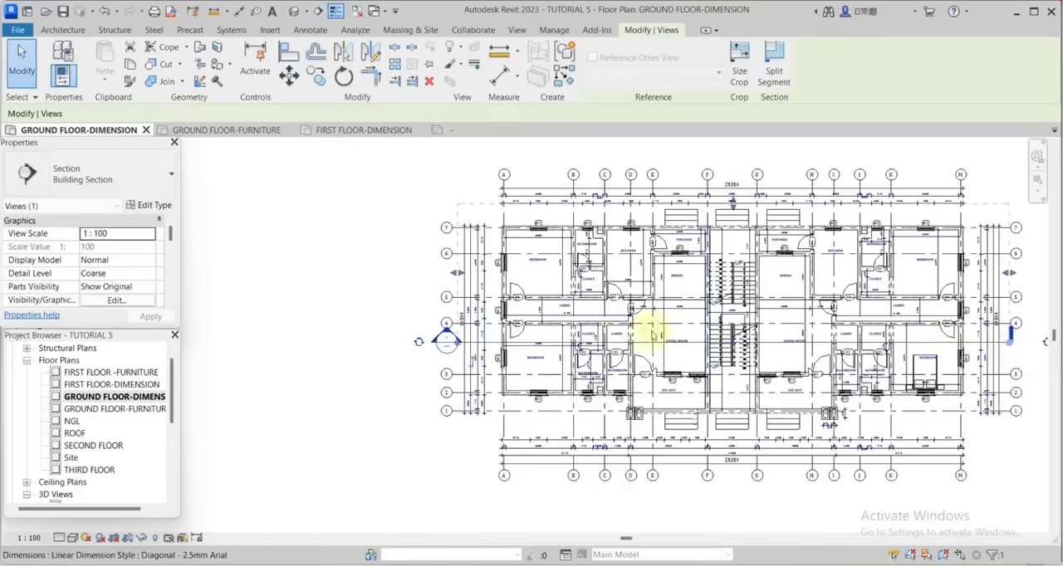
Cycle the tail of the horizontal section beyond grid M to a section head matching the other end.
scroll(643, 332, "down", 2)
scroll(951, 334, "up", 5)
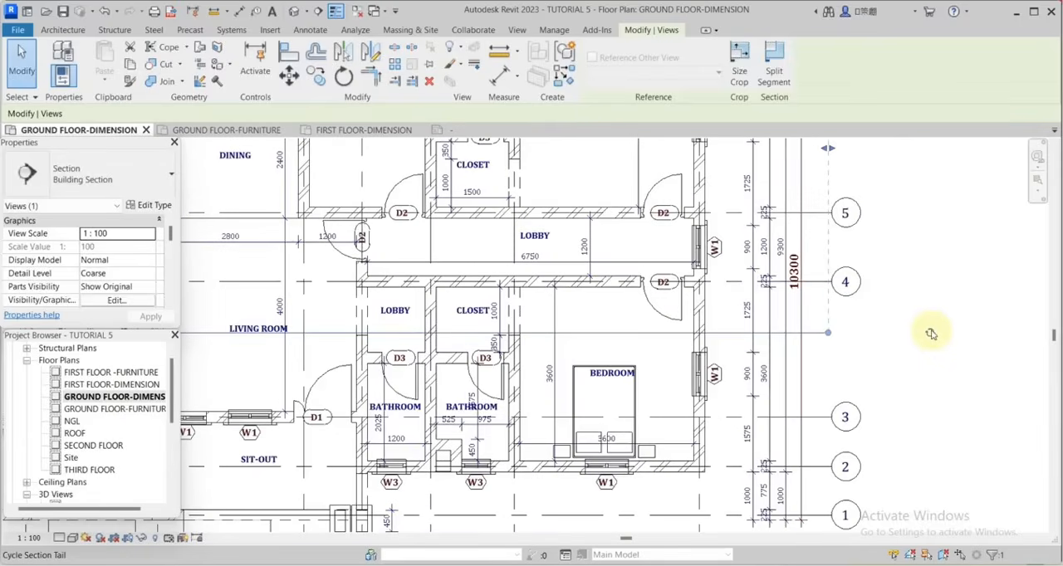
left_click(931, 333)
scroll(947, 365, "down", 4)
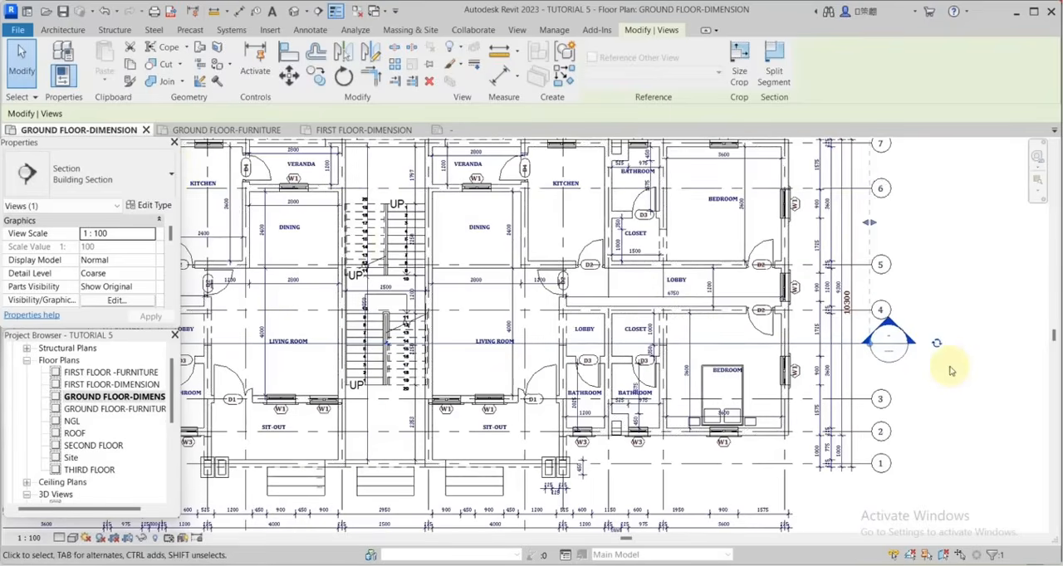
left_click(32, 79)
scroll(893, 365, "down", 3)
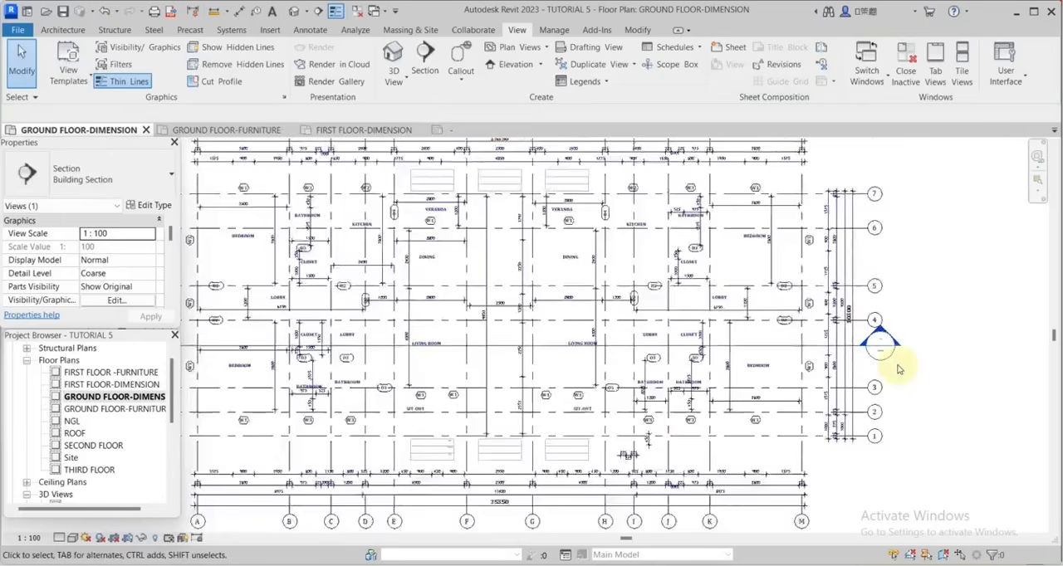
Draw a vertical building section through the staircase between grids F and G, from above the grid heads to below the lower ones.
right_click(779, 355)
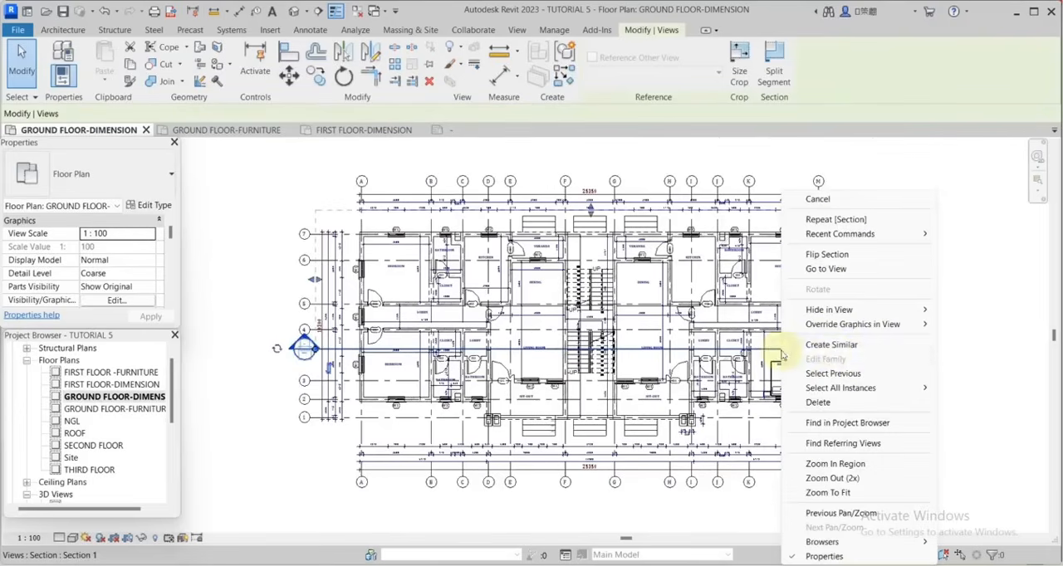
left_click(831, 345)
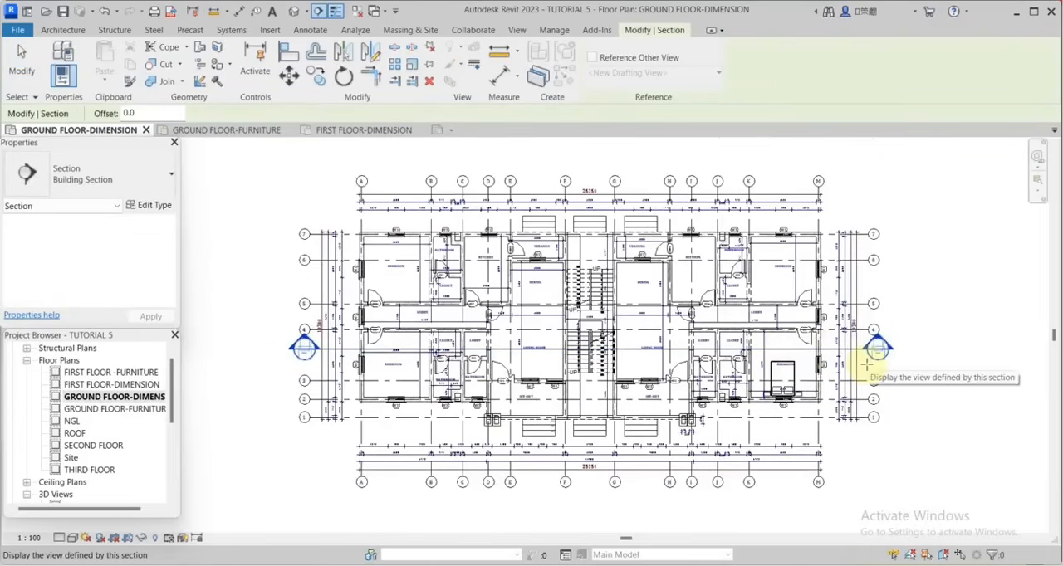
scroll(846, 435, "down", 1)
middle_click_drag(845, 435, 945, 418)
scroll(897, 418, "down", 1)
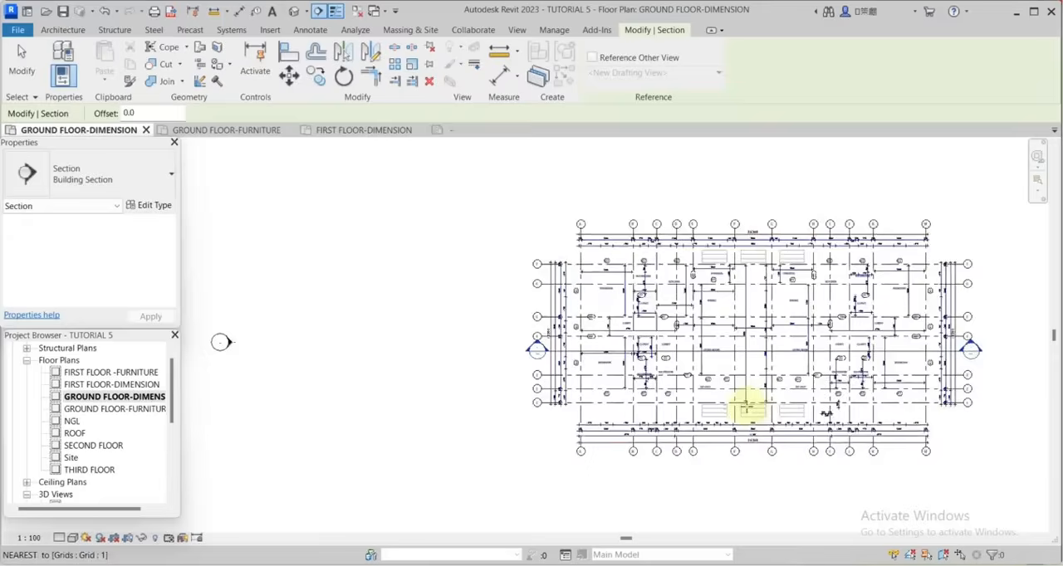
scroll(746, 405, "up", 1)
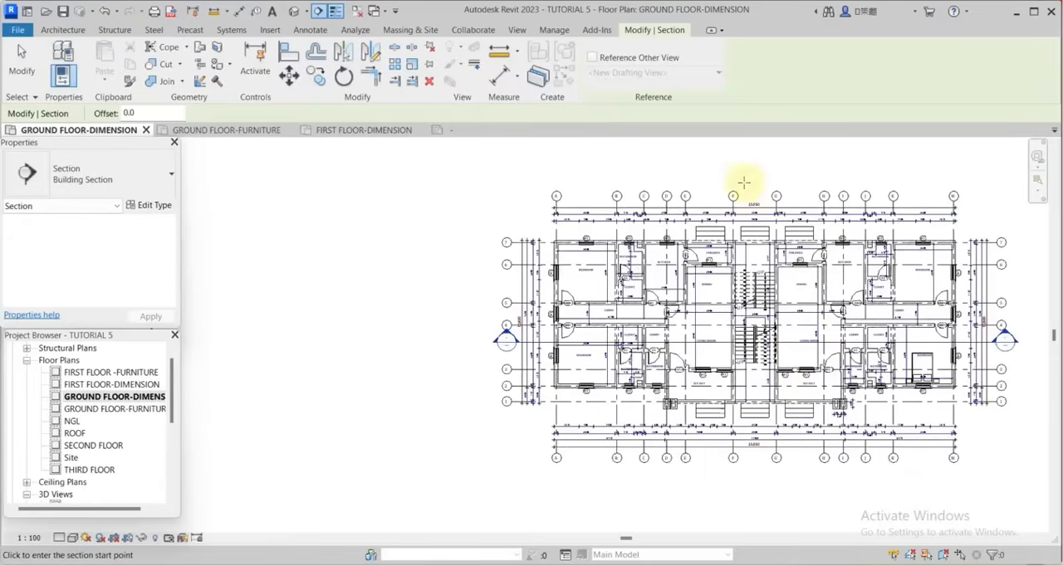
scroll(735, 356, "up", 2)
scroll(776, 308, "down", 1)
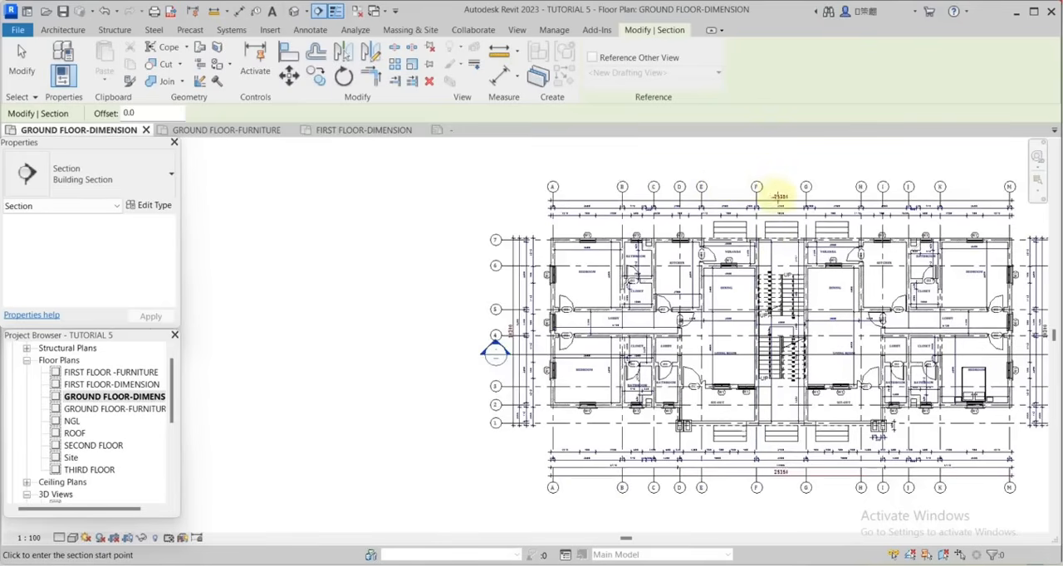
left_click(771, 186)
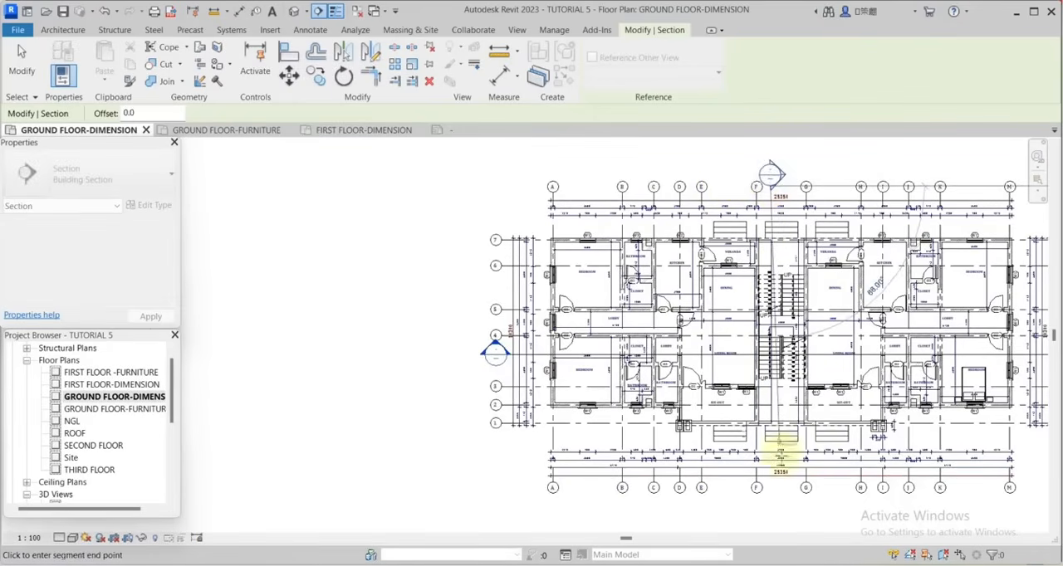
left_click(770, 496)
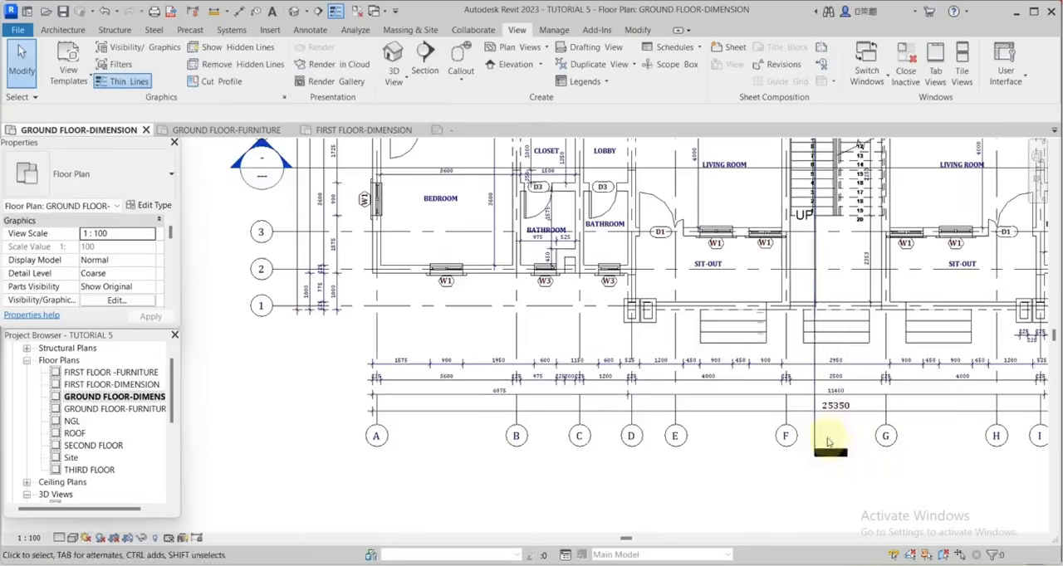
Cycle the tail of the vertical section below grids F and G to a section head matching its other end.
left_click(815, 435)
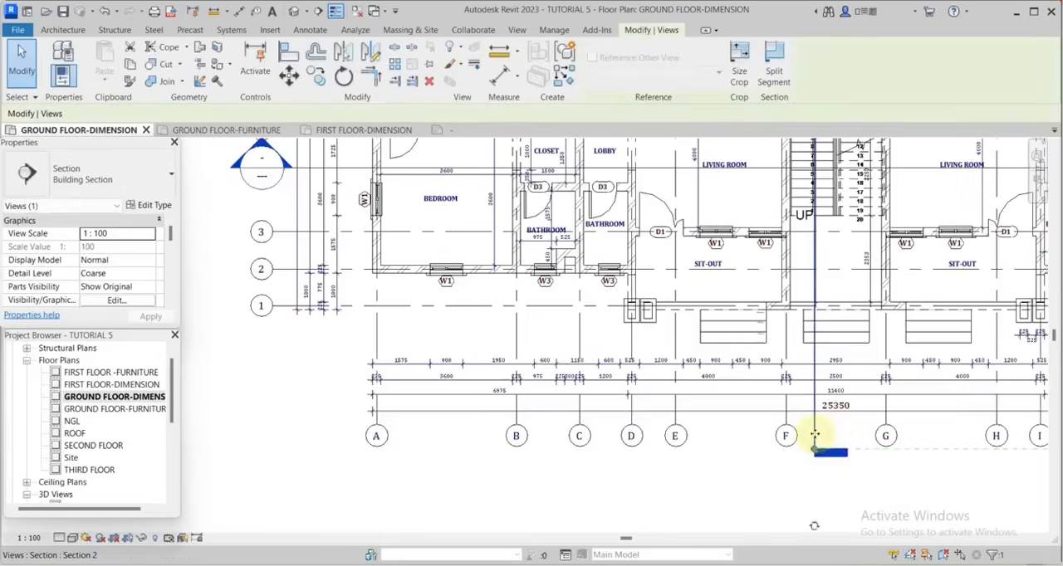
scroll(815, 432, "down", 2)
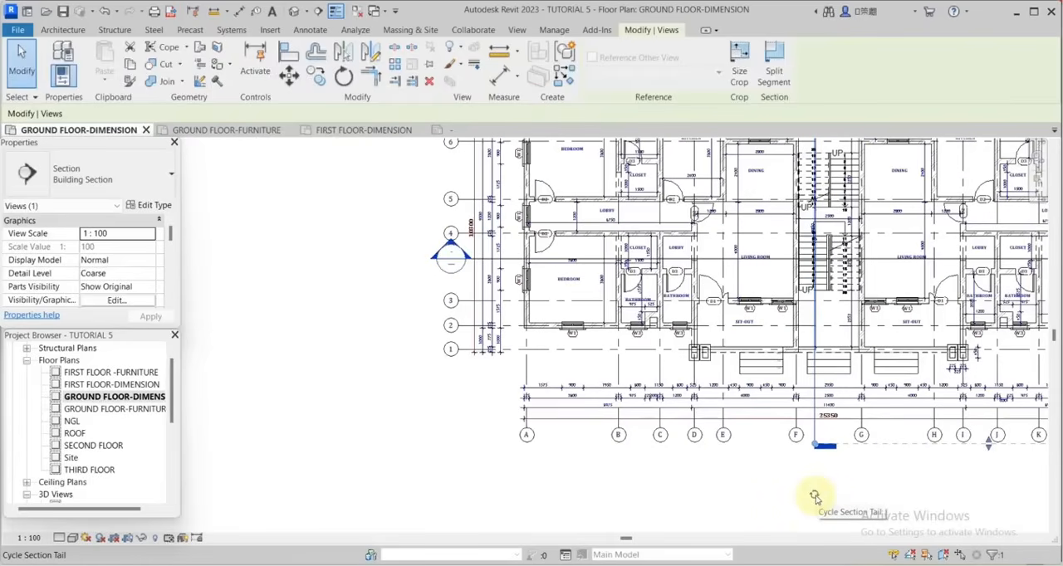
left_click(815, 495)
scroll(799, 230, "up", 5)
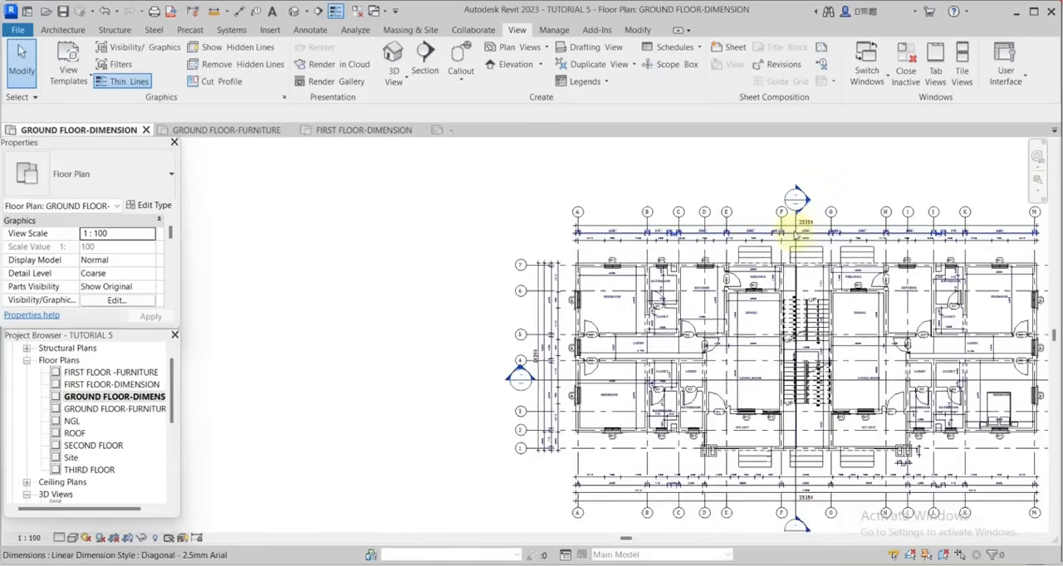
left_click(796, 207)
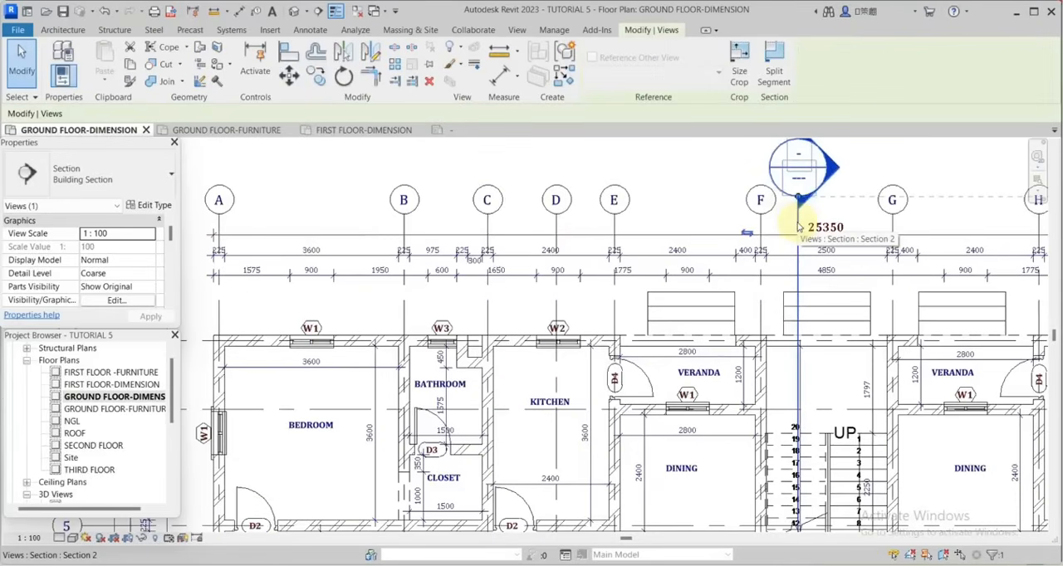
left_click(872, 168)
scroll(870, 170, "down", 3)
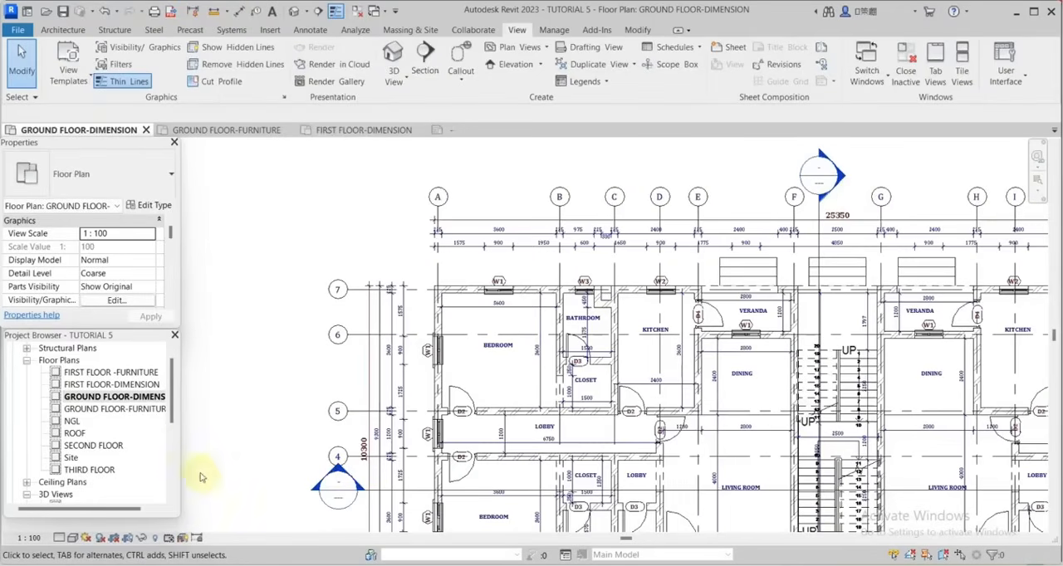
Open the annotation symbol family M_Section Head - Filled for editing.
scroll(133, 439, "down", 5)
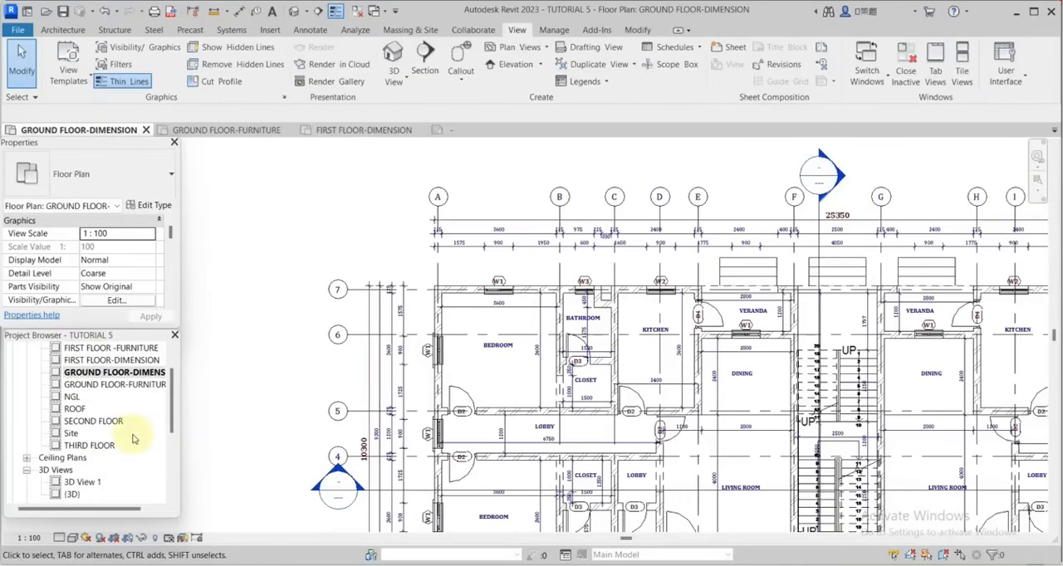
left_click(13, 470)
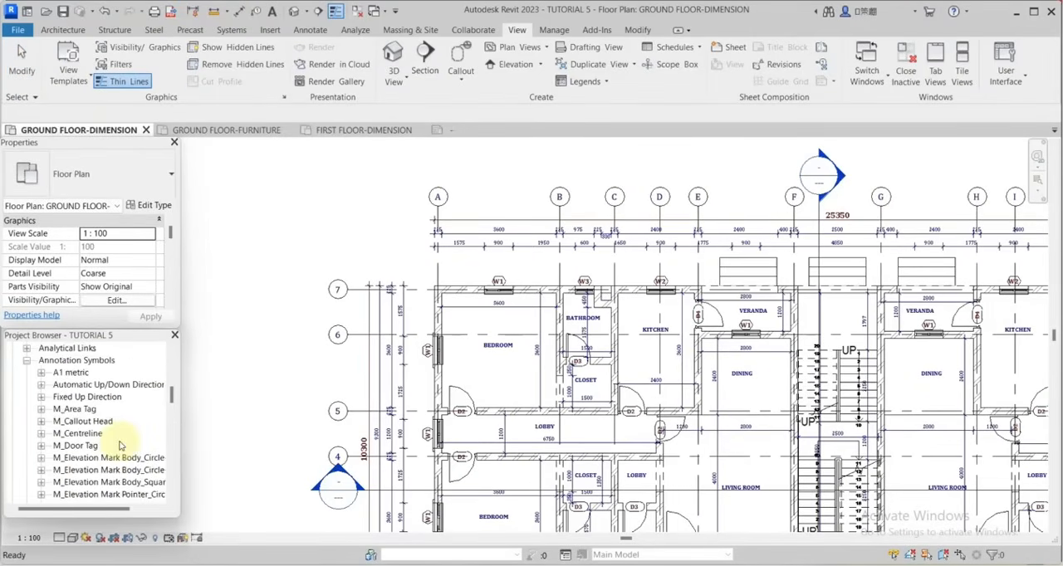
scroll(120, 445, "up", 1)
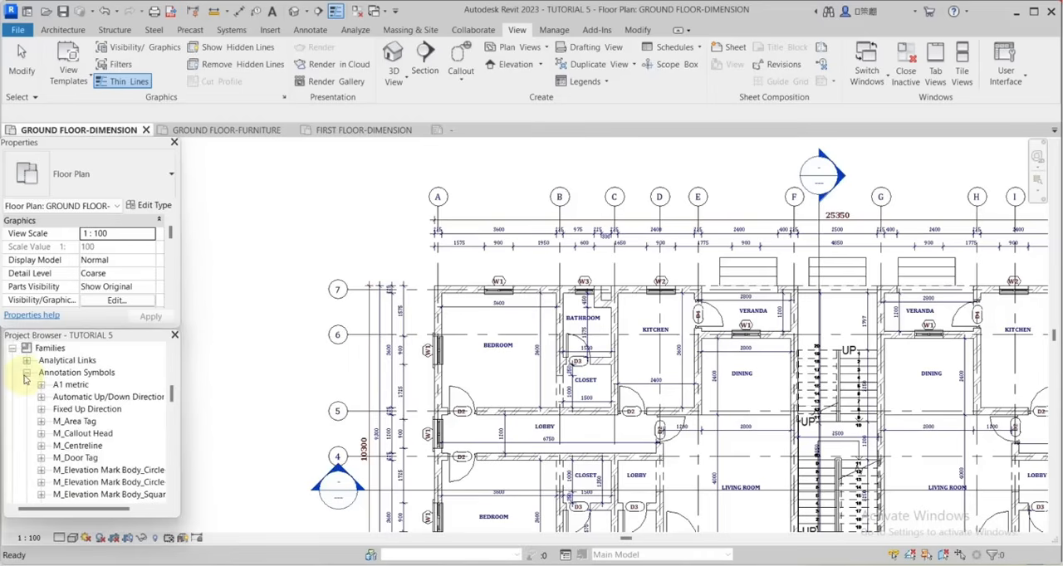
scroll(26, 378, "down", 2)
scroll(121, 474, "down", 5)
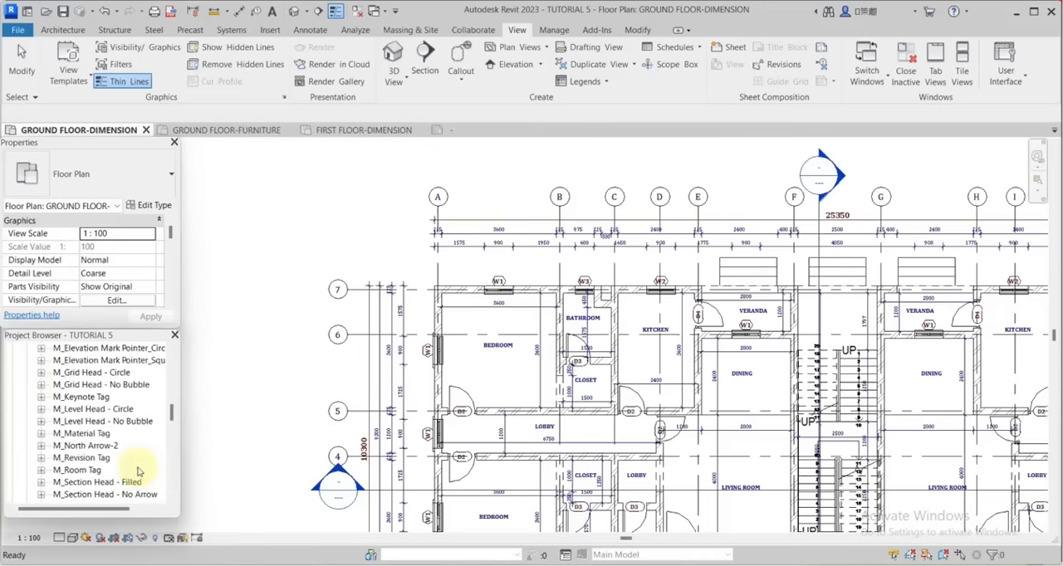
left_click(99, 459)
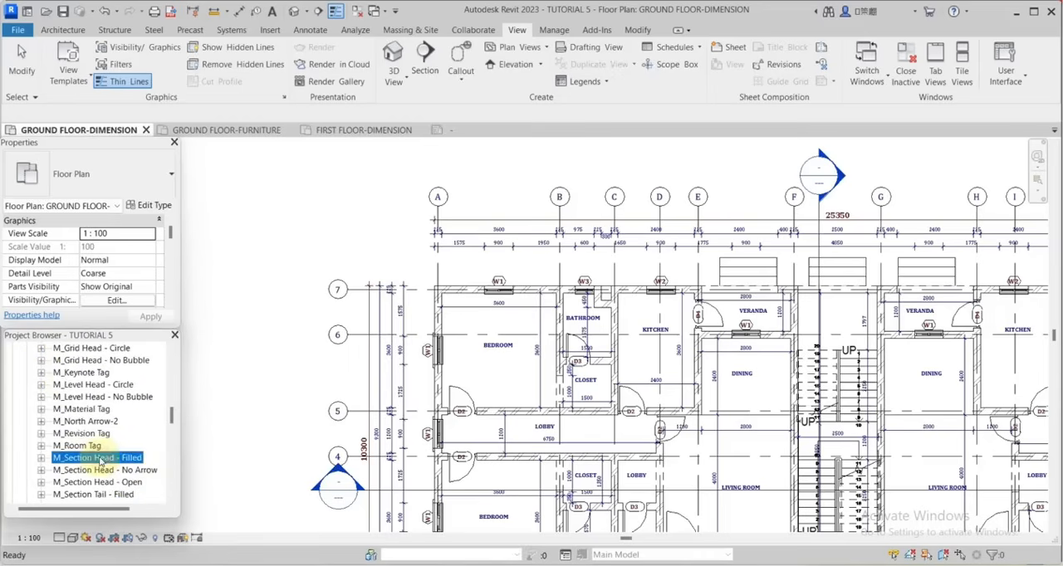
right_click(100, 459)
left_click(133, 339)
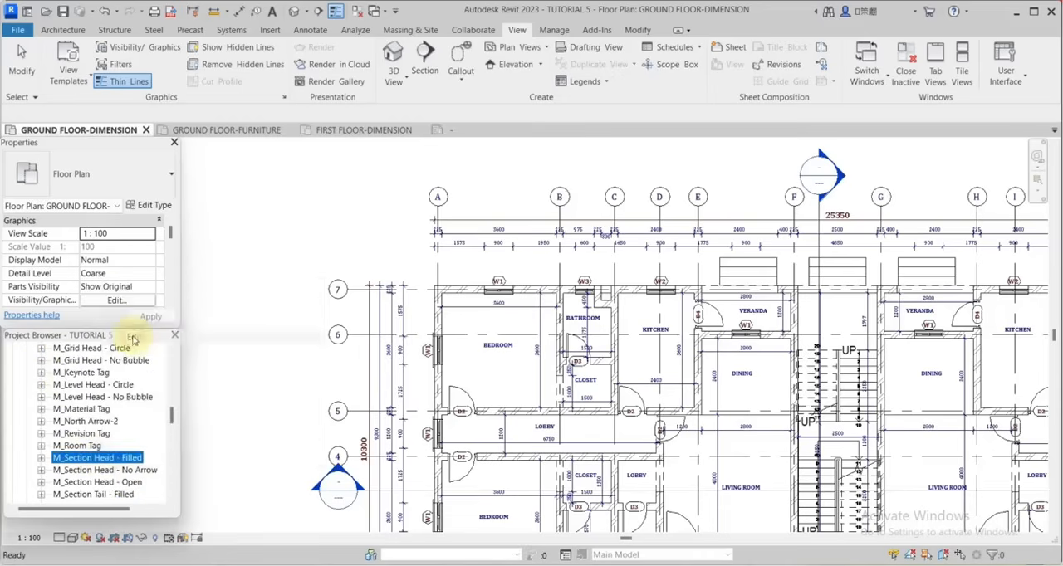
scroll(705, 380, "up", 4)
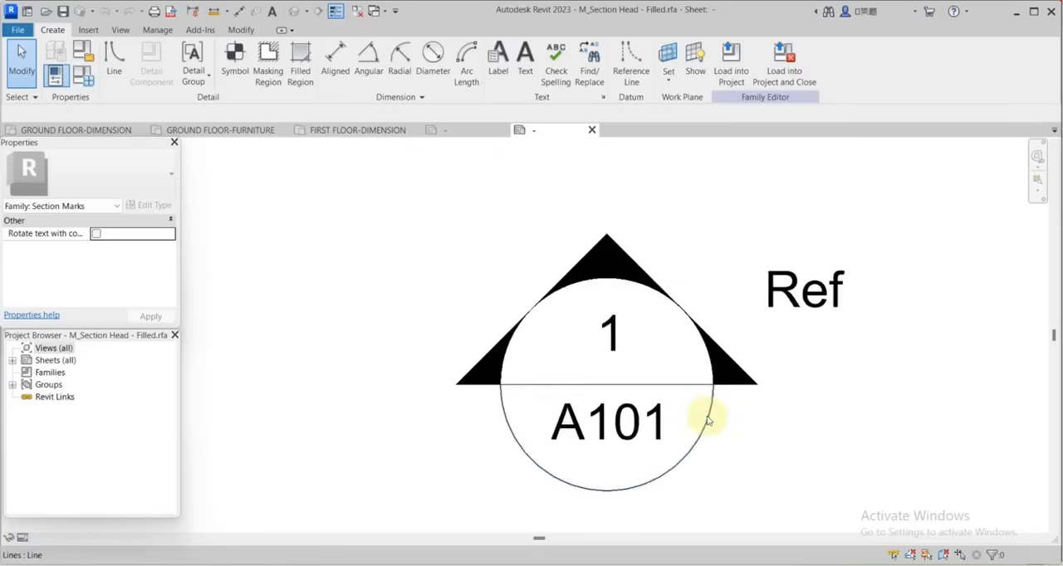
Set the radius of the section head's lower arc to 3.
left_click(707, 419)
scroll(698, 418, "up", 5)
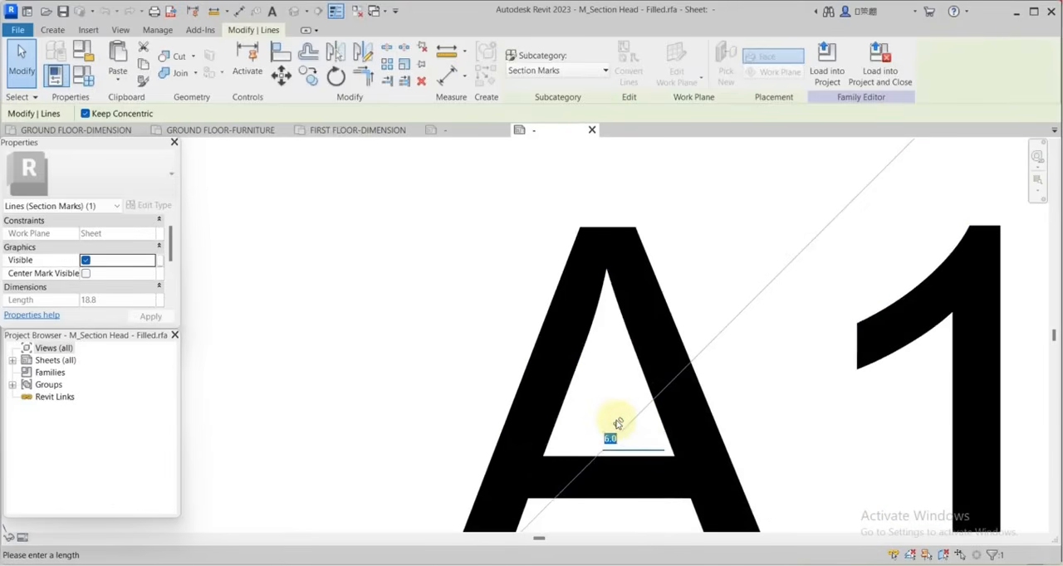
type("3")
key("Return")
scroll(781, 390, "down", 5)
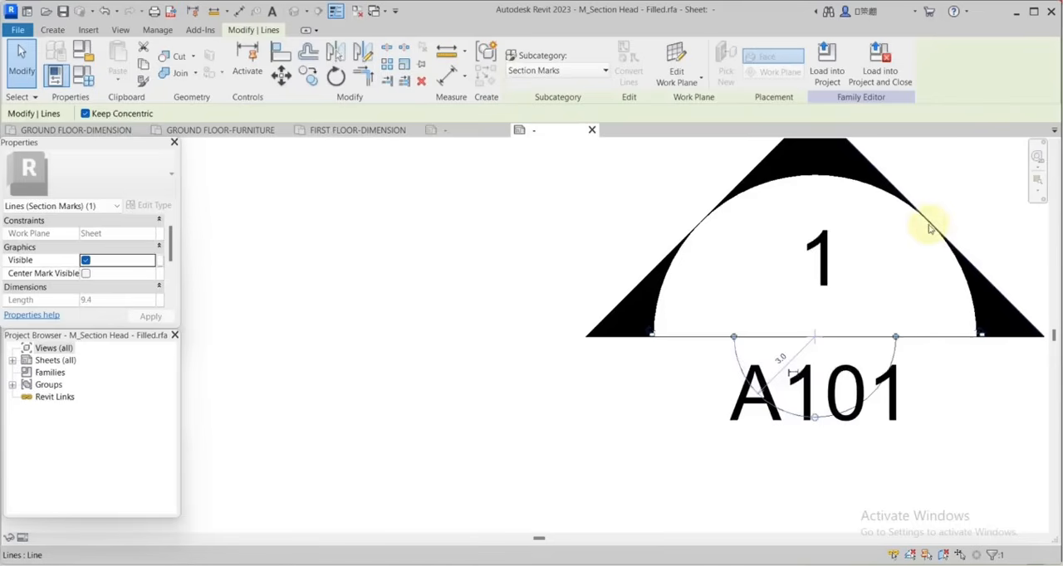
Set the radius of the section head's upper arc to 3 so both arcs form one circle.
left_click(930, 227)
scroll(771, 191, "up", 2)
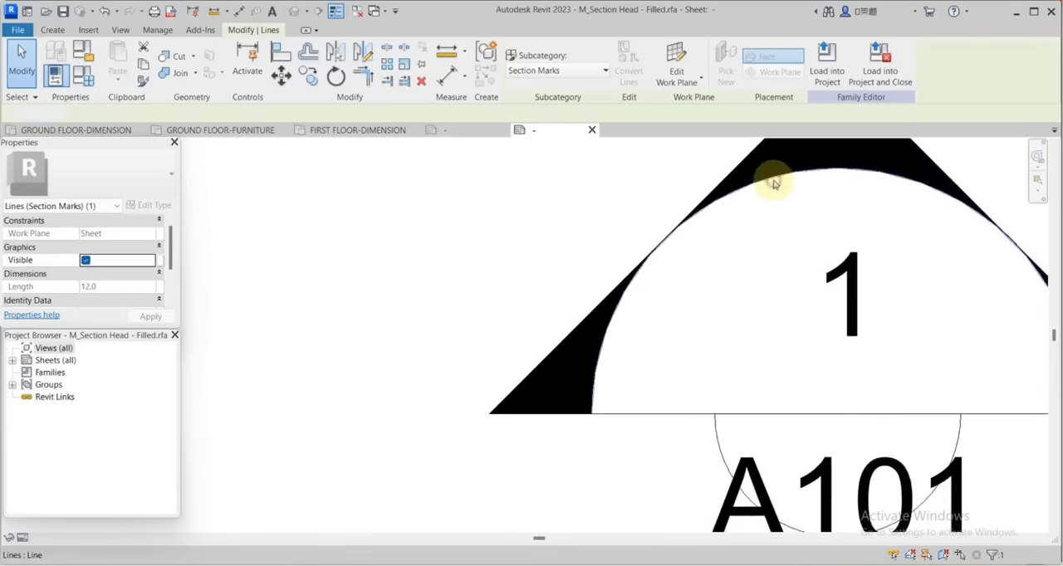
left_click(773, 182)
left_click(872, 290)
type("3")
left_click(916, 337)
scroll(808, 339, "down", 2)
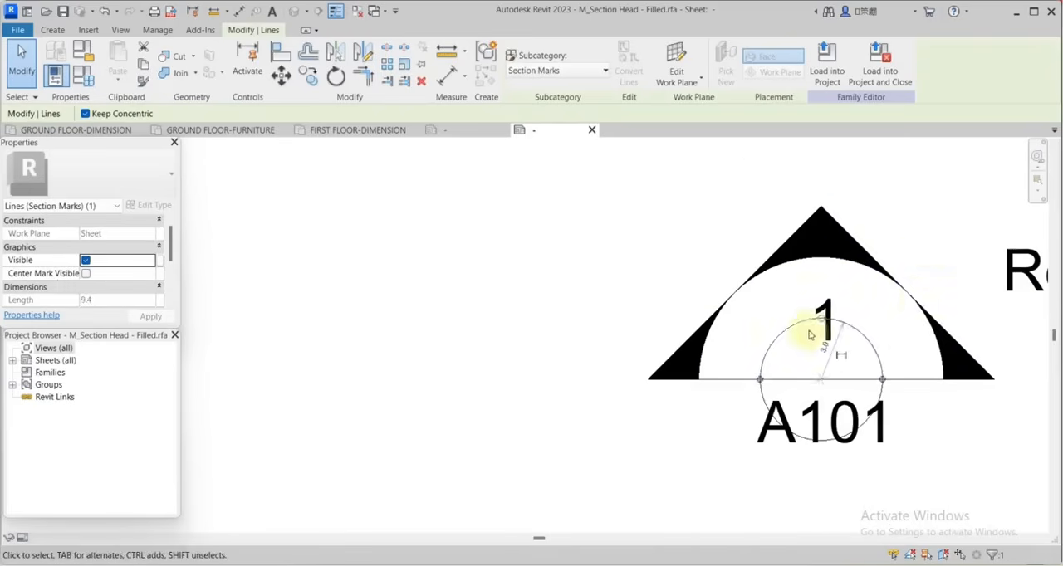
key("Escape")
Clear the right-hand and apex filled regions and the view number label from the section head, keeping the left-hand region.
left_click(943, 348)
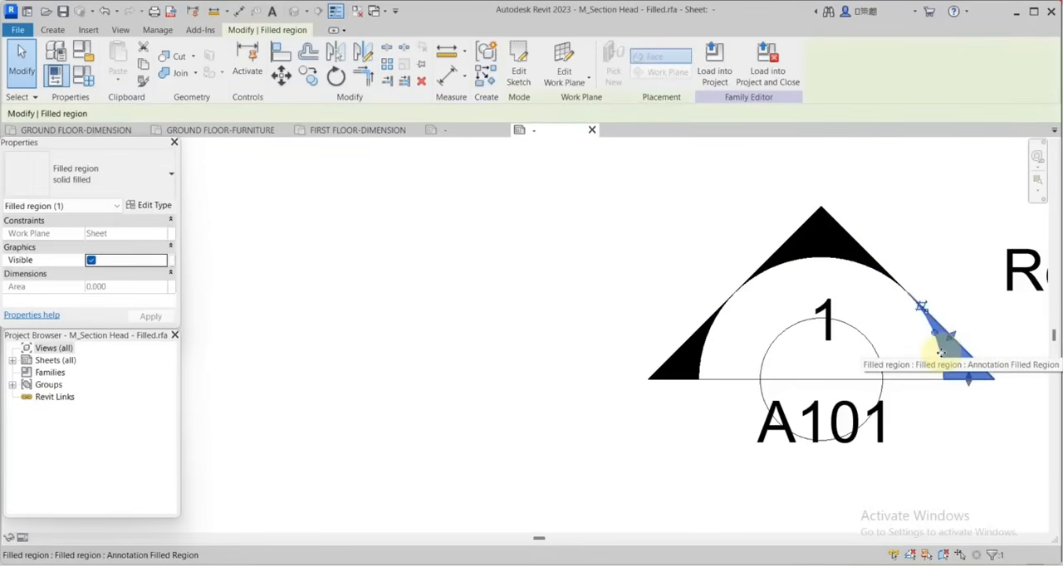
scroll(885, 209, "down", 2)
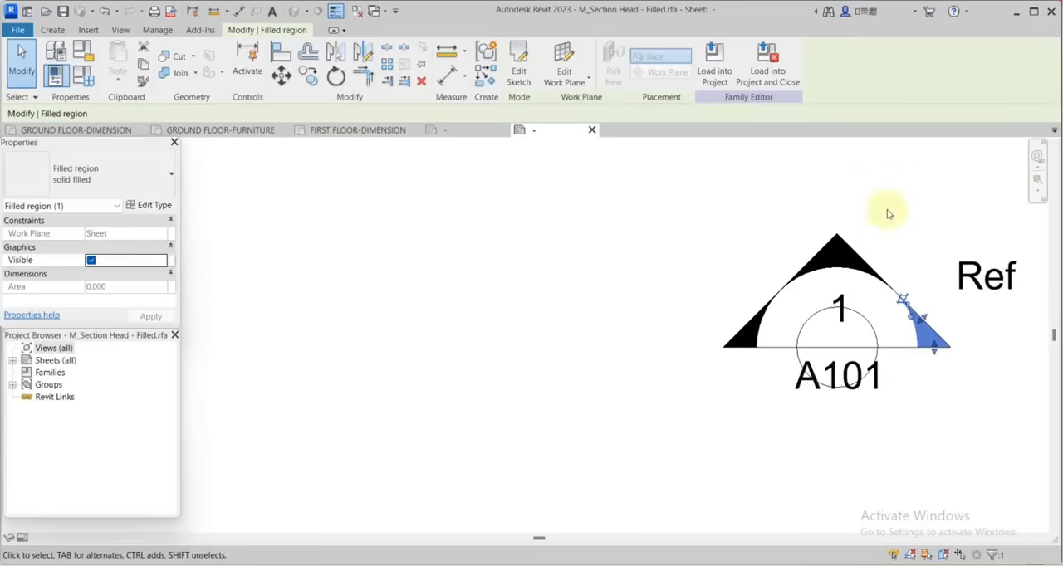
left_click(885, 209)
scroll(943, 333, "up", 2)
Edit the left filled region's boundary and add the upper half of the reduced circle to its sketch by picking the arc.
left_click(622, 325)
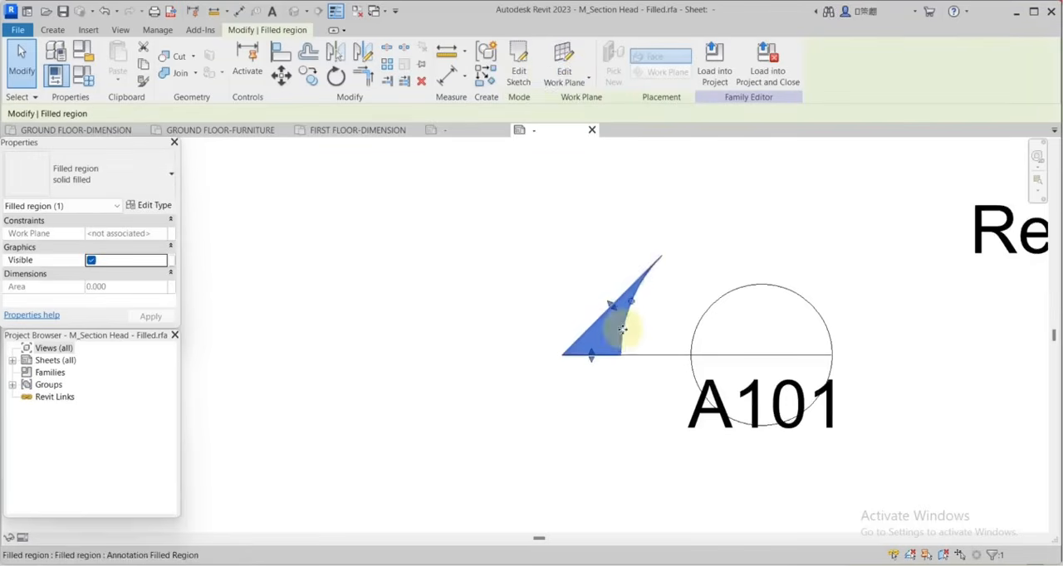
left_click(523, 73)
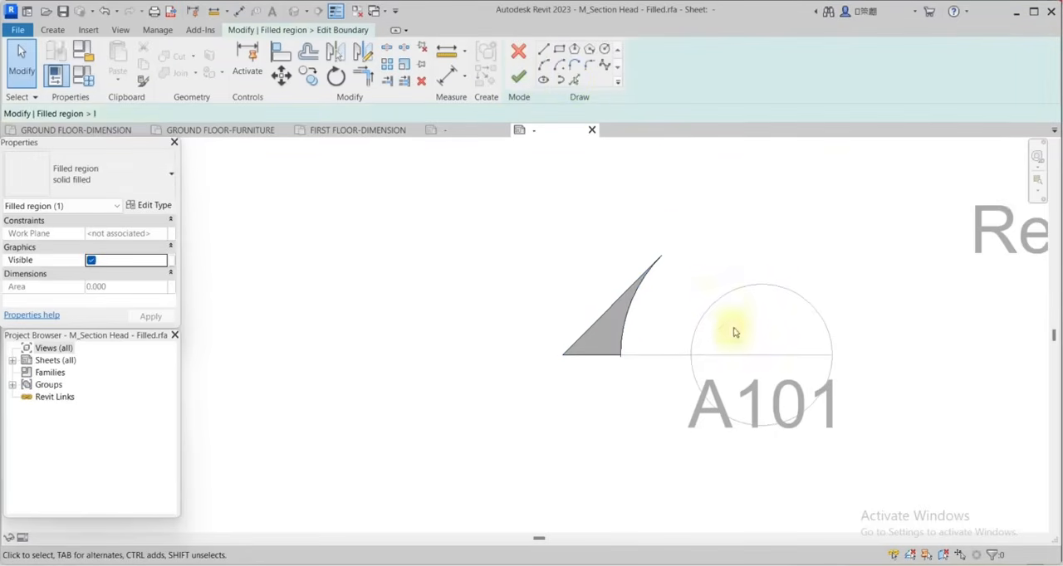
left_click(574, 80)
left_click(735, 297)
scroll(803, 327, "down", 2)
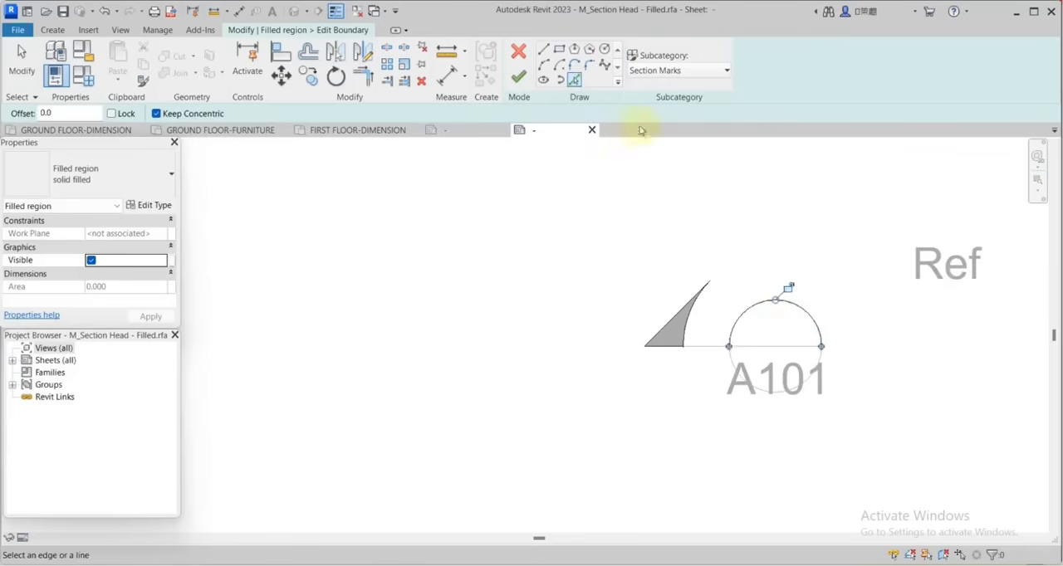
Sketch a vertical line about 2 long up from the circle's top and a short horizontal line outward from its right end.
key("l")
key("i")
scroll(766, 301, "up", 1)
left_click(765, 296)
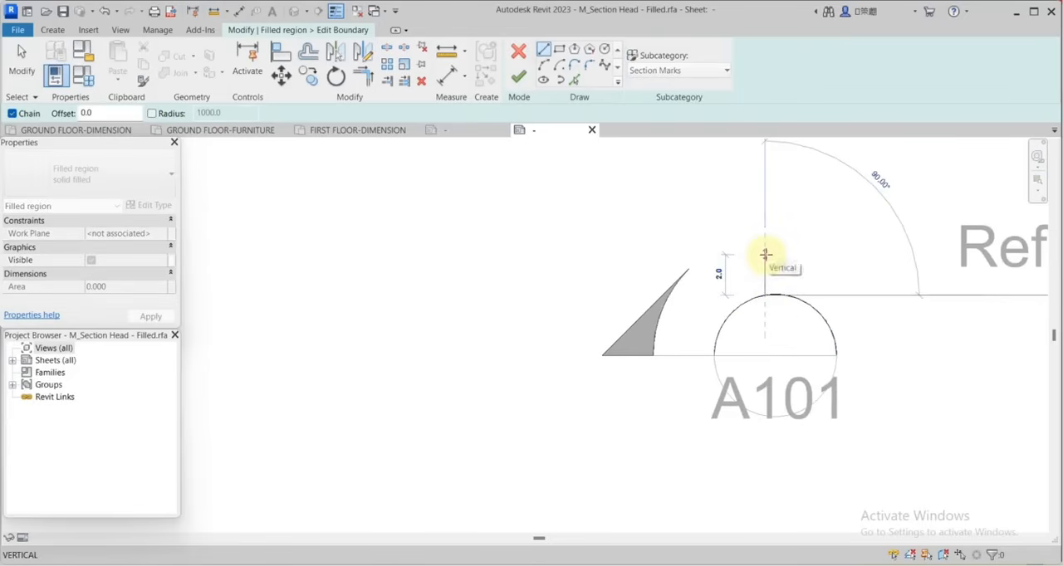
left_click(766, 255)
key("Escape")
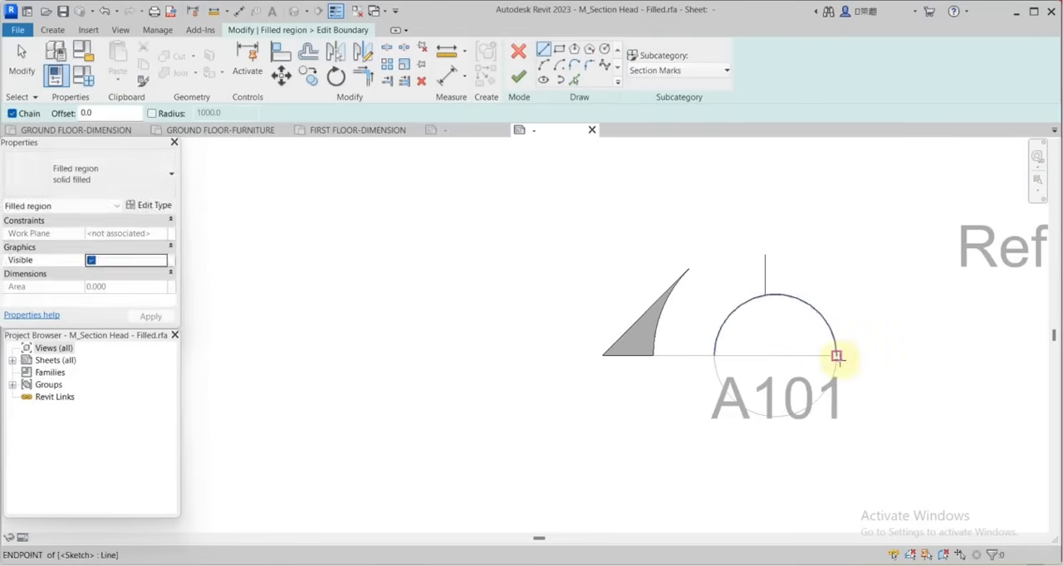
left_click(837, 356)
type("1")
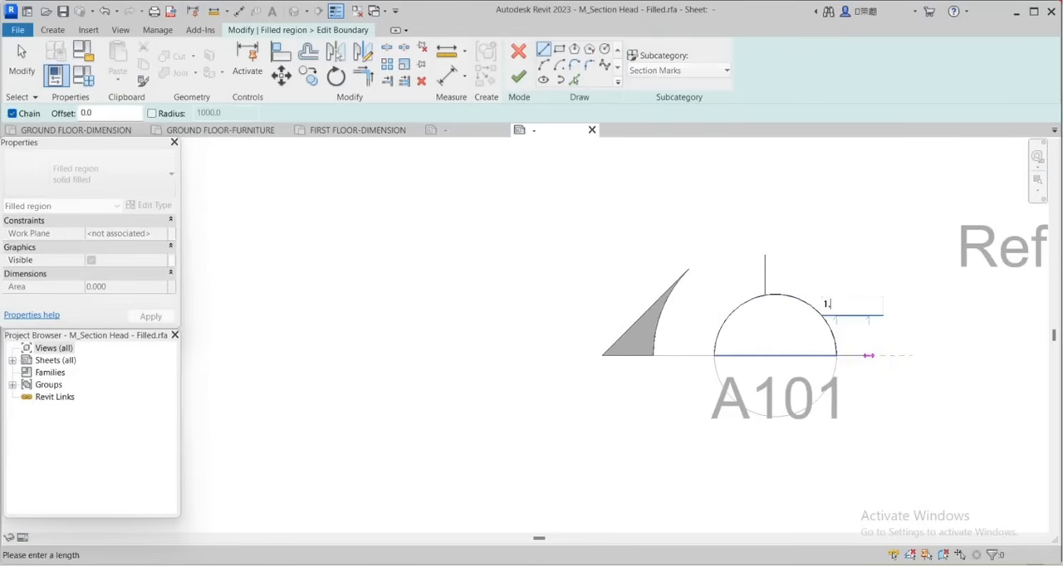
key("Return")
key("Escape")
key("Escape")
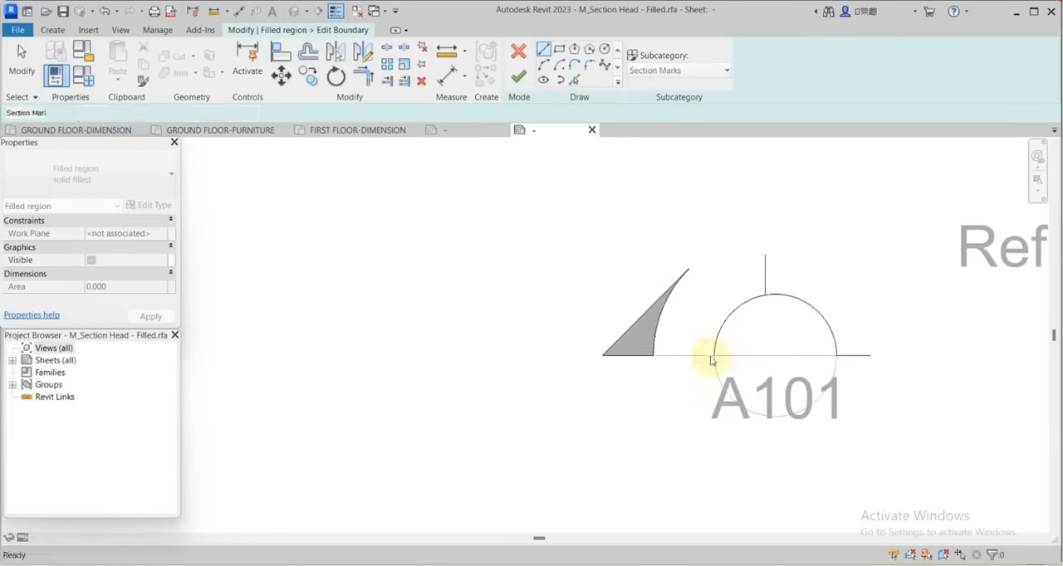
Sketch a horizontal line about 1.7 long outward from the circle's left end and two sloping sides joining both base lines to the apex.
key("l")
key("i")
left_click(713, 356)
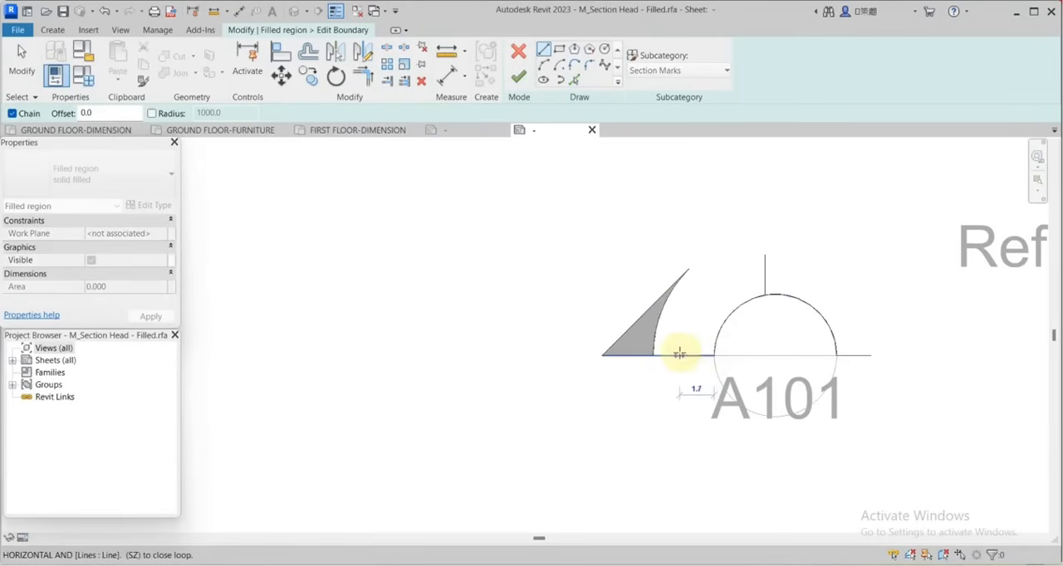
left_click(679, 354)
left_click(765, 257)
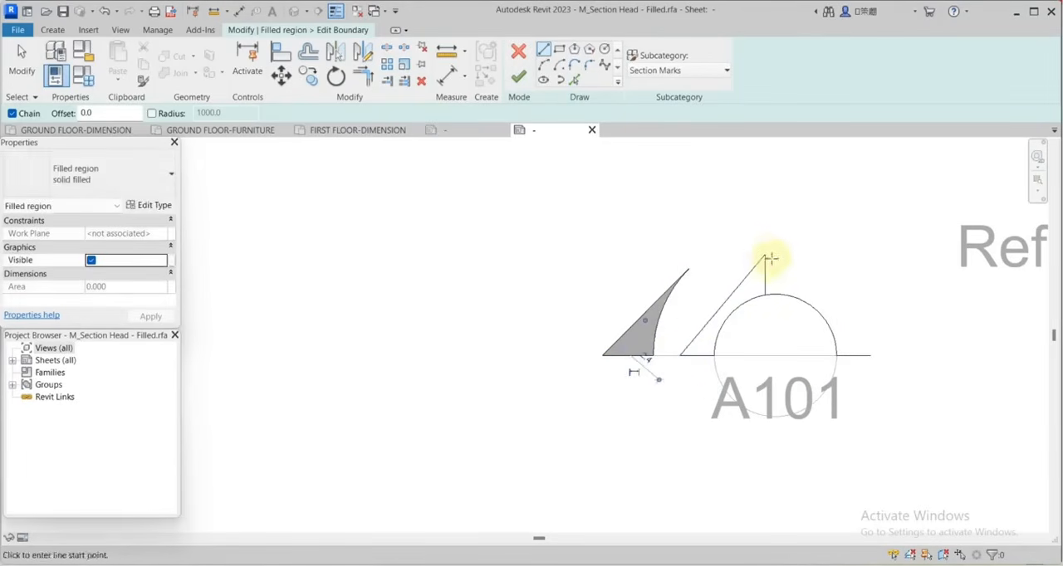
left_click(765, 257)
left_click(872, 356)
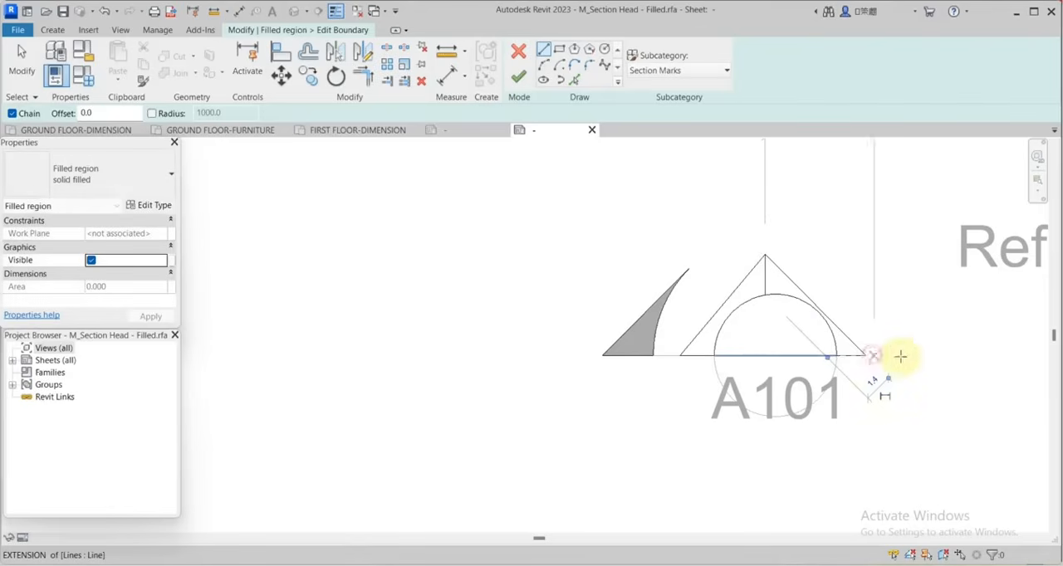
key("Escape")
key("Escape")
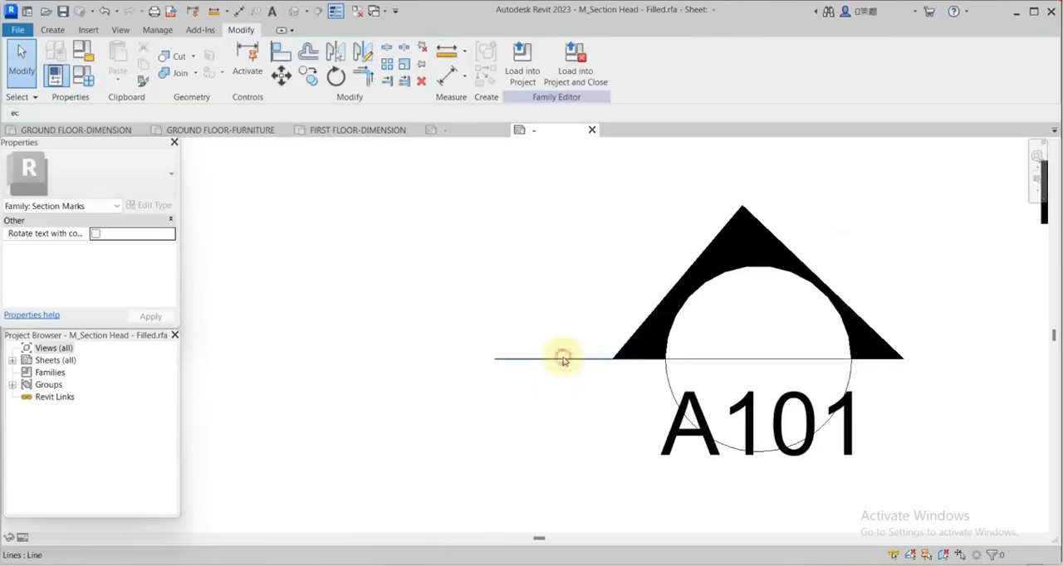
Delete the horizontal line extending left of the section head and the horizontal line across its circle.
left_click(563, 359)
left_click(421, 80)
scroll(766, 358, "down", 1)
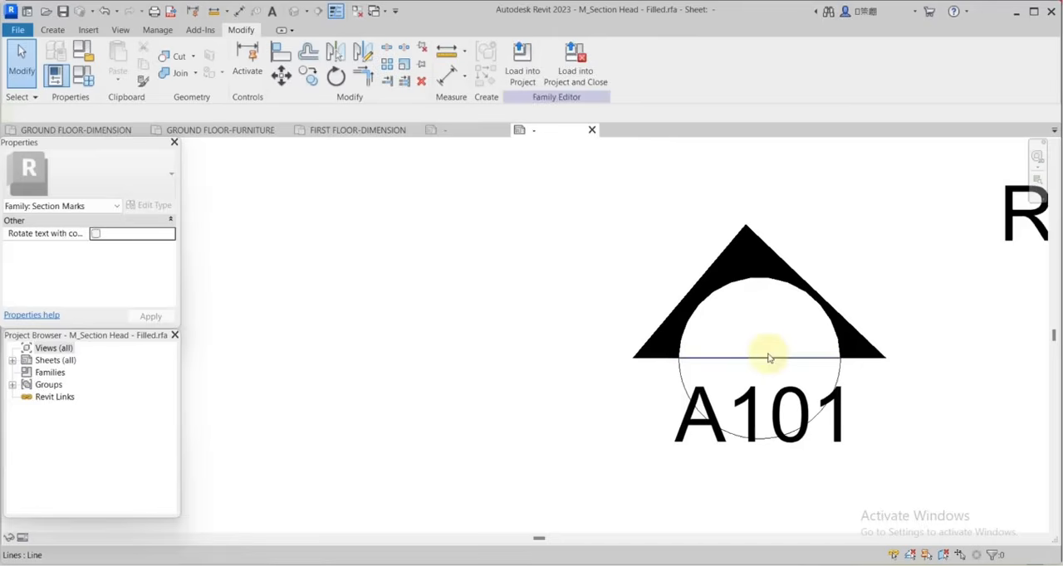
left_click(766, 357)
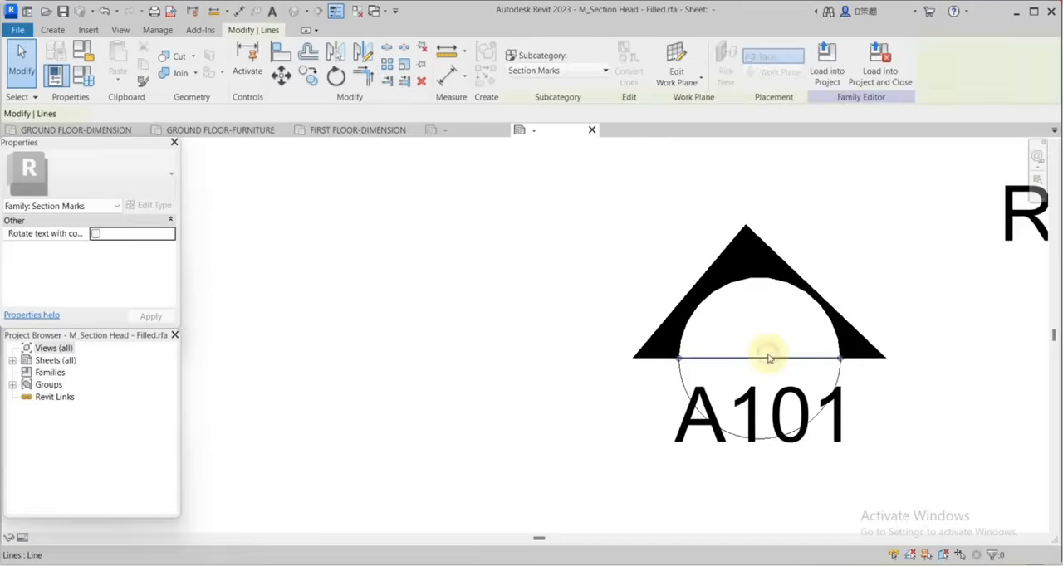
left_click(422, 82)
scroll(764, 312, "down", 1)
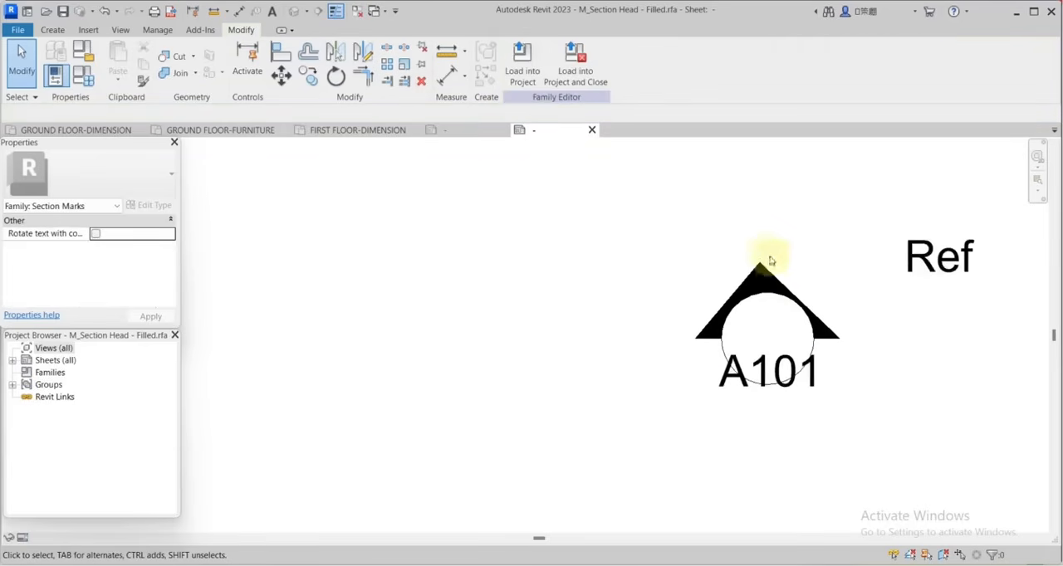
Set the foreground and background pattern colours of the section head's solid filled region type to RGB 000-000-128.
scroll(773, 294, "up", 3)
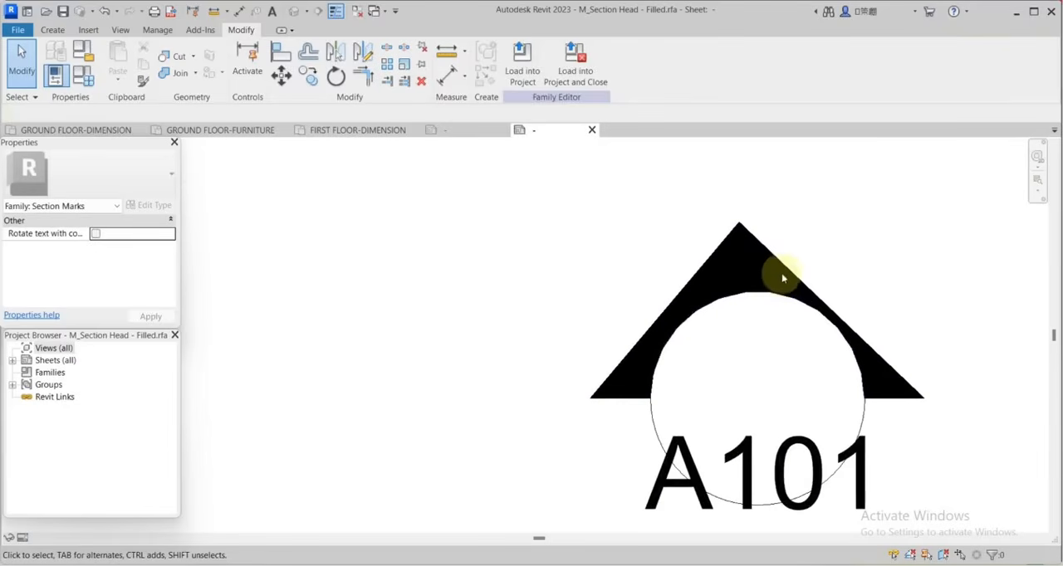
left_click(781, 274)
scroll(780, 278, "down", 3)
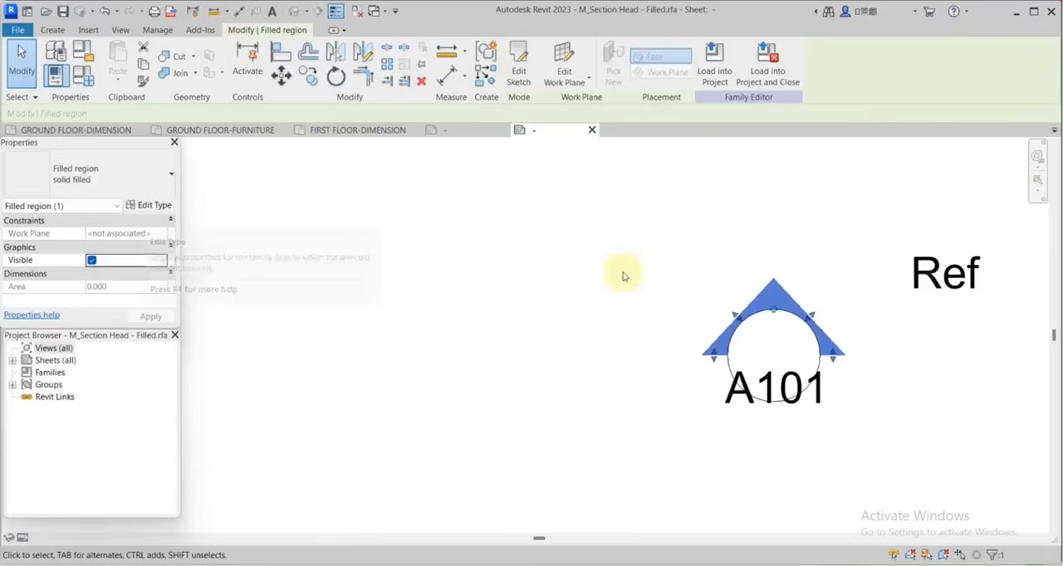
left_click(157, 206)
left_click(332, 283)
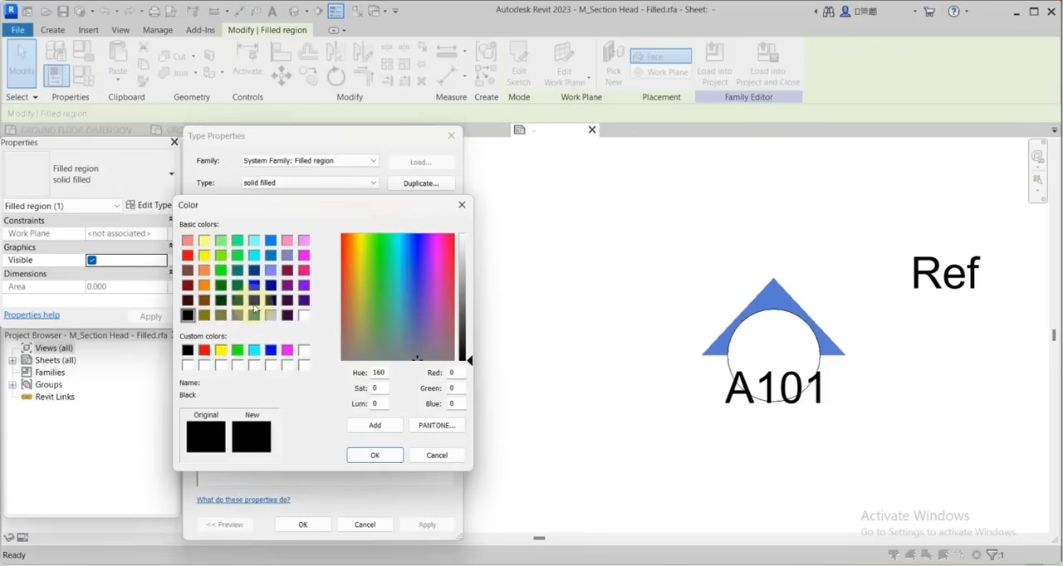
left_click(254, 301)
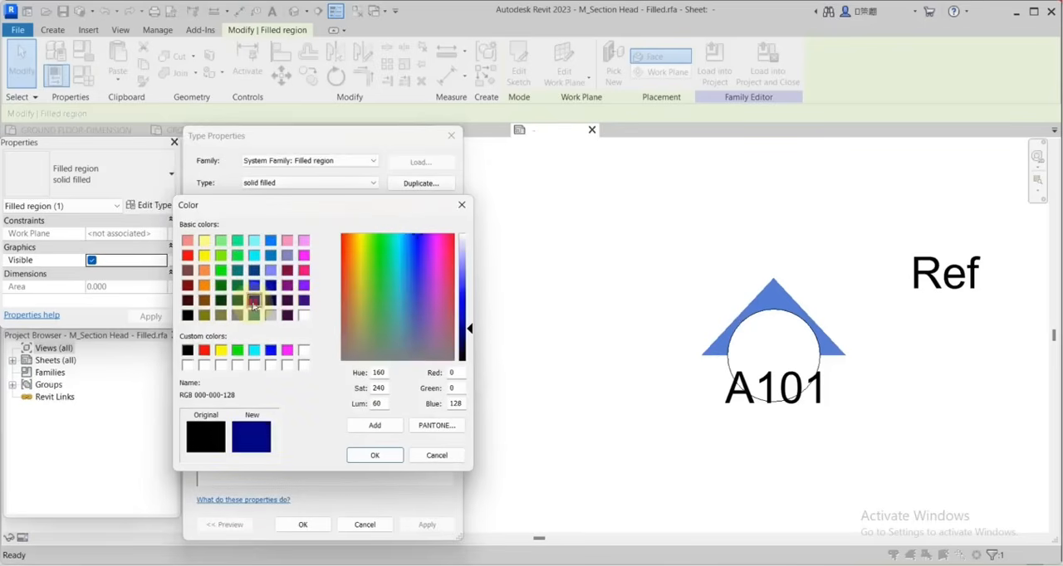
left_click(375, 455)
left_click(331, 311)
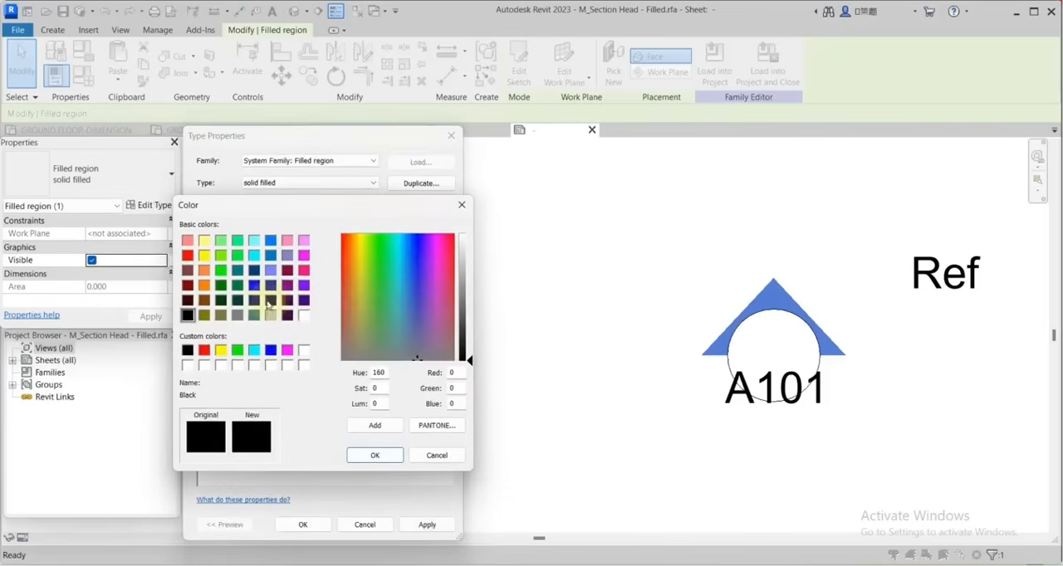
left_click(254, 300)
left_click(375, 456)
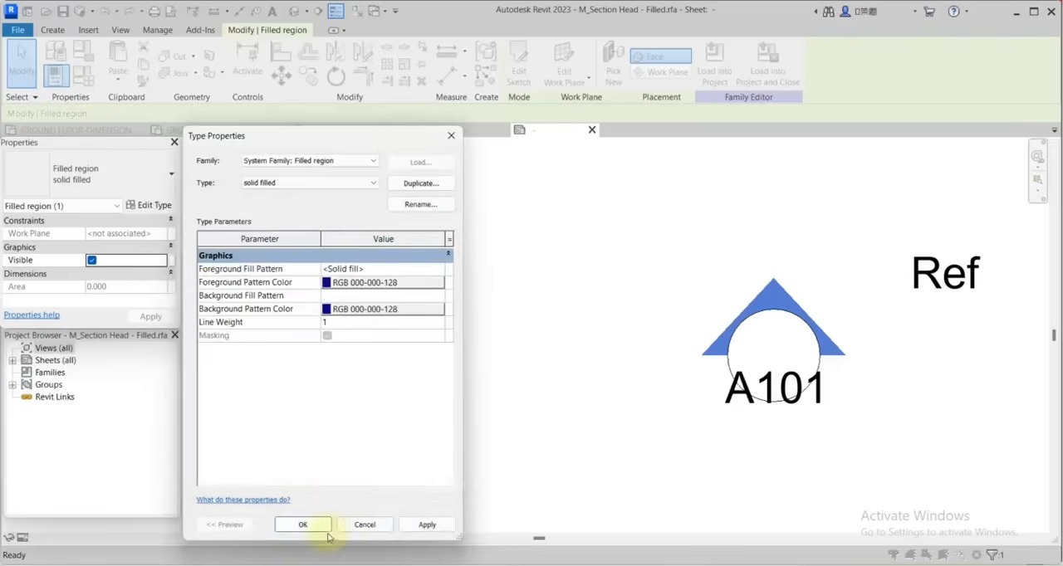
left_click(304, 524)
left_click(873, 434)
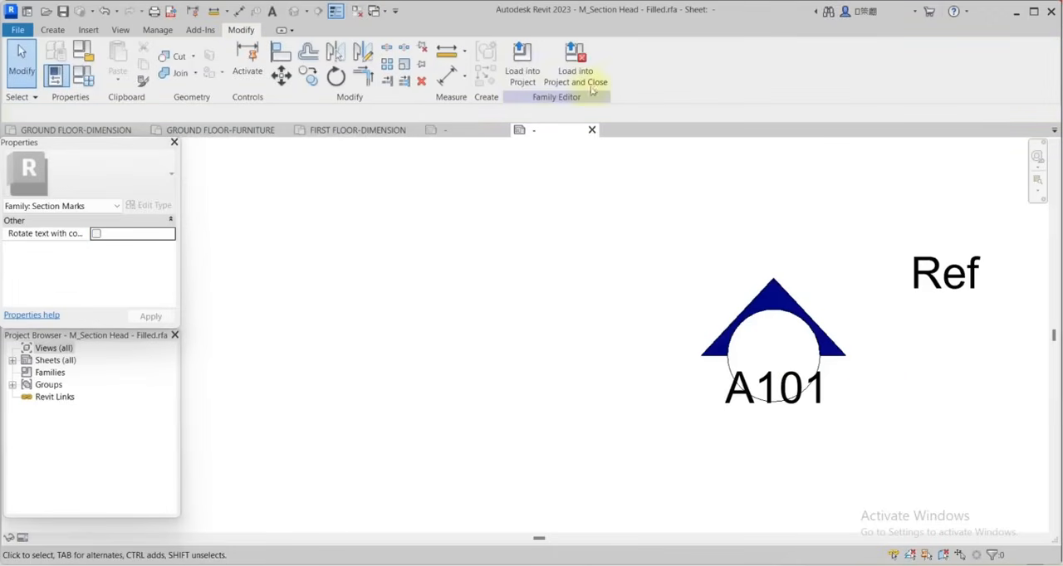
Load the section head family into TUTORIAL 5.rvt, overwriting the existing version and its parameter values.
left_click(521, 64)
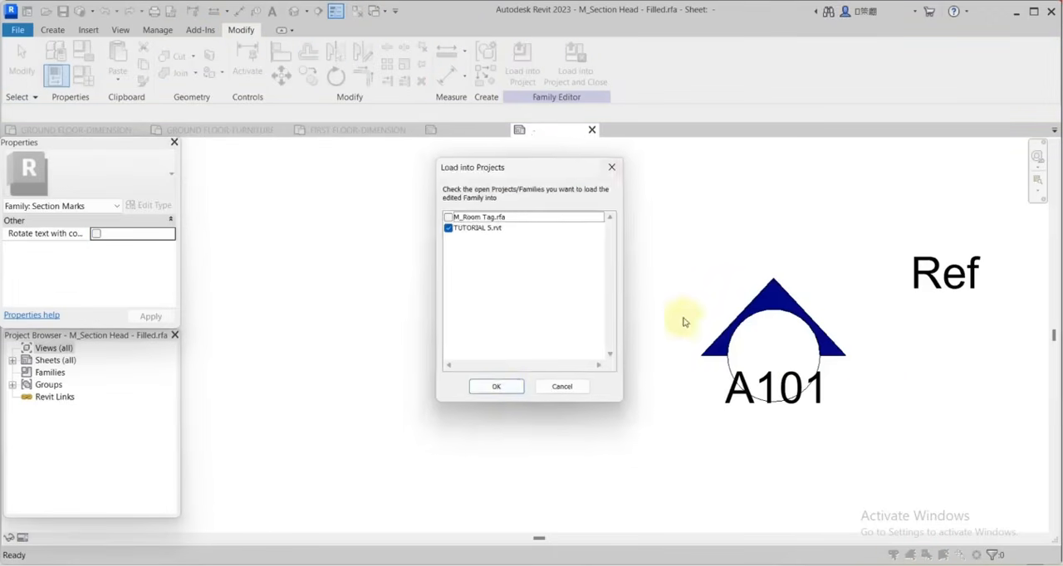
left_click(498, 392)
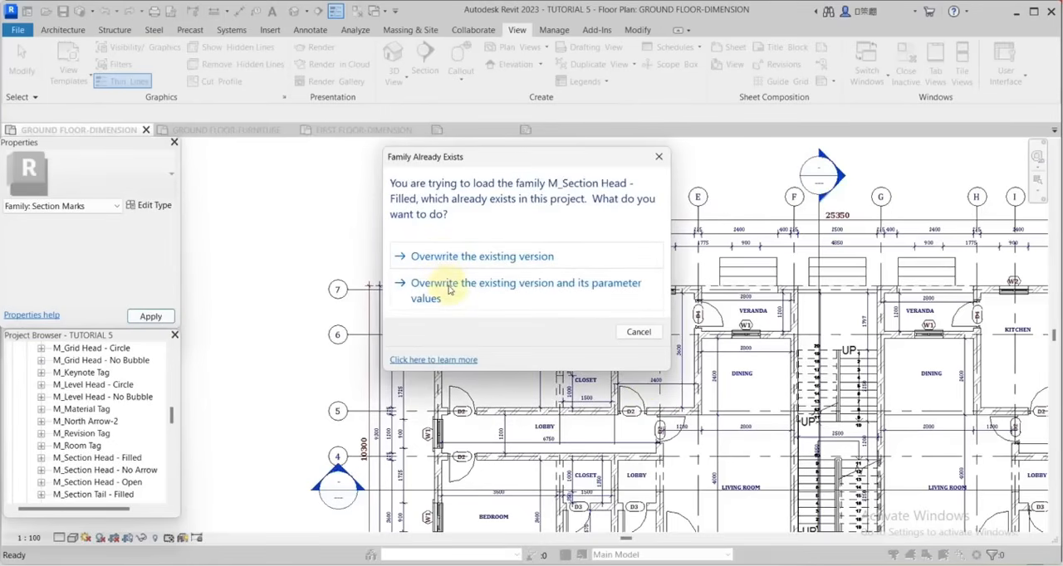
left_click(448, 288)
scroll(499, 379, "up", 4)
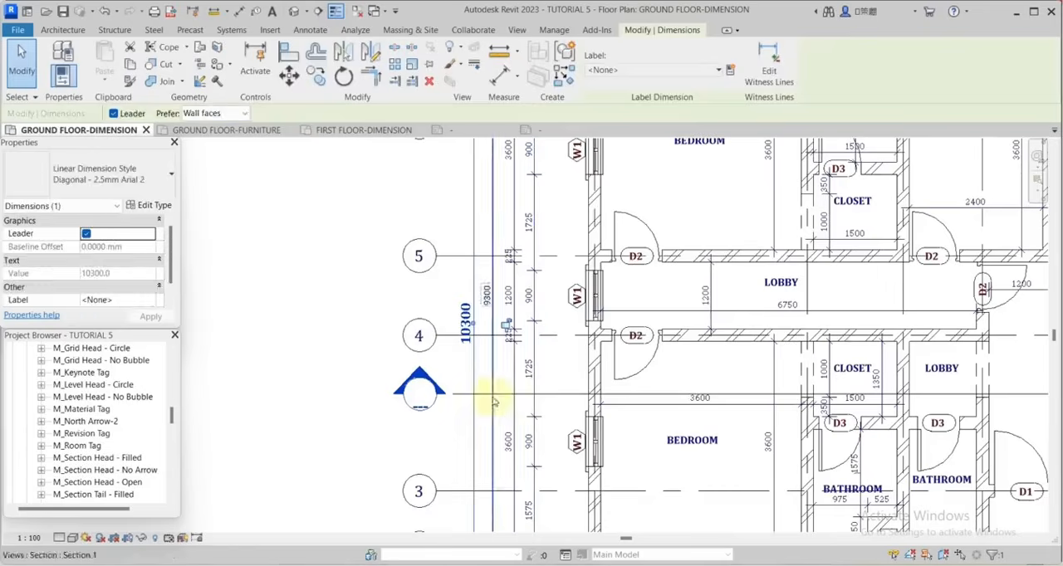
key("Escape")
scroll(451, 373, "down", 4)
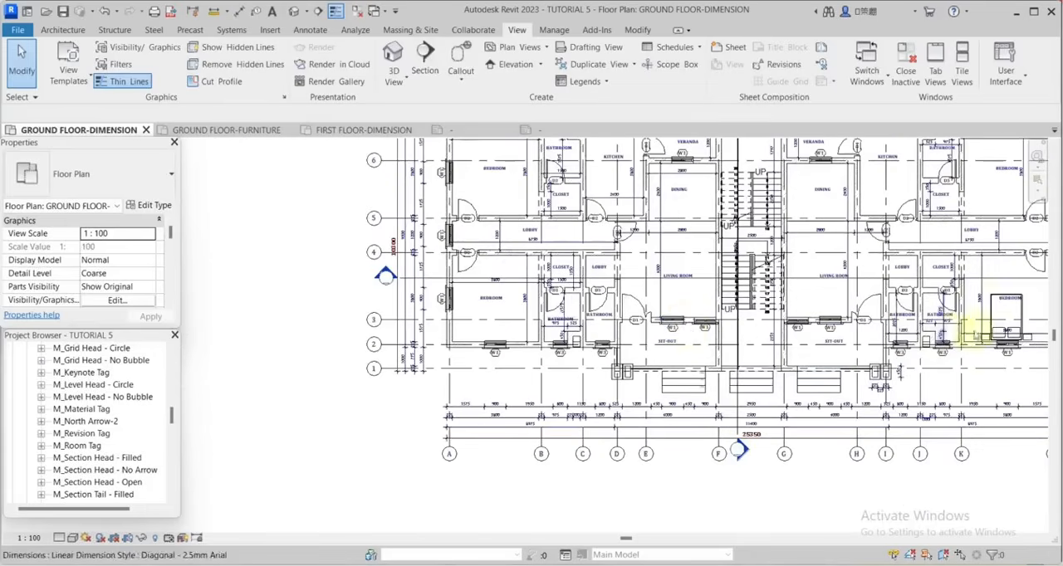
Start a text annotation and duplicate its text type as 2.5mm Arial 3.
scroll(480, 322, "down", 2)
scroll(480, 322, "up", 5)
left_click(310, 29)
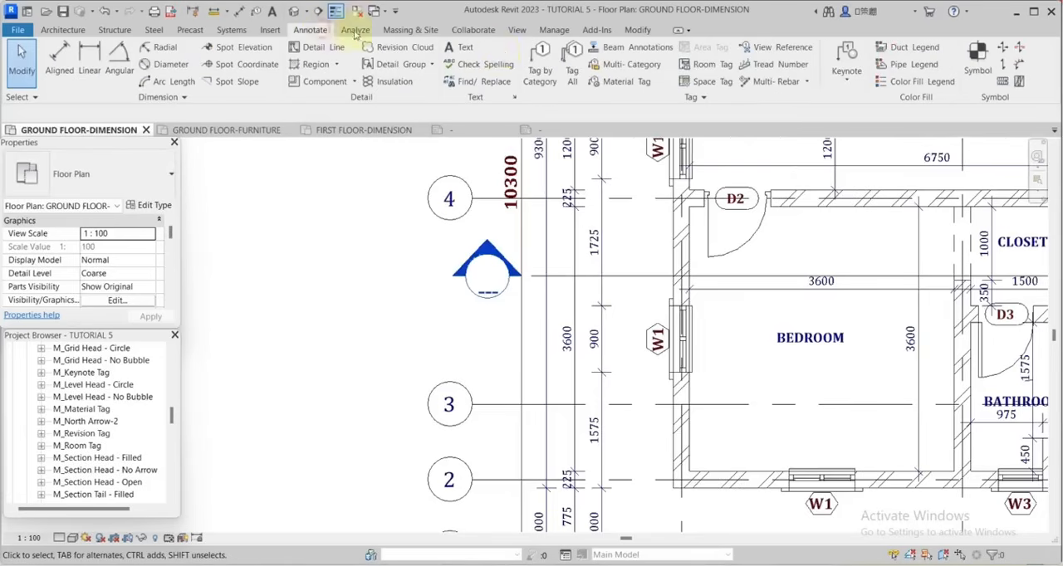
left_click(459, 47)
scroll(731, 235, "down", 3)
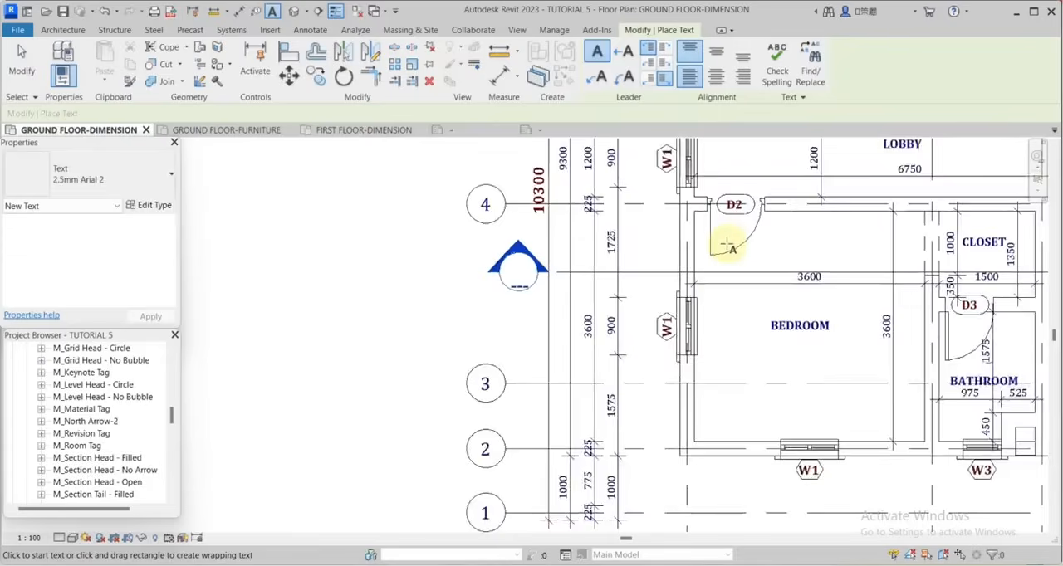
left_click(153, 205)
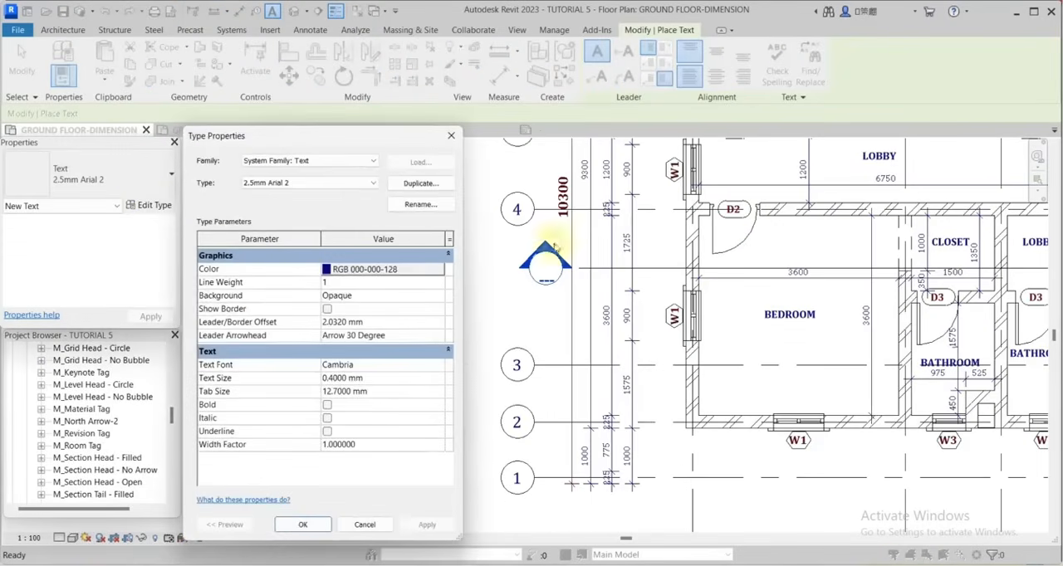
left_click(424, 184)
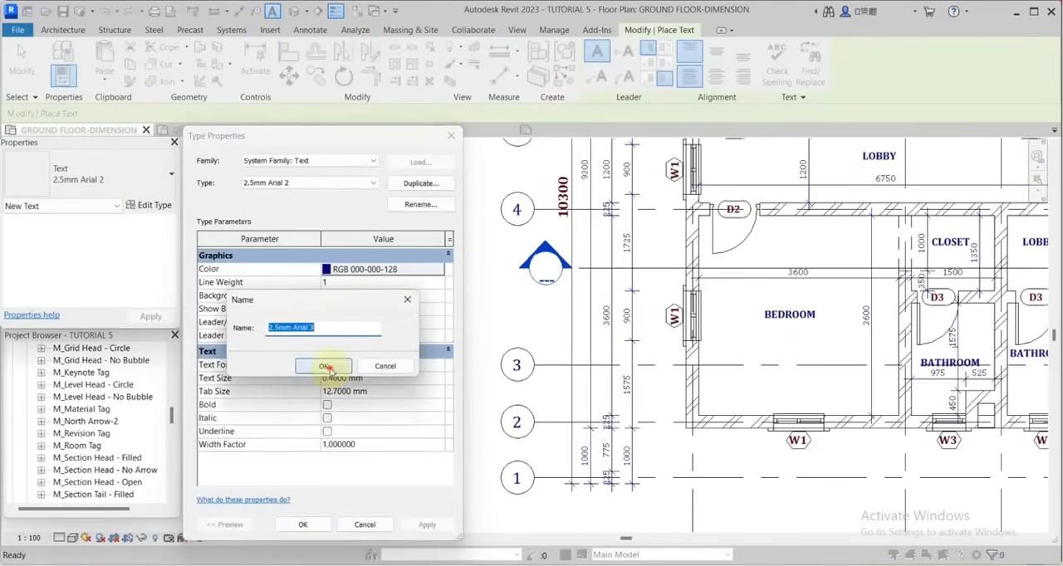
left_click(324, 367)
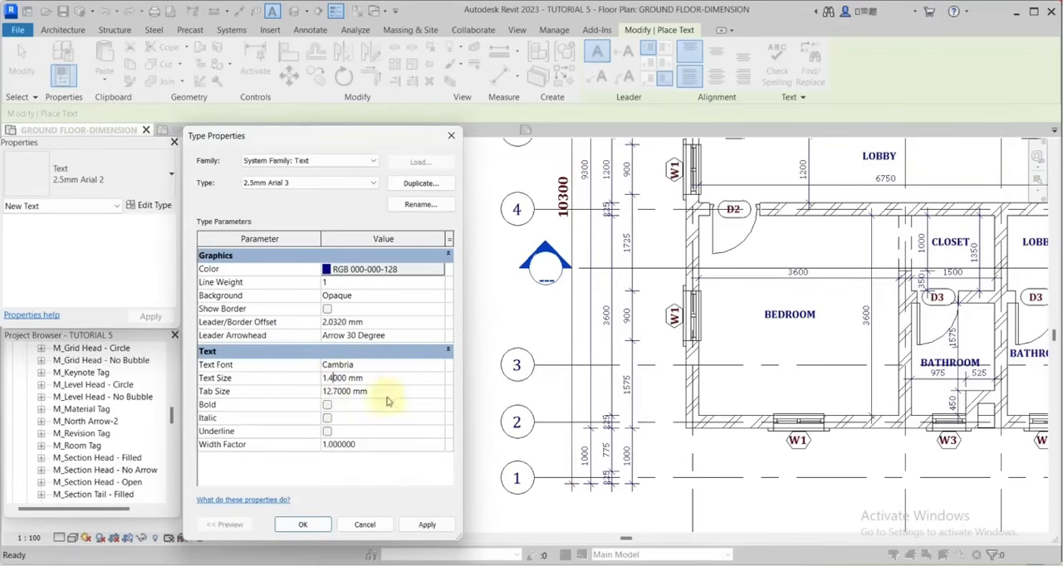
Give the new text type a 1.9 mm text size, bold style, colour RGB 098-000-000 and a transparent background.
type("9")
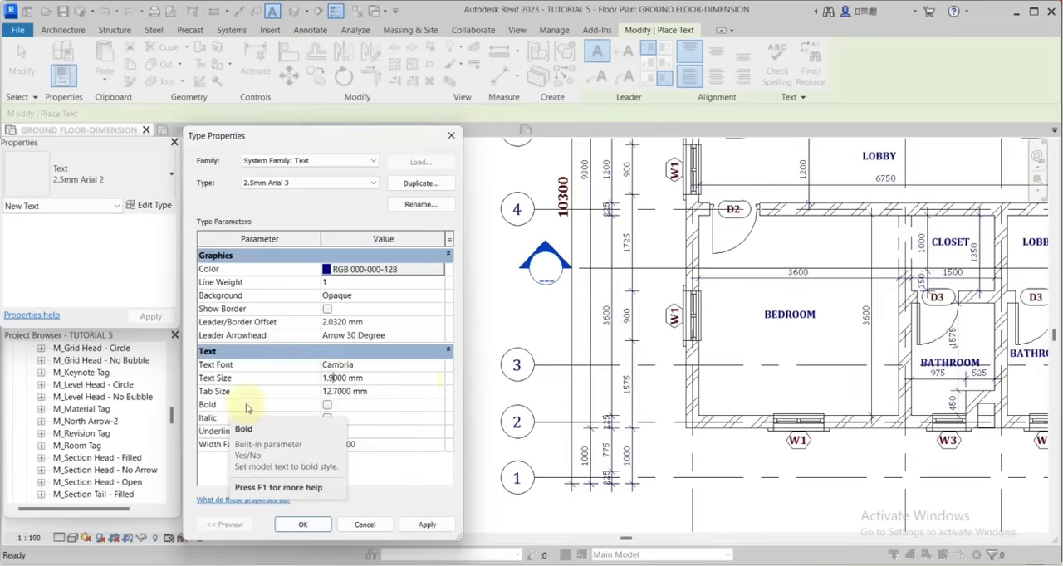
left_click(326, 405)
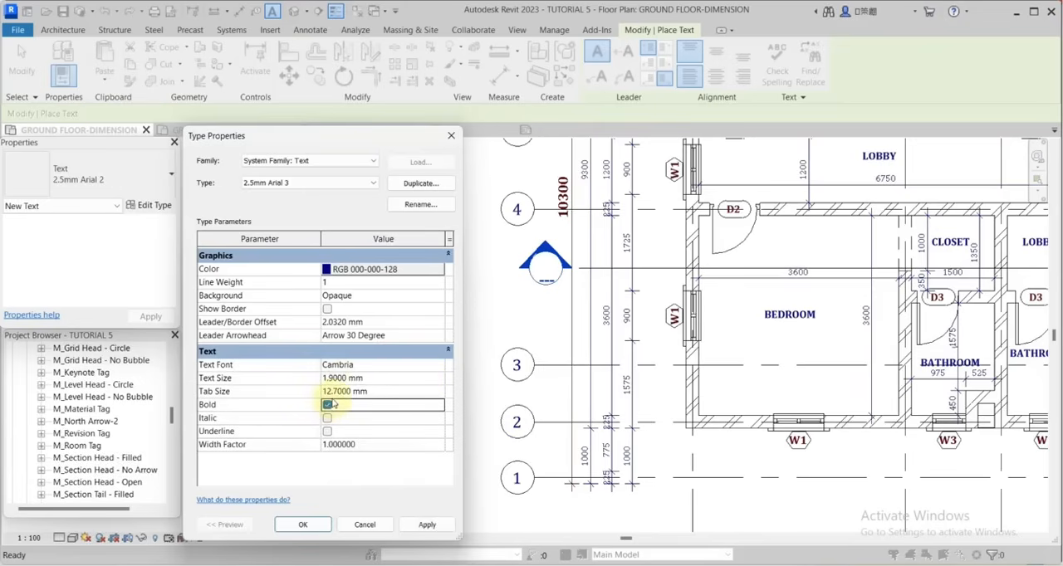
left_click(329, 270)
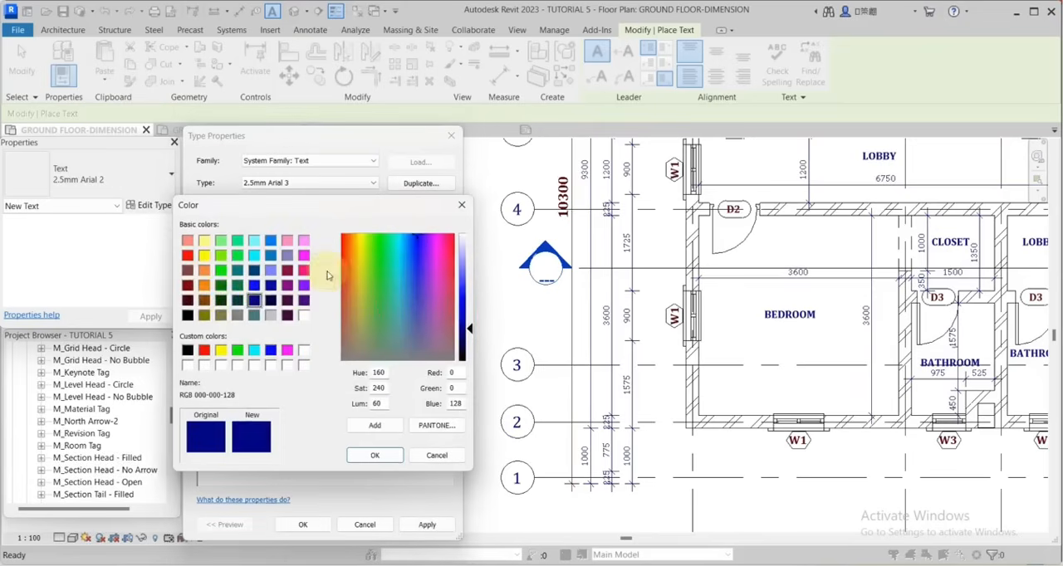
left_click(187, 301)
left_click(469, 342)
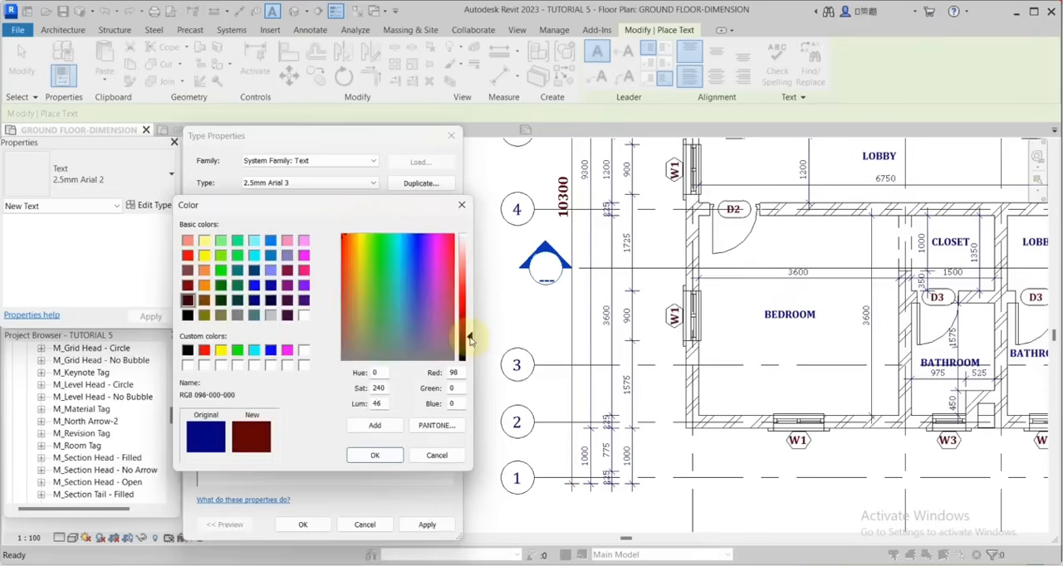
left_click(371, 454)
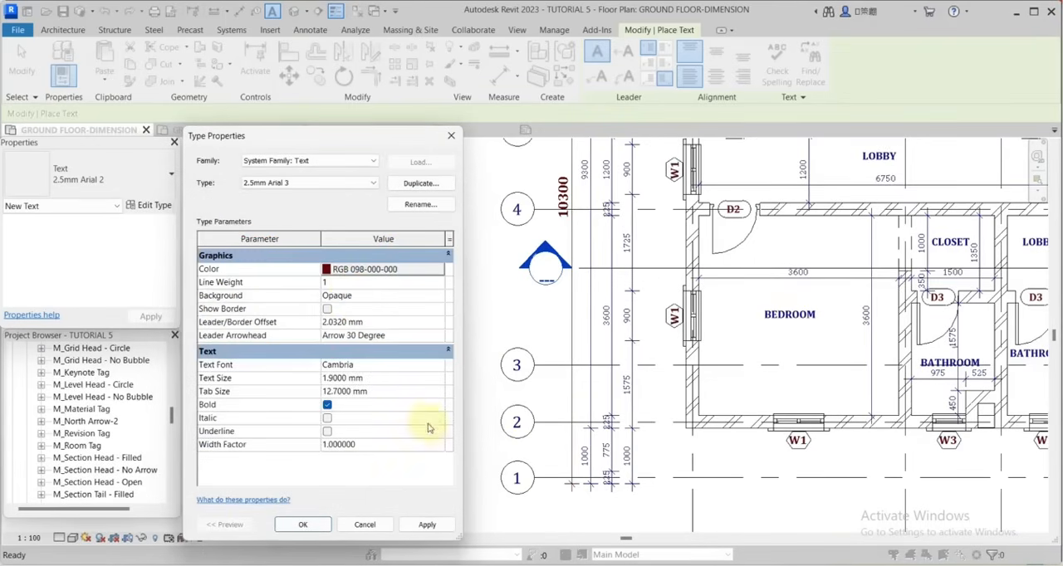
left_click(435, 297)
left_click(391, 316)
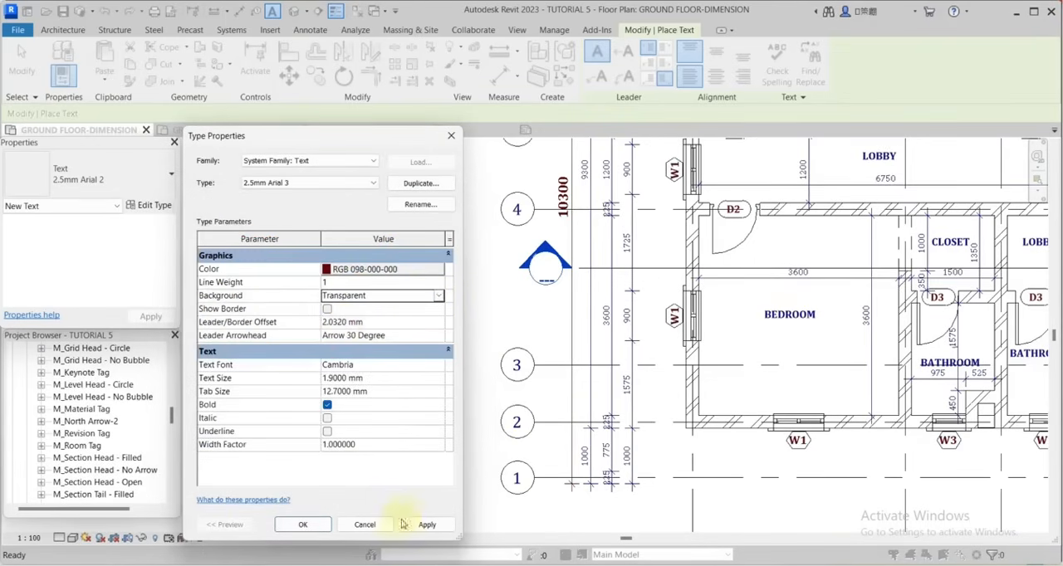
left_click(303, 525)
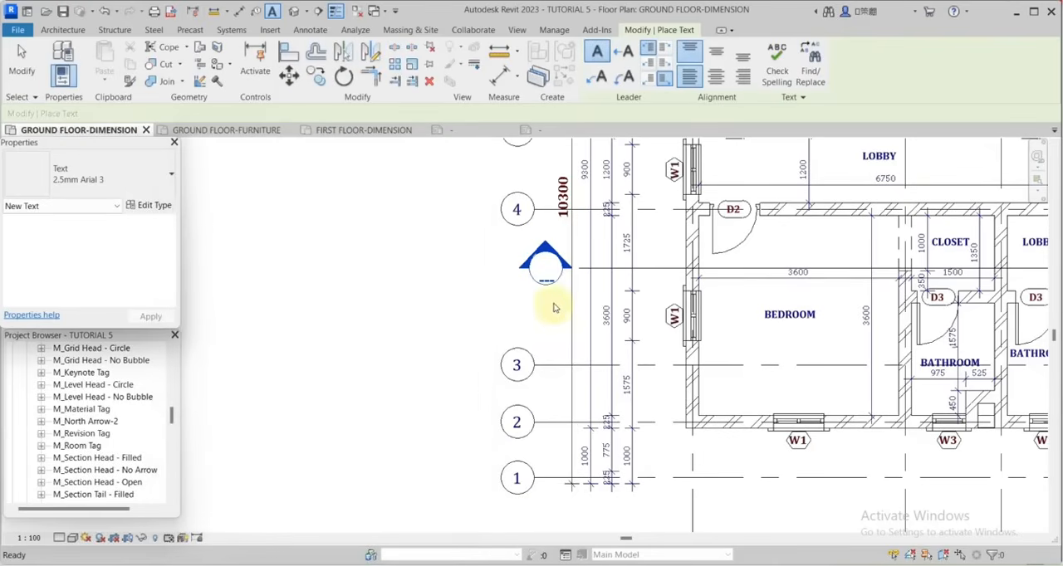
Place the text A inside the section heads at both ends of the horizontal section line.
left_click(462, 296)
left_click(507, 290)
scroll(541, 266, "up", 1)
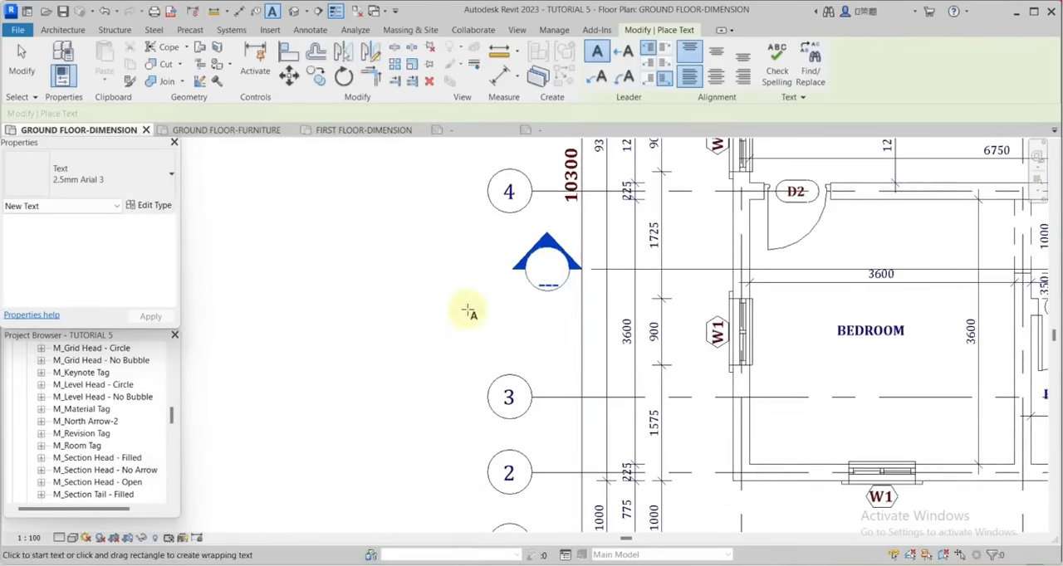
left_click(466, 311)
scroll(542, 249, "up", 1)
left_click(541, 264)
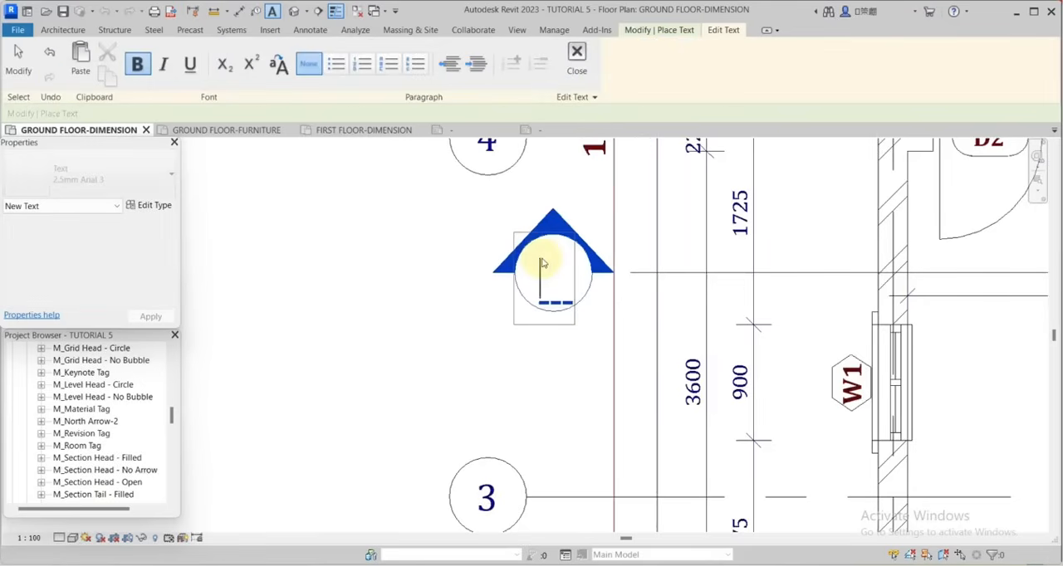
left_click(538, 367)
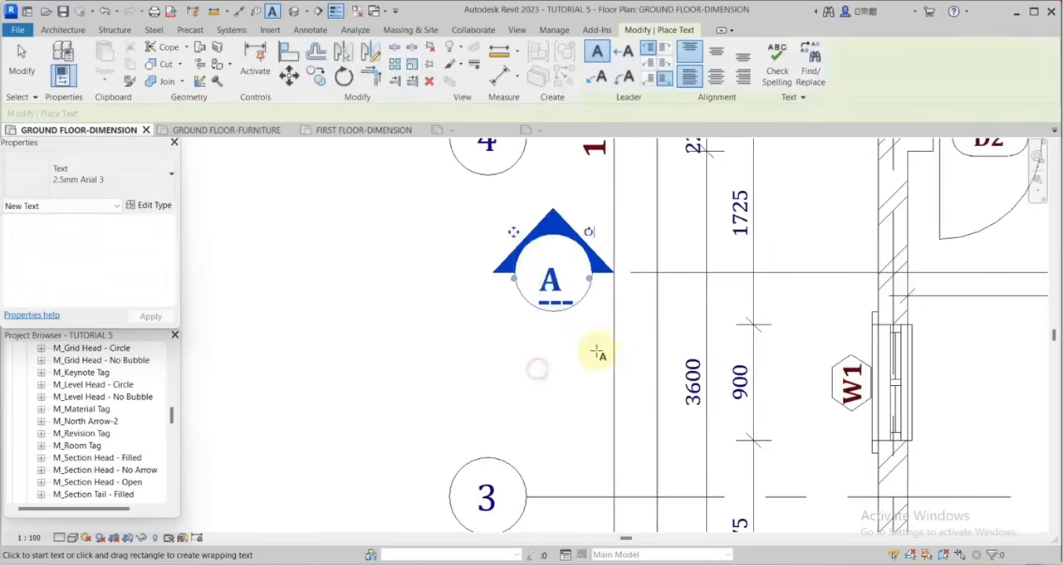
scroll(592, 332, "down", 2)
scroll(589, 328, "up", 2)
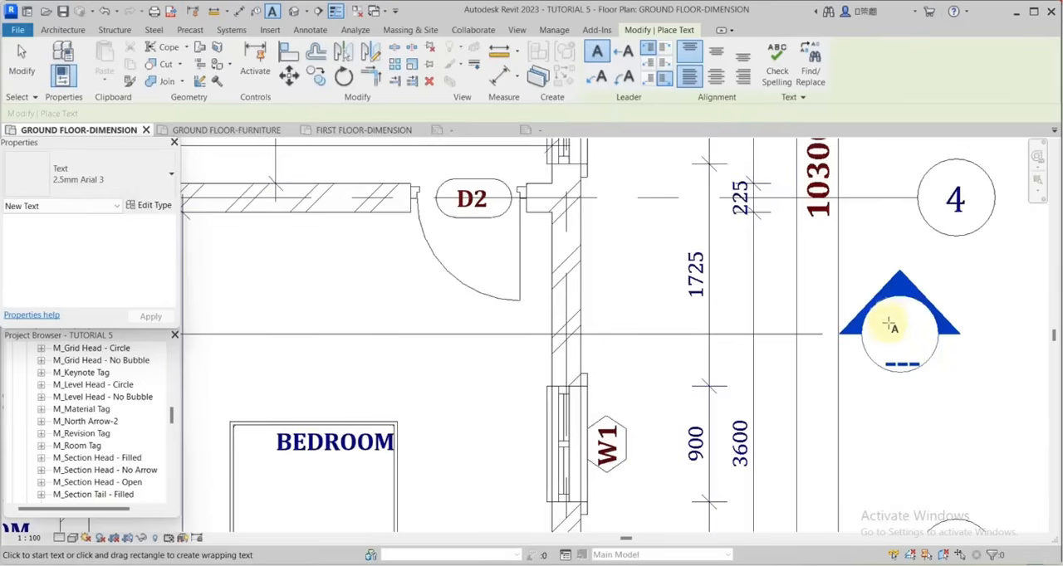
scroll(1001, 430, "down", 5)
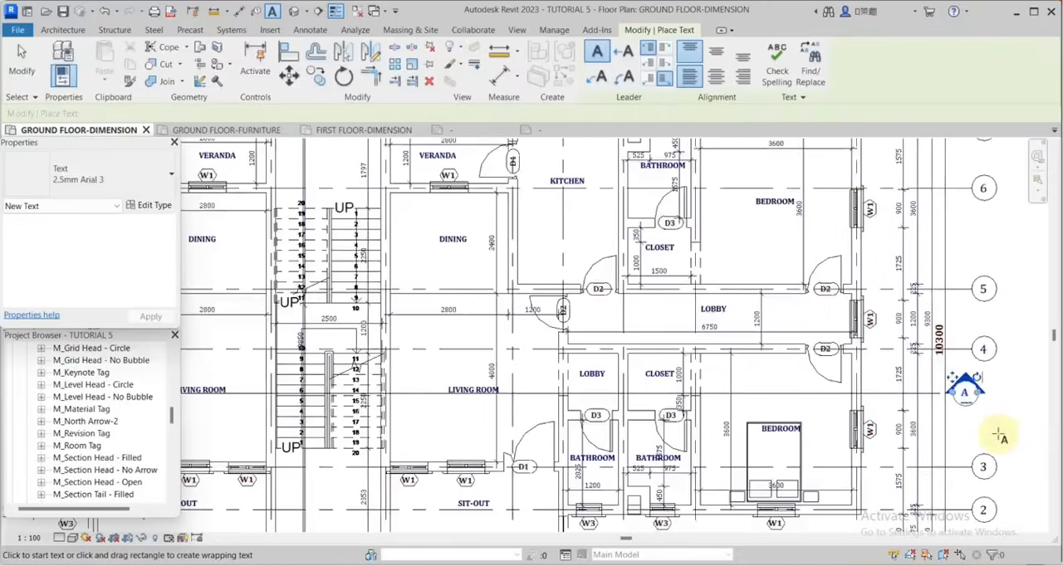
Place the text B inside the section heads at both ends of the vertical section line between grids F and G.
scroll(548, 196, "up", 5)
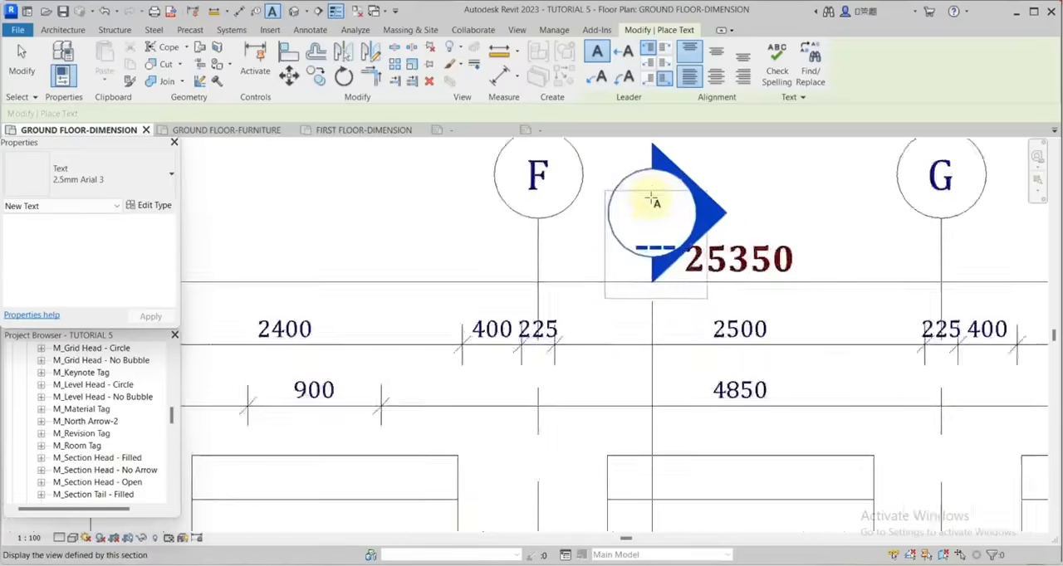
left_click(637, 204)
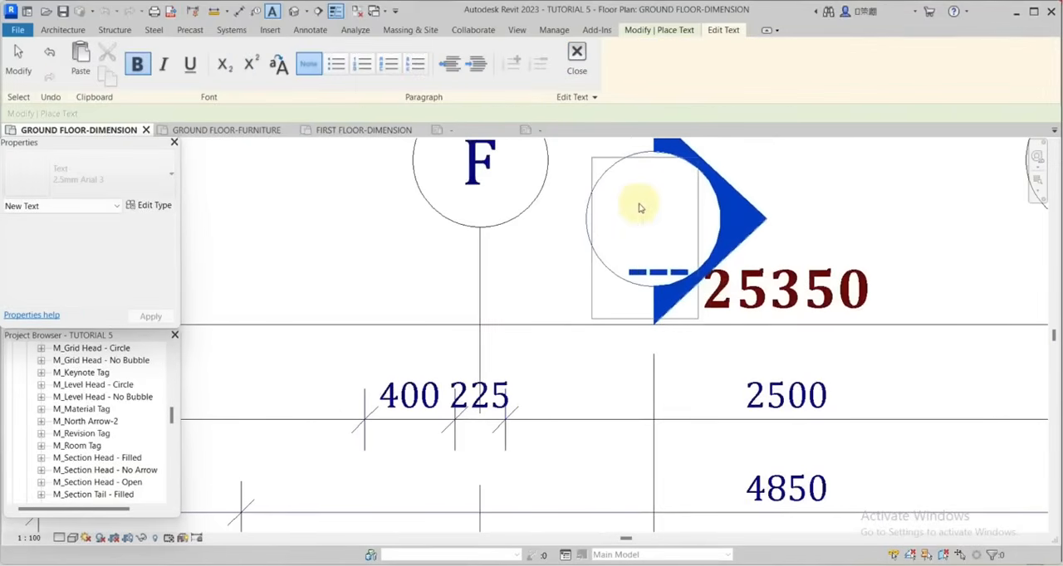
type("B")
left_click(612, 159)
scroll(612, 158, "down", 4)
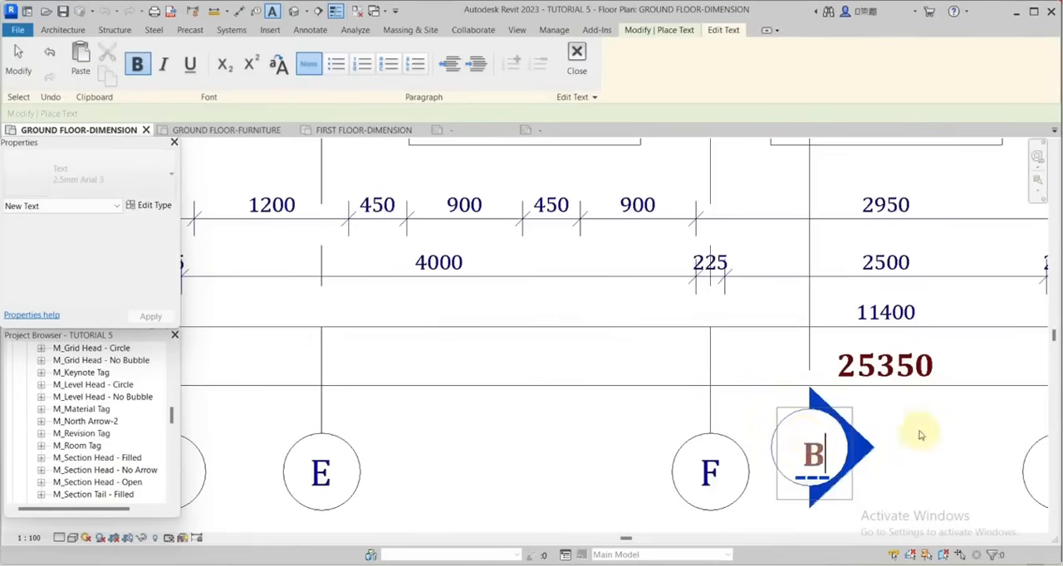
left_click(920, 429)
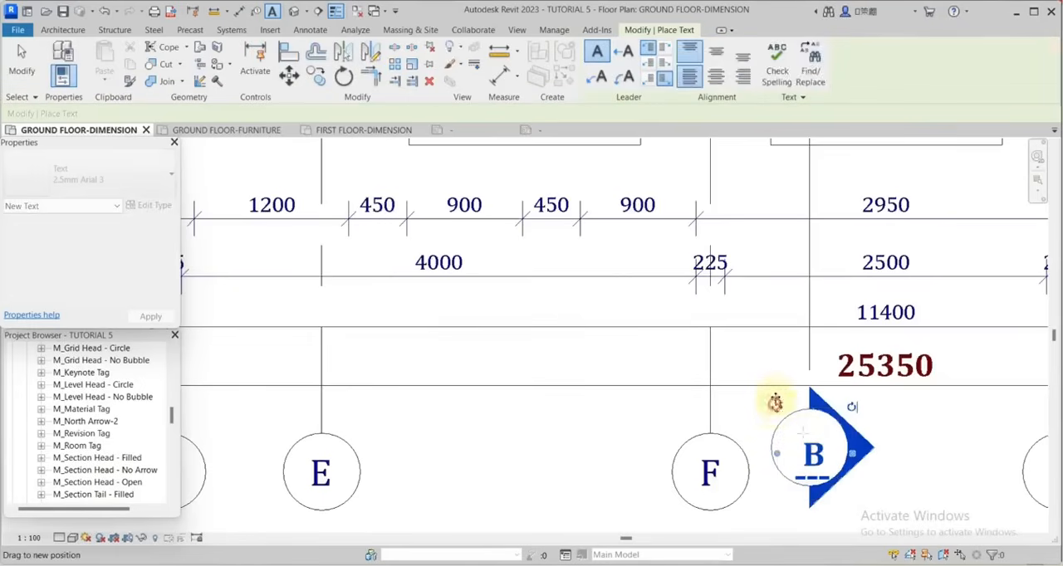
Check the A and B section head labels around the first floor dimension plan.
left_click(941, 438)
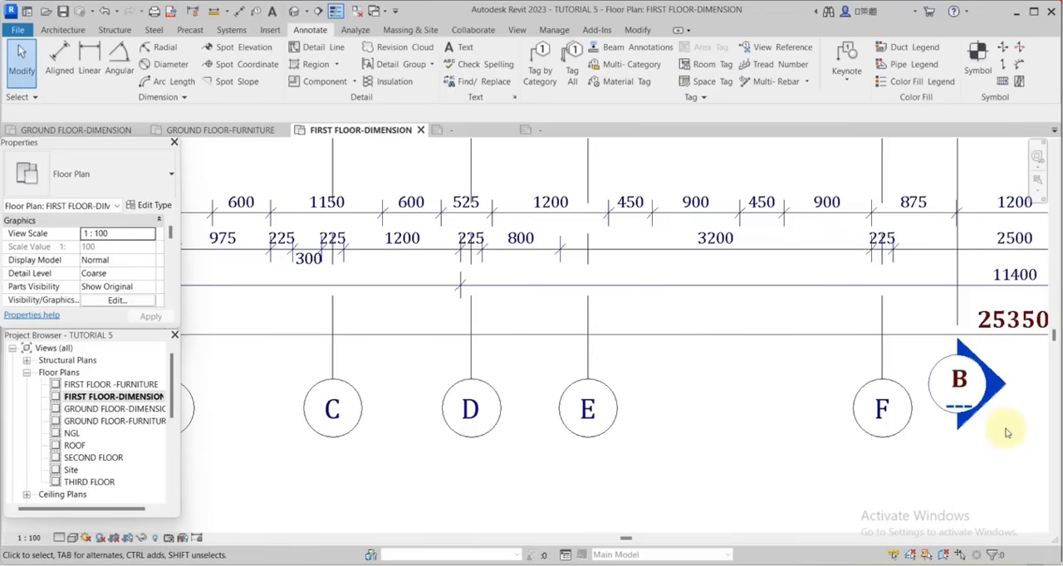
middle_click(943, 439)
middle_click(944, 438)
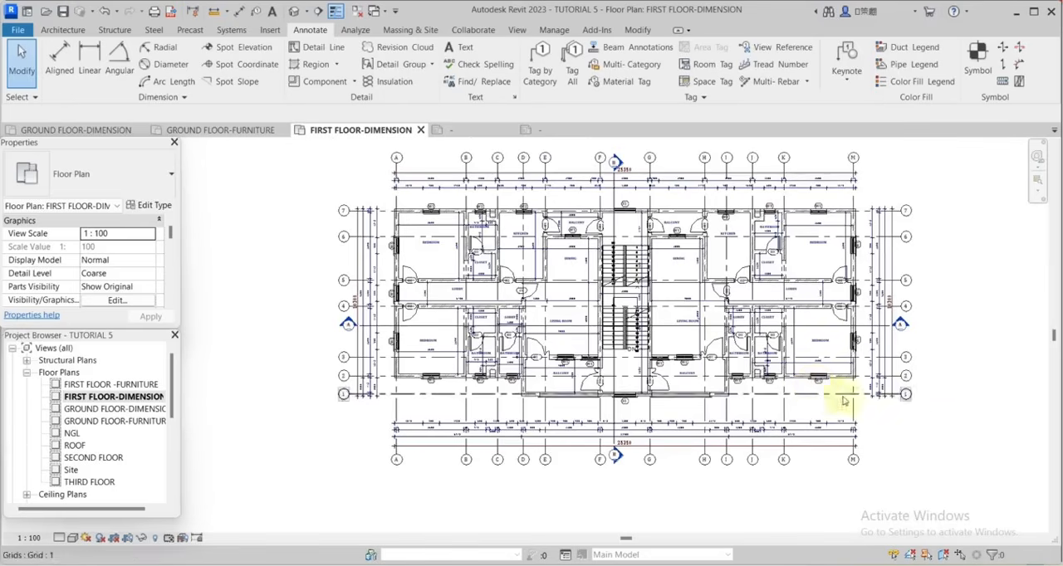
scroll(880, 316, "down", 3)
scroll(842, 426, "up", 3)
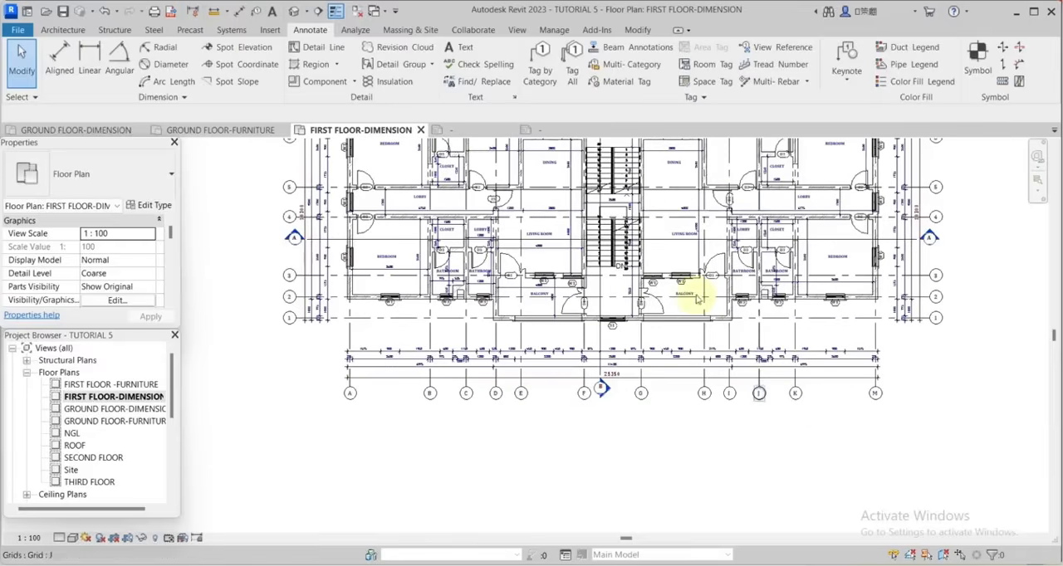
scroll(838, 411, "down", 2)
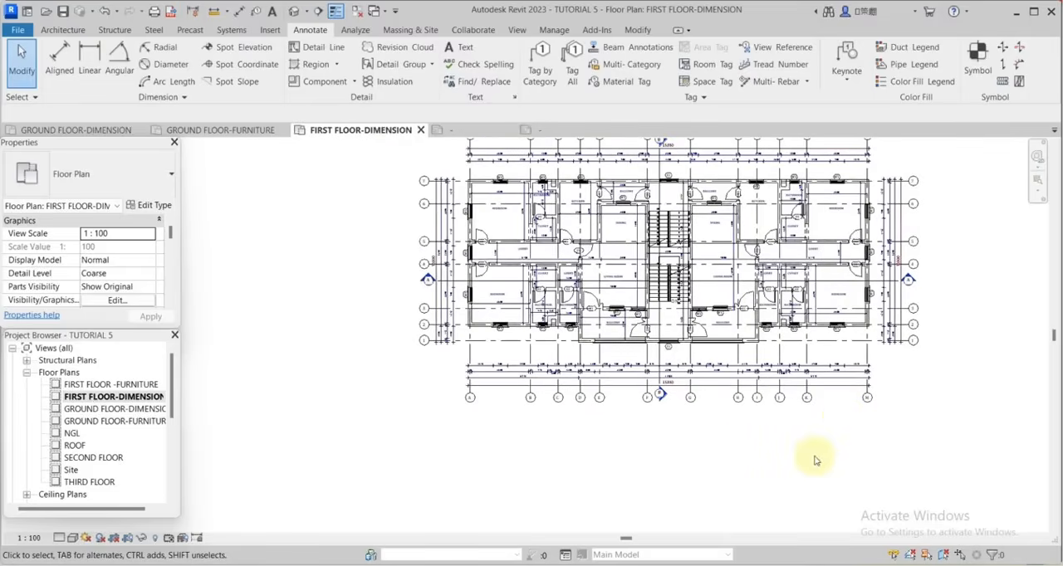
scroll(644, 400, "up", 2)
scroll(648, 373, "up", 5)
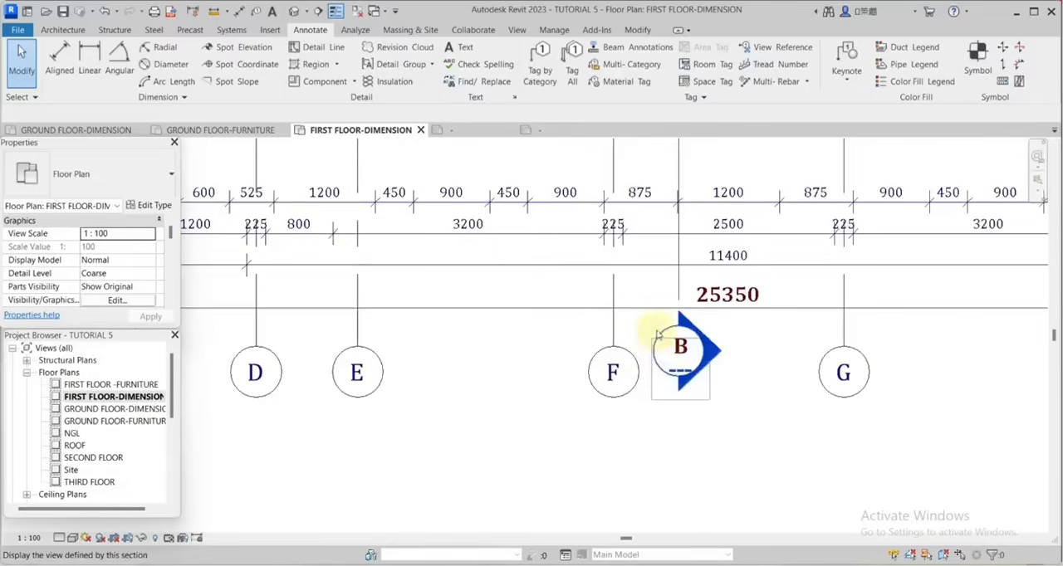
left_click(655, 318)
left_click_drag(655, 318, 656, 329)
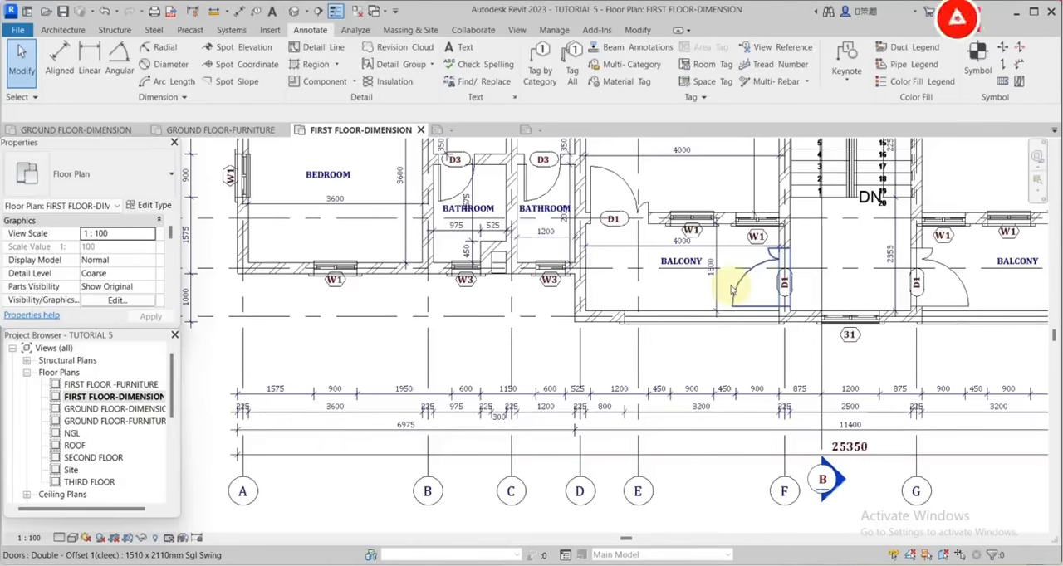
scroll(785, 353, "down", 3)
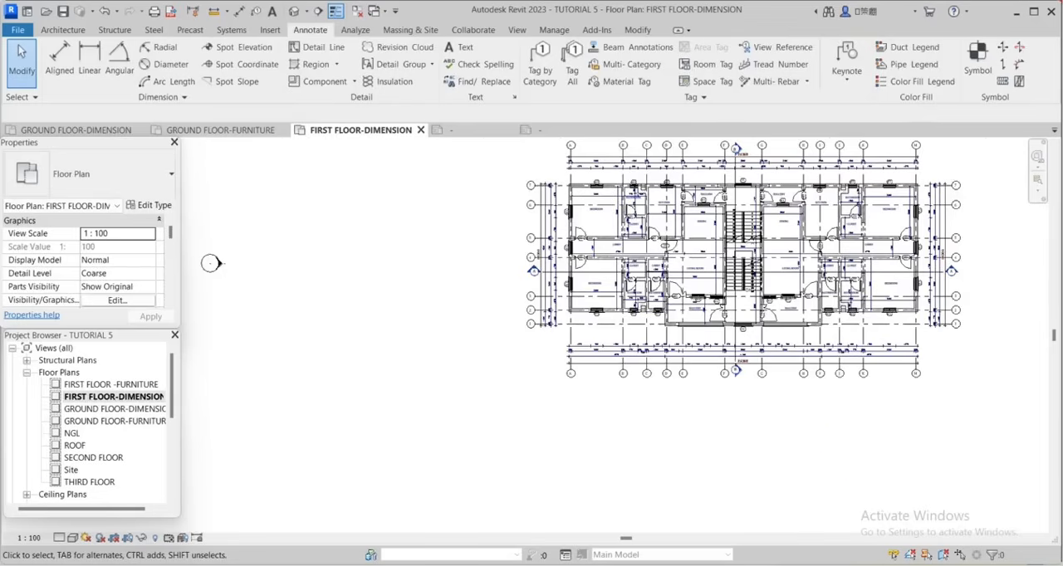
Open the ROOF floor plan and show the grid bubbles at the upper ends of grids A, B and C.
double_click(75, 445)
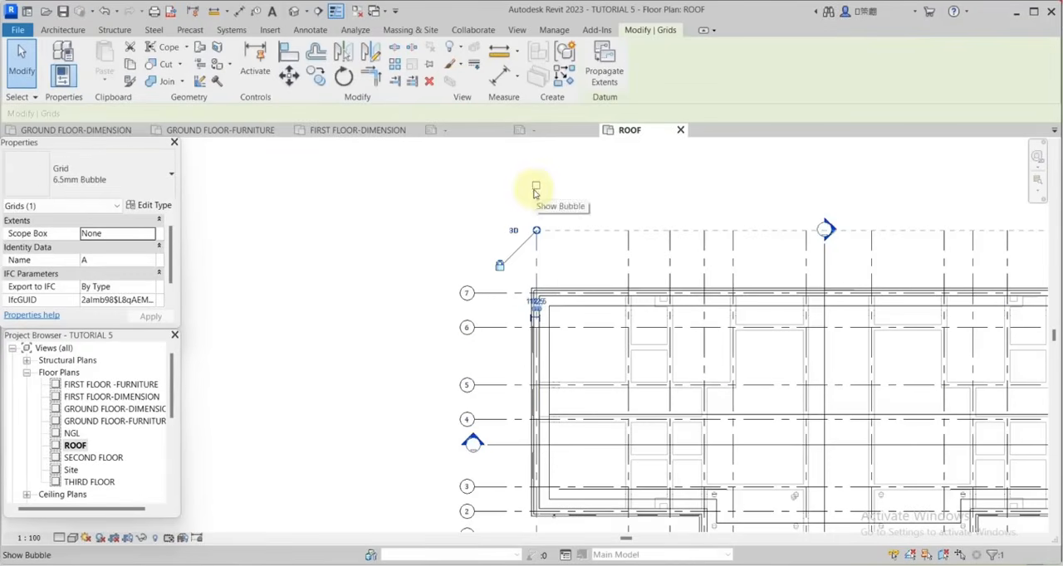
left_click(536, 187)
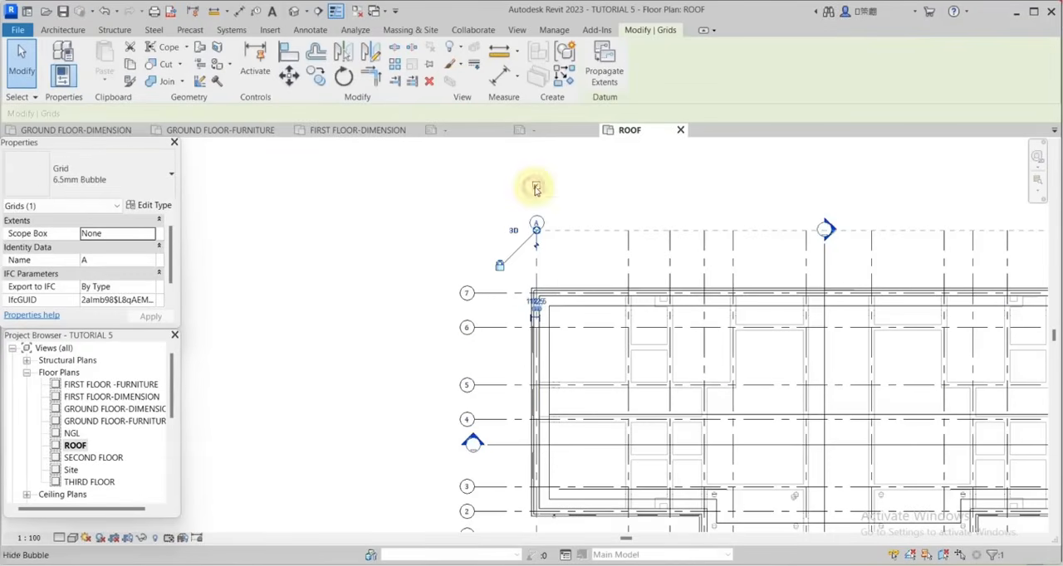
left_click(628, 253)
left_click(627, 189)
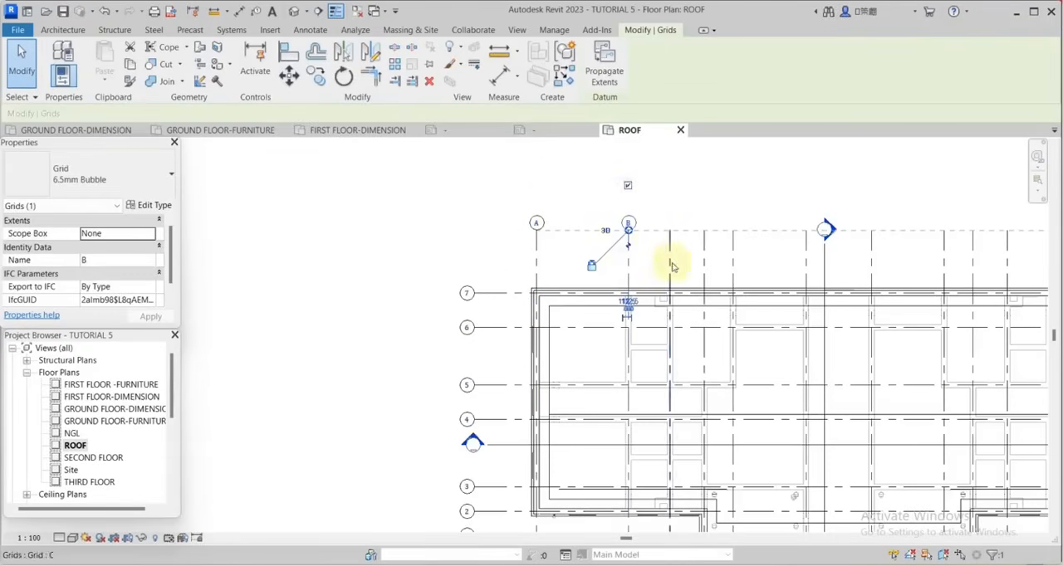
left_click(672, 264)
left_click(669, 186)
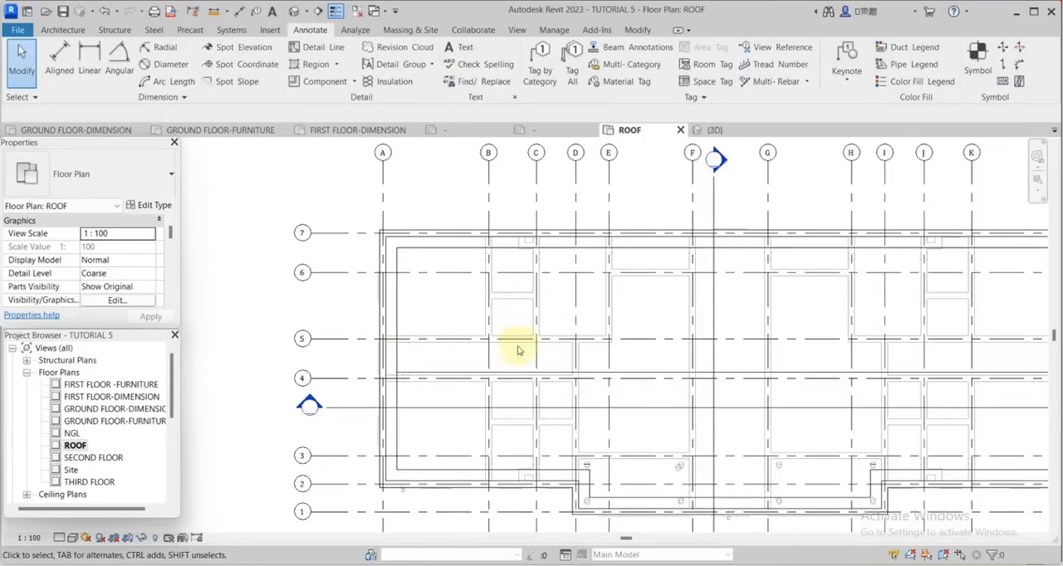
Set the base level of the roof plan's underlay range to None.
scroll(789, 344, "down", 1)
scroll(680, 280, "up", 3)
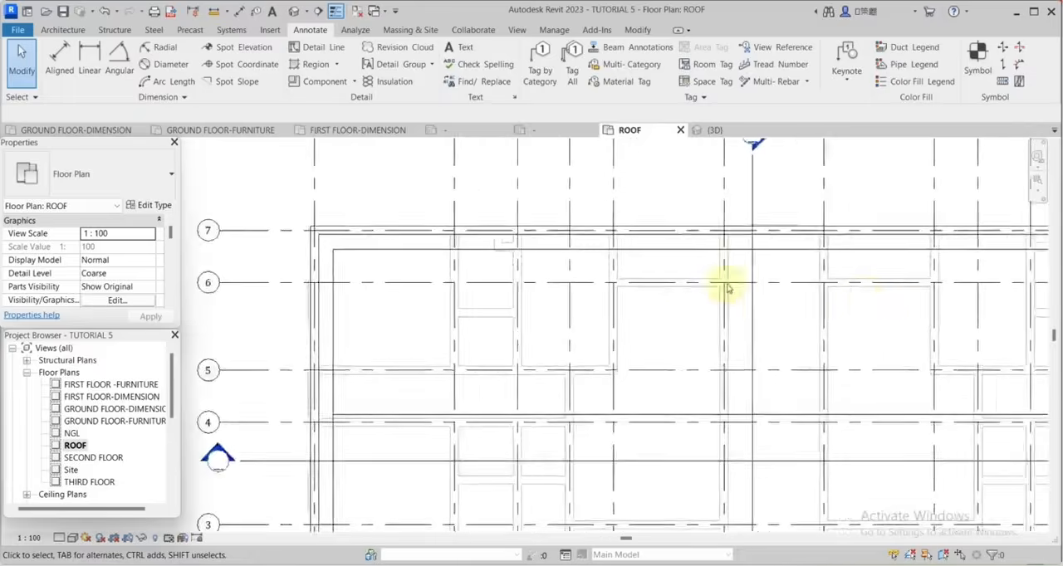
scroll(913, 287, "down", 3)
scroll(805, 332, "up", 3)
scroll(805, 331, "down", 2)
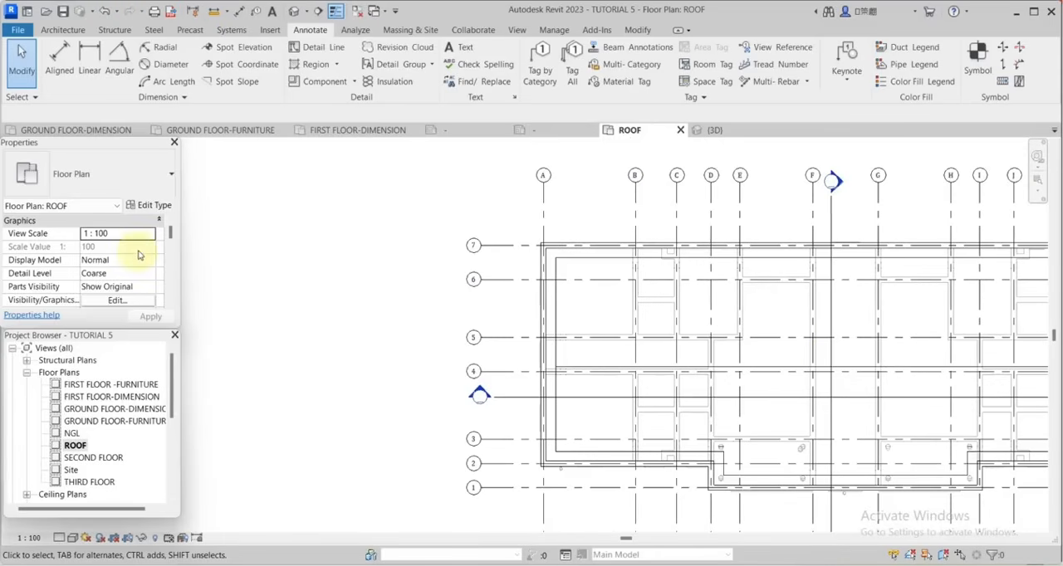
scroll(139, 255, "down", 5)
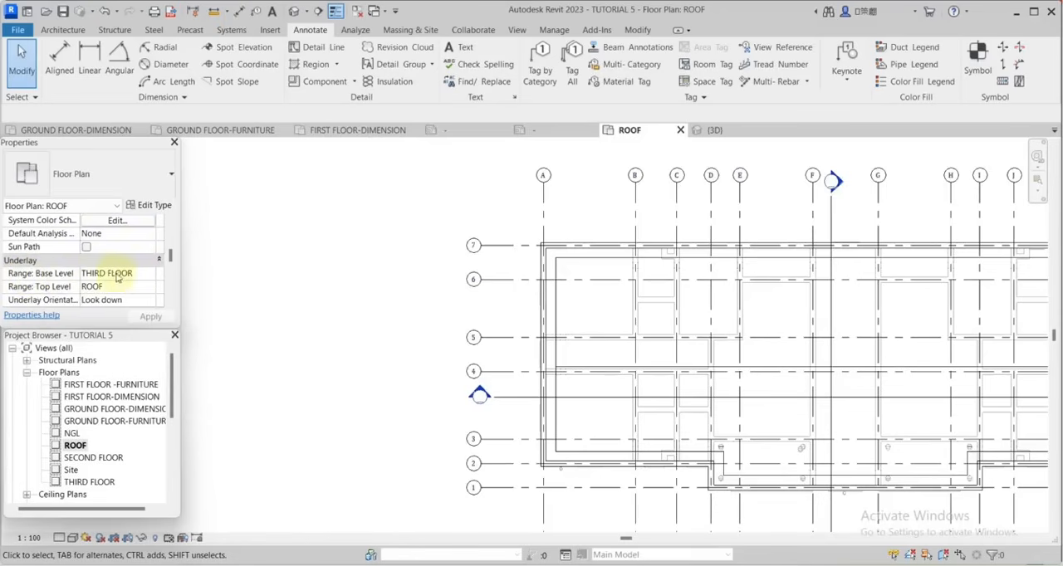
left_click(147, 275)
left_click(150, 275)
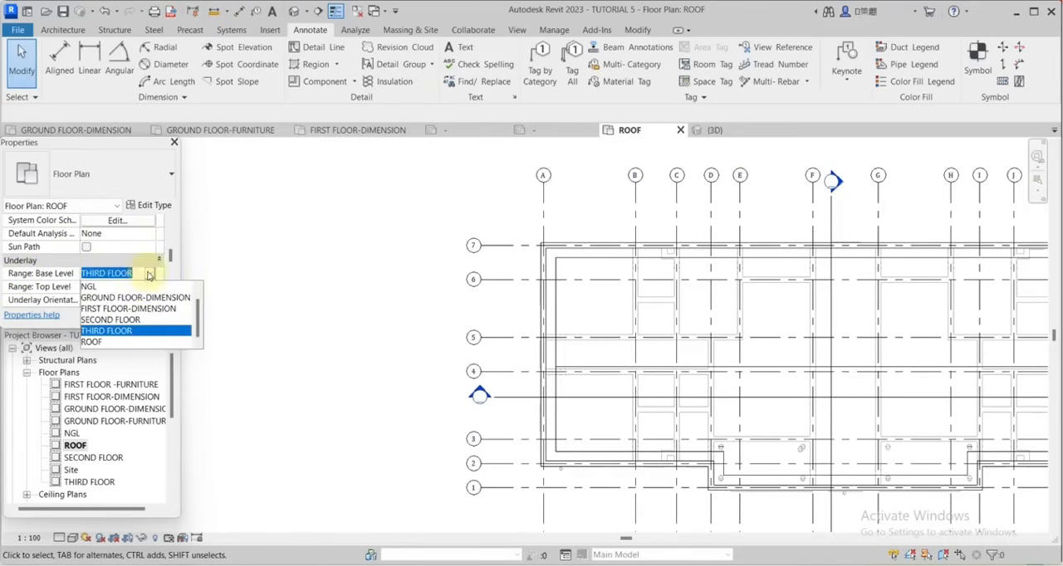
scroll(89, 297, "up", 1)
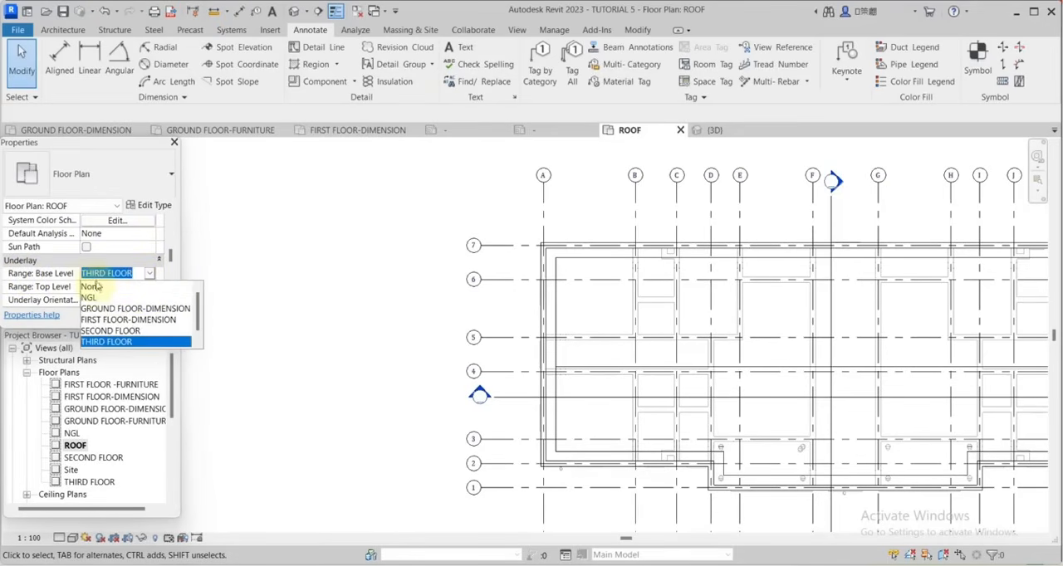
left_click(90, 287)
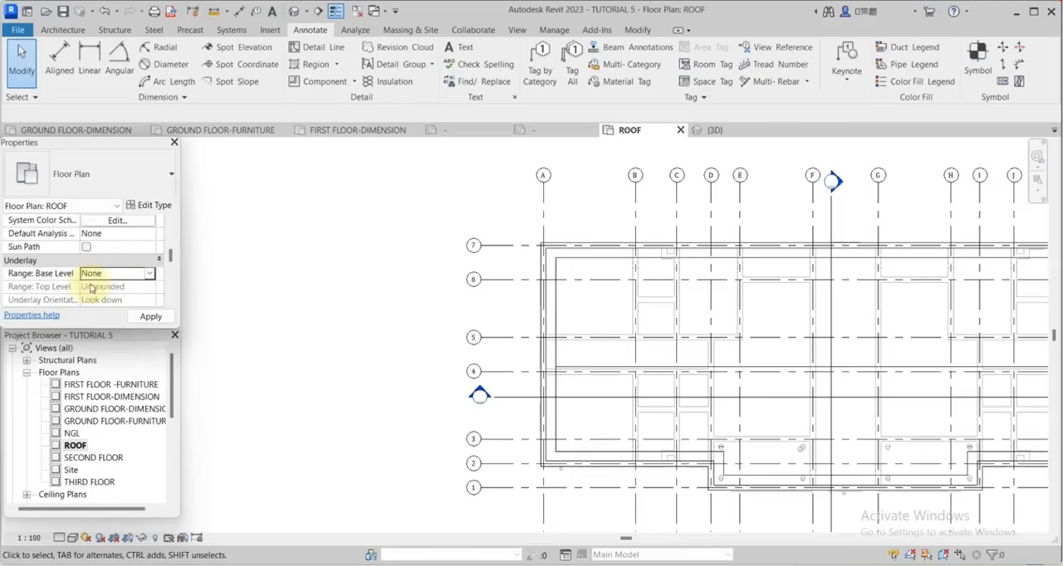
Trace the upper and side edges of the inner roof outline with detail lines picked from the roof edges in the Thin Lines style.
left_click(315, 48)
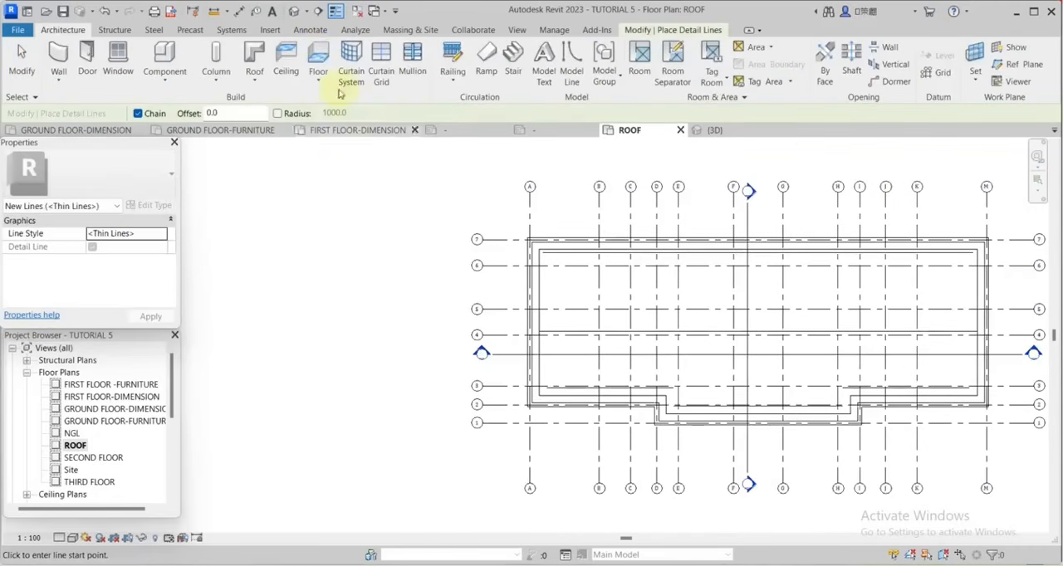
left_click(309, 30)
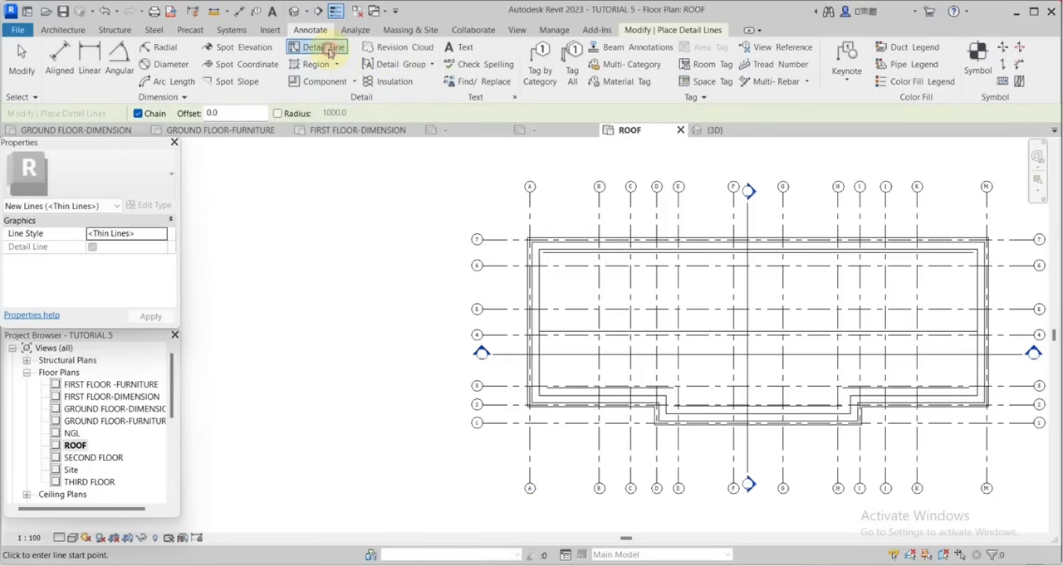
left_click(710, 72)
left_click(710, 73)
scroll(609, 293, "up", 2)
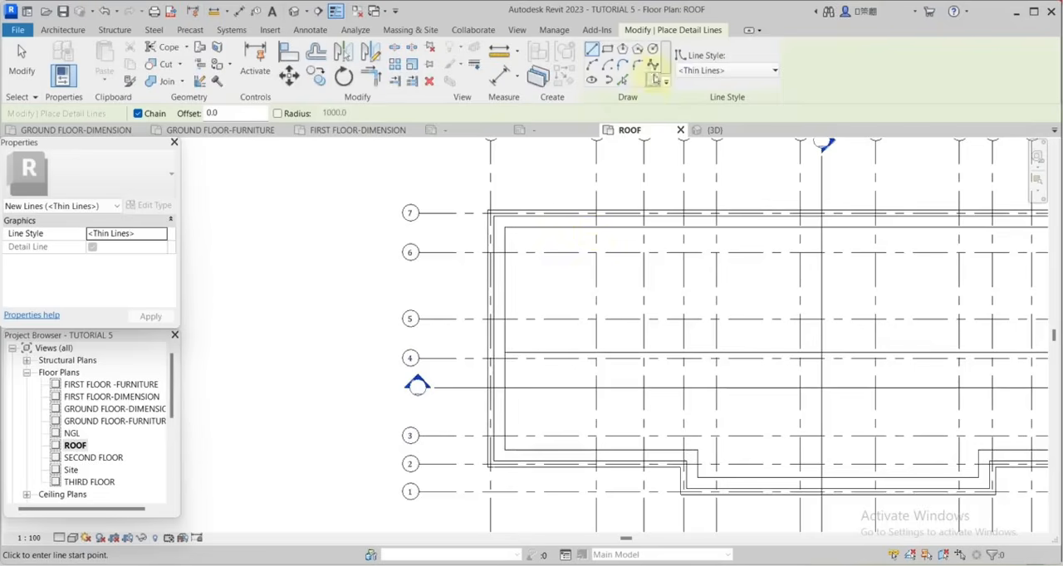
left_click(621, 80)
scroll(519, 276, "up", 2)
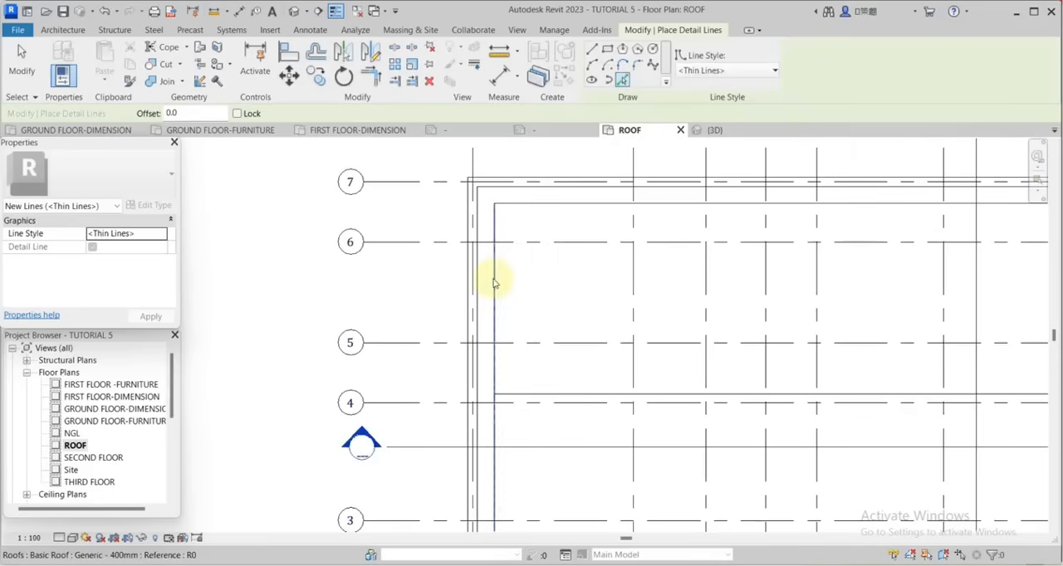
scroll(565, 209, "down", 5)
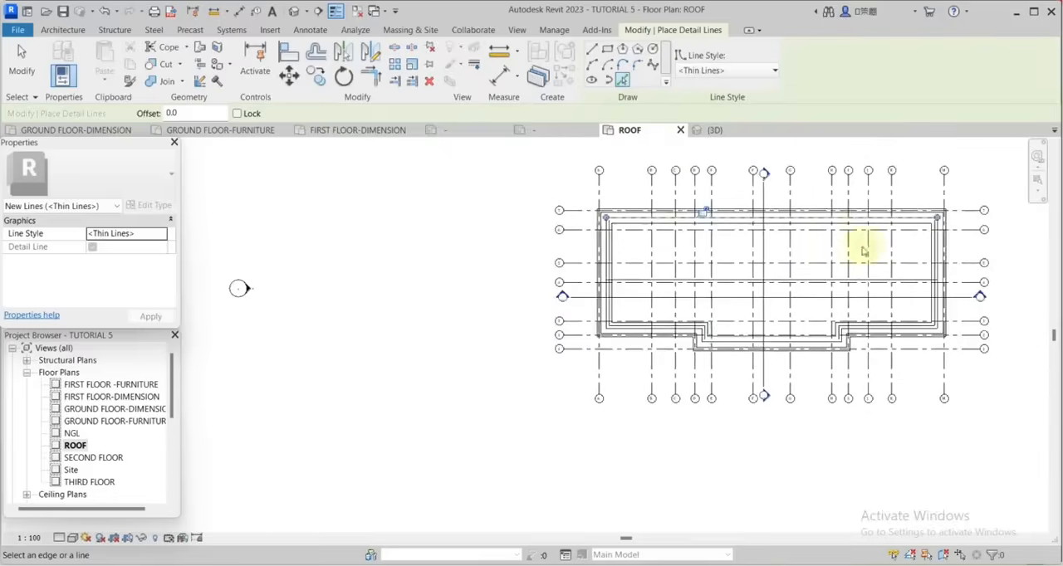
scroll(914, 257, "up", 5)
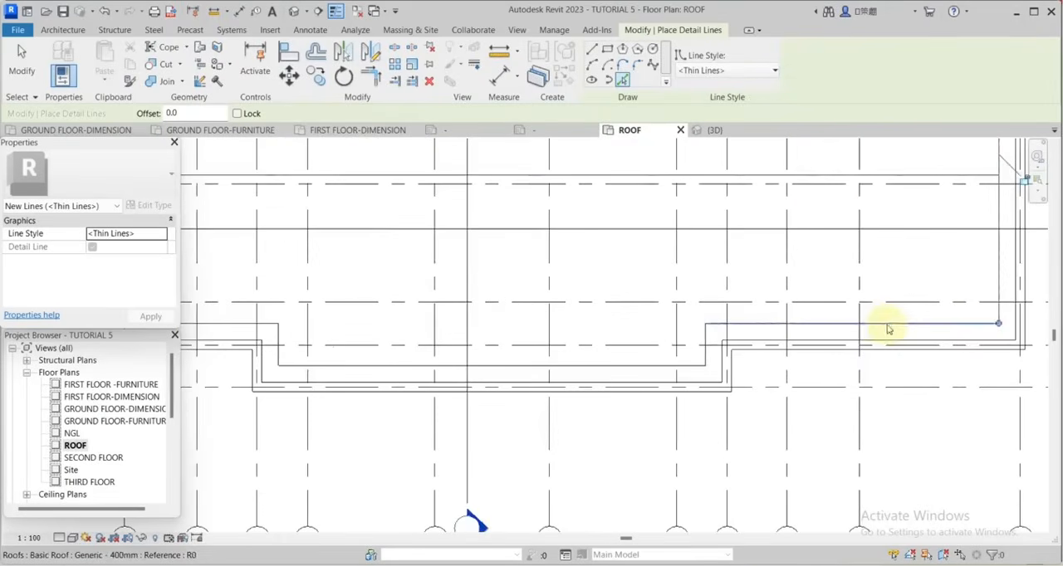
Trace the stepped lower edges of the inner roof outline with picked detail lines and end the command.
left_click(888, 330)
scroll(698, 342, "up", 3)
left_click(712, 335)
left_click(670, 388)
scroll(697, 349, "down", 5)
scroll(490, 357, "up", 2)
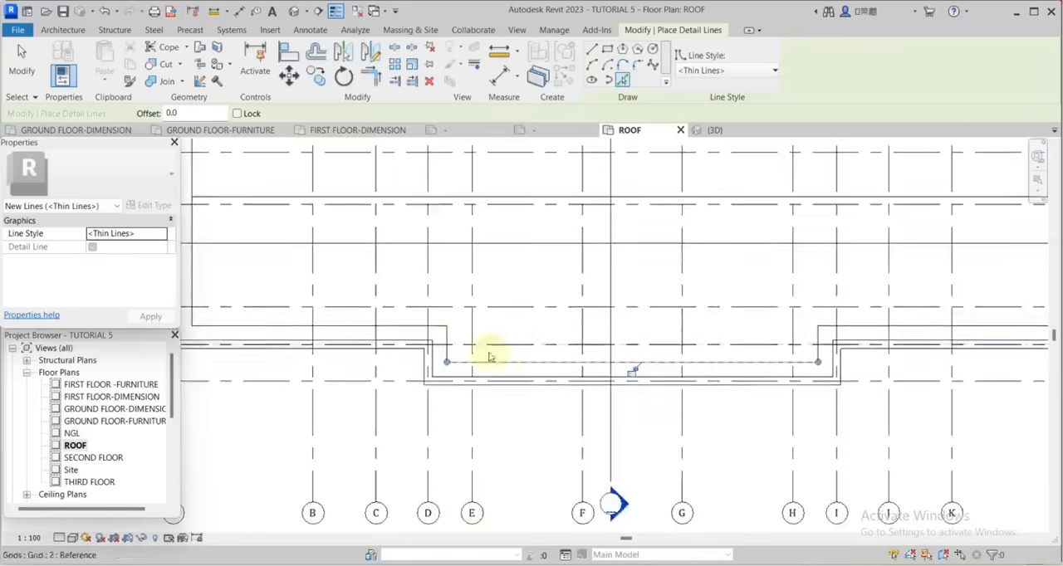
scroll(460, 353, "up", 4)
left_click(428, 342)
left_click(400, 290)
scroll(722, 322, "down", 5)
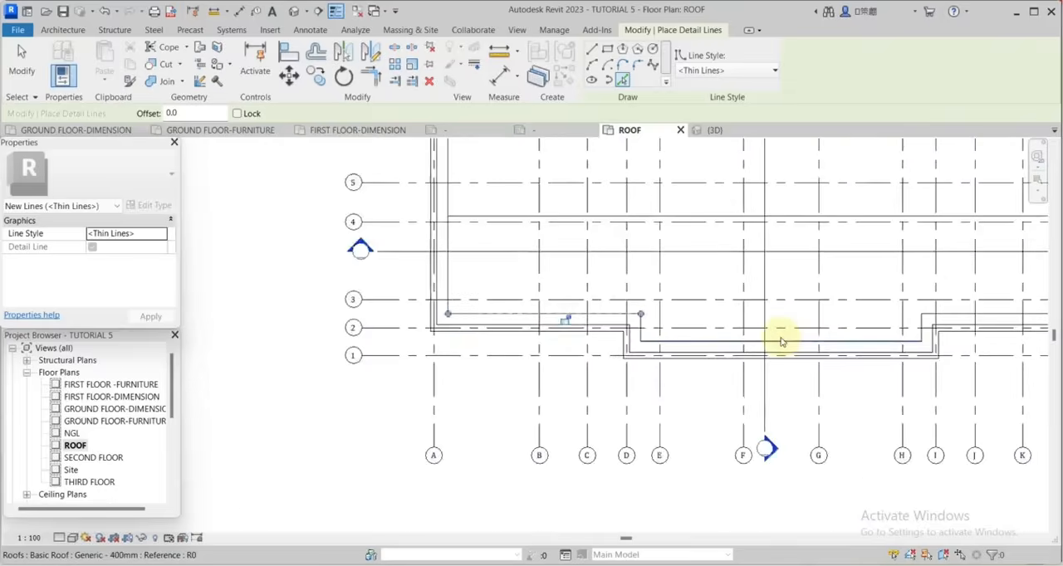
scroll(781, 341, "down", 2)
left_click(22, 66)
scroll(666, 417, "down", 3)
scroll(633, 265, "up", 3)
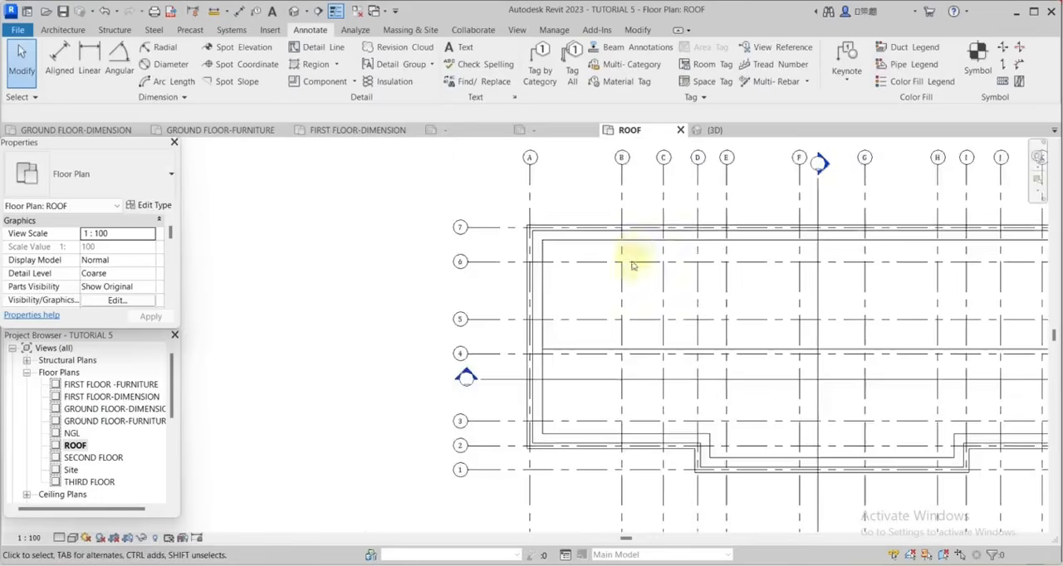
Offset copies of the upper and left detail lines of the inner roof outline 50 mm inward.
scroll(622, 286, "up", 2)
left_click(594, 205)
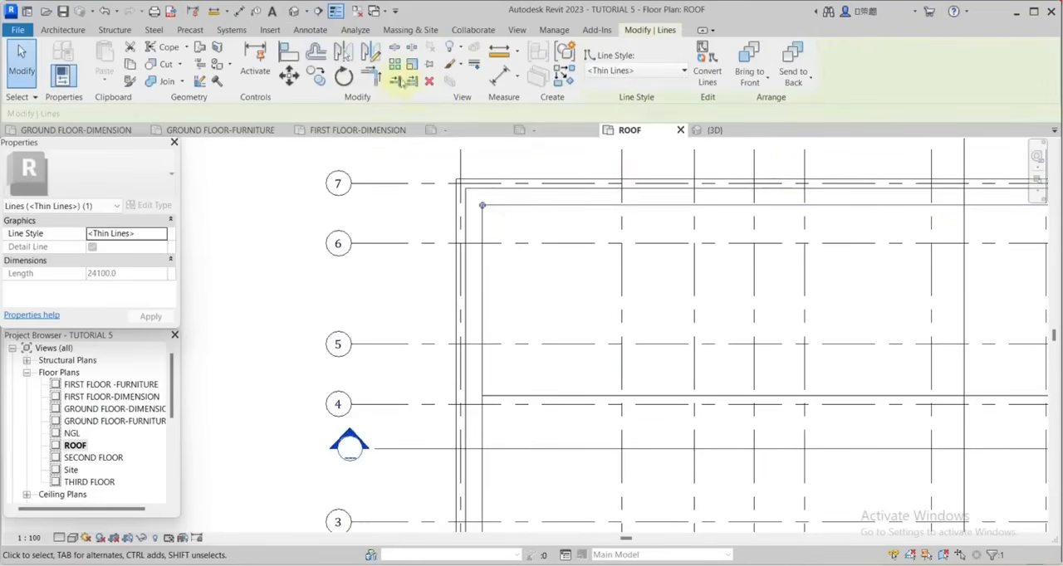
left_click(316, 58)
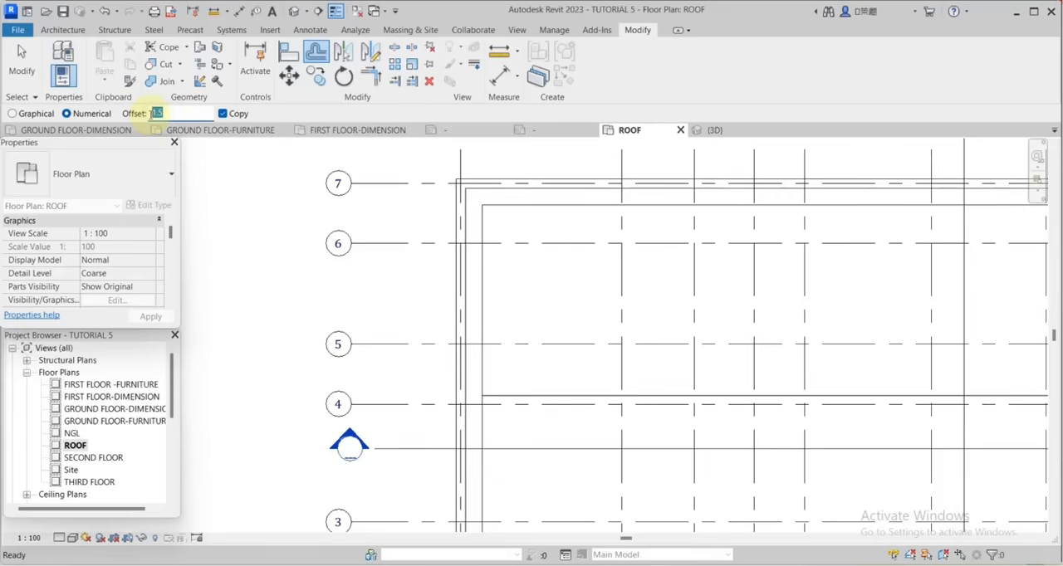
type("50")
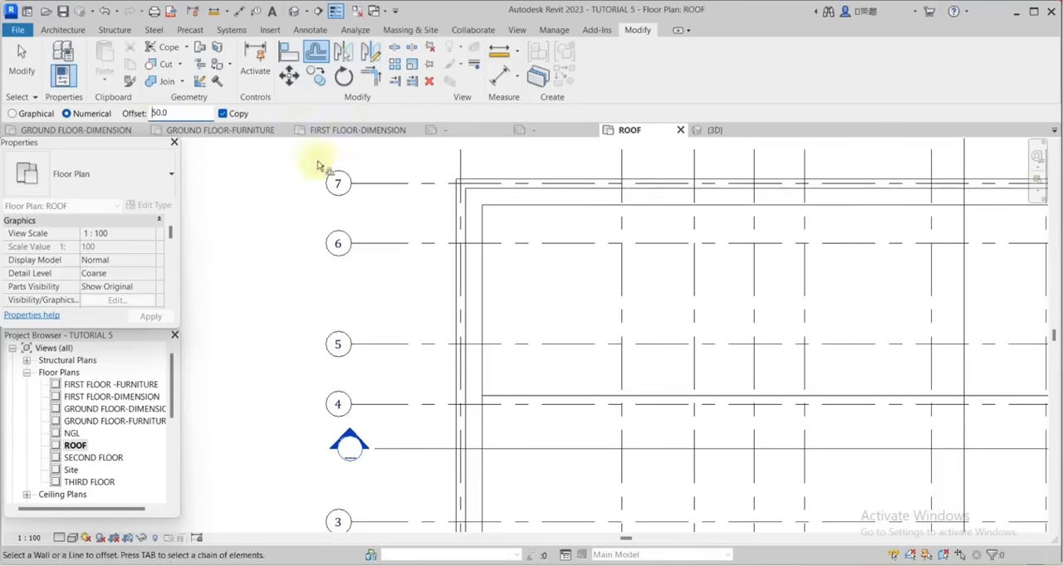
scroll(548, 194, "up", 3)
left_click(558, 206)
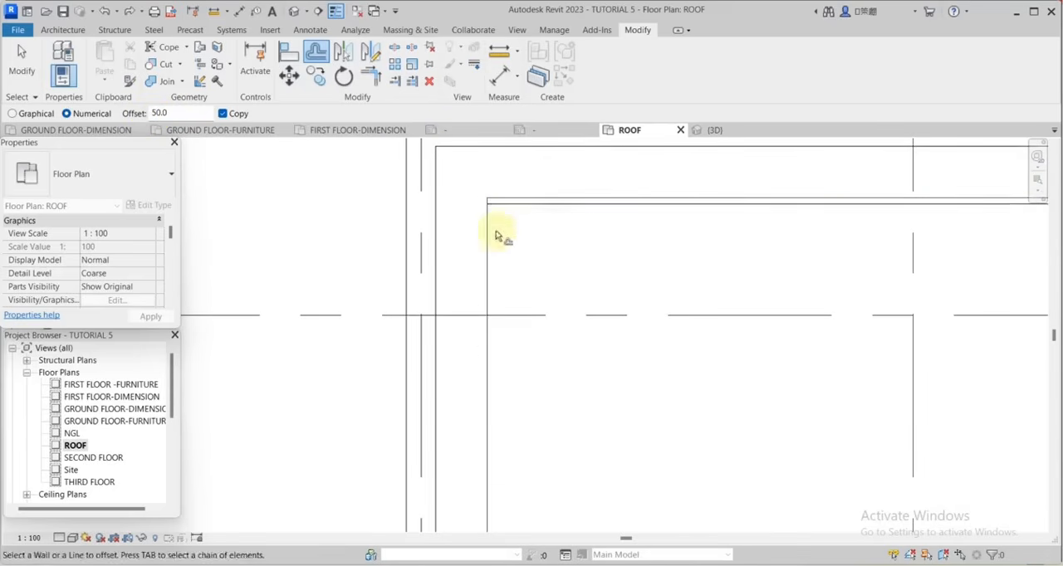
left_click(495, 238)
scroll(569, 222, "down", 6)
scroll(950, 253, "up", 2)
scroll(961, 243, "up", 2)
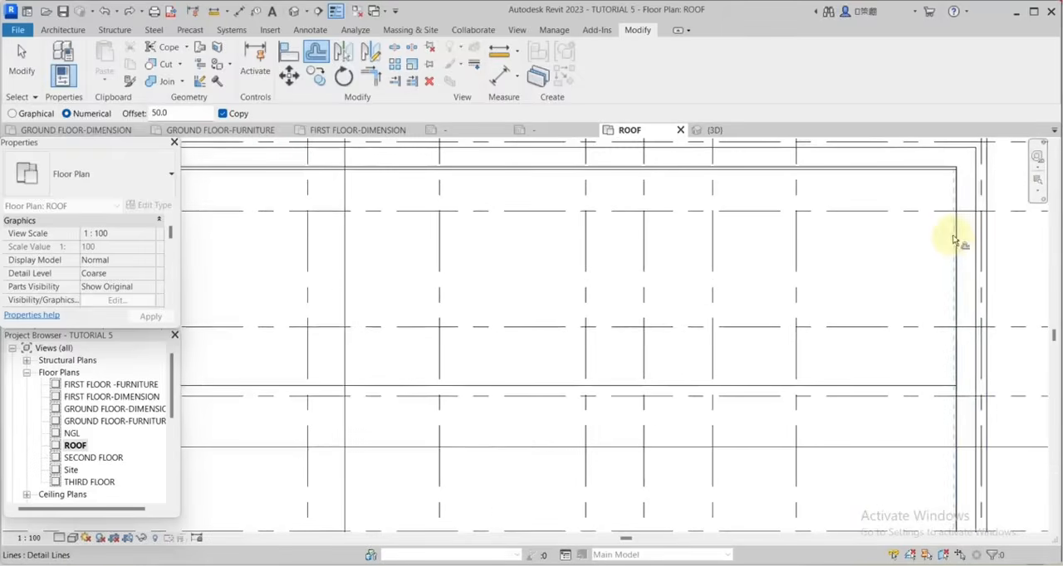
Offset copies of the right and stepped lower detail lines of the roof outline 50 mm inward.
scroll(916, 278, "down", 2)
scroll(937, 361, "up", 4)
left_click(925, 379)
scroll(939, 316, "down", 2)
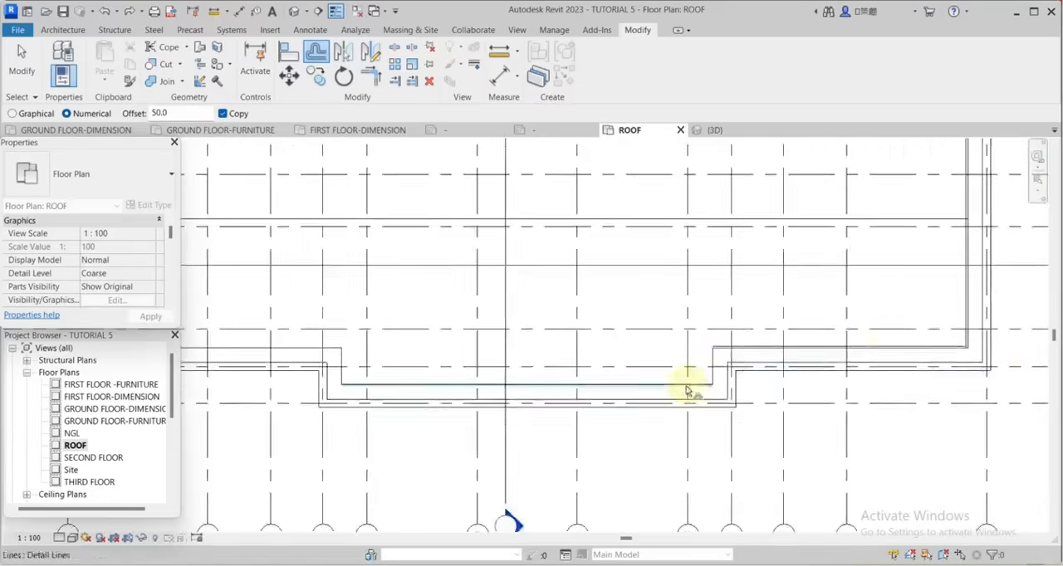
scroll(701, 365, "up", 3)
left_click(726, 341)
scroll(927, 320, "down", 2)
scroll(825, 378, "up", 2)
left_click(797, 368)
scroll(919, 347, "down", 3)
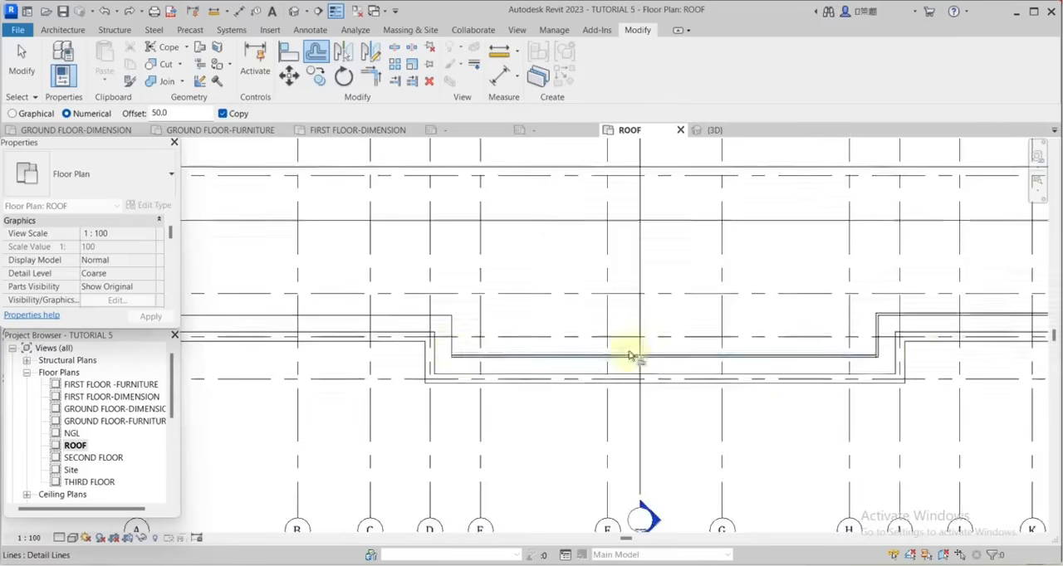
scroll(455, 335, "up", 3)
left_click(446, 314)
left_click(424, 278)
scroll(607, 297, "down", 3)
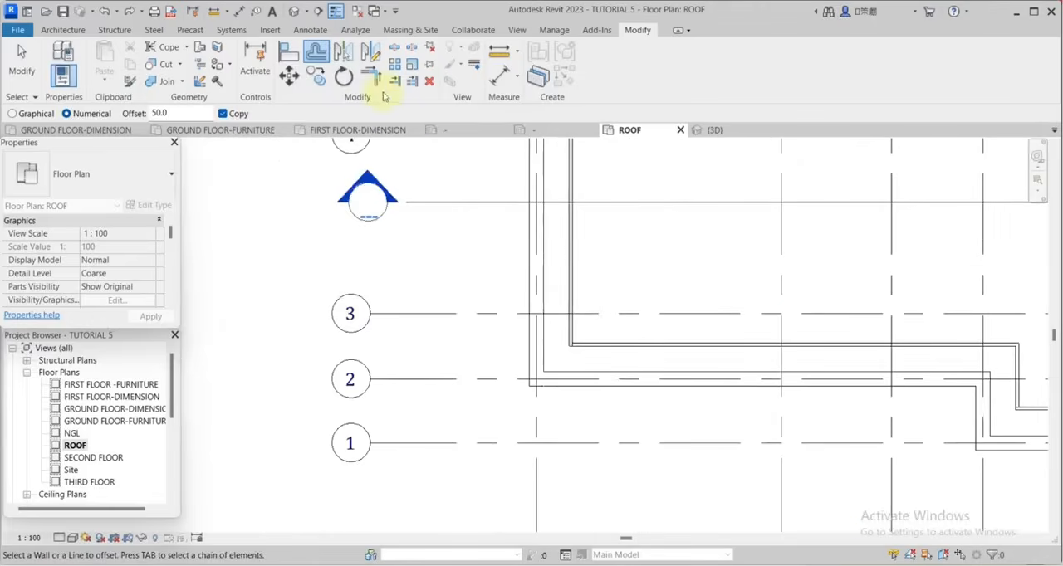
Trim the 50 mm offset detail lines to clean corners along the stepped lower edge of the roof outline.
left_click(371, 78)
scroll(487, 221, "up", 3)
scroll(572, 339, "down", 3)
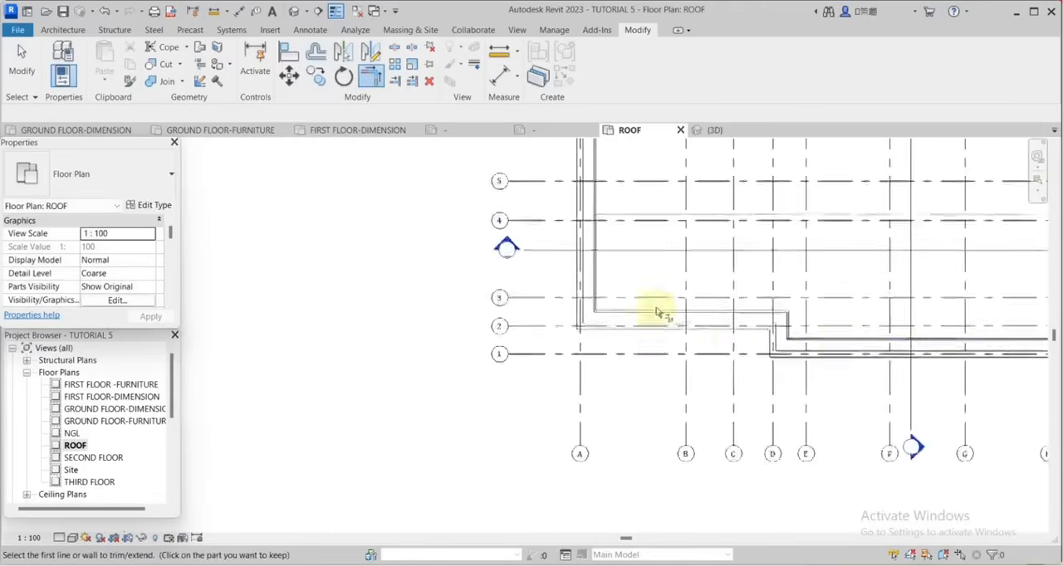
scroll(653, 304, "up", 3)
scroll(622, 353, "down", 6)
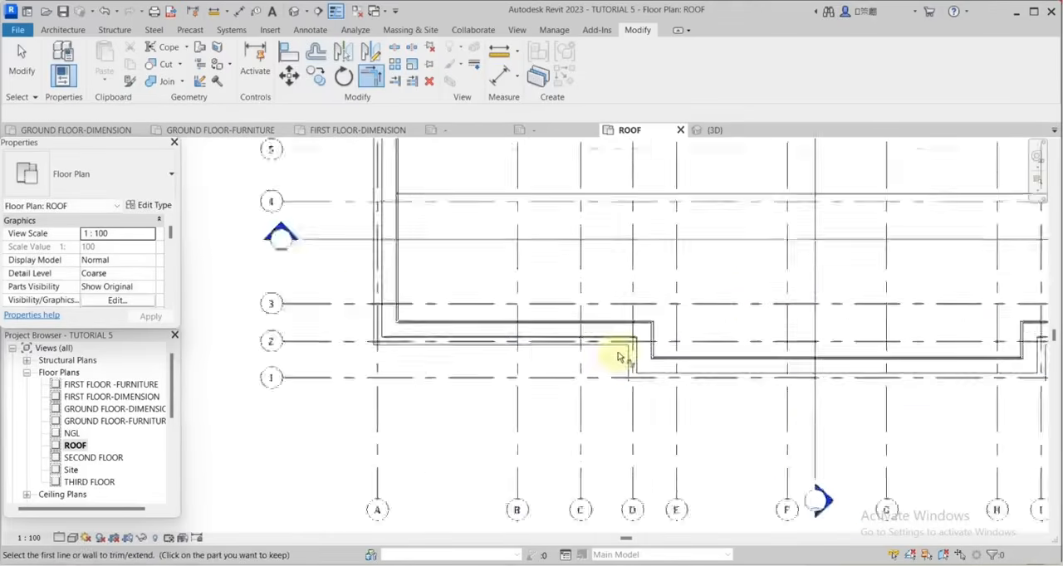
scroll(903, 347, "up", 6)
left_click(861, 347)
left_click(837, 381)
Trim the offset detail lines to clean corners at the upper right and upper left of the roof outline, then end the command.
scroll(759, 382, "down", 3)
scroll(937, 351, "down", 4)
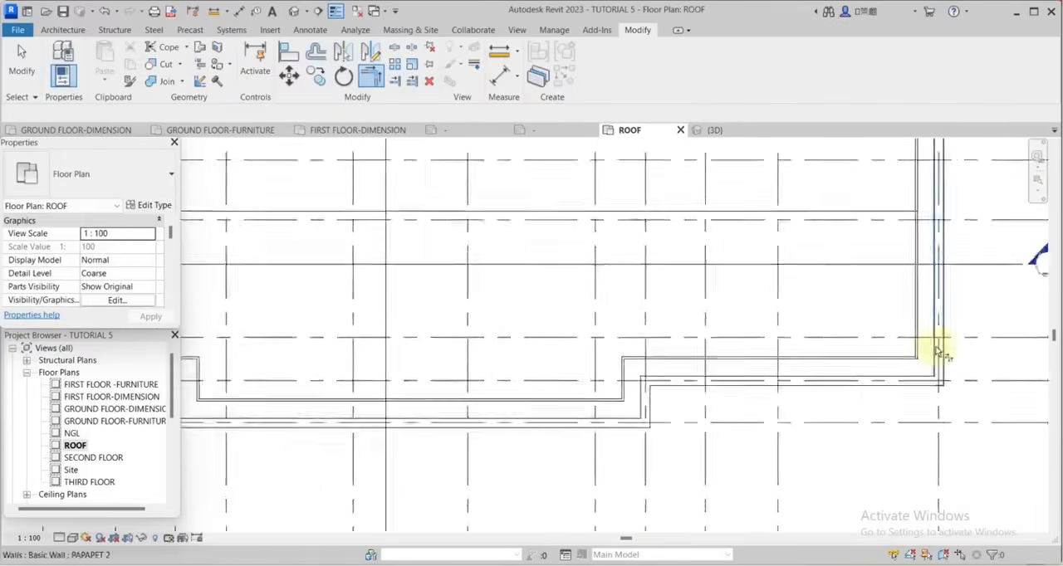
scroll(955, 357, "down", 3)
scroll(930, 222, "up", 6)
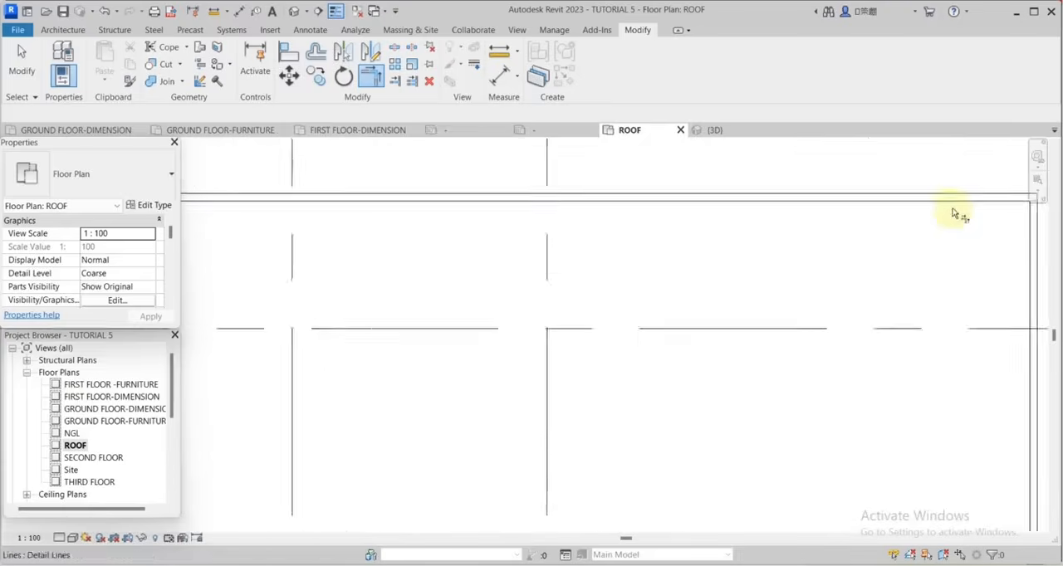
left_click(953, 204)
scroll(955, 235, "down", 2)
left_click(968, 261)
scroll(988, 288, "down", 5)
scroll(391, 279, "up", 2)
scroll(433, 268, "up", 8)
left_click(453, 270)
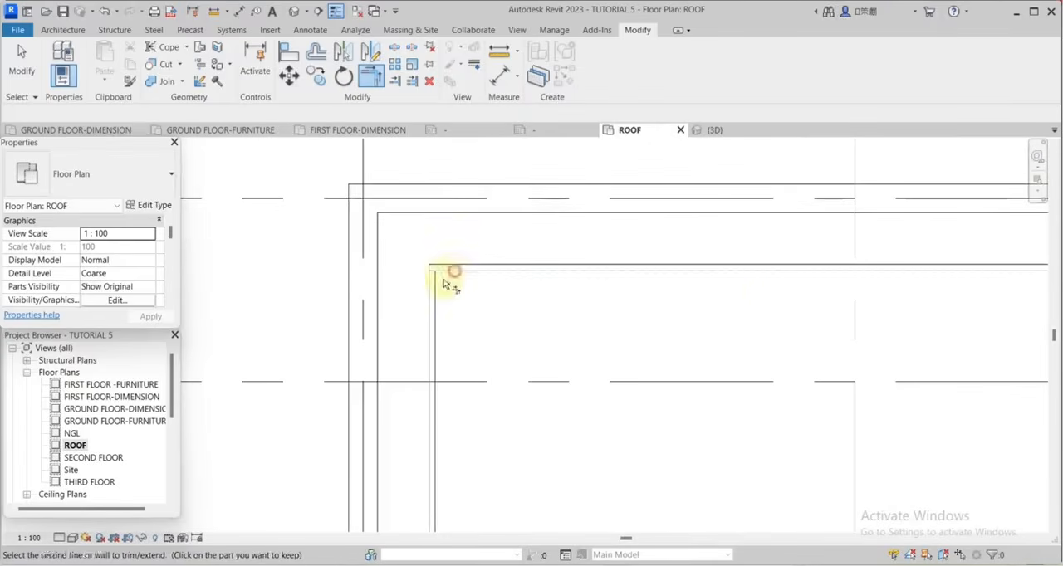
left_click(435, 309)
scroll(737, 298, "down", 12)
scroll(705, 349, "up", 9)
key("Escape")
Trace the roof's horizontal ridge line near grid 4 with a picked detail line in the Thin Lines style.
right_click(705, 264)
left_click(750, 345)
scroll(640, 173, "down", 1)
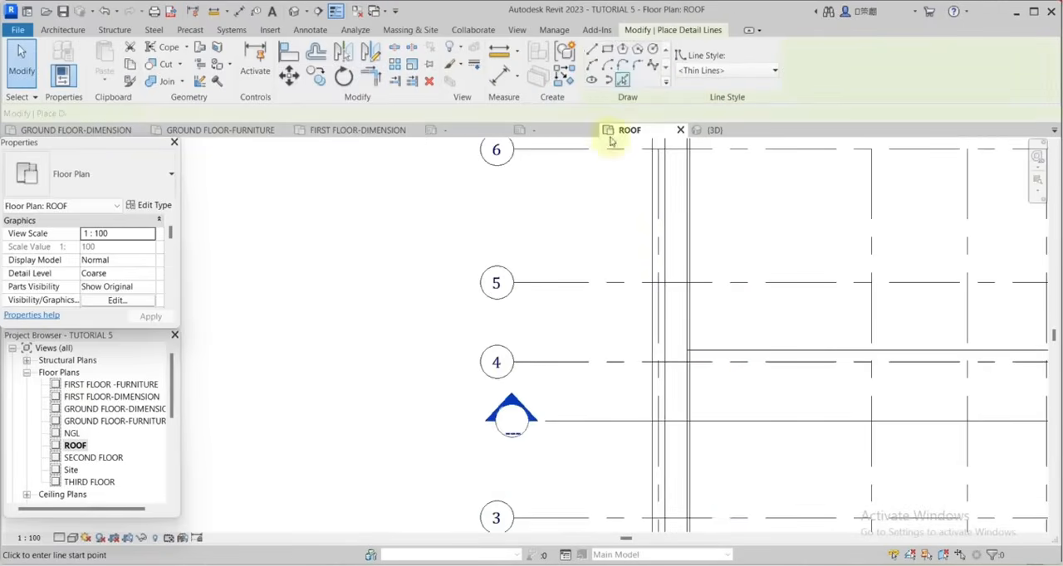
left_click(624, 79)
scroll(747, 391, "up", 3)
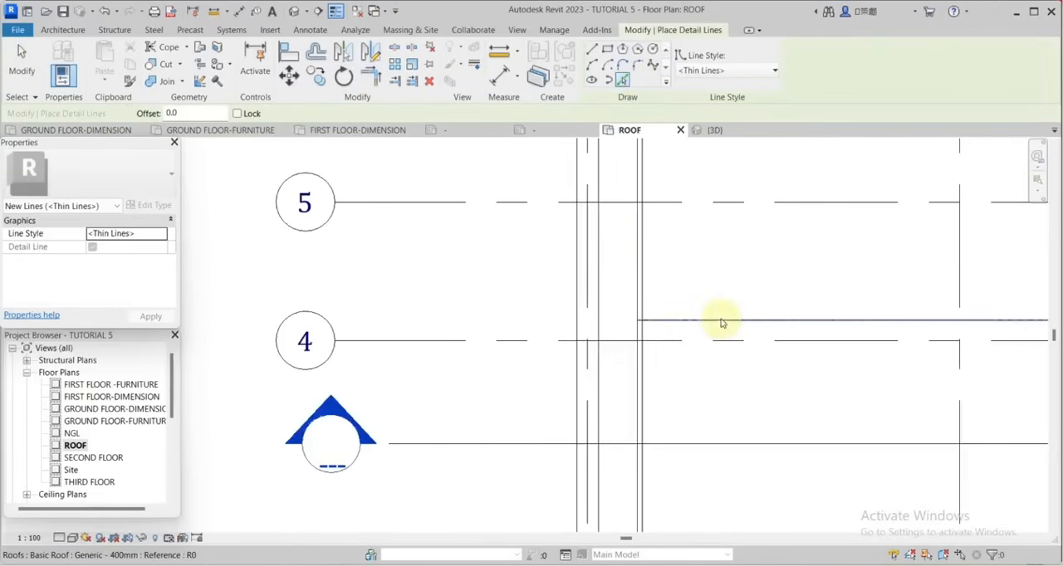
scroll(720, 325, "down", 2)
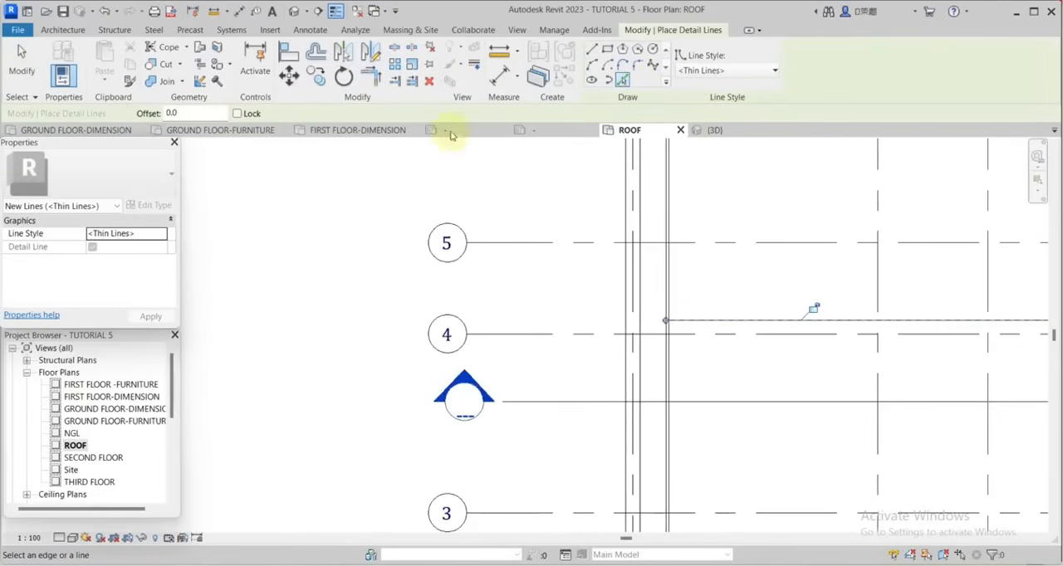
Offset copies of the ridge detail line 50 mm above and below it.
left_click(319, 55)
scroll(723, 321, "up", 2)
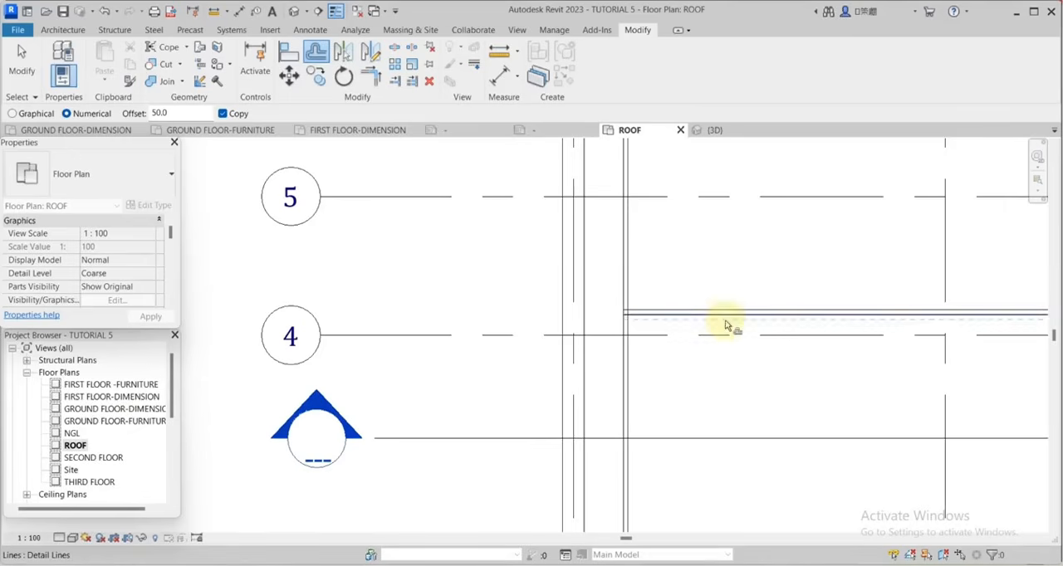
left_click(726, 322)
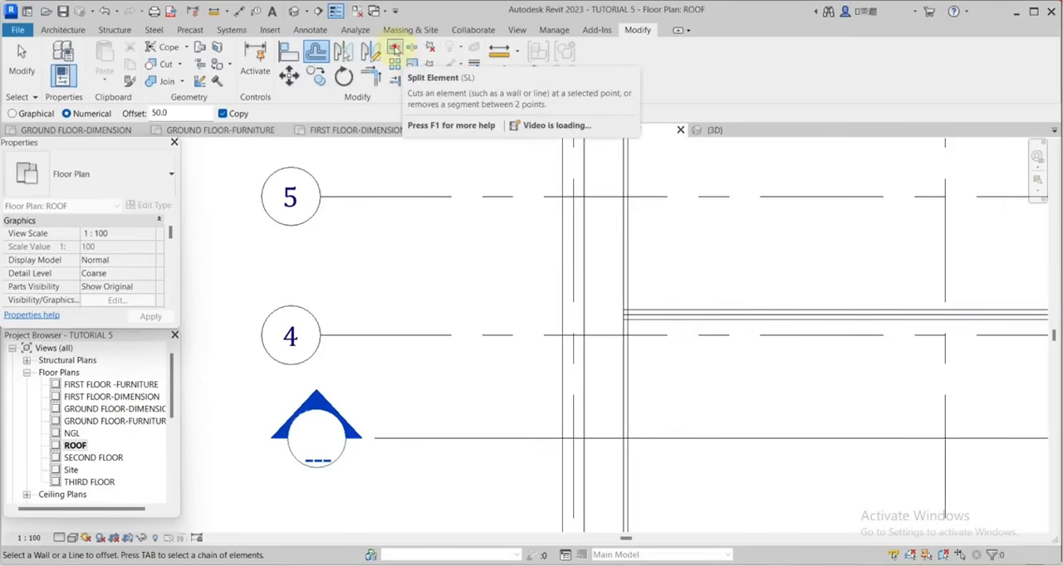
Split the inner left and right detail lines of the roof outline where they meet the ridge lines.
left_click(394, 48)
scroll(631, 313, "up", 5)
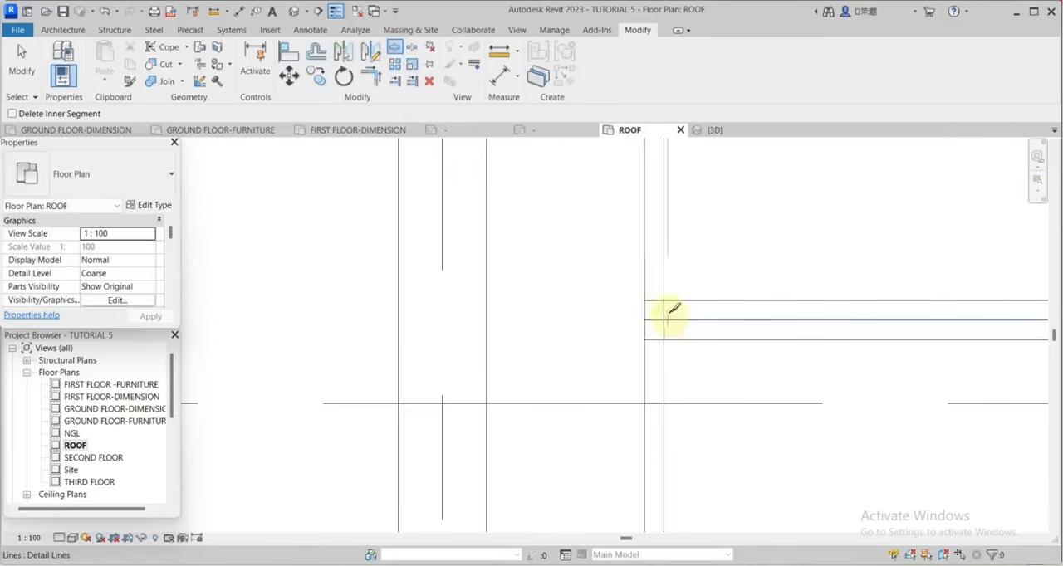
left_click(665, 319)
scroll(652, 311, "down", 5)
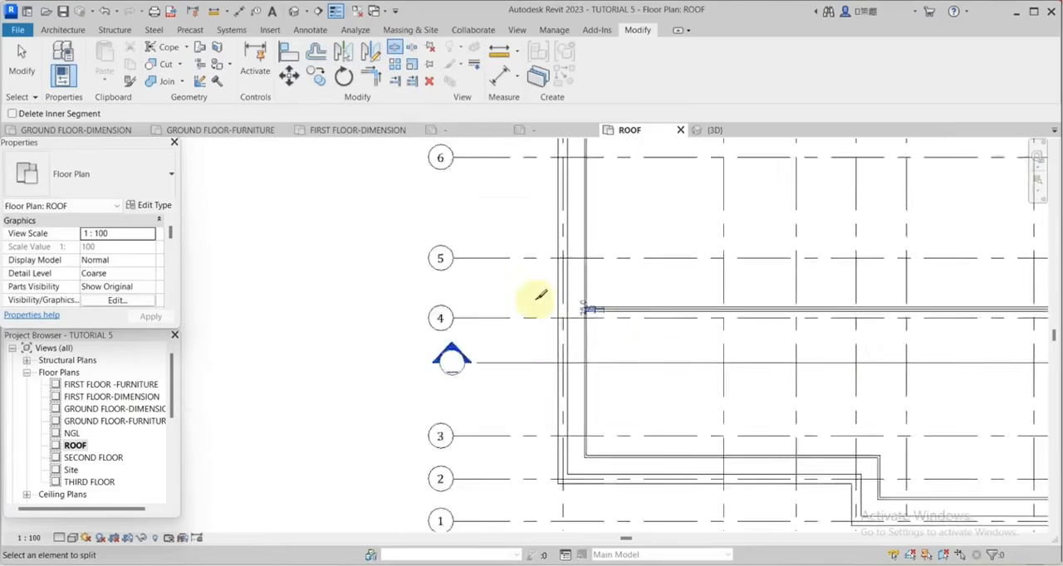
scroll(498, 296, "down", 4)
scroll(868, 295, "up", 6)
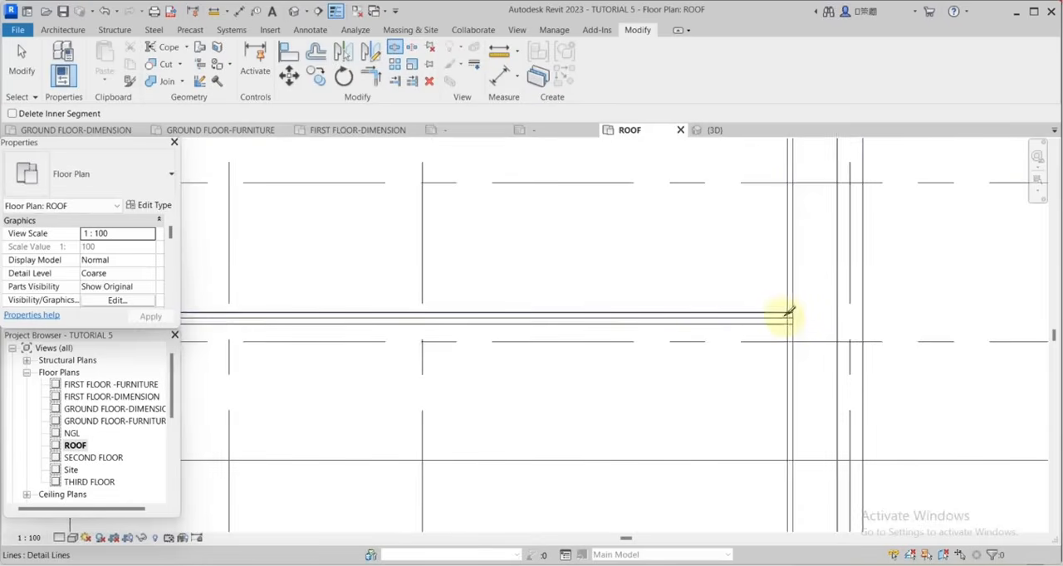
scroll(788, 315, "up", 5)
left_click(802, 313)
scroll(855, 325, "down", 1)
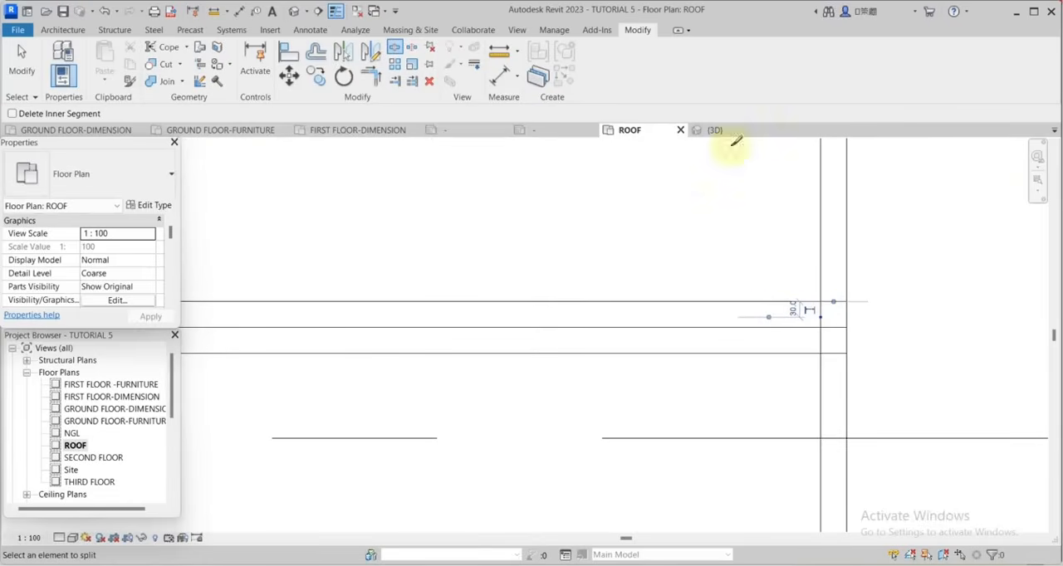
Trim the ridge offset lines and the split inner side lines into corners above and below the ridge, and end the command.
left_click(370, 75)
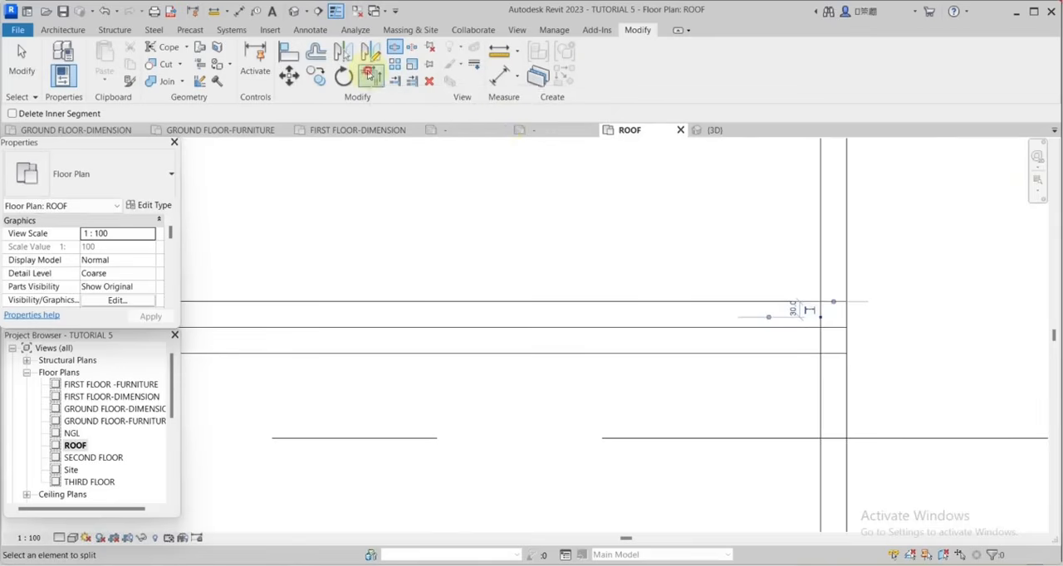
left_click(821, 282)
left_click(810, 302)
left_click(807, 353)
left_click(821, 367)
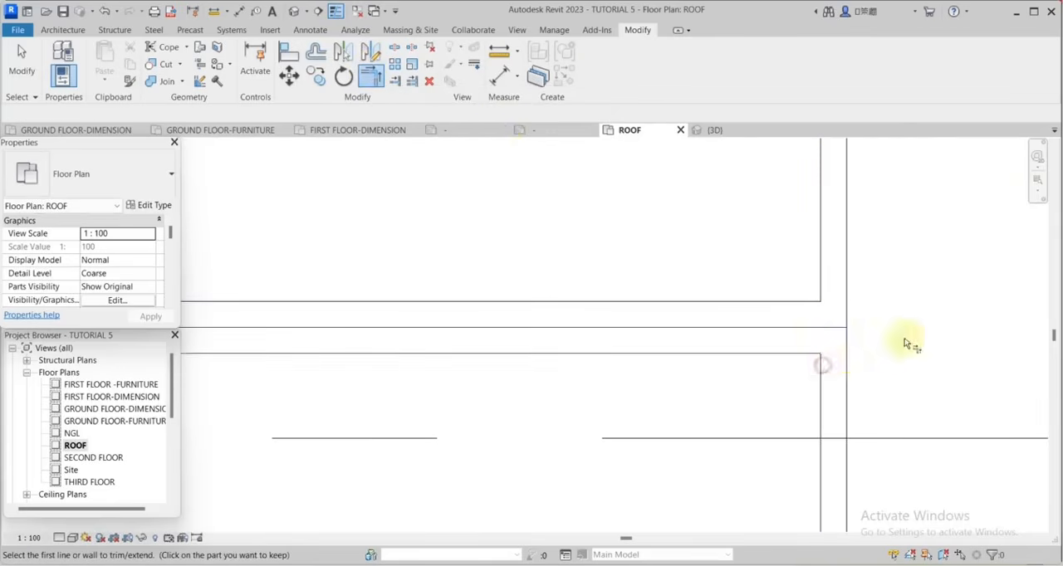
scroll(922, 324, "down", 5)
key("Escape")
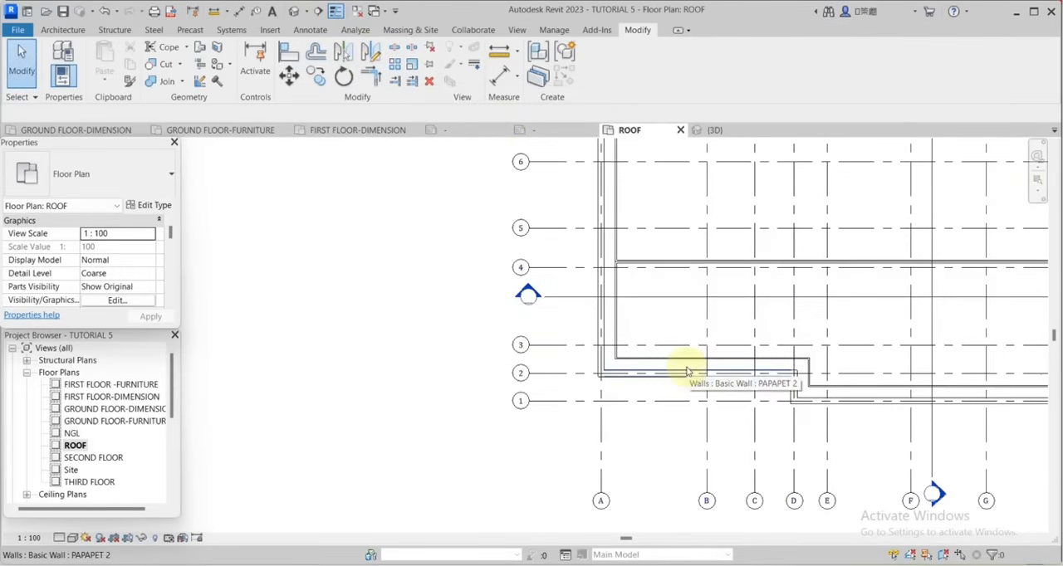
Start a filled region on the roof plan and duplicate its Vertical type as Vertical 2.
scroll(674, 375, "up", 4)
scroll(581, 378, "down", 2)
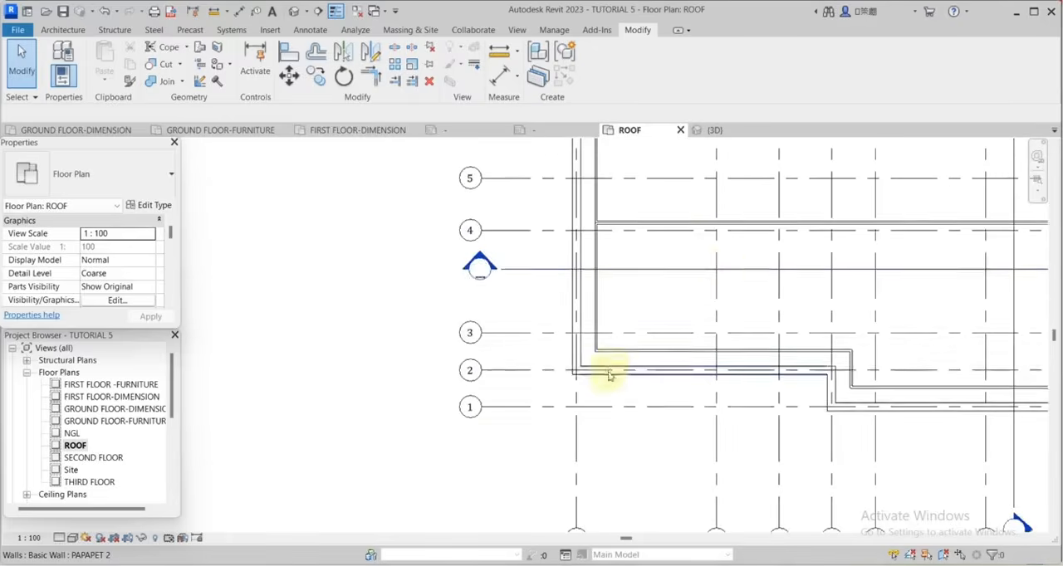
scroll(705, 273, "down", 2)
scroll(746, 304, "down", 2)
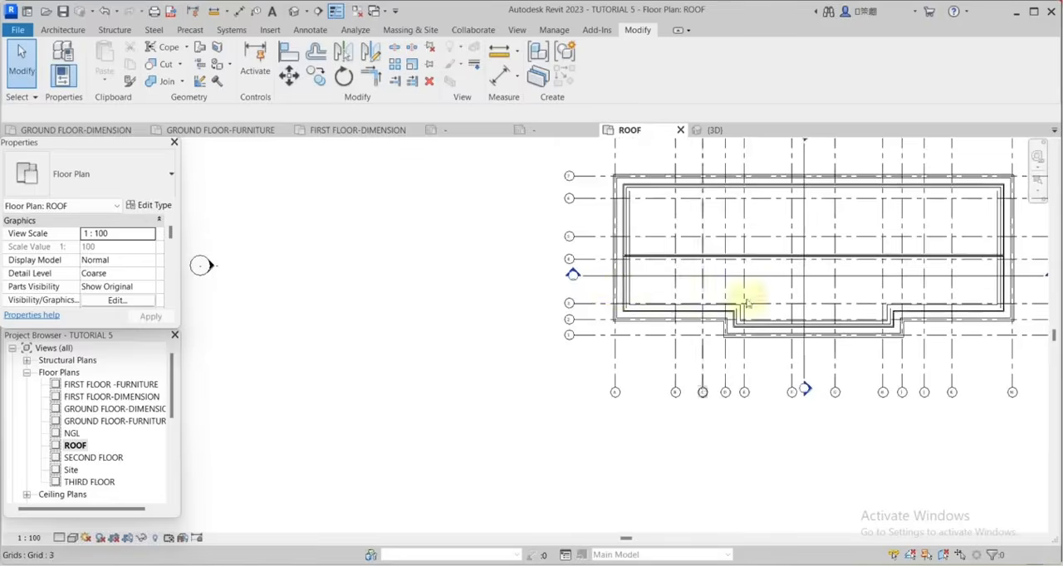
scroll(920, 279, "up", 2)
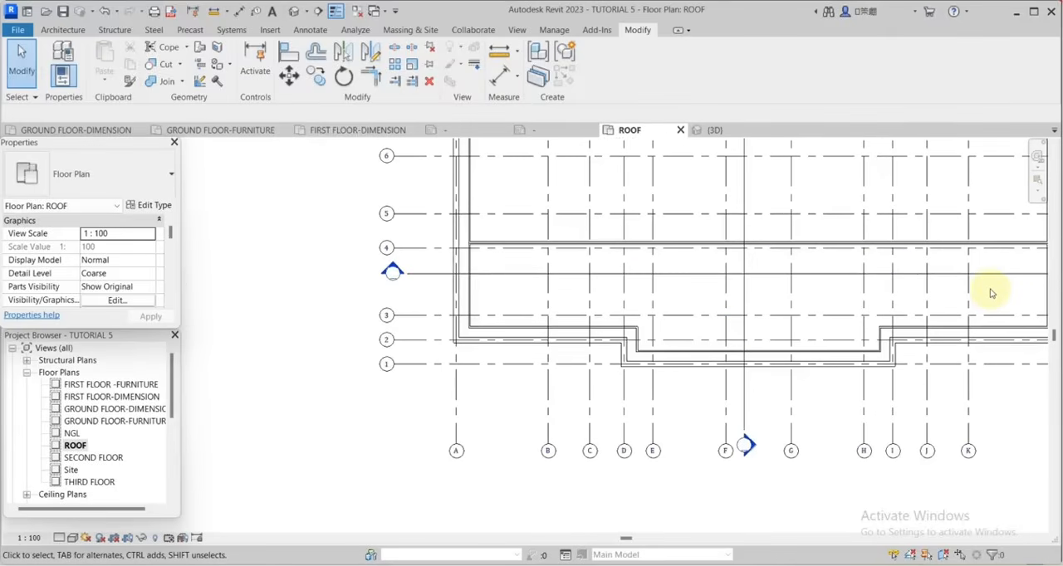
middle_click_drag(990, 293, 920, 311)
left_click(308, 31)
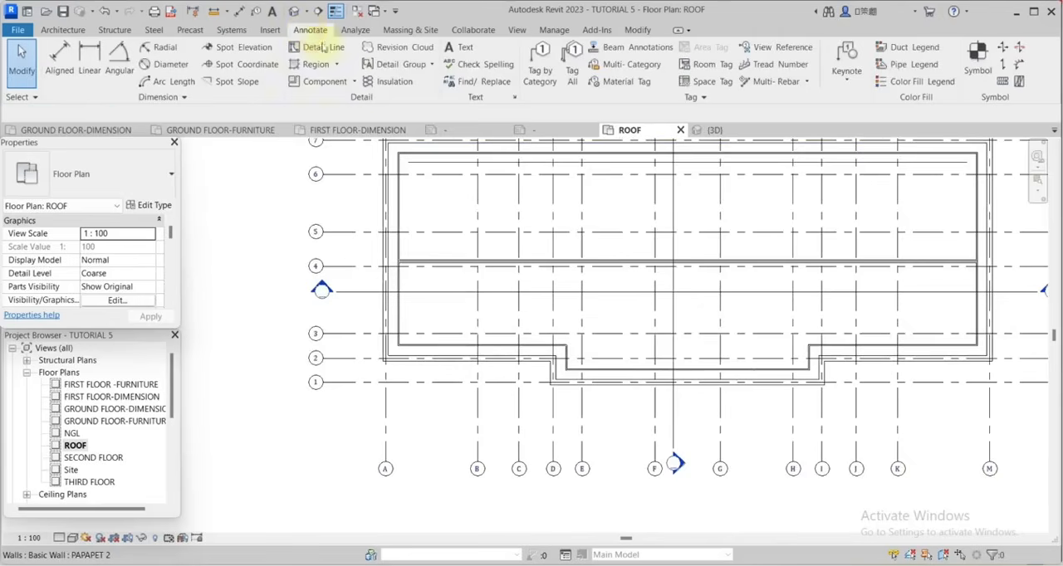
left_click(313, 64)
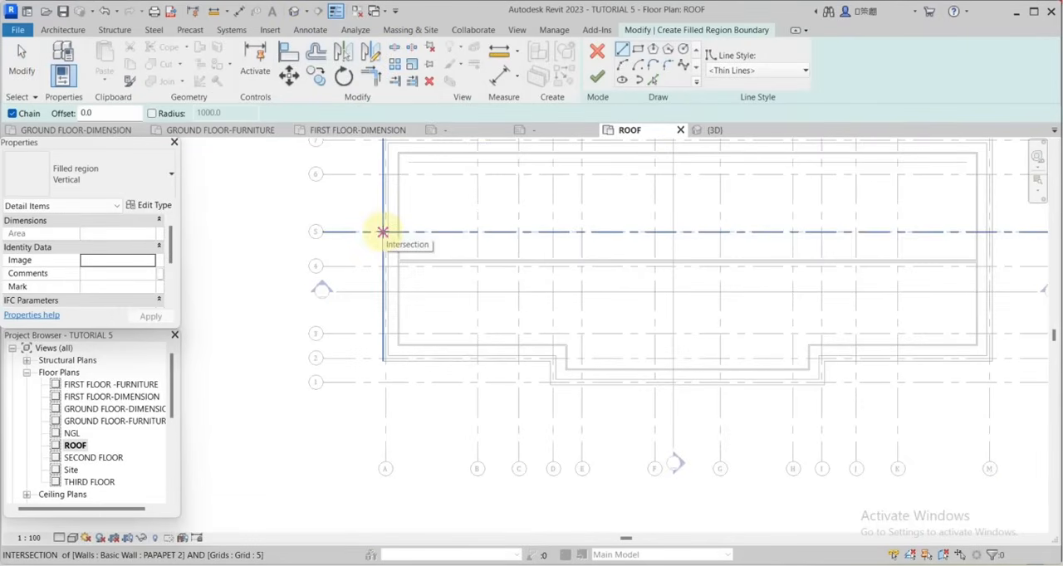
left_click(152, 207)
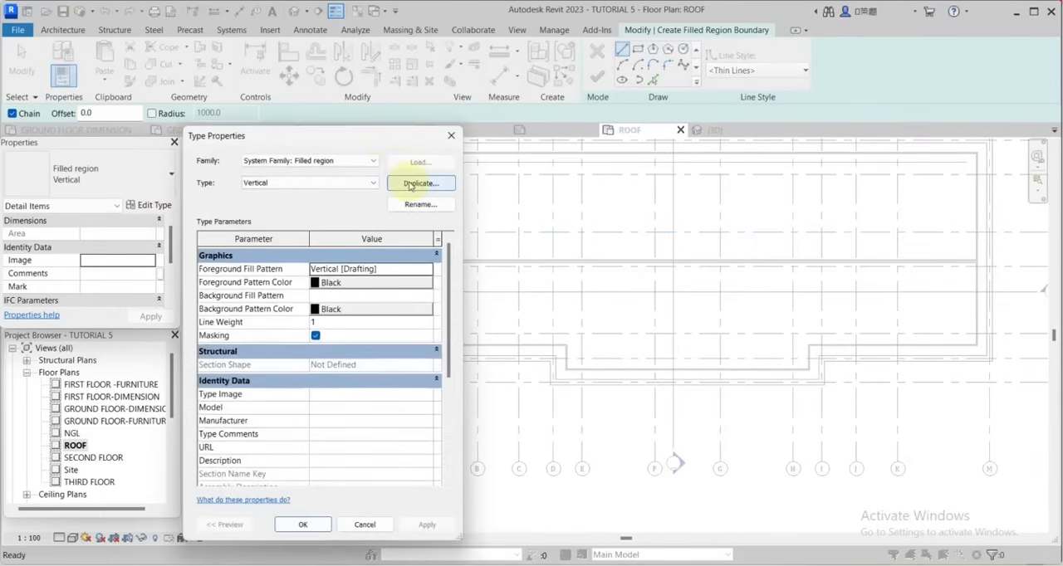
left_click(409, 184)
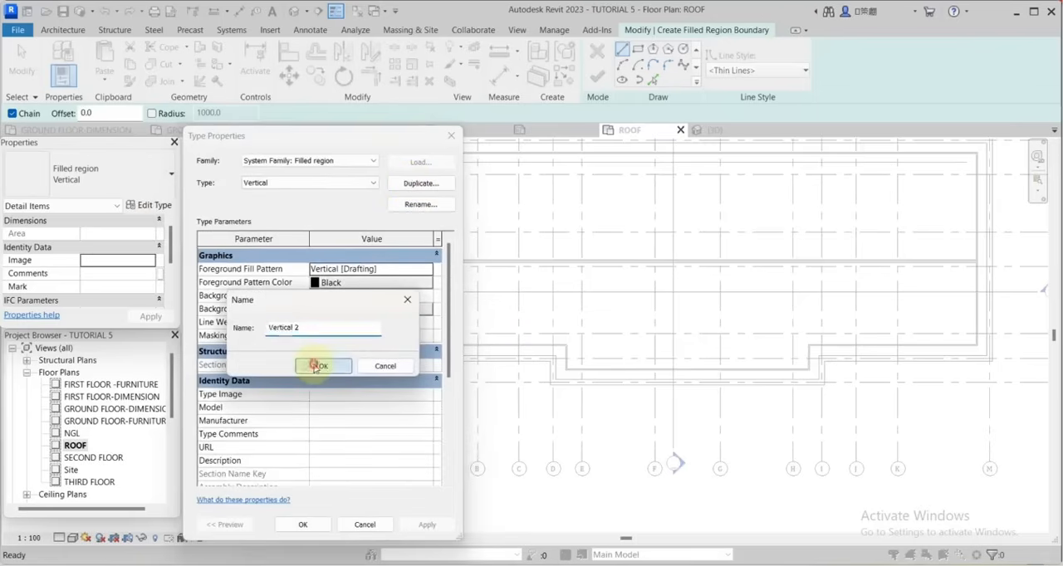
left_click(332, 367)
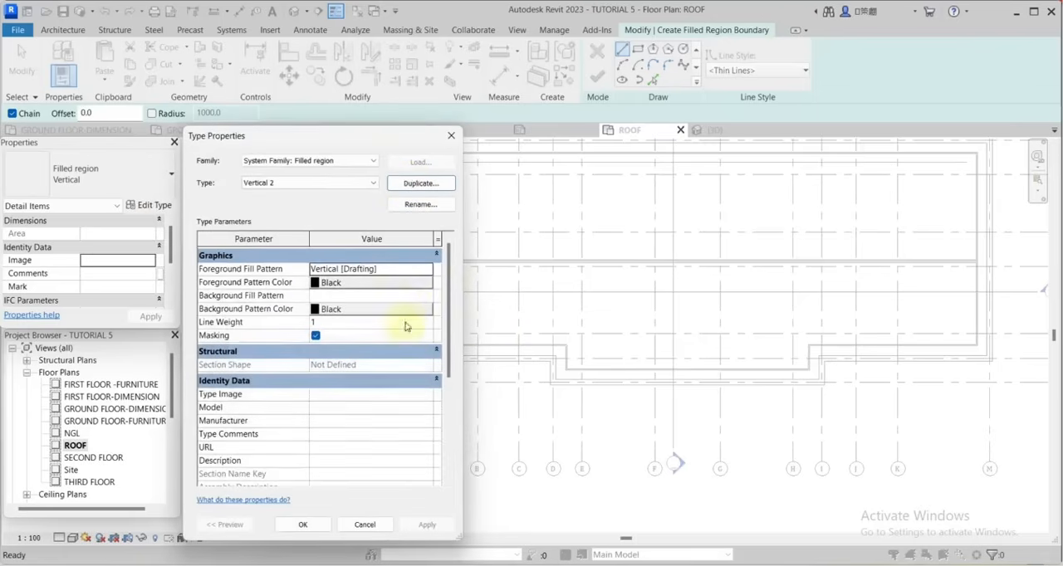
Set the foreground fill pattern of the Vertical 2 type to the Vertical 1.5mm drafting pattern and accept the type properties.
left_click(426, 272)
scroll(423, 285, "down", 2)
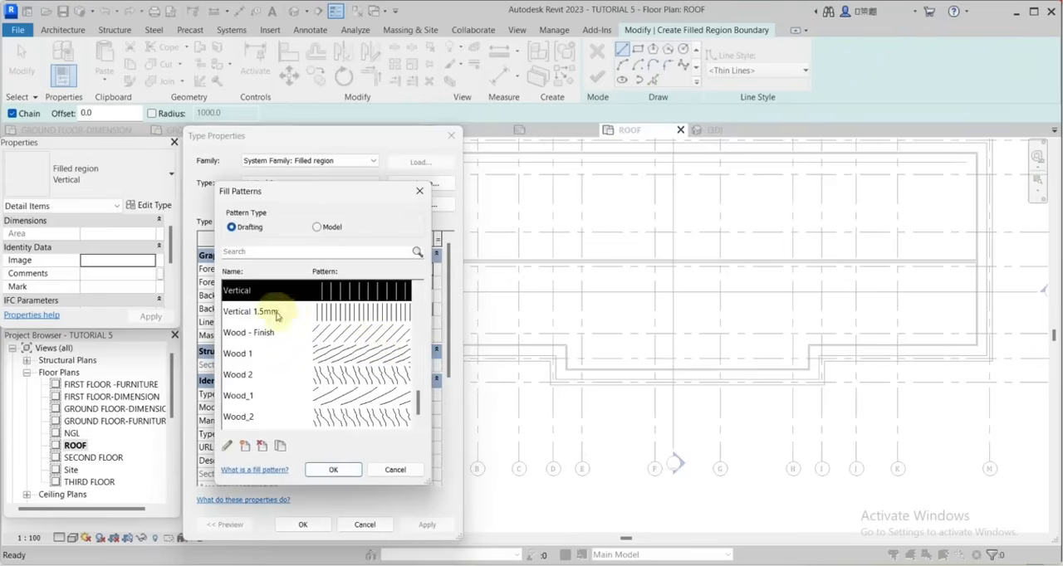
left_click(356, 314)
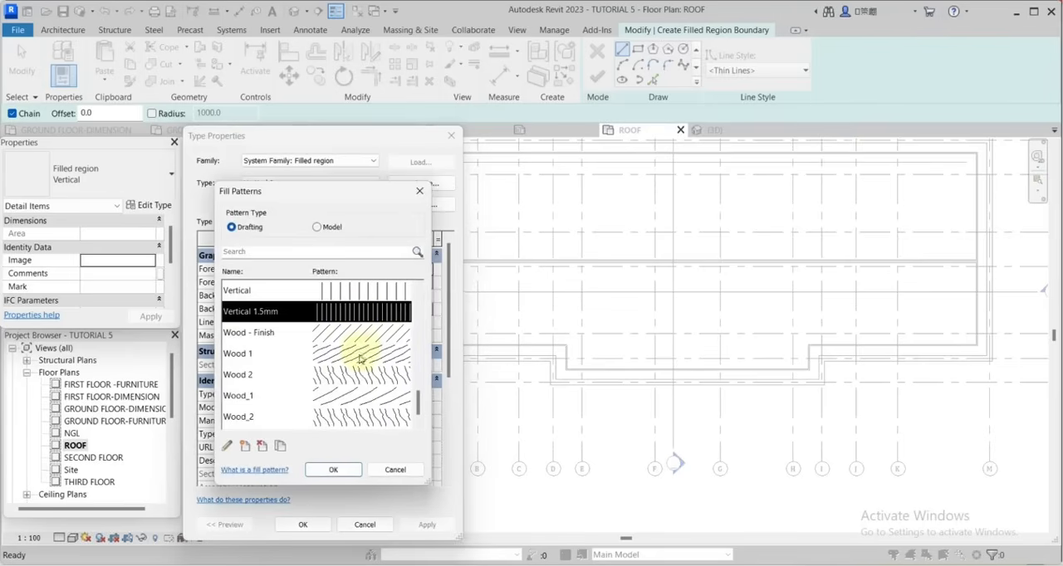
left_click(330, 471)
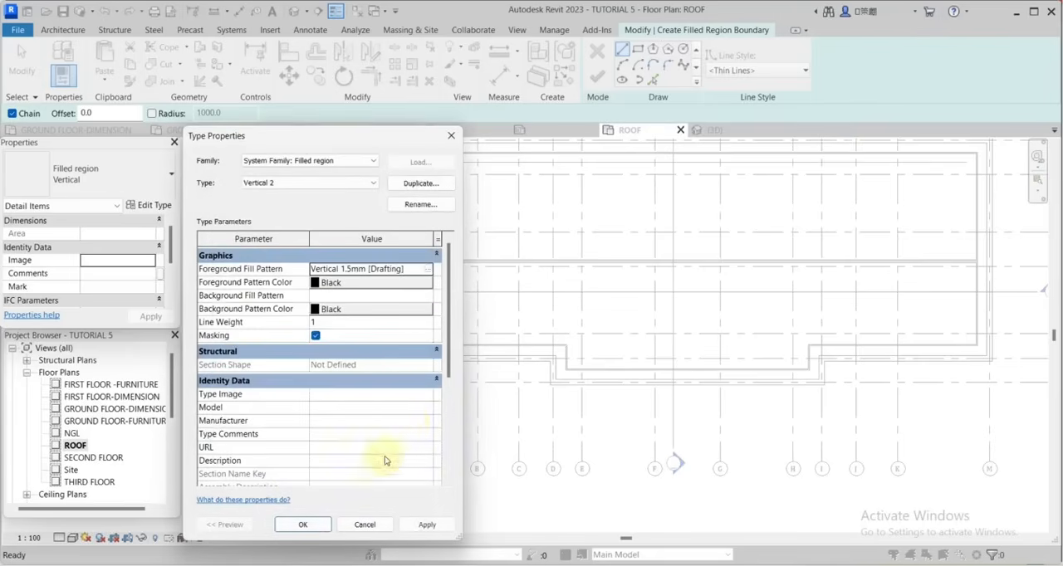
left_click(304, 525)
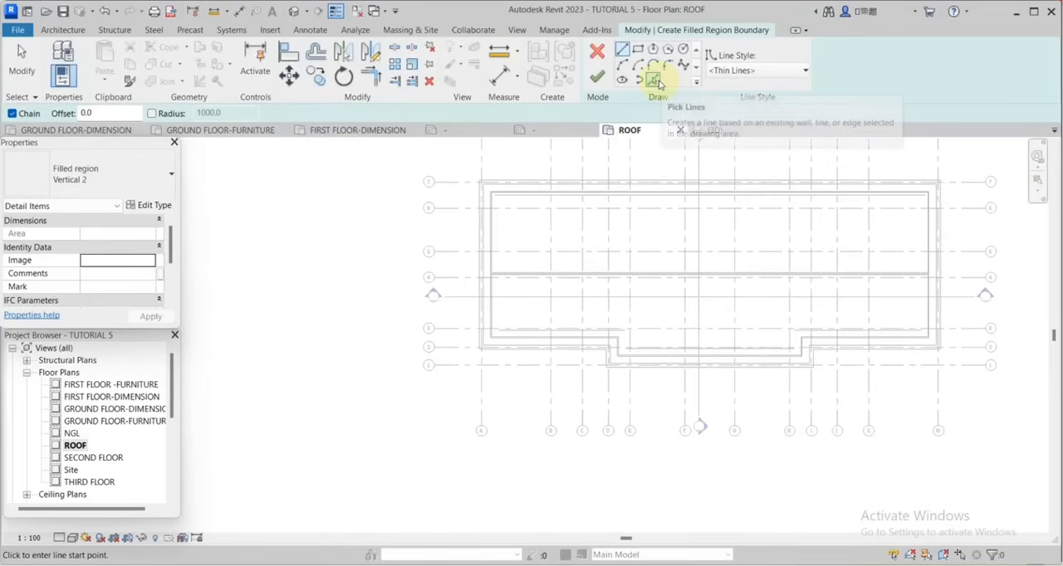
Pick the inner detail lines along the left side, ridge and left lower step of the lower roof half as region boundary.
left_click(656, 83)
scroll(488, 304, "up", 5)
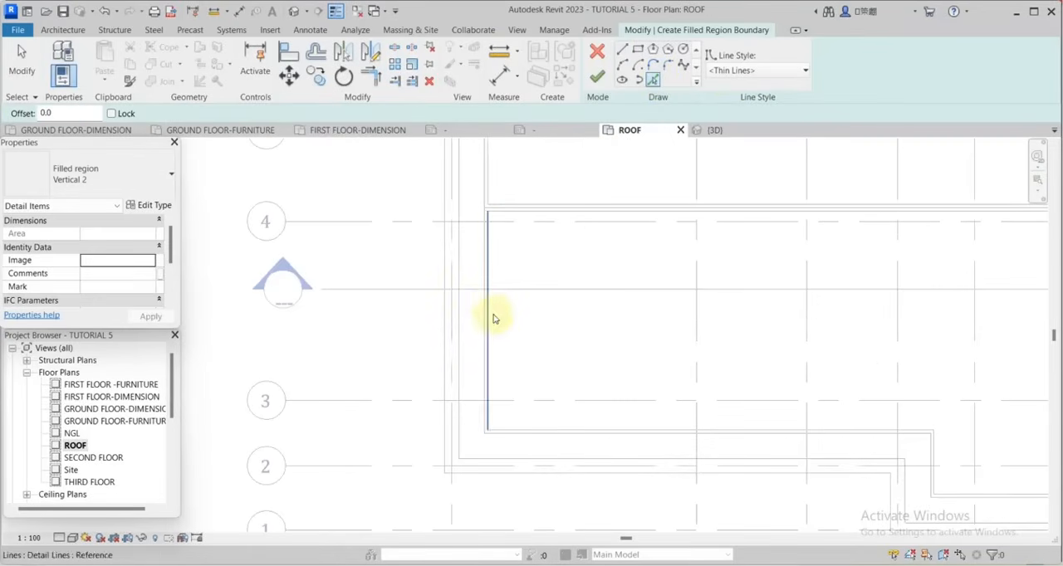
scroll(550, 219, "down", 3)
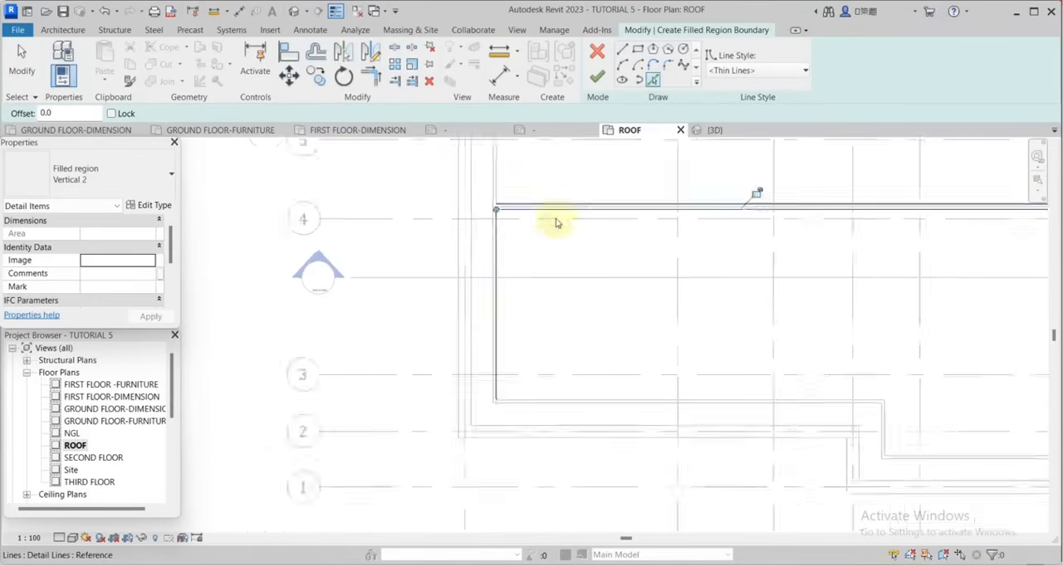
scroll(590, 345, "up", 5)
left_click(590, 352)
scroll(568, 309, "down", 3)
scroll(873, 341, "up", 3)
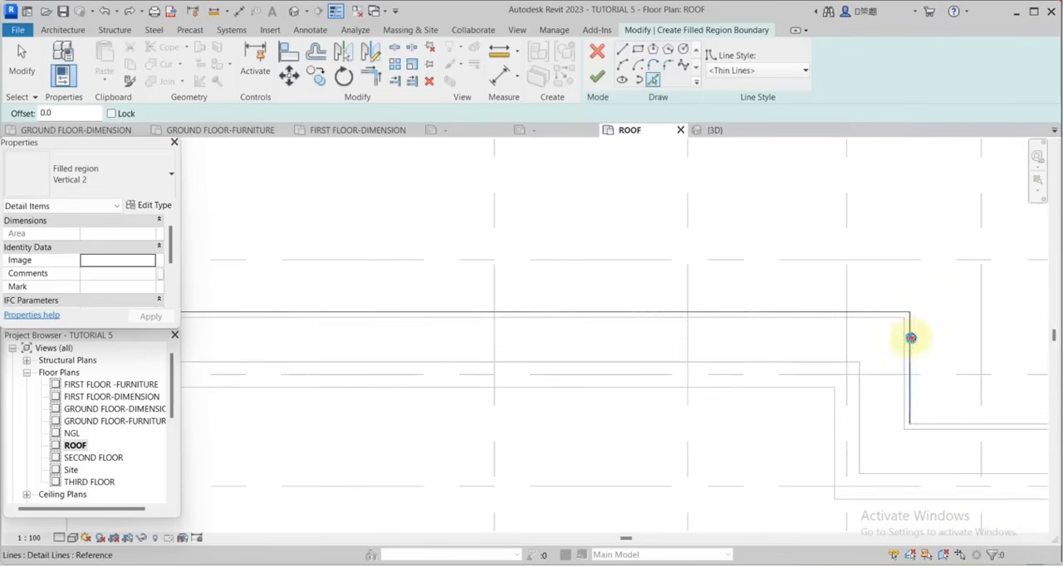
Pick the inner detail lines along the middle and right lower steps and the right side to close the region boundary.
scroll(546, 334, "down", 4)
scroll(747, 335, "up", 4)
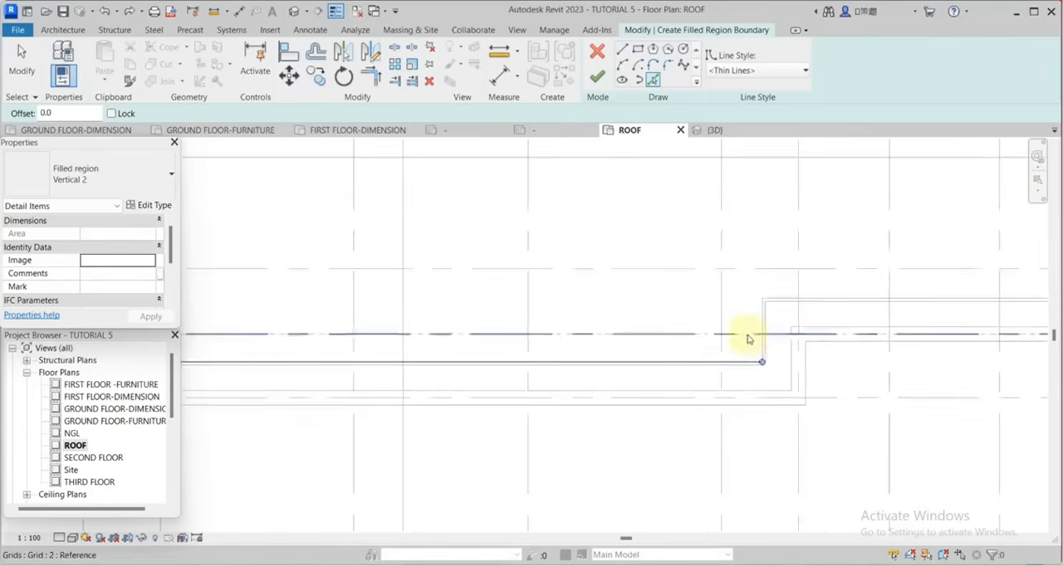
left_click(802, 285)
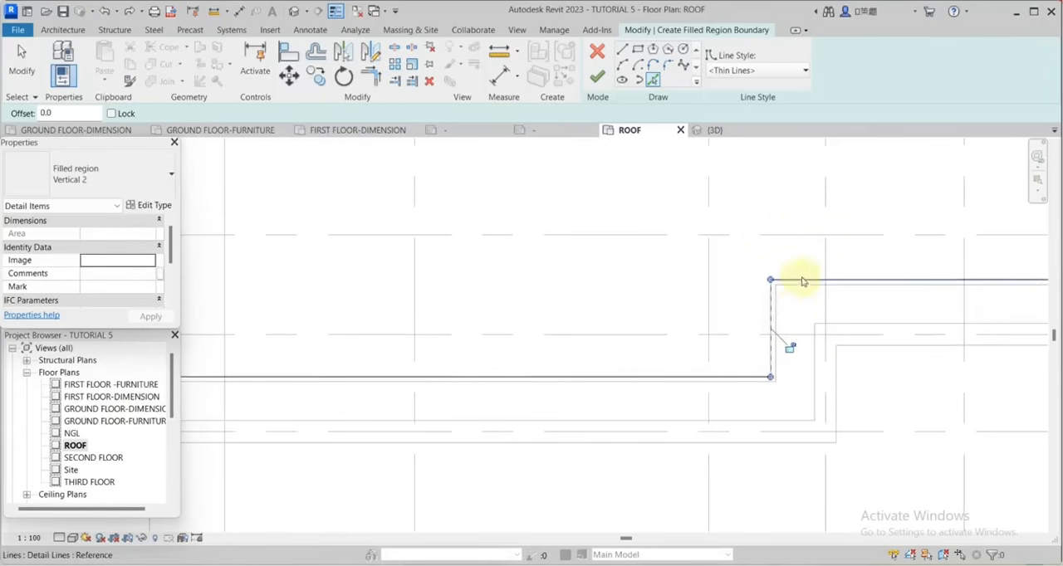
scroll(830, 307, "down", 3)
scroll(975, 312, "up", 3)
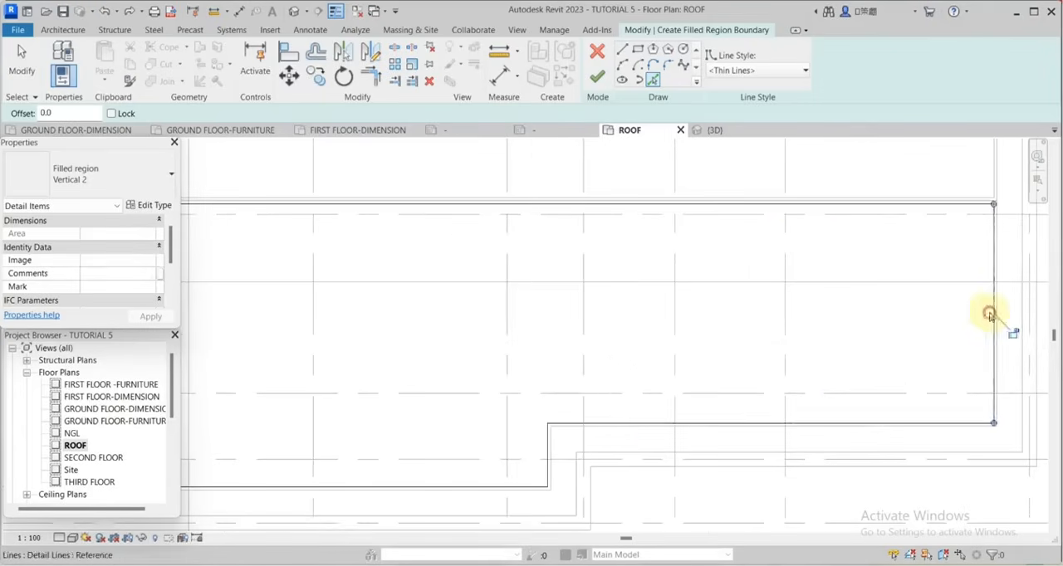
Pick the inner detail lines around the upper roof half, along its right side, upper edge, ridge and left side, as a second boundary loop.
scroll(974, 429, "down", 3)
scroll(972, 244, "up", 4)
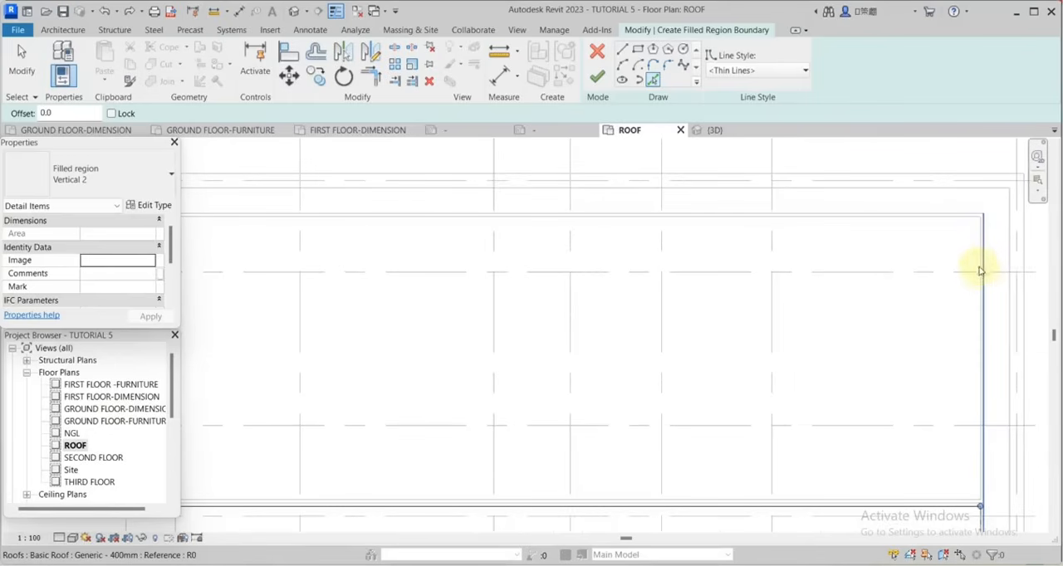
left_click(925, 217)
scroll(969, 227, "down", 4)
scroll(928, 304, "up", 4)
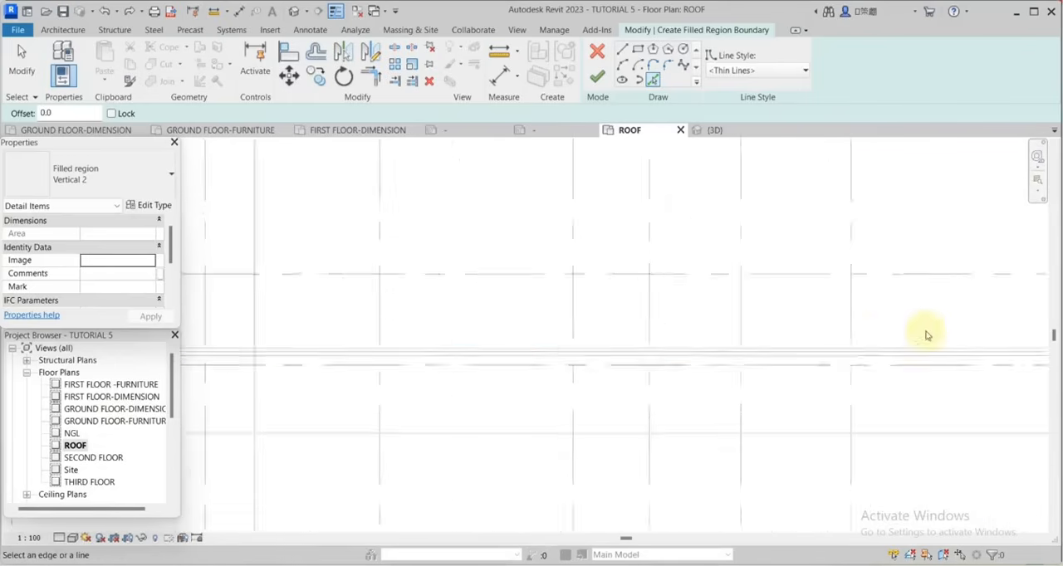
left_click(927, 351)
scroll(970, 343, "down", 4)
scroll(485, 290, "up", 5)
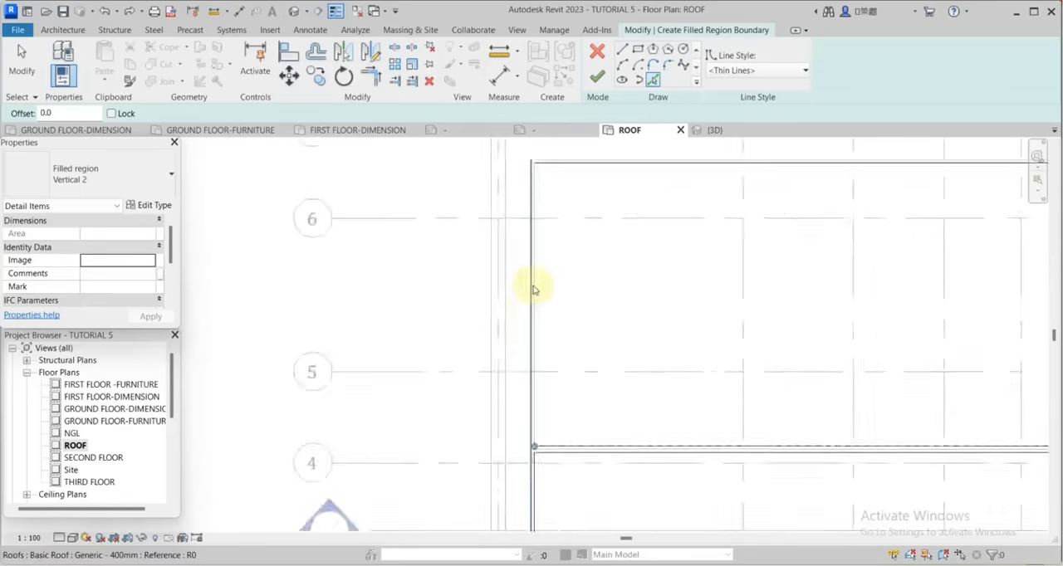
left_click(536, 286)
Finish the filled region sketch so both roof halves are hatched with the Vertical 2 type.
scroll(730, 299, "down", 1)
scroll(729, 299, "down", 3)
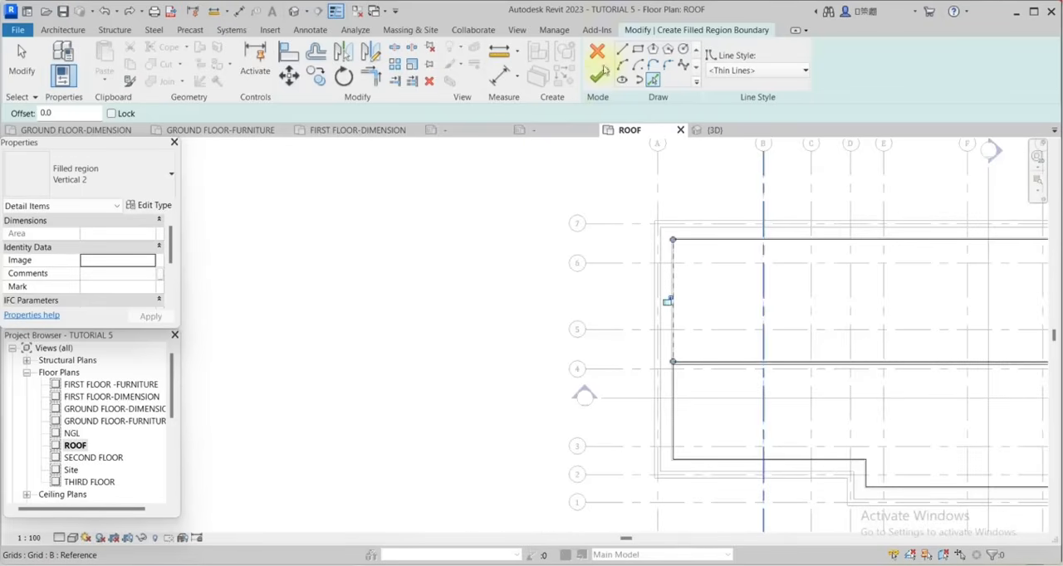
left_click(598, 77)
scroll(490, 257, "down", 2)
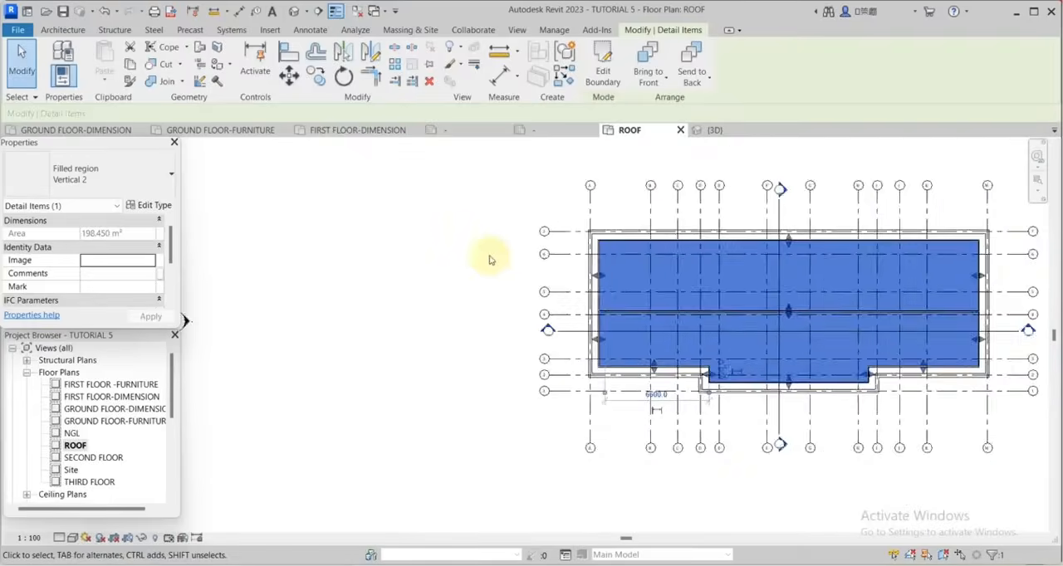
scroll(469, 276, "up", 2)
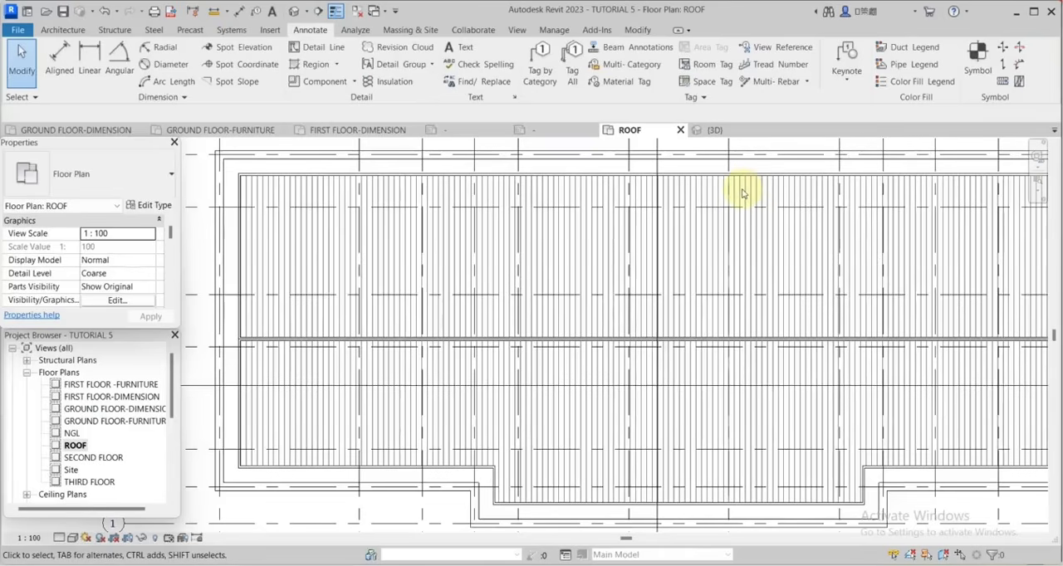
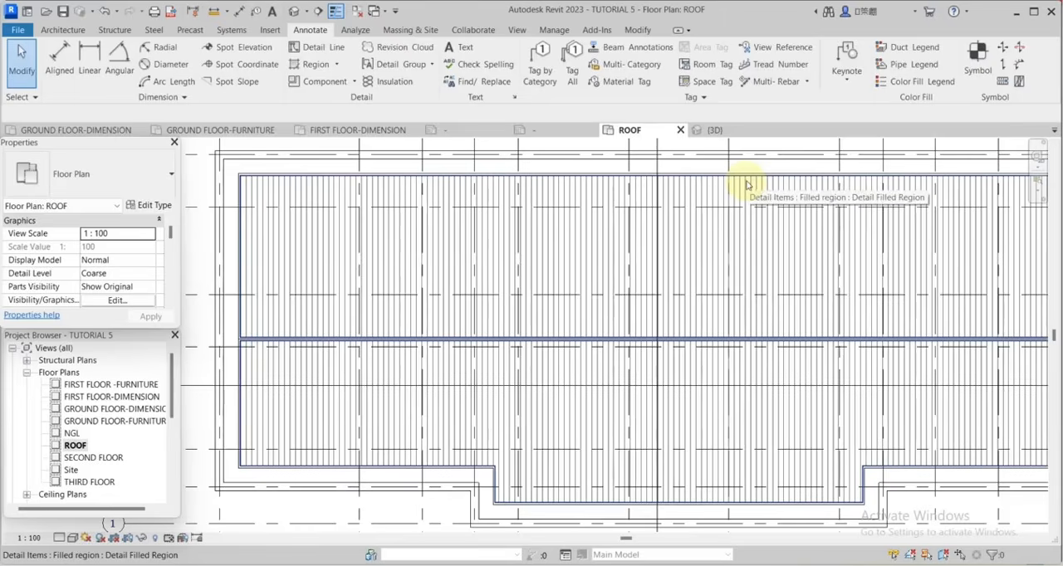
Edit the roof hatch boundary, adding an ellipse with half-axes of 2800 and 1200 mm on the upper half's section line, and finish it.
left_click(746, 184)
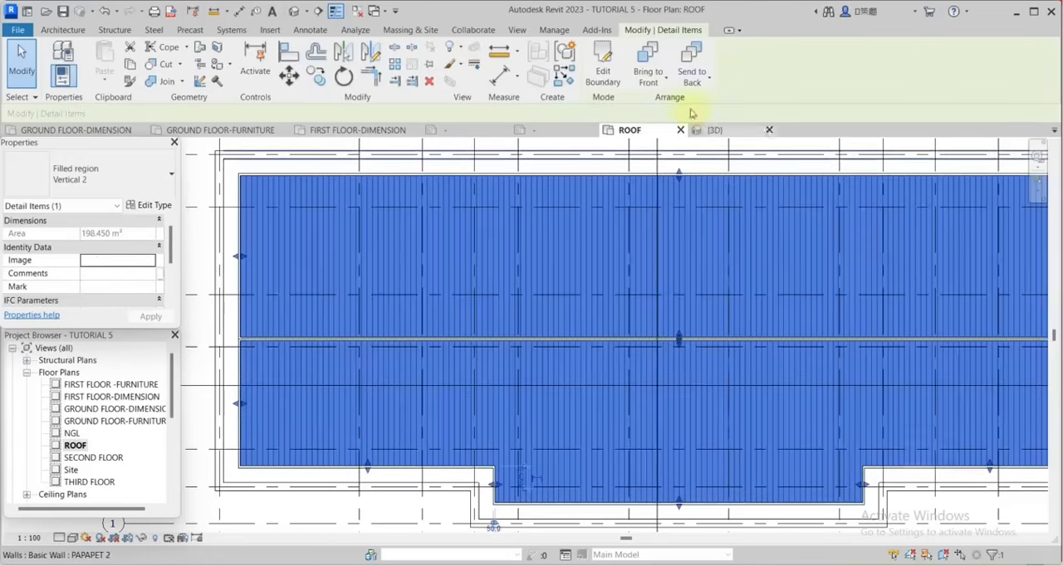
left_click(605, 60)
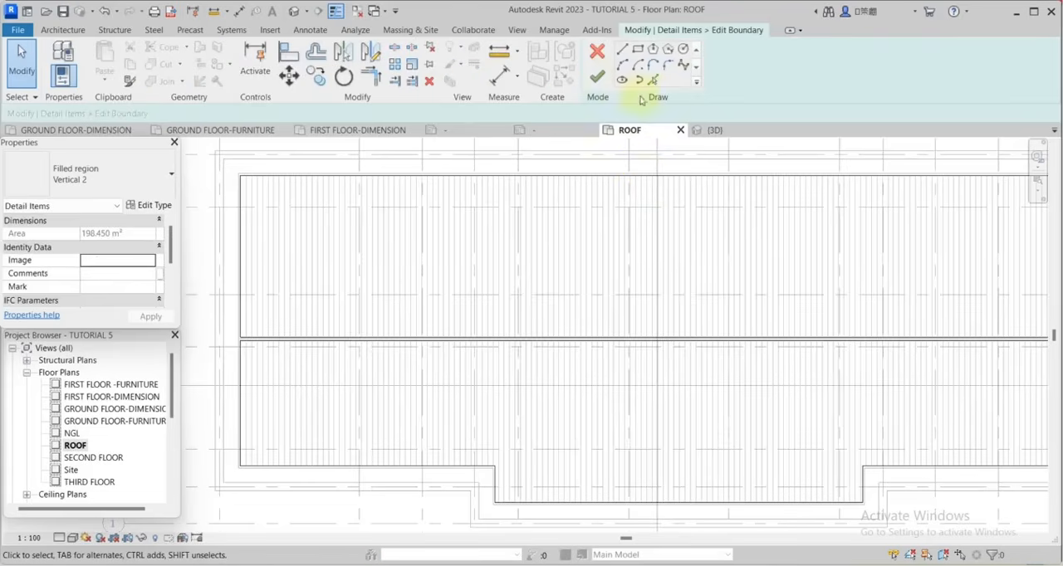
left_click(621, 80)
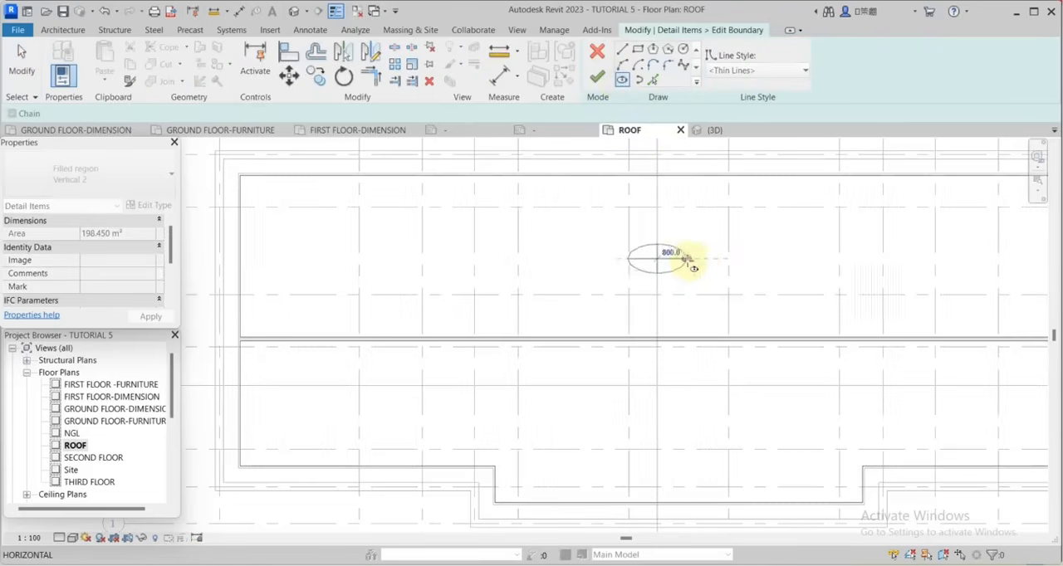
left_click(761, 258)
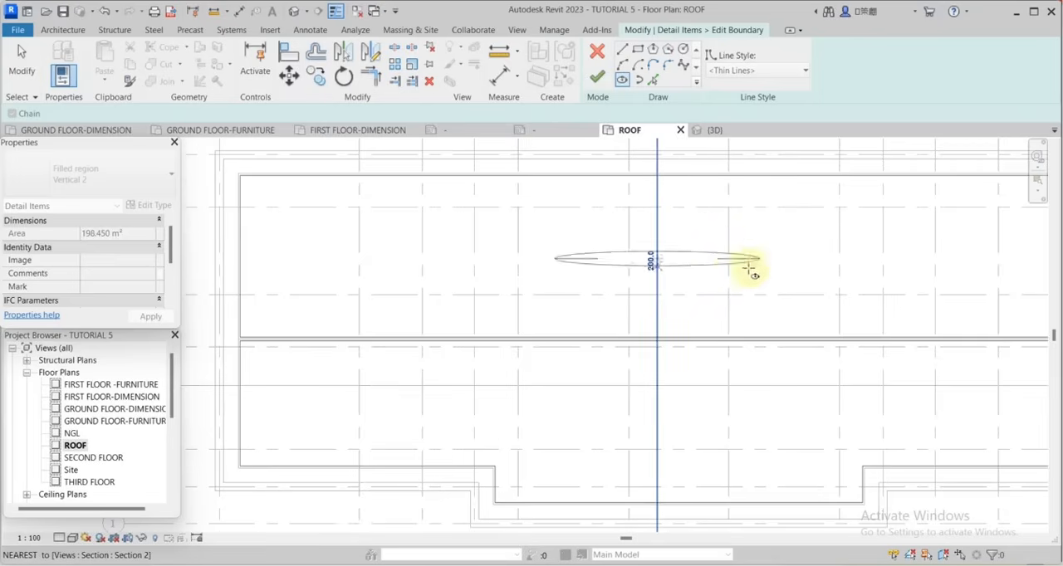
left_click(657, 302)
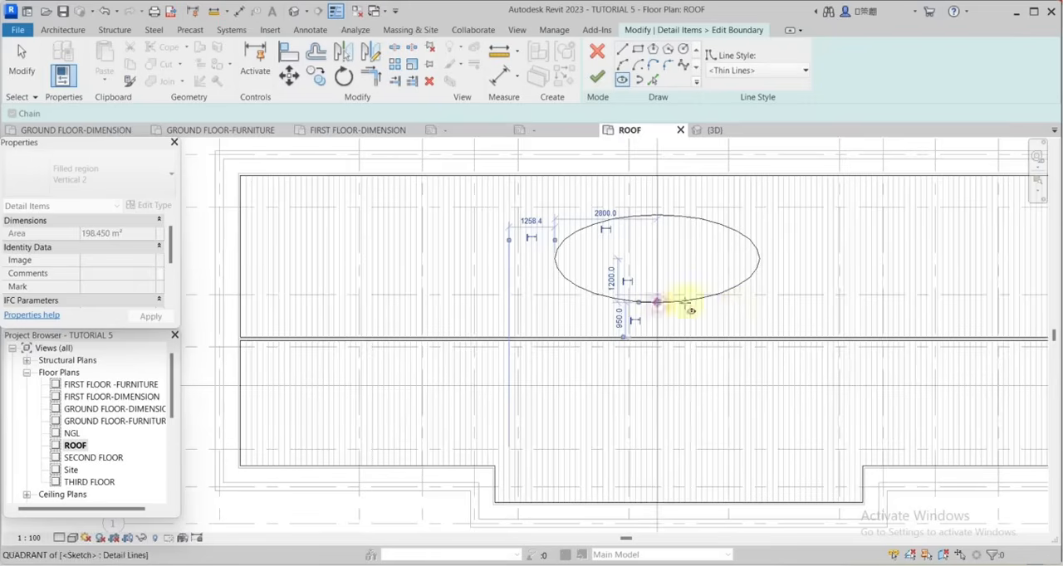
left_click(600, 85)
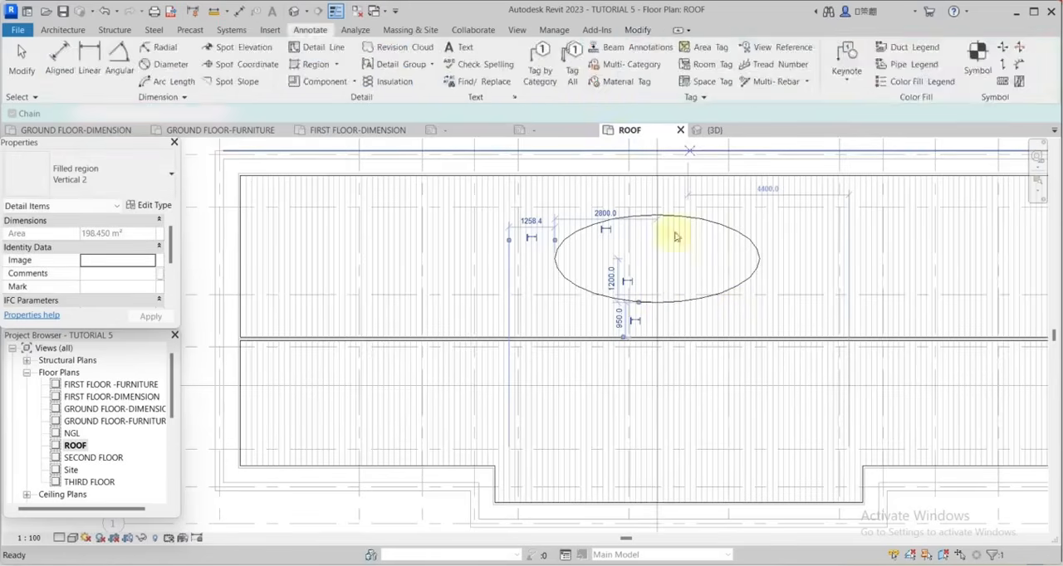
scroll(806, 272, "down", 4)
key("Escape")
Start a new filled region and duplicate its type as Vertical 3.
scroll(488, 218, "up", 2)
scroll(488, 218, "up", 3)
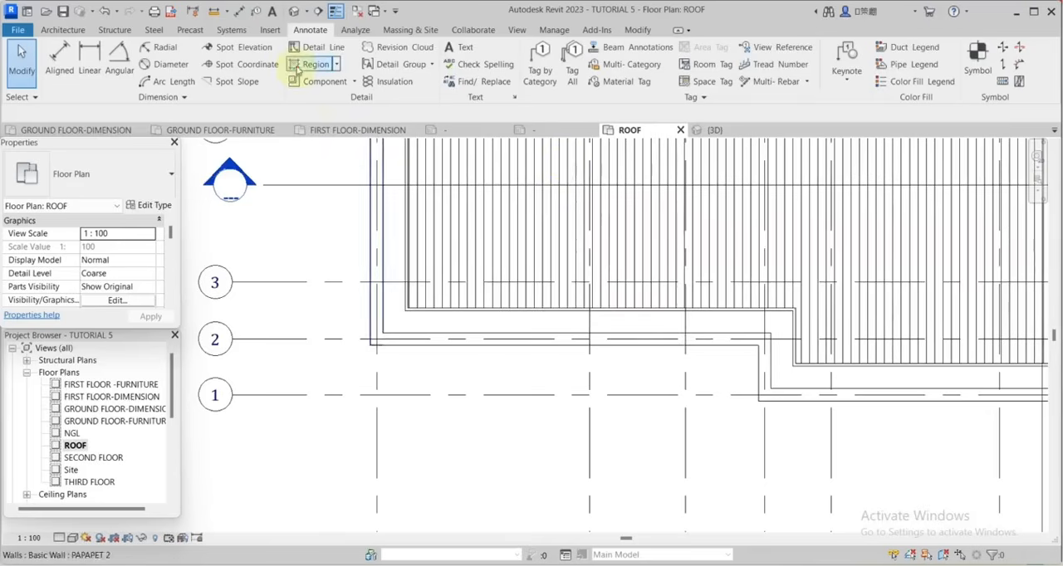
left_click(298, 71)
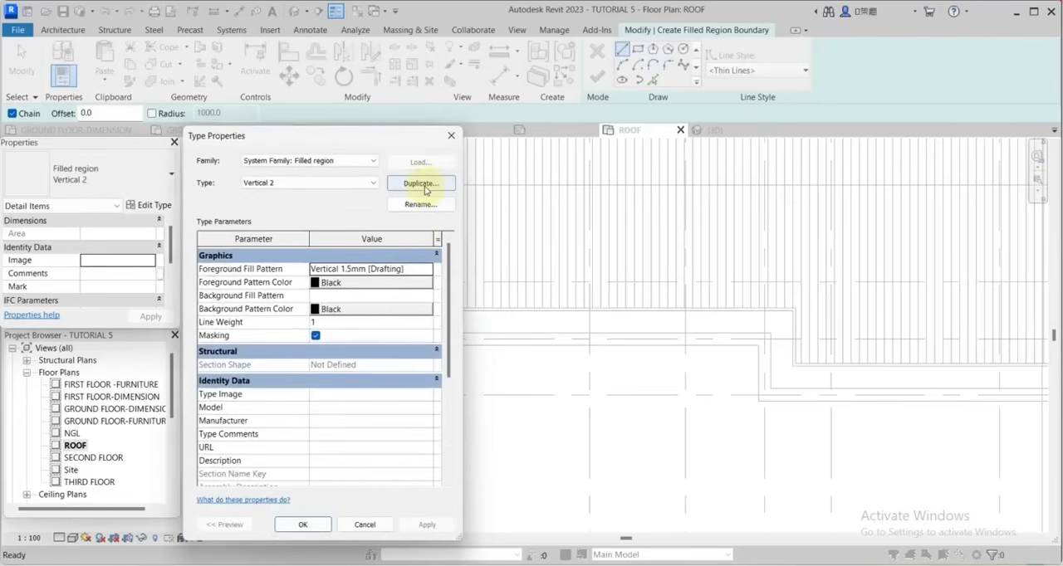
left_click(422, 184)
left_click(323, 367)
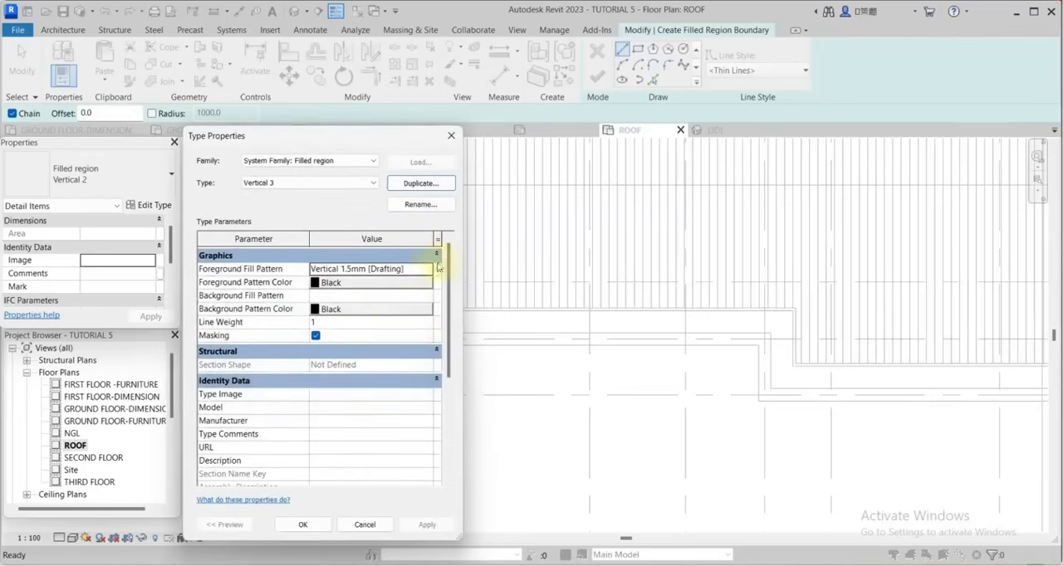
Set the Vertical 3 type's foreground fill pattern to the Concrete drafting pattern and accept the type properties.
left_click(427, 271)
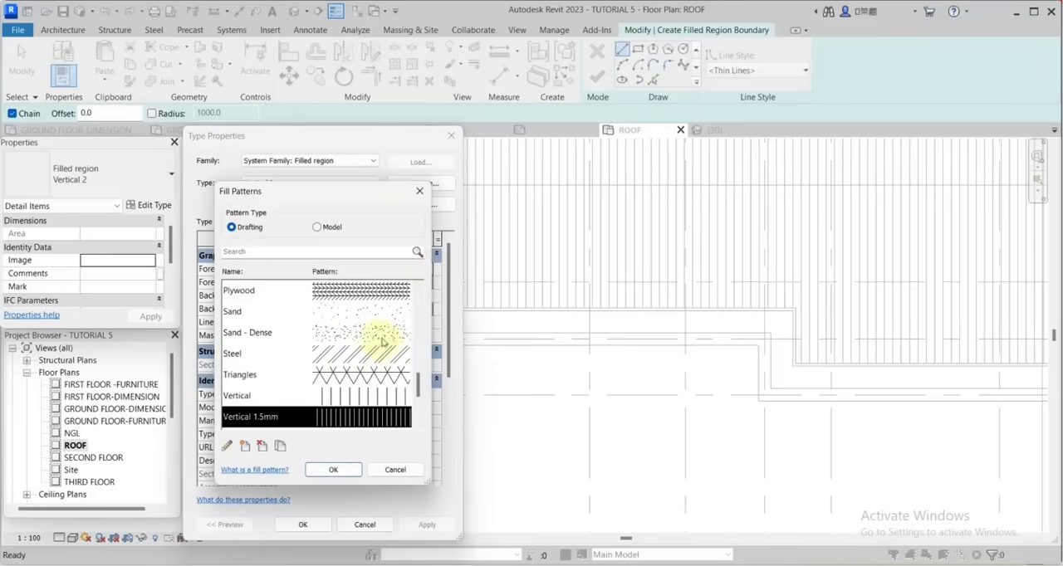
scroll(382, 341, "down", 3)
scroll(391, 355, "up", 15)
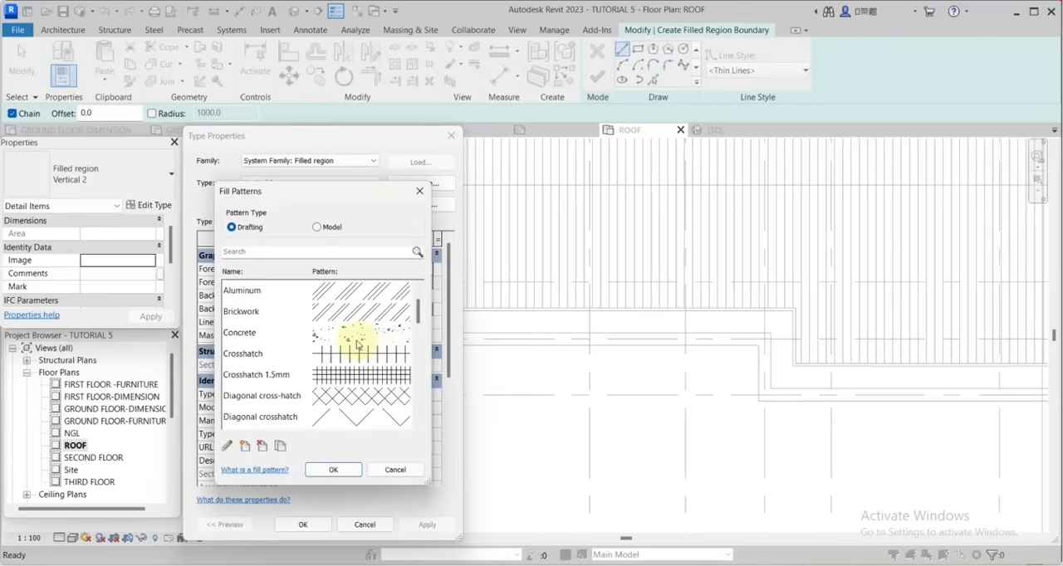
left_click(357, 339)
left_click(333, 470)
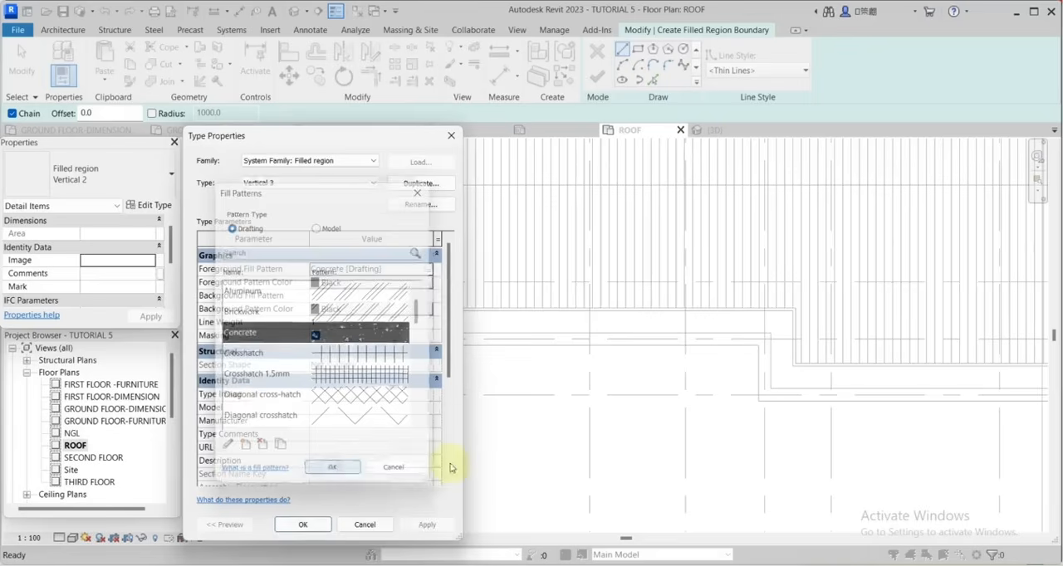
left_click(302, 525)
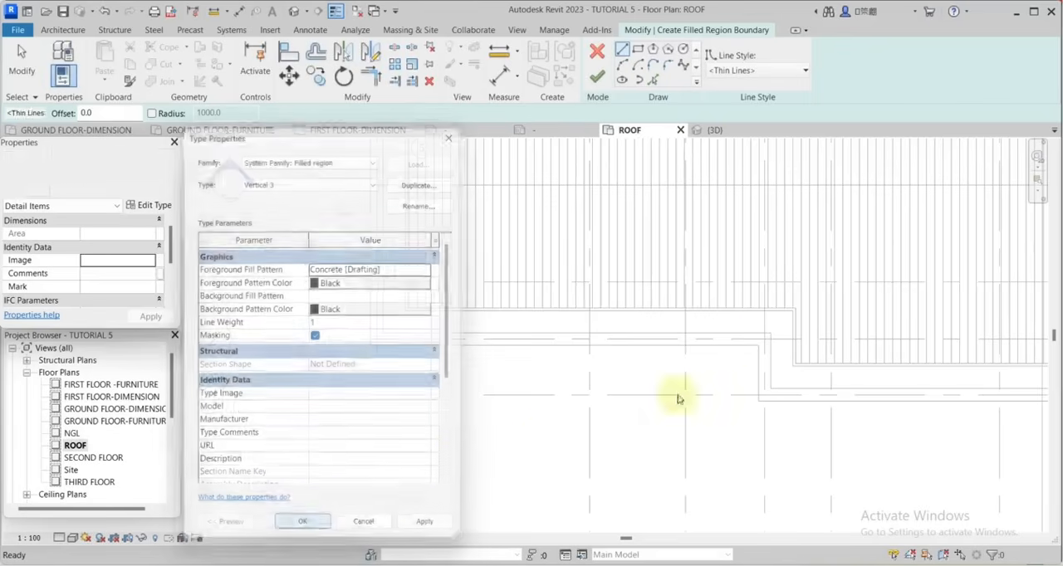
Pick the outer roof outline along the left side, lower left edge and the left side and bottom of the middle projection as region boundary.
left_click(653, 81)
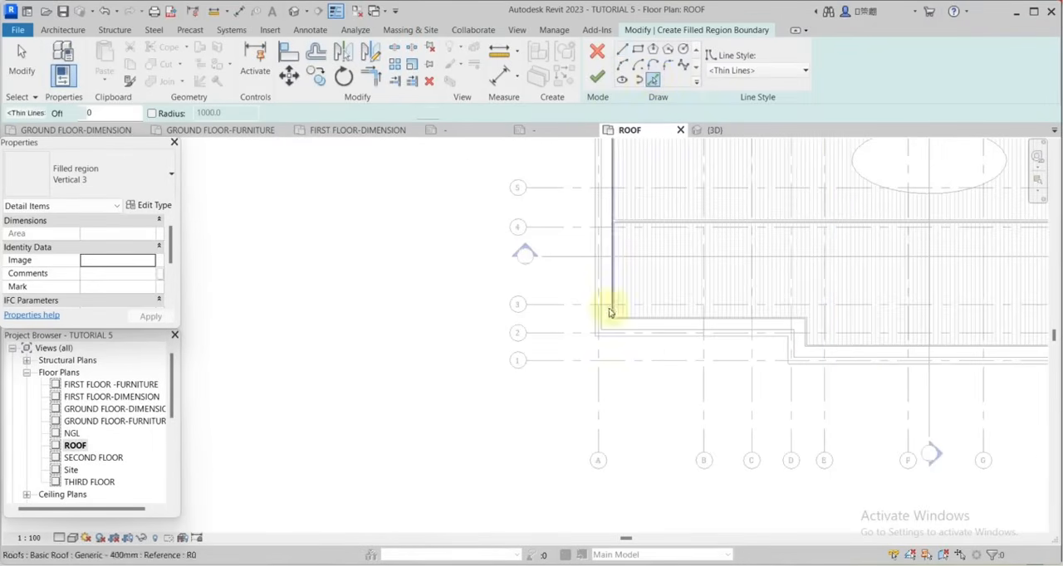
scroll(612, 308, "up", 6)
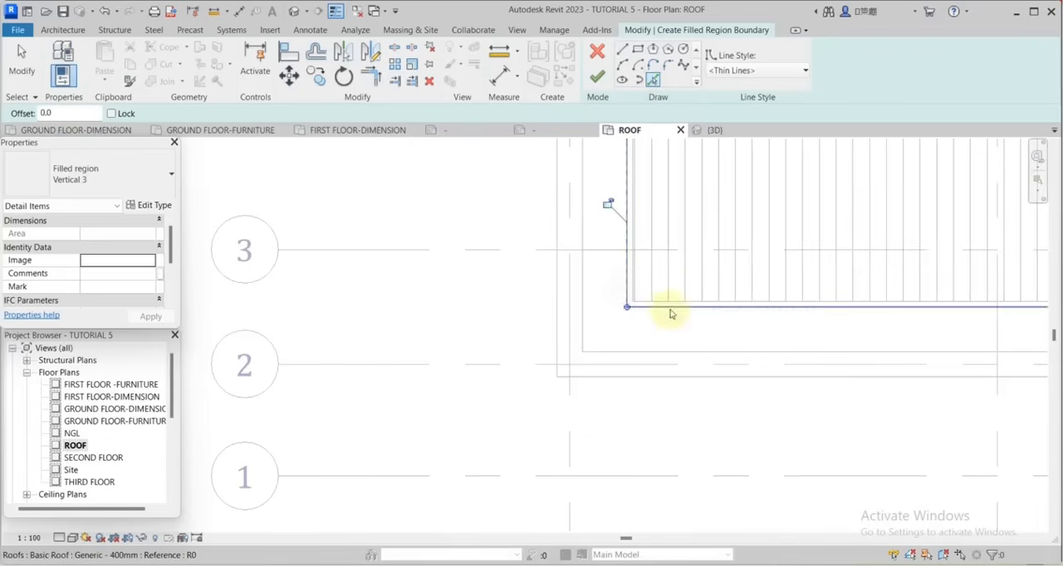
scroll(712, 296, "down", 4)
scroll(815, 281, "up", 5)
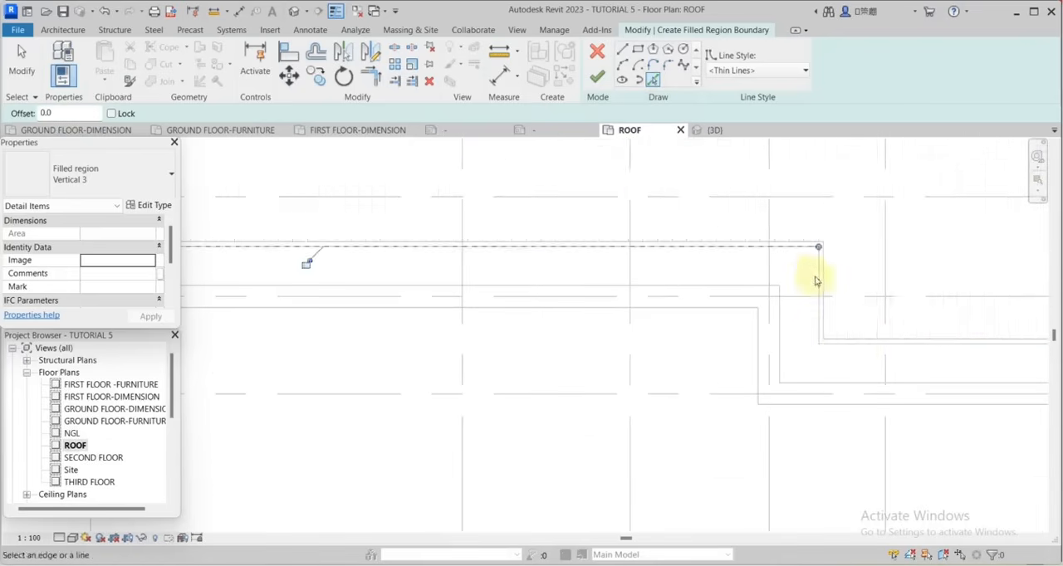
left_click(817, 283)
left_click(858, 346)
scroll(649, 311, "down", 6)
scroll(830, 297, "up", 6)
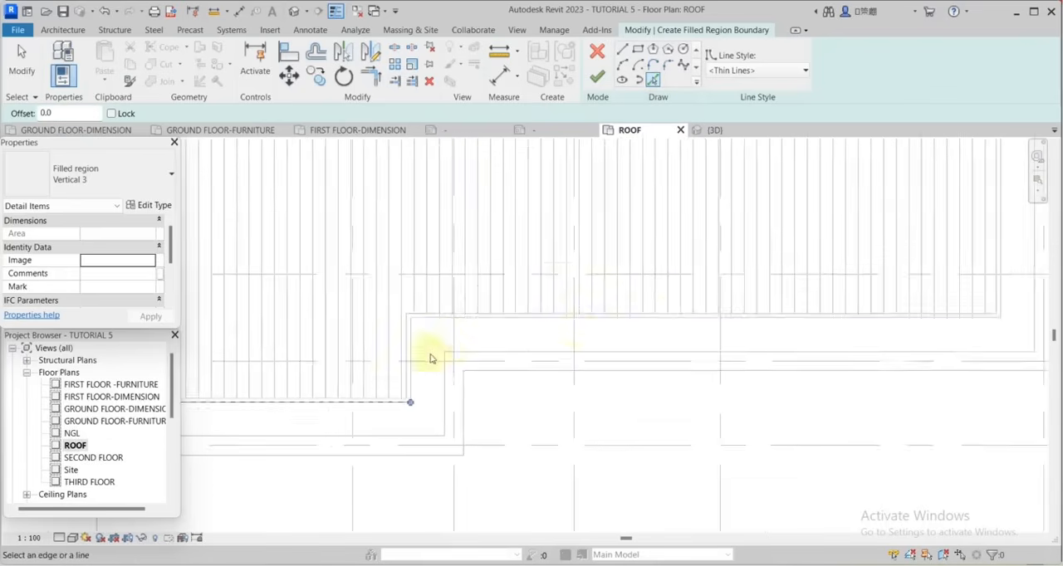
Pick the roof outline along the projection's right step, lower right edge, right side and upper edge to close the inner boundary loop.
left_click(412, 357)
left_click(503, 316)
scroll(664, 365, "down", 5)
scroll(799, 319, "up", 5)
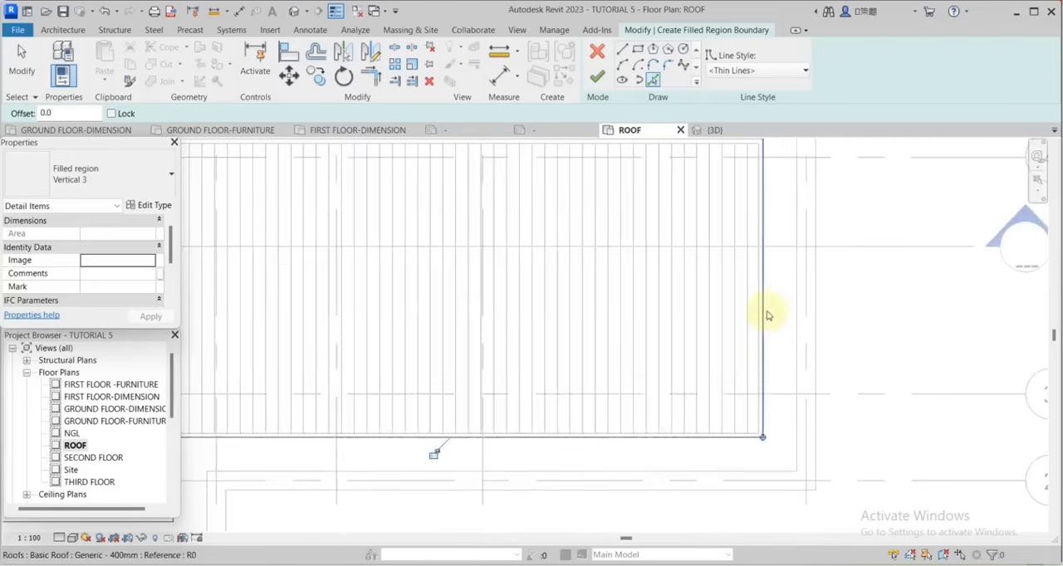
left_click(767, 315)
scroll(863, 406, "down", 5)
scroll(807, 220, "up", 4)
left_click(807, 219)
scroll(913, 262, "down", 5)
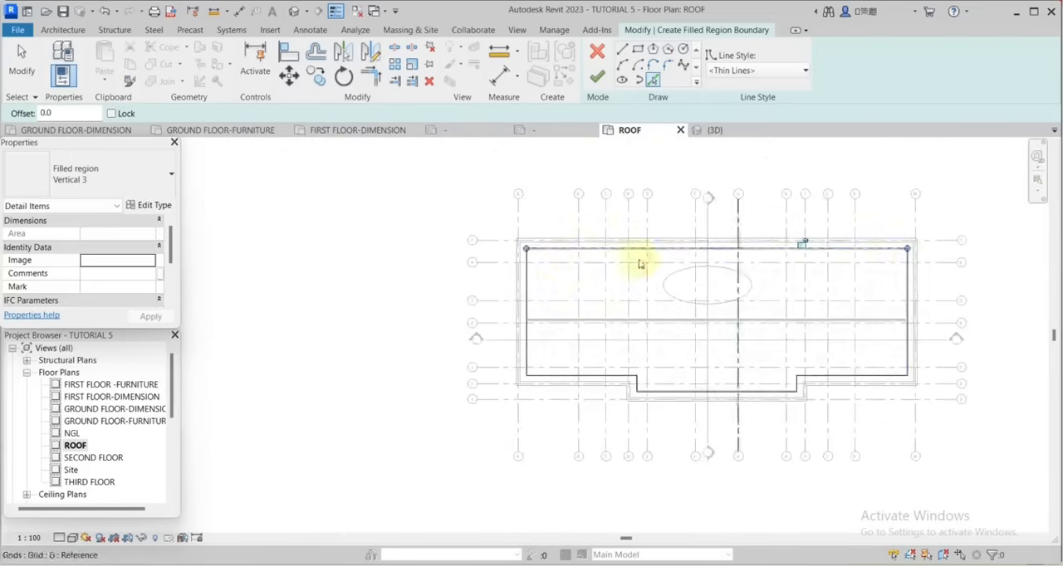
Pick the parapet's inner face lines along the left side, lower left edge and middle projection as the outer boundary loop.
scroll(521, 248, "up", 6)
left_click(516, 273)
scroll(683, 202, "down", 5)
scroll(664, 368, "up", 5)
left_click(657, 339)
scroll(664, 333, "down", 4)
scroll(810, 363, "up", 3)
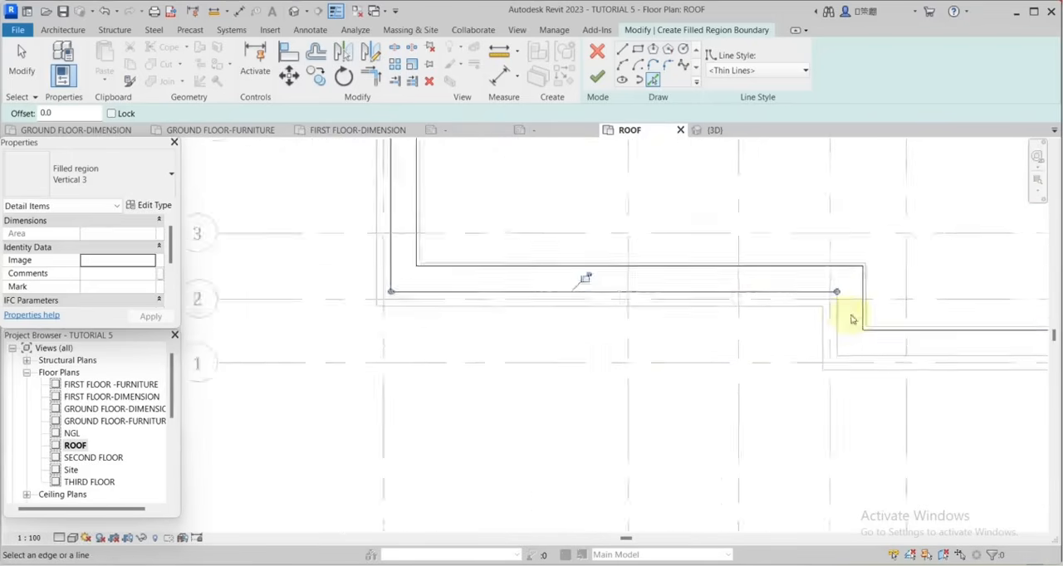
scroll(851, 320, "up", 2)
left_click(832, 329)
scroll(610, 391, "down", 5)
scroll(865, 371, "up", 5)
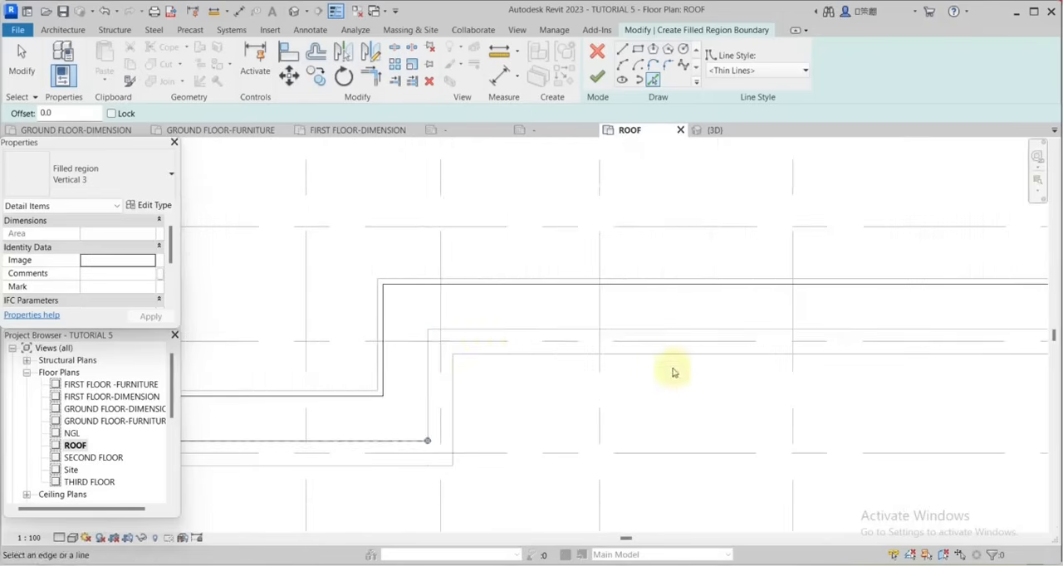
Pick the parapet's inner face lines around the right part to close the outer loop, and finish the Vertical 3 region.
left_click(429, 378)
left_click(486, 327)
scroll(706, 397, "down", 1)
scroll(866, 361, "down", 5)
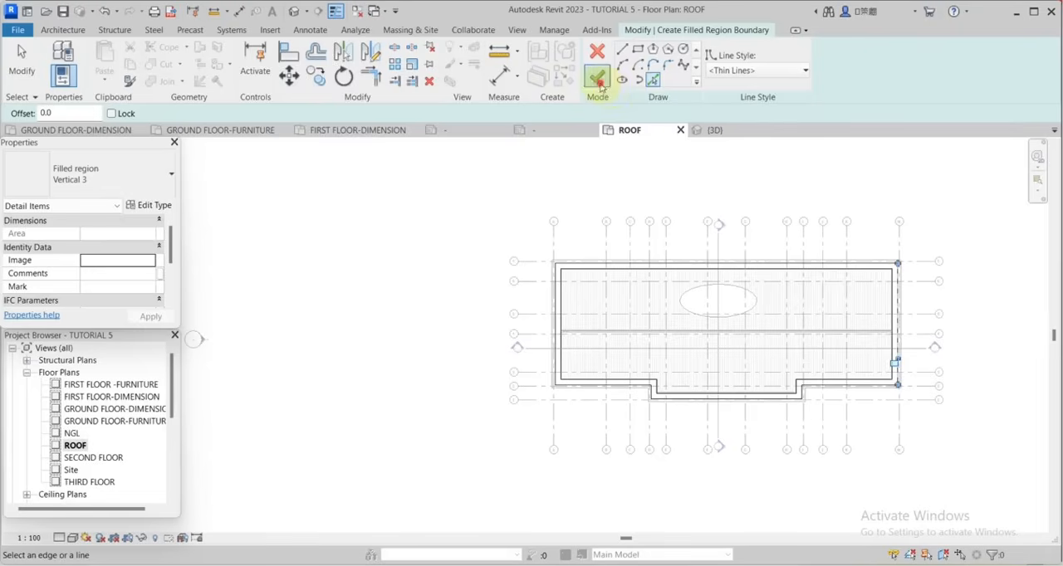
left_click(597, 79)
Edit the concrete region's boundary and draw a circle of 50 mm radius in the strip near the roof's upper right corner.
scroll(911, 315, "up", 5)
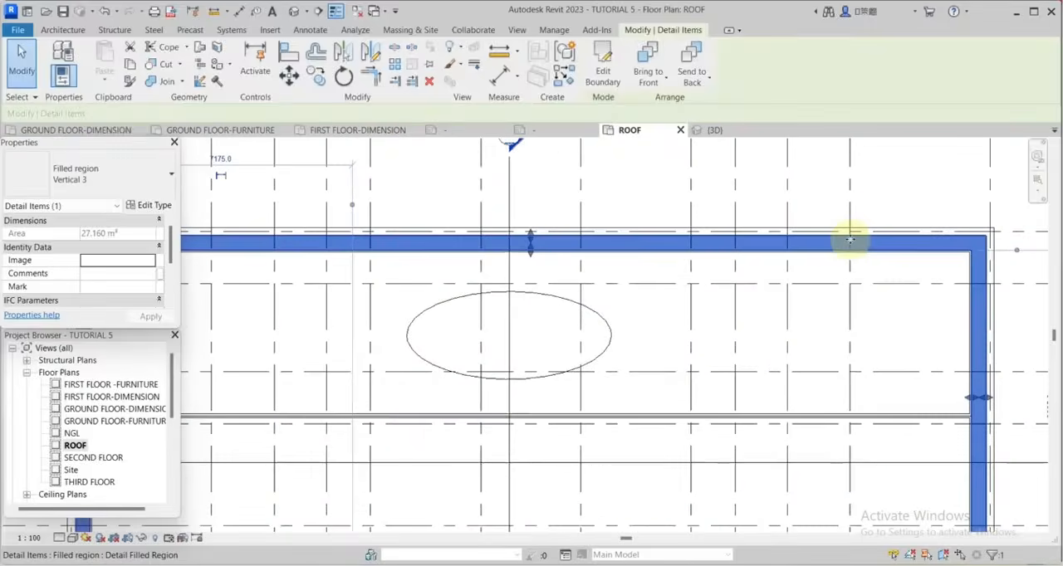
scroll(866, 238, "up", 3)
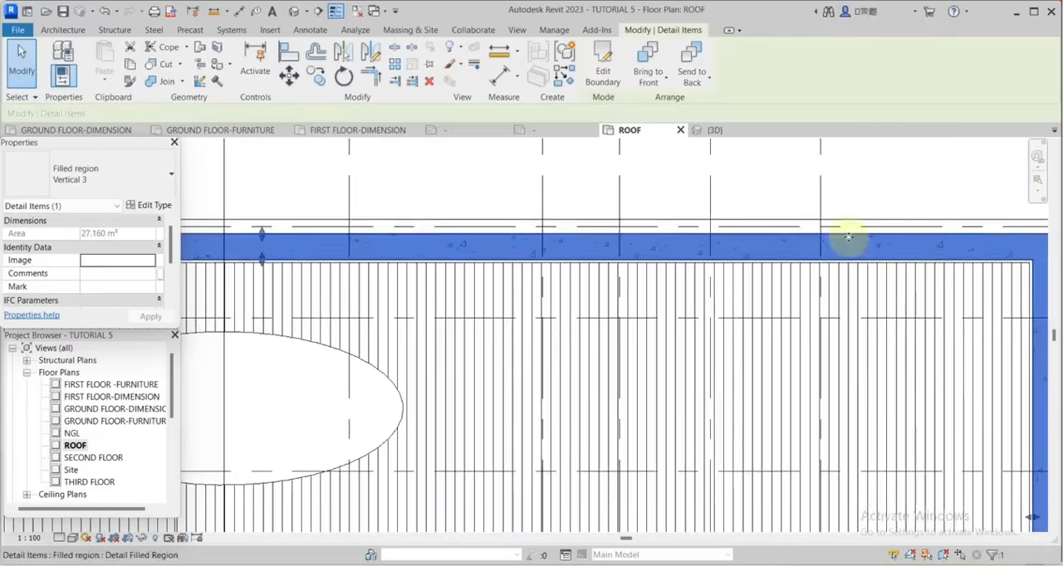
left_click(603, 65)
scroll(872, 253, "up", 2)
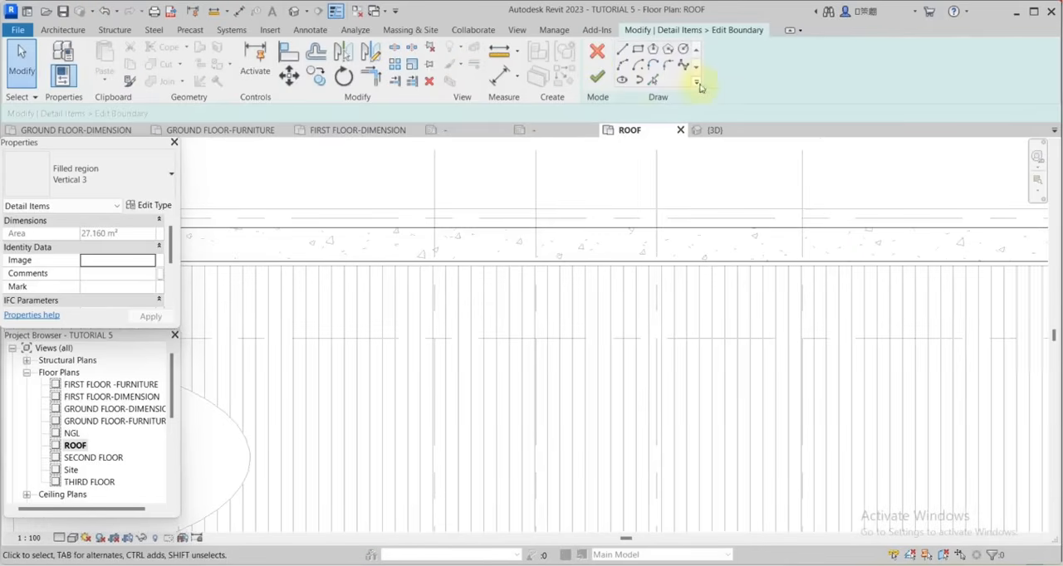
left_click(682, 50)
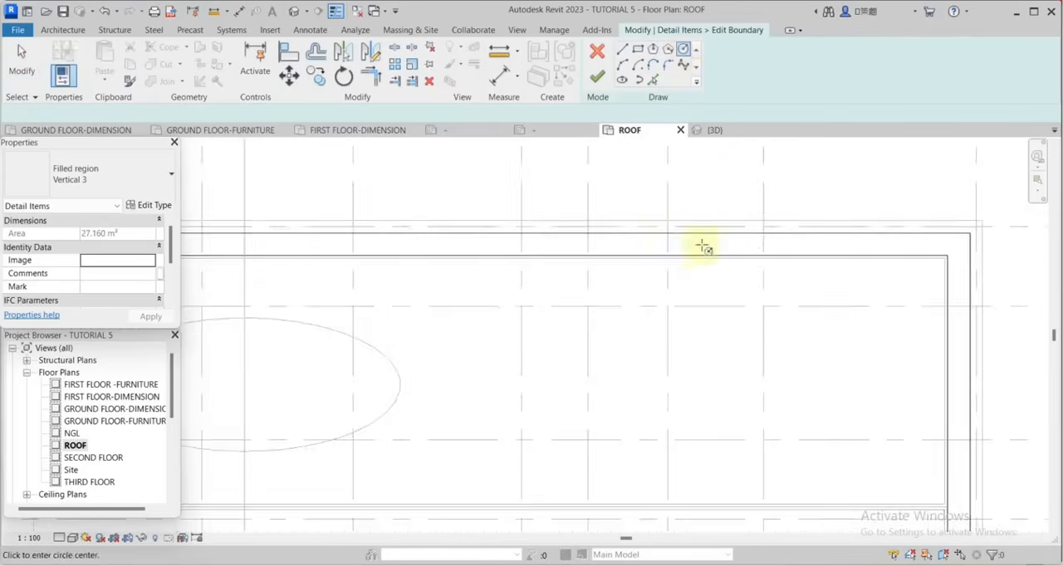
scroll(949, 244, "up", 3)
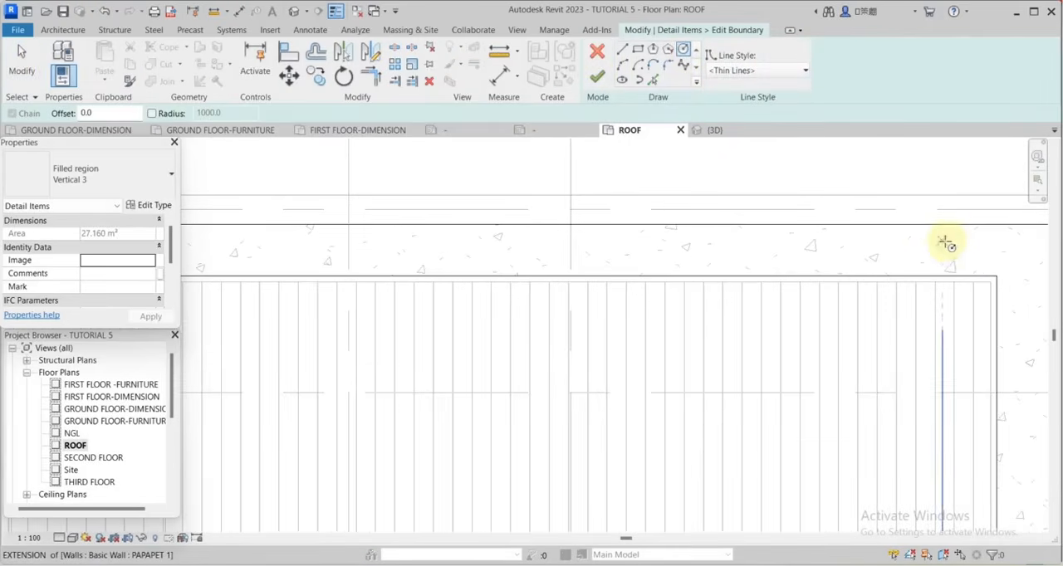
scroll(945, 246, "up", 2)
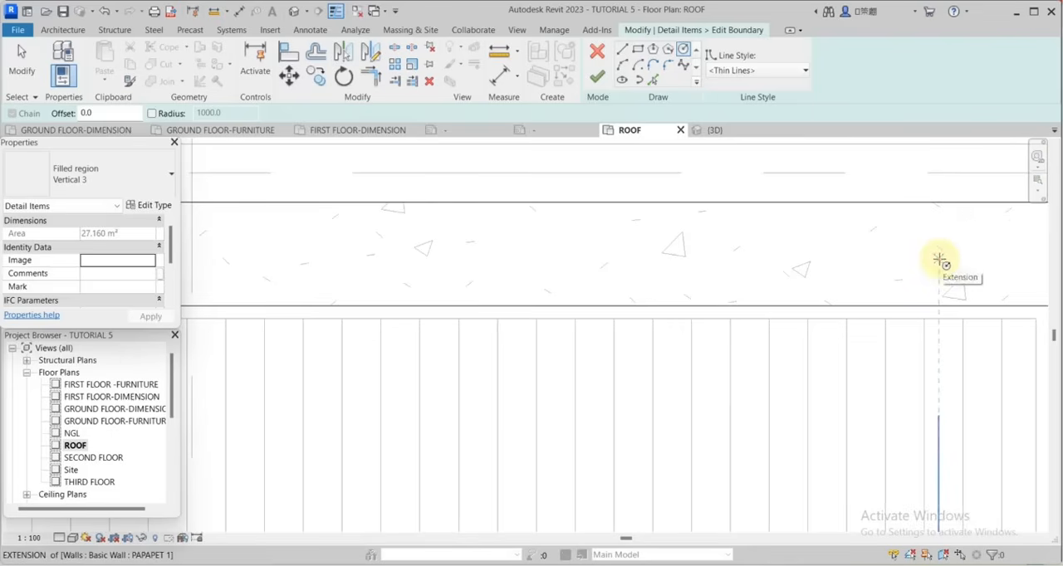
left_click(939, 259)
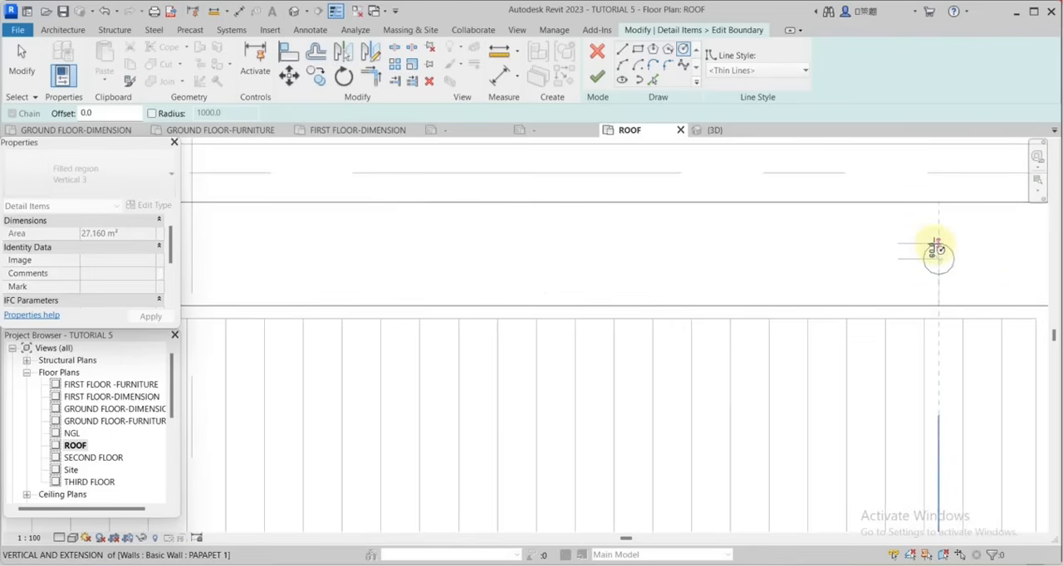
type("50")
key("Return")
key("Escape")
key("Escape")
Copy the circle at regular intervals along the upper and lower concrete strips, and finish the region boundary.
scroll(934, 259, "down", 1)
left_click_drag(994, 261, 942, 293)
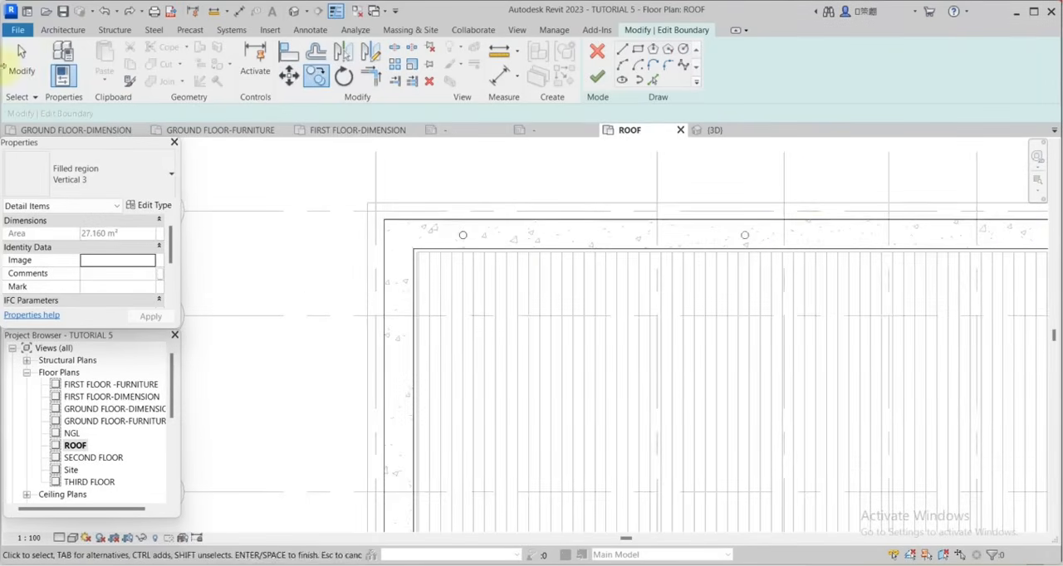
scroll(757, 236, "up", 1)
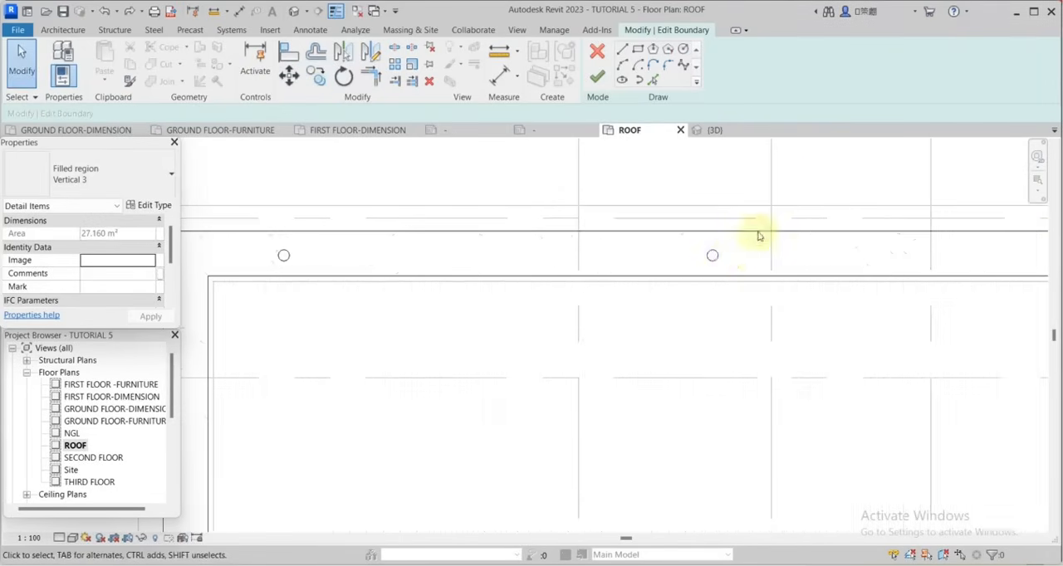
left_click(712, 255)
key("c")
key("o")
left_click(717, 256)
scroll(724, 258, "down", 1)
scroll(538, 282, "down", 2)
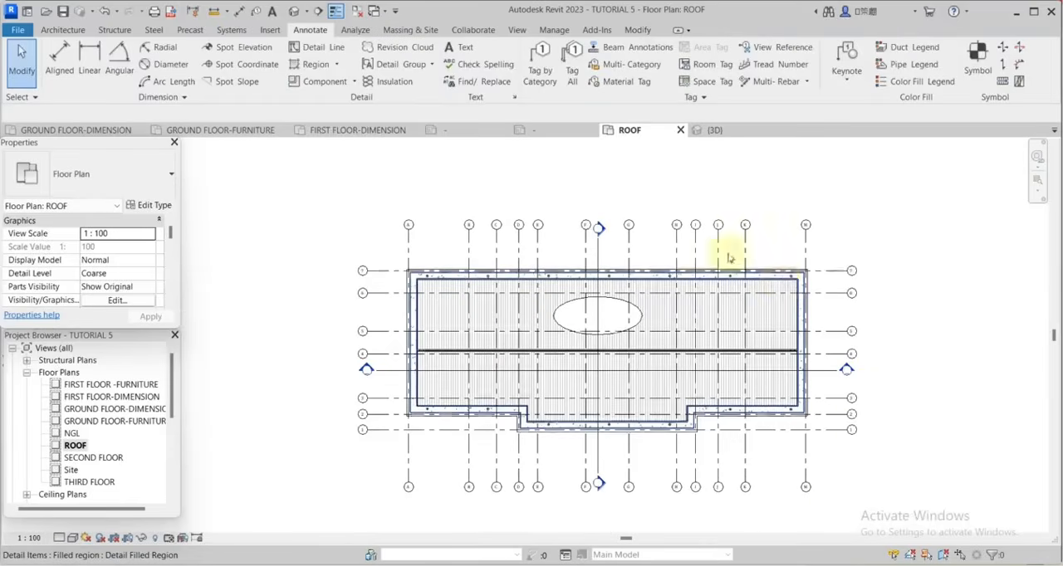
scroll(582, 307, "up", 4)
scroll(764, 299, "down", 3)
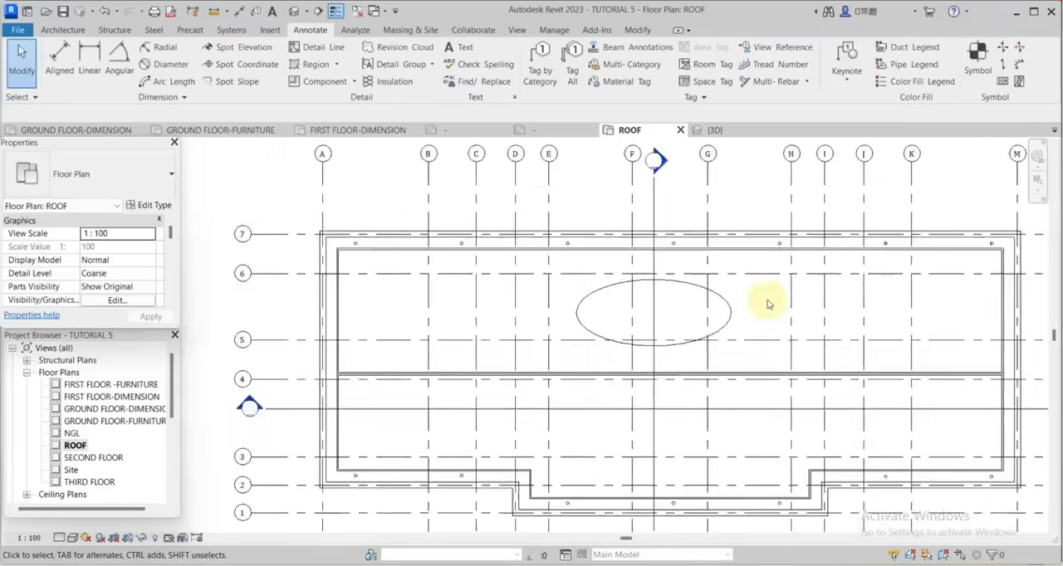
scroll(640, 321, "up", 4)
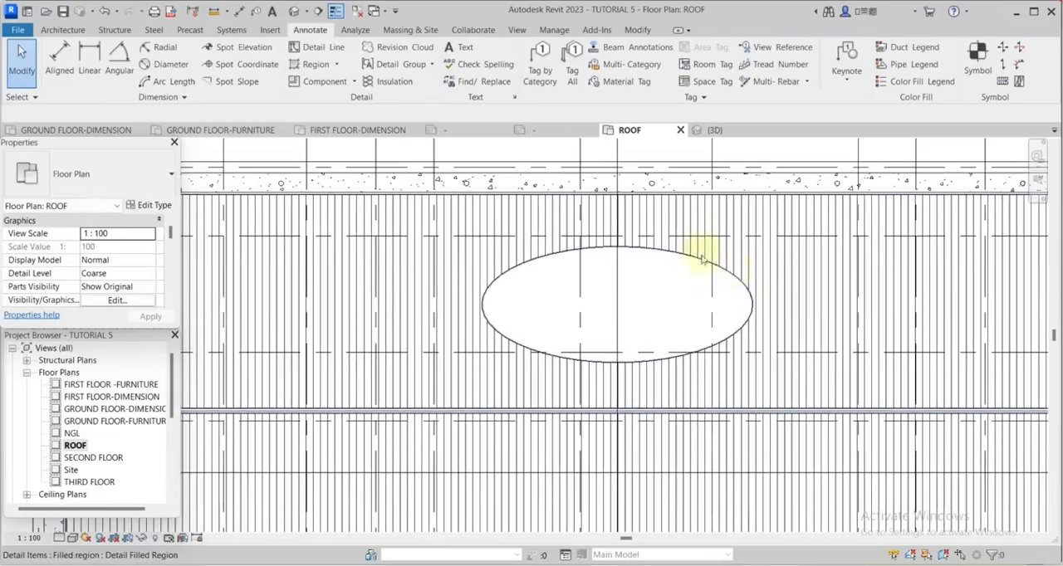
scroll(496, 295, "up", 3)
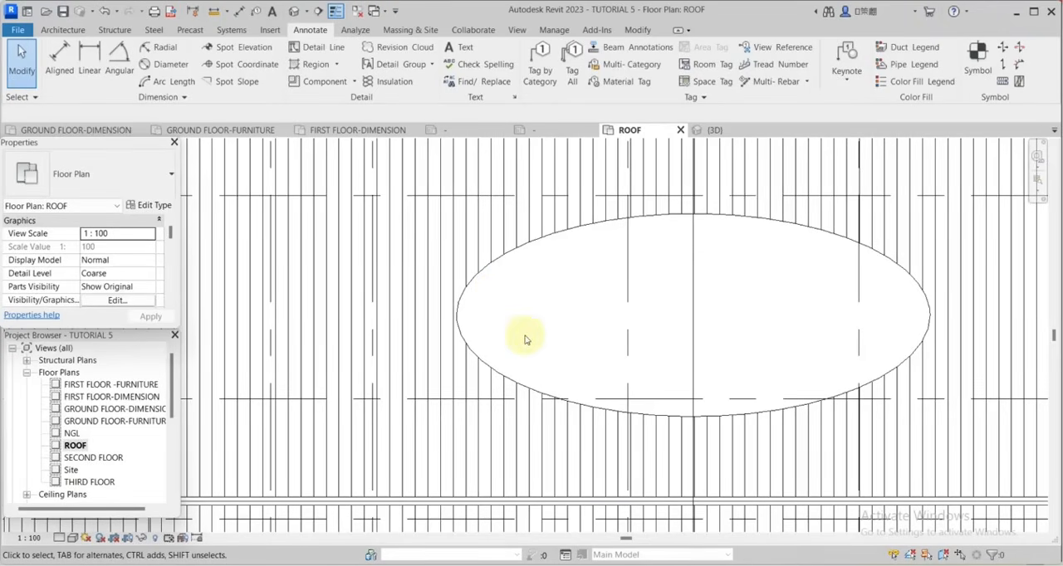
Draw a vertical thin detail line about 1700 mm long across the elliptical opening's left part and offset a copy 50 mm to the right.
left_click(323, 46)
scroll(607, 237, "up", 1)
left_click(607, 237)
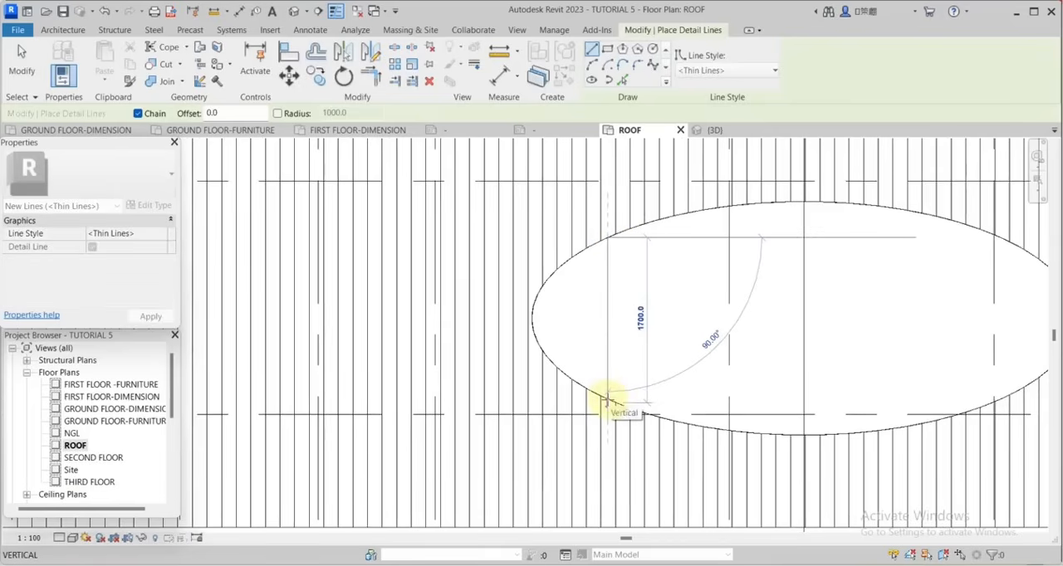
left_click(315, 52)
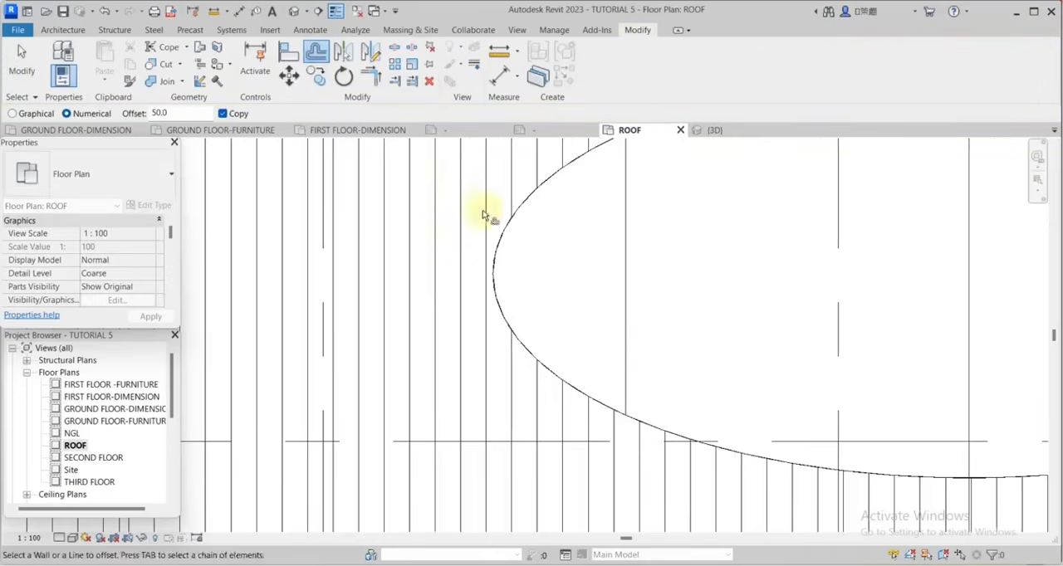
scroll(483, 215, "down", 2)
left_click(557, 201)
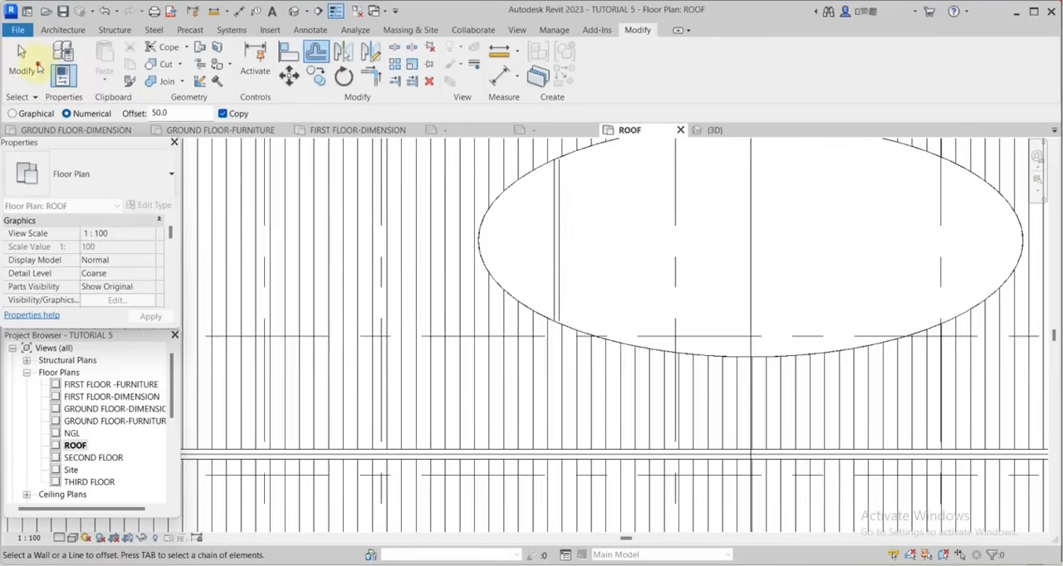
left_click(21, 51)
Copy the pair of vertical lines three times to the right at 1200 mm spacing inside the elliptical opening.
left_click(505, 260)
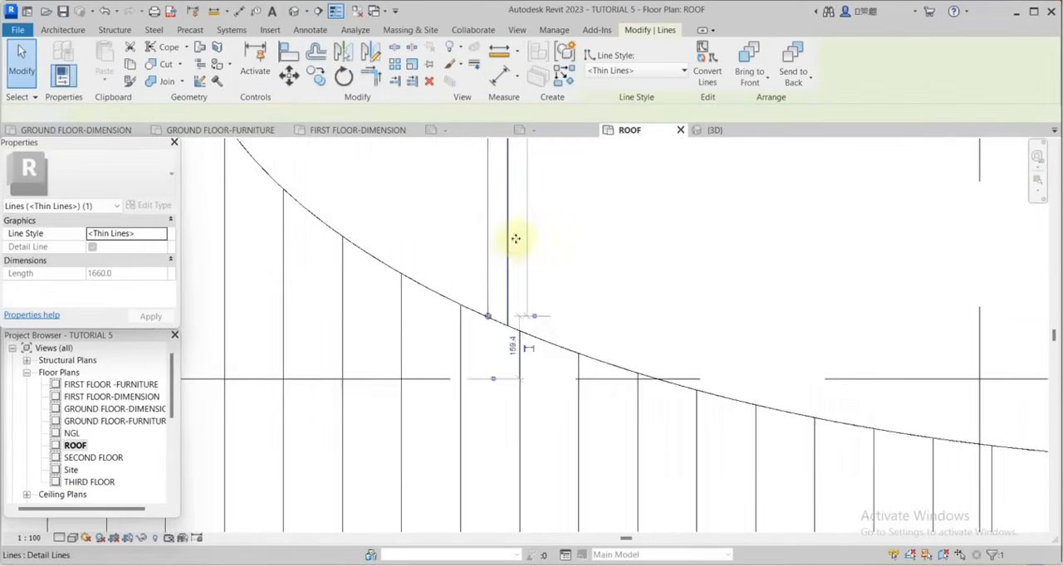
scroll(516, 239, "down", 3)
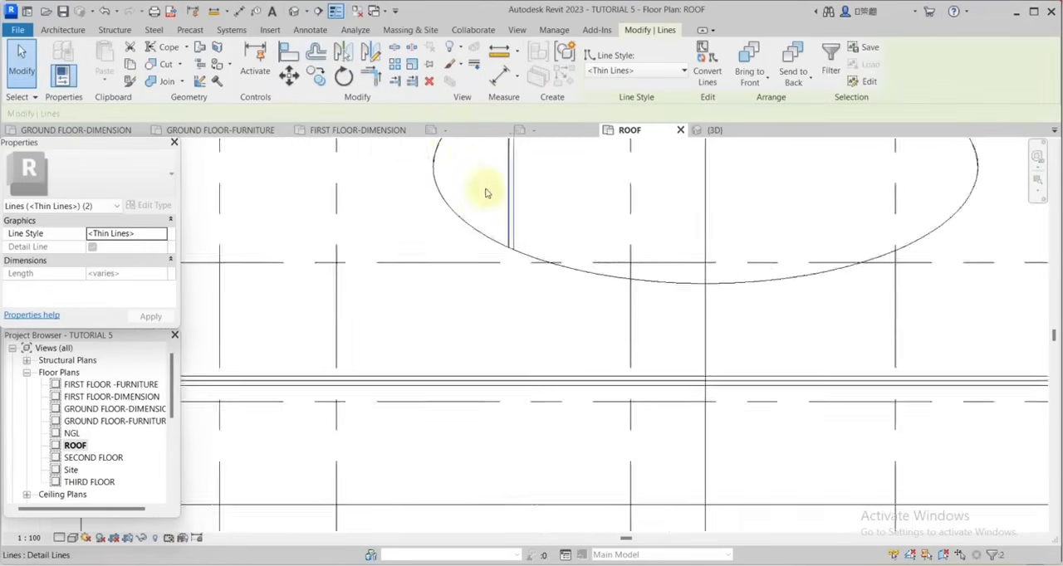
left_click(315, 76)
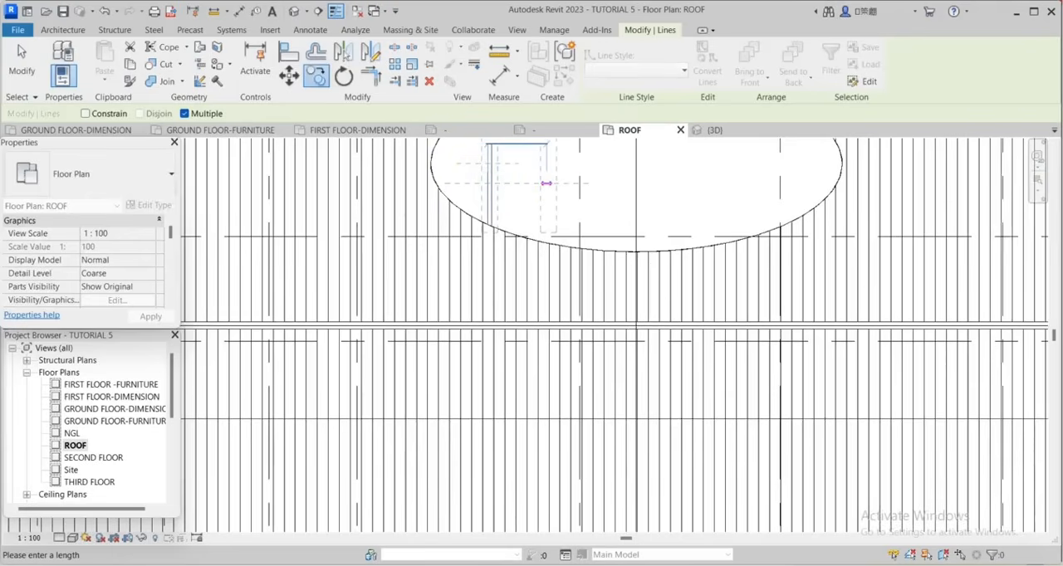
scroll(548, 195, "down", 2)
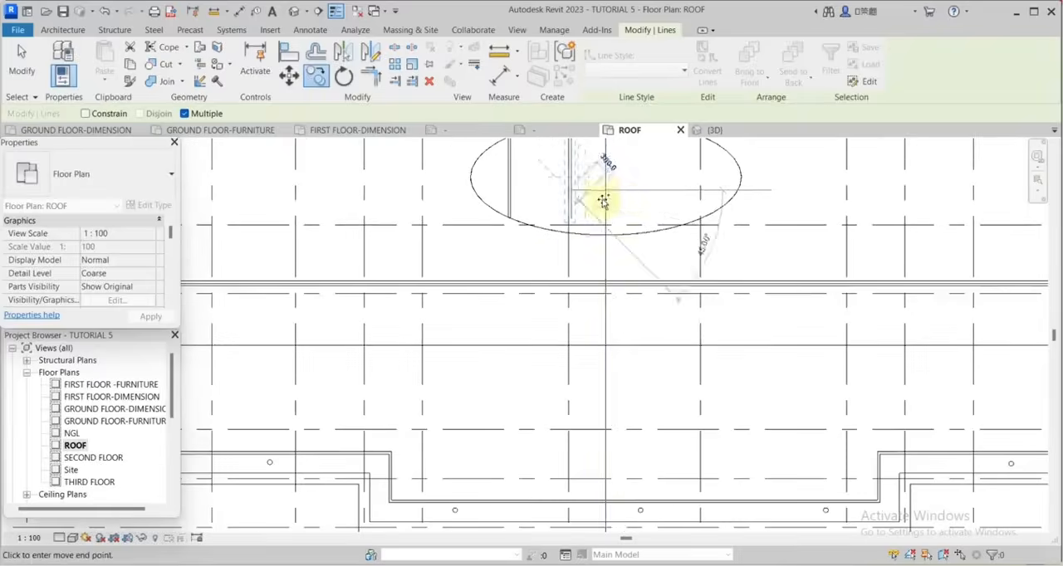
type("1250")
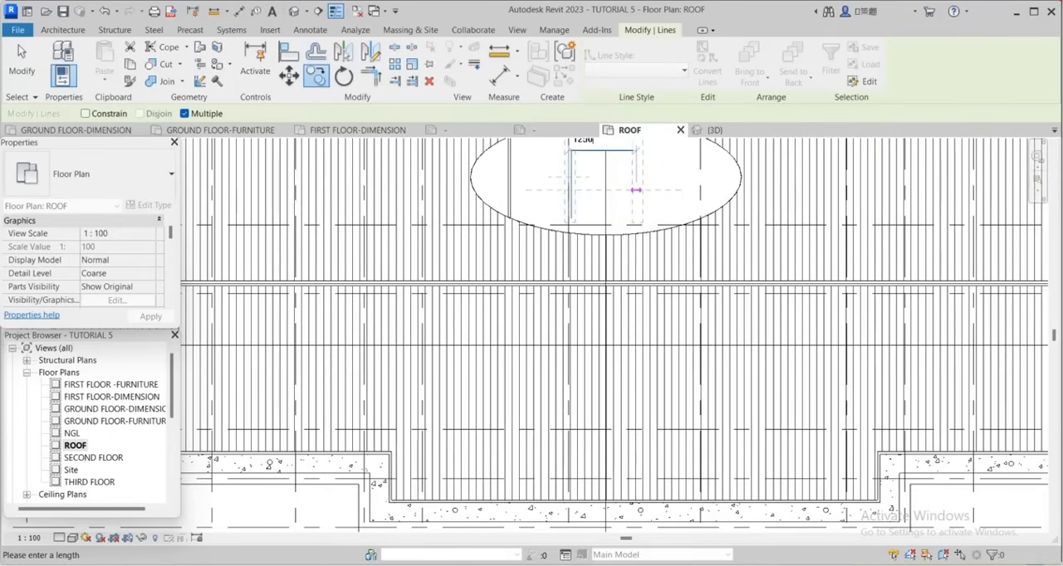
key("Return")
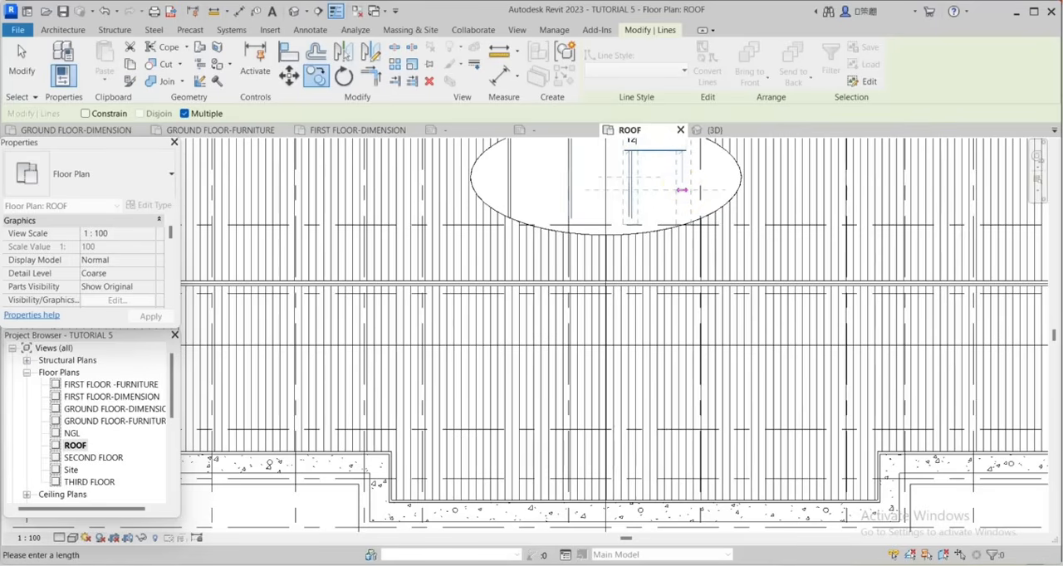
scroll(731, 174, "up", 2)
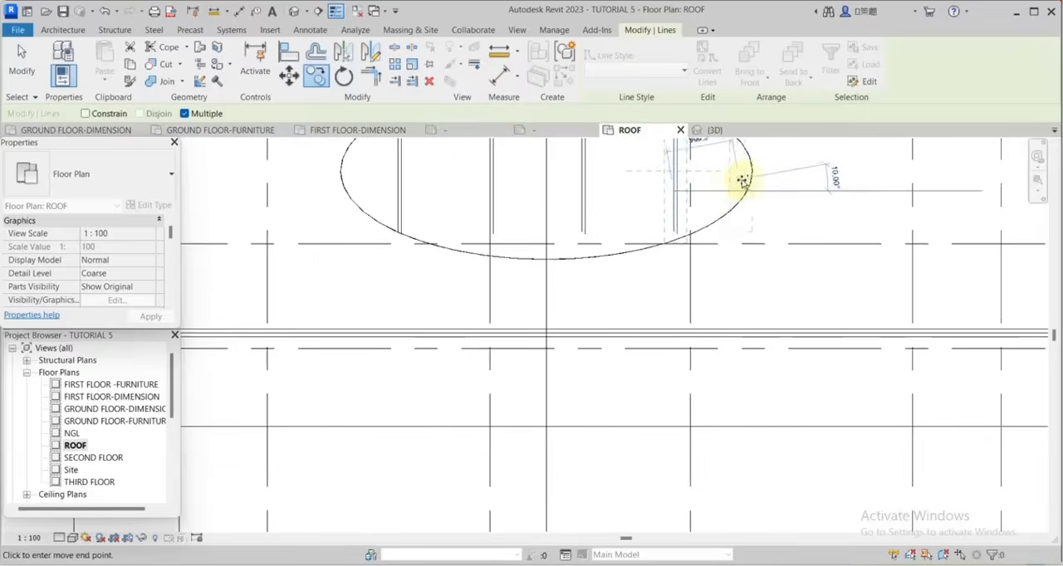
key("Escape")
Extend both ends of the second pair's right line to meet the ellipse outline.
scroll(753, 190, "up", 6)
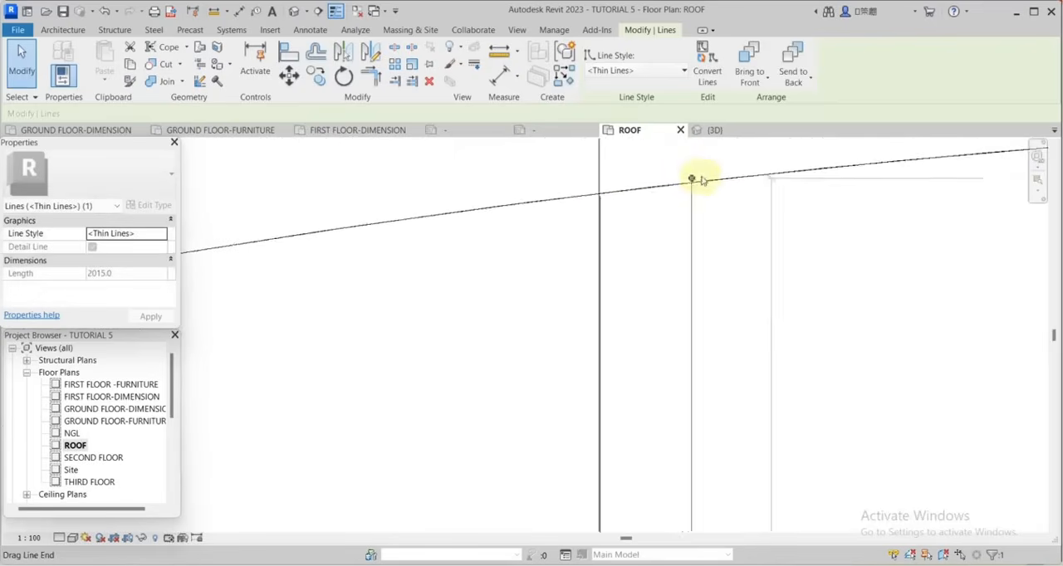
scroll(688, 193, "down", 4)
scroll(696, 310, "up", 3)
scroll(700, 312, "up", 3)
left_click(674, 275)
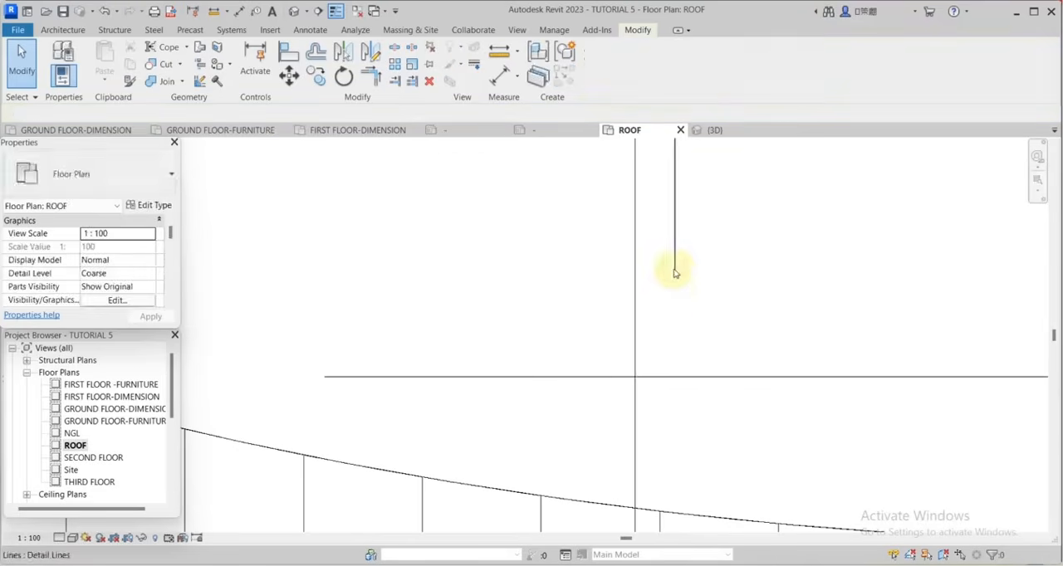
left_click(675, 273)
left_click_drag(674, 273, 675, 510)
middle_click_drag(674, 511, 741, 371)
scroll(734, 332, "down", 3)
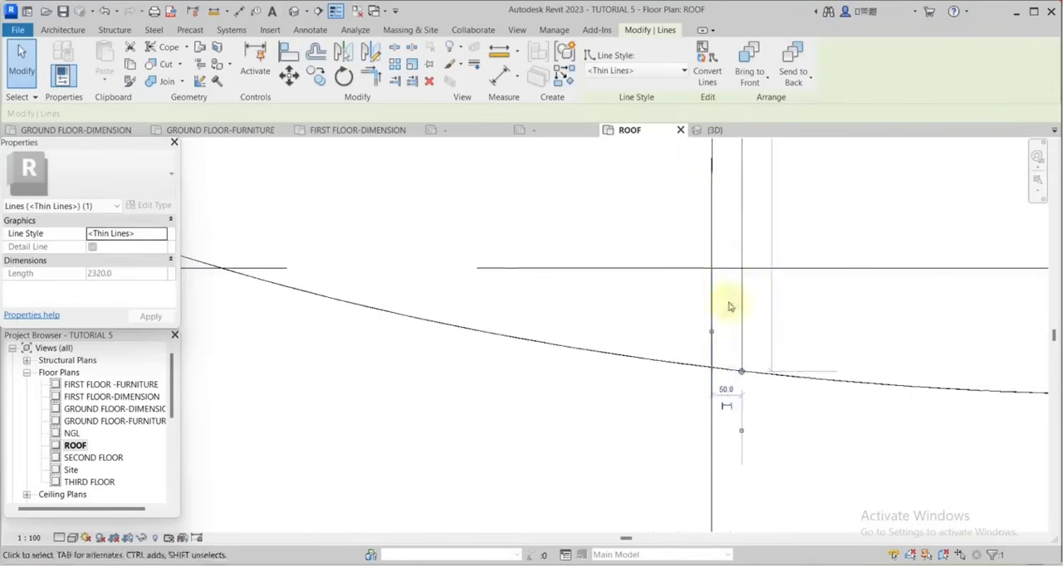
Extend the lower end of the second pair's left line down to the ellipse outline.
left_click(710, 323)
scroll(710, 322, "down", 3)
key("Escape")
left_click(711, 207)
left_click_drag(710, 241, 710, 349)
scroll(652, 332, "down", 4)
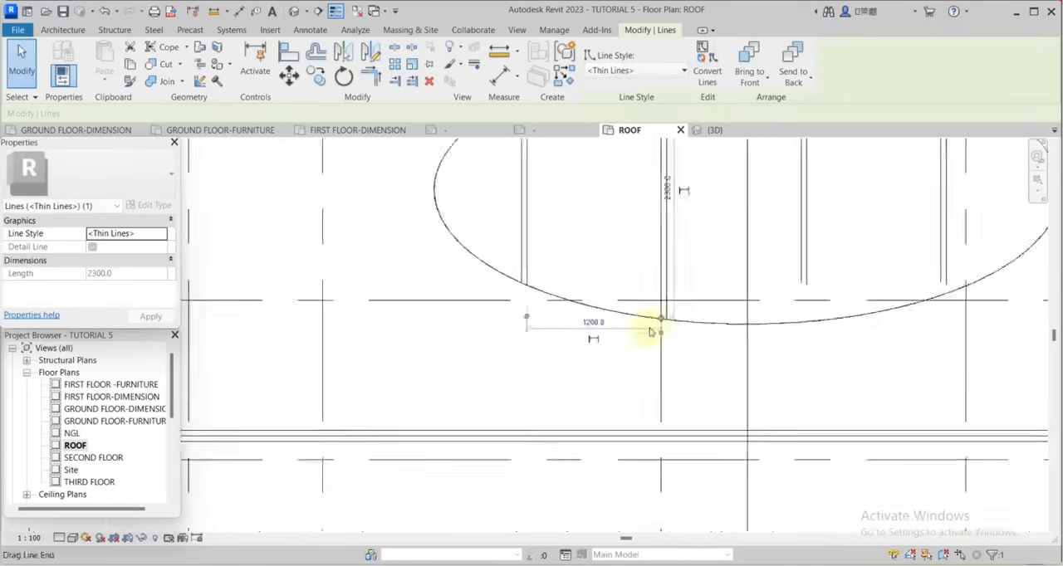
Extend the lower ends of both lines in the third vertical pair down to the ellipse outline.
scroll(797, 291, "up", 1)
middle_click_drag(798, 291, 702, 299)
left_click(702, 297)
scroll(701, 299, "up", 2)
left_click_drag(701, 297, 704, 374)
scroll(702, 371, "up", 3)
scroll(730, 340, "down", 3)
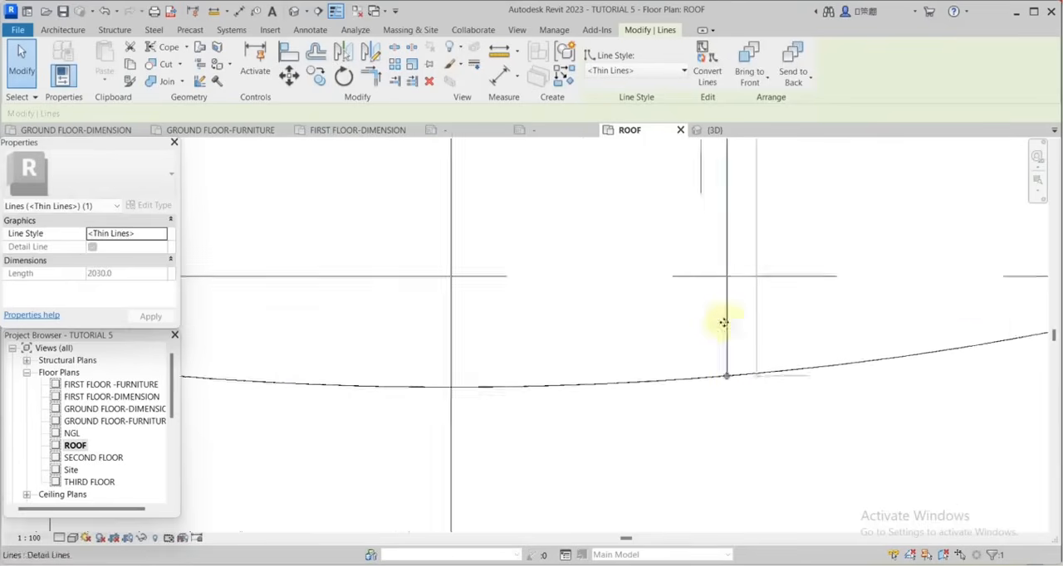
left_click(709, 234)
left_click_drag(709, 241, 710, 364)
Extend the upper end of the third pair's left line and fine-tune its position on the ellipse outline.
scroll(717, 371, "up", 2)
scroll(715, 371, "up", 4)
scroll(759, 349, "up", 2)
left_click_drag(759, 341, 759, 351)
scroll(758, 351, "up", 3)
scroll(759, 351, "down", 8)
scroll(770, 217, "up", 4)
left_click_drag(772, 223, 773, 211)
scroll(773, 249, "down", 5)
scroll(774, 347, "down", 1)
Extend the upper end of the third pair's right line so it meets the ellipse outline.
left_click(781, 353)
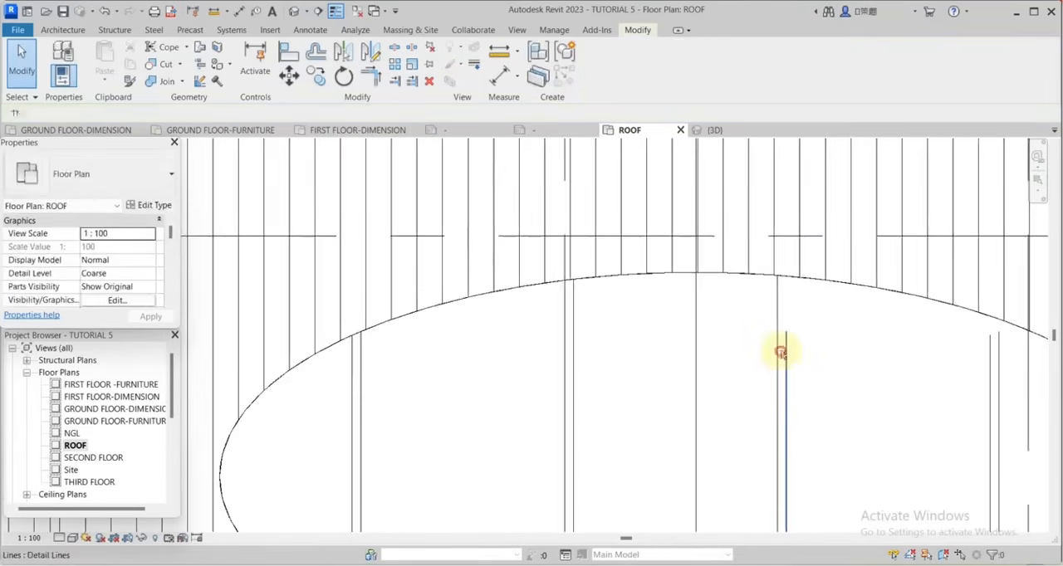
scroll(784, 335, "up", 3)
left_click_drag(788, 333, 787, 243)
scroll(788, 238, "up", 4)
scroll(680, 268, "down", 2)
scroll(735, 268, "up", 5)
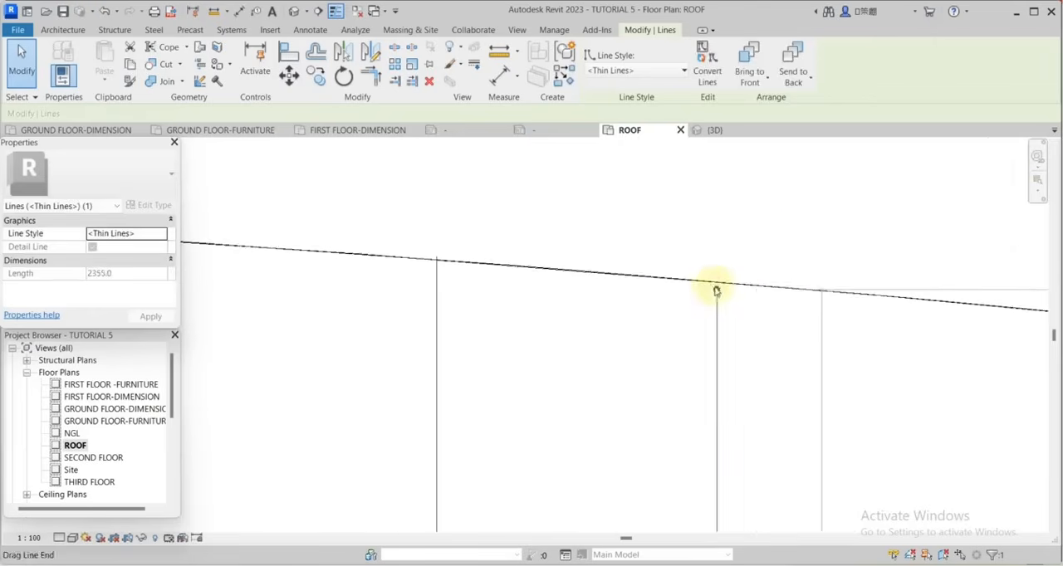
left_click_drag(717, 290, 716, 284)
scroll(615, 233, "down", 4)
scroll(581, 222, "down", 6)
Extend the upper ends of both lines in the fourth vertical pair up to the ellipse outline.
scroll(730, 257, "up", 5)
left_click(788, 303)
left_click_drag(788, 296, 789, 242)
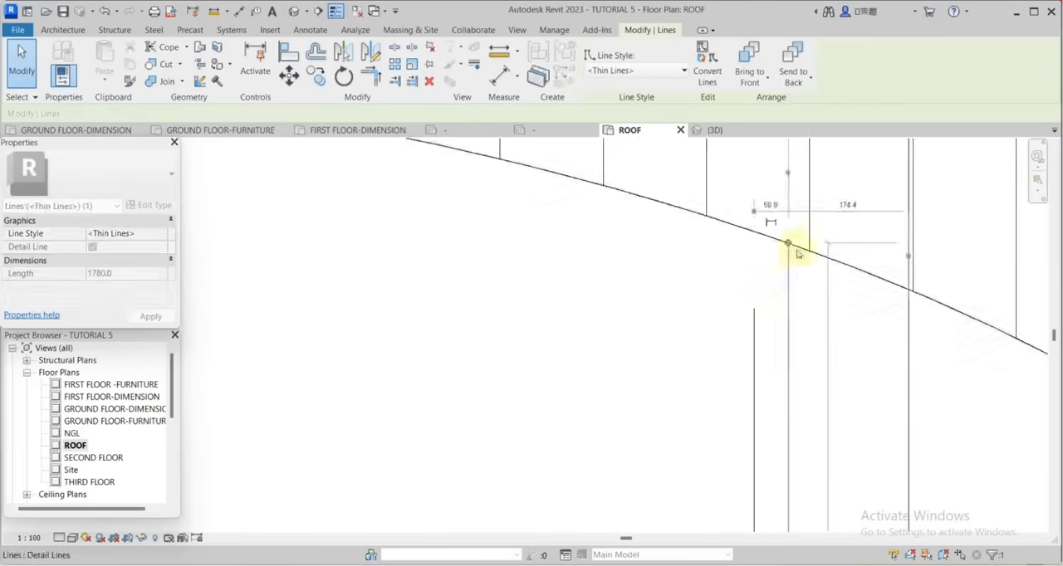
scroll(795, 245, "up", 2)
left_click(711, 381)
left_click_drag(710, 372, 706, 218)
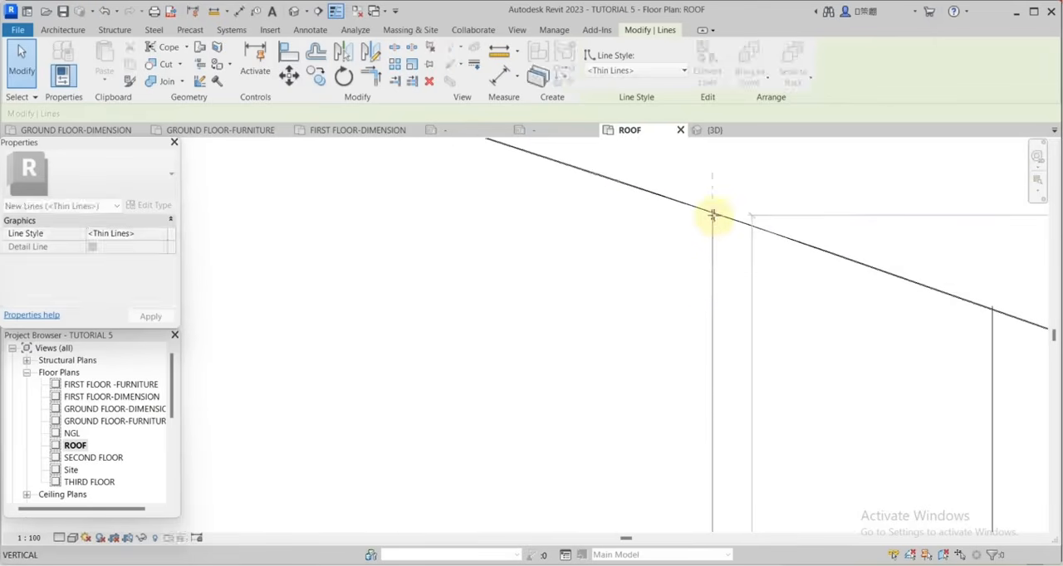
Draw a 4800 mm horizontal detail line across the ellipse's upper part and offset a copy 50 mm below it.
scroll(944, 268, "down", 6)
key("d")
key("l")
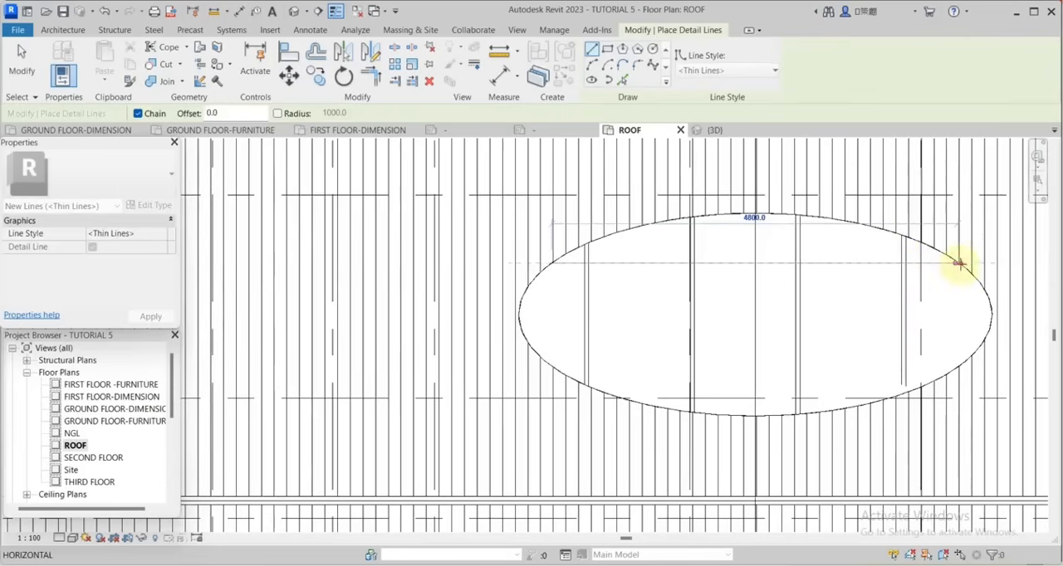
left_click(959, 264)
left_click(329, 55)
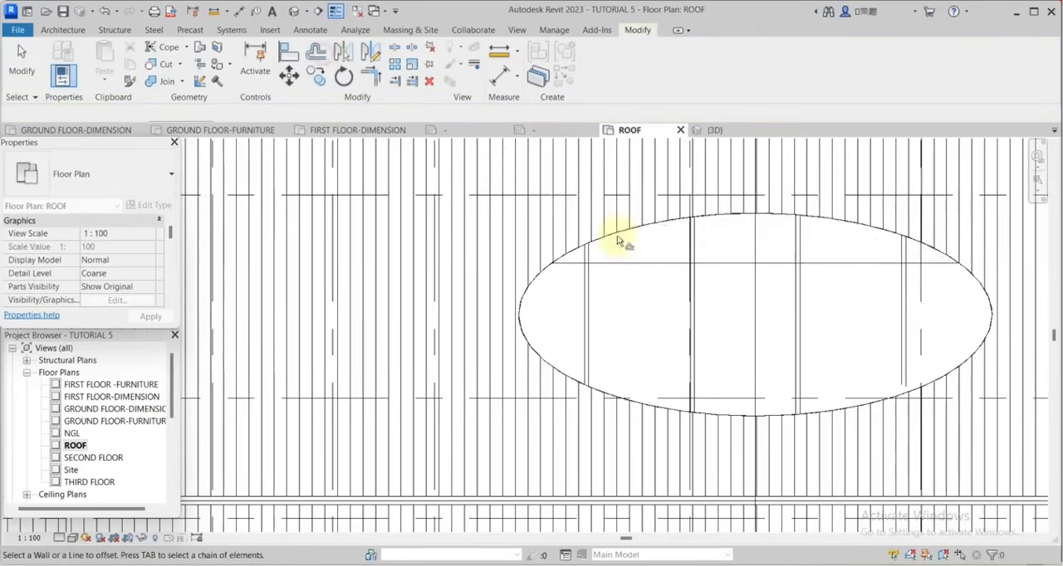
scroll(664, 249, "up", 3)
scroll(800, 261, "down", 3)
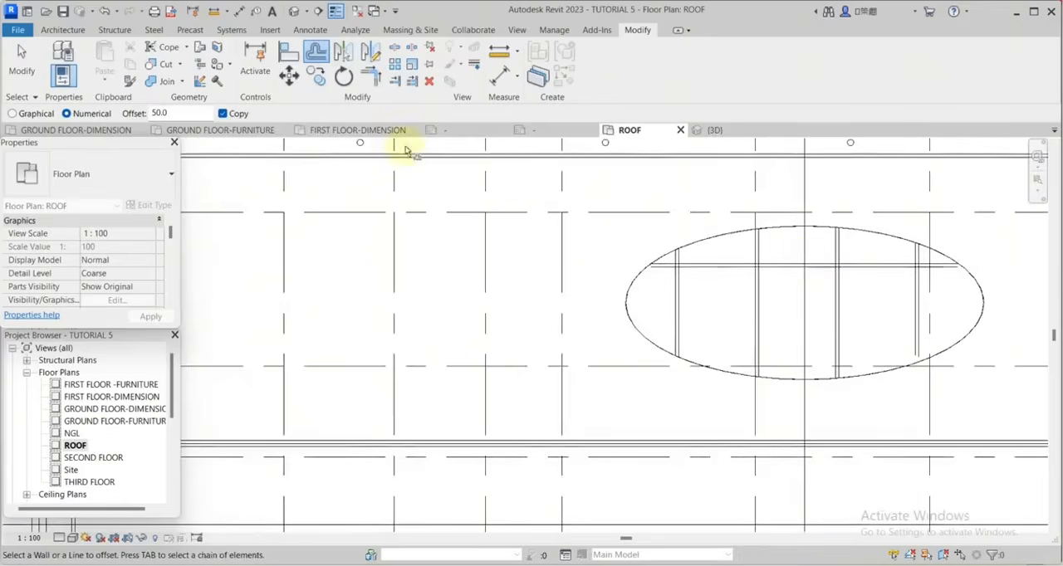
left_click(22, 62)
Copy the pair of horizontal lines straight down into the lower part of the ellipse.
scroll(803, 279, "up", 3)
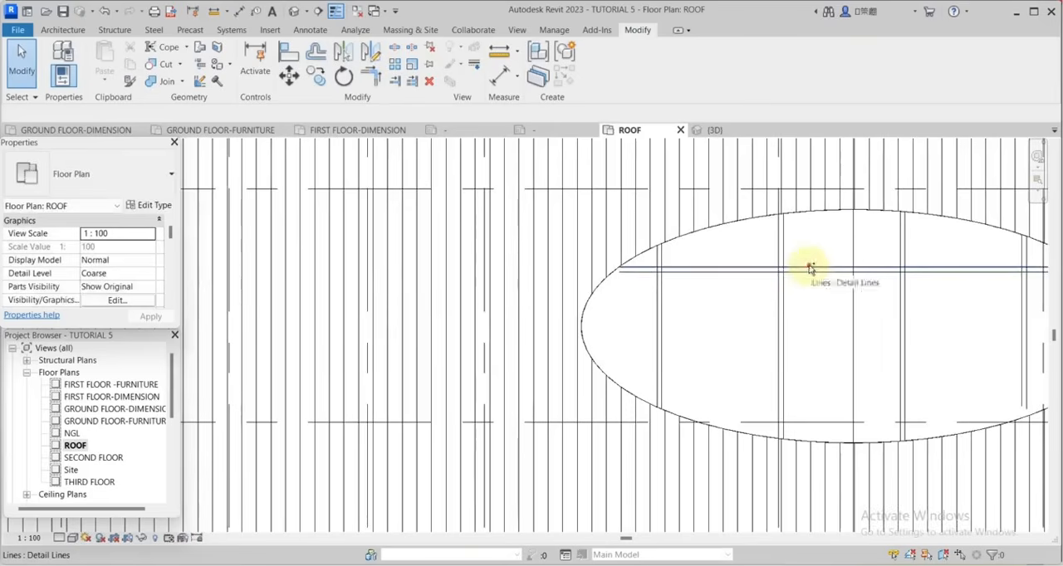
left_click(804, 279)
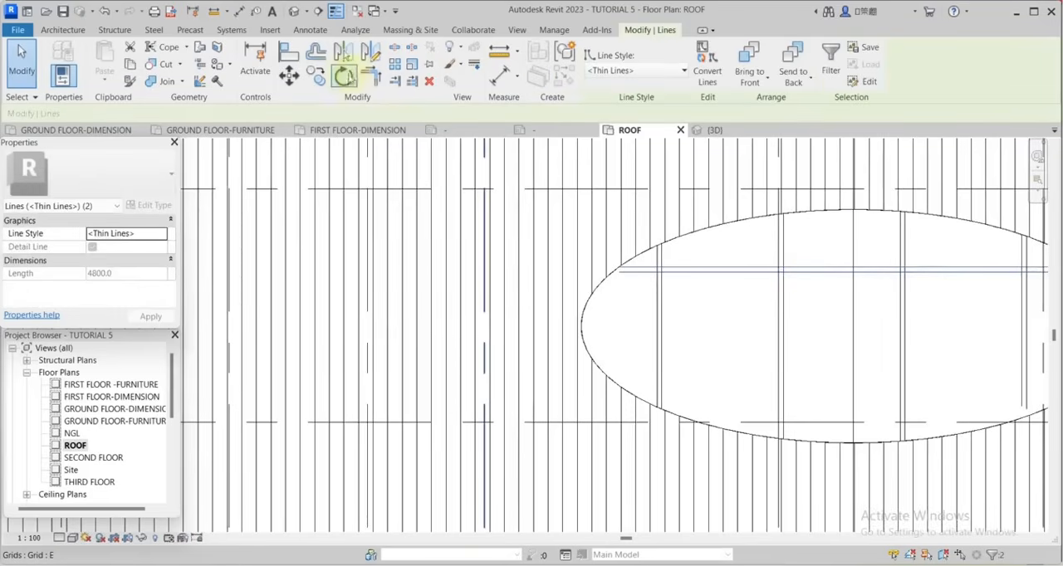
left_click(316, 75)
scroll(830, 280, "up", 1)
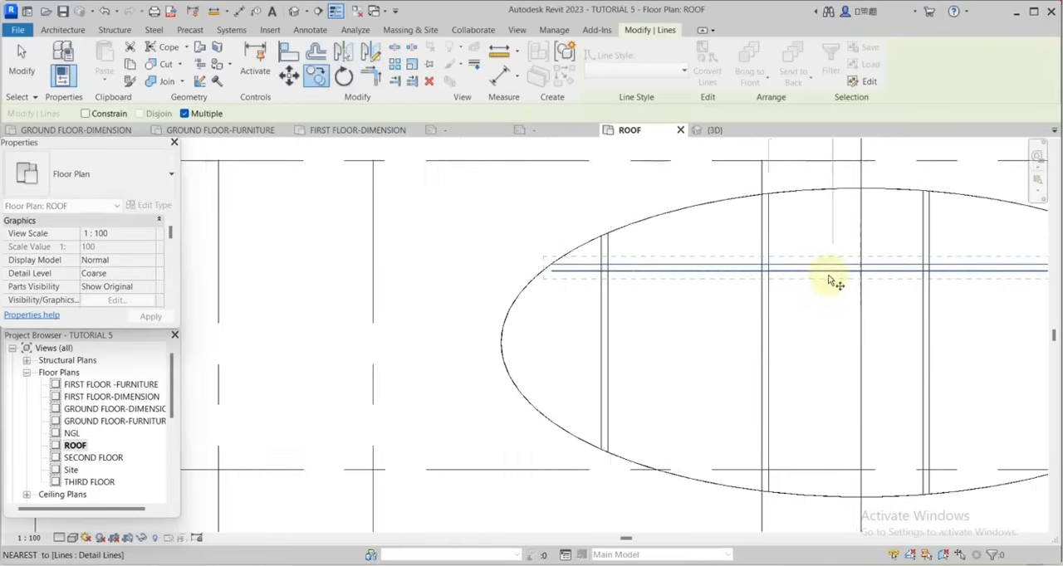
left_click(832, 280)
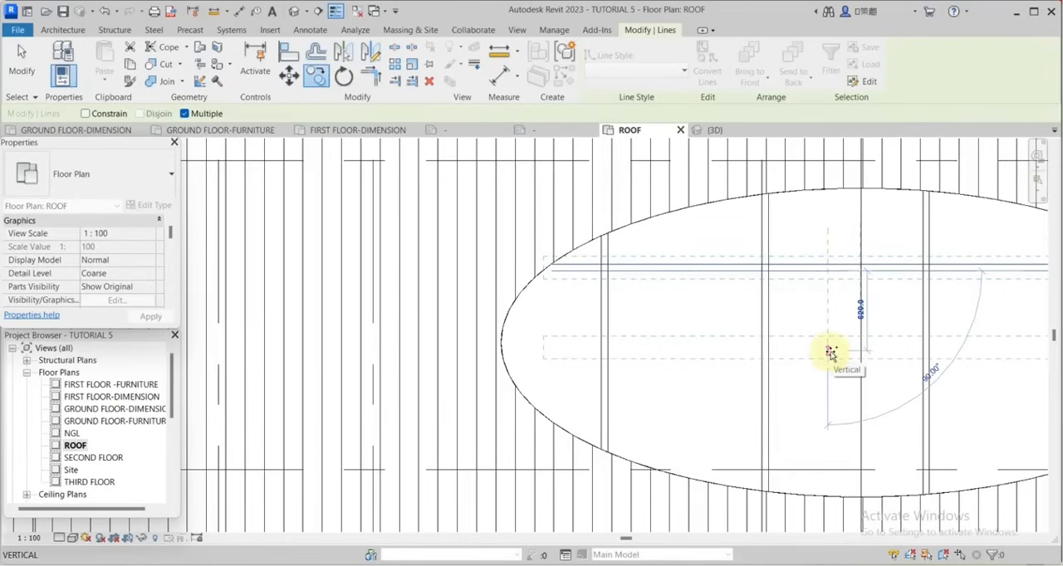
key("Return")
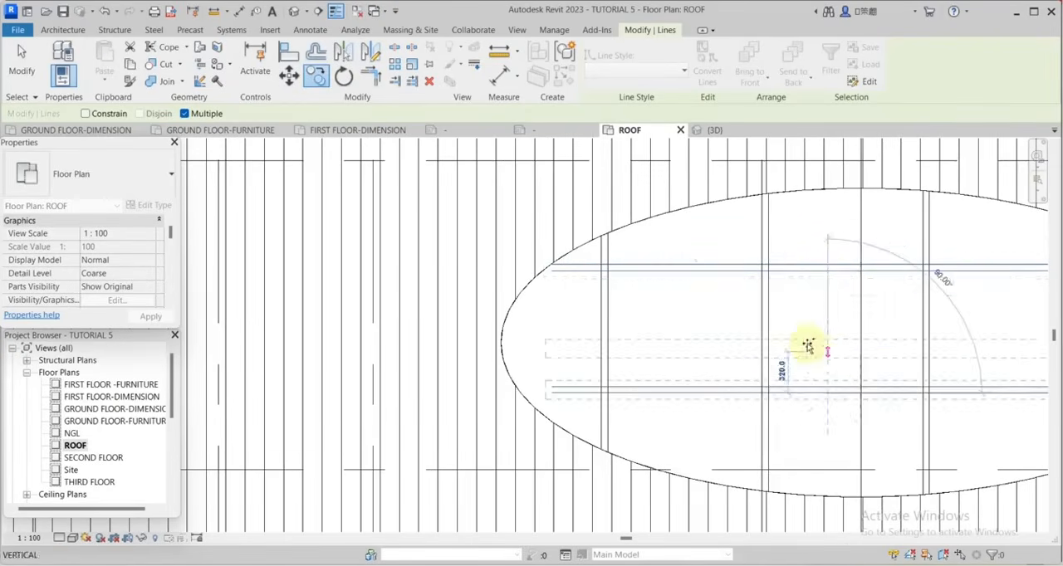
Adjust the ends of the upper horizontal pair so both lines meet the ellipse outline.
scroll(742, 348, "down", 2)
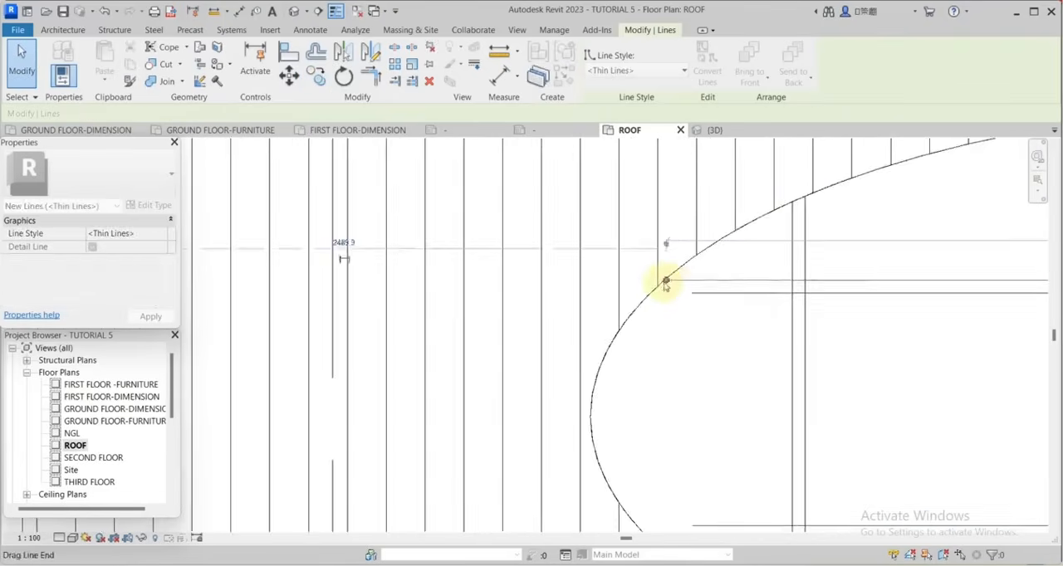
scroll(665, 281, "up", 4)
left_click_drag(665, 281, 673, 277)
left_click(772, 324)
left_click_drag(771, 323, 634, 325)
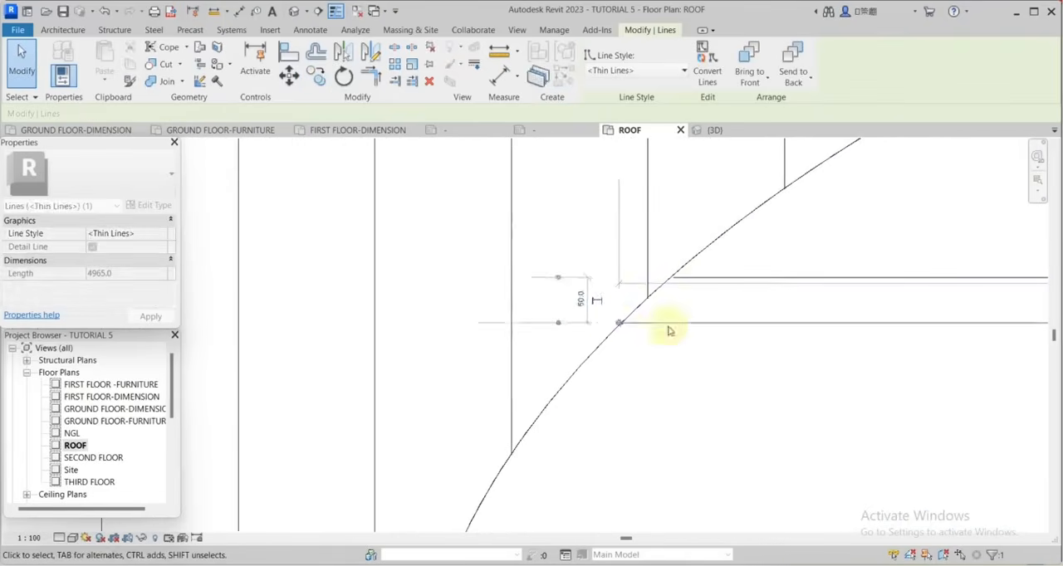
scroll(759, 302, "down", 3)
scroll(986, 254, "up", 4)
left_click_drag(975, 238, 1040, 252)
scroll(875, 294, "up", 2)
Extend the right ends of the lower horizontal pair's lines to meet the ellipse outline.
left_click(847, 283)
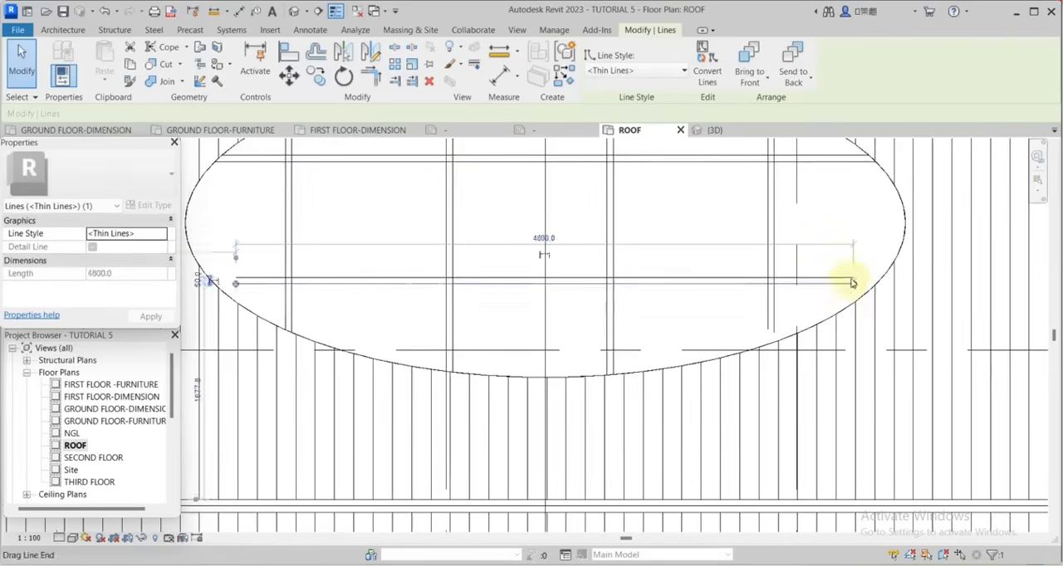
left_click_drag(853, 283, 878, 284)
scroll(875, 283, "up", 4)
left_click(792, 258)
left_click_drag(800, 258, 899, 259)
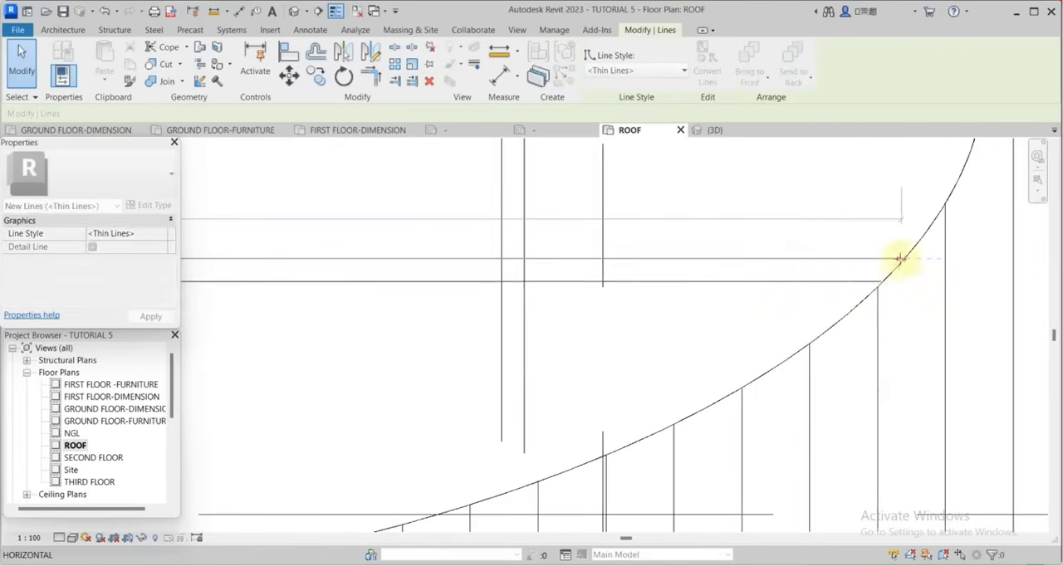
scroll(899, 260, "up", 4)
scroll(896, 262, "down", 3)
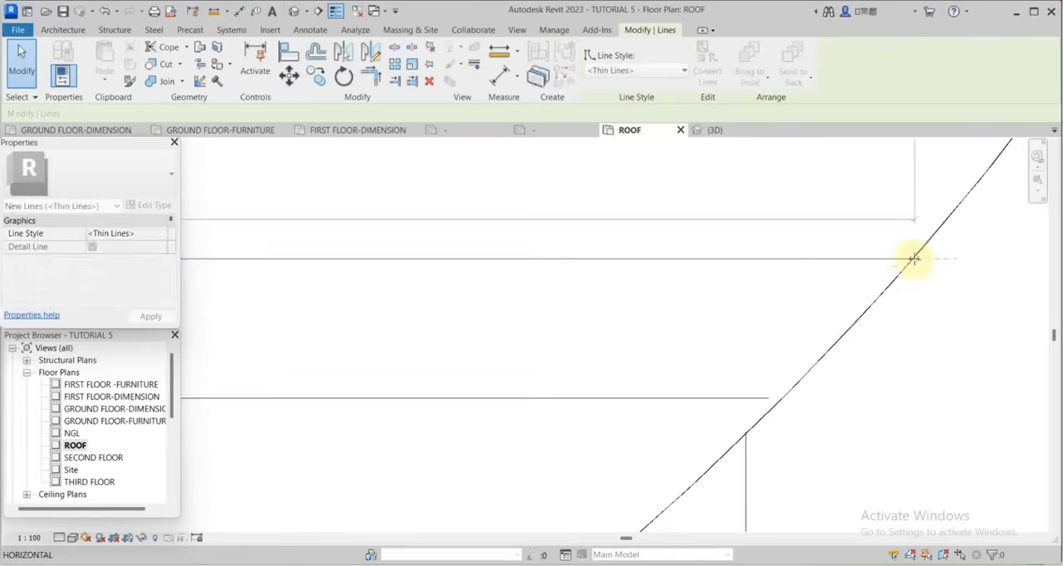
key("Escape")
Examine the crossings of the vertical and horizontal line pairs inside the ellipse.
scroll(842, 387, "down", 5)
scroll(850, 314, "down", 5)
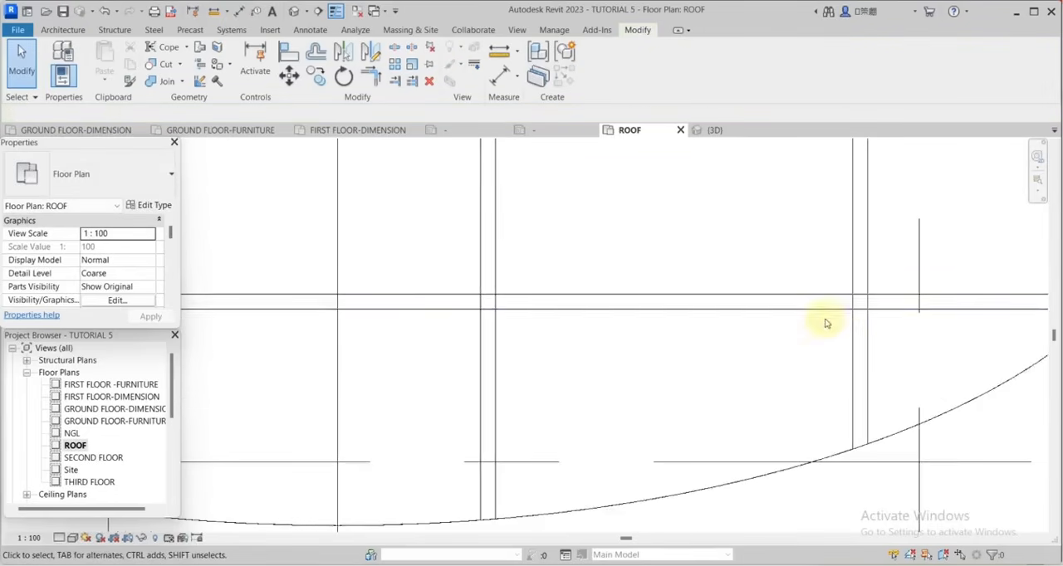
scroll(909, 345, "up", 5)
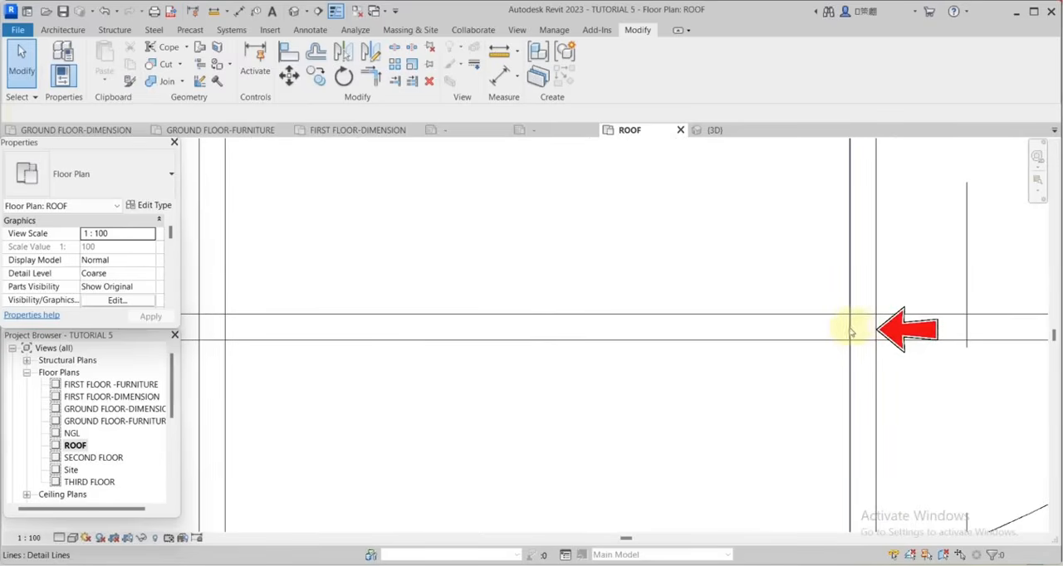
scroll(871, 334, "down", 3)
scroll(913, 332, "up", 3)
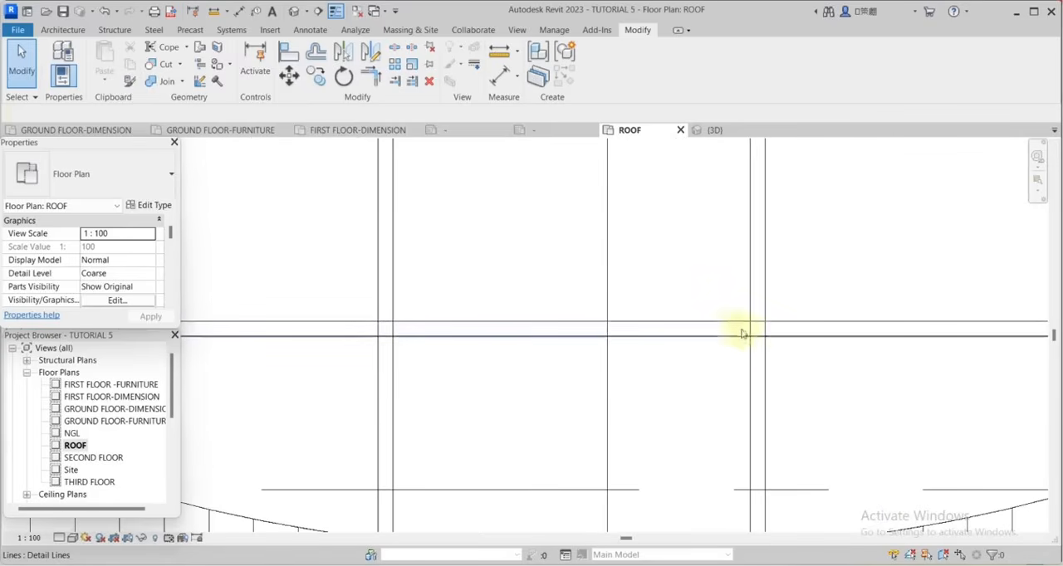
scroll(733, 332, "down", 3)
scroll(636, 332, "up", 4)
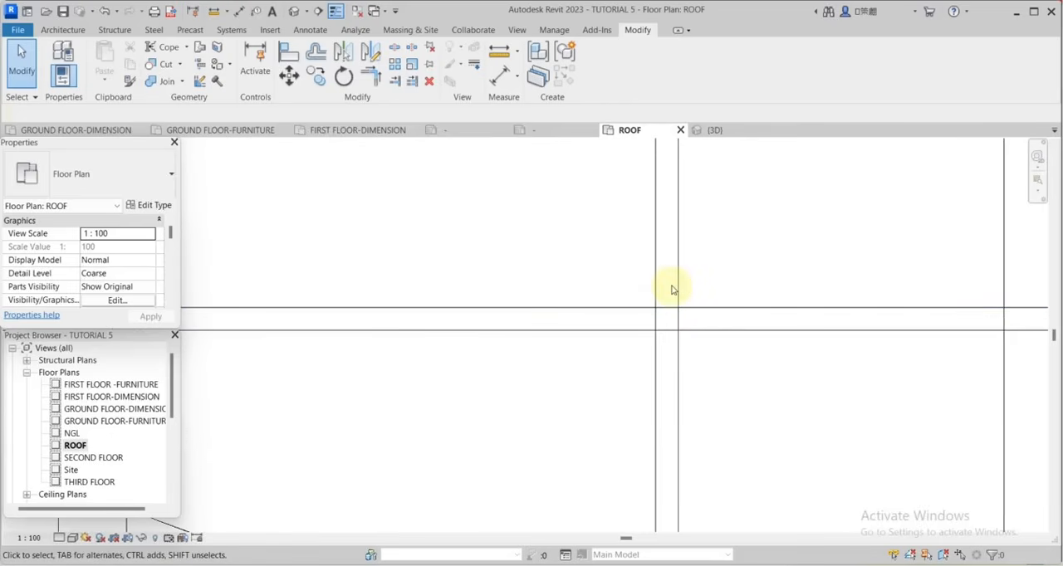
Split the lines of the vertical pairs between the two lines of the lower horizontal pair inside the ellipse.
left_click(396, 48)
scroll(658, 316, "up", 2)
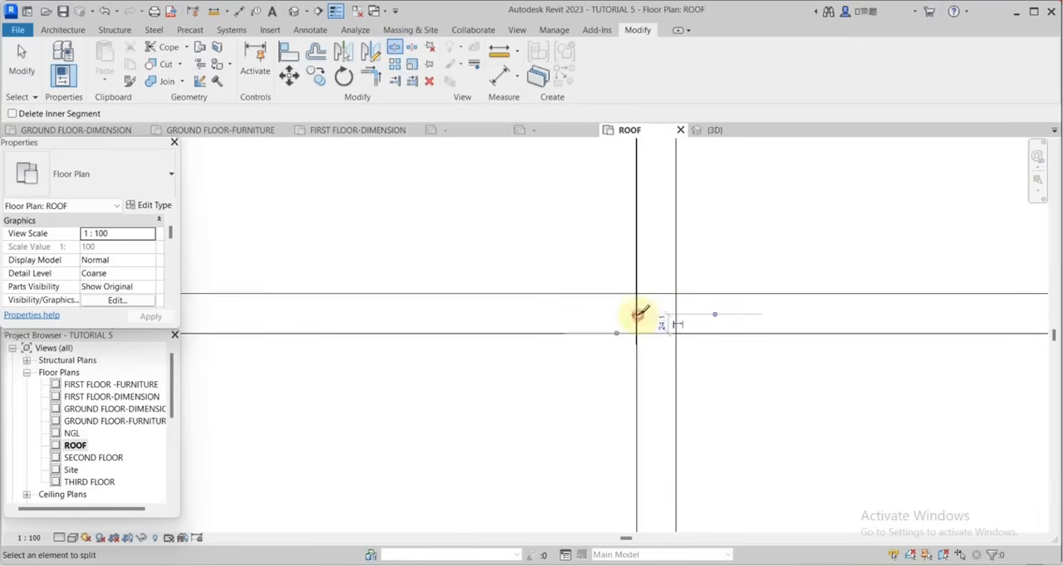
scroll(784, 309, "down", 3)
scroll(545, 310, "up", 3)
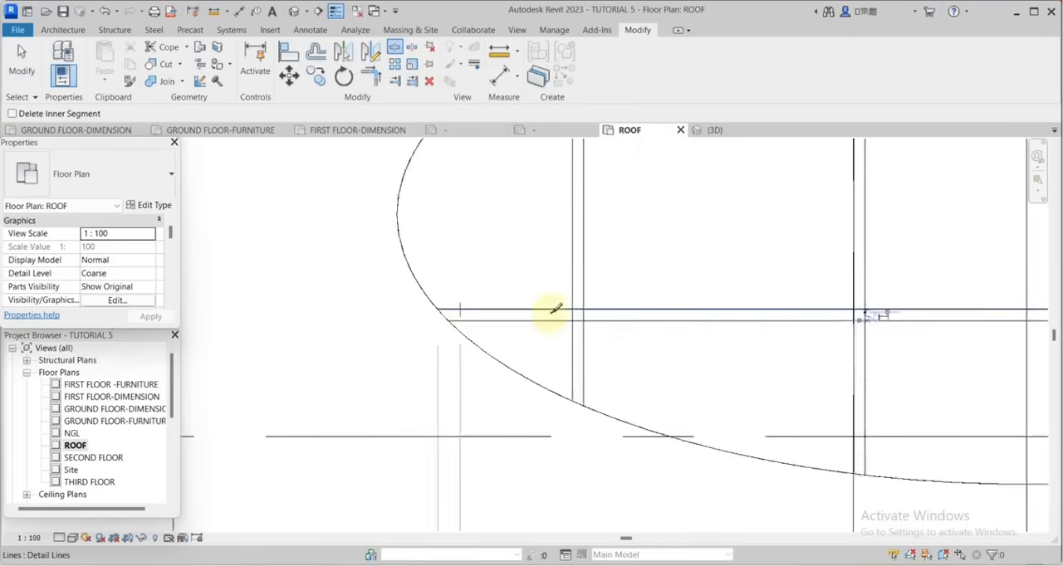
scroll(783, 297, "down", 3)
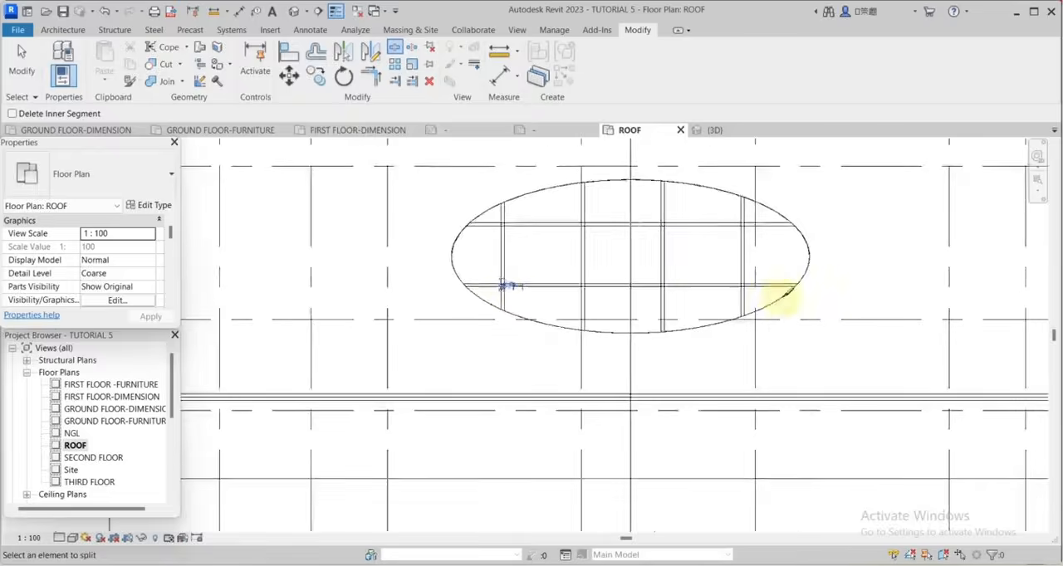
scroll(728, 278, "up", 3)
scroll(882, 403, "down", 3)
scroll(847, 208, "up", 3)
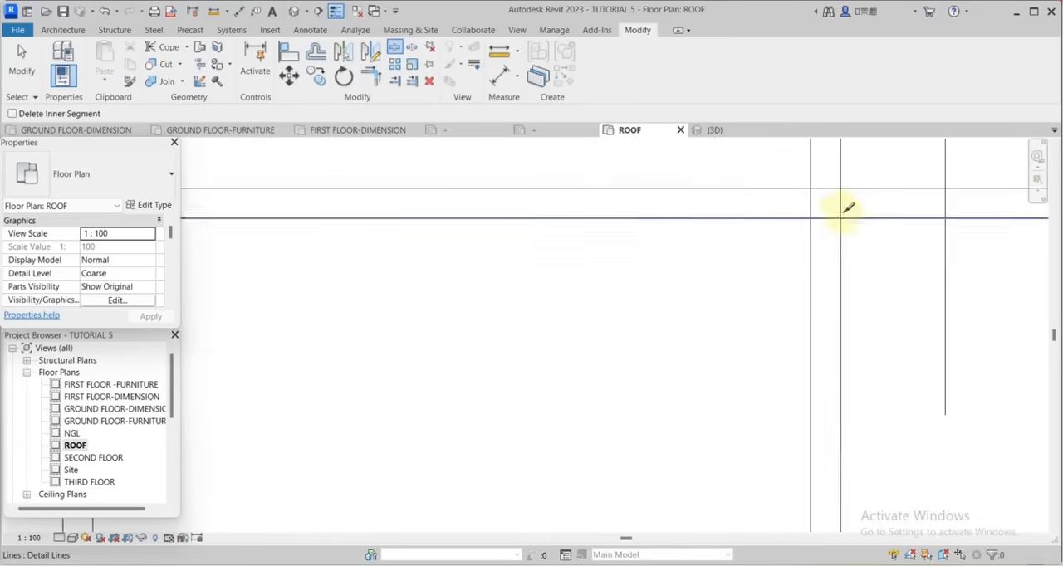
Split both lines of each vertical pair between the two lines of the upper horizontal pair.
left_click(811, 209)
scroll(888, 265, "down", 4)
scroll(480, 220, "up", 5)
left_click(493, 235)
left_click(539, 236)
scroll(789, 298, "down", 5)
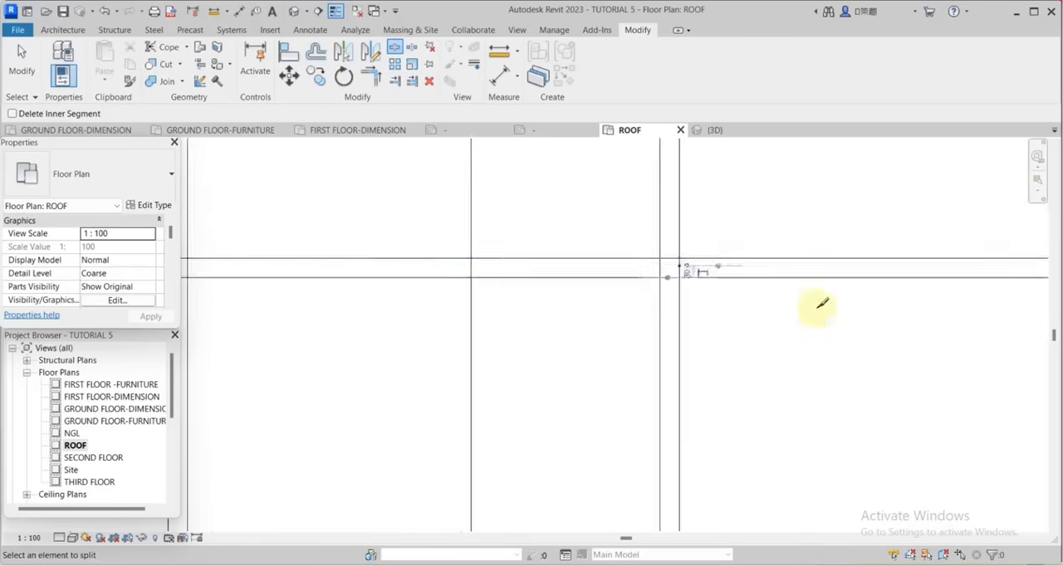
scroll(457, 297, "up", 4)
scroll(448, 298, "up", 1)
left_click(444, 297)
left_click(415, 293)
scroll(770, 305, "down", 5)
scroll(502, 306, "up", 6)
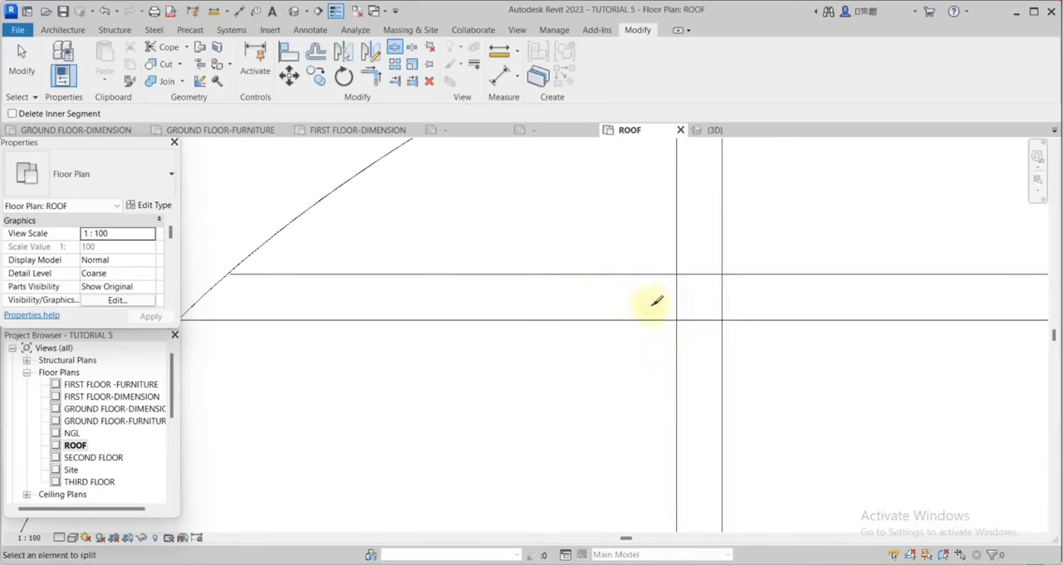
left_click(676, 298)
left_click(722, 293)
scroll(650, 302, "down", 2)
left_click(21, 53)
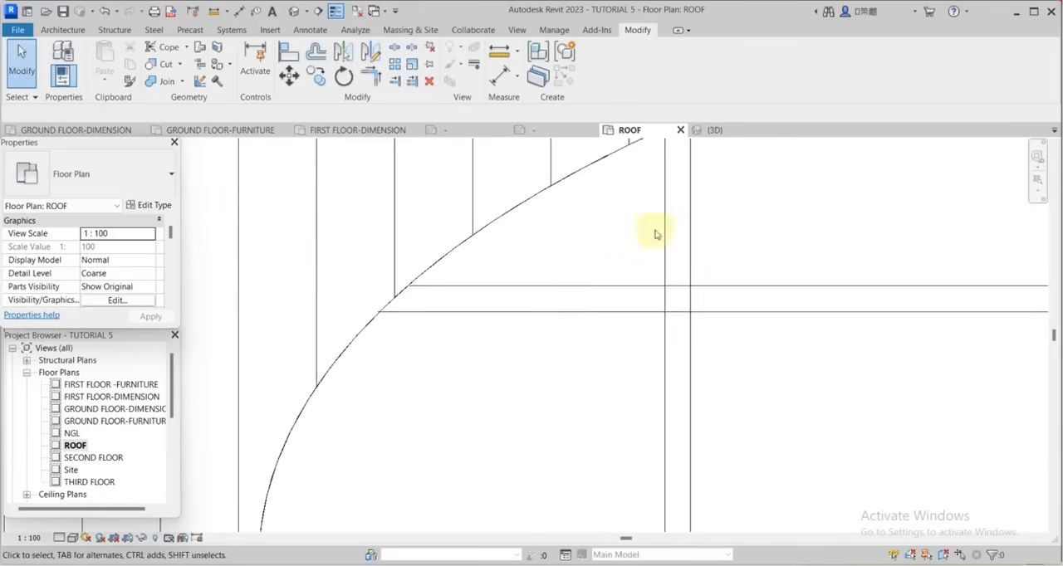
Trim the leftmost vertical pair's upper segments back to the upper line of the upper horizontal pair.
scroll(671, 285, "up", 3)
left_click(666, 272)
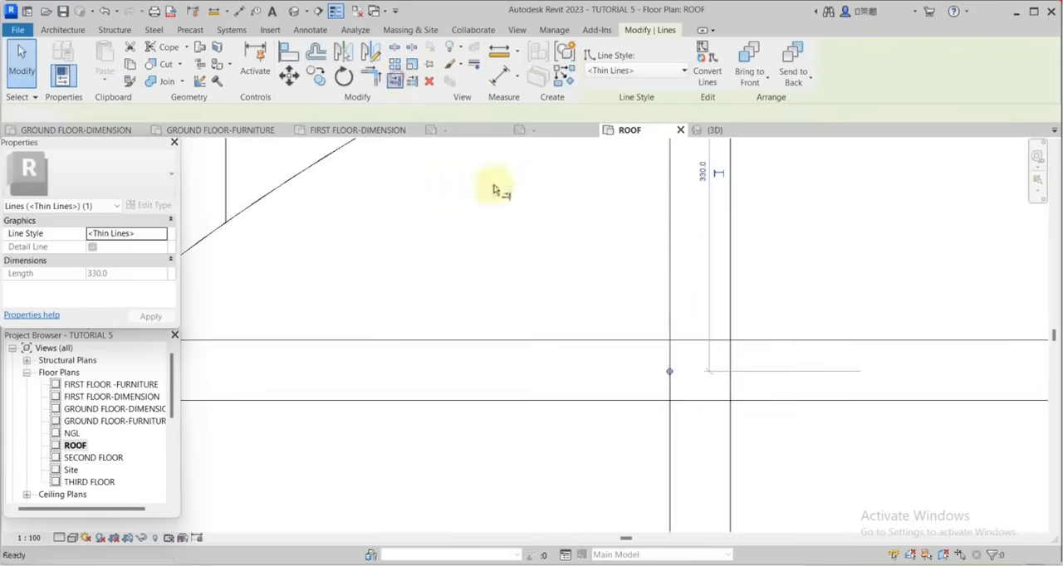
scroll(670, 324, "up", 2)
left_click(644, 347)
left_click(667, 320)
scroll(706, 278, "down", 3)
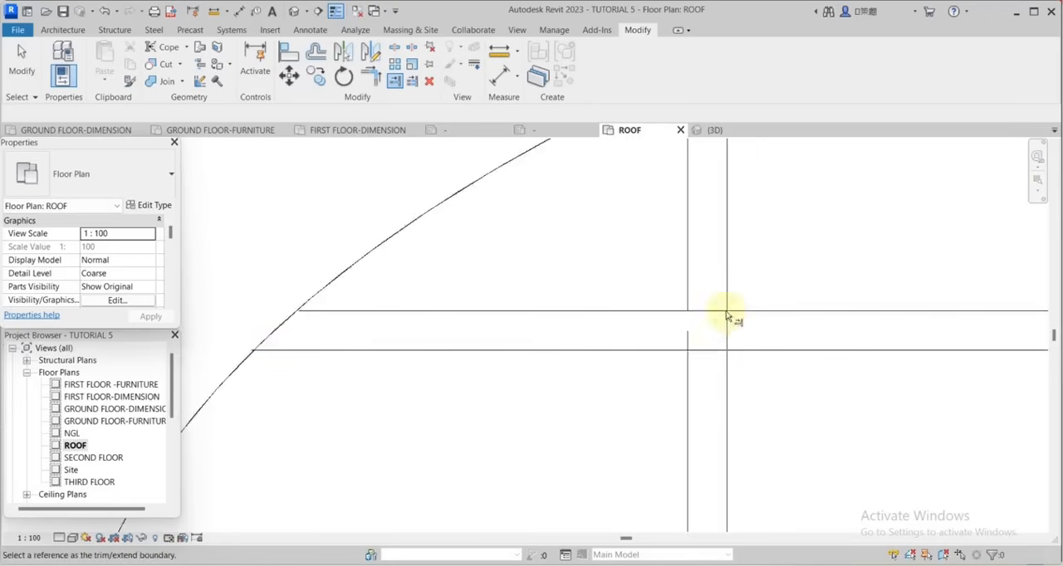
scroll(731, 316, "up", 2)
left_click(740, 307)
left_click(723, 281)
Trim the leftmost vertical pair's lower segments back to the lower line of the upper horizontal pair.
scroll(730, 270, "down", 2)
scroll(746, 326, "up", 1)
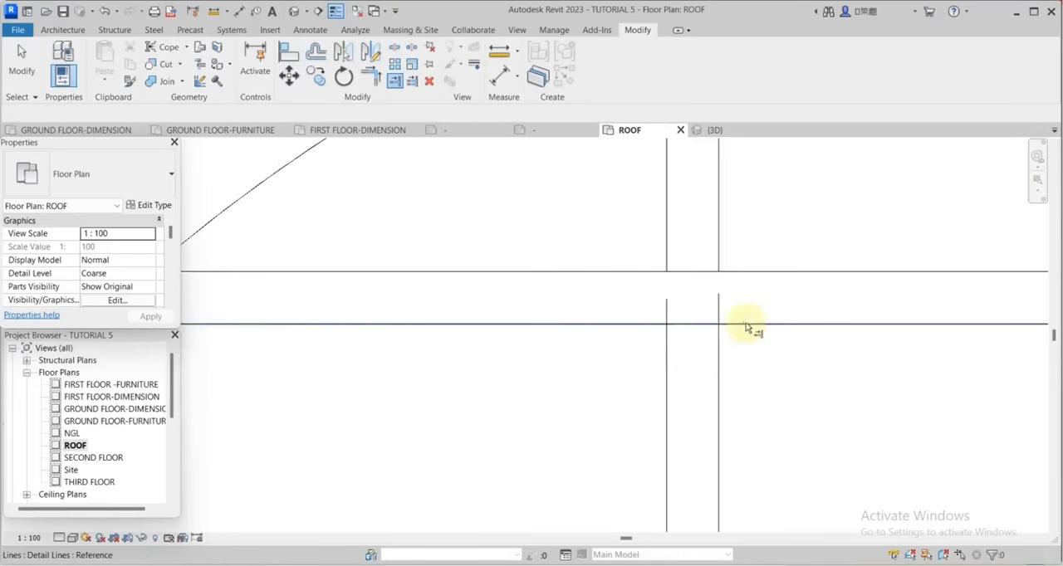
left_click(746, 326)
left_click(719, 346)
left_click(697, 325)
left_click(668, 348)
Trim the three remaining vertical pairs to the outer sides of the upper horizontal pair, clearing the crossings.
scroll(590, 295, "down", 6)
scroll(847, 294, "up", 4)
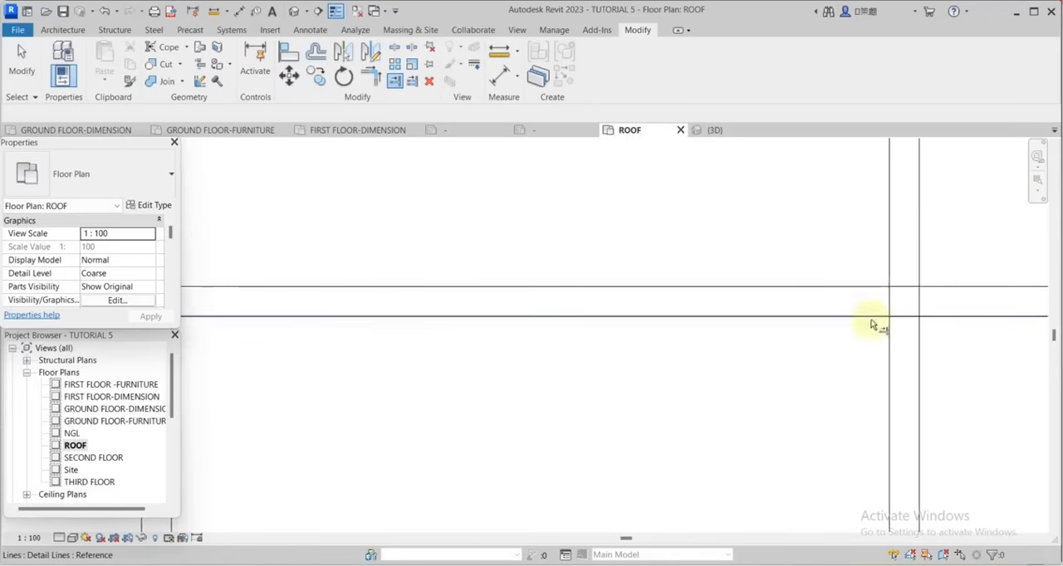
scroll(830, 351, "down", 6)
scroll(825, 354, "up", 5)
key("Escape")
scroll(827, 353, "down", 5)
scroll(833, 357, "up", 1)
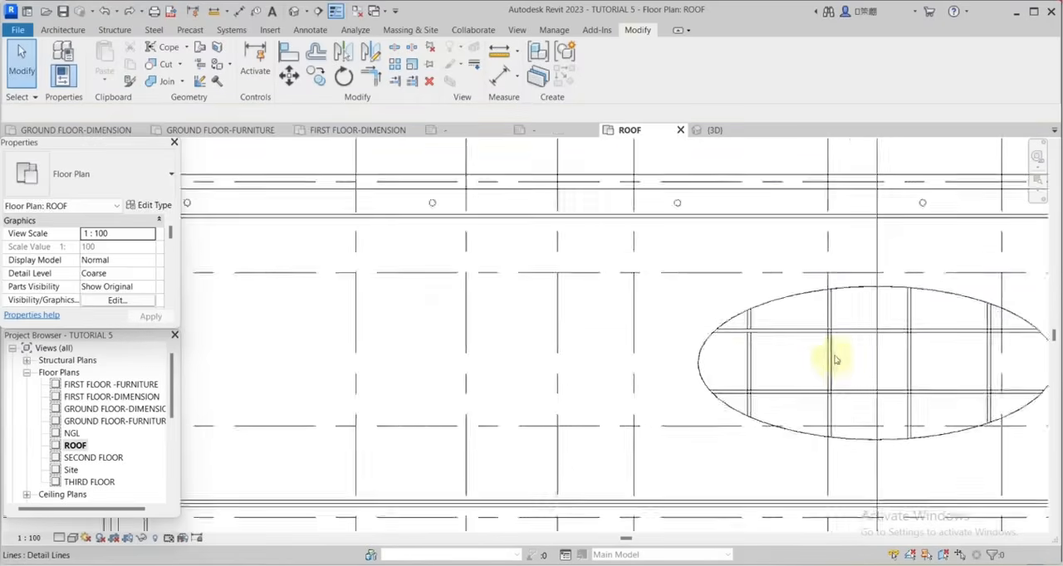
scroll(832, 335, "up", 6)
left_click(842, 293)
left_click(395, 81)
scroll(764, 253, "down", 6)
scroll(912, 255, "up", 5)
left_click(893, 260)
left_click(908, 250)
left_click(918, 261)
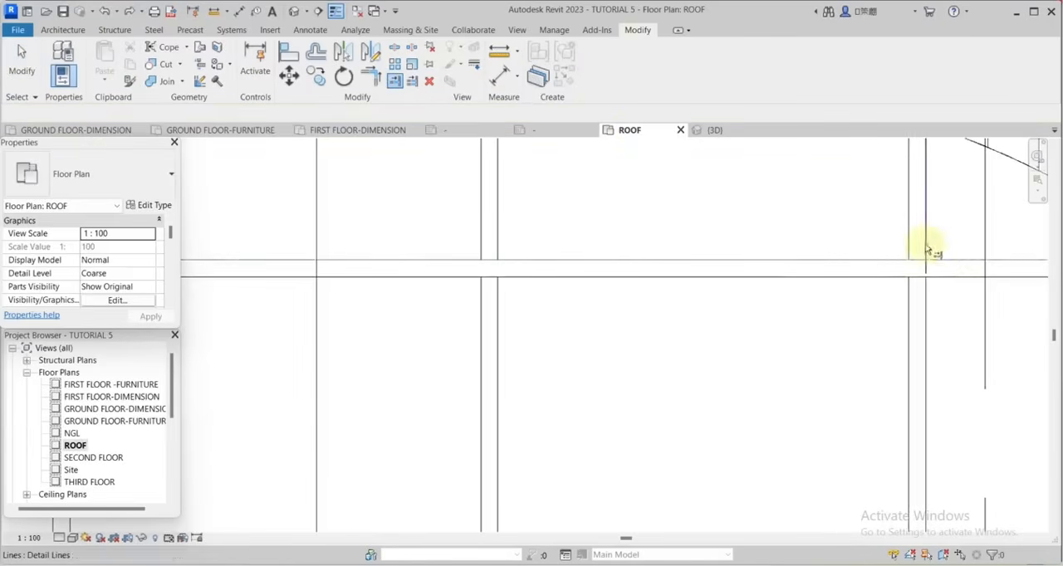
Trim the rightmost vertical pair's segments above and below the lower horizontal pair to clear that crossing.
scroll(928, 251, "down", 5)
scroll(880, 323, "up", 5)
left_click(887, 327)
left_click(894, 345)
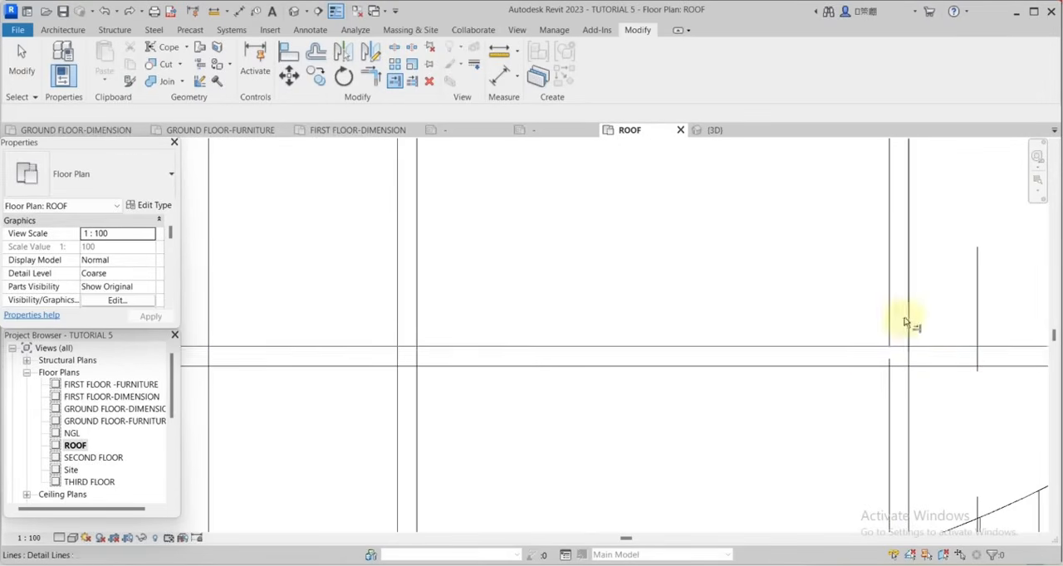
left_click(906, 322)
left_click(916, 365)
left_click(910, 382)
left_click(885, 367)
left_click(891, 389)
Trim the third vertical pair's segments back to the lower horizontal pair.
scroll(903, 357, "down", 5)
scroll(778, 360, "up", 6)
left_click(757, 332)
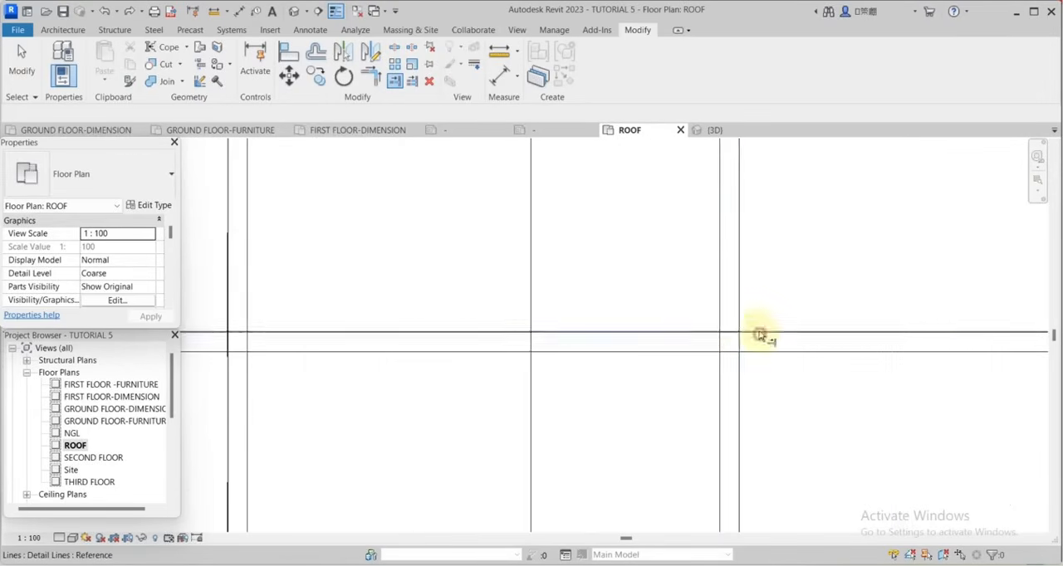
left_click(738, 287)
scroll(763, 249, "down", 6)
left_click(395, 81)
scroll(620, 271, "up", 6)
left_click(609, 249)
left_click(629, 267)
key("ctrl+z")
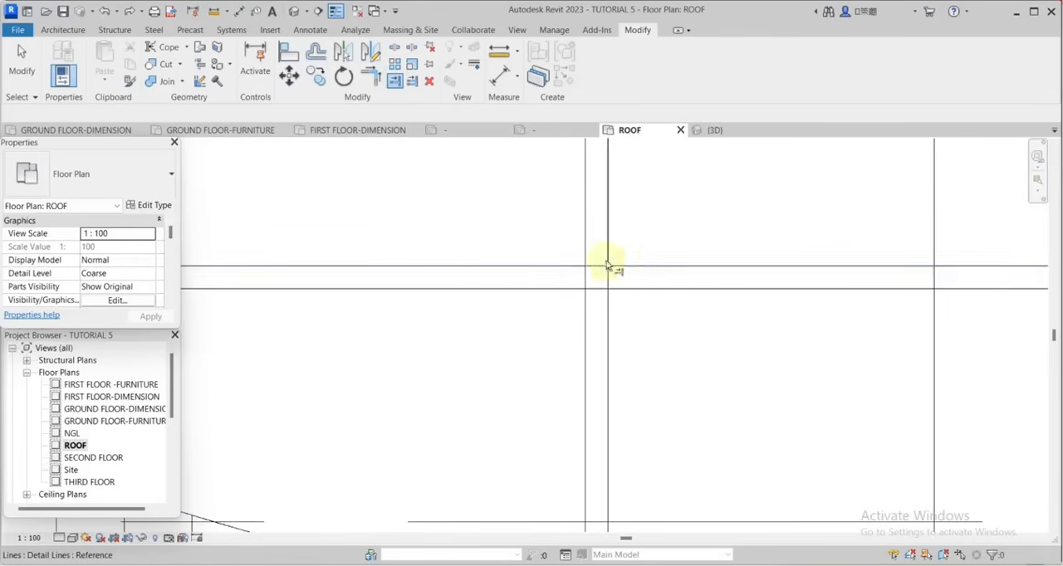
Trim the second vertical pair's segments to the upper and lower lines of the lower horizontal pair.
left_click(627, 265)
left_click(608, 252)
left_click(624, 289)
left_click(609, 298)
left_click(597, 289)
left_click(587, 304)
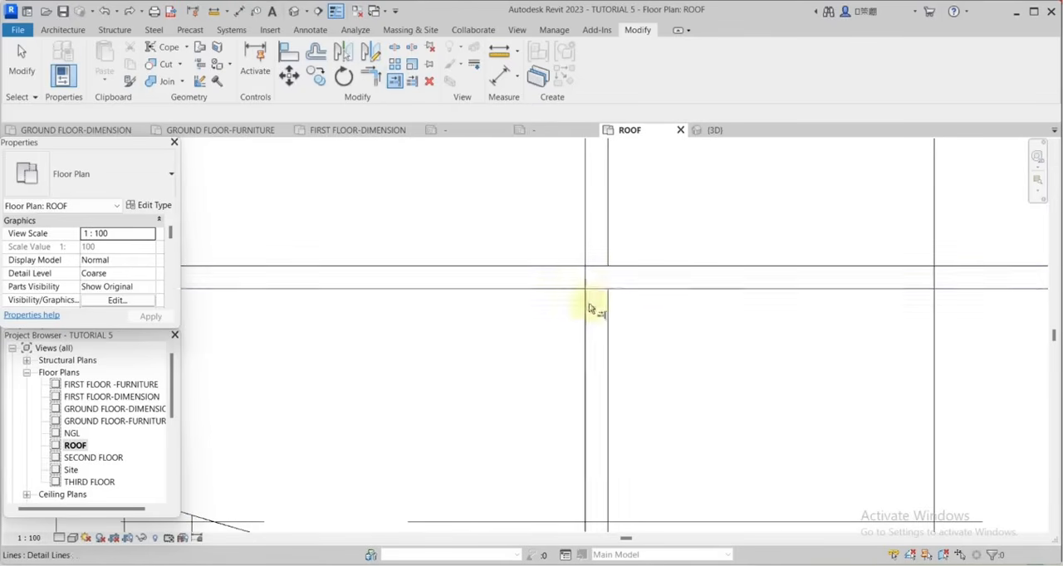
Trim the leftmost vertical pair where it crosses the lower horizontal pair, finishing the frame's open crossings.
scroll(588, 305, "down", 6)
scroll(513, 348, "up", 5)
left_click(510, 348)
left_click(496, 360)
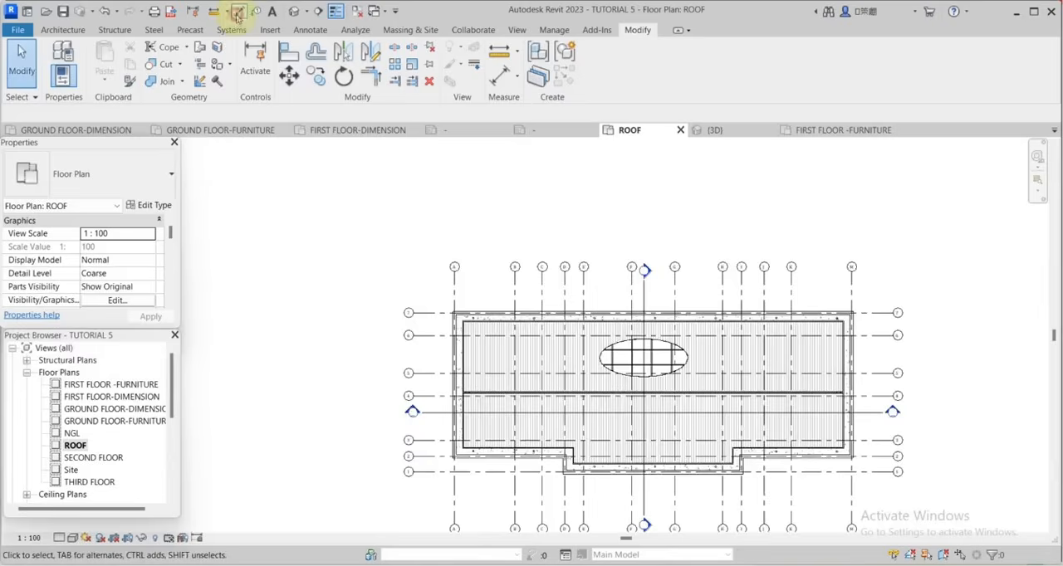
Place an aligned dimension chain above the roof plan through the side parapets' outer and inner faces and the roof sheeting edges.
left_click(237, 12)
scroll(456, 368, "up", 6)
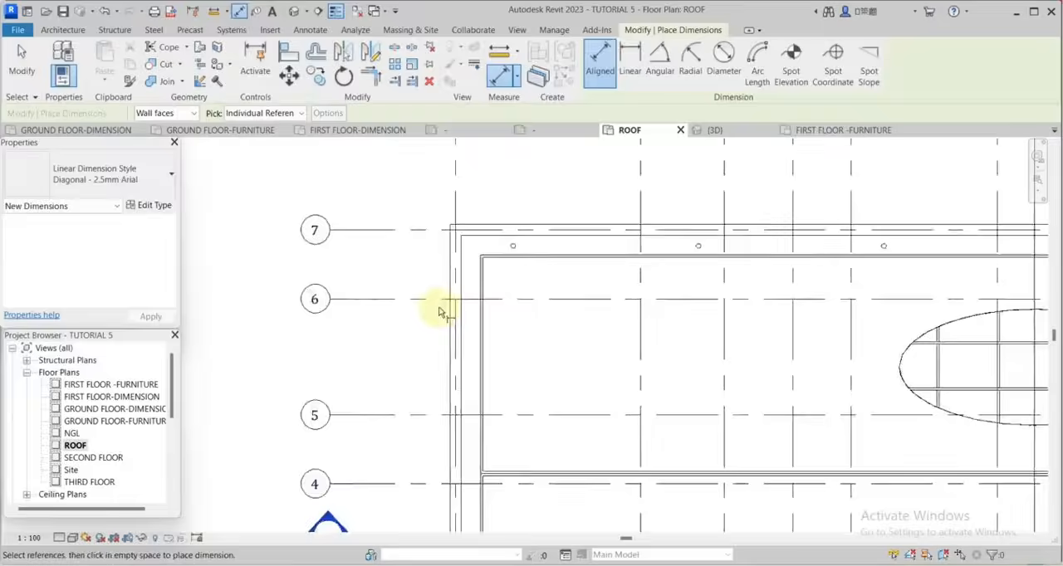
left_click(462, 249)
left_click(502, 249)
scroll(506, 257, "down", 3)
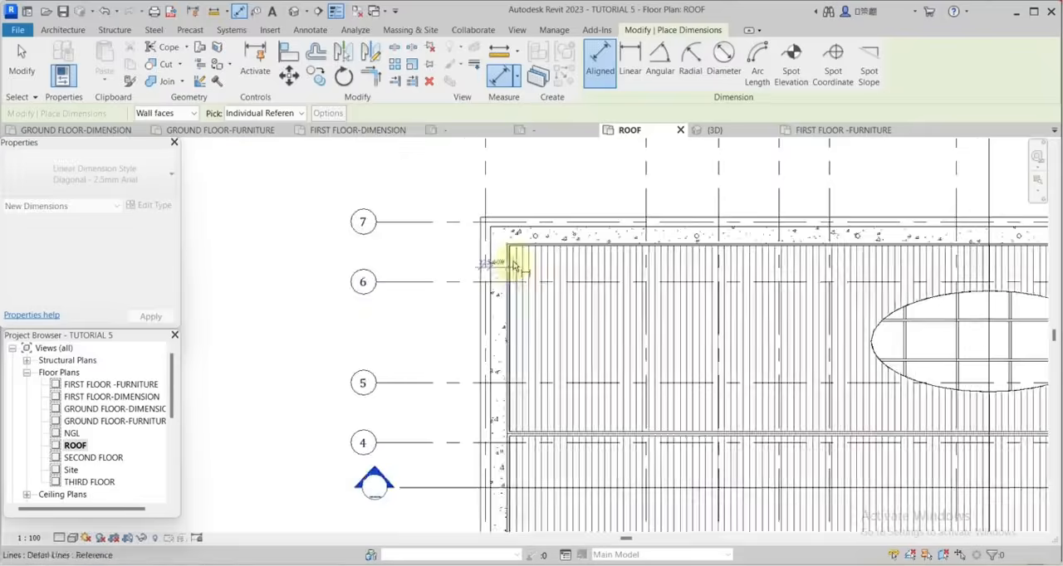
scroll(489, 253, "up", 3)
scroll(489, 274, "down", 4)
scroll(731, 286, "up", 6)
left_click(706, 291)
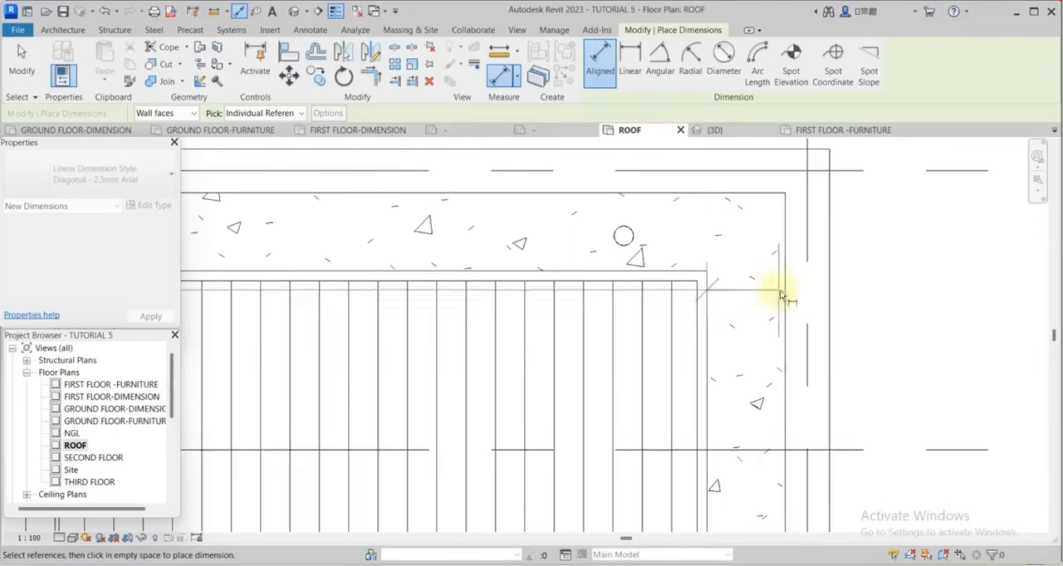
left_click(828, 292)
scroll(974, 390, "down", 6)
scroll(837, 333, "up", 2)
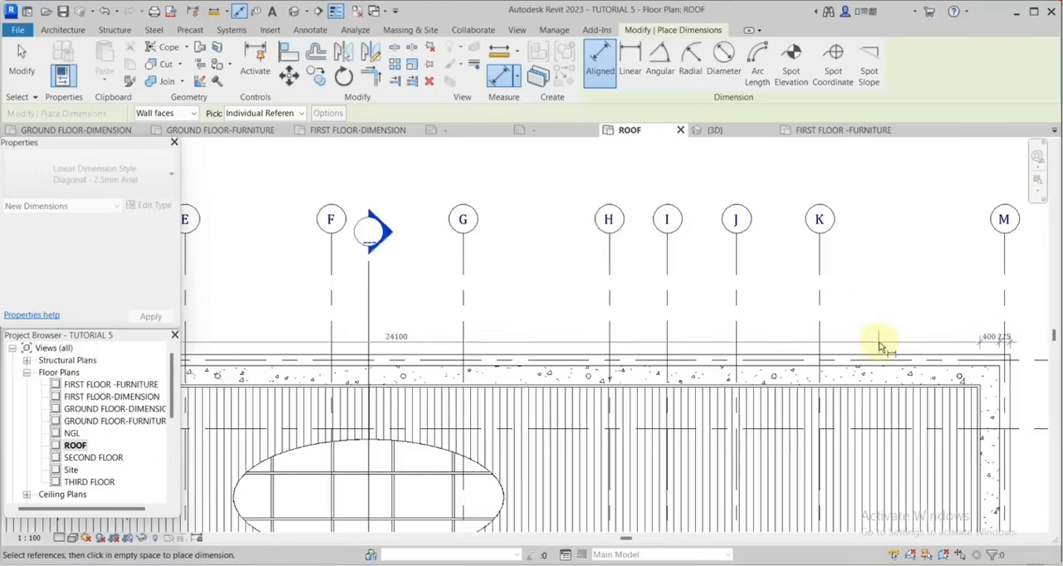
scroll(831, 316, "down", 3)
Add a second horizontal dimension chain above the first, using only the parapets' outer faces and the roof sheeting edges.
scroll(997, 307, "up", 6)
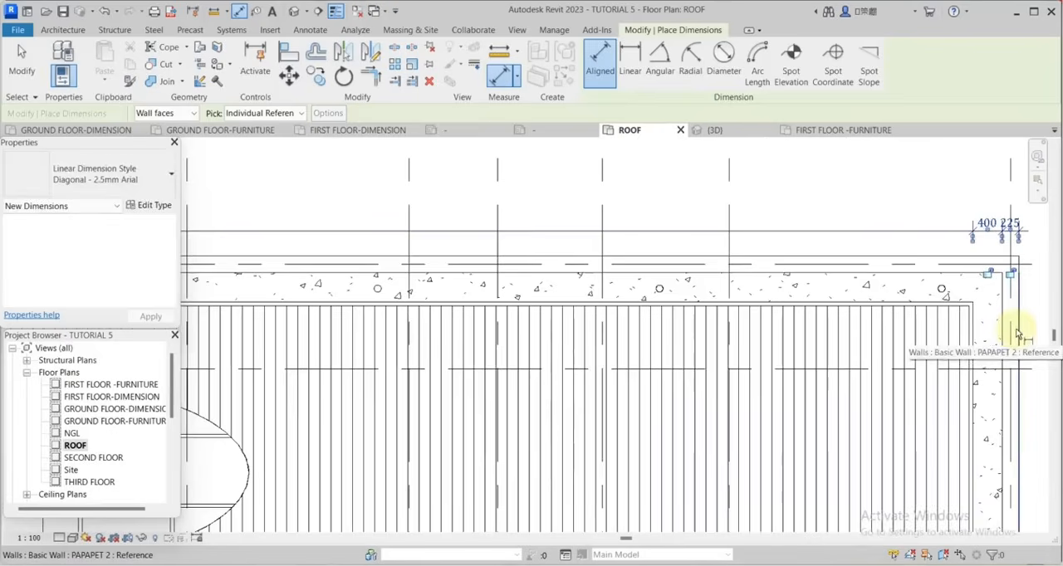
scroll(919, 285, "down", 5)
scroll(612, 332, "up", 7)
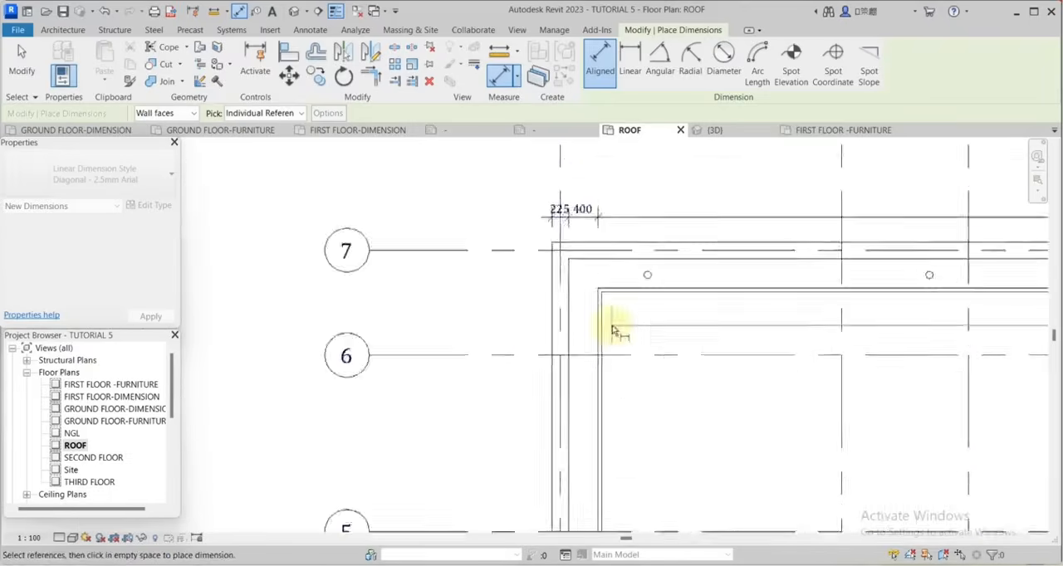
scroll(618, 289, "down", 2)
scroll(623, 282, "up", 4)
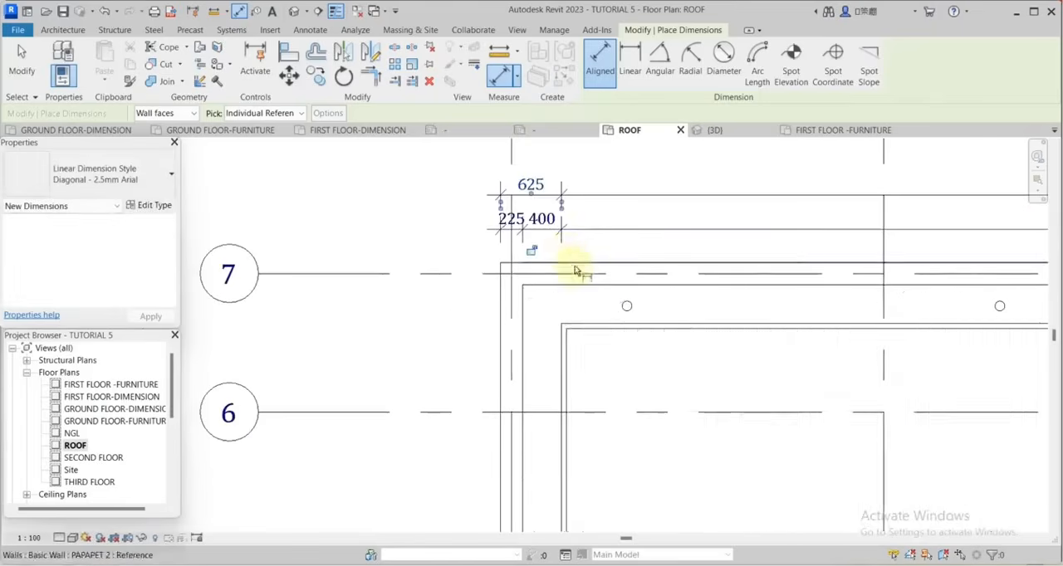
Place a vertical dimension chain beside the plan's left side through all parapet faces and roof edges, including the stepped lower projection.
scroll(618, 259, "down", 6)
scroll(605, 444, "up", 6)
scroll(685, 425, "down", 3)
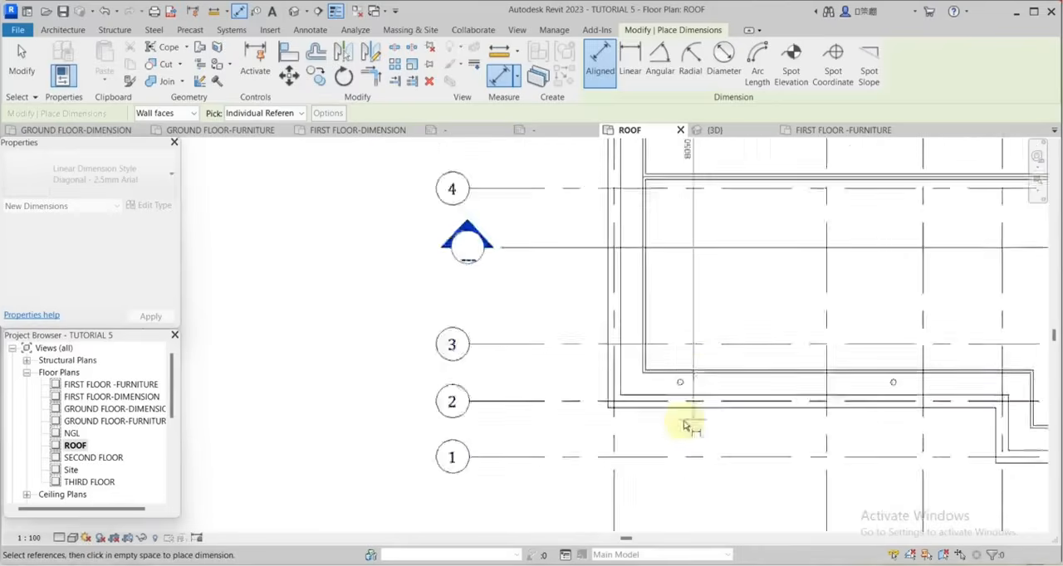
scroll(653, 384, "up", 3)
scroll(780, 434, "down", 5)
scroll(905, 400, "up", 5)
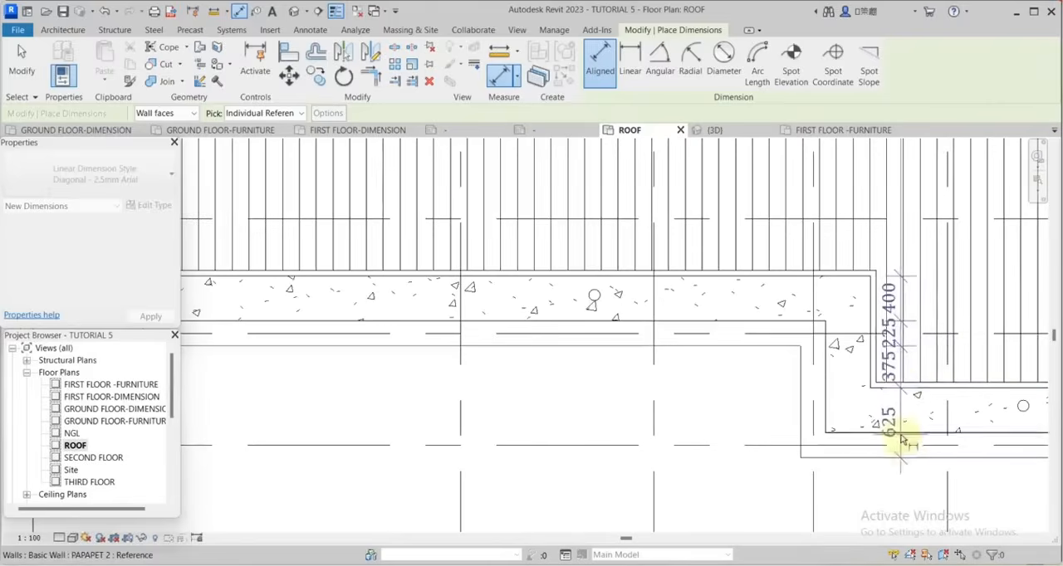
scroll(670, 410, "down", 5)
left_click(655, 369)
Add a second vertical chain outside the first on the left side, using only the parapets' outer faces and roof edges.
scroll(810, 453, "up", 3)
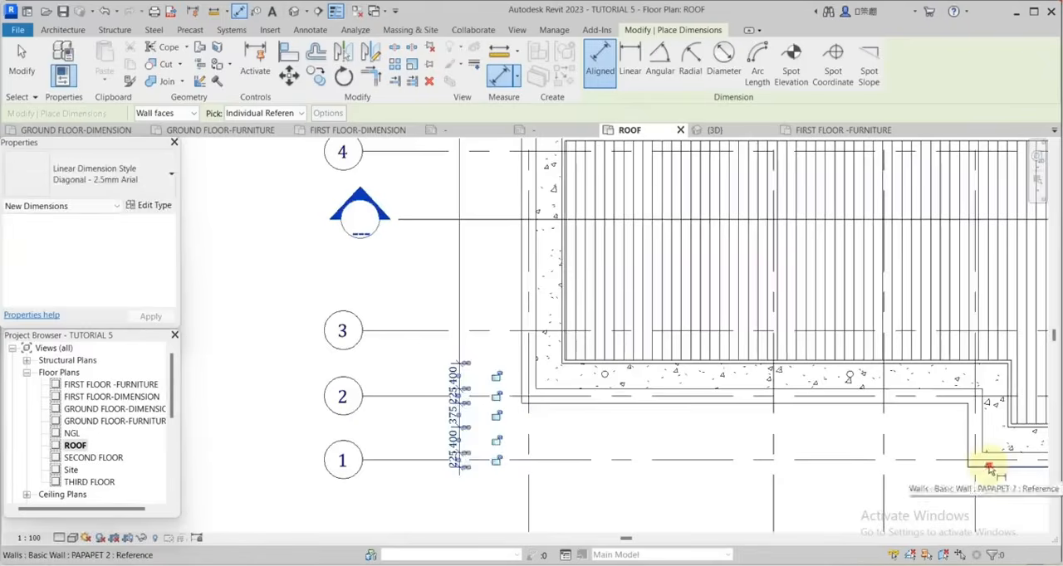
left_click(989, 467)
left_click(1015, 428)
scroll(968, 443, "down", 2)
scroll(721, 400, "up", 2)
scroll(702, 434, "down", 1)
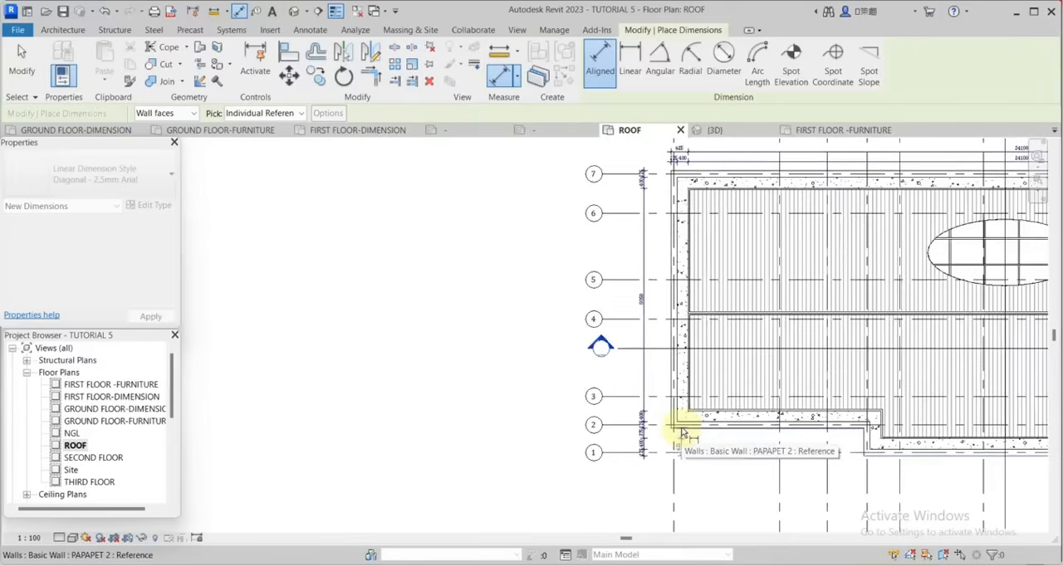
scroll(719, 406, "up", 2)
scroll(700, 404, "down", 3)
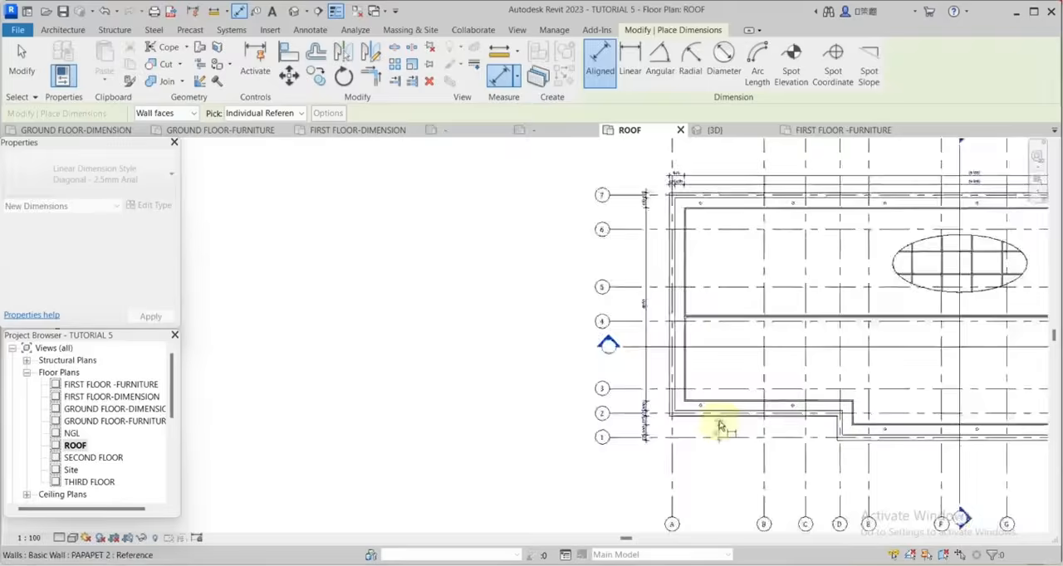
scroll(711, 284, "up", 3)
scroll(712, 284, "down", 2)
scroll(714, 296, "up", 3)
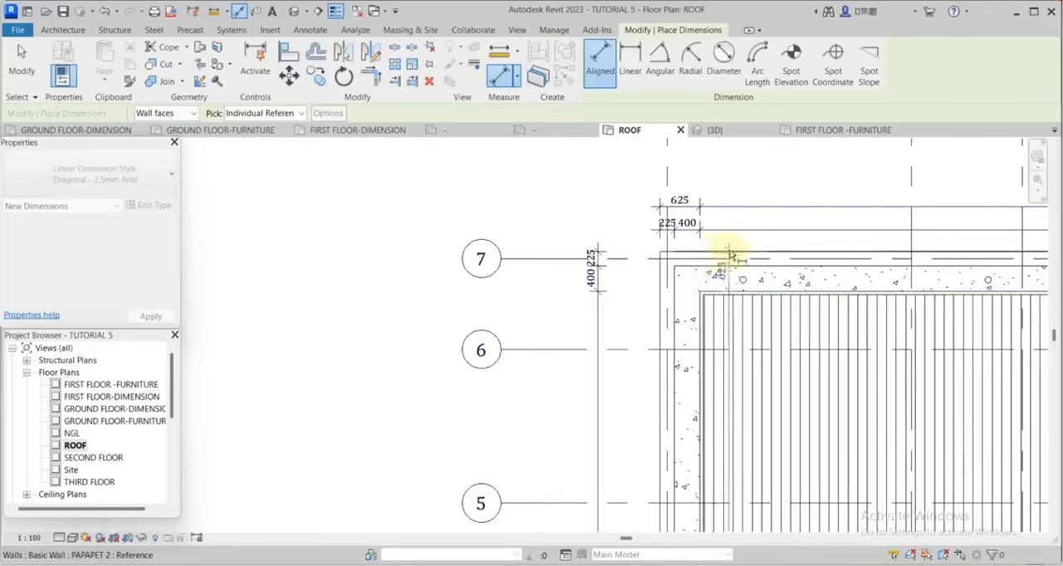
scroll(706, 469, "down", 4)
scroll(712, 398, "up", 4)
scroll(768, 425, "down", 2)
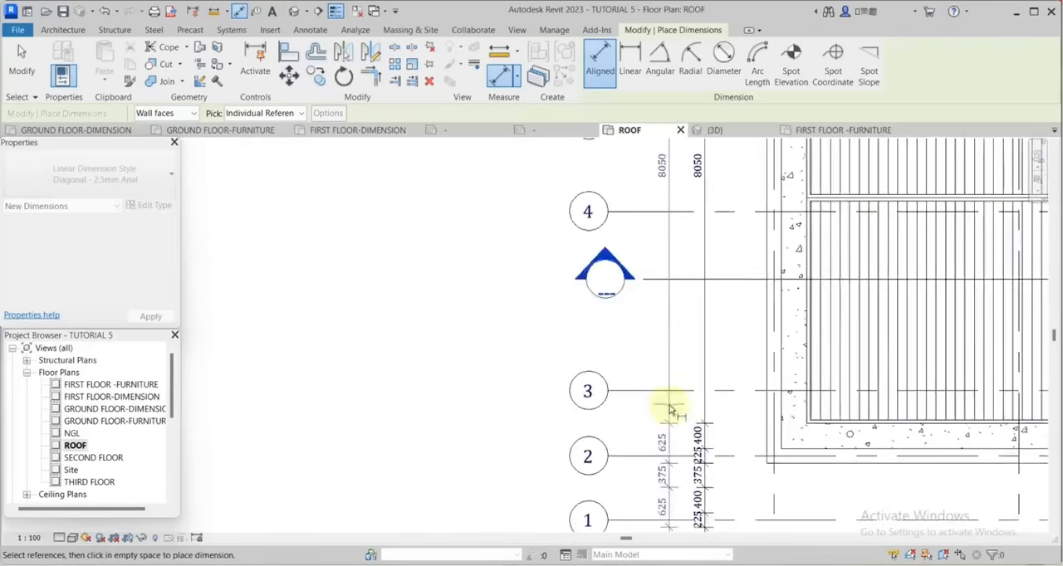
scroll(700, 448, "down", 4)
left_click(662, 315)
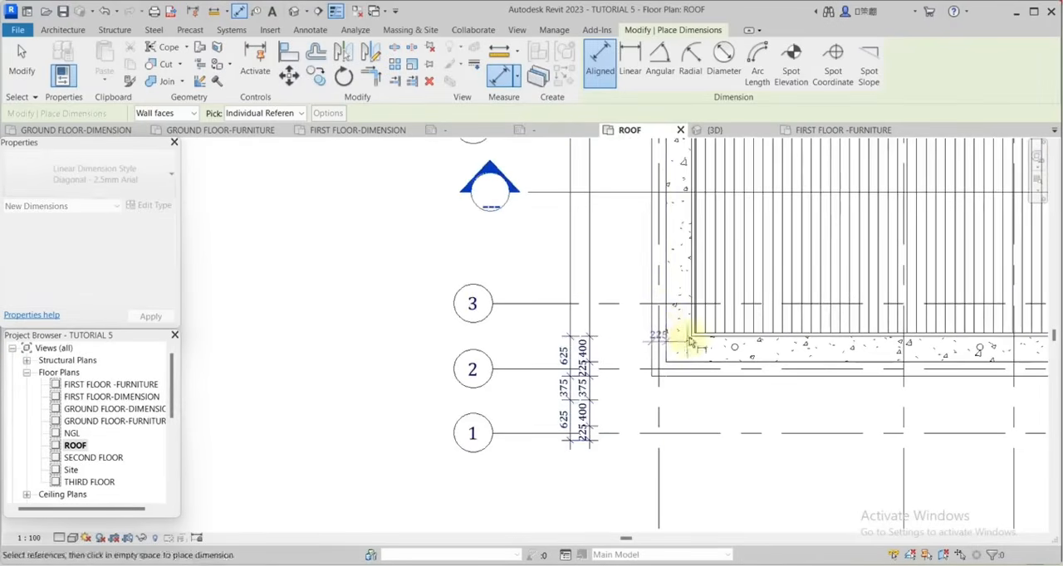
Place a horizontal dimension chain below the roof plan through the parapet faces and roof edges, including the stepped projection.
scroll(747, 370, "up", 5)
scroll(783, 344, "up", 1)
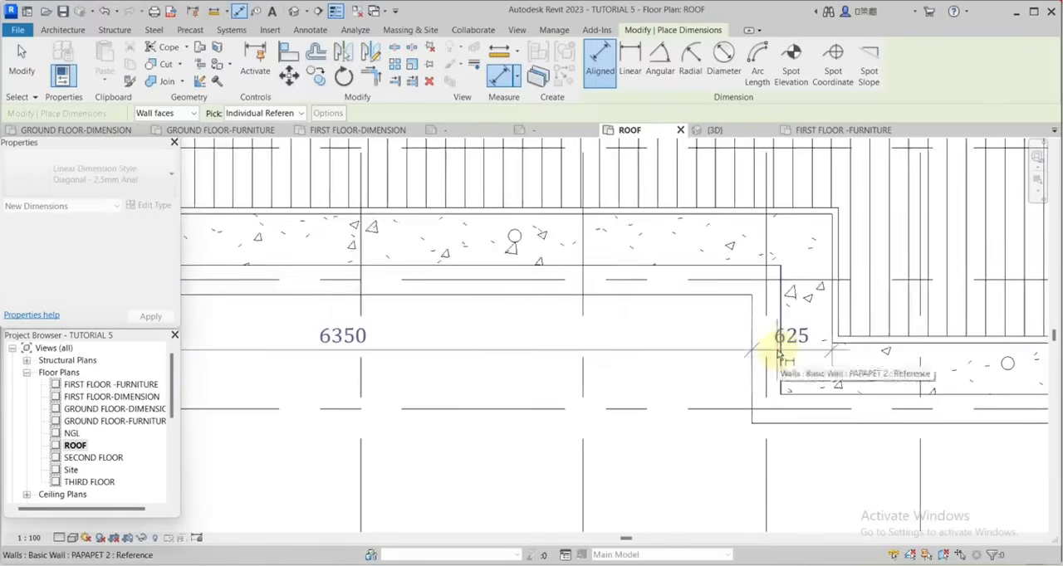
scroll(695, 351, "down", 3)
scroll(754, 363, "up", 3)
scroll(709, 371, "up", 2)
left_click(717, 363)
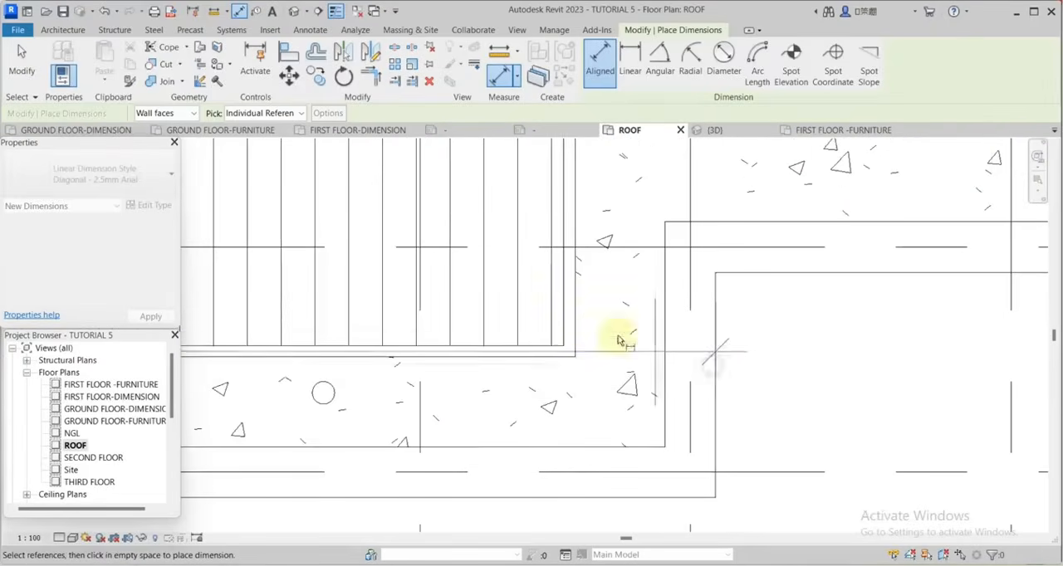
left_click(576, 337)
scroll(681, 347, "down", 7)
scroll(848, 304, "up", 5)
left_click(826, 304)
left_click(765, 309)
left_click(804, 315)
scroll(873, 321, "down", 7)
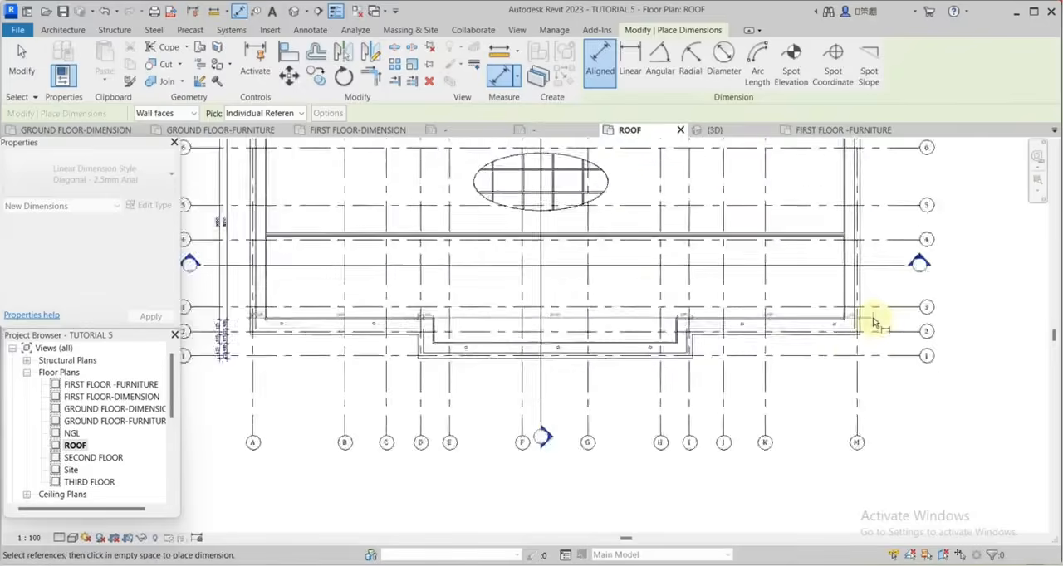
scroll(565, 368, "up", 2)
left_click(596, 369)
Add a second horizontal chain below the plan using only the parapets' outer faces and the roof sheeting edges, including the projection's sides.
scroll(696, 361, "down", 3)
scroll(483, 324, "up", 6)
left_click(490, 325)
left_click(532, 325)
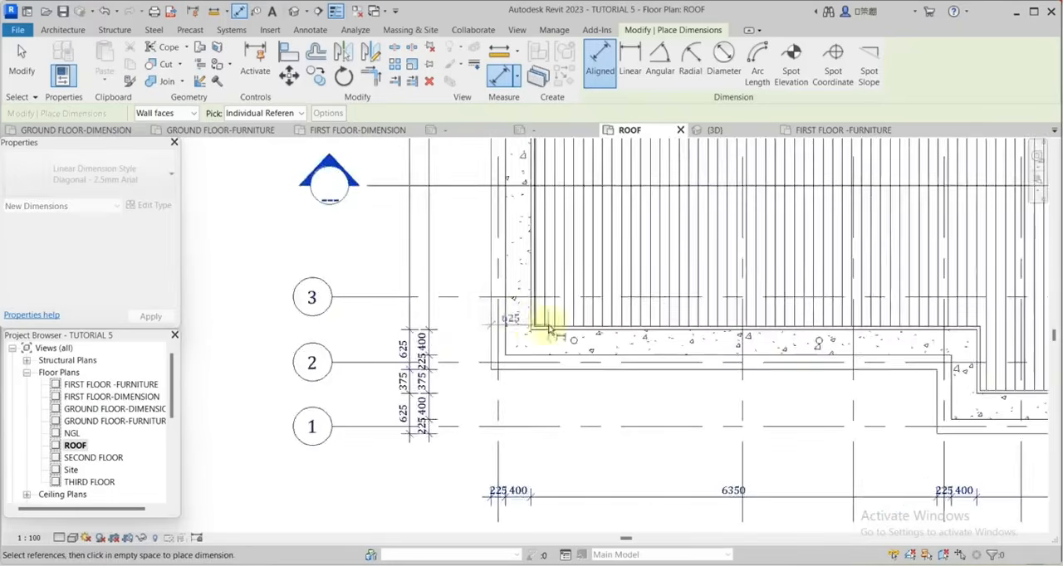
scroll(588, 335, "down", 3)
scroll(714, 353, "up", 4)
left_click(777, 362)
left_click(831, 363)
scroll(669, 338, "down", 2)
scroll(842, 339, "down", 3)
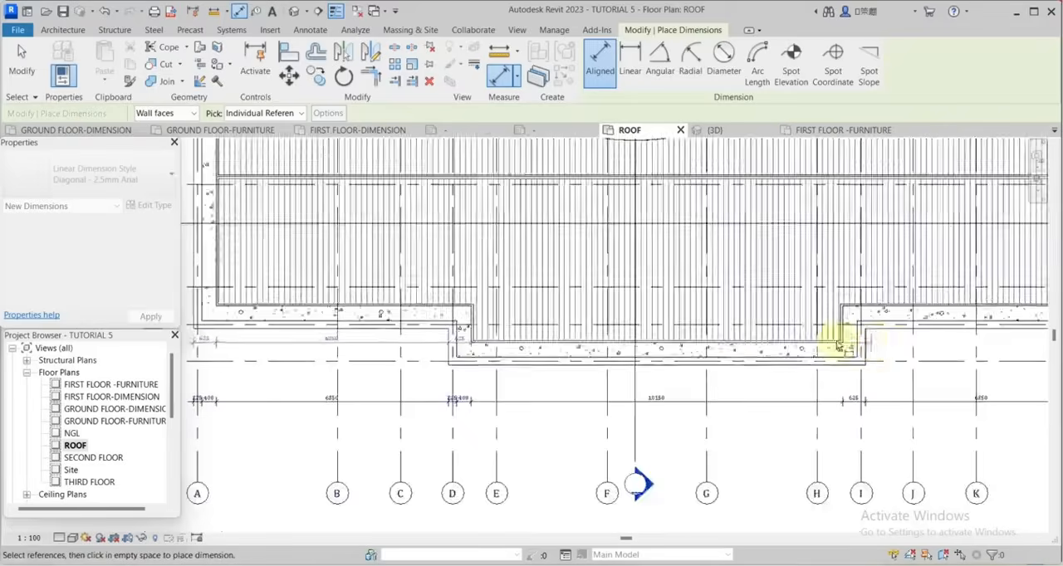
scroll(847, 344, "up", 3)
scroll(712, 355, "down", 3)
scroll(867, 332, "up", 4)
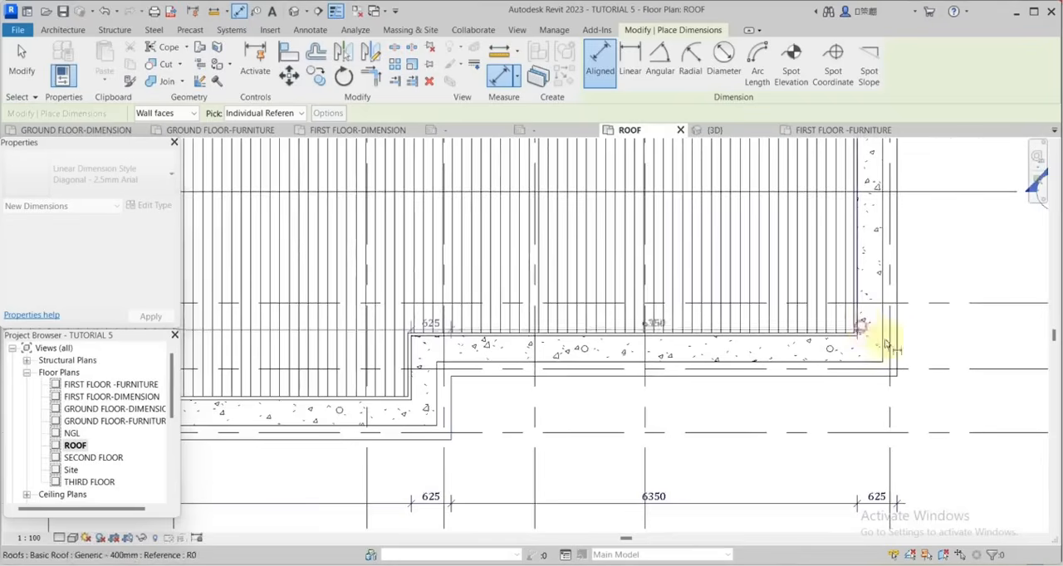
left_click(896, 347)
Place two vertical dimension chains beside the plan's right side, one through all parapet faces and one through only outer faces and roof edges.
scroll(907, 348, "down", 5)
scroll(780, 394, "up", 4)
left_click(761, 385)
Place an overall dimension of type Diagonal - 2.5mm Arial 2 above the plan between the side parapets' outer faces.
scroll(762, 385, "down", 3)
scroll(923, 301, "up", 2)
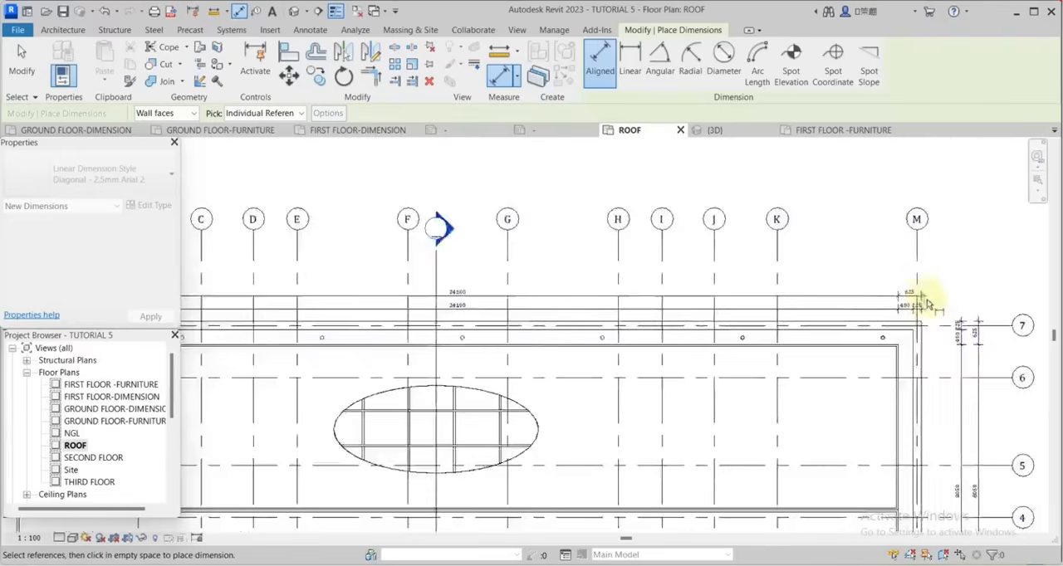
scroll(930, 310, "up", 4)
left_click(918, 369)
scroll(943, 355, "down", 6)
scroll(572, 311, "up", 5)
left_click(603, 312)
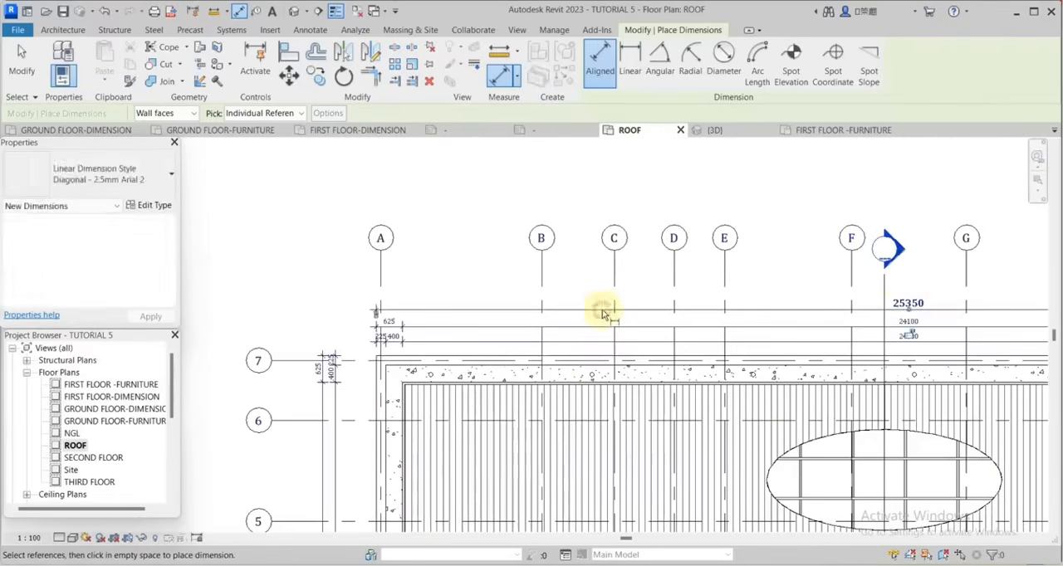
Select the three dimension chains above the roof plan and nudge them slightly farther from the building.
key("Escape")
key("Escape")
left_click_drag(946, 291, 926, 341)
key("Up")
key("Up")
key("Up")
key("Up")
key("Up")
key("Up")
key("Up")
key("Up")
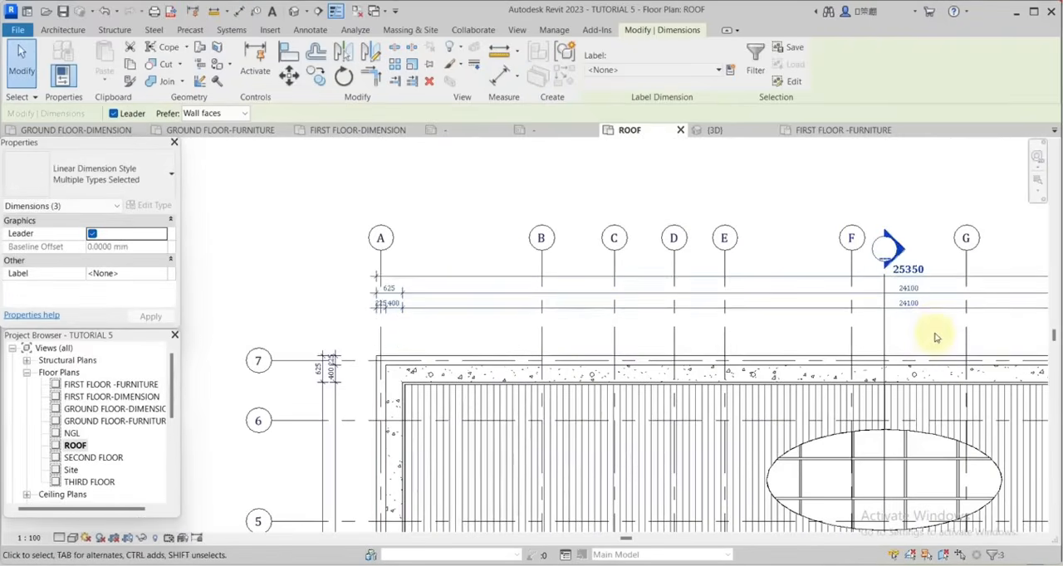
scroll(737, 242, "down", 3)
left_click(743, 205)
Add a third vertical chain outside the two on the left side through the outermost parapet faces and adjacent roof edges.
scroll(840, 317, "up", 2)
scroll(705, 225, "down", 3)
scroll(583, 300, "up", 3)
scroll(778, 264, "down", 2)
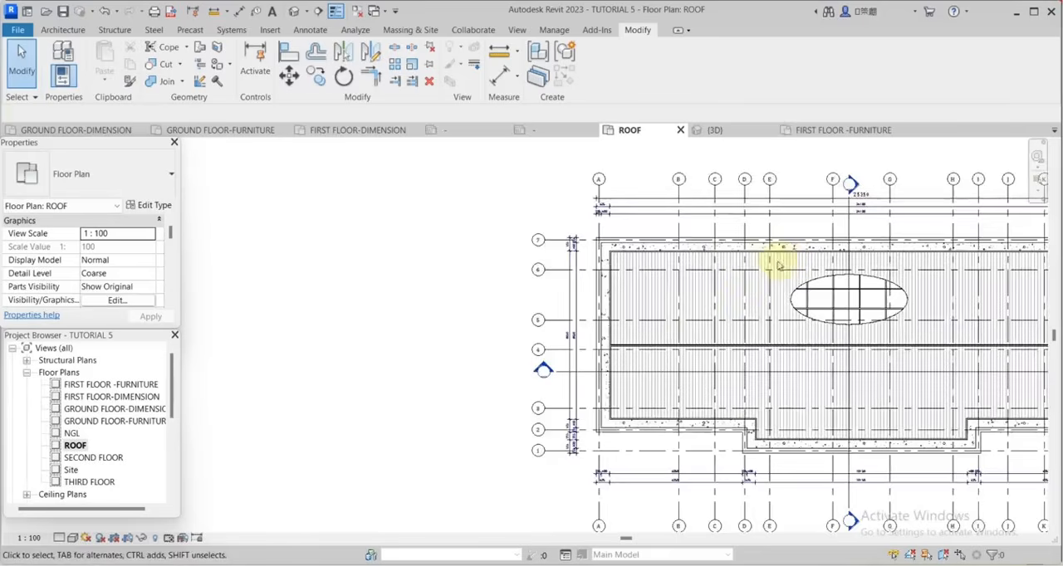
scroll(574, 352, "up", 2)
right_click(566, 354)
left_click(618, 348)
left_click(646, 178)
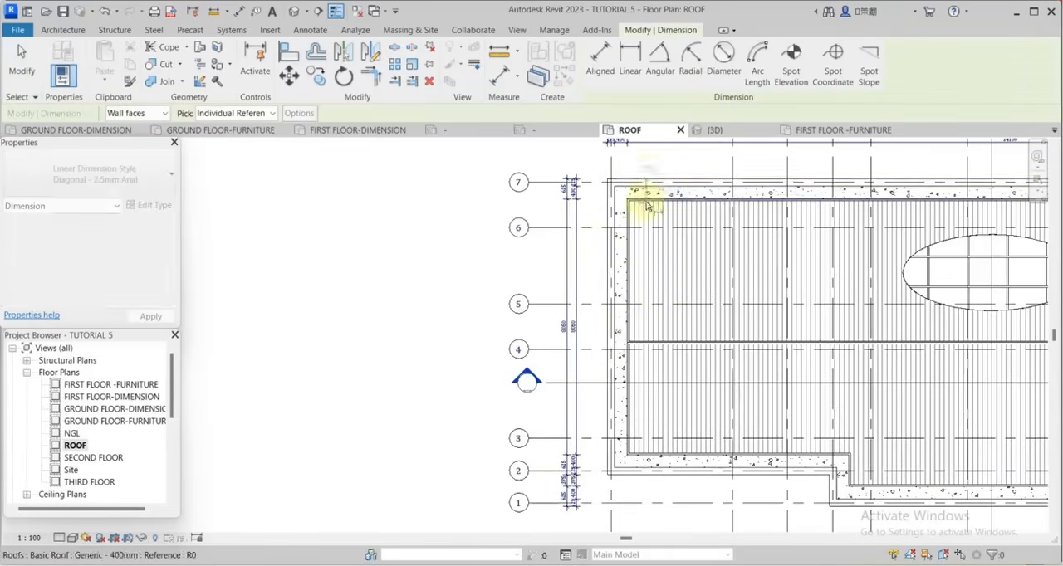
scroll(787, 211, "down", 3)
scroll(813, 356, "up", 5)
scroll(855, 365, "down", 3)
scroll(621, 315, "up", 4)
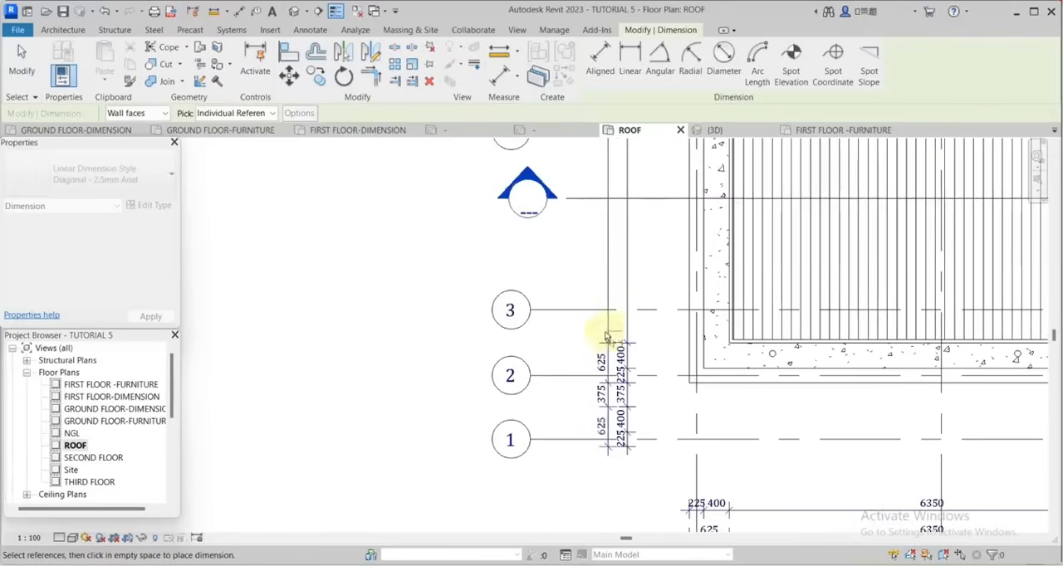
left_click(585, 342)
Add a third horizontal chain below the plan through the side parapets' outer faces and the main roof's side edges.
left_click(690, 359)
left_click(731, 324)
scroll(715, 332, "down", 4)
scroll(963, 320, "up", 5)
left_click(968, 323)
scroll(968, 316, "down", 5)
scroll(963, 353, "up", 2)
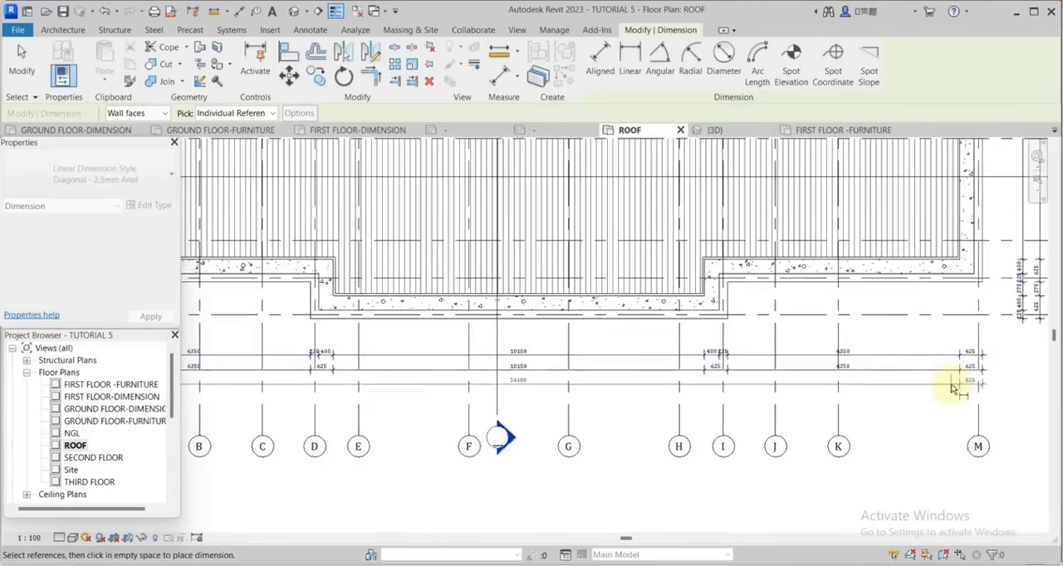
Add a third vertical chain outside the two on the right side through the outermost parapet faces and adjacent roof edges.
scroll(847, 387, "up", 2)
scroll(681, 360, "up", 3)
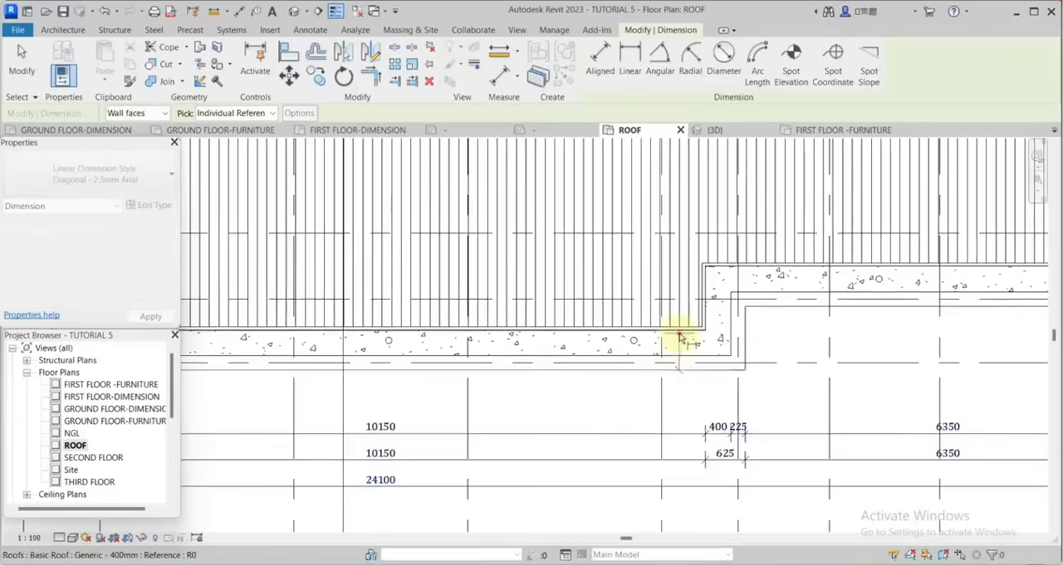
scroll(793, 297, "down", 7)
scroll(792, 297, "up", 6)
scroll(748, 315, "down", 3)
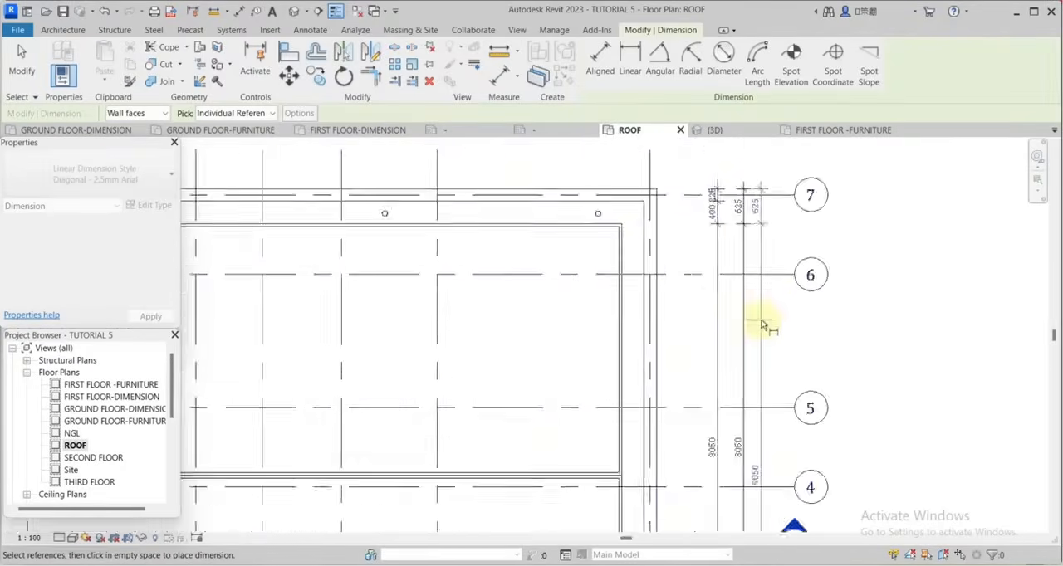
scroll(581, 286, "down", 3)
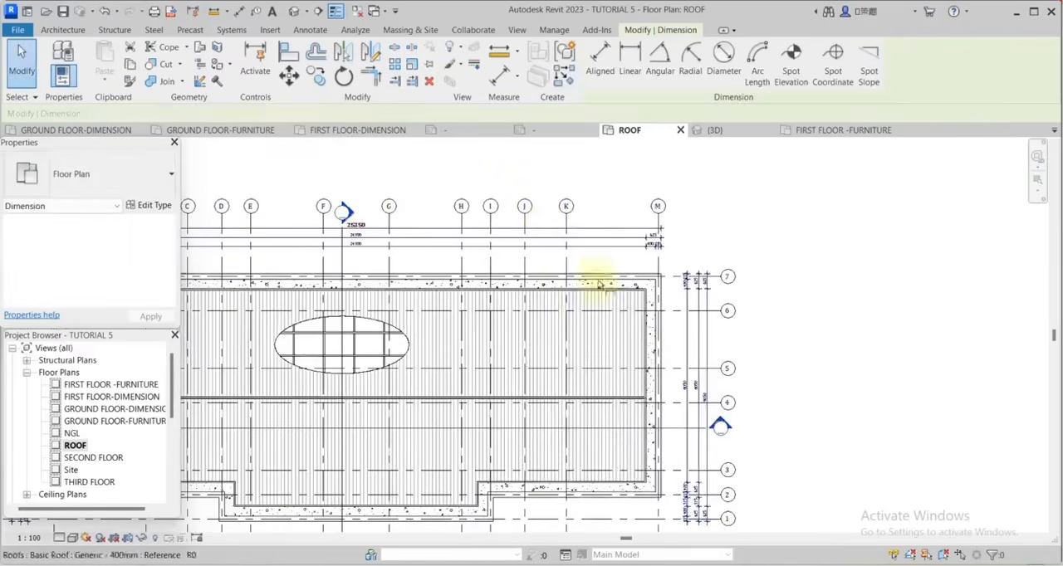
Place an overall vertical dimension of type Diagonal - 2.5mm Arial 2 outside the chains on the plan's right side.
scroll(656, 374, "down", 2)
scroll(662, 390, "up", 5)
scroll(866, 285, "up", 2)
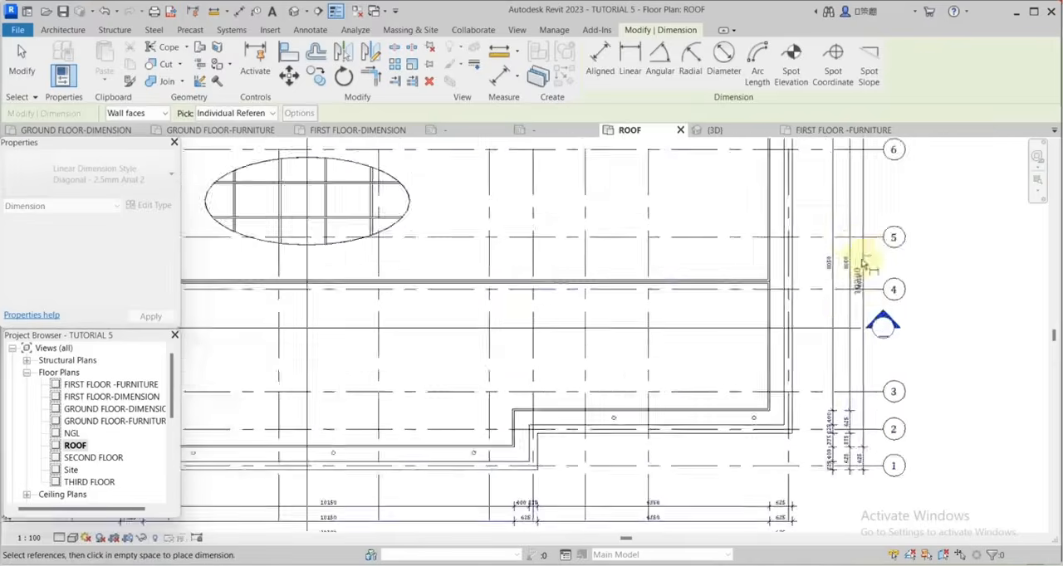
key("Escape")
key("Escape")
Place an overall horizontal dimension in Diagonal - 2.5mm Arial 2 below the plan between the side parapets' outer faces.
key("d")
key("i")
scroll(760, 267, "down", 6)
scroll(415, 209, "up", 4)
left_click(612, 213)
scroll(612, 216, "down", 3)
scroll(639, 380, "up", 4)
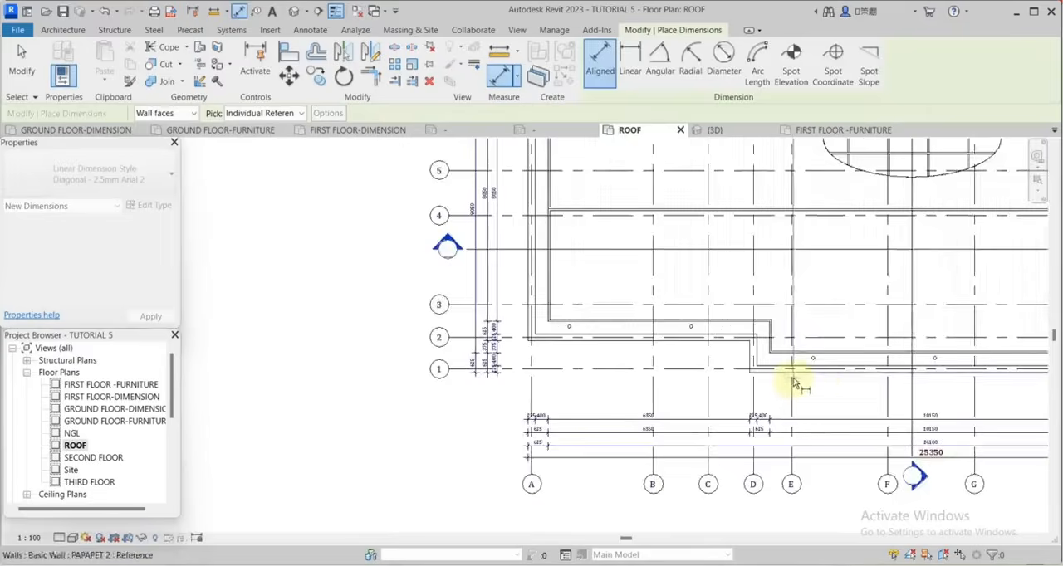
Place an overall vertical dimension outside the left chains, from the lower projection's outer parapet face to the upper parapet's outer face.
left_click(795, 380)
scroll(618, 318, "up", 5)
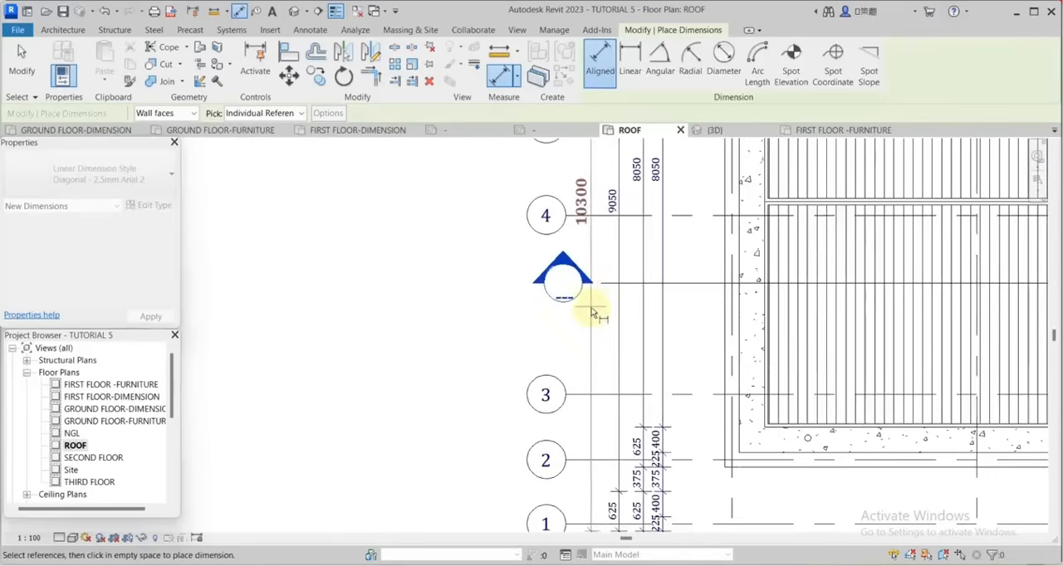
left_click(593, 329)
scroll(658, 319, "down", 6)
key("Escape")
key("Escape")
Place the text label B in the section marker above the roof plan, using the 2.5mm Arial 3 text type.
scroll(864, 215, "up", 5)
left_click(311, 30)
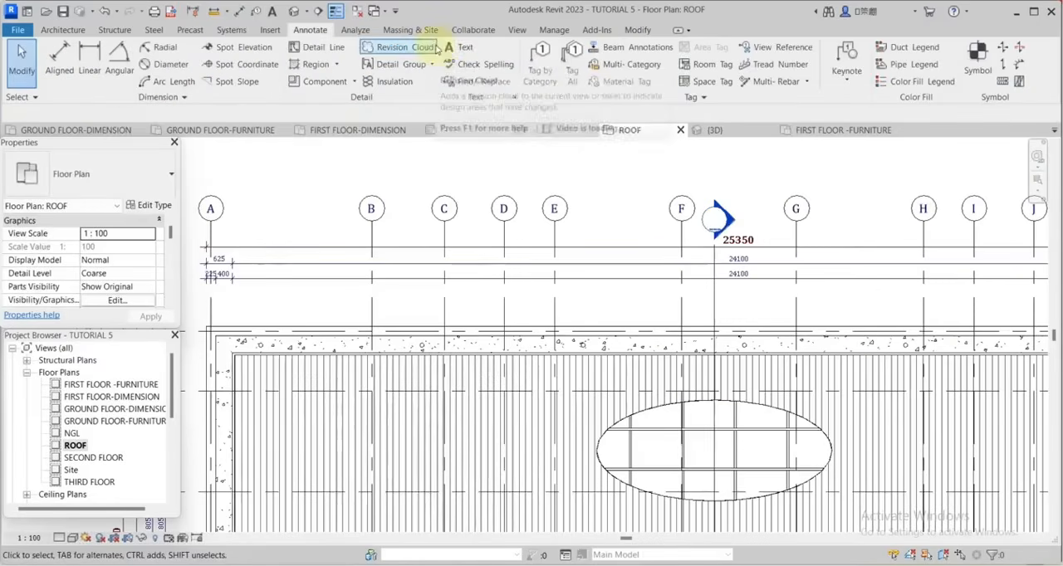
left_click(457, 48)
scroll(721, 190, "up", 4)
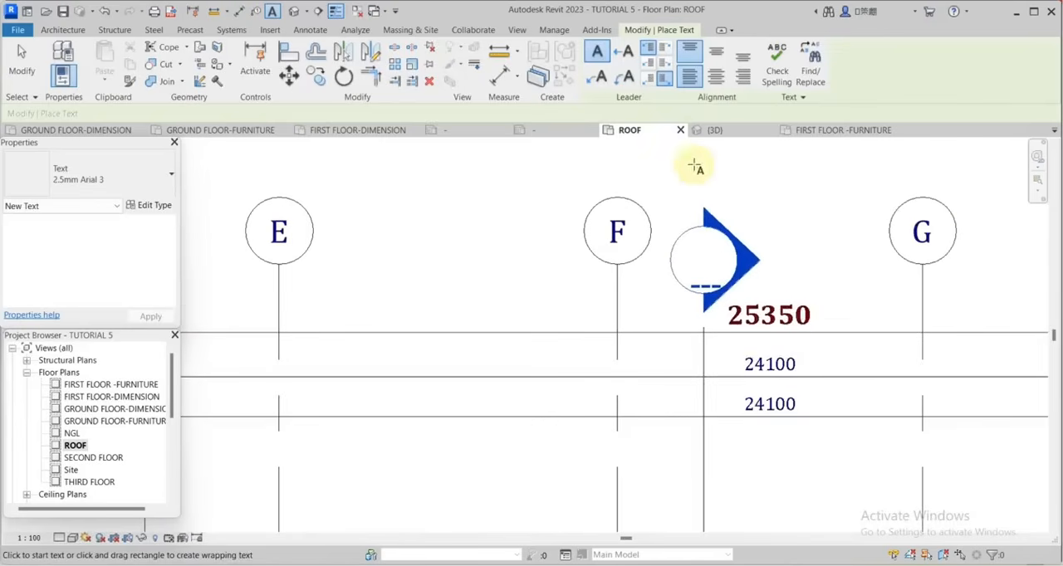
left_click(688, 165)
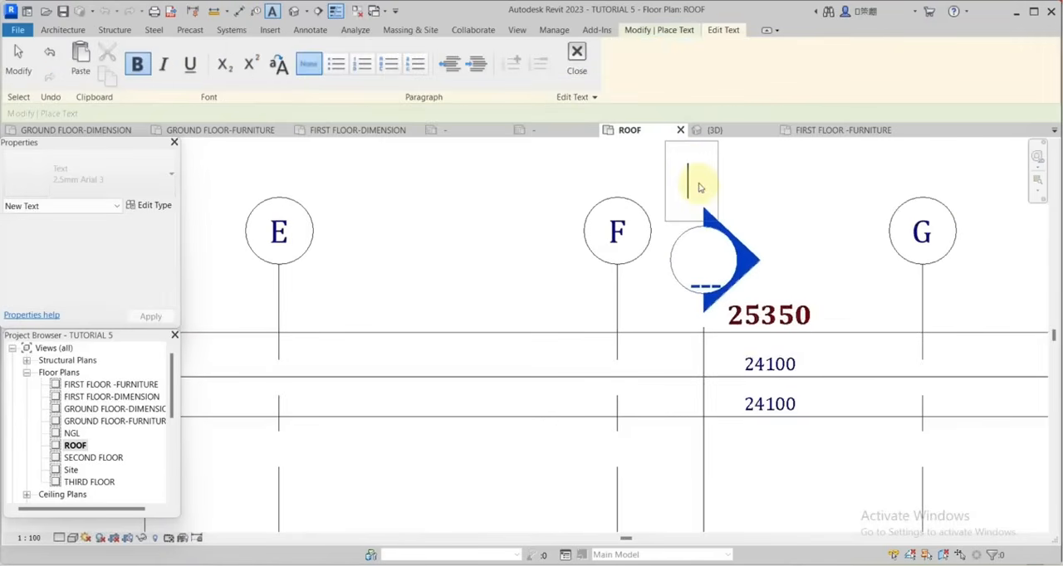
key("Escape")
scroll(714, 199, "down", 5)
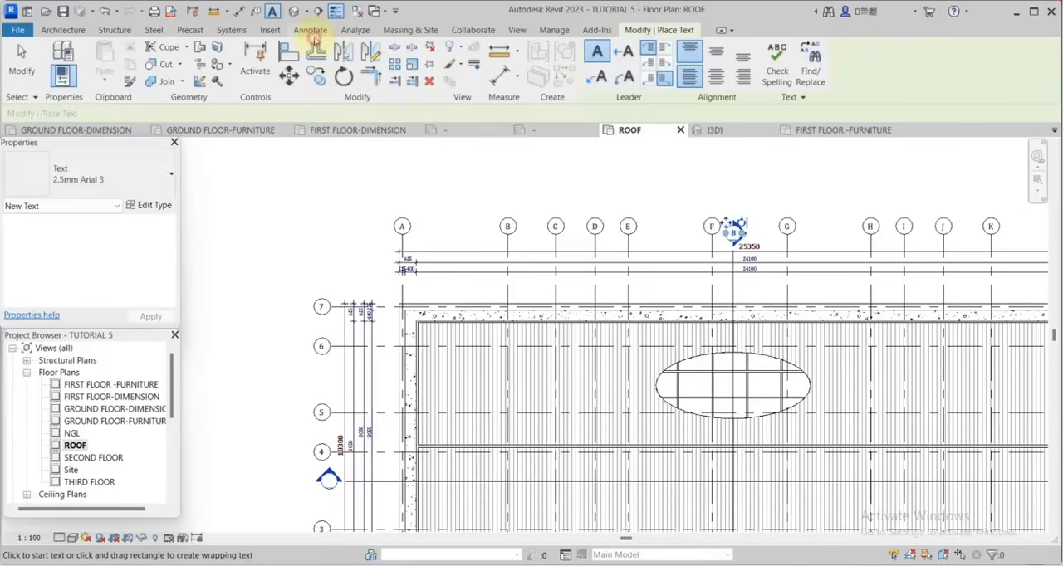
Place the text label A inside the section marker at the plan's left side, near grid 4.
left_click(314, 33)
scroll(543, 254, "down", 2)
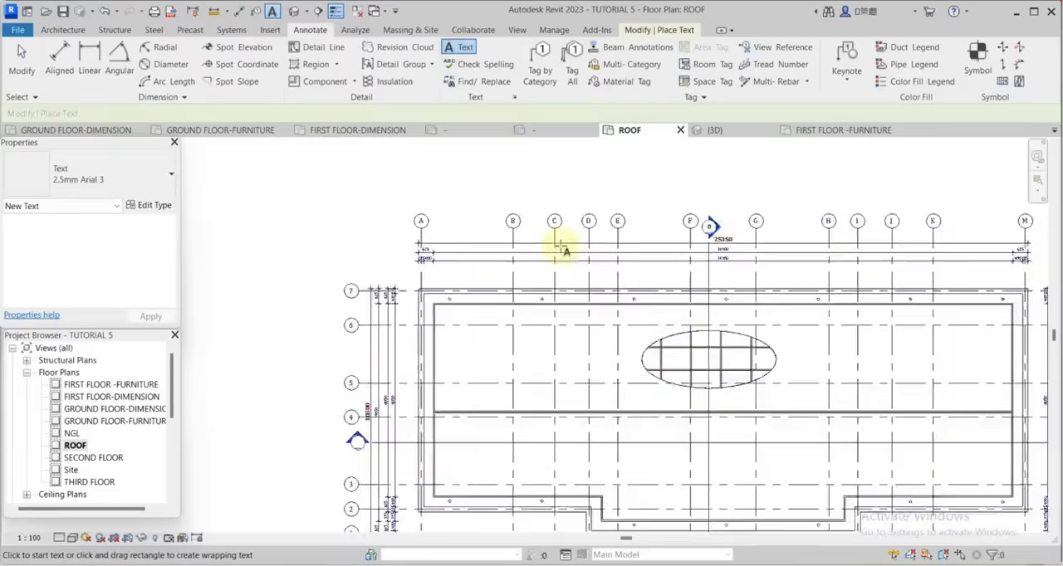
scroll(432, 366, "up", 8)
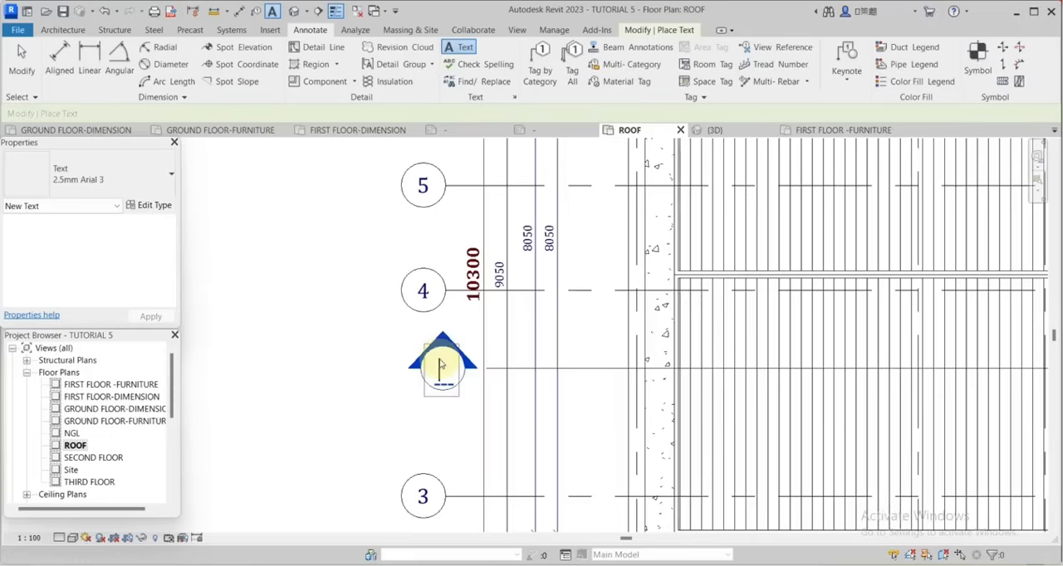
left_click(440, 365)
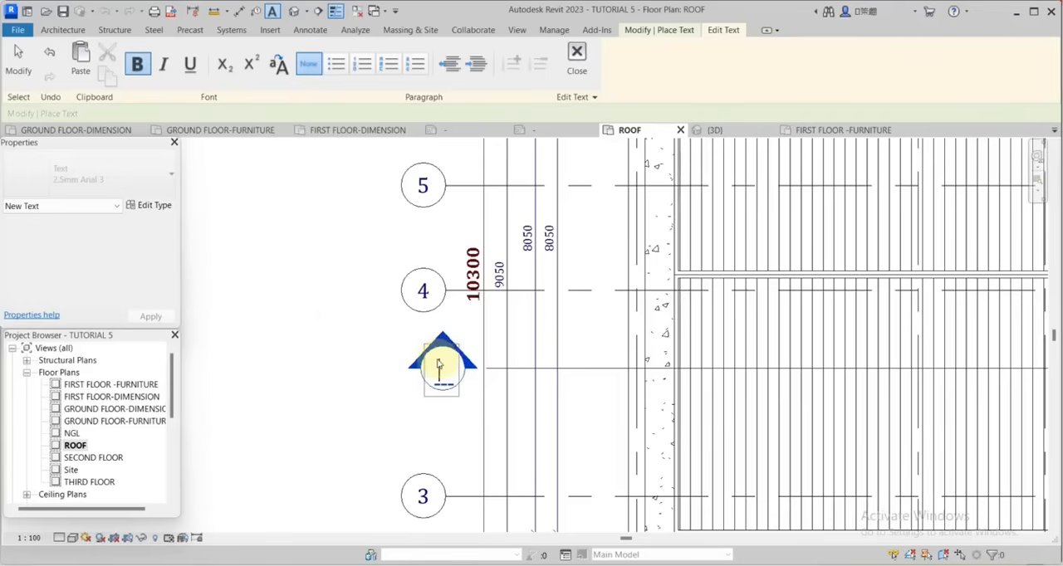
left_click(337, 335)
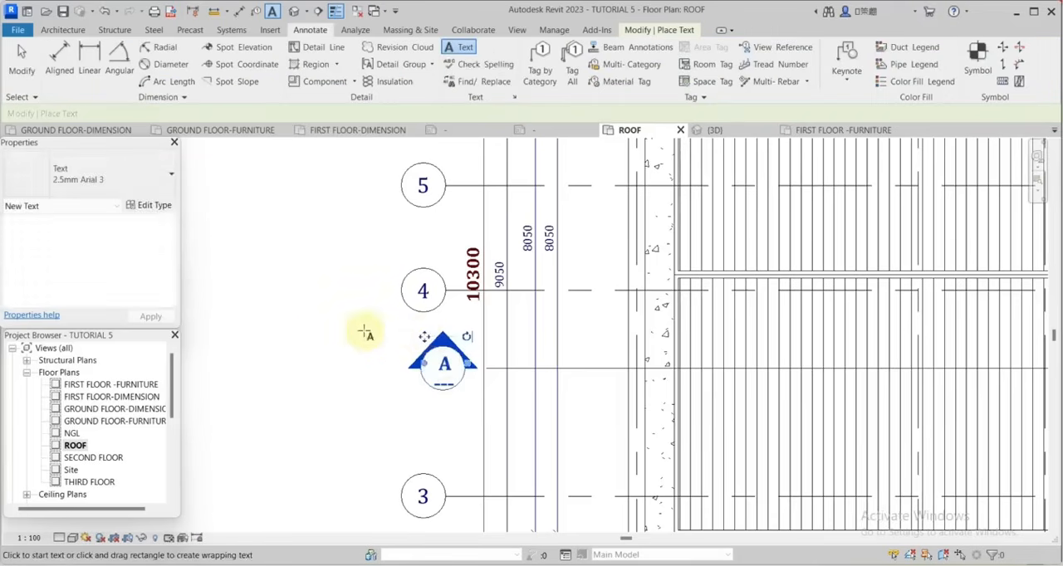
Place a text label A beside the section marker below the plan and move it into the marker's circle.
scroll(462, 357, "up", 4)
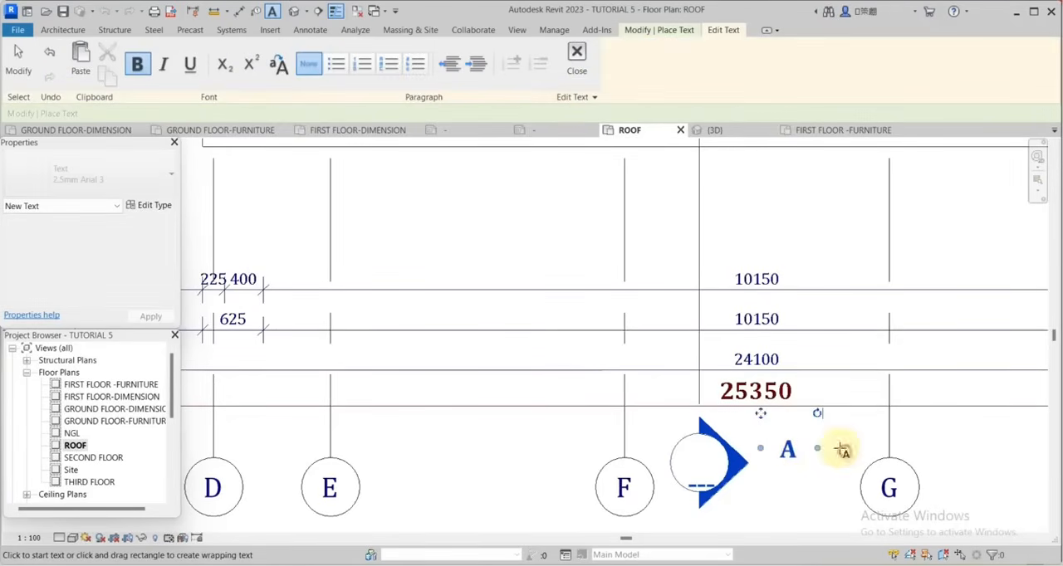
left_click(843, 449)
left_click(21, 54)
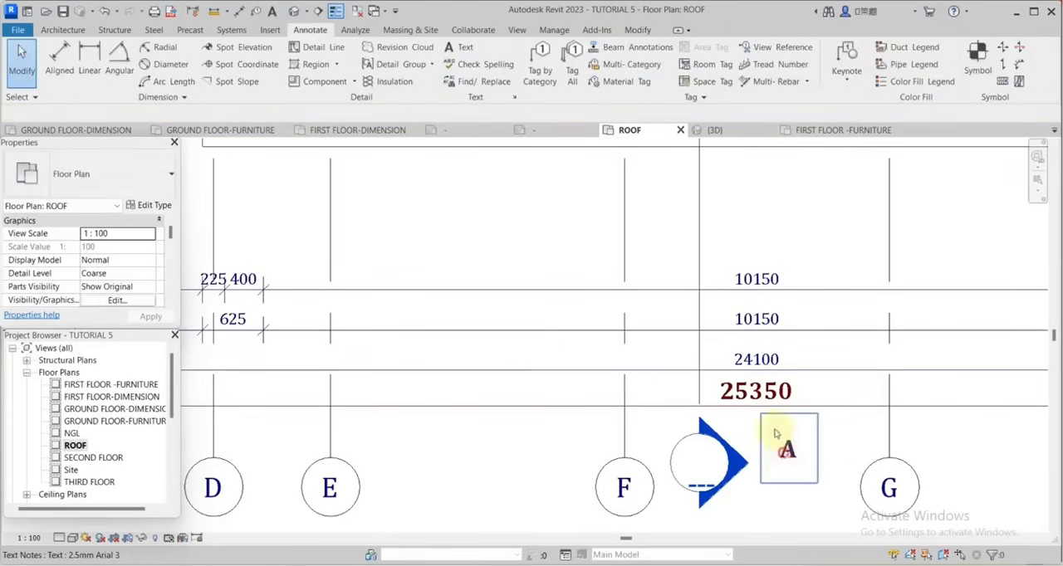
left_click(810, 412)
left_click_drag(760, 413, 674, 428)
Change the text label in the section marker below the plan to B.
scroll(675, 431, "down", 1)
scroll(739, 498, "up", 5)
double_click(639, 406)
type("B")
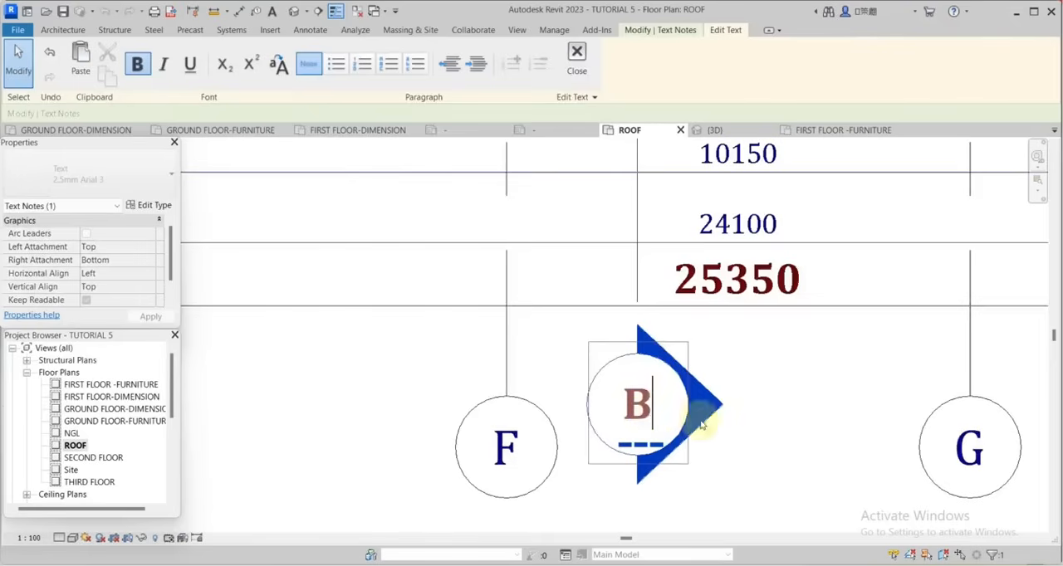
left_click(775, 408)
scroll(776, 432, "down", 8)
left_click(776, 472)
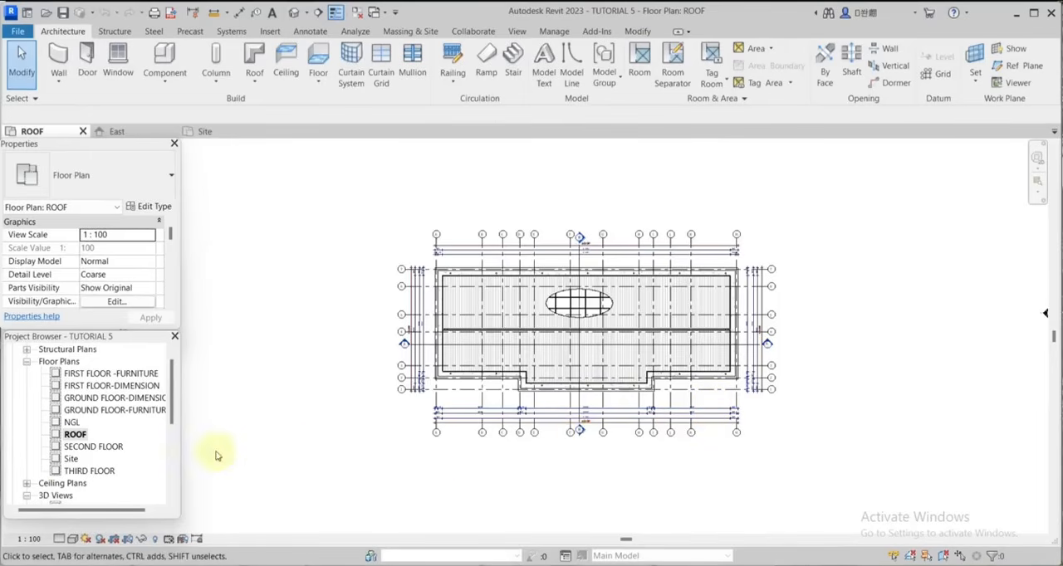
Open the Site floor plan view and examine the building's placement within the topography.
double_click(71, 460)
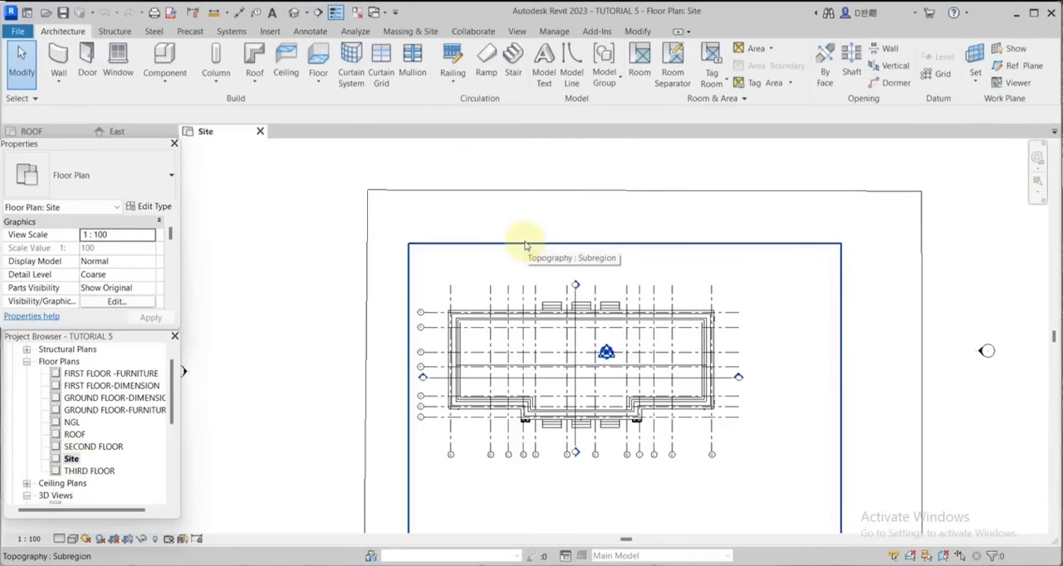
scroll(595, 239, "down", 2)
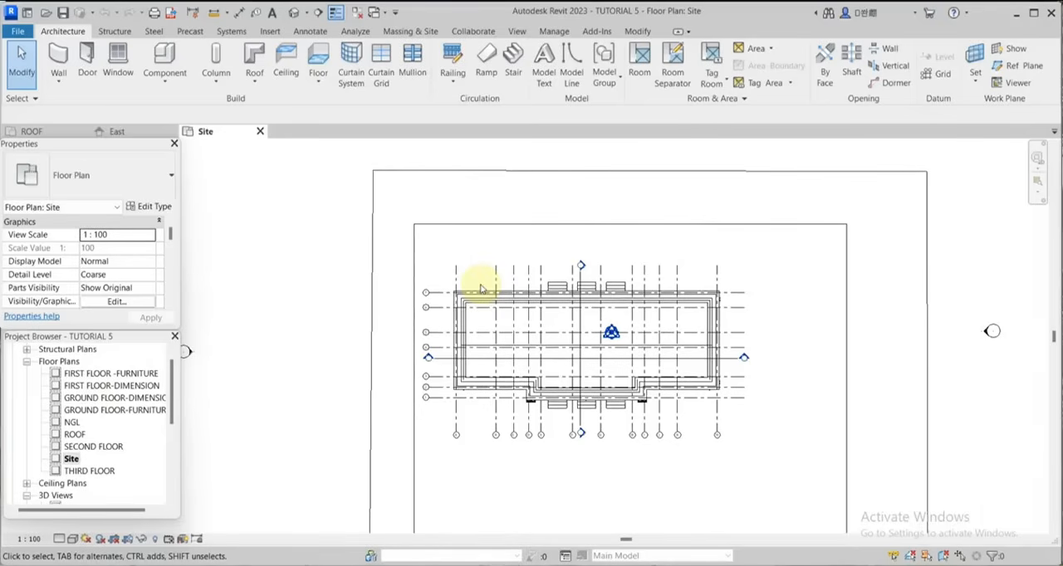
scroll(465, 290, "up", 2)
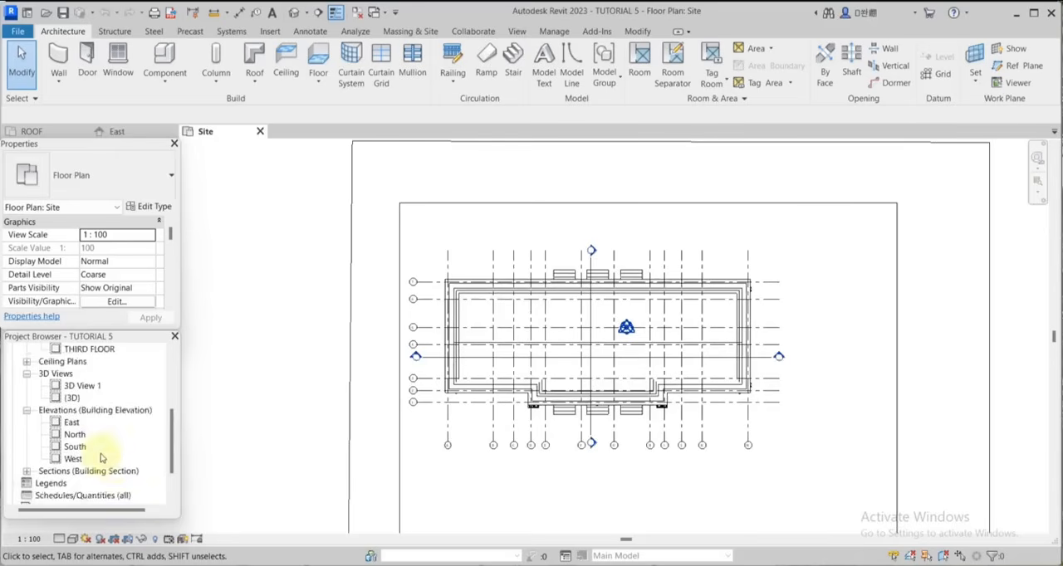
scroll(102, 457, "up", 1)
scroll(103, 454, "down", 1)
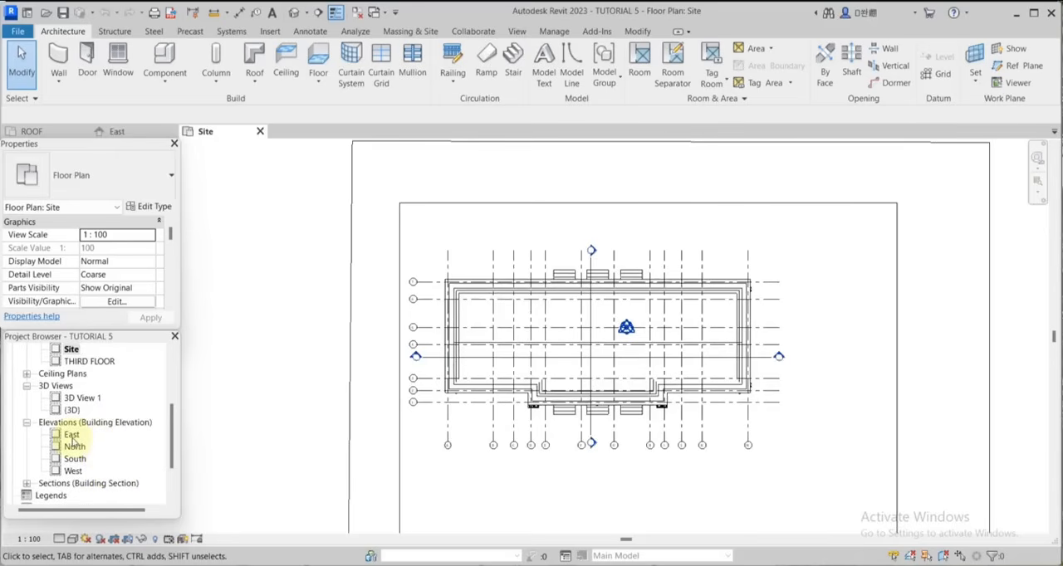
Open the East elevation view and hide all visible instances of the facade lighting fixture in this view.
double_click(71, 435)
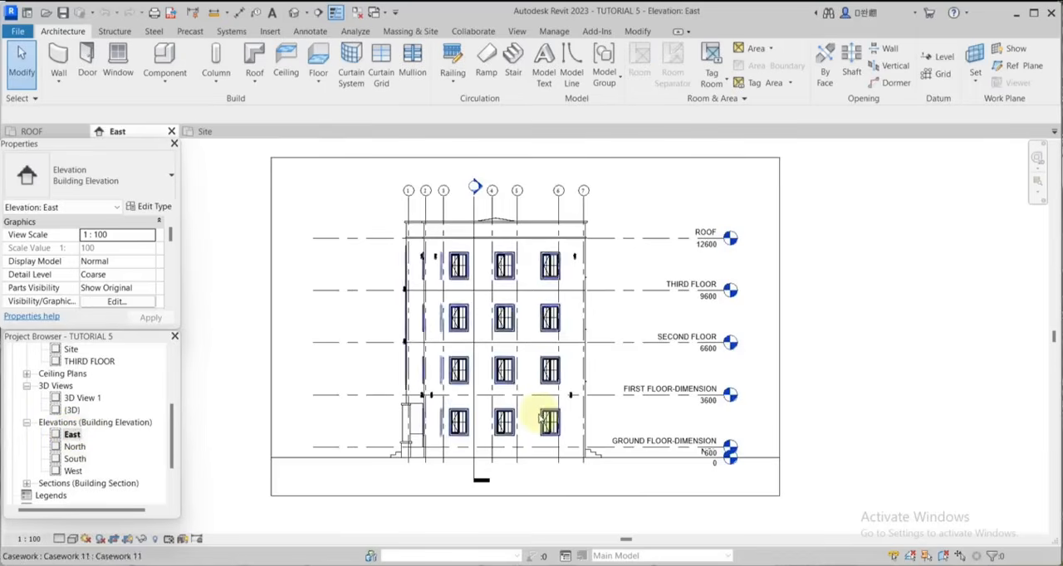
scroll(540, 277, "up", 4)
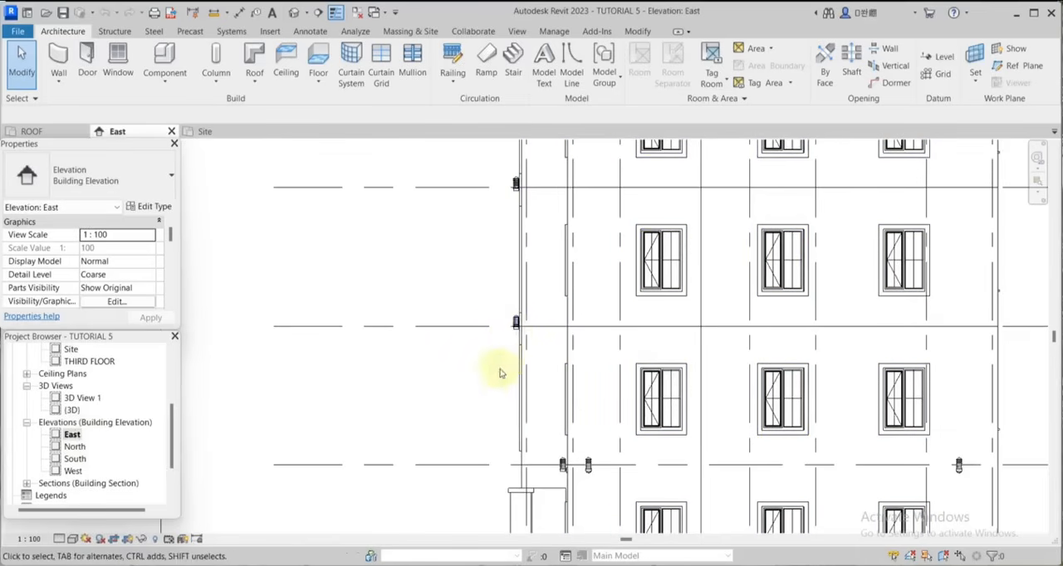
scroll(581, 399, "down", 2)
right_click(747, 444)
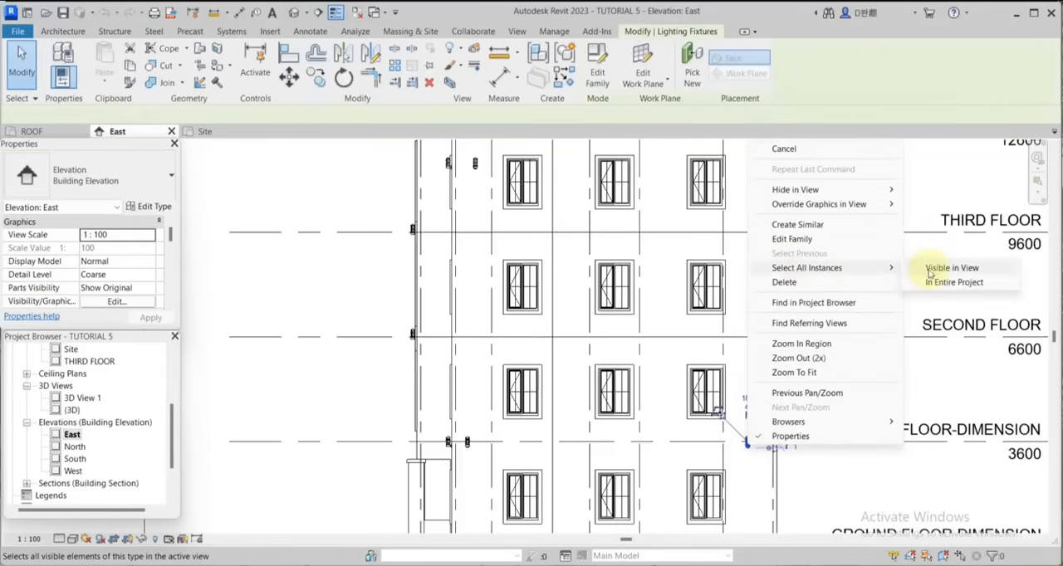
left_click(931, 269)
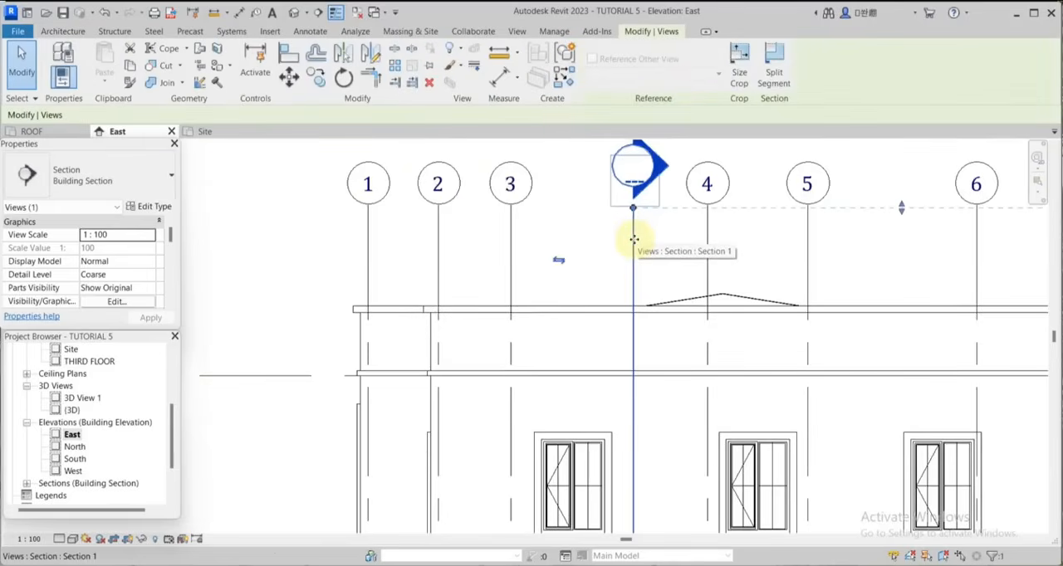
Hide the building section line between grids 3 and 4 in the East elevation as an individual element.
right_click(634, 240)
mouse_move(704, 310)
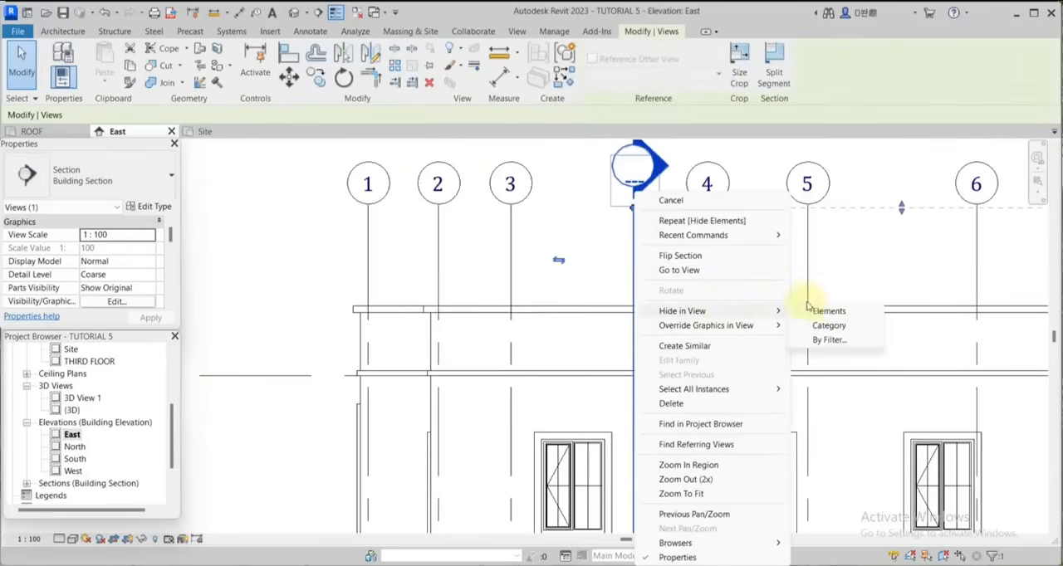
left_click(807, 307)
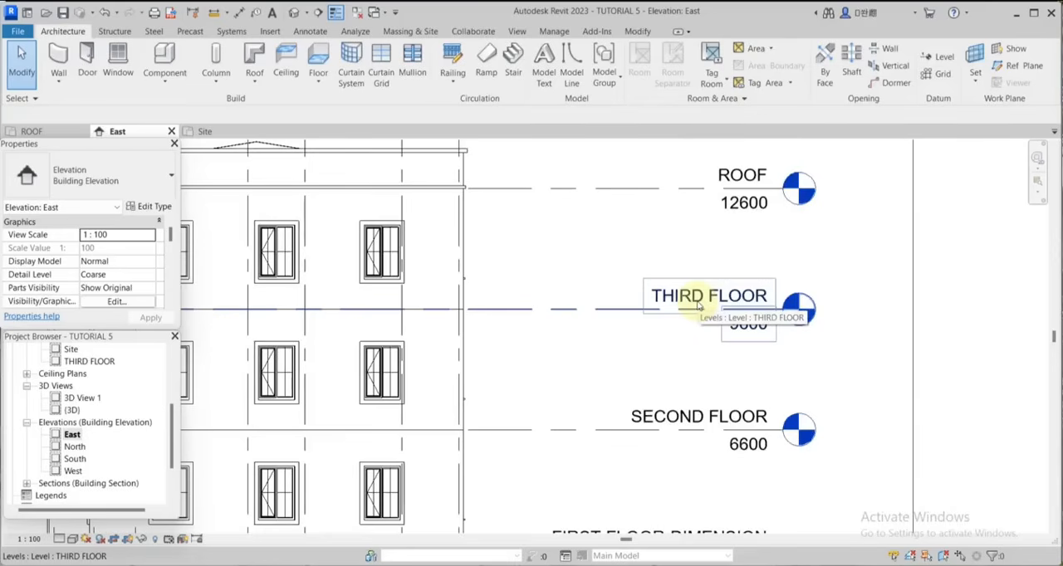
Open the M_Level Head - Circle annotation family for editing from the project's annotation symbols.
scroll(731, 307, "down", 3)
scroll(730, 307, "up", 2)
scroll(131, 451, "down", 3)
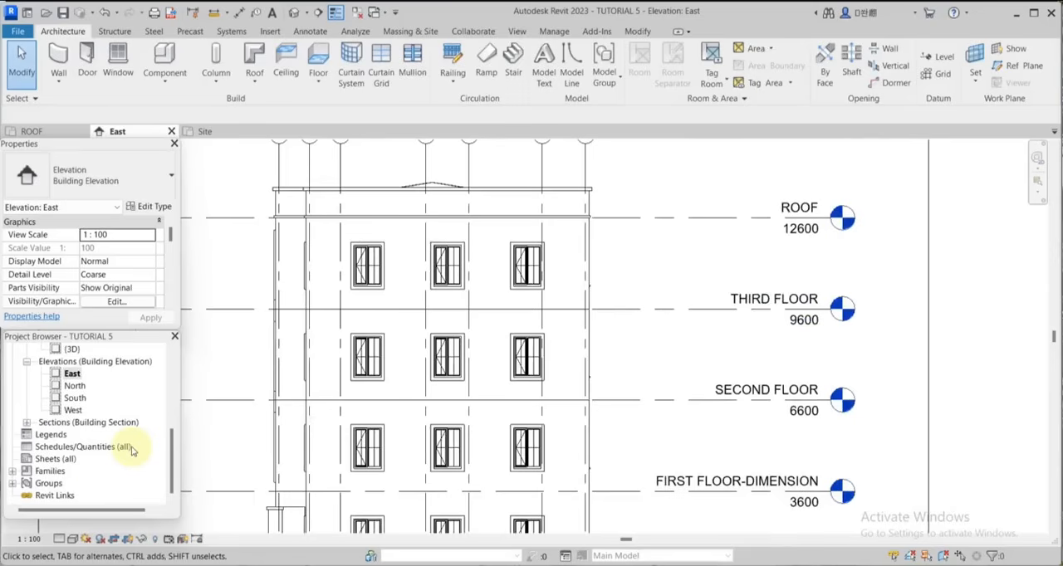
left_click(12, 471)
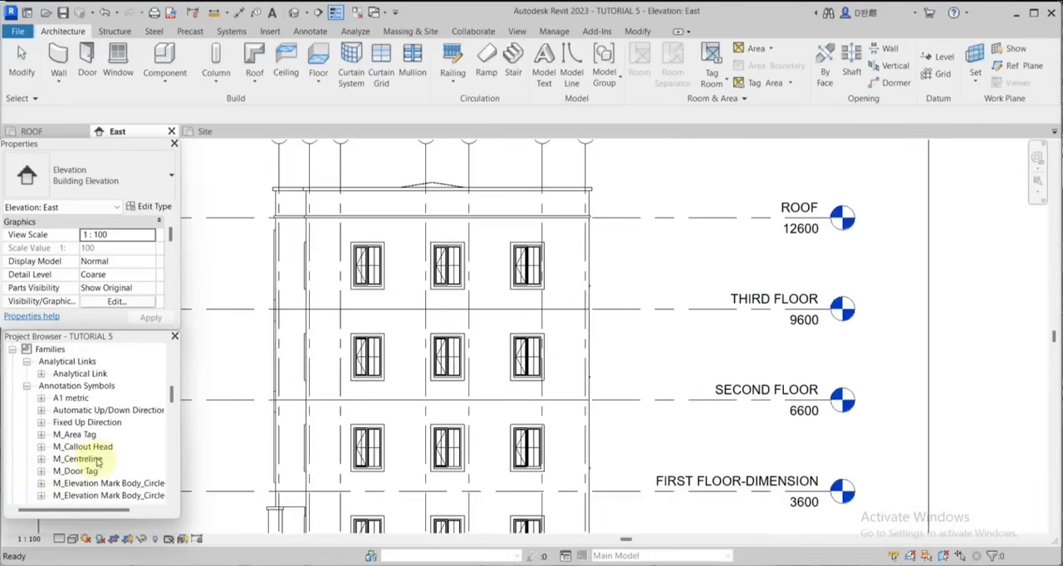
scroll(98, 463, "down", 4)
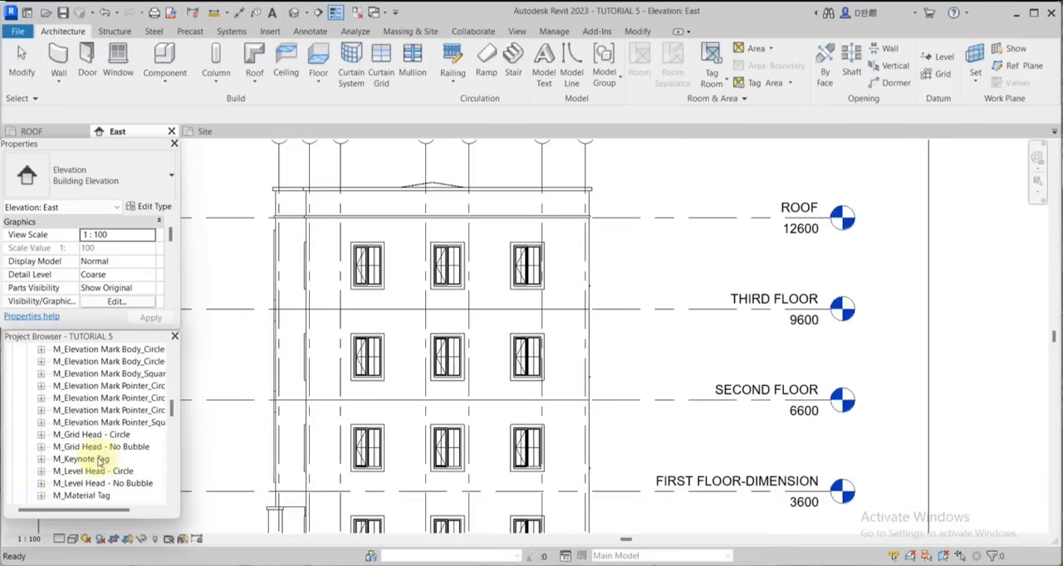
scroll(95, 462, "down", 1)
left_click(86, 462)
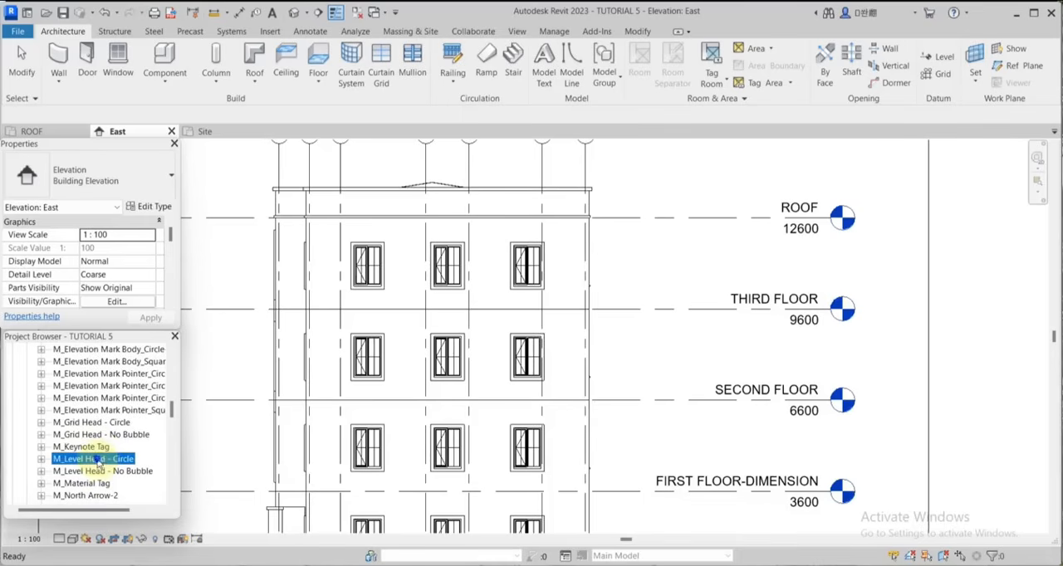
right_click(98, 463)
left_click(125, 345)
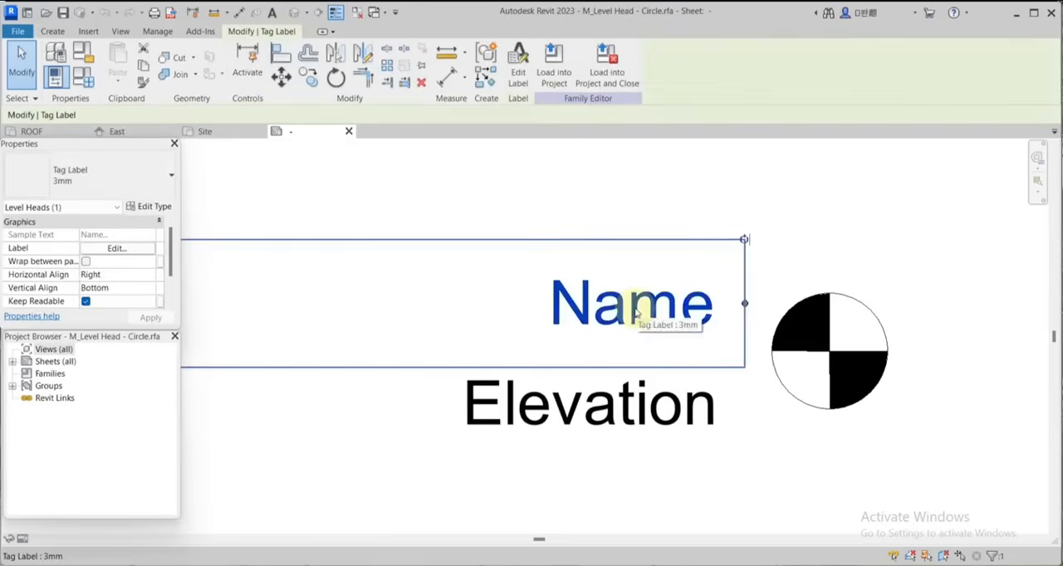
Set the 3mm tag label type to colour RGB 000-000-128, font Cambria and text size 2 mm.
key("t")
key("p")
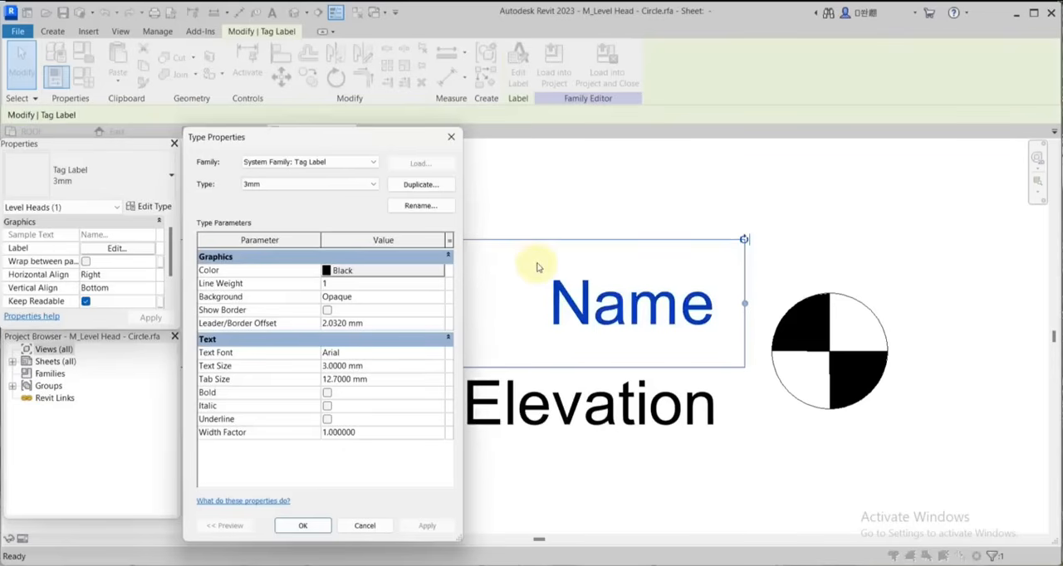
left_click(327, 274)
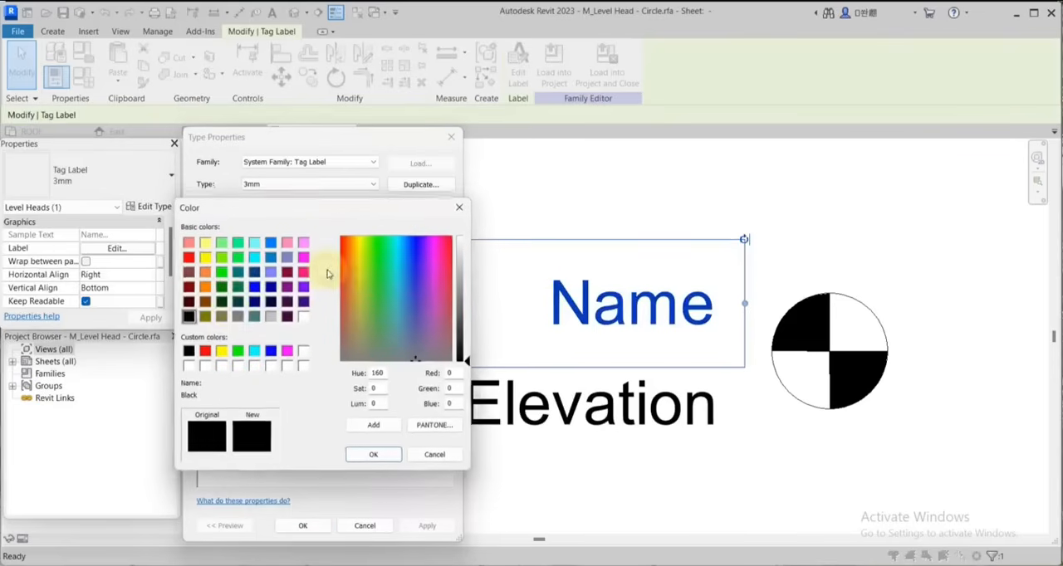
left_click(254, 301)
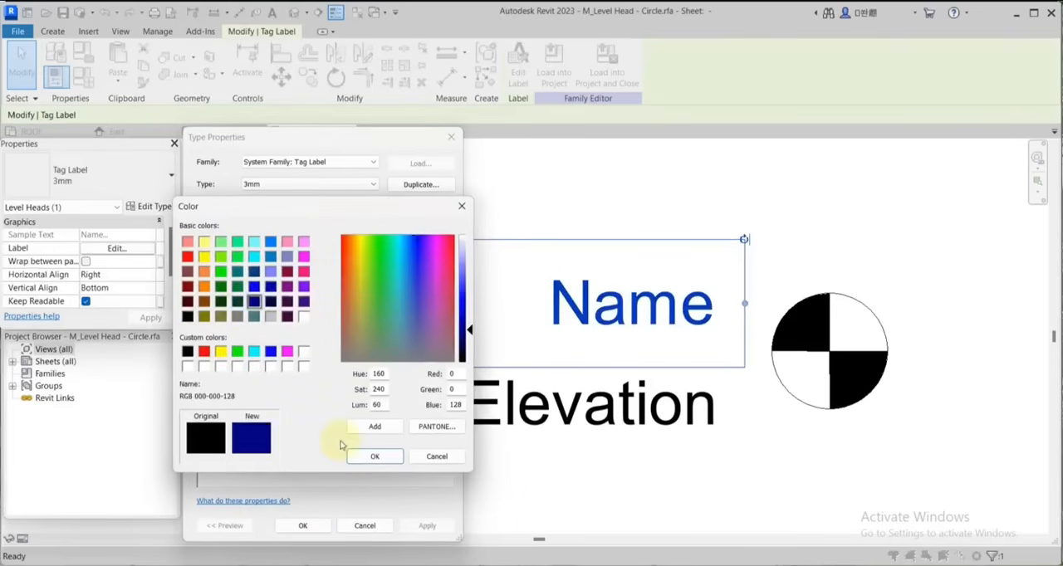
left_click(374, 456)
left_click(388, 355)
left_click(439, 355)
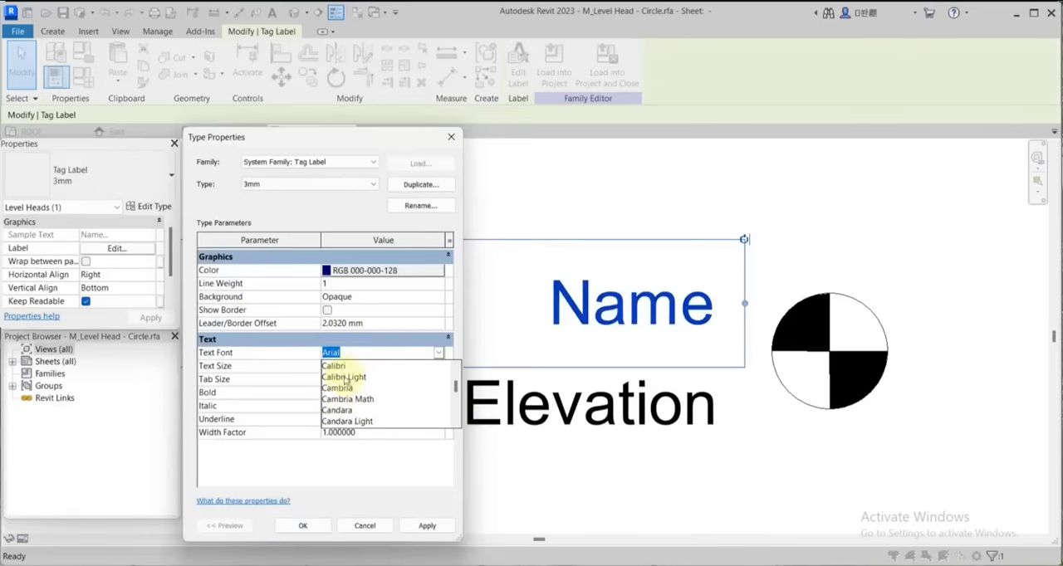
left_click(337, 388)
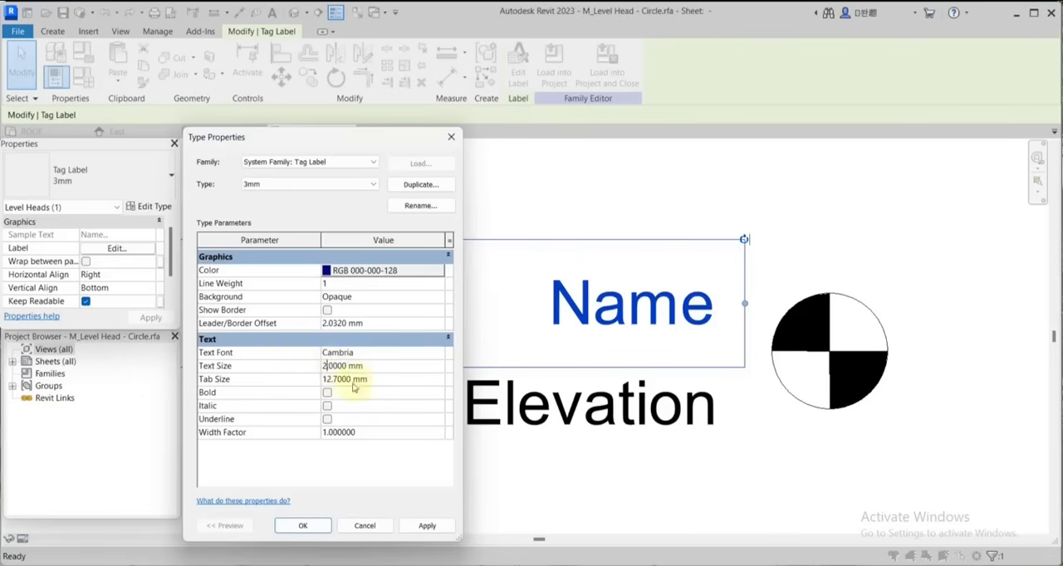
left_click(302, 525)
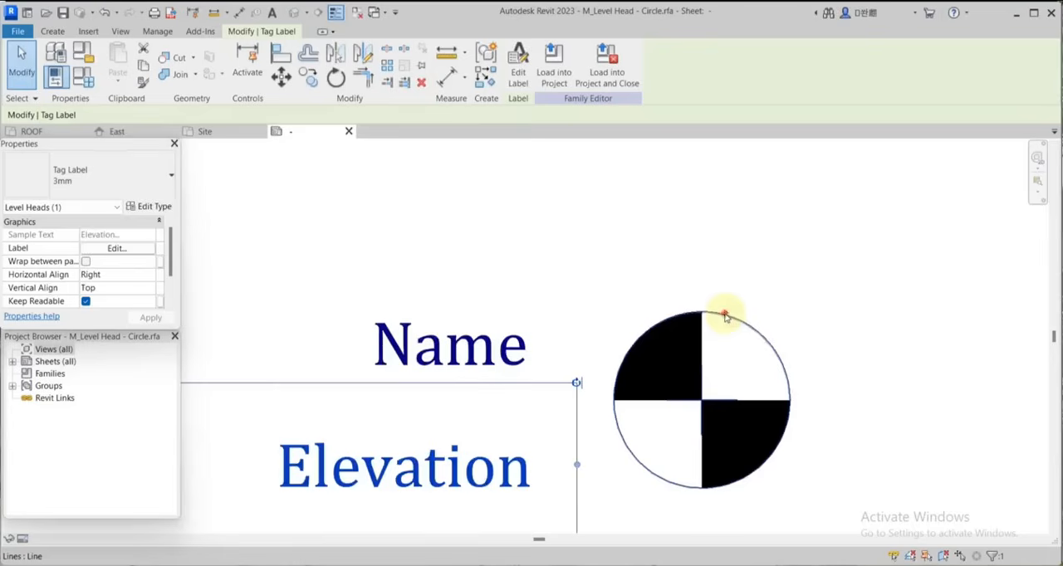
Set the level head circle's radius to 2 mm, removing the constraints that conflict with it.
left_click(724, 315)
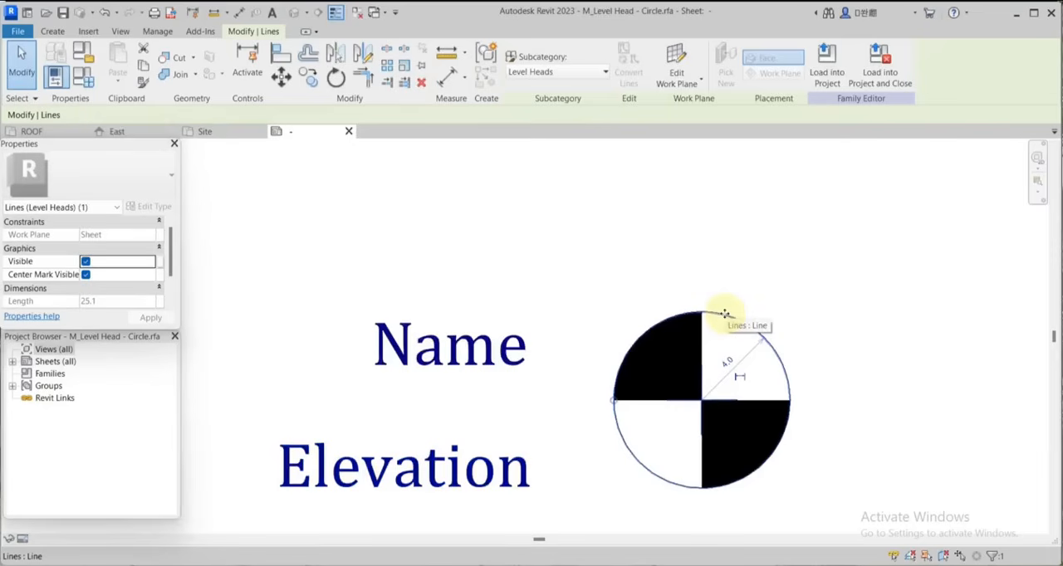
left_click(727, 362)
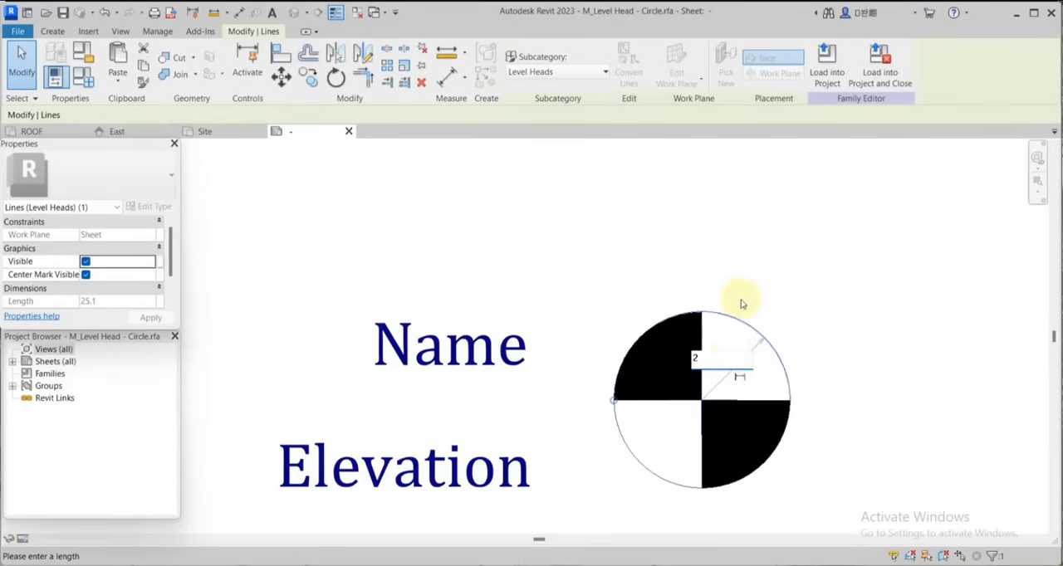
key("Return")
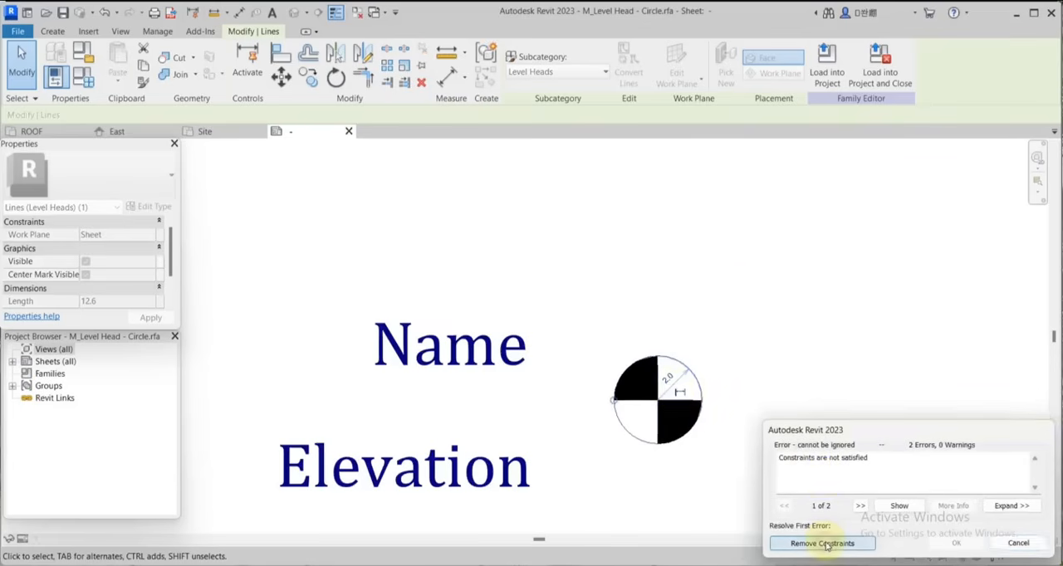
left_click(822, 544)
left_click(708, 328)
scroll(709, 330, "down", 2)
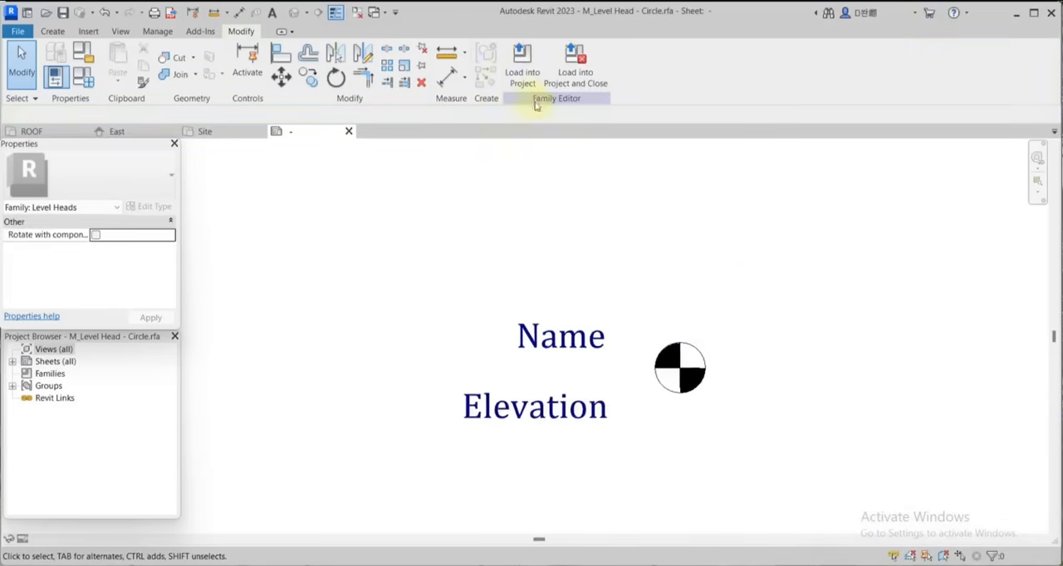
Load the edited level head family into the project, overwriting the existing version and its parameter values.
left_click(521, 67)
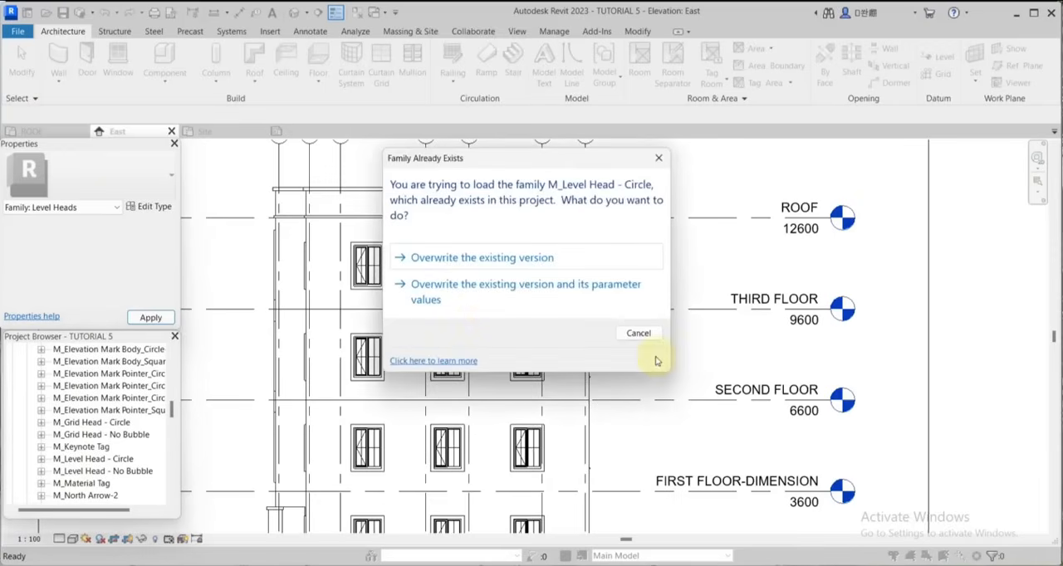
left_click(459, 300)
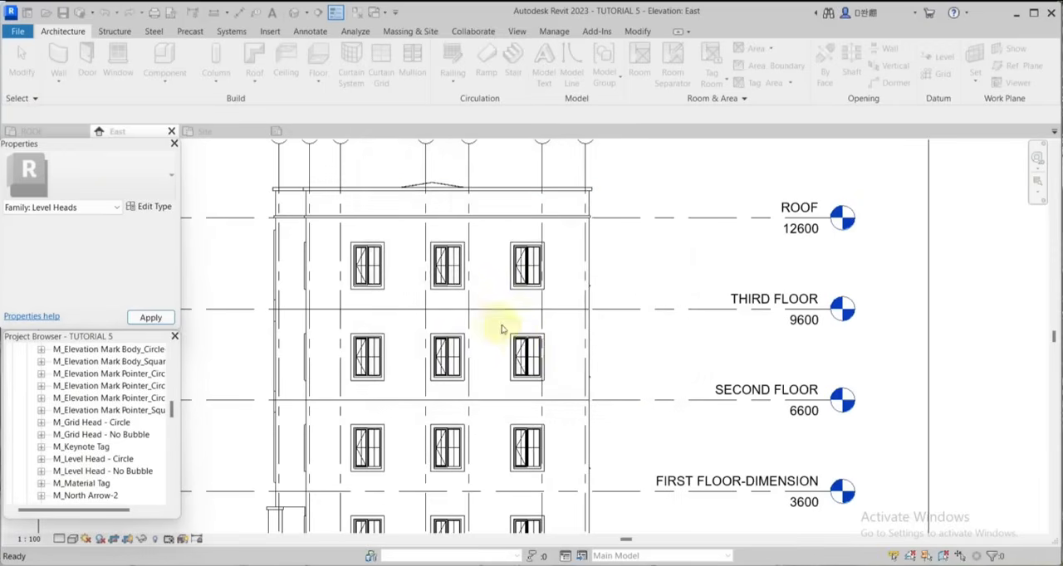
scroll(439, 365, "down", 1)
Shorten the lower ends of the grid lines in the East elevation up to the ground line.
middle_click_drag(405, 531, 614, 478)
scroll(734, 461, "up", 4)
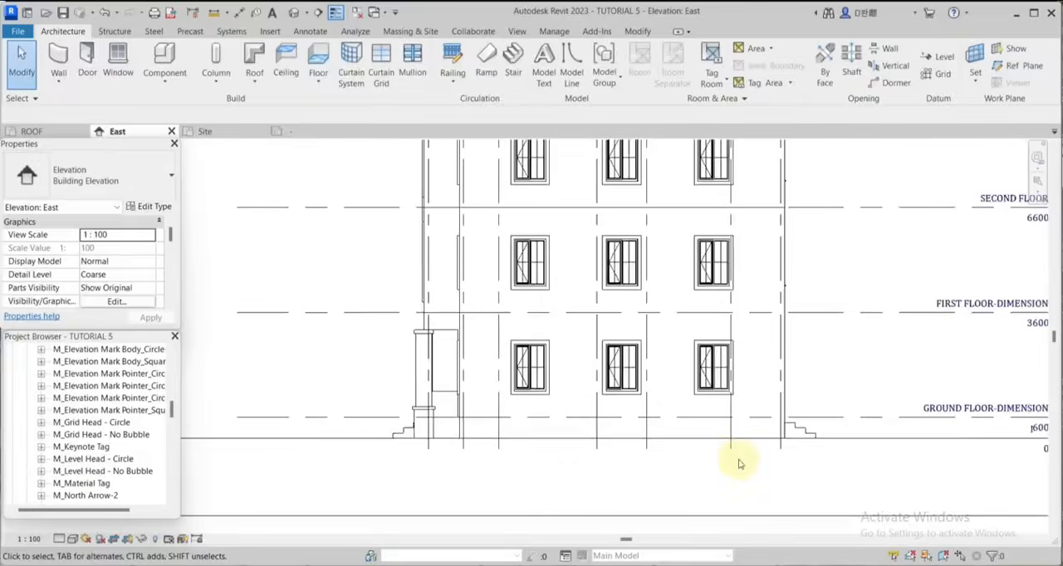
left_click(725, 445)
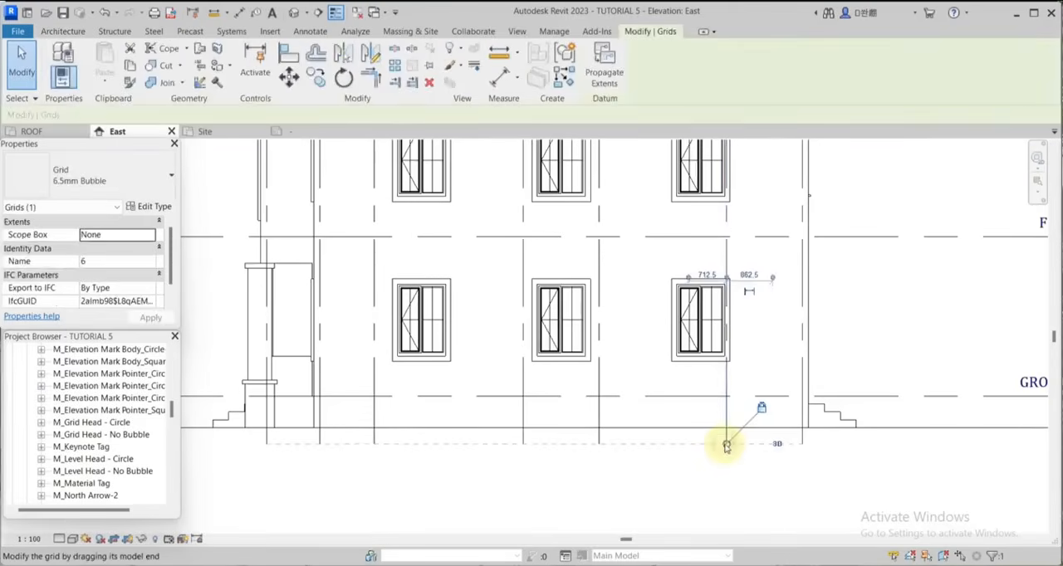
key("Escape")
middle_click_drag(725, 446, 731, 466)
scroll(731, 467, "up", 3)
left_click(729, 459)
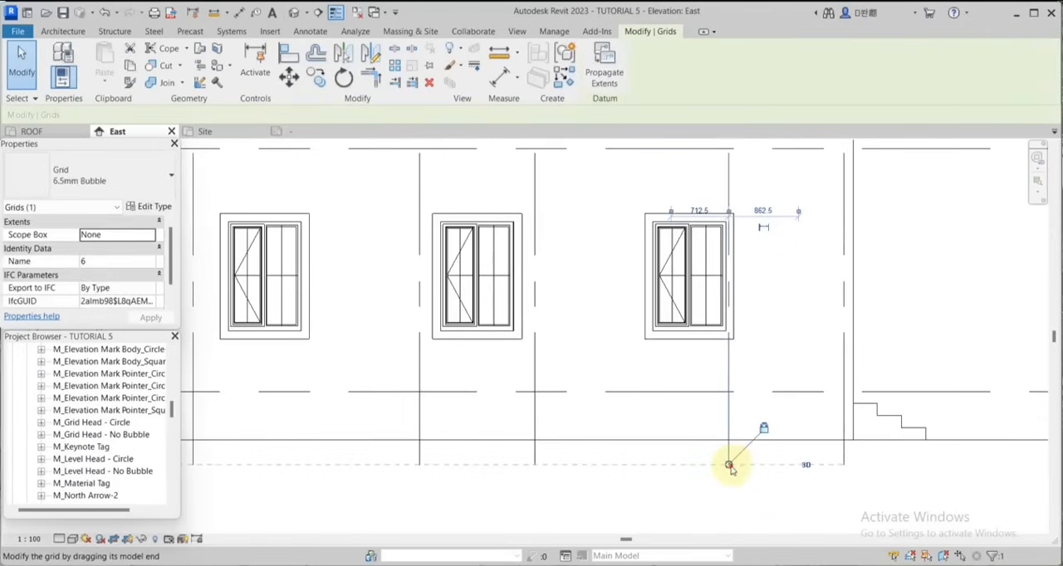
left_click_drag(729, 467, 729, 441)
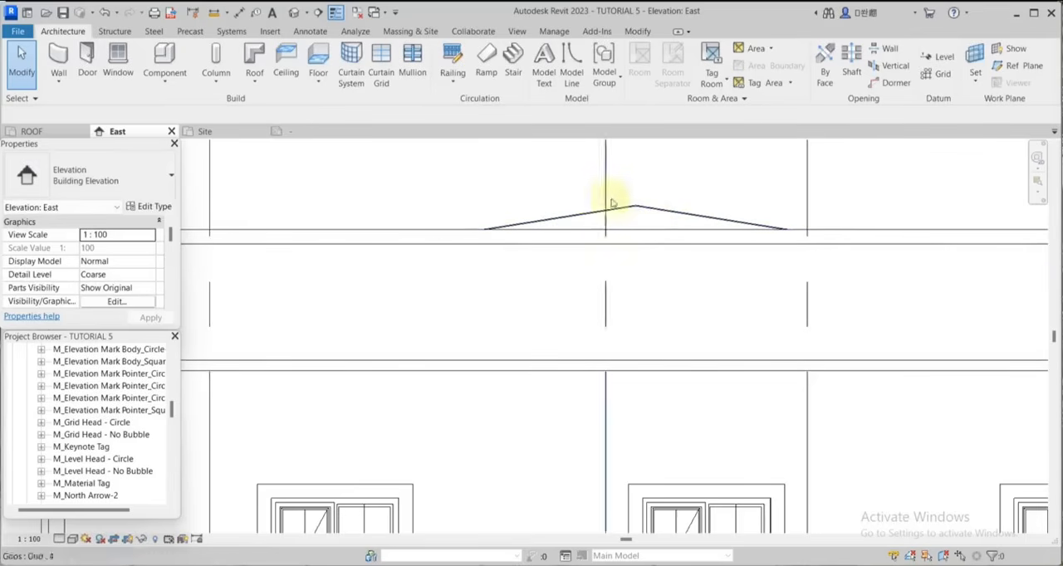
Start a Vertical 3 filled region and pick the roof's two sloping edges and the parapet's top line as its boundary.
scroll(636, 209, "up", 2)
scroll(648, 280, "down", 2)
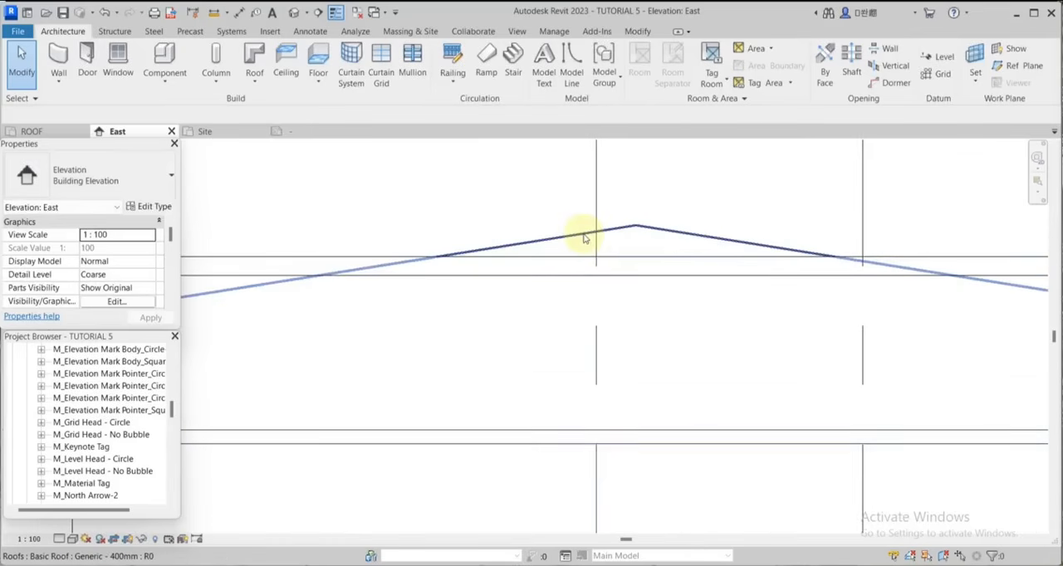
scroll(669, 268, "down", 2)
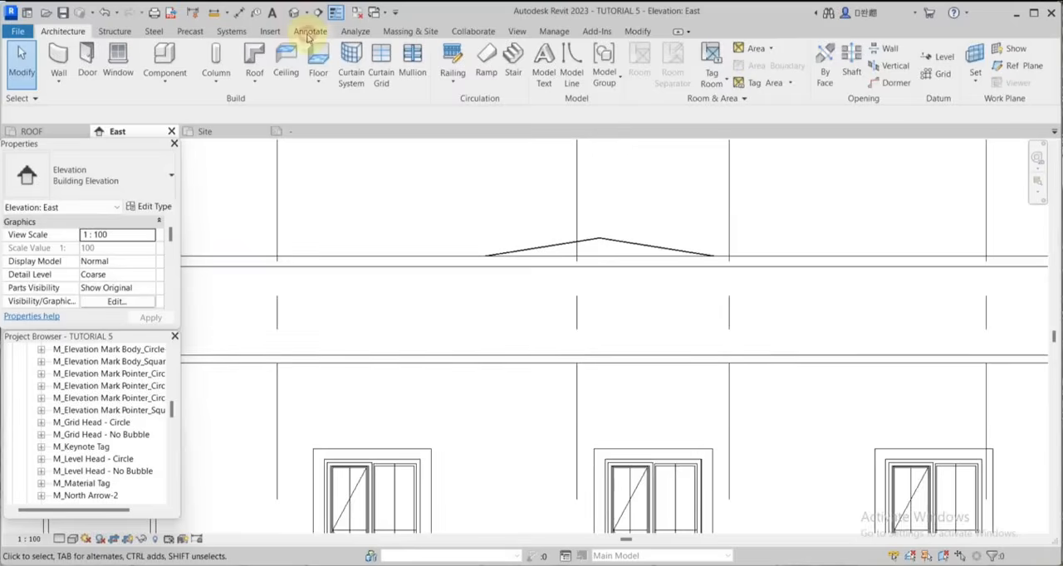
left_click(310, 30)
left_click(317, 66)
scroll(609, 230, "up", 3)
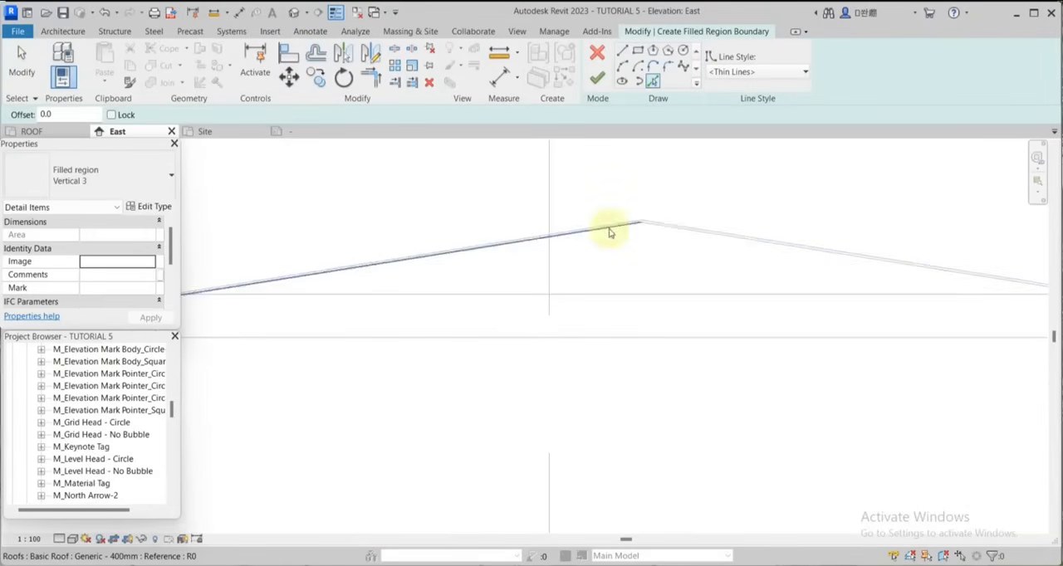
left_click(664, 229)
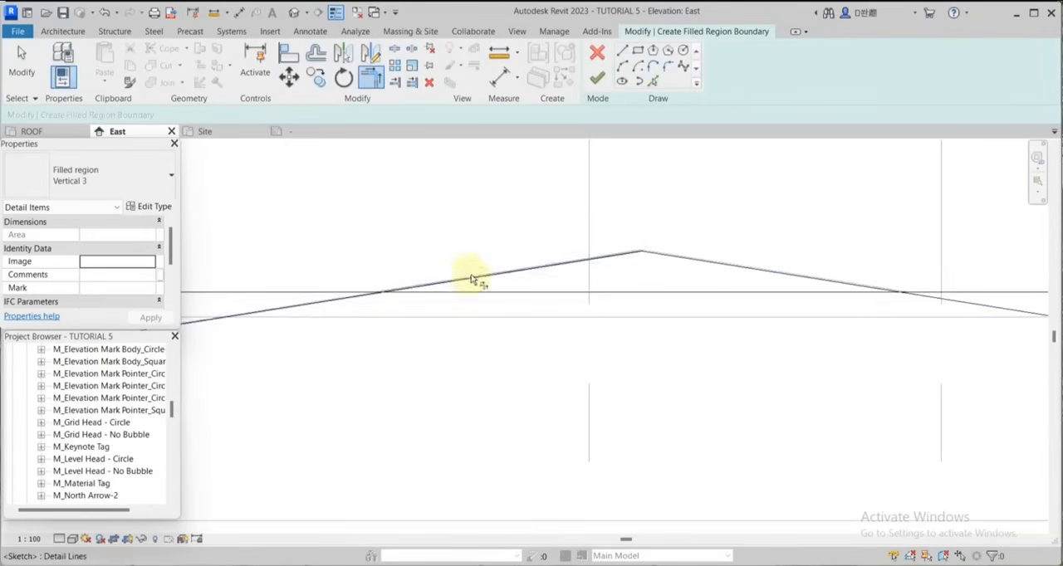
Trim the picked boundary lines at both lower corners to form a closed triangle above the parapet.
left_click(472, 277)
left_click(476, 293)
scroll(486, 293, "down", 2)
scroll(480, 293, "down", 1)
scroll(683, 289, "up", 4)
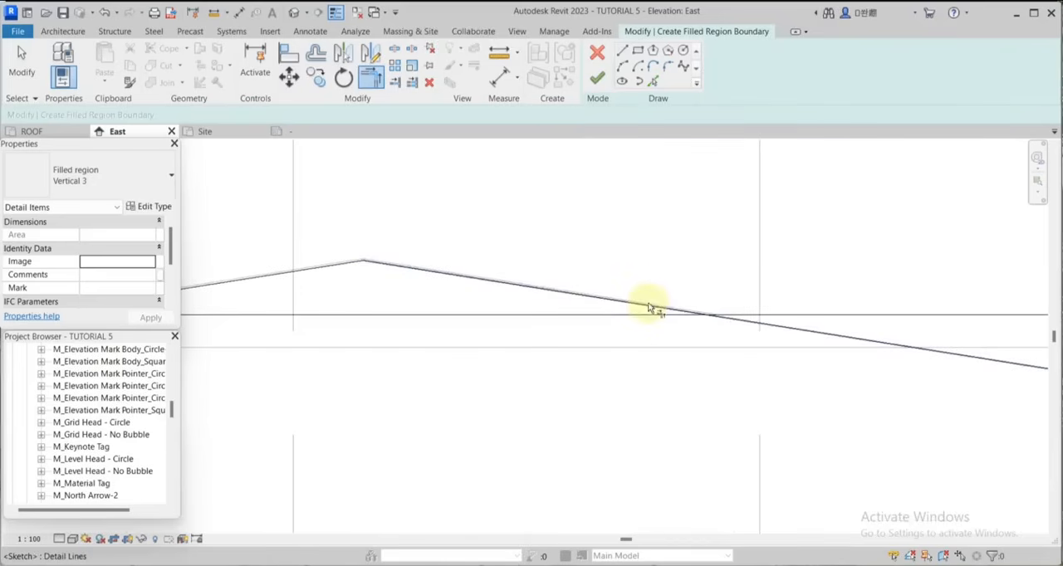
left_click(650, 305)
left_click(643, 314)
Offset the triangle's sloping boundary lines inward by 50 mm without copying them, and finish the filled region.
left_click(316, 55)
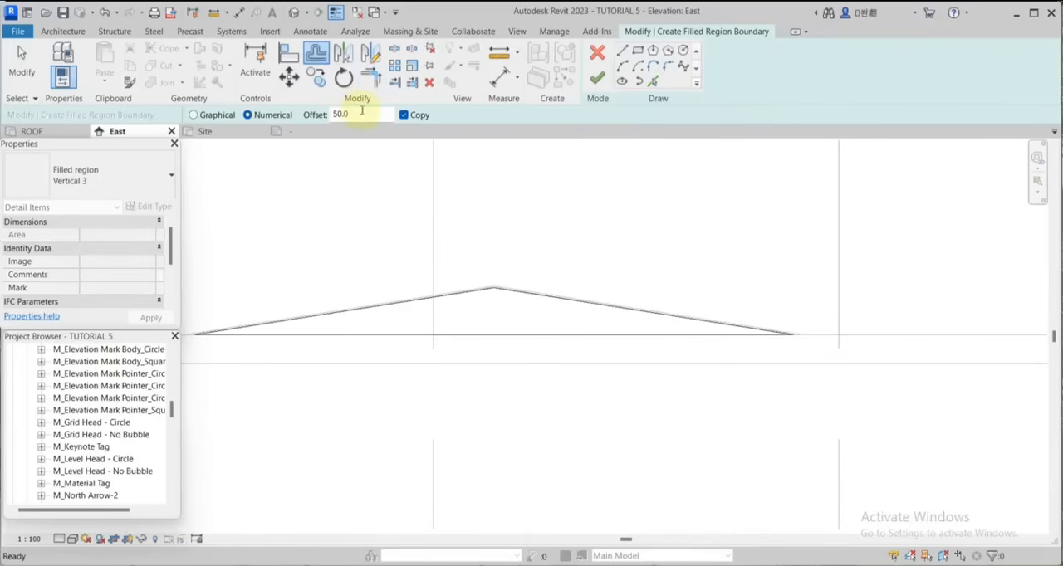
scroll(493, 241, "up", 1)
left_click(404, 115)
scroll(523, 295, "up", 1)
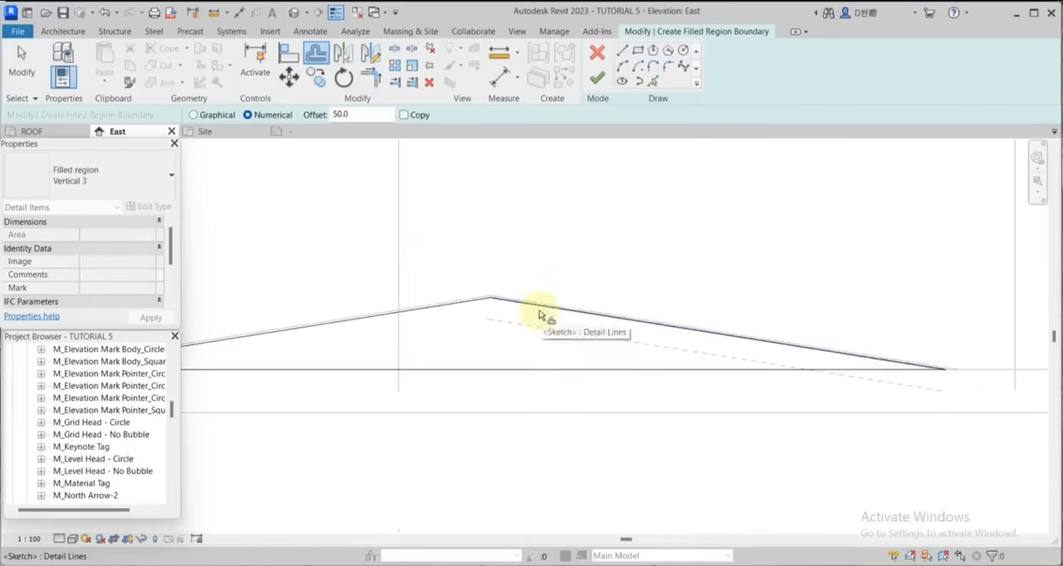
left_click(396, 318)
scroll(630, 273, "down", 3)
left_click(597, 79)
scroll(561, 249, "down", 2)
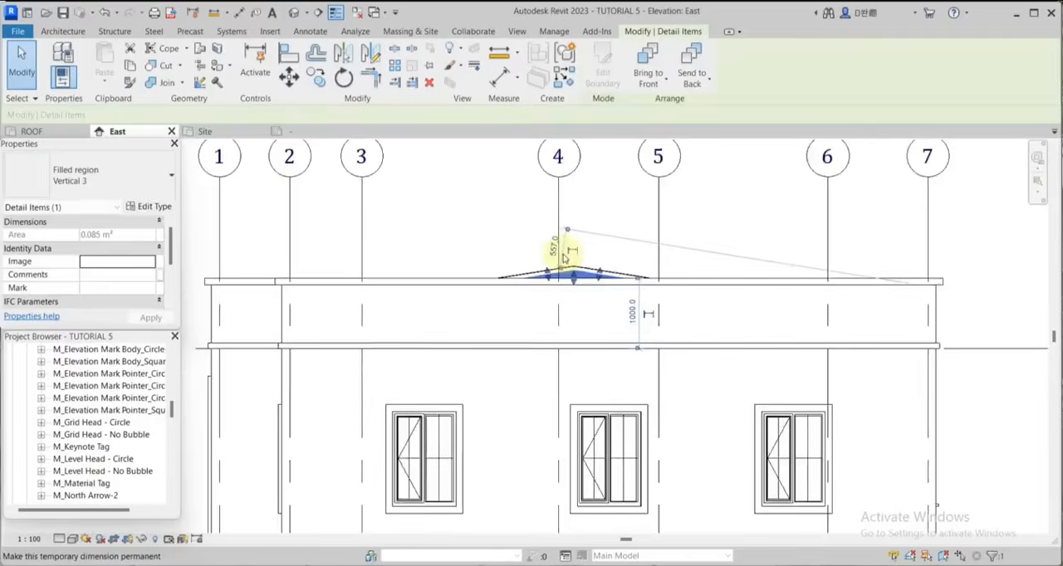
scroll(543, 278, "up", 5)
left_click(149, 179)
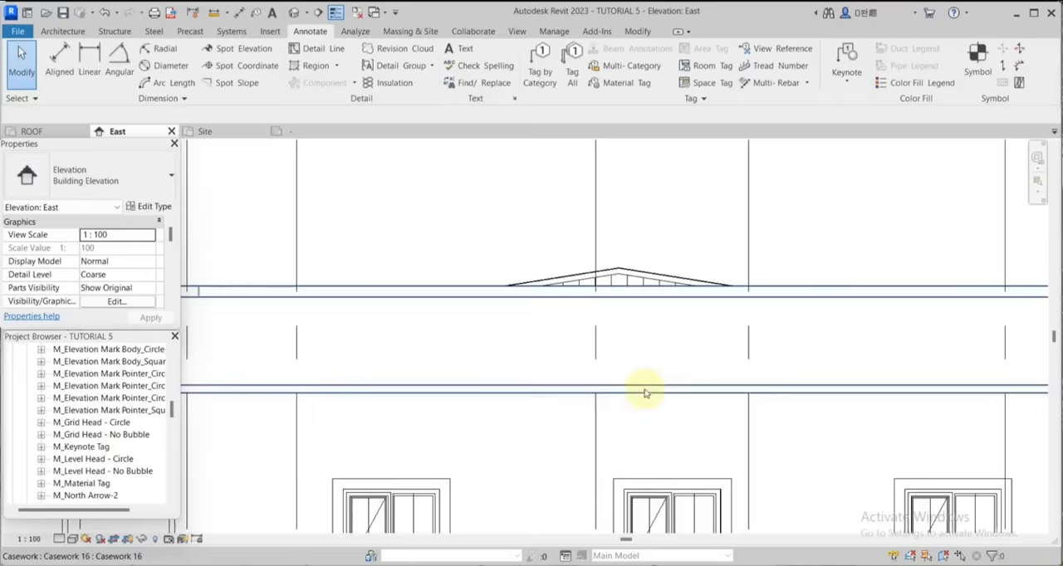
scroll(623, 261, "down", 4)
scroll(621, 332, "up", 1)
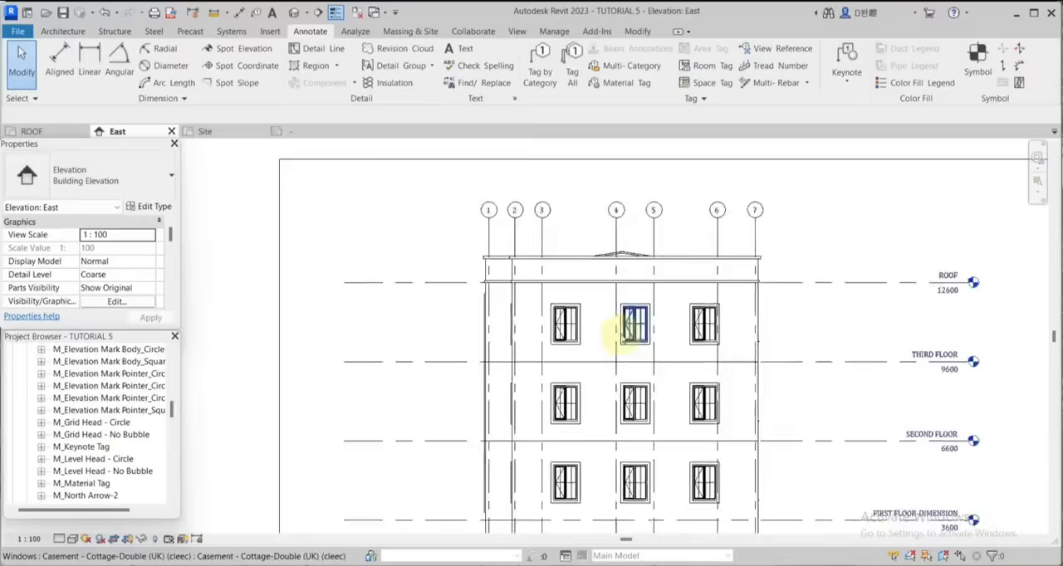
Hide the topography surface element along the ground line in the East elevation.
scroll(614, 365, "down", 2)
middle_click_drag(544, 507, 519, 391)
scroll(511, 463, "up", 3)
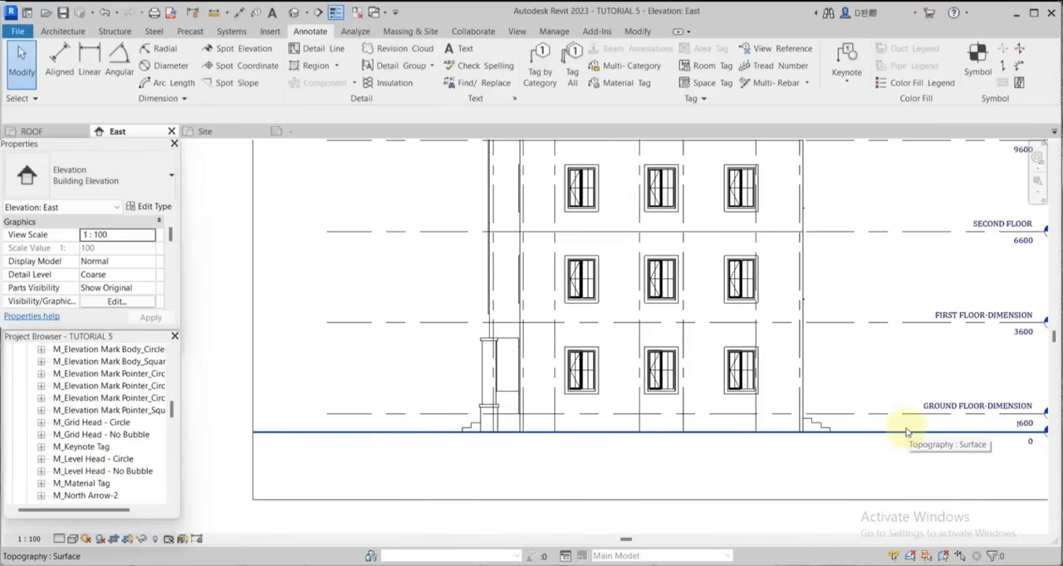
scroll(742, 451, "down", 2)
scroll(918, 423, "up", 4)
left_click(842, 453)
right_click(844, 455)
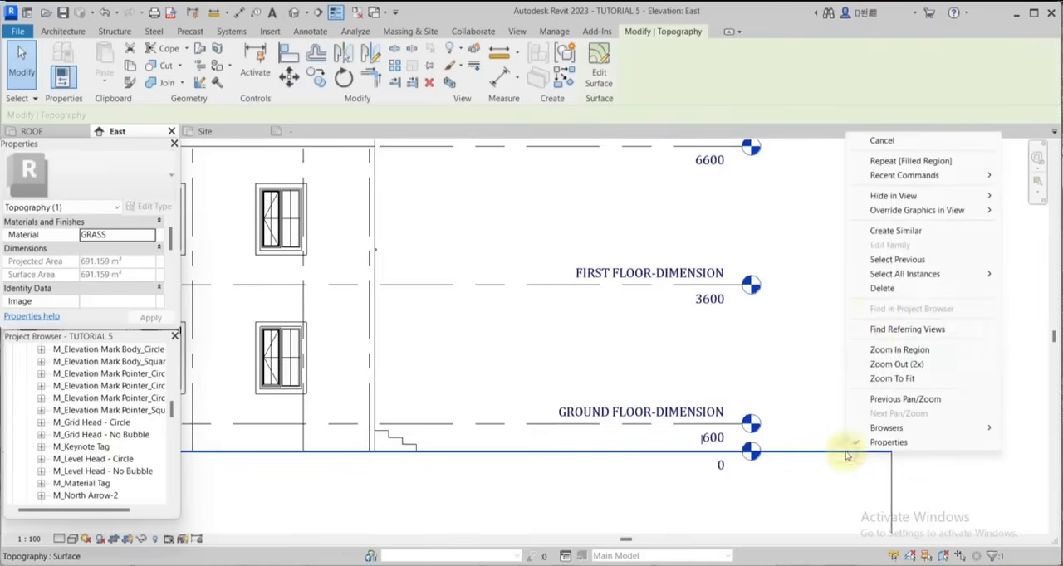
mouse_move(882, 197)
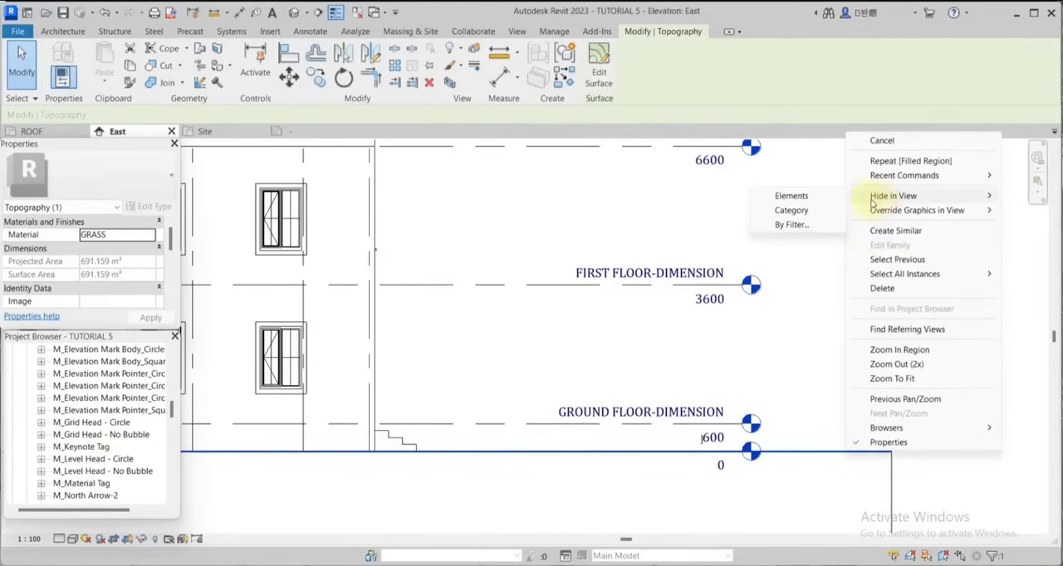
left_click(789, 196)
Start a filled region in the East elevation, duplicating its type as Vertical 4, and edit the type's foreground fill pattern.
left_click(310, 30)
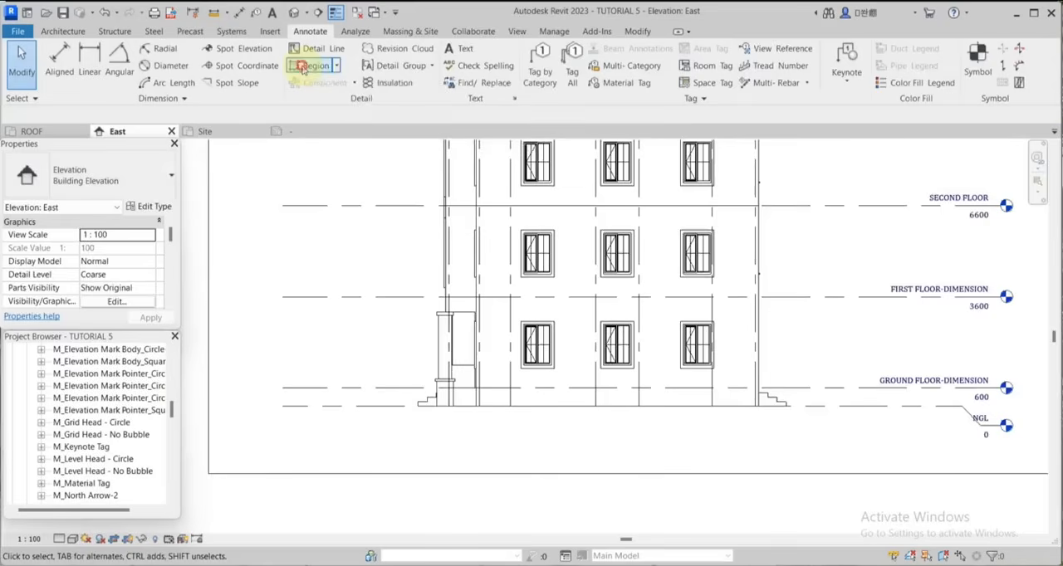
left_click(302, 67)
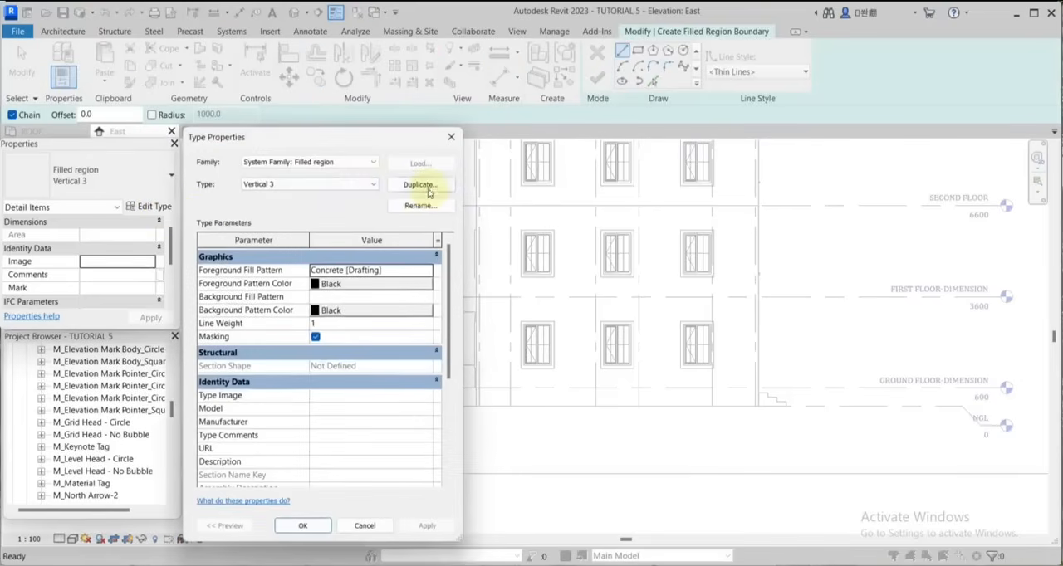
left_click(421, 184)
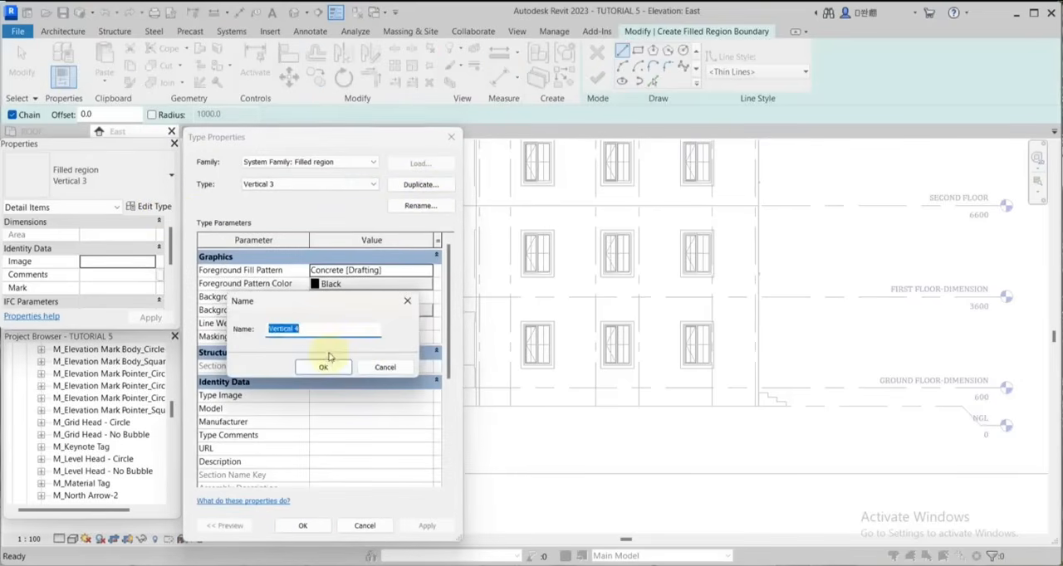
left_click(323, 363)
left_click(424, 273)
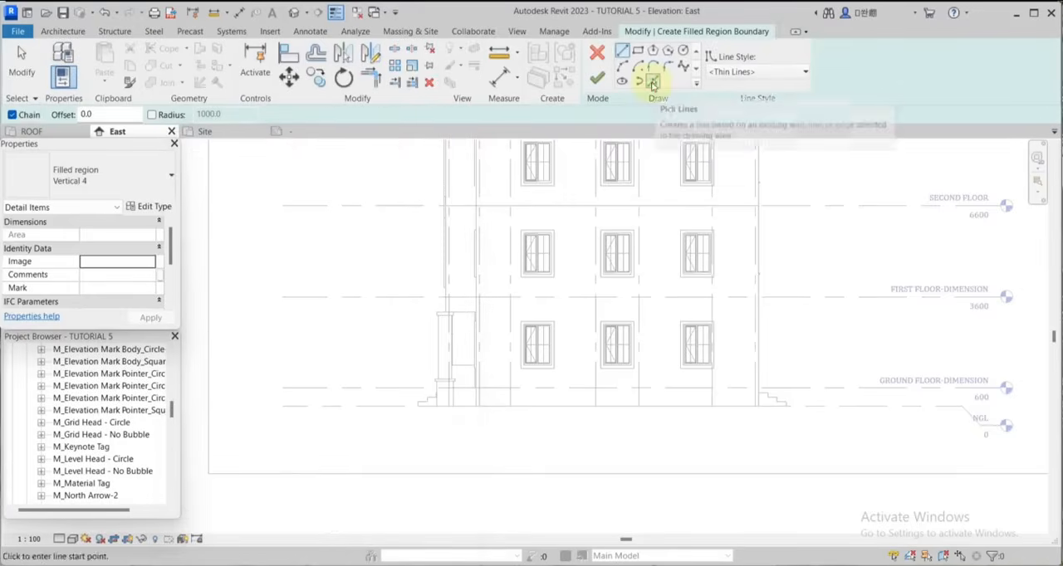
Pick the building's ground line as region boundary and offset a copy of it 100 mm downward.
left_click(653, 82)
scroll(543, 411, "up", 2)
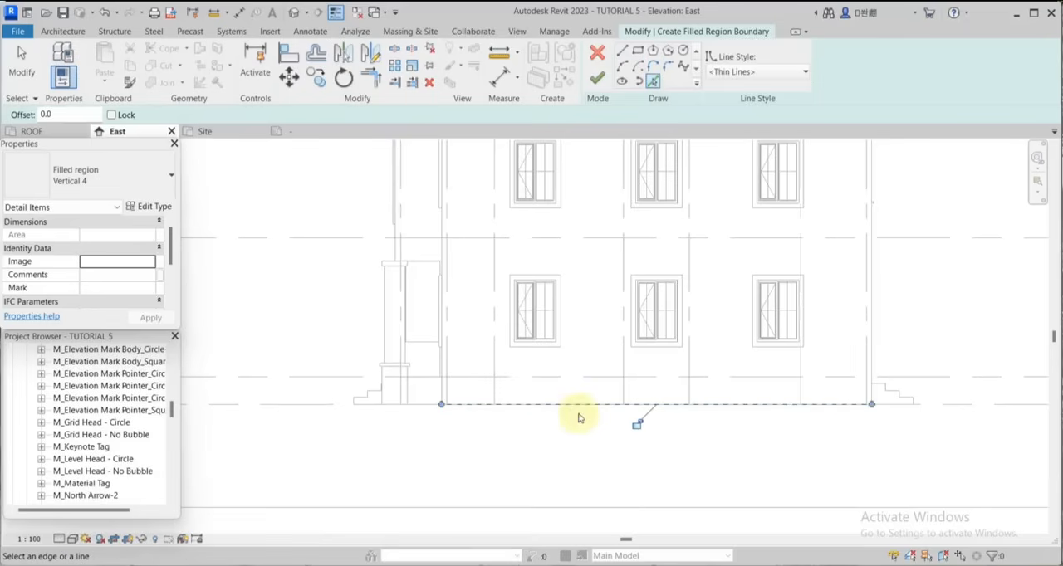
left_click(319, 75)
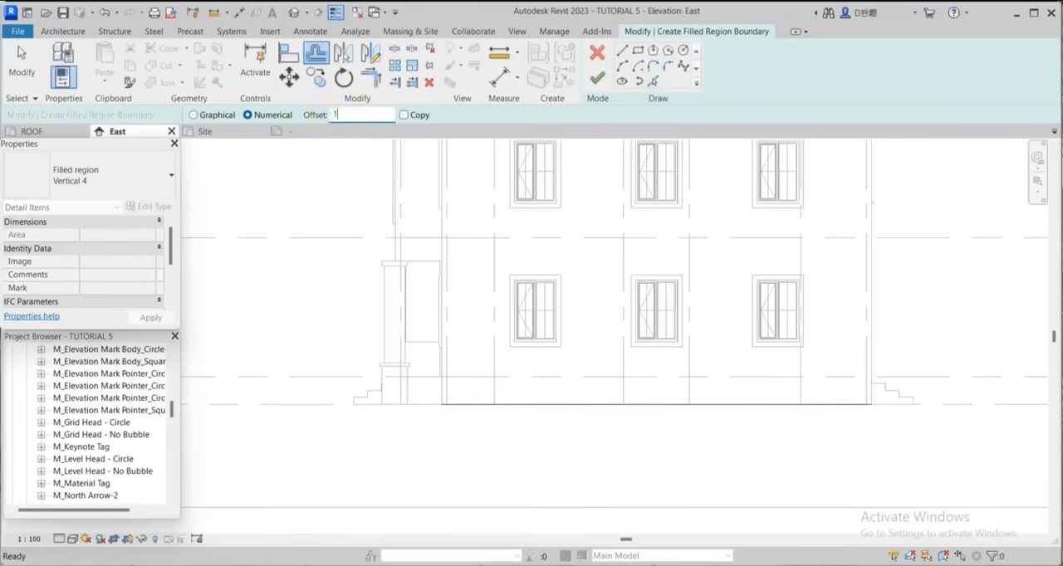
type("100")
left_click(404, 115)
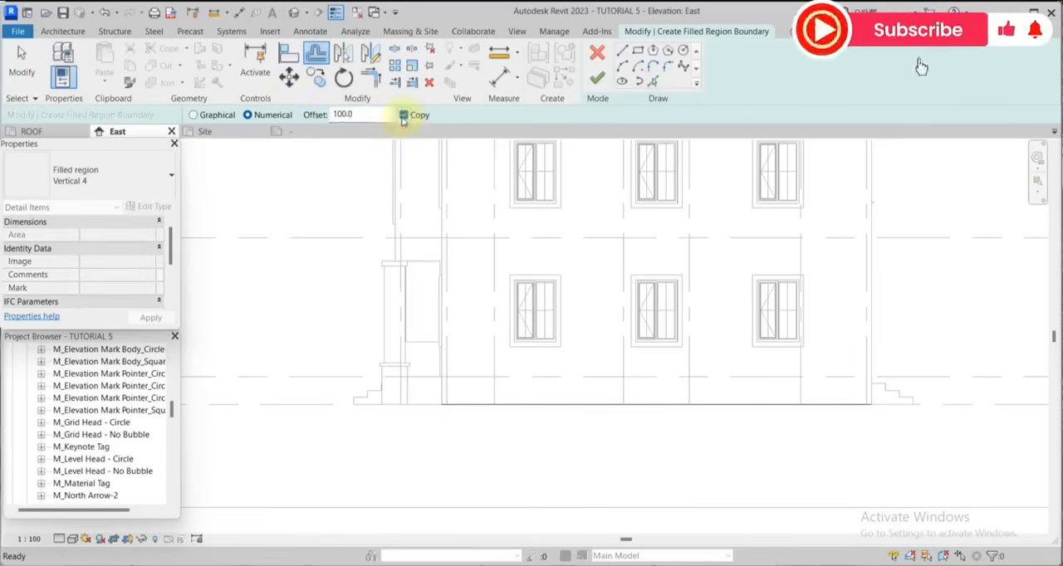
scroll(568, 419, "up", 1)
scroll(567, 418, "up", 1)
left_click(599, 418)
scroll(656, 400, "down", 5)
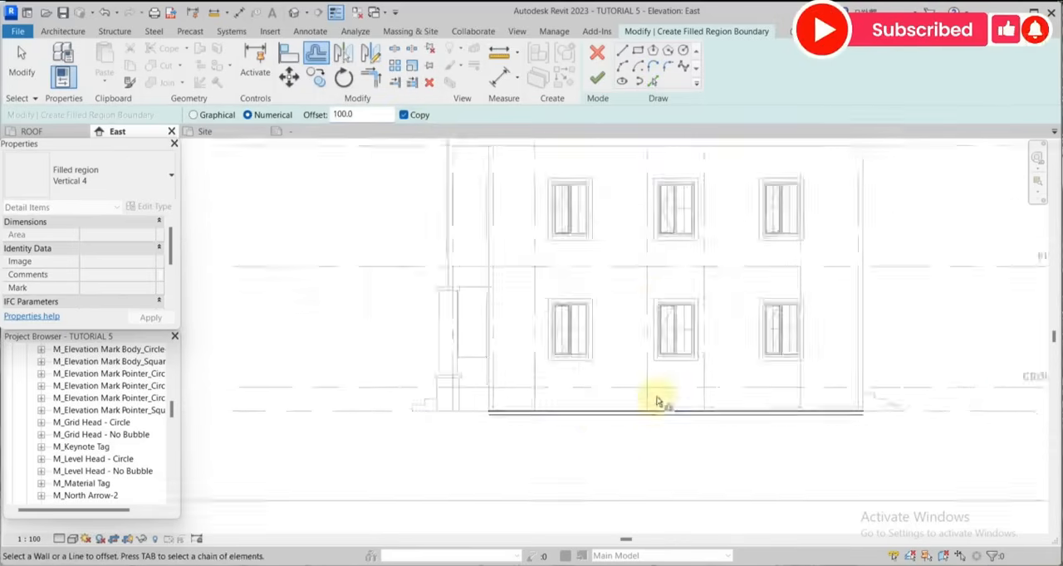
Draw short vertical boundary lines across ground level, just beyond the entrance steps on both sides of the building.
left_click(621, 50)
scroll(818, 438, "up", 3)
left_click(870, 460)
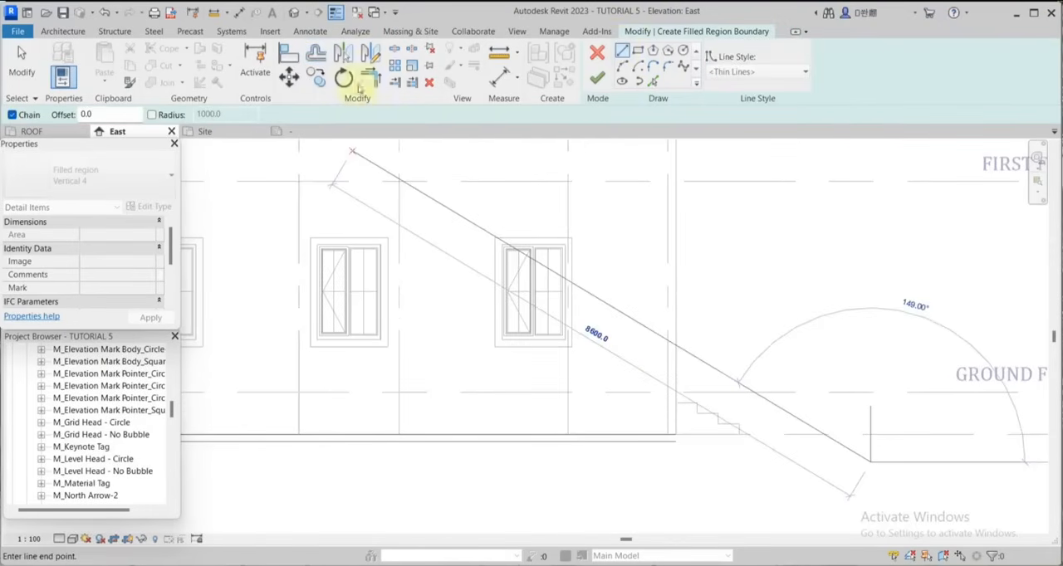
left_click(317, 55)
left_click(370, 77)
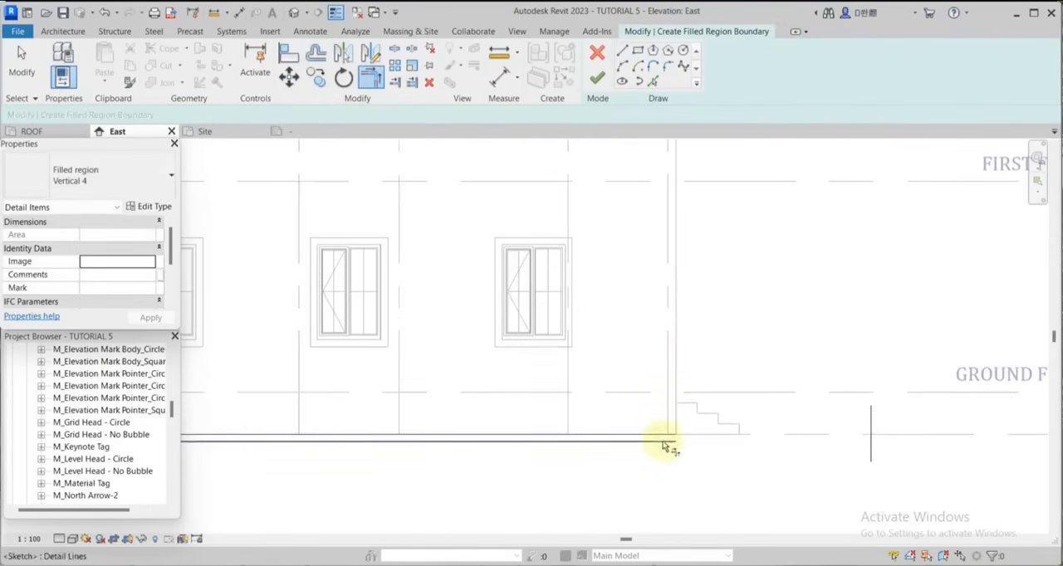
Trim and extend the two ground lines to the vertical lines at both ends to close the thin strip.
left_click(669, 440)
left_click(870, 420)
scroll(882, 441, "down", 2)
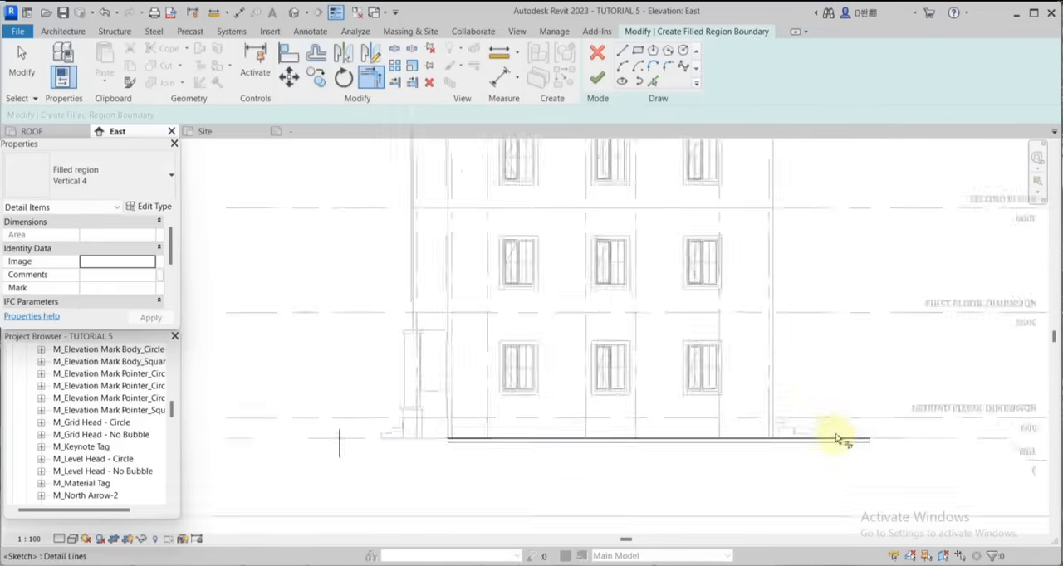
scroll(842, 441, "up", 3)
left_click(711, 418)
left_click(535, 434)
scroll(664, 417, "up", 3)
left_click(721, 430)
scroll(467, 432, "up", 3)
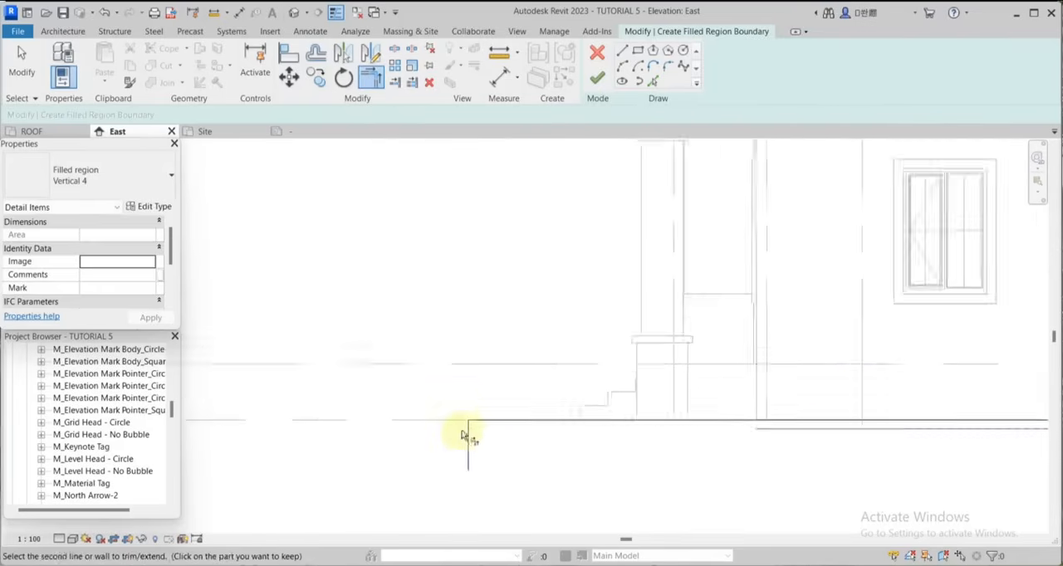
left_click(469, 421)
Finish the ground filled region and shorten the headless ends of the level lines to near the strip's start beyond grid 1.
scroll(438, 434, "down", 2)
left_click(597, 77)
scroll(474, 467, "down", 5)
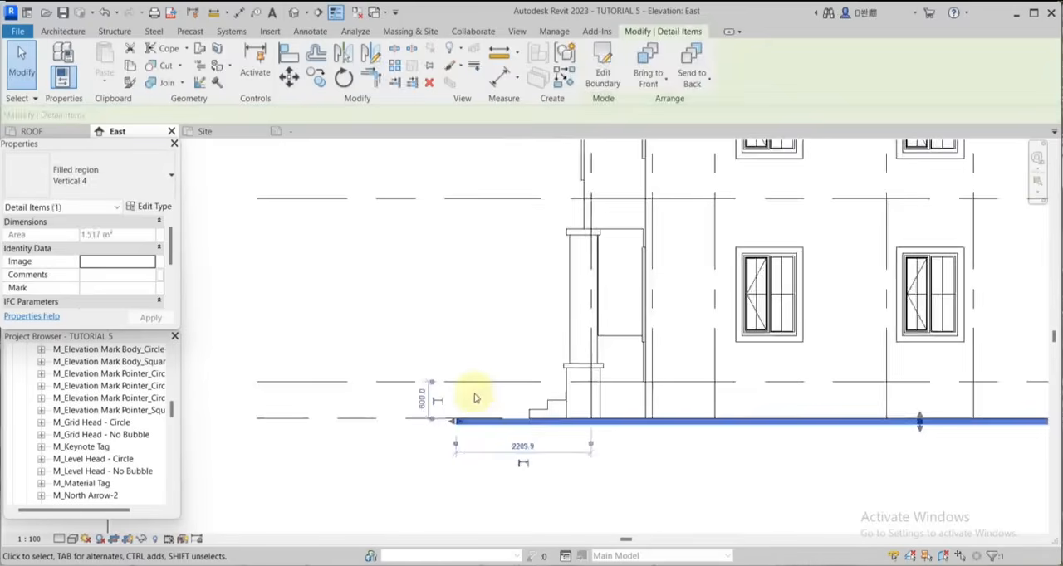
left_click(314, 425)
scroll(94, 452, "up", 3)
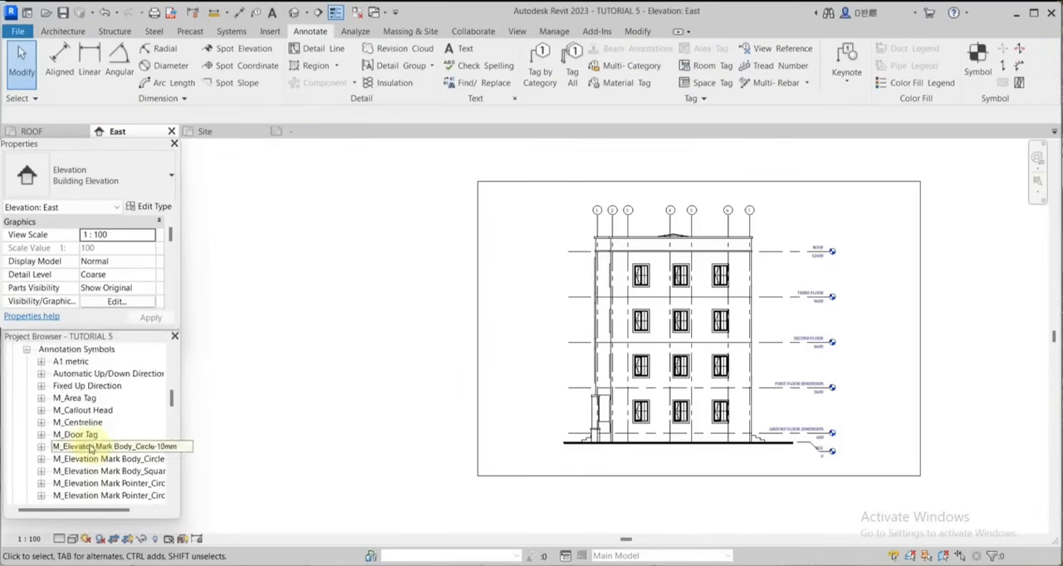
Open the North elevation and hide the section mark between grids G and F.
double_click(74, 399)
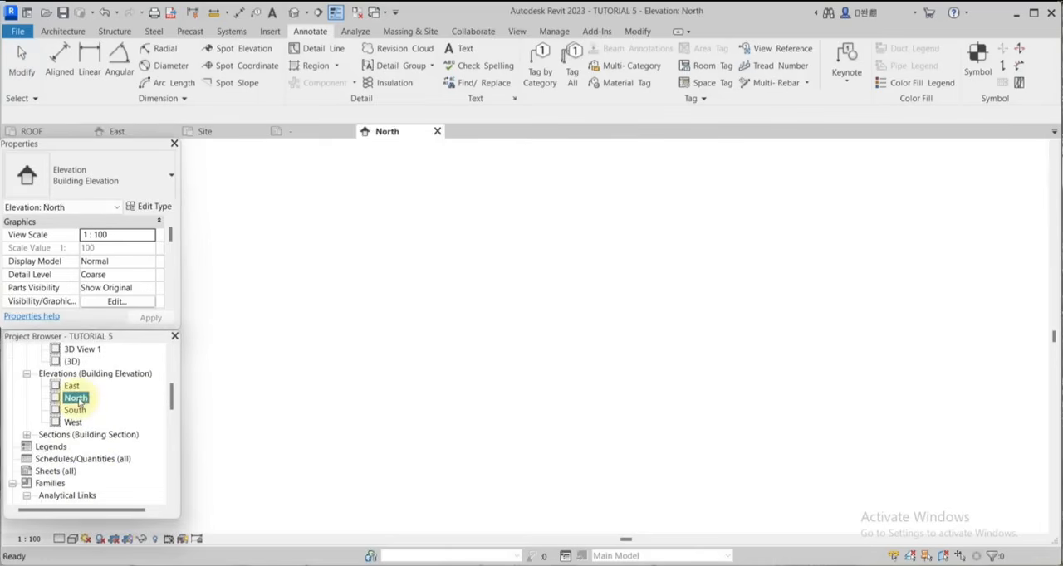
left_click(549, 284)
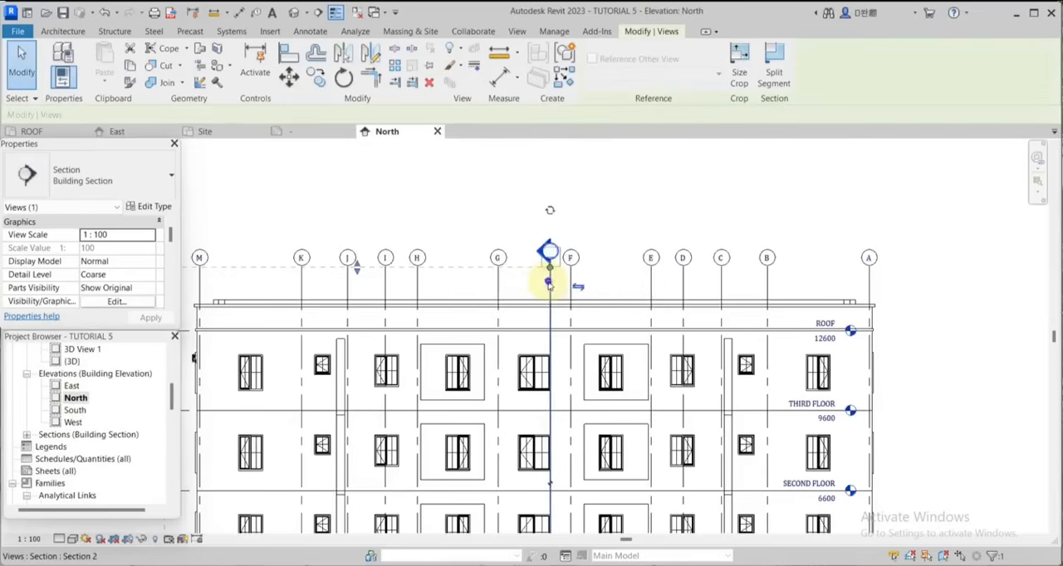
scroll(549, 284, "down", 2)
key("Escape")
Extend the level lines past grid A so their heads clear the building, and hide the topography in the North elevation.
left_click(336, 319)
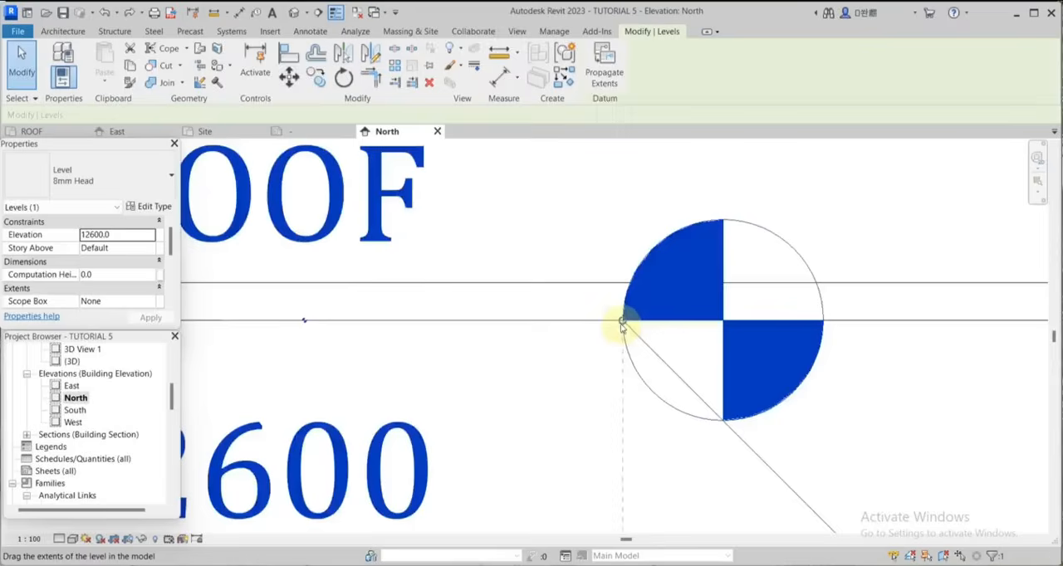
scroll(621, 324, "down", 4)
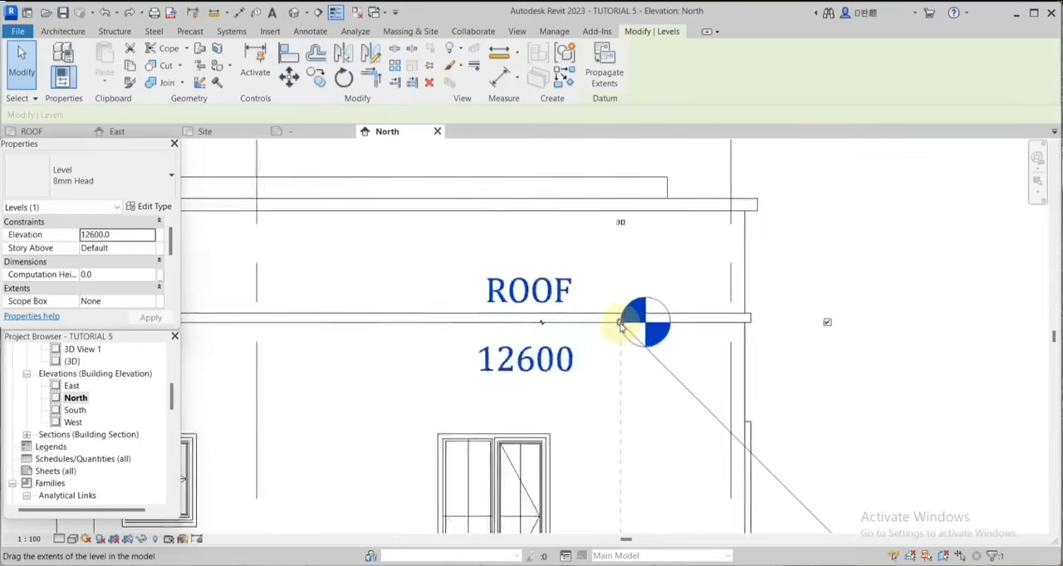
scroll(621, 324, "down", 2)
left_click_drag(621, 324, 720, 318)
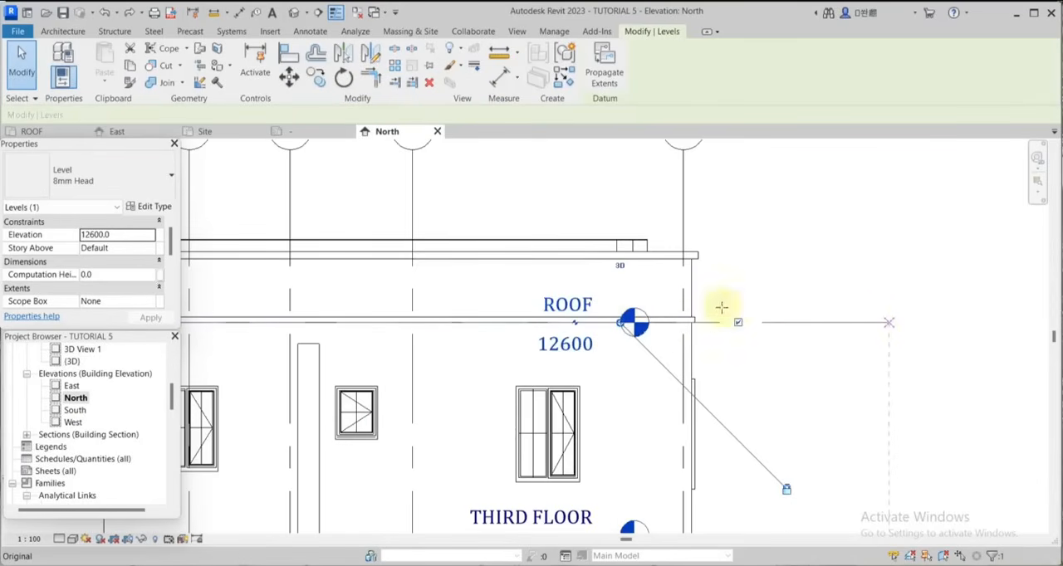
scroll(721, 305, "down", 4)
scroll(781, 303, "up", 2)
left_click_drag(736, 303, 802, 302)
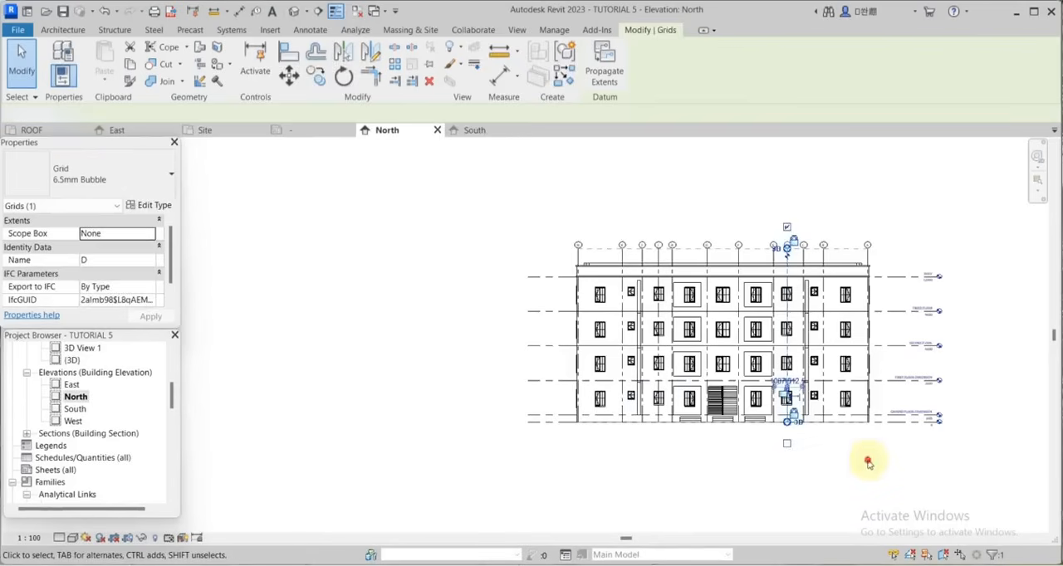
left_click(868, 462)
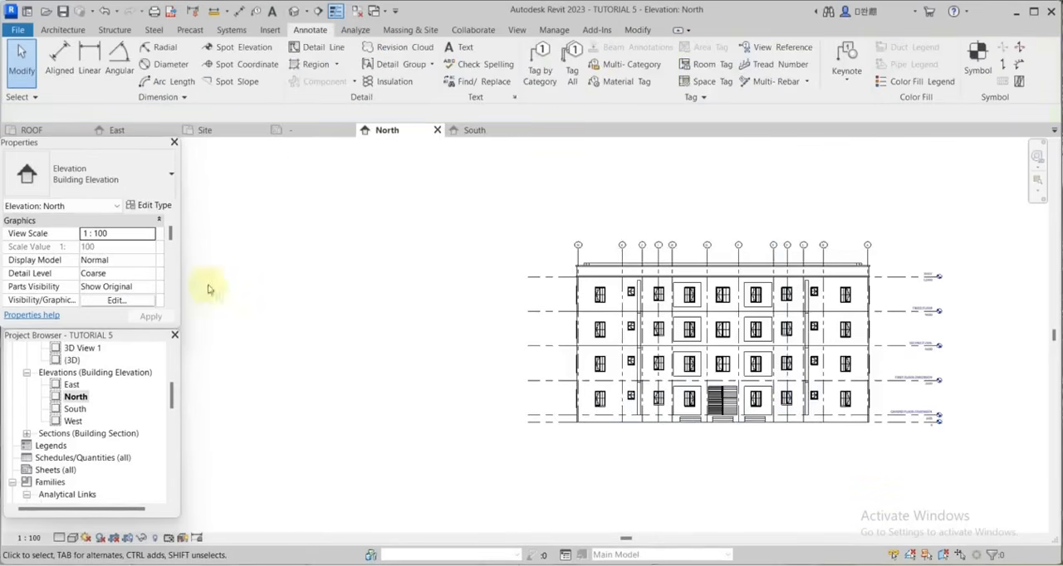
Start a Vertical 4 filled region in the North elevation, pick the ground line and offset a copy just below it.
left_click(304, 61)
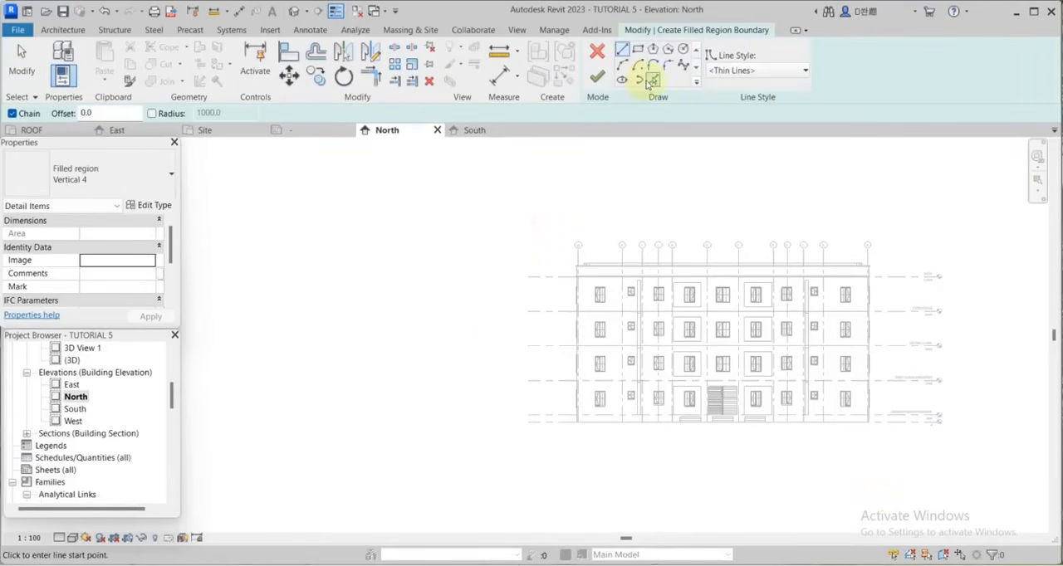
left_click(650, 81)
scroll(581, 423, "up", 3)
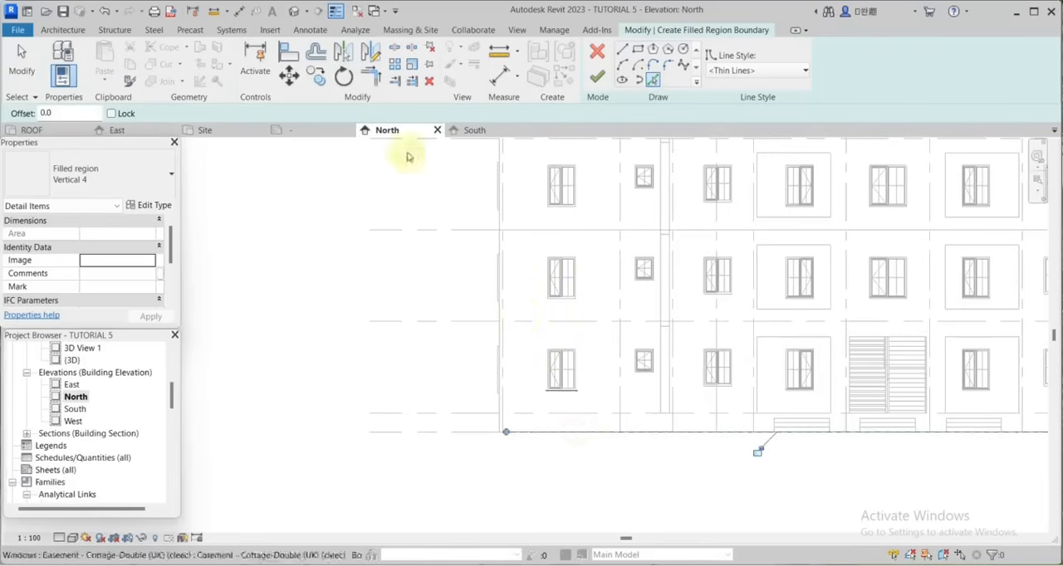
left_click(316, 52)
left_click(585, 436)
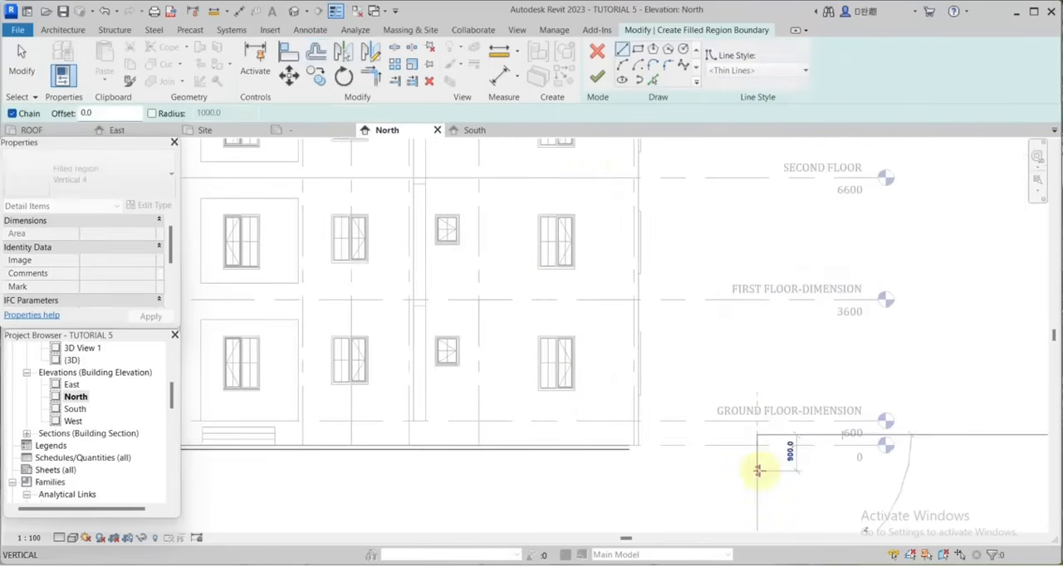
Draw a vertical boundary line about 900 mm long beyond grid A and trim both ground lines to it.
left_click(757, 471)
left_click(316, 53)
left_click(374, 76)
scroll(607, 388, "up", 2)
left_click(627, 482)
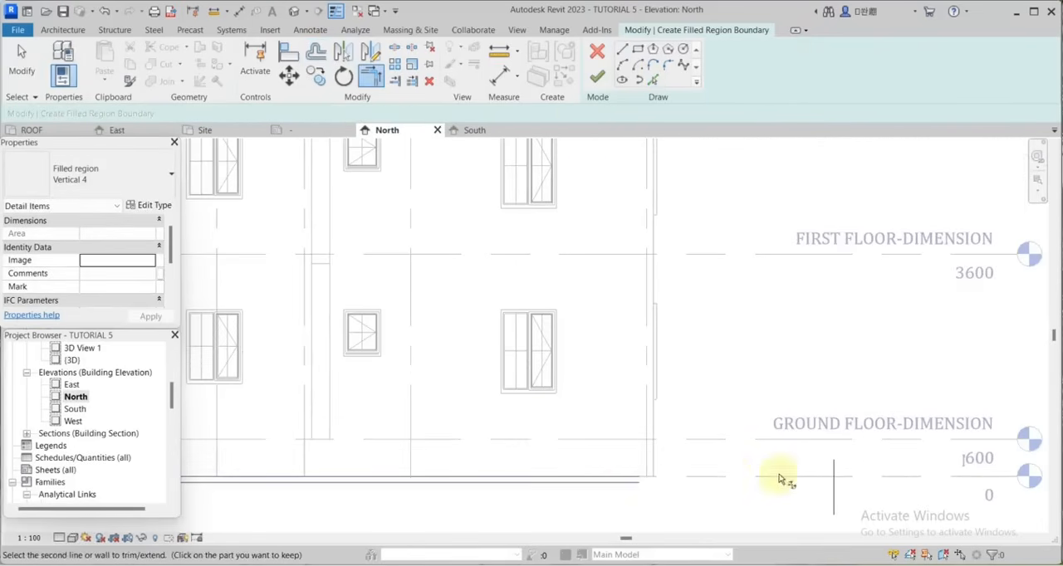
left_click(833, 491)
left_click(629, 482)
left_click(834, 480)
Trim both ground lines to the vertical line beyond grid M and finish the North elevation's filled region.
scroll(830, 413, "down", 5)
scroll(303, 428, "up", 2)
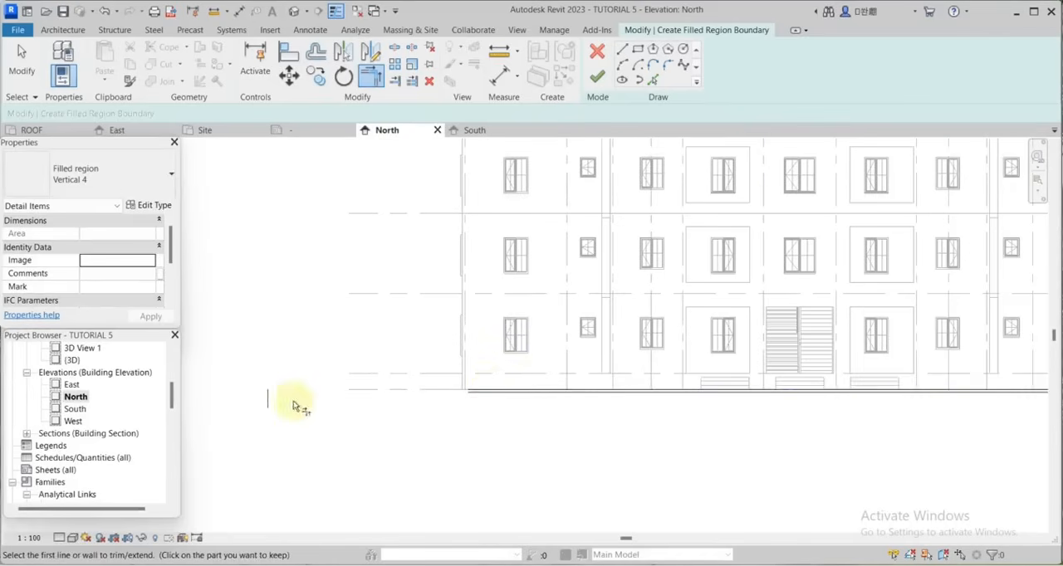
left_click(269, 400)
left_click(488, 391)
scroll(280, 387, "up", 2)
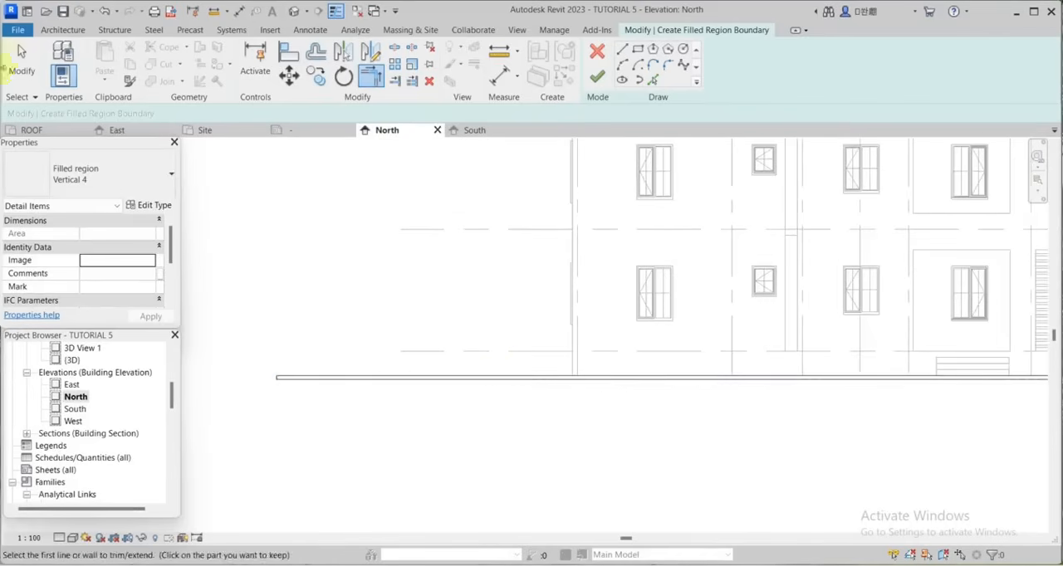
left_click(17, 67)
scroll(519, 398, "down", 4)
left_click(597, 77)
scroll(645, 351, "up", 1)
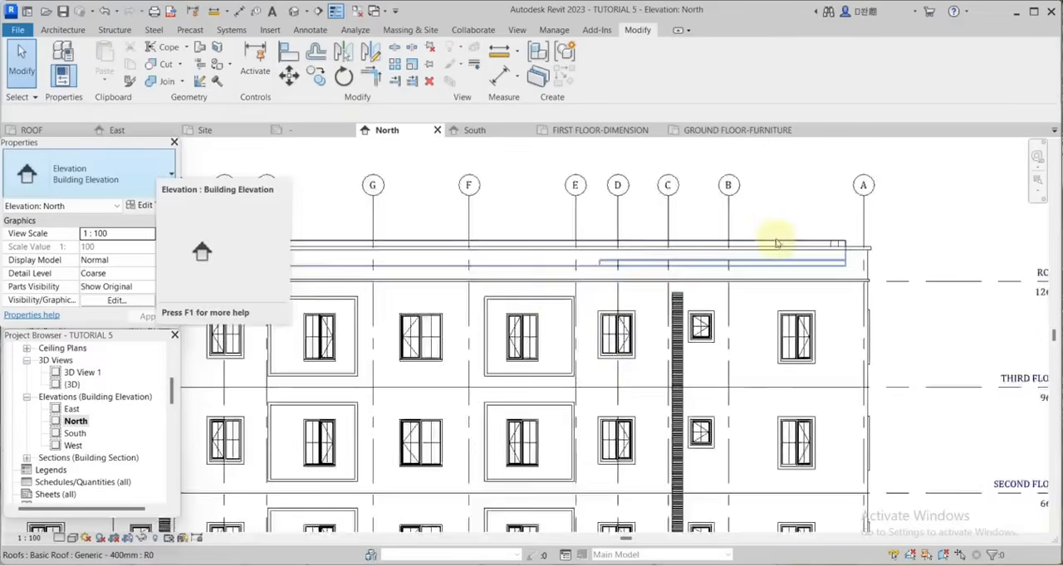
scroll(776, 246, "up", 2)
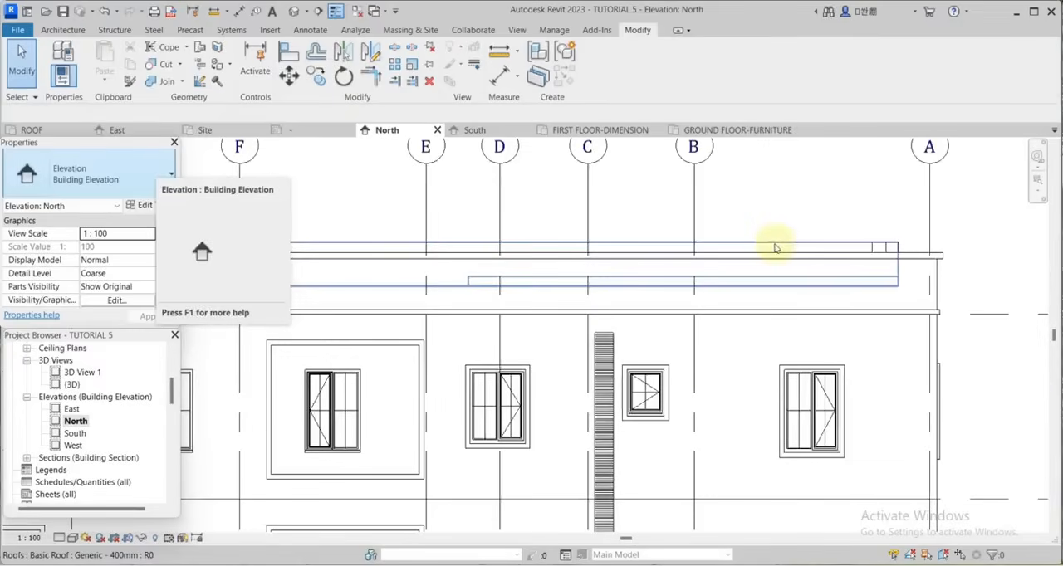
scroll(780, 249, "up", 2)
scroll(873, 256, "down", 6)
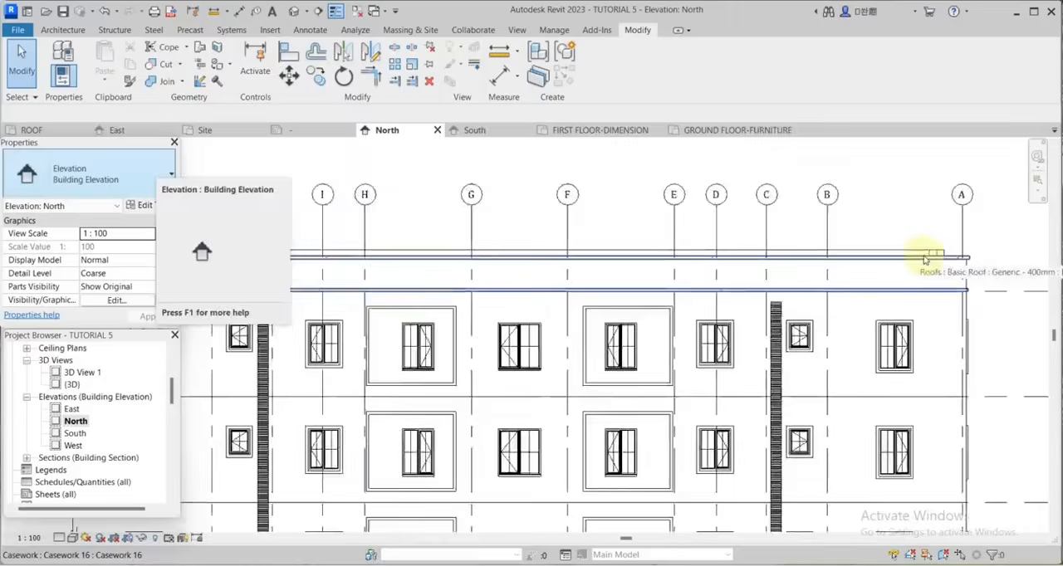
Open the South elevation and hide the section mark between grids F and G in the view.
double_click(75, 433)
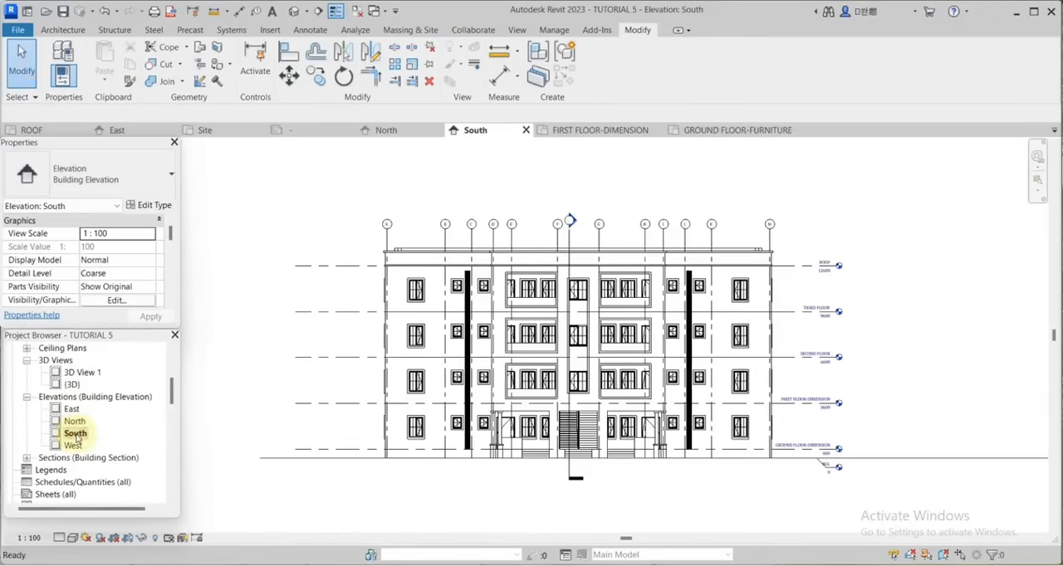
scroll(577, 233, "up", 4)
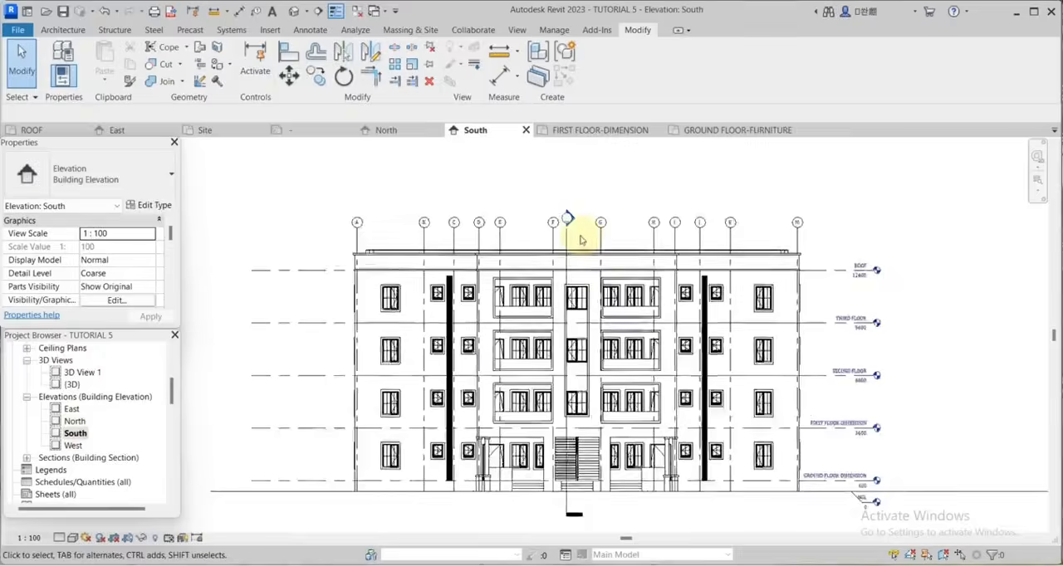
left_click(563, 241)
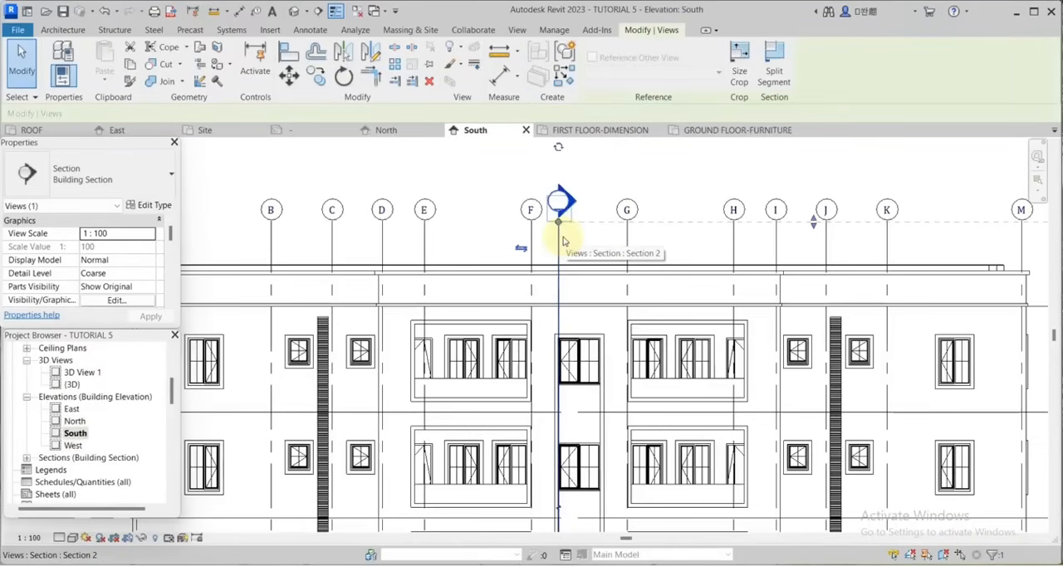
right_click(562, 240)
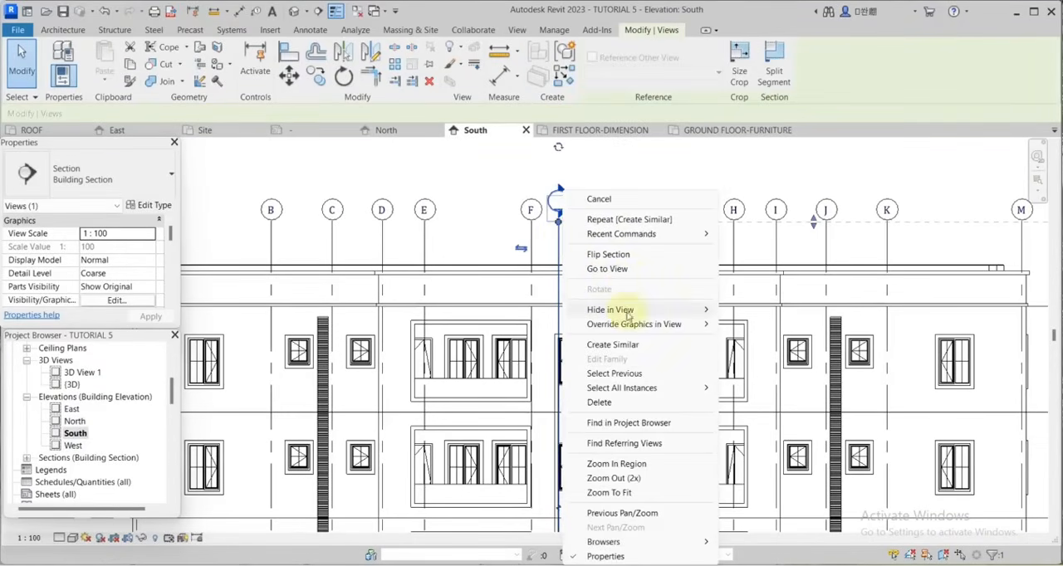
mouse_move(628, 314)
left_click(735, 312)
scroll(681, 225, "down", 3)
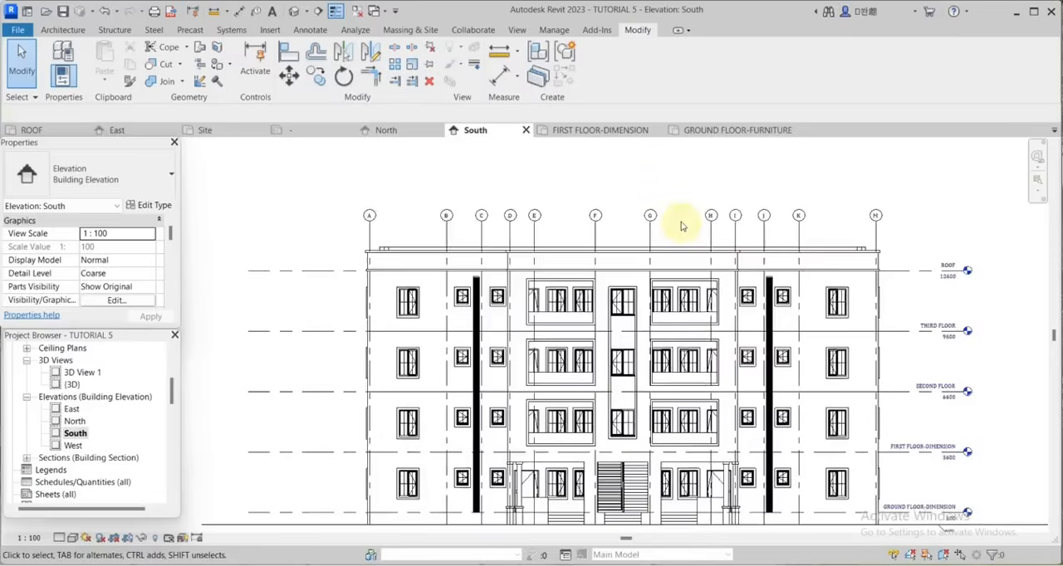
Start a Vertical 4 filled region in the South elevation, pick the ground line and offset a copy 100 mm below it.
left_click(310, 30)
left_click(310, 65)
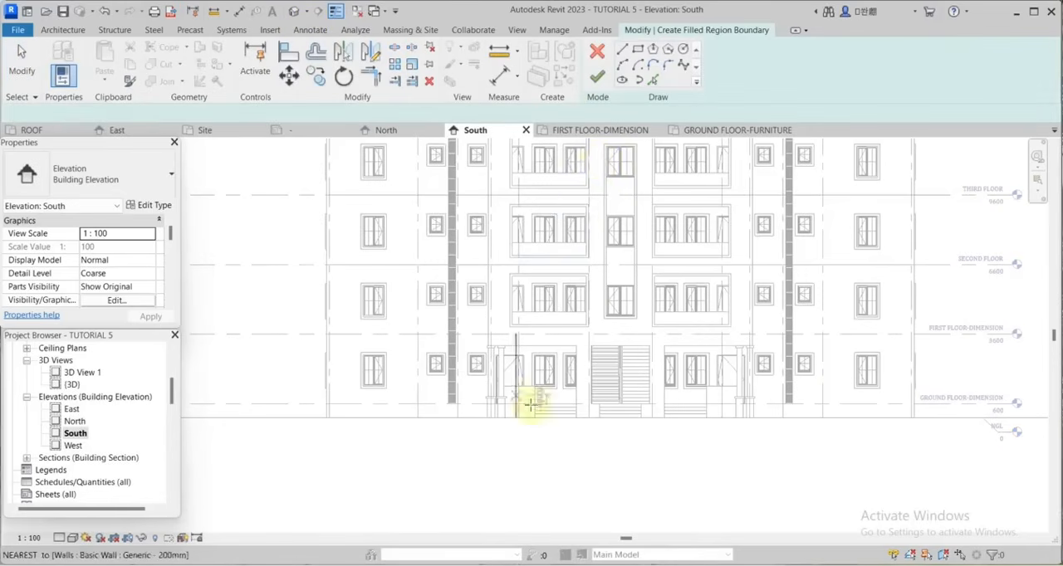
left_click(653, 79)
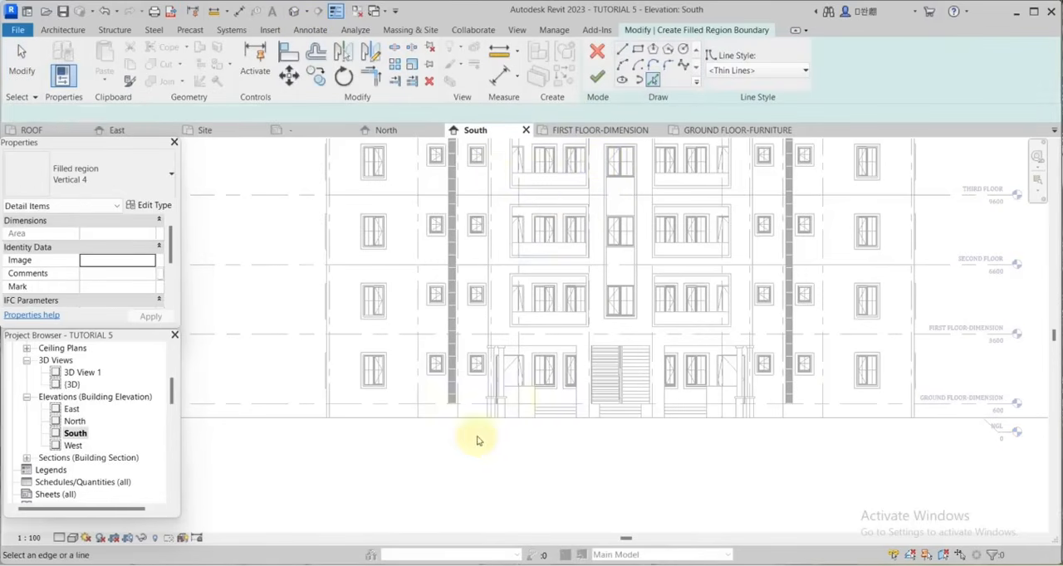
scroll(474, 435, "up", 2)
key("o")
key("f")
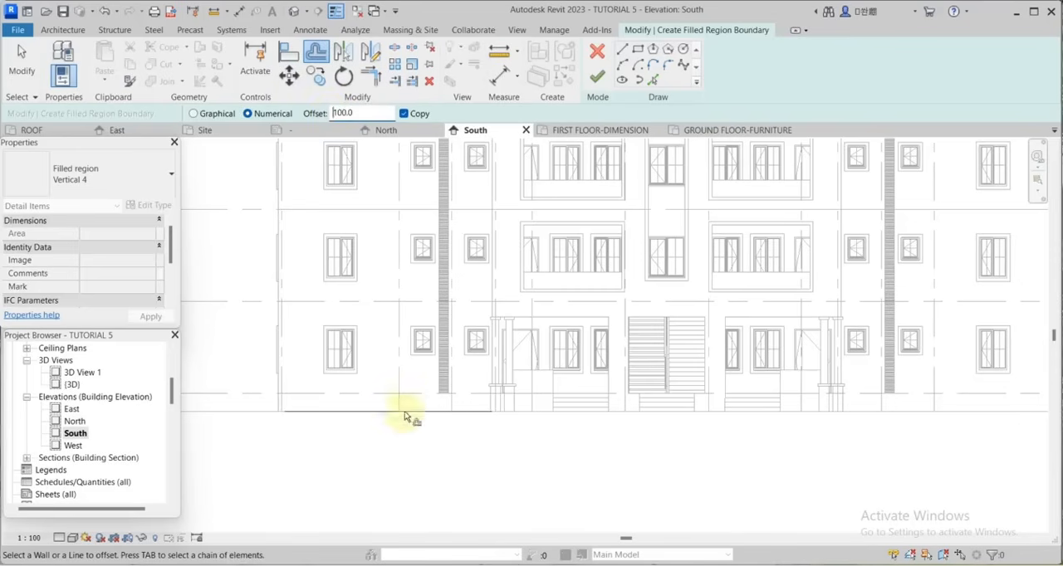
scroll(674, 375, "down", 3)
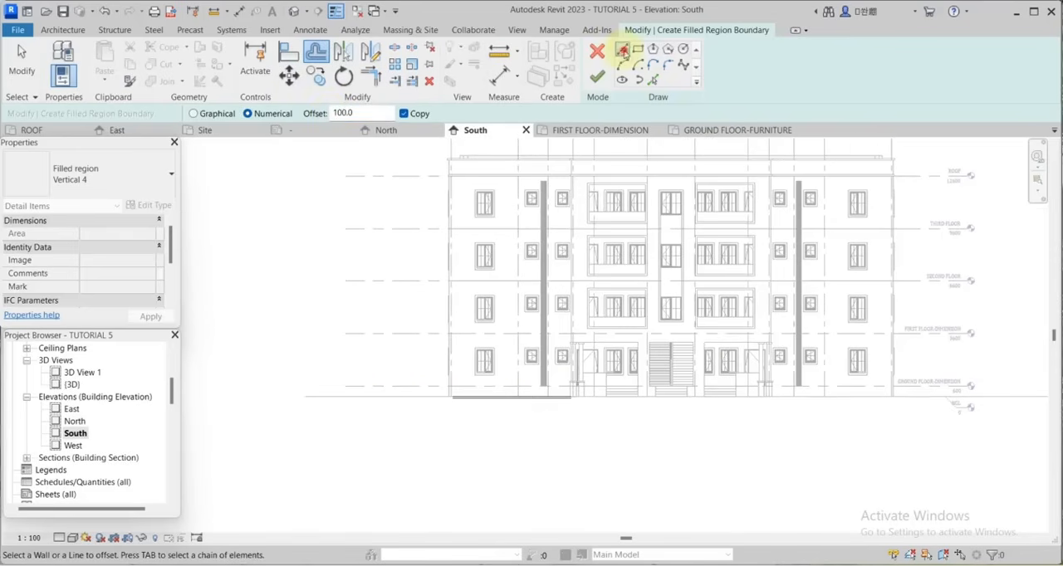
Draw a vertical boundary line about 400 mm long beyond grid A and trim both ground lines to it.
scroll(368, 403, "up", 3)
key("l")
key("i")
left_click(344, 400)
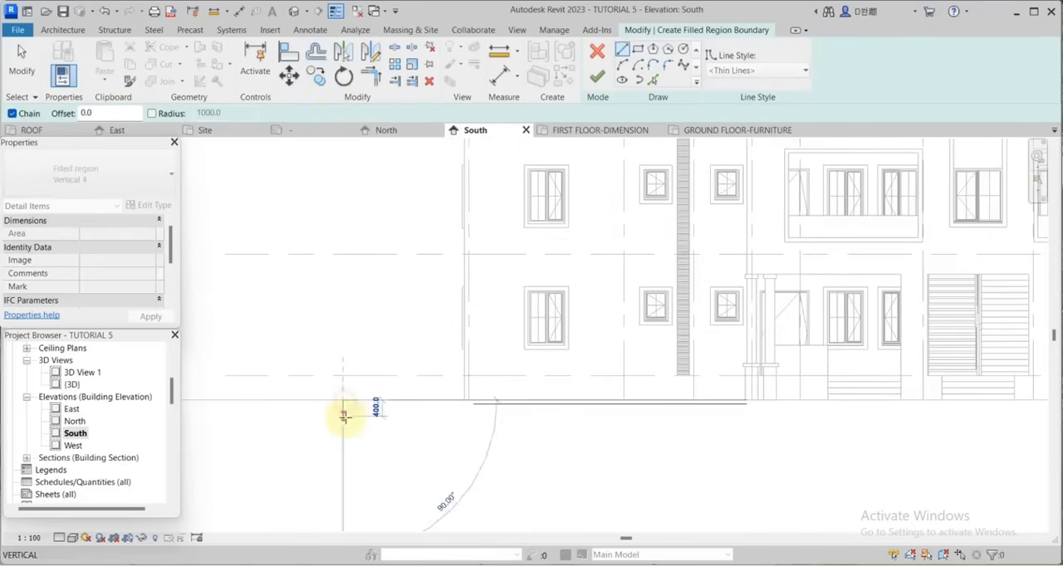
left_click(345, 417)
left_click(372, 77)
scroll(445, 405, "up", 2)
left_click(515, 396)
left_click(242, 407)
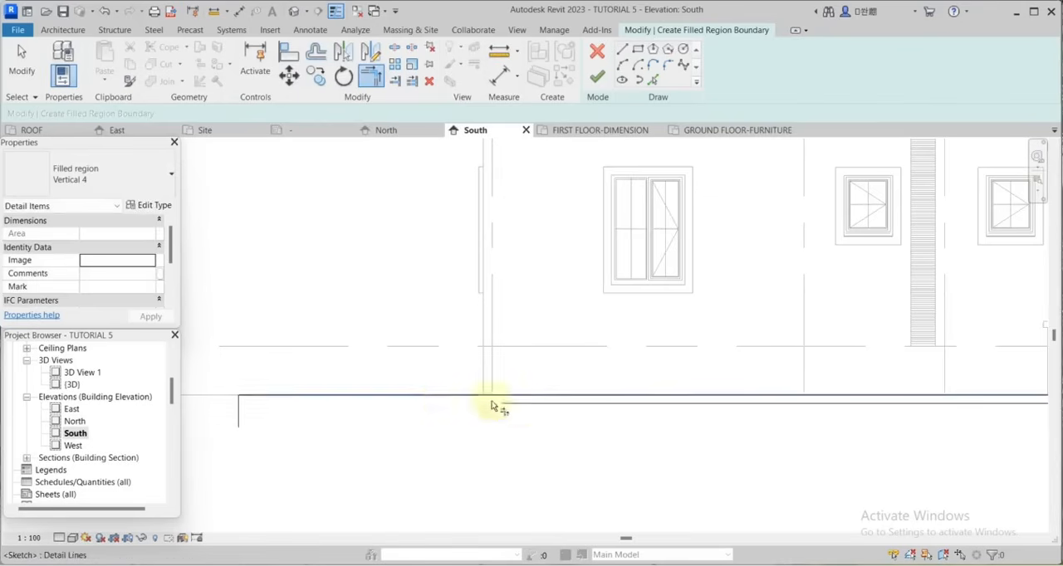
left_click(492, 403)
left_click(242, 405)
Draw a short vertical boundary line across the ground line beyond grid M in the South elevation.
key("l")
key("i")
scroll(249, 407, "down", 4)
scroll(880, 400, "up", 2)
left_click(859, 370)
left_click(860, 394)
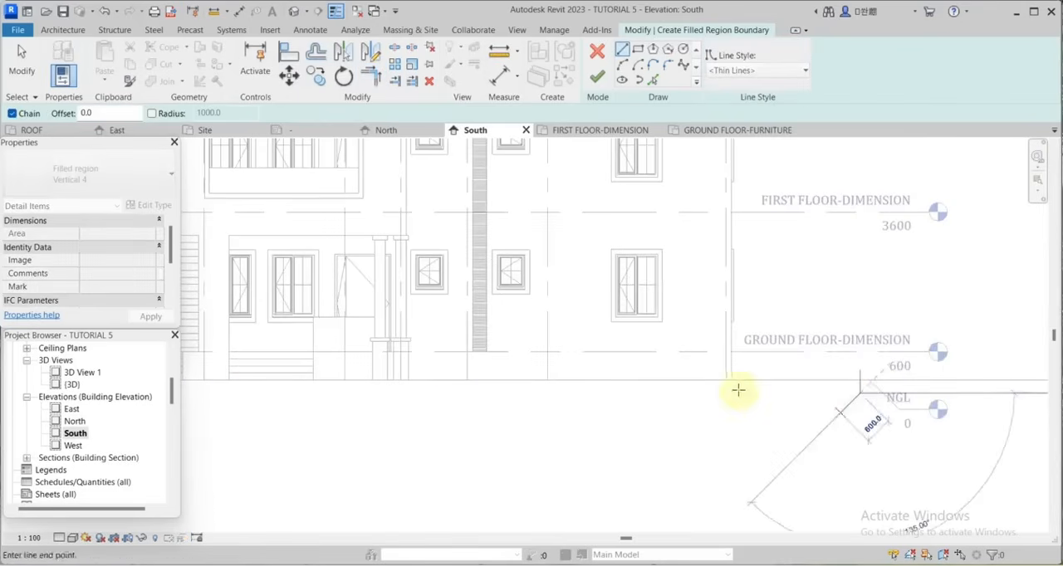
scroll(738, 390, "down", 3)
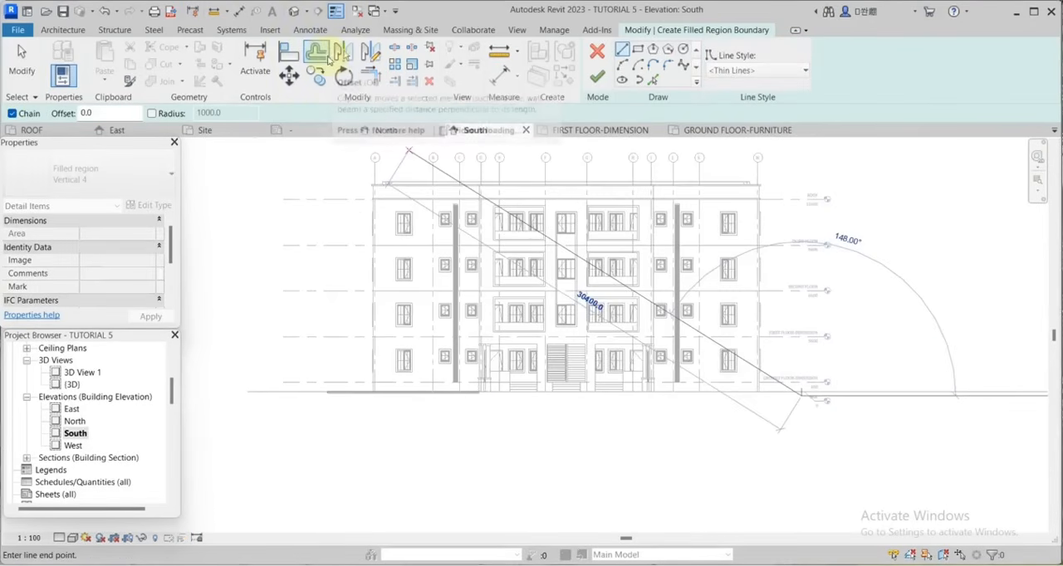
Trim both ground lines to the vertical line beyond grid M and finish the South elevation's filled region.
left_click(371, 77)
left_click(465, 393)
scroll(847, 394, "up", 4)
left_click(692, 400)
scroll(682, 425, "down", 2)
left_click(597, 77)
scroll(627, 423, "up", 2)
left_click(671, 399)
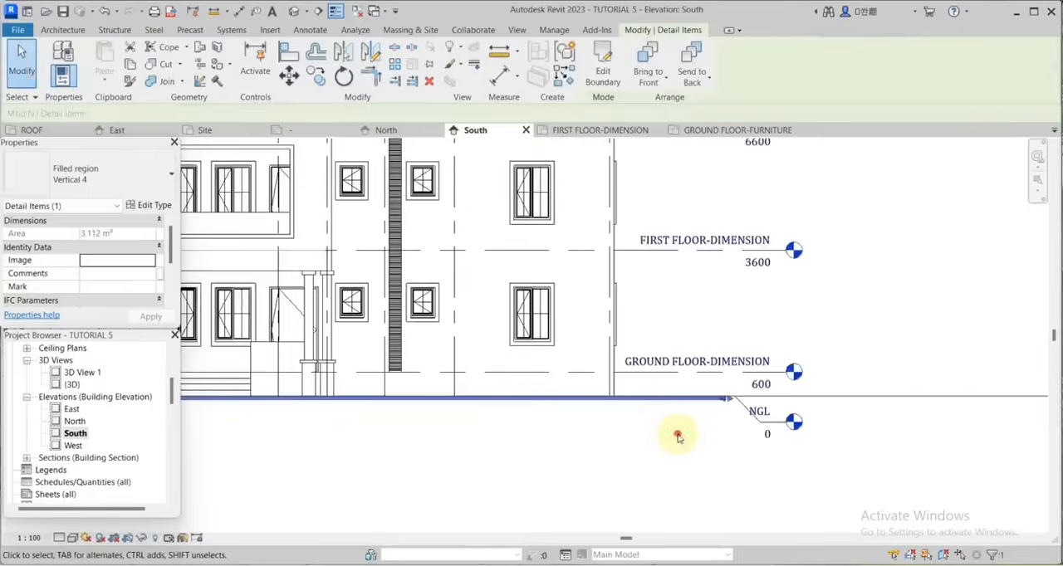
left_click(678, 436)
Hide the topography subregion in the South elevation.
scroll(677, 436, "down", 3)
left_click(793, 411)
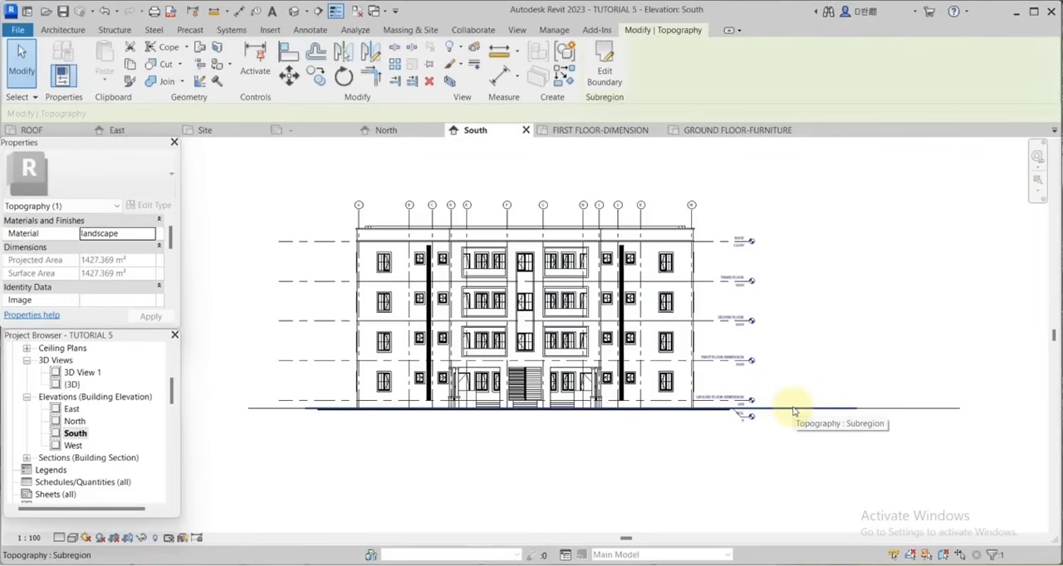
right_click(792, 411)
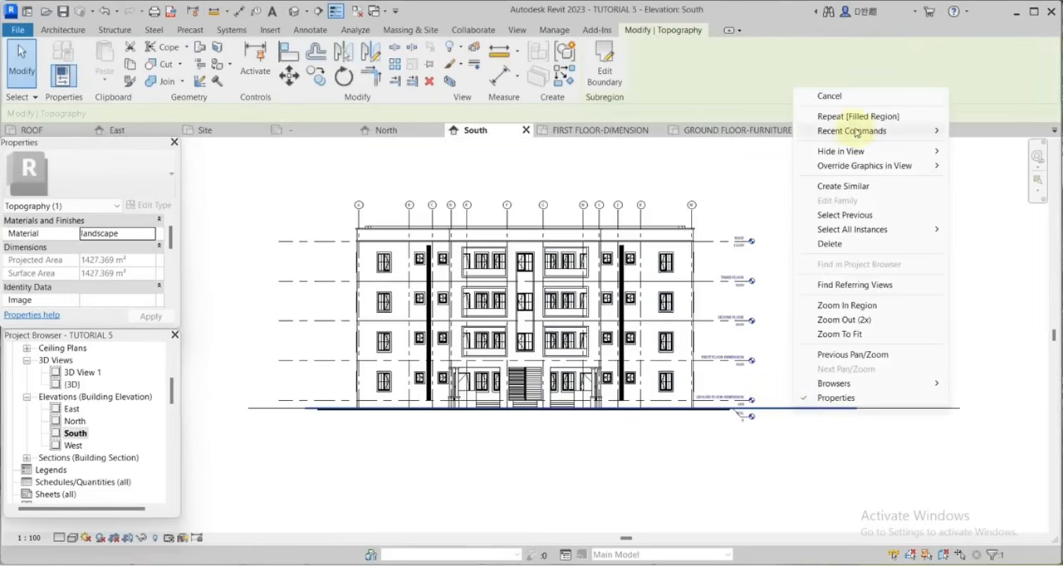
mouse_move(850, 149)
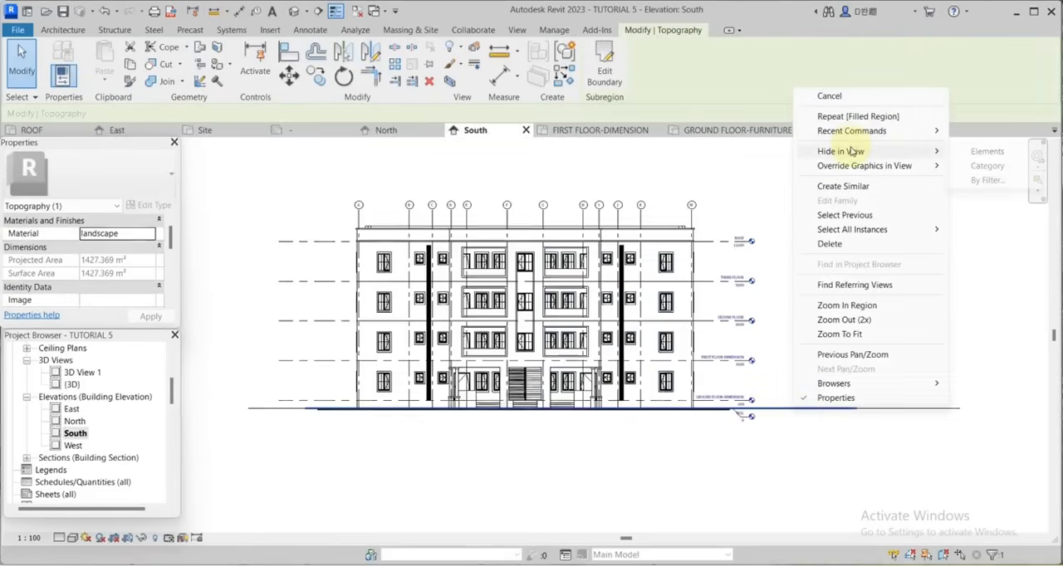
left_click(969, 154)
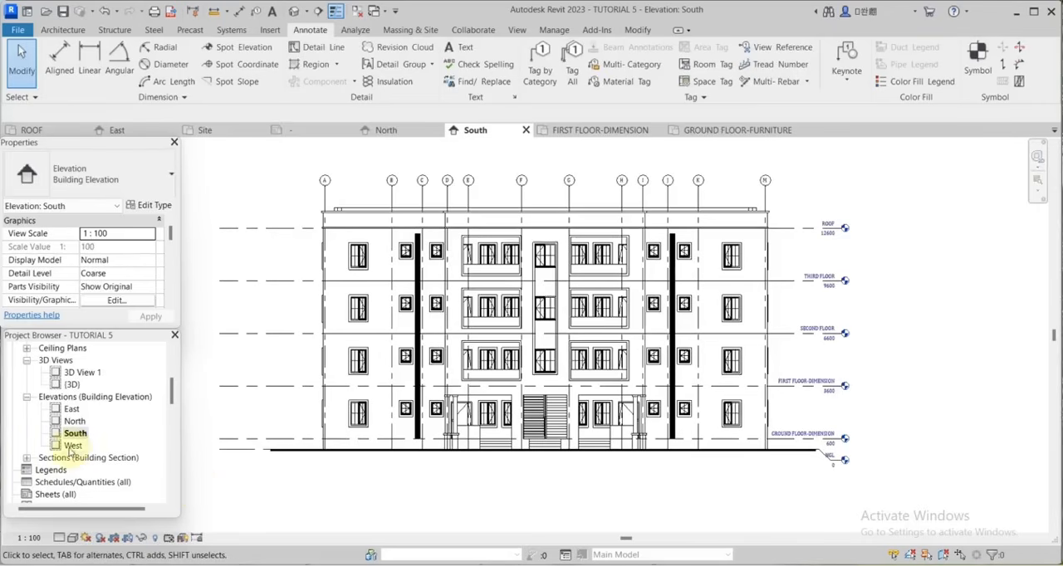
Open the West elevation and extend the level lines past grid 1 so their heads clear the building.
double_click(72, 446)
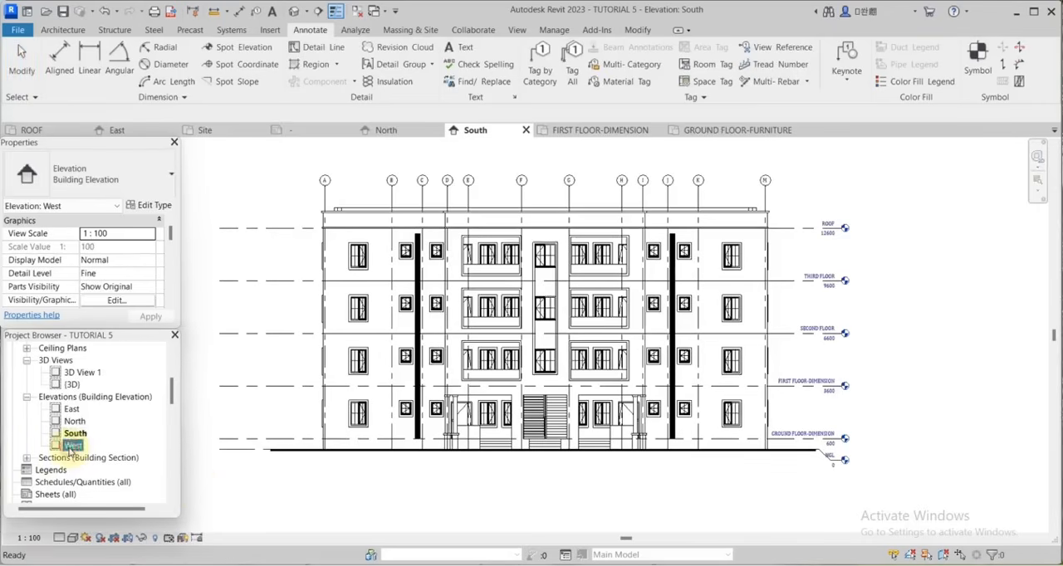
scroll(639, 375, "up", 2)
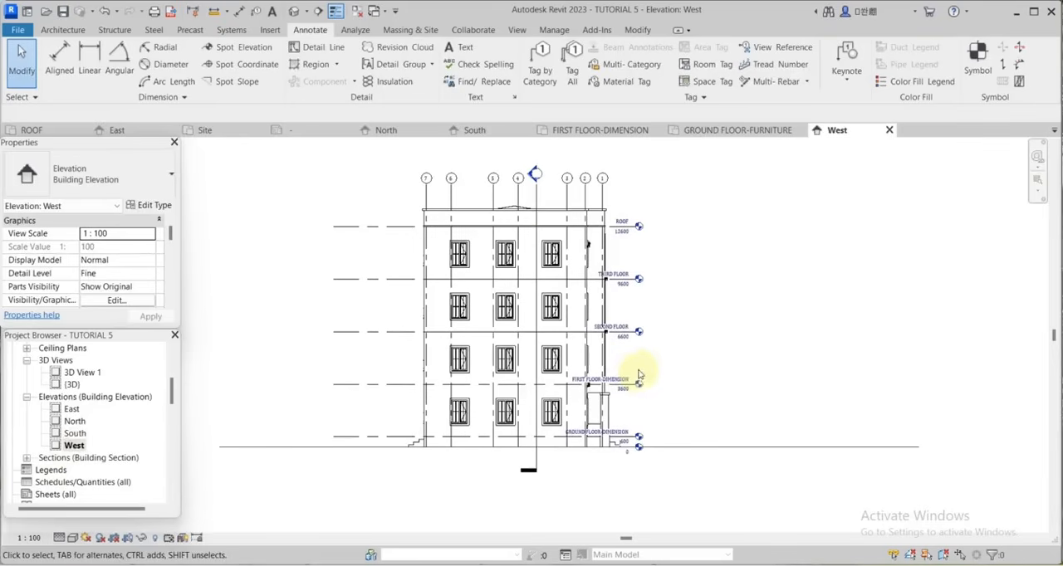
left_click(390, 335)
scroll(637, 334, "up", 2)
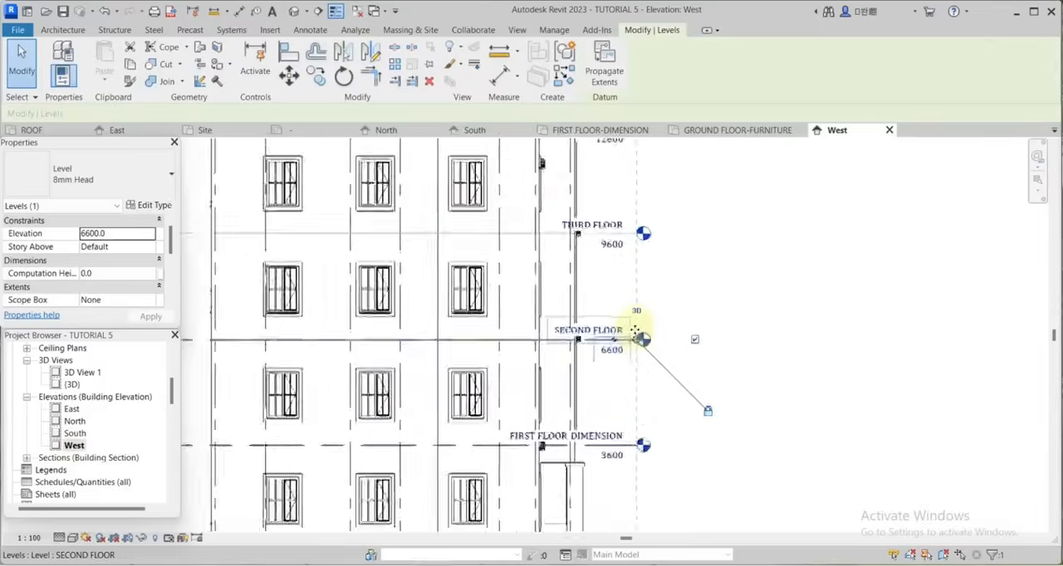
scroll(637, 334, "down", 2)
scroll(637, 334, "up", 4)
left_click_drag(635, 345, 660, 339)
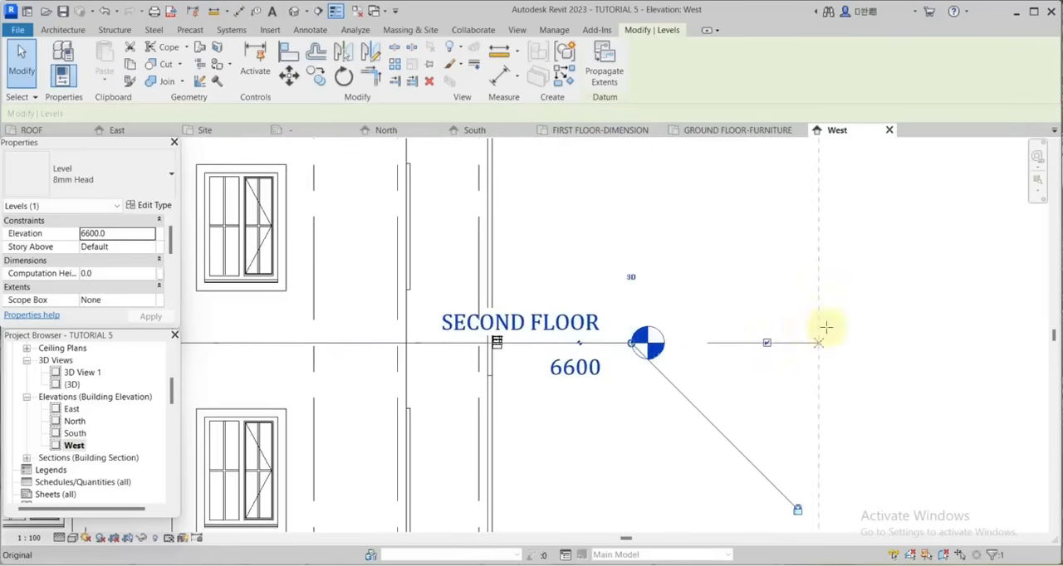
left_click_drag(826, 328, 826, 332)
scroll(687, 293, "down", 3)
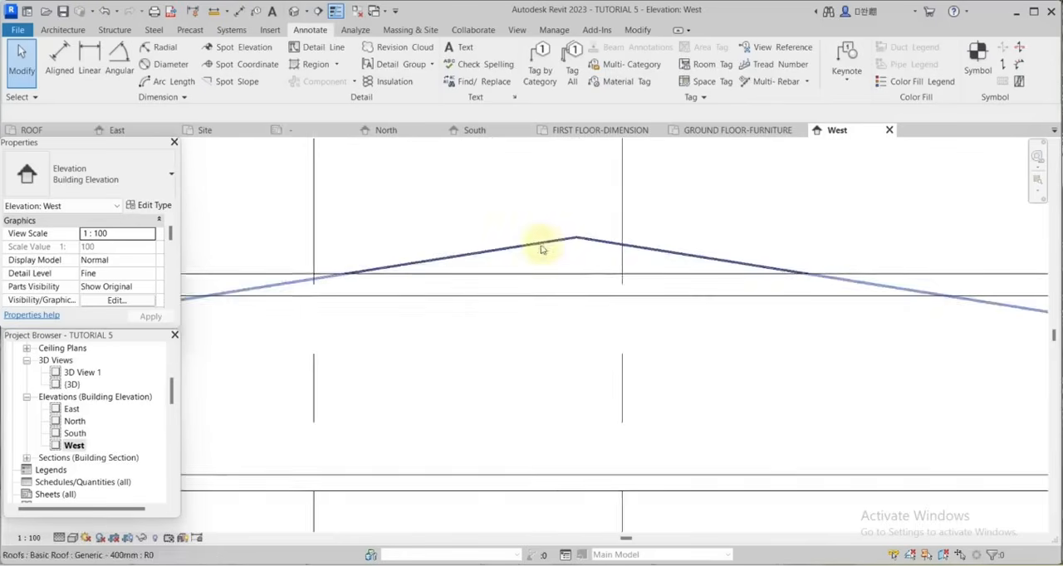
Start a filled region at the roof gable in the West elevation and pick the roof slopes and parapet top line.
scroll(542, 248, "up", 1)
scroll(660, 270, "down", 1)
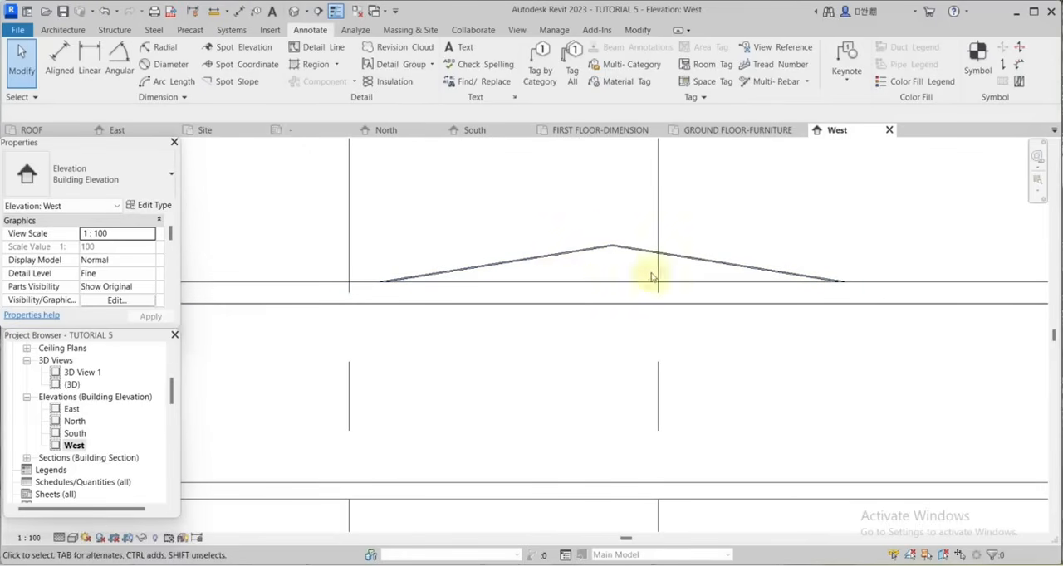
left_click(336, 67)
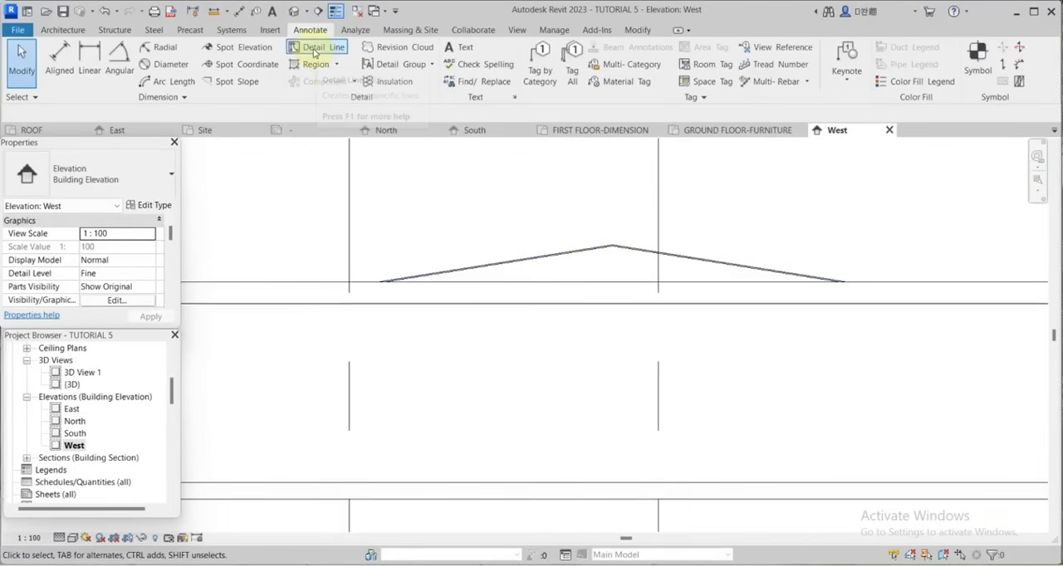
left_click(349, 82)
left_click(655, 81)
scroll(626, 250, "up", 2)
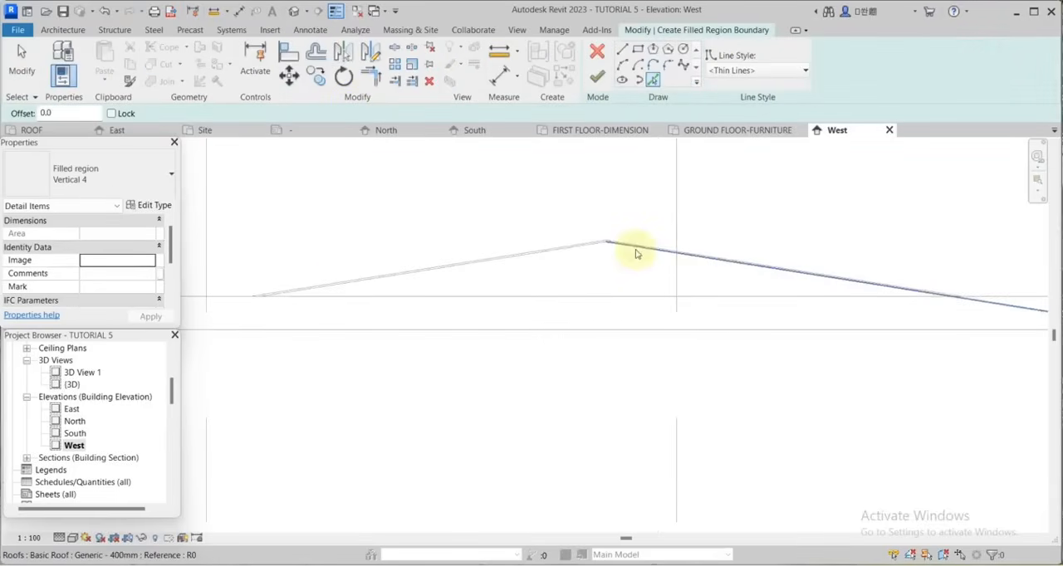
Trim the two sloped roof lines against the parapet line to form a closed triangular boundary.
left_click(382, 79)
left_click(373, 278)
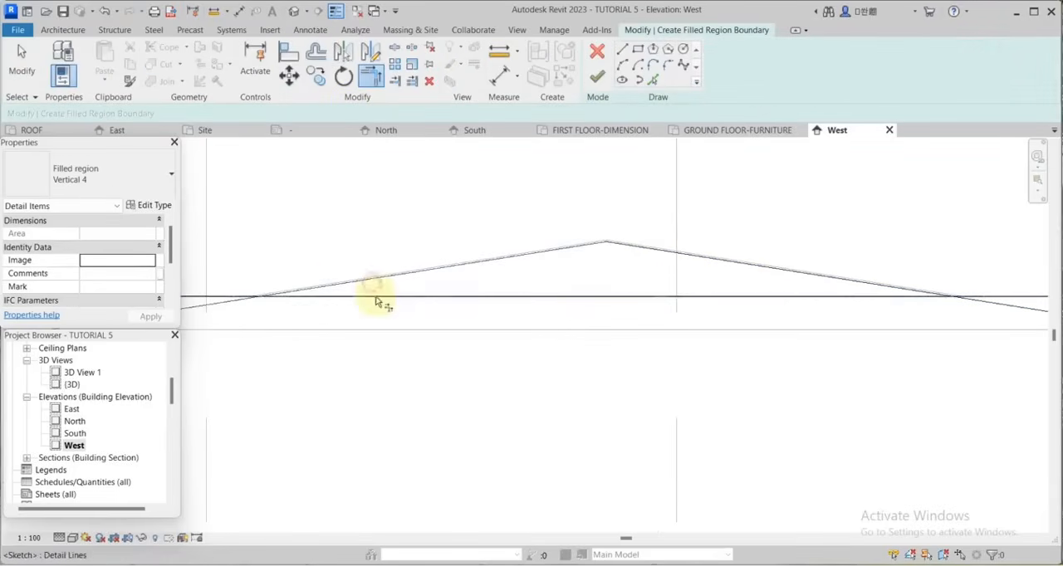
left_click(374, 297)
left_click(683, 255)
left_click(696, 296)
Offset the gable boundary's sloped lines 50 mm inward without keeping copies.
left_click(318, 55)
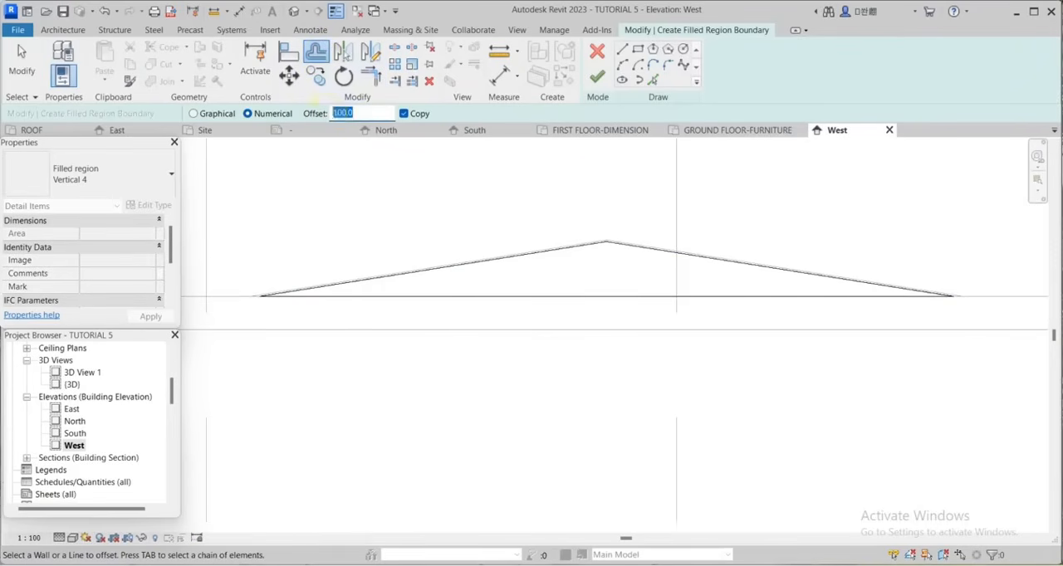
left_click(573, 252)
left_click(677, 258)
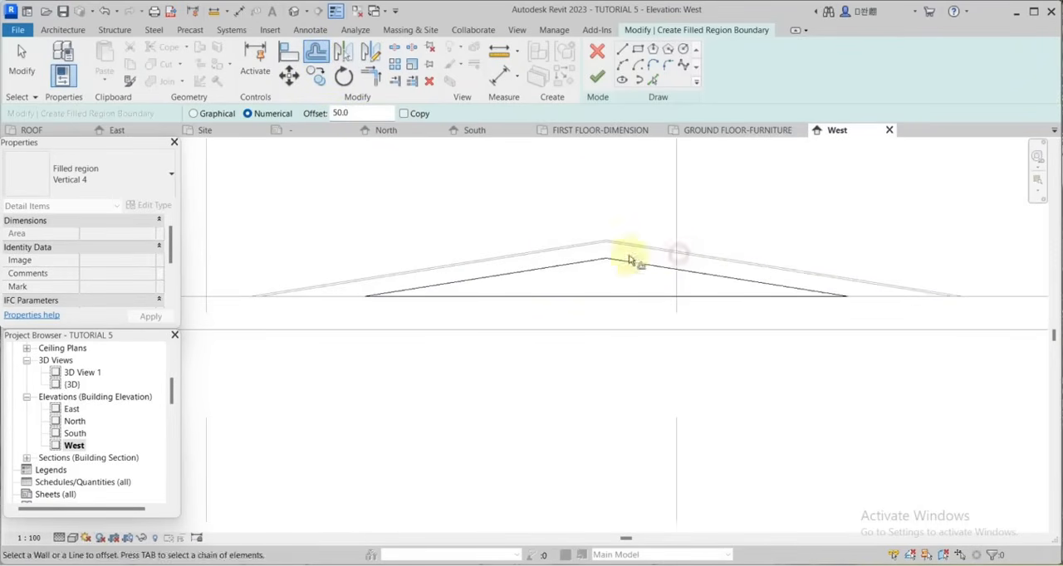
scroll(506, 241, "down", 2)
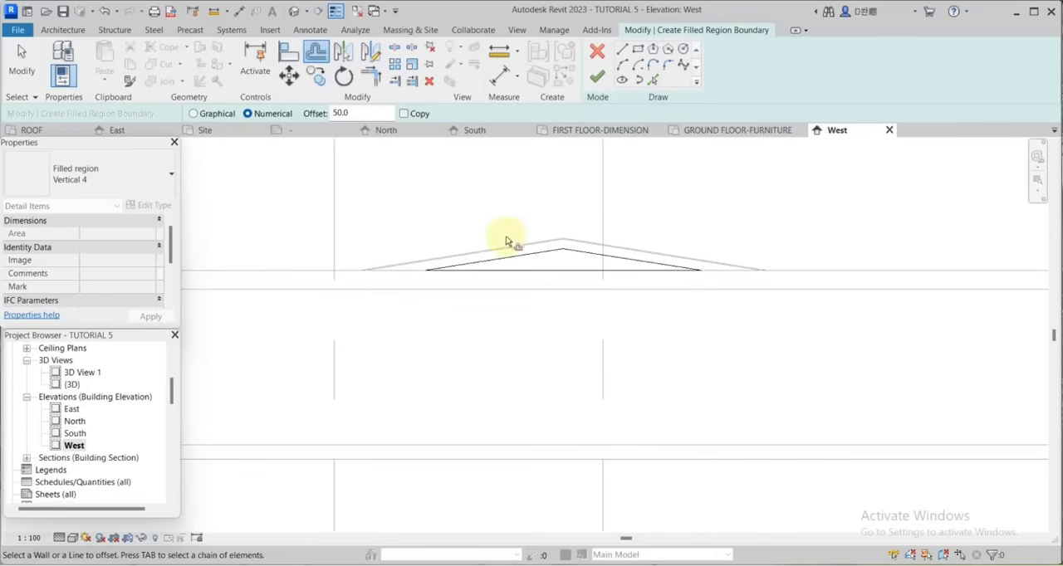
Set the gable's filled region type to Vertical 2 and finish the region.
left_click(171, 175)
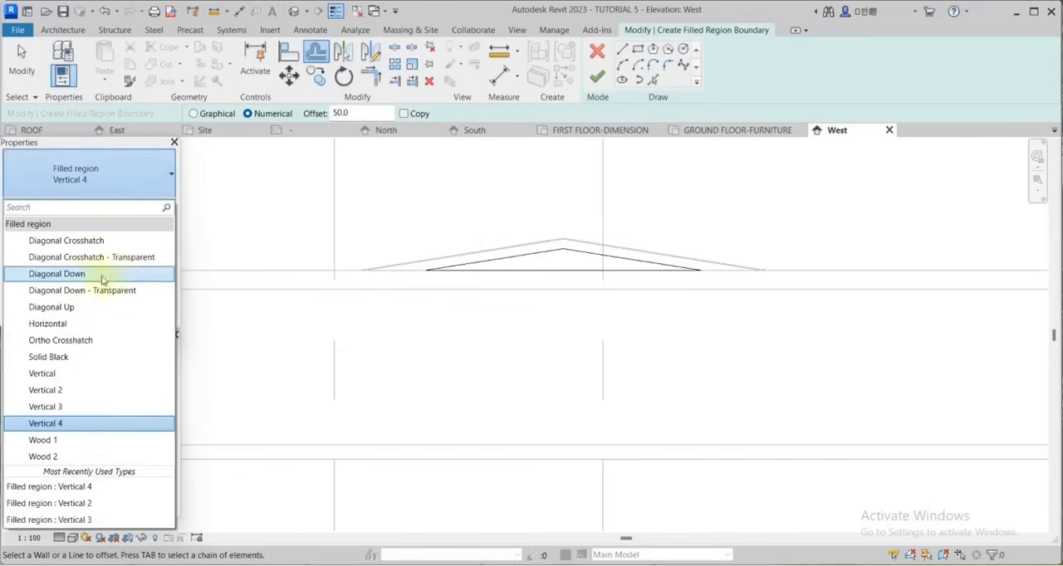
left_click(58, 389)
left_click(593, 77)
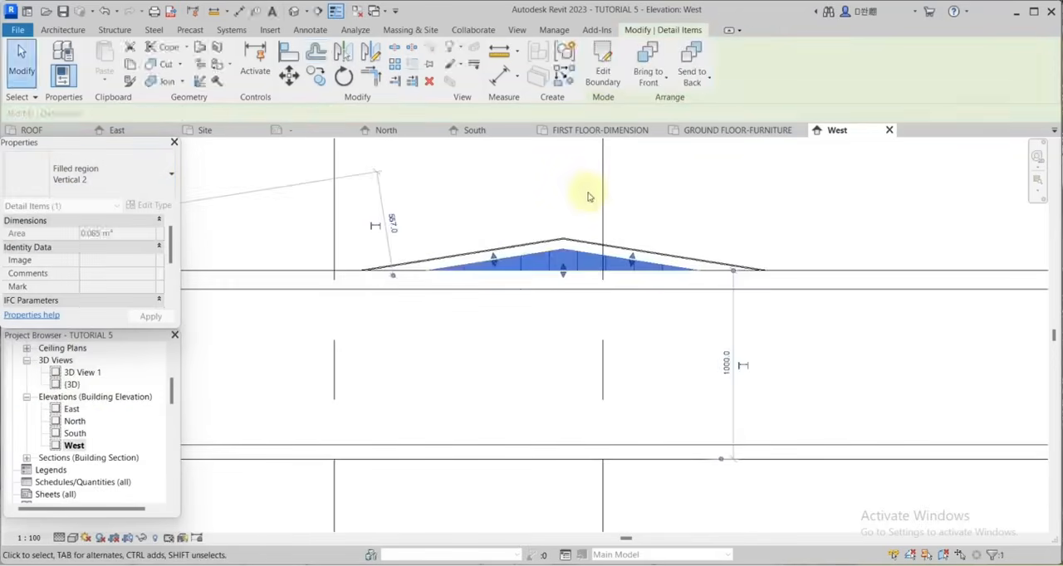
scroll(624, 191, "down", 2)
left_click(666, 194)
Start a ground-line filled region in the West elevation with an offset copy below, and draw a vertical boundary line beyond grid 7.
scroll(667, 196, "down", 5)
scroll(638, 474, "up", 3)
scroll(631, 449, "up", 3)
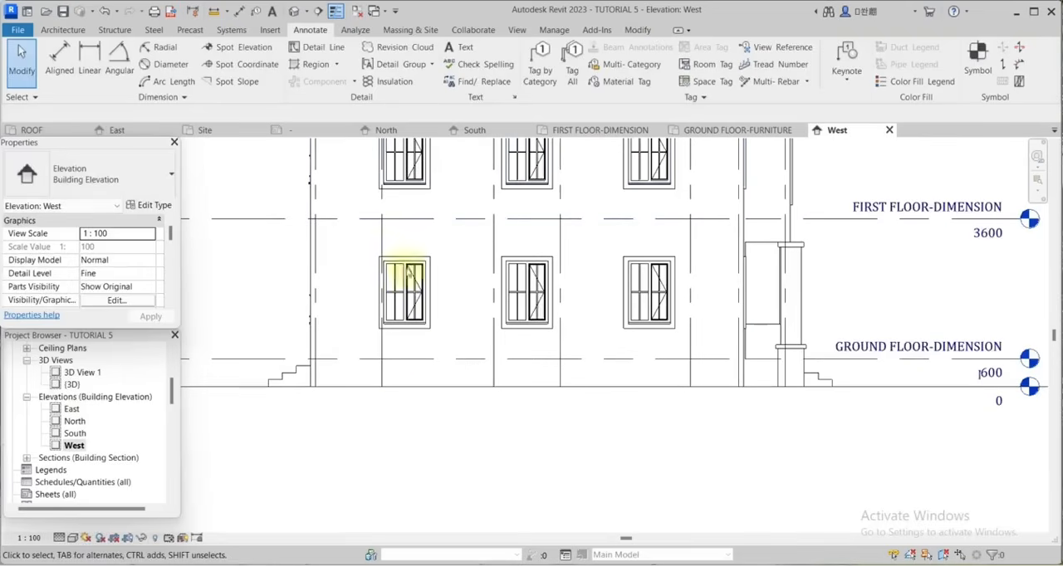
left_click(317, 47)
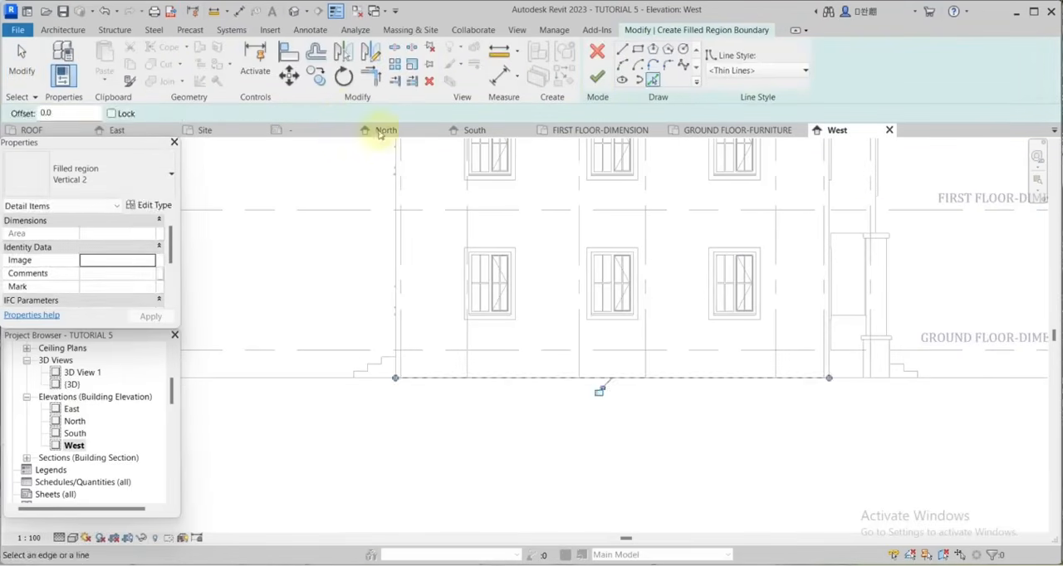
left_click(316, 52)
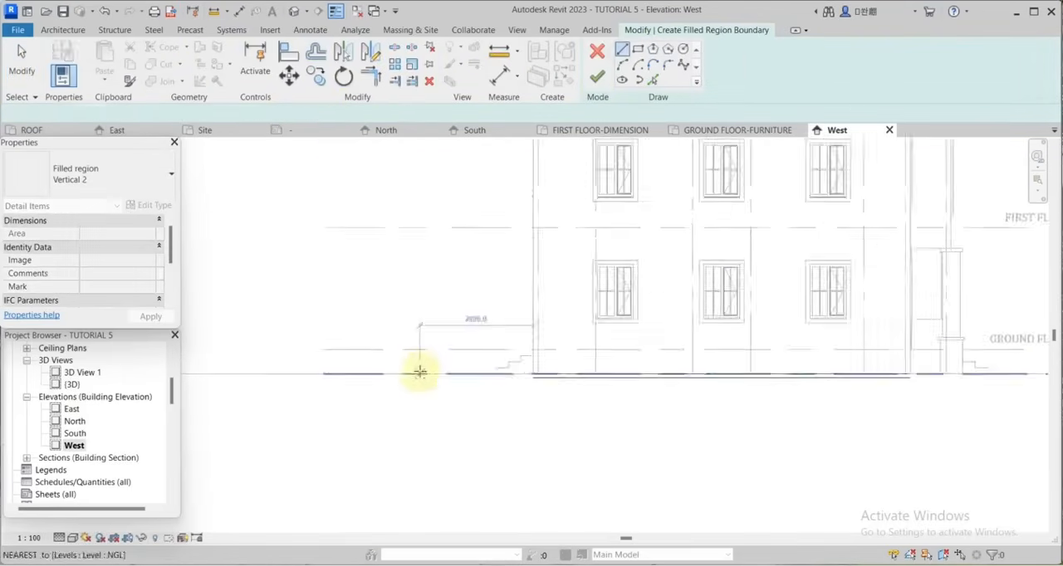
scroll(415, 396, "down", 2)
left_click(374, 434)
key("Escape")
scroll(874, 397, "up", 3)
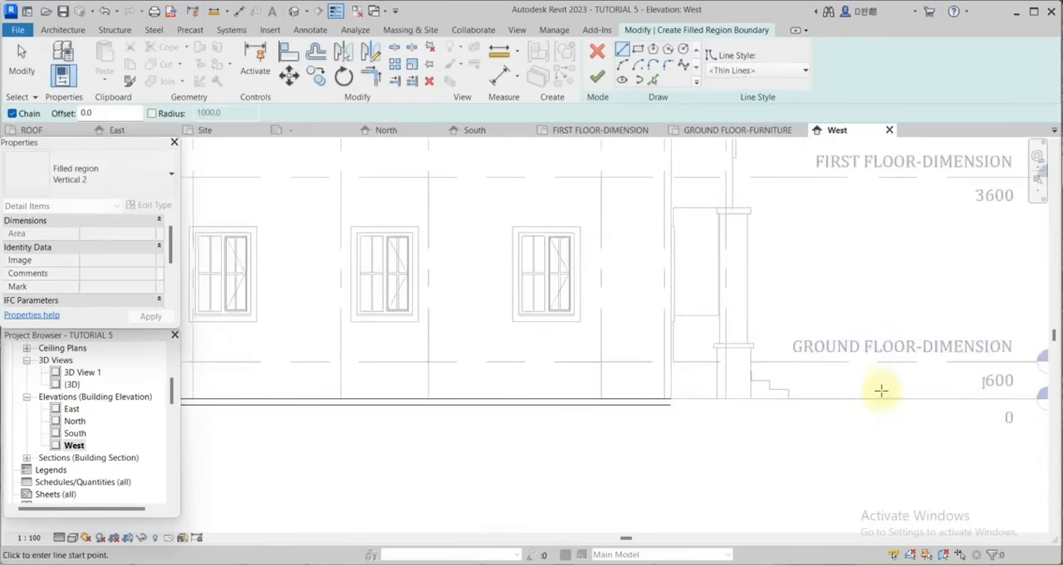
Draw a vertical boundary line beyond grid 1, trim the ground lines to both end lines and finish the West elevation's filled region.
left_click(874, 374)
left_click(875, 411)
key("t")
key("r")
left_click(860, 396)
left_click(839, 403)
scroll(768, 449, "down", 4)
scroll(307, 453, "up", 5)
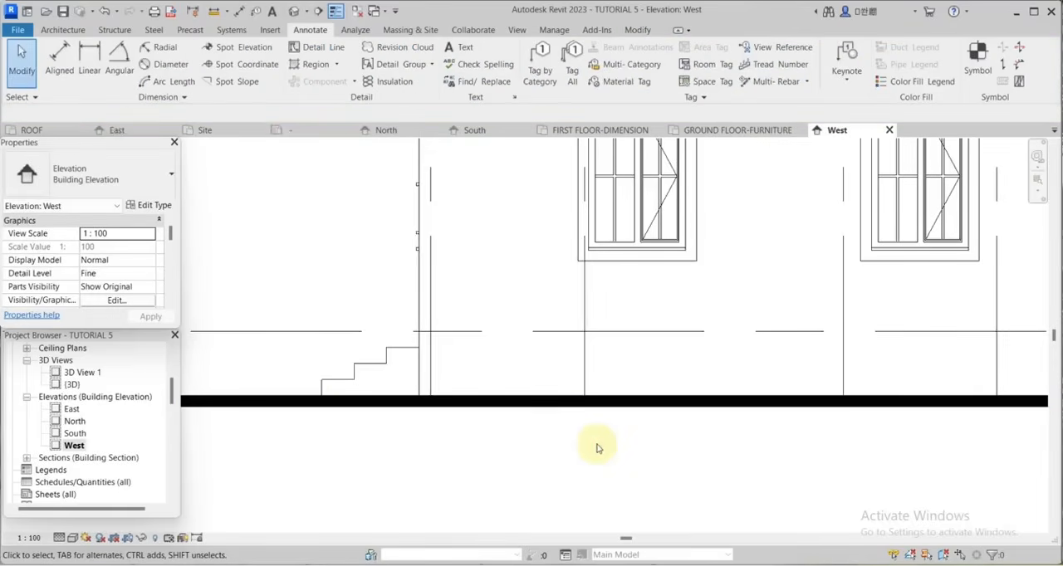
middle_click(598, 448)
middle_click(598, 449)
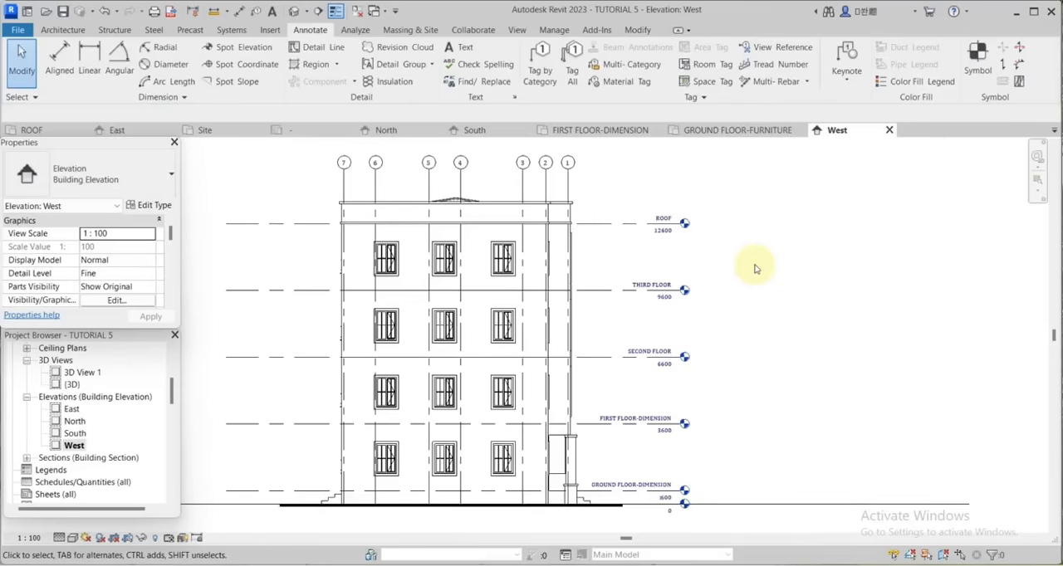
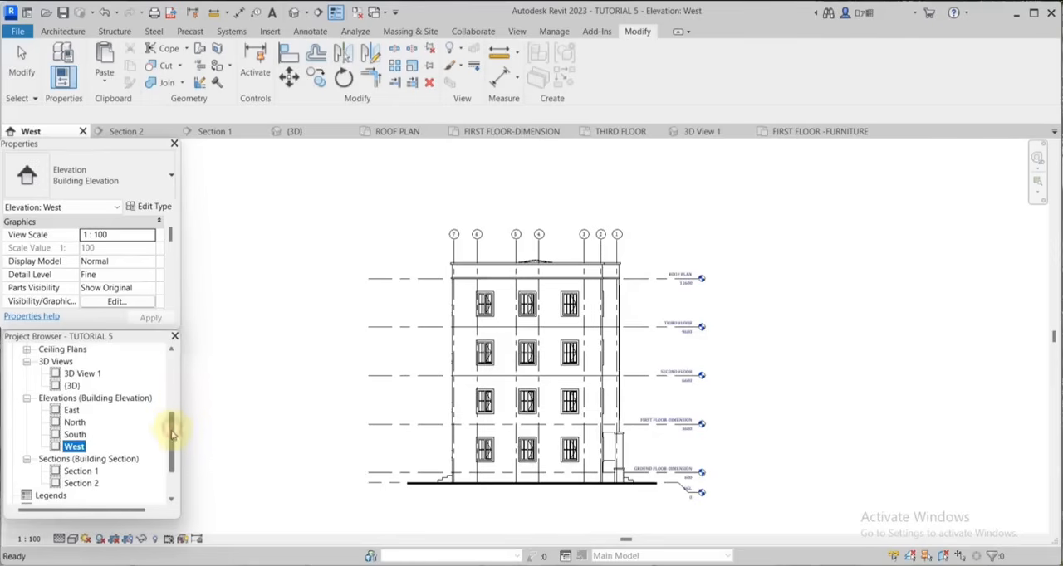
Open the Section 1 view.
left_click_drag(172, 434, 175, 450)
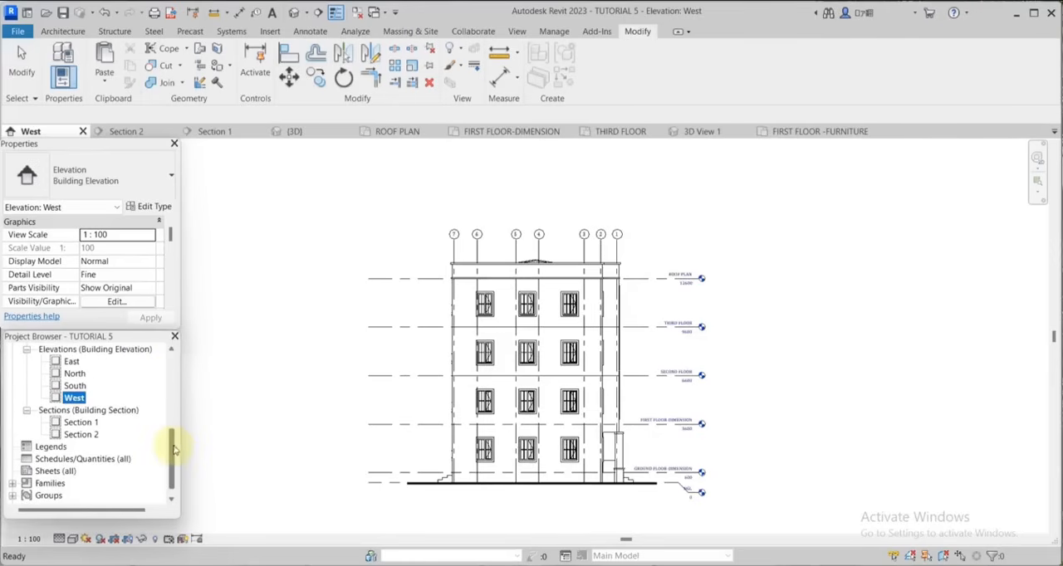
left_click(81, 423)
double_click(80, 423)
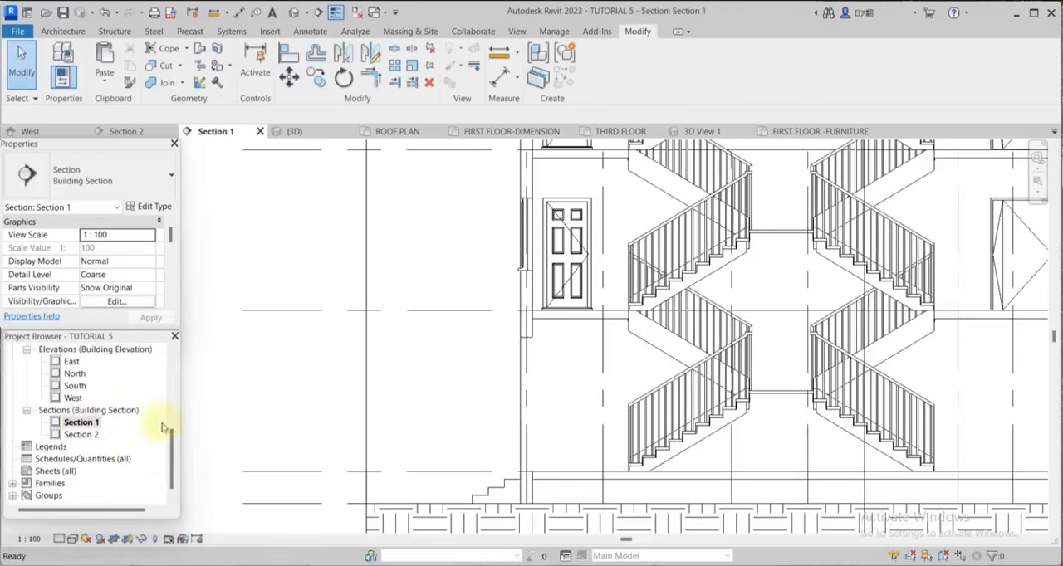
Hide the category of the outdoor wall light beside the third floor level in the section view.
scroll(711, 486, "down", 2)
scroll(770, 349, "up", 3)
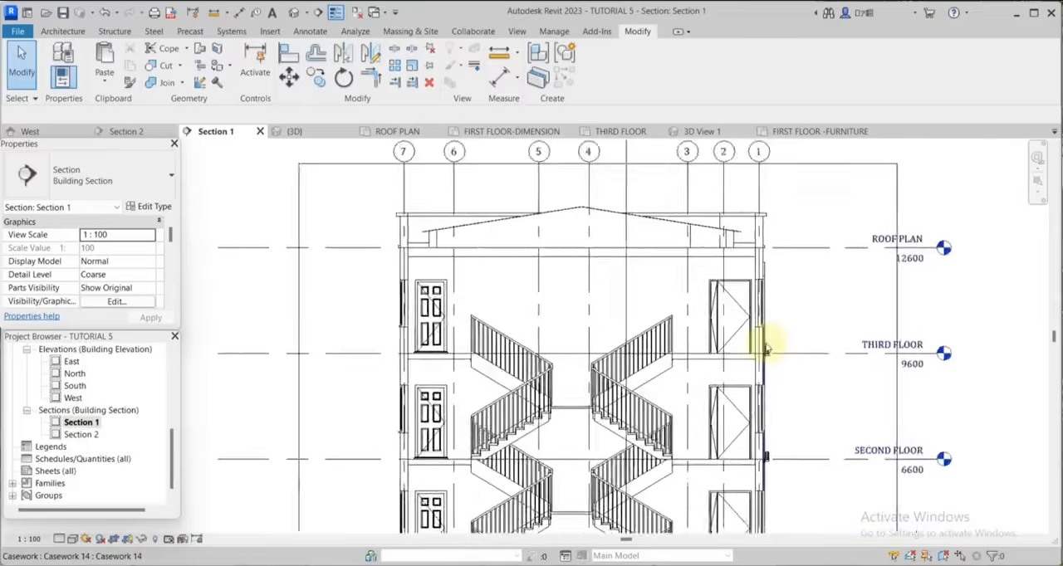
scroll(808, 426, "up", 2)
scroll(775, 394, "down", 2)
scroll(784, 397, "up", 1)
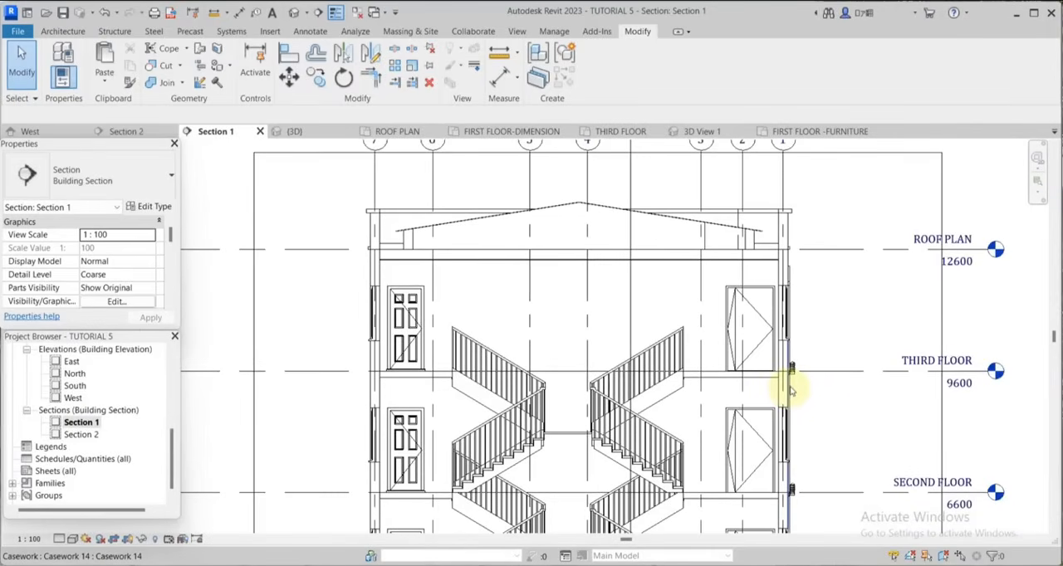
scroll(797, 383, "up", 1)
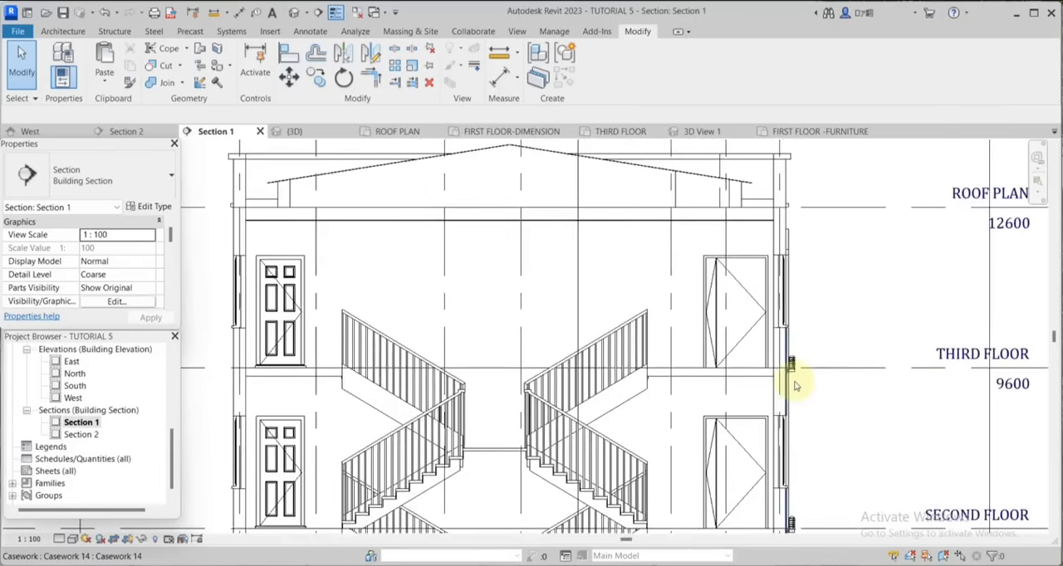
scroll(839, 351, "down", 1)
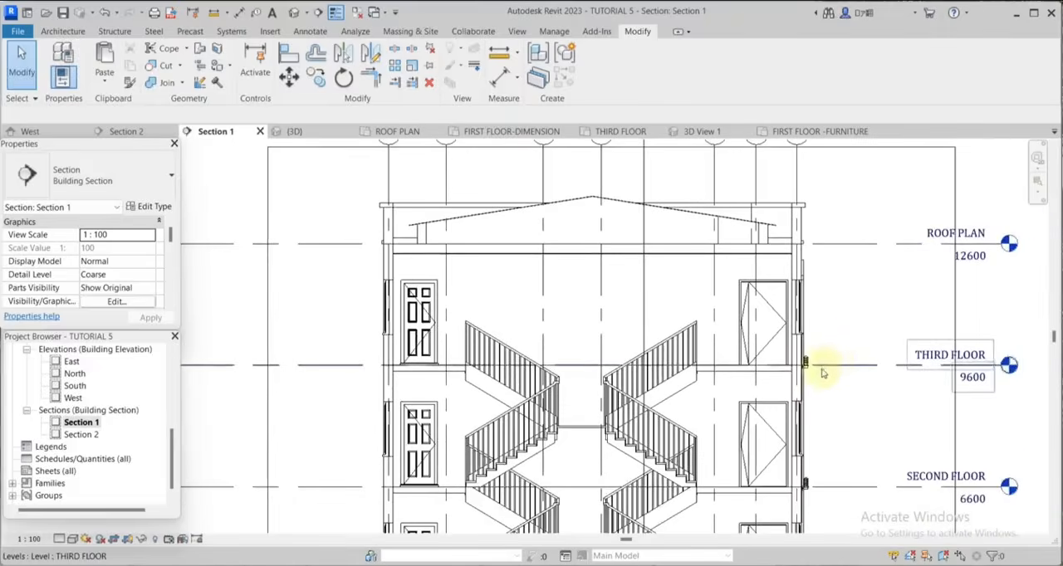
scroll(797, 372, "up", 3)
left_click(783, 362)
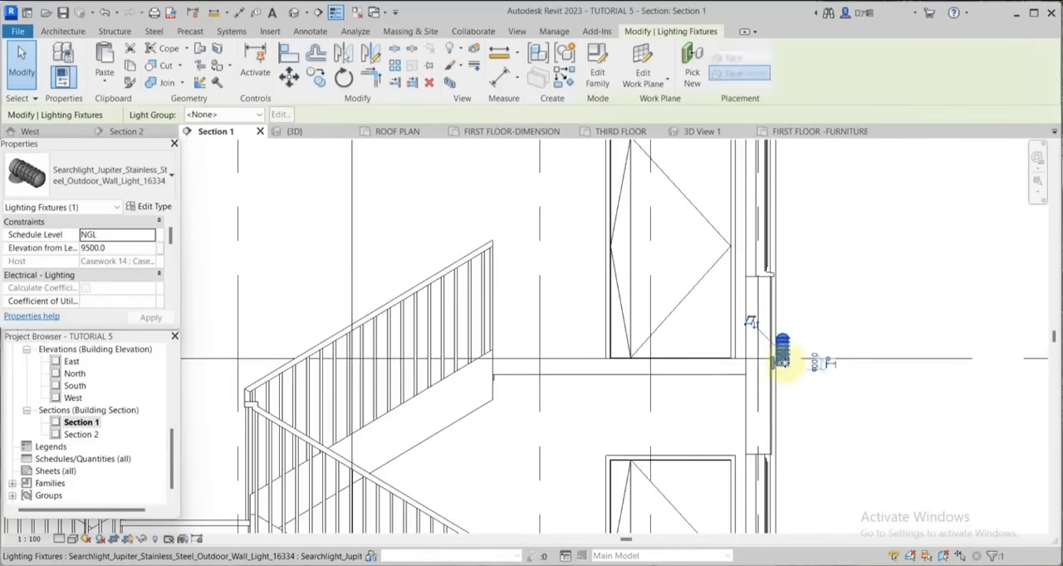
right_click(783, 362)
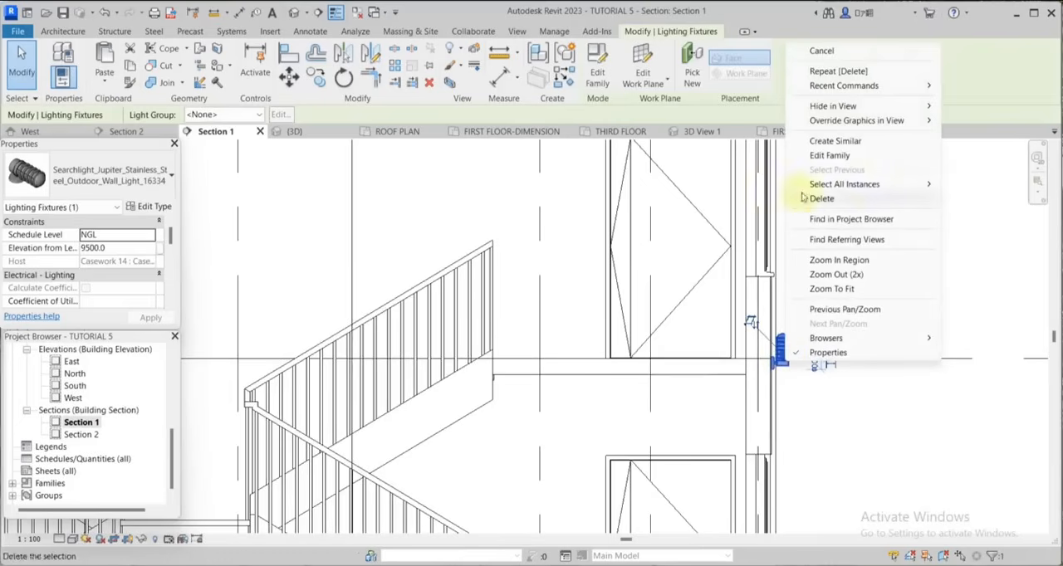
mouse_move(833, 108)
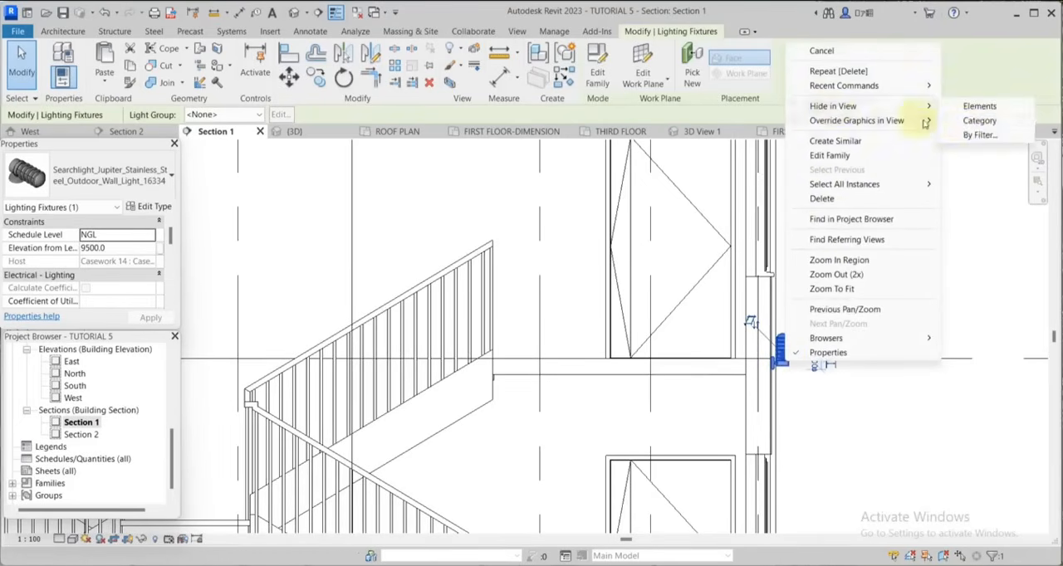
left_click(971, 121)
Trace the underside edges of both roof slopes as thin detail lines with the Pick Lines option.
scroll(653, 244, "down", 3)
scroll(652, 253, "up", 3)
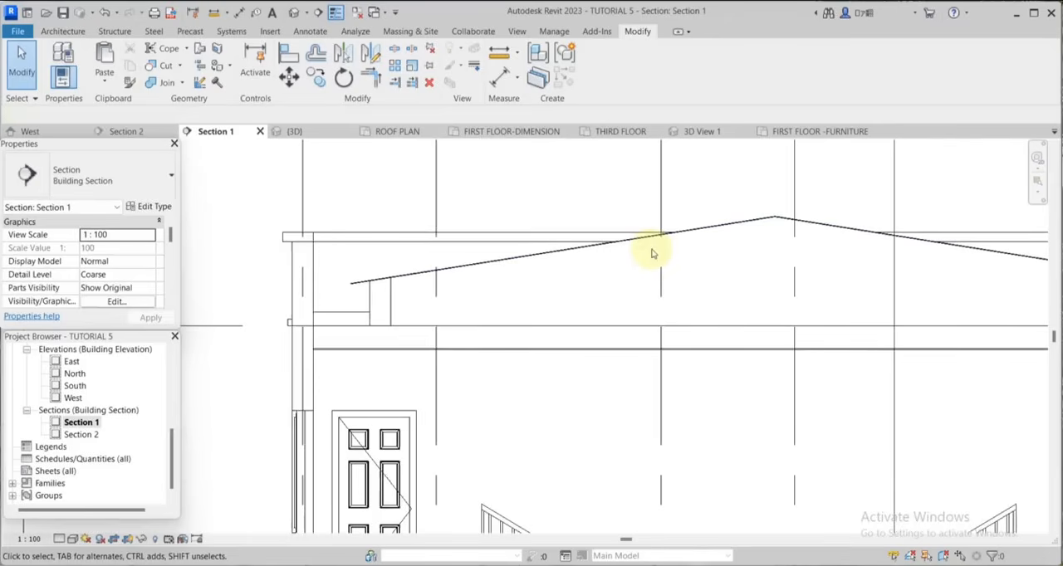
scroll(650, 254, "down", 2)
left_click(310, 32)
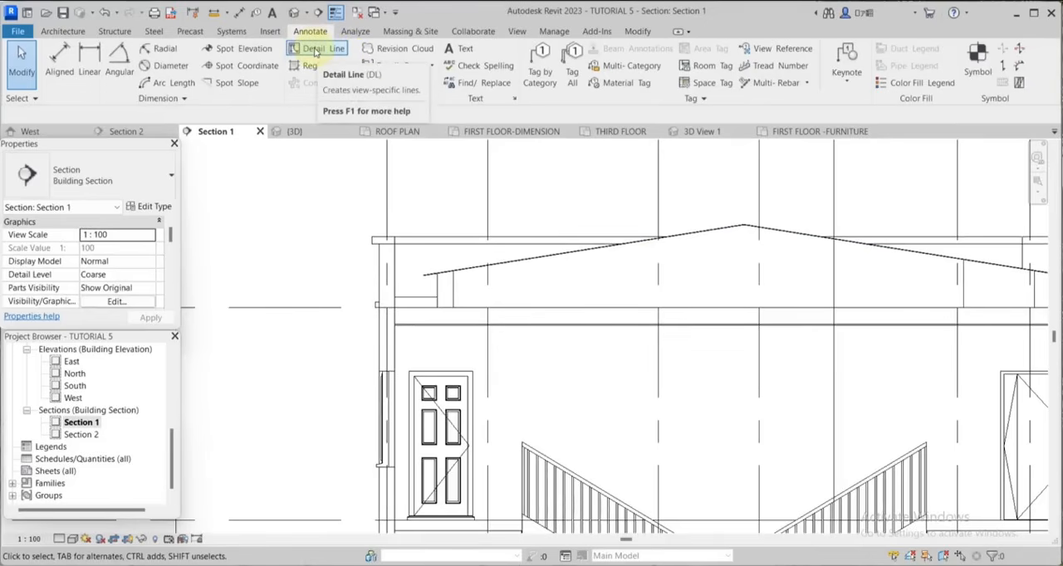
left_click(317, 49)
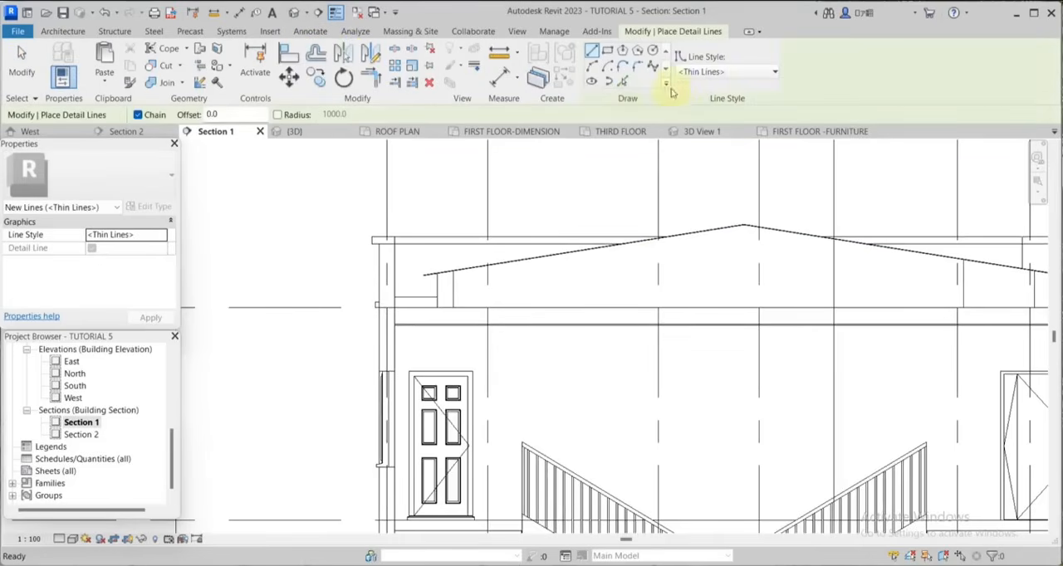
left_click(623, 83)
scroll(775, 211, "up", 4)
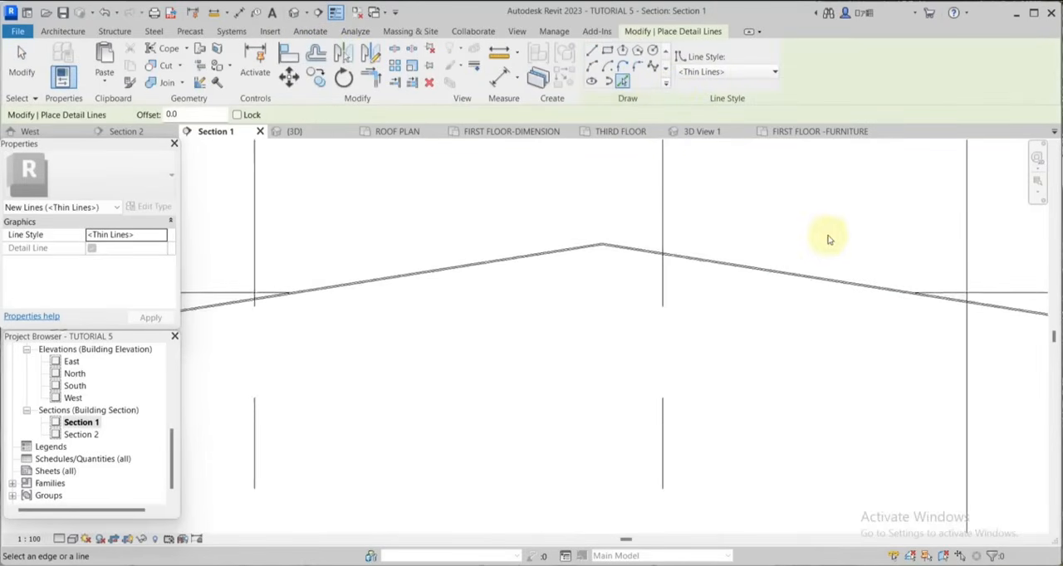
scroll(485, 247, "up", 4)
scroll(838, 328, "down", 3)
key("ctrl+z")
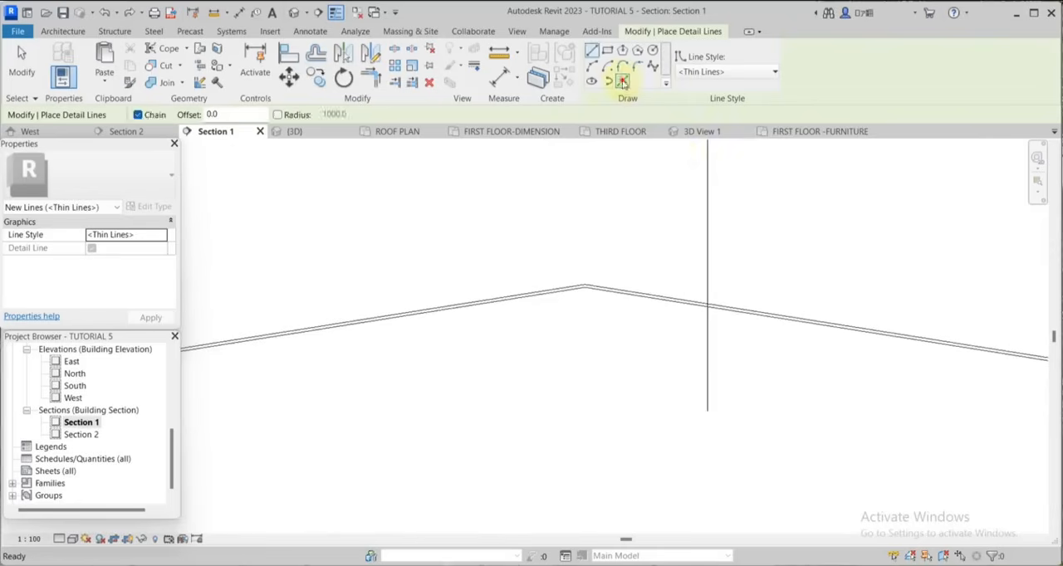
left_click(623, 82)
scroll(947, 264, "down", 4)
scroll(782, 274, "up", 5)
scroll(780, 277, "up", 4)
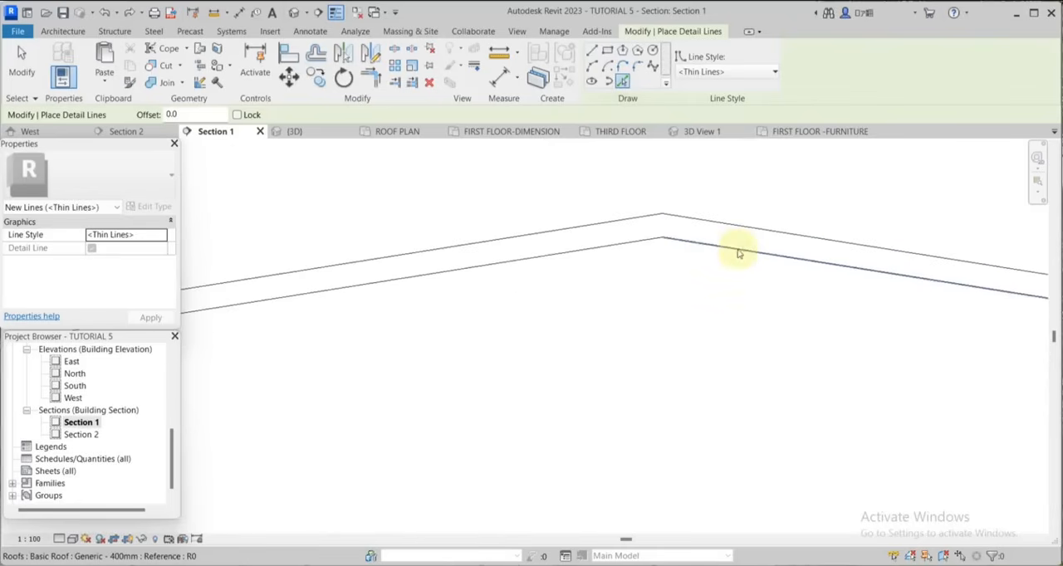
scroll(785, 241, "down", 5)
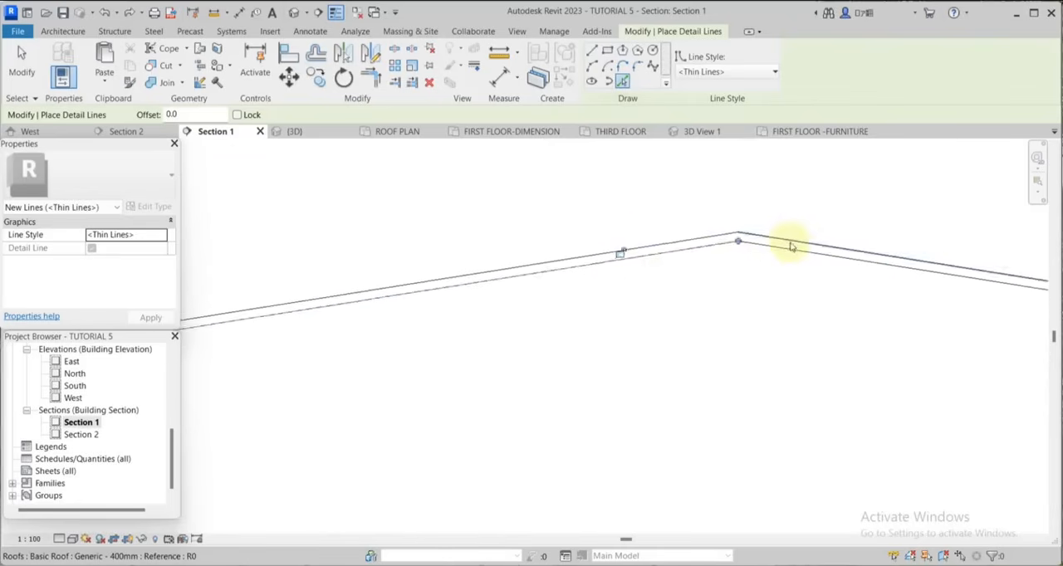
left_click(793, 247)
scroll(793, 248, "down", 4)
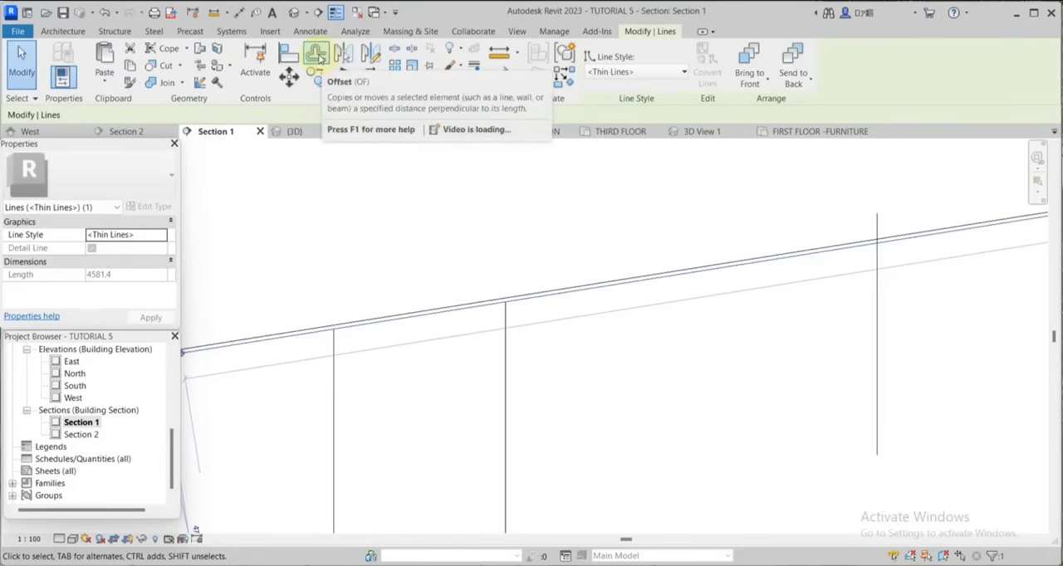
Offset copies of the traced detail lines on both roof slopes 50 mm downward.
left_click(321, 66)
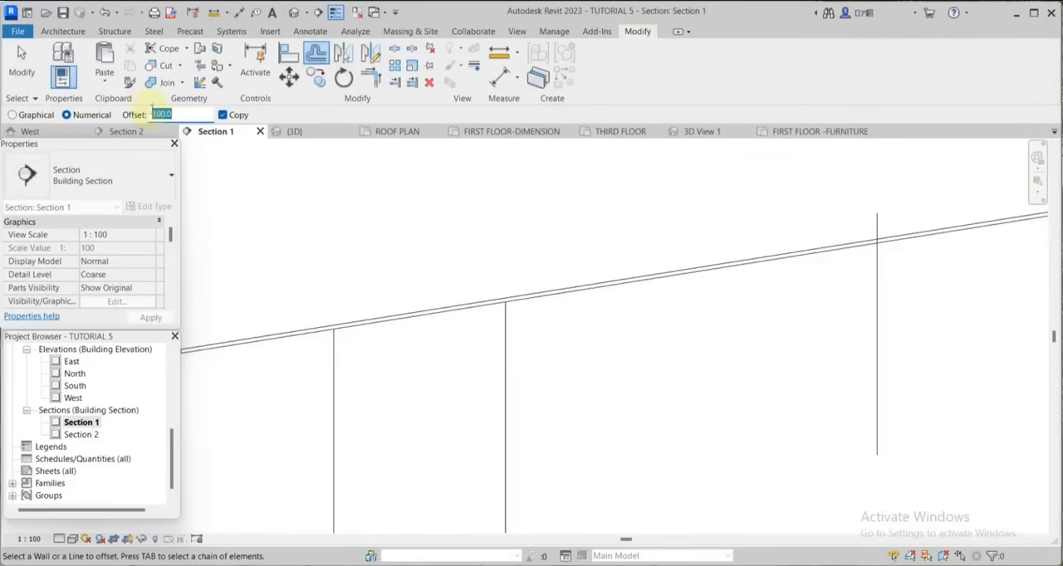
scroll(491, 262, "down", 5)
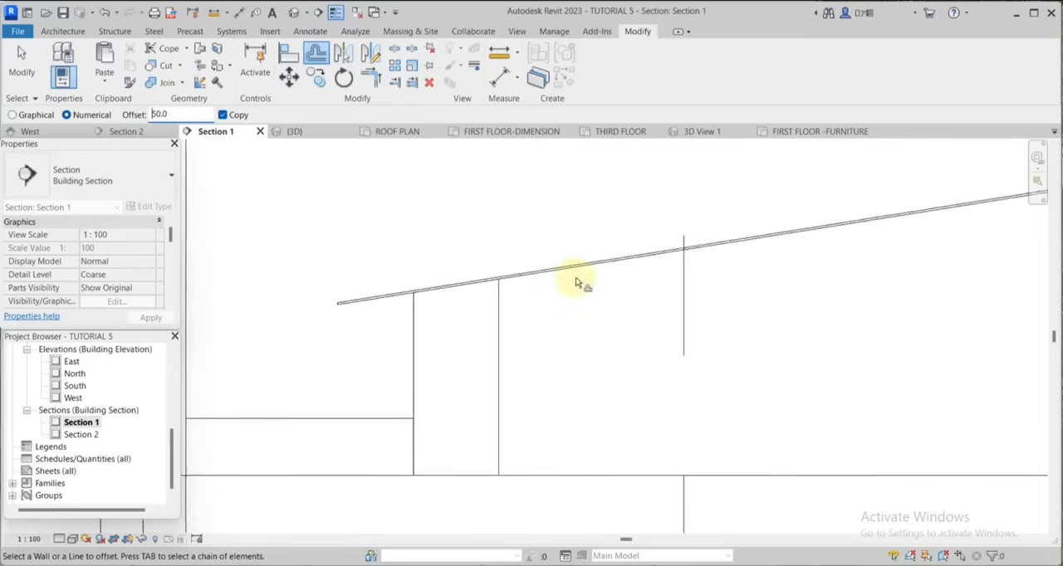
scroll(576, 282, "up", 4)
scroll(482, 251, "down", 6)
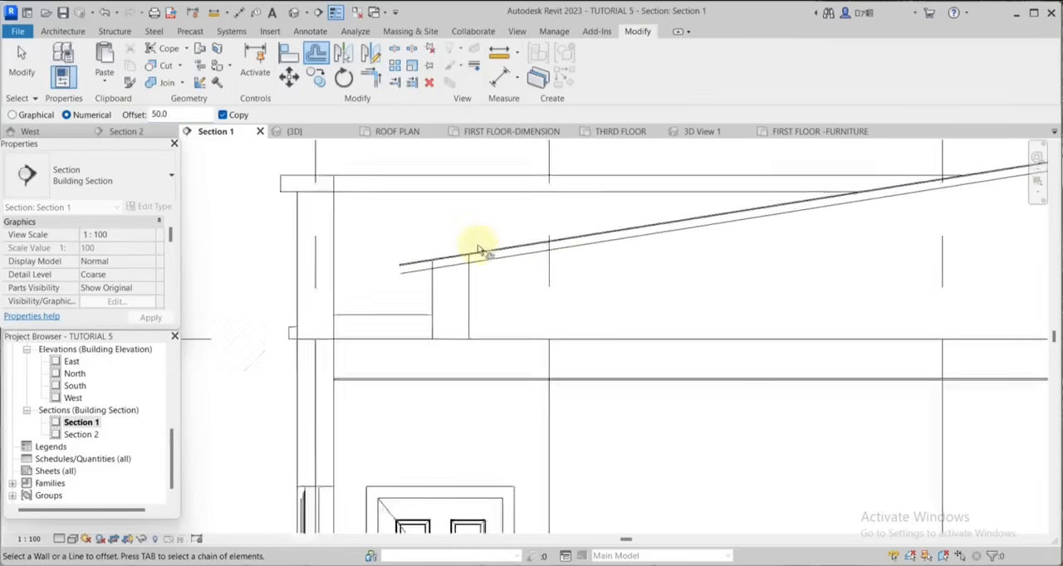
scroll(760, 212, "up", 5)
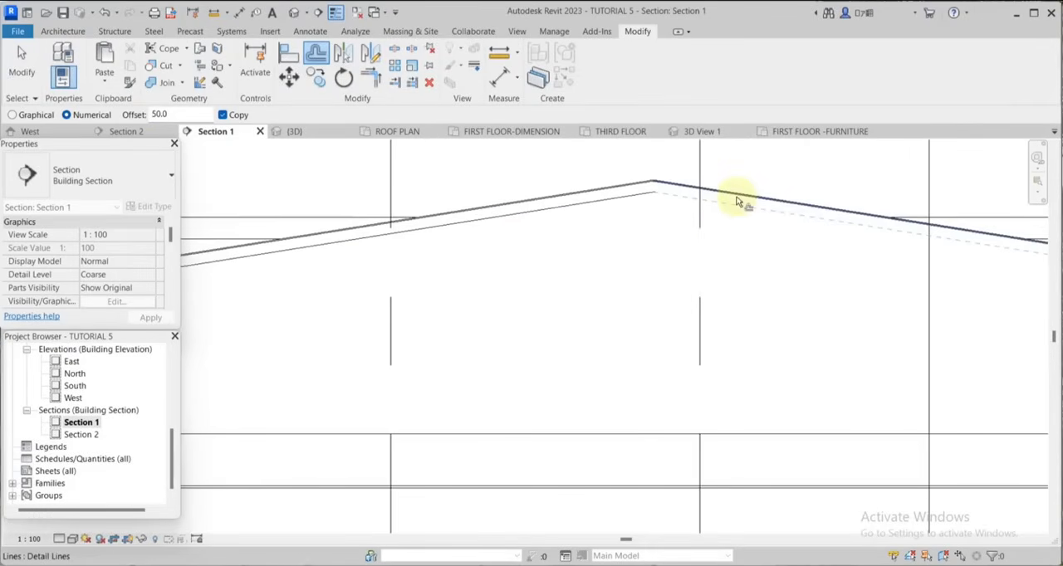
left_click(736, 202)
scroll(746, 255, "down", 3)
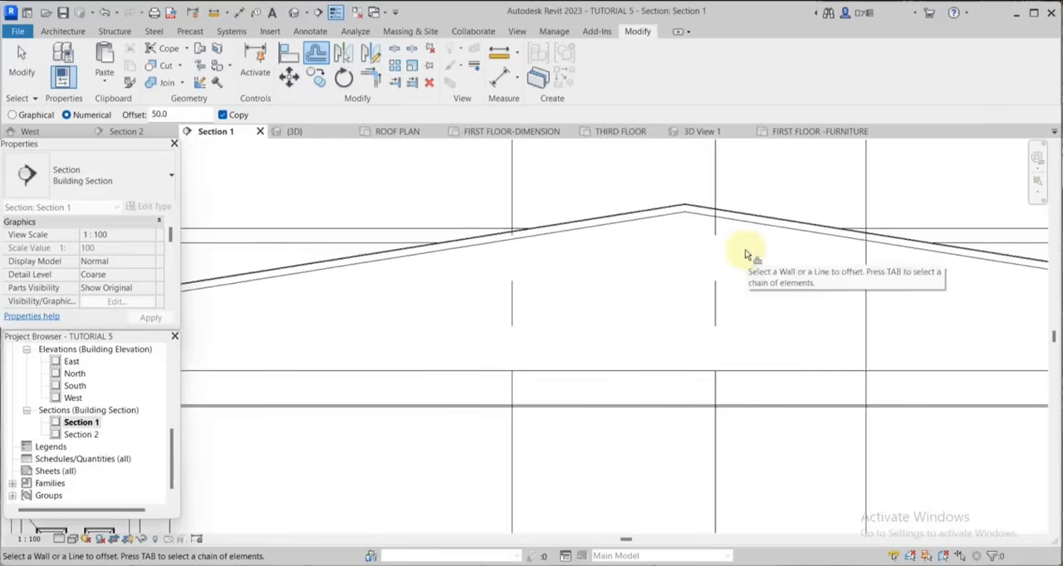
Offset the lower detail lines on both slopes another 50 mm downward to form a second parallel pair.
scroll(635, 250, "up", 5)
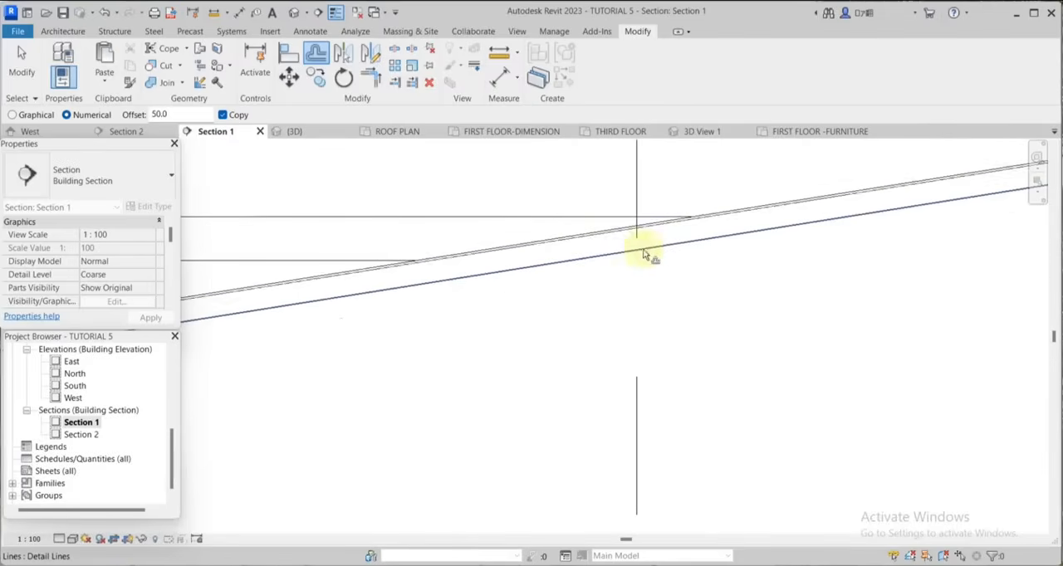
left_click(656, 255)
scroll(754, 256, "down", 2)
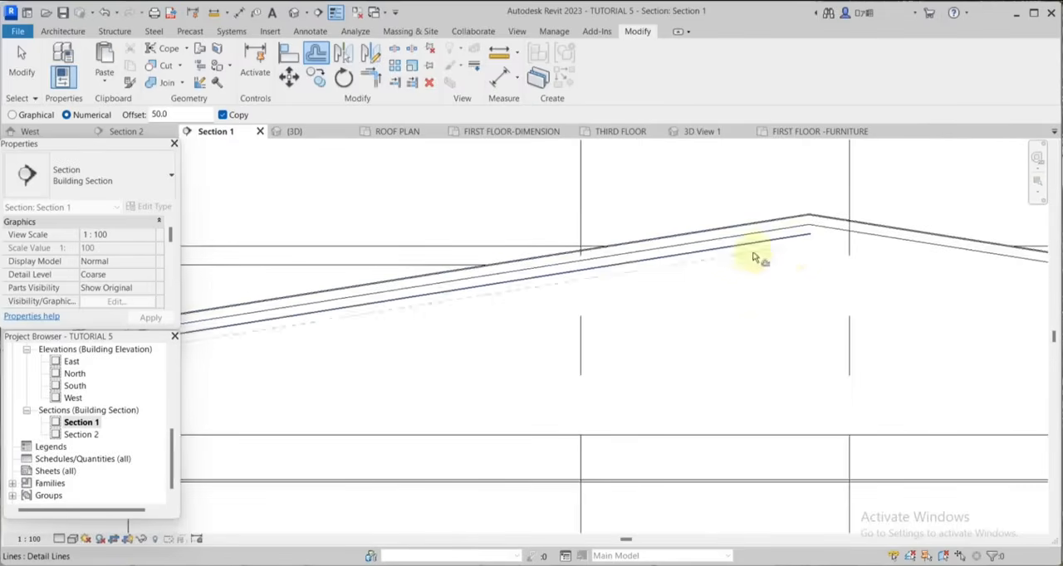
scroll(842, 237, "up", 2)
scroll(636, 240, "down", 4)
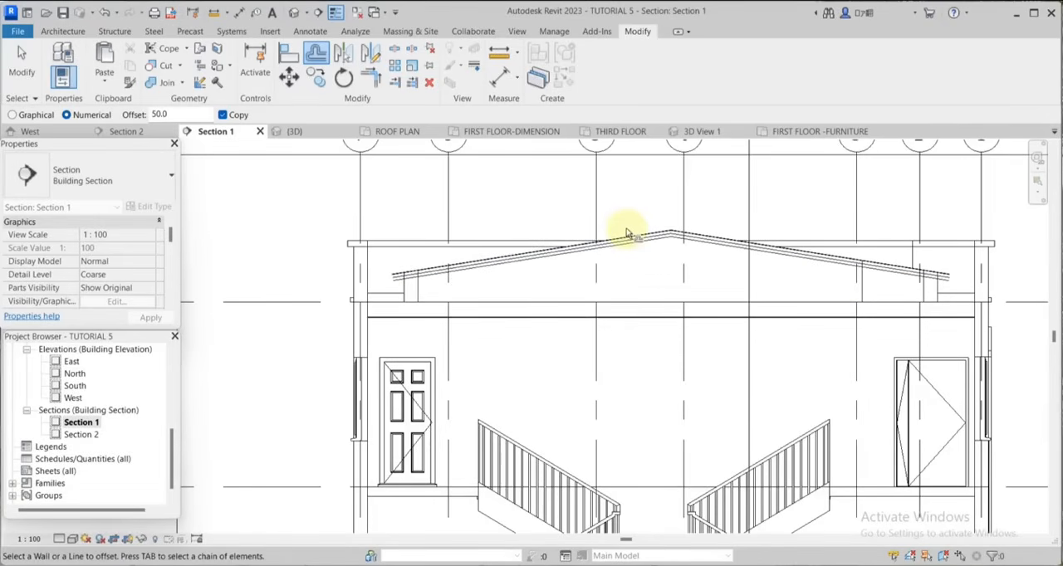
Draw a horizontal detail line joining the points where the lowest sloping lines meet the outer faces of the two parapet walls.
scroll(506, 265, "up", 1)
scroll(384, 278, "up", 9)
key("d")
key("l")
left_click(413, 292)
scroll(417, 310, "down", 12)
scroll(772, 285, "up", 5)
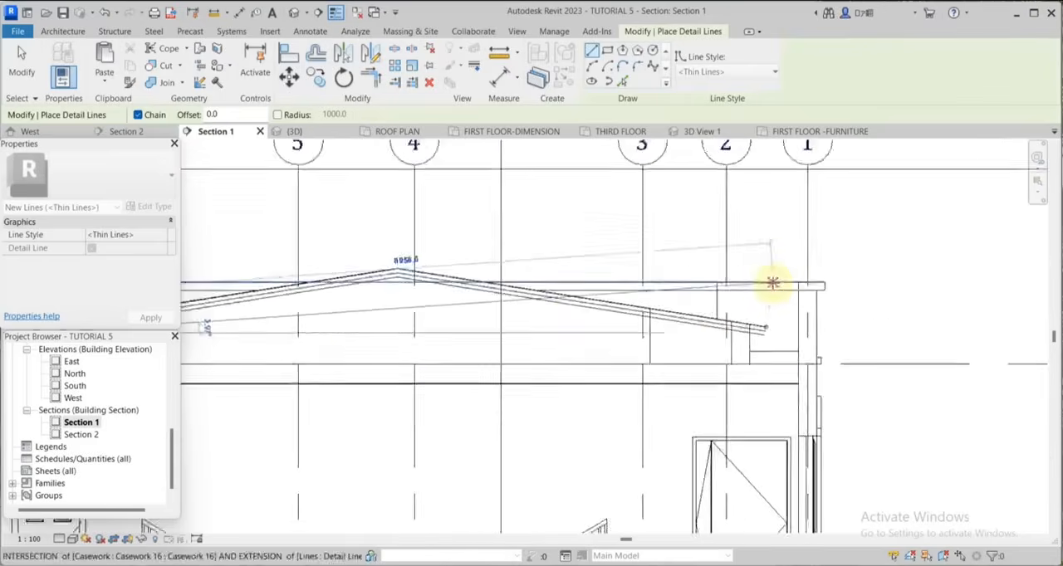
scroll(819, 308, "down", 3)
scroll(839, 316, "up", 5)
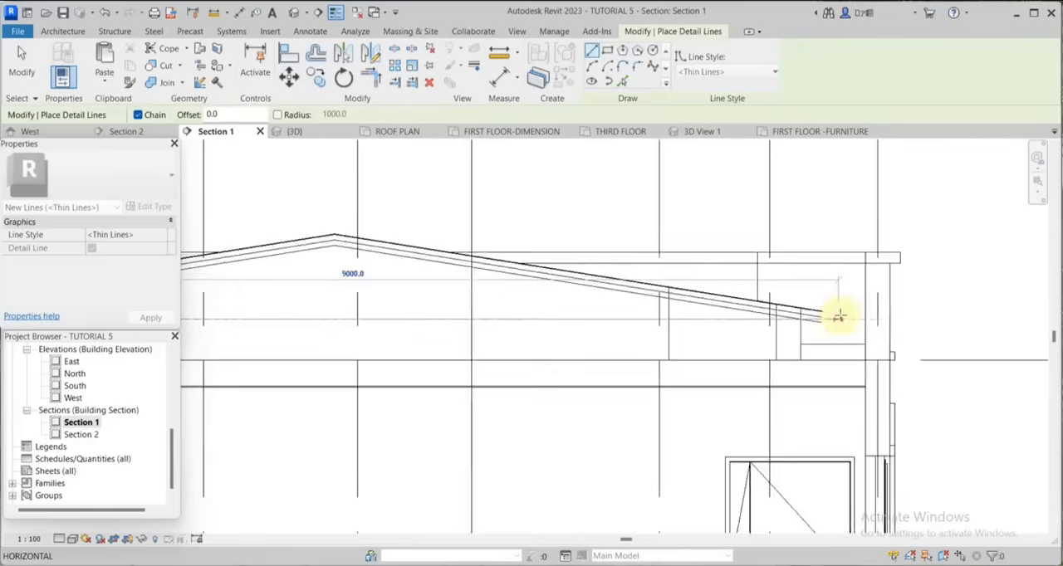
scroll(838, 316, "up", 4)
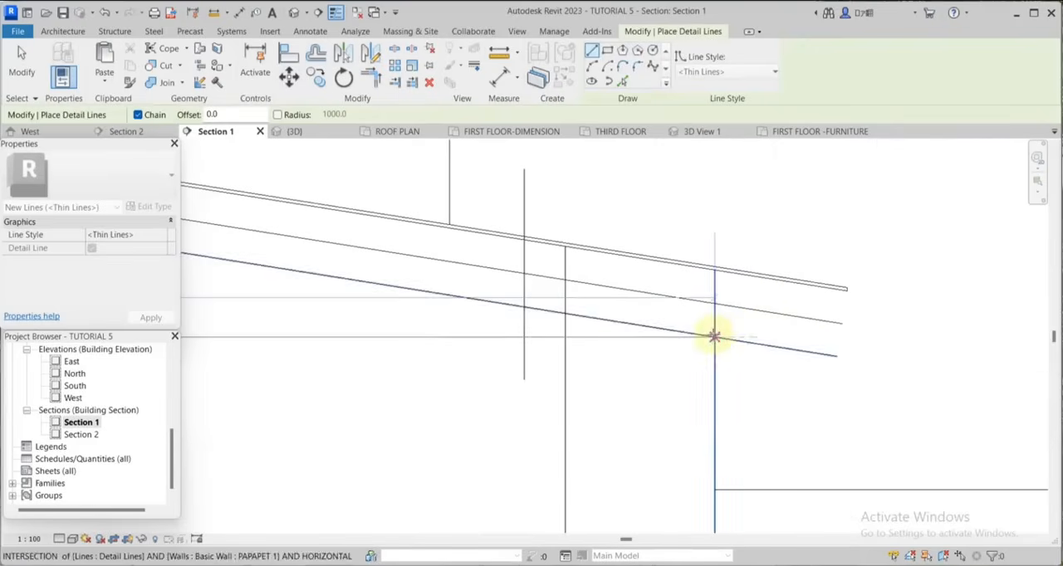
left_click(715, 337)
Offset copies of the horizontal detail line 75 mm downward and 50 mm upward.
scroll(894, 311, "down", 4)
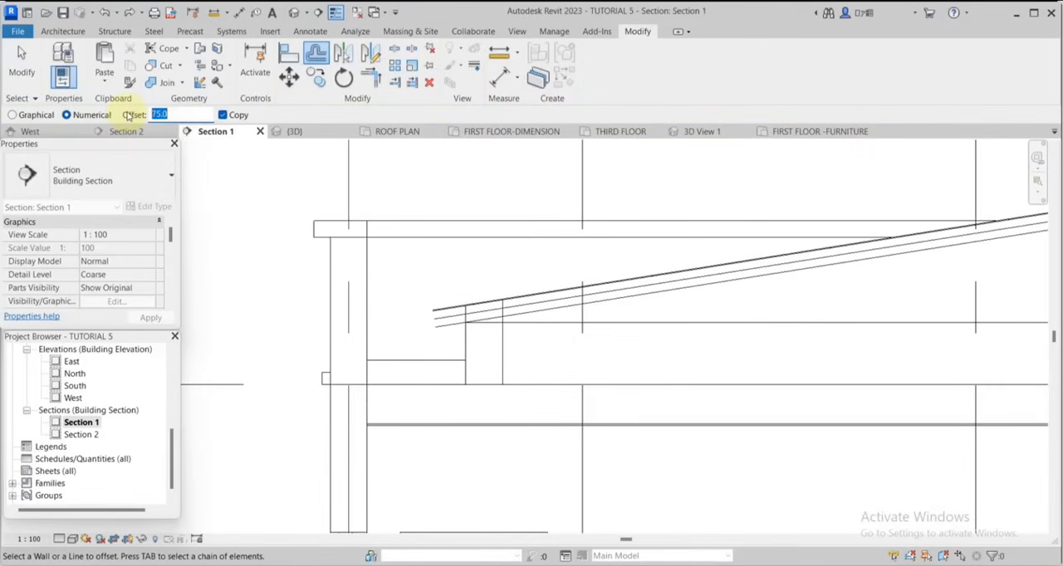
left_click(656, 329)
scroll(682, 365, "down", 2)
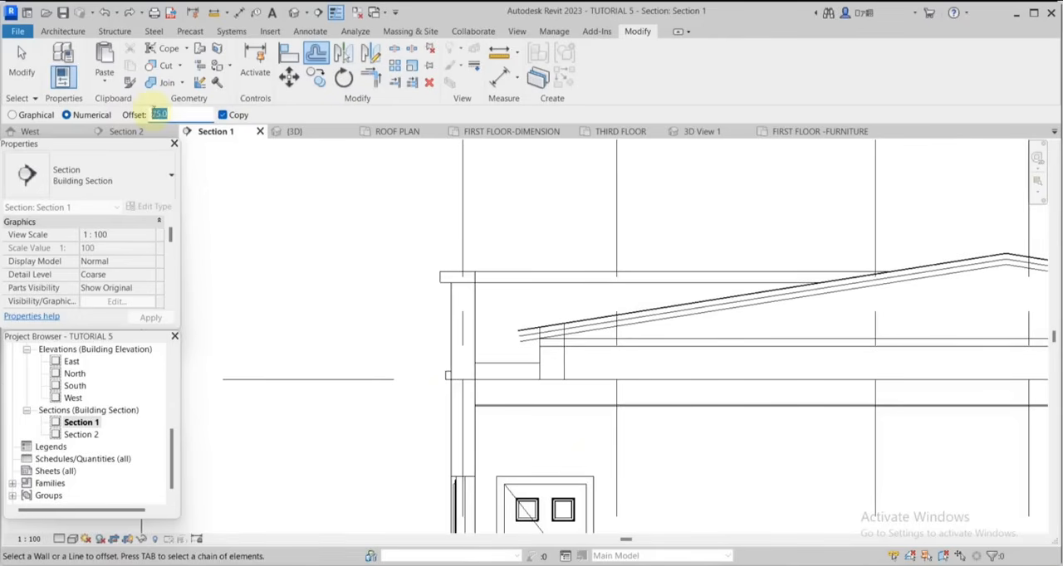
scroll(656, 330, "up", 2)
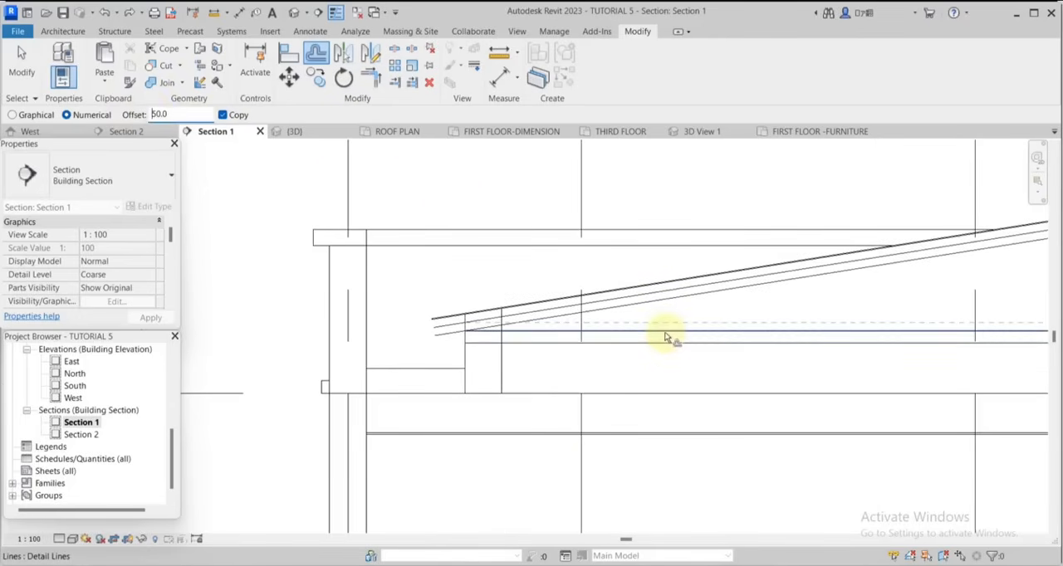
left_click(665, 334)
scroll(687, 327, "down", 1)
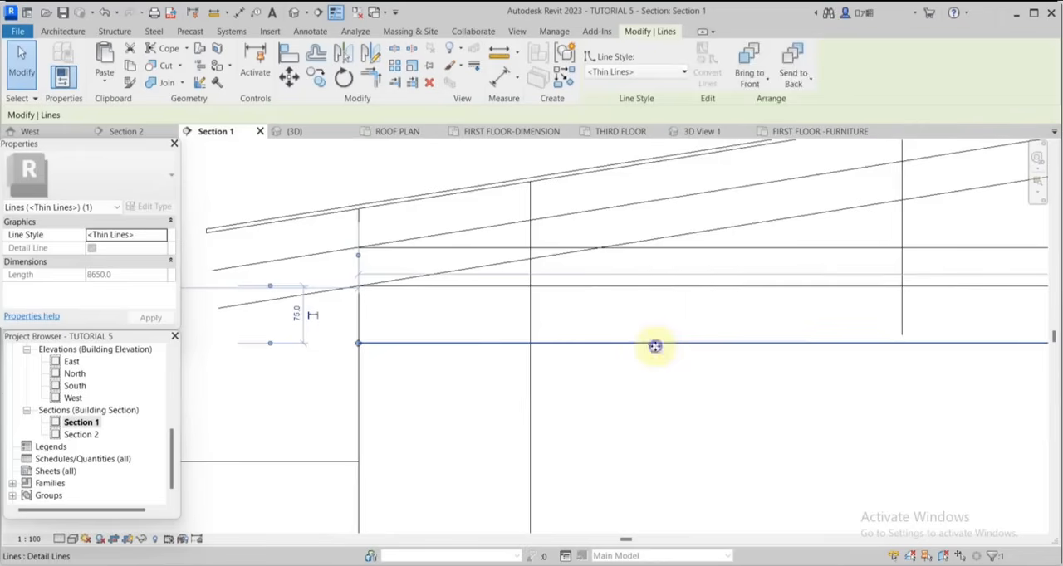
Draw a short vertical detail line between the two lower horizontal lines, centred on the parapet wall under the roof's left end.
right_click(655, 345)
left_click(692, 127)
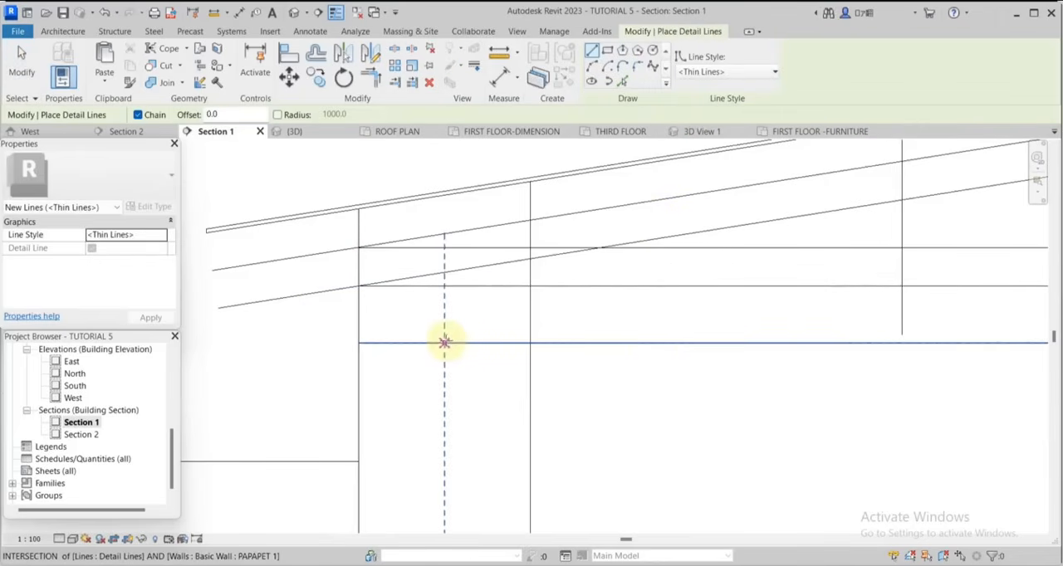
left_click(444, 286)
key("Escape")
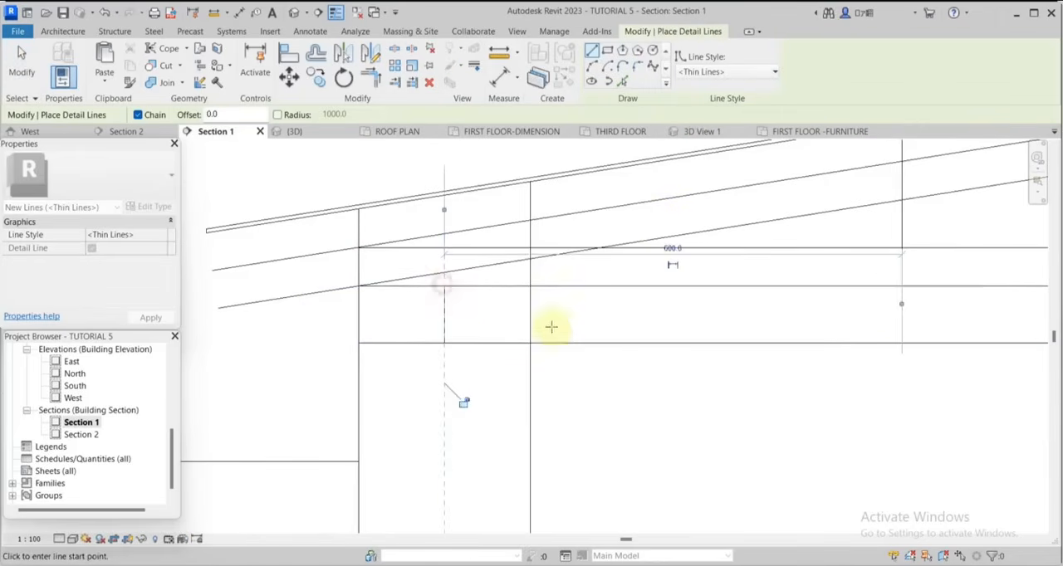
scroll(483, 323, "down", 3)
scroll(474, 320, "up", 5)
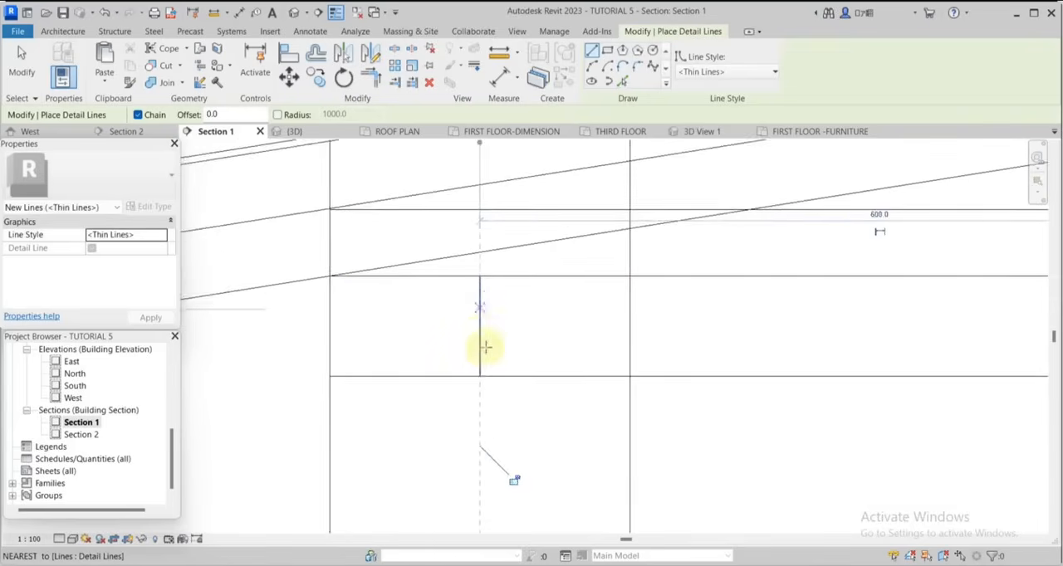
Draw a short vertical detail line between the two lower horizontal lines, centred on the parapet wall under the roof's right end.
scroll(482, 350, "down", 3)
scroll(481, 353, "down", 4)
scroll(778, 361, "up", 5)
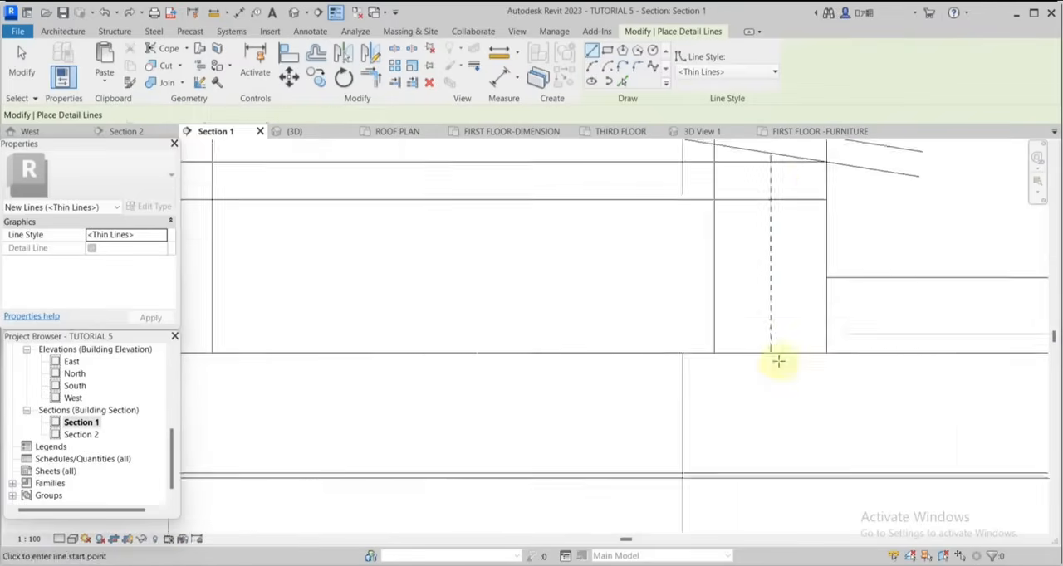
scroll(773, 233, "up", 3)
left_click(773, 247)
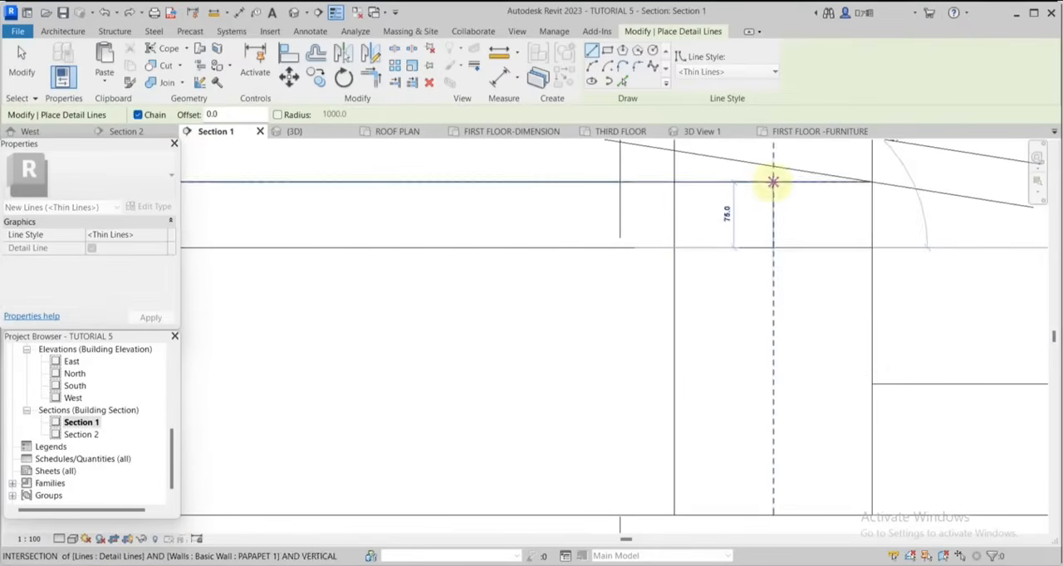
left_click(773, 182)
key("Escape")
scroll(802, 355, "down", 2)
Offset copies of the short centre line 50 mm to both sides at each of the two parapet walls.
left_click(315, 53)
scroll(786, 260, "up", 4)
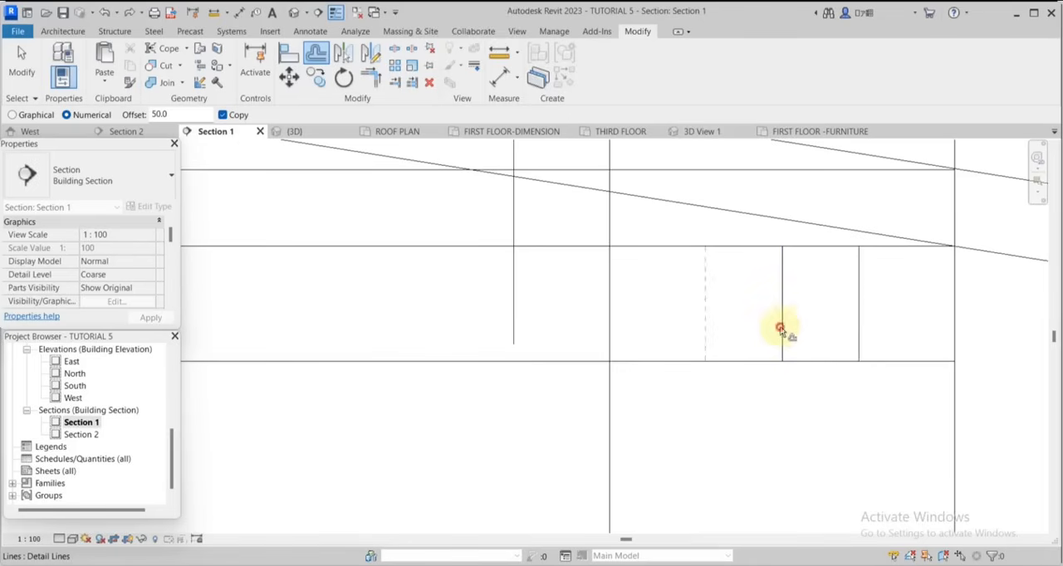
scroll(780, 330, "down", 6)
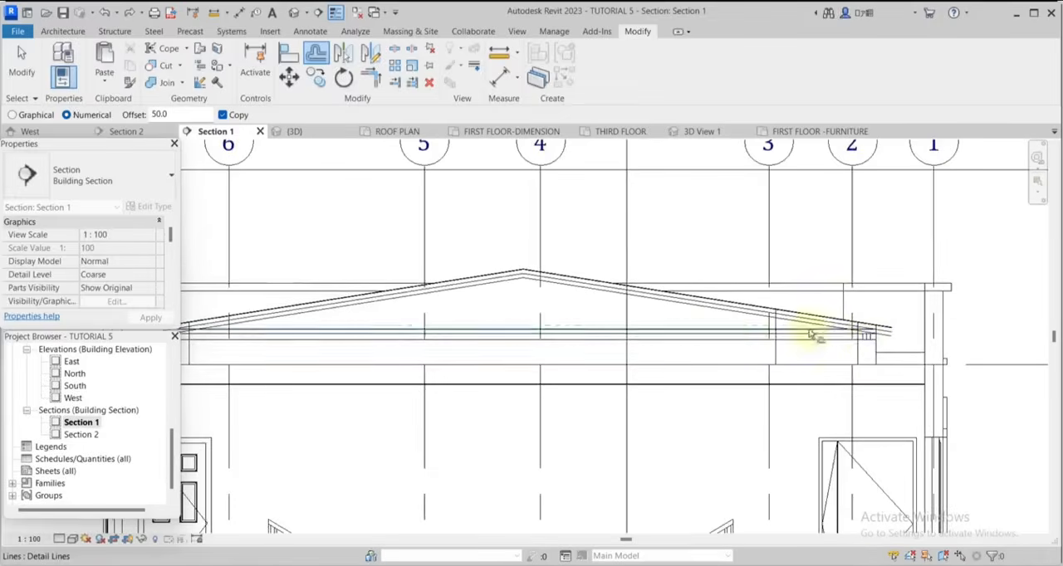
scroll(541, 371, "down", 2)
scroll(491, 324, "up", 8)
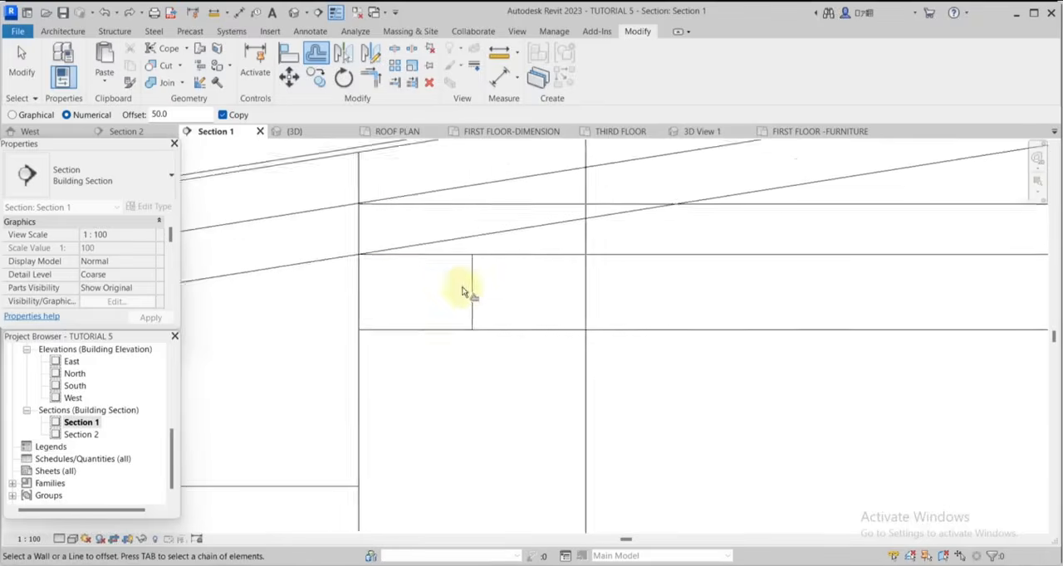
left_click(474, 294)
scroll(615, 331, "down", 3)
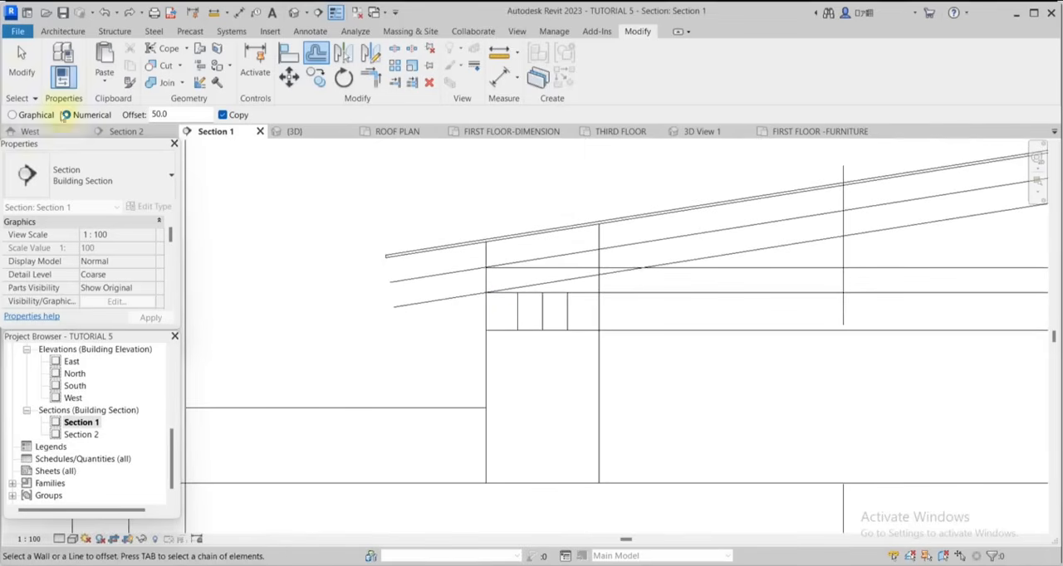
Delete the centre vertical detail line at both parapet walls, keeping the two offset lines on either side.
left_click(29, 73)
scroll(489, 276, "up", 3)
scroll(565, 320, "up", 2)
left_click(584, 332)
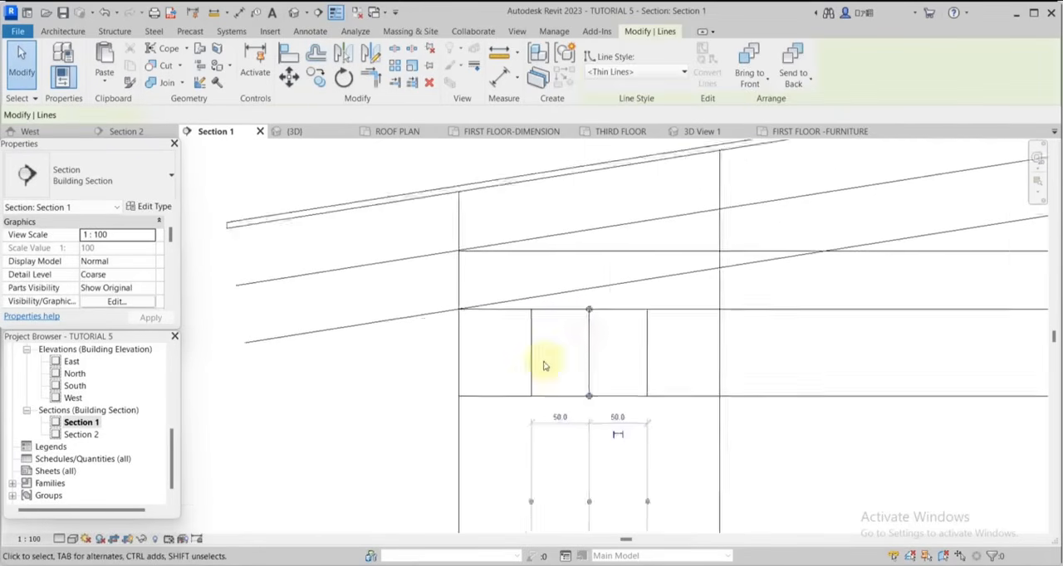
scroll(543, 353, "down", 4)
key("Escape")
scroll(925, 320, "down", 3)
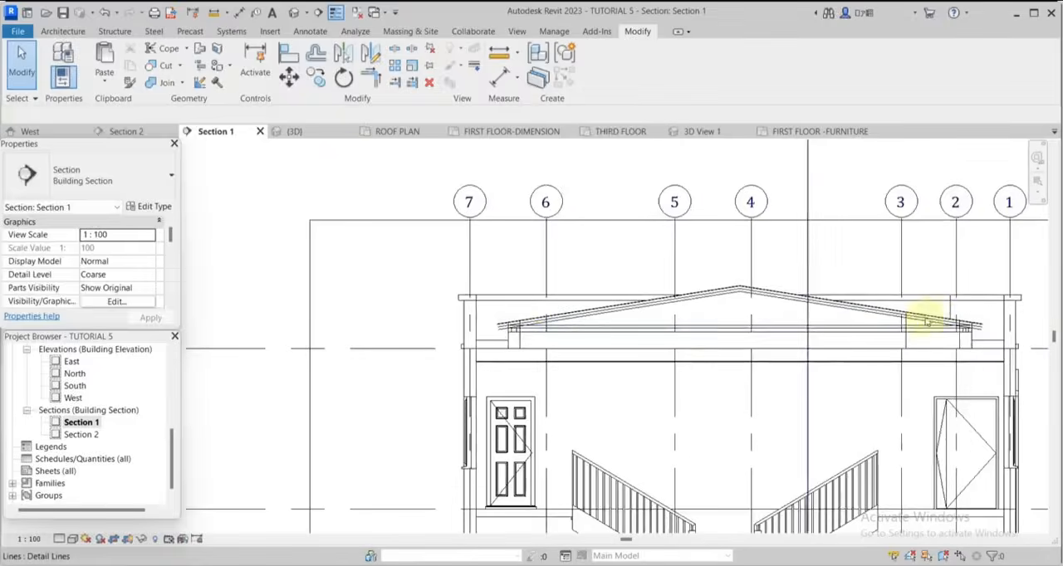
scroll(1036, 339, "up", 4)
scroll(1024, 360, "up", 2)
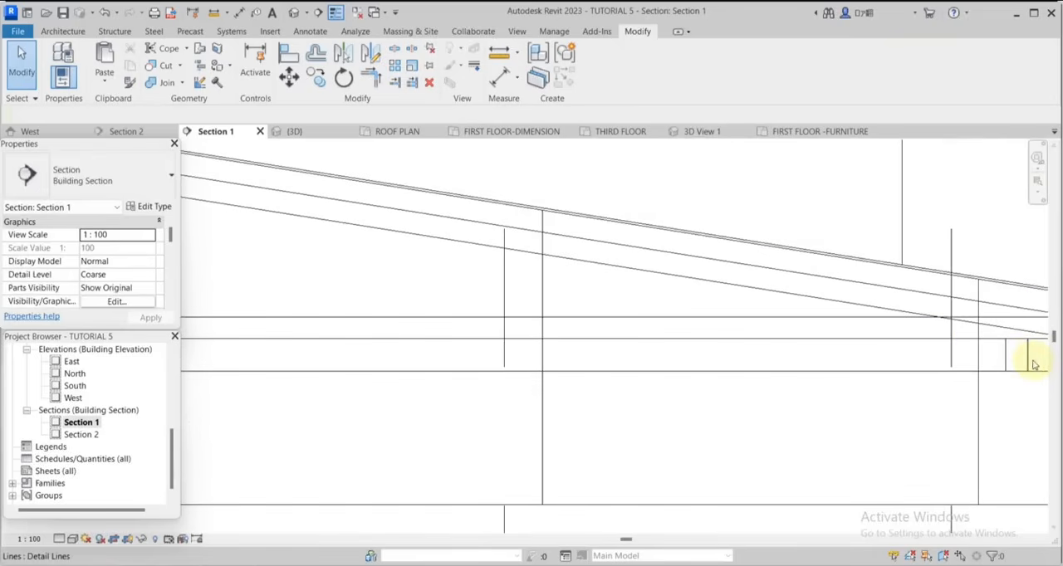
left_click(1030, 363)
key("Delete")
Draw two crossing diagonal detail lines corner to corner in the small rectangle above the right parapet wall.
scroll(684, 347, "down", 4)
scroll(858, 342, "up", 6)
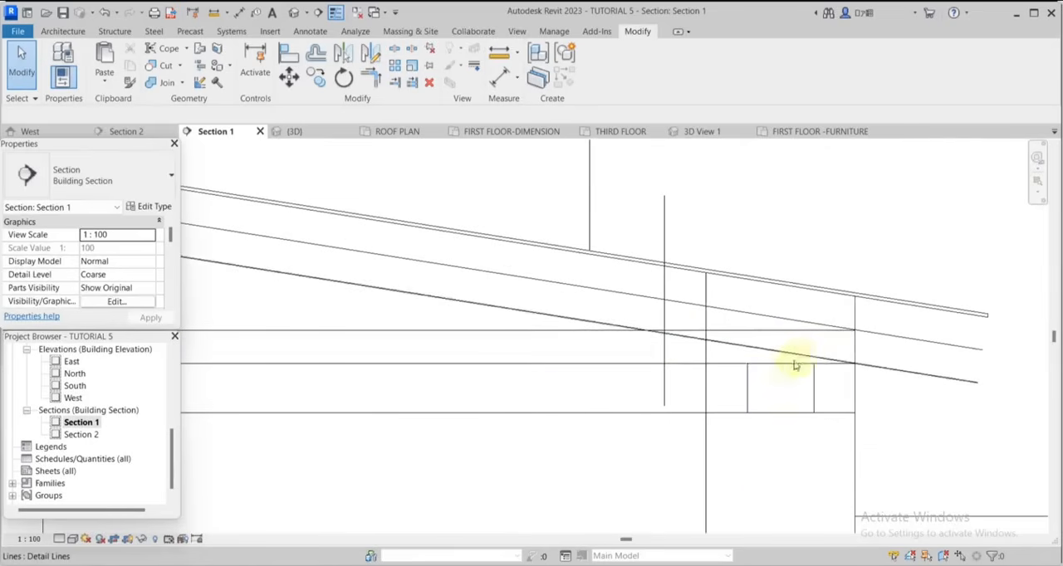
left_click(747, 386)
right_click(747, 387)
left_click(793, 168)
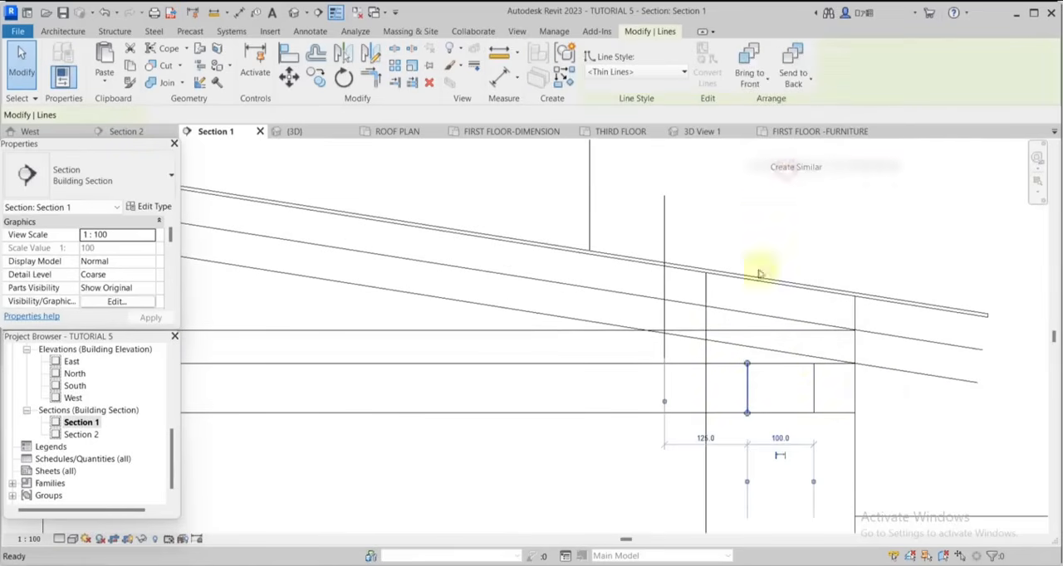
left_click(747, 363)
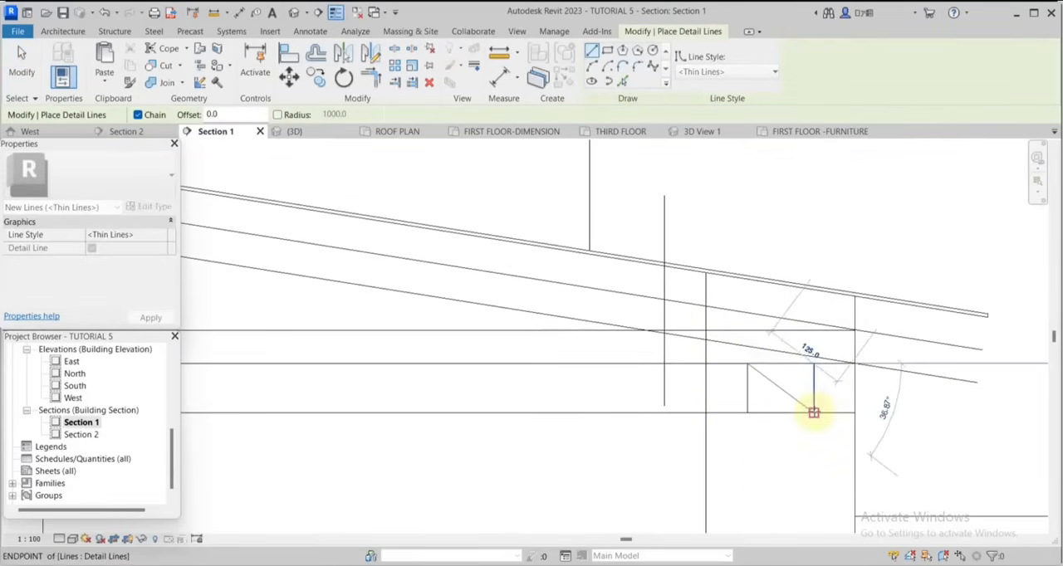
left_click(813, 413)
left_click(813, 365)
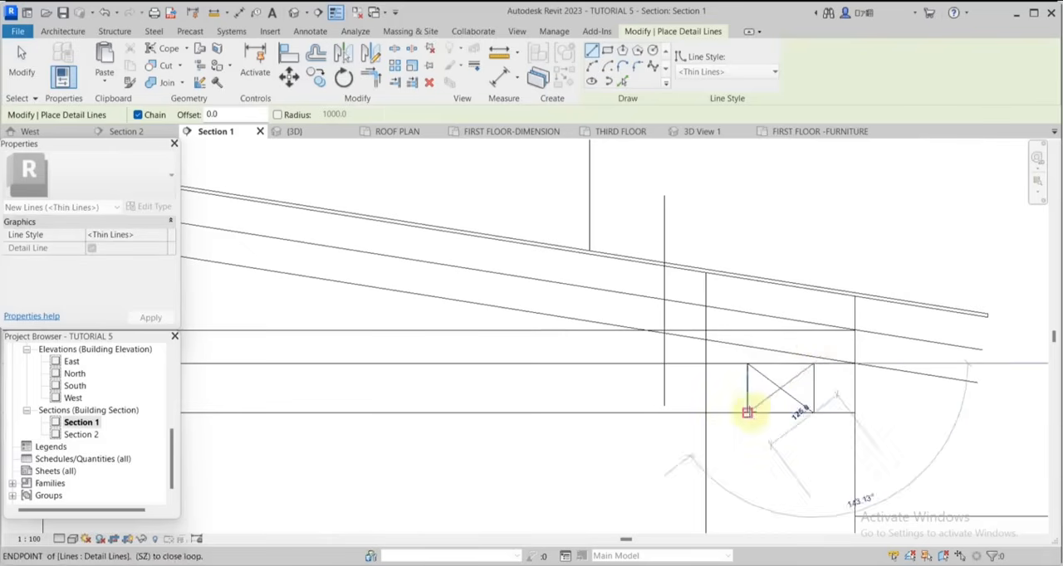
left_click(748, 413)
key("Escape")
Draw two crossing diagonal detail lines corner to corner in the small rectangle over the left parapet wall.
scroll(979, 352, "down", 7)
scroll(316, 391, "up", 3)
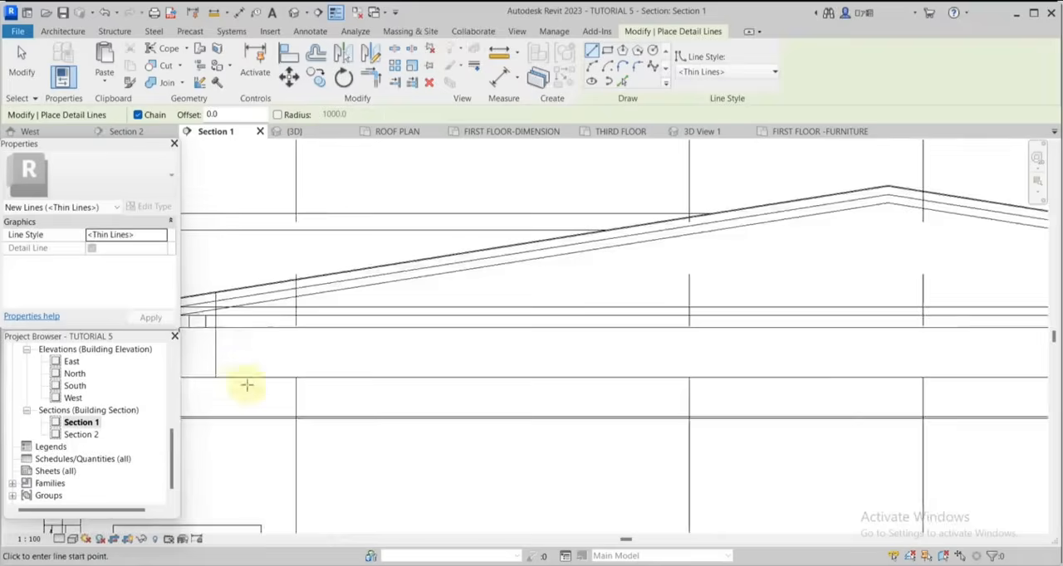
scroll(247, 371, "up", 2)
scroll(751, 379, "down", 2)
scroll(378, 339, "up", 5)
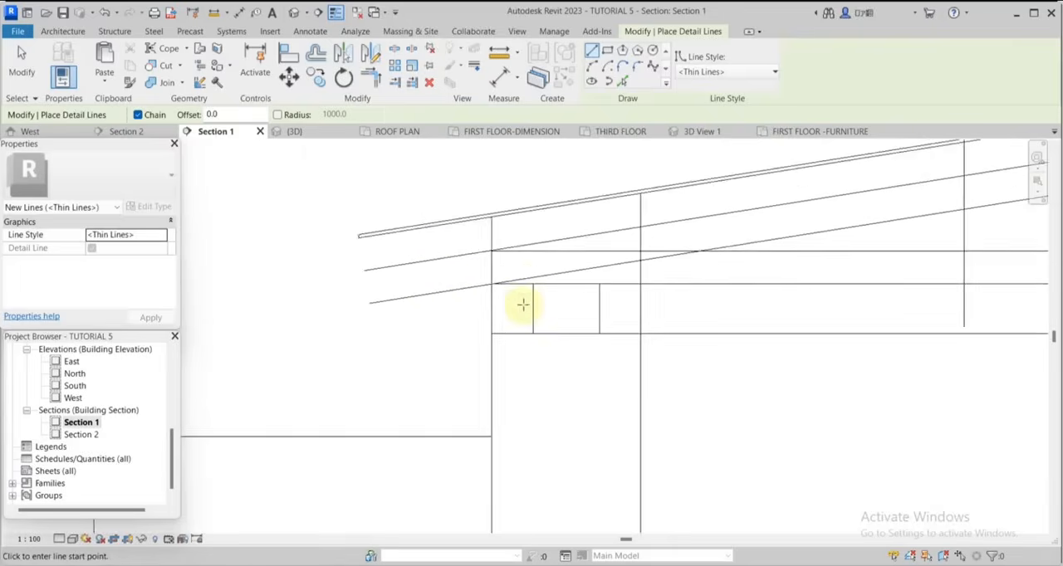
scroll(522, 305, "up", 3)
left_click(540, 271)
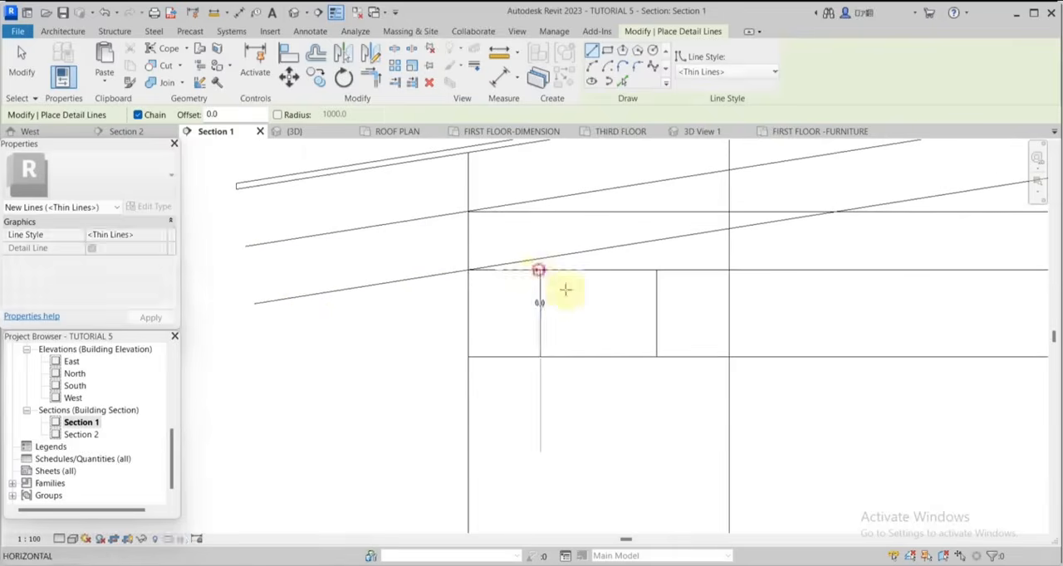
left_click(656, 357)
left_click(656, 272)
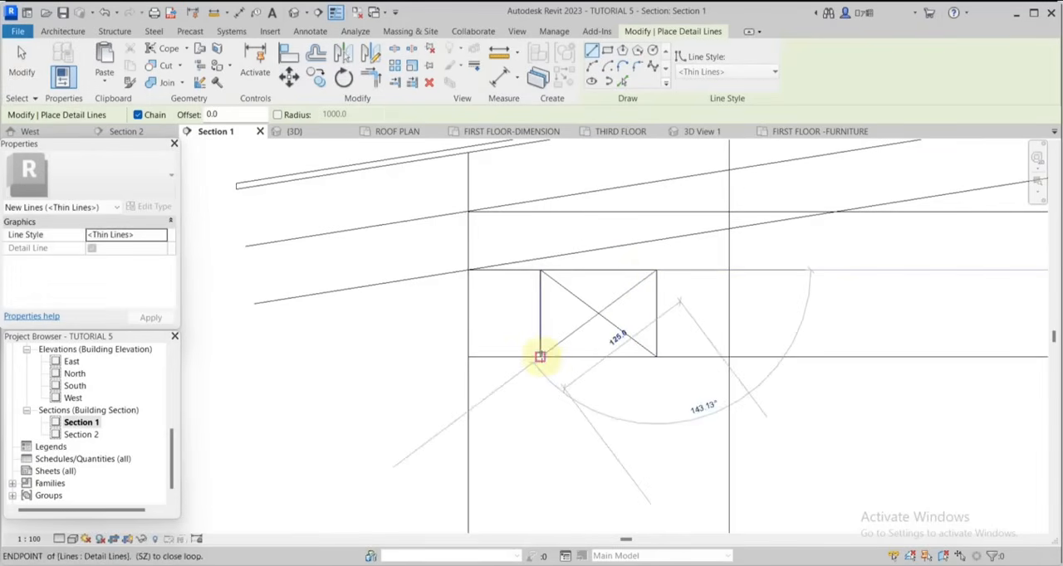
left_click(540, 357)
scroll(619, 365, "down", 3)
left_click(12, 79)
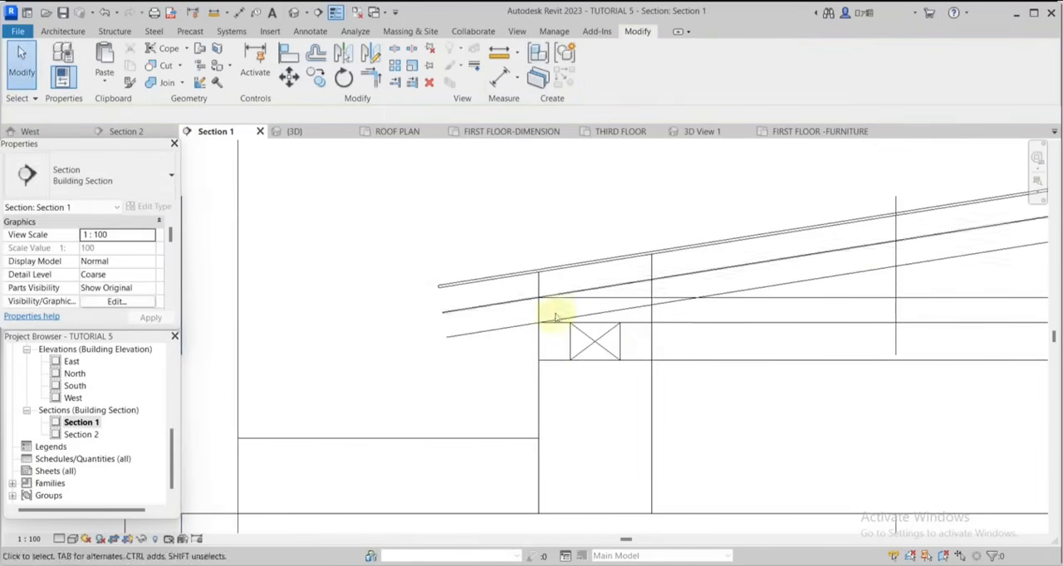
Split the upper horizontal detail line where it meets the lowest sloping line near the left eaves and delete the outer segment.
scroll(557, 332, "down", 3)
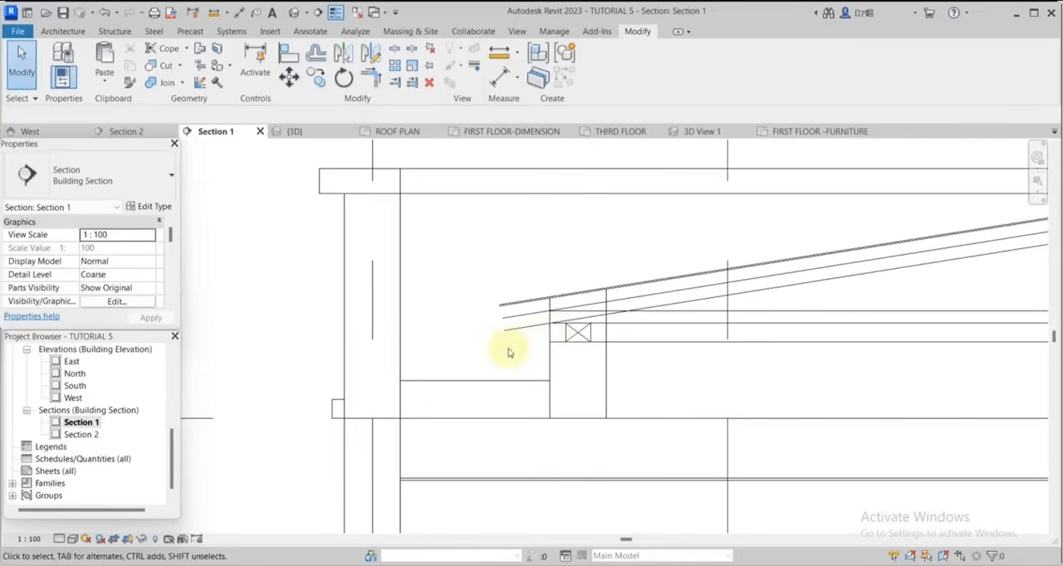
scroll(620, 307, "up", 5)
left_click(758, 341)
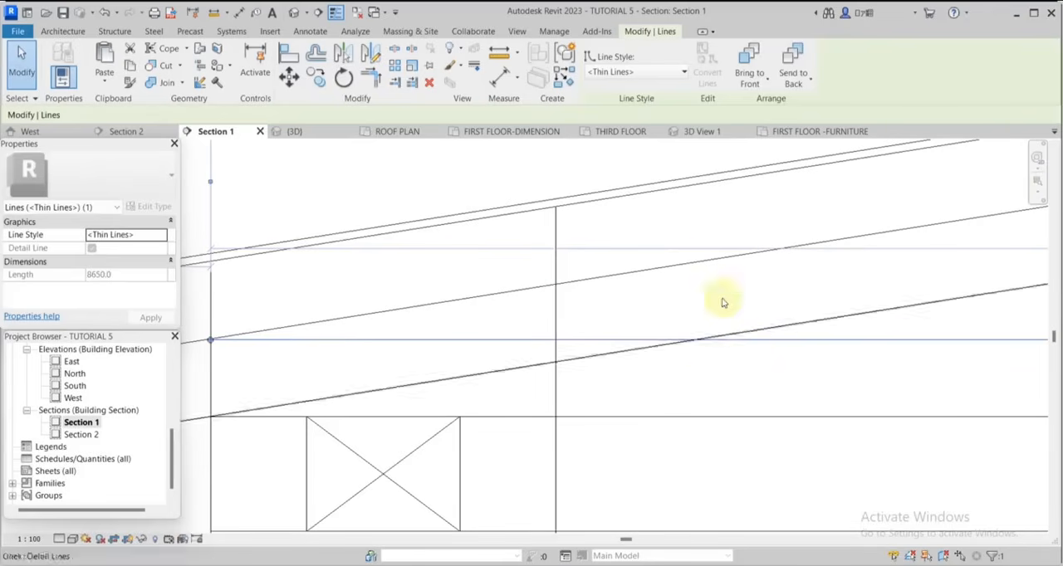
scroll(685, 318, "up", 3)
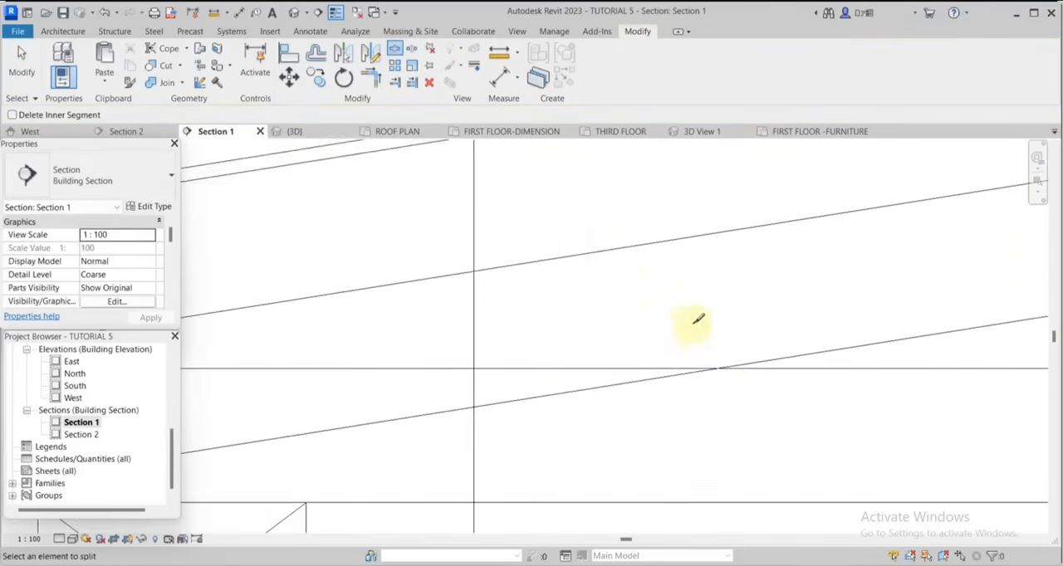
scroll(725, 375, "down", 5)
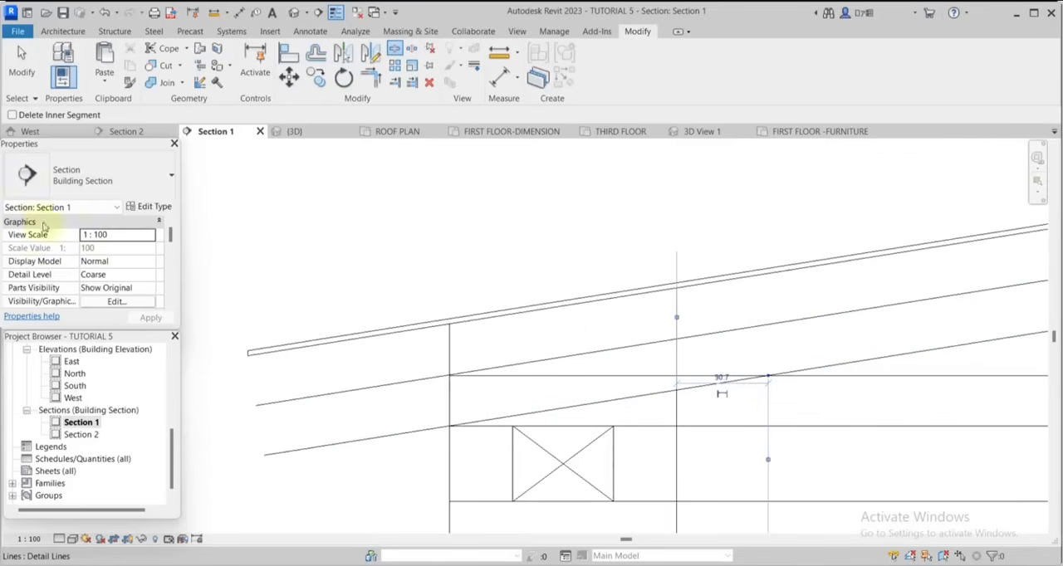
key("Escape")
key("Escape")
left_click(544, 376)
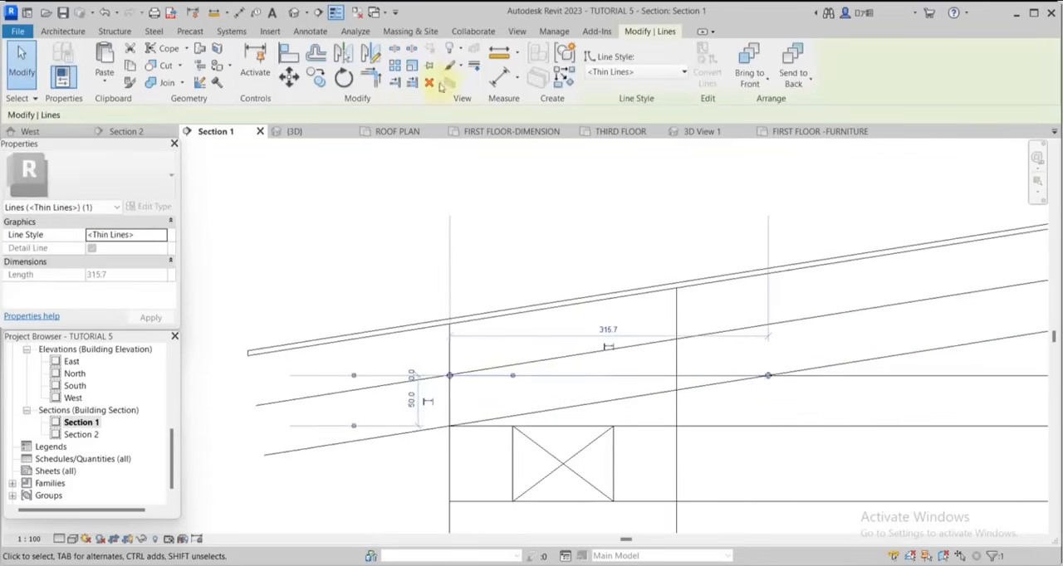
left_click(428, 82)
Split the upper horizontal detail line where it meets the lowest sloping line near the right eaves and delete the outer segment.
scroll(556, 315, "down", 3)
scroll(561, 320, "down", 3)
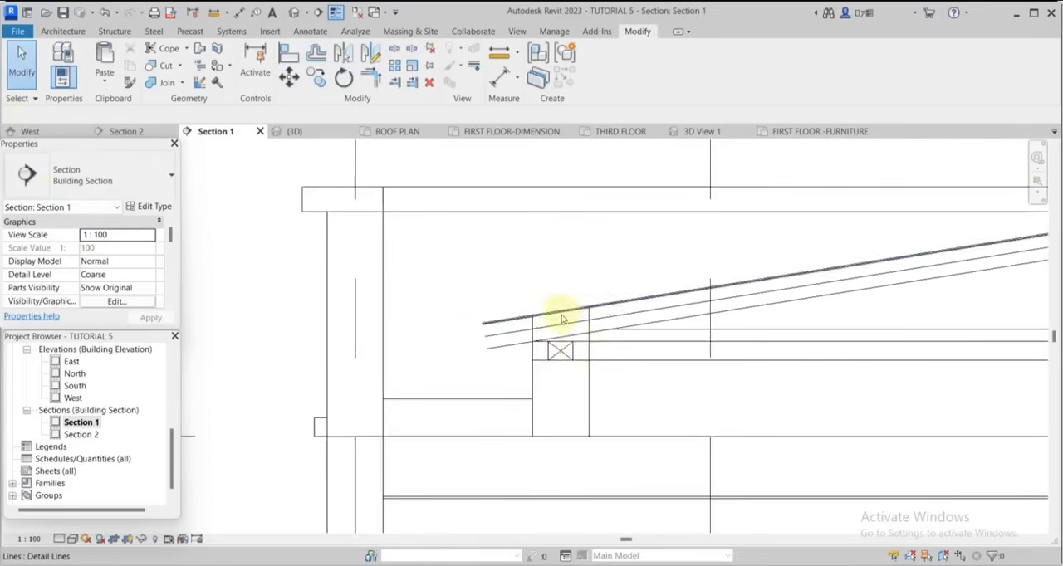
scroll(570, 354, "up", 2)
scroll(624, 382, "down", 5)
scroll(913, 347, "up", 2)
scroll(914, 347, "up", 2)
scroll(738, 347, "up", 2)
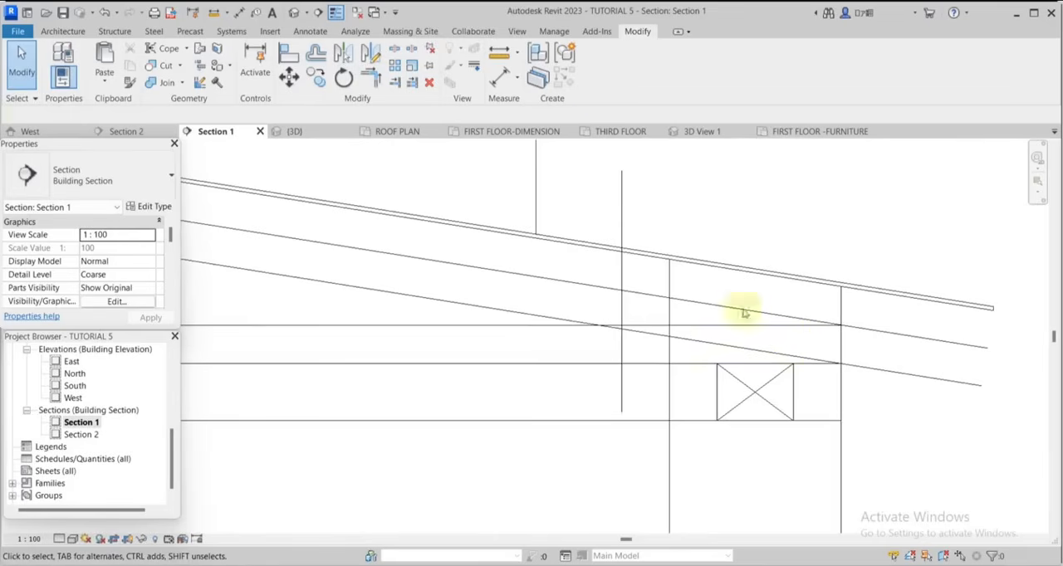
left_click(396, 51)
scroll(636, 318, "up", 2)
scroll(591, 328, "up", 1)
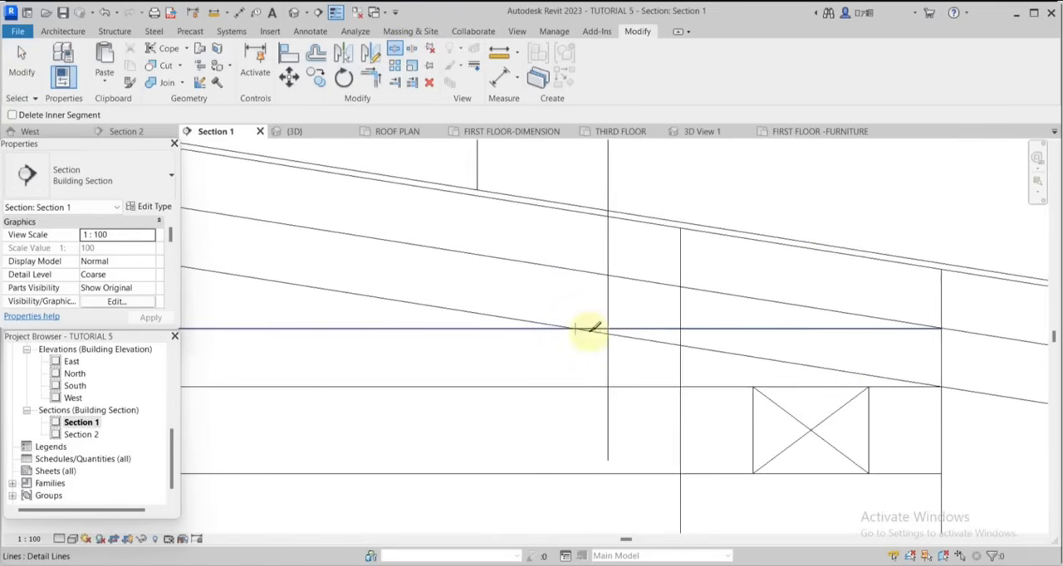
left_click(586, 328)
scroll(586, 328, "down", 1)
key("Escape")
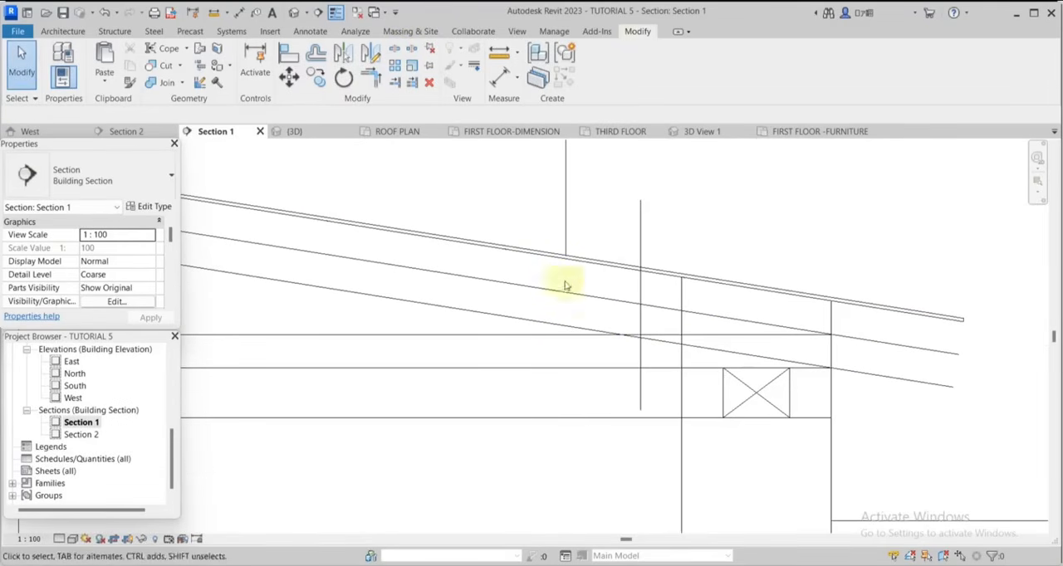
left_click(707, 338)
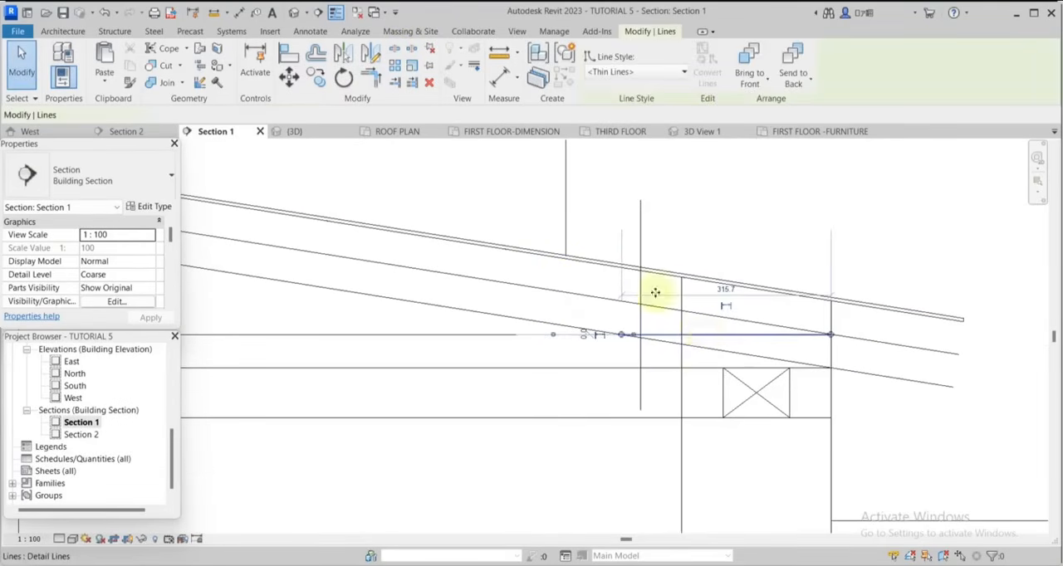
left_click(430, 81)
Draw short detail lines closing off the sloping lines at both eaves ends and trim the sloping lines to meet them.
key("d")
key("l")
scroll(830, 292, "up", 3)
left_click(843, 295)
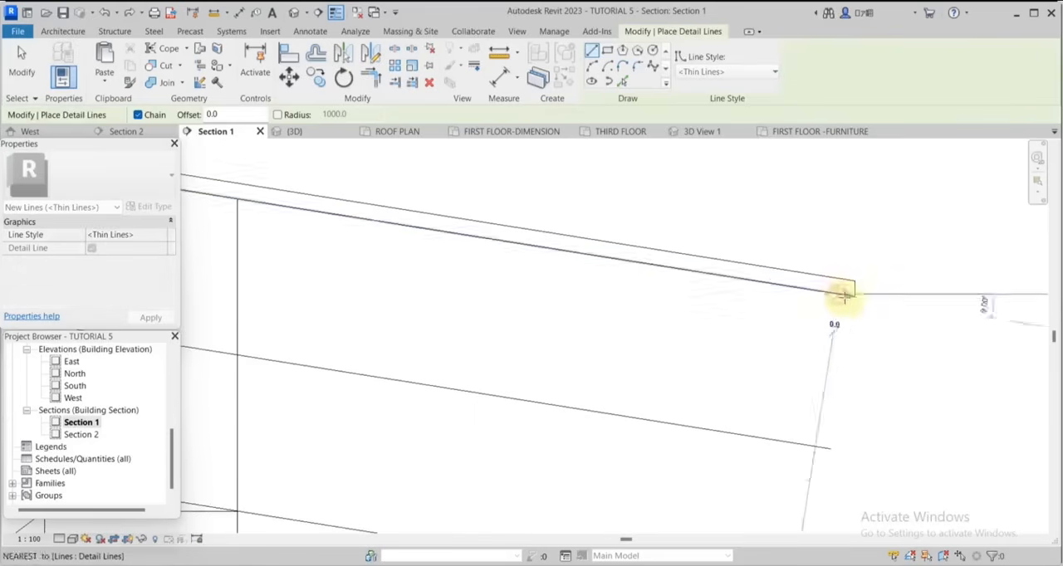
scroll(842, 296, "down", 2)
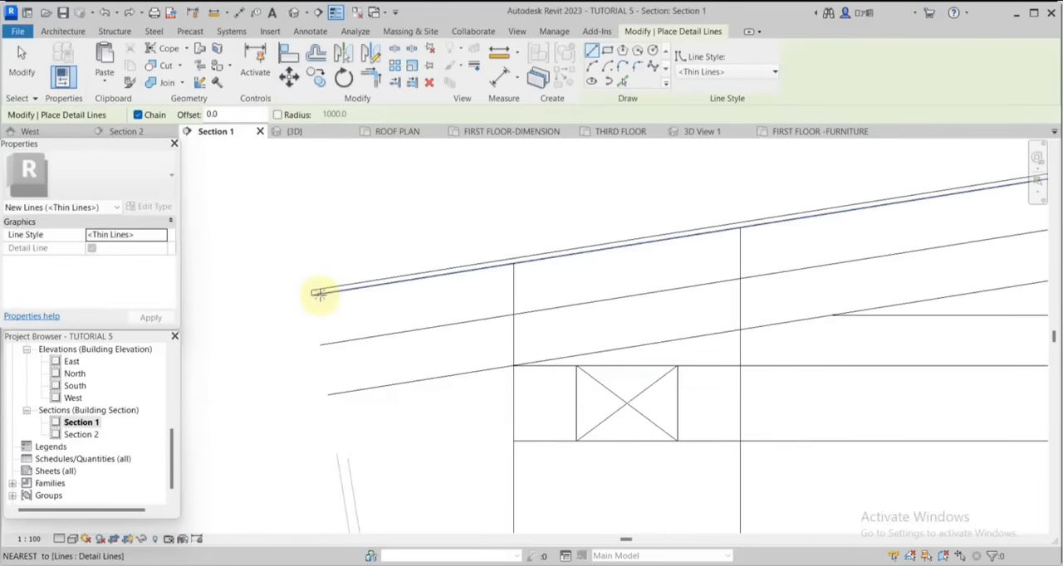
left_click(319, 294)
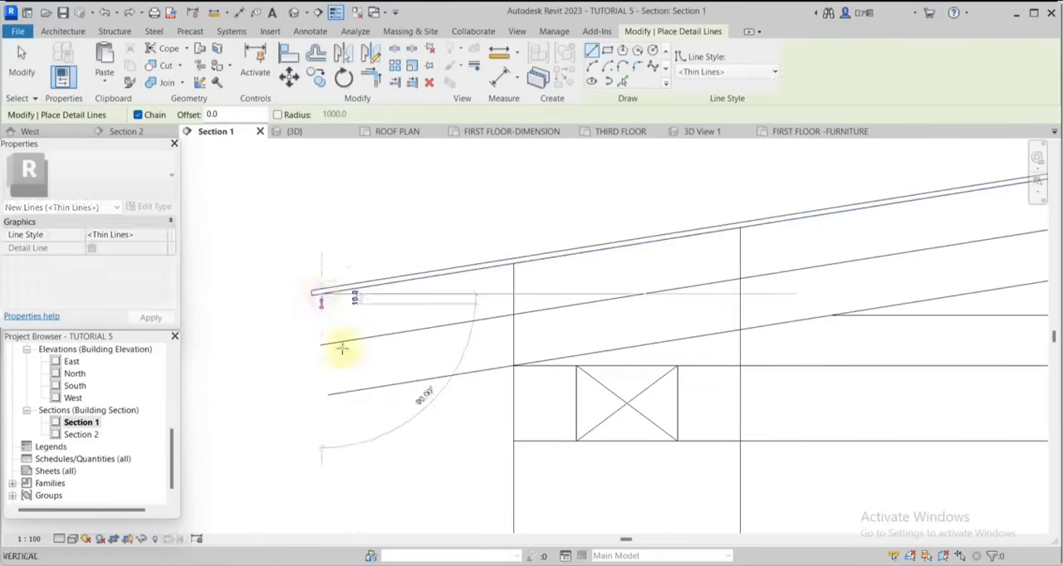
left_click(337, 393)
scroll(479, 368, "down", 2)
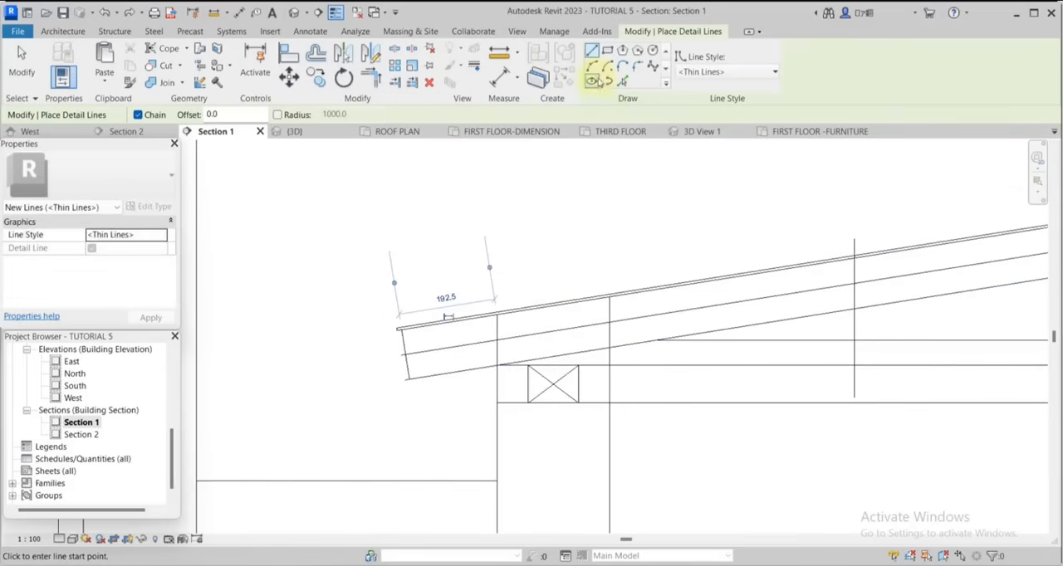
left_click(394, 81)
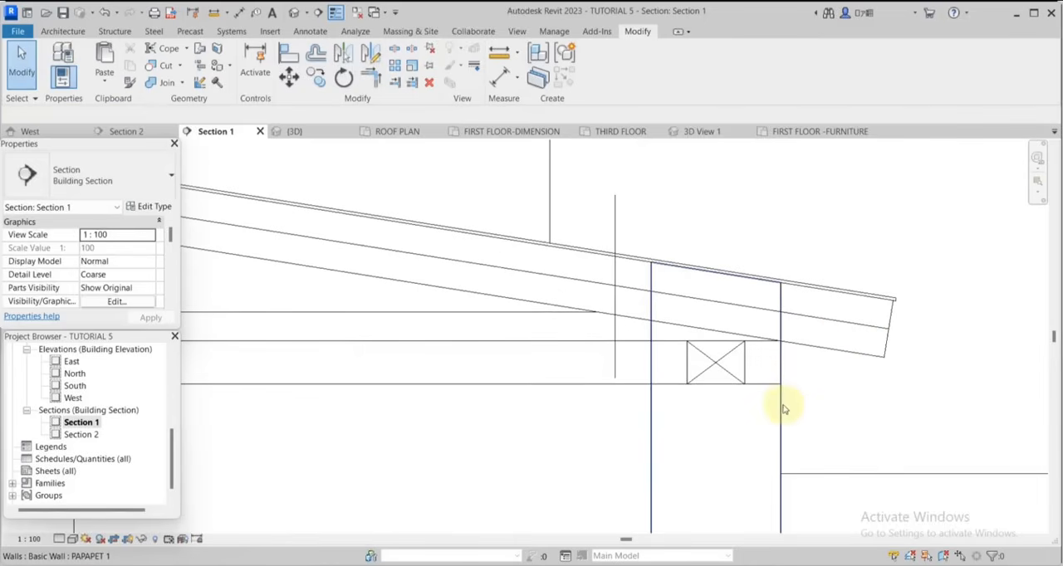
left_click(740, 297)
scroll(813, 292, "down", 5)
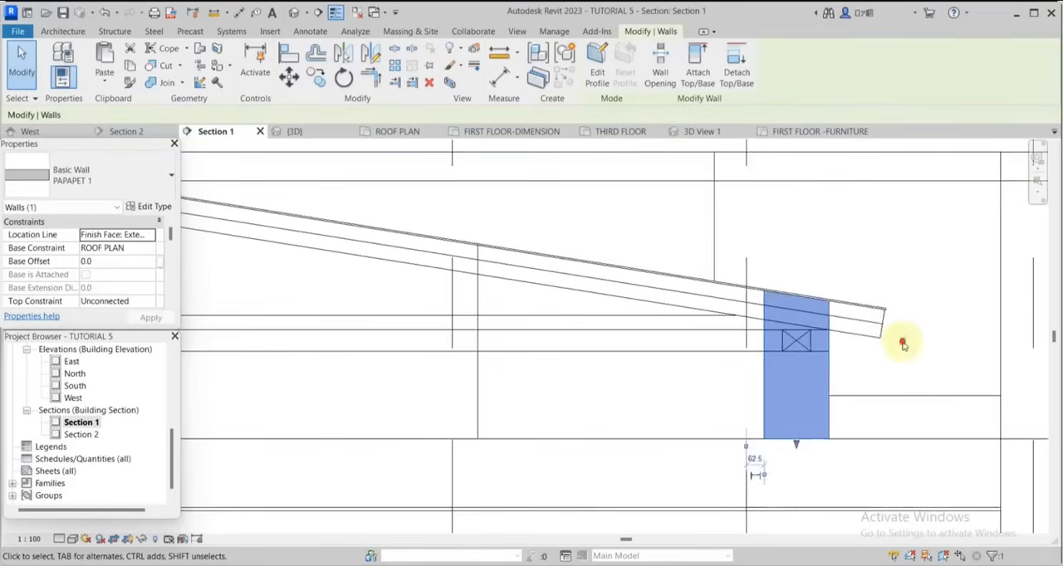
left_click(747, 467)
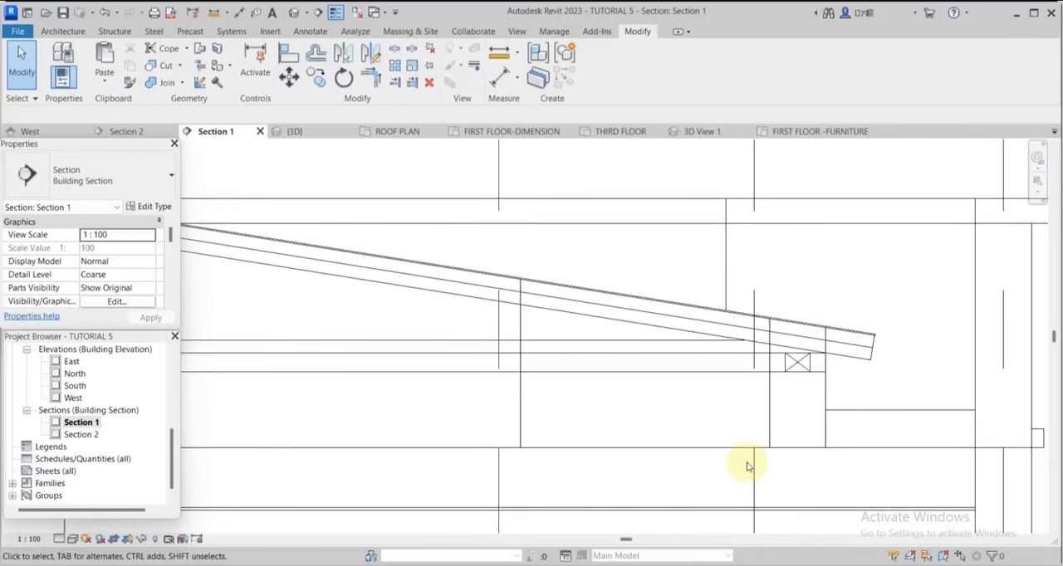
Detach the top of the right-hand parapet wall from the sloping roof above it.
scroll(913, 420, "down", 5)
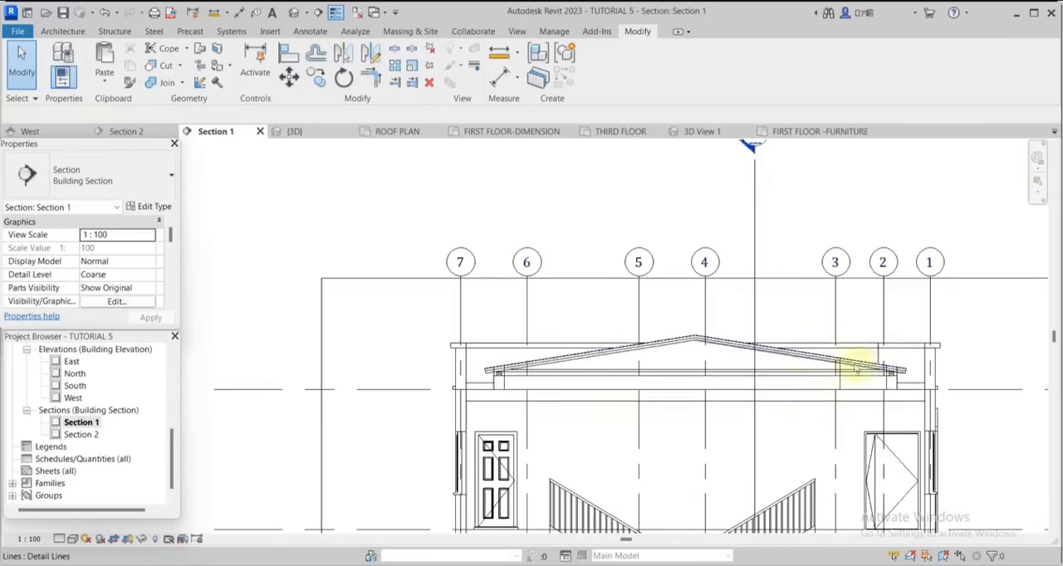
scroll(838, 381, "up", 6)
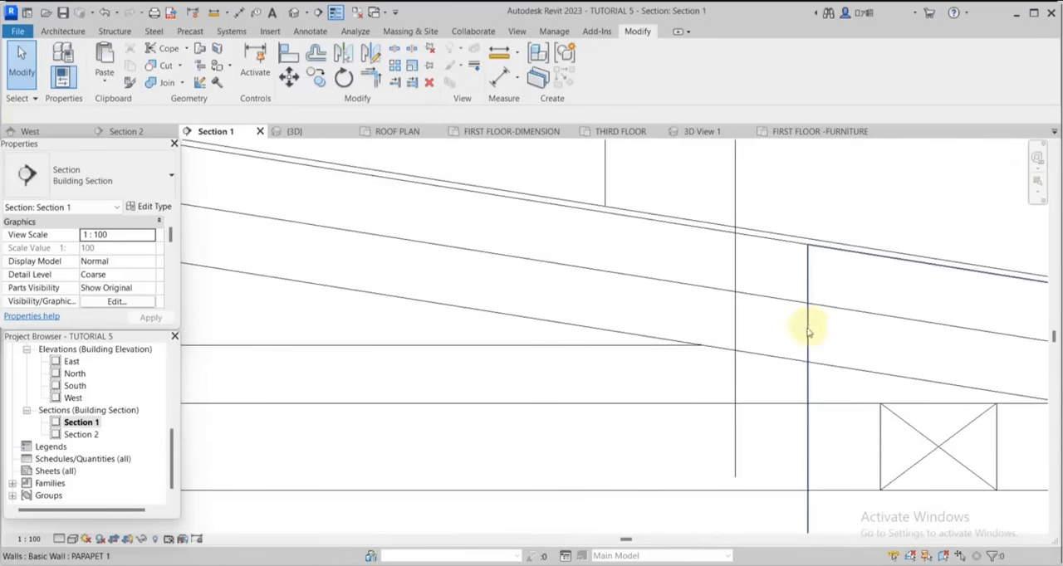
scroll(880, 340, "down", 3)
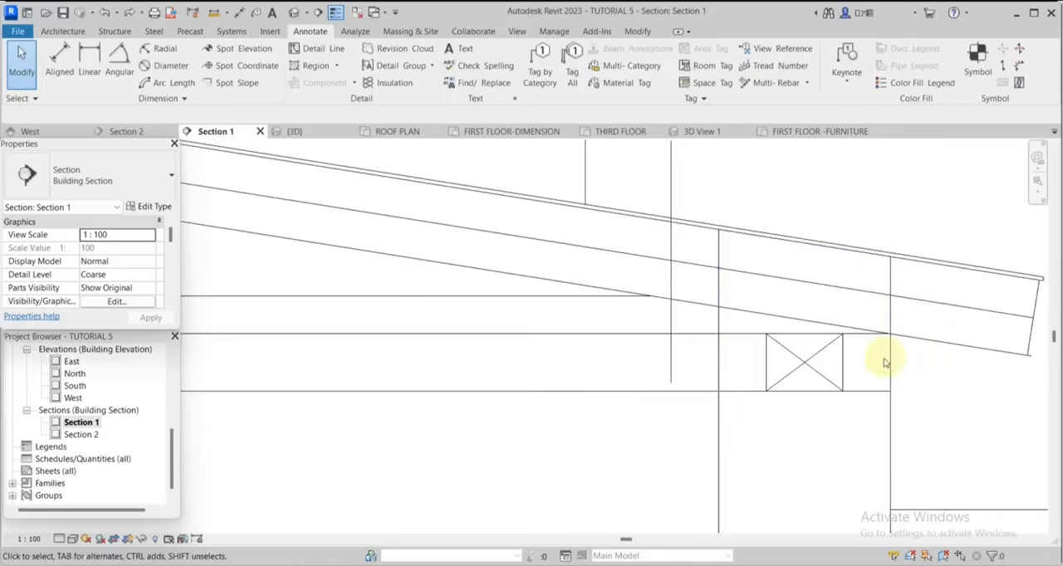
left_click(890, 363)
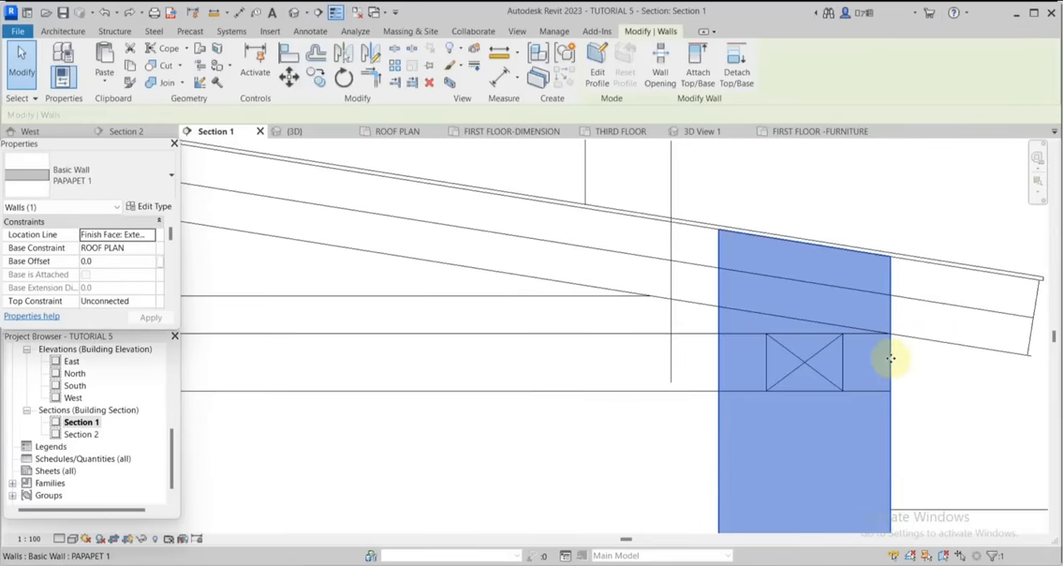
left_click(736, 72)
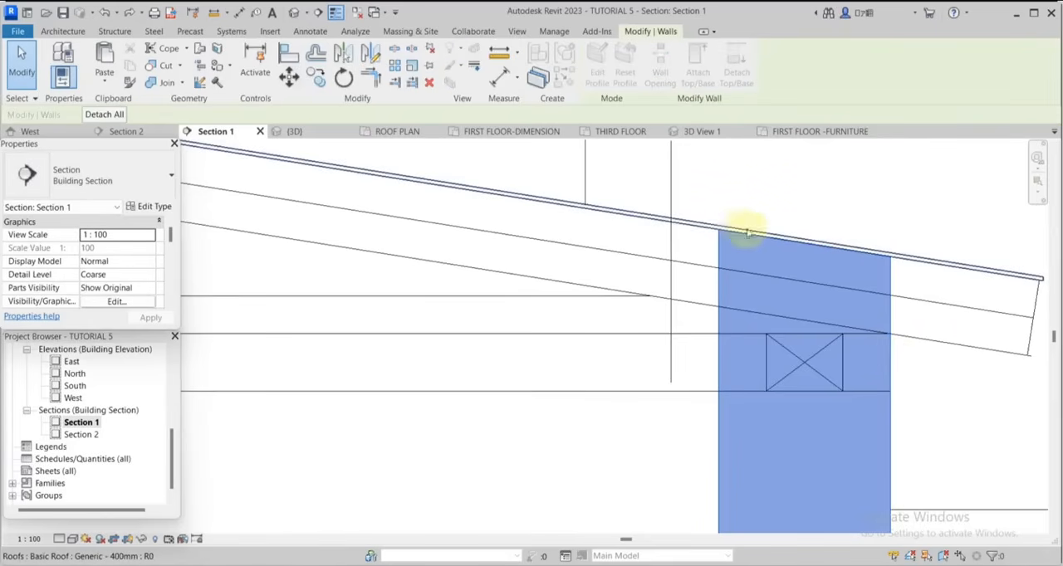
left_click(702, 227)
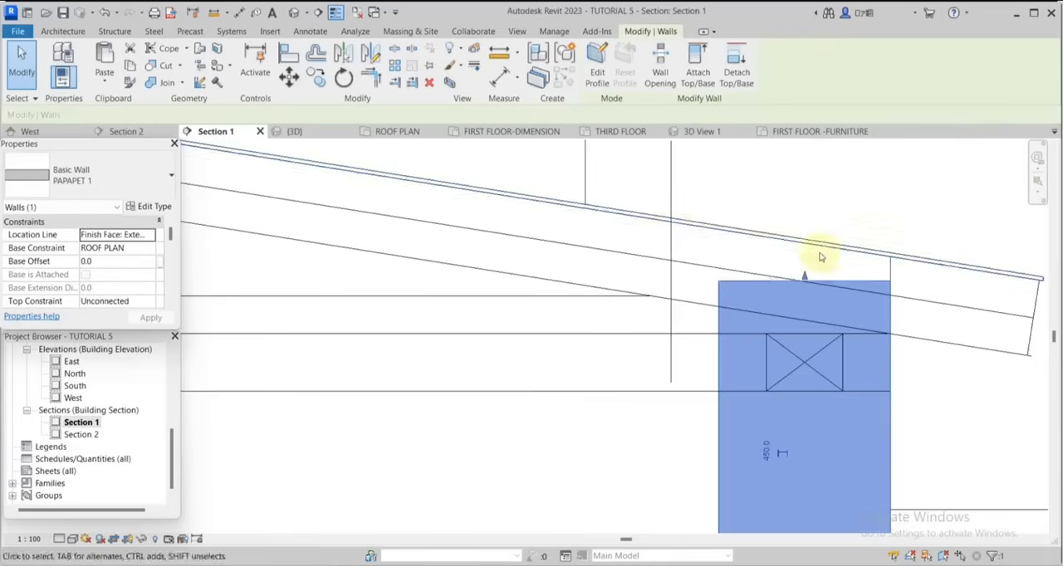
scroll(822, 258, "down", 2)
scroll(828, 258, "down", 2)
left_click(849, 240)
scroll(860, 246, "down", 4)
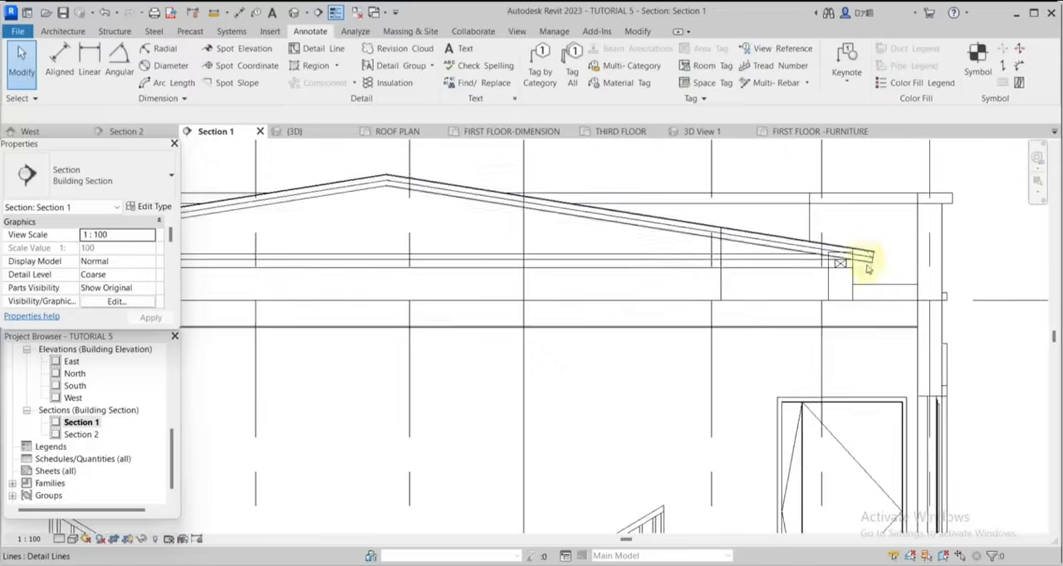
Detach the top of the left-hand parapet wall from the sloping roof above it.
scroll(390, 274, "up", 5)
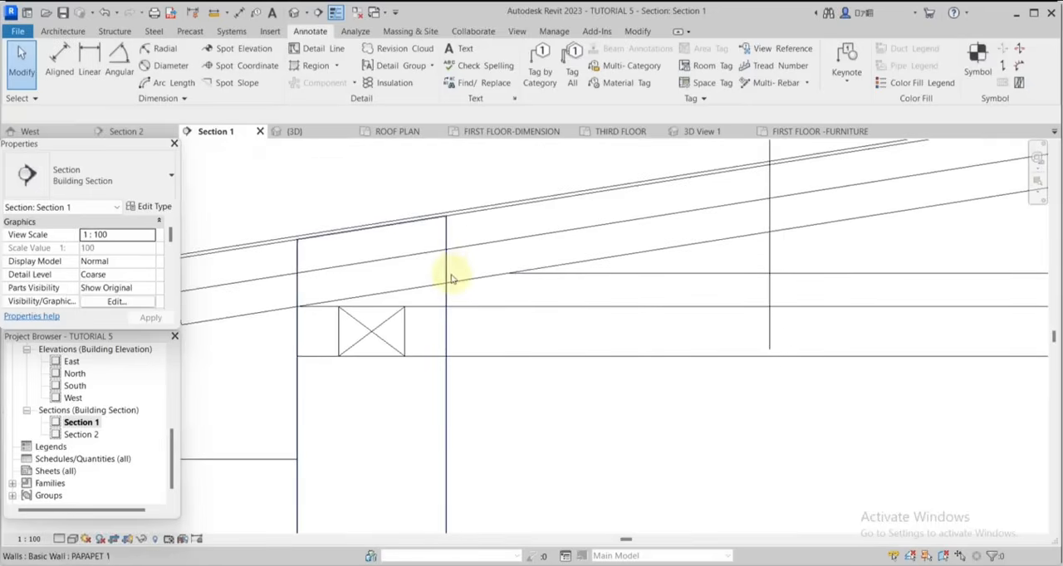
left_click(451, 278)
scroll(528, 233, "down", 2)
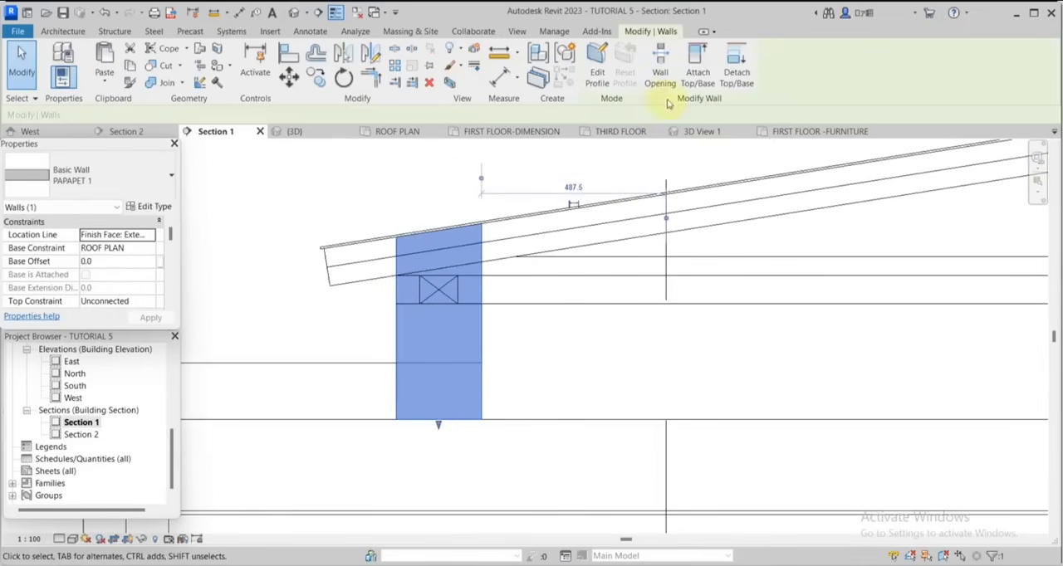
left_click(726, 77)
scroll(565, 170, "up", 1)
left_click(629, 245)
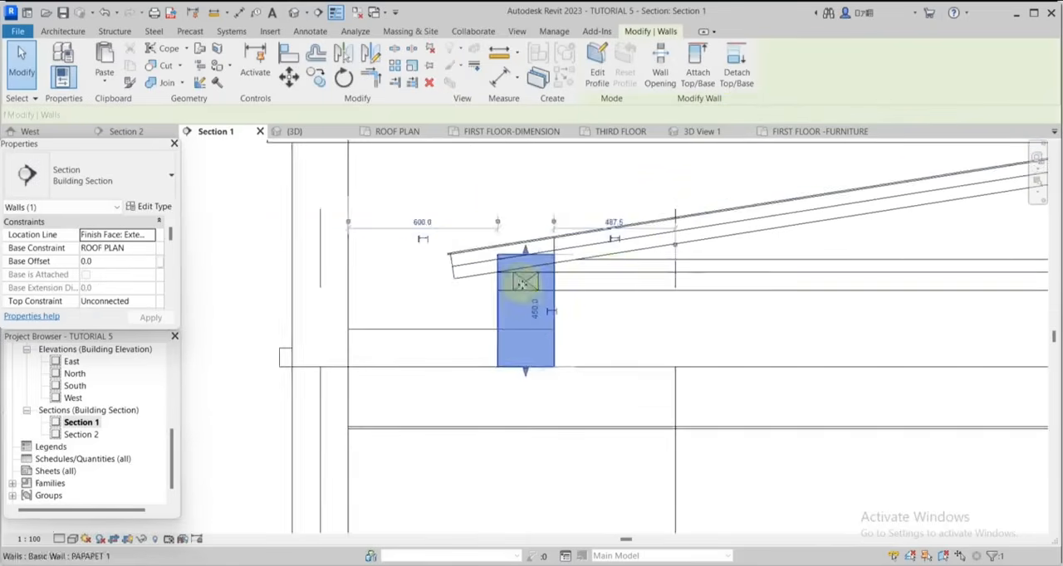
left_click(25, 66)
scroll(451, 238, "up", 3)
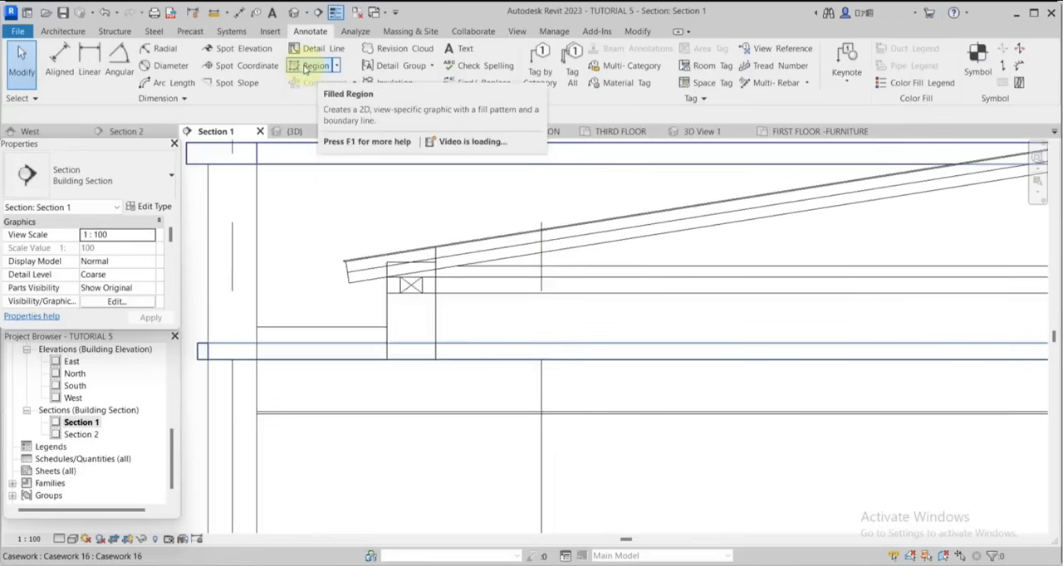
Start a filled region and duplicate its Vertical 2 type under the name WHITE.
left_click(309, 66)
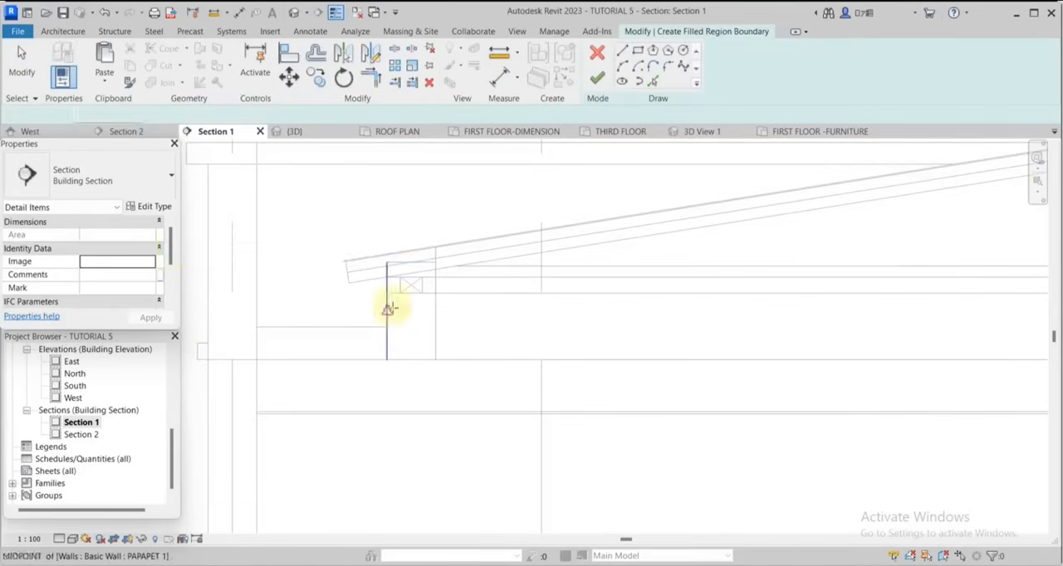
left_click(145, 206)
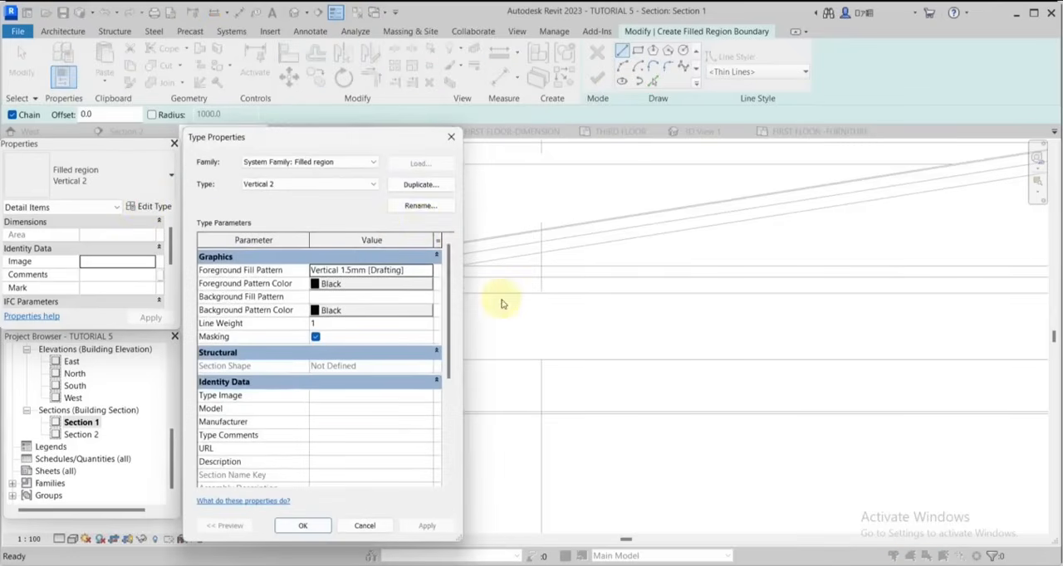
left_click(418, 186)
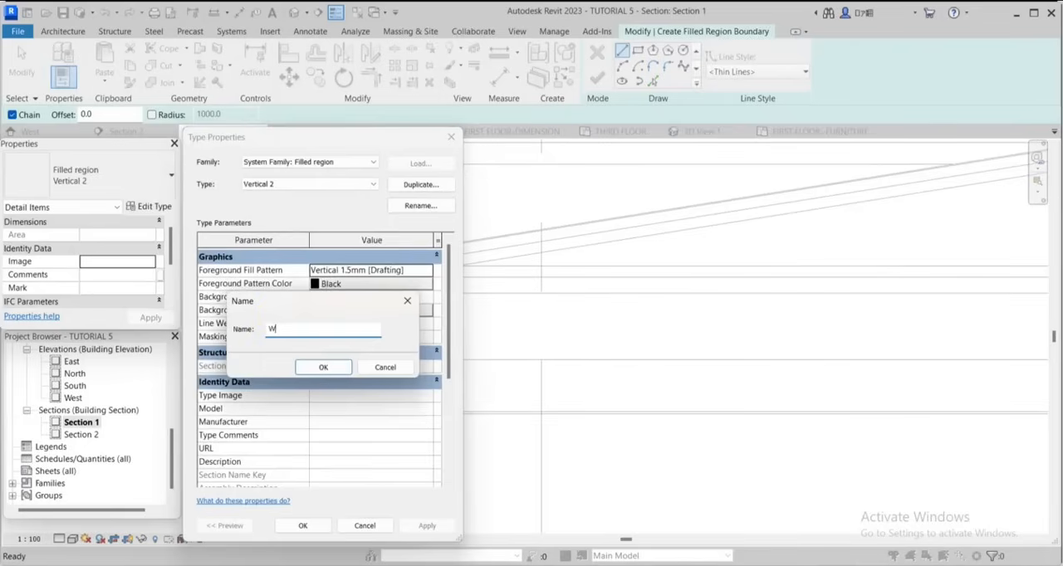
left_click(339, 373)
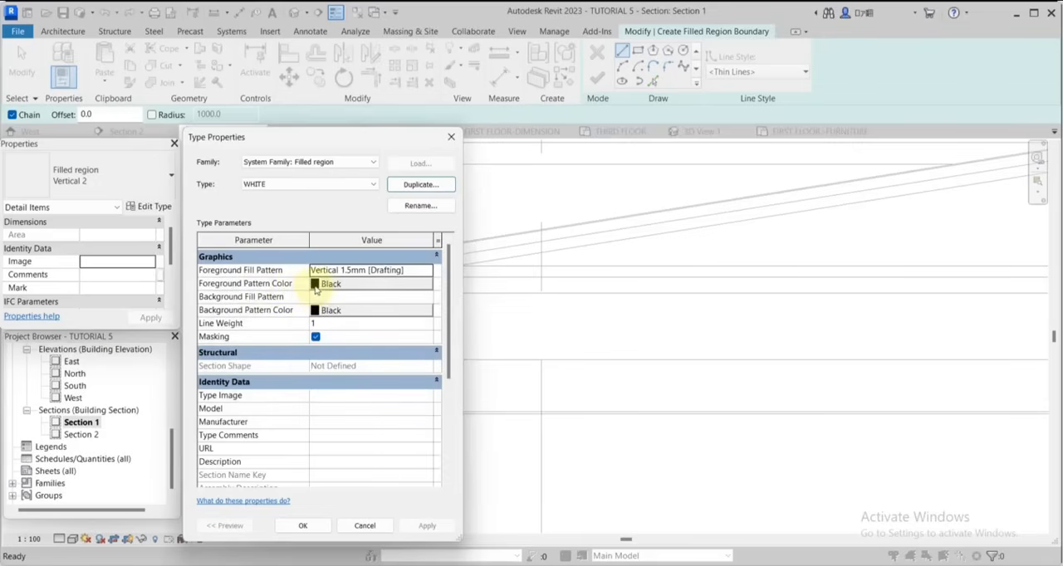
Set both the foreground and background pattern colours of the WHITE filled region type to white.
left_click(315, 287)
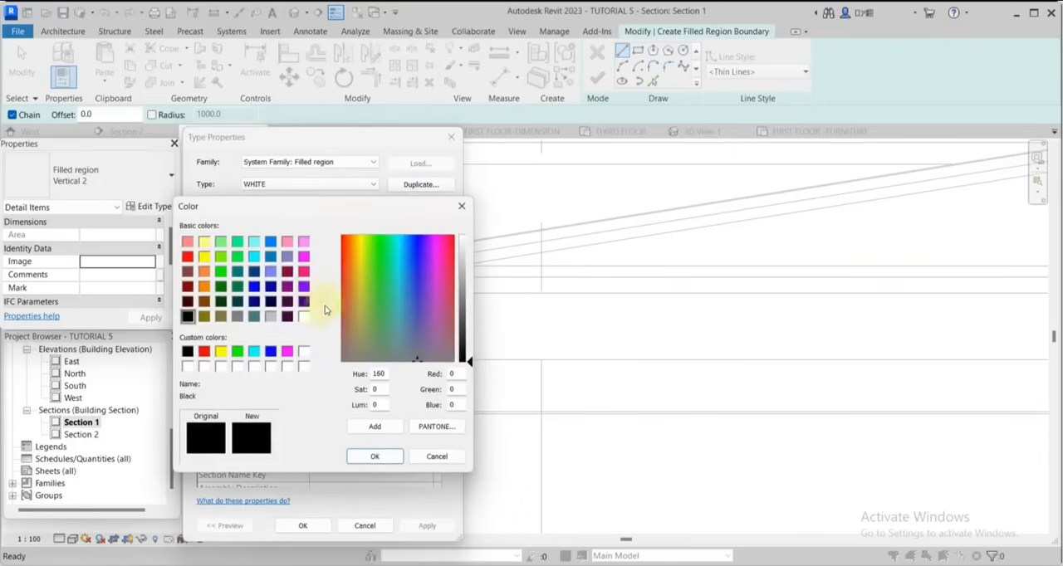
left_click(304, 316)
left_click(374, 455)
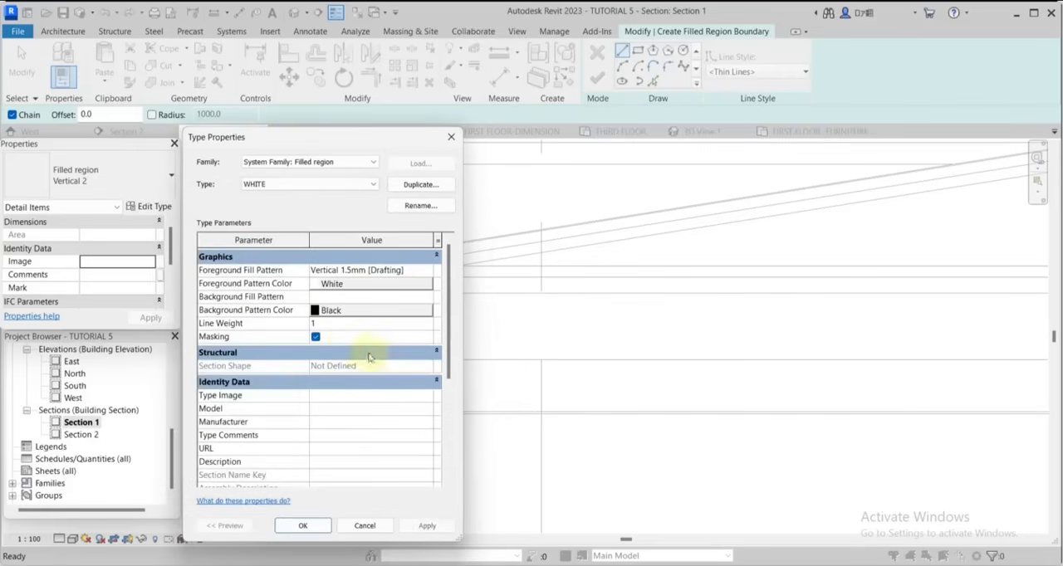
left_click(322, 313)
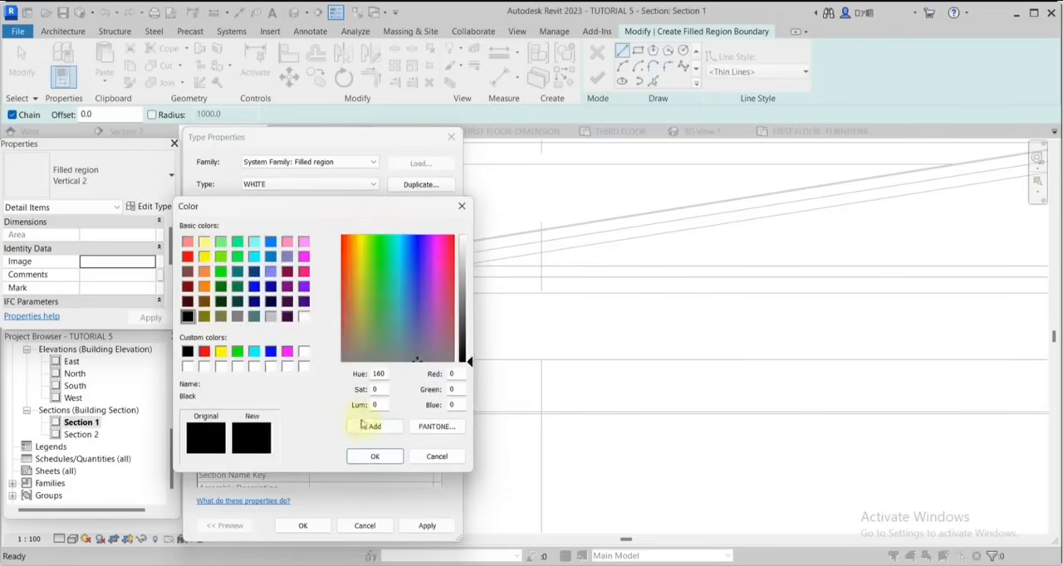
left_click(377, 458)
left_click(321, 313)
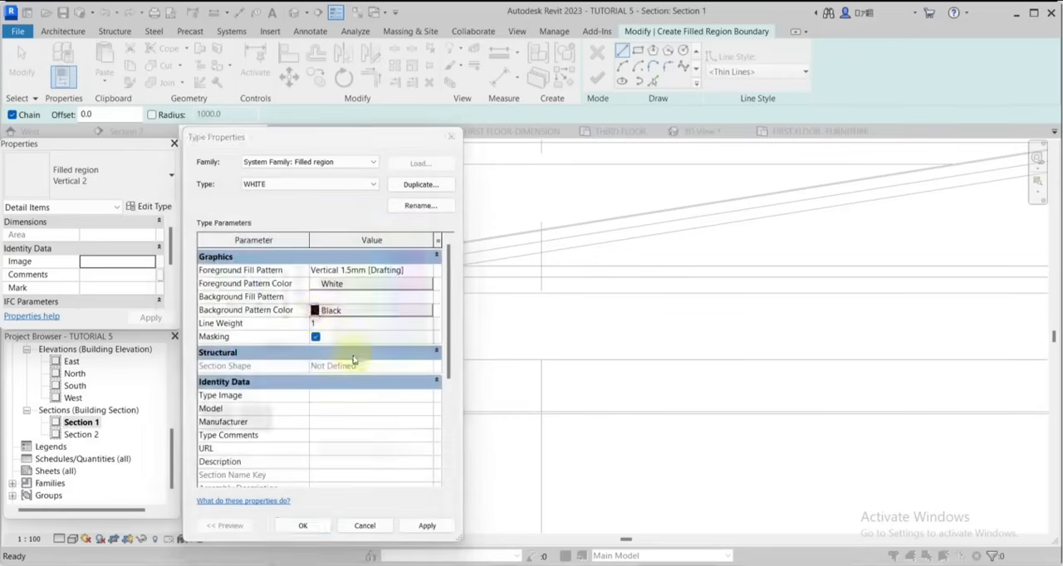
left_click(303, 366)
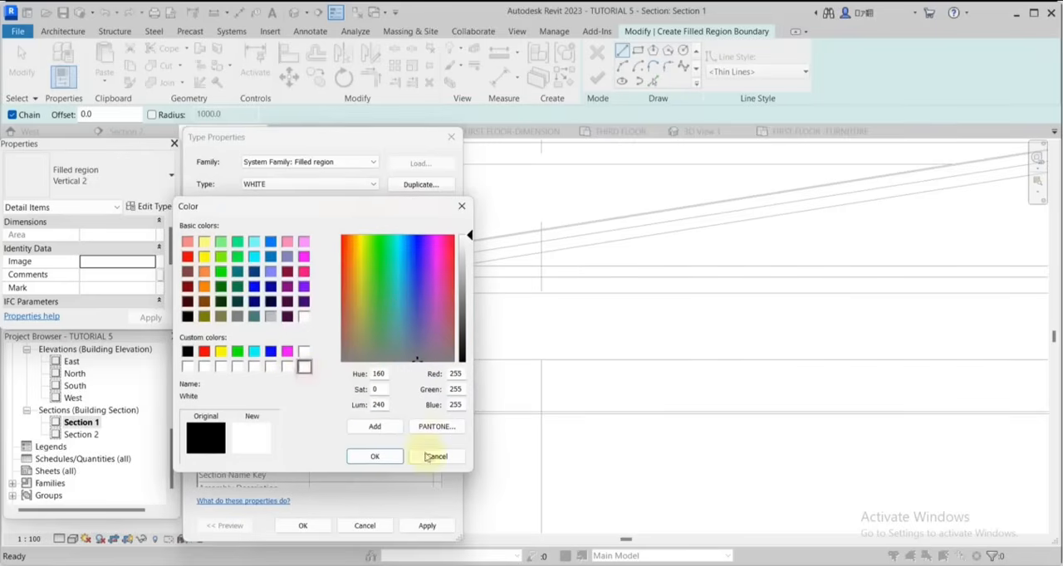
left_click(369, 454)
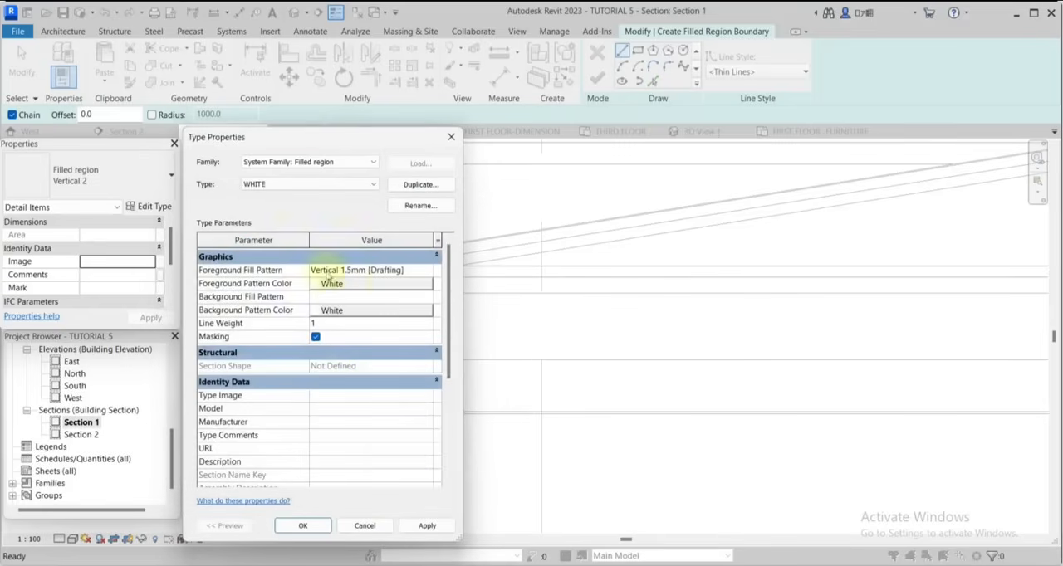
Set the WHITE type's foreground fill pattern to the drafting pattern <Solid fill> and apply the type.
left_click(429, 272)
left_click(428, 272)
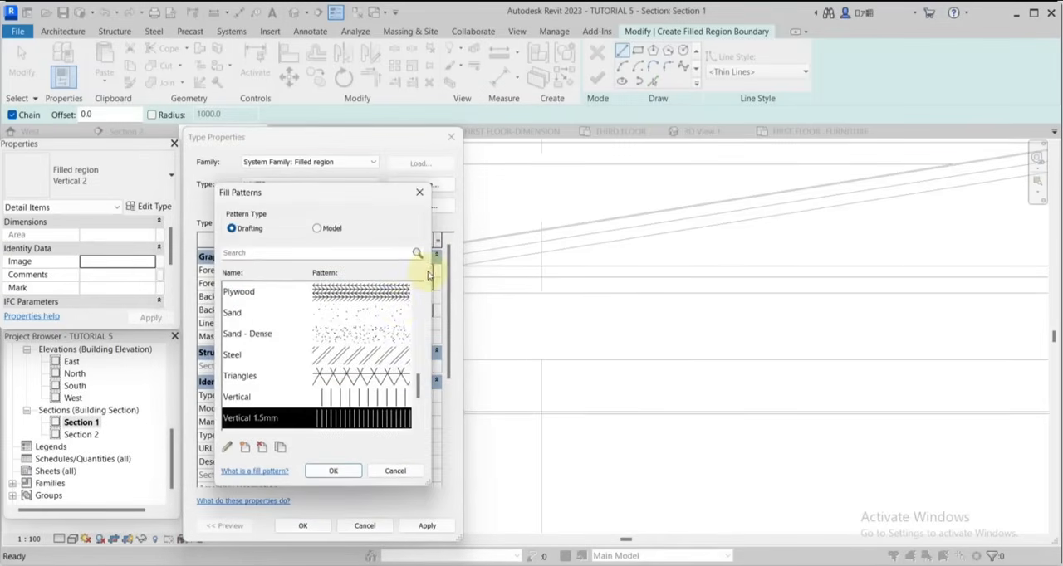
scroll(357, 357, "down", 5)
scroll(360, 355, "up", 5)
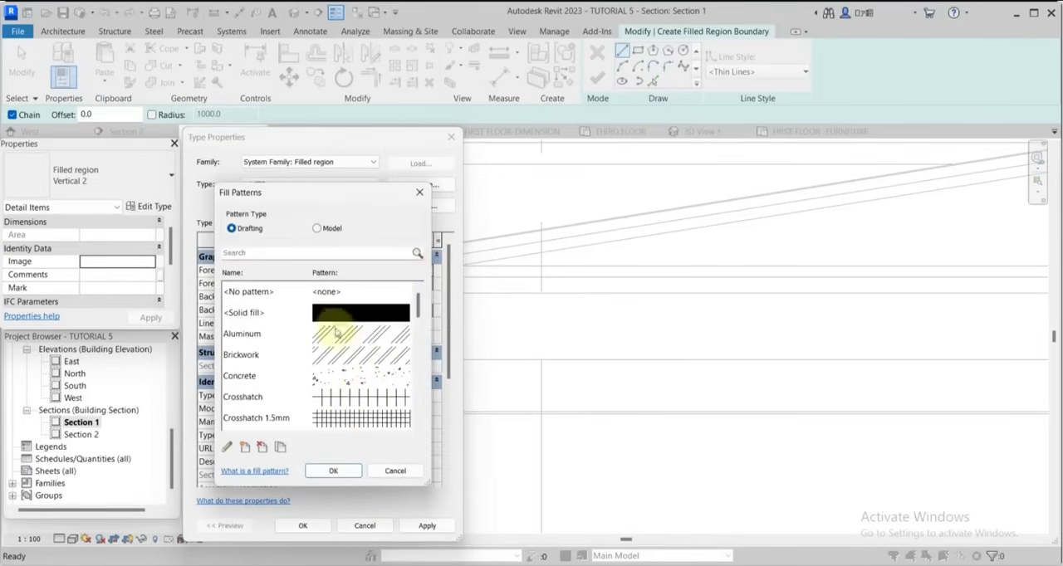
left_click(337, 313)
left_click(333, 472)
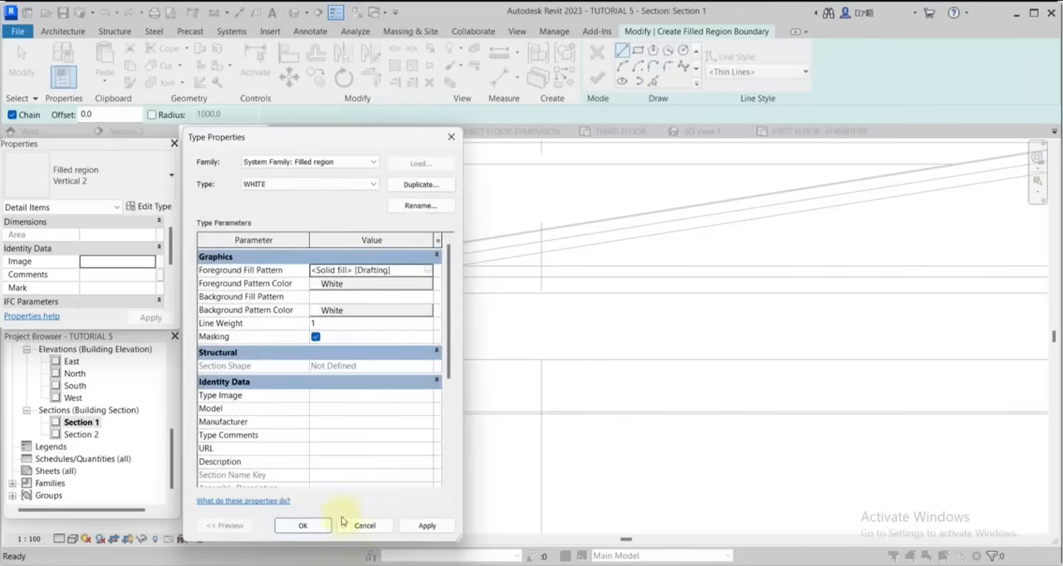
left_click(302, 525)
Pick the left eaves end line, lowest sloping line, both horizontal lines, wall plate's outer edge and parapet's inner face as region boundary lines.
scroll(415, 350, "up", 5)
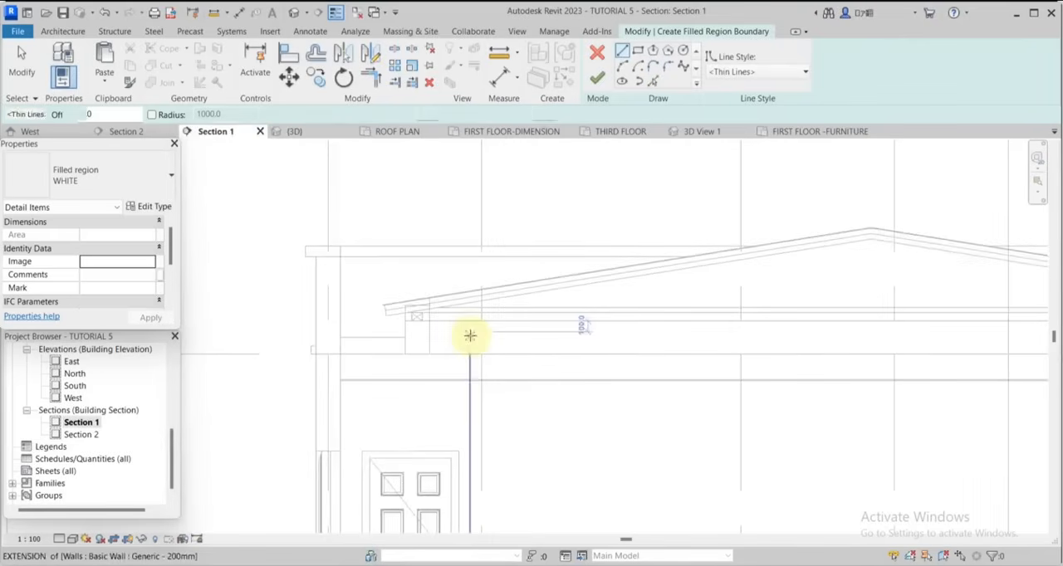
scroll(423, 326, "up", 5)
scroll(411, 313, "down", 1)
middle_click_drag(411, 313, 487, 283)
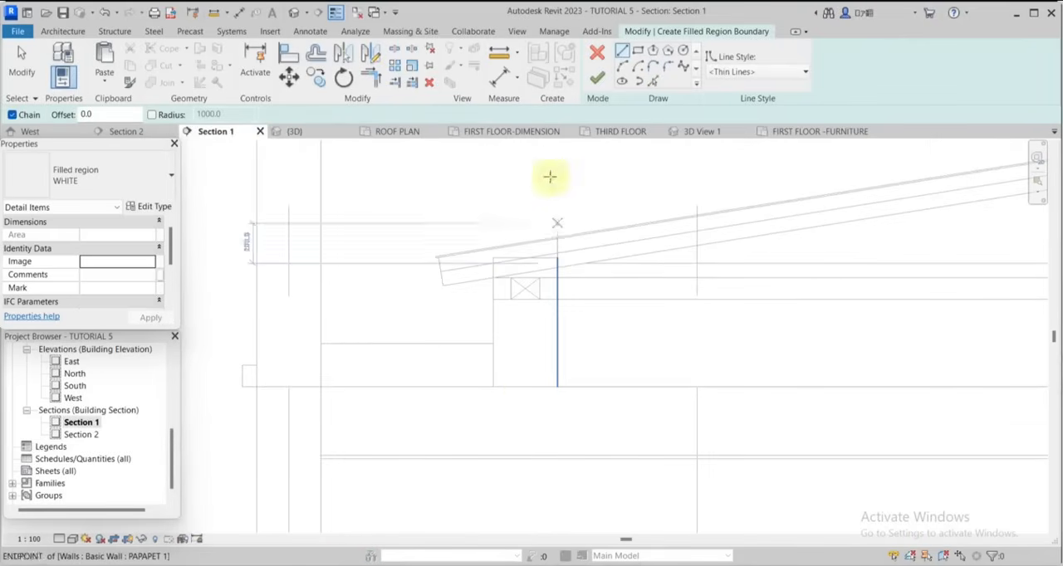
left_click(652, 80)
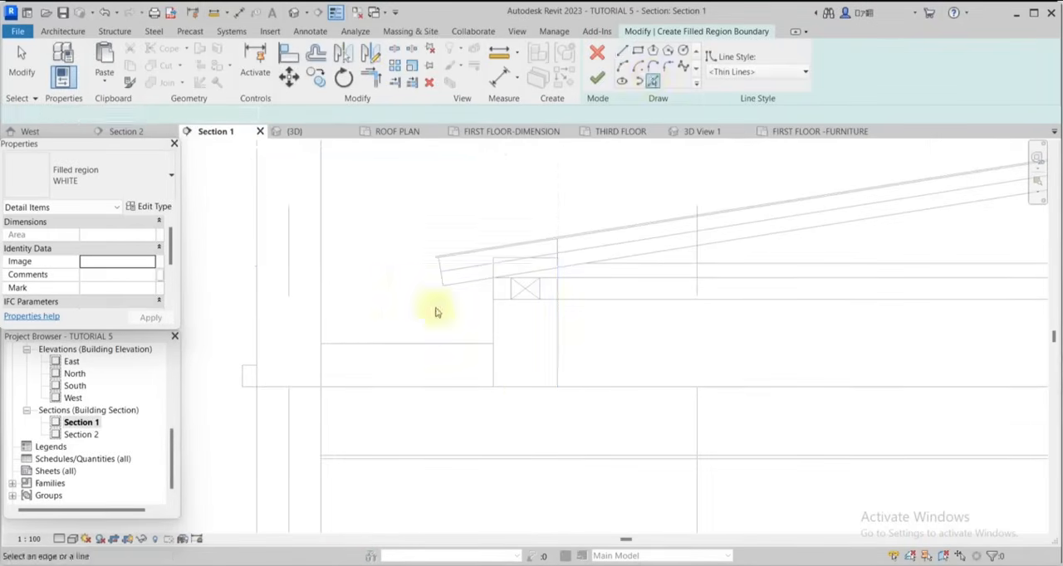
scroll(377, 361, "up", 3)
scroll(362, 338, "down", 3)
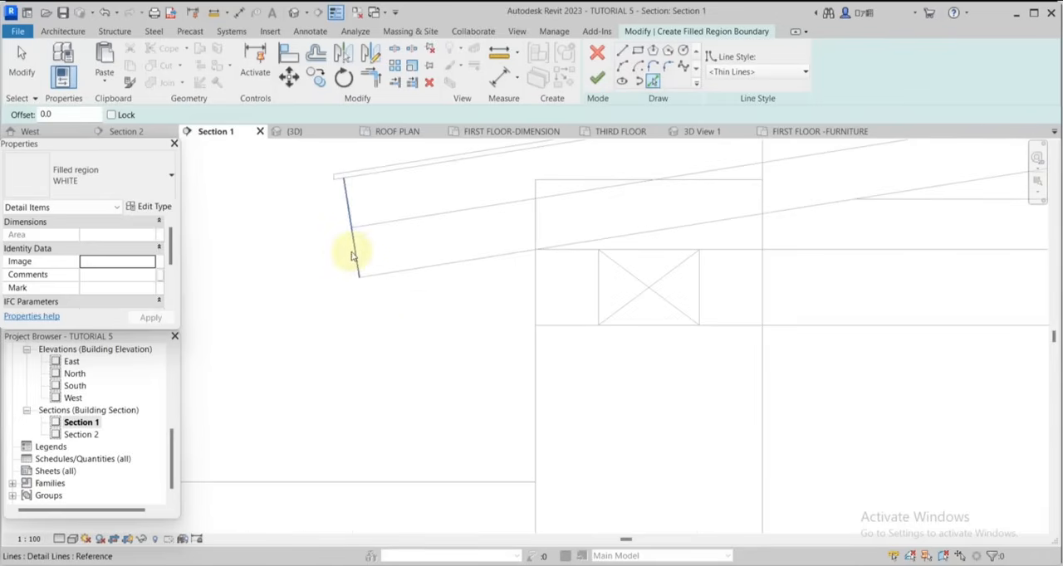
left_click(355, 254)
left_click(455, 271)
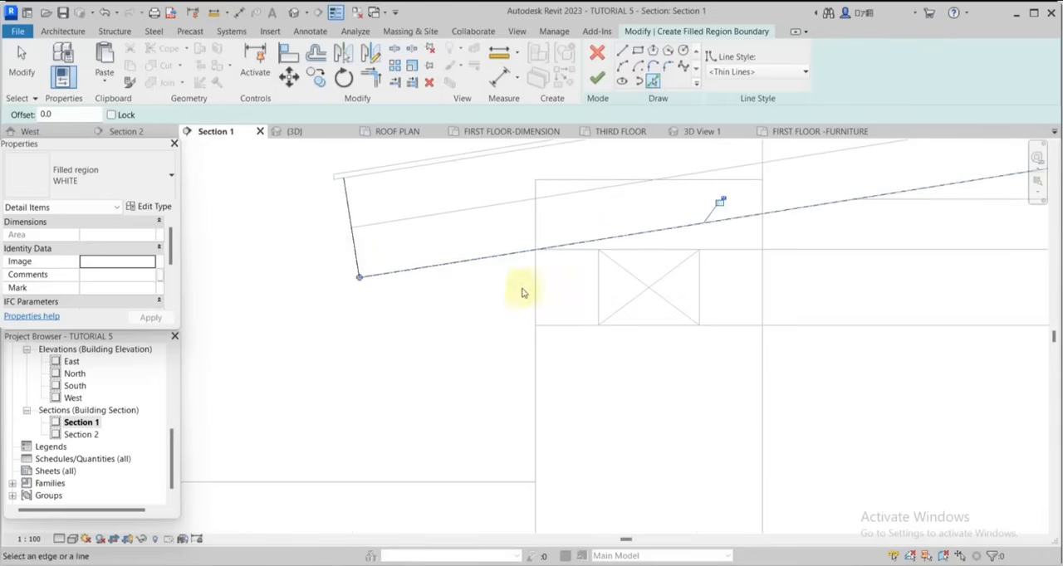
scroll(568, 265, "up", 1)
left_click(571, 253)
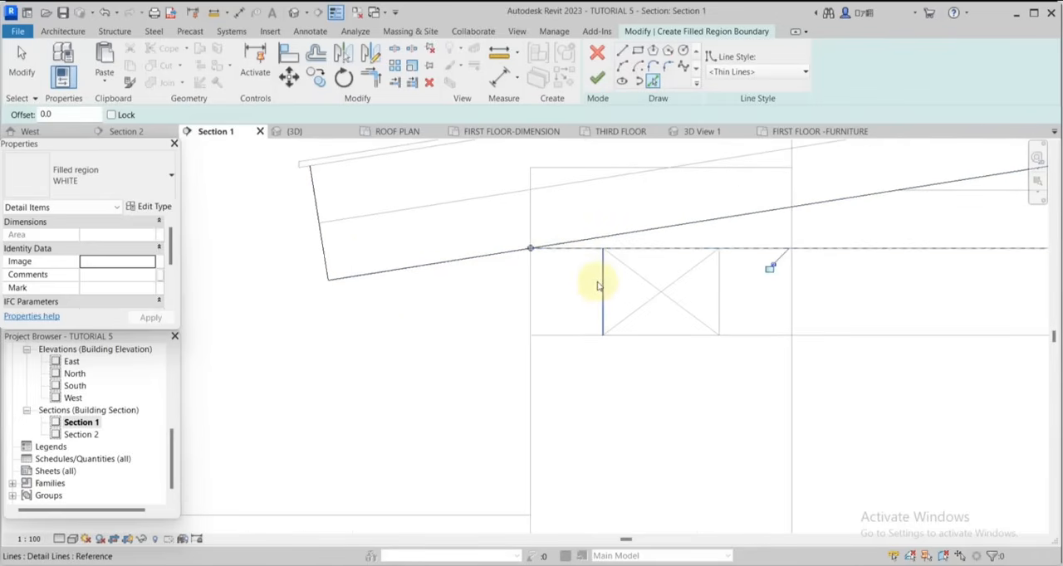
left_click(645, 336)
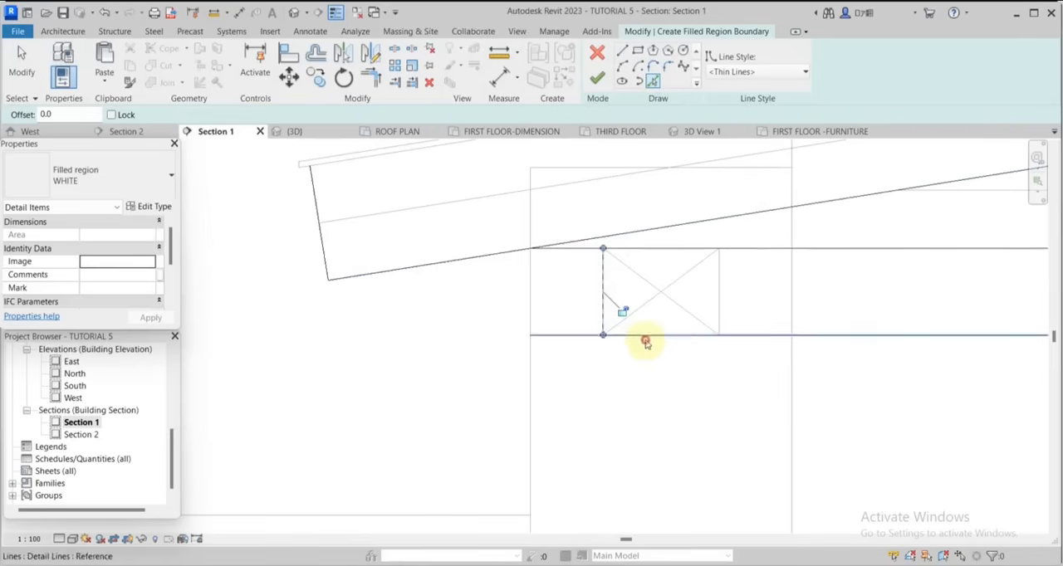
left_click(794, 407)
scroll(574, 340, "down", 4)
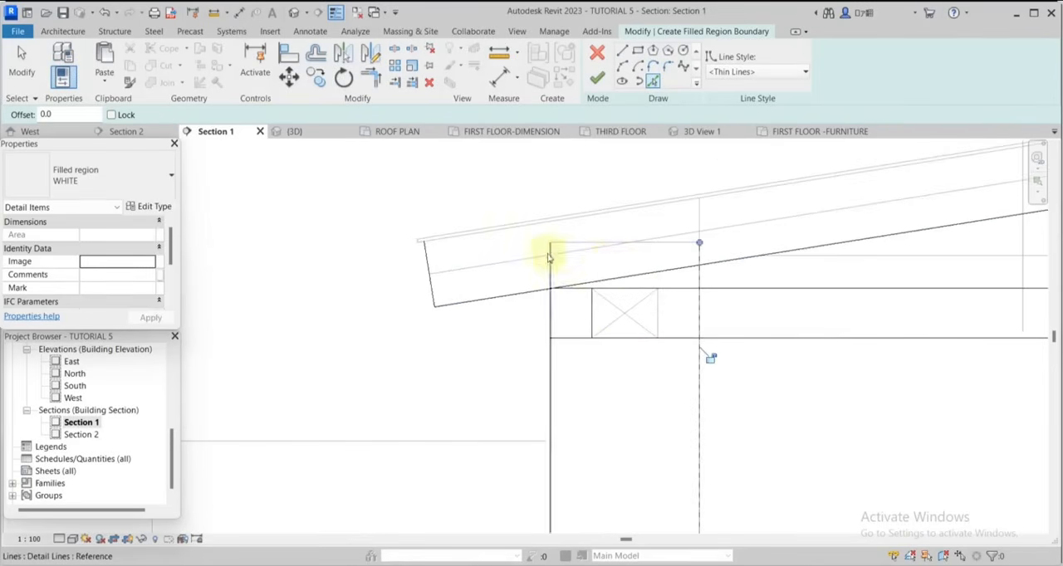
Trim the upper horizontal boundary line and the lowest sloping line to a corner at the left eaves.
scroll(559, 252, "up", 3)
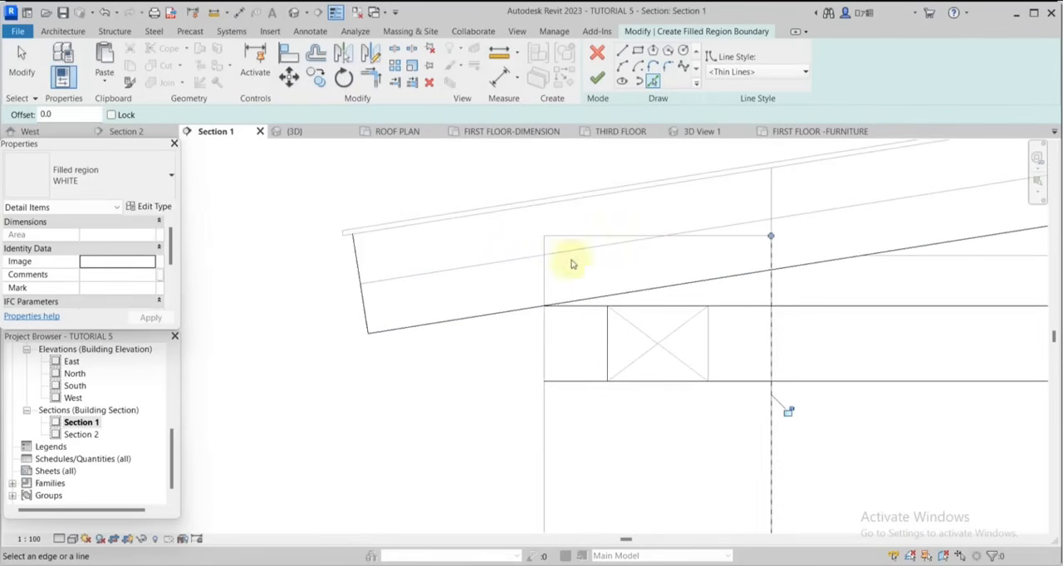
left_click(372, 79)
scroll(545, 304, "up", 2)
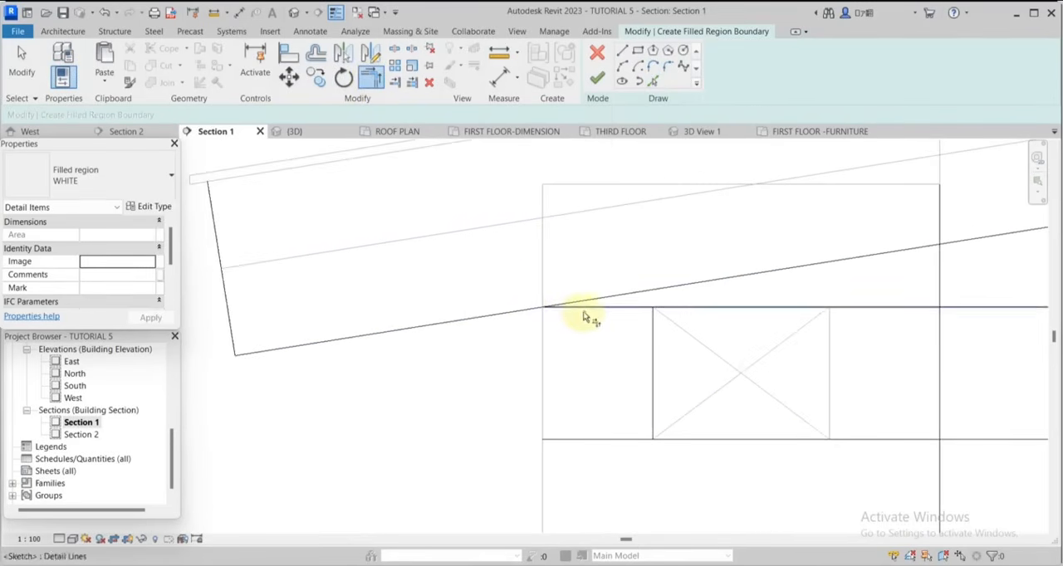
left_click(583, 309)
left_click(508, 317)
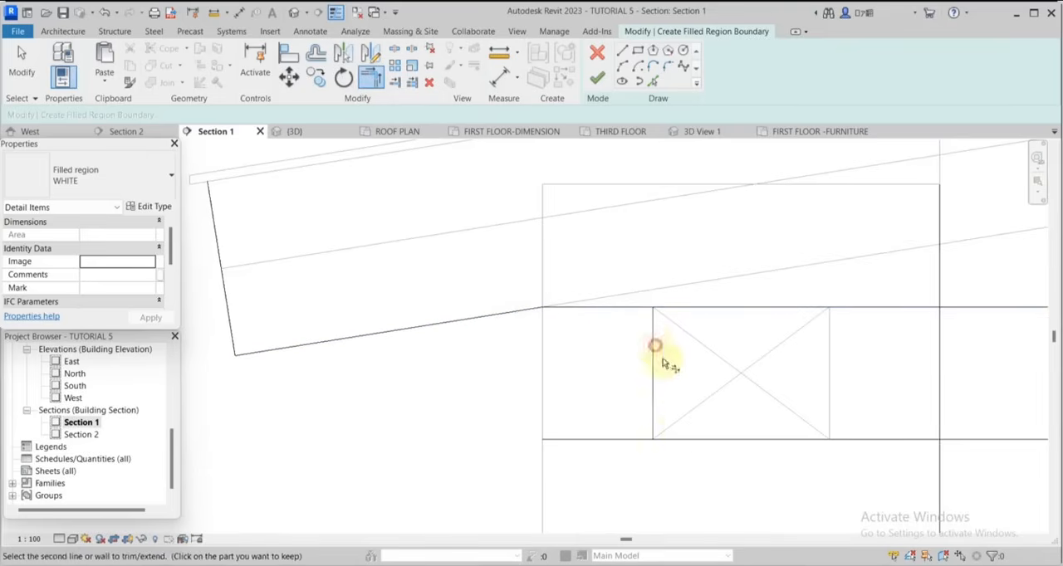
Trim the left wall plate's outer edge to both horizontal lines, and the lower horizontal to the left parapet's inner face.
scroll(491, 260, "down", 2)
scroll(489, 259, "down", 2)
scroll(661, 313, "up", 2)
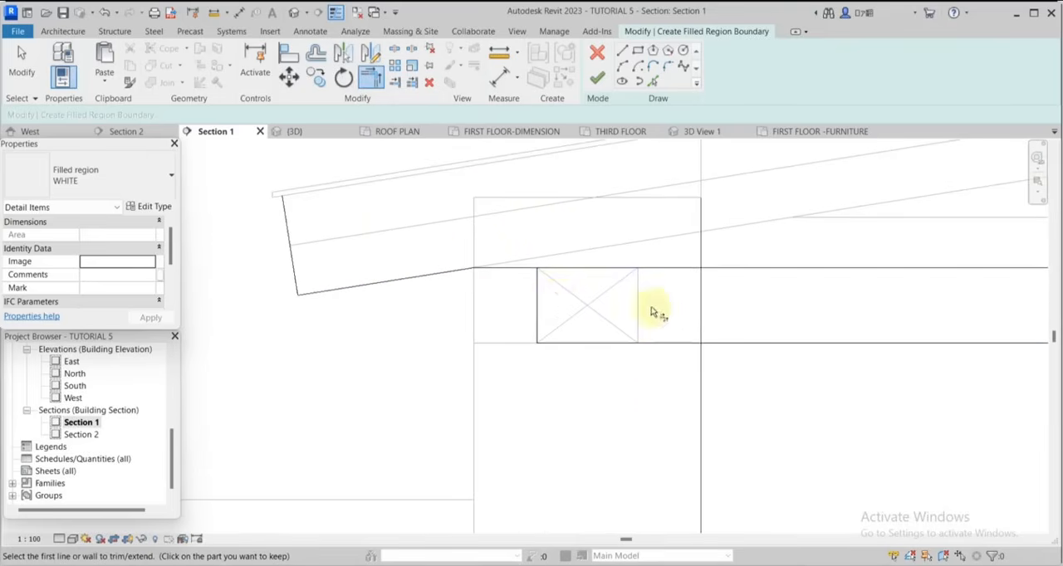
left_click(513, 274)
scroll(459, 221, "down", 2)
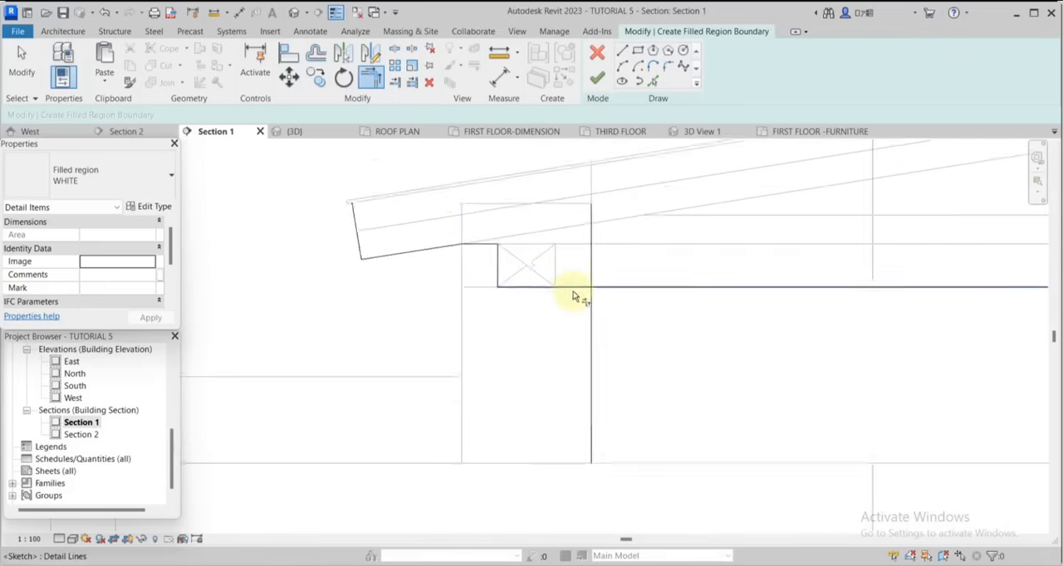
scroll(570, 290, "up", 1)
left_click(571, 288)
left_click(599, 312)
scroll(665, 431, "down", 2)
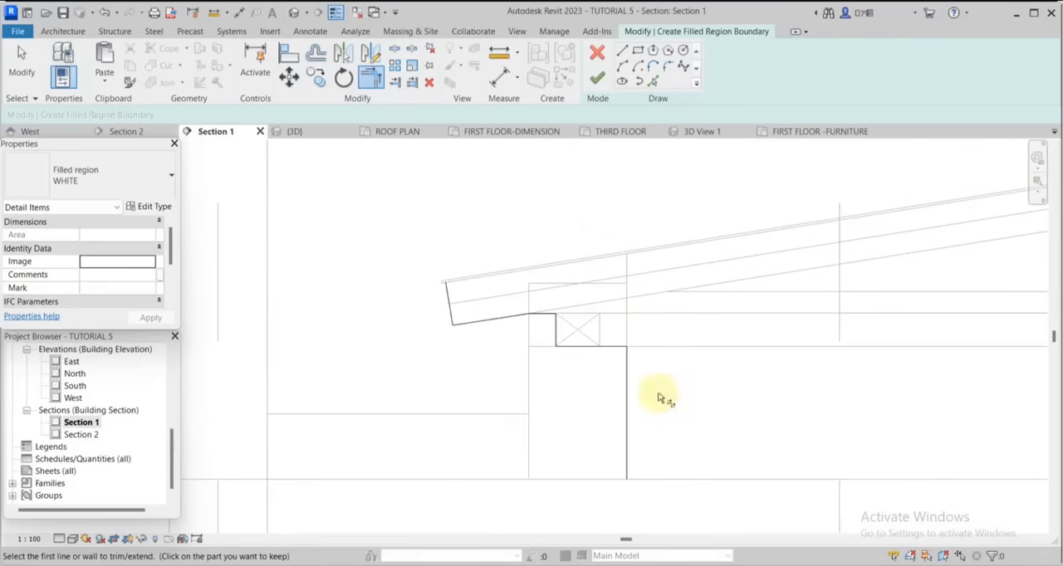
Pick the left roof slope's line just below the roof covering as a boundary and trim it to the left eaves end line.
left_click(652, 80)
scroll(615, 249, "up", 2)
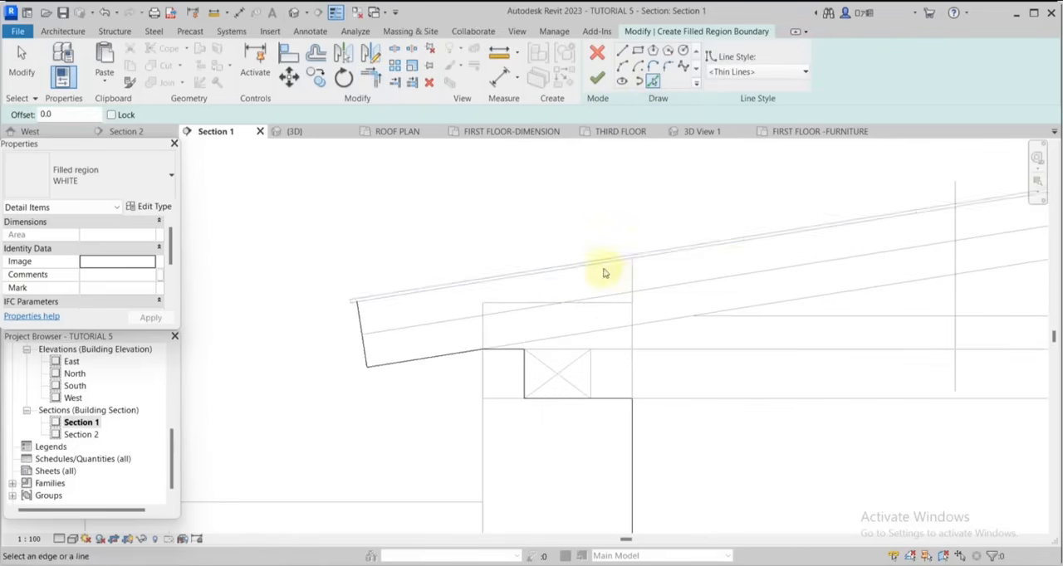
left_click(605, 264)
scroll(414, 238, "down", 2)
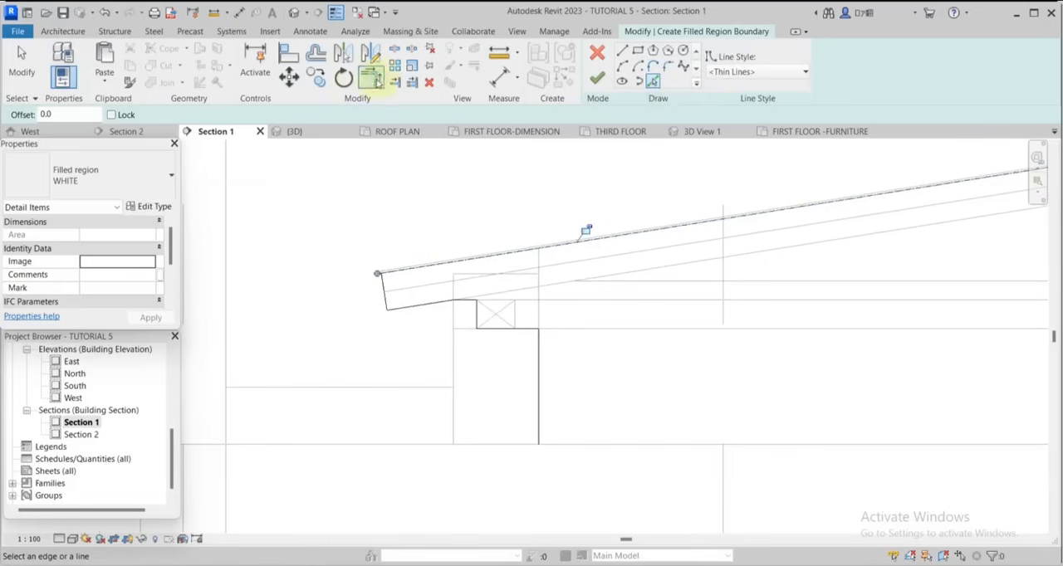
left_click(371, 76)
scroll(408, 308, "up", 3)
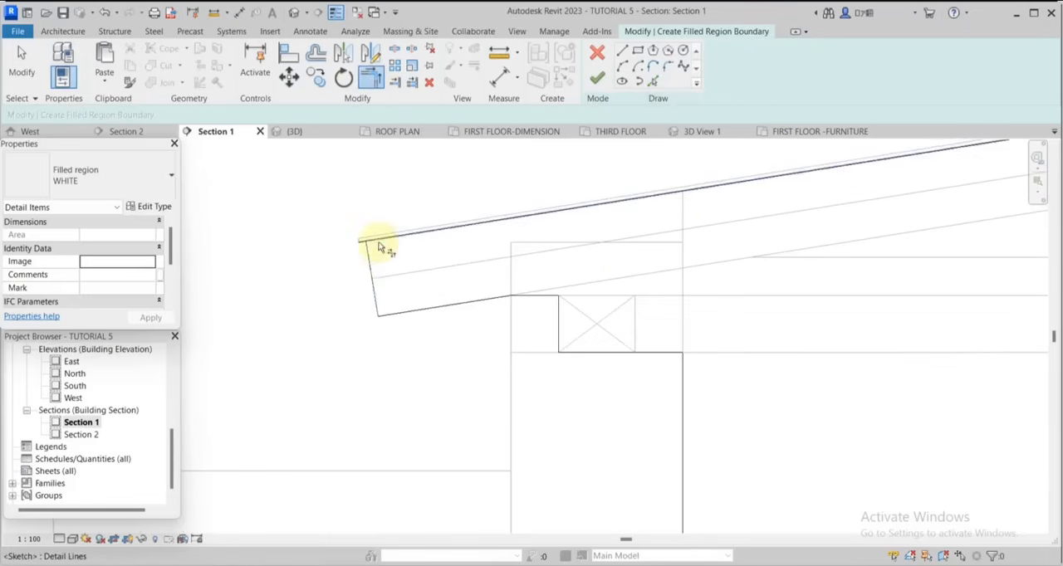
scroll(382, 257, "down", 5)
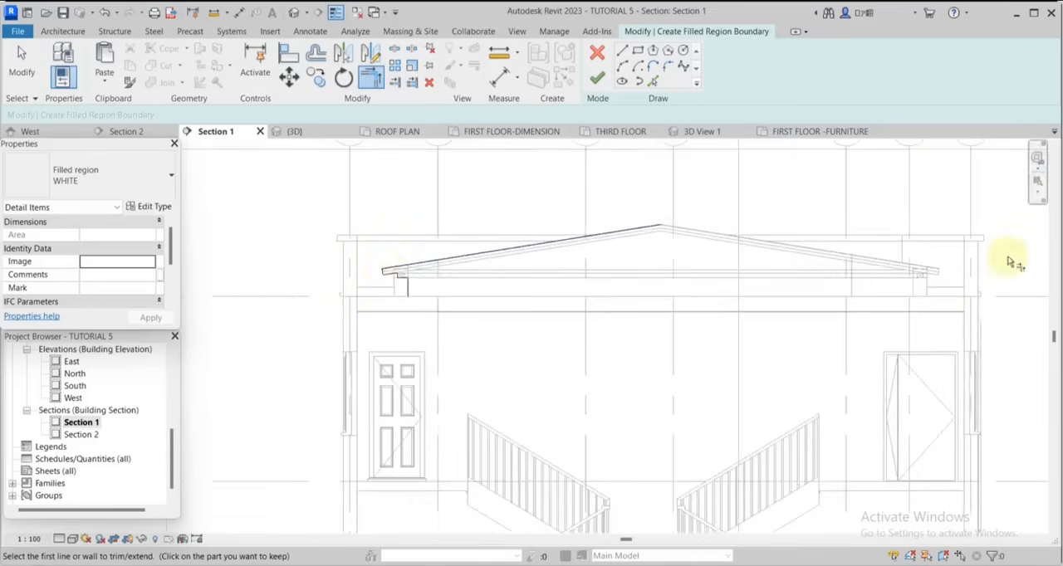
Pick the right roof slope's upper line, the right eaves end line and the lowest sloping line as region boundaries.
scroll(802, 285, "up", 3)
left_click(652, 82)
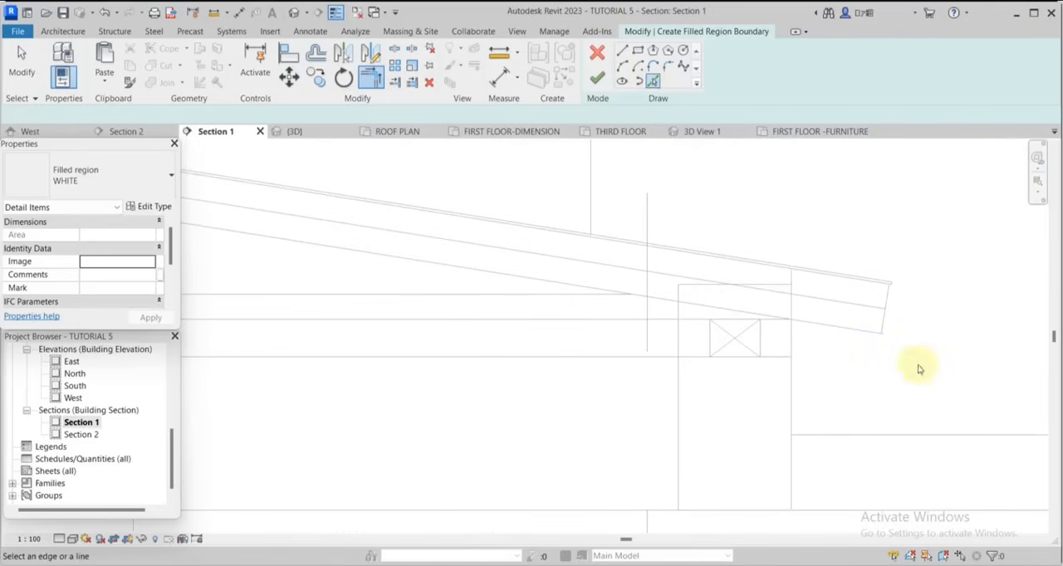
scroll(913, 367, "up", 4)
left_click(824, 175)
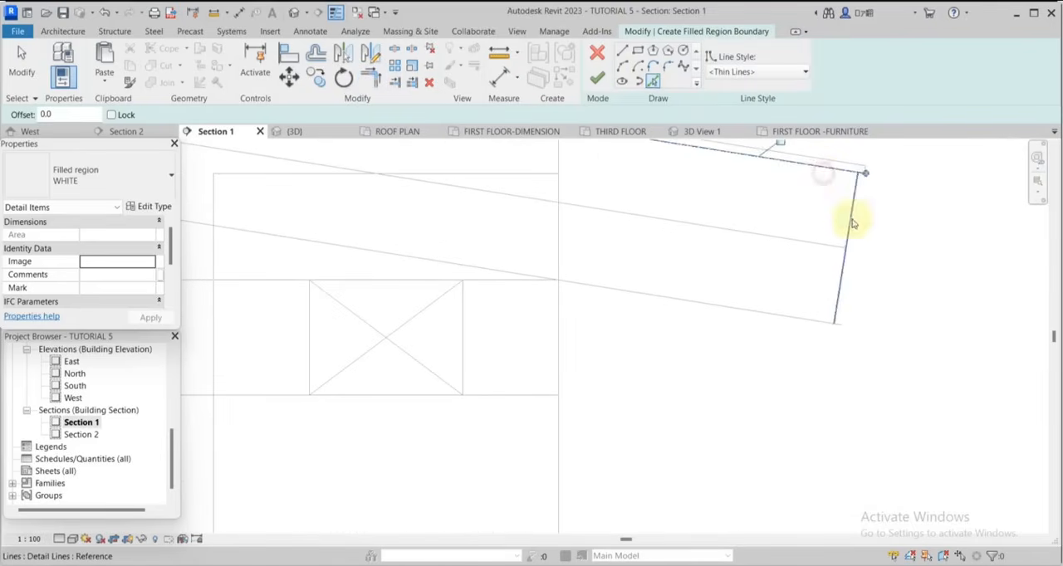
left_click(785, 315)
scroll(863, 304, "down", 3)
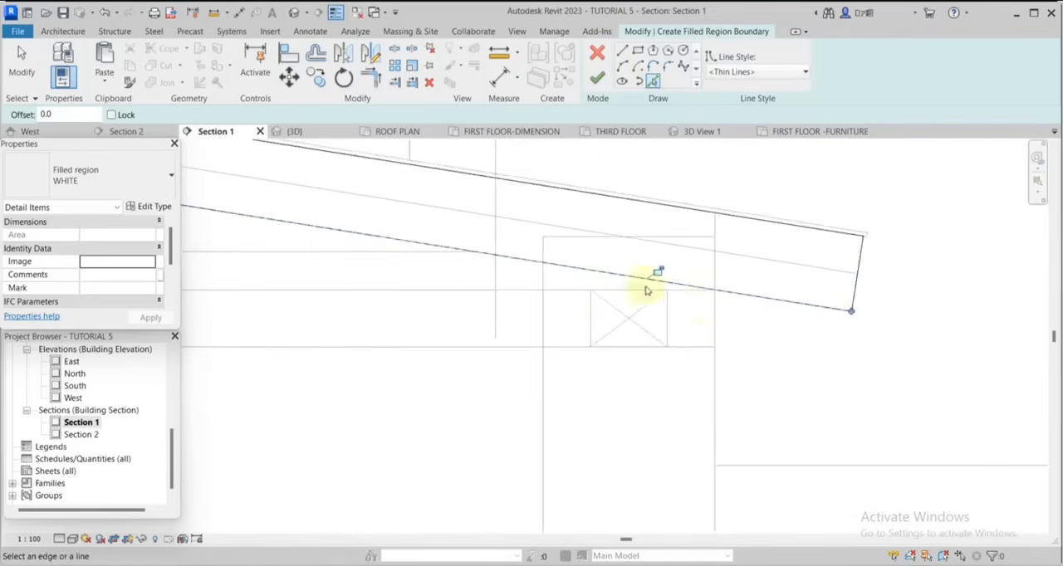
Pick both horizontal lines and the wall plate's outer edge at the right eaves as region boundary lines.
scroll(647, 288, "up", 3)
scroll(720, 298, "up", 2)
left_click(722, 296)
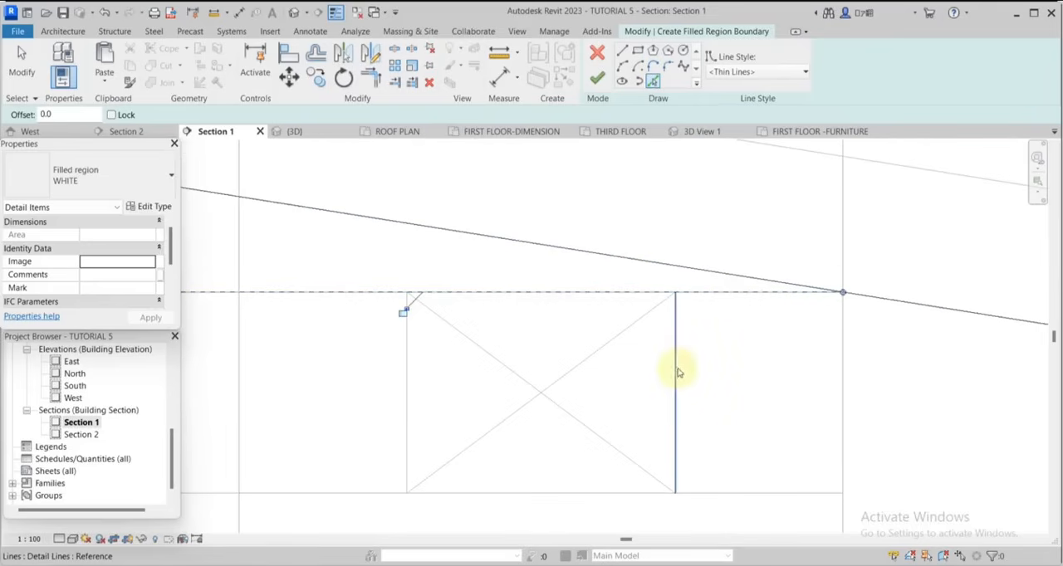
scroll(759, 316, "down", 2)
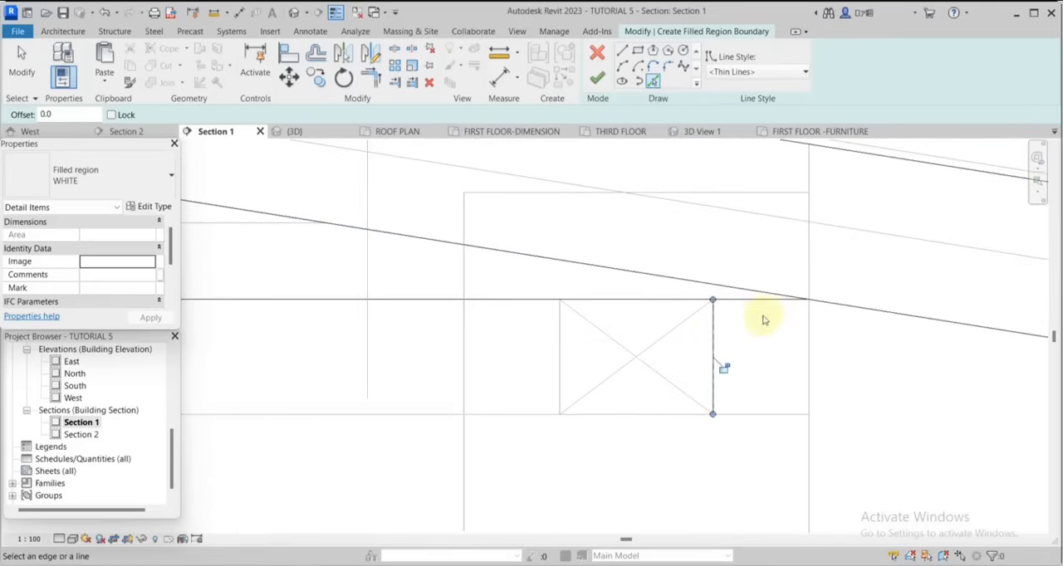
left_click(750, 417)
scroll(769, 336, "up", 4)
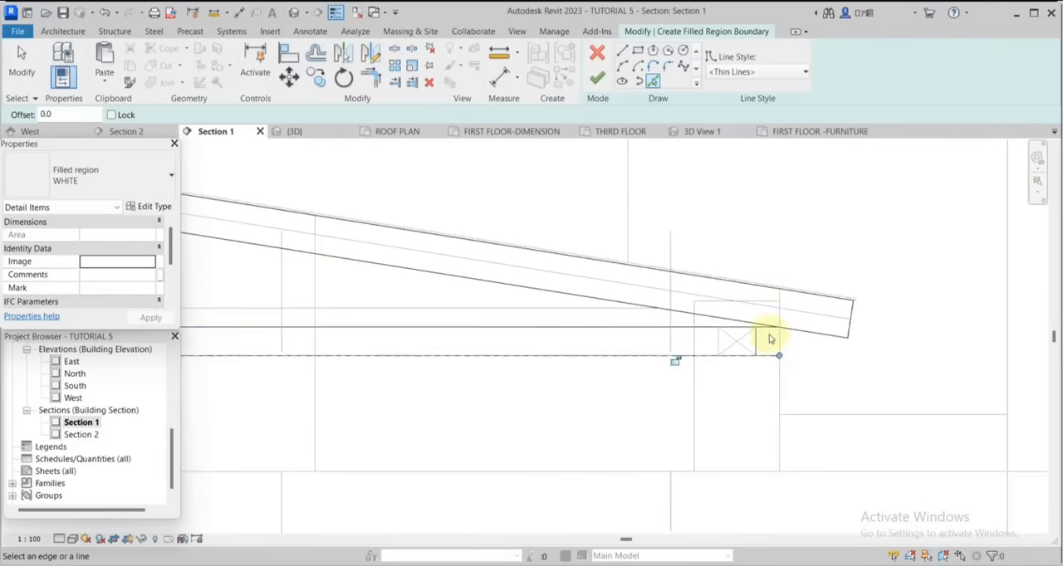
scroll(760, 333, "up", 4)
scroll(754, 311, "down", 2)
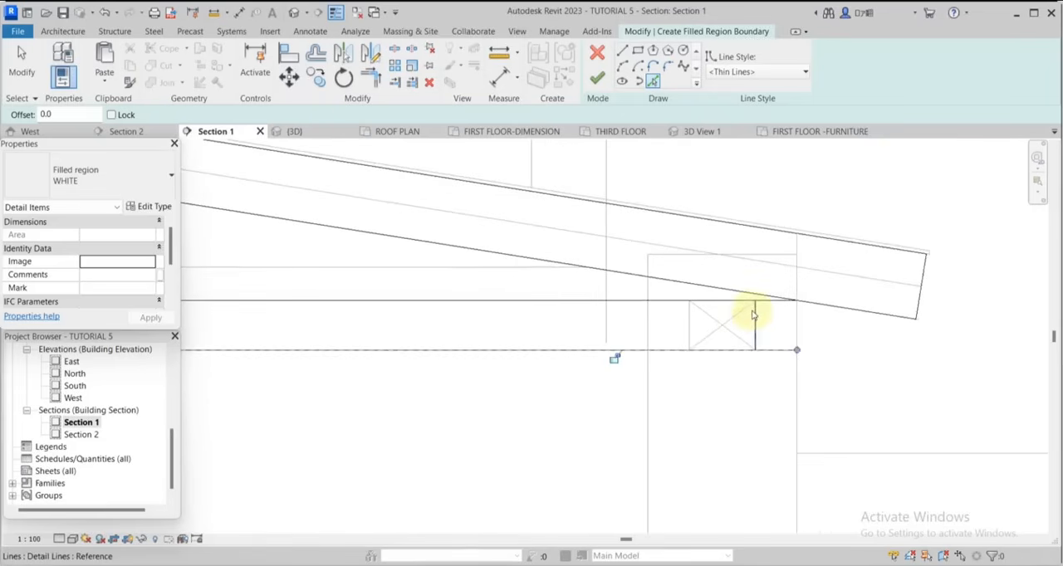
scroll(707, 268, "up", 2)
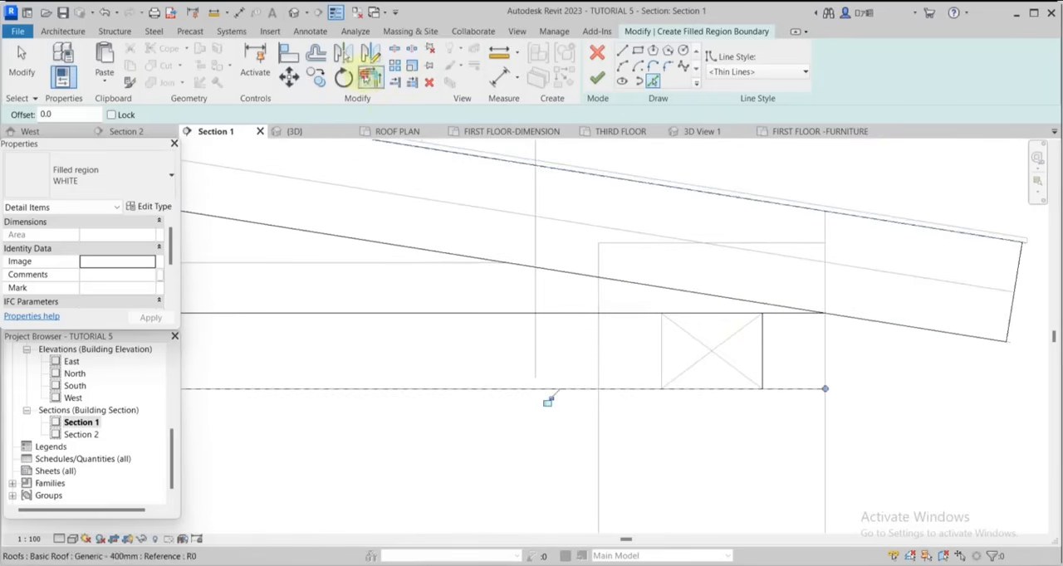
Trim the right wall plate's outer edge to the upper and lower horizontal boundary lines, keeping their outer parts.
left_click(371, 79)
scroll(752, 350, "up", 3)
scroll(751, 349, "up", 2)
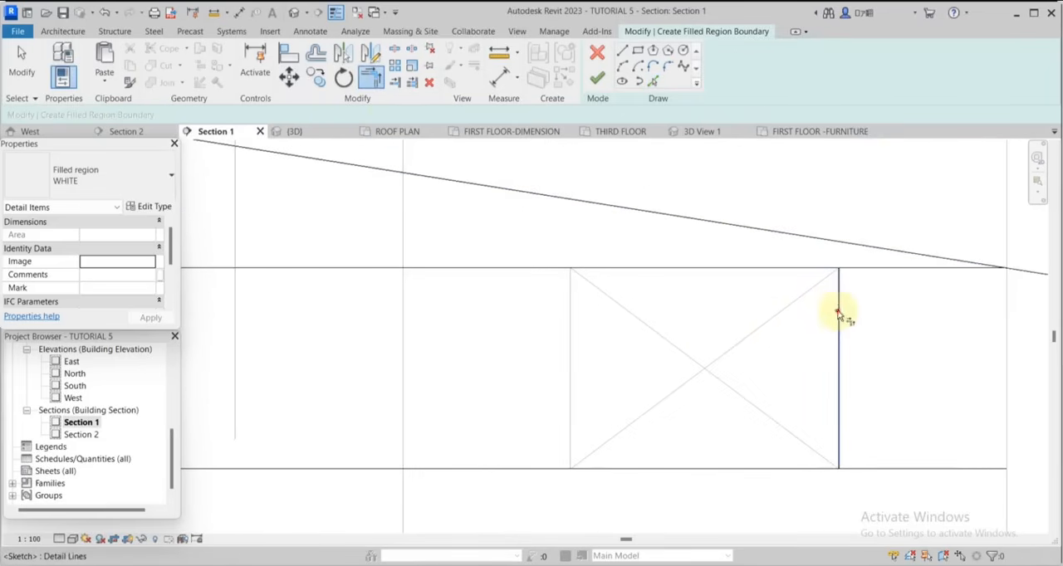
left_click(839, 314)
left_click(860, 270)
left_click(840, 393)
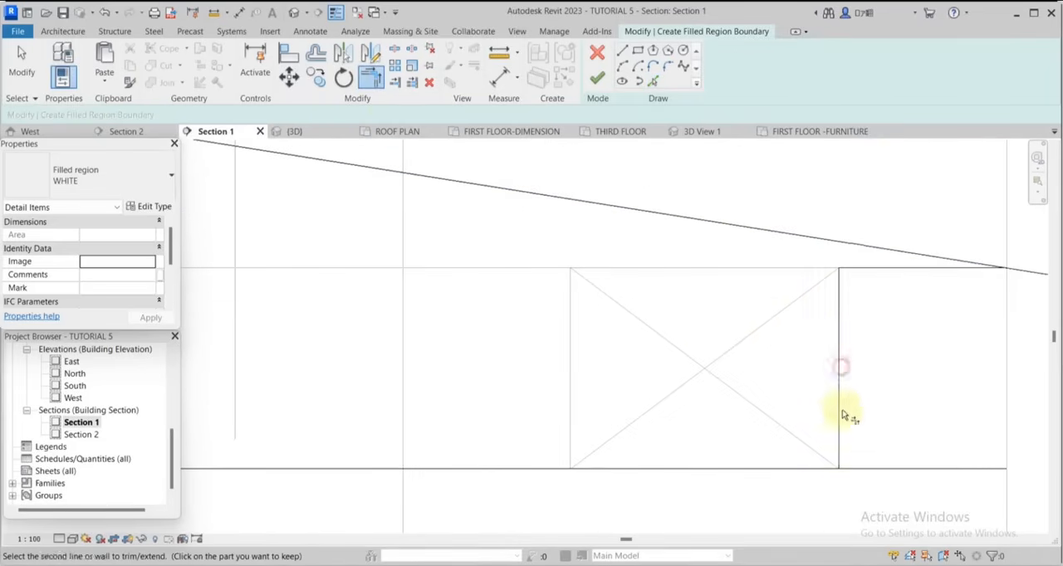
scroll(863, 443, "down", 2)
left_click(878, 460)
scroll(692, 390, "down", 3)
scroll(809, 341, "up", 2)
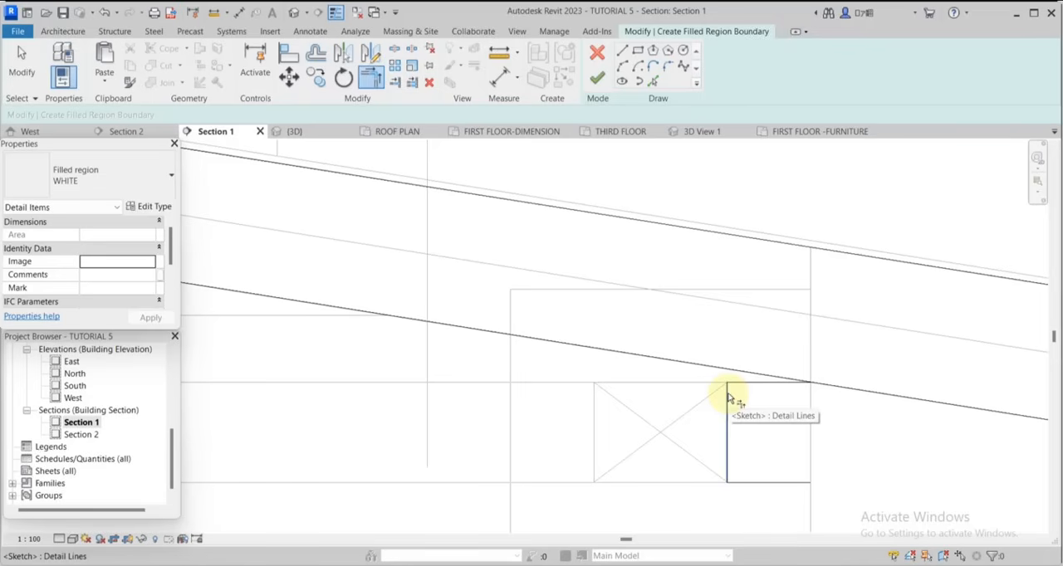
Trim the right slope's lowest sloping line to a corner with the upper horizontal line, keeping the eaves part.
key("t")
key("r")
scroll(776, 365, "down", 4)
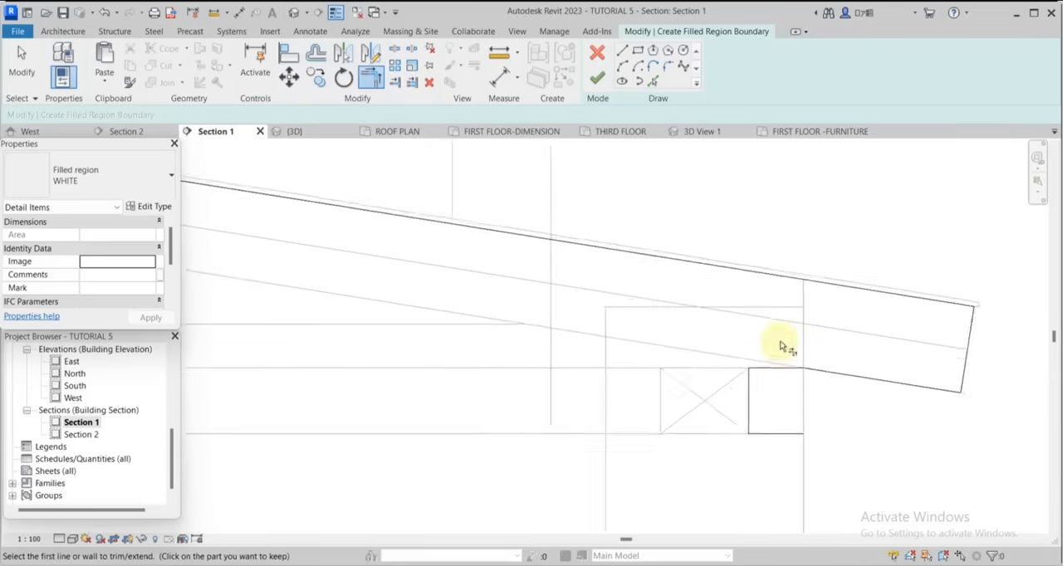
scroll(772, 332, "down", 2)
Pick the inner and outer faces of the right parapet below the truss as region boundary lines.
left_click(654, 81)
scroll(768, 357, "down", 2)
scroll(743, 382, "up", 2)
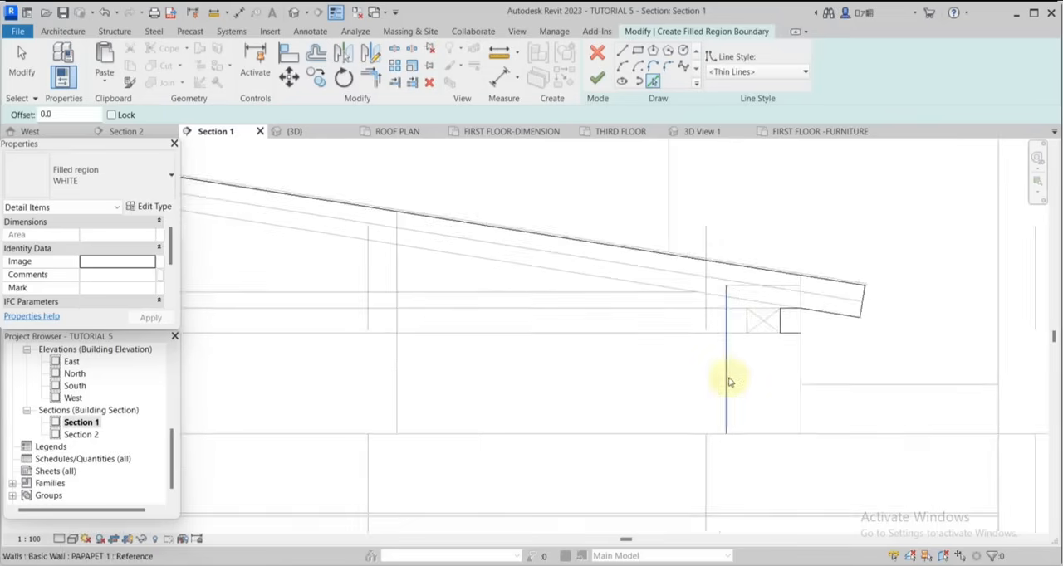
scroll(816, 367, "down", 4)
scroll(785, 369, "up", 3)
left_click(783, 368)
scroll(830, 411, "down", 5)
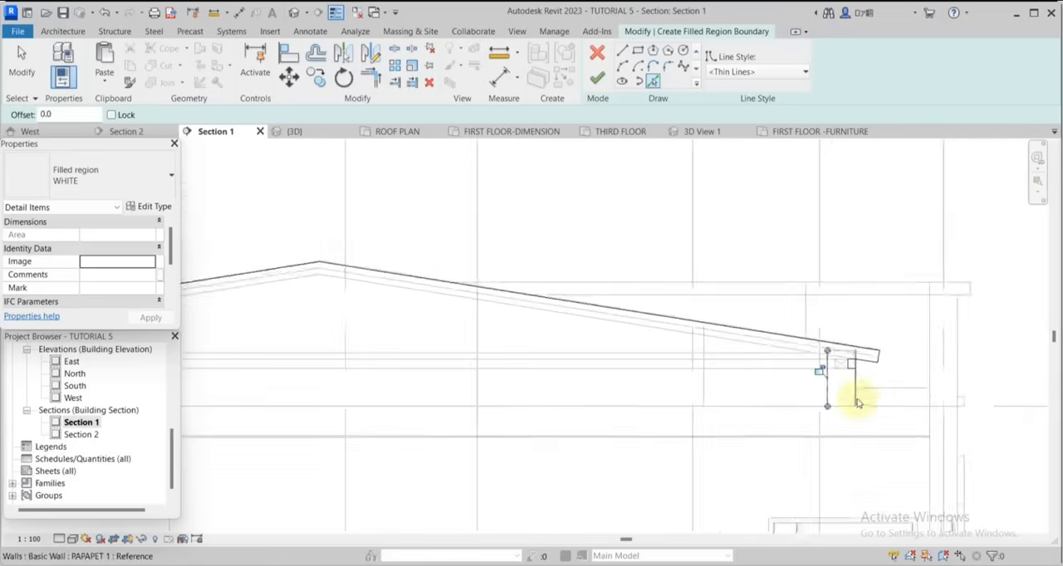
scroll(801, 399, "up", 1)
scroll(805, 406, "down", 2)
scroll(938, 399, "up", 4)
left_click(803, 342)
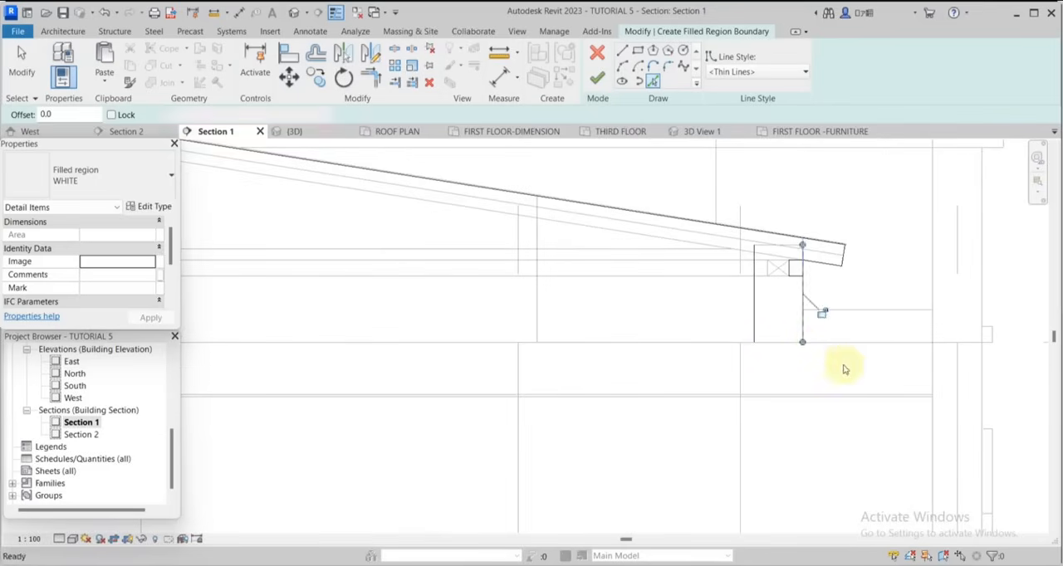
Pick the right parapet's base line, the right wall's inner face and the long horizontal line below as region boundaries.
left_click(784, 342)
left_click(931, 392)
left_click(869, 397)
Trim the right side's parapet base, wall face, lower horizontal and parapet inner face boundary lines into connected corners.
left_click(371, 77)
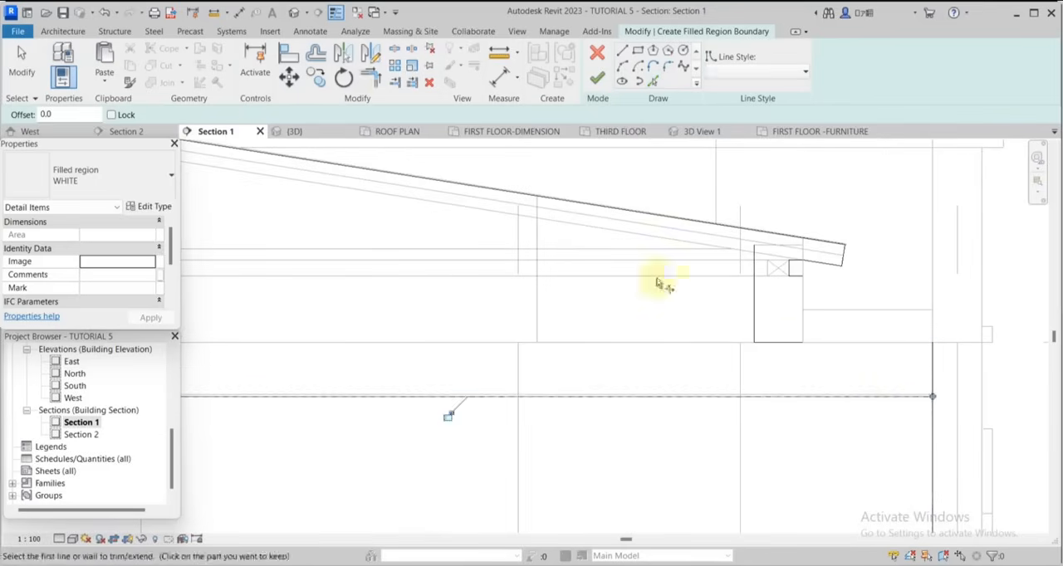
left_click(780, 342)
left_click(932, 378)
scroll(934, 384, "down", 2)
scroll(921, 415, "up", 3)
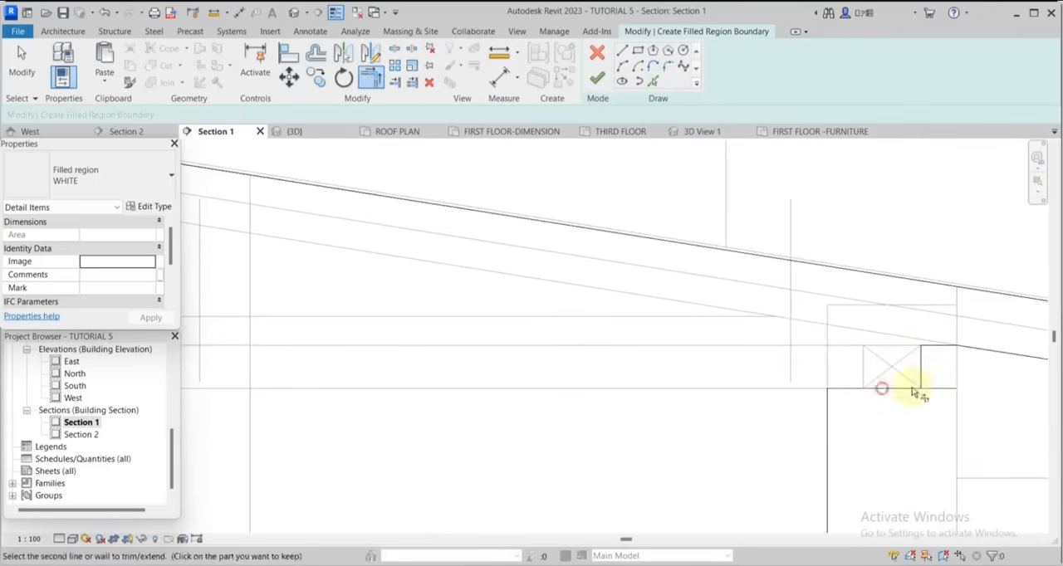
scroll(914, 382, "down", 2)
scroll(570, 361, "up", 4)
Pick the left wall's inner face and trim it to the bottom line, and the left parapet's inner face to its base line.
left_click(653, 80)
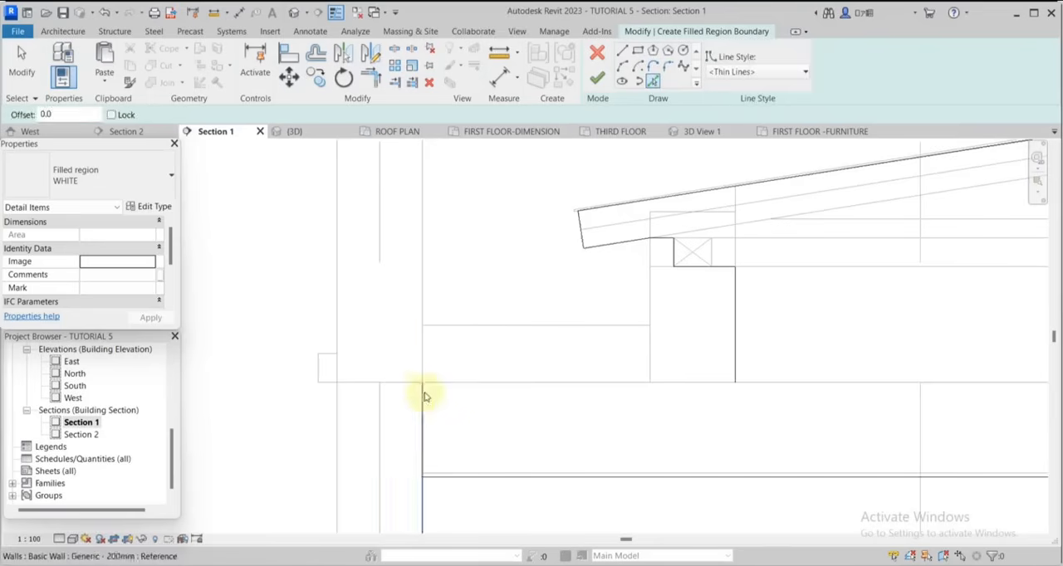
left_click(369, 77)
left_click(424, 411)
left_click(467, 476)
left_click(734, 350)
left_click(664, 382)
scroll(534, 313, "down", 6)
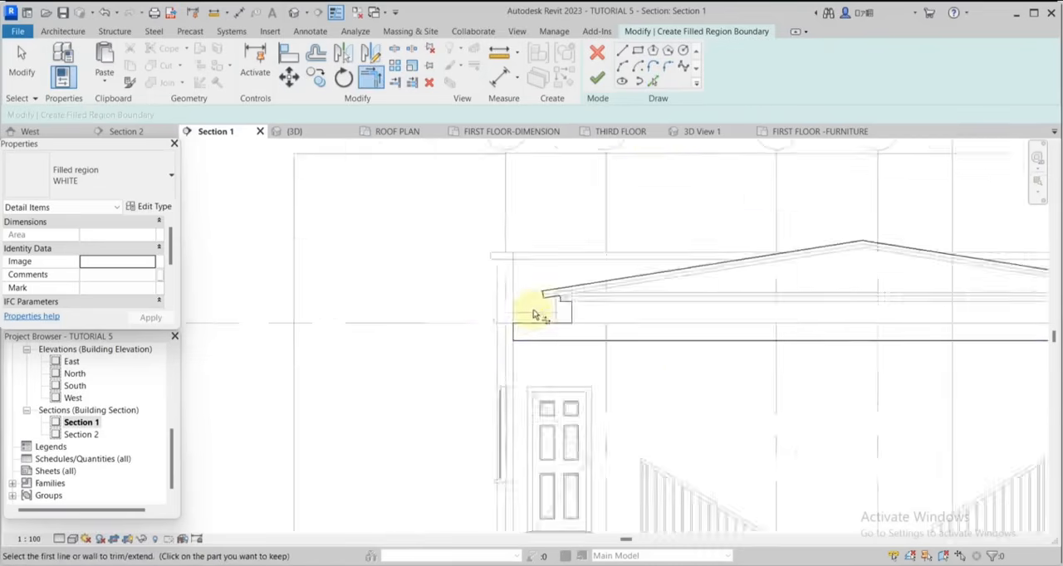
Finish the WHITE filled region sketch over the roof and deselect the region.
middle_click_drag(837, 378, 658, 365)
left_click(598, 79)
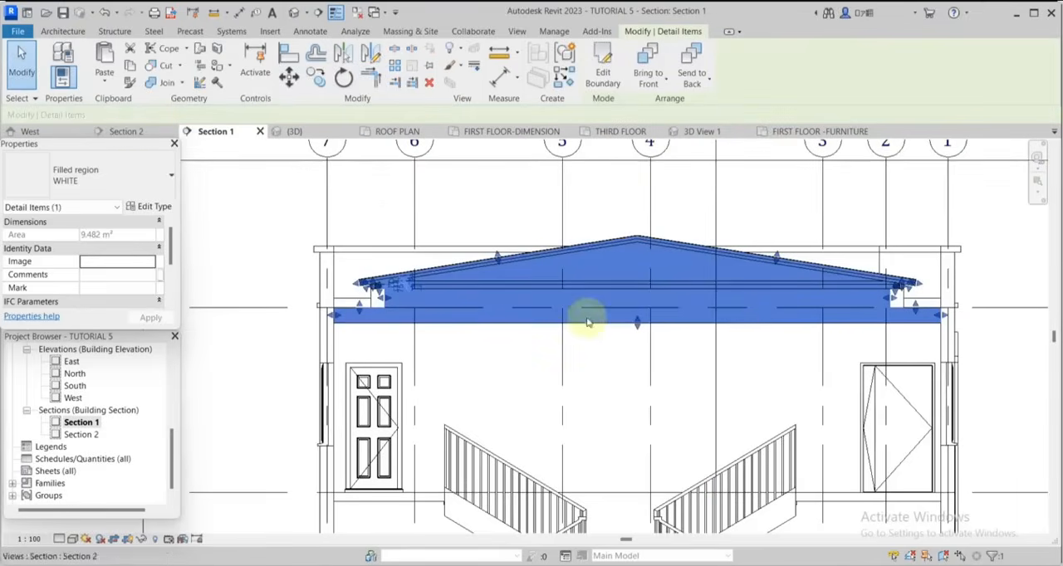
key("Escape")
Start another filled region and duplicate the WHITE type under the name WHITE 2.
scroll(352, 299, "up", 5)
scroll(554, 319, "down", 3)
scroll(458, 321, "up", 3)
scroll(453, 319, "down", 2)
middle_click_drag(342, 307, 411, 287)
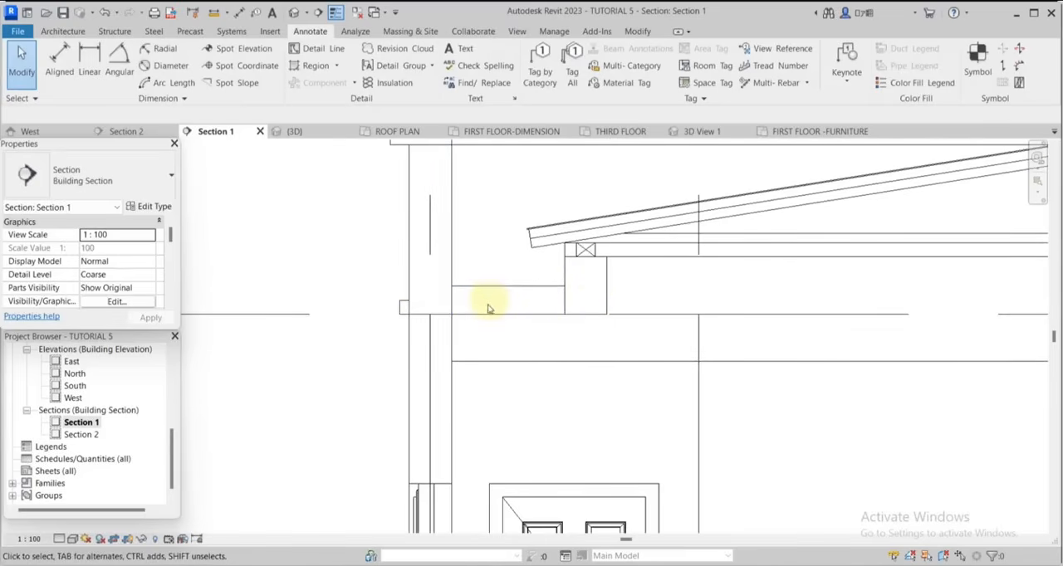
left_click(314, 65)
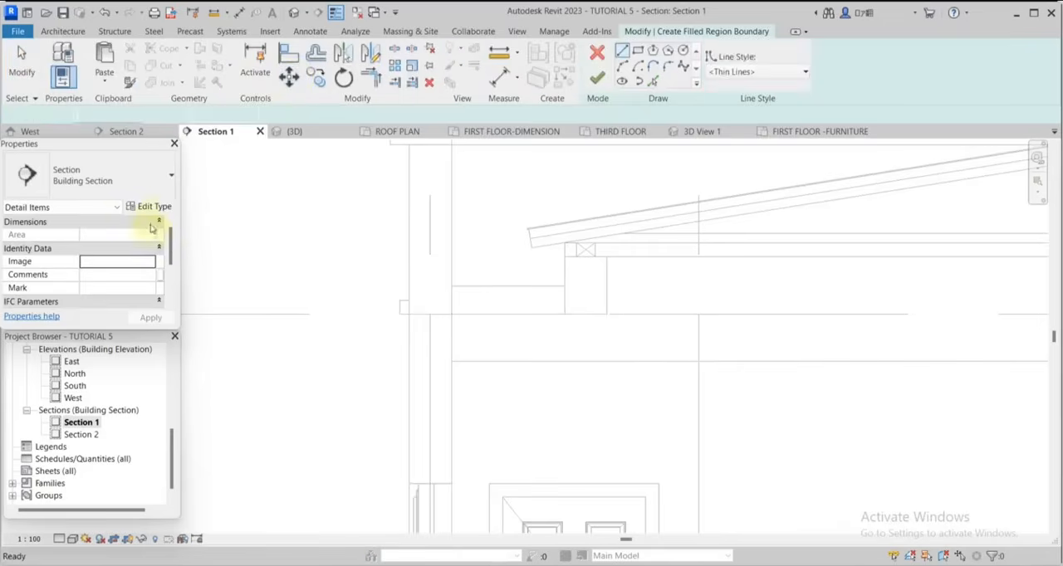
left_click(154, 206)
left_click(419, 188)
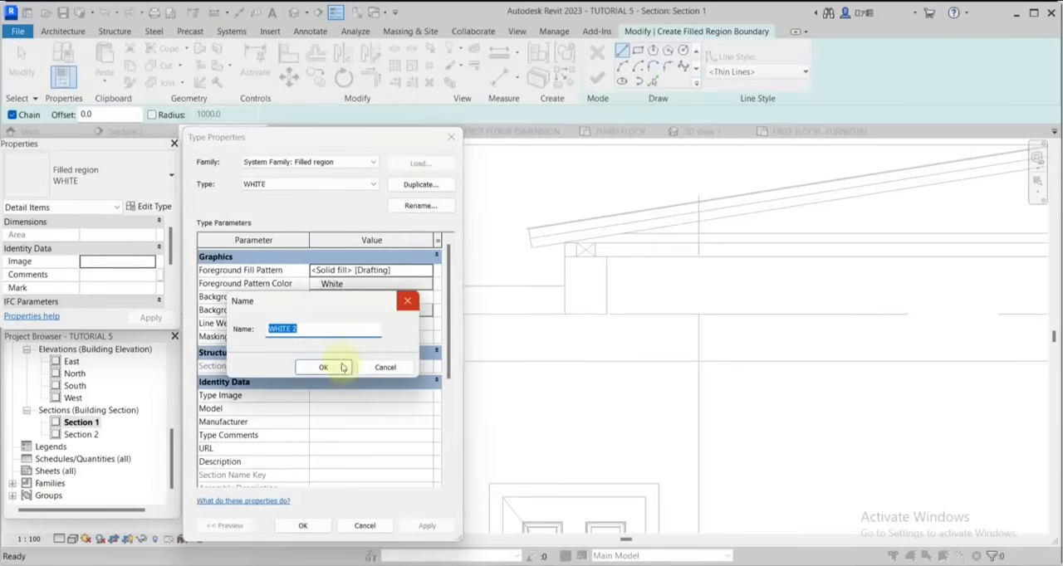
left_click(331, 367)
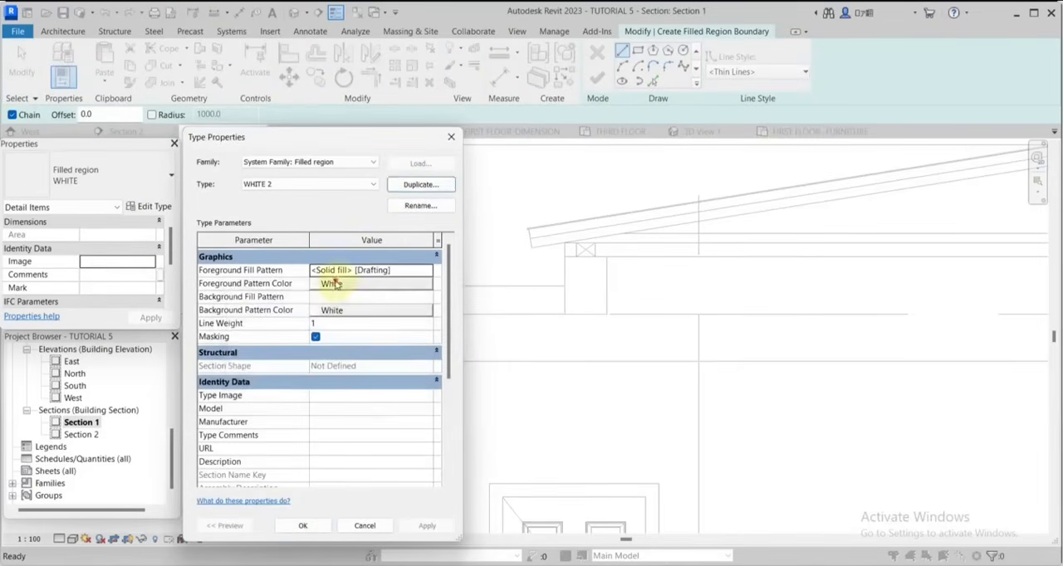
Set the foreground and background pattern colours of the WHITE 2 filled region type to dark purple, RGB 064-000-064.
left_click(337, 284)
left_click(287, 319)
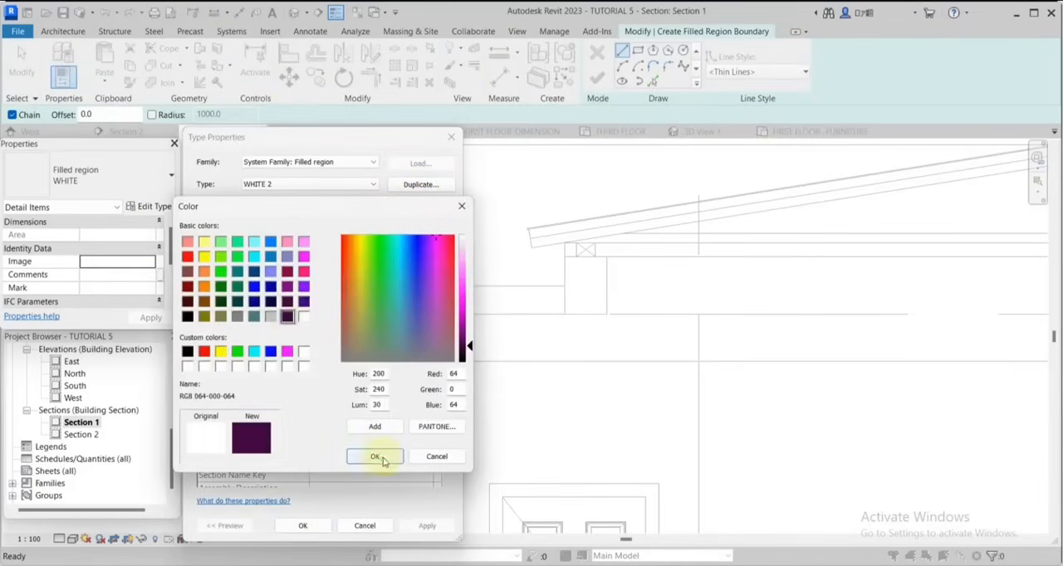
left_click(376, 456)
left_click(323, 316)
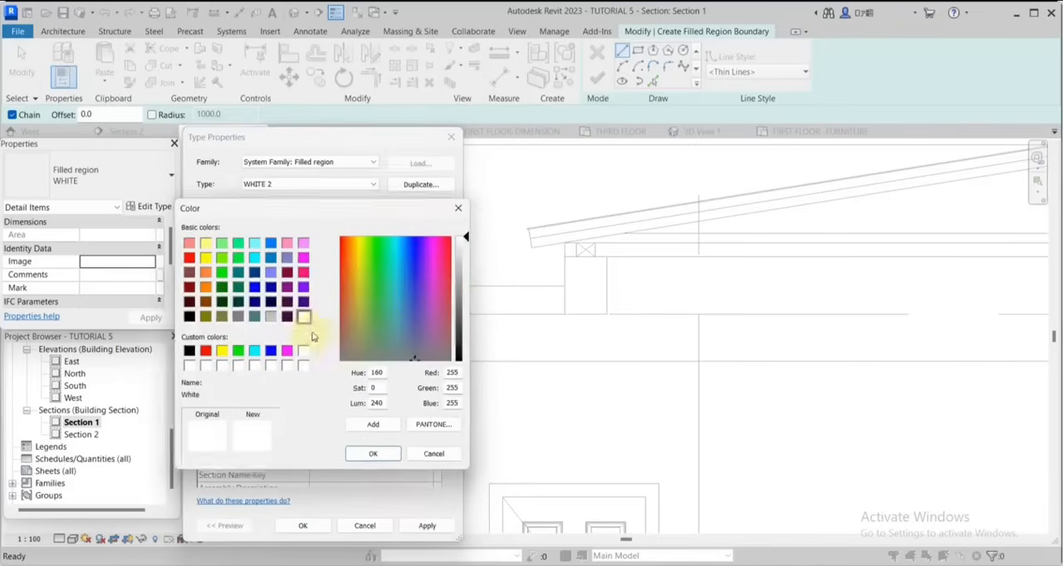
left_click(287, 317)
left_click(373, 456)
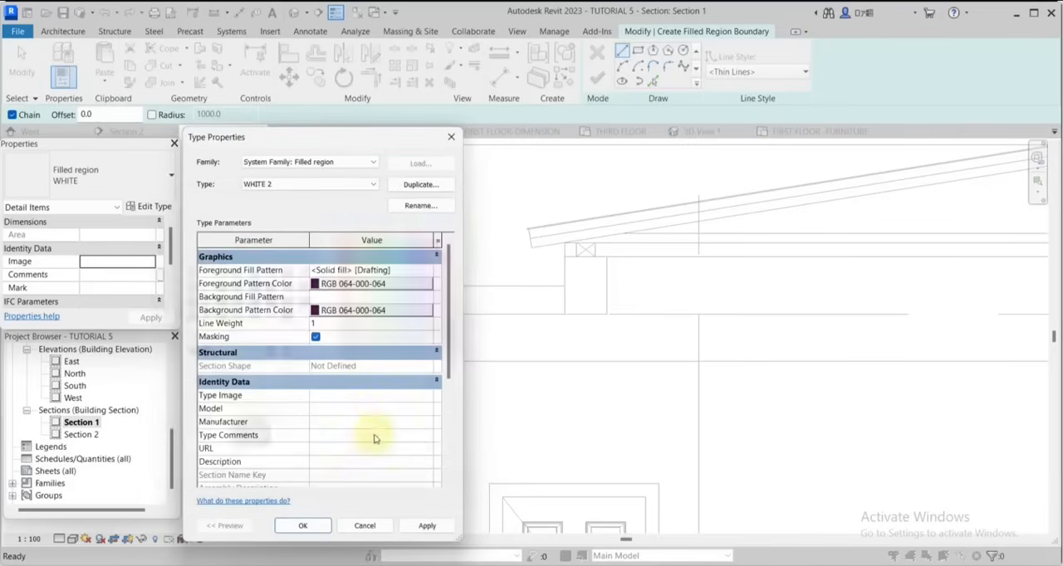
Set the foreground fill pattern to Concrete and duplicate the filled region type under the name CONCRETE.
left_click(429, 273)
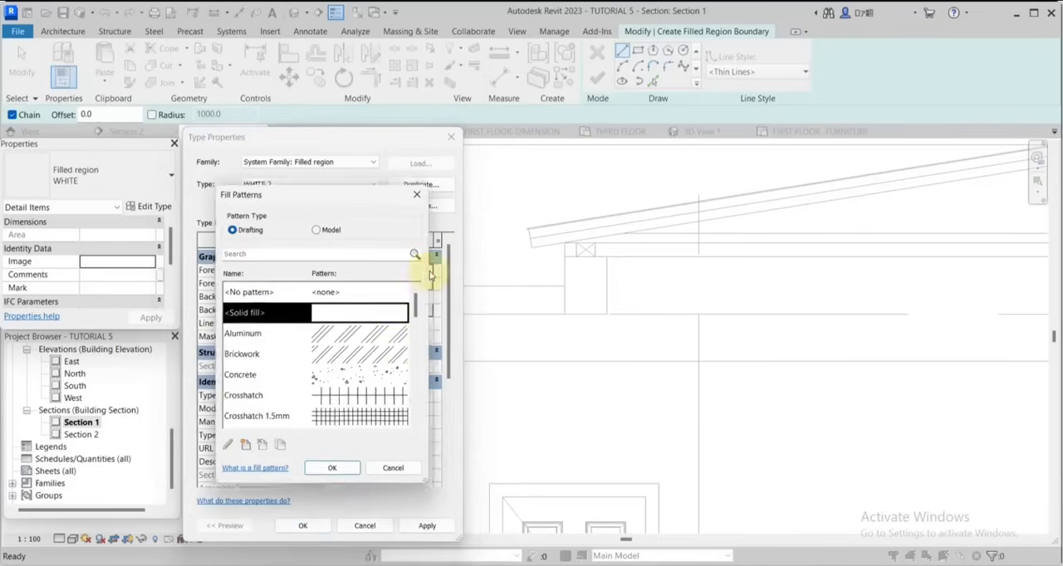
left_click(363, 380)
left_click(333, 472)
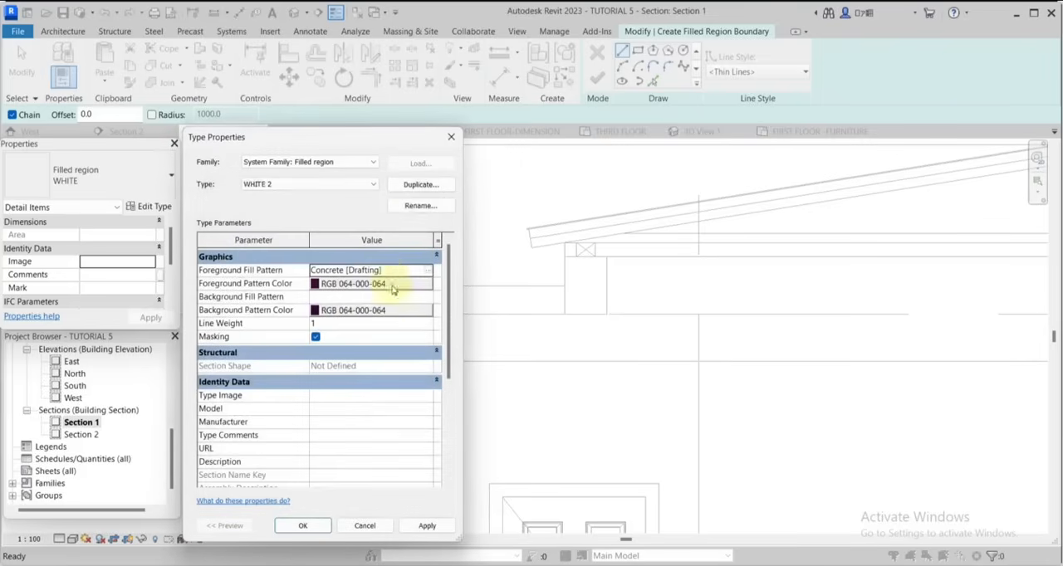
left_click(413, 186)
type("CONCRETE")
left_click(325, 367)
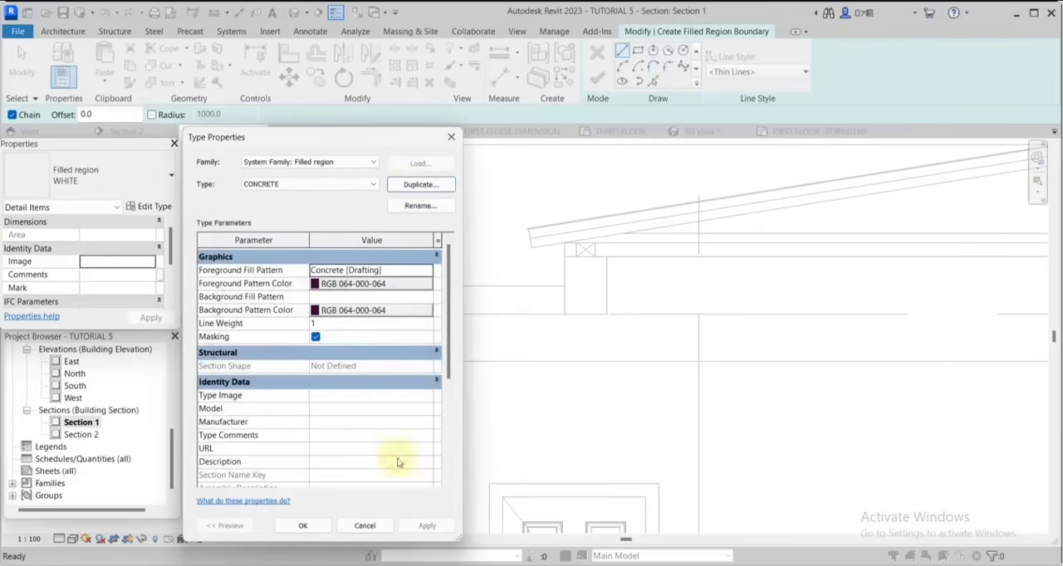
left_click(329, 529)
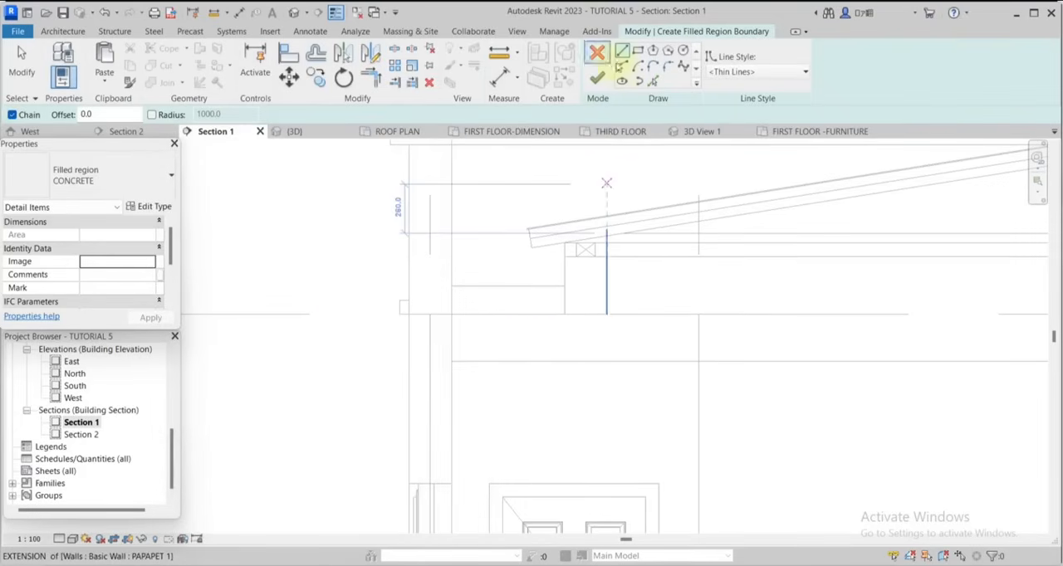
Pick both faces of the beam under the left eave, its top line, and the gutter slab's top and bottom lines as region boundaries.
left_click(651, 81)
scroll(609, 273, "up", 2)
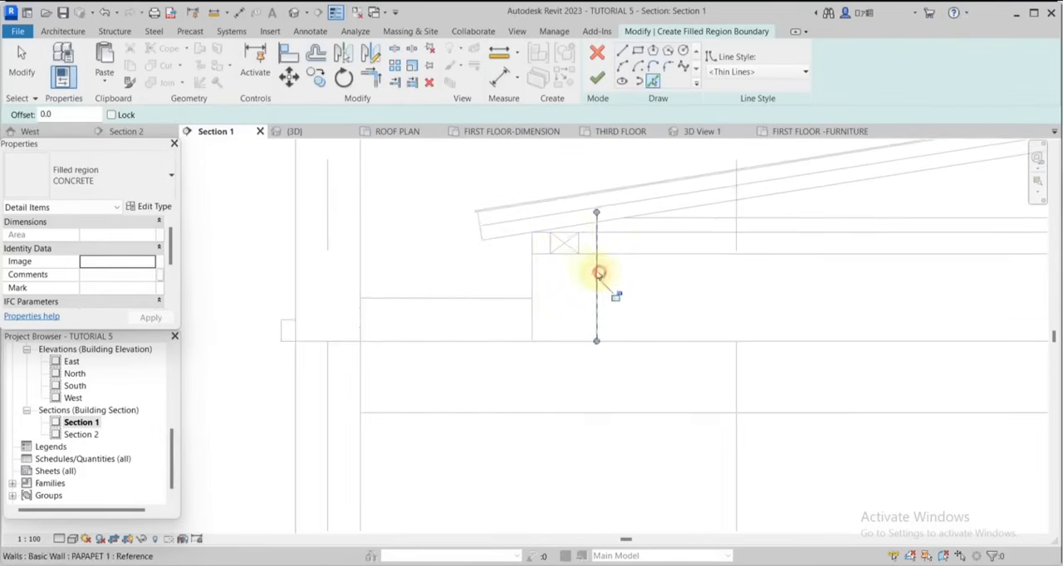
scroll(554, 259, "up", 2)
left_click(559, 259)
left_click(518, 299)
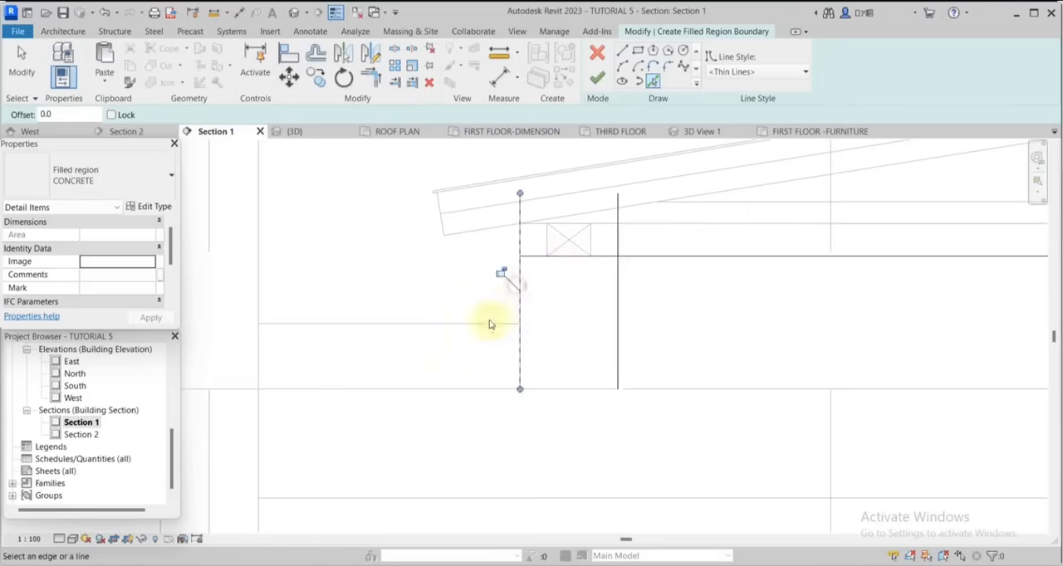
left_click(493, 324)
scroll(627, 359, "down", 1)
scroll(627, 359, "down", 2)
left_click(532, 374)
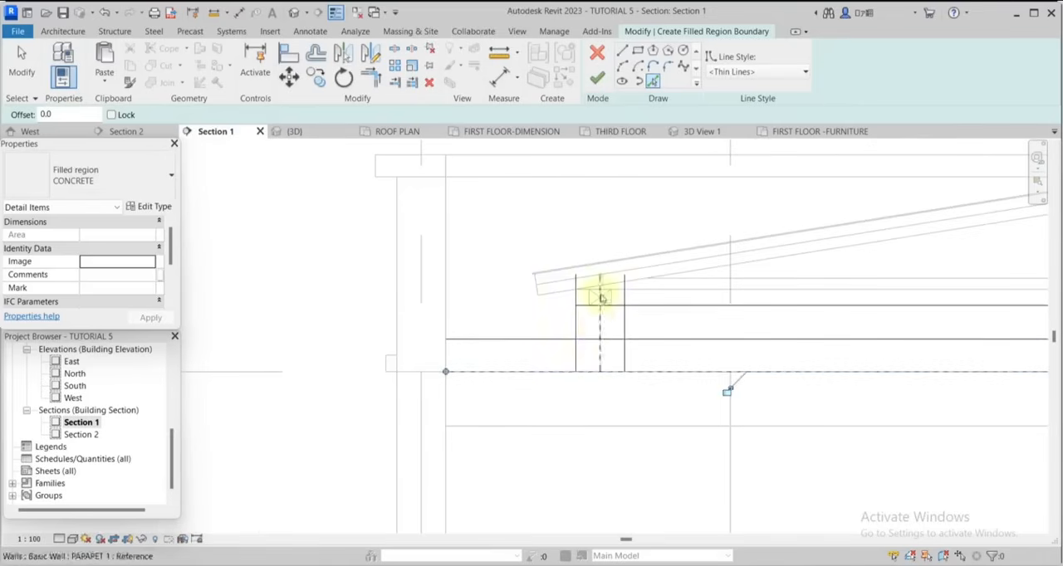
Trim the picked beam and gutter slab boundary lines into connected corners forming a stepped outline.
left_click(382, 83)
scroll(600, 302, "up", 4)
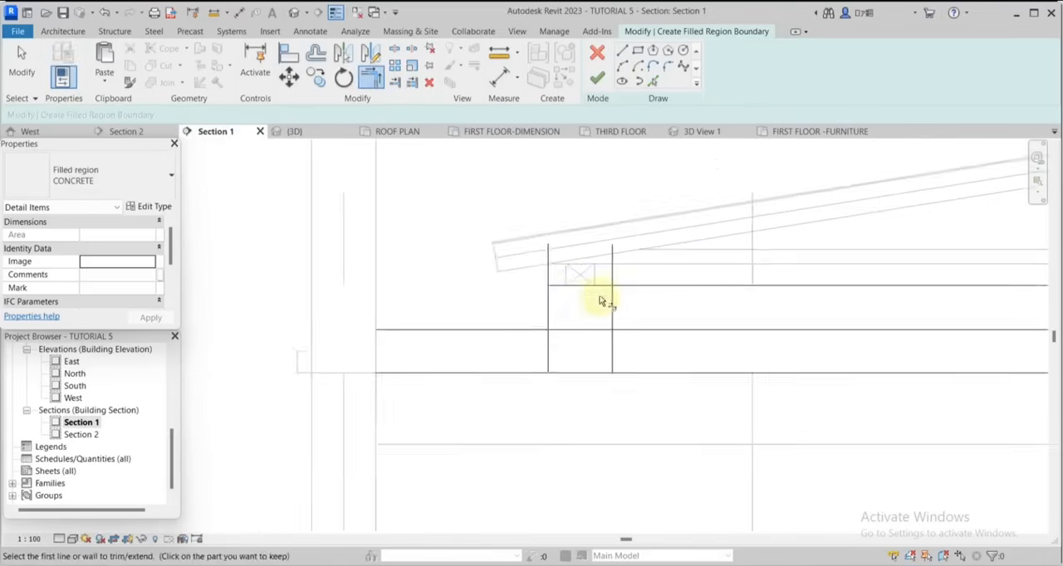
left_click(556, 291)
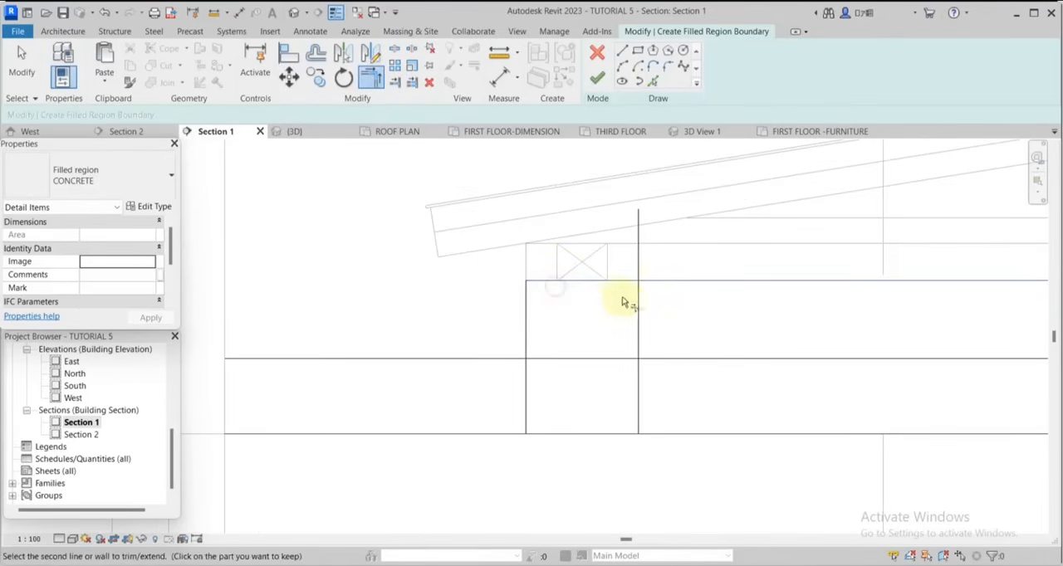
left_click(634, 314)
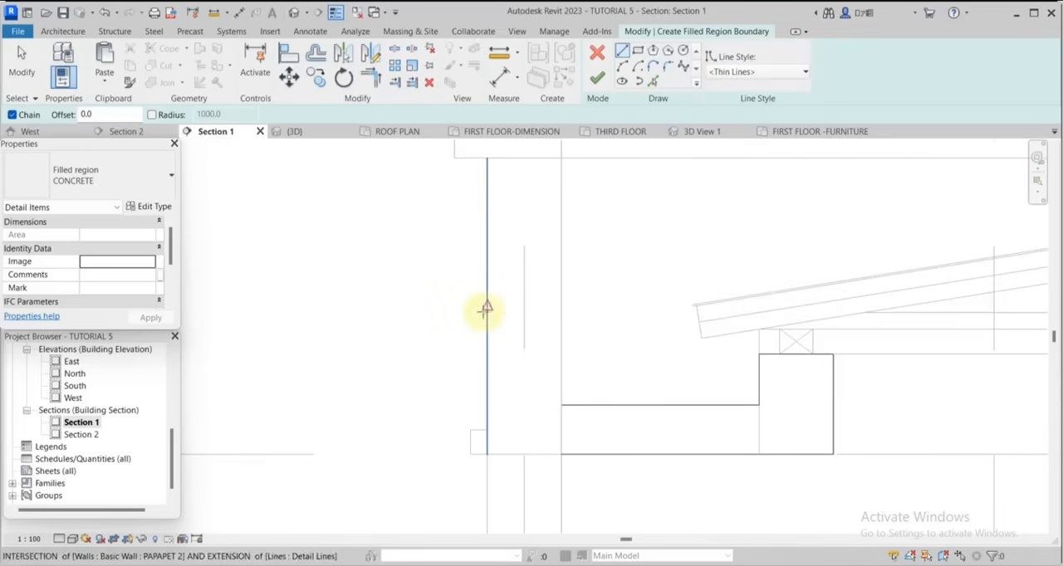
Draw a 225 mm horizontal boundary line across the left parapet wall and pick the wall's inner and outer faces.
left_click(486, 305)
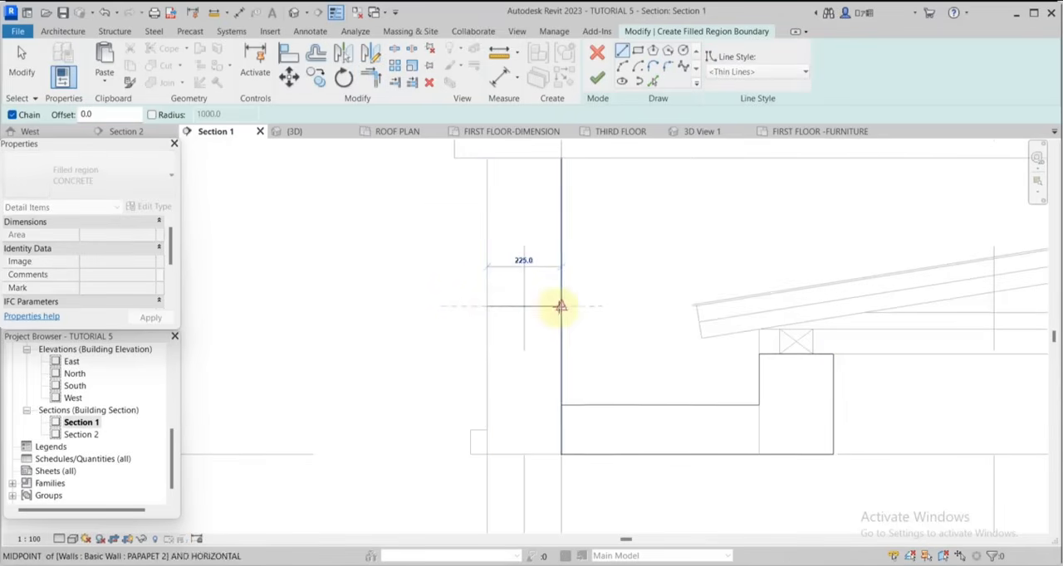
left_click(561, 307)
left_click(371, 77)
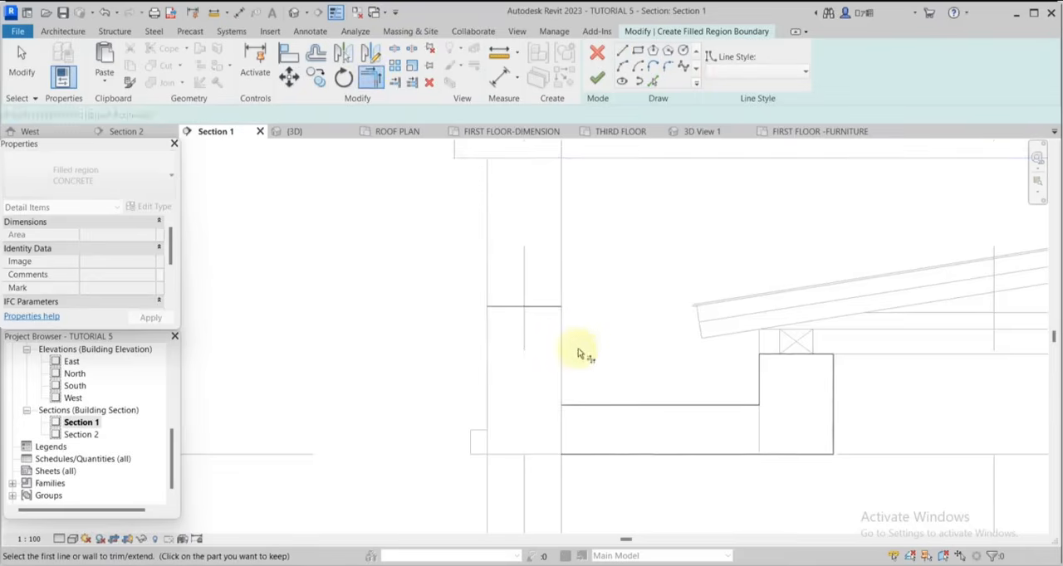
scroll(582, 350, "up", 1)
scroll(601, 319, "down", 3)
left_click(574, 341)
scroll(530, 303, "down", 6)
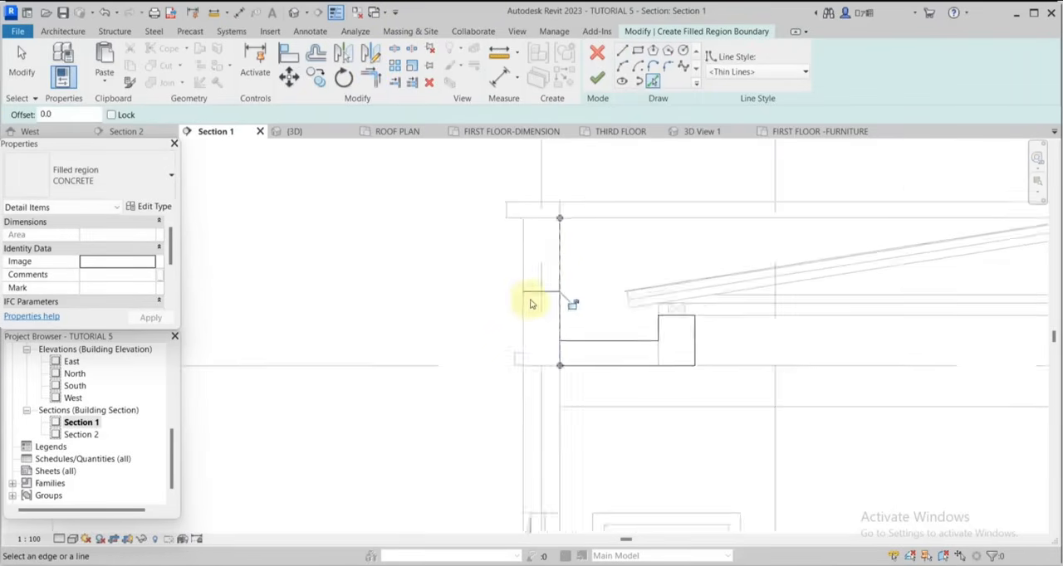
scroll(531, 317, "up", 4)
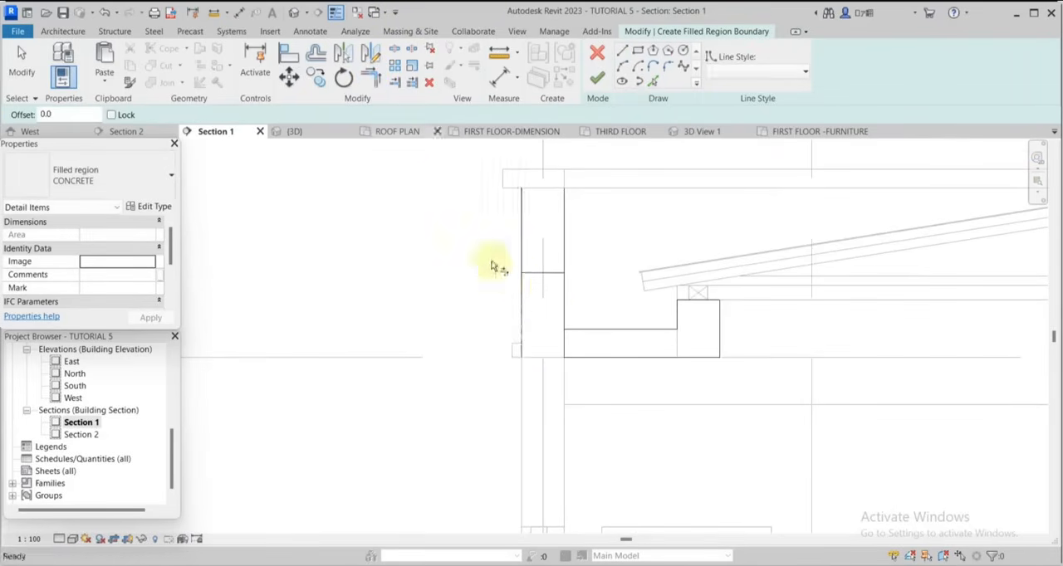
Trim the parapet's inner face to the gutter slab's top line and its outer face to the horizontal line across the wall.
key("t")
key("r")
scroll(540, 278, "up", 1)
left_click(569, 327)
left_click(583, 346)
scroll(482, 257, "down", 4)
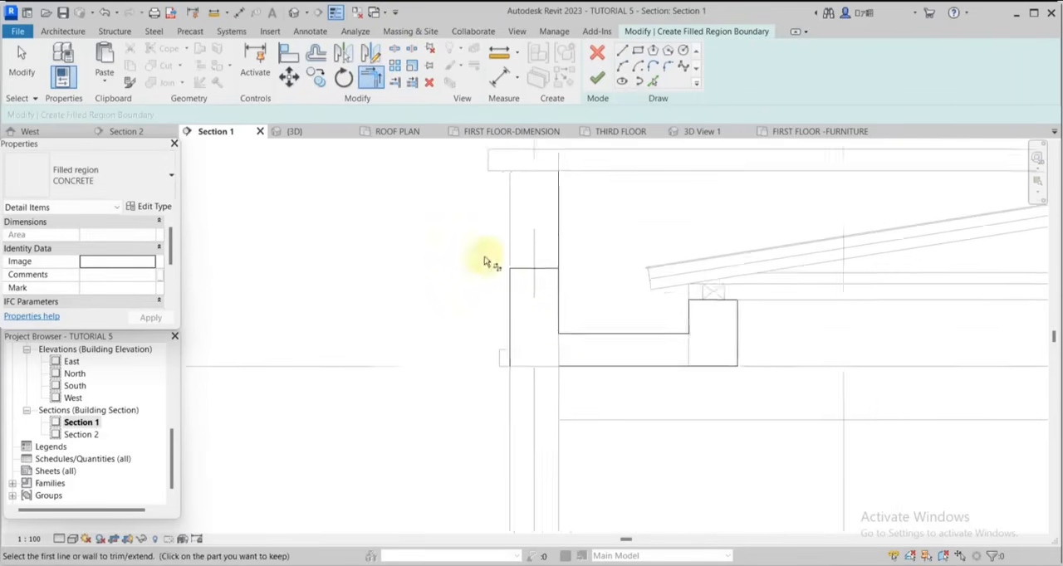
scroll(530, 324, "up", 6)
left_click(570, 339)
scroll(569, 339, "down", 2)
scroll(568, 342, "down", 2)
Trim the slab's bottom line to the parapet's outer face and the inner face to the cross line, closing the boundary.
key("Escape")
key("t")
key("r")
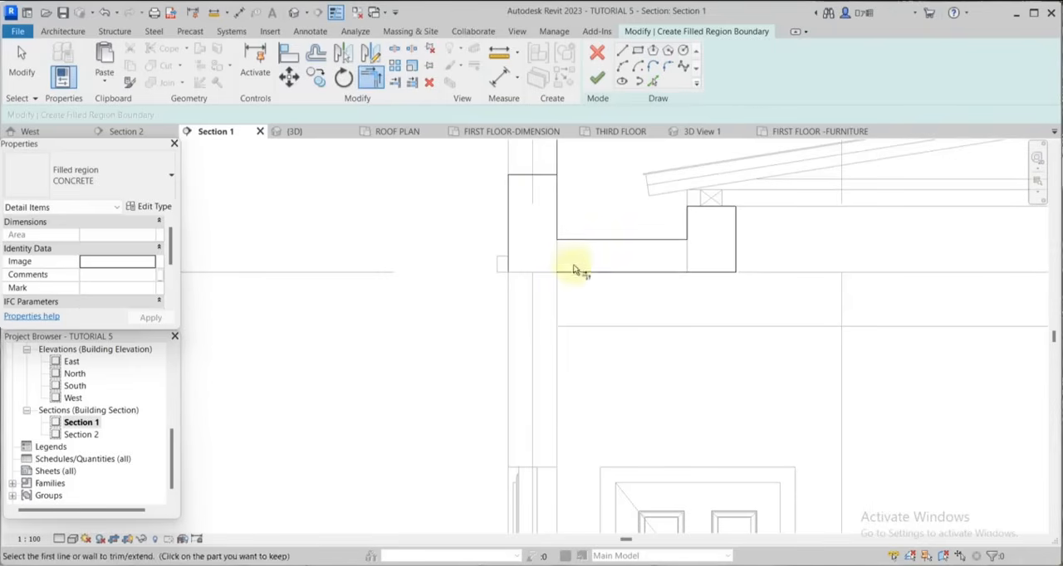
left_click(577, 272)
left_click(510, 243)
scroll(569, 324, "down", 5)
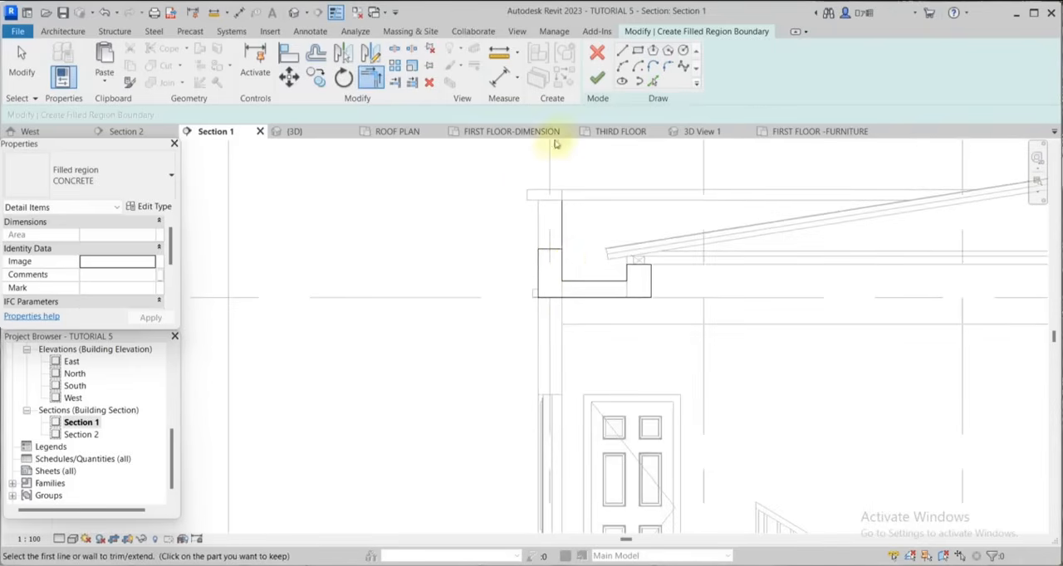
scroll(558, 261, "up", 4)
left_click(562, 264)
scroll(510, 166, "down", 2)
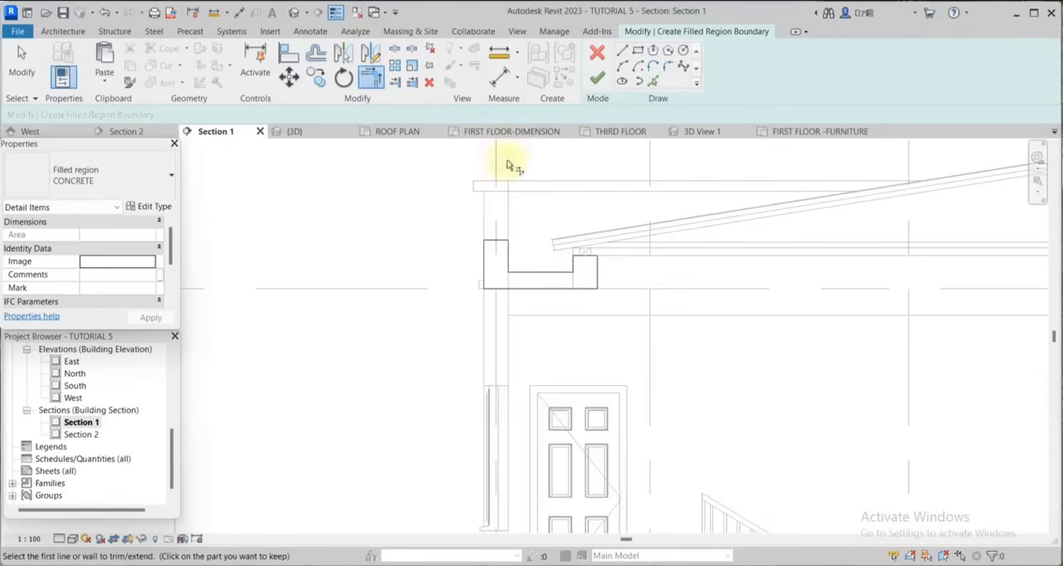
Finish the CONCRETE filled region sketch at the left gutter, dismiss the save reminder and clear the selection.
left_click(595, 81)
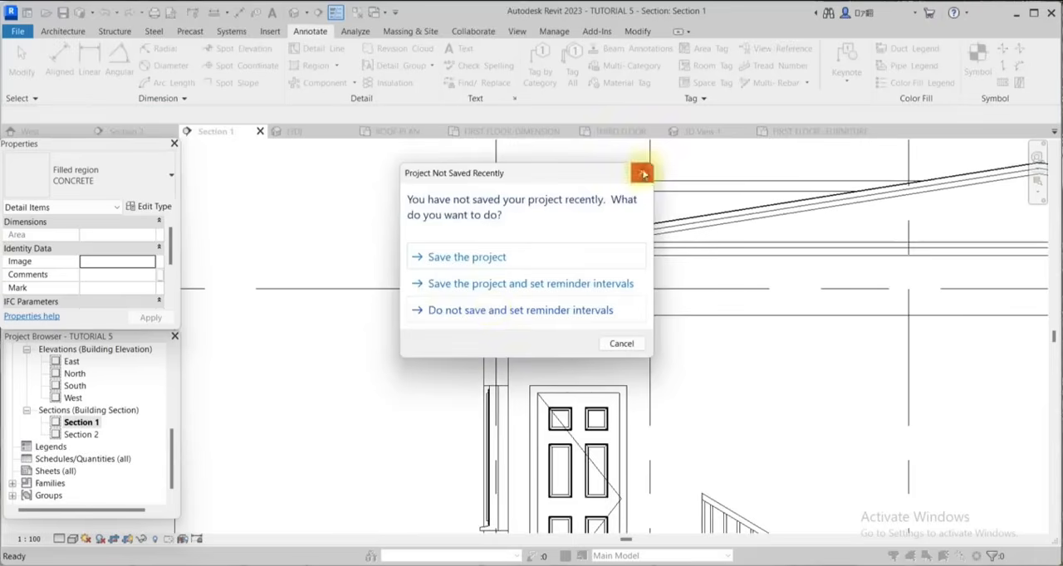
left_click(644, 173)
scroll(513, 280, "up", 2)
left_click(413, 253)
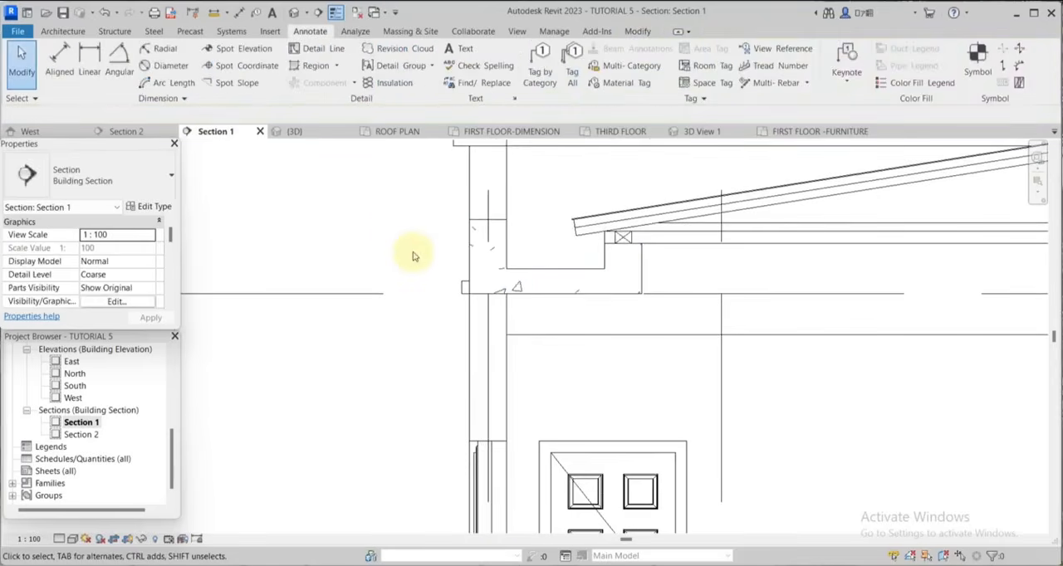
scroll(414, 256, "down", 1)
Change the CONCRETE filled region type's foreground fill pattern to Sand - Dense.
left_click(499, 245)
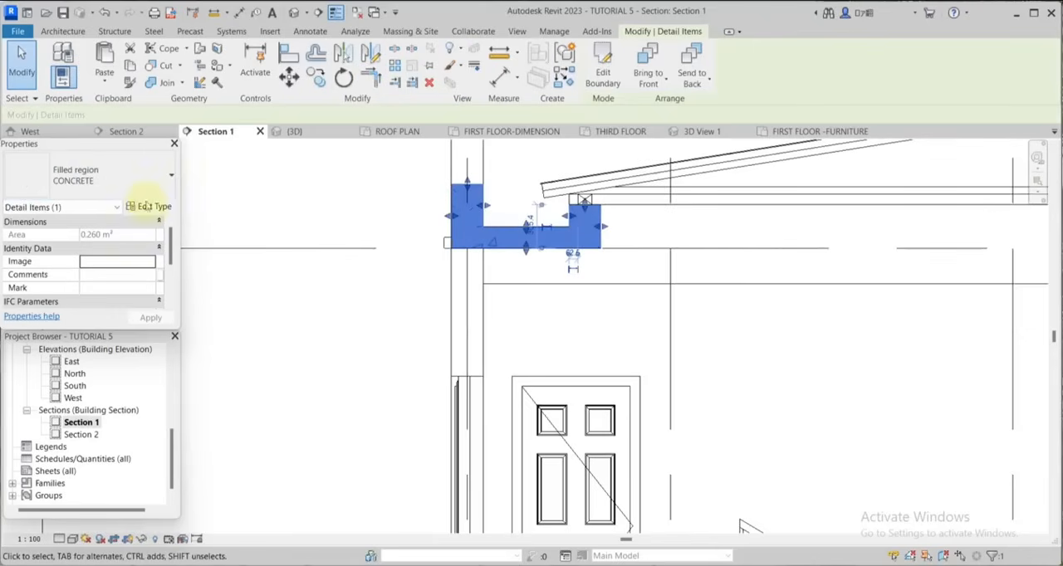
left_click(145, 206)
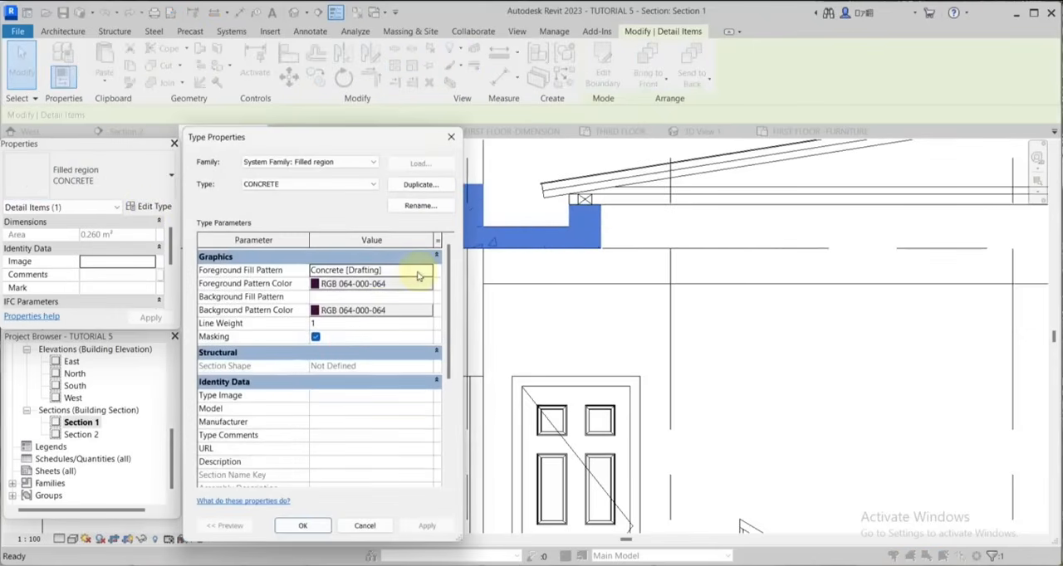
left_click(422, 272)
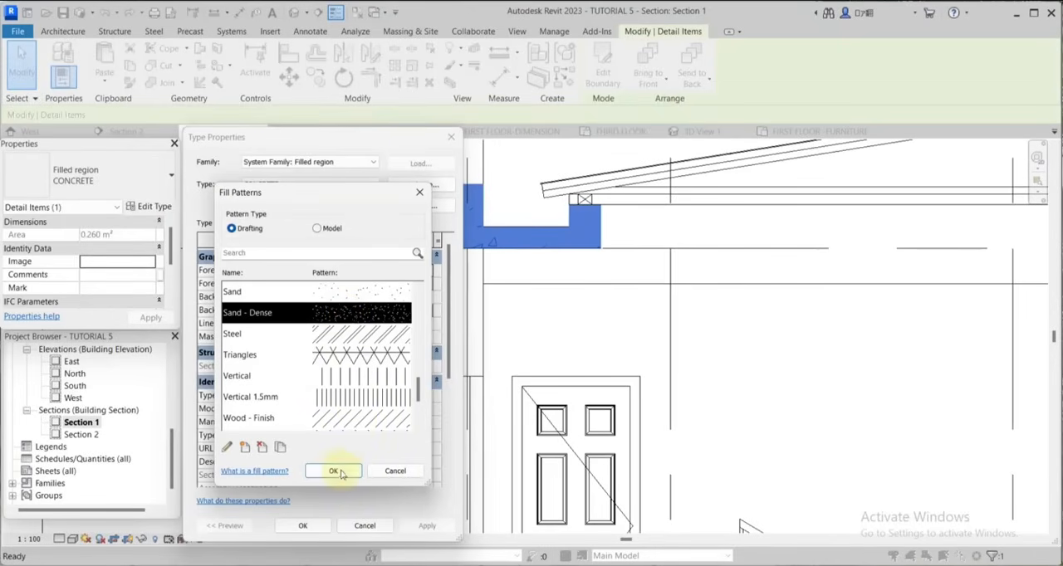
left_click(333, 471)
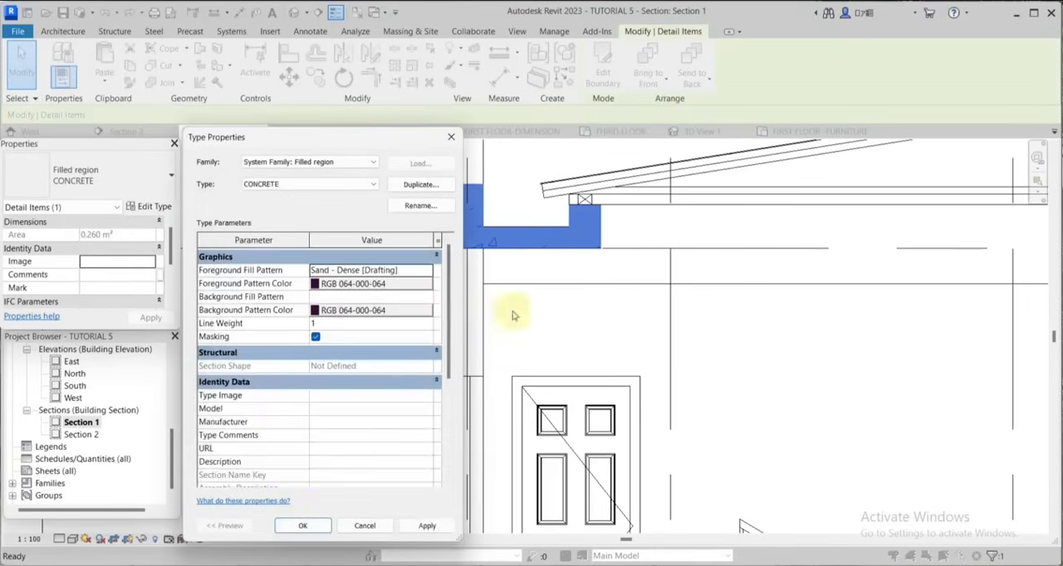
left_click(305, 526)
left_click(541, 327)
scroll(407, 268, "down", 5)
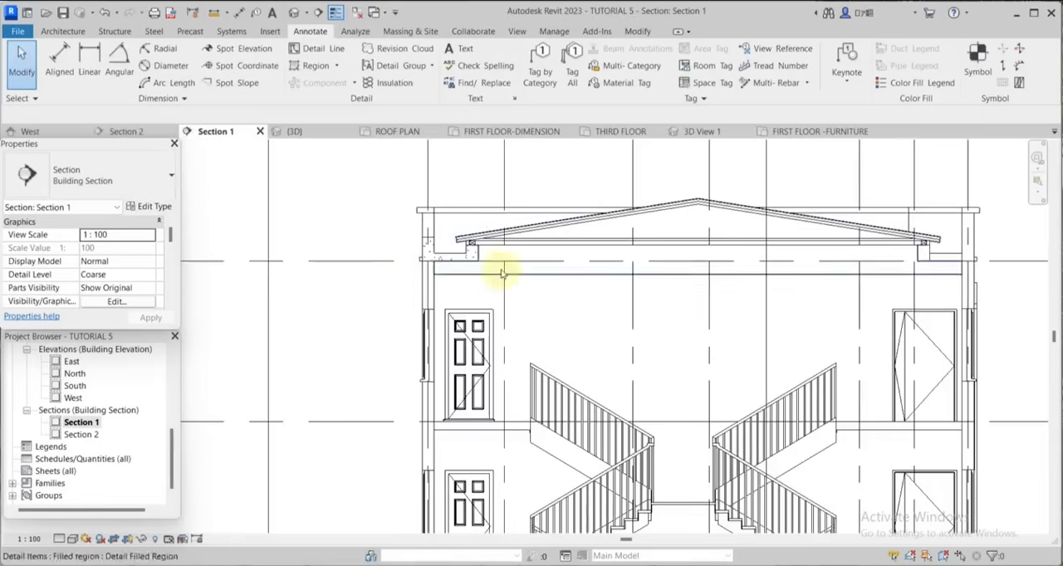
Mirror a copy of the left gutter's CONCRETE region to the right side about a vertical axis through the tie line's midpoint.
scroll(511, 253, "up", 3)
left_click(427, 249)
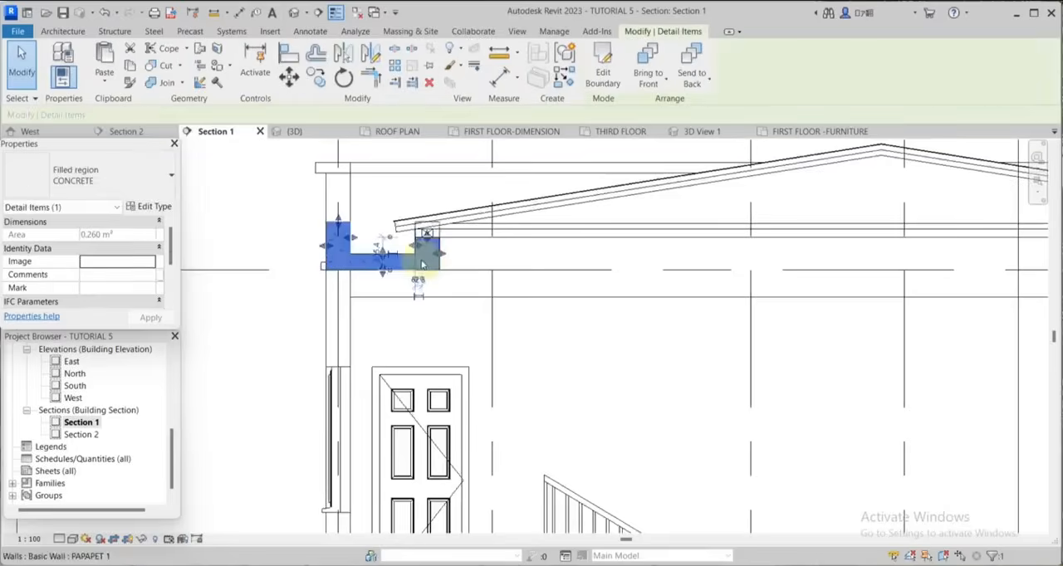
scroll(422, 251, "down", 5)
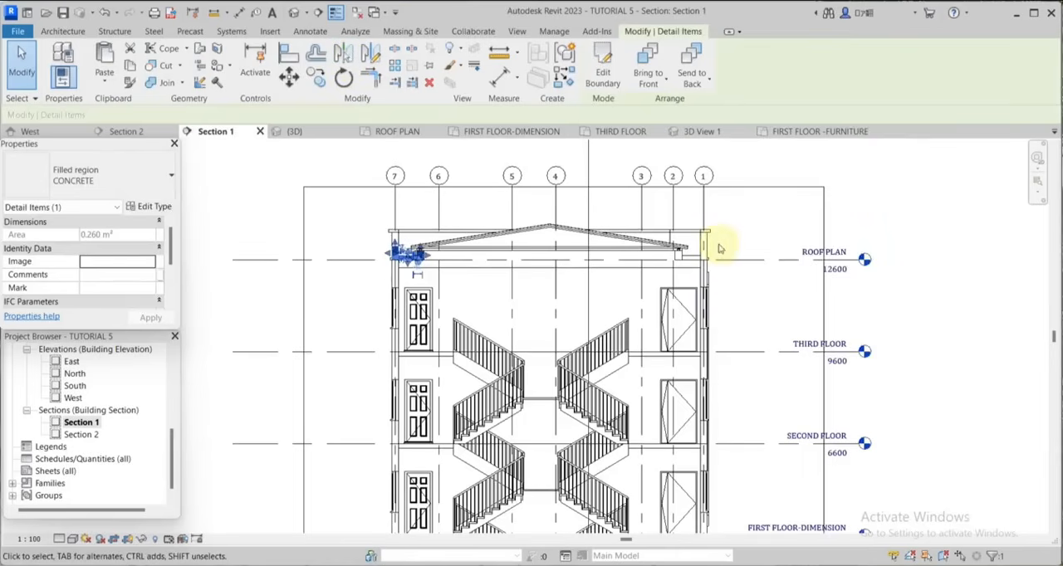
left_click(371, 55)
scroll(522, 228, "up", 3)
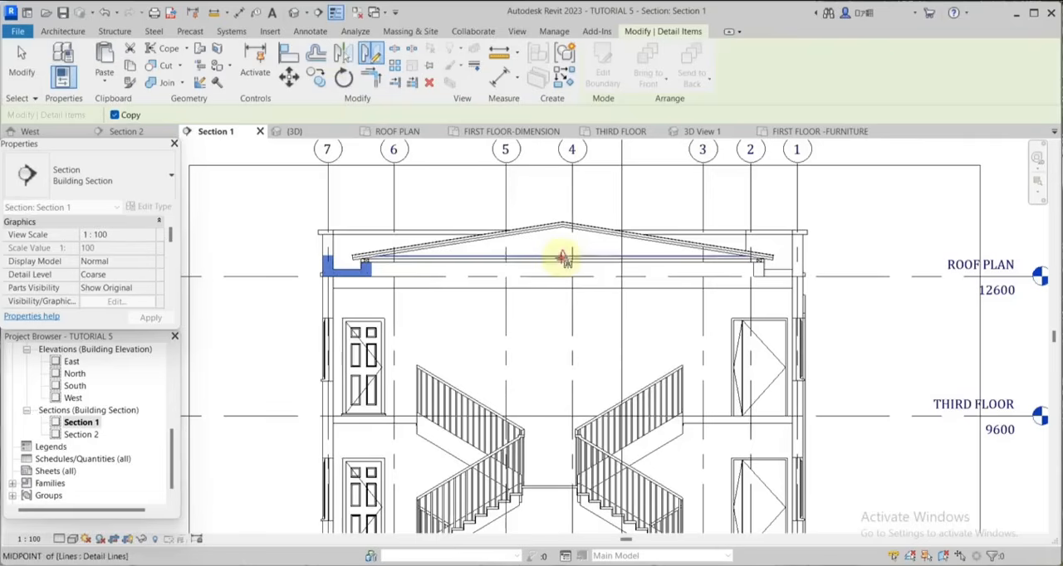
left_click(563, 256)
left_click(571, 318)
scroll(802, 290, "up", 4)
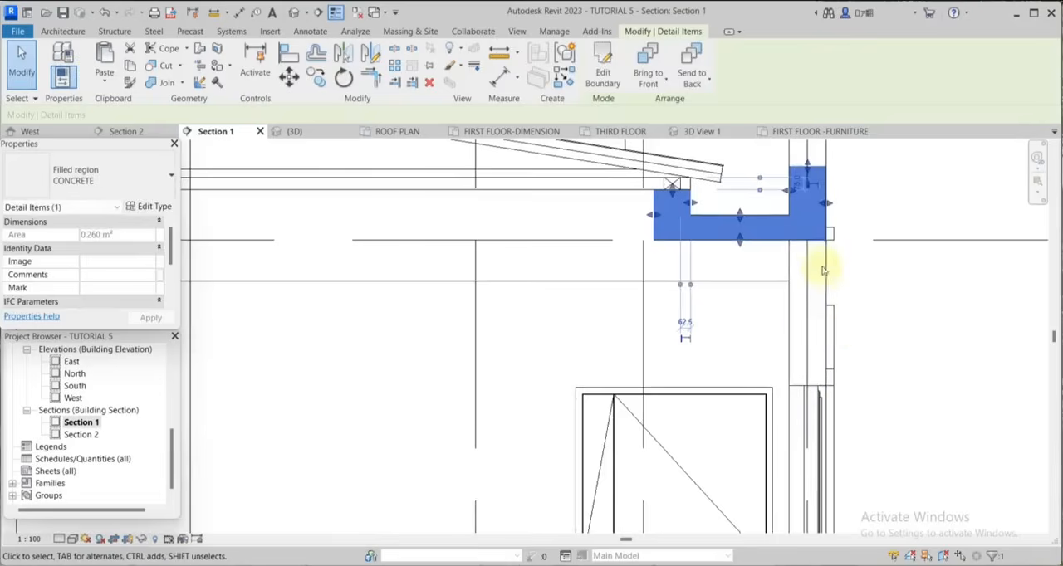
left_click(762, 362)
scroll(698, 319, "down", 3)
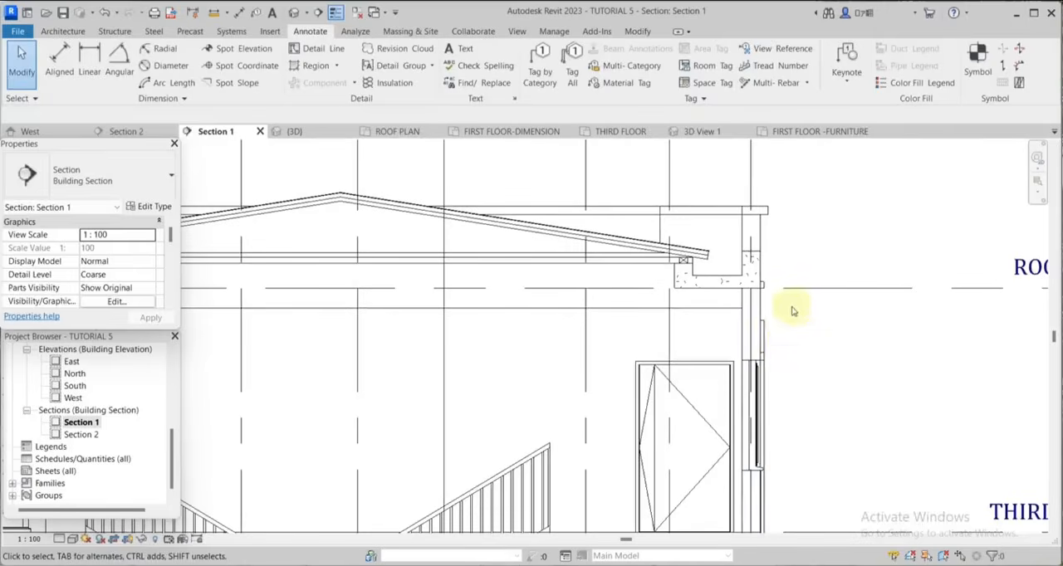
Draw a 635 mm vertical thin detail line from the underside of the roof ridge down to the tie line's midpoint.
scroll(789, 290, "down", 2)
scroll(783, 285, "up", 4)
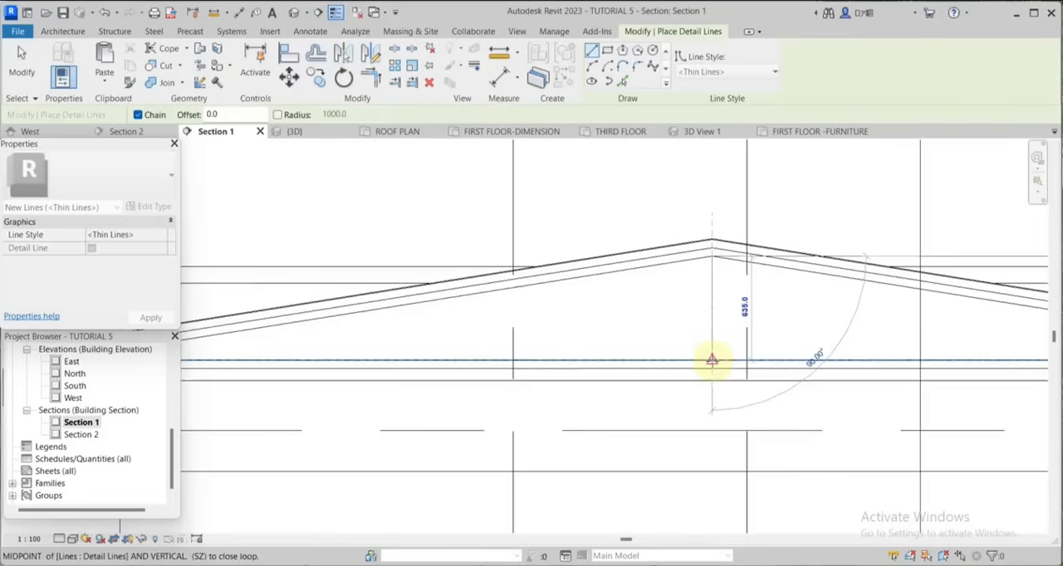
left_click(712, 359)
scroll(722, 332, "up", 3)
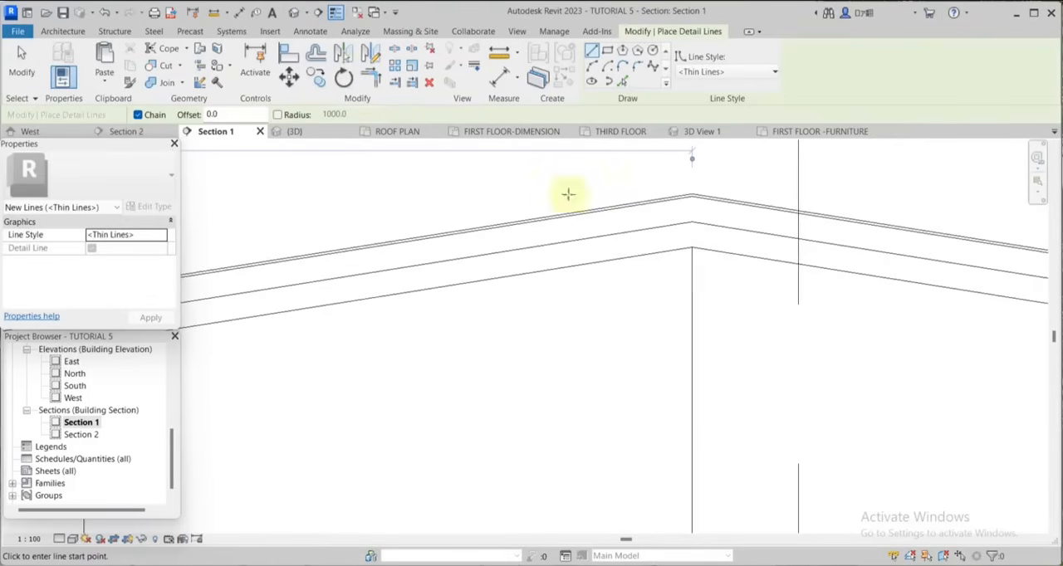
Offset the vertical line below the ridge 25 mm to both sides as copies, forming the centre post.
left_click(316, 51)
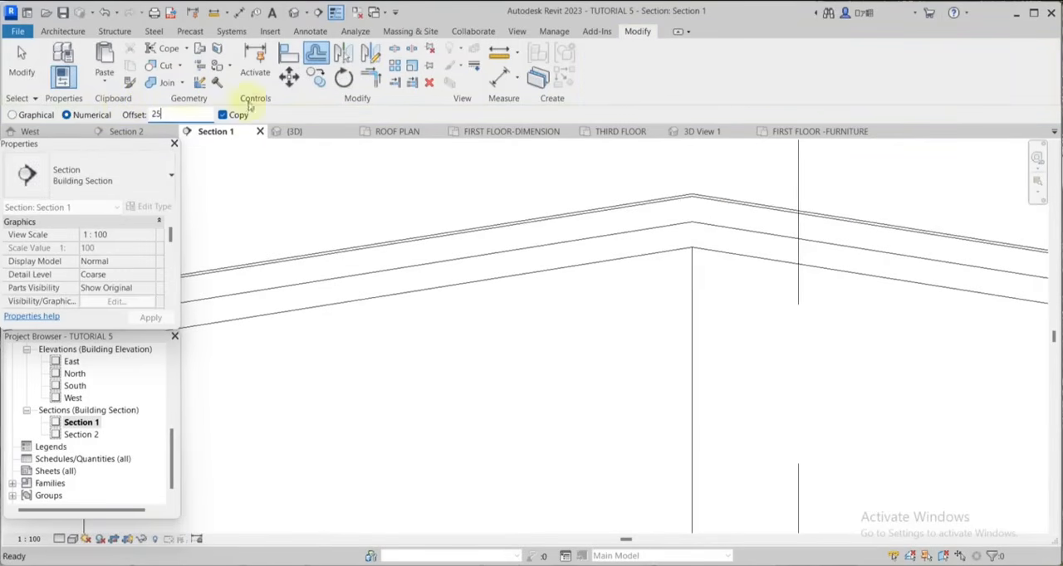
type("25")
scroll(679, 265, "up", 2)
left_click(685, 275)
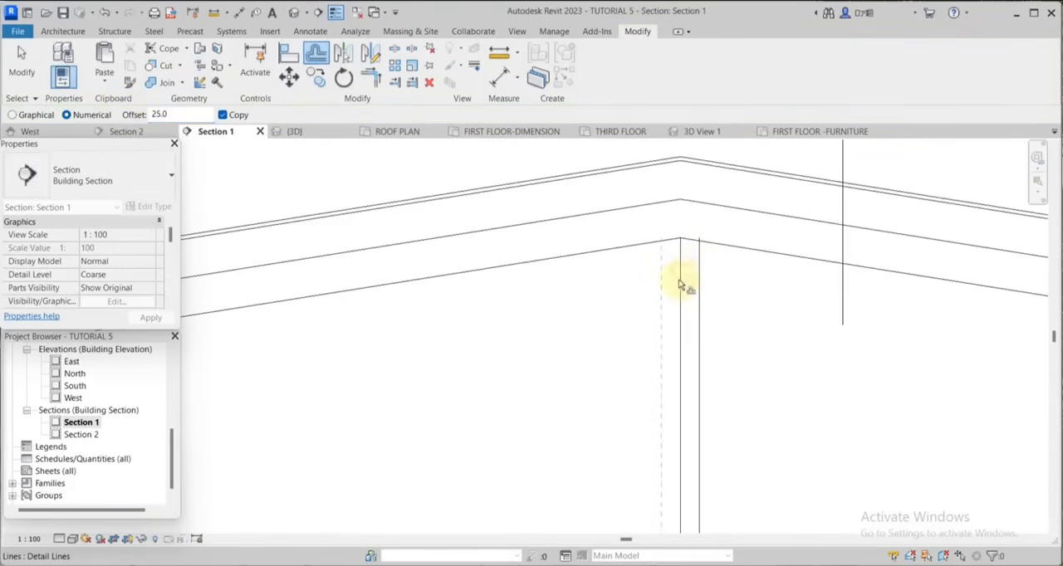
left_click(679, 282)
scroll(593, 209, "down", 3)
scroll(593, 208, "up", 2)
Delete the centre post's original middle line and pull the post lines' top ends to the rafter's underside.
key("Escape")
left_click(742, 283)
key("Delete")
scroll(752, 268, "up", 3)
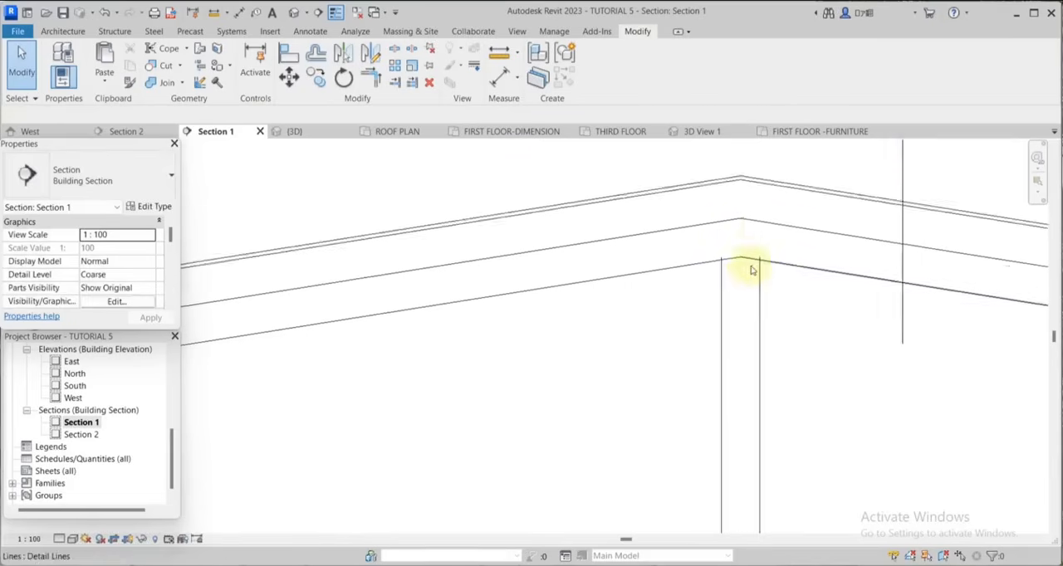
left_click(764, 268)
left_click_drag(763, 254, 765, 257)
key("Escape")
Copy both centre post lines 1250 mm horizontally toward the left eave, with multiple copies enabled.
scroll(880, 230, "down", 7)
left_click(864, 307)
scroll(857, 310, "up", 3)
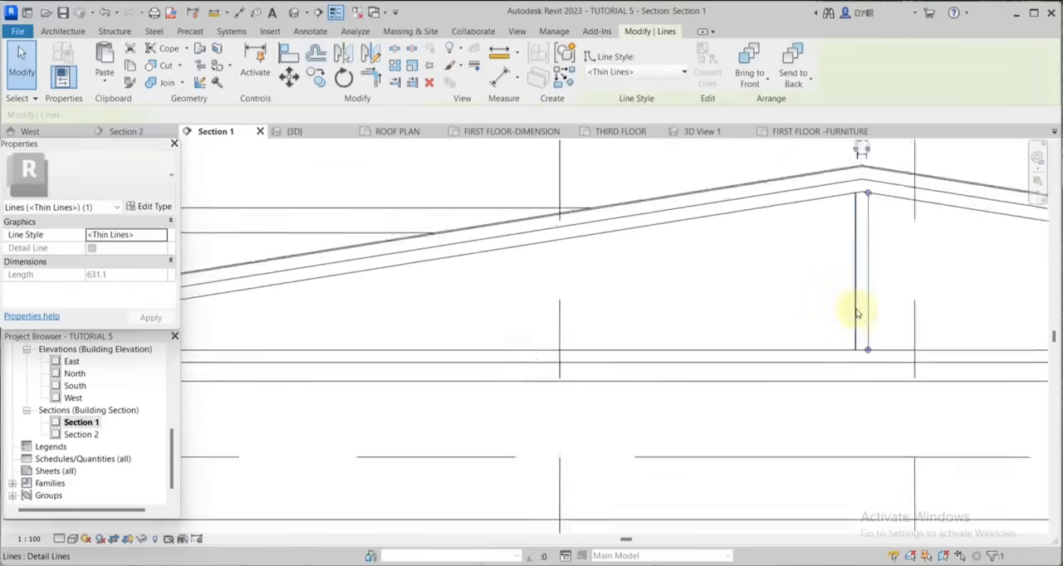
left_click(856, 310, "ctrl")
scroll(831, 280, "down", 4)
left_click(317, 87)
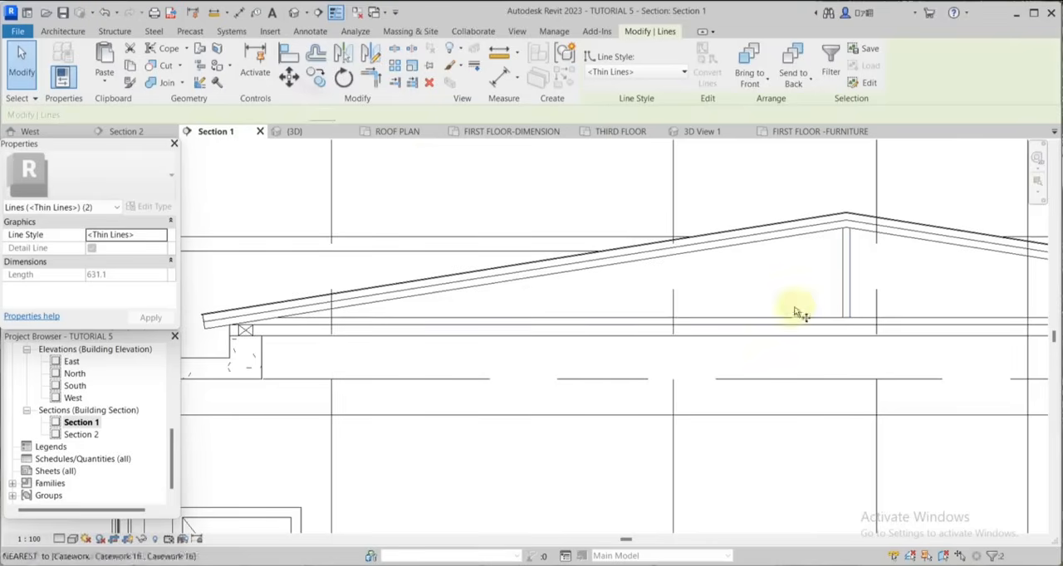
scroll(795, 304, "up", 2)
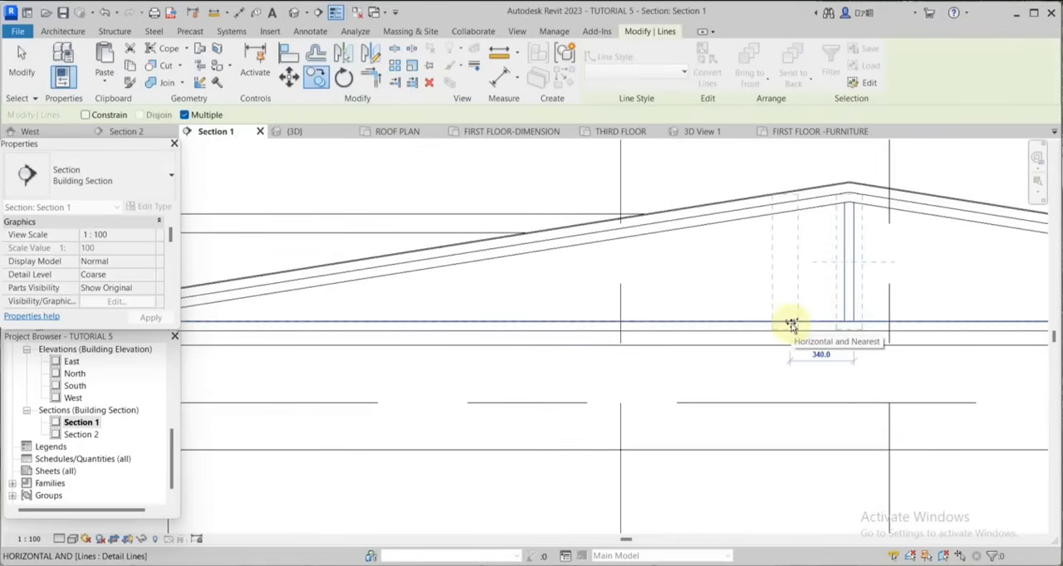
type("1250")
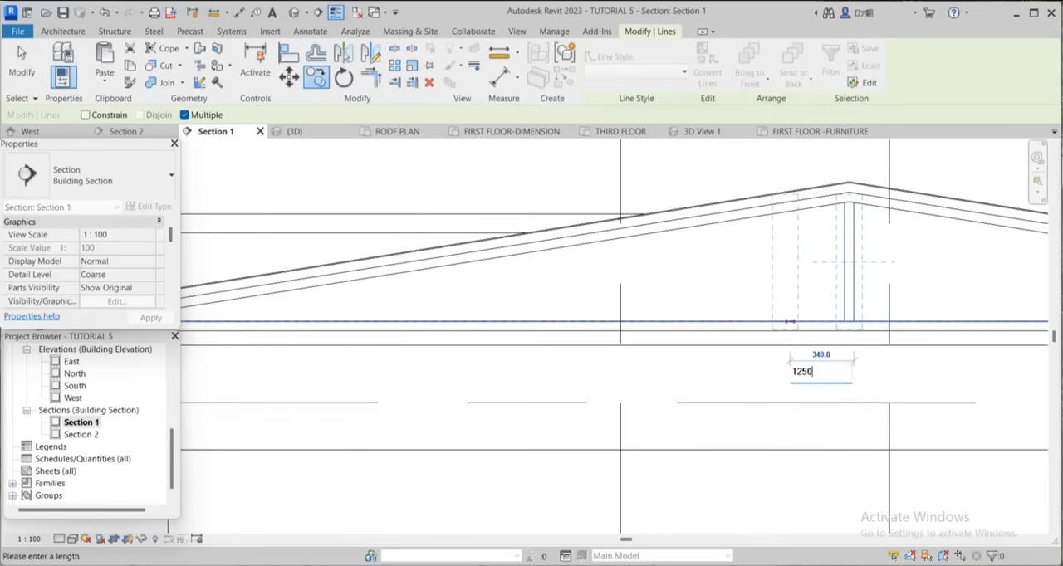
key("Return")
Copy the post pair twice more toward the left eave, at 1250 mm and 1200 mm, and trim the copies between rafter and tie.
scroll(830, 357, "down", 2)
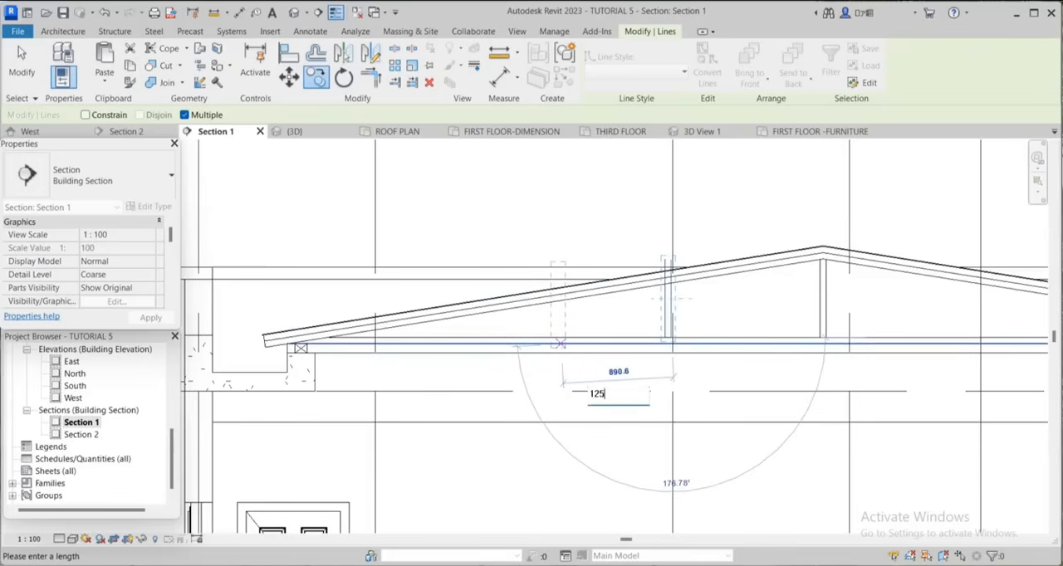
key("Return")
scroll(474, 350, "down", 2)
scroll(482, 350, "up", 2)
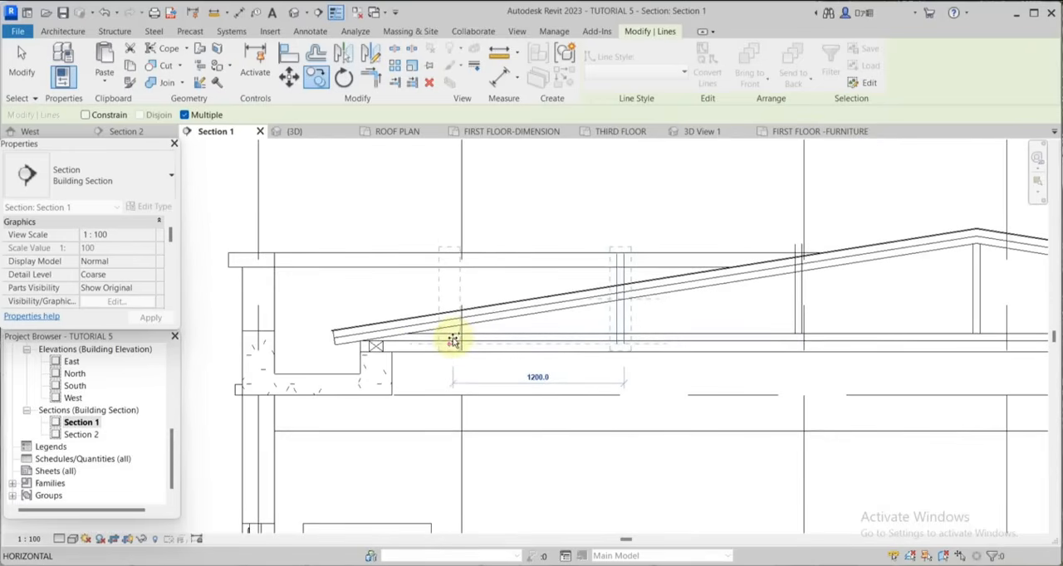
left_click(450, 341)
key("Escape")
key("Escape")
scroll(674, 363, "up", 6)
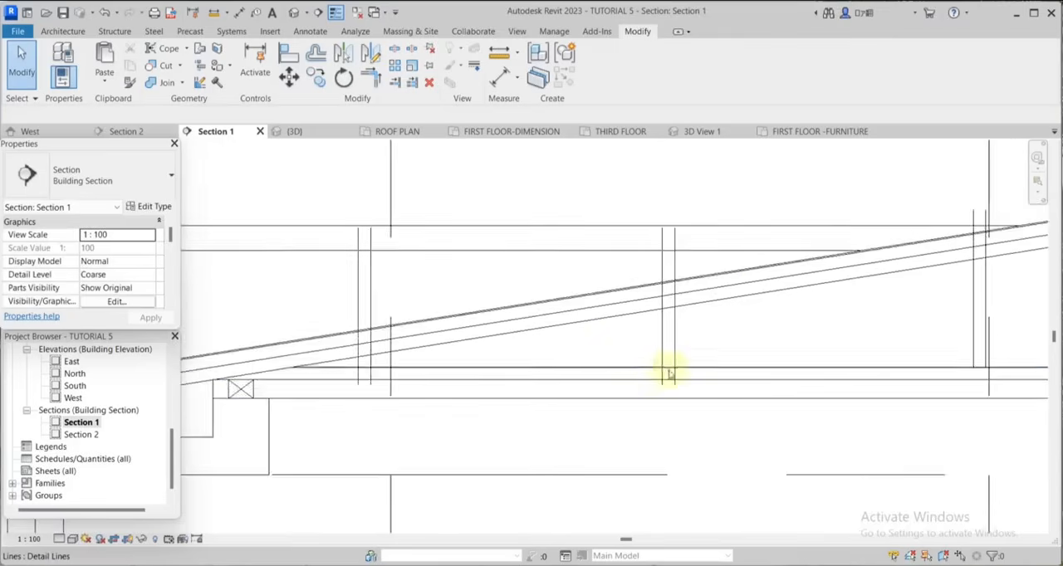
scroll(693, 377, "down", 2)
scroll(835, 335, "down", 2)
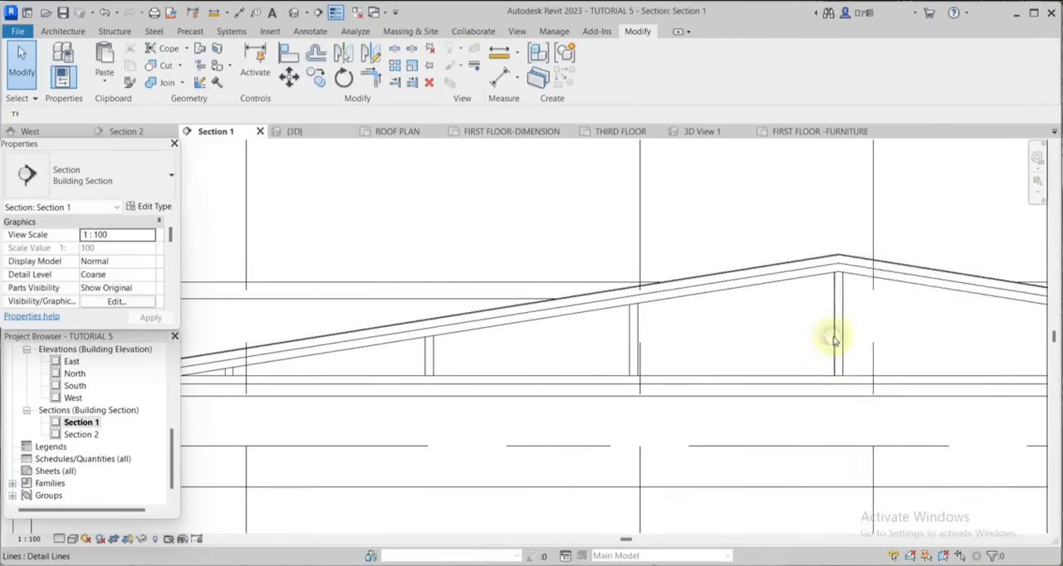
Draw a thin diagonal detail line from the centre post's base to the top of the adjacent post on the left.
right_click(835, 335)
left_click(863, 410)
left_click(833, 376)
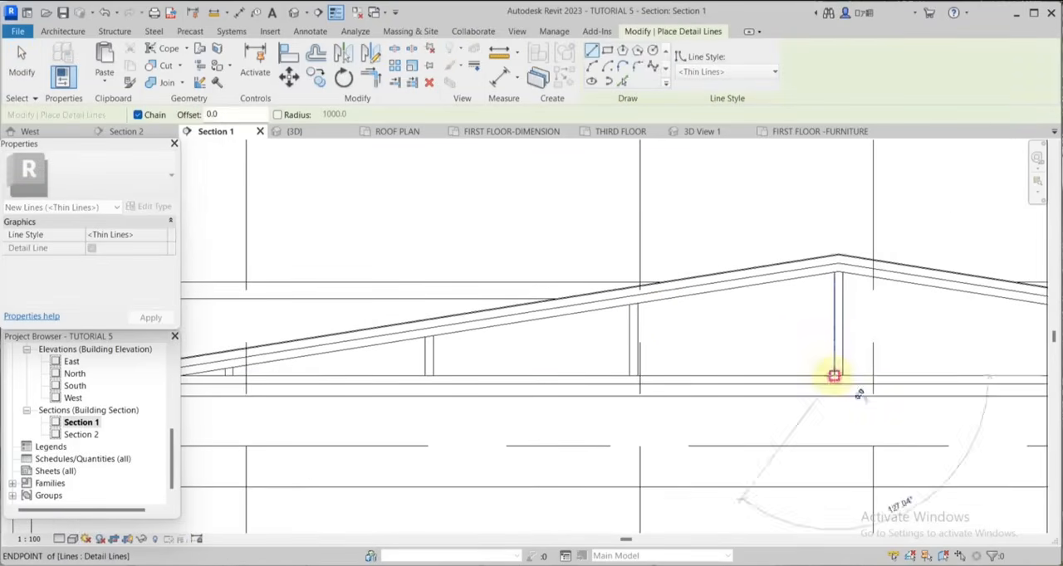
scroll(640, 307, "up", 6)
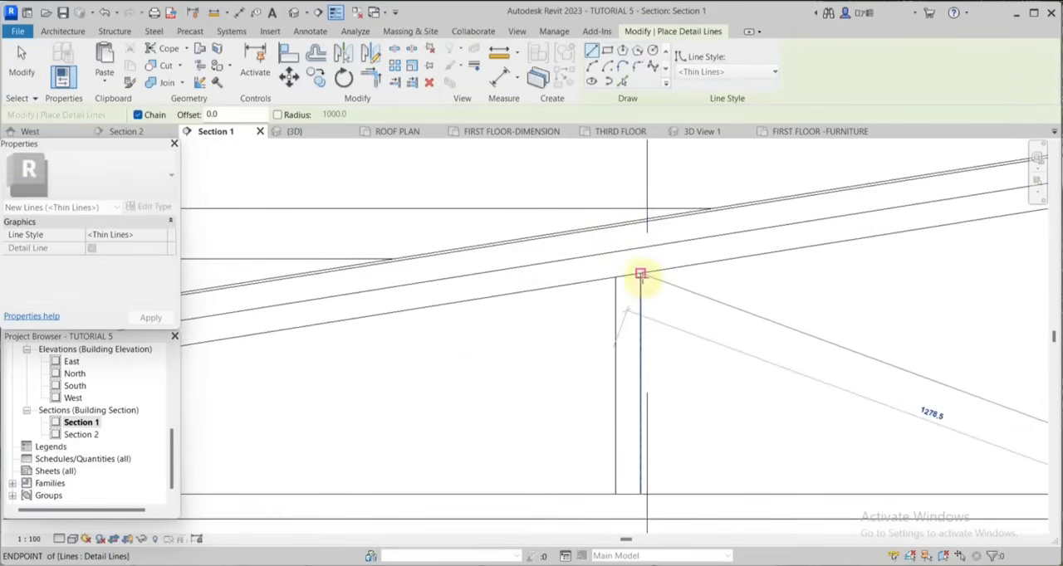
left_click(641, 280)
Draw diagonal detail lines from post base to neighbouring post top across the two remaining bays toward the left eave.
scroll(704, 278, "down", 4)
scroll(674, 308, "down", 3)
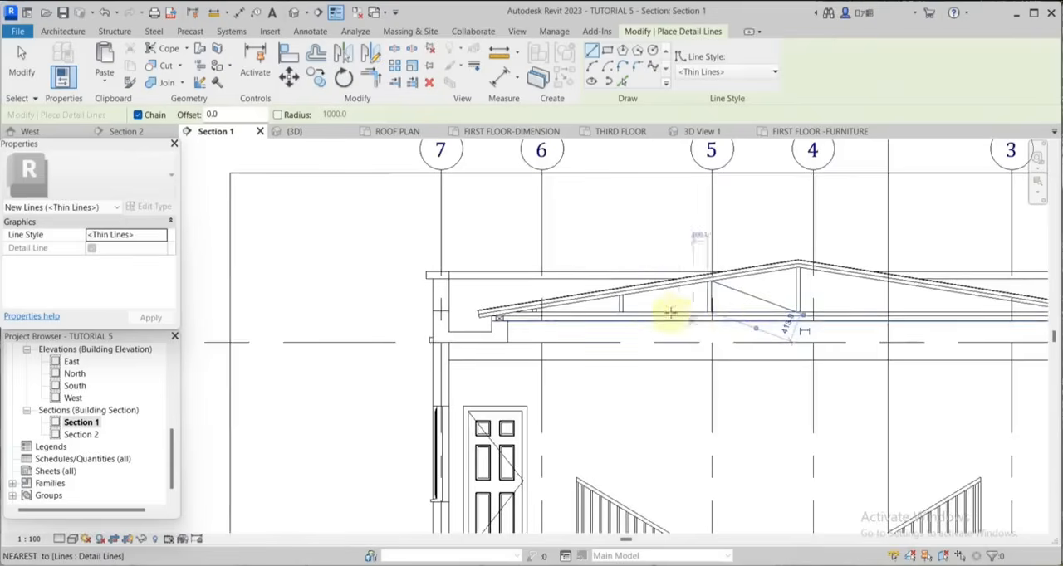
scroll(683, 313, "up", 3)
left_click(746, 316)
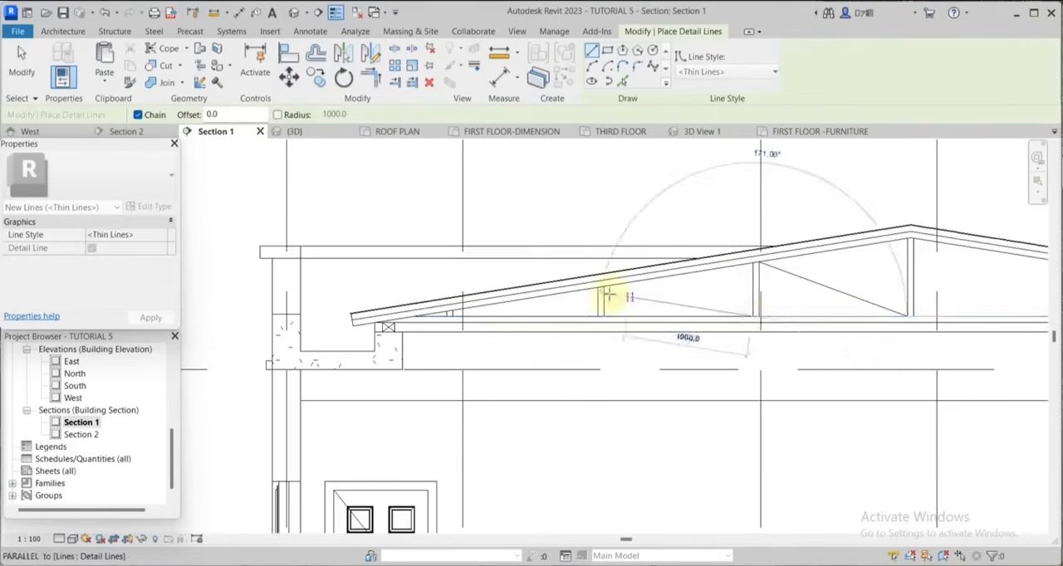
scroll(601, 279, "up", 4)
scroll(406, 299, "up", 3)
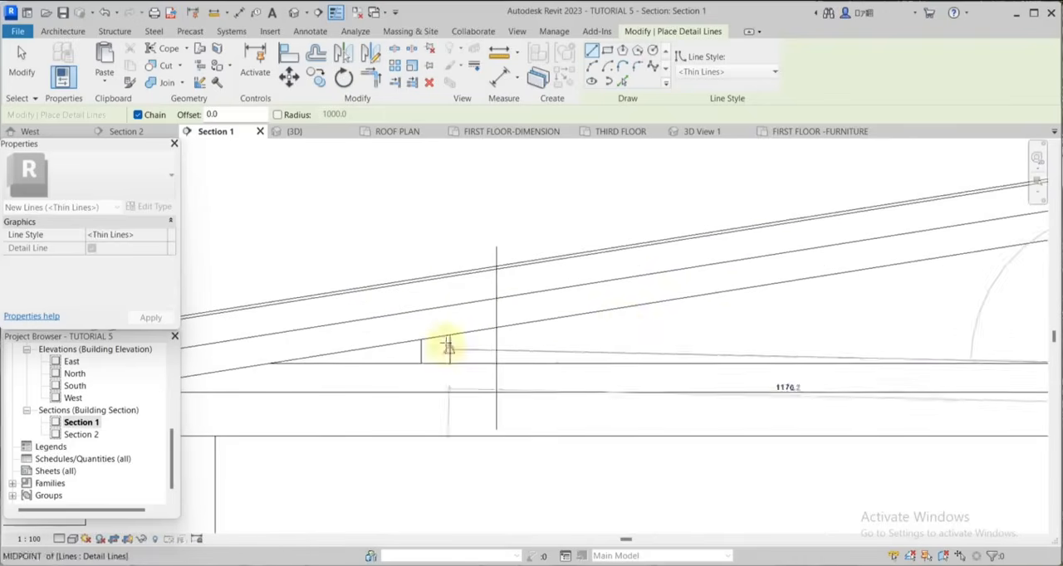
left_click(450, 336)
key("Escape")
scroll(629, 324, "down", 2)
Offset copies of the three diagonal lines 50 mm downward to give the braces their thickness.
left_click(316, 58)
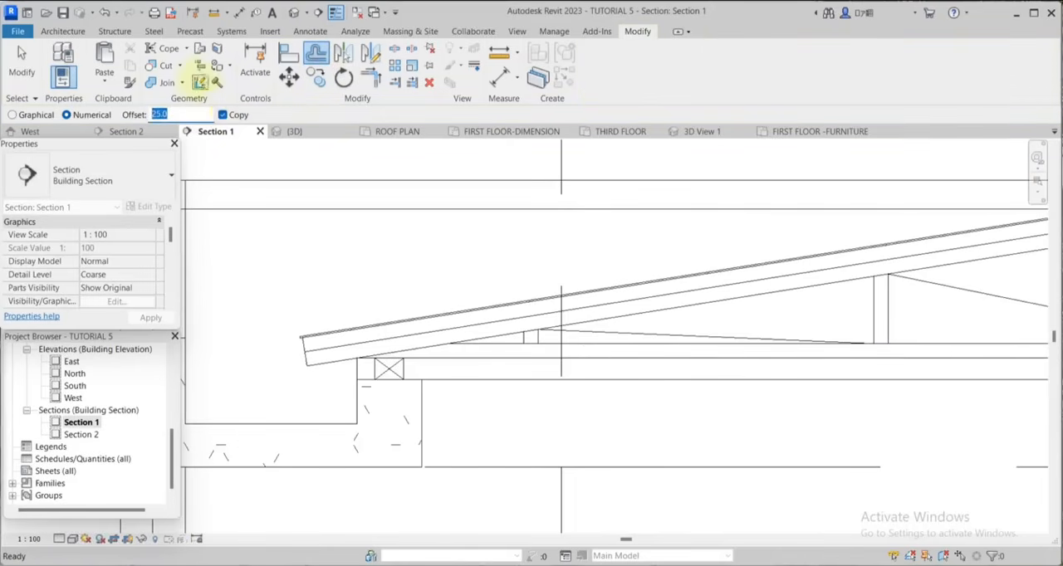
type("60")
scroll(463, 221, "up", 4)
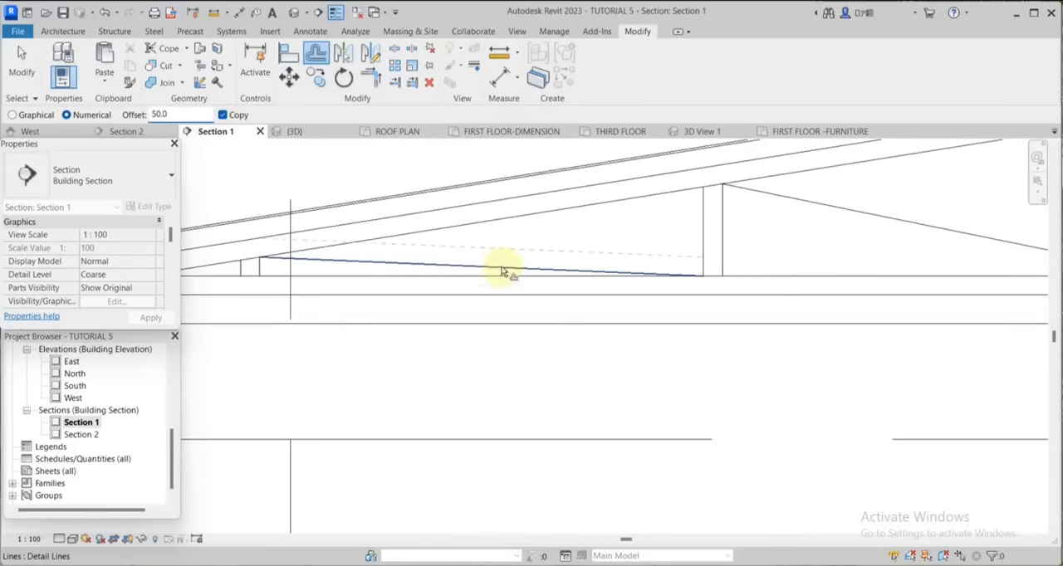
left_click(501, 273)
scroll(532, 267, "down", 3)
left_click(668, 233)
scroll(671, 234, "down", 5)
scroll(757, 223, "up", 5)
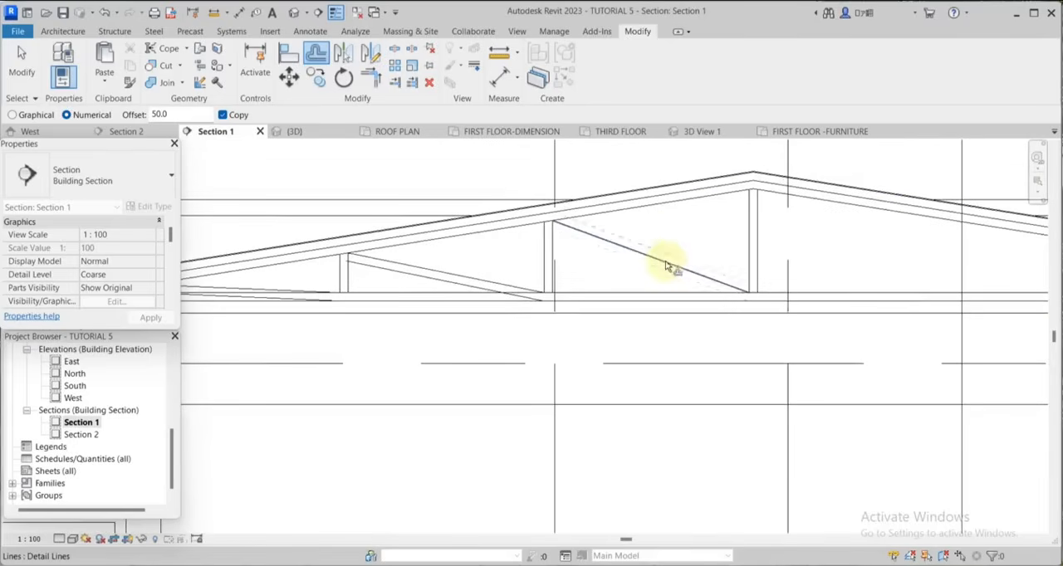
left_click(670, 267)
scroll(580, 231, "down", 3)
left_click(394, 50)
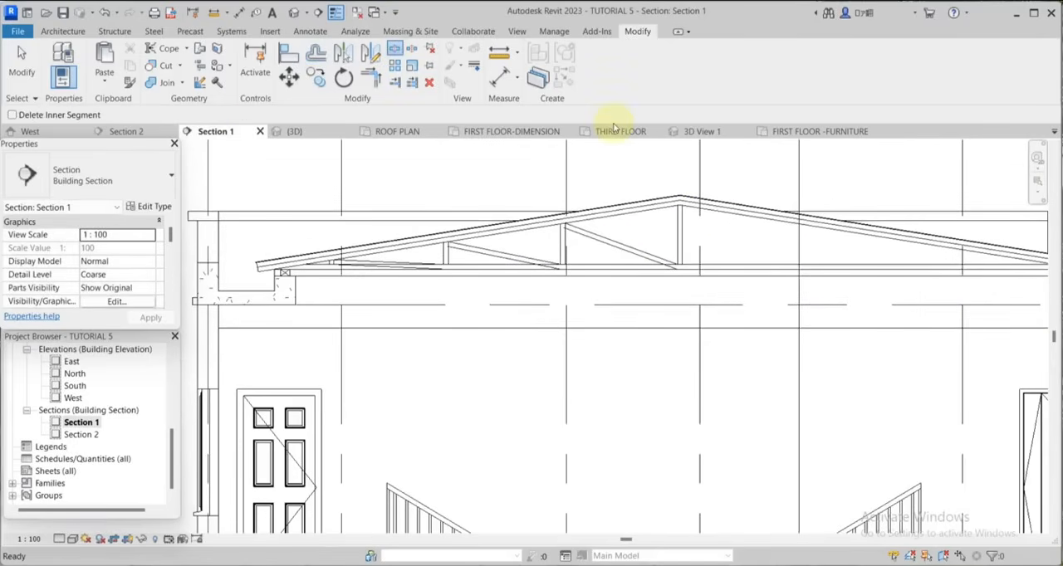
key("Escape")
Draw a short thin detail line at 105° from the rafter's upper line to the roof's underside, just left of the ridge.
scroll(689, 291, "up", 4)
left_click(704, 274)
right_click(704, 275)
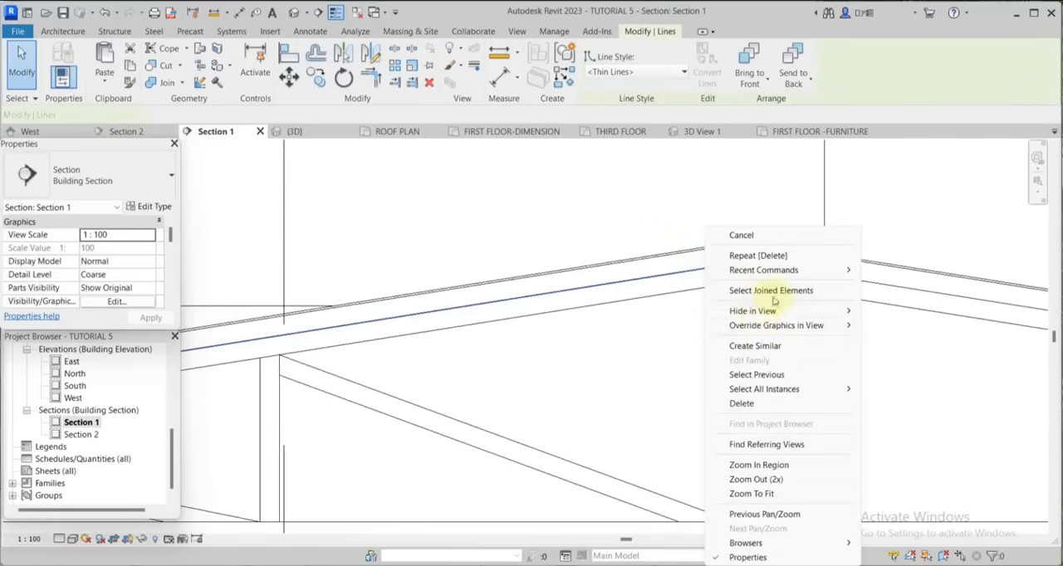
left_click(754, 345)
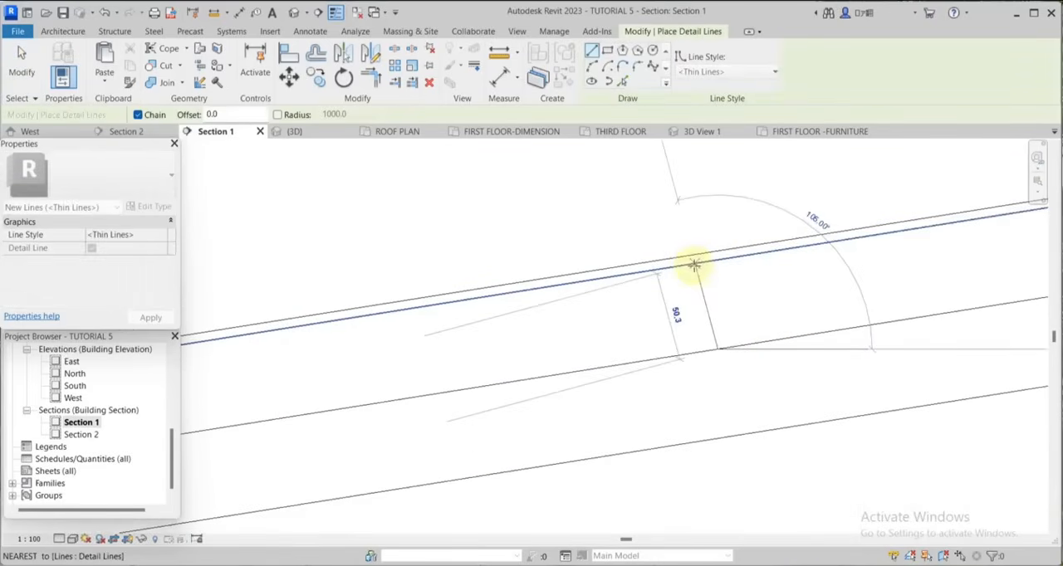
left_click(695, 264)
Offset a copy of the short purlin line toward the eave and stretch its ends to meet the rafter and roof lines.
key("o")
key("f")
left_click(605, 219)
scroll(664, 252, "down", 3)
left_click(21, 72)
scroll(600, 226, "up", 4)
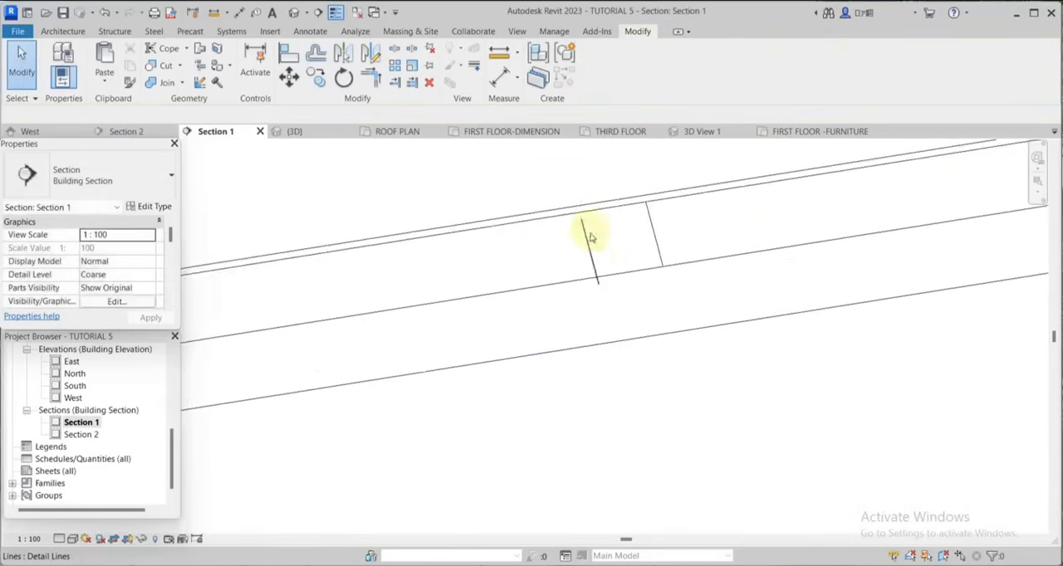
left_click(588, 236)
left_click_drag(578, 212, 573, 201)
left_click_drag(603, 310, 601, 300)
key("Escape")
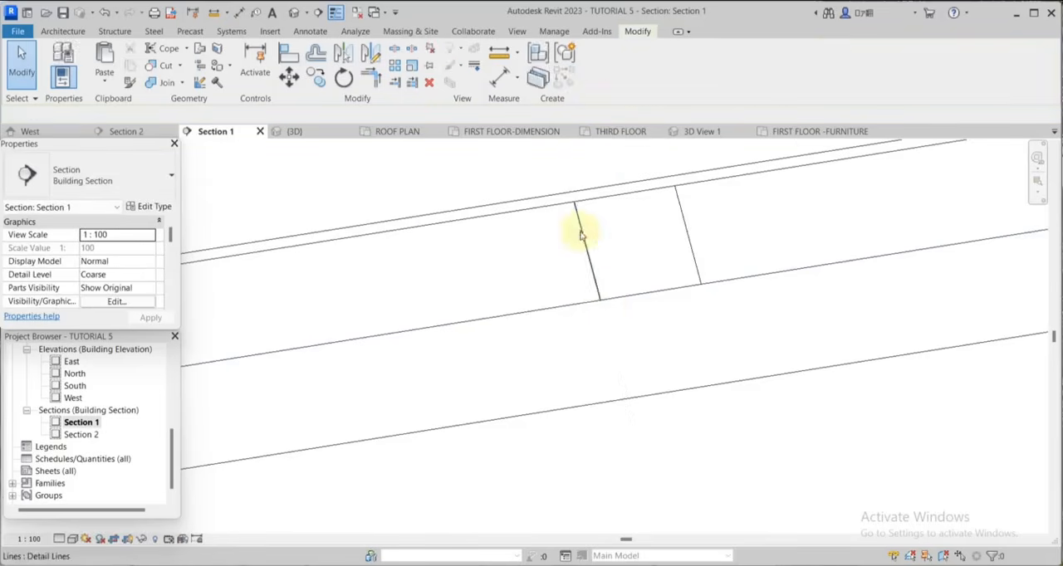
Draw a short slanted fastener line between the two purlin lines, projecting up through the roof sheet.
right_click(580, 227)
left_click(640, 346)
scroll(637, 270, "down", 2)
left_click(636, 245)
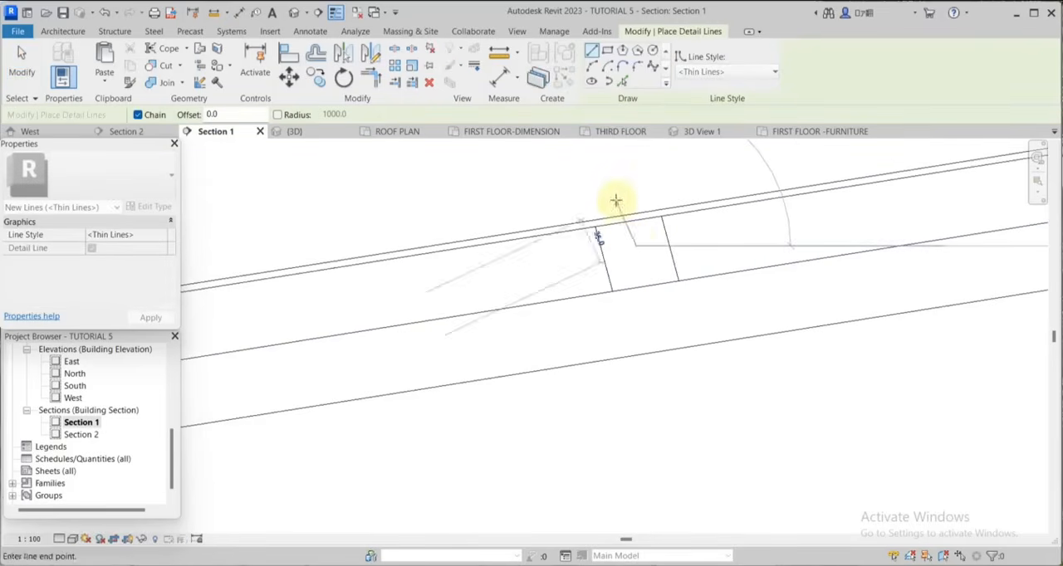
left_click(623, 196)
scroll(644, 247, "down", 2)
left_click(22, 72)
Copy the two purlin lines and their fastener line down the left rafter at 950 mm spacing, adding a last copy at the eave.
scroll(662, 271, "down", 2)
scroll(662, 254, "up", 4)
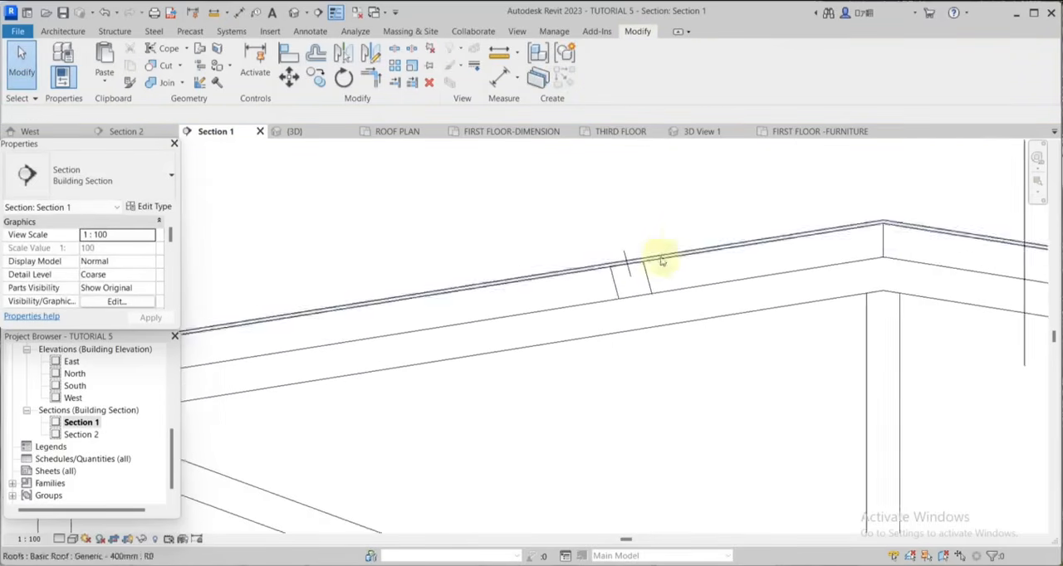
left_click(629, 280)
left_click(606, 303, "ctrl")
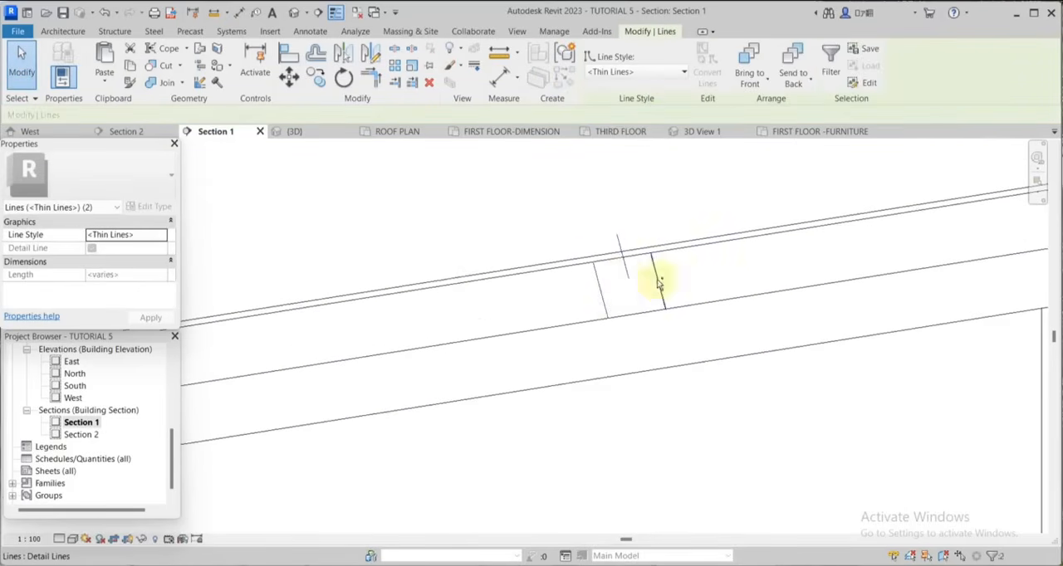
left_click(661, 284, "ctrl")
scroll(697, 266, "down", 4)
left_click(315, 77)
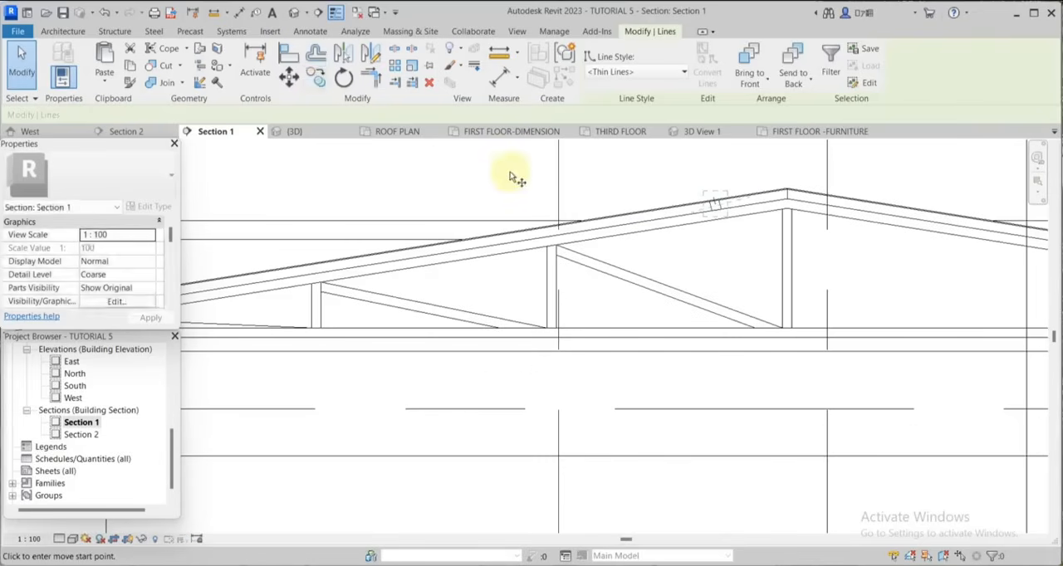
scroll(714, 211, "up", 2)
left_click(713, 212)
scroll(776, 210, "down", 3)
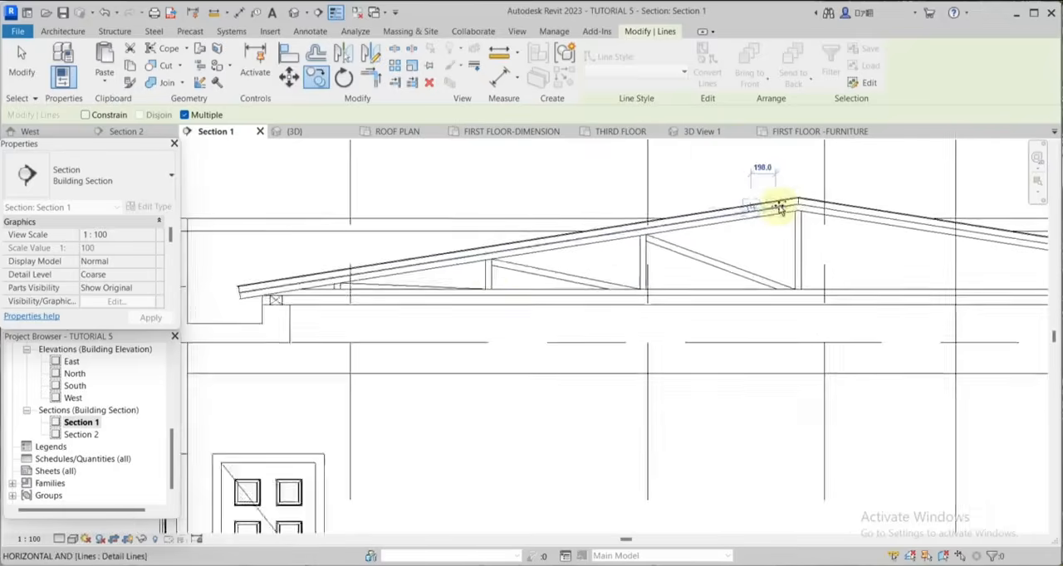
scroll(448, 258, "up", 3)
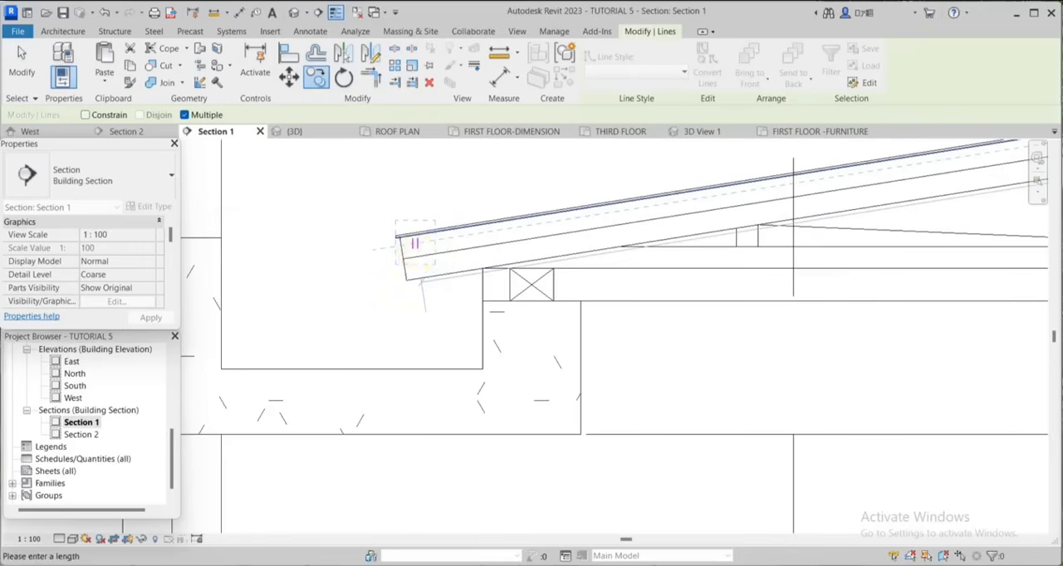
key("Return")
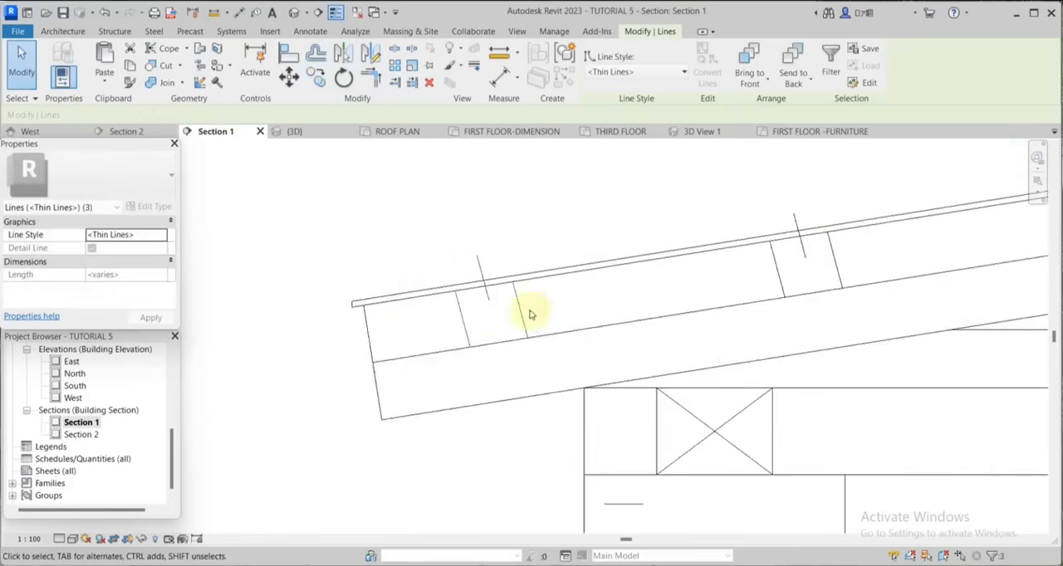
scroll(528, 313, "down", 4)
left_click(391, 241)
scroll(431, 296, "down", 2)
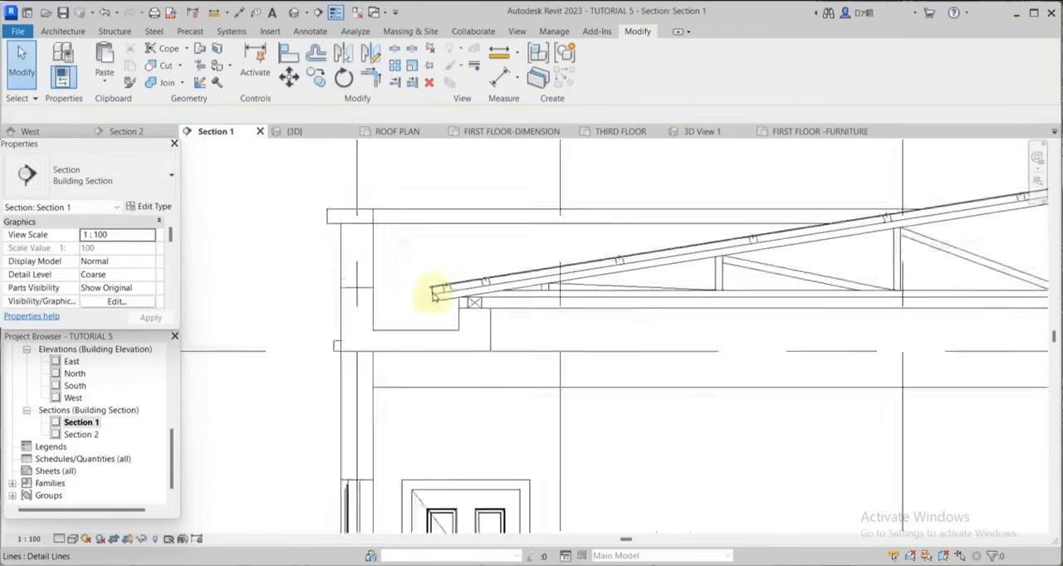
scroll(593, 237, "down", 3)
scroll(656, 241, "up", 2)
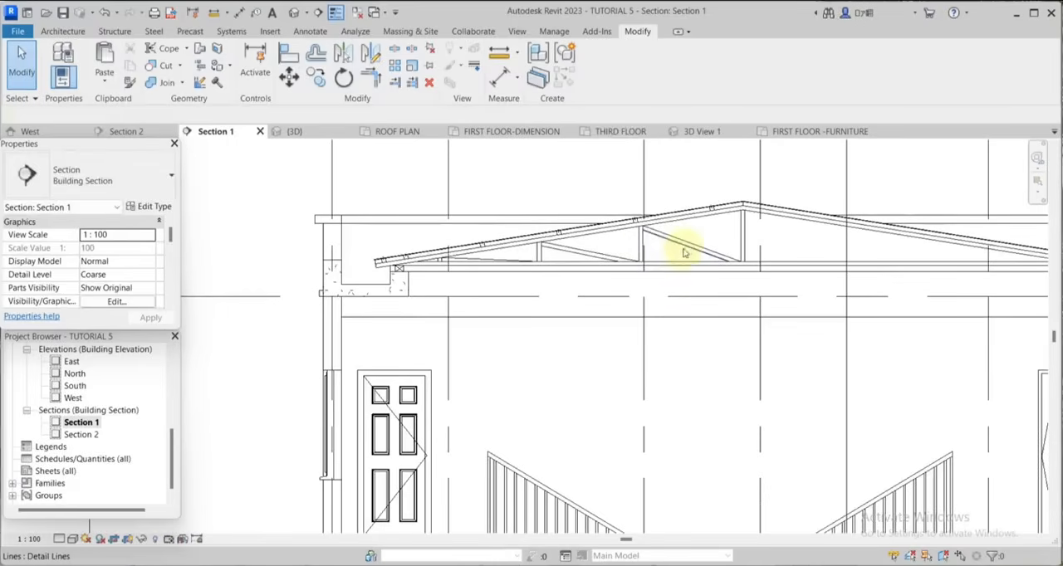
scroll(698, 257, "down", 3)
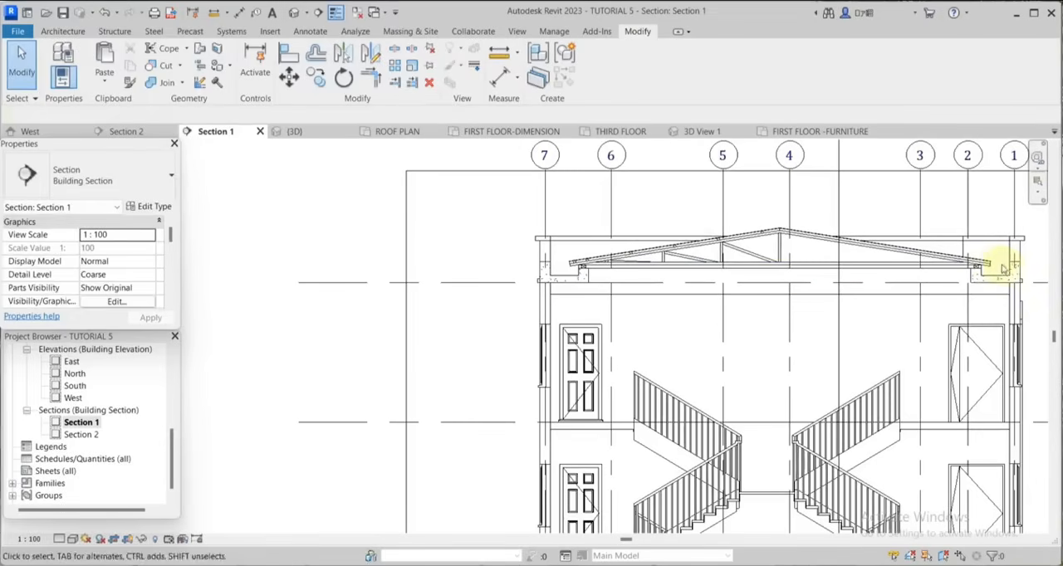
scroll(776, 213, "up", 6)
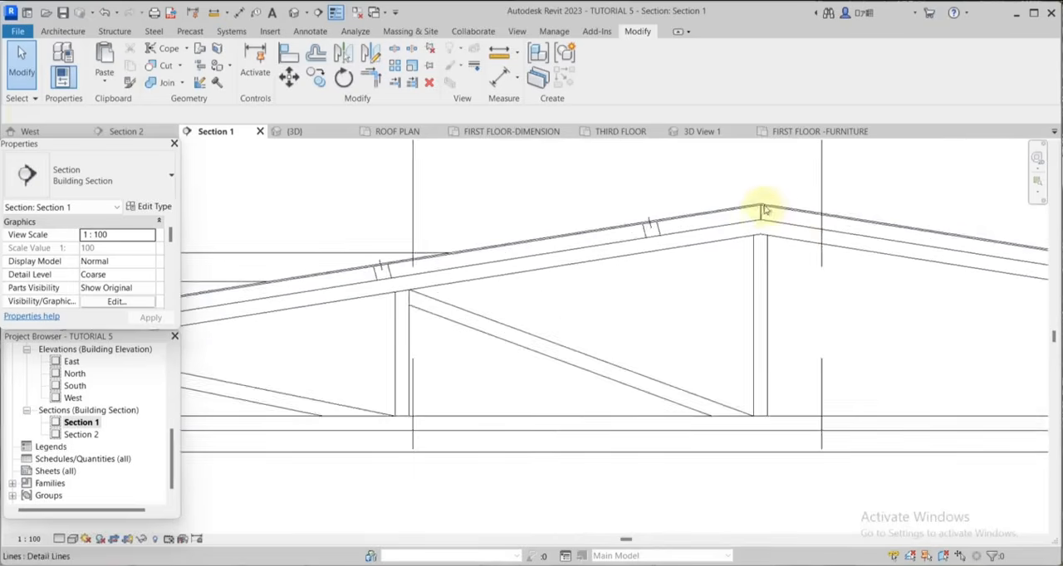
Mirror a copy of the left half's posts, braces, purlins and fasteners about a vertical axis drawn through the roof ridge.
left_click(756, 211)
scroll(569, 218, "down", 3)
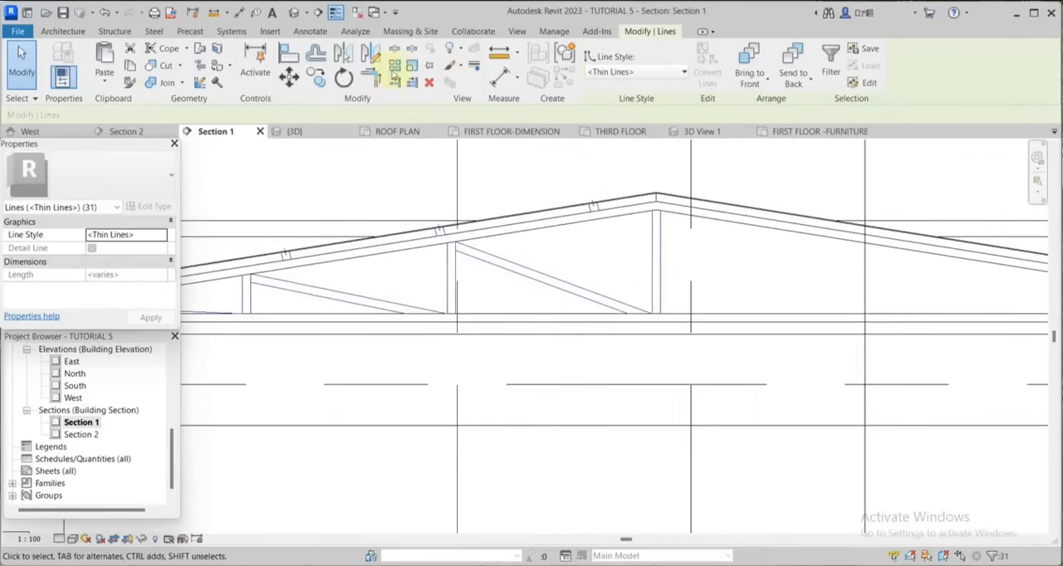
left_click(374, 57)
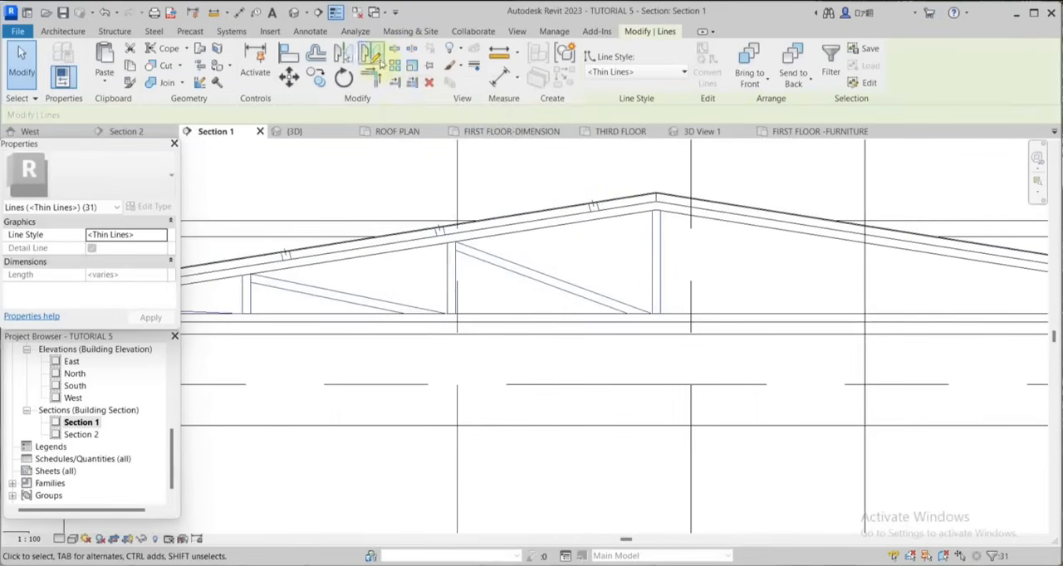
scroll(629, 208, "up", 2)
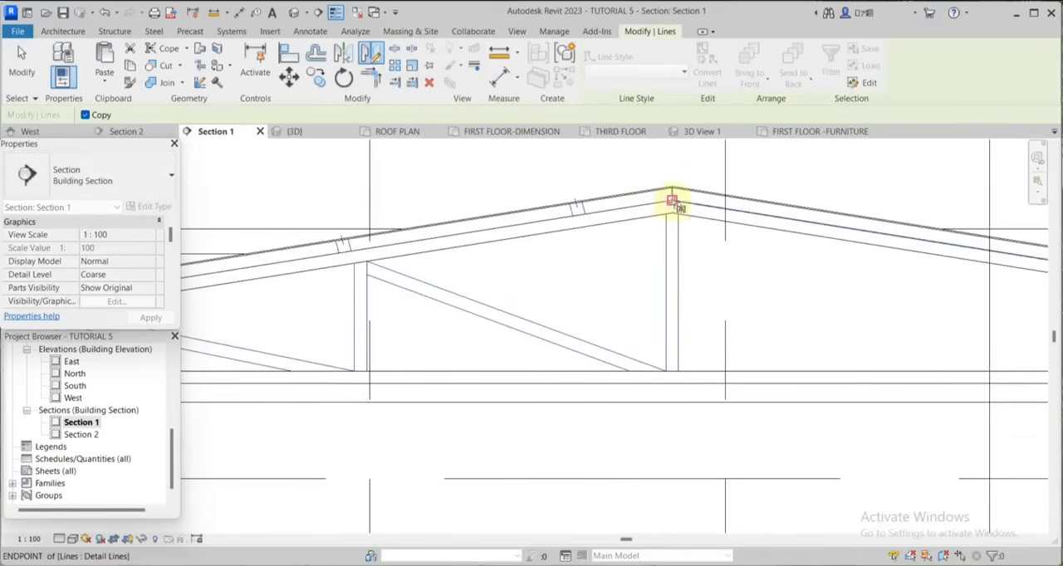
left_click(671, 191)
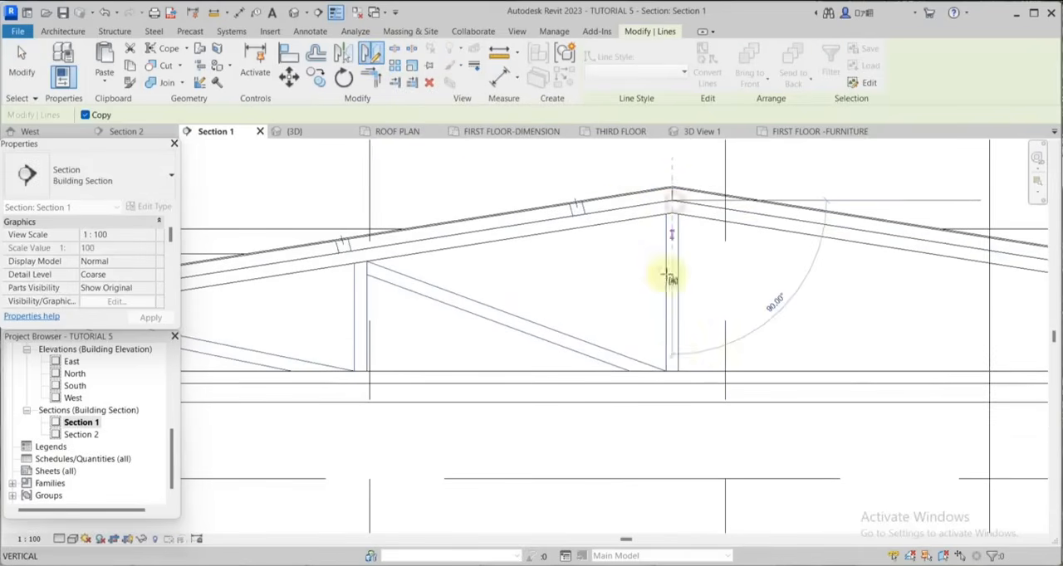
left_click(680, 404)
scroll(577, 241, "down", 2)
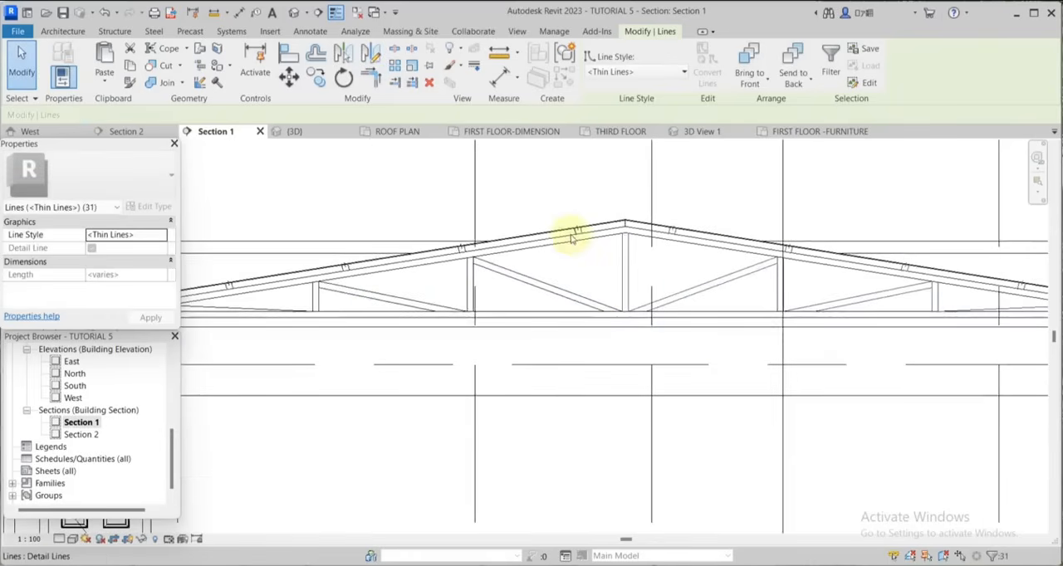
scroll(571, 237, "down", 1)
scroll(572, 236, "up", 2)
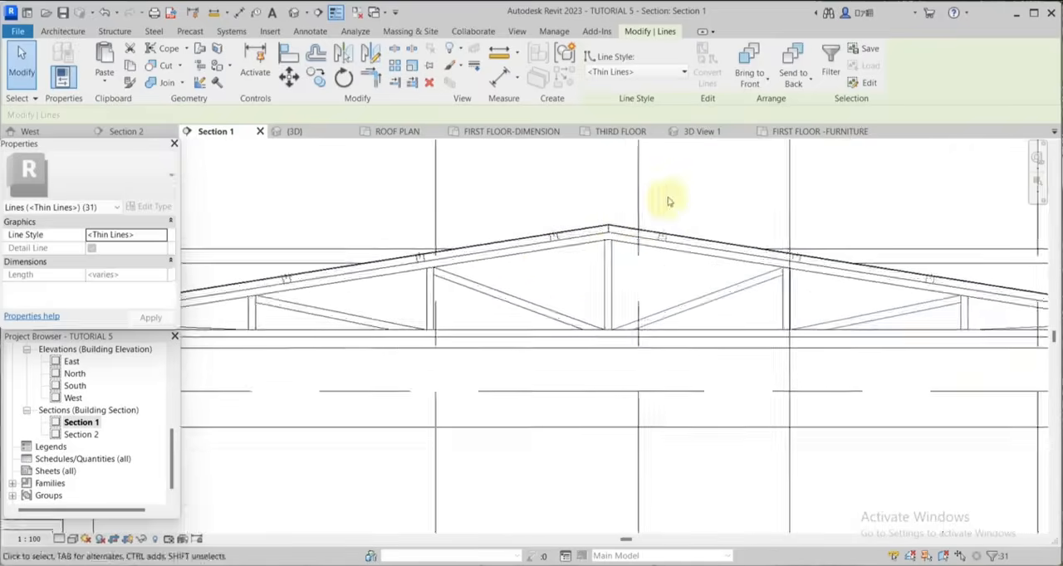
left_click(666, 202)
scroll(635, 223, "down", 3)
scroll(636, 290, "up", 1)
scroll(684, 290, "down", 2)
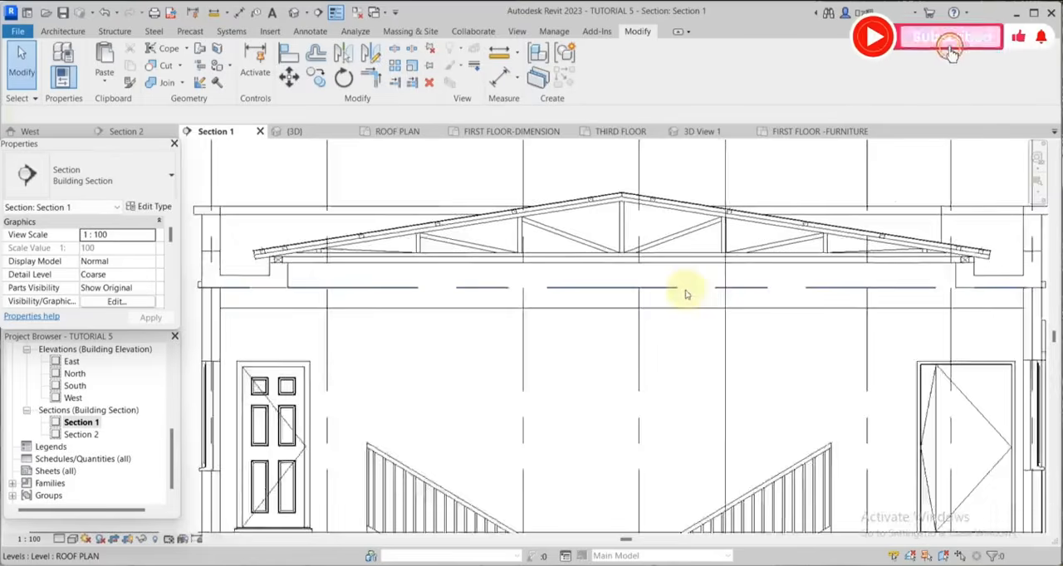
scroll(739, 303, "up", 2)
Offset a copy of the long horizontal ceiling detail line 50 mm downward.
left_click(310, 32)
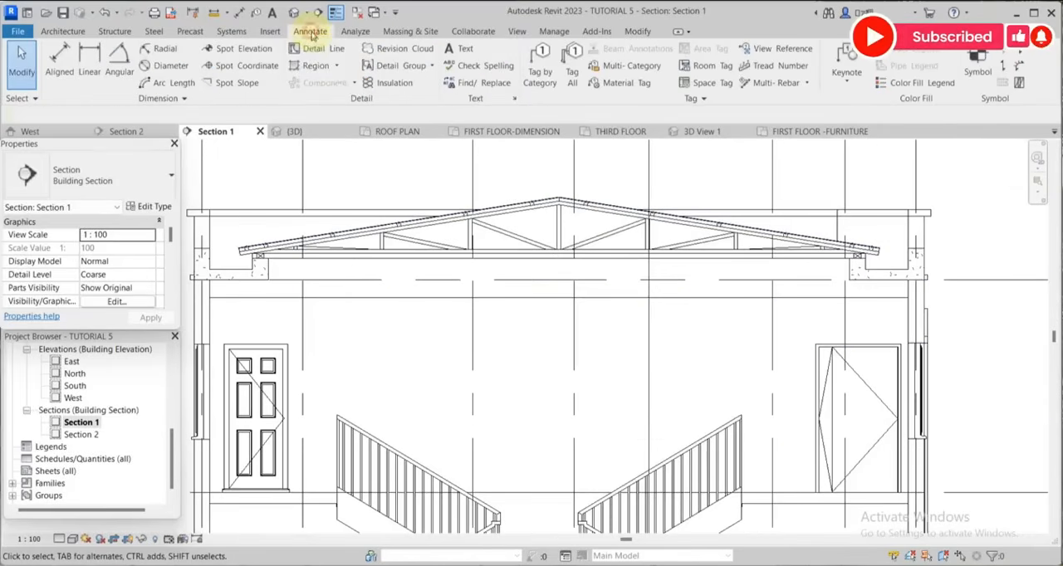
left_click(318, 50)
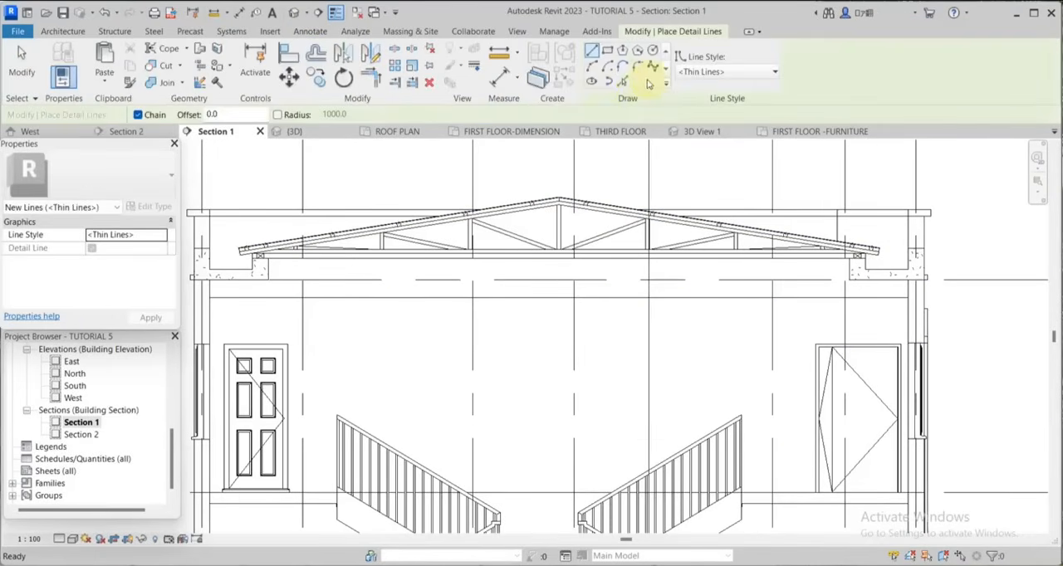
scroll(787, 316, "down", 1)
left_click(316, 54)
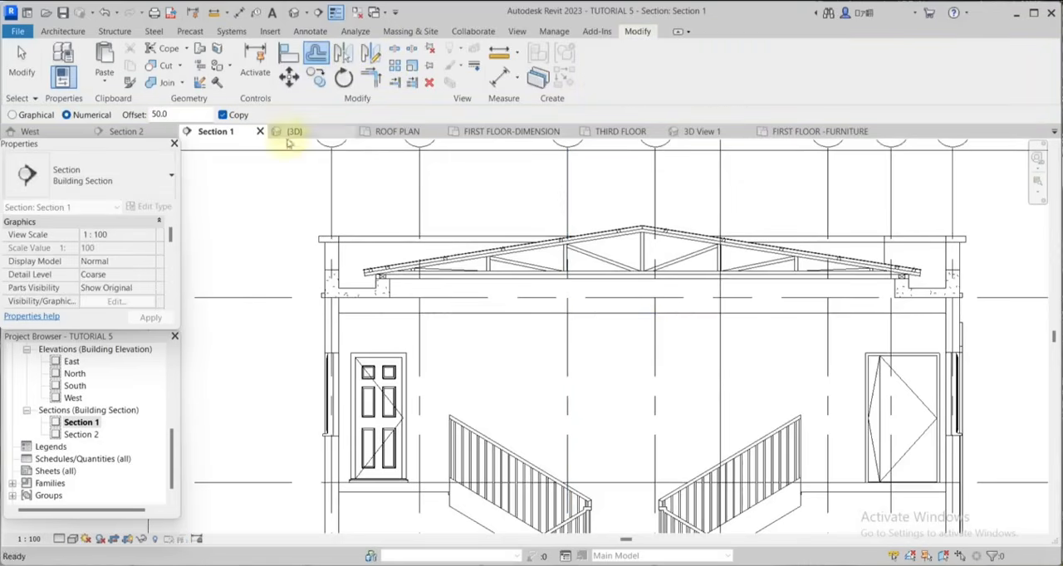
scroll(694, 315, "up", 2)
scroll(700, 322, "up", 1)
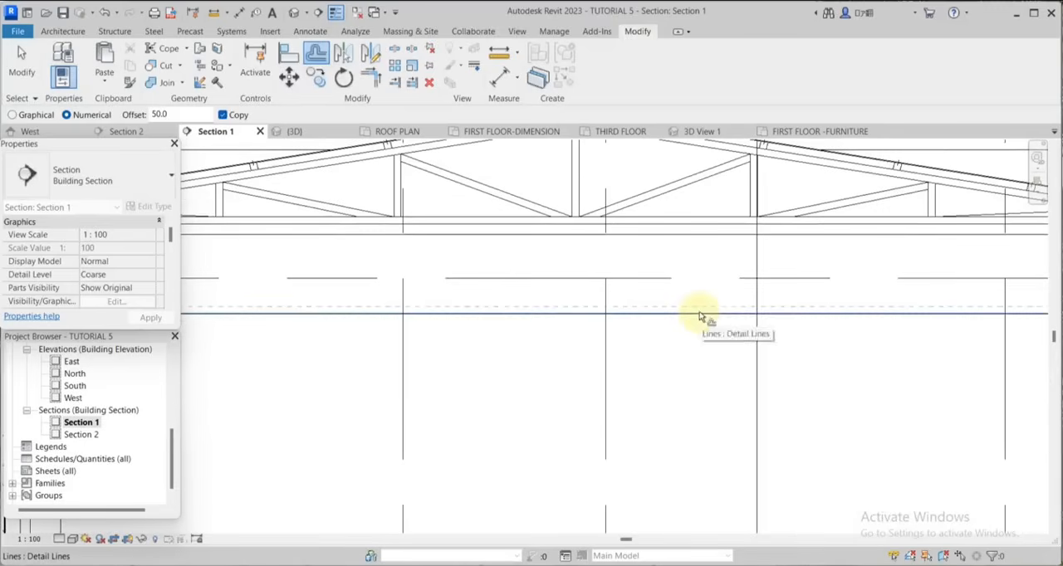
scroll(771, 327, "down", 3)
scroll(504, 326, "up", 2)
key("Escape")
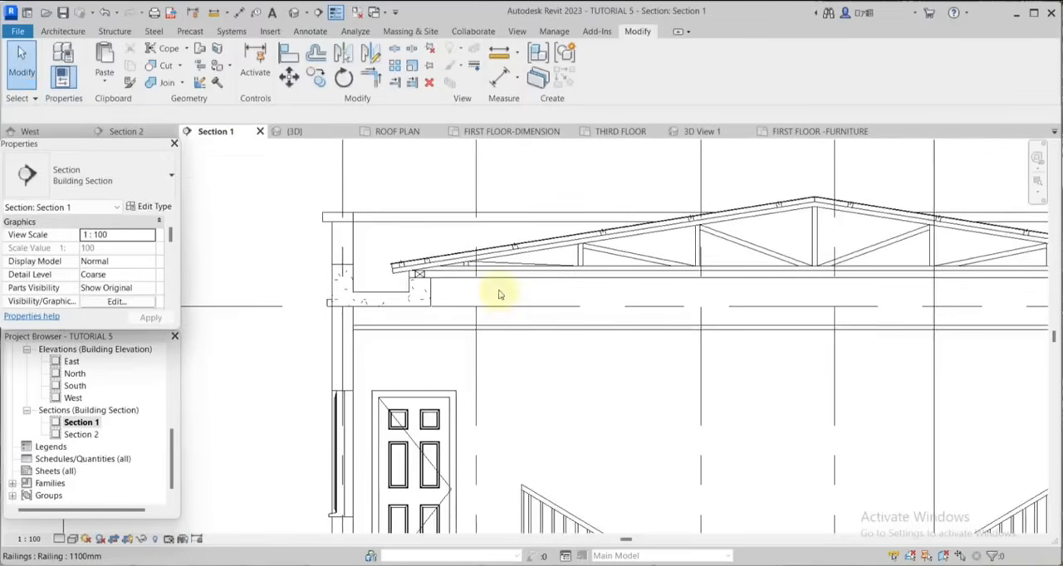
Offset a copy of the vertical detail line beside the left gutter's concrete upstand 50 mm toward the room.
scroll(464, 307, "up", 2)
key("d")
key("l")
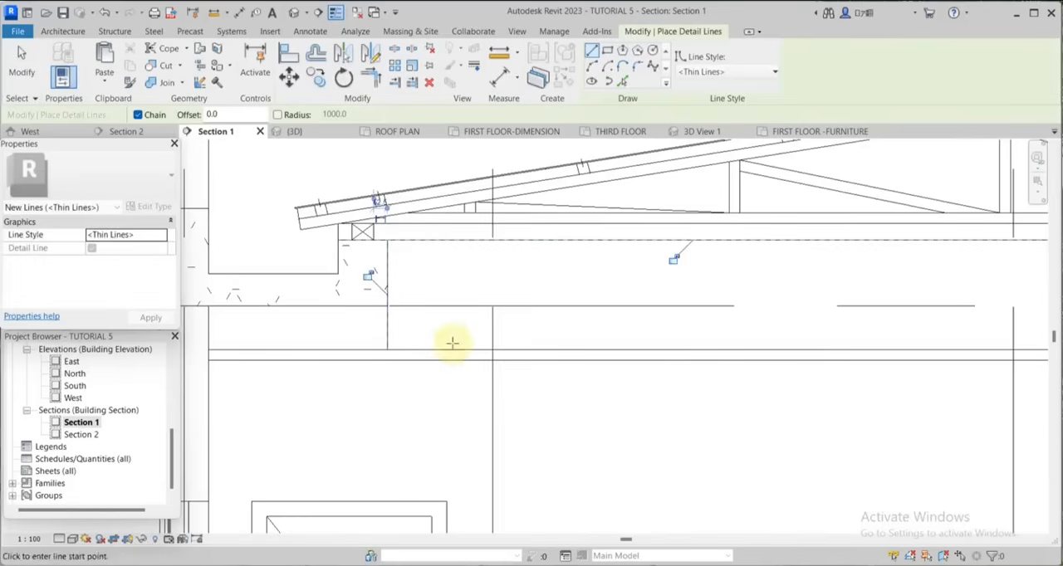
key("o")
key("f")
scroll(373, 275, "up", 2)
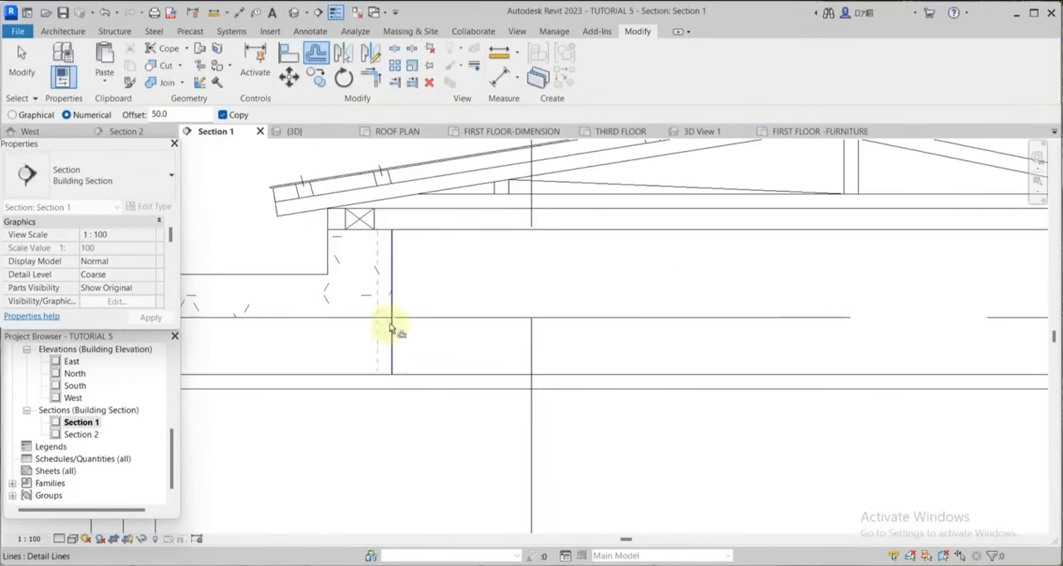
left_click(397, 336)
scroll(432, 308, "down", 3)
key("Escape")
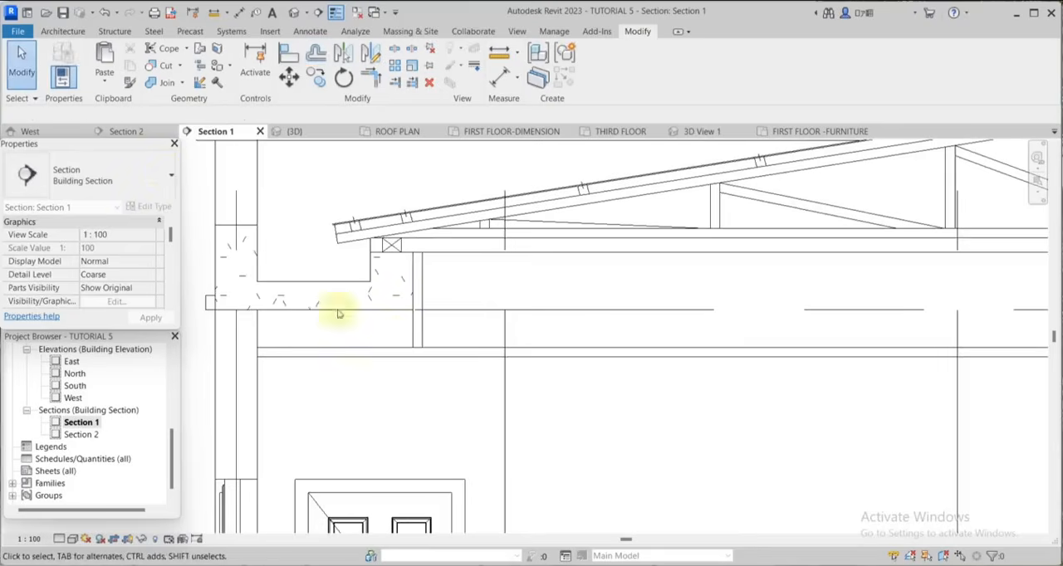
Draw a 50 x 50 mm batten with thin detail lines in the corner between the offset vertical line and the upper ceiling line.
scroll(423, 345, "up", 3)
scroll(424, 343, "up", 2)
right_click(438, 341)
left_click(473, 347)
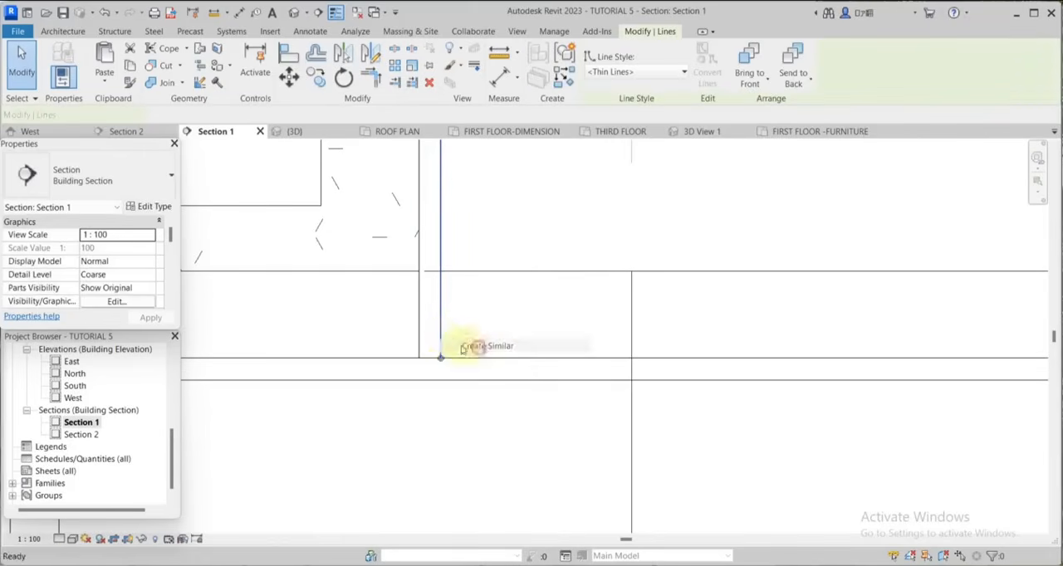
left_click(440, 333)
left_click(395, 366)
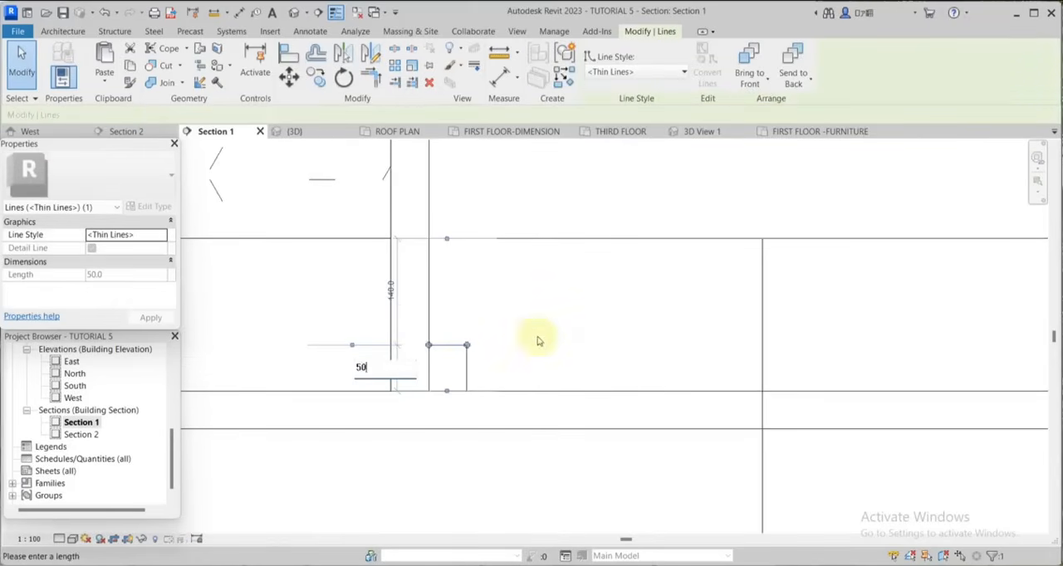
key("Return")
scroll(533, 374, "down", 5)
key("Escape")
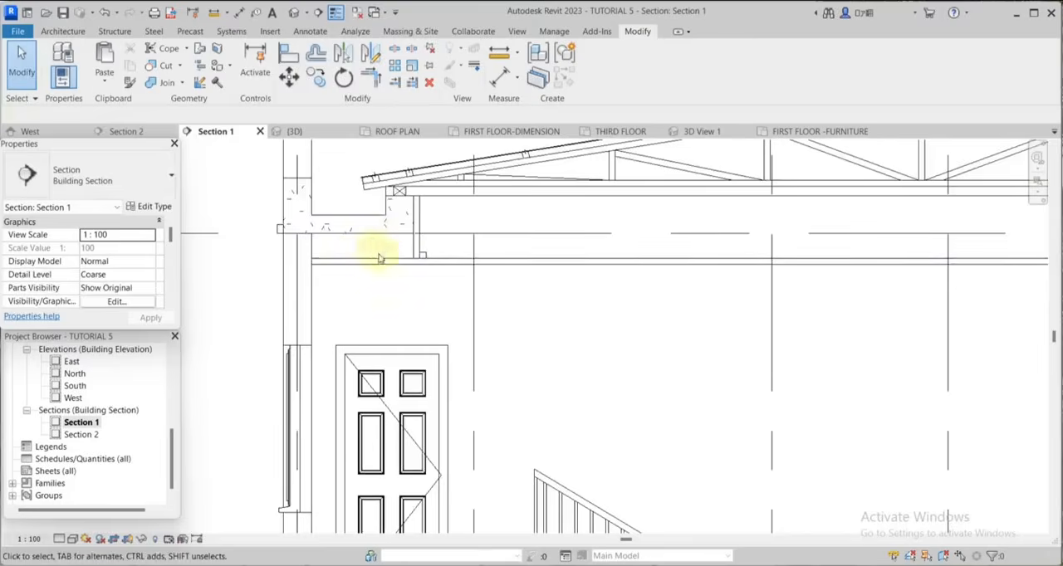
scroll(383, 243, "up", 2)
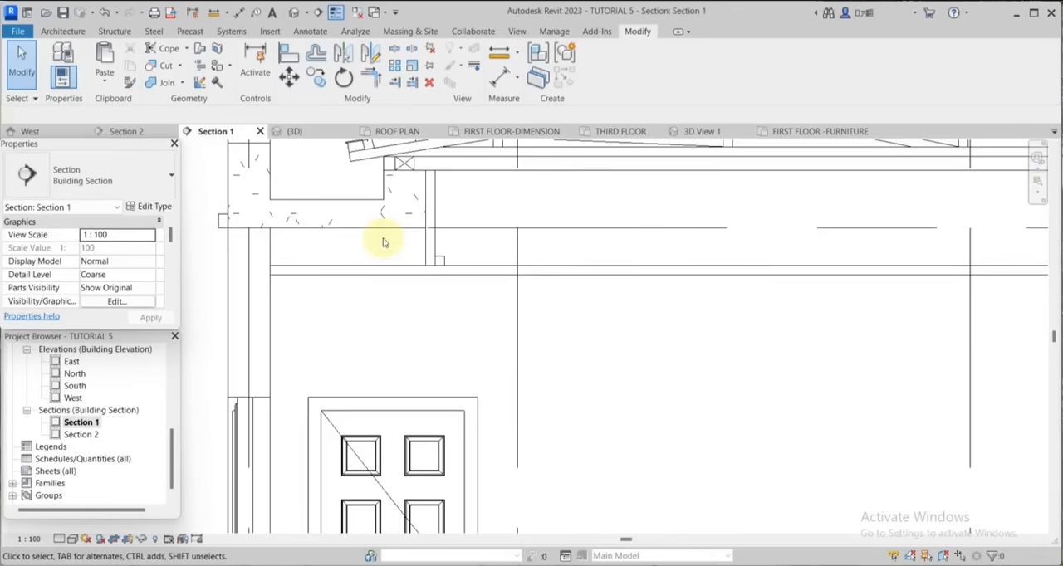
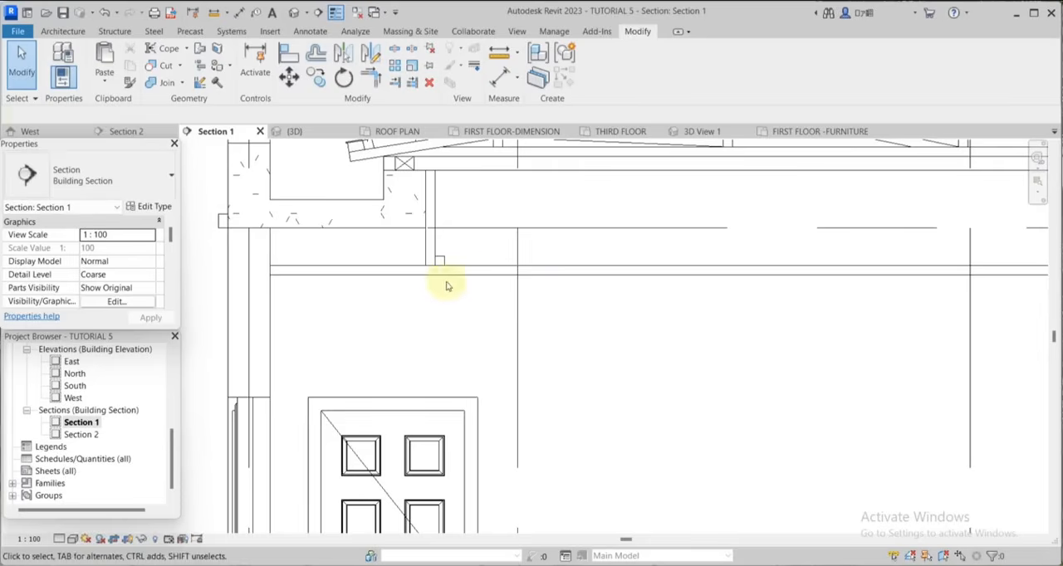
Draw two crossing diagonal thin detail lines inside the square batten beside the left ceiling hanger.
scroll(516, 266, "down", 2)
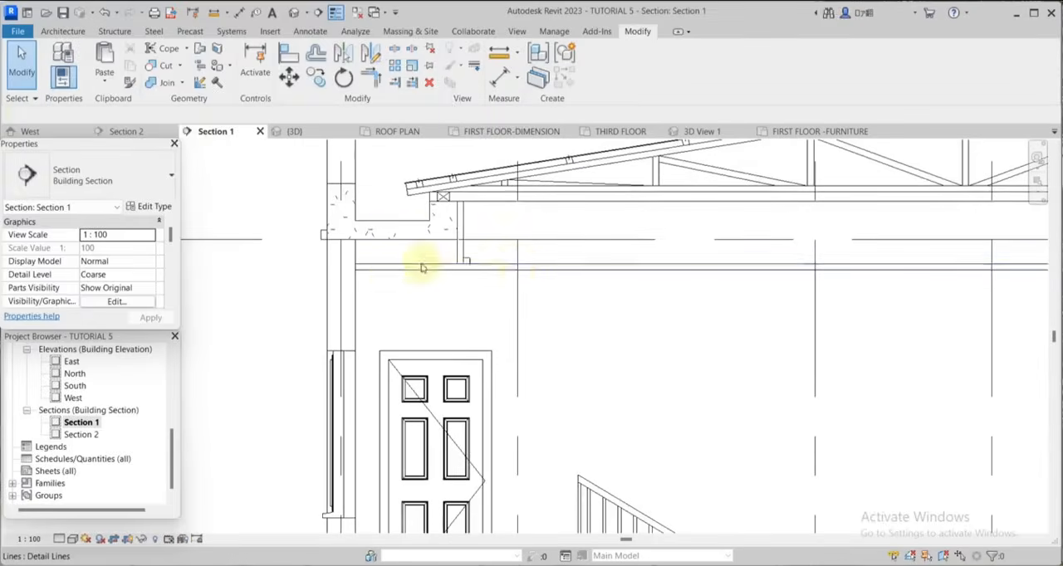
scroll(360, 266, "up", 3)
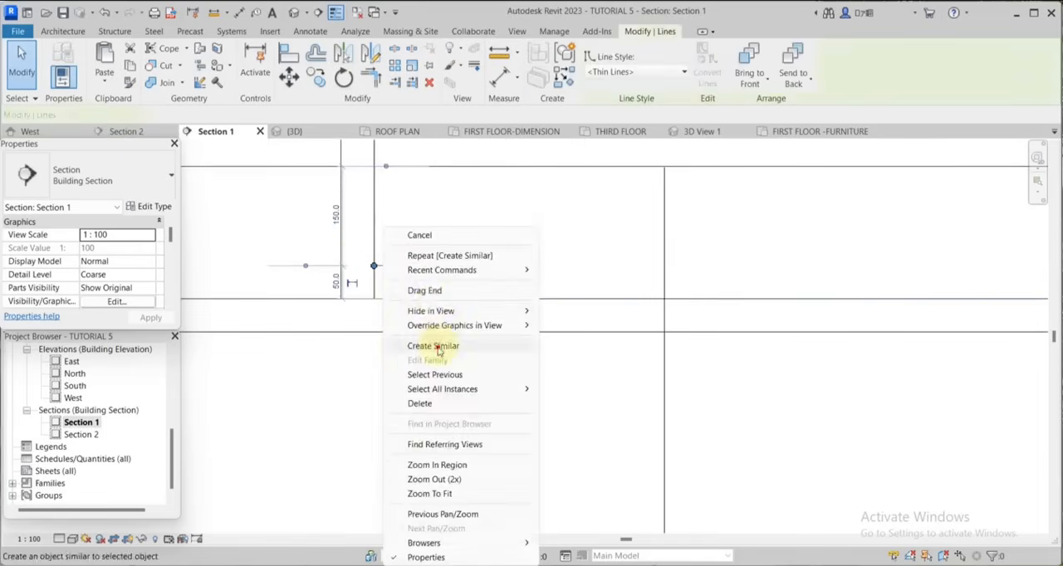
left_click(439, 348)
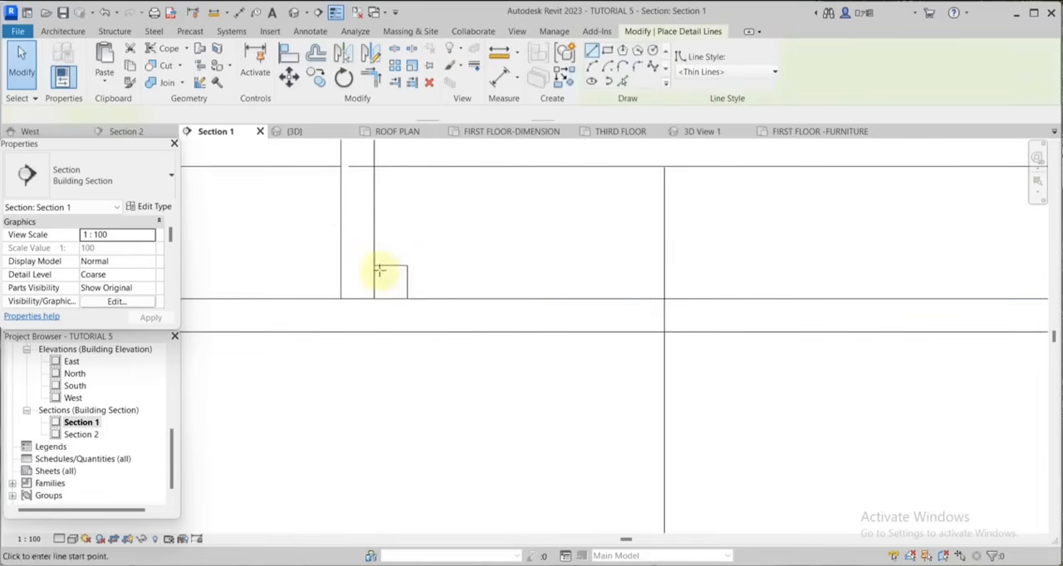
left_click(374, 267)
left_click(407, 298)
left_click(409, 267)
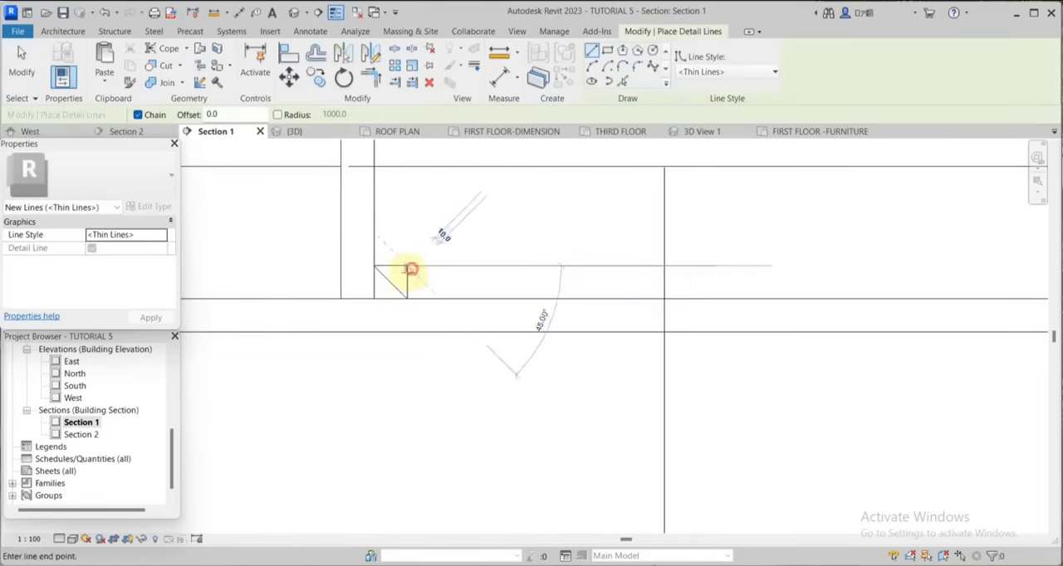
left_click(381, 296)
key("Escape")
scroll(461, 352, "down", 2)
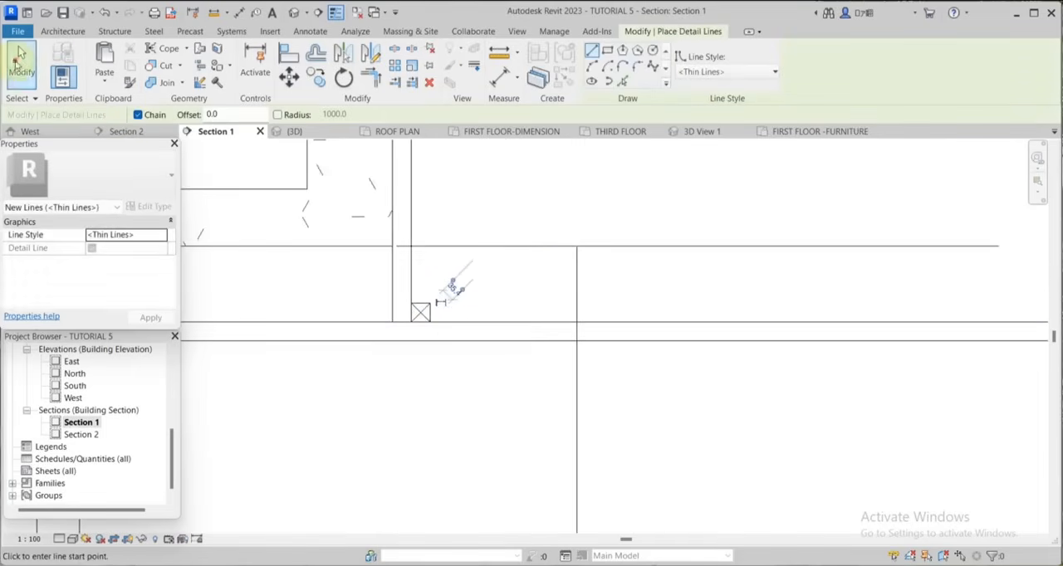
left_click(21, 54)
Copy the crossed batten with its two vertical hanger lines 650 mm toward the right, with multiple copying enabled.
scroll(434, 344, "up", 2)
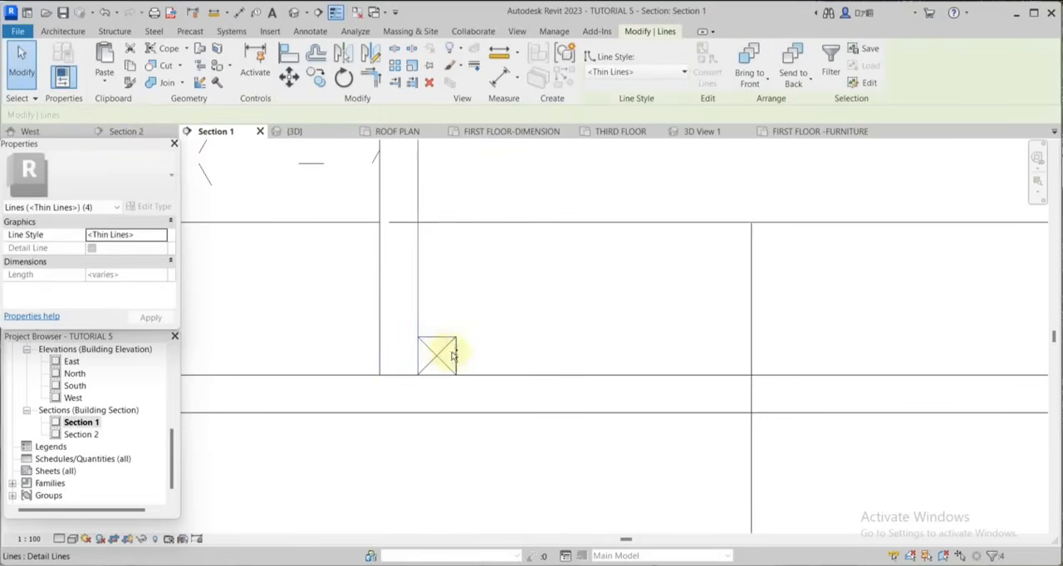
scroll(457, 366, "down", 3)
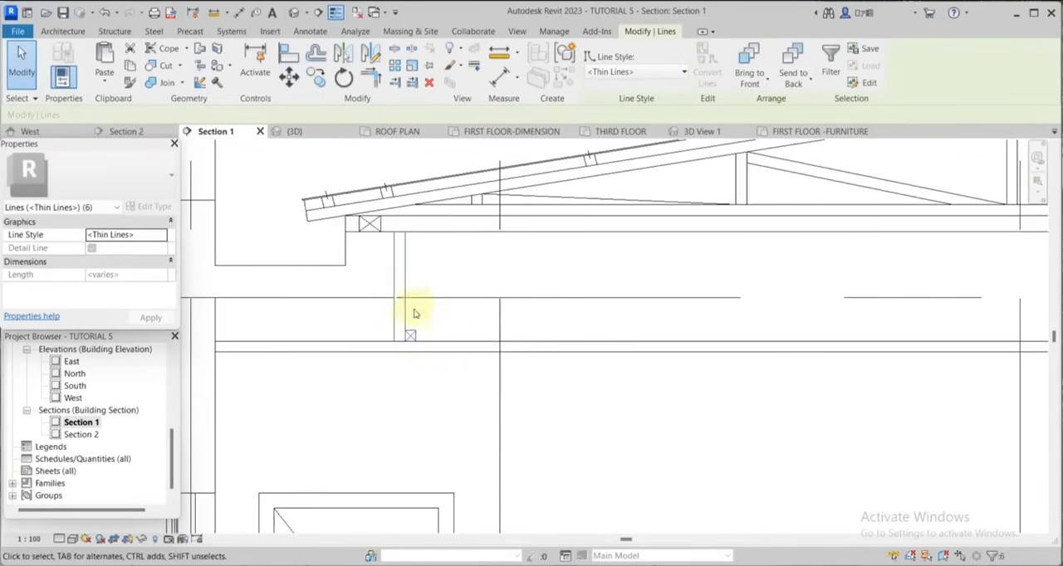
left_click(405, 295, "ctrl")
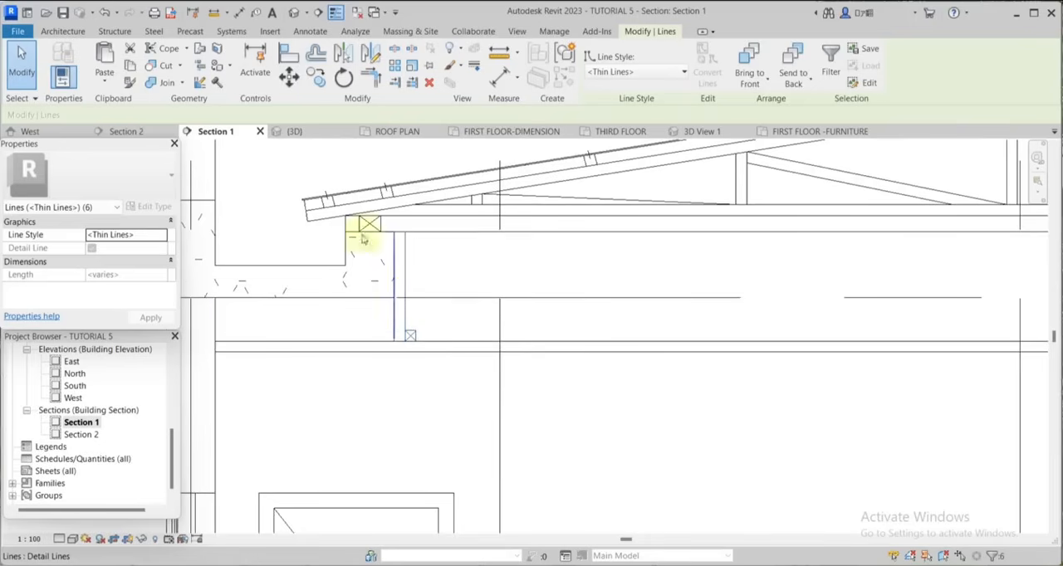
left_click(320, 83)
scroll(409, 328, "up", 5)
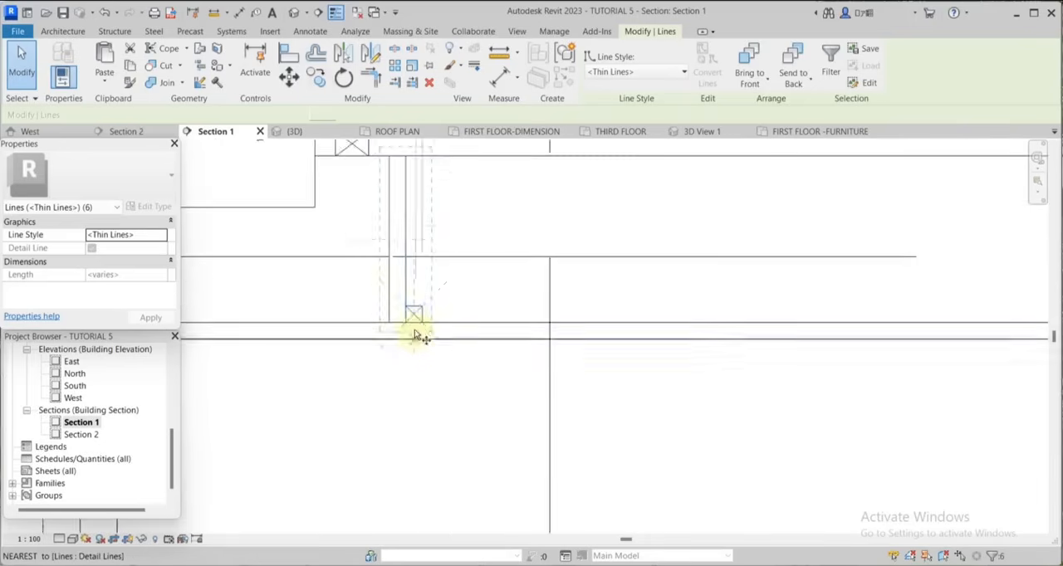
left_click(413, 306)
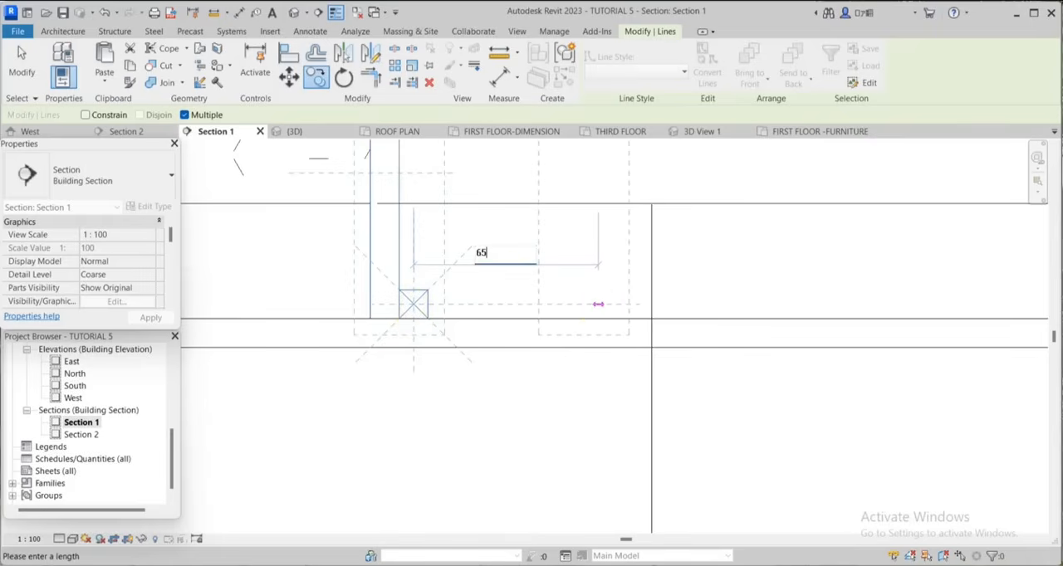
key("Return")
Repeat the batten and hanger copies at 650 mm spacing along the ceiling toward the right gutter.
scroll(423, 349, "down", 6)
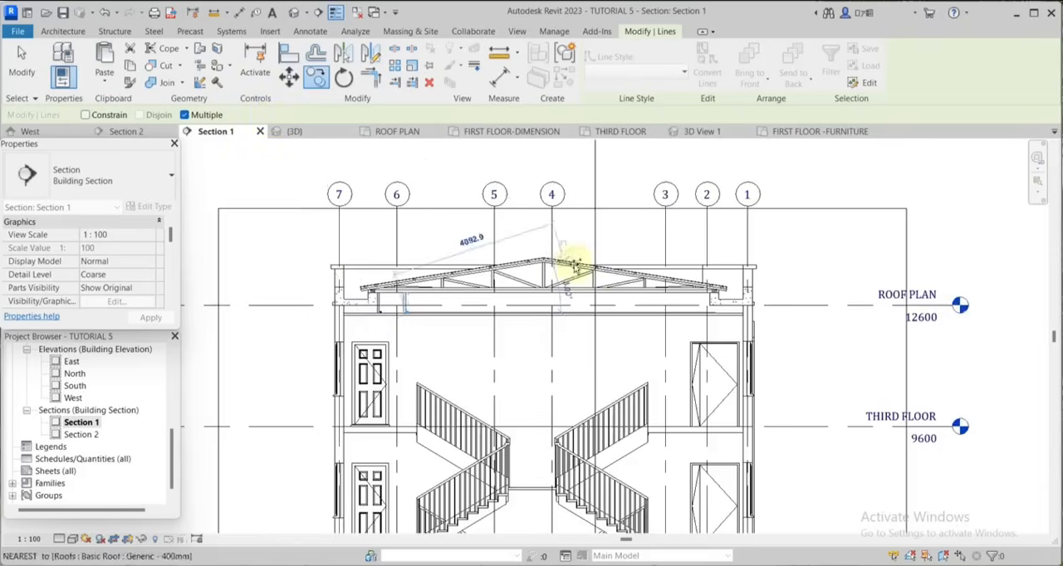
scroll(728, 315, "up", 5)
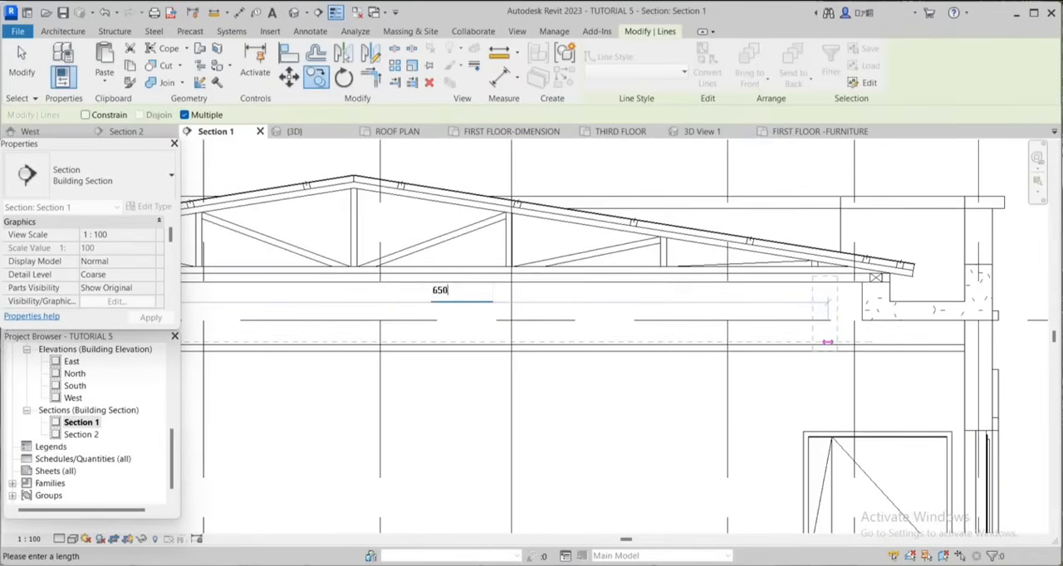
type("0")
key("Return")
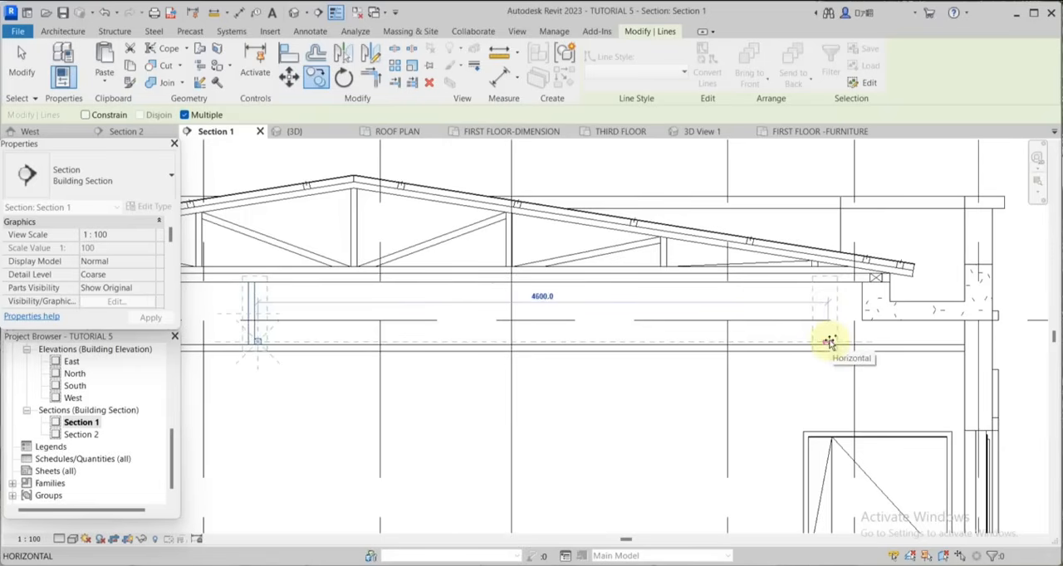
type("650")
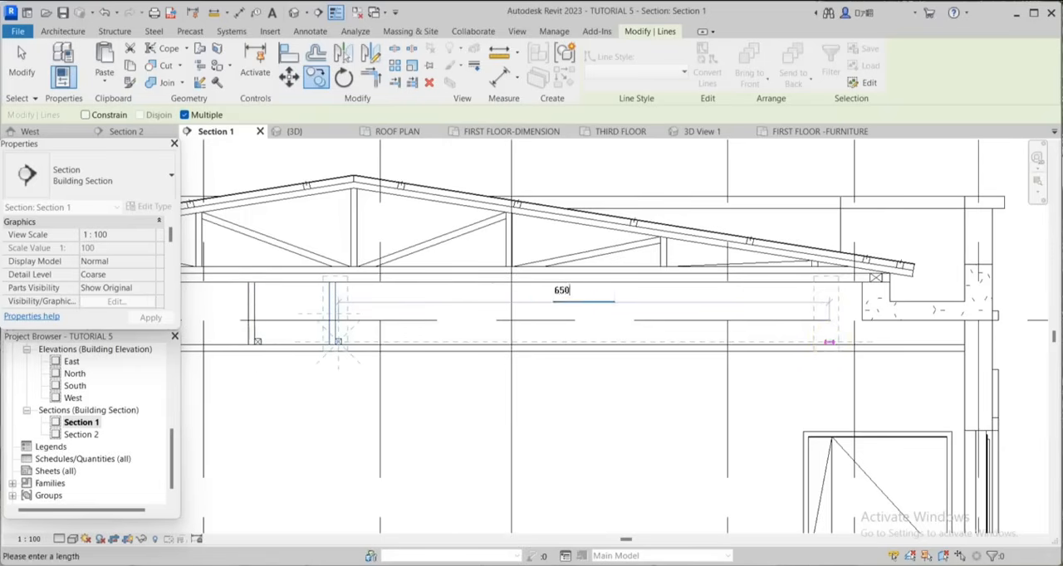
key("Return")
type("650")
key("Return")
type("65")
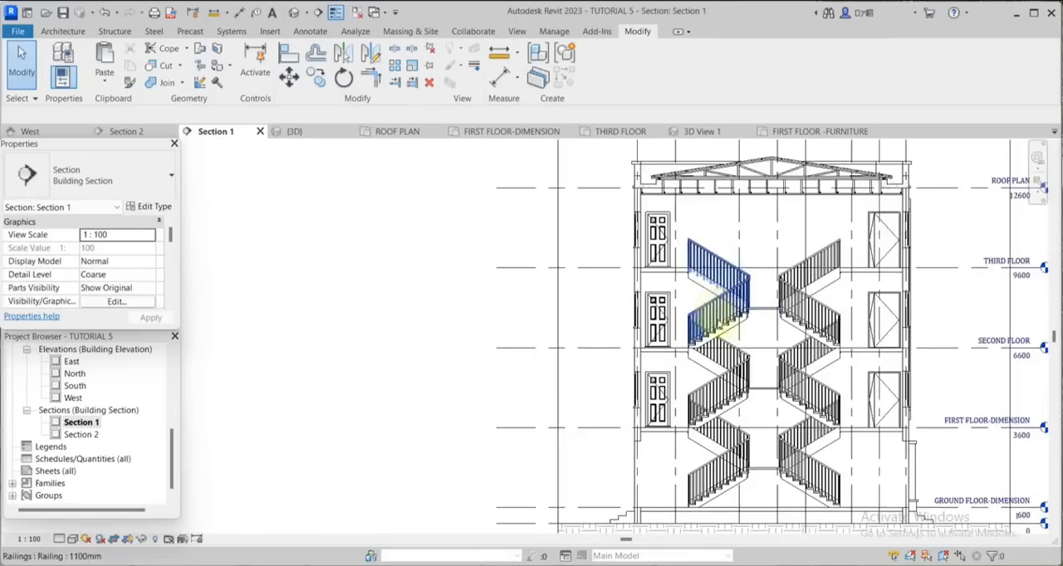
Examine the stair flights, landings and adjoining floor slabs across the storeys of Section 1.
scroll(726, 307, "up", 4)
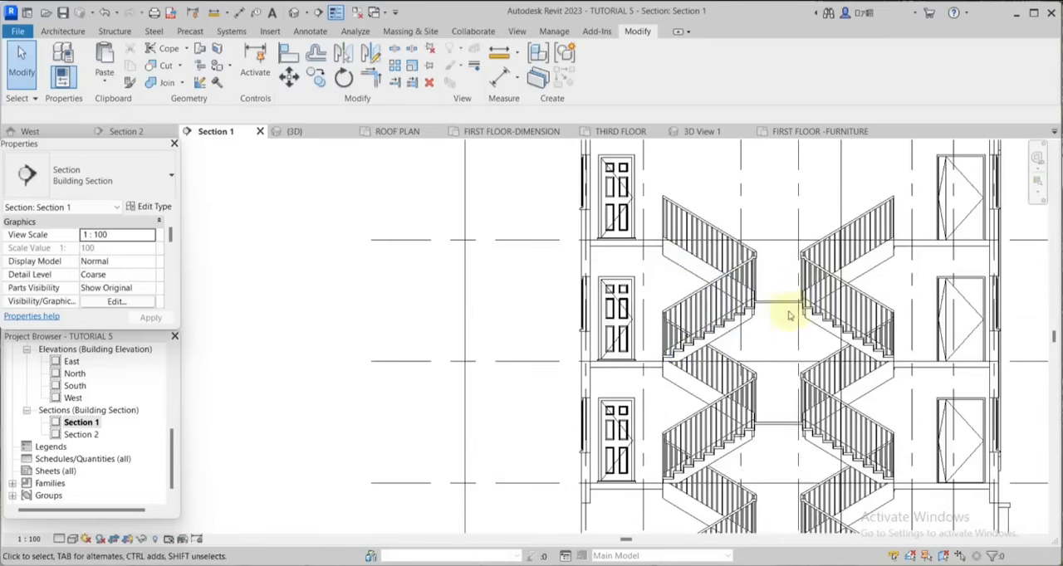
scroll(798, 310, "up", 2)
scroll(870, 287, "down", 2)
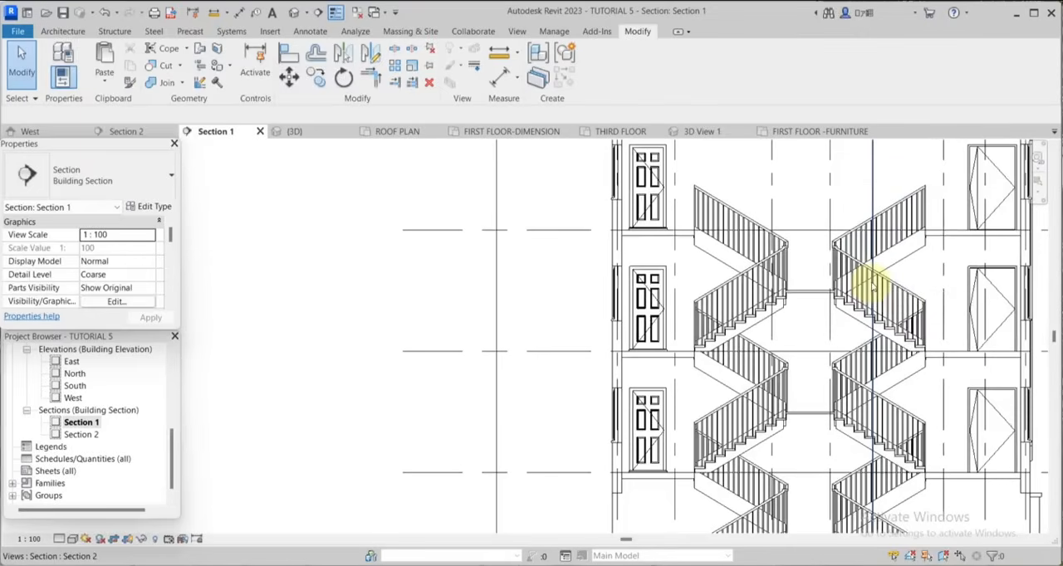
scroll(872, 282, "up", 3)
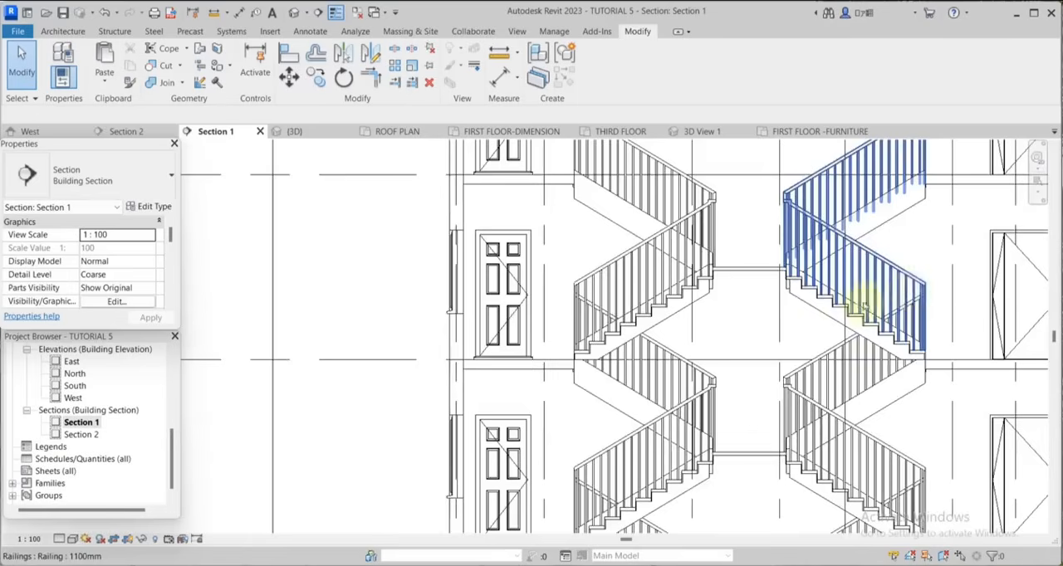
scroll(906, 294, "up", 1)
scroll(973, 273, "down", 1)
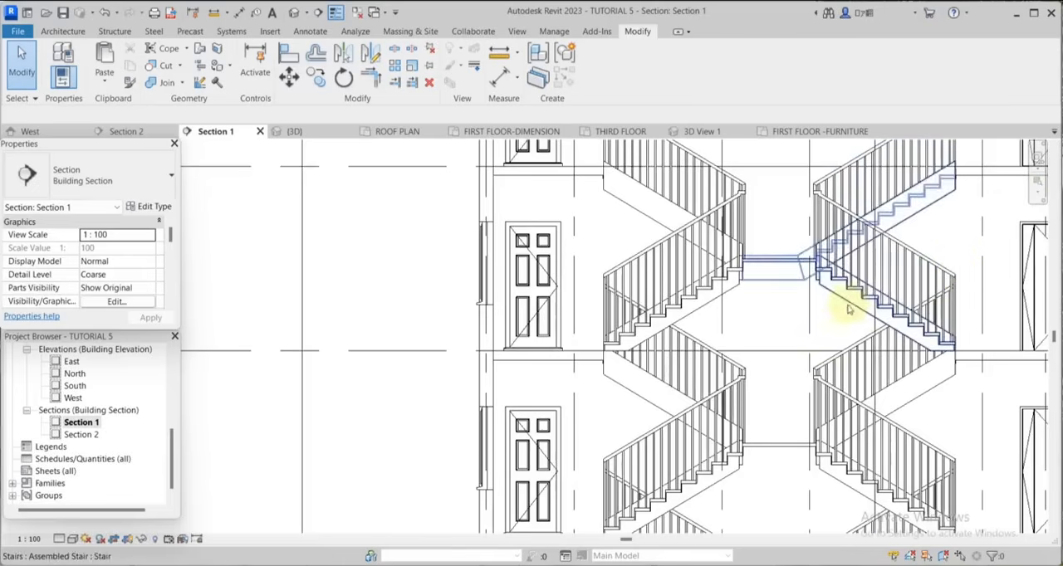
scroll(821, 251, "down", 4)
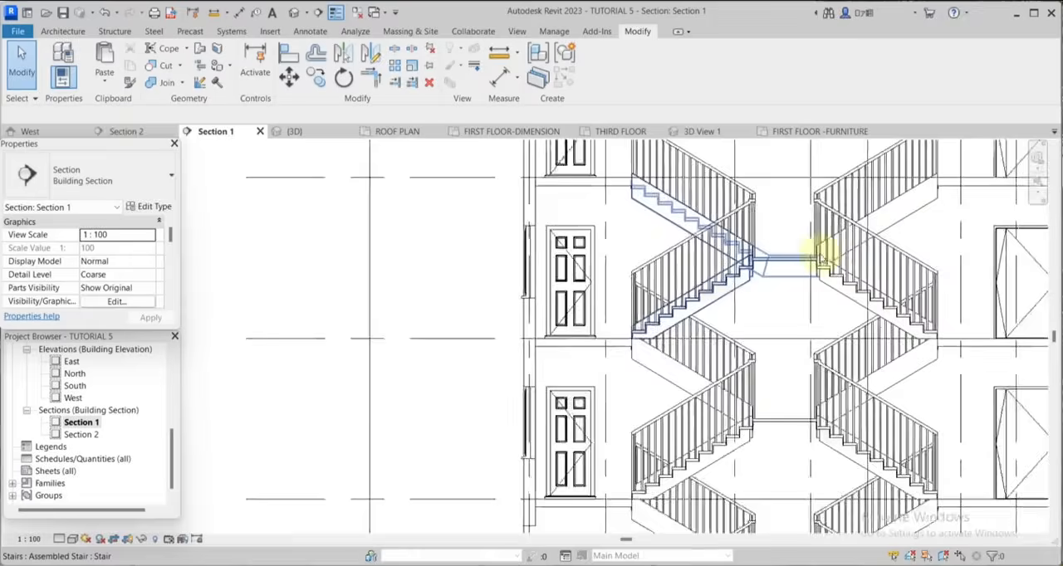
scroll(732, 337, "up", 5)
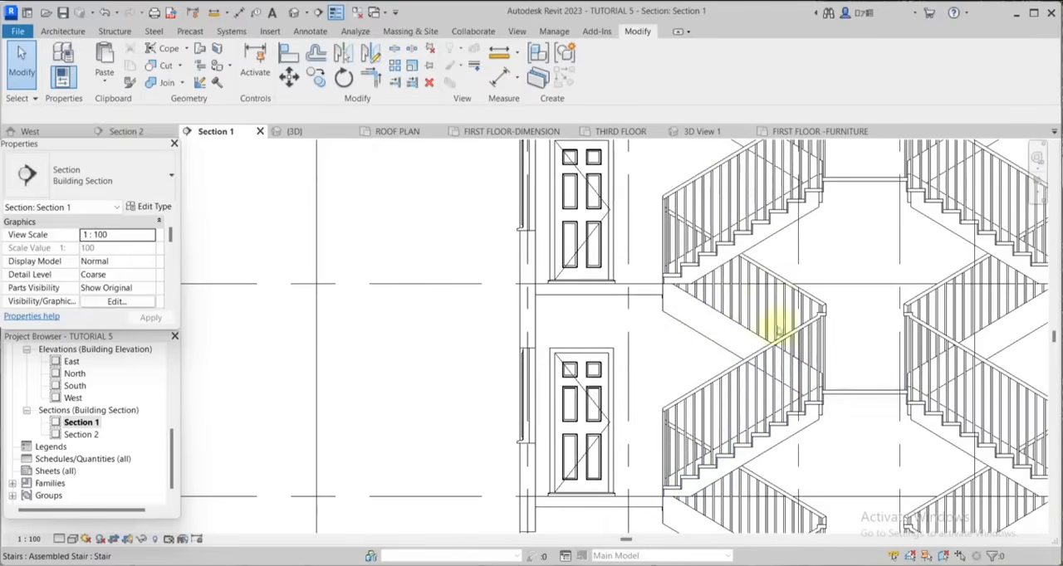
scroll(785, 307, "down", 2)
scroll(913, 405, "up", 2)
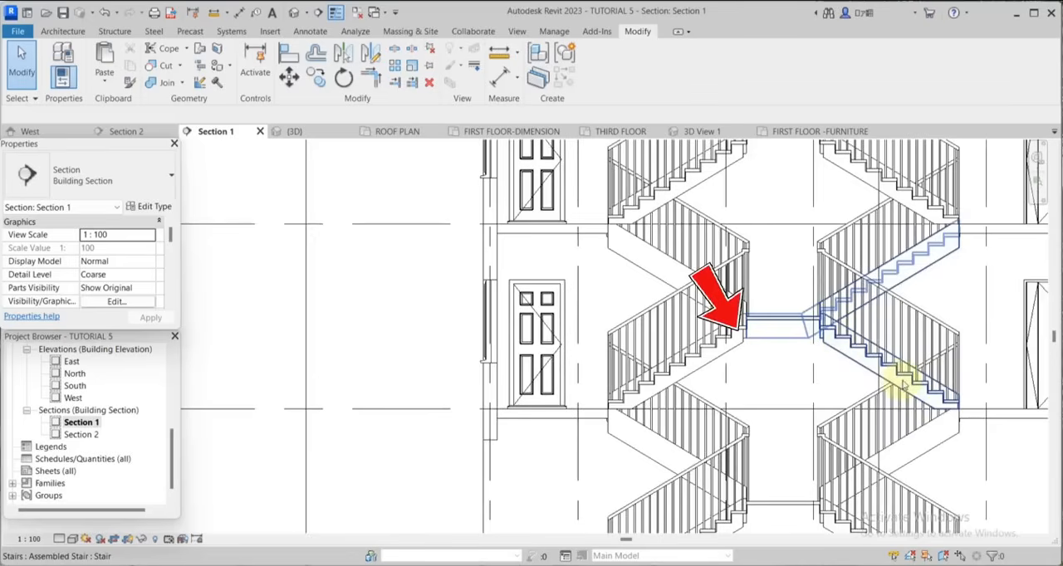
scroll(897, 303, "down", 2)
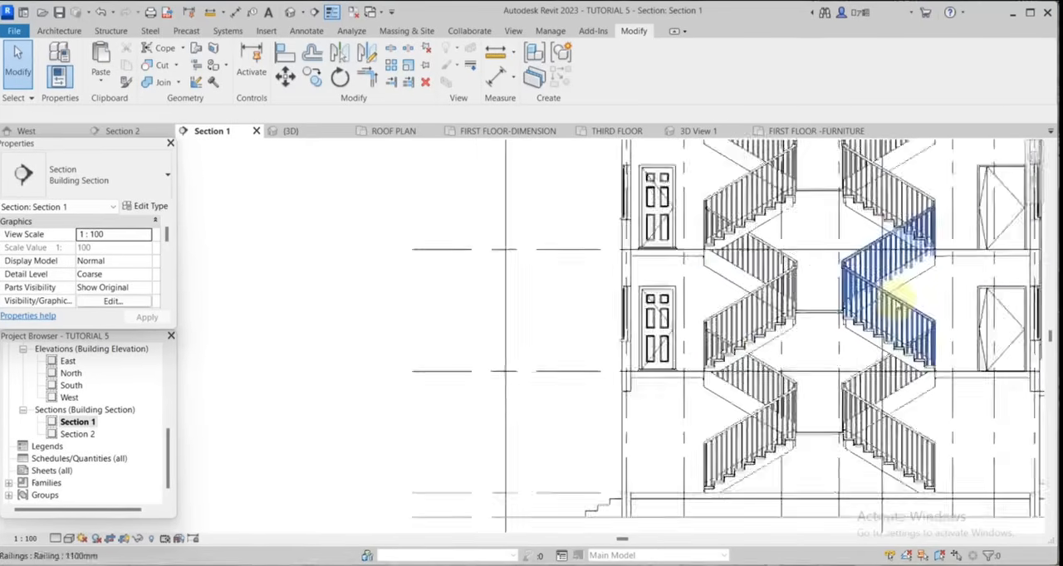
scroll(913, 274, "down", 4)
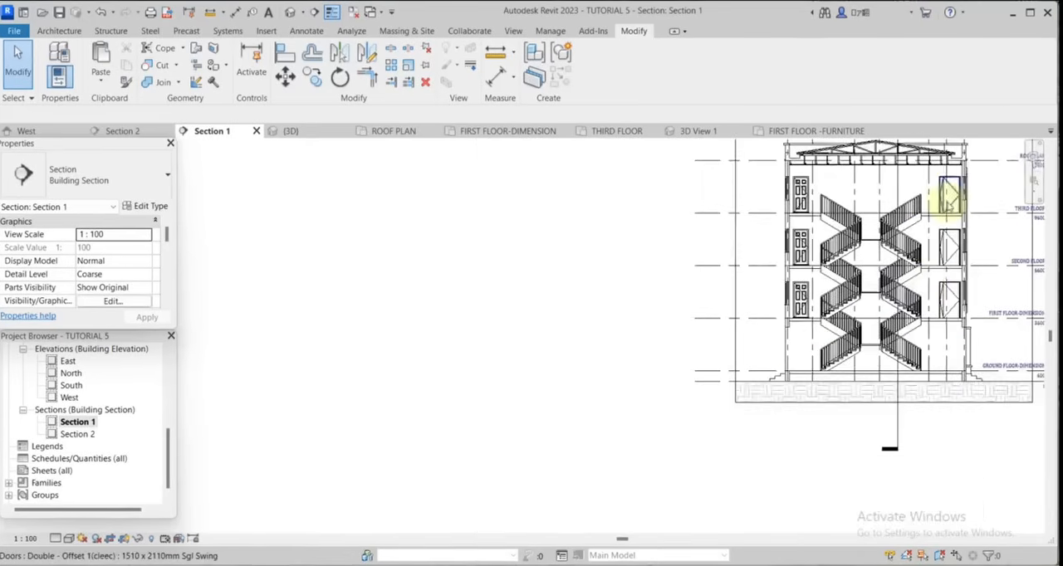
scroll(934, 199, "up", 3)
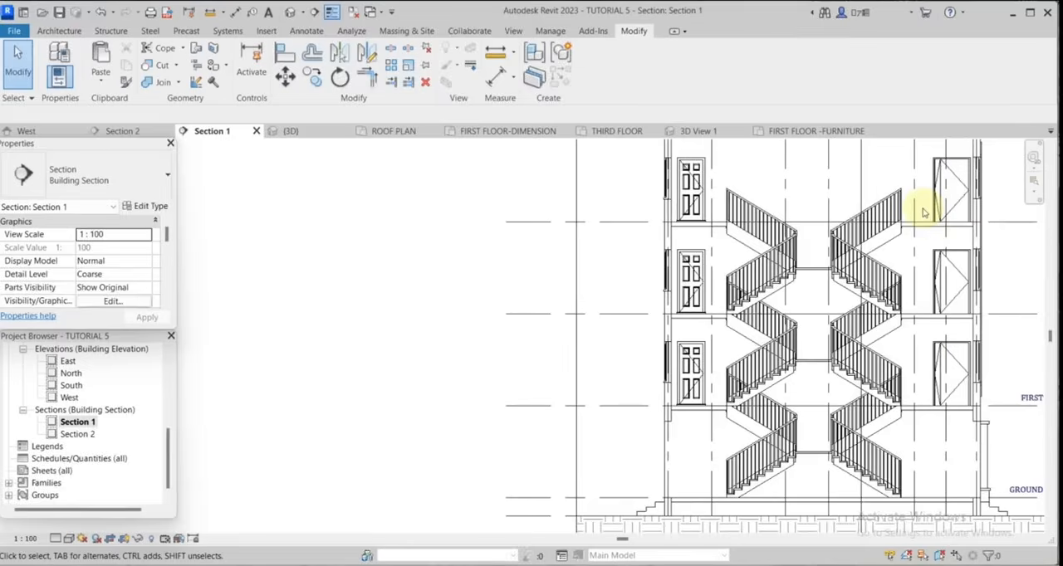
scroll(923, 213, "down", 1)
Start a CONCRETE filled region and pick the underside and top edges of the third-floor slab right of the stairs as boundary lines.
left_click(307, 30)
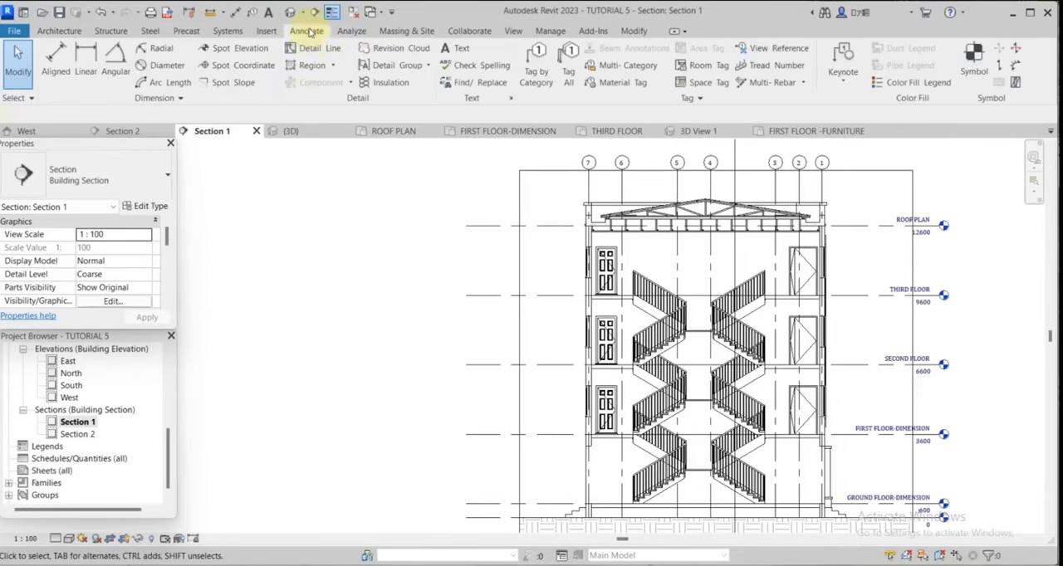
left_click(306, 66)
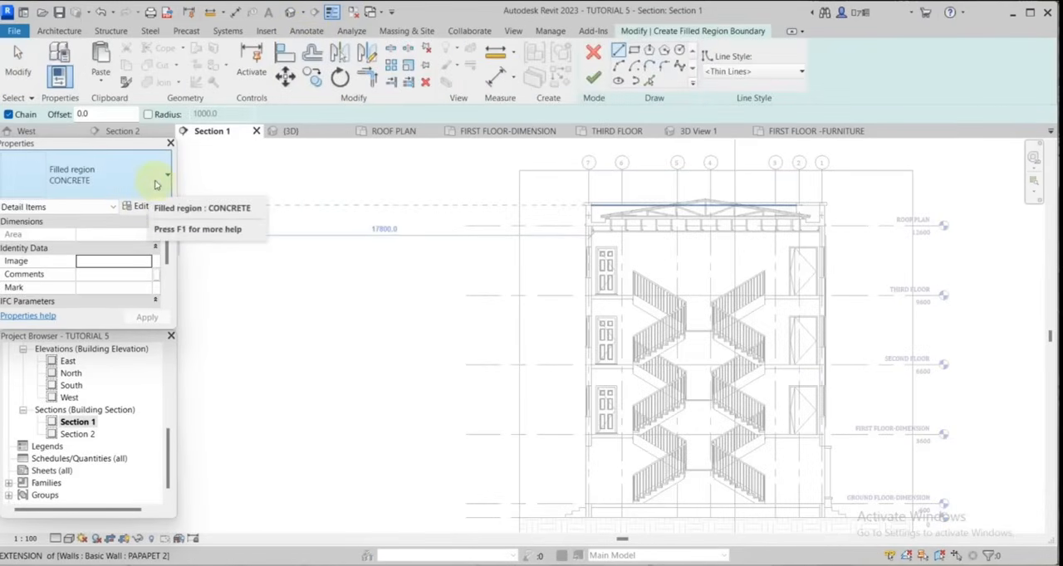
scroll(771, 332, "up", 4)
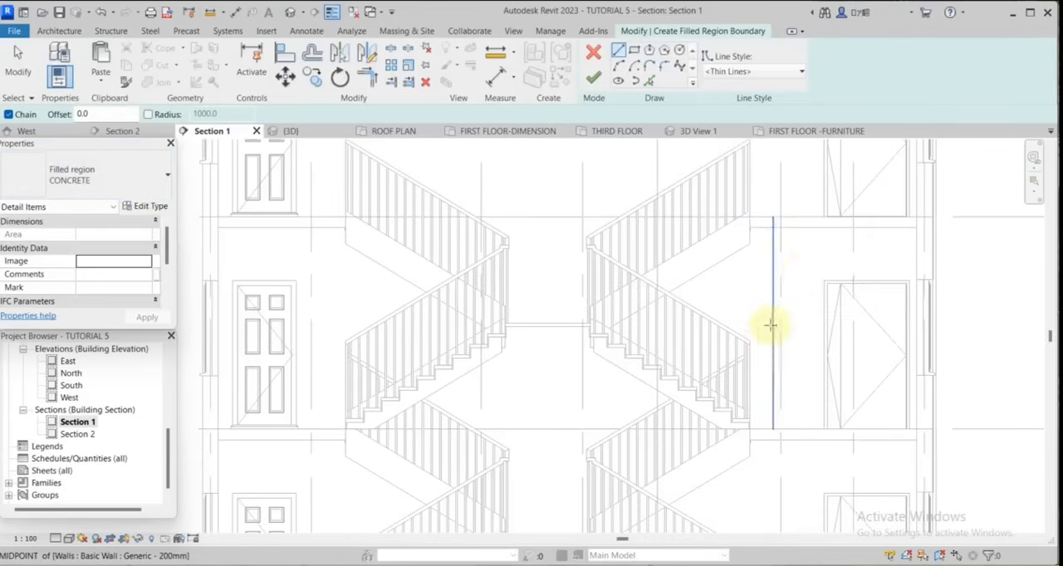
left_click(650, 83)
scroll(930, 228, "up", 4)
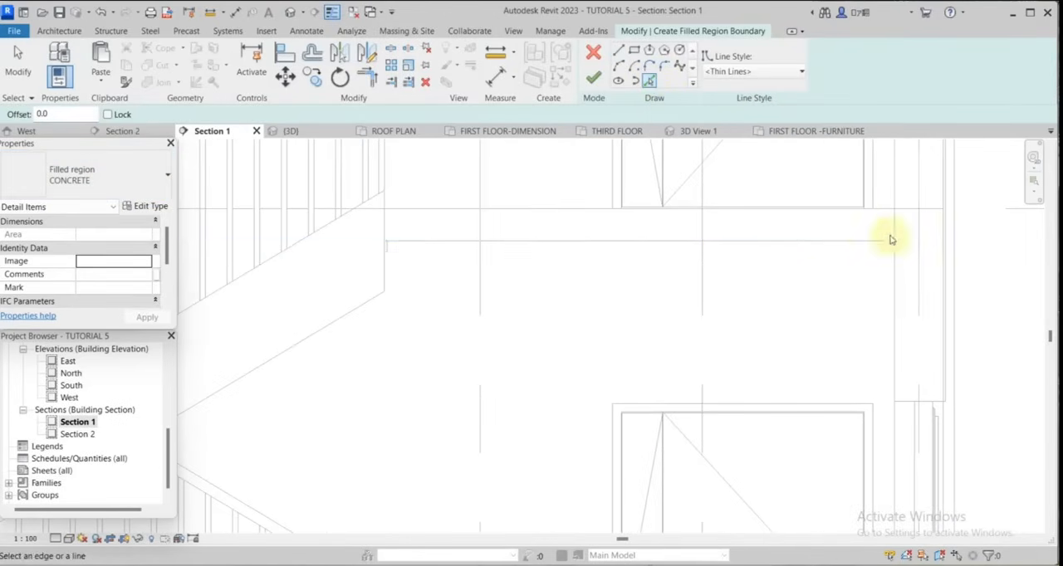
left_click(861, 241)
scroll(979, 256, "down", 2)
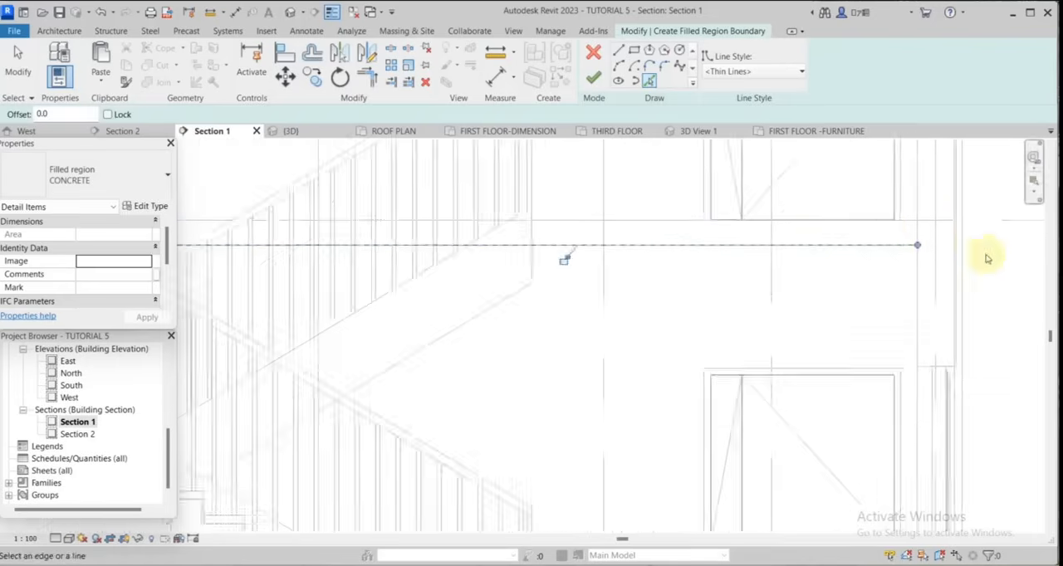
scroll(923, 229, "up", 3)
left_click(919, 229)
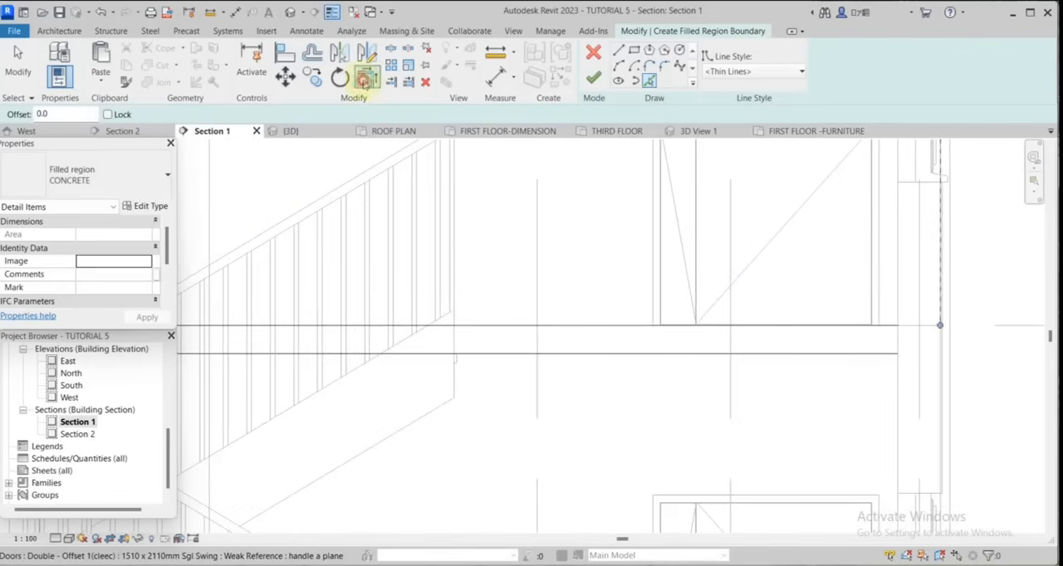
Trim the right slab's boundary lines into closed corners at the outer wall face and the stair edge.
left_click(366, 78)
scroll(877, 368, "up", 3)
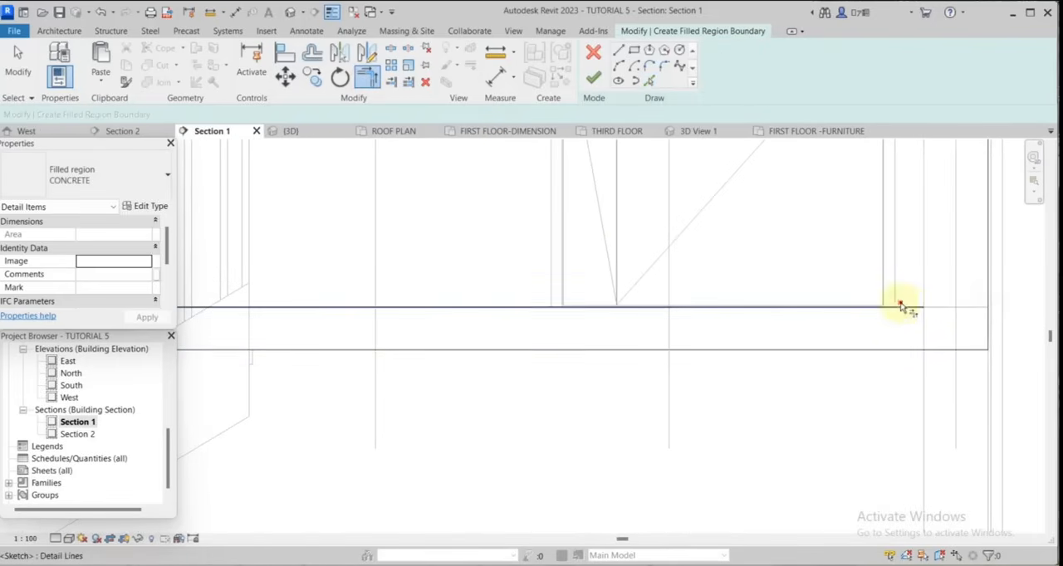
scroll(973, 317, "down", 5)
scroll(688, 322, "up", 4)
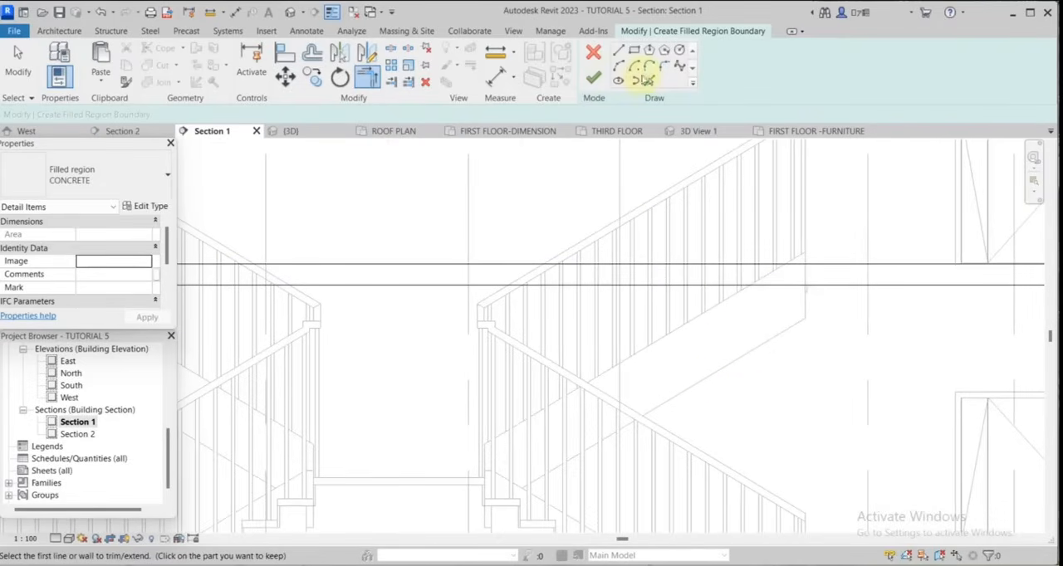
scroll(830, 303, "up", 2)
left_click(788, 258)
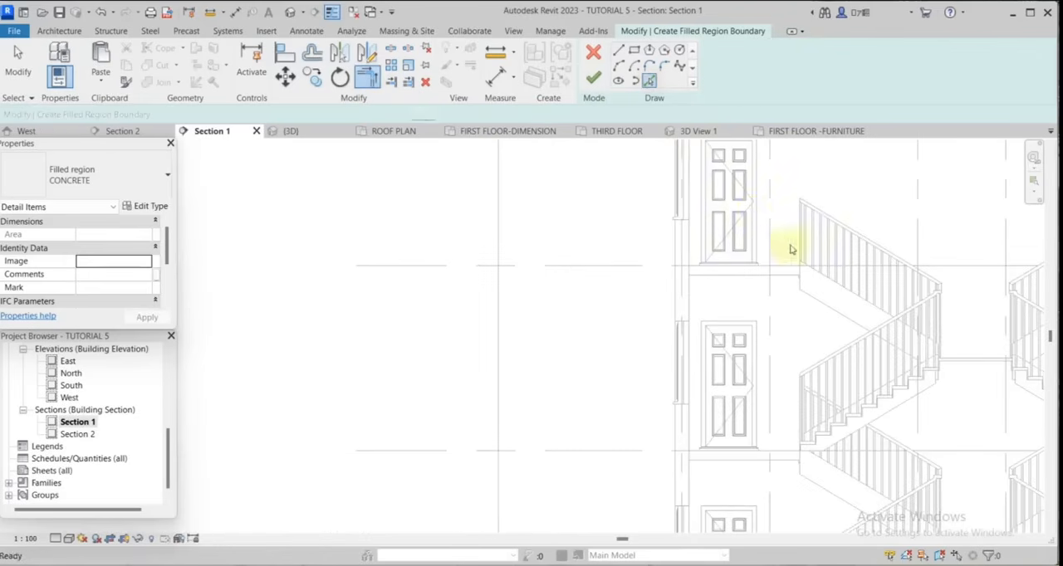
Pick the top and underside edges of the third-floor slab left of the stairs and the adjoining stair edge as boundary lines.
scroll(787, 262, "up", 2)
left_click(780, 276)
left_click(750, 287)
scroll(814, 281, "up", 2)
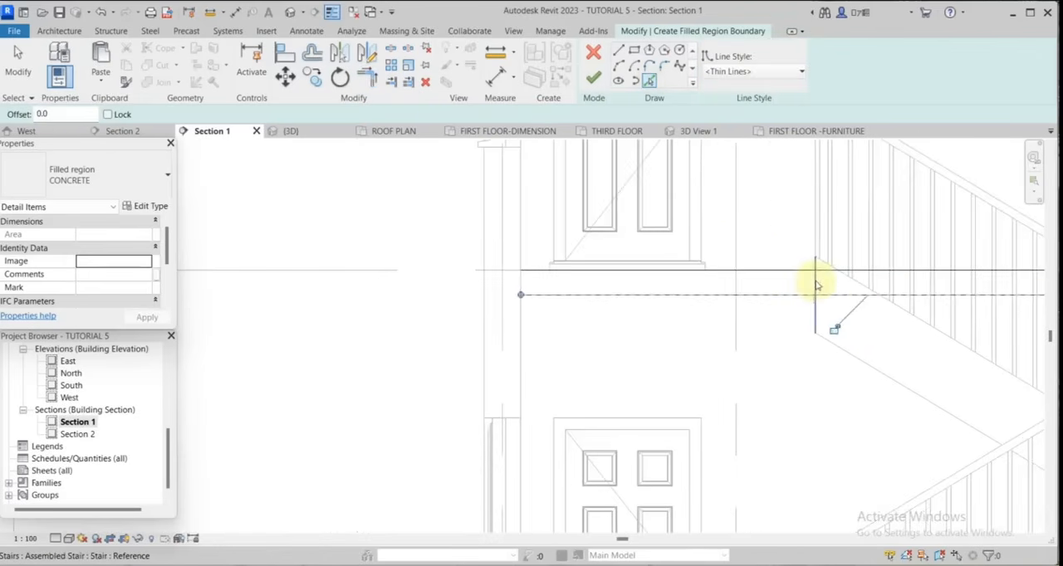
left_click(815, 283)
Trim the left slab's top and underside boundary lines into corners at the stair edge.
scroll(870, 308, "down", 2)
left_click(368, 78)
scroll(813, 282, "up", 3)
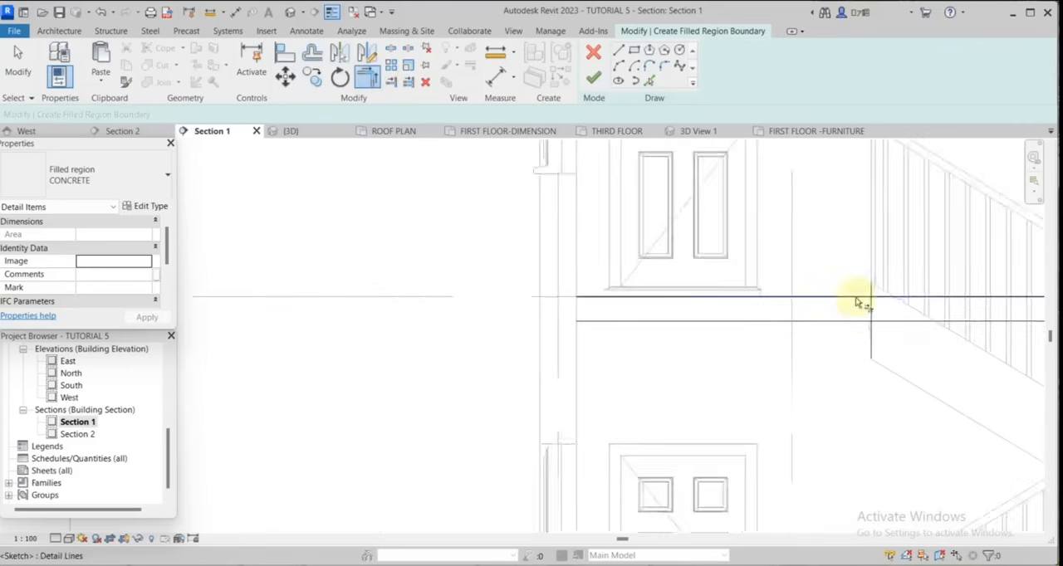
left_click(879, 322)
left_click(855, 297)
left_click(879, 314)
left_click(857, 334)
Close the left slab's boundary along the outer wall face with trimmed corners and finish the CONCRETE filled region.
scroll(855, 333, "down", 3)
scroll(691, 326, "up", 3)
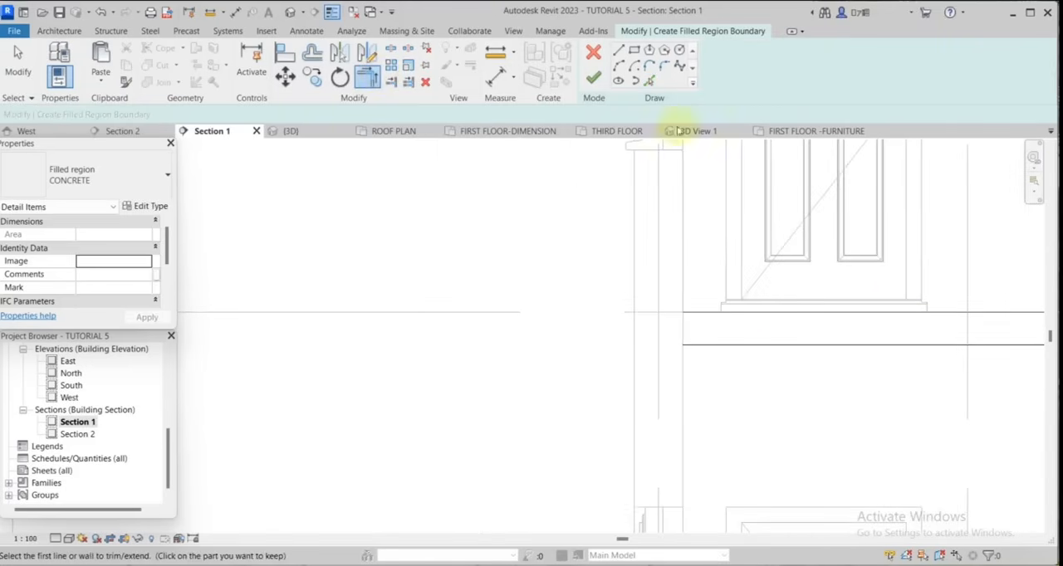
left_click(650, 81)
scroll(623, 303, "up", 2)
key("t")
key("r")
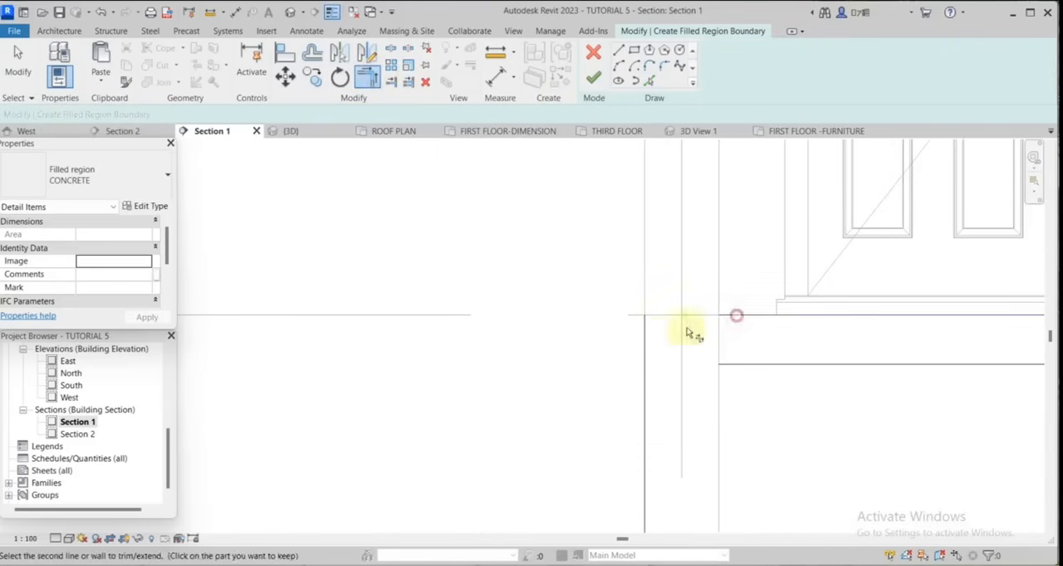
scroll(729, 268, "down", 3)
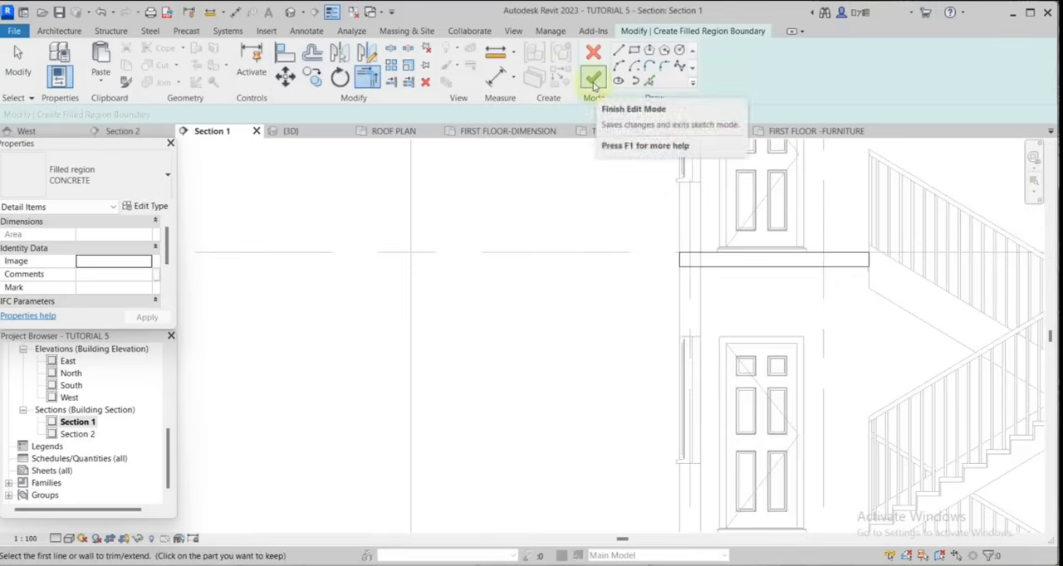
left_click(593, 79)
Draw a Thin Lines detail line about 1175 mm long along the lower edge of the upper stair landing.
scroll(671, 240, "up", 2)
left_click(749, 293)
scroll(953, 318, "up", 2)
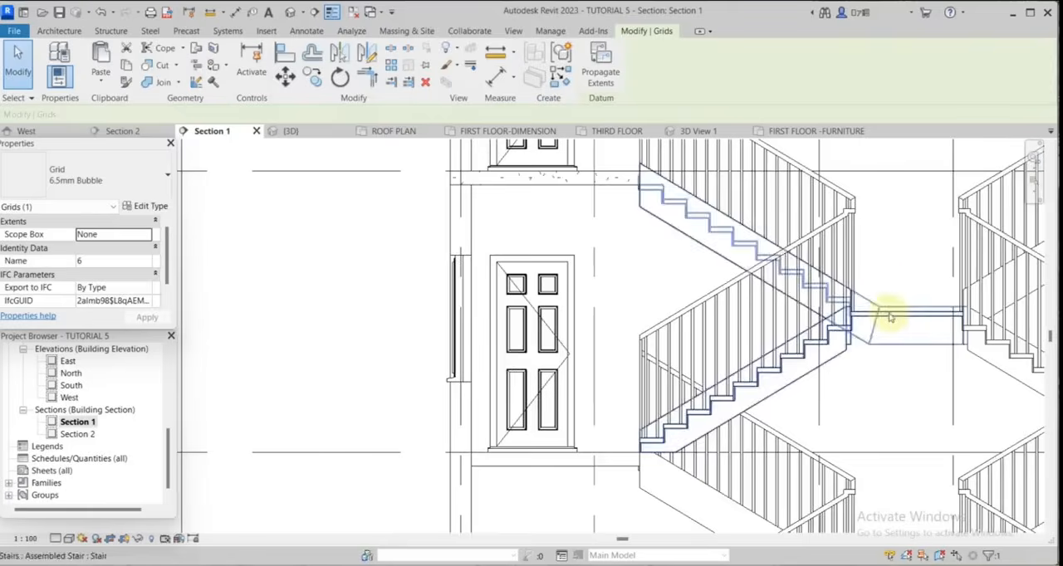
scroll(910, 332, "up", 2)
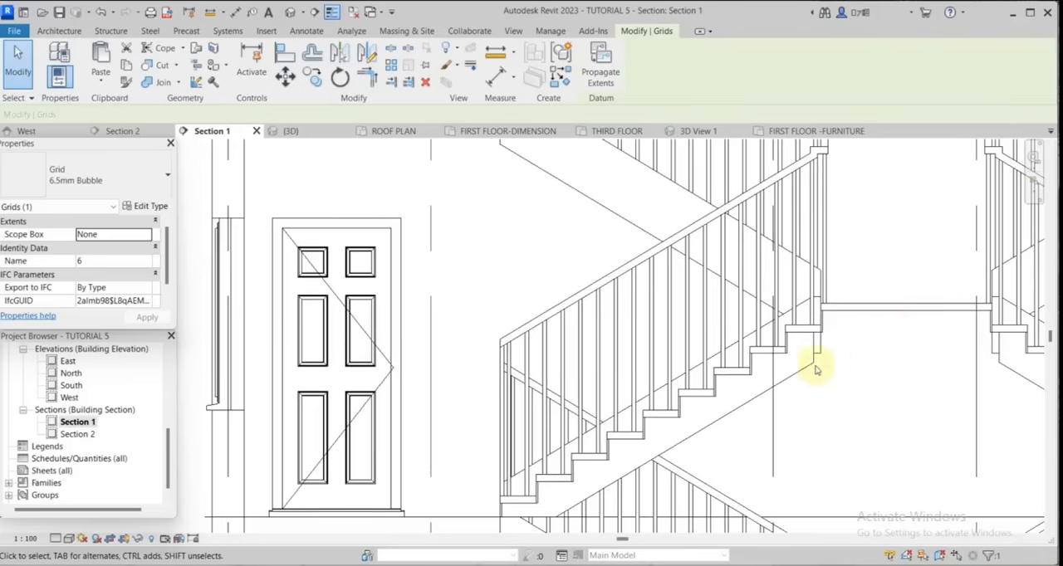
scroll(888, 289, "down", 3)
scroll(912, 300, "up", 1)
left_click(308, 45)
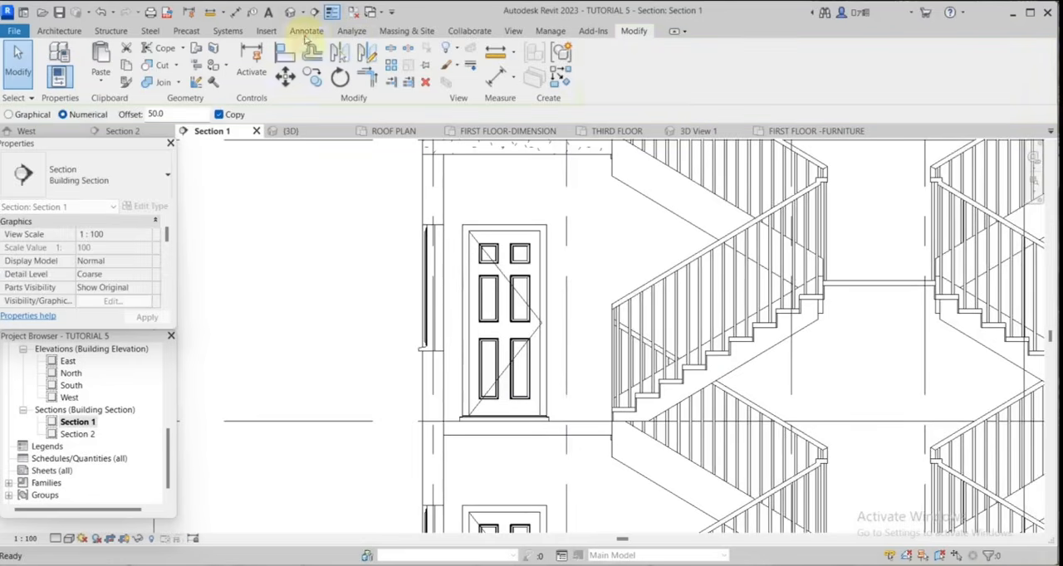
left_click(306, 32)
left_click(315, 55)
scroll(876, 290, "up", 3)
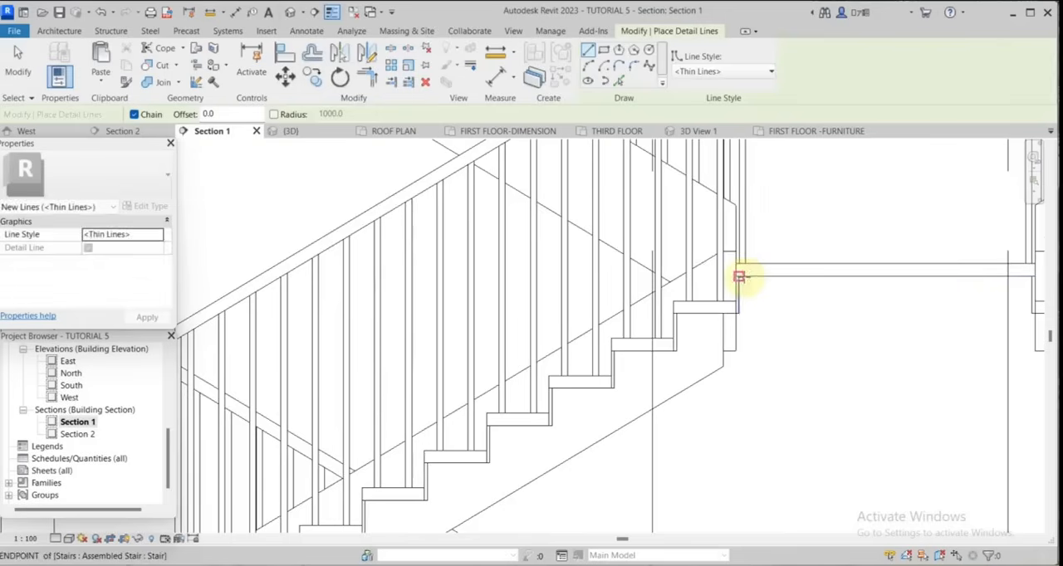
left_click(738, 276)
left_click(1030, 276)
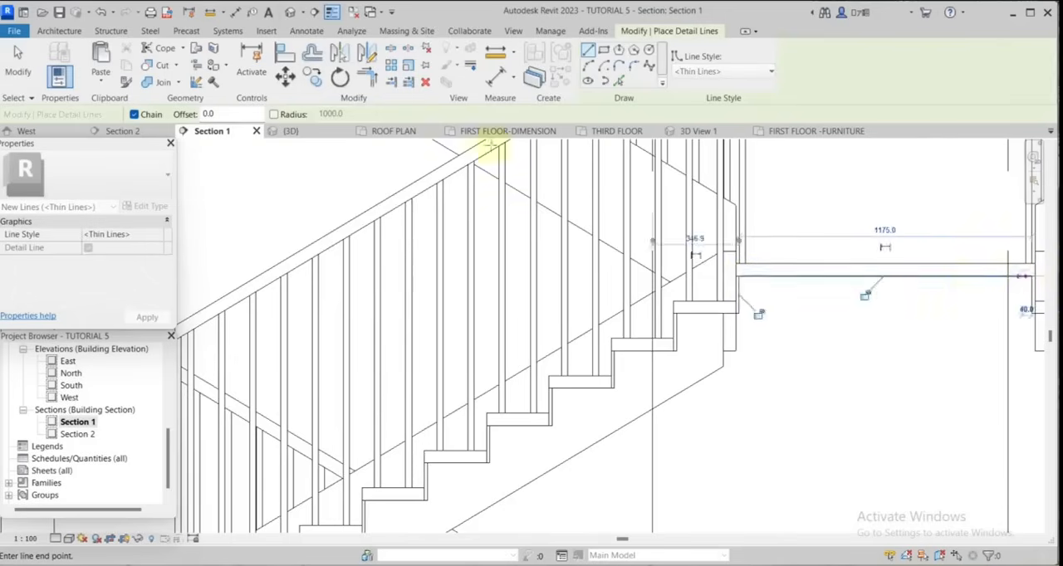
Offset a copy of the landing's detail line 150 mm downward to form the slab underside.
left_click(314, 55)
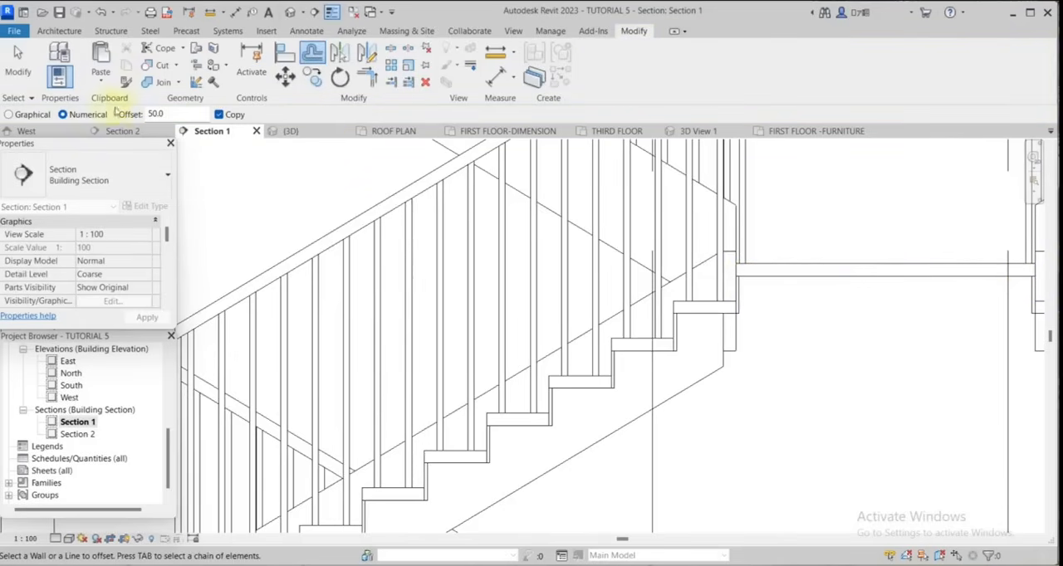
type("1")
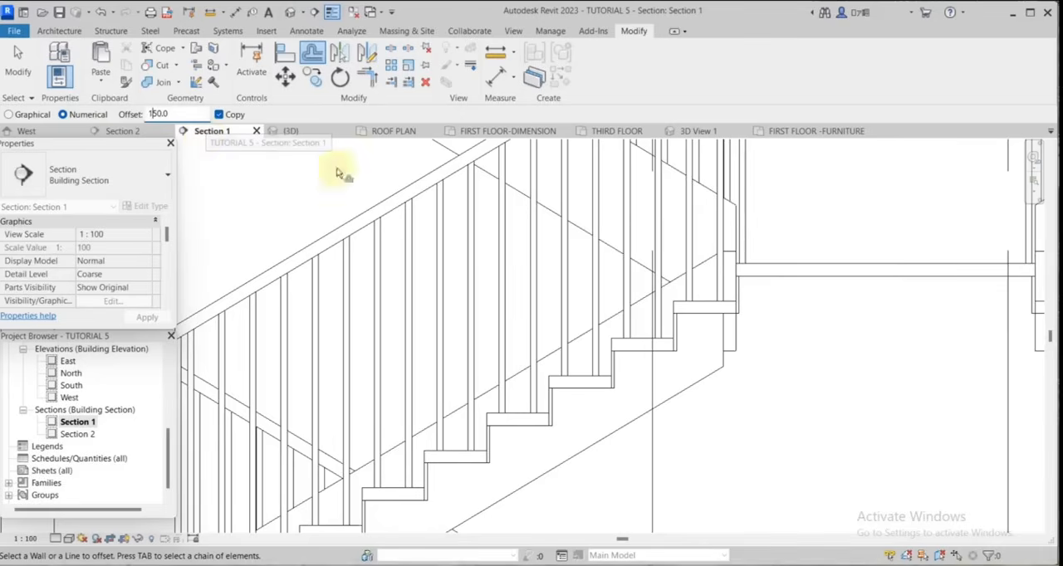
left_click(837, 287)
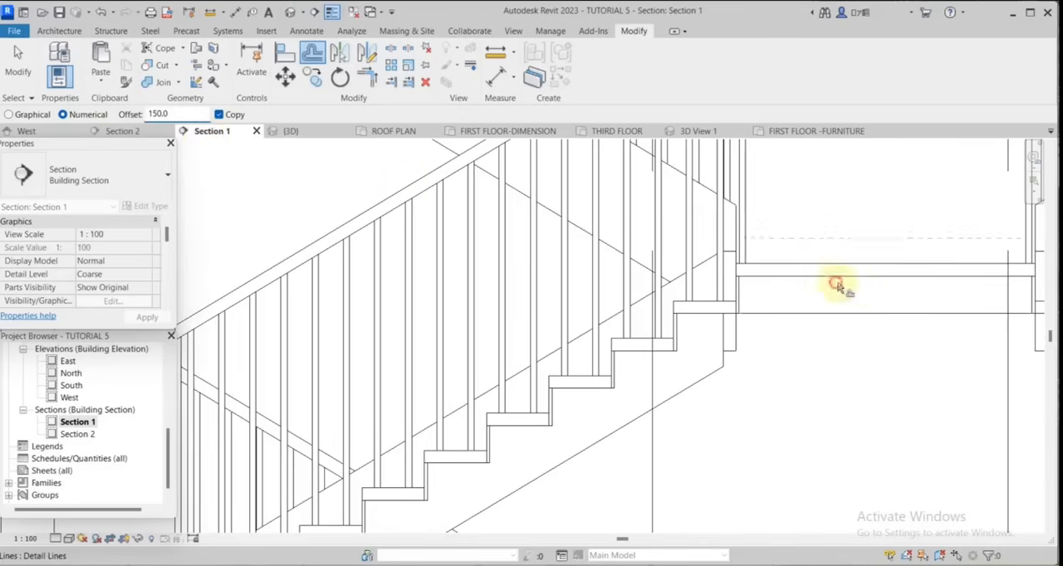
scroll(860, 281, "down", 2)
key("Escape")
Draw a sloped detail line about 370 mm long from the left flight's underside to the offset landing line and trim the corner.
scroll(863, 280, "up", 2)
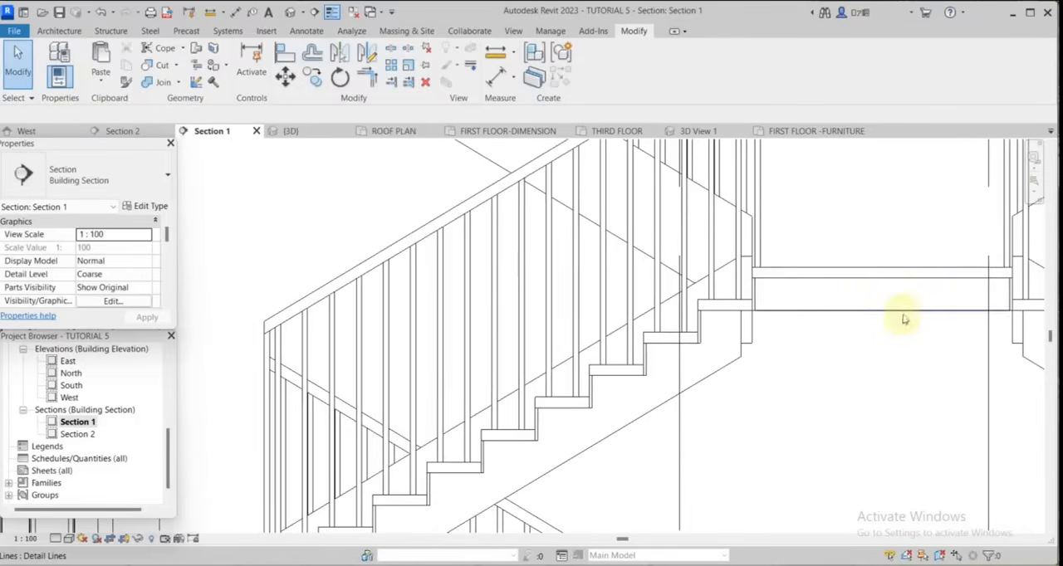
scroll(869, 302, "down", 2)
scroll(799, 298, "up", 2)
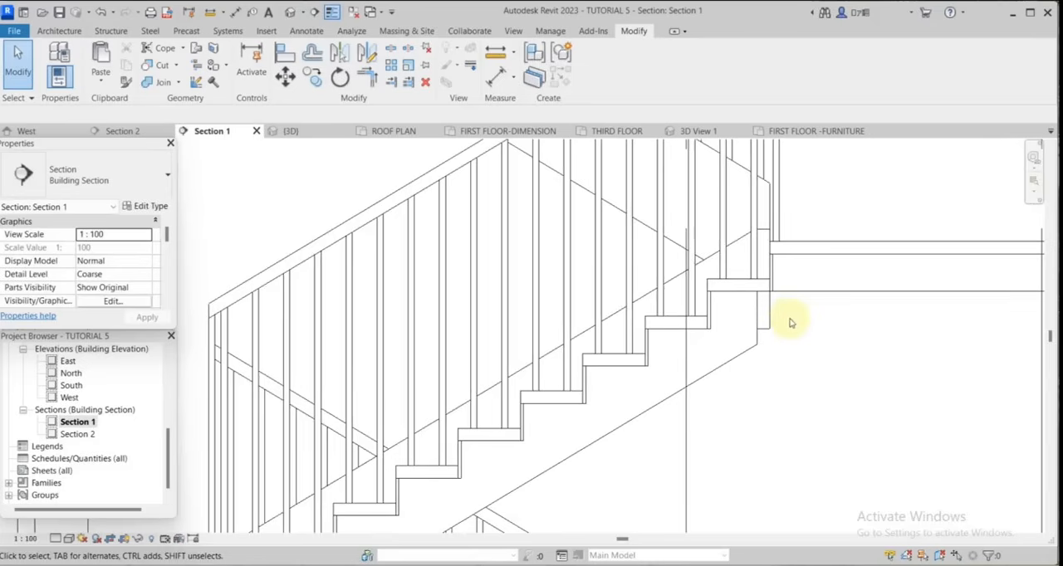
right_click(806, 297)
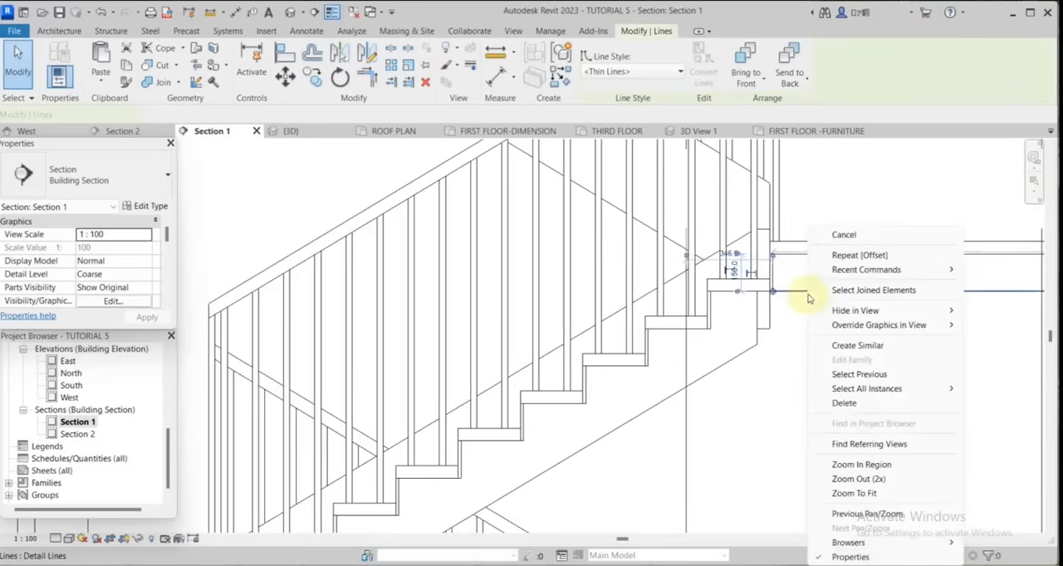
left_click(877, 346)
left_click(756, 343)
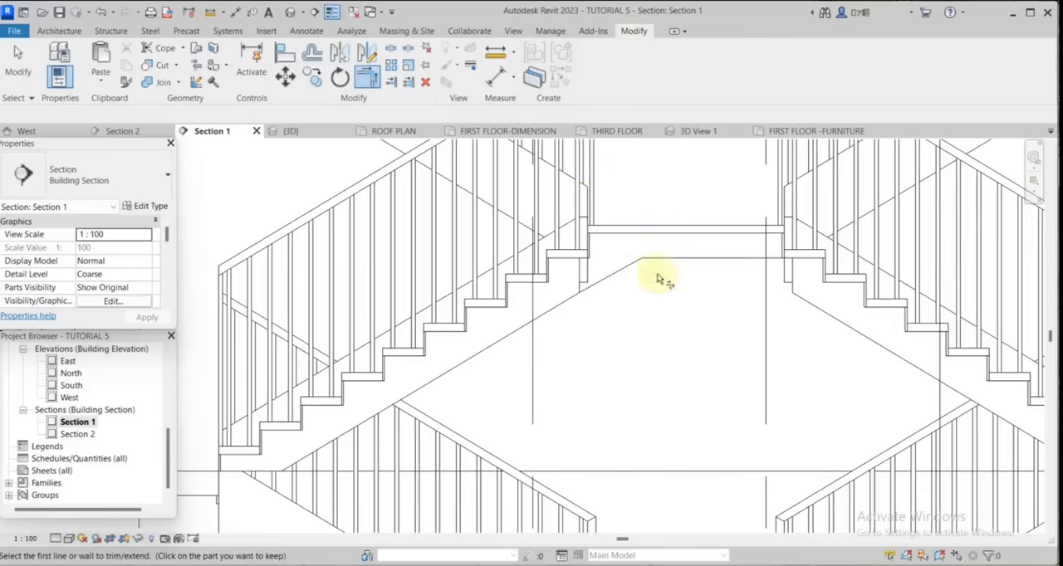
key("Escape")
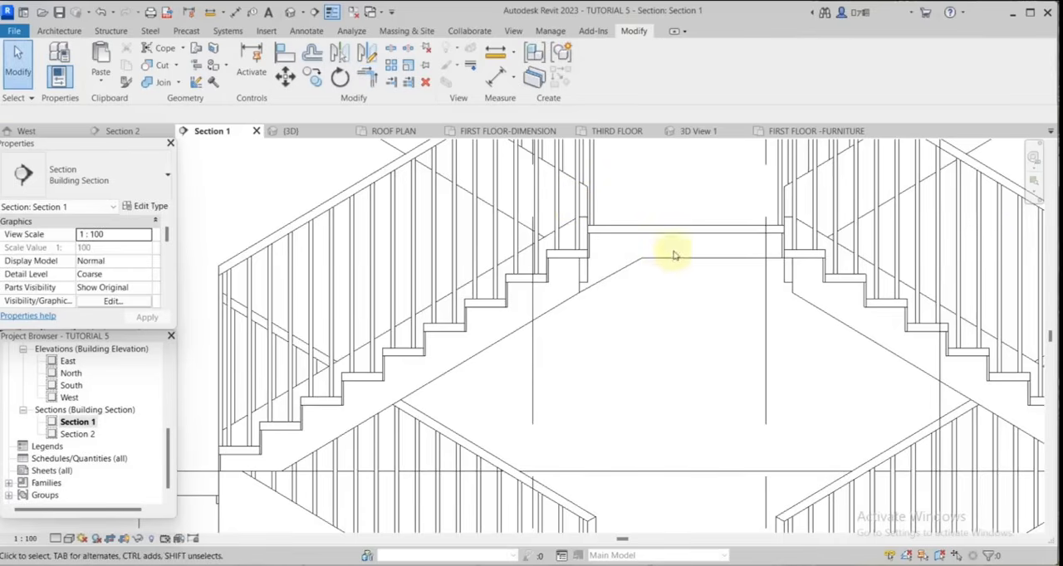
Draw a matching sloped detail line from the right flight's underside to the offset landing line and trim the corner.
left_click(676, 256)
right_click(676, 256)
left_click(724, 345)
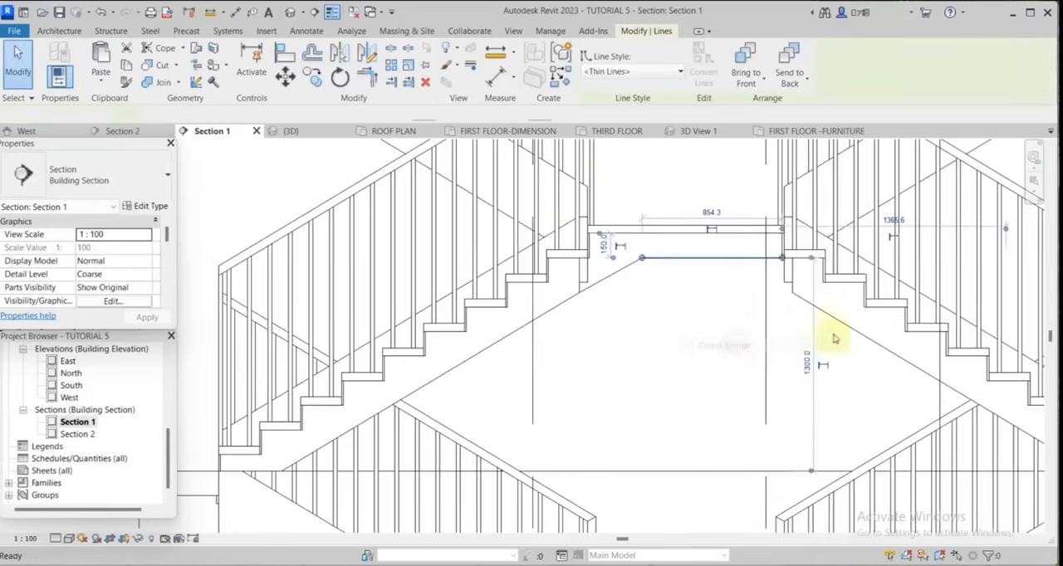
scroll(790, 291, "up", 4)
left_click(787, 287)
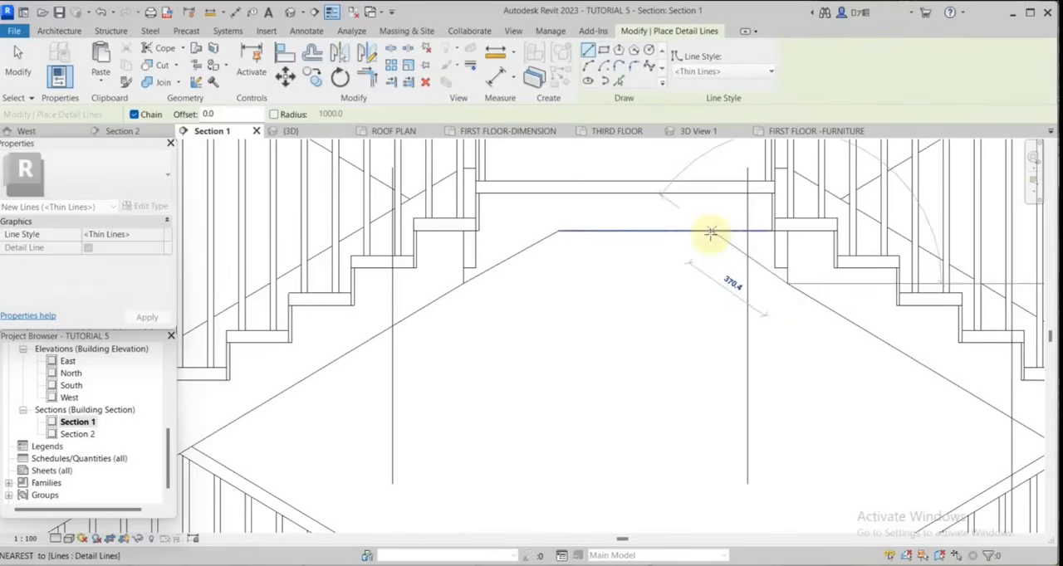
left_click(708, 232)
key("t")
key("r")
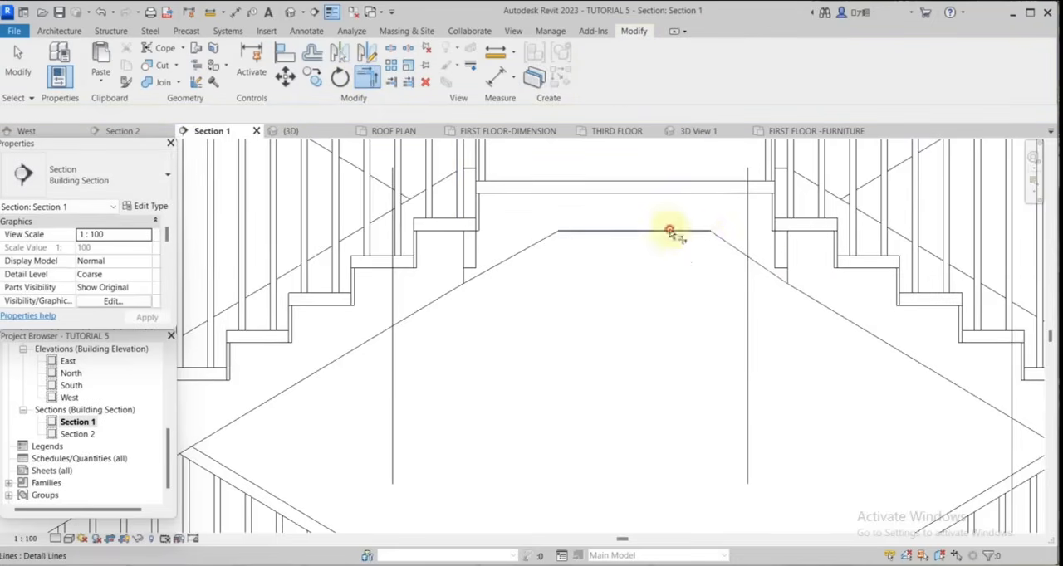
scroll(706, 249, "down", 3)
left_click(16, 66)
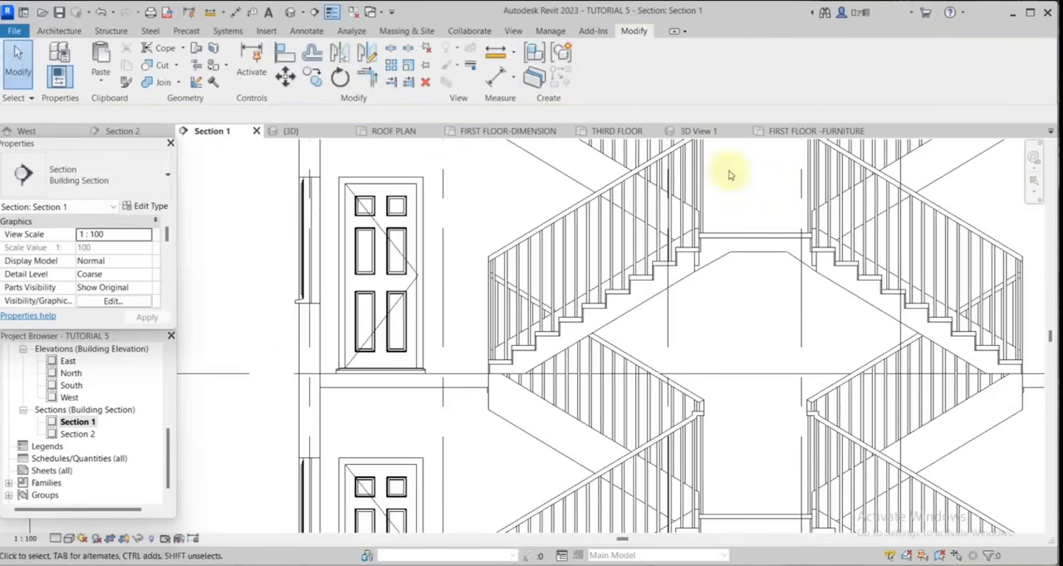
Copy the upper landing's horizontal and sloped underside lines down to the lower stair landings.
scroll(731, 171, "down", 4)
scroll(801, 249, "up", 3)
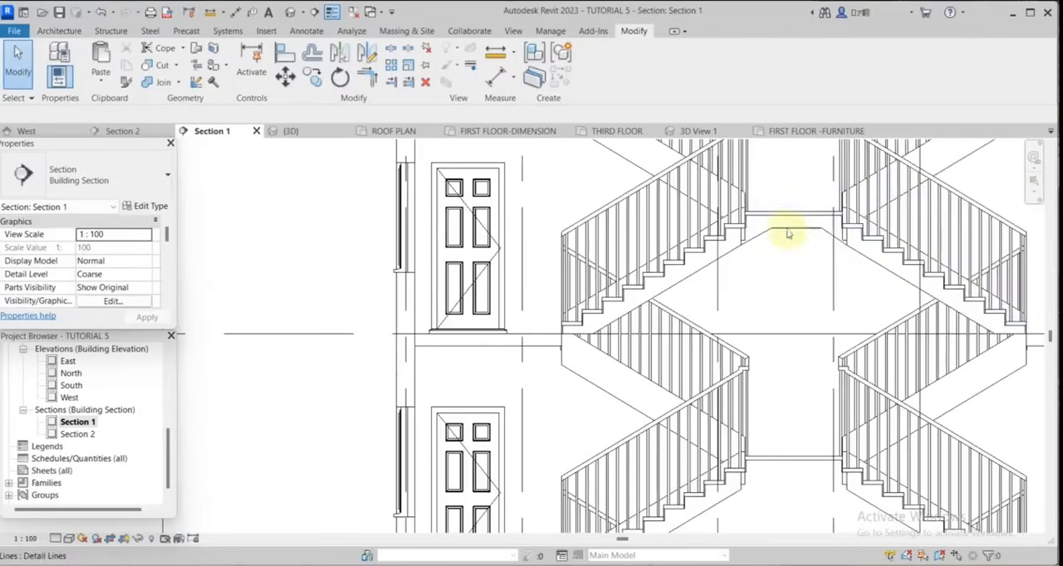
scroll(831, 274, "down", 4)
scroll(880, 316, "down", 2)
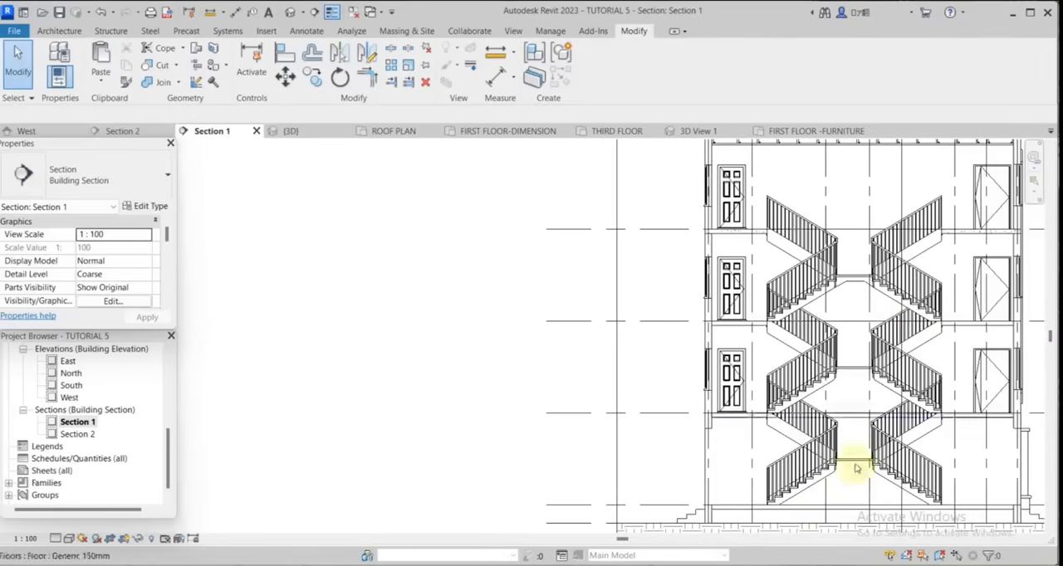
scroll(830, 315, "up", 4)
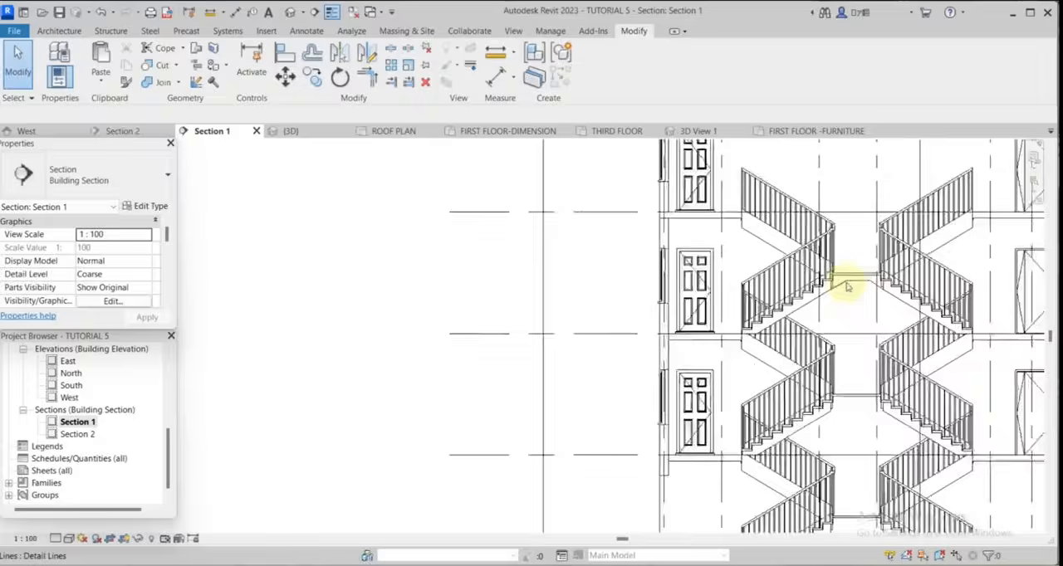
Edit the third-floor CONCRETE region's boundary and pick the upper landing slab's top and underside lines.
left_click(907, 224)
left_click(903, 230)
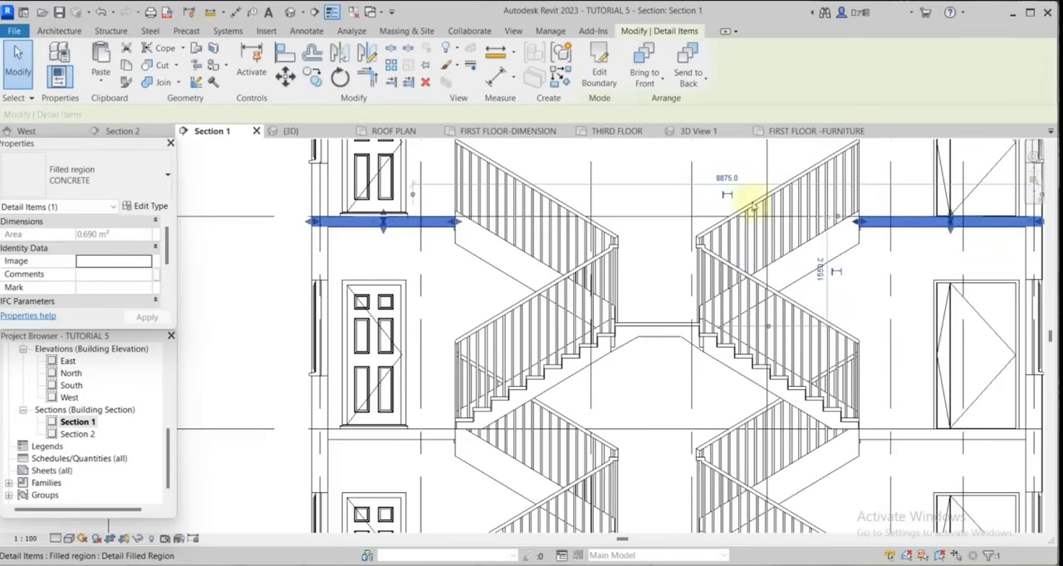
left_click(598, 64)
scroll(631, 336, "up", 2)
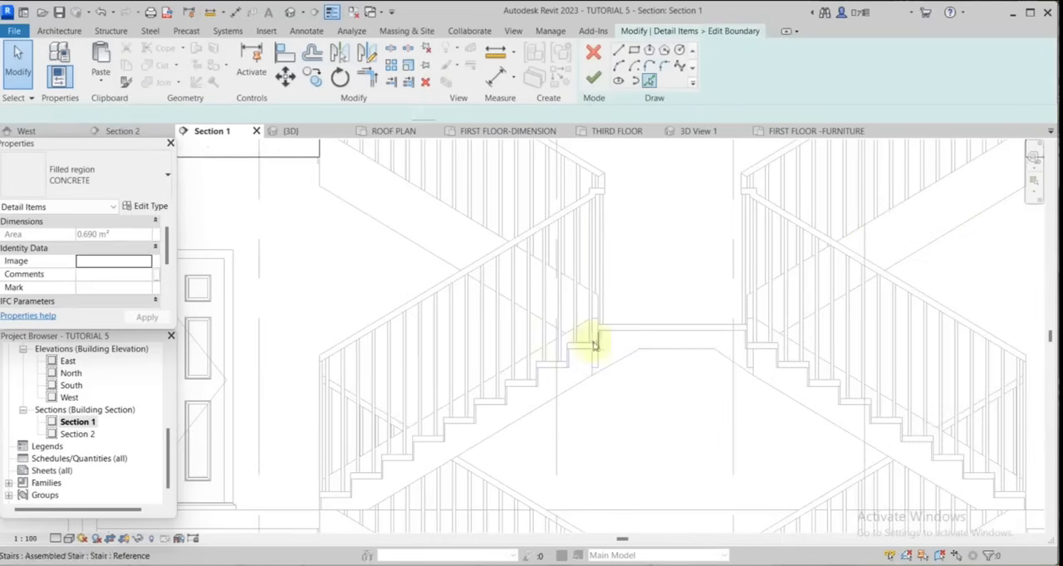
key("p")
key("l")
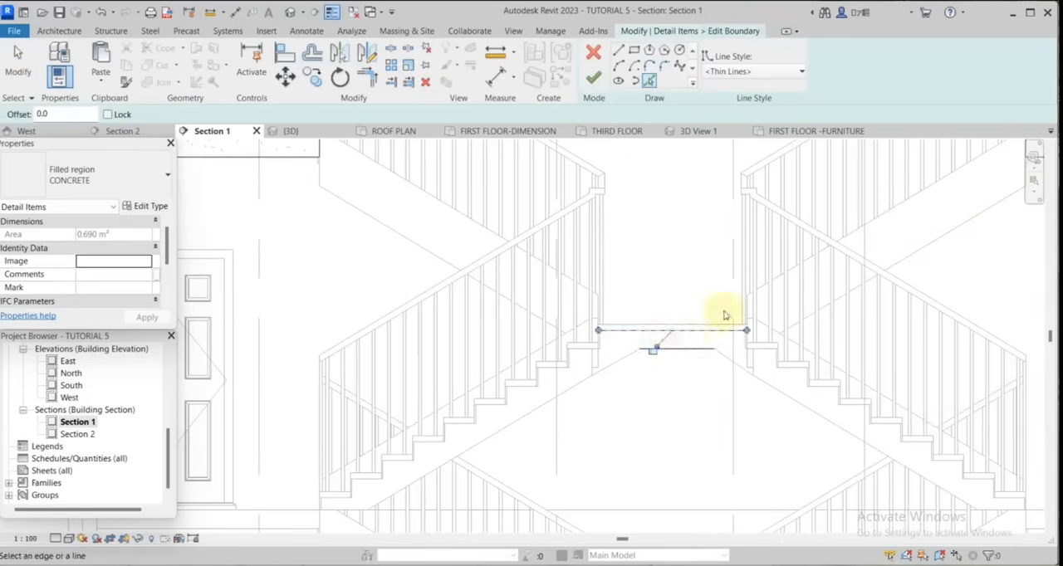
Pick the tread undersides and risers of the right flight's first steps below the upper landing as region boundary lines.
scroll(725, 316, "up", 4)
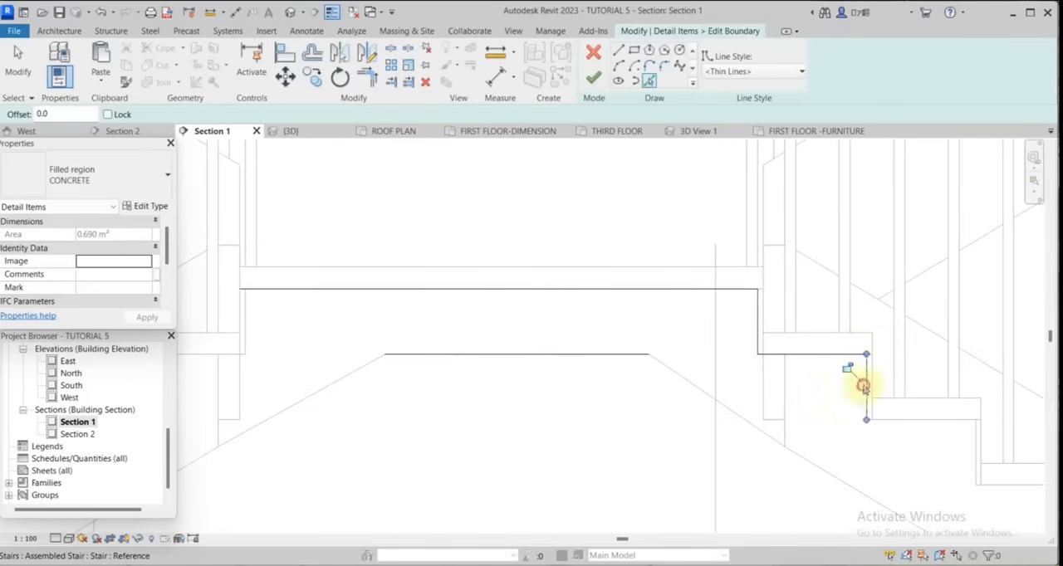
left_click(905, 422)
scroll(651, 256, "down", 4)
scroll(818, 365, "up", 6)
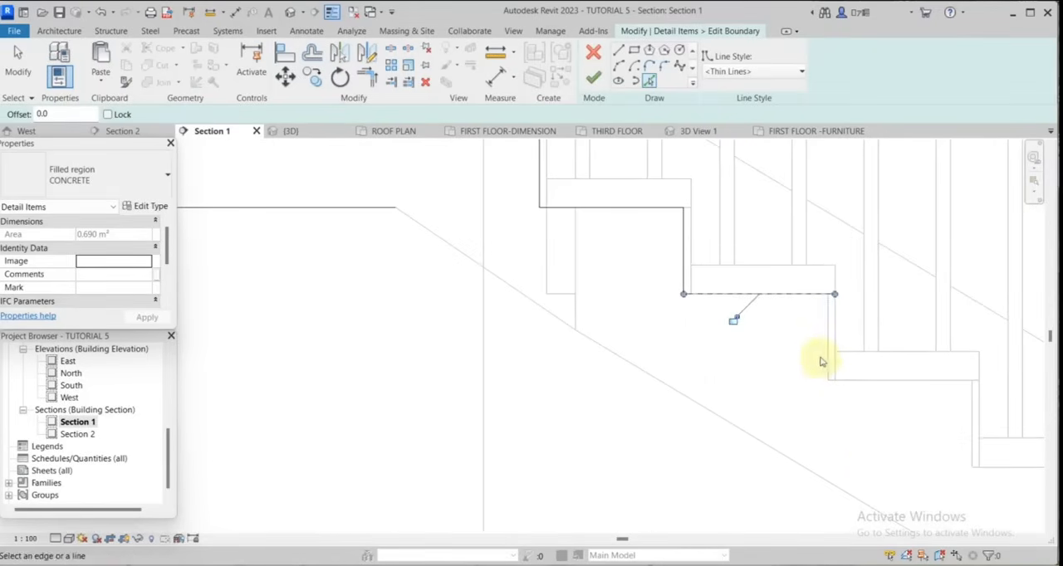
left_click(867, 380)
scroll(735, 332, "down", 2)
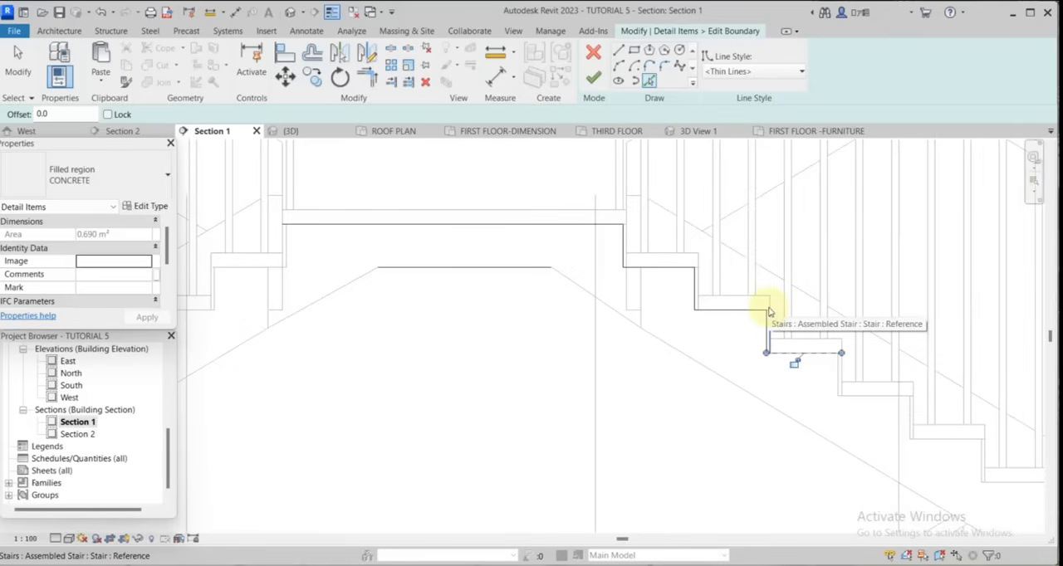
scroll(873, 396, "up", 4)
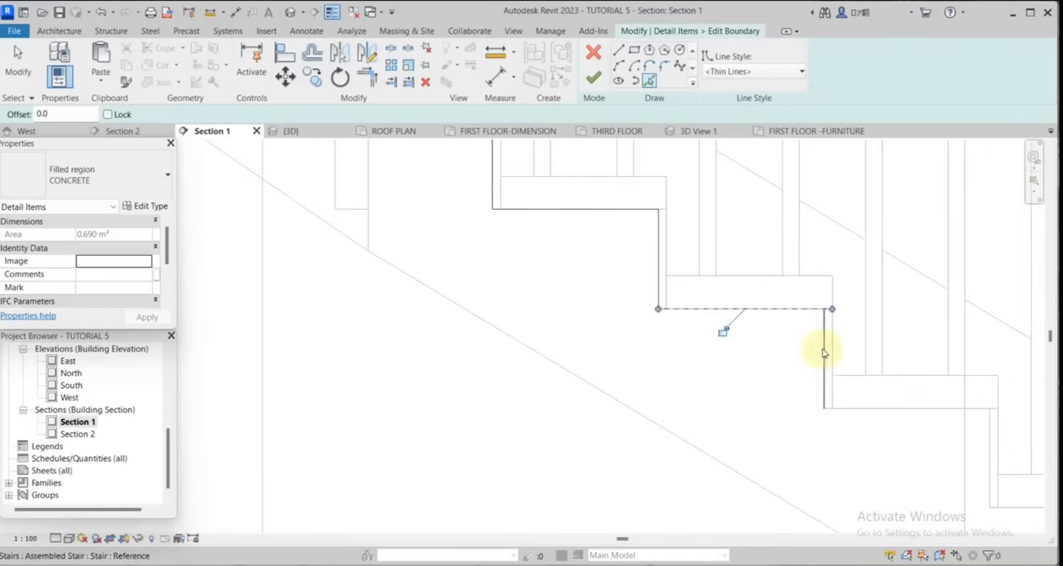
scroll(749, 296, "down", 4)
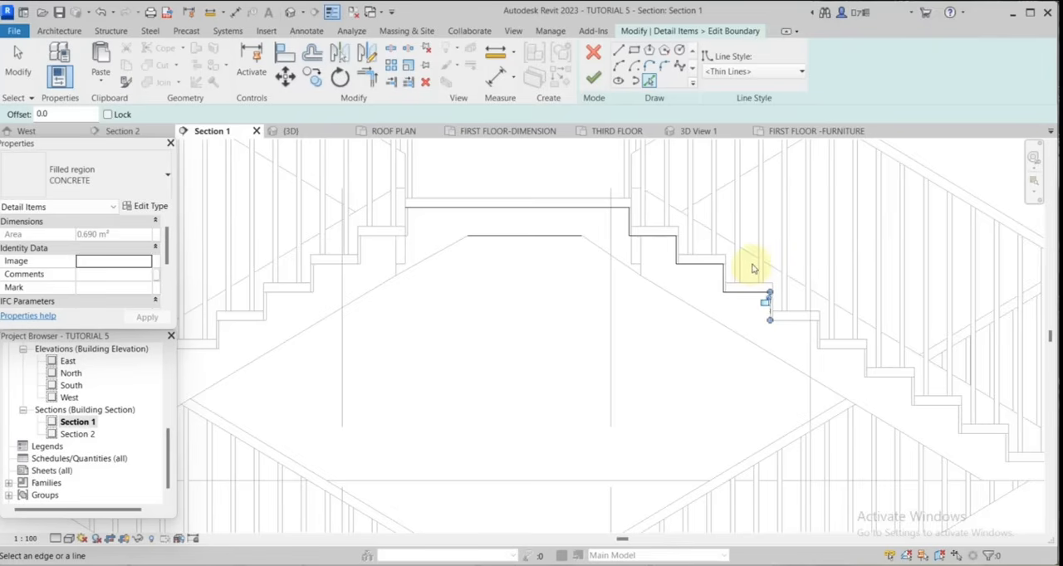
scroll(753, 268, "down", 2)
scroll(753, 268, "down", 2)
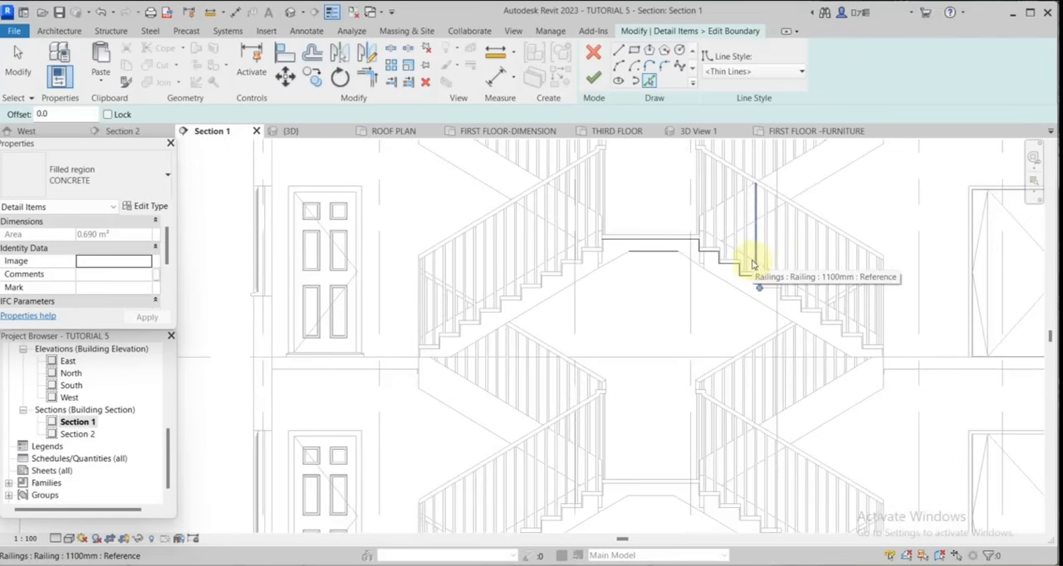
scroll(753, 266, "down", 5)
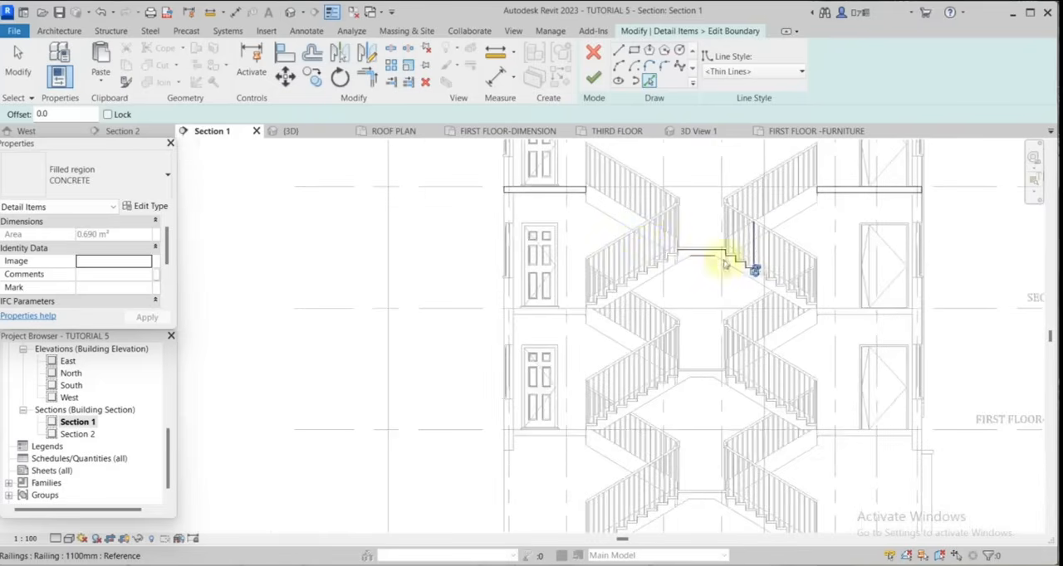
scroll(643, 230, "up", 5)
scroll(656, 237, "down", 2)
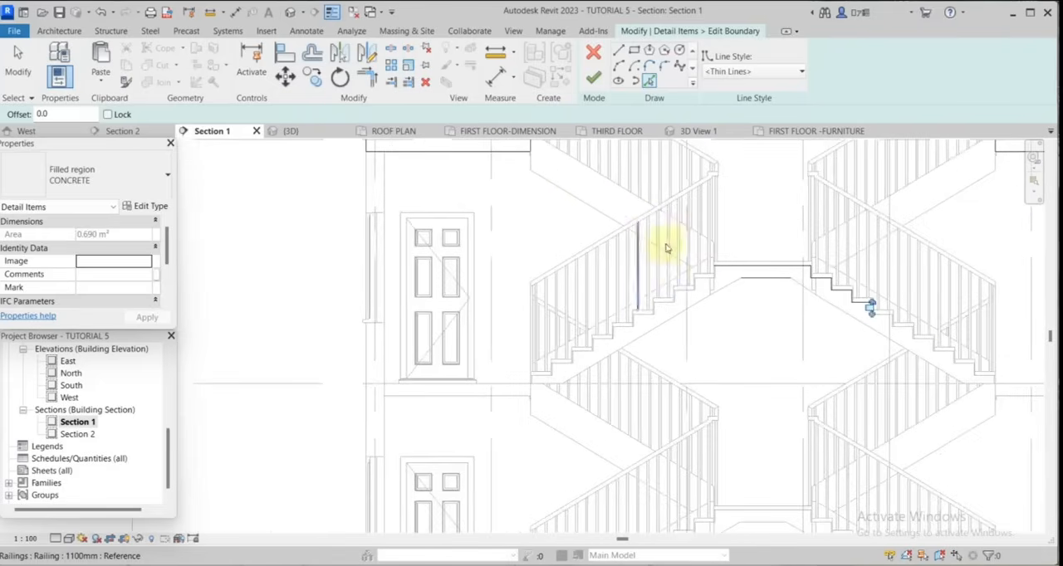
scroll(772, 290, "up", 4)
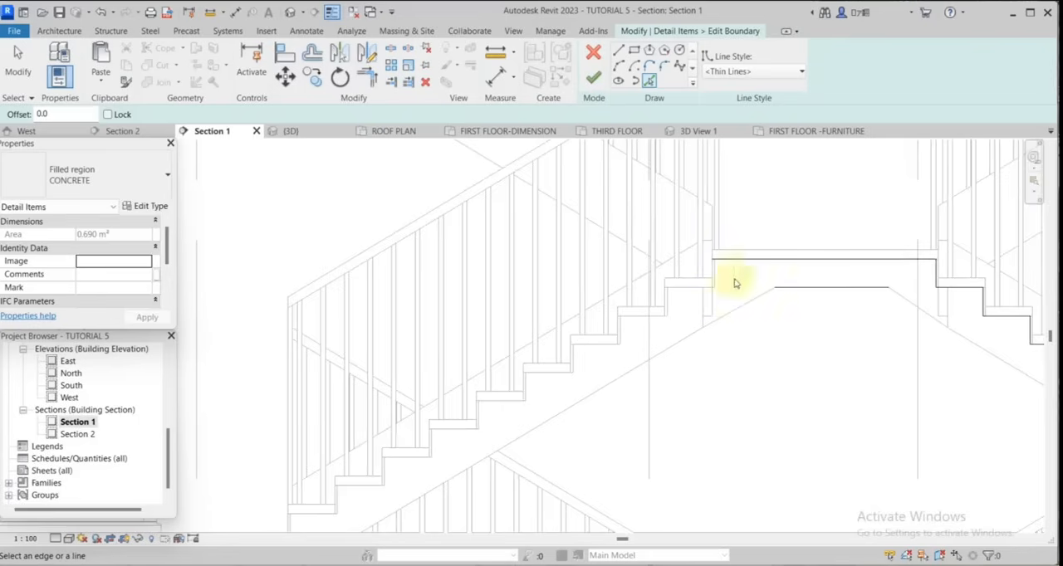
scroll(730, 286, "up", 1)
left_click(366, 51)
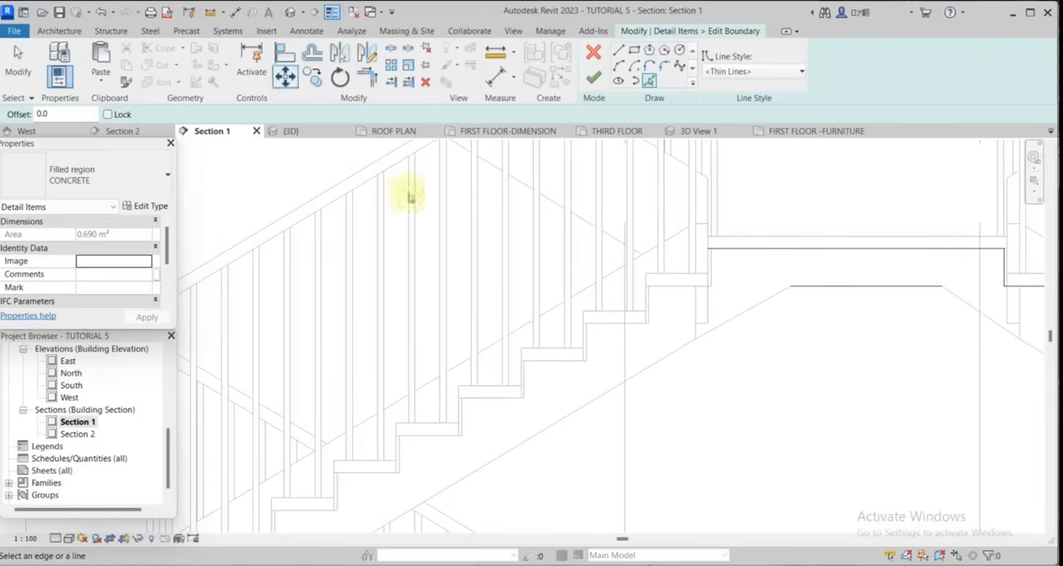
Try to measure the height of the left flight's lowest tread above the floor line with an aligned dimension.
scroll(742, 303, "down", 5)
scroll(589, 388, "up", 4)
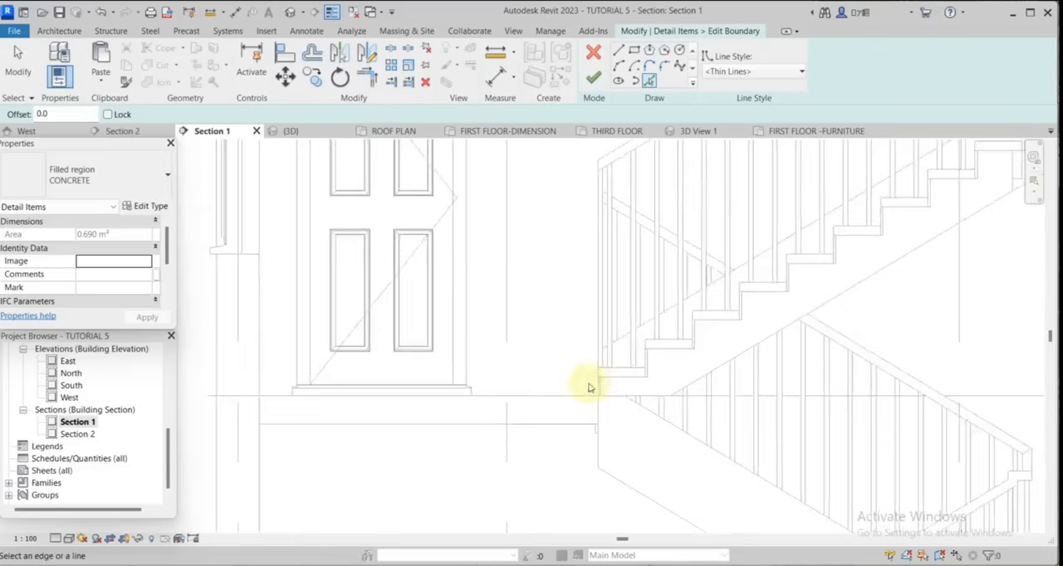
scroll(589, 388, "up", 2)
left_click(235, 13)
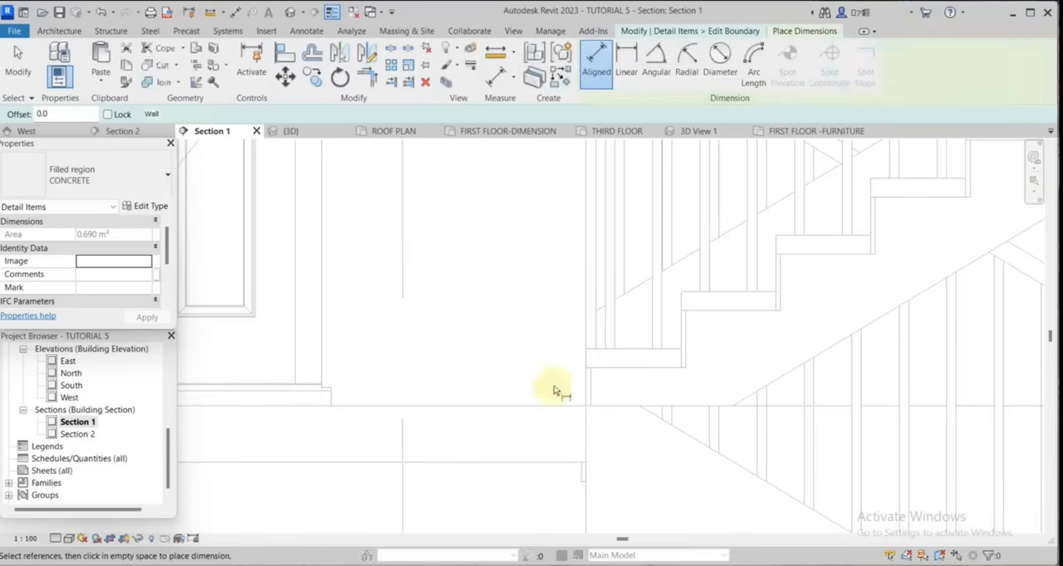
scroll(559, 390, "up", 2)
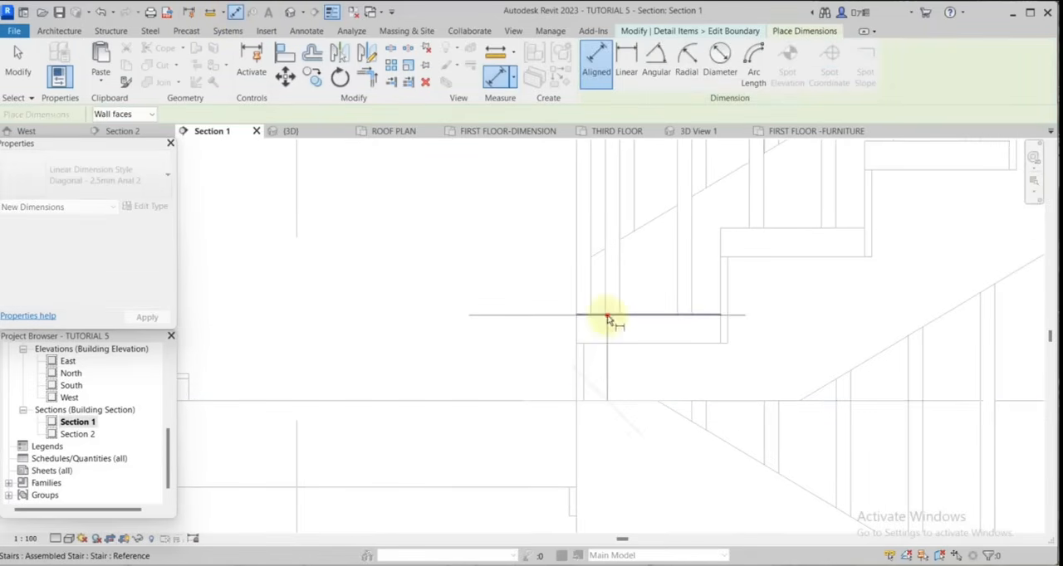
scroll(611, 344, "down", 4)
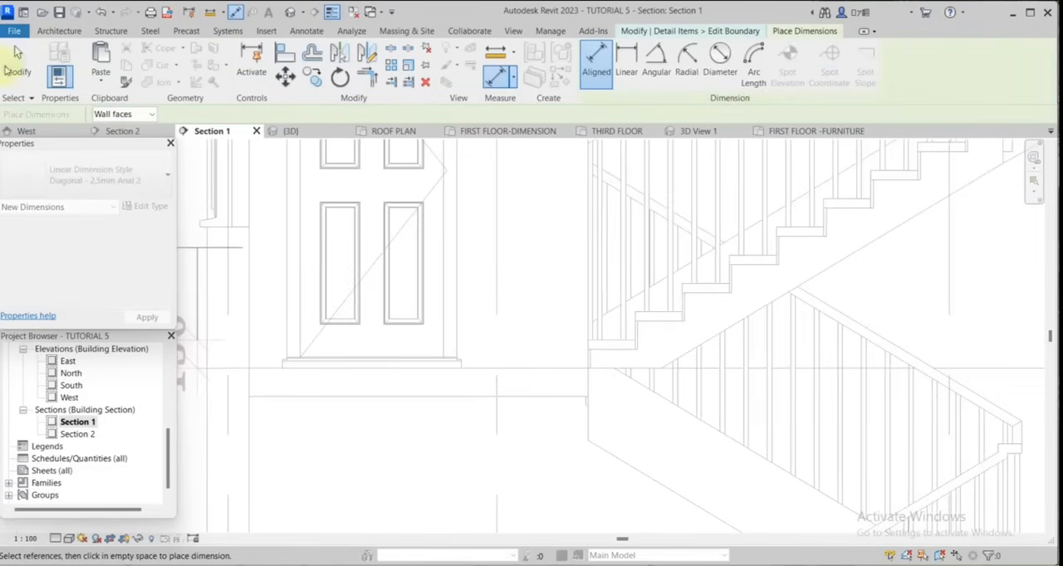
left_click(17, 52)
scroll(689, 351, "down", 5)
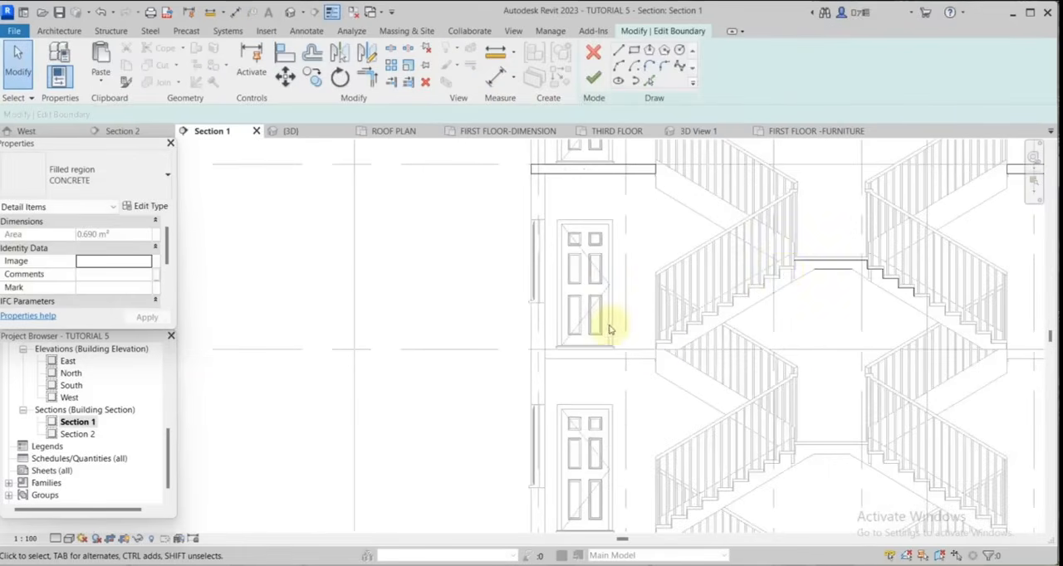
scroll(786, 276, "up", 5)
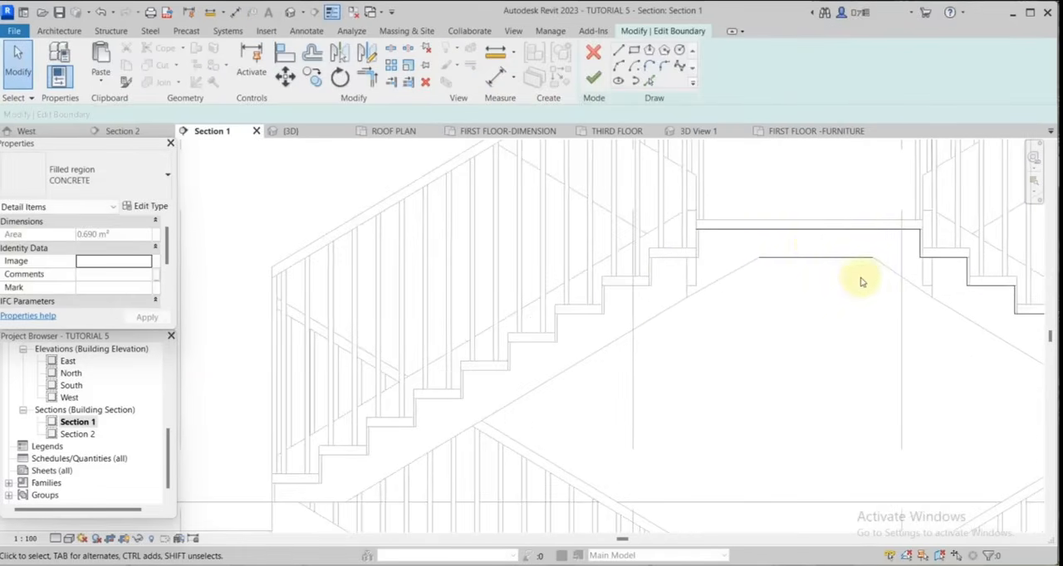
scroll(562, 283, "down", 4)
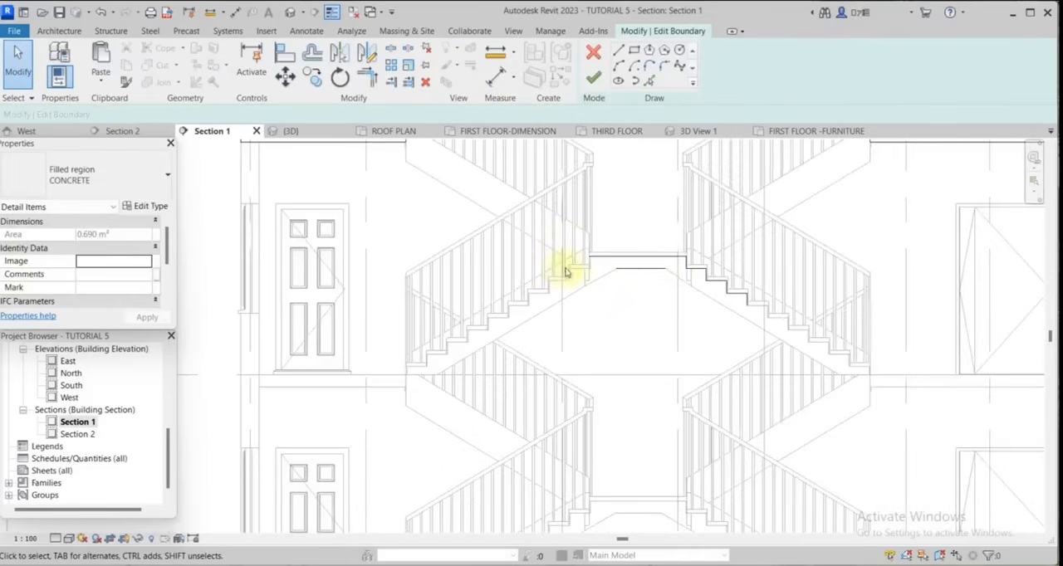
scroll(666, 265, "up", 3)
scroll(666, 266, "up", 1)
scroll(670, 265, "down", 3)
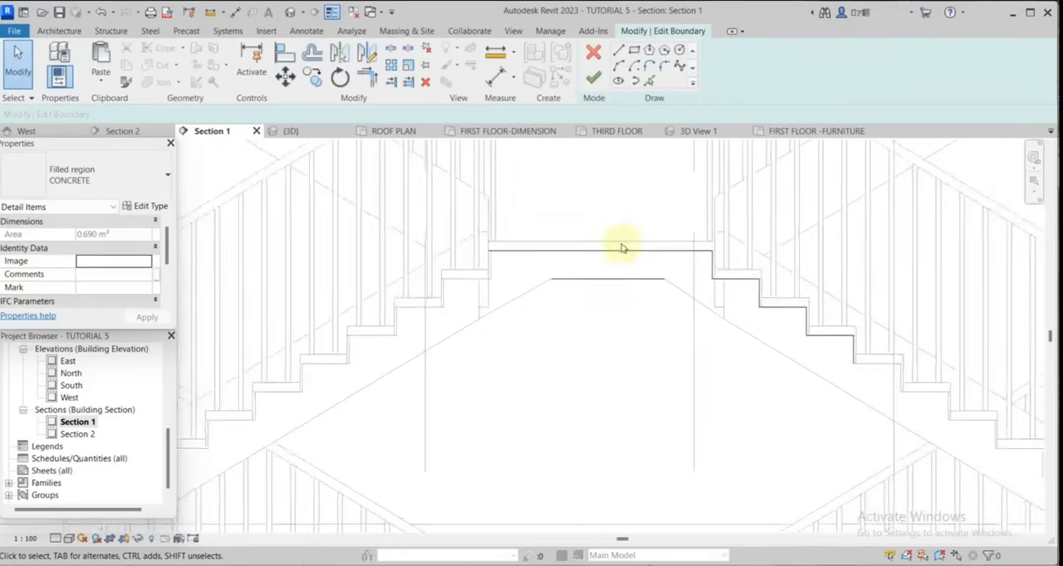
left_click(314, 54)
scroll(612, 250, "up", 2)
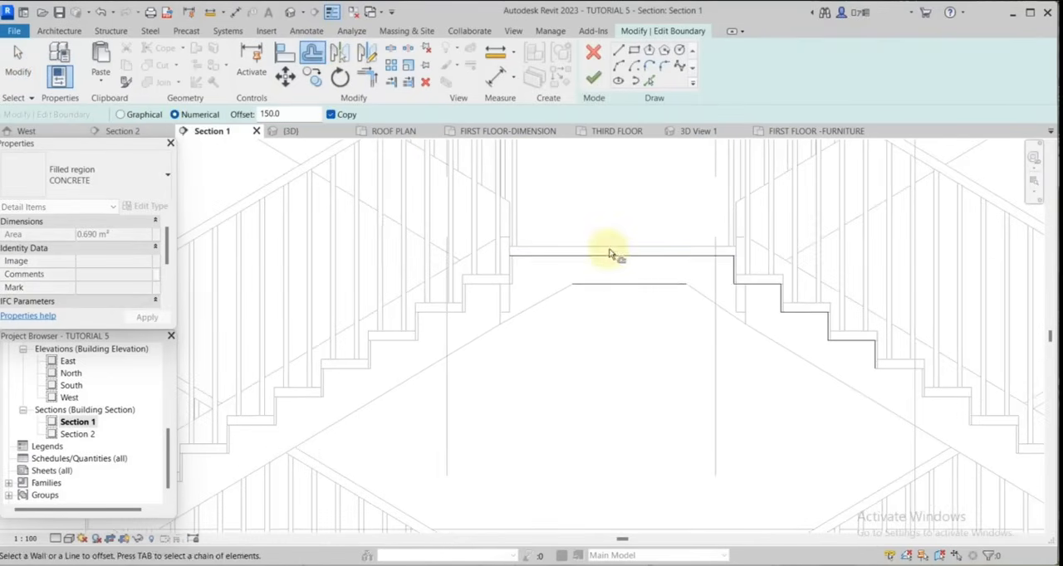
scroll(623, 253, "down", 2)
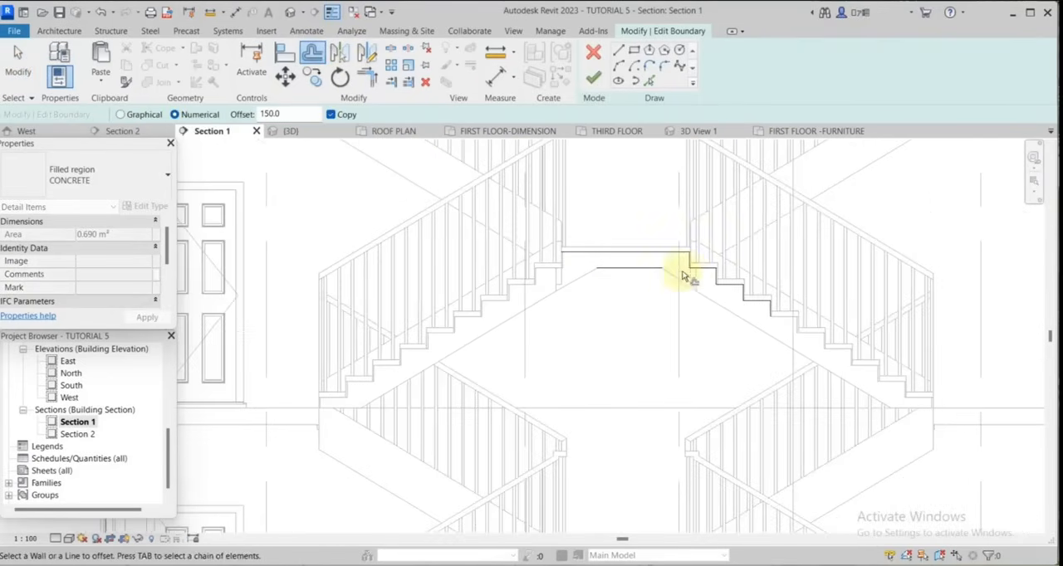
scroll(692, 273, "down", 2)
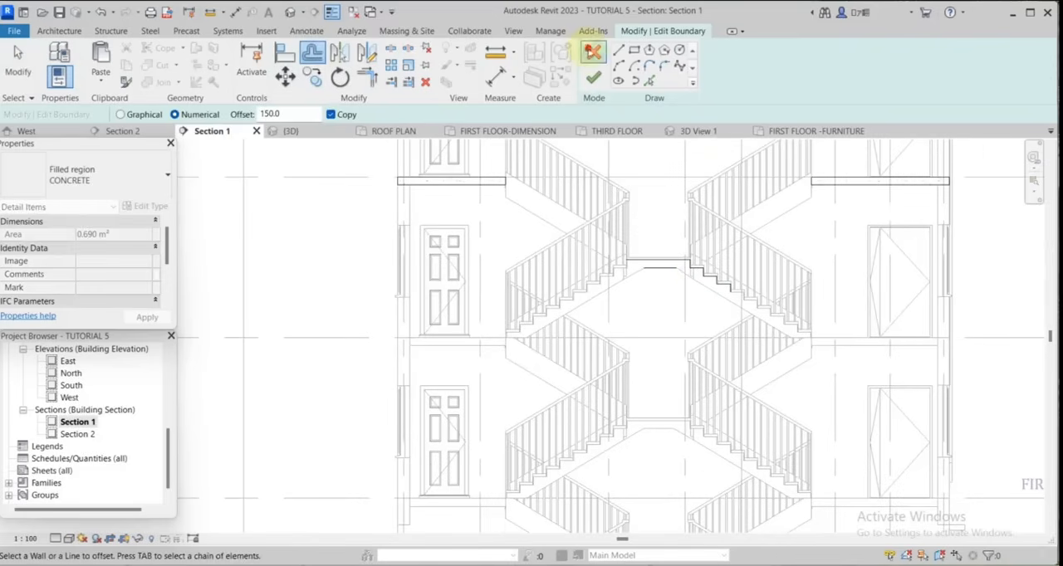
Quit the CONCRETE region's boundary sketch and discard its edits.
left_click(593, 51)
left_click(628, 213)
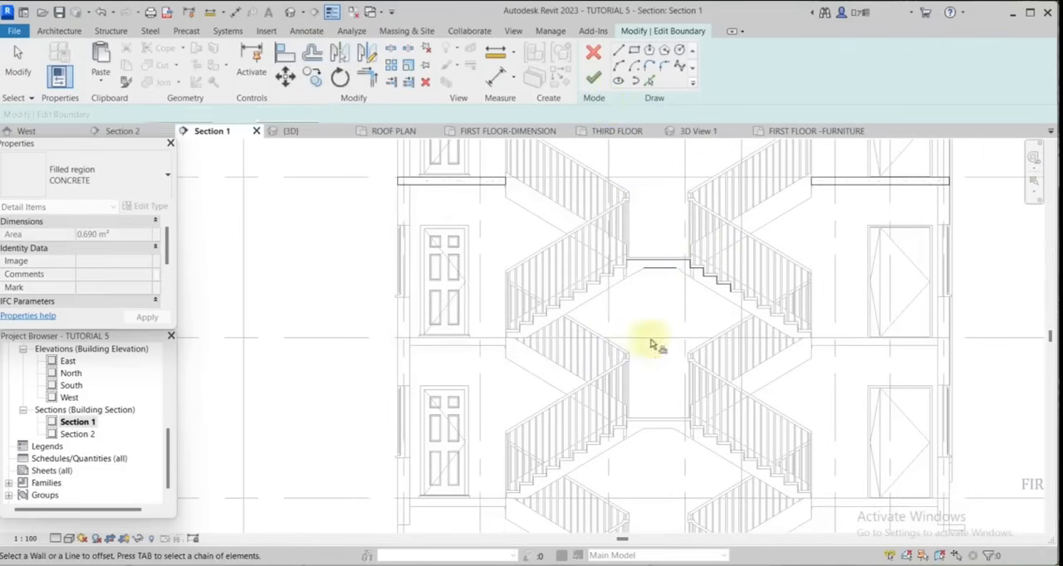
key("Escape")
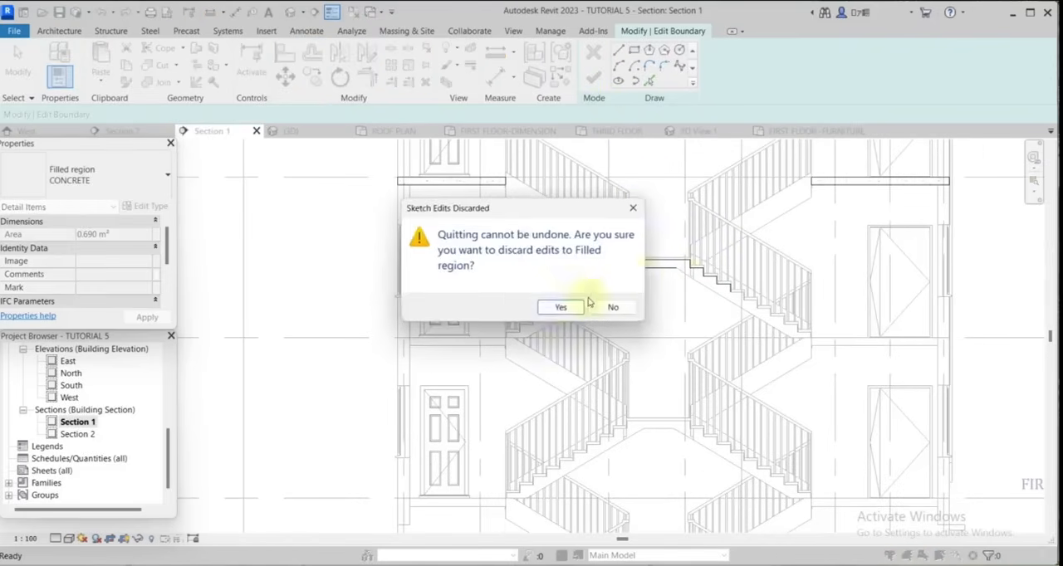
left_click(558, 308)
scroll(669, 280, "up", 3)
left_click(684, 277)
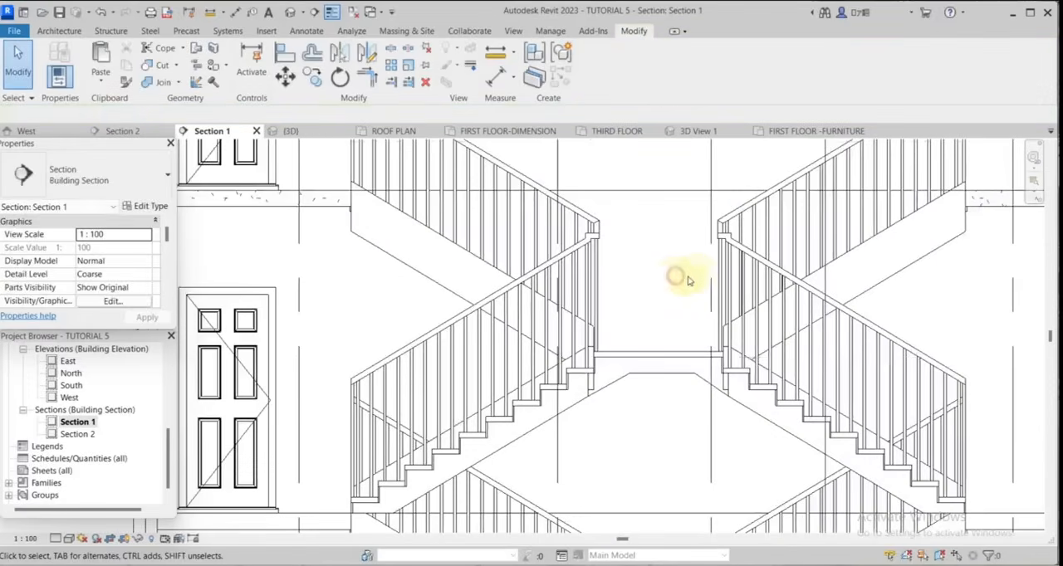
Measure the upper landing slab's thickness between its top detail line and its underside line.
scroll(690, 326, "down", 2)
scroll(689, 325, "up", 4)
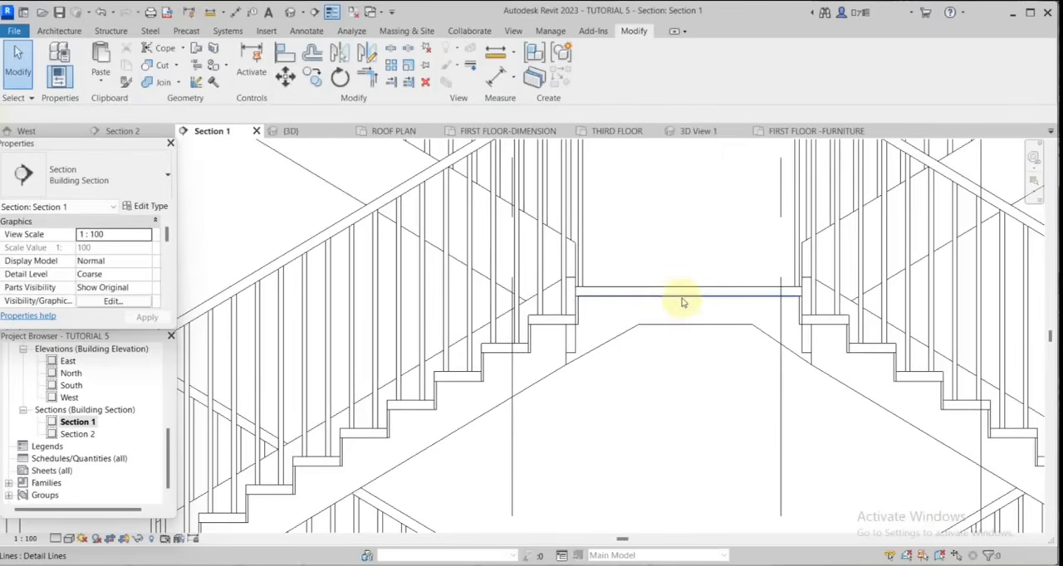
scroll(693, 300, "down", 2)
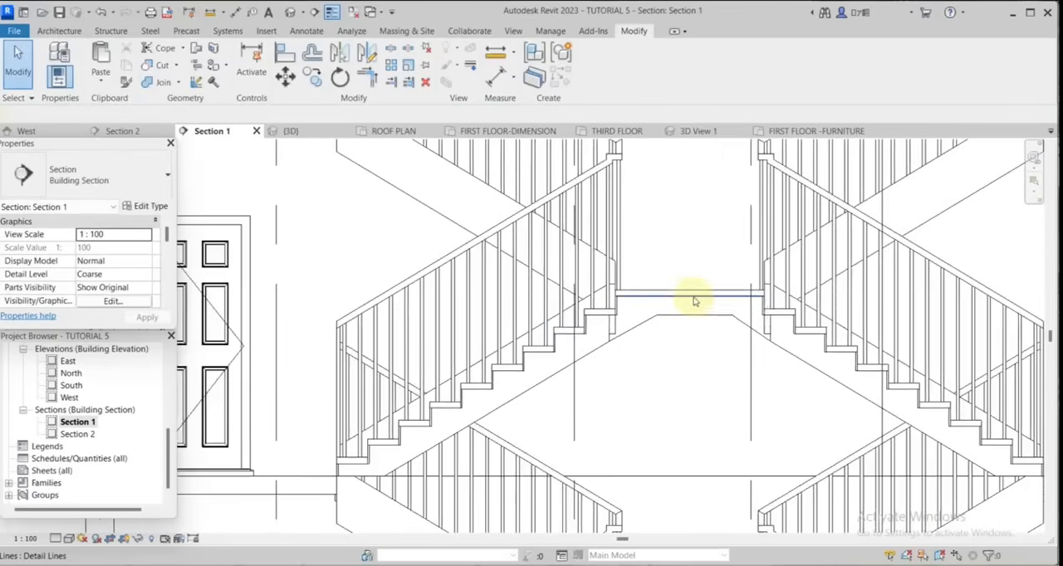
left_click(236, 11)
scroll(679, 327, "up", 3)
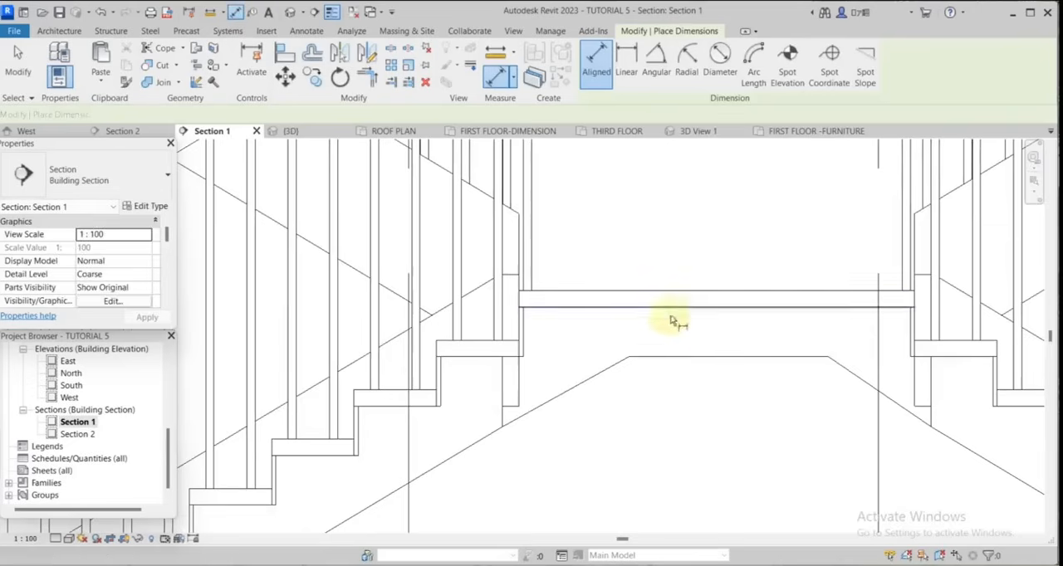
left_click(700, 358)
left_click(712, 306)
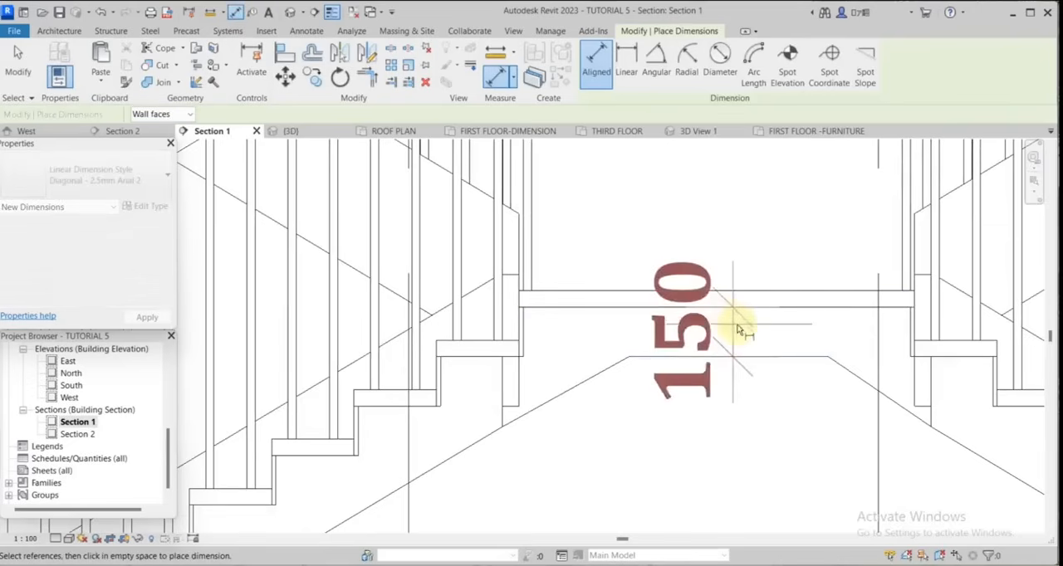
scroll(736, 332, "down", 2)
left_click(31, 70)
Offset the upper landing's underside detail line 50 mm upward without keeping a copy.
scroll(686, 307, "up", 5)
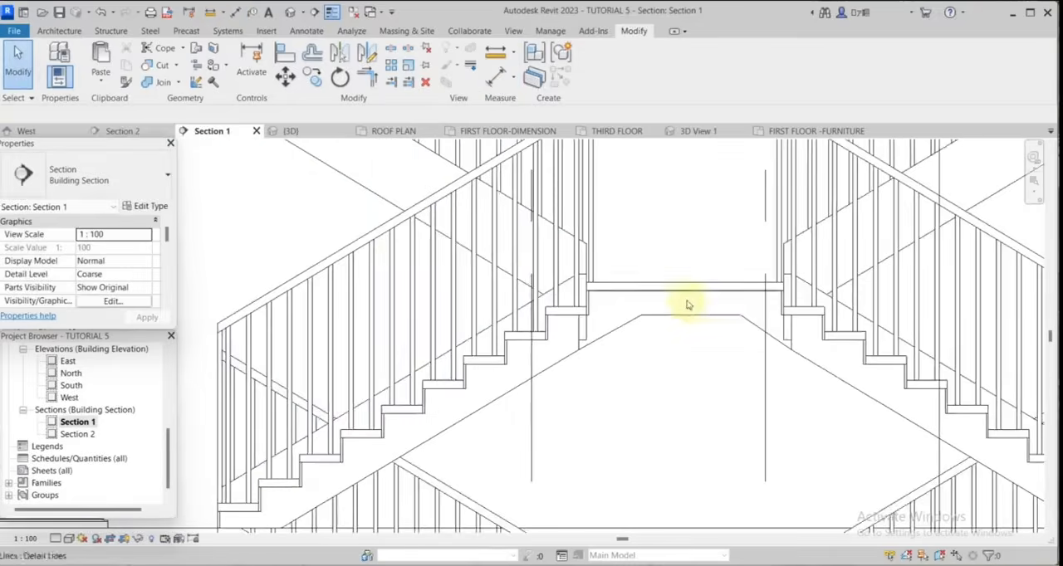
scroll(689, 319, "down", 3)
scroll(742, 306, "up", 4)
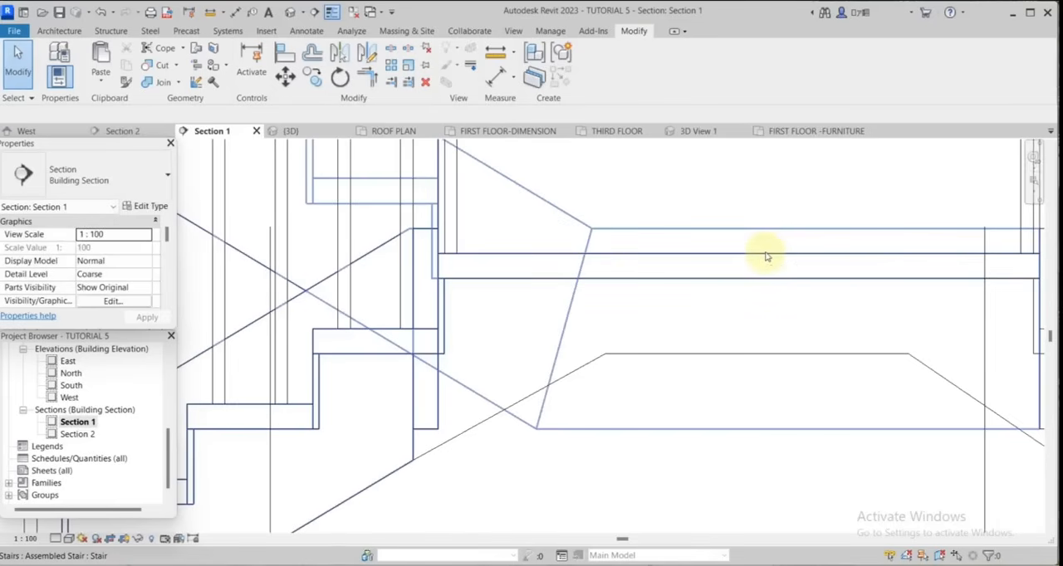
scroll(771, 256, "down", 5)
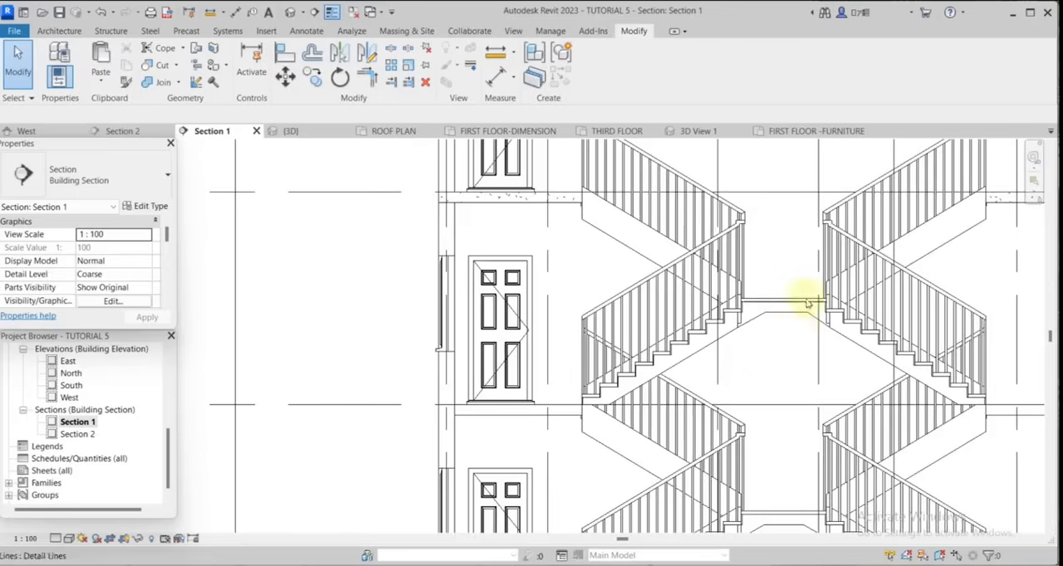
scroll(772, 303, "up", 4)
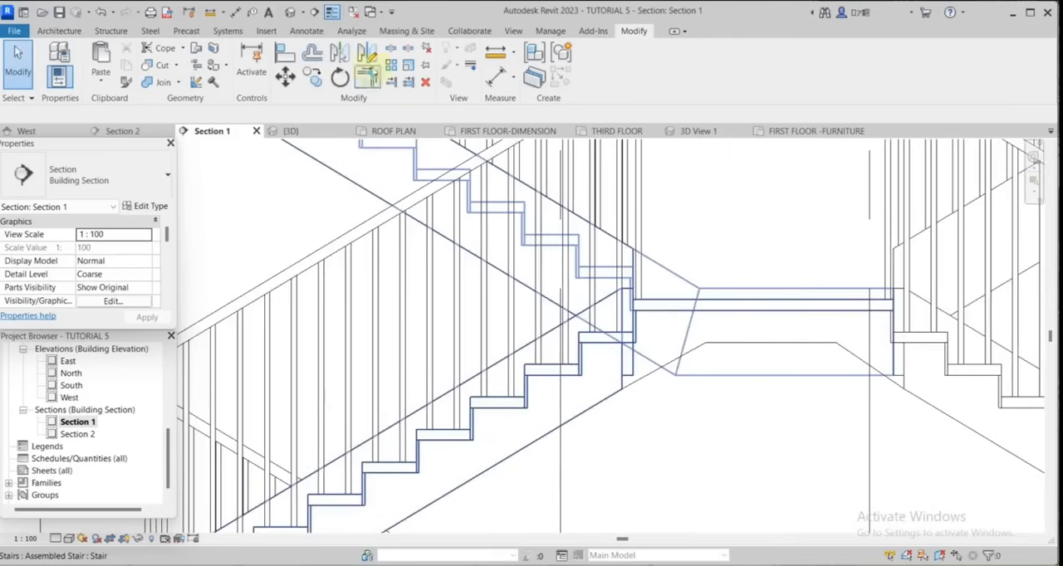
left_click(319, 53)
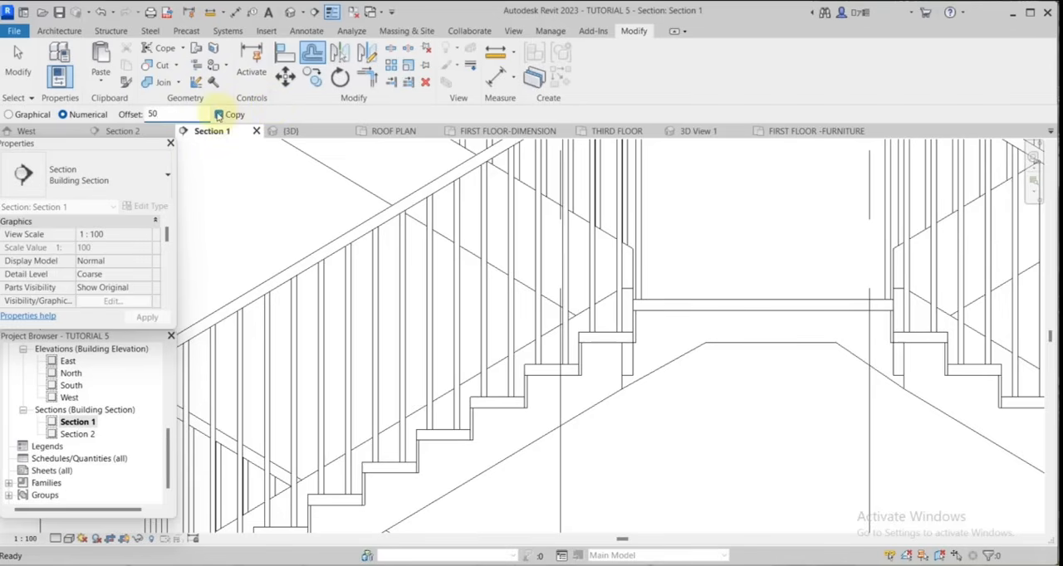
scroll(740, 273, "up", 1)
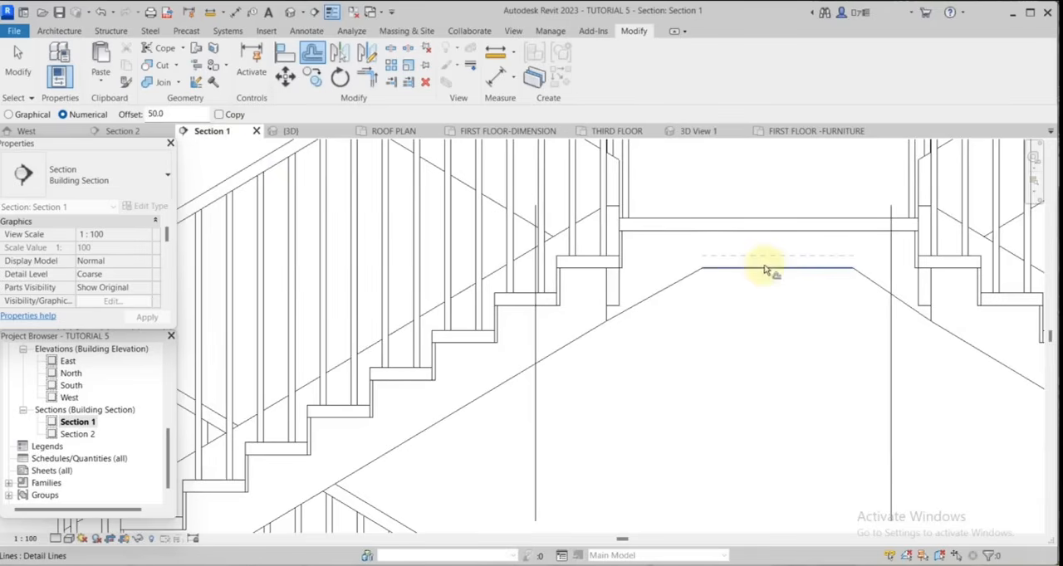
scroll(735, 221, "down", 3)
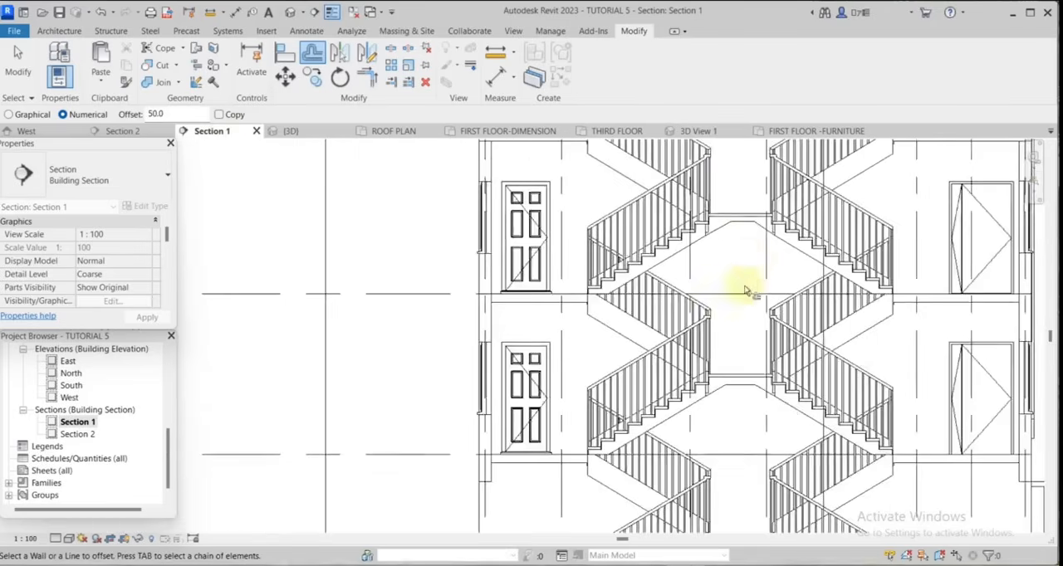
Leave Offset and open the third-floor slabs' CONCRETE filled region for boundary editing.
scroll(747, 396, "up", 1)
scroll(747, 396, "up", 2)
scroll(806, 245, "down", 3)
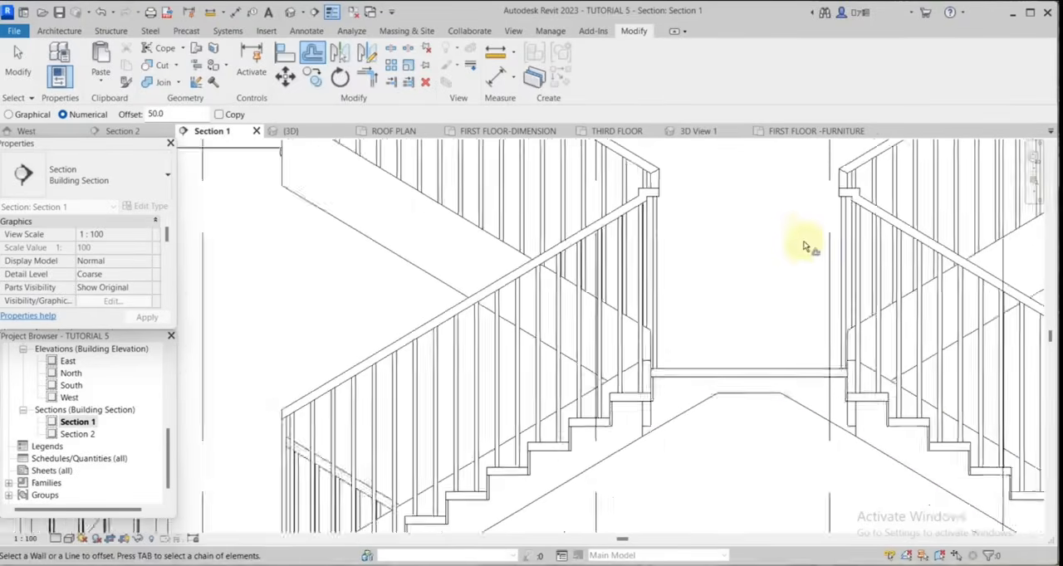
scroll(776, 445, "up", 3)
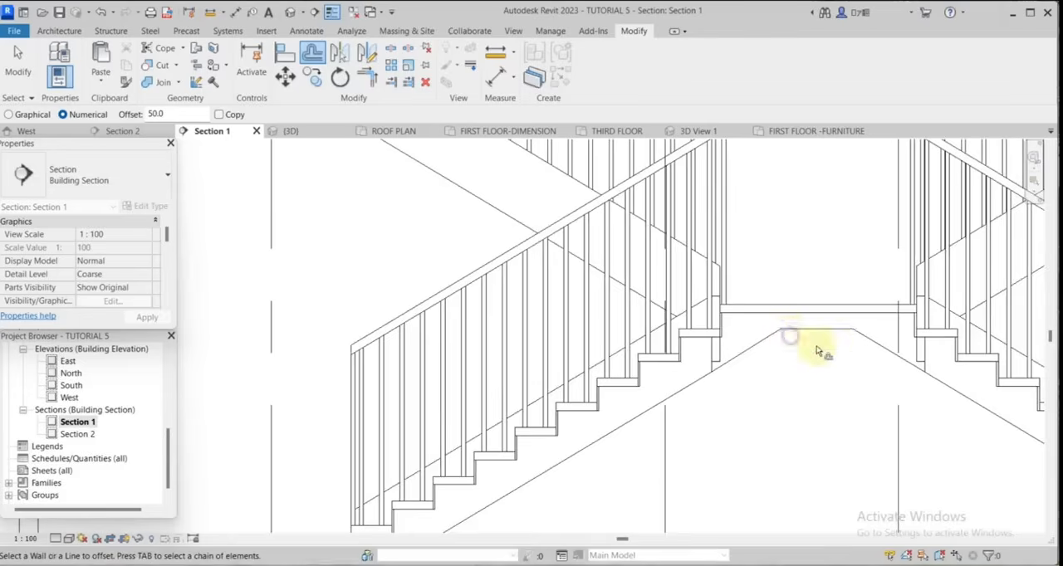
scroll(818, 350, "down", 4)
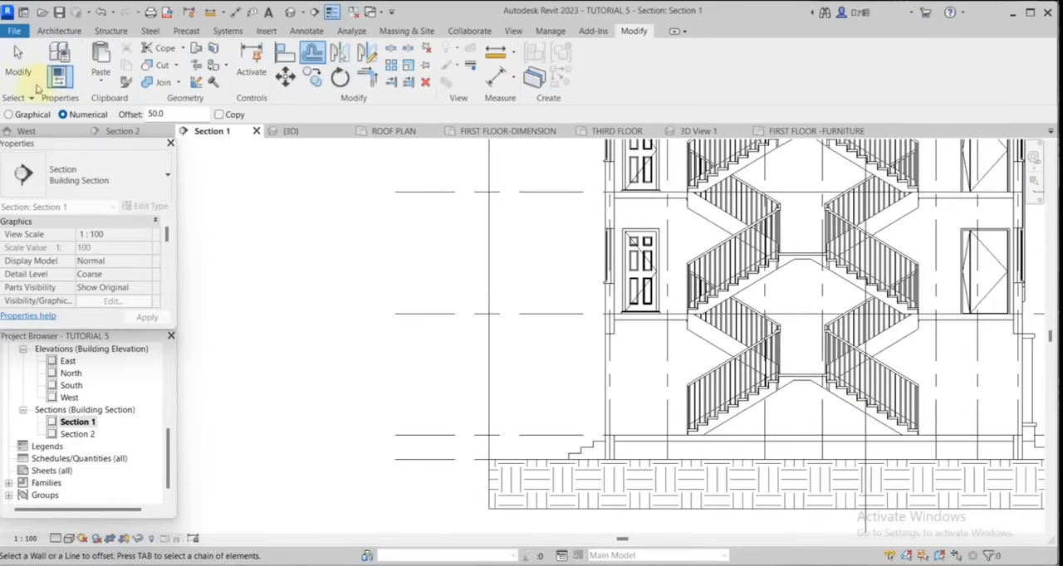
left_click(37, 88)
scroll(783, 355, "down", 2)
scroll(890, 249, "up", 4)
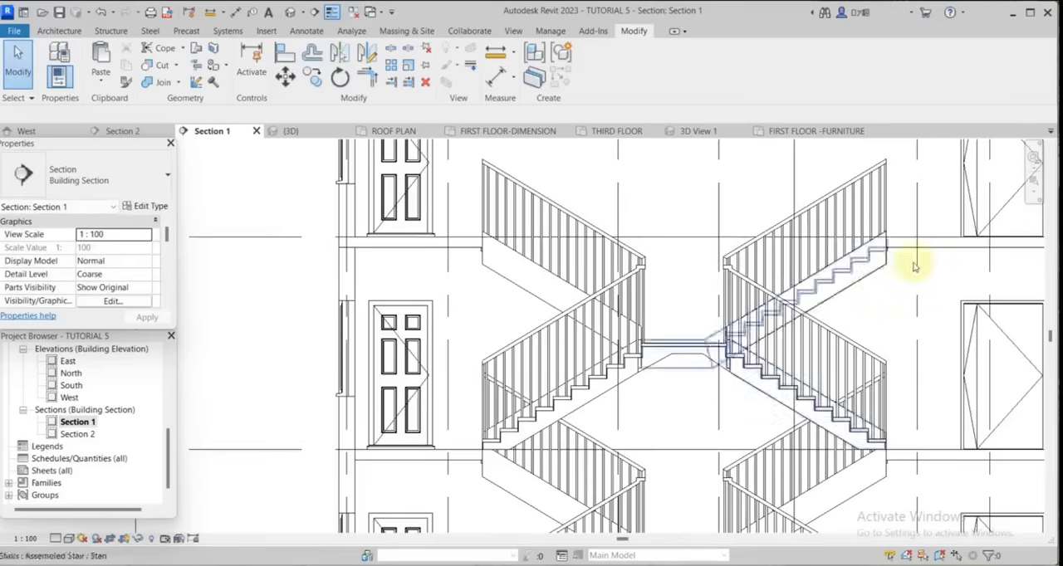
left_click(927, 252)
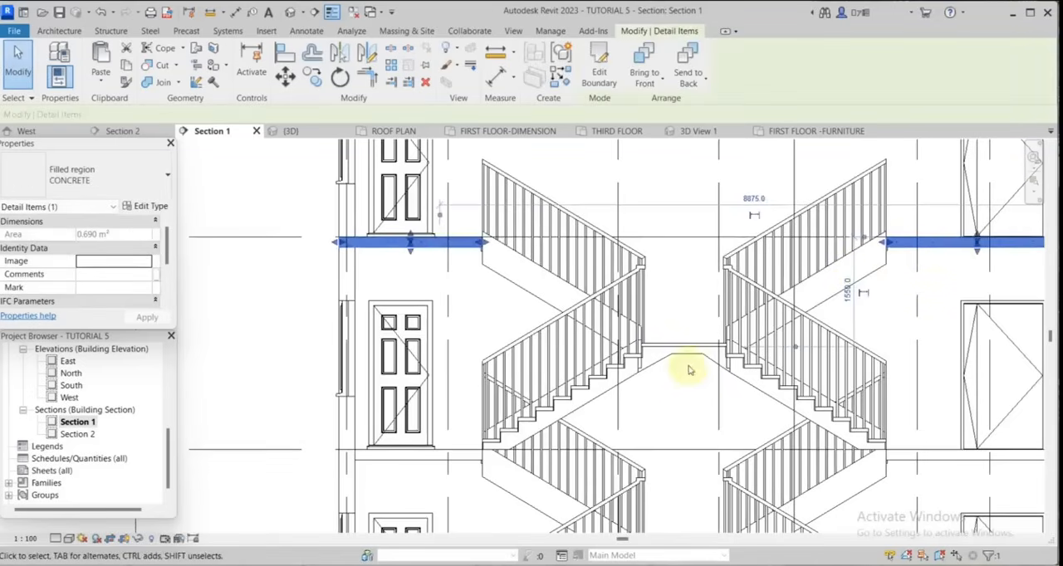
scroll(683, 369, "up", 2)
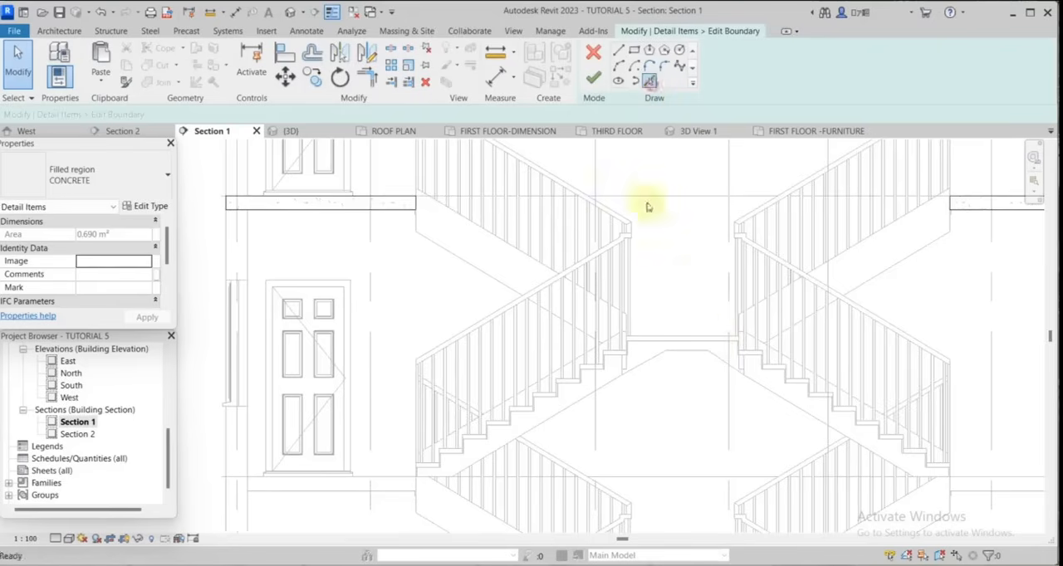
Pick the top and left end edges of the landing below the third floor, plus the left flight's uppermost tread, as boundary lines.
scroll(664, 325, "up", 3)
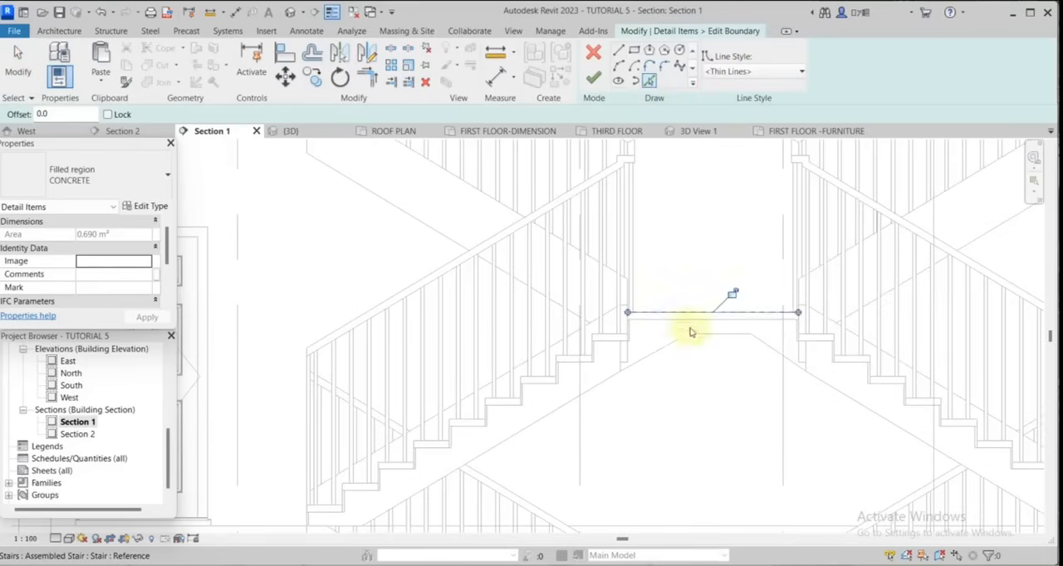
scroll(866, 349, "up", 2)
scroll(622, 325, "up", 2)
scroll(723, 325, "up", 2)
scroll(766, 336, "up", 2)
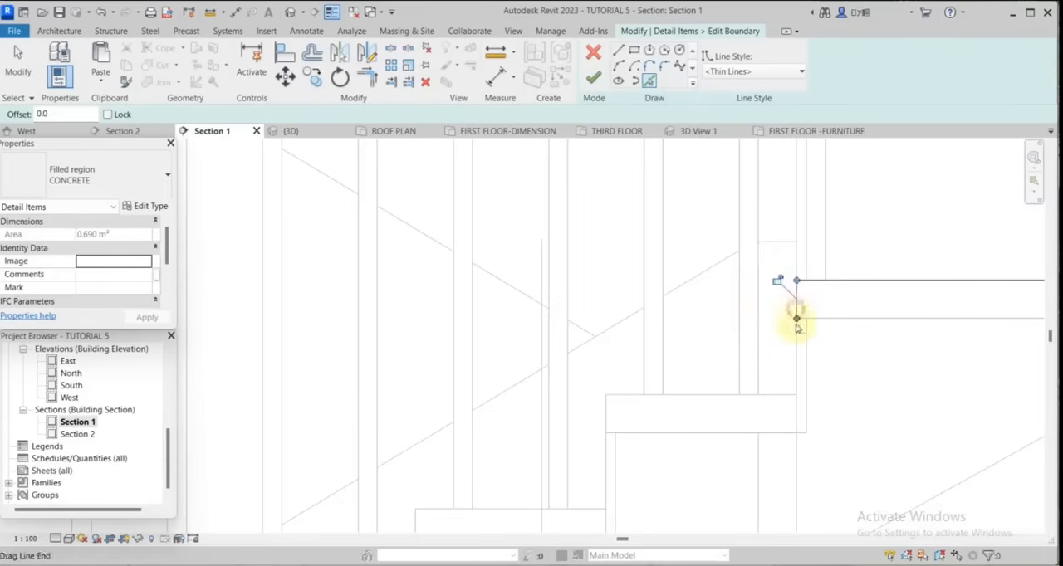
left_click(760, 396)
scroll(796, 371, "down", 2)
scroll(698, 397, "up", 2)
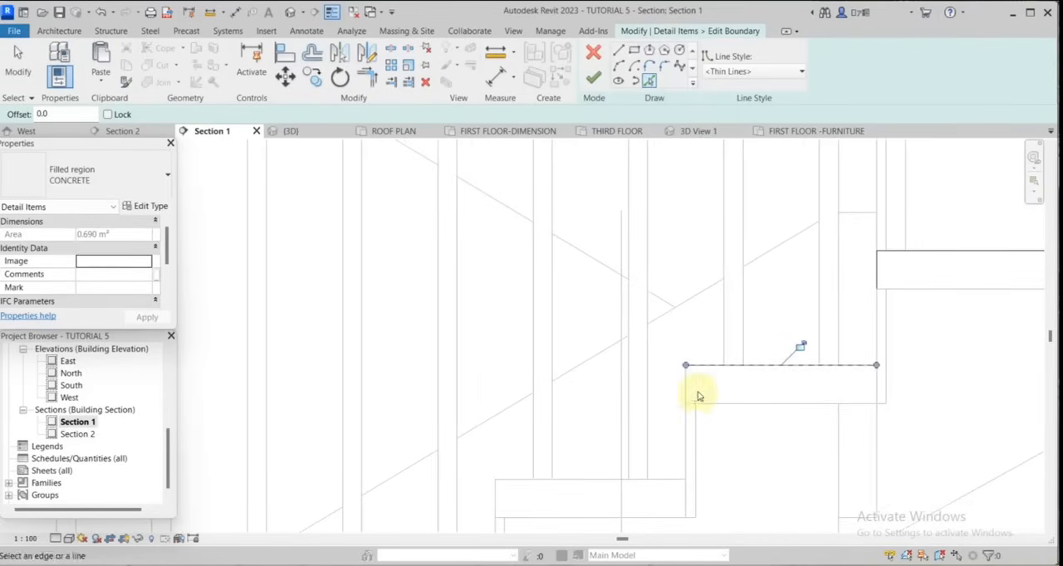
scroll(818, 382, "down", 2)
scroll(738, 425, "up", 2)
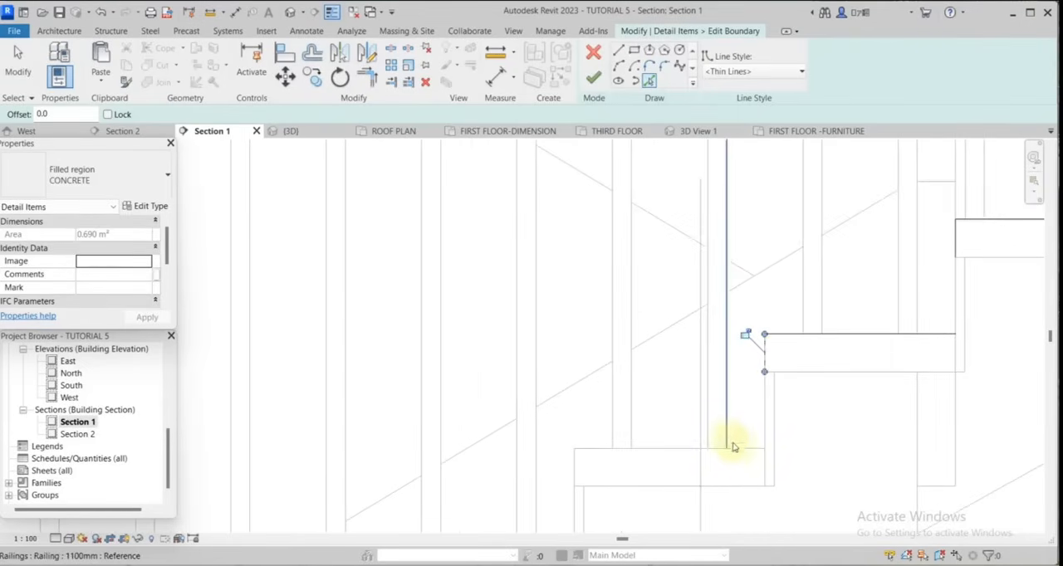
Trace the upper treads and risers of the left flight below that landing with picked boundary lines.
left_click(737, 449)
scroll(834, 360, "down", 2)
scroll(678, 446, "up", 2)
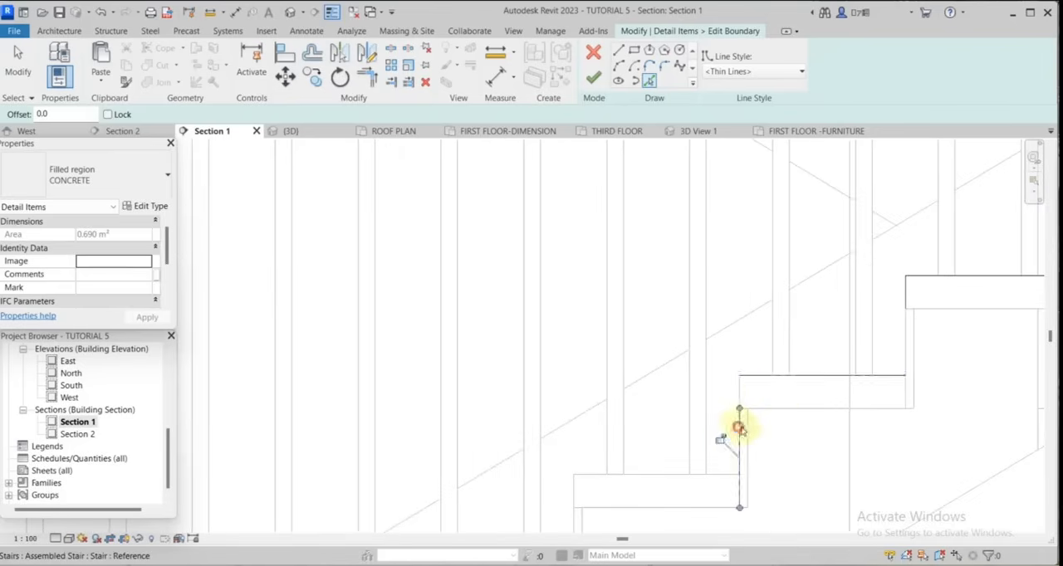
scroll(839, 363, "down", 3)
scroll(734, 435, "up", 2)
left_click(737, 414)
left_click(683, 449)
scroll(818, 369, "down", 3)
scroll(697, 452, "up", 2)
left_click(770, 425)
left_click(728, 458)
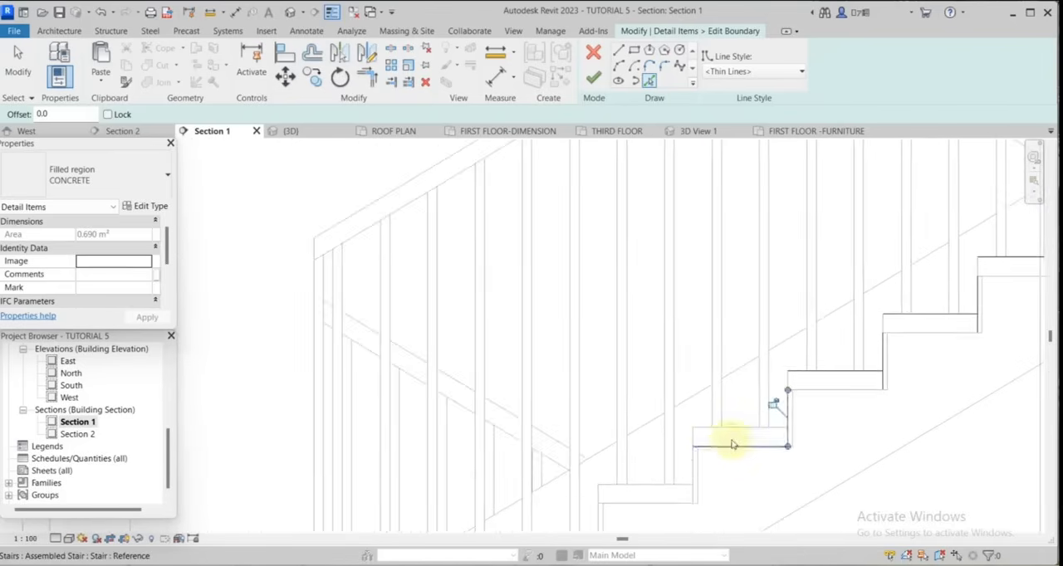
Continue the picked boundary along the left flight's remaining treads and risers down to the second-floor line.
left_click(725, 429)
left_click(695, 463)
scroll(800, 367, "down", 3)
scroll(720, 452, "up", 3)
left_click(722, 393)
left_click(687, 437)
scroll(723, 444, "up", 3)
left_click(789, 331)
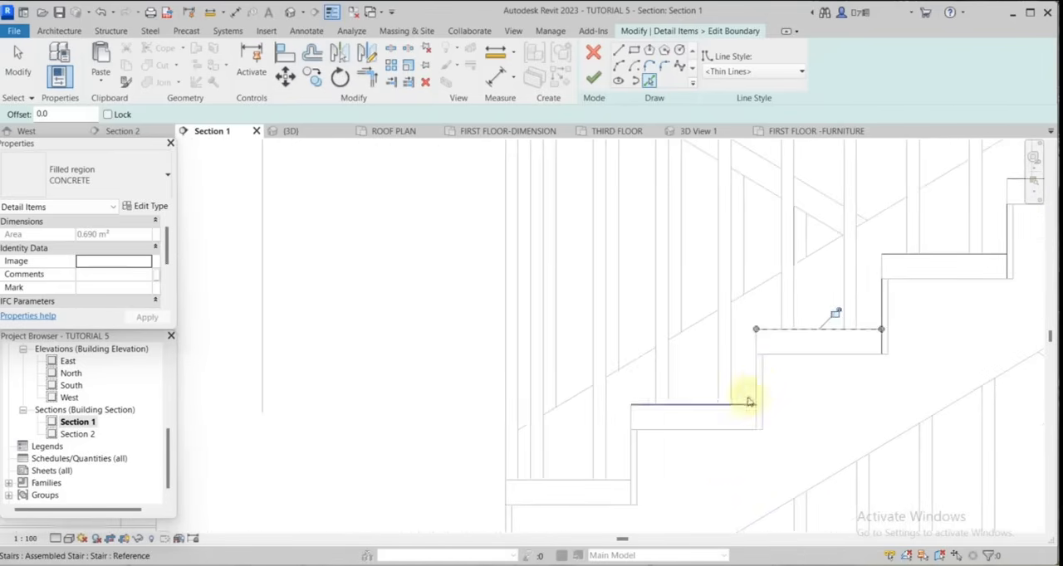
left_click(755, 392)
left_click(718, 406)
left_click(634, 446)
scroll(818, 371, "down", 3)
scroll(696, 427, "up", 2)
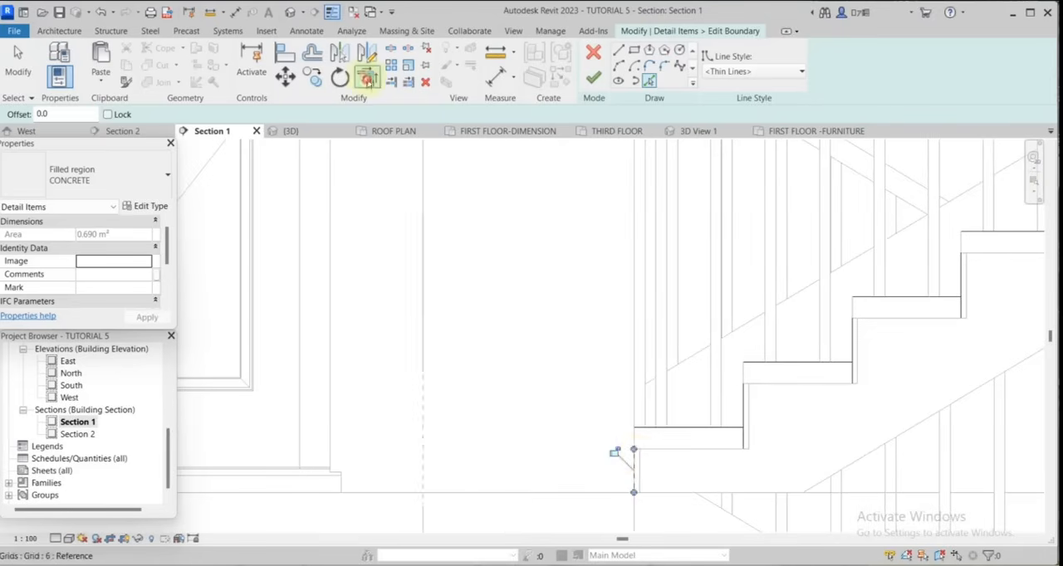
Trim the left flight's picked tread and riser lines to corners, forming one continuous stepped outline.
left_click(655, 429)
scroll(778, 303, "down", 3)
scroll(799, 334, "up", 3)
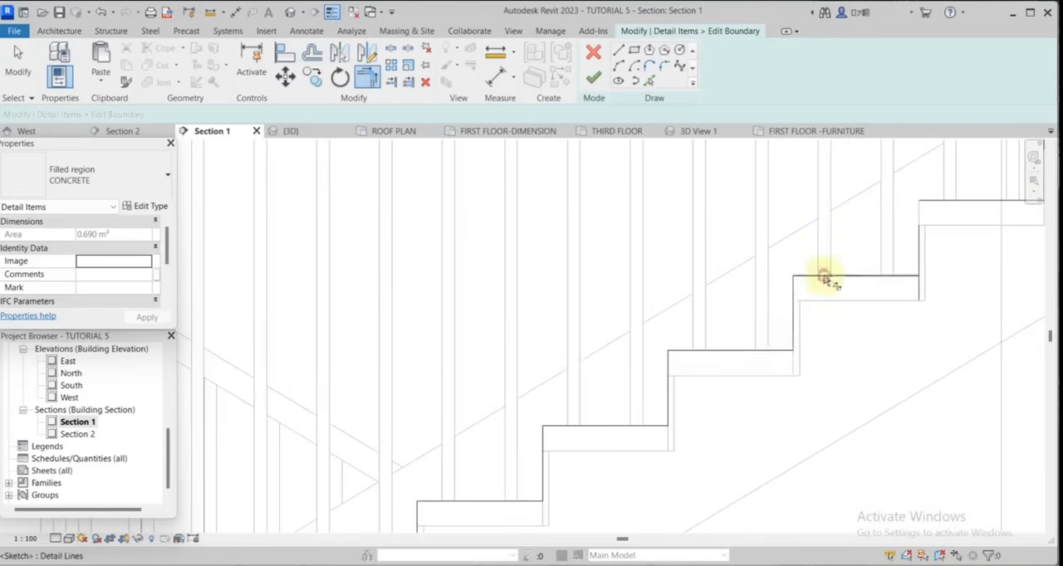
scroll(830, 290, "down", 2)
scroll(839, 291, "down", 2)
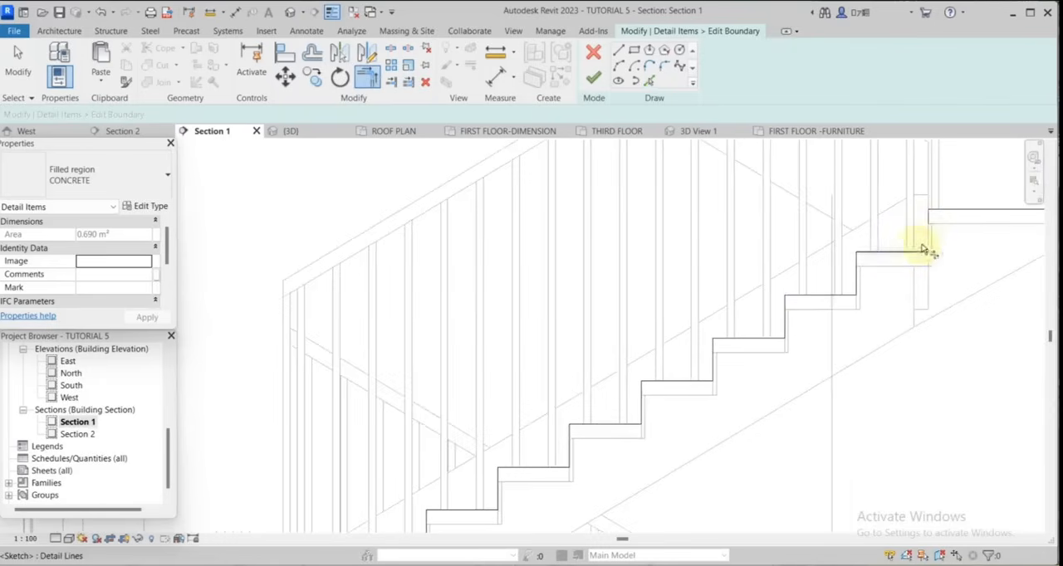
scroll(717, 242, "down", 3)
scroll(804, 291, "down", 2)
middle_click_drag(714, 346, 812, 389)
scroll(812, 389, "up", 1)
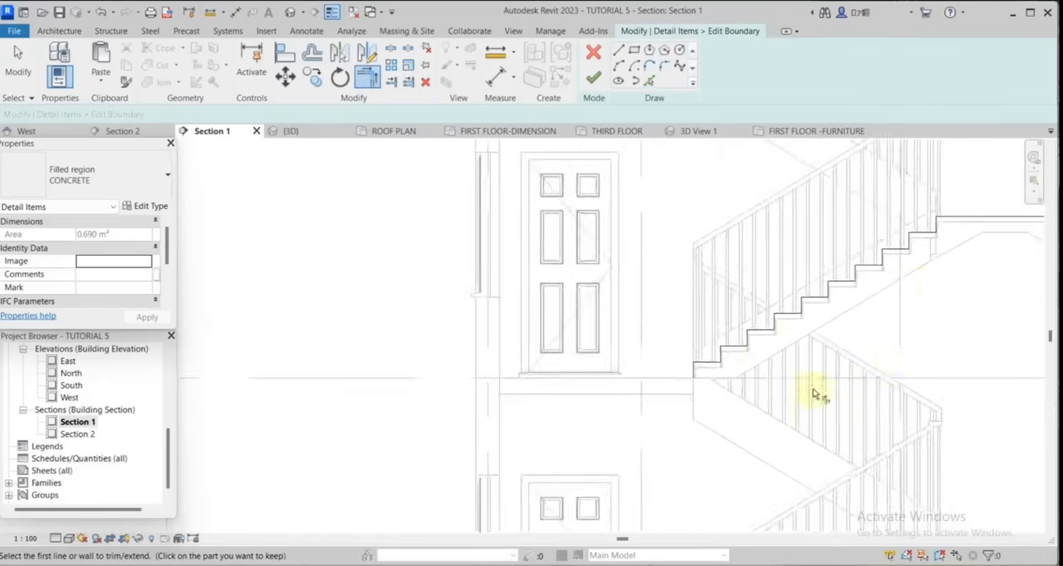
Pick the second-floor slab's top, underside and outer wall edges as boundary lines for the CONCRETE region.
left_click(649, 80)
scroll(469, 452, "up", 3)
left_click(523, 322)
left_click(379, 346)
scroll(517, 387, "down", 3)
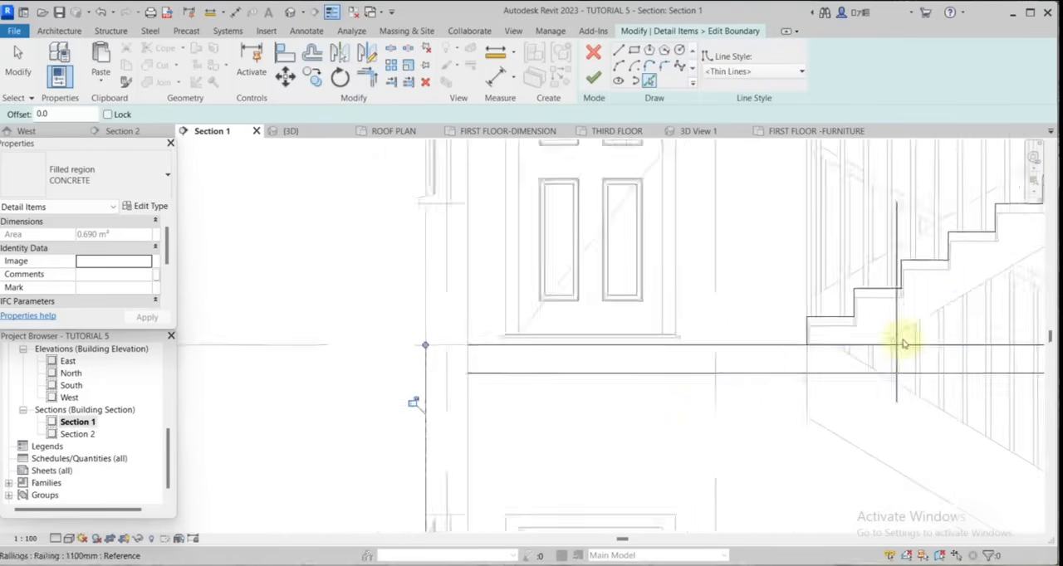
scroll(902, 338, "up", 1)
key("Escape")
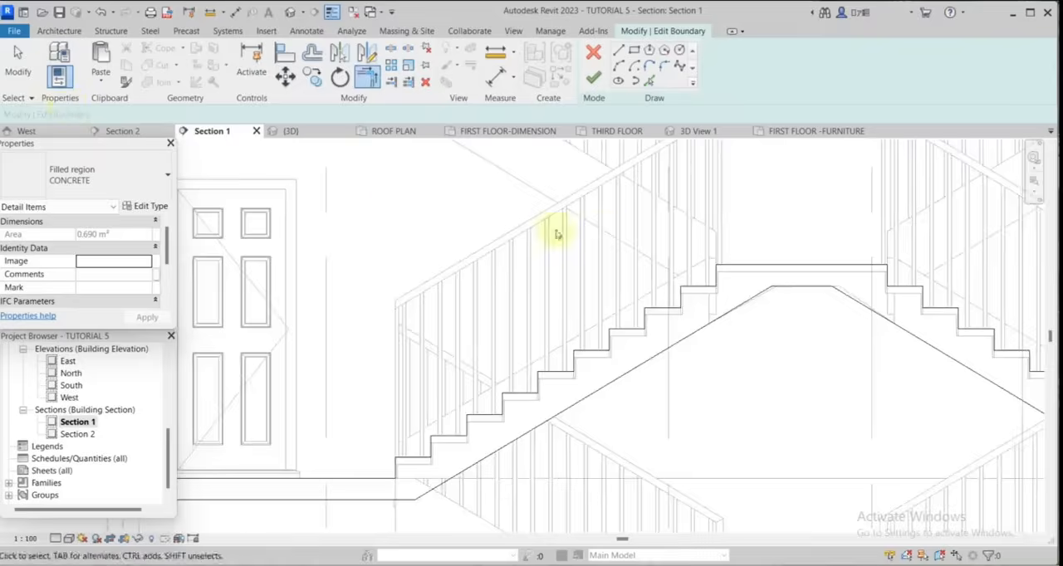
scroll(555, 233, "down", 1)
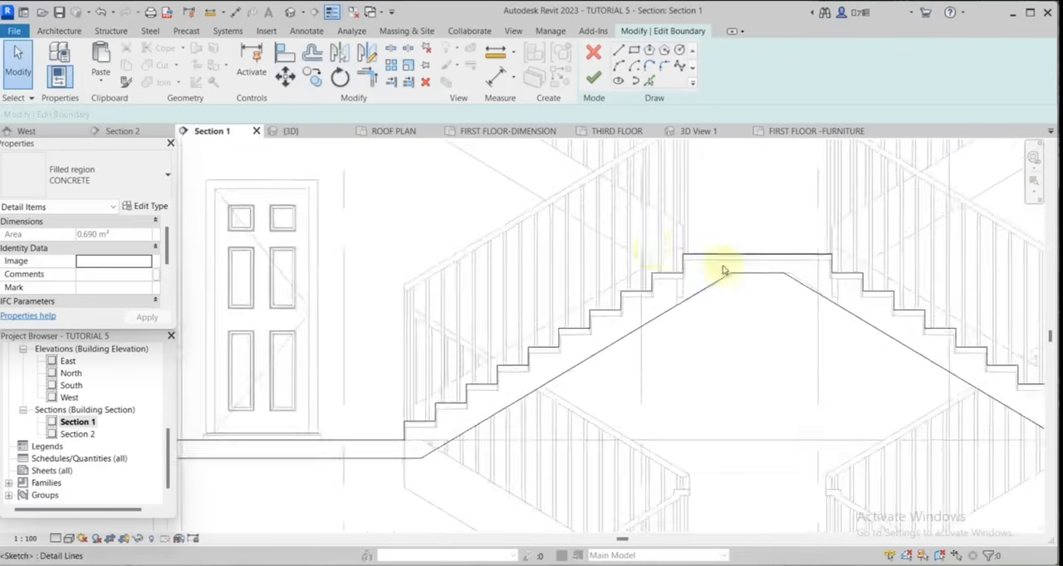
Move the right flight's underside detail line end to the landing's underside corner and finish the CONCRETE region's boundary.
scroll(723, 270, "down", 3)
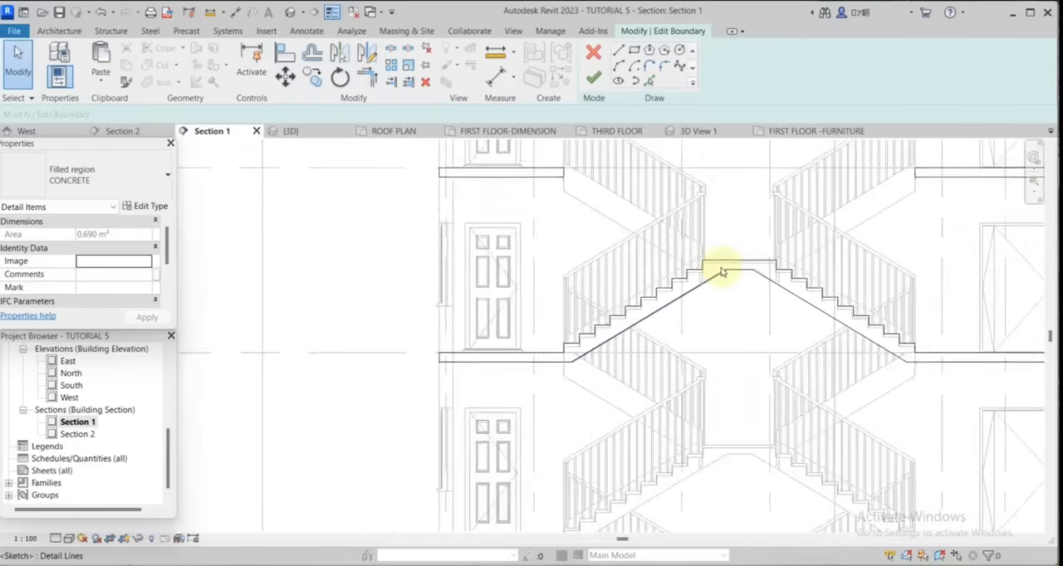
scroll(721, 272, "up", 1)
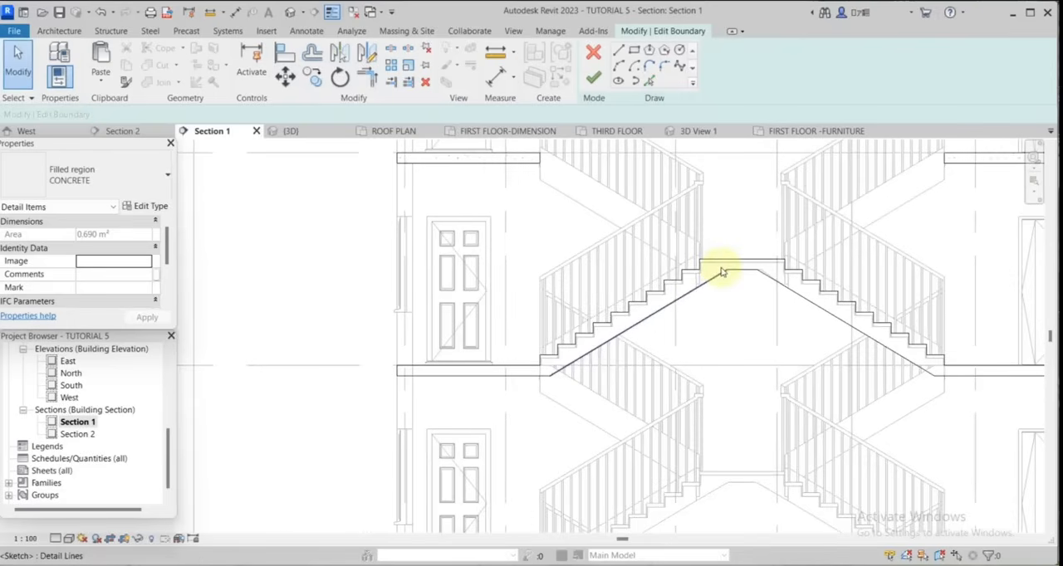
scroll(739, 275, "up", 5)
left_click(754, 299)
left_click(940, 269)
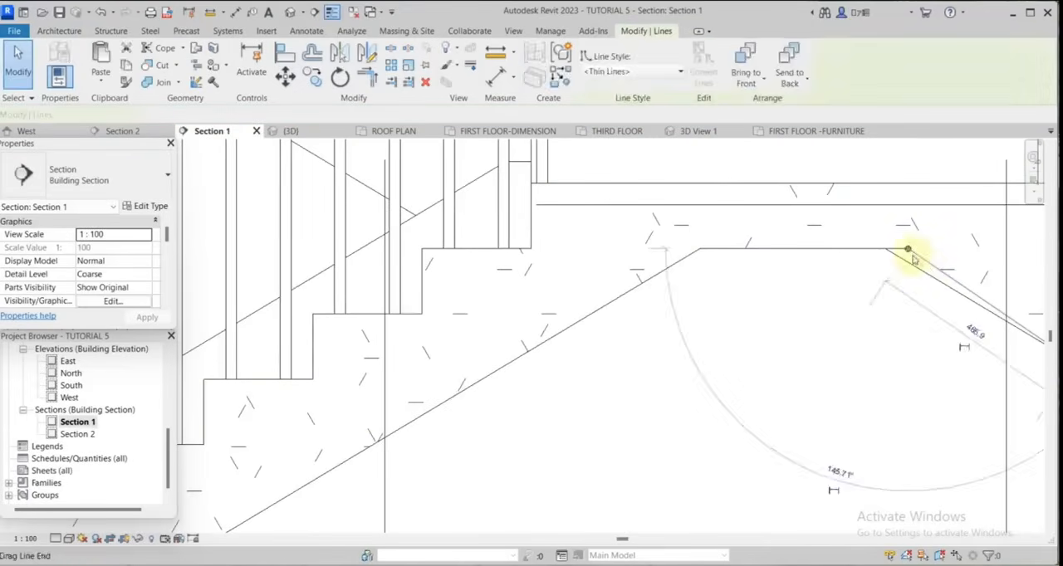
left_click_drag(908, 249, 885, 249)
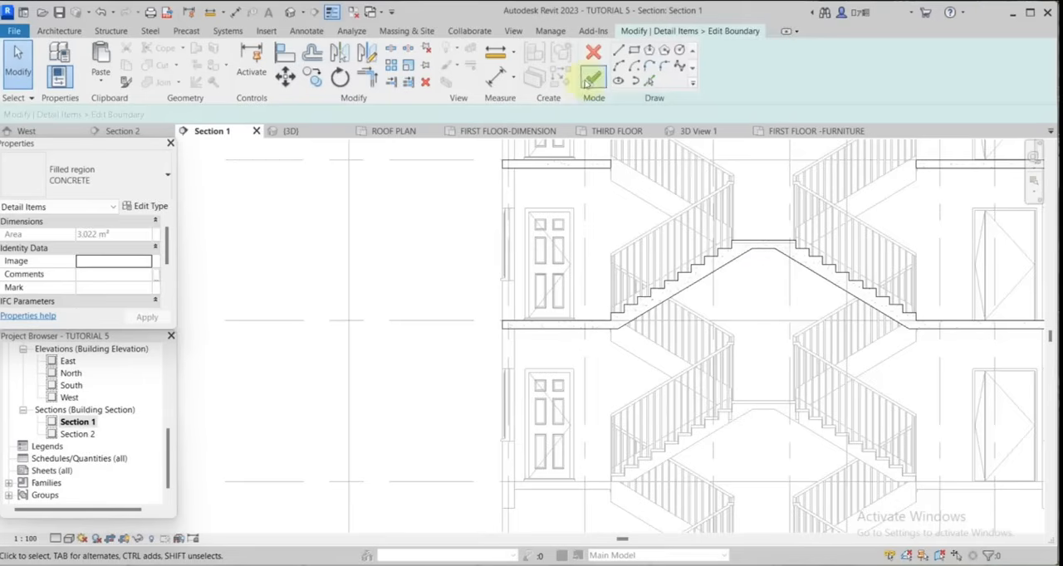
left_click(589, 80)
scroll(775, 191, "down", 3)
scroll(771, 185, "up", 5)
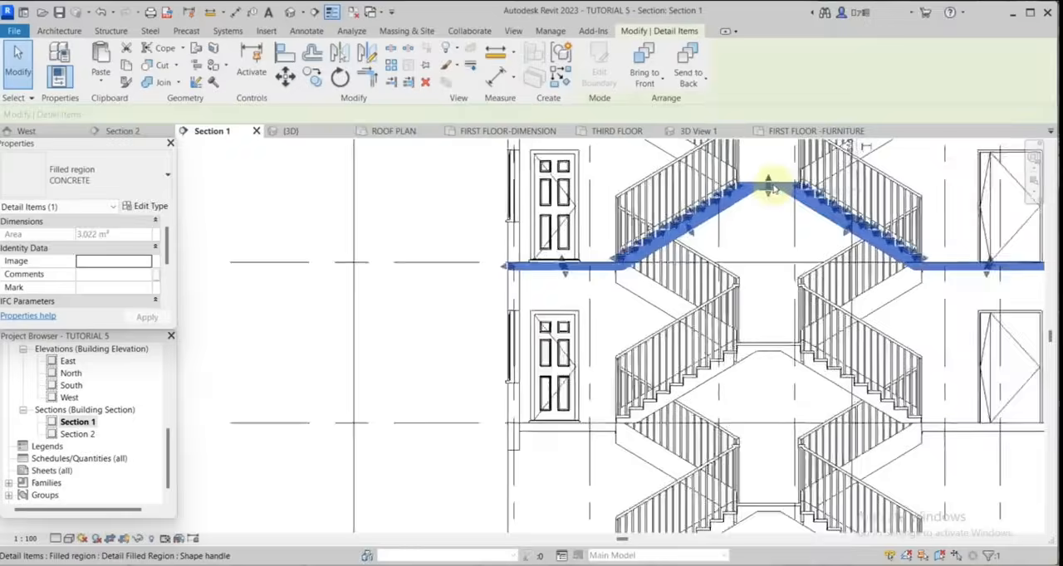
Reopen the CONCRETE region's boundary and copy the second-floor slab and stair outline 3000 mm down to the first floor.
scroll(789, 249, "down", 2)
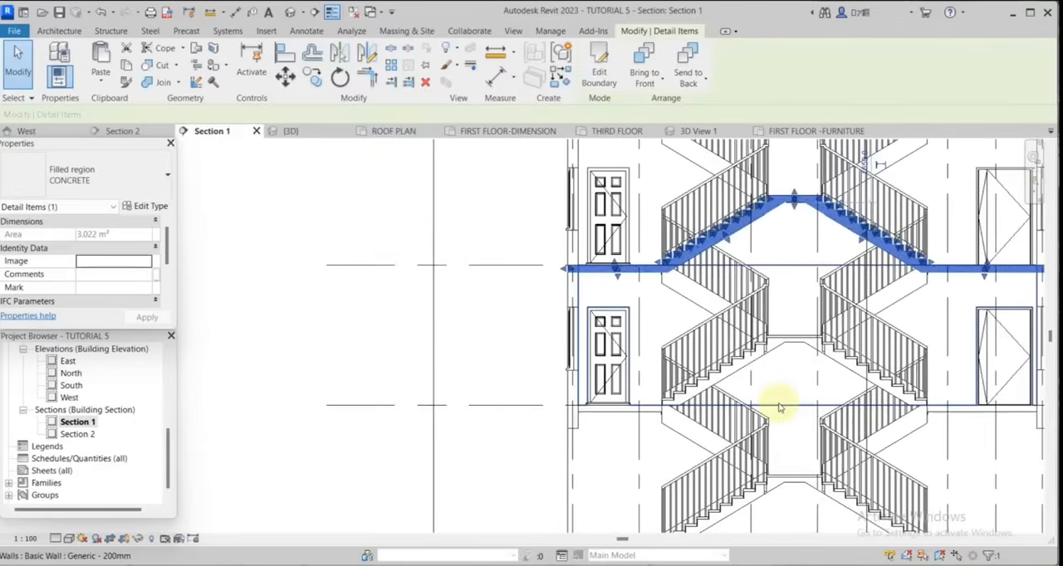
scroll(878, 415, "down", 1)
scroll(818, 380, "up", 1)
scroll(608, 298, "down", 2)
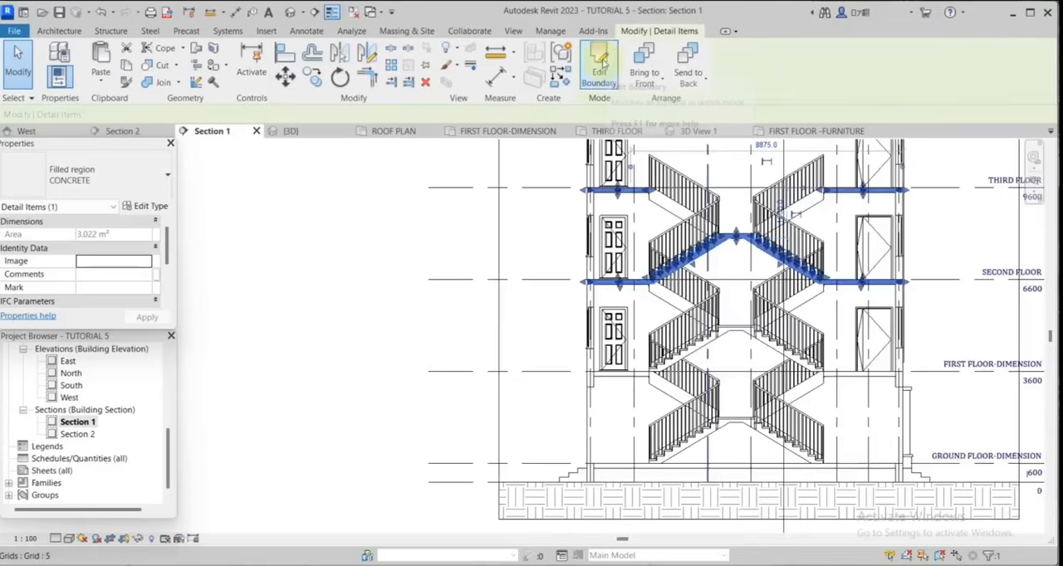
left_click(599, 63)
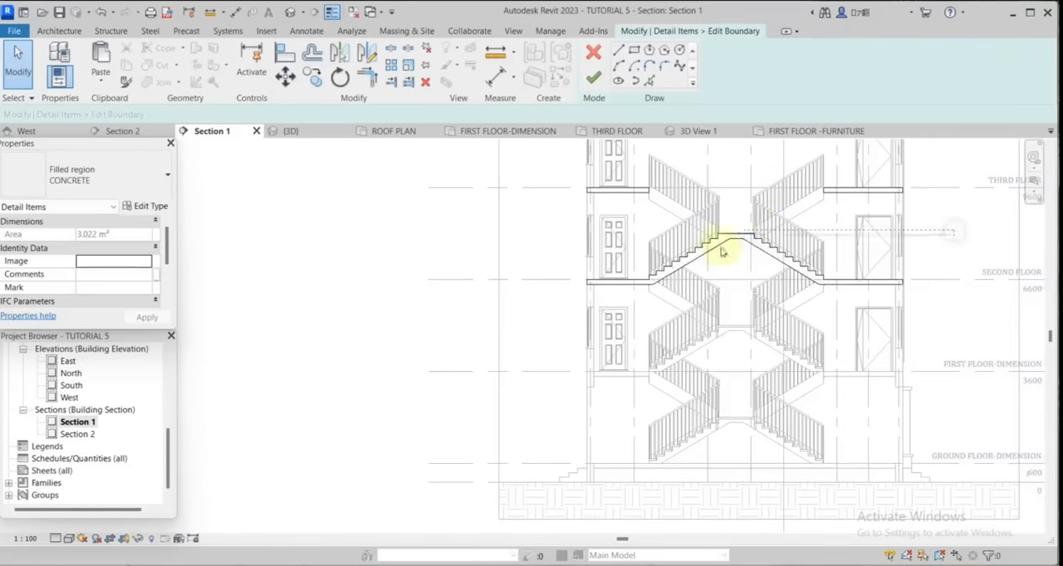
left_click_drag(722, 251, 565, 338)
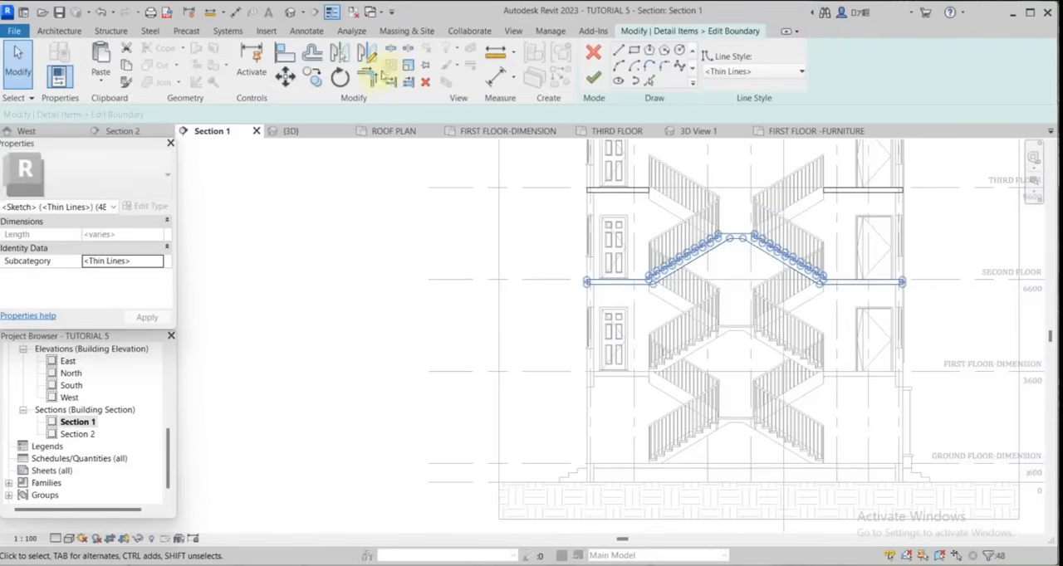
left_click(313, 77)
scroll(744, 249, "up", 2)
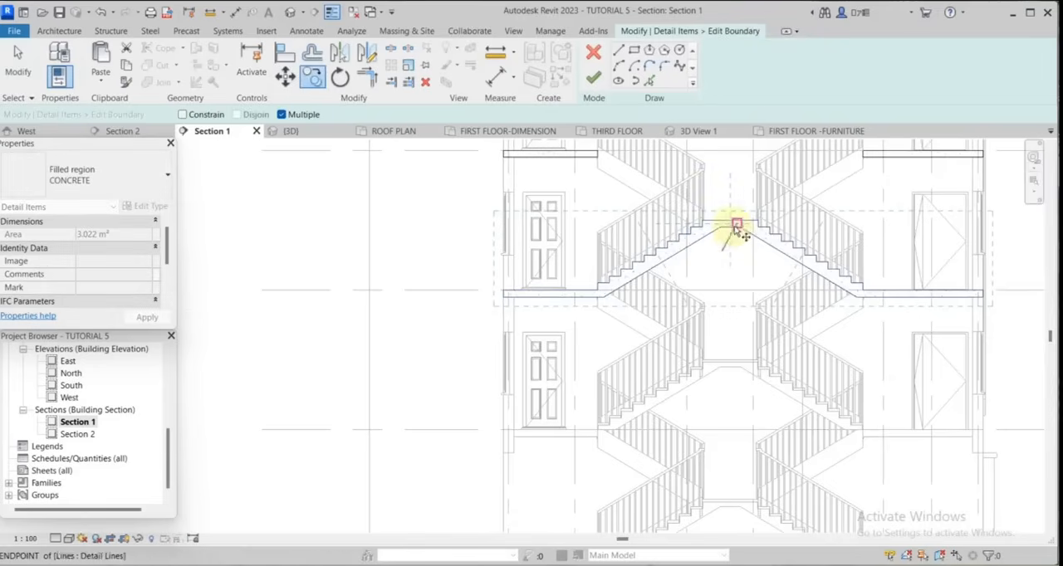
left_click(731, 230)
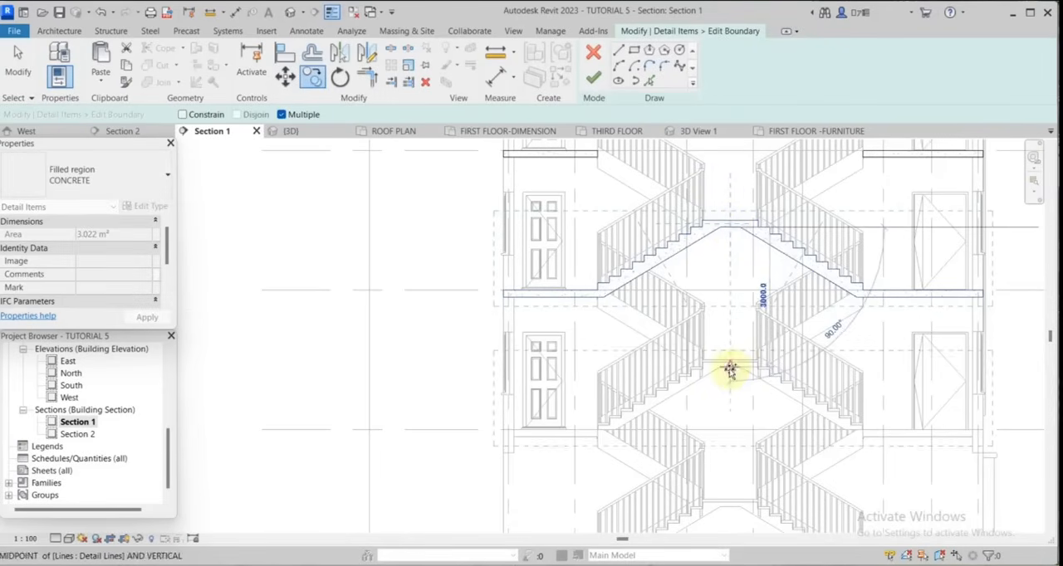
left_click(730, 369)
scroll(806, 448, "up", 2)
scroll(913, 387, "up", 1)
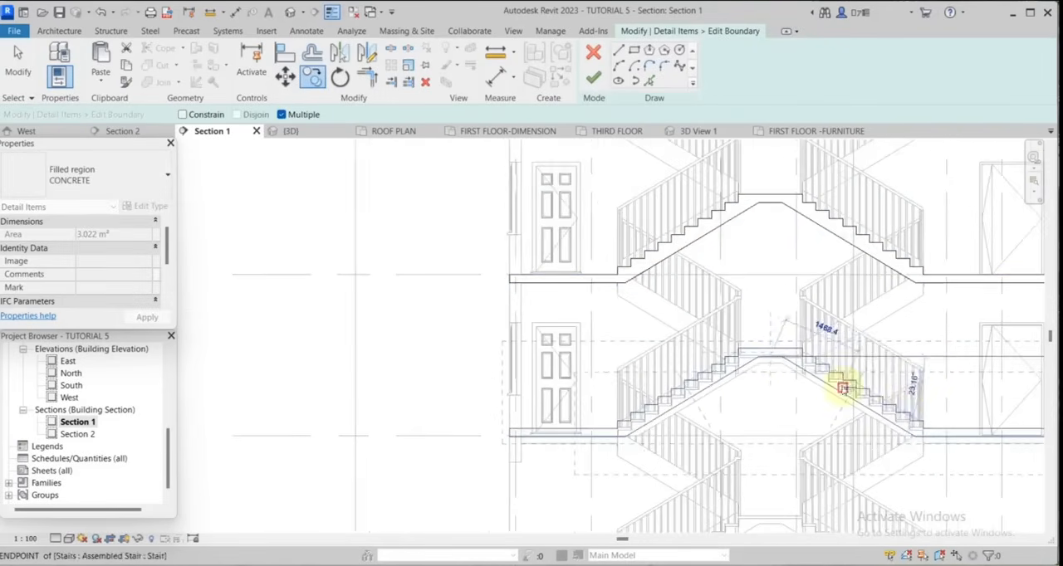
Copy the first-floor slab and stair outline 3000 mm down to the ground-floor level.
key("Escape")
scroll(774, 365, "up", 3)
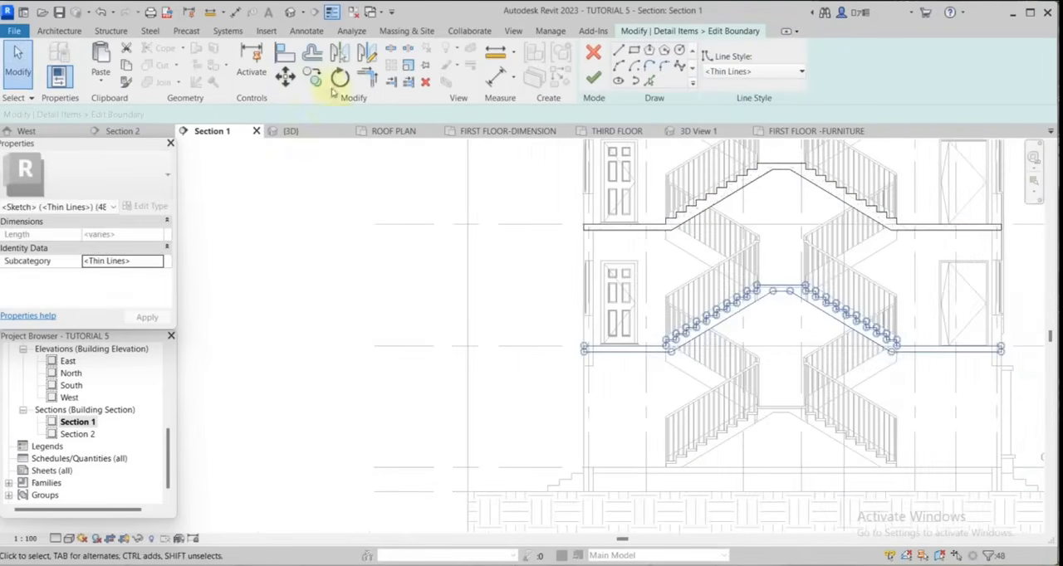
left_click(315, 80)
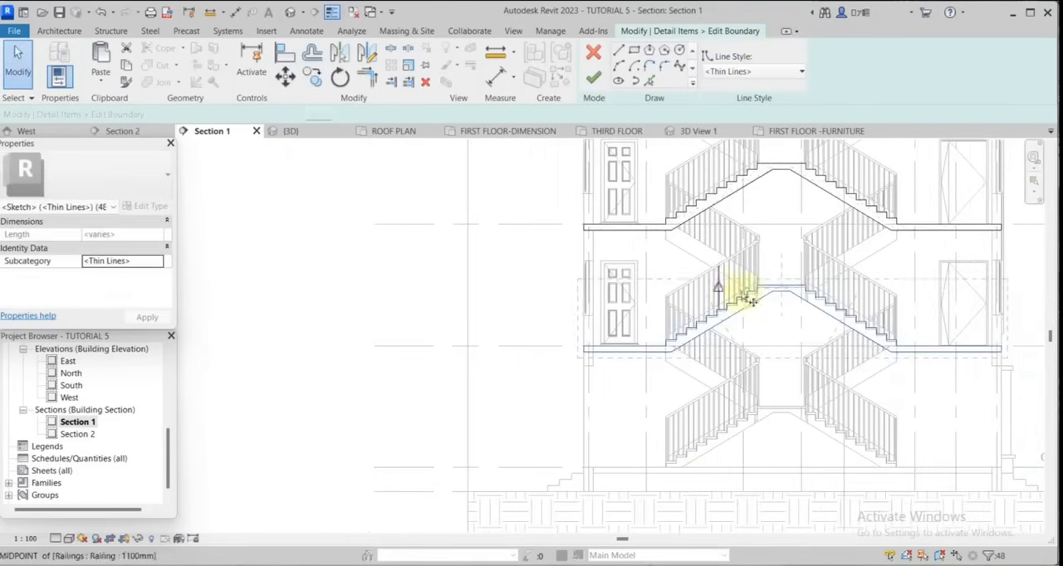
left_click(783, 295)
scroll(783, 419, "up", 3)
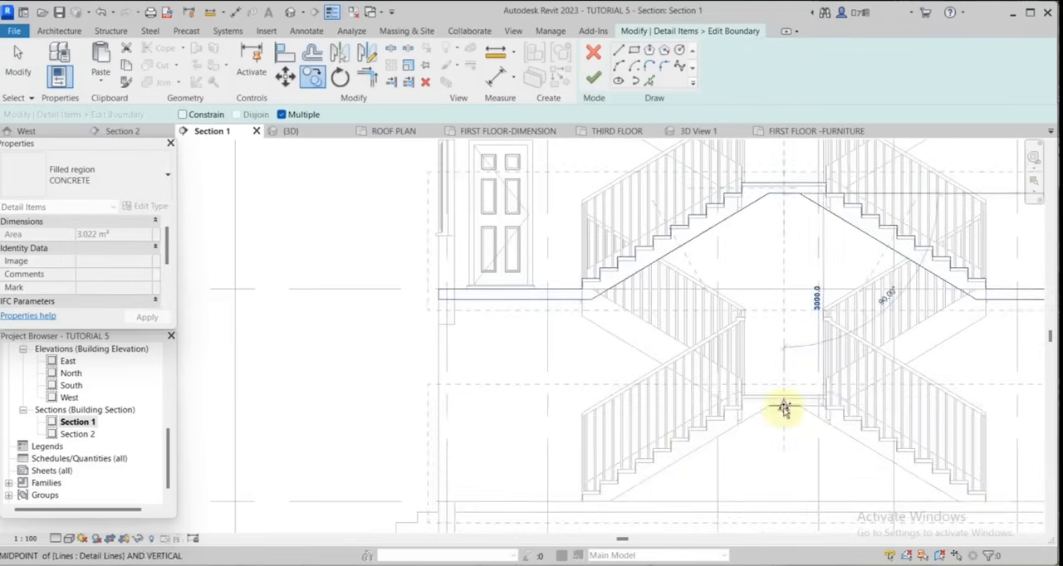
scroll(806, 422, "up", 1)
scroll(818, 341, "down", 2)
key("Escape")
key("Escape")
scroll(648, 401, "up", 2)
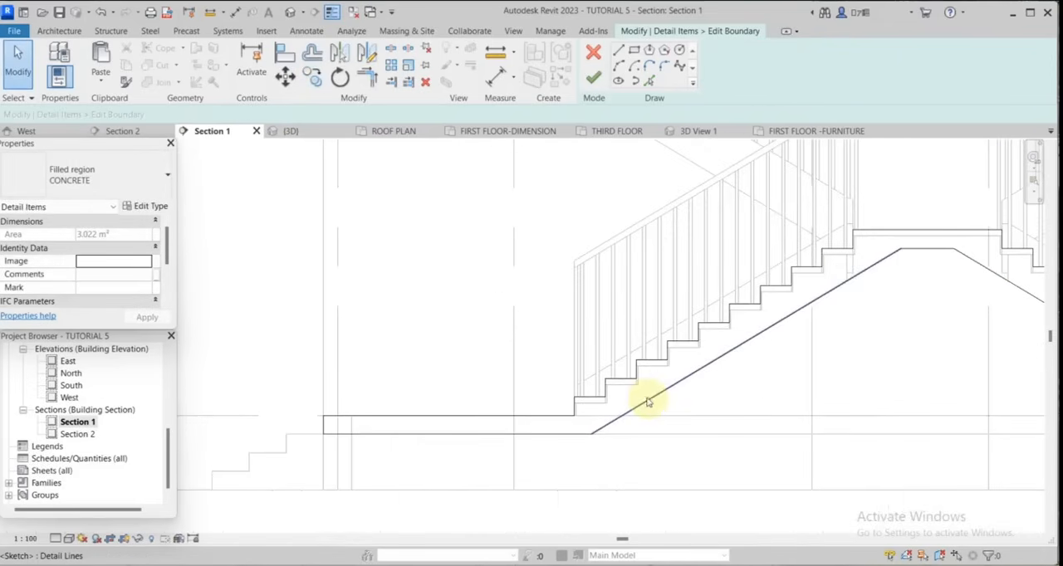
Delete the ground-floor slab's left underside line and draw a boundary line along ground-floor level between the two flight undersides.
left_click(538, 434)
key("Delete")
scroll(608, 427, "down", 2)
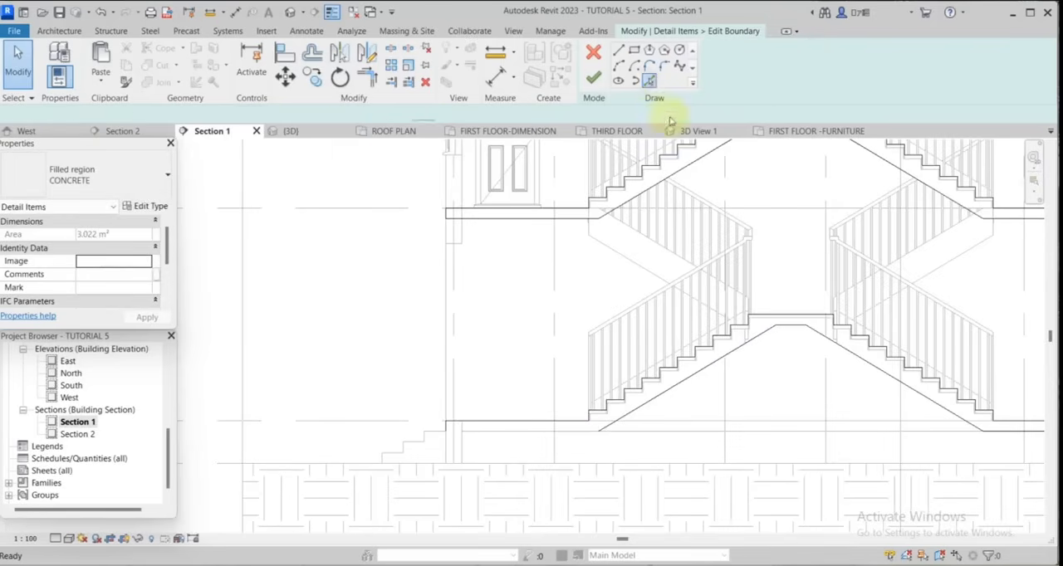
left_click(649, 81)
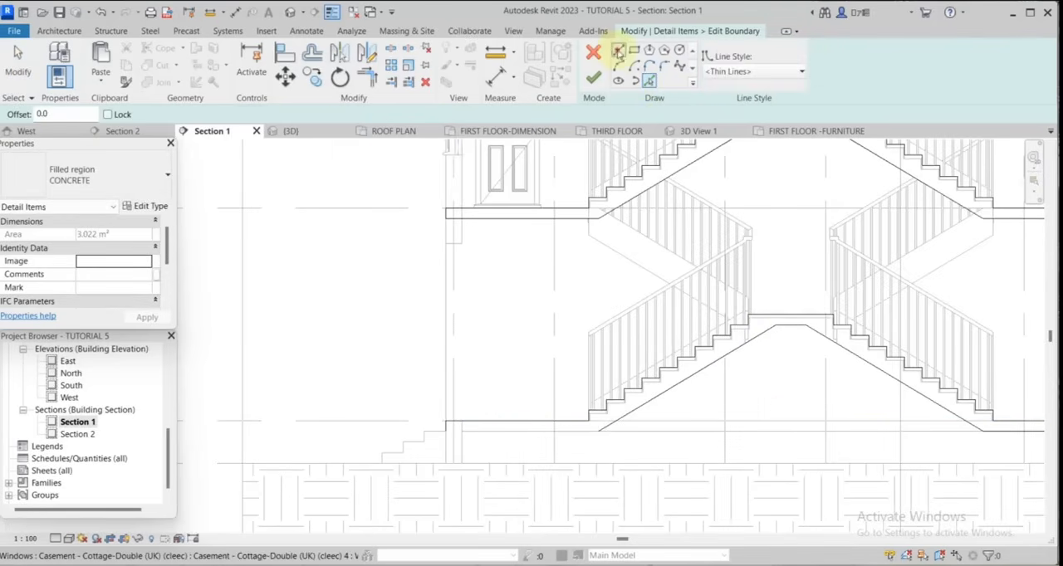
left_click(619, 52)
scroll(955, 415, "up", 2)
left_click(968, 419)
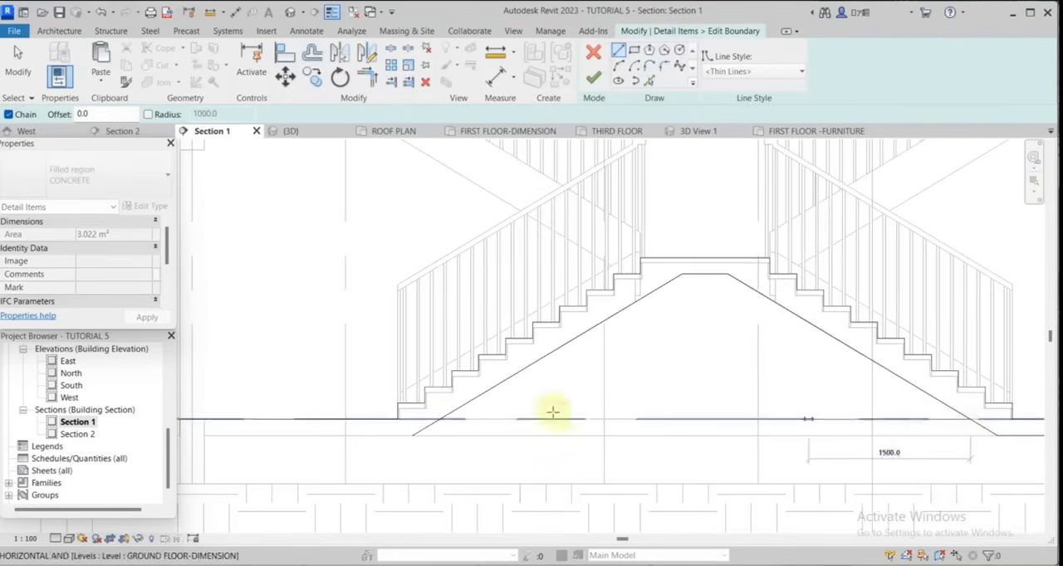
left_click(442, 419)
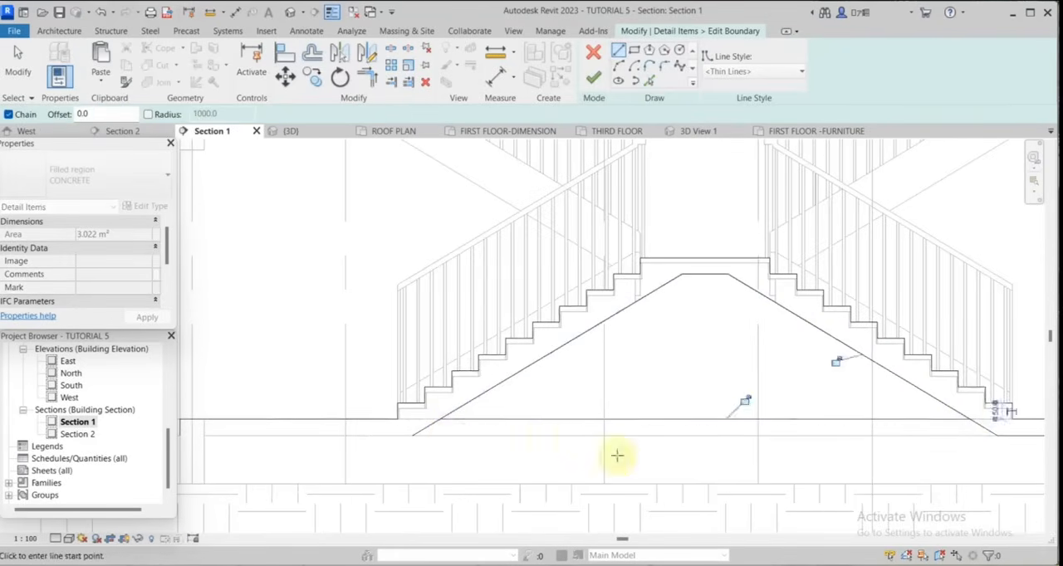
scroll(617, 455, "down", 2)
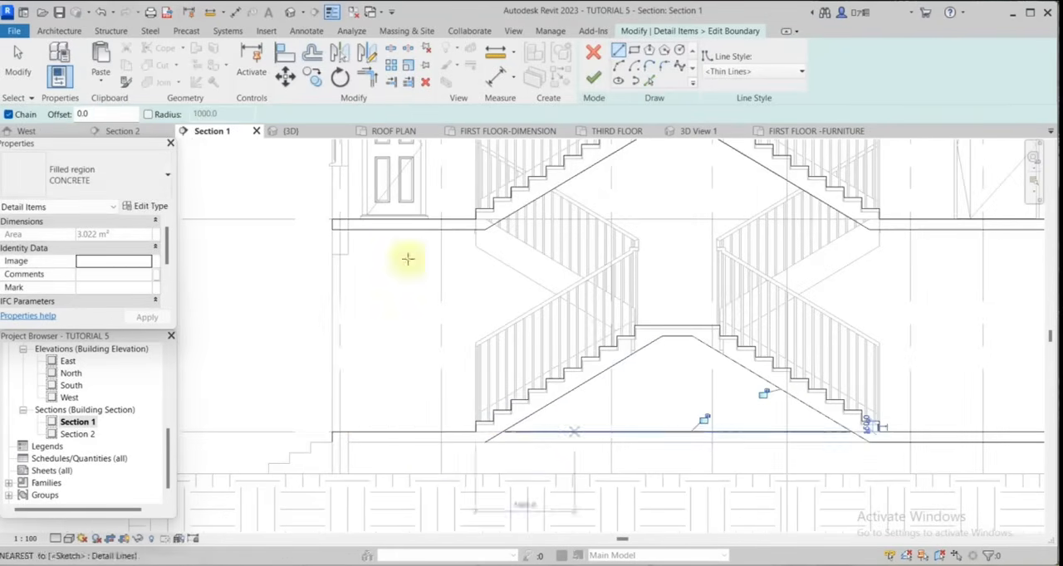
Trim the undersides of both lowest flights to the boundary line along ground-floor level.
left_click(367, 76)
scroll(523, 422, "up", 2)
left_click(540, 445)
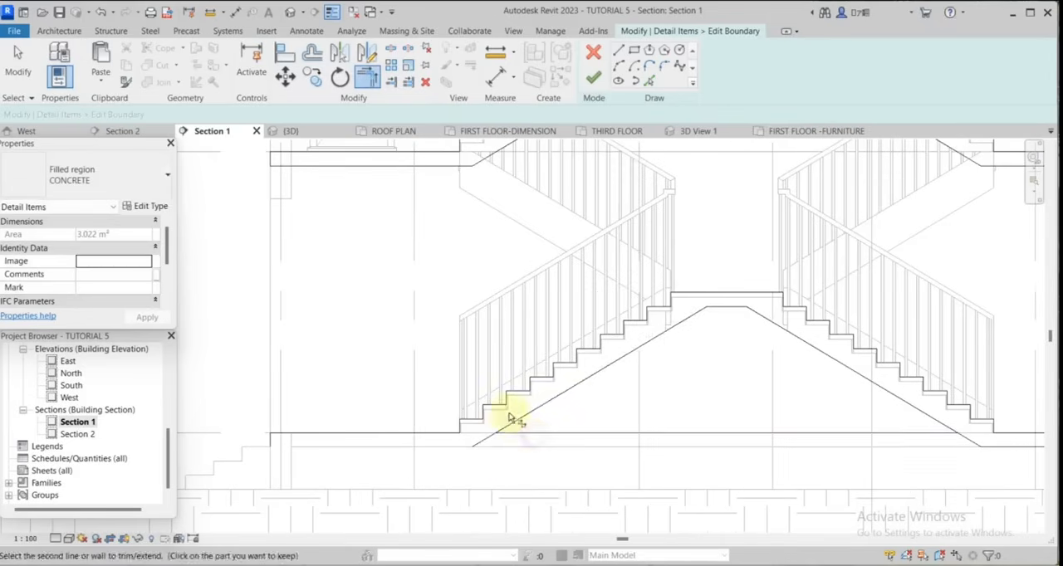
left_click(531, 433)
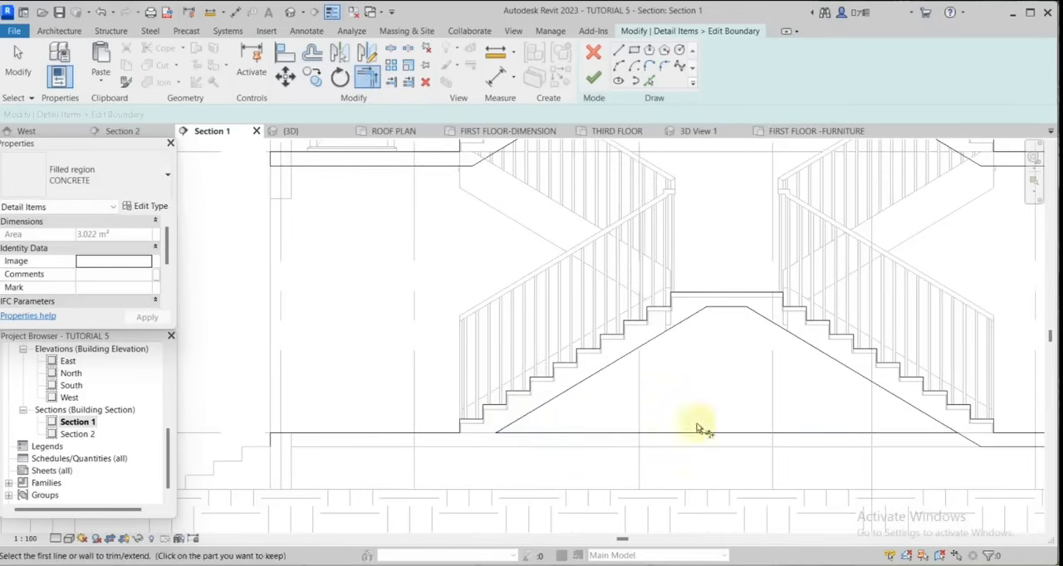
left_click(913, 417)
left_click(909, 433)
scroll(790, 410, "down", 2)
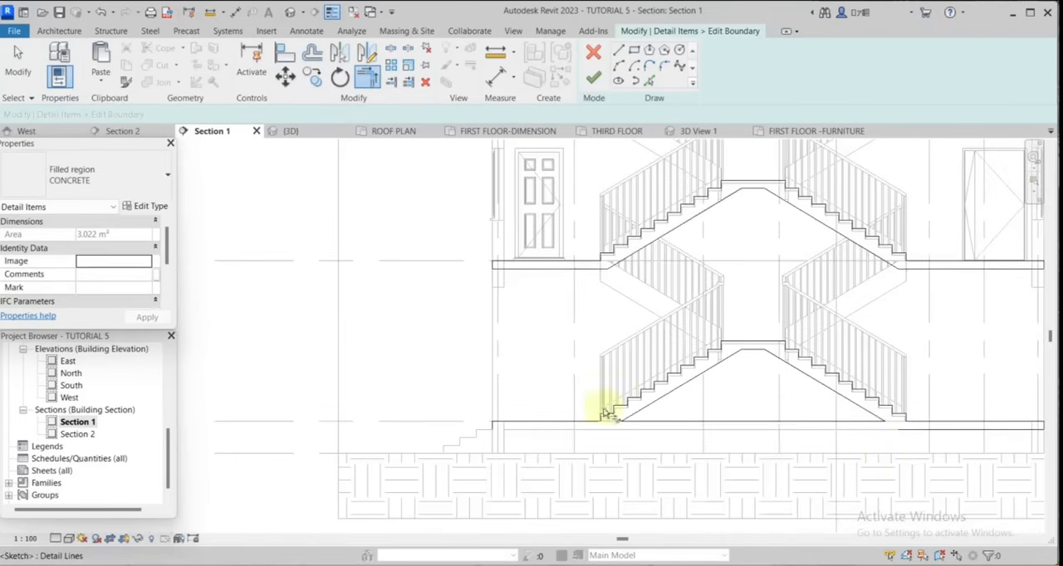
Extend the ground-floor slab's right underside line to its left outer edge and finish the CONCRETE region's boundary.
scroll(956, 449, "up", 2)
left_click(931, 427)
scroll(907, 444, "down", 3)
scroll(516, 434, "up", 5)
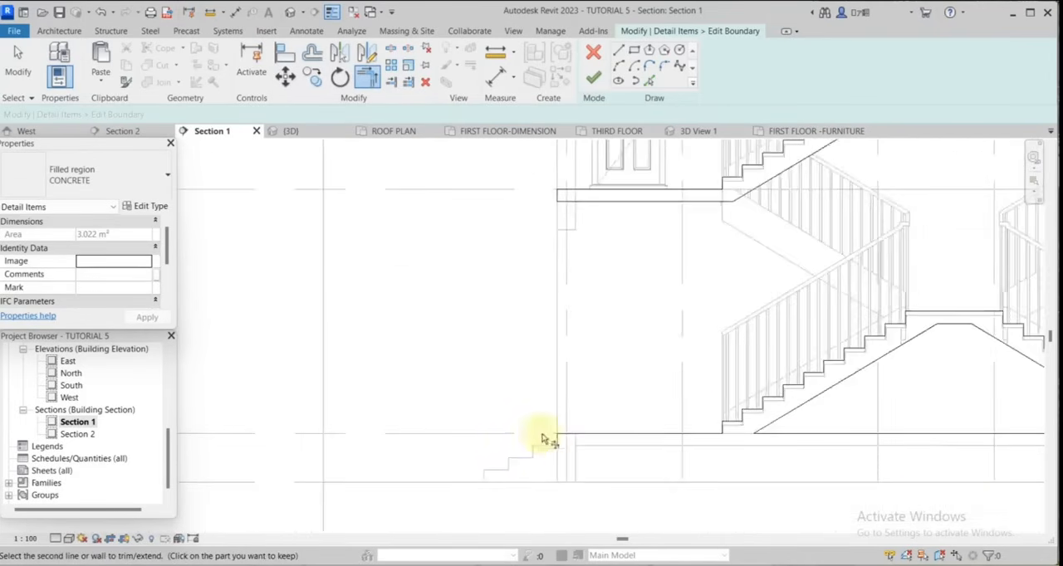
scroll(556, 441, "up", 1)
left_click(565, 442)
scroll(609, 418, "down", 3)
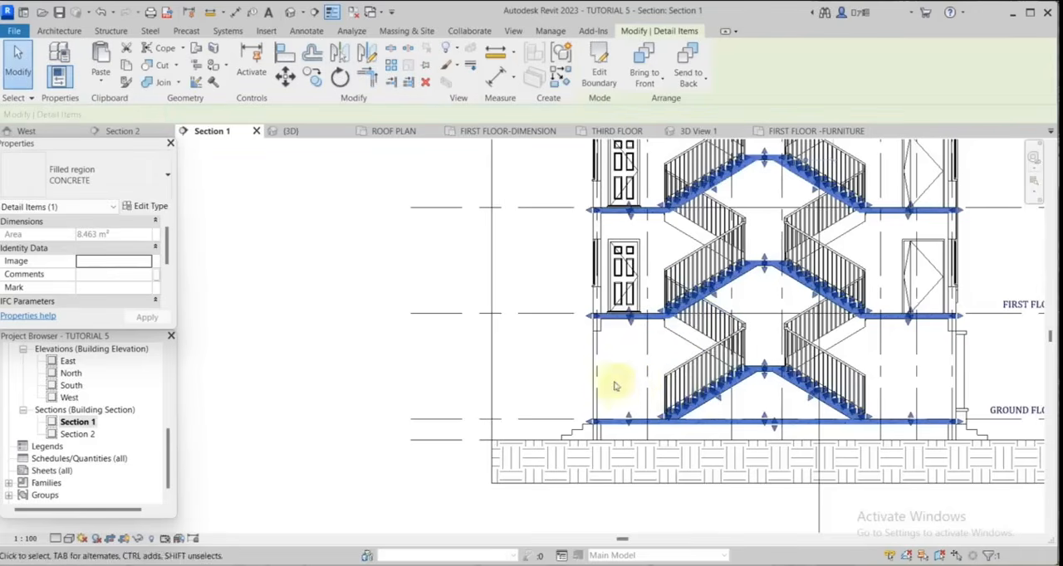
key("Escape")
Examine the hatched slabs and flights across all floors and the window heads along the right outer wall.
scroll(818, 315, "down", 2)
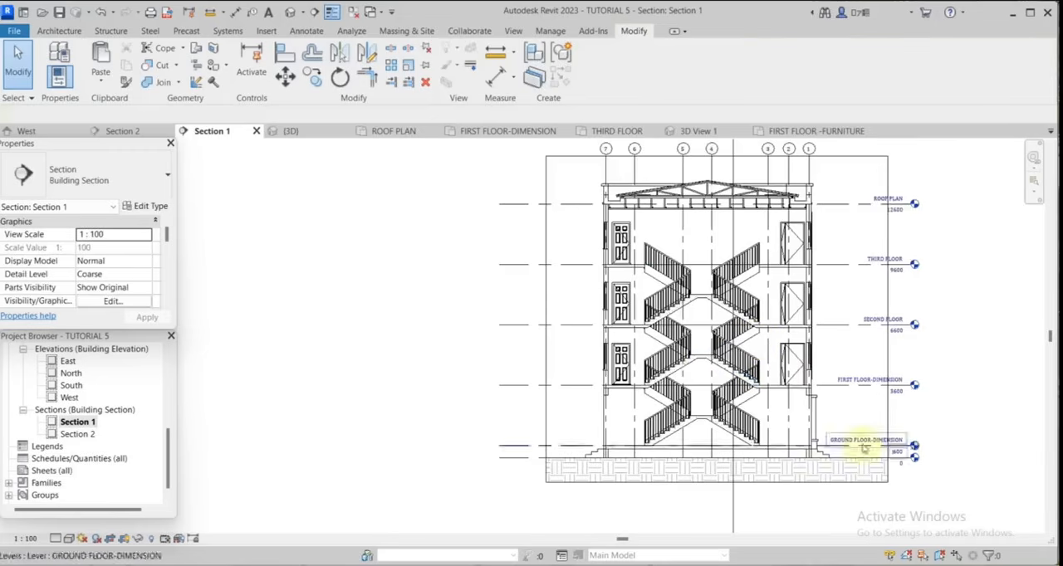
scroll(835, 398, "up", 1)
scroll(813, 336, "up", 2)
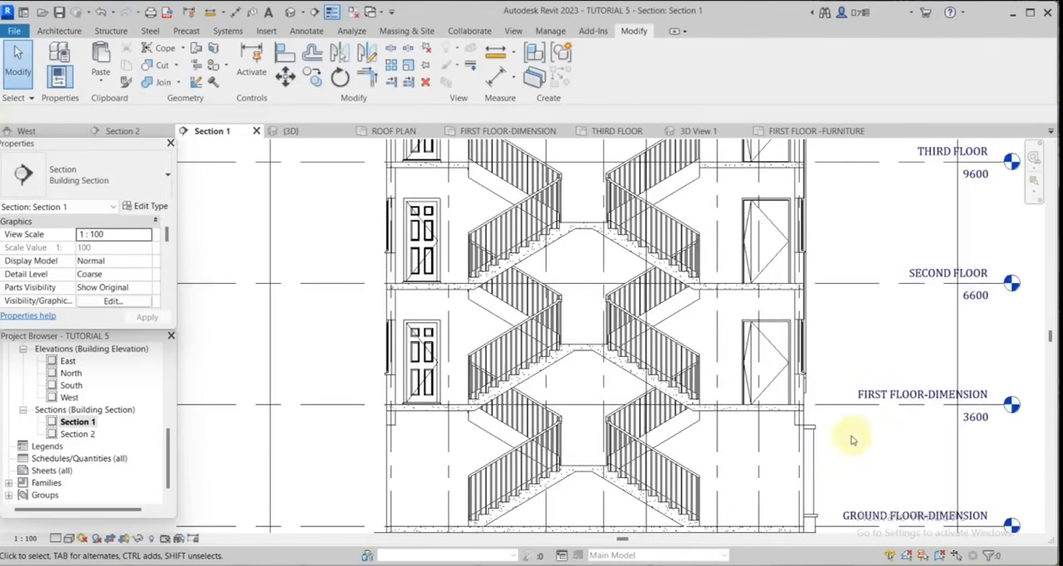
scroll(785, 330, "up", 4)
scroll(931, 296, "down", 1)
scroll(886, 263, "up", 1)
scroll(921, 299, "down", 1)
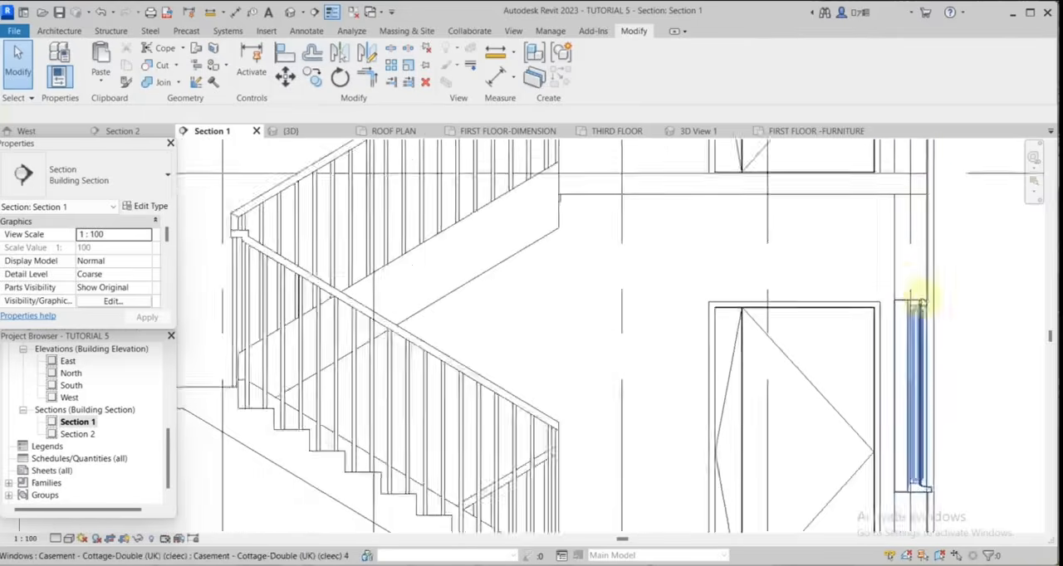
scroll(913, 294, "up", 1)
scroll(889, 285, "down", 4)
Reopen the CONCRETE region's boundary and outline a 225 mm high lintel across the right outer wall above the second-floor window.
left_click(875, 238)
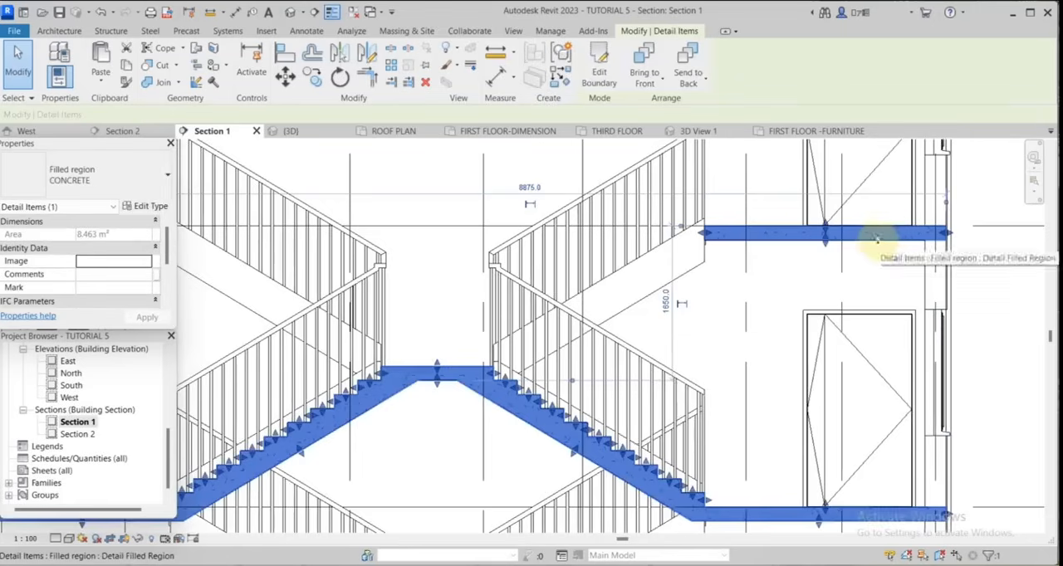
left_click(599, 70)
key("l")
key("i")
scroll(930, 338, "up", 2)
left_click(956, 292)
type("225")
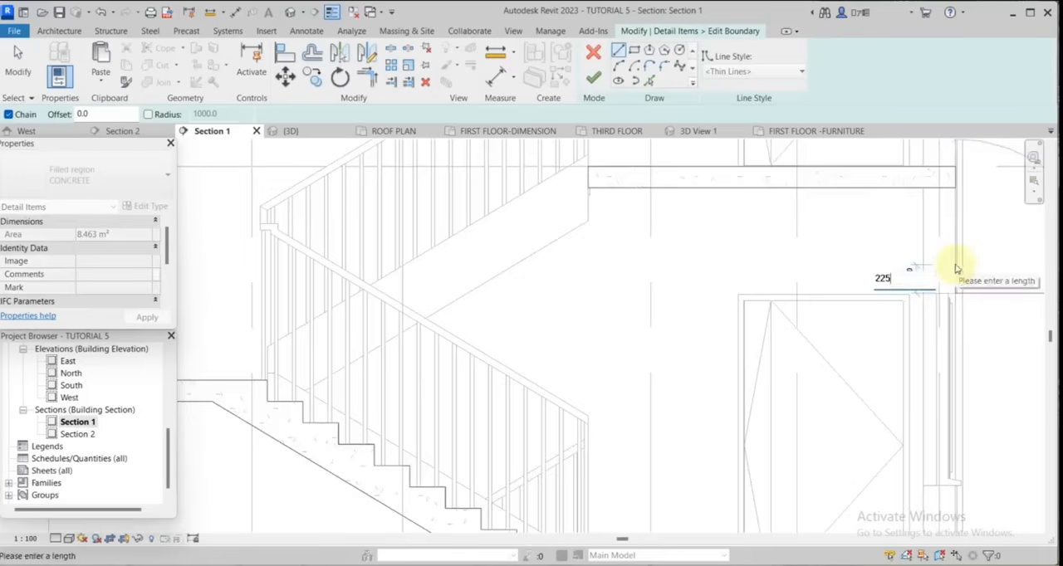
key("Return")
scroll(934, 262, "up", 2)
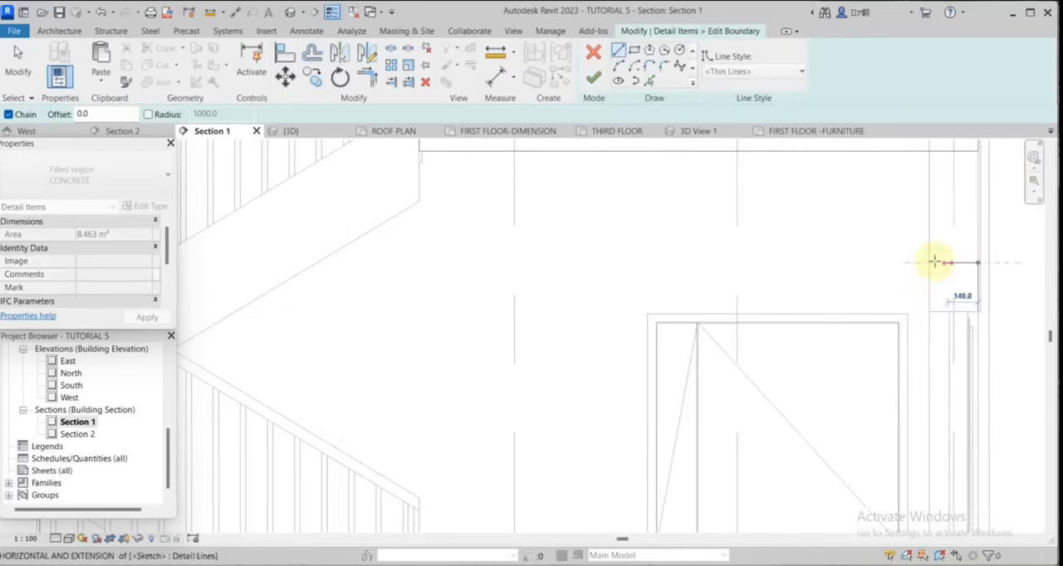
scroll(935, 263, "up", 1)
left_click(928, 263)
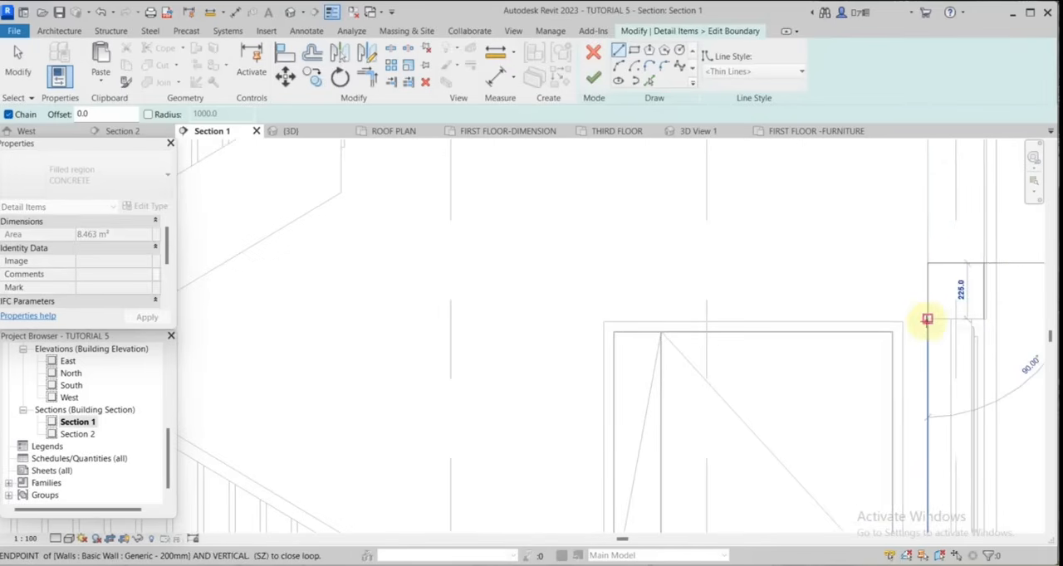
left_click(927, 319)
scroll(941, 295, "down", 4)
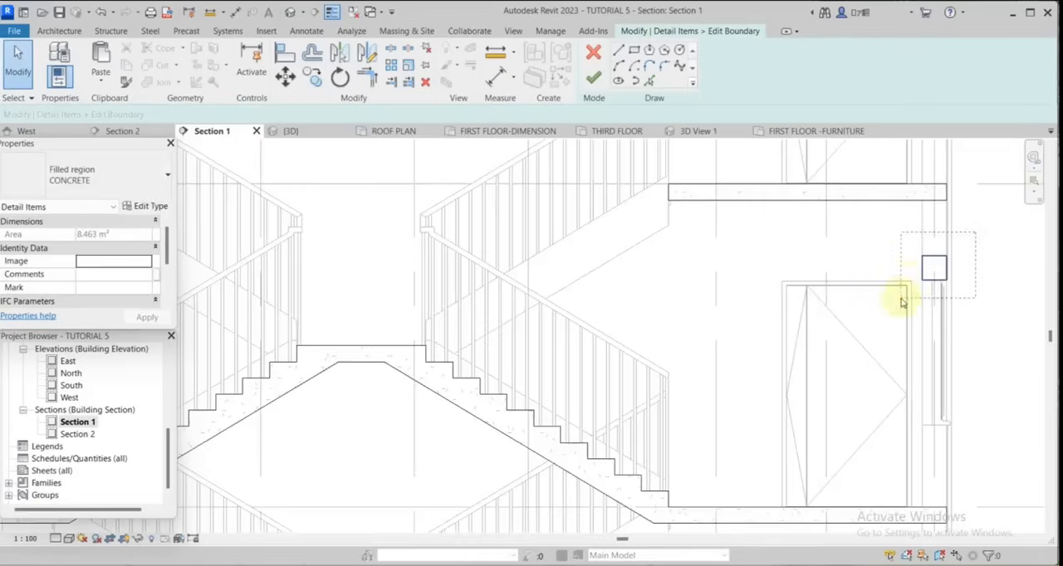
key("Escape")
key("Escape")
Copy the lintel outline down to the head of the first-floor window in the right outer wall, with multiple copies enabled.
left_click(312, 76)
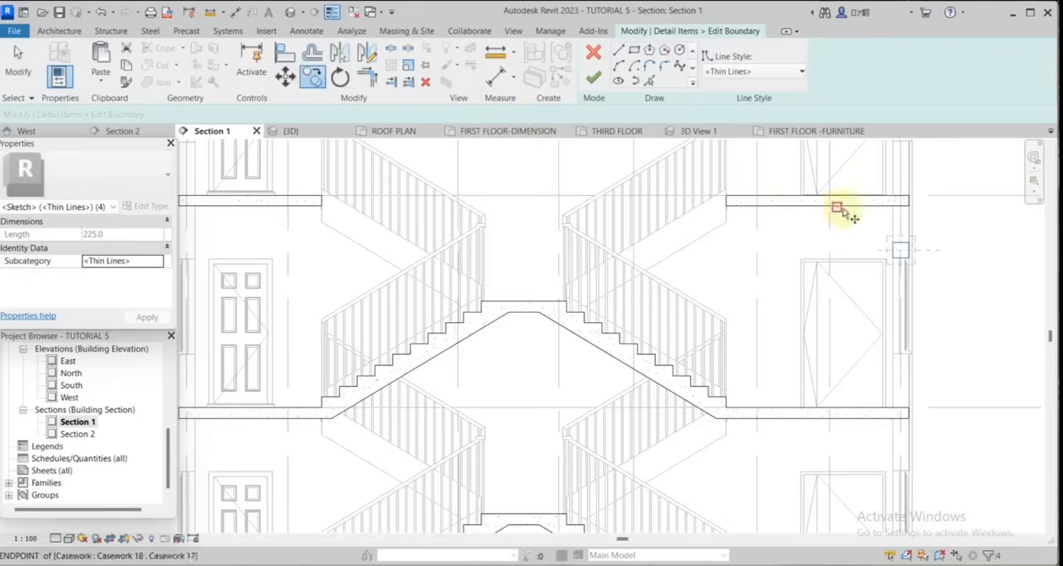
left_click(901, 249)
scroll(878, 410, "up", 2)
scroll(914, 498, "down", 2)
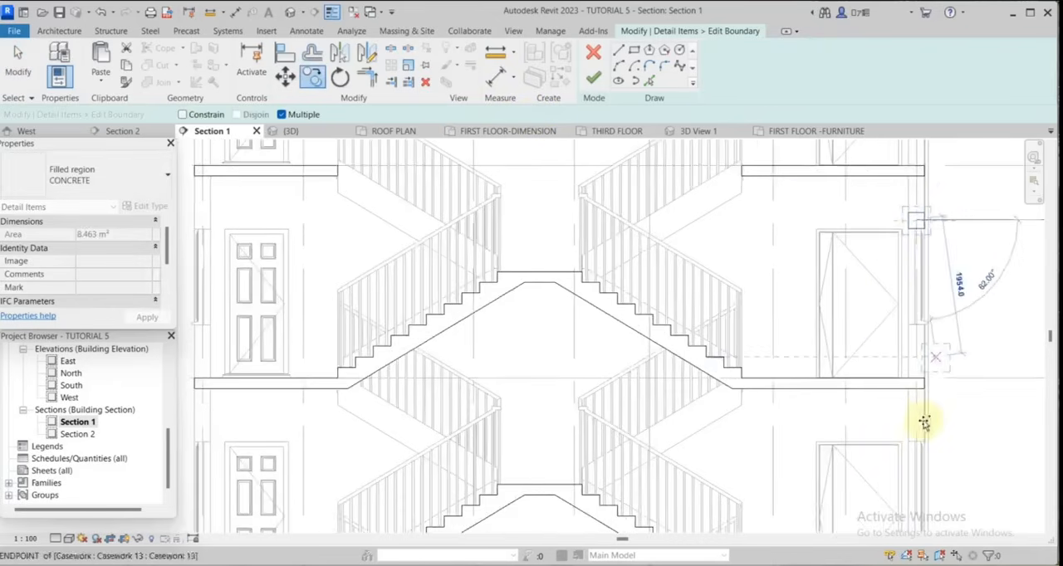
scroll(925, 423, "up", 4)
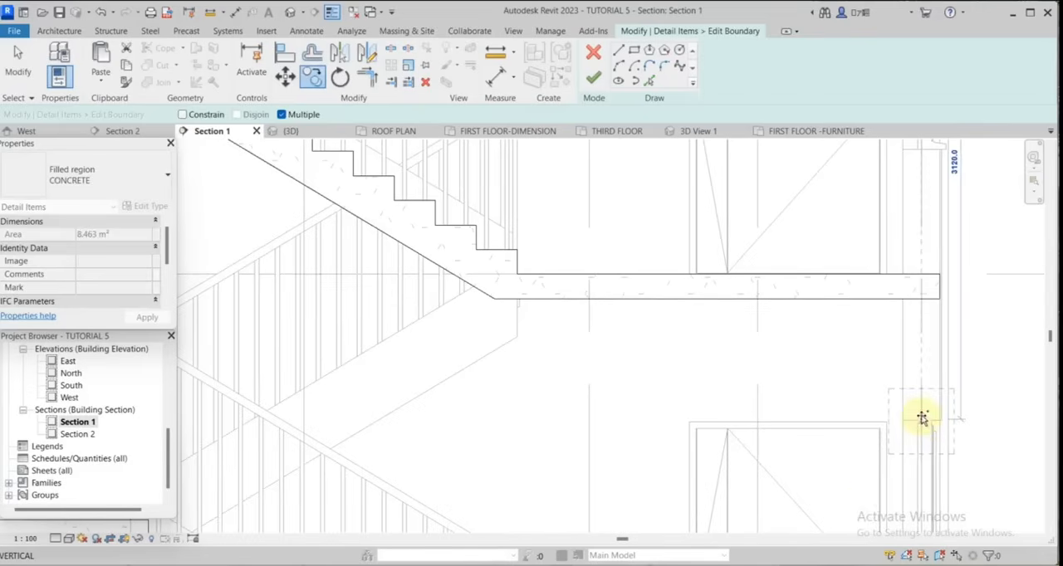
left_click(924, 396)
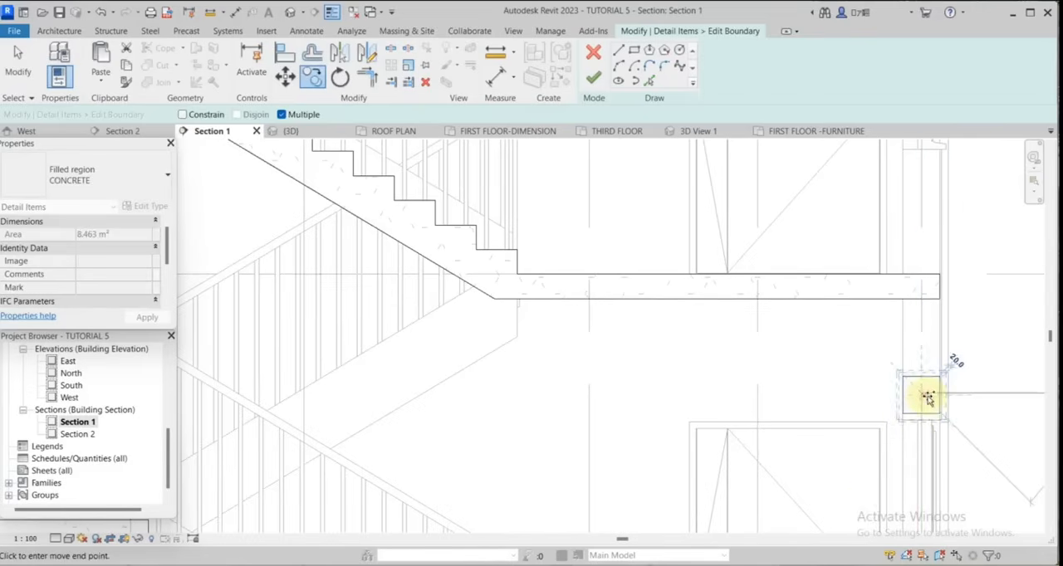
Copy the lintel outline to the third-floor window head and above the ground-floor opening in the right outer wall.
scroll(889, 173, "down", 5)
middle_click_drag(889, 178, 897, 229)
scroll(897, 184, "up", 2)
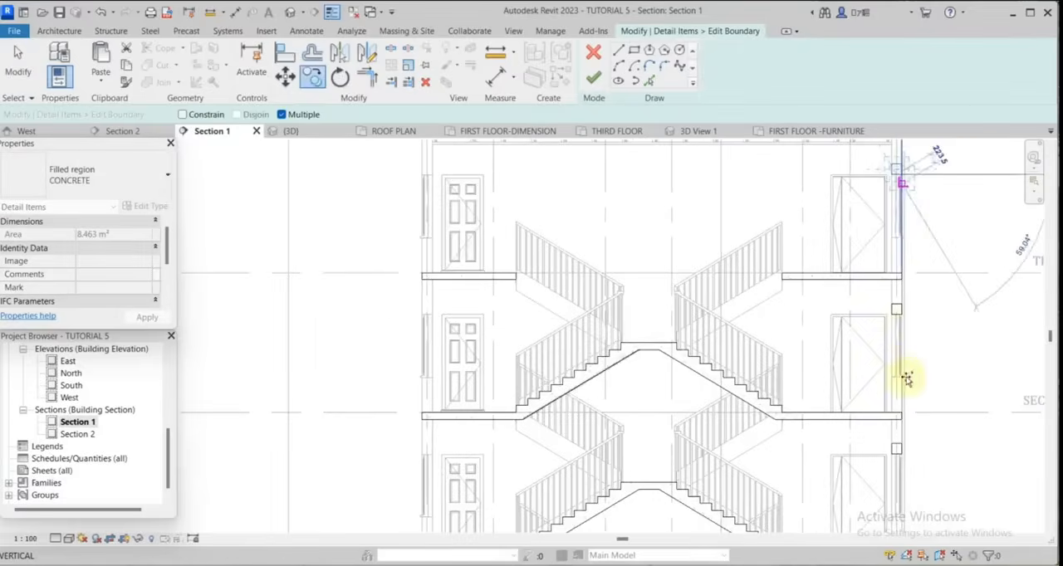
scroll(903, 372, "up", 5)
scroll(897, 359, "down", 6)
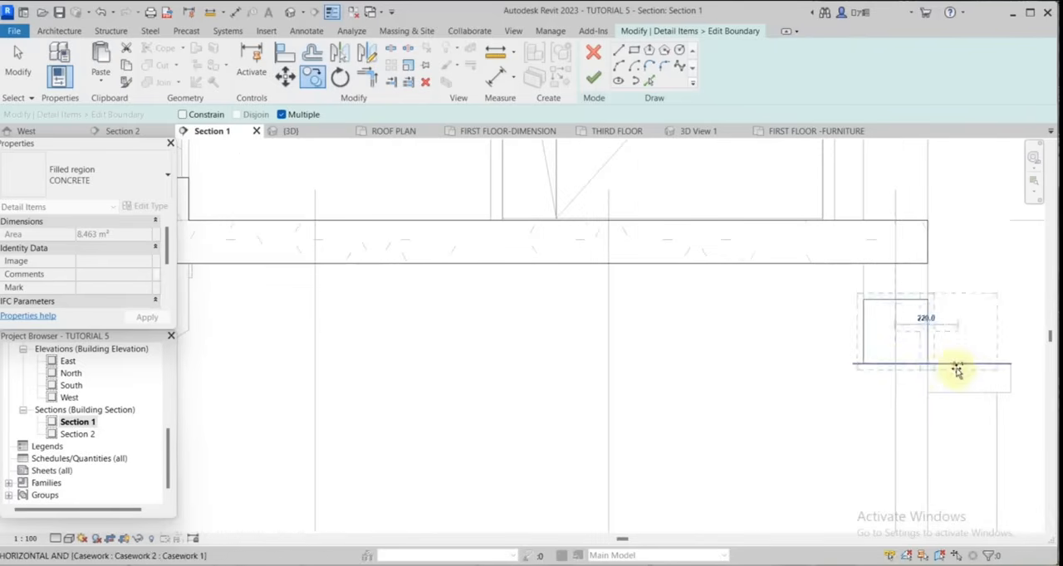
scroll(946, 358, "up", 2)
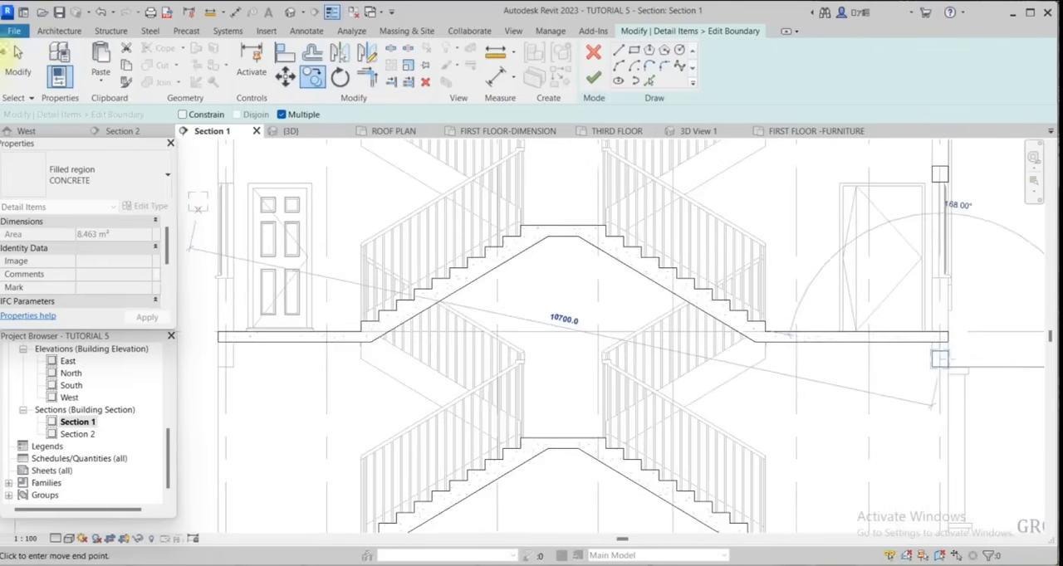
key("Escape")
Copy the right wall's lintel outlines across to the left outer wall, finish the CONCRETE region's boundary and dismiss the save reminder.
scroll(818, 297, "down", 6)
scroll(812, 216, "up", 4)
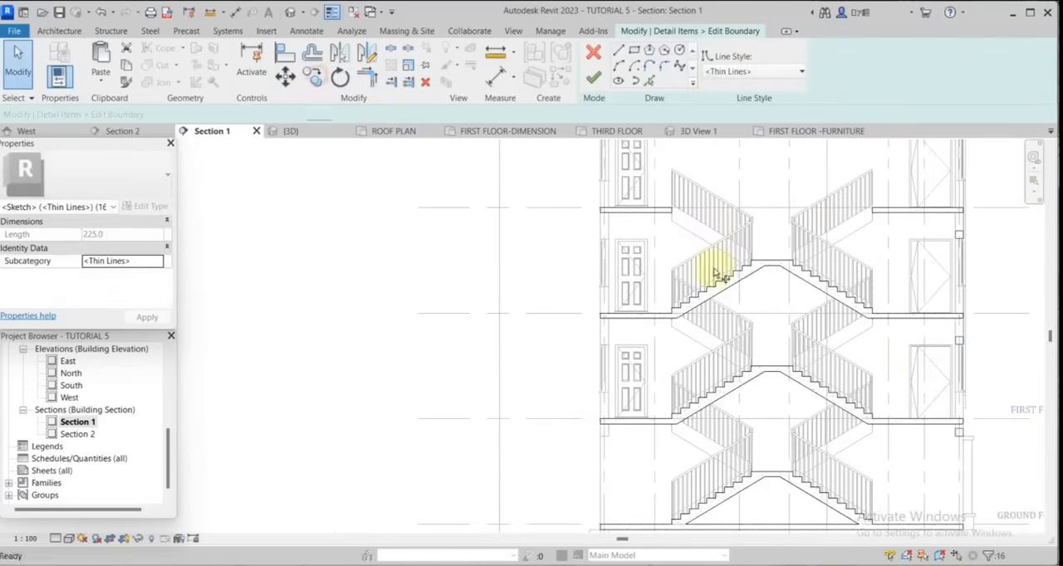
key("c")
key("o")
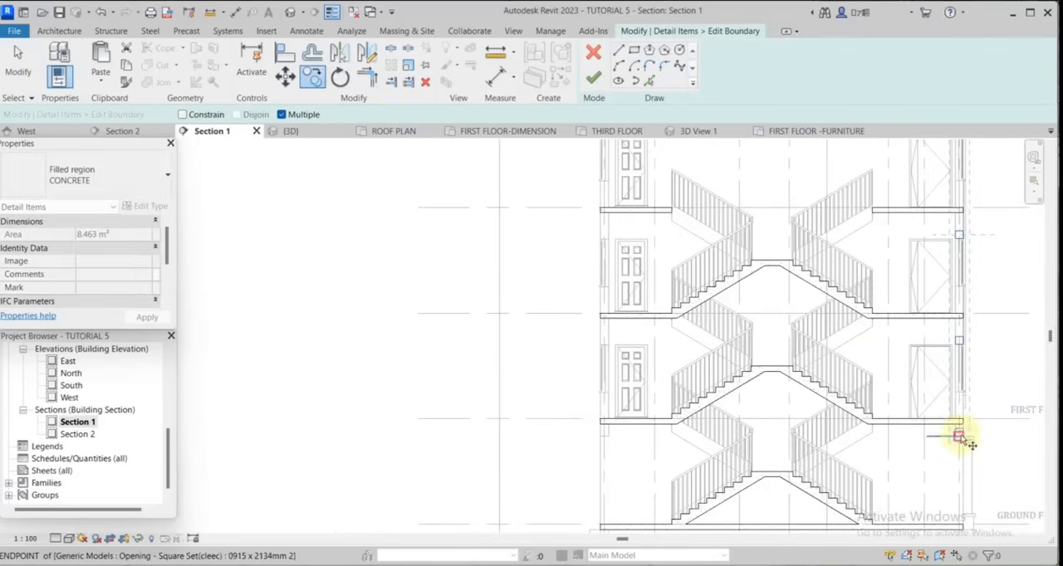
left_click(959, 435)
scroll(612, 434, "up", 3)
scroll(612, 434, "up", 5)
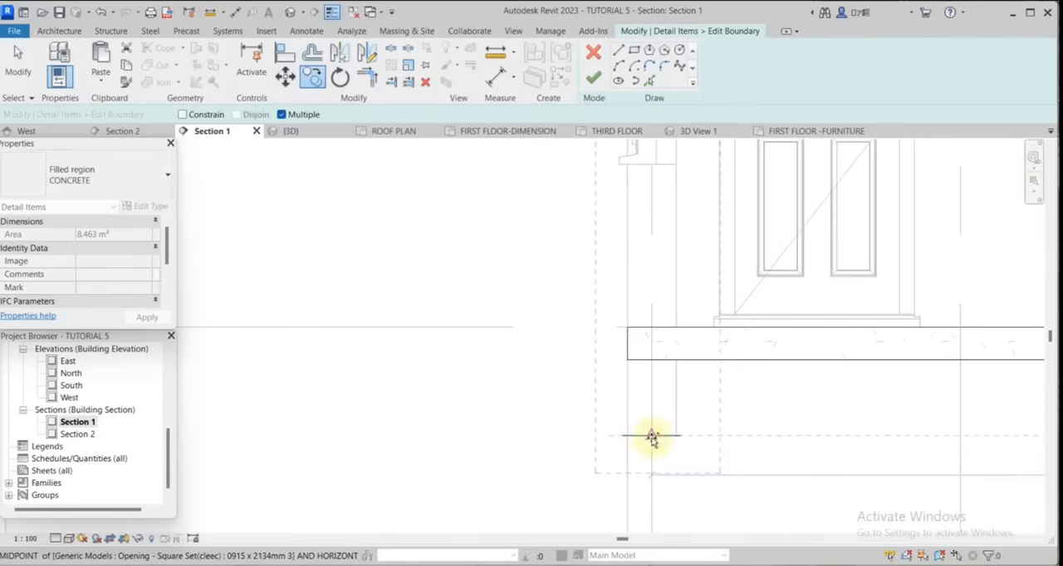
left_click(645, 440)
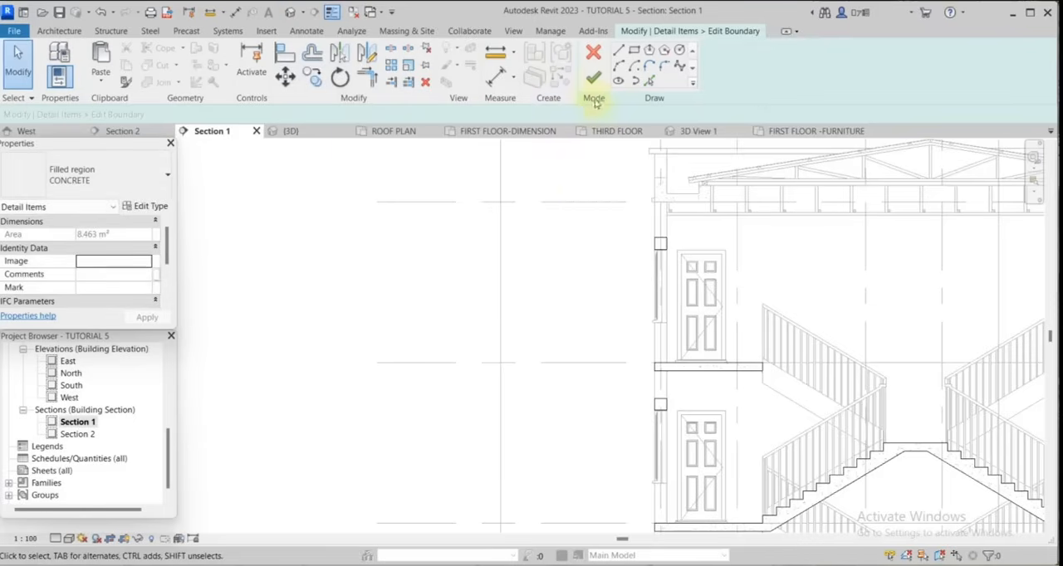
left_click(593, 76)
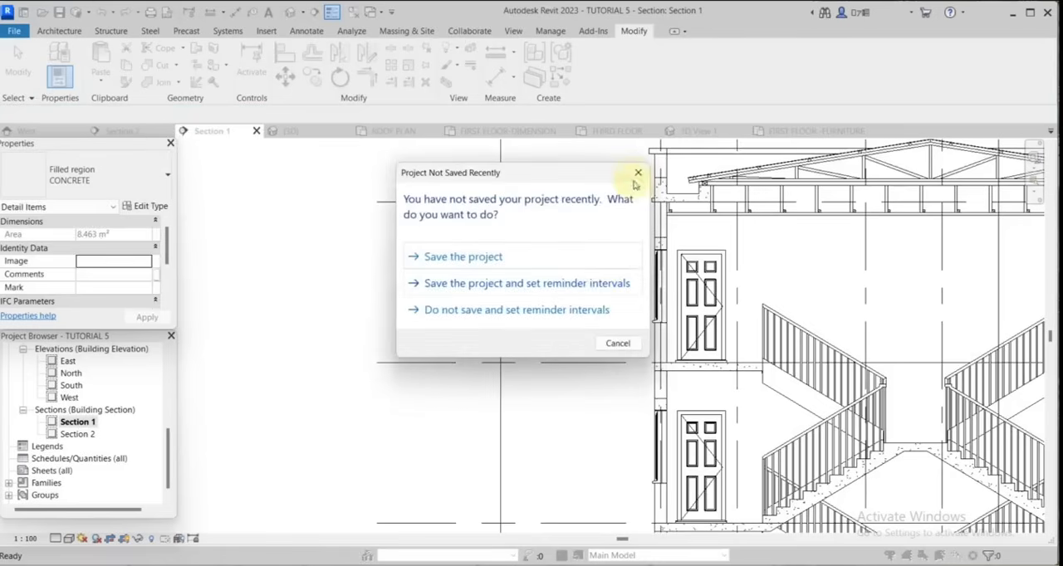
left_click(638, 172)
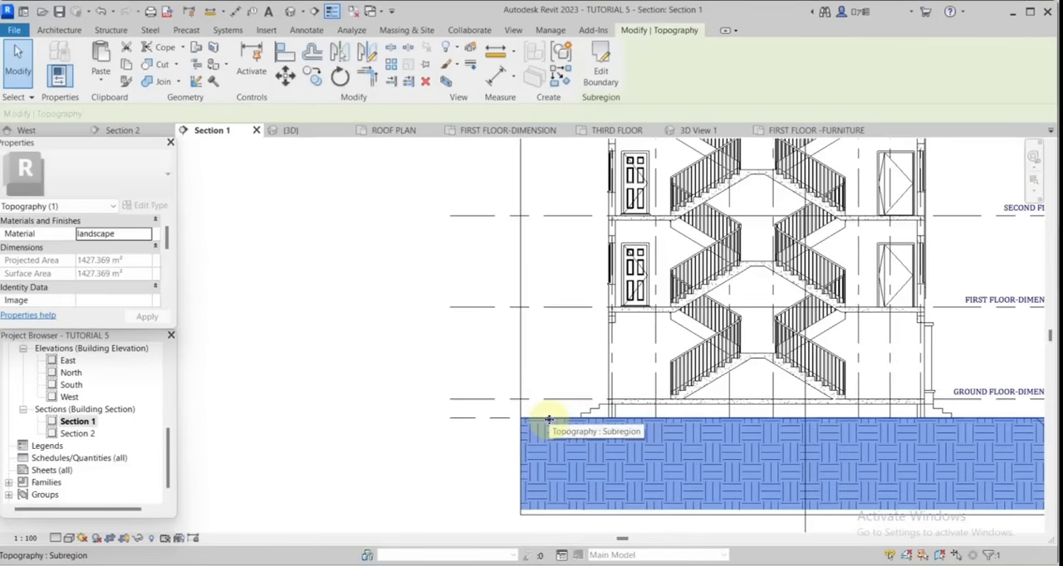
Hide the topography subregion and the Section 2 marker as elements in the Section 1 view.
right_click(567, 419)
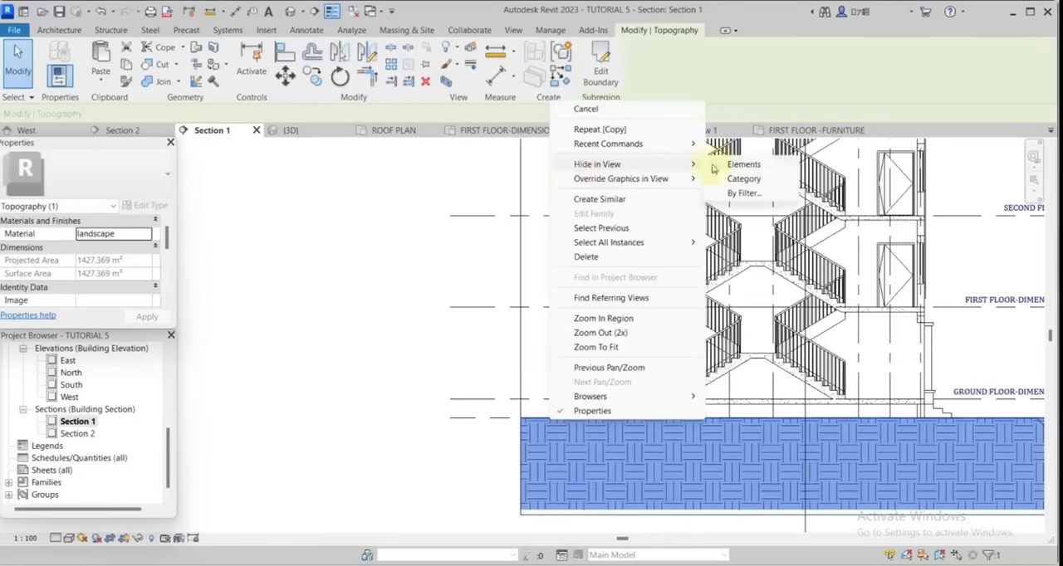
left_click(771, 165)
scroll(581, 349, "down", 3)
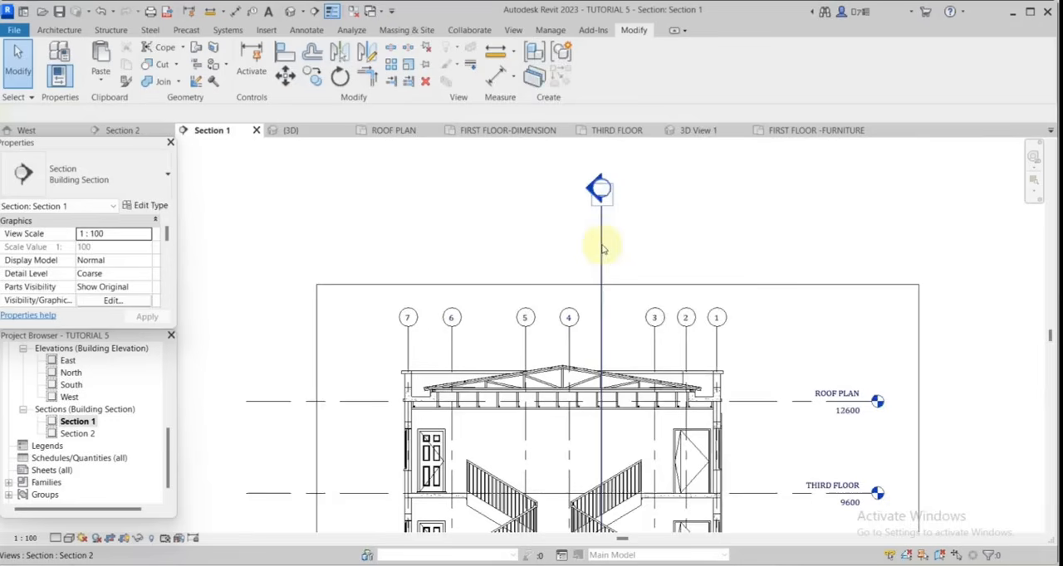
right_click(601, 246)
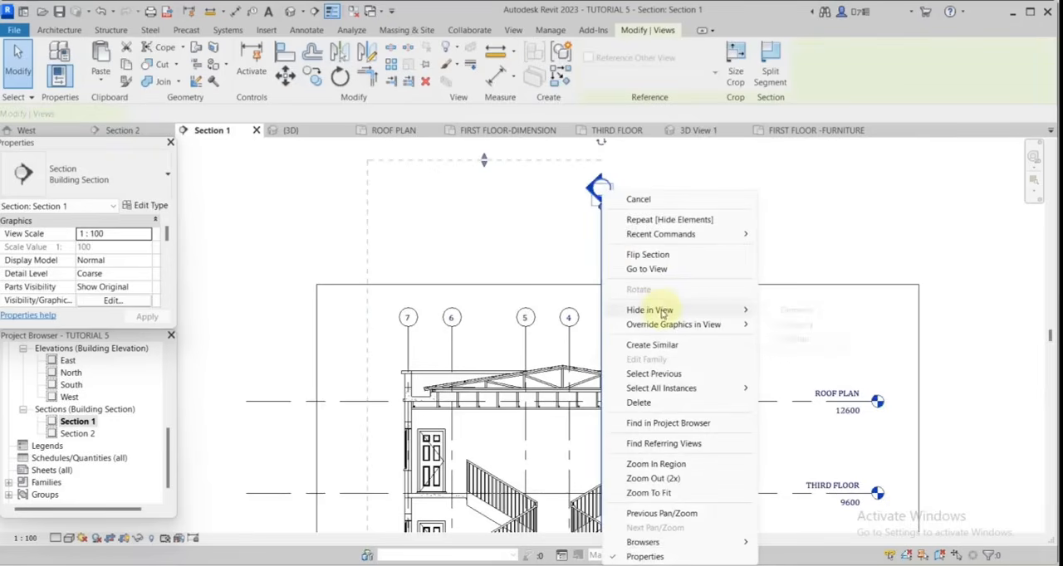
left_click(793, 310)
Trace the underside of the ground-floor slab with a thin detail line by picking its edge.
left_click(303, 30)
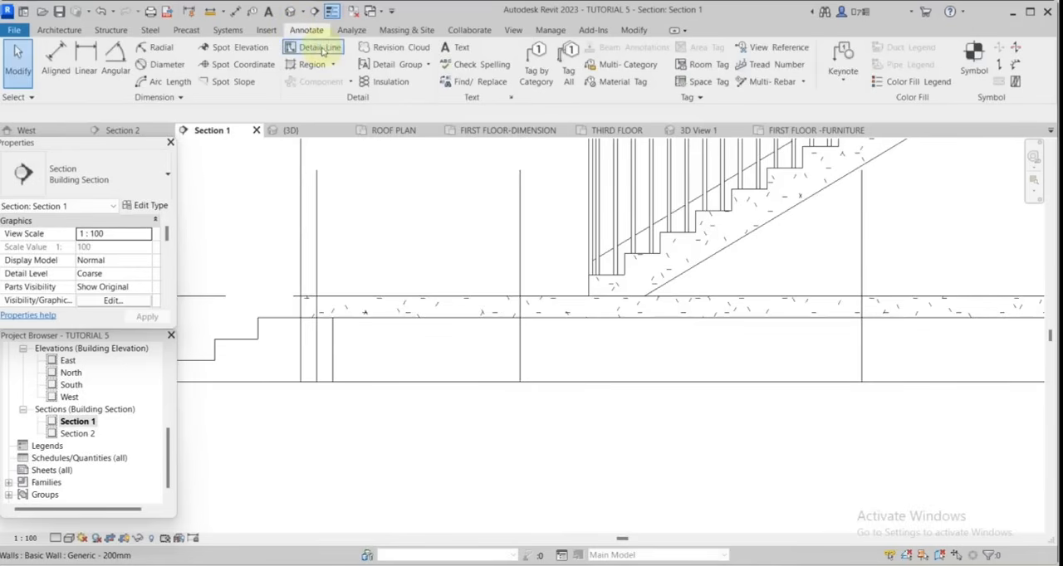
left_click(322, 50)
scroll(557, 332, "down", 2)
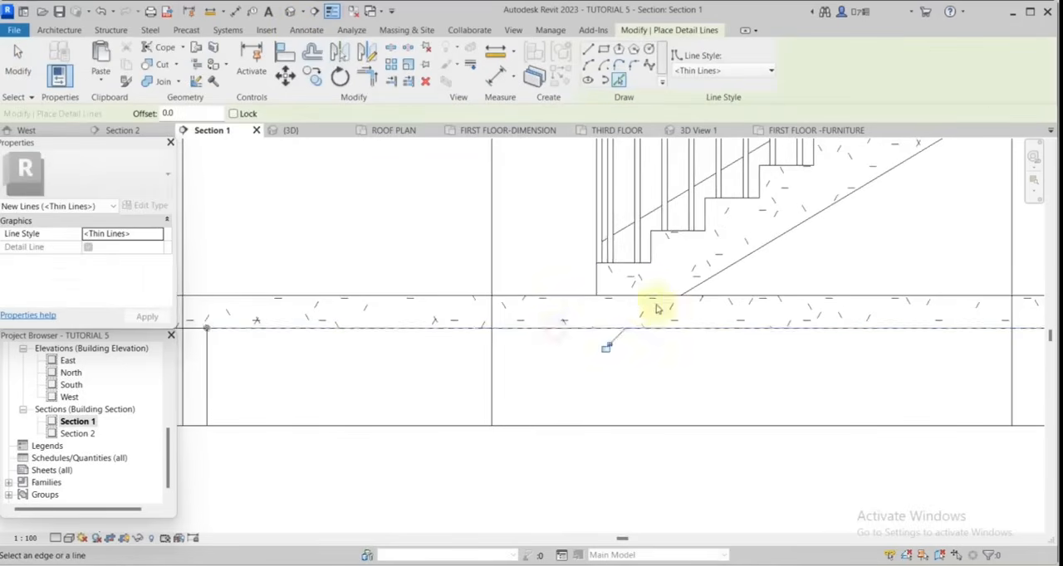
Offset a copy of the detail line at the ground-floor slab's underside 300 mm downwards.
left_click(312, 51)
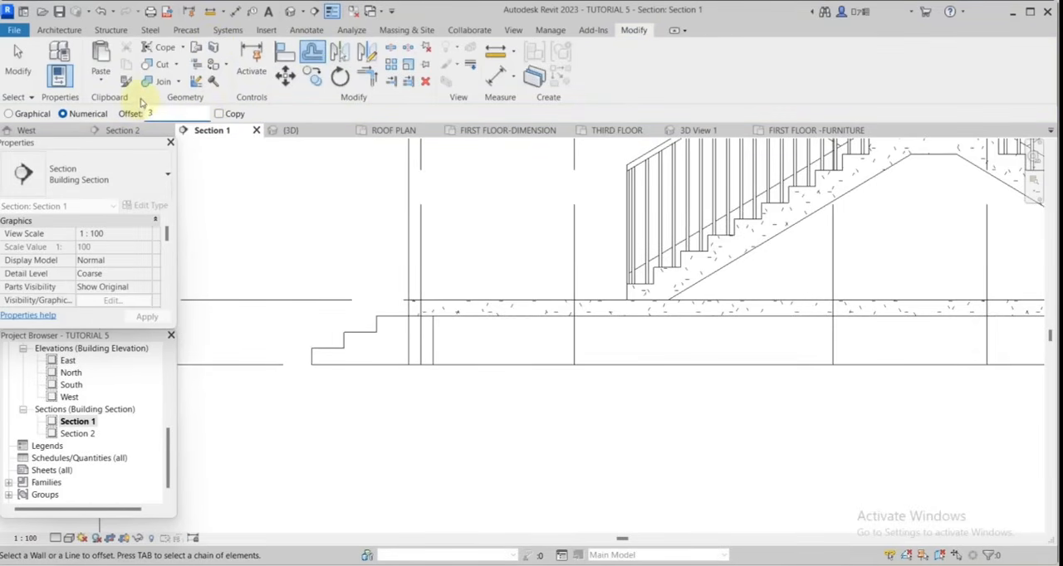
scroll(492, 292, "up", 3)
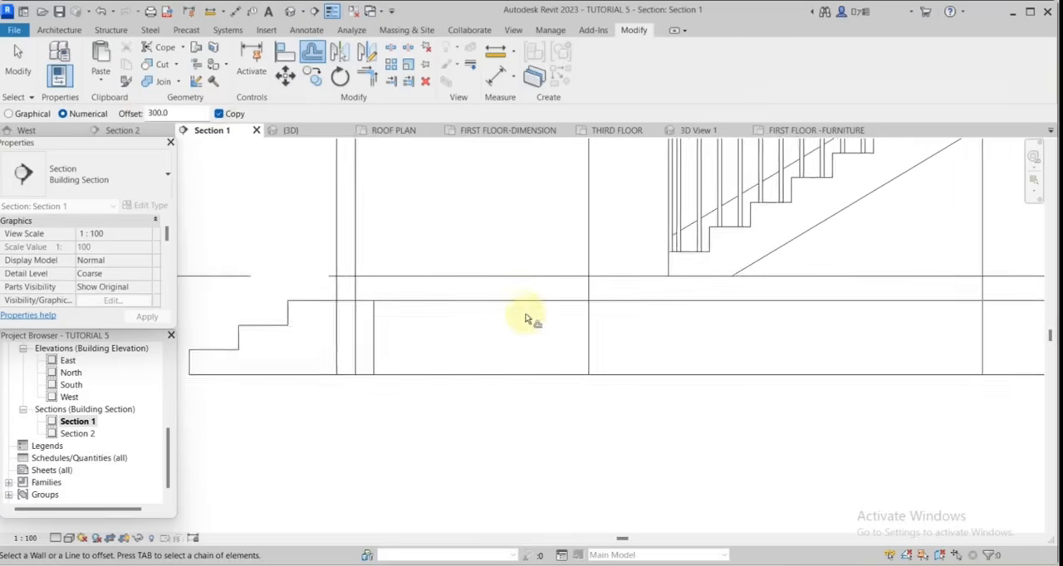
left_click(523, 308)
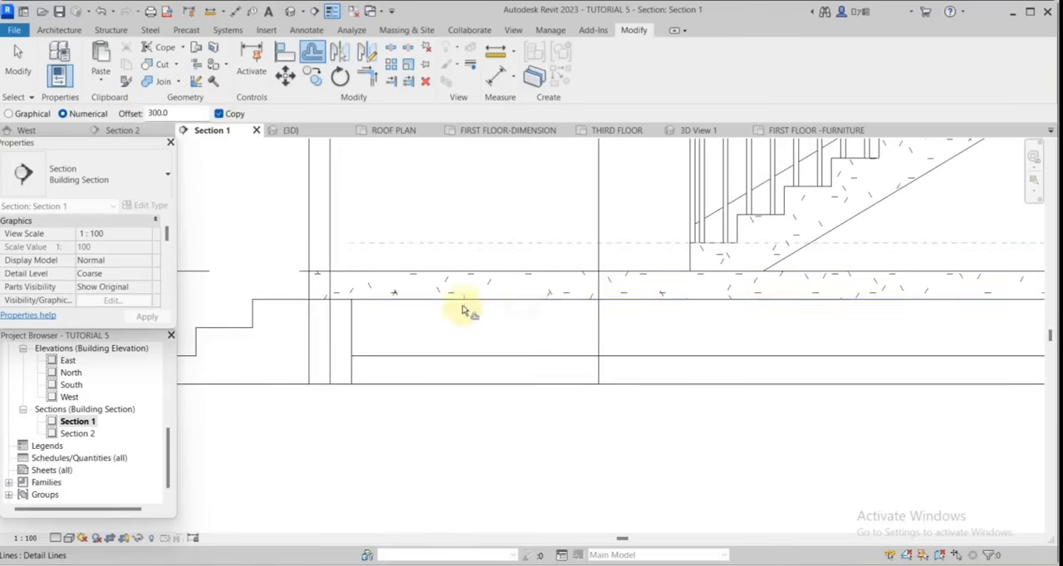
scroll(553, 335, "down", 3)
scroll(607, 332, "down", 2)
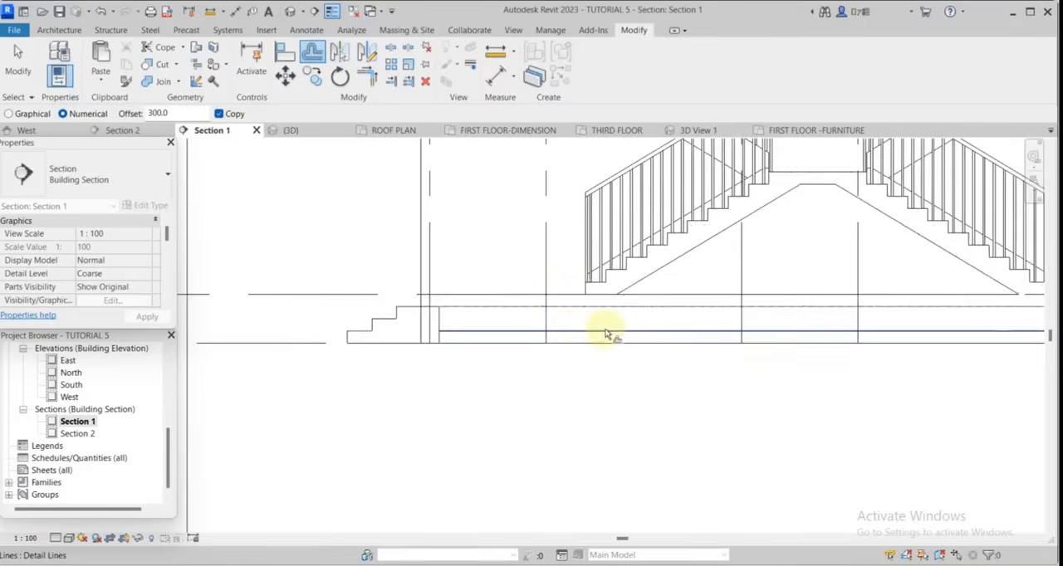
scroll(604, 333, "down", 2)
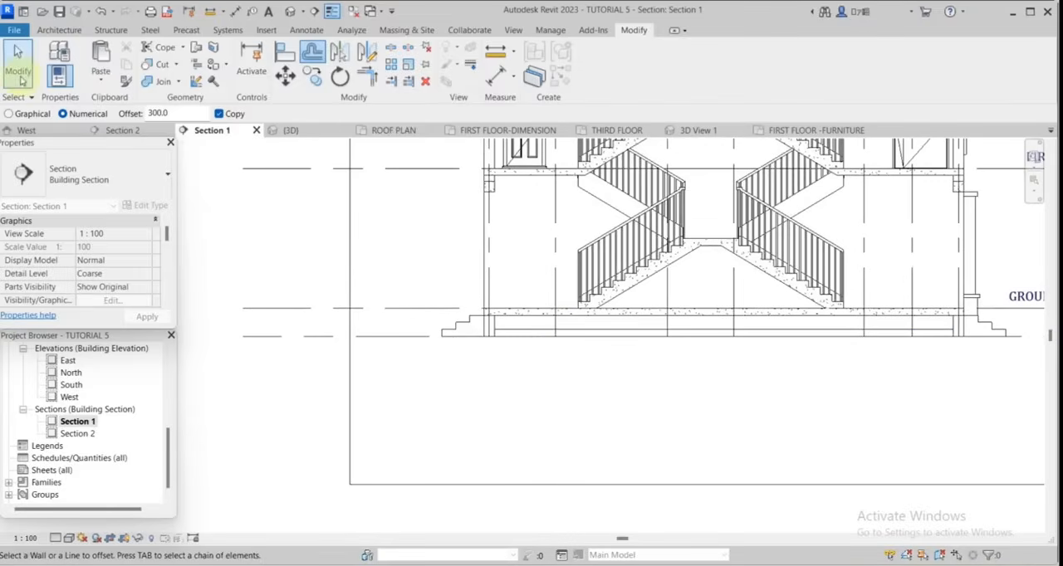
scroll(548, 358, "up", 2)
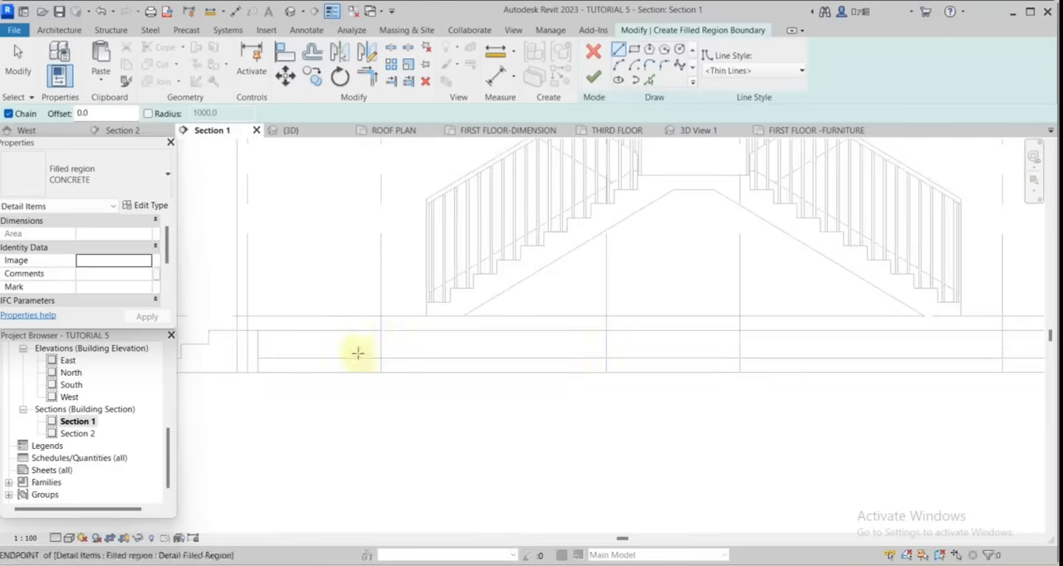
middle_click_drag(358, 353, 591, 369)
scroll(509, 373, "up", 2)
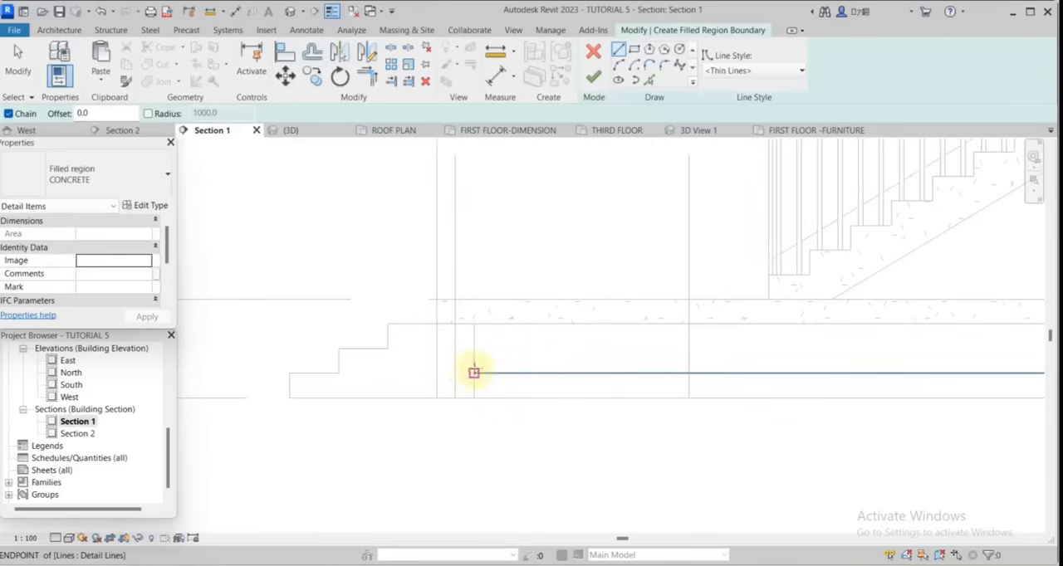
scroll(421, 313, "down", 3)
scroll(457, 353, "up", 3)
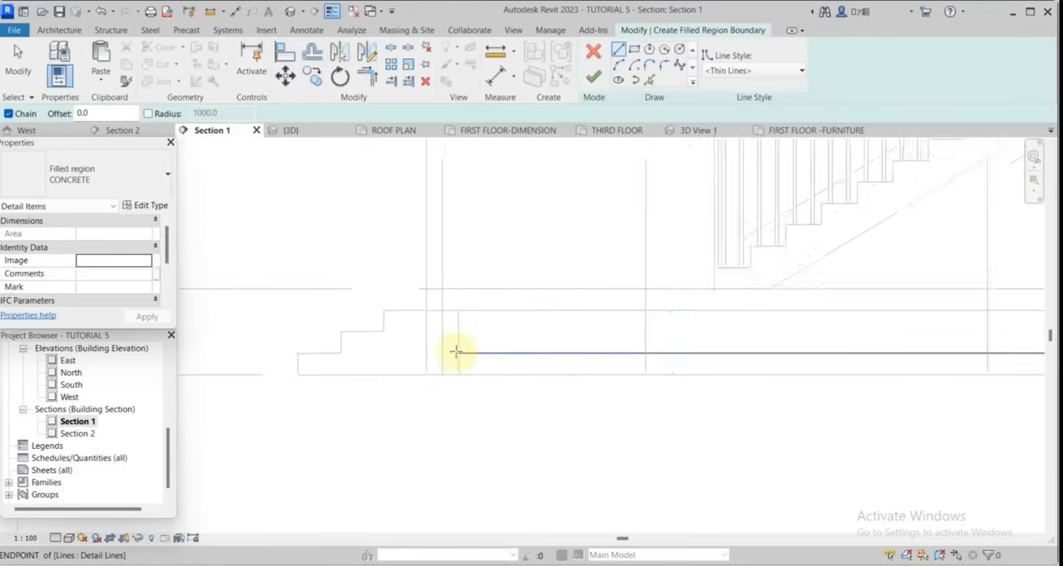
left_click(458, 354)
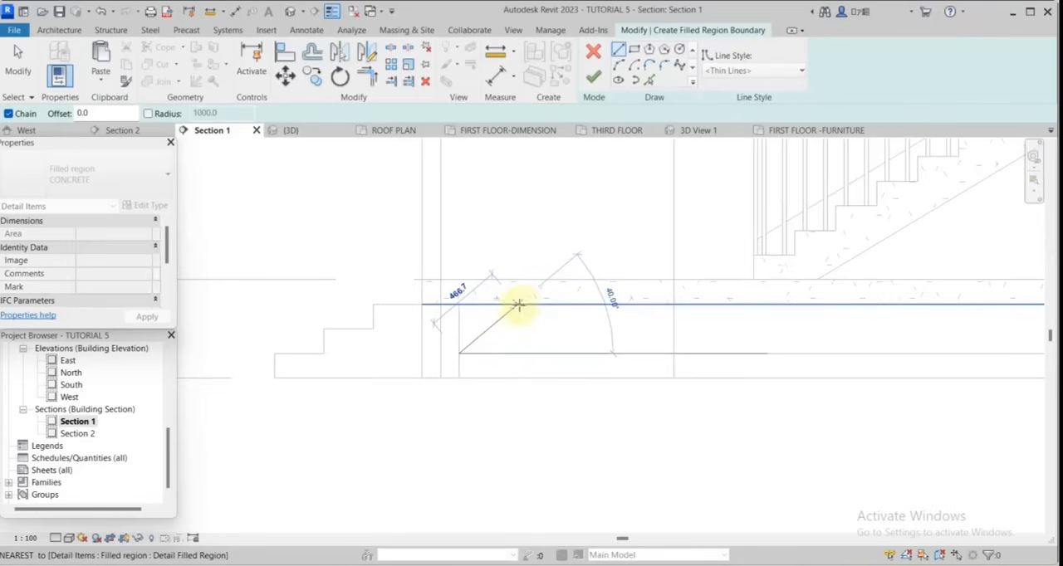
left_click(518, 304)
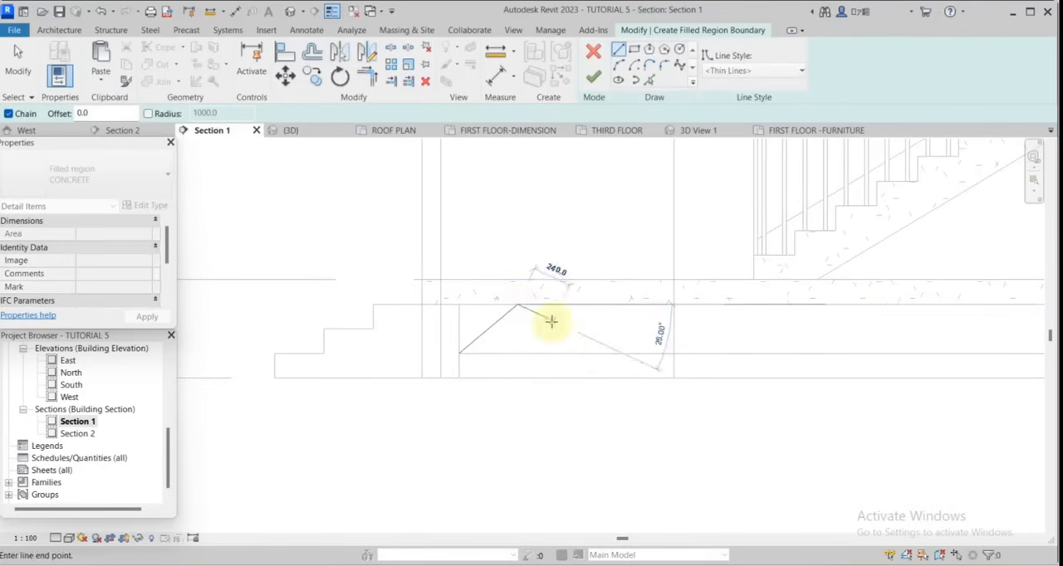
left_click(569, 351)
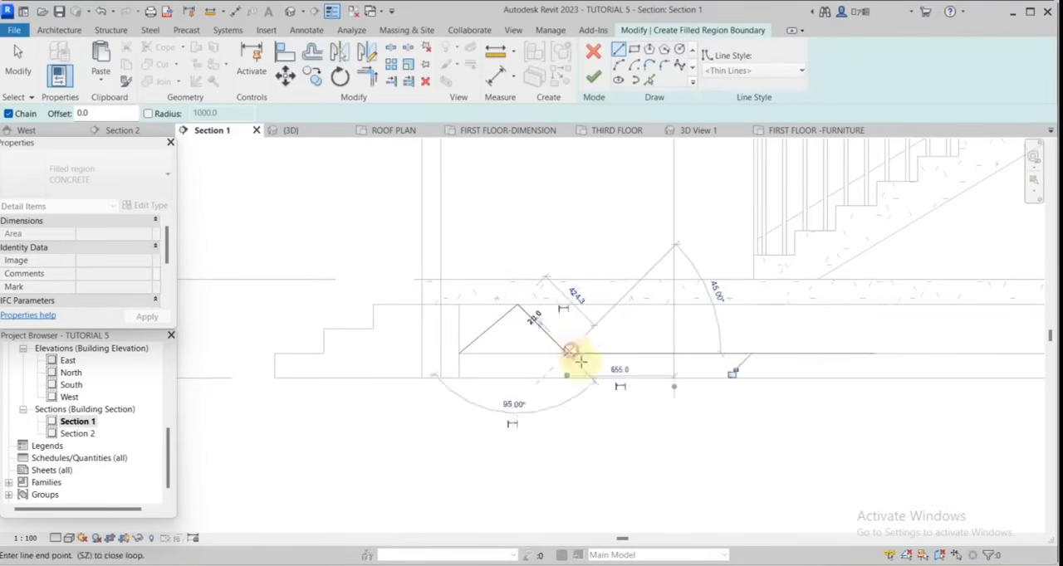
left_click(615, 305)
left_click(664, 352)
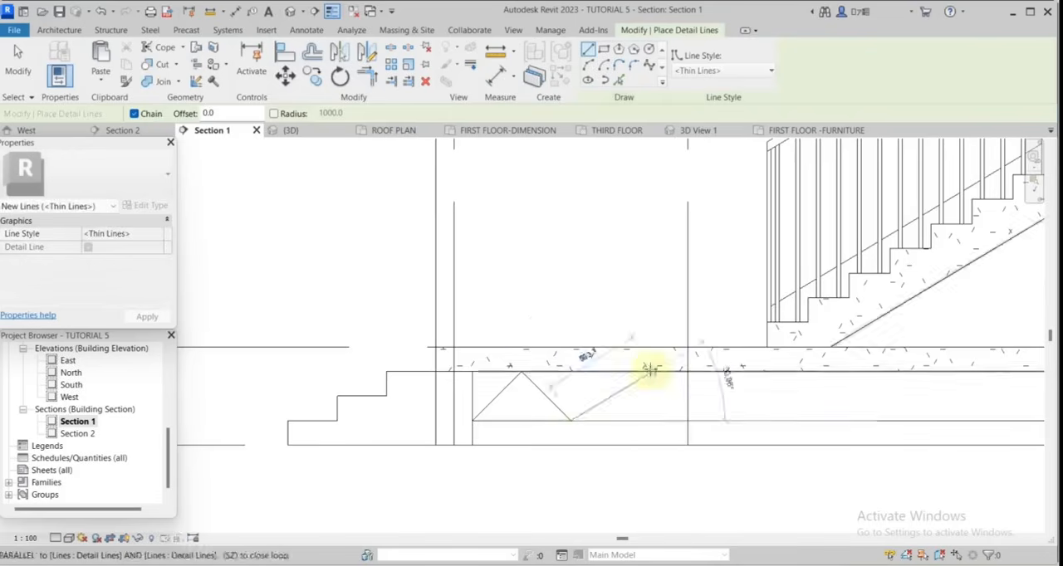
Draw a continuous zigzag of thin 45° detail lines between the slab's underside and the offset line, across the building's full width.
left_click(718, 374)
left_click(767, 420)
left_click(816, 372)
left_click(865, 420)
scroll(448, 377, "down", 5)
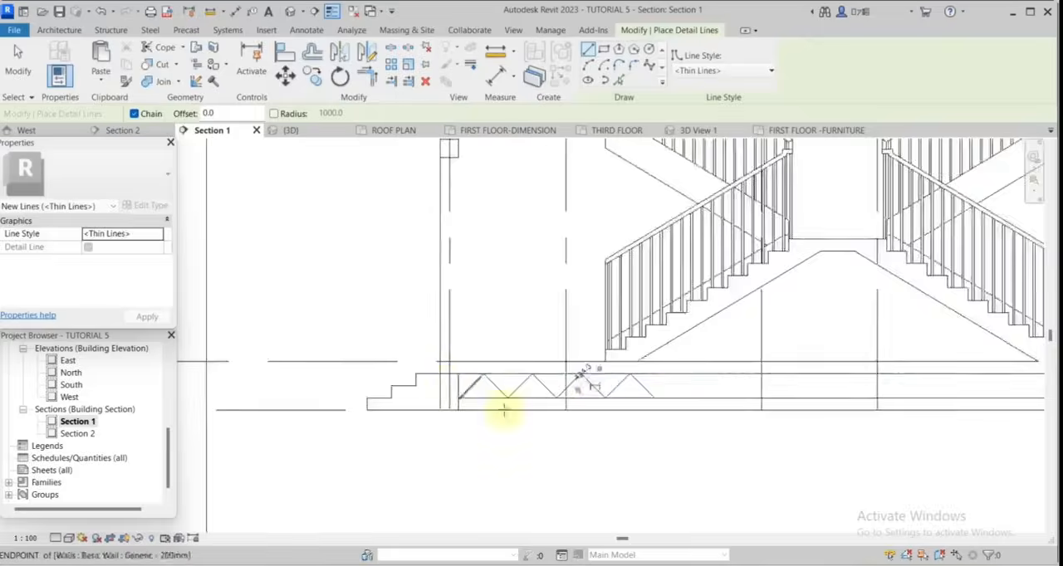
scroll(797, 392, "up", 7)
left_click(480, 347)
left_click(546, 411)
left_click(610, 347)
left_click(675, 410)
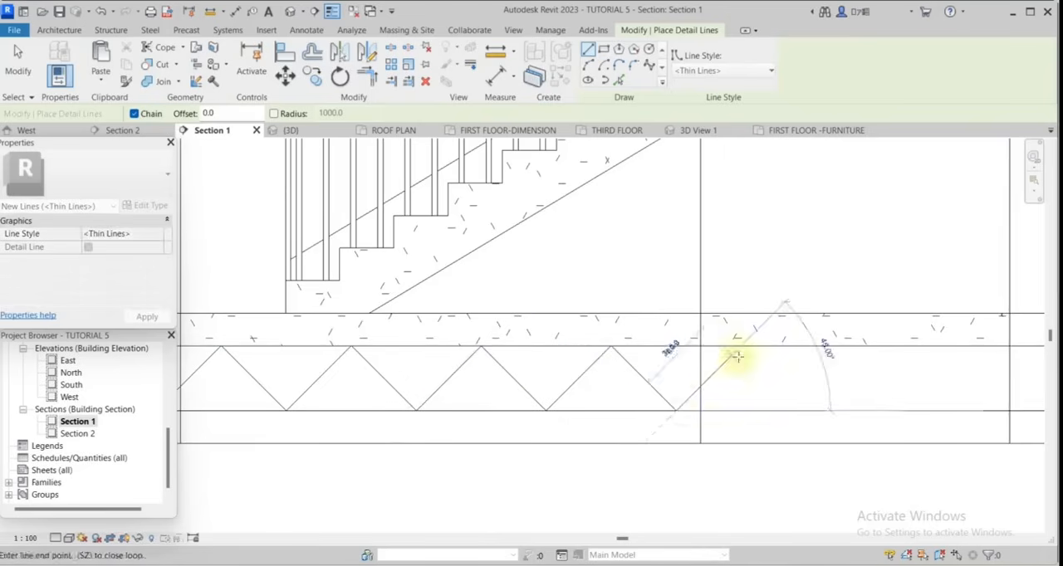
left_click(740, 347)
left_click(804, 411)
left_click(872, 347)
left_click(936, 410)
scroll(936, 410, "down", 8)
scroll(724, 375, "up", 7)
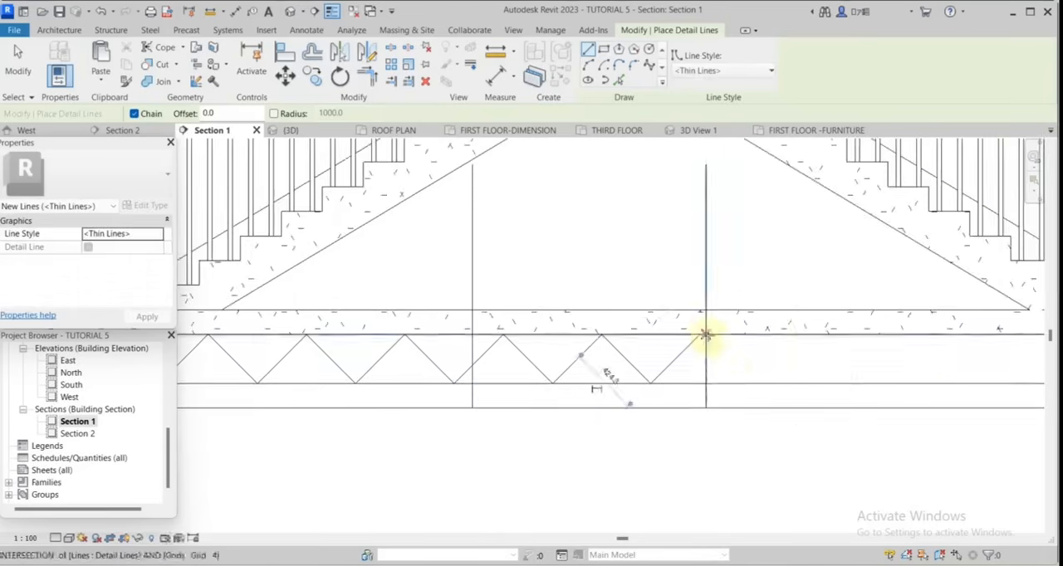
scroll(724, 361, "up", 3)
left_click(683, 319)
left_click(757, 392)
left_click(832, 318)
left_click(906, 393)
middle_click_drag(906, 393, 714, 364)
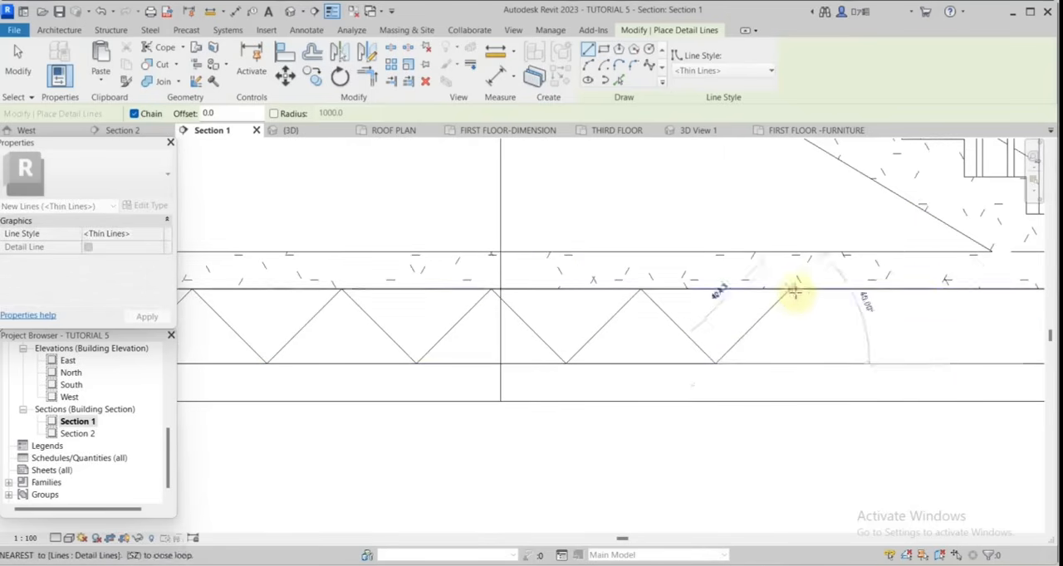
left_click(791, 290)
left_click(865, 363)
left_click(940, 290)
scroll(707, 333, "down", 5)
scroll(698, 332, "up", 5)
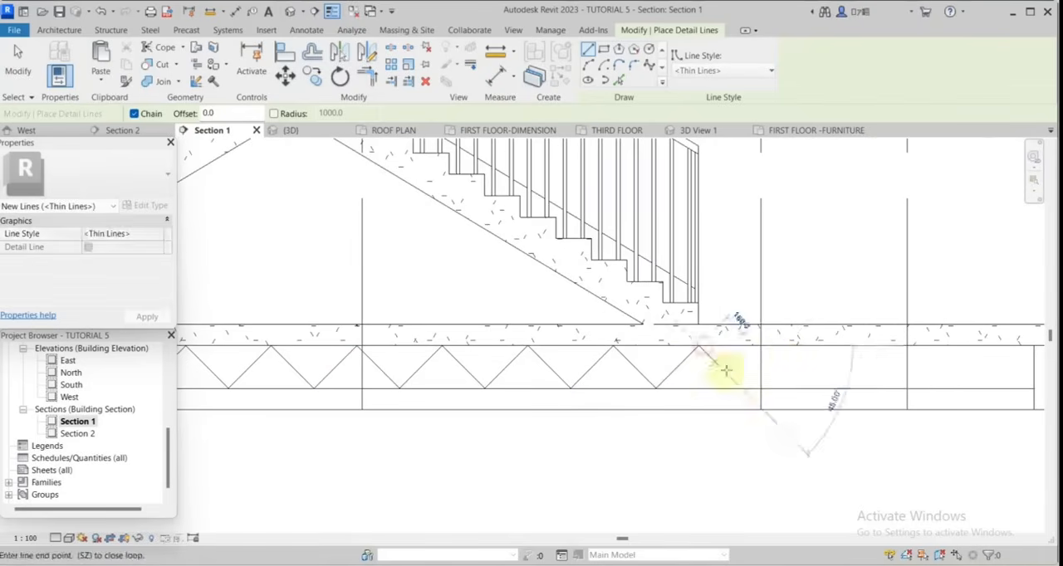
left_click(870, 347)
left_click(913, 387)
left_click(955, 347)
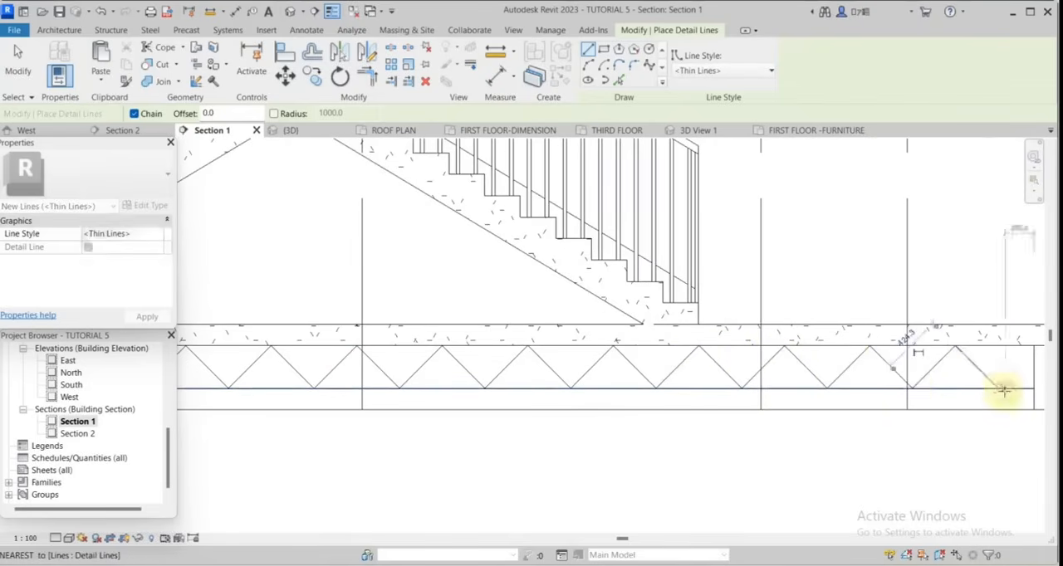
left_click(1001, 389)
middle_click_drag(1003, 389, 993, 392)
left_click(1023, 357)
left_click(18, 62)
Draw a vertical Wide Lines detail line about 1200 mm down from the slab's underside along the left outer wall's inner face.
scroll(366, 366, "down", 5)
scroll(681, 368, "up", 6)
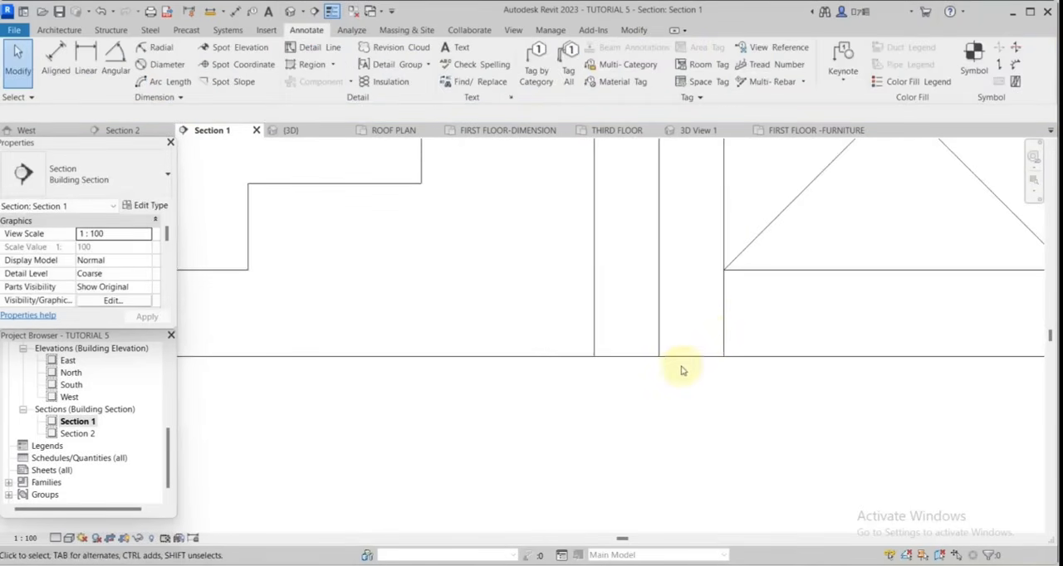
scroll(710, 351, "down", 3)
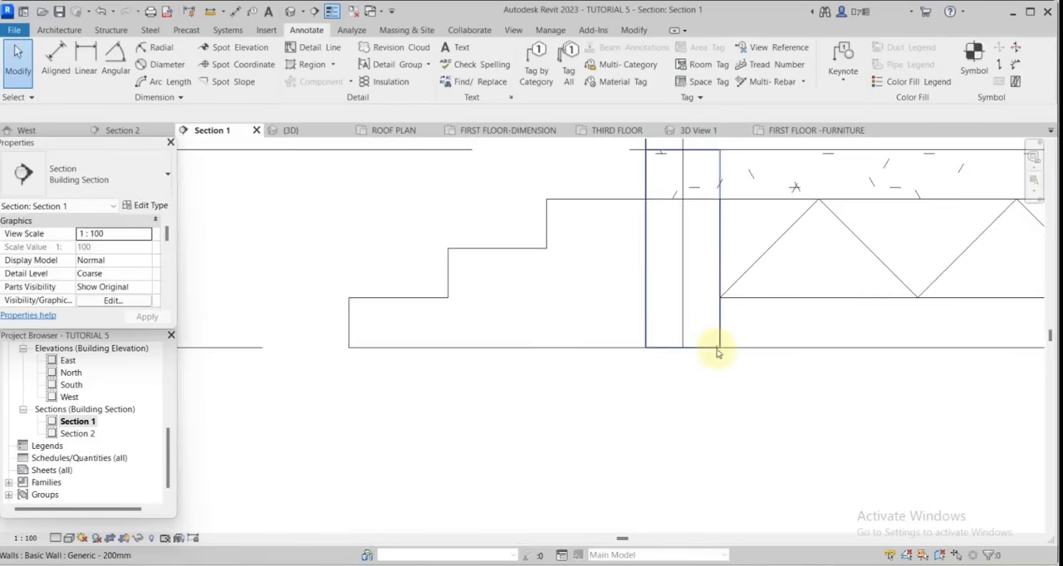
scroll(715, 348, "down", 3)
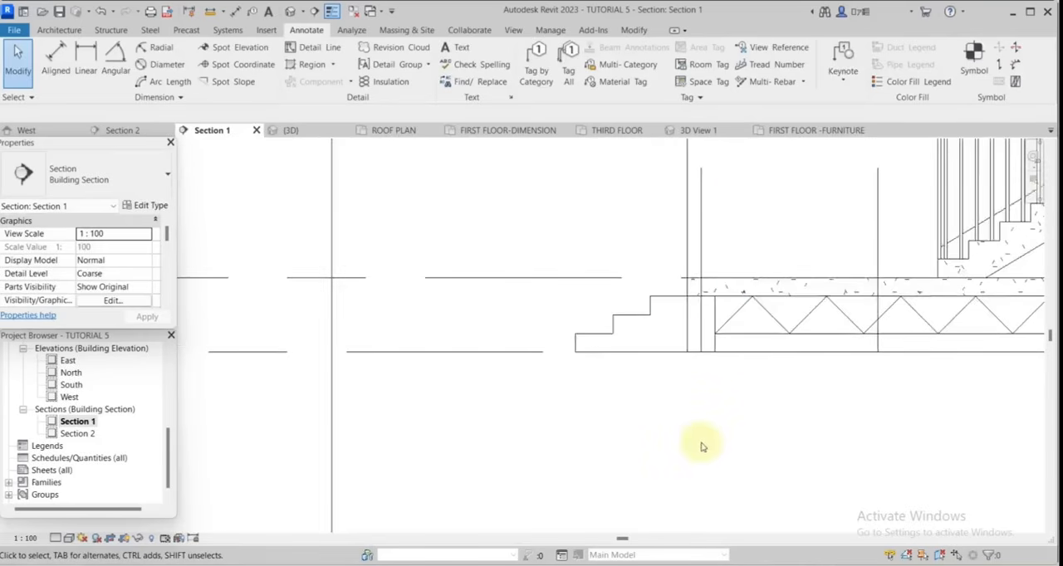
scroll(729, 456, "up", 2)
scroll(718, 456, "down", 2)
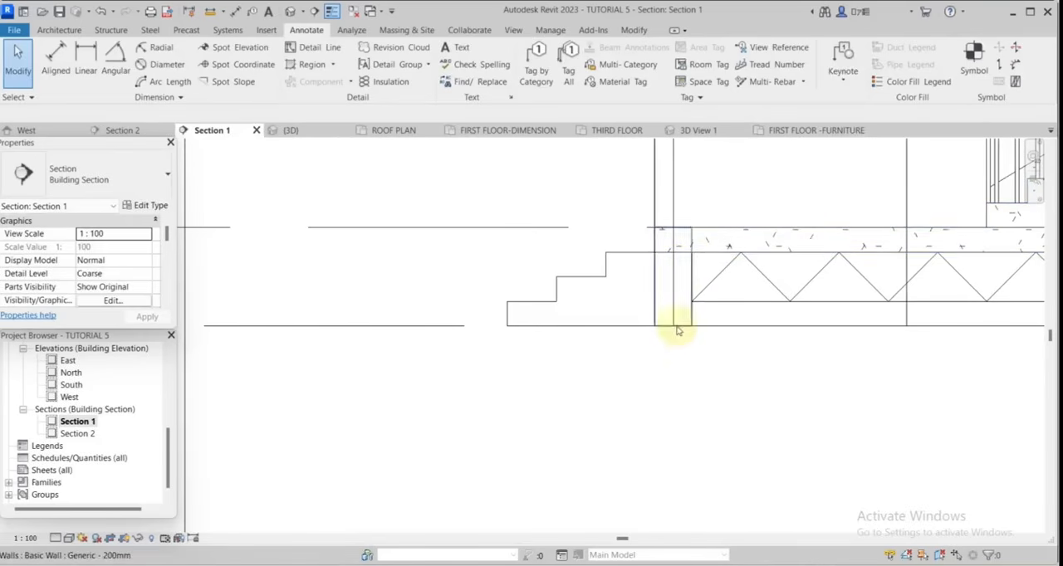
scroll(686, 353, "down", 2)
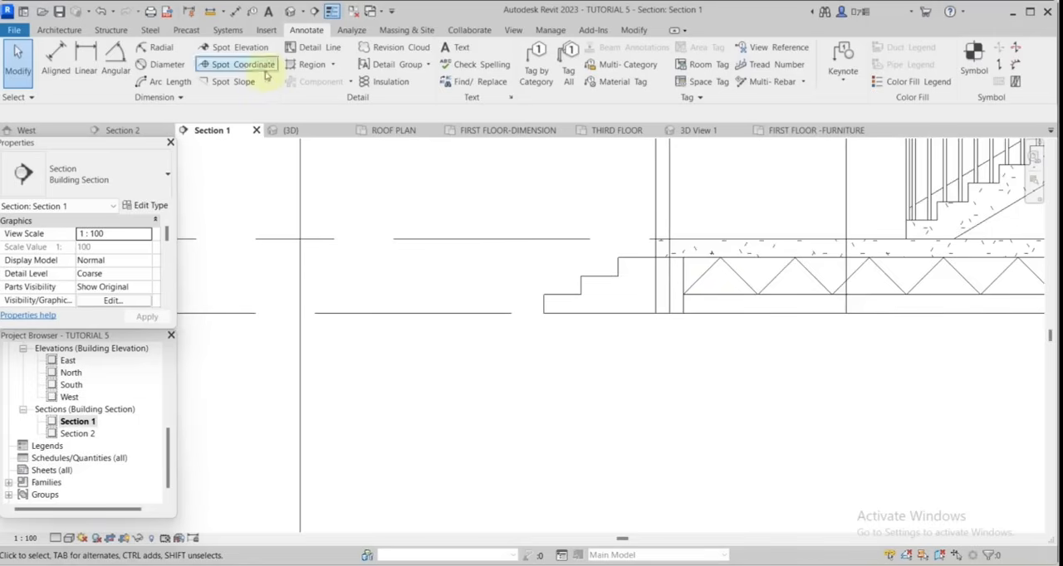
left_click(312, 50)
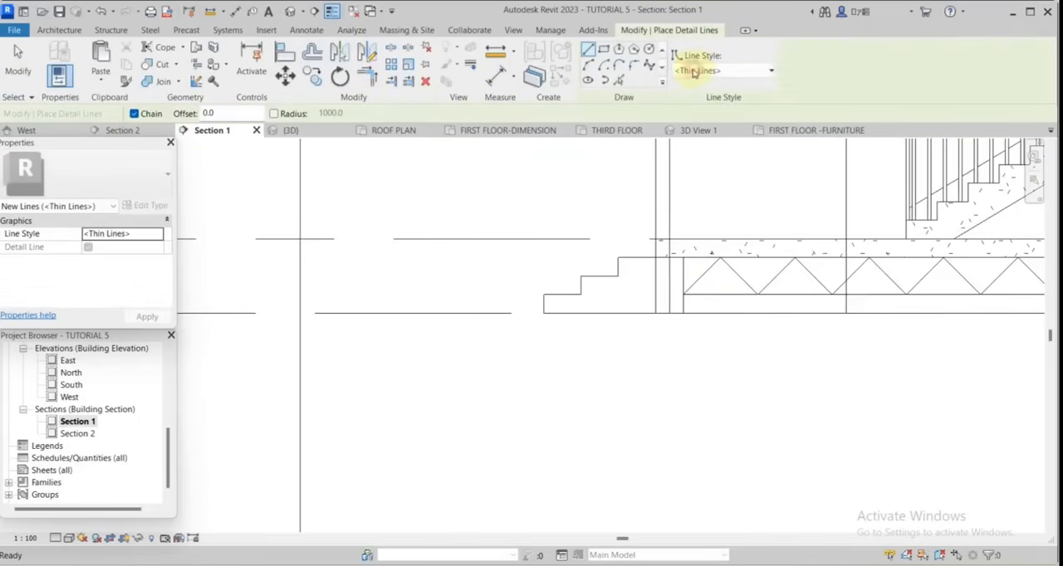
left_click(693, 73)
left_click(688, 237)
scroll(684, 261, "up", 2)
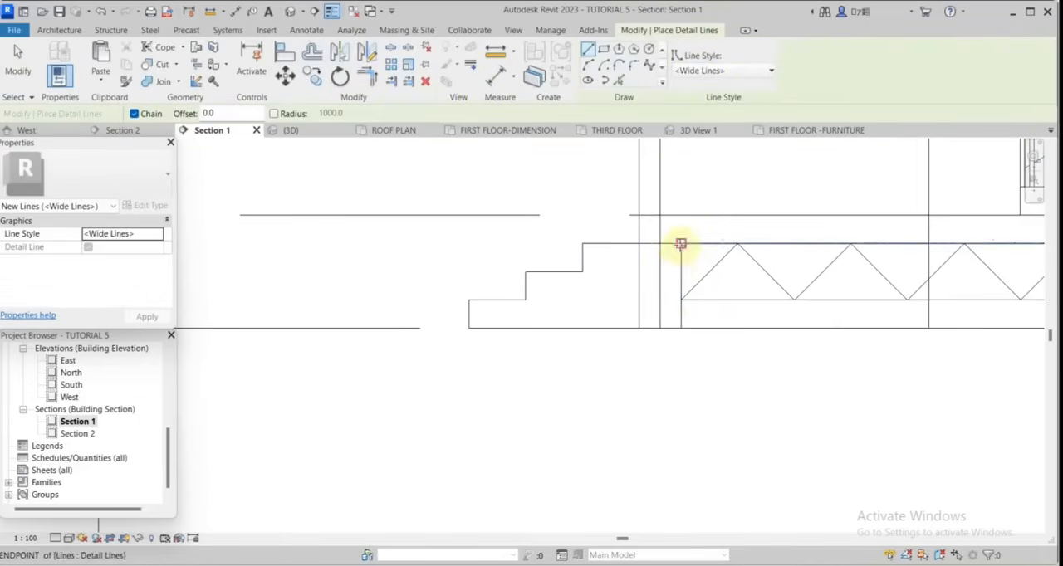
left_click(680, 243)
scroll(695, 337, "down", 1)
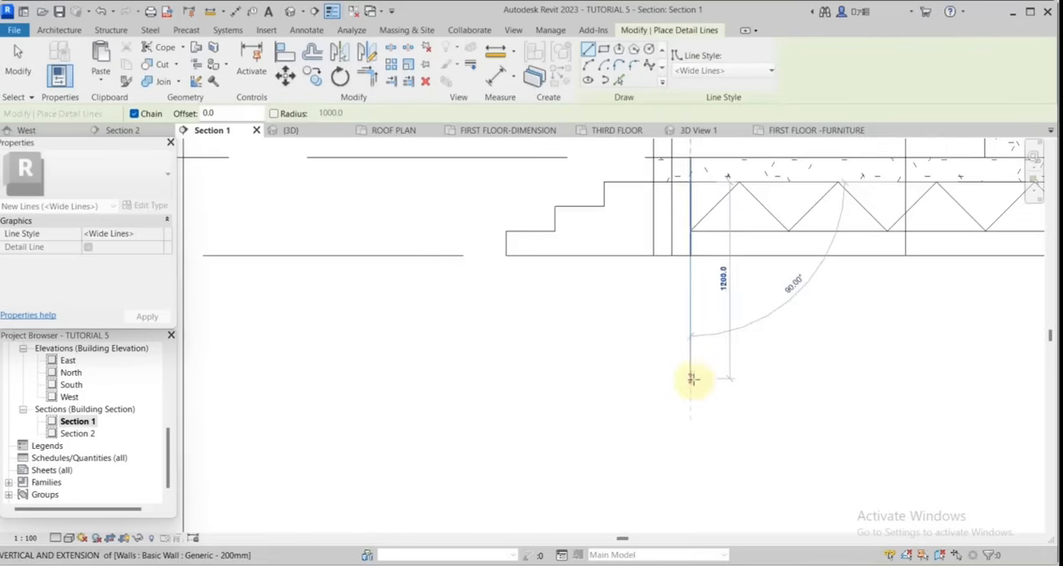
left_click(693, 378)
key("Escape")
Draw the left foundation wall's outer face line and a jagged break line at its base, and trim the break to the inner face line.
left_click(656, 173)
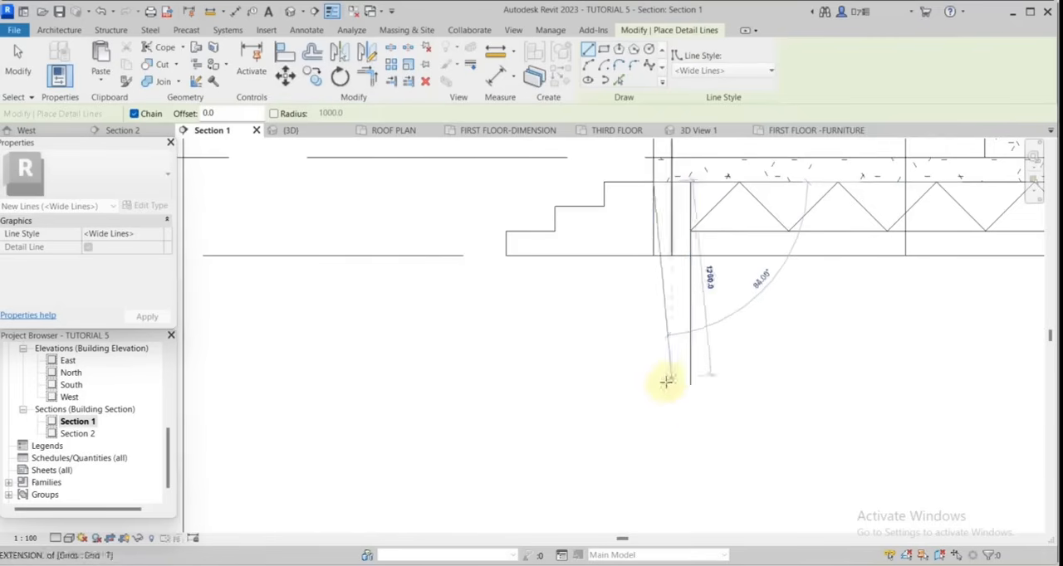
left_click(653, 384)
left_click(672, 385)
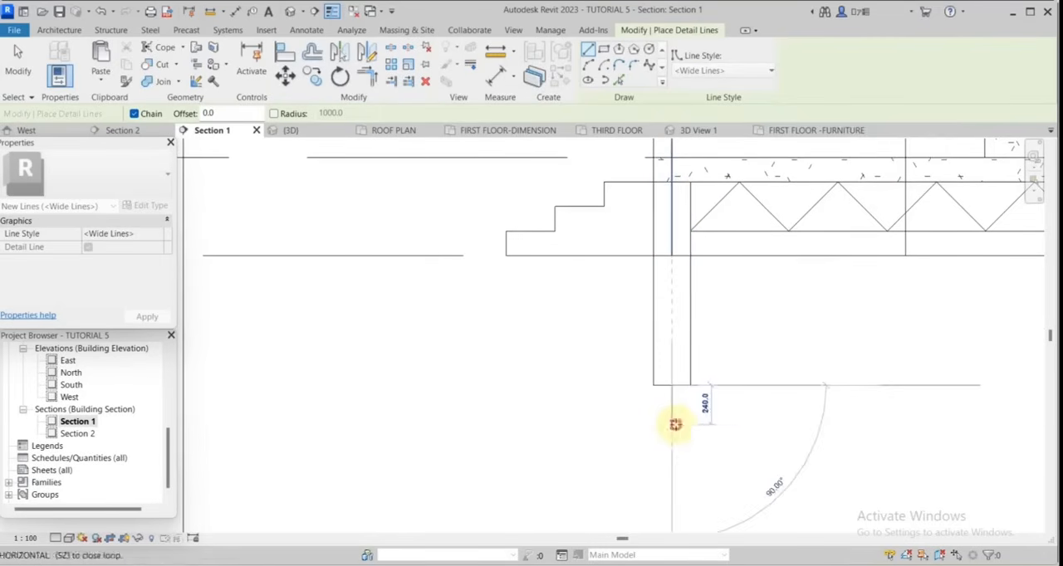
left_click(675, 424)
left_click(690, 407)
left_click(367, 76)
left_click(690, 334)
scroll(741, 423, "down", 3)
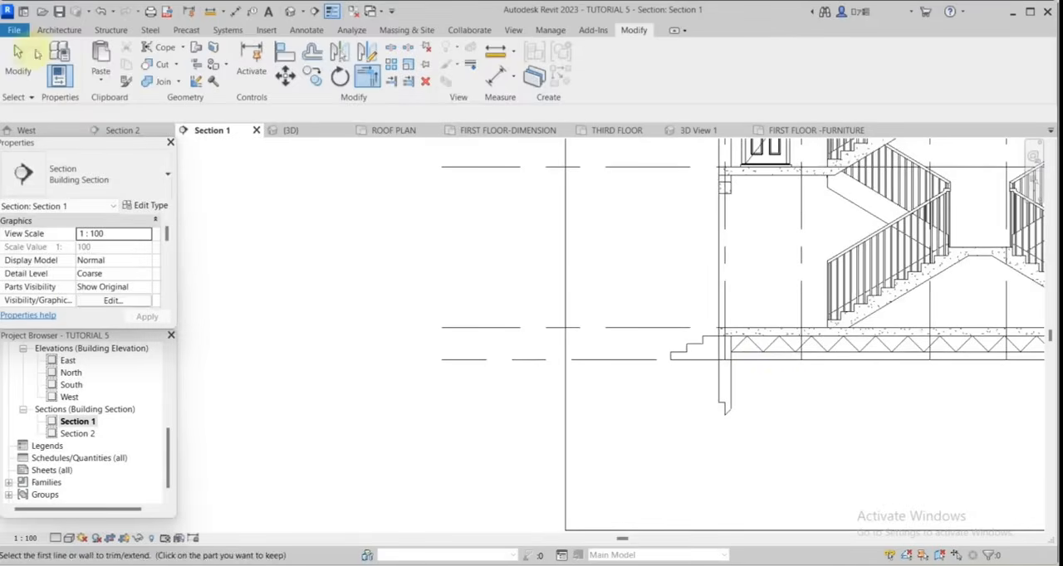
key("Escape")
Start a filled region and duplicate the CONCRETE type under the name CONCRETE 2.
scroll(710, 365, "up", 3)
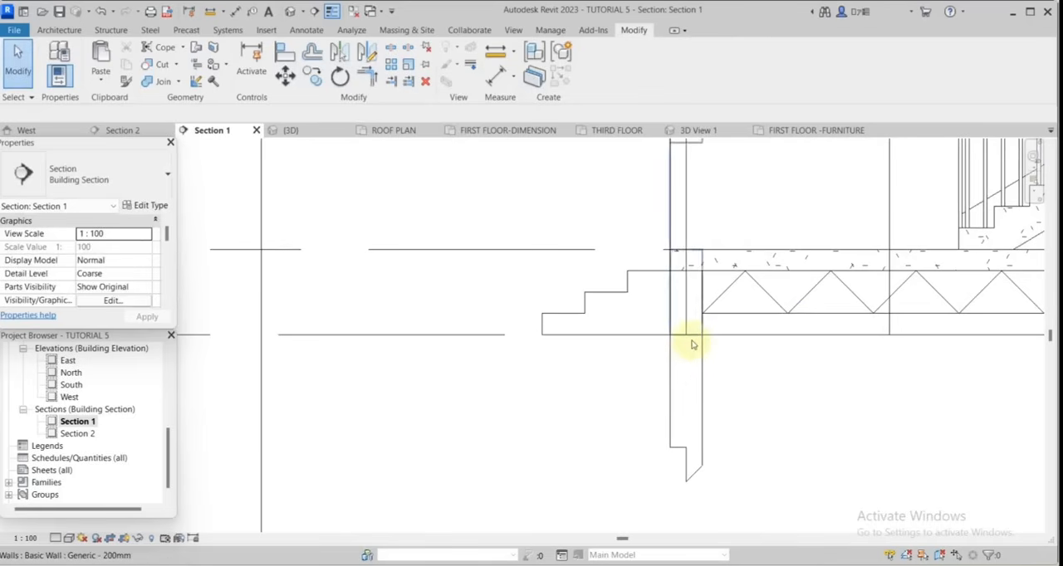
scroll(694, 345, "up", 2)
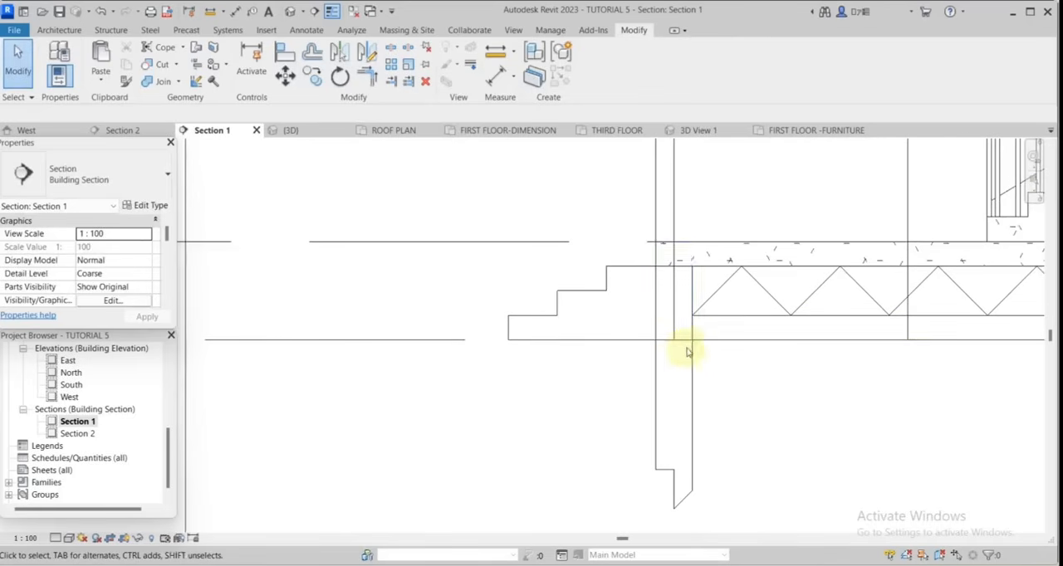
scroll(687, 352, "down", 1)
left_click(306, 30)
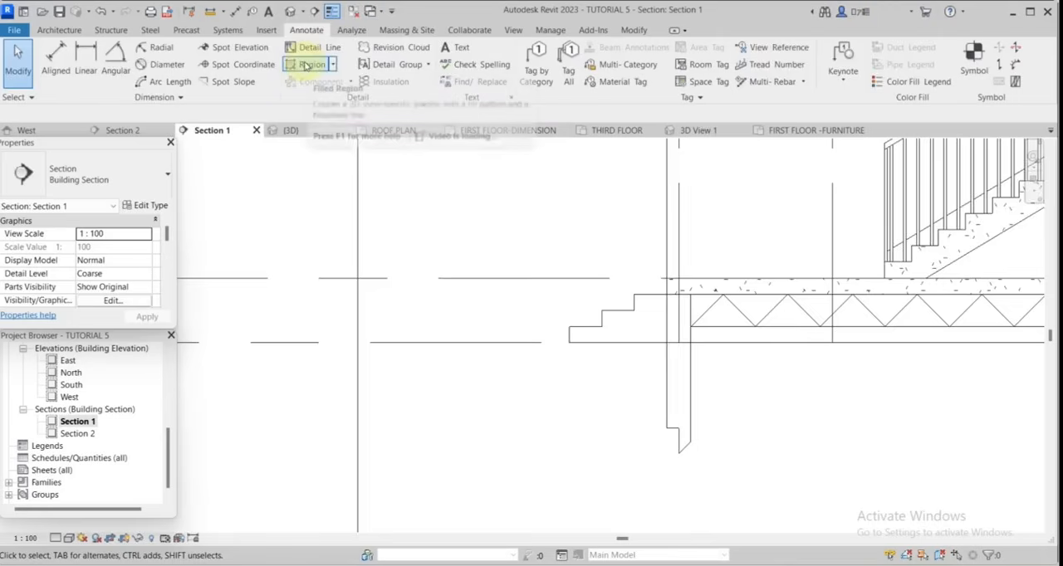
left_click(309, 64)
left_click(148, 207)
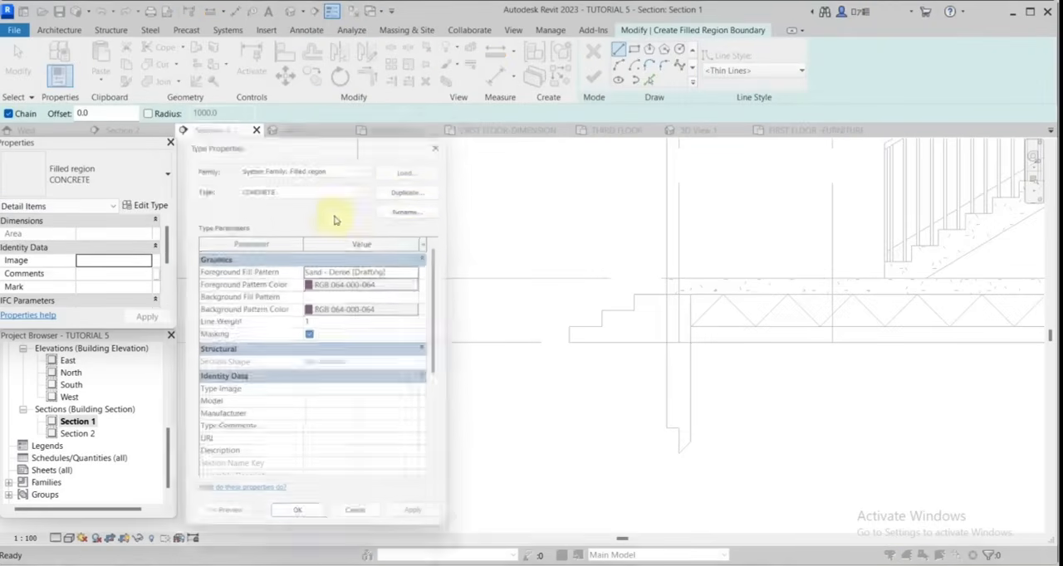
left_click(416, 185)
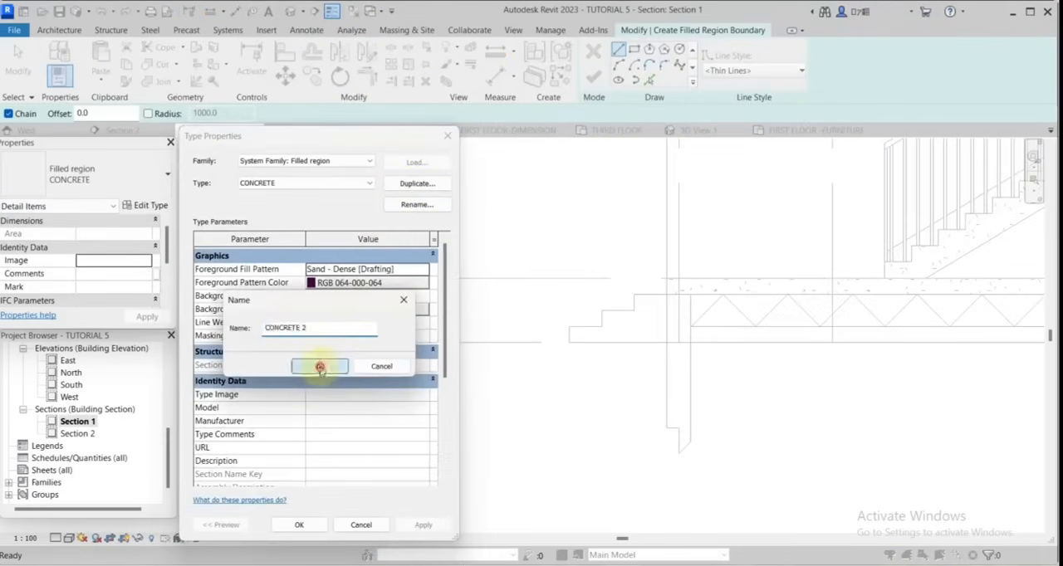
left_click(319, 367)
Set the CONCRETE 2 type's foreground fill pattern to the Brickwork drafting pattern.
left_click(422, 269)
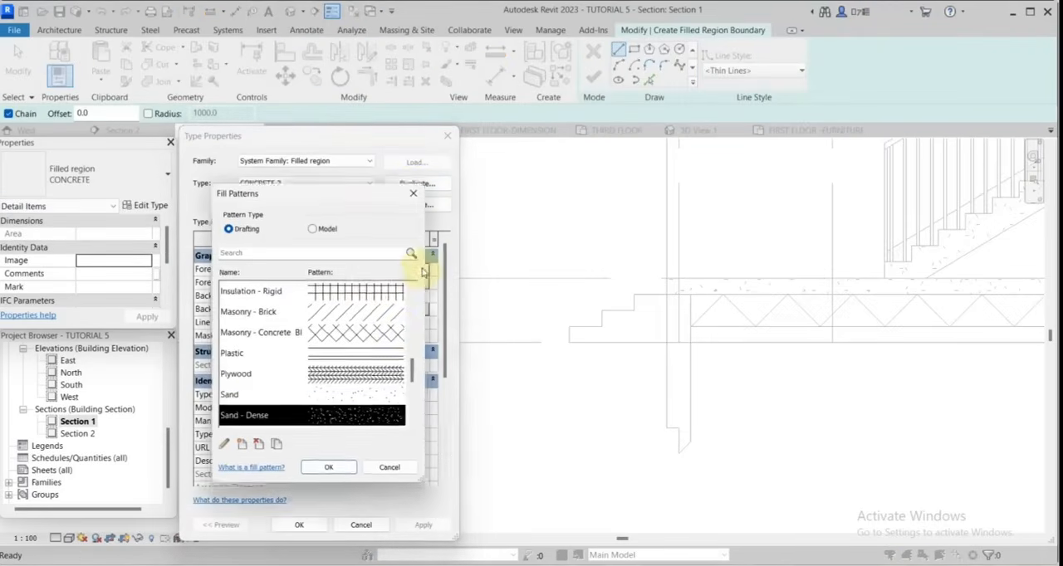
scroll(392, 336, "up", 10)
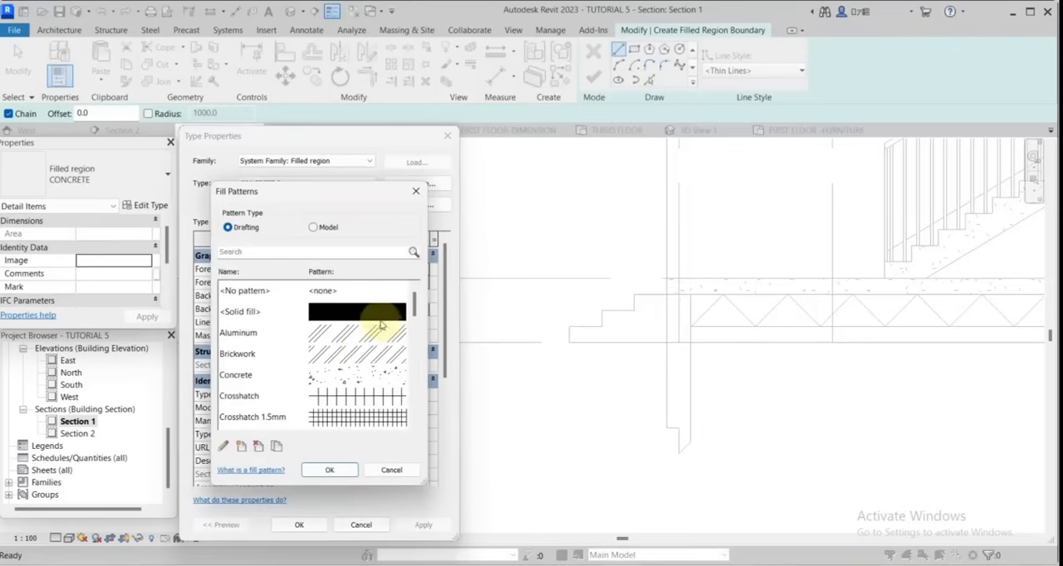
left_click(366, 354)
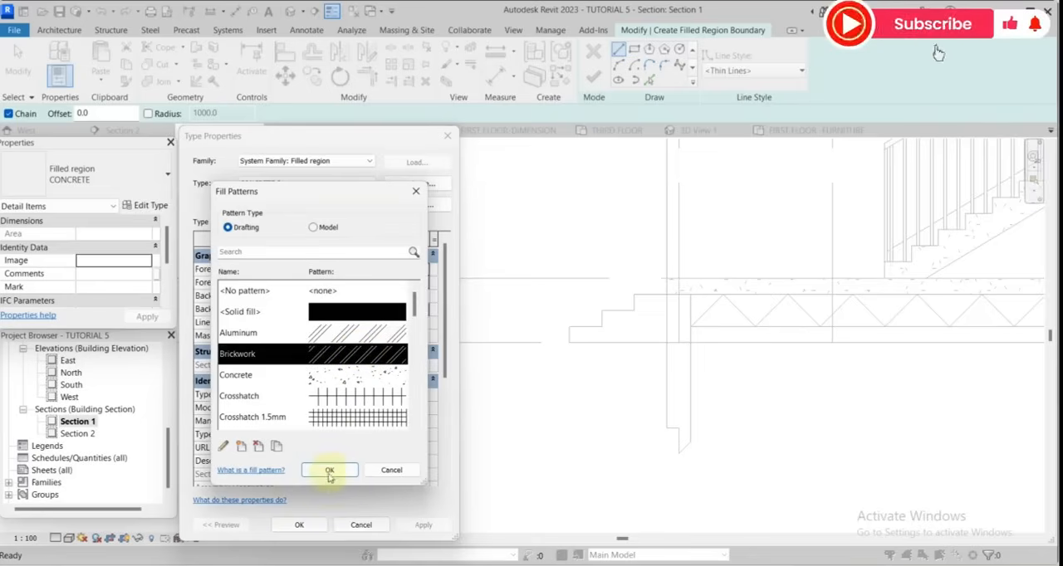
left_click(330, 471)
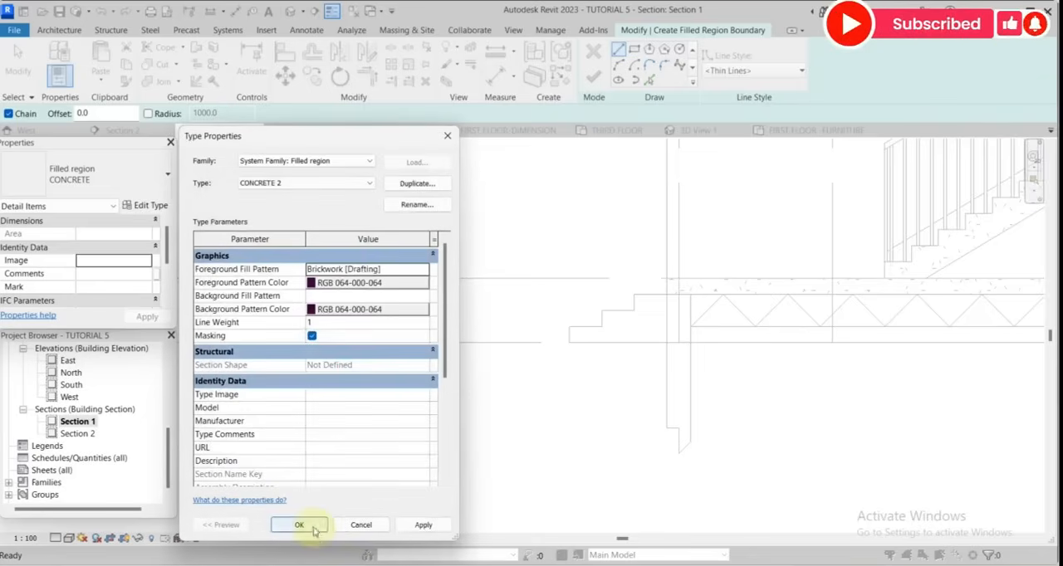
left_click(298, 525)
Pick the left foundation wall's outline, including the jagged base and the line at the slab's underside, as the filled region boundary.
left_click(649, 79)
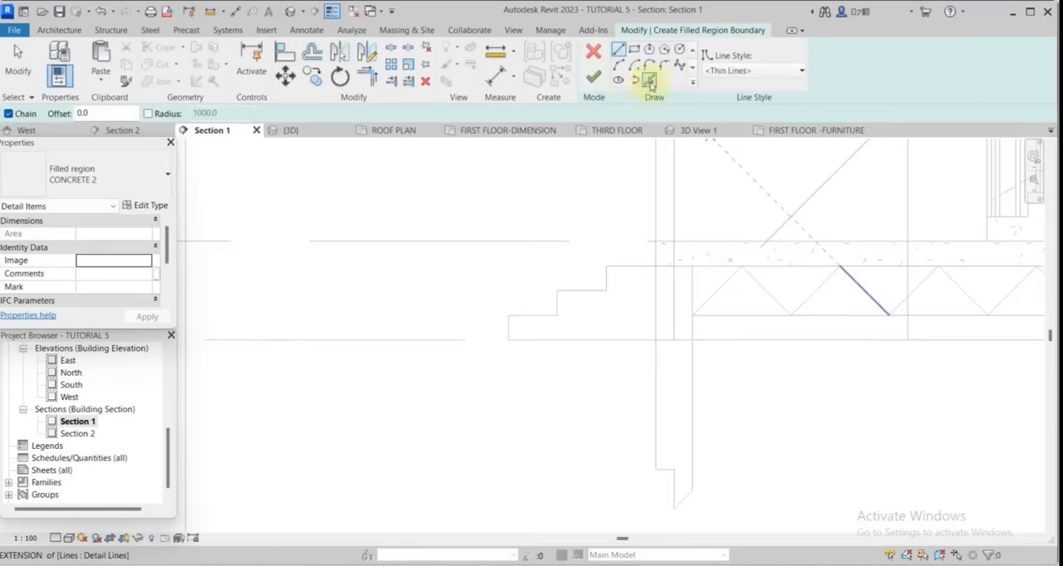
scroll(678, 254, "up", 3)
left_click(688, 229)
scroll(705, 294, "down", 3)
scroll(702, 415, "up", 3)
left_click(663, 334)
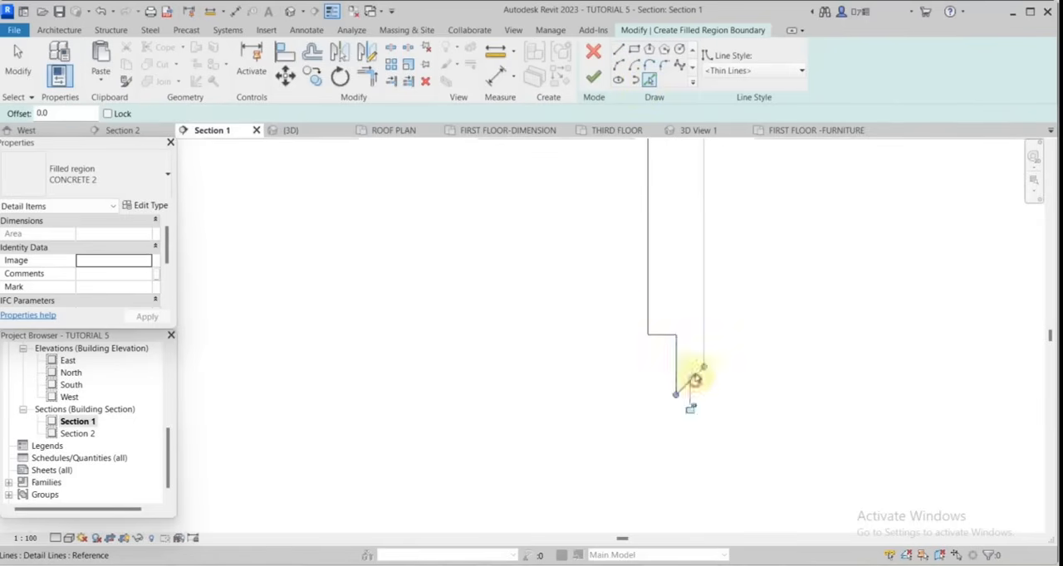
left_click(704, 349)
scroll(697, 332, "down", 3)
Trim the boundary lines to a closed outline at the wall's upper end and finish the CONCRETE 2 filled region.
key("t")
key("r")
scroll(688, 301, "down", 1)
scroll(647, 218, "up", 1)
left_click(655, 236)
left_click(647, 176)
scroll(664, 179, "down", 2)
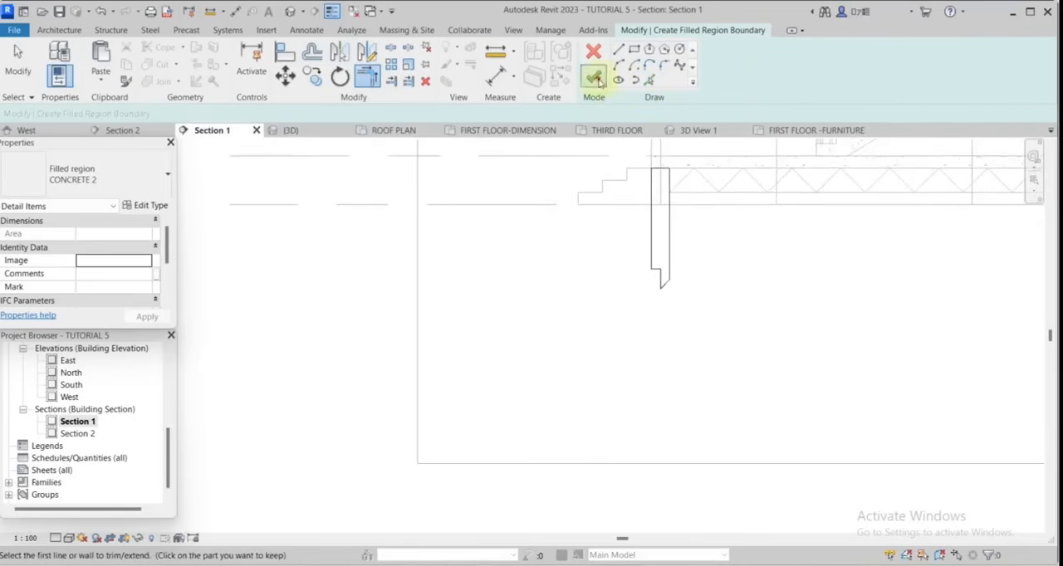
left_click(598, 81)
Select the left foundation wall's hatched region together with its outline lines.
scroll(656, 295, "down", 2)
left_click(771, 297)
scroll(587, 317, "down", 1)
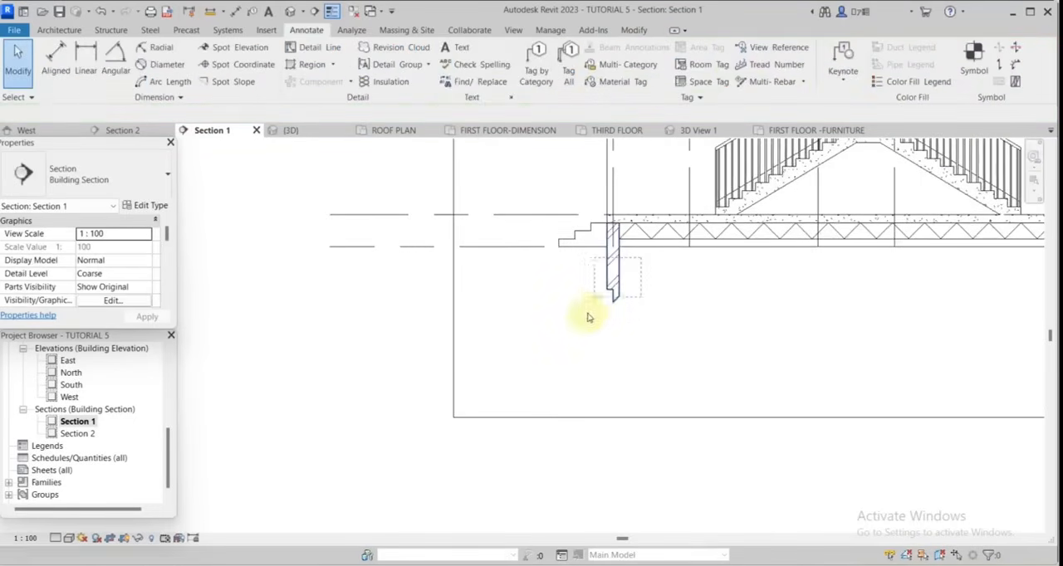
left_click(591, 316)
scroll(596, 317, "down", 2)
key("c")
key("o")
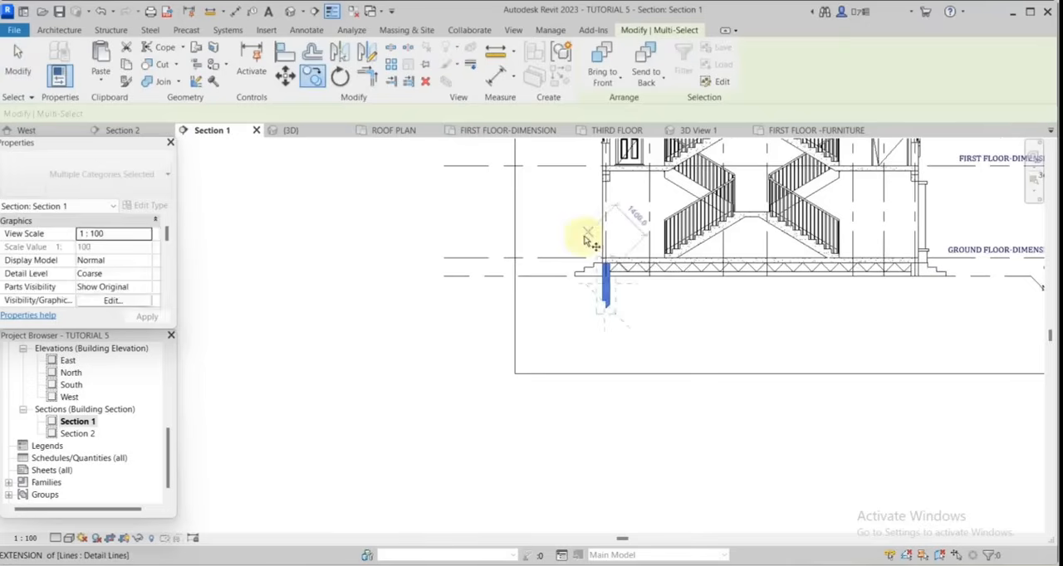
scroll(606, 287, "up", 1)
scroll(963, 294, "down", 1)
scroll(680, 282, "up", 2)
key("Escape")
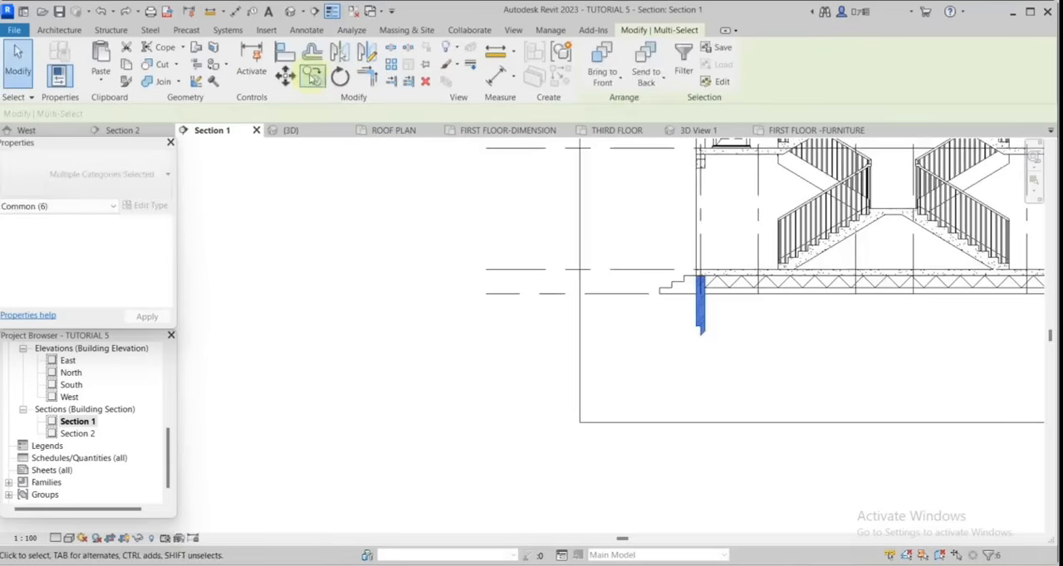
Copy the selected left foundation wall and its hatch to beneath the right outer wall.
left_click(314, 78)
scroll(714, 305, "up", 3)
left_click(677, 280)
scroll(648, 317, "down", 4)
scroll(913, 309, "up", 3)
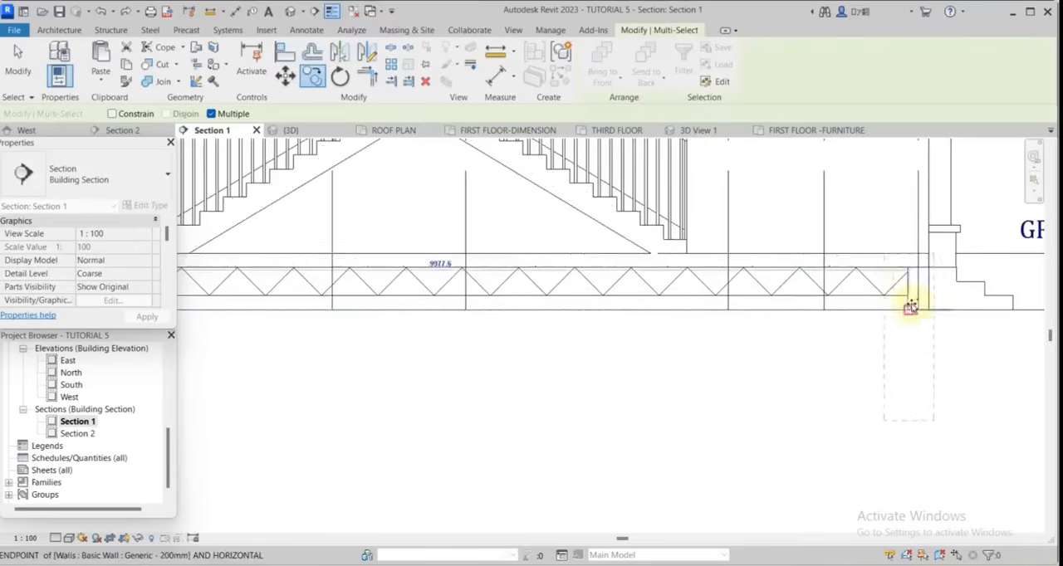
left_click(919, 307)
Start another filled region and duplicate the CONCRETE 2 type under the name EARTH.
scroll(919, 331, "up", 2)
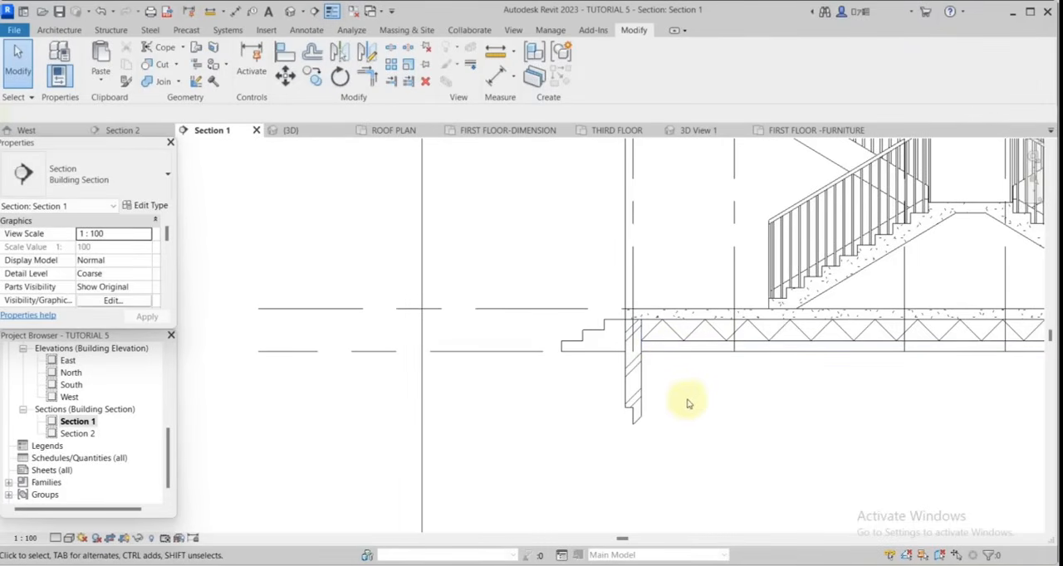
scroll(463, 300, "down", 4)
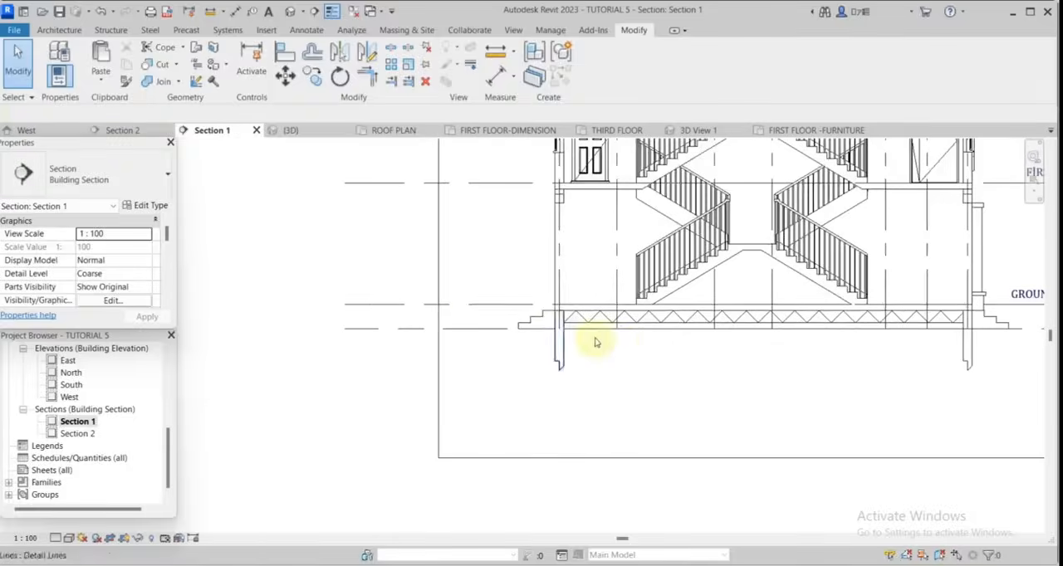
scroll(612, 335, "up", 3)
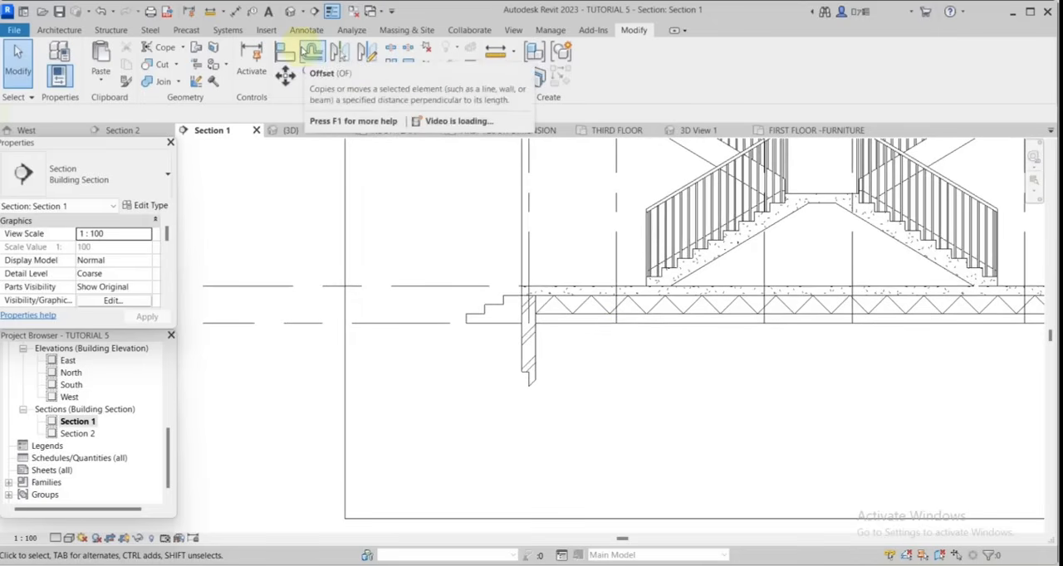
left_click(307, 33)
left_click(311, 65)
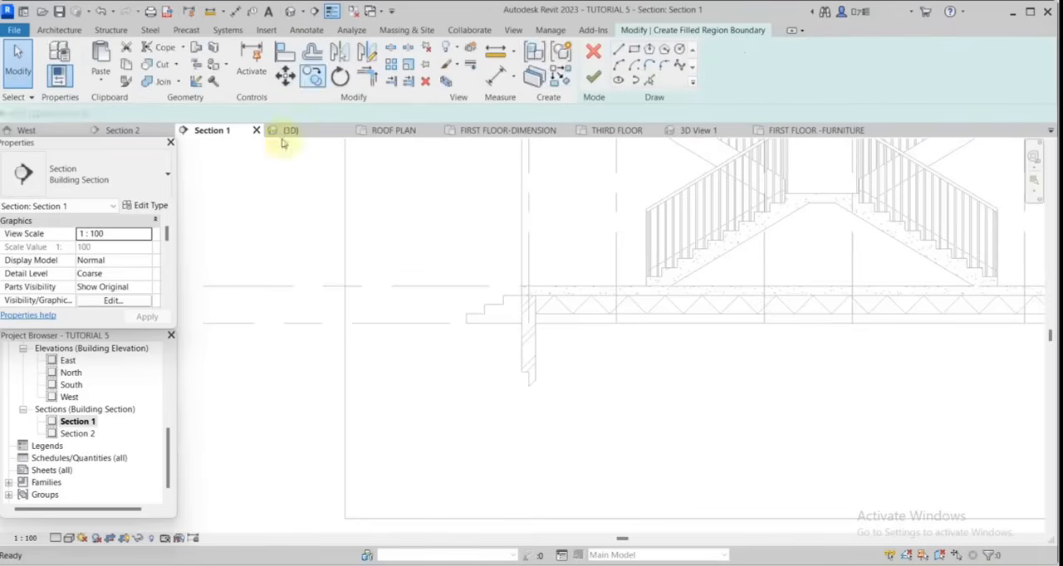
left_click(149, 206)
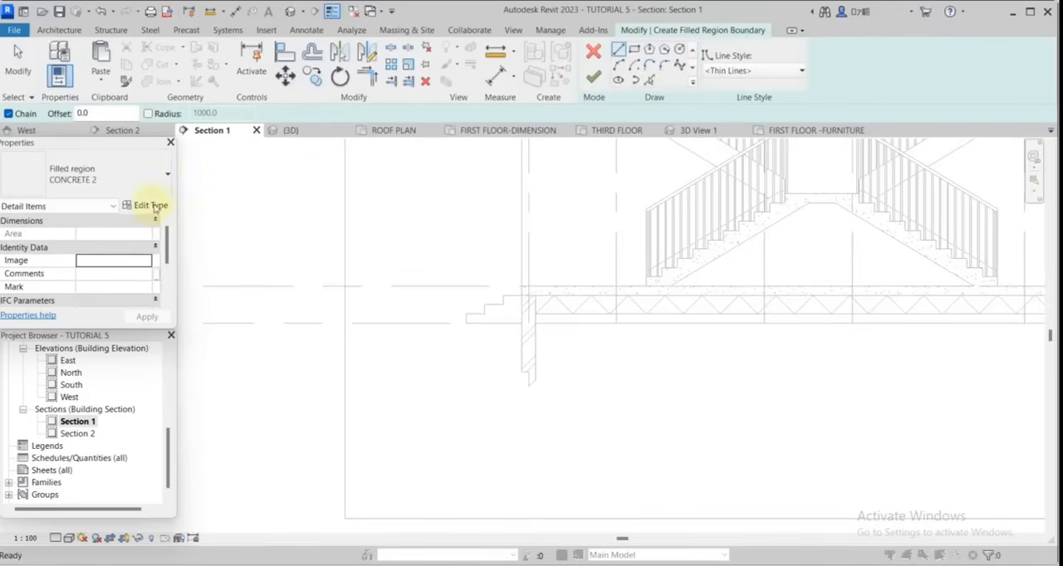
left_click(418, 184)
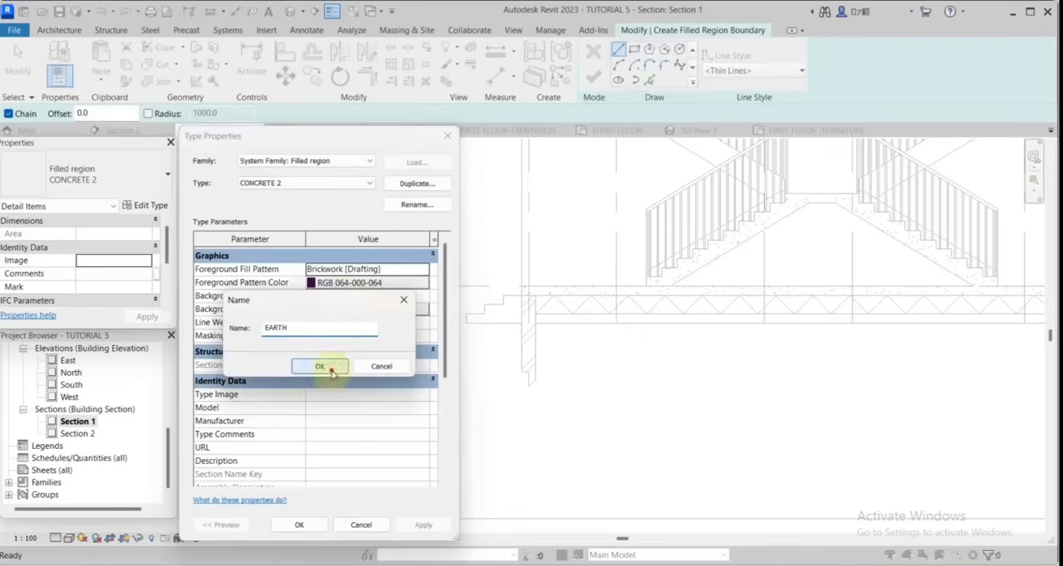
left_click(330, 369)
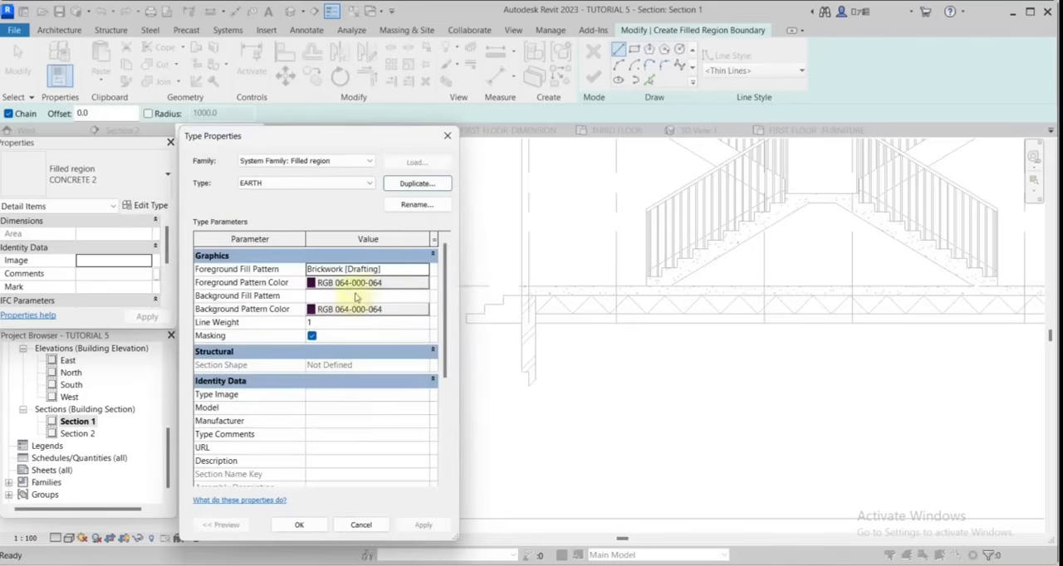
Set the EARTH type's foreground fill pattern to the Earth drafting pattern.
left_click(421, 276)
scroll(369, 409, "down", 10)
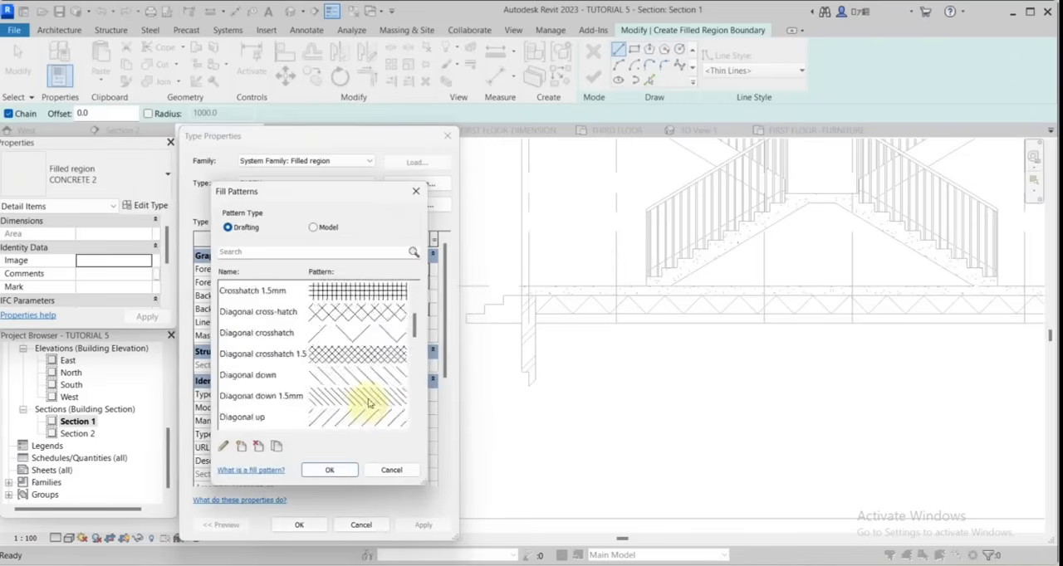
scroll(372, 401, "down", 1)
scroll(373, 394, "up", 10)
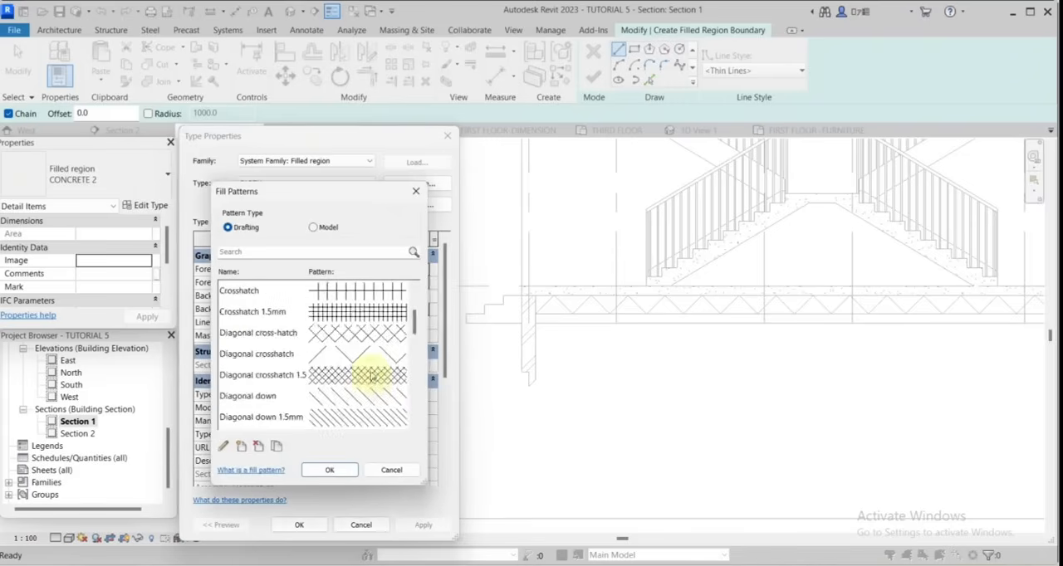
scroll(370, 386, "down", 2)
left_click(366, 354)
left_click(346, 471)
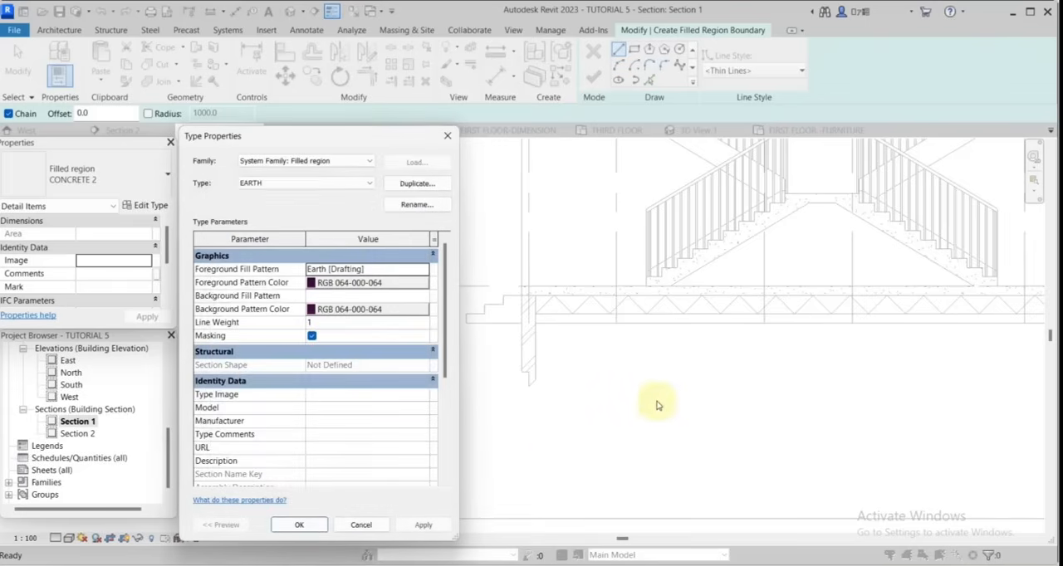
left_click(318, 525)
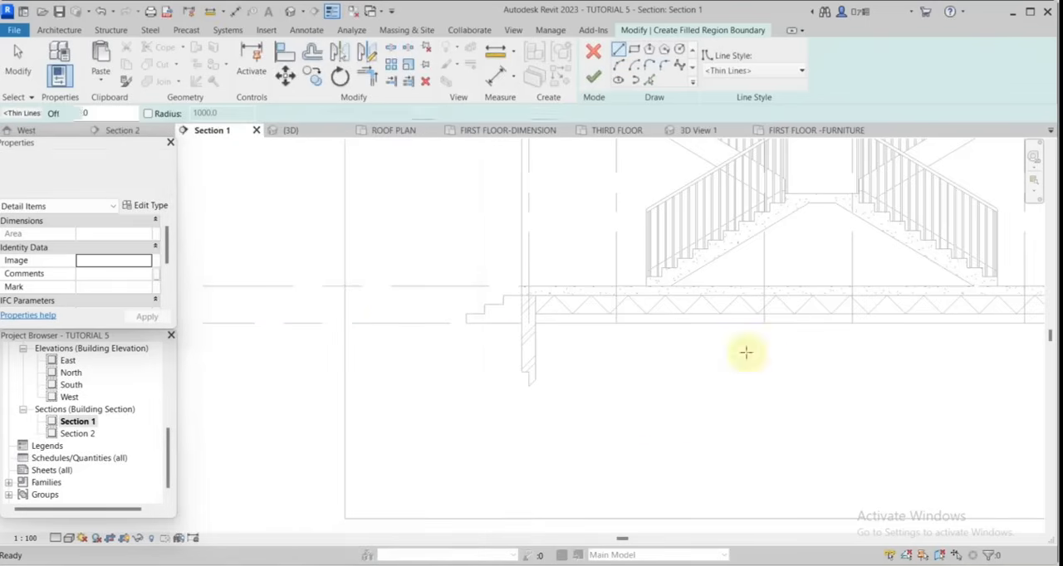
Pick the horizontal detail line beneath the zigzag layer as the upper boundary of the EARTH region.
scroll(544, 295, "down", 2)
left_click(650, 80)
scroll(614, 301, "up", 3)
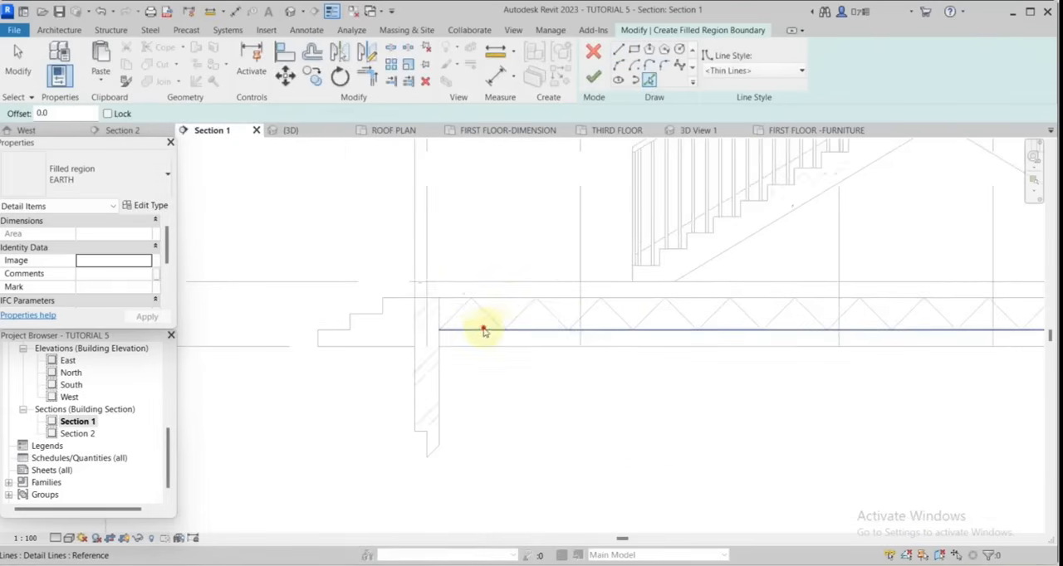
left_click(482, 330)
middle_click_drag(484, 331, 580, 337)
Draw a sagging arc from the left foundation wall's inner face, about 400 mm above the base, followed by an upward-bulging arc.
left_click(621, 68)
scroll(550, 376, "up", 2)
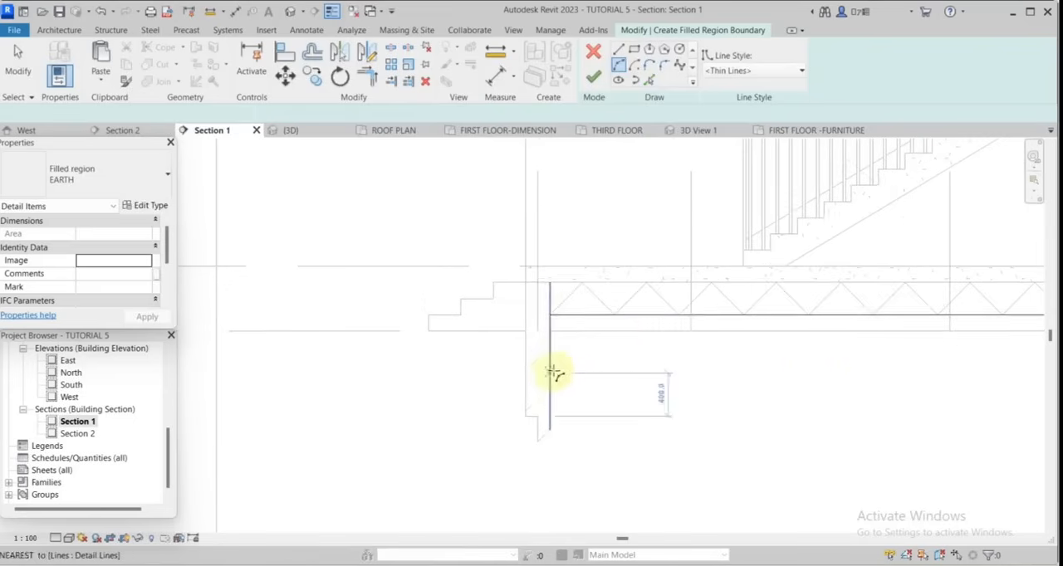
left_click(549, 372)
left_click(816, 374)
left_click(741, 396)
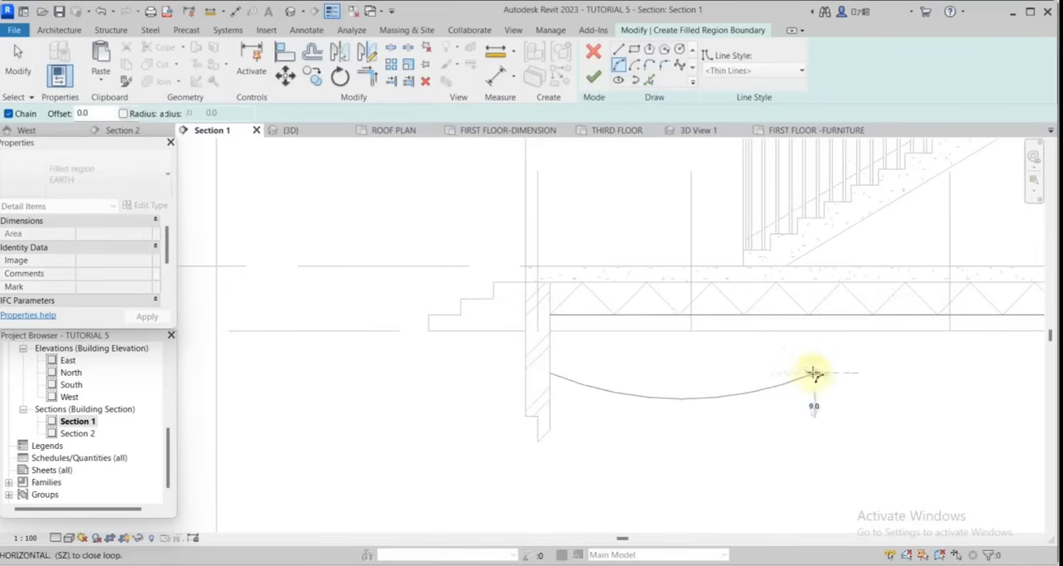
scroll(817, 374, "down", 3)
left_click(856, 371)
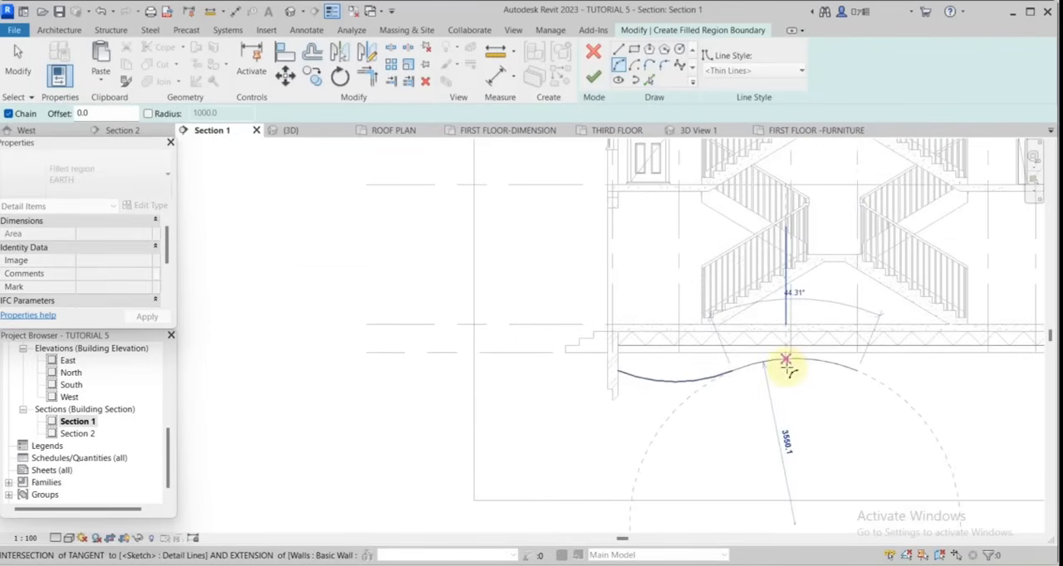
left_click(787, 367)
left_click(18, 63)
key("Tab")
left_click(709, 374)
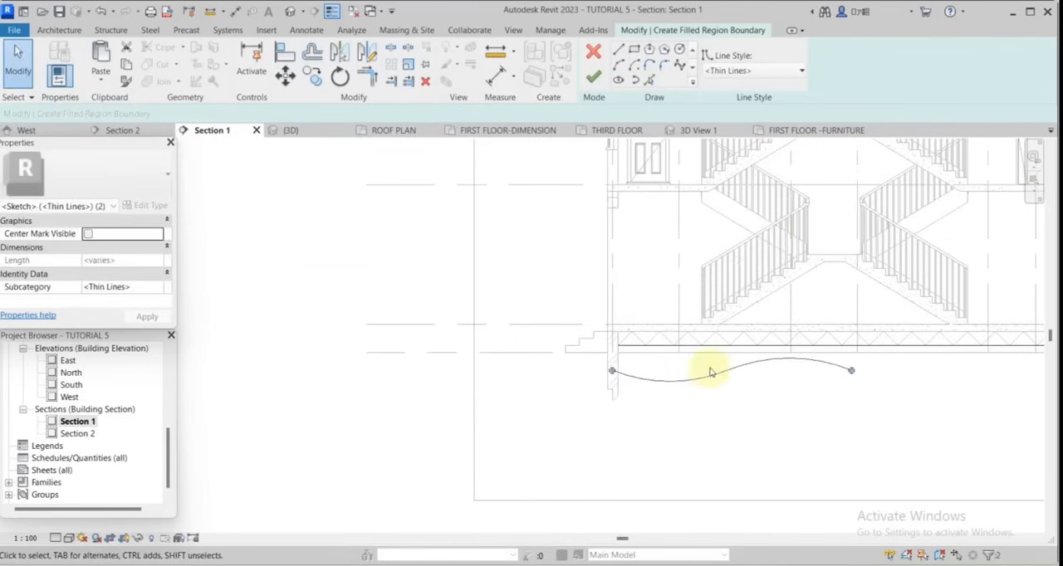
key("Escape")
Continue the wavy lower boundary with a third, sagging arc about 2900 mm wide.
scroll(664, 388, "down", 3)
left_click(618, 64)
scroll(813, 432, "up", 1)
left_click(762, 376)
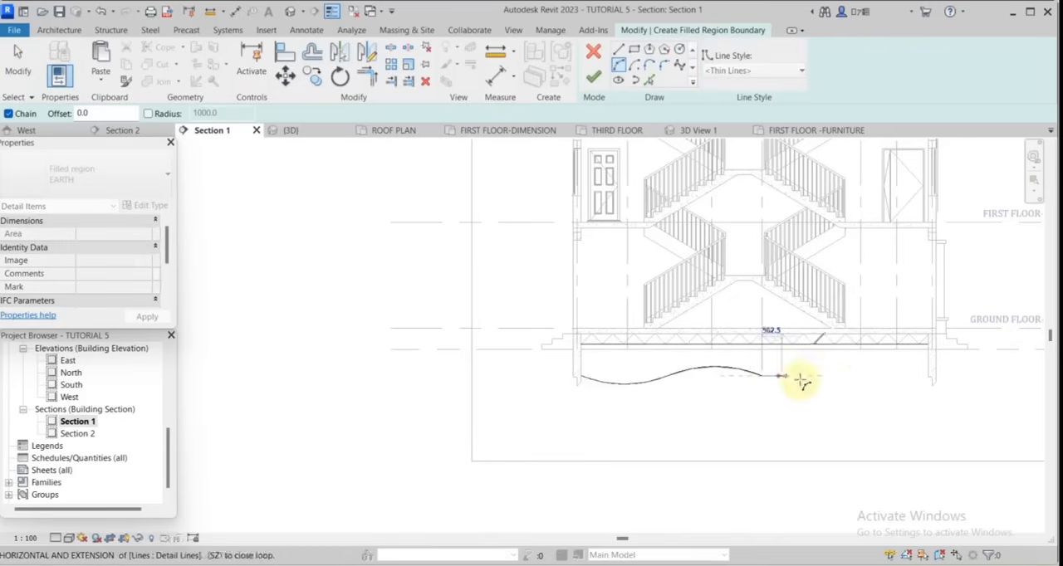
left_click(863, 379)
Close the wave against the right foundation wall's inner face with a fourth, upward-bulging arc.
left_click(621, 63)
scroll(916, 366, "up", 1)
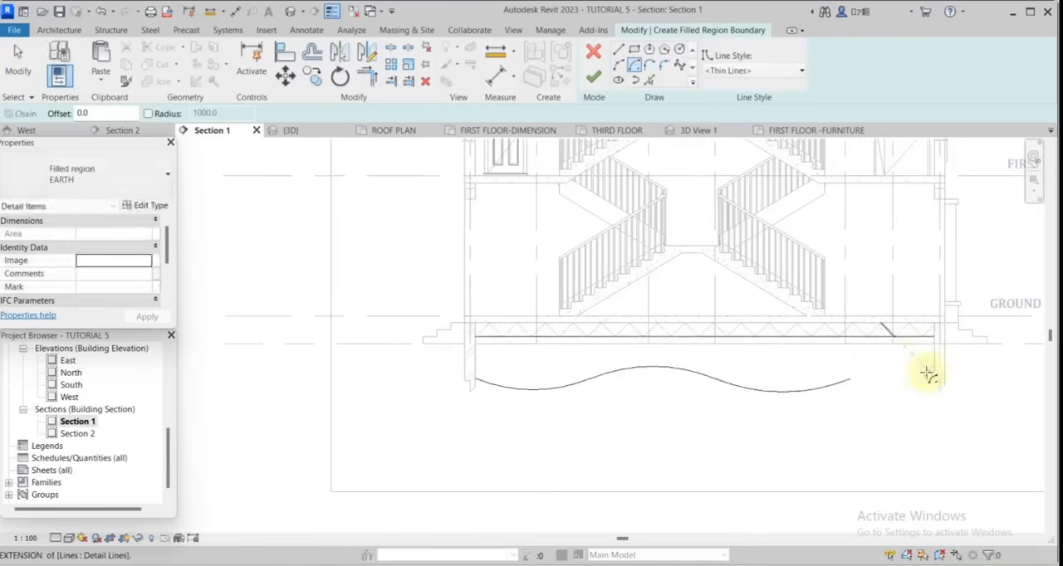
left_click(849, 379)
left_click(933, 377)
left_click(898, 369)
scroll(921, 389, "up", 1)
key("Escape")
scroll(759, 412, "up", 2)
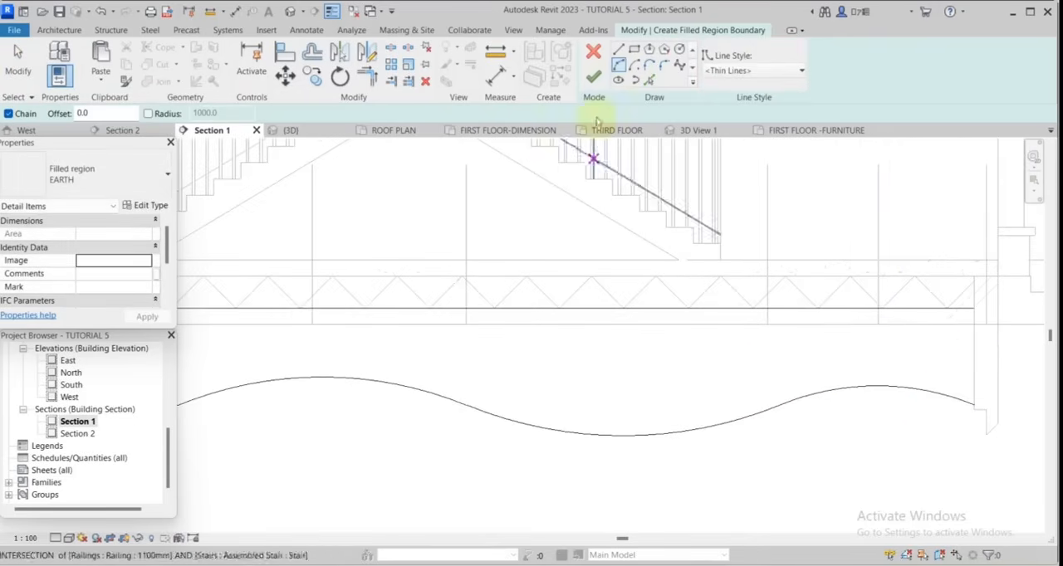
Draw vertical lines along the inner faces of the right and left foundation walls, joining the wavy lower boundary to the upper boundary.
left_click(974, 404)
left_click(974, 309)
scroll(949, 378, "down", 4)
scroll(633, 367, "up", 4)
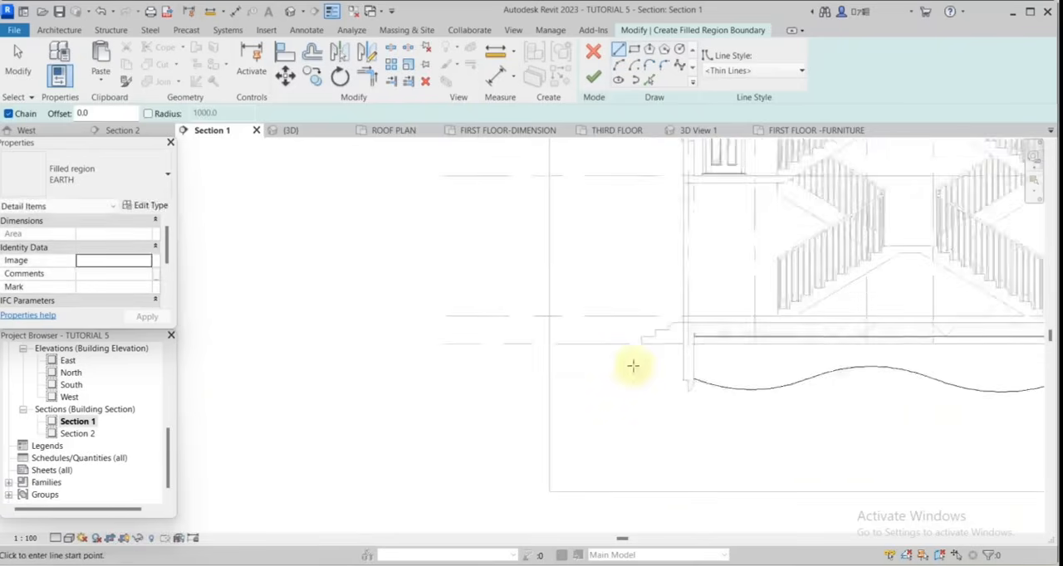
left_click(773, 298)
left_click(774, 394)
key("Escape")
Draw a horizontal line outward from the left foundation wall's outer face beneath the steps, with a small arc curving down from its end.
left_click(749, 314)
scroll(598, 274, "up", 1)
left_click(583, 337)
left_click(620, 65)
left_click(583, 336)
left_click(635, 388)
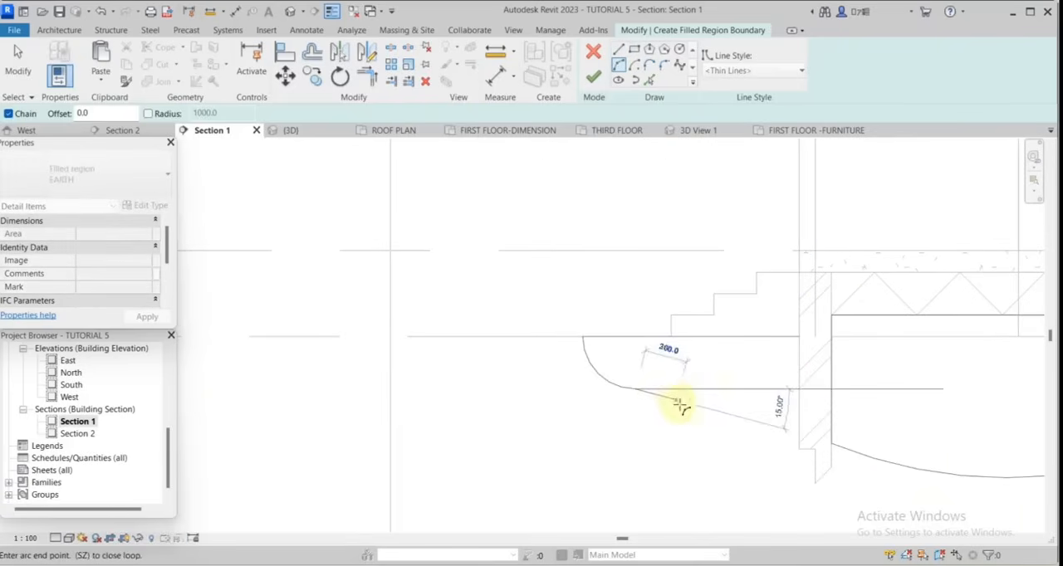
Draw a sagging arc about 1500 mm wide outward from the left foundation wall's outer face and connect it vertically to the horizontal line's outer end.
key("Escape")
left_click(799, 428)
scroll(721, 429, "down", 2)
left_click(654, 421)
left_click(700, 438)
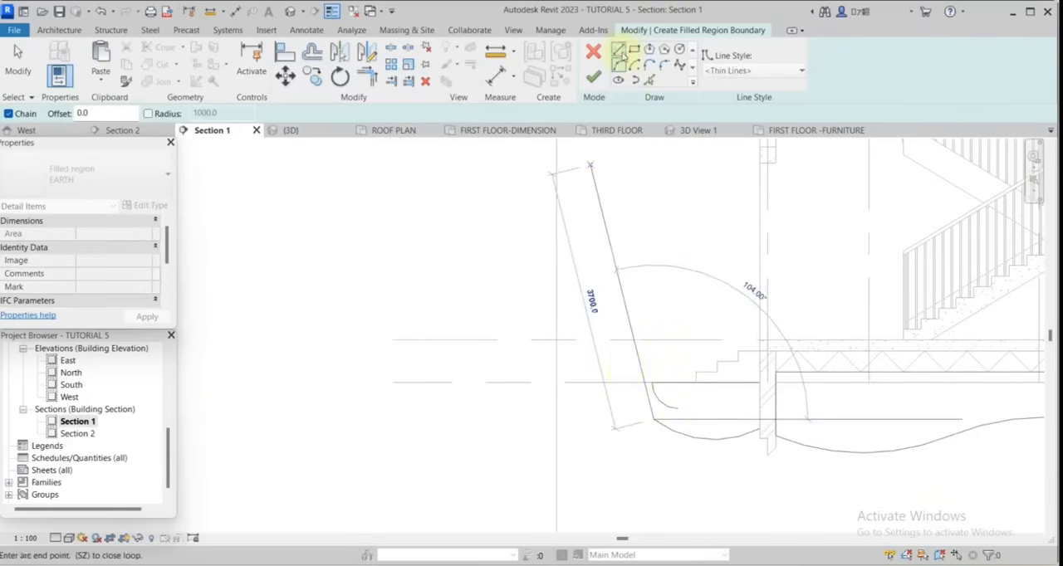
left_click(619, 50)
left_click(654, 384)
Delete the stray small arc inside the boundary outside the left foundation wall.
left_click(8, 68)
left_click(668, 406)
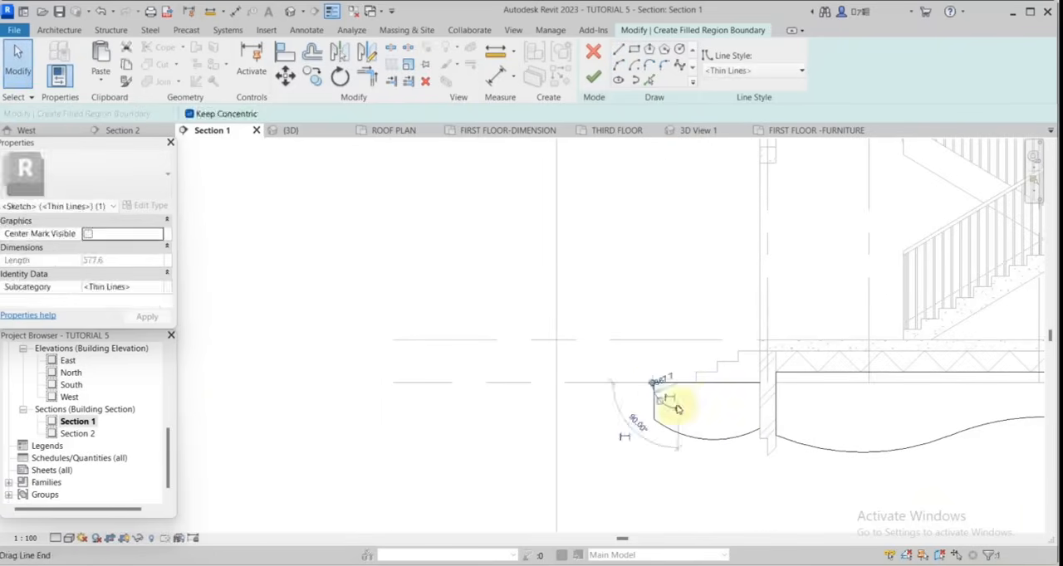
key("Delete")
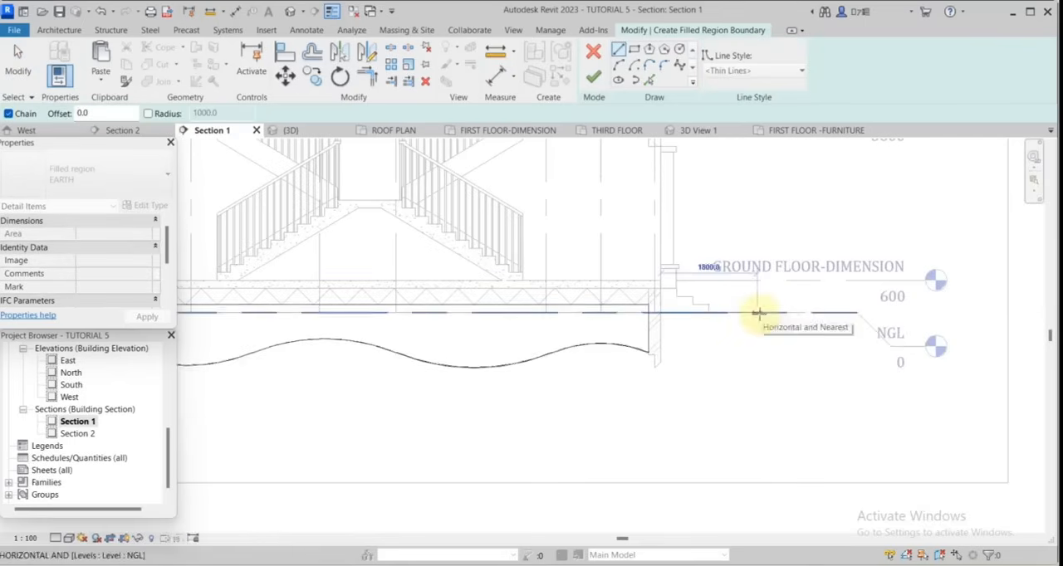
Outline the area outside the right foundation wall with a horizontal top, slanted outer edge, sagging arc about 1440 mm wide and vertical line along the wall.
left_click(757, 313)
left_click(738, 344)
left_click(619, 66)
left_click(738, 345)
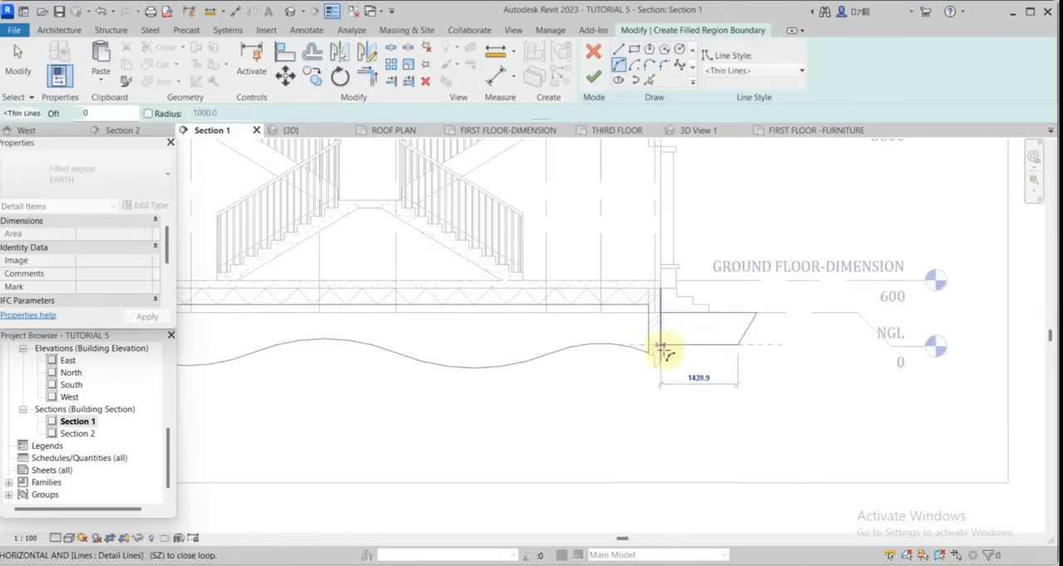
left_click(661, 345)
left_click(699, 355)
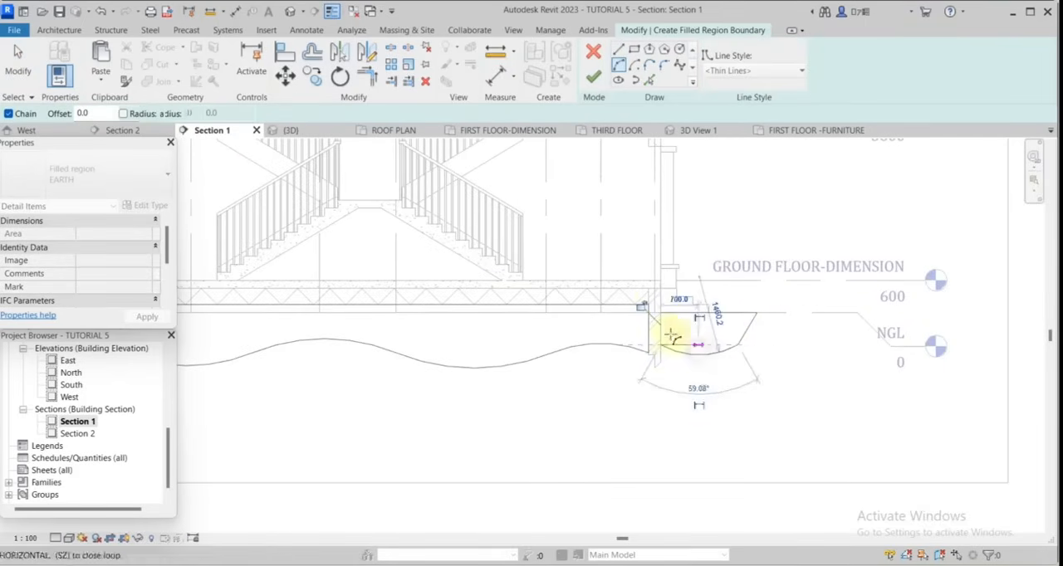
left_click(618, 51)
left_click(662, 314)
Finish the boundary sketch to create the EARTH filled region between and outside the foundation walls.
scroll(769, 335, "down", 2)
left_click(593, 77)
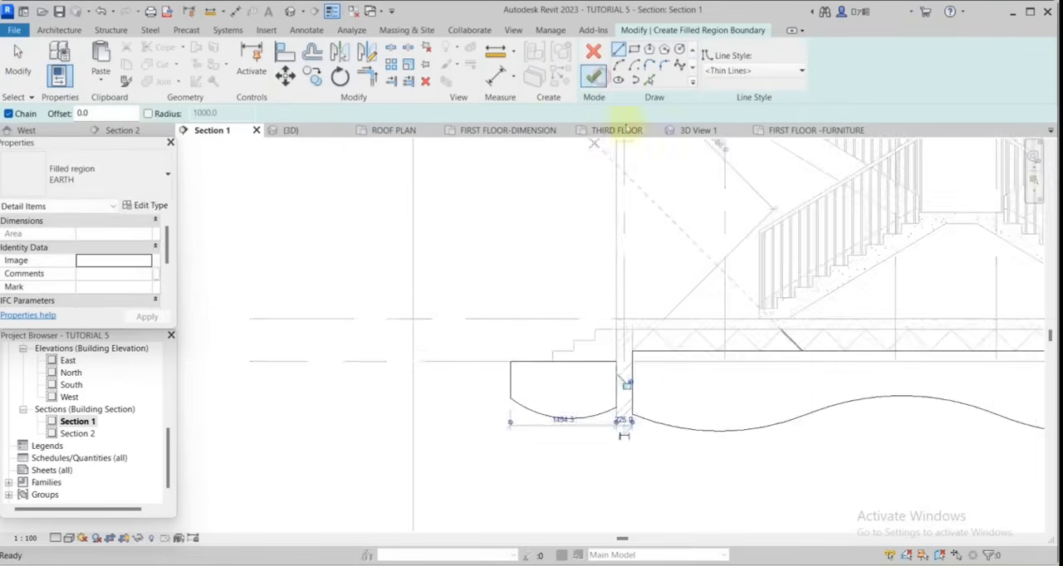
scroll(735, 329, "down", 3)
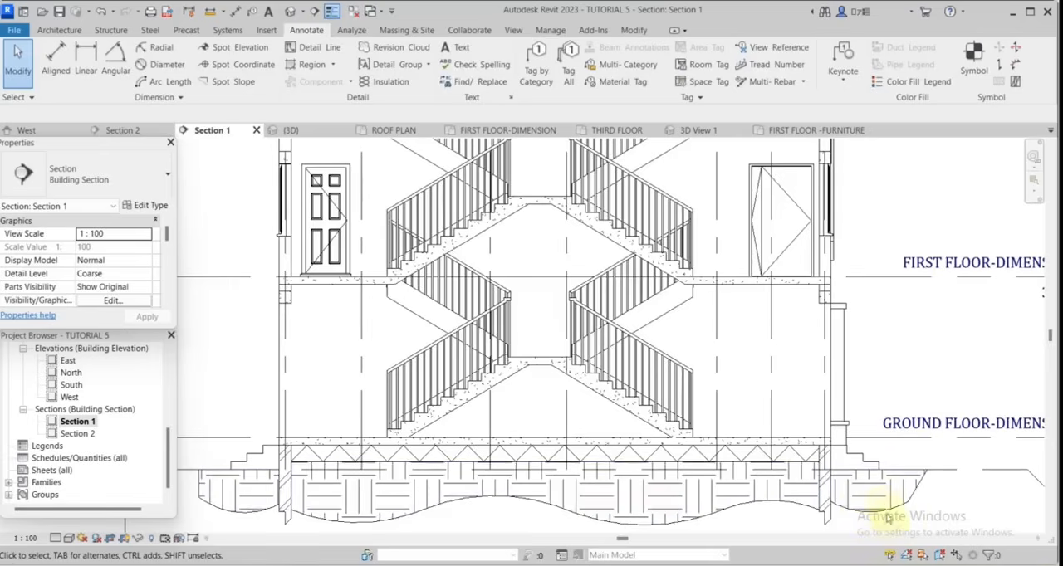
scroll(875, 496, "down", 2)
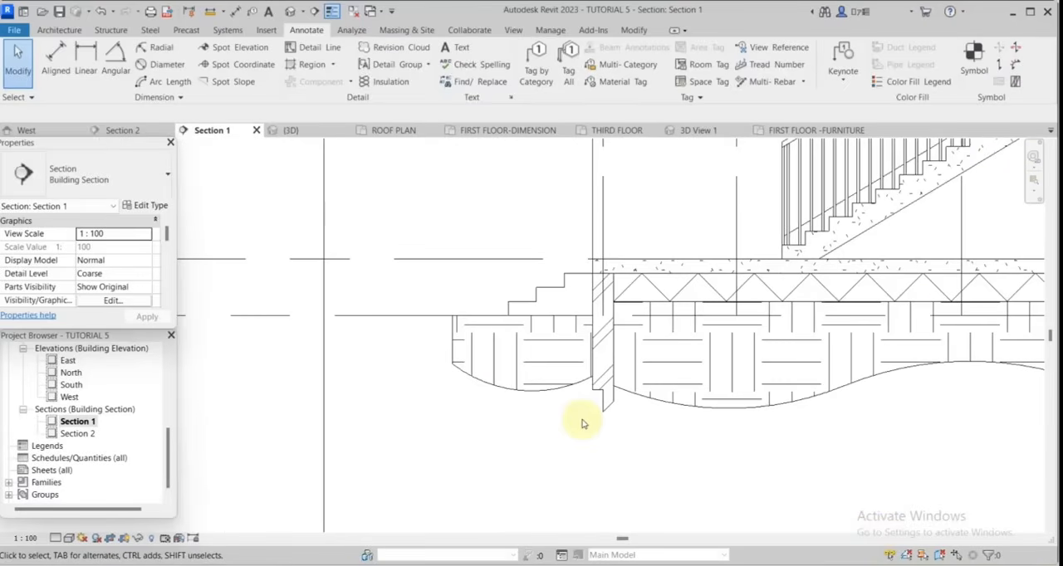
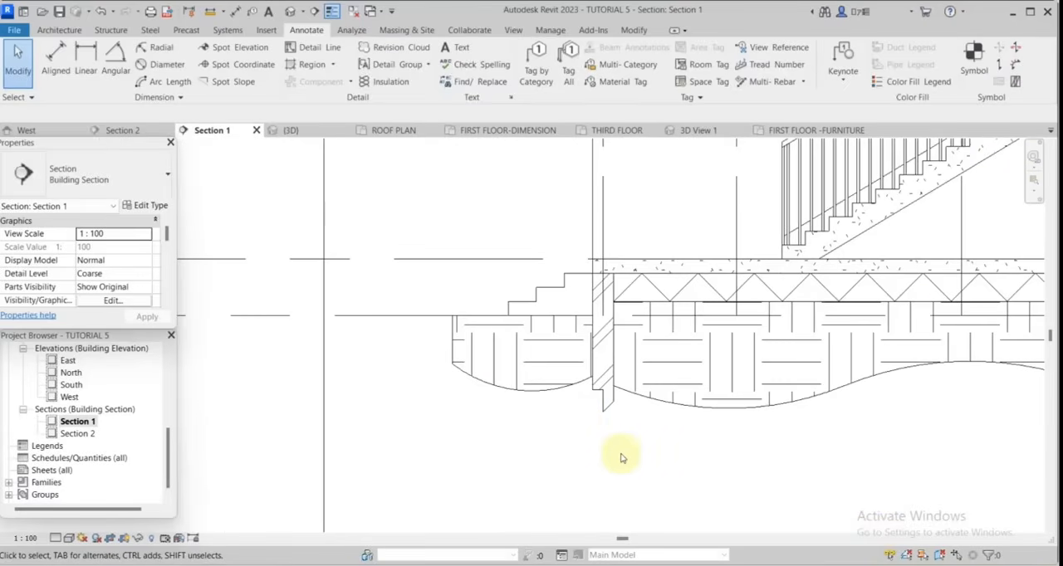
Start an aligned dimension chain along the left wall from the ground line through the ground floor level to the beam underside below the first floor.
scroll(783, 457, "down", 1)
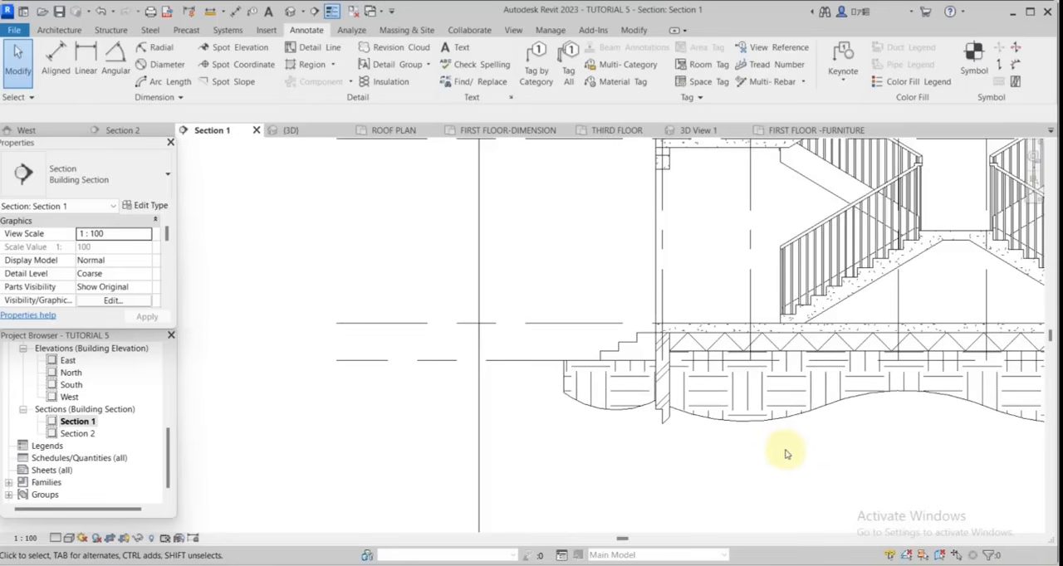
scroll(759, 441, "down", 2)
scroll(761, 428, "down", 2)
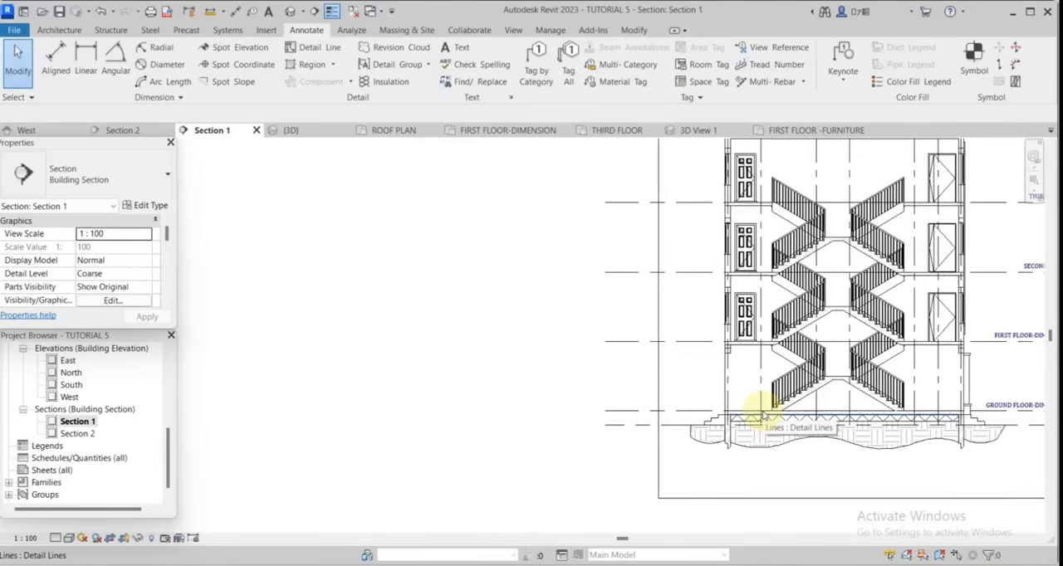
scroll(761, 415, "up", 2)
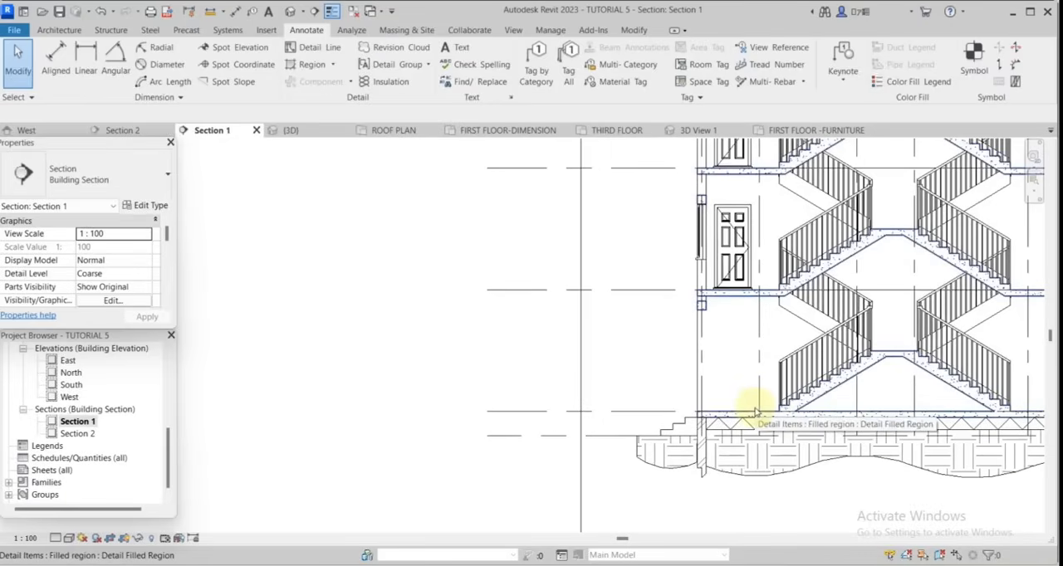
key("d")
key("i")
scroll(757, 414, "up", 3)
scroll(913, 396, "down", 2)
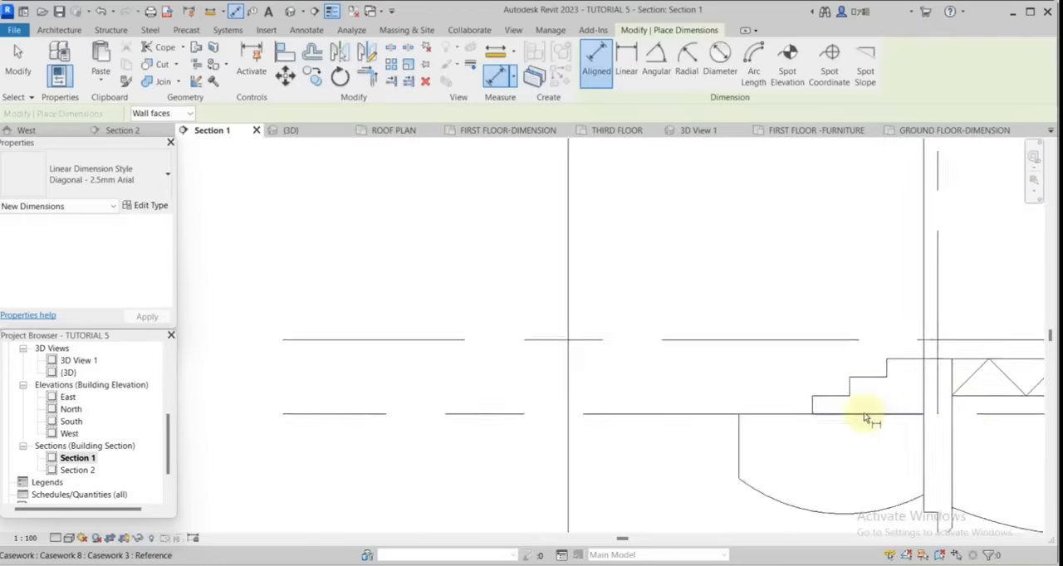
scroll(864, 413, "up", 4)
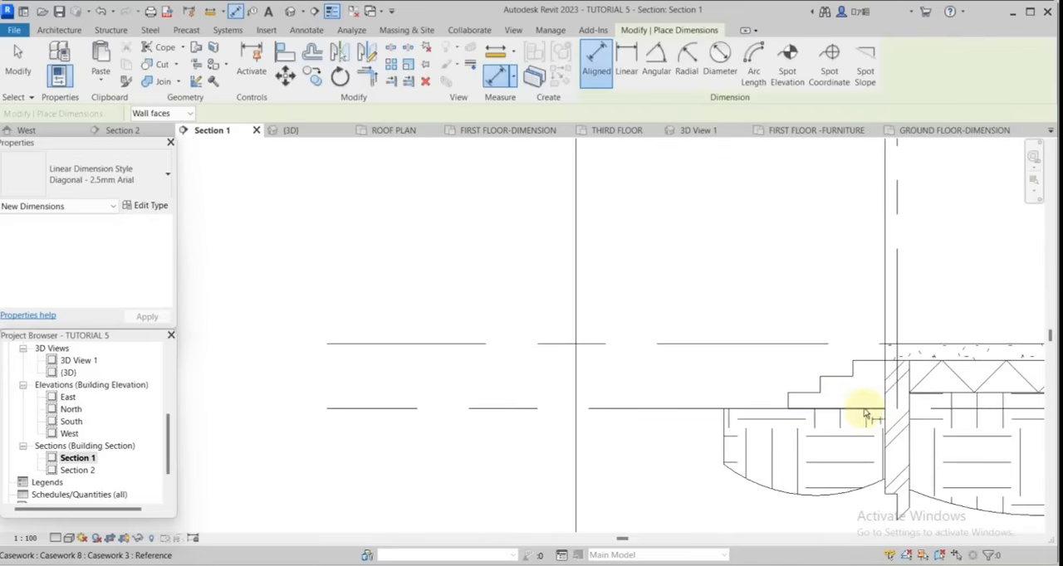
scroll(913, 347, "down", 3)
scroll(909, 340, "up", 4)
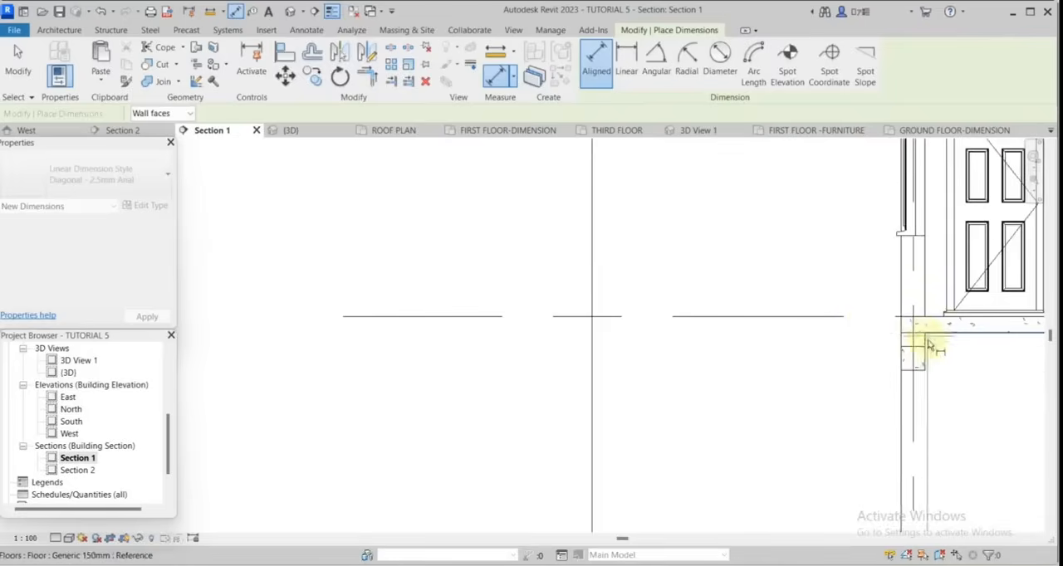
Continue the left wall's dimension chain through the first floor level and the sills and heads of the windows on each upper storey.
scroll(920, 396, "down", 3)
scroll(922, 367, "up", 3)
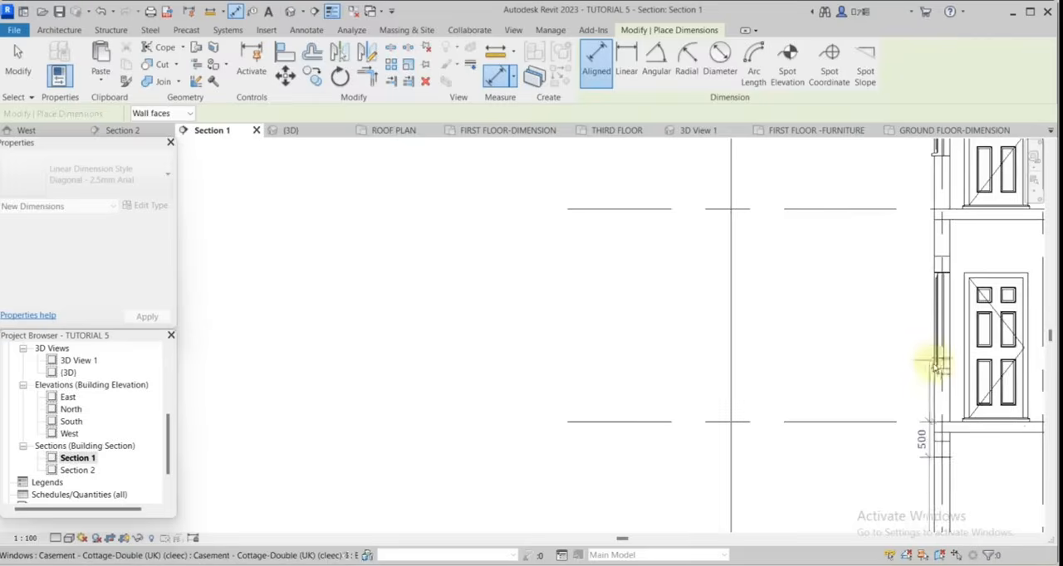
left_click(937, 274)
scroll(913, 317, "down", 3)
scroll(916, 274, "up", 4)
left_click(971, 285)
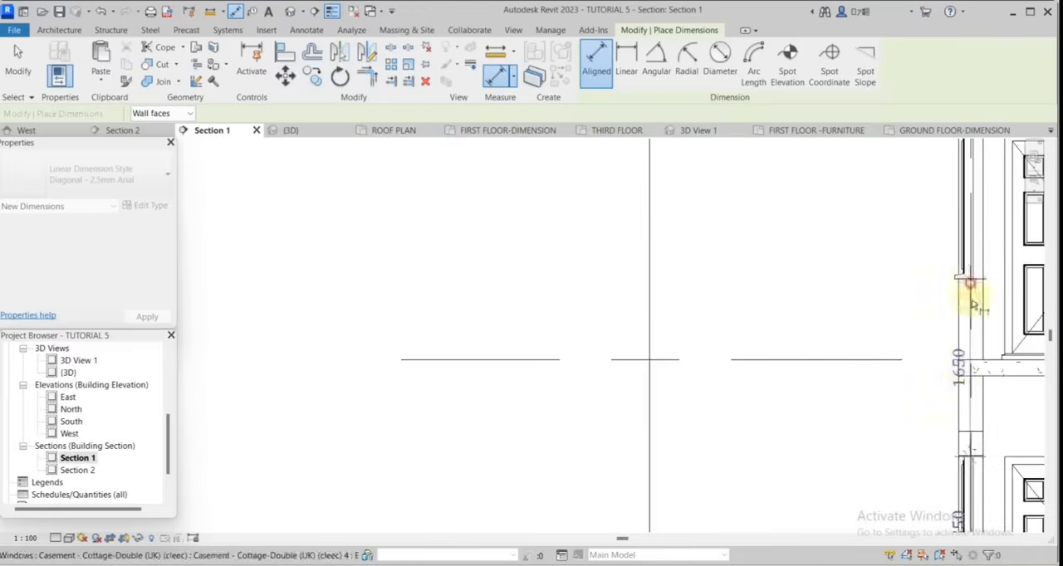
scroll(959, 364, "down", 4)
scroll(928, 384, "up", 4)
scroll(944, 365, "down", 3)
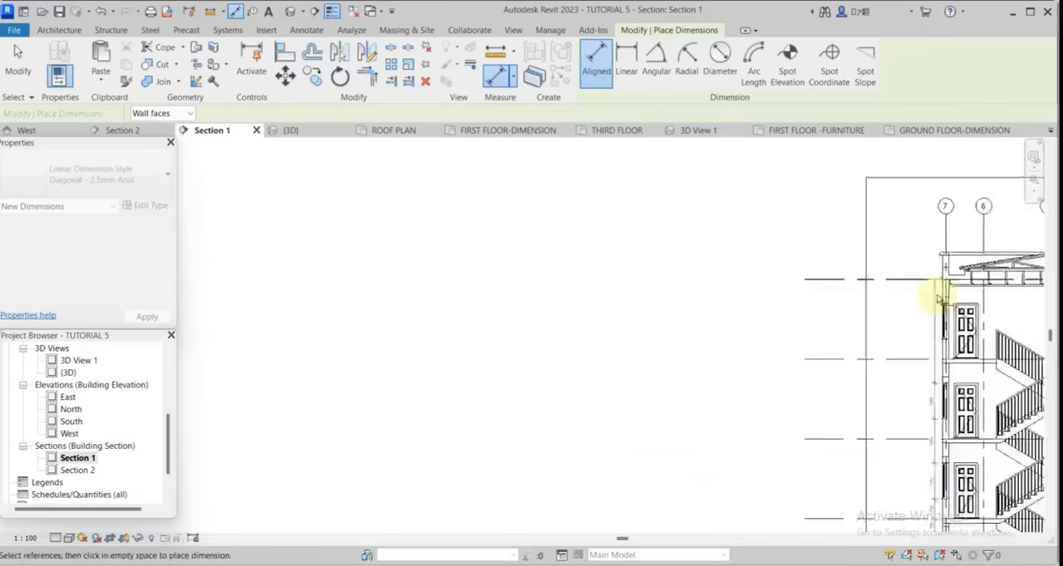
scroll(944, 290, "up", 3)
scroll(959, 408, "up", 2)
scroll(977, 434, "down", 2)
scroll(970, 303, "up", 2)
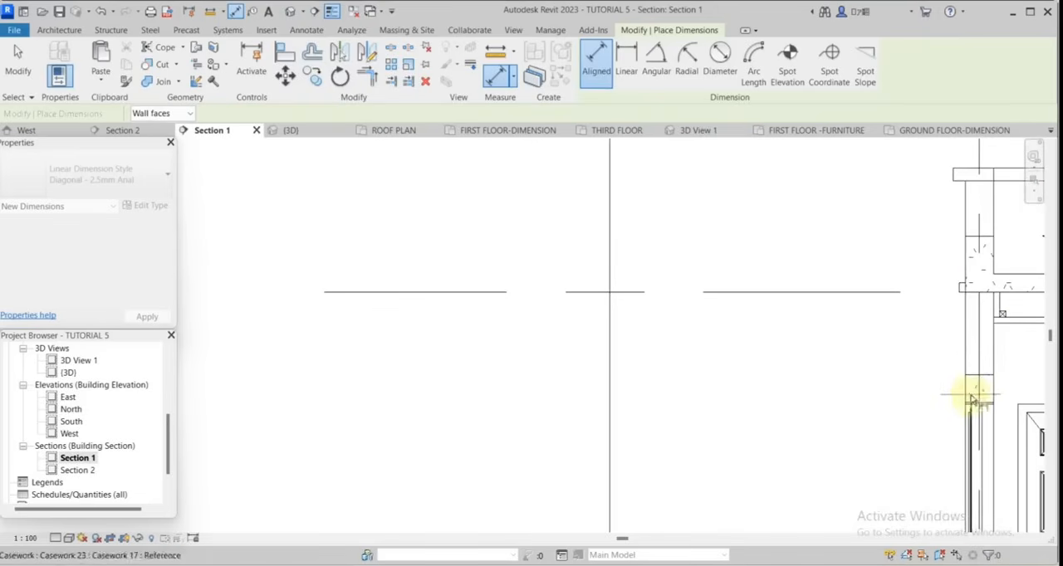
Add the third floor, second floor and roof levels and the parapet top to the chain and place it outside the left wall.
scroll(944, 304, "down", 3)
scroll(992, 360, "up", 4)
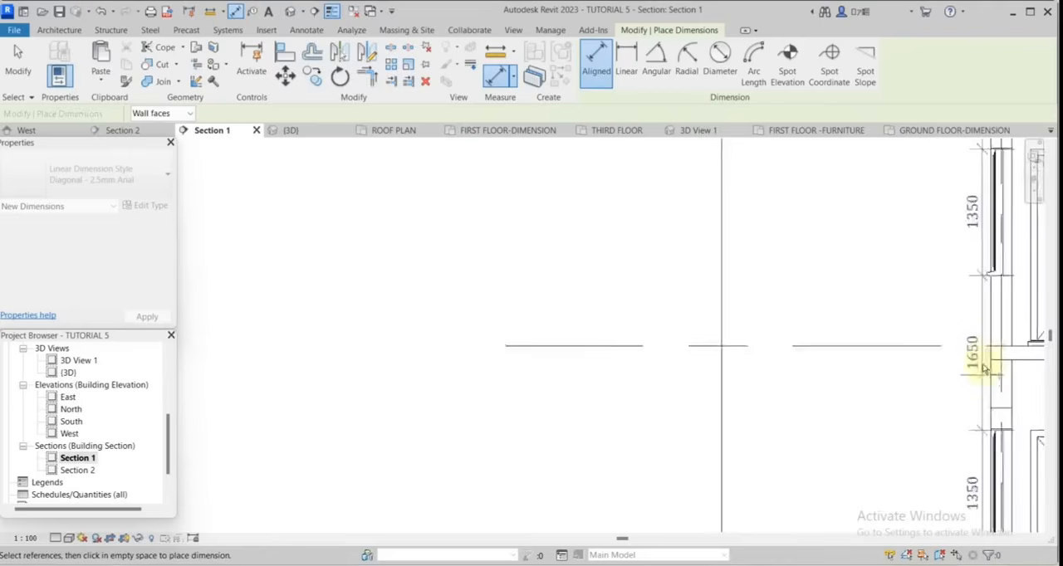
scroll(955, 349, "down", 5)
scroll(972, 448, "up", 3)
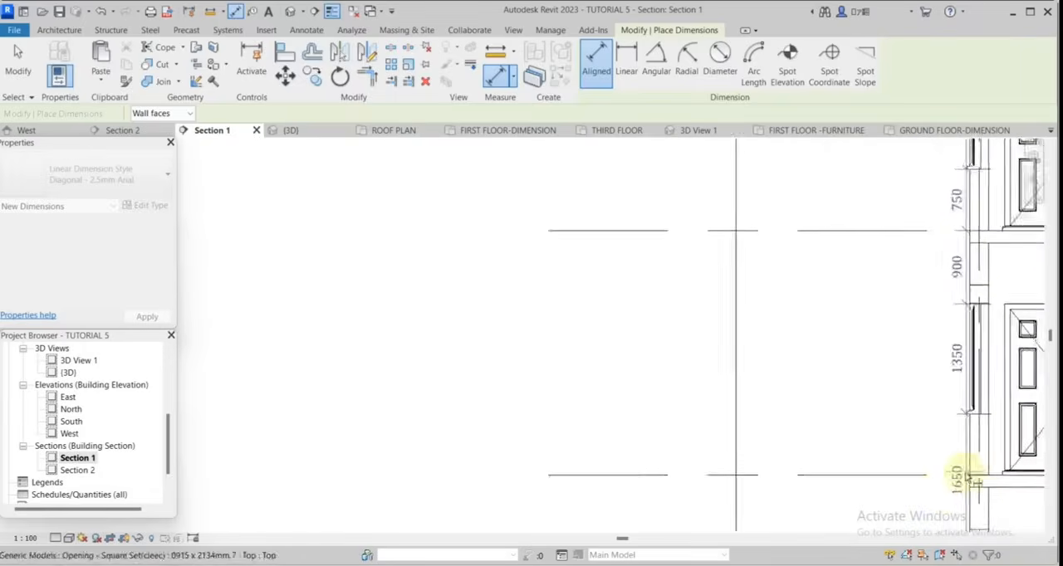
scroll(963, 432, "down", 3)
scroll(966, 257, "up", 2)
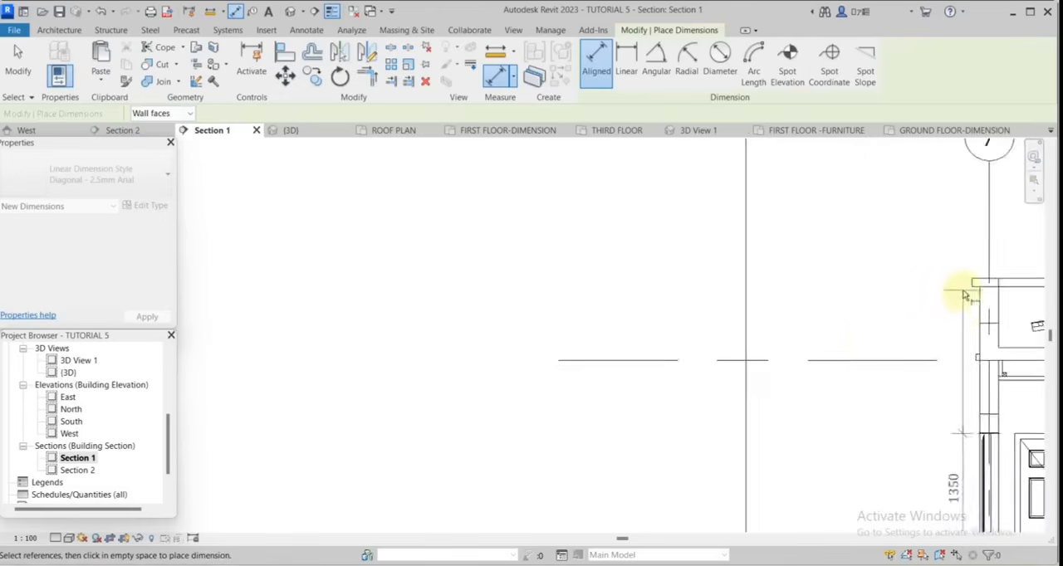
scroll(945, 363, "up", 2)
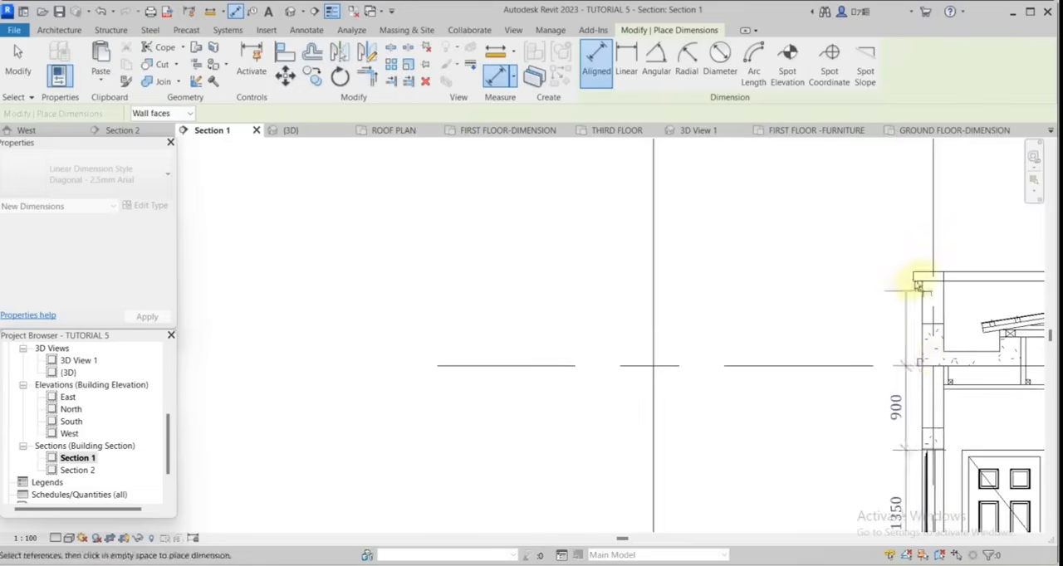
scroll(913, 285, "down", 2)
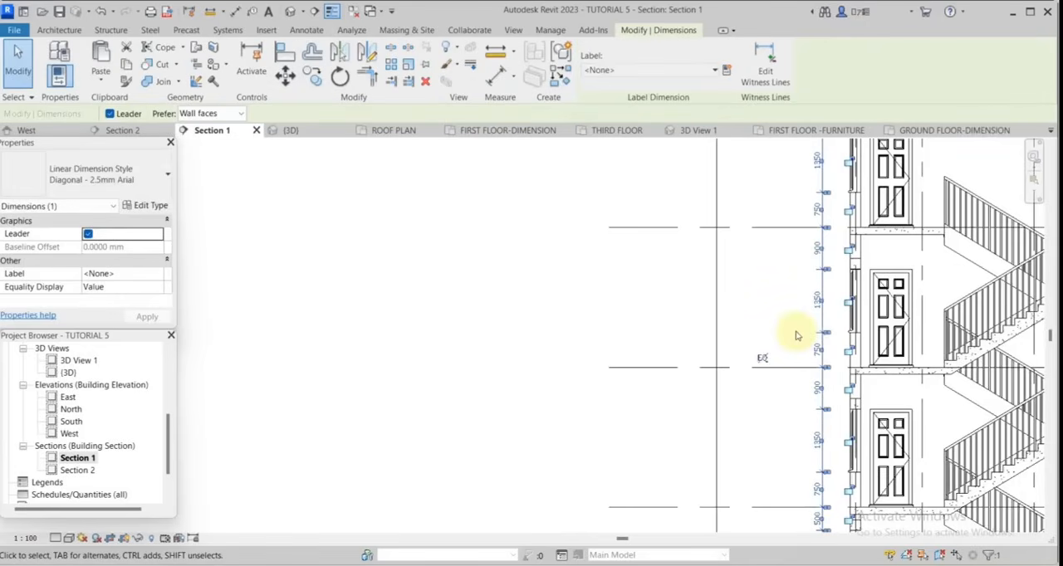
Move the placed dimension chain farther out from the left wall.
key("Left")
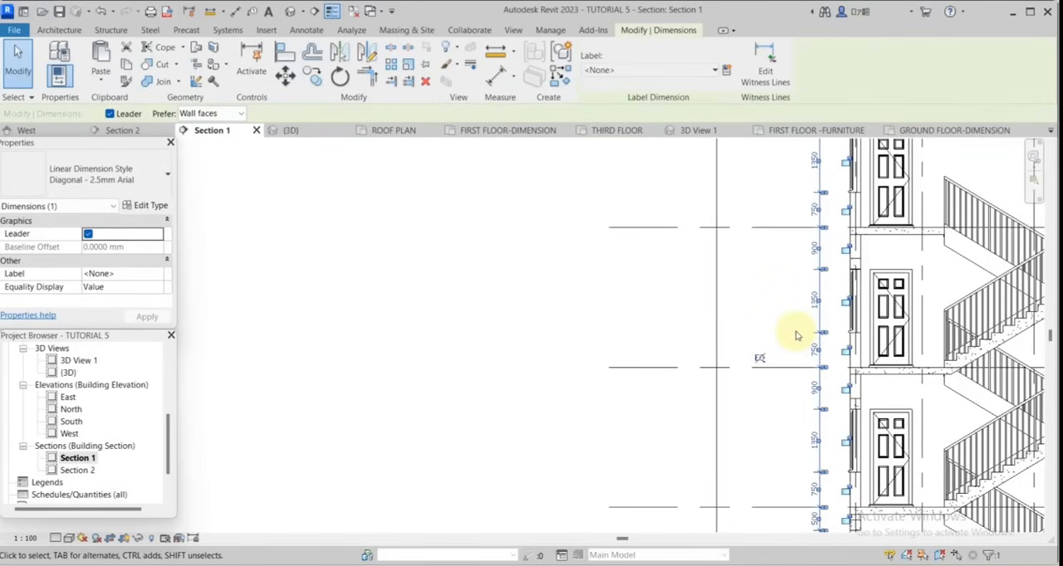
key("Escape")
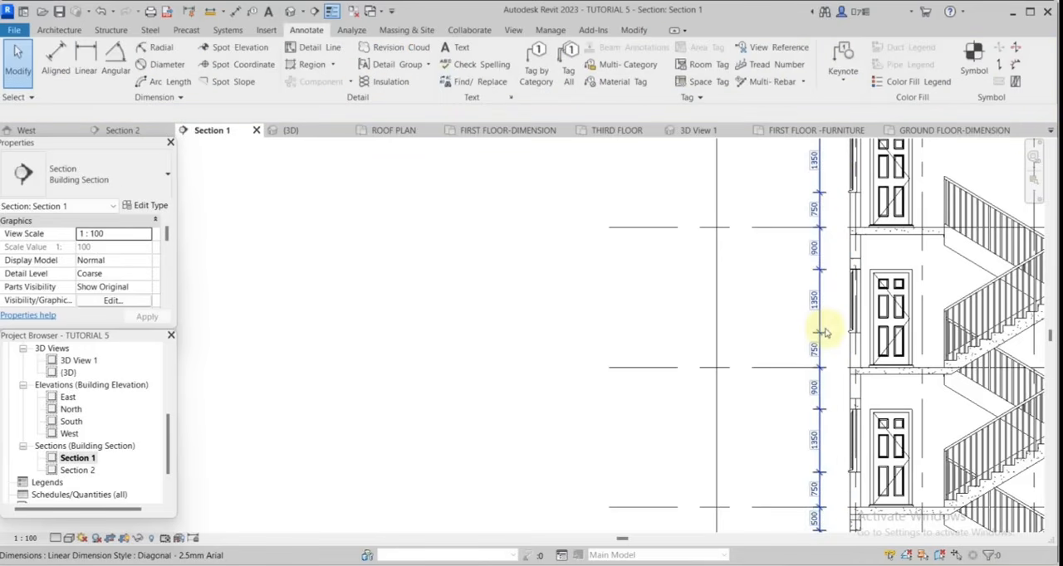
right_click(822, 333)
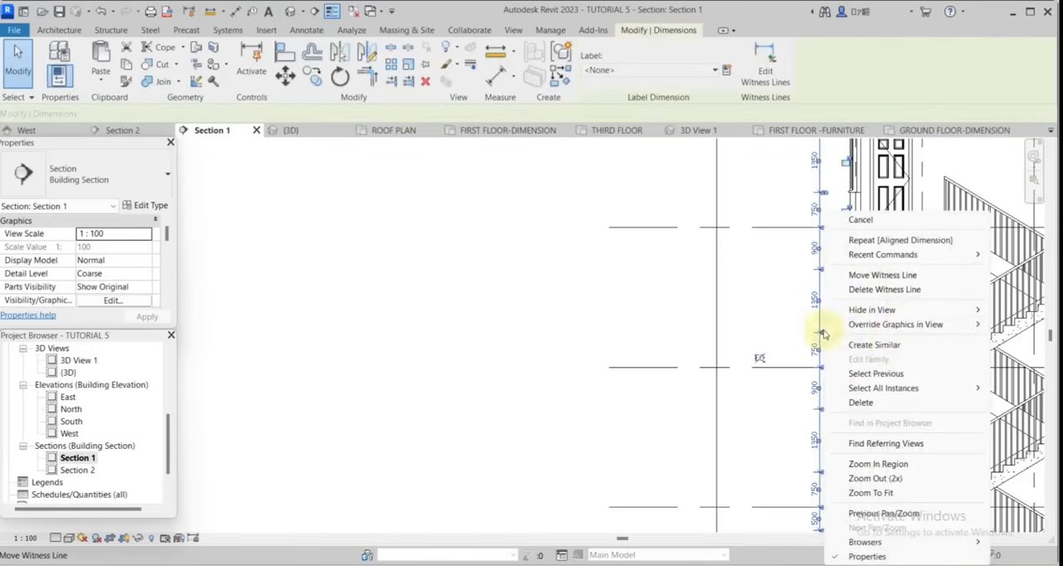
left_click(873, 344)
scroll(944, 332, "down", 4)
scroll(902, 387, "up", 6)
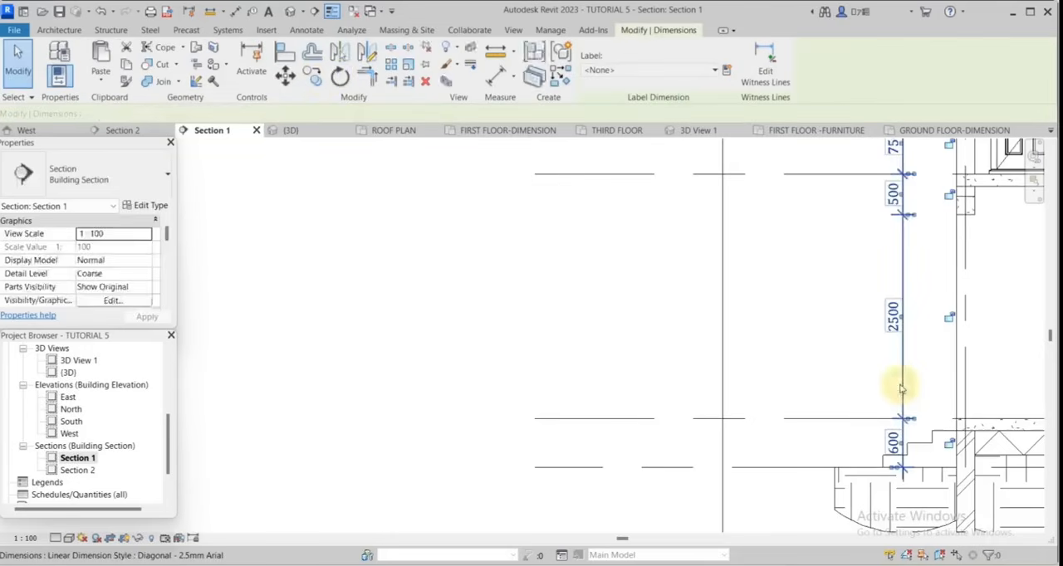
left_click(287, 77)
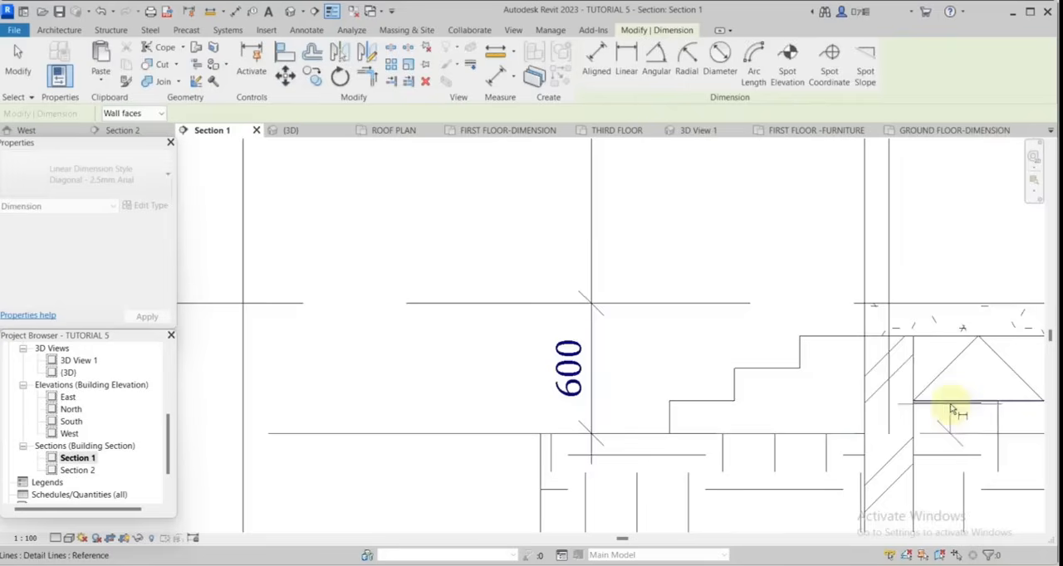
Start a second dimension chain at the left wall through the ground line, the zigzag fill layer and the ground floor slab's underside and top.
left_click(951, 405)
left_click(920, 338)
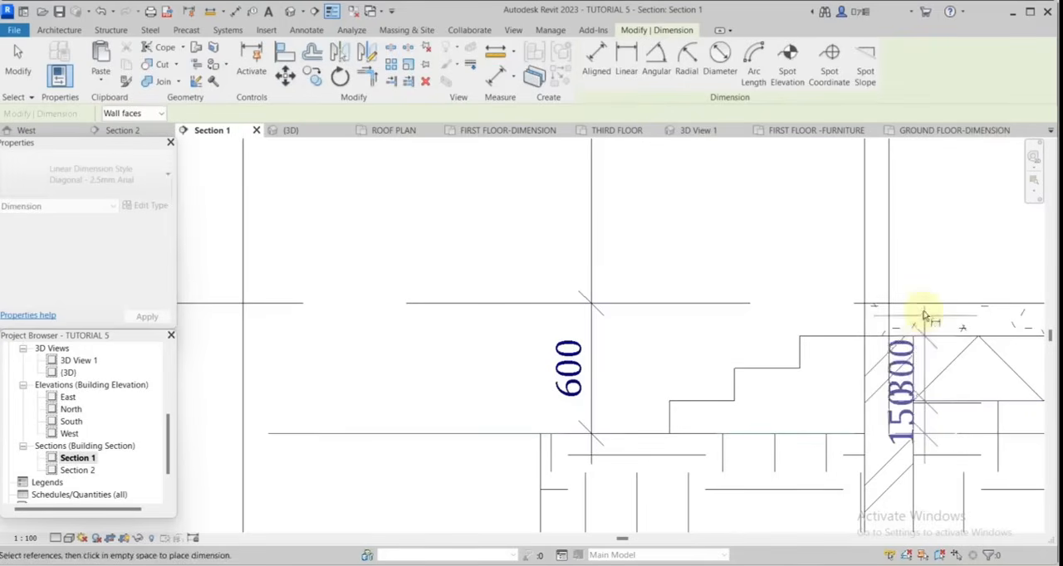
left_click(924, 305)
scroll(920, 437, "down", 7)
scroll(861, 322, "up", 4)
scroll(861, 322, "up", 6)
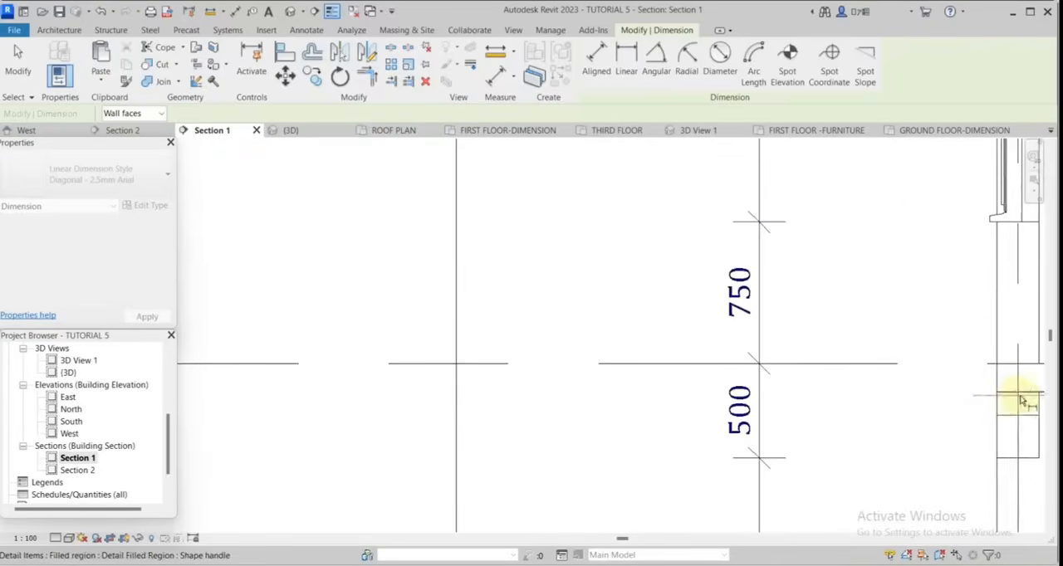
Continue the second chain through each upper slab's faces and the parapet cap, and place it outside the first chain.
scroll(959, 332, "down", 5)
scroll(960, 332, "up", 2)
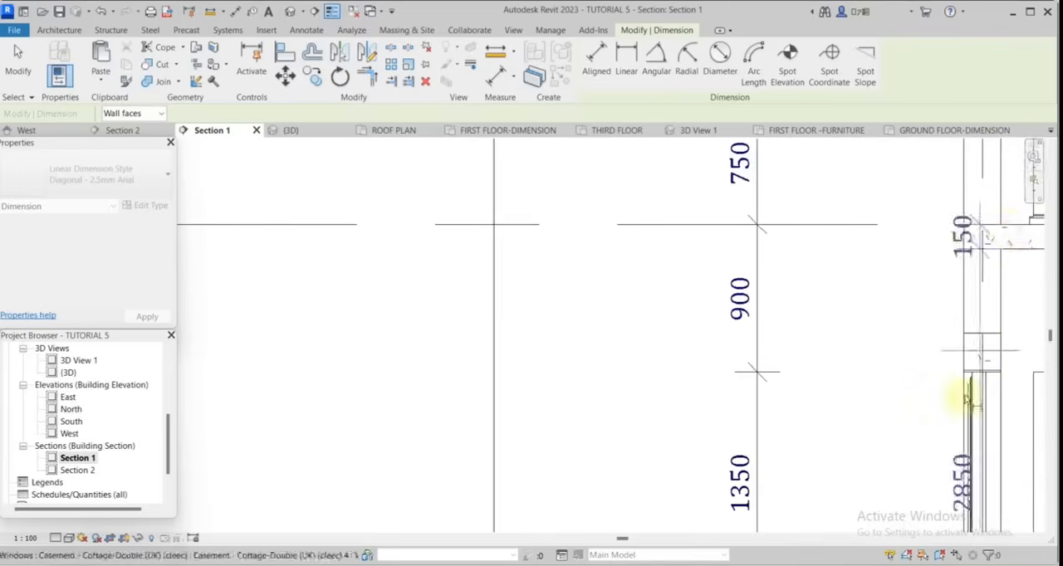
scroll(949, 268, "down", 4)
scroll(991, 330, "up", 5)
scroll(949, 356, "down", 3)
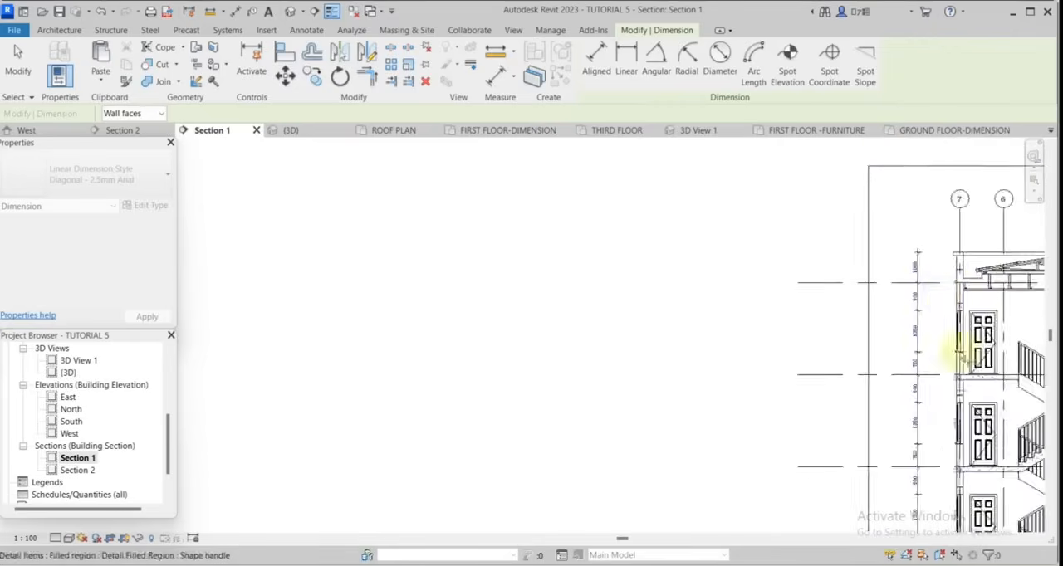
scroll(958, 287, "up", 5)
scroll(955, 274, "down", 3)
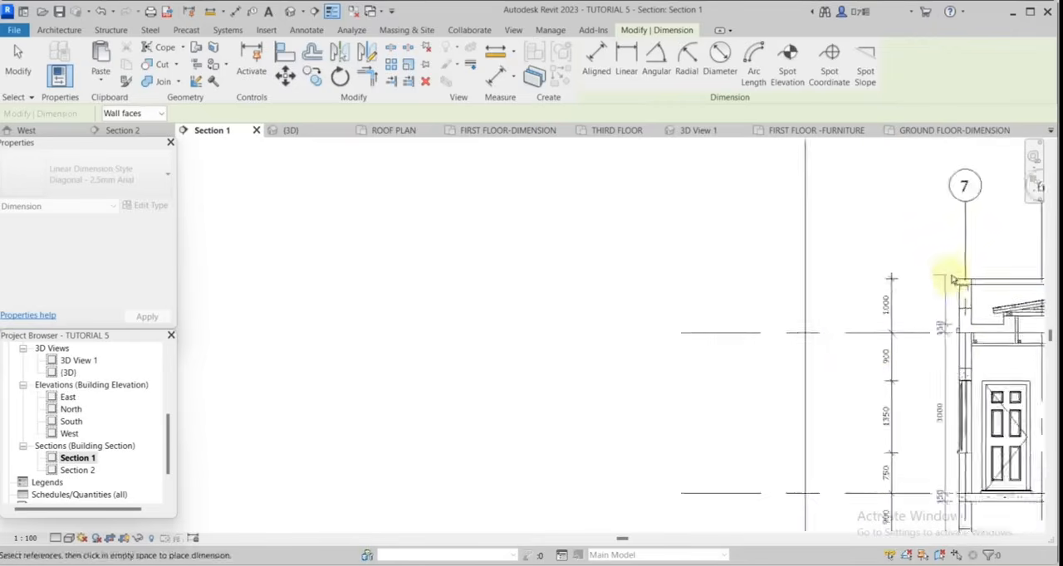
scroll(968, 290, "up", 2)
scroll(968, 296, "down", 4)
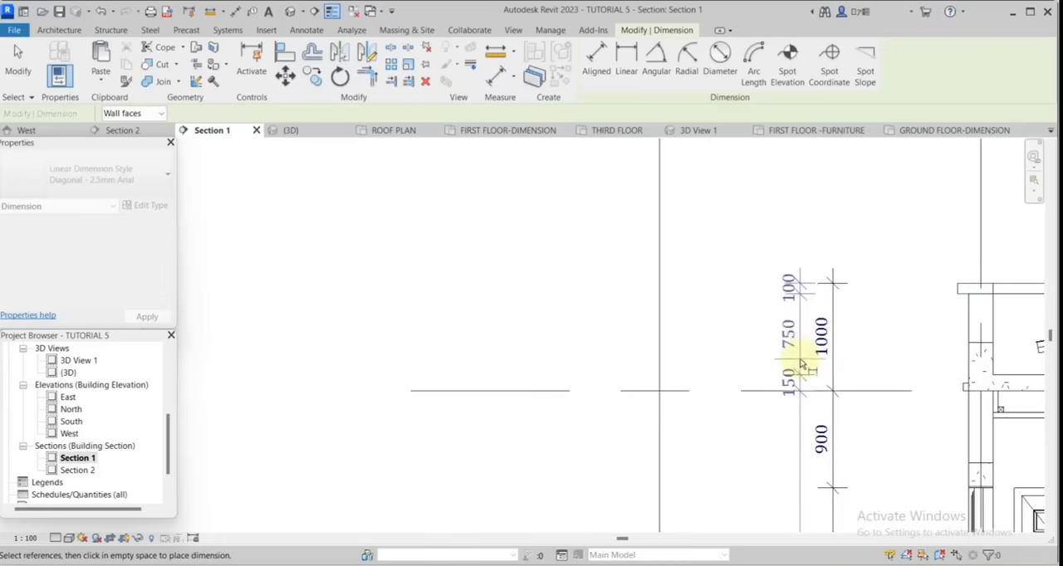
Dimension the overall heights from the ground line to the ground floor and up to the parapet top, outside the second chain.
scroll(922, 409, "down", 4)
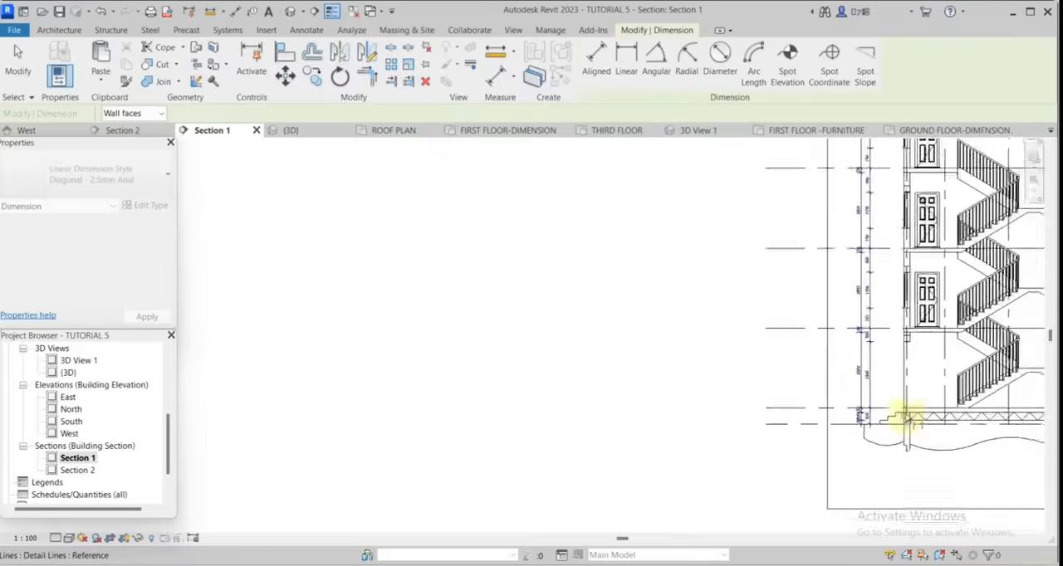
scroll(913, 188, "up", 3)
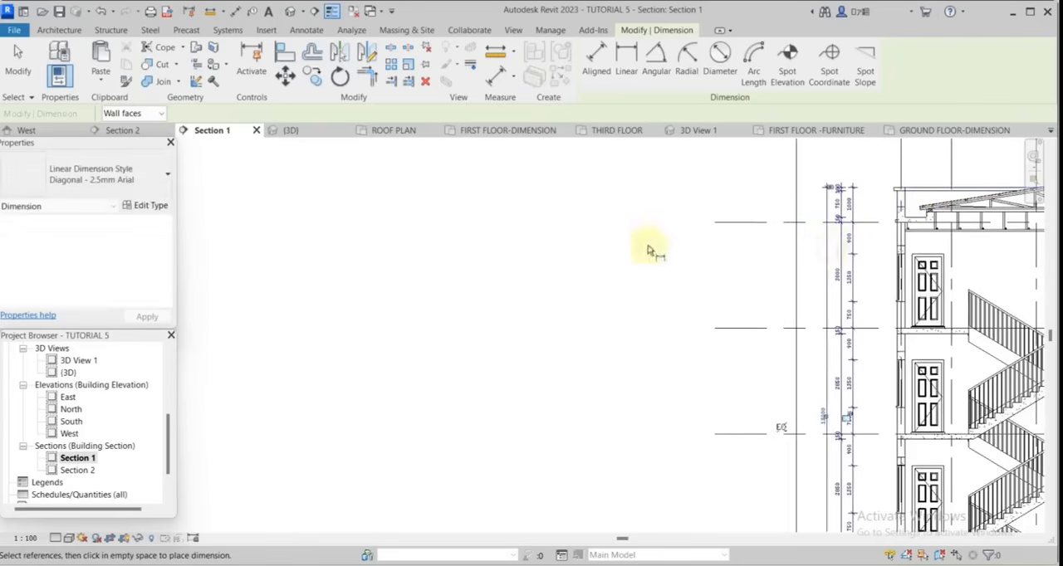
scroll(631, 265, "down", 3)
Start a dimension chain along the right wall through the ground floor level, first-floor beam underside, first floor level and window sill.
scroll(797, 471, "up", 5)
scroll(759, 474, "down", 3)
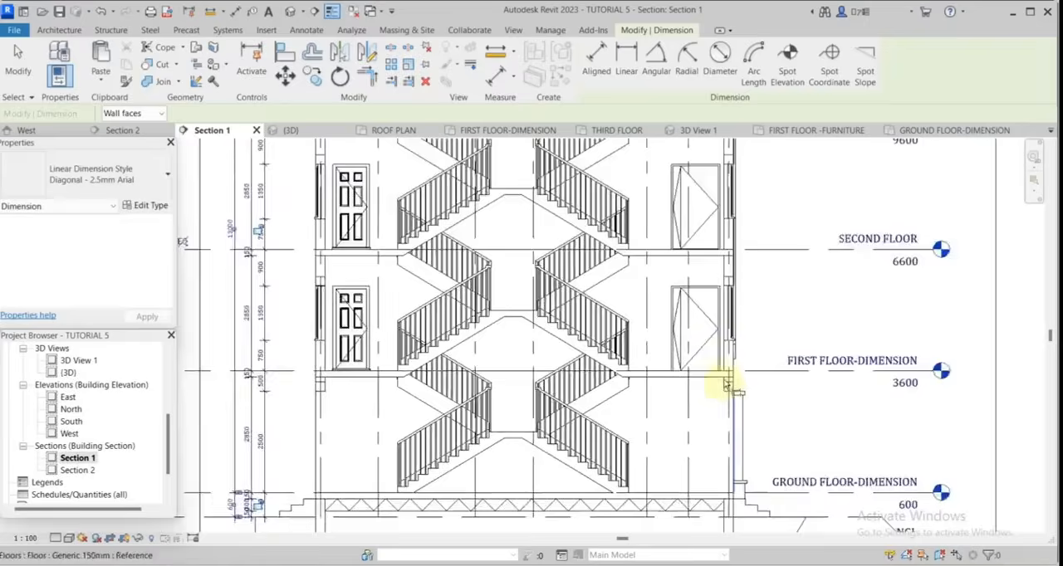
scroll(742, 475, "up", 5)
scroll(706, 406, "up", 2)
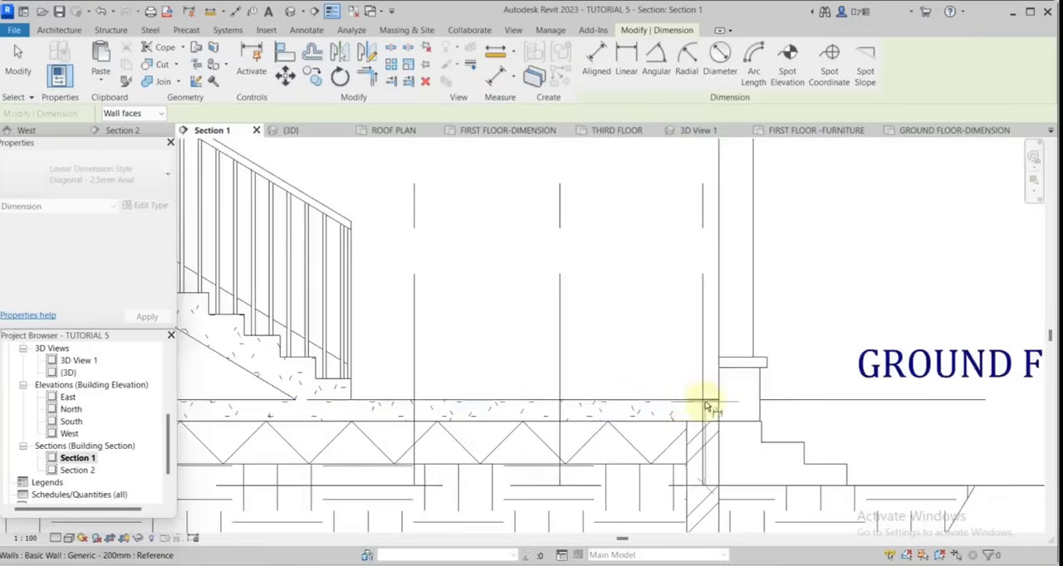
scroll(702, 244, "down", 3)
scroll(701, 271, "up", 3)
scroll(701, 271, "up", 2)
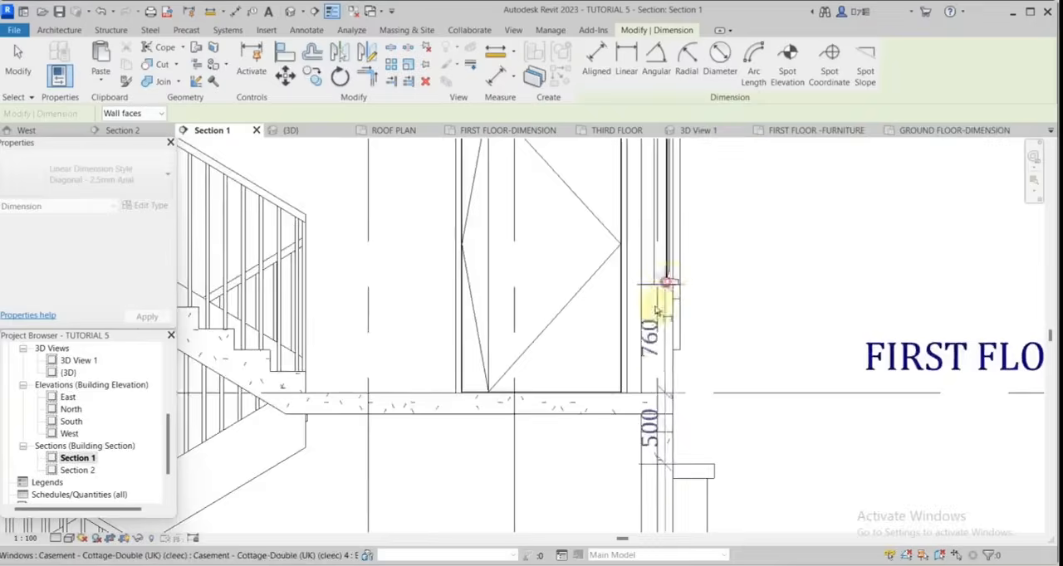
Continue the right wall's dimension chain through the window heads and sills of the upper storeys.
scroll(669, 296, "down", 4)
scroll(636, 285, "up", 4)
left_click(652, 160)
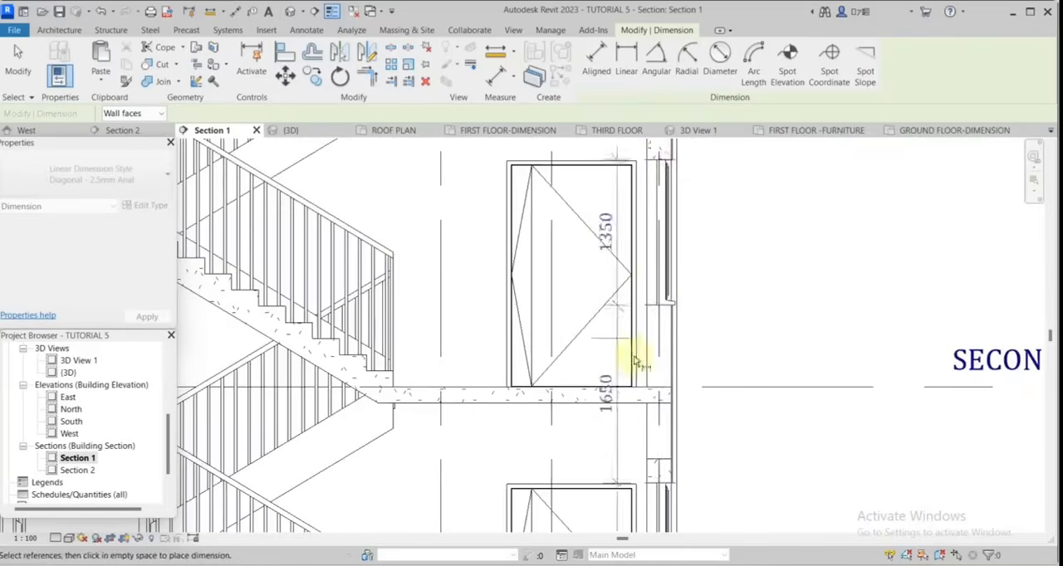
scroll(636, 363, "down", 5)
scroll(656, 166, "up", 4)
left_click(654, 251)
scroll(623, 378, "down", 3)
scroll(660, 157, "up", 4)
left_click(633, 241)
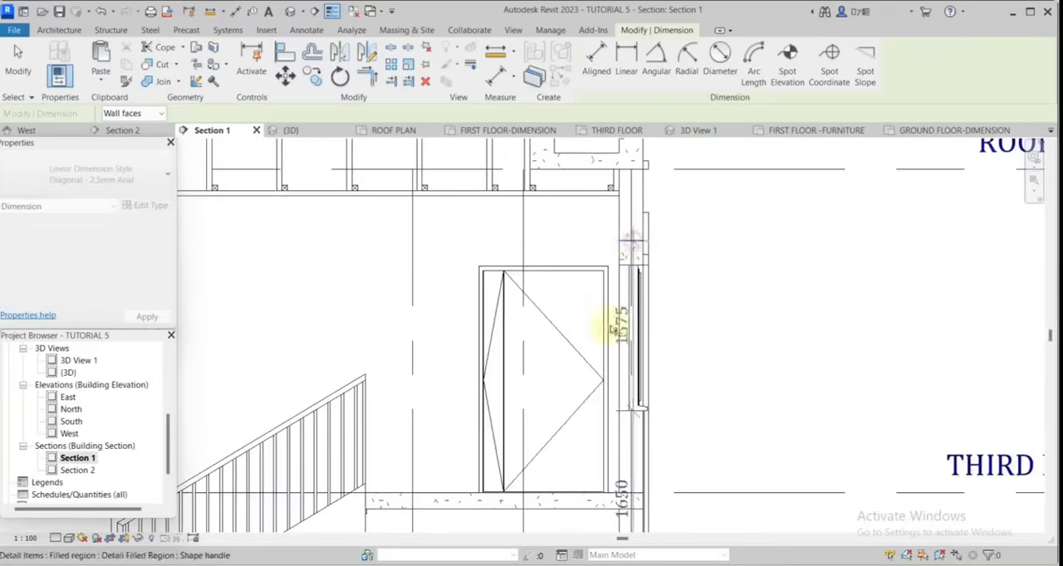
Finish the right wall's dimension chain through the third floor, its window and the parapet top, and place it outside the wall.
left_click(633, 493)
scroll(633, 498, "down", 2)
scroll(652, 465, "up", 4)
scroll(667, 427, "down", 4)
scroll(670, 427, "down", 4)
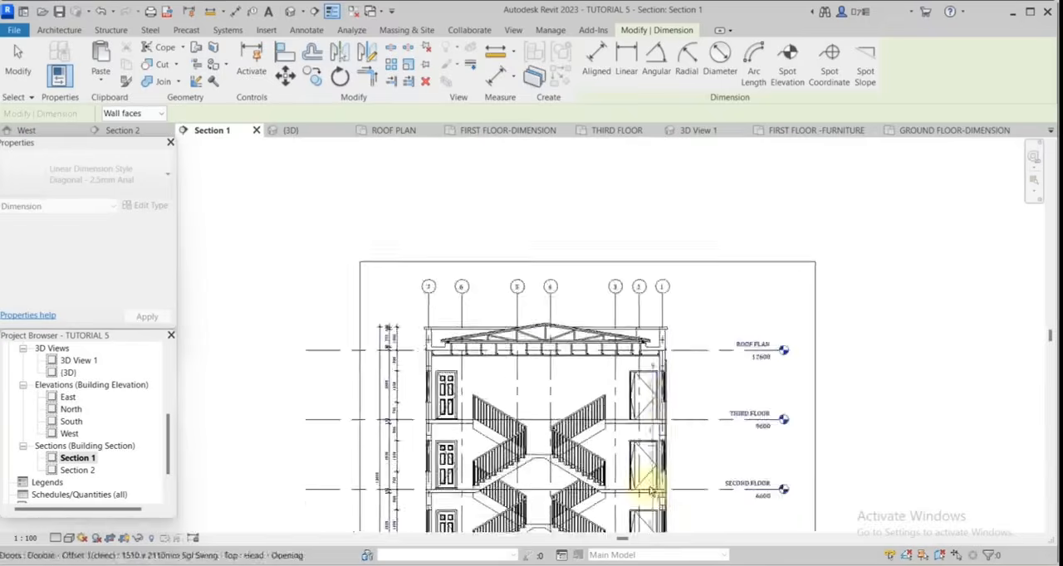
scroll(671, 473, "up", 4)
scroll(694, 449, "down", 4)
scroll(702, 311, "up", 4)
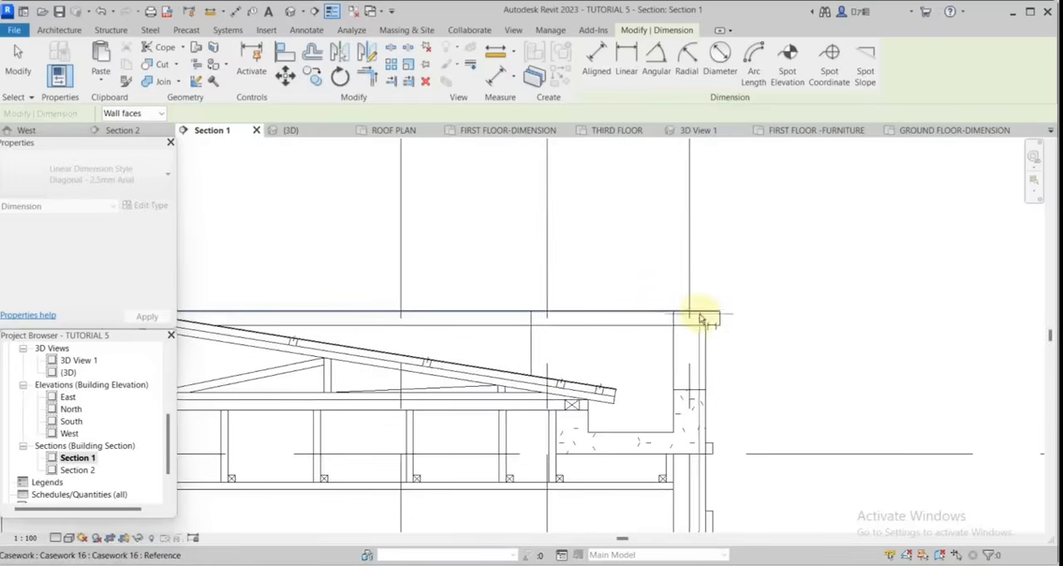
scroll(674, 299, "down", 2)
scroll(704, 289, "down", 5)
Start a second right-hand dimension chain from the ground line through the ground-floor sill, first-floor beam underside and second-floor slab.
scroll(702, 385, "up", 4)
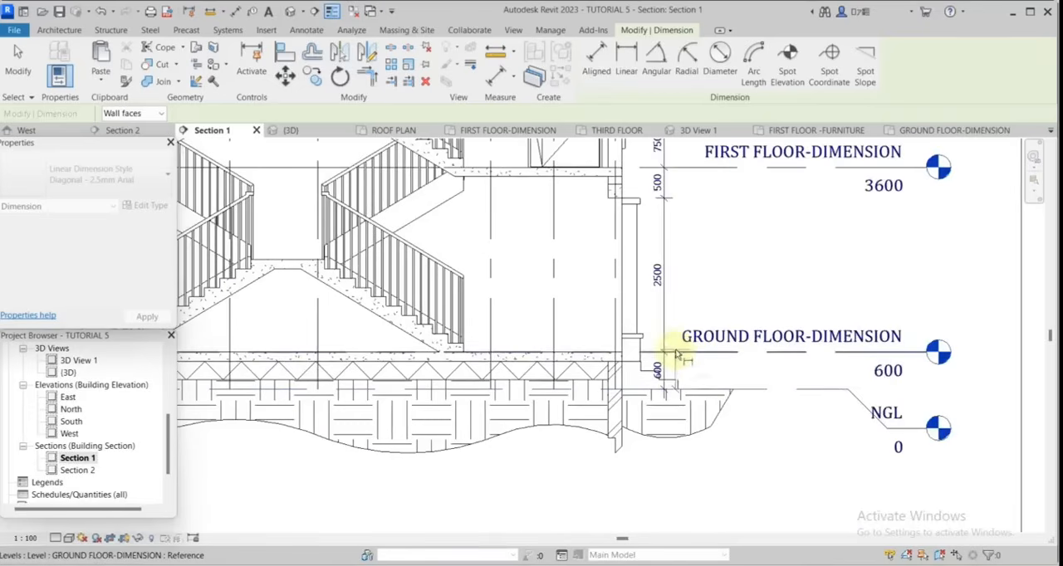
scroll(636, 322, "down", 4)
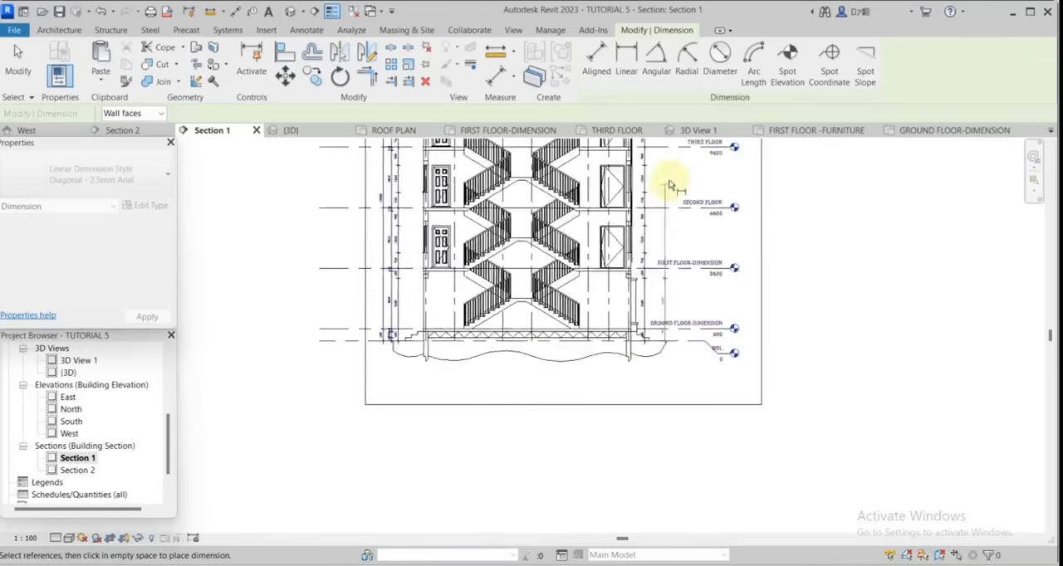
scroll(671, 174, "up", 4)
scroll(598, 280, "down", 4)
scroll(540, 366, "up", 4)
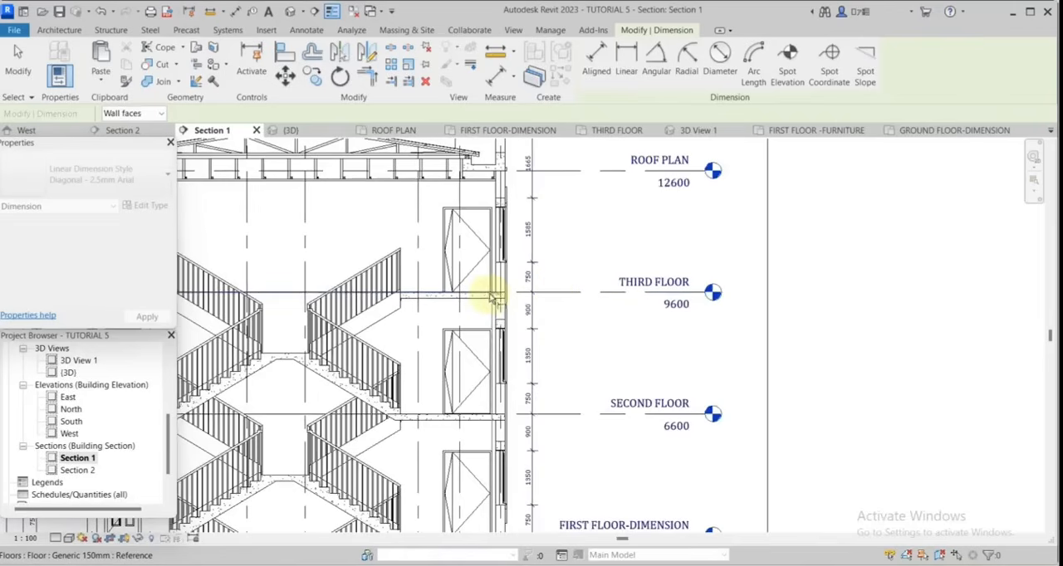
scroll(515, 297, "down", 4)
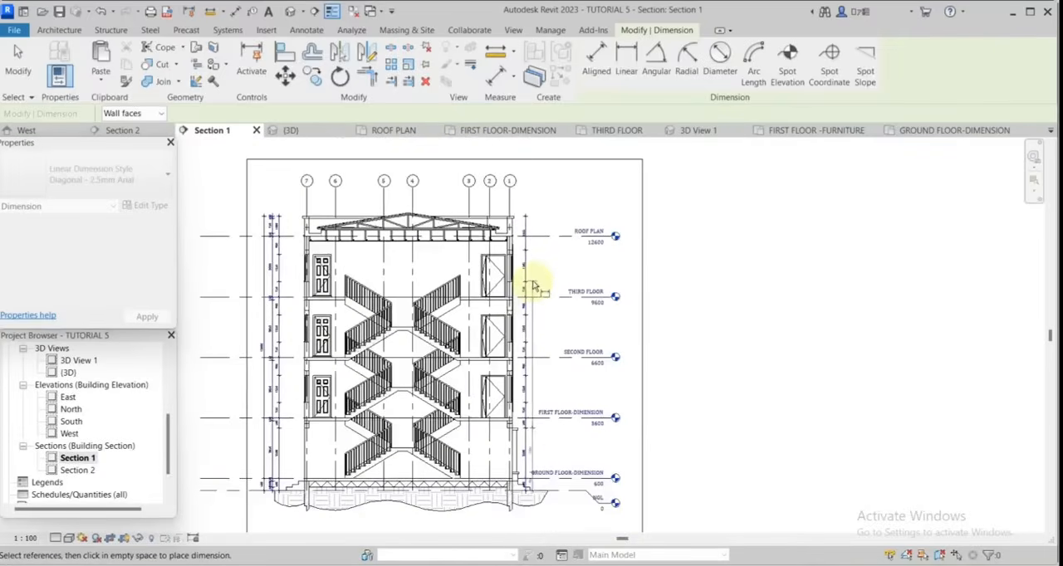
scroll(525, 376, "up", 5)
scroll(528, 373, "down", 3)
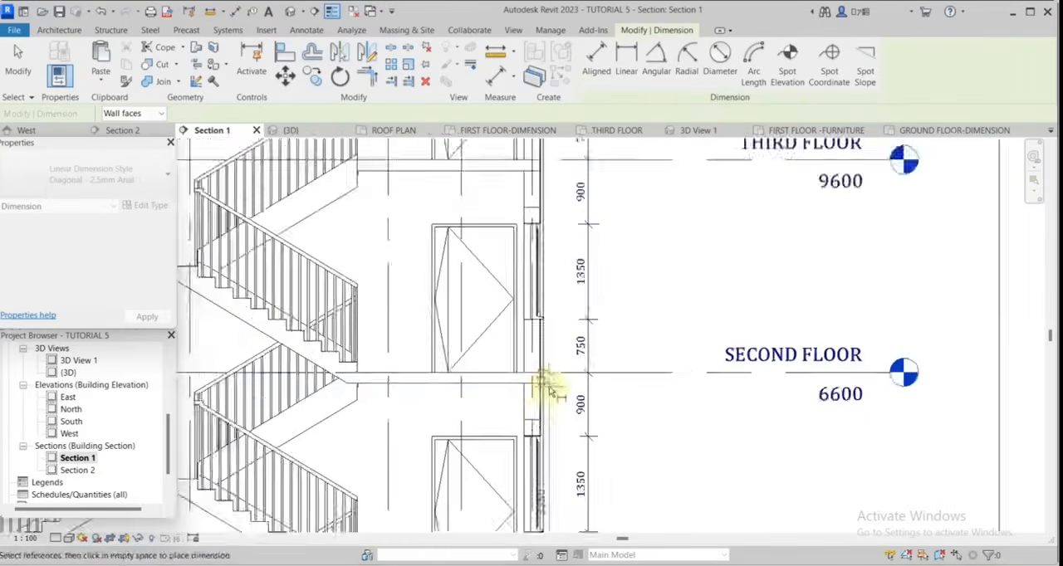
Continue the second right-hand chain through the third-floor and roof slab faces to the roof ridge, and place it outside the first chain.
scroll(536, 270, "up", 4)
scroll(557, 299, "down", 4)
scroll(552, 217, "up", 5)
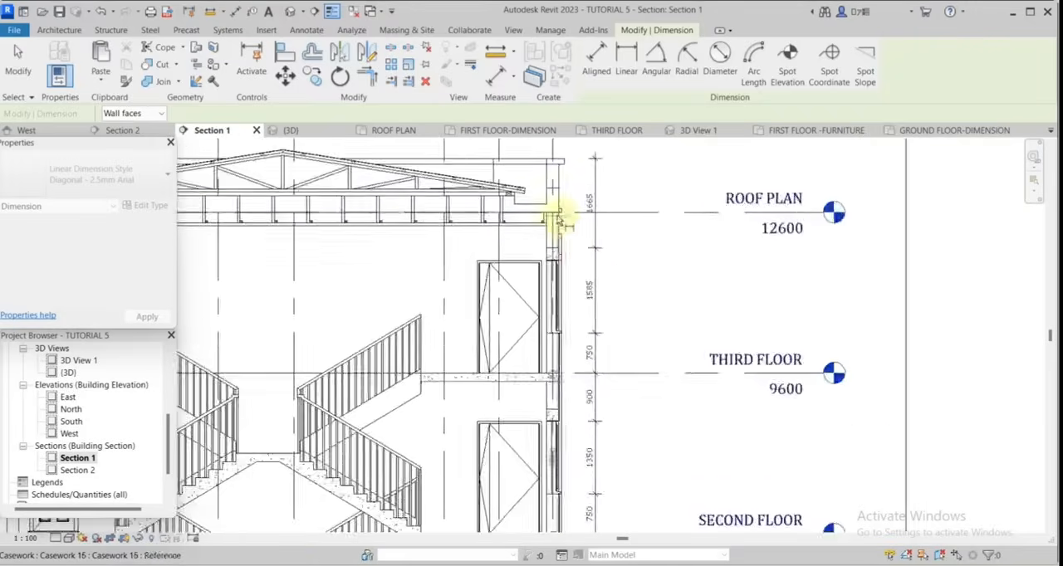
scroll(522, 212, "down", 5)
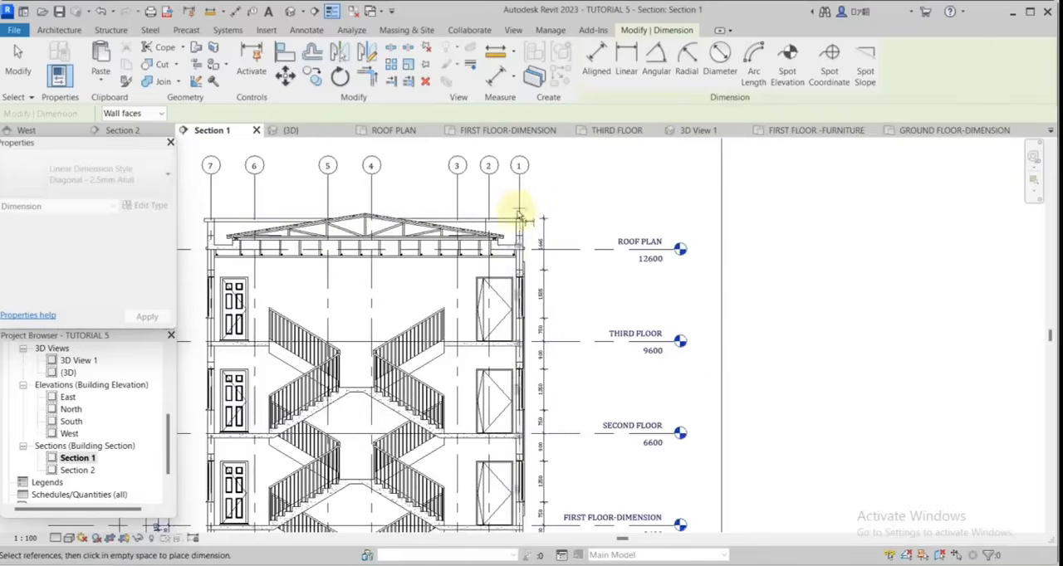
scroll(528, 214, "up", 4)
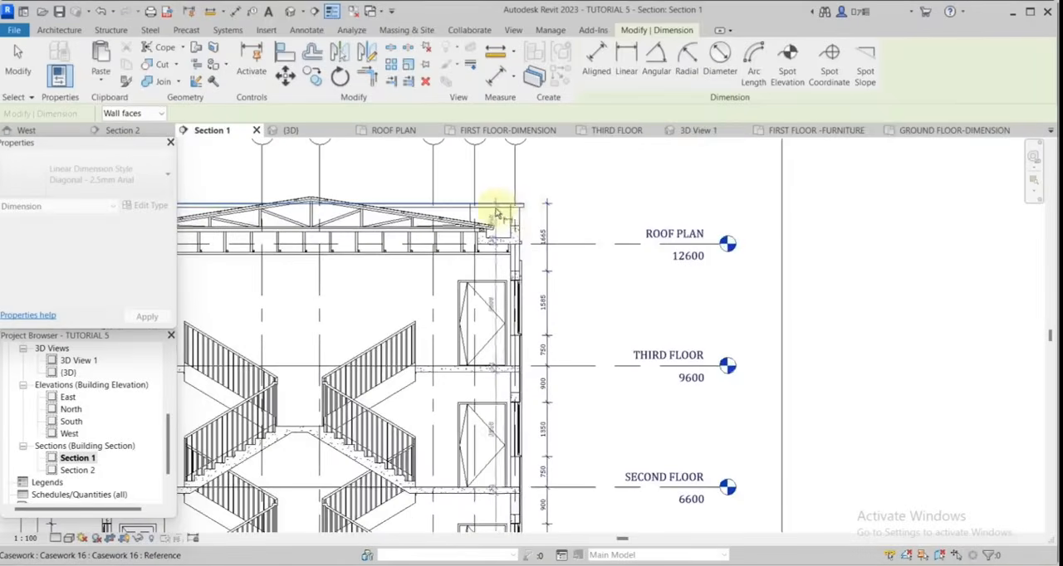
scroll(517, 238, "down", 4)
scroll(528, 251, "up", 3)
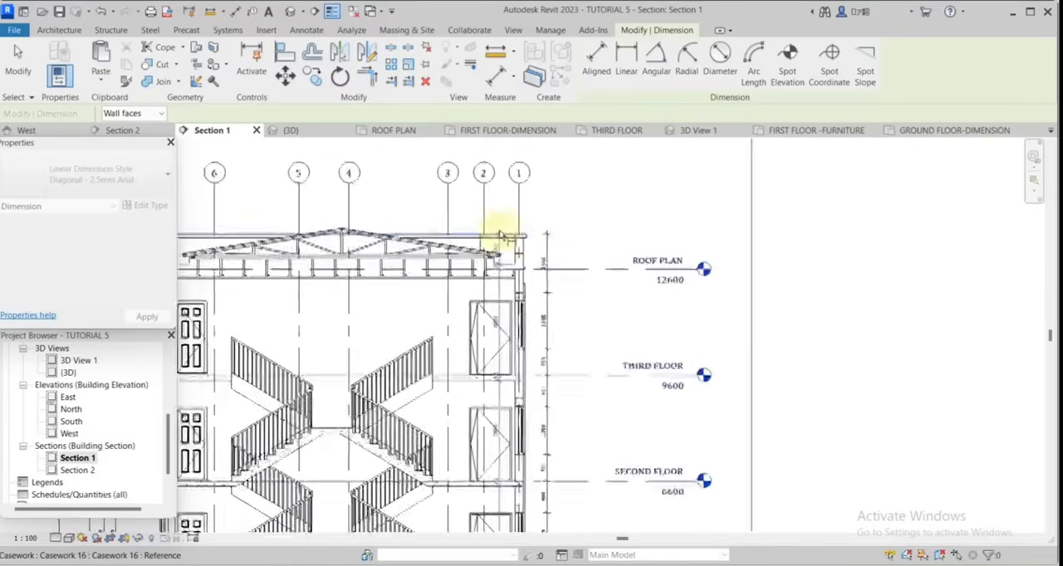
scroll(278, 232, "up", 3)
scroll(458, 208, "down", 5)
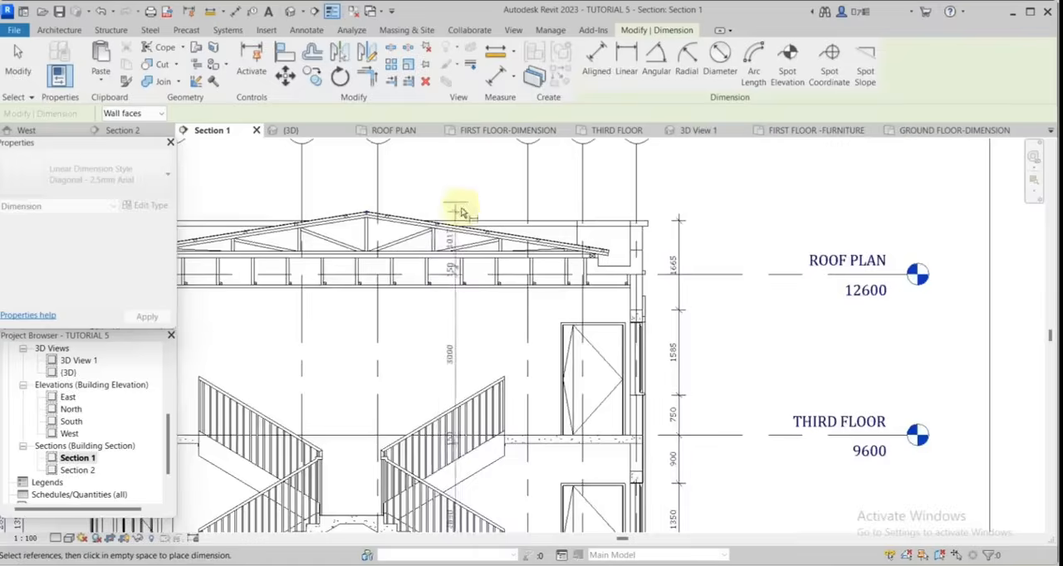
Dimension the heights from the ground line through the ground floor level up to the roof level, outside the second right-hand chain.
scroll(650, 473, "up", 5)
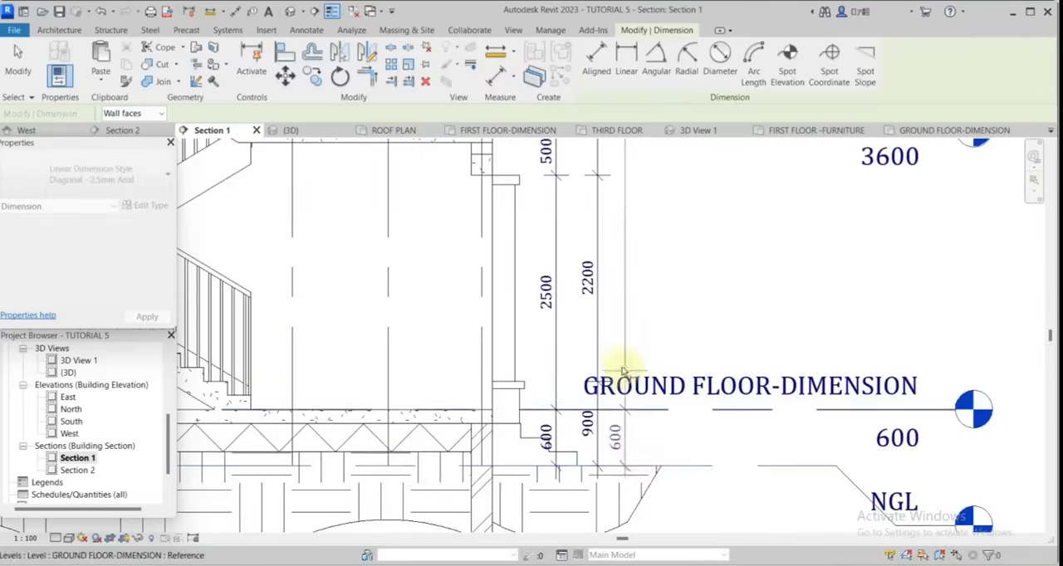
scroll(624, 349, "down", 2)
left_click(624, 339)
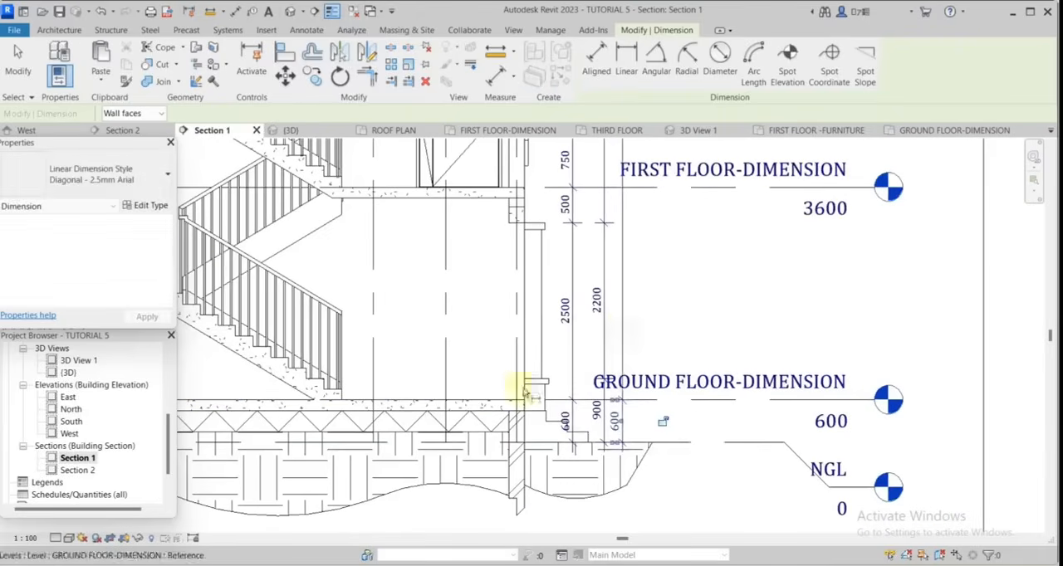
scroll(366, 341, "down", 1)
left_click(513, 211)
scroll(602, 222, "down", 1)
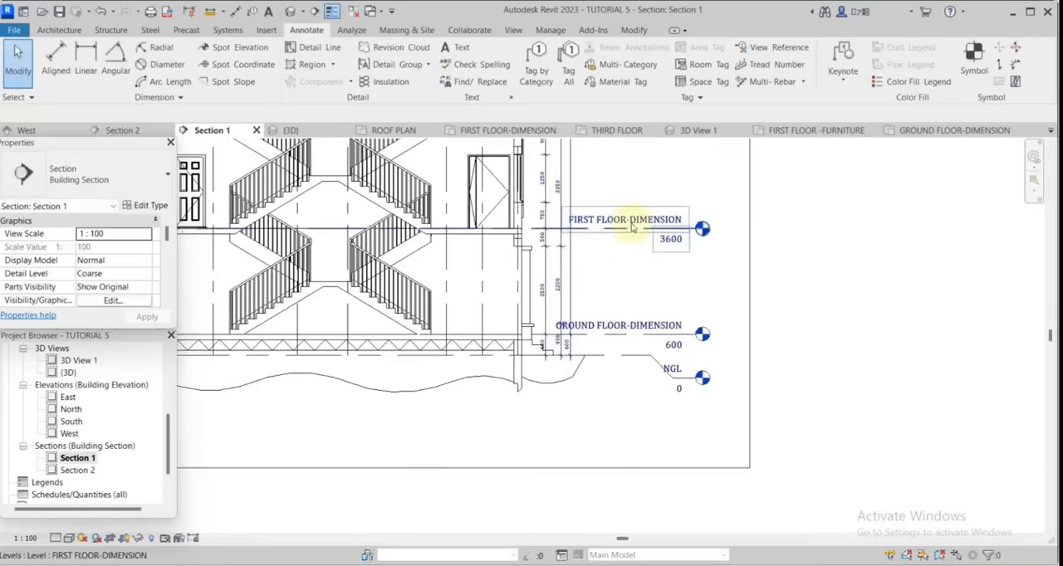
Move the aligned level heads outward to the crop boundary so their labels clear the right-hand dimension chains.
left_click(687, 235)
left_click_drag(702, 231, 745, 230)
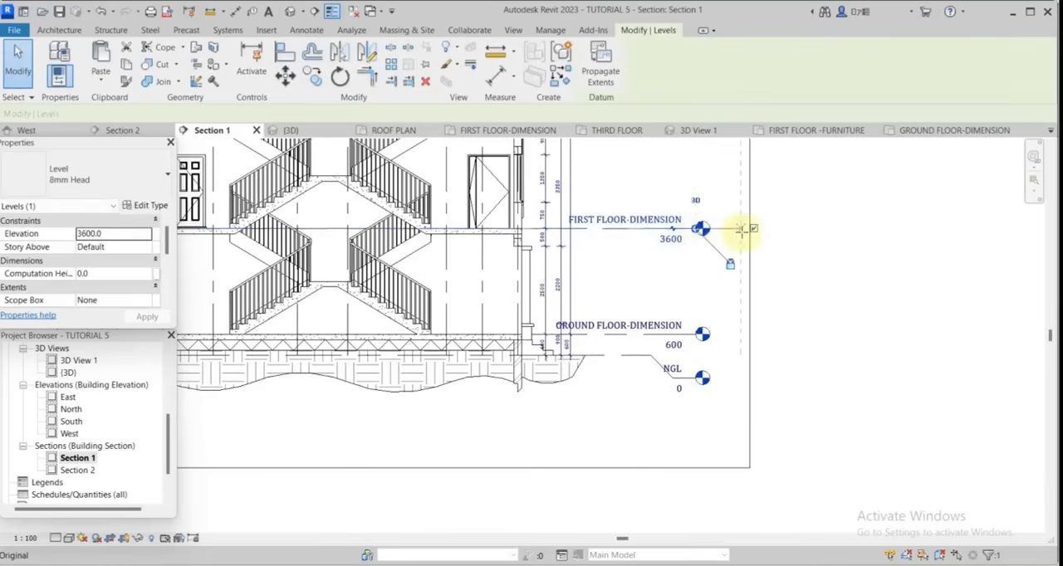
left_click(804, 350)
scroll(539, 417, "down", 3)
middle_click_drag(557, 208, 596, 380)
scroll(596, 379, "up", 5)
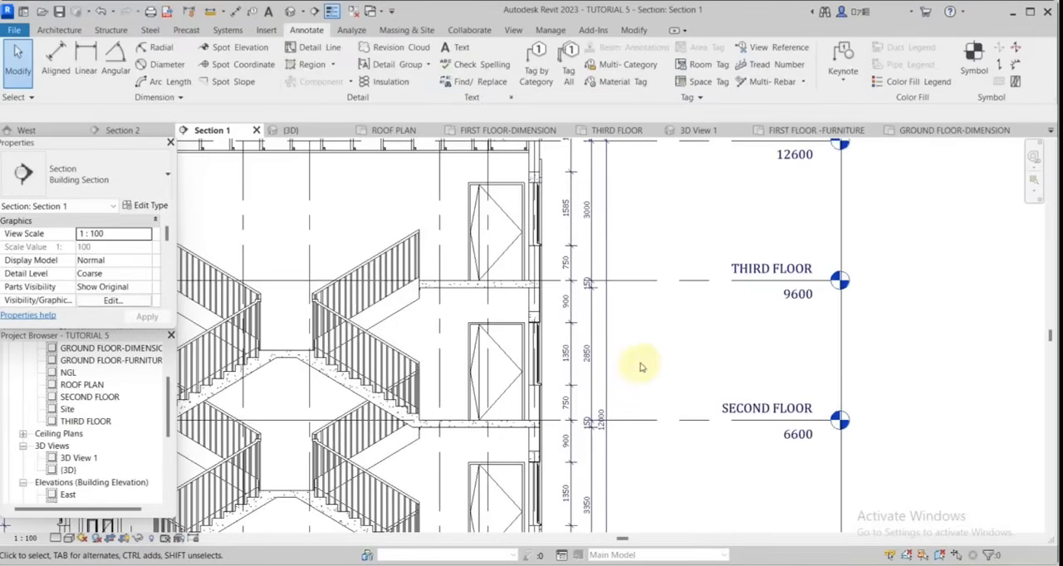
Add an aligned overall height dimension in the Diagonal - 2.5mm Arial 2 style from NGL to the roof ridge, outside the right-hand chains.
scroll(117, 403, "up", 1)
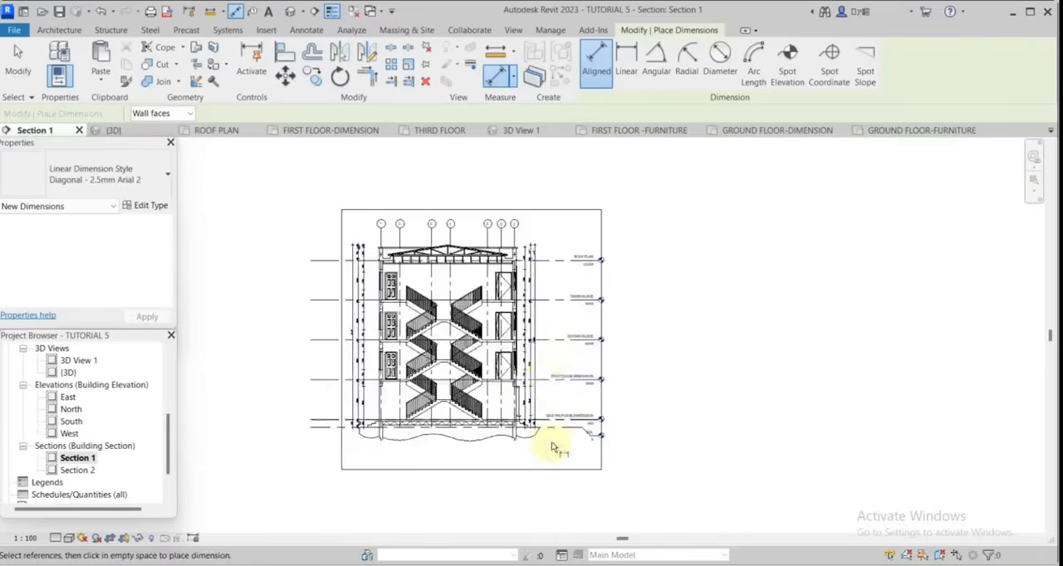
scroll(541, 430, "up", 5)
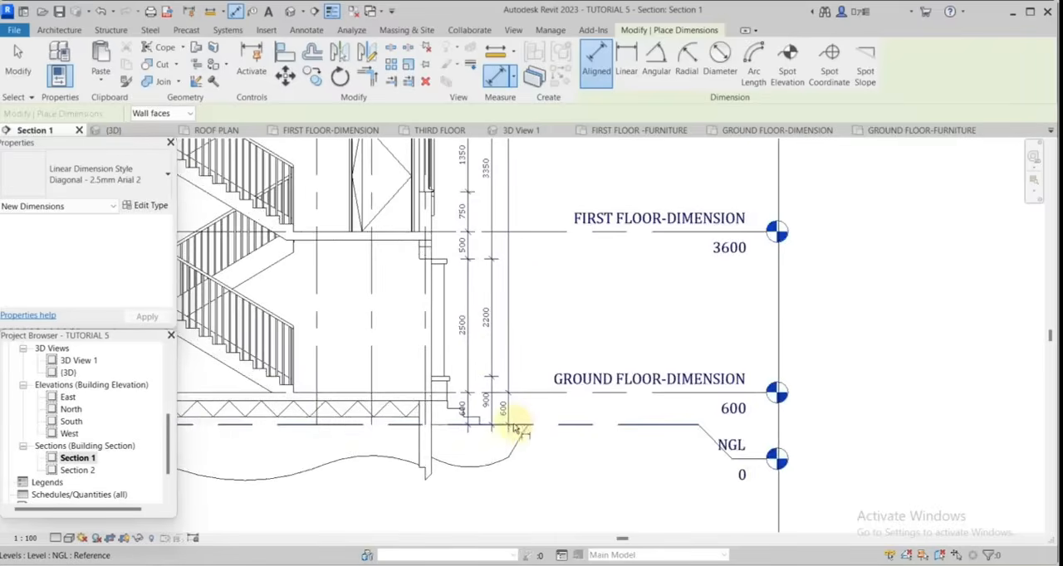
scroll(510, 427, "down", 5)
scroll(408, 277, "up", 6)
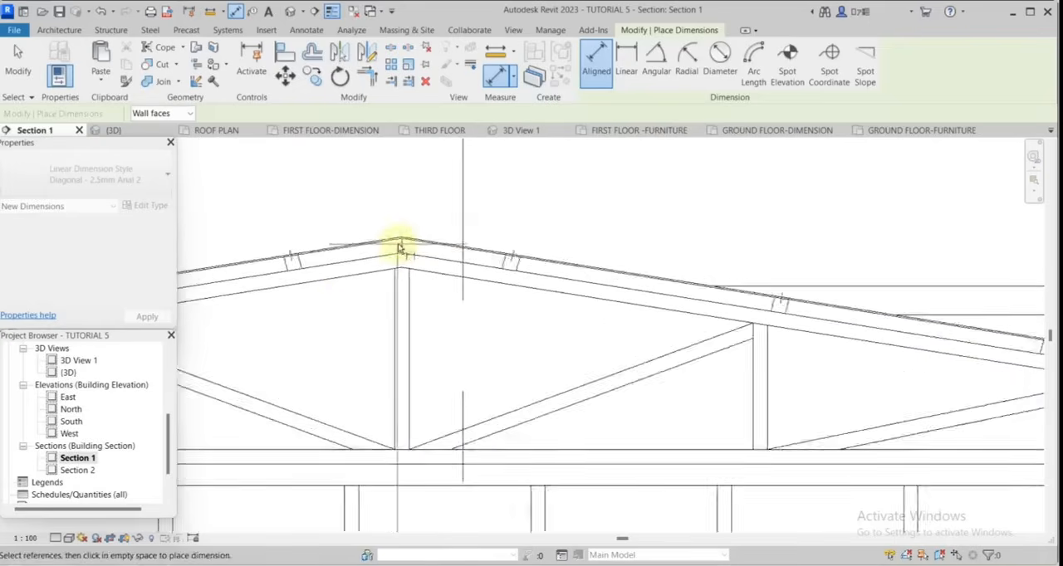
scroll(405, 240, "down", 4)
scroll(645, 374, "down", 2)
scroll(721, 411, "up", 4)
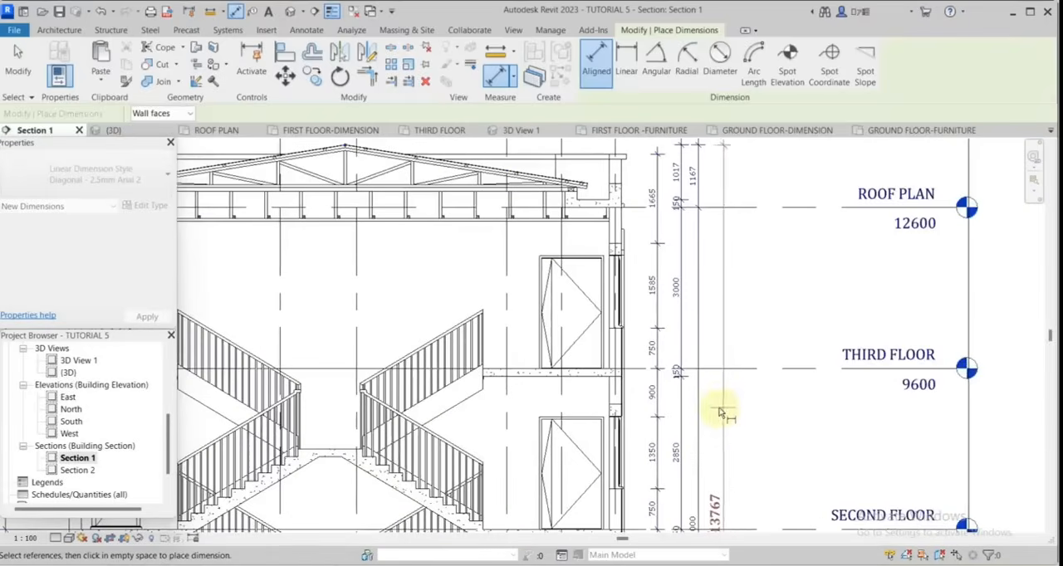
left_click(718, 409)
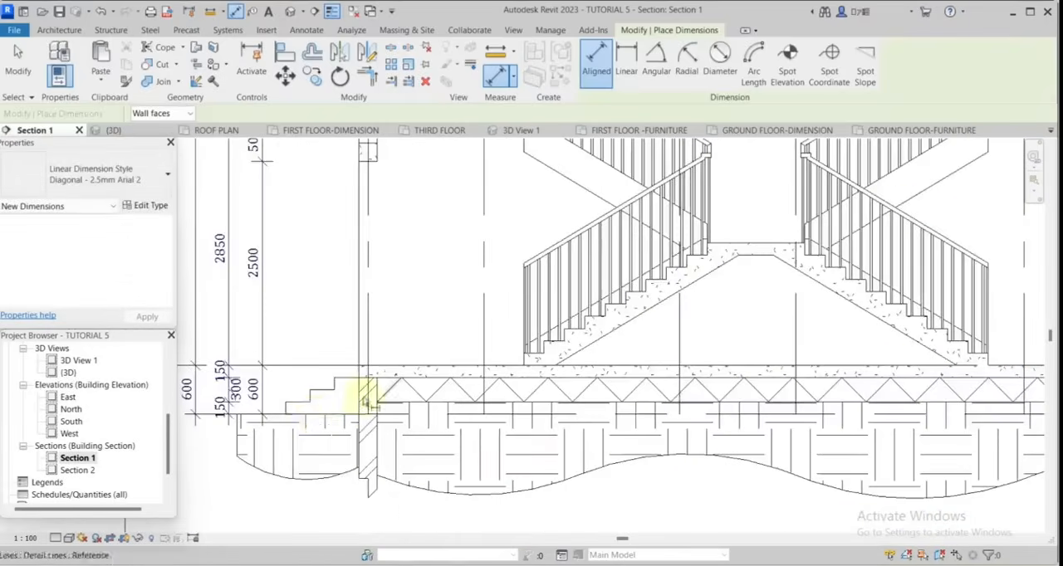
Add a matching overall height dimension from the ground line to the roof ridge outside the left-hand chains.
left_click(361, 411)
scroll(522, 470, "down", 5)
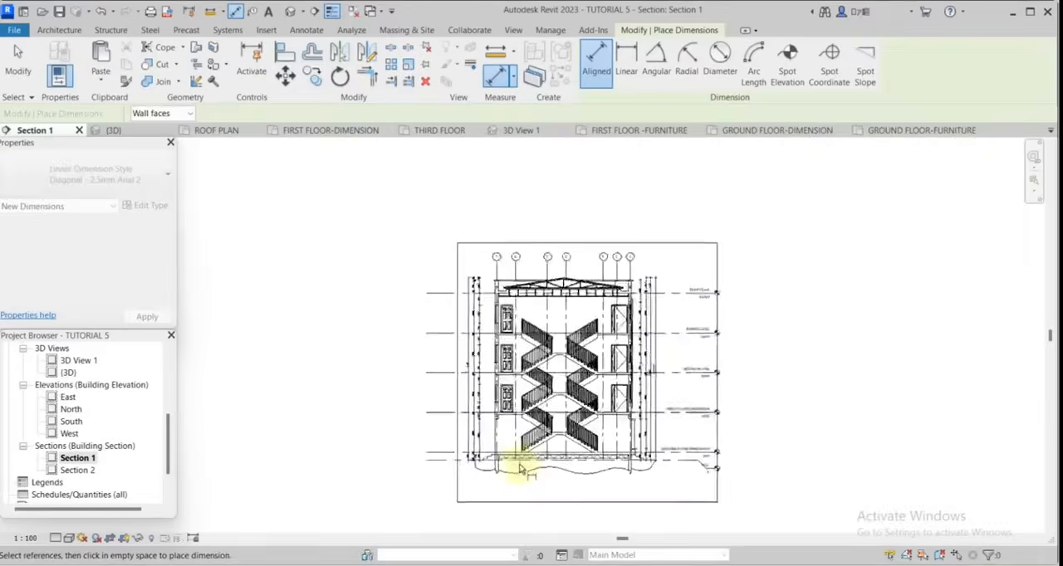
scroll(607, 303, "up", 8)
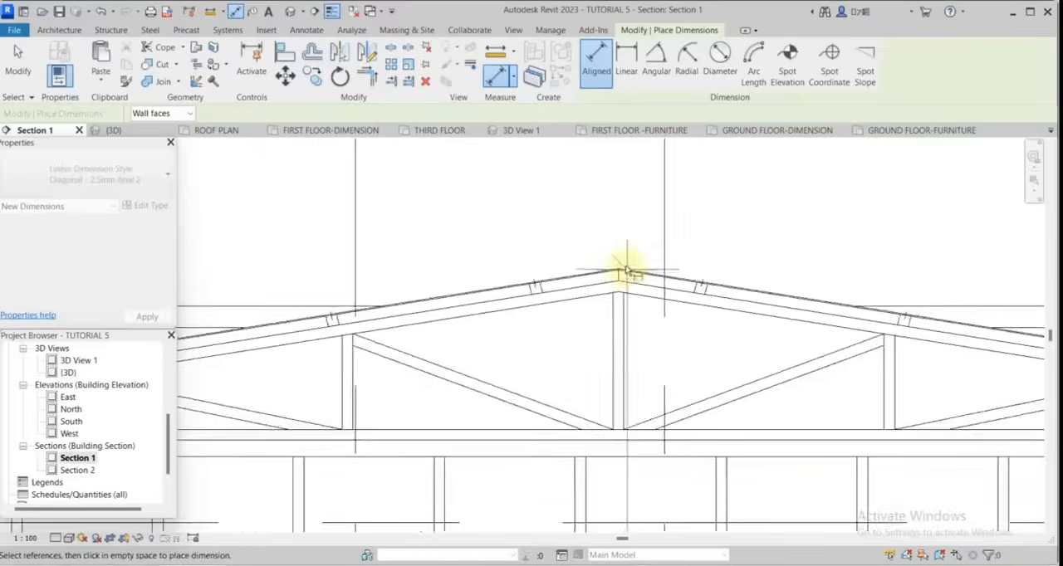
scroll(624, 267, "down", 6)
left_click(356, 350)
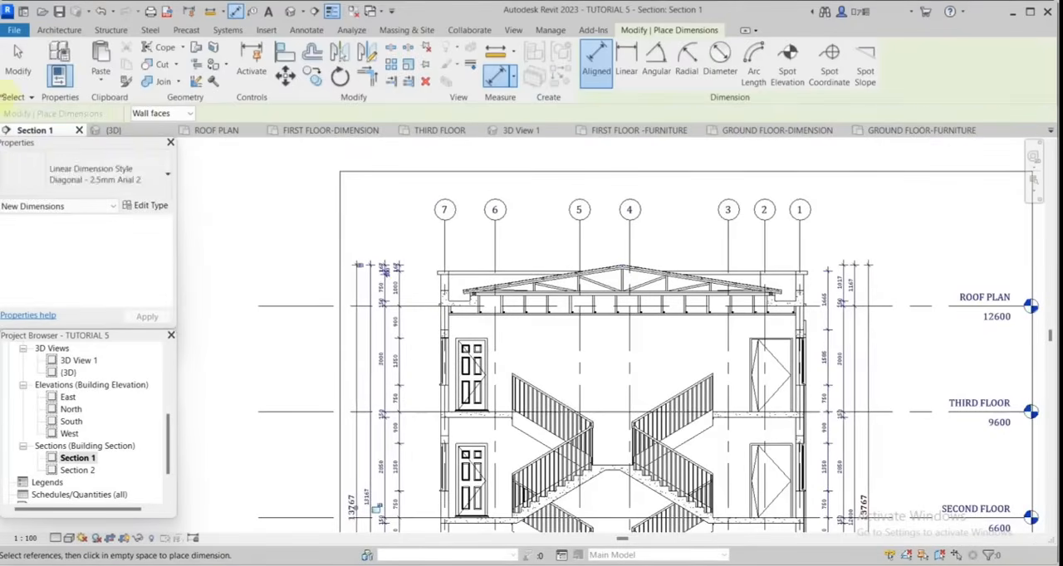
left_click(12, 73)
Place a STAIR HALL text note centred above the top stair flights on the third floor.
scroll(595, 250, "down", 5)
scroll(689, 323, "up", 4)
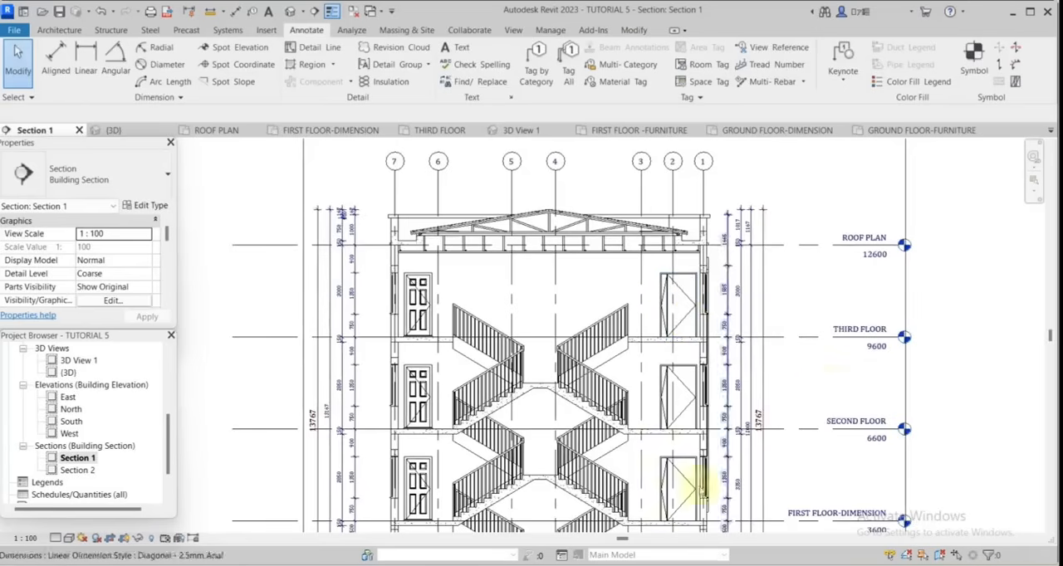
scroll(537, 440, "up", 1)
scroll(536, 268, "down", 1)
scroll(558, 278, "down", 1)
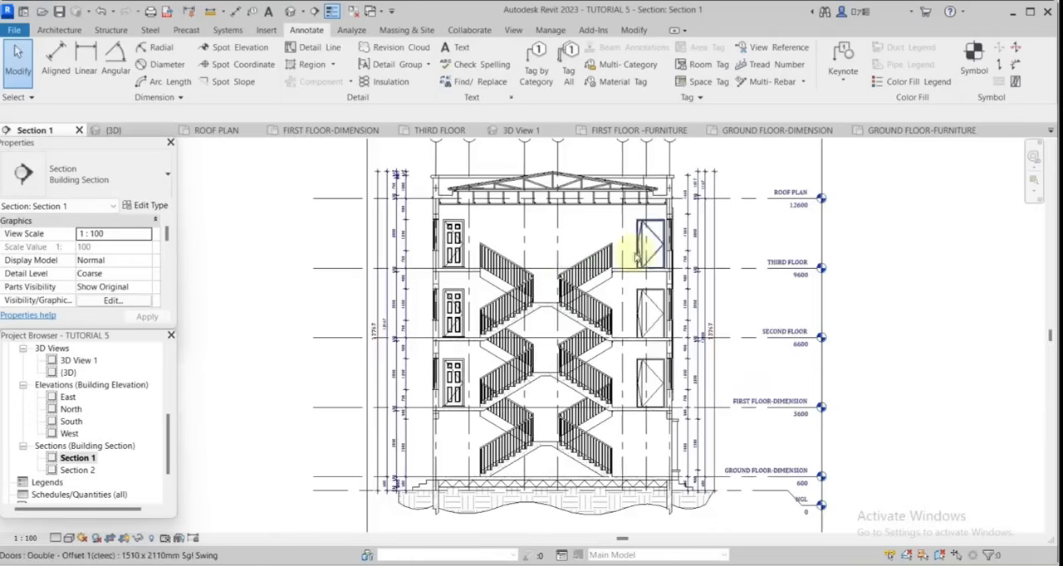
scroll(590, 371, "up", 1)
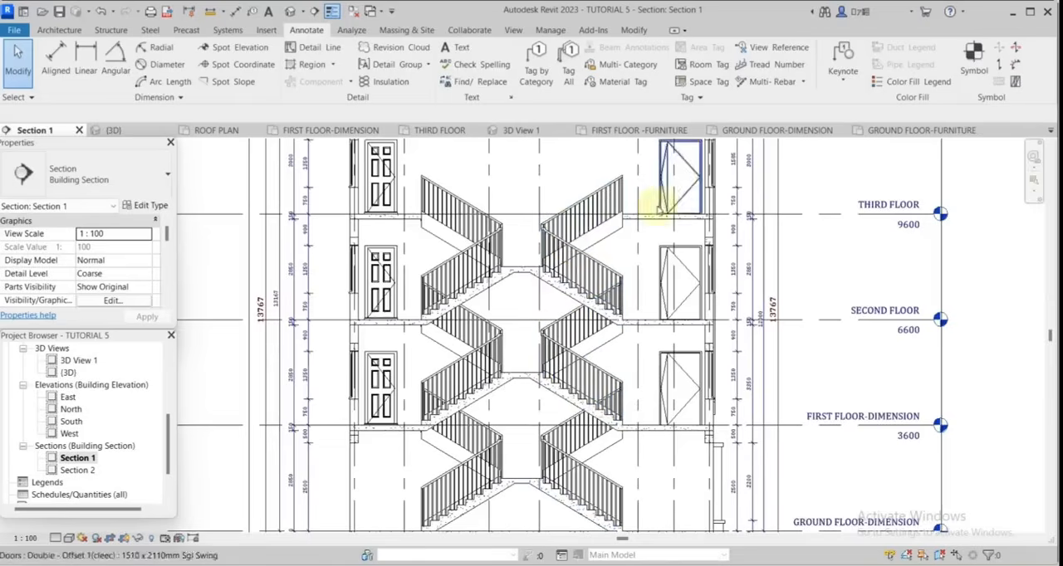
scroll(582, 465, "down", 1)
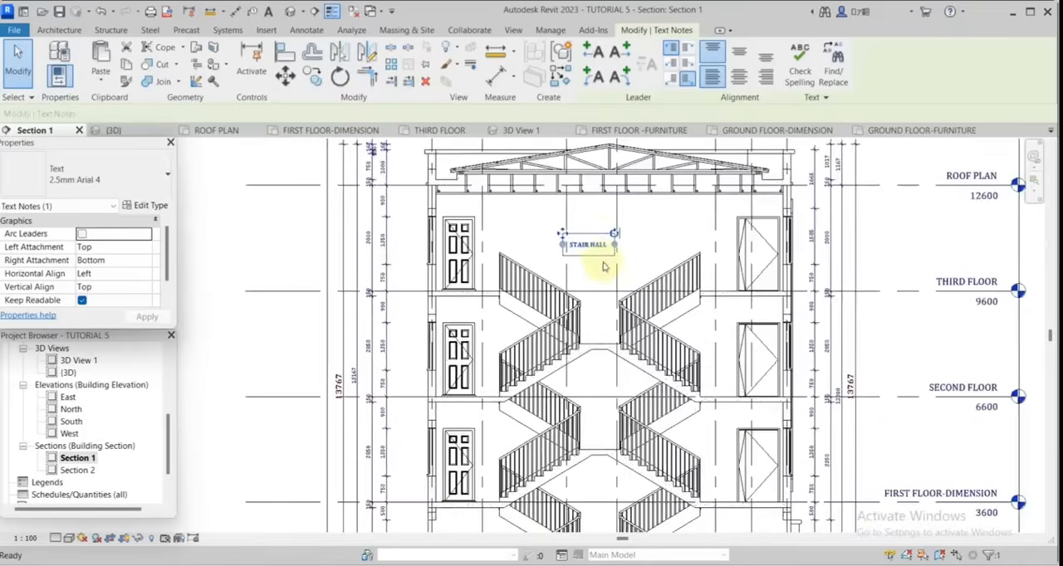
Copy the STAIR HALL note with the Multiple option to the stair landings on the lower floors.
scroll(592, 253, "down", 1)
scroll(528, 238, "up", 2)
middle_click_drag(593, 315, 522, 275)
key("c")
key("o")
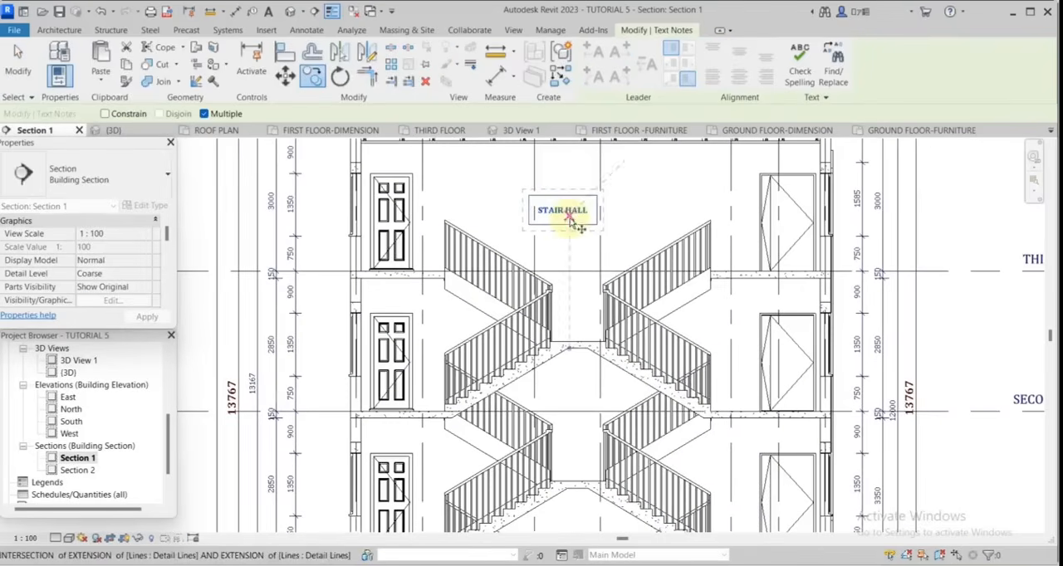
left_click(570, 216)
left_click(568, 320)
scroll(562, 373, "down", 2)
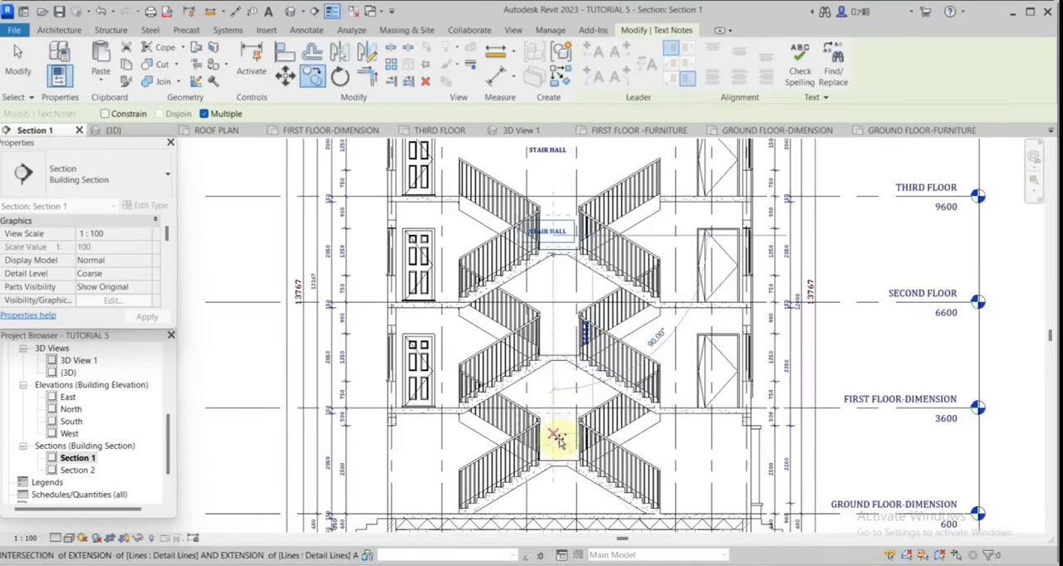
scroll(545, 435, "down", 2)
scroll(570, 399, "up", 1)
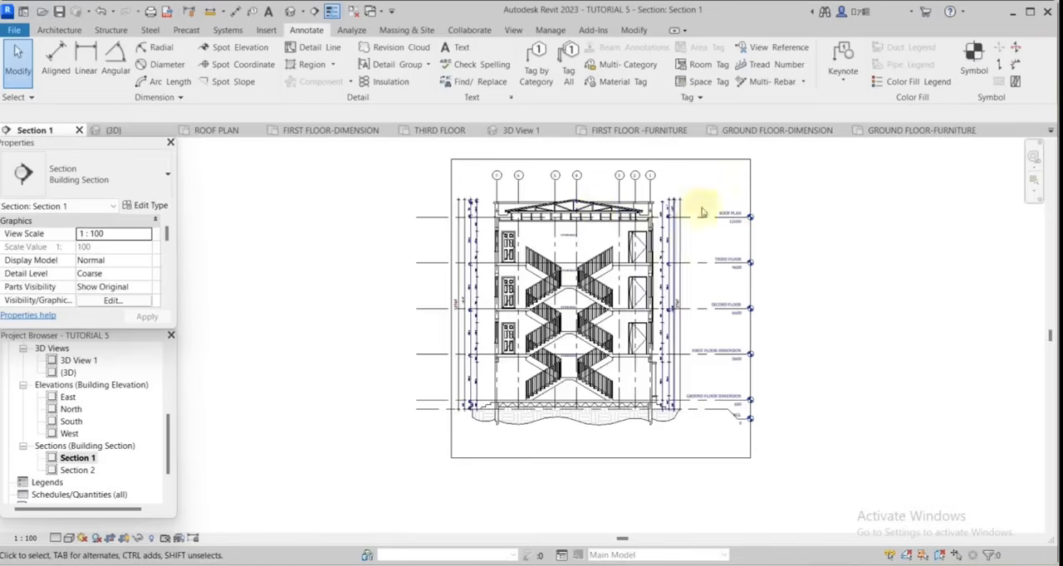
Add a two-segment leader note at the roof listing the 225mm parapet, 0.5 aluminium sheet, hardwood purlins, rafters, tie beam, wall plate, and 50x50 softwood joists.
scroll(700, 208, "up", 2)
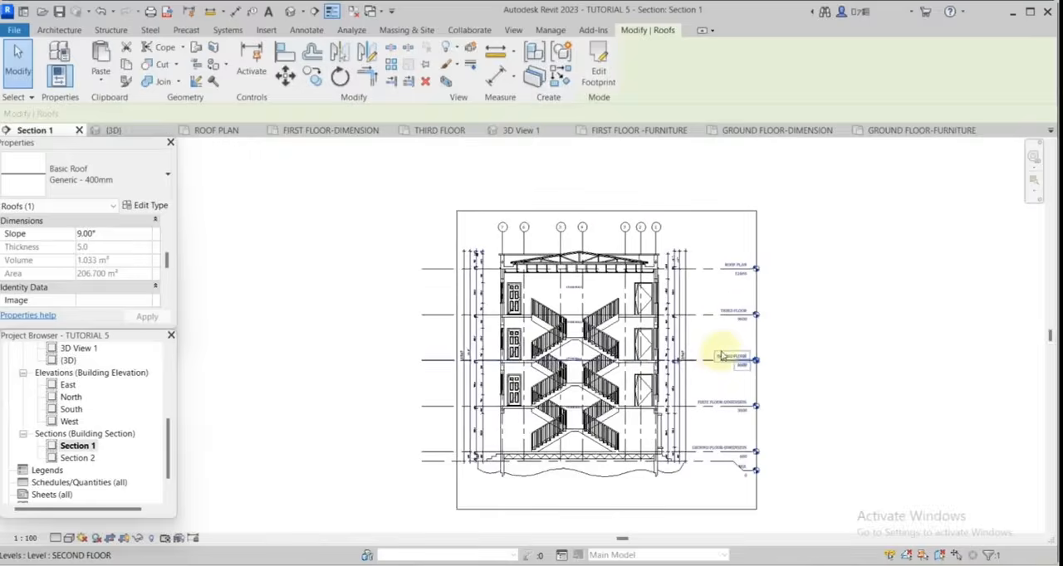
left_click(313, 31)
left_click(565, 80)
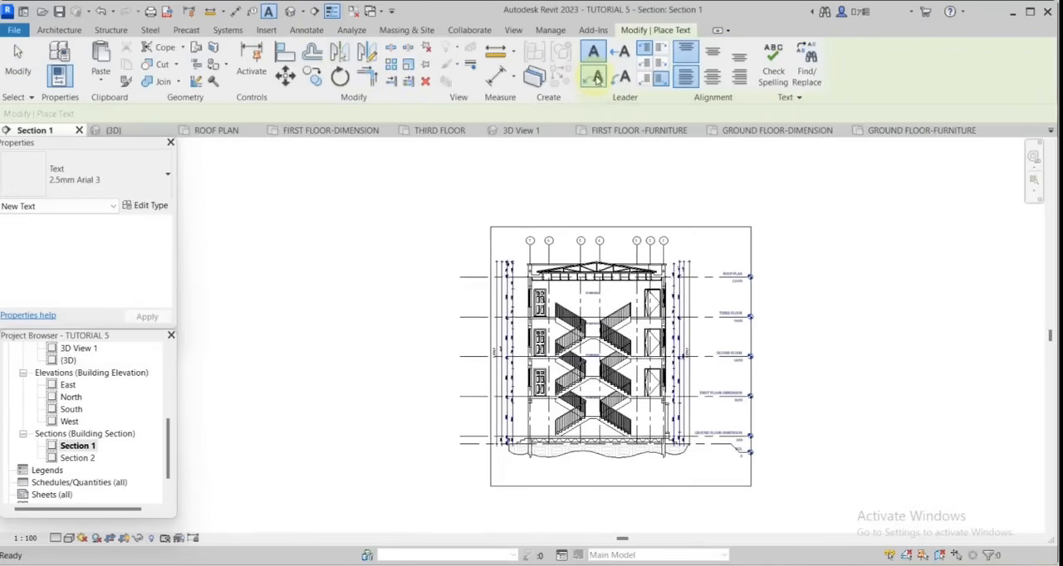
left_click(594, 78)
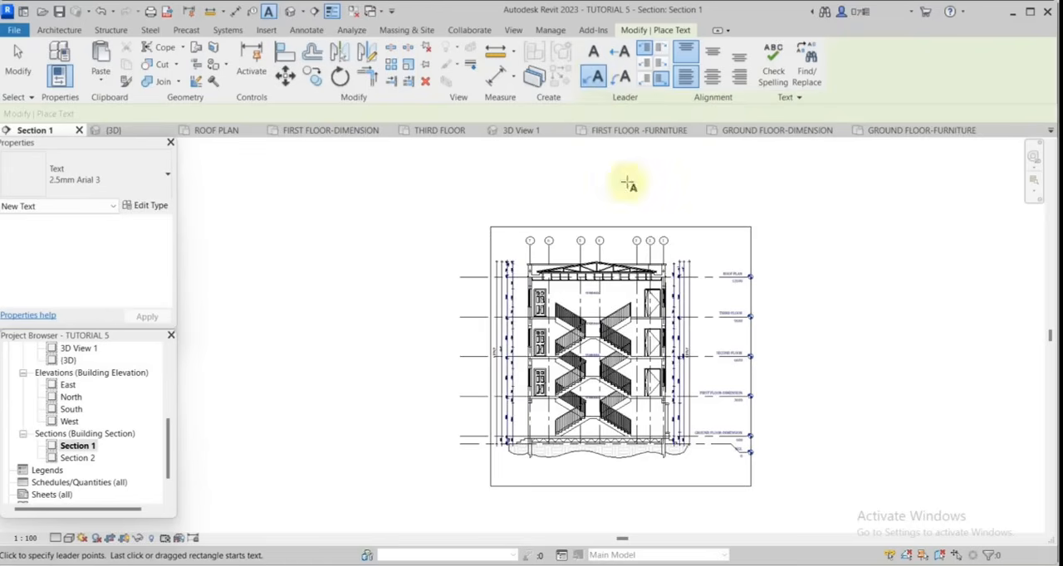
scroll(597, 266, "up", 4)
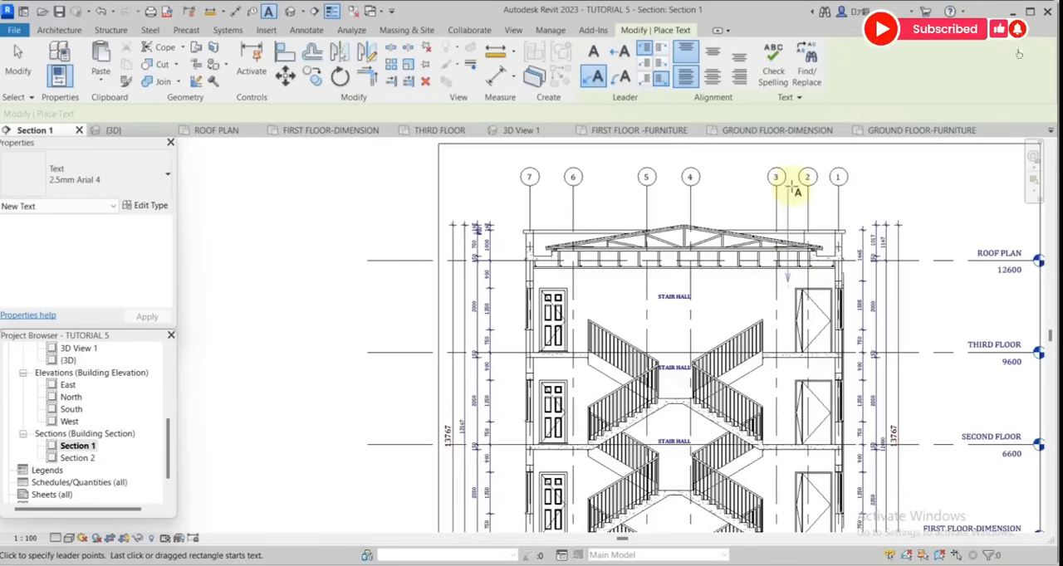
left_click(902, 189)
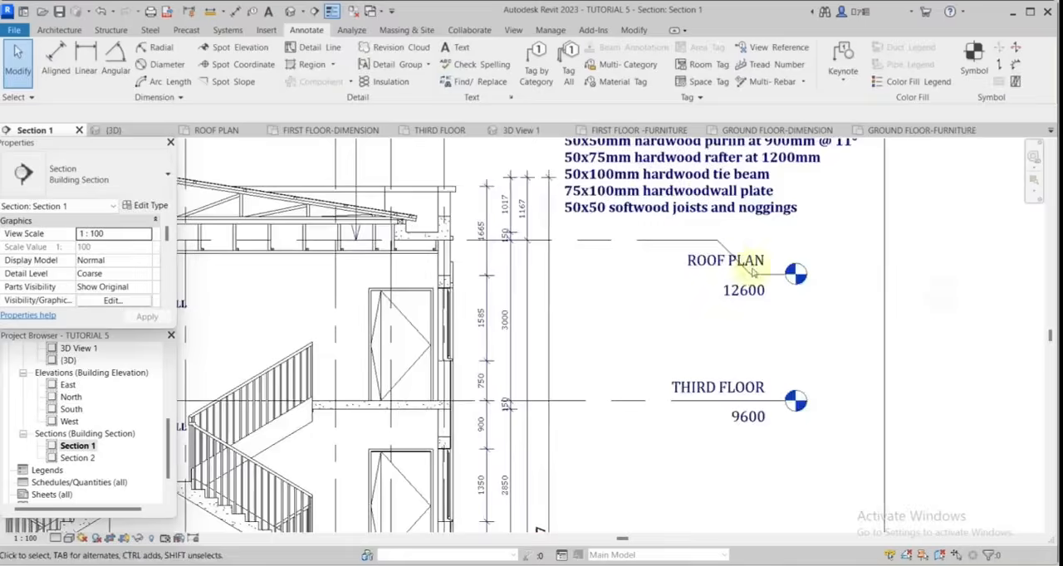
scroll(698, 237, "down", 3)
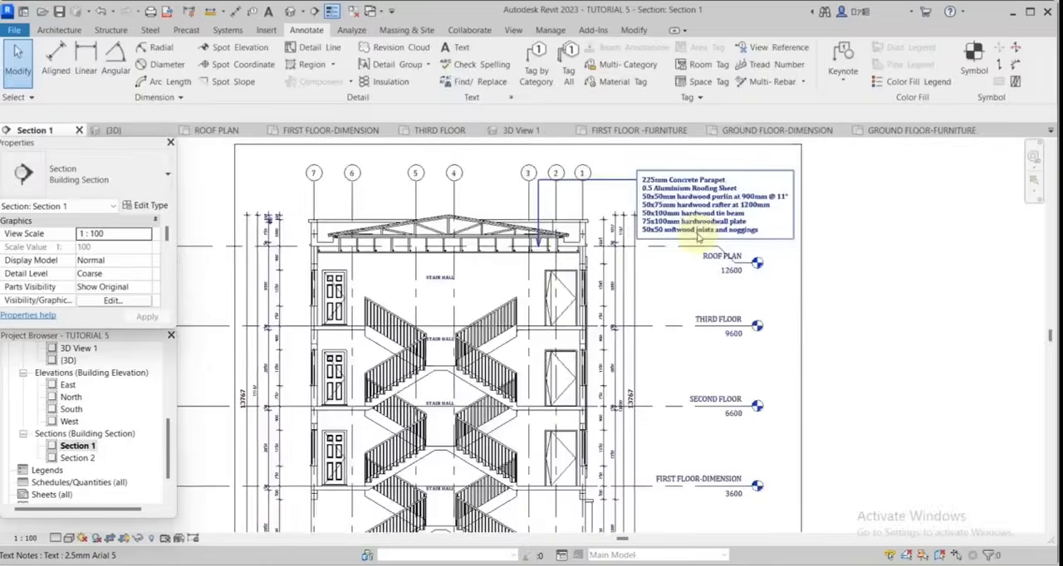
scroll(696, 235, "up", 2)
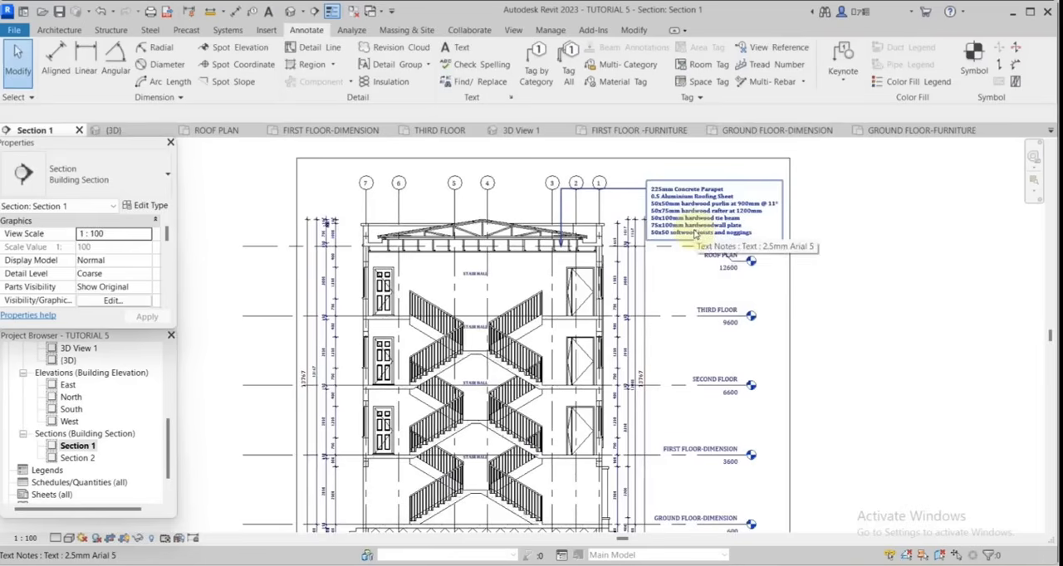
Add a matching leader note at the ground slab listing floor finish, 150mm oversite concrete, damp proof membrane (DPM), 300mm compacted hardcore and earth filling.
right_click(700, 218)
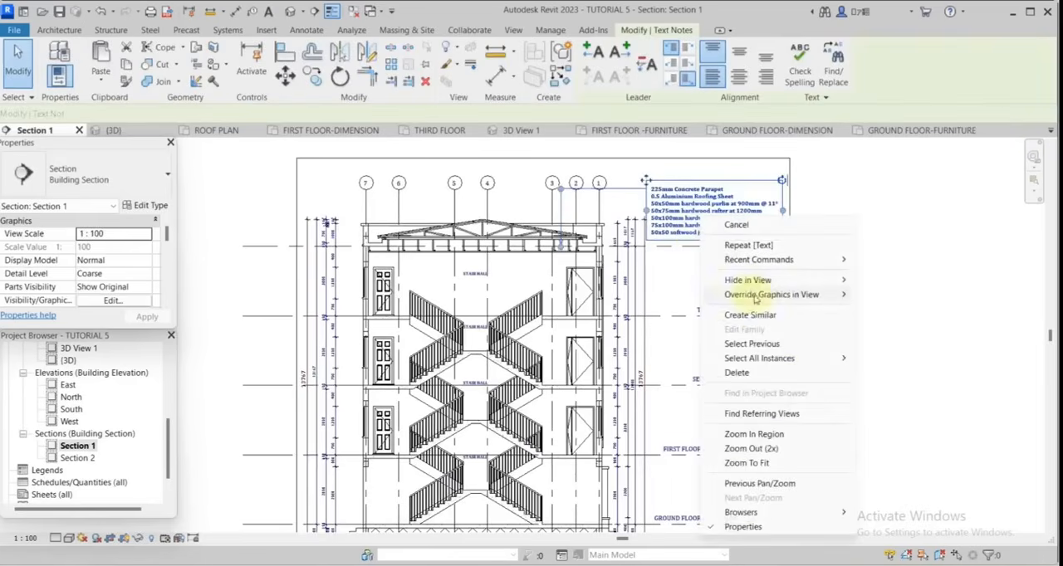
left_click(748, 245)
scroll(605, 391, "up", 5)
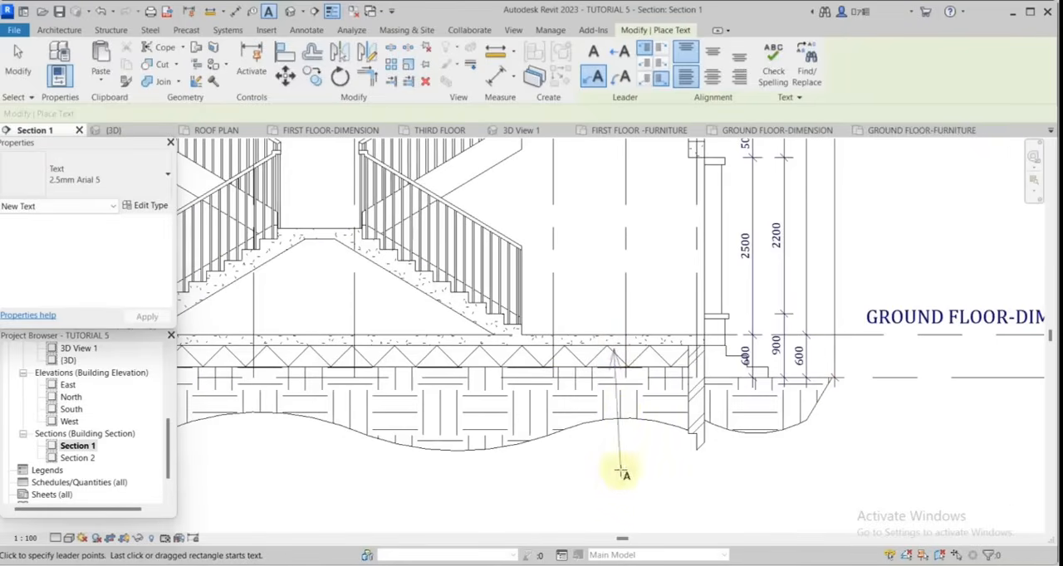
scroll(855, 451, "down", 6)
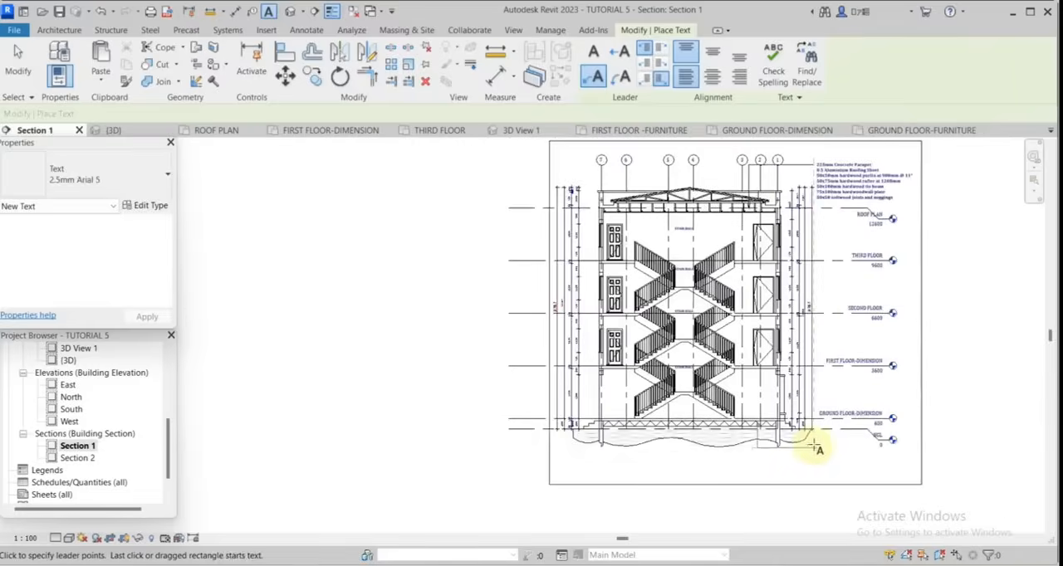
left_click(16, 58)
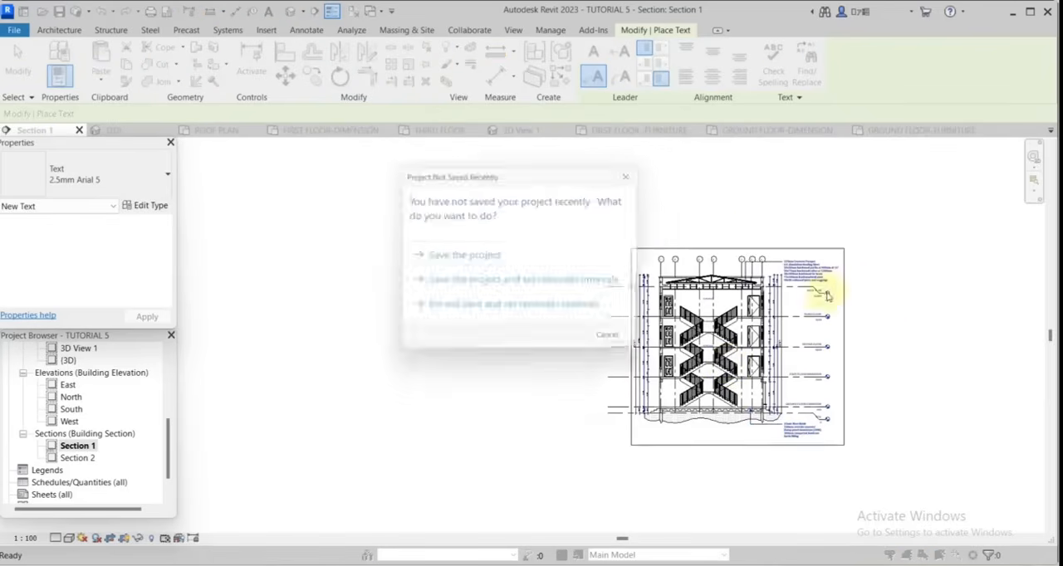
left_click(637, 174)
scroll(816, 296, "up", 2)
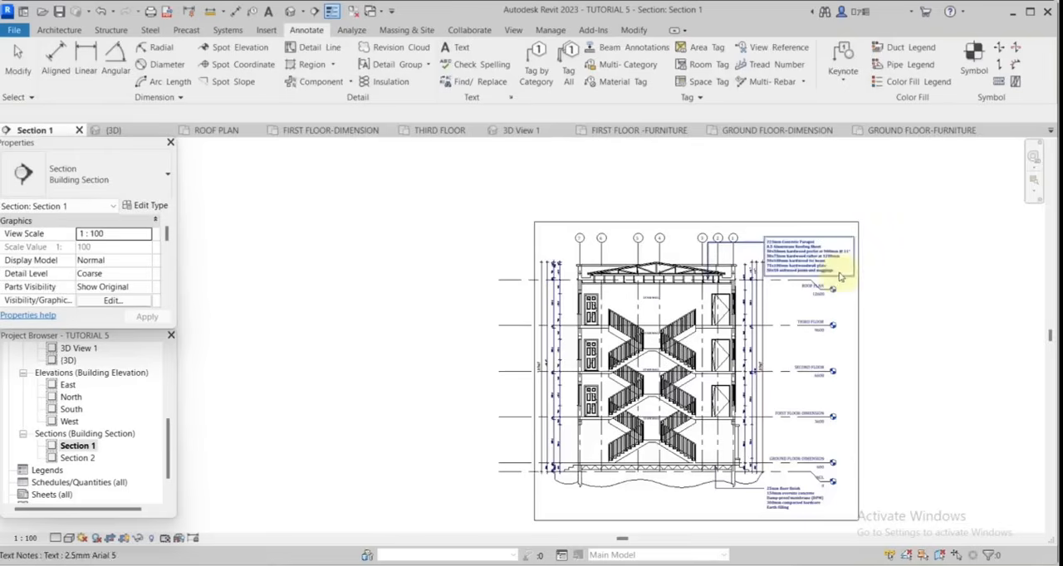
Hide the crop boundary of Section 1 in the view as an individual element.
scroll(663, 226, "up", 2)
left_click(685, 224)
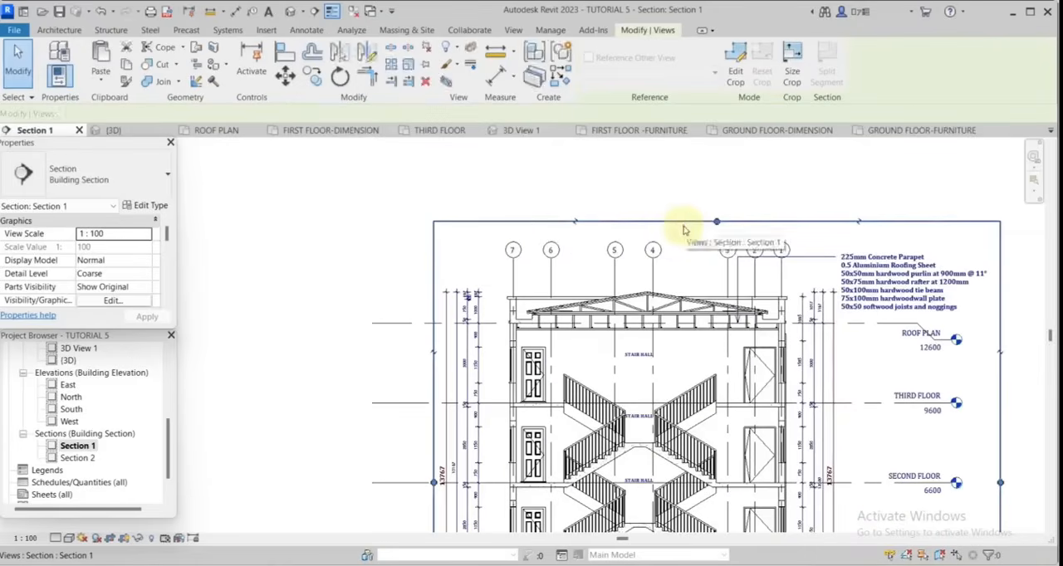
right_click(685, 224)
mouse_move(751, 312)
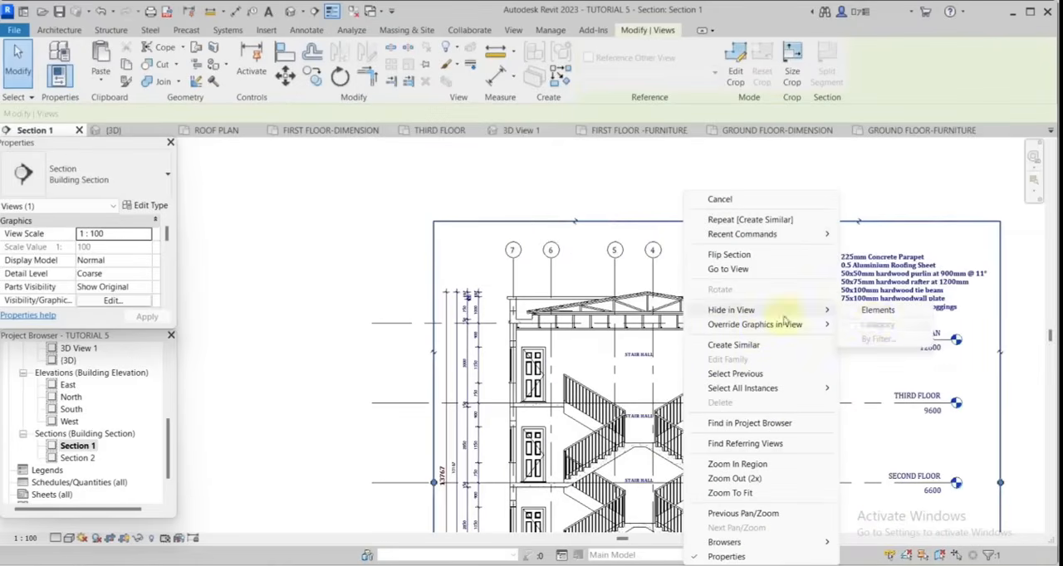
left_click(877, 312)
scroll(707, 207, "down", 2)
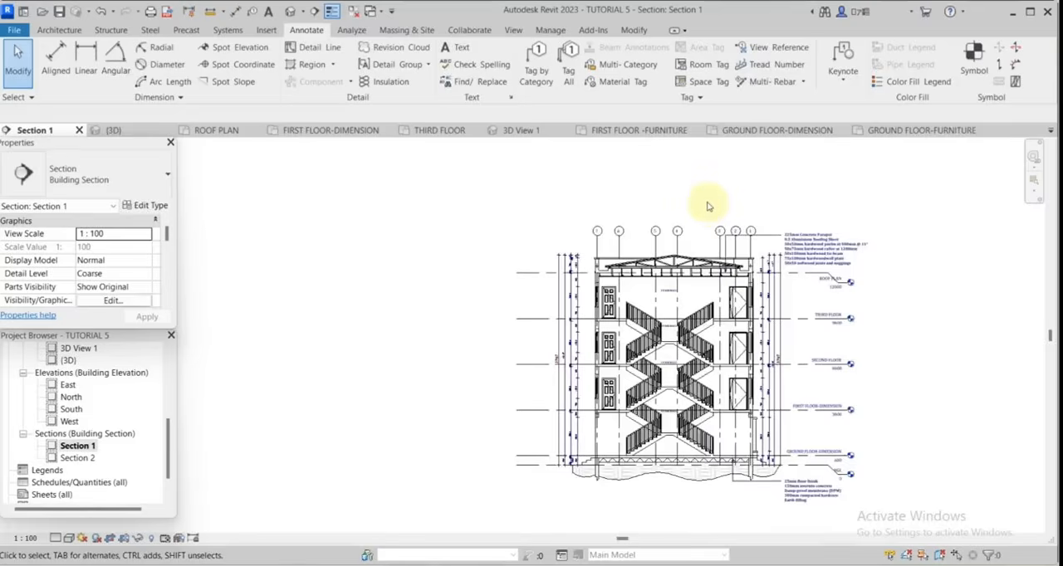
Create a callout around the concrete parapet and gutter detail at the roof edge near grid 7.
scroll(707, 206, "up", 3)
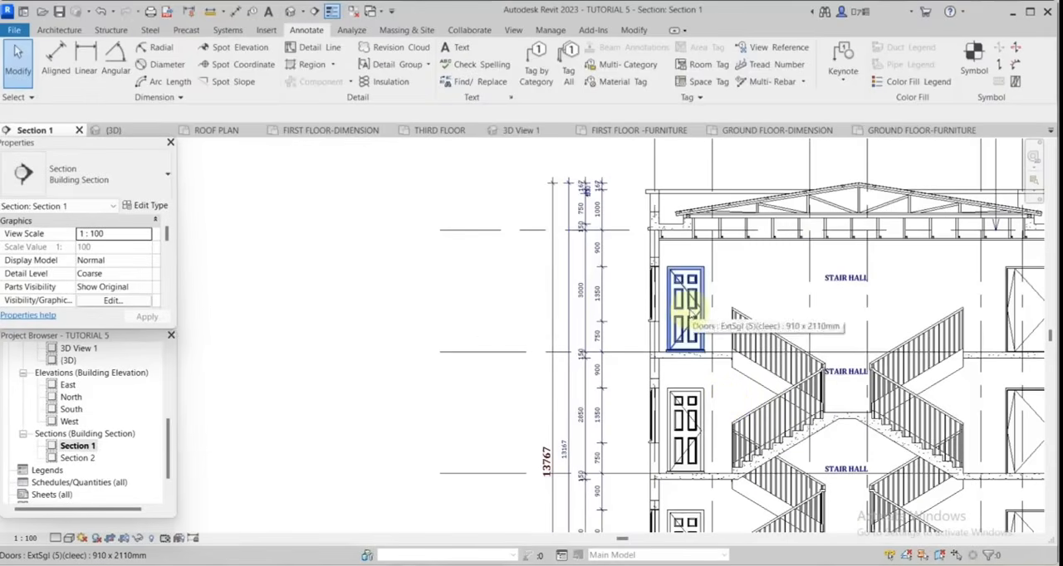
left_click(513, 31)
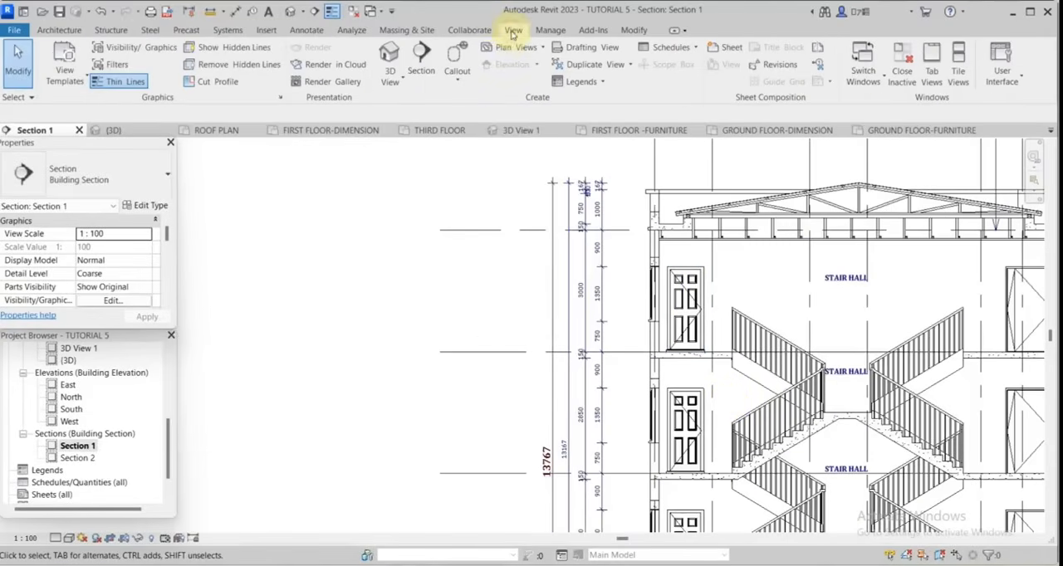
left_click(455, 56)
scroll(674, 204, "up", 3)
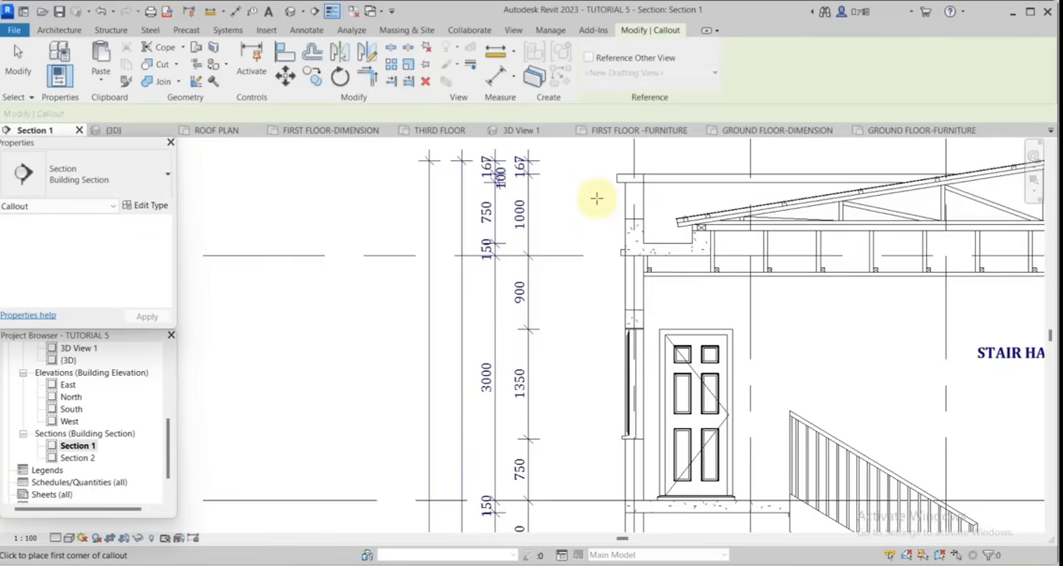
scroll(681, 278, "up", 2)
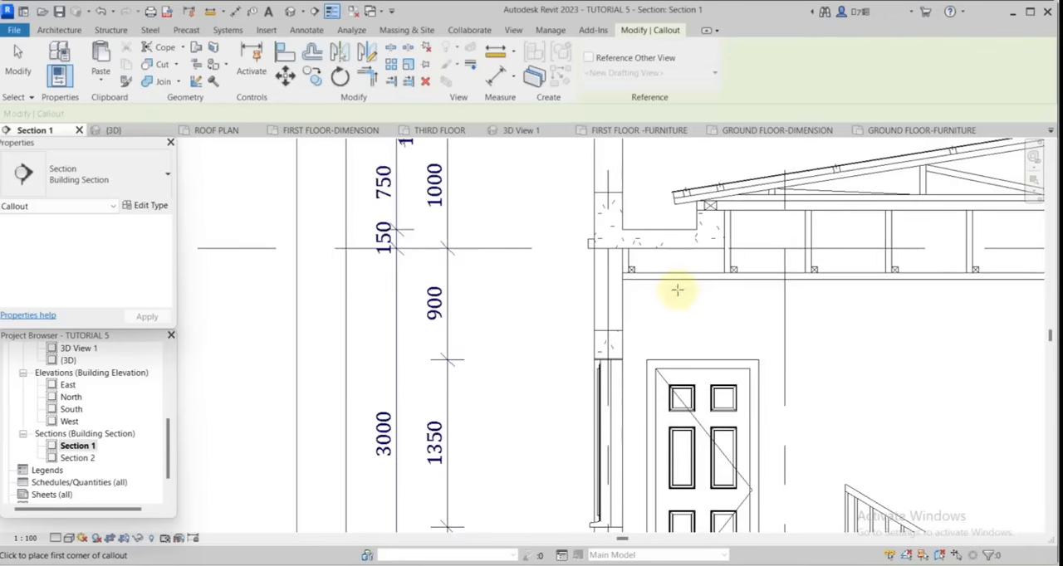
left_click(695, 293)
key("Escape")
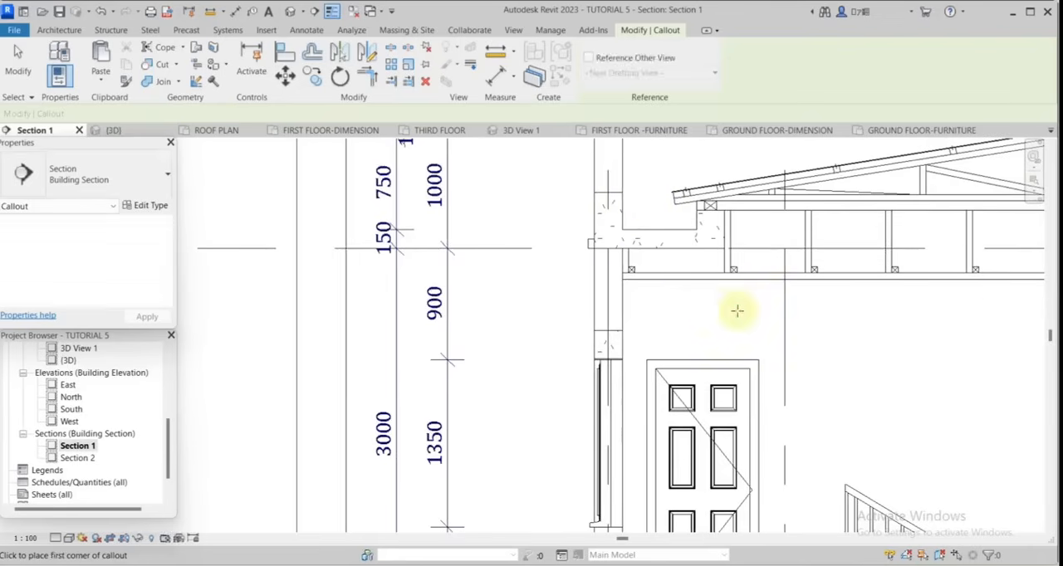
left_click(737, 310)
scroll(610, 236, "down", 2)
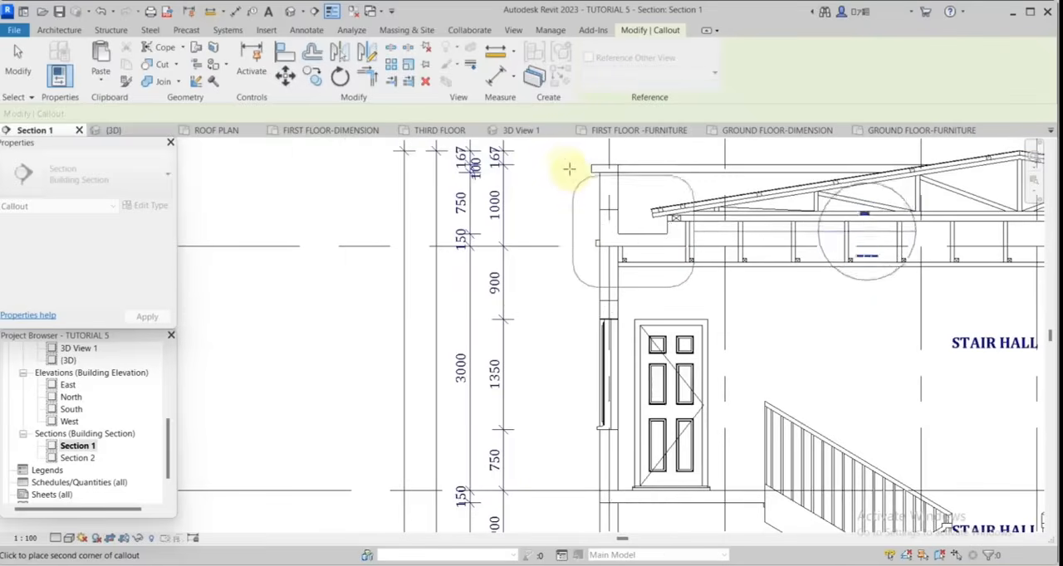
left_click(563, 157)
scroll(843, 141, "up", 2)
scroll(652, 280, "up", 3)
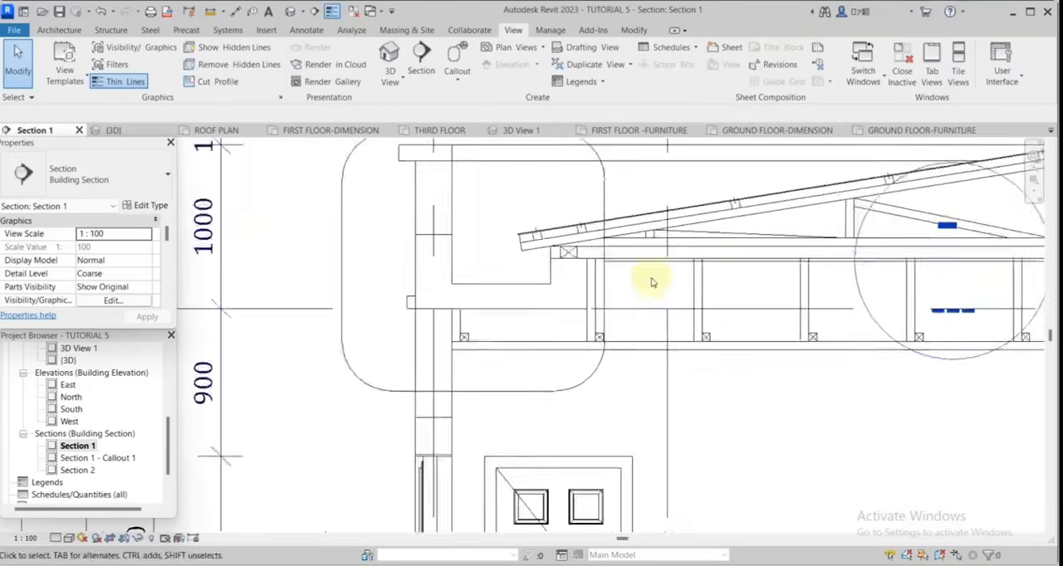
Move the callout head above the parapet detail, beside grid bubble 7, and adjust its leader elbow.
left_click(821, 262)
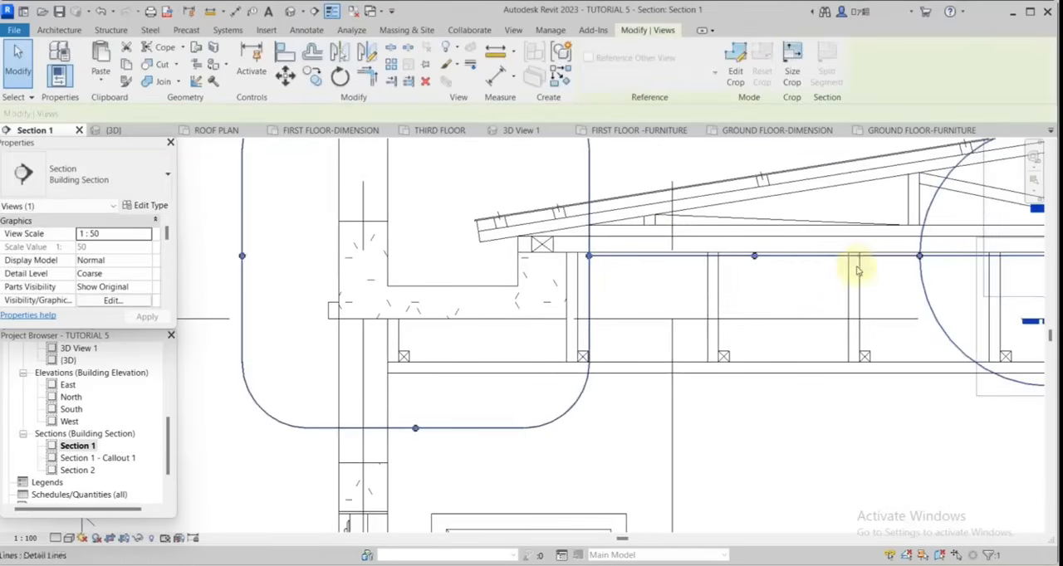
scroll(872, 265, "down", 4)
left_click_drag(856, 230, 635, 155)
scroll(652, 241, "up", 1)
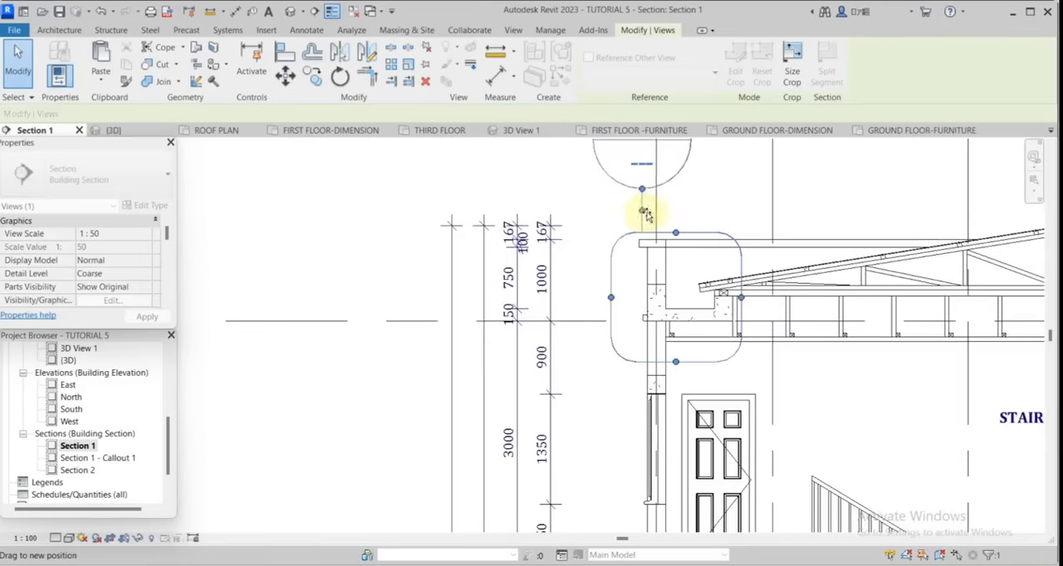
mouse_move(657, 210)
left_mouse_down()
mouse_move(648, 191)
mouse_move(667, 220)
left_mouse_up()
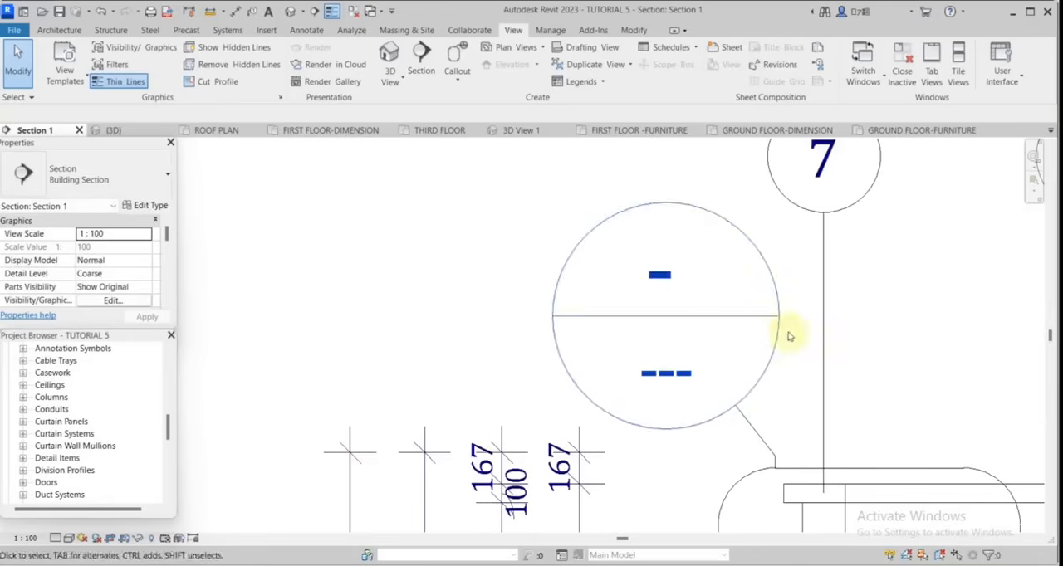
Open the M_Callout Head annotation symbol family for editing.
scroll(778, 338, "down", 2)
scroll(83, 419, "up", 3)
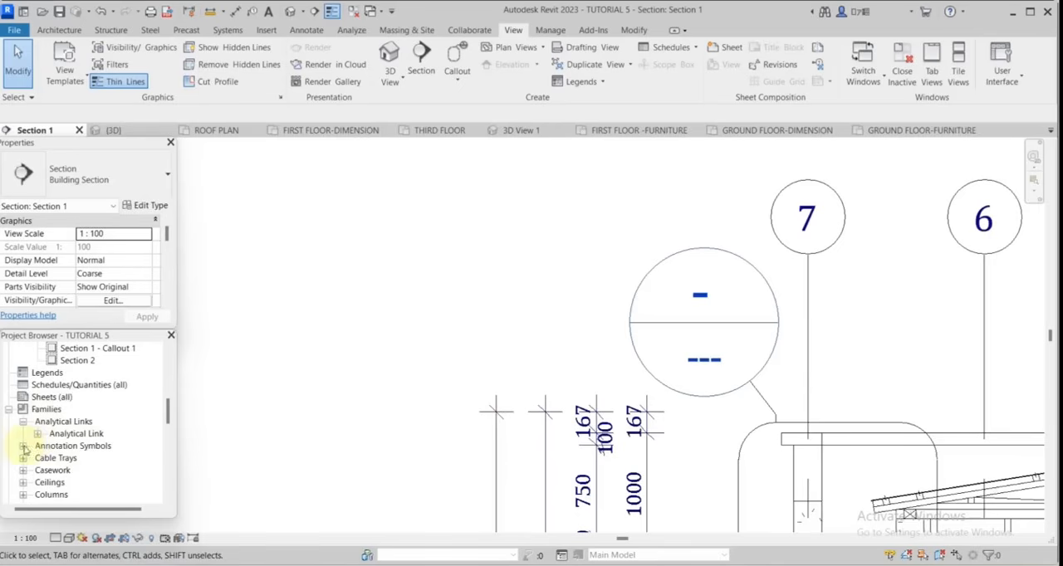
left_click(23, 447)
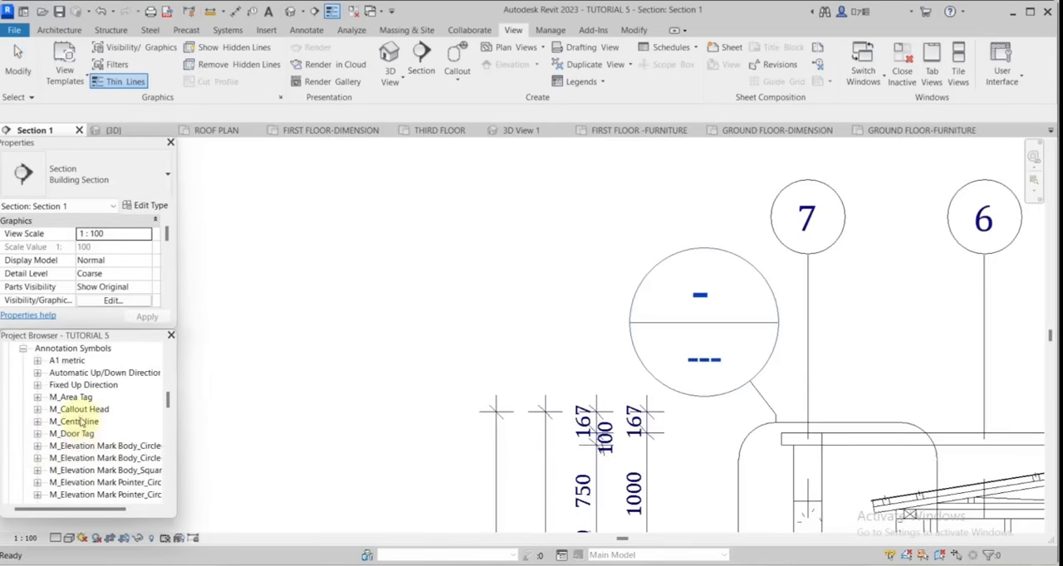
scroll(127, 455, "down", 4)
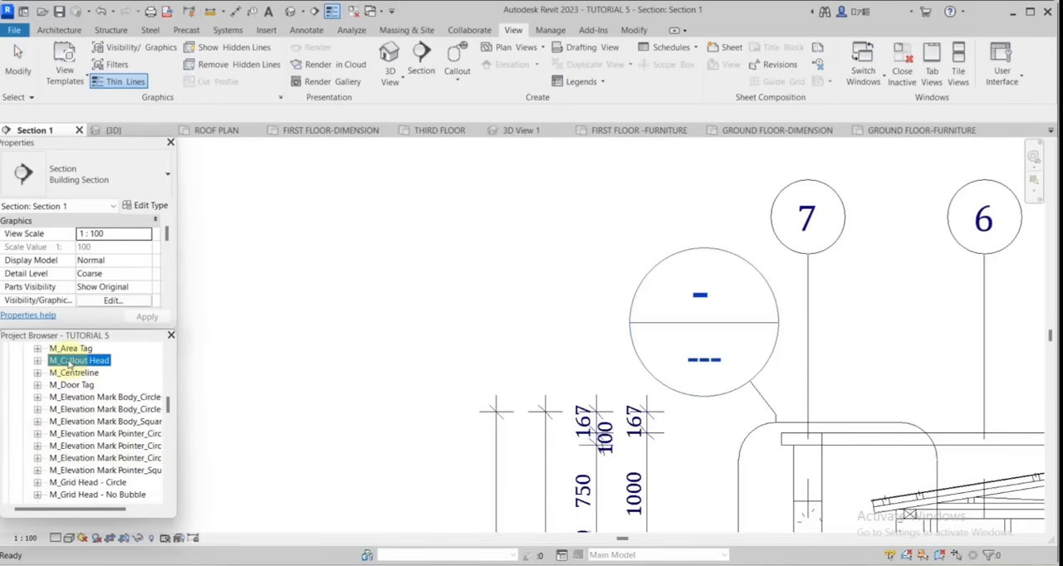
right_click(70, 363)
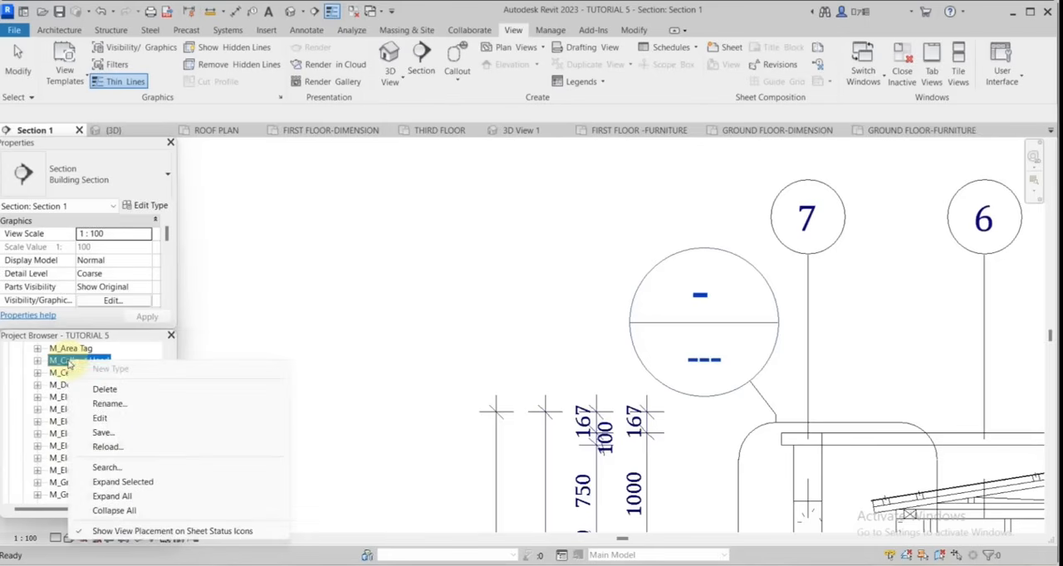
left_click(87, 412)
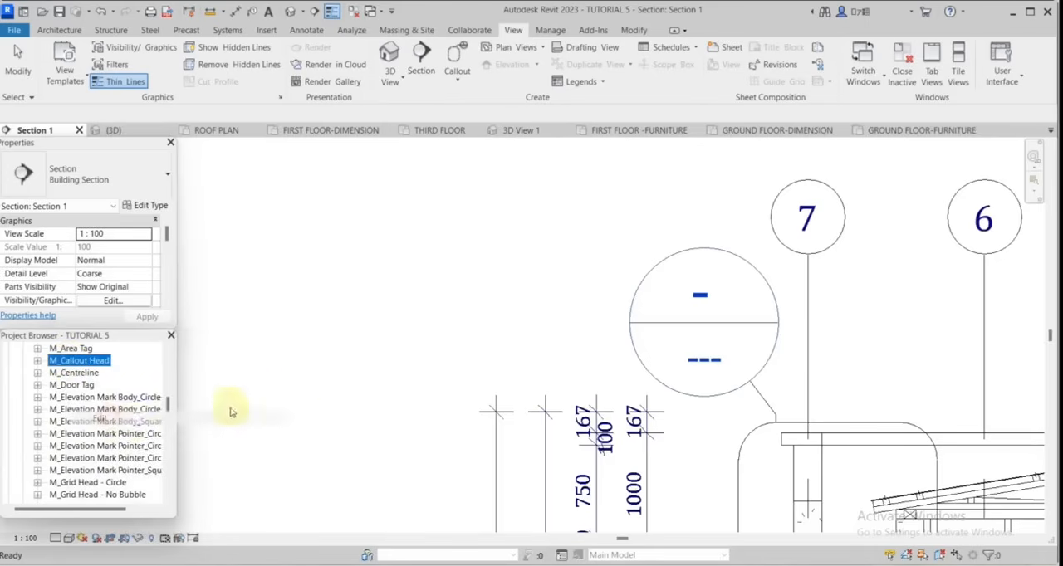
left_click(473, 368)
Set the radius of the callout head circle to 3.
left_click(401, 336)
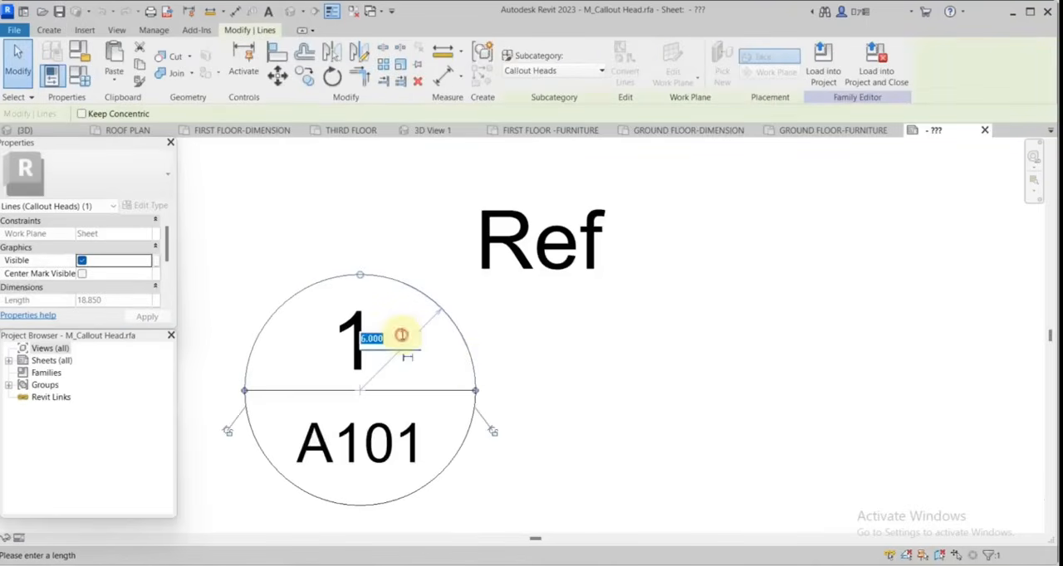
type("3")
left_click(532, 352)
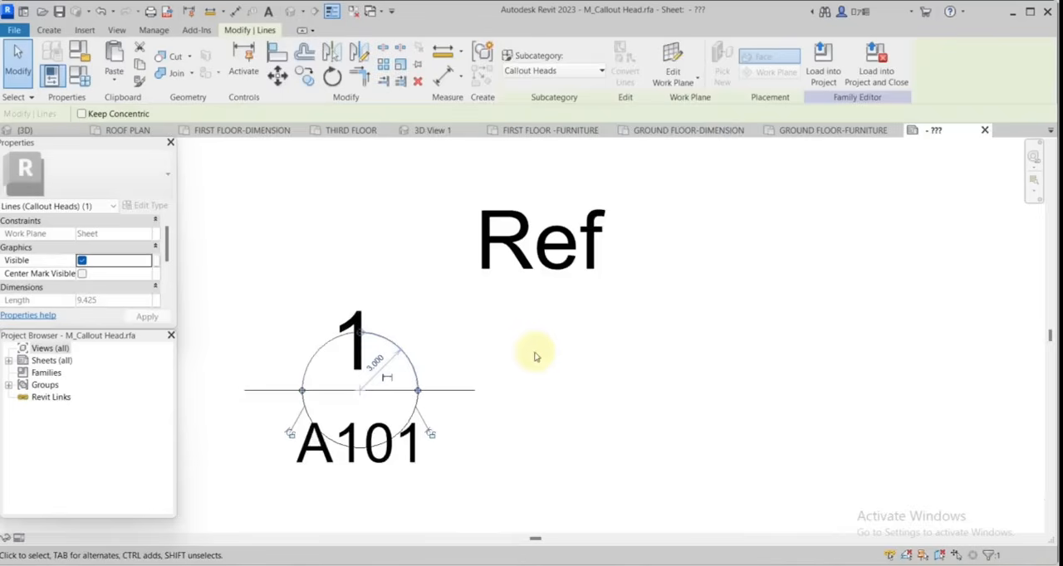
left_click(534, 355)
scroll(648, 343, "down", 2)
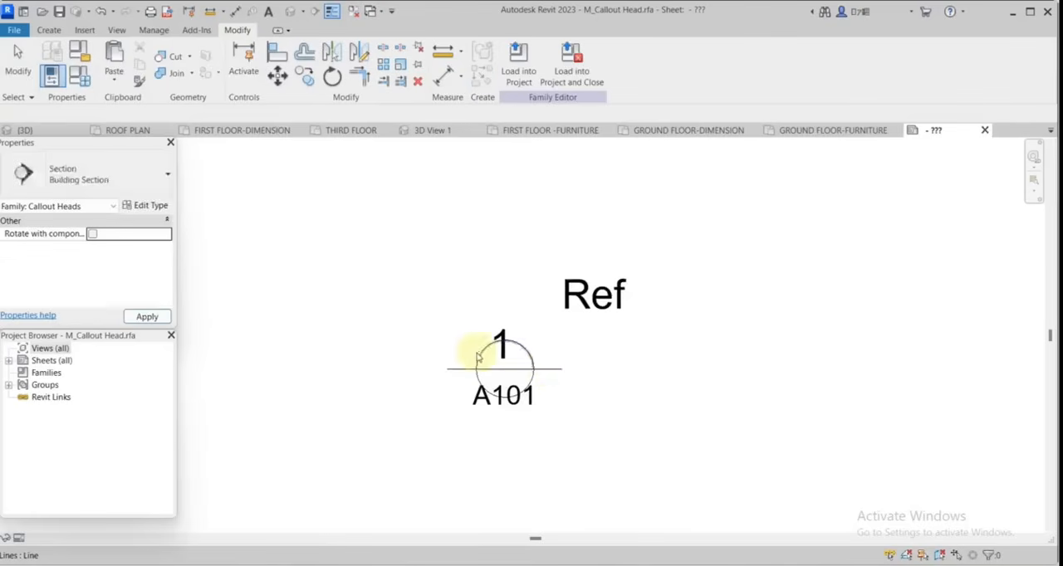
Delete the horizontal dividing line and the labels from the callout head and load the family back into the project.
left_click(548, 369)
key("Delete")
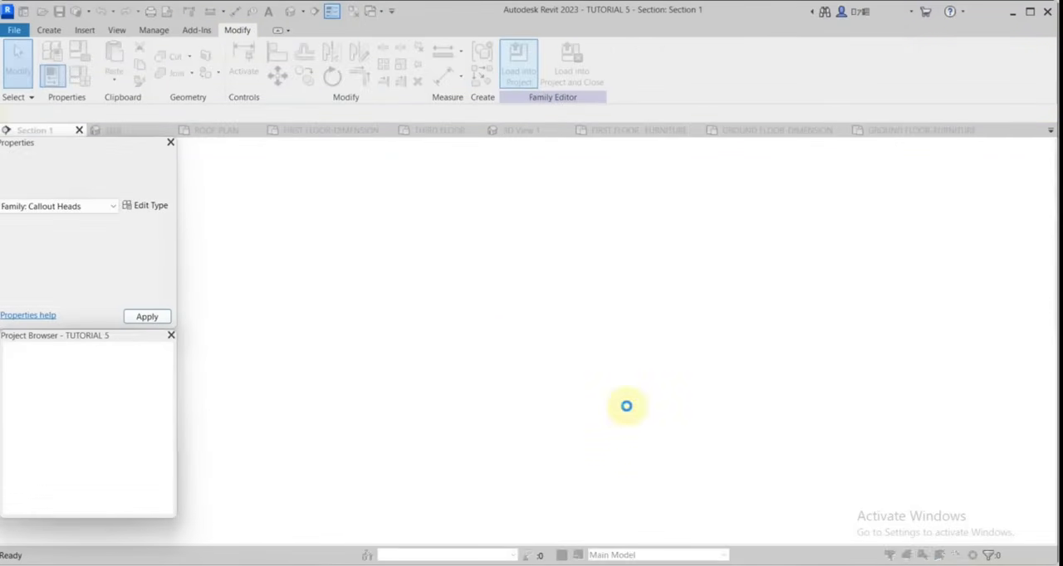
left_click(505, 288)
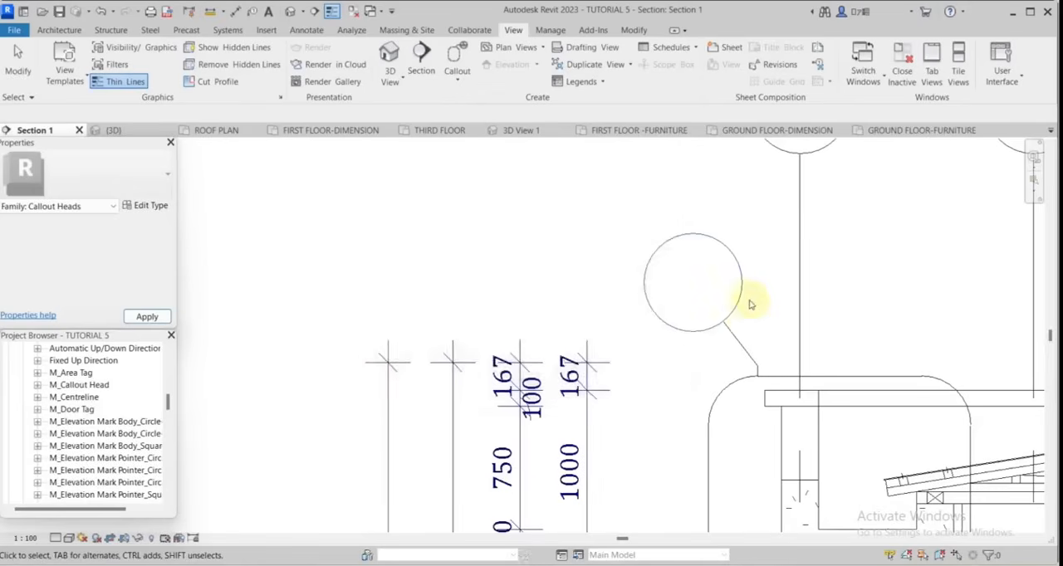
Place a callout around the foundation wall at grid 7 and move its head above it, between the dimensions and the wall.
scroll(764, 301, "up", 2)
scroll(745, 380, "down", 3)
scroll(781, 429, "down", 3)
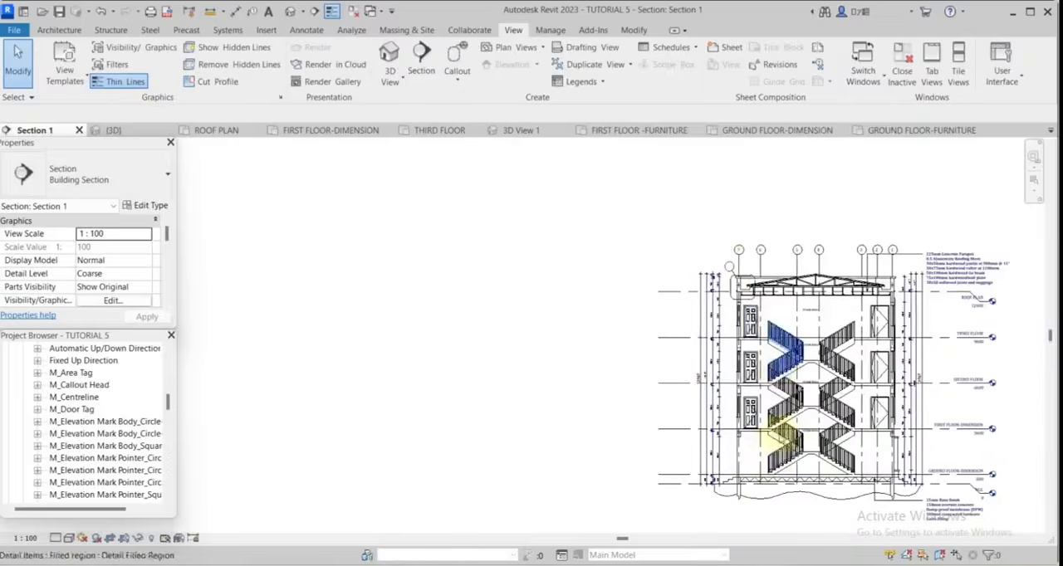
scroll(740, 484, "up", 3)
scroll(676, 490, "up", 3)
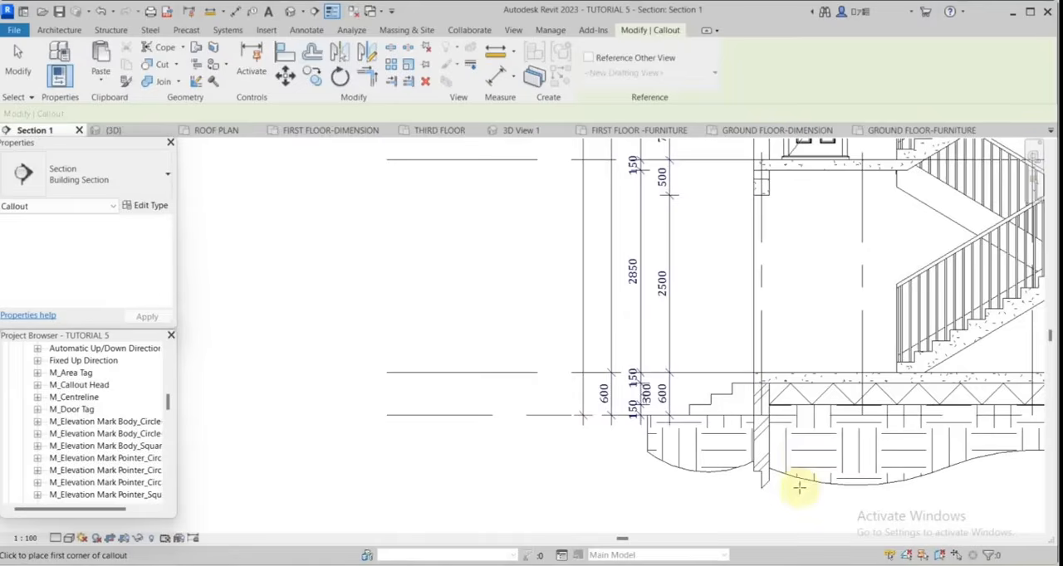
left_click(799, 488)
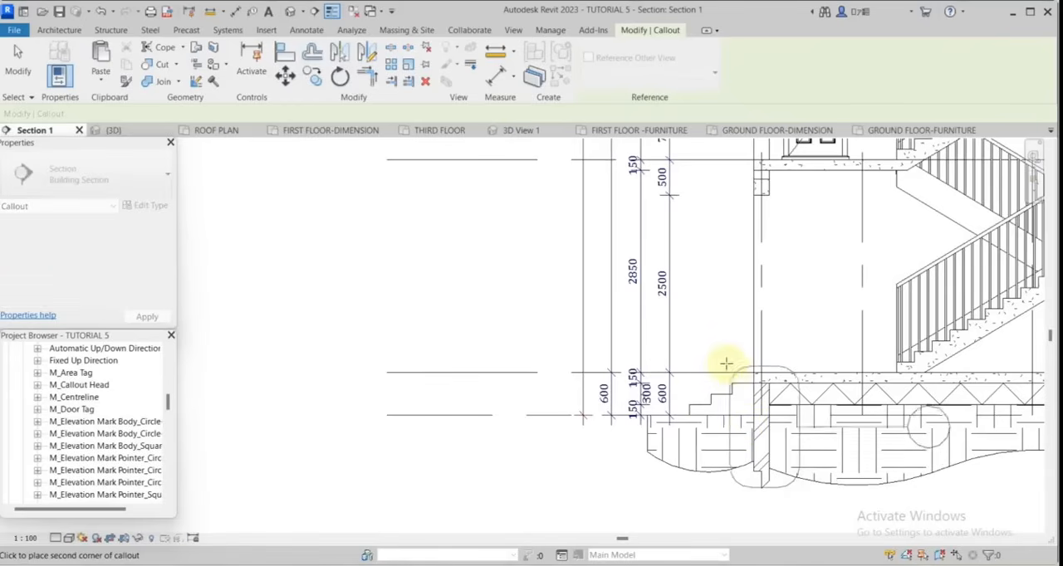
left_click(721, 355)
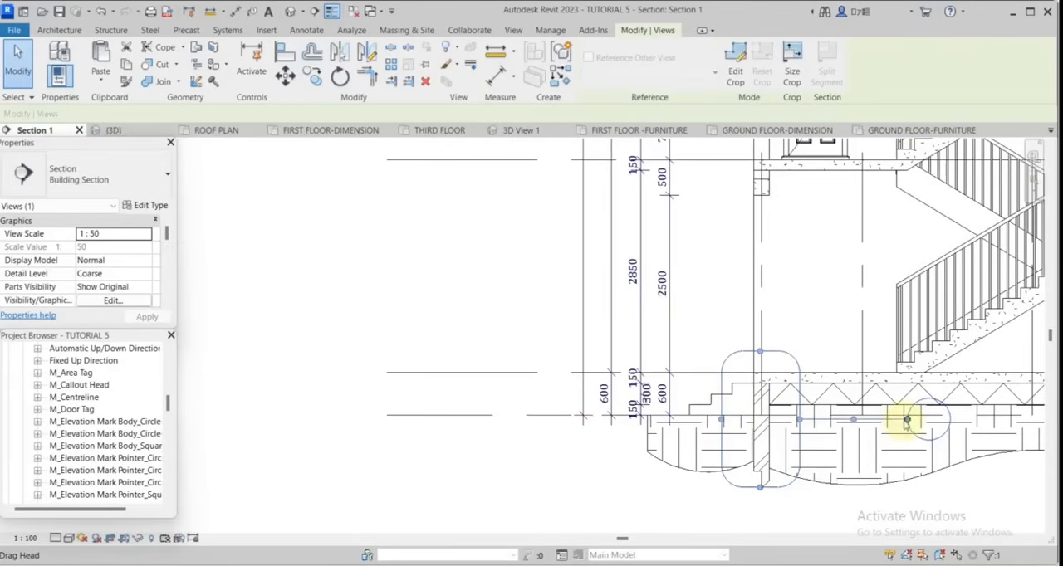
mouse_move(744, 286)
left_mouse_down()
mouse_move(743, 276)
mouse_move(728, 277)
mouse_move(725, 291)
left_mouse_up()
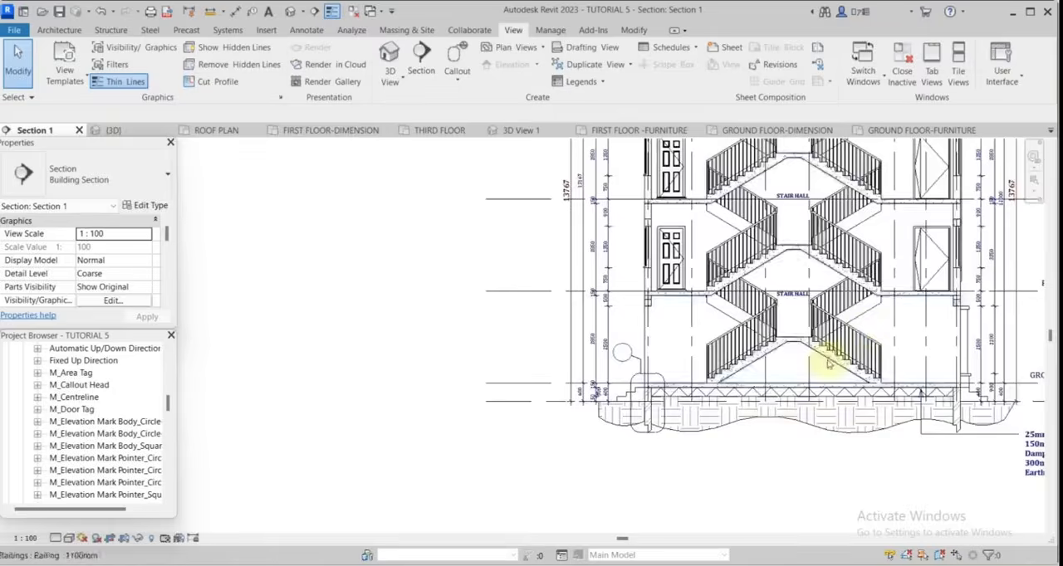
Place a callout around the landing end of the right-hand stair flight at the second floor slab and move its head up beside the railing.
scroll(779, 317, "up", 5)
scroll(818, 391, "up", 2)
scroll(806, 389, "down", 6)
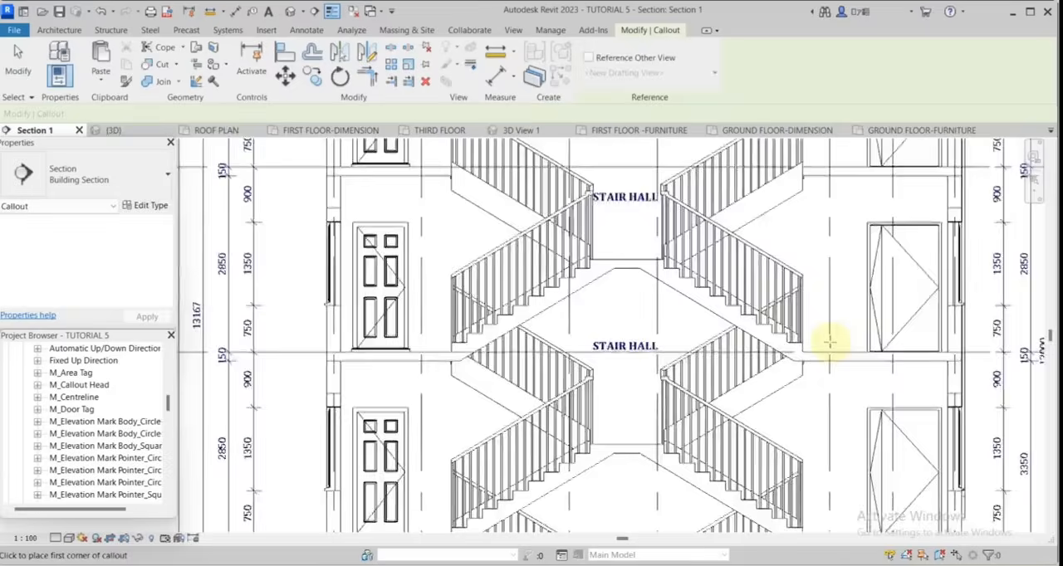
scroll(806, 389, "up", 2)
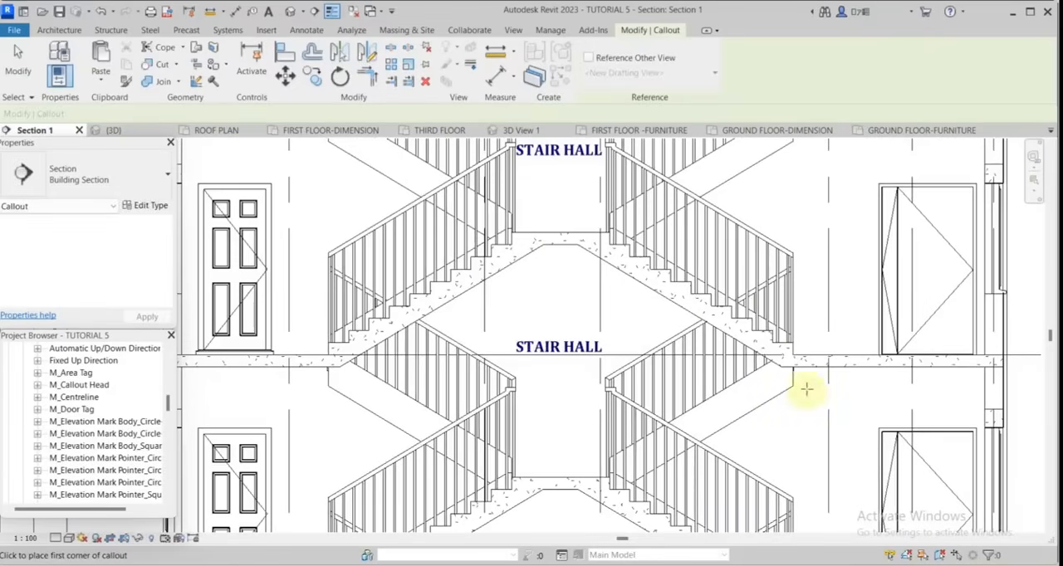
left_click_drag(809, 395, 712, 293)
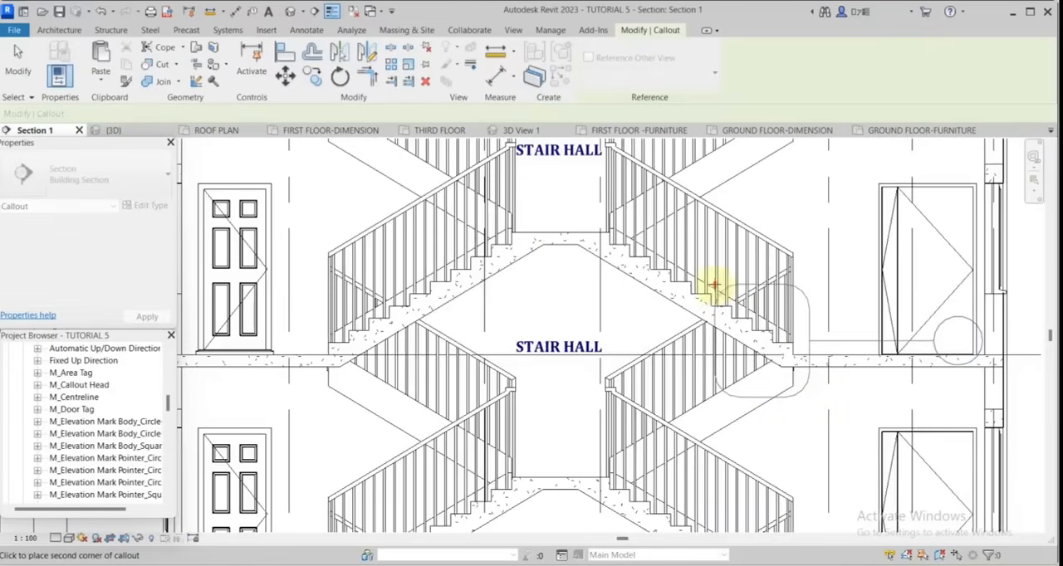
left_click(714, 285)
left_click(932, 335)
left_click_drag(932, 334, 818, 247)
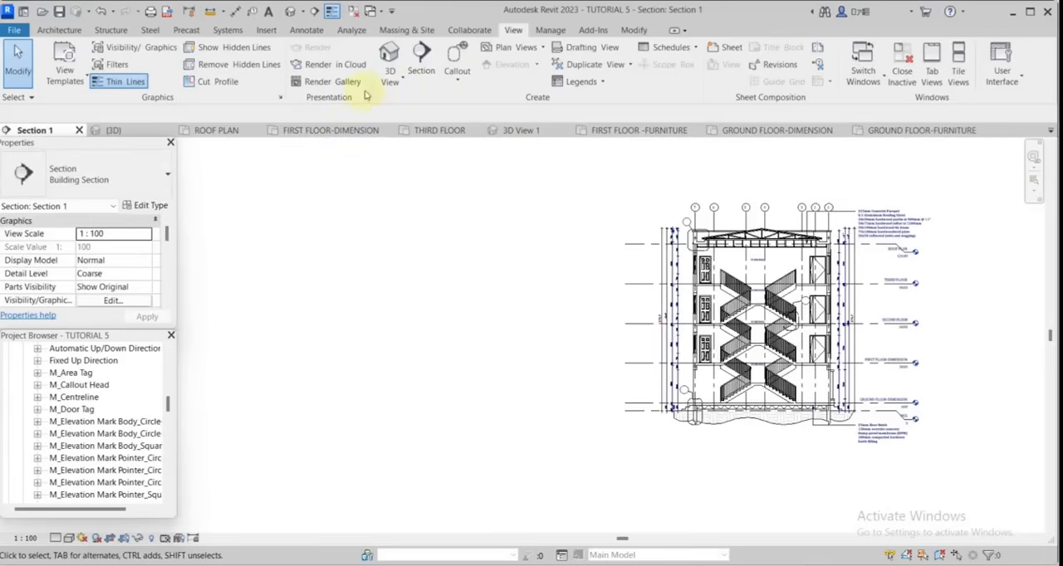
Add the text note A without a leader inside the callout head of the parapet detail.
left_click(306, 30)
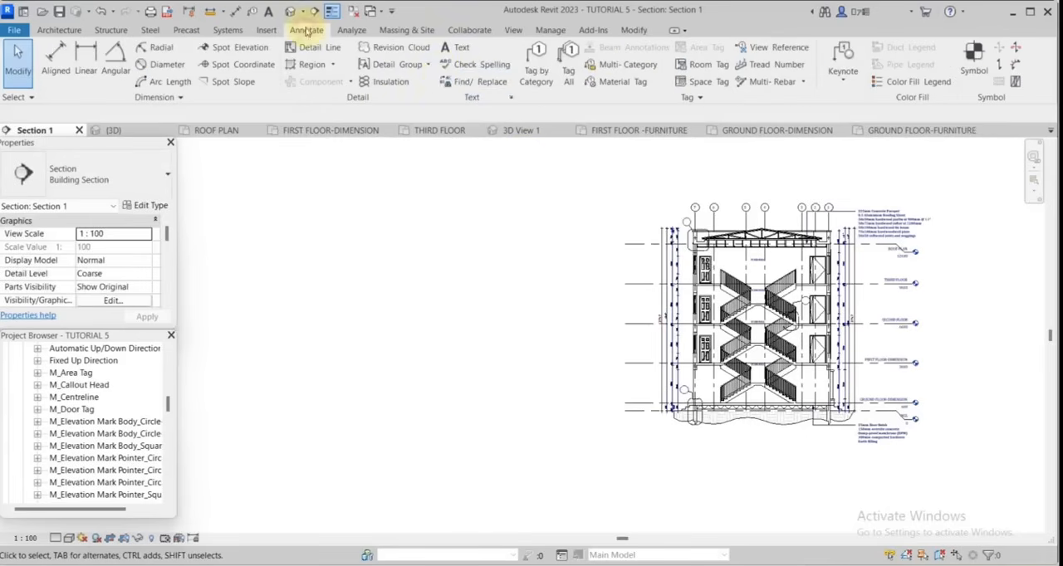
left_click(445, 49)
scroll(664, 232, "up", 5)
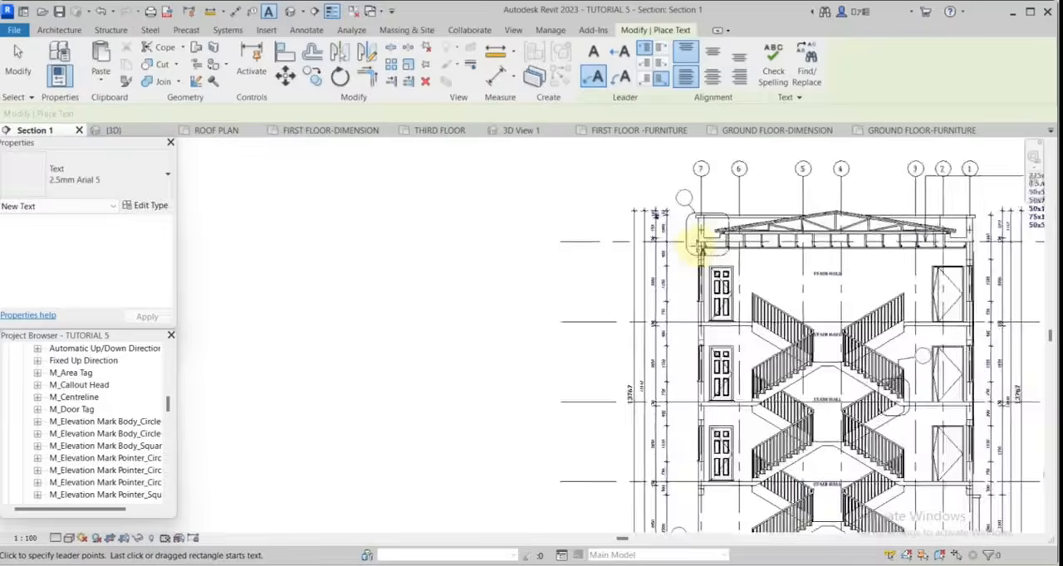
scroll(645, 232, "up", 5)
left_click(697, 252)
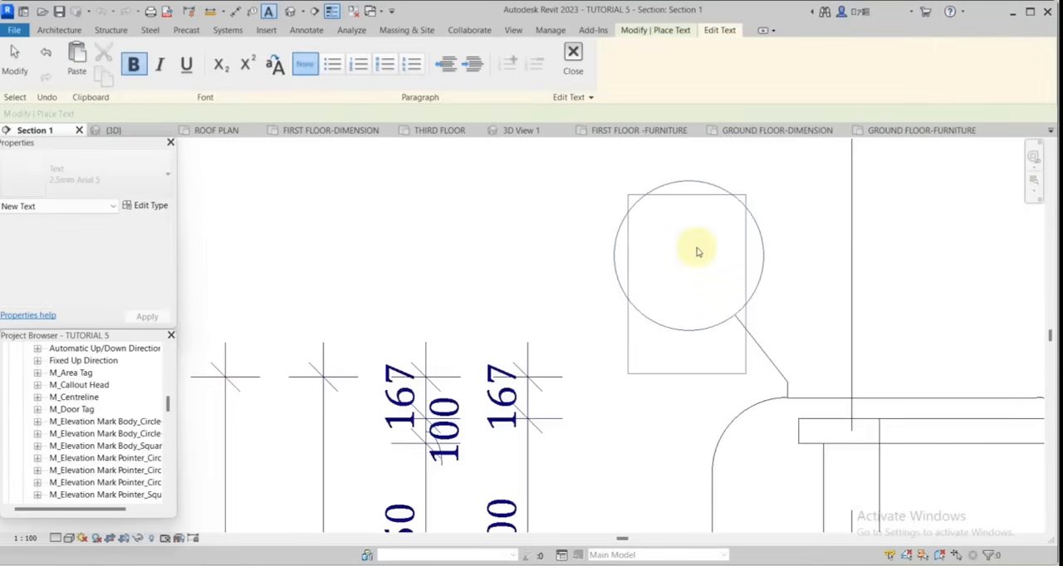
type("A")
left_click(799, 274)
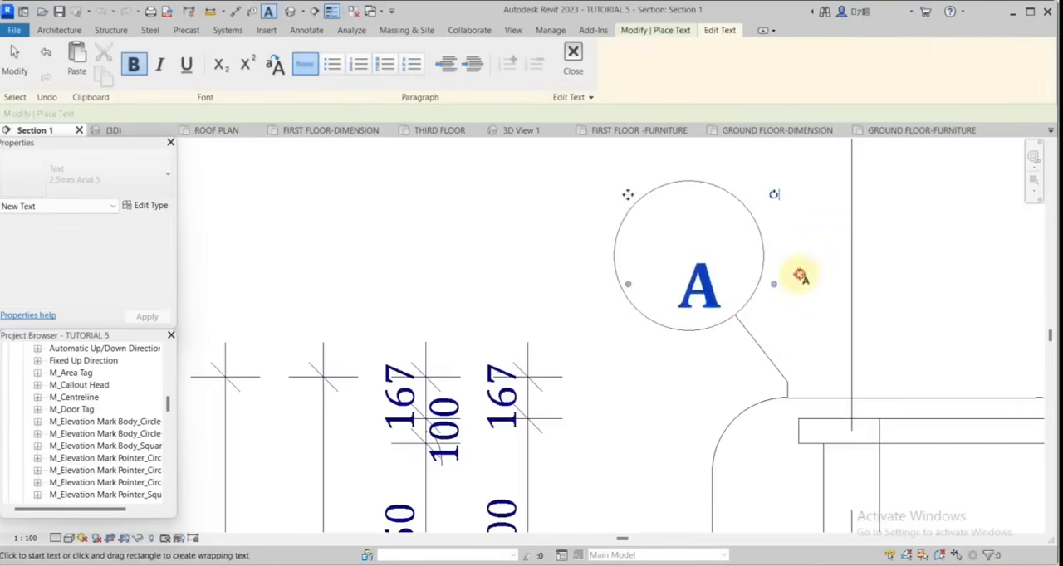
key("Escape")
Create a similar text note B in the foundation callout head and reposition it towards the circle's centre.
scroll(619, 171, "down", 3)
right_click(671, 217)
left_click(729, 319)
scroll(758, 199, "down", 6)
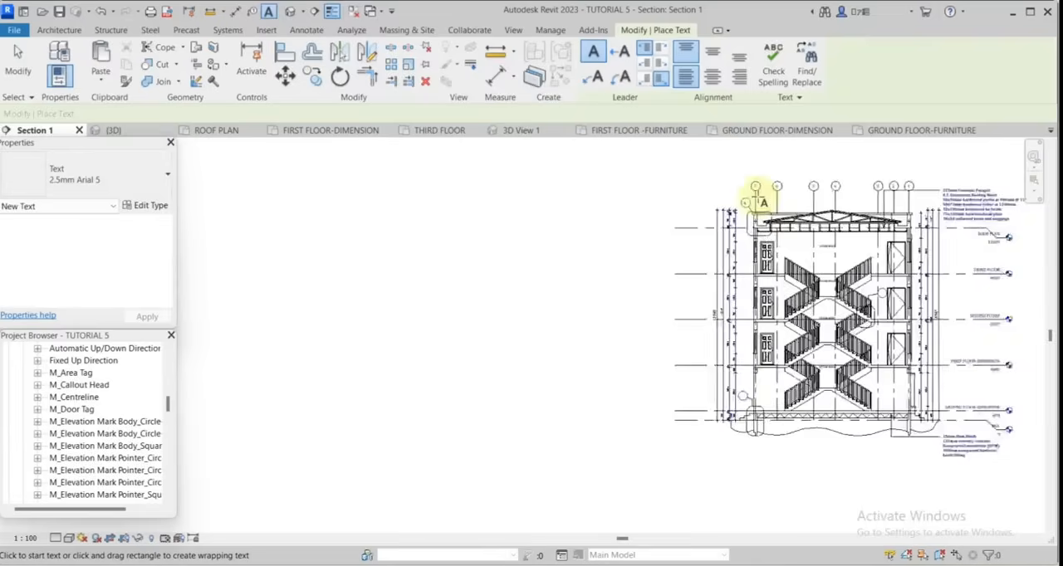
scroll(764, 303, "up", 5)
scroll(785, 239, "up", 5)
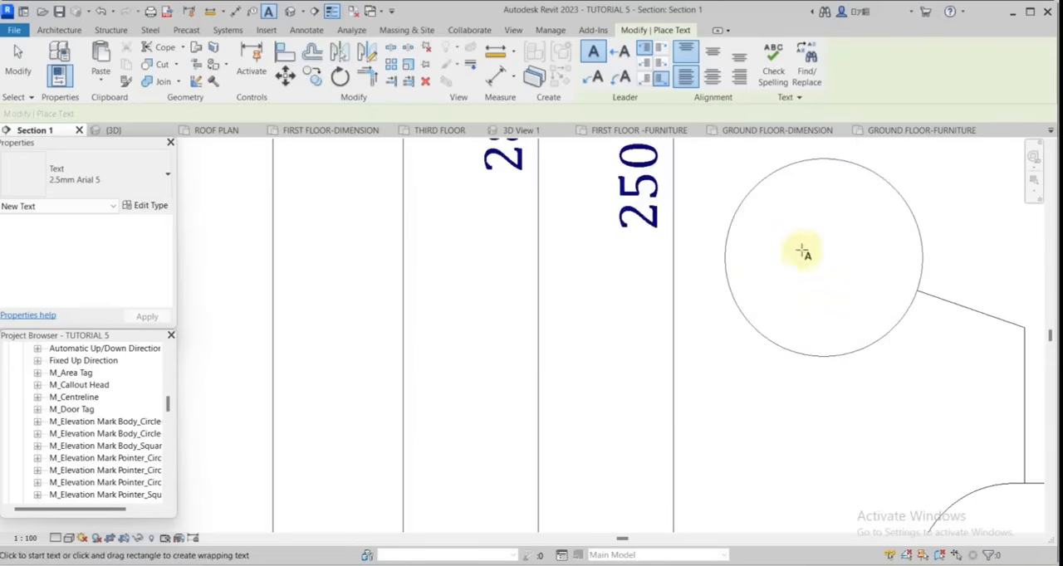
left_click(802, 246)
type("B")
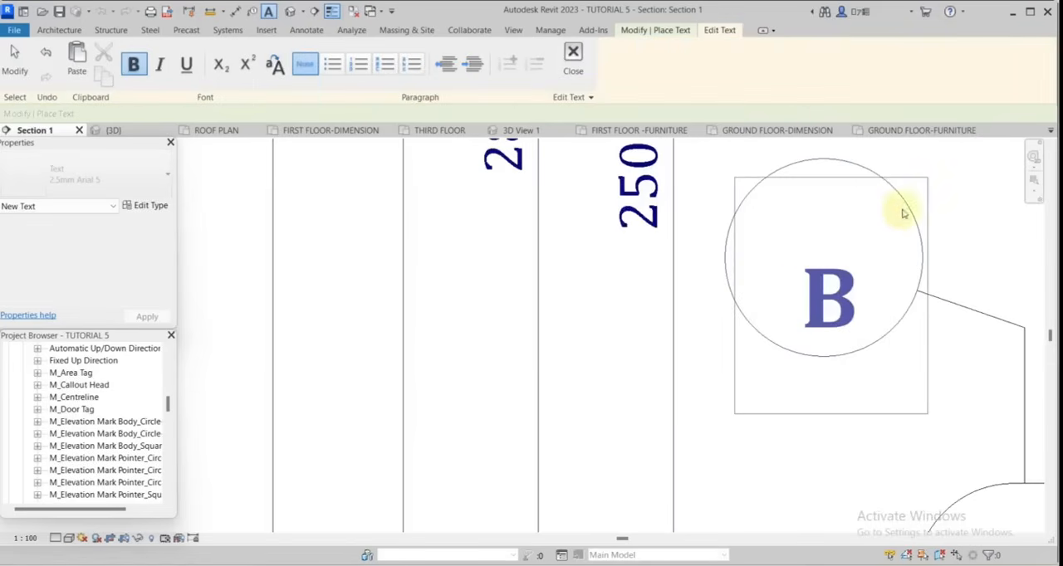
left_click(944, 214)
scroll(749, 328, "down", 3)
left_click(15, 54)
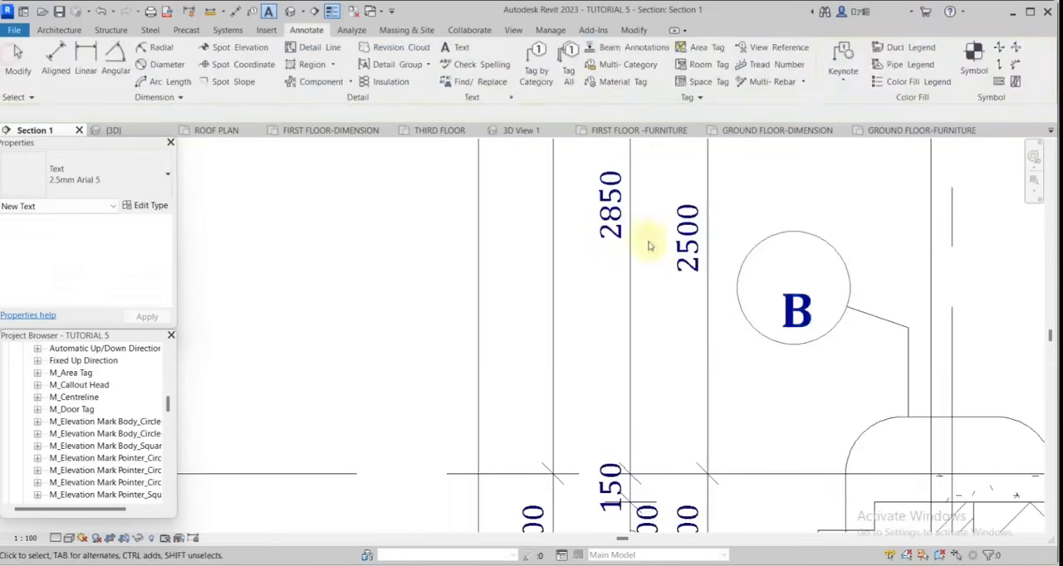
scroll(704, 269, "up", 1)
left_click_drag(766, 246, 757, 198)
Create a similar text note C inside the stair callout head and finish placing text.
right_click(832, 264)
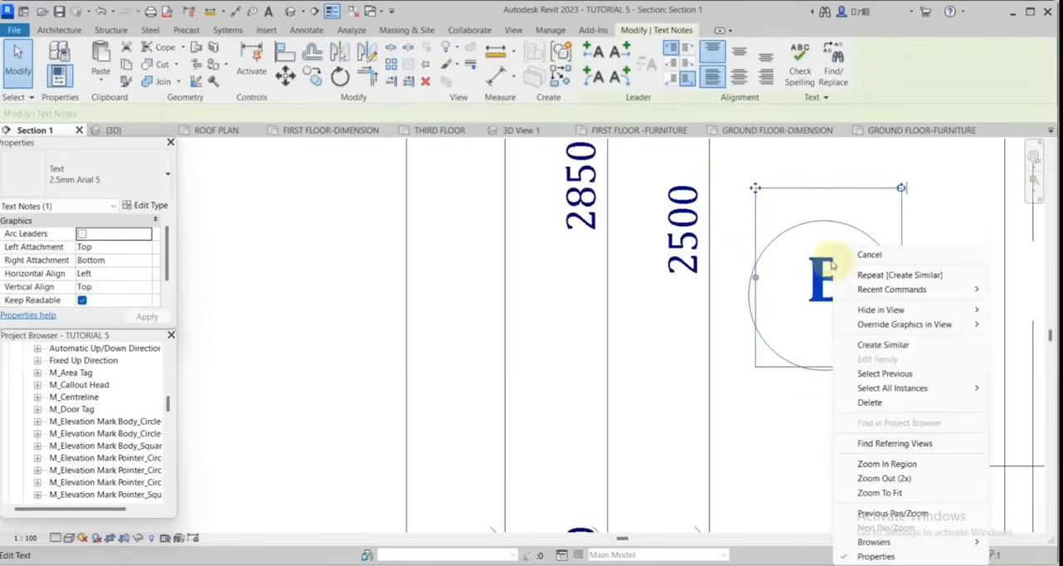
left_click(883, 345)
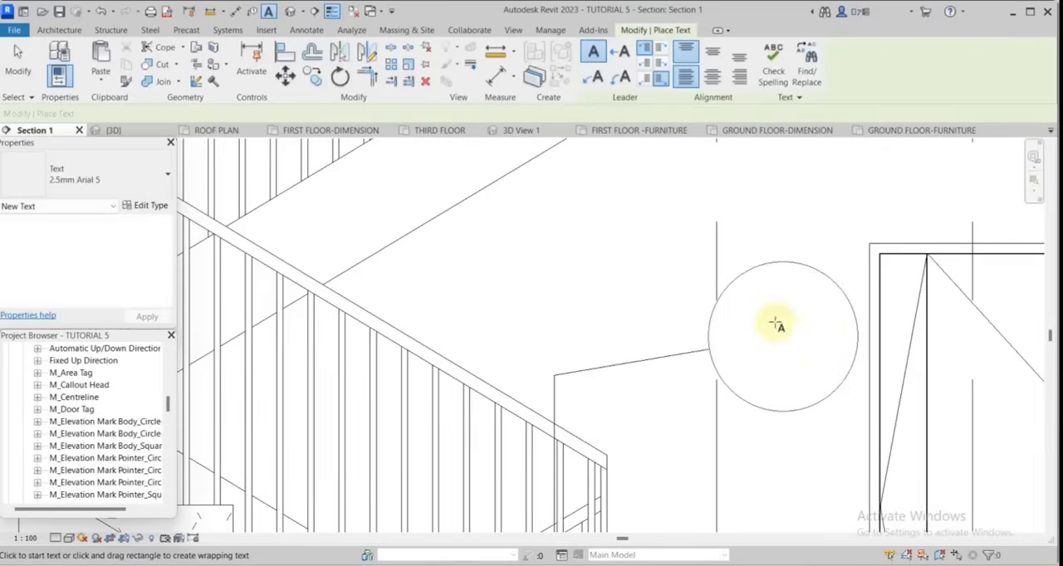
left_click(776, 323)
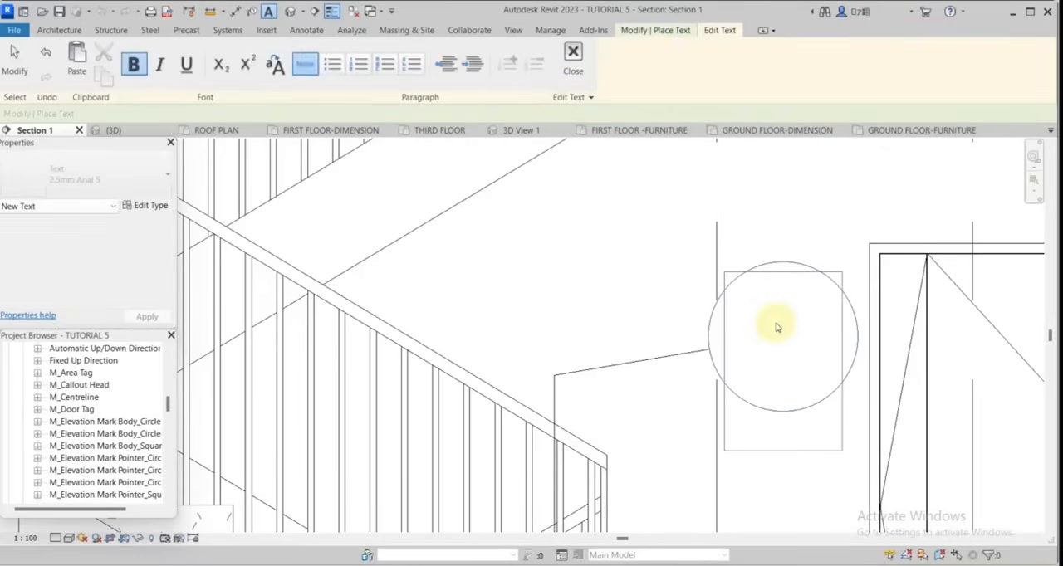
type("C")
key("Escape")
scroll(830, 273, "down", 5)
scroll(679, 359, "down", 6)
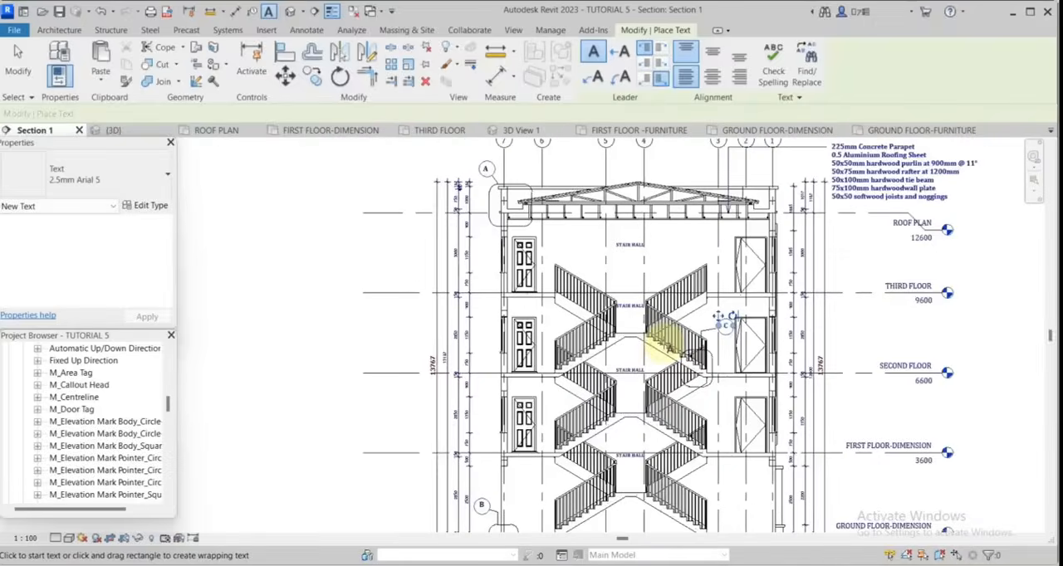
key("Escape")
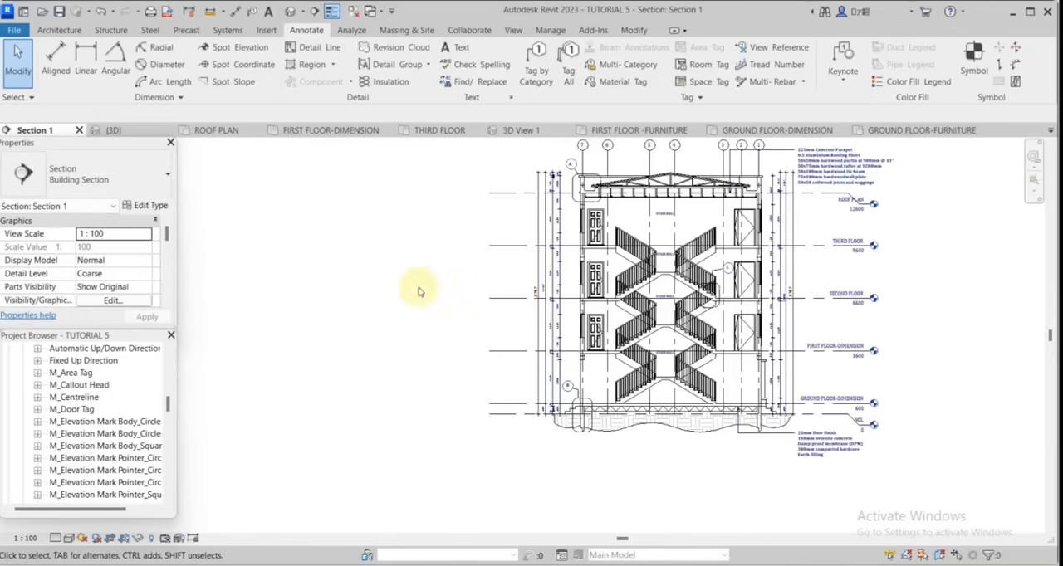
Collapse the Annotation Symbols families in the project browser and open the Section 2 view.
scroll(100, 401, "up", 1)
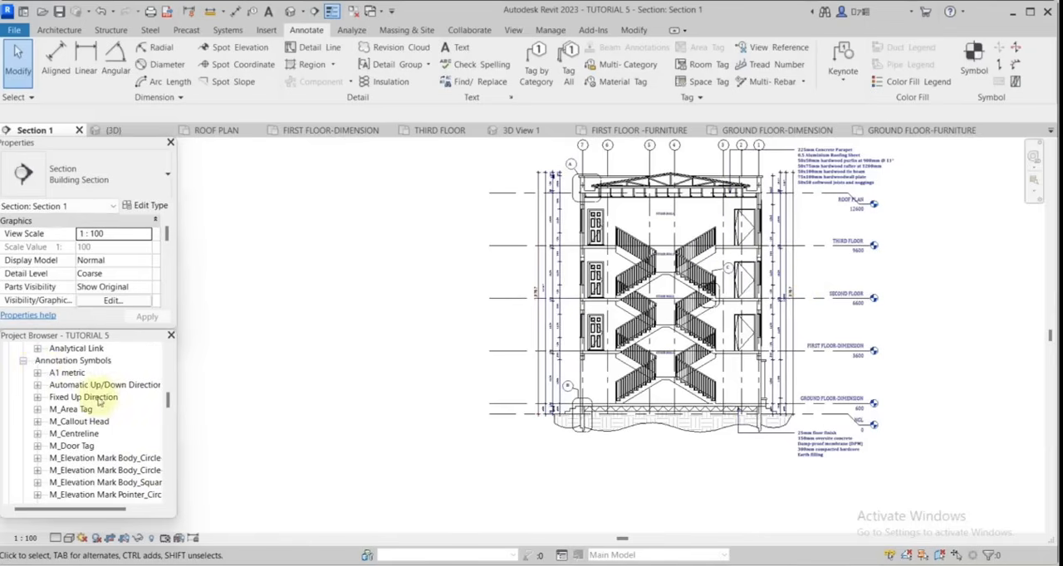
left_click(24, 361)
scroll(90, 365, "up", 1)
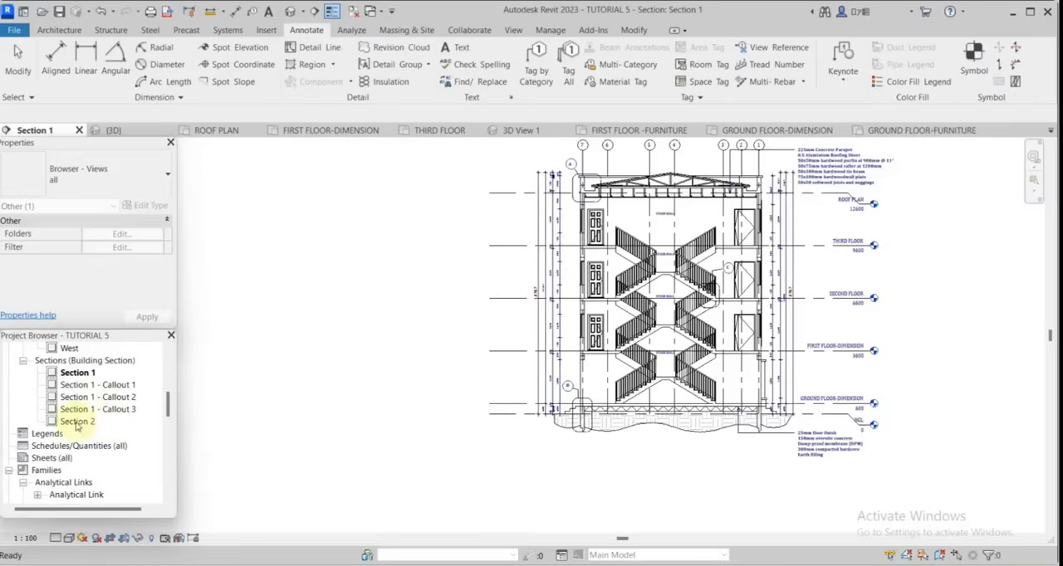
scroll(739, 265, "up", 1)
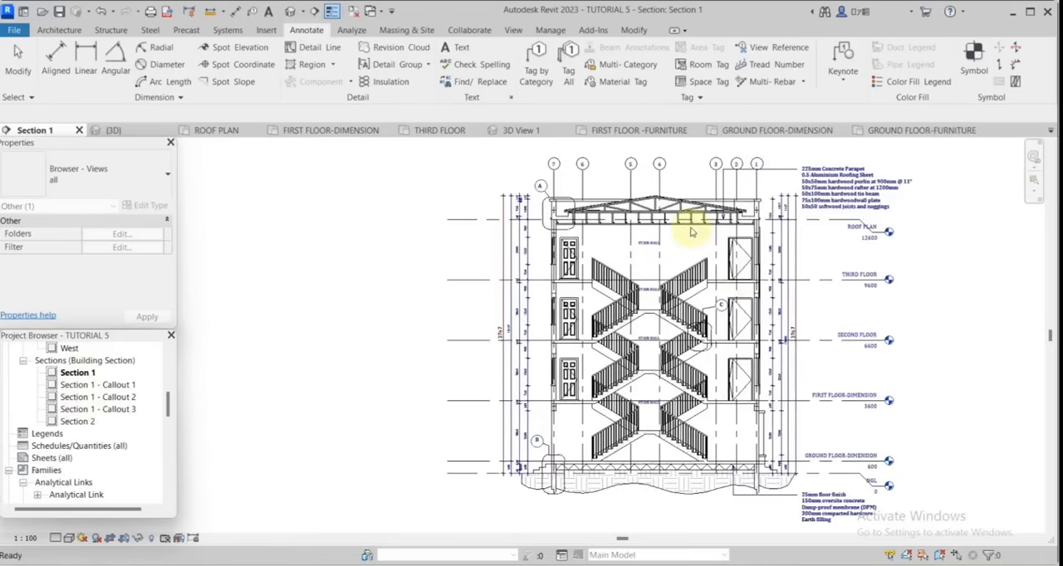
scroll(629, 330, "down", 2)
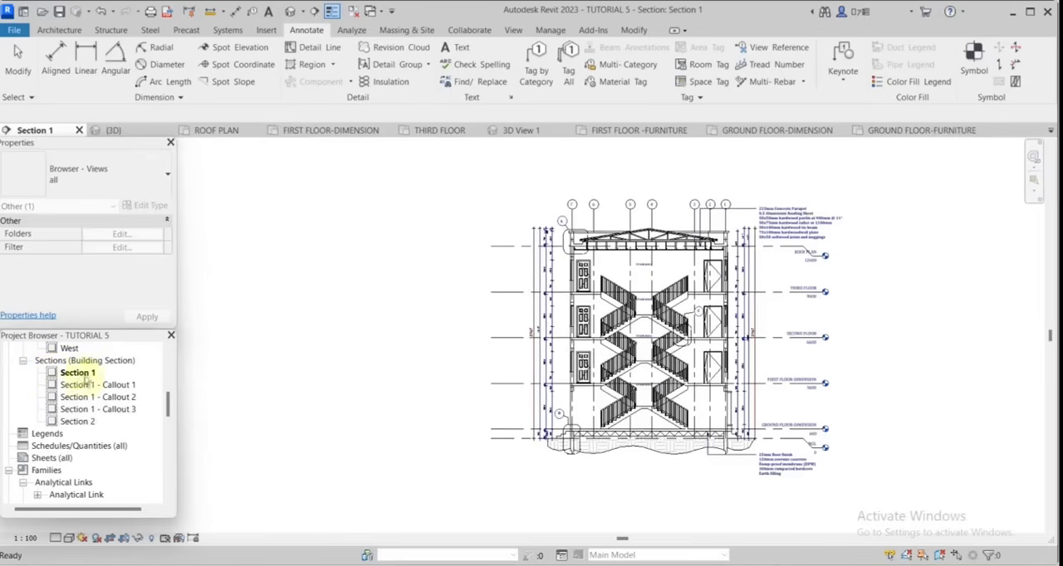
double_click(83, 423)
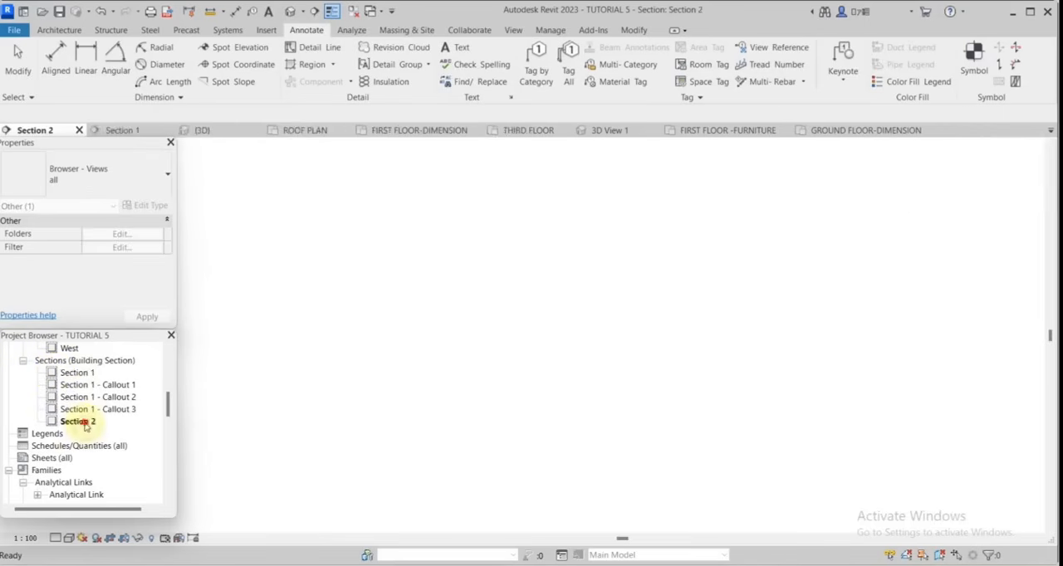
scroll(730, 365, "down", 3)
scroll(764, 386, "up", 5)
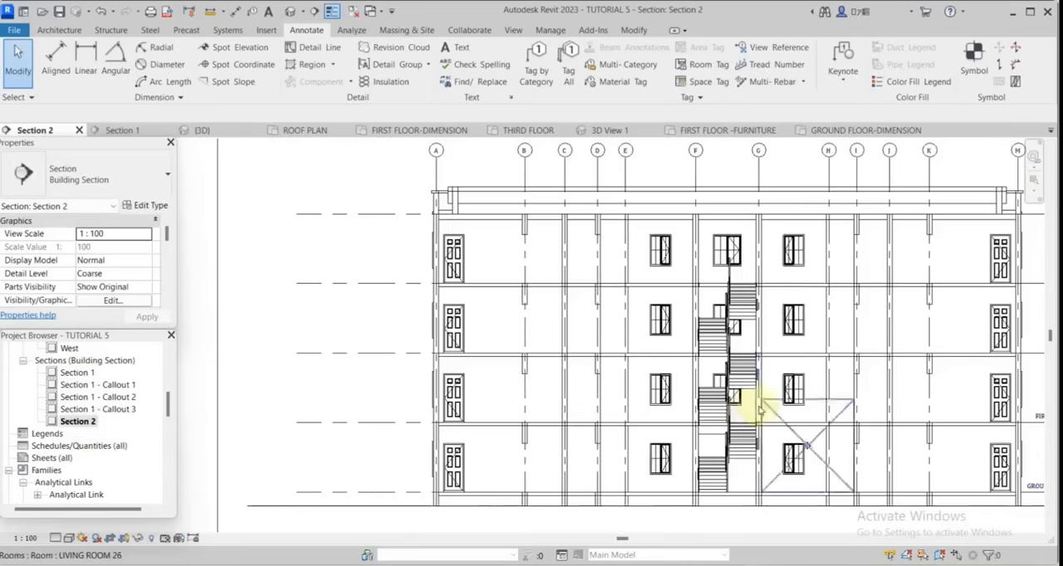
Open the Section 1 - Callout 1 view of the parapet to examine its detail.
left_click(27, 363)
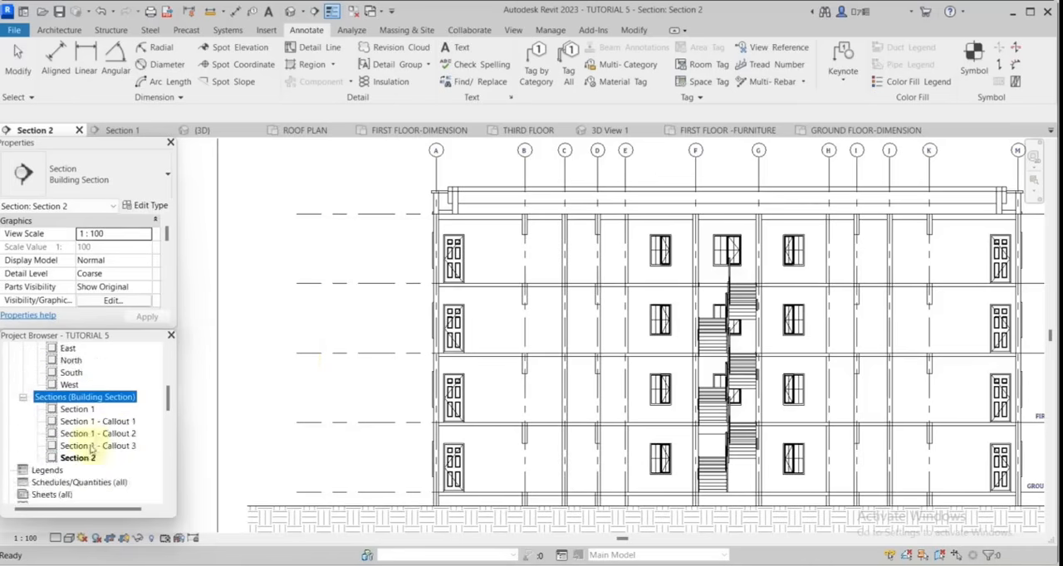
scroll(96, 445, "up", 1)
scroll(111, 449, "down", 1)
double_click(90, 435)
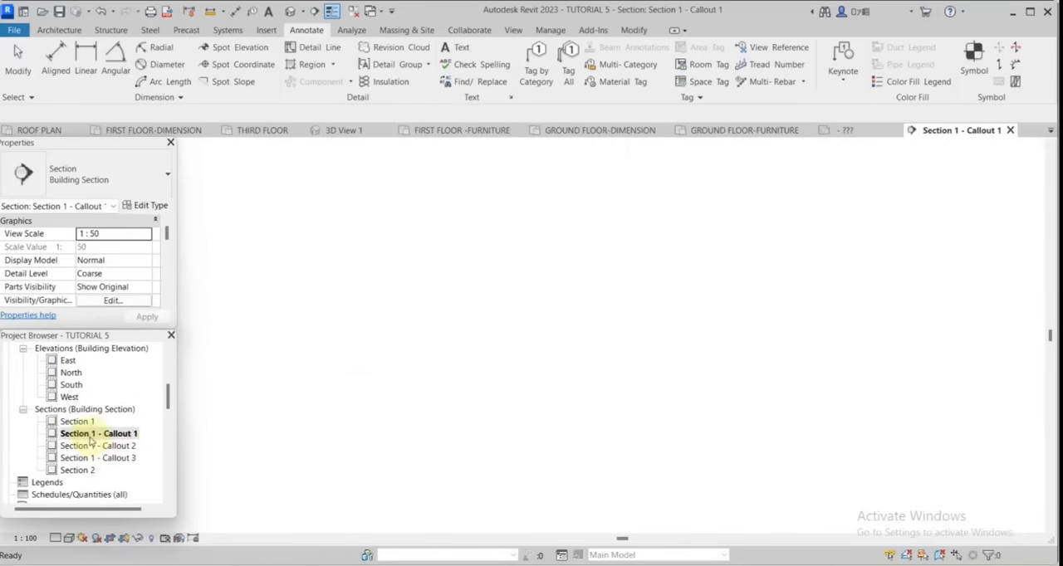
scroll(821, 343, "down", 2)
scroll(663, 420, "up", 2)
scroll(662, 420, "up", 1)
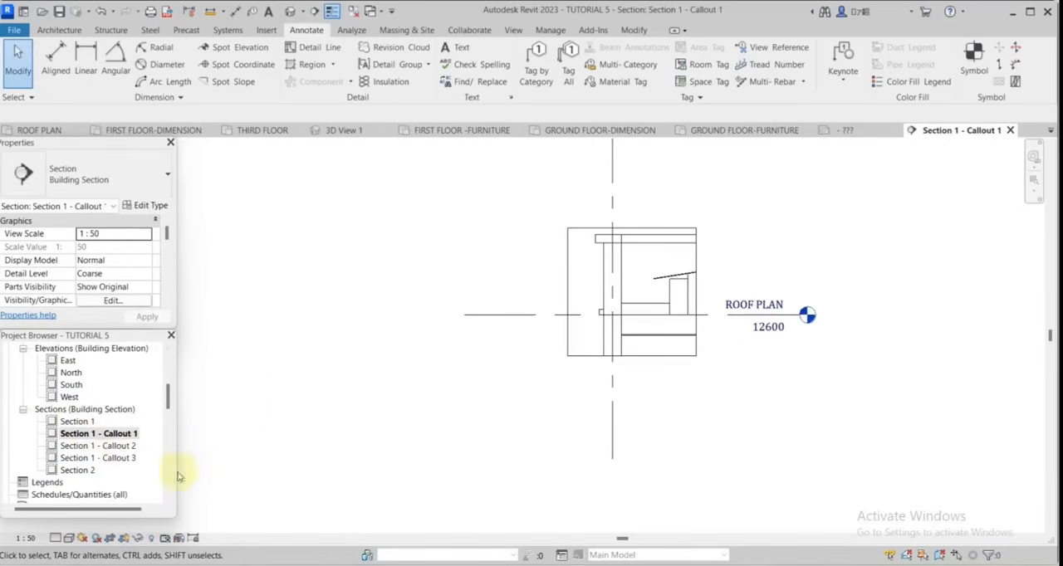
Open the Section 1 - Callout 3 view and the Section 1 - Callout 2 view.
double_click(127, 458)
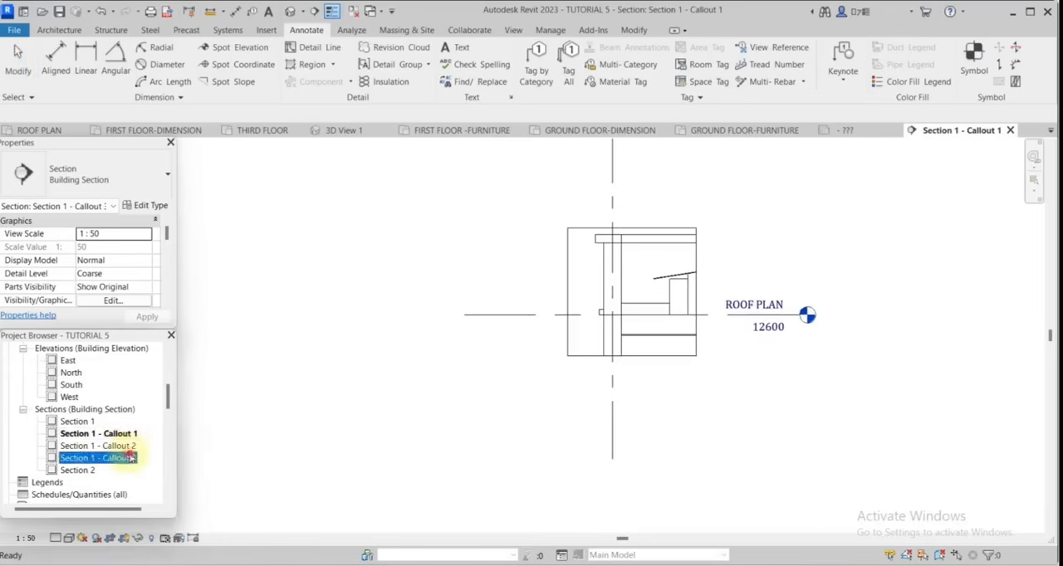
left_click(111, 447)
double_click(111, 447)
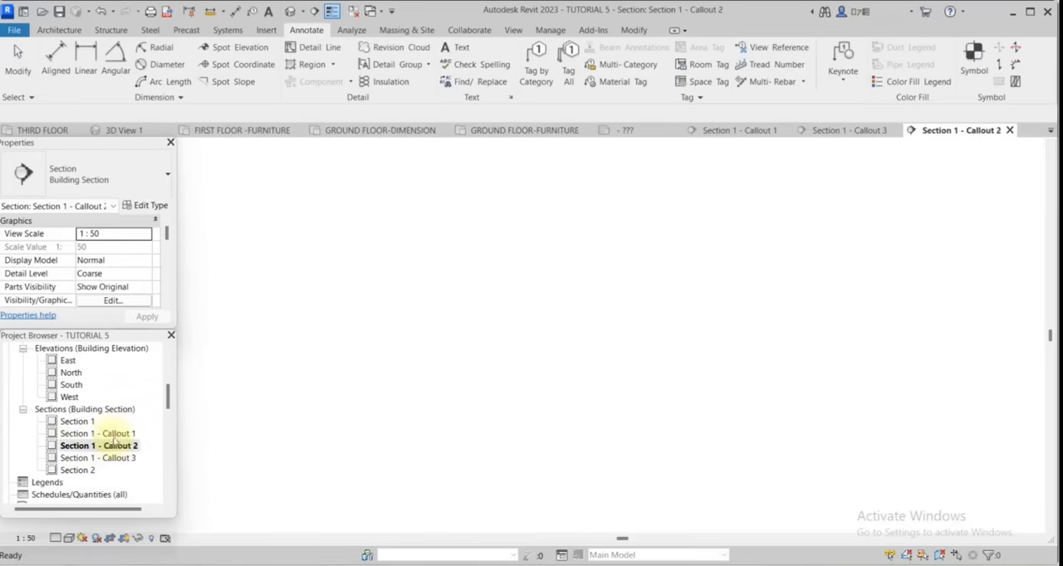
Set the scale of the Section 1 - Callout 2 view to 1:10.
left_click(682, 284)
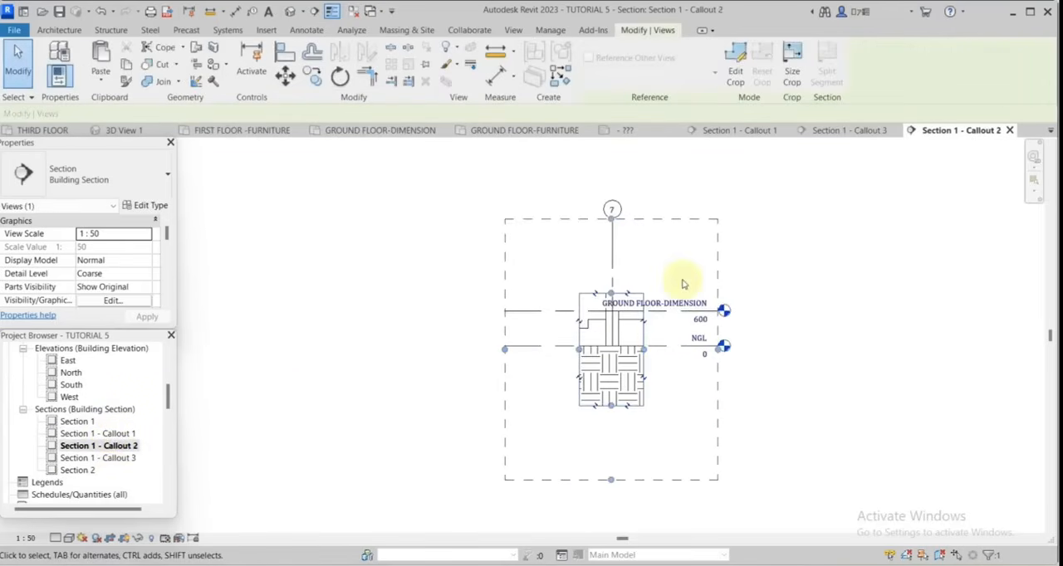
left_click(779, 348)
scroll(716, 339, "up", 1)
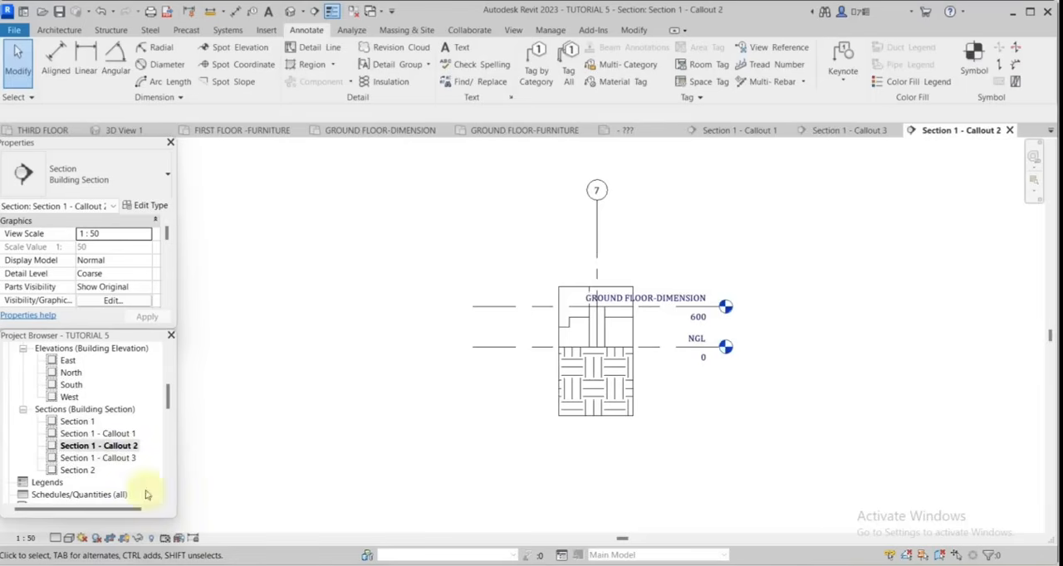
left_click(26, 540)
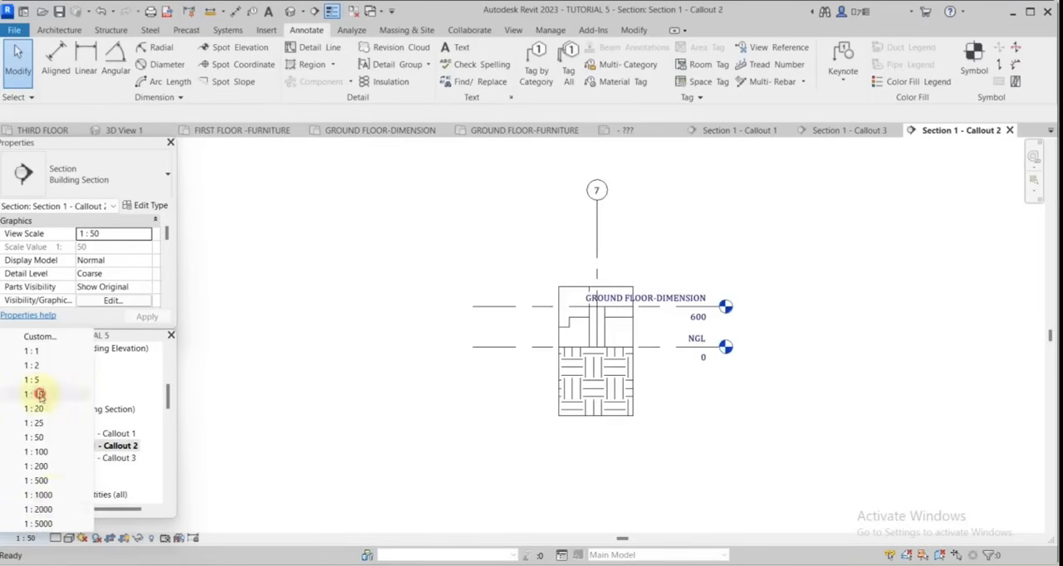
left_click(39, 394)
scroll(669, 310, "up", 2)
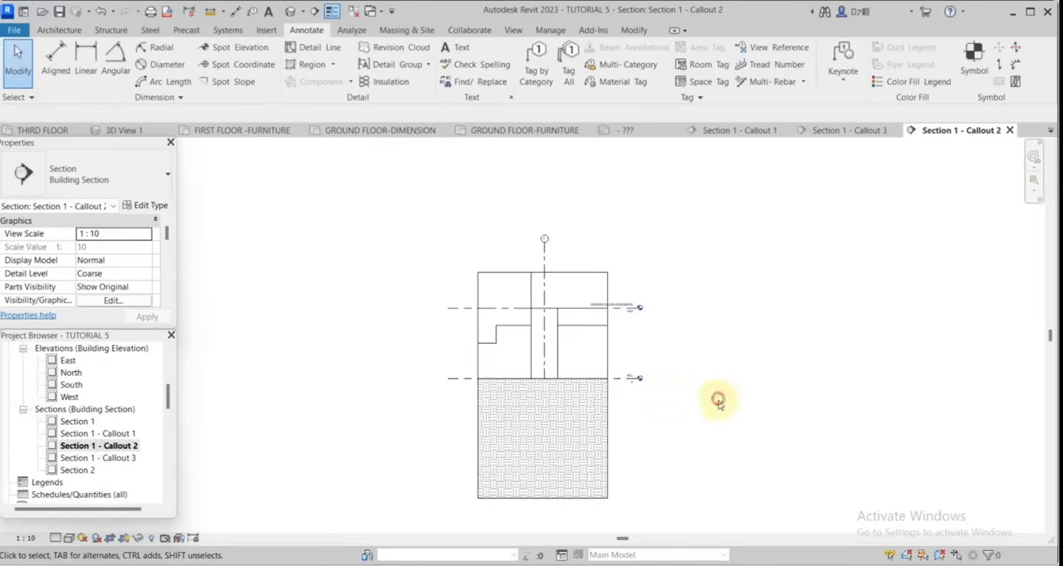
scroll(593, 336, "up", 3)
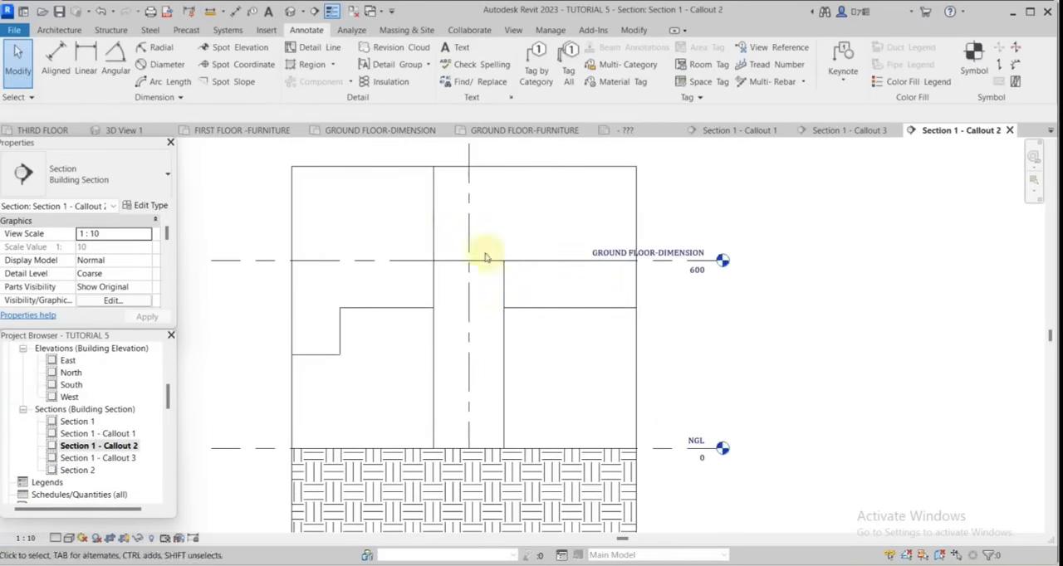
Hide the whole Levels category and the grid 7 line in the callout view.
right_click(391, 262)
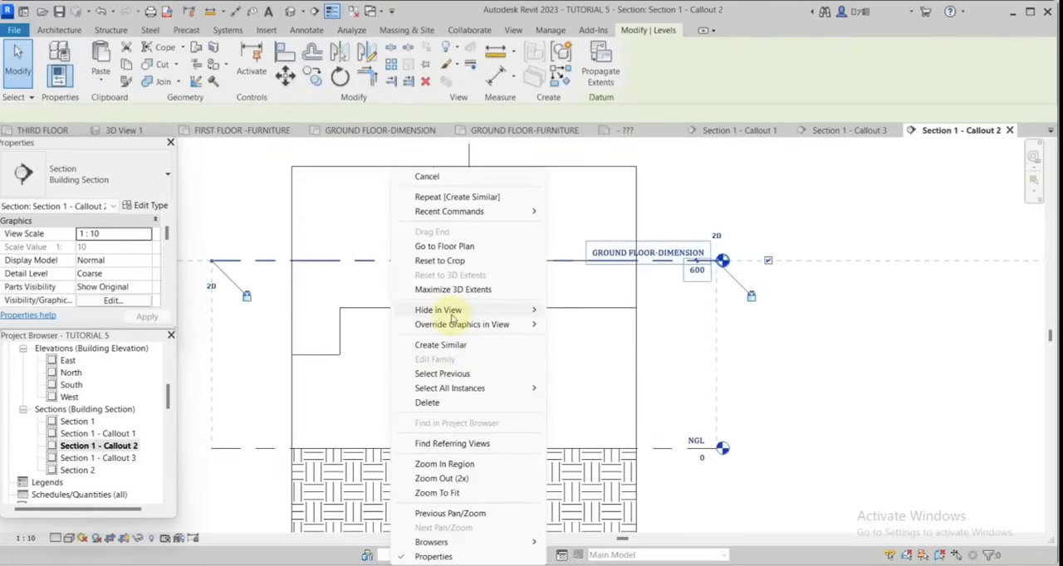
mouse_move(452, 310)
left_click(585, 324)
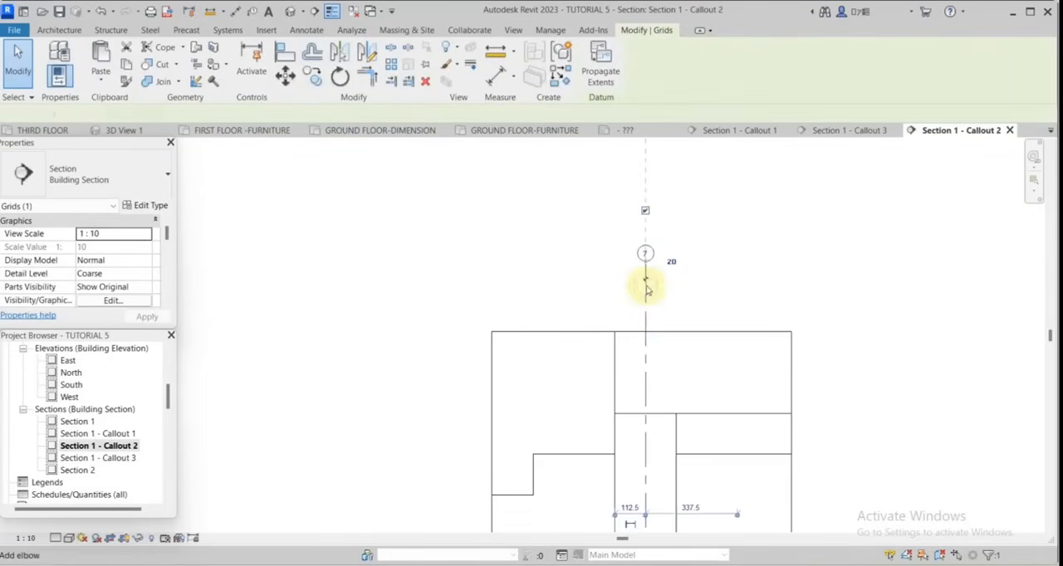
right_click(644, 287)
mouse_move(697, 310)
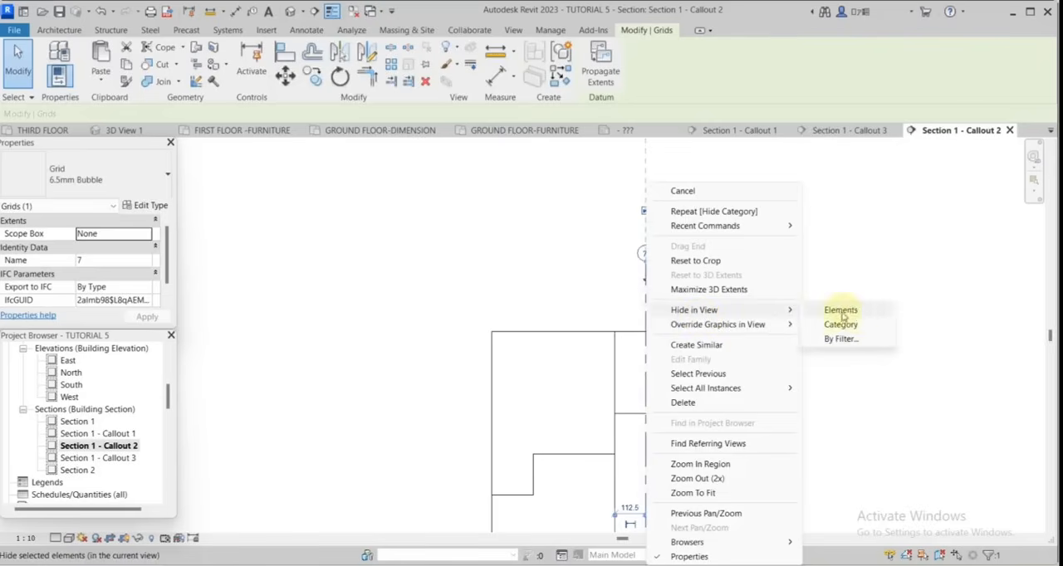
left_click(840, 310)
Enlarge the callout's crop region to the right, upward and to the left to show more of the slab and steps.
left_click(657, 312)
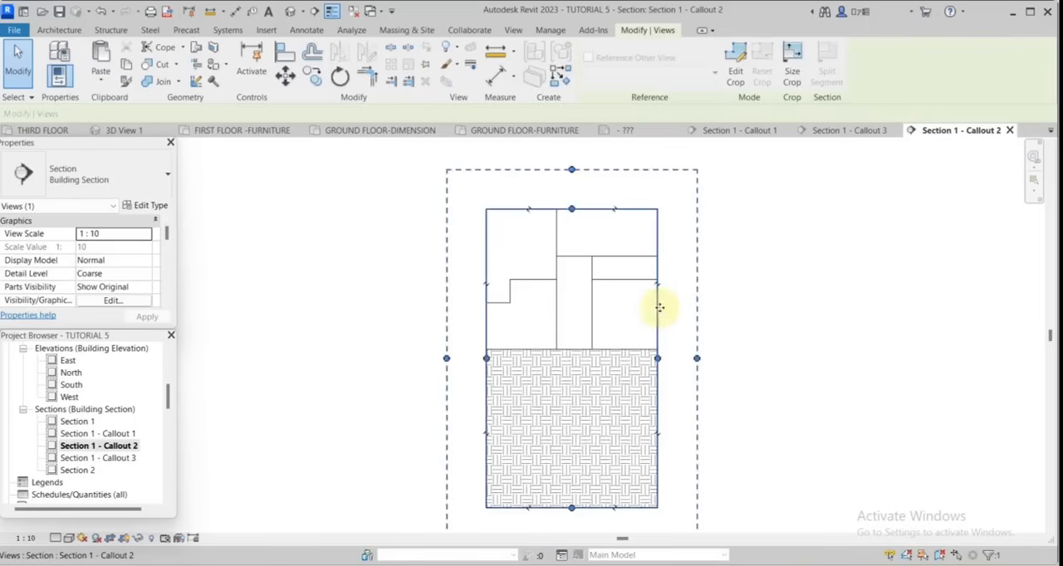
scroll(661, 308, "down", 2)
scroll(663, 321, "up", 2)
left_click_drag(655, 351, 731, 348)
scroll(731, 349, "down", 1)
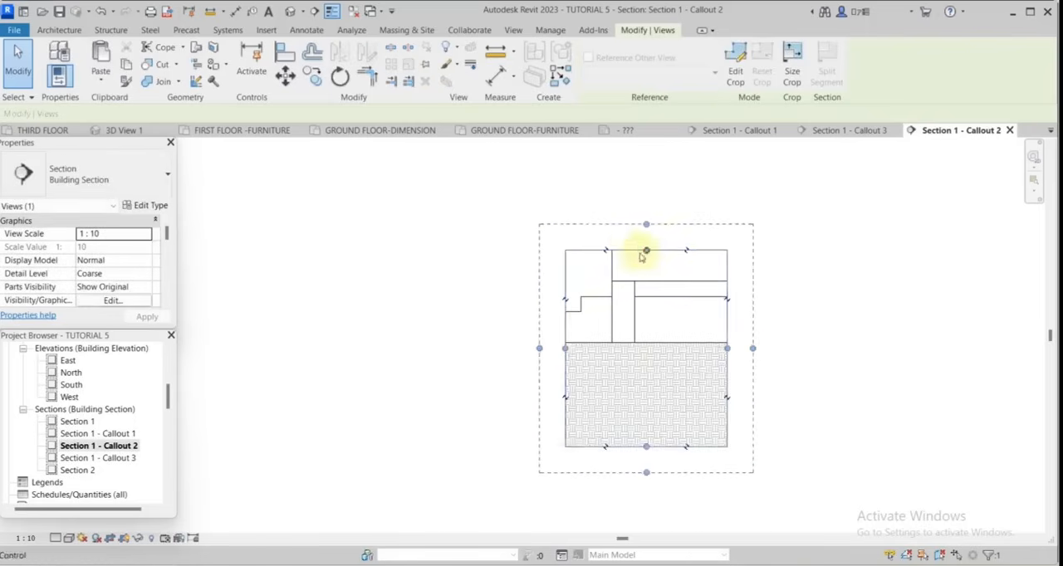
left_click_drag(646, 250, 646, 236)
left_click_drag(565, 340, 544, 341)
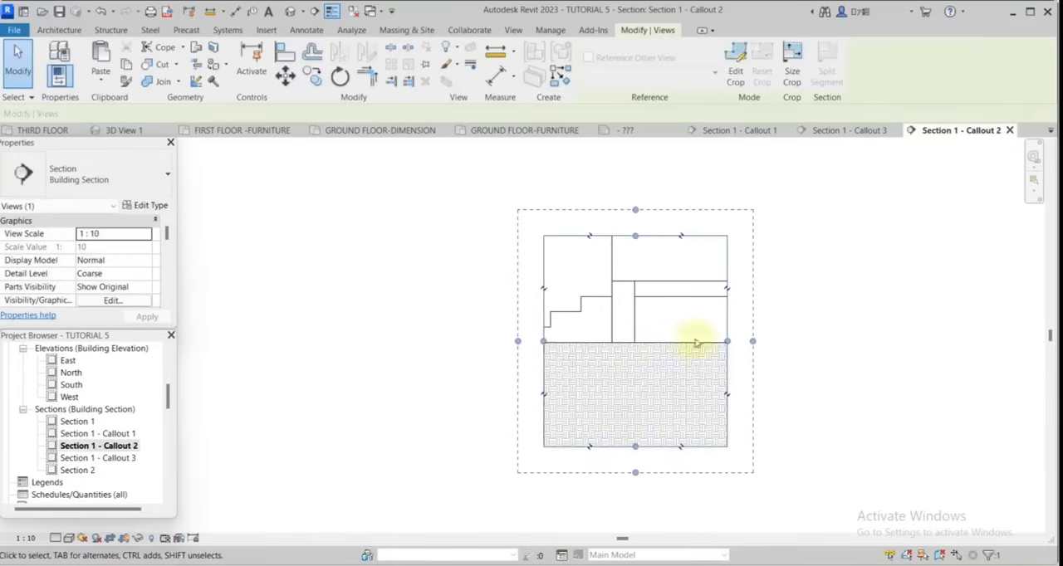
key("Escape")
Hide the topography subregion below the ground line in the callout view.
scroll(582, 348, "up", 3)
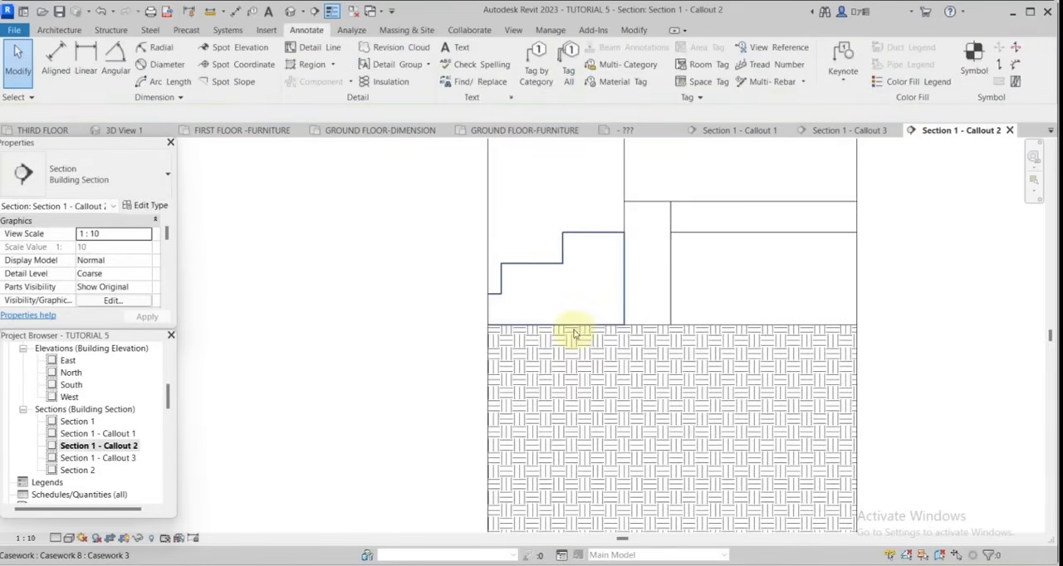
left_click(711, 325)
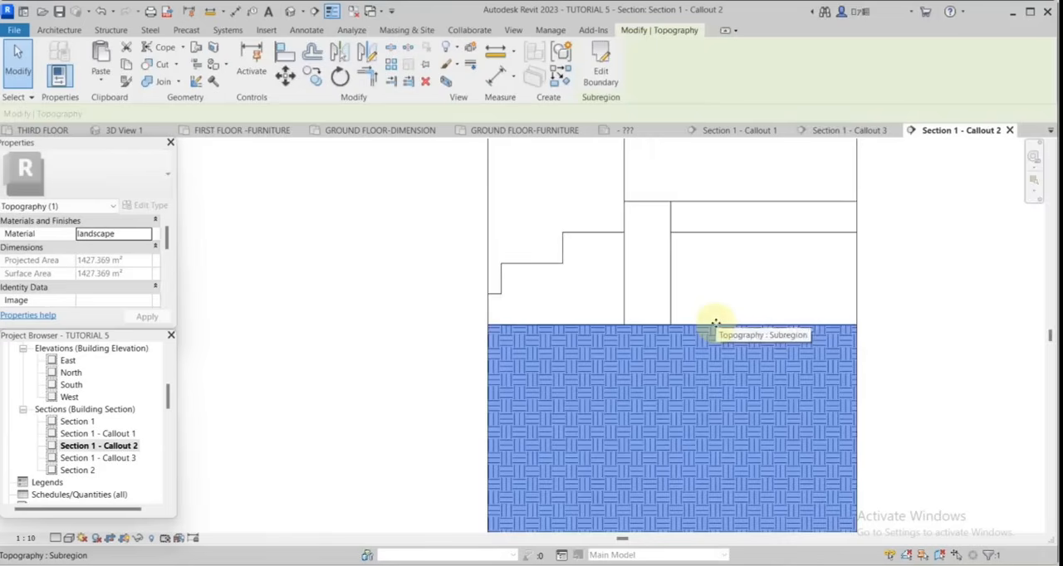
right_click(712, 326)
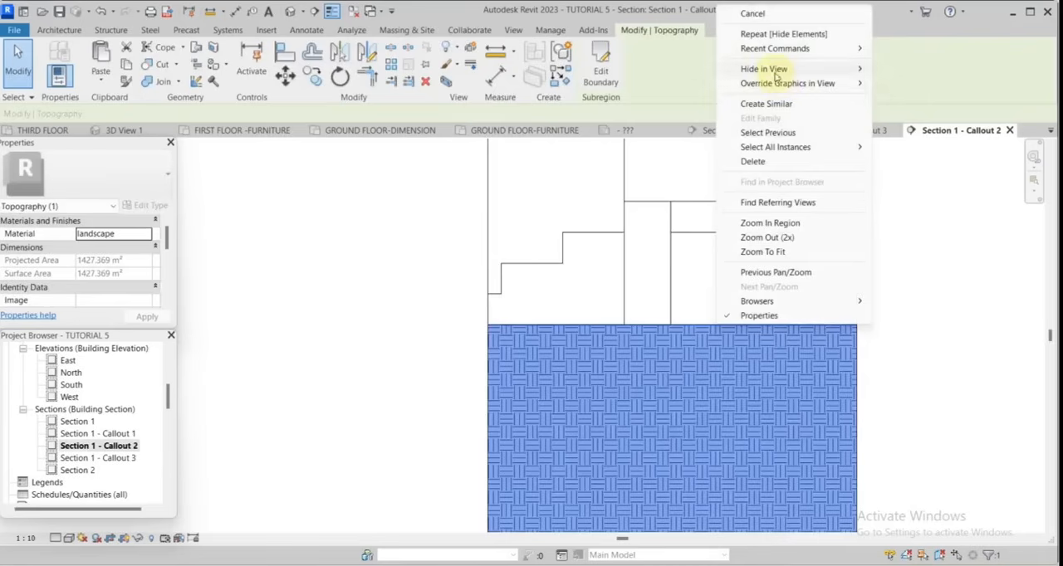
mouse_move(774, 75)
left_click(887, 72)
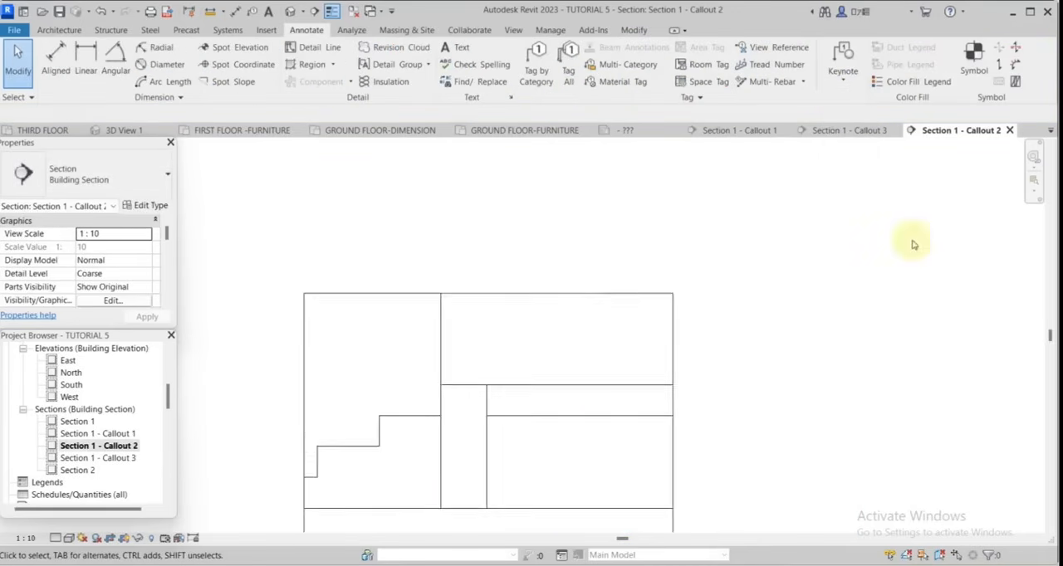
middle_click_drag(636, 470, 730, 389)
scroll(730, 389, "up", 1)
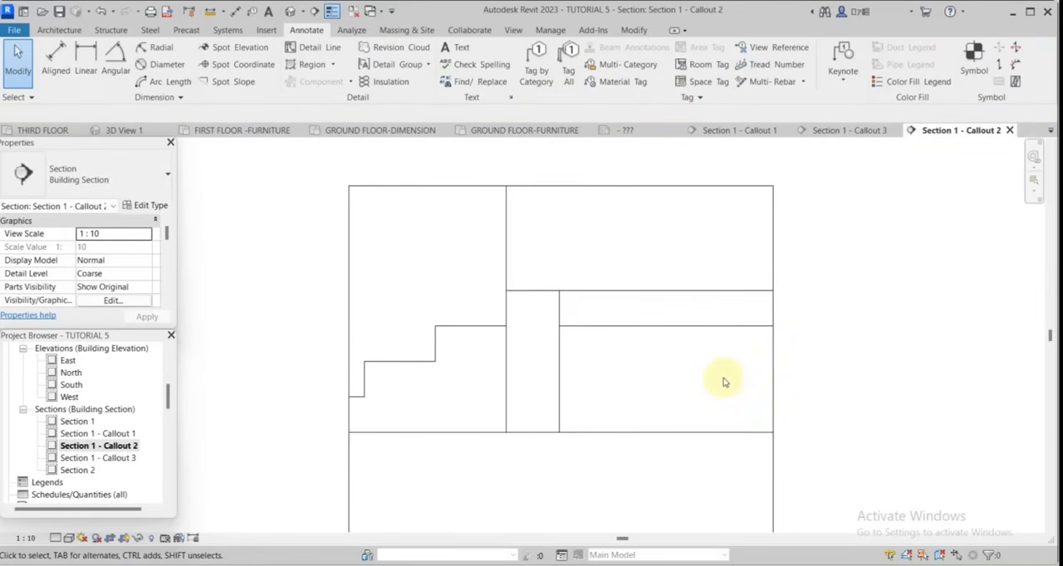
Trace both side faces of the wall above ground with detail lines in the Wide Lines style, using Pick Lines.
scroll(739, 381, "down", 2)
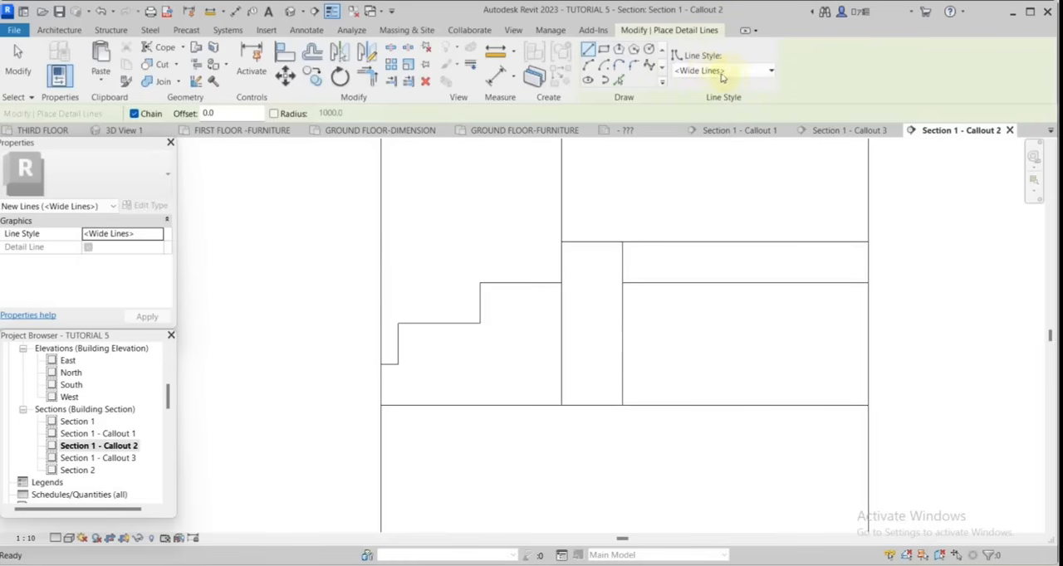
left_click(605, 51)
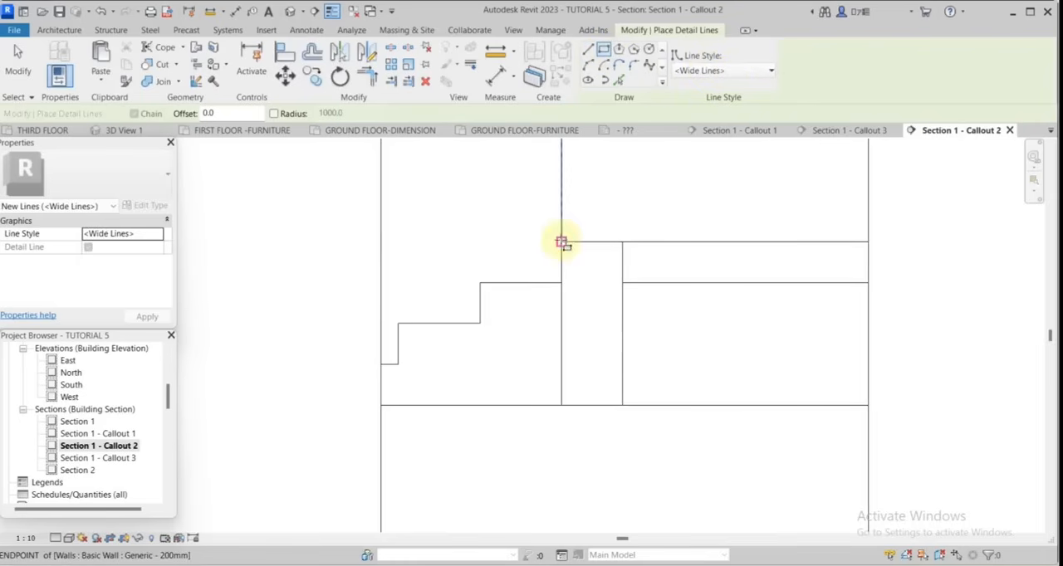
left_click(562, 241)
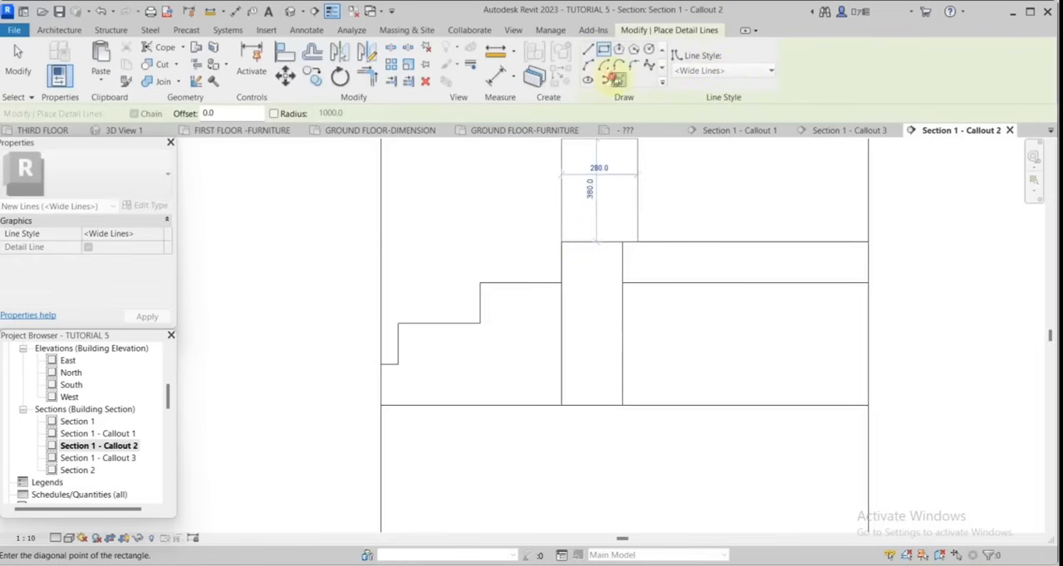
left_click(614, 79)
left_click(562, 320)
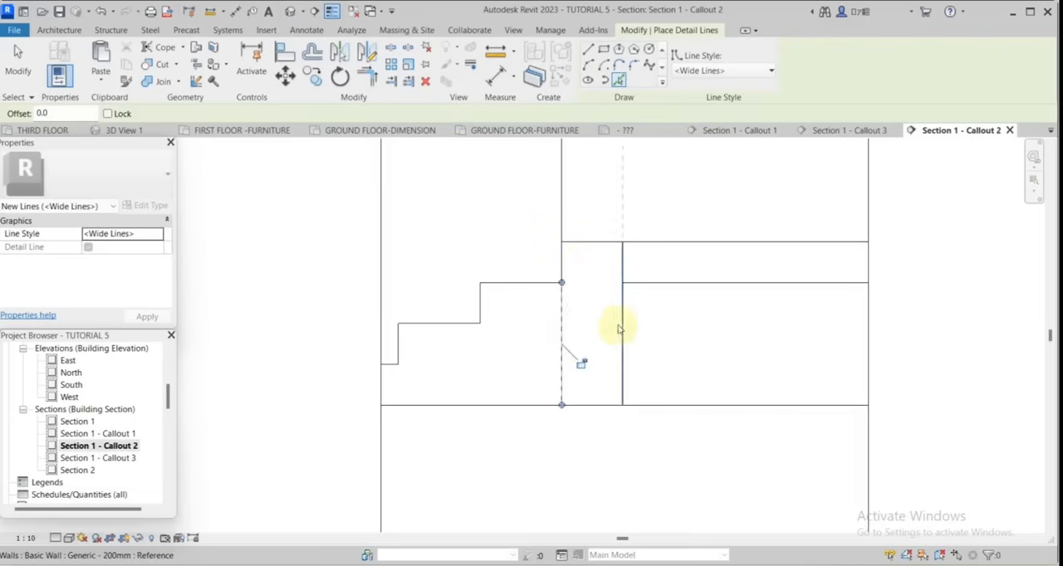
left_click(621, 327)
Try to trim the traced wall lines to a corner near the top of the wall.
left_click(368, 78)
left_click(566, 314)
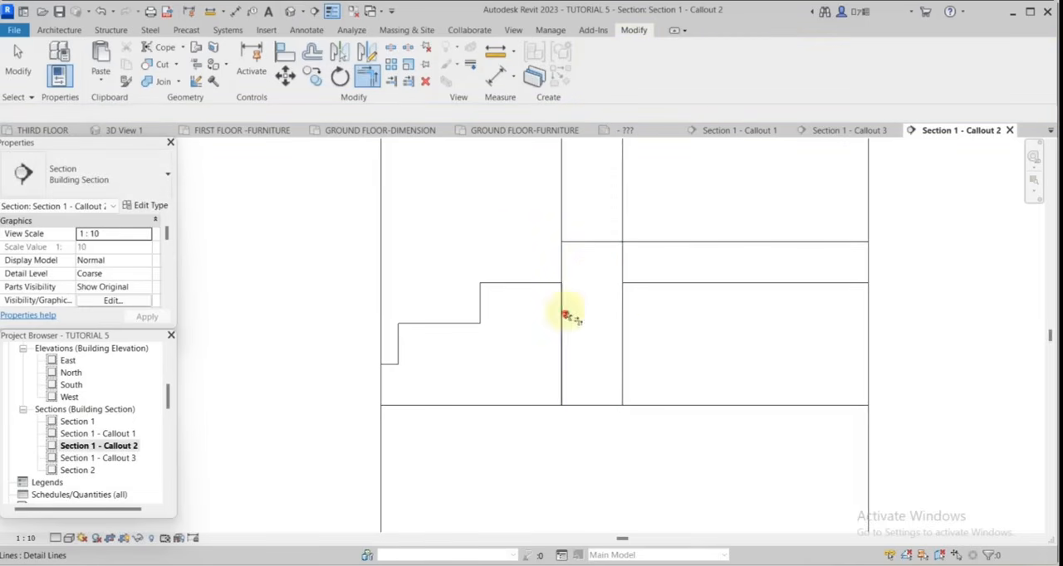
left_click(613, 251)
scroll(573, 216, "down", 2)
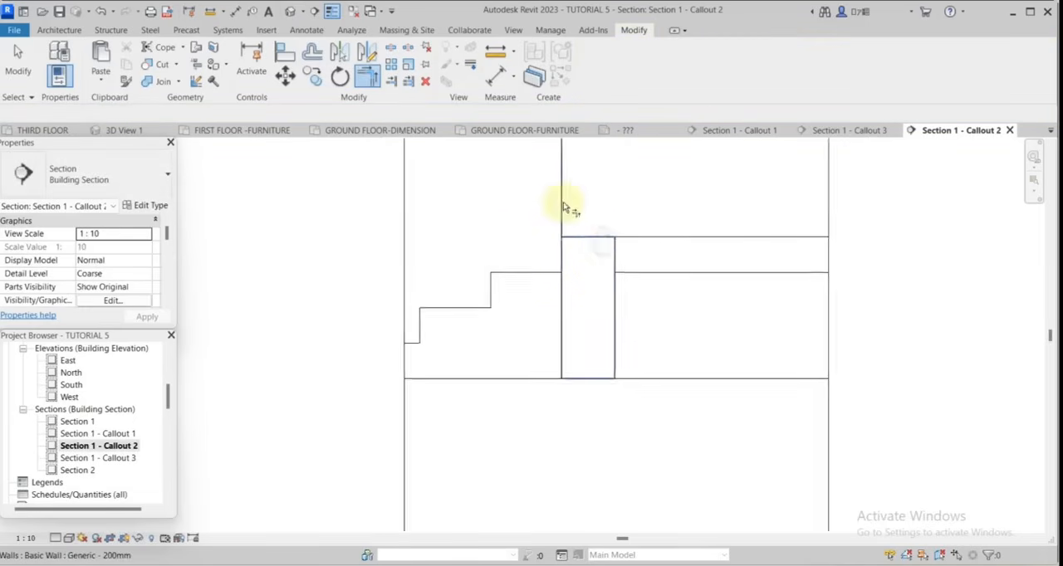
scroll(584, 304, "up", 1)
key("Escape")
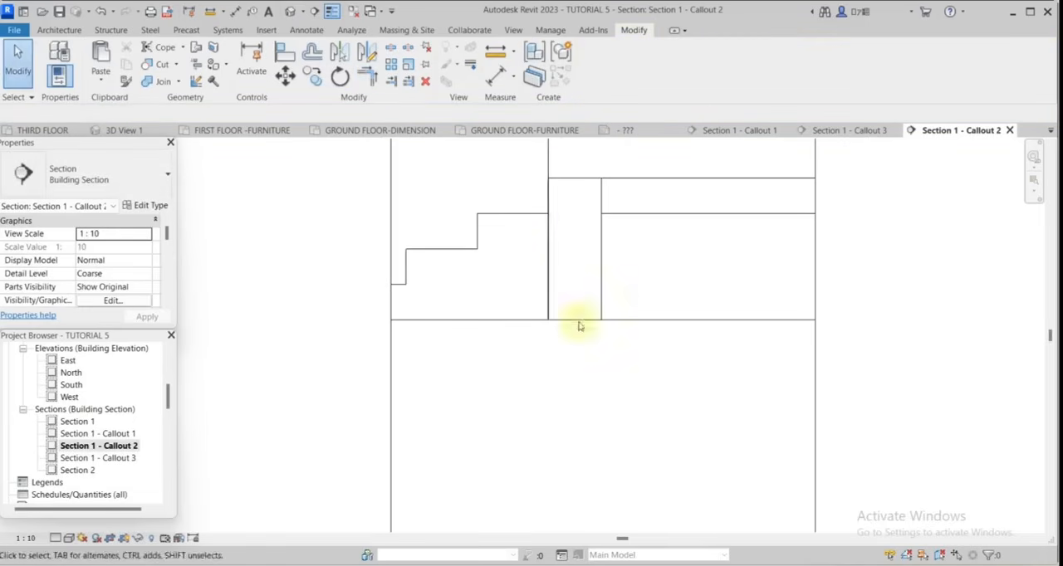
Stretch the detail line on the wall's right face below the ground line to a length of about 1140 mm.
scroll(576, 325, "up", 2)
left_click(611, 303)
scroll(631, 317, "down", 2)
left_click_drag(618, 315, 617, 415)
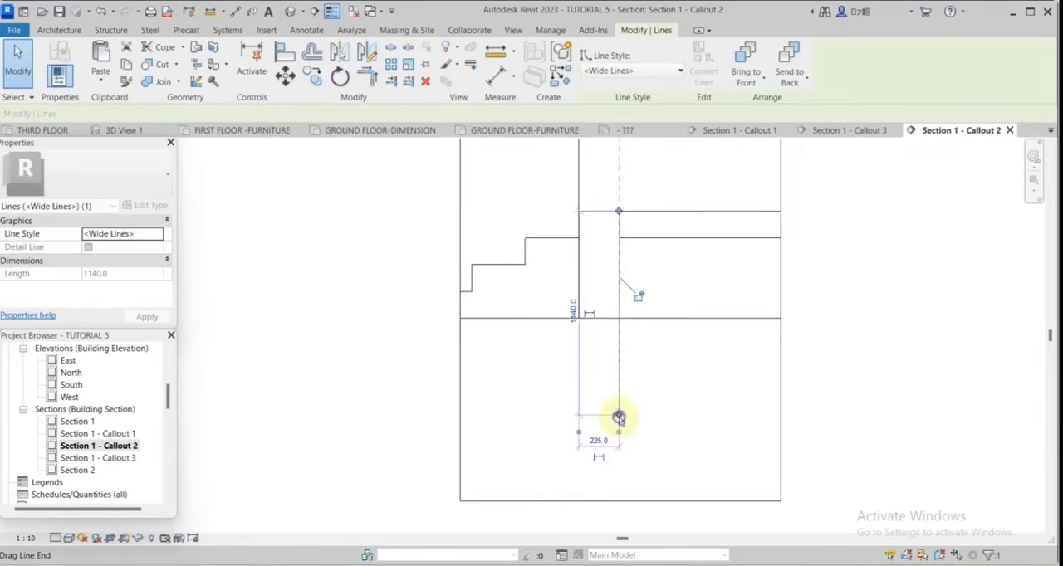
Draw similar detail lines as a break at the wall base: a short horizontal, a 300 mm vertical and a diagonal up to the left face.
right_click(618, 415)
left_click(694, 197)
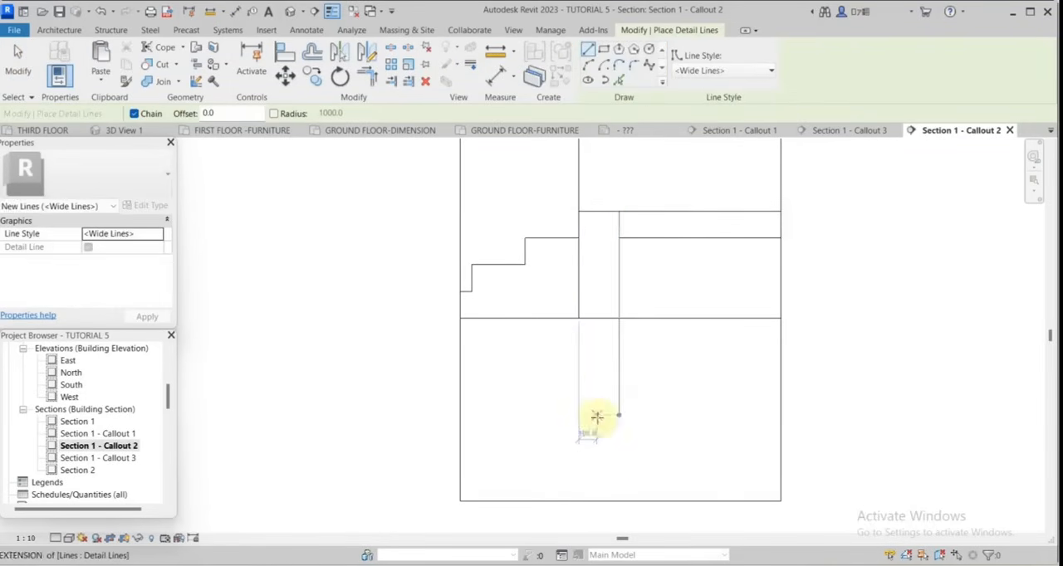
left_click(642, 415)
scroll(642, 415, "up", 2)
left_click(596, 415)
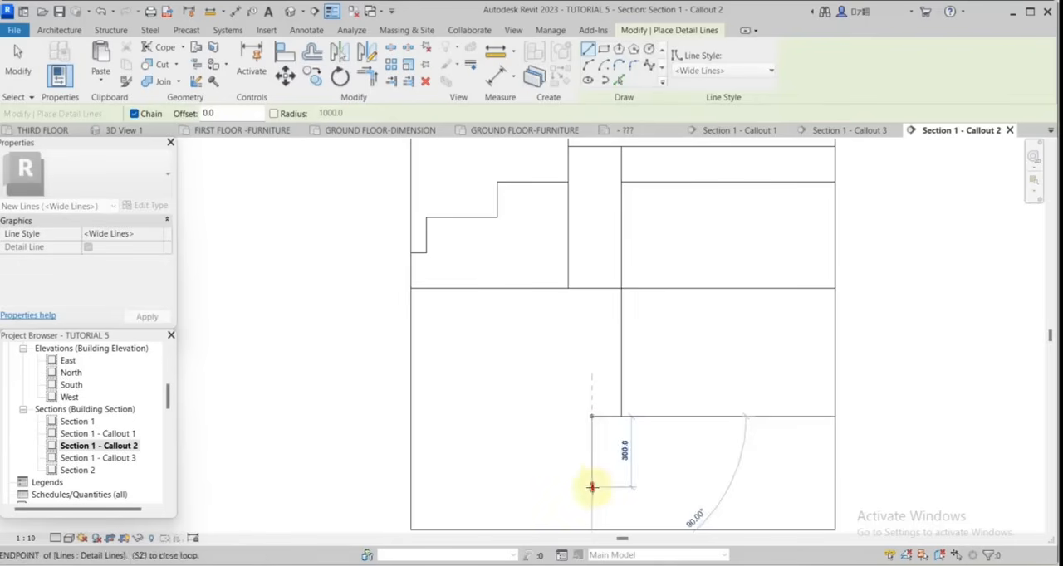
left_click(596, 468)
left_click(568, 444)
Trim and extend the left wall line to a corner with the diagonal detail line below ground.
left_click(367, 77)
left_click(568, 257)
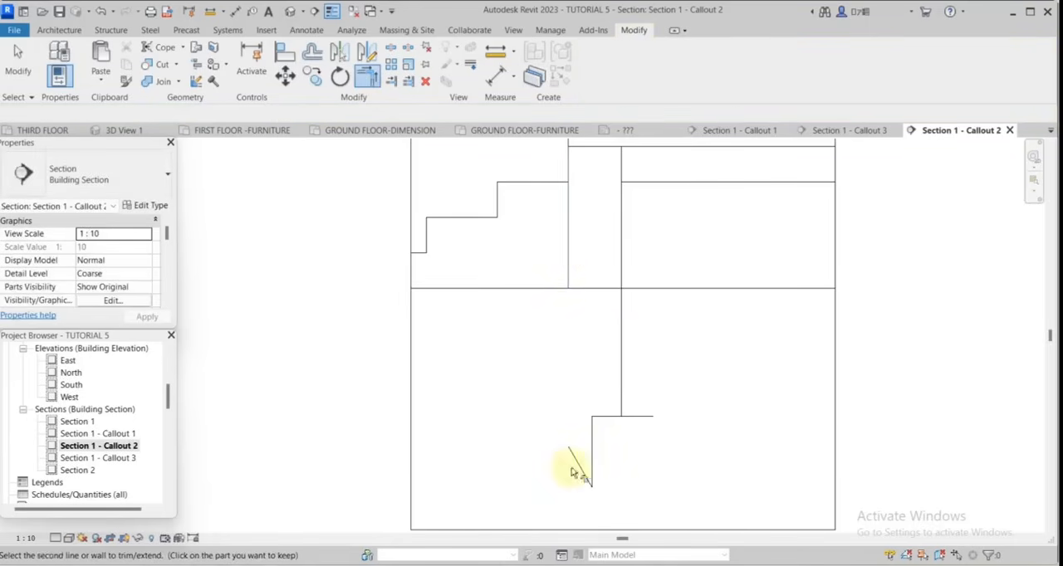
left_click(573, 467)
left_click(7, 63)
Move the break lines at the wall base further down so the wall outline reaches deeper below ground.
scroll(531, 357, "up", 1)
scroll(748, 419, "down", 2)
left_click(682, 419)
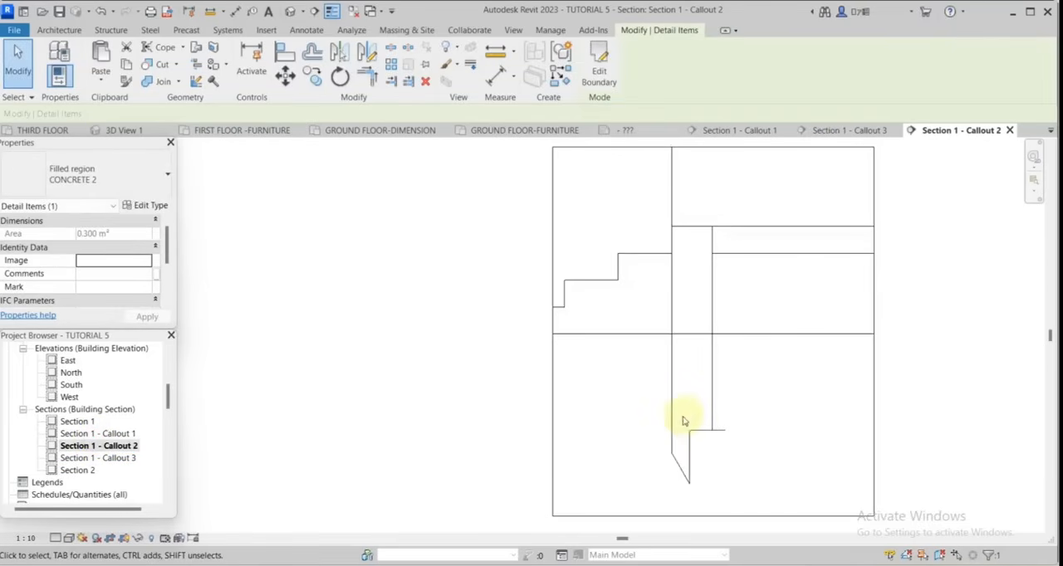
scroll(681, 418, "up", 1)
scroll(743, 461, "down", 1)
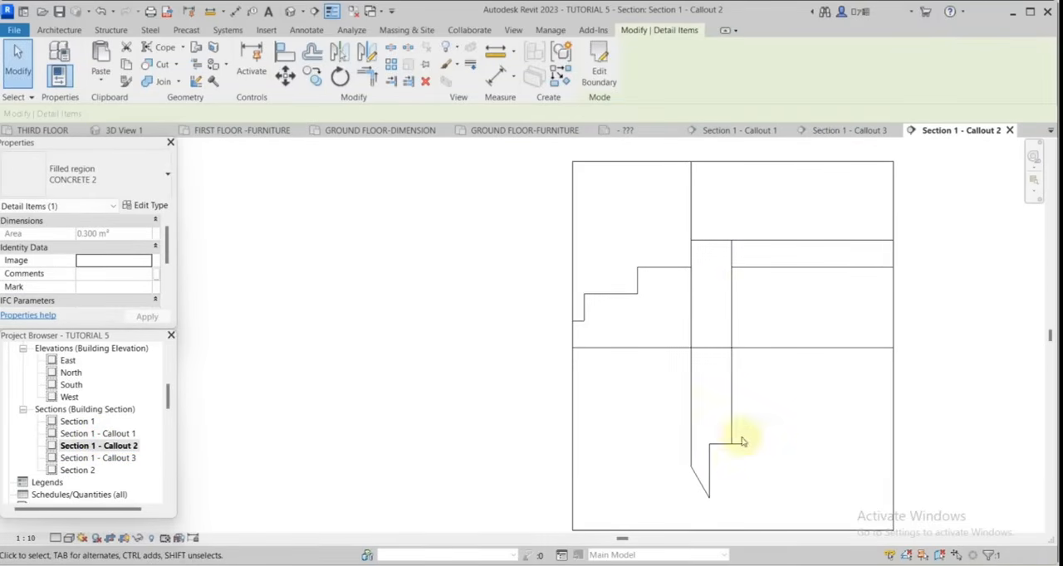
scroll(764, 445, "up", 1)
scroll(765, 446, "down", 1)
scroll(767, 438, "up", 1)
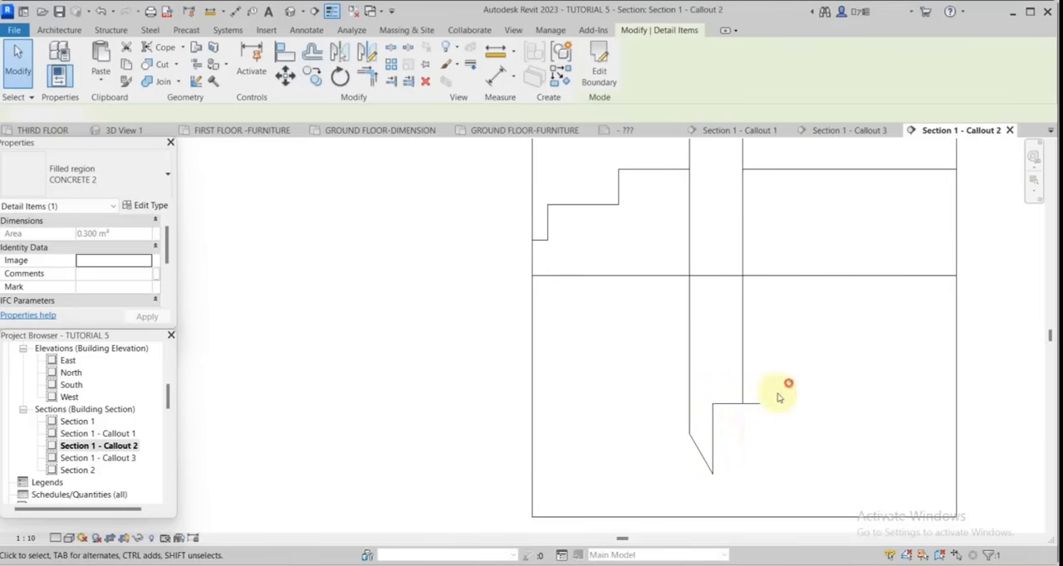
left_click(778, 398)
Start a CONCRETE 2 filled region and pick the wall faces, wall top and break lines at the wall base as its boundary.
left_click(304, 31)
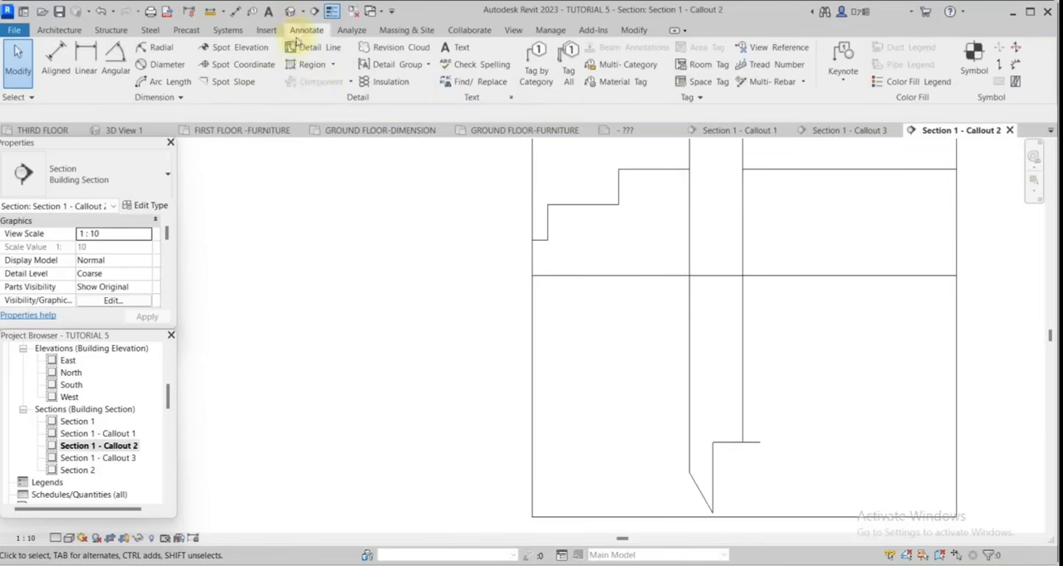
left_click(309, 66)
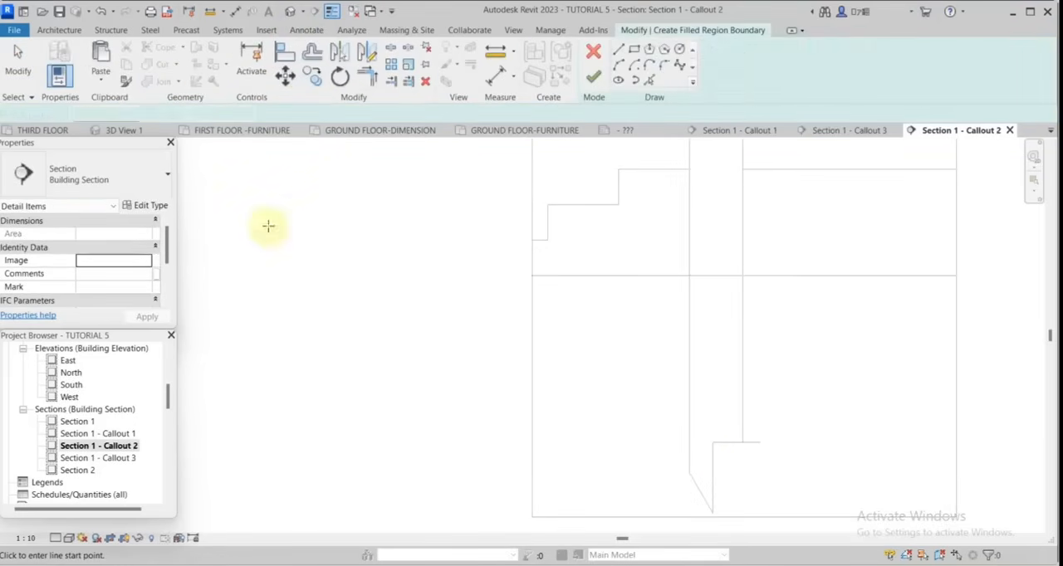
left_click(163, 190)
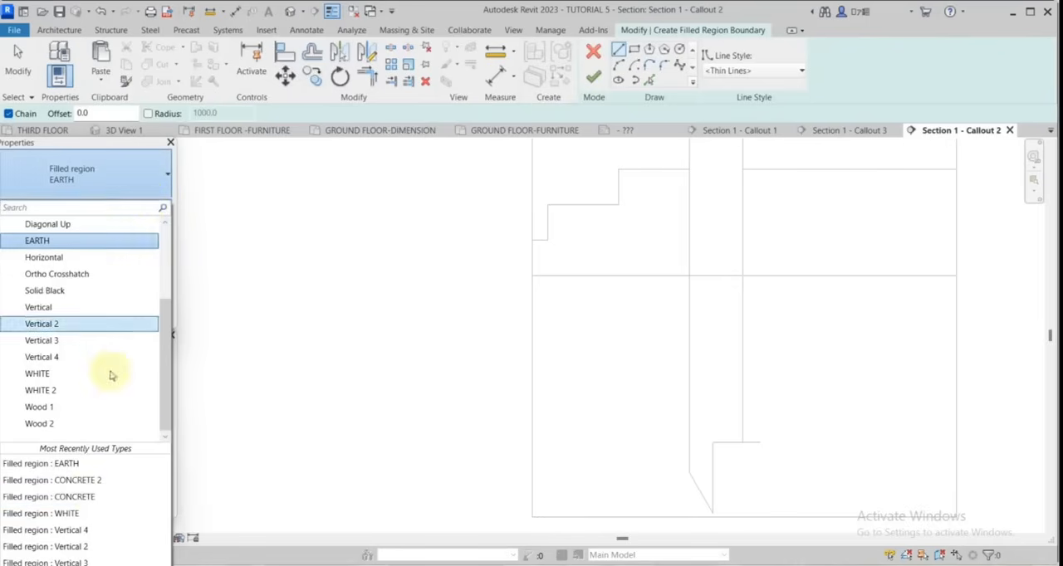
left_click(85, 479)
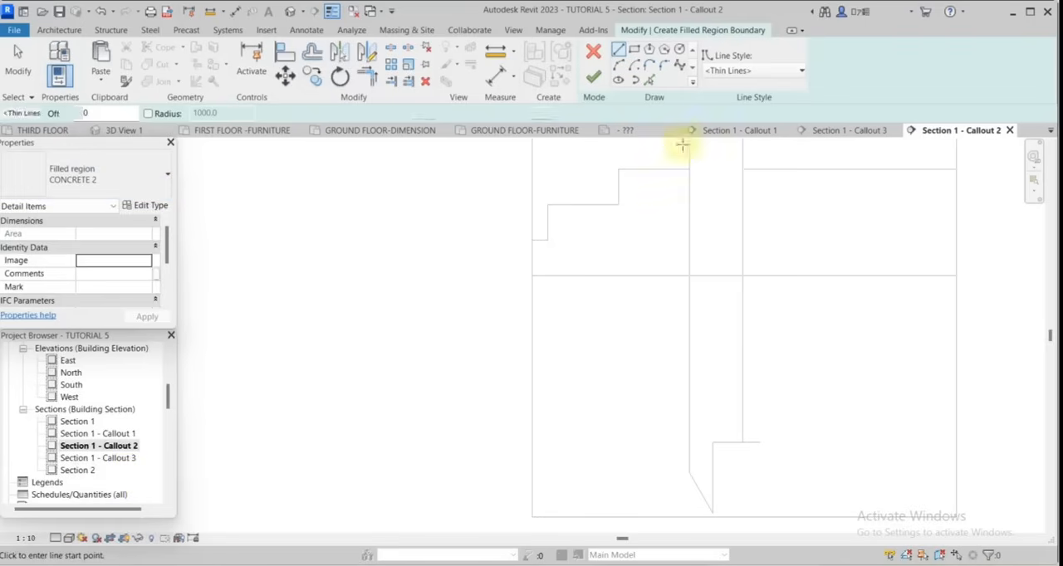
left_click(648, 80)
scroll(743, 322, "up", 1)
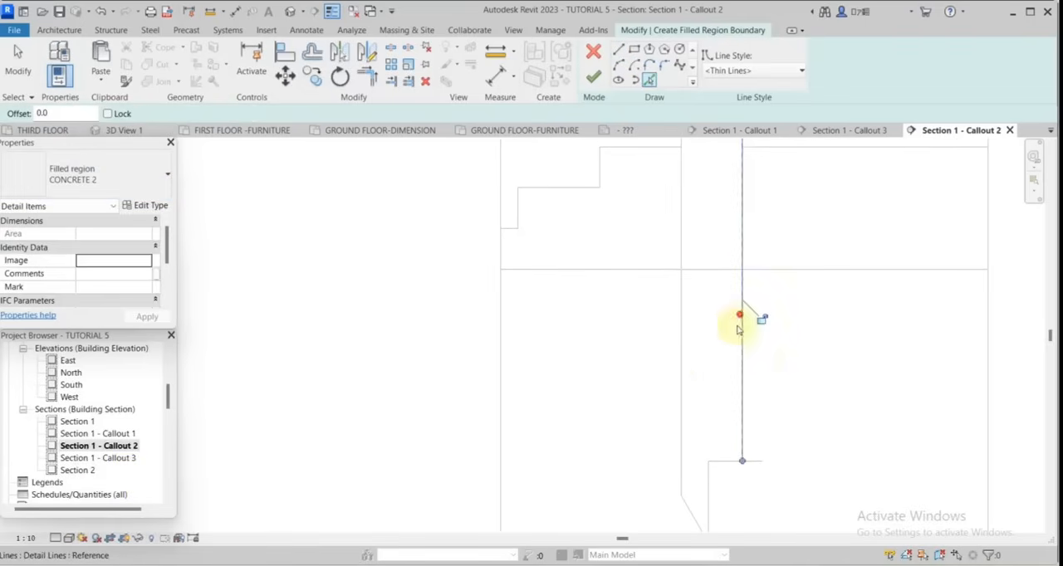
left_click(681, 368)
scroll(761, 383, "down", 4)
scroll(750, 255, "up", 3)
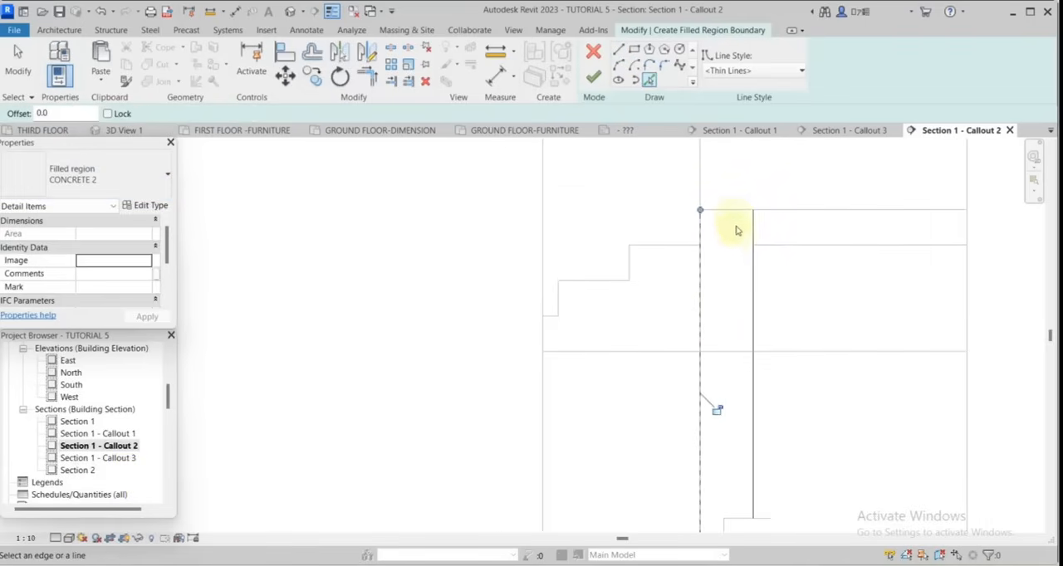
left_click(734, 212)
scroll(759, 408, "up", 2)
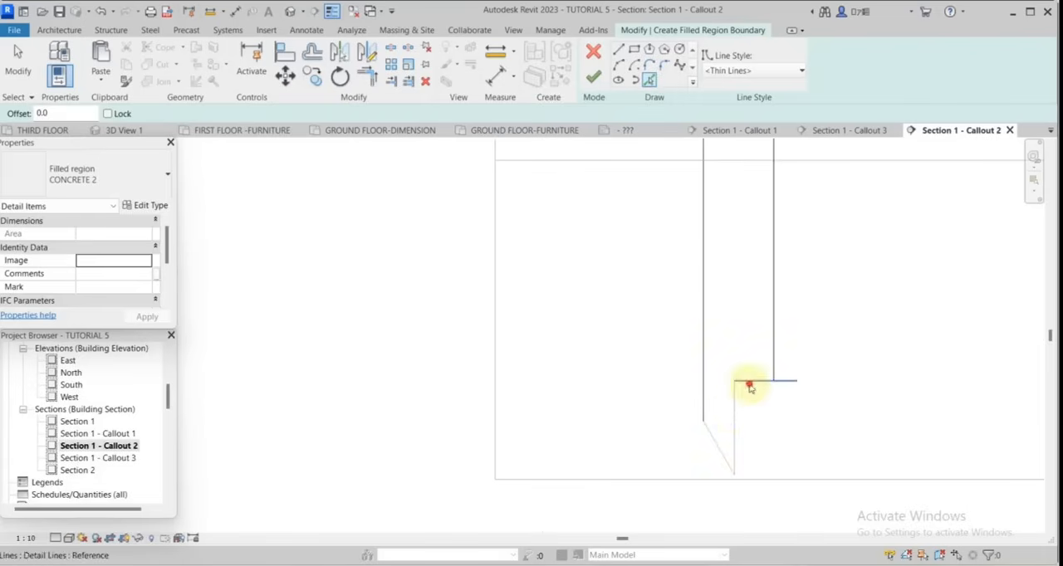
left_click(750, 382)
left_click(738, 442)
Trim the boundary lines at the wall base into a closed outline and finish the wall's filled region.
scroll(736, 368, "down", 2)
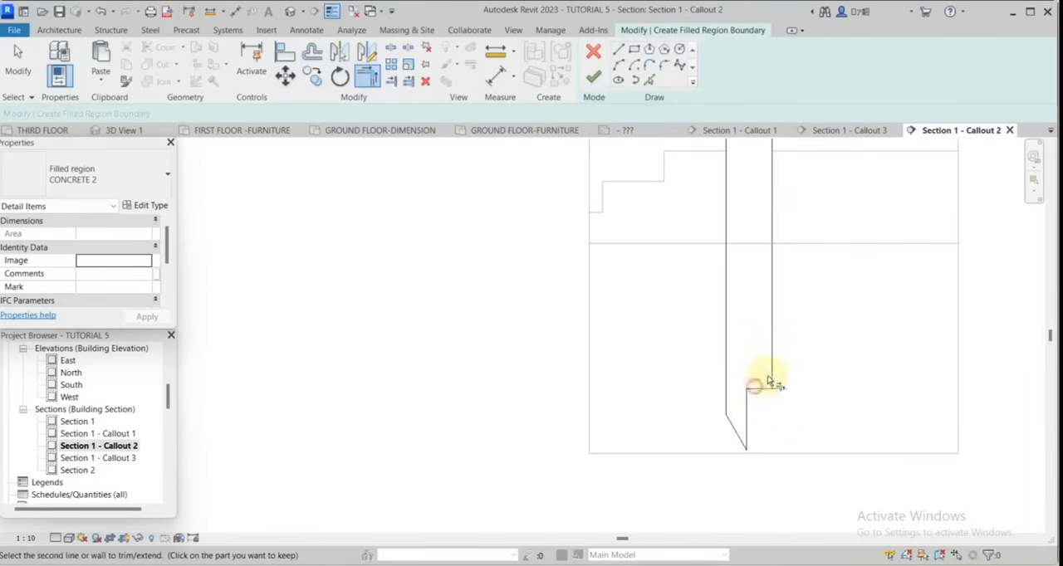
scroll(806, 410, "down", 2)
scroll(767, 238, "down", 2)
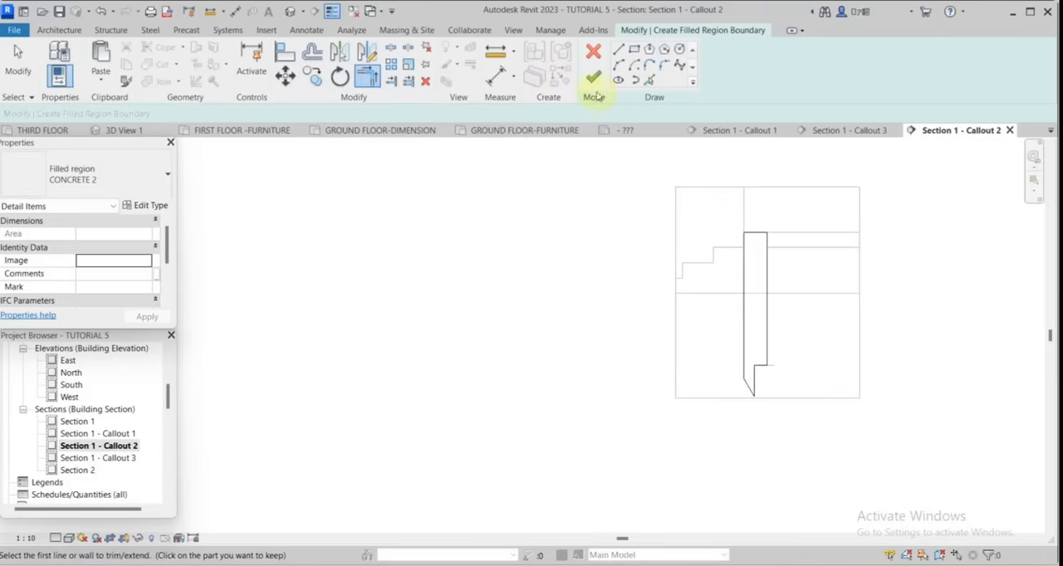
left_click(592, 79)
scroll(782, 284, "up", 2)
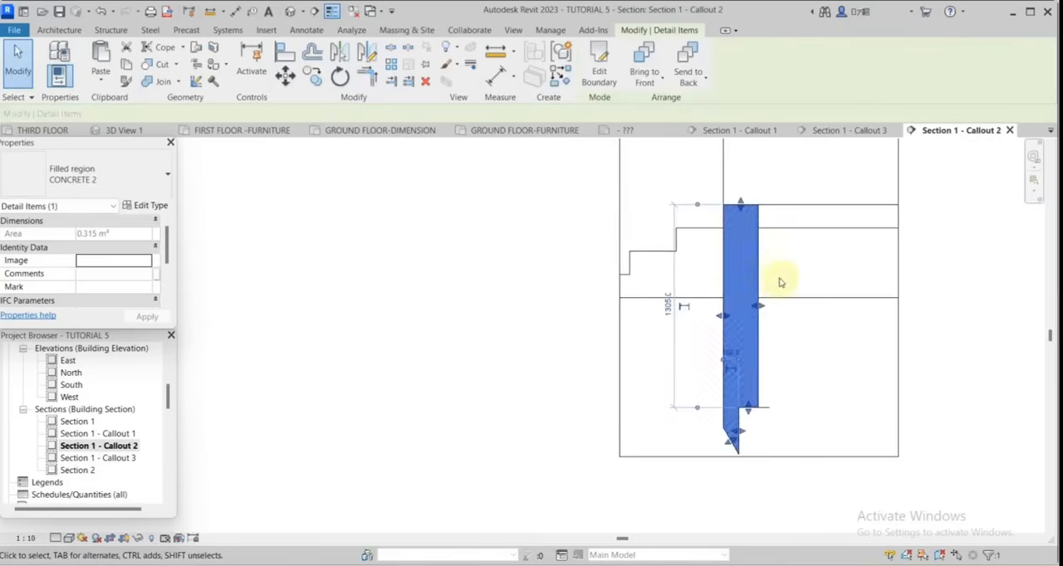
scroll(776, 275, "up", 3)
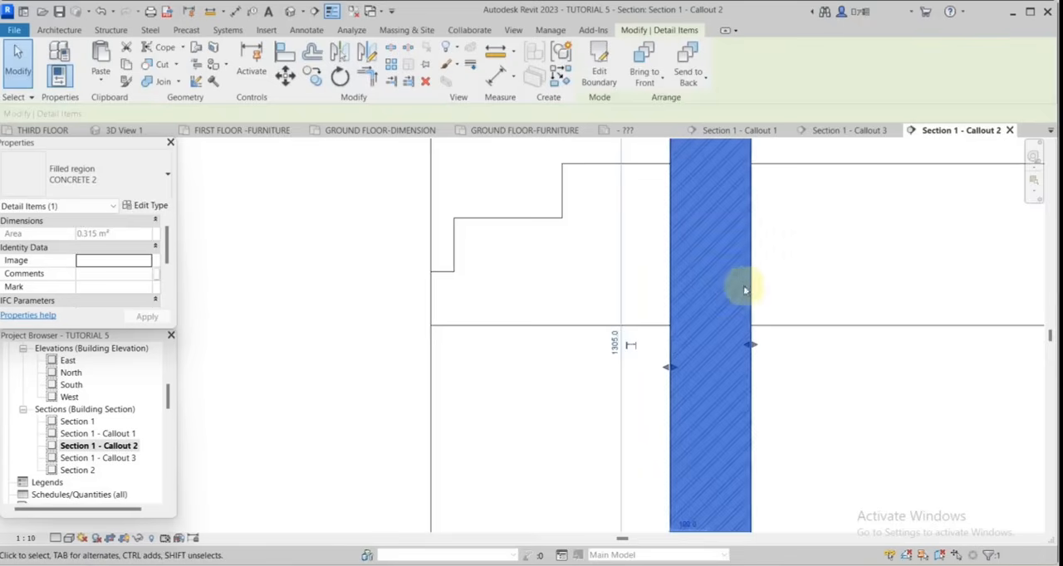
scroll(705, 292, "down", 2)
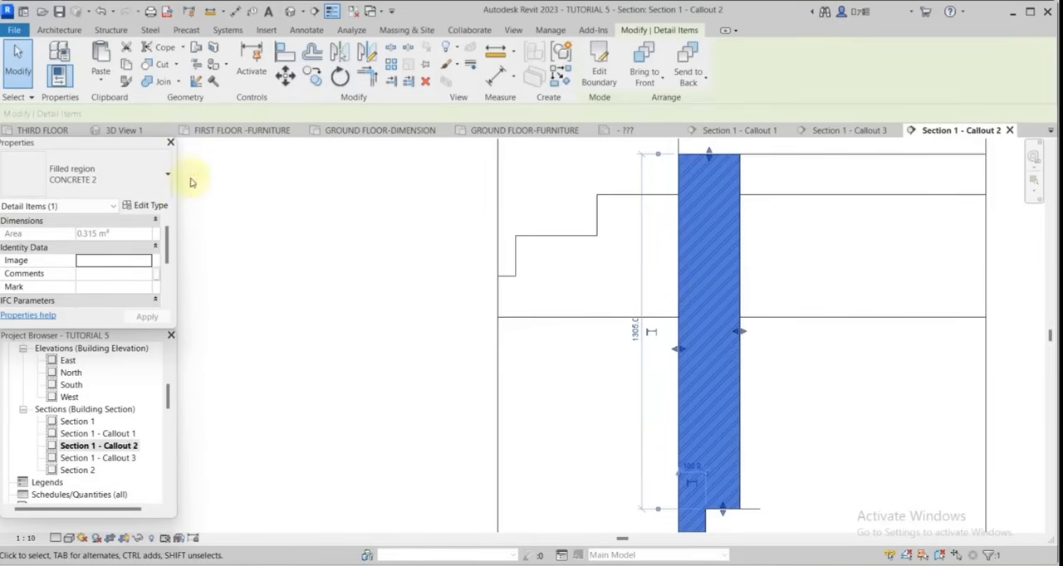
Duplicate the wall's filled region type as CONCRETE 3.
left_click(157, 207)
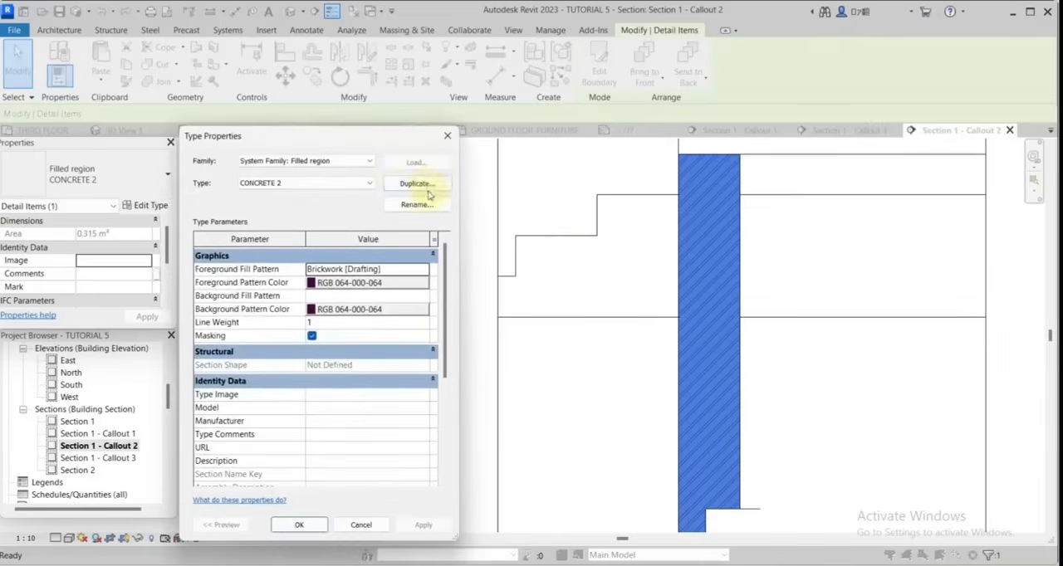
left_click(423, 186)
left_click(337, 366)
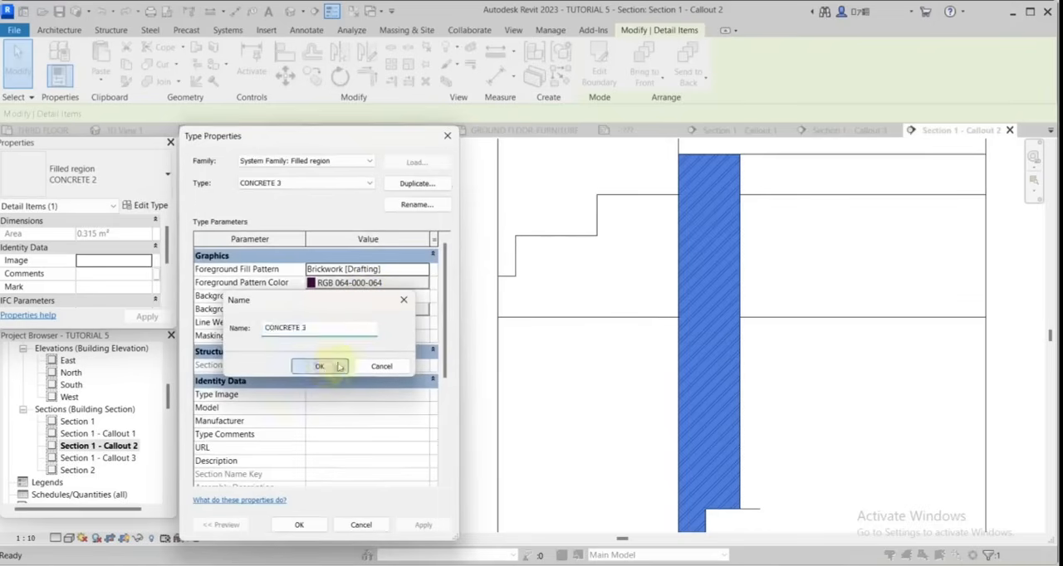
Set the import scale of the Brickwork drafting pattern to 5 and apply the new type to the wall's filled region.
left_click(424, 270)
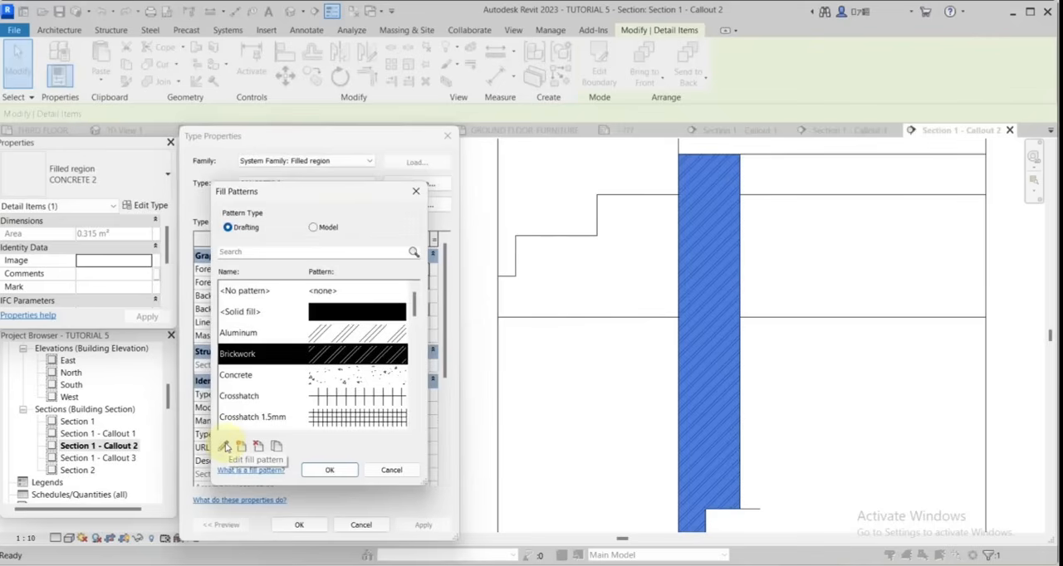
left_click(224, 447)
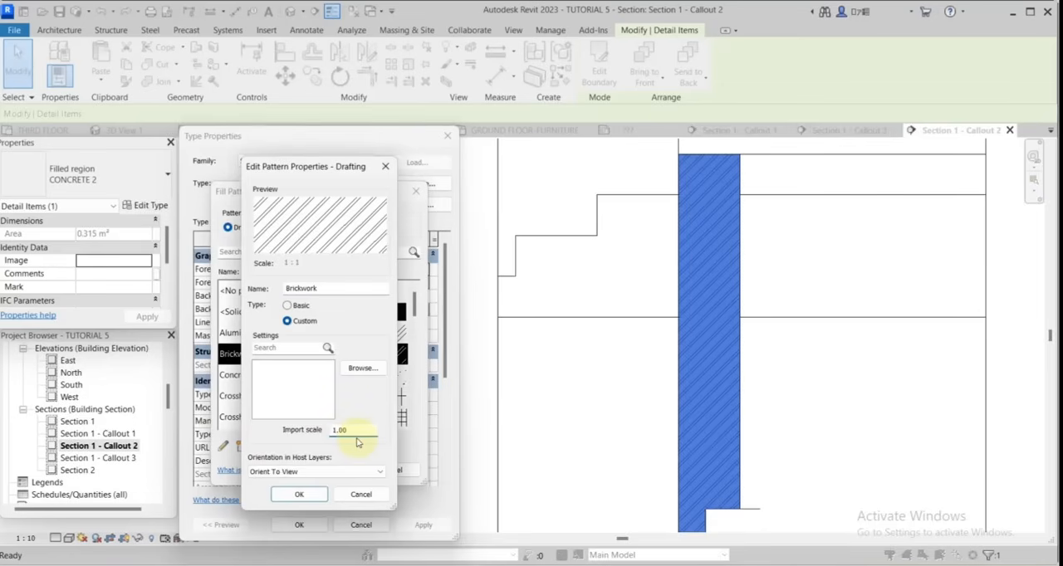
key("BackSpace")
type("5")
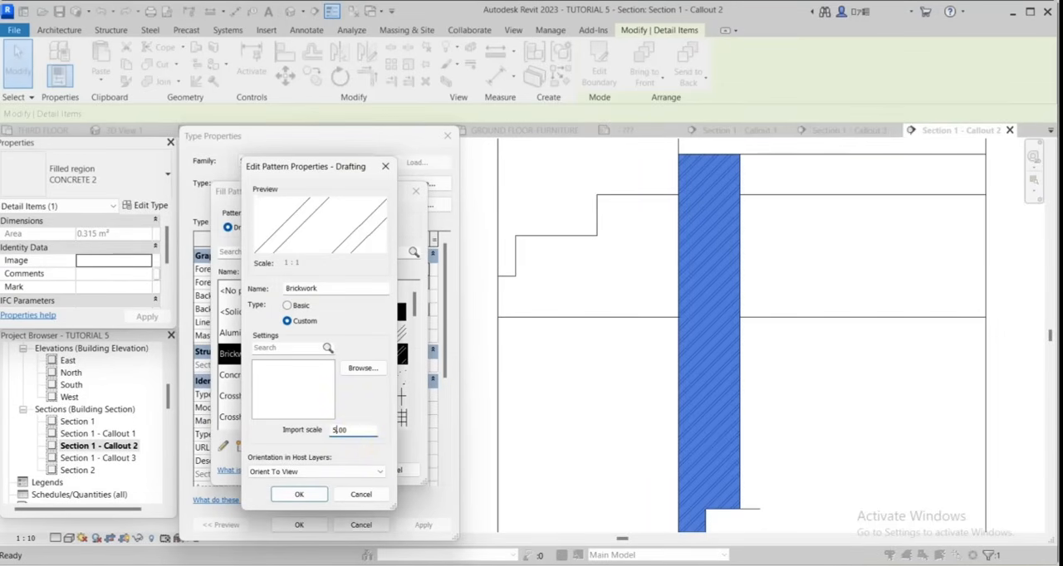
left_click(322, 493)
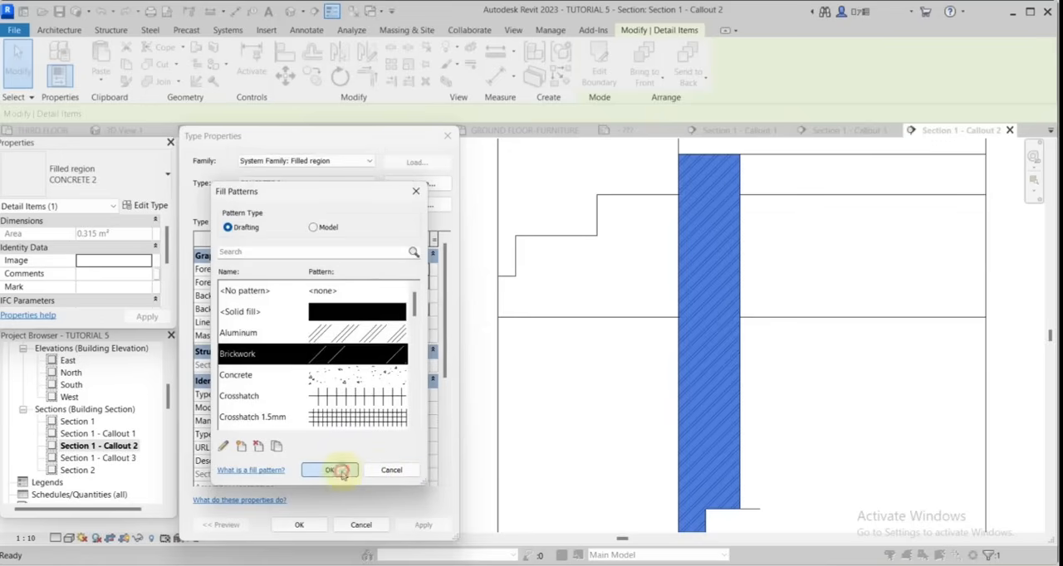
left_click(329, 471)
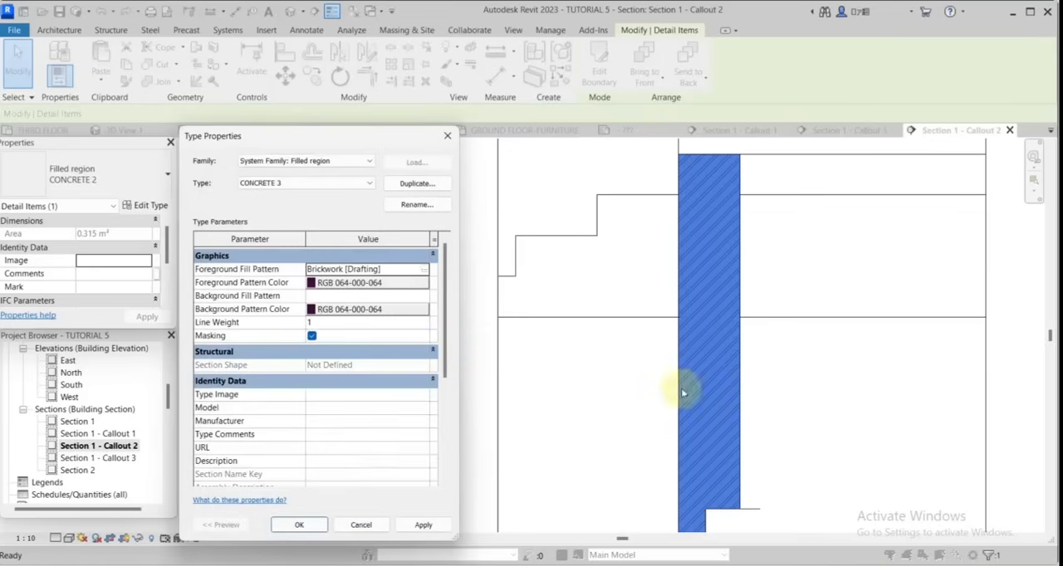
left_click(299, 524)
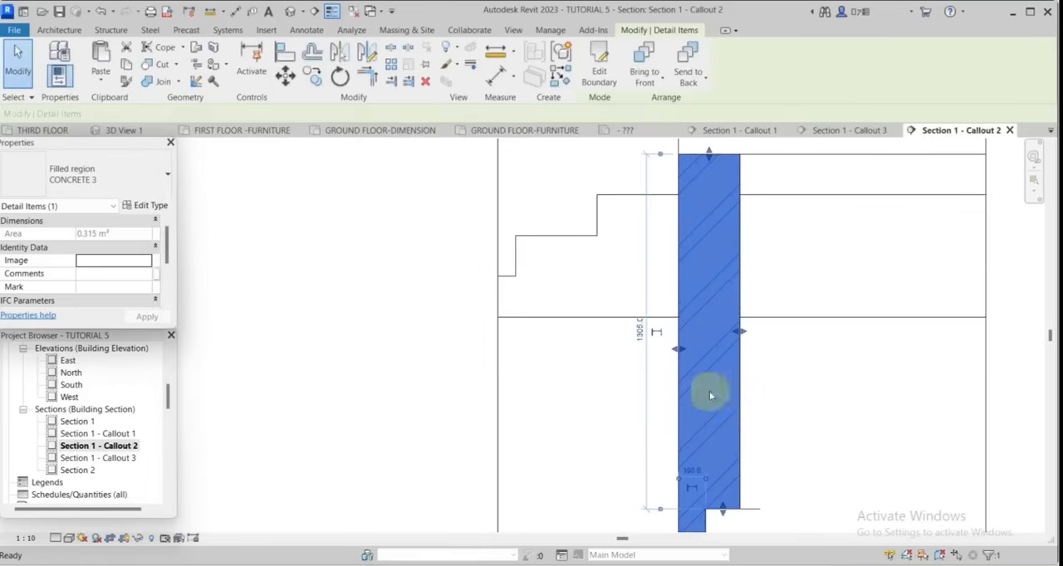
Examine the hatch on the wall and the floor slab beside it in the callout.
left_click(757, 385)
scroll(708, 347, "down", 2)
scroll(755, 377, "up", 1)
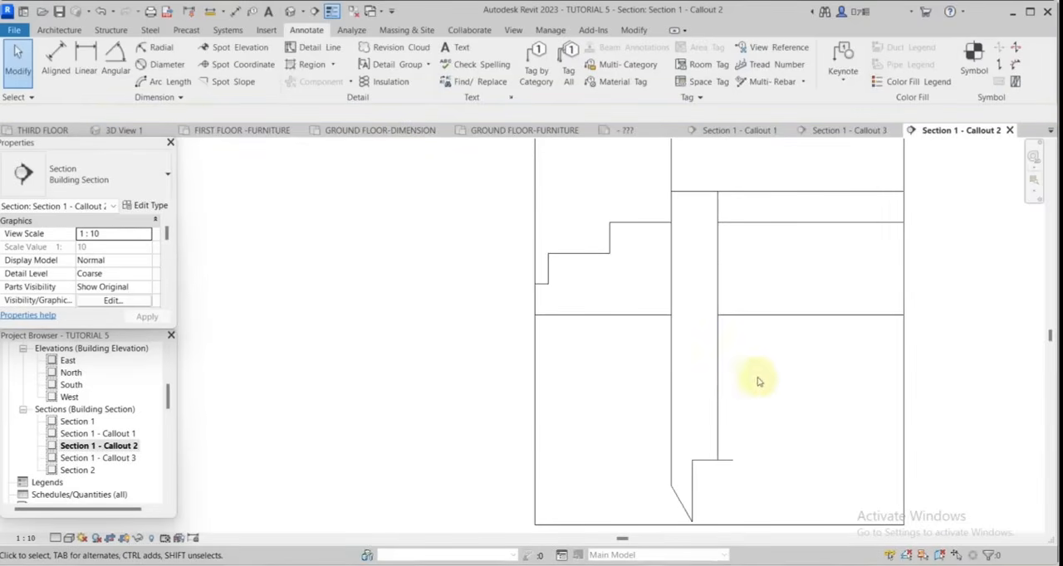
scroll(612, 389, "down", 2)
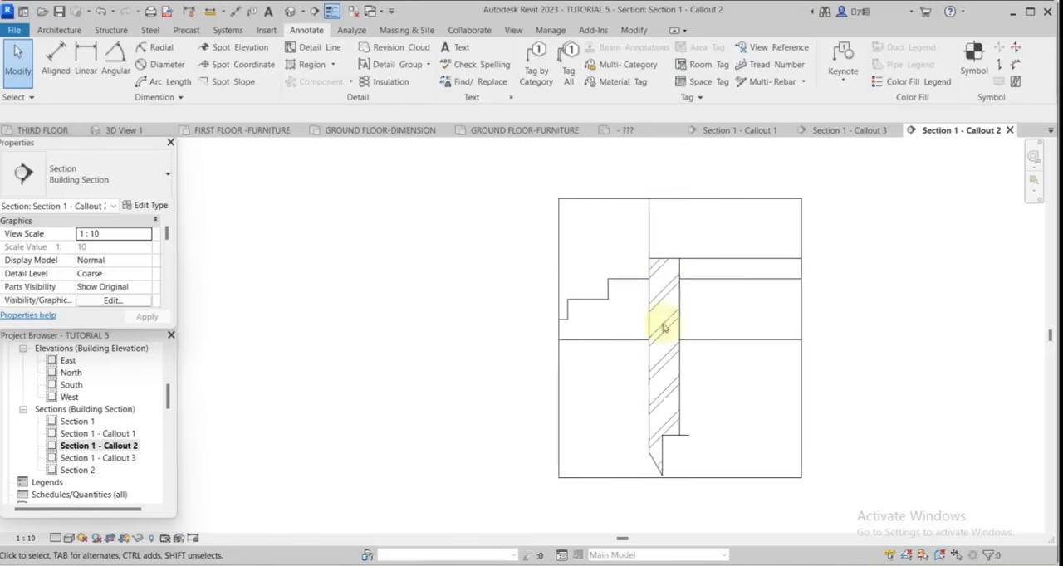
scroll(716, 287, "up", 2)
scroll(686, 319, "down", 2)
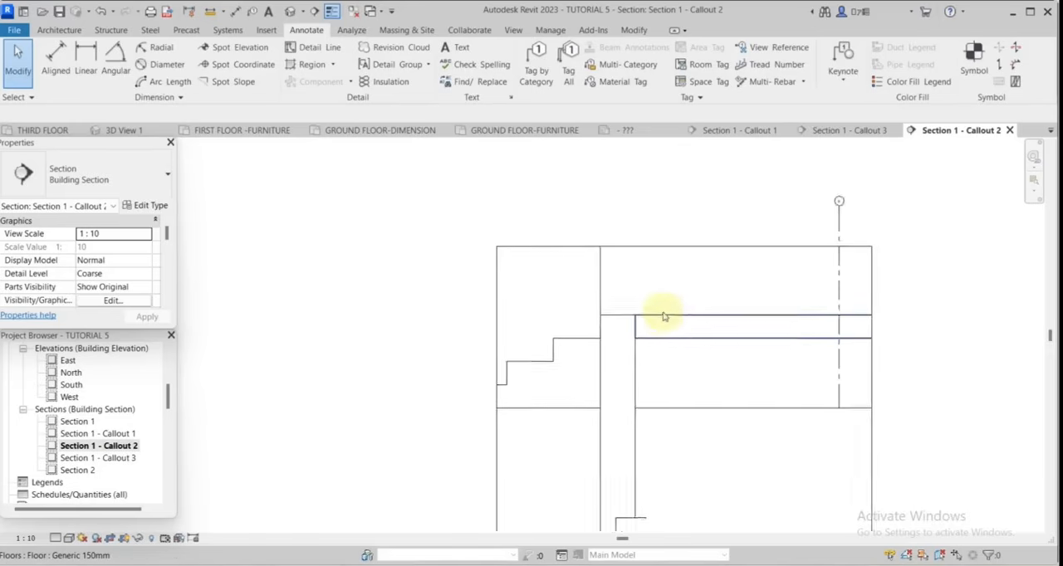
scroll(666, 310, "up", 2)
scroll(794, 328, "up", 2)
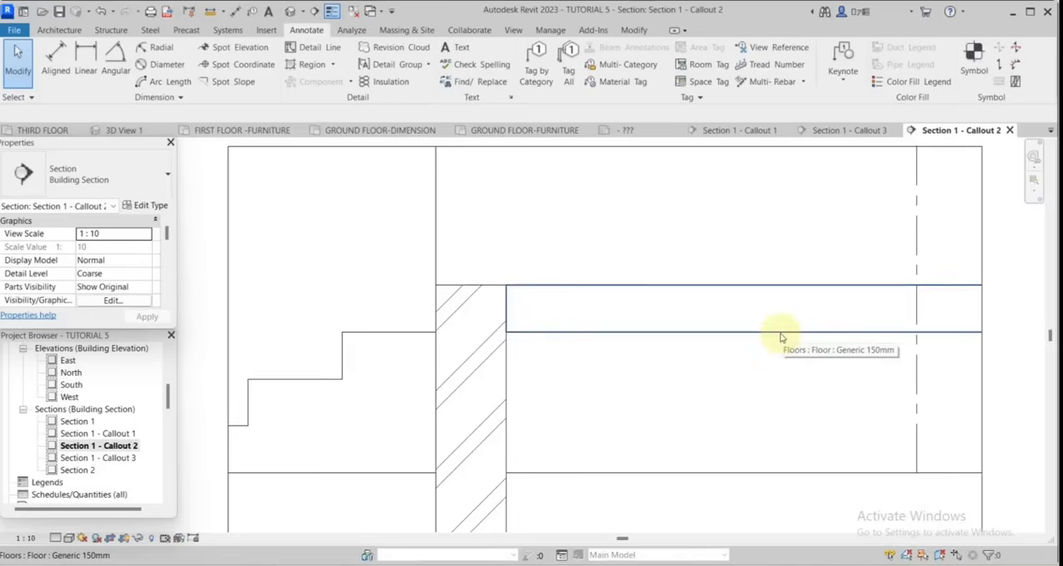
scroll(781, 338, "down", 2)
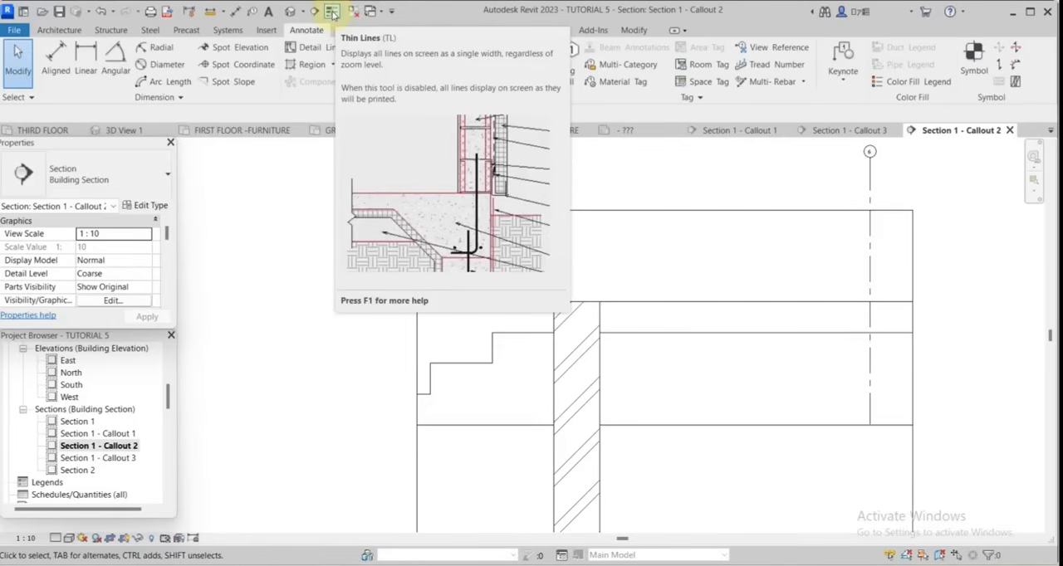
Turn off the thin lines display in the callout and select the existing CONCRETE filled region at the floor.
left_click(331, 12)
scroll(696, 328, "down", 2)
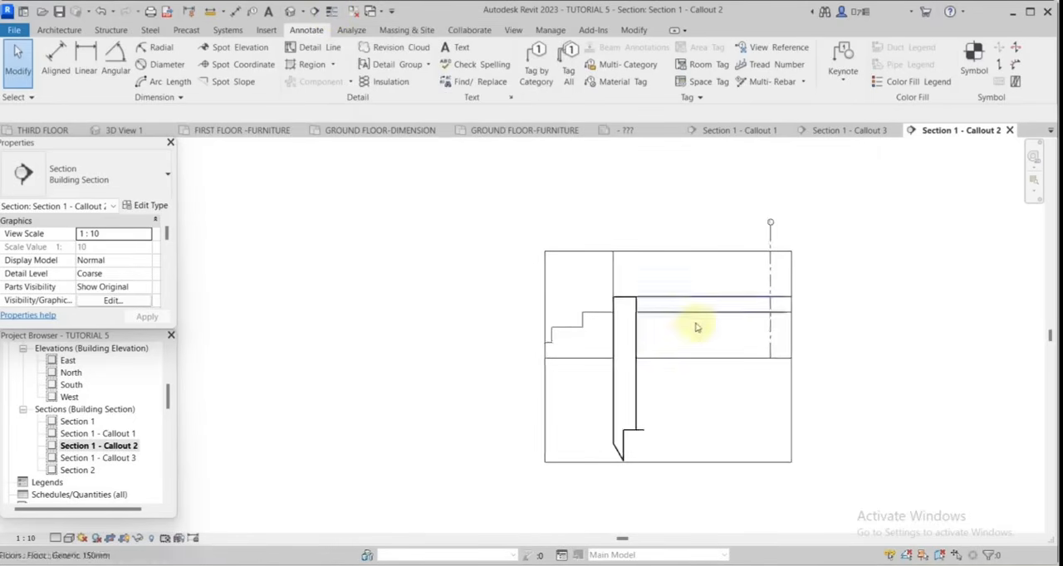
scroll(699, 326, "up", 4)
left_click(802, 279)
scroll(738, 289, "down", 2)
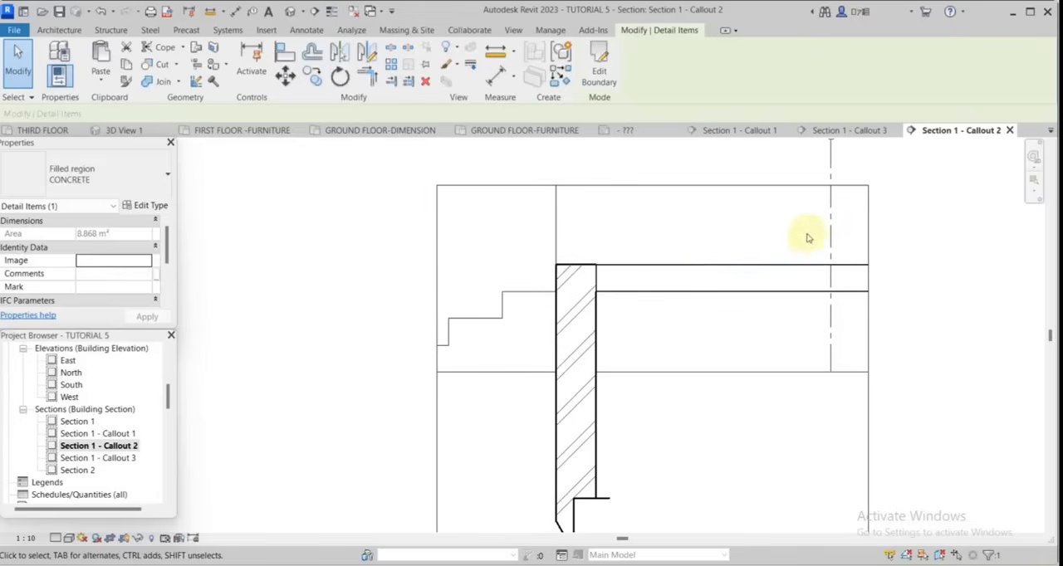
scroll(628, 290, "down", 2)
scroll(645, 290, "up", 2)
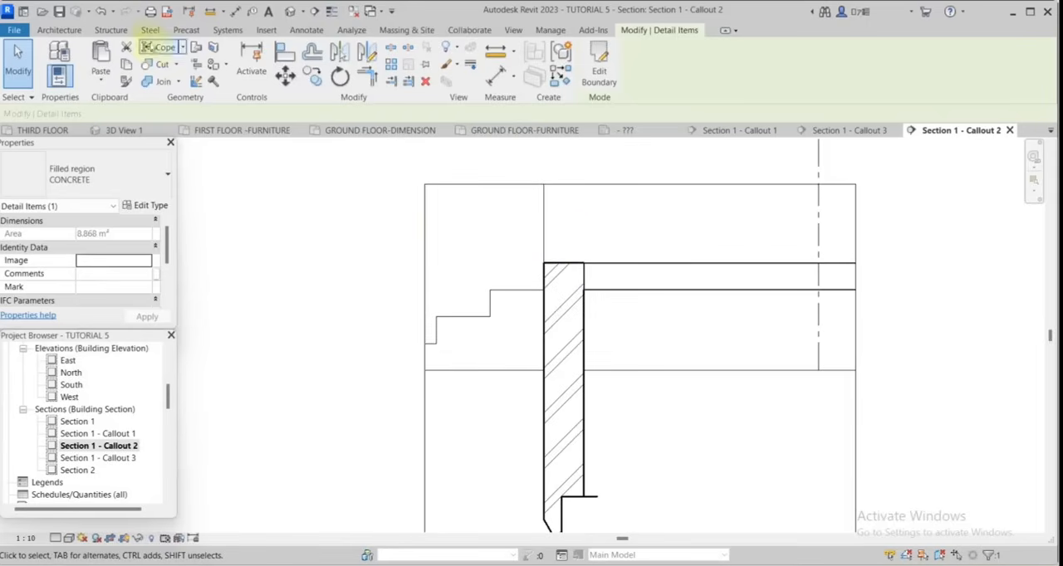
Start a CONCRETE filled region for the floor slab and pick the slab's top and bottom edges and the wall face as boundary lines.
left_click(304, 31)
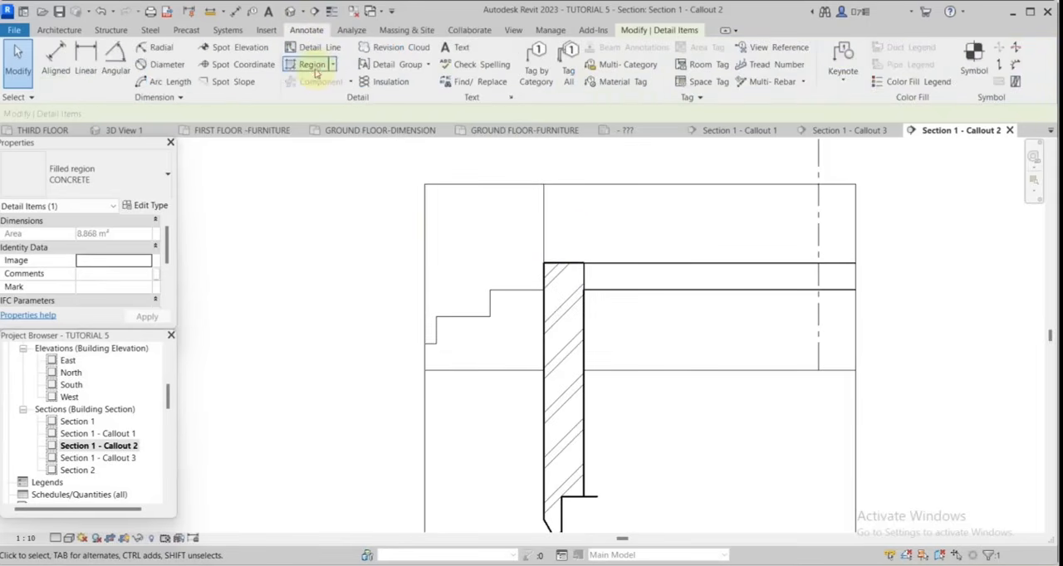
left_click(314, 67)
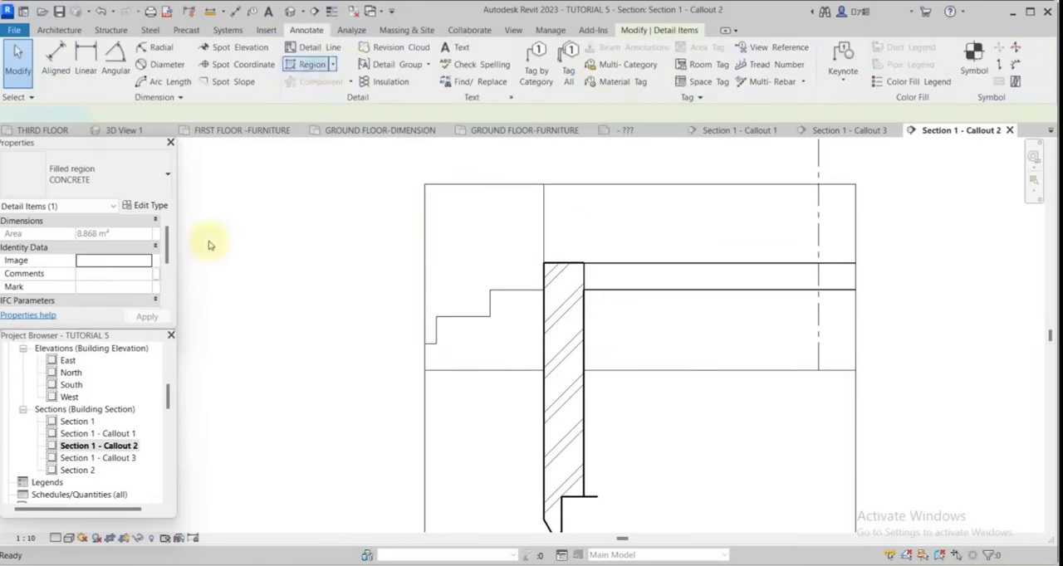
left_click(162, 186)
scroll(125, 282, "up", 1)
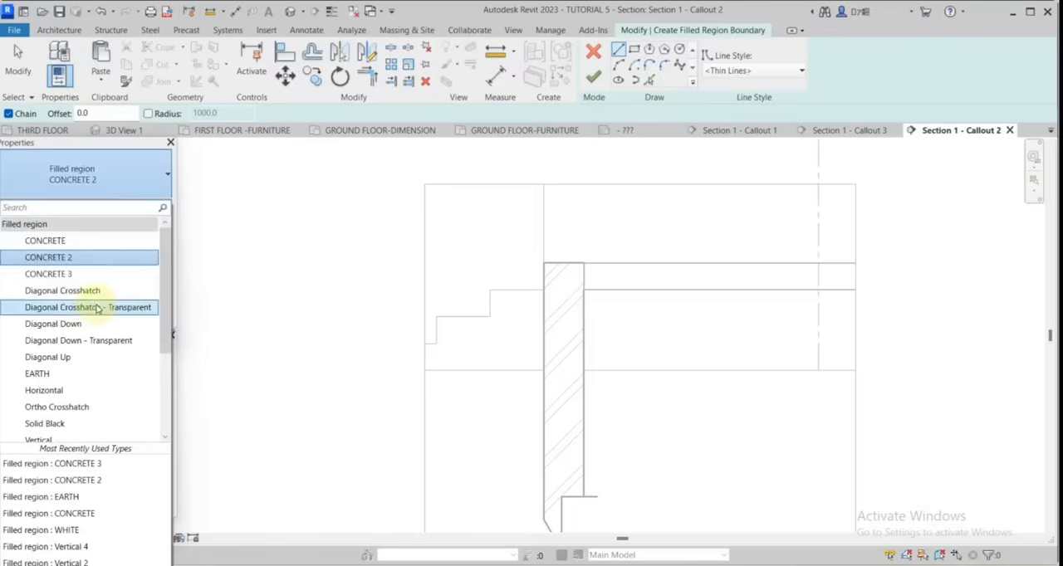
left_click(71, 242)
scroll(576, 346, "up", 2)
scroll(617, 308, "down", 1)
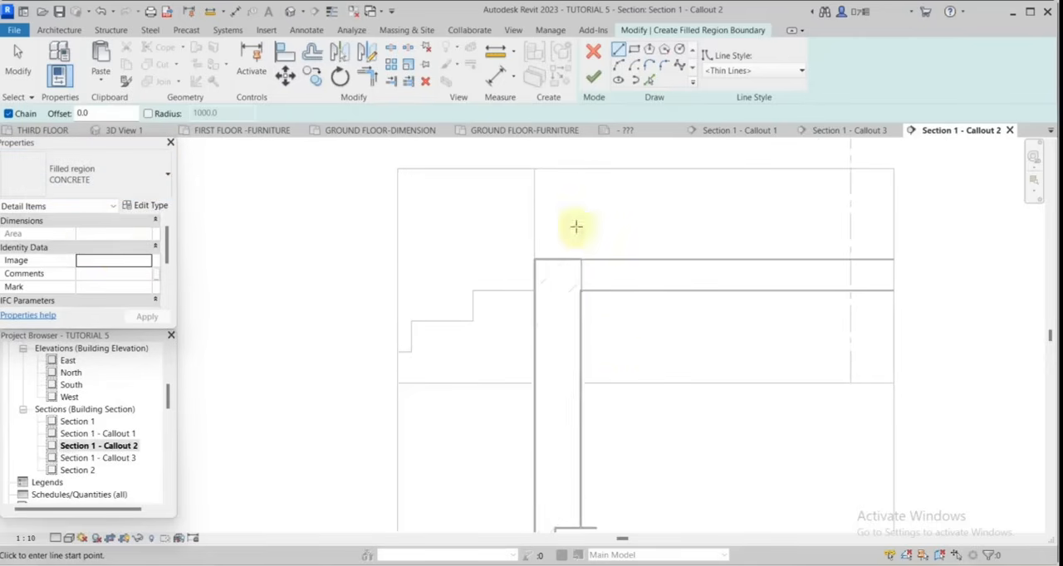
left_click(649, 79)
scroll(617, 249, "up", 1)
middle_click_drag(758, 308, 604, 285)
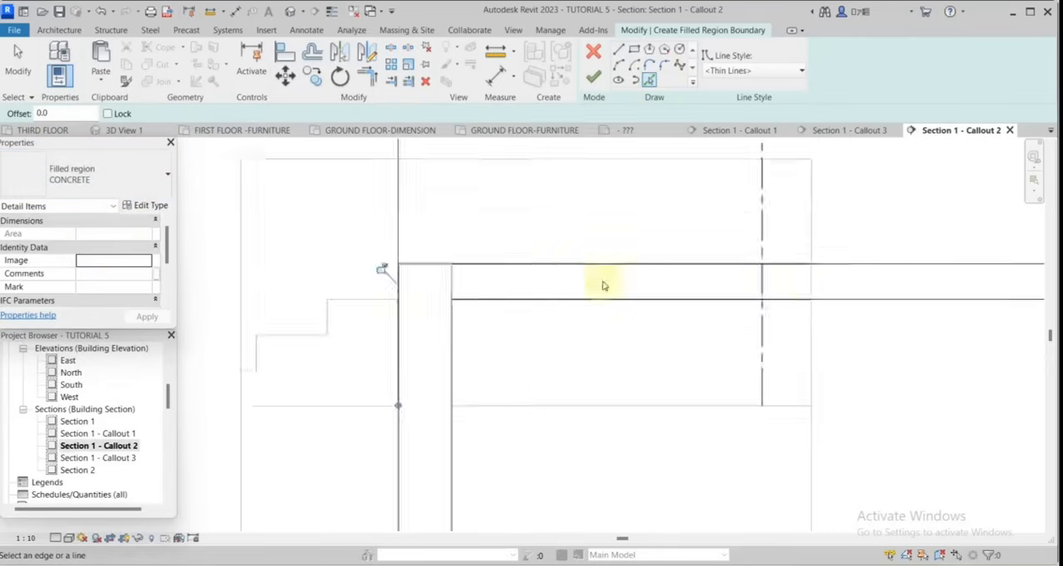
scroll(604, 285, "down", 2)
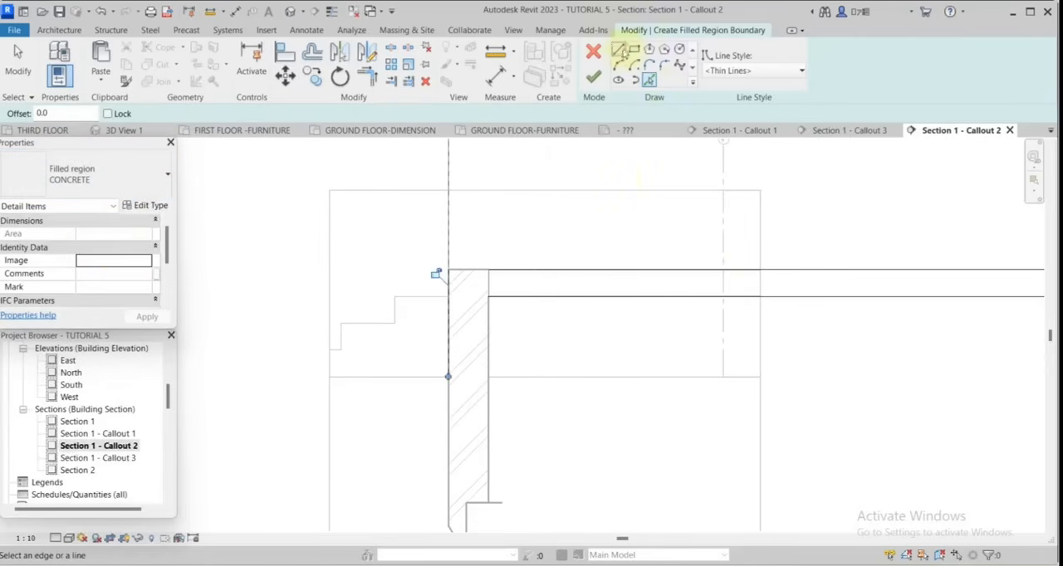
Draw a vertical boundary line across the slab's thickness where it meets the right edge of the callout crop.
left_click(618, 50)
scroll(738, 299, "up", 2)
left_click(742, 284)
left_click(741, 324)
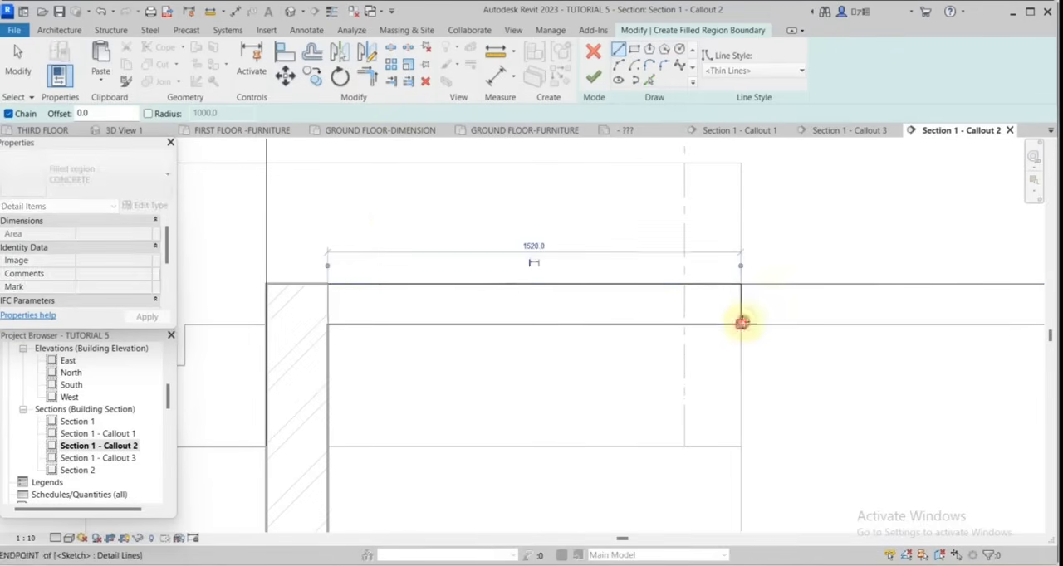
Trim the slab region's top and bottom boundary lines to corners with the vertical line at the callout's right edge.
left_click(367, 77)
left_click(732, 285)
left_click(739, 296)
left_click(741, 303)
left_click(729, 324)
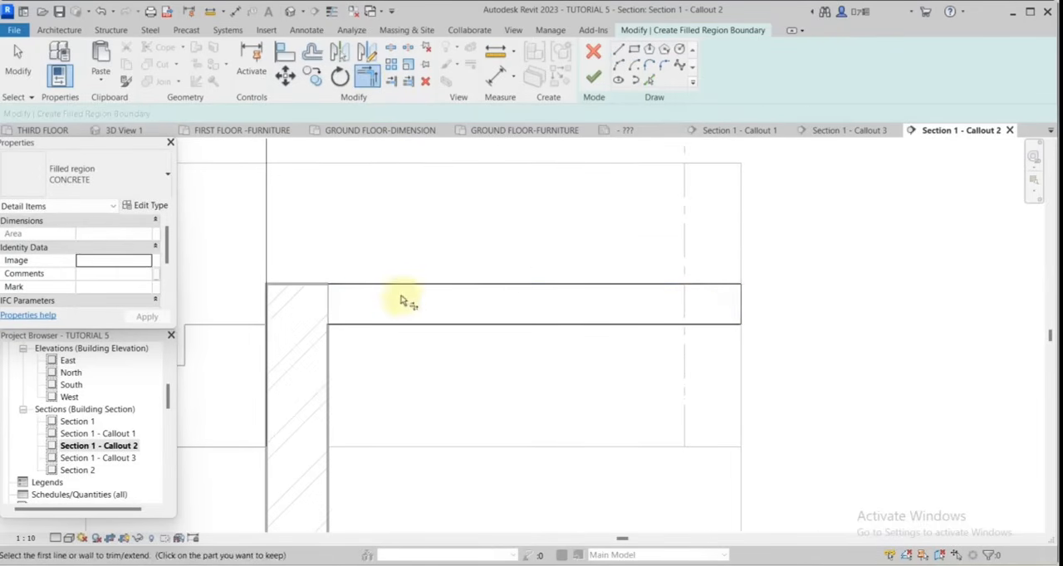
Extend the slab boundary across the wall to its outer face and finish the CONCRETE filled region.
scroll(374, 307, "up", 1)
left_click(273, 312)
left_click(333, 336)
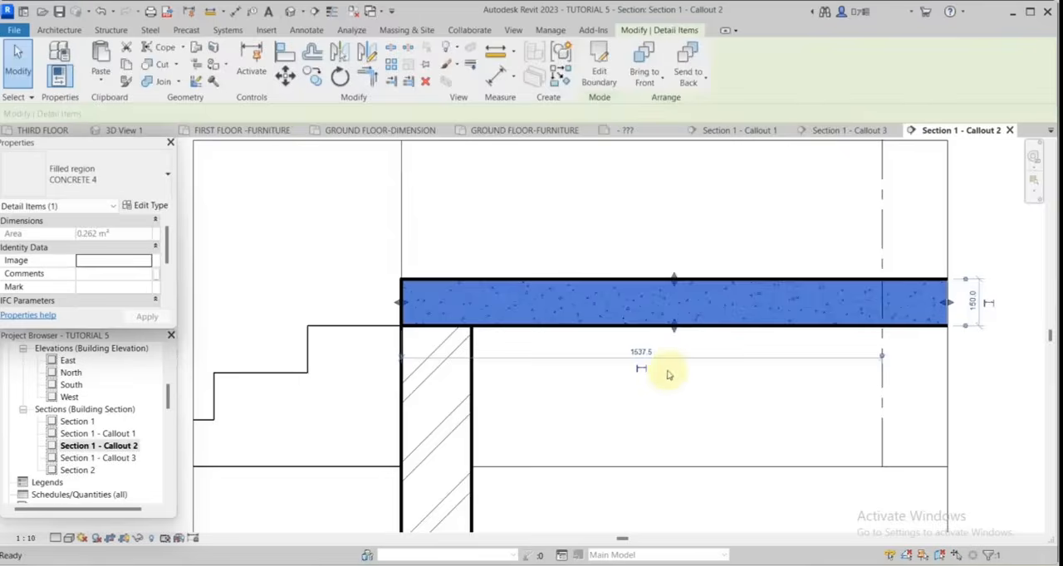
left_click(670, 373)
scroll(682, 382, "down", 2)
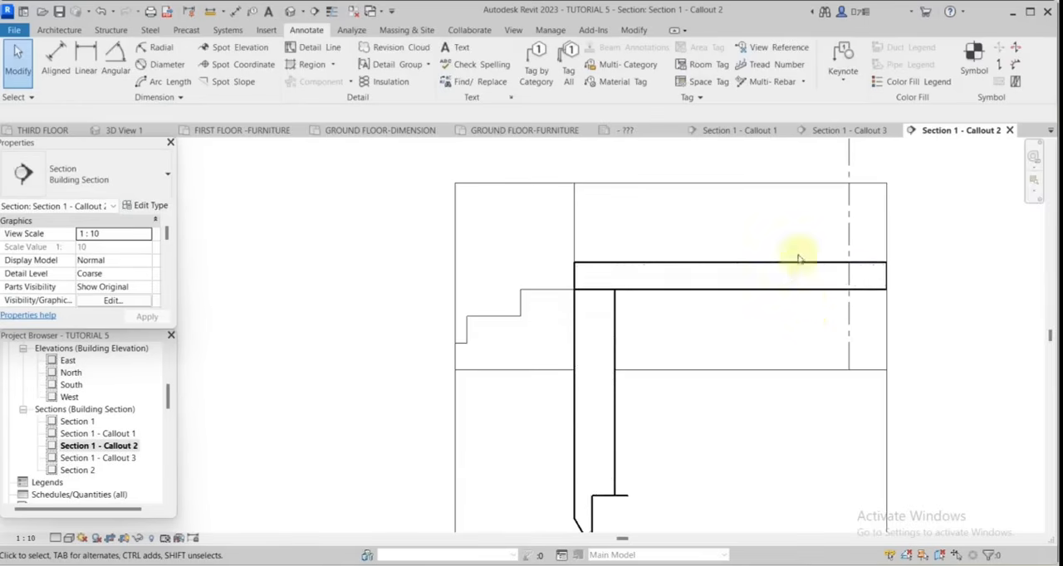
Examine the junction between the concrete slab and the brick wall and select the wall's hatch region.
scroll(797, 300, "up", 2)
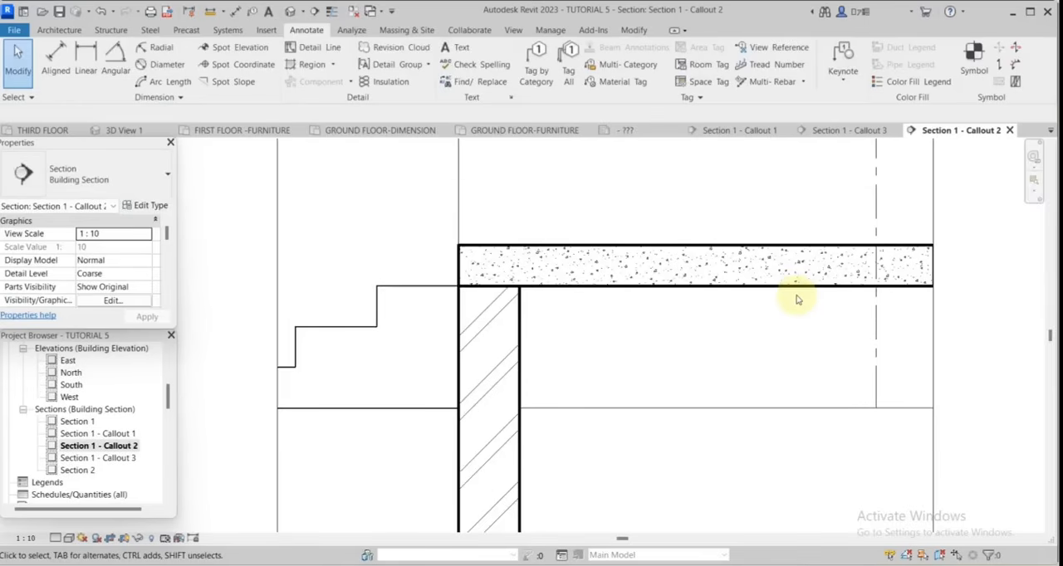
scroll(537, 290, "up", 1)
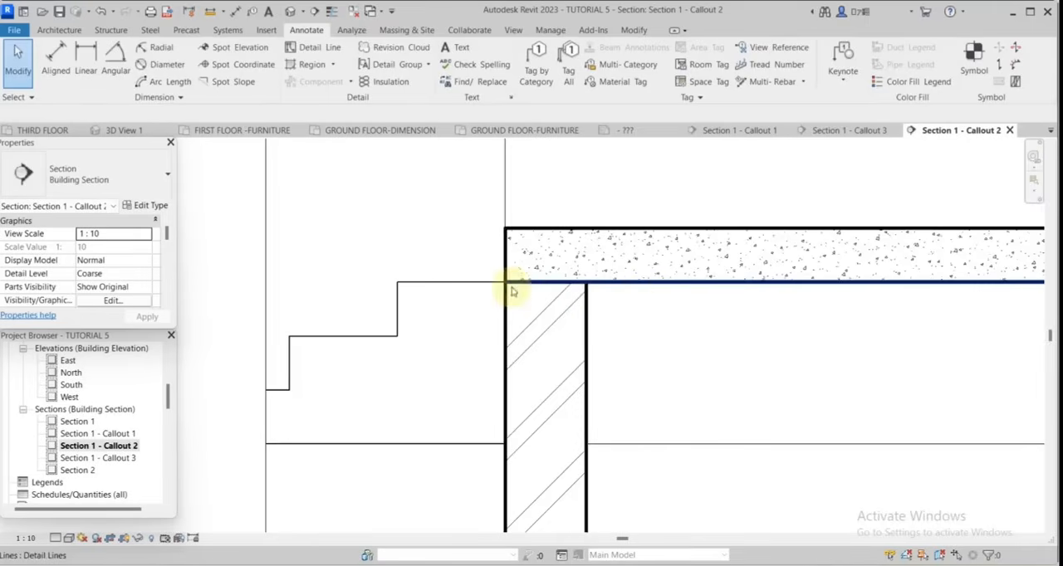
scroll(599, 316, "down", 3)
scroll(601, 311, "up", 3)
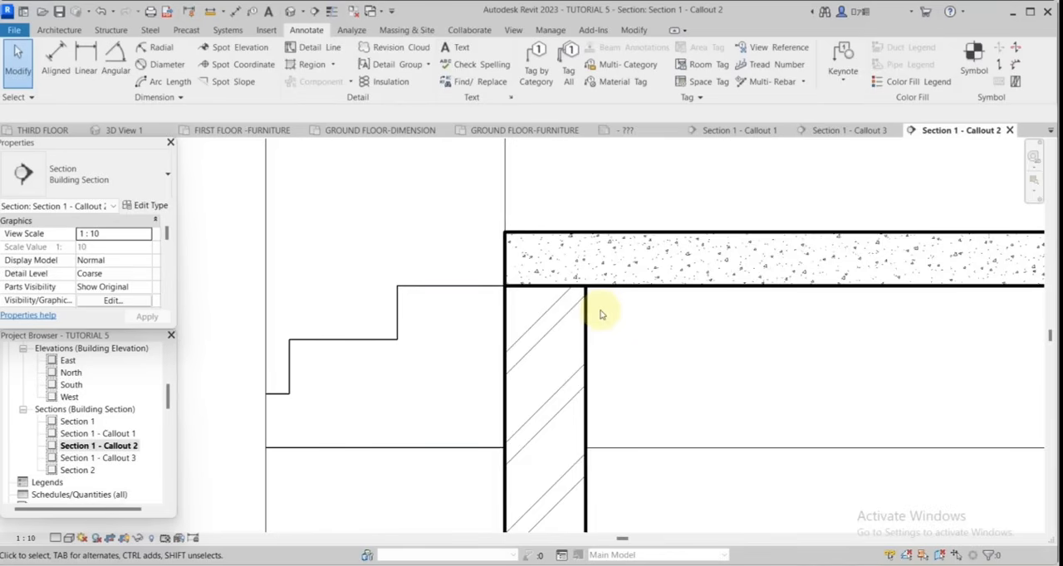
scroll(119, 423, "up", 1)
left_click(557, 375)
scroll(557, 375, "down", 2)
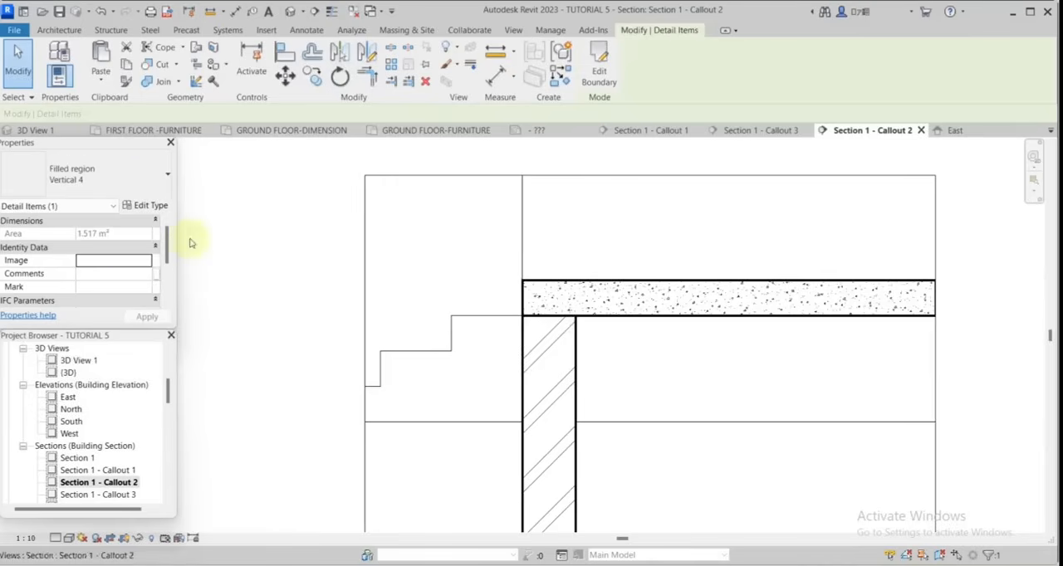
Start another filled region in the callout and set its type to Vertical 4.
left_click(306, 30)
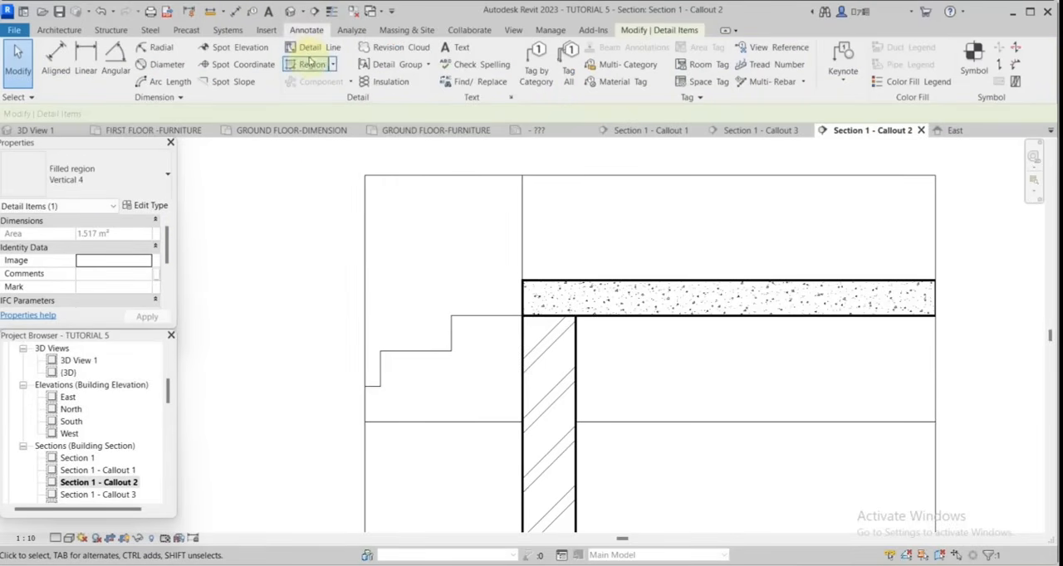
left_click(311, 65)
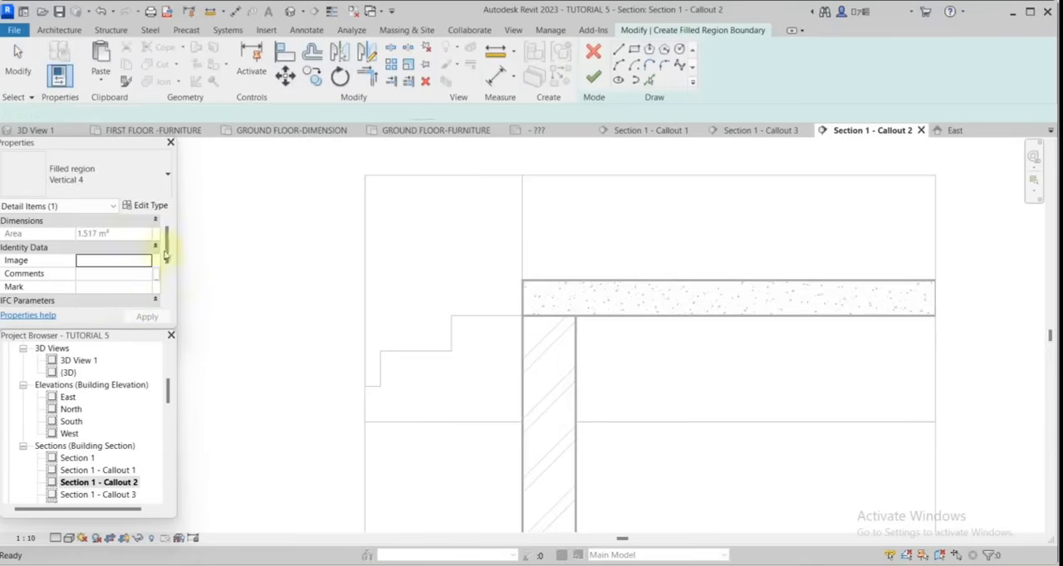
left_click(162, 192)
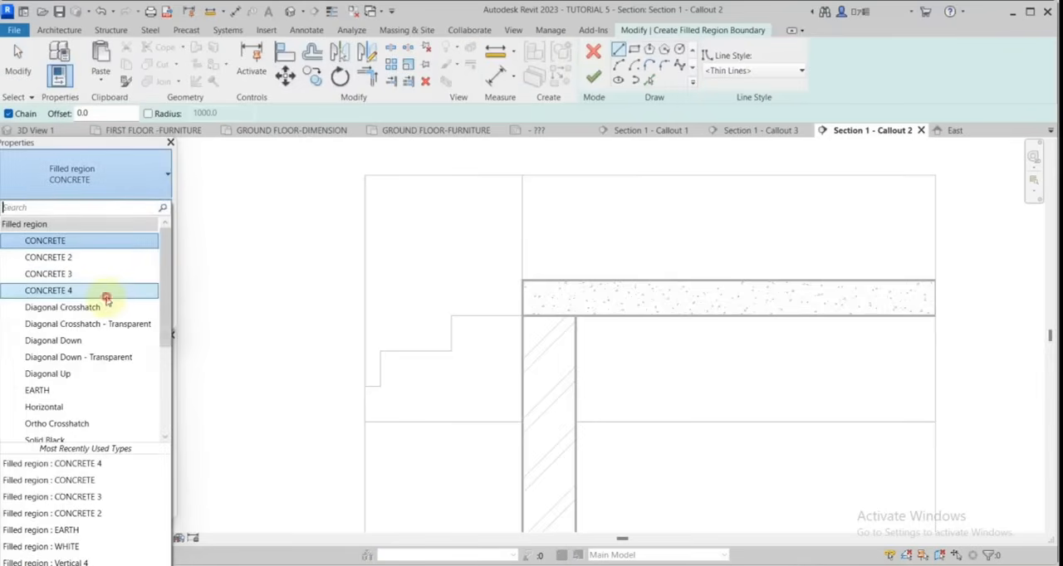
left_click(106, 298)
left_click(149, 178)
left_click(48, 375)
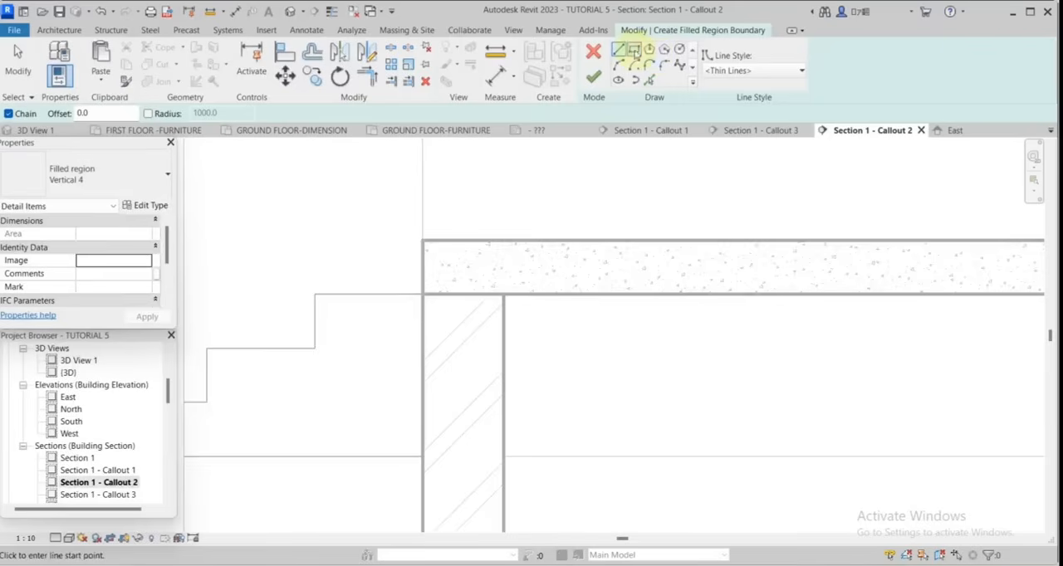
Sketch a thin rectangle about 1745 by 28 mm along the slab's underside and finish the Vertical 4 filled region.
left_click(635, 52)
scroll(441, 296, "up", 3)
left_click(417, 294)
scroll(462, 316, "down", 4)
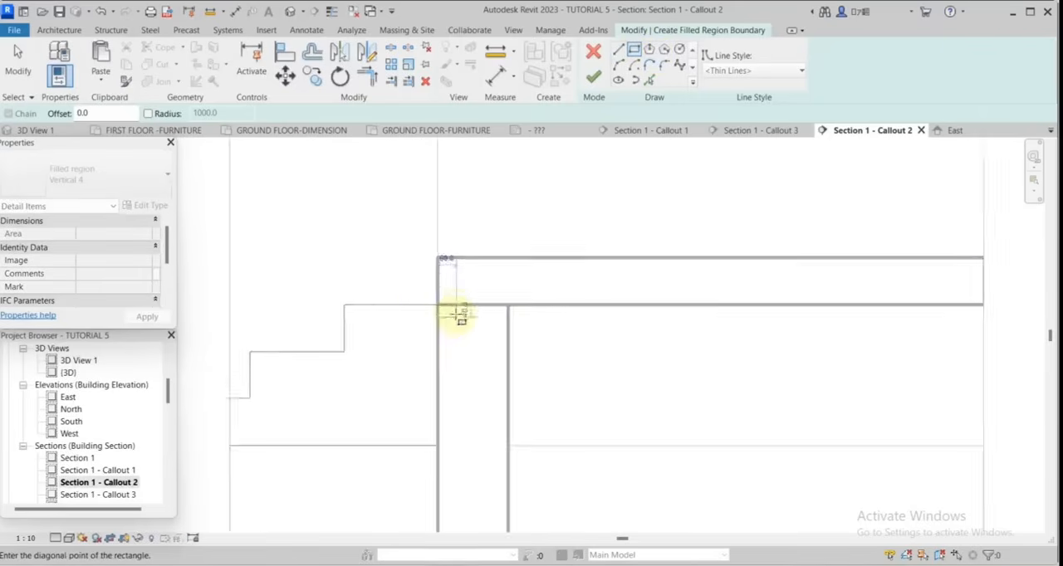
scroll(458, 314, "down", 3)
scroll(753, 316, "up", 5)
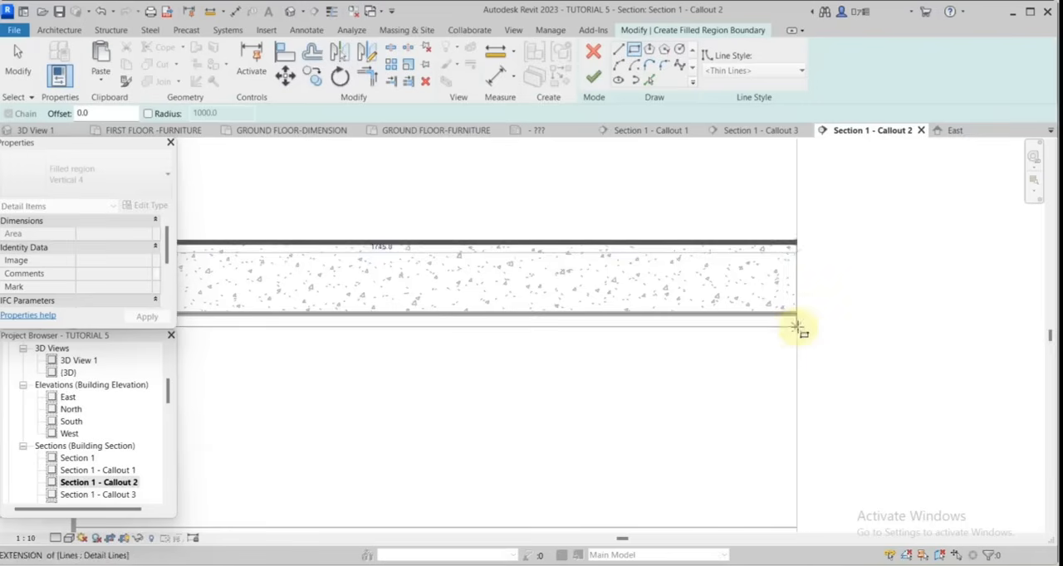
left_click(797, 327)
scroll(872, 346, "down", 3)
left_click(593, 77)
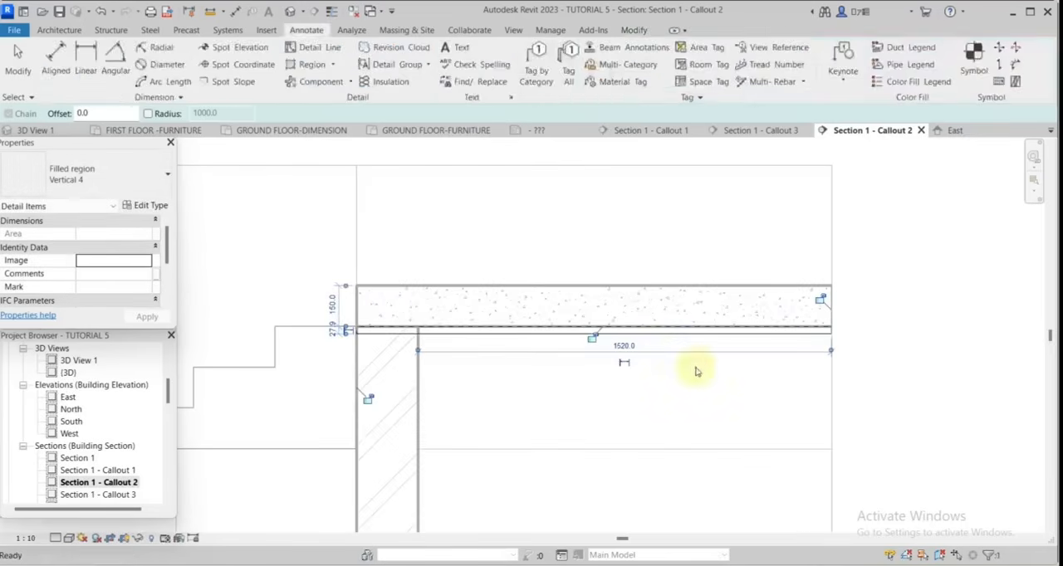
left_click(892, 306)
Offset a copy of the detail line under the thin band 300 mm downward.
middle_click_drag(464, 389, 545, 368)
key("o")
key("f")
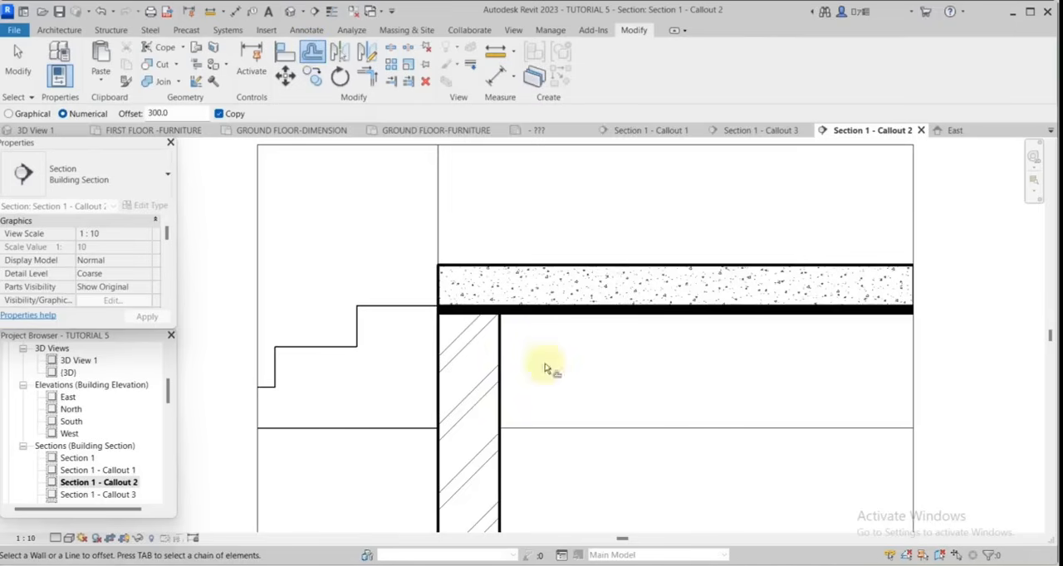
left_click(627, 319)
scroll(440, 258, "down", 2)
left_click(19, 63)
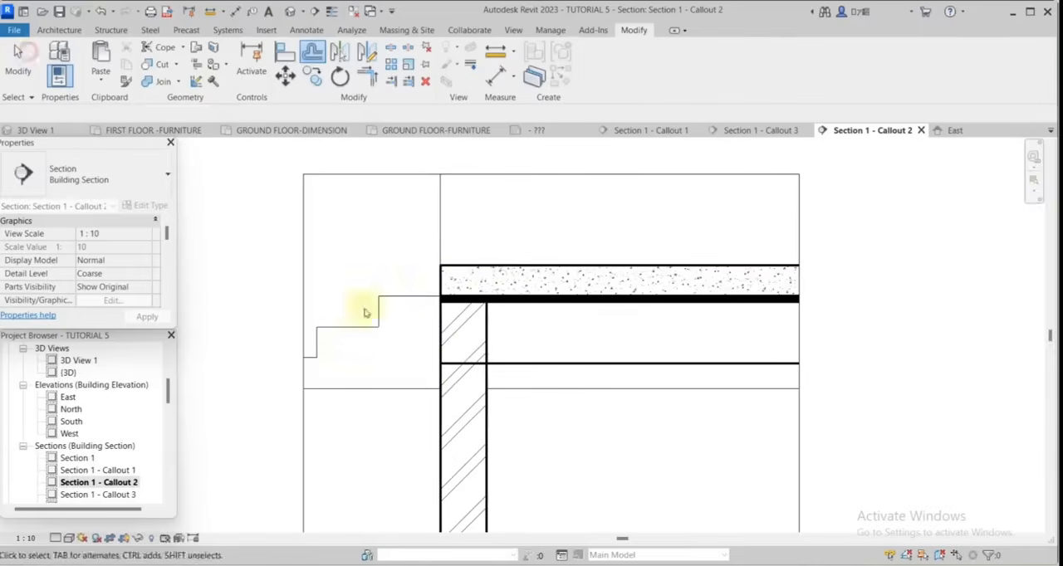
Shorten the offset line to start at the wall's inner face and set its line style to Medium Lines.
scroll(503, 363, "up", 2)
left_click(420, 362)
left_click_drag(421, 363, 481, 365)
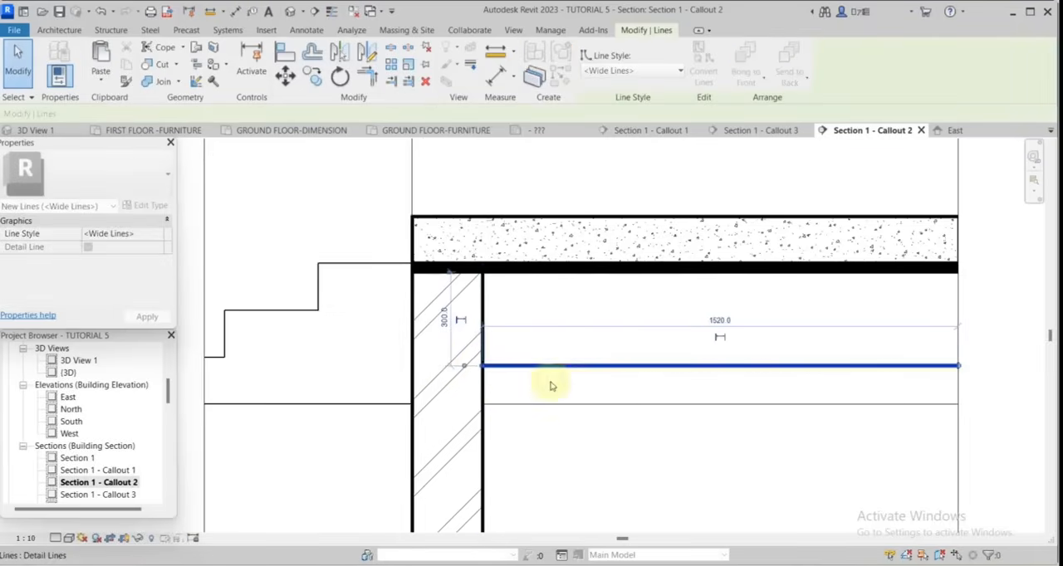
left_click(664, 72)
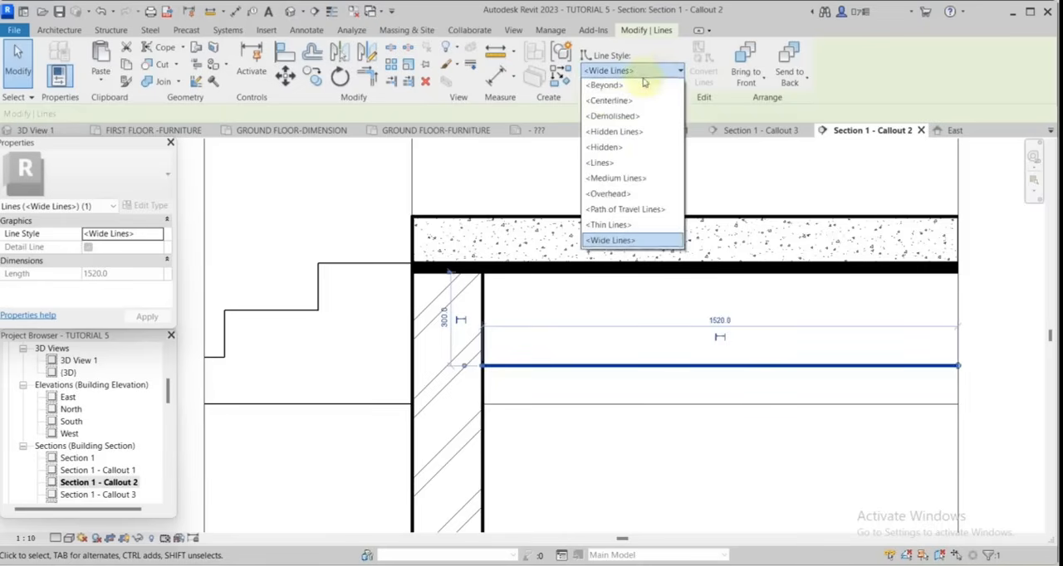
left_click(619, 184)
scroll(570, 363, "down", 2)
key("Escape")
Draw three Medium Lines diagonals at 45° zigzagging between the offset line and the band, starting at the wall's inner face.
scroll(541, 367, "up", 1)
right_click(541, 366)
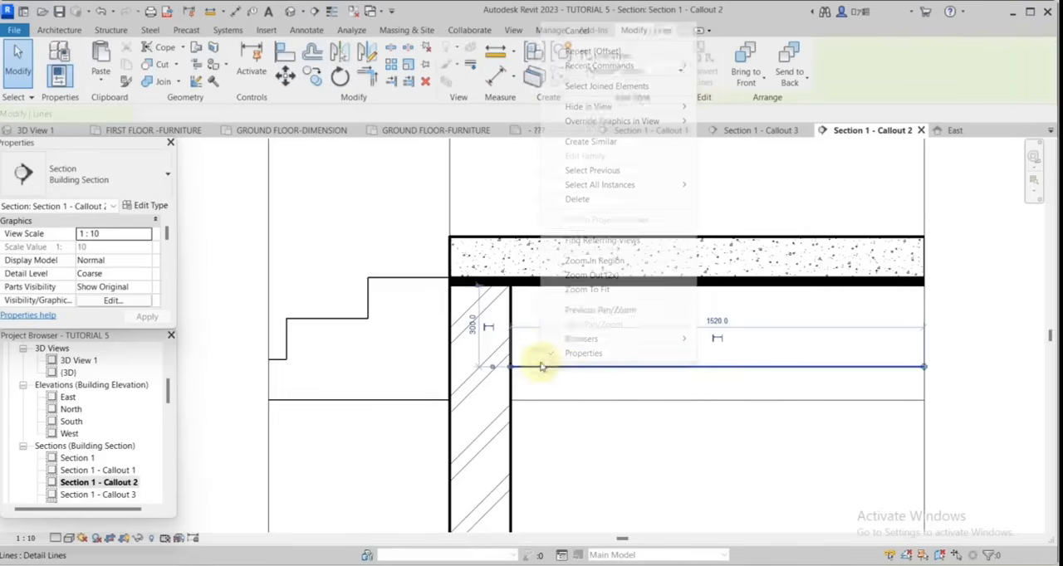
left_click(591, 141)
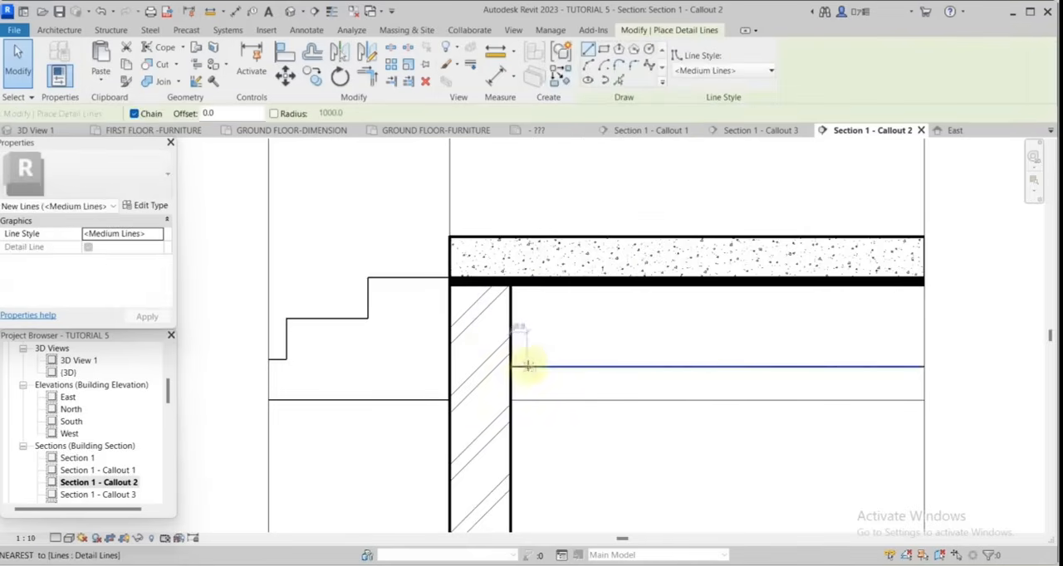
scroll(511, 365, "up", 2)
left_click(509, 365)
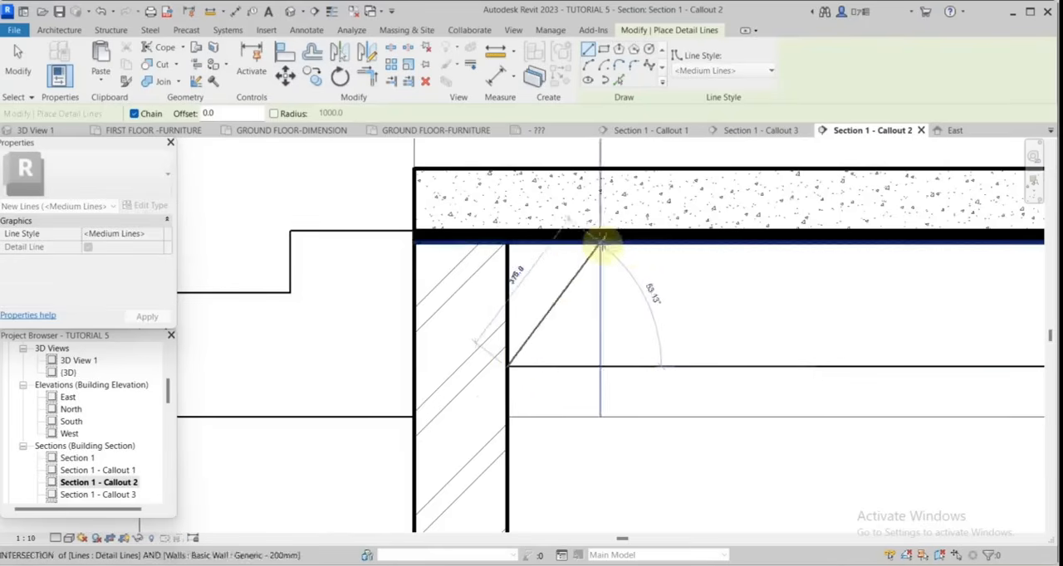
left_click(632, 241)
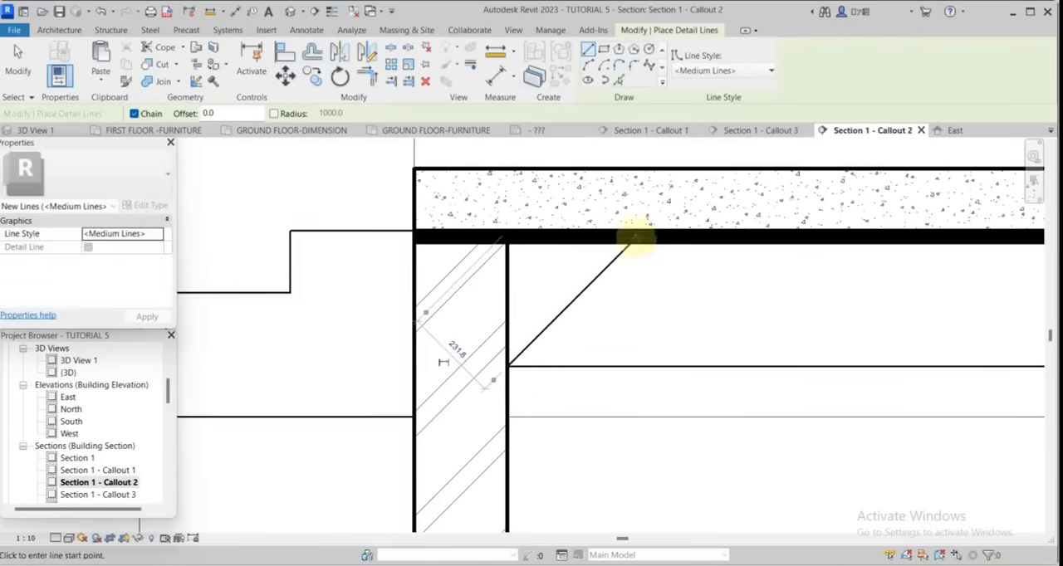
left_click(754, 365)
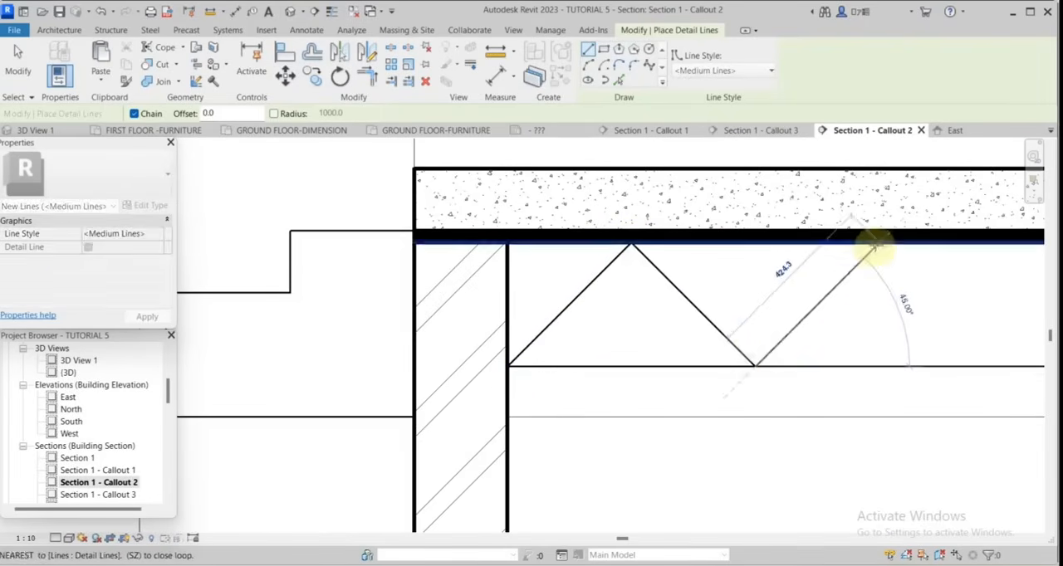
left_click(877, 244)
key("Escape")
Continue the zigzag with two more 45° diagonals up to the callout's right edge.
scroll(624, 346, "down", 4)
scroll(655, 327, "up", 3)
left_click(721, 284)
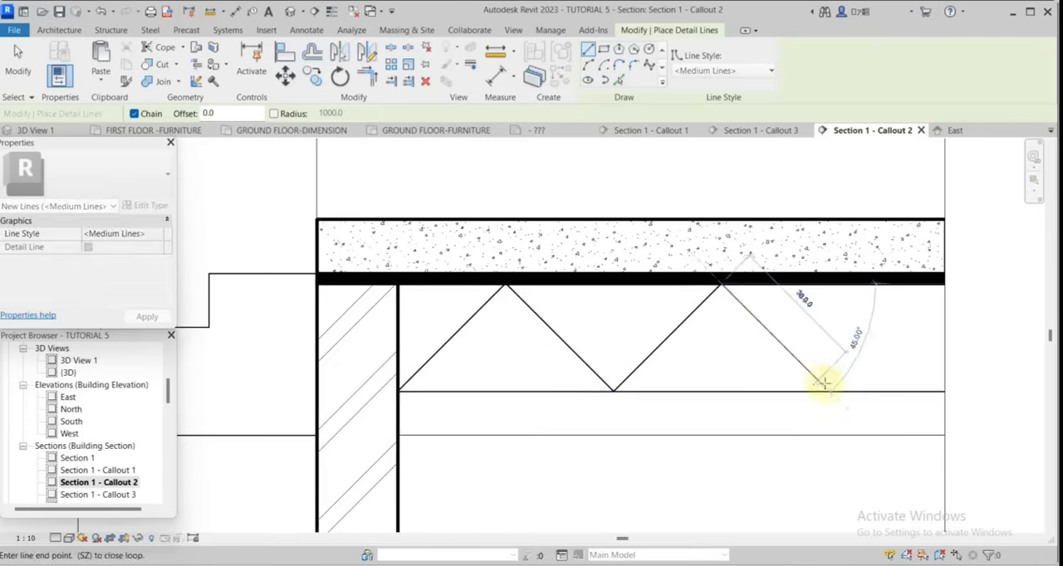
left_click(828, 390)
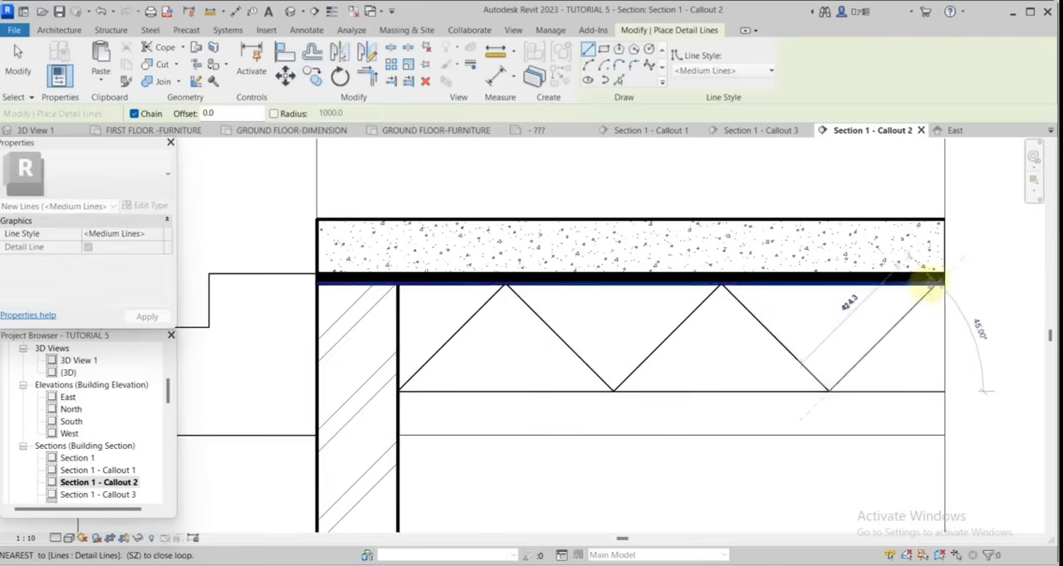
left_click(930, 283)
key("Escape")
key("Escape")
scroll(710, 388, "down", 3)
Start an EARTH filled region and pick the line beneath the zigzag layer as its top boundary.
left_click(307, 30)
left_click(332, 63)
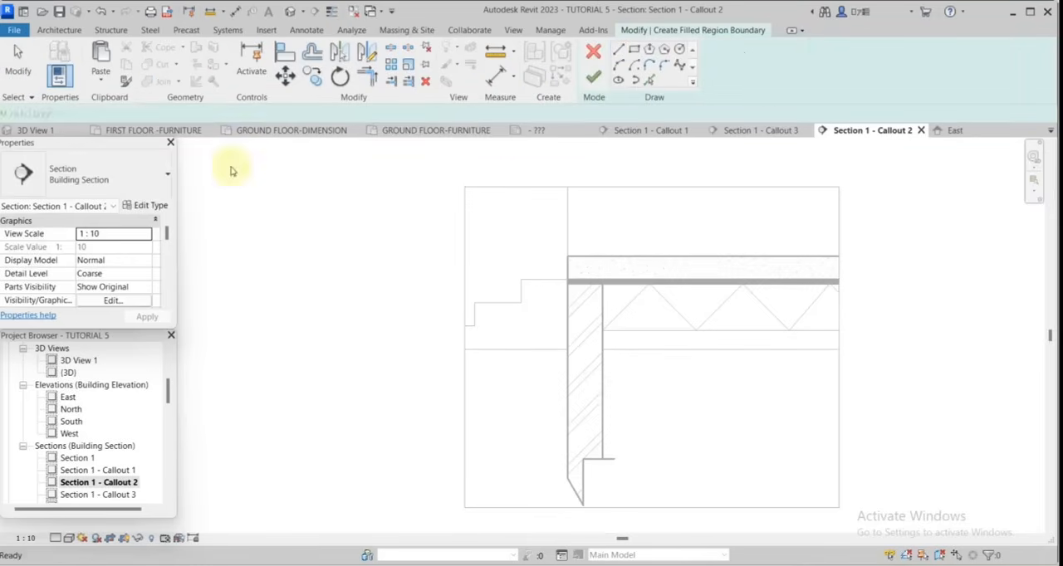
left_click(158, 187)
left_click(83, 274)
scroll(662, 340, "up", 4)
left_click(650, 80)
left_click(509, 309)
Draw the earth boundary down the wall's inner face, along a wavy lower edge and up the callout's right edge.
scroll(417, 309, "down", 2)
left_click(618, 49)
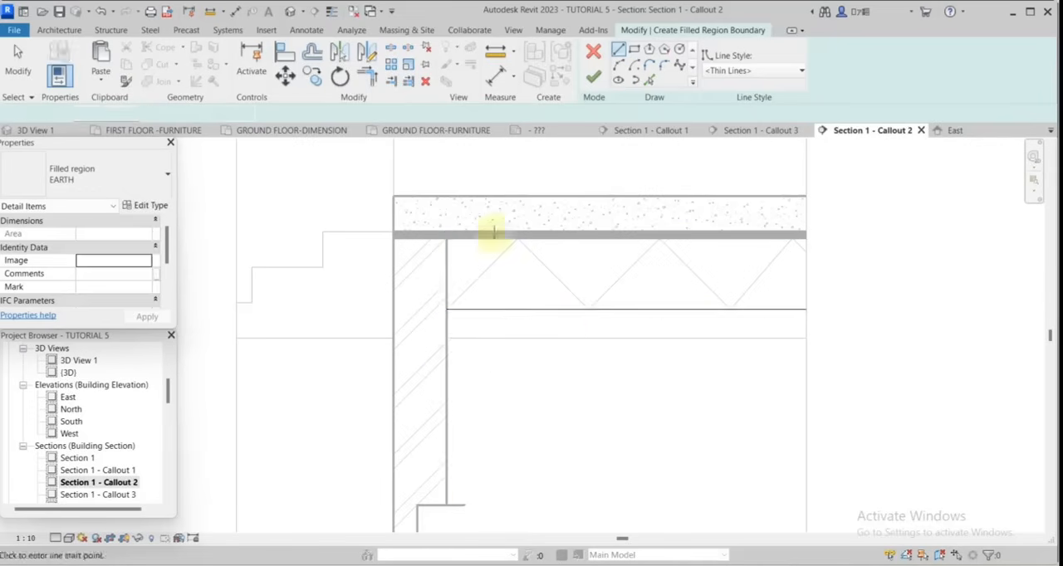
left_click(446, 310)
left_click(446, 408)
left_click(619, 65)
left_click(648, 405)
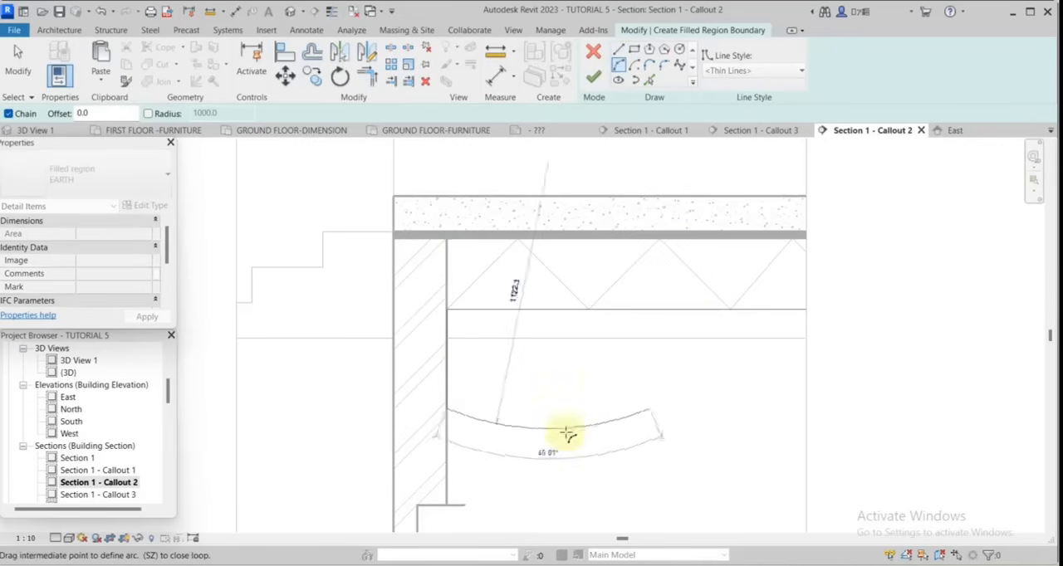
left_click(553, 431)
left_click(730, 394)
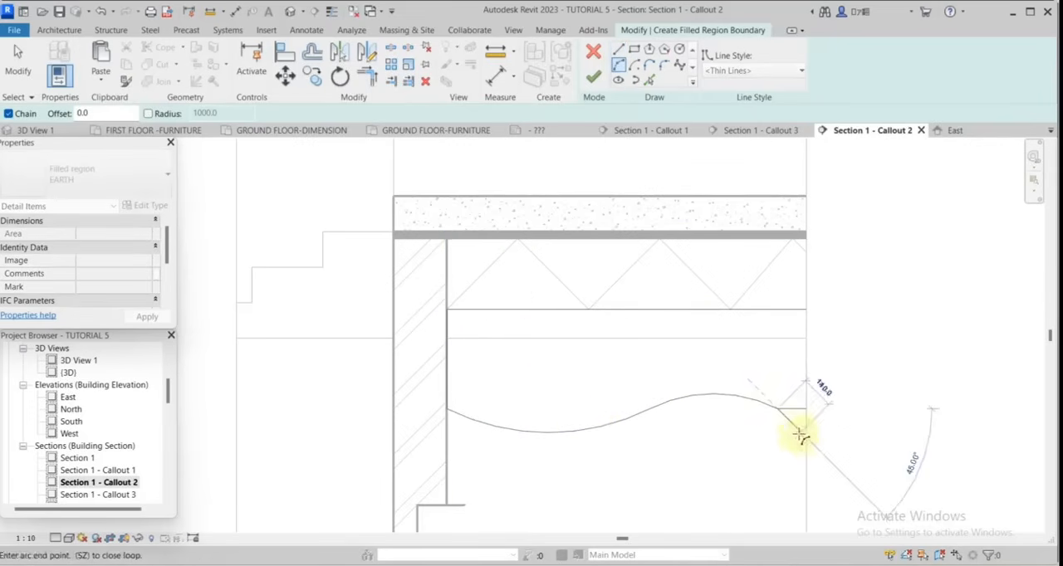
left_click(619, 49)
left_click(806, 310)
left_click(447, 309)
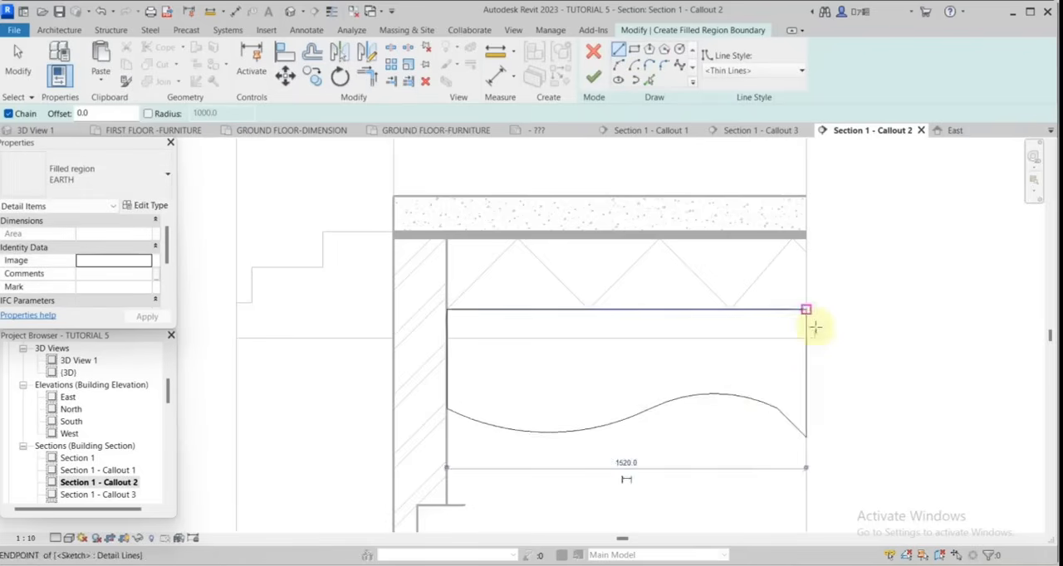
Begin a second earth loop outside the wall with a line down its outer face and an arc to the callout's left edge.
scroll(818, 282, "down", 2)
left_click(539, 319)
left_click(539, 382)
left_click(618, 65)
left_click(437, 354)
left_click(477, 378)
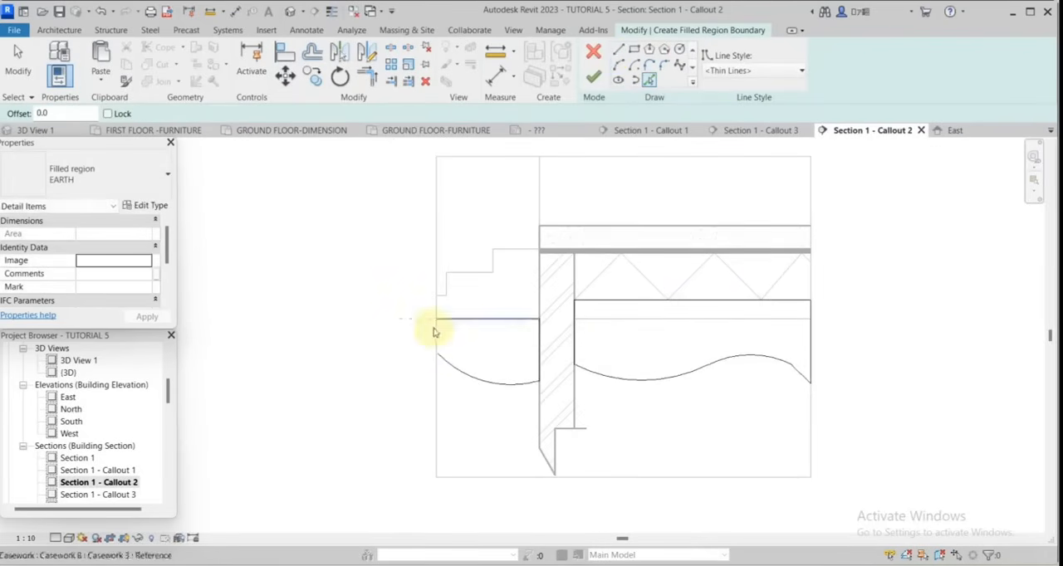
Close the outer earth loop with lines up the callout's left edge and along the ground line to the wall.
left_click(618, 49)
scroll(498, 340, "up", 2)
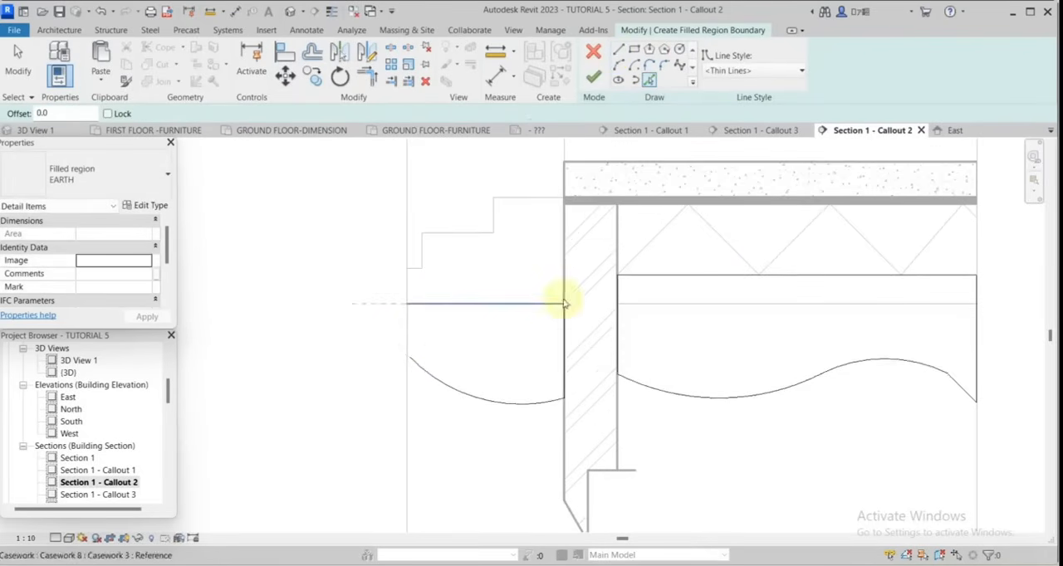
left_click(409, 304)
left_click(565, 304)
key("Escape")
key("Escape")
Check the outer loop's left boundary line and finish the EARTH filled region.
scroll(369, 342, "up", 2)
scroll(363, 330, "up", 2)
left_click(431, 331)
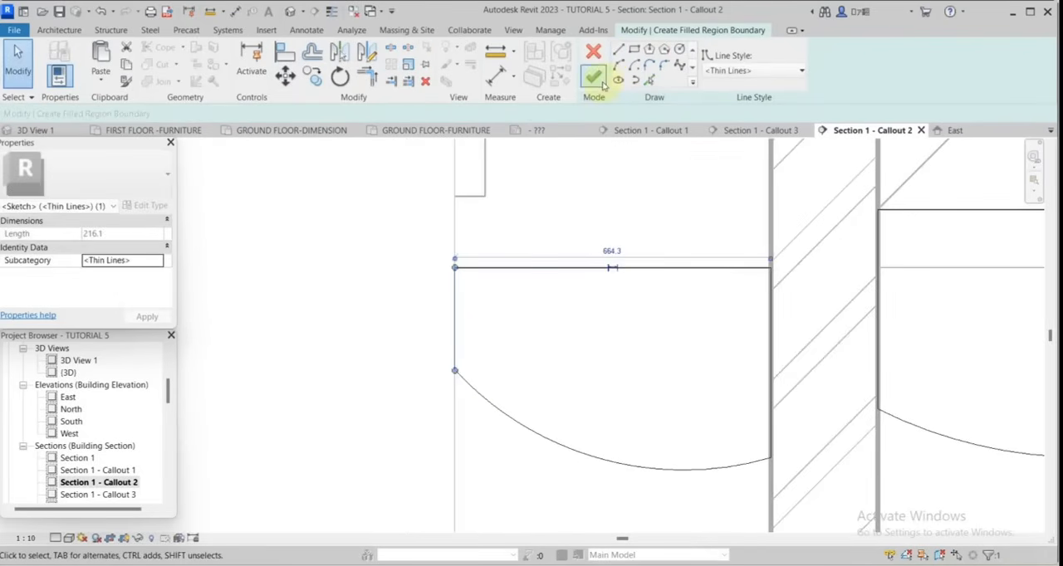
left_click(595, 78)
scroll(440, 332, "down", 4)
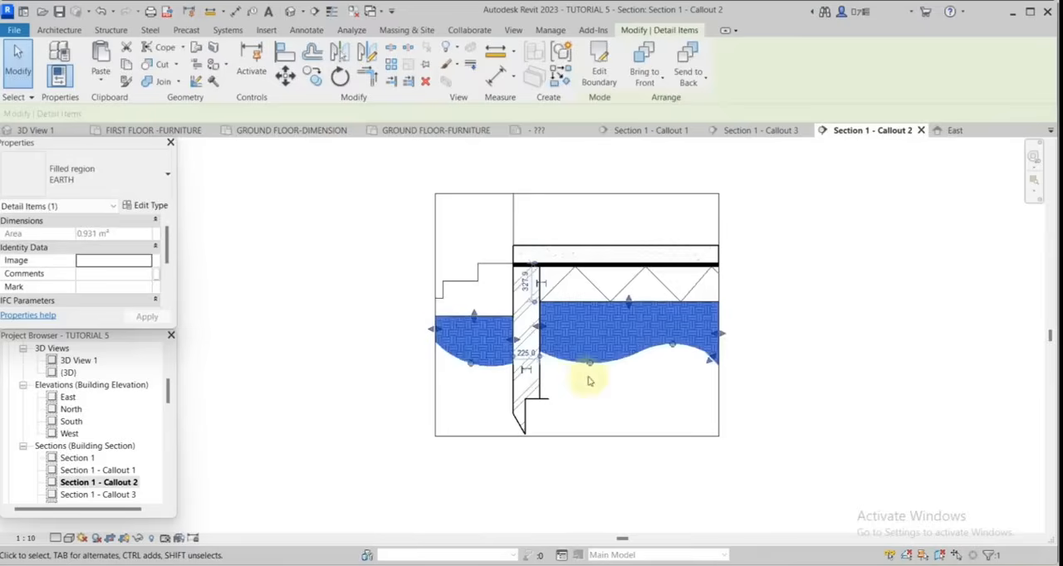
left_click(617, 404)
scroll(704, 289, "down", 1)
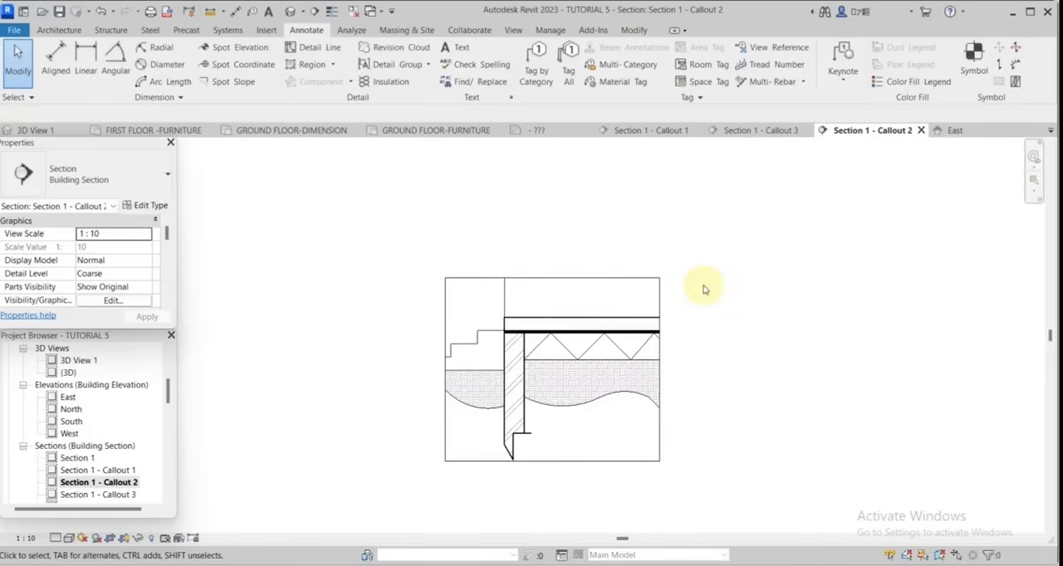
Add a text note with a two-segment leader pointing to the floor surface, reading "25mm Thick Floor Finishes".
key("t")
key("x")
scroll(771, 346, "up", 3)
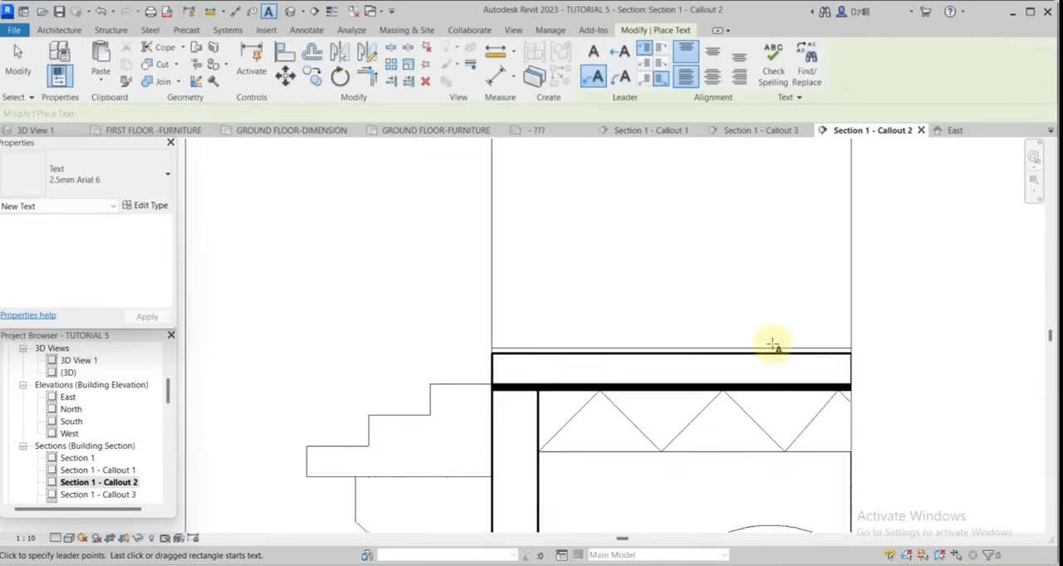
scroll(780, 348, "down", 1)
scroll(778, 317, "up", 1)
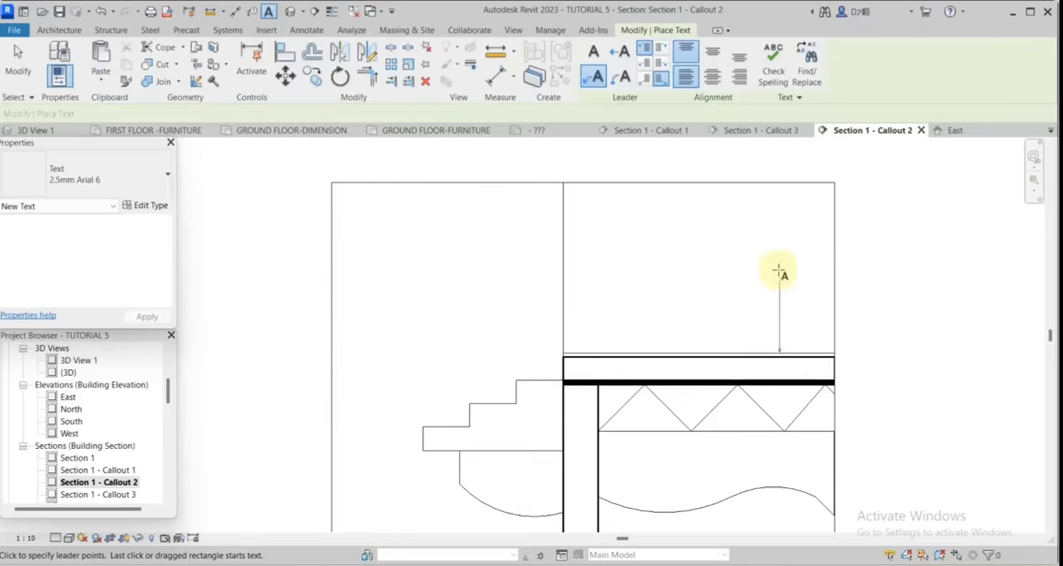
left_click(779, 208)
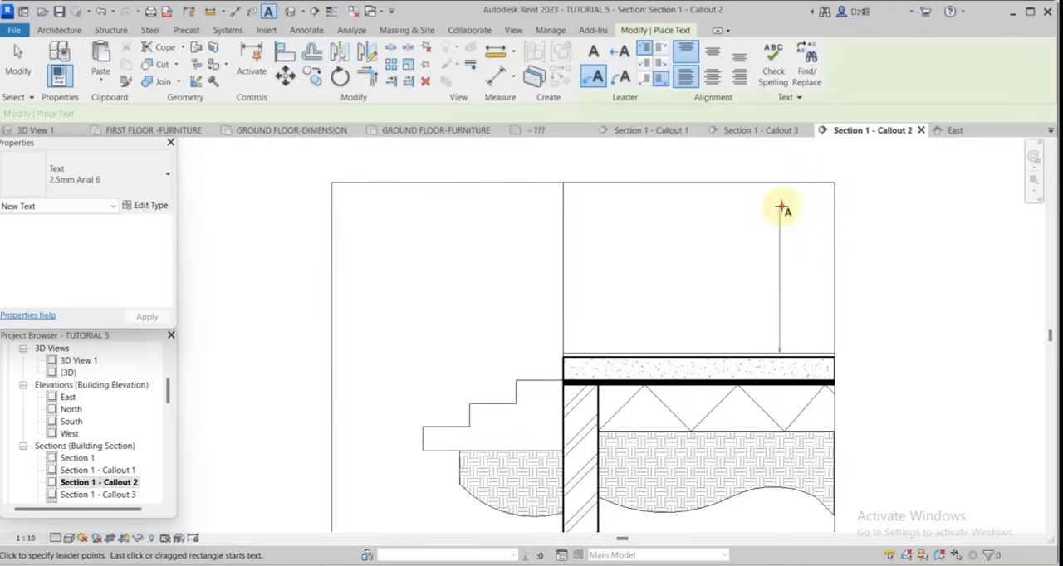
left_click(528, 207)
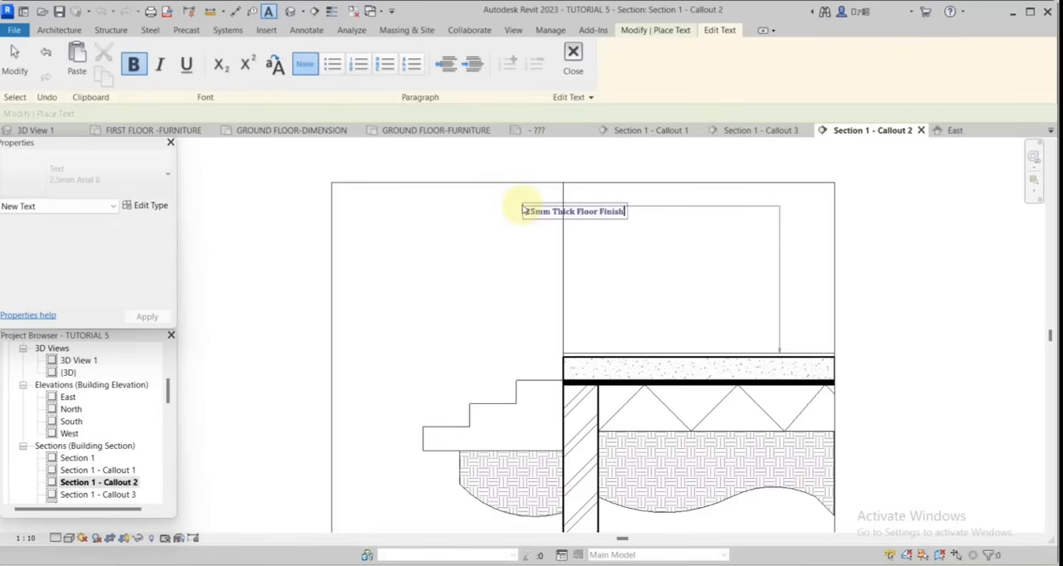
left_click(651, 274)
left_click(10, 60)
scroll(671, 203, "down", 2)
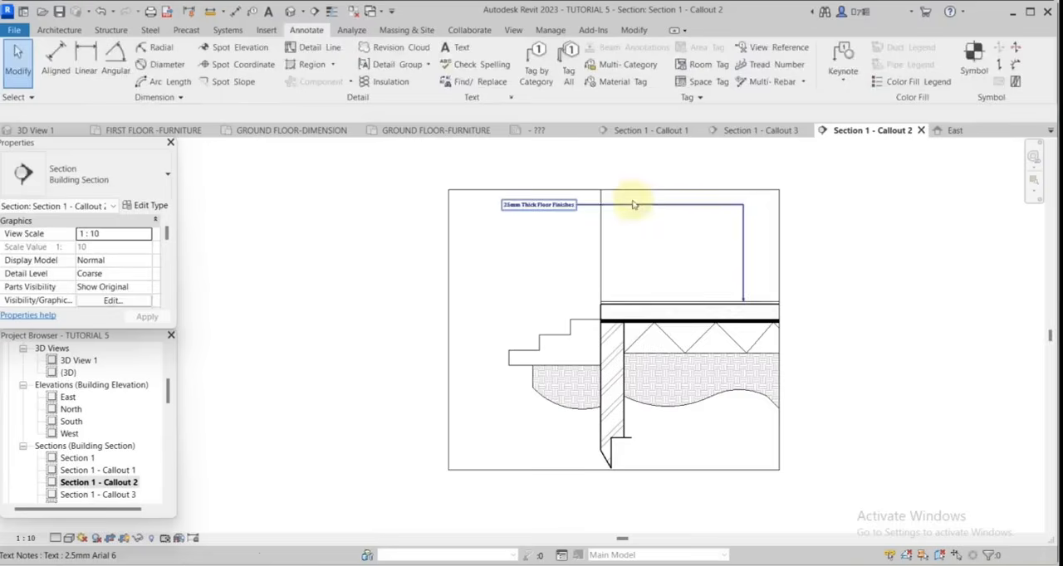
Increase the text size in the floor finishes note's type properties.
left_click(633, 204)
left_click(149, 205)
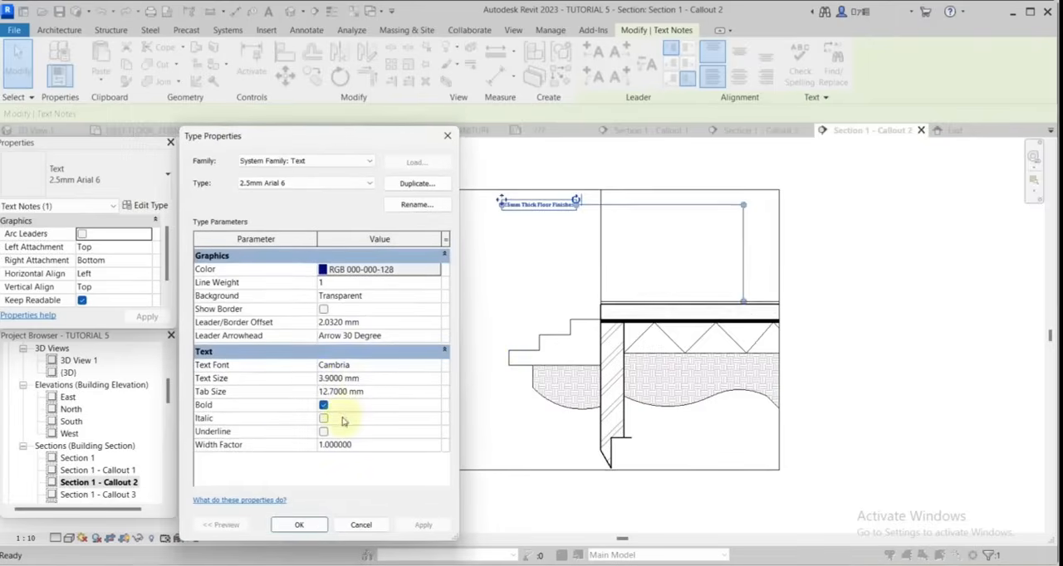
left_click(298, 525)
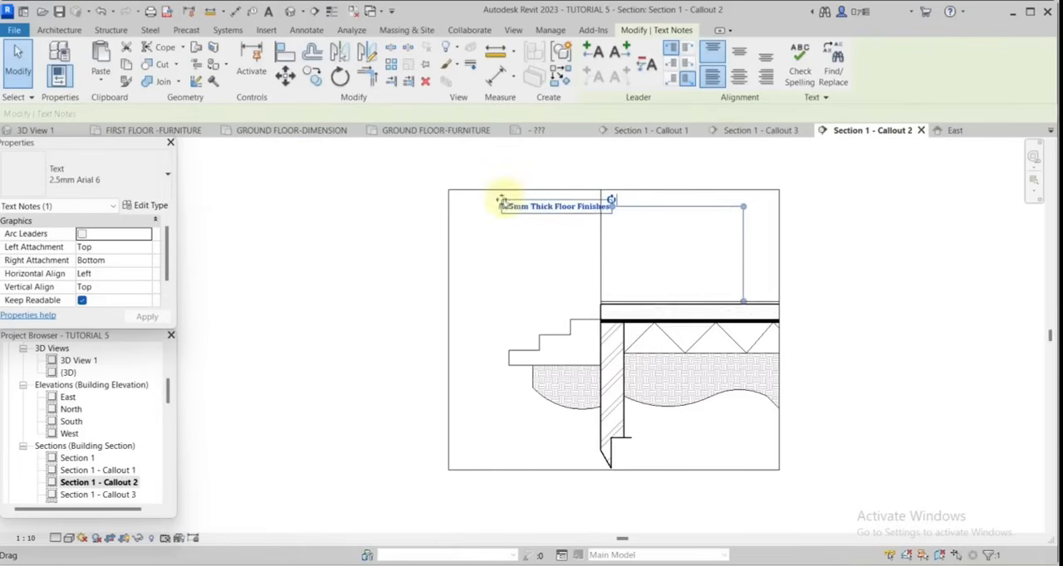
Shift the floor finishes note further left and realign its leader elbow directly above the arrowhead.
left_click_drag(503, 199, 469, 200)
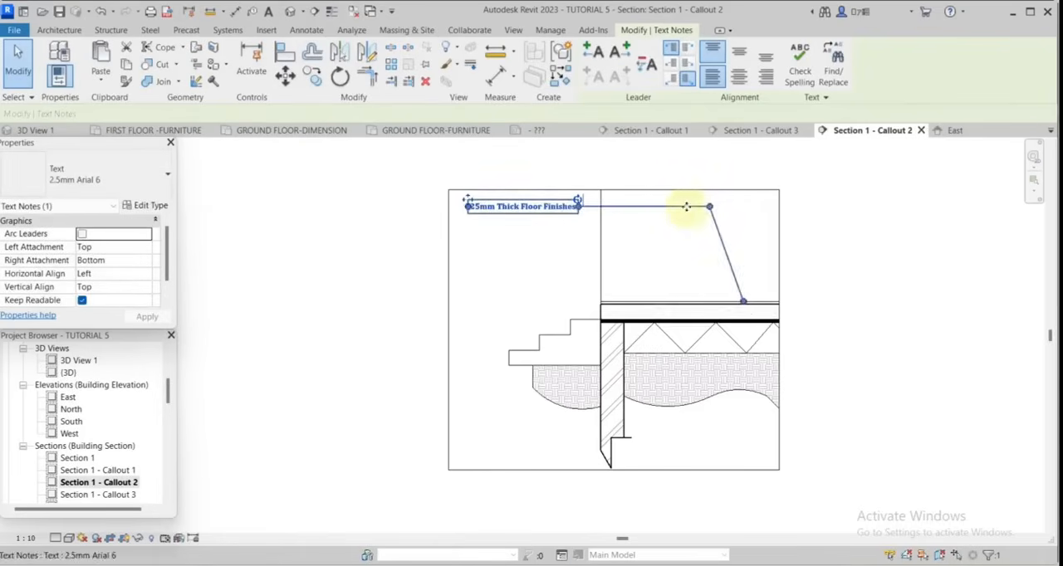
left_click_drag(710, 208, 741, 206)
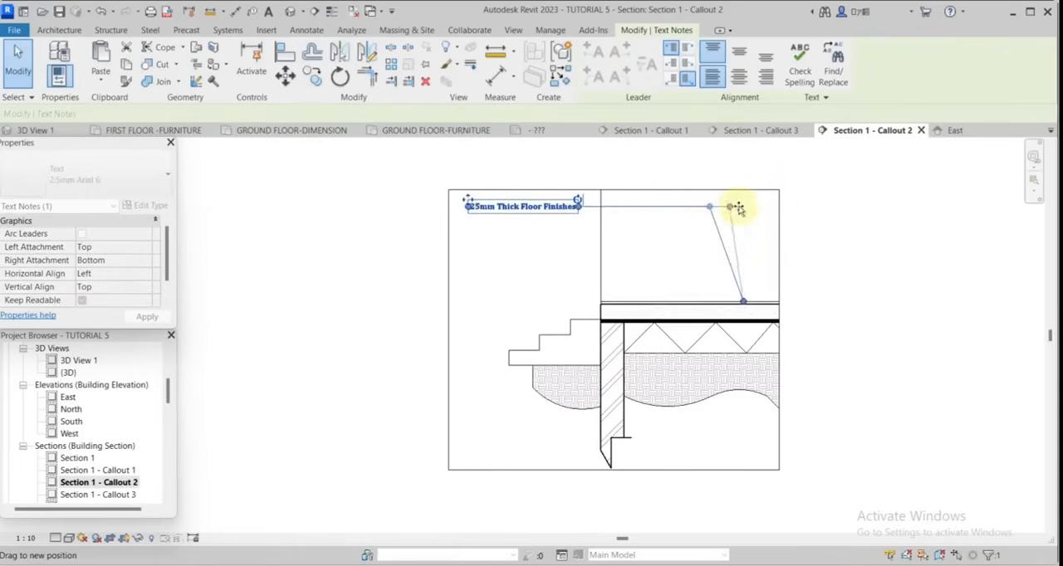
left_click(880, 290)
Create a similar leader note reading "150mm oversite concrete" for the floor slab and line up the floor finishes note with it.
right_click(546, 200)
left_click(581, 310)
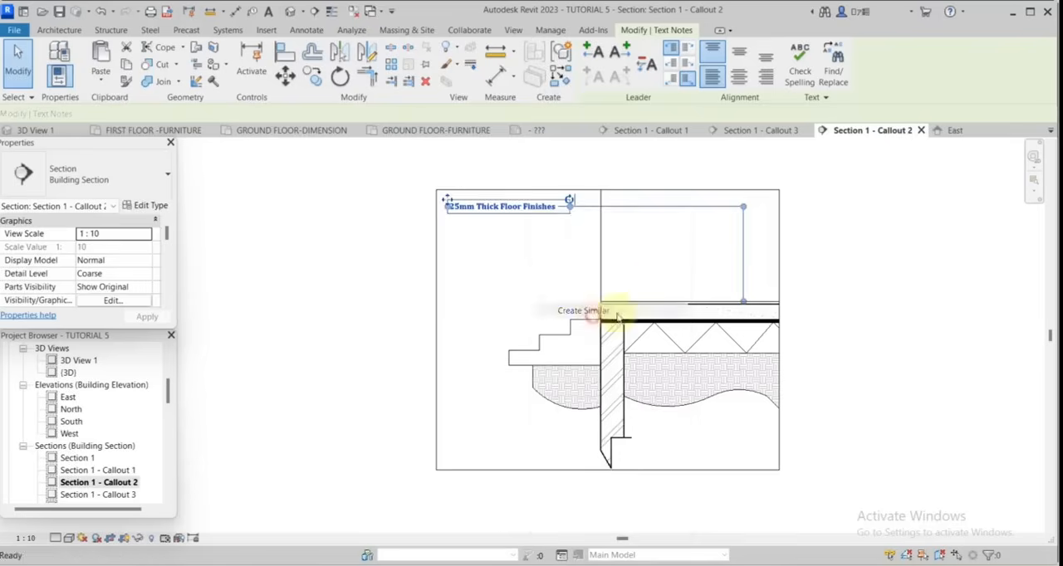
scroll(702, 288, "up", 2)
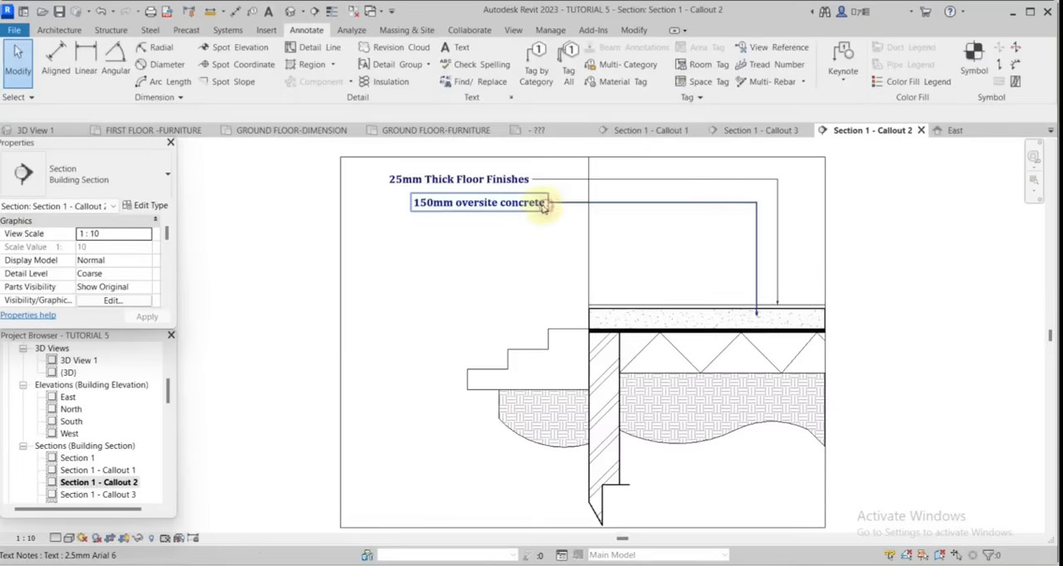
left_click(544, 204)
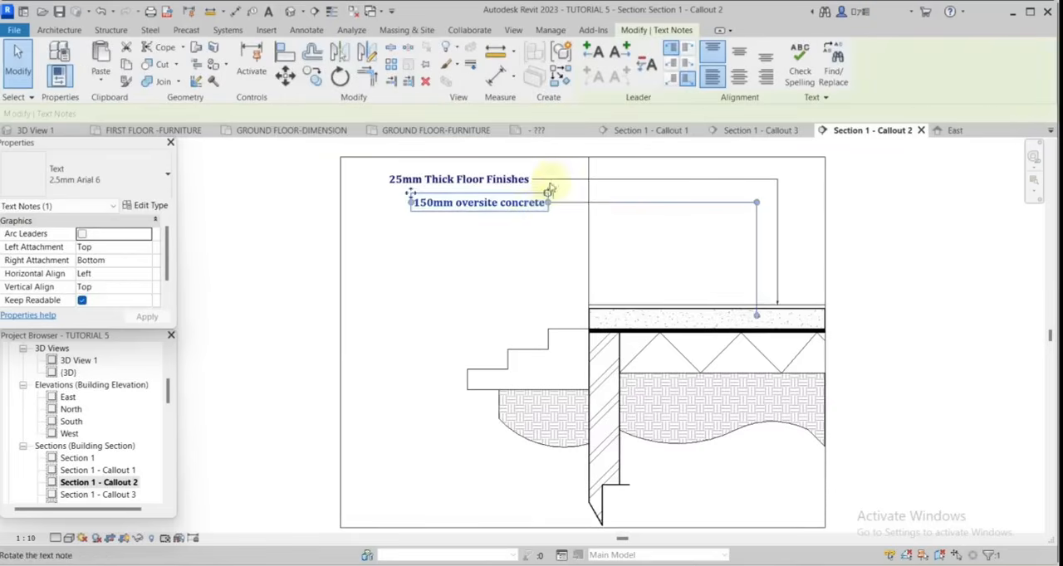
left_click(550, 177)
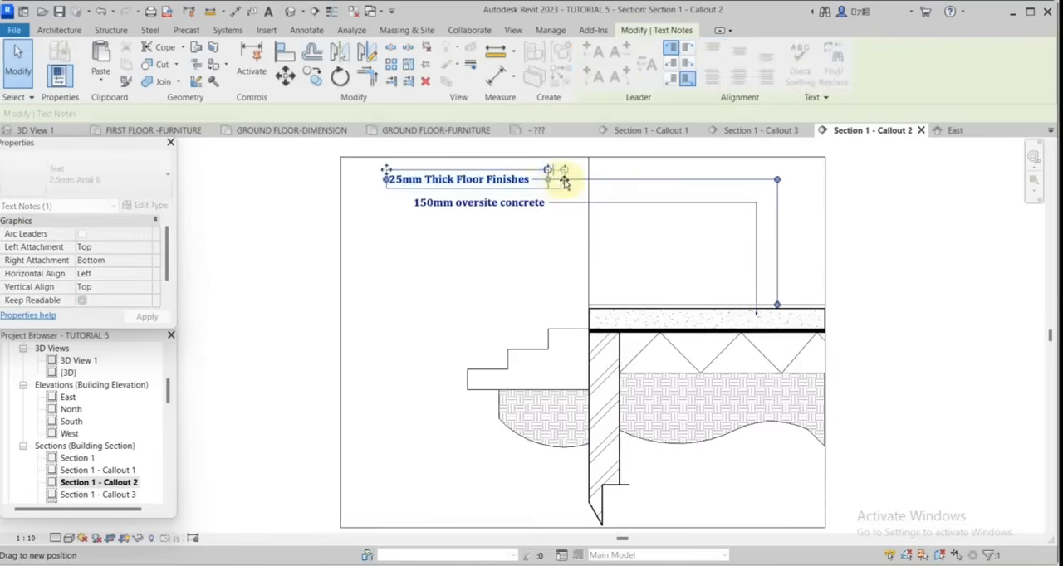
key("t")
key("x")
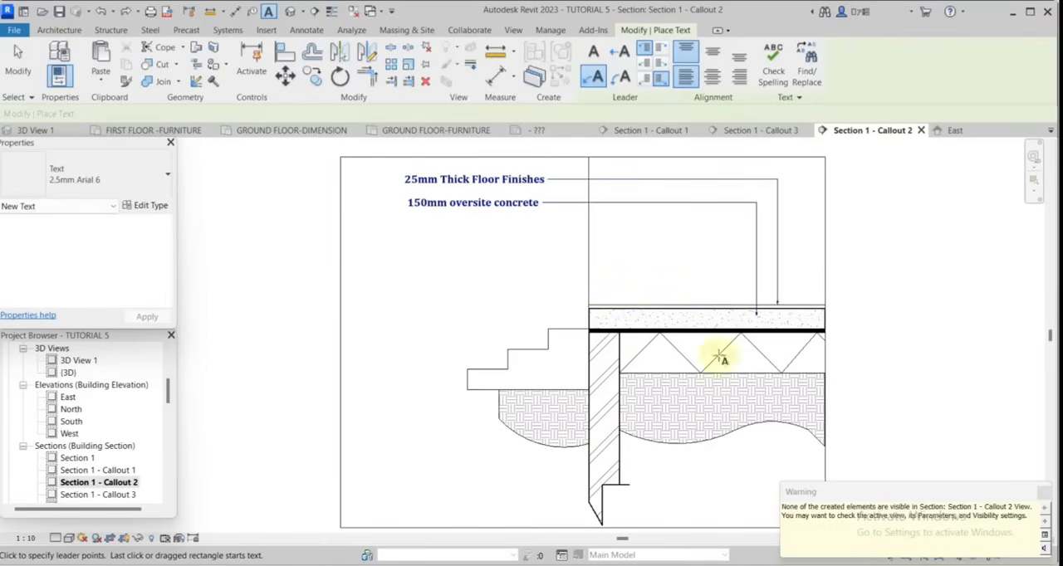
left_click(733, 343)
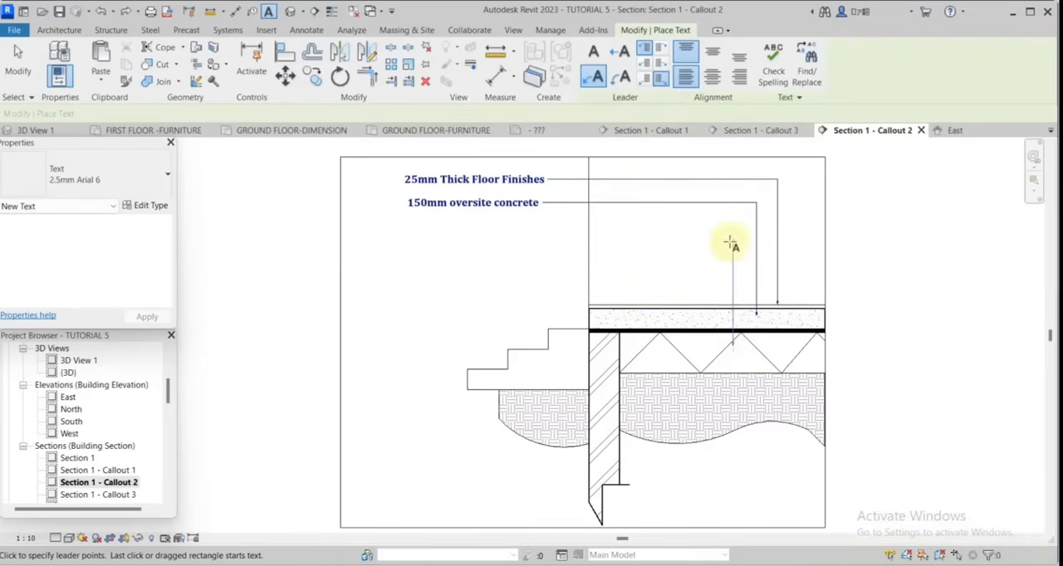
left_click(734, 232)
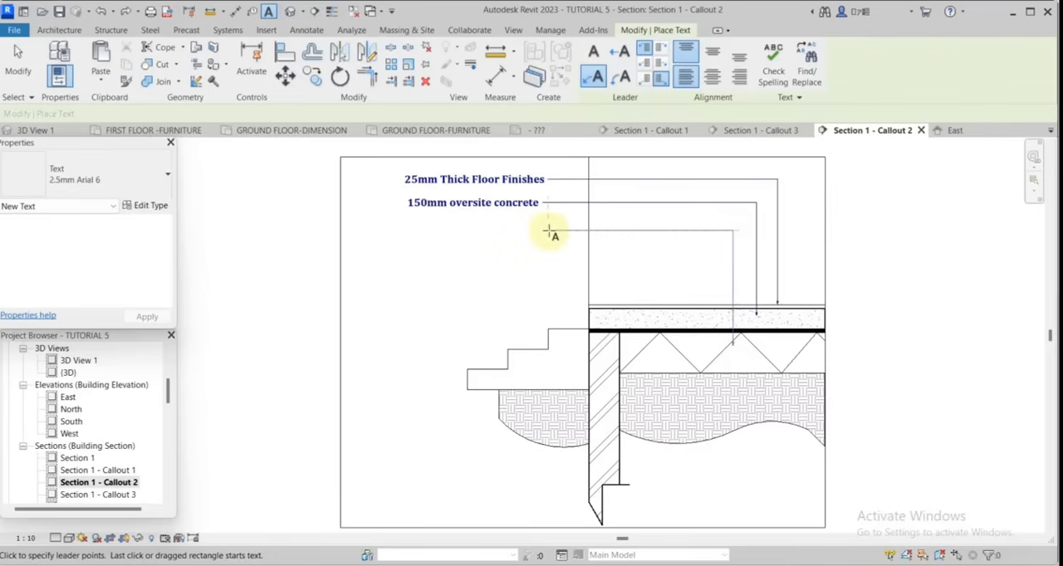
key("Escape")
key("Escape")
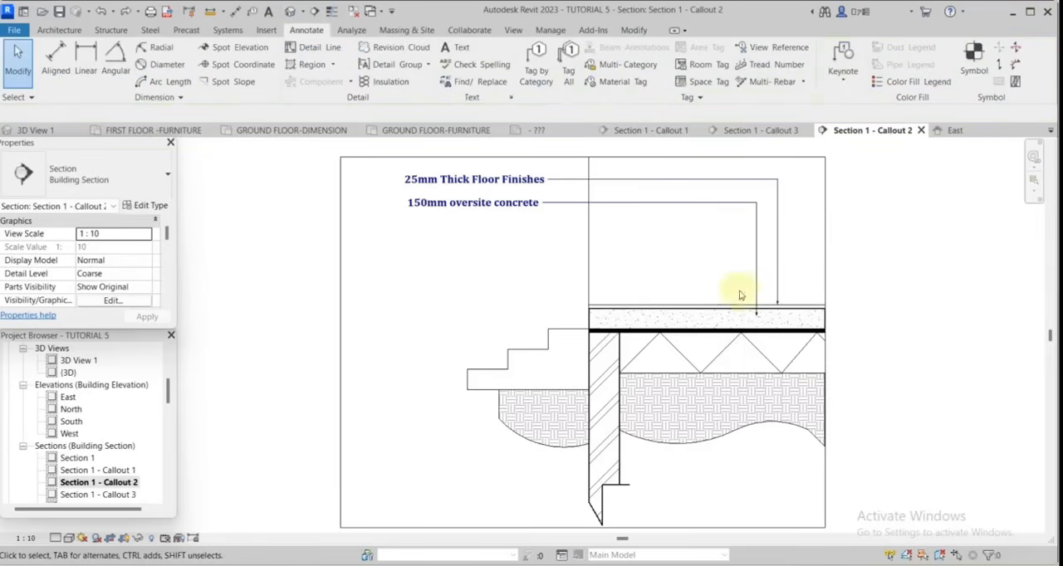
Create a similar leader note reading "Damp-proof Membrane", pointing to the thick black line beneath the slab.
right_click(756, 249)
left_click(804, 344)
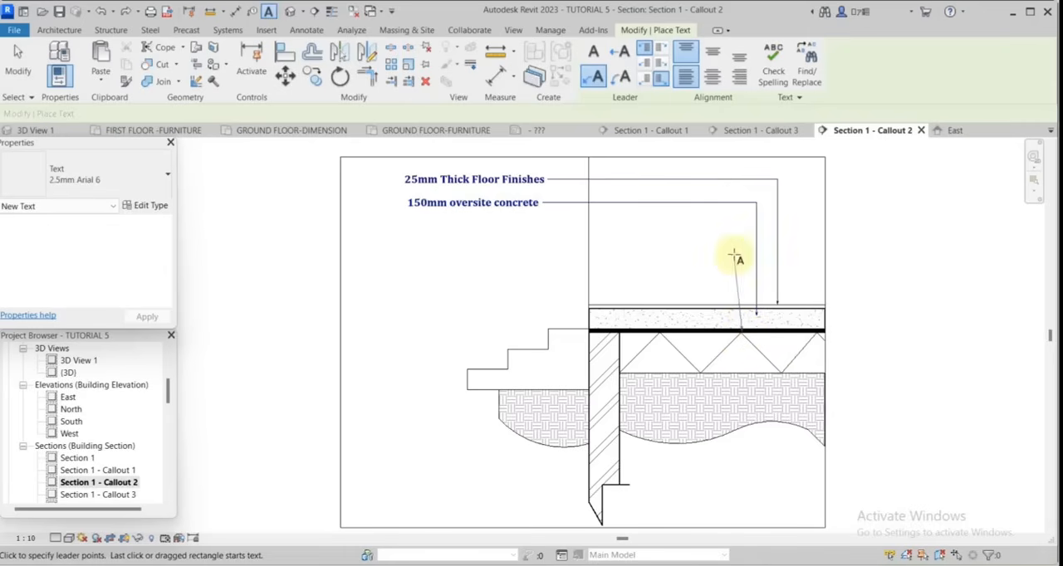
left_click(740, 222)
left_click(548, 221)
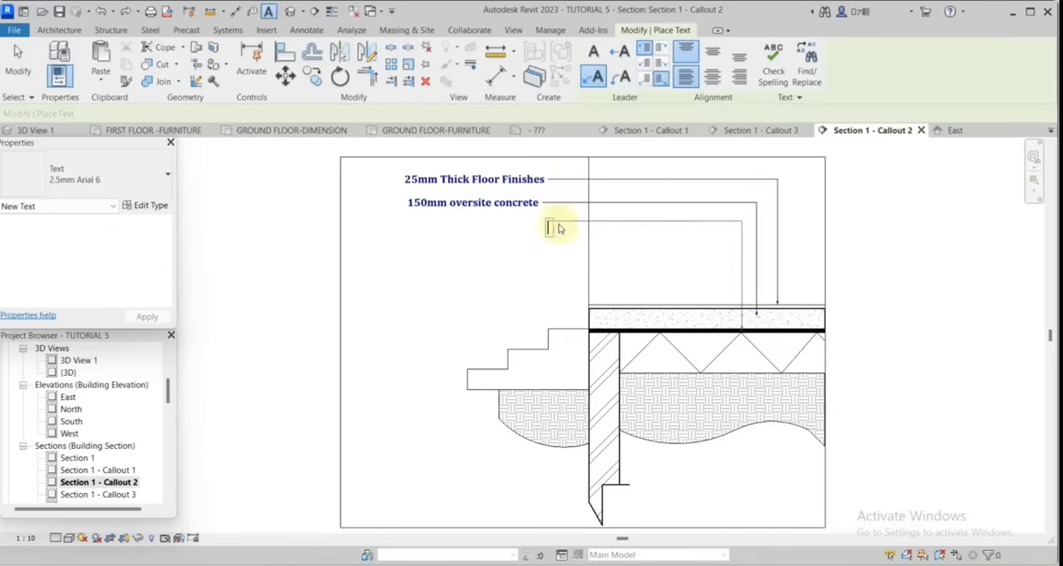
type("Damp-")
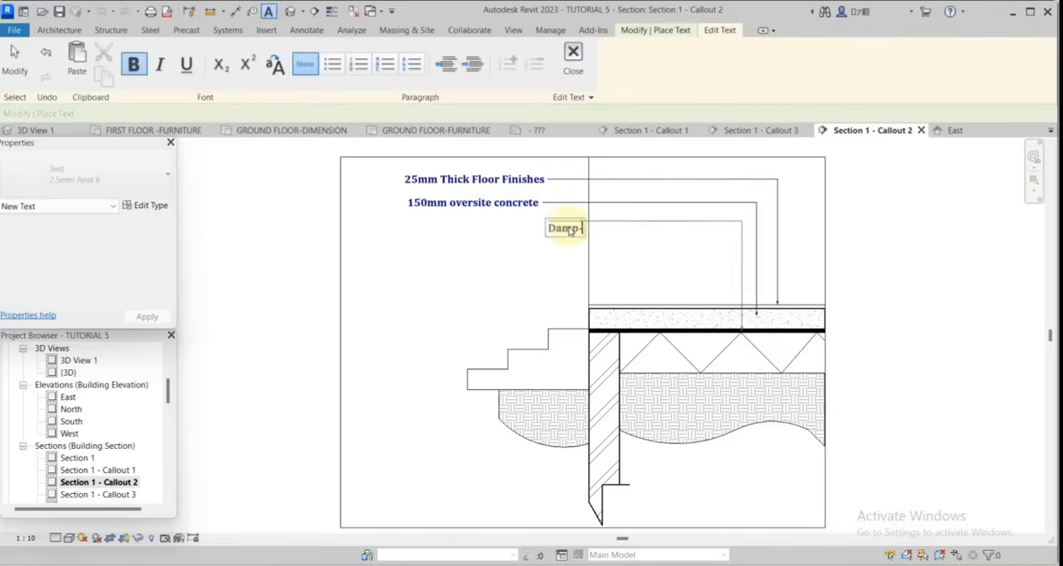
type("proof M")
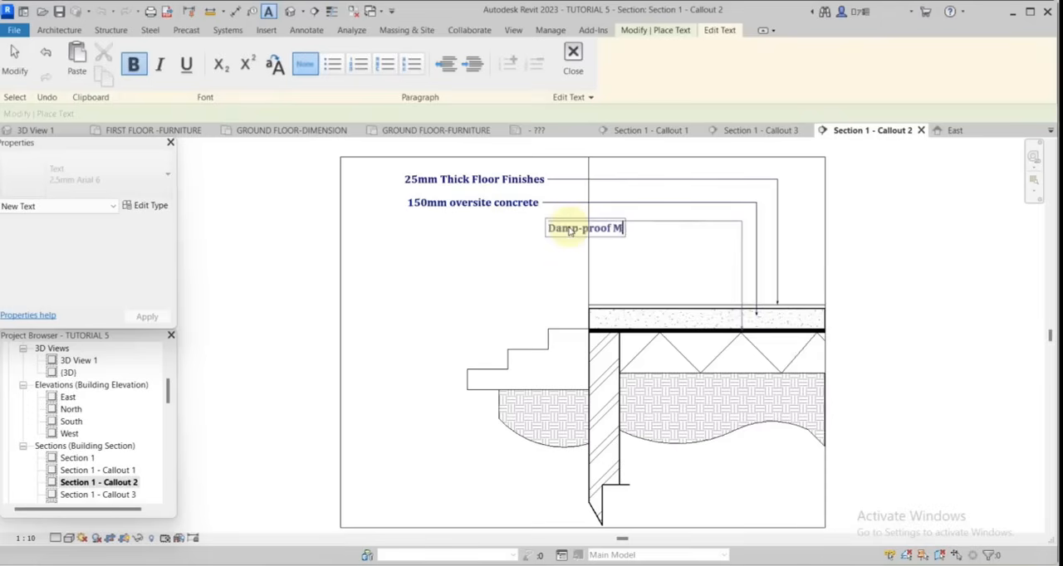
type("embrane")
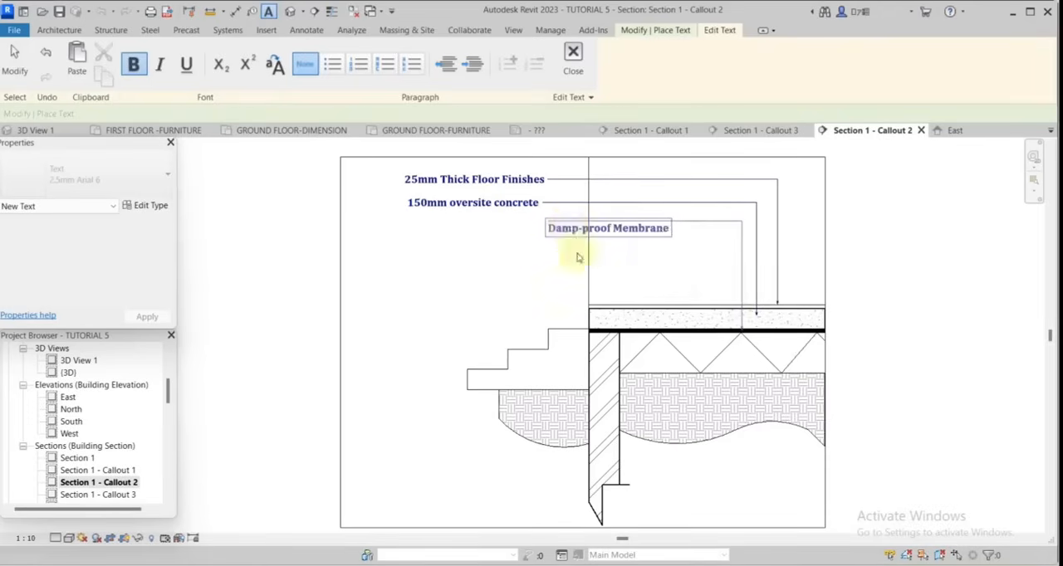
left_click(657, 294)
Add a leader note reading "300mm Compacted Hardcore", pointing to the zigzag layer beneath the membrane.
scroll(342, 149, "up", 1)
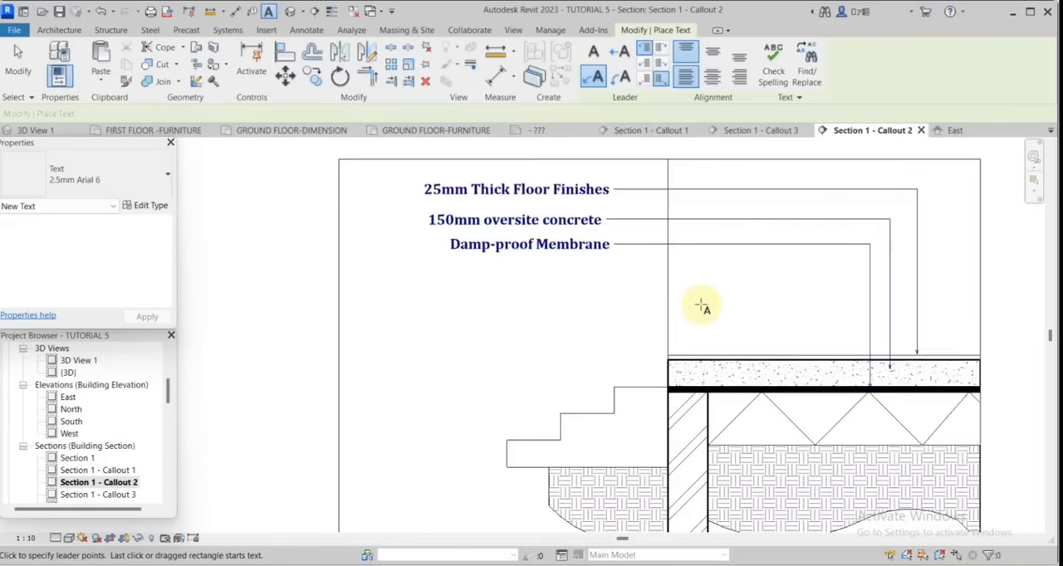
left_click(848, 415)
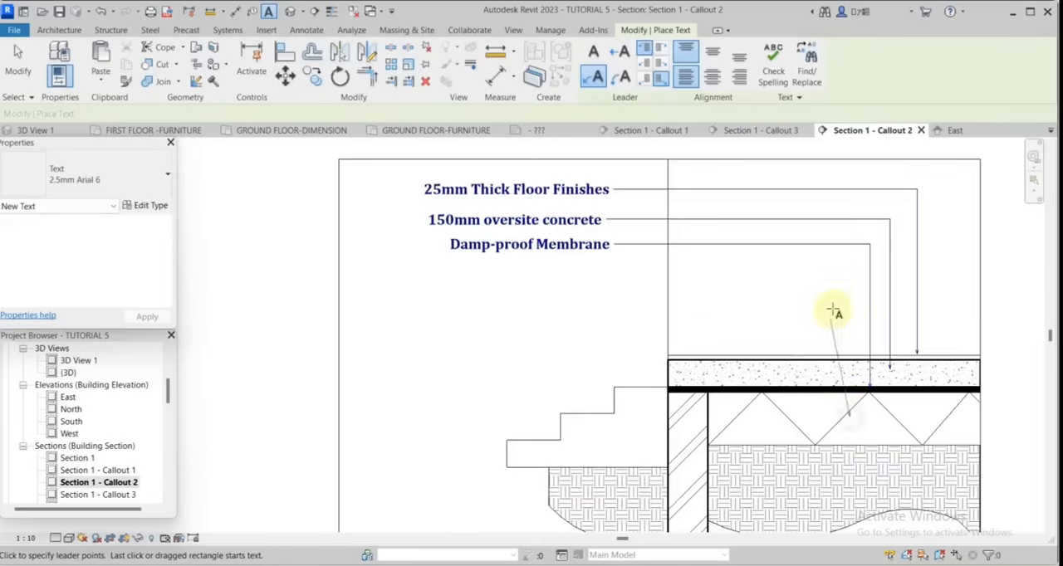
left_click(849, 276)
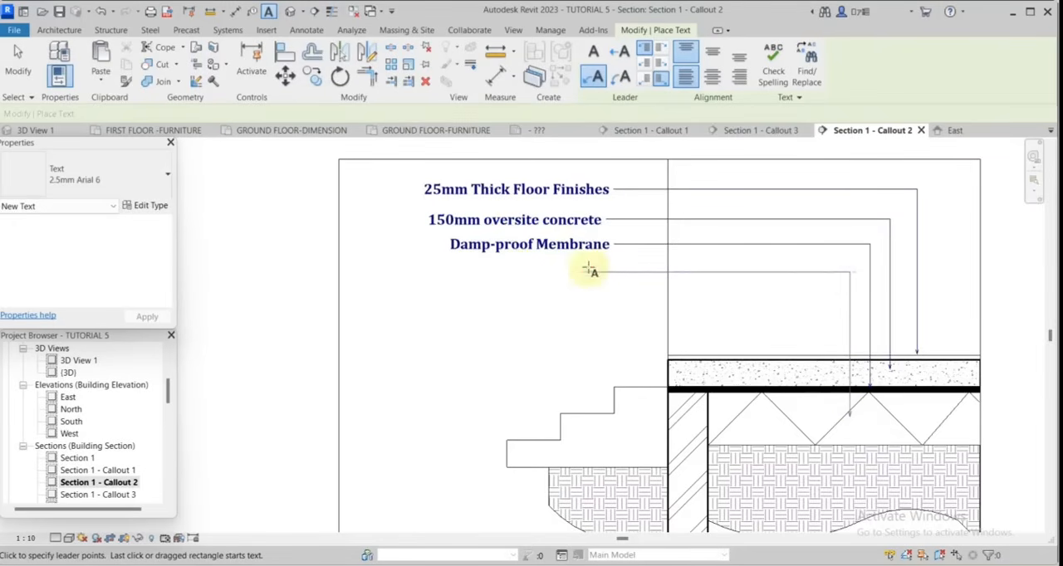
left_click(614, 276)
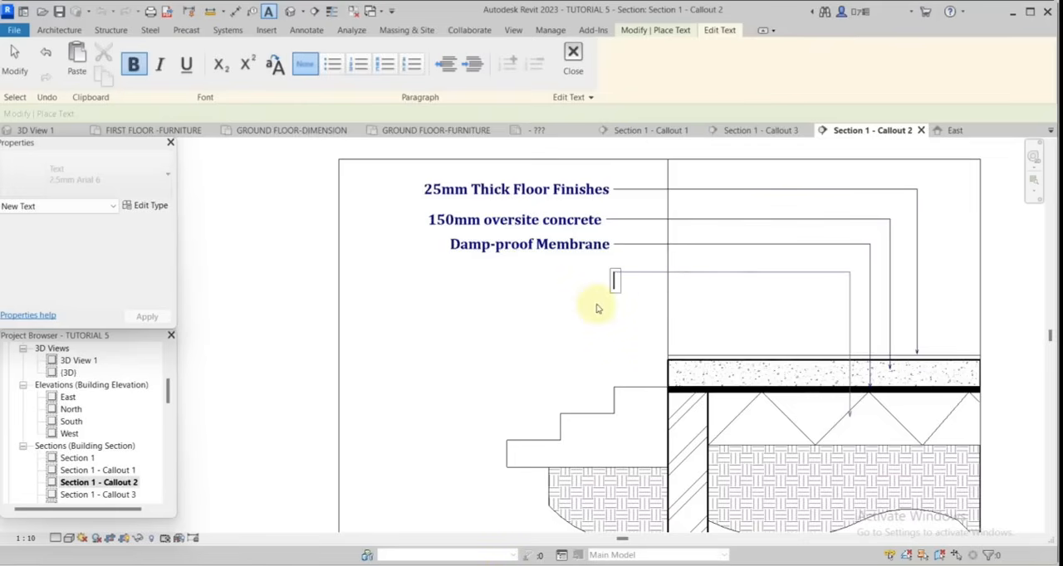
type("300mm Compacr")
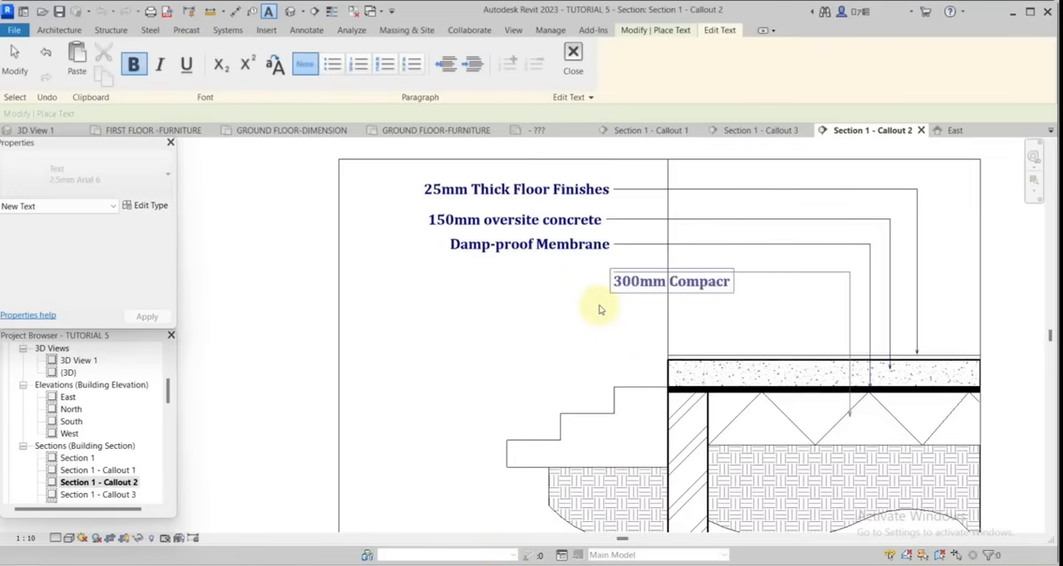
key("BackSpace")
type("ted Har")
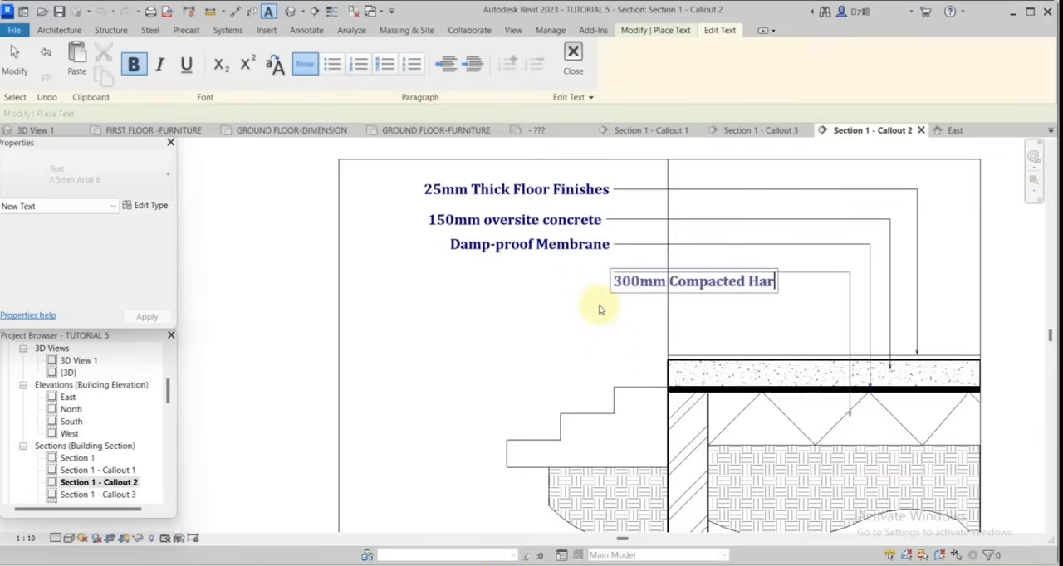
type("dcore")
left_click(764, 321)
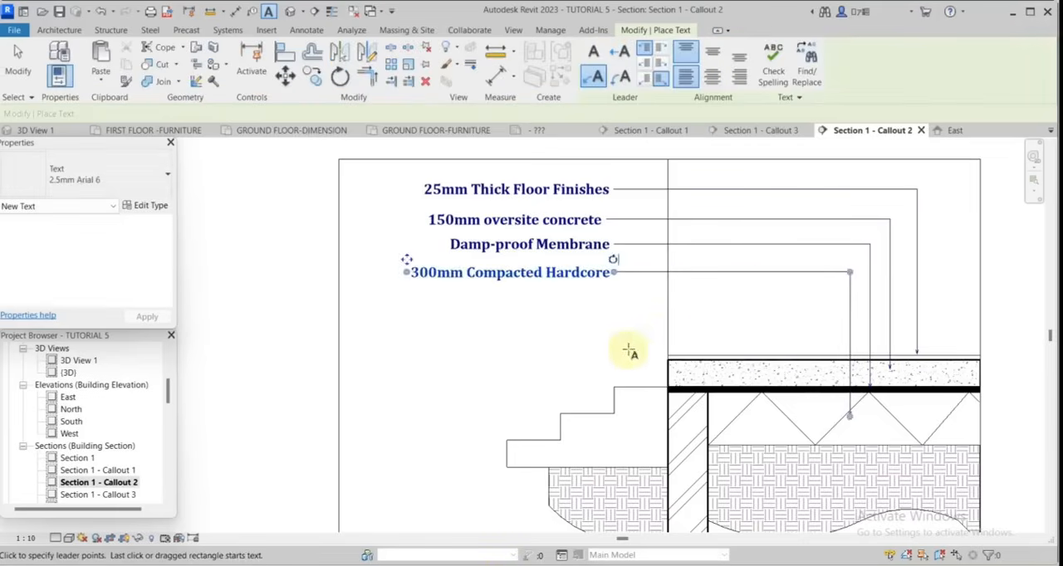
left_click(629, 349)
key("Escape")
key("Escape")
Create a similar leader note reading "Earth Filling", pointing to the earth hatch below the hardcore.
right_click(772, 272)
left_click(824, 349)
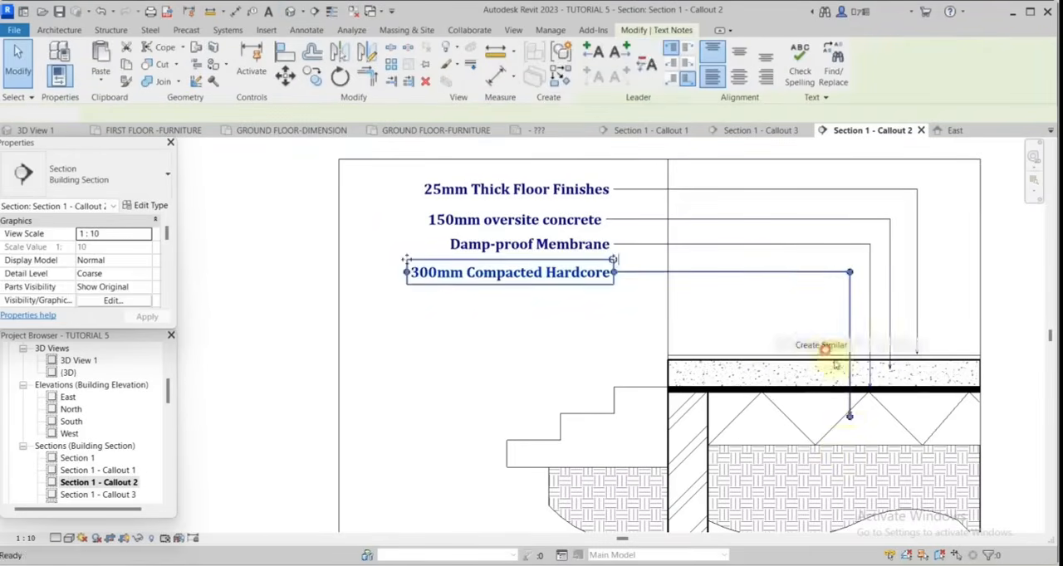
left_click(839, 471)
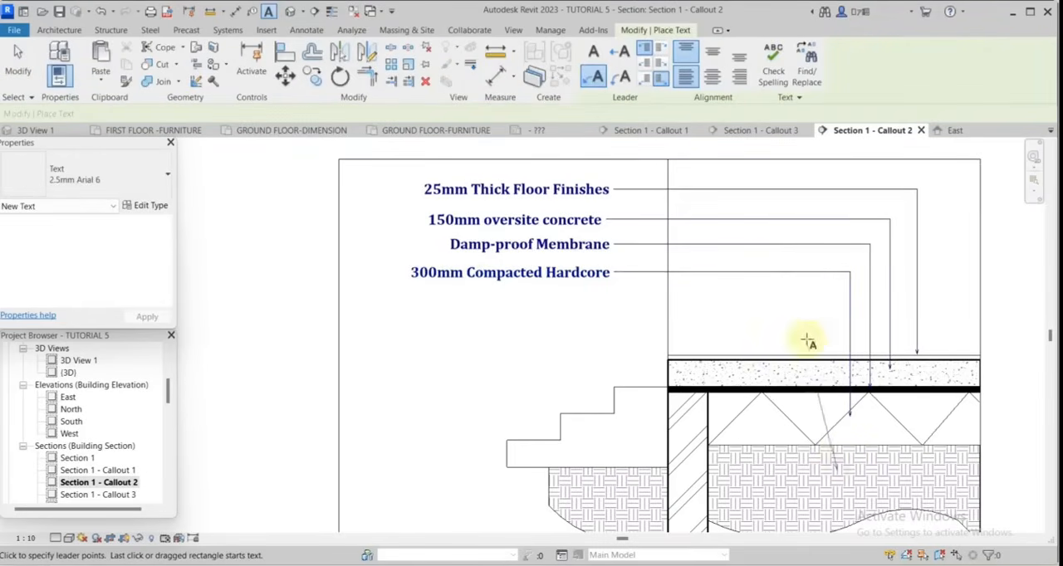
left_click(837, 297)
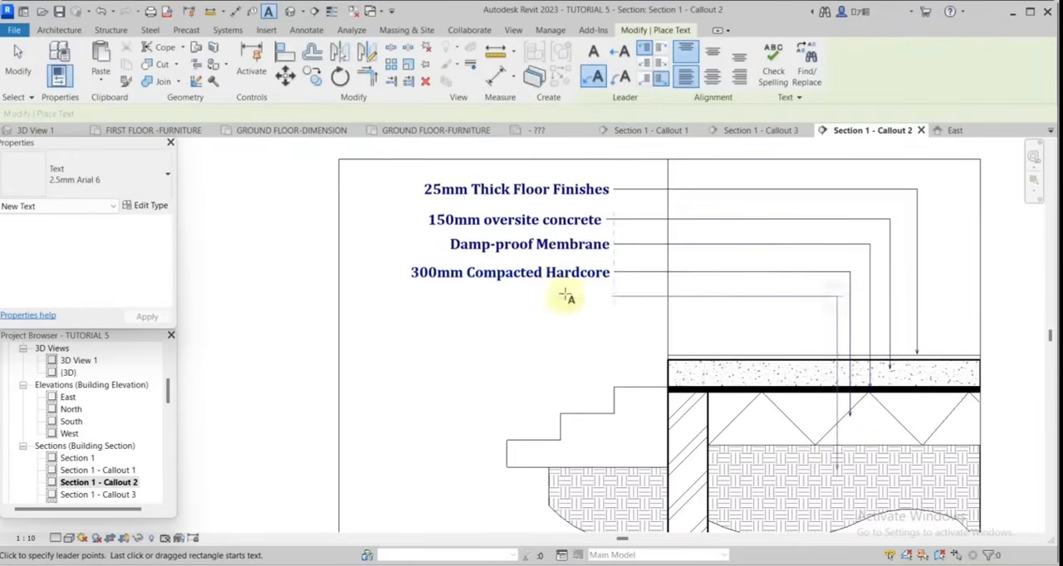
left_click(614, 304)
type("Ea")
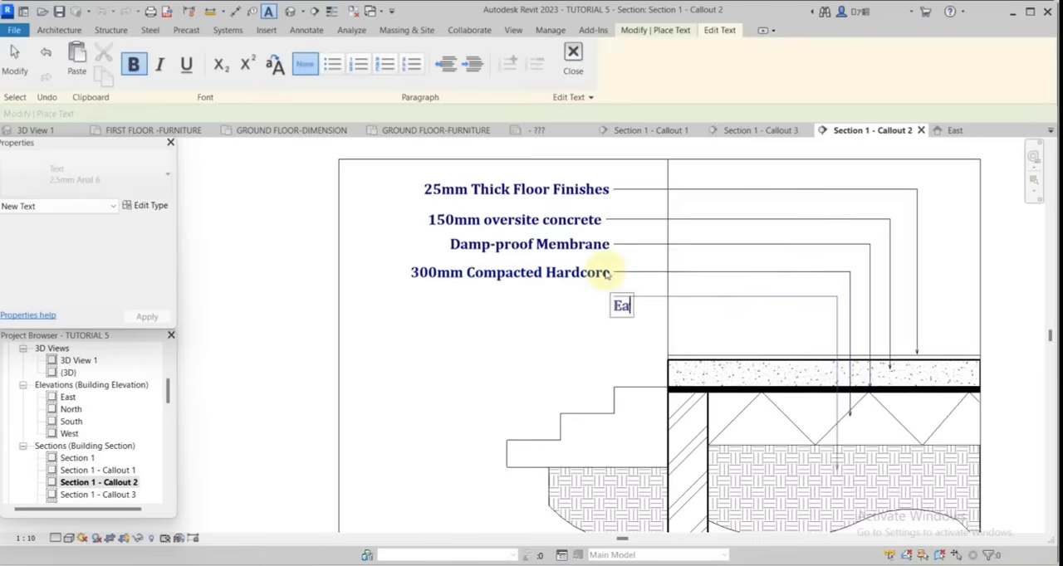
type("rth Filling")
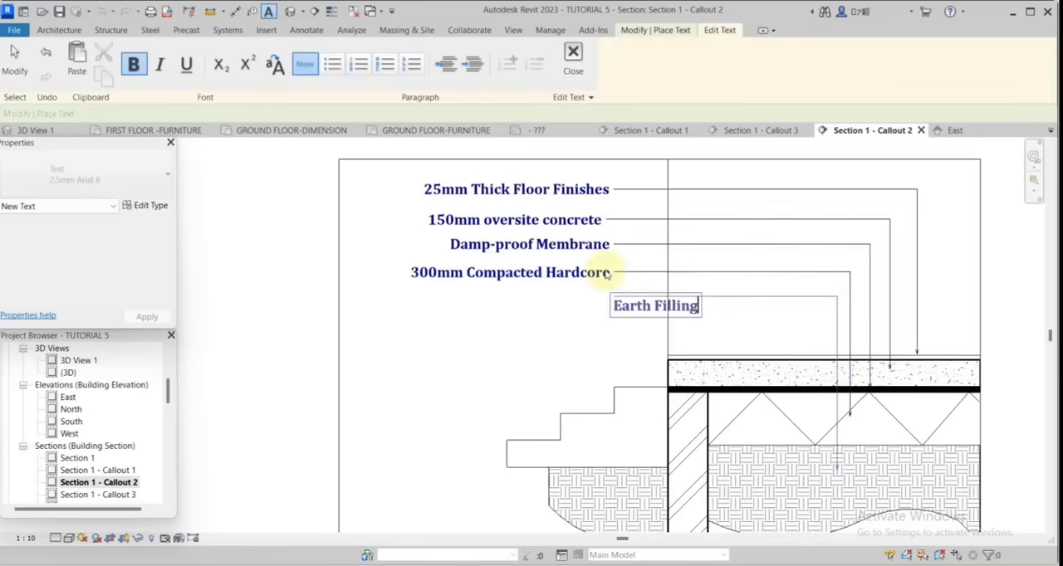
left_click(765, 336)
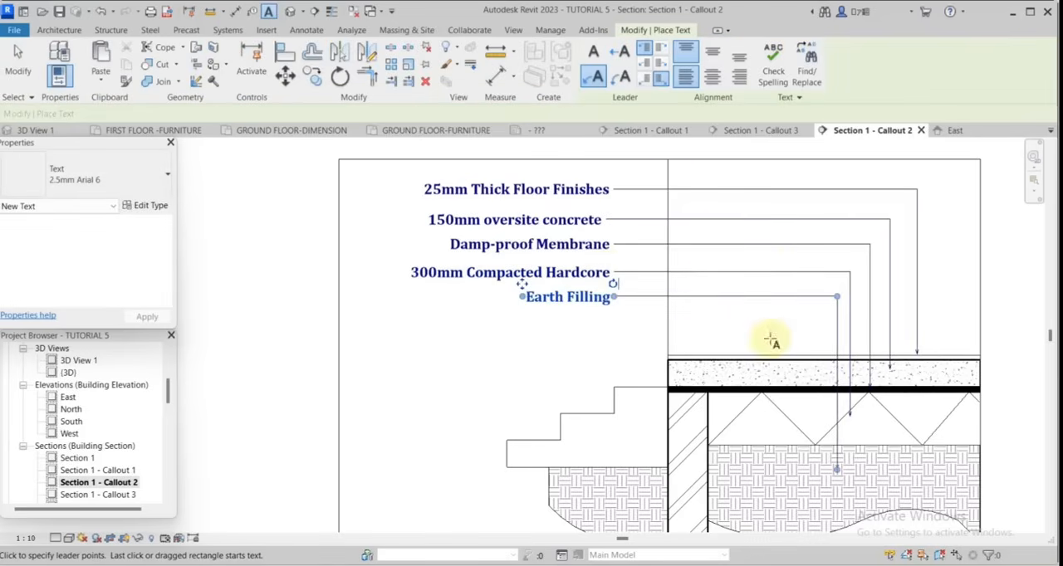
Add a leader note reading "225mm Thick Block Wall" below the earth filling note, pointing to the diagonally hatched wall.
left_click(692, 422)
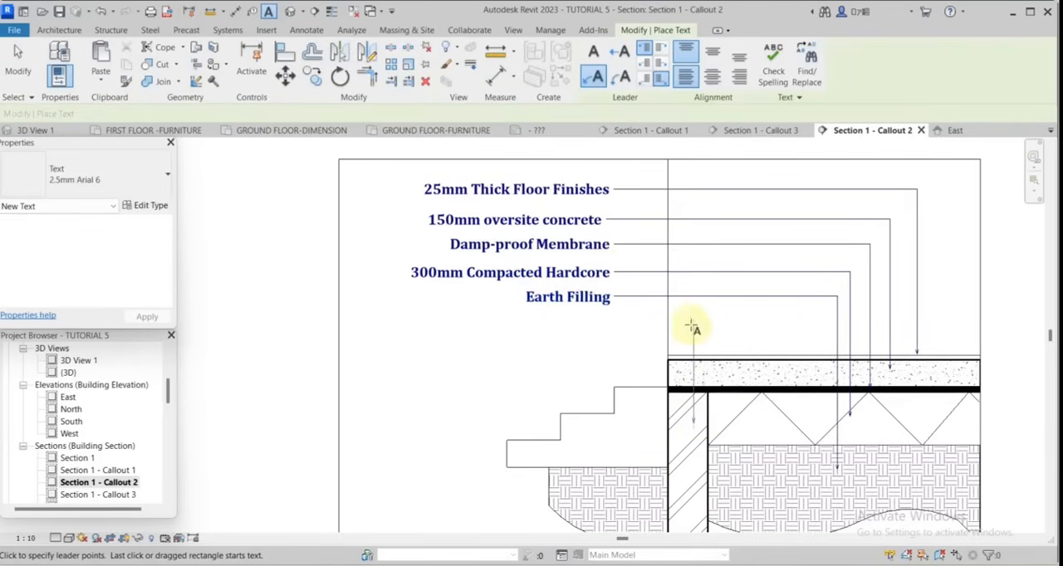
left_click(692, 324)
left_click(613, 325)
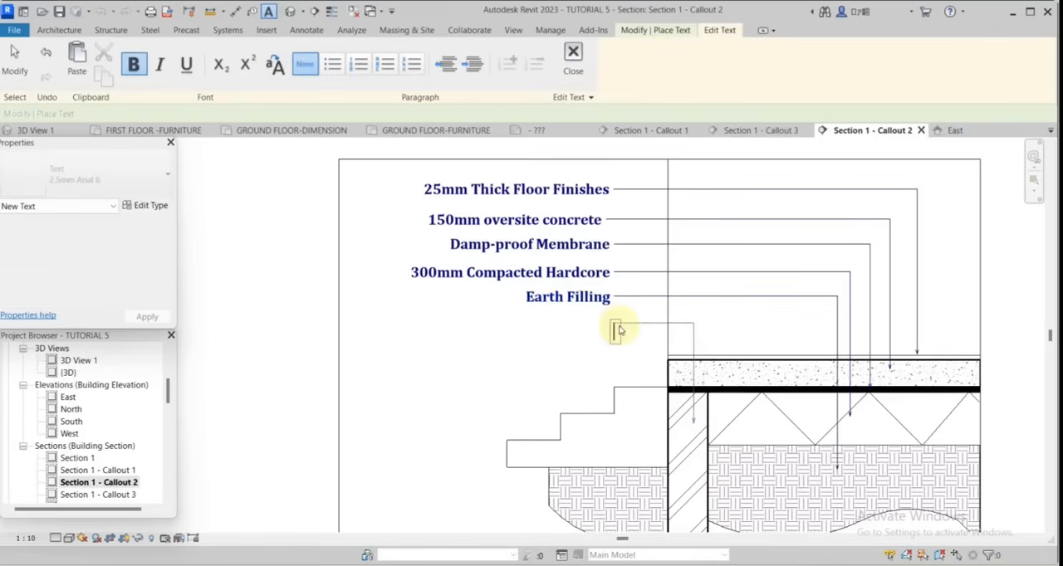
type("225mm")
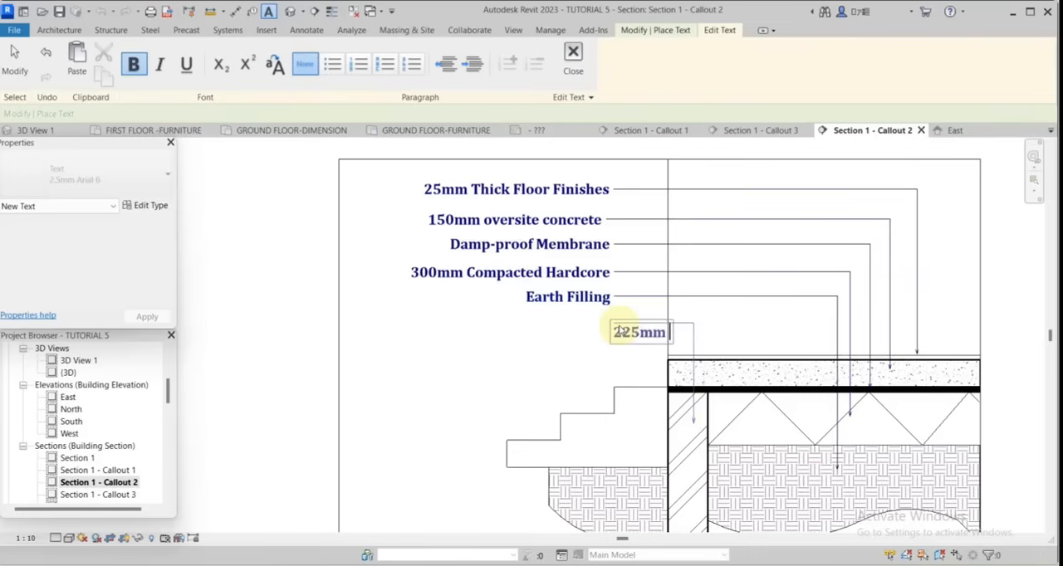
type(" Thick")
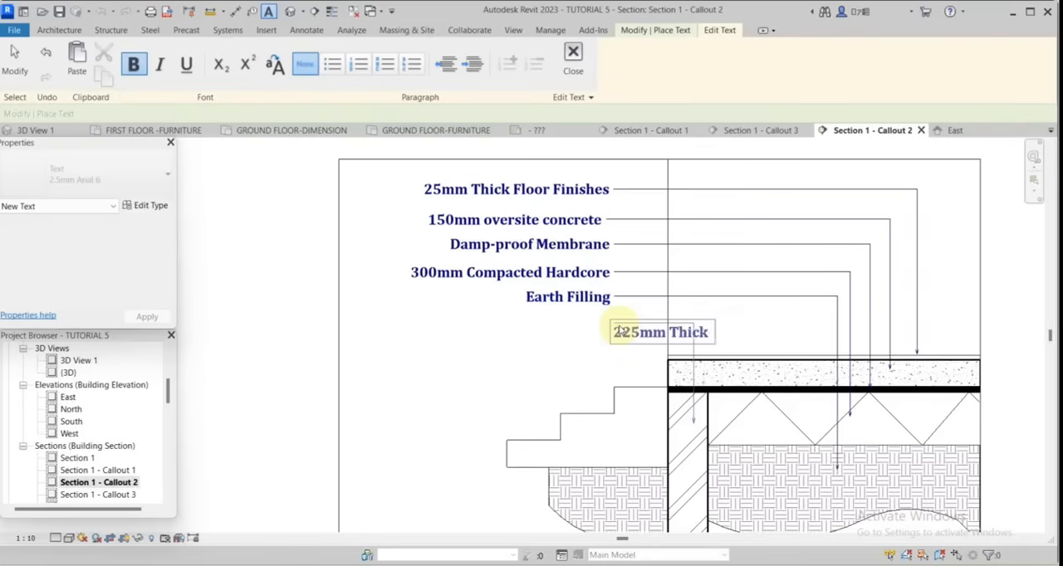
type(" Block Wall")
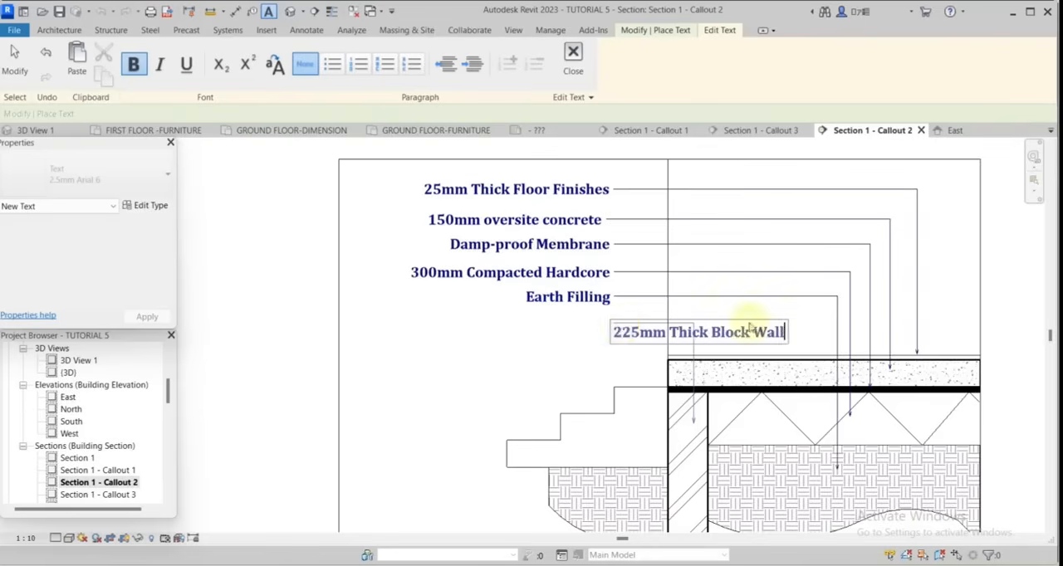
left_click(729, 314)
left_click(20, 64)
Line up the floor and wall leader notes along their left edges in one column.
scroll(774, 361, "down", 1)
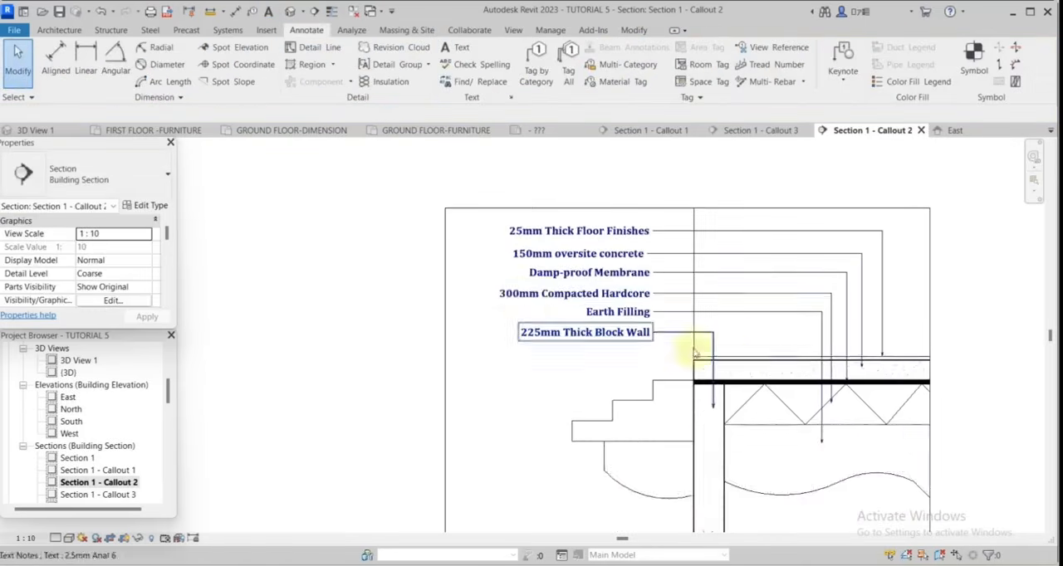
scroll(664, 323, "up", 3)
left_click(631, 324)
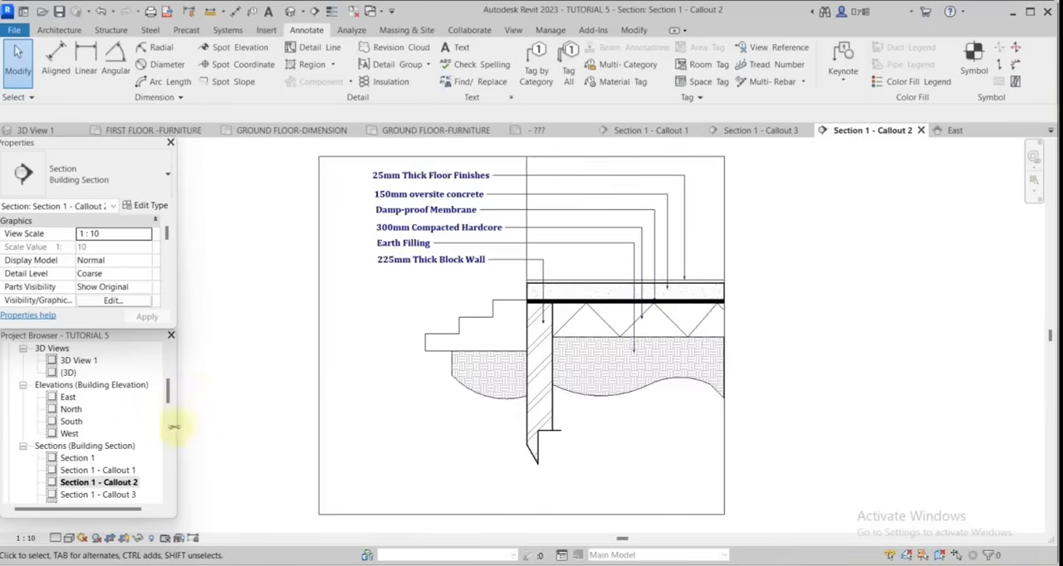
Open the Section 1 - Callout 1 view showing the roof and parapet detail.
double_click(116, 471)
scroll(697, 328, "up", 2)
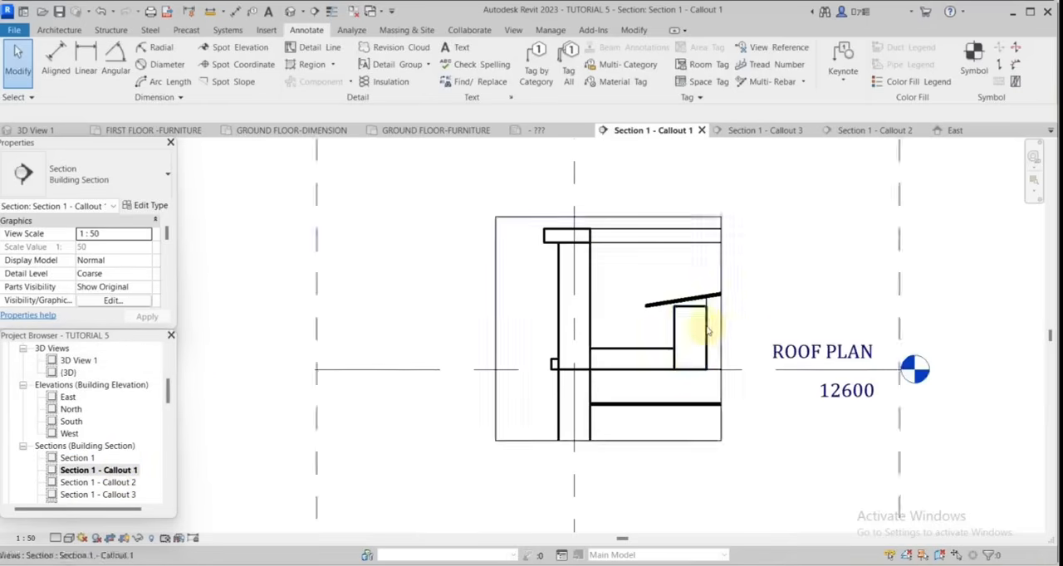
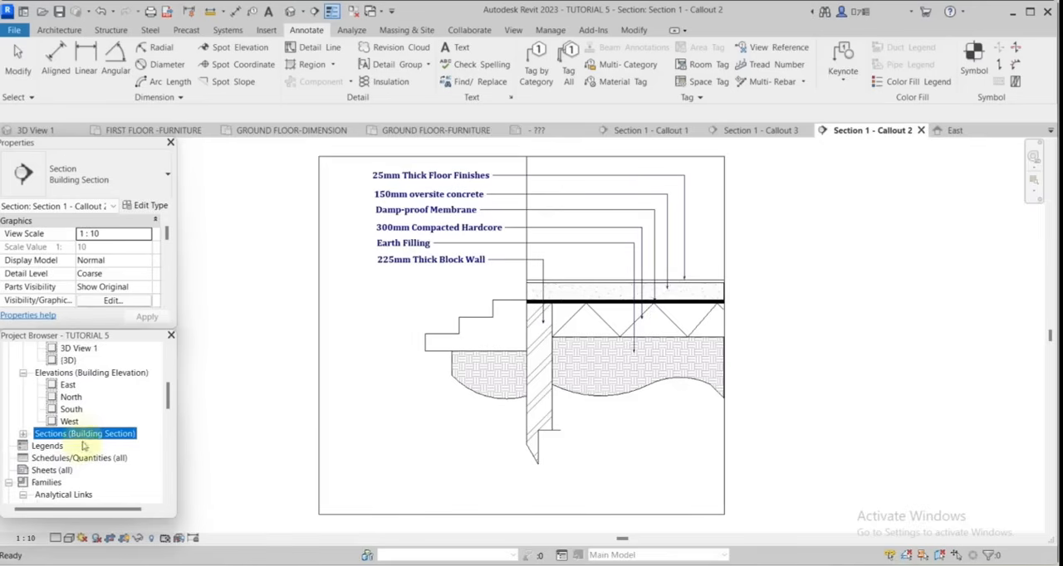
Create a new legend view with its scale set to 1 : 100.
left_click(45, 446)
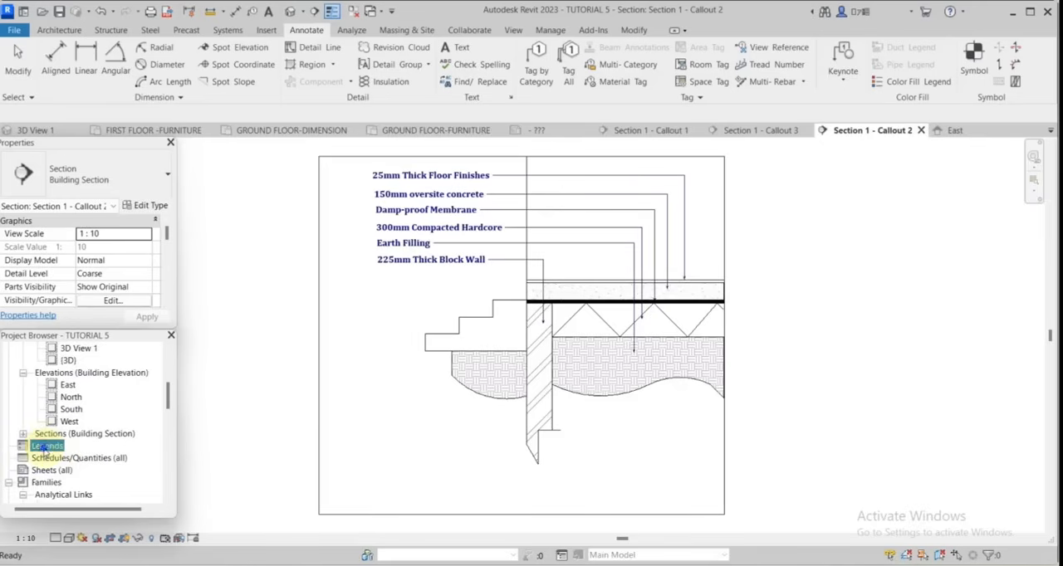
right_click(44, 449)
left_click(43, 440)
left_click(46, 447)
right_click(48, 448)
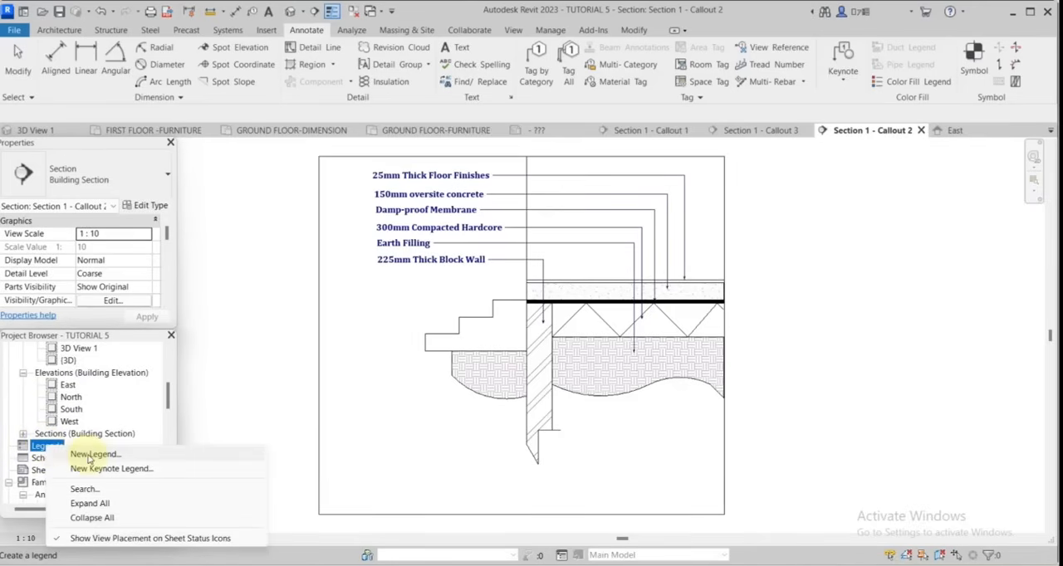
left_click(89, 455)
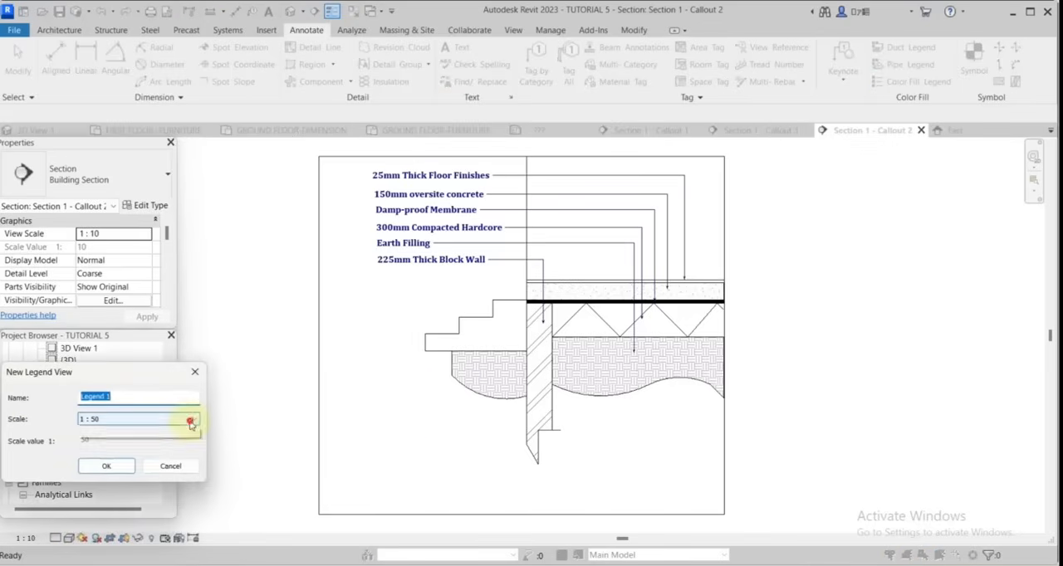
left_click(191, 424)
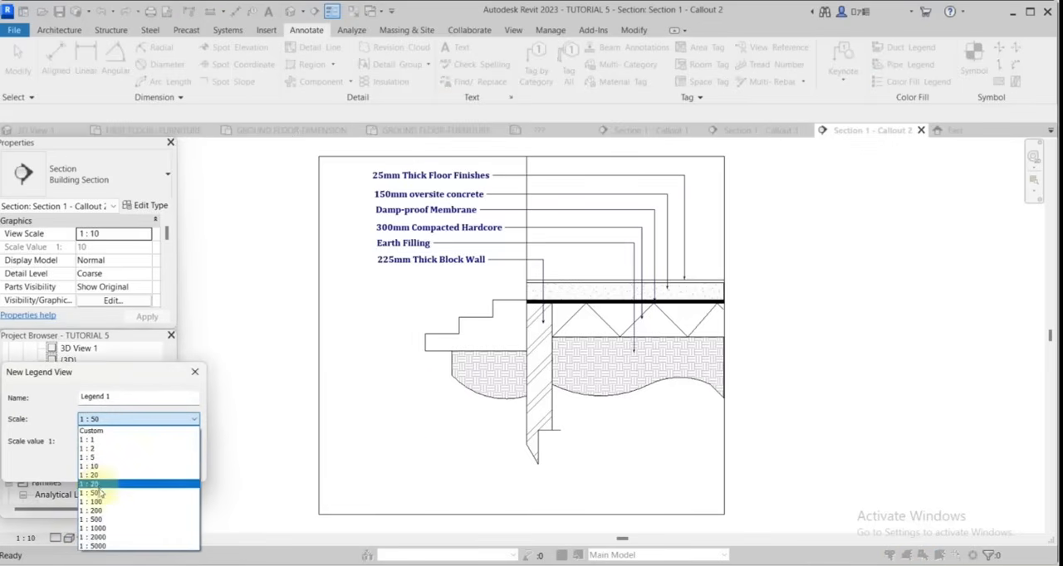
left_click(96, 503)
left_click(109, 467)
Rename the new legend view to "DOOR & WINDOW SCHEDULE".
right_click(60, 457)
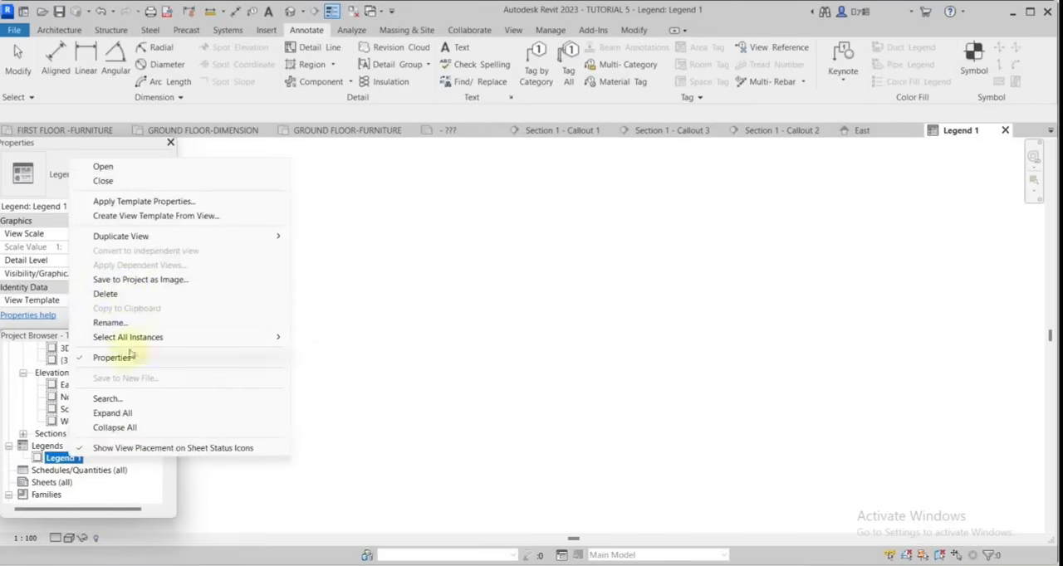
left_click(139, 322)
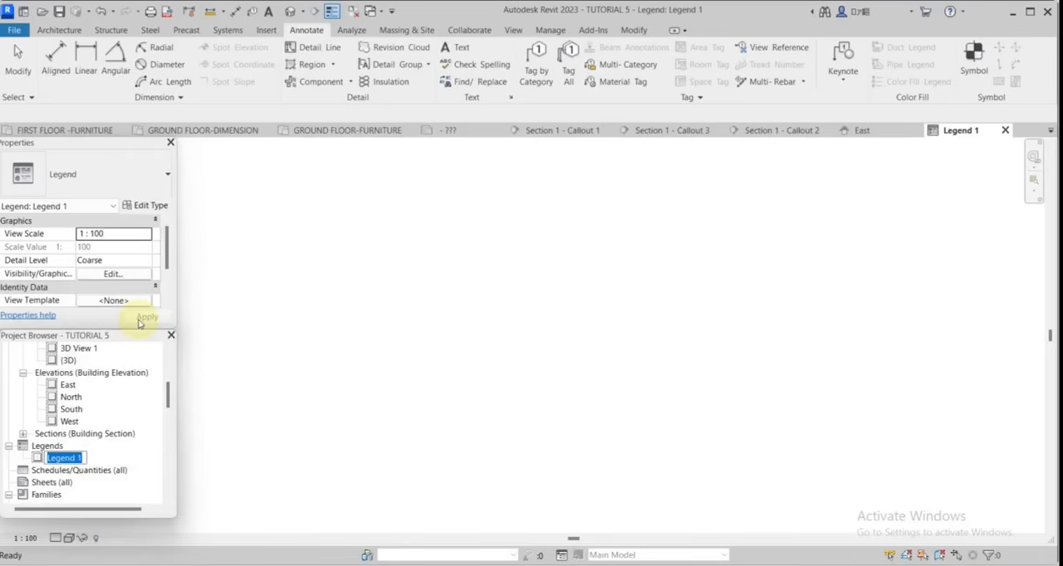
type("DOOR & WINDOW A")
type("C")
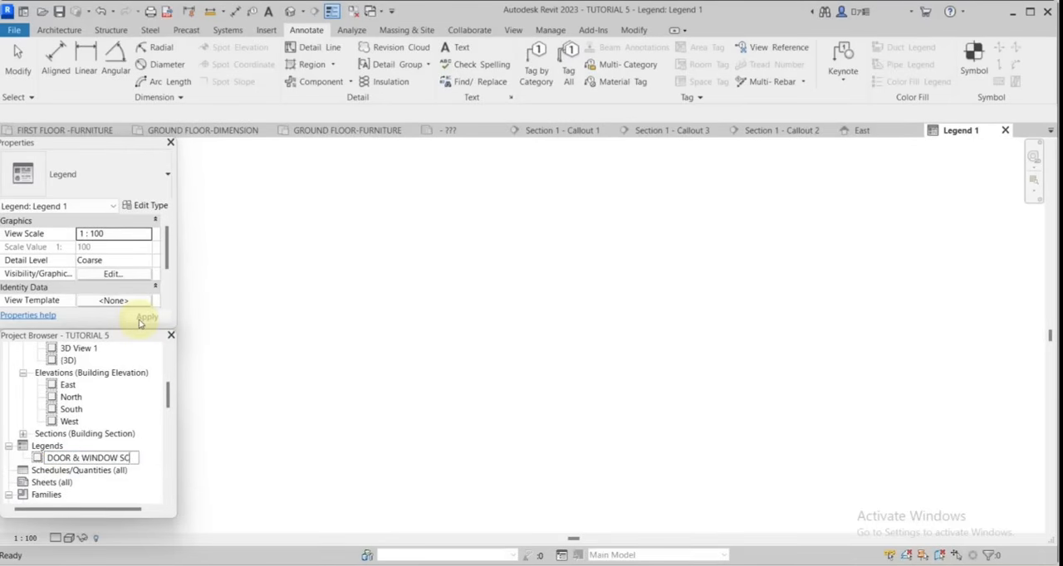
type("HEDULE")
key("Return")
Create a second 1 : 100 legend view named "FINISHES SCHEDULE".
right_click(47, 446)
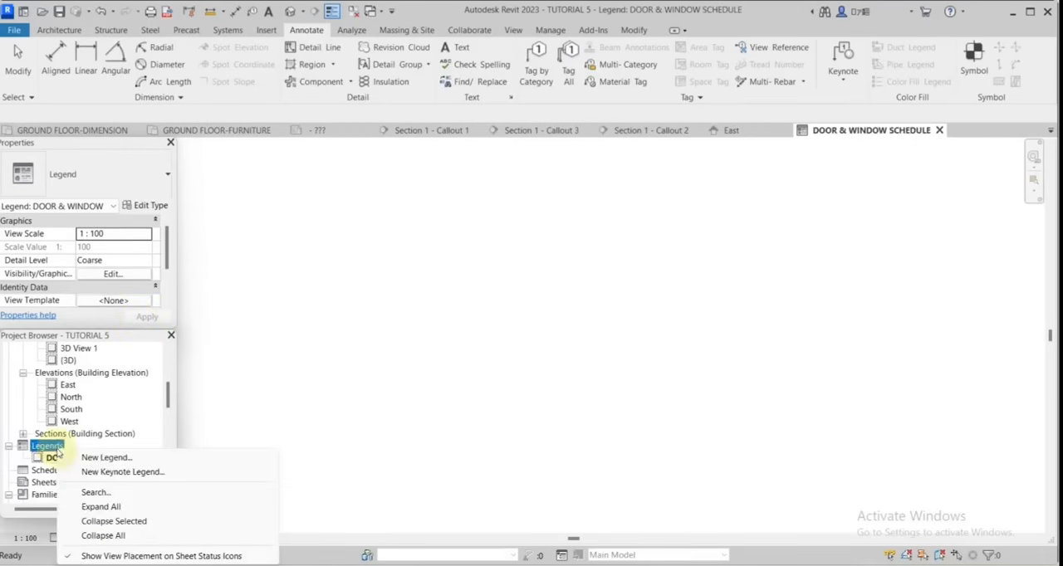
left_click(115, 463)
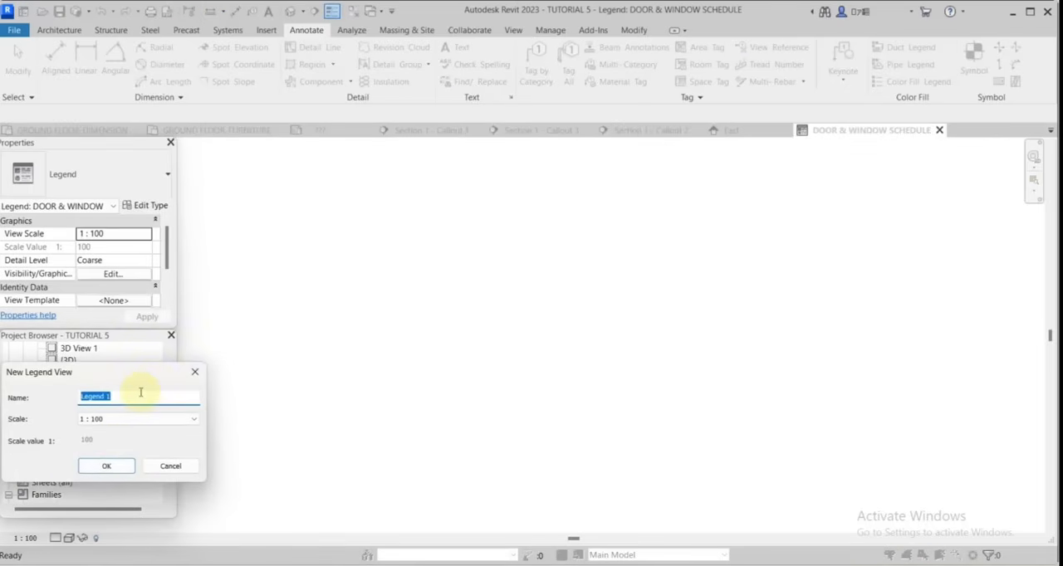
type("FIN")
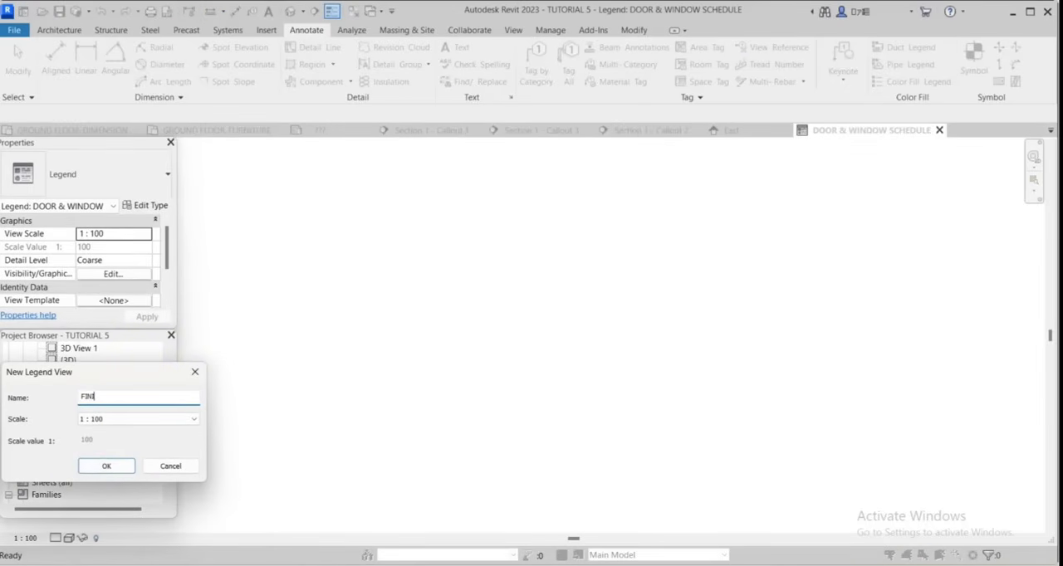
type("ISHES SCHEDULE")
key("Return")
Open the DOOR & WINDOW SCHEDULE legend and draw a large rectangular outer frame with detail lines.
double_click(92, 457)
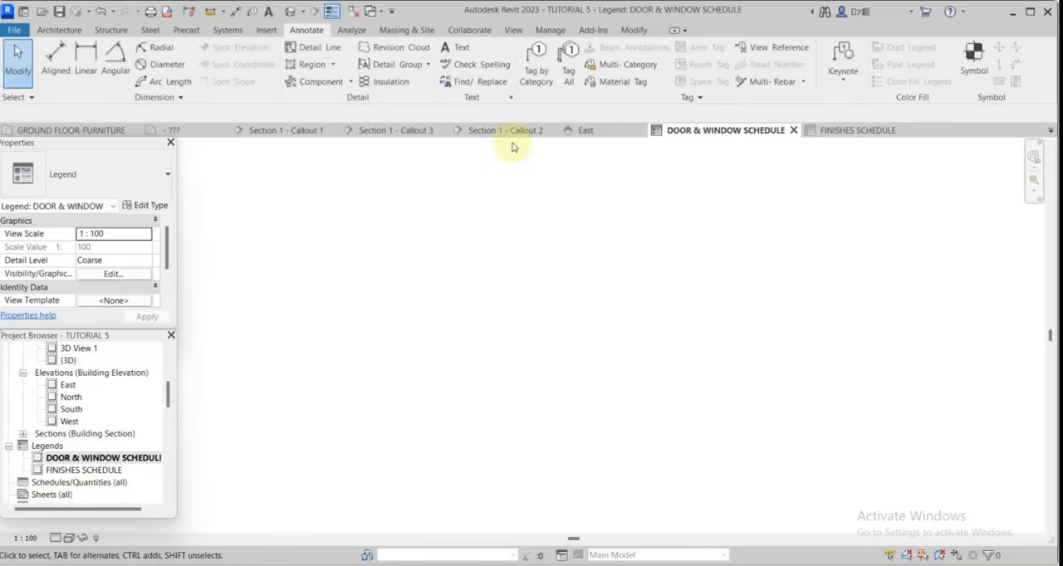
left_click(314, 48)
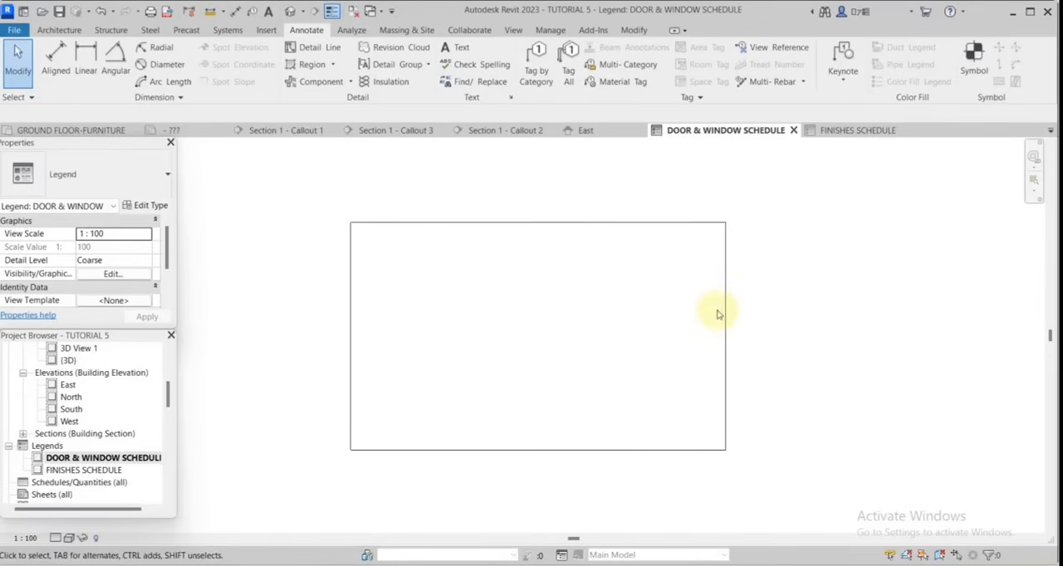
scroll(719, 311, "up", 2)
scroll(705, 236, "down", 2)
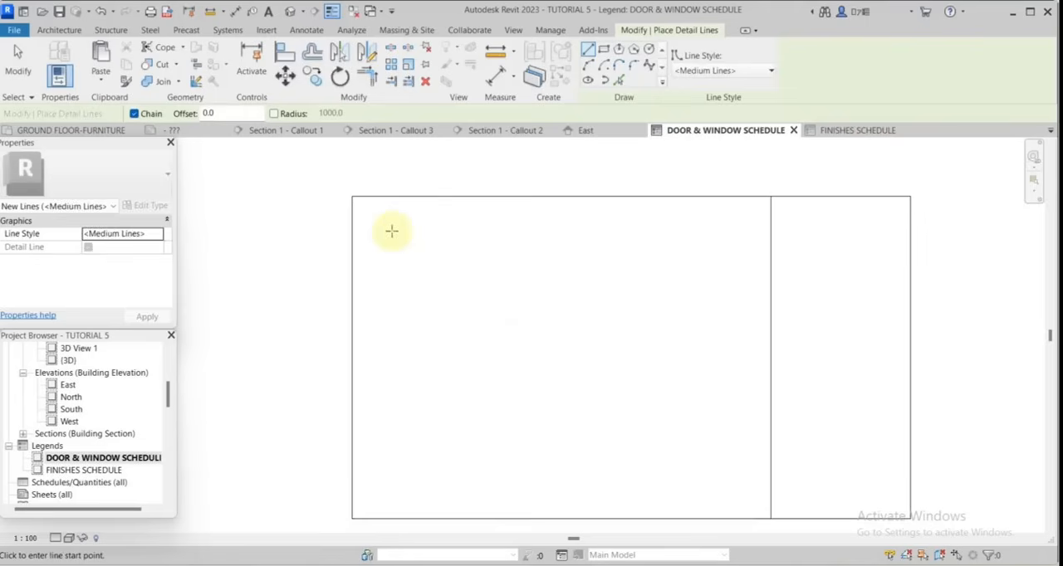
Draw a closed rectangle about 27000 wide inside the outer frame for the table, with a vertical column line near its left side.
left_click(391, 231)
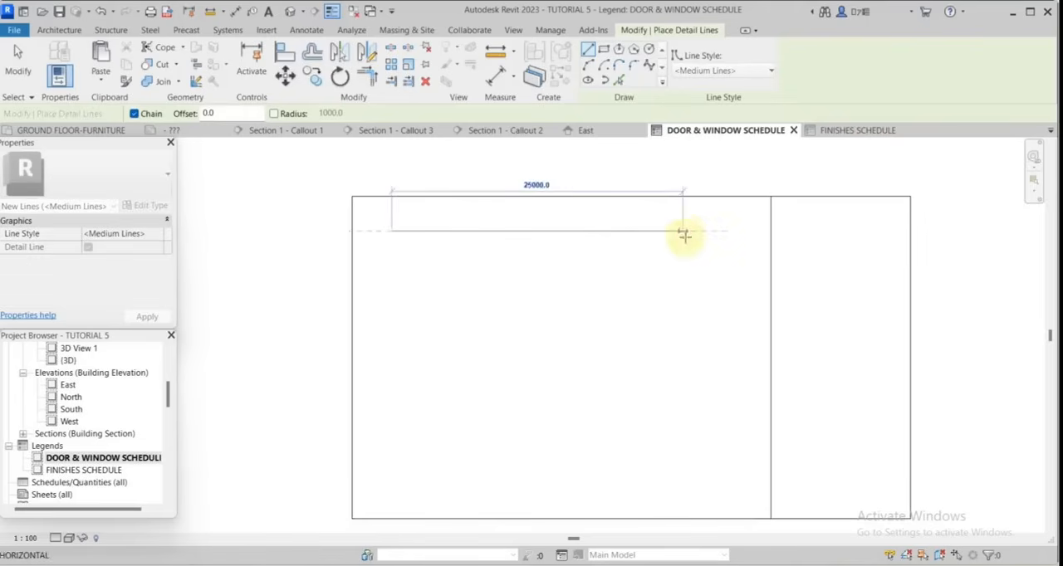
left_click(391, 463)
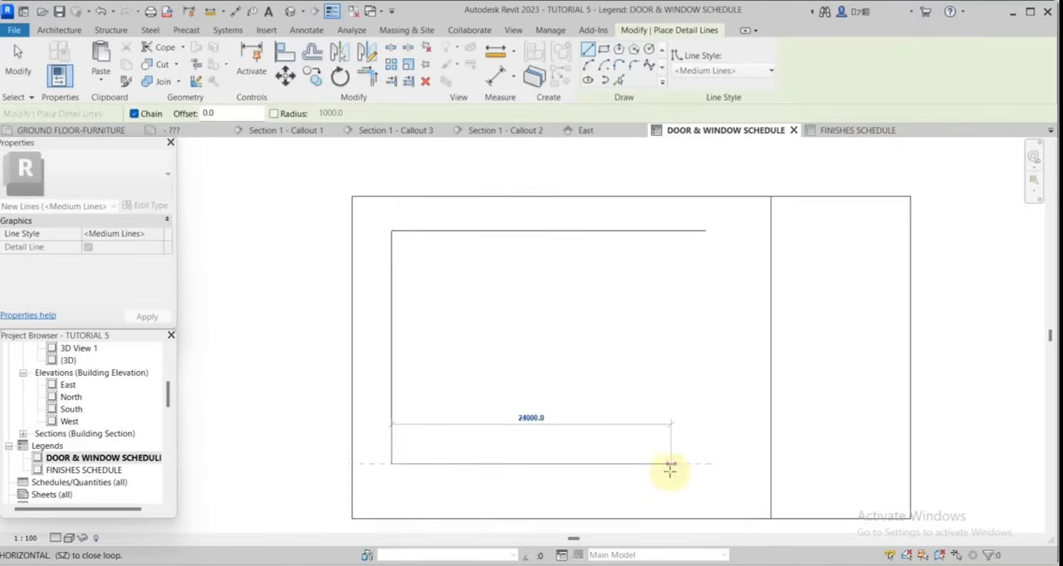
left_click(706, 463)
left_click(706, 231)
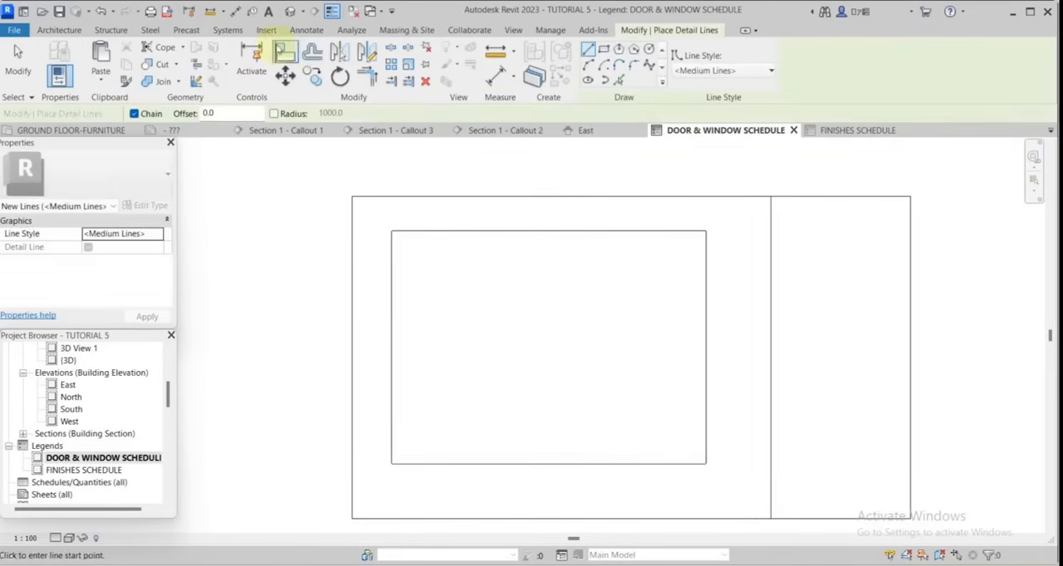
key("Escape")
key("Escape")
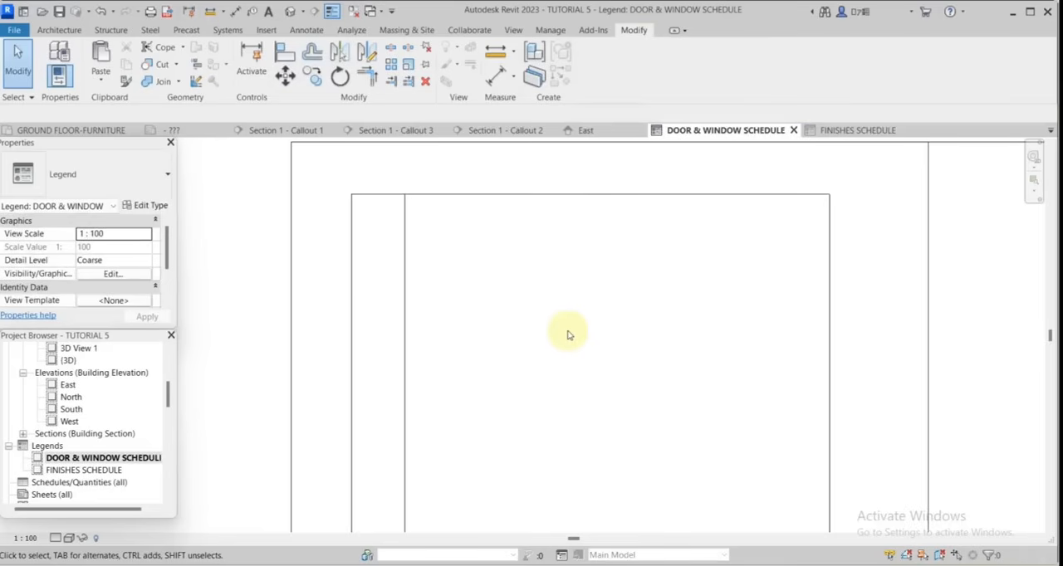
Draw a horizontal detail line 27000 long across the table below its top edge to form the header row.
scroll(390, 227, "up", 1)
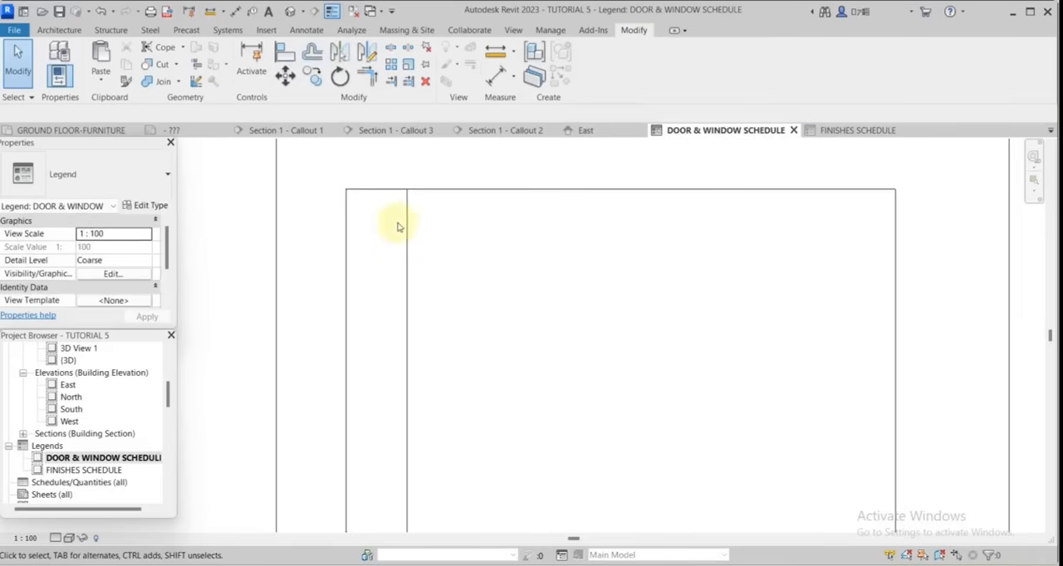
right_click(344, 250)
left_click(407, 343)
left_click(346, 264)
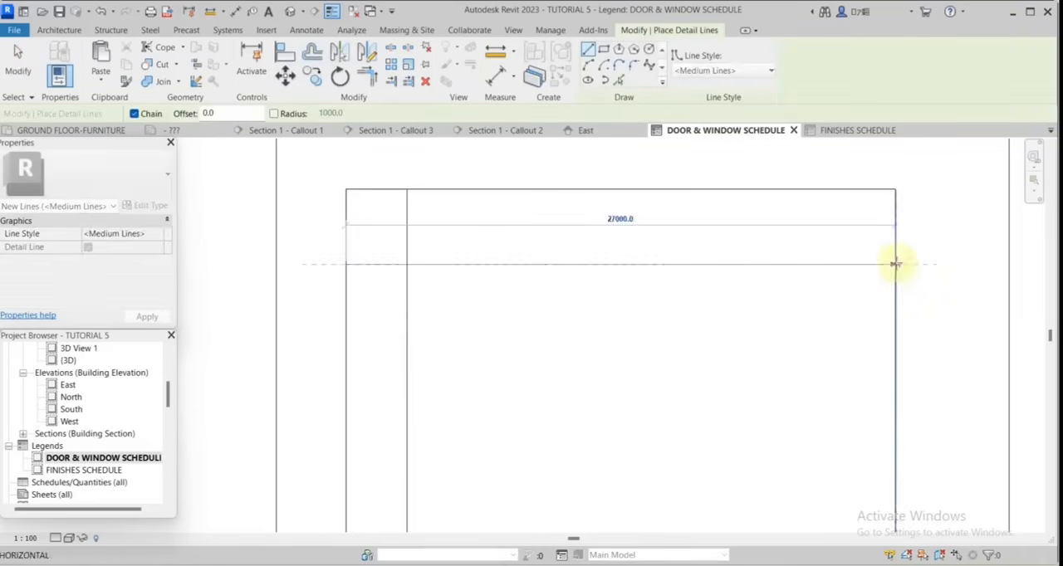
left_click(895, 264)
left_click(18, 65)
left_click(408, 244)
mouse_move(407, 190)
left_mouse_down()
mouse_move(408, 264)
mouse_move(407, 189)
left_mouse_up()
left_click(560, 232)
scroll(559, 233, "down", 2)
scroll(531, 274, "up", 1)
scroll(475, 259, "up", 2)
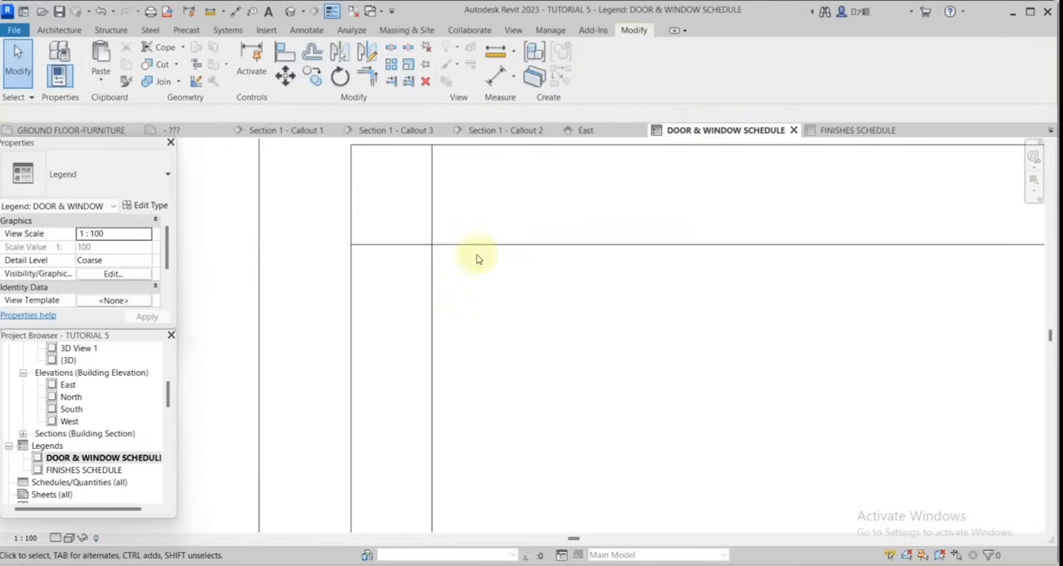
Offset the header's lower line downward at 1500 spacing to make three equal rows.
type("of1500")
key("Return")
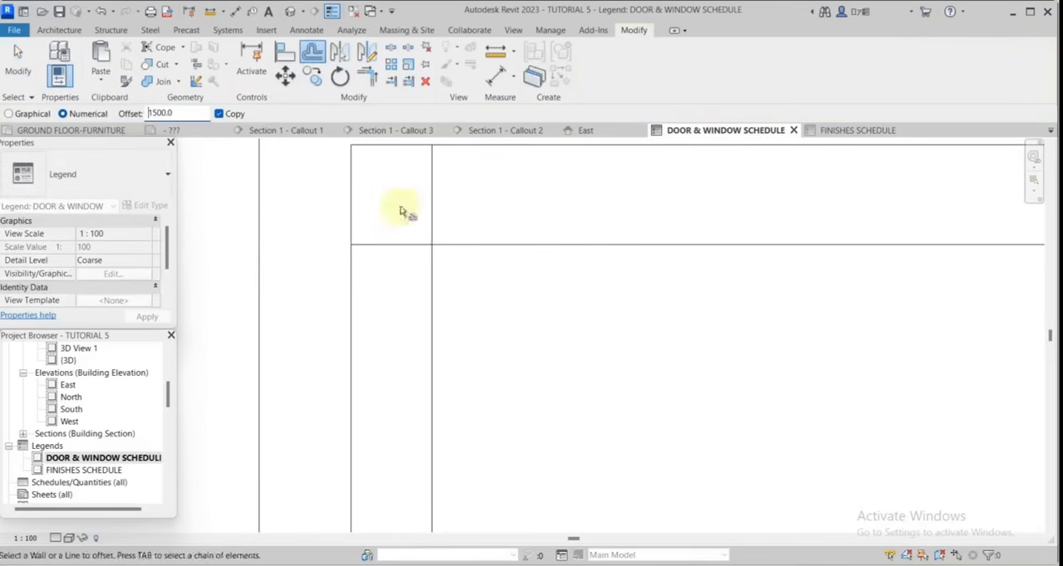
left_click(520, 252)
left_click(539, 294)
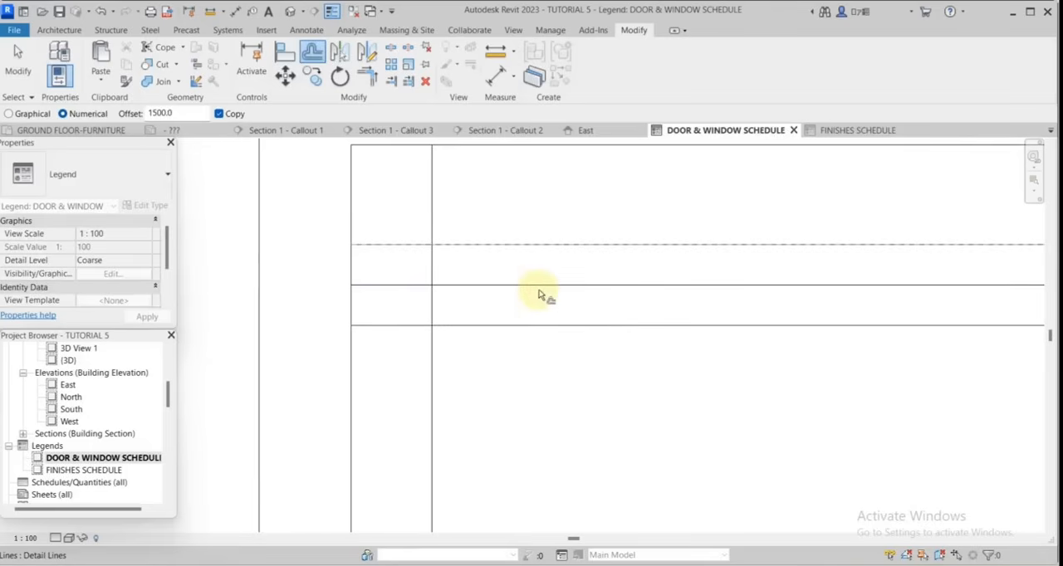
scroll(526, 327, "down", 2)
scroll(628, 298, "down", 2)
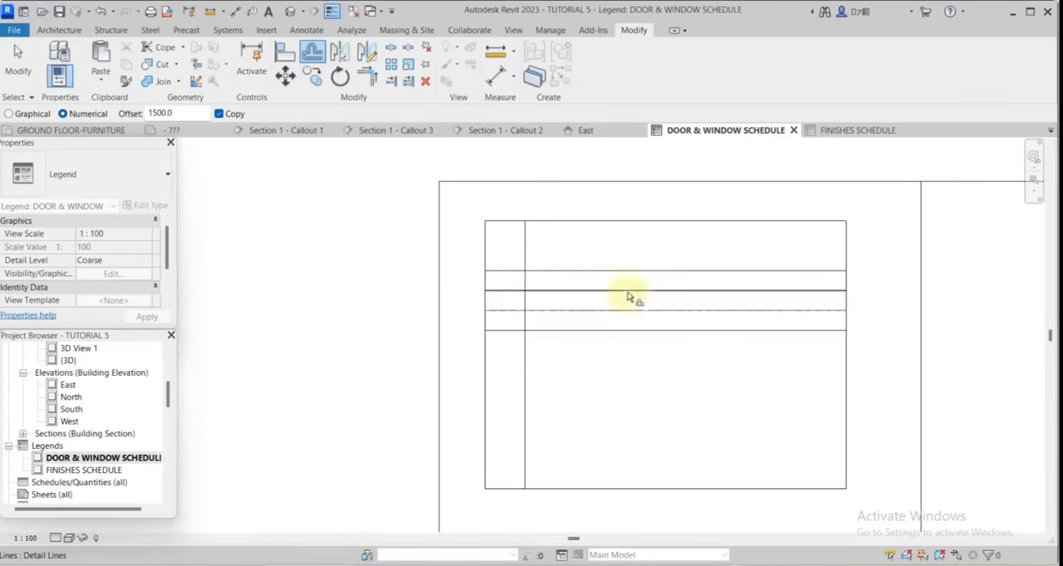
Try adding taller rows by offsetting copies of the lowest row line downward by 3000, and further lines by 4000.
double_click(169, 114)
type("3000")
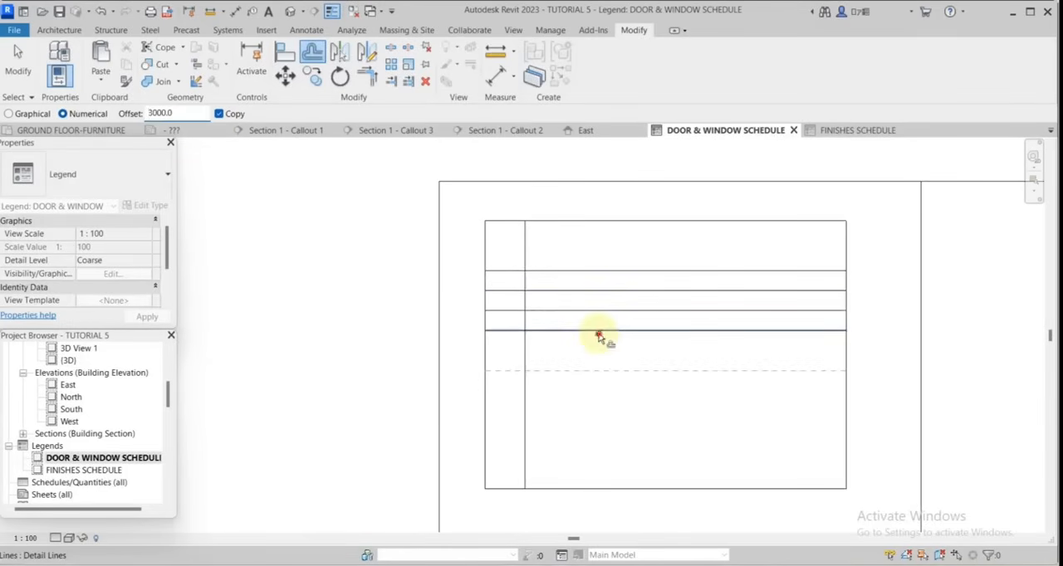
left_click(599, 337)
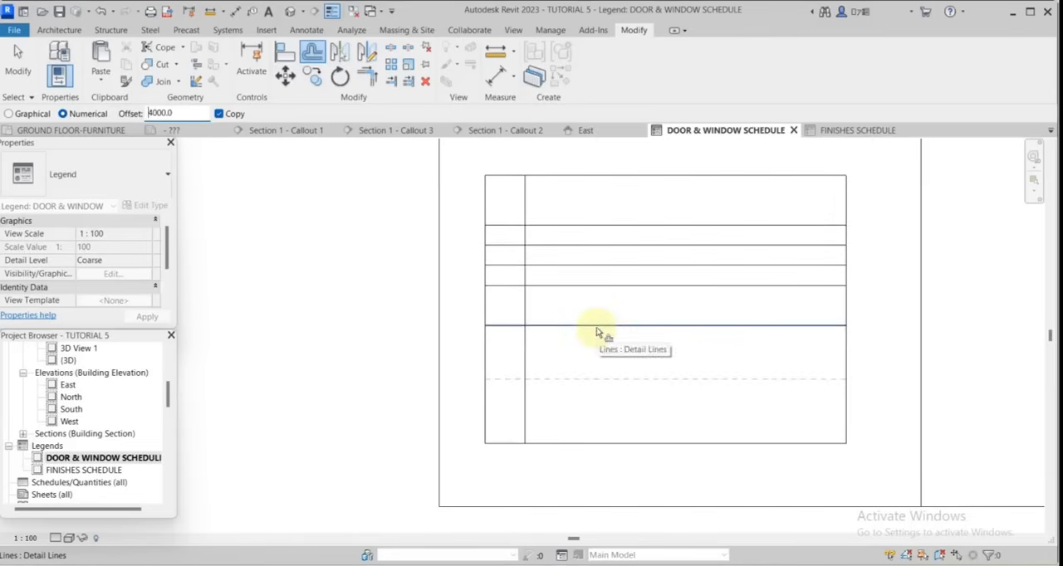
left_click(599, 327)
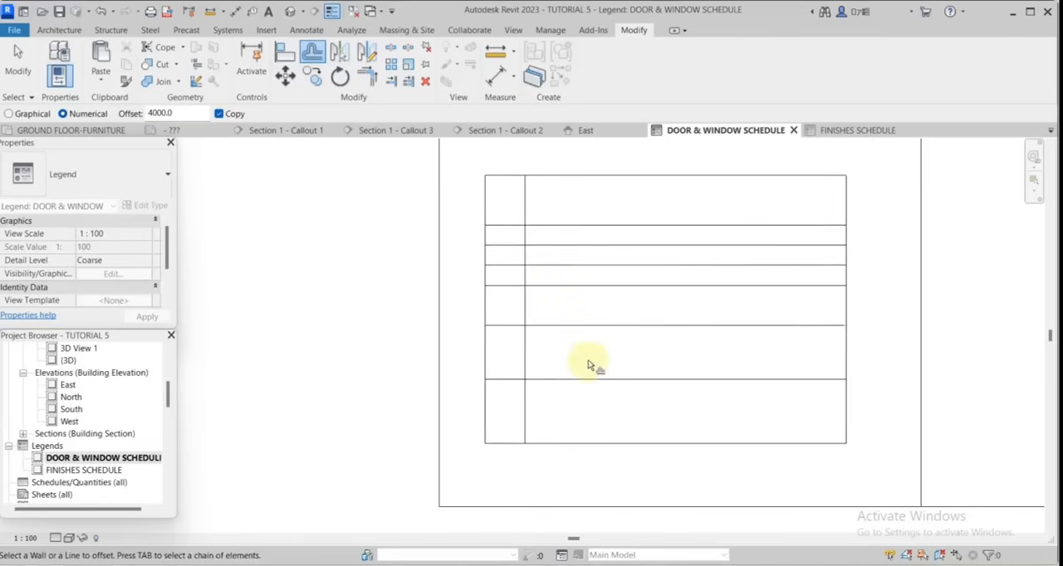
left_click(583, 380)
scroll(596, 344, "down", 3)
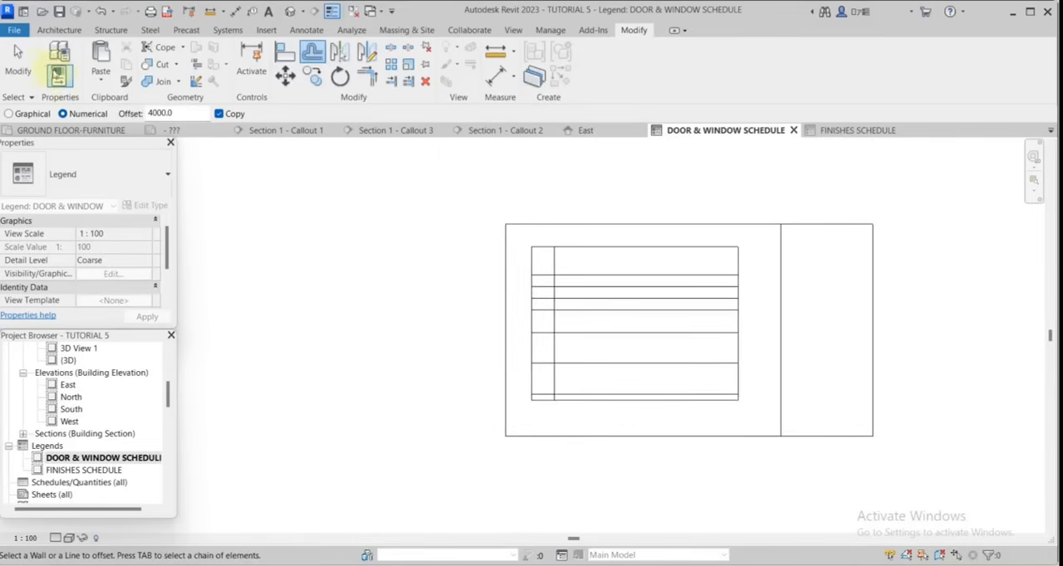
Offset a copy of the table's lowest row line 1500 downward to add another narrow row.
left_click_drag(192, 114, 139, 115)
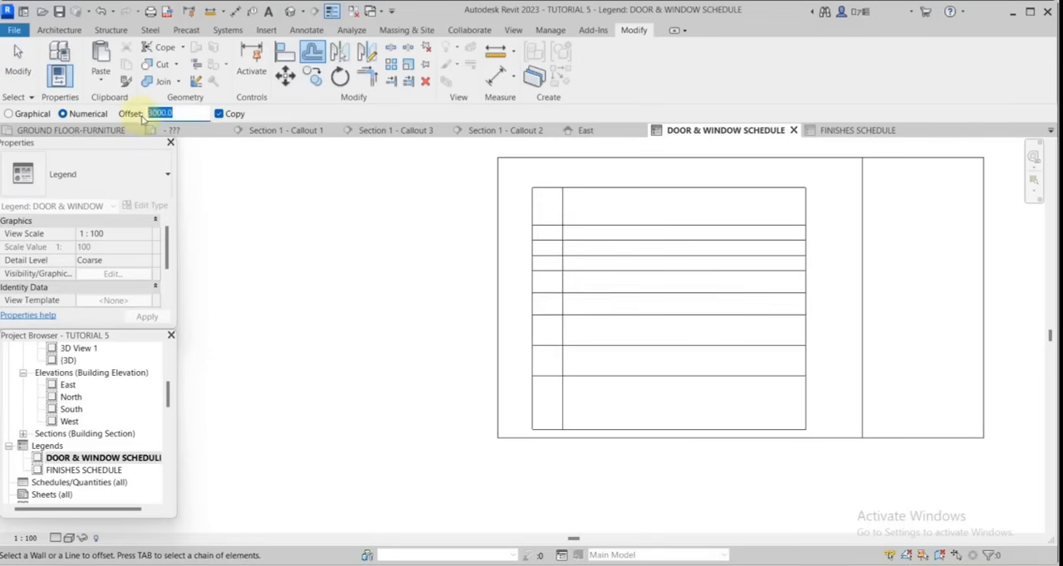
type("1500")
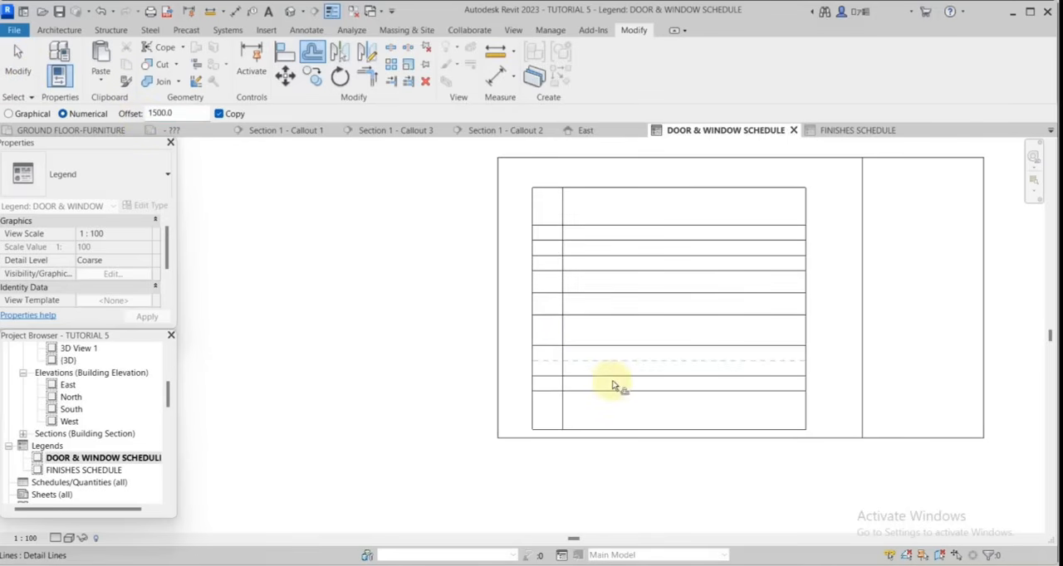
key("Escape")
key("Escape")
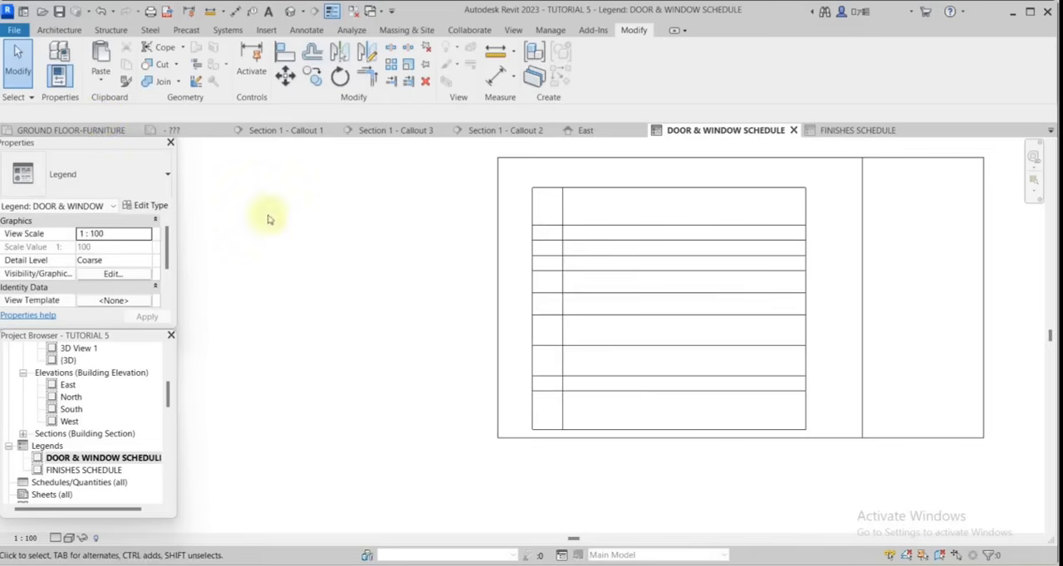
Move the table's bottom border closer to the lowest row line by editing the distance between them.
left_click(587, 429)
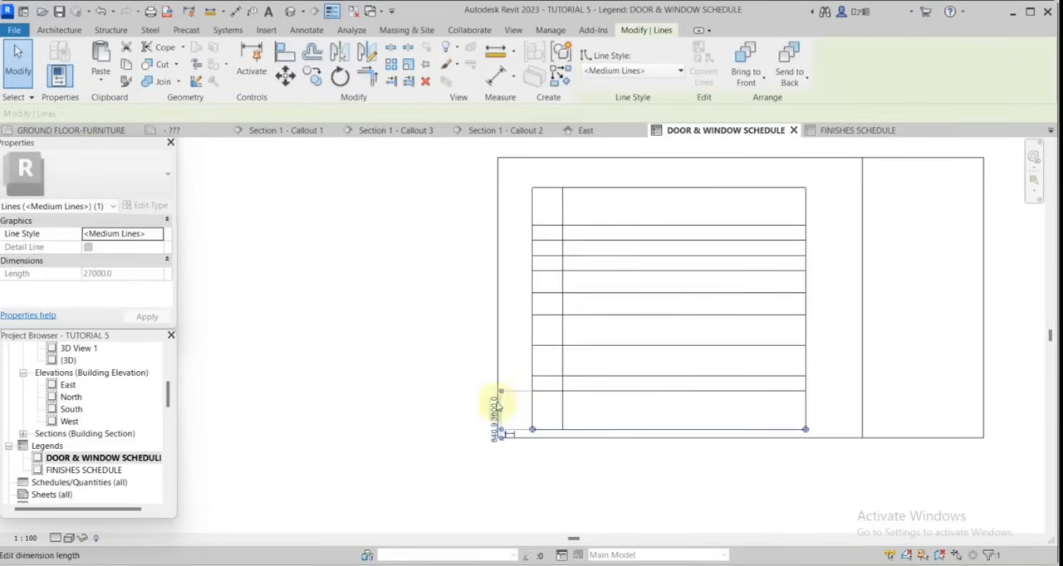
left_click(494, 408)
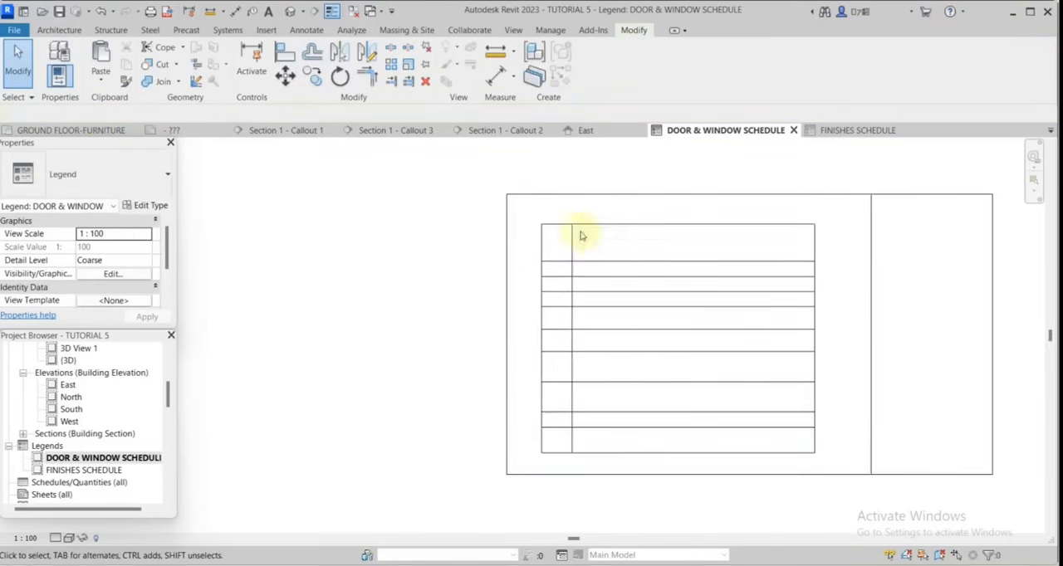
scroll(530, 208, "up", 1)
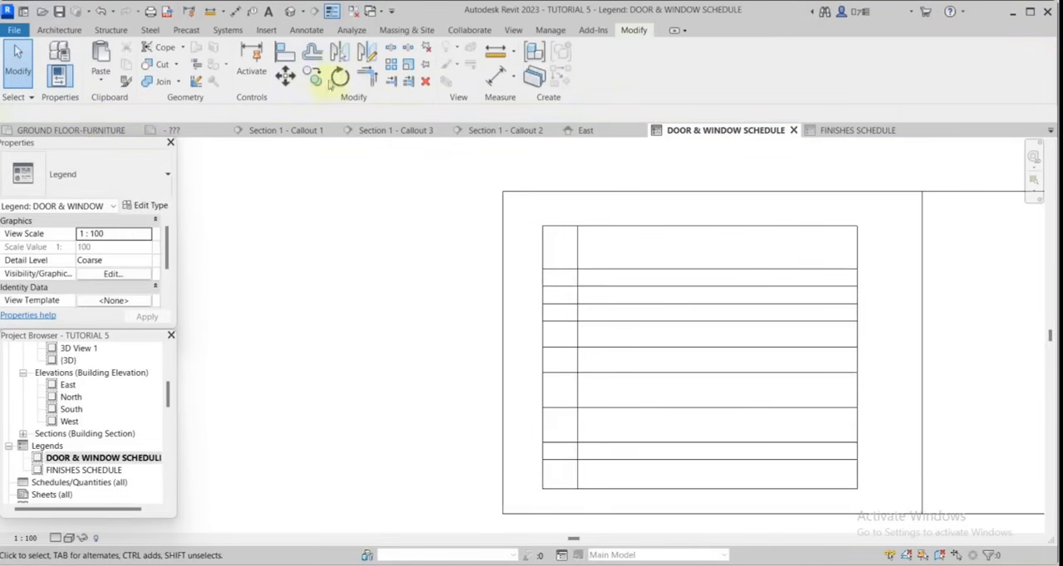
Start the Text command with a duplicate of the current text type, coloured dark red, RGB 117-000-000.
left_click(307, 30)
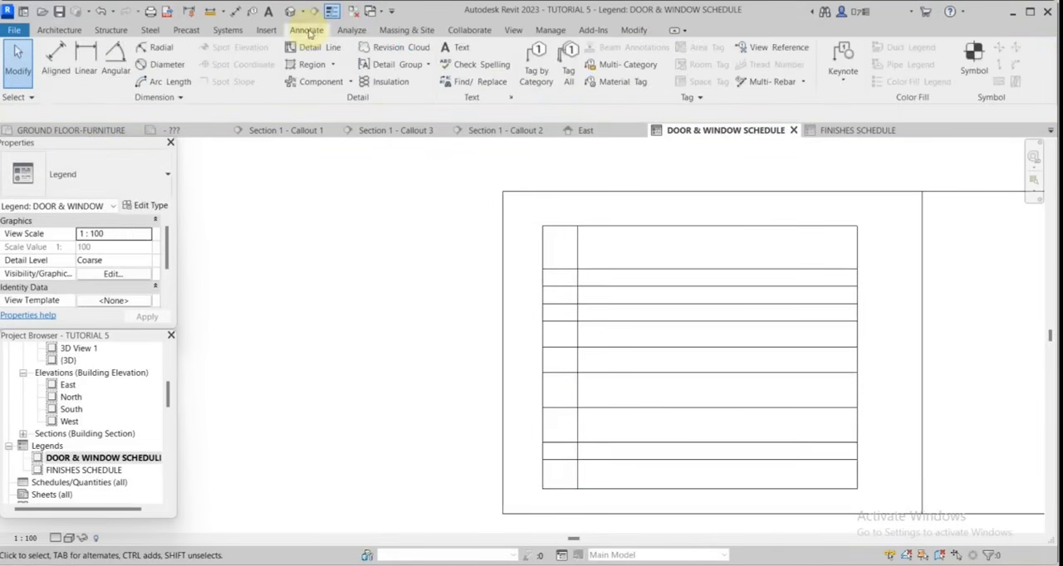
left_click(460, 47)
left_click(153, 206)
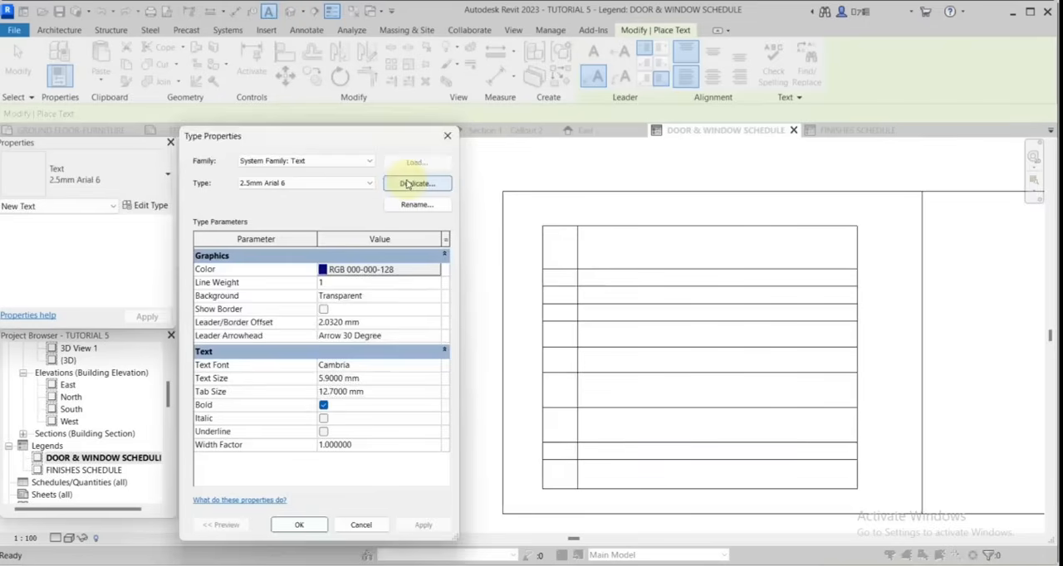
left_click(417, 184)
left_click(324, 364)
left_click(322, 270)
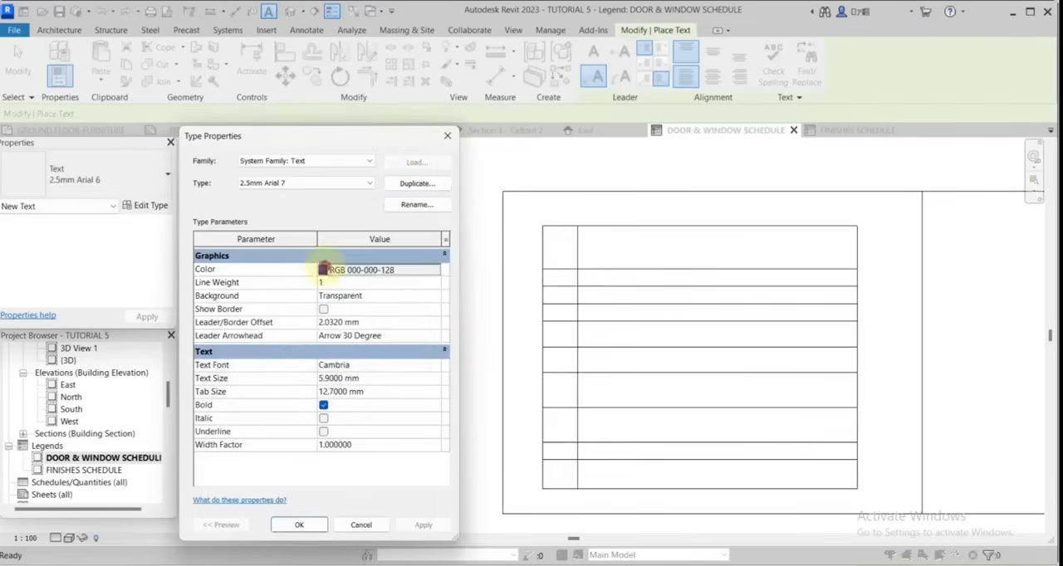
left_click(184, 300)
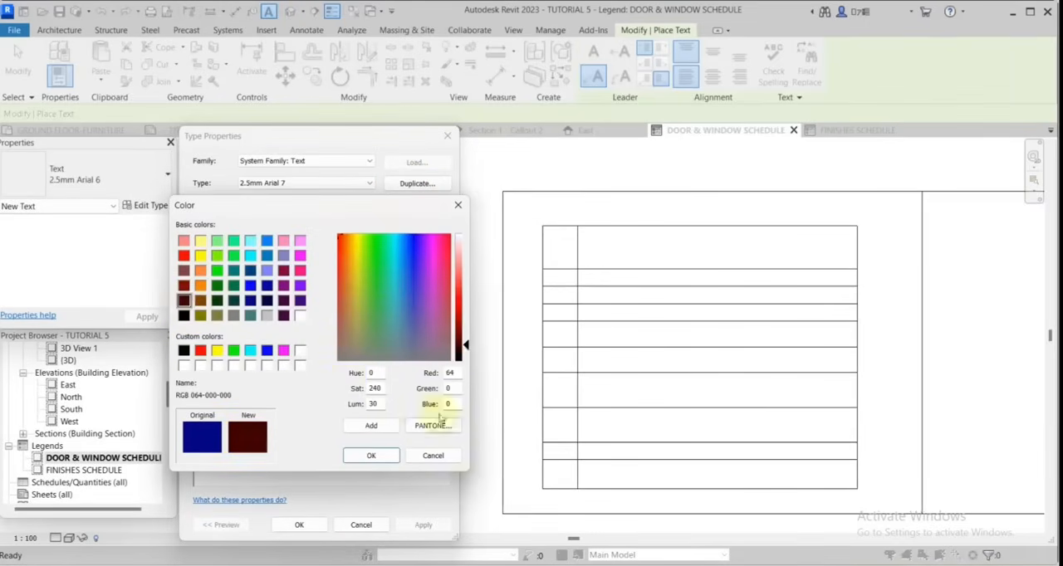
left_click(466, 332)
left_click(371, 455)
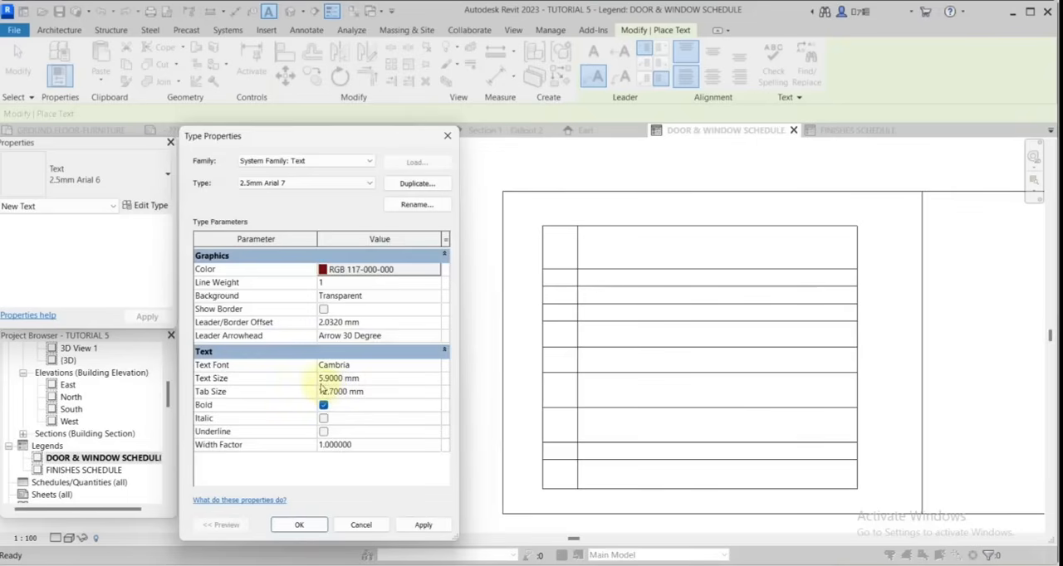
left_click(299, 524)
Place the label DIAGRAM in the first column of the table's tall top row.
scroll(543, 181, "up", 2)
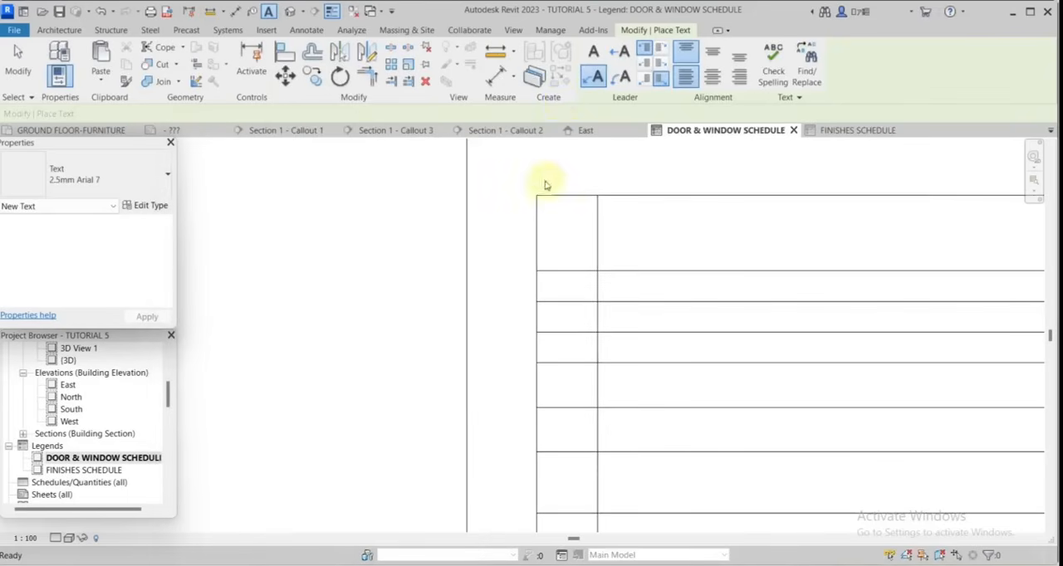
scroll(543, 172, "up", 1)
left_click(542, 221)
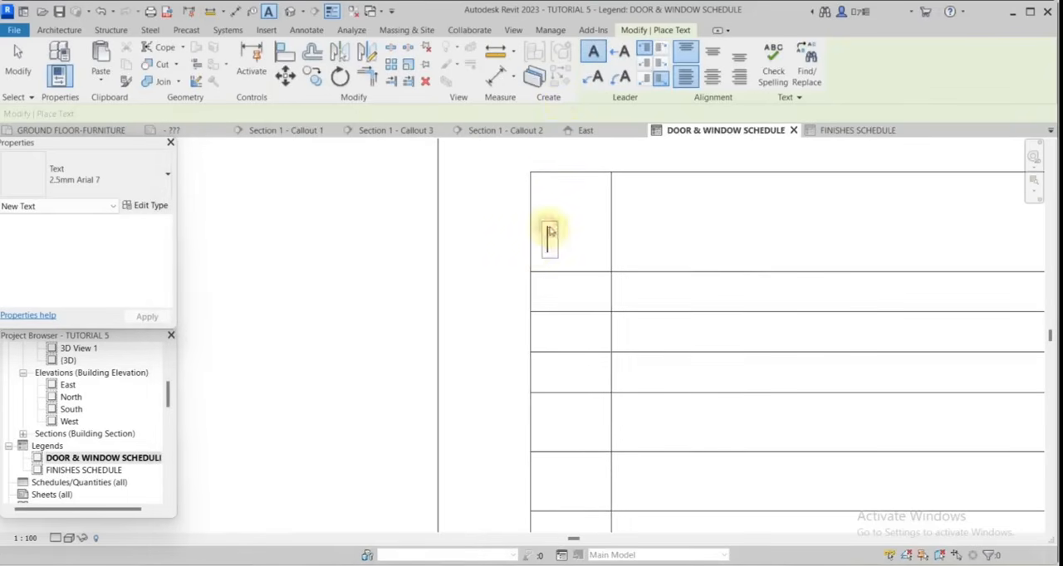
type("Diagram")
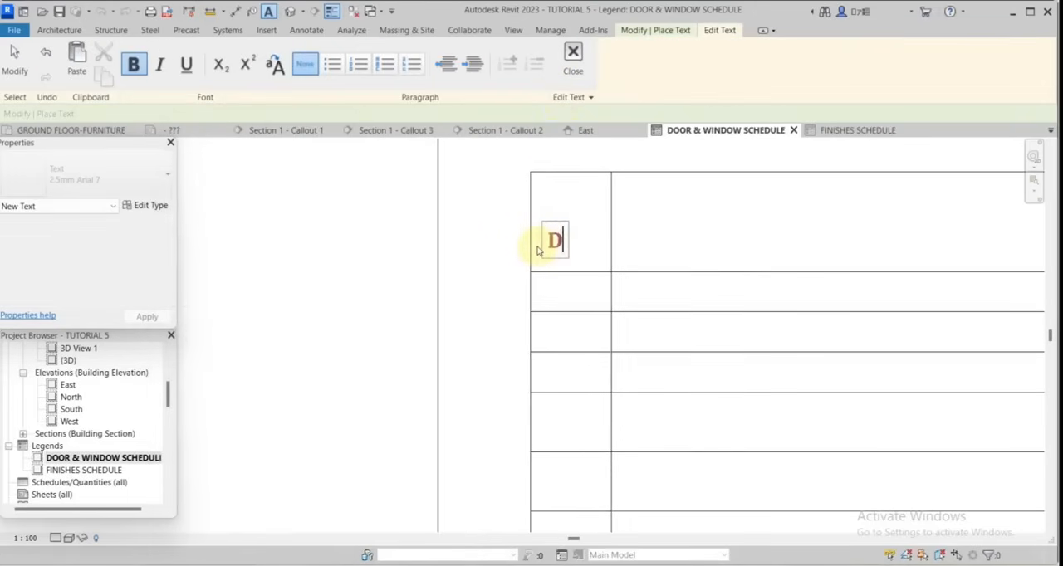
left_click(837, 191)
scroll(669, 222, "down", 3)
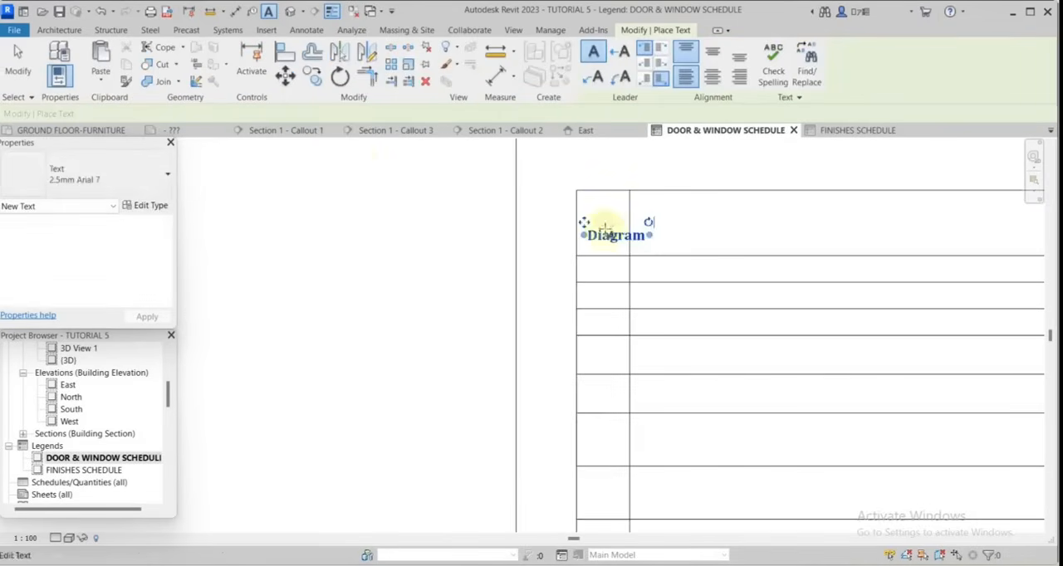
key("Escape")
scroll(608, 230, "up", 2)
left_click(607, 232)
Add the labels TYPE and QUANTITY in the two rows below DIAGRAM, aligned with it.
left_click(161, 206)
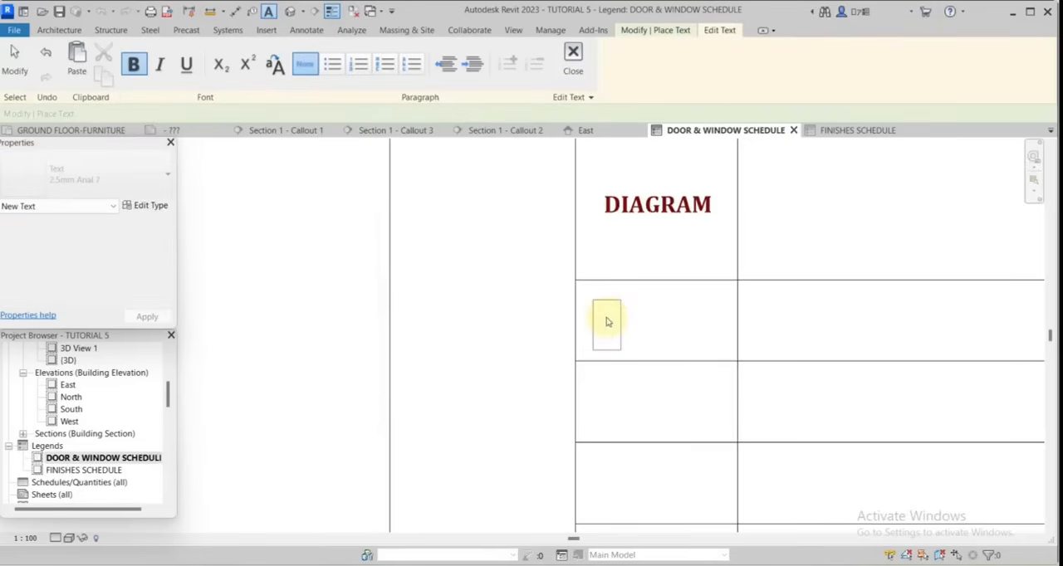
type("TYPE")
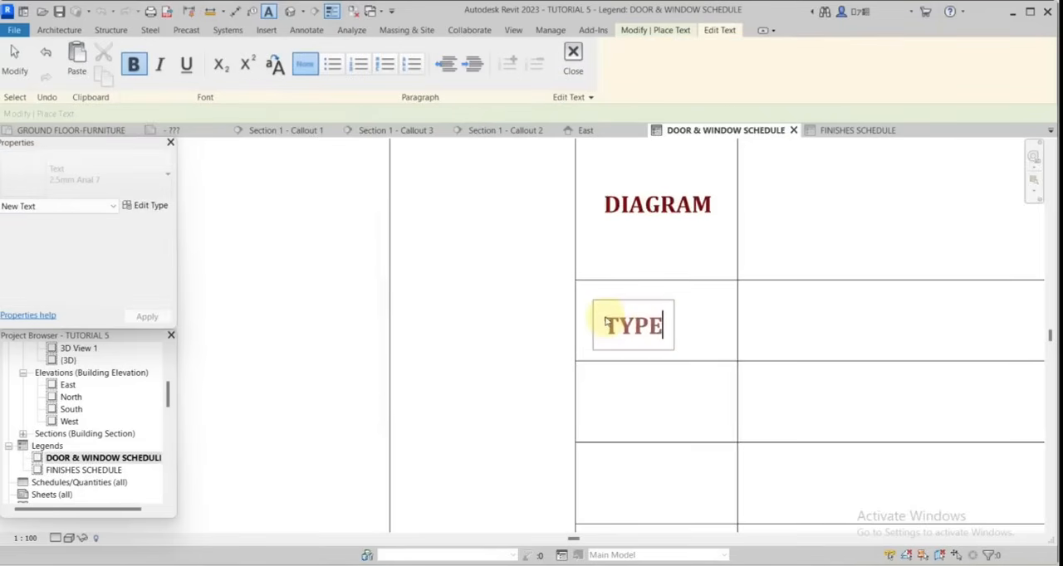
left_click(711, 383)
left_click(596, 379)
type("Q")
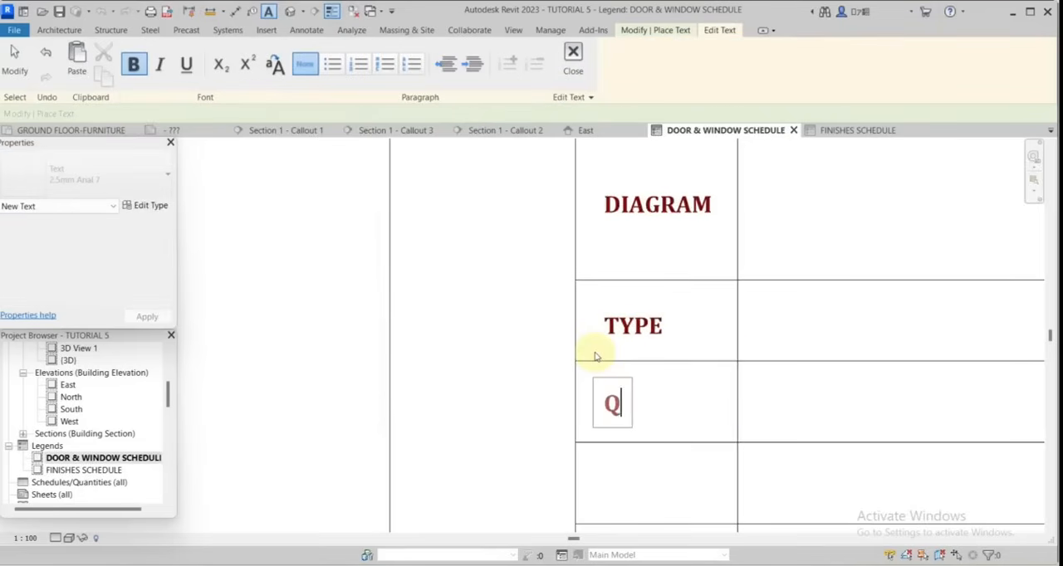
type("UANTITU")
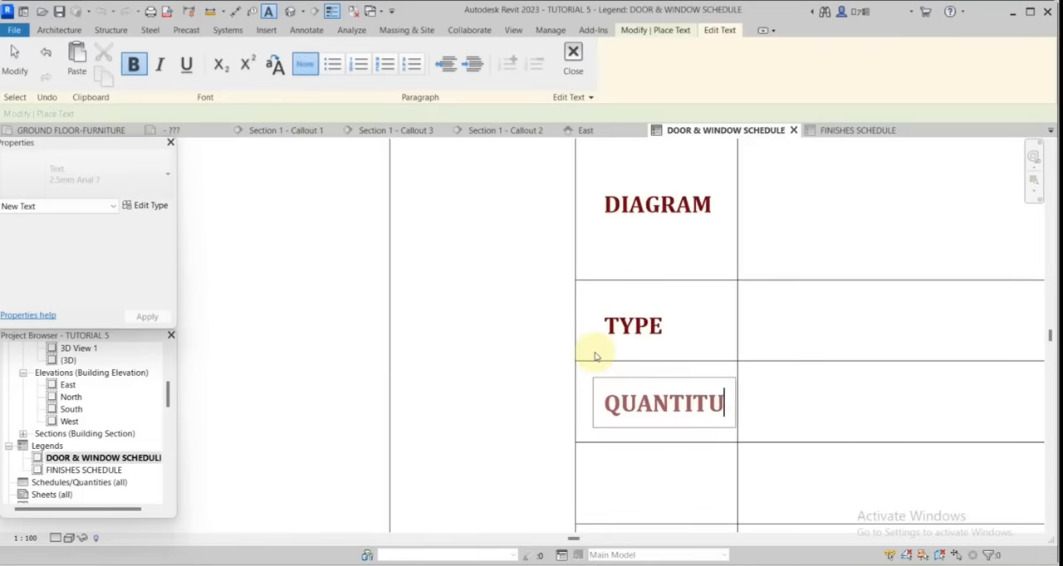
key("BackSpace")
left_click(771, 415)
scroll(771, 415, "down", 1)
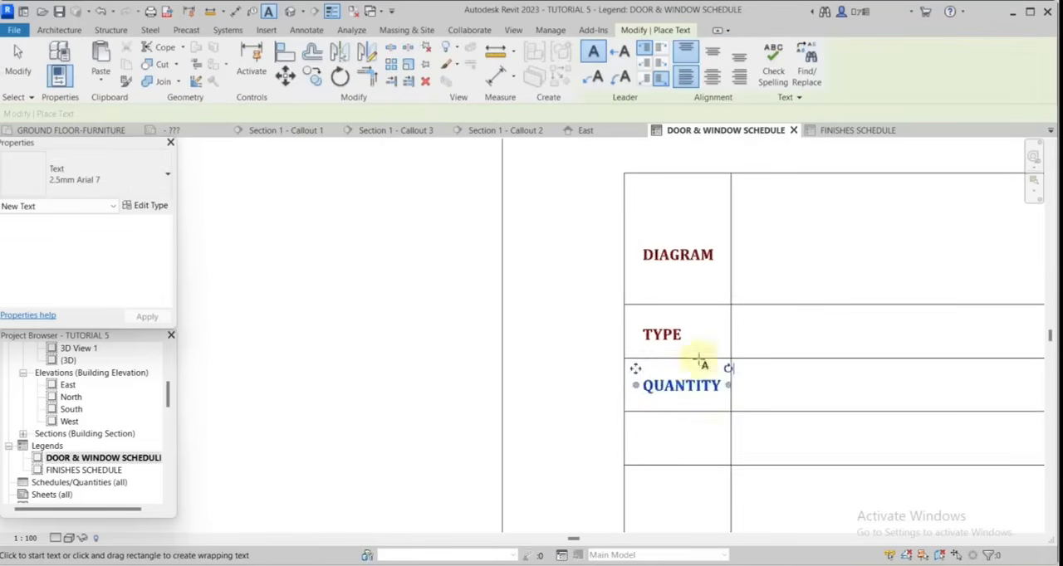
Add the labels LOCATION and FRAME in the first column of the next two rows below QUANTITY.
scroll(635, 498, "up", 1)
left_click(648, 391)
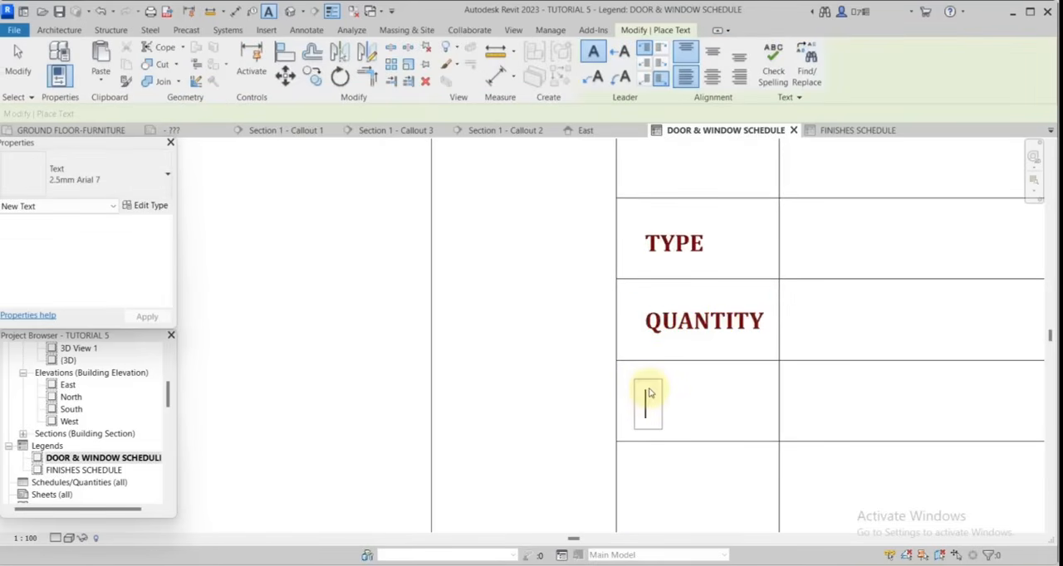
type("LOCATION")
left_click(674, 356)
scroll(581, 284, "down", 1)
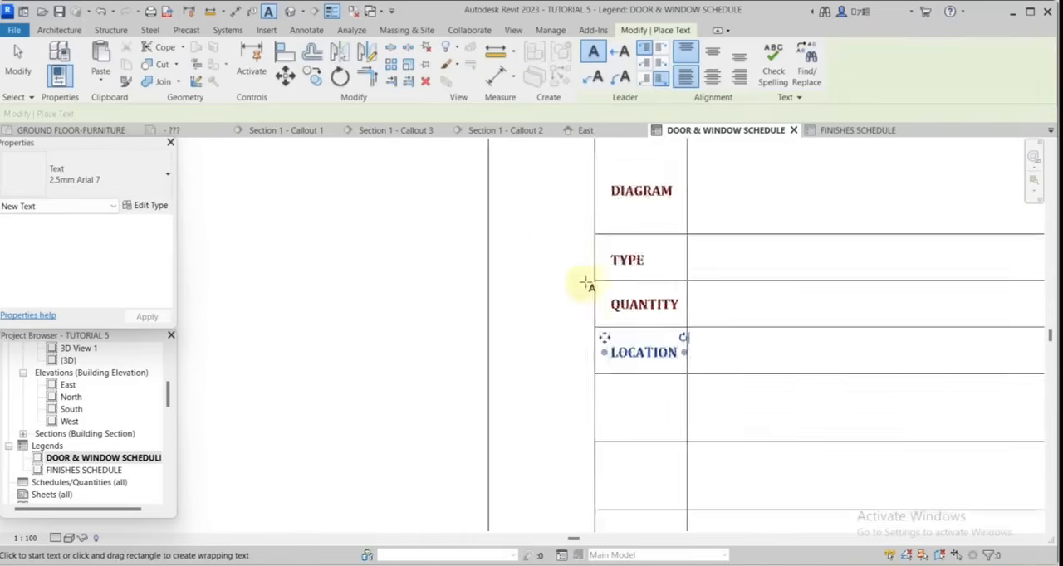
scroll(612, 368, "up", 1)
left_click(611, 372)
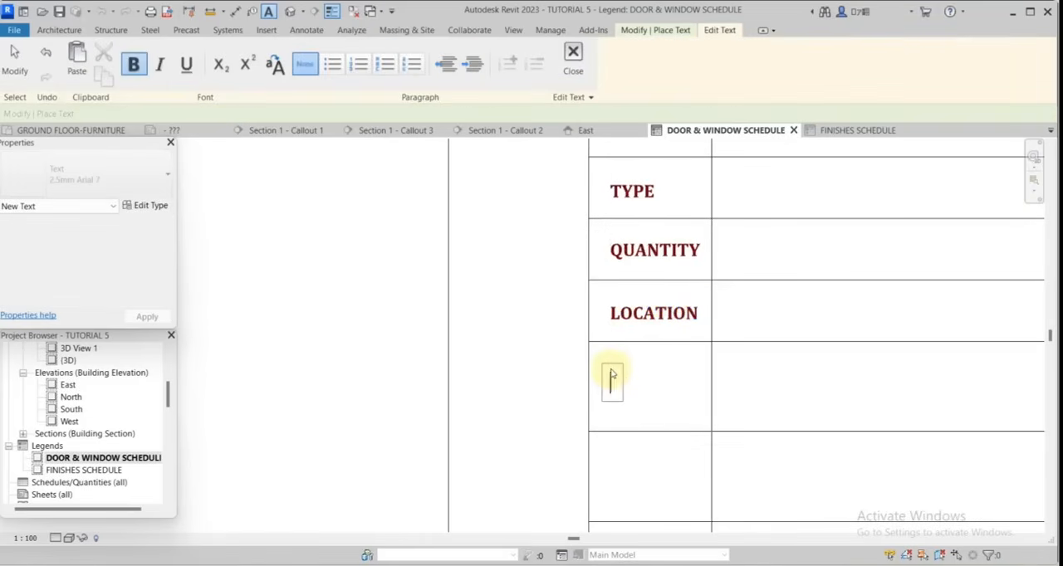
type("FRAME")
left_click(608, 419)
Add the label DOOR LEAF in the row below FRAME and finish placing text.
scroll(608, 419, "down", 1)
left_click(611, 446)
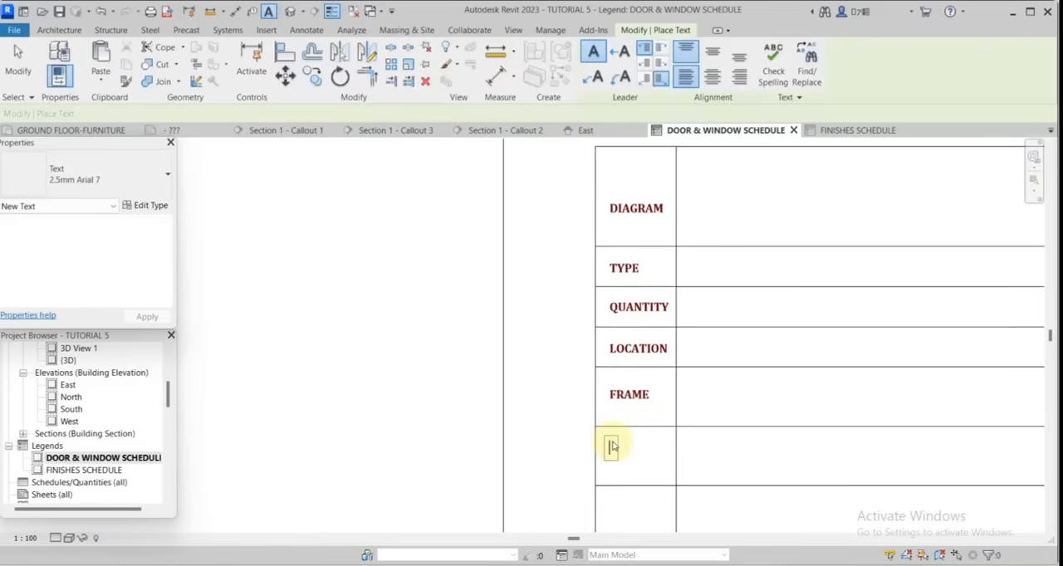
type("DOOR")
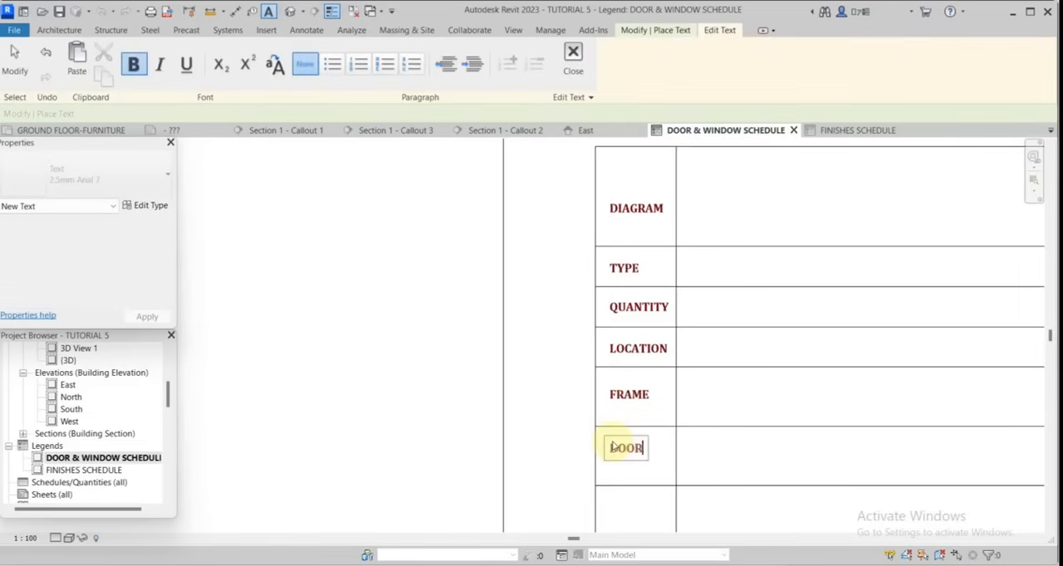
type(" LEAD")
left_click(824, 472)
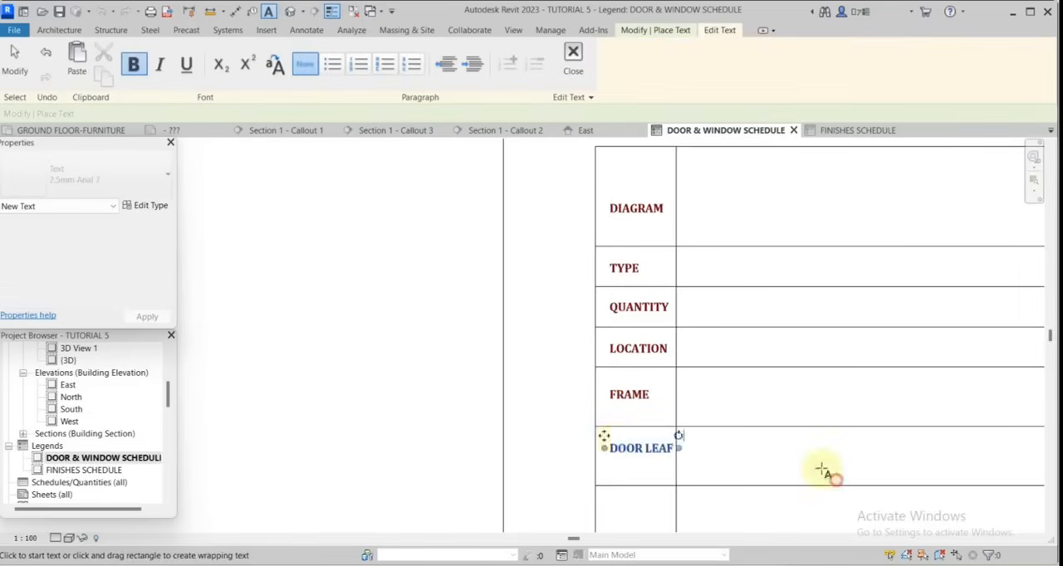
scroll(678, 253, "down", 1)
left_click(29, 70)
Move the QUANTITY, LOCATION, FRAME and DOOR LEAF labels down together by one row, freeing the row below TYPE.
scroll(681, 252, "up", 1)
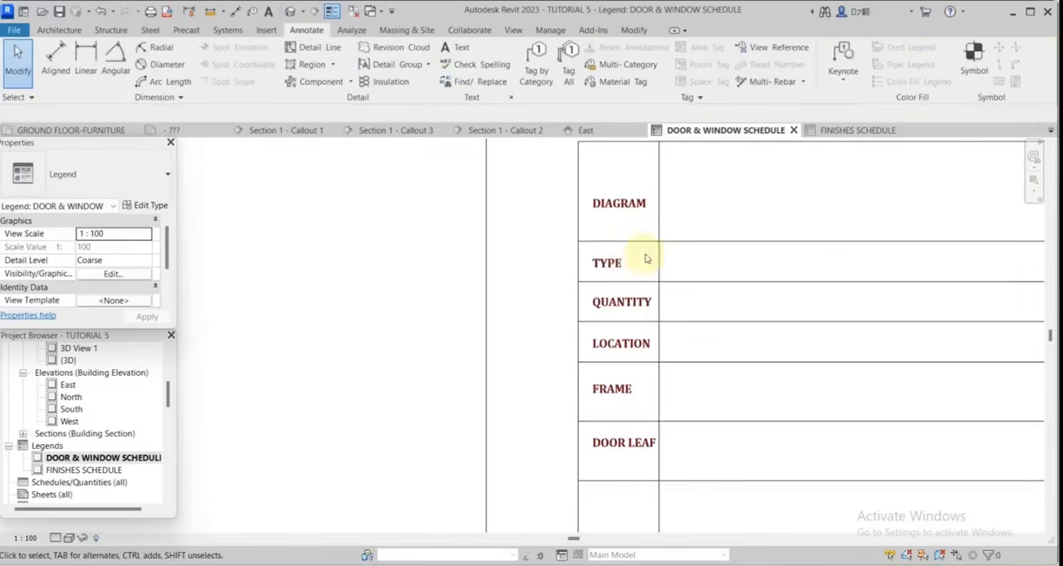
left_click(602, 262)
left_click(621, 301)
left_click(623, 348, "ctrl")
left_click(612, 390, "ctrl")
left_click(622, 443, "ctrl")
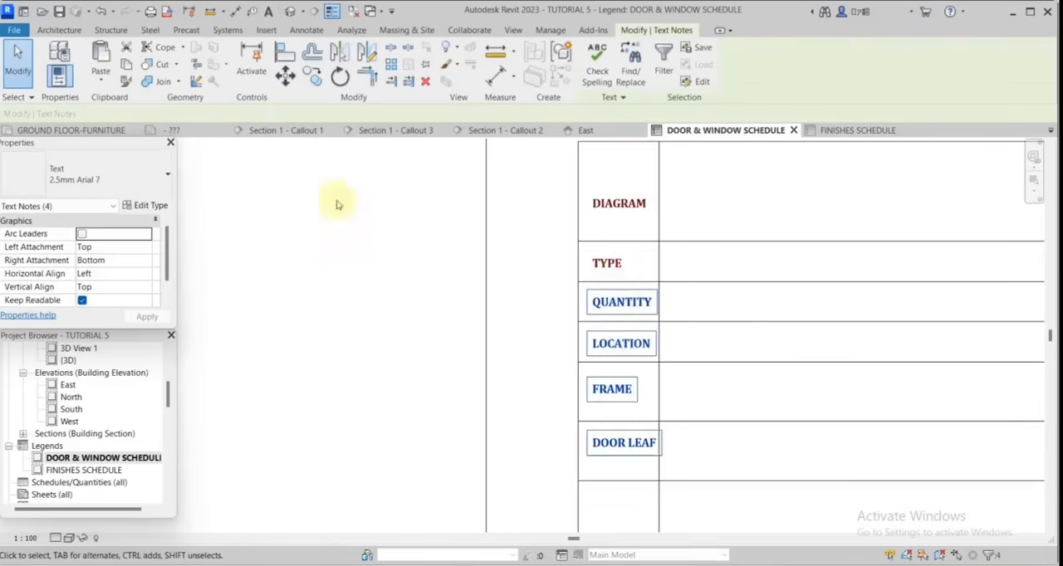
left_click(285, 76)
scroll(793, 311, "down", 2)
left_click(677, 299)
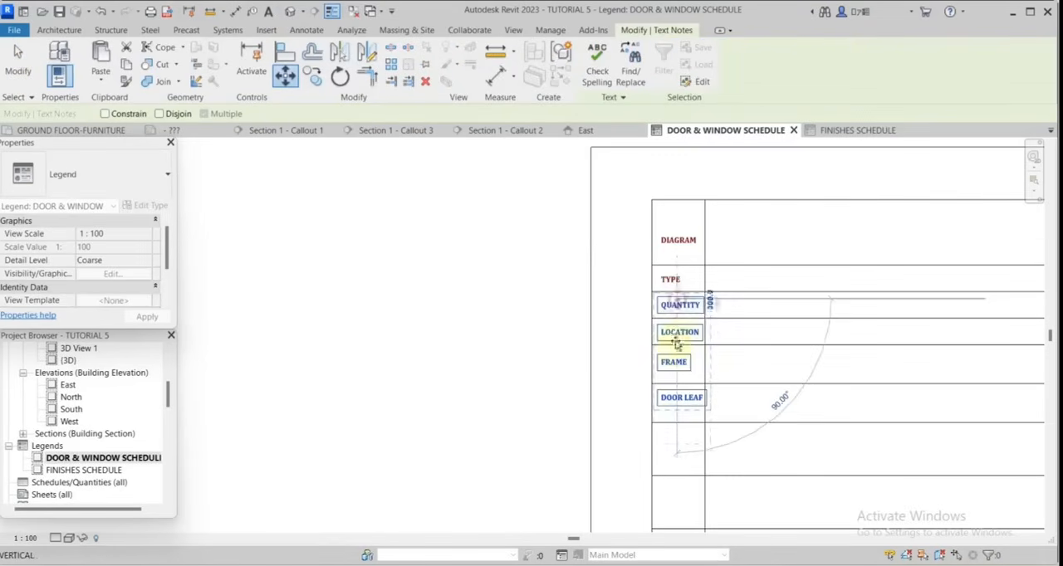
left_click(678, 323)
Place the label DIMENSION in the freed row between TYPE and QUANTITY.
type("H")
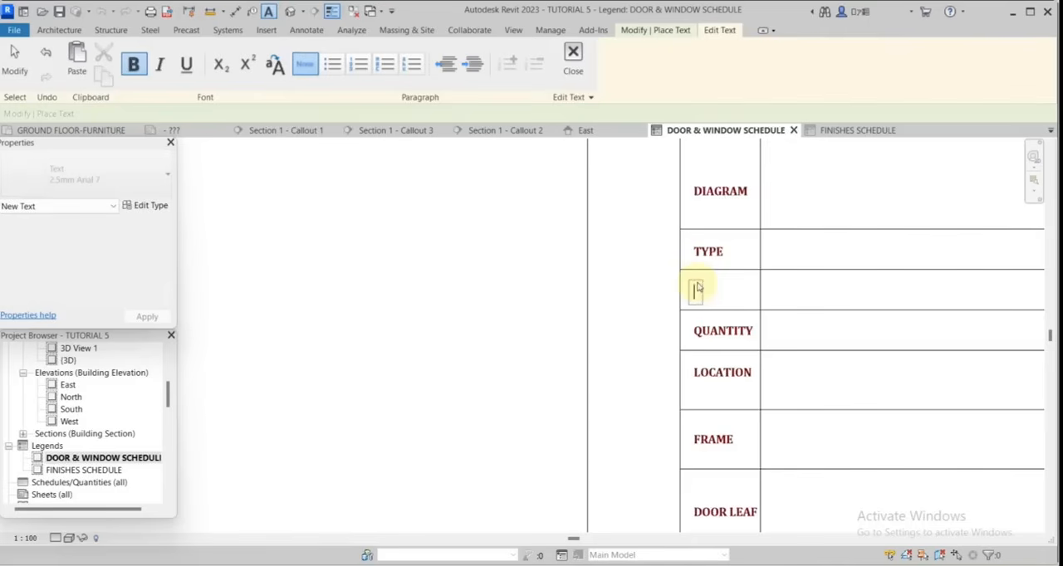
type("DIMENSION")
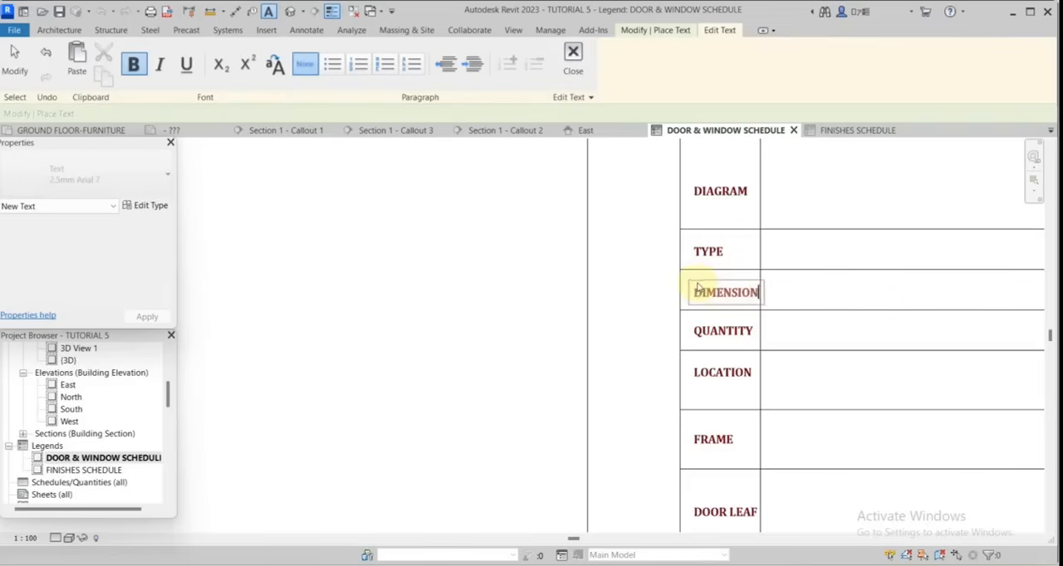
left_click(890, 296)
key("Escape")
key("Escape")
Halve the height of the empty row below DOOR LEAF by editing the distance to its lower line.
scroll(795, 282, "down", 2)
middle_click_drag(797, 465, 797, 342)
left_click(805, 421)
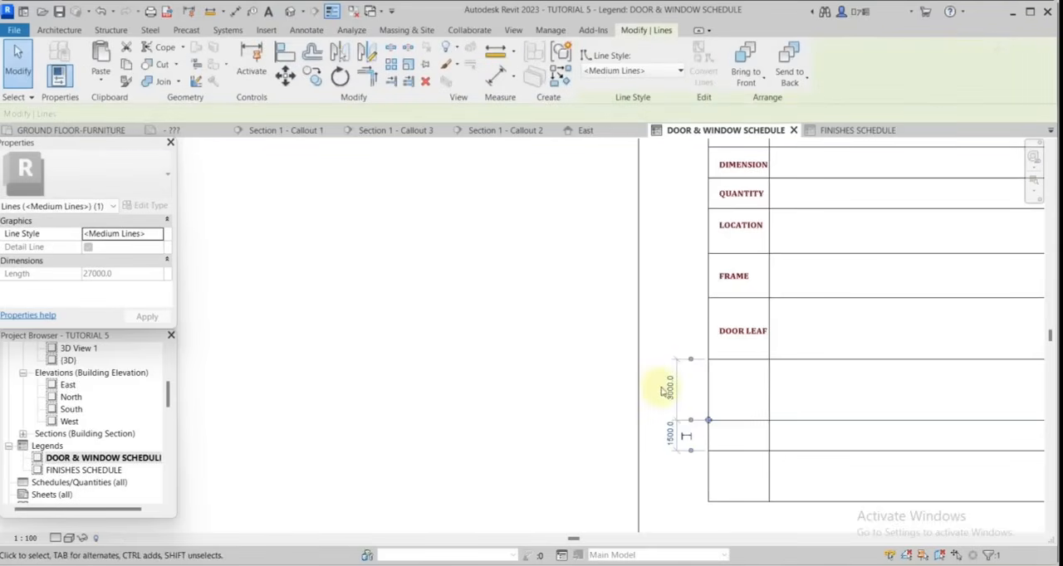
left_click(667, 388)
key("Escape")
Place the label OPERATION in the narrow row below DOOR LEAF.
type("OPERATION")
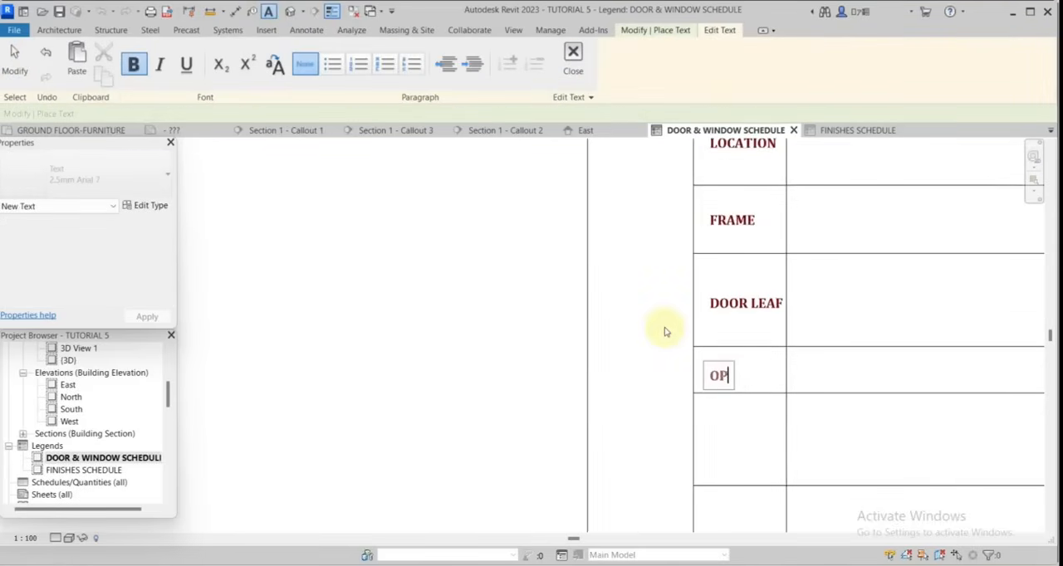
left_click(852, 374)
scroll(852, 374, "down", 3)
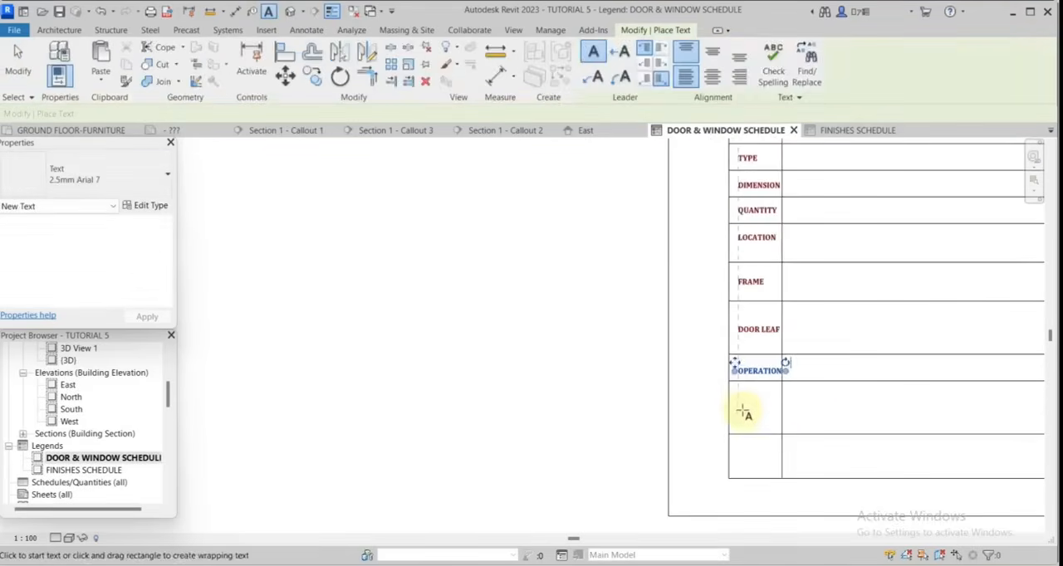
Place the label IRONMONGERY, split over two lines, in the row below OPERATION.
left_click(737, 409)
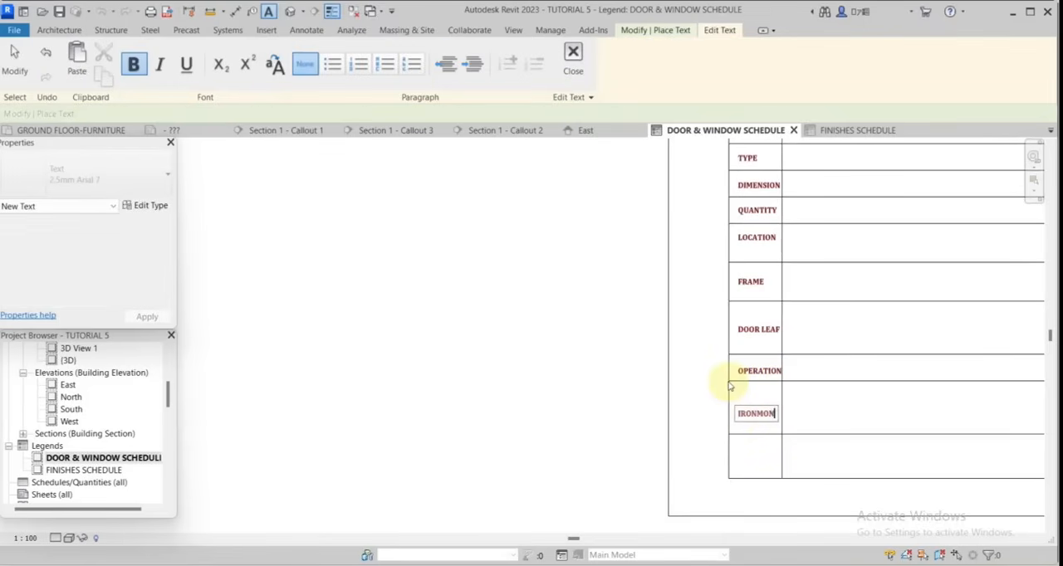
type("IRONMONGERY")
left_click(826, 410)
scroll(627, 396, "down", 2)
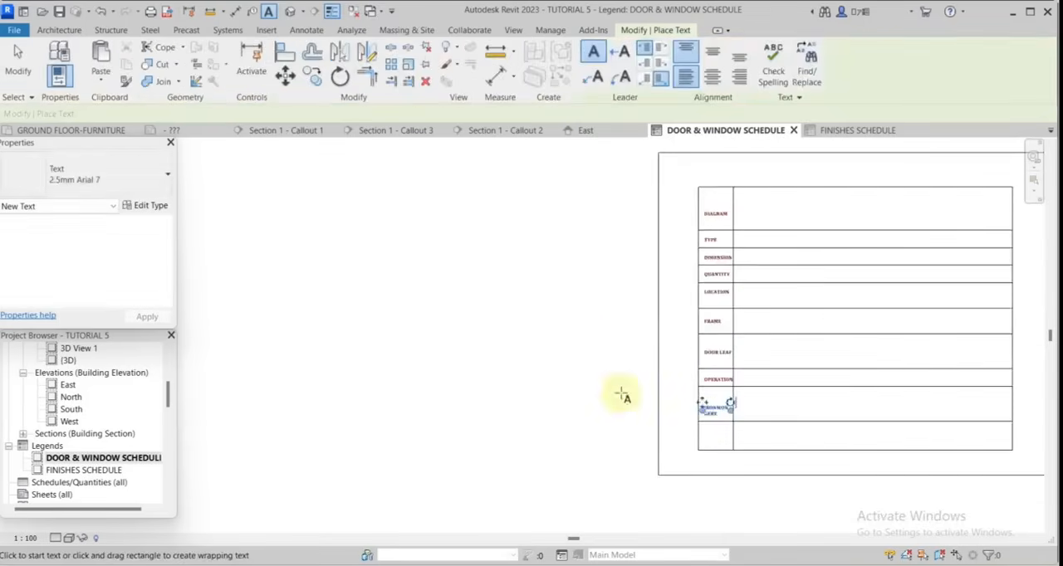
Remove the empty bottom row so the table ends directly below the IRONMONGERY row.
left_click(740, 394)
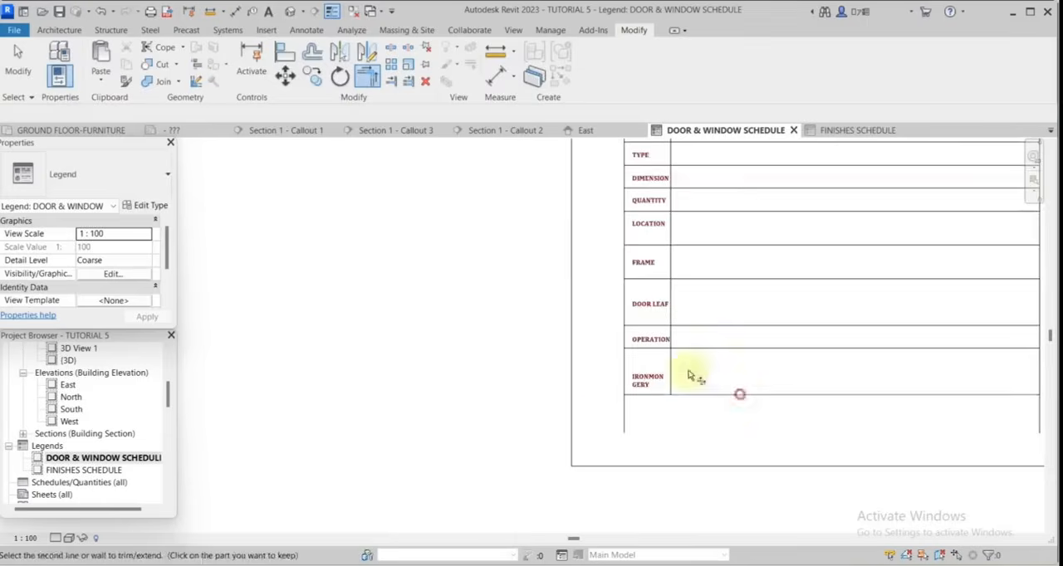
left_click(625, 363)
scroll(728, 419, "down", 2)
left_click(818, 407)
left_click(931, 392)
Offset four copies of the label column's divider to the right at 5000 spacing to form the table's columns.
key("o")
key("f")
scroll(697, 252, "up", 2)
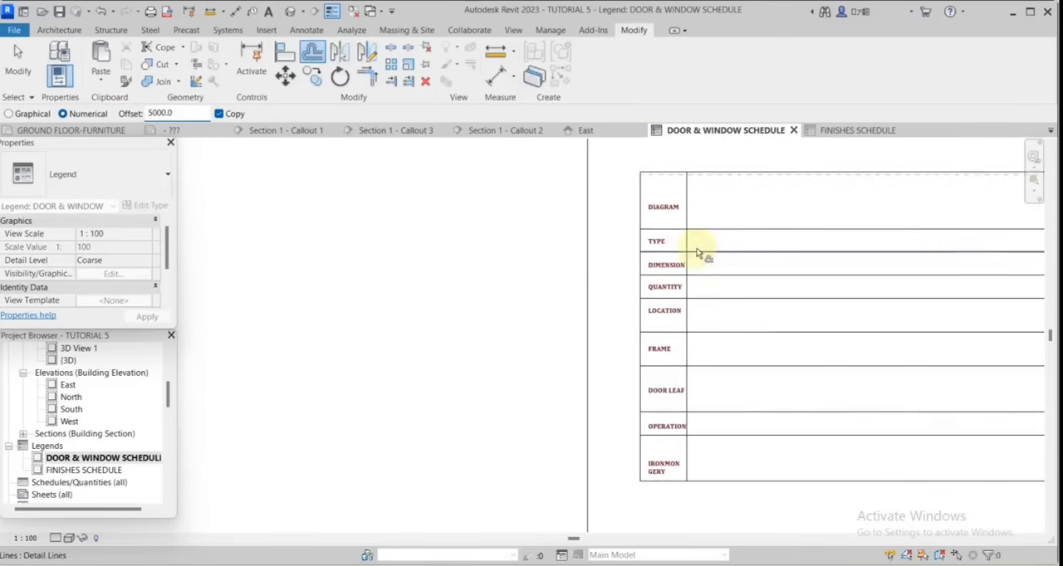
left_click(696, 270)
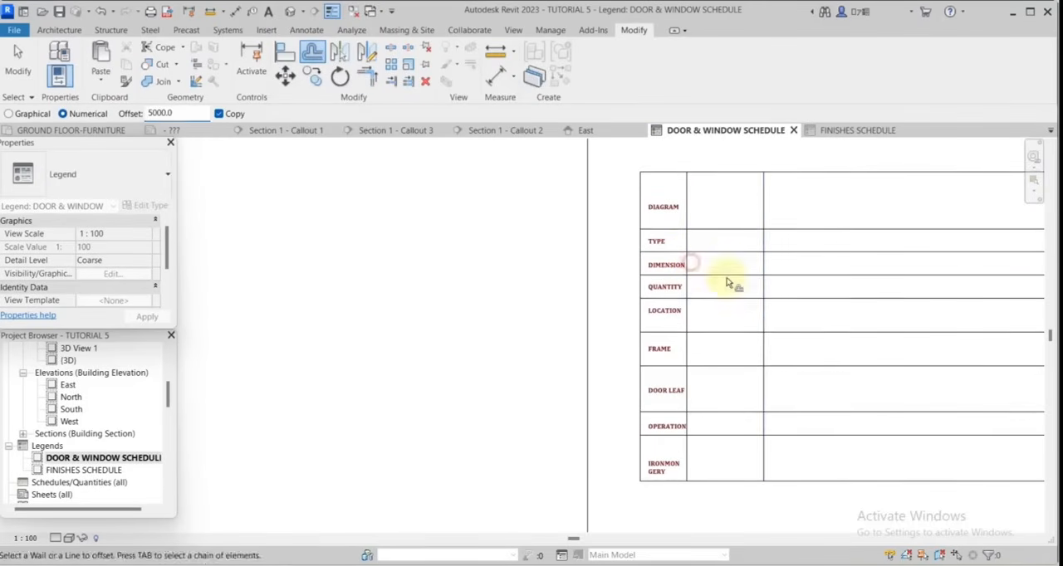
left_click(767, 314)
left_click(842, 343)
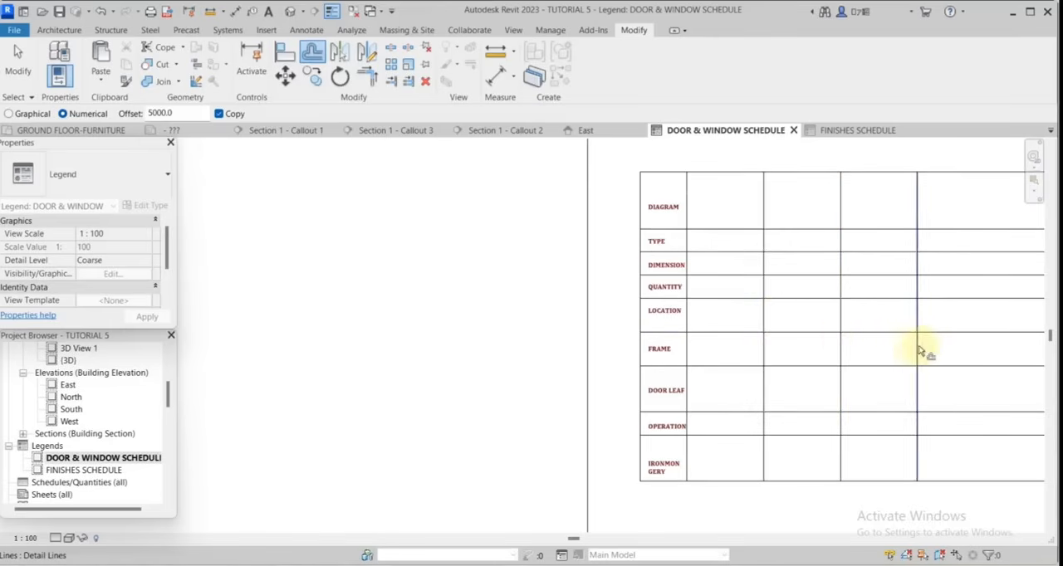
left_click(921, 348)
scroll(672, 311, "down", 3)
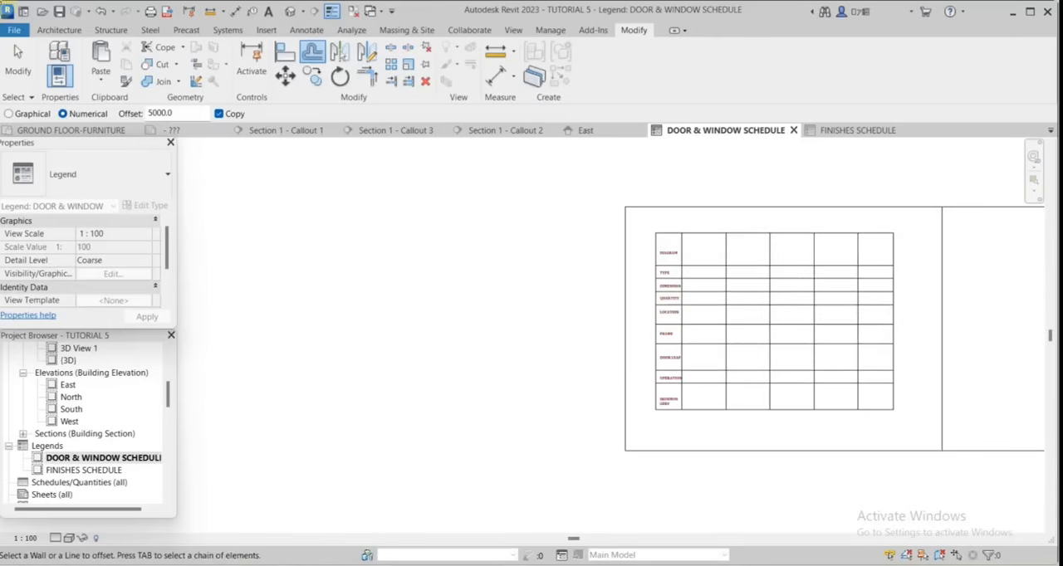
Draw a title strip above the table with detail lines, matching the table's width and closing against the sheet frame's upper edge.
key("d")
key("l")
scroll(806, 228, "up", 3)
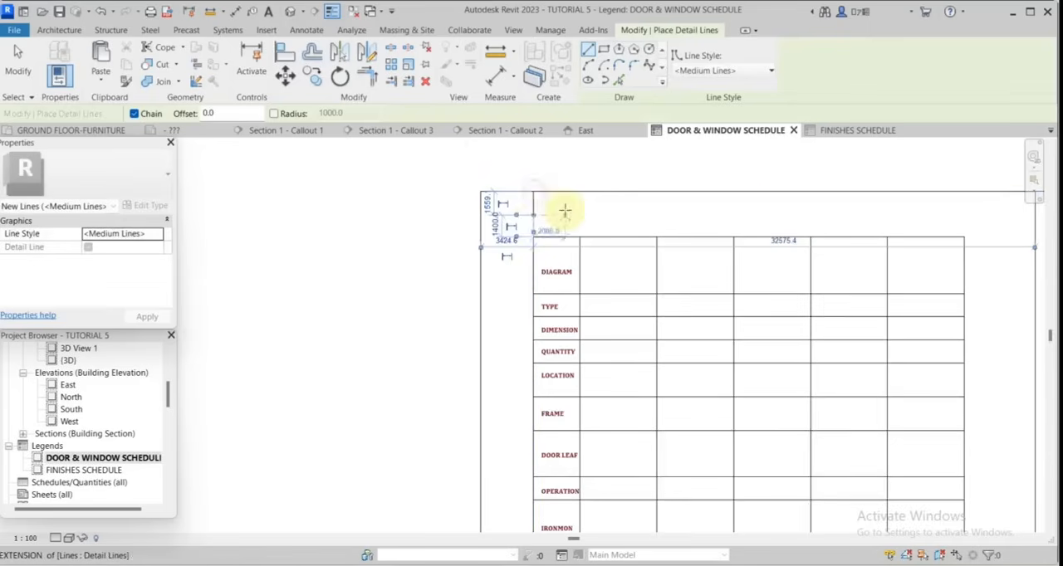
left_click(534, 213)
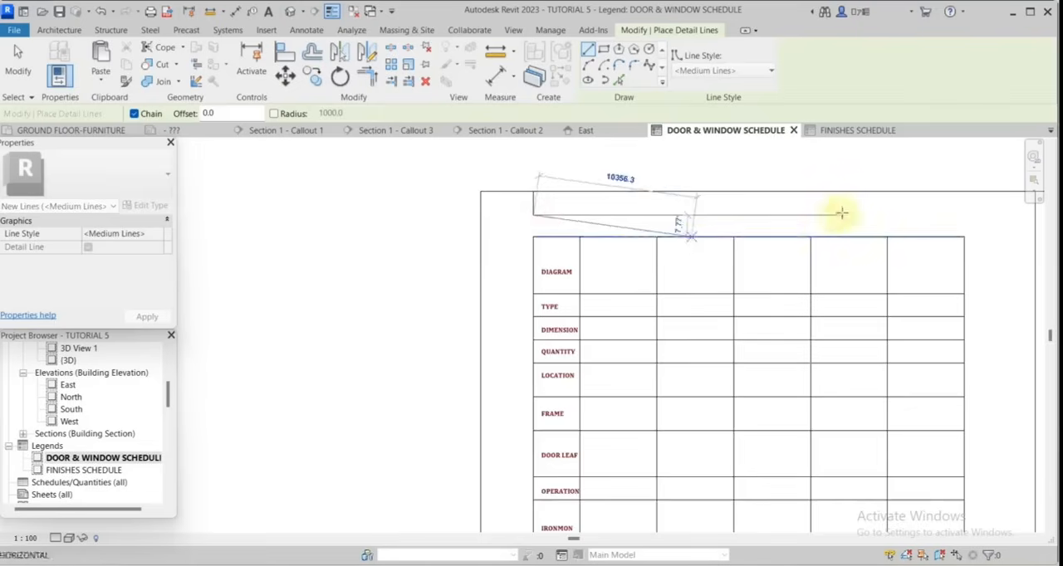
scroll(842, 214, "down", 2)
left_click(871, 209)
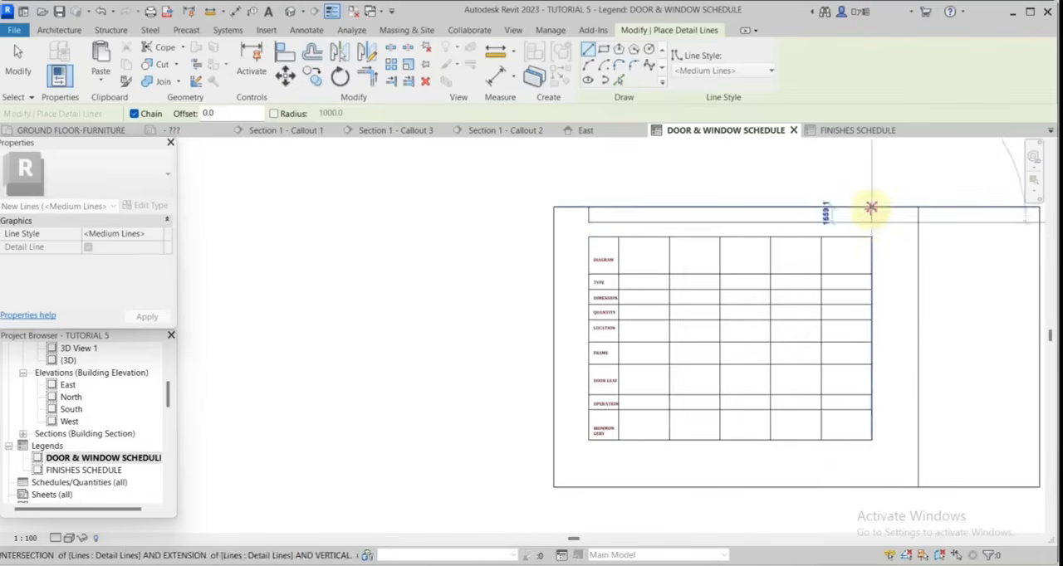
key("Escape")
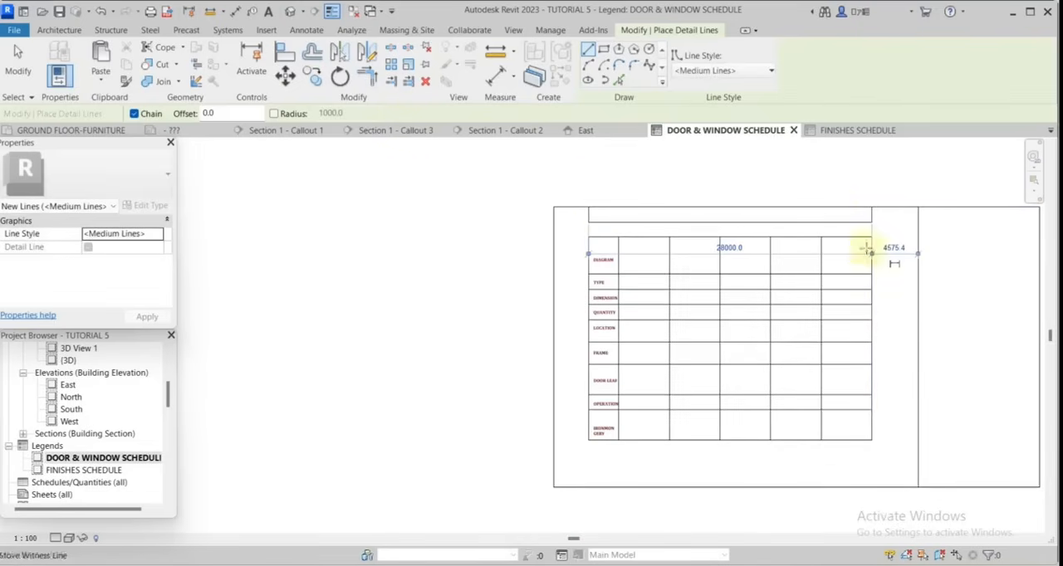
left_click(17, 62)
scroll(872, 230, "up", 2)
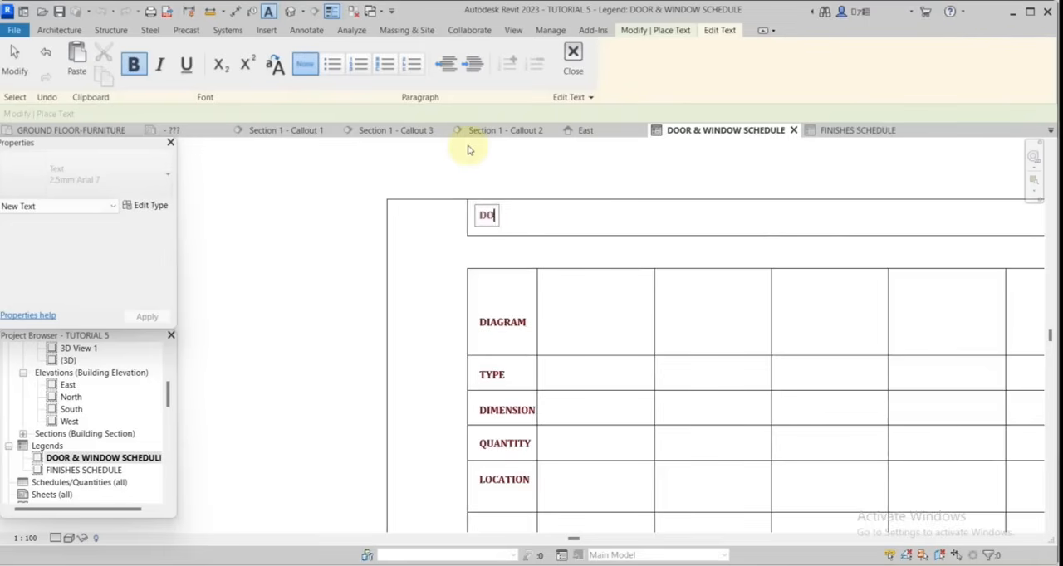
Place the heading DOORS & WINDOWS SCHEDULE as text inside the title strip above the table.
type("ORA")
type(" & WINDOWS")
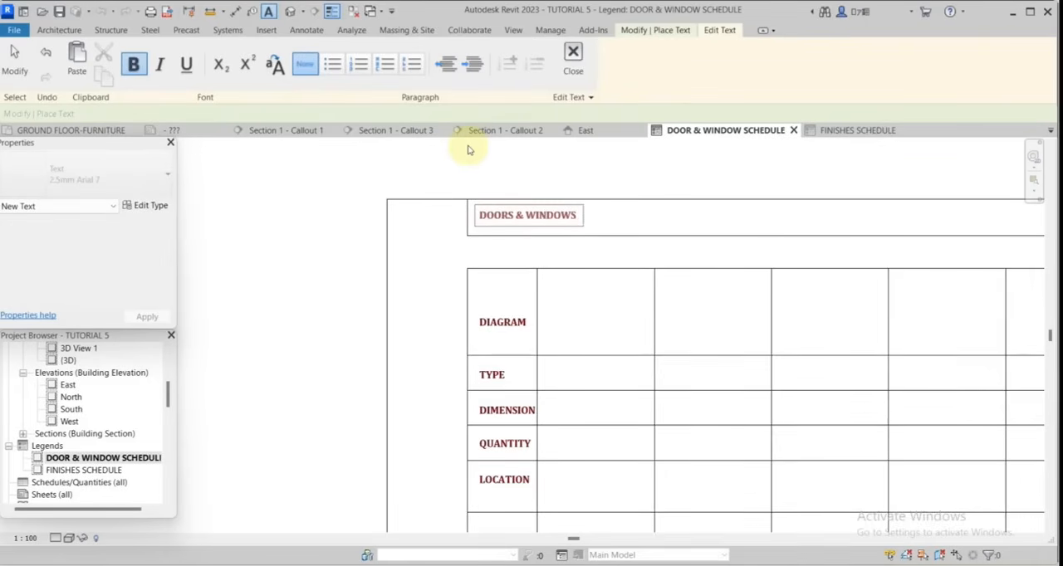
type(" SCHEDULE")
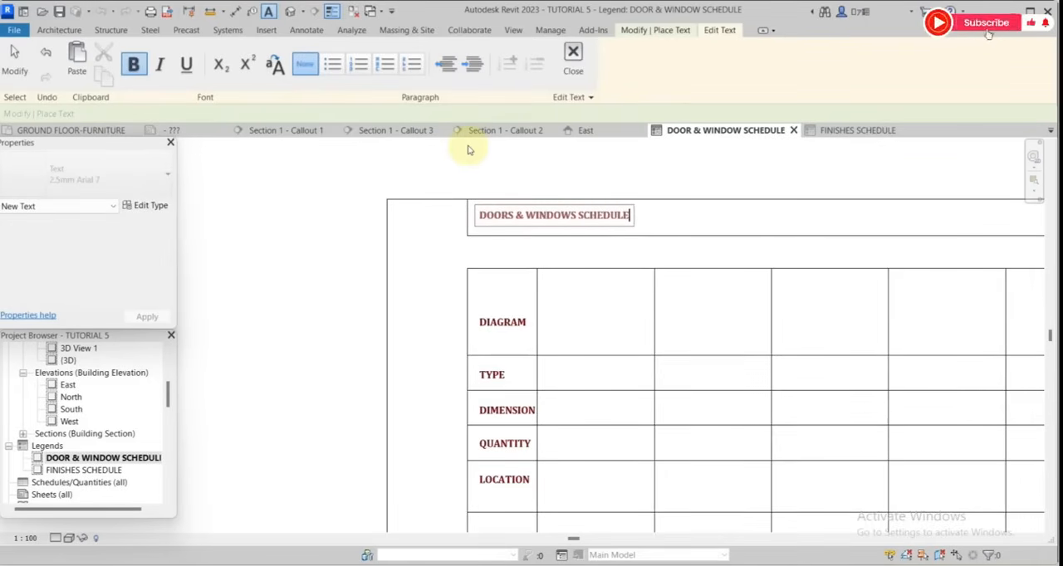
left_click(671, 208)
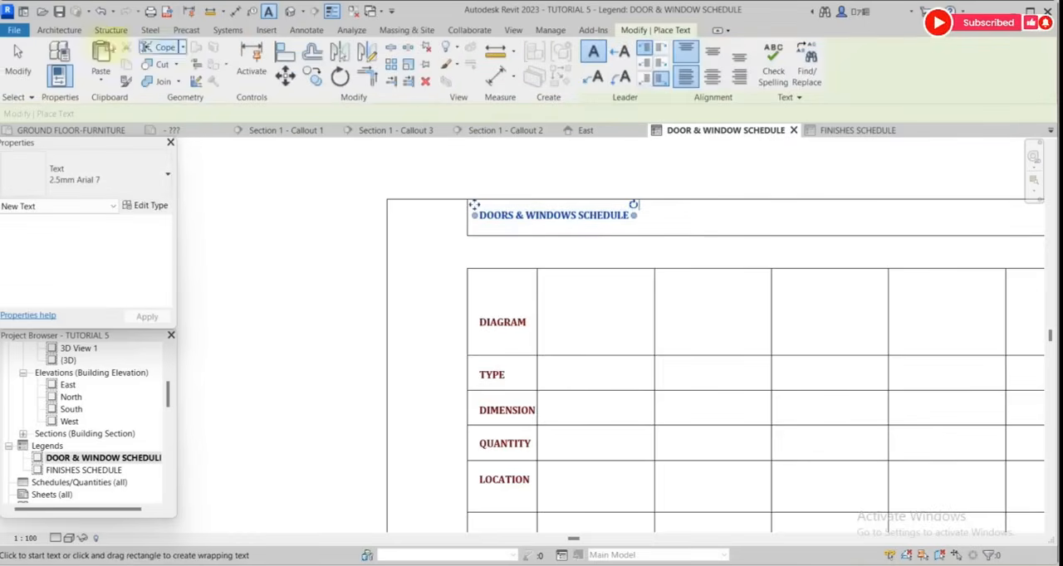
left_click(20, 59)
scroll(674, 190, "down", 2)
scroll(639, 205, "up", 3)
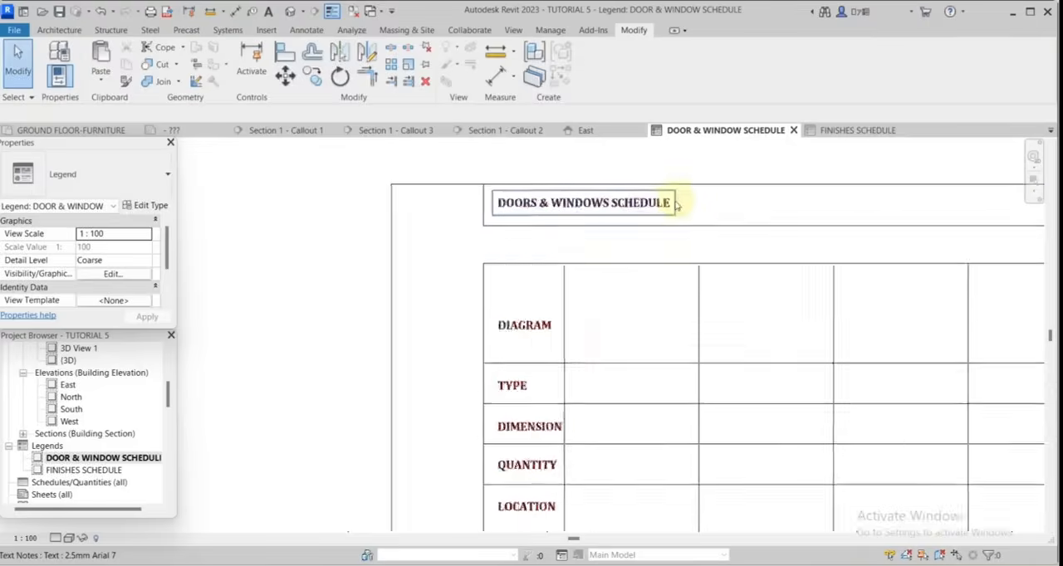
Delete the full-height vertical divider line inside the sheet frame, to the right of the schedule table.
scroll(676, 205, "down", 4)
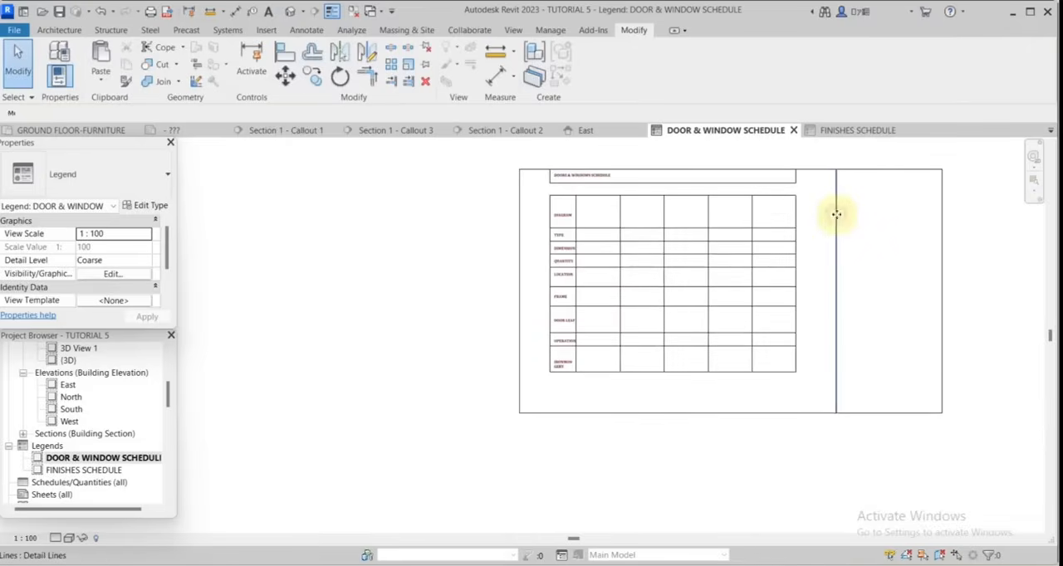
left_click(836, 215)
left_click(425, 81)
scroll(735, 298, "up", 3)
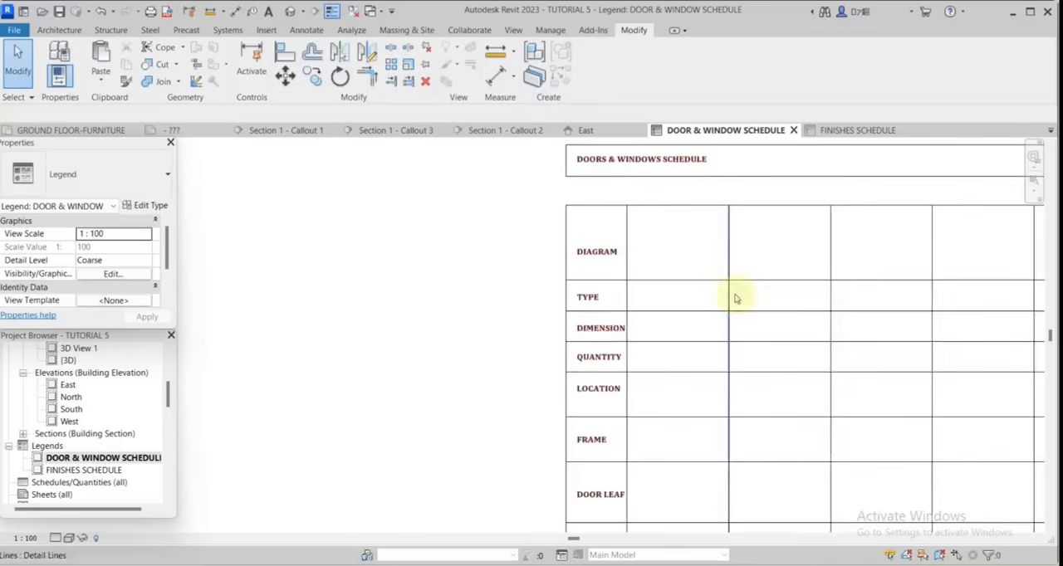
Check the family and type of door D1 in the GROUND FLOOR-DIMENSION plan, then return to the DOOR & WINDOW SCHEDULE legend.
scroll(636, 300, "up", 3)
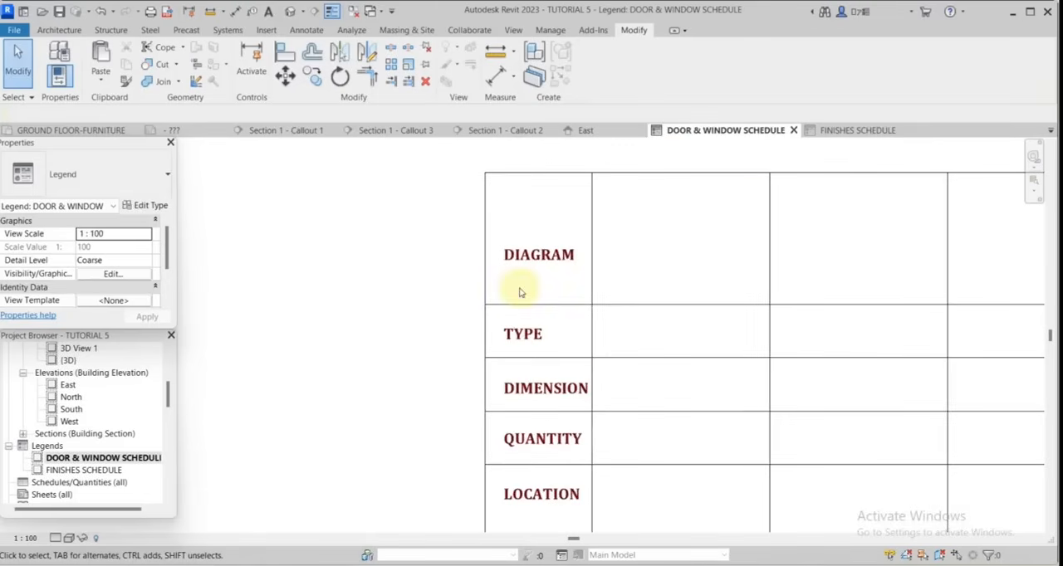
scroll(655, 235, "down", 2)
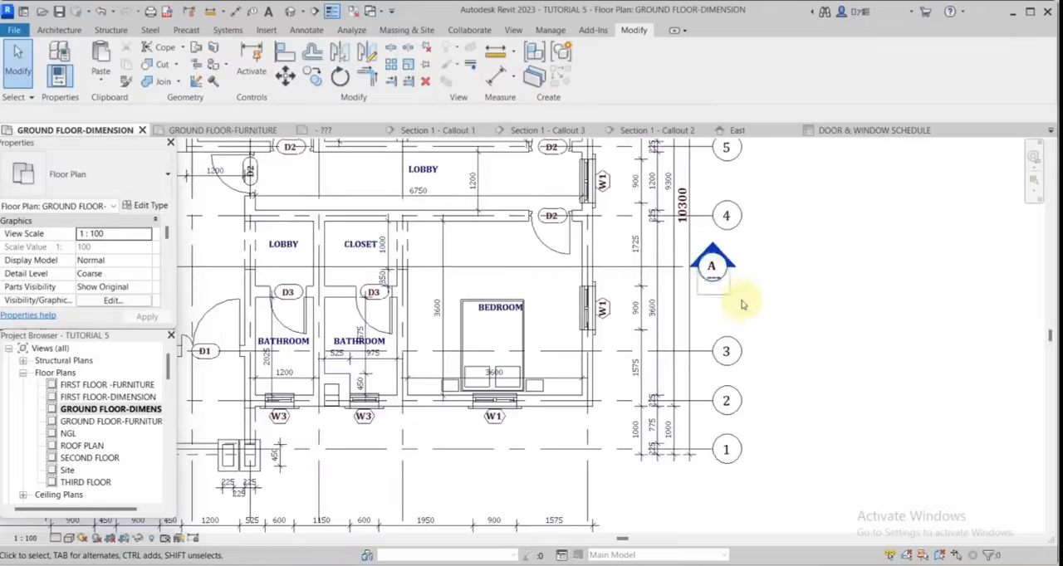
scroll(676, 346, "up", 2)
scroll(415, 387, "down", 1)
scroll(604, 237, "up", 3)
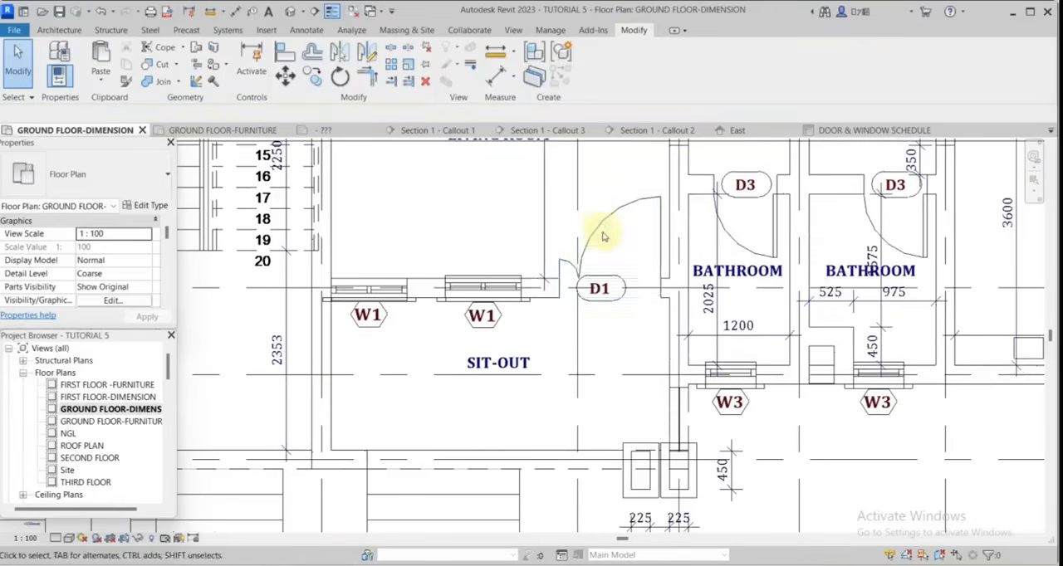
left_click(599, 223)
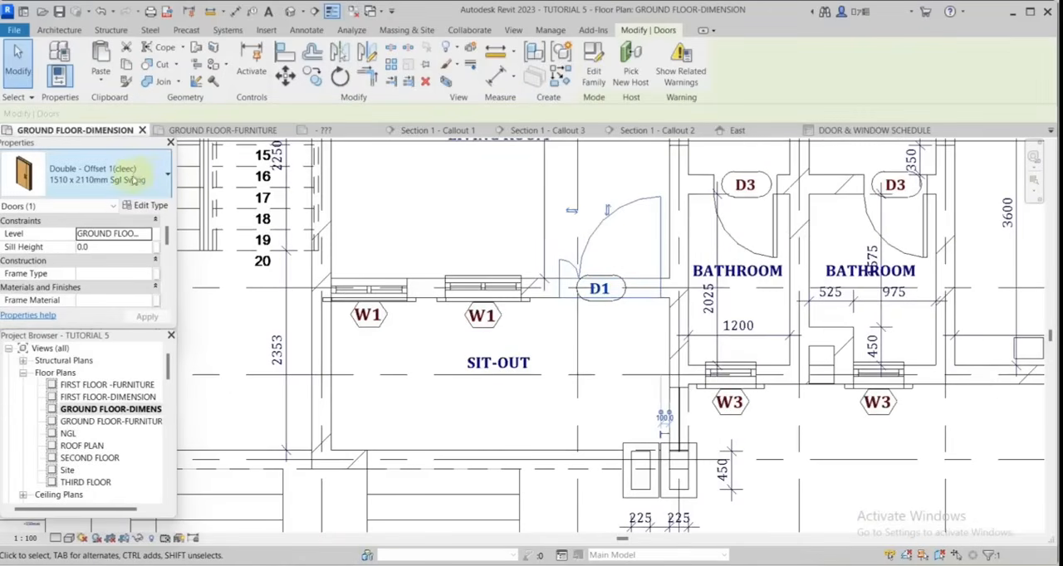
scroll(95, 440, "down", 5)
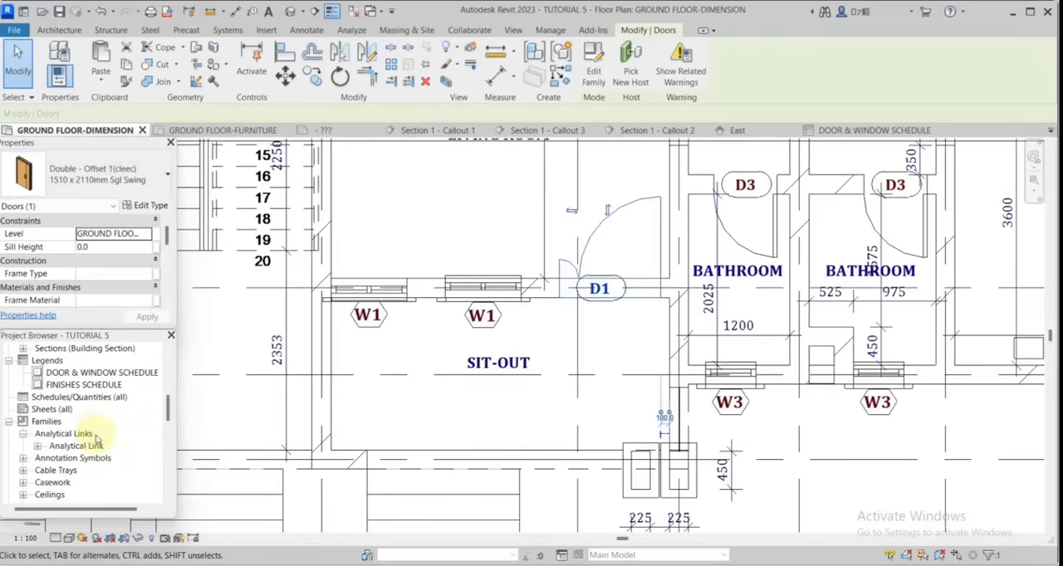
double_click(66, 373)
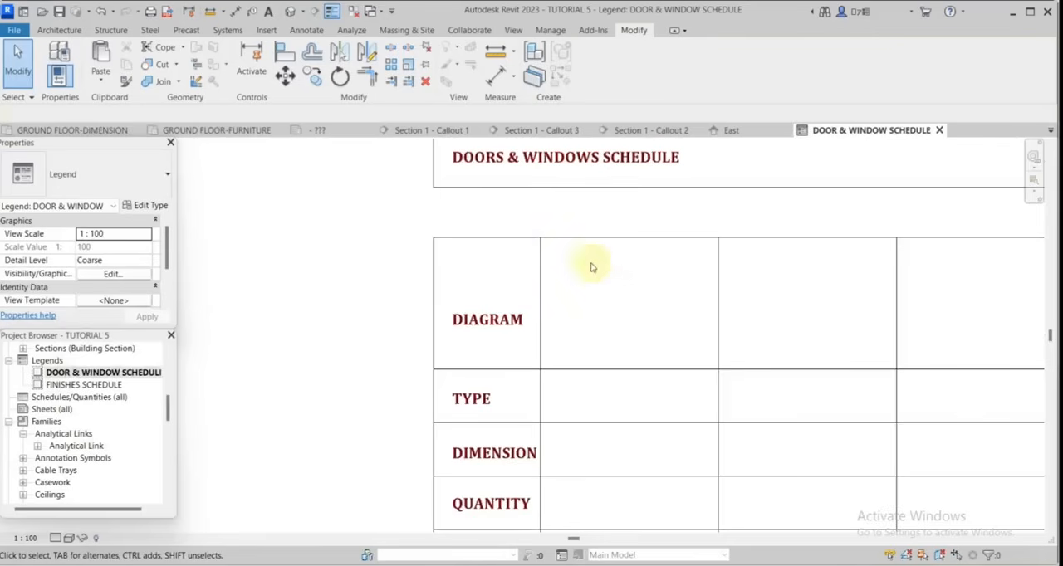
Place a front-elevation legend component of door Double - Offset 1(cleec) 1210 x 2110mm Dbl Swing in the first DIAGRAM cell.
left_click(306, 30)
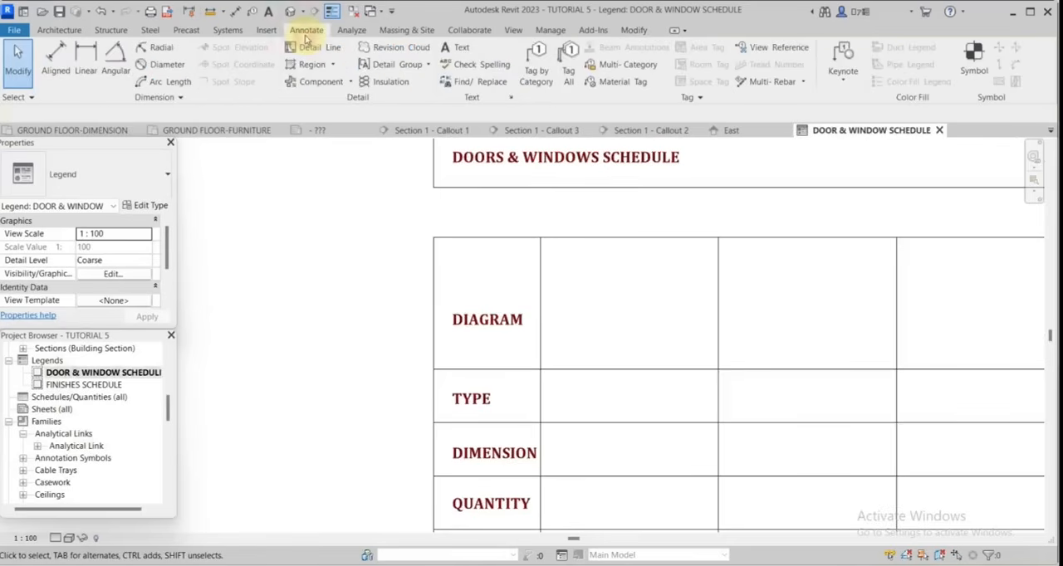
left_click(351, 81)
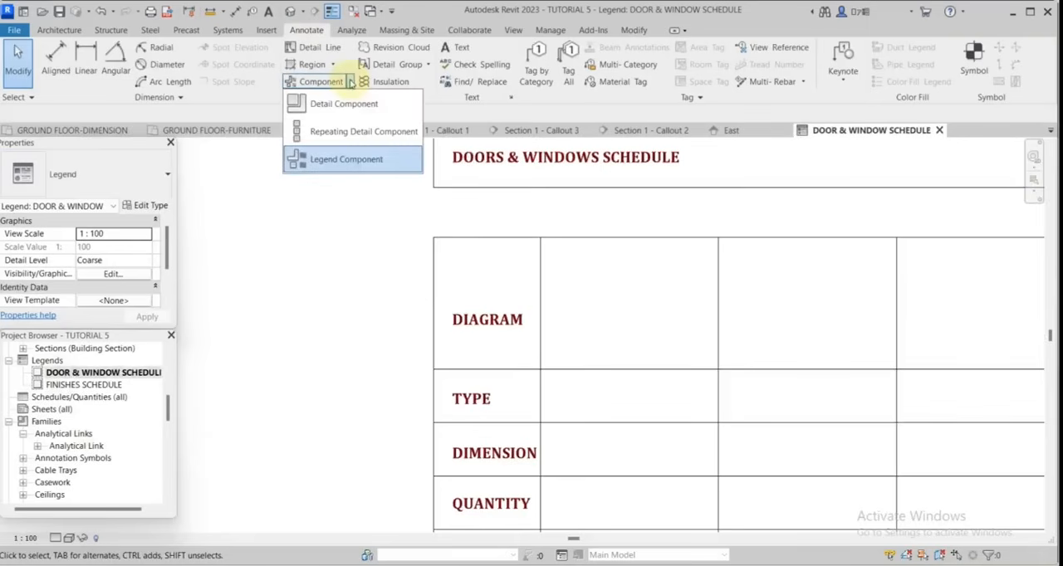
left_click(345, 161)
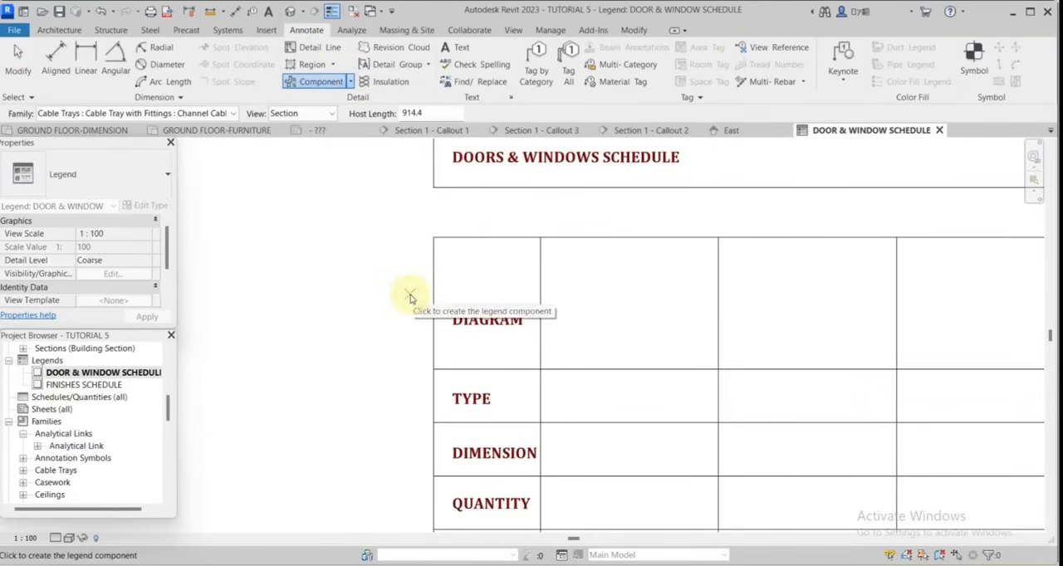
left_click(235, 114)
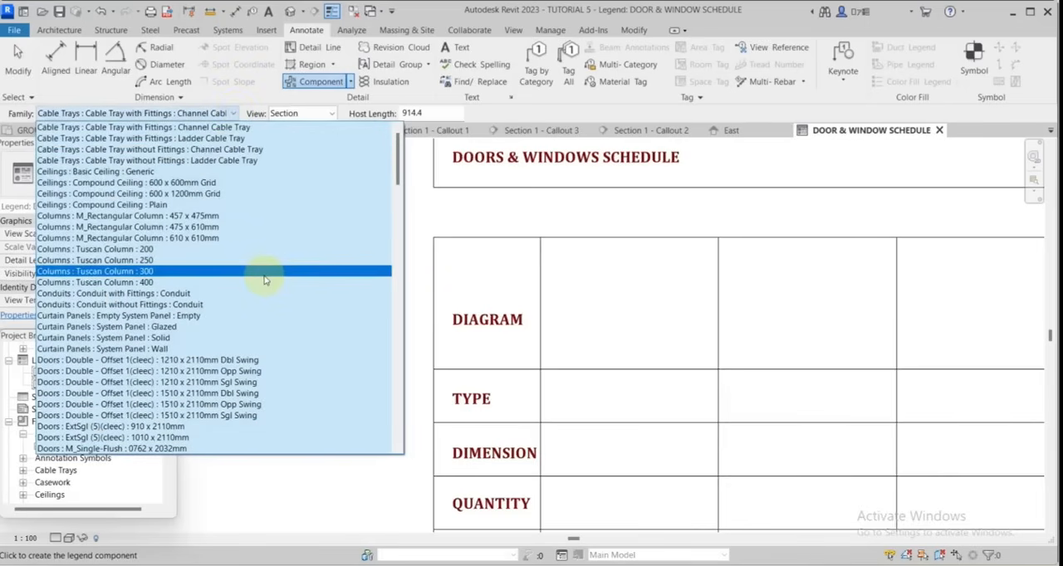
scroll(262, 281, "down", 2)
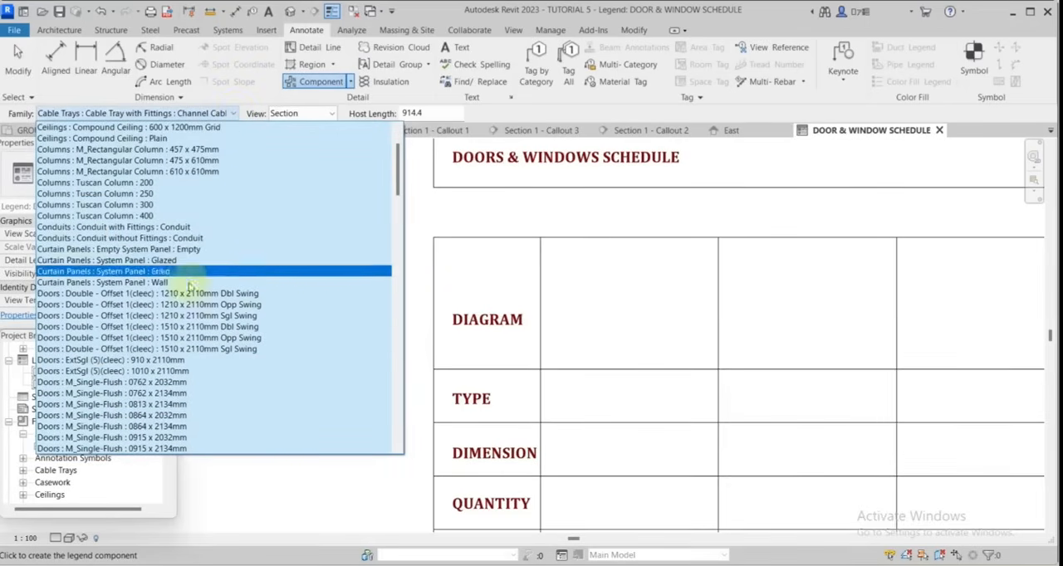
left_click(190, 293)
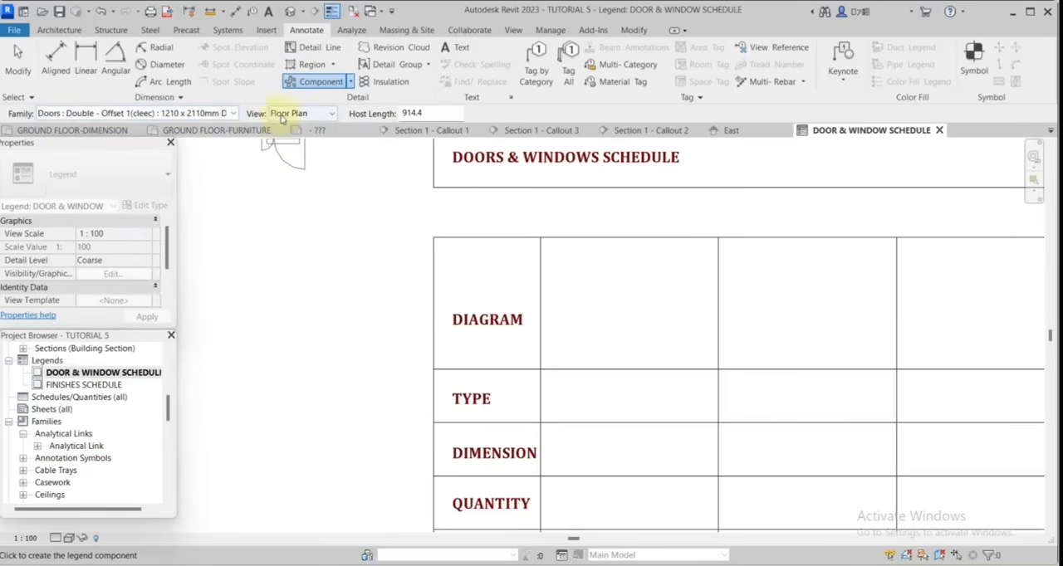
left_click(333, 116)
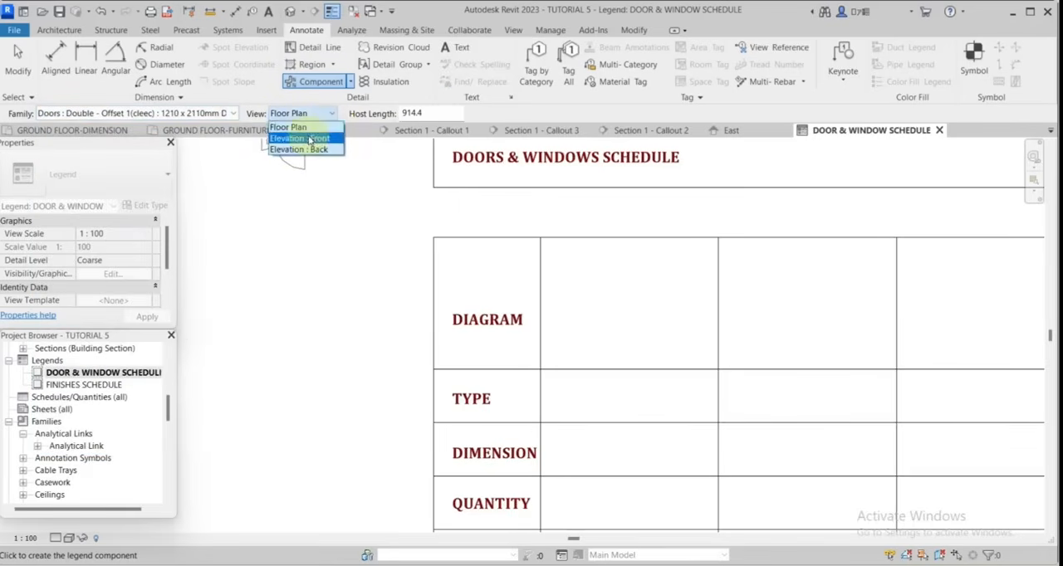
left_click(312, 139)
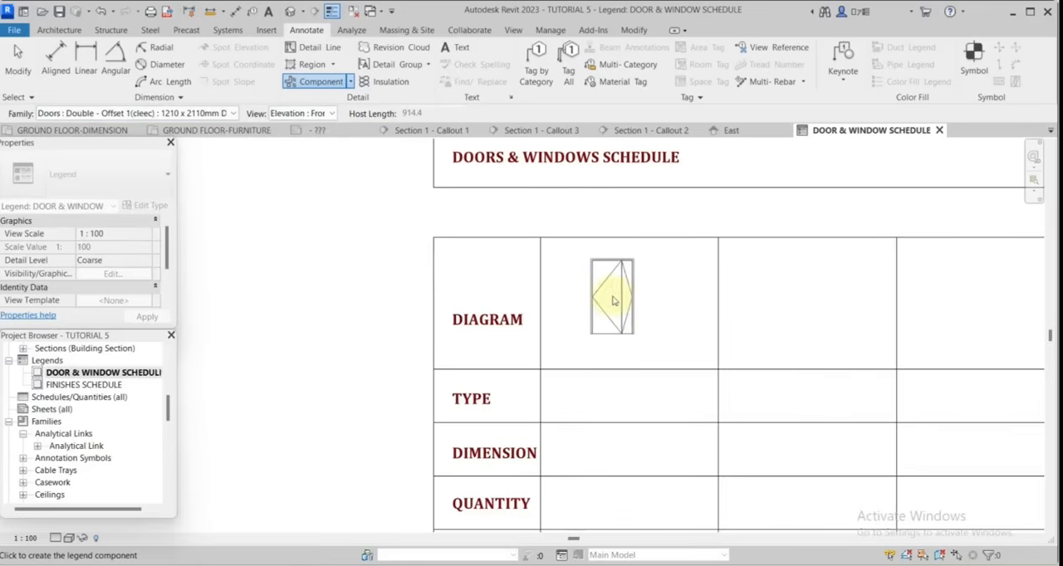
left_click(615, 297)
scroll(661, 284, "down", 2)
key("Escape")
scroll(588, 347, "up", 2)
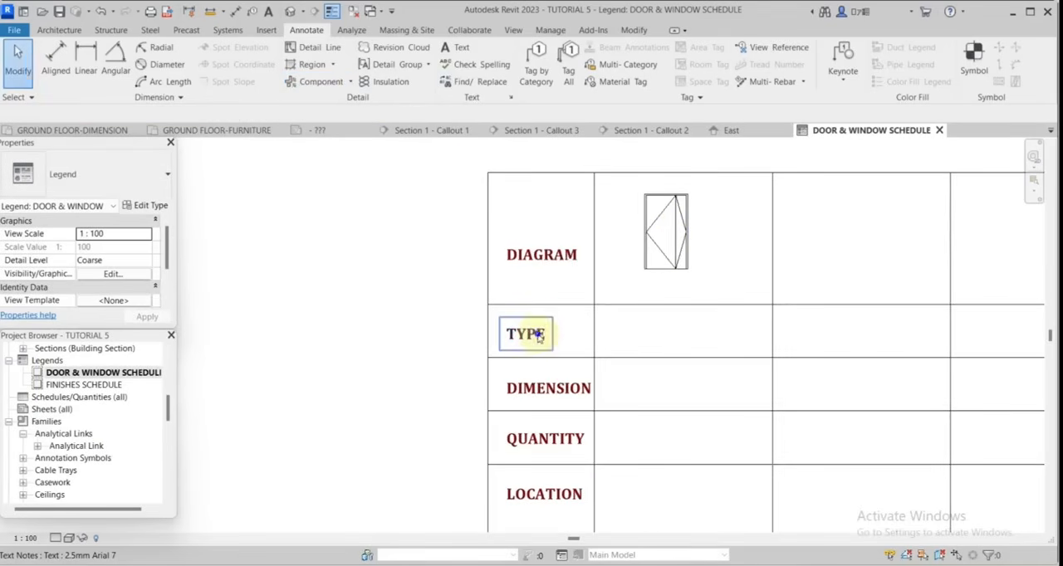
Create text similar to the TYPE label and place D1 in the first column's TYPE cell.
right_click(538, 336)
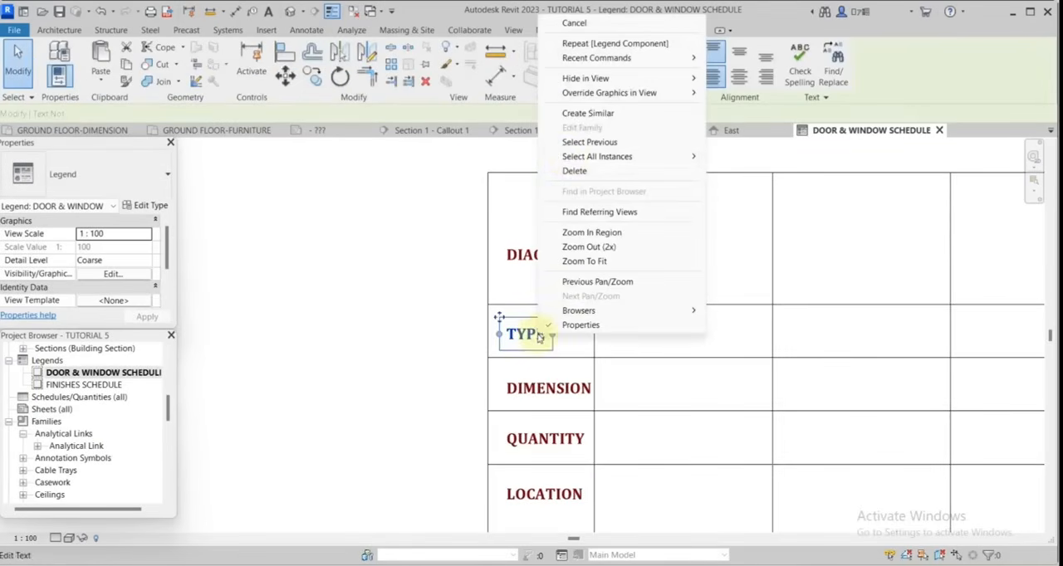
left_click(583, 113)
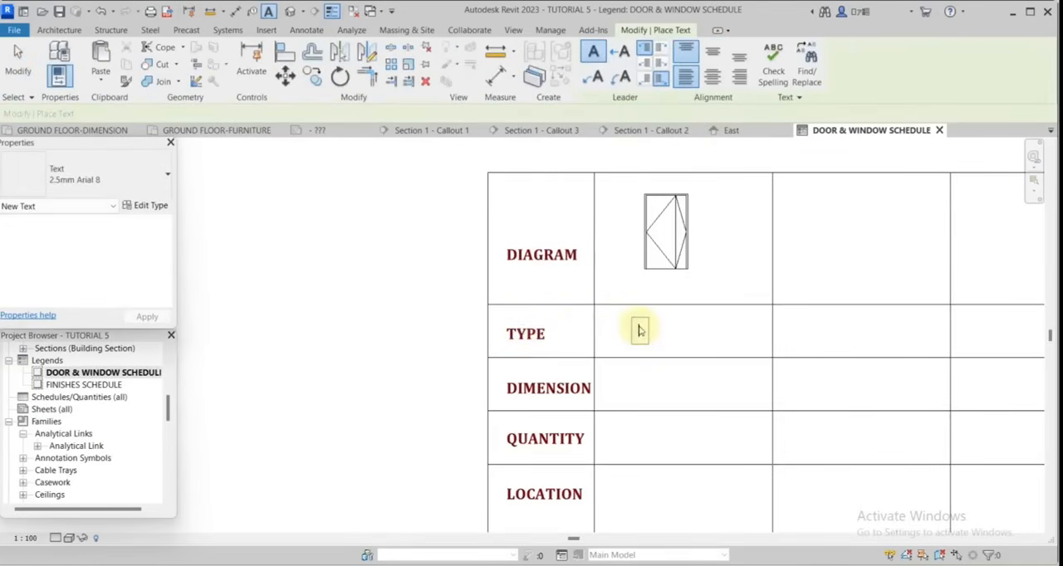
left_click(638, 329)
type("D1")
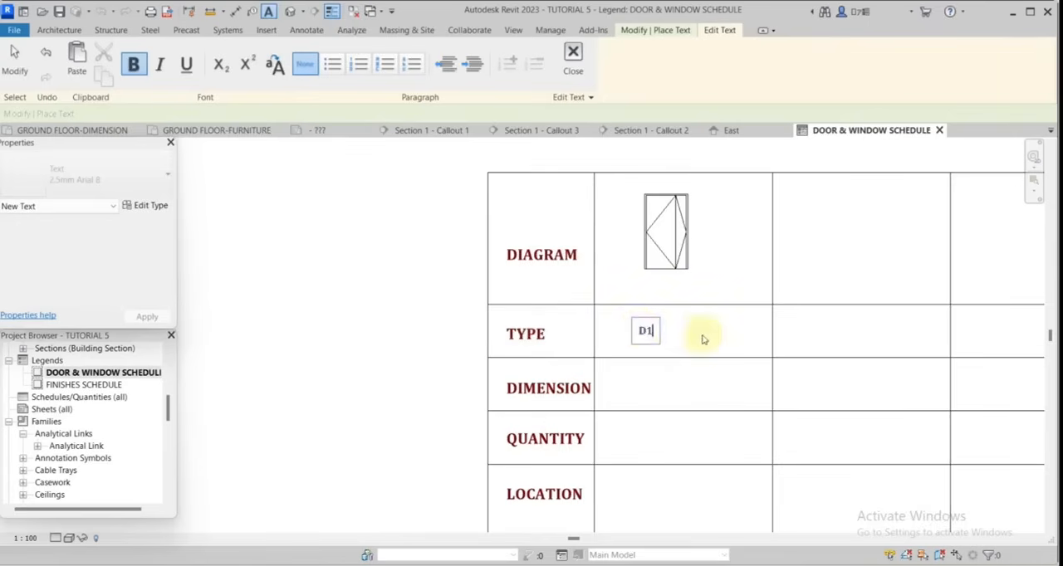
left_click(700, 336)
scroll(671, 316, "up", 2)
scroll(683, 268, "down", 3)
scroll(632, 374, "up", 1)
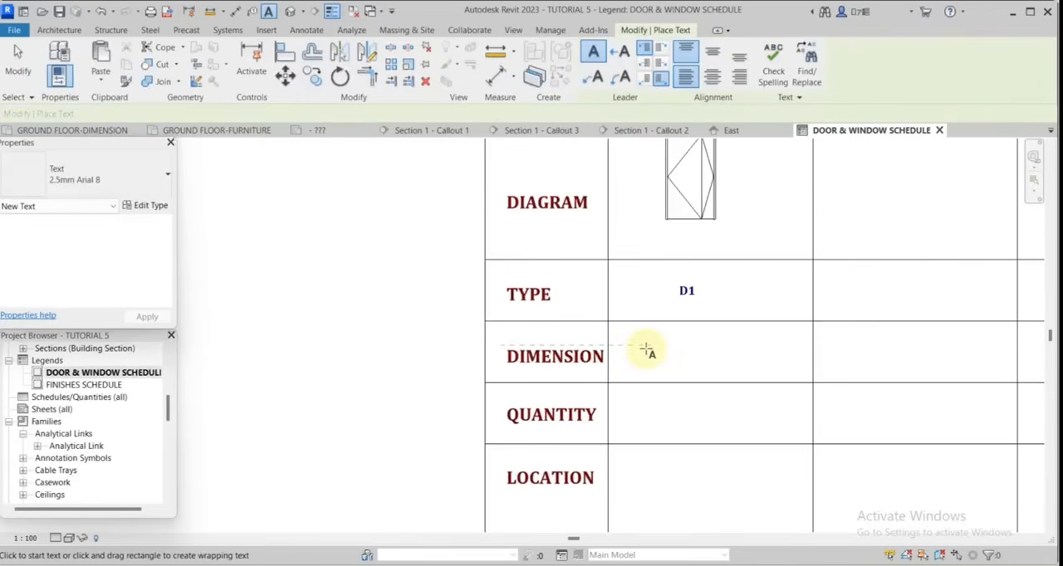
Place the text 1200mm x 2100mm in the DIMENSION cell below D1.
left_click(646, 351)
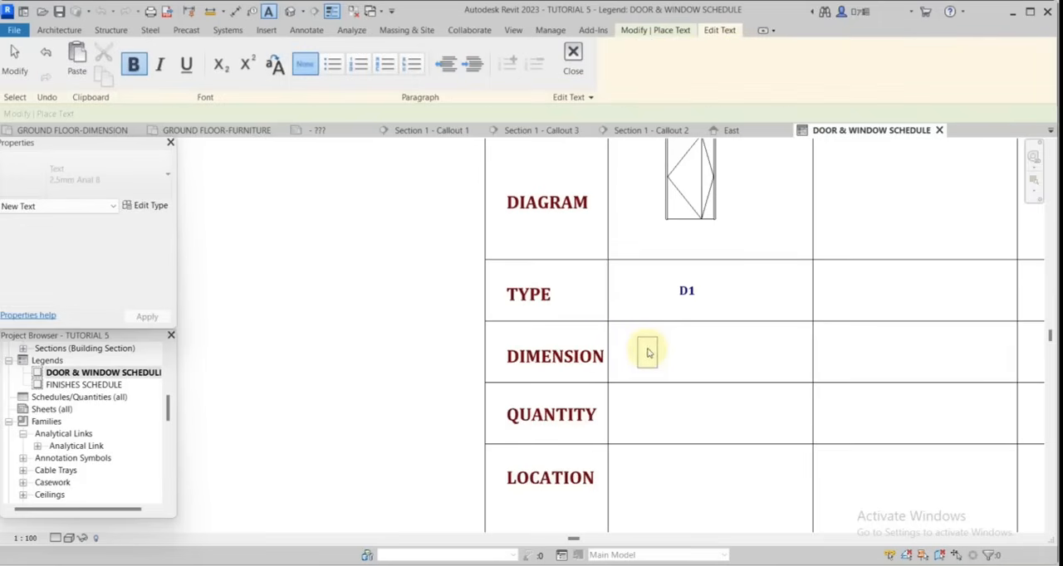
type("1200MM")
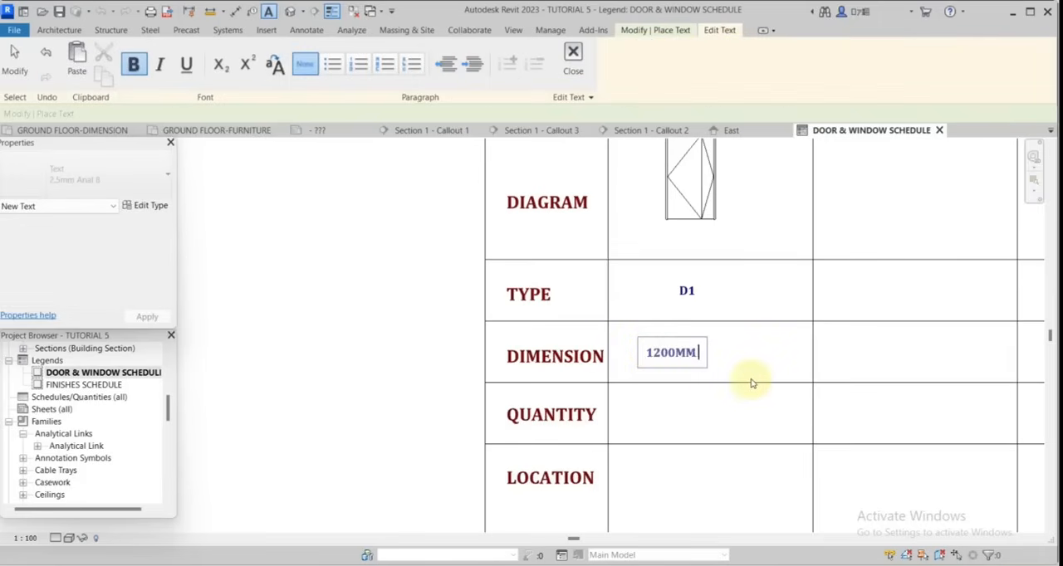
type(" X")
type(" 2100mm")
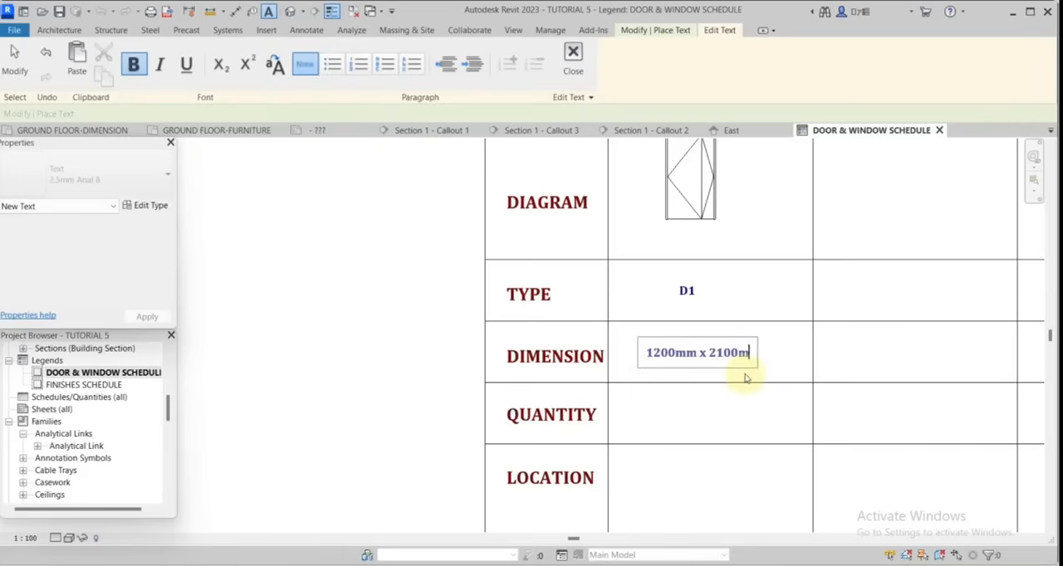
left_click(744, 272)
scroll(680, 237, "down", 2)
scroll(662, 339, "up", 2)
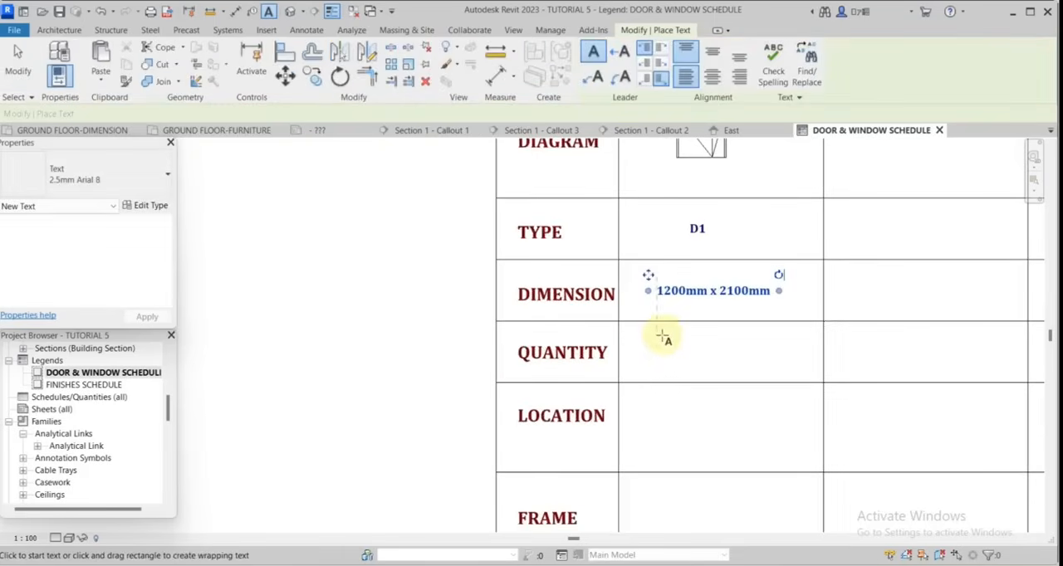
Open the FIRST FLOOR-DIMENSION plan and select all instances of the balcony's 1510 x 2110mm Sgl Swing double door in the entire project to count them.
scroll(91, 415, "up", 5)
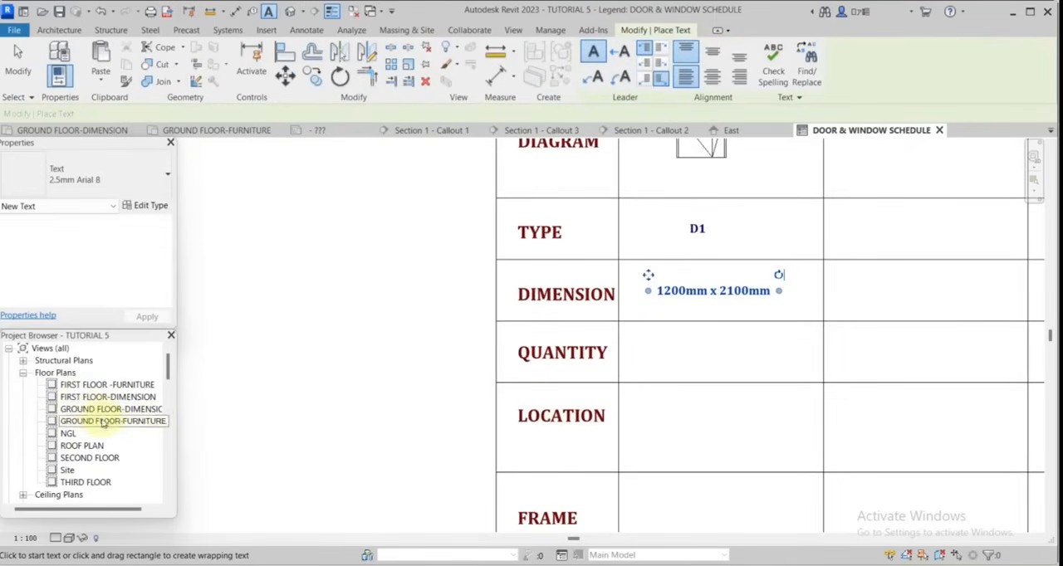
double_click(107, 397)
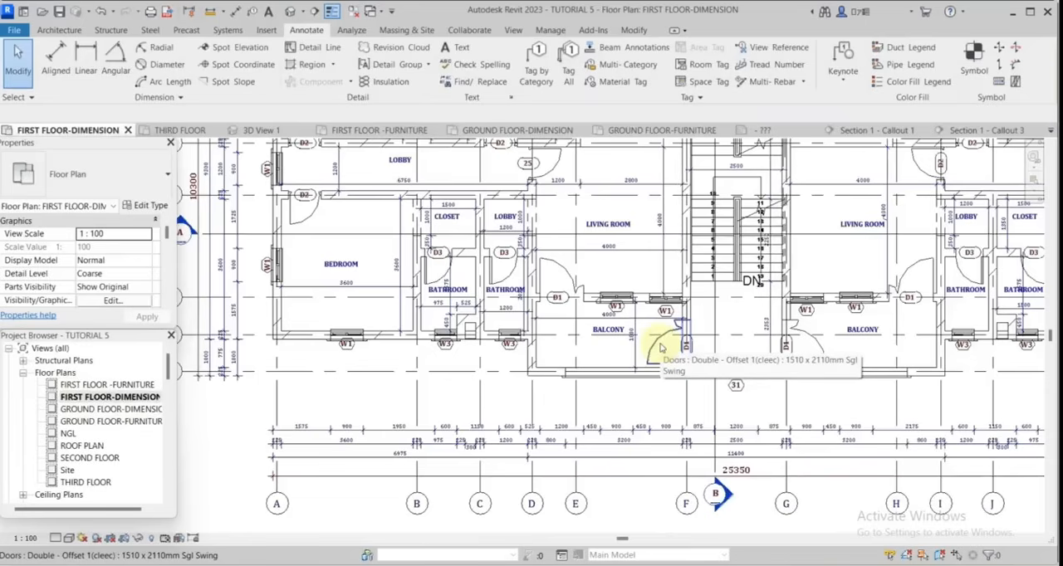
left_click(661, 347)
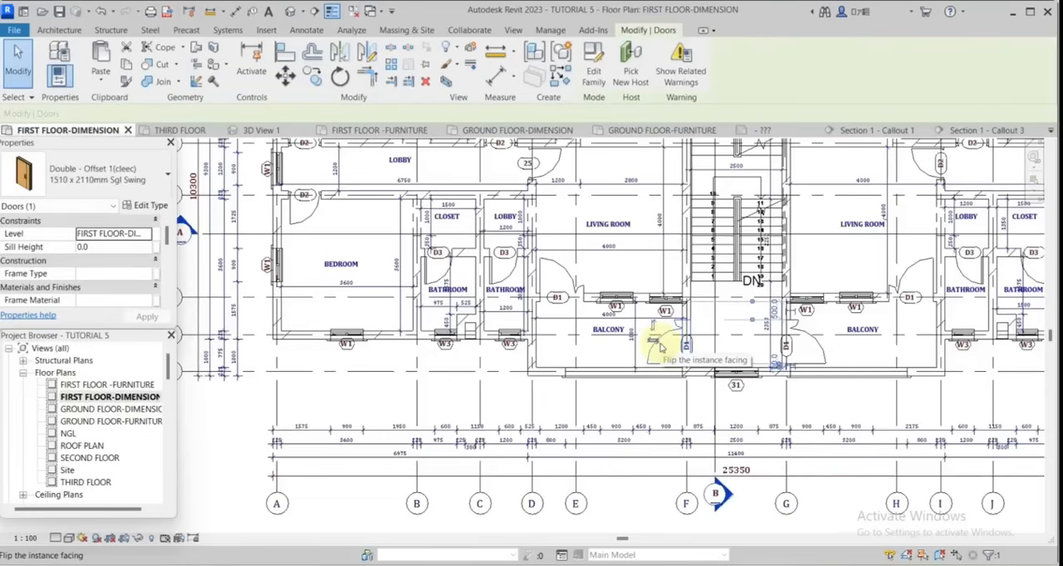
right_click(662, 347)
mouse_move(701, 389)
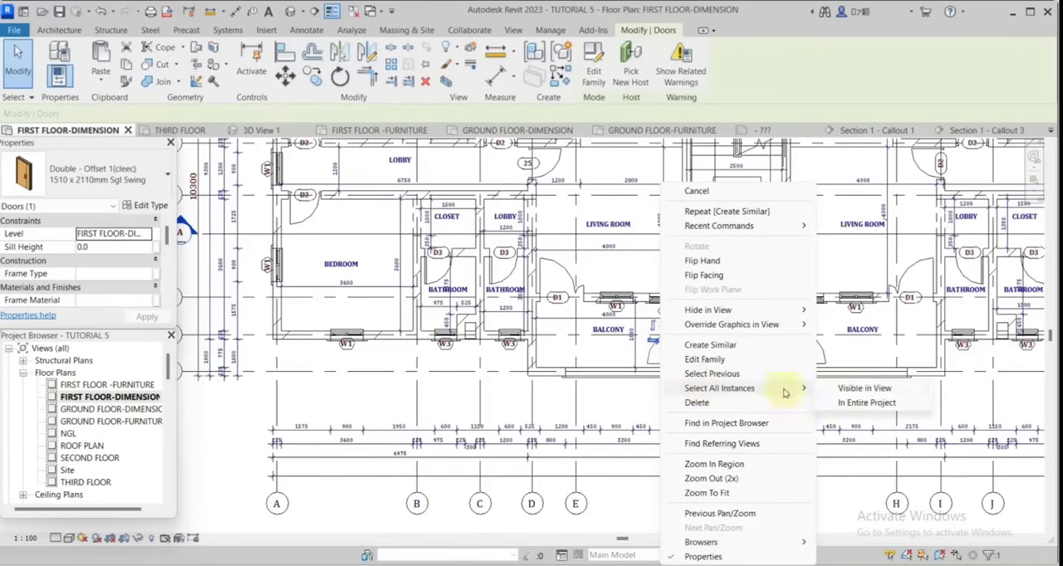
left_click(864, 403)
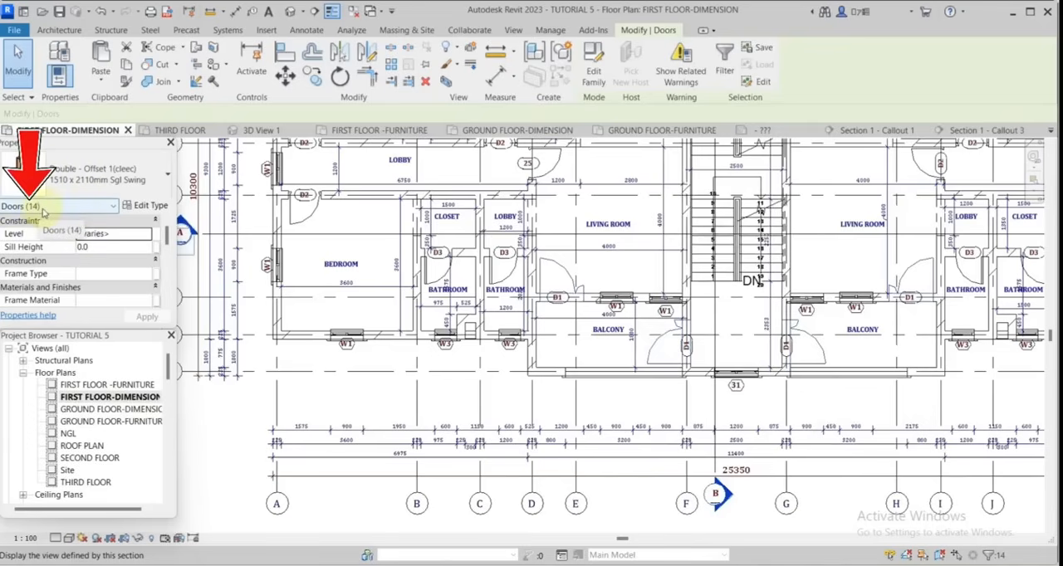
Return to the DOOR & WINDOW SCHEDULE legend and place the text 14 in the D1 column's QUANTITY cell.
scroll(111, 458, "down", 4)
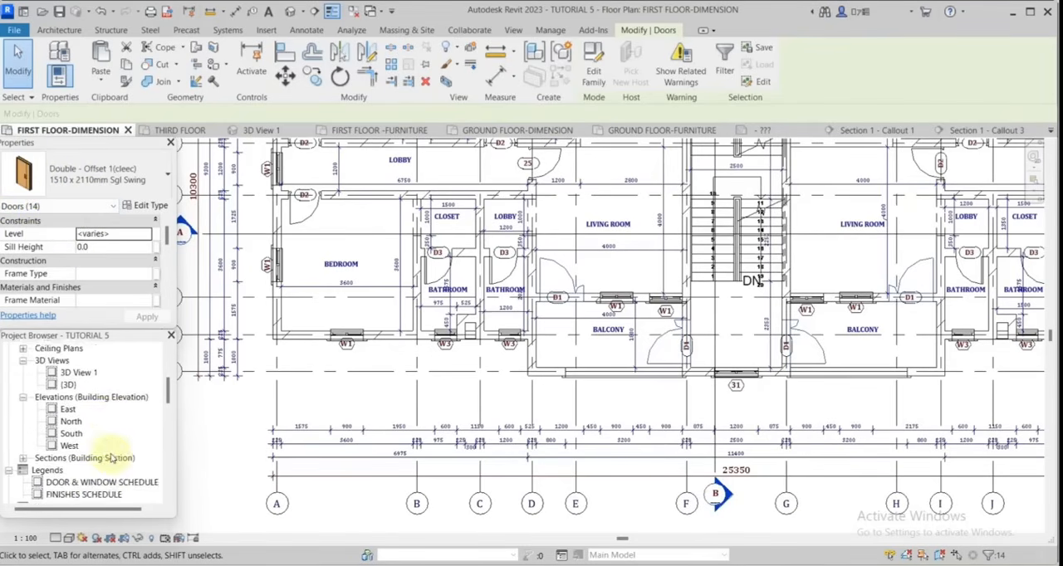
scroll(111, 458, "down", 2)
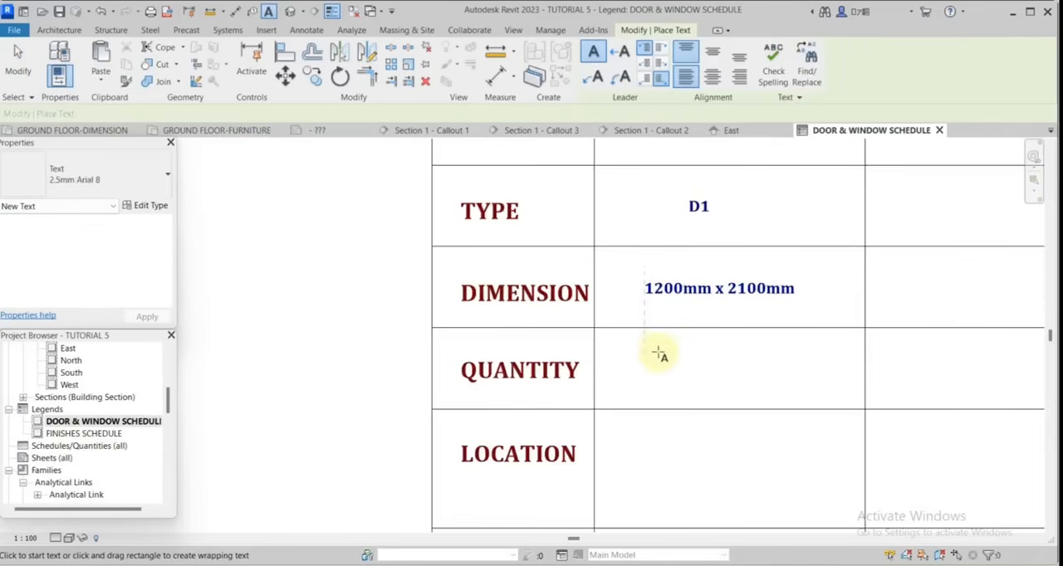
left_click(648, 353)
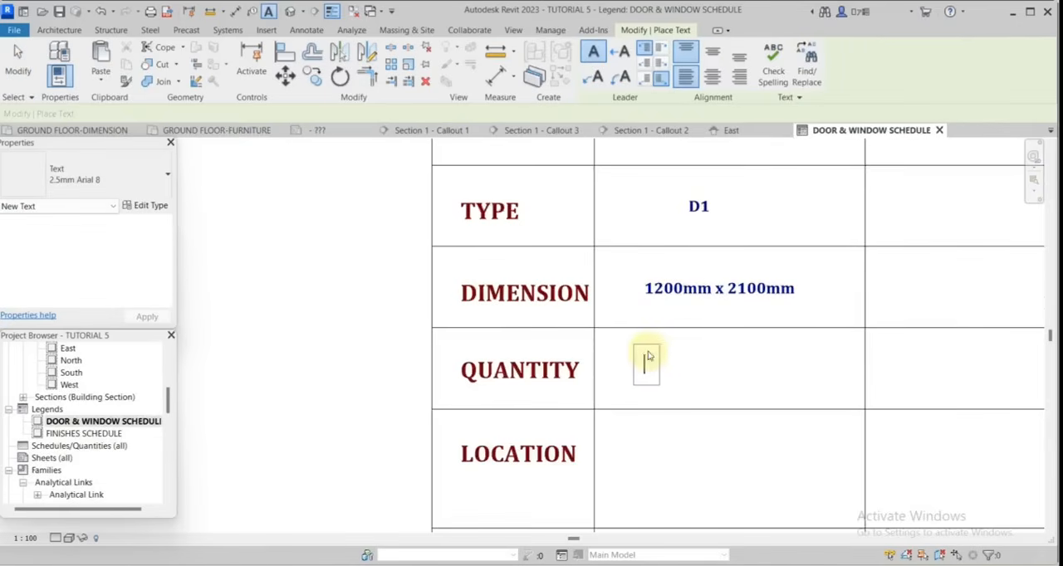
type("14")
left_click(727, 365)
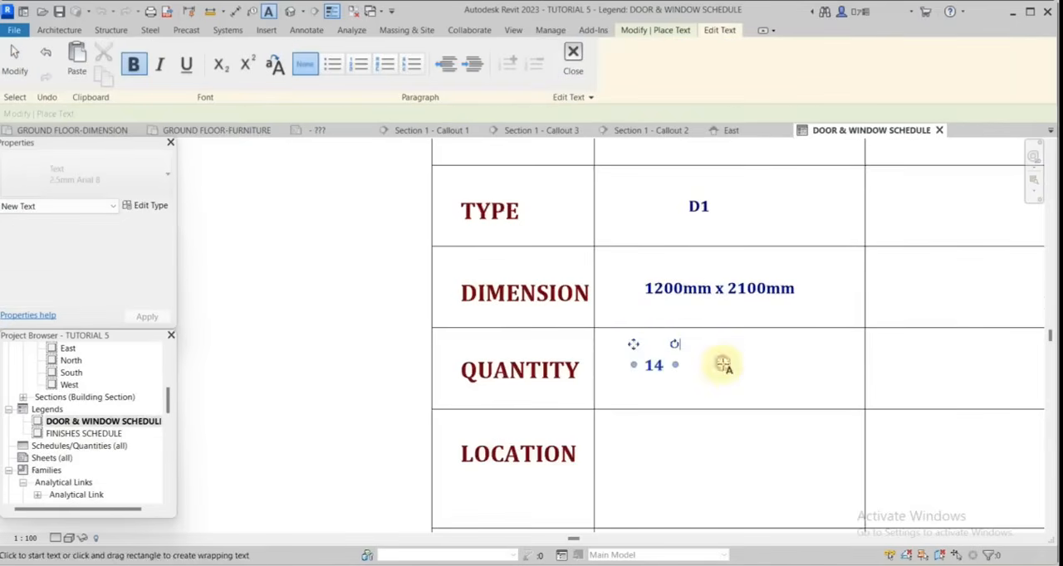
Place the text Living Room and Balcony on two lines in the D1 column's LOCATION cell.
scroll(656, 346, "down", 3)
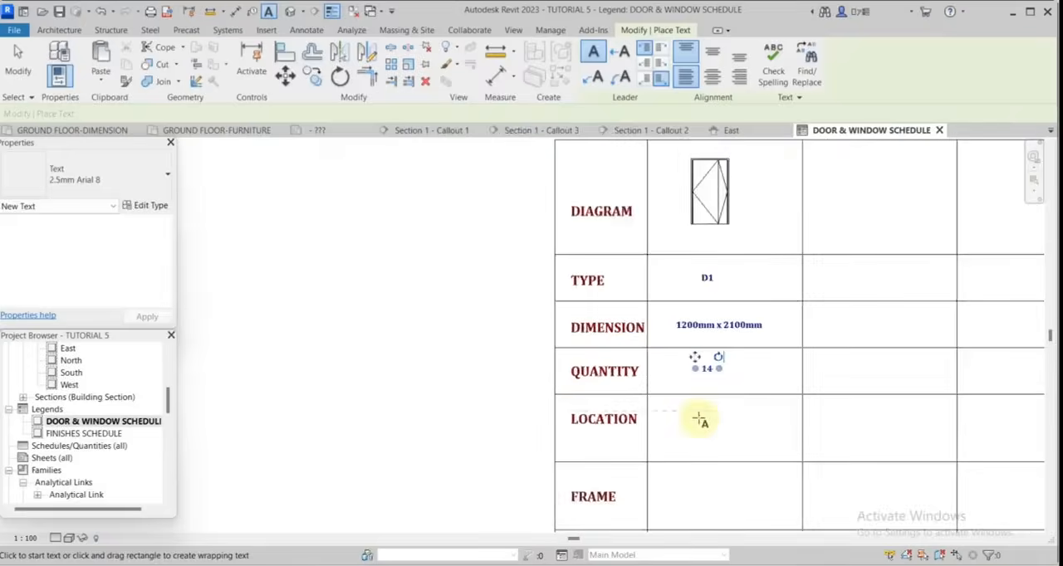
scroll(694, 415, "up", 2)
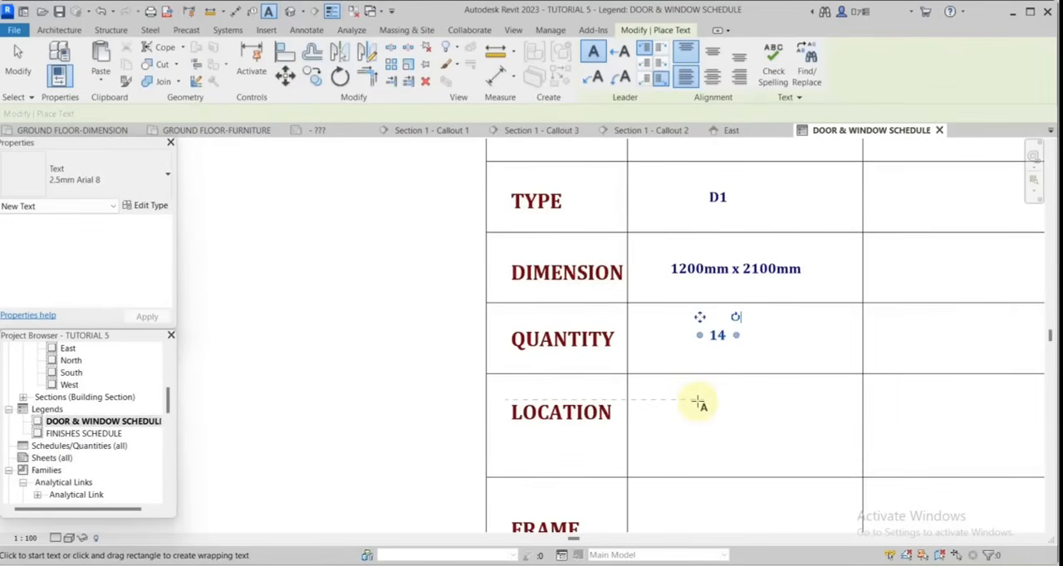
left_click(699, 403)
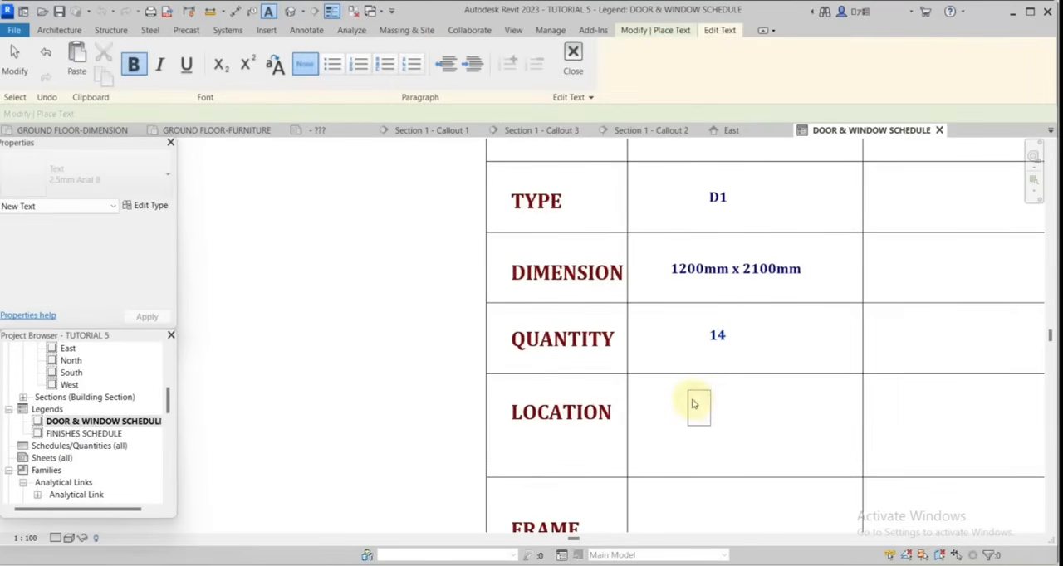
type("Livin")
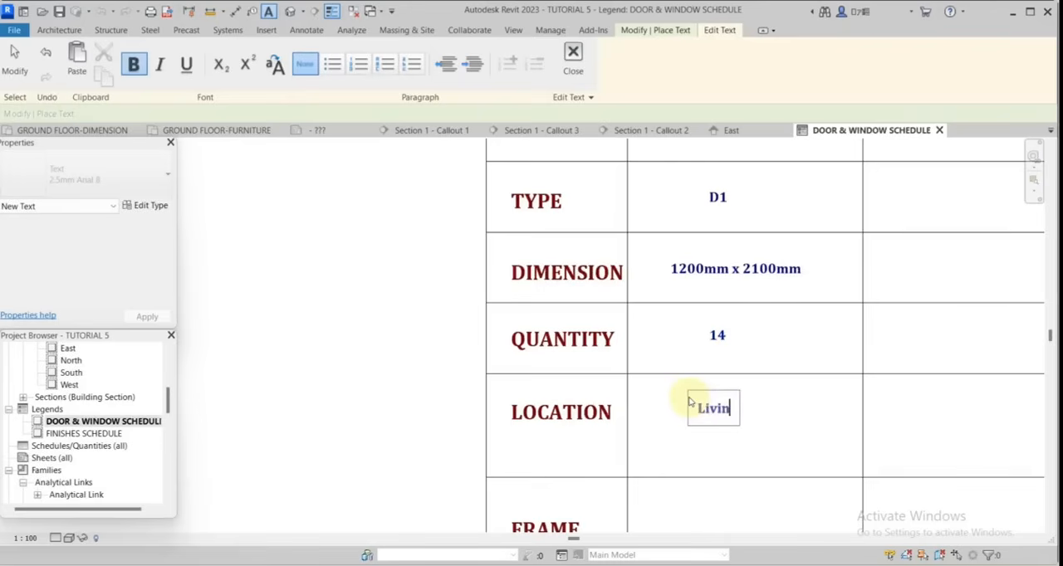
type("g Room")
key("Return")
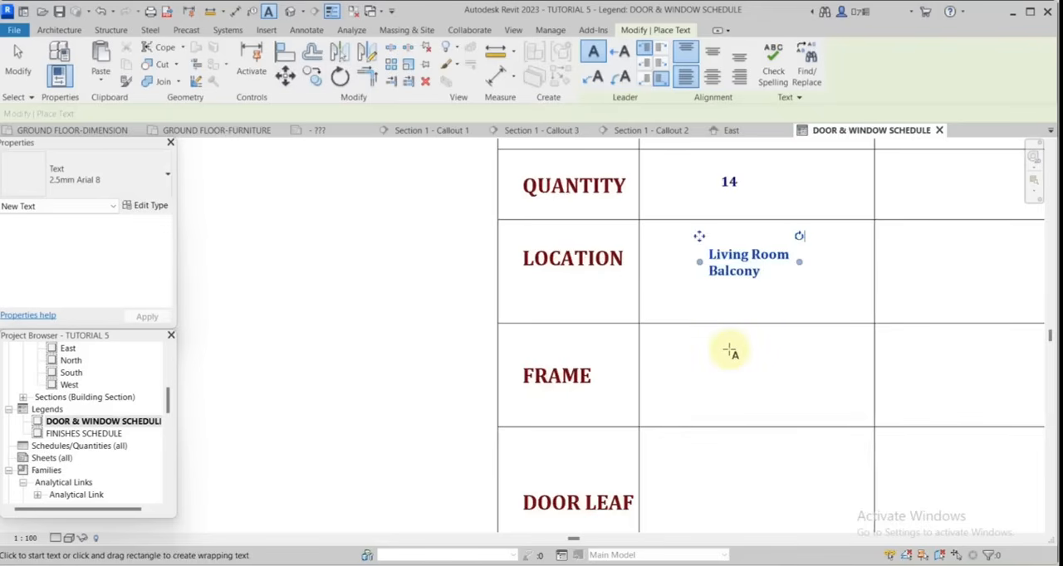
Place the two-line text "HDF Primed, finshed with dark brown spray" in the D1 column's FRAME cell.
left_click(666, 346)
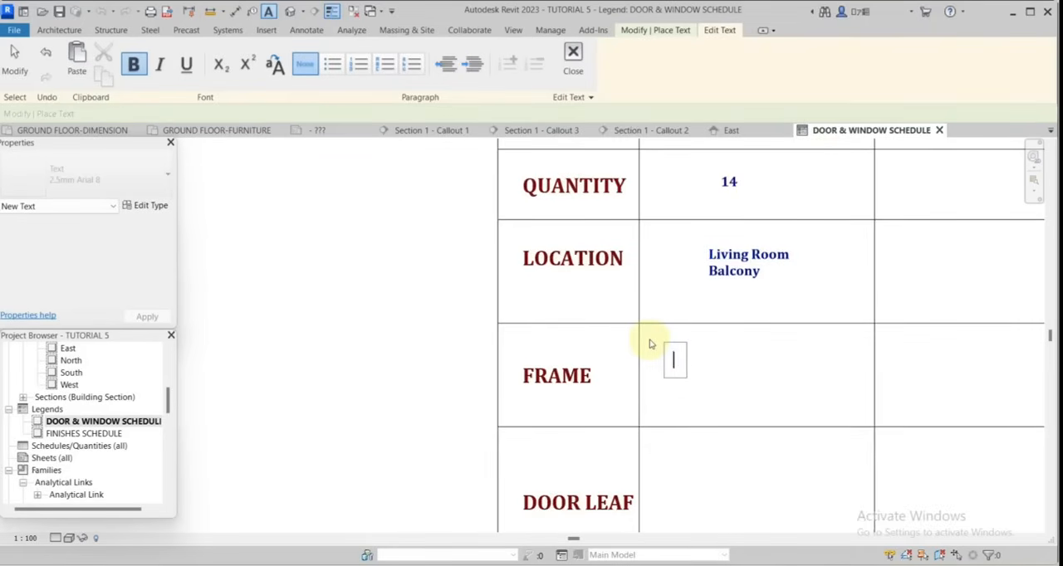
type("HDF")
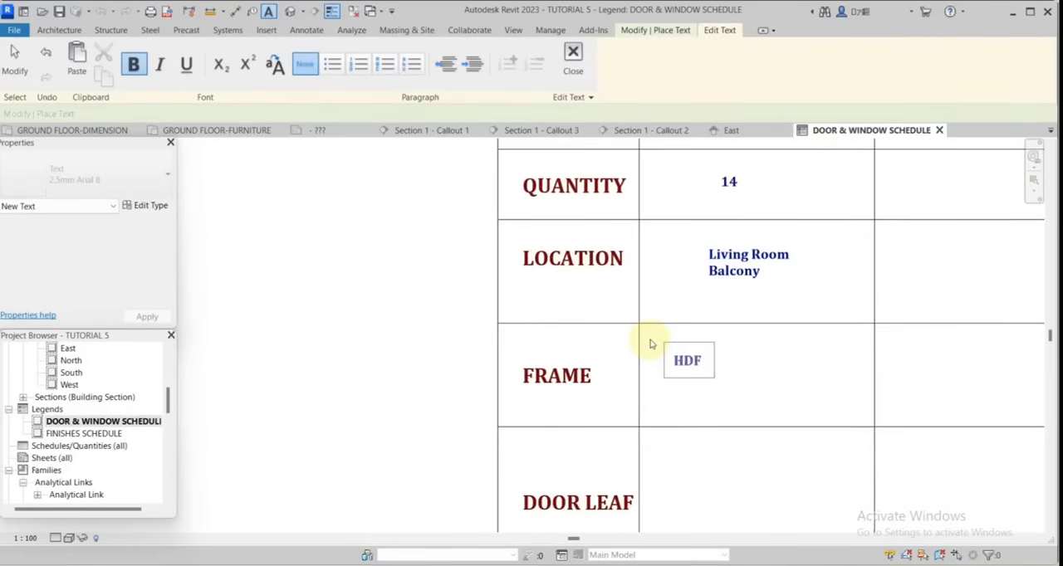
type(" Primed")
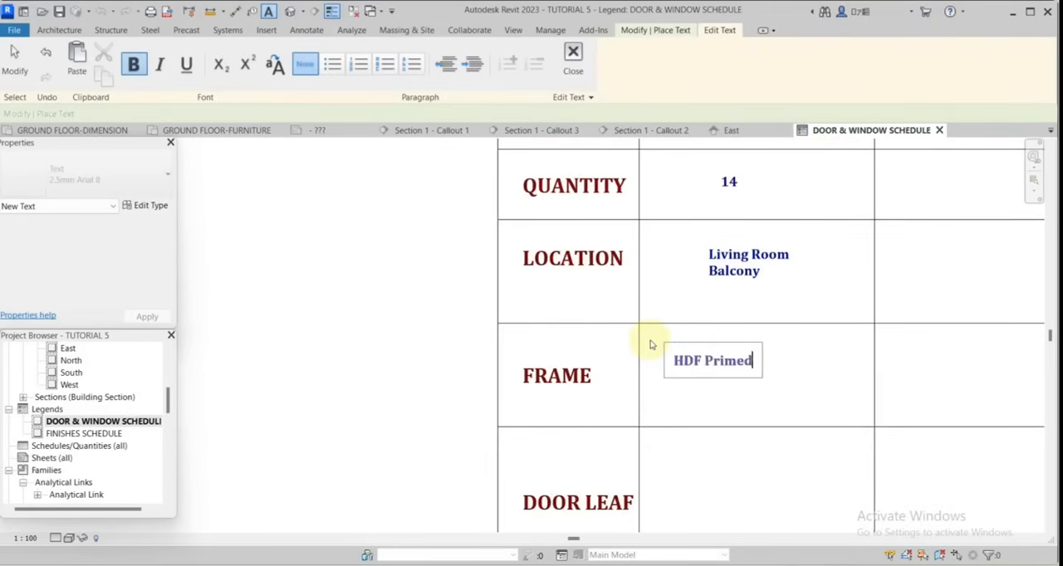
type(", finsh")
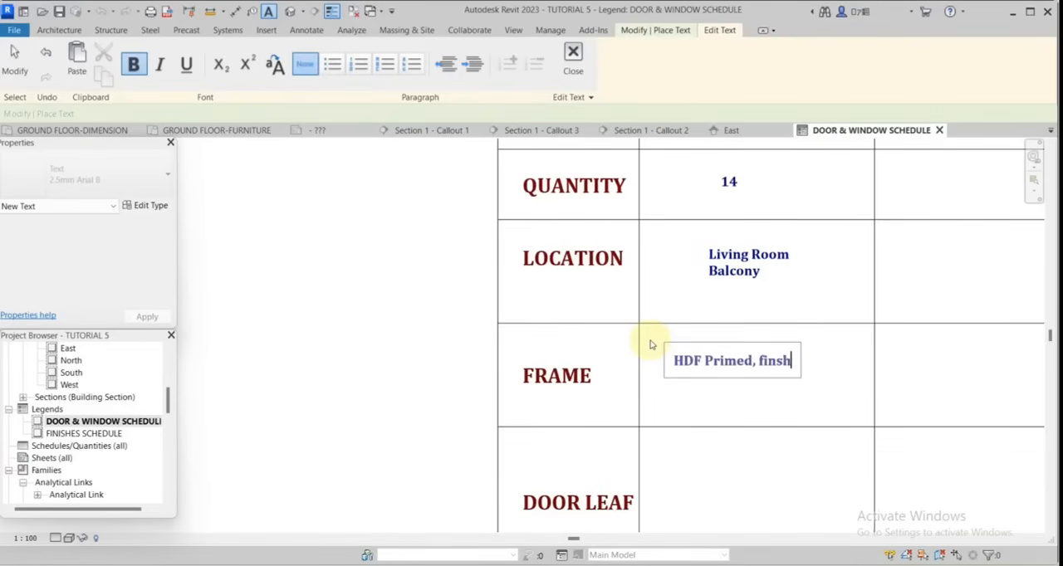
type("ed with")
key("Return")
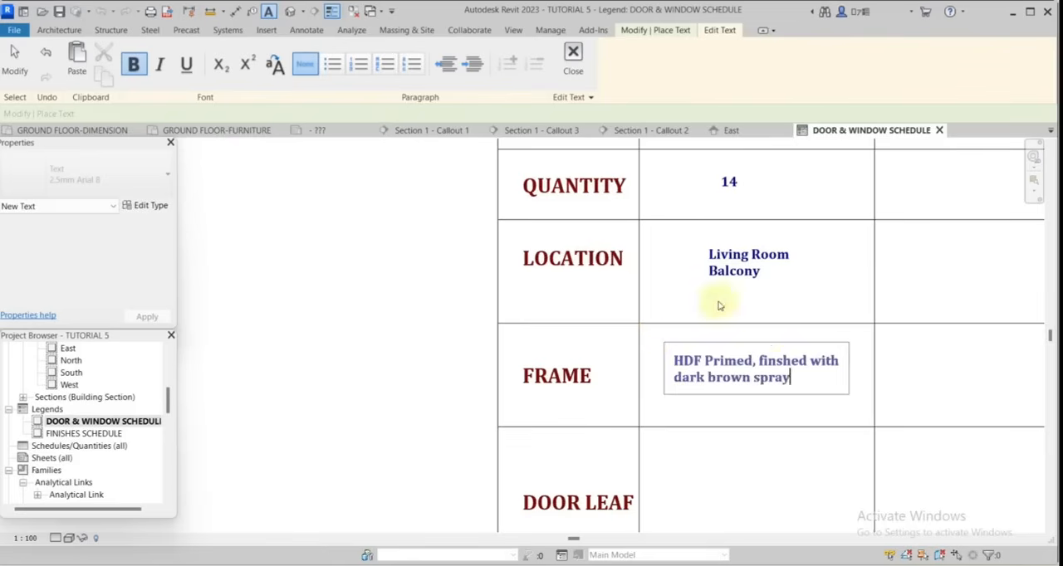
scroll(732, 335, "down", 3)
scroll(729, 413, "up", 2)
left_click(730, 412)
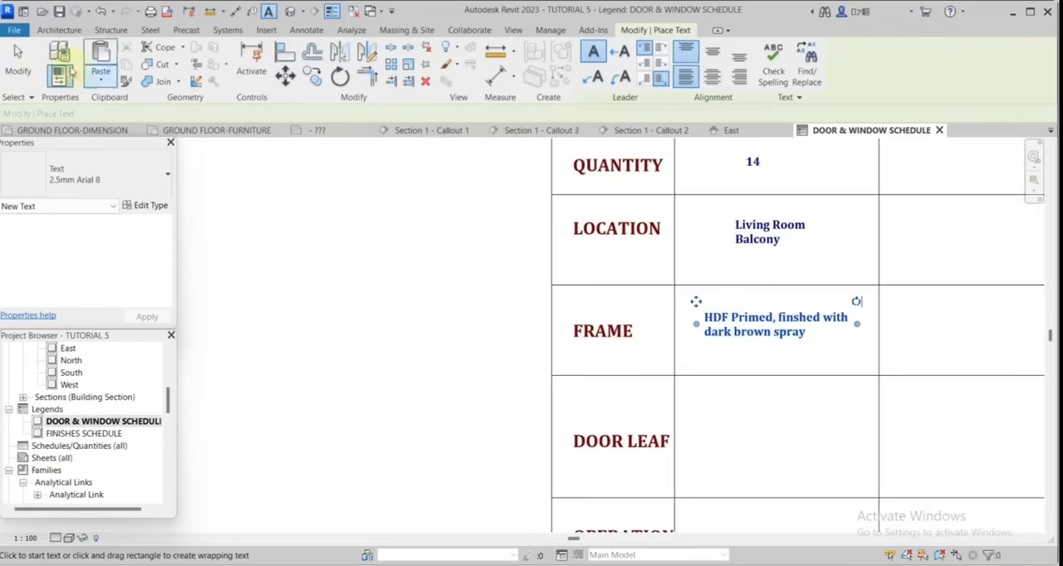
Copy the FRAME cell's text straight down into the D1 column's DOOR LEAF cell.
left_click(18, 62)
scroll(675, 468, "up", 2)
scroll(719, 450, "down", 2)
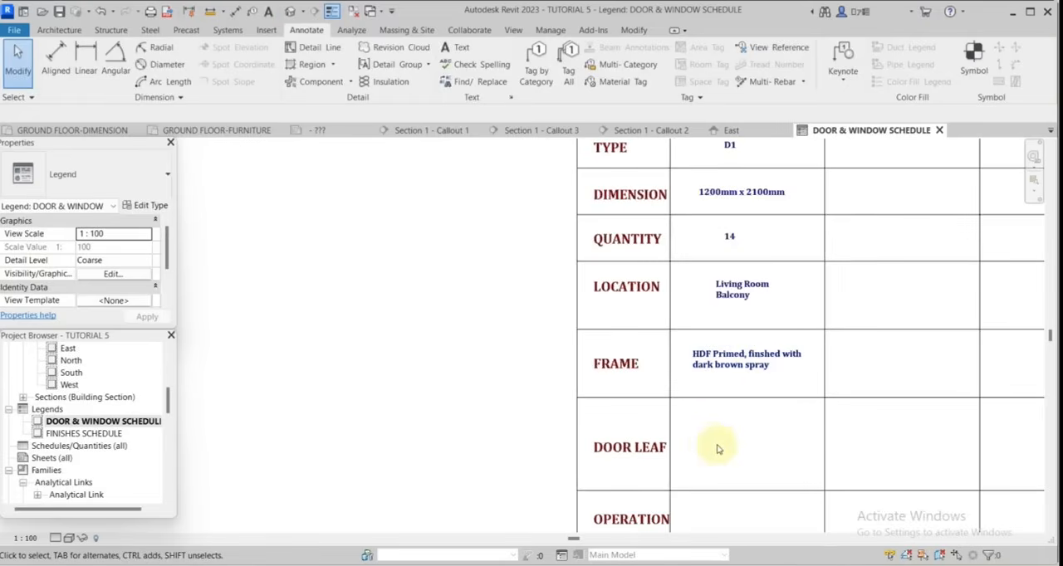
scroll(711, 449, "up", 2)
middle_click_drag(710, 445, 827, 406)
left_click(839, 264)
left_click(312, 78)
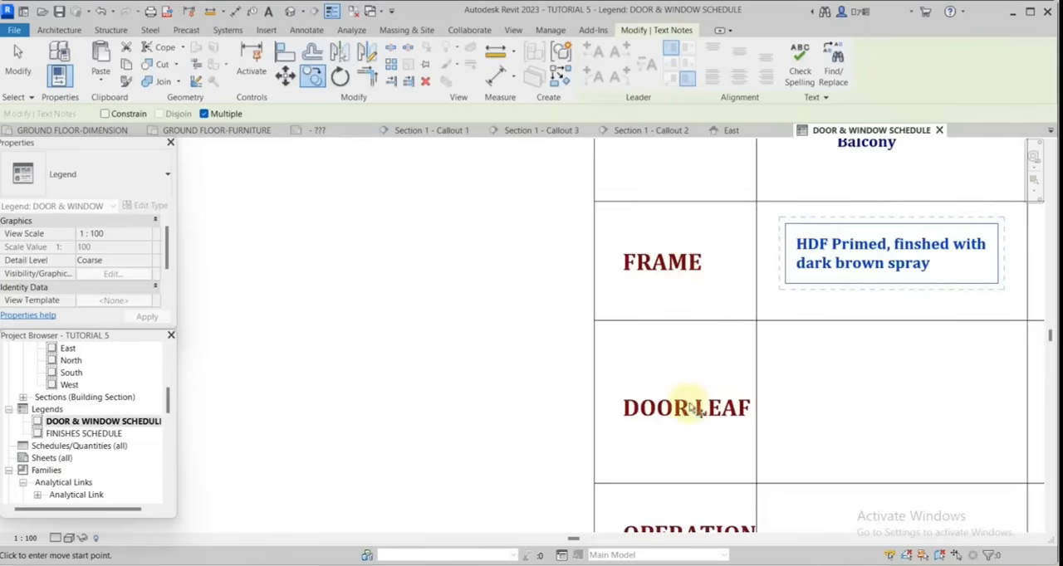
left_click(799, 246)
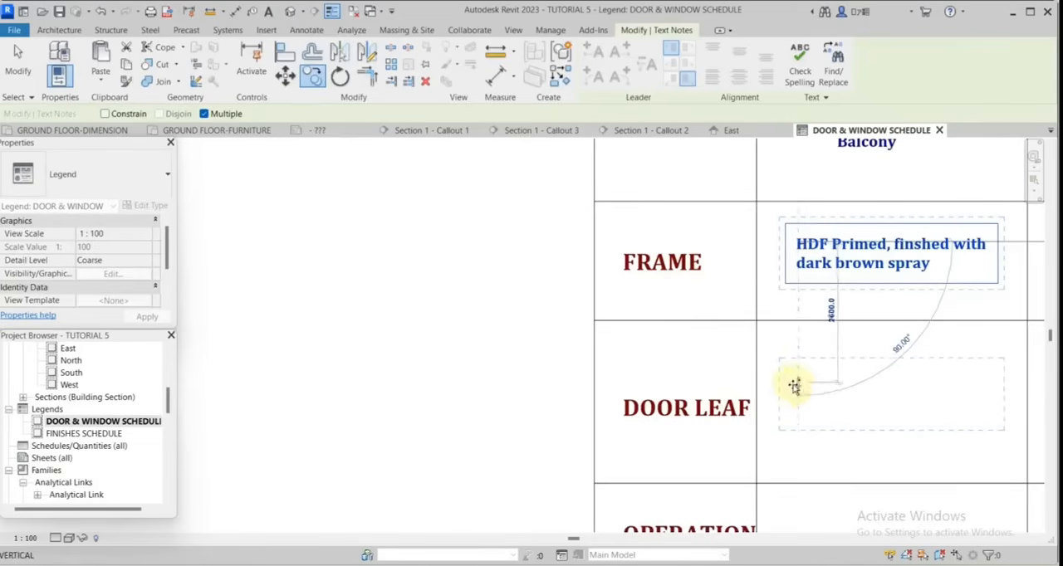
left_click(756, 371)
scroll(790, 396, "down", 2)
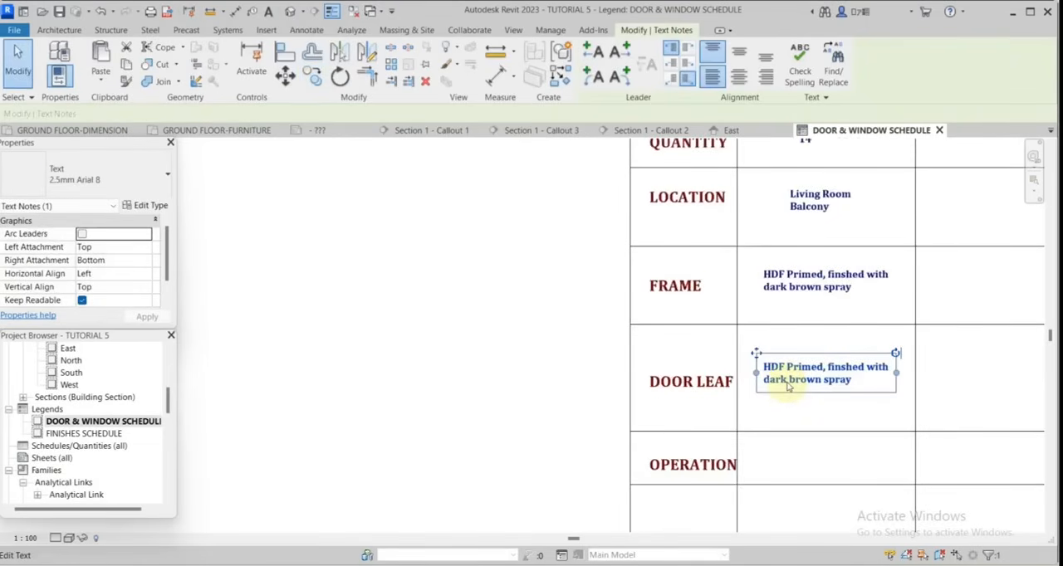
Create text similar to the DOOR LEAF note and place "Double door, Single Swing" in the D1 column's OPERATION cell.
right_click(789, 386)
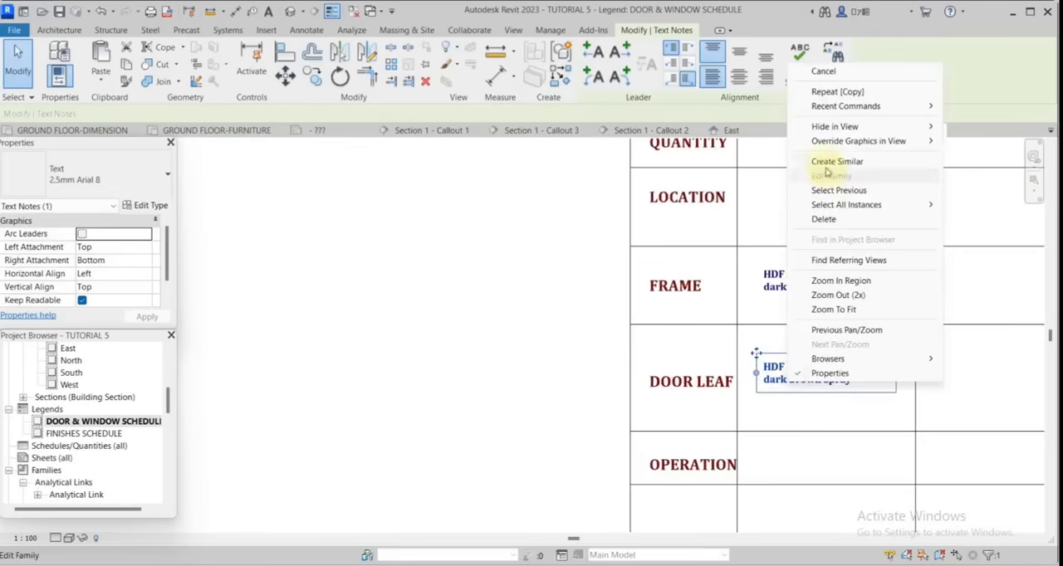
left_click(880, 161)
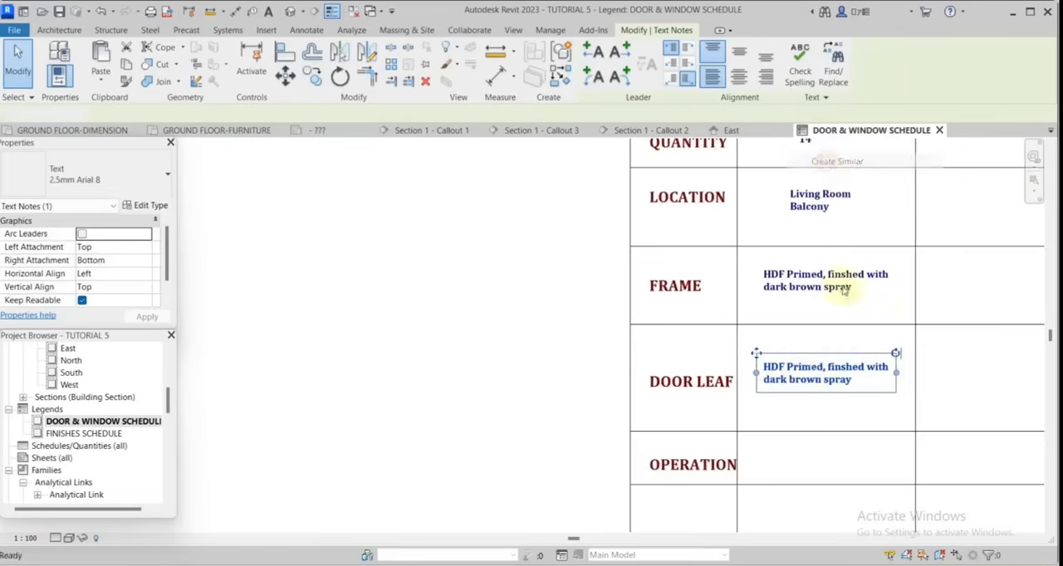
left_click(764, 457)
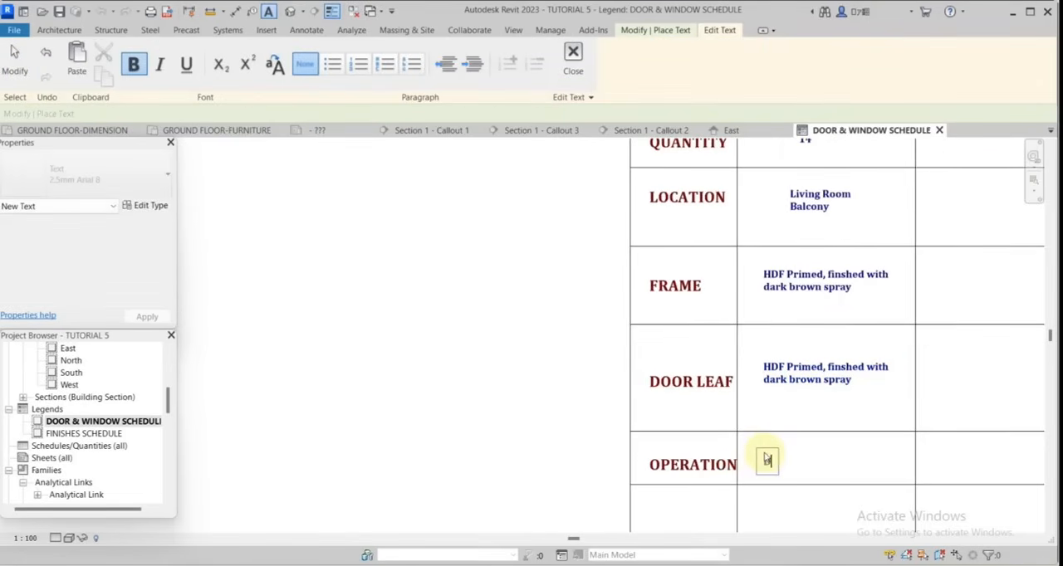
type("Double door, Single Swing")
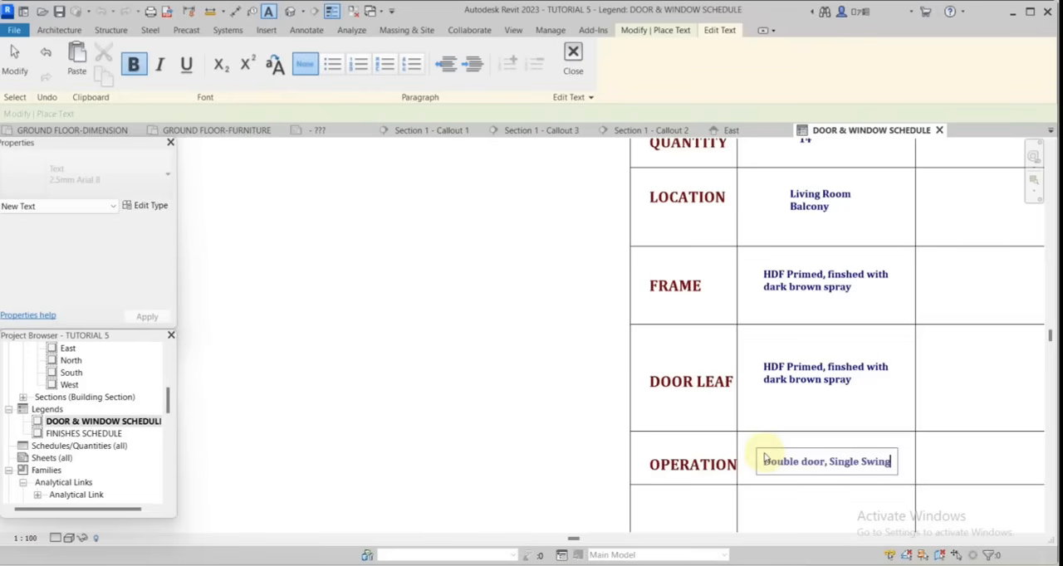
scroll(731, 291, "down", 3)
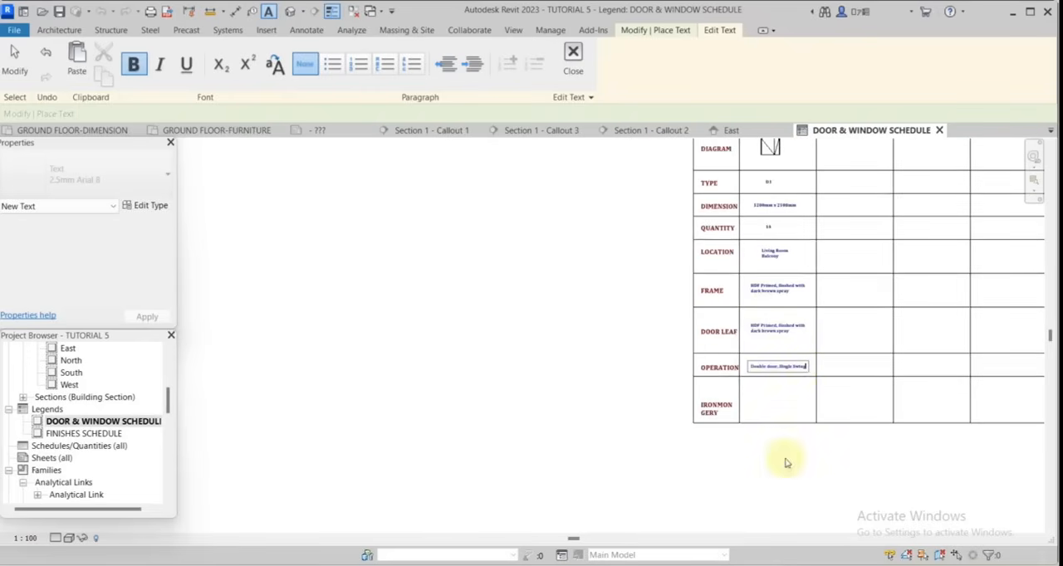
scroll(747, 409, "up", 5)
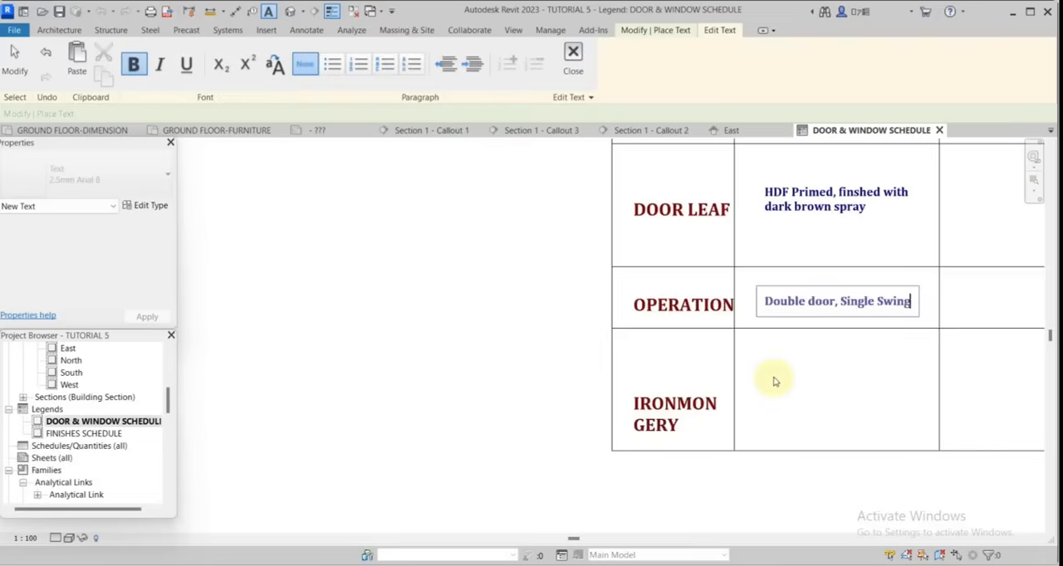
left_click(774, 382)
Place the text Hinges, Handle and Lock set on separate lines in the D1 column's IRONMONGERY cell.
scroll(754, 357, "up", 2)
left_click(752, 354)
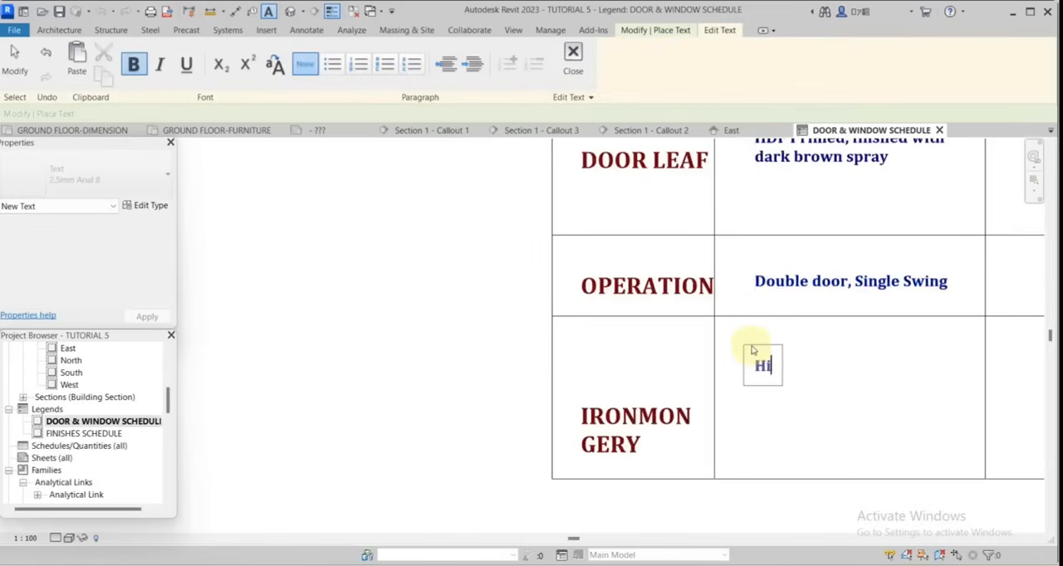
type("Hinges")
key("Return")
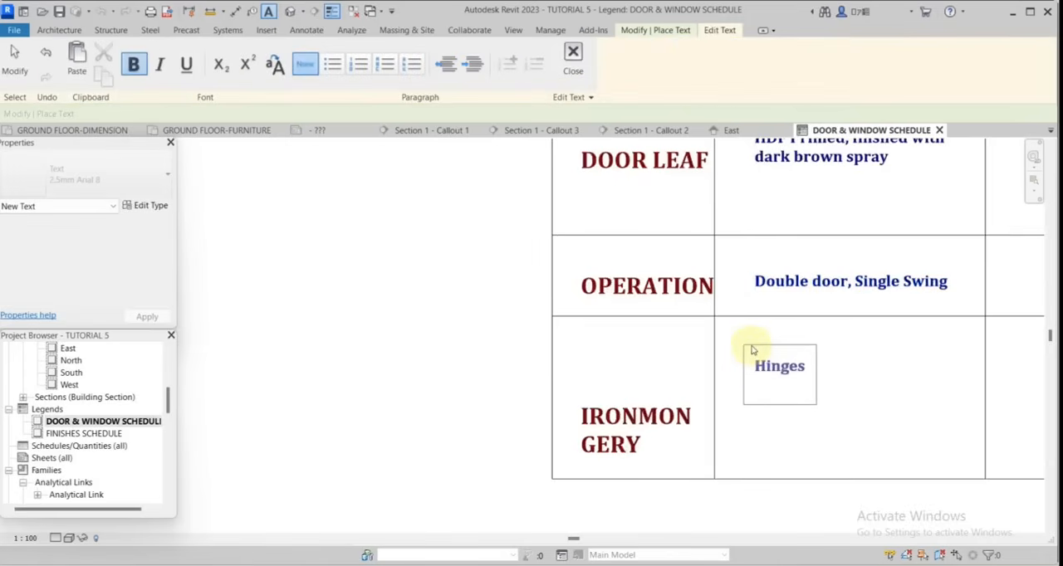
type("Handle")
key("Return")
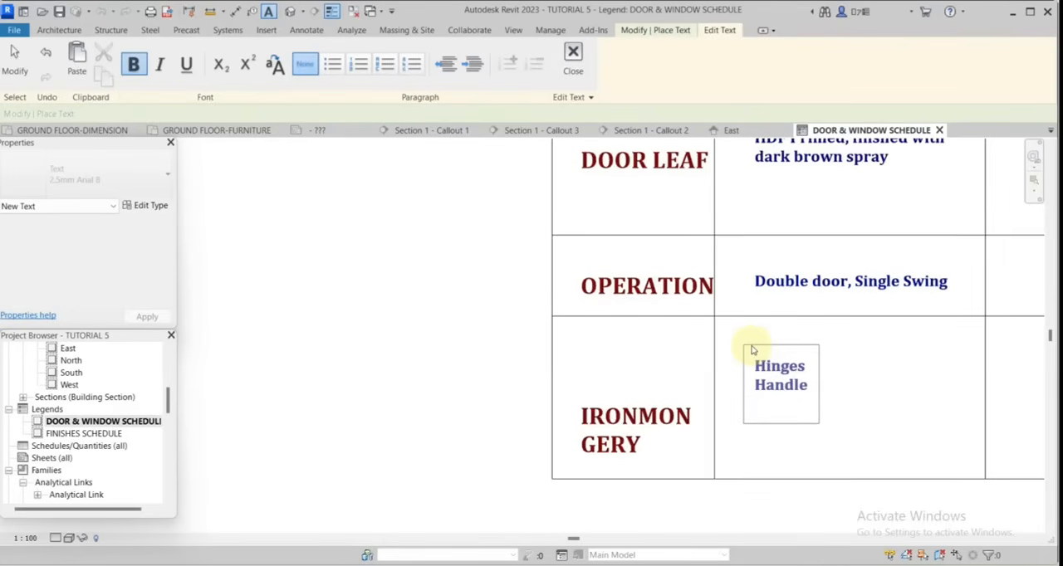
type("Lock set")
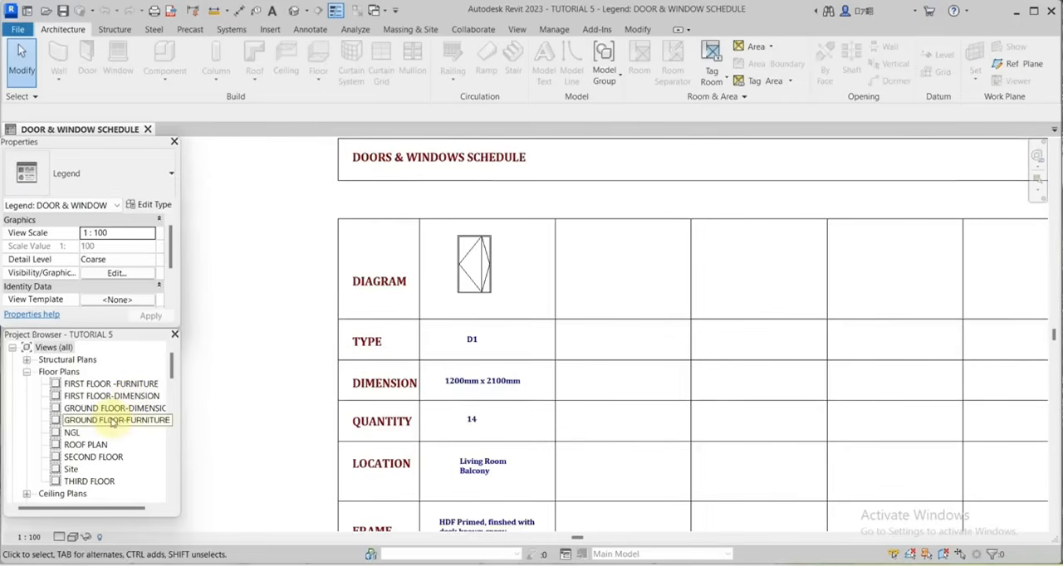
Open the GROUND FLOOR-DIMENSION plan and select a D2 door to check its family and type.
double_click(108, 408)
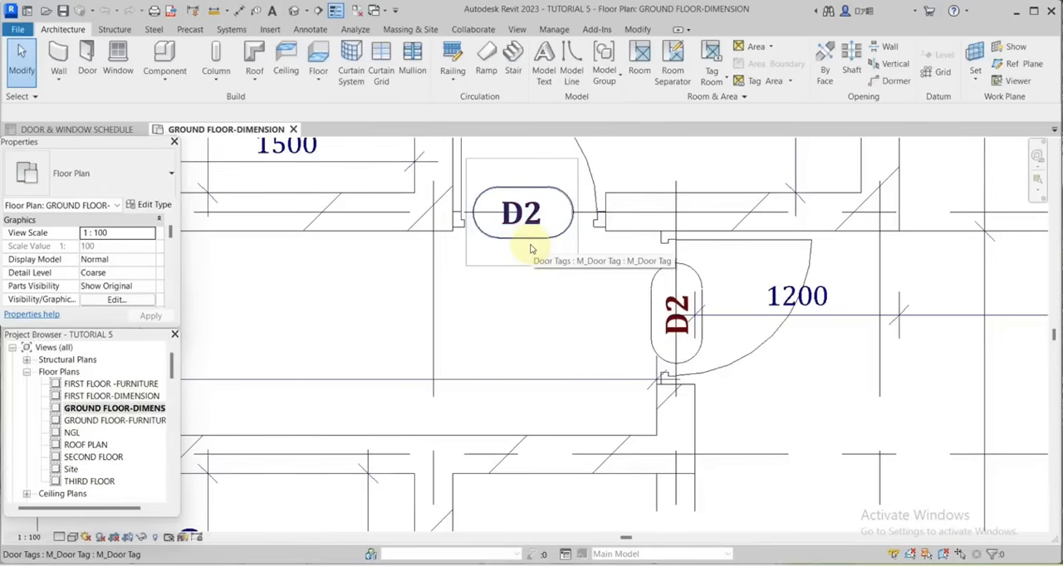
left_click(531, 247)
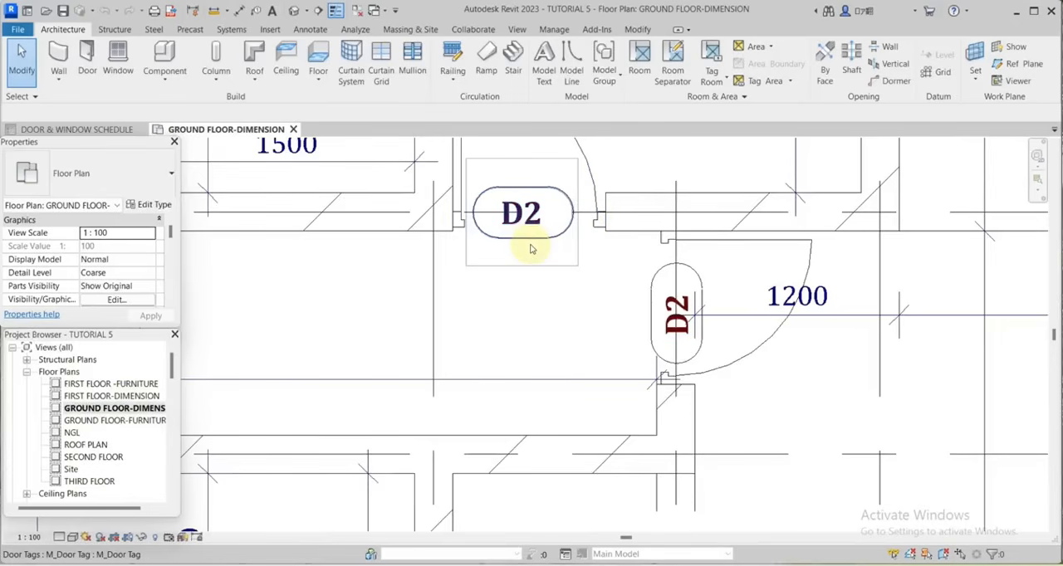
left_click(530, 247)
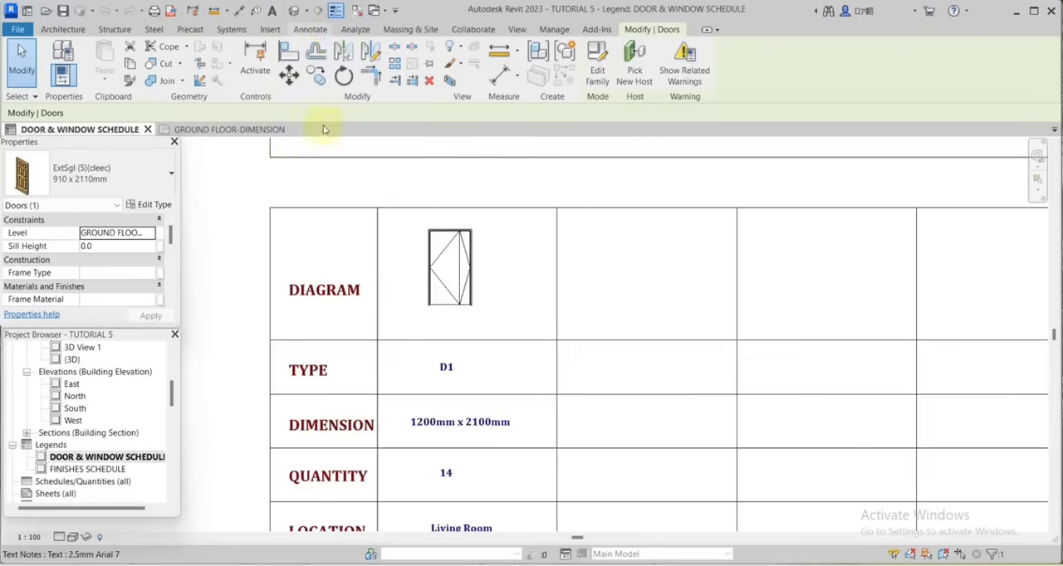
Place a front-elevation legend component of door ExtSgl (5)(cleec) : 910 x 2110mm in the DIAGRAM cell beside D1's in the schedule legend.
left_click(353, 81)
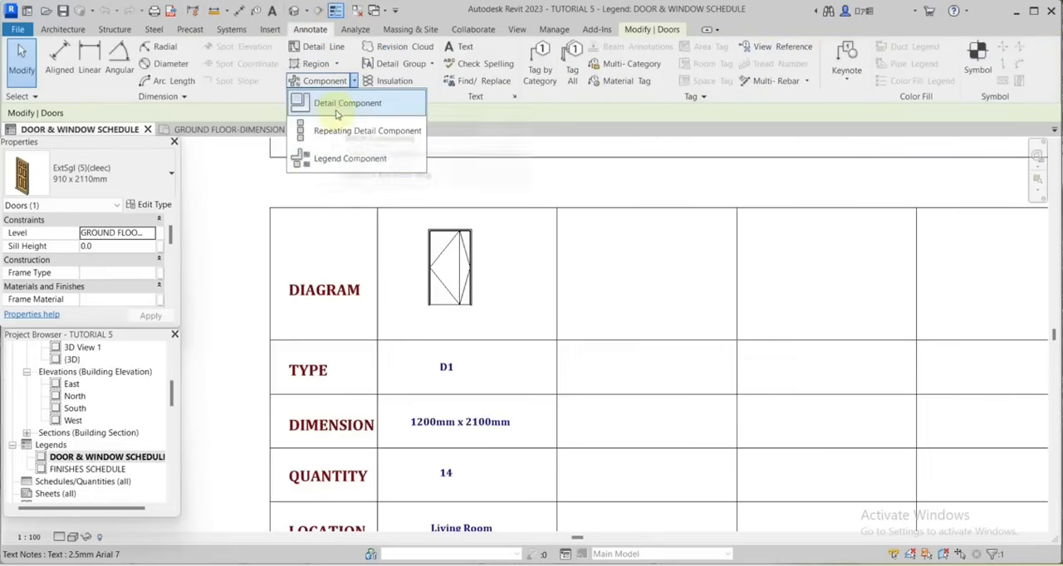
left_click(345, 159)
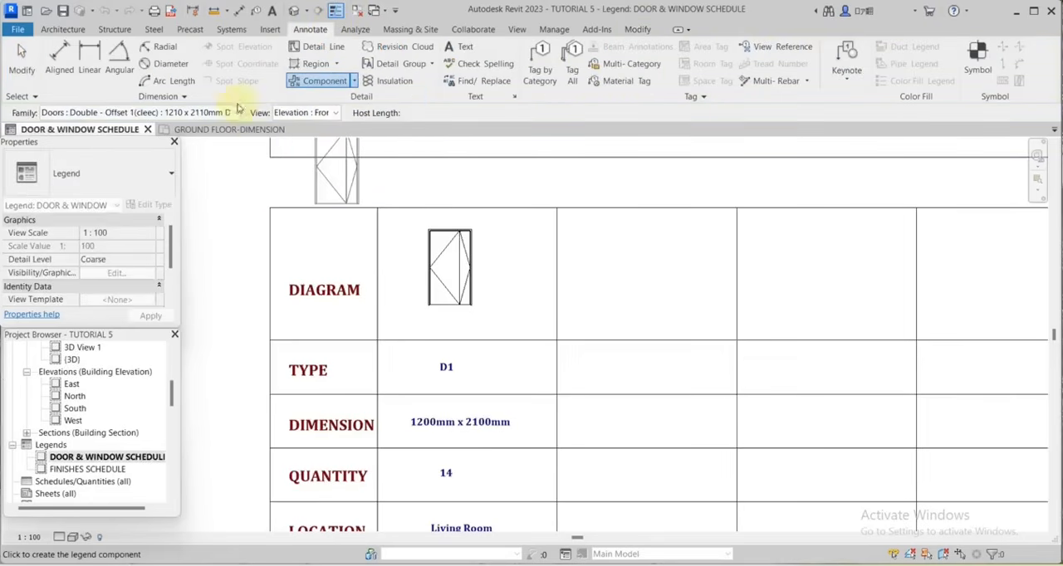
left_click(235, 113)
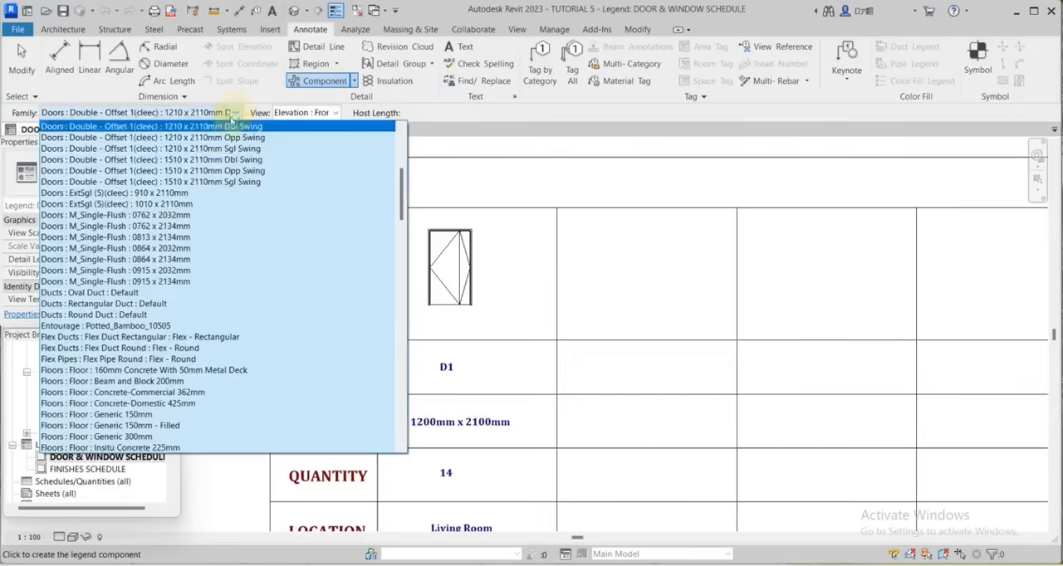
left_click(120, 192)
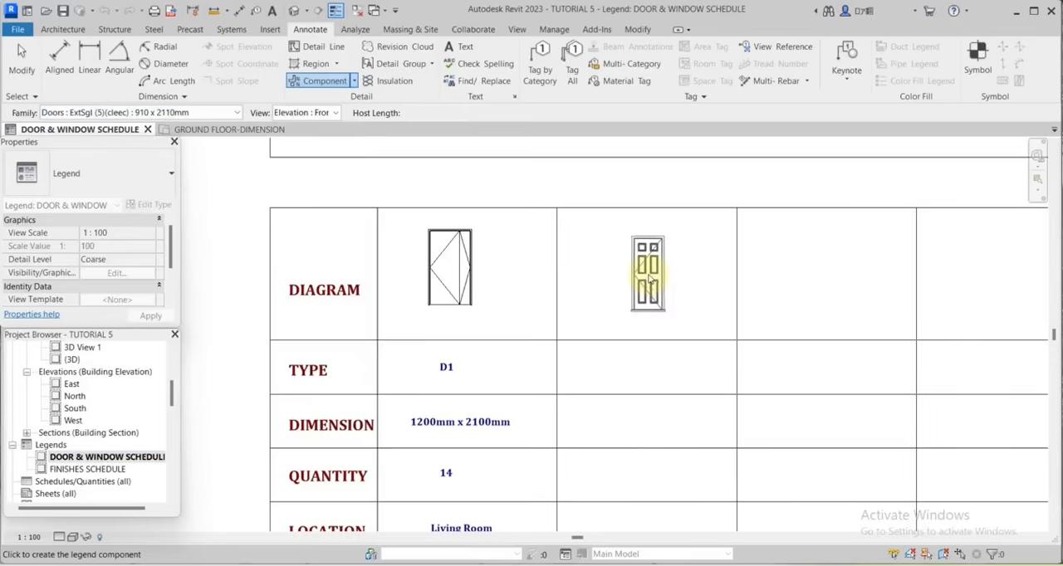
left_click(651, 281)
key("Escape")
key("Escape")
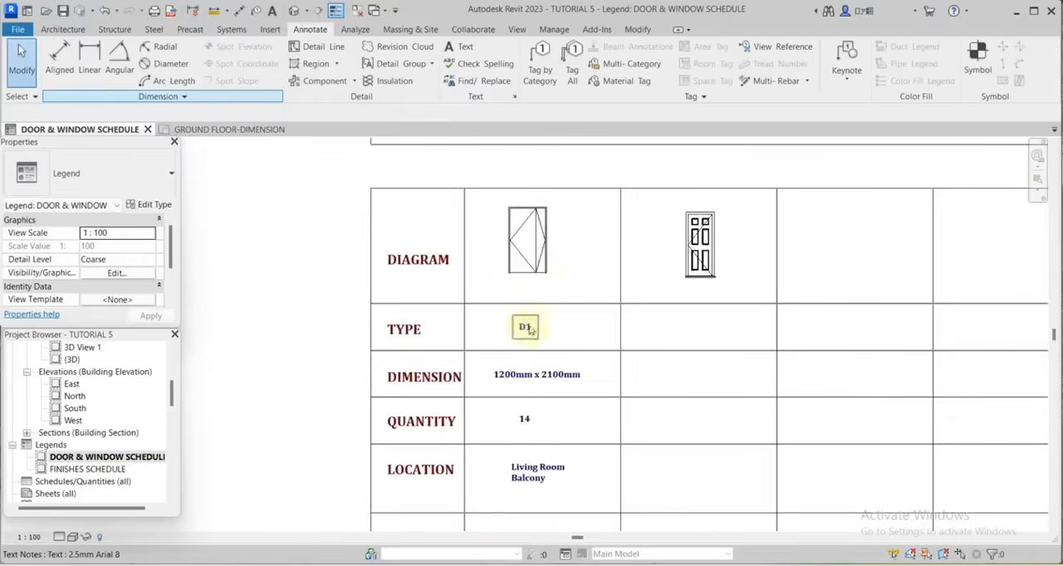
scroll(557, 293, "down", 4)
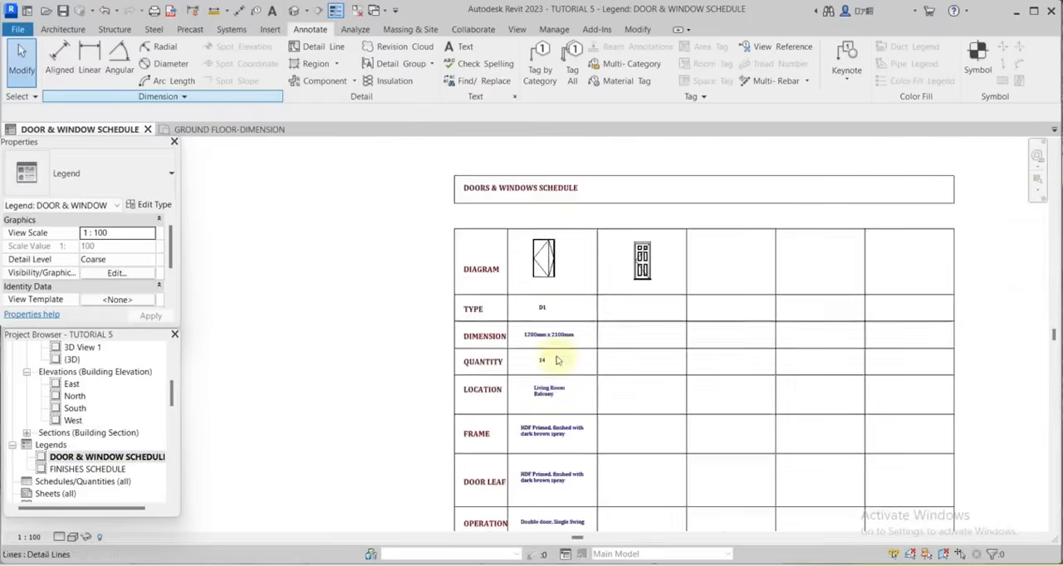
Copy all eight text notes of the D1 column, from TYPE to IRONMONGERY, horizontally into the next door column.
scroll(550, 388, "up", 3)
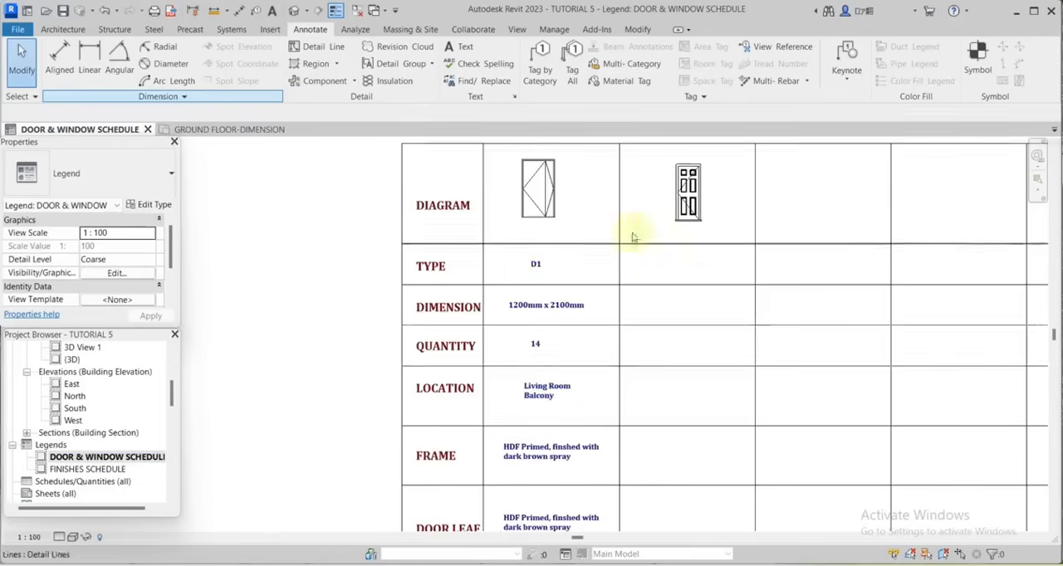
scroll(626, 399, "down", 4)
scroll(636, 404, "up", 2)
scroll(590, 285, "down", 2)
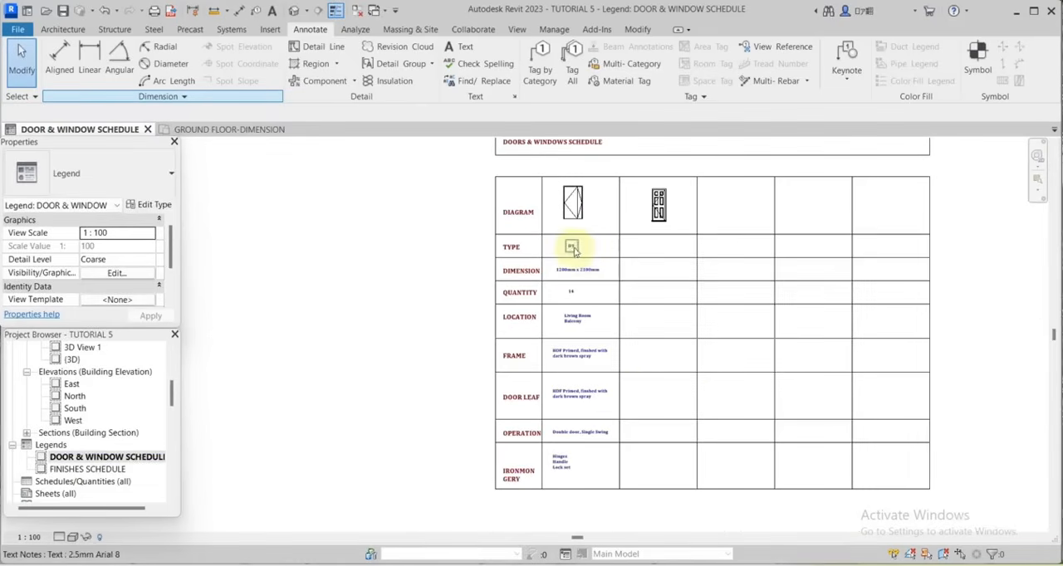
left_click(571, 246)
left_click(577, 269, "ctrl")
left_click(570, 291, "ctrl")
left_click(577, 318, "ctrl")
left_click(581, 357, "ctrl")
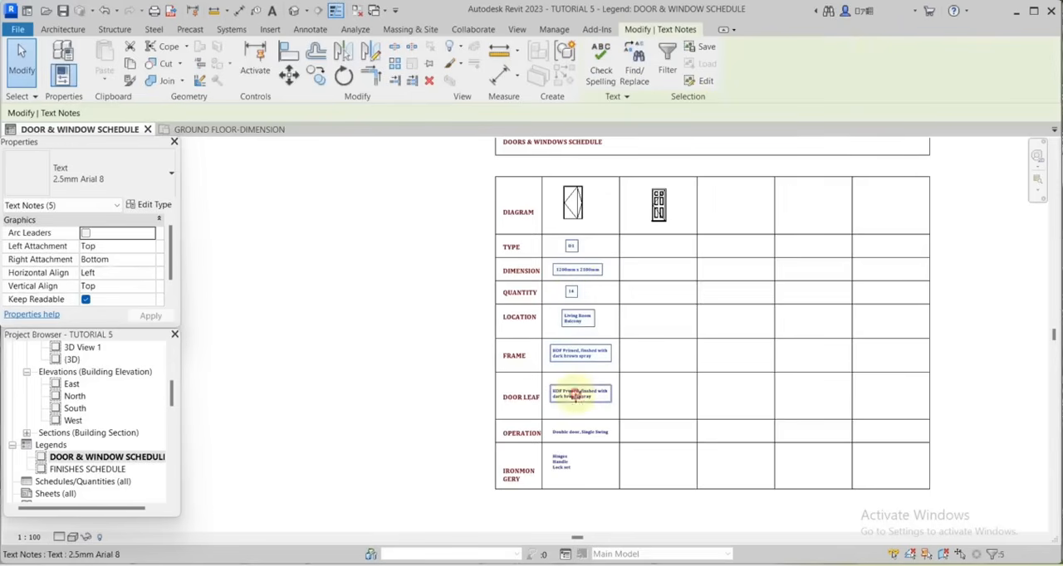
left_click(577, 393, "ctrl")
left_click(570, 432, "ctrl")
left_click(563, 459, "ctrl")
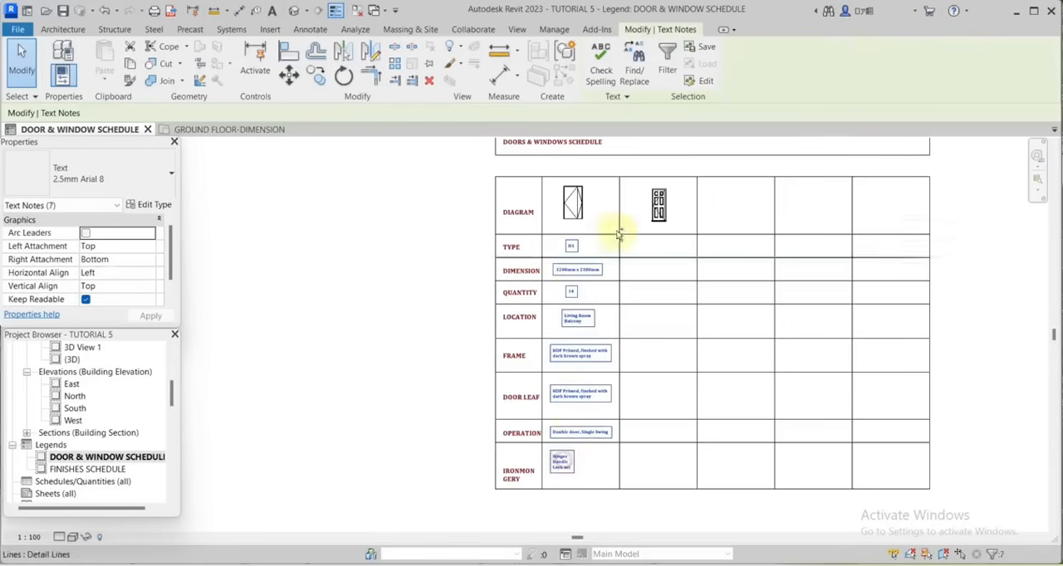
left_click(316, 75)
scroll(577, 249, "up", 2)
left_click(576, 248)
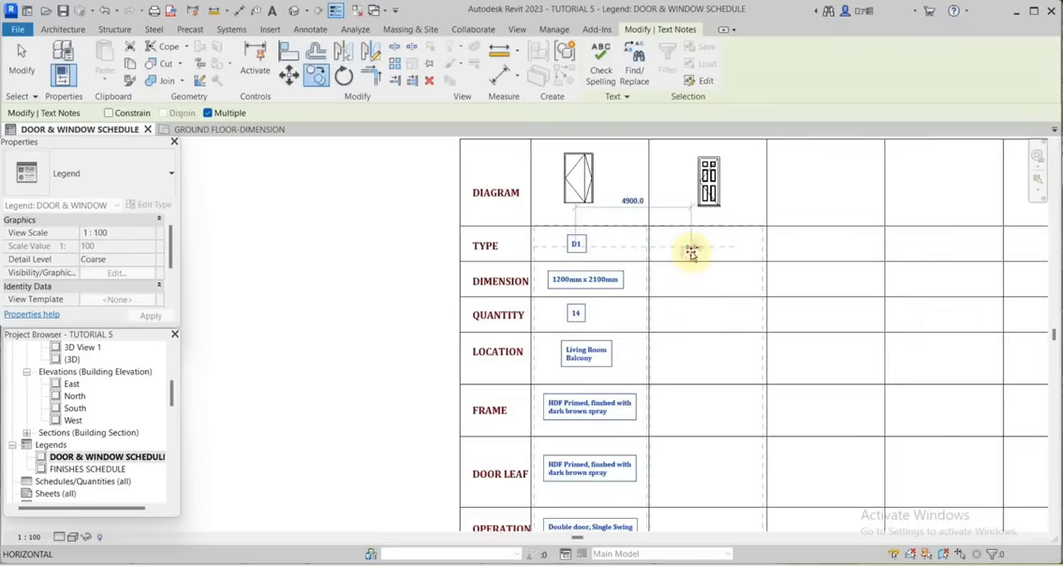
left_click(691, 251)
scroll(703, 247, "up", 2)
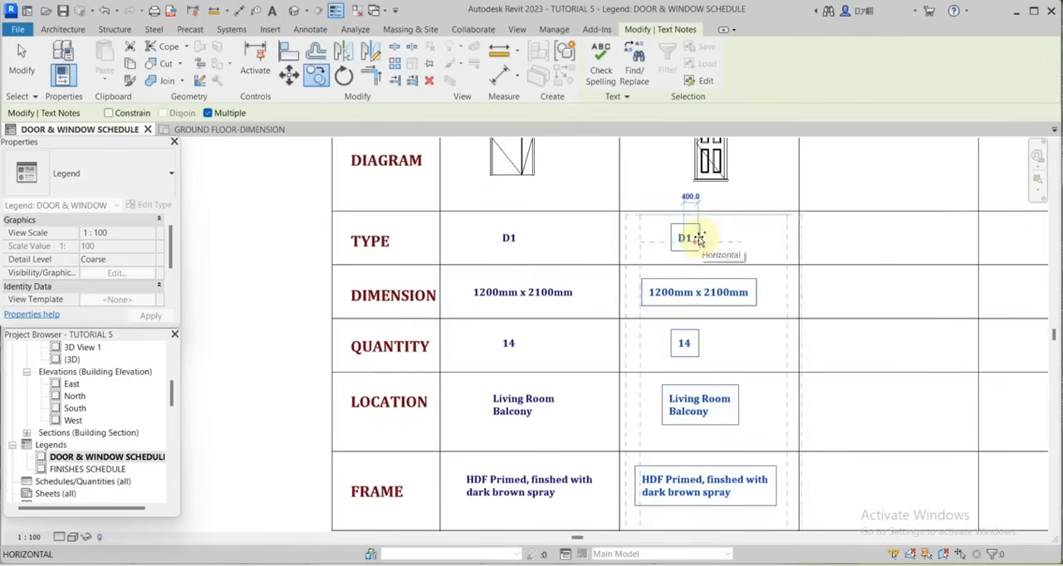
key("Escape")
Nudge the copied column of notes slightly to the right within its cells.
key("Right")
key("Right")
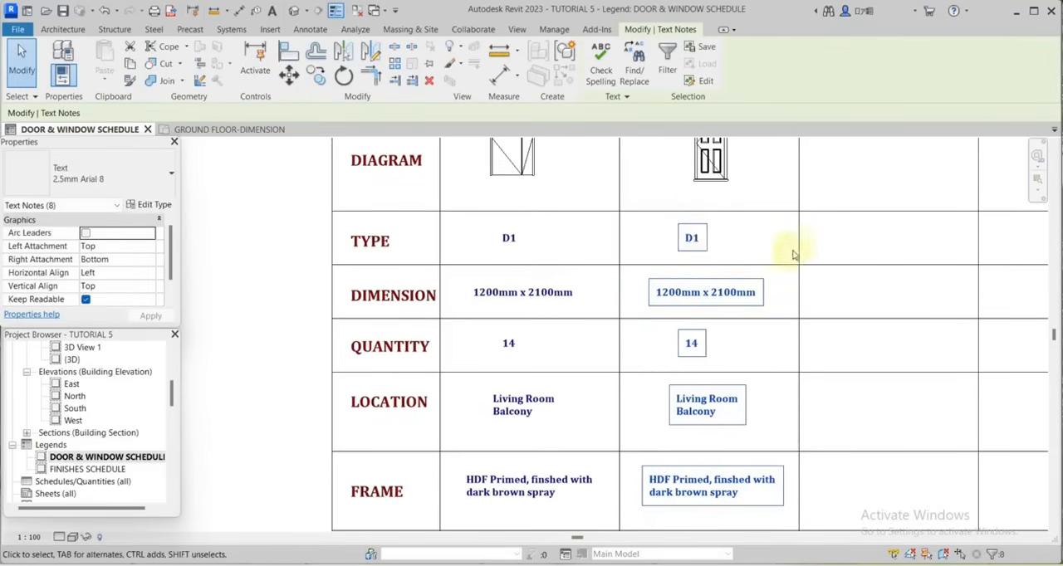
left_click(842, 245)
Change the copied TYPE note in the second door column to D2.
scroll(702, 241, "up", 3)
double_click(710, 241)
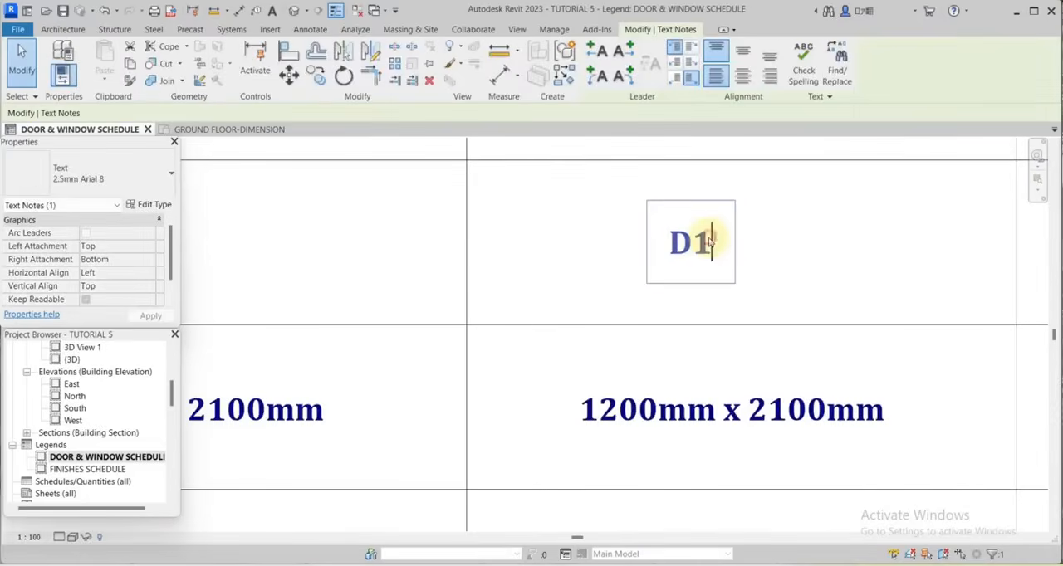
key("BackSpace")
type("2")
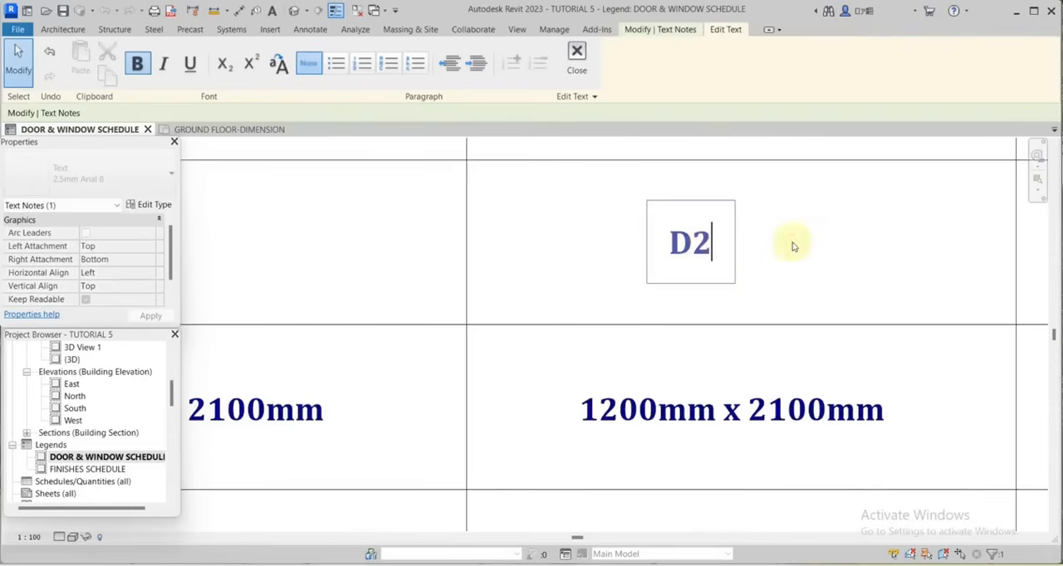
left_click(814, 230)
Change the D2 column's DIMENSION note to 900mm x 2100mm.
scroll(814, 230, "down", 2)
scroll(710, 332, "up", 3)
scroll(710, 332, "up", 2)
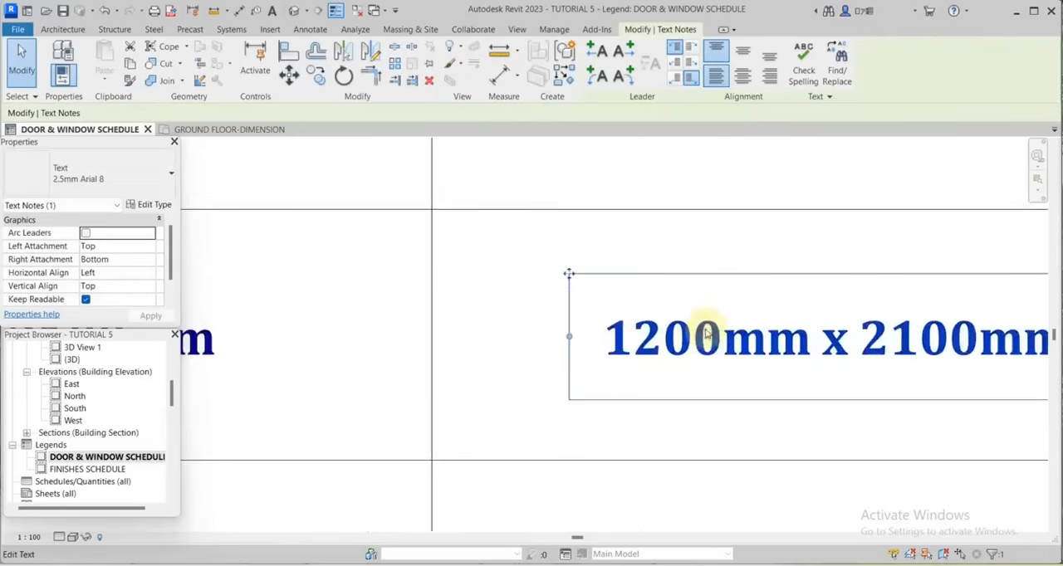
scroll(710, 332, "down", 3)
double_click(657, 334)
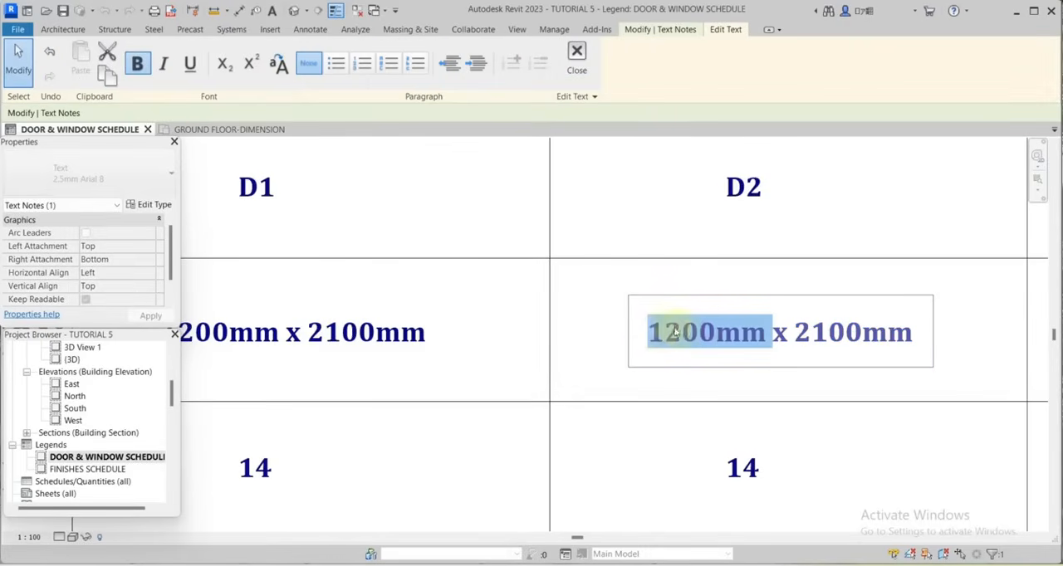
left_click(676, 332)
left_click_drag(716, 333, 649, 334)
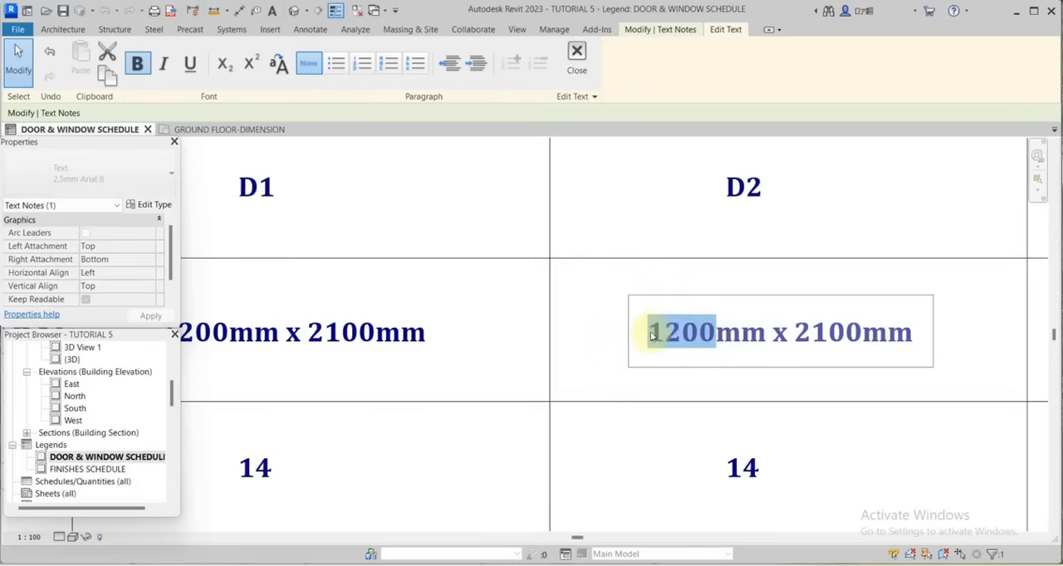
type("900")
scroll(806, 205, "down", 2)
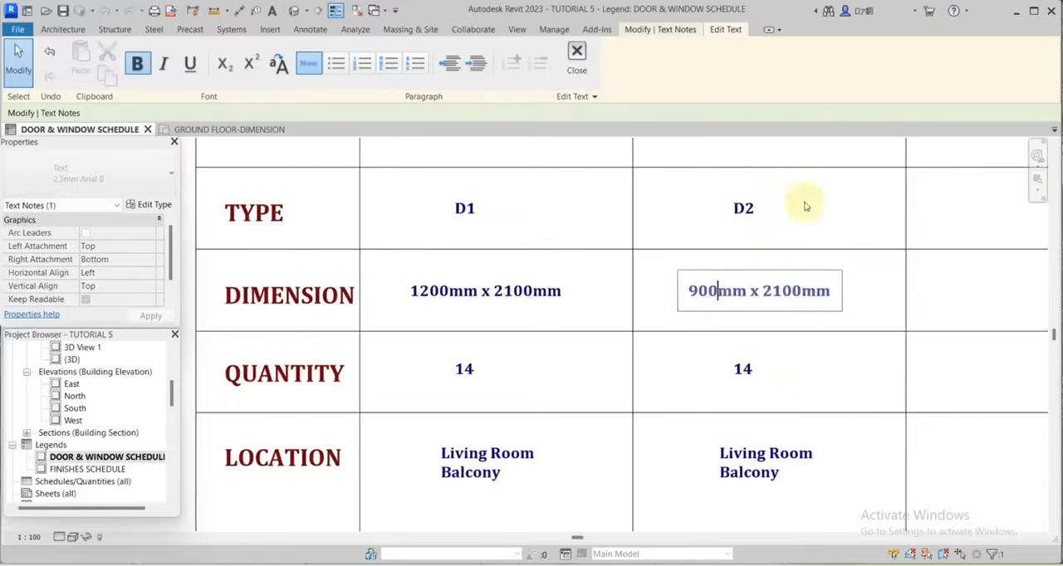
left_click(777, 358)
Select all instances of the D2 door type across the project from the FIRST FLOOR-DIMENSION plan to count them.
scroll(777, 358, "down", 4)
scroll(98, 391, "up", 5)
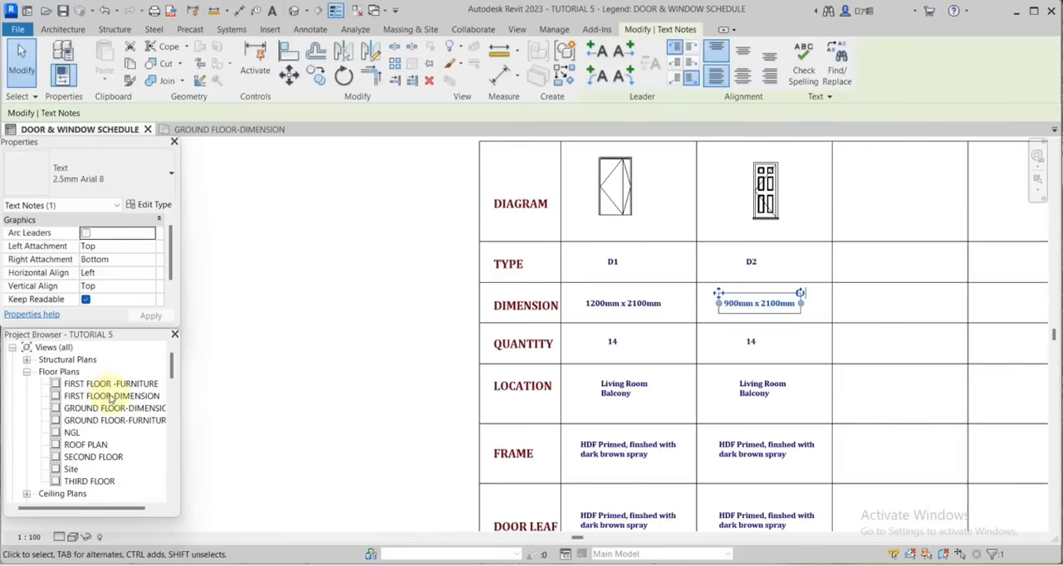
double_click(111, 396)
scroll(821, 260, "up", 2)
left_click(826, 258)
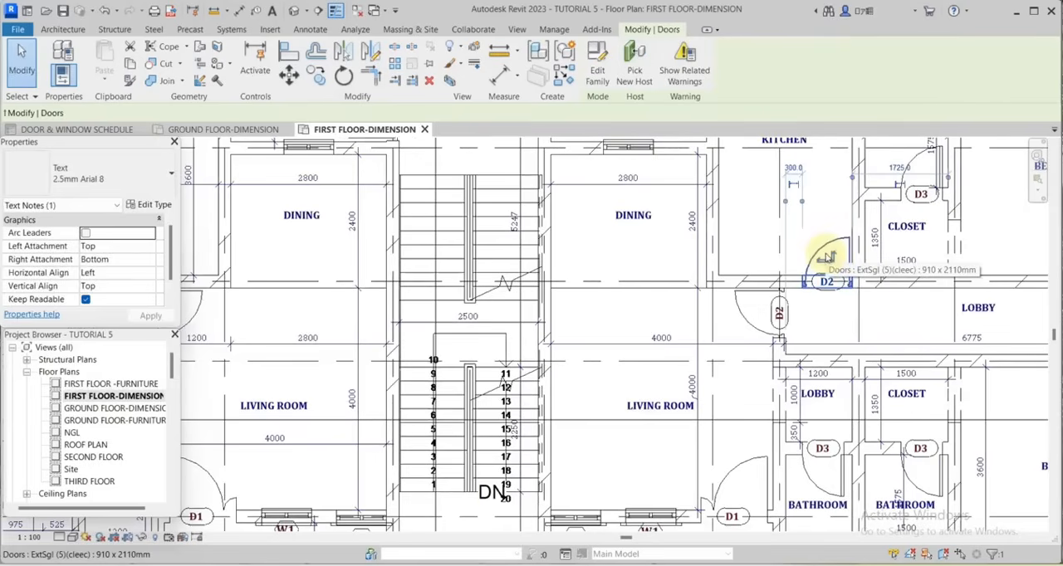
right_click(826, 258)
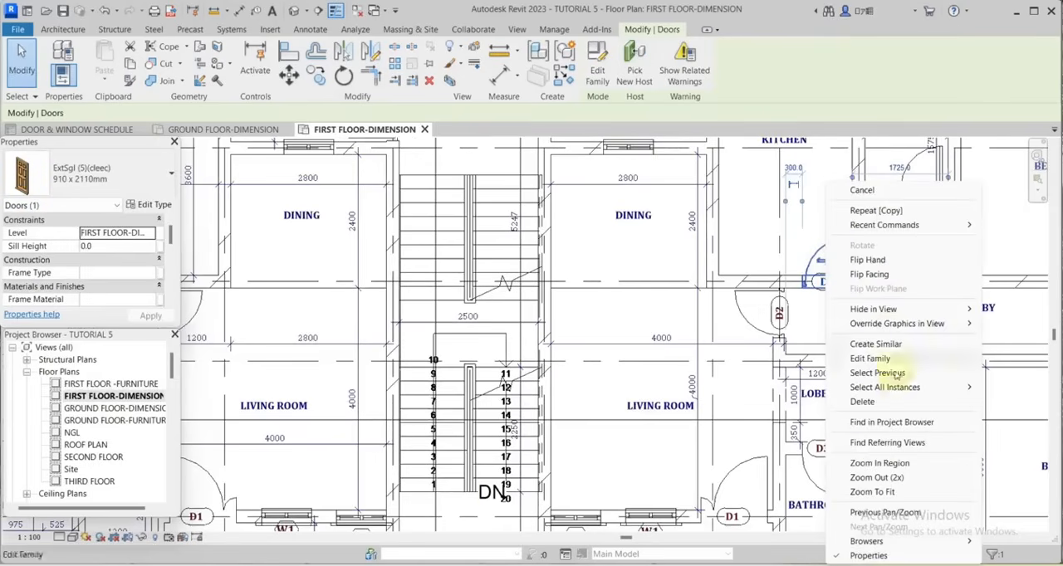
mouse_move(885, 387)
left_click(758, 409)
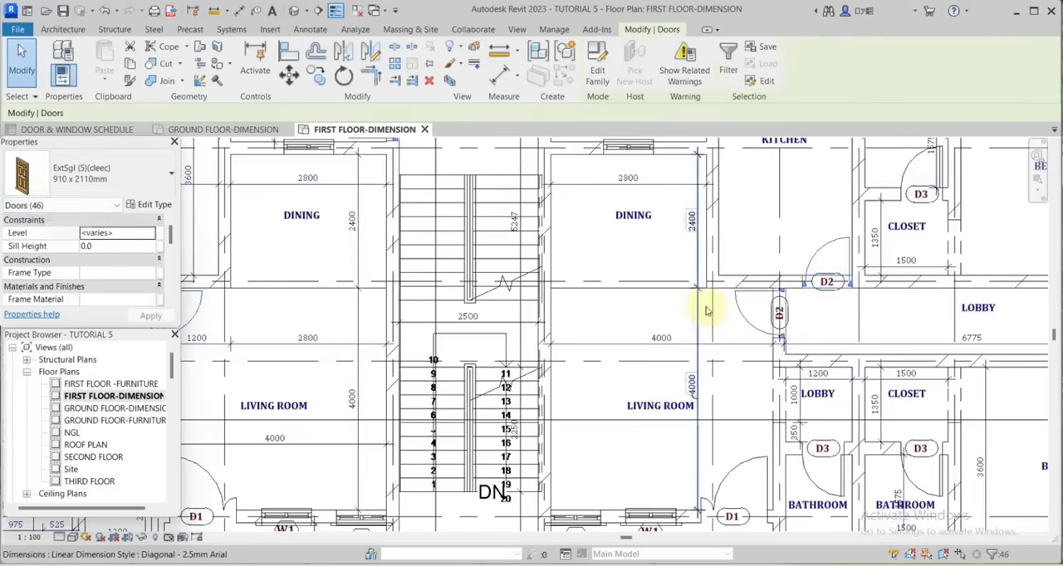
Return to the door and window schedule legend and set the D2 column's QUANTITY note to 46.
key("ctrl+Tab")
scroll(772, 254, "up", 2)
scroll(742, 427, "down", 2)
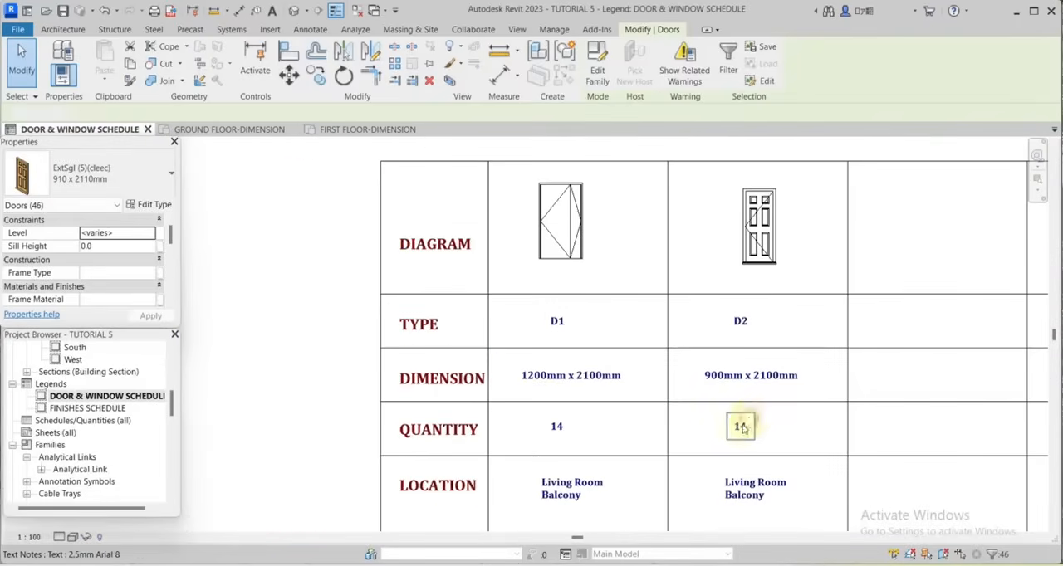
double_click(742, 427)
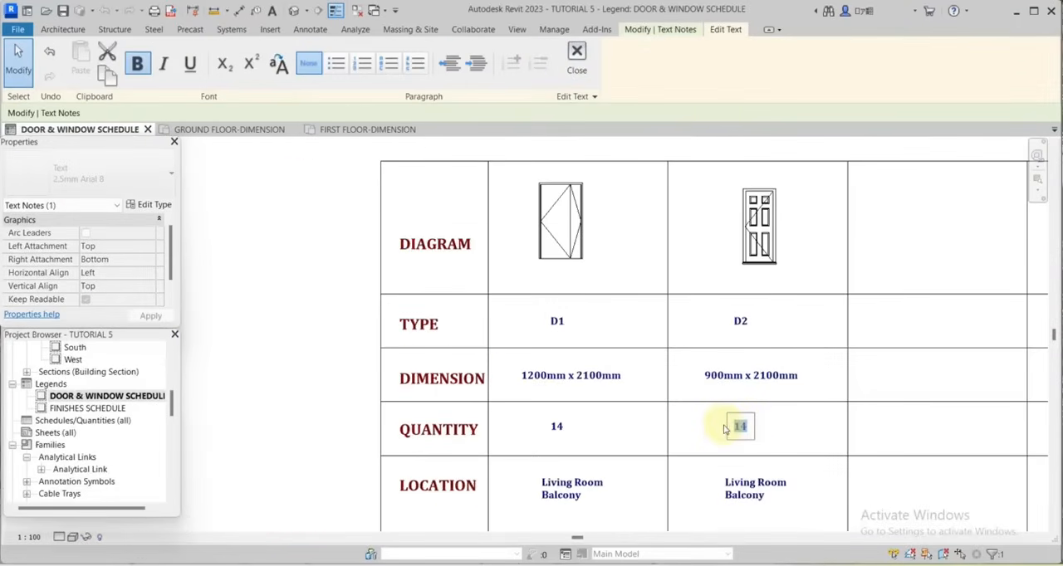
type("4")
left_click(922, 483)
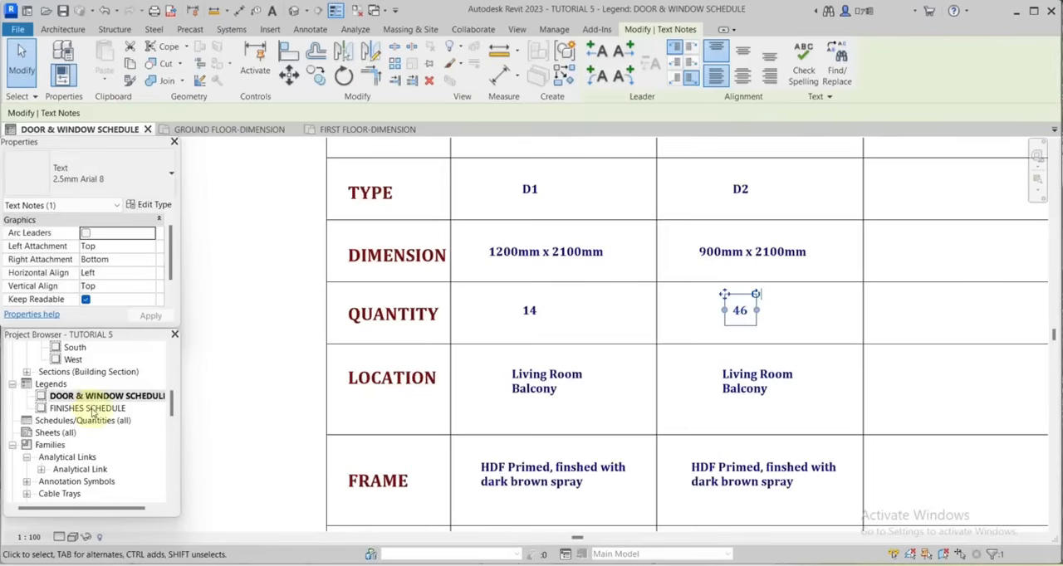
Replace Balcony in the D2 column's LOCATION note with Bedroom and Kitchen on separate lines below Living Room.
scroll(93, 412, "up", 5)
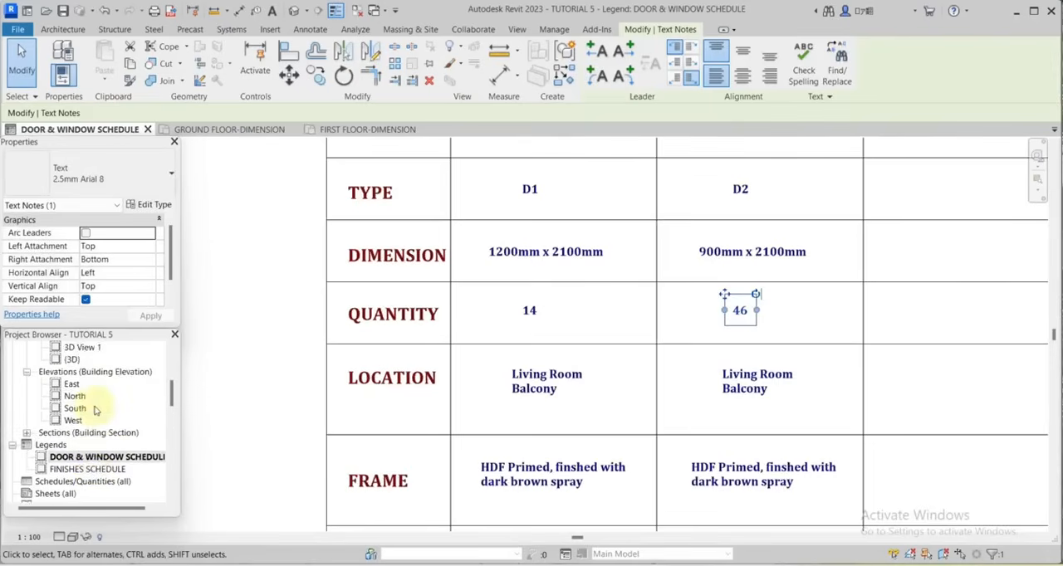
scroll(89, 395, "up", 1)
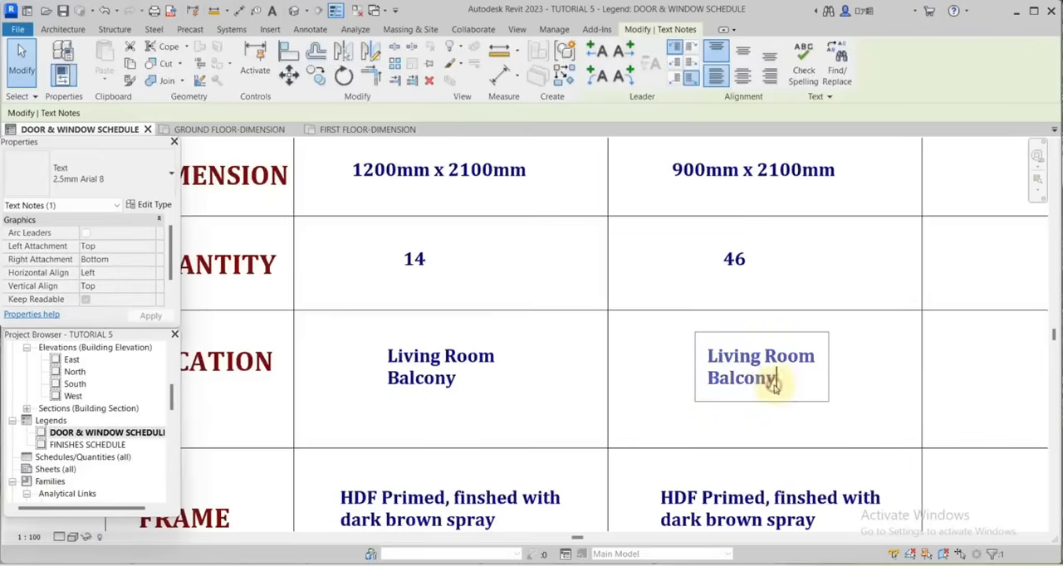
double_click(780, 381)
left_click_drag(781, 380, 699, 384)
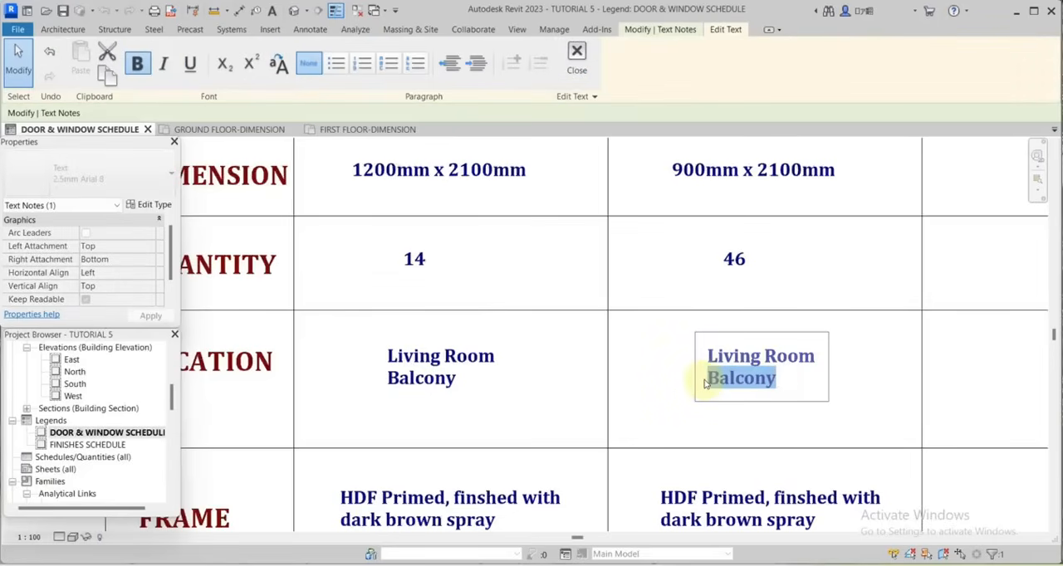
type("B")
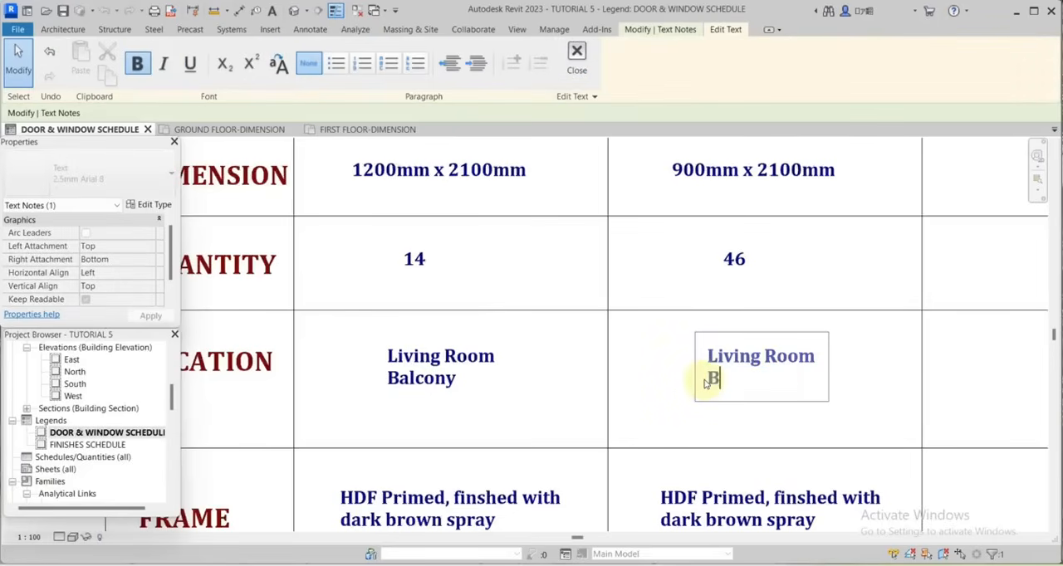
type("edroom")
key("Return")
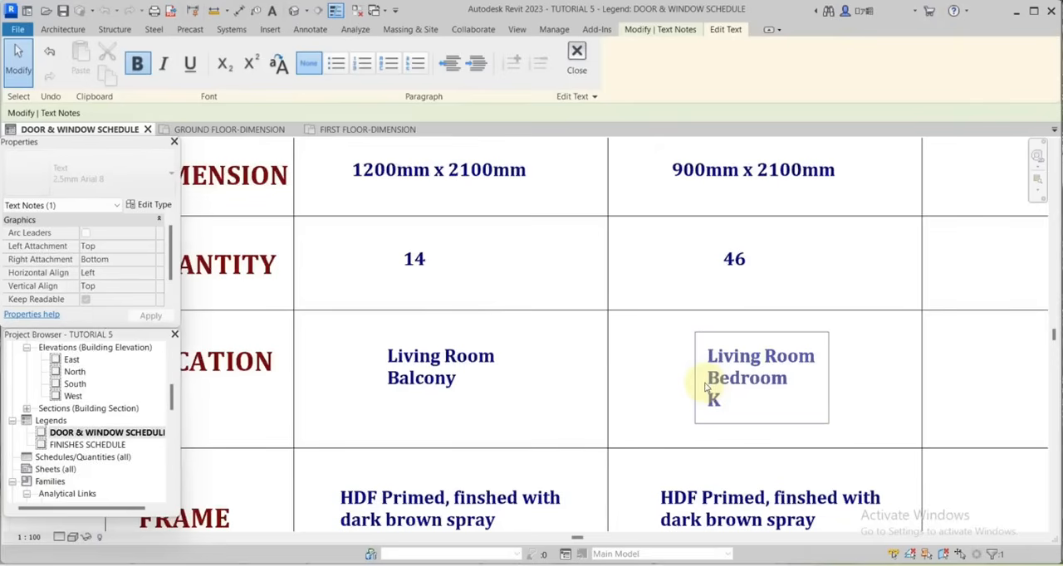
type("Kitchen")
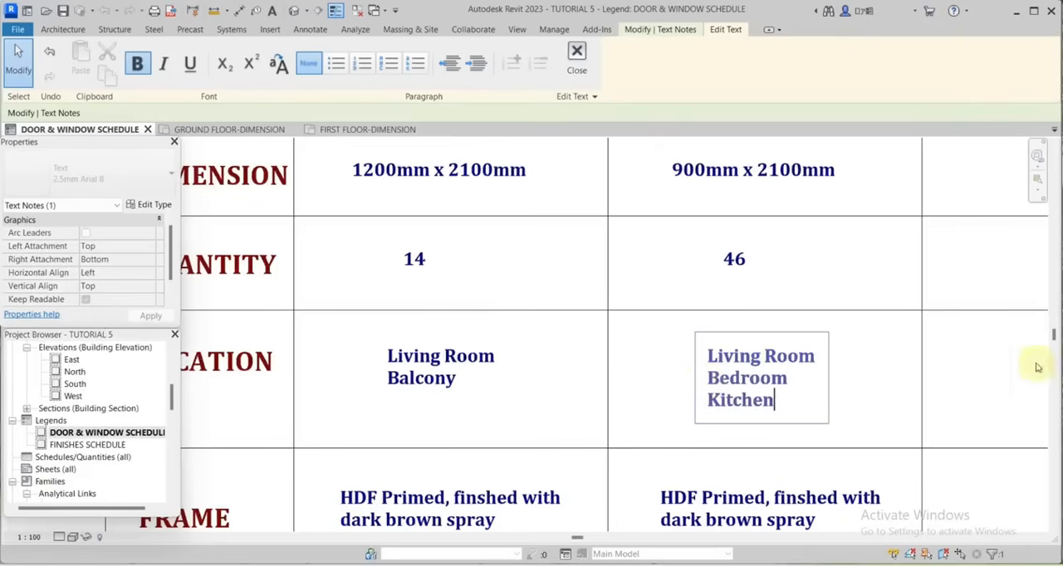
left_click(603, 313)
scroll(731, 415, "down", 3)
scroll(720, 387, "up", 2)
scroll(709, 423, "down", 8)
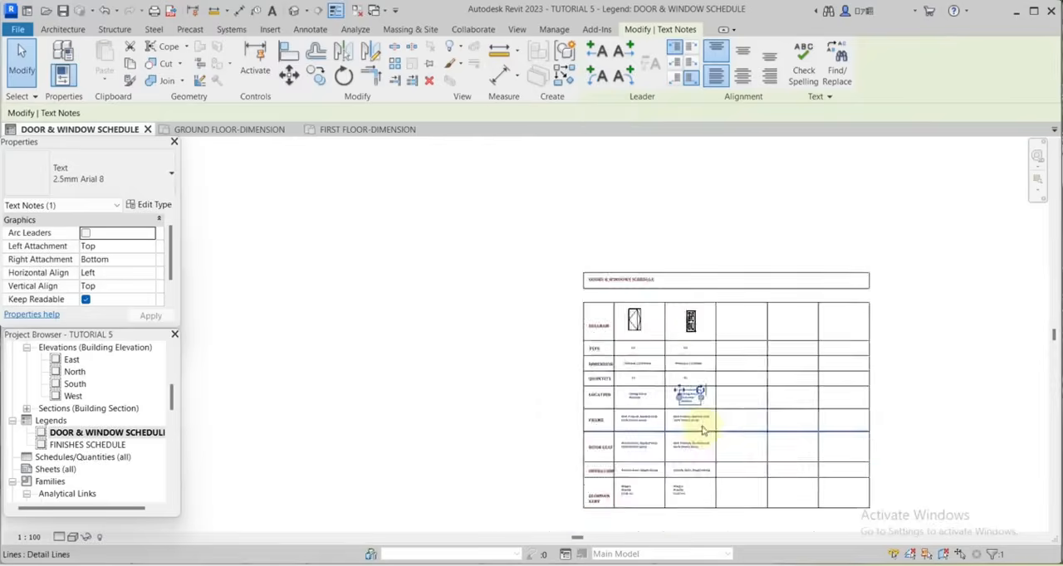
Open the FIRST FLOOR-DIMENSION plan and select a window to identify its family type.
scroll(714, 332, "up", 5)
left_click(595, 308)
scroll(593, 309, "up", 2)
scroll(712, 280, "down", 1)
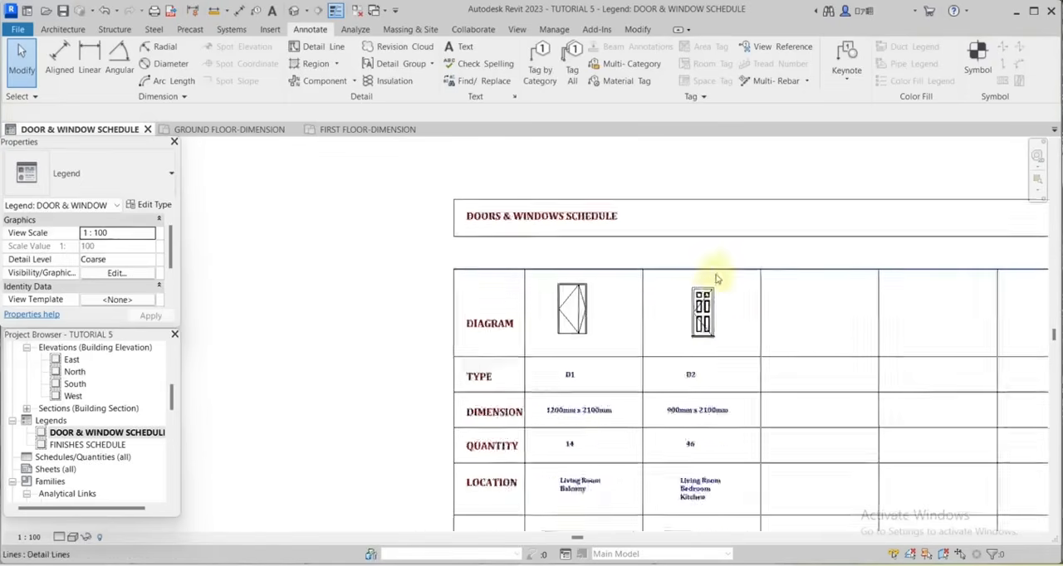
scroll(787, 308, "up", 2)
scroll(702, 295, "down", 1)
scroll(816, 314, "up", 1)
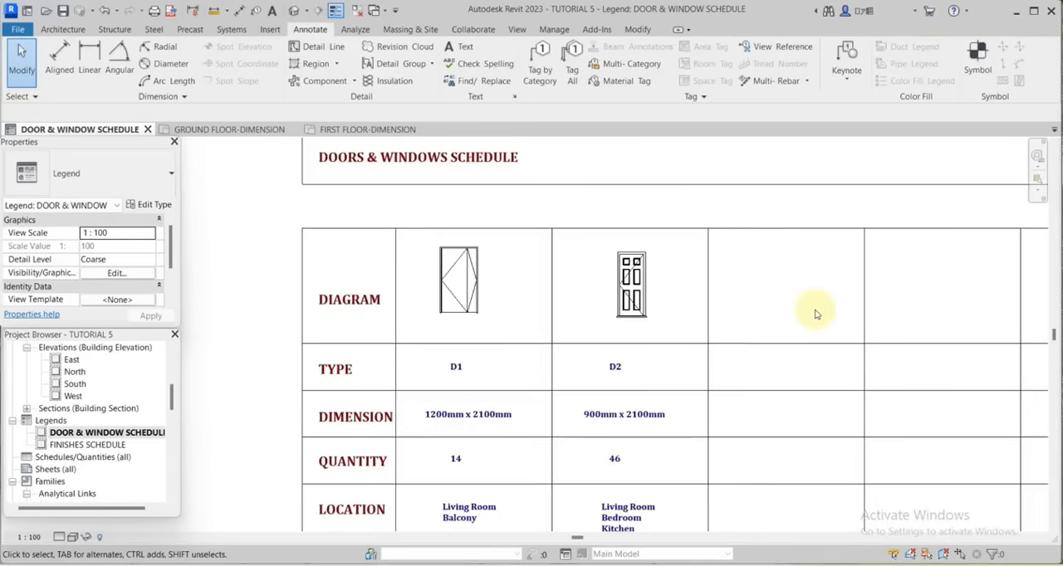
scroll(107, 407, "up", 7)
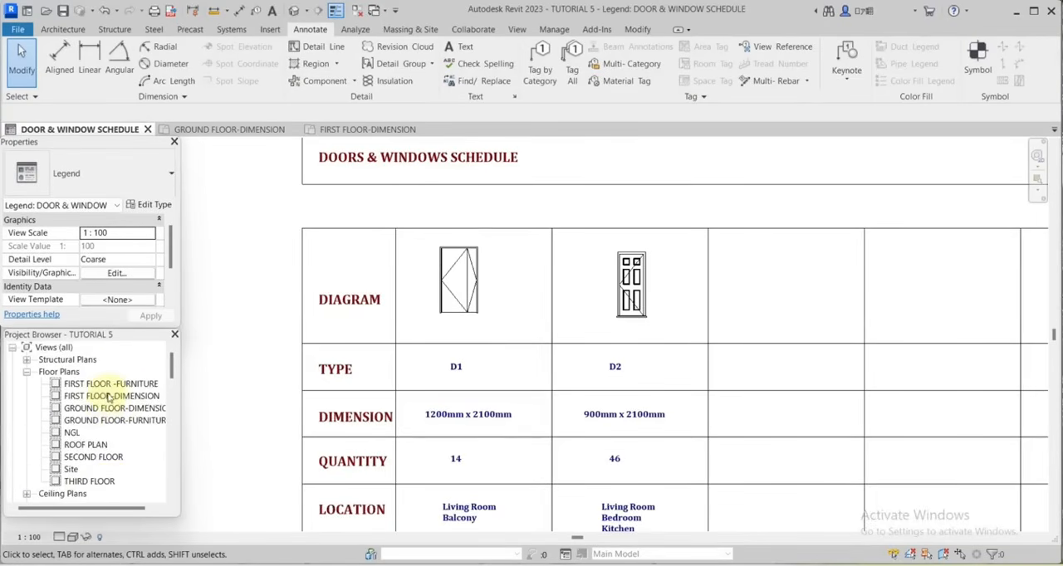
double_click(106, 397)
scroll(705, 415, "down", 3)
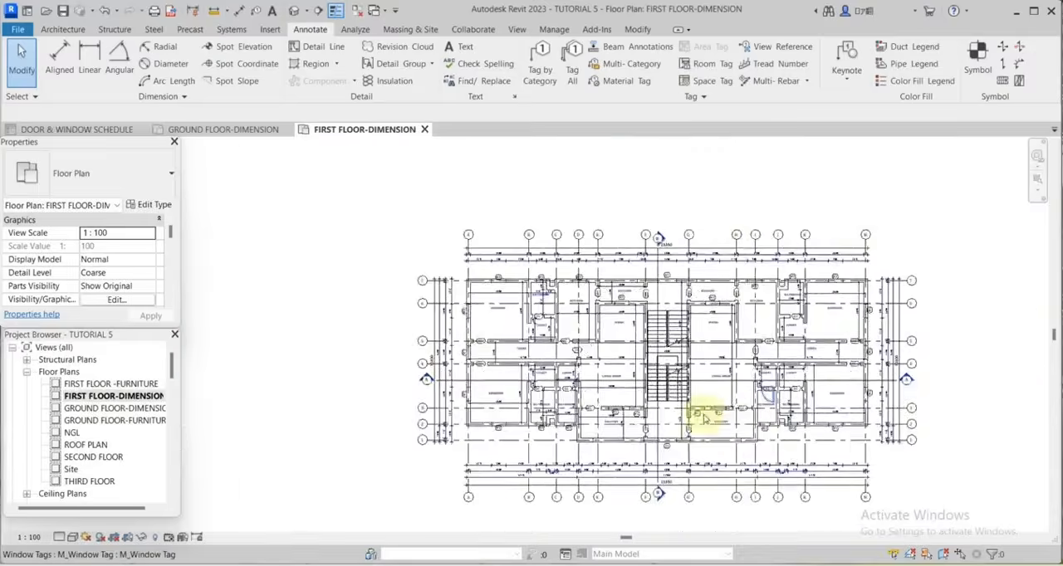
scroll(732, 417, "up", 4)
scroll(732, 417, "up", 4)
left_click(780, 337)
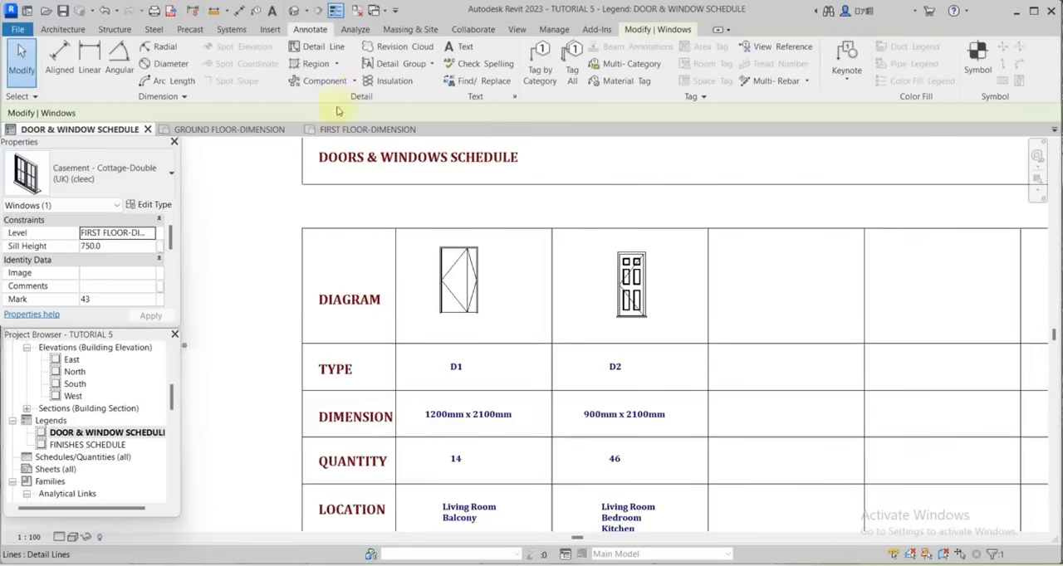
Back in the door and window schedule legend, place a Casement - Cottage-Double (UK) (cleec) front-elevation legend component in the third column's DIAGRAM cell.
left_click(352, 80)
left_click(349, 158)
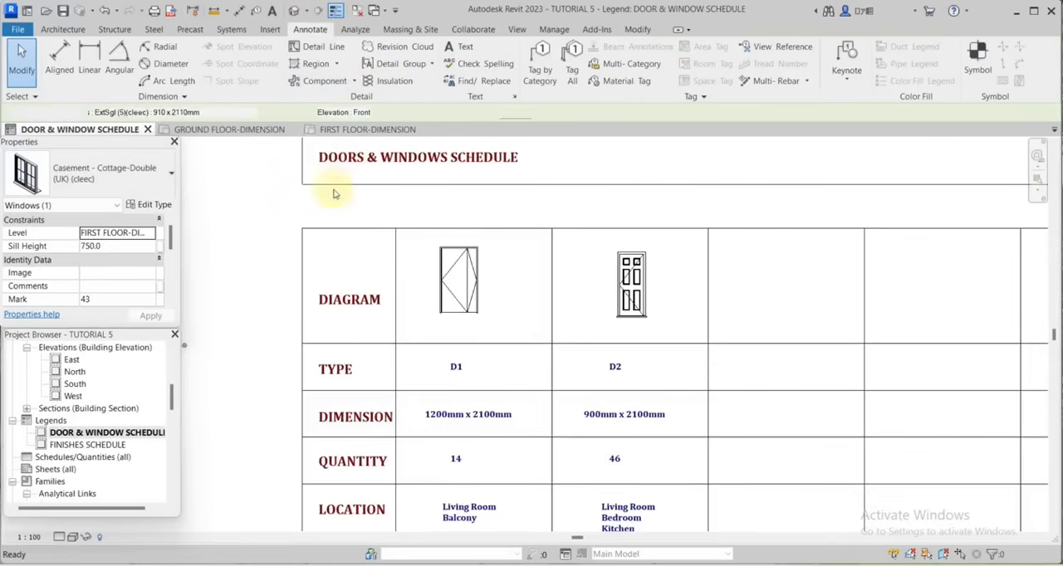
left_click(233, 113)
scroll(218, 357, "down", 15)
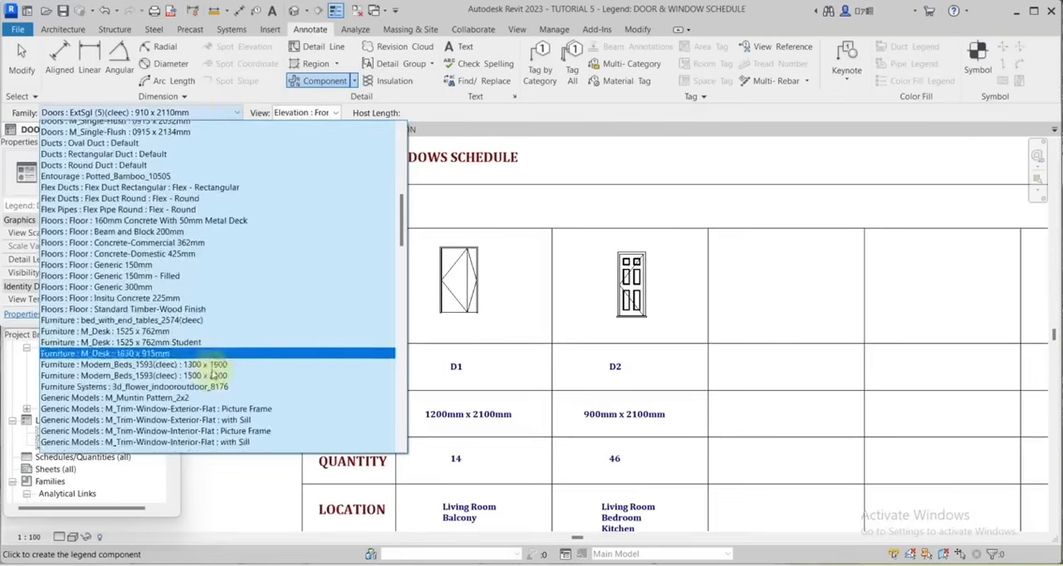
scroll(218, 373, "down", 20)
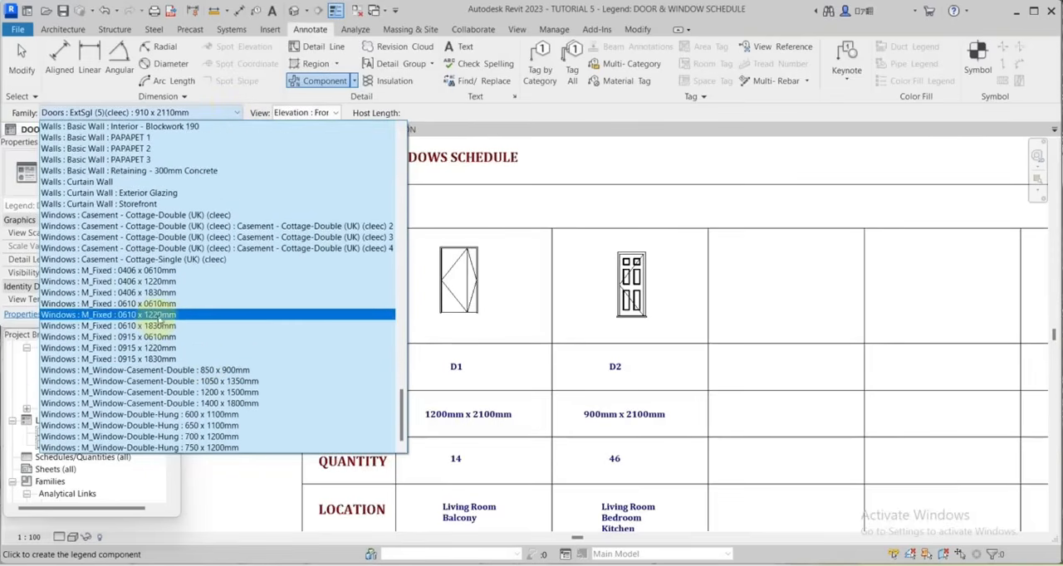
left_click(160, 217)
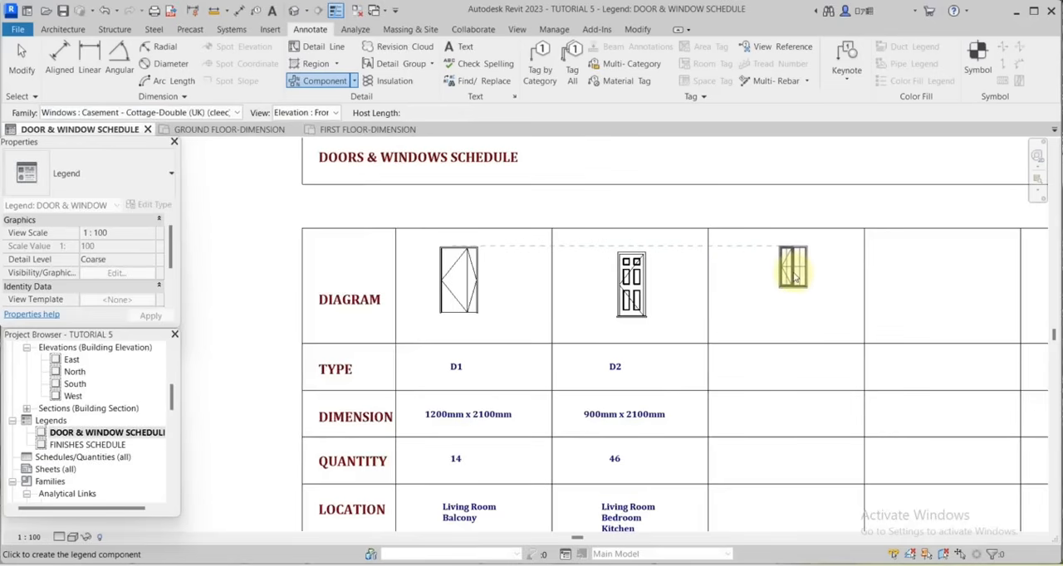
left_click(793, 278)
Copy the D2 column's TYPE, DIMENSION, QUANTITY, LOCATION and IRONMONGERY notes into the column beneath the window elevation.
scroll(681, 274, "down", 2)
left_click(568, 272)
left_click(578, 319, "ctrl")
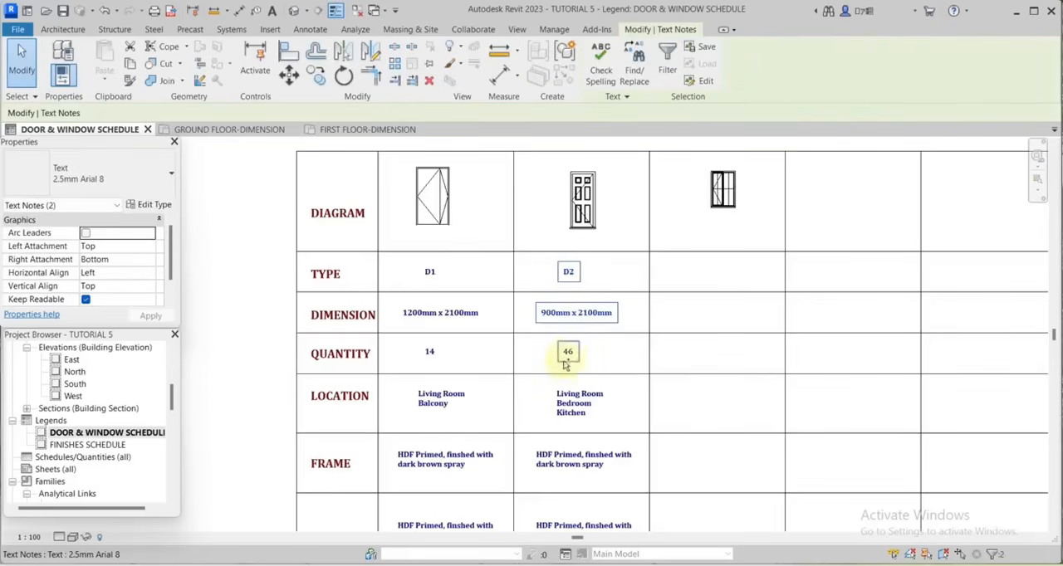
left_click(567, 355, "ctrl")
left_click(577, 400, "ctrl")
scroll(559, 274, "down", 4)
scroll(570, 385, "up", 4)
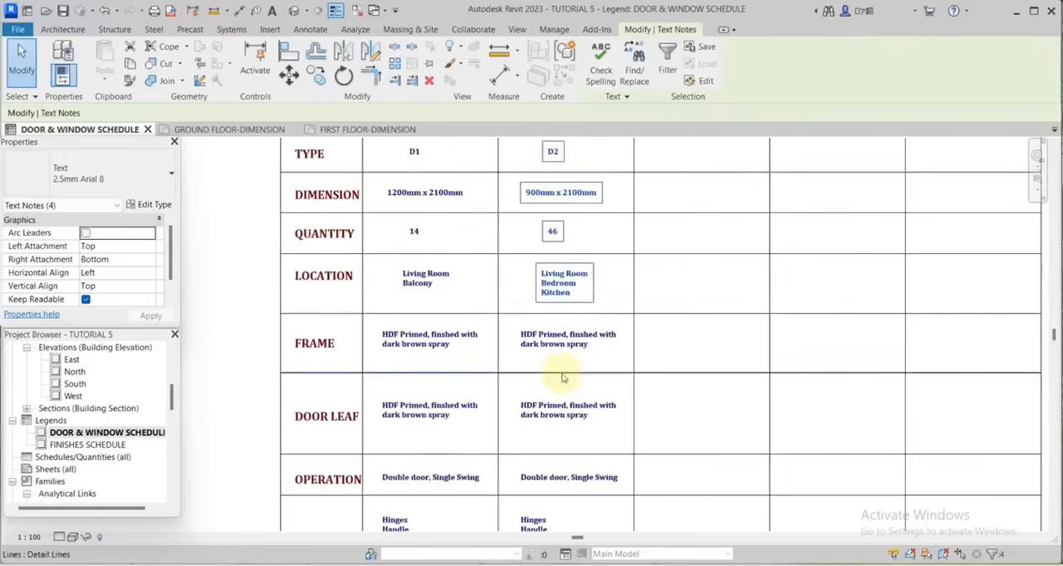
middle_click_drag(562, 377, 633, 479)
key("c")
key("o")
left_click(624, 255)
left_click(771, 254)
scroll(789, 273, "up", 3)
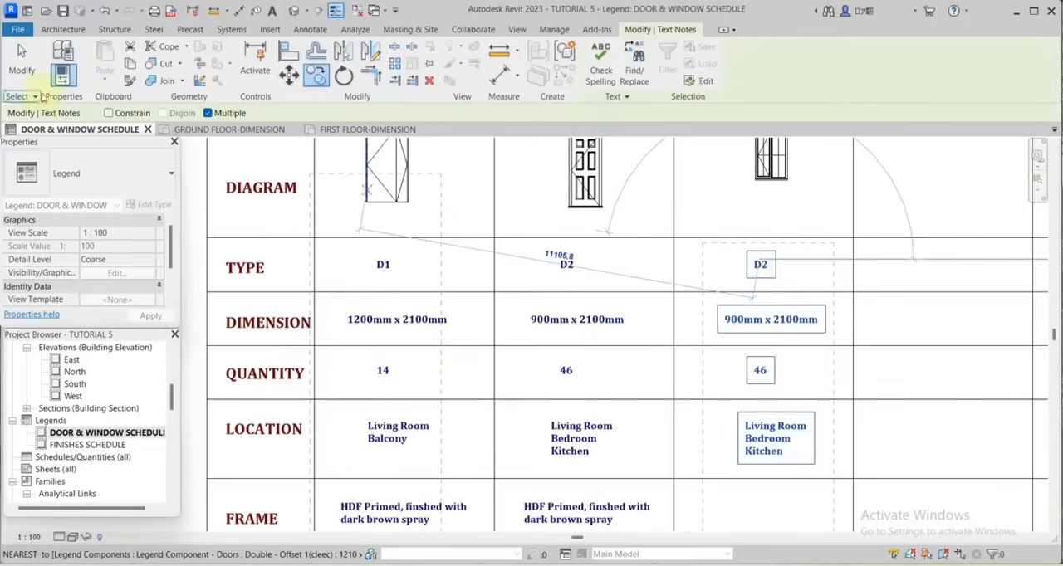
key("Escape")
Change the window column's TYPE note to W1.
scroll(752, 267, "up", 4)
double_click(787, 286)
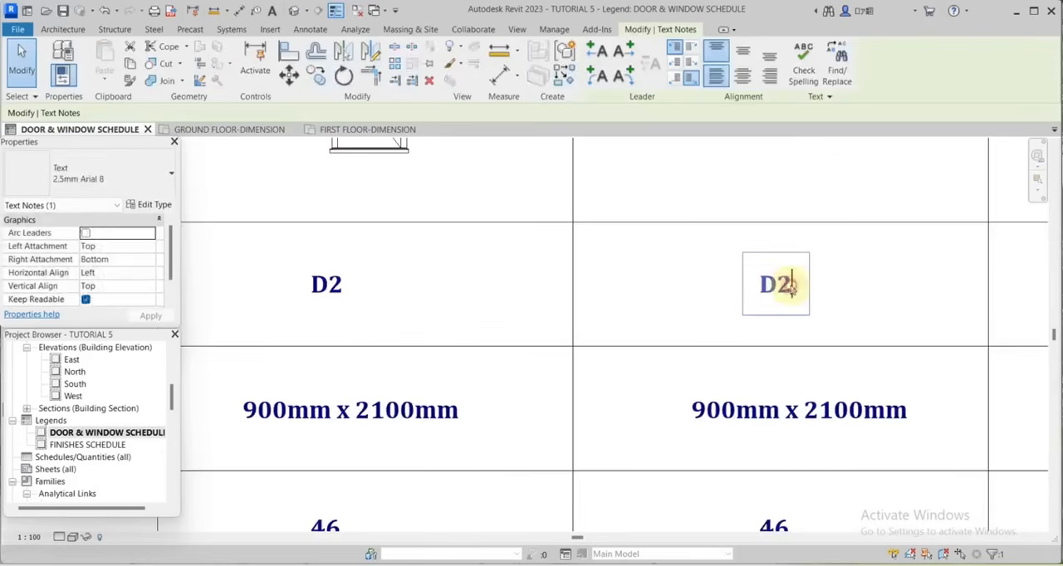
left_click_drag(790, 287, 765, 288)
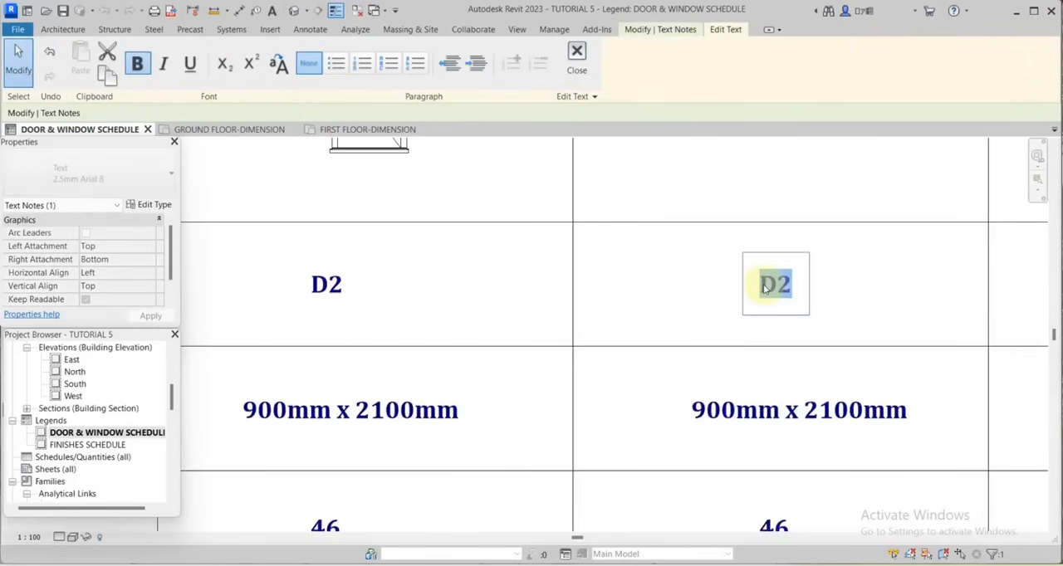
type("W1")
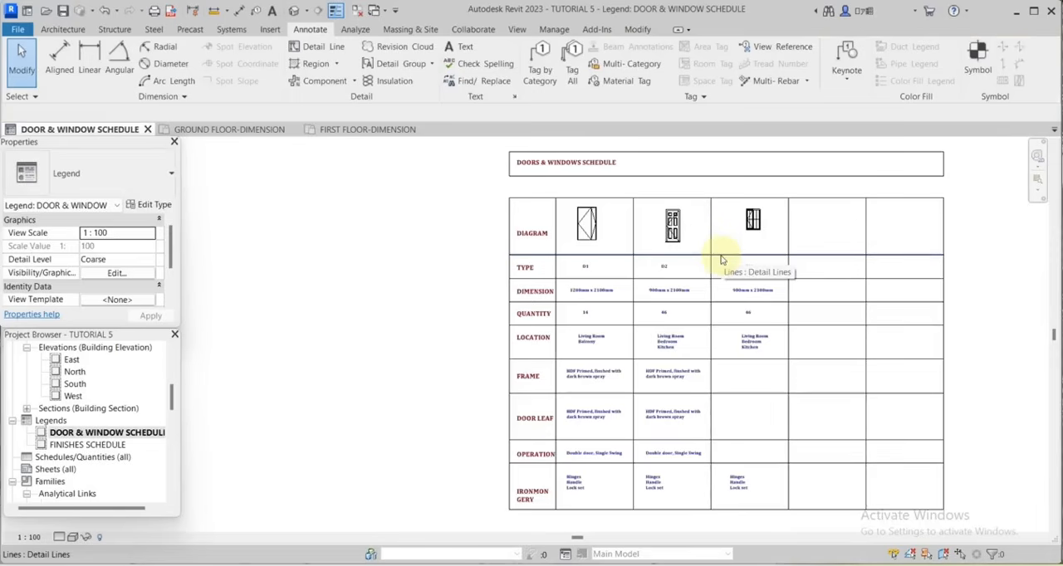
Offset a copy of the vertical line between the D2 and W1 columns by 500 toward the W1 column.
scroll(721, 257, "up", 3)
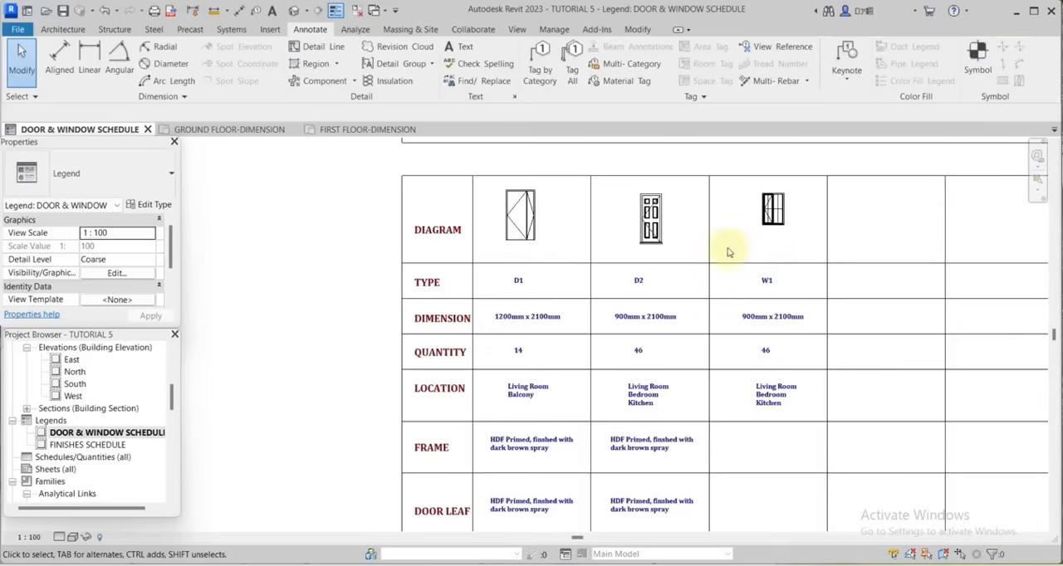
scroll(729, 251, "down", 2)
scroll(729, 251, "up", 2)
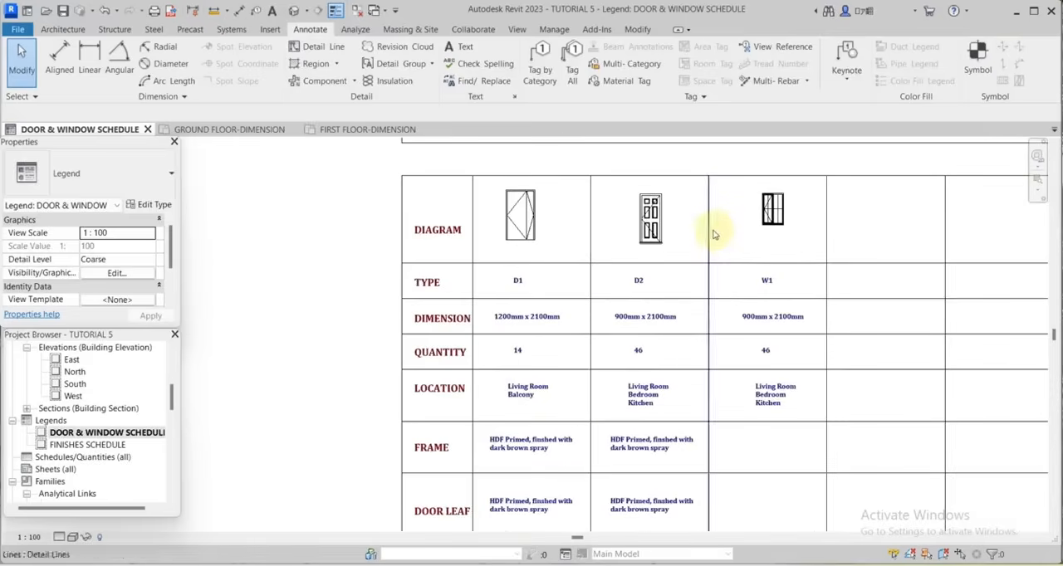
key("o")
key("f")
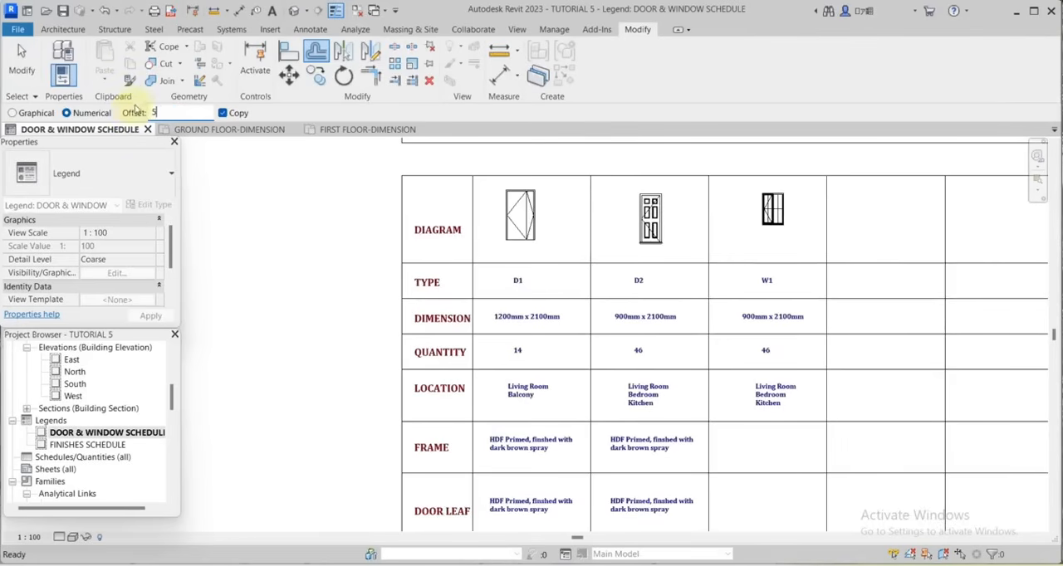
left_click(710, 237)
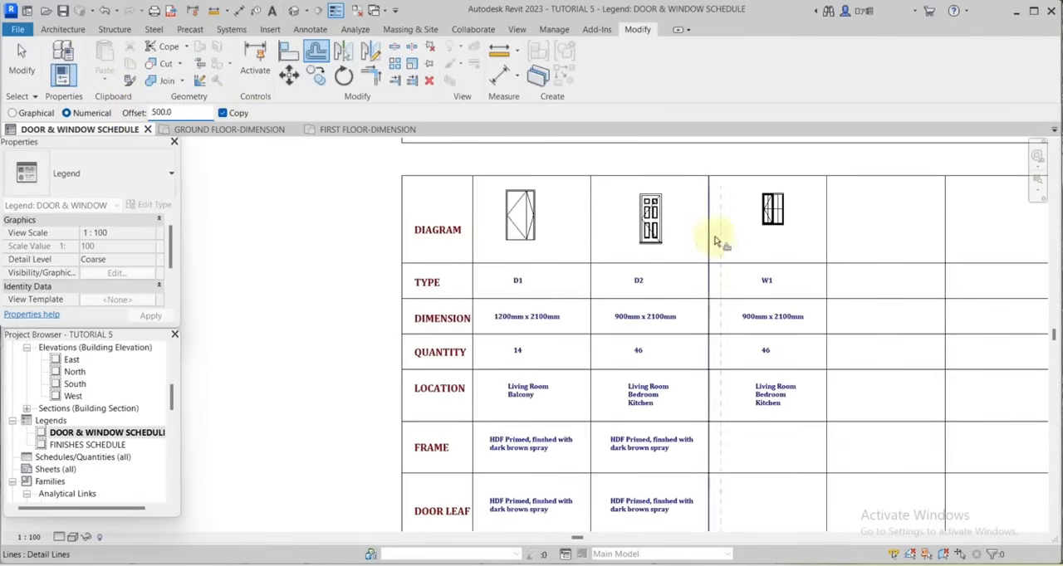
Split the schedule's horizontal row lines between the two vertical lines separating D2 and W1, and clear the segments inside the gap.
left_click(394, 45)
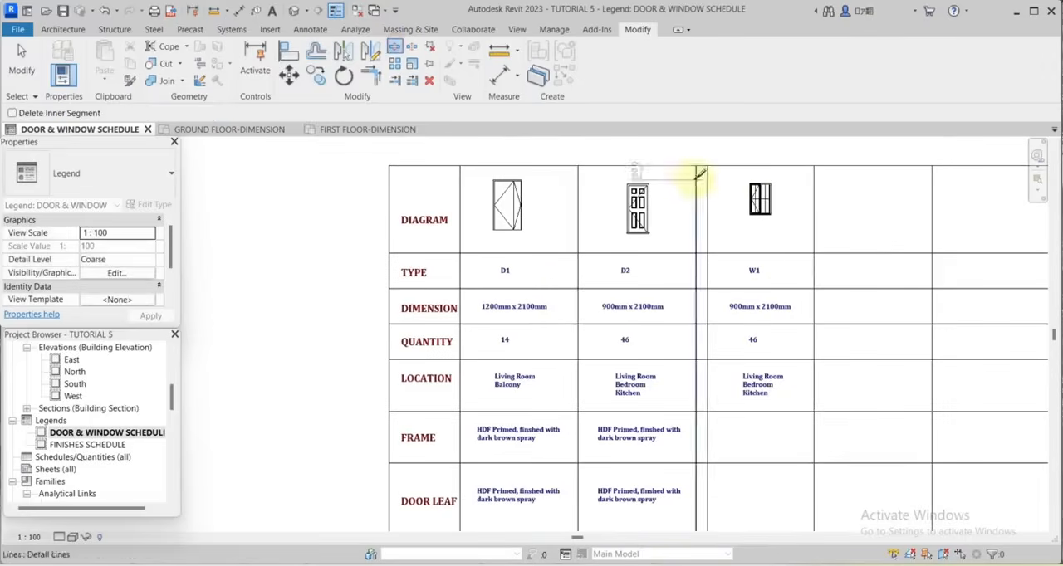
scroll(704, 166, "up", 3)
left_click(709, 308)
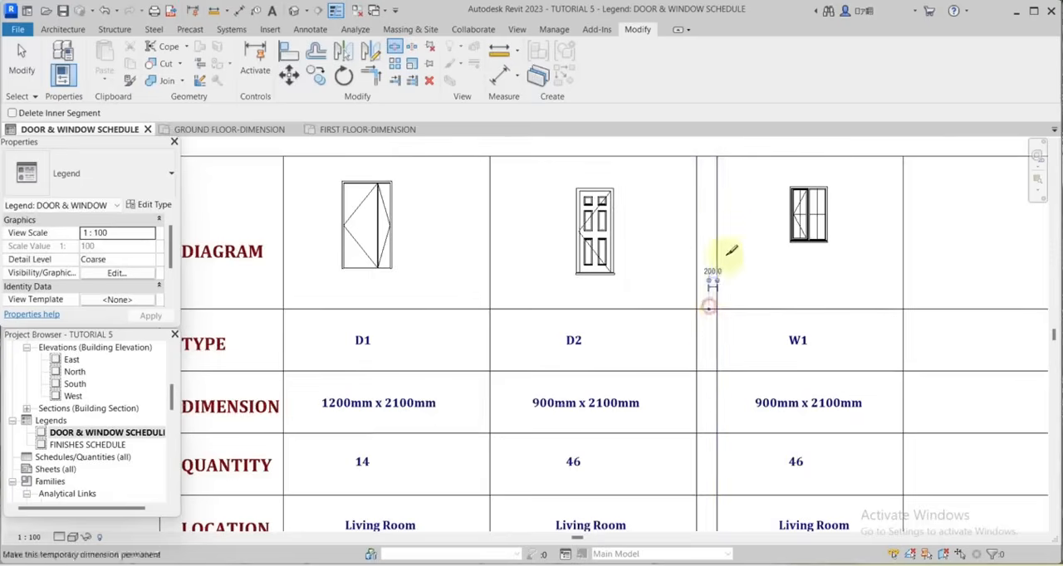
scroll(729, 255, "down", 1)
middle_click_drag(724, 378, 746, 304)
left_click(732, 280)
left_click(731, 334)
scroll(725, 241, "down", 3)
scroll(722, 316, "up", 5)
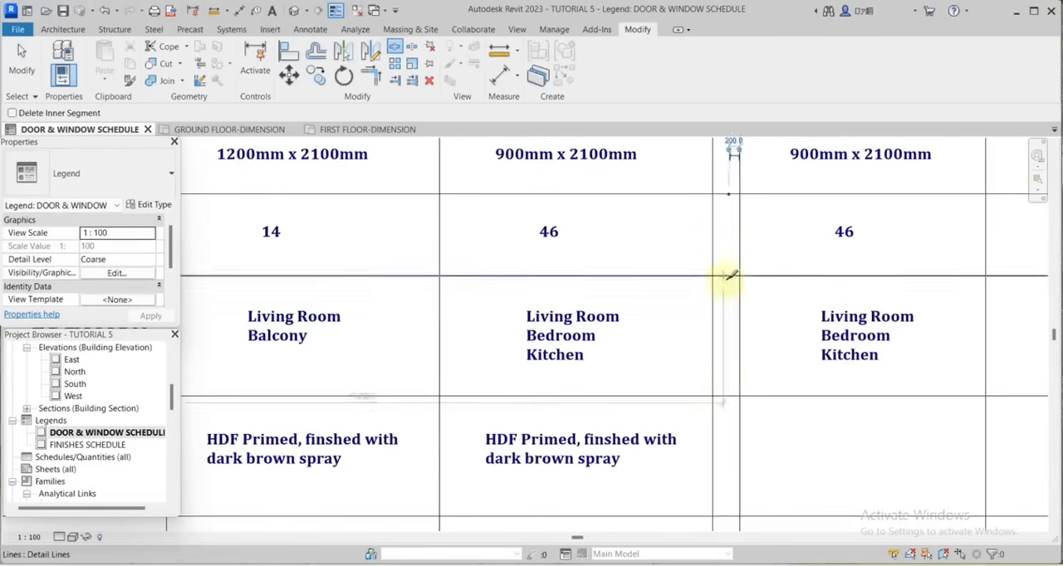
left_click(731, 277)
left_click(730, 396)
scroll(738, 304, "down", 3)
scroll(754, 298, "down", 1)
scroll(745, 355, "up", 3)
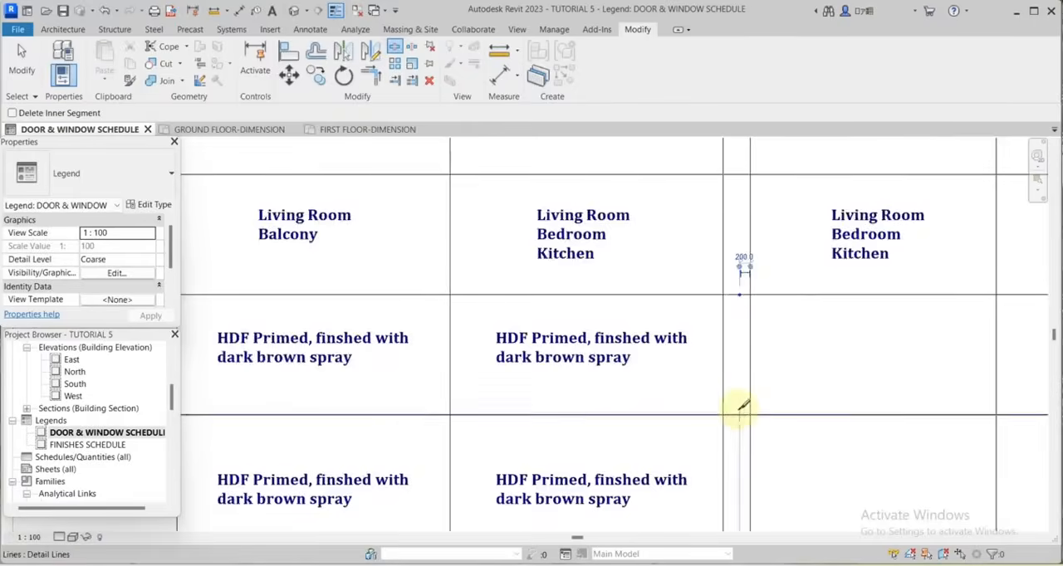
left_click(739, 415)
scroll(744, 332, "down", 3)
scroll(721, 394, "up", 4)
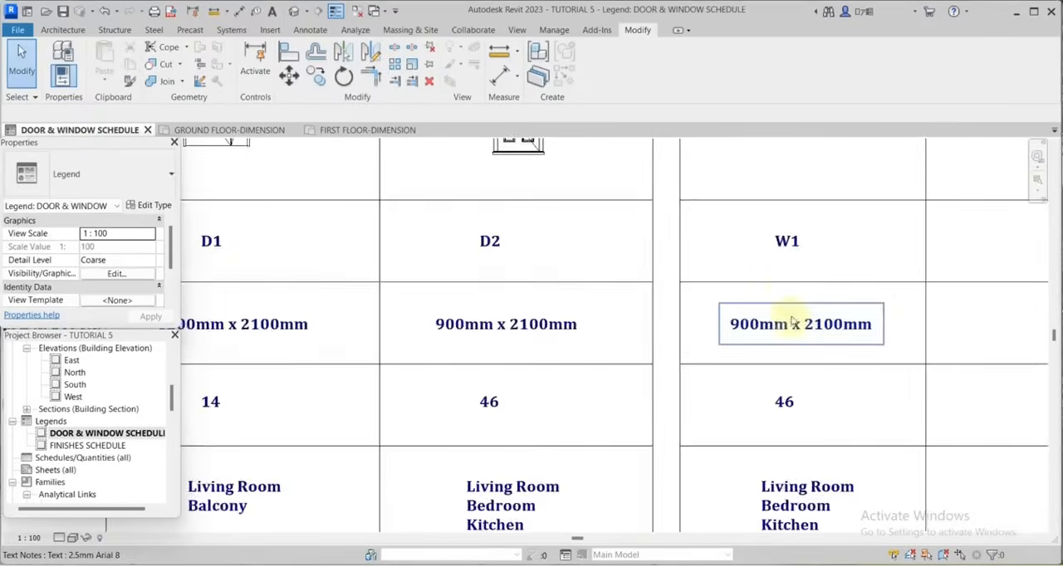
Change the W1 column's DIMENSION note to 900mm x 1350mm.
scroll(788, 320, "up", 2)
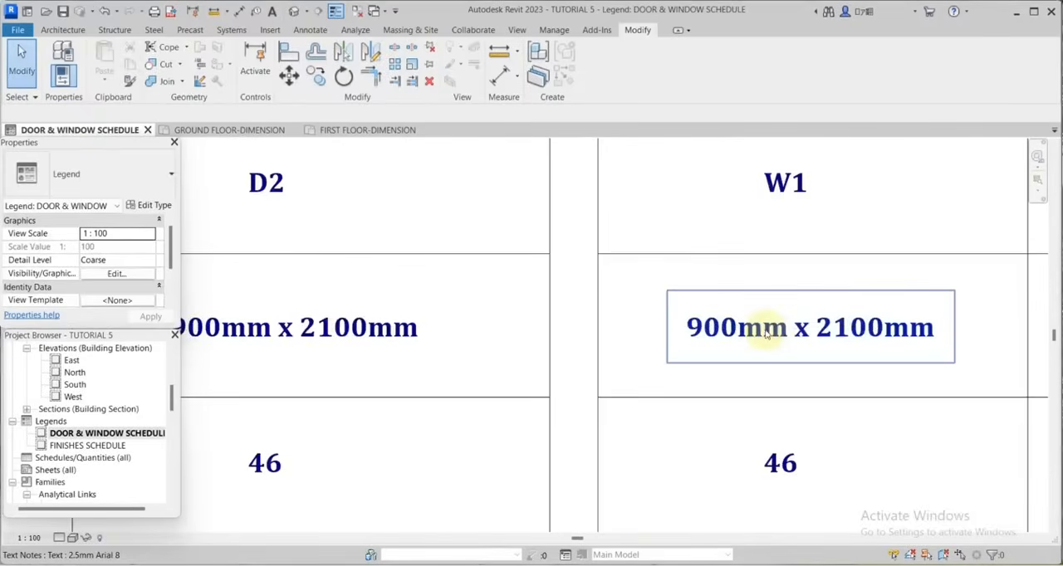
left_click(766, 329)
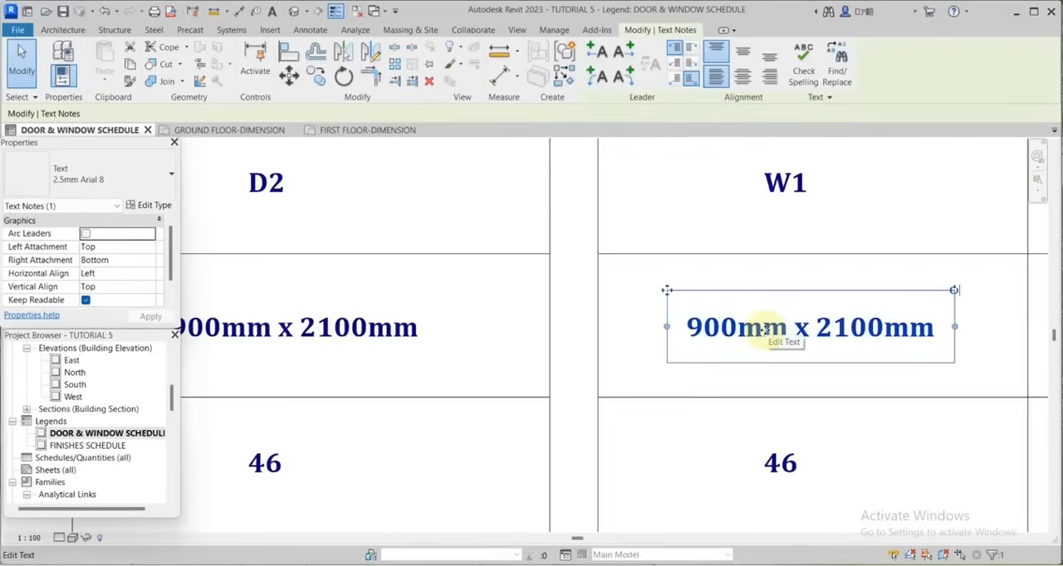
left_click(764, 330)
left_click_drag(885, 327, 830, 332)
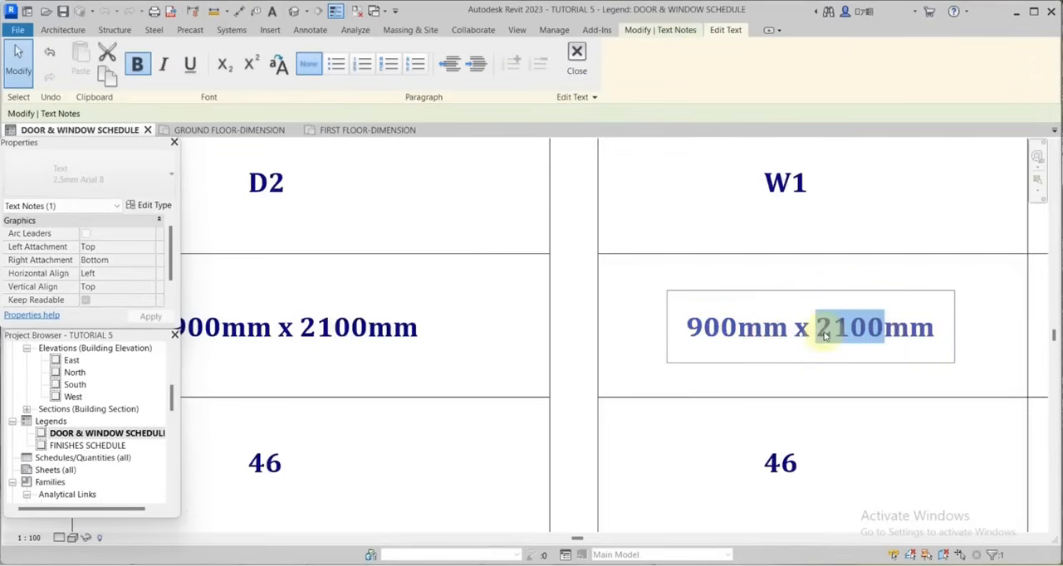
type("135")
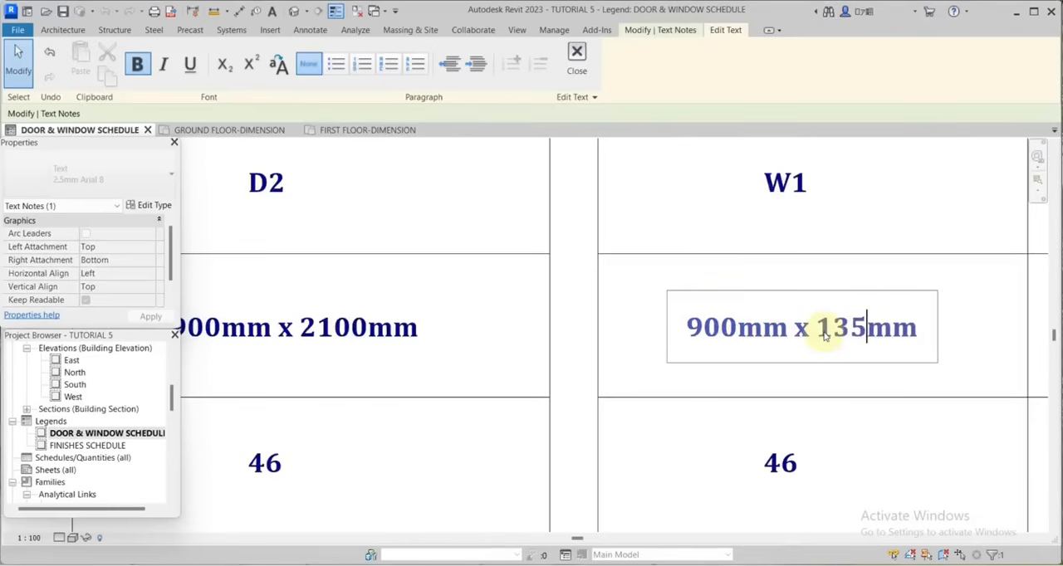
type("9")
key("BackSpace")
type("0")
left_click(882, 199)
scroll(851, 313, "down", 4)
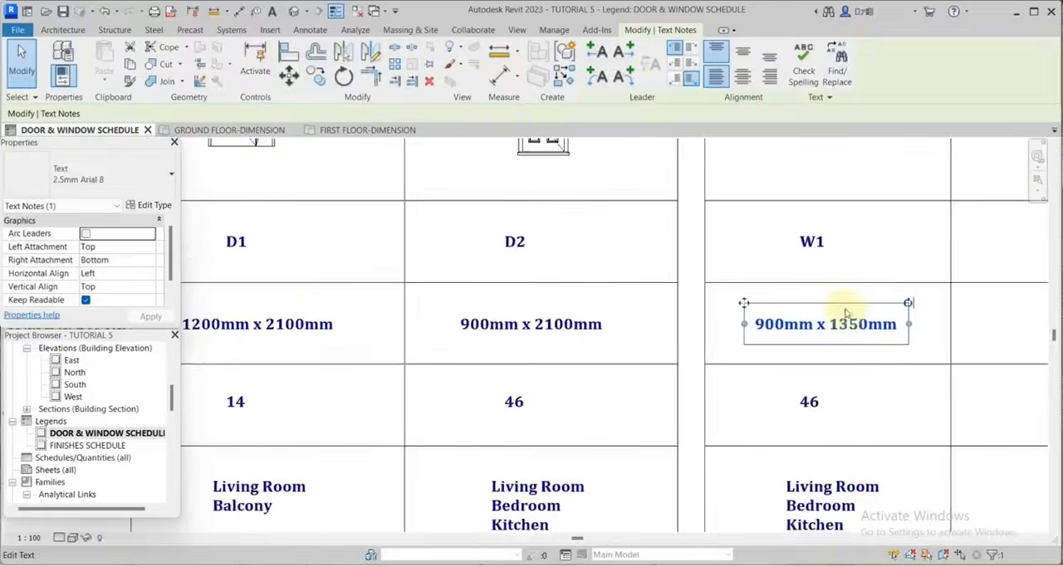
Replace Kitchen with Dining in the W1 column's LOCATION note.
scroll(788, 386, "up", 5)
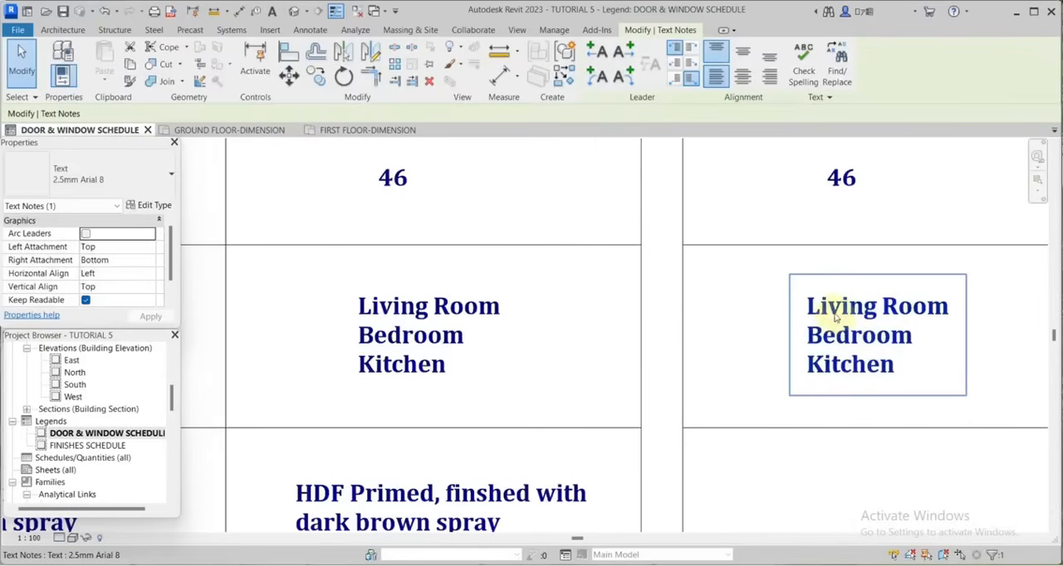
double_click(891, 365)
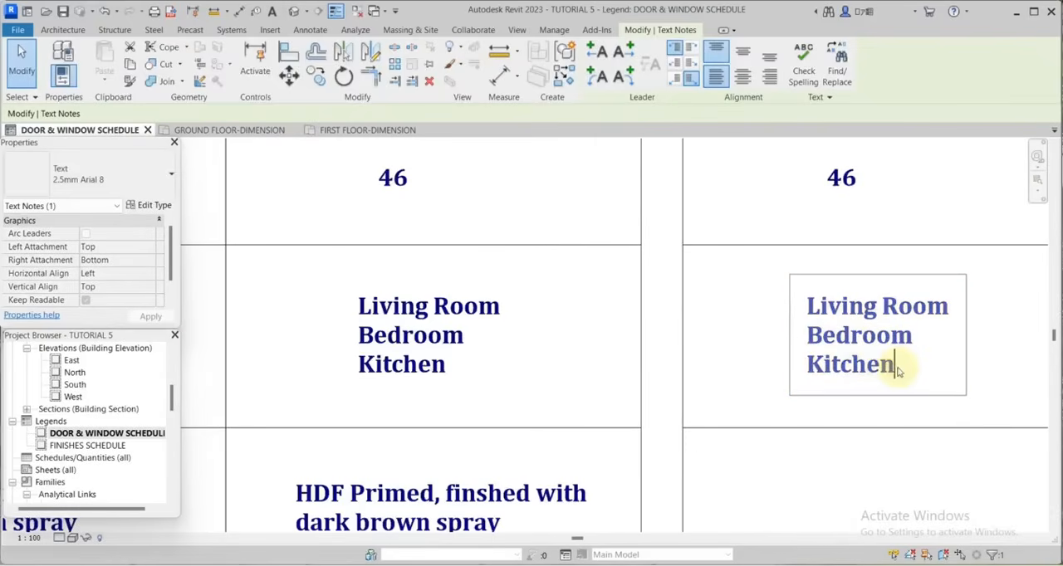
left_click_drag(892, 366, 819, 367)
key("Delete")
type("D")
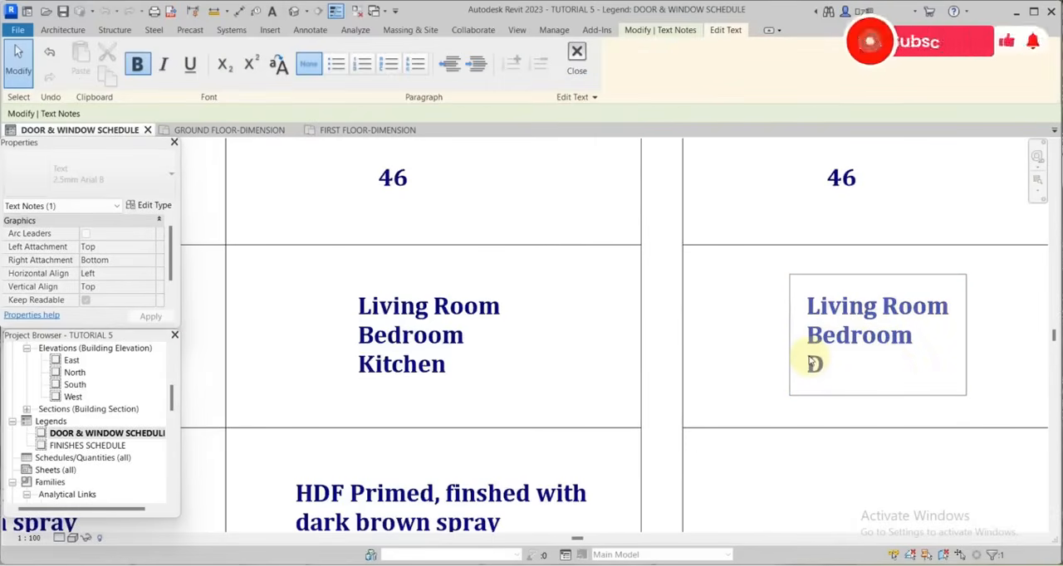
type("i")
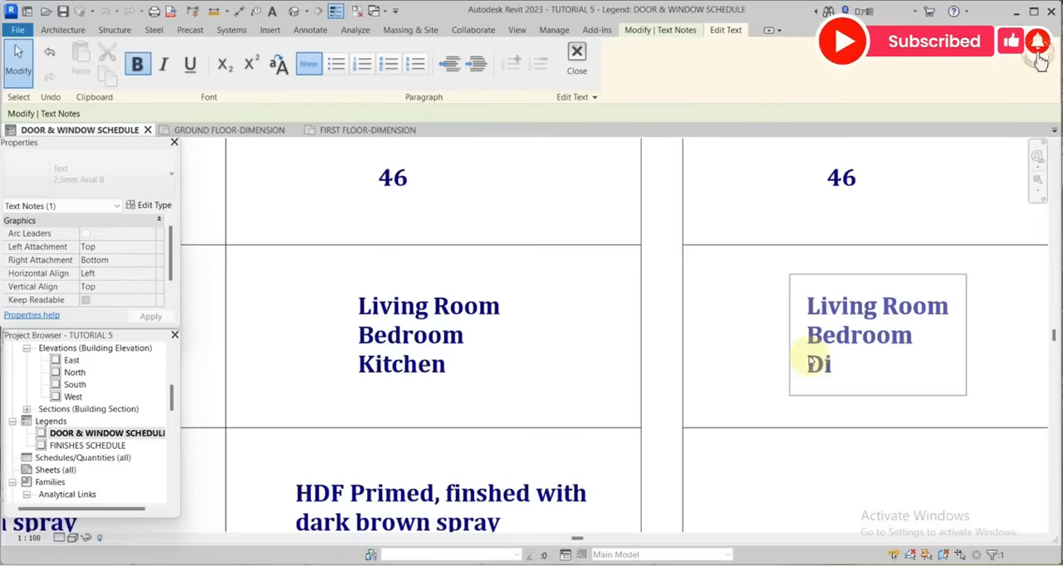
type("ning")
left_click(887, 441)
Add the note "Aluminium window frame" / "Finished with grey spray" in the W1 column's FRAME cell, matching the existing text style.
scroll(756, 429, "down", 5)
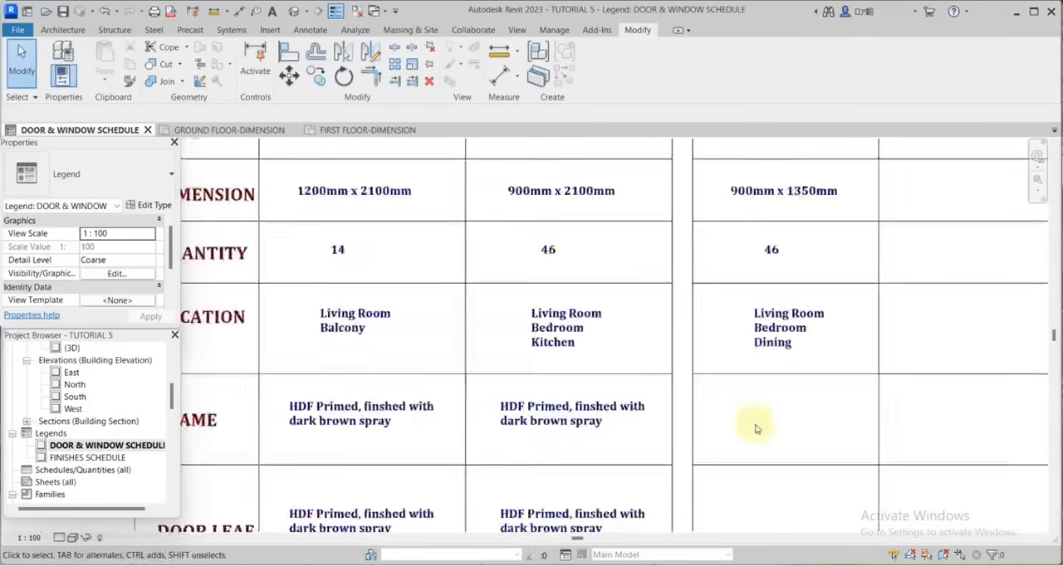
scroll(757, 429, "up", 1)
right_click(544, 417)
left_click(594, 193)
left_click(683, 390)
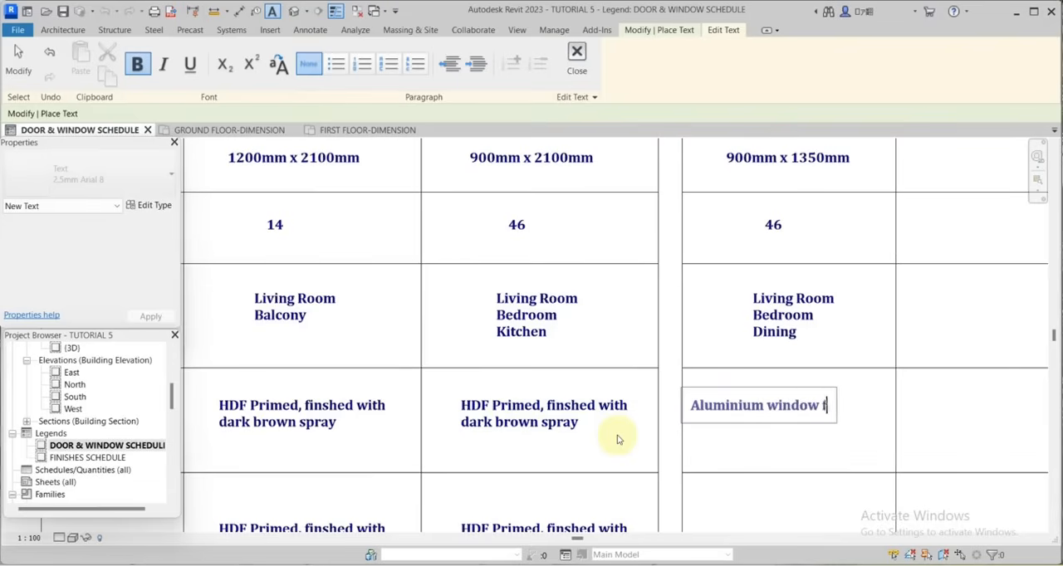
key("Return")
type("Finished with grey")
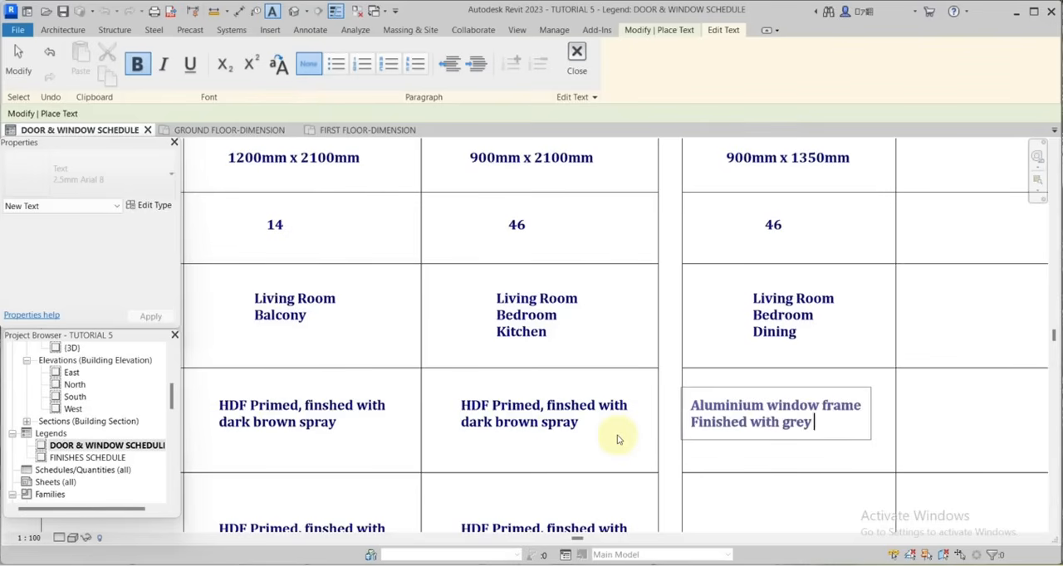
type("spray")
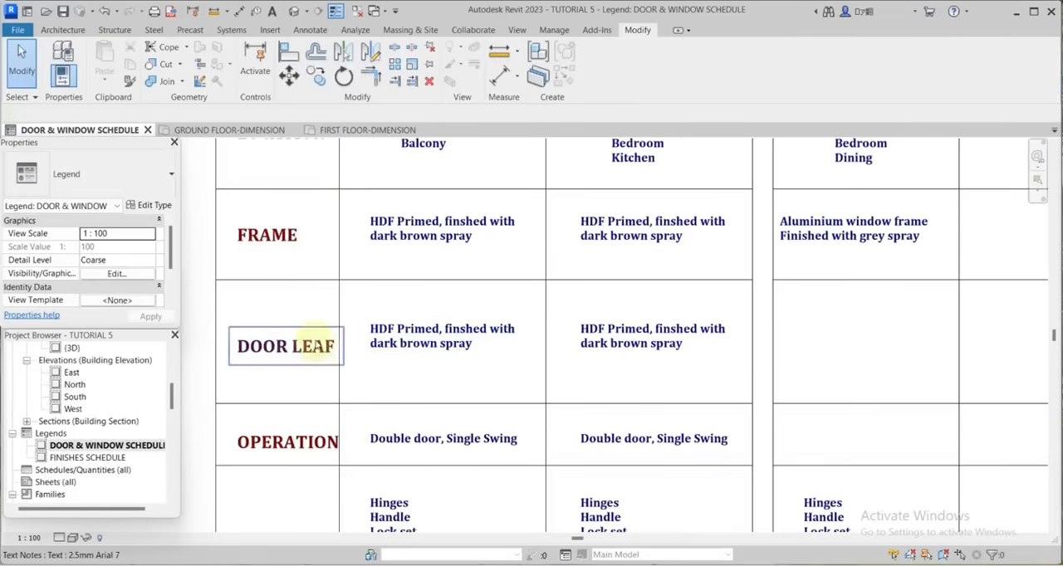
Add the note "6mm Safety solar shield translucent clear glass." in the W1 column's DOOR LEAF cell.
key("t")
key("x")
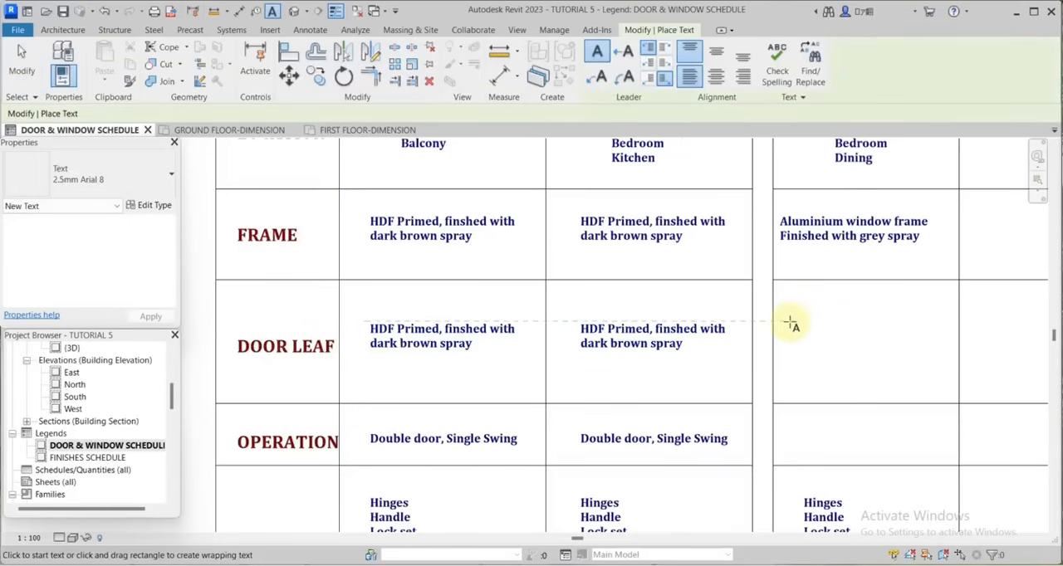
left_click(790, 324)
type("6mm Safety")
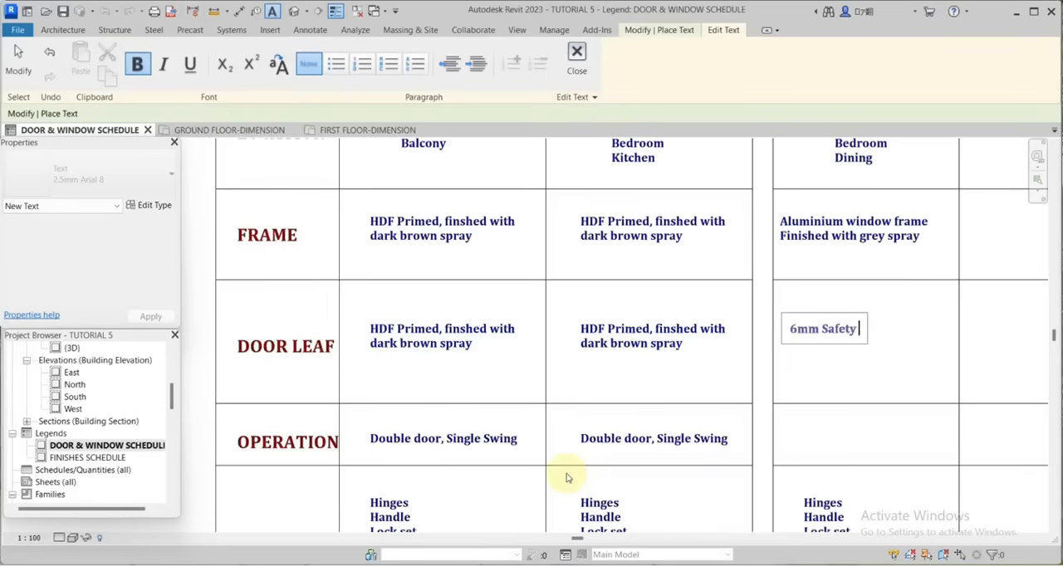
type(" solar shield")
key("Return")
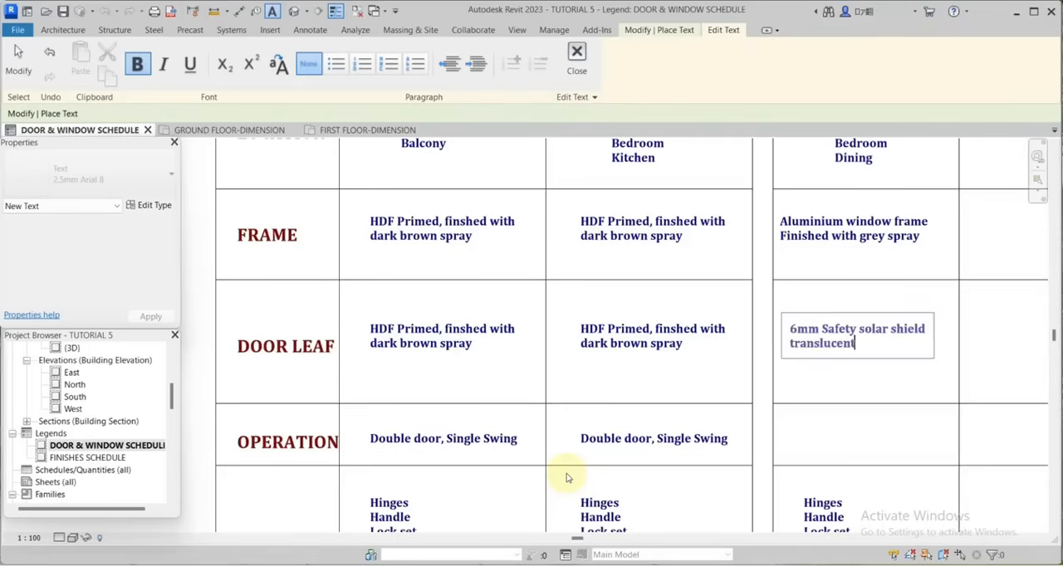
type(".")
left_click(567, 478)
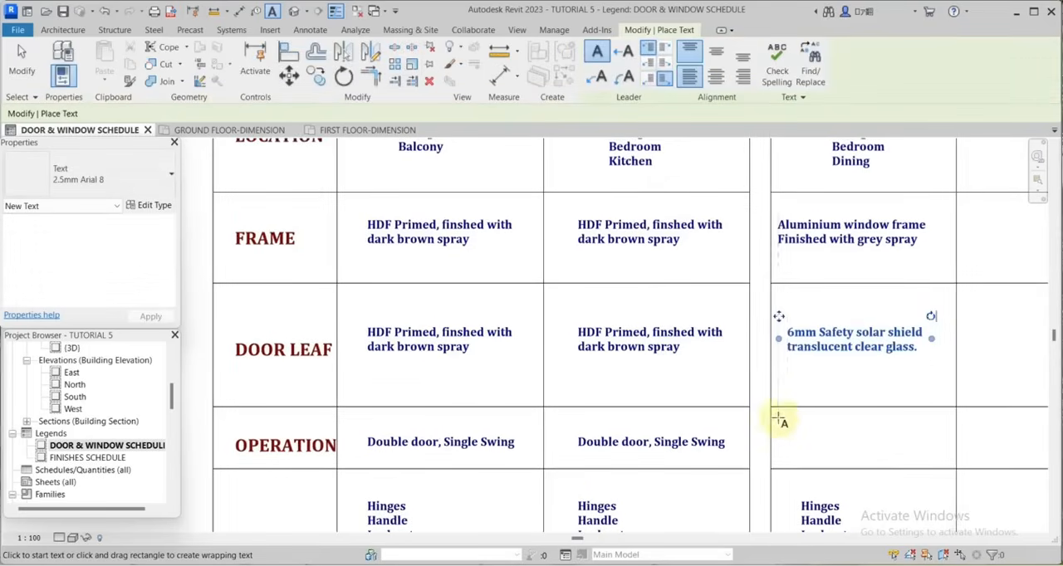
Add the note "Projected" in the W1 column's OPERATION cell.
left_click(786, 428)
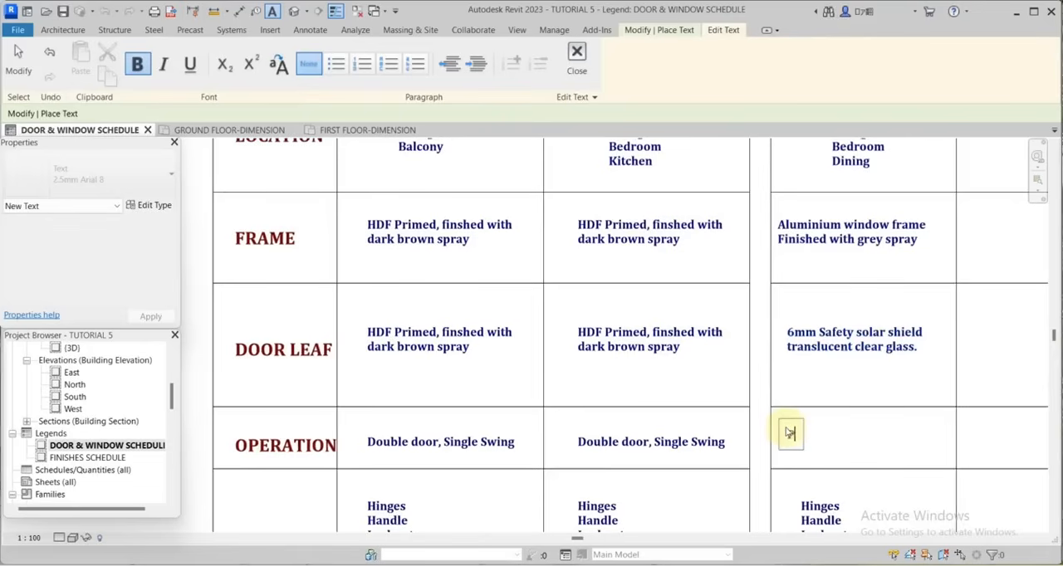
type("Projected")
key("Escape")
key("Escape")
Move all W1 notes and the window diagram together horizontally about 5200 mm into the adjacent empty column.
scroll(830, 357, "down", 2)
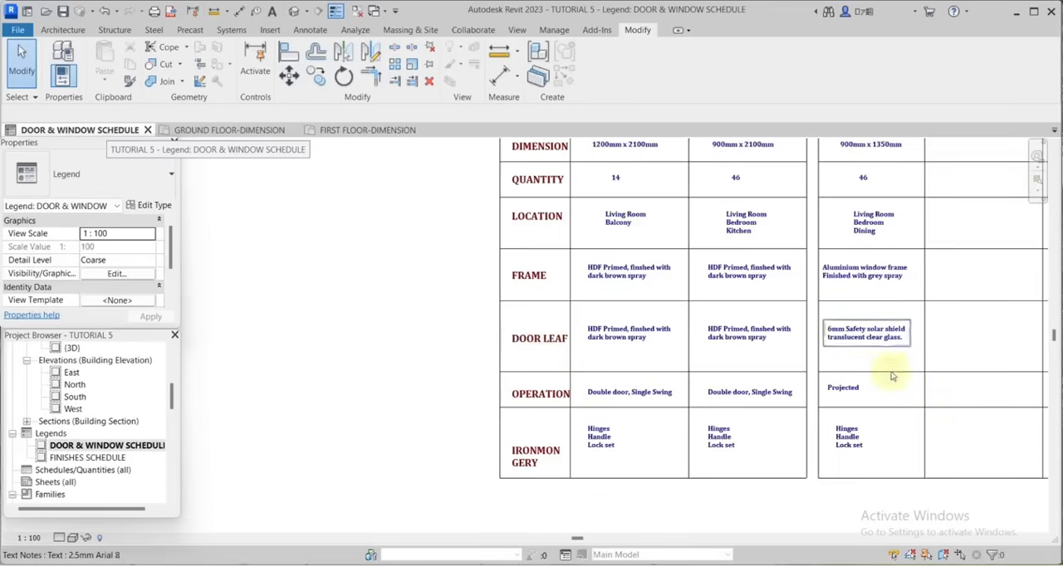
scroll(847, 302, "down", 2)
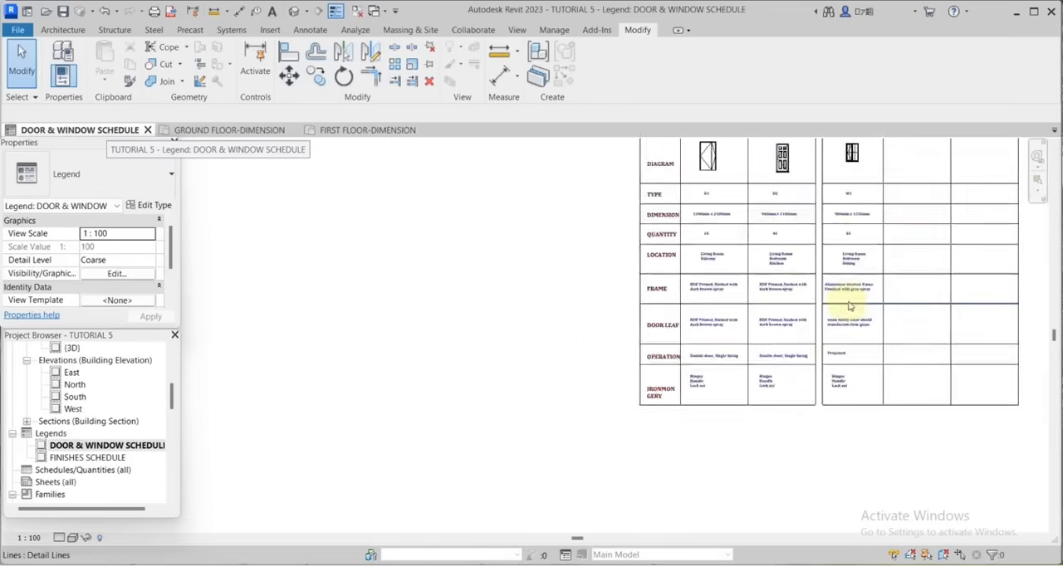
scroll(671, 209, "up", 1)
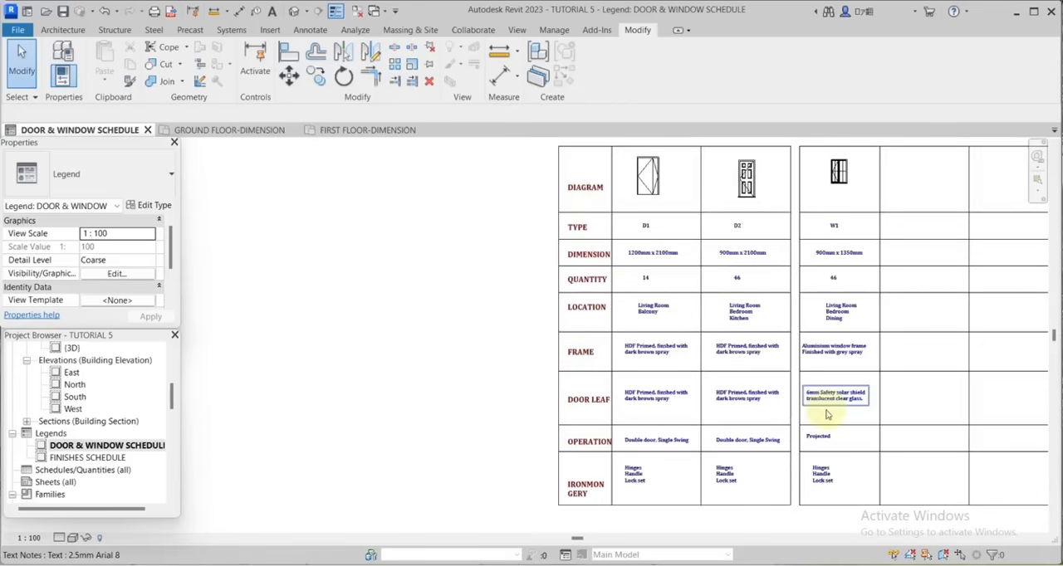
scroll(573, 398, "up", 3)
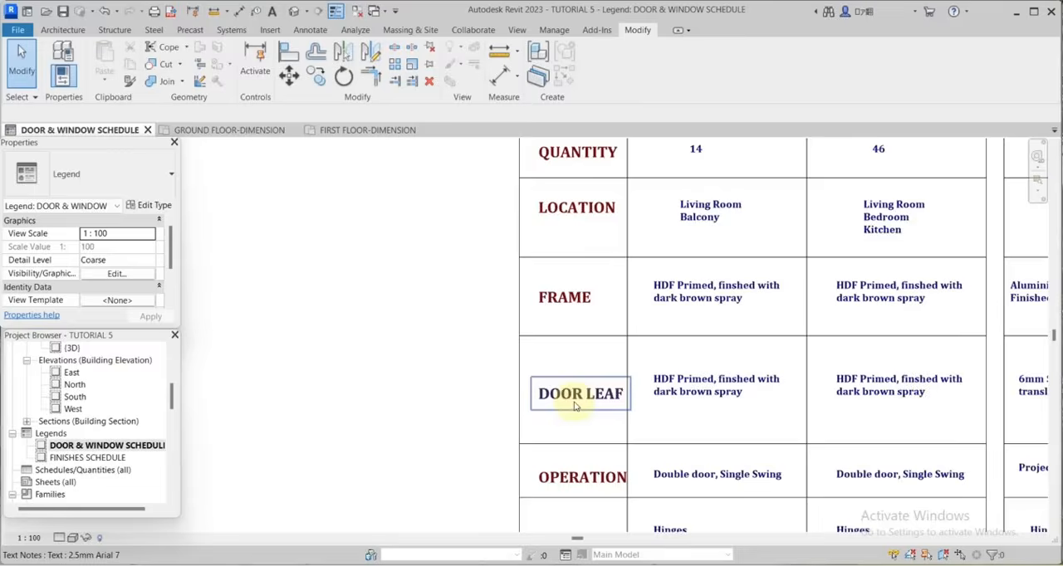
scroll(577, 398, "down", 3)
scroll(581, 396, "down", 2)
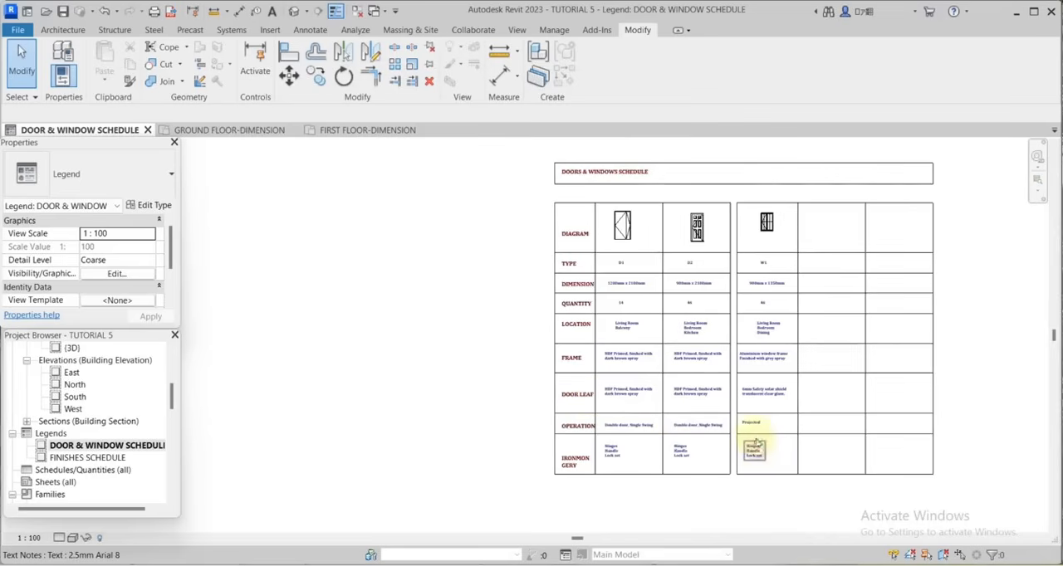
left_click(754, 450)
left_click(750, 423, "ctrl")
left_click(763, 390, "ctrl")
left_click(762, 356, "ctrl")
left_click(768, 328, "ctrl")
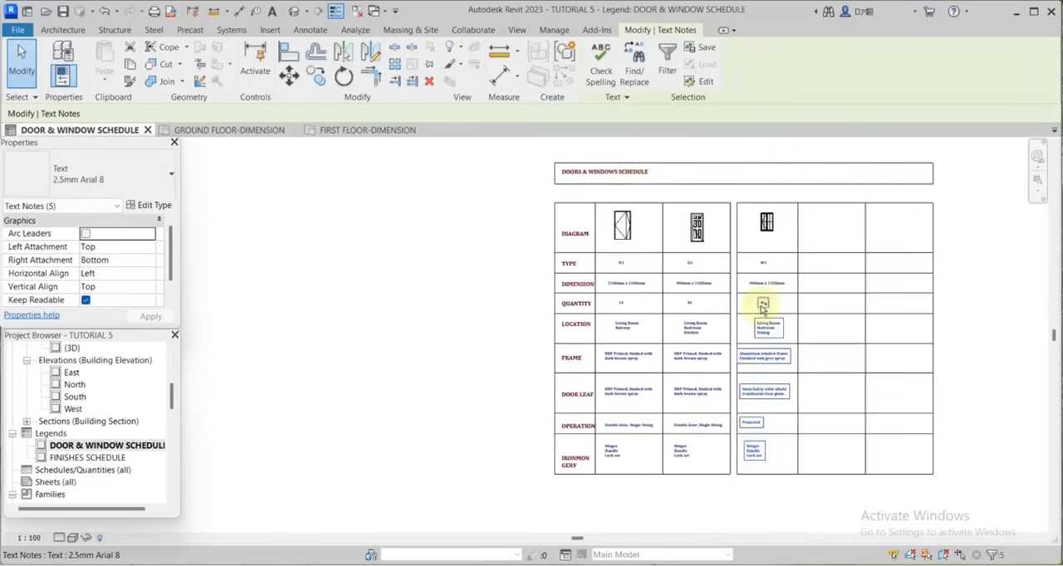
left_click(762, 304, "ctrl")
left_click(762, 283, "ctrl")
left_click(762, 263, "ctrl")
left_click(765, 225, "ctrl")
scroll(772, 234, "up", 2)
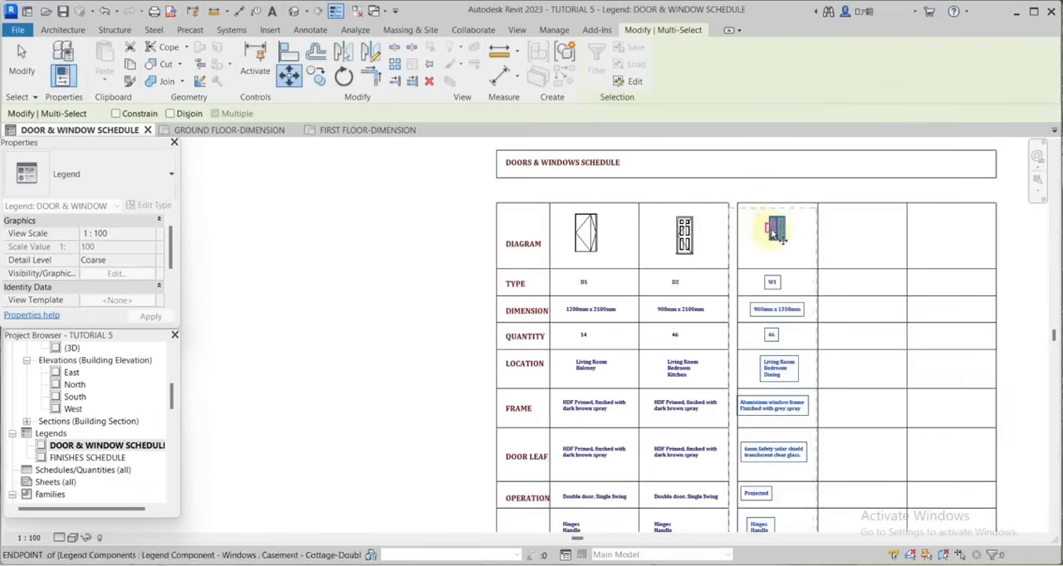
left_click(772, 234)
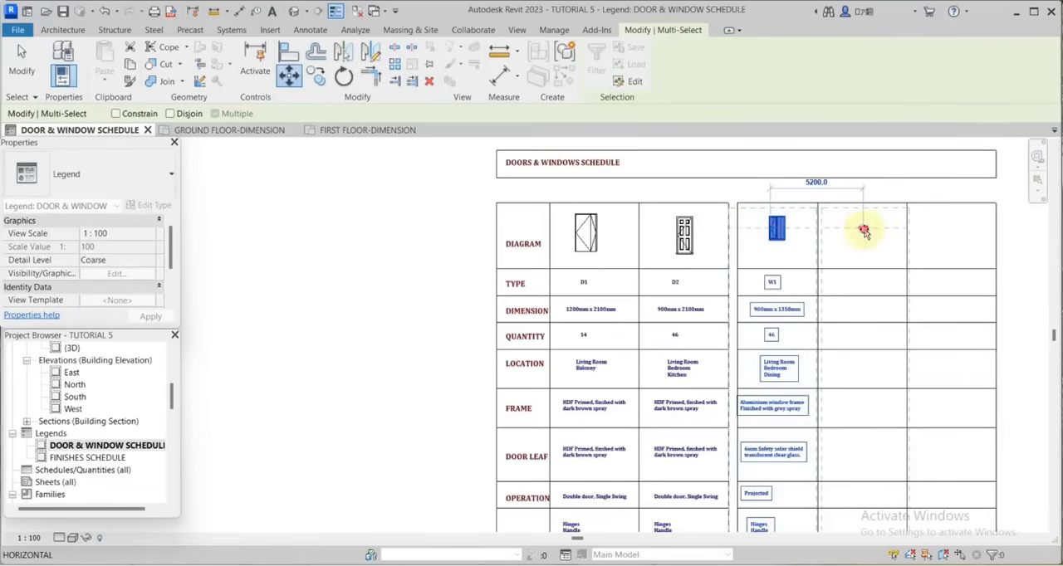
left_click(863, 231)
scroll(870, 261, "down", 3)
key("Escape")
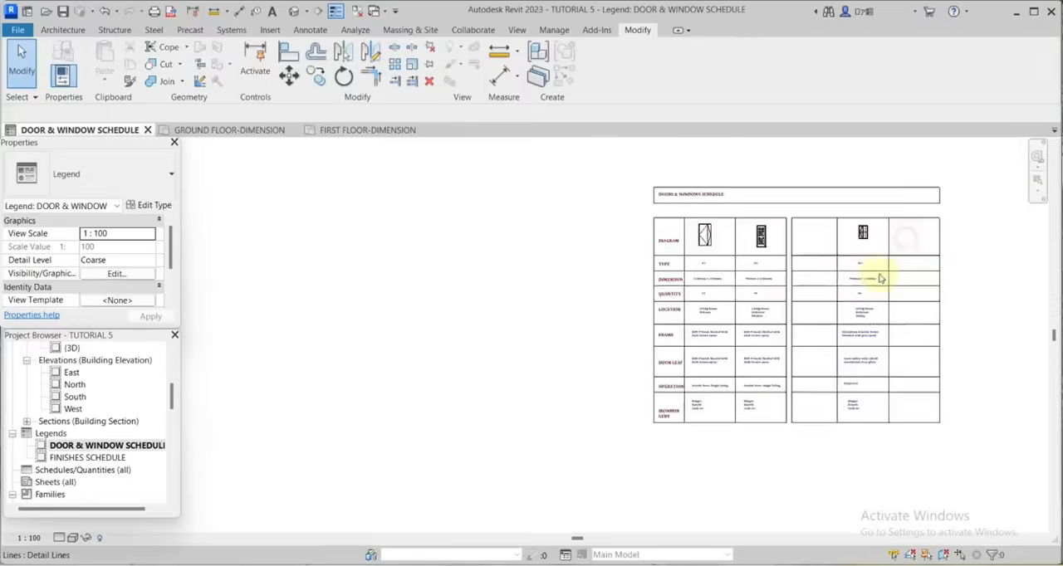
Copy the nine row headings, from DIAGRAM to IRONMONGERY, into the empty column beside W1.
scroll(711, 269, "up", 2)
left_click(639, 214)
left_click(621, 259, "ctrl")
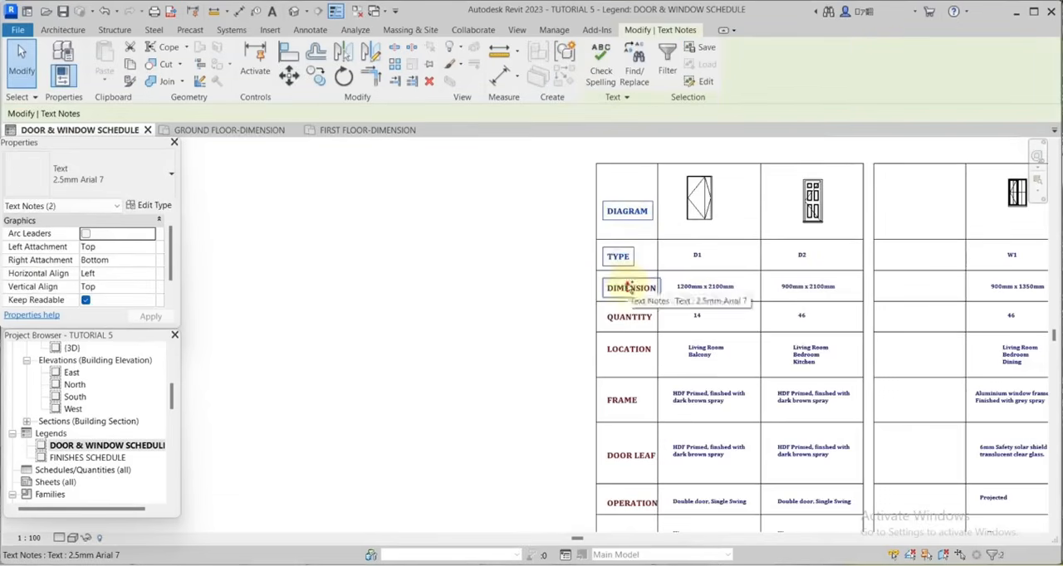
left_click(629, 287, "ctrl")
left_click(626, 319, "ctrl")
left_click(629, 350, "ctrl")
left_click(636, 274, "ctrl")
left_click(638, 330, "ctrl")
left_click(637, 378, "ctrl")
left_click(638, 428, "ctrl")
scroll(622, 374, "down", 2)
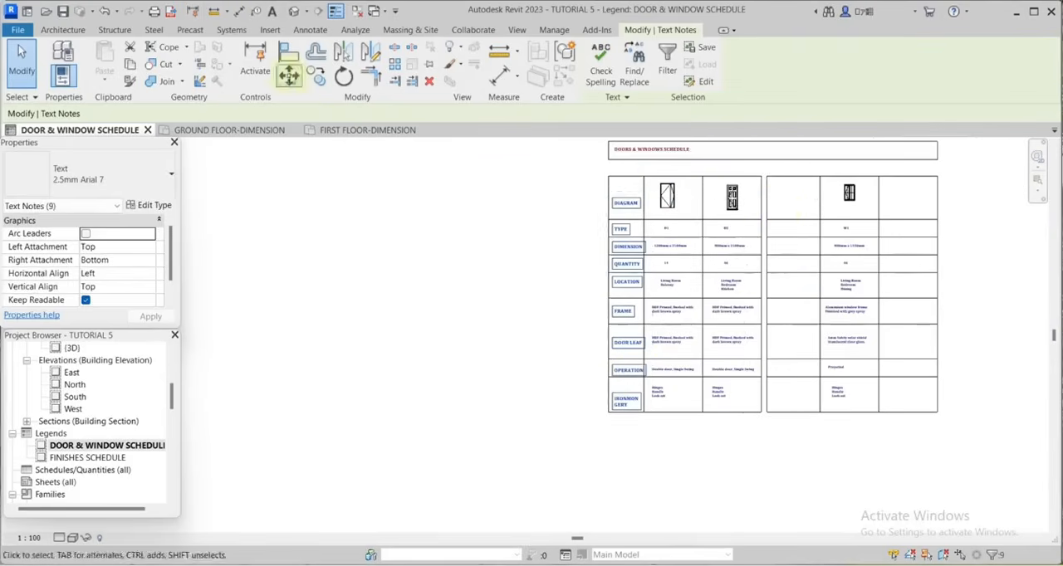
left_click(316, 76)
left_click(628, 201)
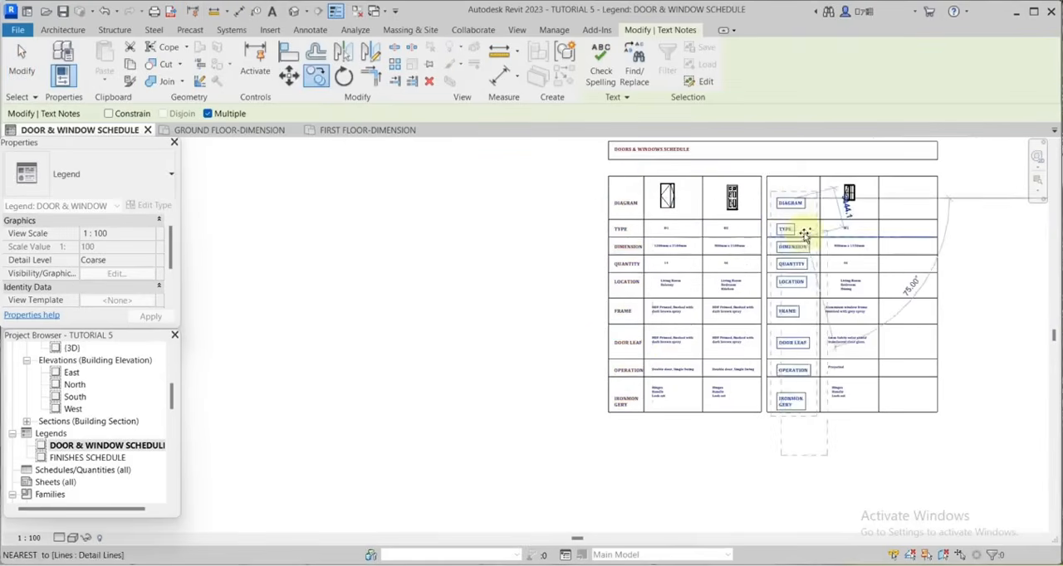
scroll(805, 235, "up", 2)
key("Escape")
key("Escape")
Change the copied DOOR LEAF heading in the window section to GLAZING.
scroll(783, 450, "up", 4)
double_click(800, 302)
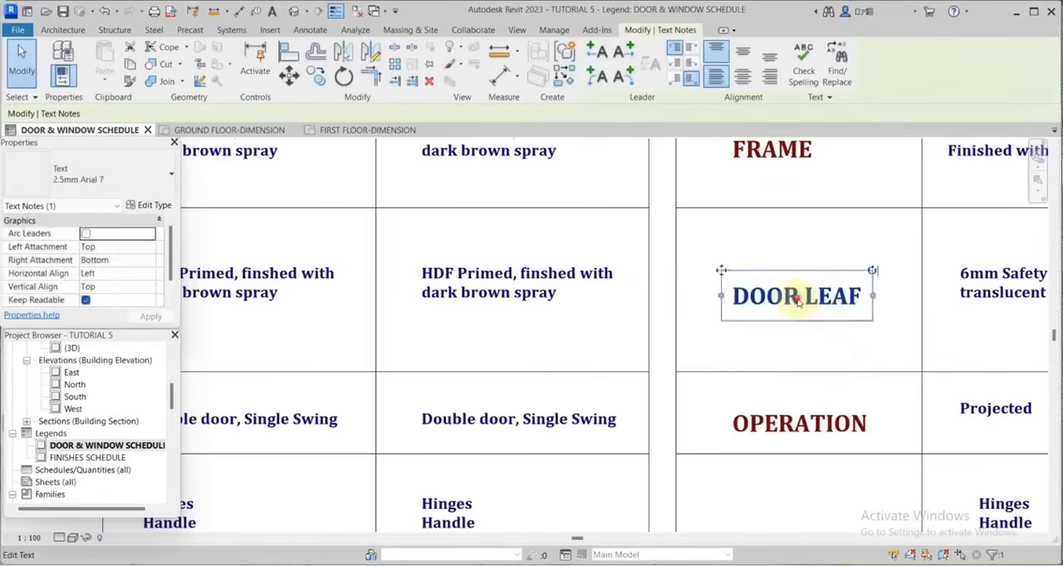
left_click_drag(859, 299, 725, 302)
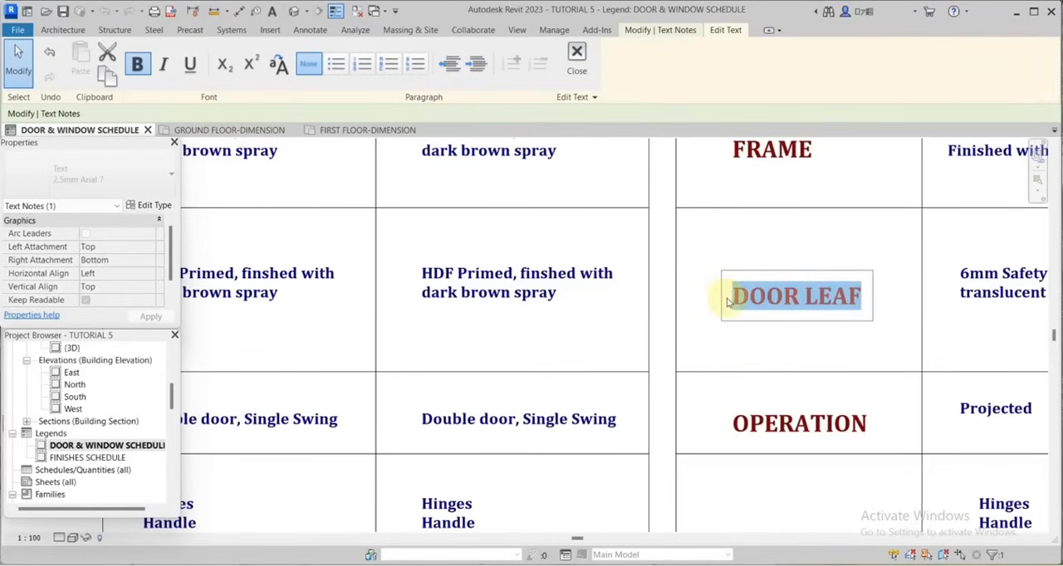
type("GLAZIN")
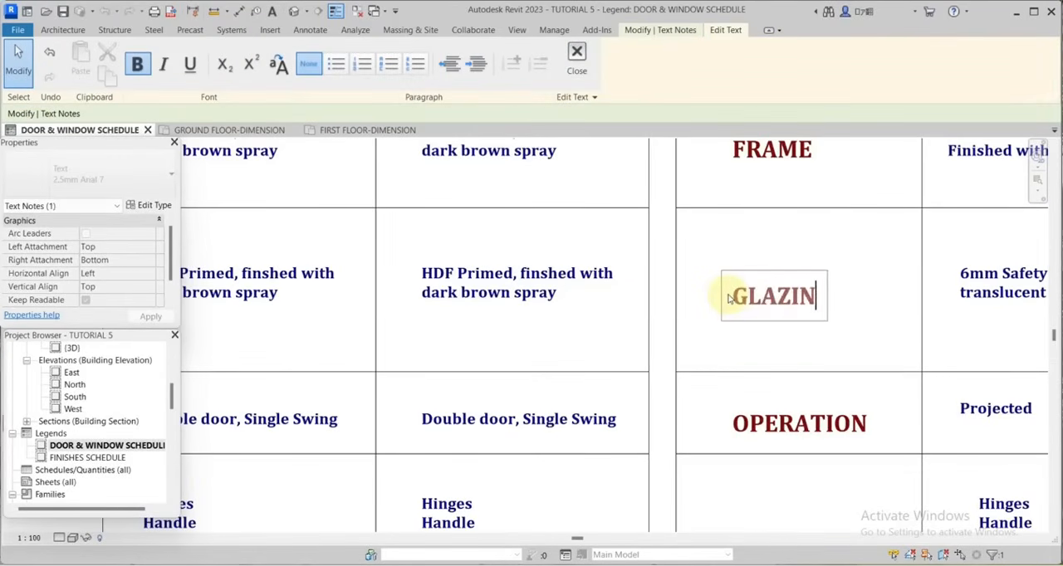
type("G")
left_click(821, 254)
scroll(821, 255, "down", 4)
scroll(743, 182, "up", 4)
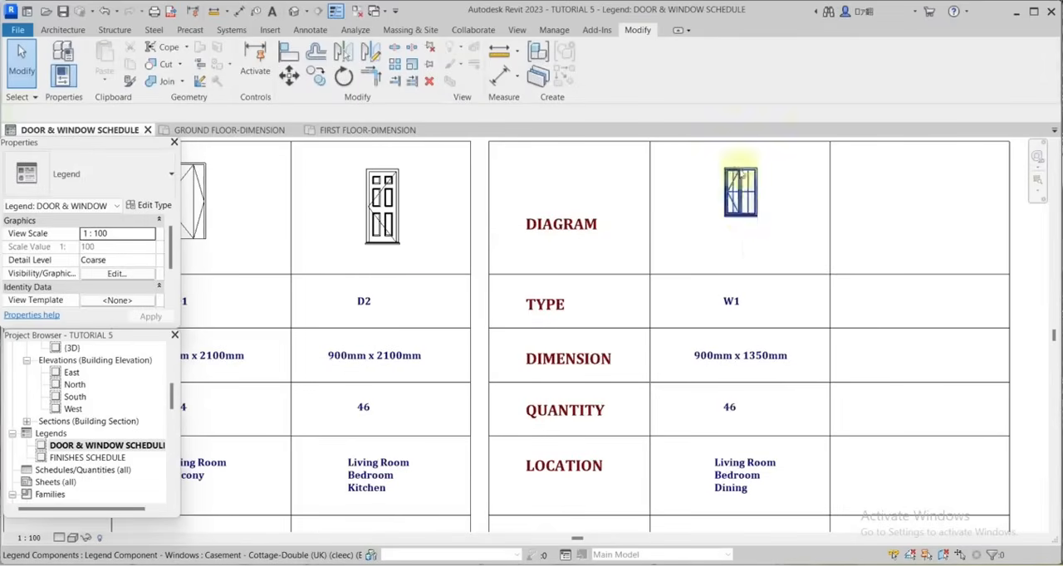
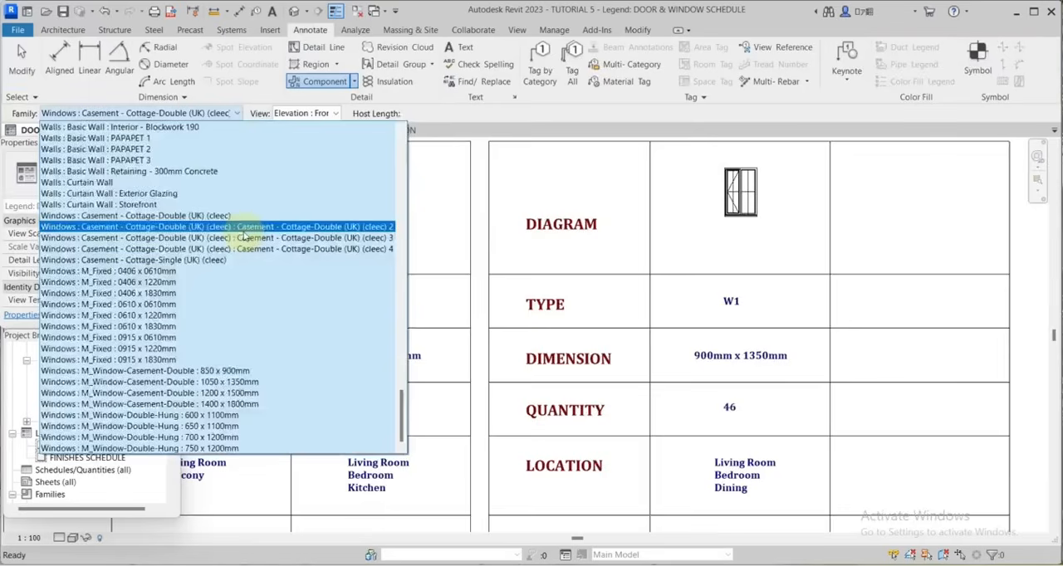
Place a front-elevation legend component of the Casement - Cottage-Double (UK) window in the empty DIAGRAM cell beside W1.
left_click(207, 221)
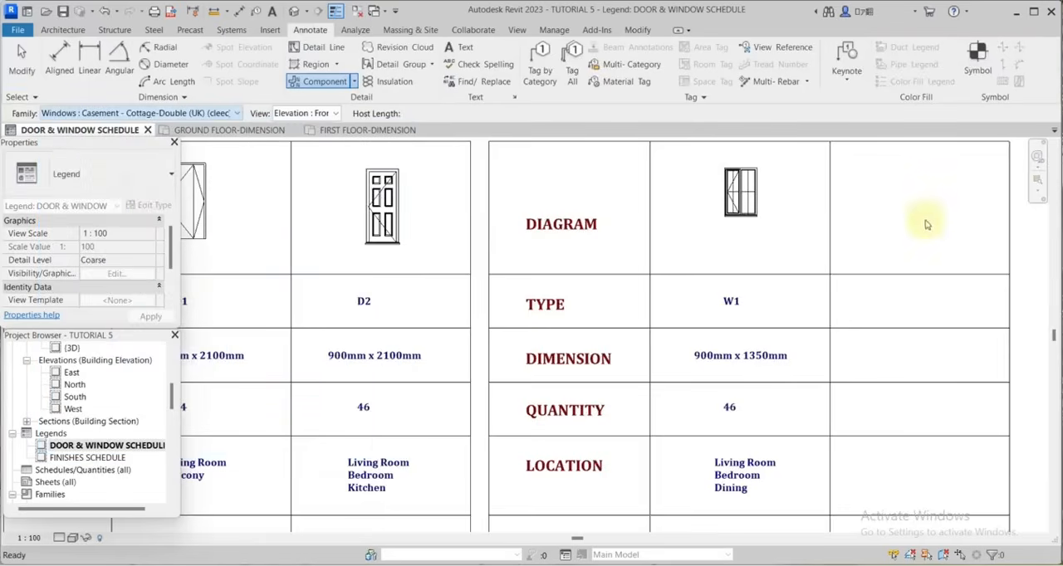
scroll(872, 235, "down", 1)
left_click(903, 210)
scroll(892, 212, "down", 3)
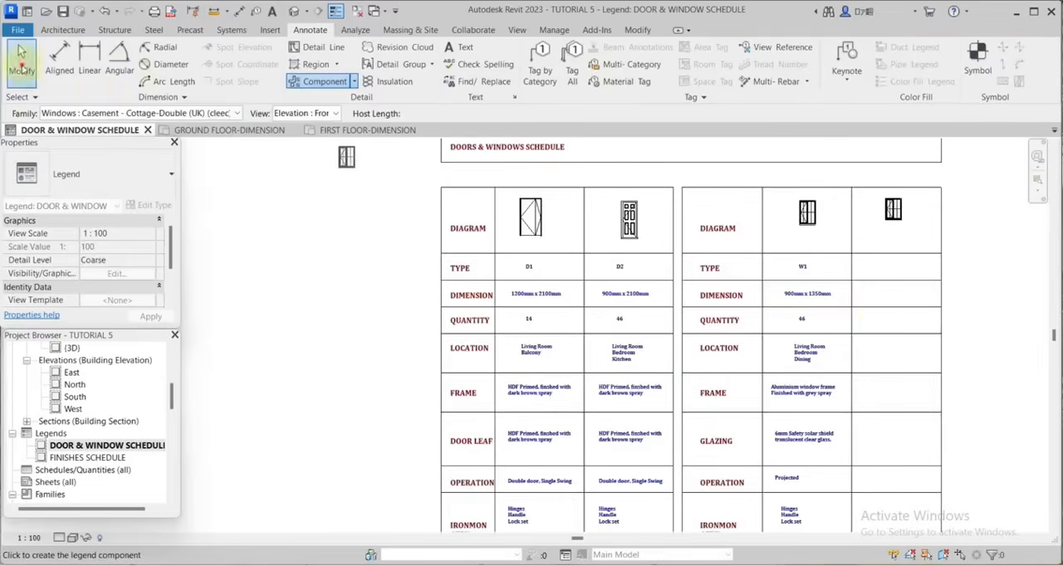
left_click(21, 67)
Examine the layout and entries of the door and window tables in the schedule legend.
scroll(876, 299, "up", 3)
scroll(860, 274, "down", 1)
scroll(797, 238, "down", 1)
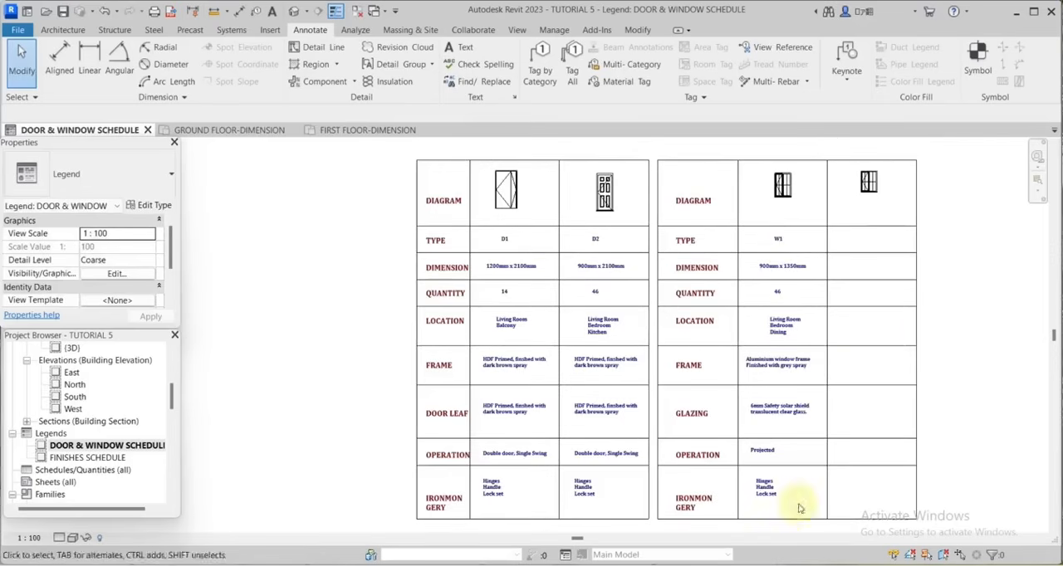
scroll(882, 236, "up", 2)
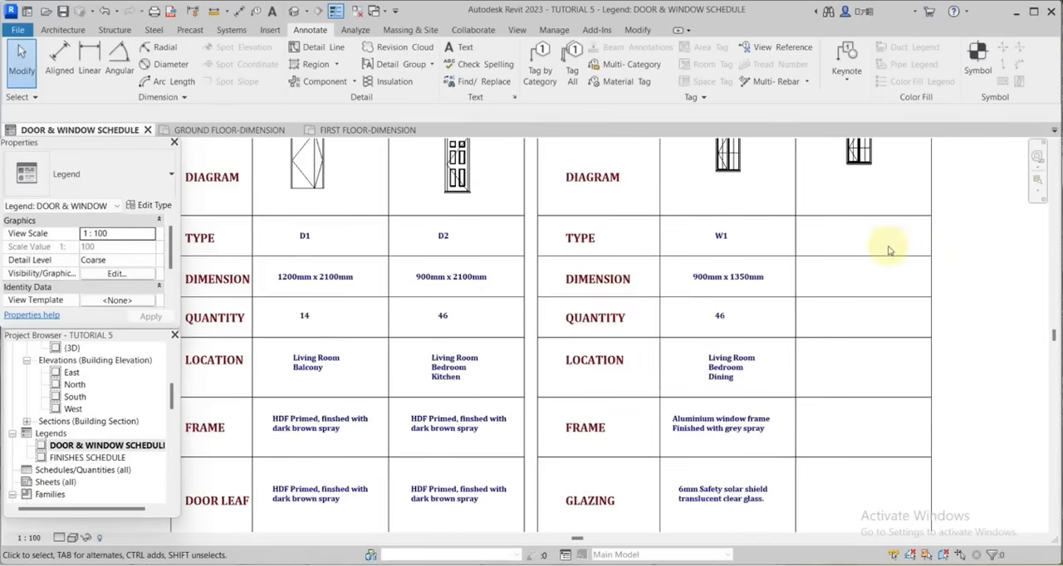
scroll(737, 237, "down", 2)
scroll(552, 236, "up", 2)
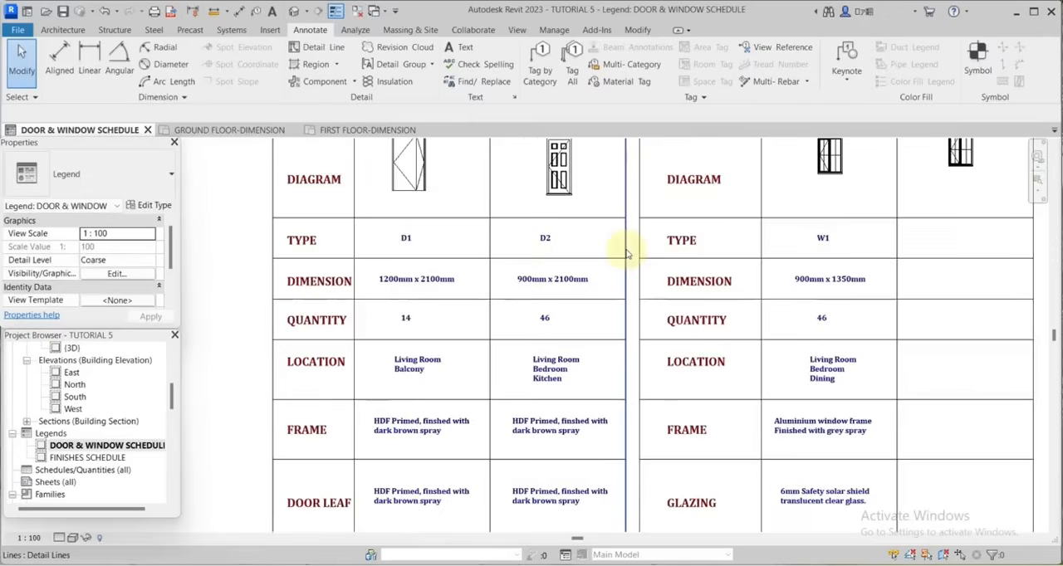
scroll(804, 303, "down", 2)
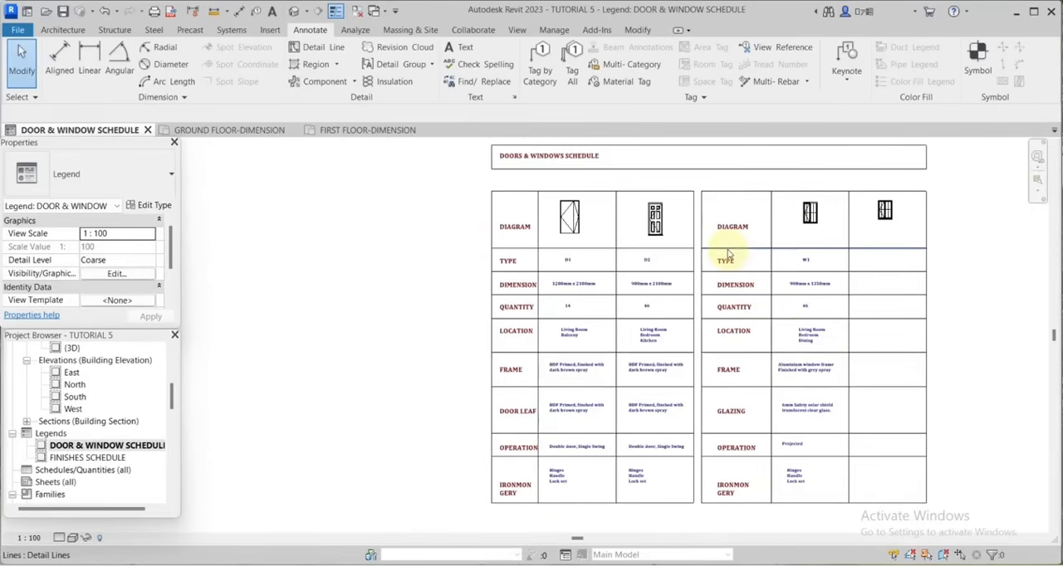
scroll(752, 266, "down", 2)
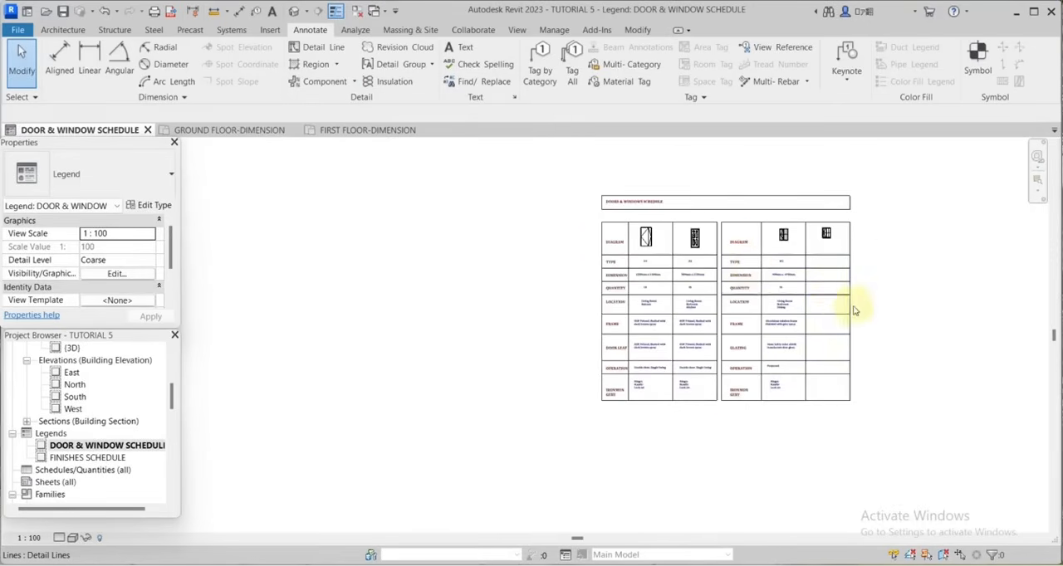
scroll(856, 310, "up", 2)
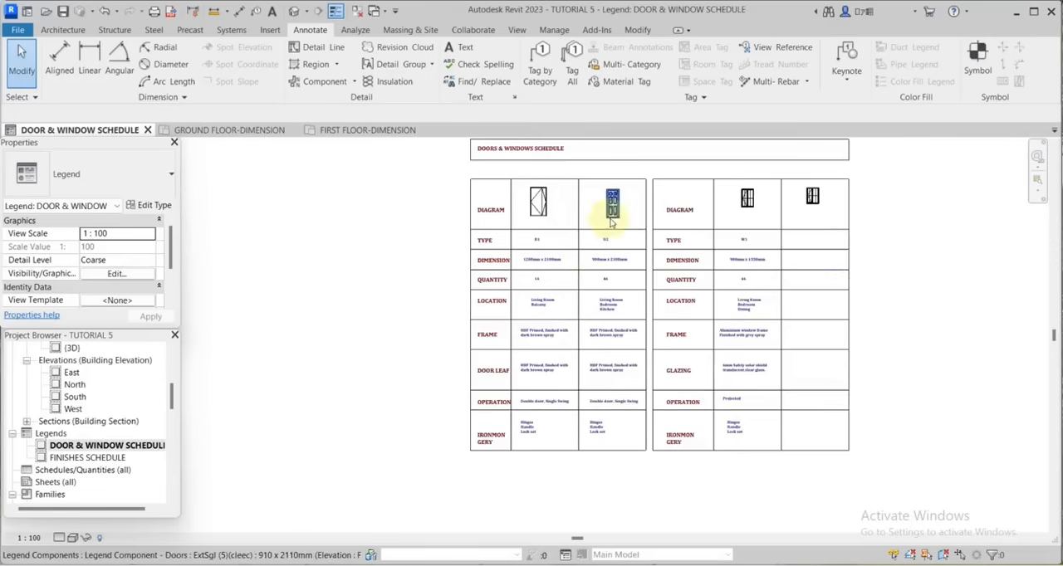
scroll(855, 270, "down", 1)
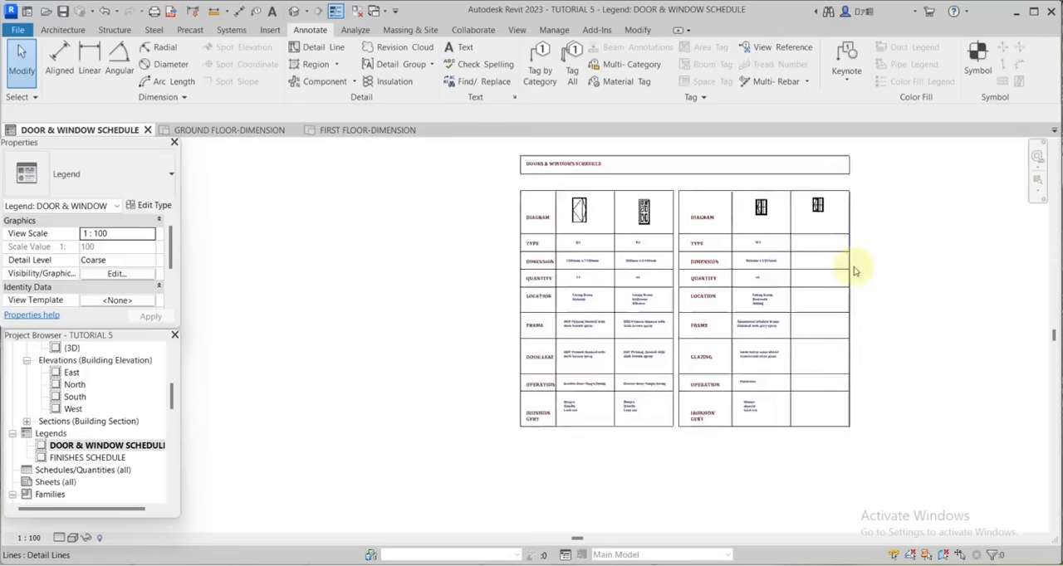
scroll(855, 271, "down", 2)
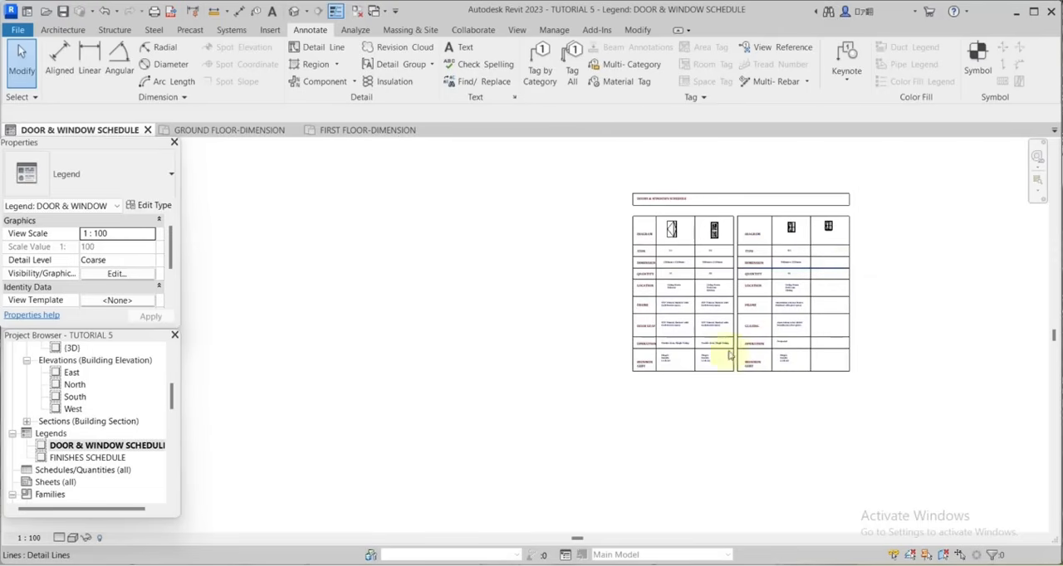
scroll(824, 259, "up", 2)
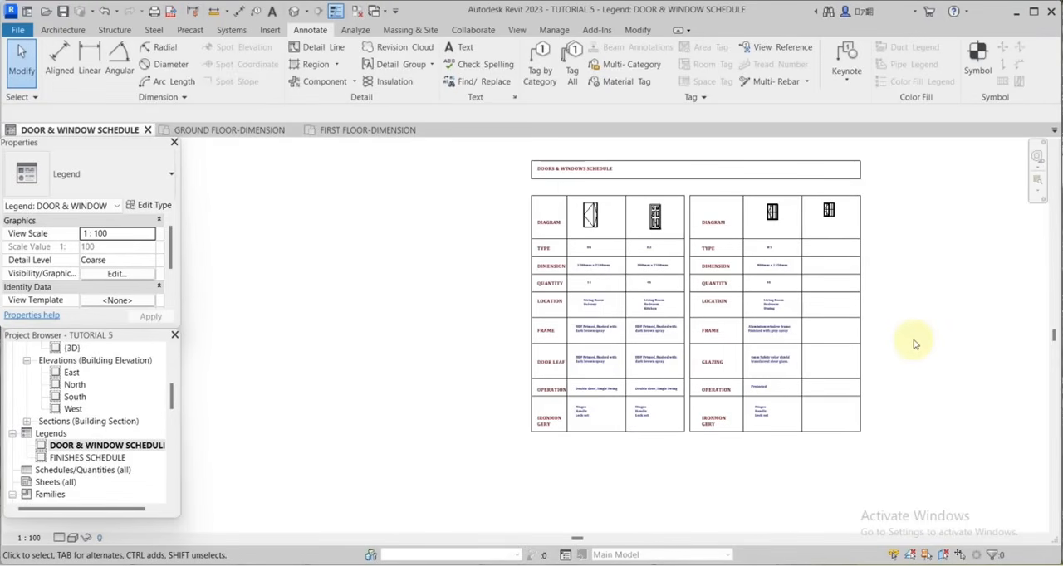
scroll(858, 278, "down", 1)
Copy the title box, outer border lines and window-table row lines of the door schedule and paste them into the FINISHES SCHEDULE legend.
double_click(87, 457)
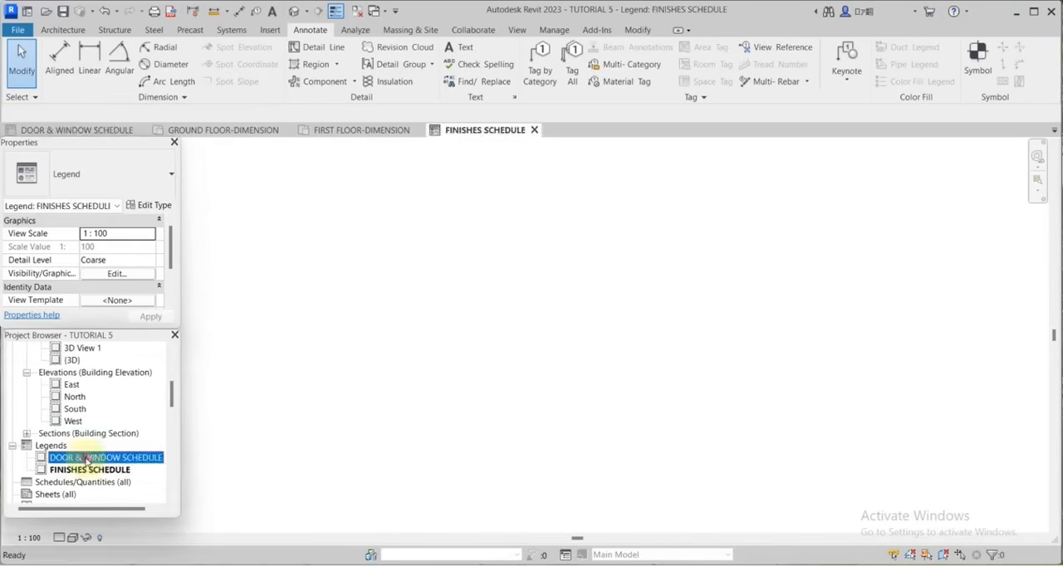
scroll(854, 252, "up", 4)
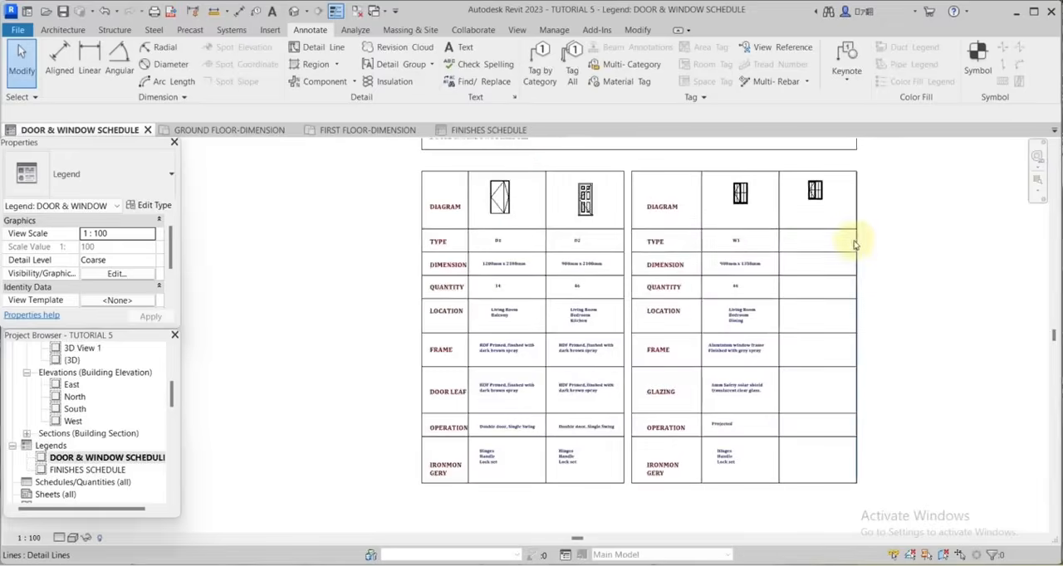
scroll(813, 286, "down", 3)
left_click(784, 277)
middle_click_drag(855, 244, 977, 229)
scroll(813, 288, "up", 3)
scroll(794, 280, "down", 2)
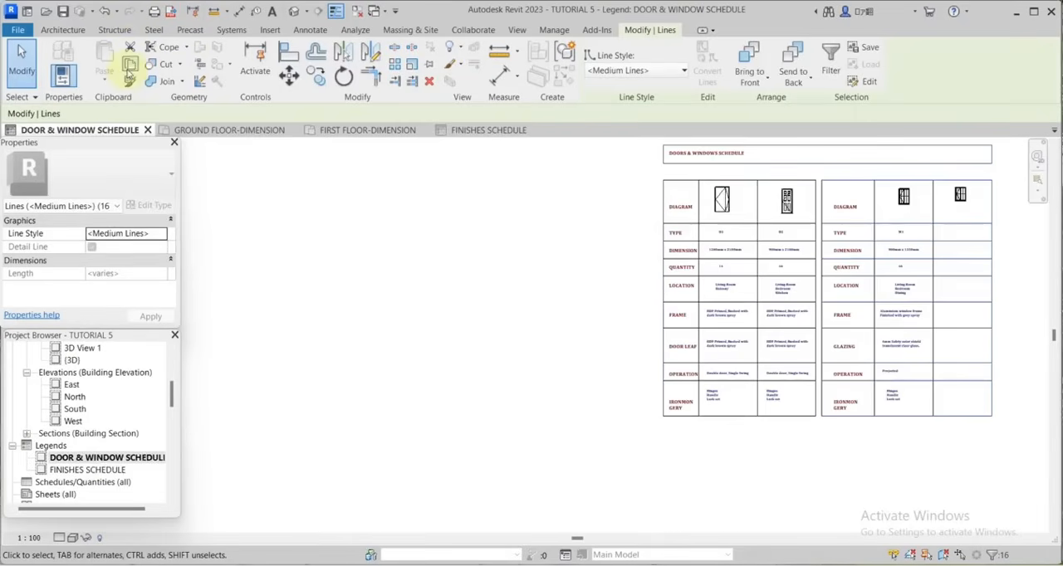
left_click(128, 72)
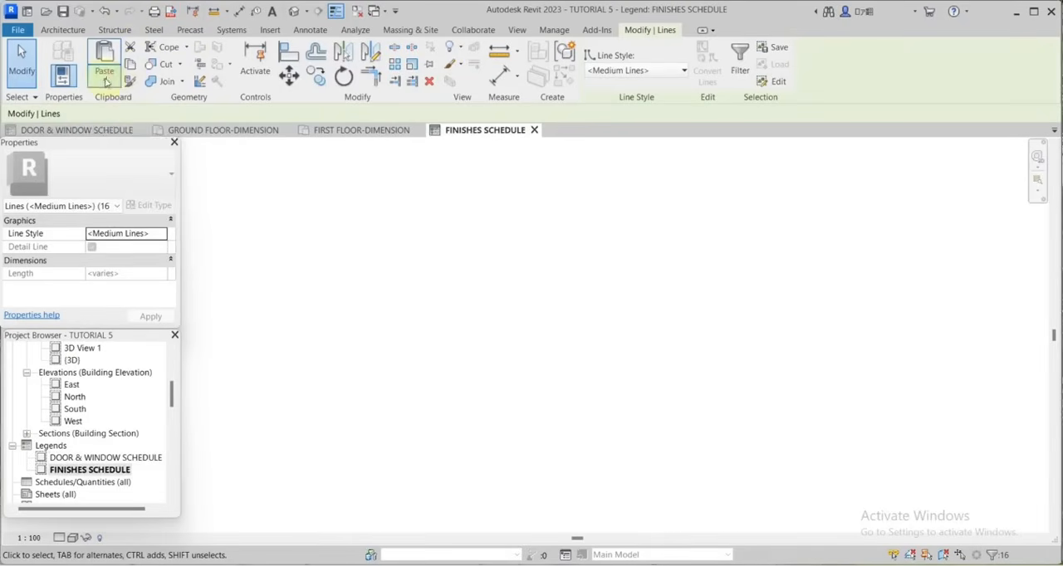
left_click(105, 77)
left_click(160, 104)
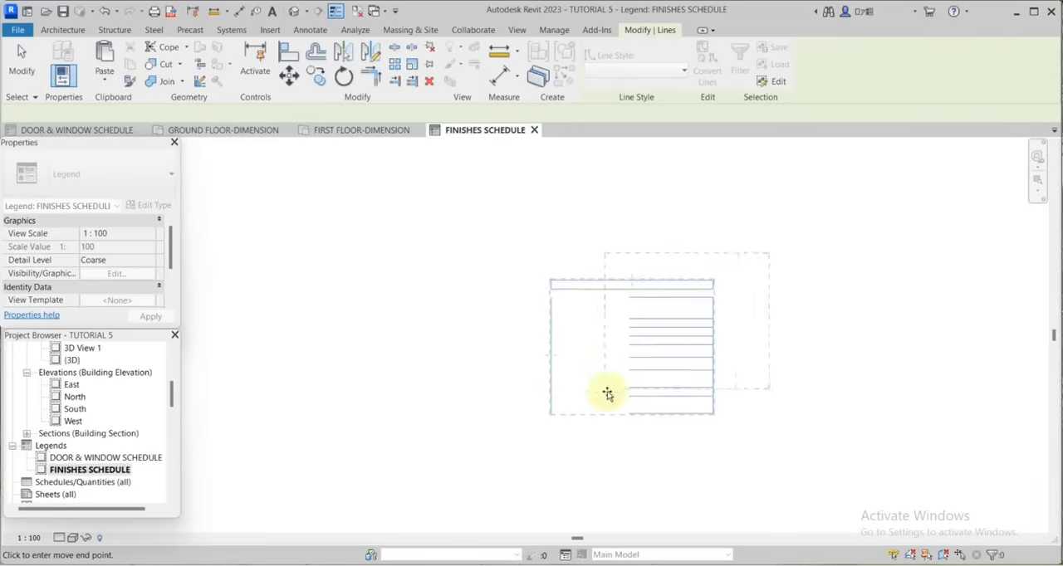
left_click(552, 419)
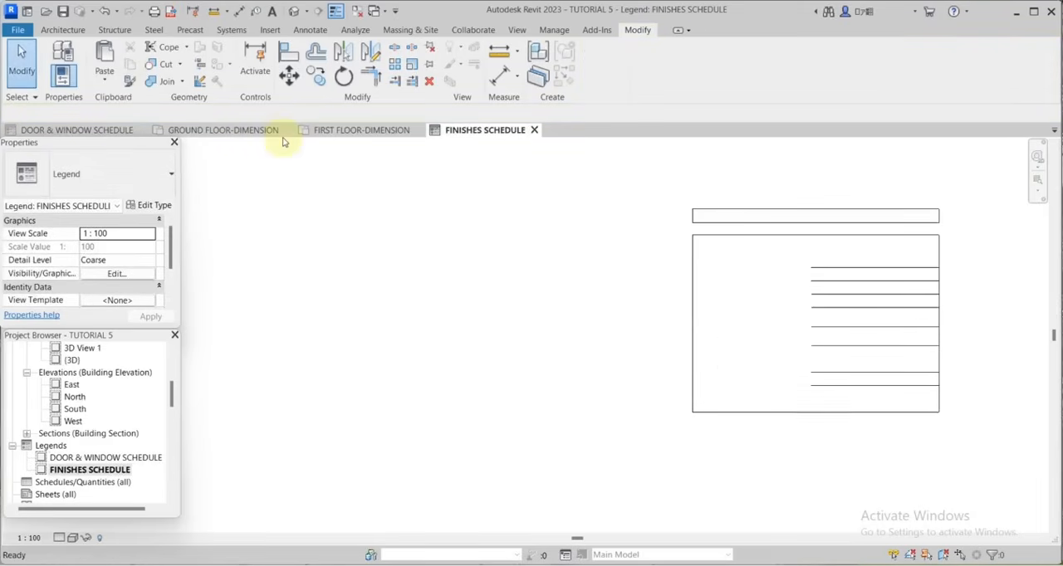
Close the pasted table outline to its left border and delete the eight short interior row lines.
scroll(541, 224, "up", 1)
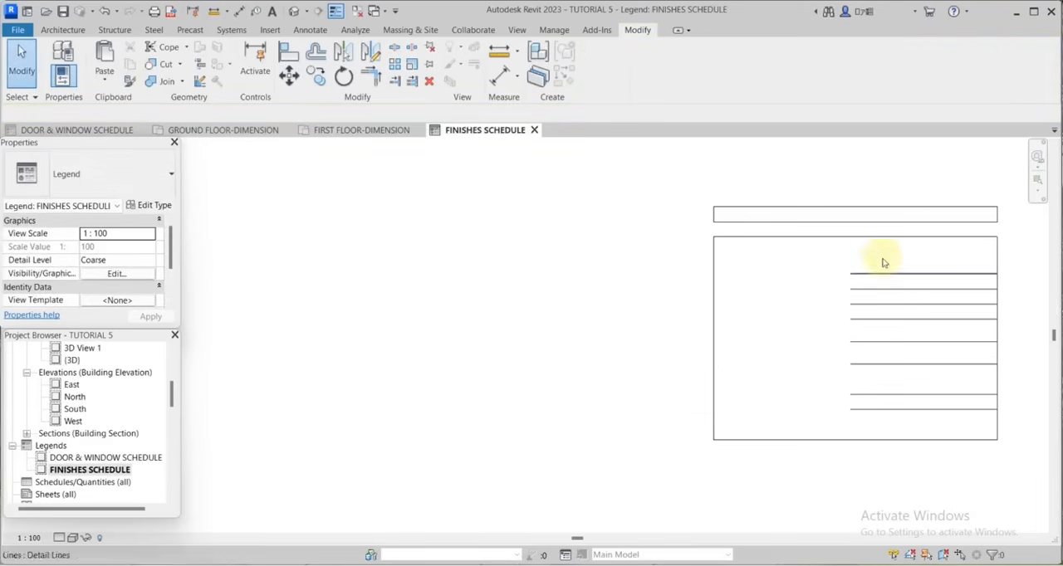
left_click(849, 411)
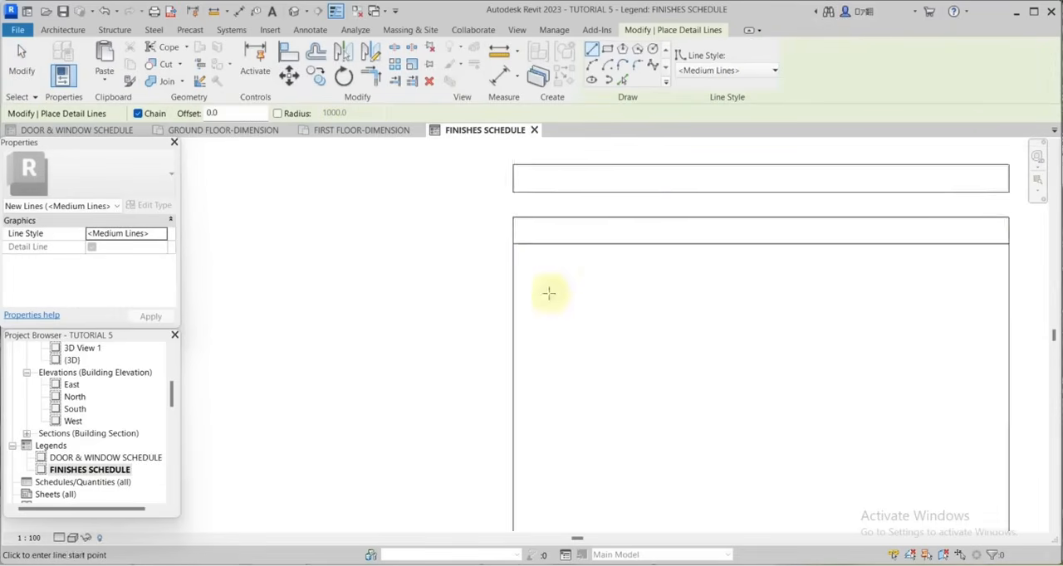
scroll(538, 279, "up", 1)
Draw 28000-long horizontal detail lines below the table's top edge to form a header row and a narrow band.
left_click(507, 249)
scroll(534, 239, "down", 3)
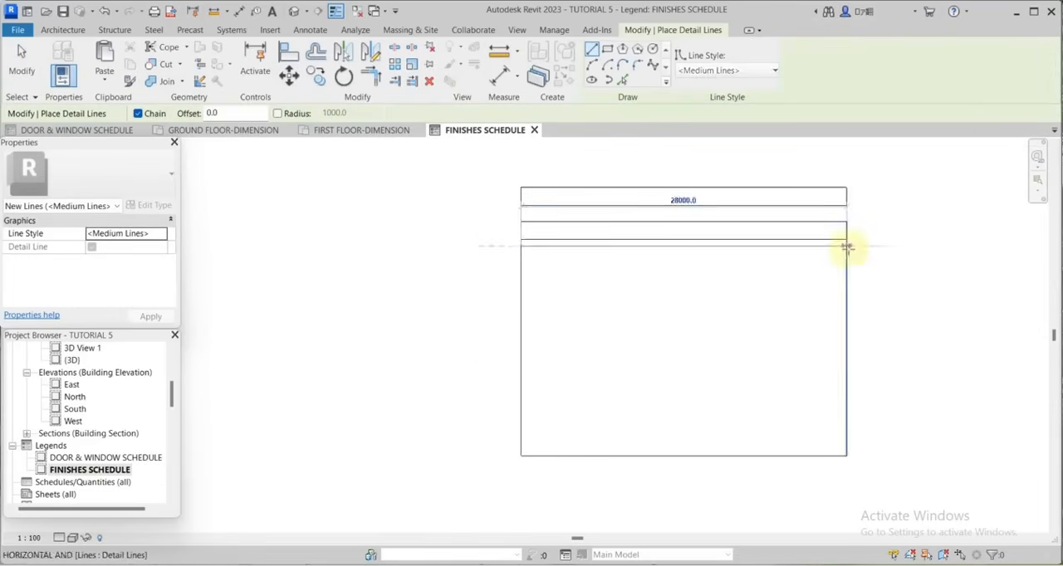
left_click(847, 247)
key("Escape")
left_click(22, 60)
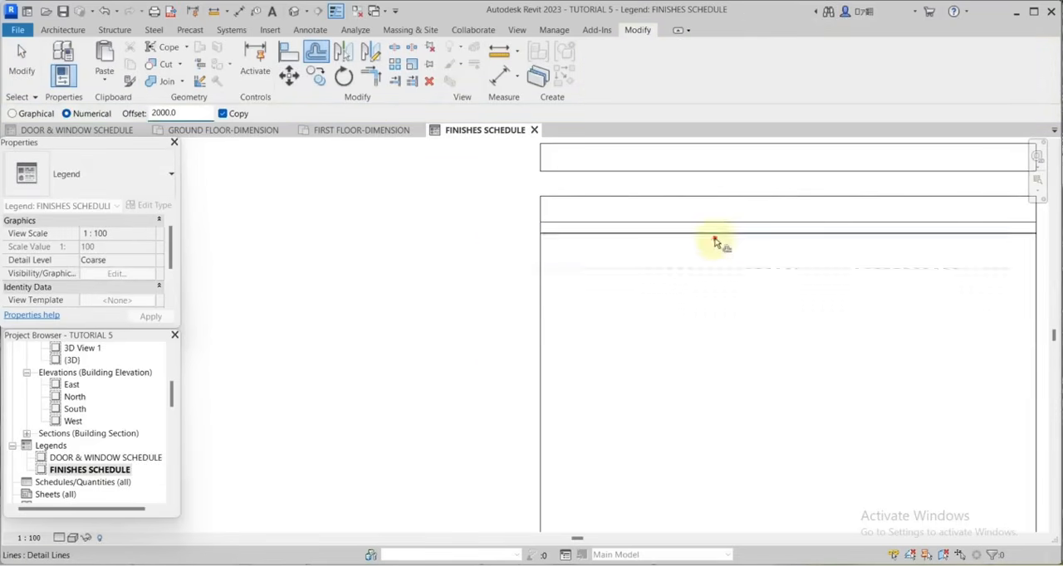
Offset the lower band line downward four times by 2000 to form four body rows.
left_click(714, 237)
left_click(708, 272)
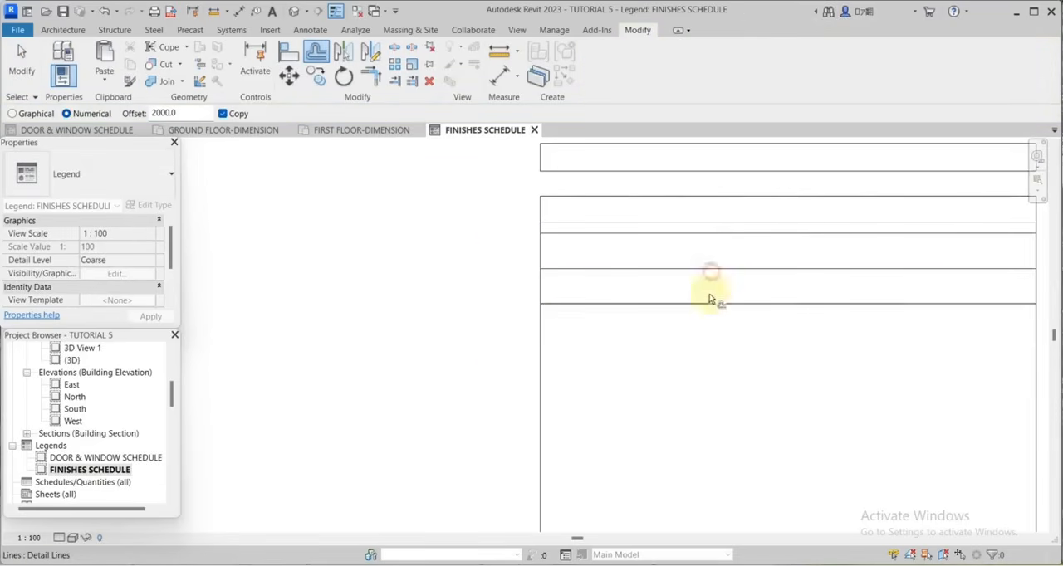
left_click(709, 307)
left_click(724, 342)
Offset a copy of the table's left border 2500 inward to create the first column line.
scroll(727, 247, "down", 1)
scroll(724, 248, "down", 2)
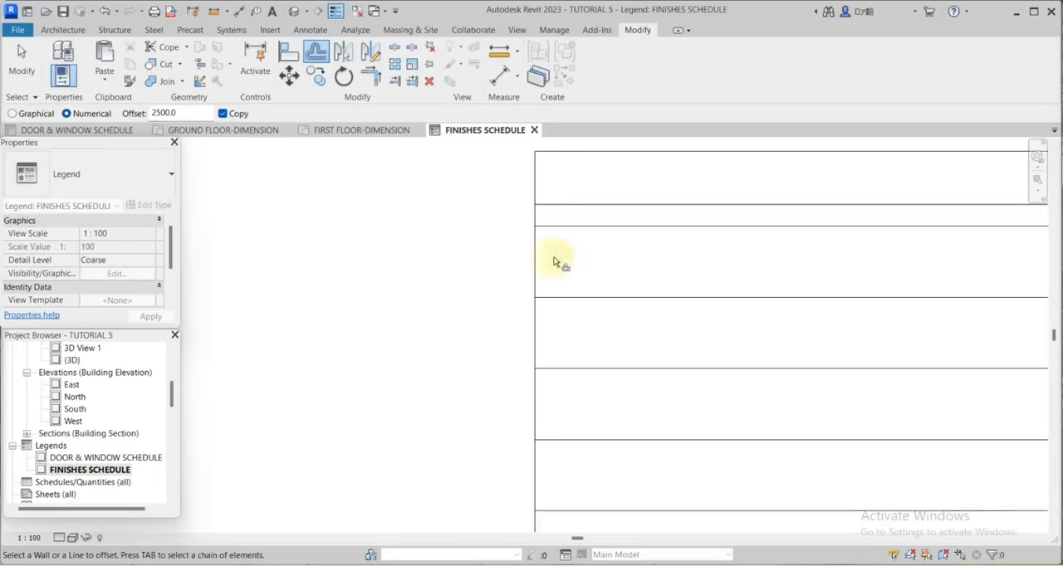
scroll(543, 261, "down", 1)
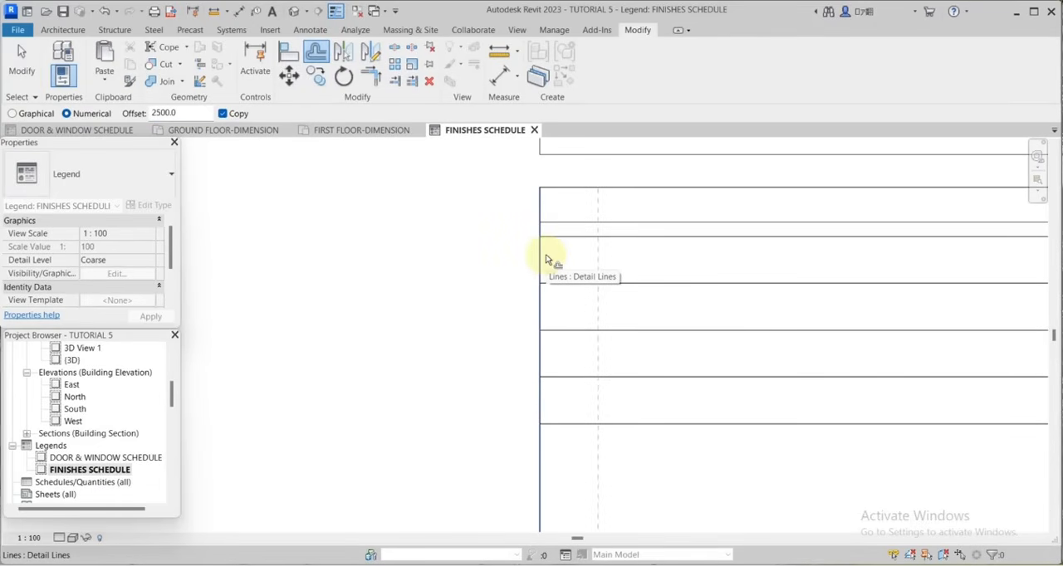
left_click(546, 254)
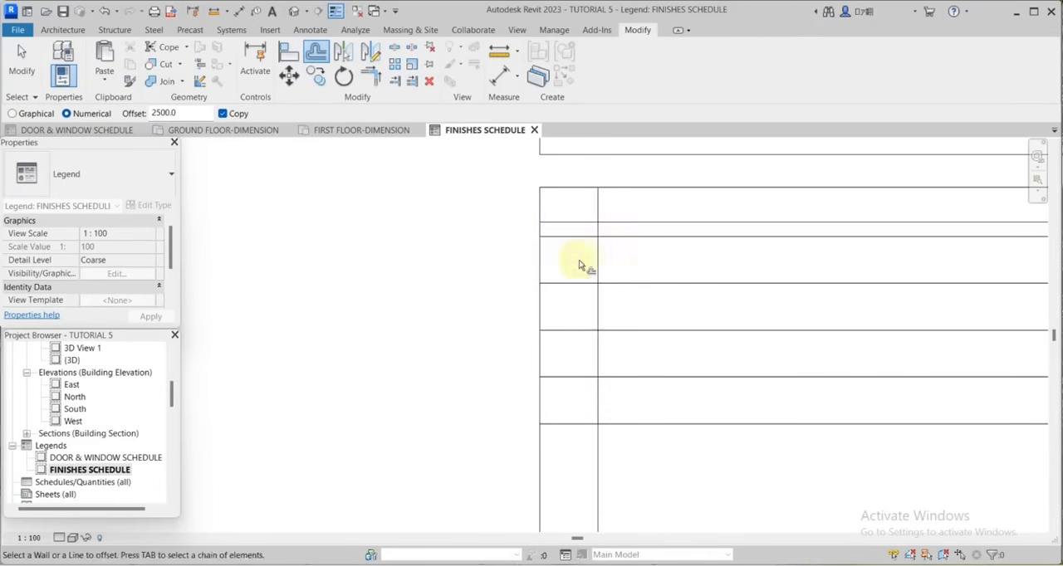
Split the new column line in the narrow band and pull both ends back to the band's edges.
left_click(395, 46)
scroll(598, 225, "up", 4)
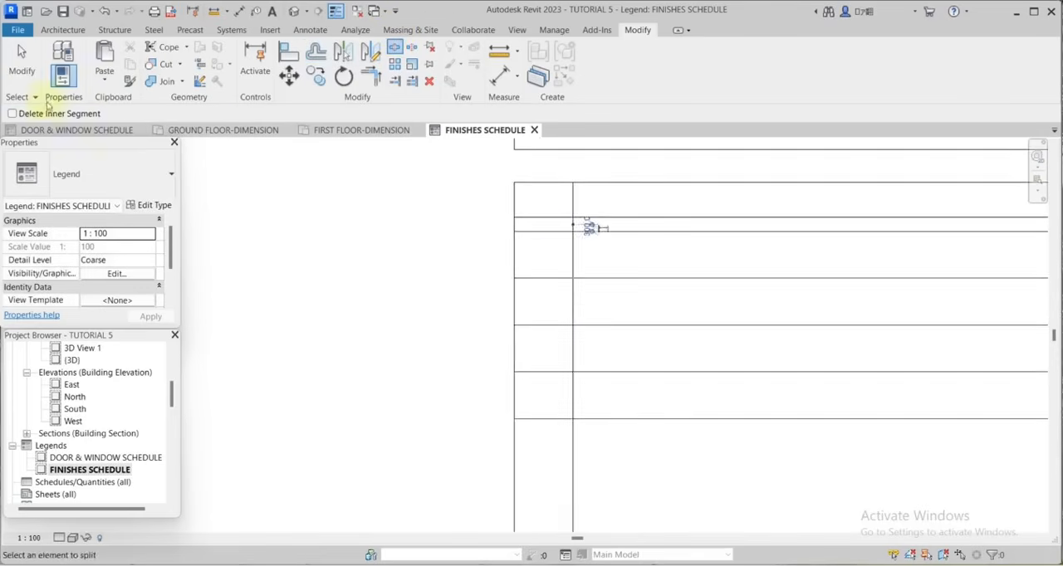
key("Escape")
left_click(573, 221)
left_click_drag(573, 225, 572, 212)
left_click(572, 230)
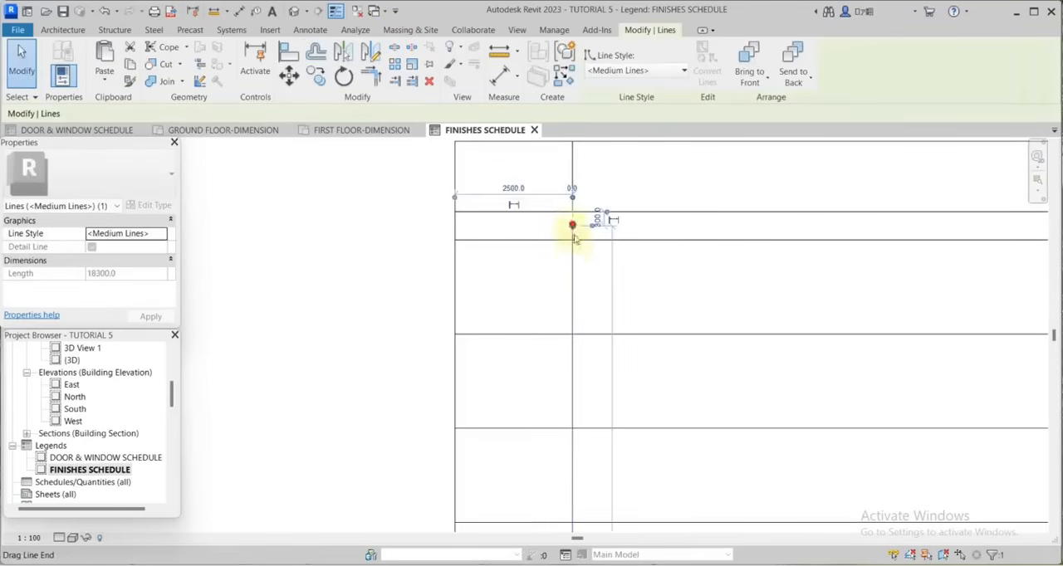
left_click_drag(572, 225, 572, 240)
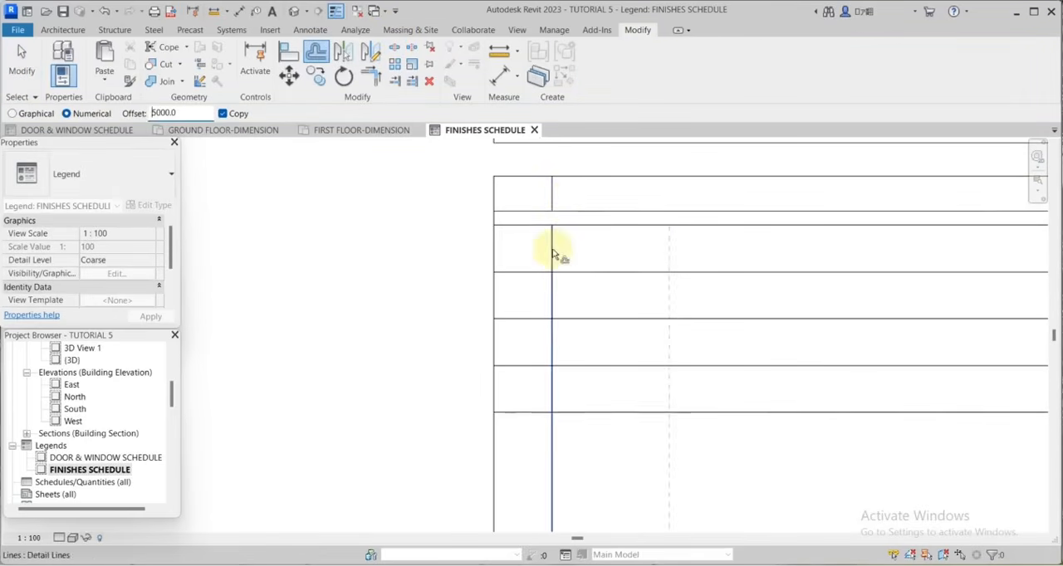
Offset the header and body column lines 5000 to the right repeatedly to add three equal columns.
left_click(554, 250)
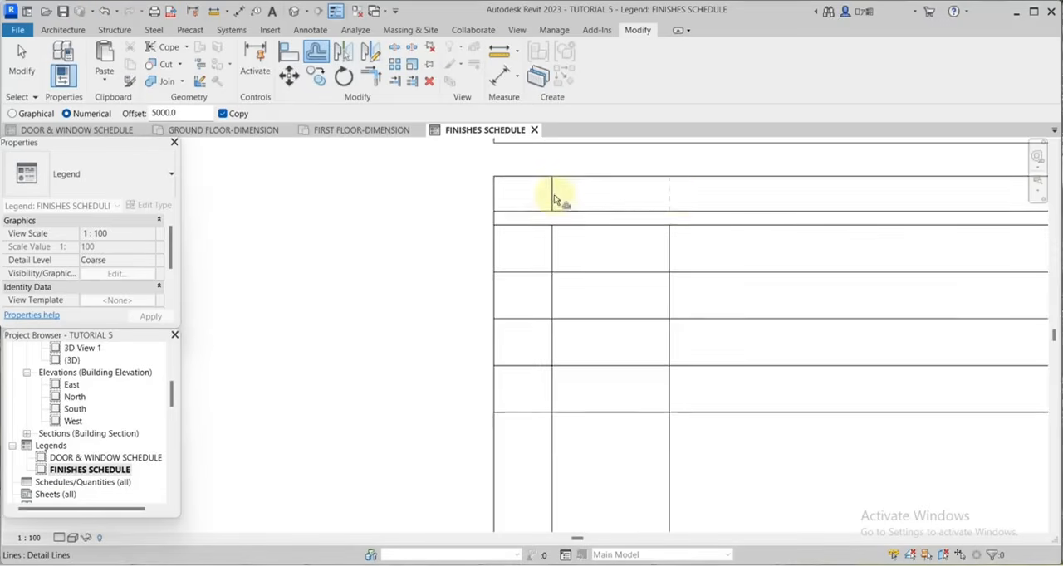
left_click(554, 199)
scroll(683, 199, "up", 2)
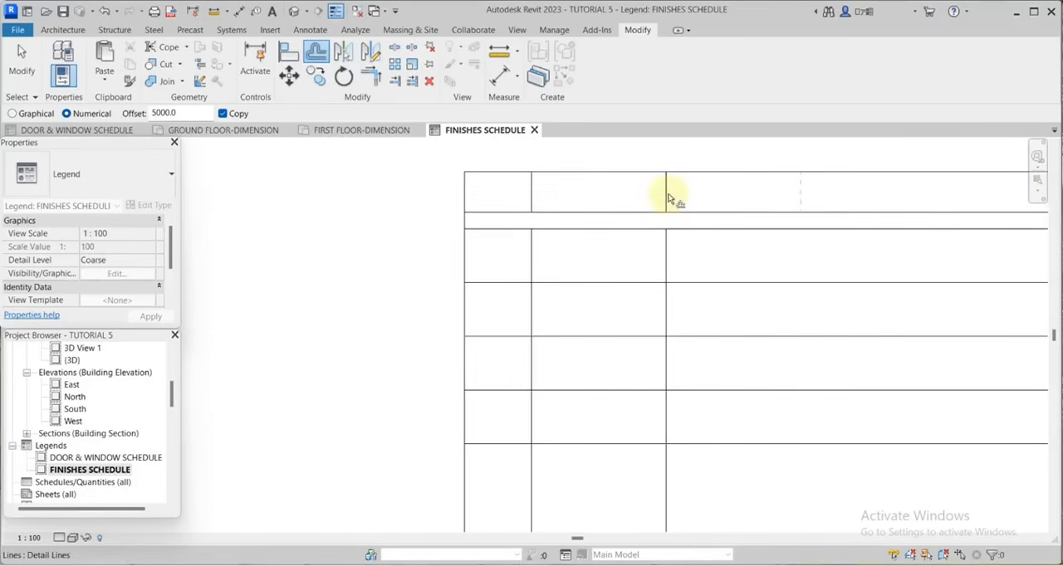
left_click(671, 195)
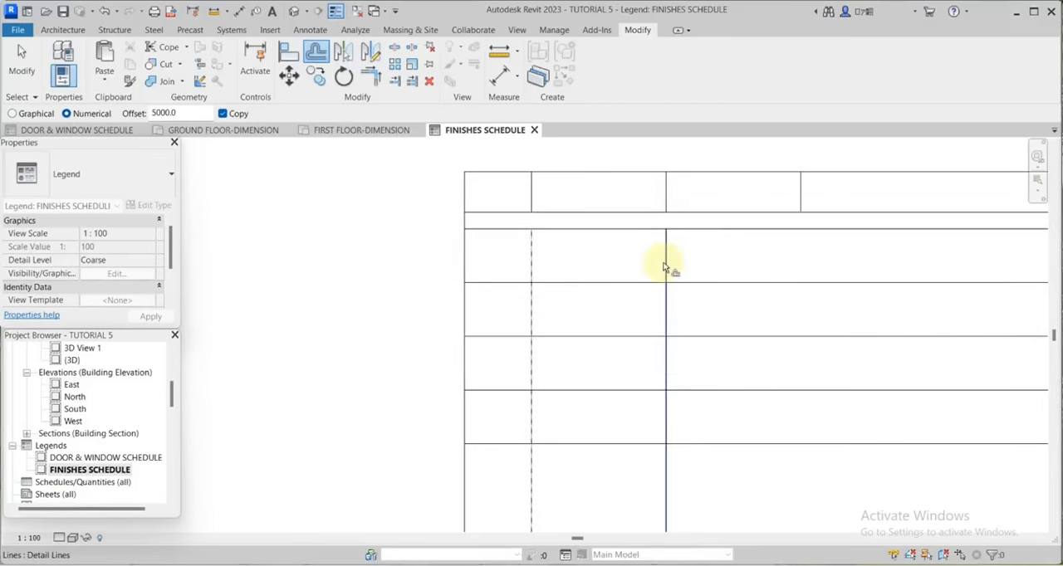
left_click(673, 266)
scroll(652, 216, "down", 3)
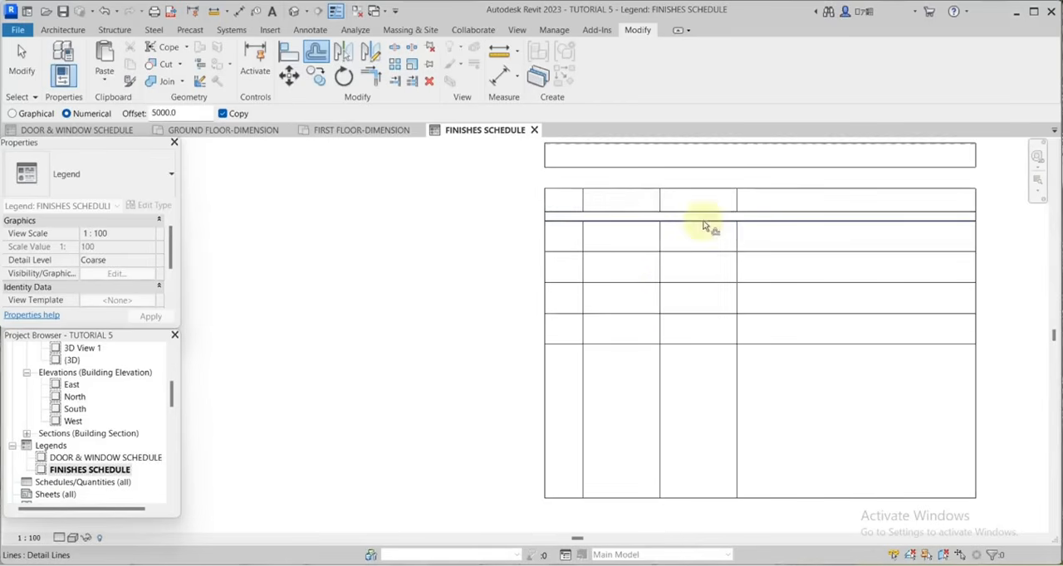
scroll(741, 232, "up", 2)
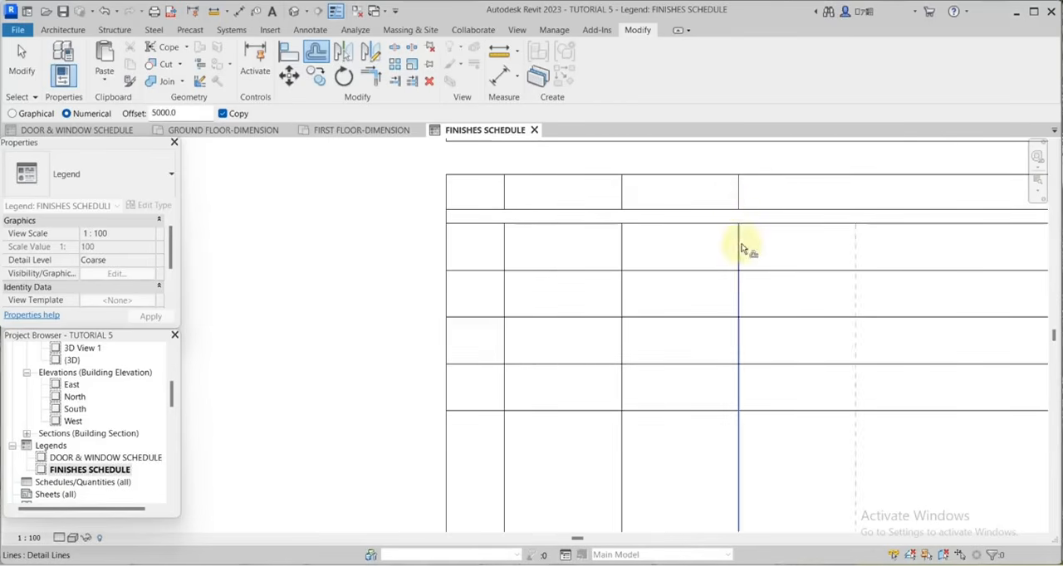
left_click(742, 242)
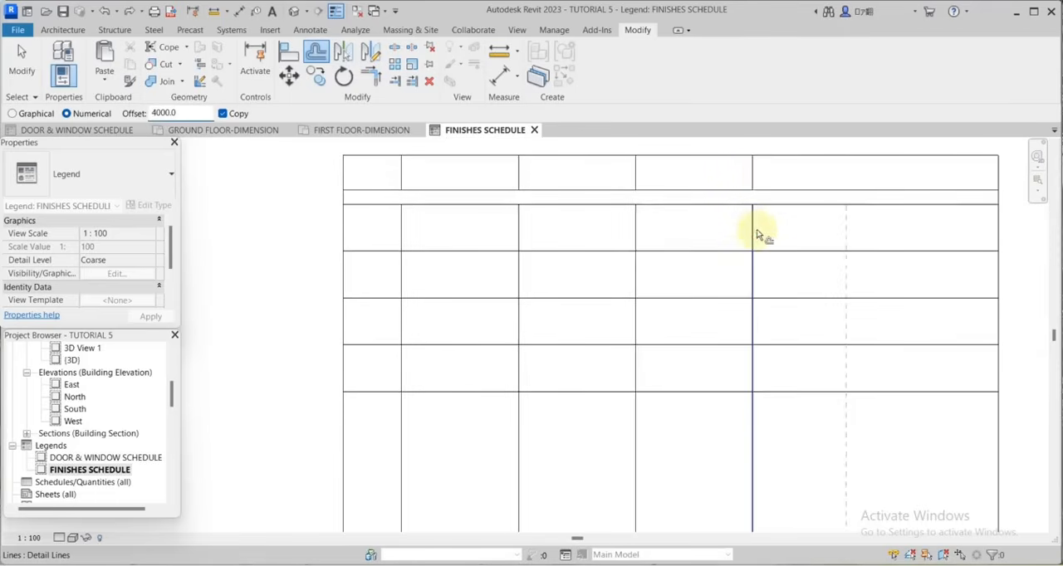
Offset the last header and body column lines 4000 to the right twice to add two narrower columns.
left_click(753, 230)
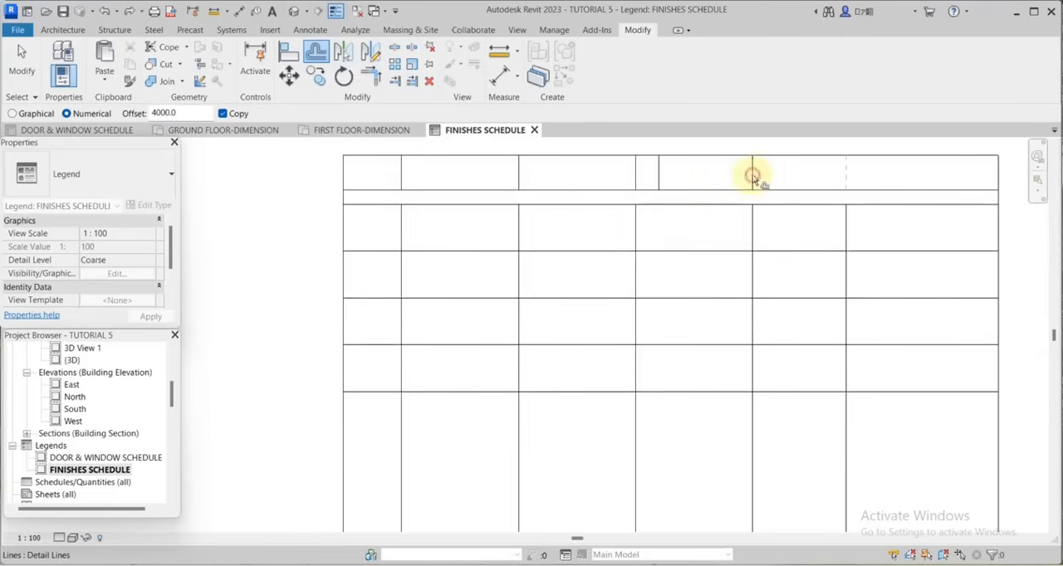
left_click(753, 177)
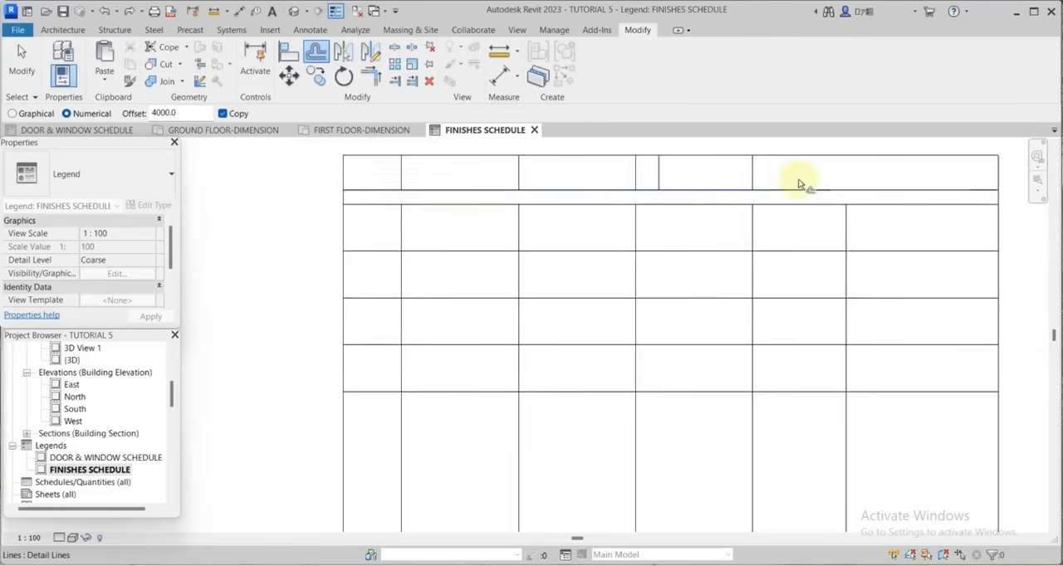
left_click(847, 240)
left_click(847, 184)
scroll(847, 184, "down", 2)
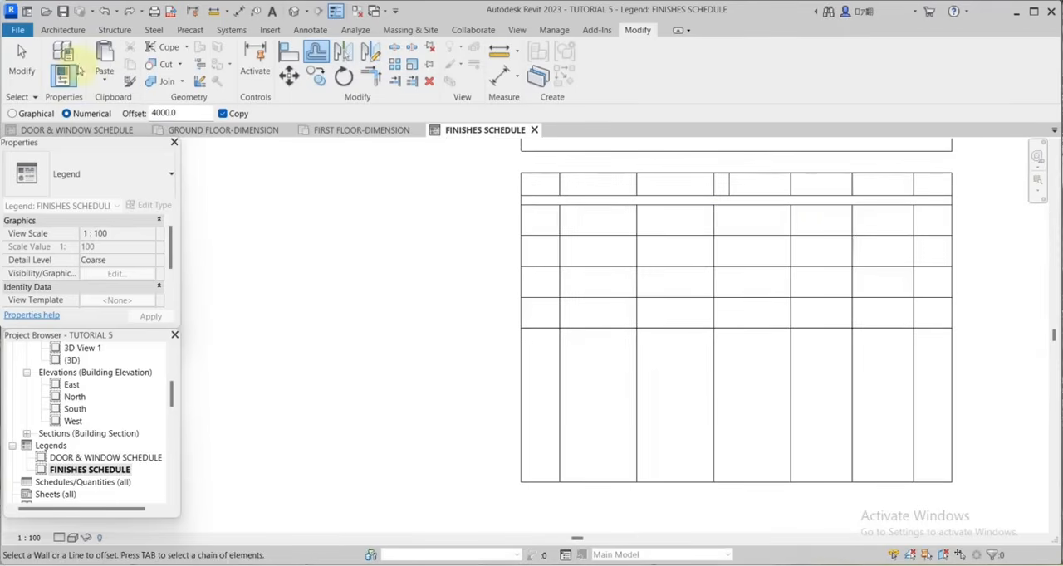
Delete the stray short vertical line in the header row's fourth column.
left_click(21, 63)
left_click(730, 184)
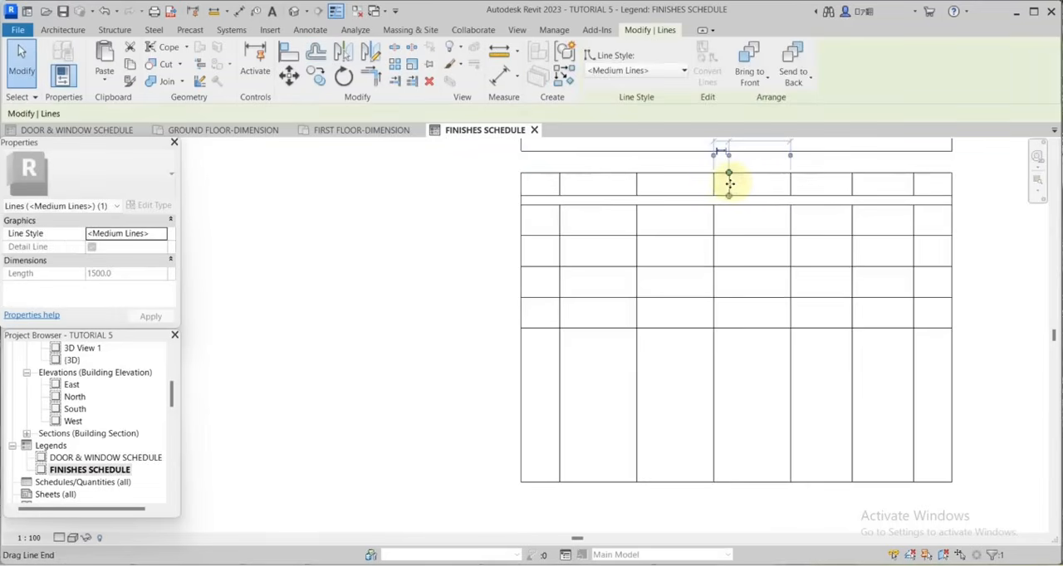
key("Escape")
Start the Offset command for the table's outer vertical border beside the last column and set its distance to 1000.
scroll(954, 266, "up", 3)
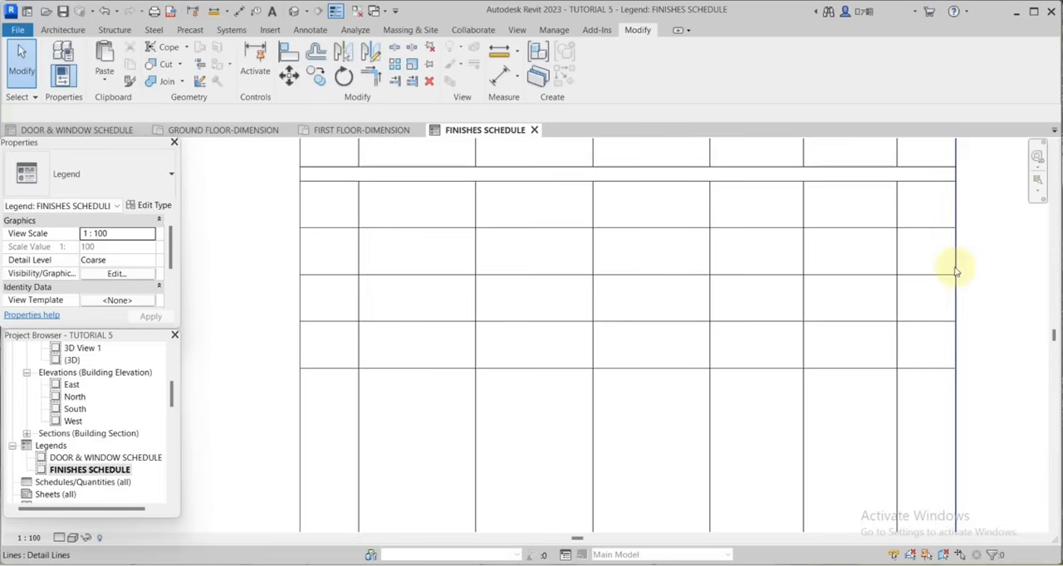
left_click(956, 271)
scroll(955, 268, "down", 2)
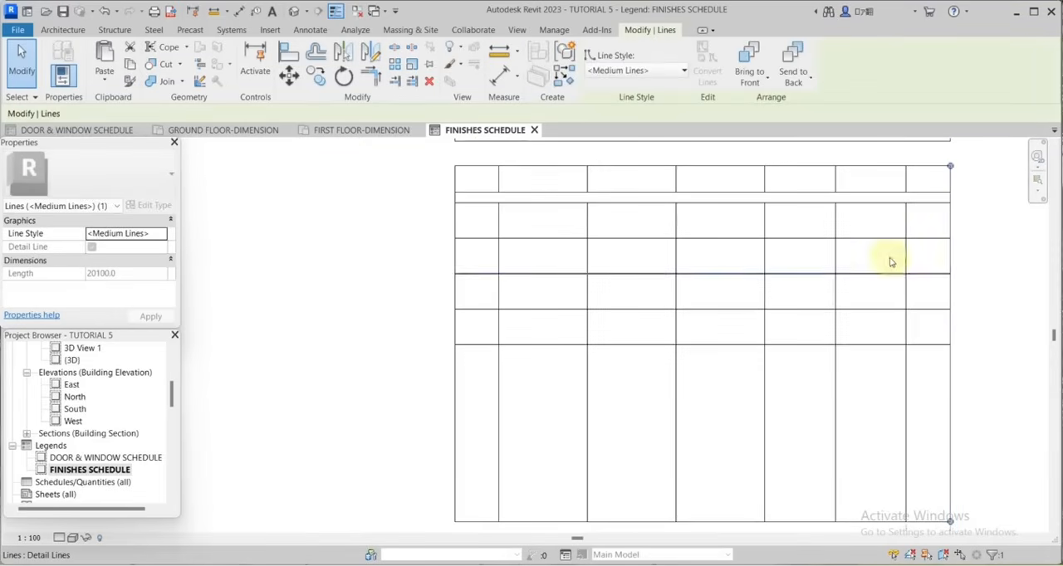
left_click(315, 52)
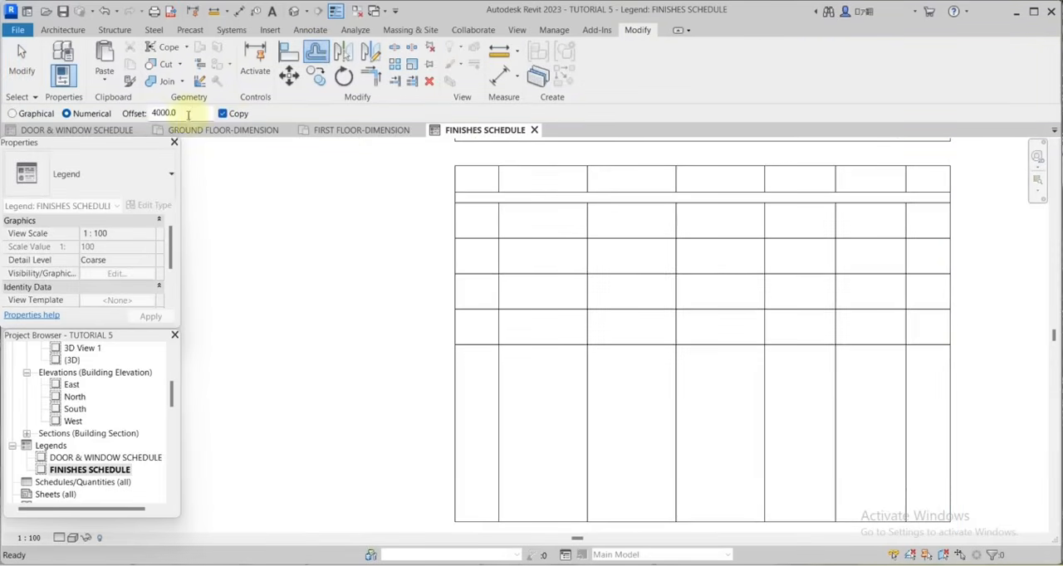
left_click_drag(188, 116, 138, 114)
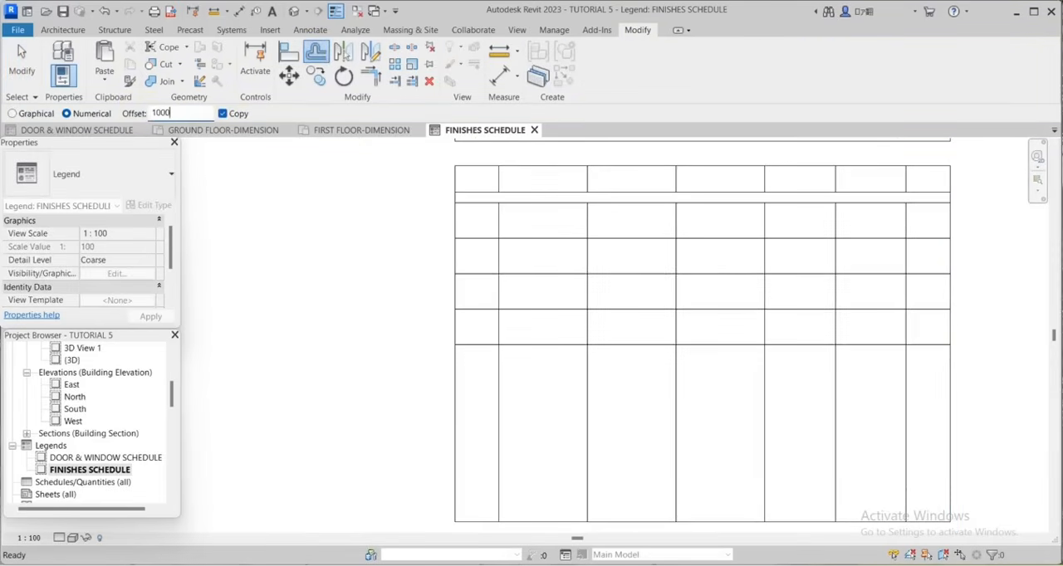
Add the text "FINISHES SCHEDULE" in the title box above the table.
scroll(618, 236, "up", 4)
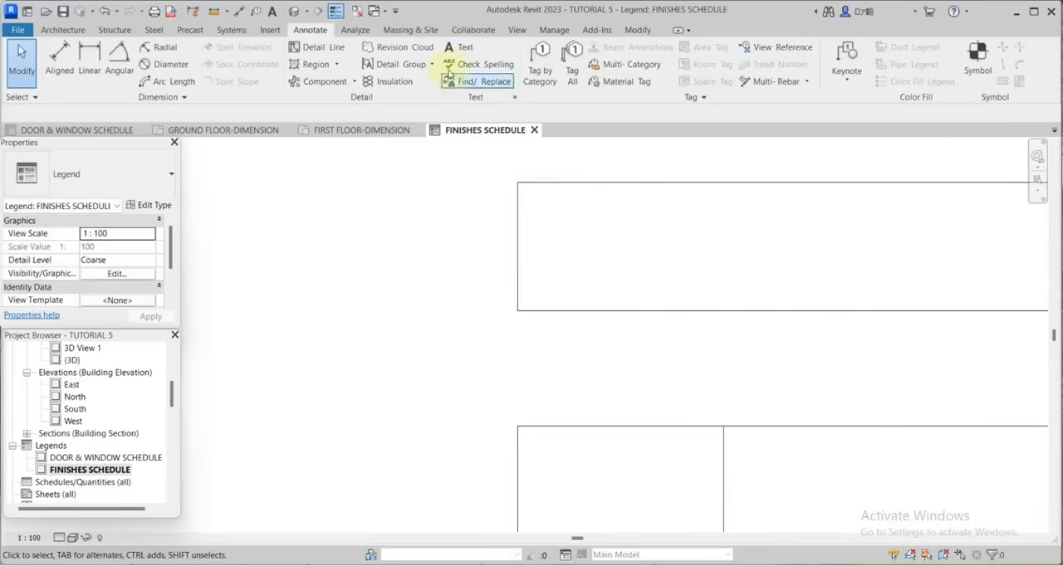
left_click(458, 49)
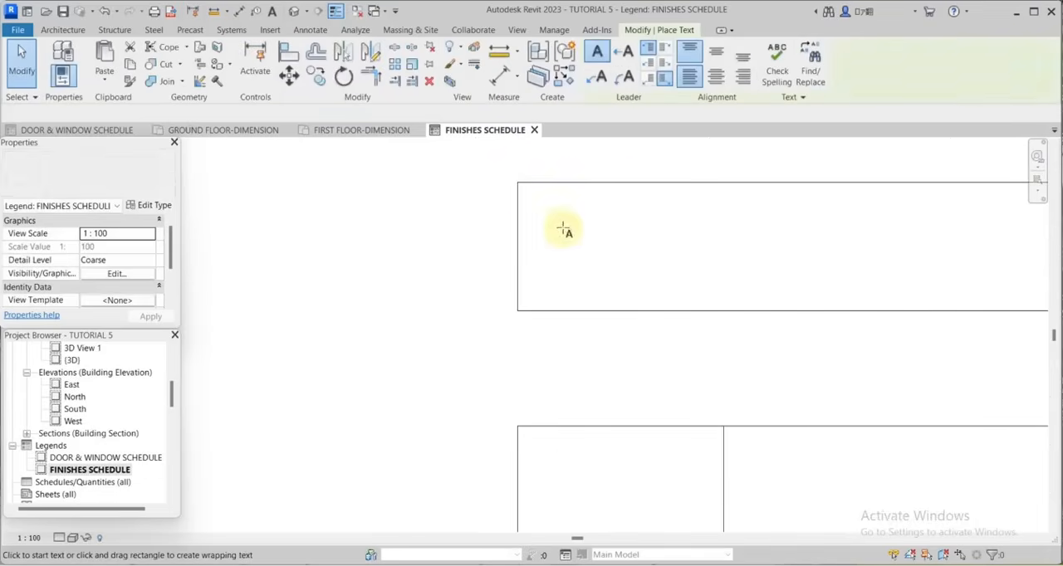
left_click(547, 242)
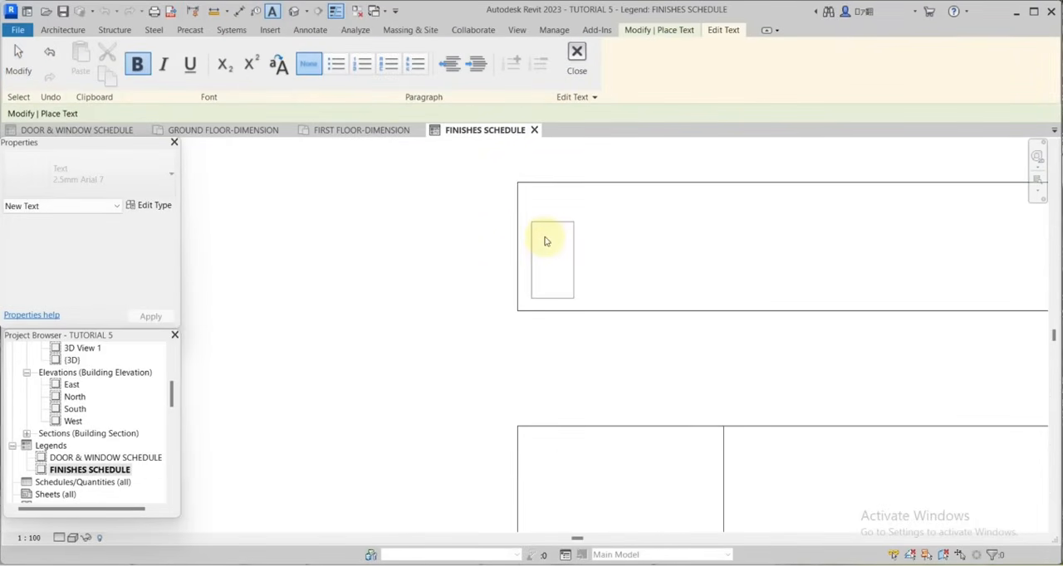
type("FINISHES SC")
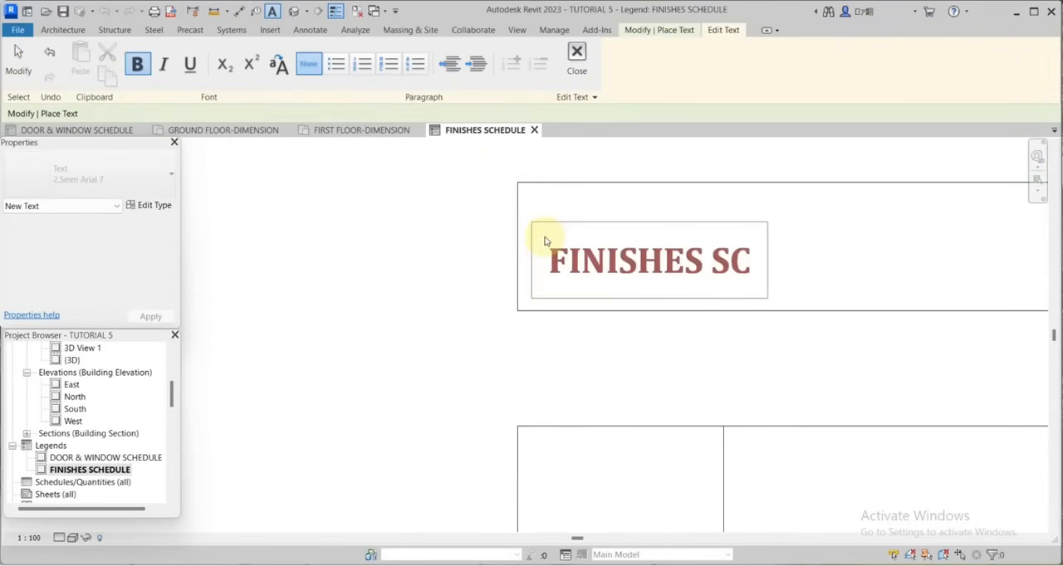
type("HEDULE")
left_click(748, 401)
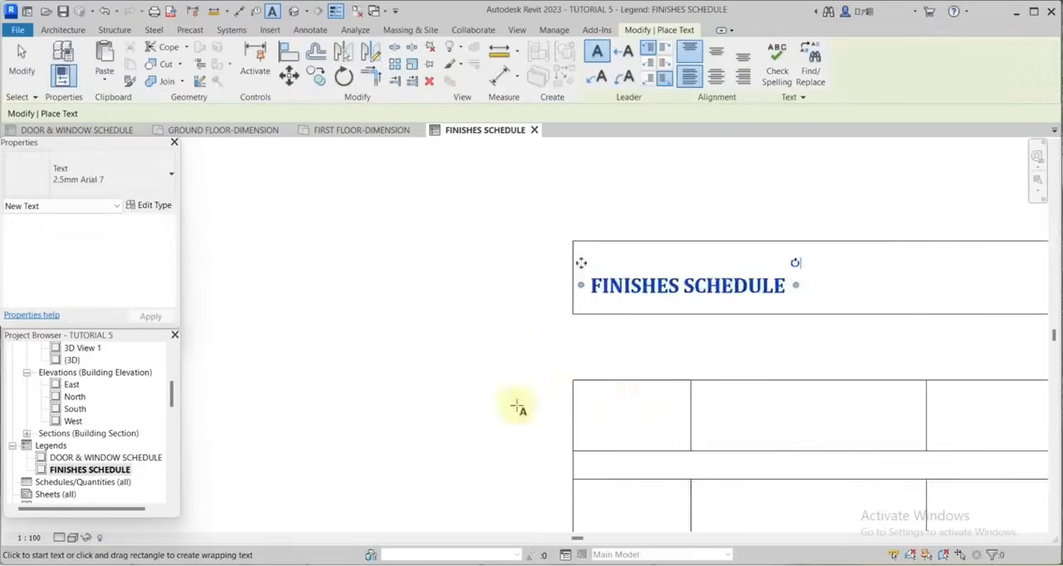
Label the first two header cells with the texts "SPACES" and "WALL FINISHES".
left_click(543, 391)
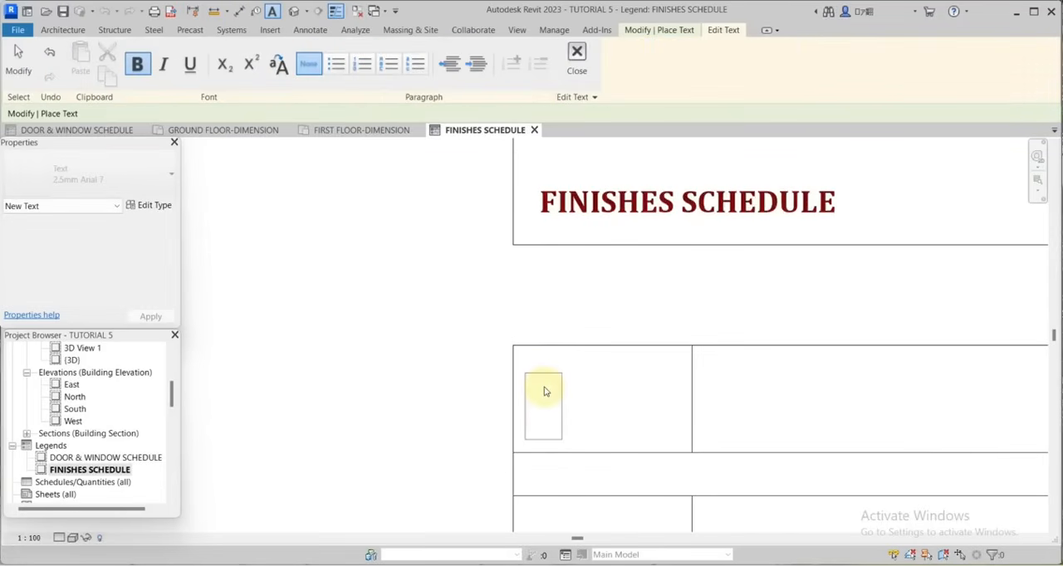
type("SPACES")
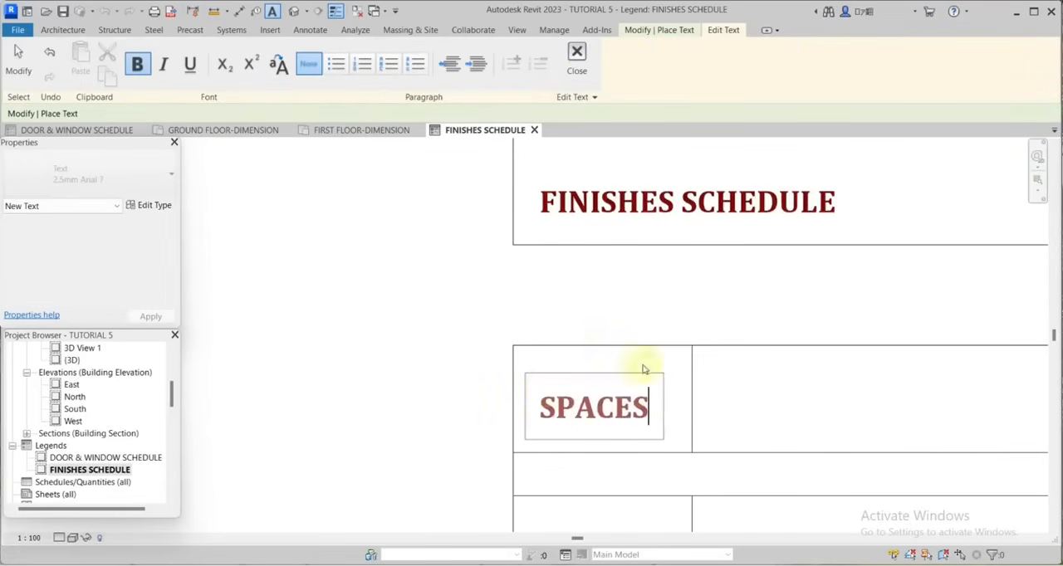
left_click(706, 274)
left_click(723, 342)
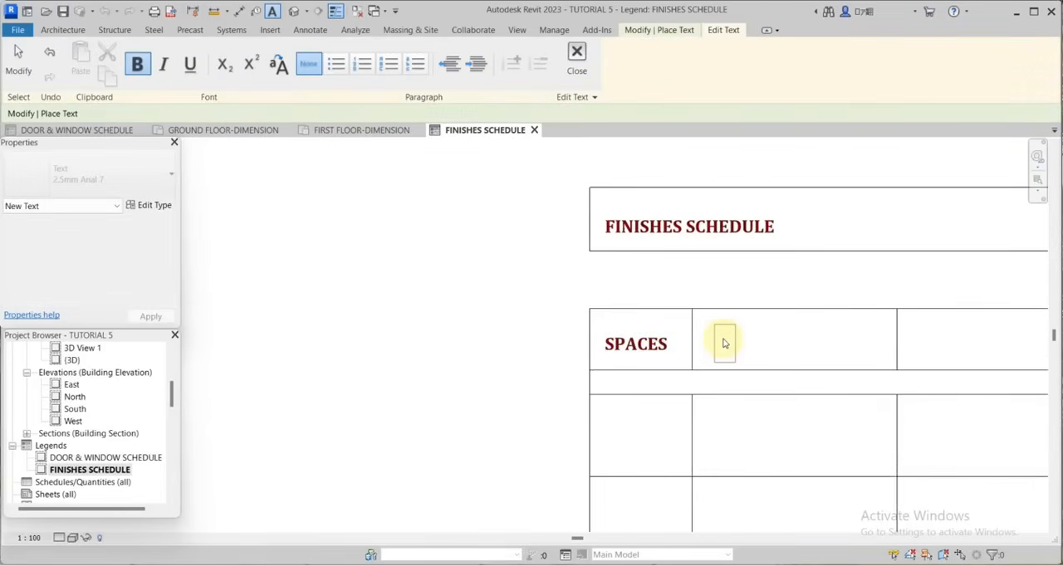
type("WALL FIN")
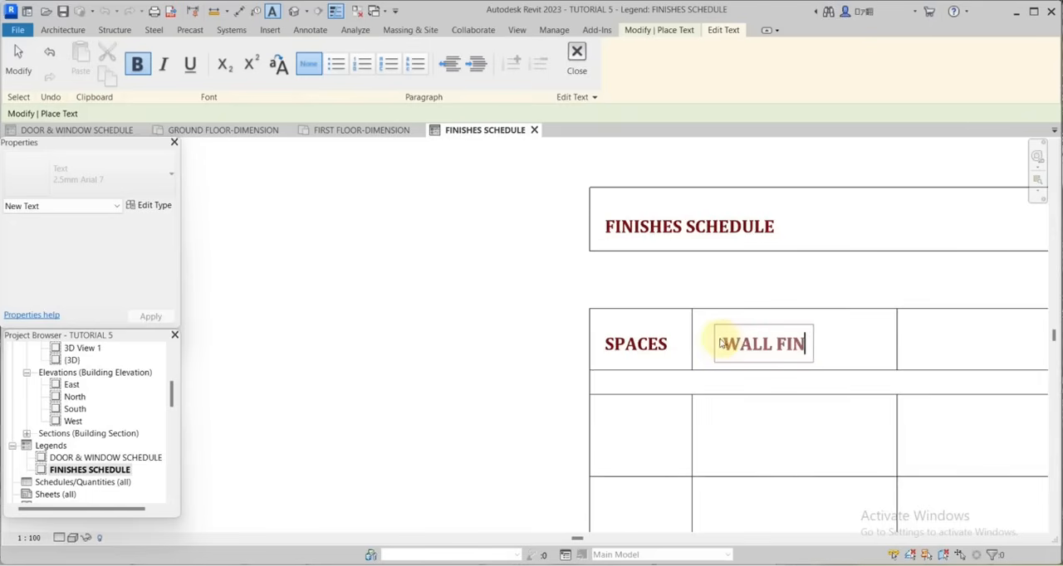
type("ISHES")
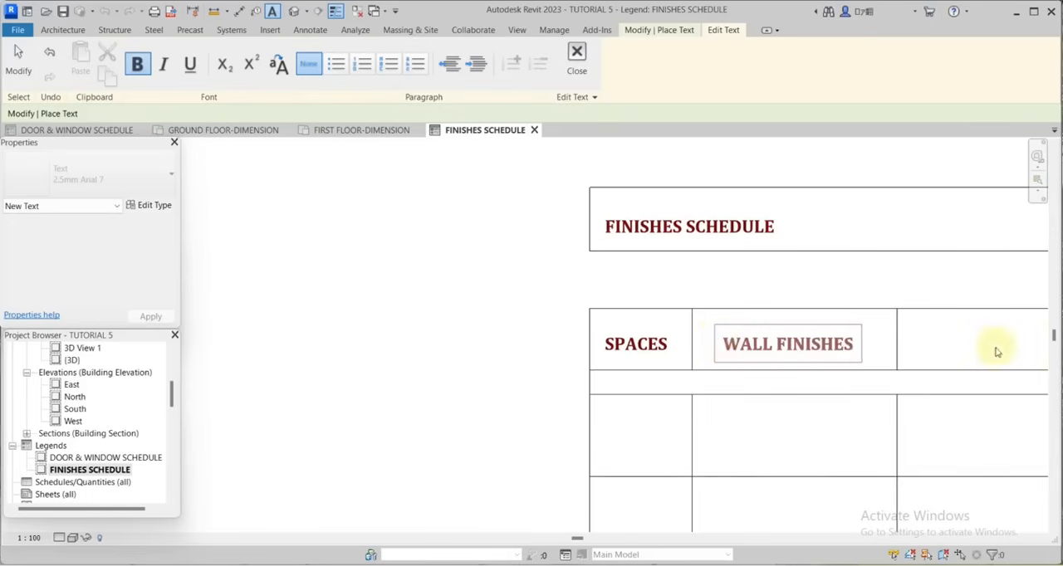
left_click(994, 349)
Label the third and fourth header cells "FLOOR FINISHES" and "CEILING FINISHES", aligned with the existing headings.
left_click(781, 332)
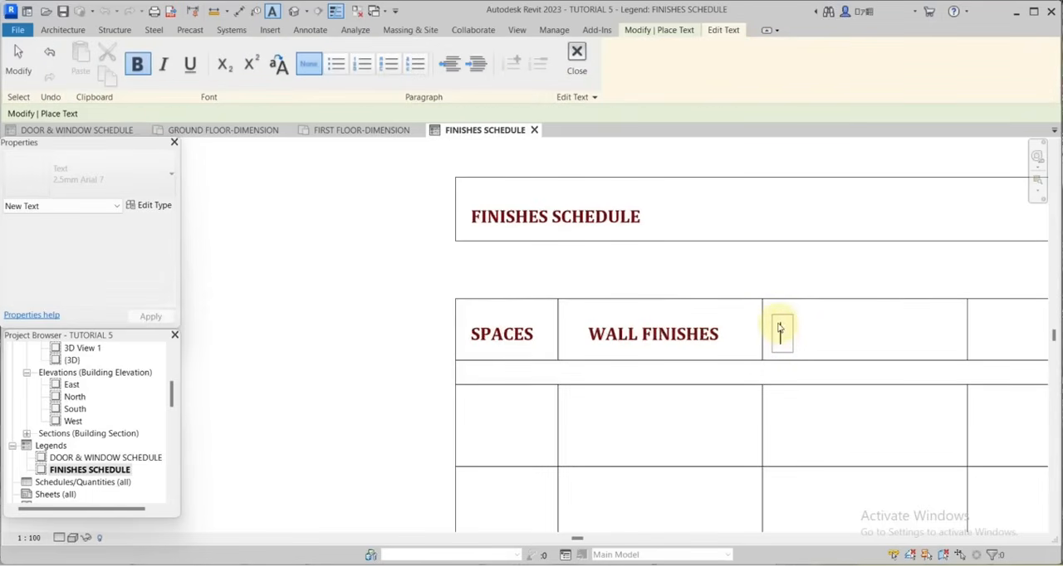
type("FLOOR FI")
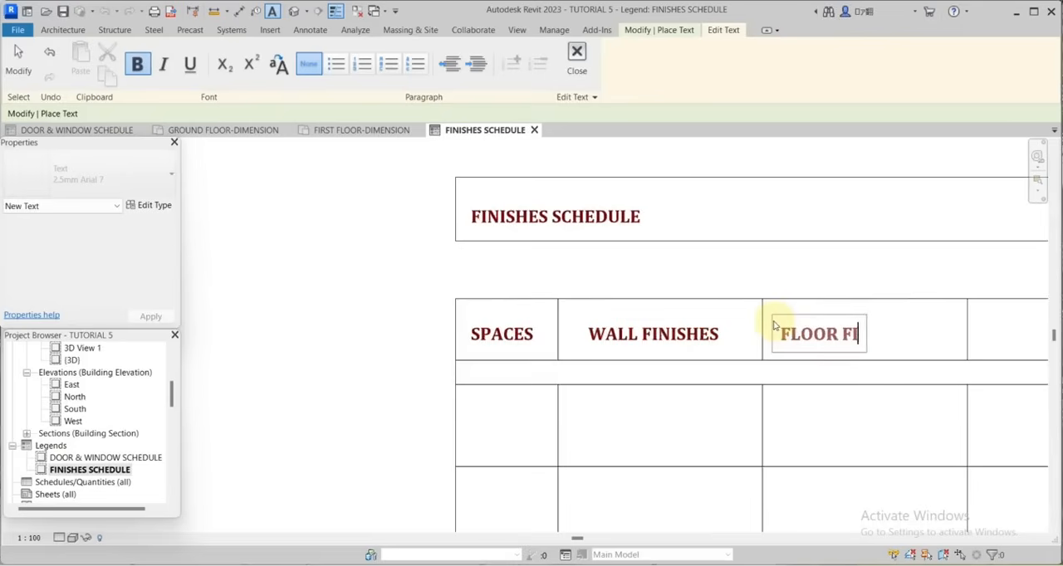
type("NISHES")
left_click(891, 332)
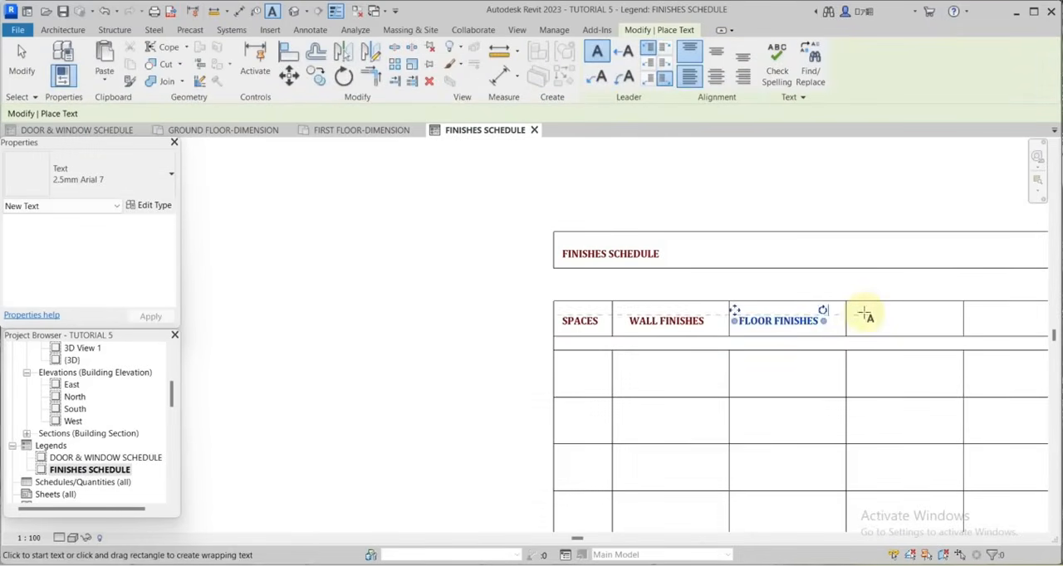
left_click(864, 315)
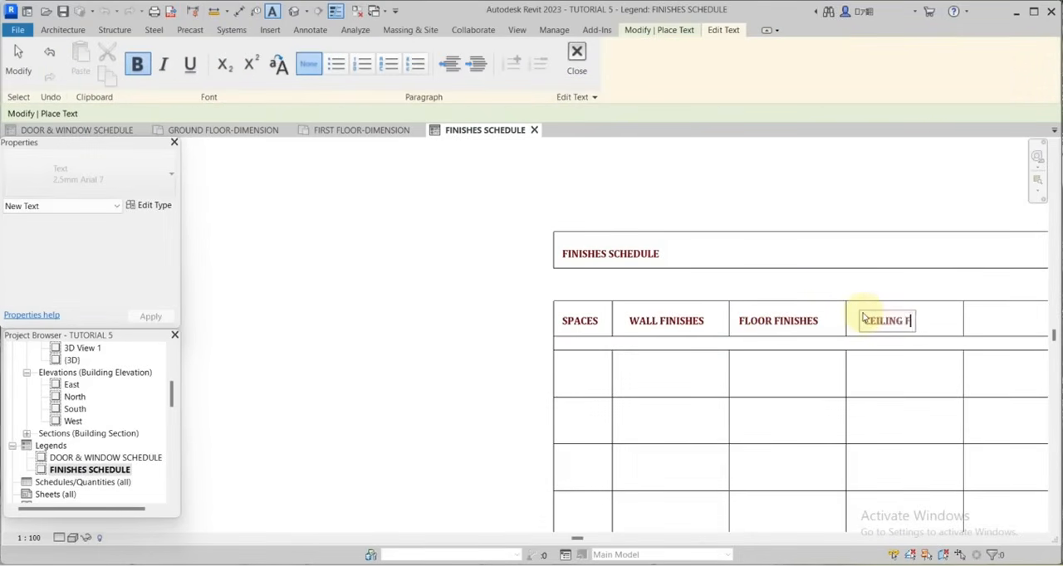
type("CEILING FINISH")
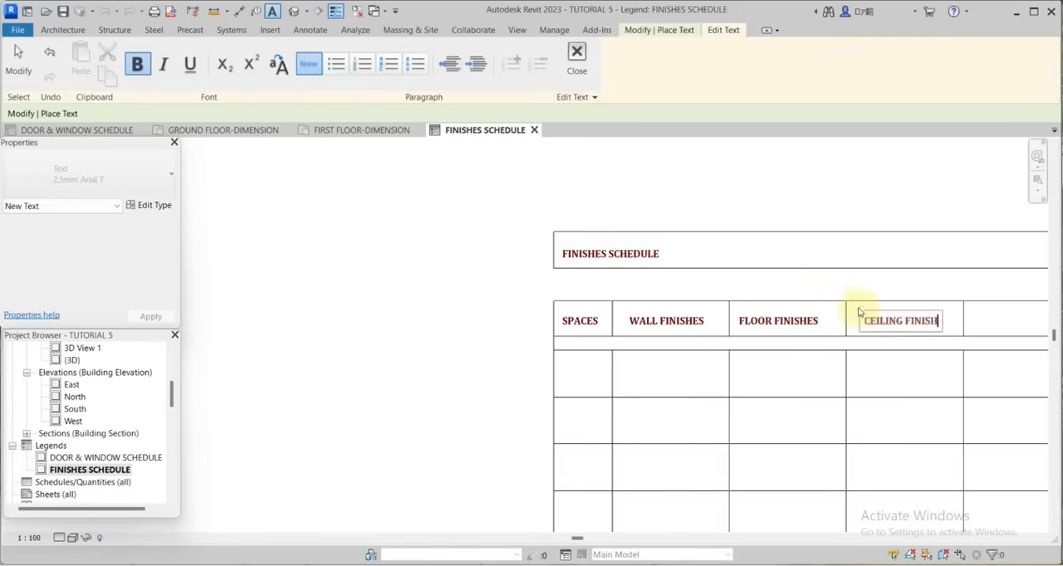
type("ES")
left_click(948, 317)
Label the fifth and sixth header cells "SKIRTING" and "ARCHITRAVE", aligned with the existing headings.
left_click(943, 322)
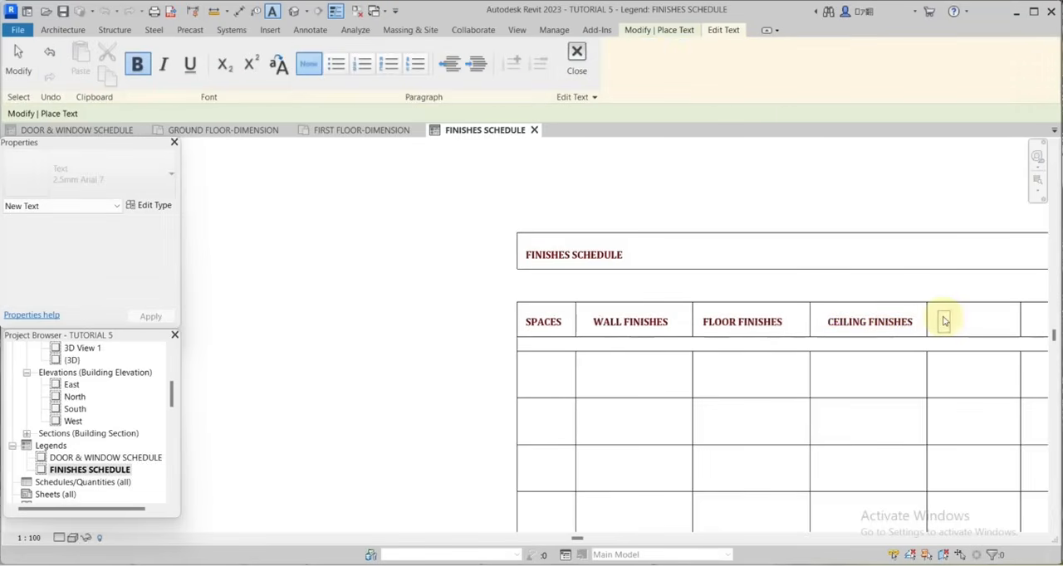
type("SKIRTING")
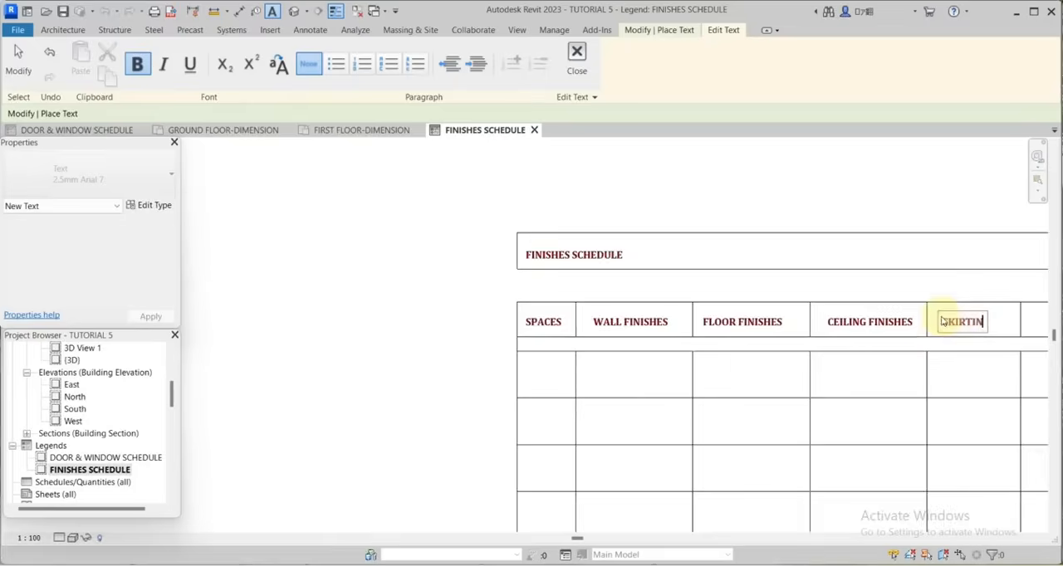
scroll(885, 330, "down", 2)
scroll(821, 294, "up", 3)
left_click(807, 295)
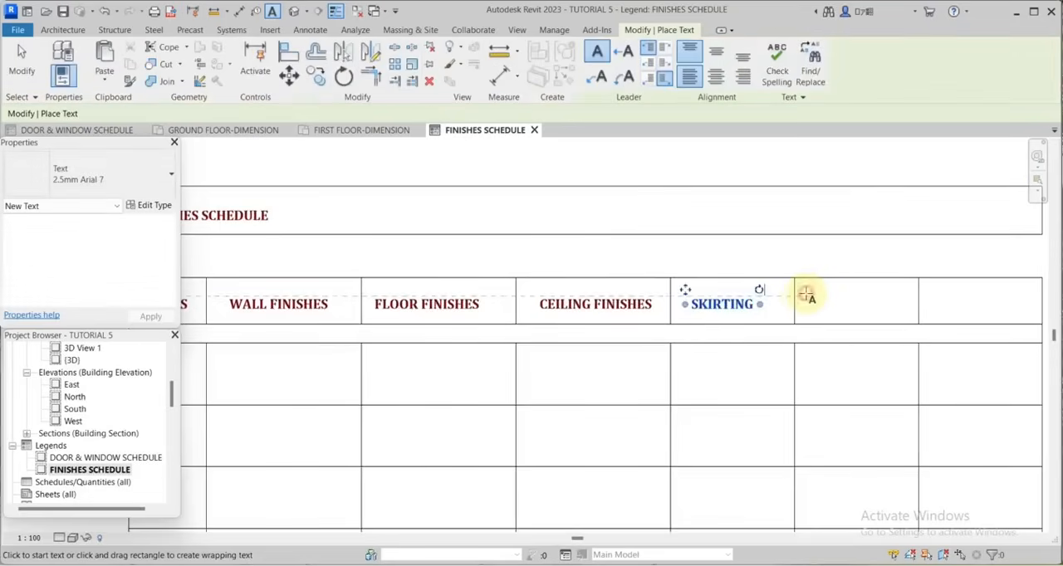
left_click(807, 296)
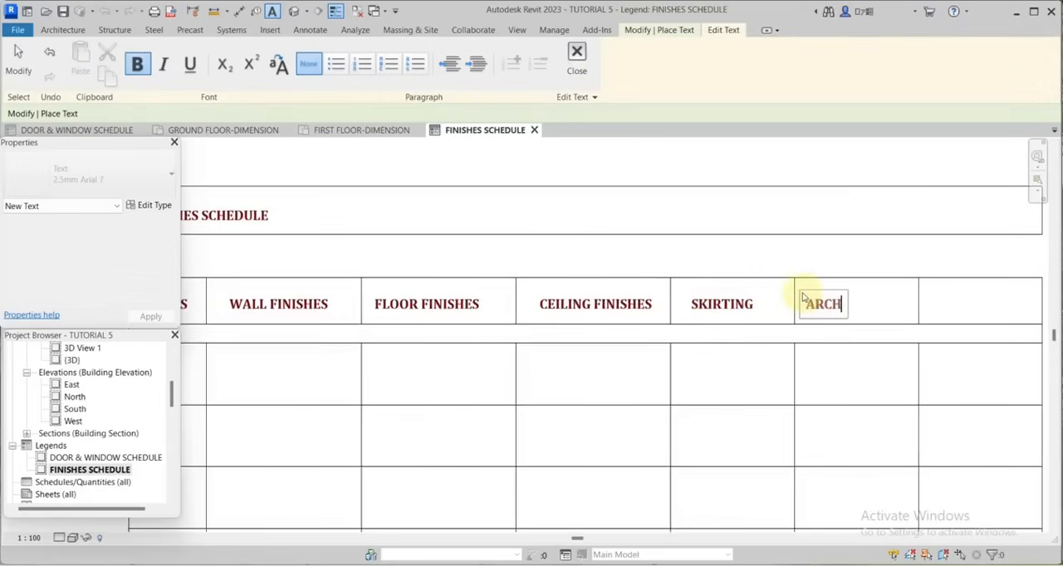
type("ARCHITRAVE")
left_click(938, 293)
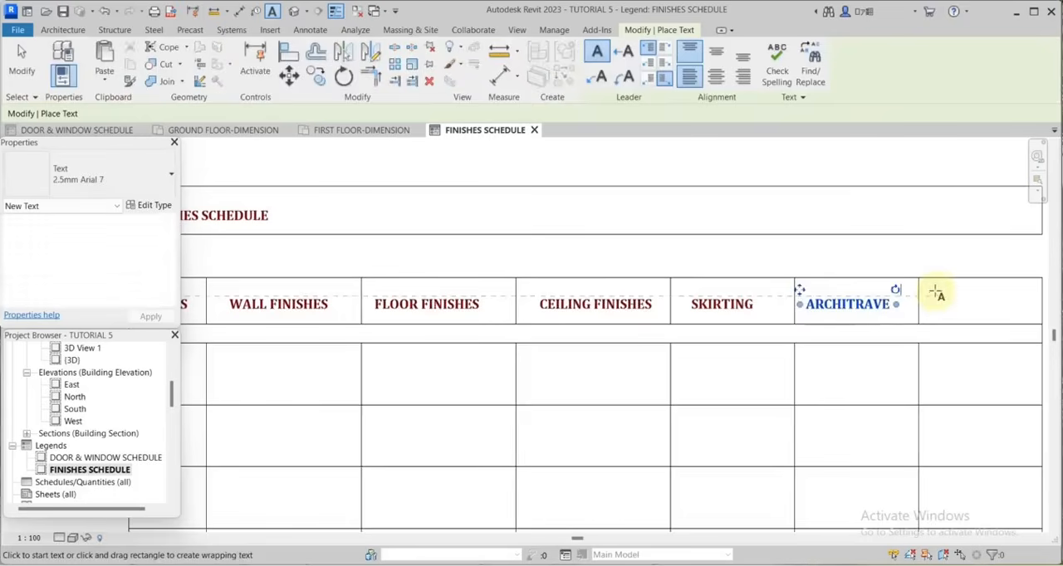
Label the last header cell "FITTINGS" and end text placement.
left_click(944, 298)
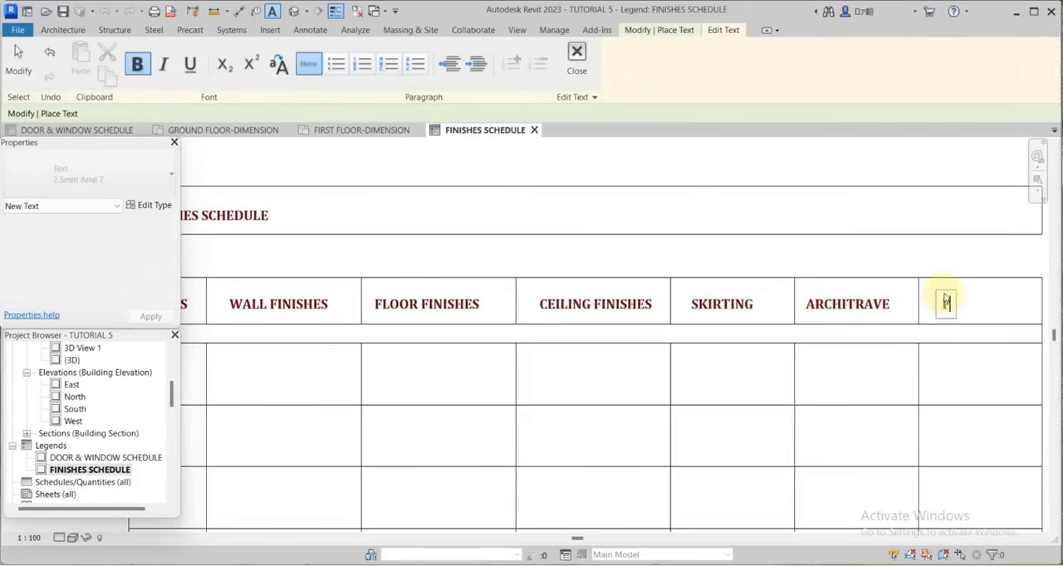
type("FITTINGS")
left_click(946, 342)
scroll(932, 267, "down", 4)
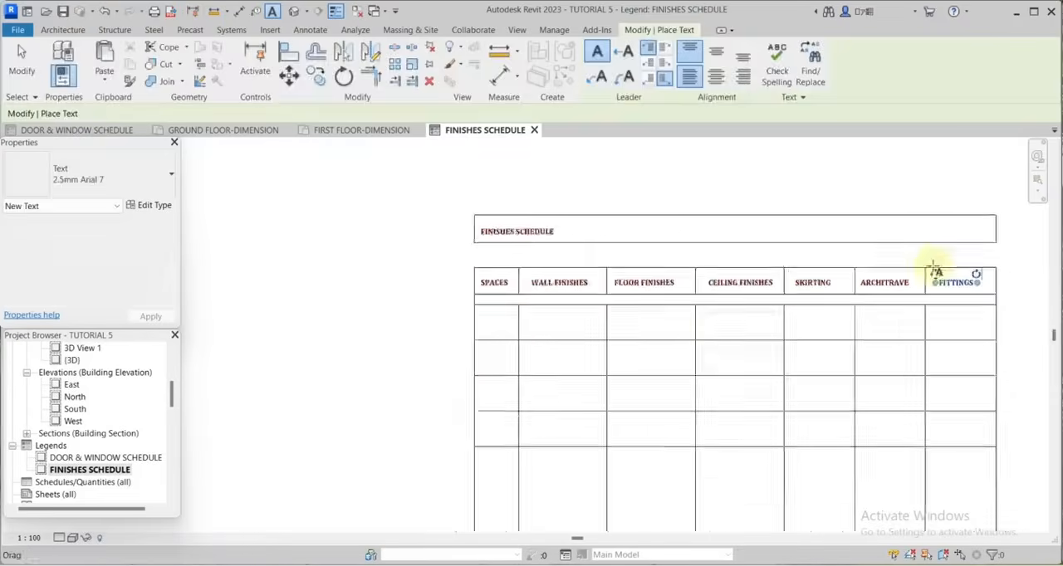
key("Escape")
key("Escape")
scroll(778, 407, "up", 2)
scroll(776, 244, "down", 3)
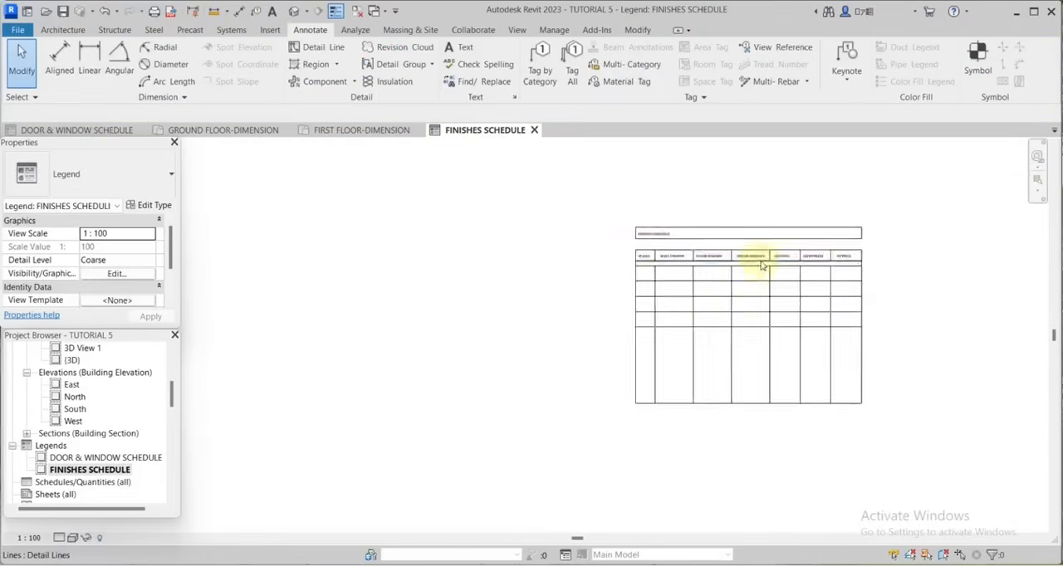
scroll(705, 280, "up", 2)
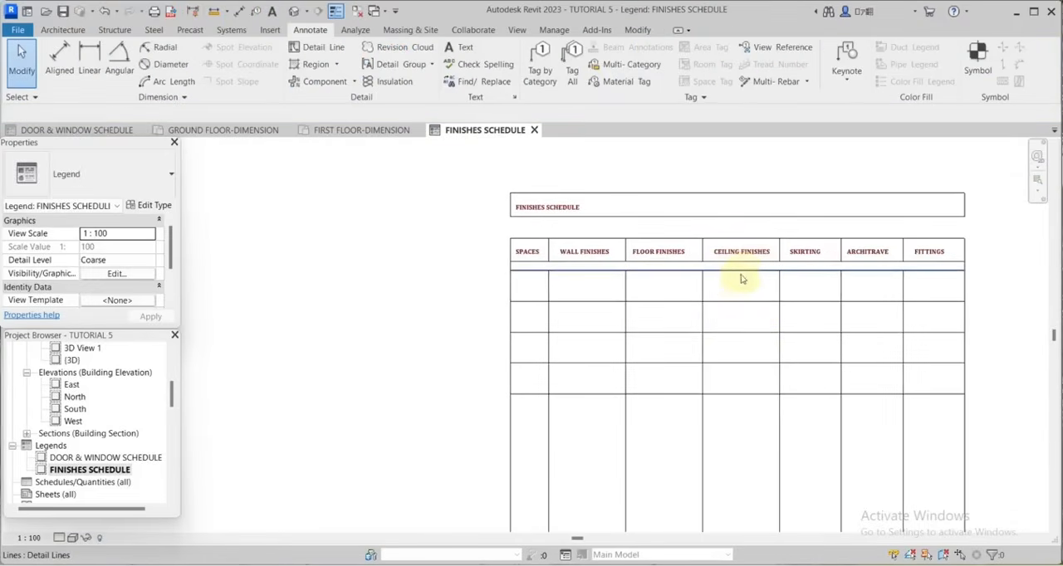
scroll(734, 279, "up", 1)
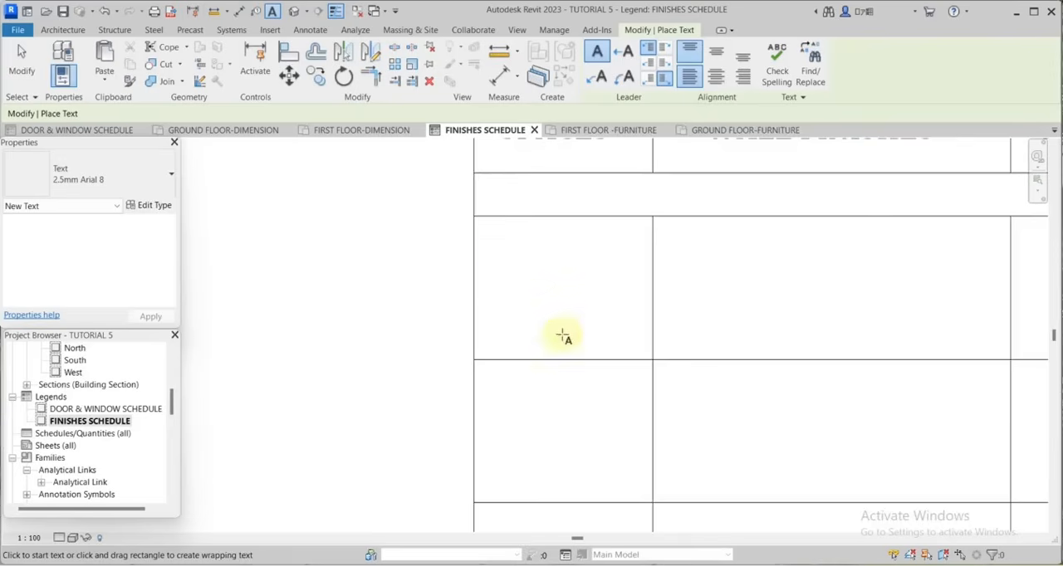
scroll(562, 335, "down", 1)
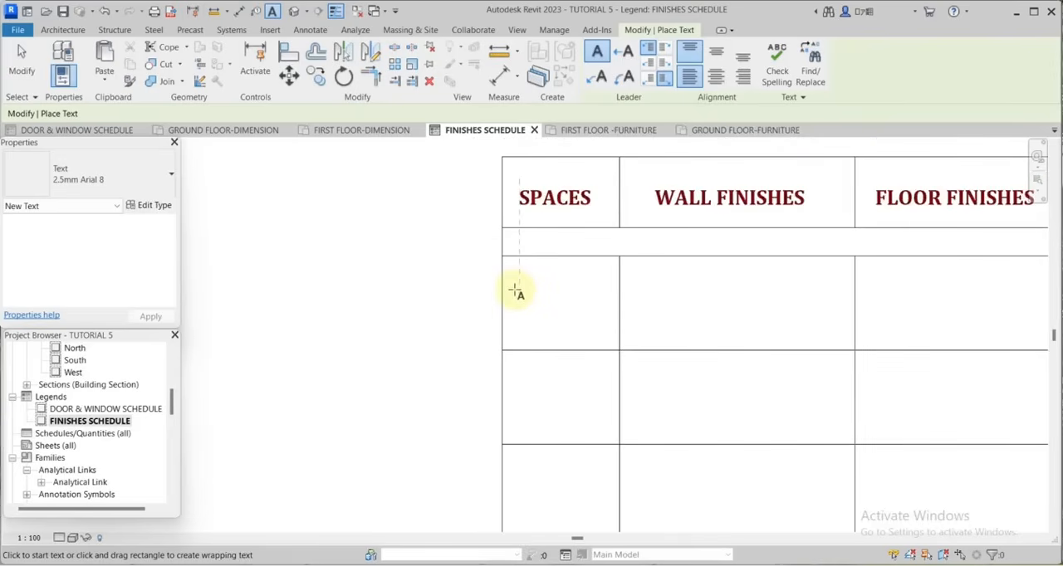
Add the text "Sit-out" in the first body cell under SPACES, using the 2.5mm Arial 8 text type.
left_click(515, 291)
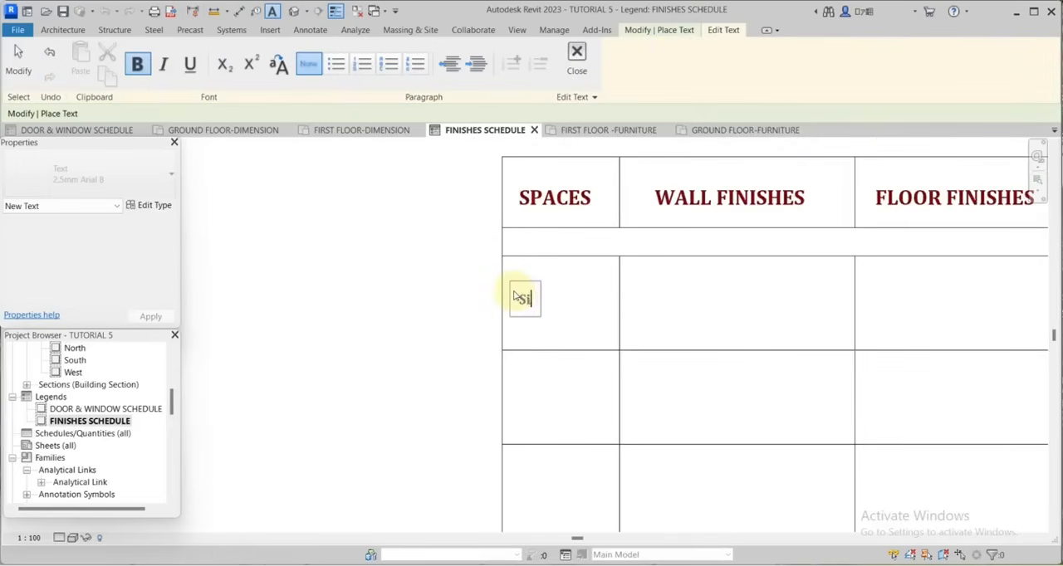
left_click(664, 301)
scroll(660, 282, "up", 3)
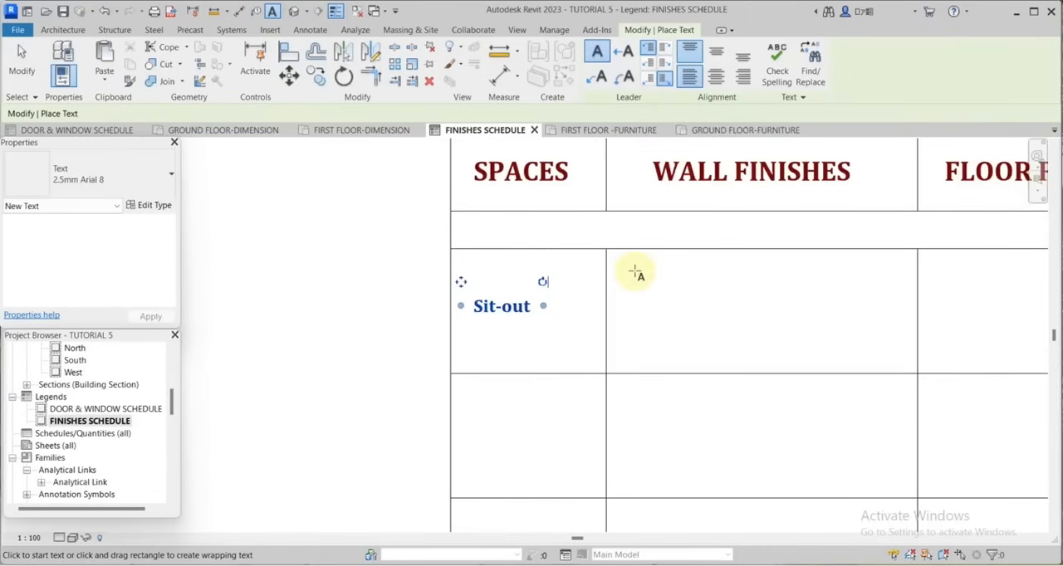
Add the text "Painted undercoat- Fortress contract off white finish. Dulux trade diamond off white." under WALL FINISHES in the Sit-out row.
left_click(631, 271)
type("Pain")
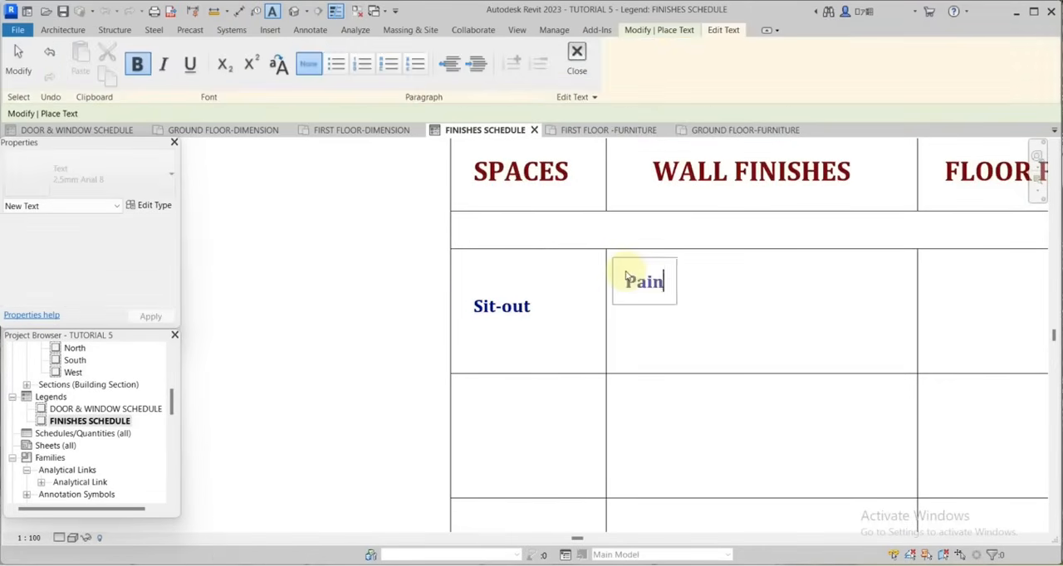
type("ted undercoat- Fortre")
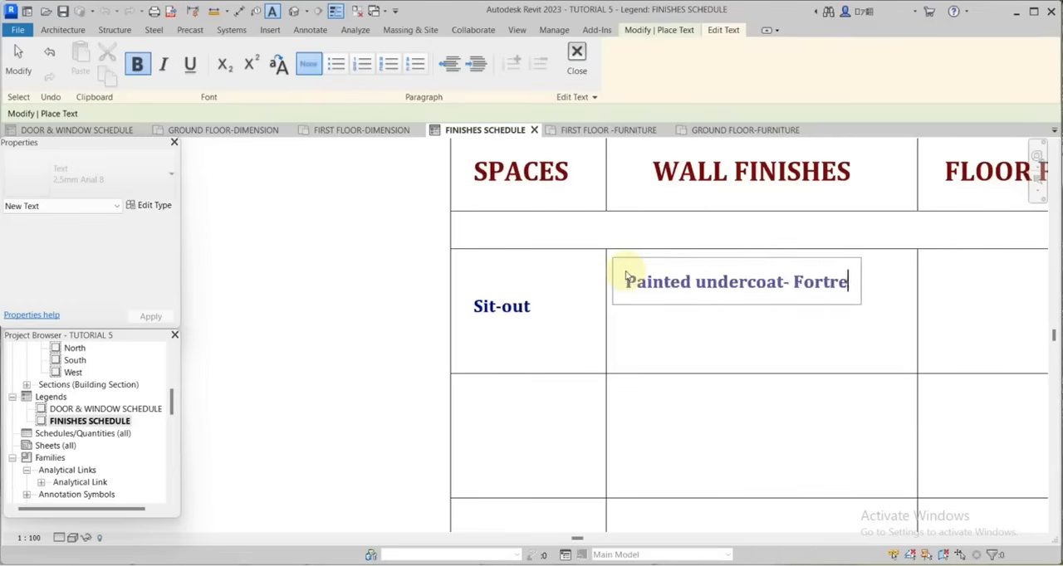
type("ss contract ")
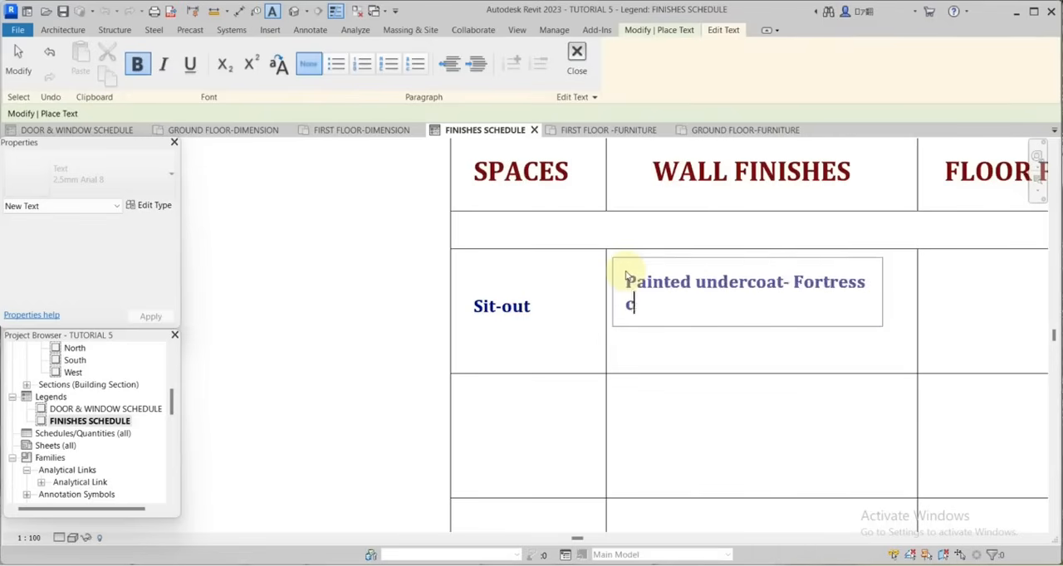
type("off w")
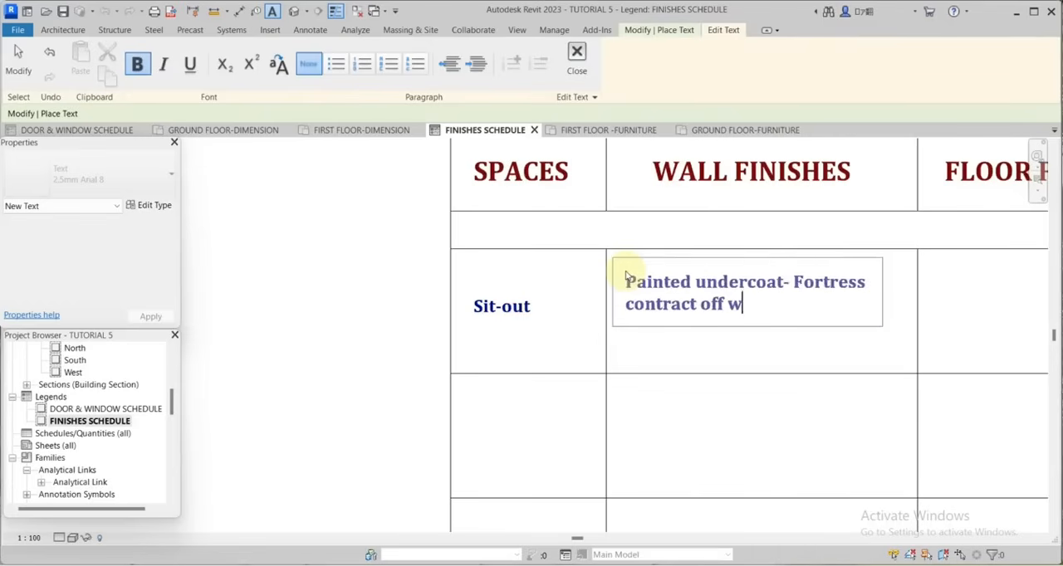
type("hite finish.")
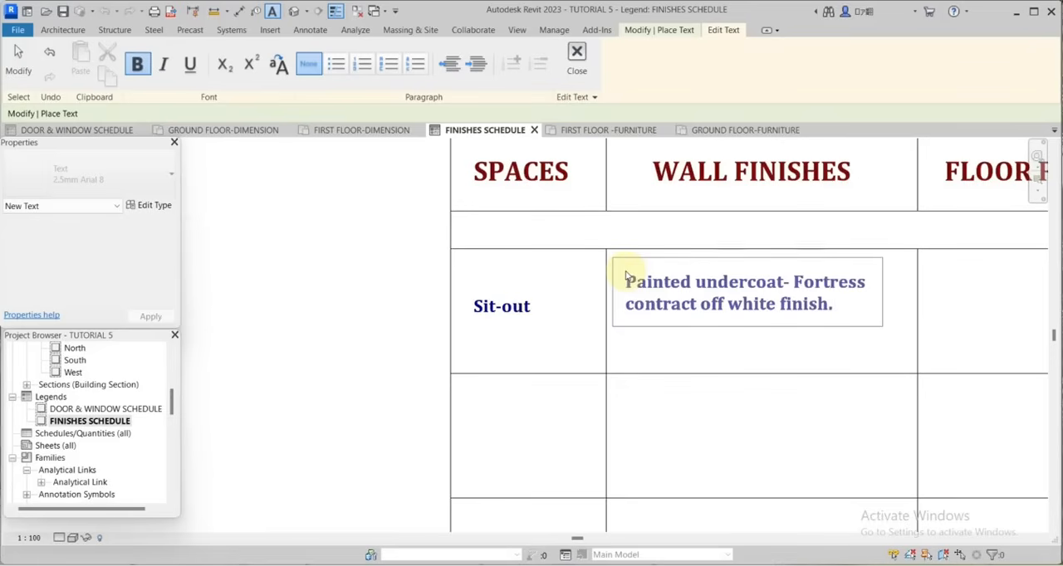
type(" Dulux trade diamond")
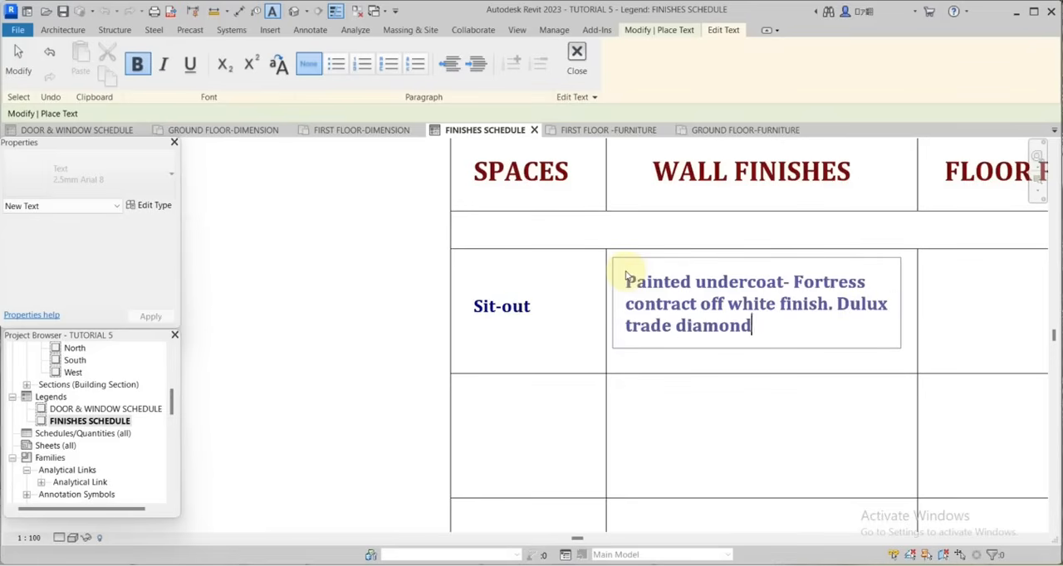
type(" off white.")
left_click(945, 268)
Add the text "60x60cm vertrified ceramic polished light grey floor tile." under FLOOR FINISHES in the Sit-out row.
middle_click_drag(945, 267, 801, 274)
left_click(792, 280)
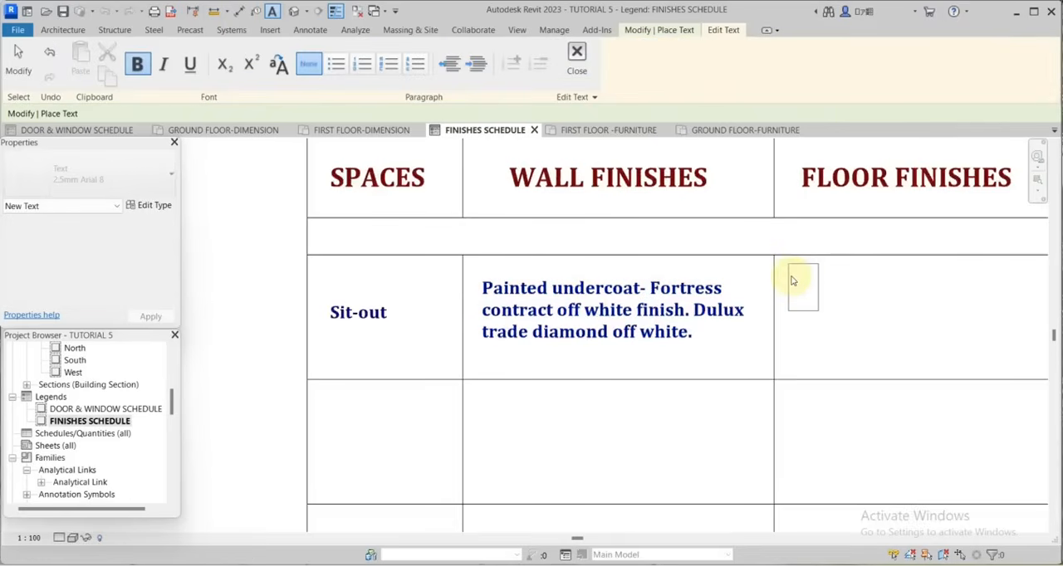
type("60x60cm")
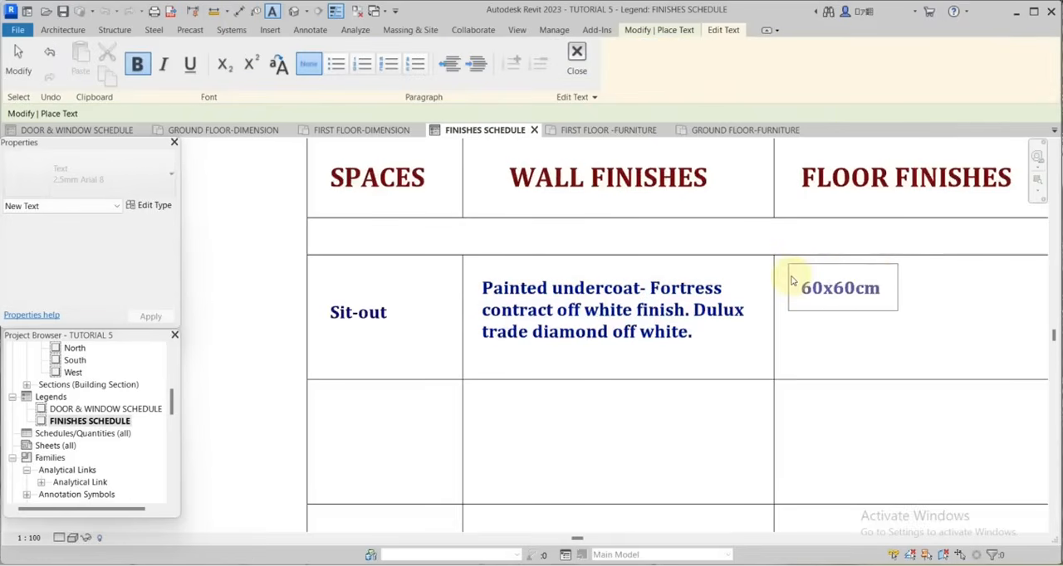
type(" vertrified")
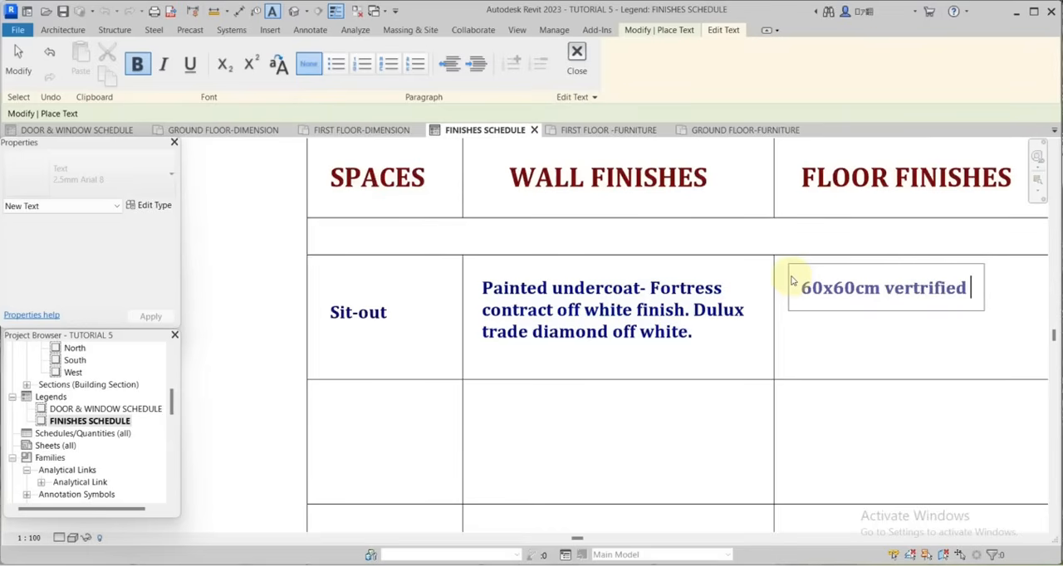
type(" ceramic")
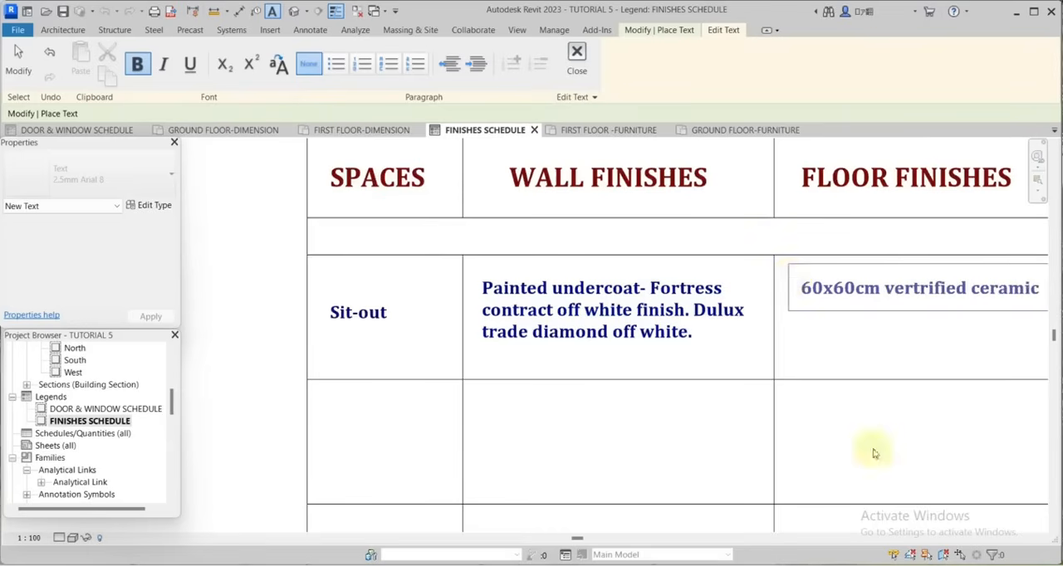
scroll(872, 453, "down", 2)
key("Return")
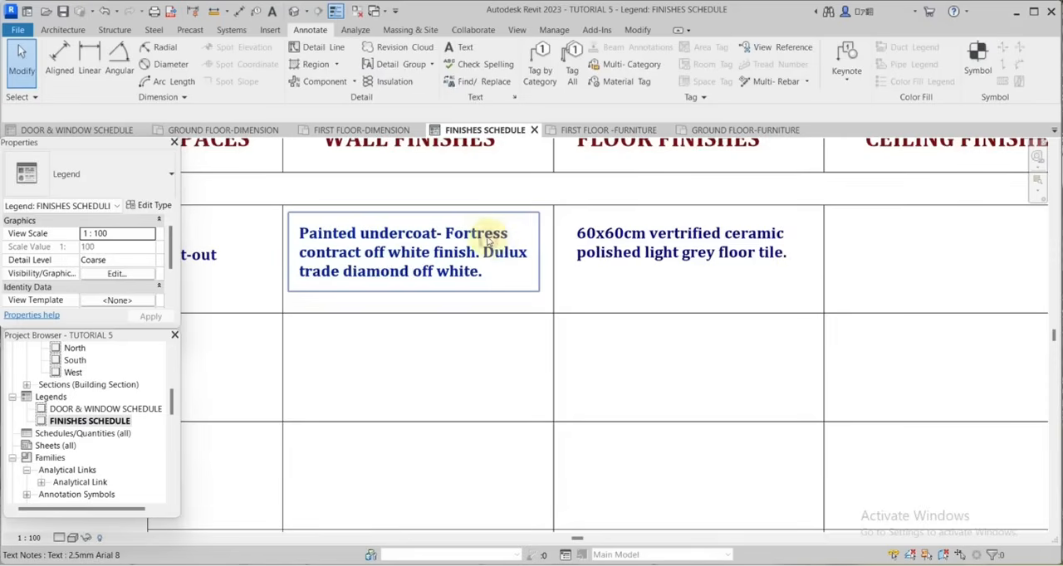
Copy the Sit-out wall finishes text horizontally into the CEILING FINISHES cell of the same row.
left_click(489, 240)
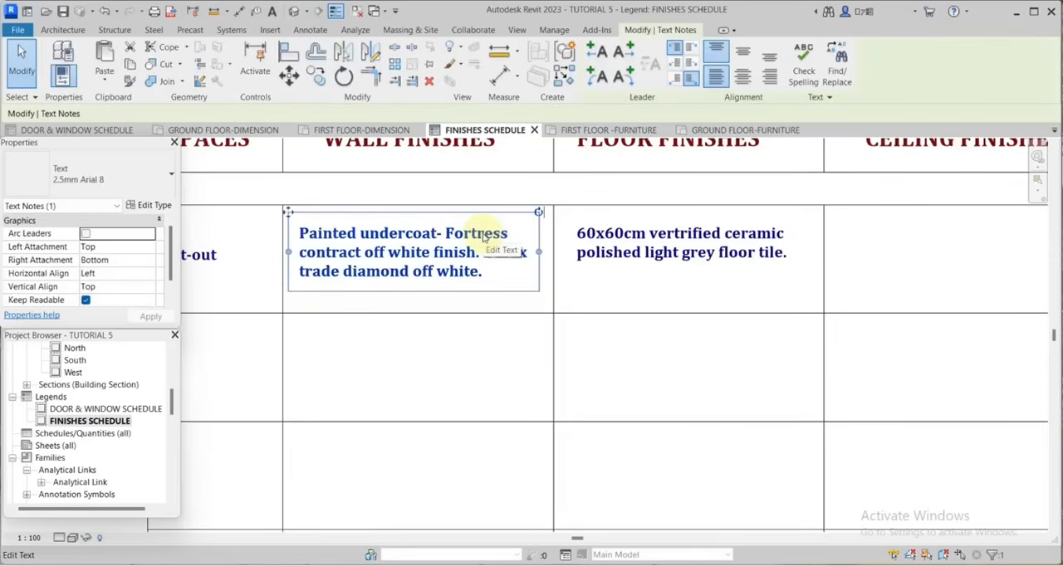
key("m")
key("v")
left_click(393, 268)
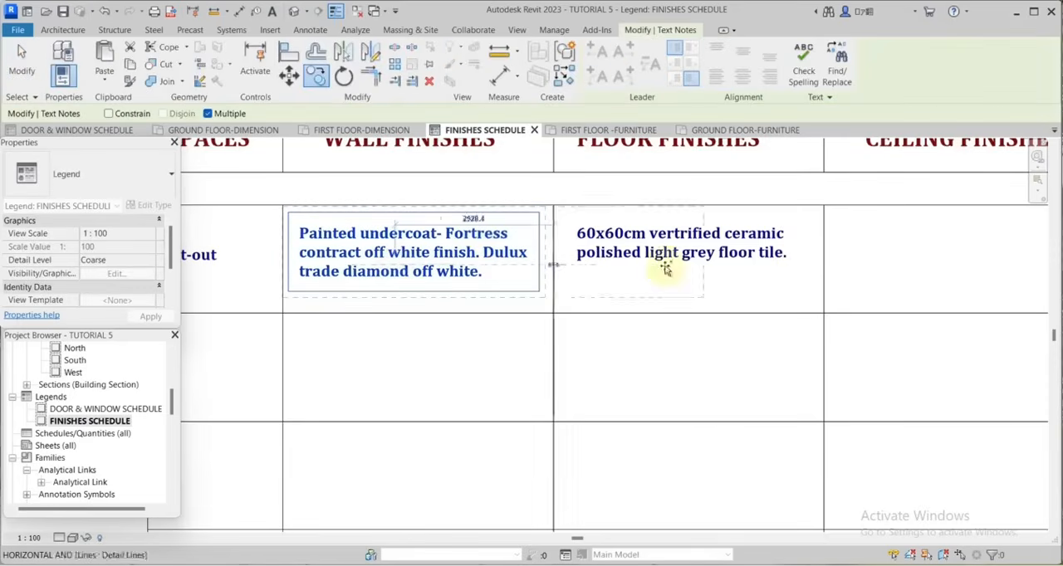
scroll(747, 267, "down", 2)
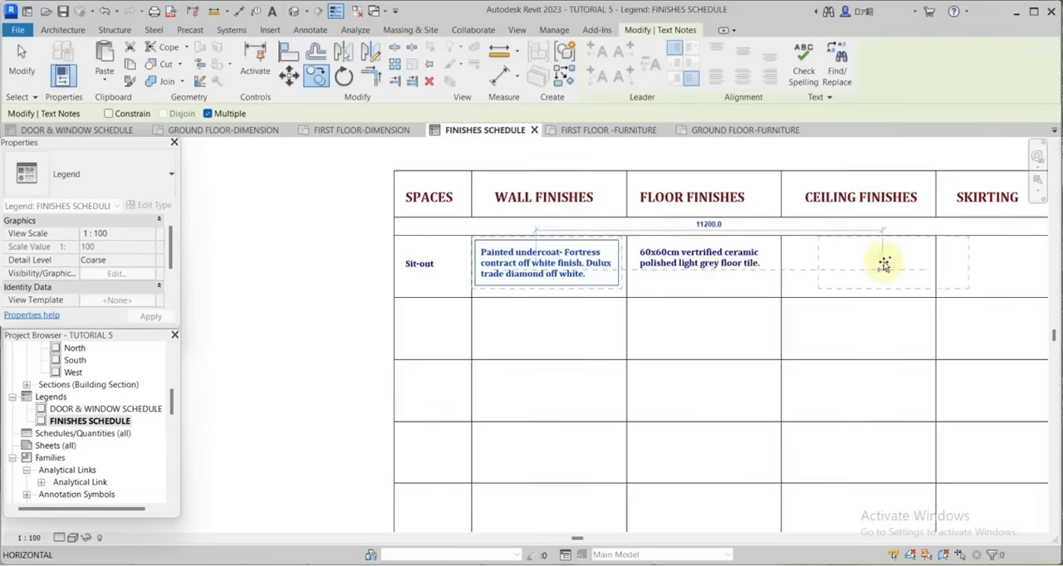
left_click(846, 264)
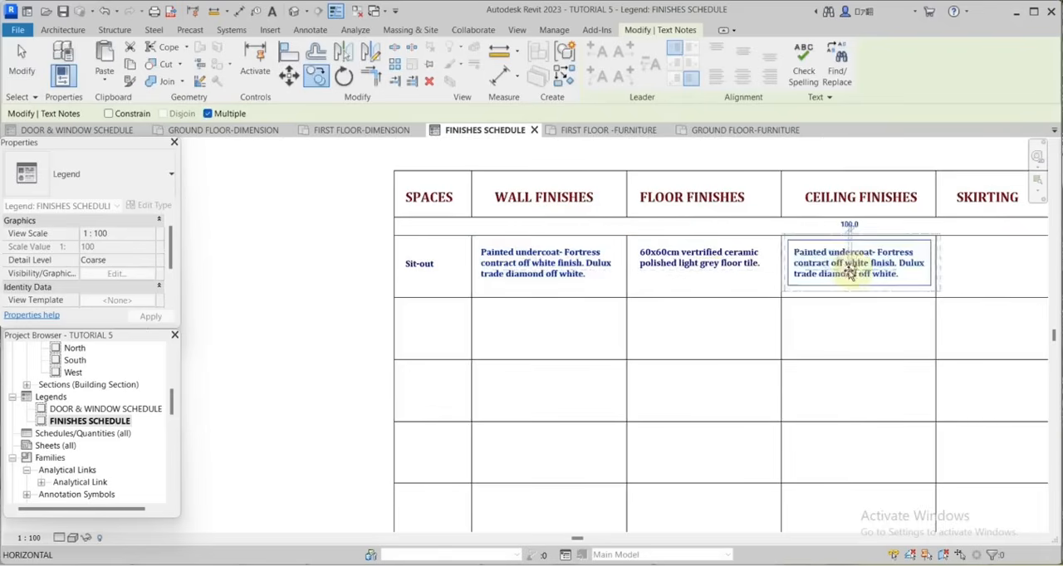
scroll(848, 270, "up", 2)
key("Escape")
key("Escape")
Edit the Sit-out ceiling text to read "Painted undercoat- Fortress contract white finish. Dulux trade diamond white.".
scroll(827, 281, "up", 3)
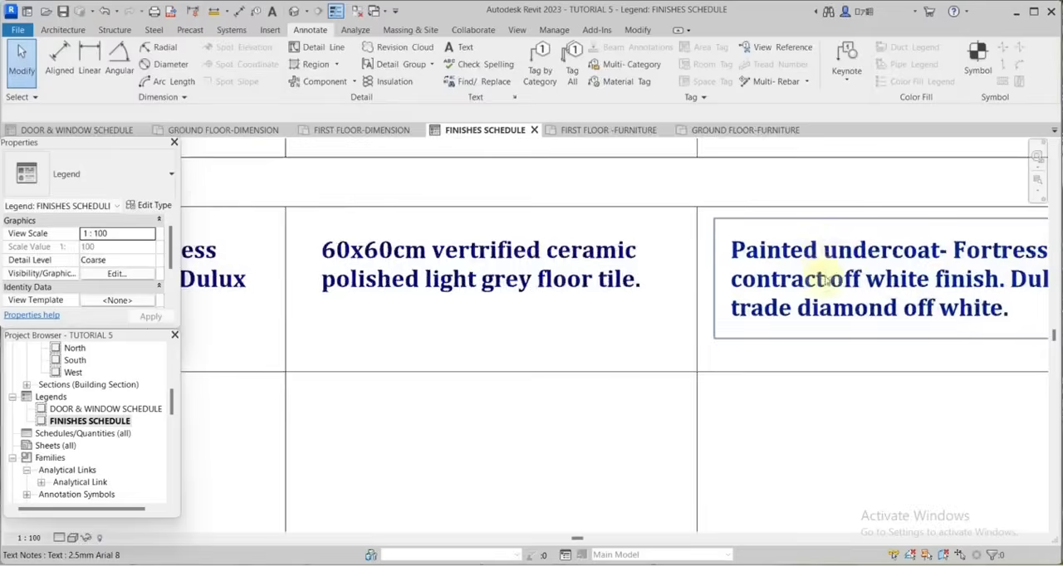
scroll(828, 281, "up", 1)
left_click(885, 276)
left_click(883, 274)
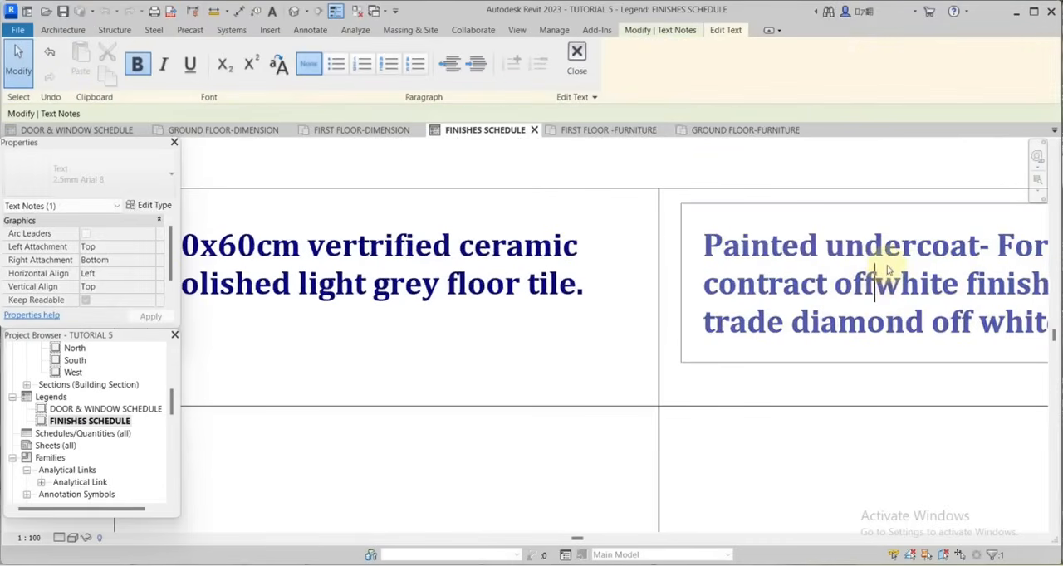
key("BackSpace")
key("BackSpace")
key("BackSpace")
scroll(883, 266, "down", 1)
scroll(800, 256, "up", 1)
left_click(897, 304)
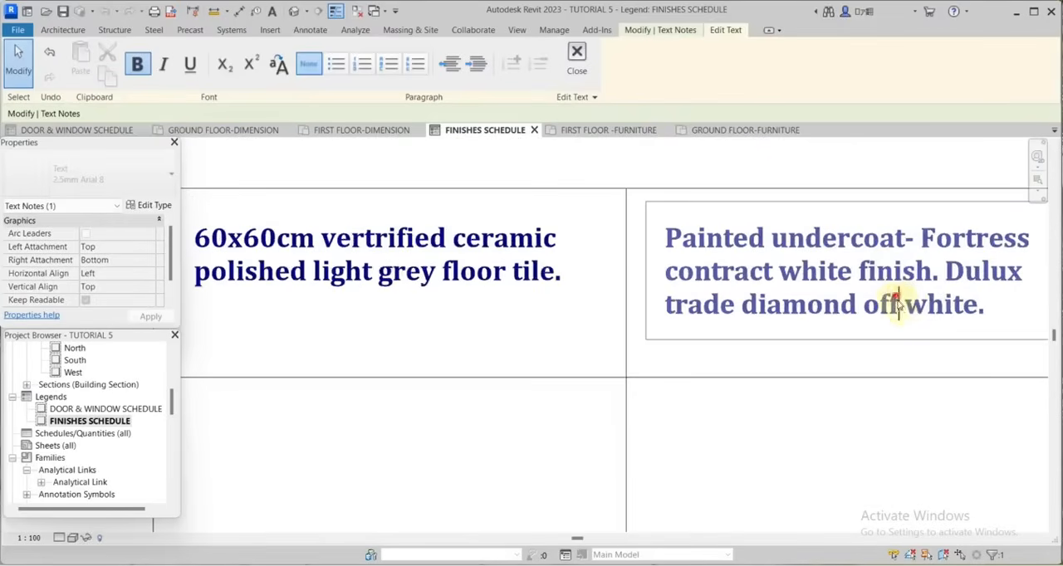
key("BackSpace")
key("BackSpace")
key("BackSpace")
key("BackSpace")
left_click(949, 307)
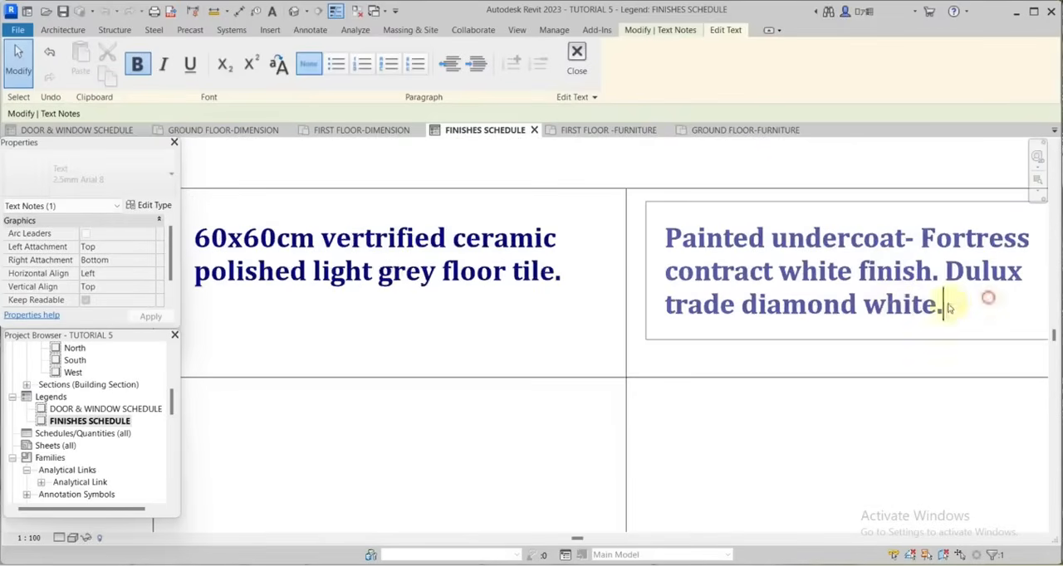
scroll(905, 278, "down", 5)
left_click(861, 248)
left_click(861, 248)
Copy the Sit-out floor finishes text horizontally into the SKIRTING cell of the same row.
scroll(588, 252, "down", 1)
left_click(555, 244)
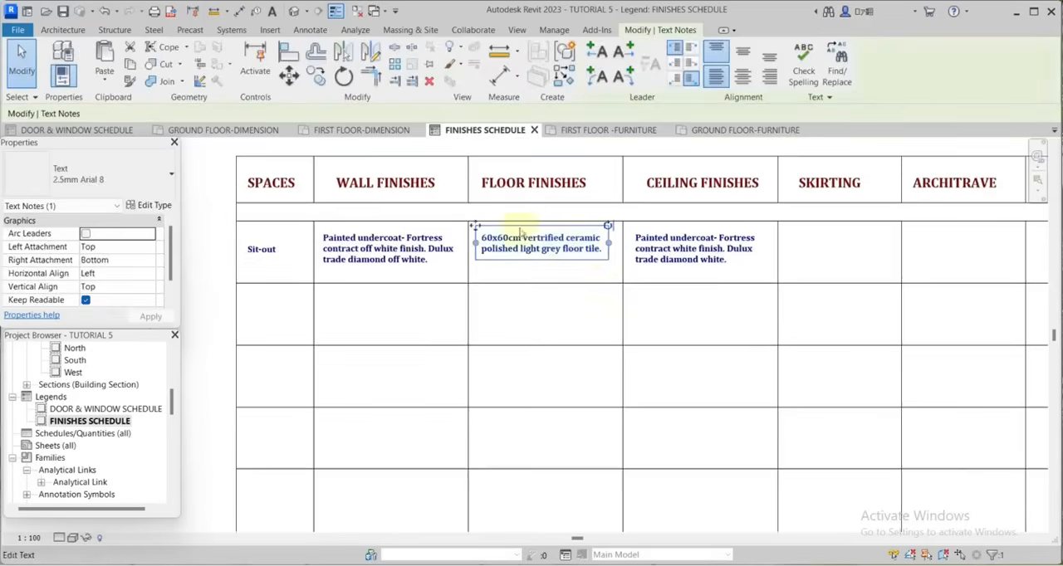
scroll(565, 256, "up", 1)
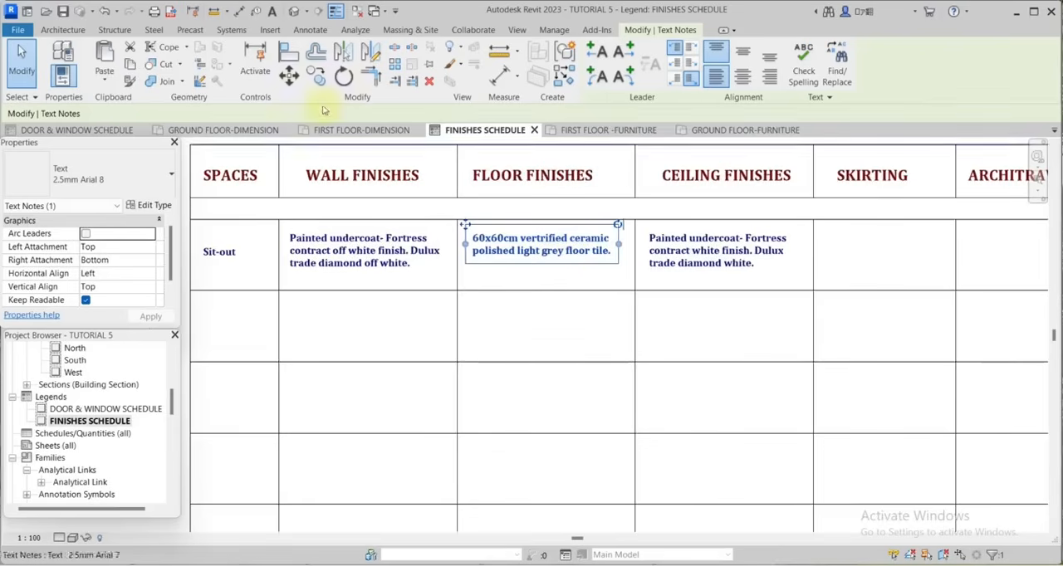
left_click(315, 77)
left_click(541, 255)
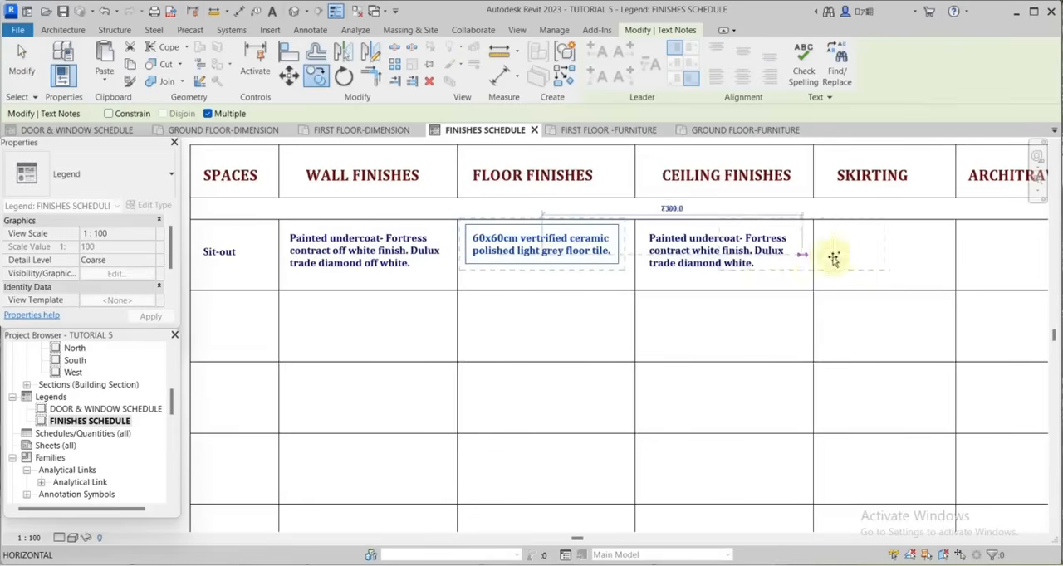
left_click(882, 255)
key("Escape")
key("Escape")
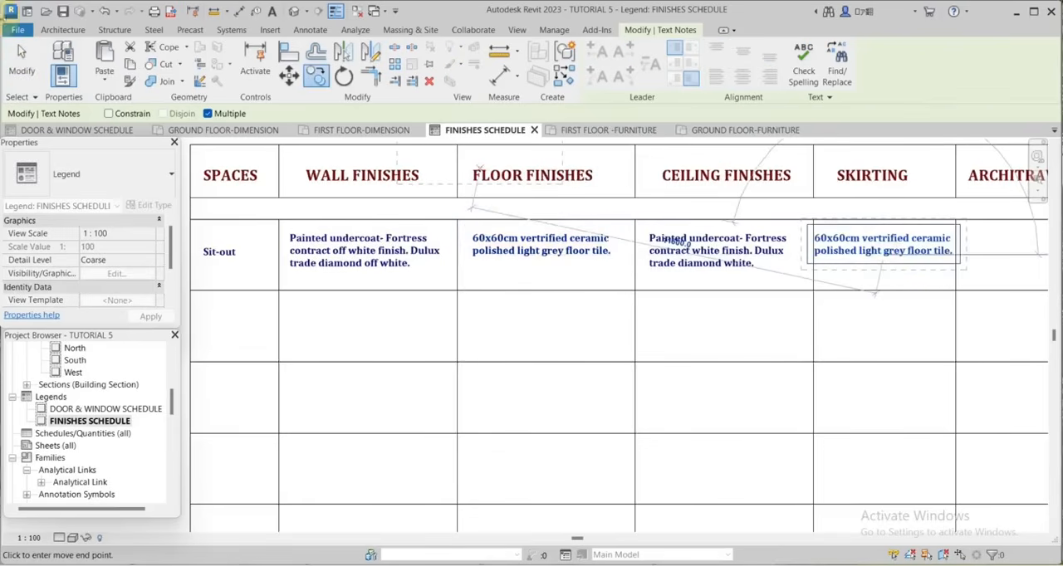
Change the tile size in the Sit-out skirting text to 10x60cm.
scroll(914, 259, "up", 3)
left_click(828, 252)
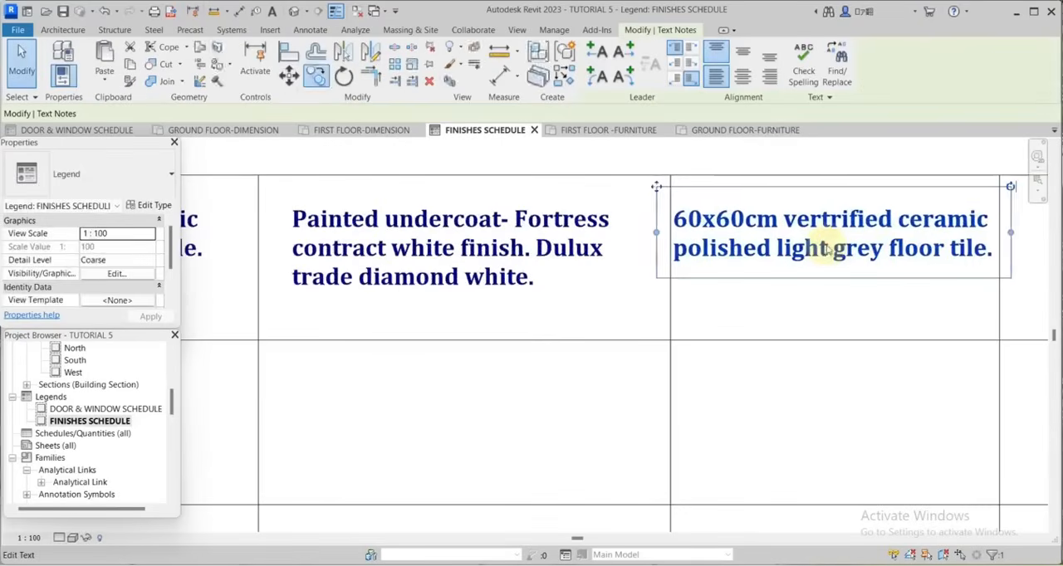
left_click(700, 220)
left_click(697, 222)
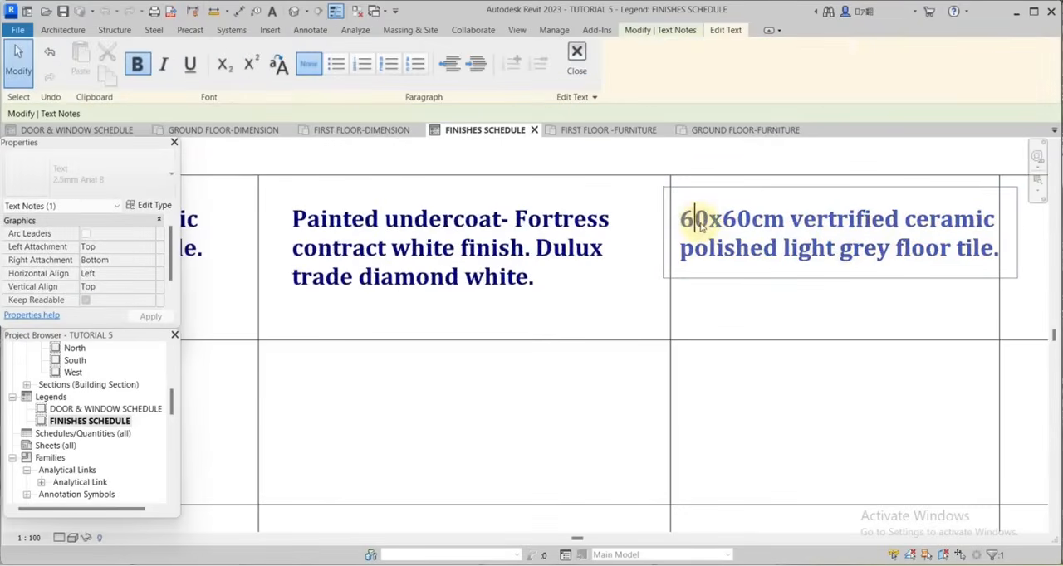
key("BackSpace")
type("0")
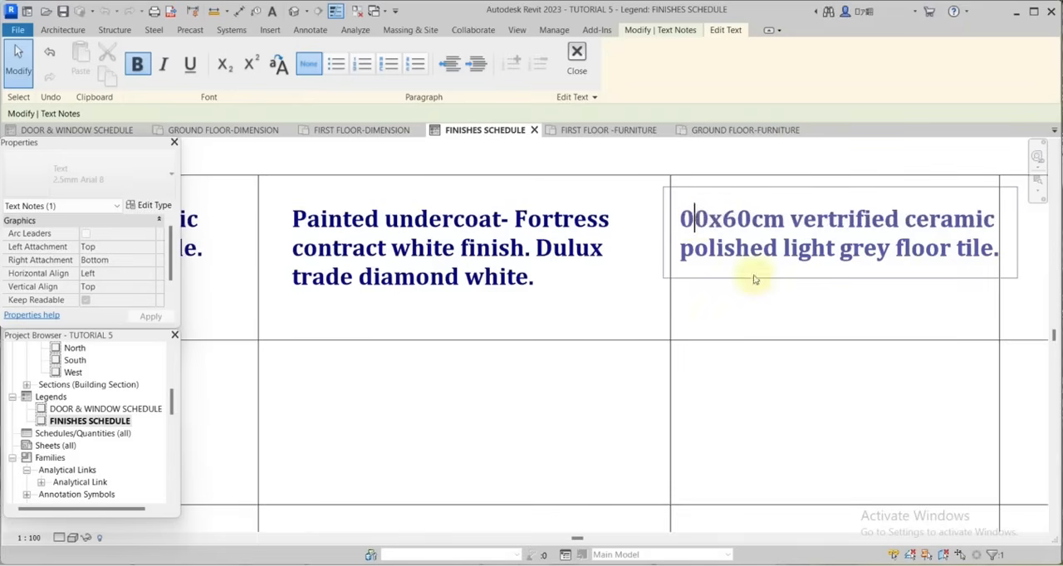
key("BackSpace")
type("1")
left_click(780, 301)
scroll(736, 255, "down", 5)
left_click(890, 264)
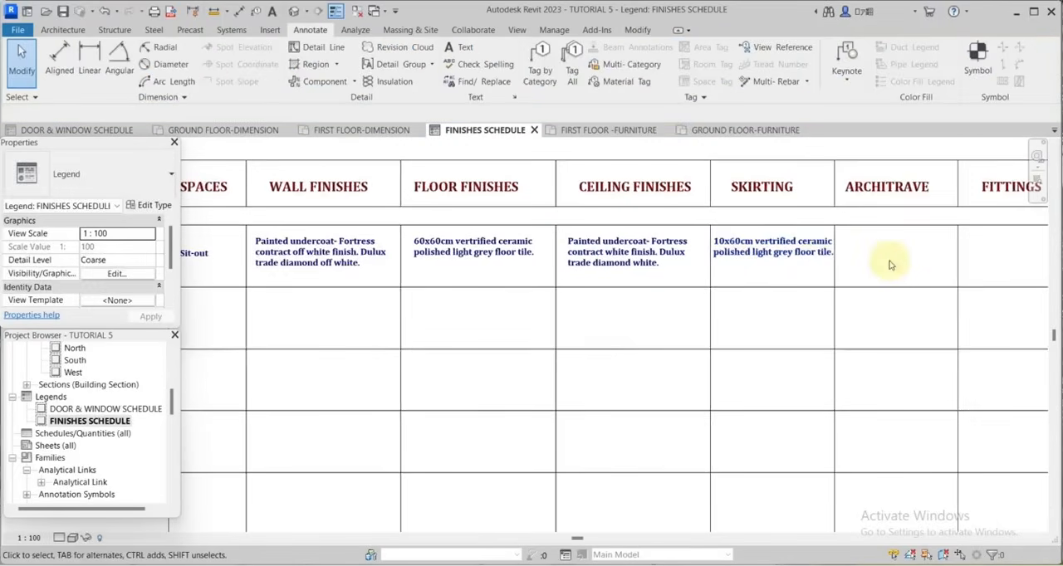
Add the text "18x75mm HDF primed, finished with dark brown spray." under ARCHITRAVE in the Sit-out row, matching the existing text type.
scroll(753, 236, "up", 3)
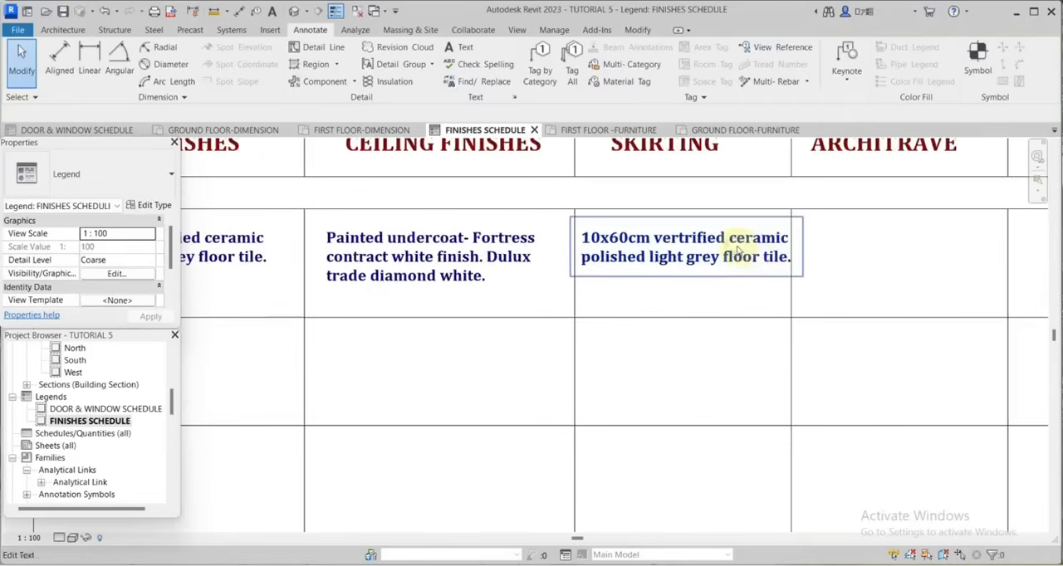
left_click(737, 249)
right_click(860, 318)
left_click(855, 409)
left_click(808, 226)
type("18x7")
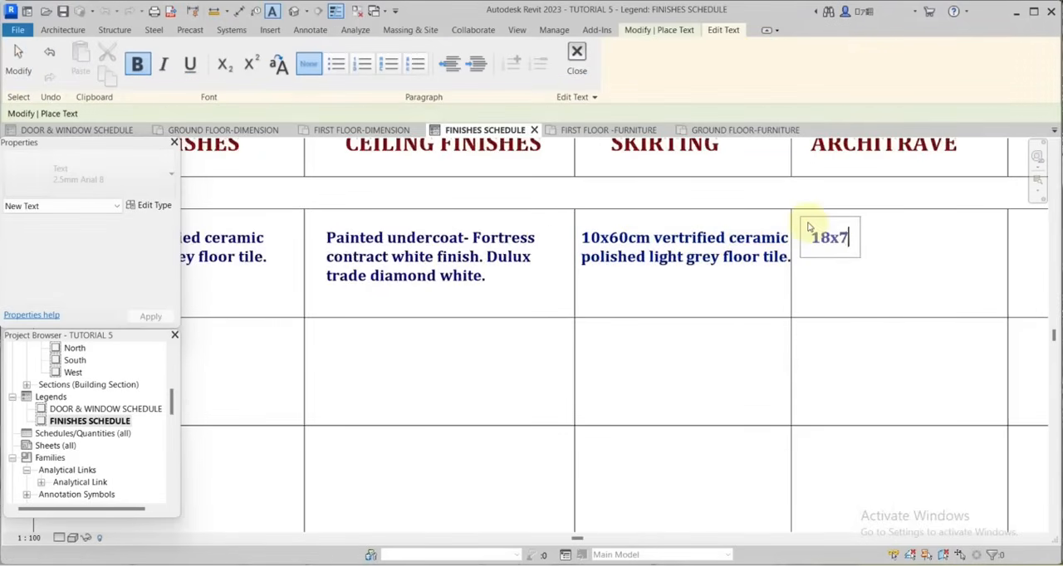
type("5mm HDF")
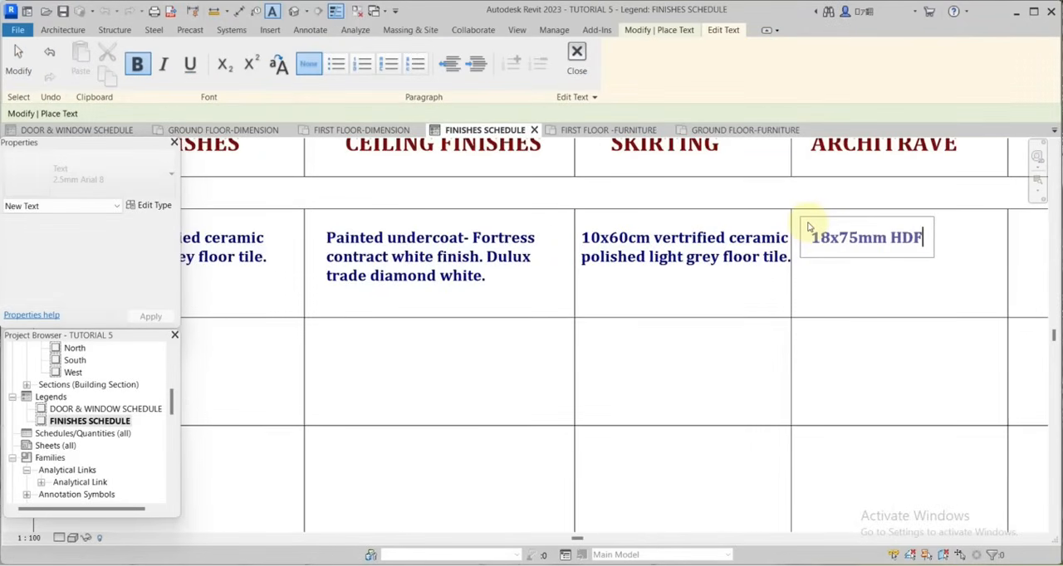
type(" primed,")
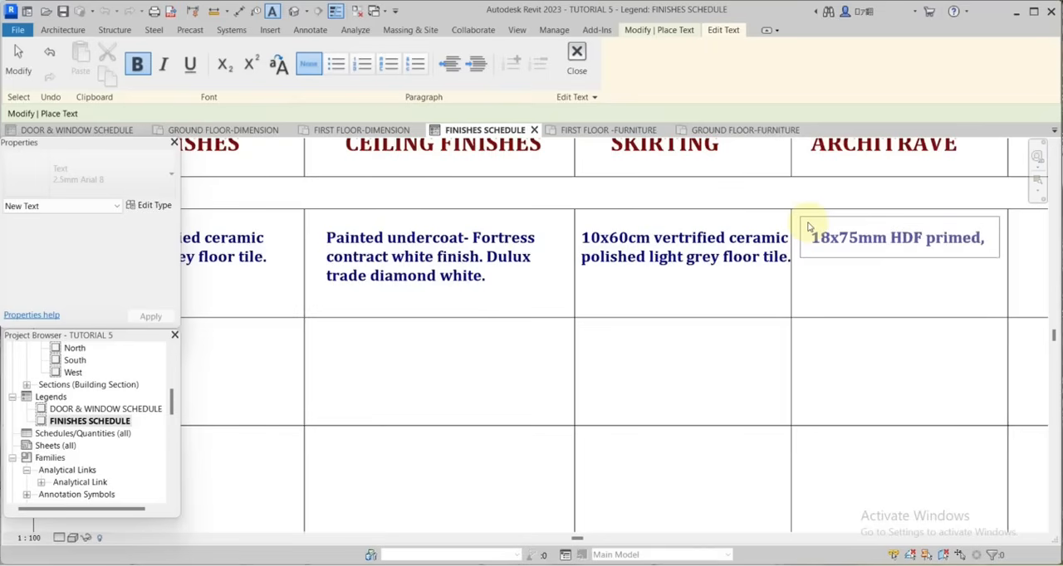
key("Return")
type("finished")
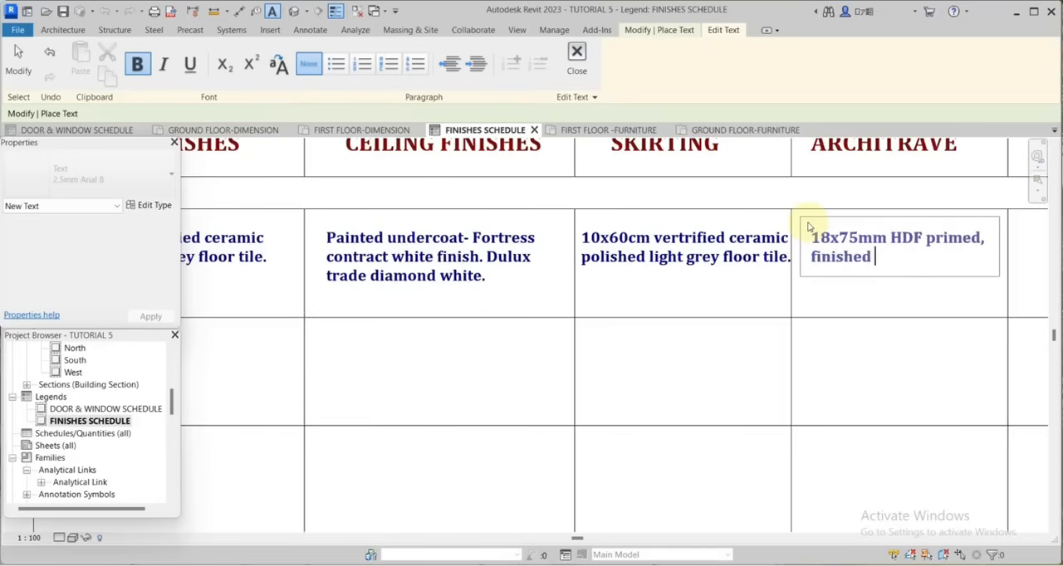
type(" with")
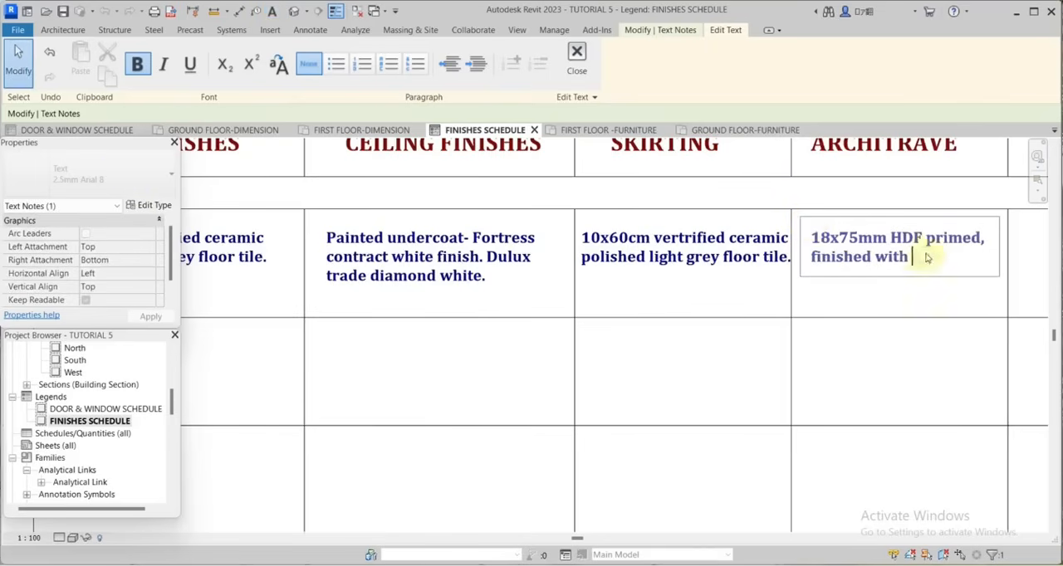
type("dark brown")
key("Return")
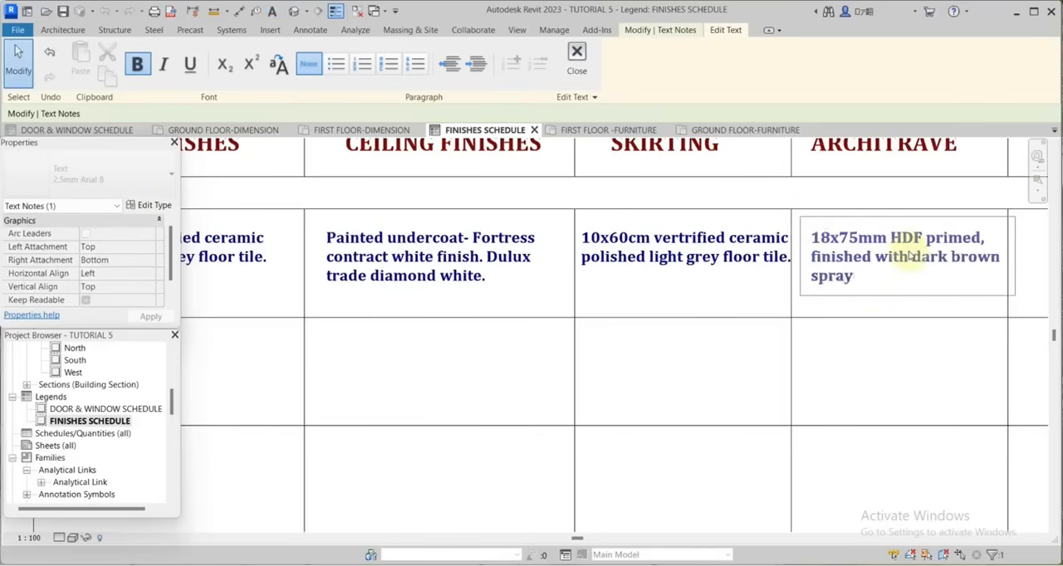
scroll(930, 263, "down", 3)
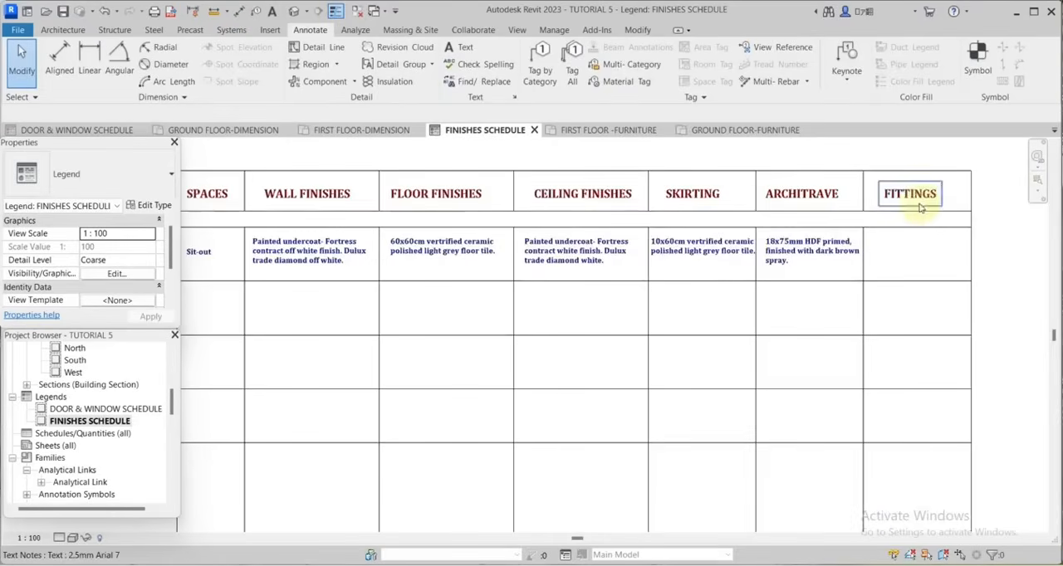
scroll(921, 190, "up", 2)
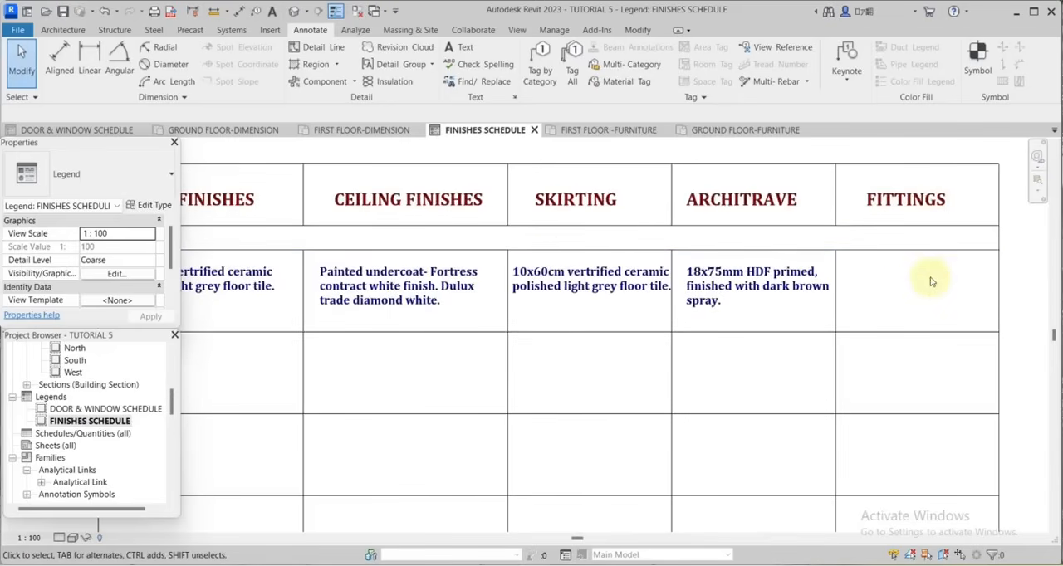
scroll(921, 282, "down", 4)
scroll(403, 303, "up", 3)
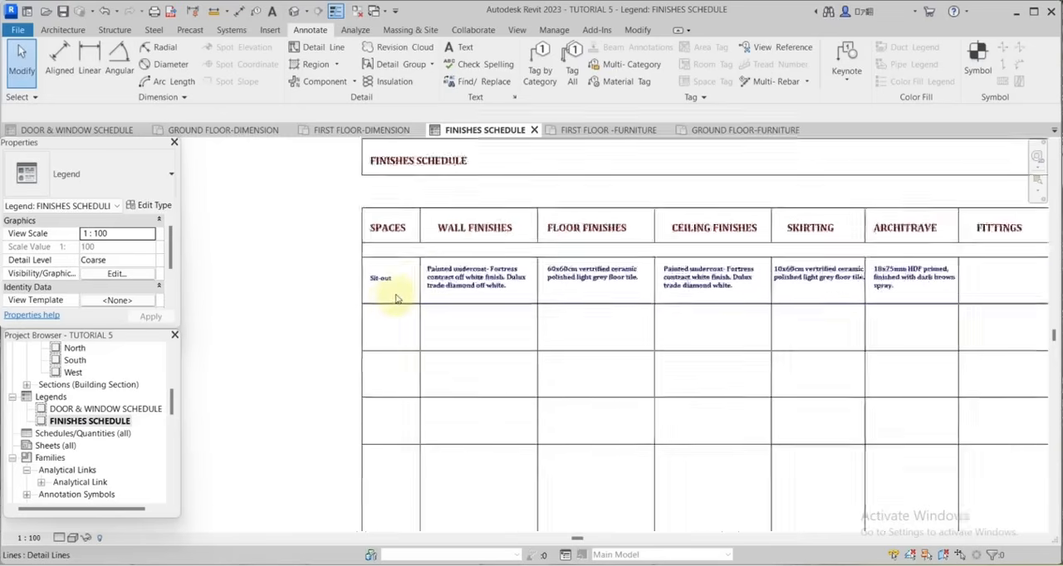
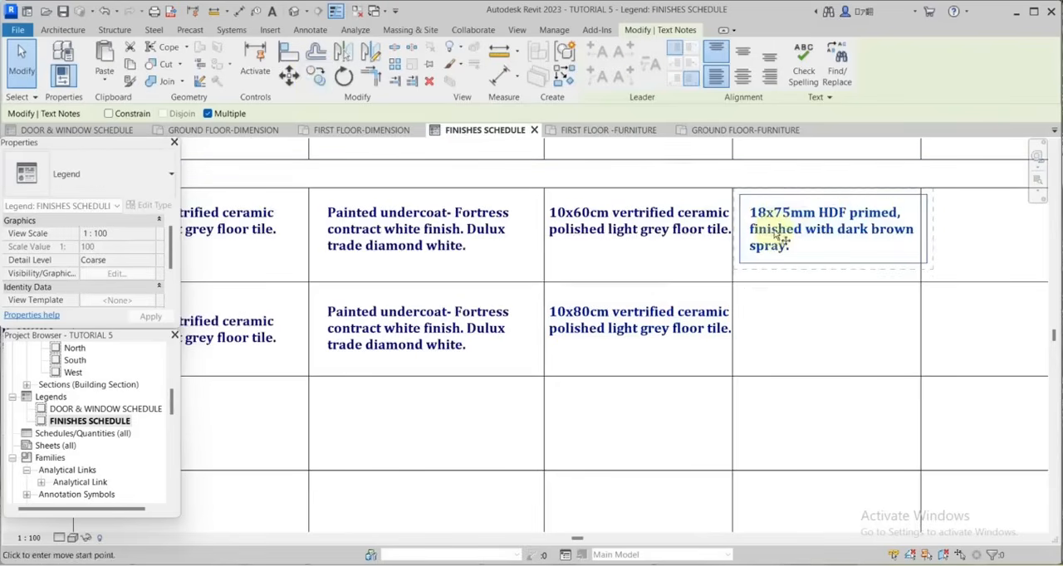
Copy the Sit-out architrave text straight down into the ARCHITRAVE cell of the Living room row.
left_click(779, 235)
left_click(781, 327)
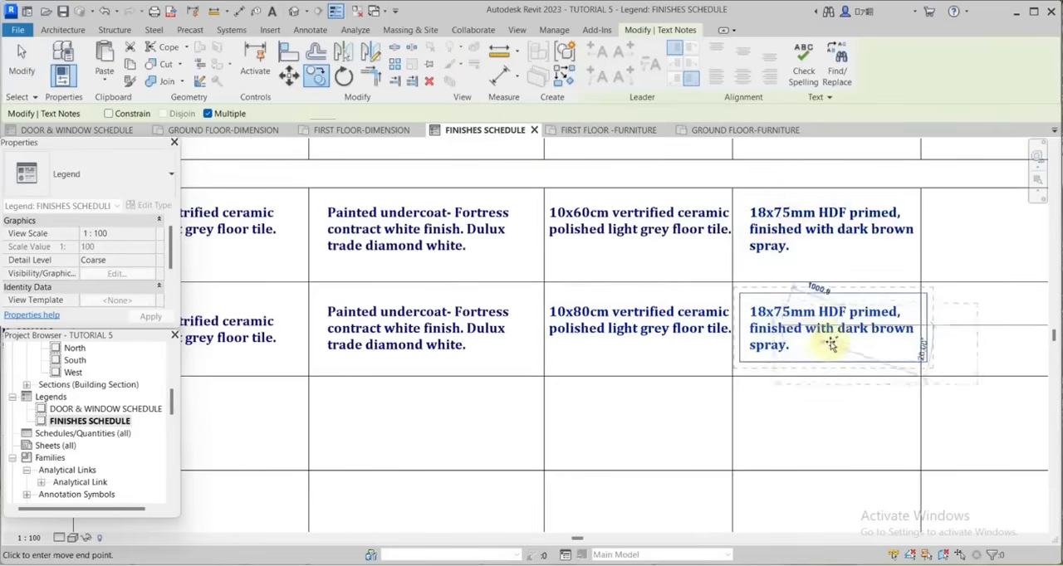
scroll(772, 332, "down", 4)
scroll(830, 306, "up", 2)
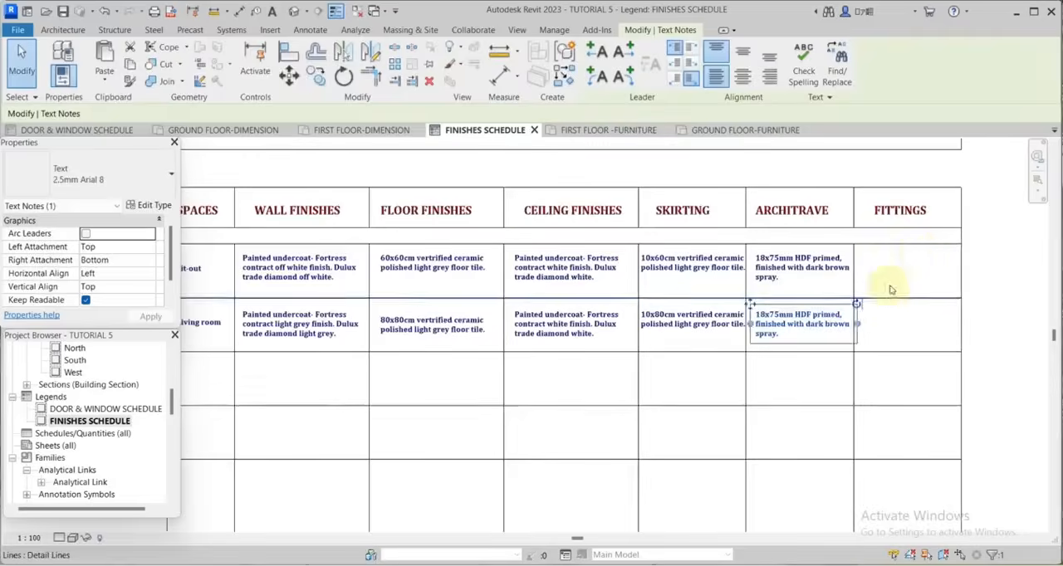
key("Escape")
scroll(872, 286, "down", 3)
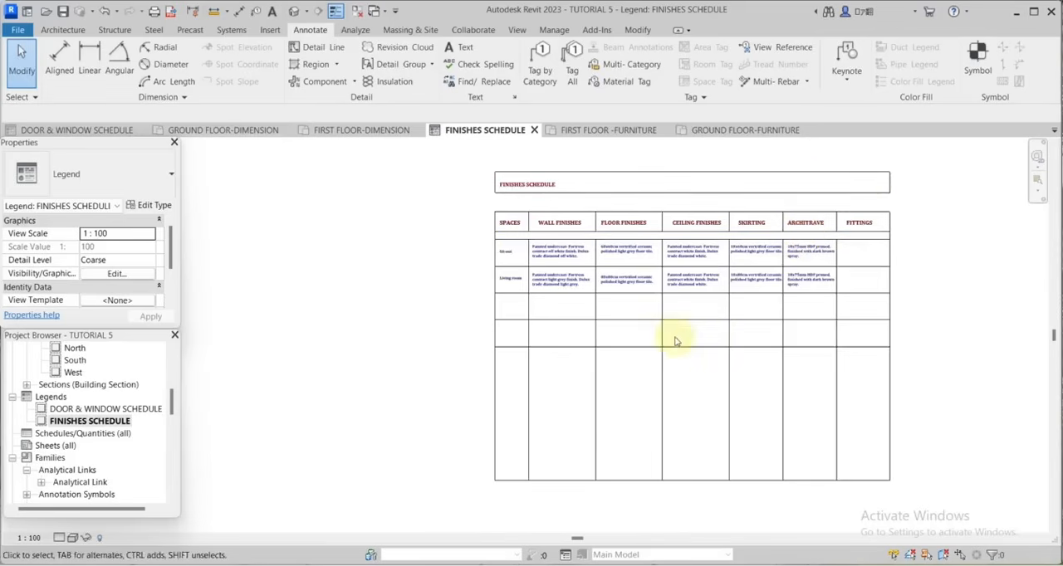
scroll(669, 335, "up", 2)
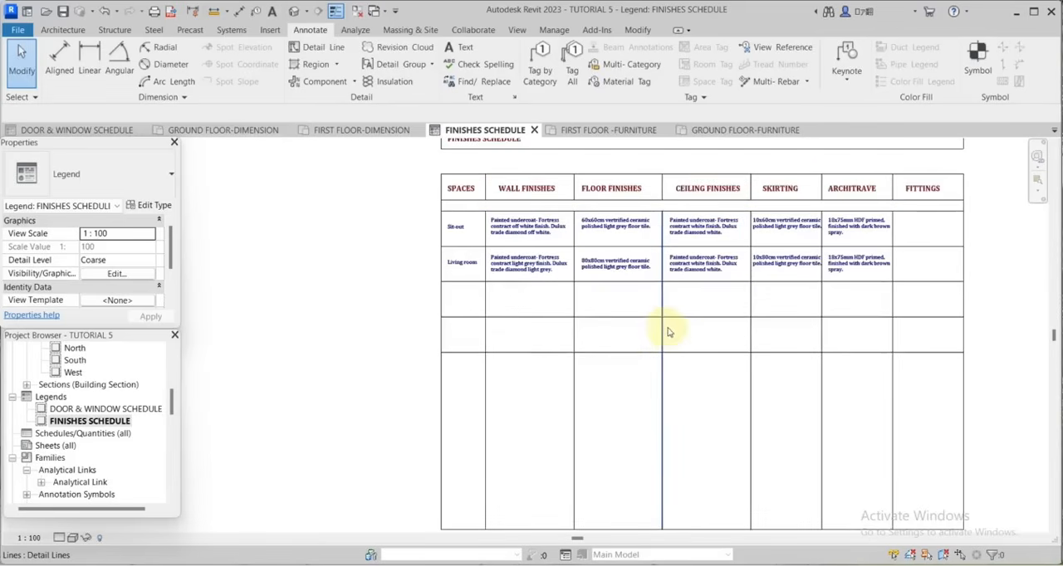
scroll(668, 332, "down", 2)
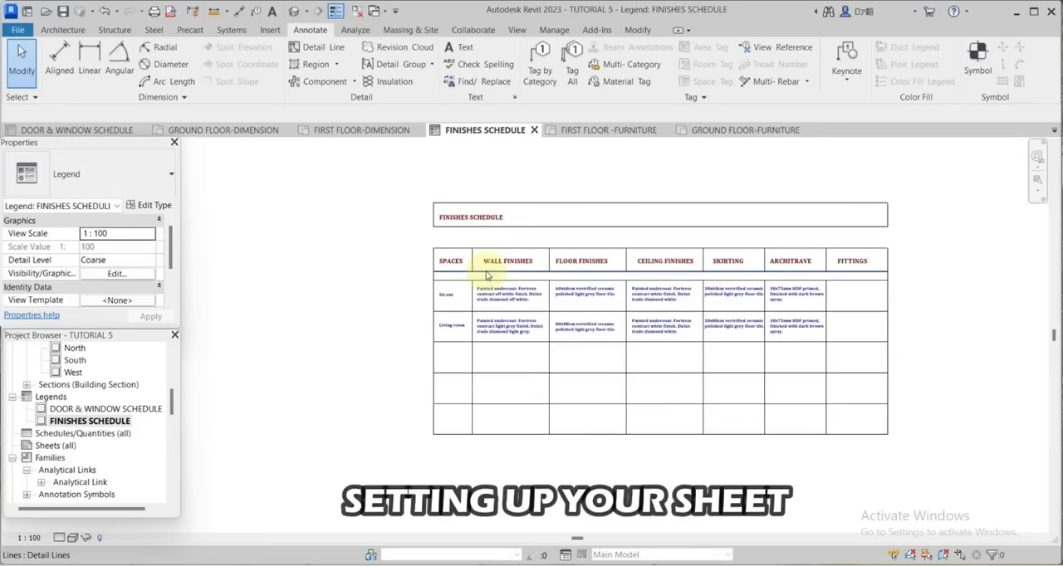
Create a new sheet with the A3 title block, loading A3.rfa from the dest folder.
left_click(51, 446)
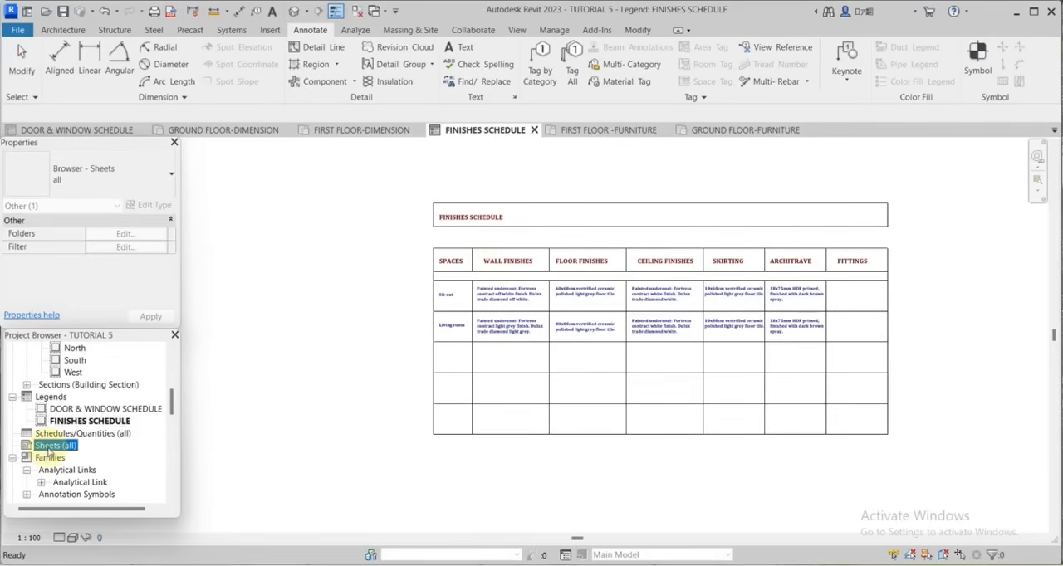
right_click(51, 448)
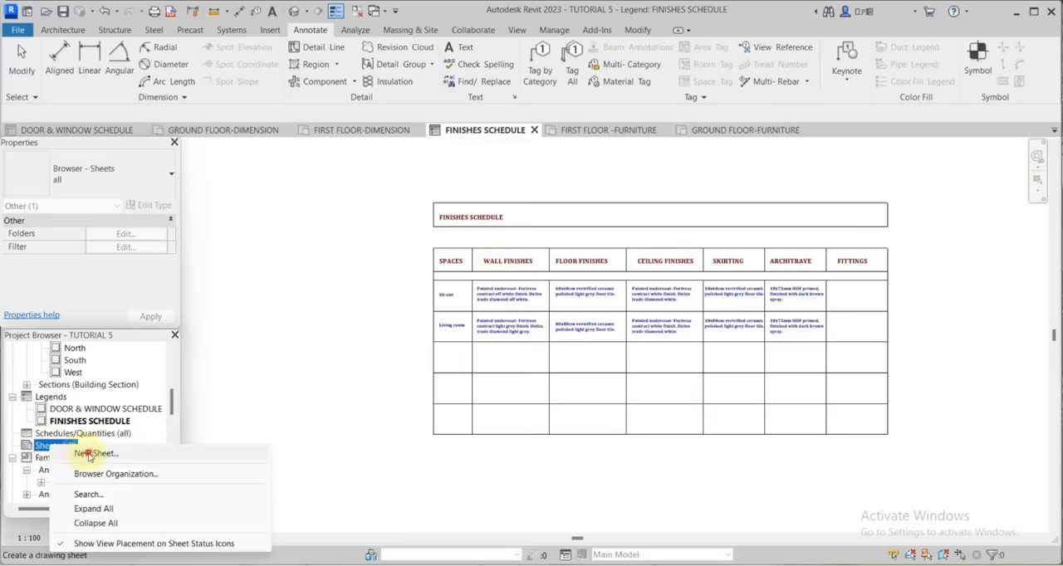
left_click(89, 454)
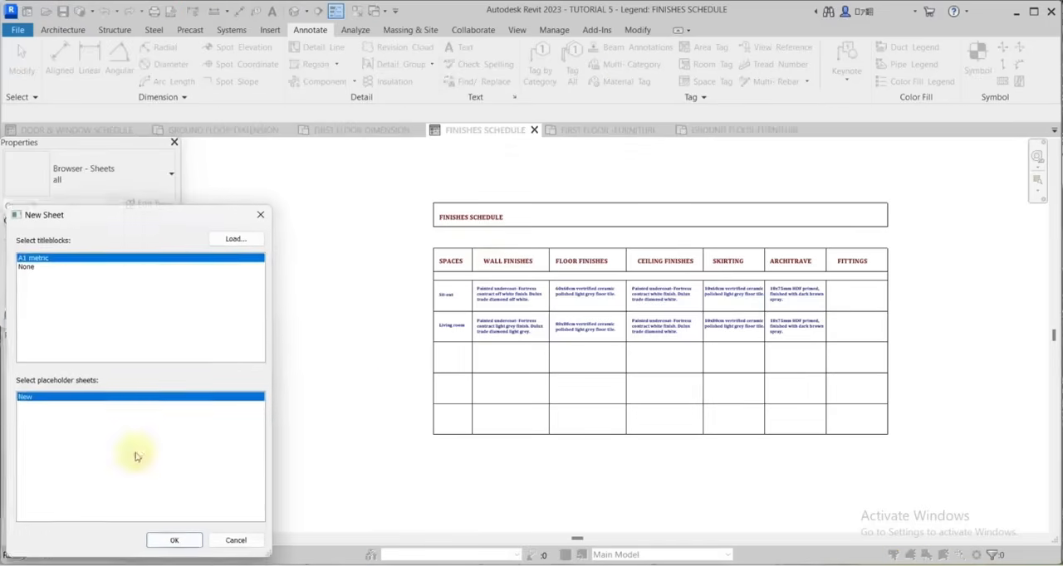
left_click(236, 239)
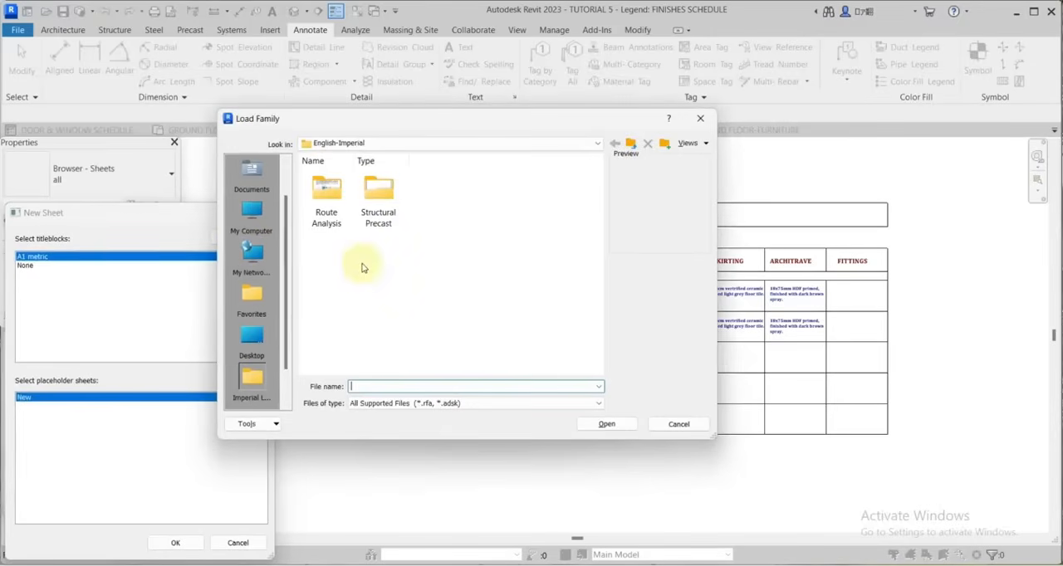
left_click(261, 186)
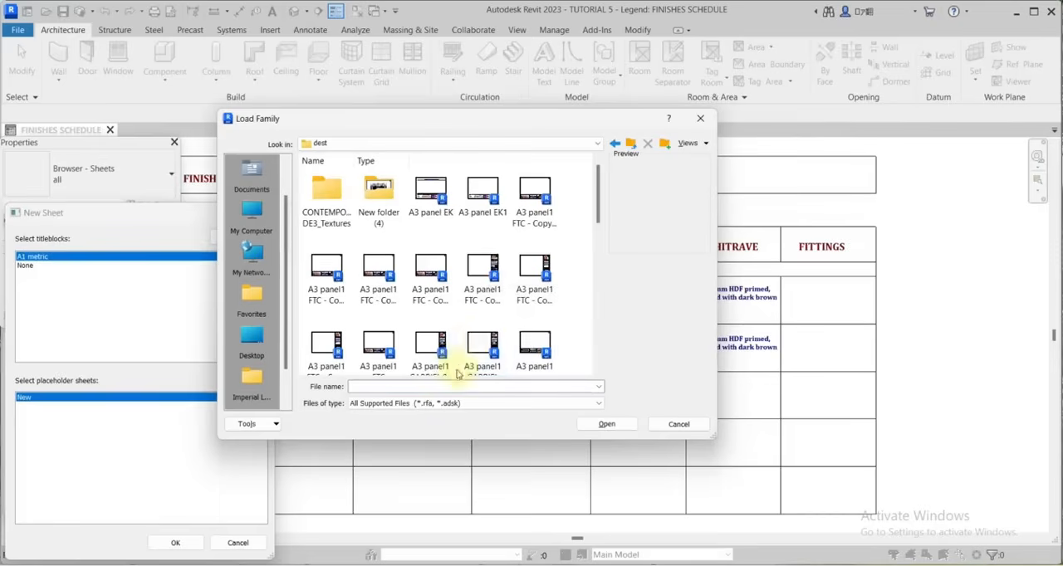
scroll(523, 339, "down", 1)
scroll(517, 334, "down", 3)
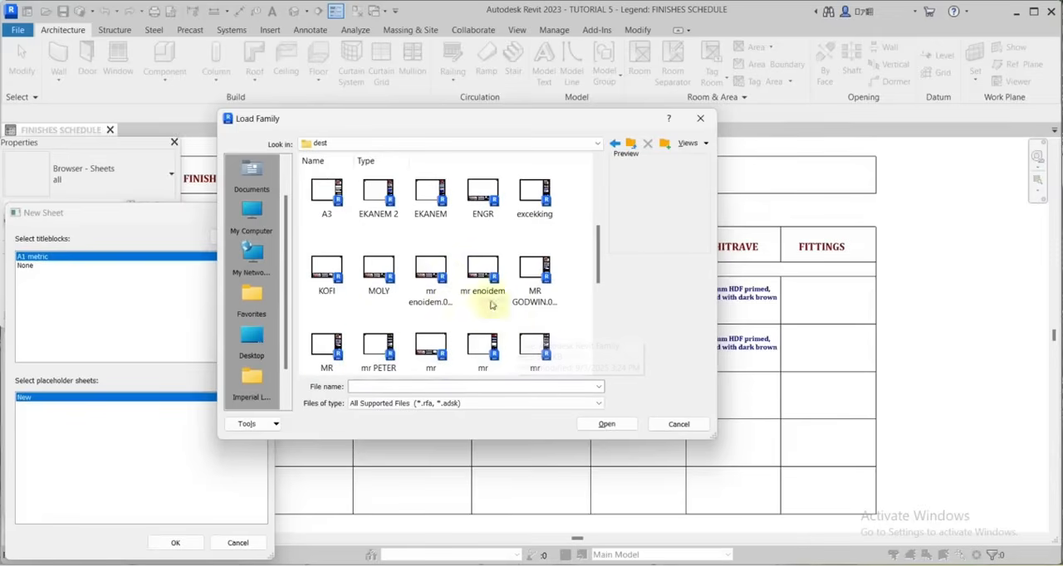
left_click(333, 203)
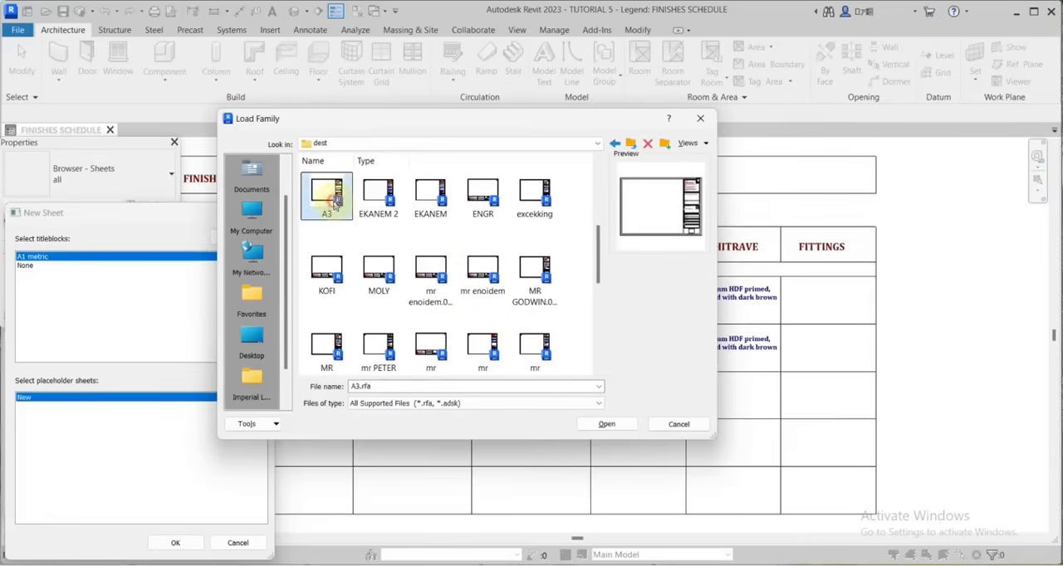
left_click(614, 424)
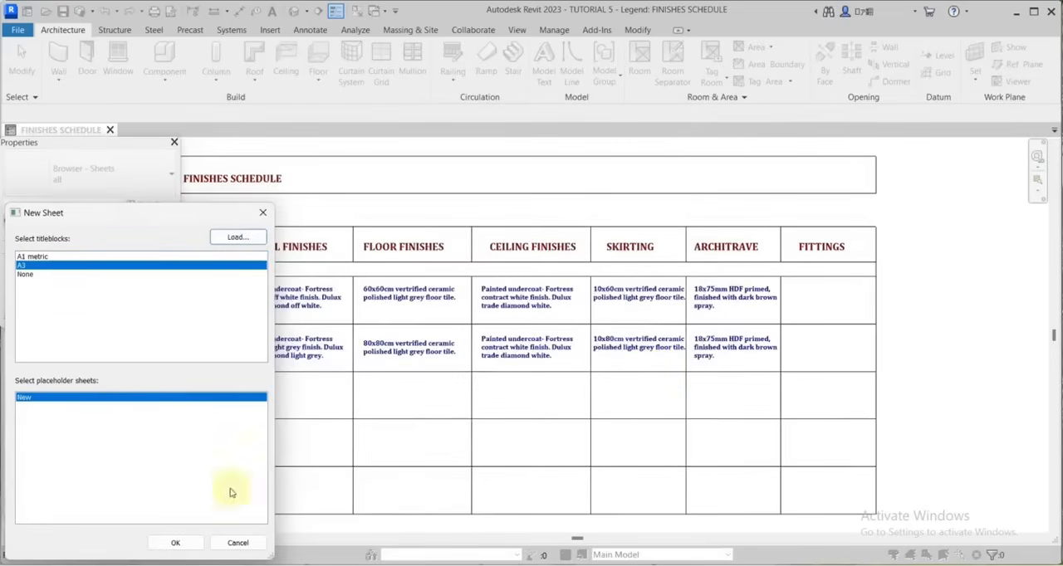
left_click(175, 542)
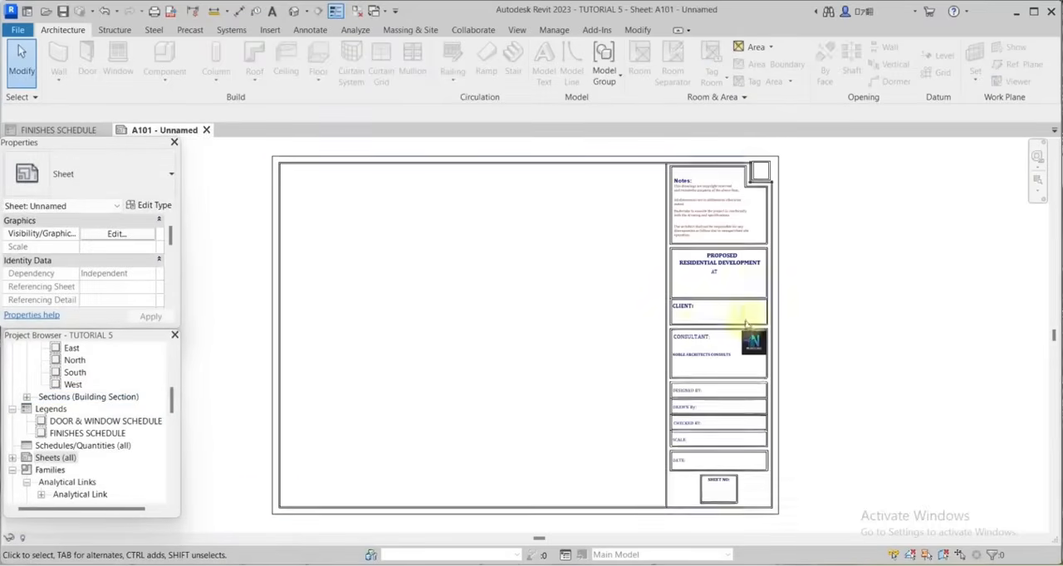
Examine the notes and the proposed residential development heading in the new sheet's title block.
scroll(822, 307, "up", 4)
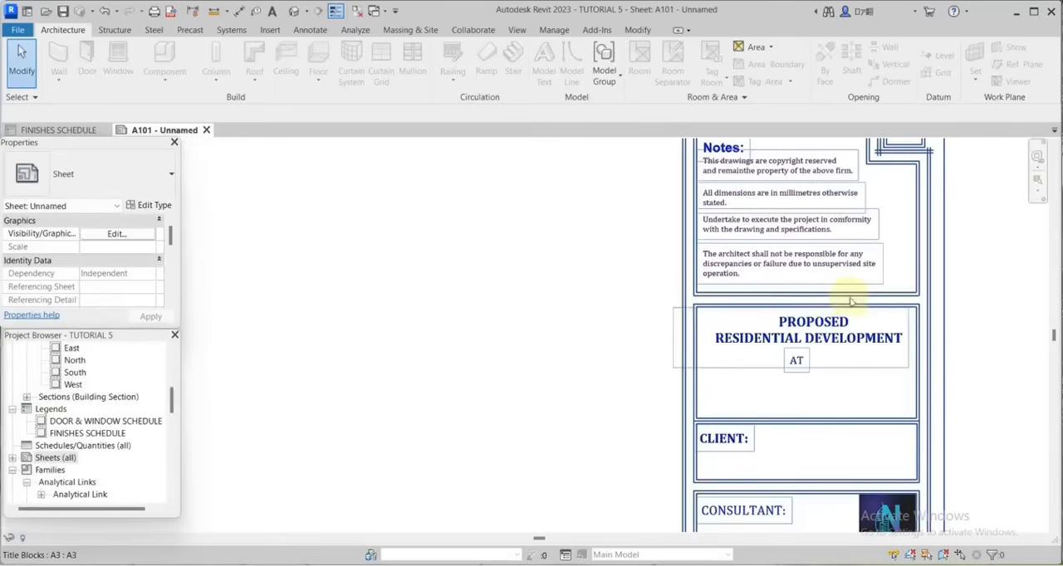
scroll(822, 353, "up", 3)
scroll(828, 235, "down", 4)
scroll(826, 295, "up", 4)
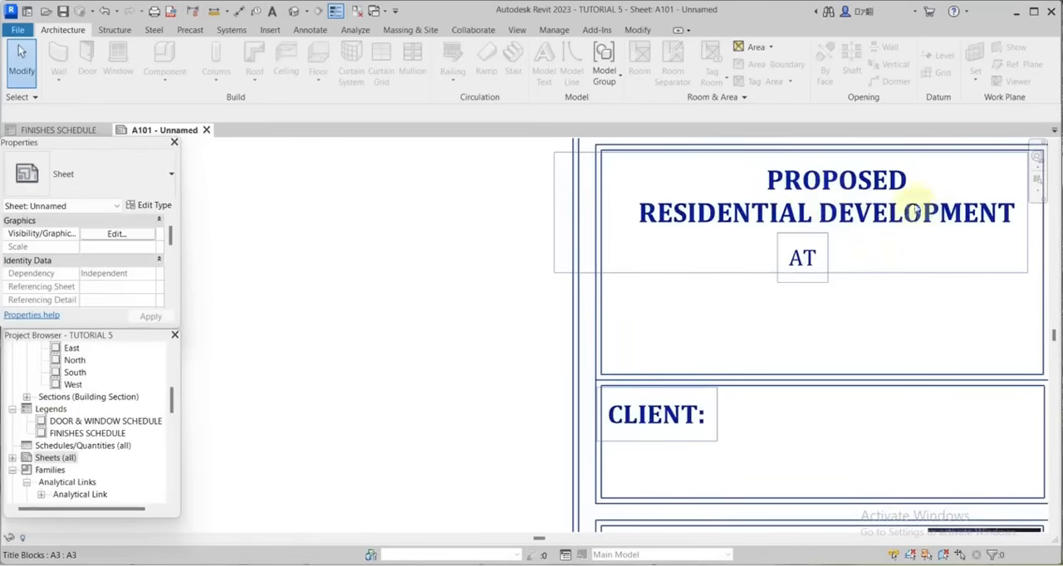
scroll(872, 260, "down", 2)
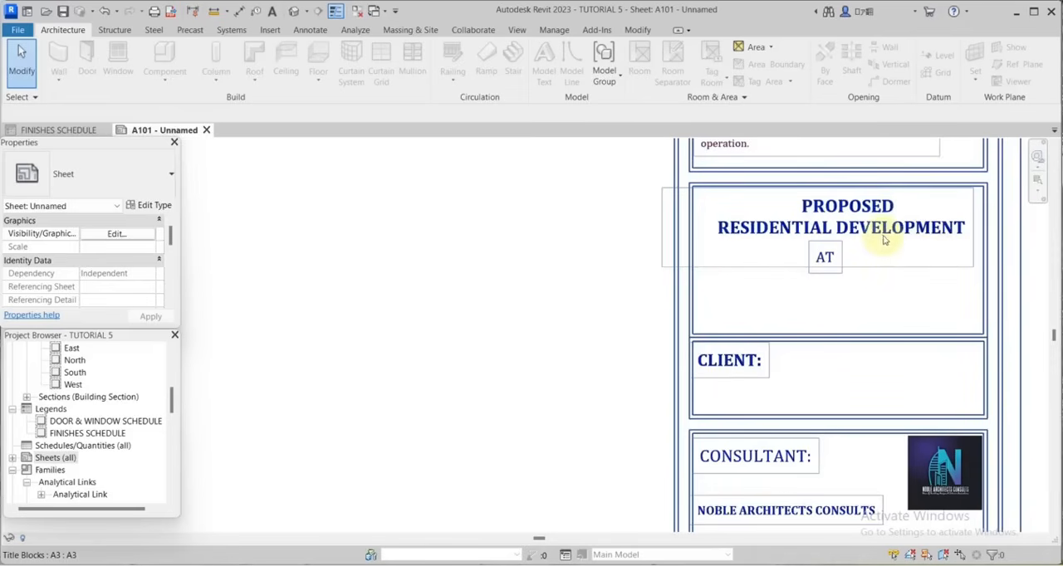
scroll(865, 239, "up", 1)
scroll(864, 238, "down", 2)
scroll(863, 226, "down", 1)
Examine the CLIENT and CONSULTANT boxes of the title block, including the firm's name and logo.
scroll(845, 200, "up", 3)
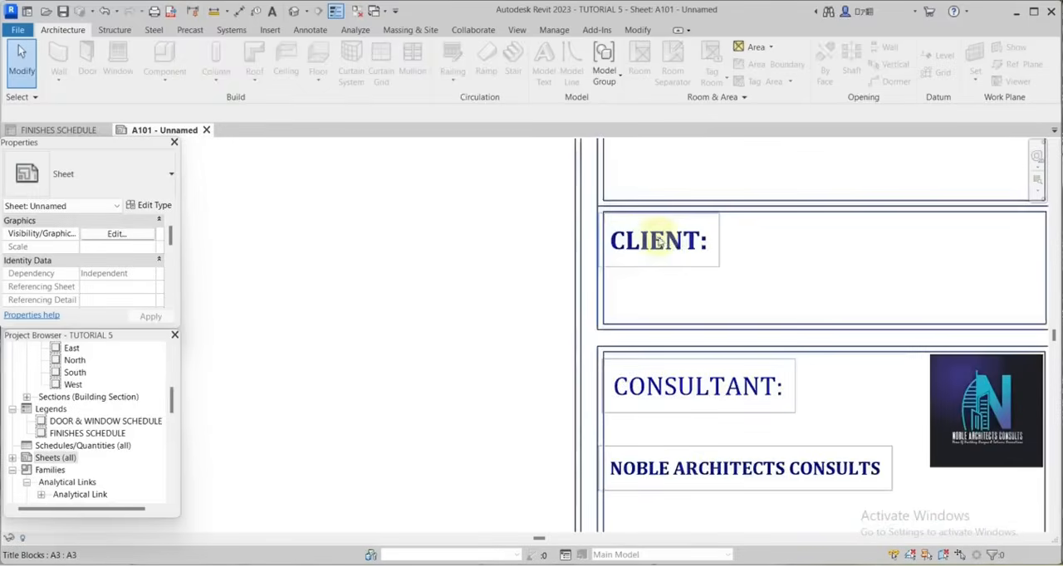
scroll(735, 261, "down", 2)
scroll(731, 258, "up", 1)
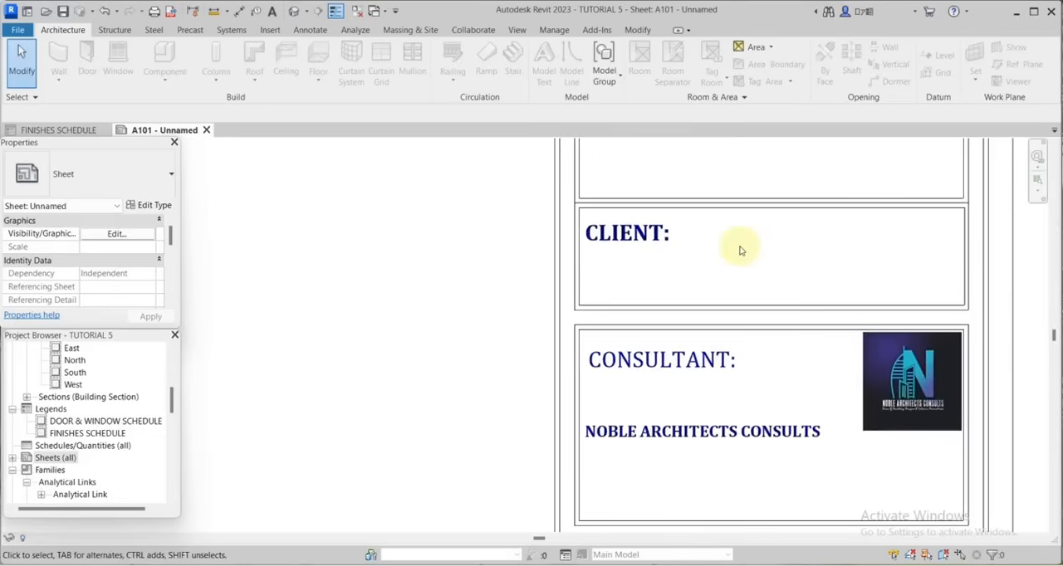
scroll(741, 249, "down", 2)
scroll(743, 311, "up", 3)
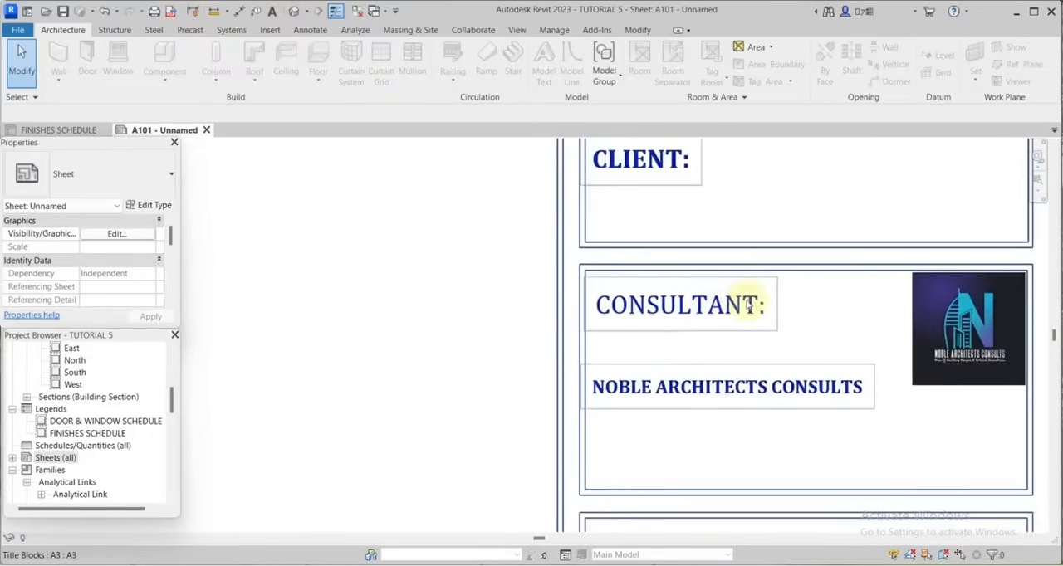
scroll(747, 306, "down", 3)
scroll(730, 340, "up", 3)
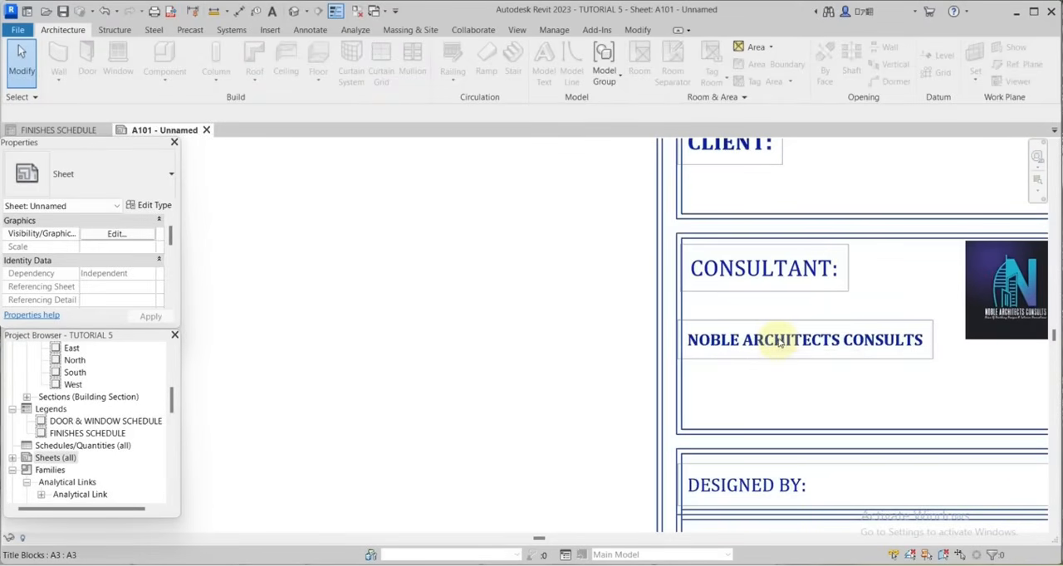
scroll(778, 345, "down", 3)
scroll(748, 333, "up", 1)
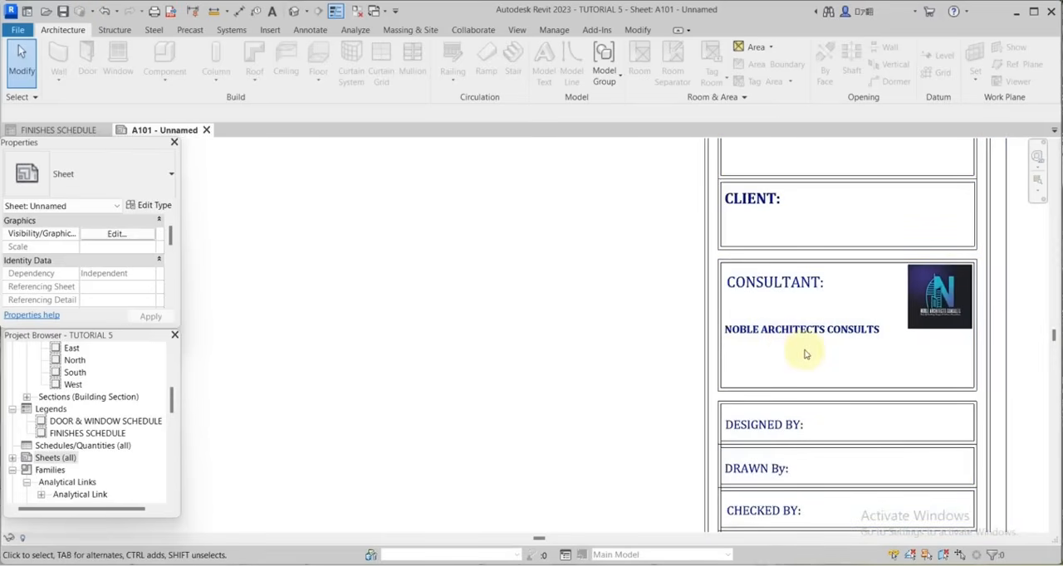
Examine the DESIGNED BY, DRAWN By and CHECKED BY fields of the title block.
scroll(907, 342, "down", 3)
scroll(805, 332, "up", 4)
scroll(805, 332, "up", 2)
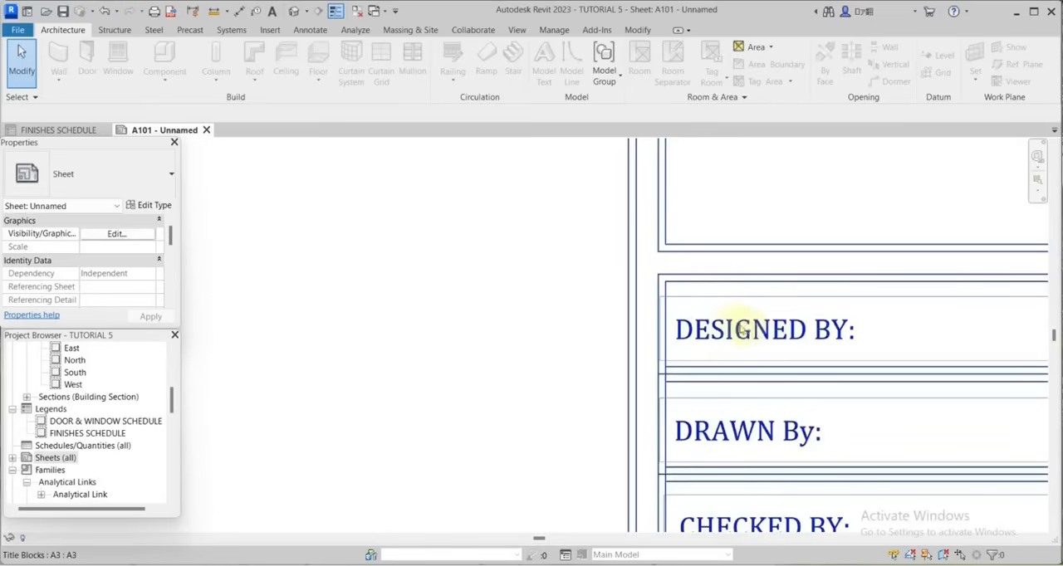
scroll(744, 329, "down", 2)
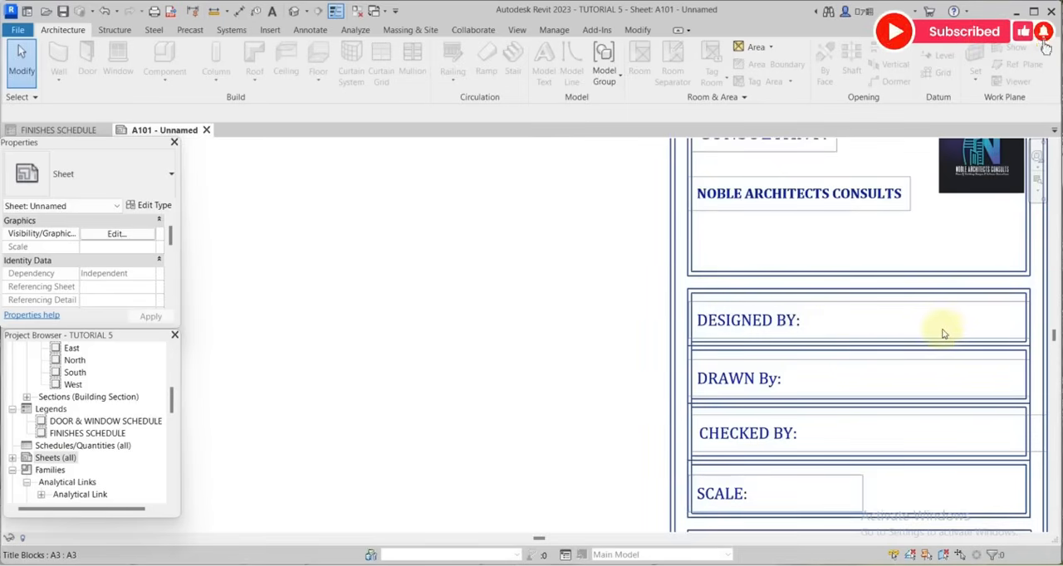
scroll(751, 380, "up", 2)
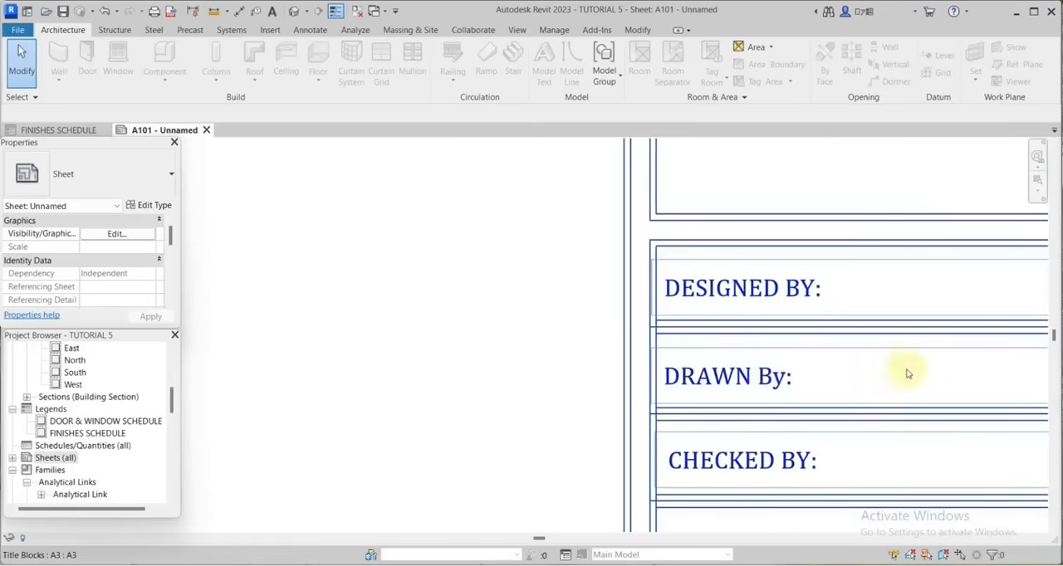
scroll(889, 399, "down", 2)
scroll(817, 421, "up", 2)
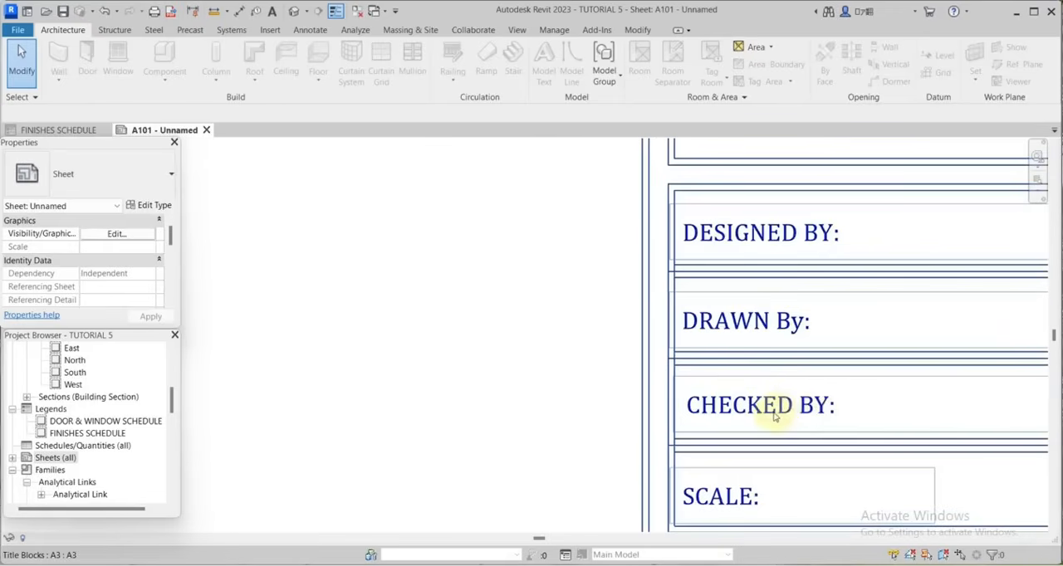
scroll(774, 418, "down", 2)
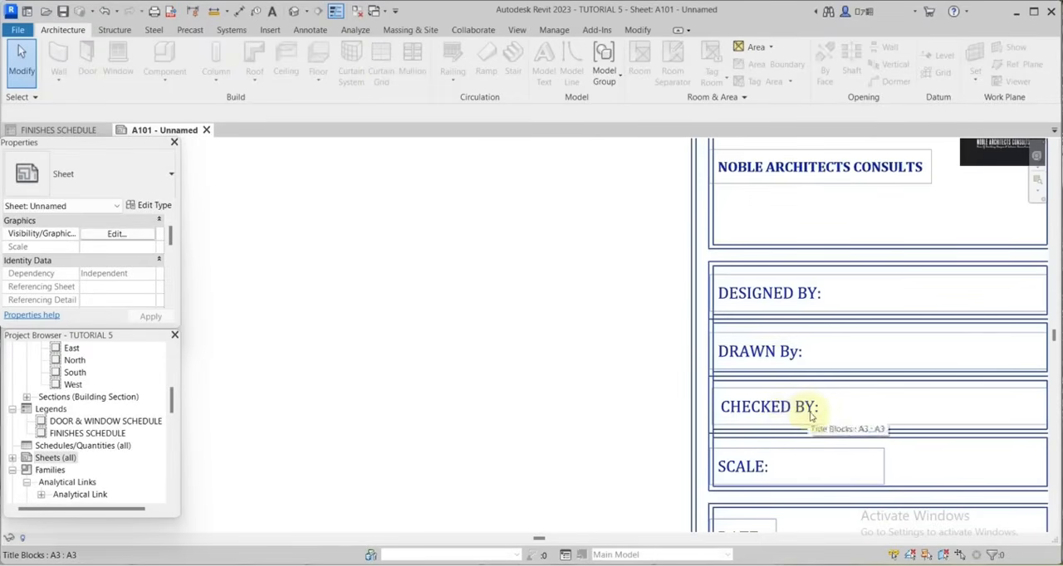
Examine the SCALE and DATE fields in the lower part of the title block.
scroll(809, 415, "down", 2)
scroll(839, 411, "up", 3)
scroll(888, 404, "down", 1)
scroll(921, 404, "down", 2)
scroll(807, 384, "up", 3)
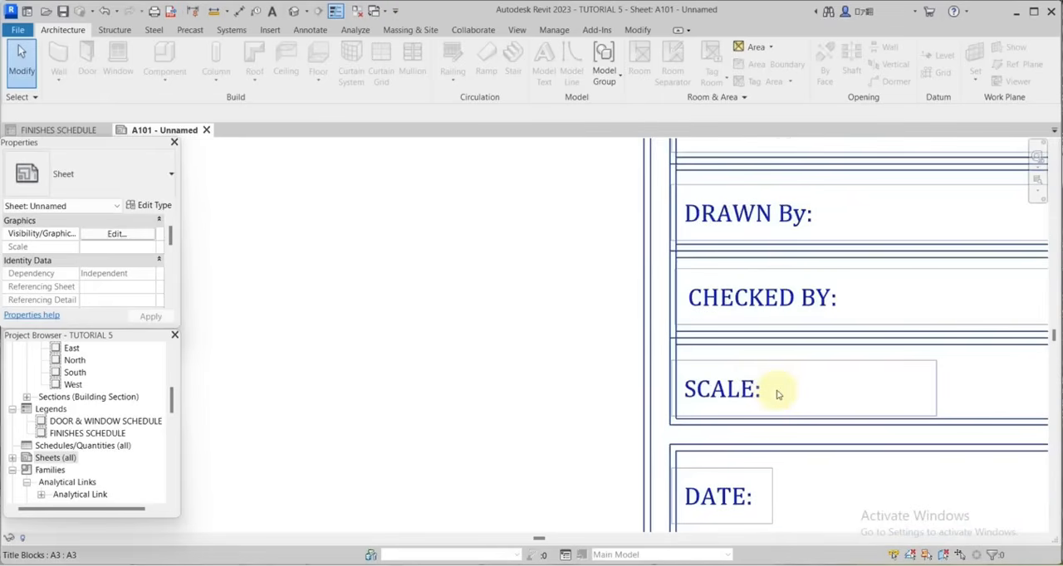
scroll(781, 387, "down", 1)
scroll(791, 402, "up", 1)
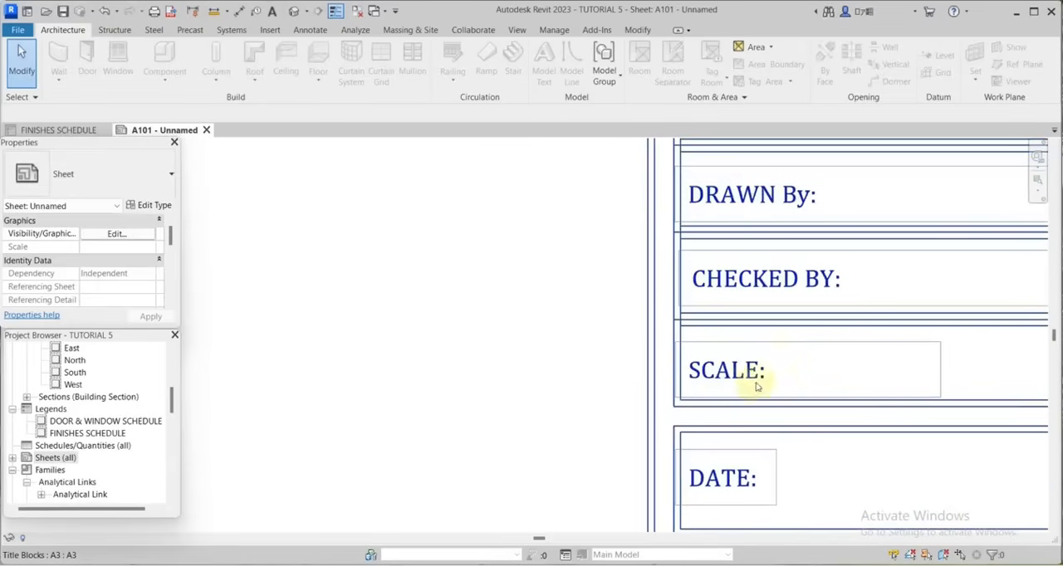
scroll(797, 391, "down", 2)
scroll(759, 433, "up", 3)
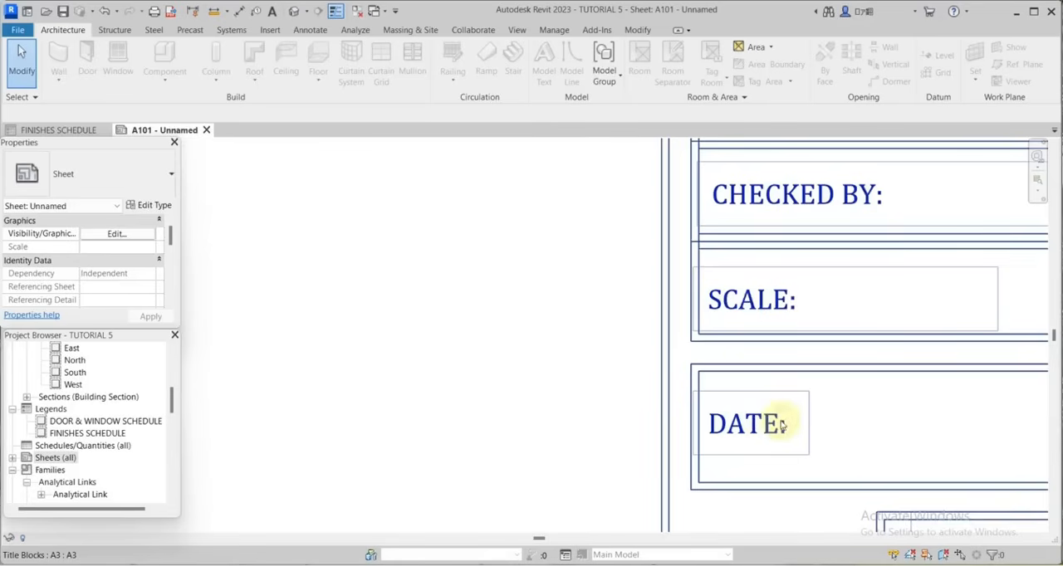
Edit the A3 title block family so its date text note reads "DATE: FEBRUARY 2026".
left_click(779, 423)
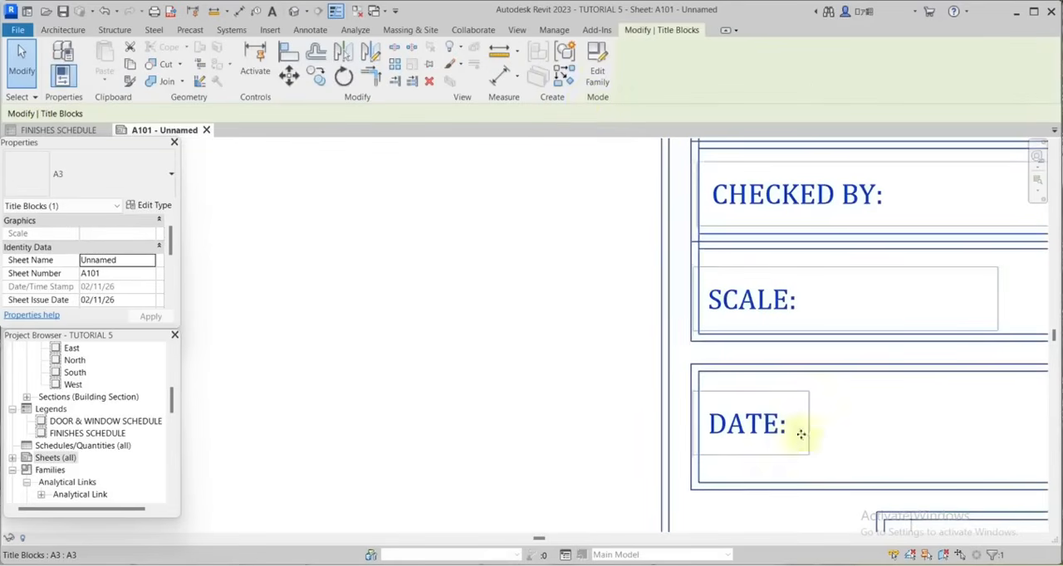
left_click(597, 70)
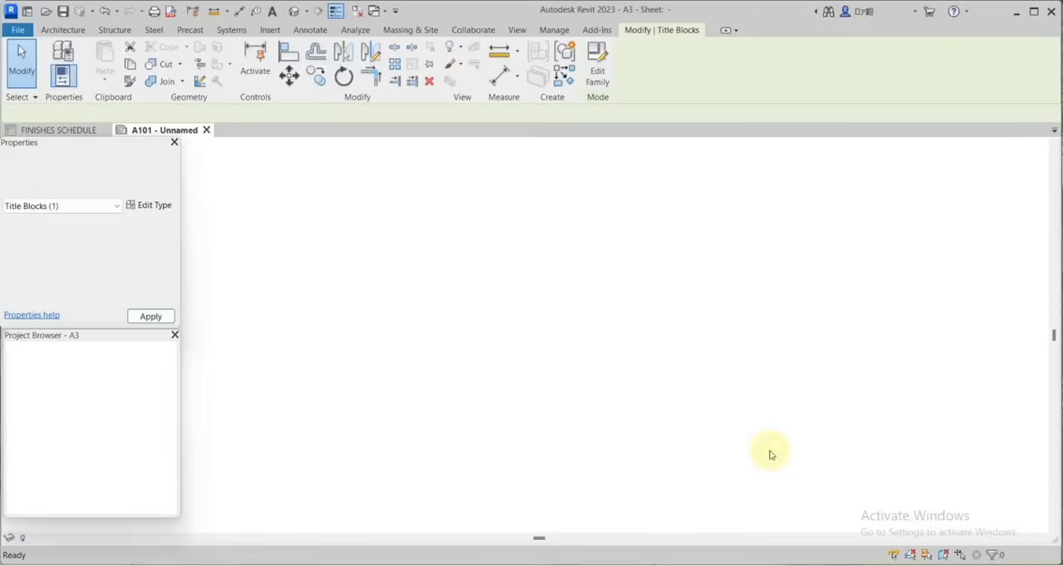
scroll(669, 465, "up", 4)
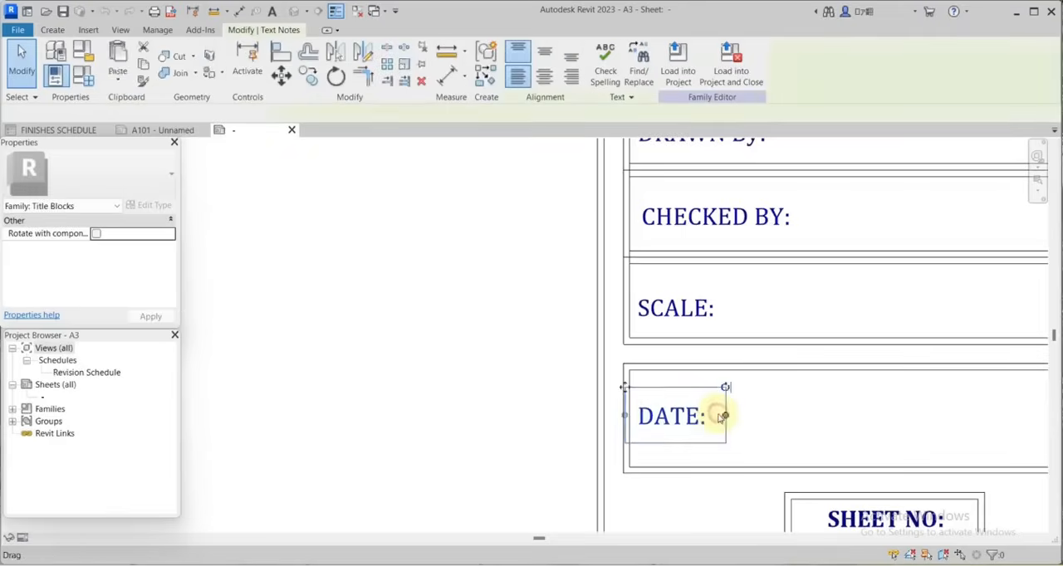
double_click(708, 418)
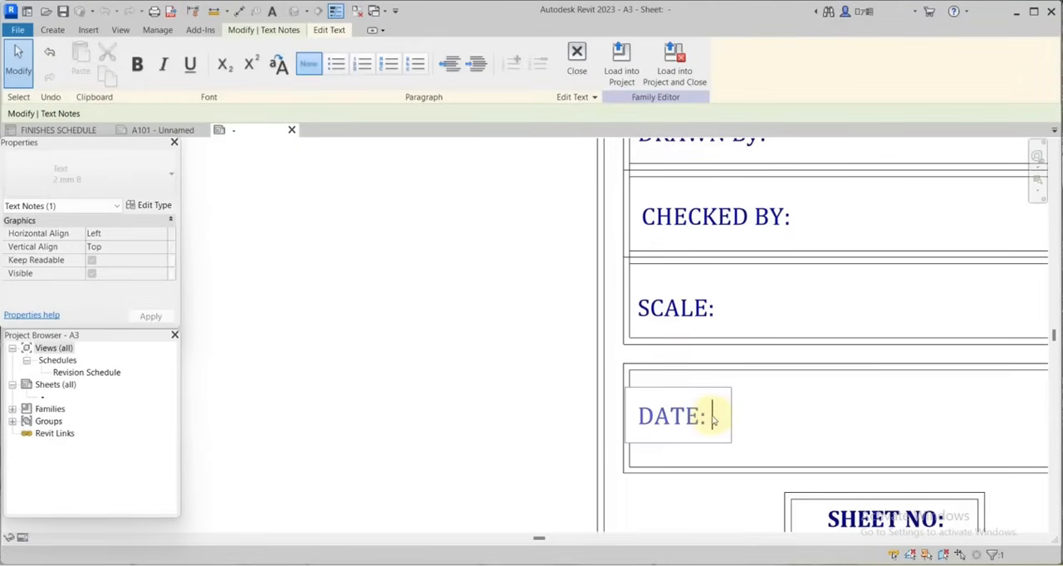
type("FEB")
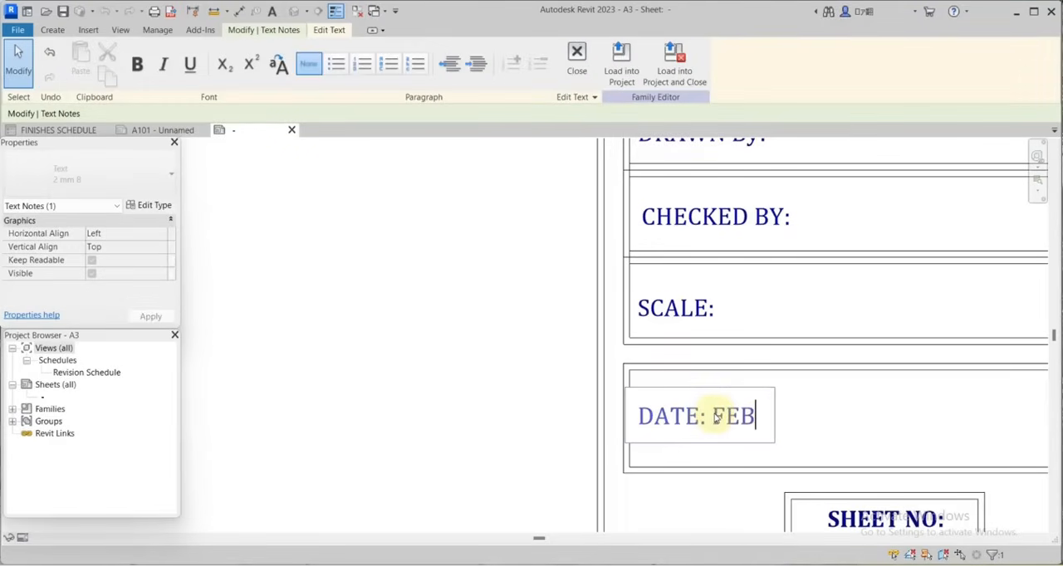
type("RUARY")
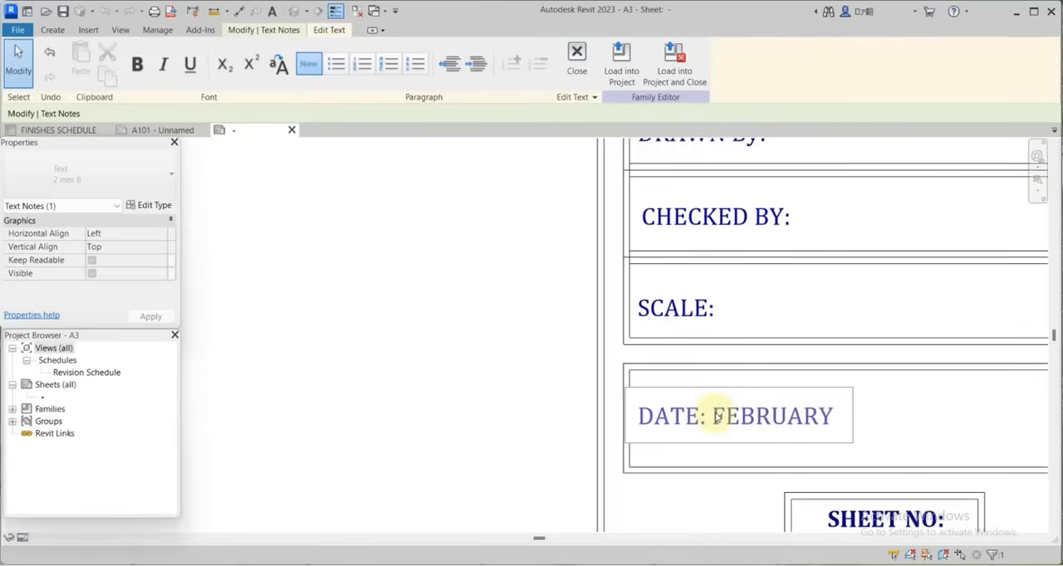
type(" 2026")
left_click(902, 350)
scroll(835, 462, "down", 2)
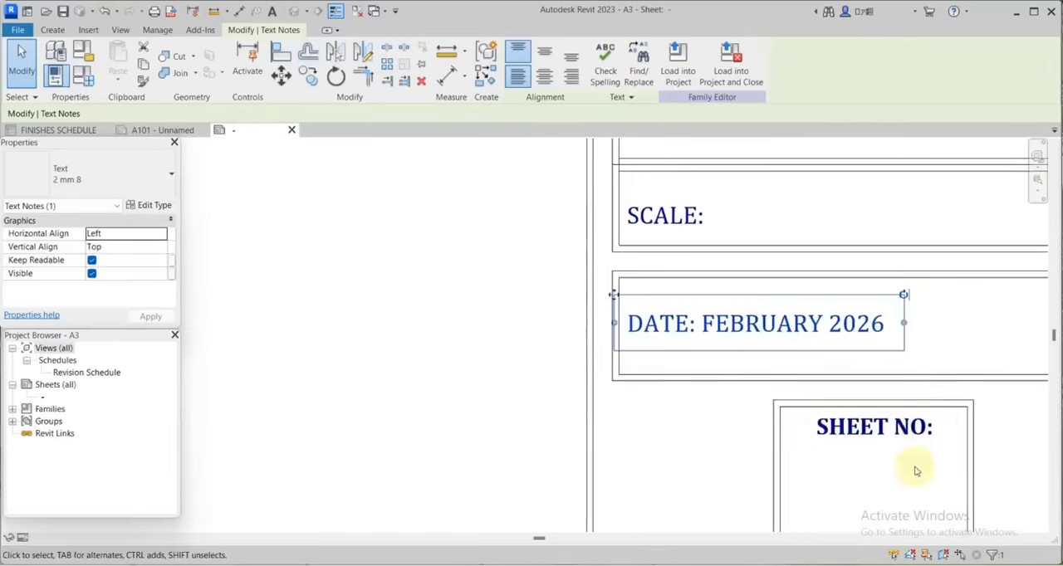
scroll(846, 438, "up", 3)
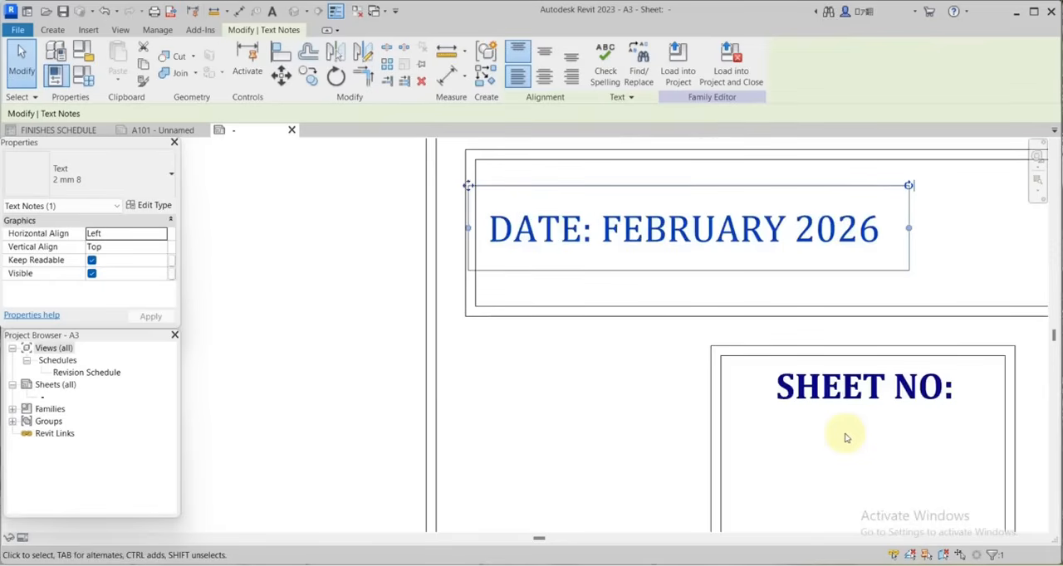
scroll(845, 434, "down", 3)
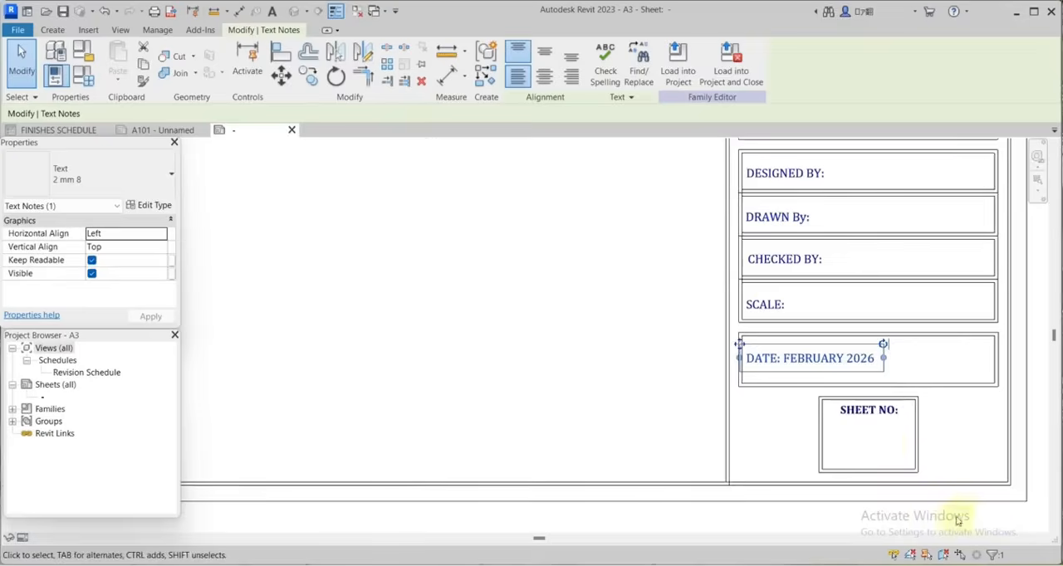
Load the edited A3 title block into the project, overwriting the existing version and its parameter values.
left_click(869, 444)
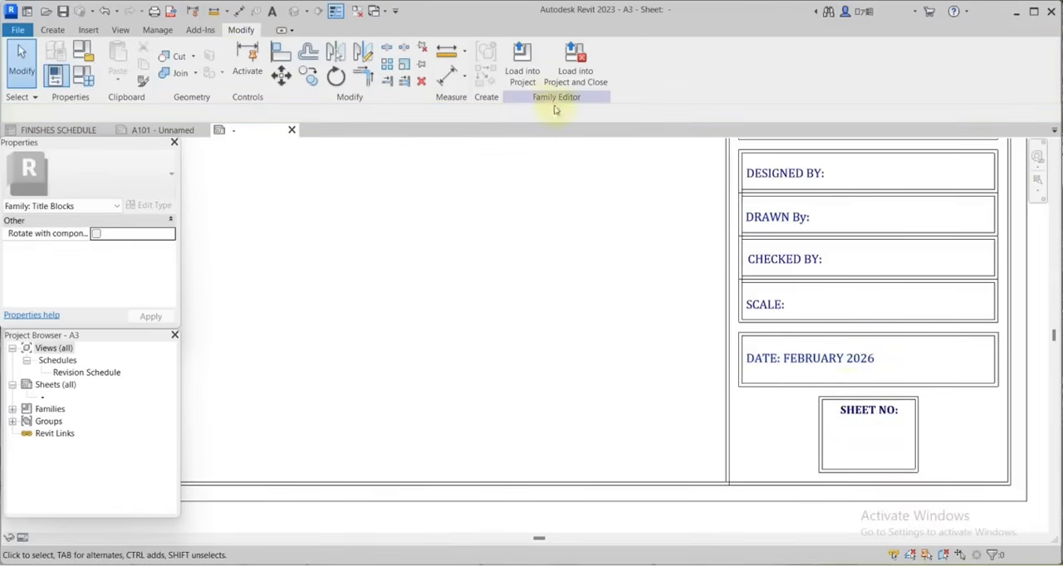
left_click(523, 73)
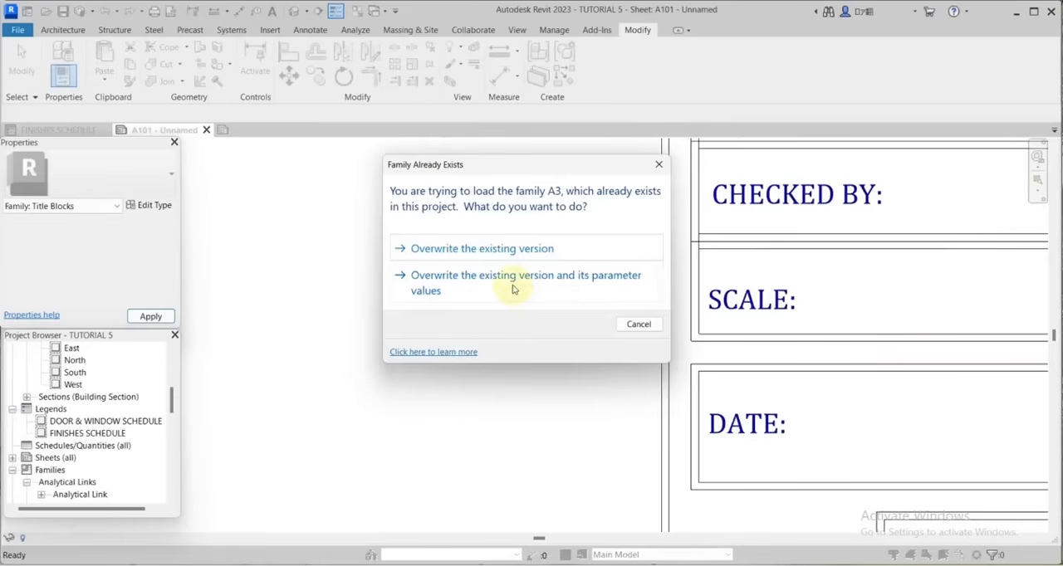
left_click(540, 290)
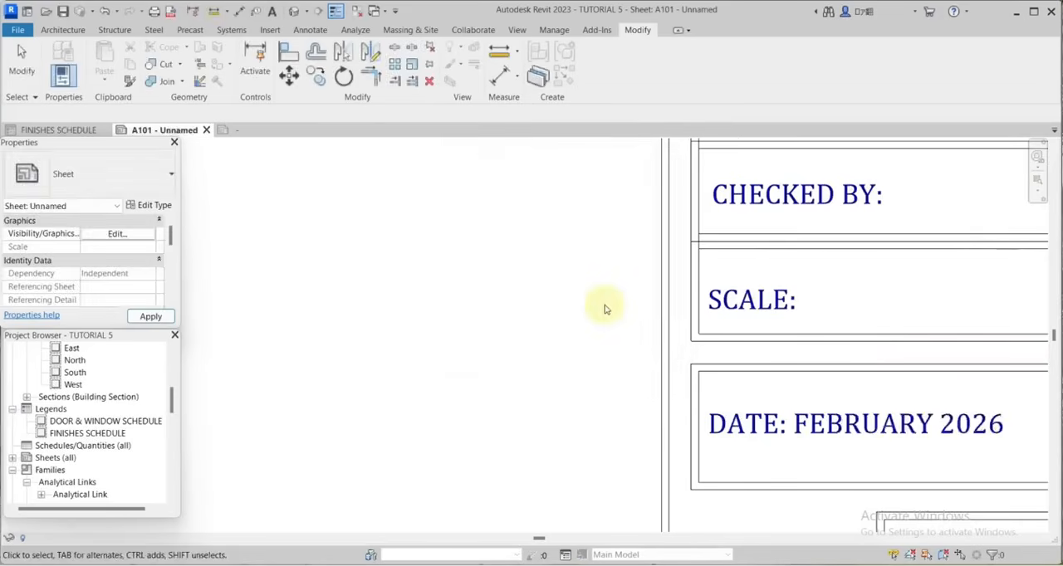
Rename sheet A101 as SITE PLAN, keeping its sheet number.
right_click(75, 446)
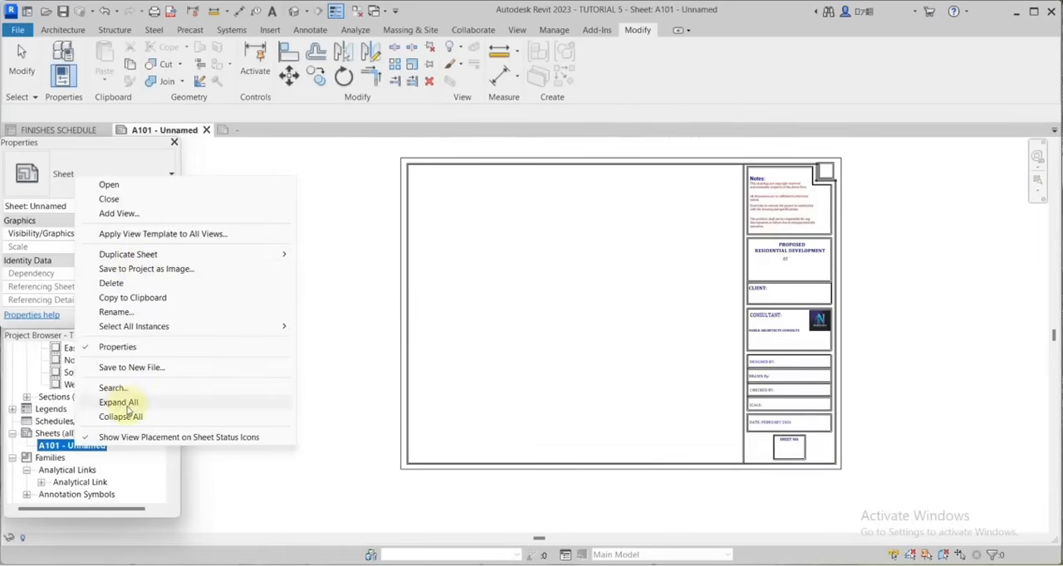
left_click(115, 313)
double_click(37, 441)
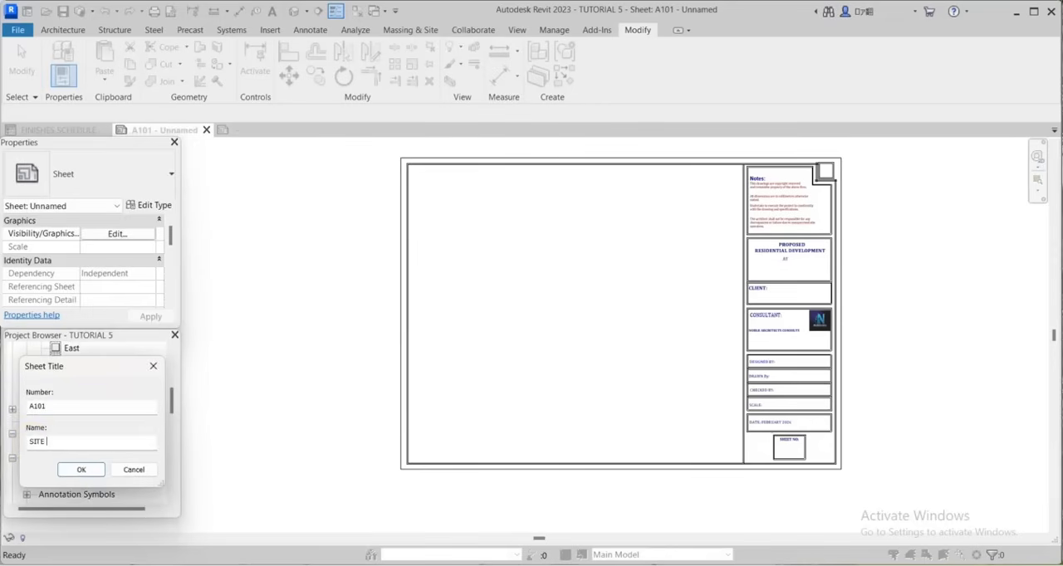
type("SITE PLAN")
left_click(79, 469)
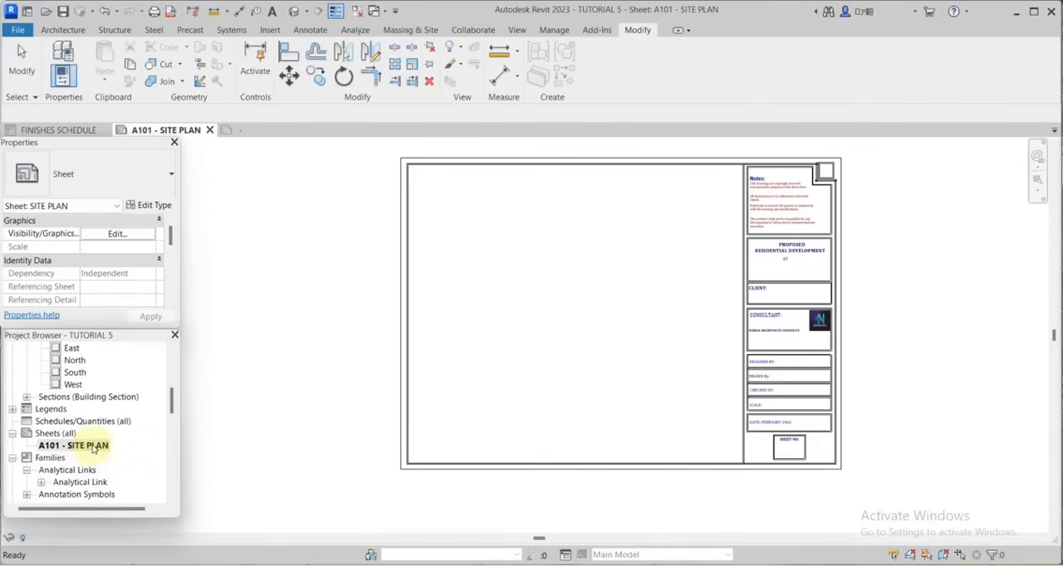
Create three new sheets, A102 to A104, with the A3 title block.
left_click(54, 435)
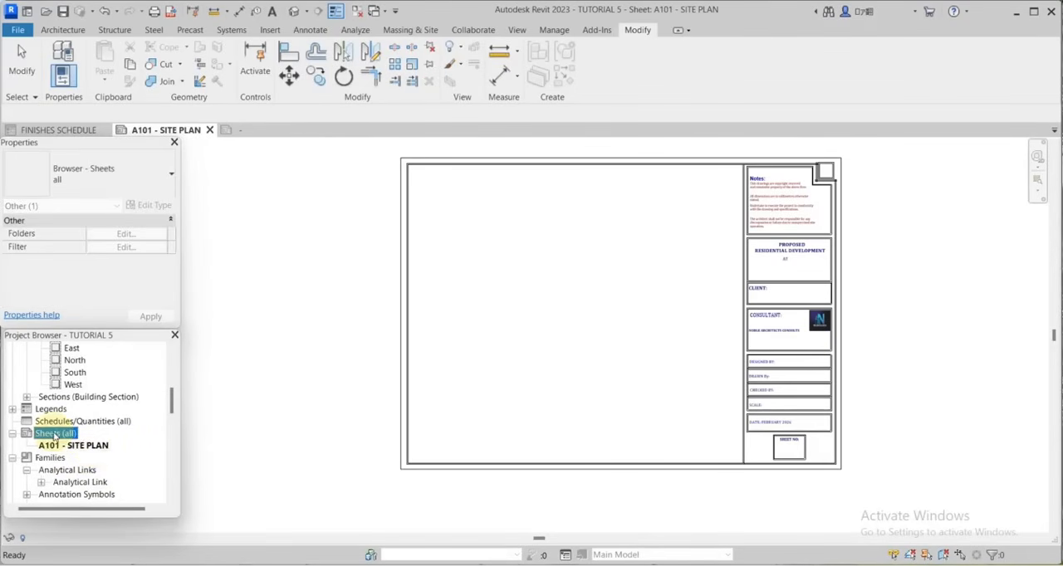
right_click(55, 434)
left_click(106, 441)
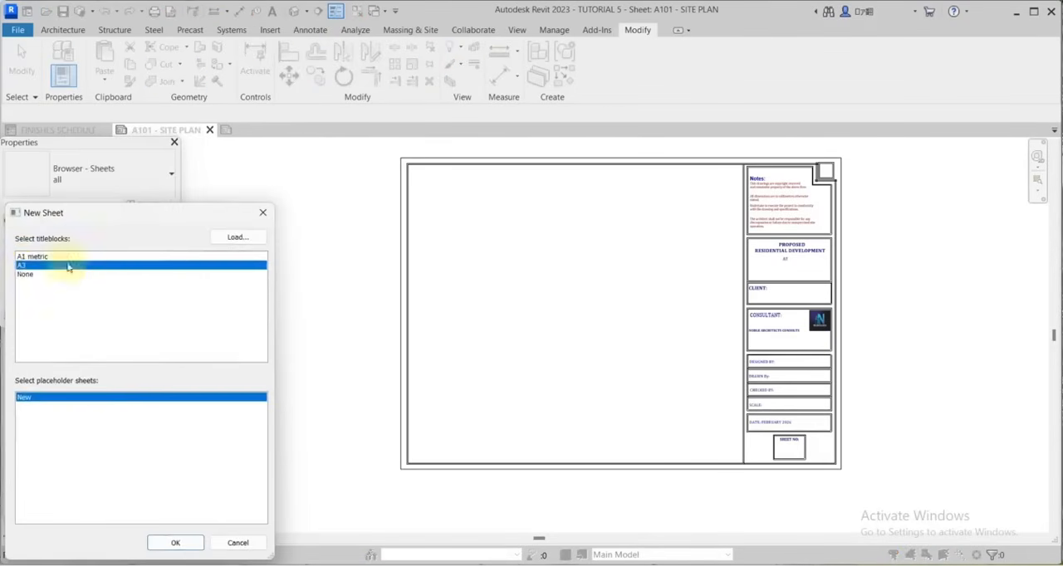
left_click(175, 543)
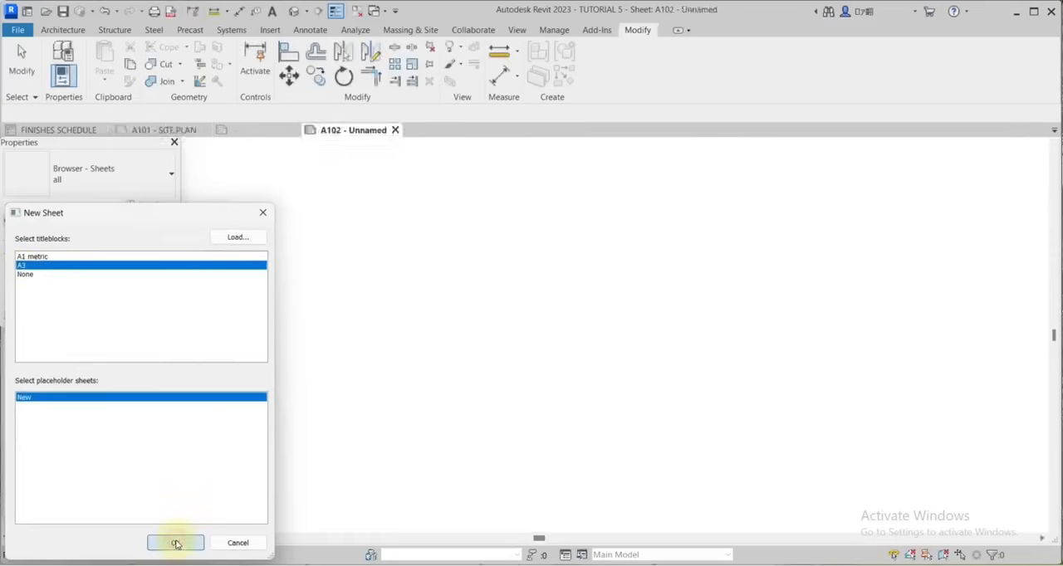
right_click(66, 434)
left_click(114, 441)
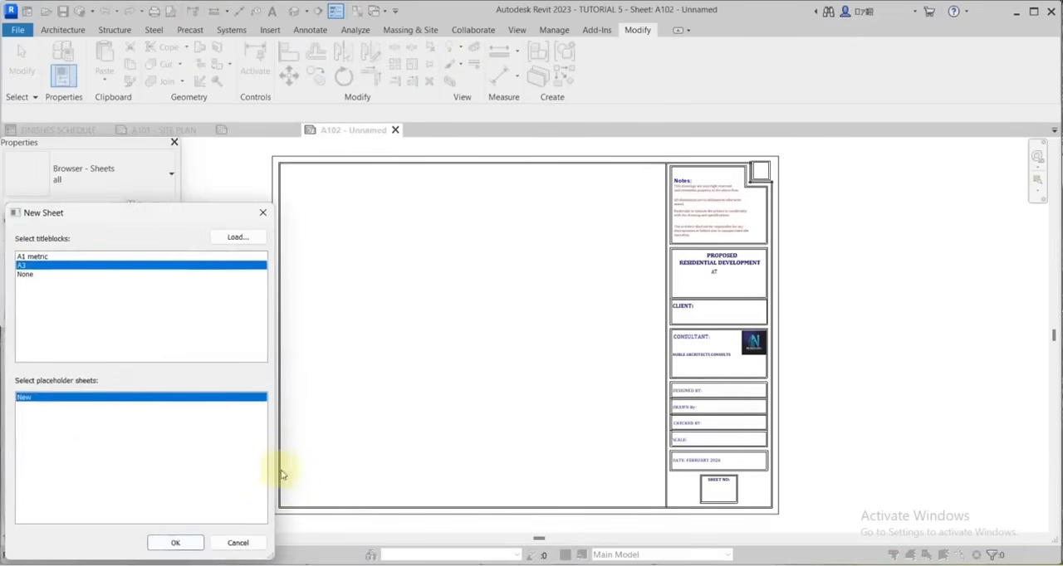
left_click(184, 541)
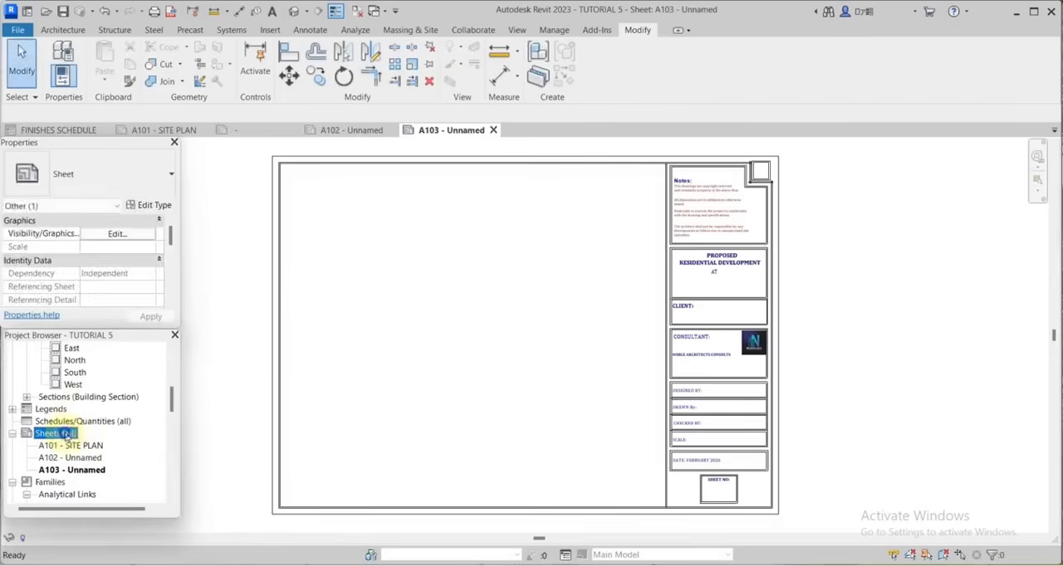
right_click(74, 435)
left_click(110, 441)
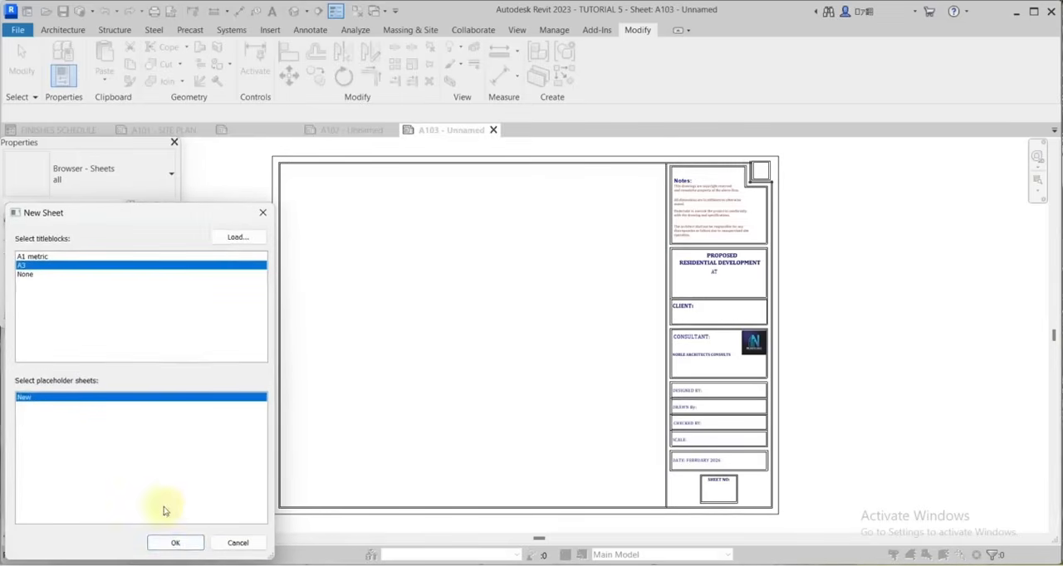
left_click(176, 543)
Add three more sheets, A105 to A107, with the A3 title block.
right_click(58, 433)
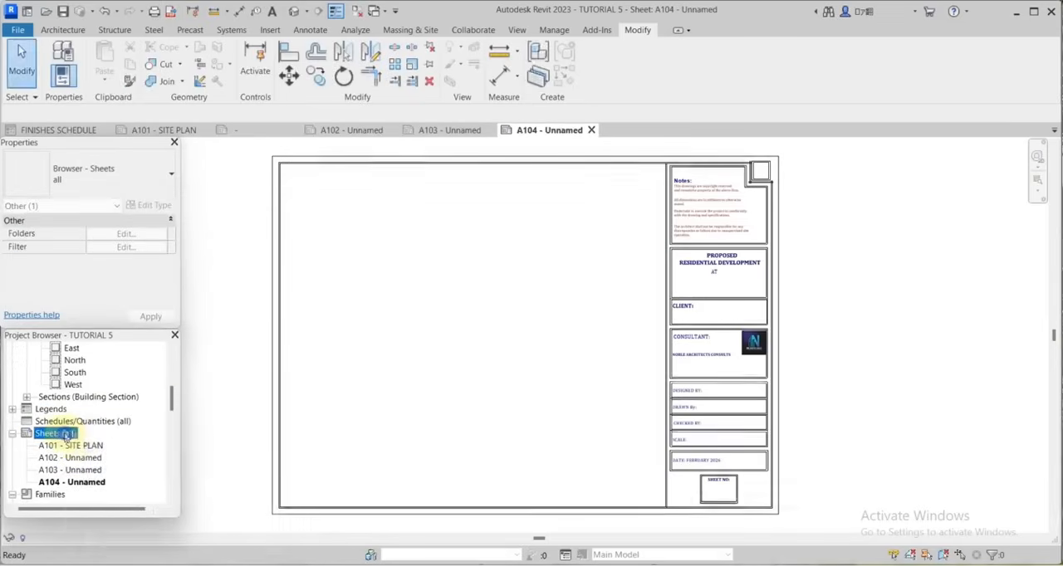
left_click(116, 441)
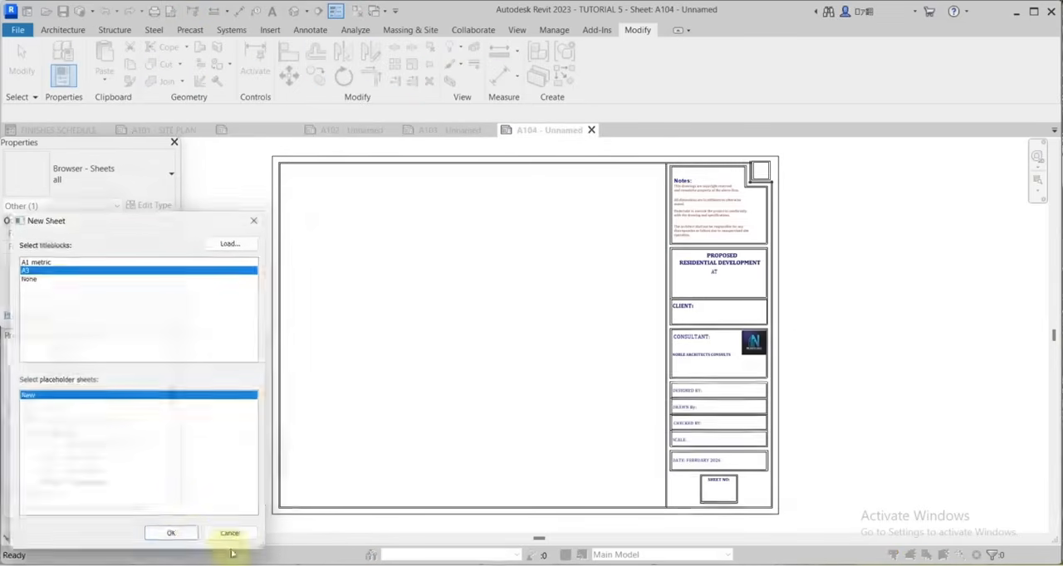
left_click(190, 542)
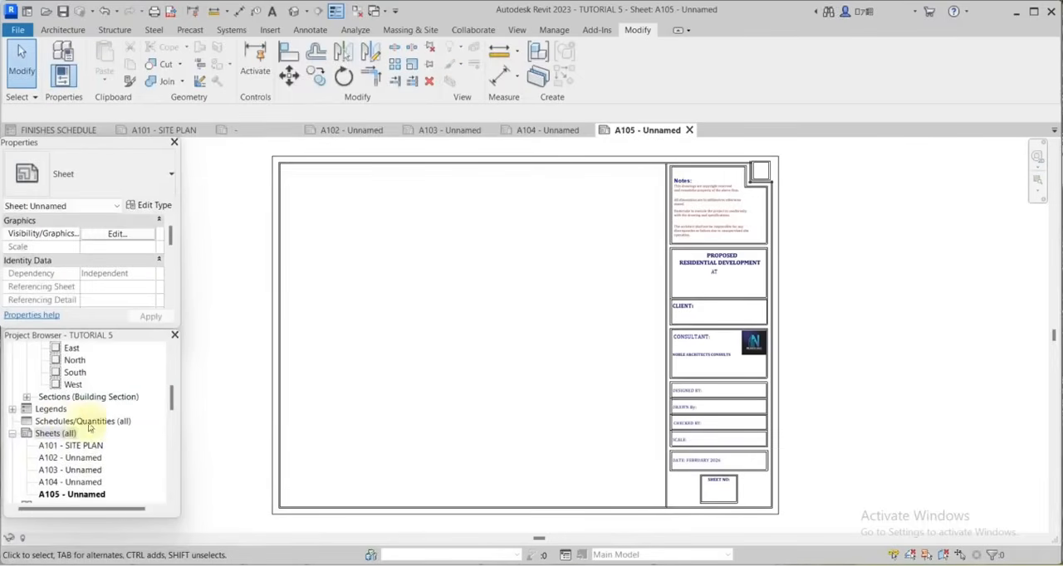
right_click(55, 435)
left_click(101, 441)
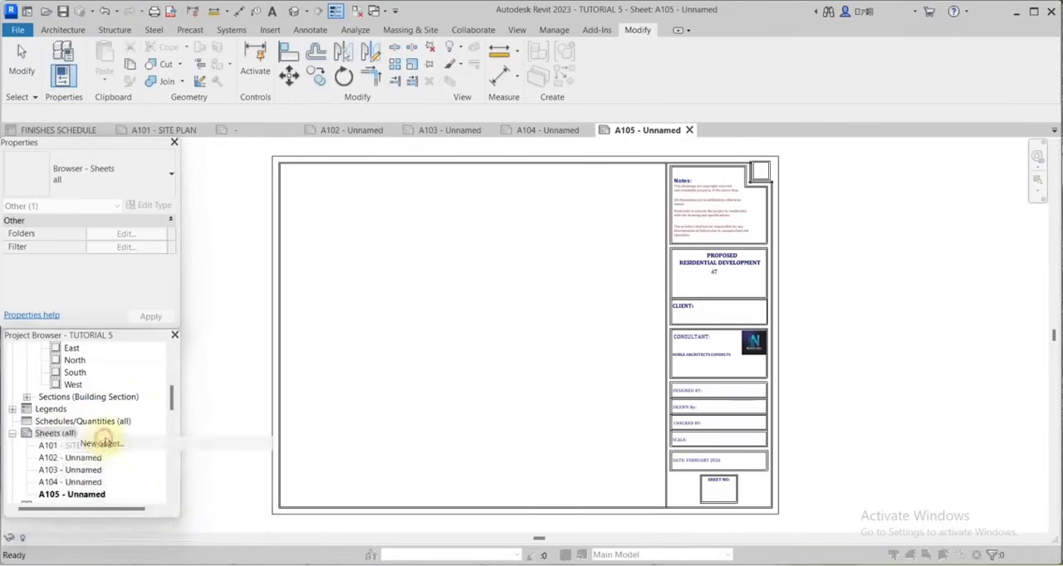
left_click(175, 542)
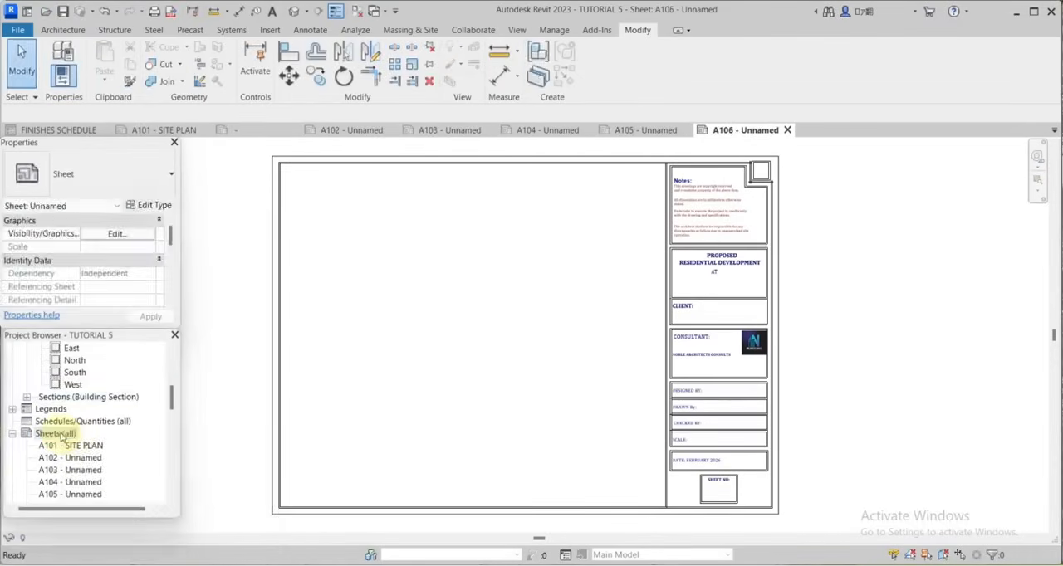
right_click(60, 435)
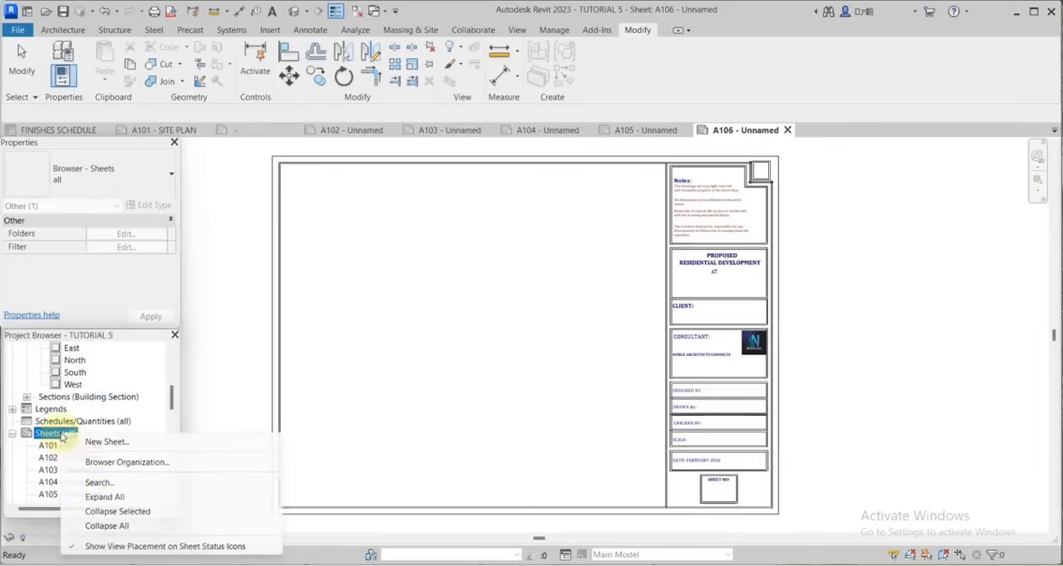
left_click(115, 445)
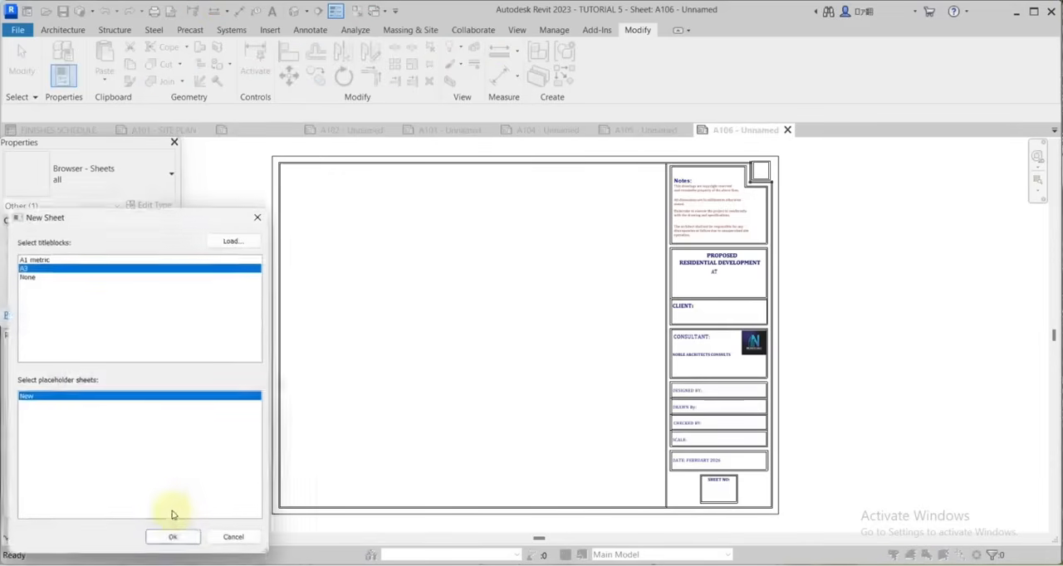
left_click(174, 541)
Add another three sheets, A108 to A110, with the A3 title block.
right_click(57, 434)
left_click(100, 441)
left_click(175, 542)
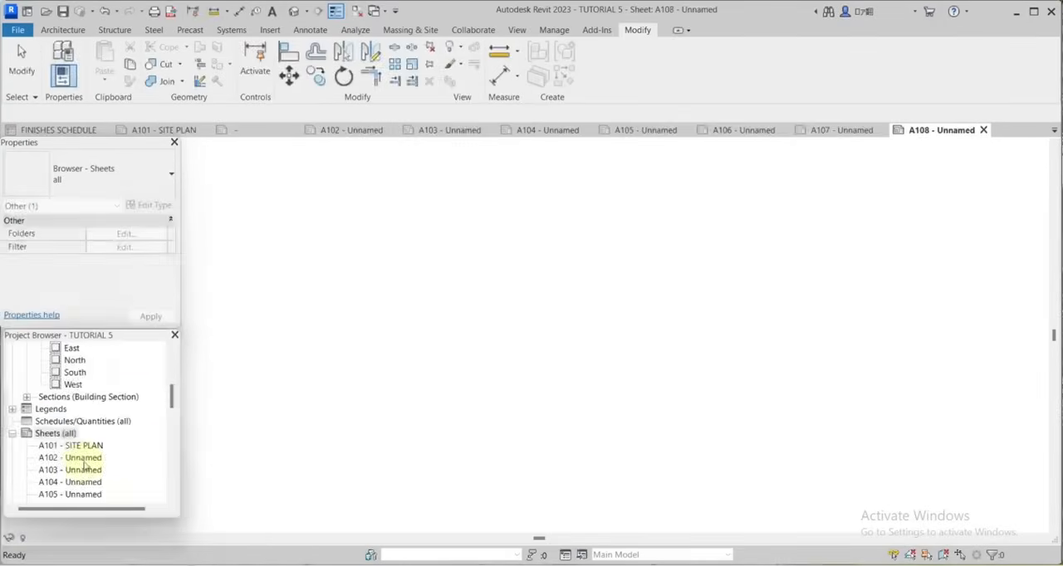
right_click(55, 433)
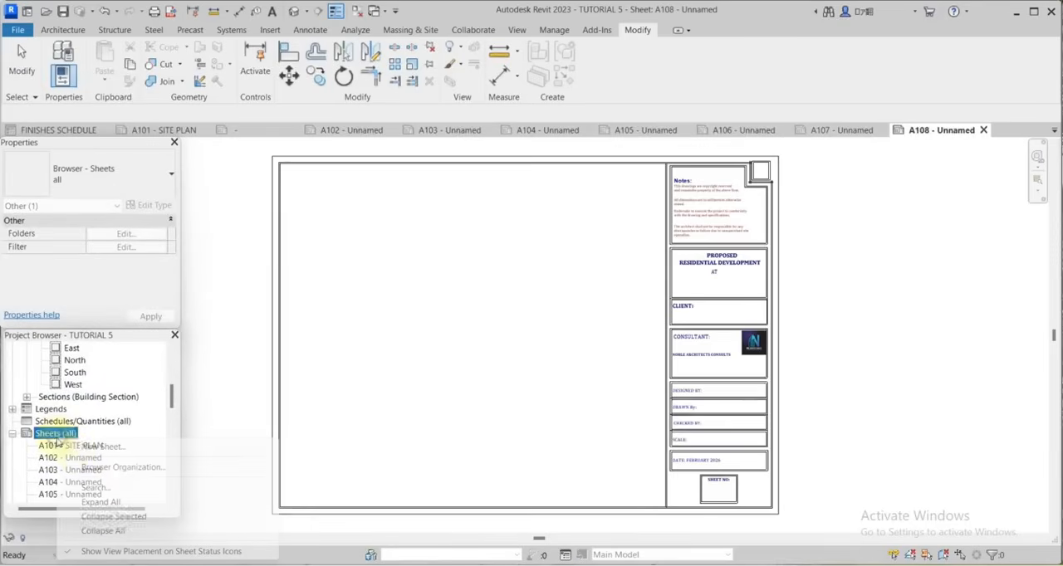
left_click(98, 446)
left_click(176, 543)
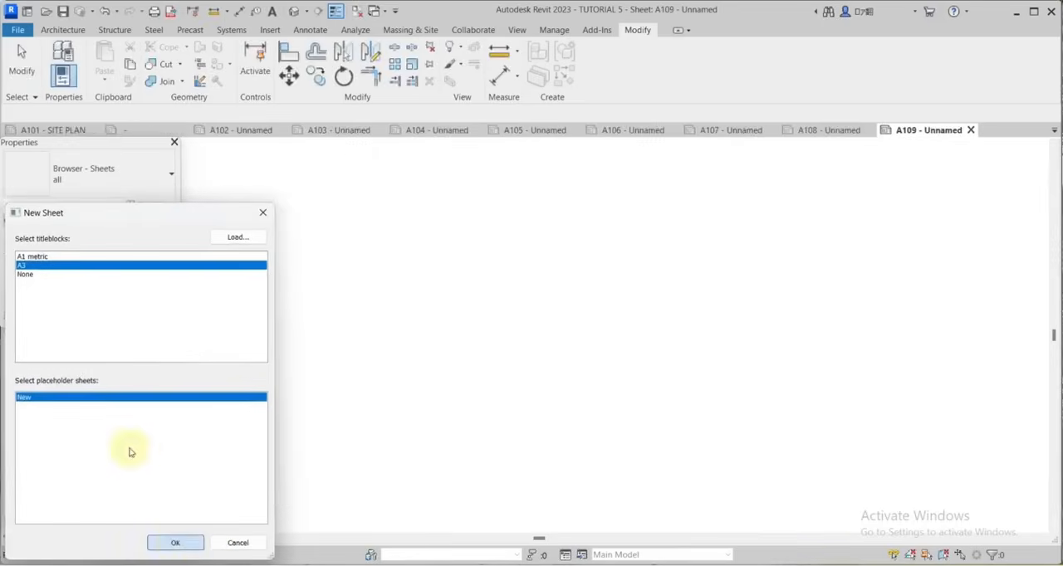
right_click(63, 433)
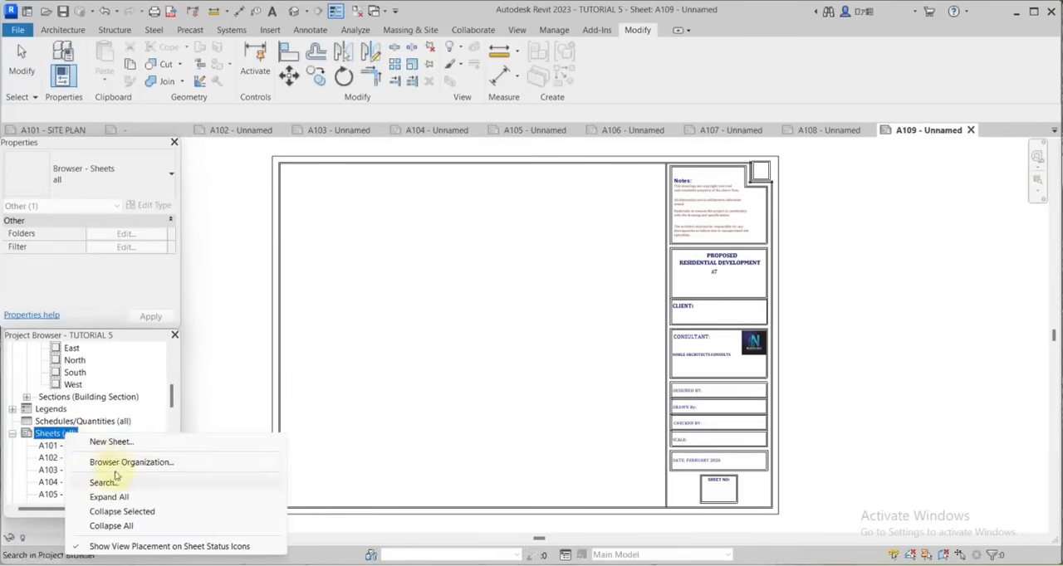
left_click(99, 443)
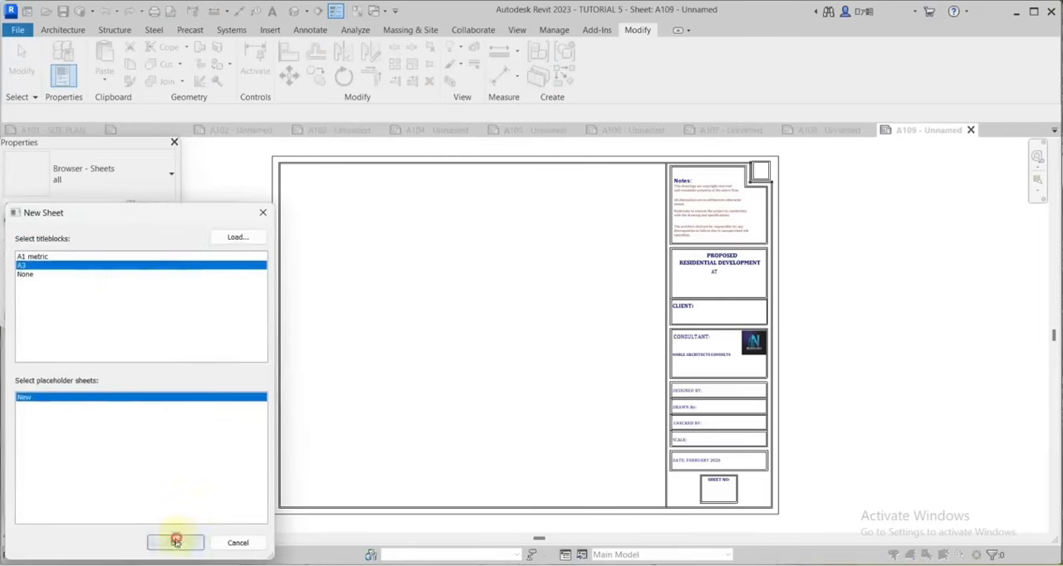
left_click(175, 542)
Rename sheet A102 as GROUND FLOOR PLAN, keeping its sheet number.
left_click(77, 457)
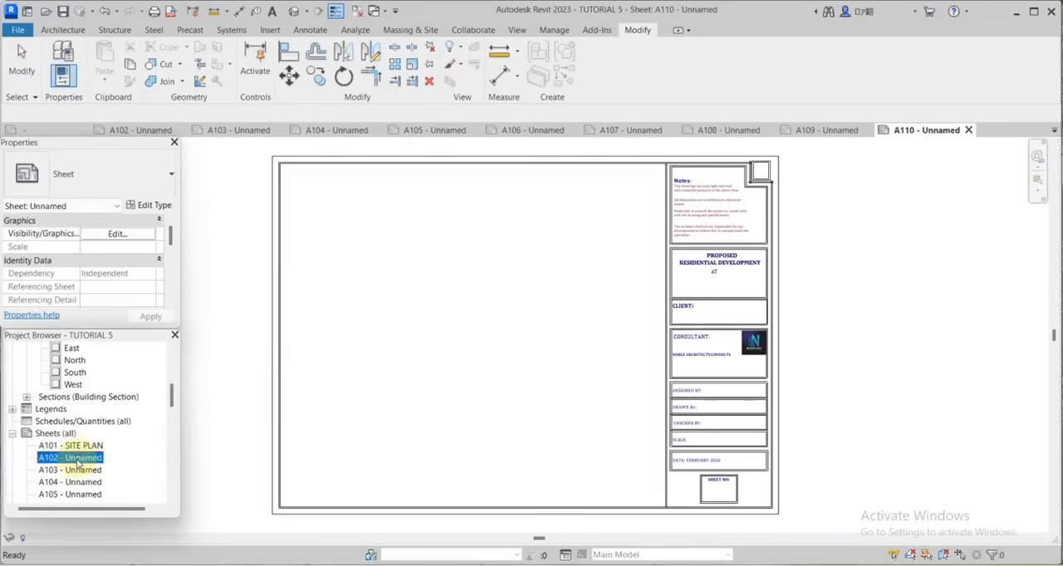
right_click(78, 459)
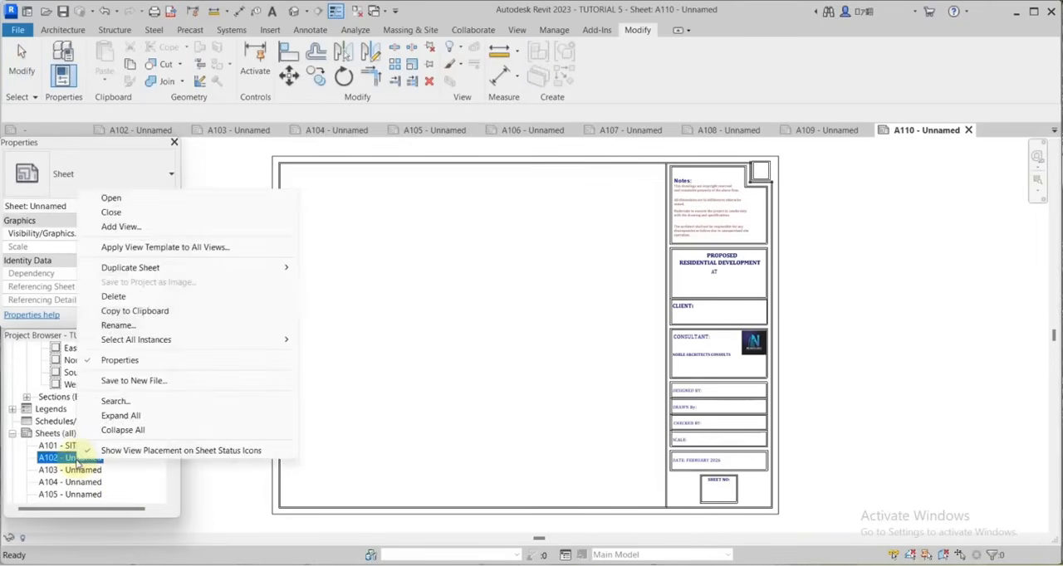
left_click(124, 325)
double_click(80, 440)
type("GROUND FLOOR PLAN")
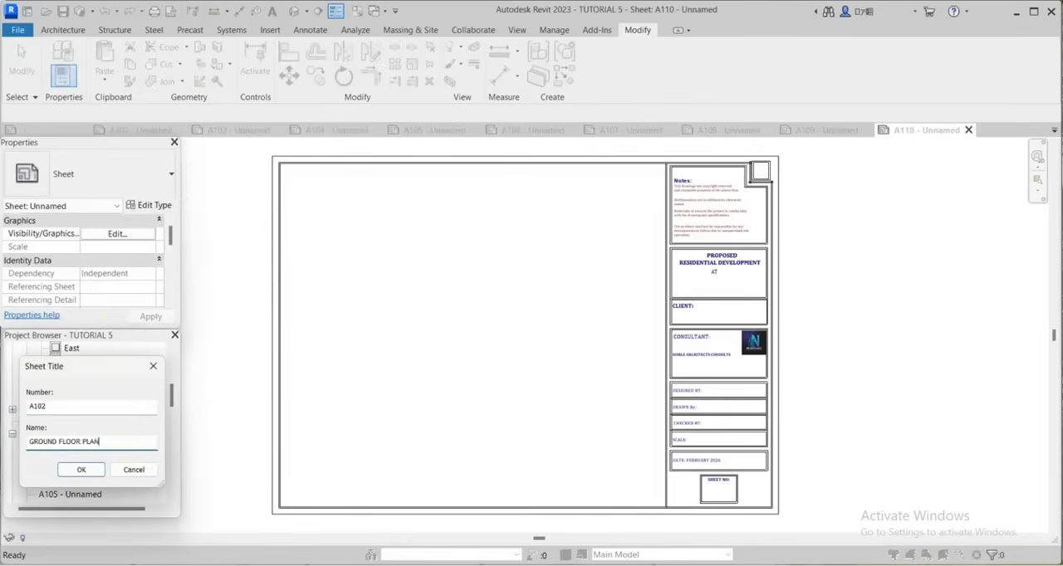
key("Return")
Rename sheet A103 as FIRST FLOOR PLAN, keeping its sheet number.
right_click(87, 432)
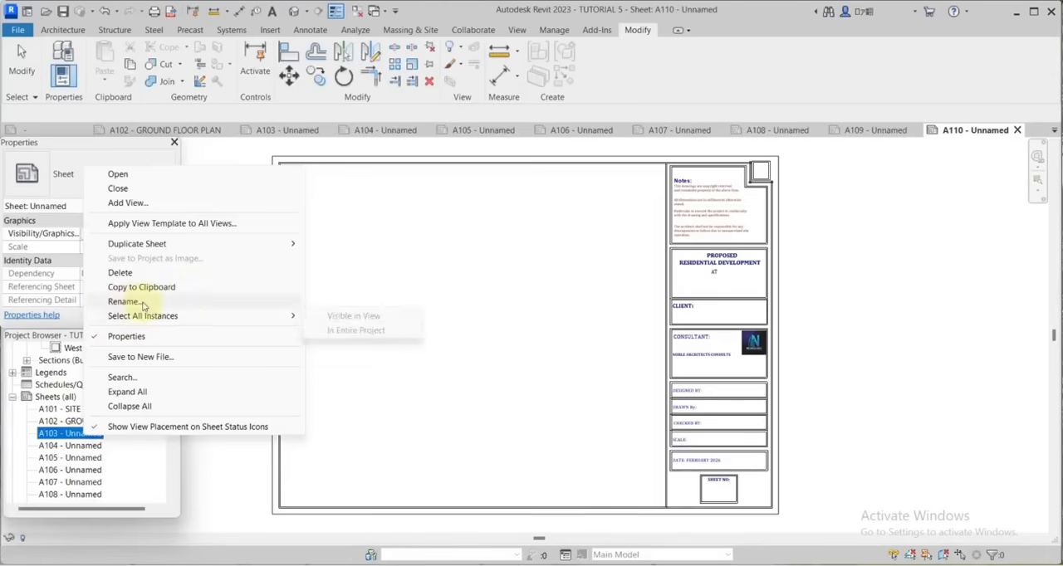
left_click(124, 302)
left_click(69, 442)
left_click_drag(70, 442, 3, 443)
type("FIRST FLOOR PLAN")
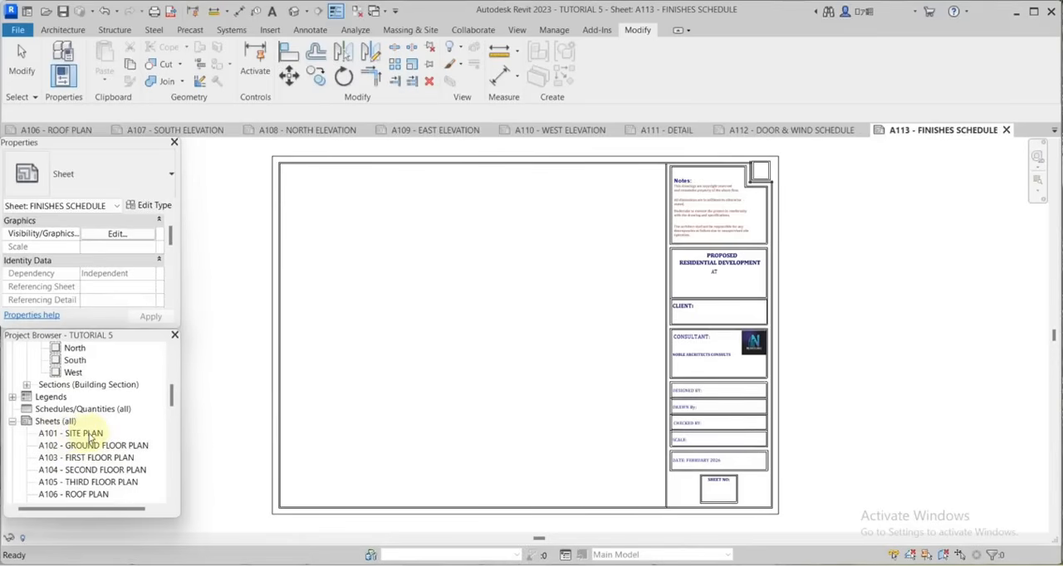
Open sheet A102, GROUND FLOOR PLAN.
scroll(98, 446, "down", 4)
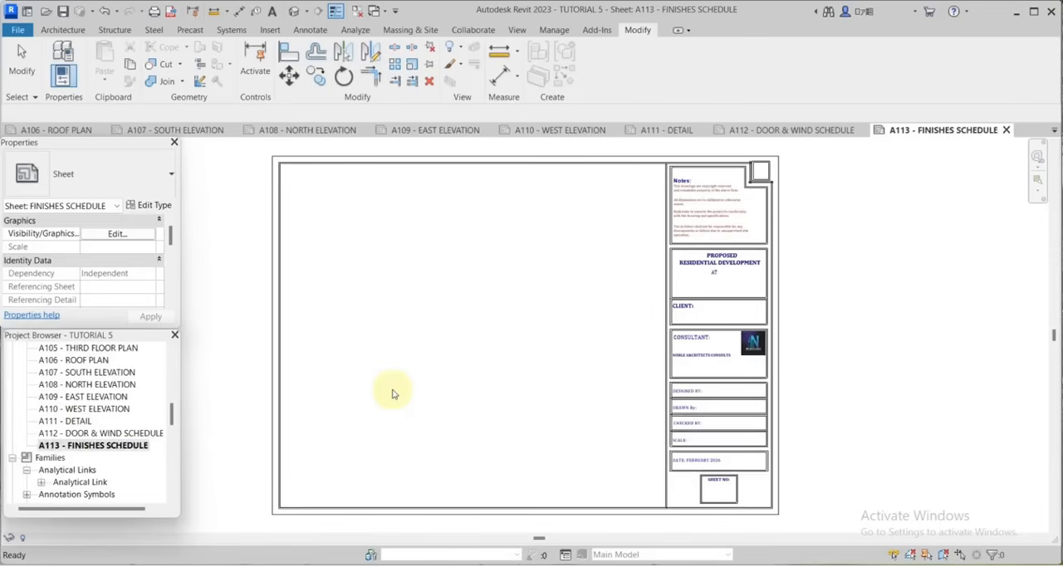
scroll(451, 418, "down", 1)
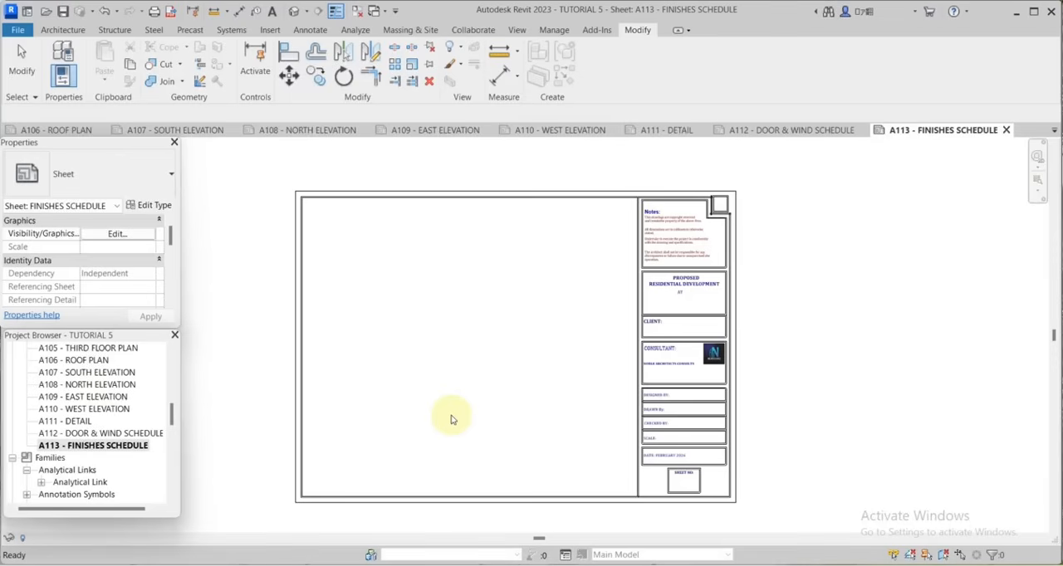
scroll(130, 407, "up", 5)
scroll(125, 465, "down", 2)
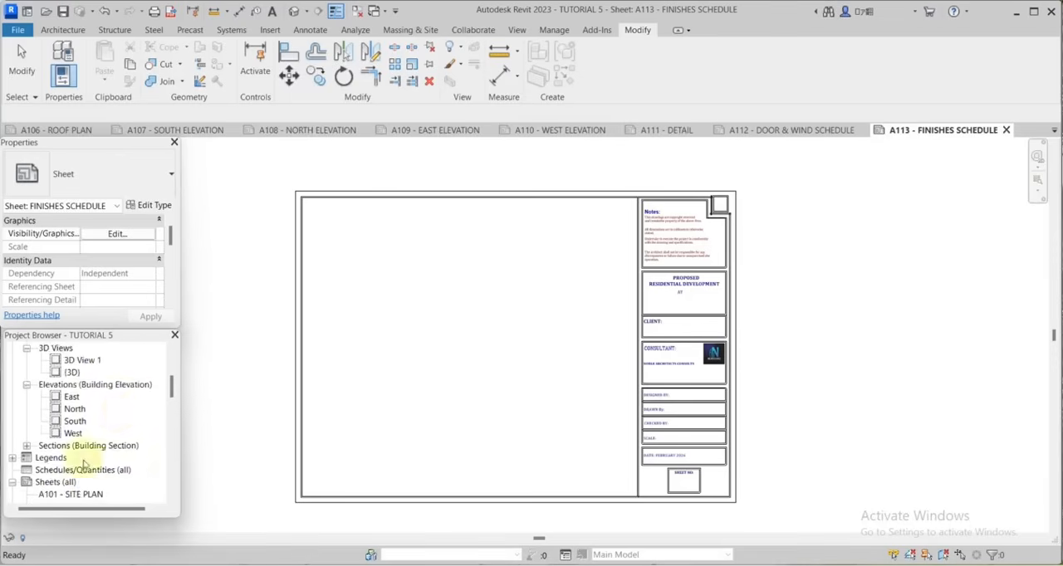
left_click(80, 469)
double_click(81, 469)
Place the GROUND FLOOR-DIMENSION floor plan view on sheet A102, centred over the title block's drawing area.
scroll(77, 411, "up", 8)
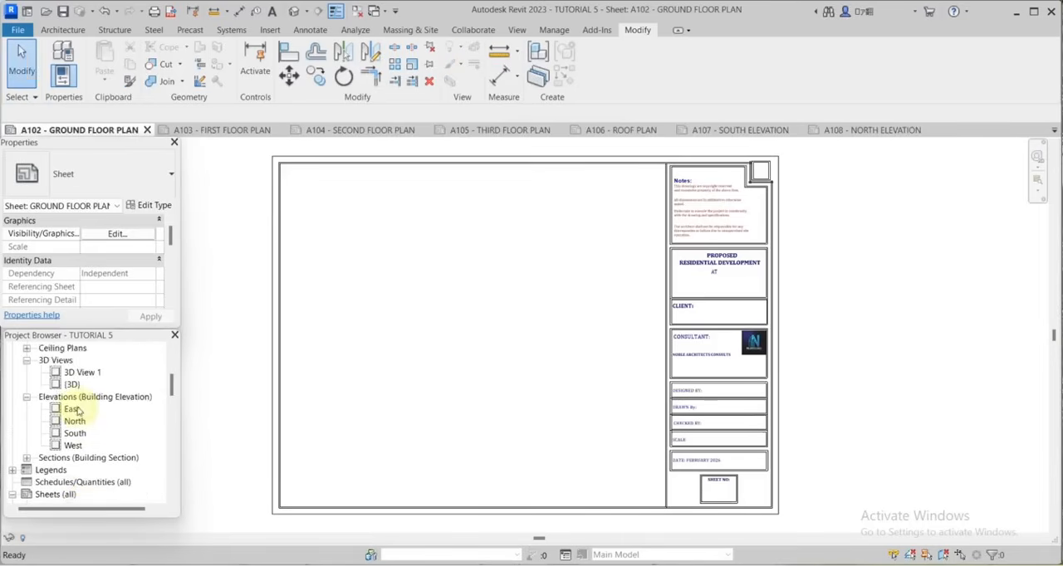
scroll(104, 380, "up", 1)
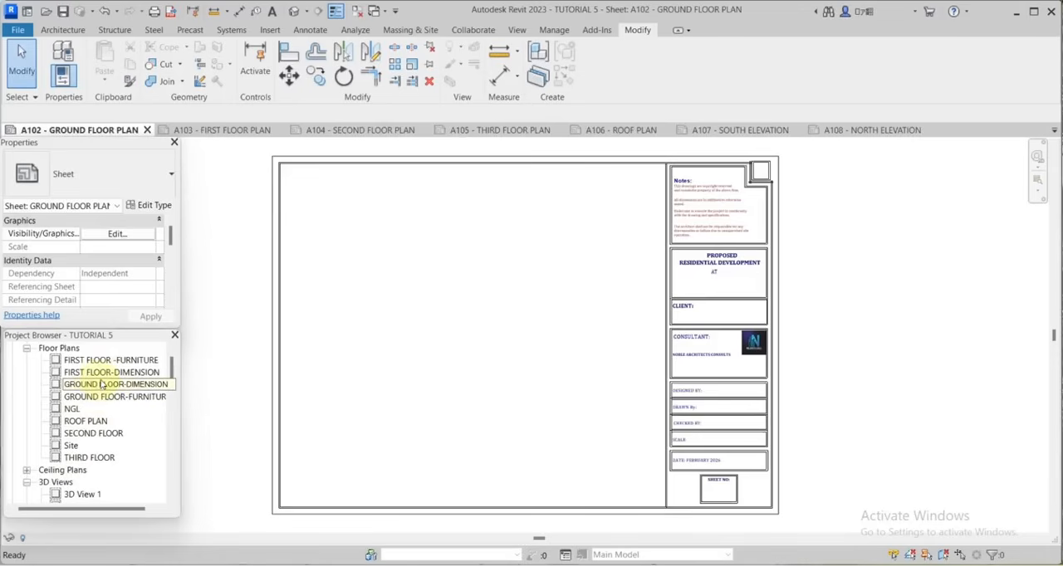
left_click(91, 386)
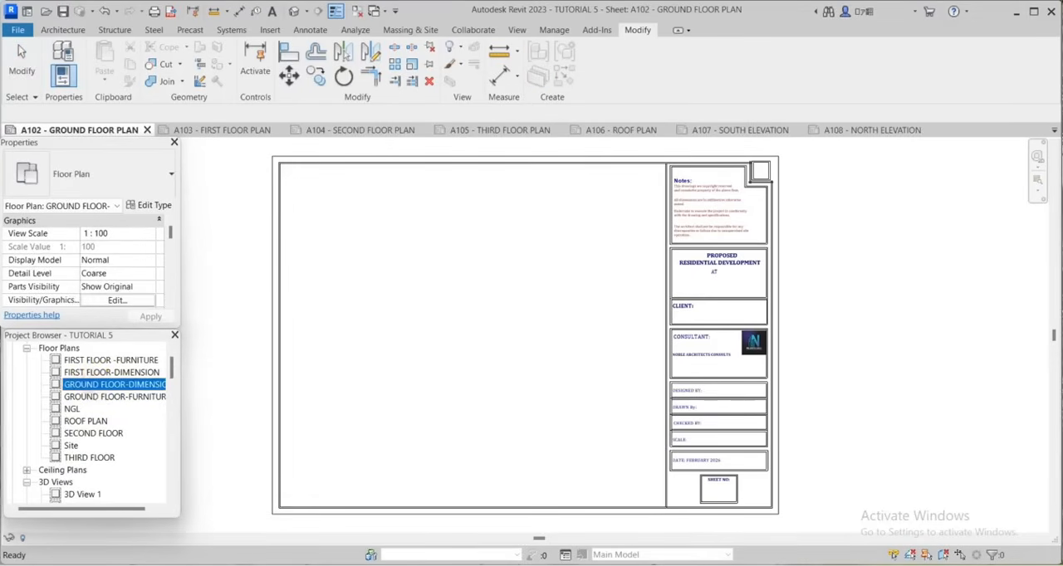
left_click_drag(378, 352, 418, 323)
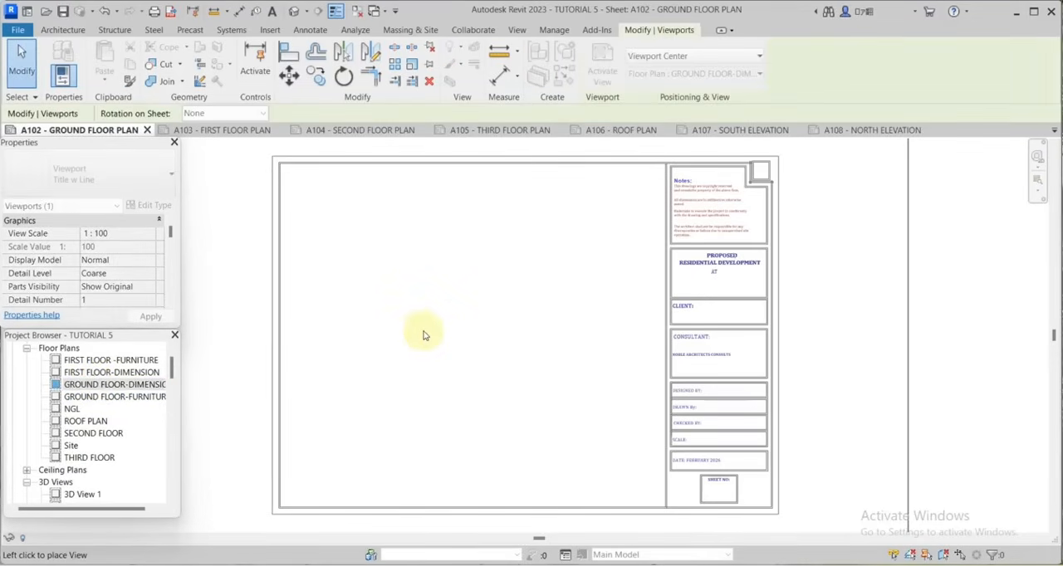
scroll(526, 333, "down", 4)
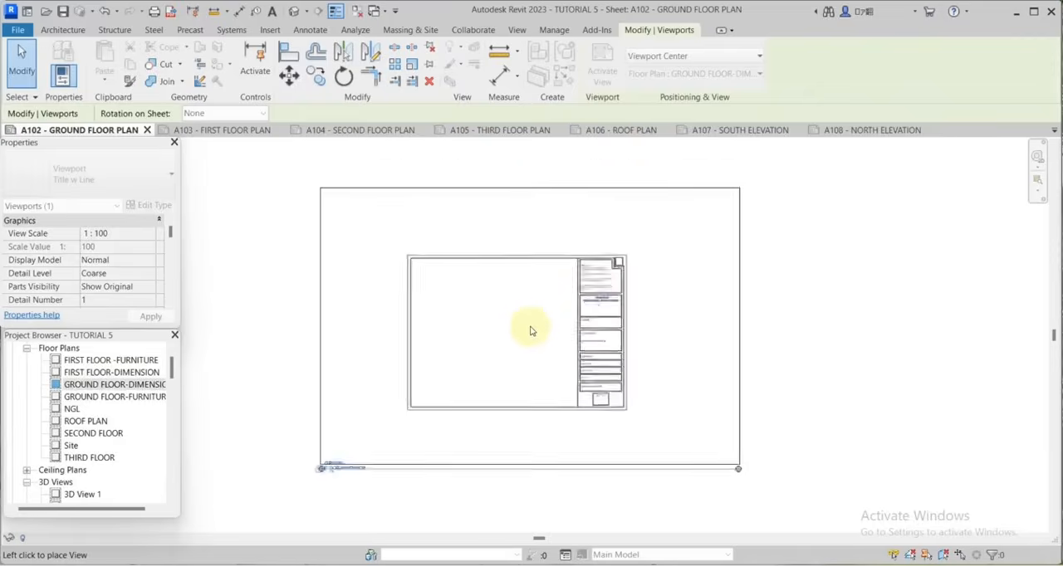
left_click(500, 336)
Nudge the placed ground floor viewport slightly left so the plan fits inside the sheet's drawing area.
scroll(548, 341, "up", 4)
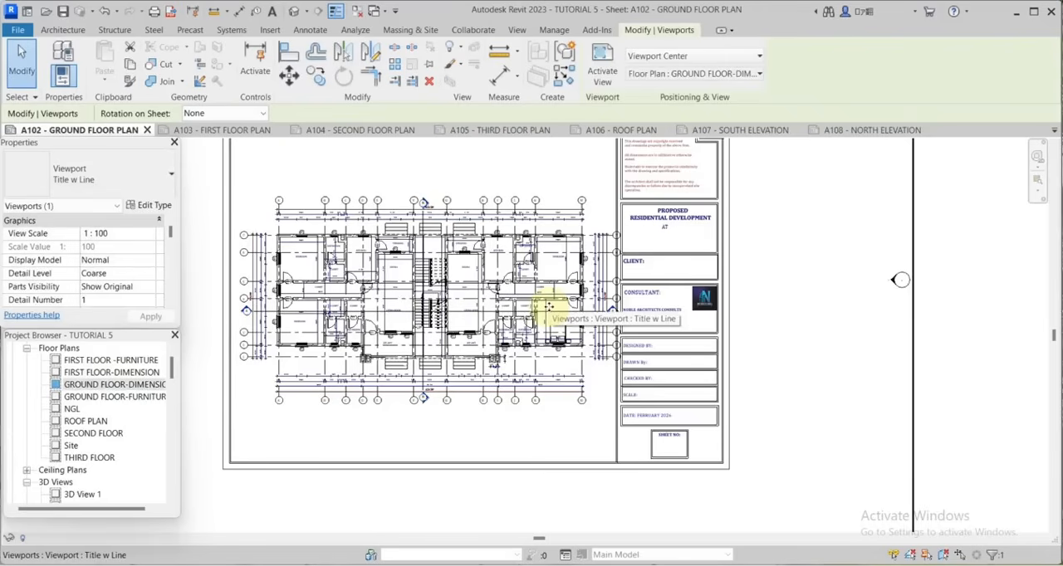
key("Left")
key("Left")
key("Left")
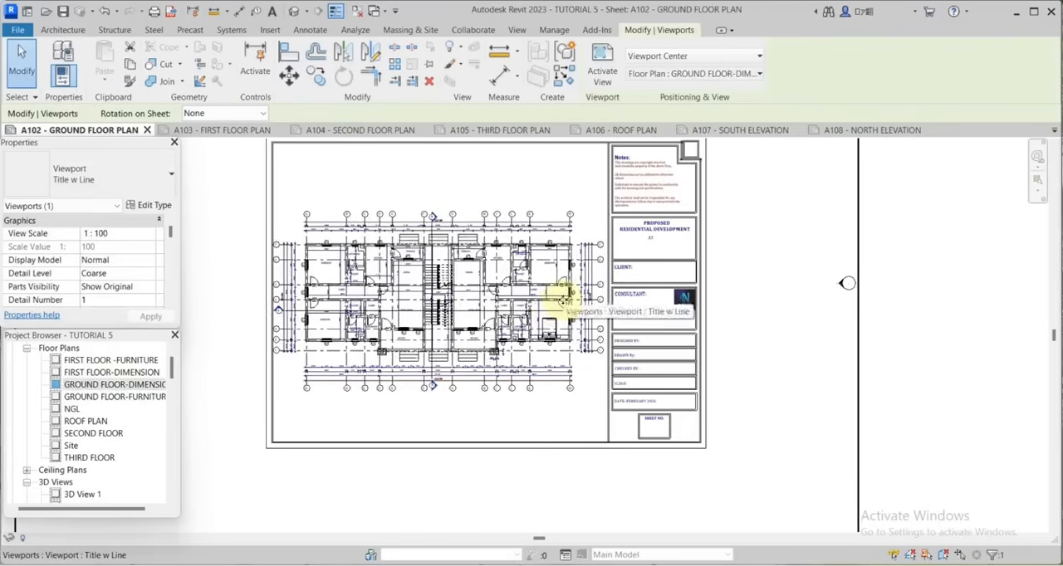
scroll(631, 357, "down", 2)
scroll(560, 274, "up", 2)
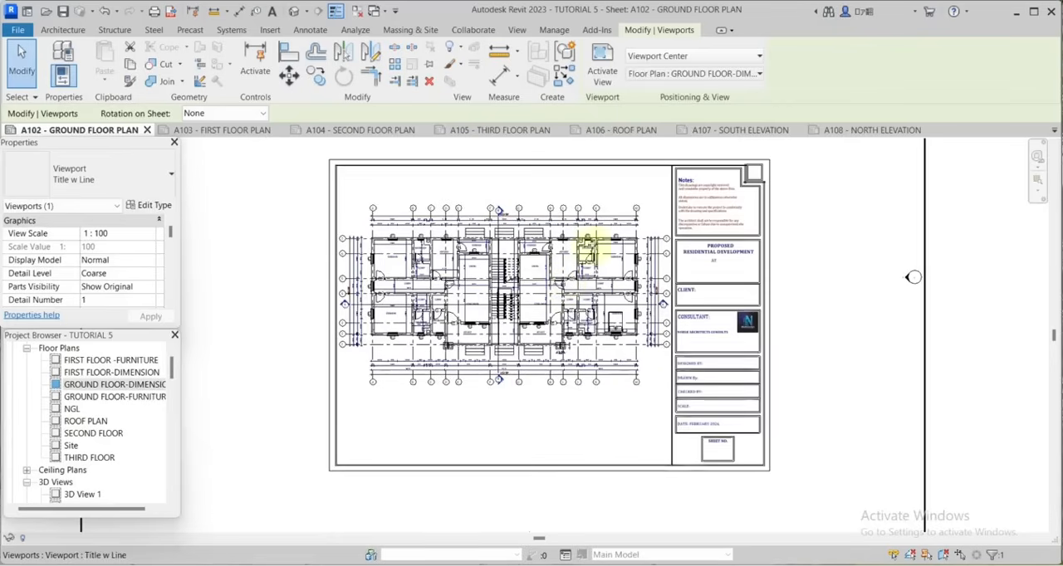
Activate the placed ground floor view and show its crop region.
left_click(595, 69)
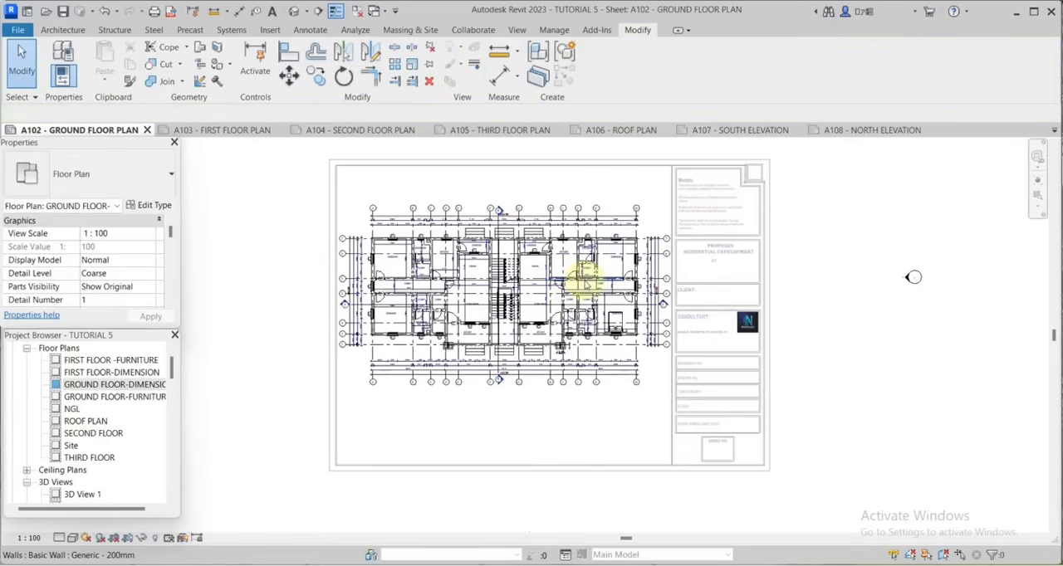
left_click(129, 538)
scroll(714, 291, "down", 3)
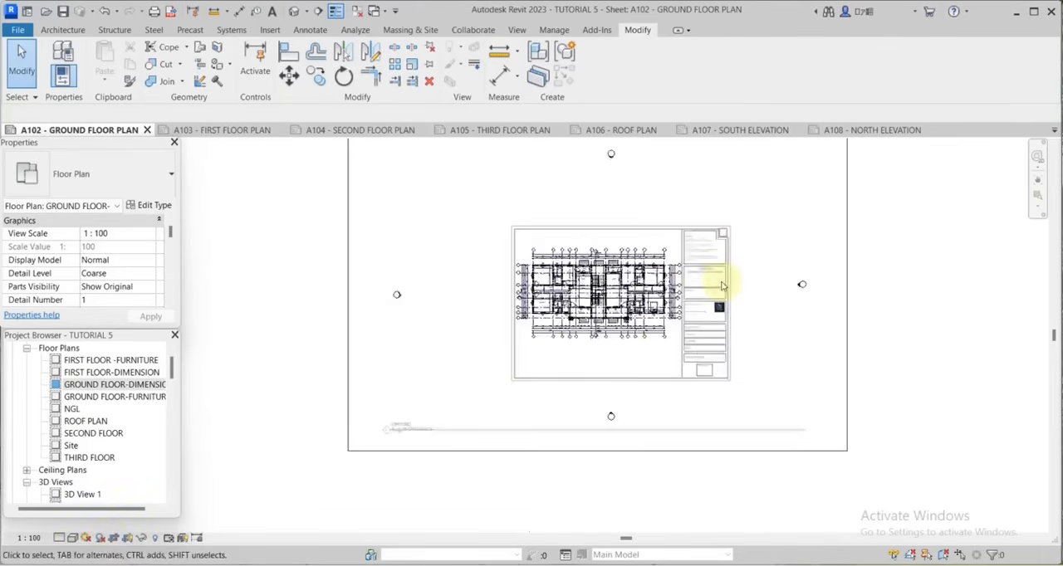
Pull all four sides of the crop region in close around the ground floor plan, and hide the crop region.
left_click(660, 191)
left_click_drag(653, 196, 653, 254)
left_click_drag(795, 317, 701, 300)
left_click_drag(491, 313, 598, 309)
left_click_drag(652, 380, 653, 340)
scroll(754, 269, "up", 5)
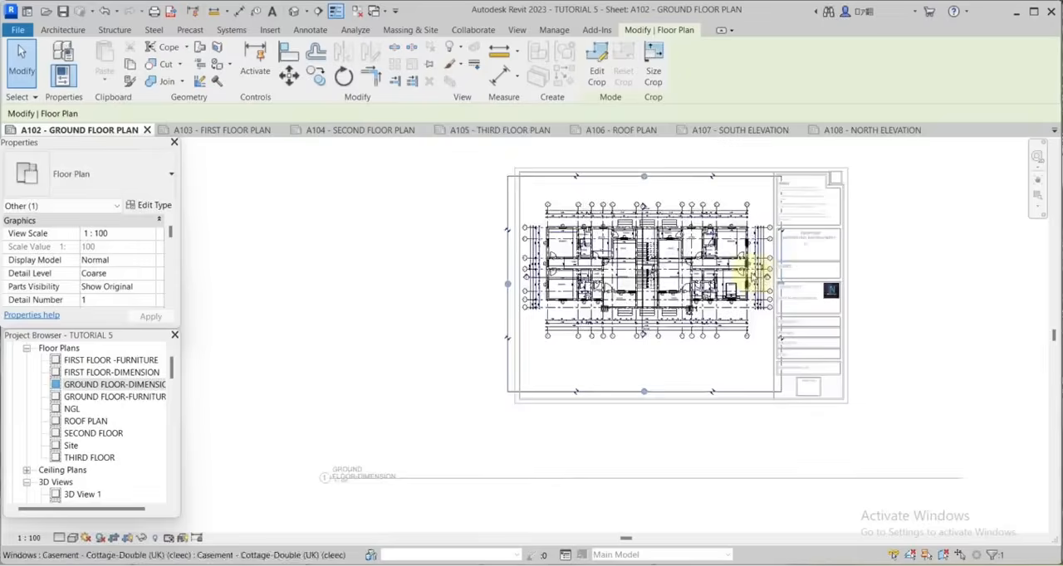
scroll(761, 274, "up", 2)
key("Escape")
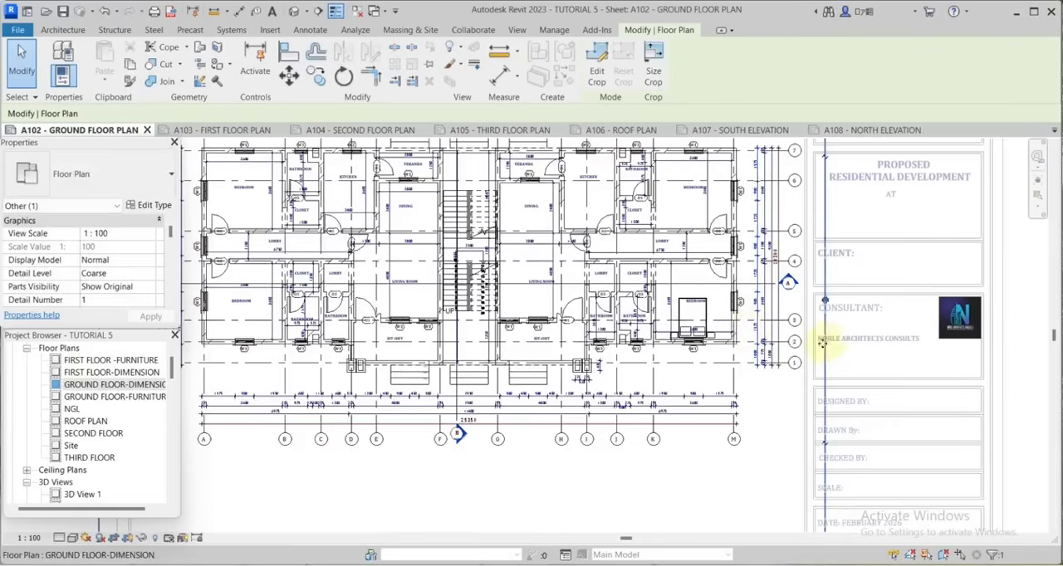
scroll(830, 344, "down", 3)
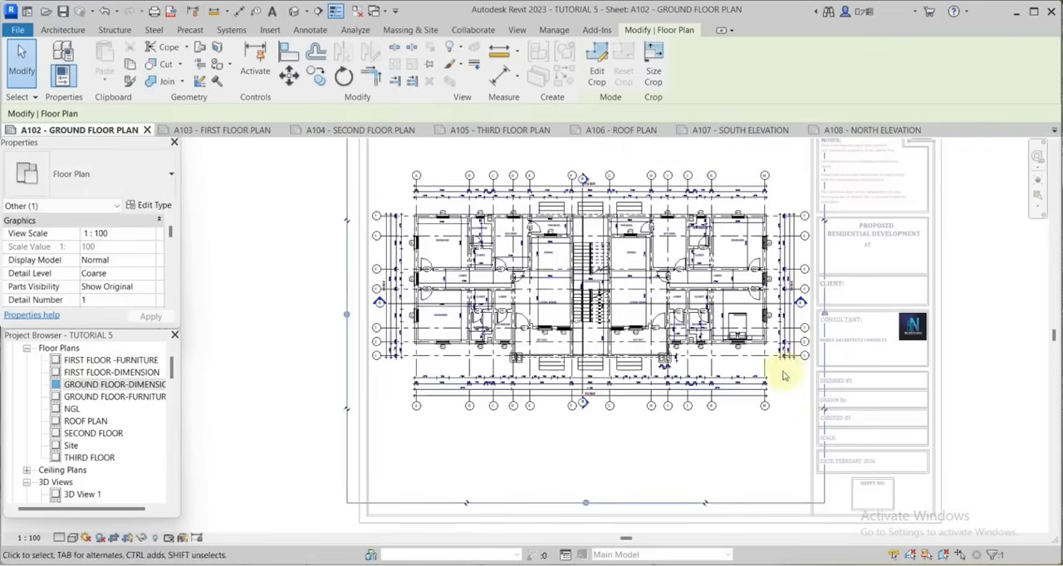
left_click(126, 539)
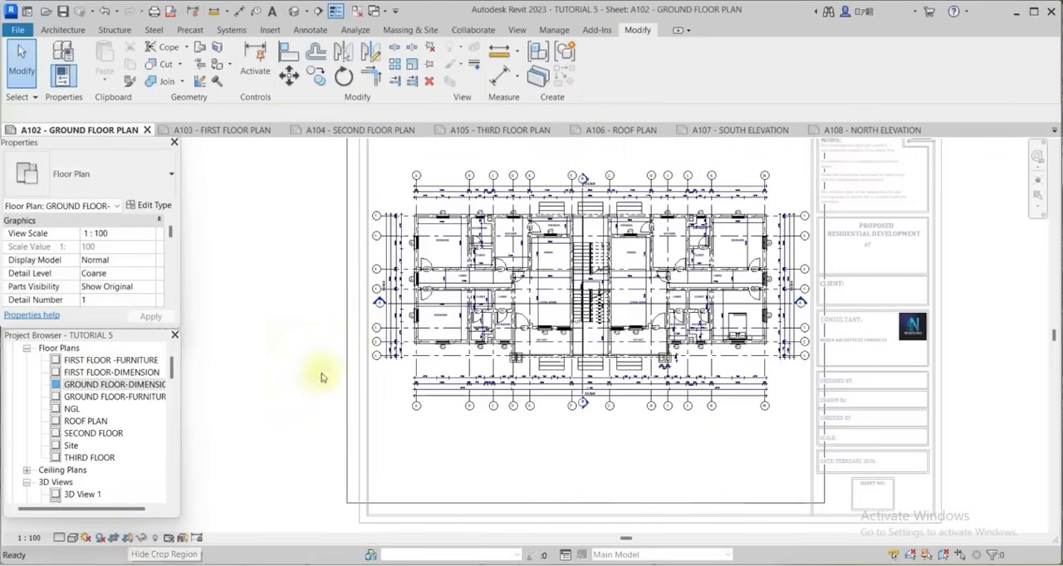
Place the title text GROUND FLOOR PLAN below the plan, near the lower right of the drawing area.
left_click(305, 32)
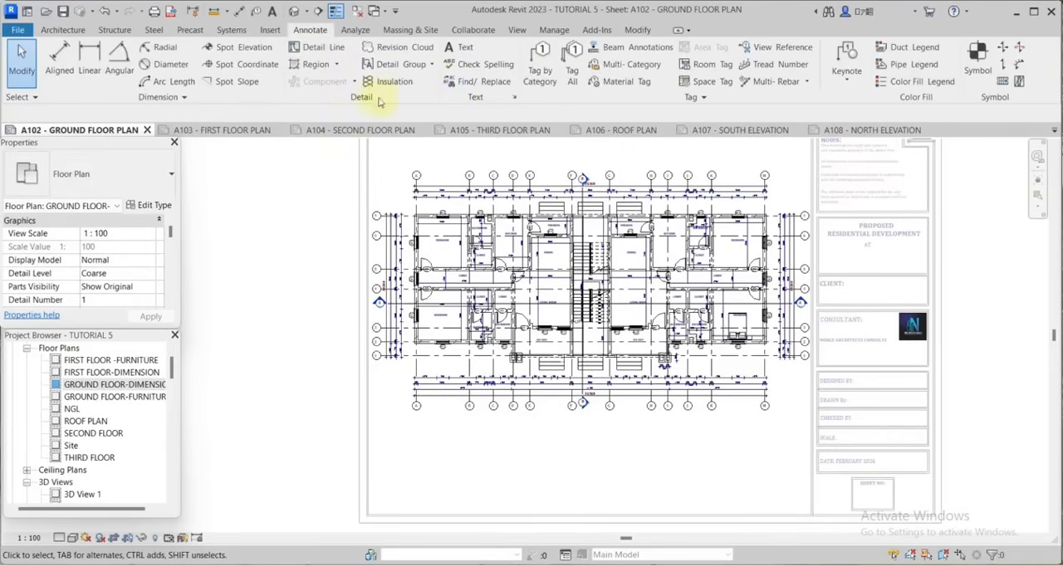
left_click(459, 48)
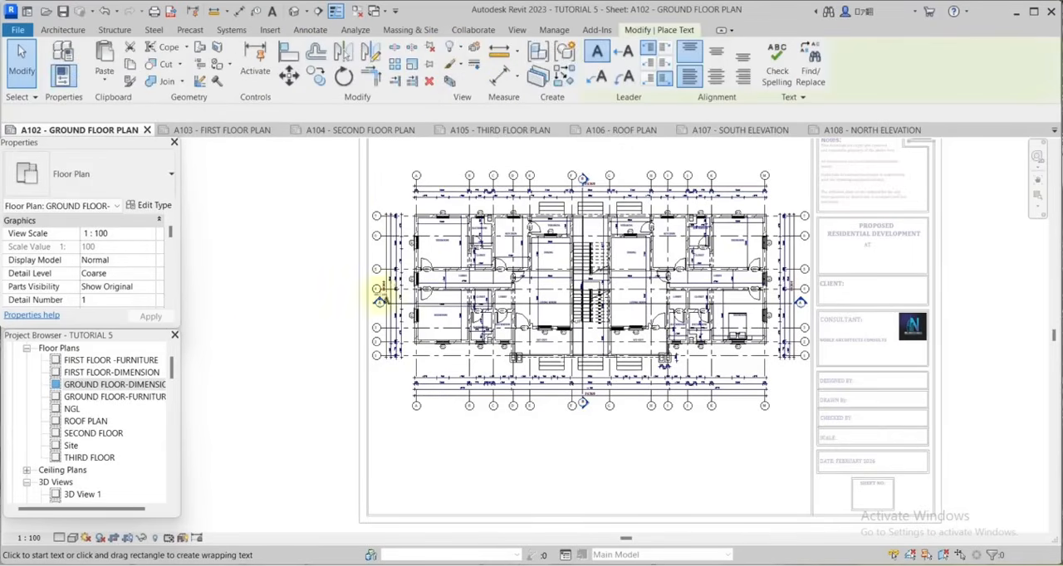
scroll(693, 450, "up", 1)
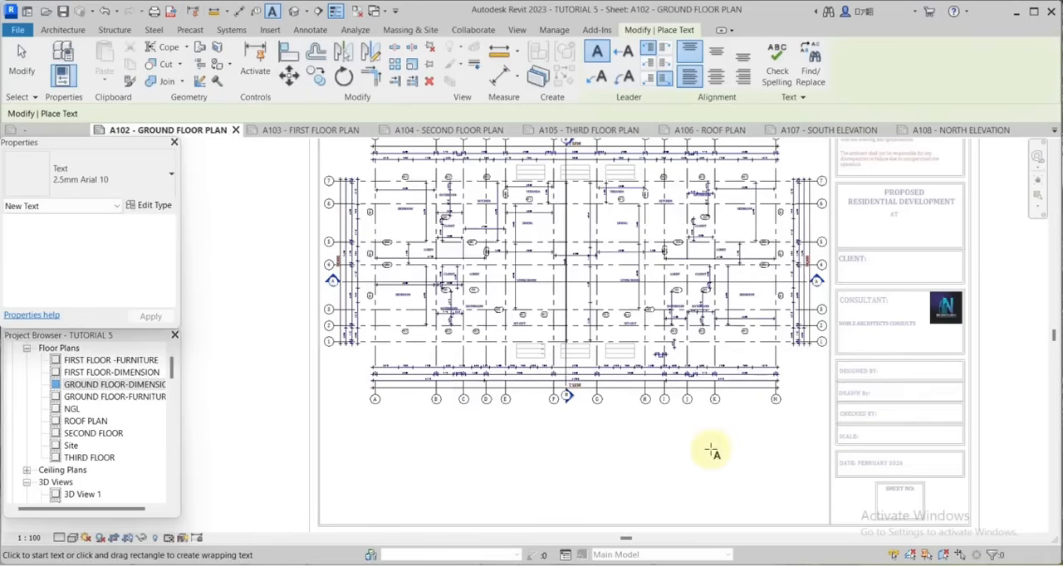
left_click(712, 450)
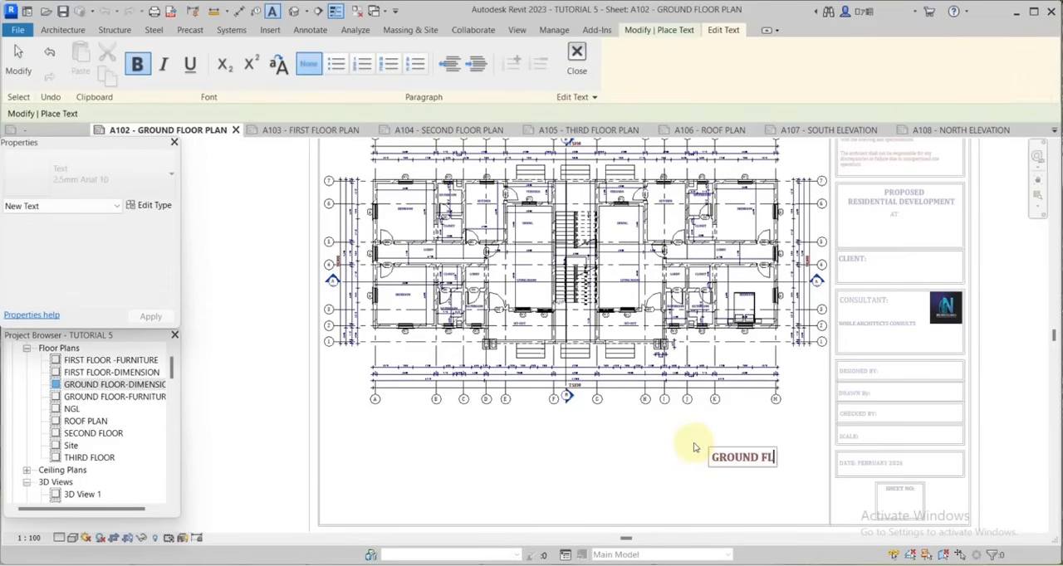
left_click(664, 361)
key("Escape")
key("Escape")
Draw a horizontal detail line in Medium Lines style directly under the GROUND FLOOR PLAN title, spanning the full text.
left_click(307, 49)
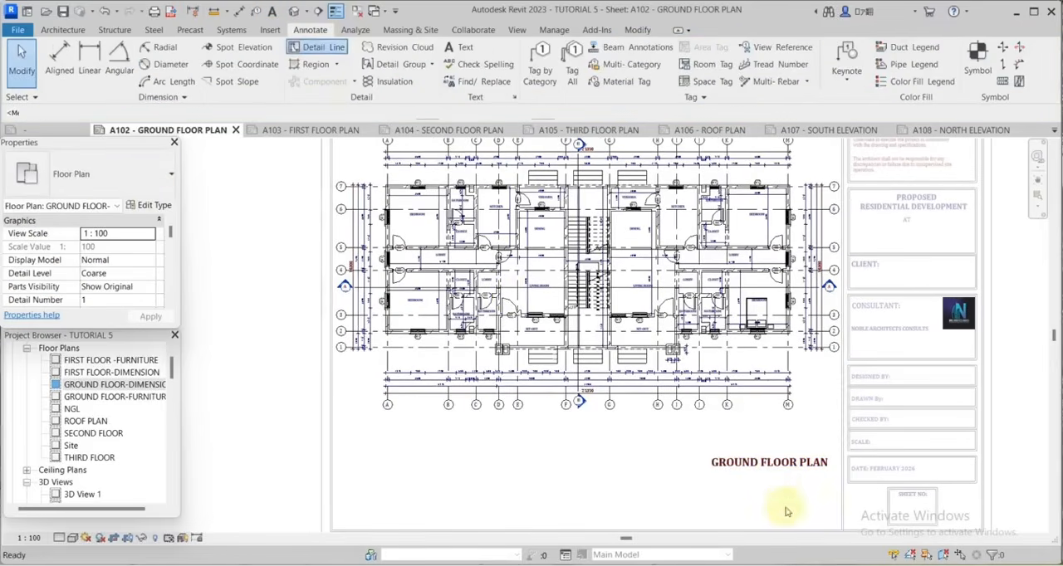
scroll(776, 494, "up", 6)
left_click(579, 422)
left_click(1004, 423)
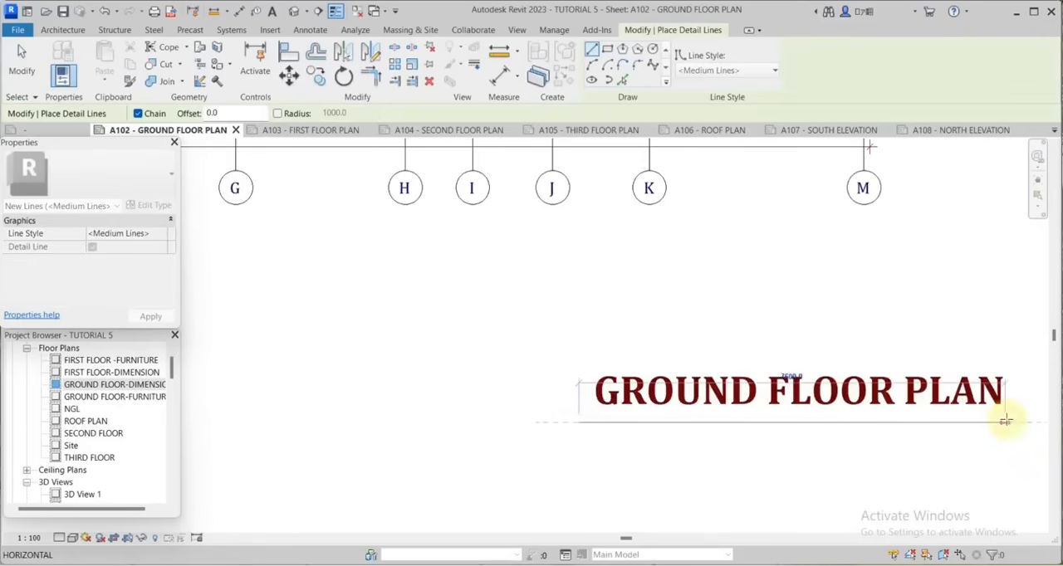
Offset the title's underline by 150 to make a second parallel line.
type("of500")
left_click_drag(181, 115, 126, 115)
type("150")
left_click(818, 431)
key("Escape")
key("Escape")
Extend the left end of the title's underline slightly beyond the start of the text.
scroll(552, 405, "up", 2)
left_click(635, 433)
left_click_drag(594, 431, 542, 440)
left_click(613, 440)
Draw a short vertical detail line crossing the underlines at the title's left end, and offset a parallel copy of it.
key("d")
key("l")
left_click(596, 359)
left_click(596, 478)
left_click(317, 51)
left_click(604, 392)
key("Escape")
key("Escape")
scroll(612, 303, "down", 5)
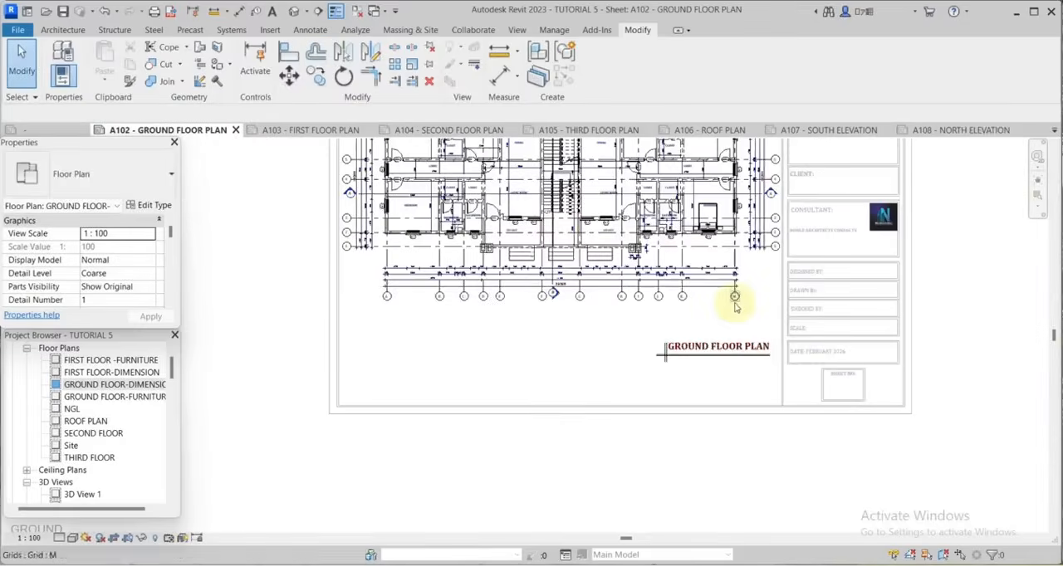
Deactivate the ground floor view to return to editing sheet A102.
scroll(735, 303, "up", 2)
scroll(774, 426, "down", 3)
scroll(774, 421, "down", 1)
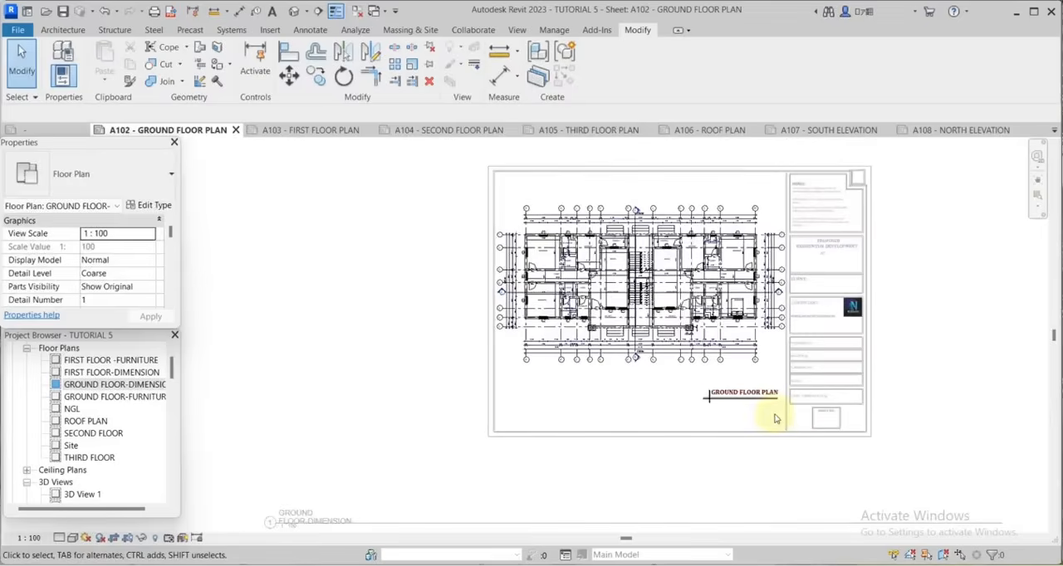
scroll(713, 413, "up", 3)
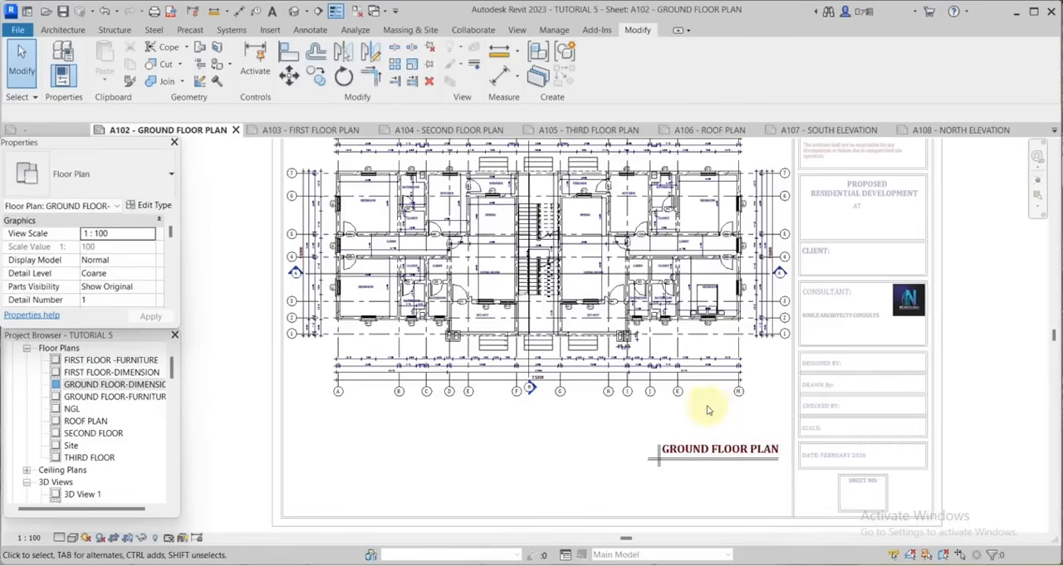
right_click(703, 407)
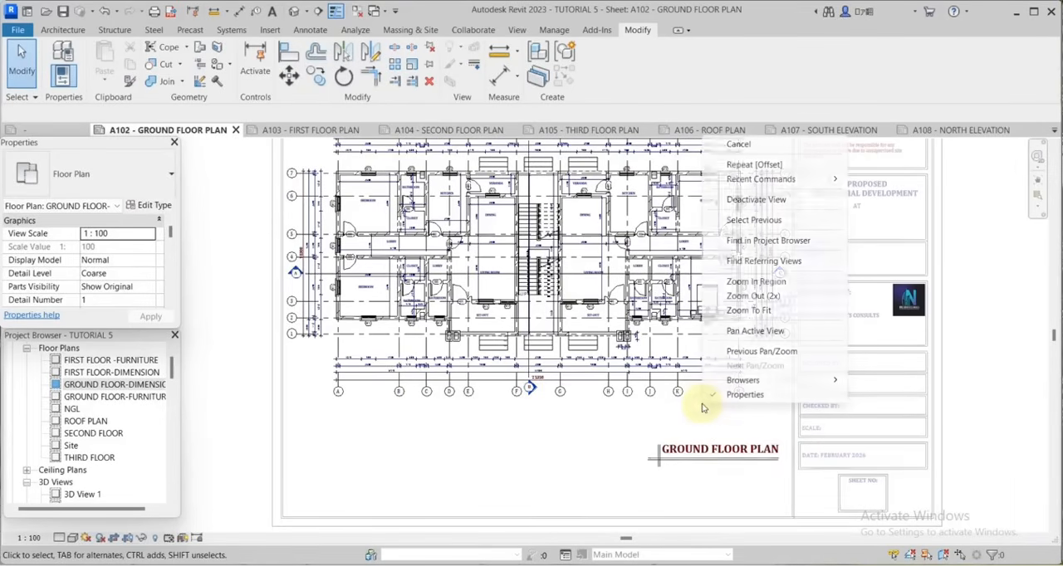
left_click(752, 201)
scroll(690, 456, "down", 3)
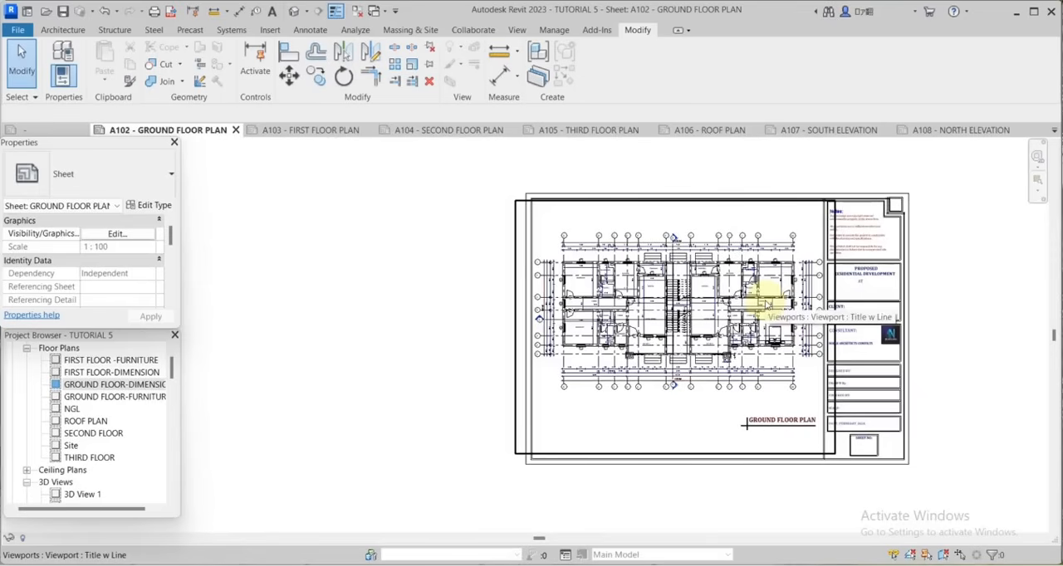
Select the ground floor viewport by its border and hide it in the sheet view by element.
scroll(509, 434, "up", 2)
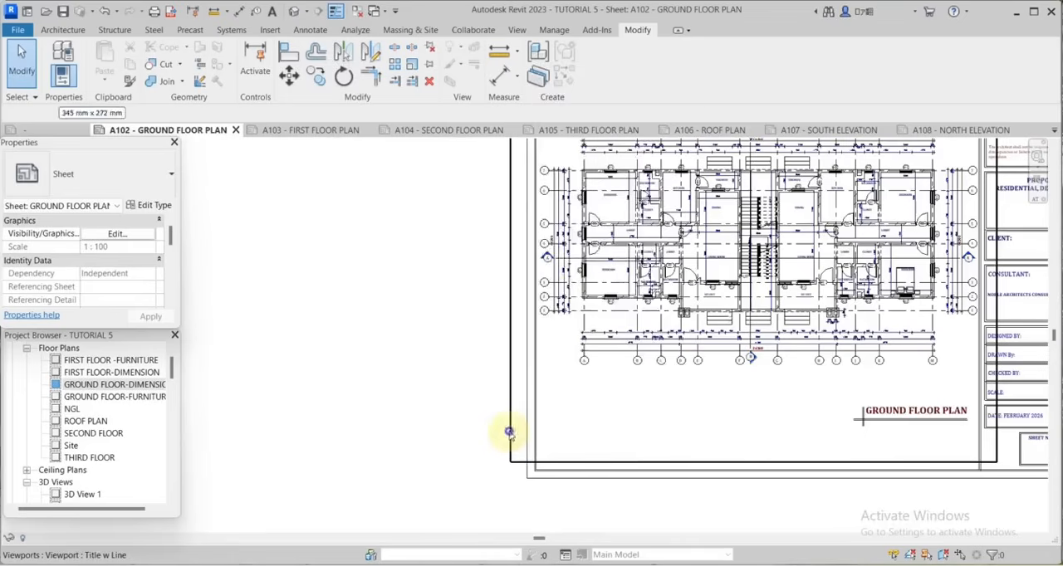
right_click(509, 434)
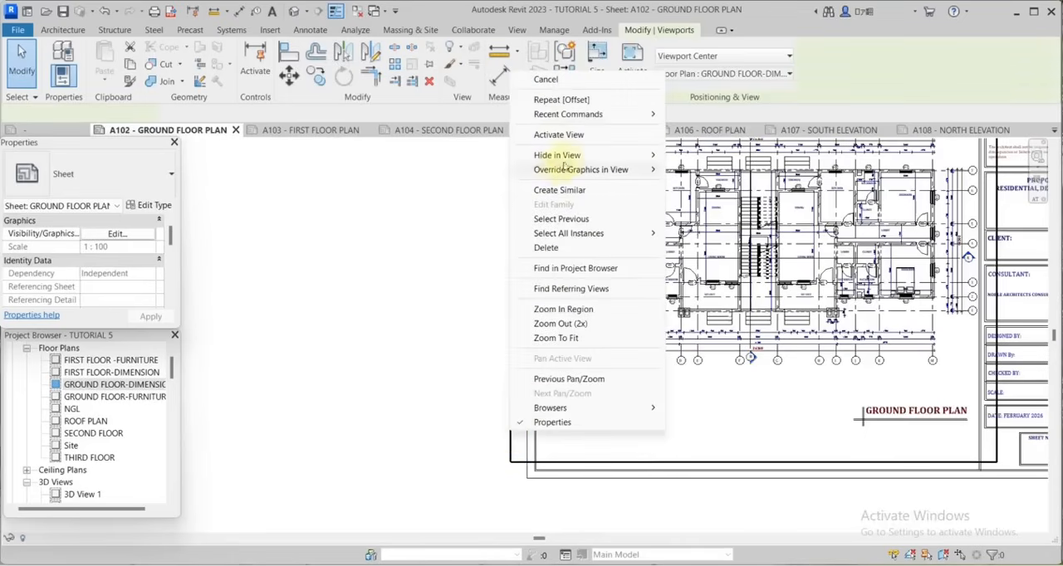
mouse_move(564, 155)
left_click(703, 157)
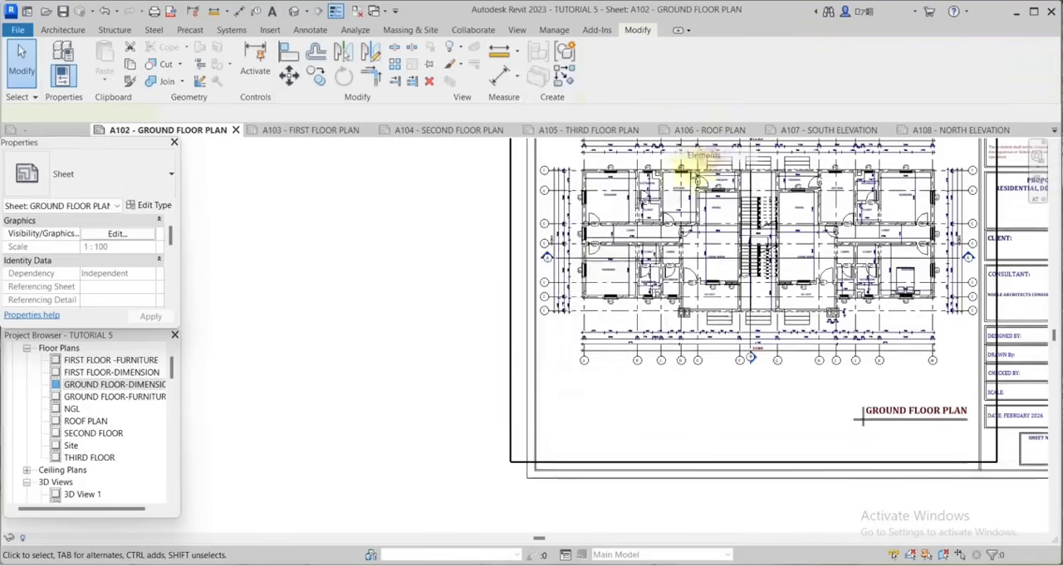
scroll(593, 301, "down", 2)
scroll(887, 440, "up", 5)
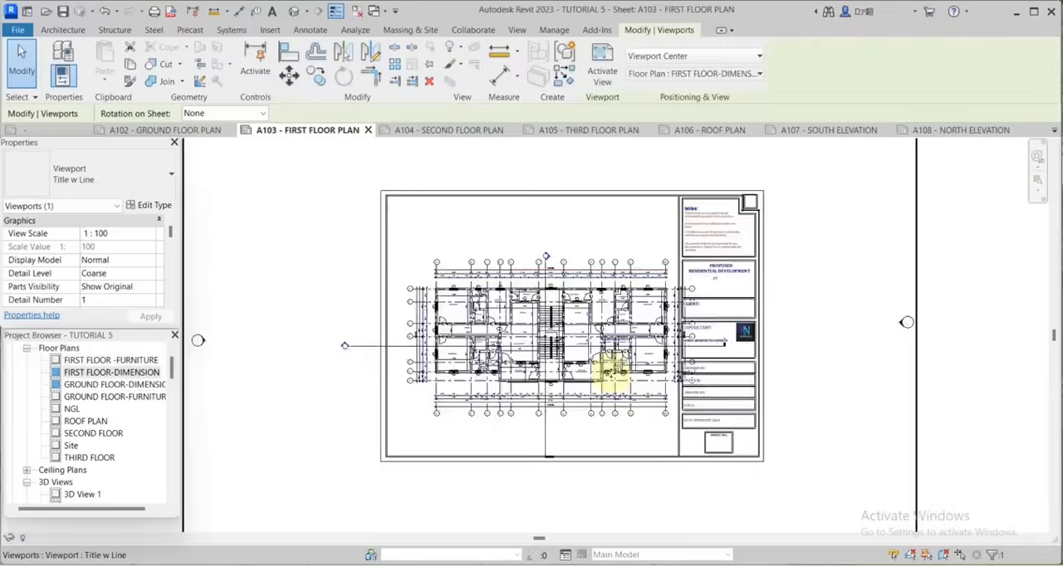
scroll(612, 374, "up", 2)
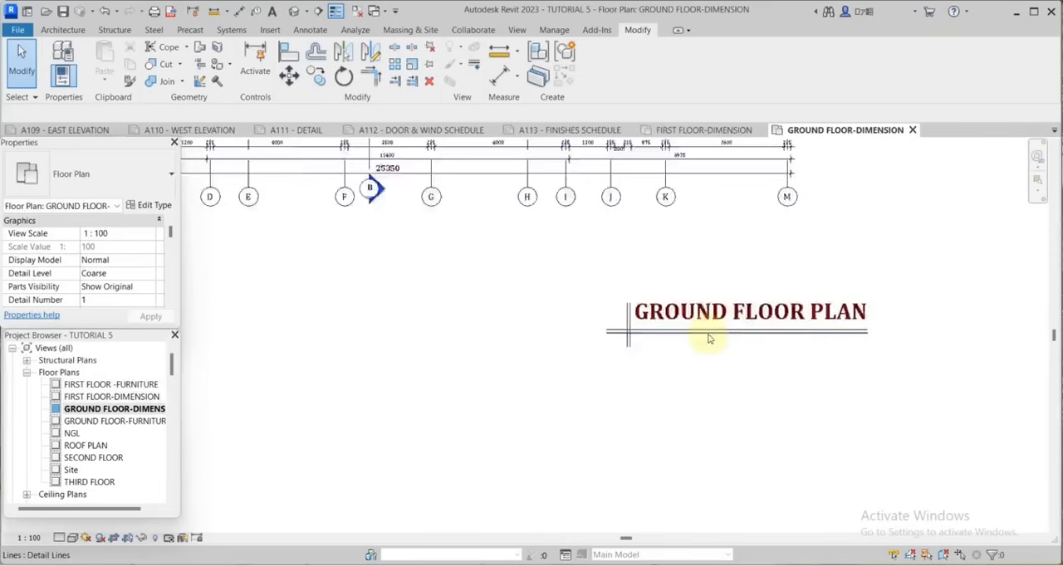
Copy the GROUND FLOOR PLAN title text together with its underlines and crossing vertical lines from the GROUND FLOOR-DIMENSION view to the clipboard.
scroll(711, 277, "up", 2)
scroll(709, 260, "down", 2)
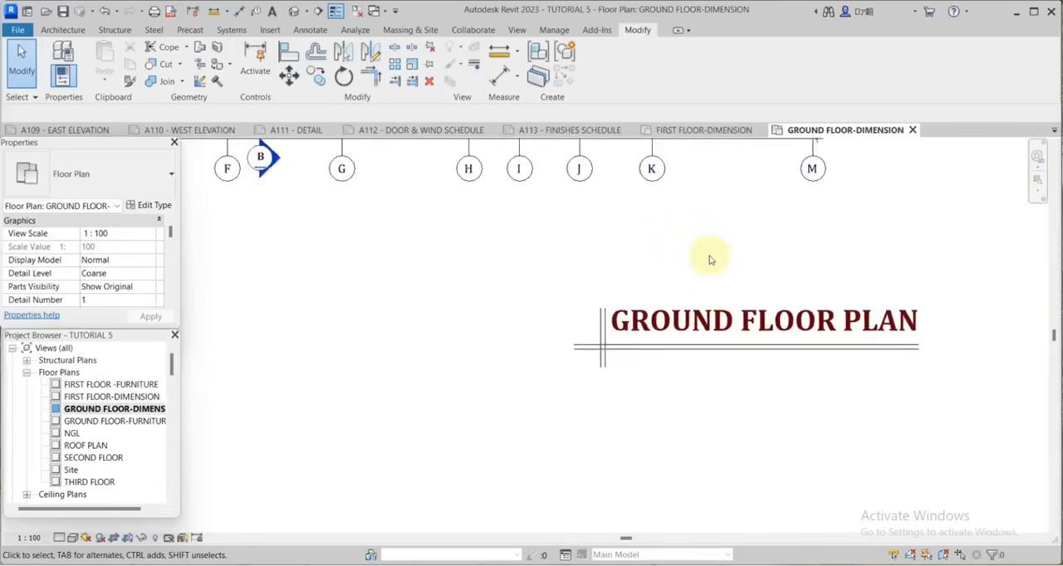
scroll(708, 260, "up", 1)
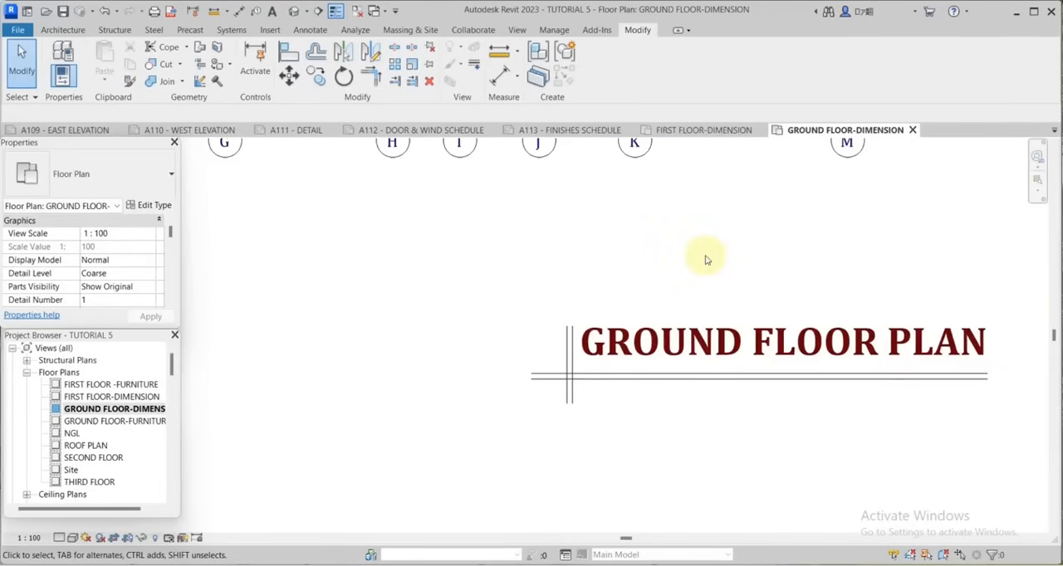
scroll(705, 260, "down", 2)
left_click_drag(683, 301, 567, 417)
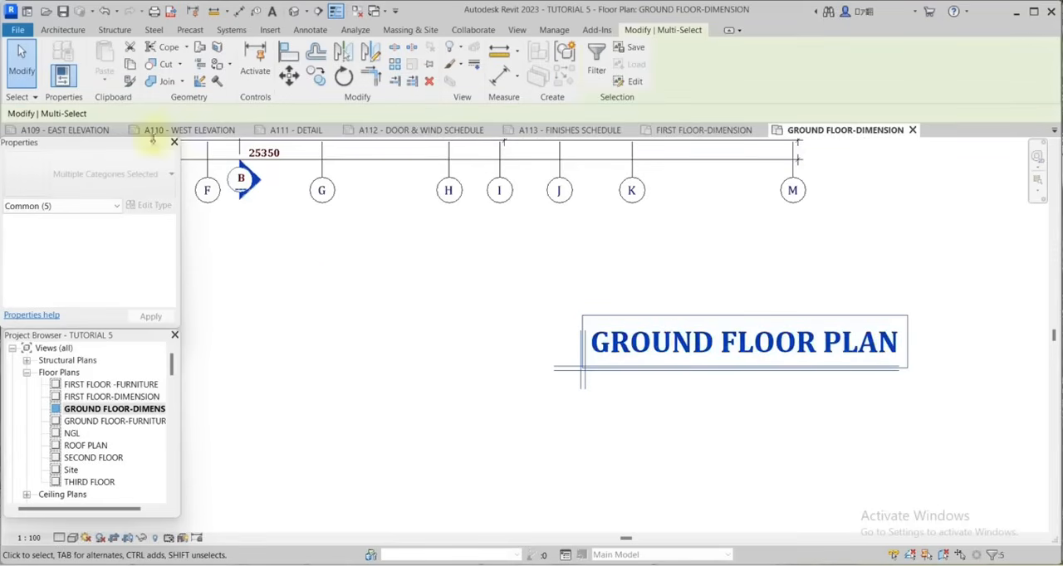
left_click(133, 67)
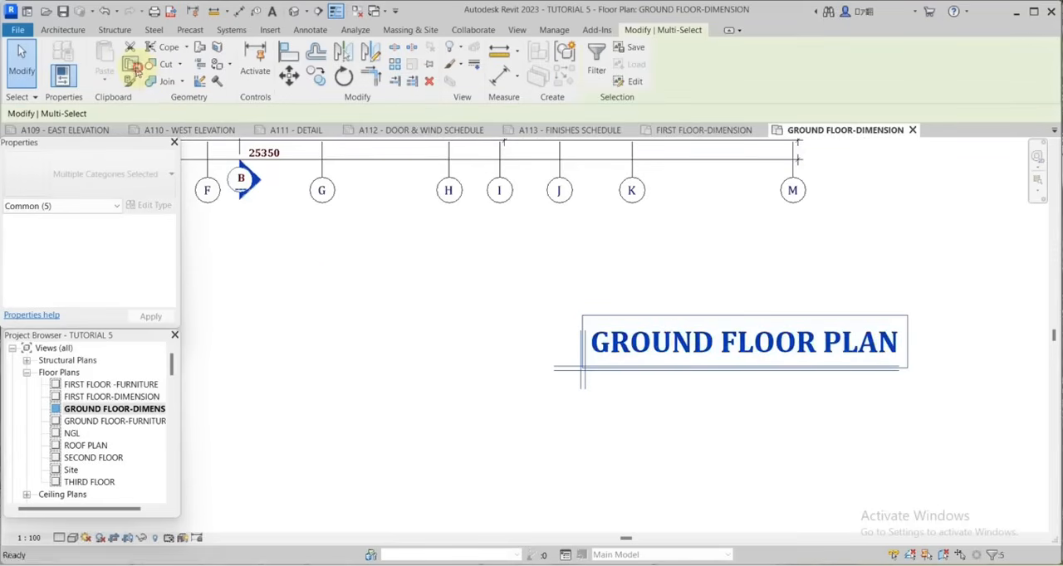
Open sheet A103 - FIRST FLOOR PLAN and place the FIRST FLOOR-DIMENSION view in its empty drawing area.
scroll(130, 443, "down", 5)
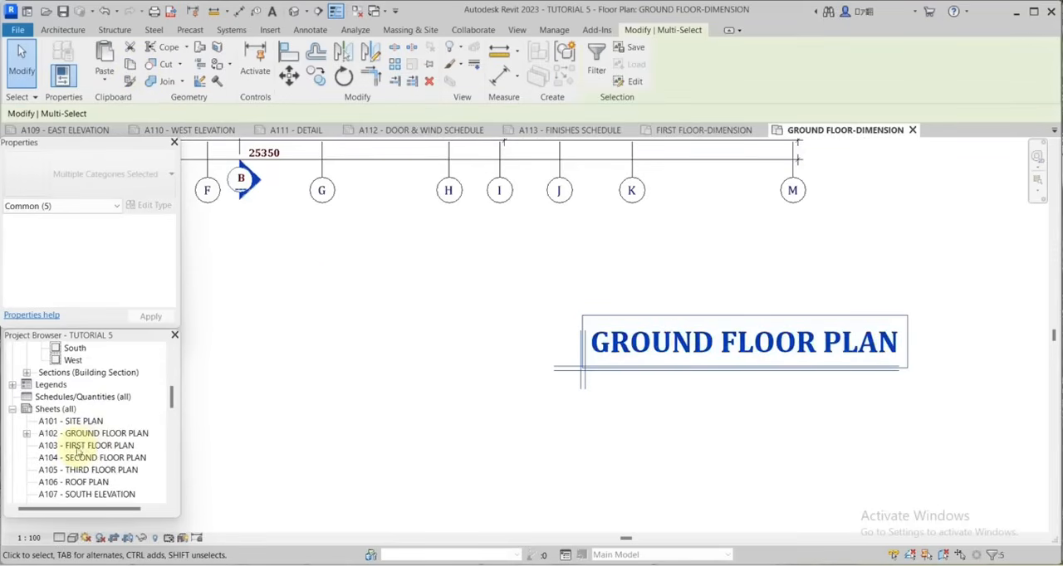
double_click(83, 447)
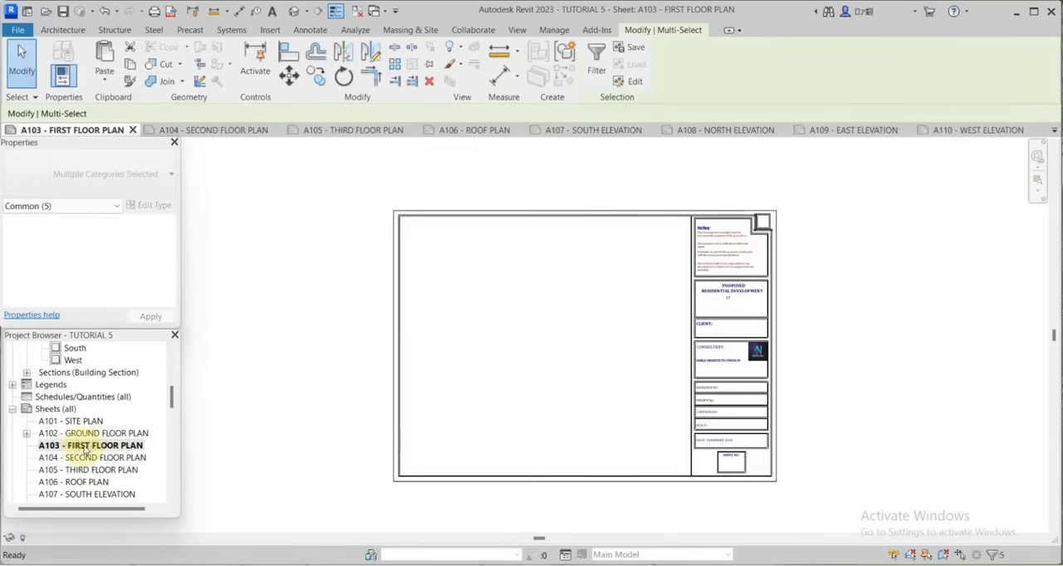
scroll(133, 408, "up", 6)
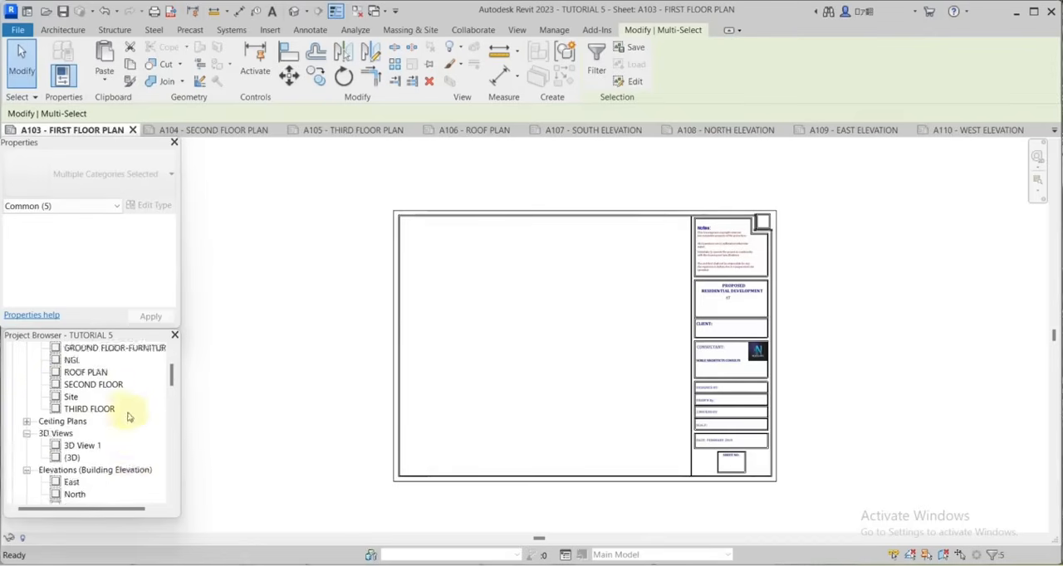
left_click(94, 410)
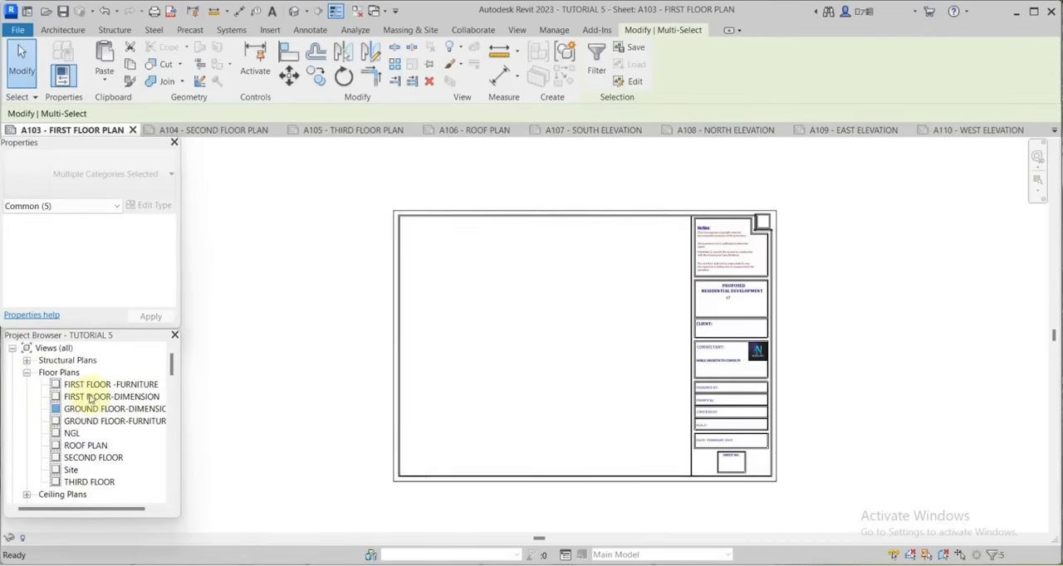
left_click(89, 398)
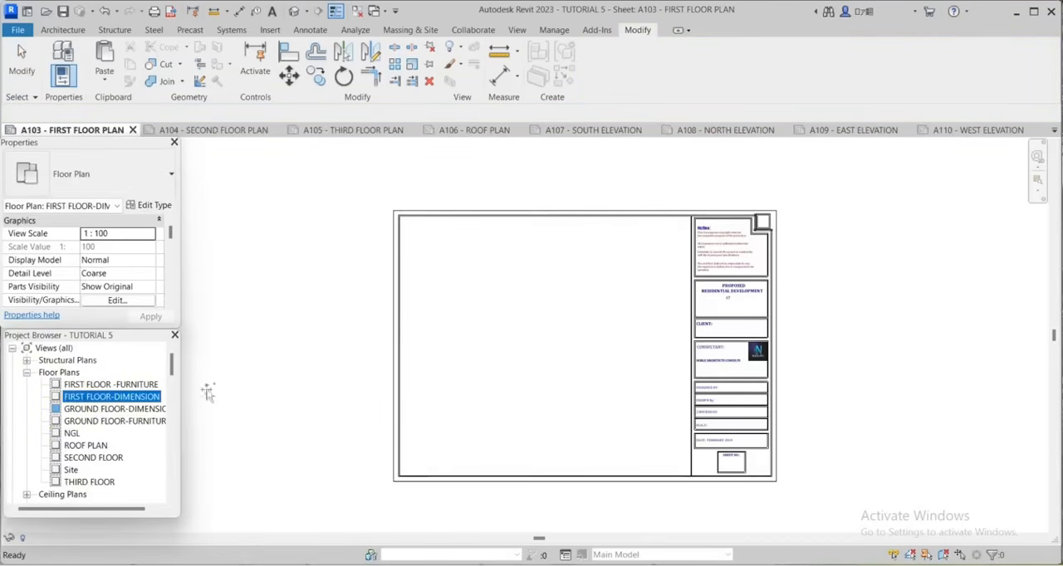
left_click(559, 344)
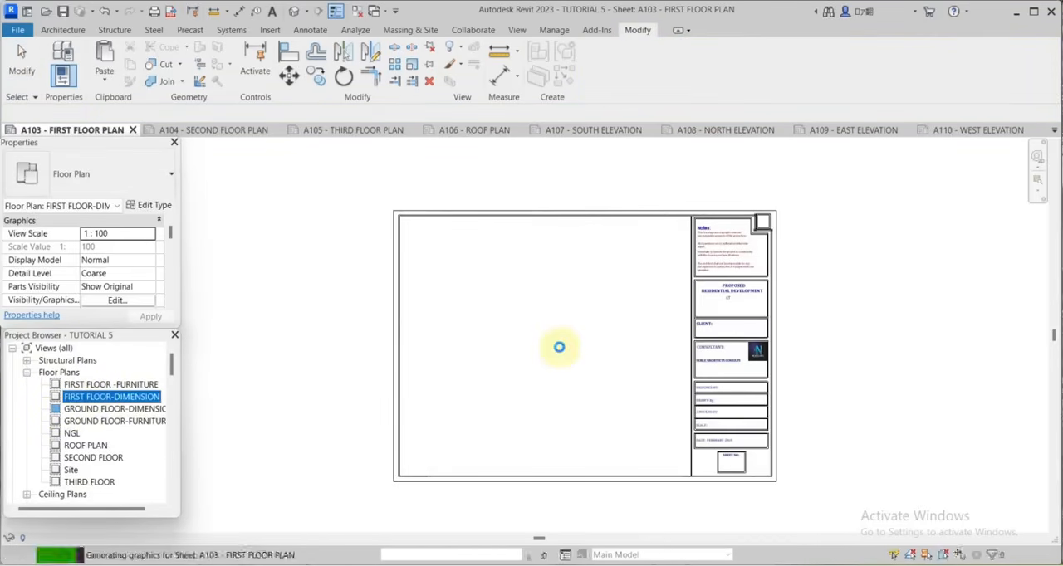
Activate the first floor view on sheet A103 and paste the copied title from the clipboard below the plan, near the title block.
left_click(632, 73)
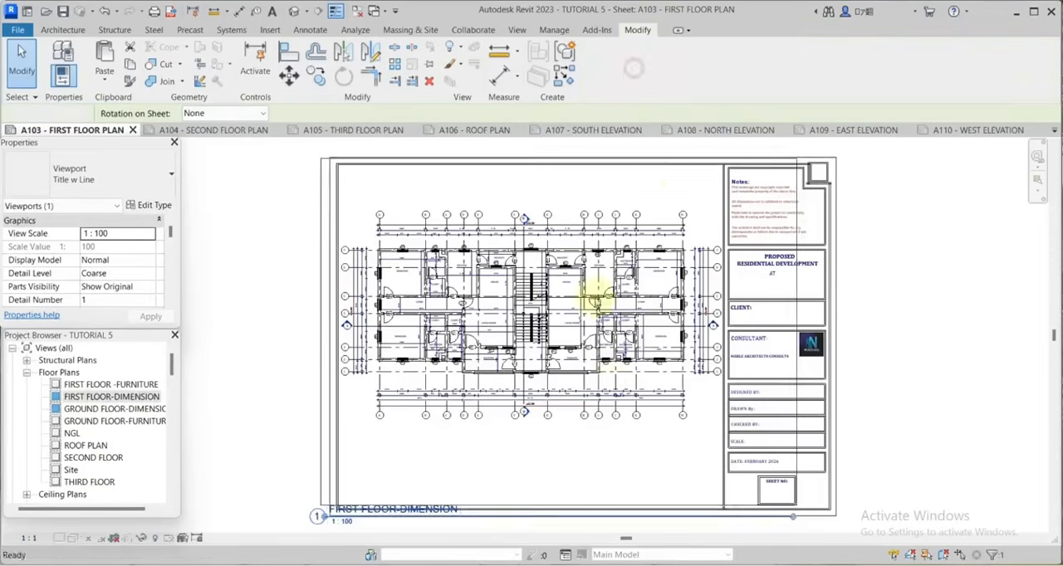
scroll(690, 433, "up", 5)
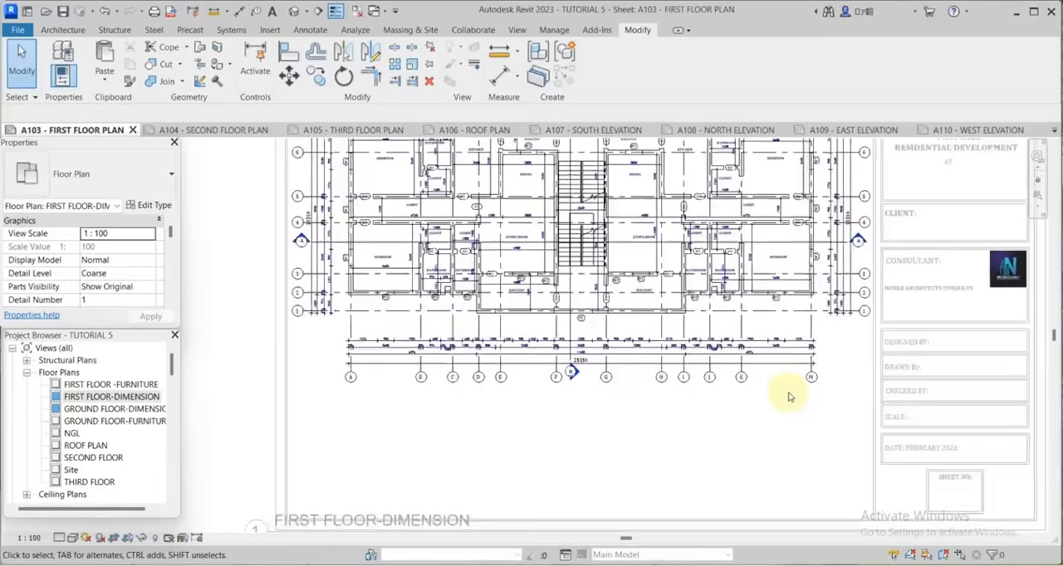
scroll(827, 402, "up", 1)
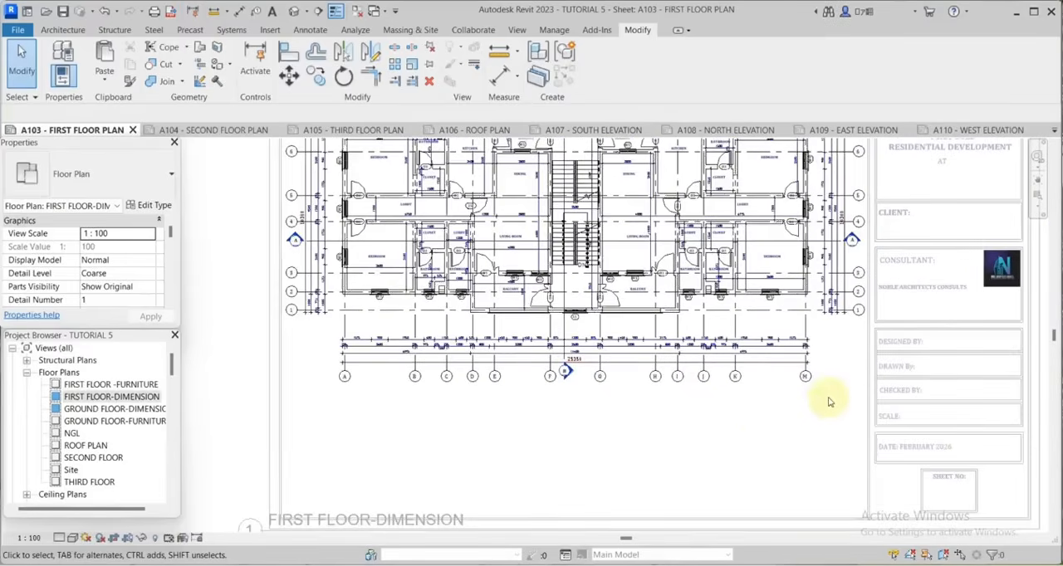
scroll(814, 416, "down", 1)
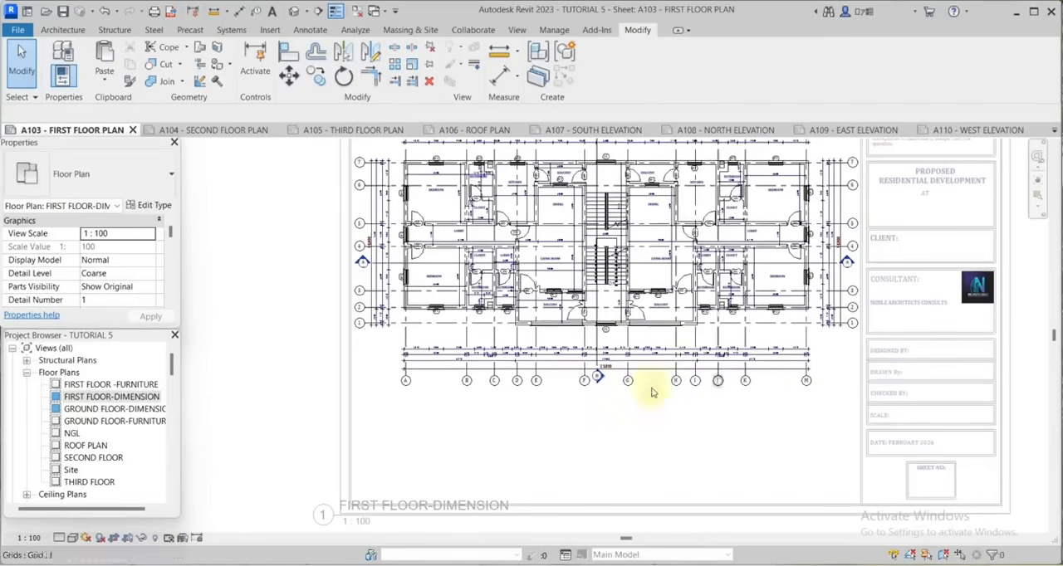
left_click(107, 82)
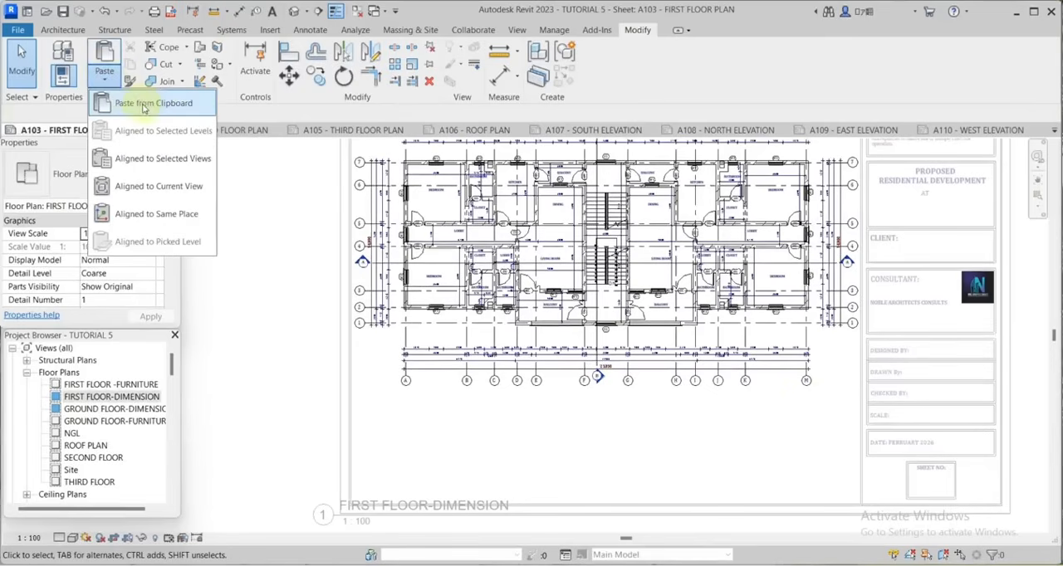
left_click(142, 103)
left_click(778, 474)
scroll(778, 474, "up", 5)
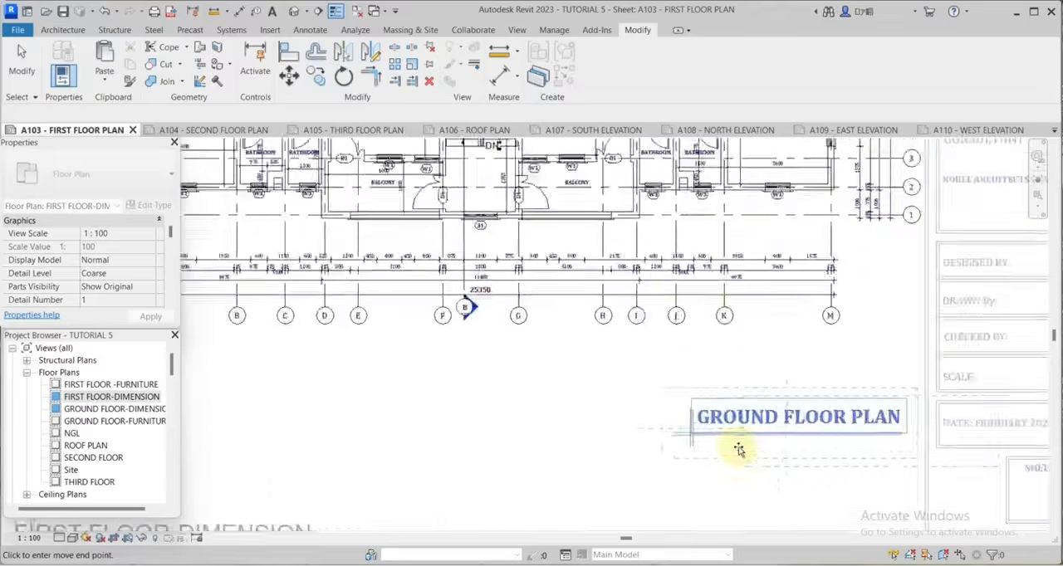
Change the pasted title text to FIRST FLOOR PLAN.
double_click(763, 376)
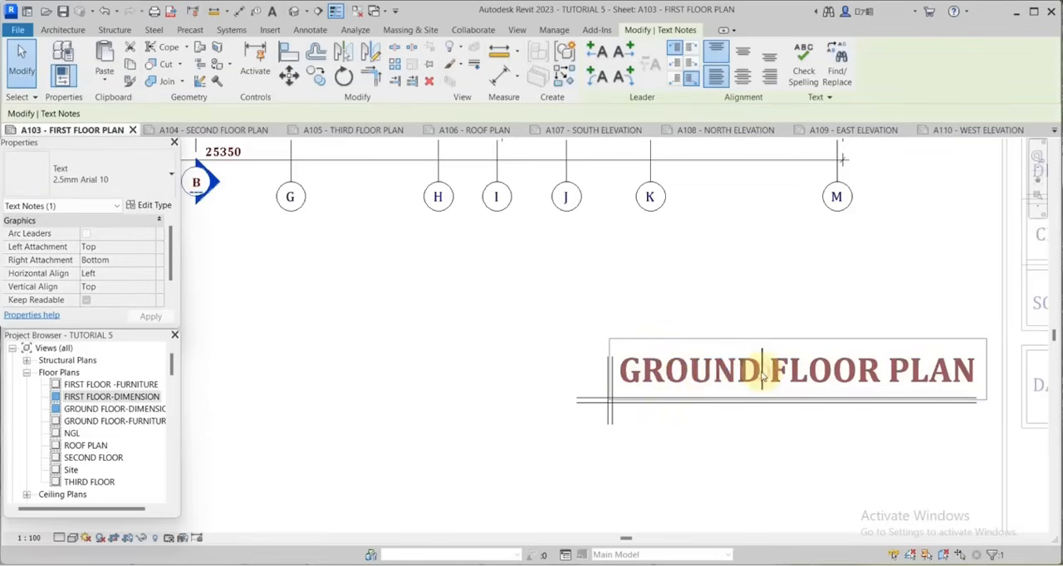
left_click_drag(760, 376, 624, 382)
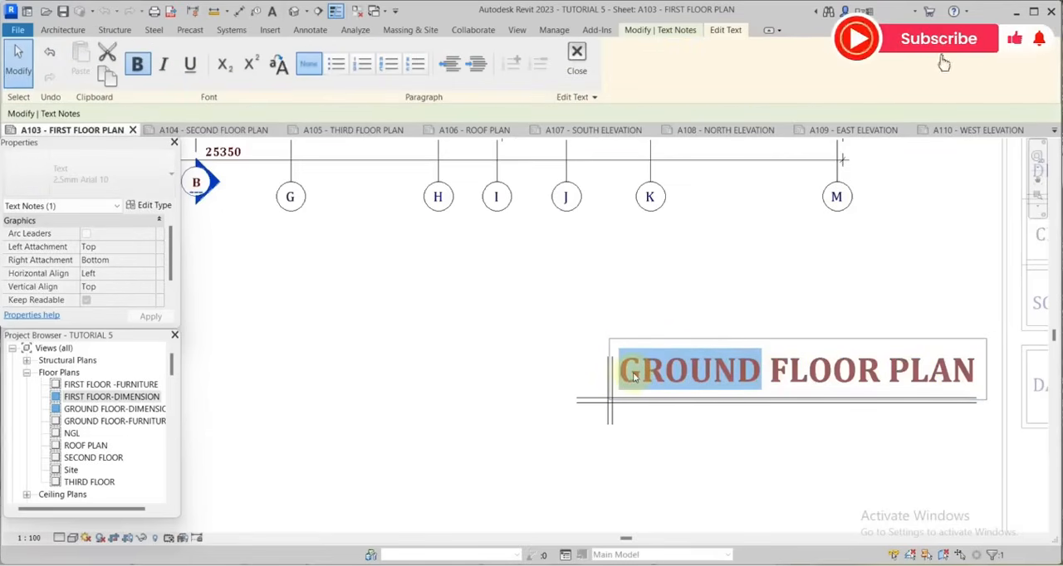
type("FIRST")
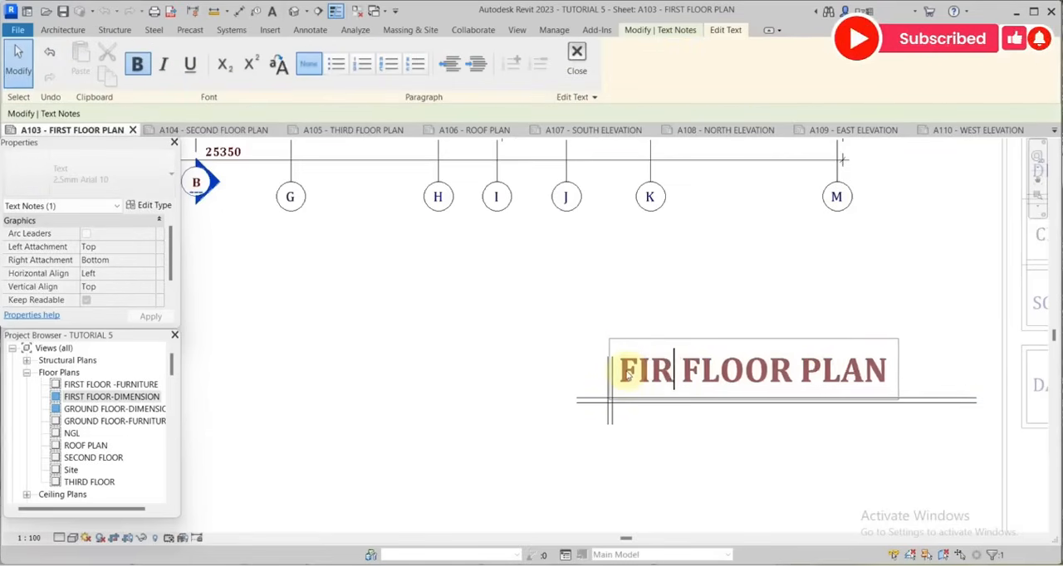
left_click(776, 191)
Deactivate the first floor view, then select its viewport on sheet A103 and hide it in the sheet view by element.
scroll(776, 191, "down", 5)
right_click(790, 186)
left_click(840, 245)
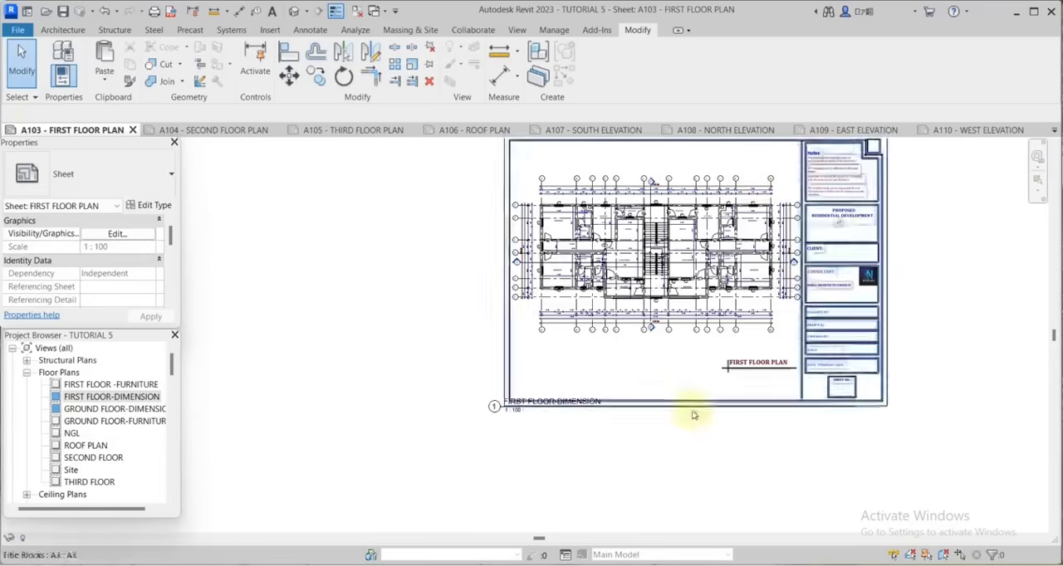
left_click(495, 371)
right_click(495, 371)
mouse_move(564, 92)
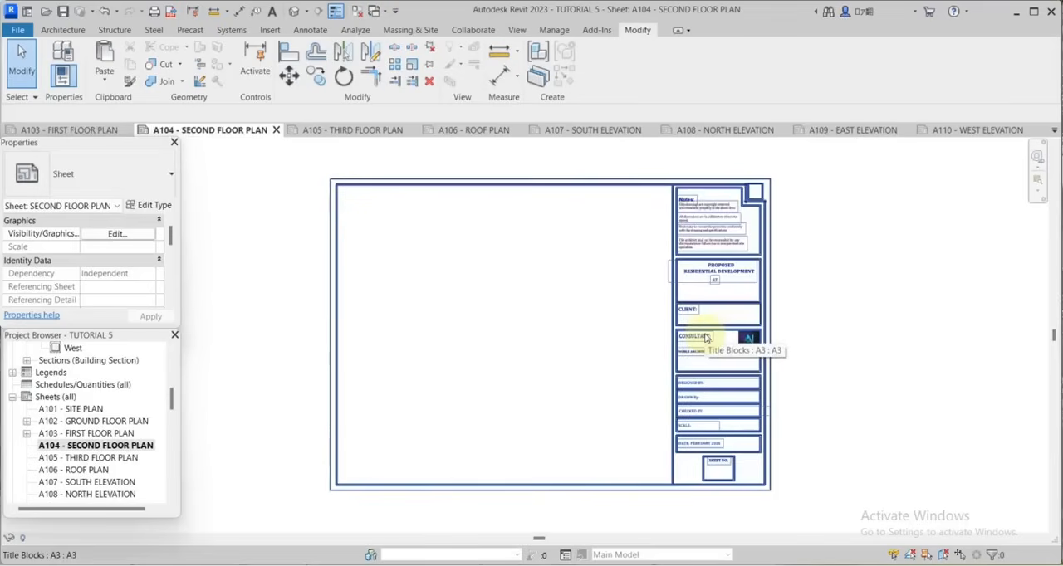
Duplicate the FIRST FLOOR-DIMENSION floor plan view with detailing.
scroll(664, 407, "down", 2)
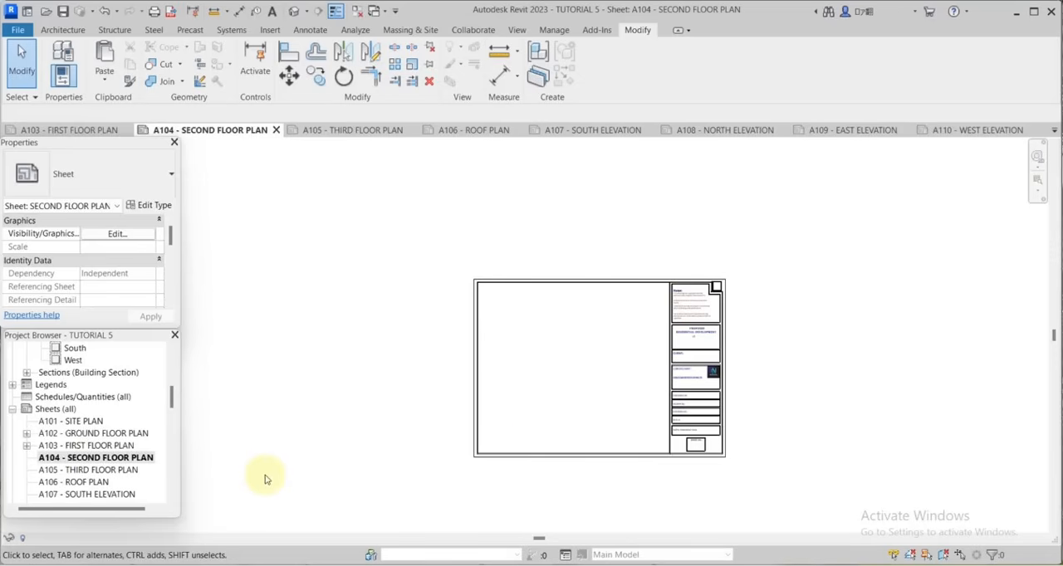
scroll(116, 469, "up", 5)
scroll(94, 451, "up", 1)
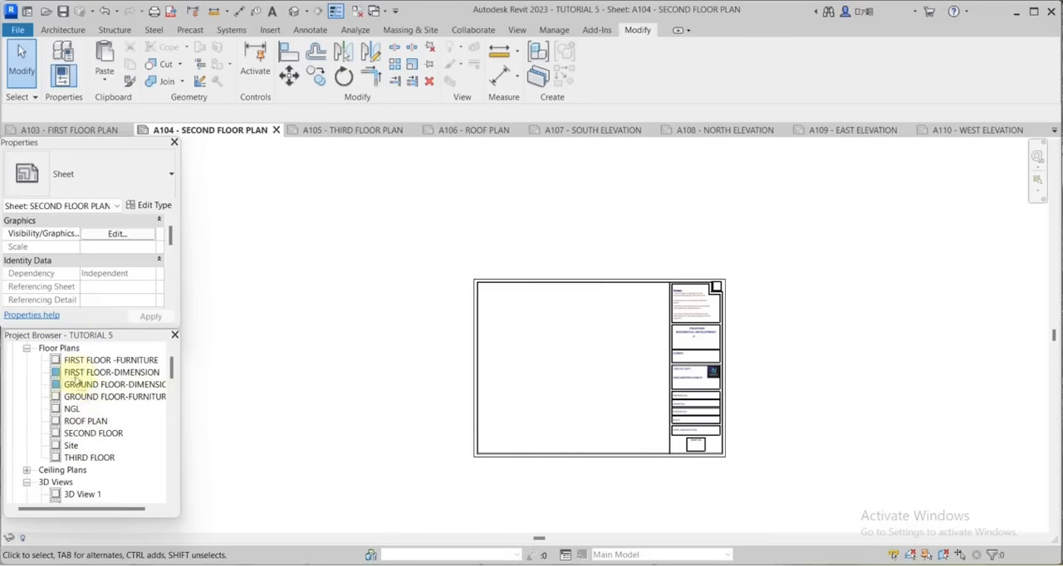
left_click(77, 375)
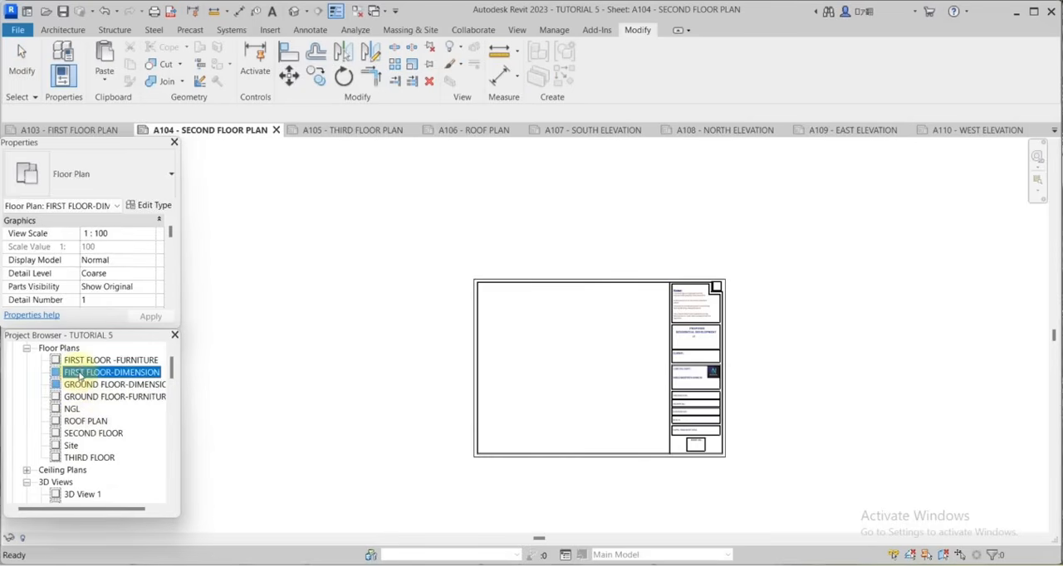
right_click(79, 376)
mouse_move(133, 153)
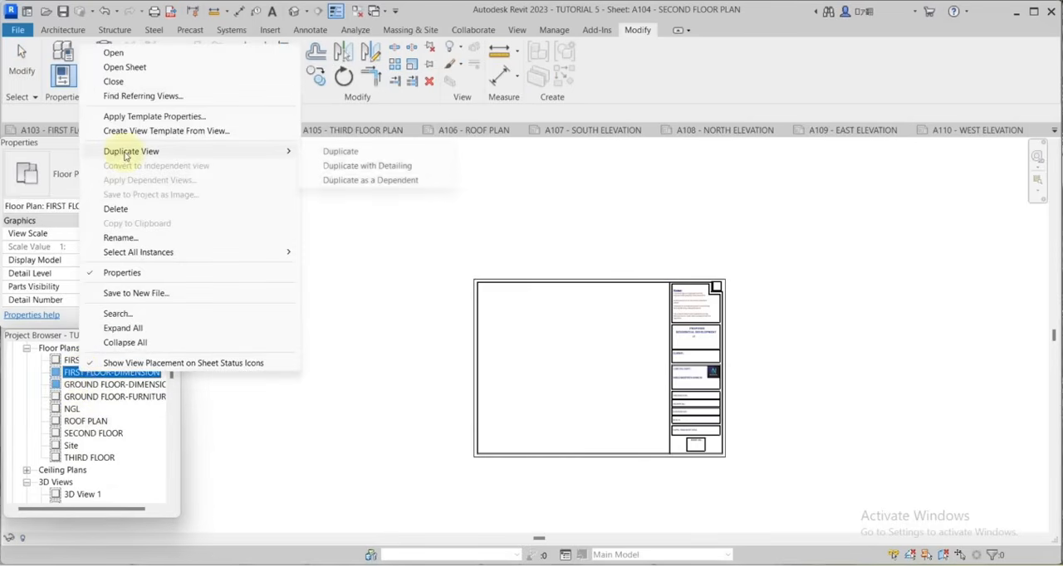
left_click(372, 166)
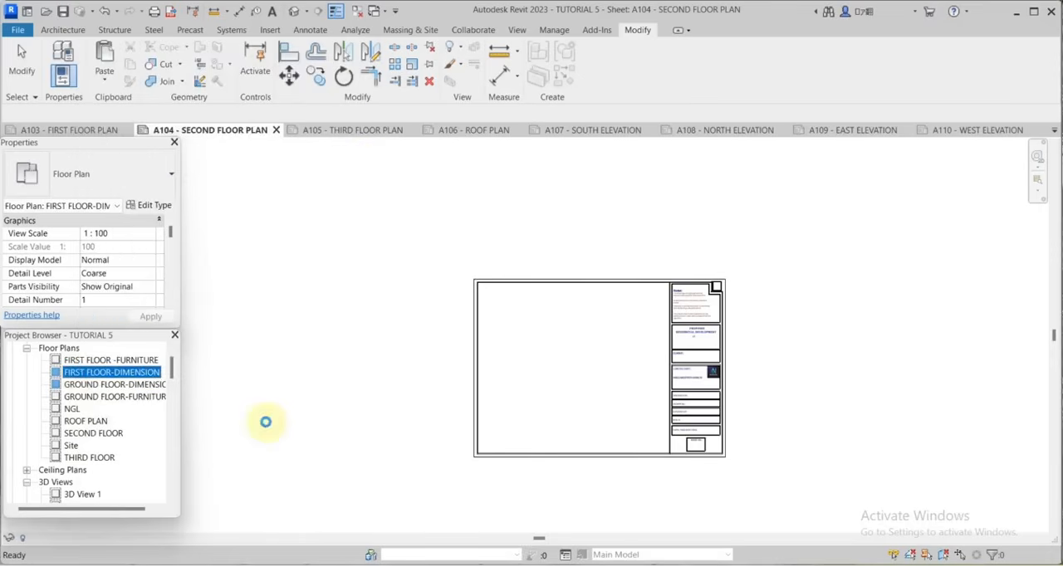
Rename the duplicated plan view as SECOND FLOOR-DIMENSION Copy 1.
right_click(112, 384)
left_click(147, 250)
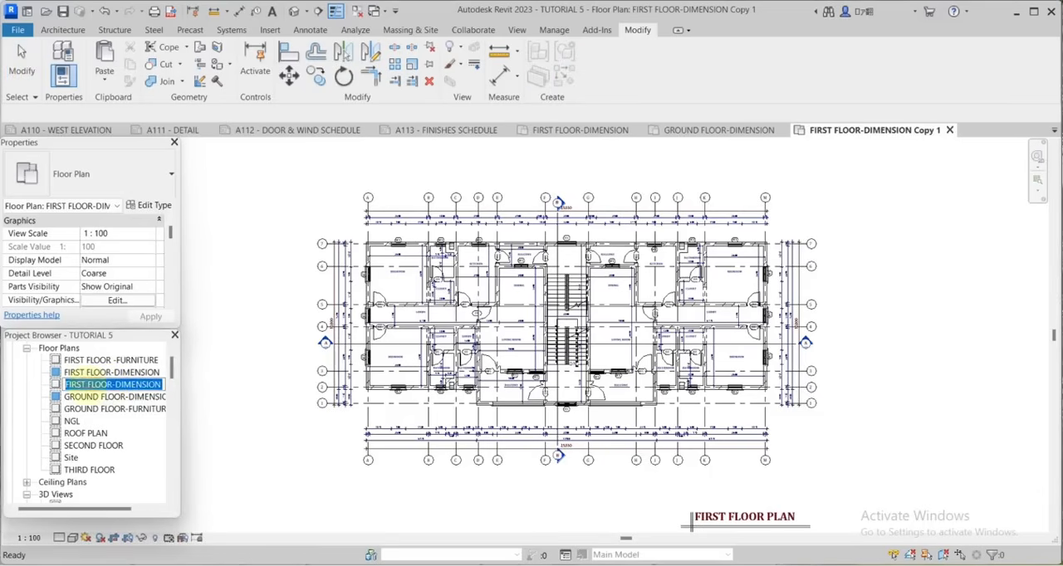
left_click_drag(87, 385, 59, 384)
type("SECOND")
key("Return")
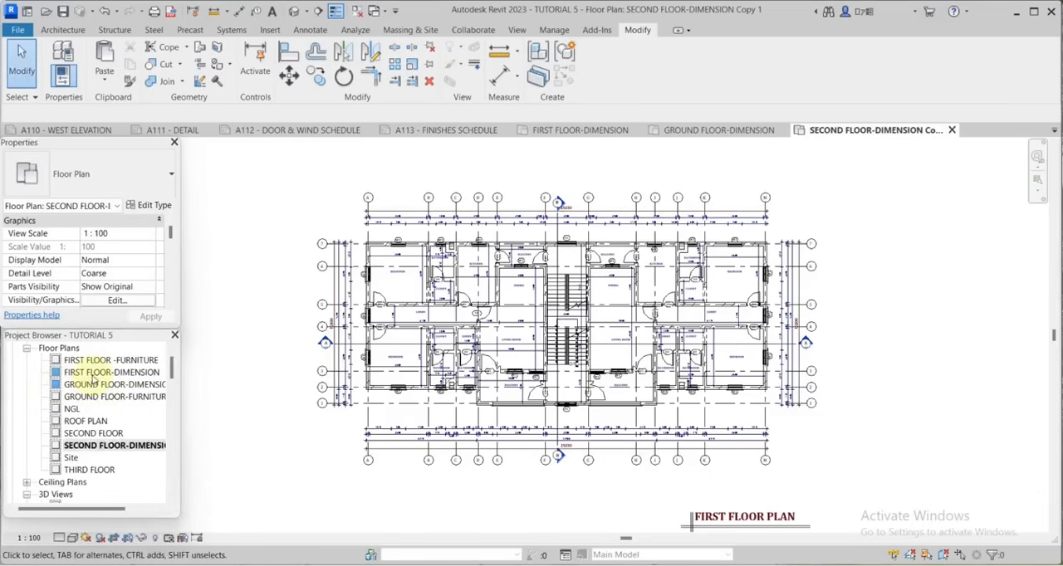
Make another duplicate of the FIRST FLOOR-DIMENSION view with detailing and replace FIRST with THIRD in the copy's name.
left_click(94, 373)
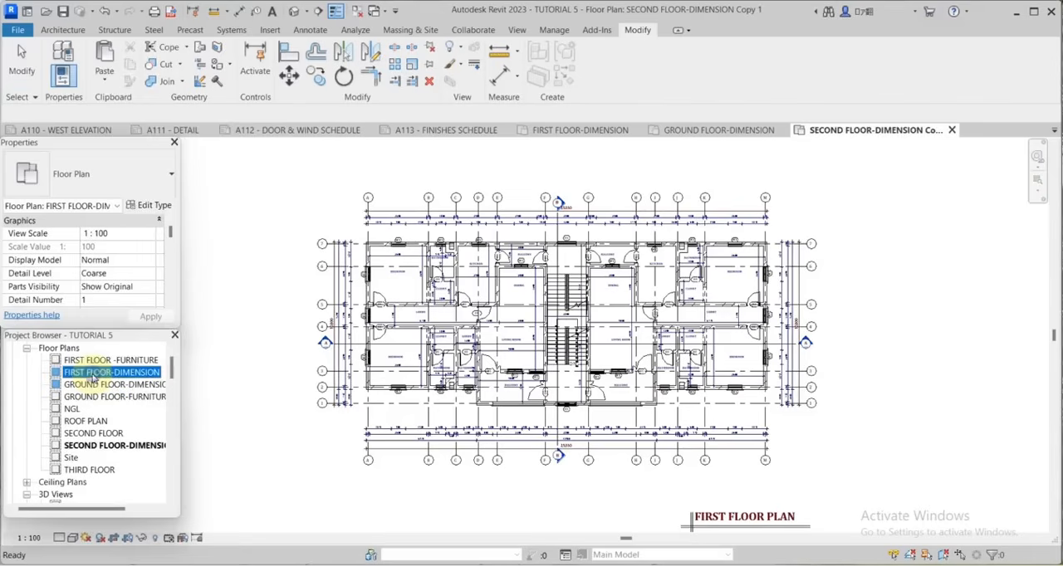
right_click(94, 373)
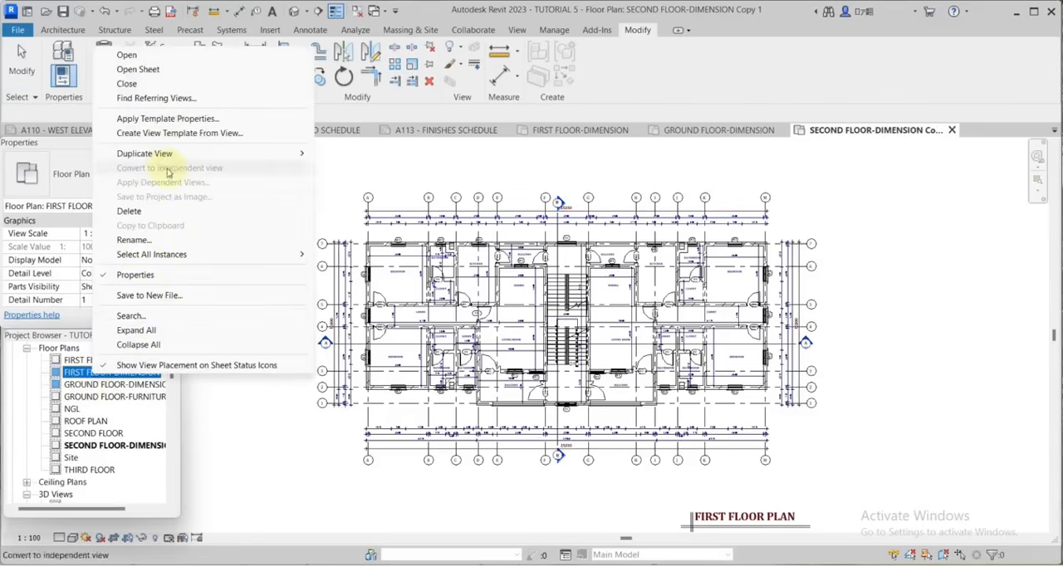
mouse_move(168, 155)
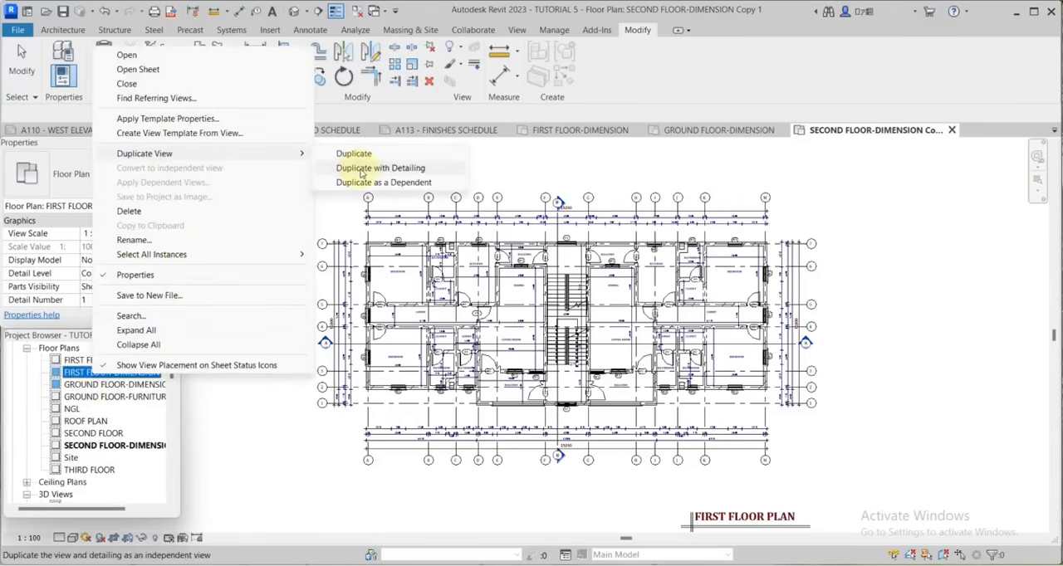
left_click(362, 171)
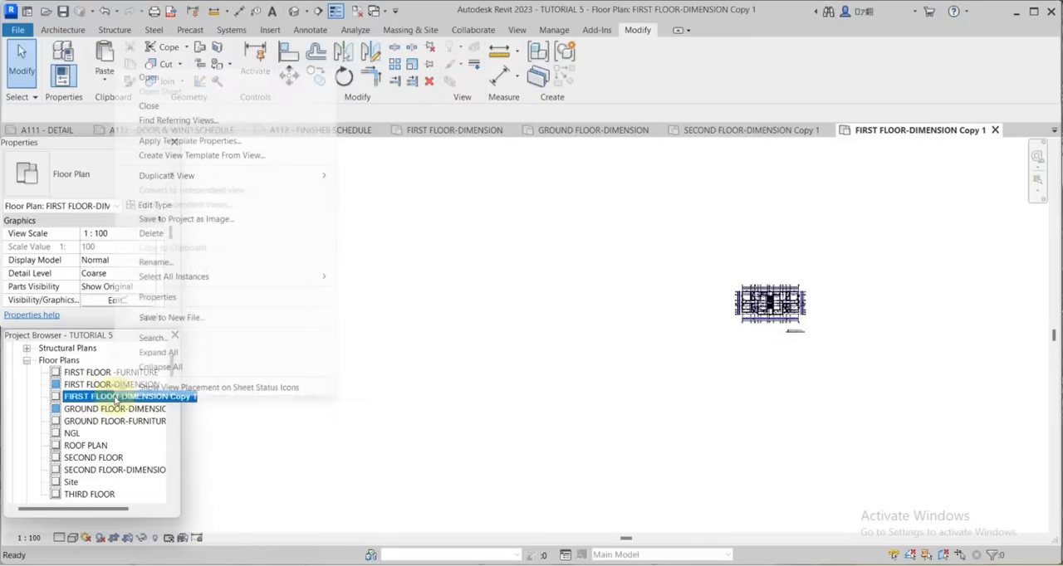
left_click(159, 261)
type("THHIRD")
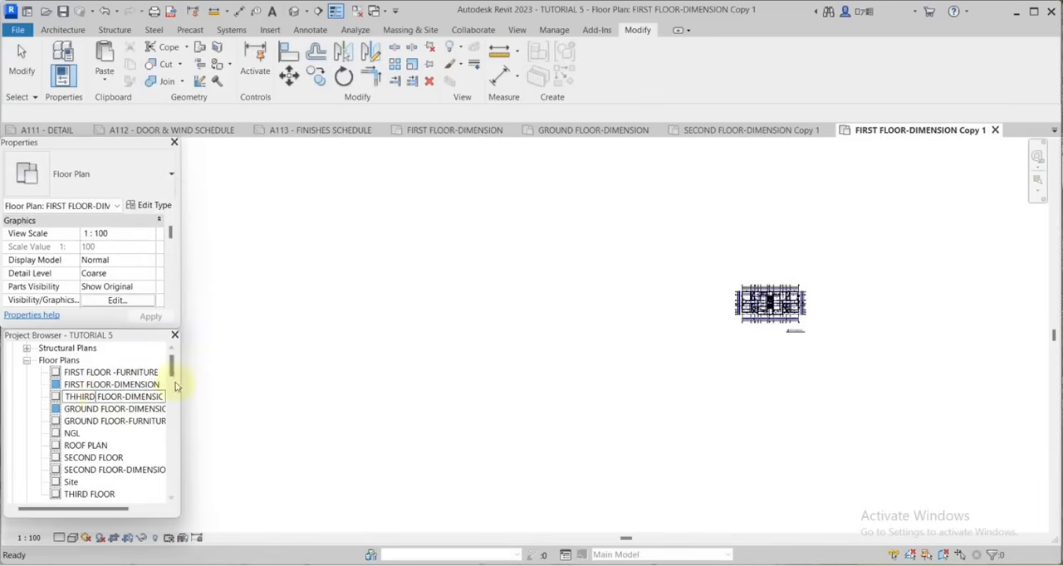
left_click(247, 393)
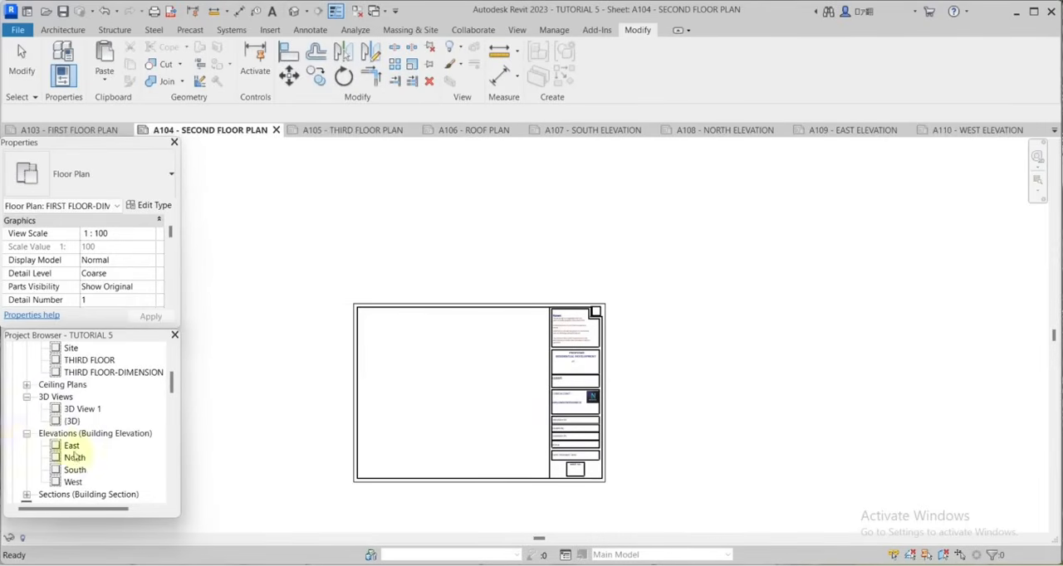
Try to place the FIRST FLOOR-DIMENSION plan view on sheet A104 - SECOND FLOOR PLAN.
scroll(83, 444, "down", 4)
scroll(101, 424, "up", 1)
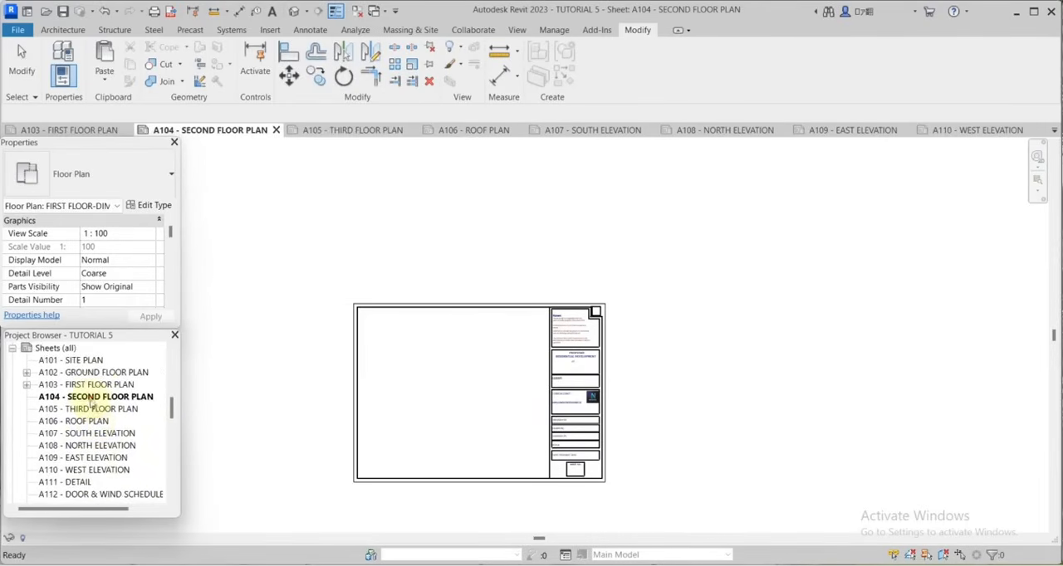
left_click(95, 397)
scroll(94, 398, "up", 2)
scroll(91, 396, "up", 7)
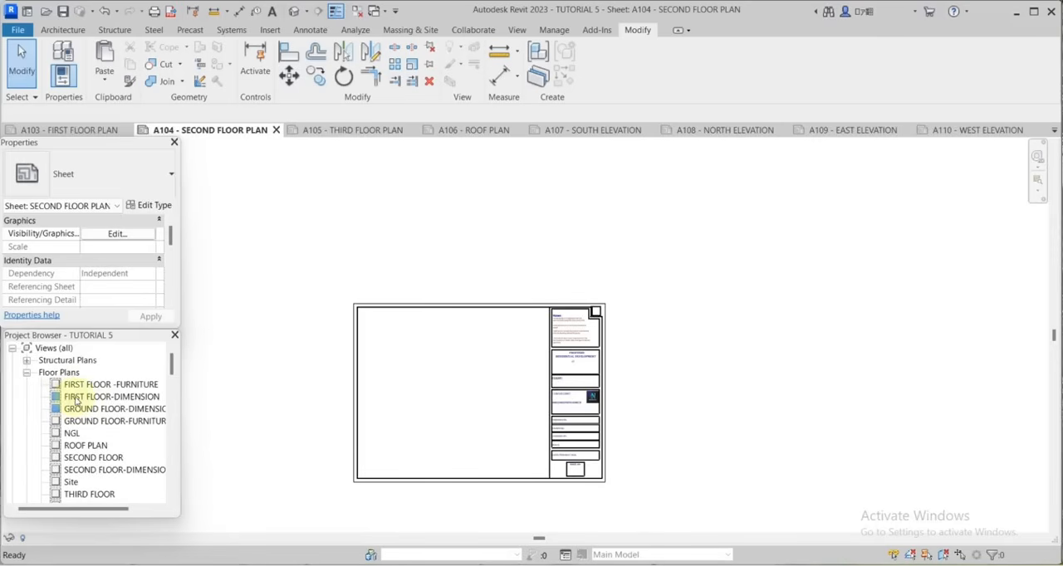
left_click_drag(79, 400, 441, 379)
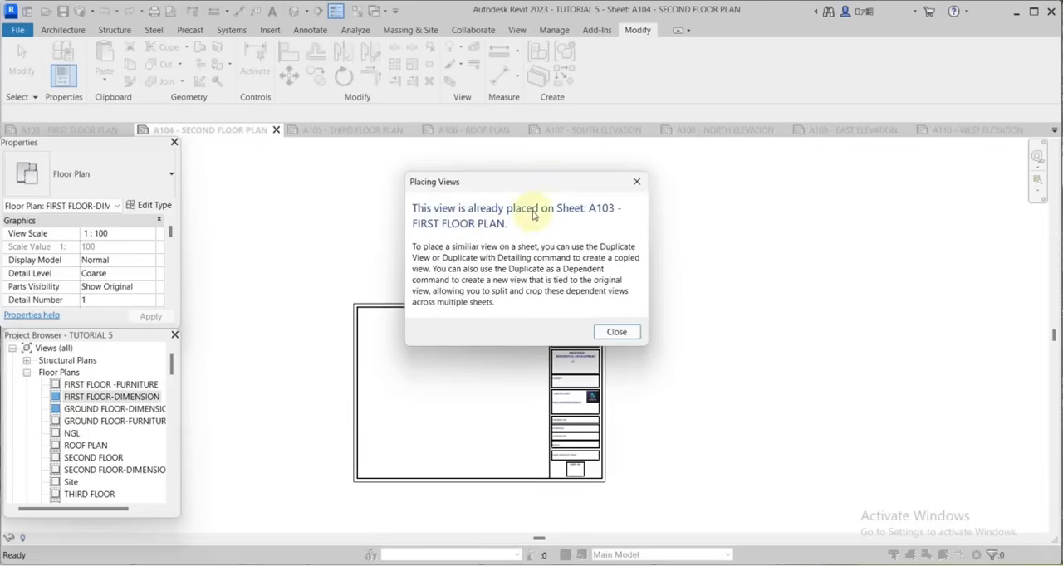
left_click(637, 182)
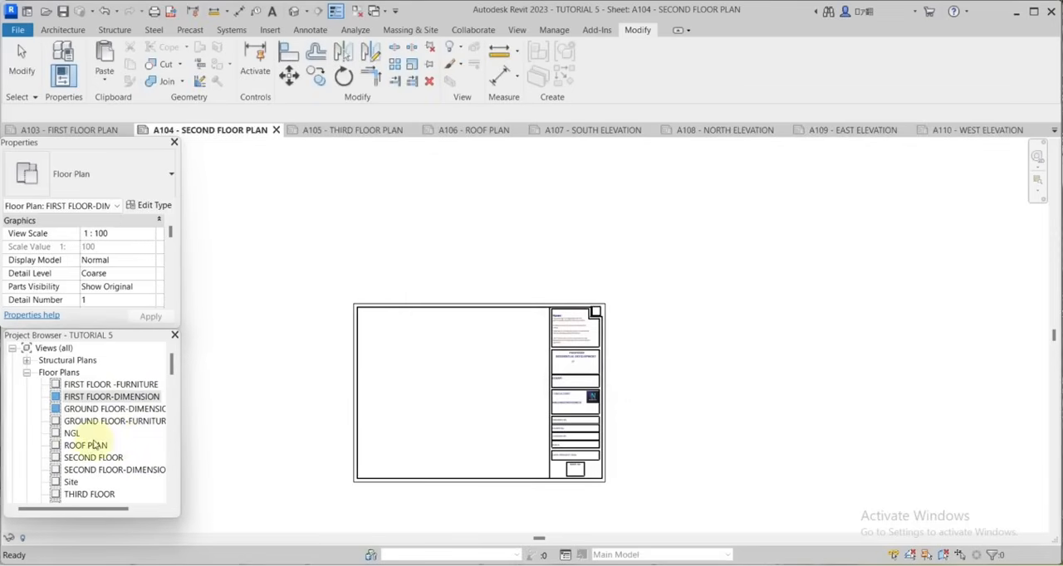
Place the duplicated SECOND FLOOR-DIMENSION plan view on sheet A104, within the drawing area beside the title block.
scroll(106, 448, "down", 2)
left_click(114, 445)
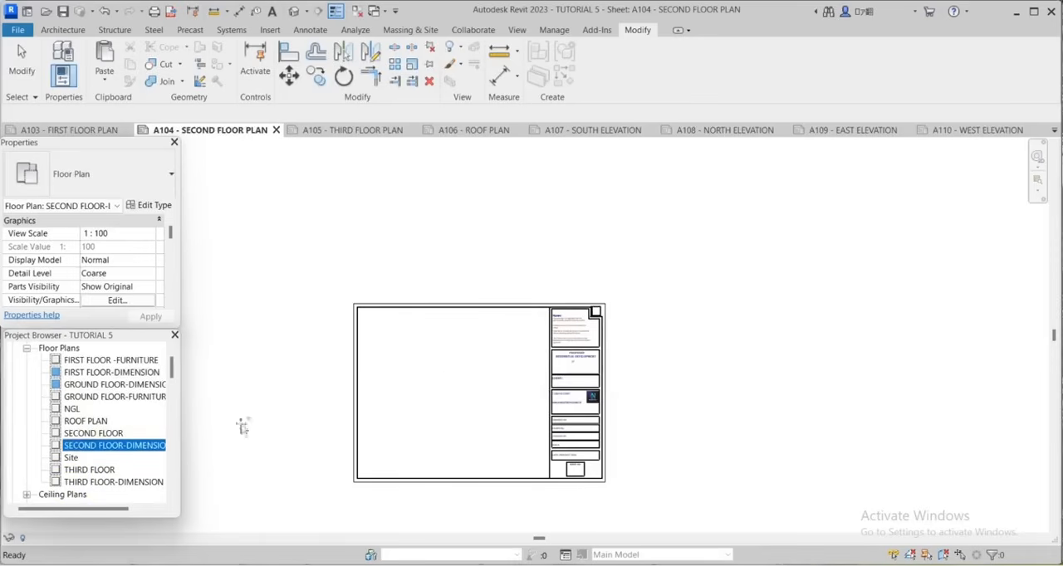
left_click_drag(404, 387, 450, 383)
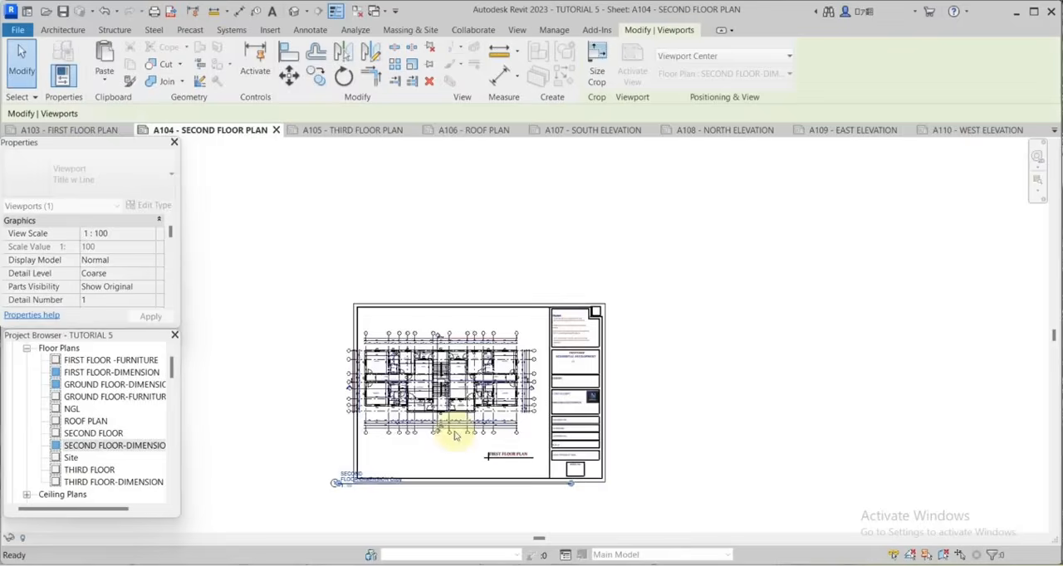
left_click(455, 431)
Activate the view placed on sheet A104 and change its plan title text to SECOND FLOOR PLAN.
scroll(451, 429, "up", 5)
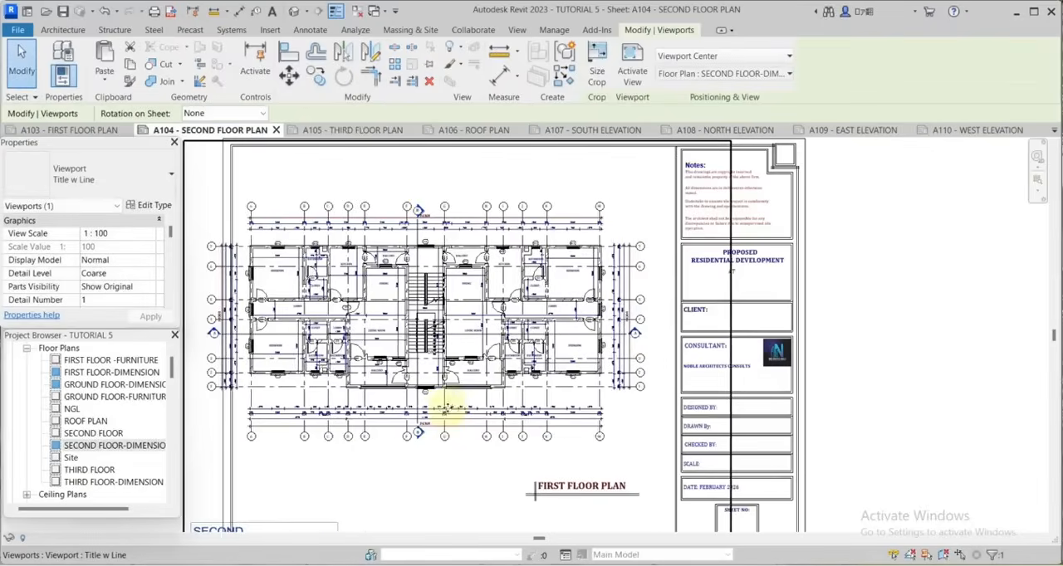
scroll(443, 410, "down", 5)
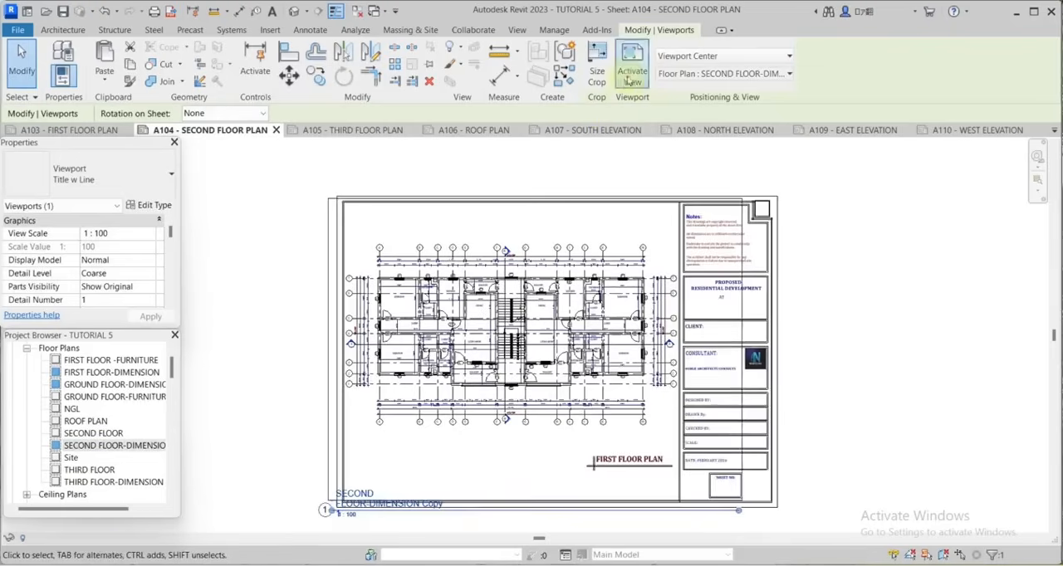
key("Escape")
scroll(615, 473, "up", 4)
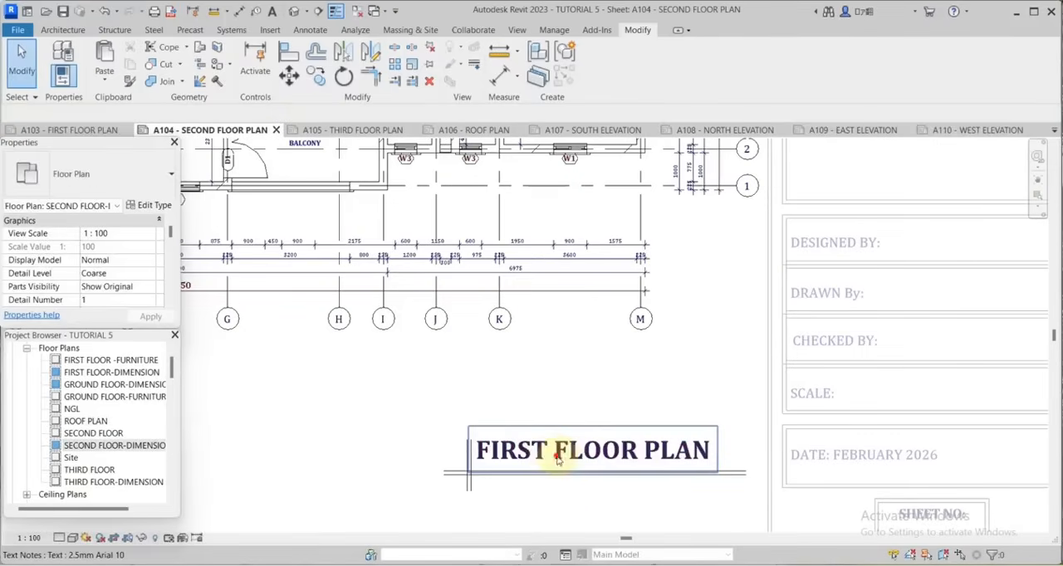
left_click(548, 453)
left_click_drag(544, 453, 469, 457)
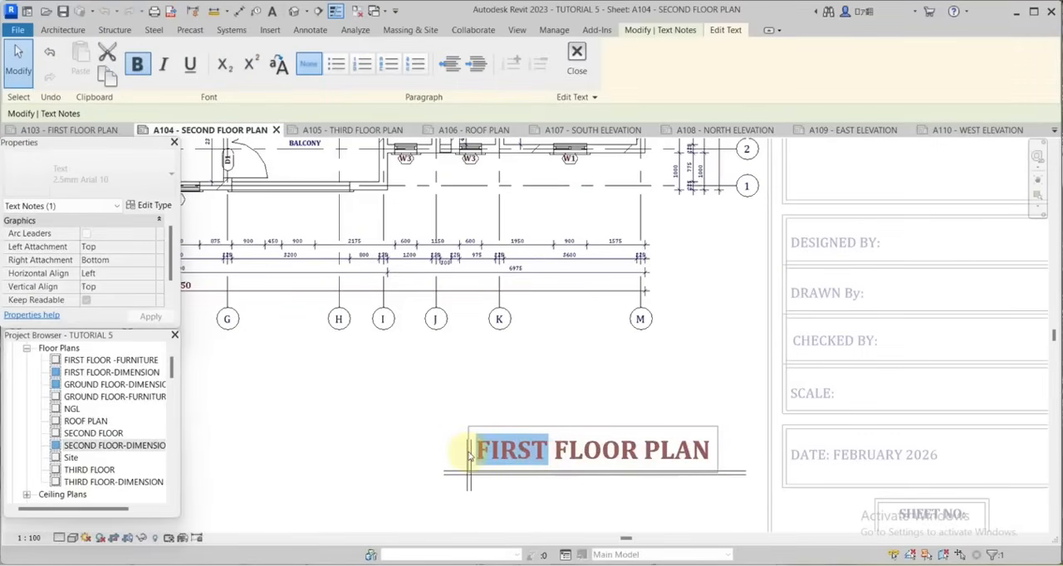
type("SECON")
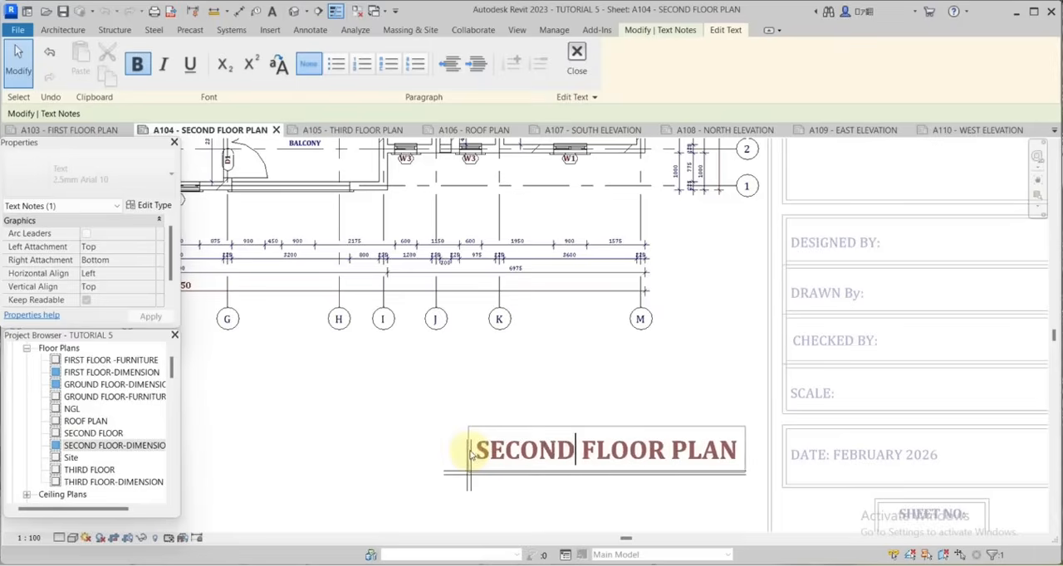
type("D")
left_click(778, 456)
Deactivate the second floor view to return to sheet A104.
scroll(794, 337, "down", 5)
right_click(465, 261)
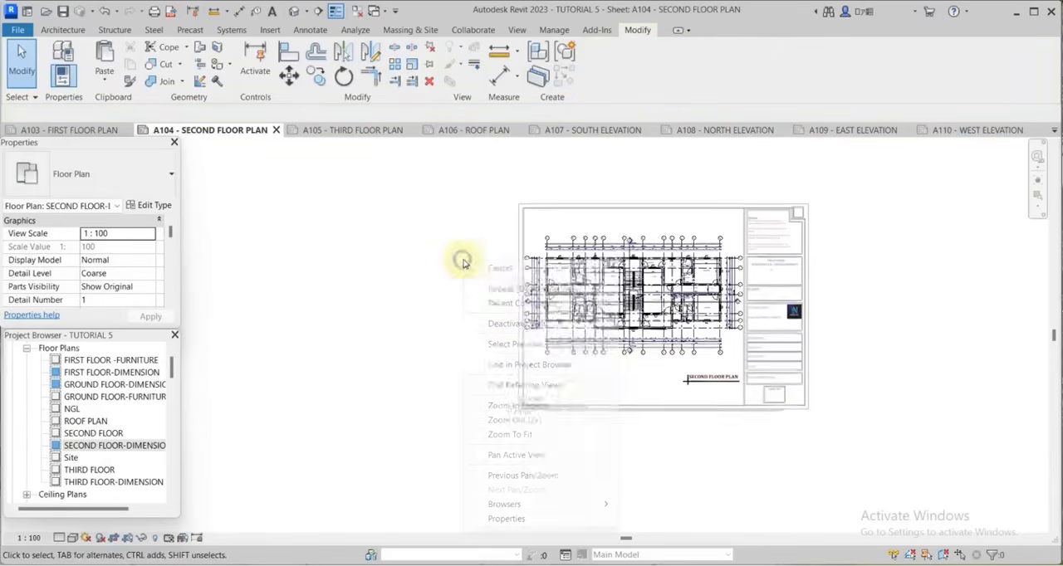
left_click(517, 323)
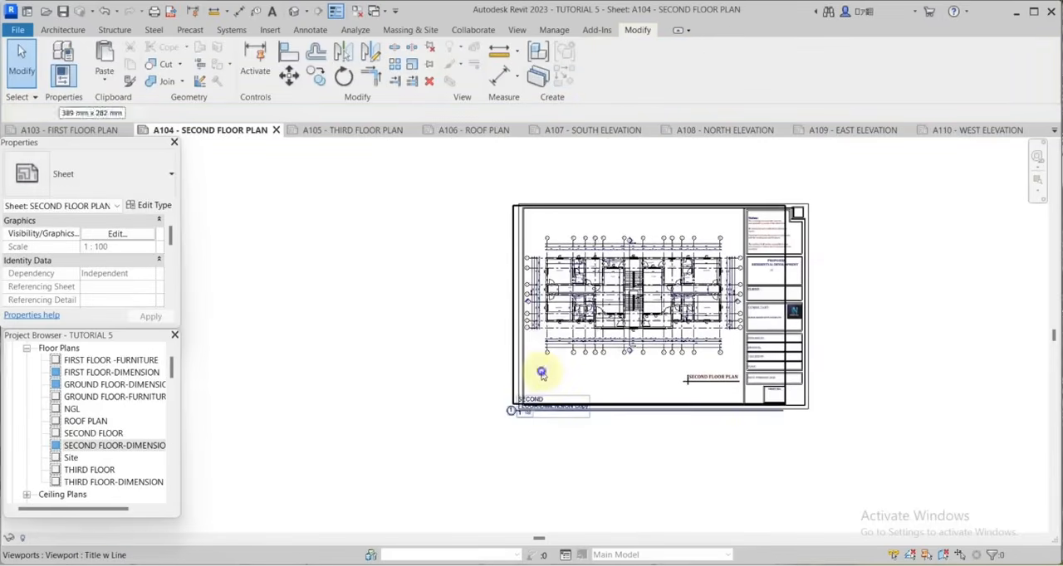
scroll(656, 308, "up", 3)
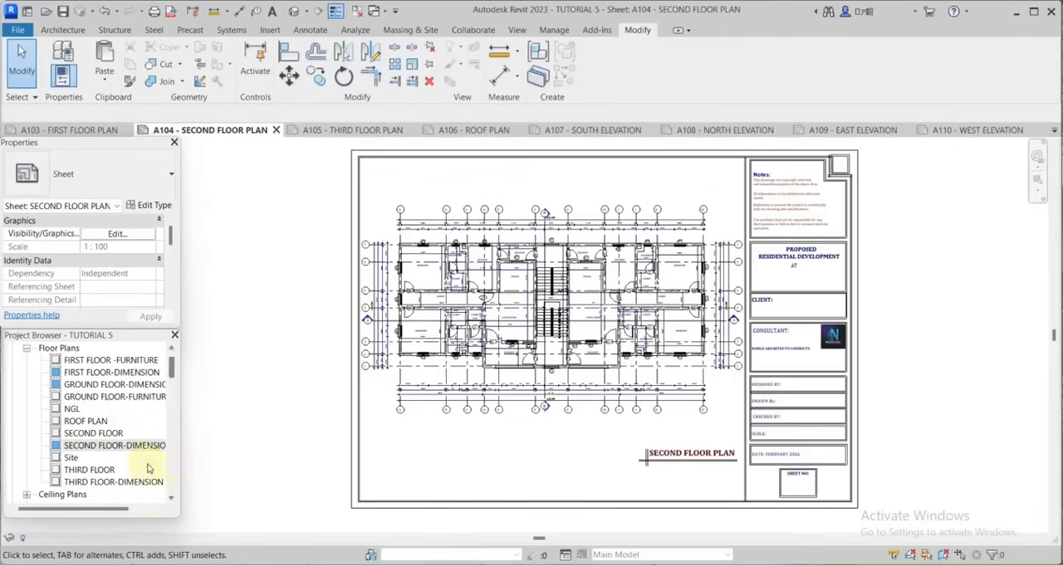
Go to sheet A102 - GROUND FLOOR PLAN and turn off Thin Lines so true line weights are displayed.
scroll(106, 470, "down", 2)
scroll(105, 471, "down", 5)
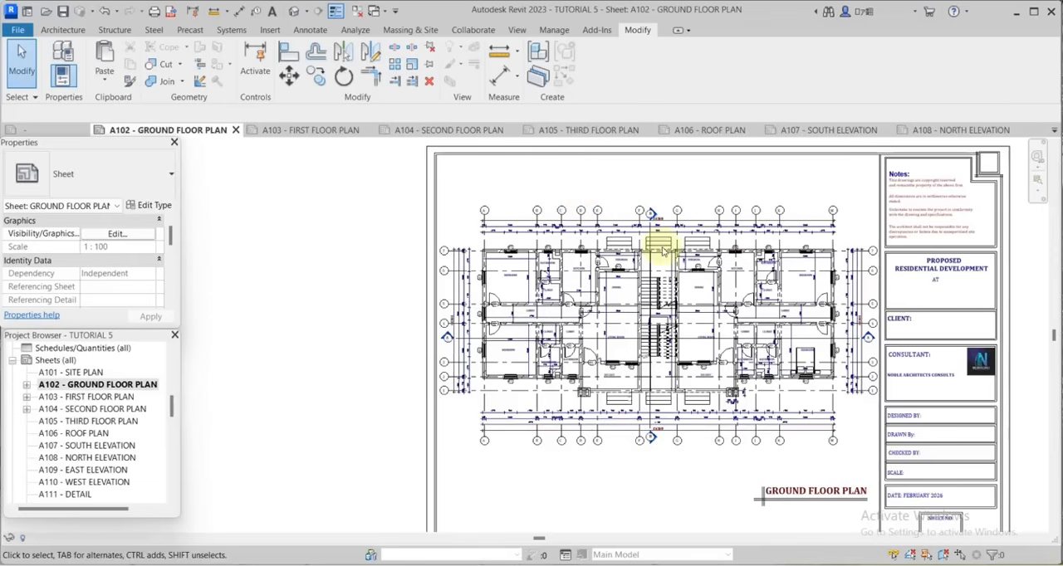
left_click(335, 12)
scroll(818, 270, "up", 1)
scroll(818, 267, "up", 4)
scroll(819, 264, "down", 3)
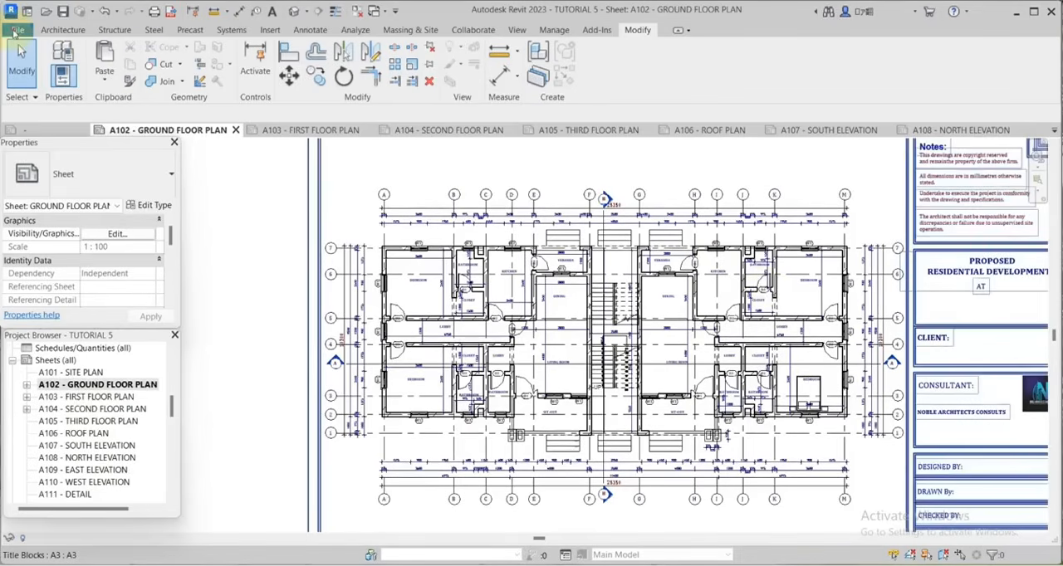
Start a PDF export, set its range to selected views/sheets, and open the list of views and sheets.
left_click(17, 30)
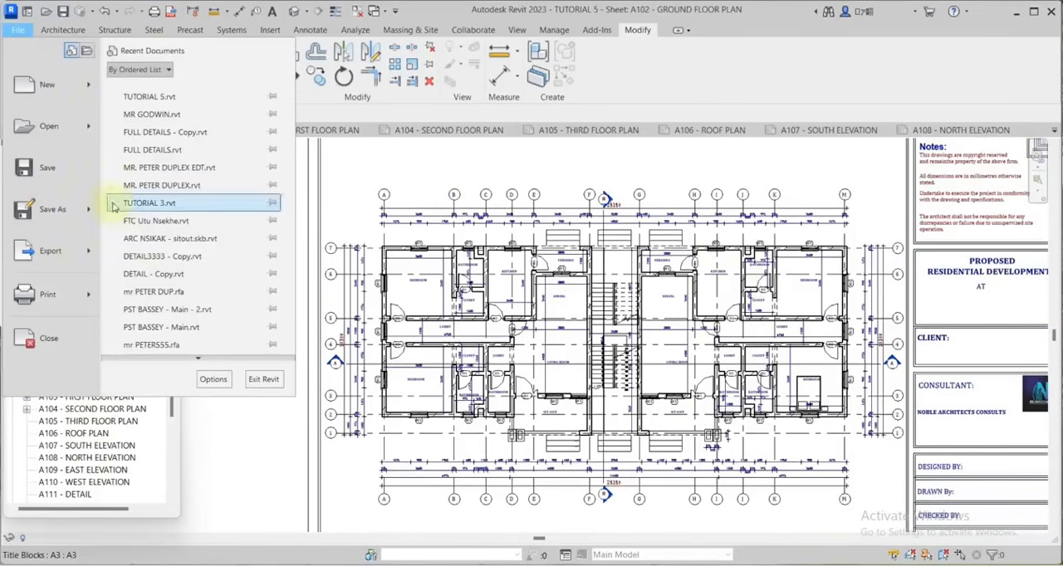
mouse_move(67, 264)
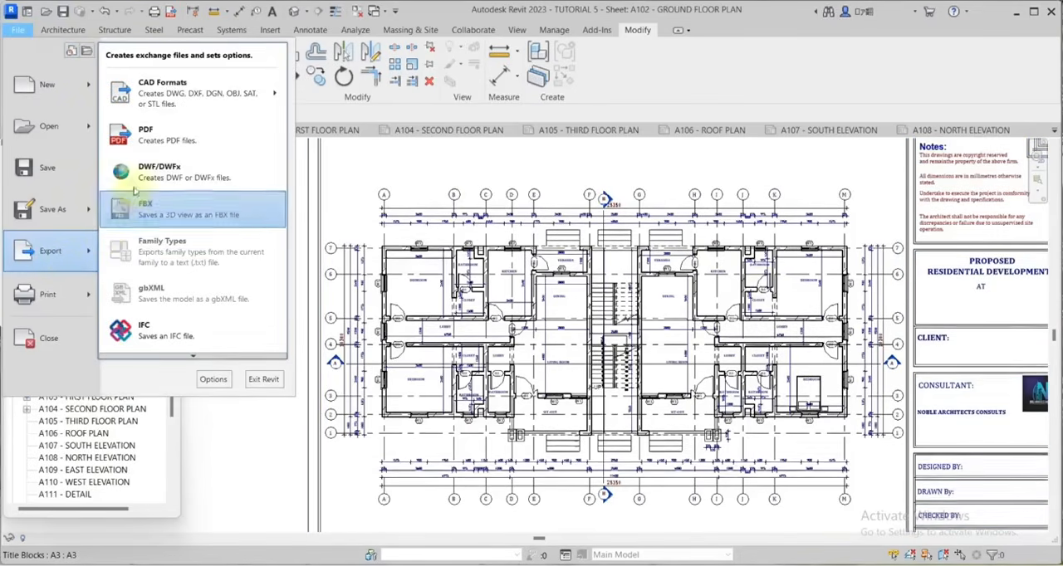
left_click(155, 149)
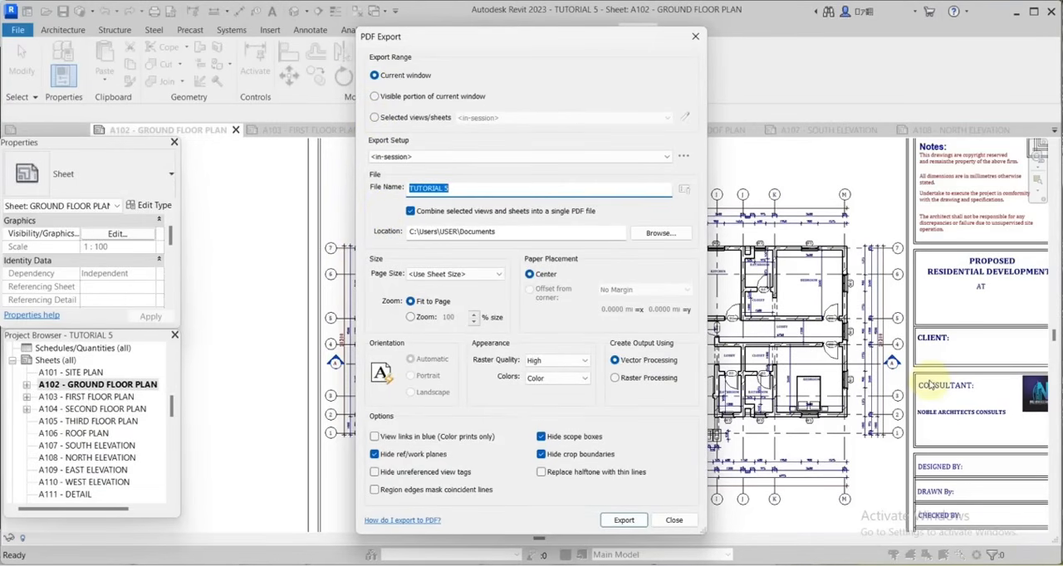
left_click(374, 118)
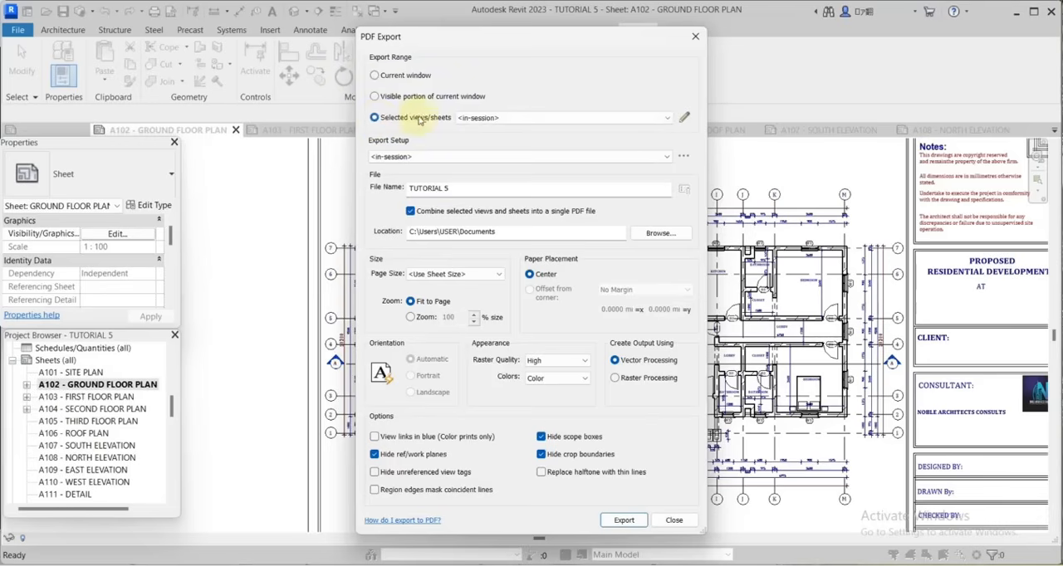
left_click(683, 117)
Include sheets A102 - GROUND FLOOR PLAN through A106 - ROOF PLAN in the PDF export set.
left_click_drag(681, 194, 685, 292)
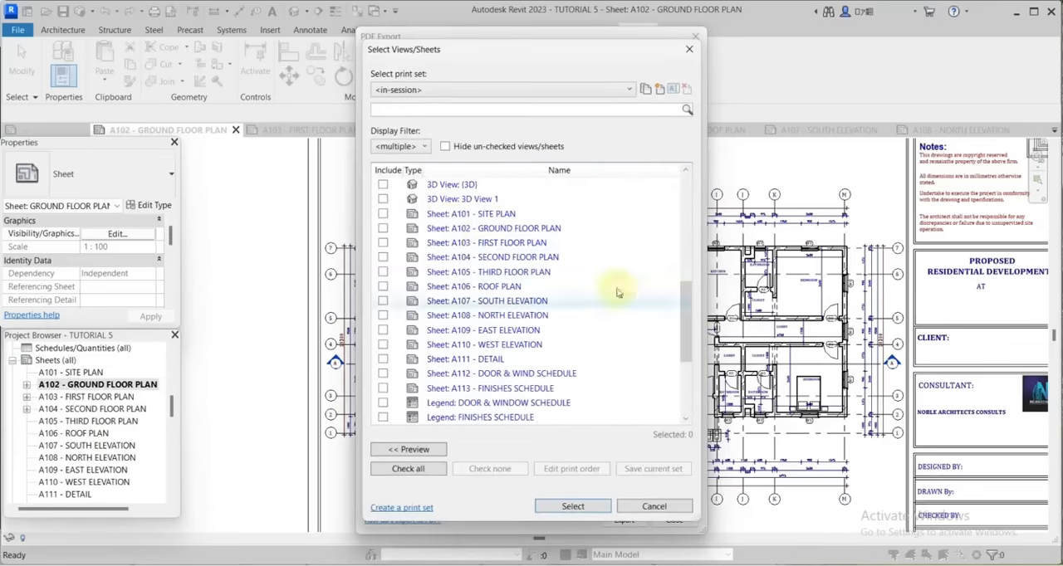
left_click(382, 228)
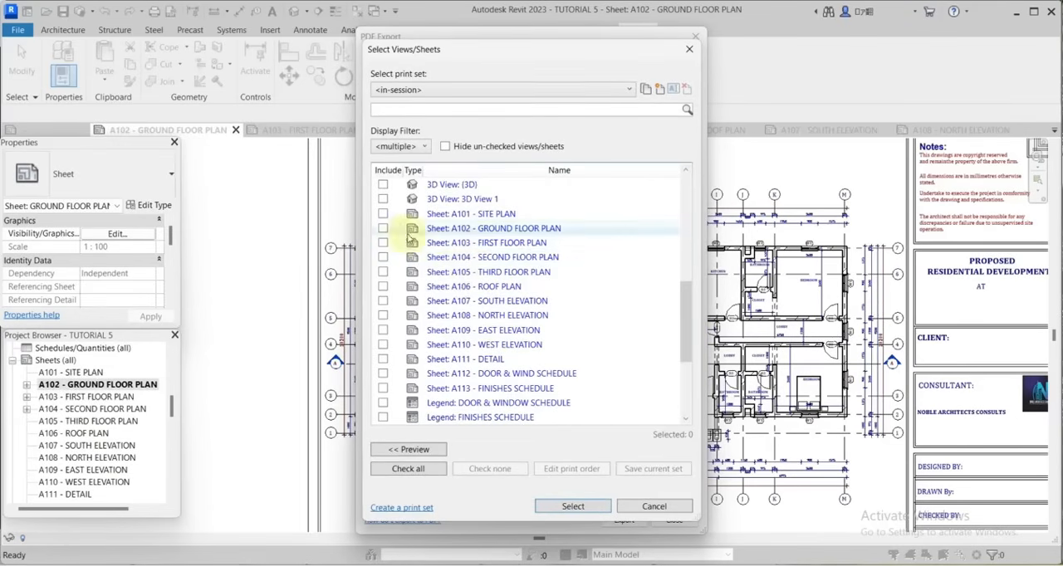
left_click(383, 242)
left_click(383, 258)
left_click(383, 272)
left_click(381, 287)
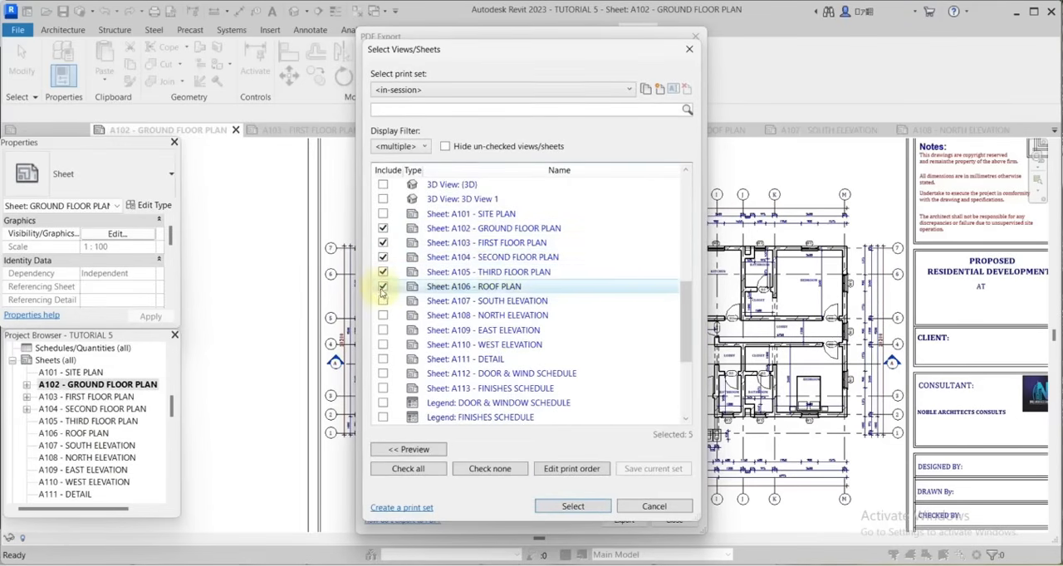
left_click(387, 300)
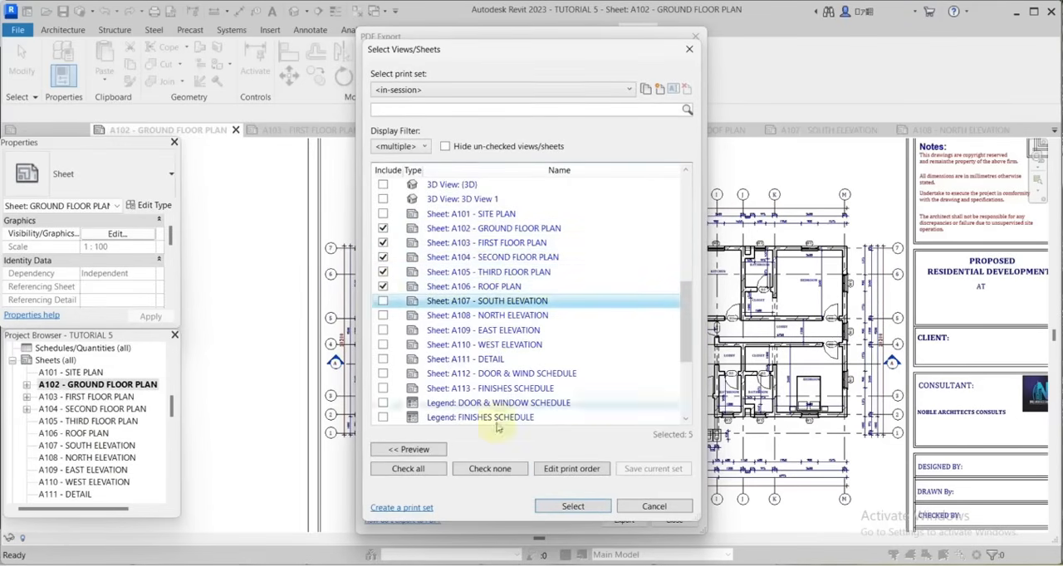
Try to move sheet A106 - ROOF PLAN to first place in the manual print order.
left_click(571, 469)
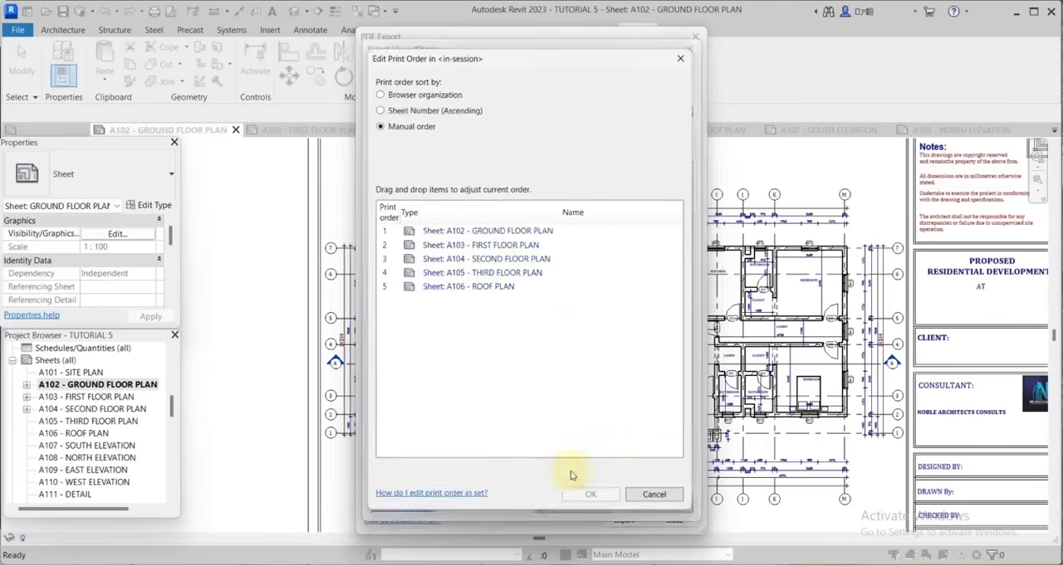
left_click(467, 291)
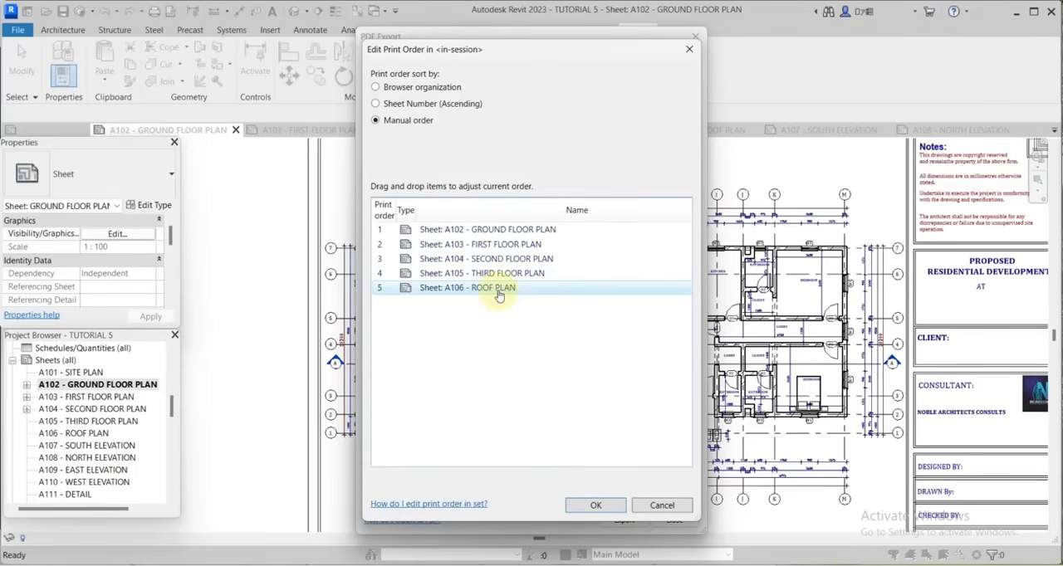
left_click_drag(499, 296, 493, 233)
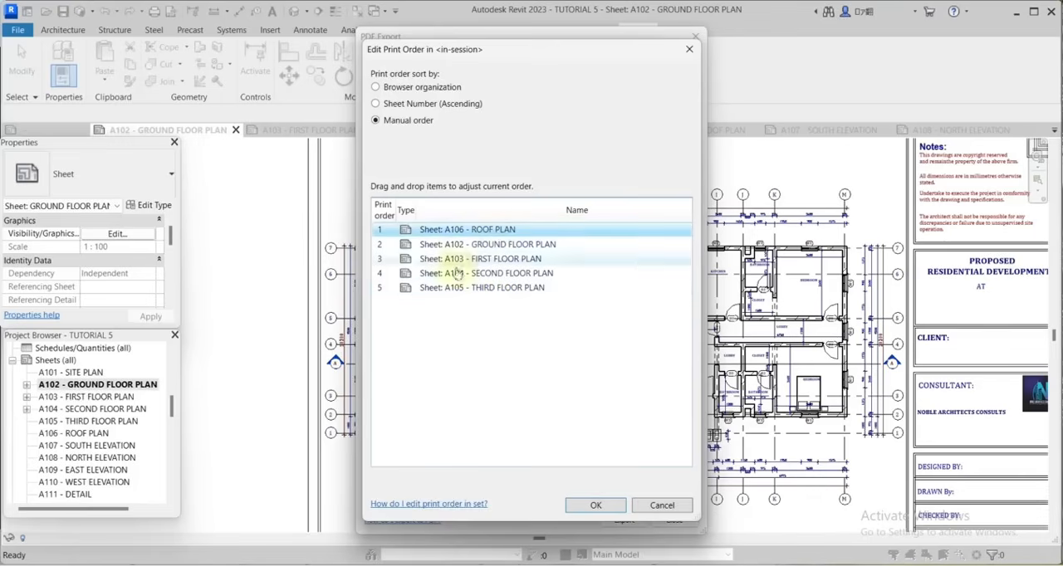
left_click(661, 507)
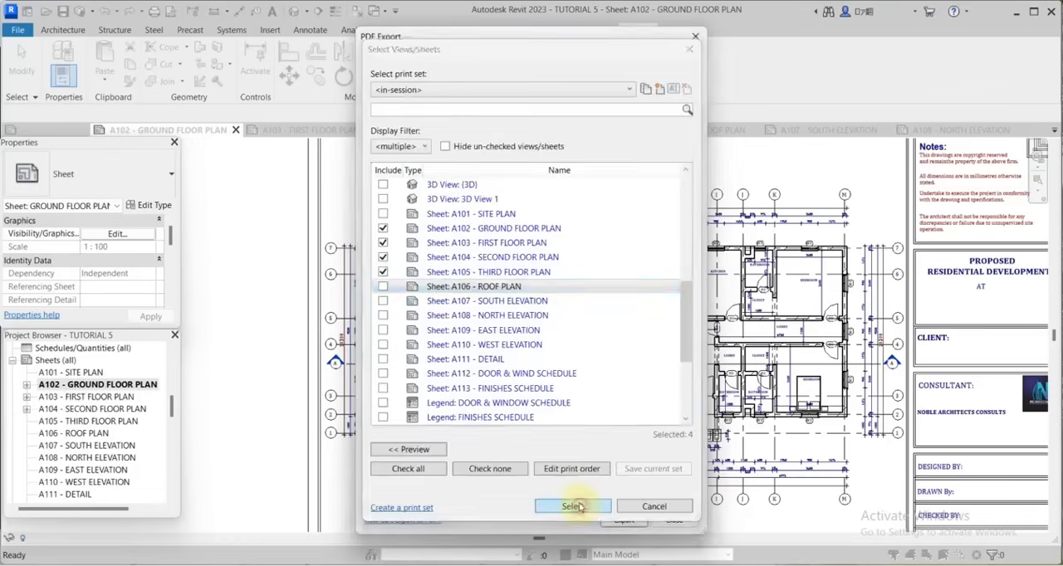
Confirm the sheet selection with only A102 to A105 included and set the PDF's save location to the Desktop.
left_click(577, 506)
left_click(473, 186)
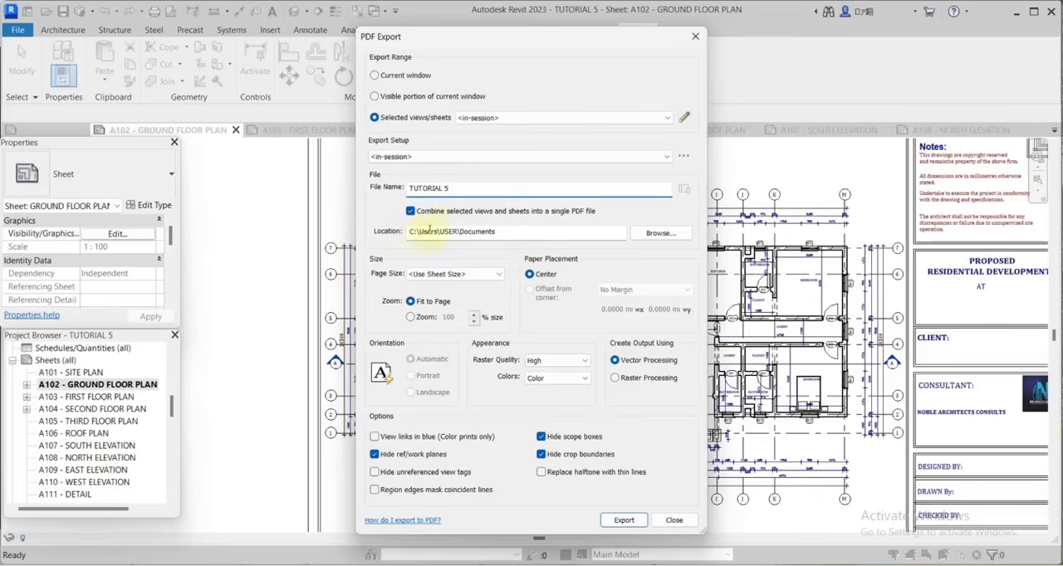
left_click(663, 234)
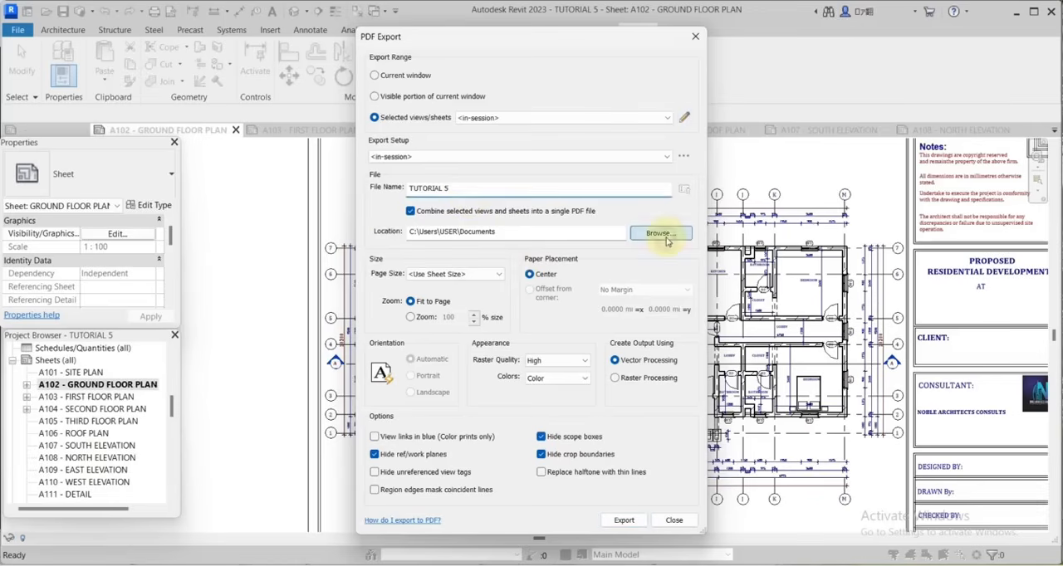
left_click(313, 380)
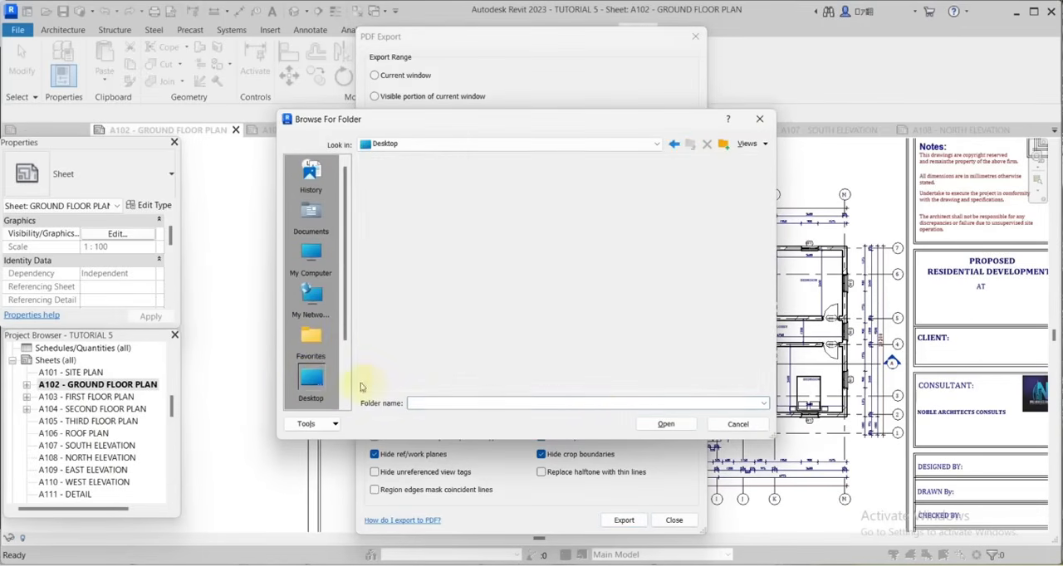
left_click(665, 427)
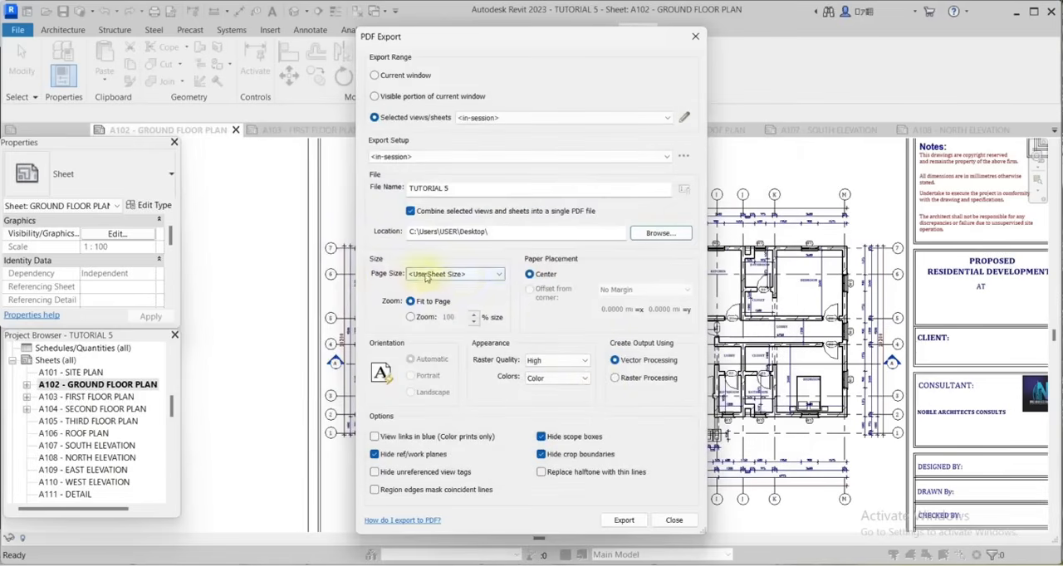
Set the page size to ISO A3 : 297 x 420 mm, export the PDF, and save the settings for future sessions.
left_click(496, 277)
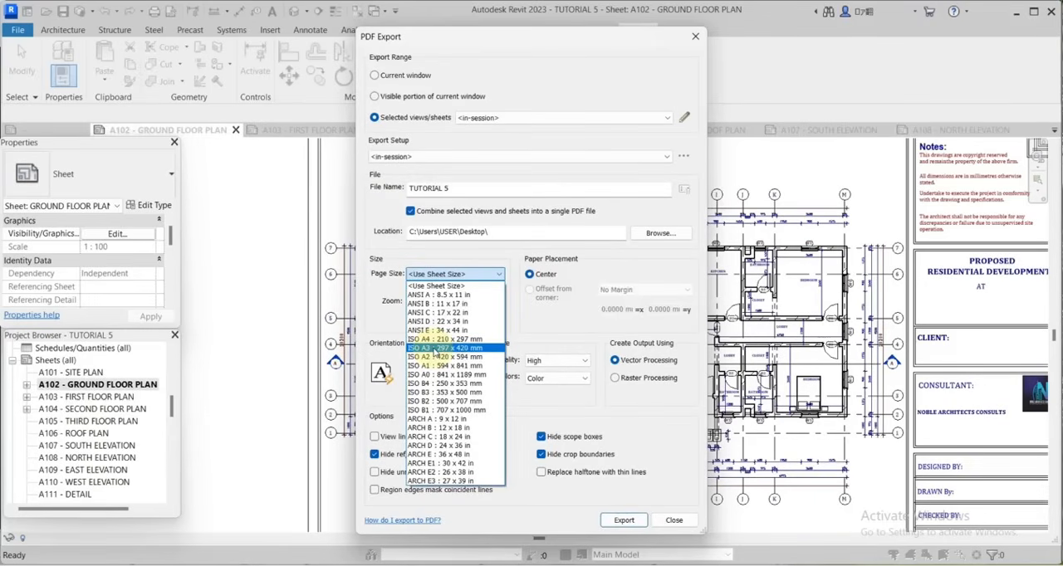
left_click(434, 348)
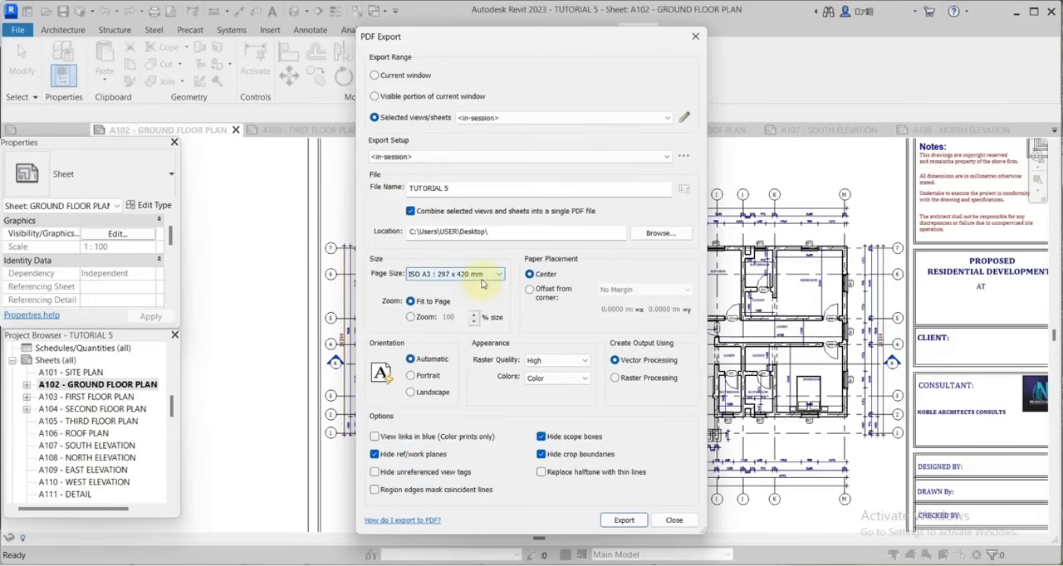
left_click(622, 523)
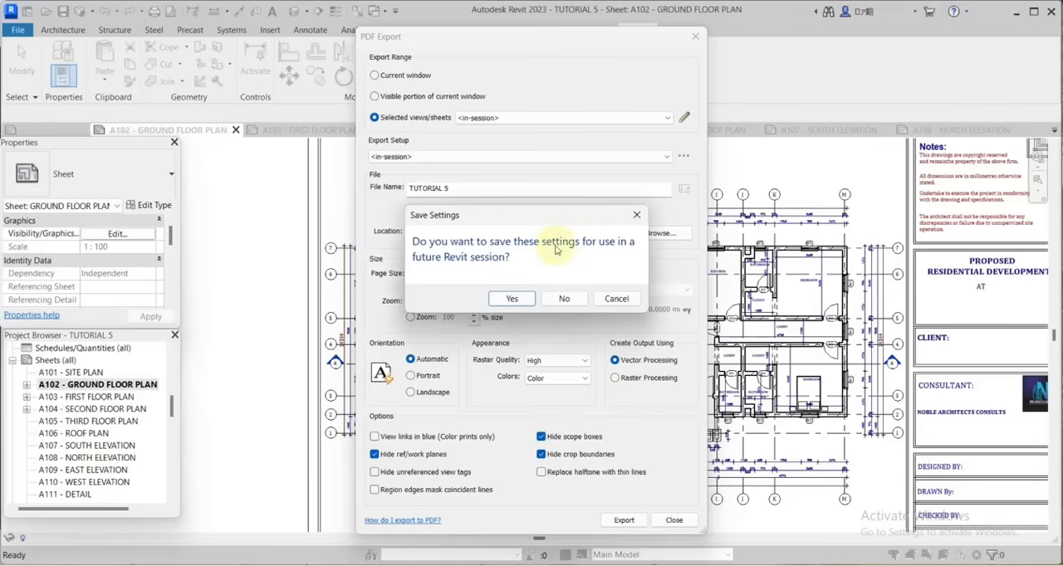
left_click(505, 300)
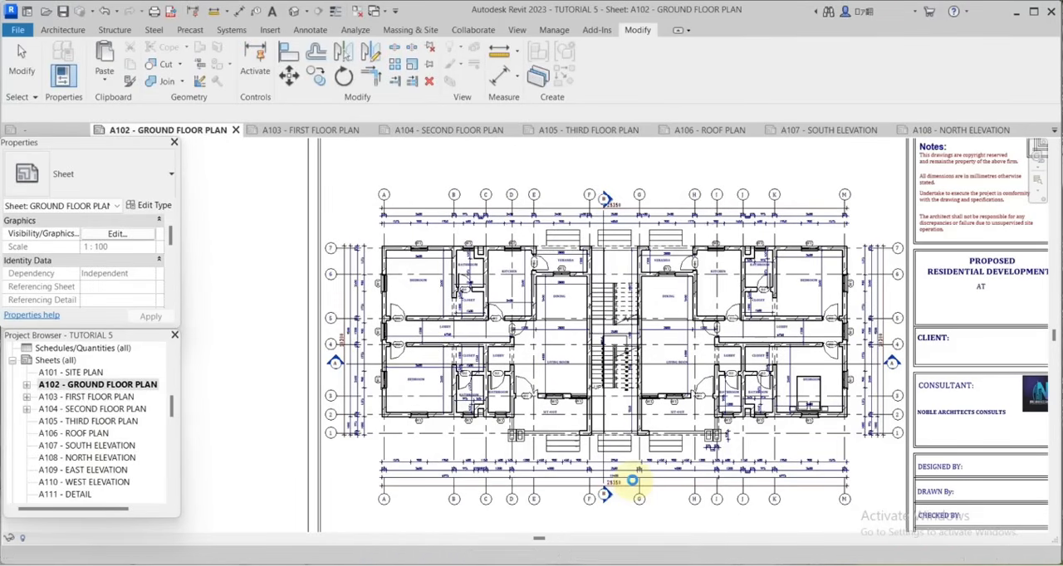
Open the exported TUTORIAL 5.pdf and check the floor plan pages, their line weights and titles.
left_click(623, 342)
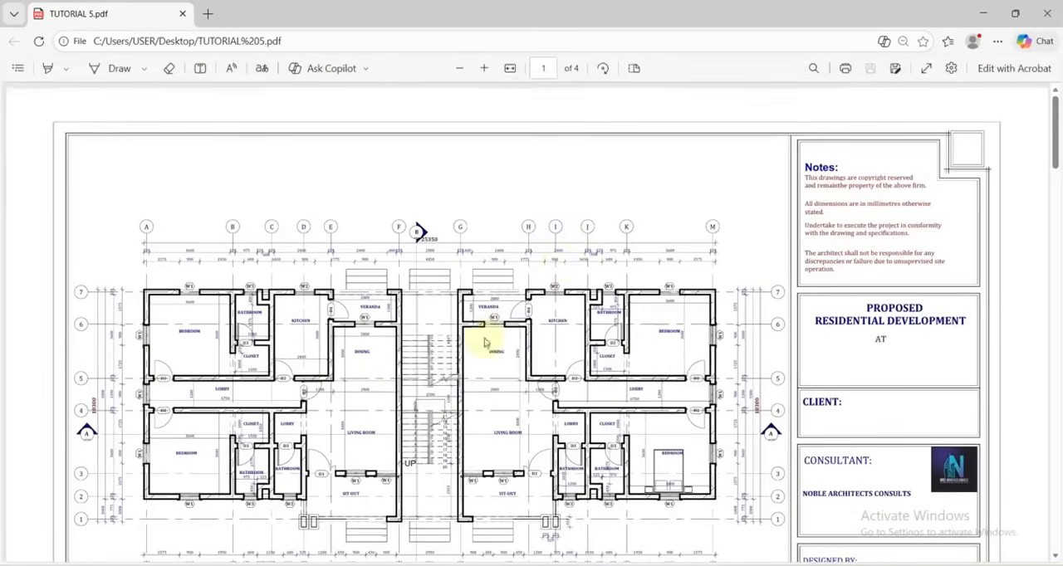
scroll(582, 266, "down", 3)
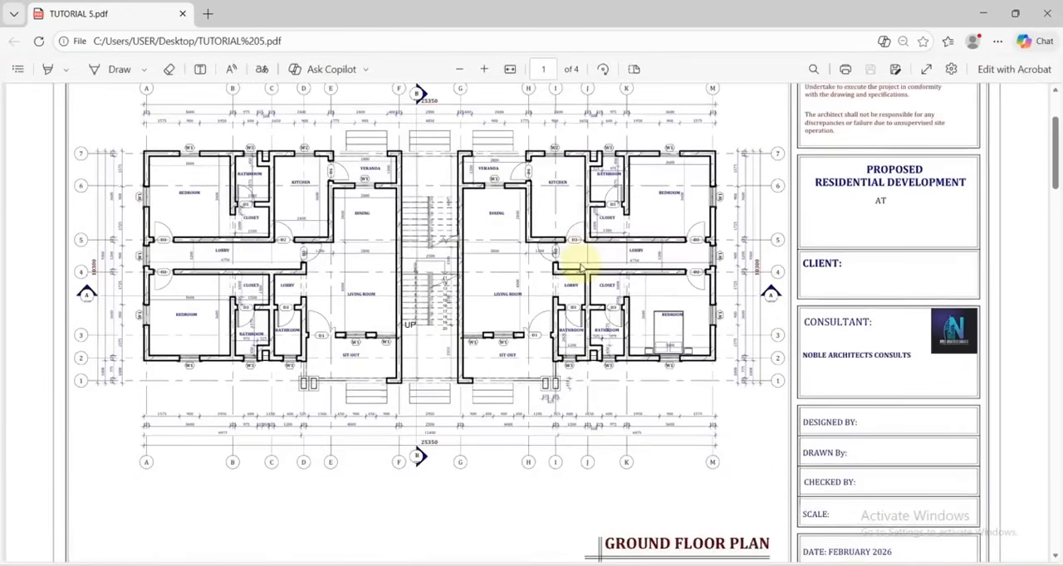
scroll(581, 267, "down", 15)
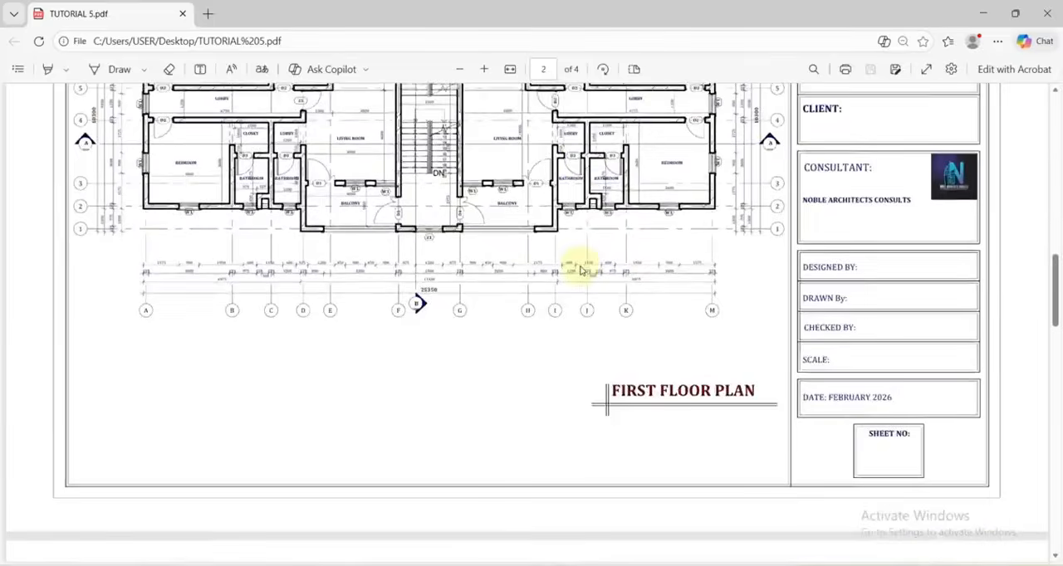
scroll(581, 269, "down", 20)
scroll(579, 267, "up", 10)
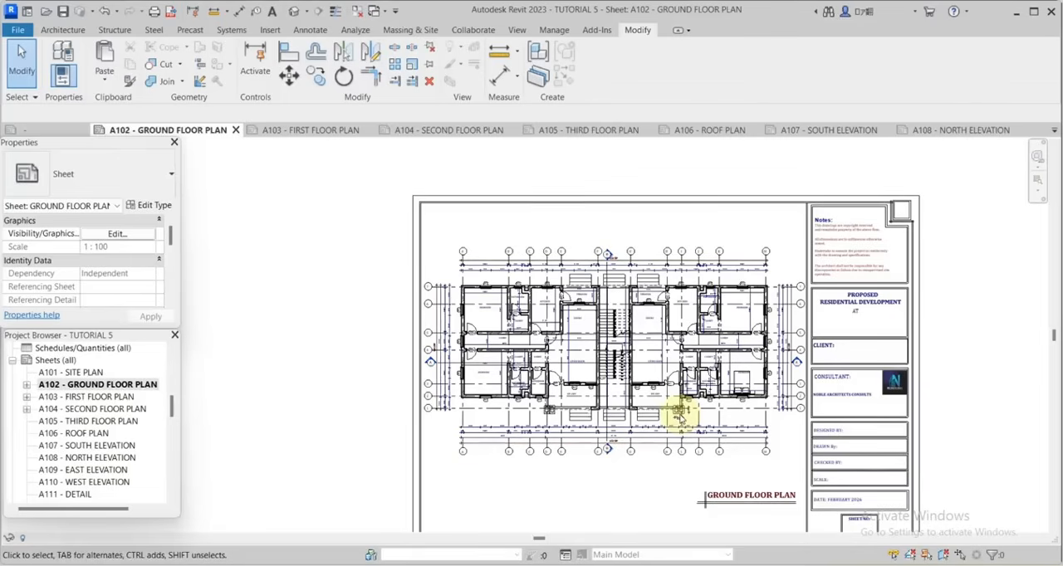